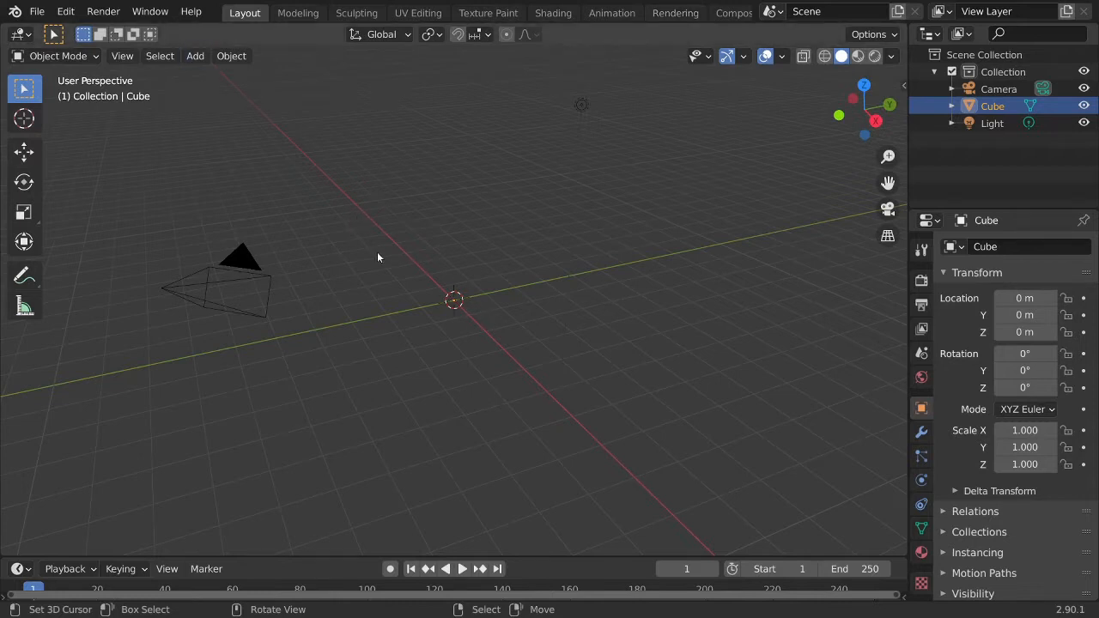
# - Open BearClaw_2-90.blend without saving the current scene, and select the camera
pyautogui.click(37, 12)
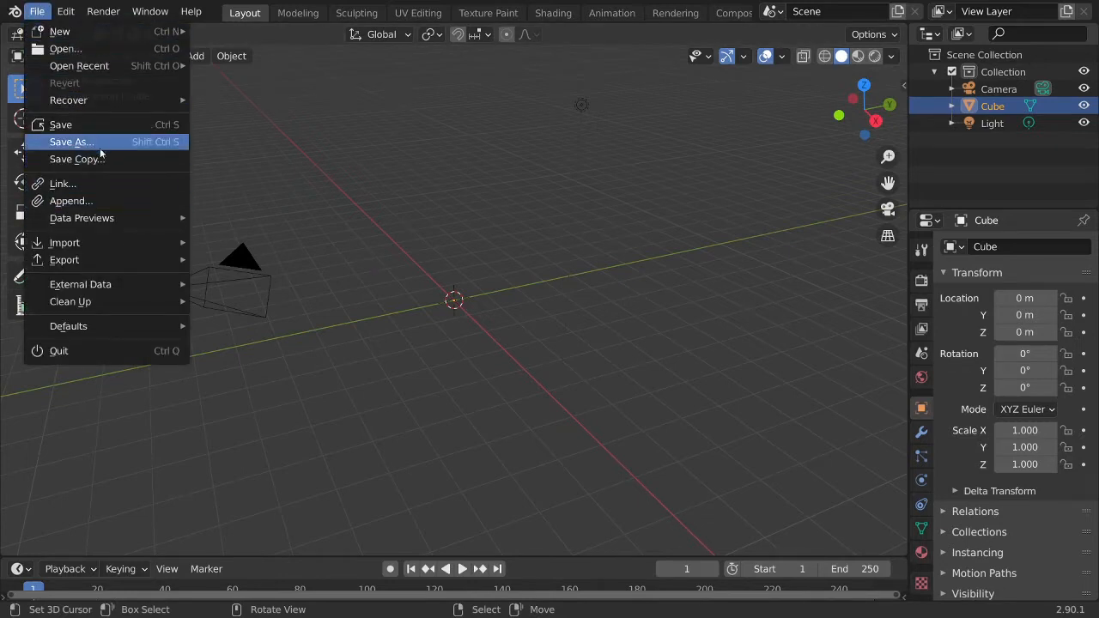
pyautogui.click(94, 50)
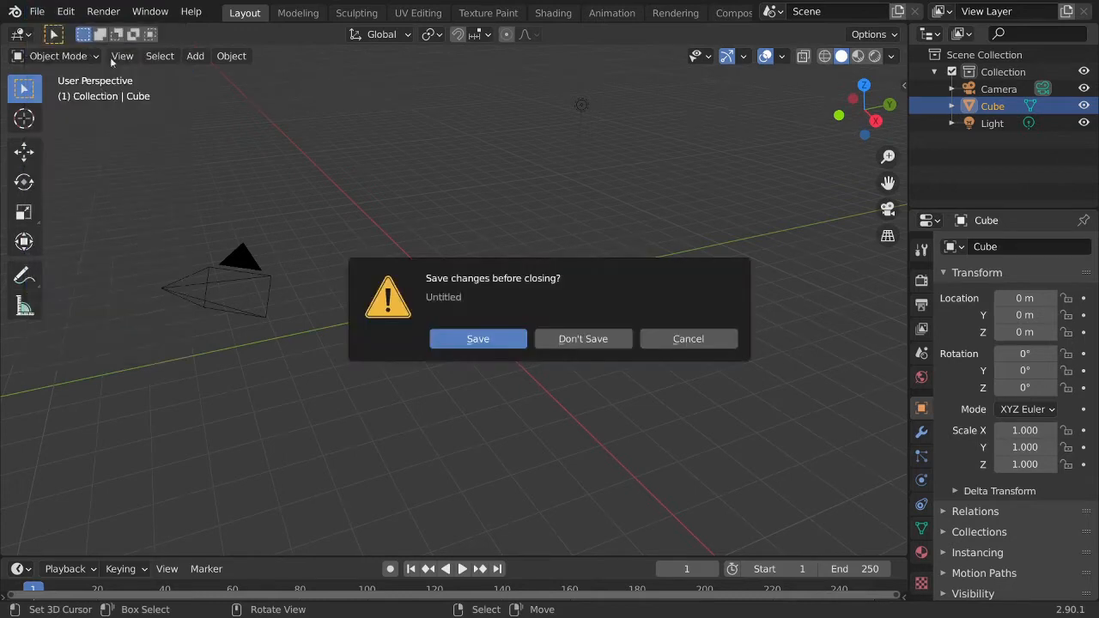
pyautogui.click(587, 341)
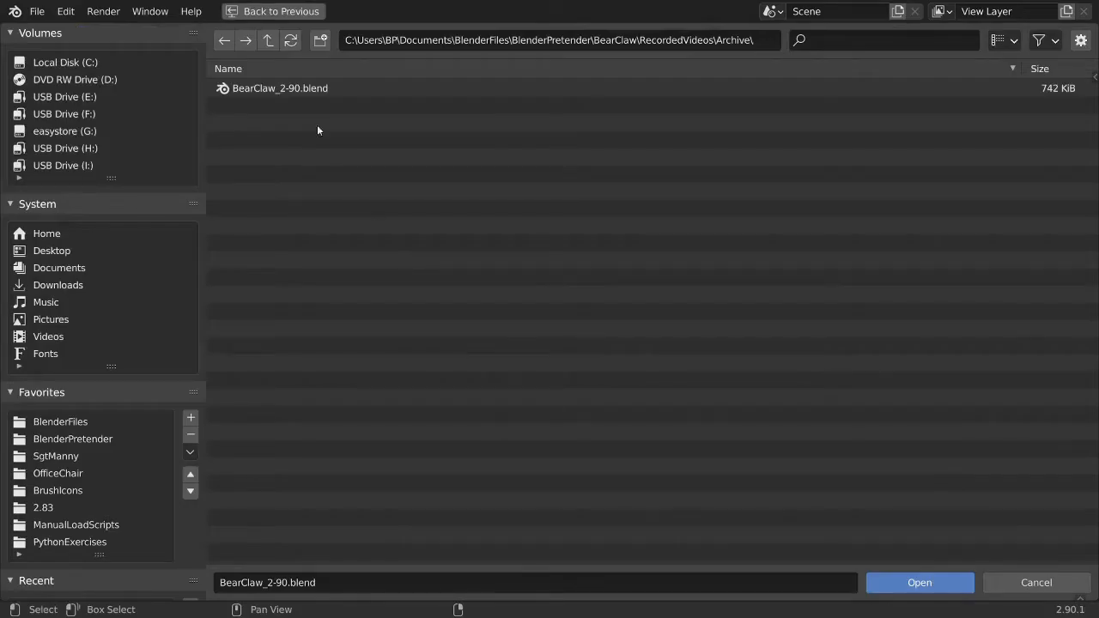
pyautogui.click(319, 89)
pyautogui.click(913, 577)
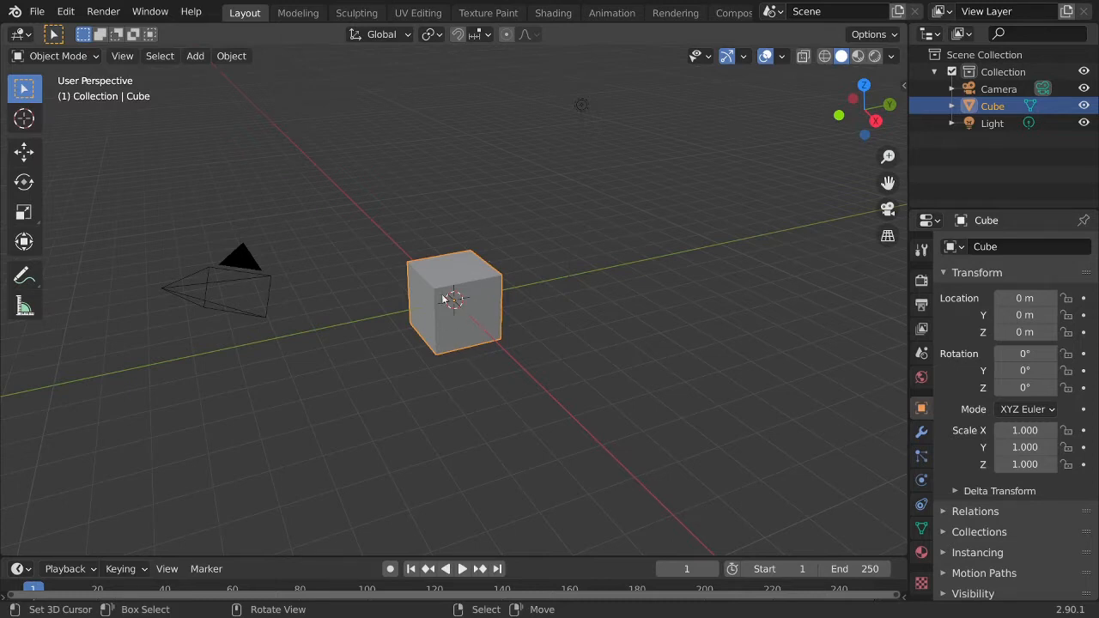
pyautogui.click(253, 299)
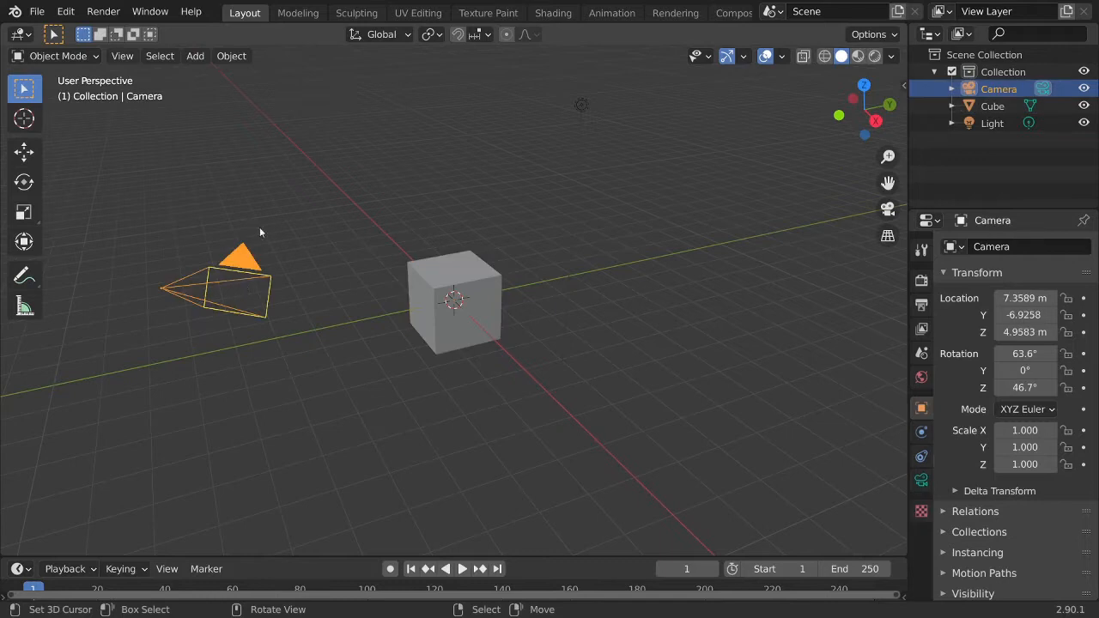
# - Show the splash screen to check the Blender version, and close it
pyautogui.click(14, 13)
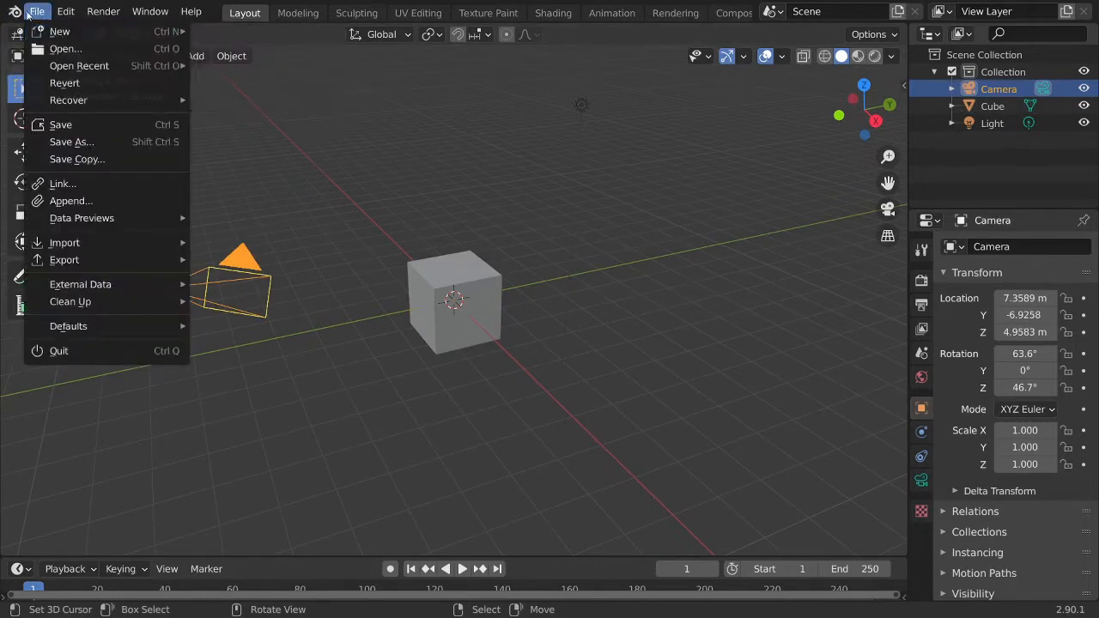
pyautogui.click(14, 12)
pyautogui.click(14, 12)
pyautogui.click(60, 32)
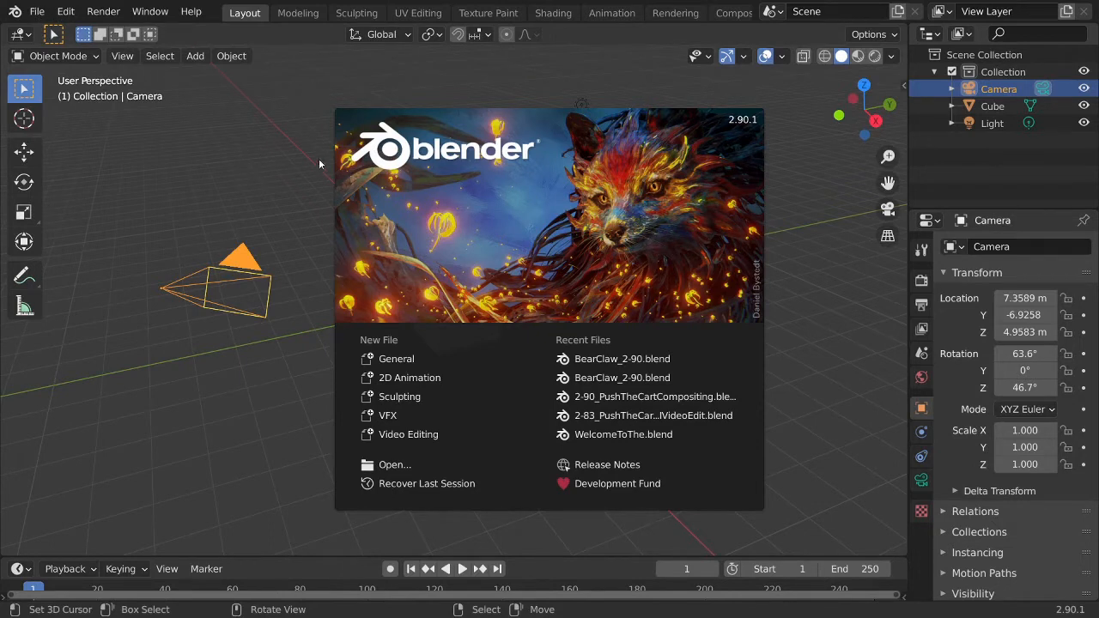
pyautogui.click(301, 256)
# - Move the camera into a new collection and show only the first collection with the cube
pyautogui.moveTo(533, 385); pyautogui.dragTo(643, 374, button='middle')
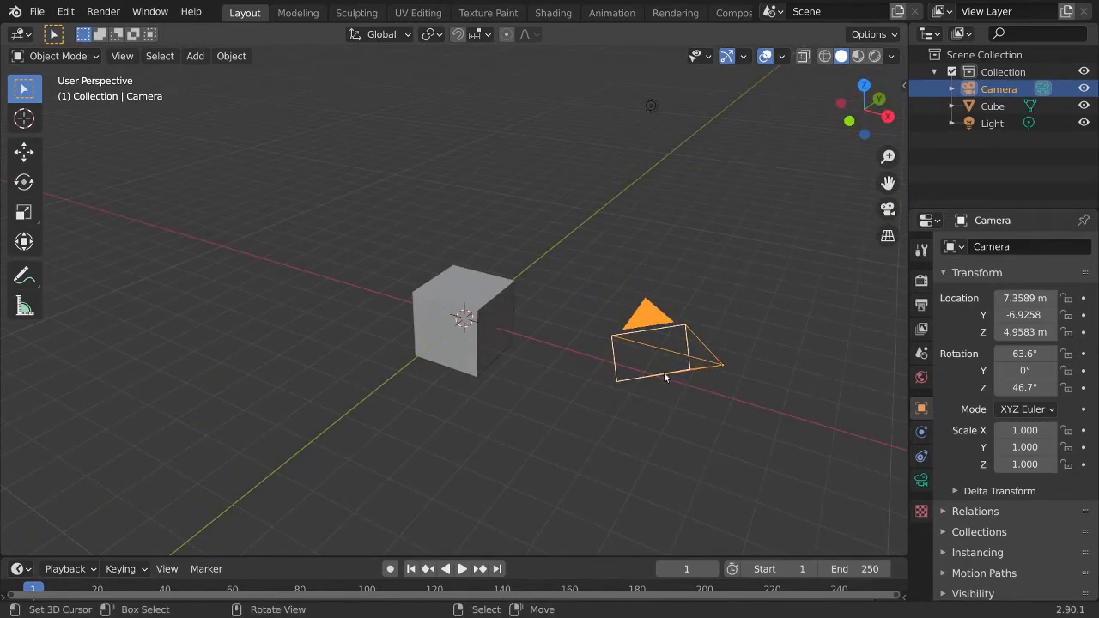
pyautogui.keyDown('shift'); pyautogui.moveTo(636, 343); pyautogui.dragTo(593, 366, button='middle'); pyautogui.keyUp('shift')
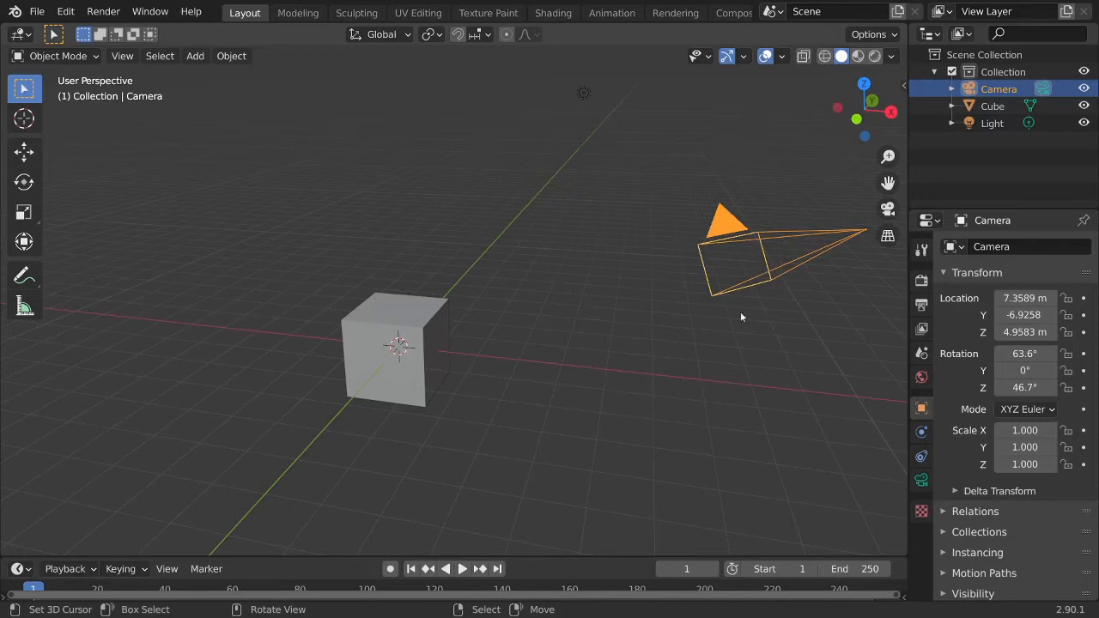
pyautogui.press('m')
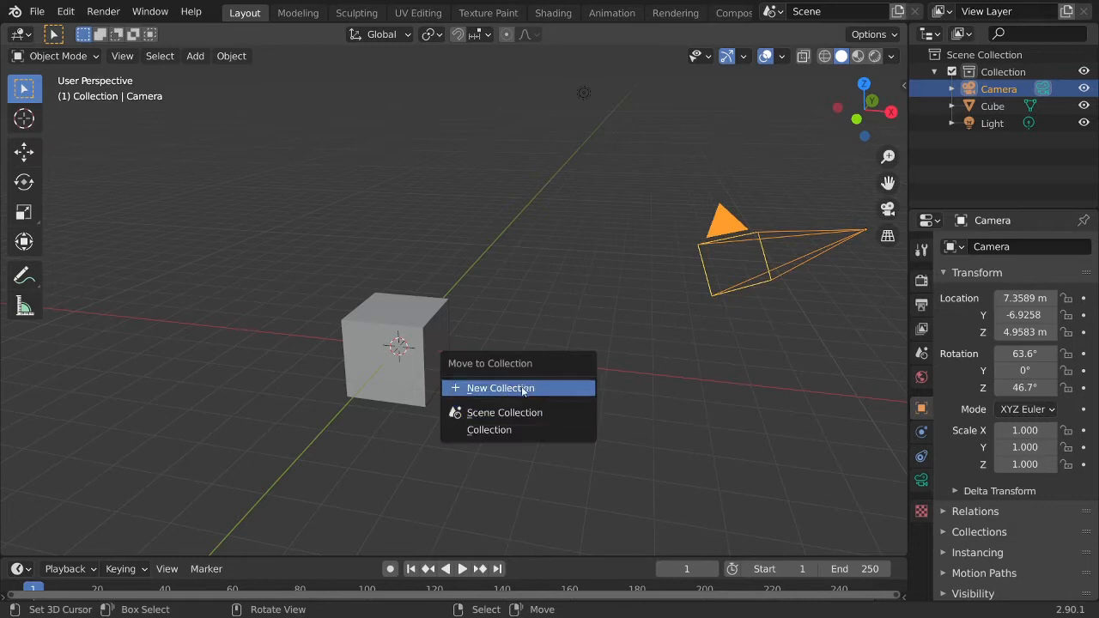
pyautogui.click(523, 389)
pyautogui.click(565, 438)
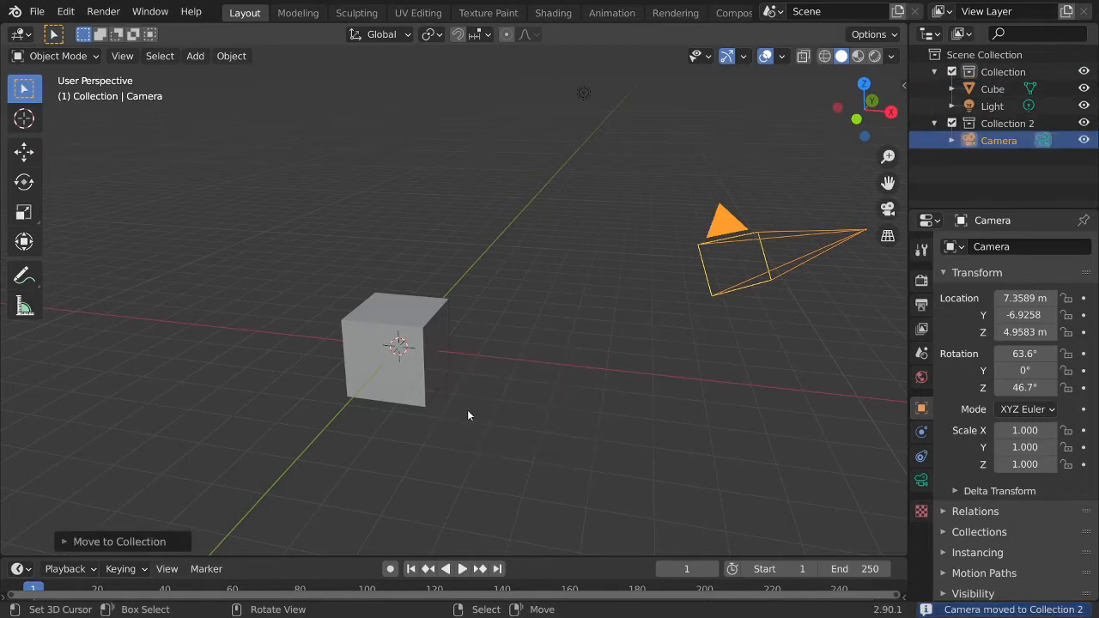
pyautogui.press('1')
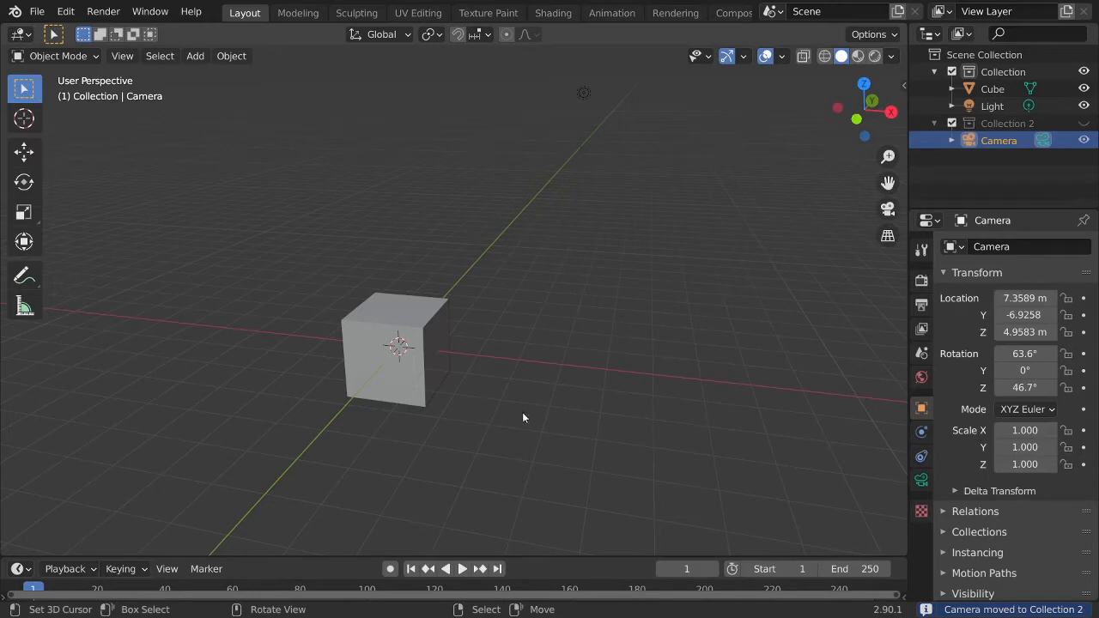
# - Display the Screencast Keys settings in the viewport sidebar, and hide the sidebar again
pyautogui.press('n')
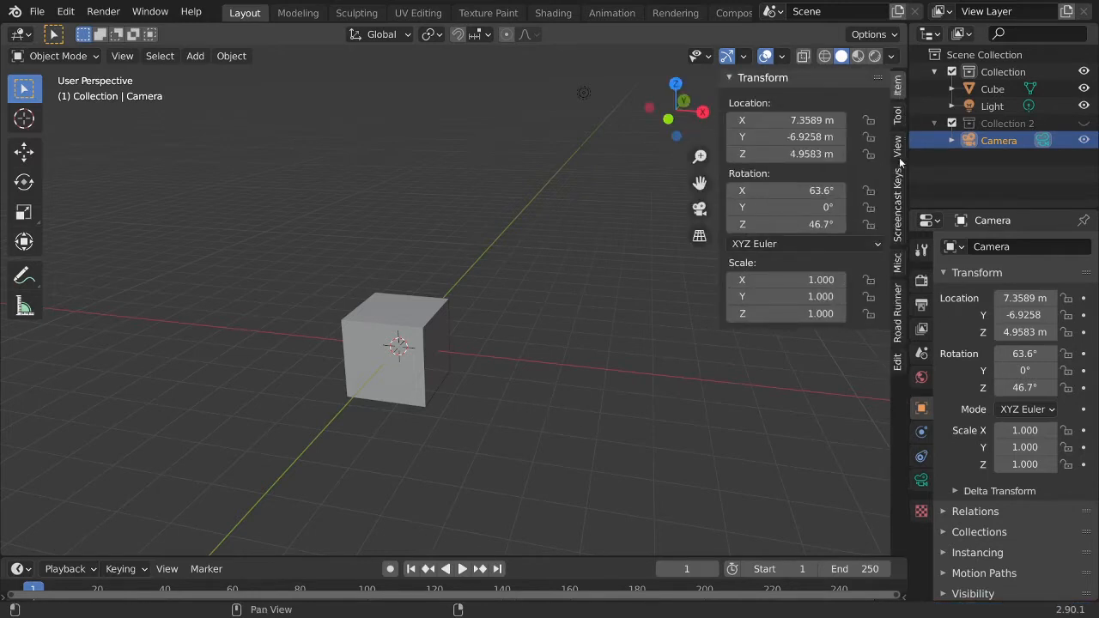
pyautogui.click(898, 201)
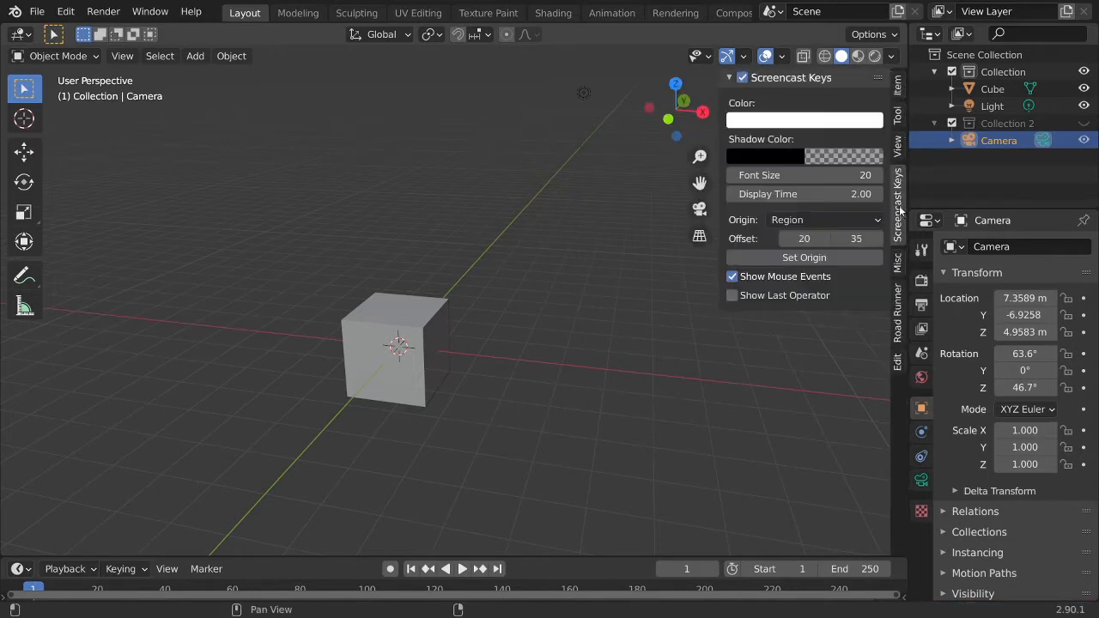
pyautogui.press('n')
# - In Edit Mode, move the cube's whole mesh up about 1 m along Z so it rests on the grid
pyautogui.moveTo(510, 434); pyautogui.dragTo(562, 366, button='middle')
pyautogui.rightClick(543, 342)
pyautogui.moveTo(551, 296); pyautogui.dragTo(590, 358, button='middle')
pyautogui.press('Tab')
pyautogui.keyDown('shift'); pyautogui.moveTo(590, 358); pyautogui.dragTo(591, 365, button='middle'); pyautogui.keyUp('shift')
pyautogui.moveTo(590, 365); pyautogui.dragTo(579, 361, button='middle')
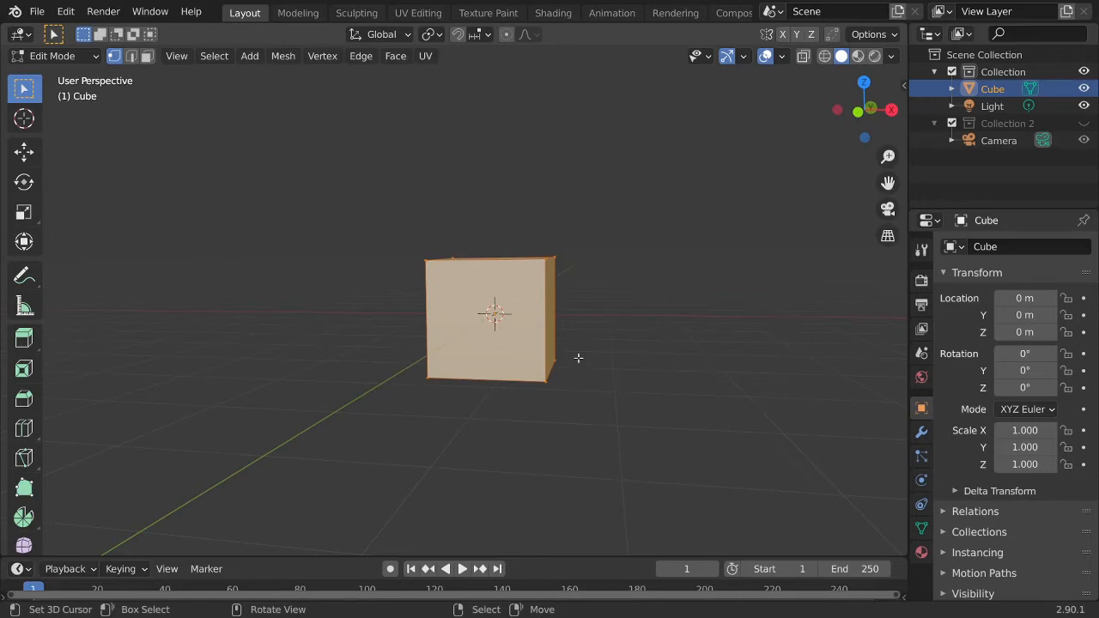
pyautogui.moveTo(578, 358)
pyautogui.mouseDown(button='middle')
pyautogui.moveTo(549, 370)
pyautogui.moveTo(572, 383)
pyautogui.moveTo(592, 375)
pyautogui.moveTo(584, 366)
pyautogui.moveTo(591, 374)
pyautogui.mouseUp(button='middle')
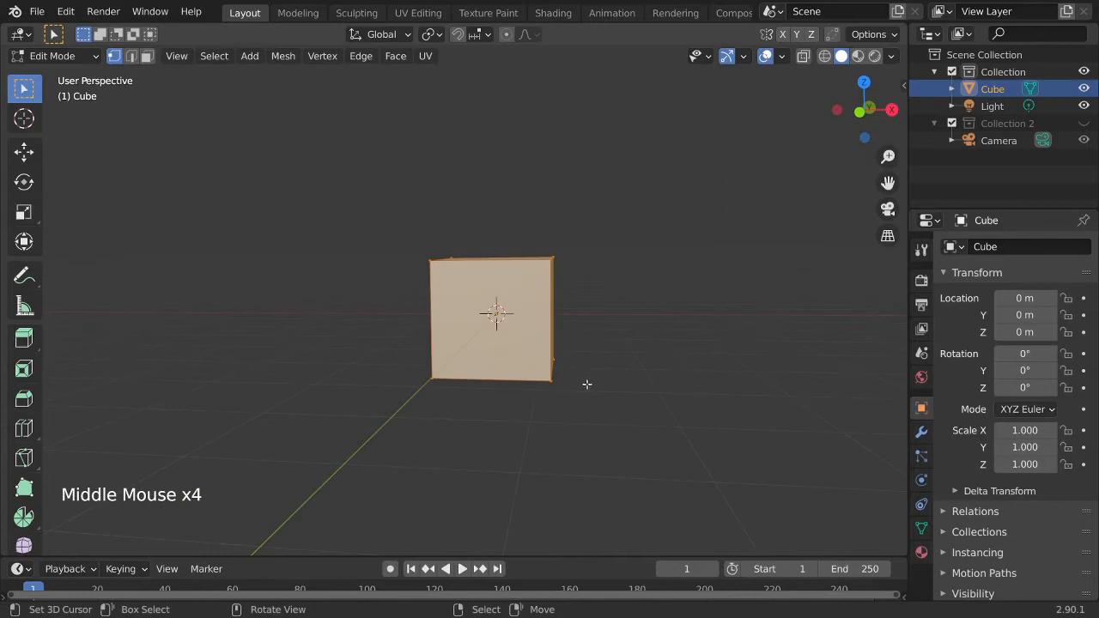
pyautogui.press('g')
pyautogui.press('z')
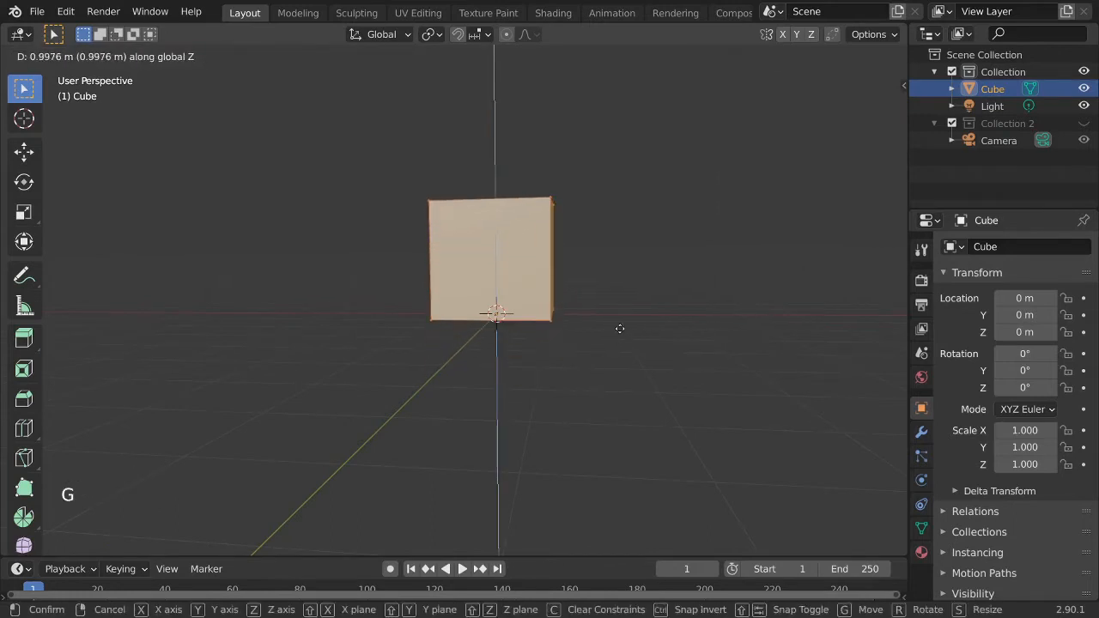
pyautogui.click(619, 328)
# - Maximize the 3D viewport and frame the cube closely
pyautogui.moveTo(566, 361); pyautogui.dragTo(541, 311, button='middle')
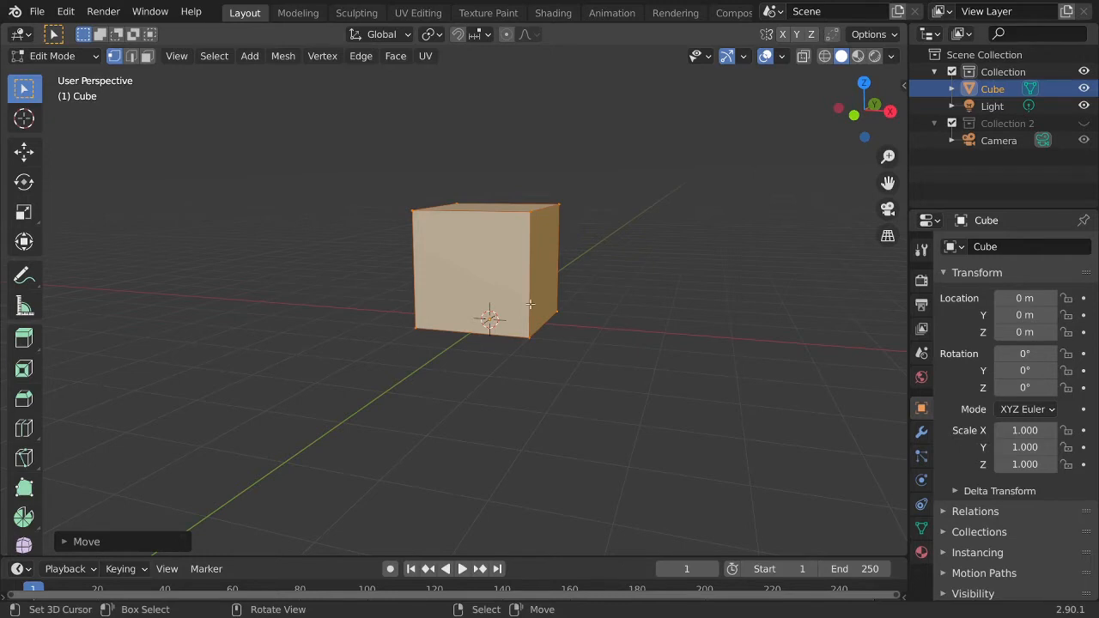
pyautogui.hotkey('ctrl', 'alt')
pyautogui.press('ctrl+alt+KP_2')
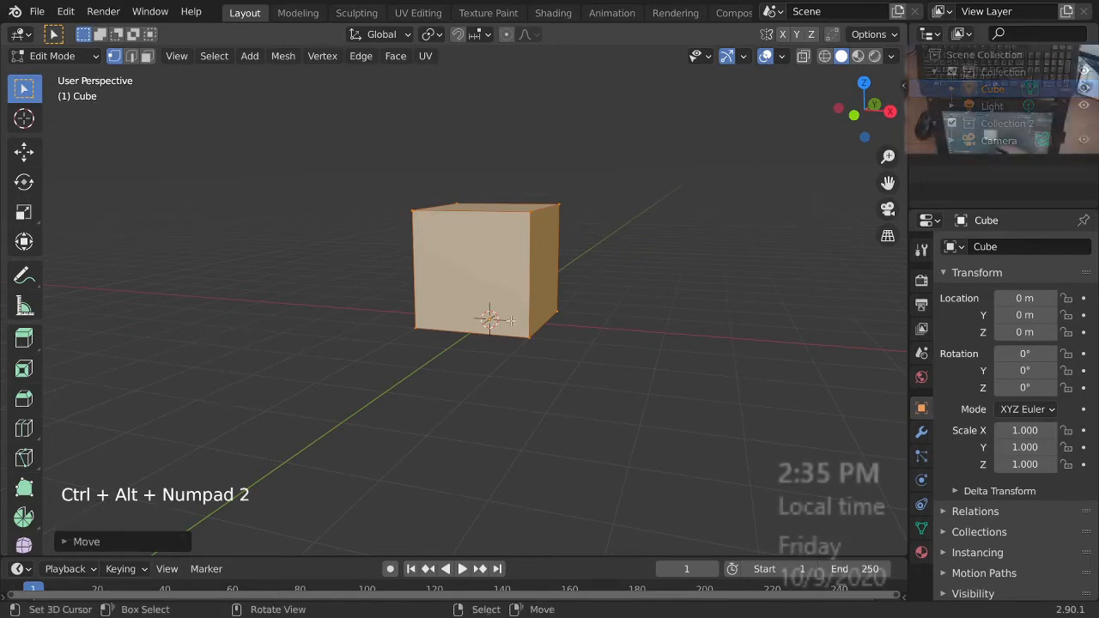
pyautogui.moveTo(554, 327)
pyautogui.keyDown('shift'); pyautogui.mouseDown(button='middle')
pyautogui.moveTo(554, 342)
pyautogui.moveTo(545, 329)
pyautogui.mouseUp(button='middle'); pyautogui.keyUp('shift')
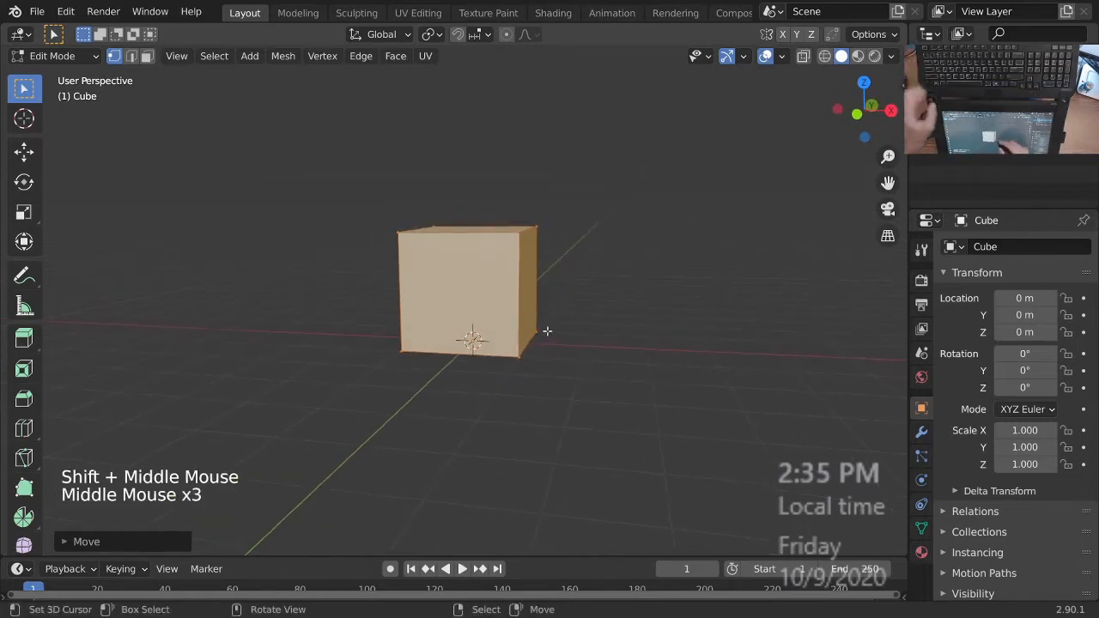
pyautogui.hotkey('ctrl', 'space')
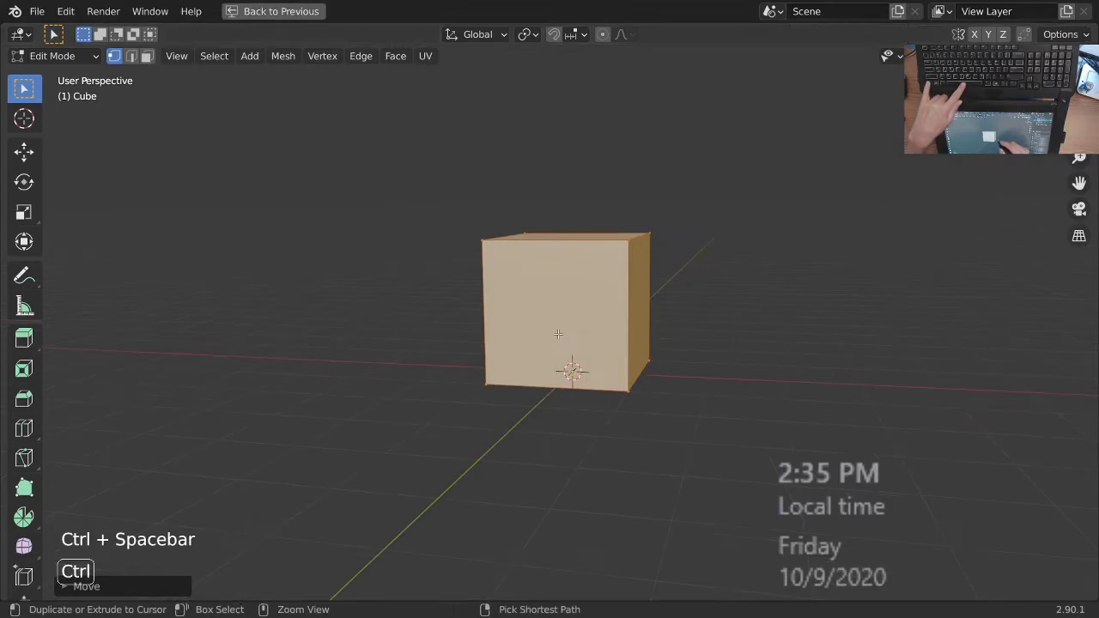
pyautogui.keyDown('ctrl'); pyautogui.moveTo(567, 340); pyautogui.dragTo(571, 342, button='middle'); pyautogui.keyUp('ctrl')
pyautogui.keyDown('shift'); pyautogui.moveTo(569, 343); pyautogui.dragTo(562, 361, button='middle'); pyautogui.keyUp('shift')
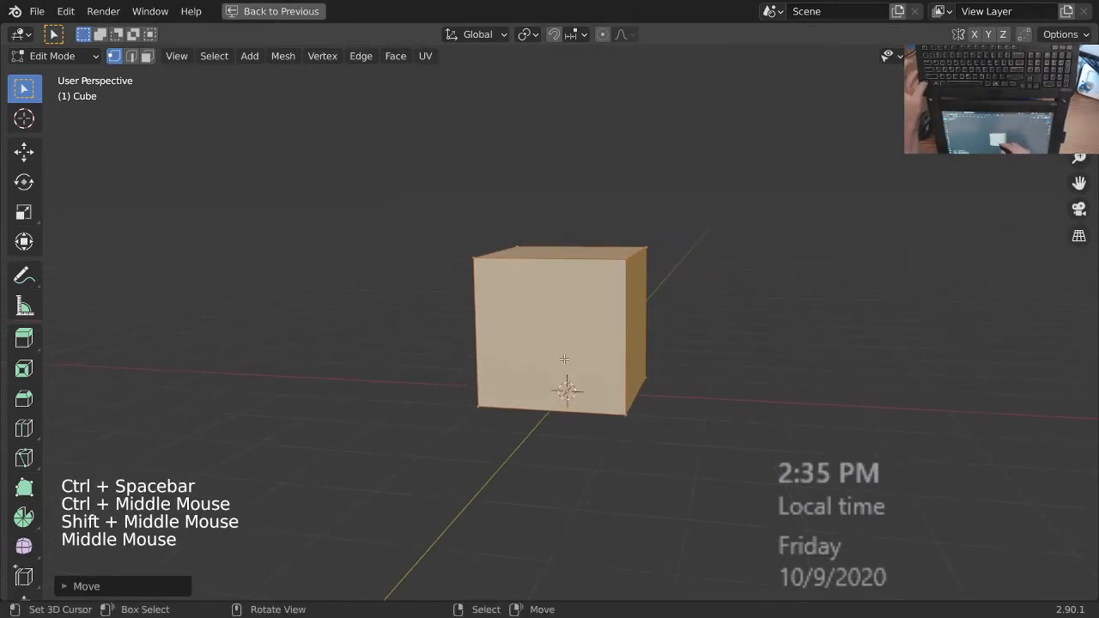
# - Select the cube's top face in face select mode and move it up 1 m along Z
pyautogui.keyDown('shift'); pyautogui.moveTo(655, 351); pyautogui.dragTo(497, 308, button='middle'); pyautogui.keyUp('shift')
pyautogui.press('3')
pyautogui.rightClick(485, 257)
pyautogui.keyDown('shift'); pyautogui.moveTo(562, 329); pyautogui.dragTo(599, 368, button='middle'); pyautogui.keyUp('shift')
pyautogui.write('gz')
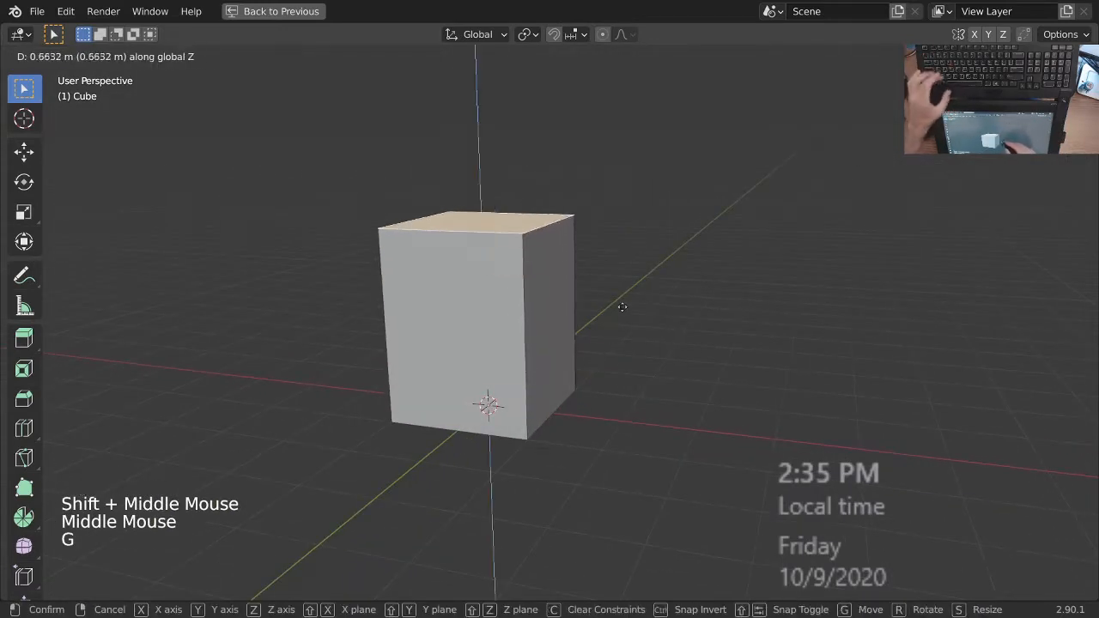
pyautogui.write('1')
pyautogui.press('Return')
# - Turn on the edge length measurements in the viewport overlays for Mesh Edit Mode
pyautogui.moveTo(633, 290); pyautogui.dragTo(527, 380, button='middle')
pyautogui.keyDown('ctrl'); pyautogui.moveTo(535, 307); pyautogui.dragTo(558, 352, button='middle'); pyautogui.keyUp('ctrl')
pyautogui.keyDown('shift'); pyautogui.moveTo(560, 352); pyautogui.dragTo(564, 309, button='middle'); pyautogui.keyUp('shift')
pyautogui.keyDown('shift'); pyautogui.moveTo(563, 309); pyautogui.dragTo(592, 361, button='middle'); pyautogui.keyUp('shift')
pyautogui.moveTo(592, 360); pyautogui.dragTo(630, 350, button='middle')
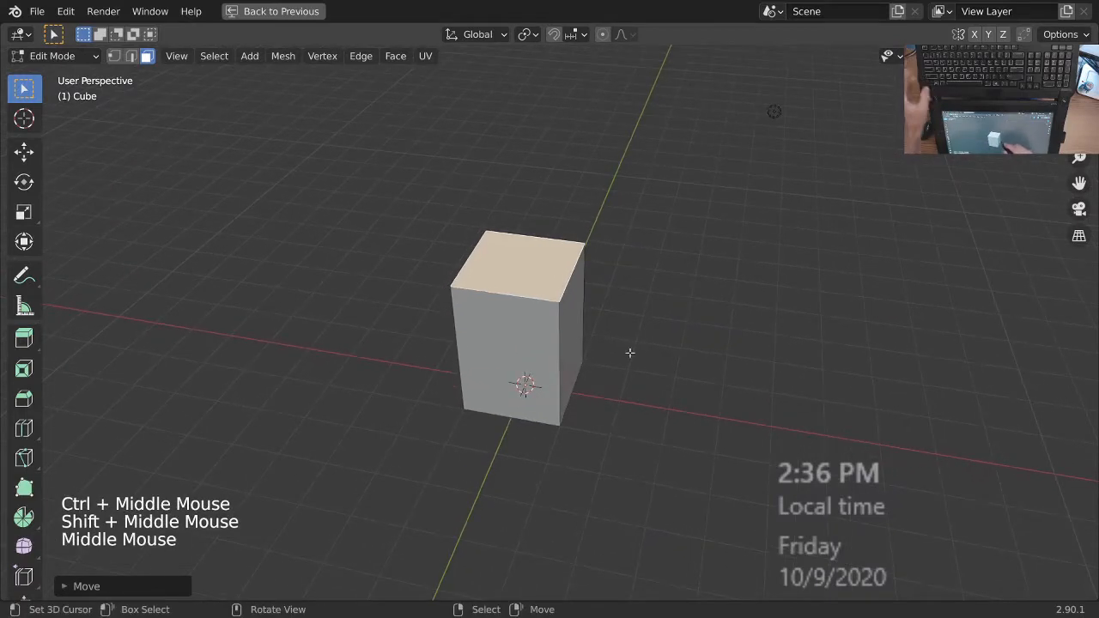
pyautogui.click(964, 55)
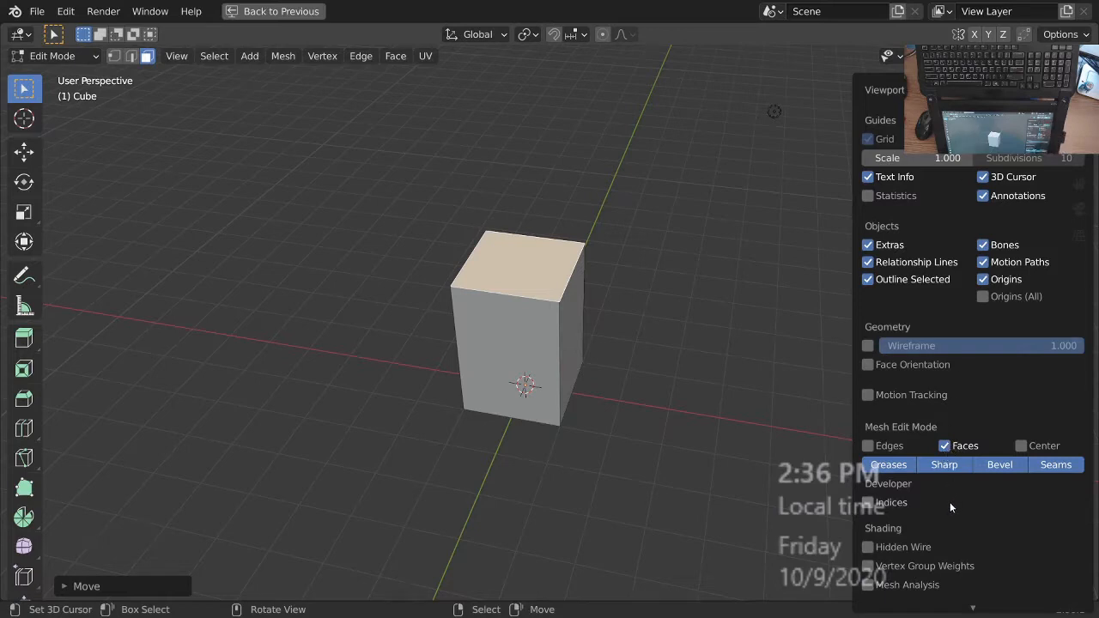
pyautogui.scroll(-5, 950, 508)
pyautogui.click(884, 494)
# - Select all linked faces of the block and scale it on X and Y only, to 2.5 m wide and deep
pyautogui.moveTo(594, 451); pyautogui.dragTo(589, 312, button='middle')
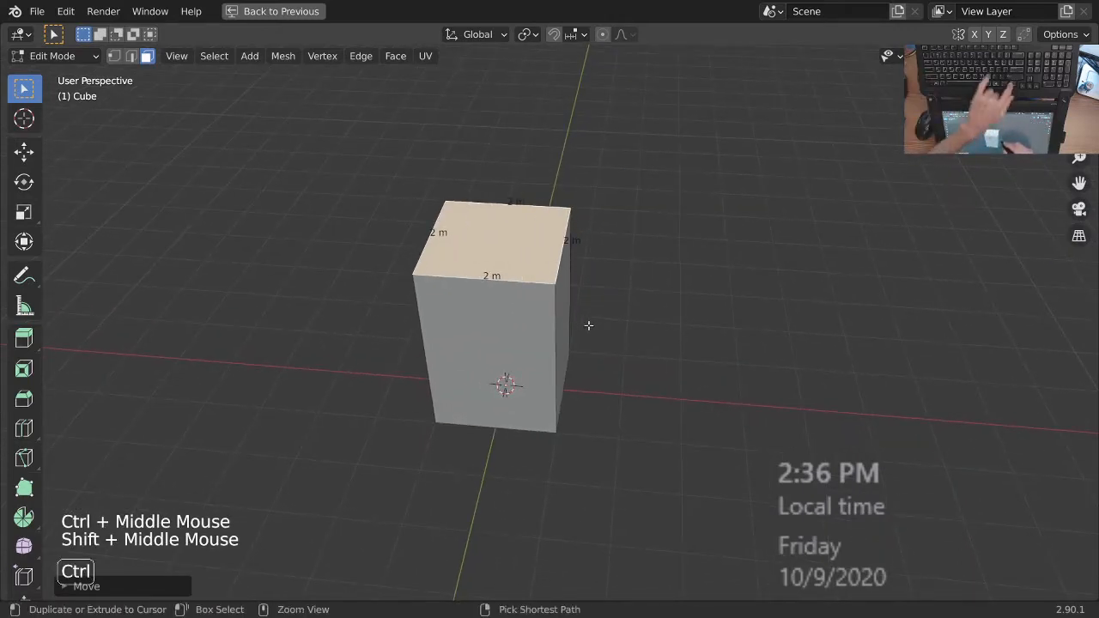
pyautogui.hotkey('ctrl', 'l')
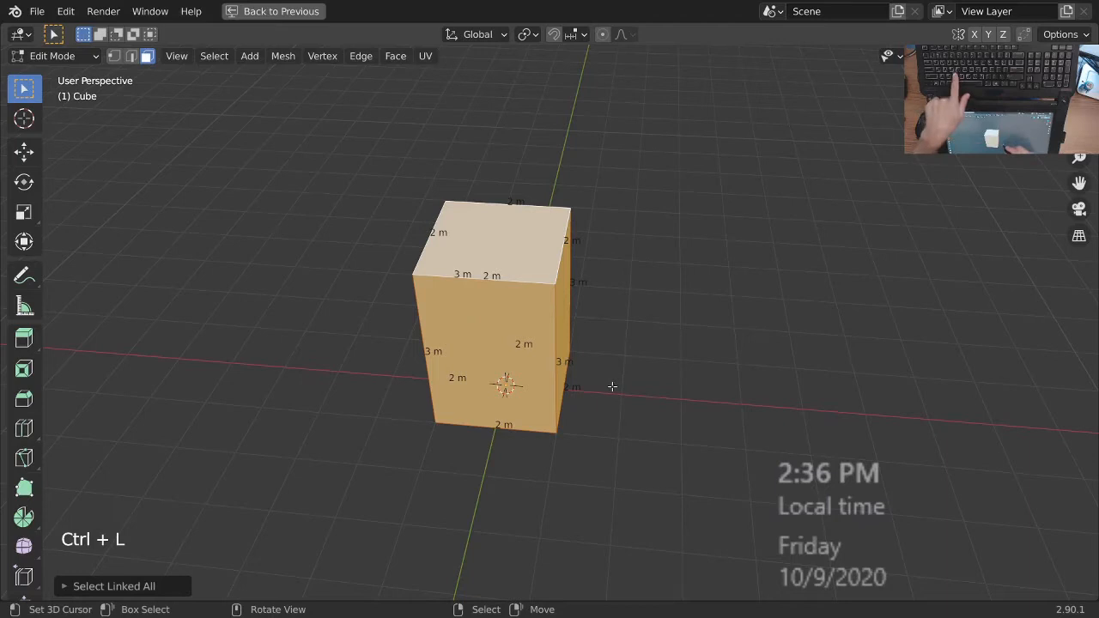
pyautogui.press('s')
pyautogui.hotkey('shift', 'z')
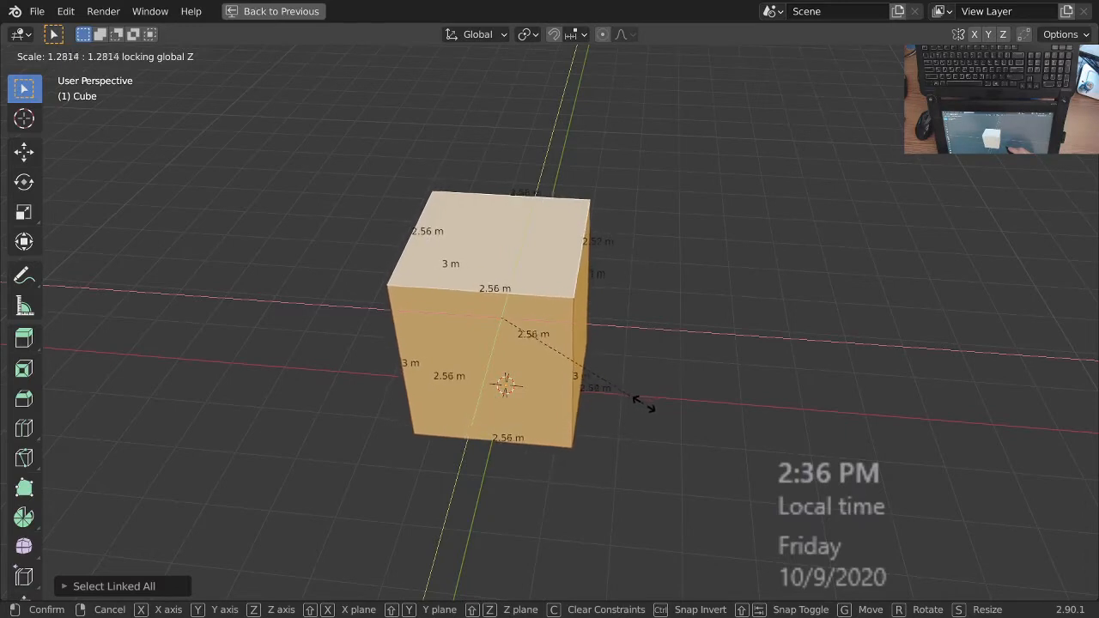
pyautogui.press('shift')
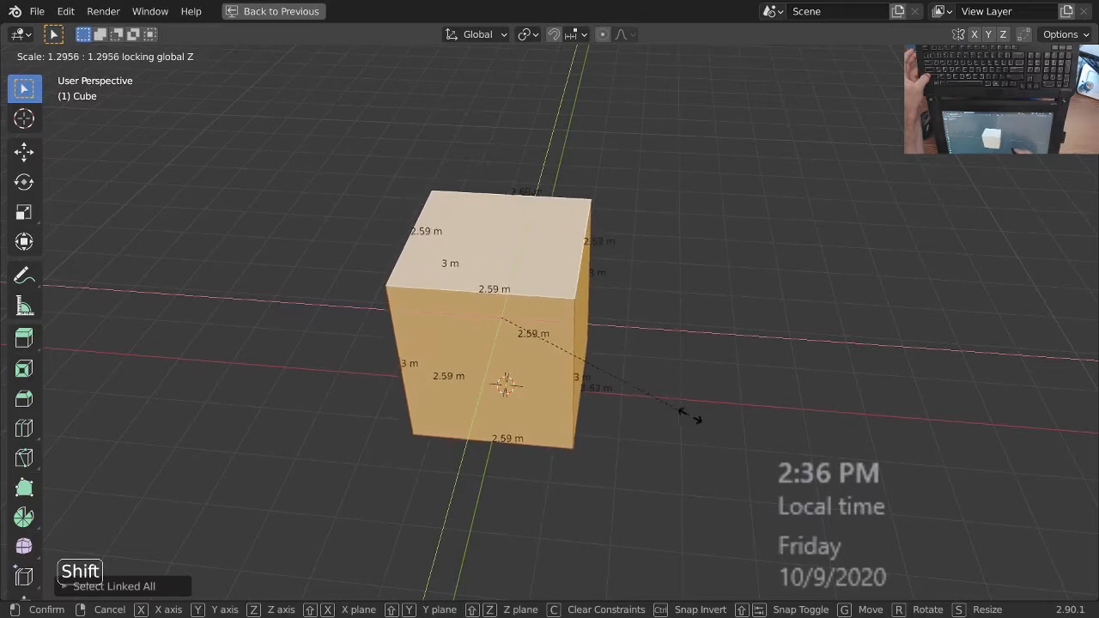
pyautogui.click(651, 385)
# - Select the block's bottom face and raise it along Z until the height matches the 2.5 m width
pyautogui.keyDown('ctrl'); pyautogui.moveTo(643, 383); pyautogui.dragTo(481, 343, button='middle'); pyautogui.keyUp('ctrl')
pyautogui.moveTo(602, 354); pyautogui.dragTo(574, 343, button='middle')
pyautogui.keyDown('ctrl'); pyautogui.moveTo(574, 343); pyautogui.dragTo(571, 330, button='middle'); pyautogui.keyUp('ctrl')
pyautogui.moveTo(571, 330)
pyautogui.keyDown('shift'); pyautogui.mouseDown(button='middle')
pyautogui.moveTo(592, 284)
pyautogui.moveTo(570, 346)
pyautogui.mouseUp(button='middle'); pyautogui.keyUp('shift')
pyautogui.moveTo(571, 382); pyautogui.dragTo(566, 328, button='middle')
pyautogui.press('3')
pyautogui.rightClick(533, 376)
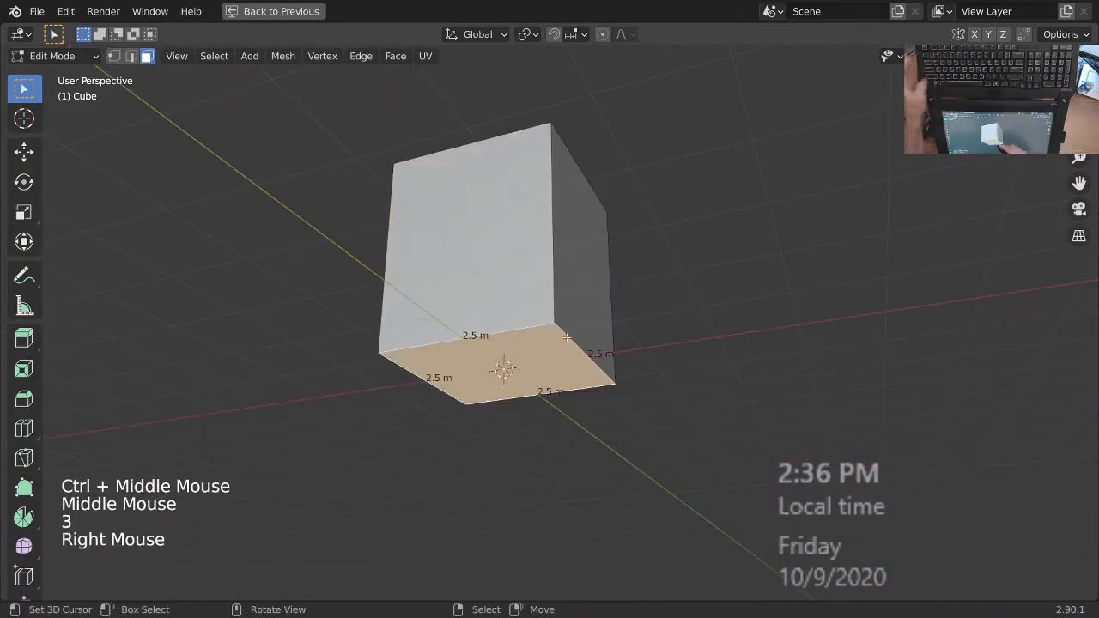
pyautogui.keyDown('ctrl'); pyautogui.moveTo(533, 377); pyautogui.dragTo(548, 383, button='middle'); pyautogui.keyUp('ctrl')
pyautogui.moveTo(548, 382); pyautogui.dragTo(559, 386, button='middle')
pyautogui.press('g')
pyautogui.press('z')
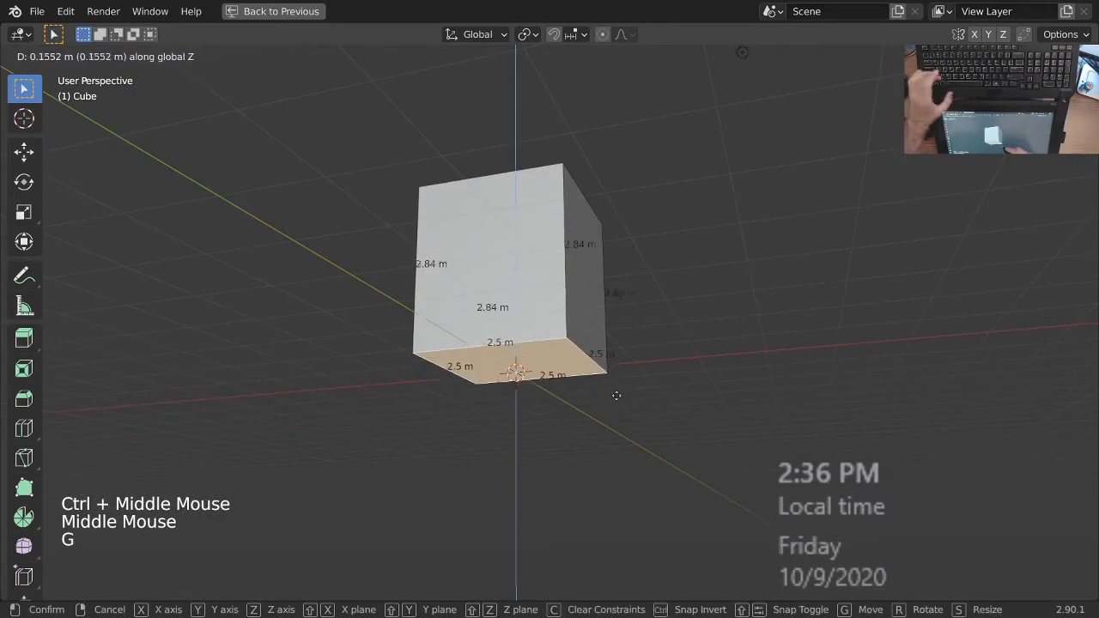
pyautogui.click(642, 362)
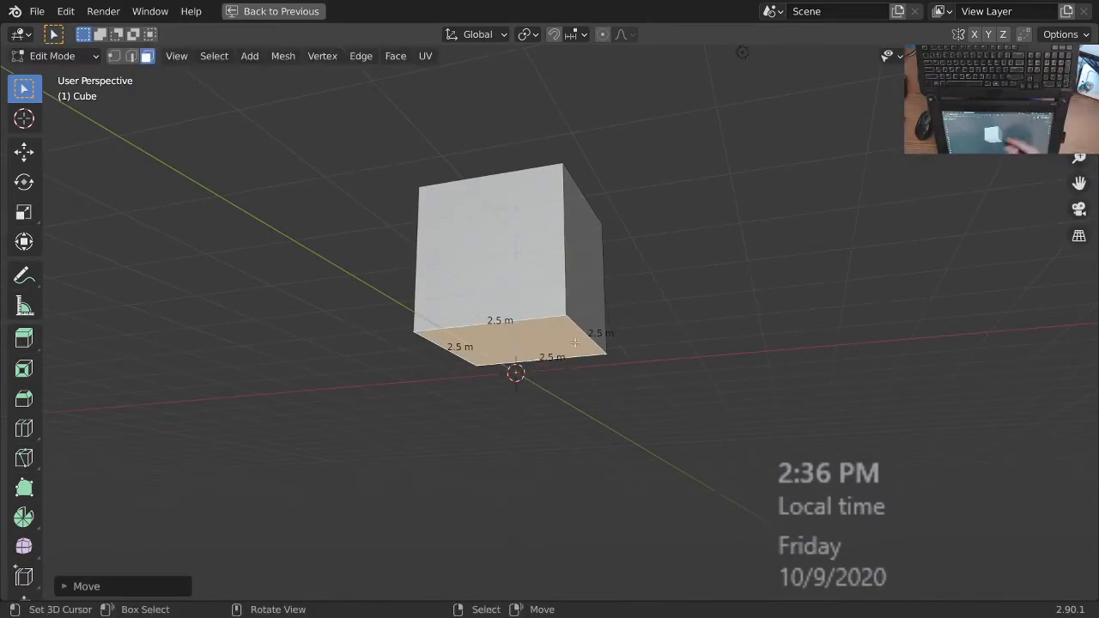
# - Add a centred loop cut around the cube that divides it into left and right halves
pyautogui.moveTo(574, 343); pyautogui.dragTo(589, 400, button='middle')
pyautogui.moveTo(510, 378); pyautogui.dragTo(533, 421, button='middle')
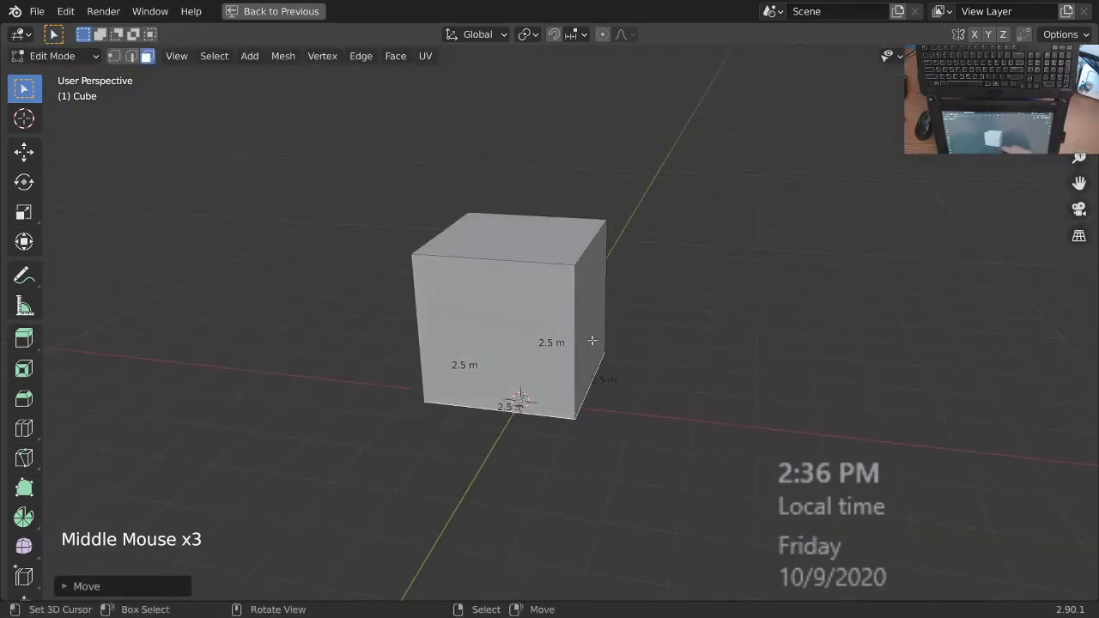
pyautogui.keyDown('ctrl'); pyautogui.moveTo(569, 323); pyautogui.dragTo(566, 343, button='middle'); pyautogui.keyUp('ctrl')
pyautogui.keyDown('shift'); pyautogui.moveTo(566, 344); pyautogui.dragTo(568, 423, button='middle'); pyautogui.keyUp('shift')
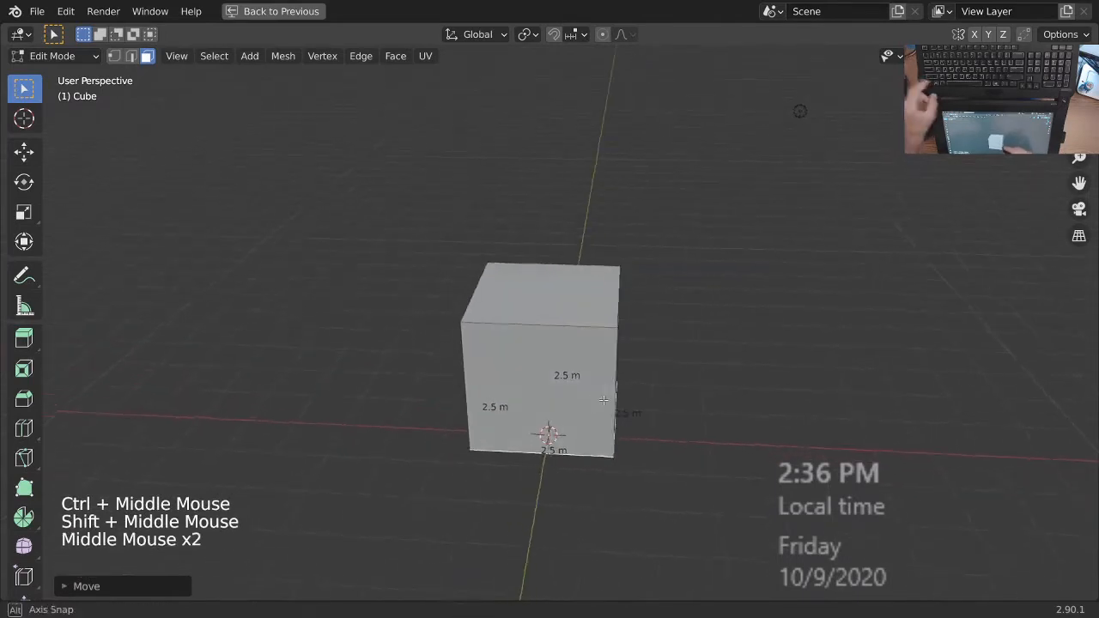
pyautogui.hotkey('ctrl', 'r')
pyautogui.click(545, 326)
# - Show the cube in wireframe from an orthographic top view, with vertex selection active and nothing selected
pyautogui.moveTo(544, 326); pyautogui.dragTo(566, 331, button='middle')
pyautogui.press('KP_7')
pyautogui.press('z')
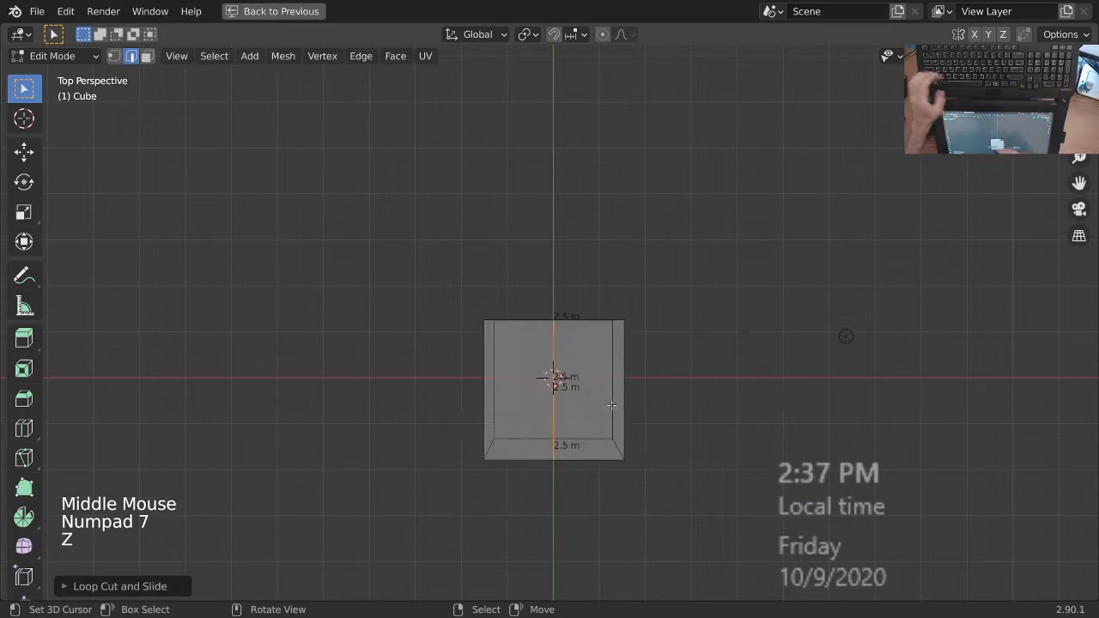
pyautogui.keyDown('ctrl'); pyautogui.moveTo(637, 431); pyautogui.dragTo(636, 403, button='middle'); pyautogui.keyUp('ctrl')
pyautogui.keyDown('shift'); pyautogui.moveTo(635, 404); pyautogui.dragTo(623, 369, button='middle'); pyautogui.keyUp('shift')
pyautogui.press('KP_5')
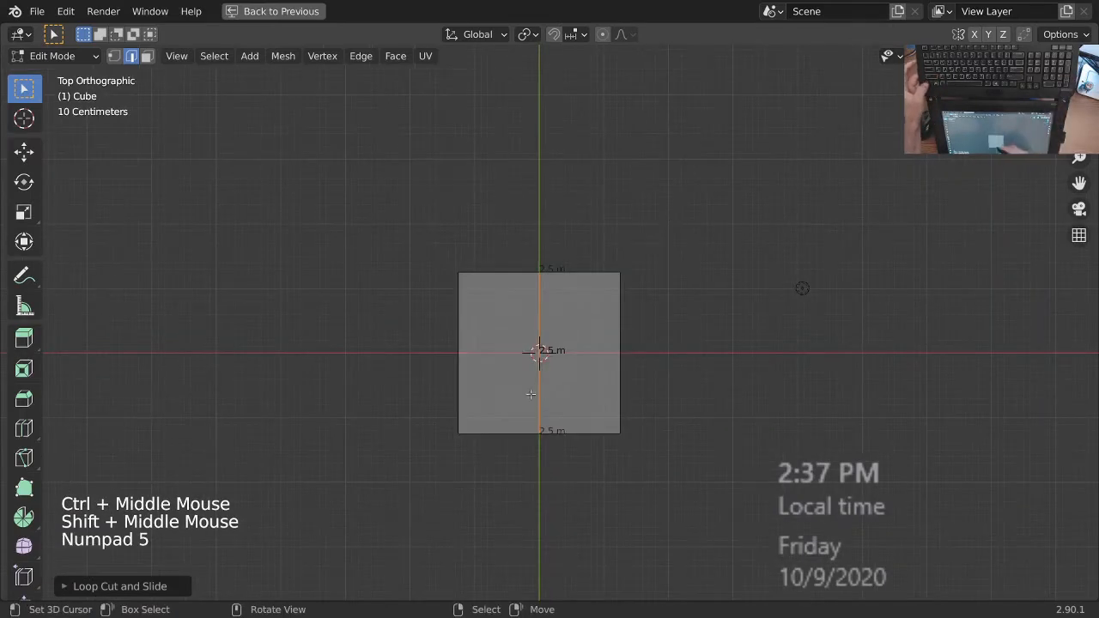
pyautogui.press('1')
pyautogui.keyDown('ctrl'); pyautogui.moveTo(527, 402); pyautogui.dragTo(525, 388, button='middle'); pyautogui.keyUp('ctrl')
pyautogui.hotkey('alt', 'a')
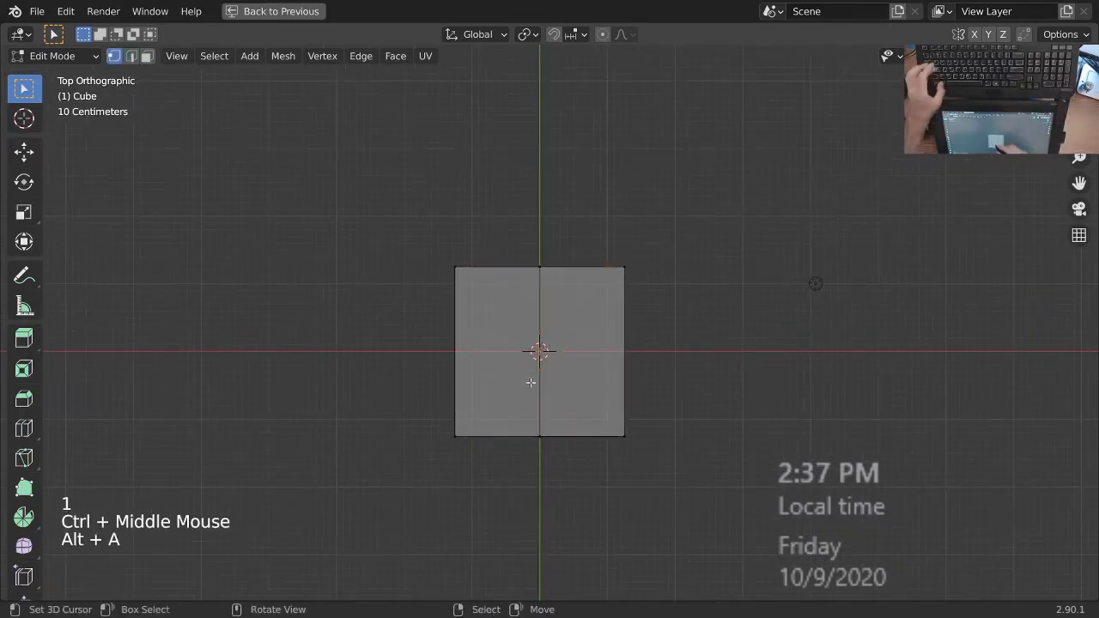
# - Box-select the outer vertices on the negative X side of the cube and delete them, keeping only the positive X half
pyautogui.press('Escape')
pyautogui.press('b')
pyautogui.moveTo(412, 221); pyautogui.dragTo(492, 453)
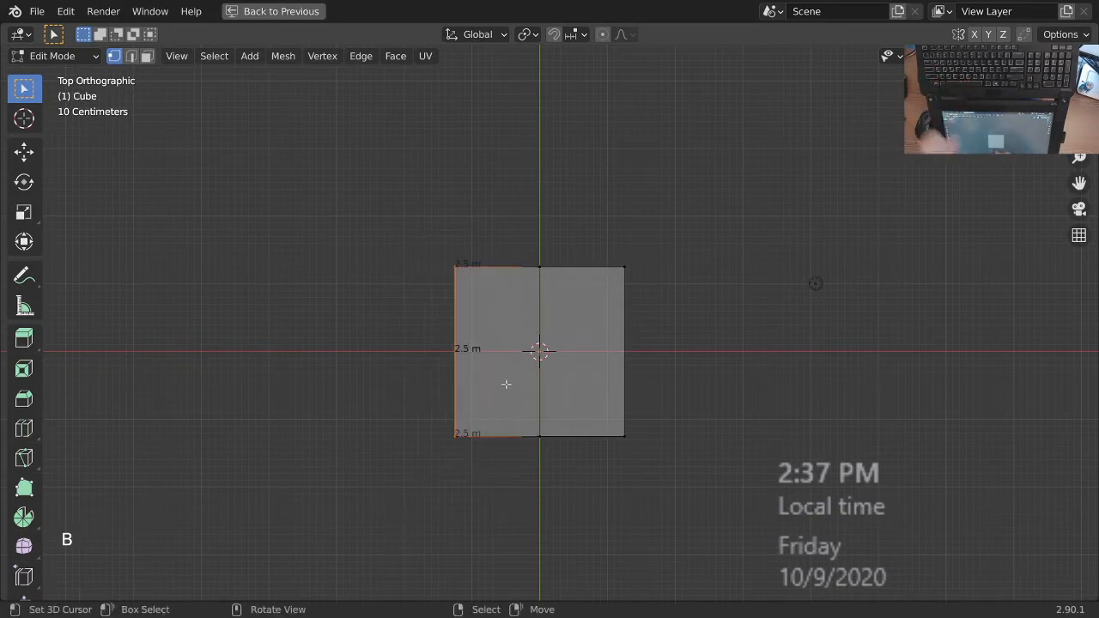
pyautogui.press('x')
pyautogui.click(445, 416)
pyautogui.keyDown('ctrl'); pyautogui.moveTo(565, 367); pyautogui.dragTo(554, 368, button='middle'); pyautogui.keyUp('ctrl')
pyautogui.keyDown('shift'); pyautogui.moveTo(554, 367); pyautogui.dragTo(534, 375, button='middle'); pyautogui.keyUp('shift')
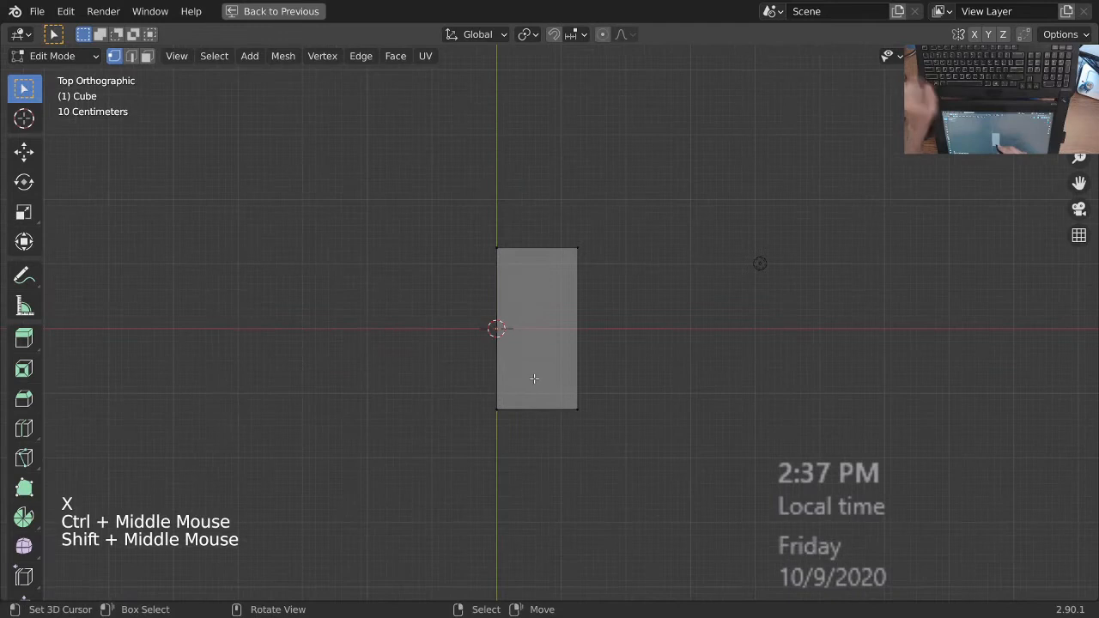
# - Add a Mirror modifier on the X axis with Clipping enabled and turn on its on-cage display for Edit Mode
pyautogui.hotkey('ctrl', 'space')
pyautogui.click(921, 432)
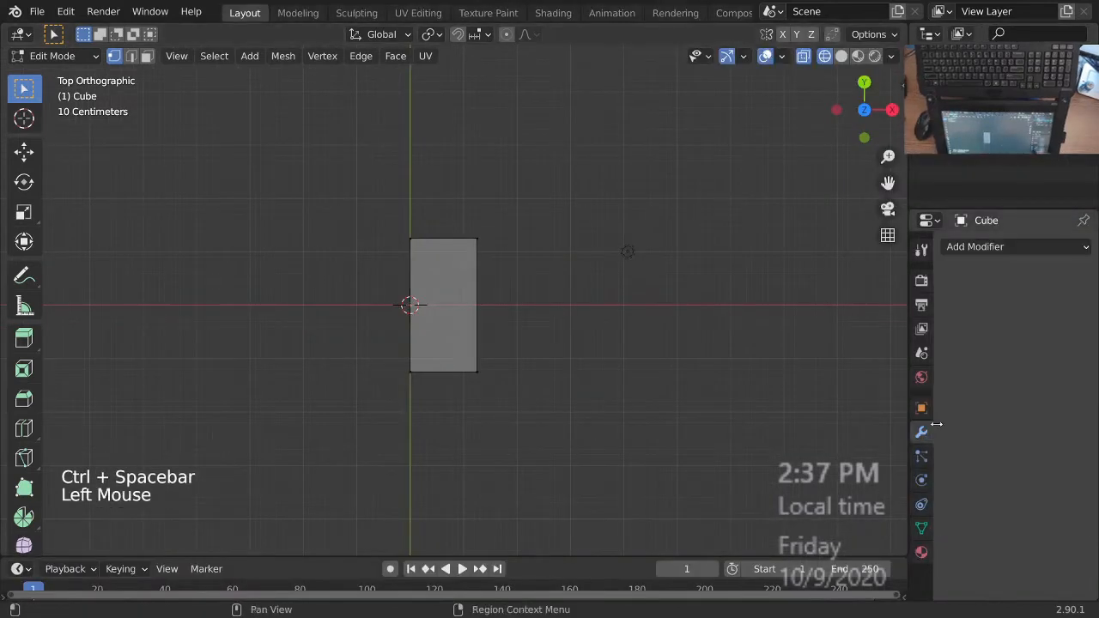
pyautogui.click(1029, 247)
pyautogui.click(731, 418)
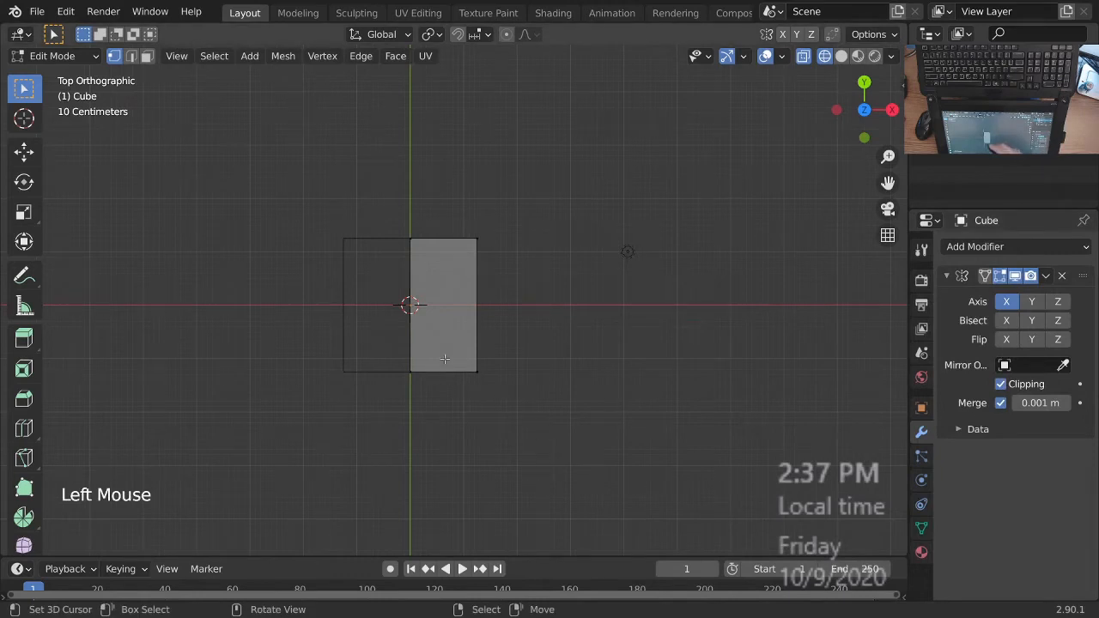
pyautogui.click(986, 276)
pyautogui.moveTo(490, 383); pyautogui.dragTo(490, 408, button='middle')
# - Maximise the 3D viewport again and show the mirrored cube in solid shading at an angle
pyautogui.hotkey('ctrl', 'space')
pyautogui.keyDown('ctrl'); pyautogui.moveTo(567, 412); pyautogui.dragTo(533, 349, button='middle'); pyautogui.keyUp('ctrl')
pyautogui.moveTo(532, 350)
pyautogui.mouseDown(button='middle')
pyautogui.moveTo(615, 297)
pyautogui.moveTo(583, 280)
pyautogui.moveTo(578, 304)
pyautogui.mouseUp(button='middle')
pyautogui.press('z')
pyautogui.keyDown('ctrl'); pyautogui.moveTo(655, 353); pyautogui.dragTo(618, 374, button='middle'); pyautogui.keyUp('ctrl')
pyautogui.moveTo(618, 373)
pyautogui.mouseDown(button='middle')
pyautogui.moveTo(589, 393)
pyautogui.moveTo(514, 399)
pyautogui.moveTo(521, 437)
pyautogui.moveTo(581, 383)
pyautogui.mouseUp(button='middle')
pyautogui.keyDown('shift'); pyautogui.moveTo(573, 345); pyautogui.dragTo(580, 385, button='middle'); pyautogui.keyUp('shift')
pyautogui.moveTo(579, 384); pyautogui.dragTo(542, 331, button='middle')
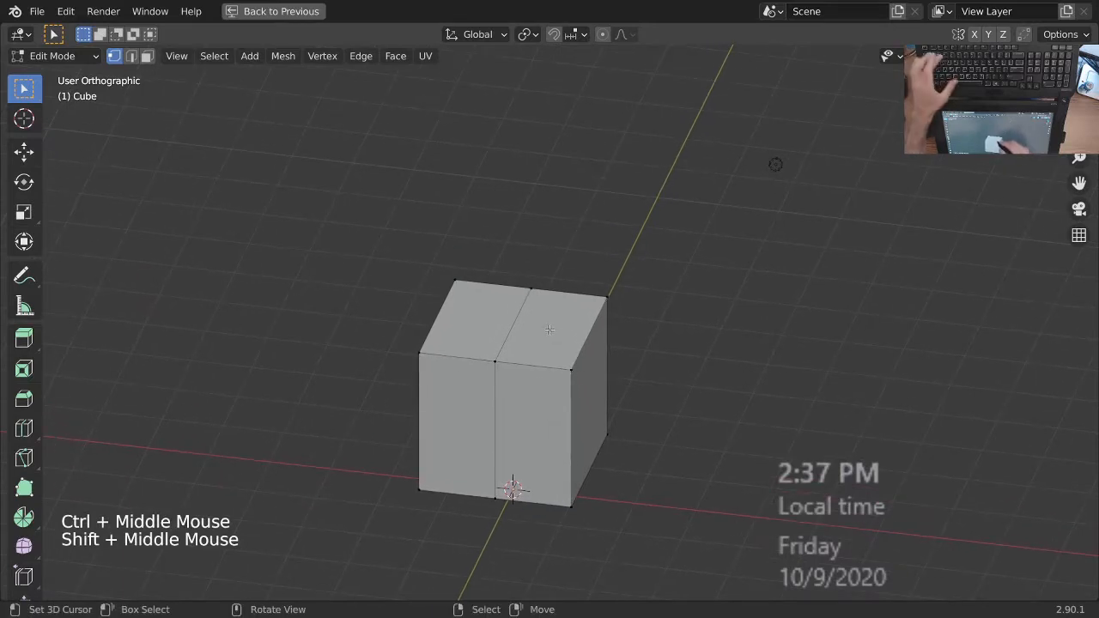
pyautogui.keyDown('ctrl'); pyautogui.moveTo(551, 329); pyautogui.dragTo(551, 342, button='middle'); pyautogui.keyUp('ctrl')
pyautogui.moveTo(551, 342); pyautogui.dragTo(556, 345, button='middle')
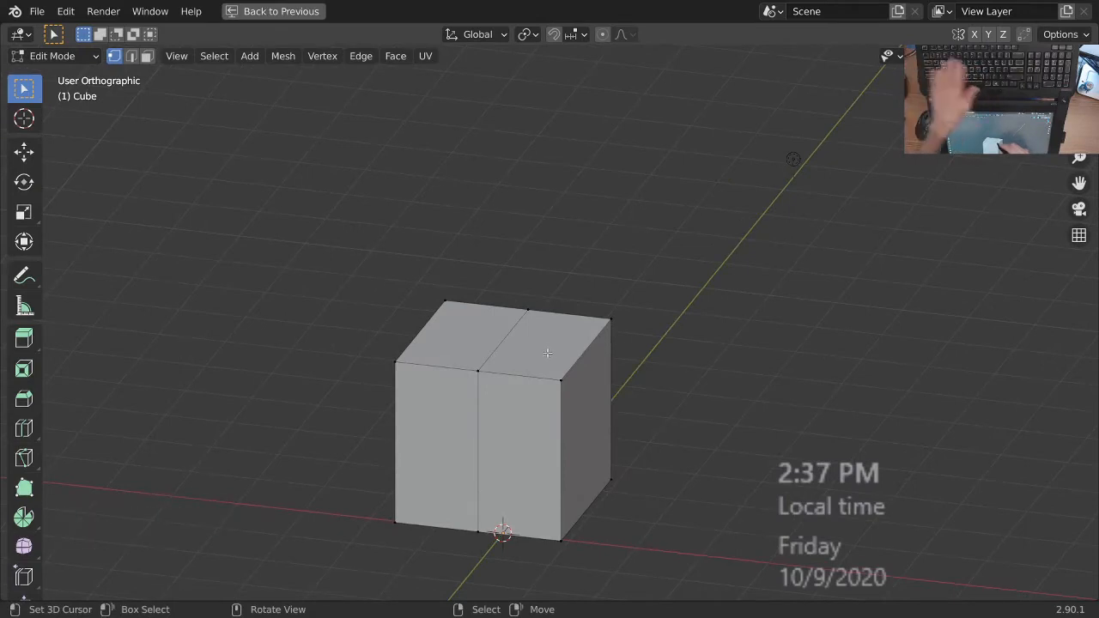
# - Select the top face of the mirrored cube using face selection
pyautogui.press('3')
pyautogui.rightClick(547, 352)
pyautogui.moveTo(547, 352); pyautogui.dragTo(583, 379, button='middle')
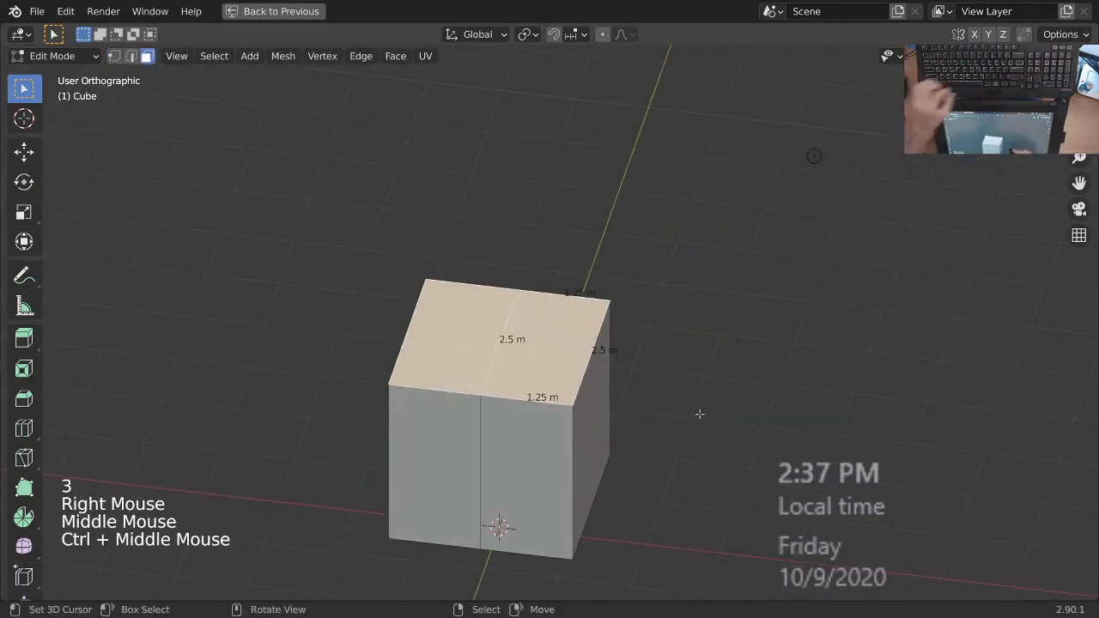
# - Try insetting the top face by about 0.14 m and scaling it, and undo the inset
pyautogui.press('i')
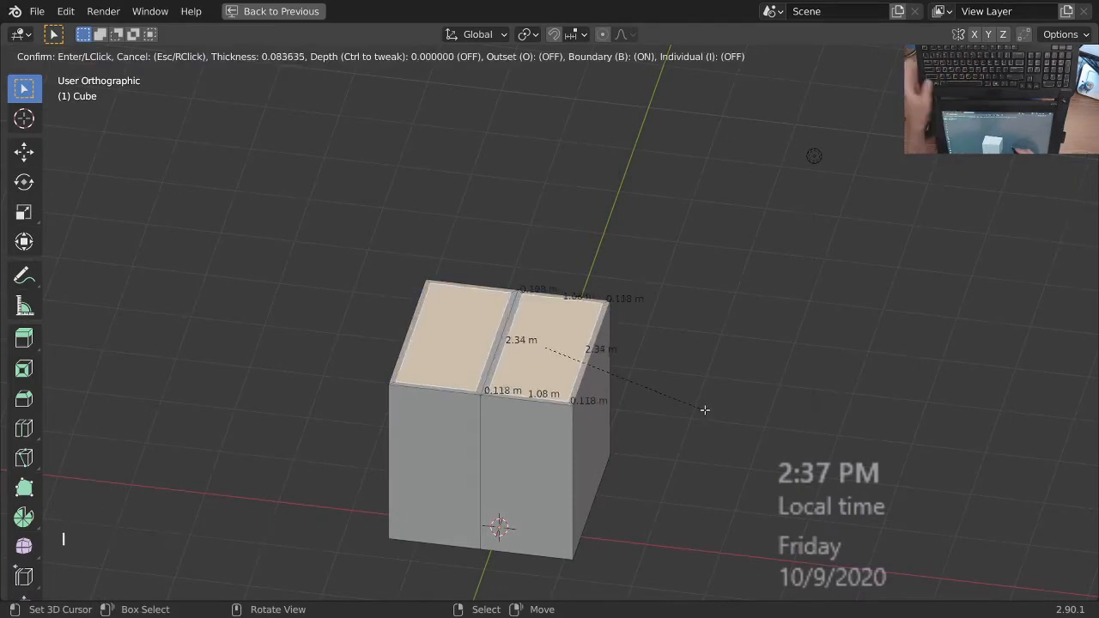
pyautogui.click(687, 407)
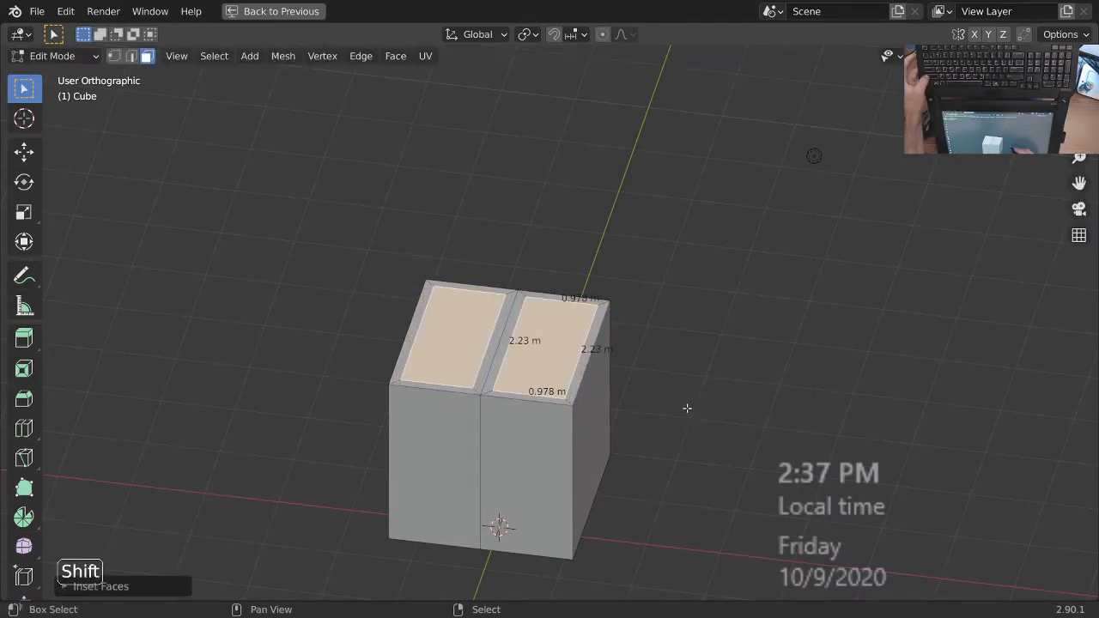
pyautogui.keyDown('ctrl'); pyautogui.moveTo(550, 349); pyautogui.dragTo(557, 356, button='middle'); pyautogui.keyUp('ctrl')
pyautogui.moveTo(557, 356); pyautogui.dragTo(590, 368, button='middle')
pyautogui.moveTo(591, 369); pyautogui.dragTo(632, 383, button='middle')
pyautogui.keyDown('shift'); pyautogui.moveTo(623, 407); pyautogui.dragTo(613, 378, button='middle'); pyautogui.keyUp('shift')
pyautogui.moveTo(606, 404); pyautogui.dragTo(573, 404, button='middle')
pyautogui.press('s')
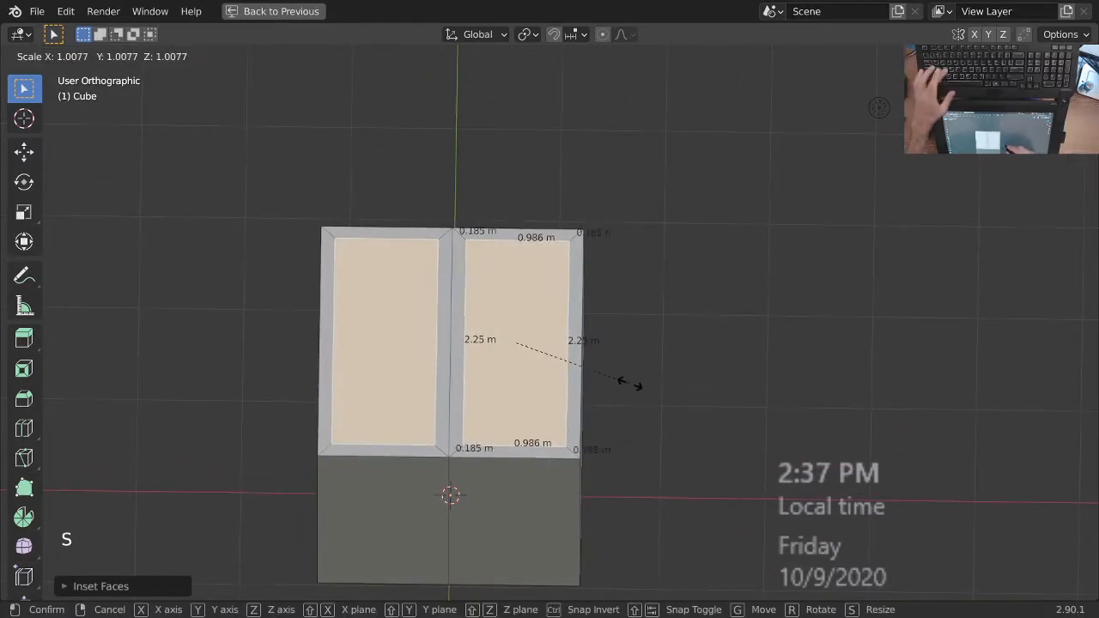
pyautogui.press('Escape')
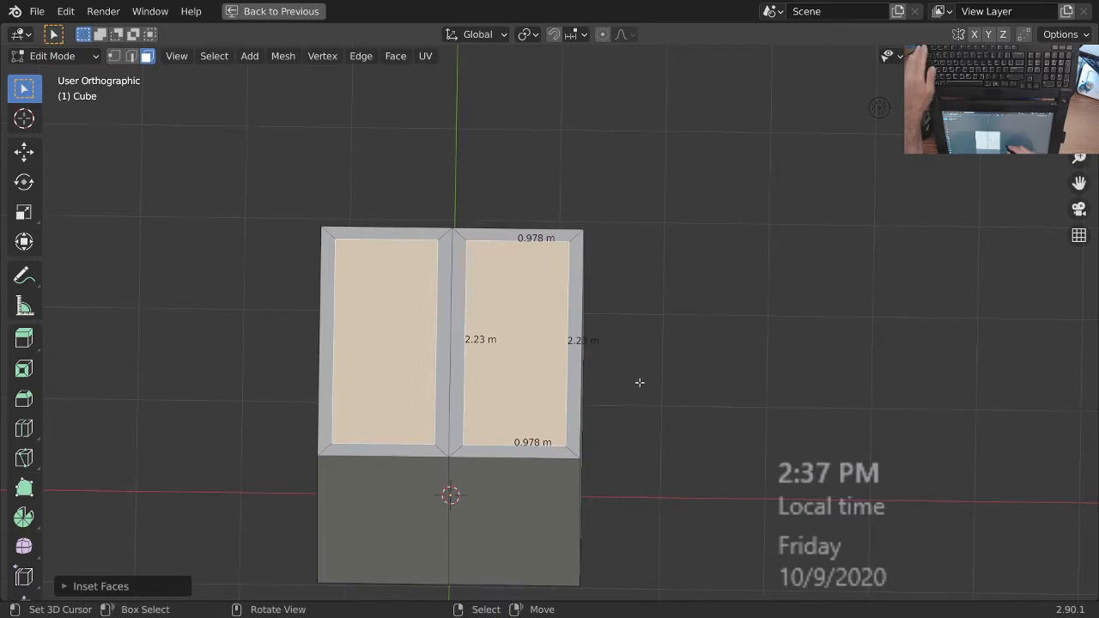
pyautogui.hotkey('ctrl', 'z')
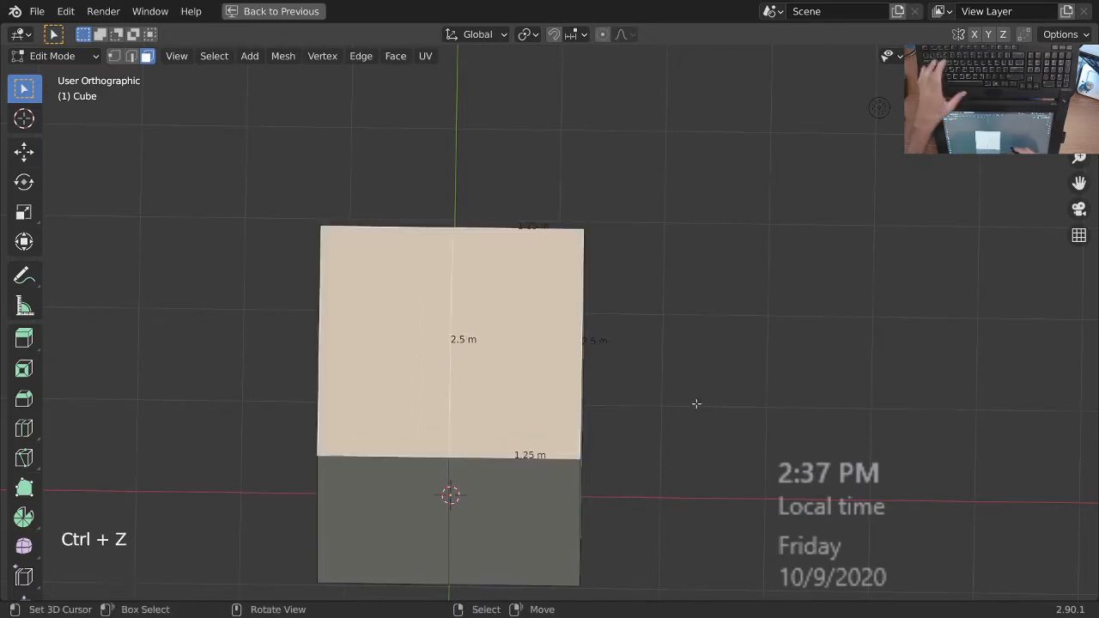
# - Inset the top face by about 0.093 m and delete the inset strip face along the mirror seam
pyautogui.press('i')
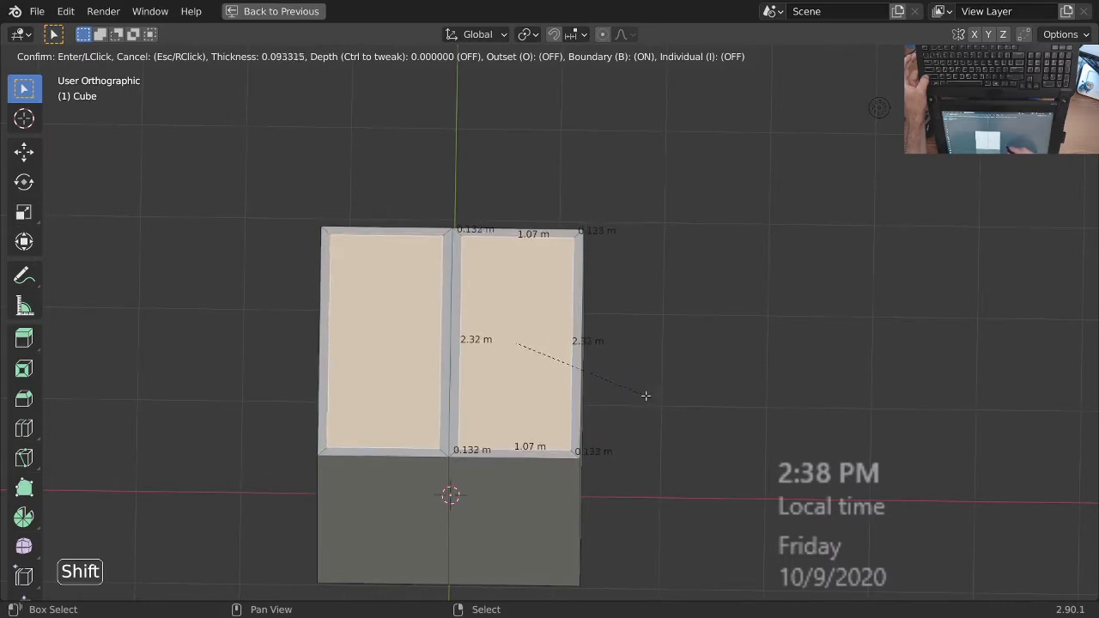
pyautogui.click(646, 396)
pyautogui.keyDown('ctrl'); pyautogui.moveTo(570, 306); pyautogui.dragTo(577, 328, button='middle'); pyautogui.keyUp('ctrl')
pyautogui.moveTo(577, 328); pyautogui.dragTo(576, 301, button='middle')
pyautogui.keyDown('ctrl'); pyautogui.moveTo(576, 301); pyautogui.dragTo(576, 340, button='middle'); pyautogui.keyUp('ctrl')
pyautogui.moveTo(576, 340); pyautogui.dragTo(459, 350, button='middle')
pyautogui.moveTo(526, 350); pyautogui.dragTo(562, 302, button='middle')
pyautogui.moveTo(475, 278); pyautogui.dragTo(506, 308, button='middle')
pyautogui.keyDown('shift'); pyautogui.moveTo(507, 308); pyautogui.dragTo(531, 347, button='middle'); pyautogui.keyUp('shift')
pyautogui.rightClick(479, 316)
pyautogui.press('x')
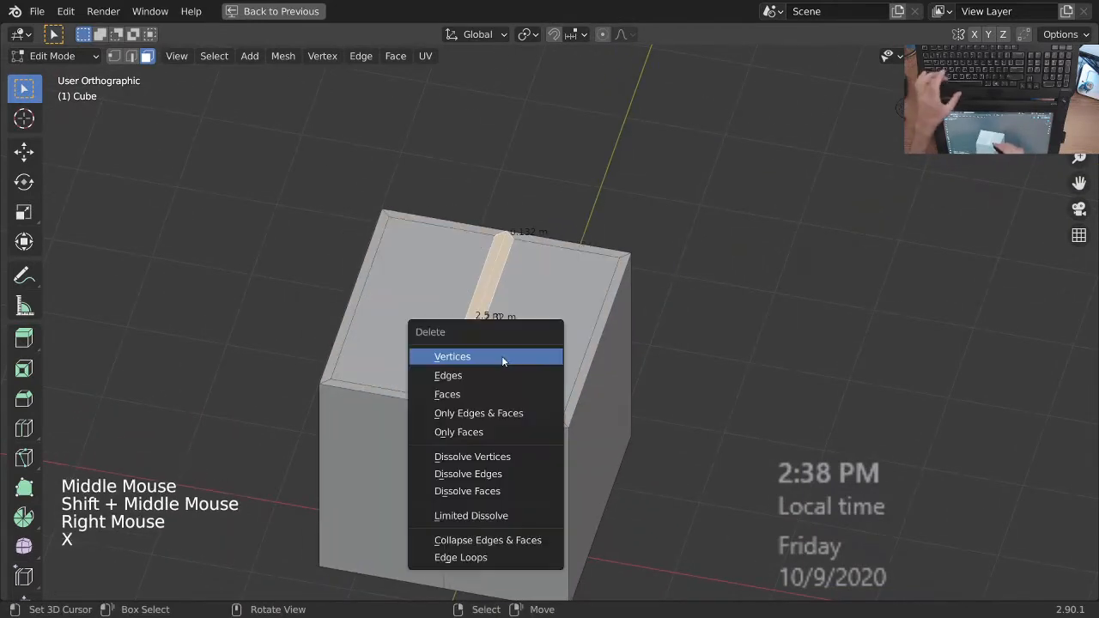
pyautogui.click(502, 356)
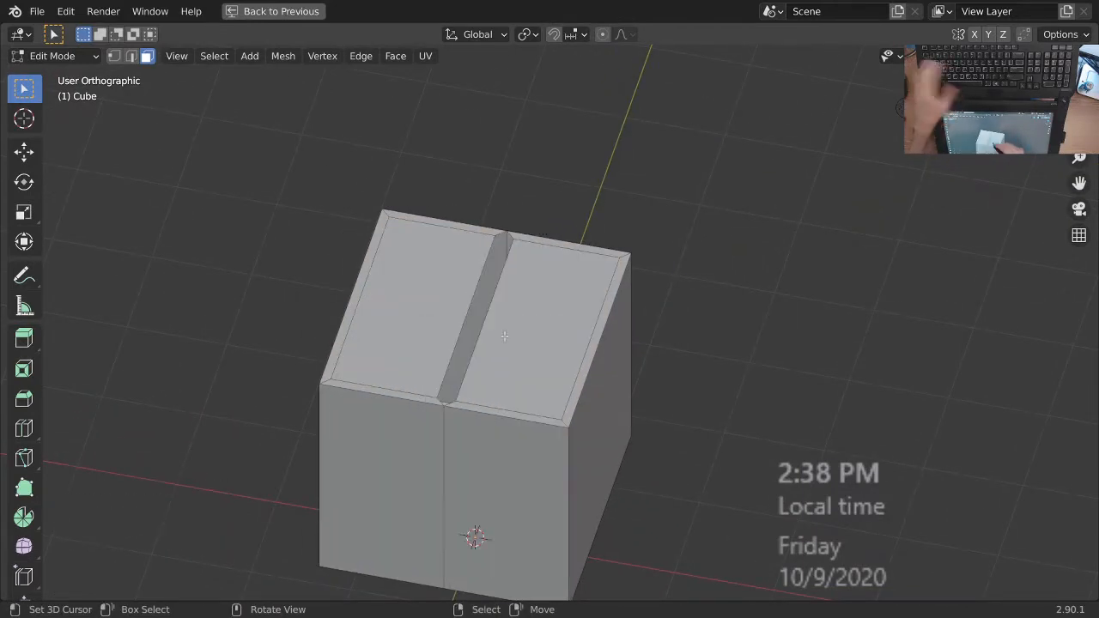
# - Move the inset face's inner edge onto the mirror centre line to close the gap
pyautogui.keyDown('ctrl'); pyautogui.moveTo(502, 357); pyautogui.dragTo(501, 305, button='middle'); pyautogui.keyUp('ctrl')
pyautogui.press('2')
pyautogui.rightClick(506, 337)
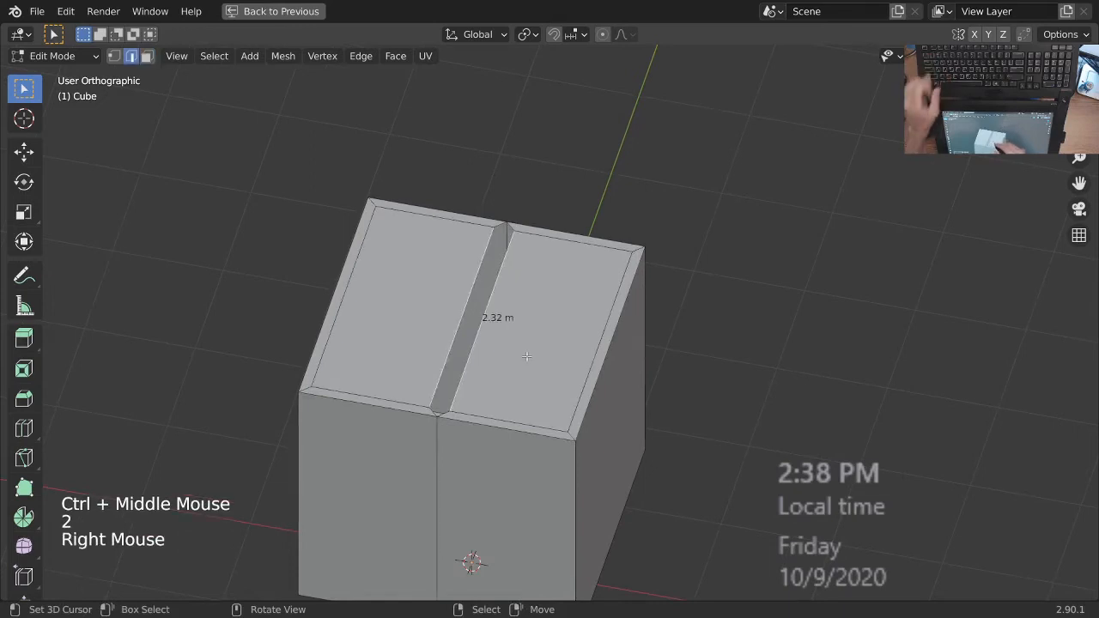
pyautogui.press('g')
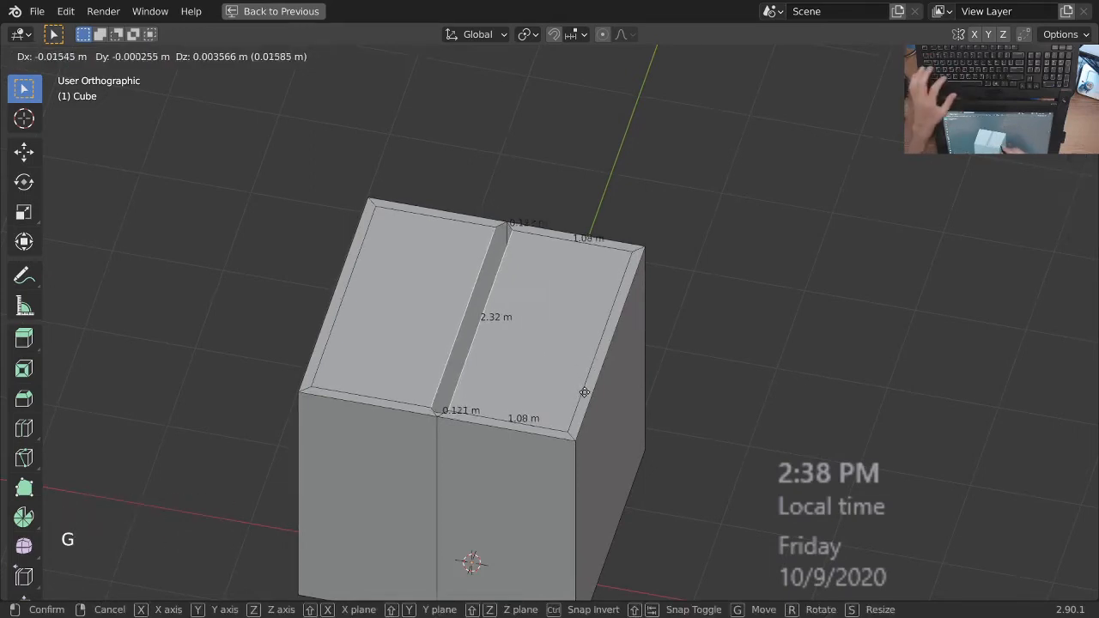
pyautogui.keyDown('ctrl'); pyautogui.click(530, 329); pyautogui.keyUp('ctrl')
pyautogui.keyDown('ctrl'); pyautogui.moveTo(531, 329); pyautogui.dragTo(532, 331, button='middle'); pyautogui.keyUp('ctrl')
pyautogui.moveTo(531, 332); pyautogui.dragTo(558, 342, button='middle')
# - Select the inset top face and extrude it downward to hollow out the upper part of the box
pyautogui.press('3')
pyautogui.rightClick(530, 341)
pyautogui.moveTo(559, 342); pyautogui.dragTo(576, 346, button='middle')
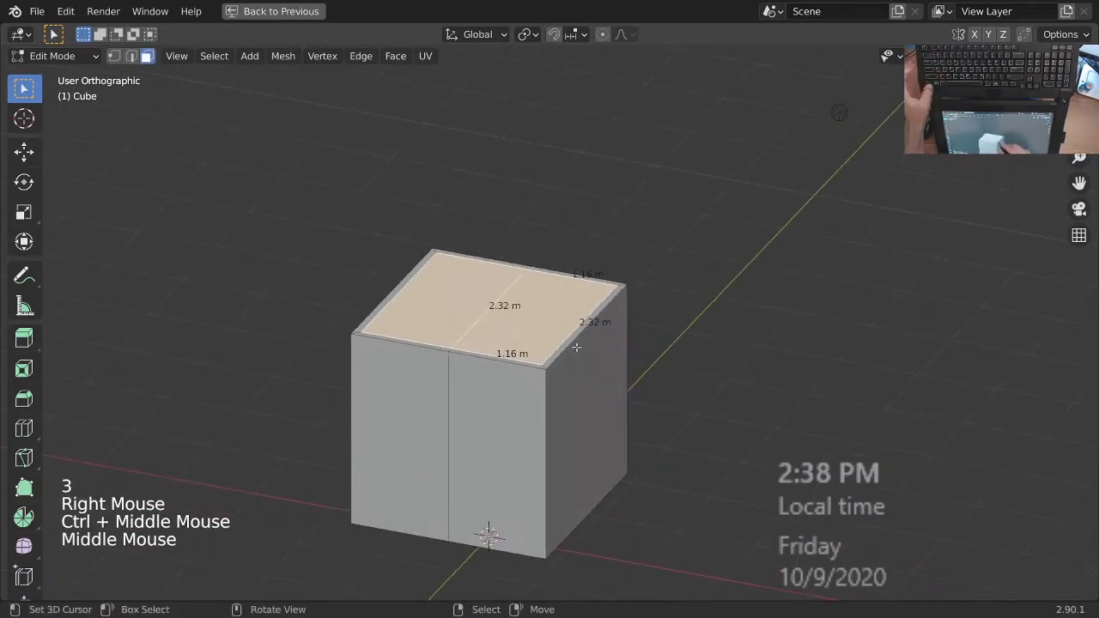
pyautogui.press('e')
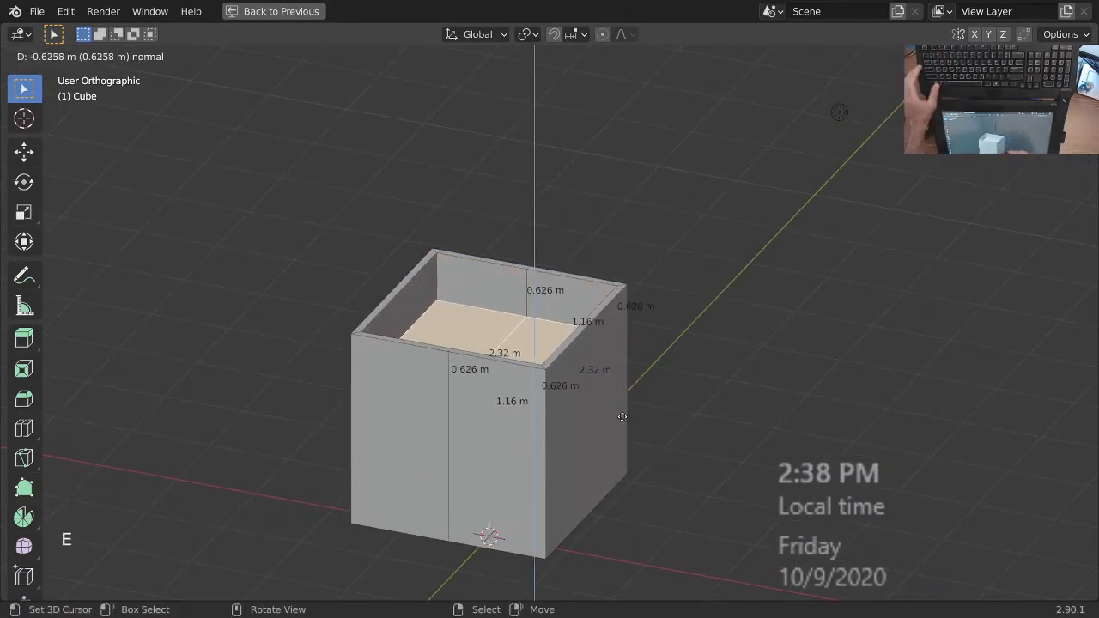
pyautogui.click(622, 417)
pyautogui.moveTo(621, 417); pyautogui.dragTo(471, 258, button='middle')
pyautogui.moveTo(563, 388); pyautogui.dragTo(584, 397, button='middle')
pyautogui.keyDown('shift'); pyautogui.moveTo(583, 396); pyautogui.dragTo(618, 333, button='middle'); pyautogui.keyUp('shift')
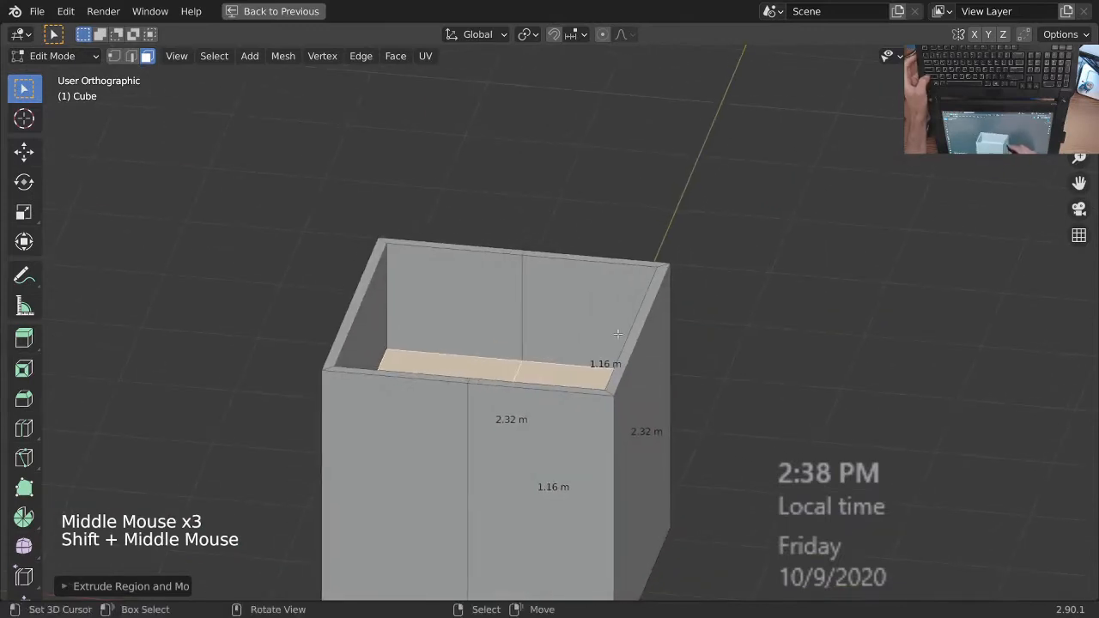
# - Duplicate all the rim faces around the box opening in place and separate the copy into its own object
pyautogui.rightClick(587, 258)
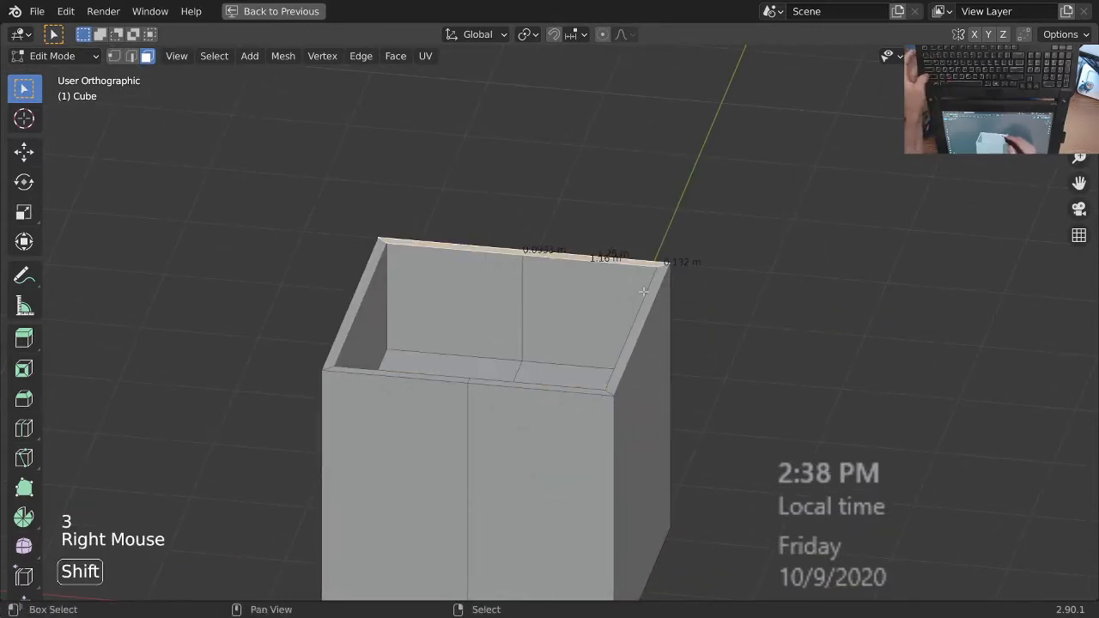
pyautogui.keyDown('shift'); pyautogui.rightClick(594, 309); pyautogui.keyUp('shift')
pyautogui.rightClick(641, 265)
pyautogui.rightClick(642, 262)
pyautogui.keyDown('shift'); pyautogui.rightClick(659, 273); pyautogui.keyUp('shift')
pyautogui.keyDown('shift'); pyautogui.rightClick(589, 390); pyautogui.keyUp('shift')
pyautogui.keyDown('ctrl'); pyautogui.moveTo(589, 390); pyautogui.dragTo(613, 392, button='middle'); pyautogui.keyUp('ctrl')
pyautogui.hotkey('shift', 'd')
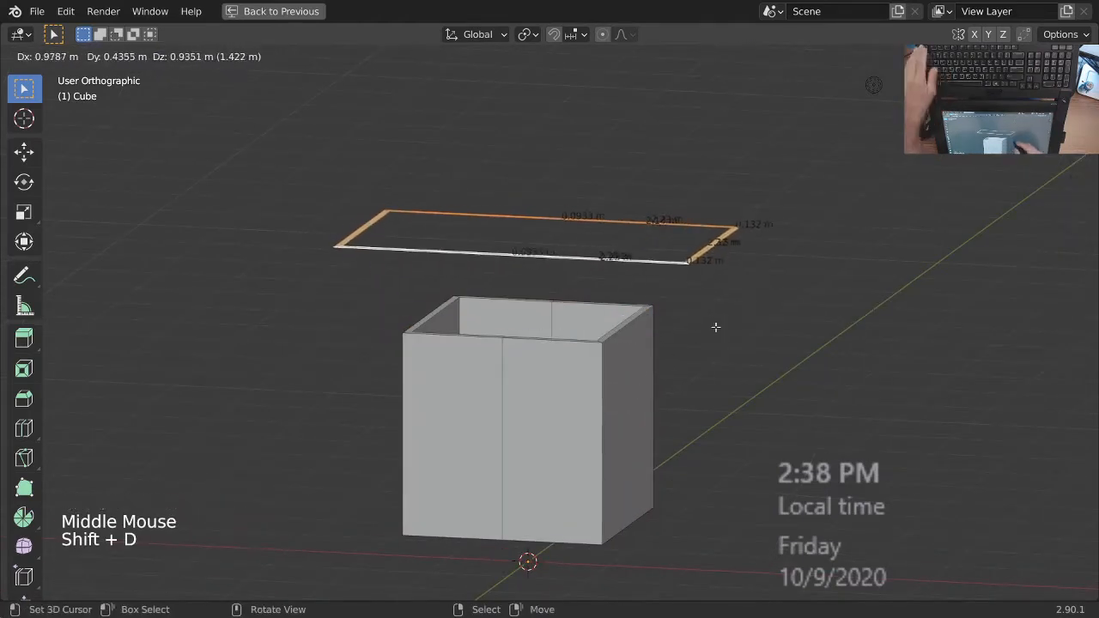
pyautogui.rightClick(714, 332)
pyautogui.press('p')
pyautogui.click(715, 332)
pyautogui.press('Tab')
# - Select the hollow box object and rename it BearClaw
pyautogui.keyDown('ctrl'); pyautogui.moveTo(713, 331); pyautogui.dragTo(576, 445, button='middle'); pyautogui.keyUp('ctrl')
pyautogui.rightClick(606, 430)
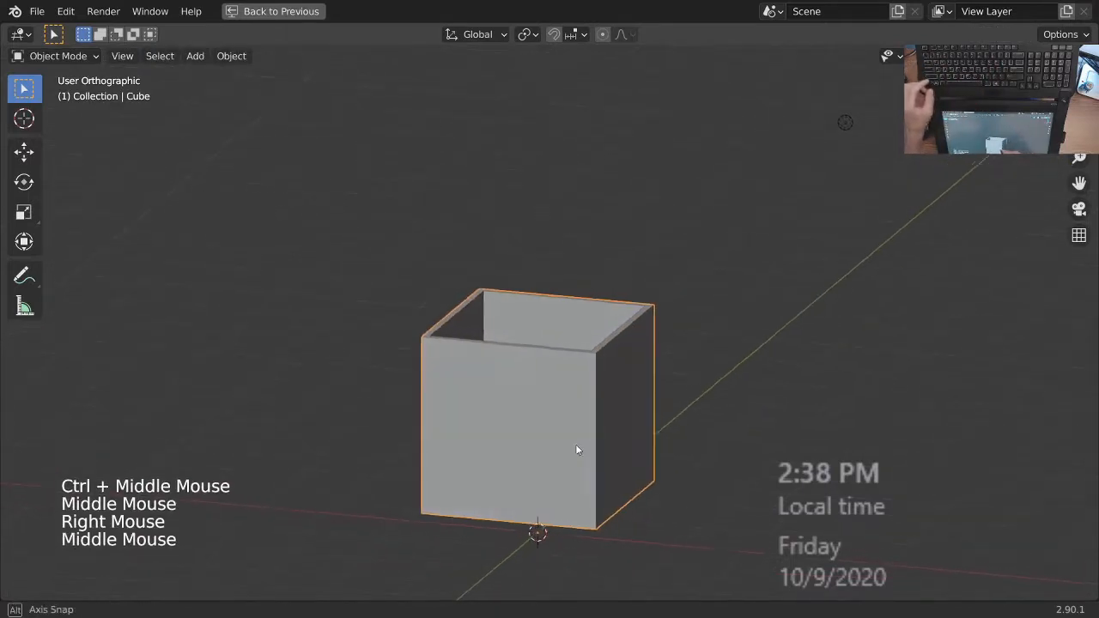
pyautogui.press('F2')
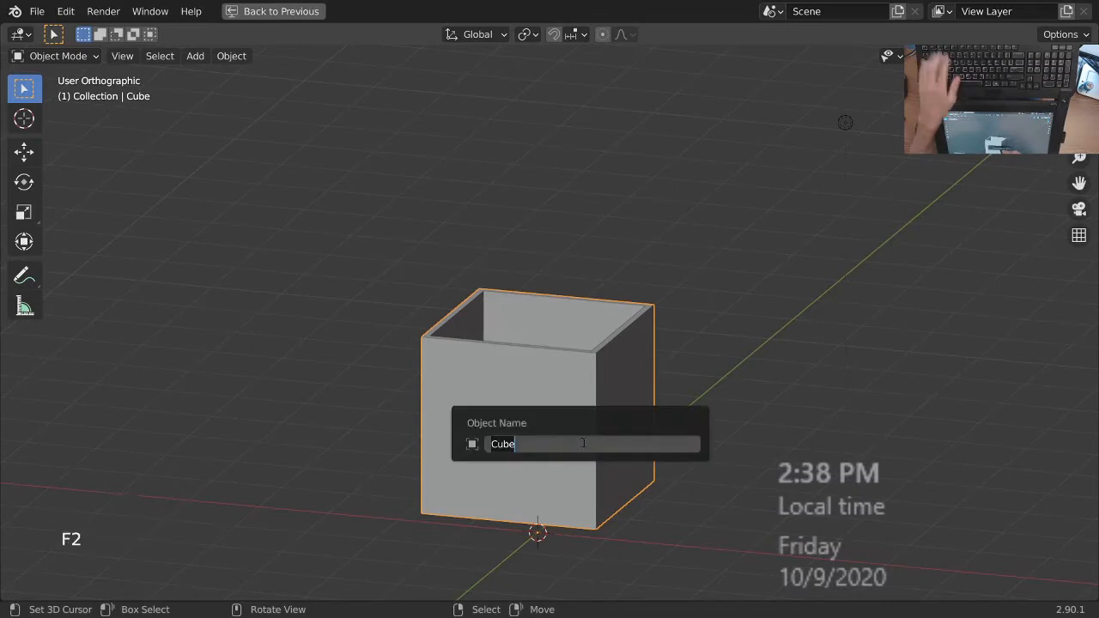
pyautogui.rightClick(592, 427)
pyautogui.press('Escape')
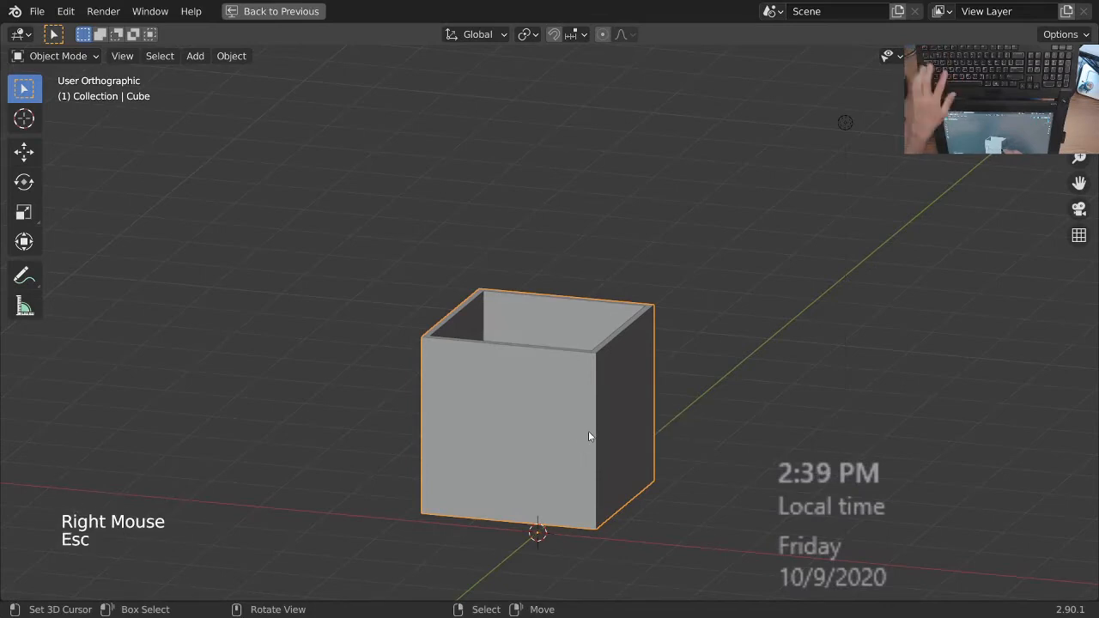
pyautogui.press('F2')
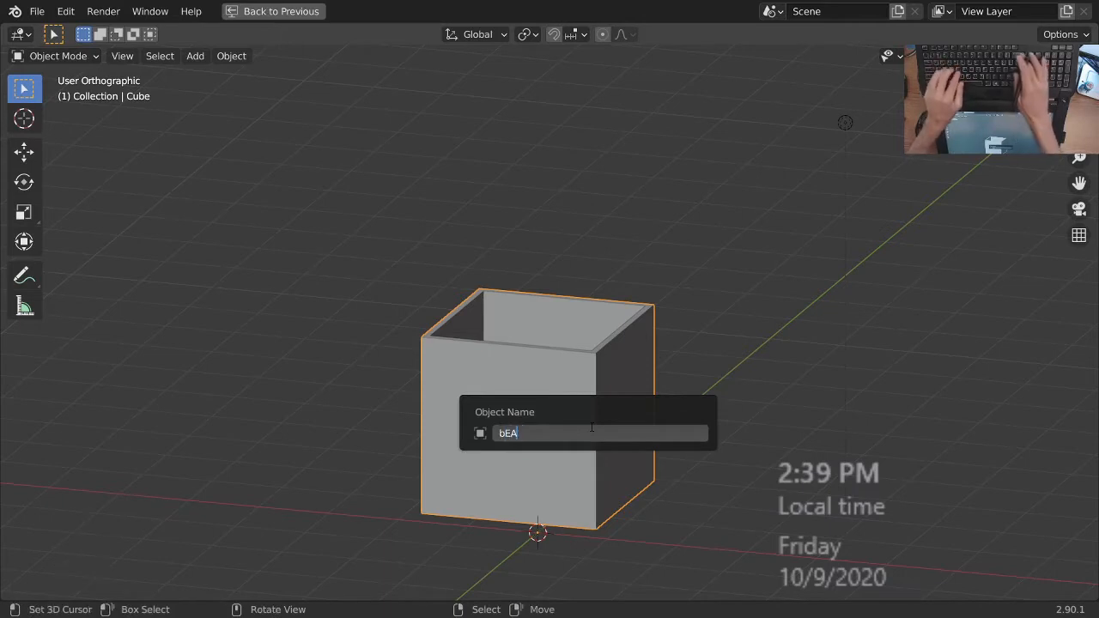
pyautogui.write('BearC')
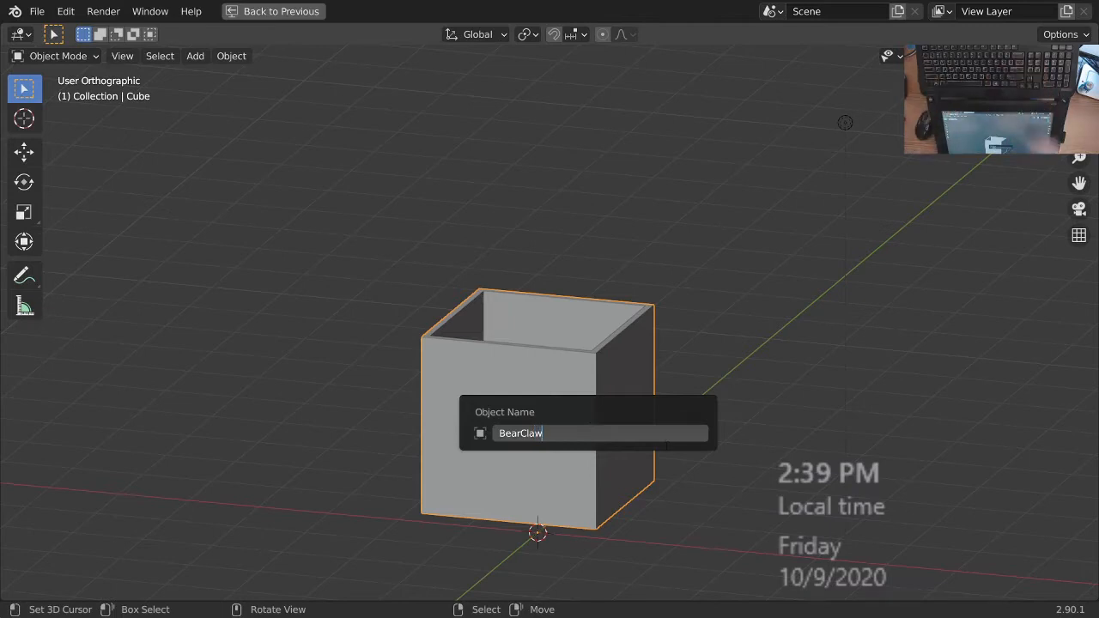
pyautogui.write('law')
pyautogui.press('Return')
# - Select all faces of the separated rim object in Edit Mode and extrude them 3 m upward along Z
pyautogui.moveTo(608, 439)
pyautogui.mouseDown(button='middle')
pyautogui.moveTo(616, 475)
pyautogui.moveTo(622, 427)
pyautogui.moveTo(614, 445)
pyautogui.mouseUp(button='middle')
pyautogui.moveTo(614, 445); pyautogui.dragTo(647, 348, button='middle')
pyautogui.rightClick(639, 319)
pyautogui.moveTo(647, 347); pyautogui.dragTo(619, 411, button='middle')
pyautogui.press('Tab')
pyautogui.moveTo(620, 410); pyautogui.dragTo(627, 417, button='middle')
pyautogui.press('a')
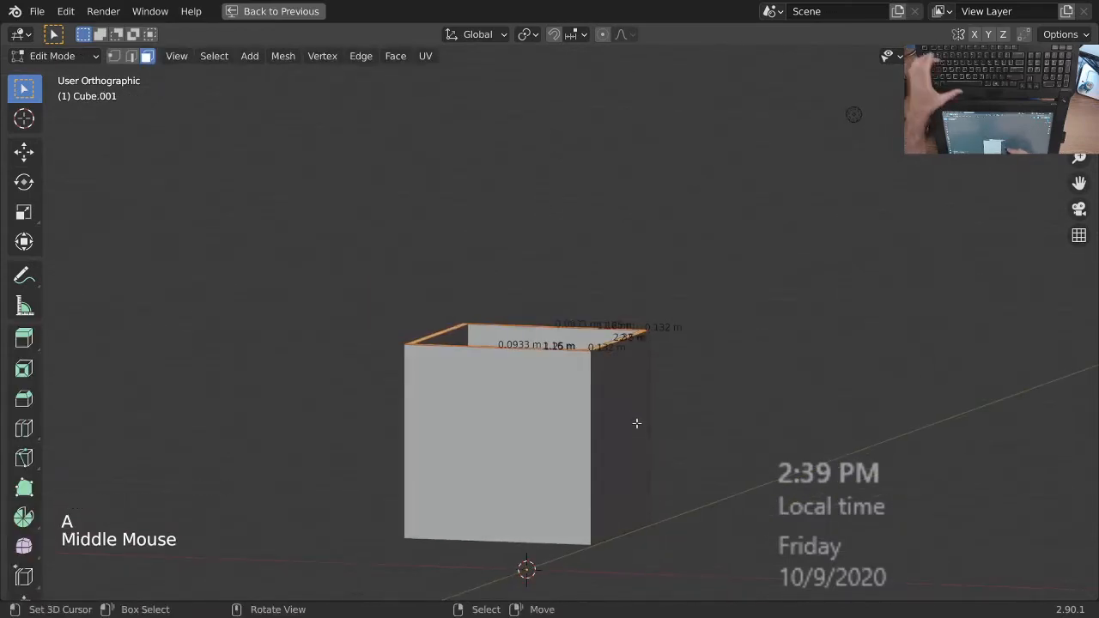
pyautogui.press('e')
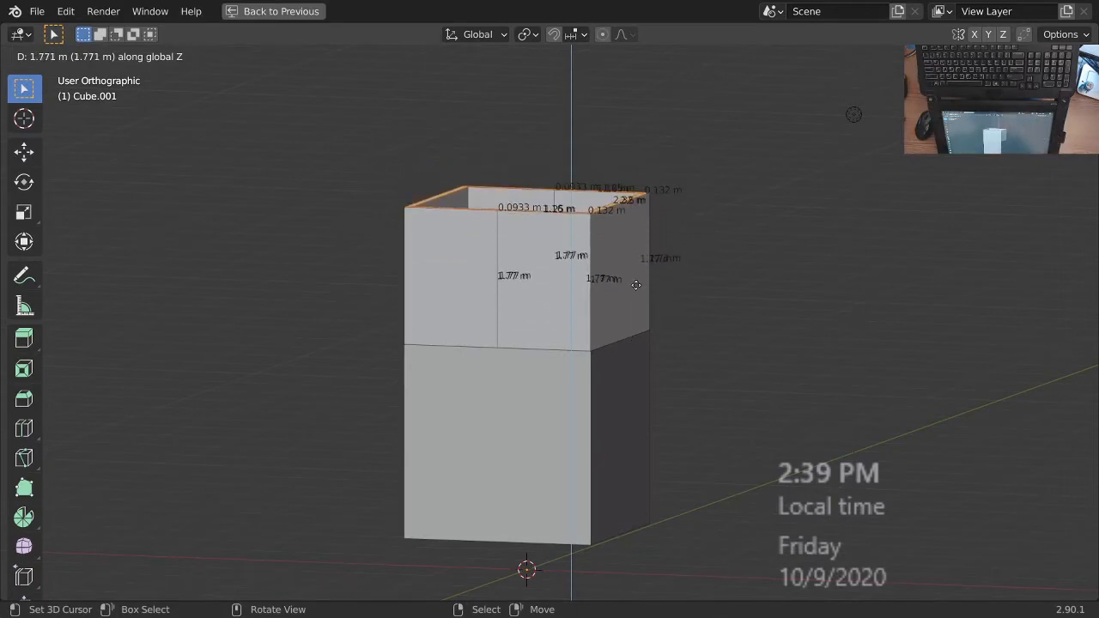
pyautogui.write('3')
pyautogui.press('Return')
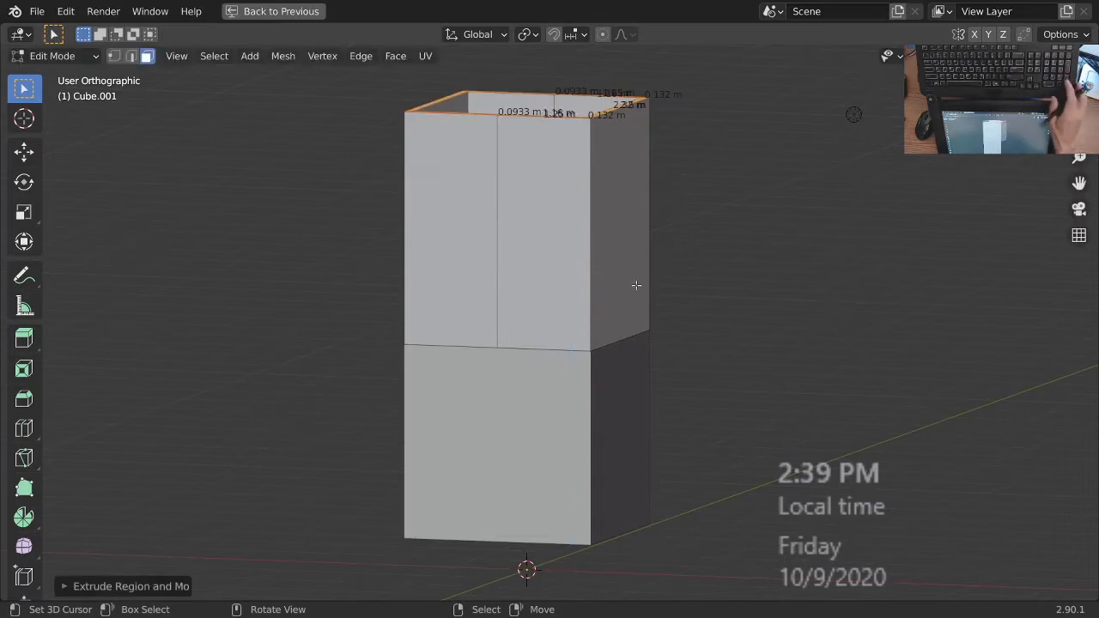
pyautogui.keyDown('ctrl'); pyautogui.moveTo(610, 284); pyautogui.dragTo(597, 341, button='middle'); pyautogui.keyUp('ctrl')
pyautogui.keyDown('shift'); pyautogui.moveTo(597, 341); pyautogui.dragTo(619, 330, button='middle'); pyautogui.keyUp('shift')
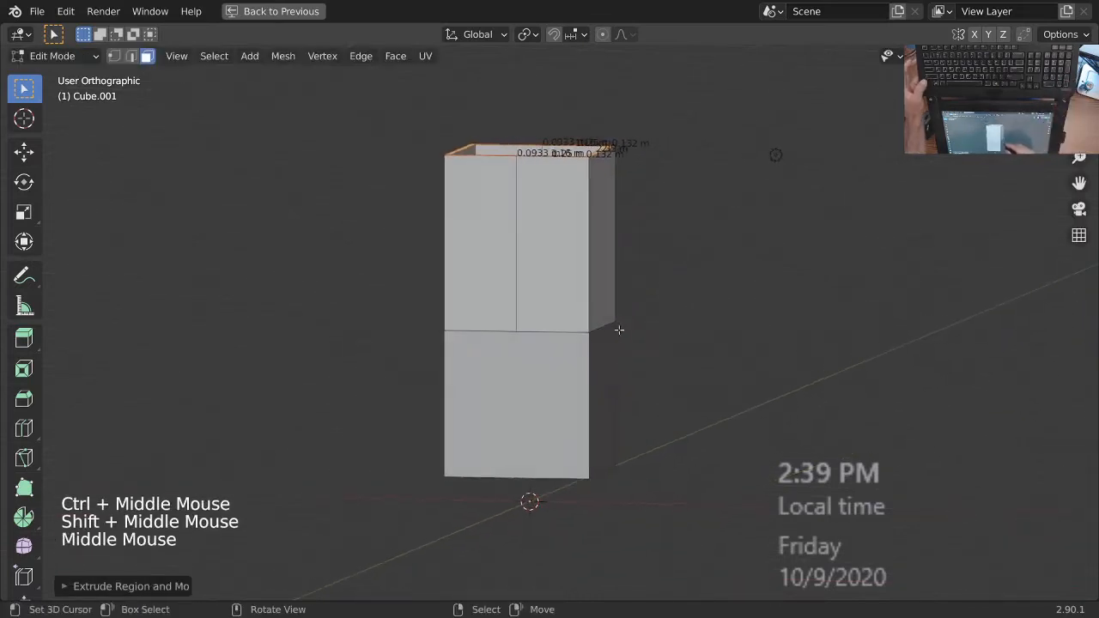
pyautogui.keyDown('shift'); pyautogui.moveTo(573, 171); pyautogui.dragTo(586, 250, button='middle'); pyautogui.keyUp('shift')
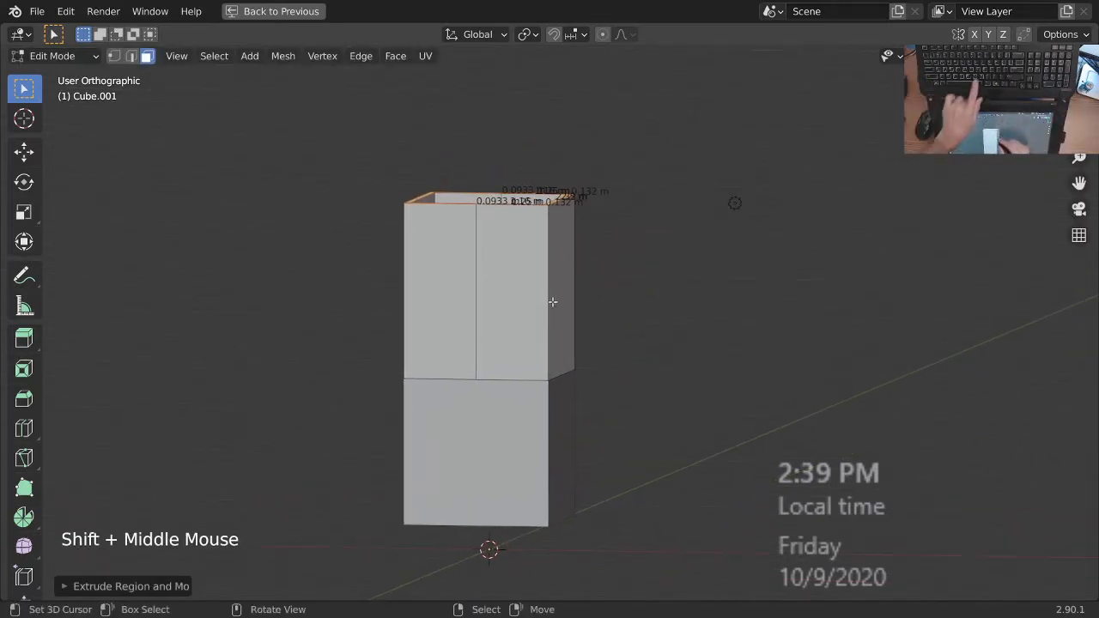
# - Show the sidebar with the Item transform values of the selection
pyautogui.press('n')
pyautogui.click(1088, 84)
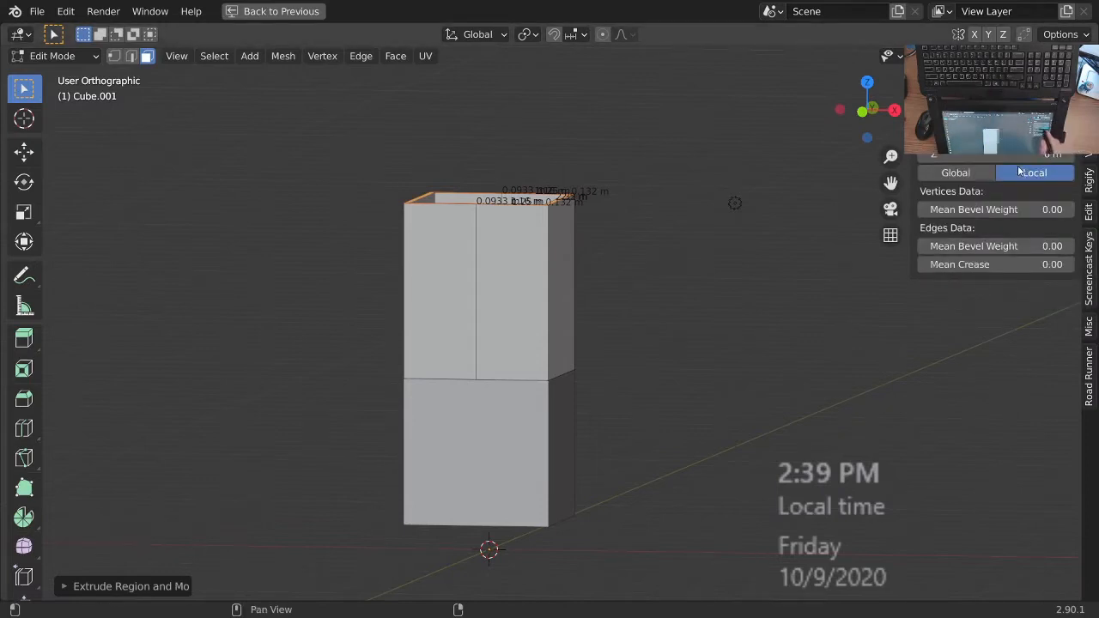
pyautogui.press('ctrl+alt+KP_1')
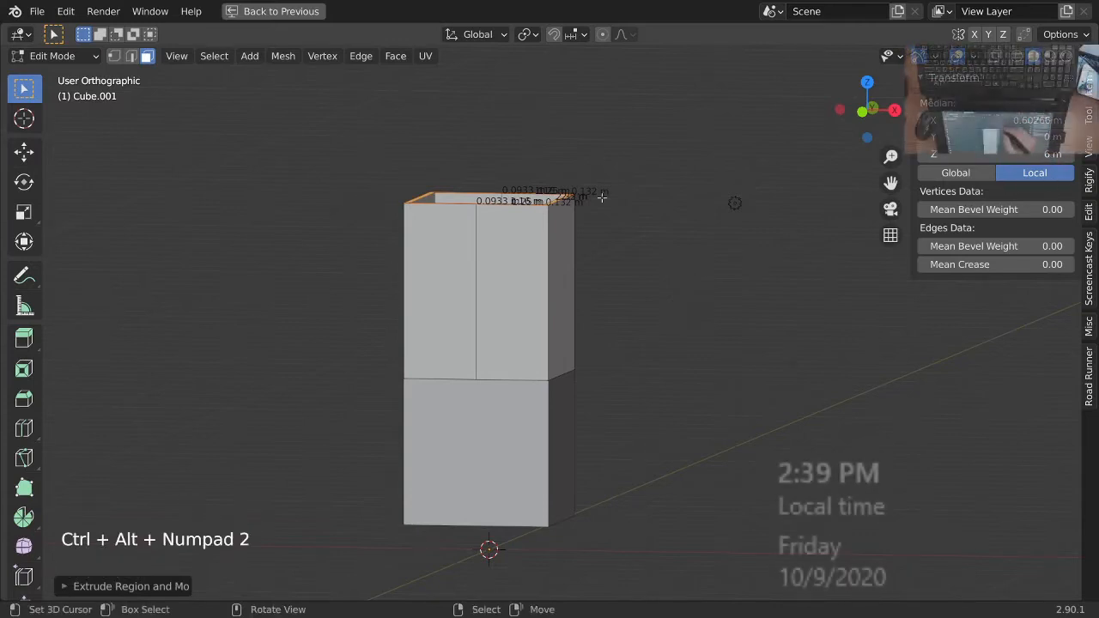
# - Add a centred vertical loop cut around the X-facing side wall of the upper rim object
pyautogui.moveTo(583, 299); pyautogui.dragTo(538, 347, button='middle')
pyautogui.keyDown('ctrl'); pyautogui.moveTo(547, 300); pyautogui.dragTo(556, 283, button='middle'); pyautogui.keyUp('ctrl')
pyautogui.keyDown('shift'); pyautogui.moveTo(556, 283); pyautogui.dragTo(637, 357, button='middle'); pyautogui.keyUp('shift')
pyautogui.moveTo(637, 357)
pyautogui.keyDown('shift'); pyautogui.mouseDown(button='middle')
pyautogui.moveTo(633, 346)
pyautogui.moveTo(636, 371)
pyautogui.mouseUp(button='middle'); pyautogui.keyUp('shift')
pyautogui.moveTo(636, 371); pyautogui.dragTo(564, 260, button='middle')
pyautogui.moveTo(507, 299); pyautogui.dragTo(536, 354, button='middle')
pyautogui.press('ctrl')
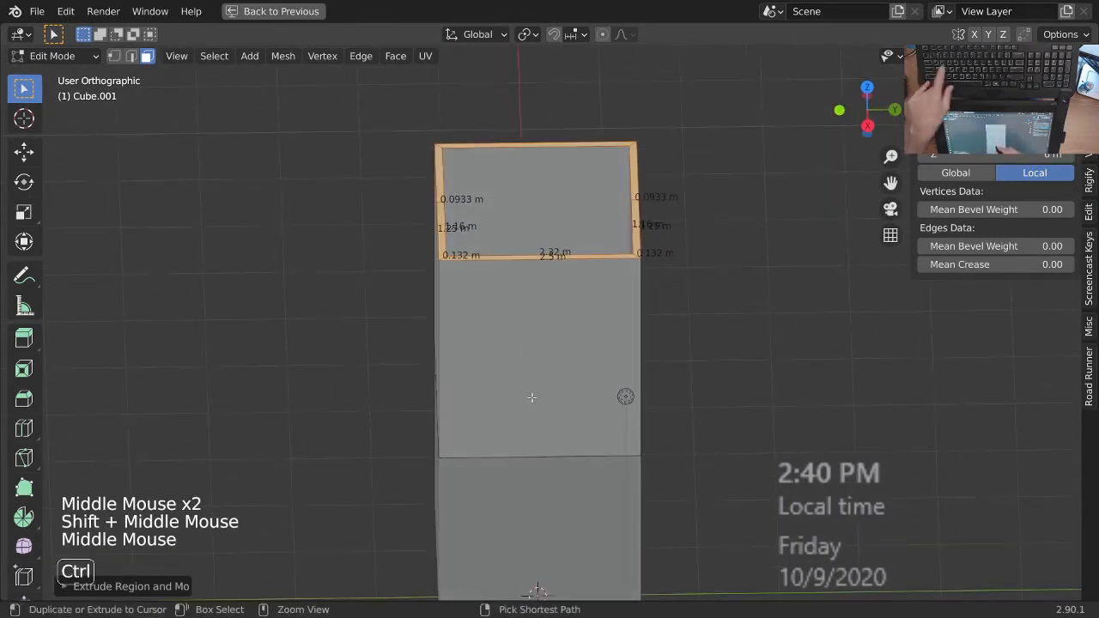
pyautogui.hotkey('ctrl', 'r')
pyautogui.click(540, 262)
pyautogui.press('Escape')
pyautogui.press('Escape')
# - Bevel the new centre loop of the side wall to a width of 1.05 m, leaving 0.2 m strips at the corners
pyautogui.moveTo(530, 333); pyautogui.dragTo(599, 326, button='middle')
pyautogui.keyDown('shift'); pyautogui.moveTo(599, 326); pyautogui.dragTo(571, 374, button='middle'); pyautogui.keyUp('shift')
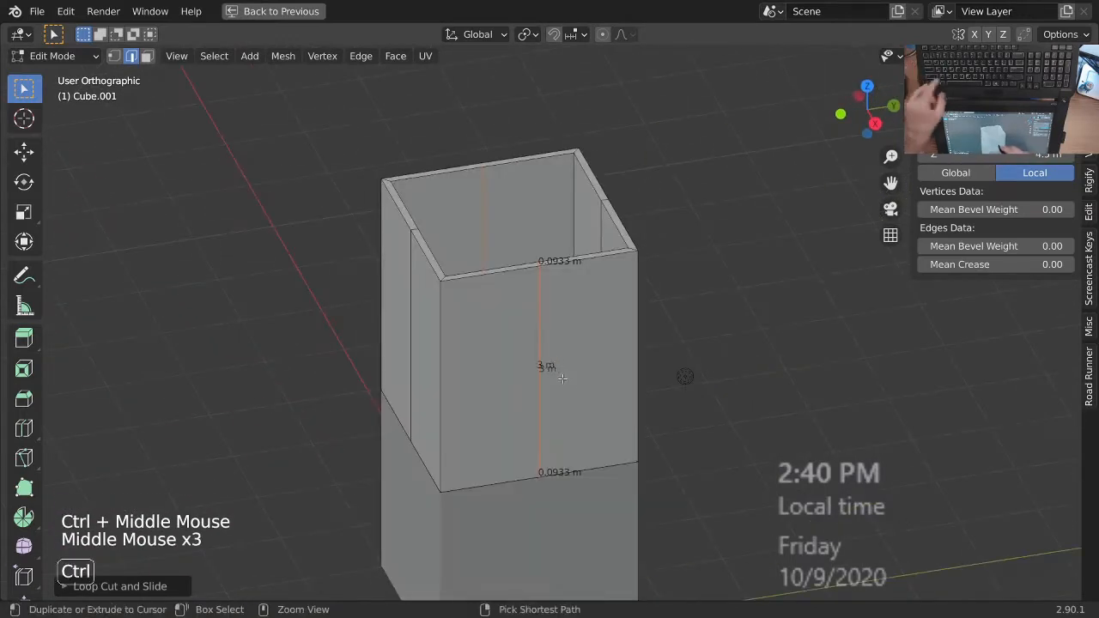
pyautogui.hotkey('ctrl', 'b')
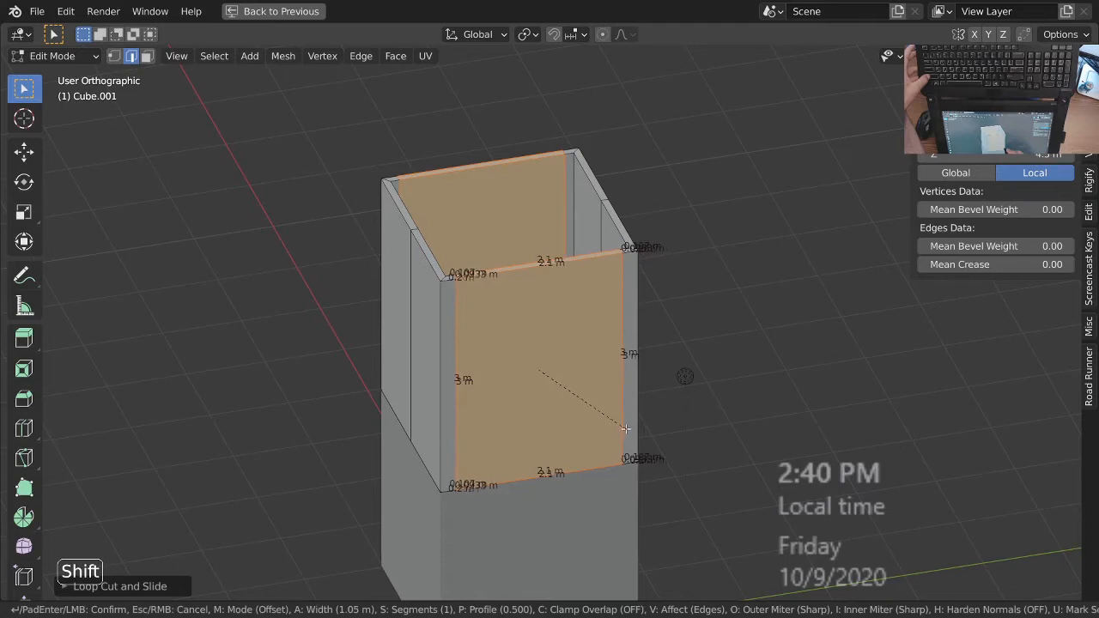
pyautogui.click(626, 428)
# - Add a vertical loop cut midway across each mirrored half of the front wall and flatten it along X with scale 0
pyautogui.keyDown('ctrl'); pyautogui.moveTo(595, 387); pyautogui.dragTo(584, 419, button='middle'); pyautogui.keyUp('ctrl')
pyautogui.moveTo(574, 421); pyautogui.dragTo(678, 425, button='middle')
pyautogui.moveTo(618, 429)
pyautogui.keyDown('ctrl'); pyautogui.mouseDown(button='middle')
pyautogui.moveTo(614, 403)
pyautogui.moveTo(609, 423)
pyautogui.mouseUp(button='middle'); pyautogui.keyUp('ctrl')
pyautogui.moveTo(603, 428); pyautogui.dragTo(634, 429, button='middle')
pyautogui.moveTo(634, 429)
pyautogui.keyDown('ctrl'); pyautogui.mouseDown(button='middle')
pyautogui.moveTo(631, 447)
pyautogui.moveTo(633, 412)
pyautogui.mouseUp(button='middle'); pyautogui.keyUp('ctrl')
pyautogui.moveTo(633, 412); pyautogui.dragTo(588, 358, button='middle')
pyautogui.press('ctrl')
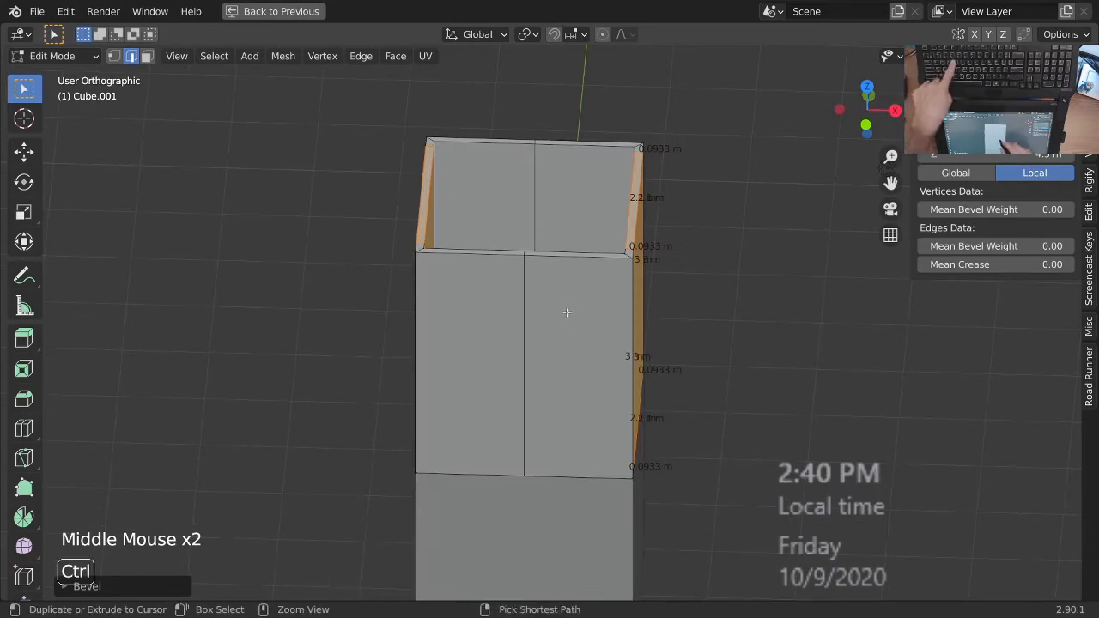
pyautogui.hotkey('ctrl', 'r')
pyautogui.click(575, 261)
pyautogui.rightClick(575, 268)
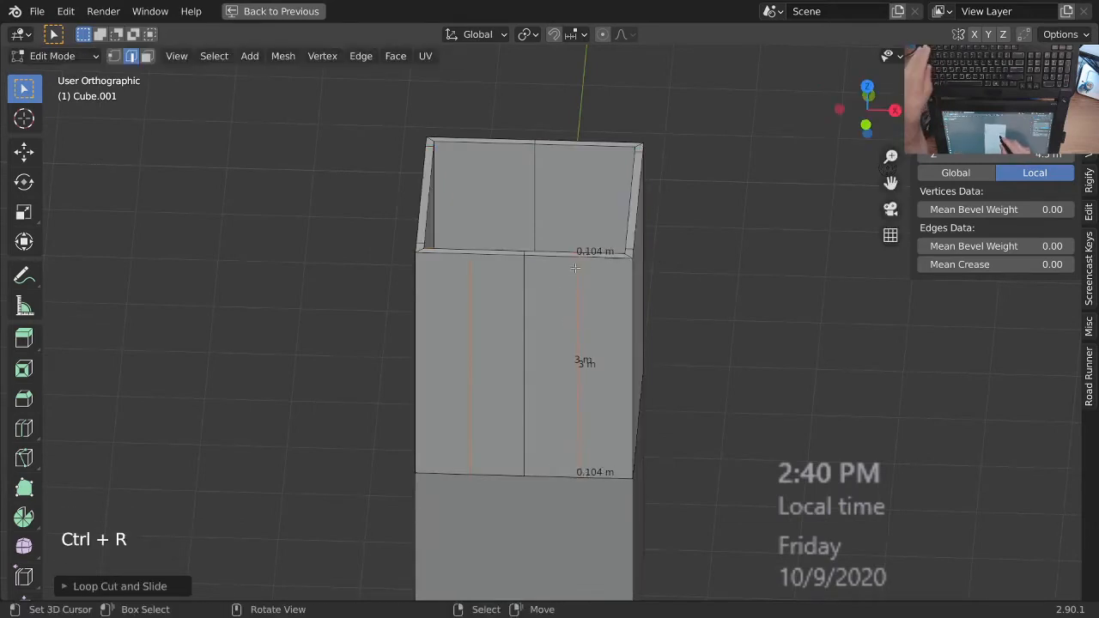
pyautogui.press('s')
pyautogui.press('x')
pyautogui.press('0')
pyautogui.click(591, 362)
# - Add a vertical loop cut midway across each mirrored half of the back wall and flatten it along X with scale 0
pyautogui.moveTo(637, 328); pyautogui.dragTo(601, 215, button='middle')
pyautogui.hotkey('ctrl', 'r')
pyautogui.click(594, 143)
pyautogui.rightClick(594, 143)
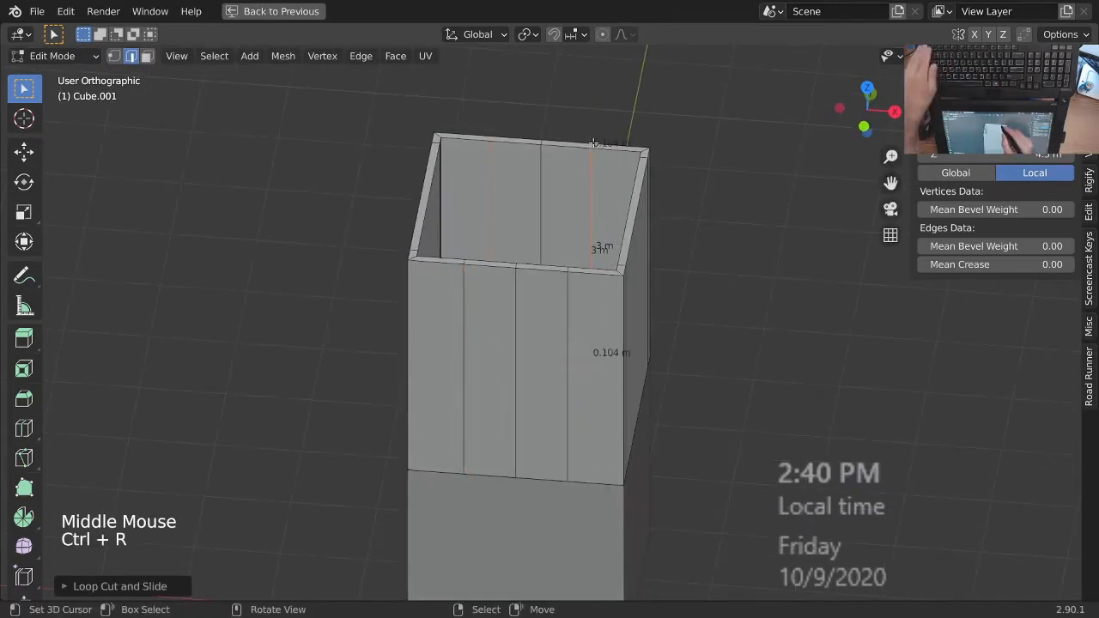
pyautogui.press('s')
pyautogui.press('x')
pyautogui.press('0')
pyautogui.click(631, 231)
# - Select the front and back vertical loops together and move them about 0.449 m outward along X, 1.05 m from the centre
pyautogui.keyDown('shift'); pyautogui.moveTo(631, 241); pyautogui.dragTo(605, 234, button='middle'); pyautogui.keyUp('shift')
pyautogui.moveTo(581, 292); pyautogui.dragTo(590, 315, button='middle')
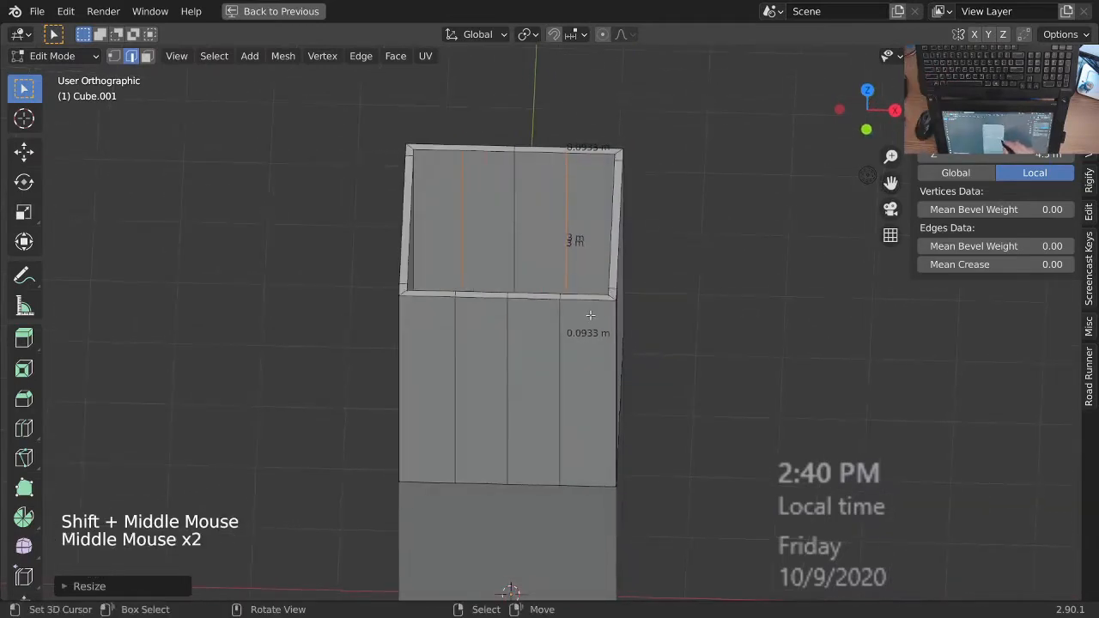
pyautogui.keyDown('alt'); pyautogui.keyDown('shift'); pyautogui.rightClick(567, 356); pyautogui.keyUp('shift'); pyautogui.keyUp('alt')
pyautogui.keyDown('ctrl'); pyautogui.moveTo(577, 364); pyautogui.dragTo(611, 376, button='middle'); pyautogui.keyUp('ctrl')
pyautogui.keyDown('shift'); pyautogui.moveTo(615, 377); pyautogui.dragTo(573, 365, button='middle'); pyautogui.keyUp('shift')
pyautogui.moveTo(574, 367); pyautogui.dragTo(626, 354, button='middle')
pyautogui.press('g')
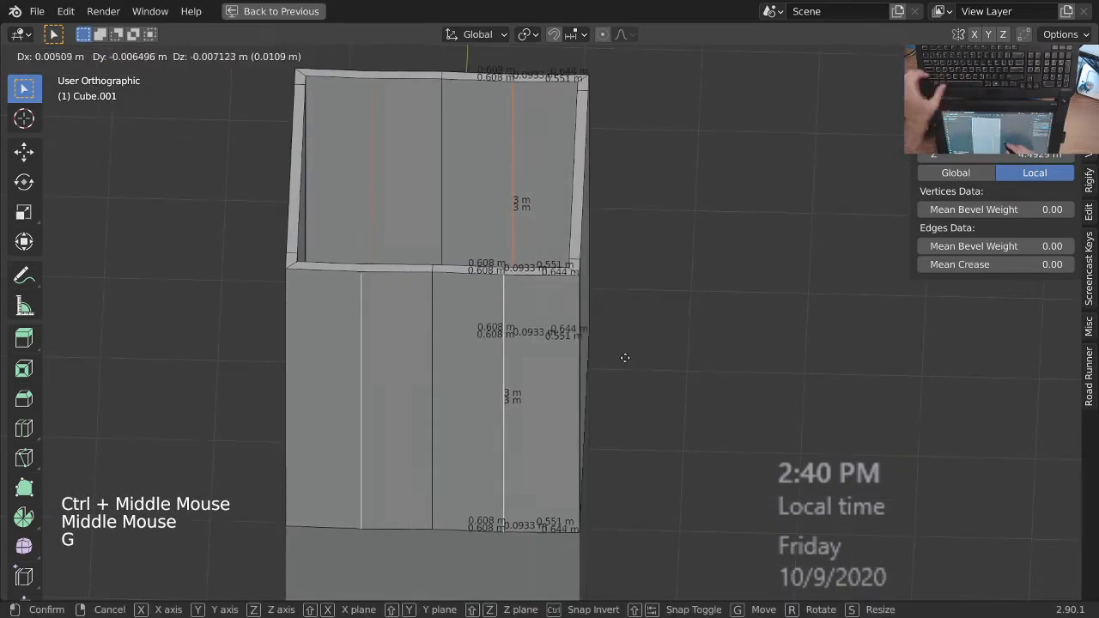
pyautogui.press('x')
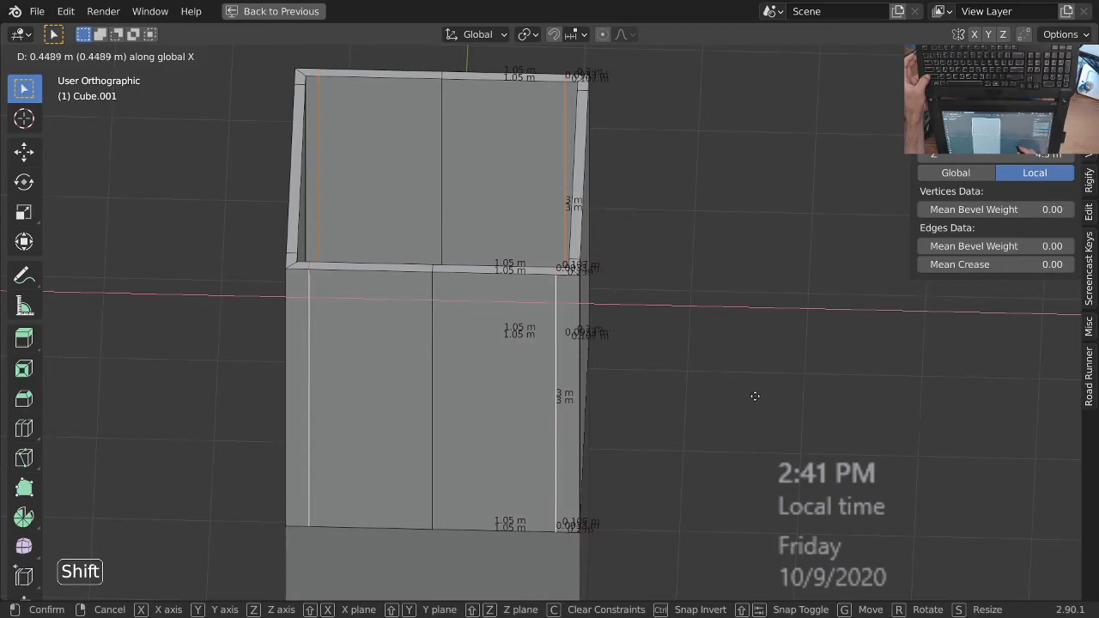
pyautogui.click(755, 397)
# - Add a horizontal loop cut around the outer walls and slide it down to about 0.2 m above the lower edge
pyautogui.keyDown('ctrl'); pyautogui.moveTo(756, 393); pyautogui.dragTo(604, 355, button='middle'); pyautogui.keyUp('ctrl')
pyautogui.keyDown('ctrl'); pyautogui.moveTo(655, 392); pyautogui.dragTo(601, 370, button='middle'); pyautogui.keyUp('ctrl')
pyautogui.moveTo(601, 370)
pyautogui.keyDown('shift'); pyautogui.mouseDown(button='middle')
pyautogui.moveTo(525, 407)
pyautogui.moveTo(535, 437)
pyautogui.moveTo(544, 393)
pyautogui.moveTo(584, 369)
pyautogui.mouseUp(button='middle'); pyautogui.keyUp('shift')
pyautogui.moveTo(583, 369); pyautogui.dragTo(640, 331, button='middle')
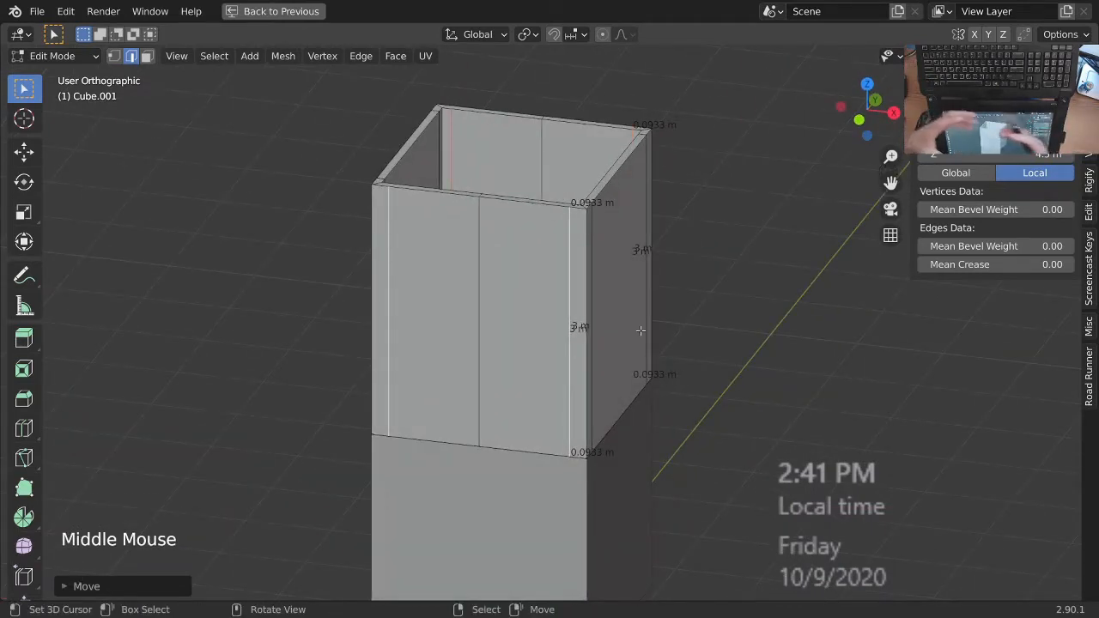
pyautogui.keyDown('ctrl'); pyautogui.moveTo(641, 330); pyautogui.dragTo(635, 335, button='middle'); pyautogui.keyUp('ctrl')
pyautogui.keyDown('shift'); pyautogui.moveTo(636, 335); pyautogui.dragTo(521, 273, button='middle'); pyautogui.keyUp('shift')
pyautogui.hotkey('ctrl', 'r')
pyautogui.click(521, 273)
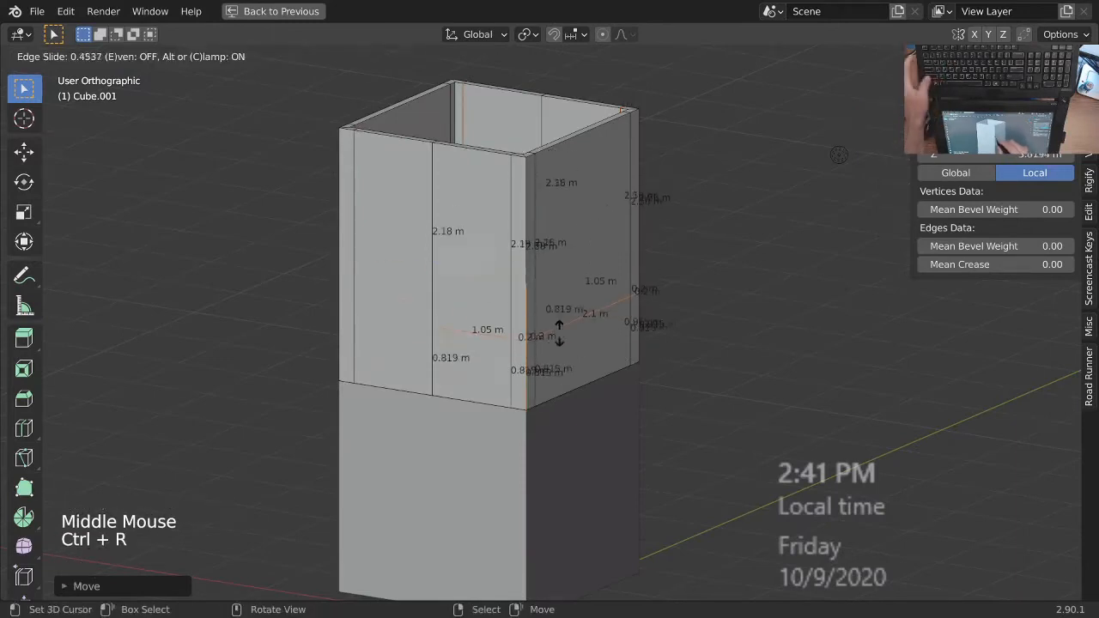
pyautogui.press('shift')
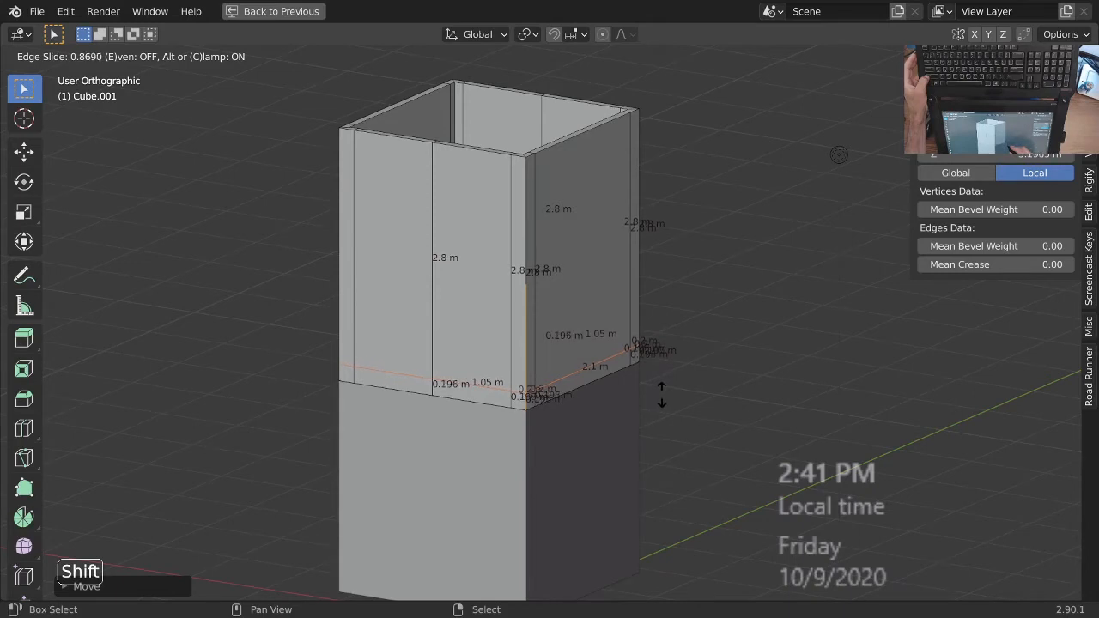
pyautogui.click(661, 392)
# - Add a second horizontal loop cut around the outer walls and slide it up to about 2.29 m above the lower one
pyautogui.keyDown('ctrl'); pyautogui.moveTo(662, 388); pyautogui.dragTo(584, 395, button='middle'); pyautogui.keyUp('ctrl')
pyautogui.keyDown('ctrl'); pyautogui.moveTo(584, 395); pyautogui.dragTo(534, 401, button='middle'); pyautogui.keyUp('ctrl')
pyautogui.rightClick(532, 400)
pyautogui.keyDown('ctrl'); pyautogui.moveTo(575, 441); pyautogui.dragTo(601, 369, button='middle'); pyautogui.keyUp('ctrl')
pyautogui.keyDown('shift'); pyautogui.moveTo(601, 369); pyautogui.dragTo(545, 326, button='middle'); pyautogui.keyUp('shift')
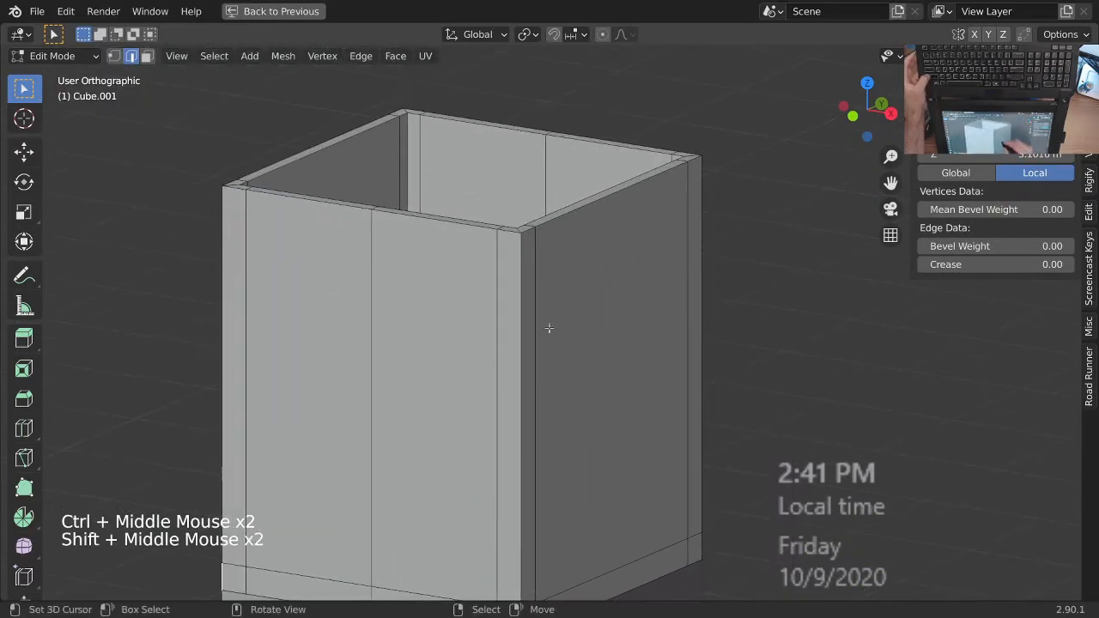
pyautogui.hotkey('ctrl', 'r')
pyautogui.click(529, 439)
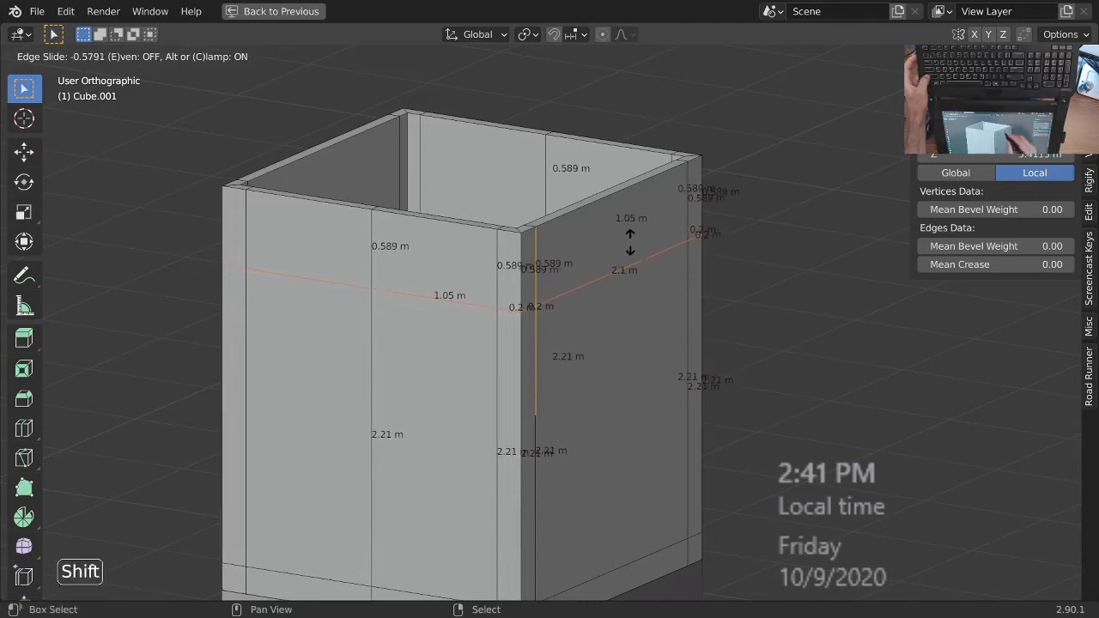
pyautogui.click(630, 122)
# - Select a front wall panel face and show the mesh see-through in vertex selection mode
pyautogui.keyDown('ctrl'); pyautogui.moveTo(630, 122); pyautogui.dragTo(619, 371, button='middle'); pyautogui.keyUp('ctrl')
pyautogui.moveTo(619, 371); pyautogui.dragTo(492, 360, button='middle')
pyautogui.moveTo(477, 271); pyautogui.dragTo(601, 333, button='middle')
pyautogui.moveTo(601, 333); pyautogui.dragTo(582, 361, button='middle')
pyautogui.moveTo(582, 360); pyautogui.dragTo(489, 326, button='middle')
pyautogui.moveTo(489, 327); pyautogui.dragTo(547, 380, button='middle')
pyautogui.press('3')
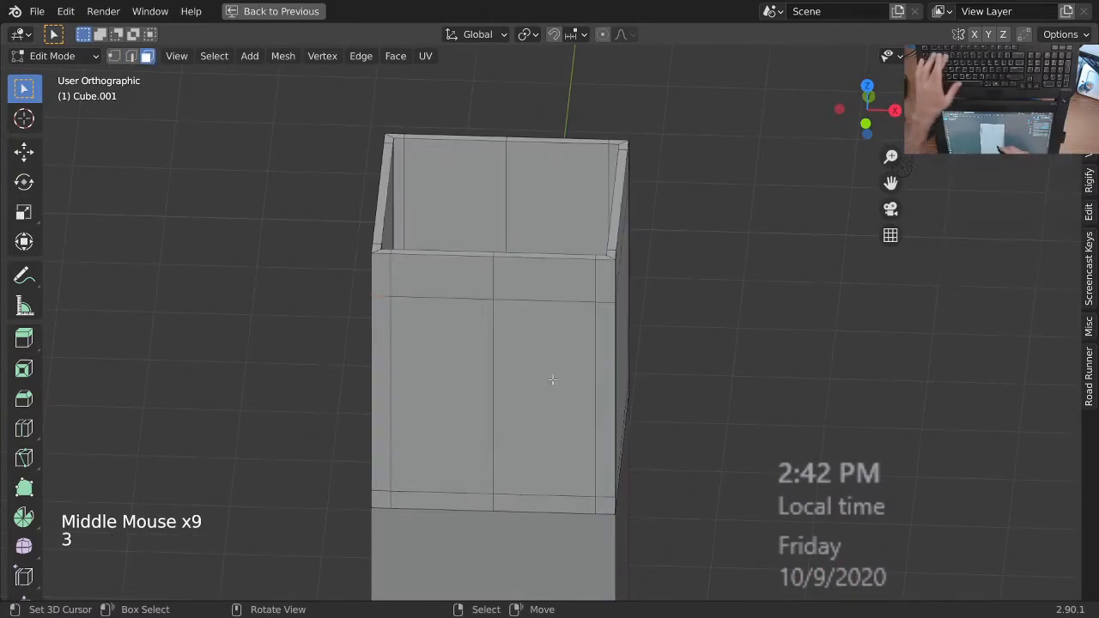
pyautogui.rightClick(526, 392)
pyautogui.moveTo(675, 381); pyautogui.dragTo(366, 377, button='middle')
pyautogui.keyDown('ctrl'); pyautogui.moveTo(580, 317); pyautogui.dragTo(489, 267, button='middle'); pyautogui.keyUp('ctrl')
pyautogui.keyDown('shift'); pyautogui.moveTo(561, 255); pyautogui.dragTo(541, 319, button='middle'); pyautogui.keyUp('shift')
pyautogui.press('z')
pyautogui.moveTo(541, 320); pyautogui.dragTo(561, 310, button='middle')
pyautogui.press('1')
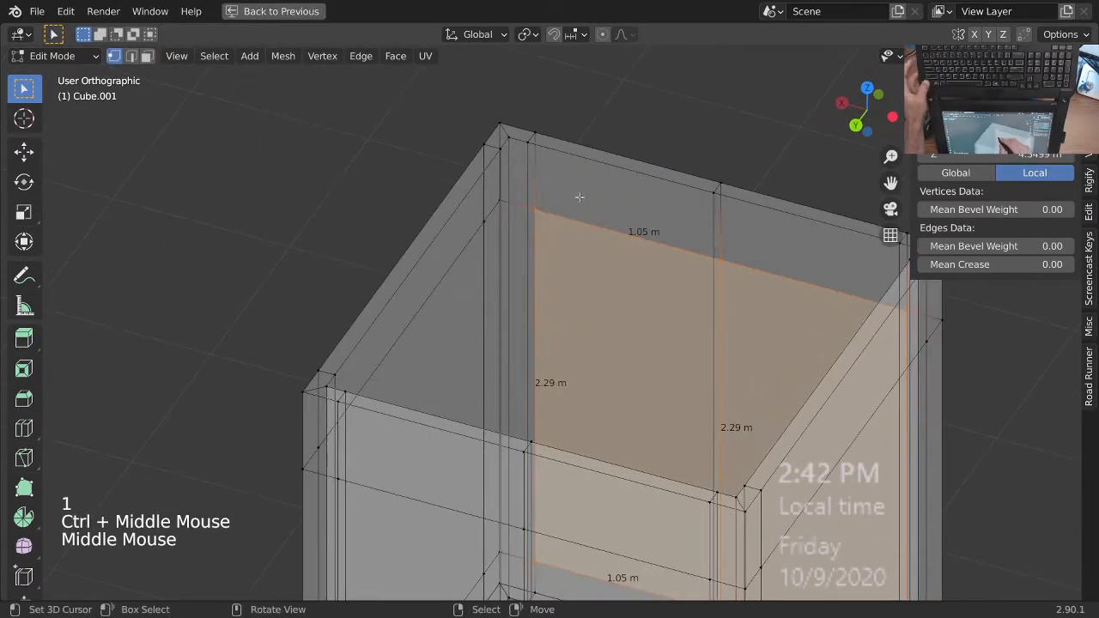
# - Enable snapping to vertices and make it also affect rotation and scaling
pyautogui.click(554, 35)
pyautogui.click(572, 34)
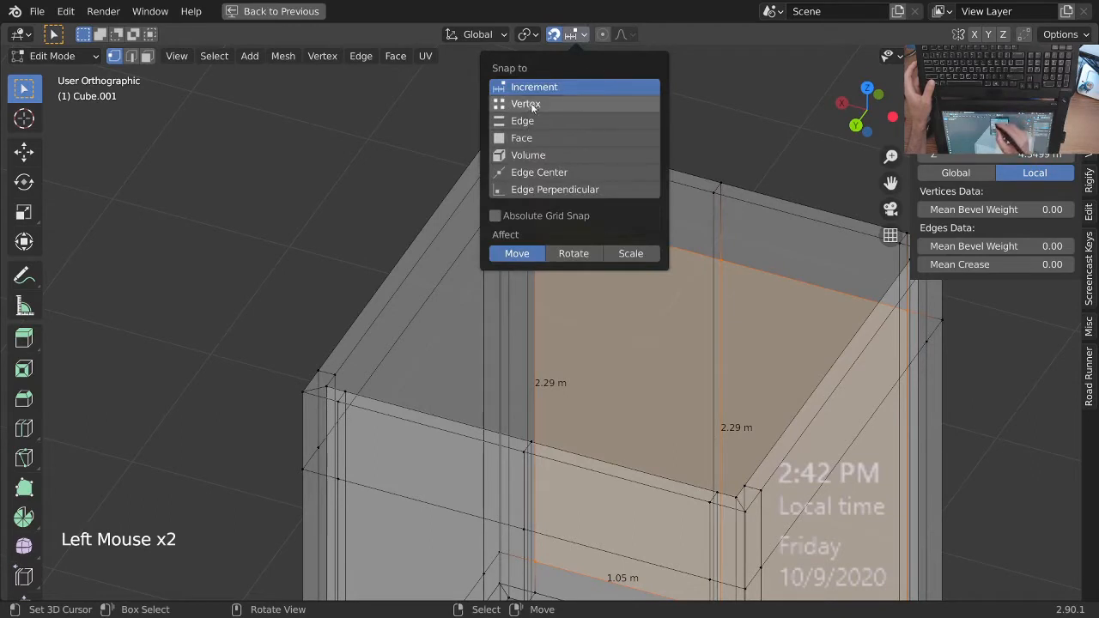
pyautogui.click(539, 104)
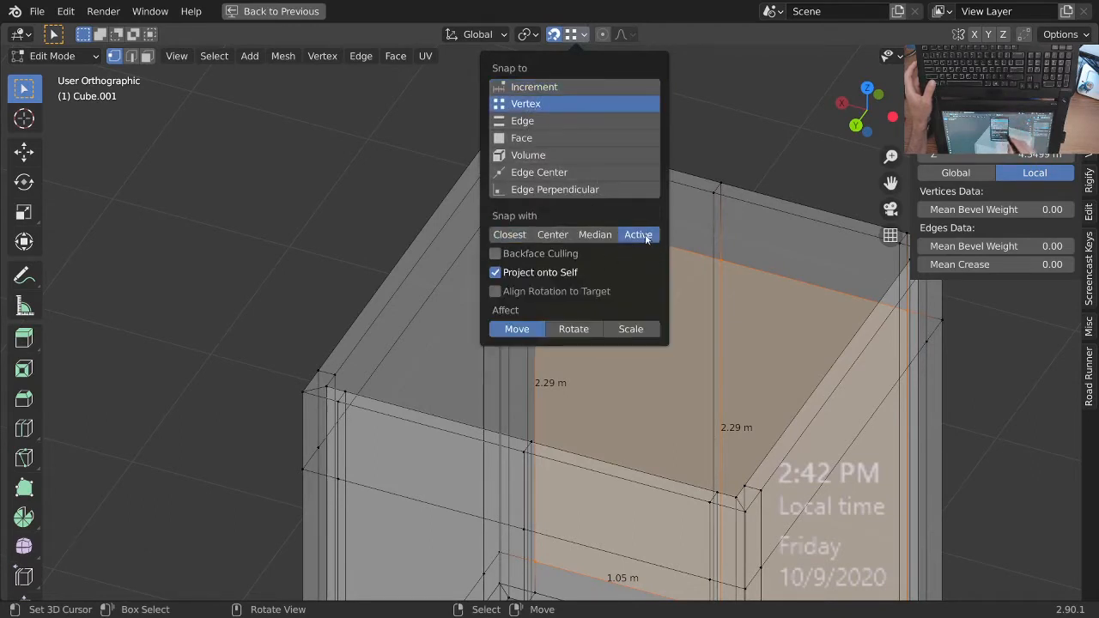
pyautogui.click(581, 333)
pyautogui.click(636, 332)
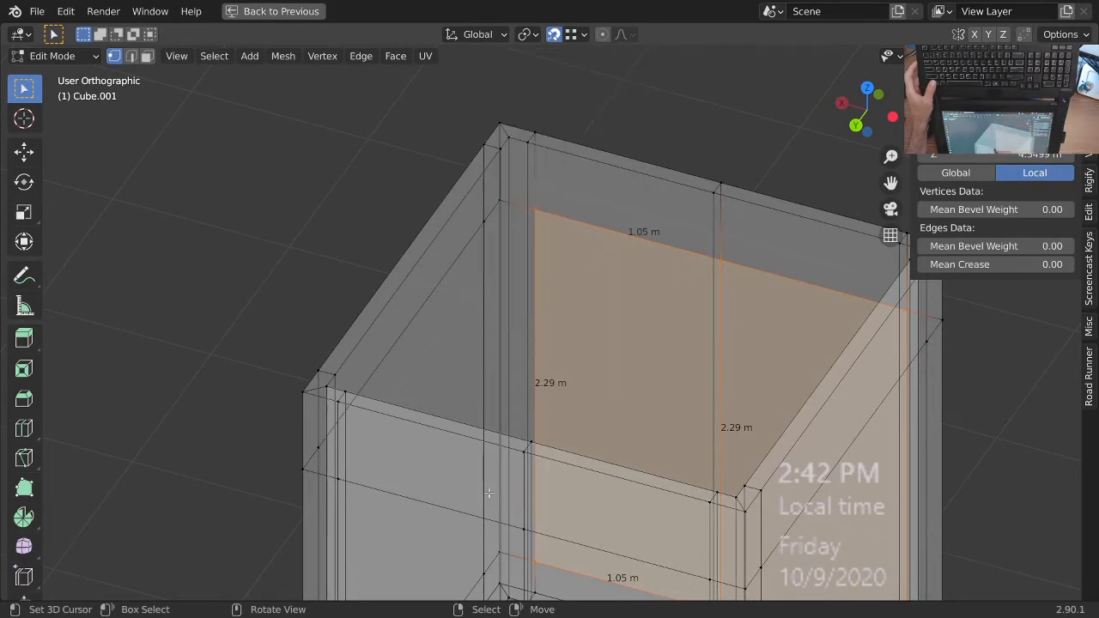
# - Clear the selection and add a horizontal loop cut around the inner walls, snapped level with the upper outer loop
pyautogui.moveTo(578, 323); pyautogui.dragTo(644, 332, button='middle')
pyautogui.keyDown('shift'); pyautogui.moveTo(644, 331); pyautogui.dragTo(587, 345, button='middle'); pyautogui.keyUp('shift')
pyautogui.moveTo(587, 345); pyautogui.dragTo(527, 353, button='middle')
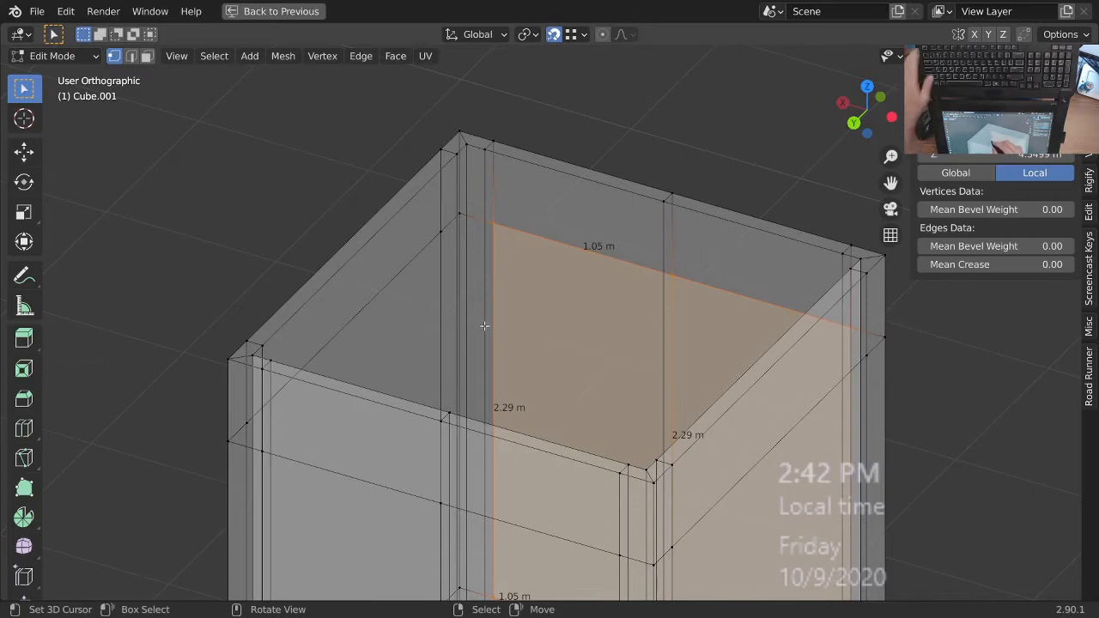
pyautogui.hotkey('alt', 'a')
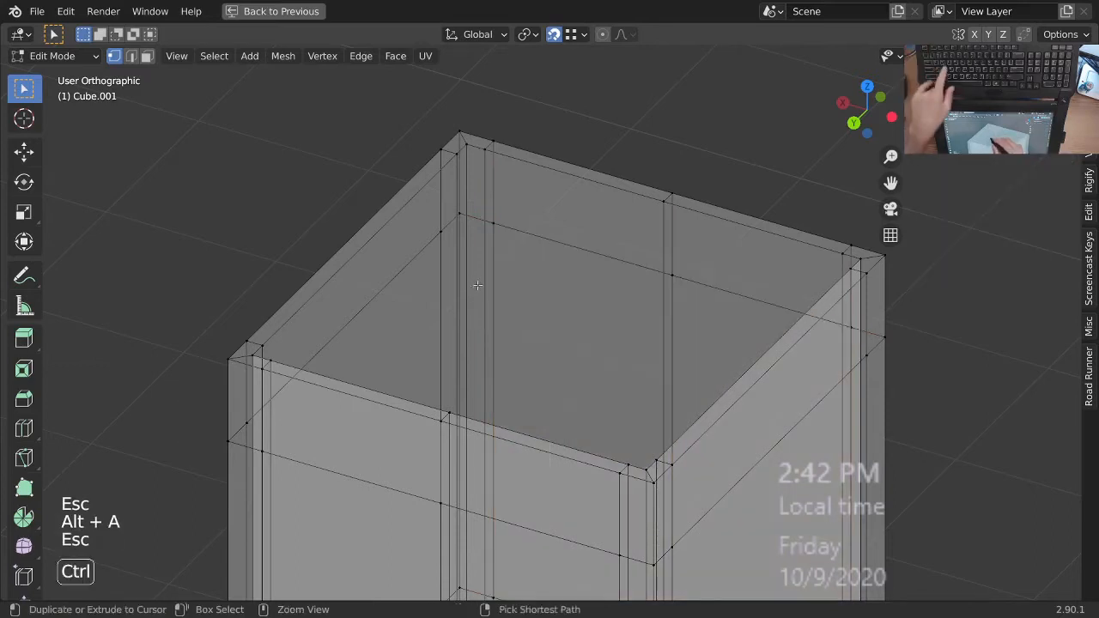
pyautogui.hotkey('ctrl', 'r')
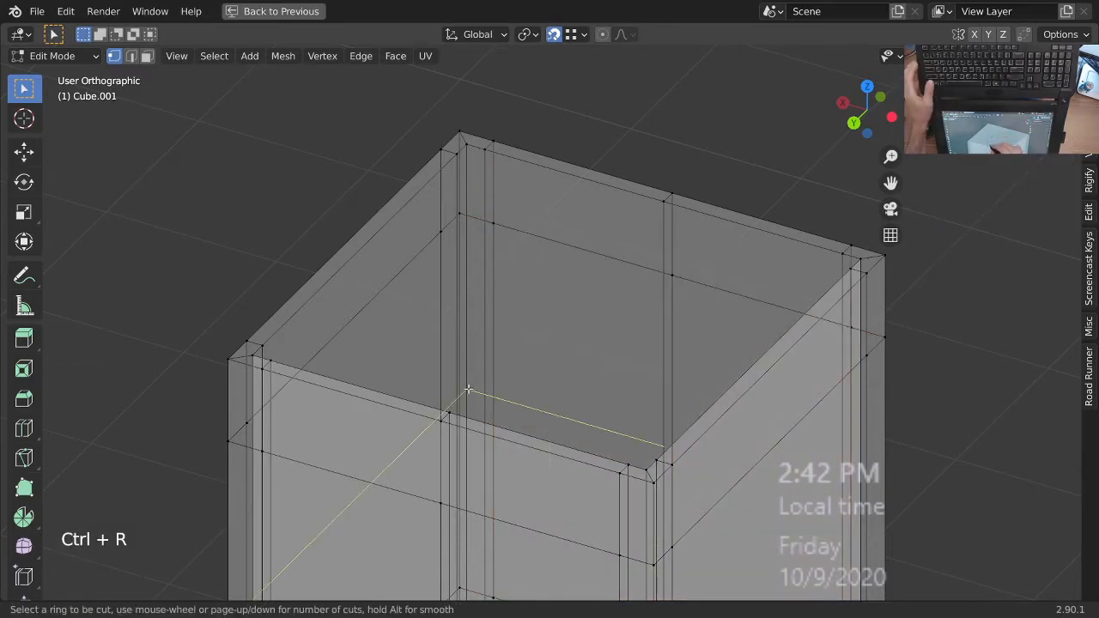
pyautogui.click(468, 389)
pyautogui.click(461, 220)
# - Add another horizontal loop cut around the inner walls, snapped level with the lower outer loop
pyautogui.keyDown('ctrl'); pyautogui.moveTo(464, 225); pyautogui.dragTo(644, 310, button='middle'); pyautogui.keyUp('ctrl')
pyautogui.keyDown('shift'); pyautogui.moveTo(652, 350); pyautogui.dragTo(589, 364, button='middle'); pyautogui.keyUp('shift')
pyautogui.moveTo(588, 364); pyautogui.dragTo(541, 356, button='middle')
pyautogui.moveTo(546, 386); pyautogui.dragTo(527, 368, button='middle')
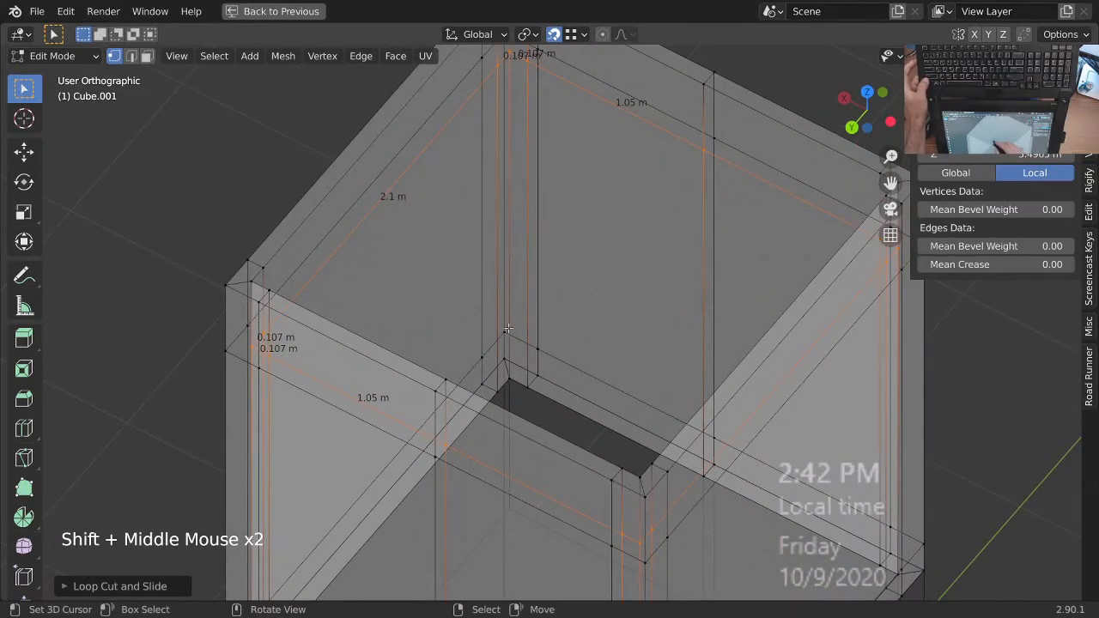
pyautogui.keyDown('ctrl'); pyautogui.moveTo(508, 330); pyautogui.dragTo(511, 354, button='middle'); pyautogui.keyUp('ctrl')
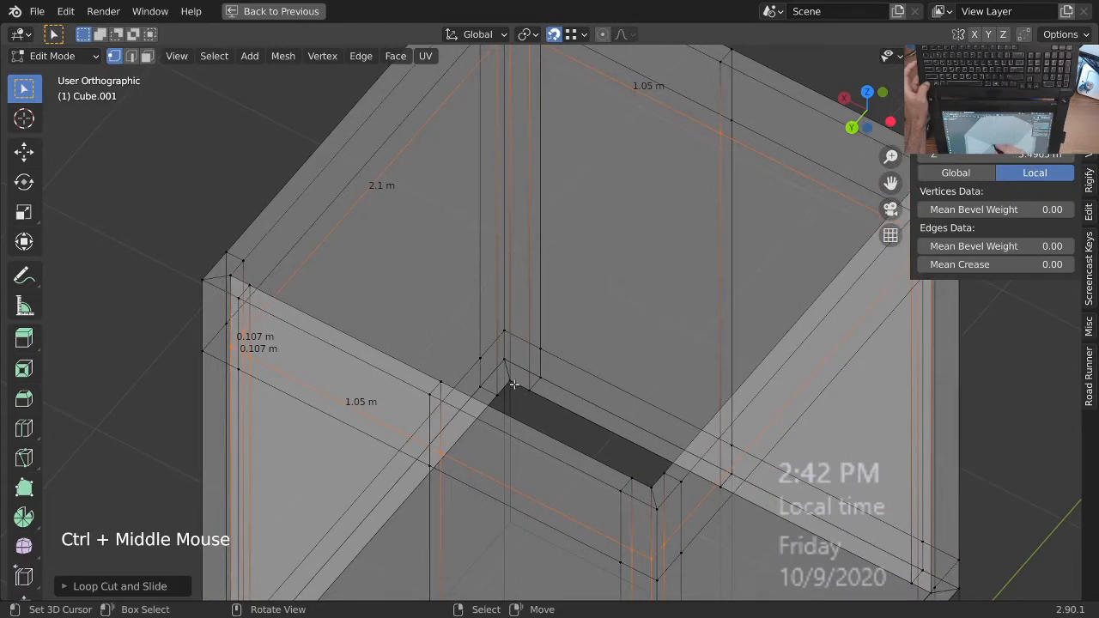
pyautogui.hotkey('ctrl', 'r')
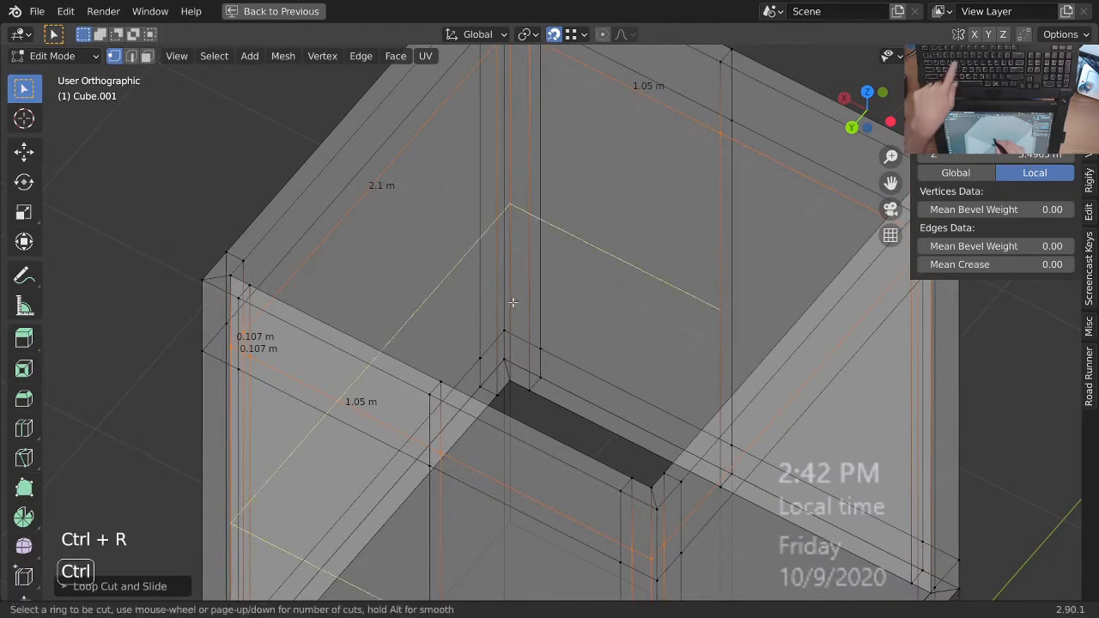
pyautogui.click(514, 302)
pyautogui.click(504, 328)
# - Return to solid shading, then select the large inner and outer panel faces on all walls and delete them
pyautogui.moveTo(504, 328)
pyautogui.keyDown('ctrl'); pyautogui.mouseDown(button='middle')
pyautogui.moveTo(506, 361)
pyautogui.moveTo(577, 358)
pyautogui.moveTo(473, 375)
pyautogui.moveTo(746, 310)
pyautogui.mouseUp(button='middle'); pyautogui.keyUp('ctrl')
pyautogui.press('z')
pyautogui.click(649, 351)
pyautogui.moveTo(569, 343)
pyautogui.mouseDown(button='middle')
pyautogui.moveTo(602, 355)
pyautogui.moveTo(604, 369)
pyautogui.mouseUp(button='middle')
pyautogui.press('3')
pyautogui.rightClick(598, 352)
pyautogui.moveTo(626, 368); pyautogui.dragTo(464, 383, button='middle')
pyautogui.keyDown('shift'); pyautogui.rightClick(506, 316); pyautogui.keyUp('shift')
pyautogui.moveTo(509, 319); pyautogui.dragTo(600, 299, button='middle')
pyautogui.keyDown('shift'); pyautogui.rightClick(519, 329); pyautogui.keyUp('shift')
pyautogui.keyDown('shift'); pyautogui.rightClick(508, 360); pyautogui.keyUp('shift')
pyautogui.keyDown('shift'); pyautogui.rightClick(599, 300); pyautogui.keyUp('shift')
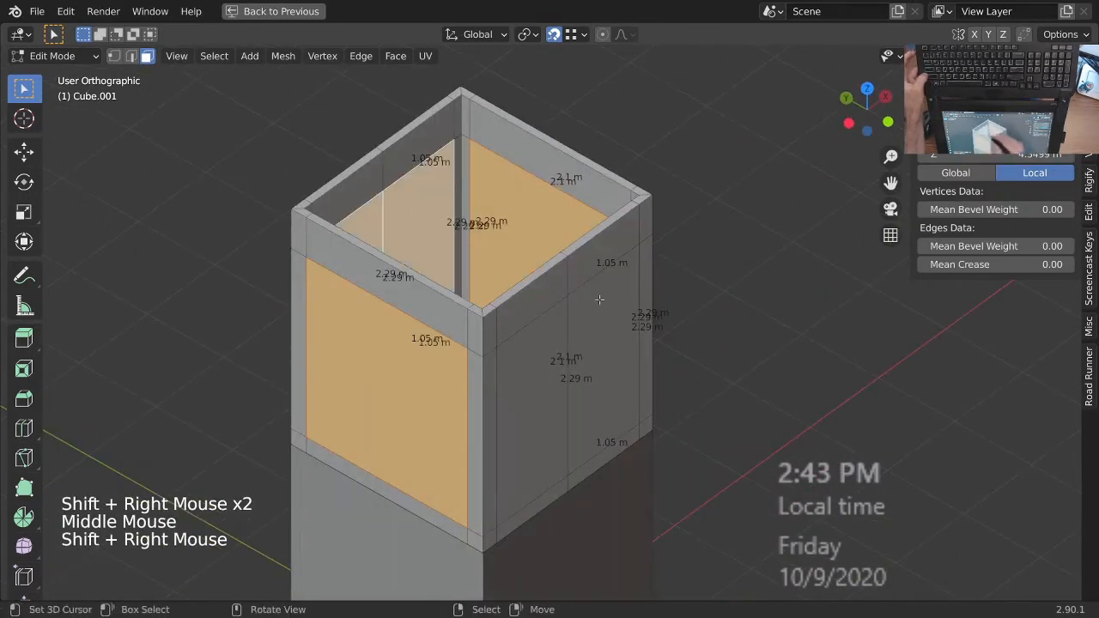
pyautogui.keyDown('shift'); pyautogui.rightClick(613, 367); pyautogui.keyUp('shift')
pyautogui.press('x')
pyautogui.click(615, 380)
# - Inspect the cut-out frame and the open edges of its window openings from several sides
pyautogui.keyDown('shift'); pyautogui.moveTo(615, 379); pyautogui.dragTo(579, 279, button='middle'); pyautogui.keyUp('shift')
pyautogui.moveTo(567, 322); pyautogui.dragTo(337, 343, button='middle')
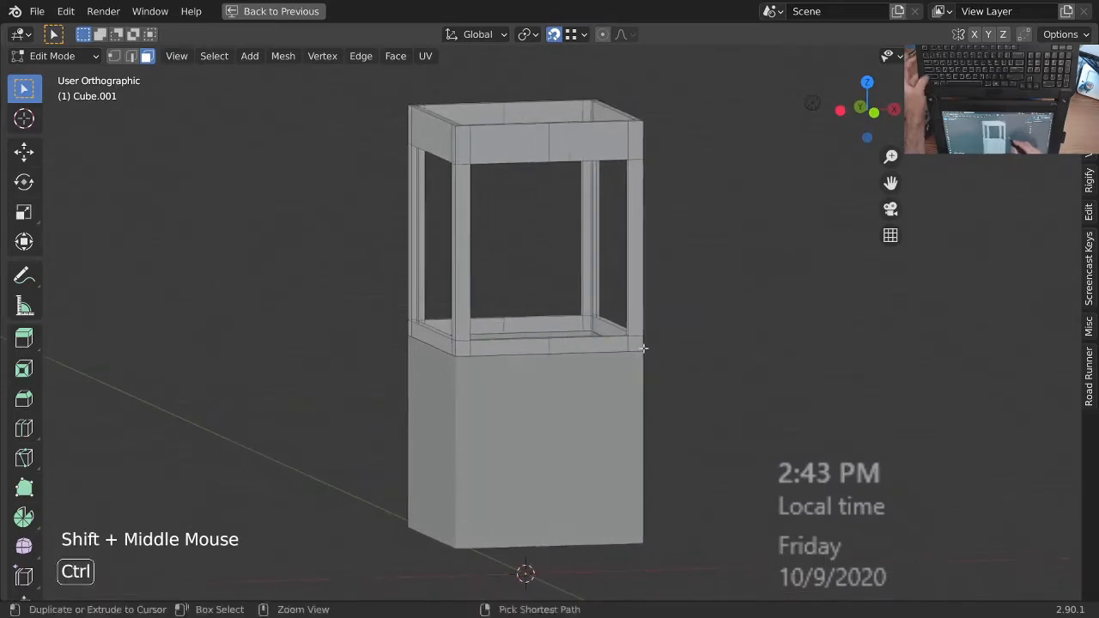
pyautogui.keyDown('ctrl'); pyautogui.moveTo(643, 349); pyautogui.dragTo(642, 296, button='middle'); pyautogui.keyUp('ctrl')
pyautogui.moveTo(412, 343); pyautogui.dragTo(408, 330, button='middle')
pyautogui.moveTo(611, 347); pyautogui.dragTo(643, 347, button='middle')
pyautogui.moveTo(408, 331); pyautogui.dragTo(605, 309, button='middle')
pyautogui.keyDown('ctrl'); pyautogui.moveTo(606, 318); pyautogui.dragTo(565, 349, button='middle'); pyautogui.keyUp('ctrl')
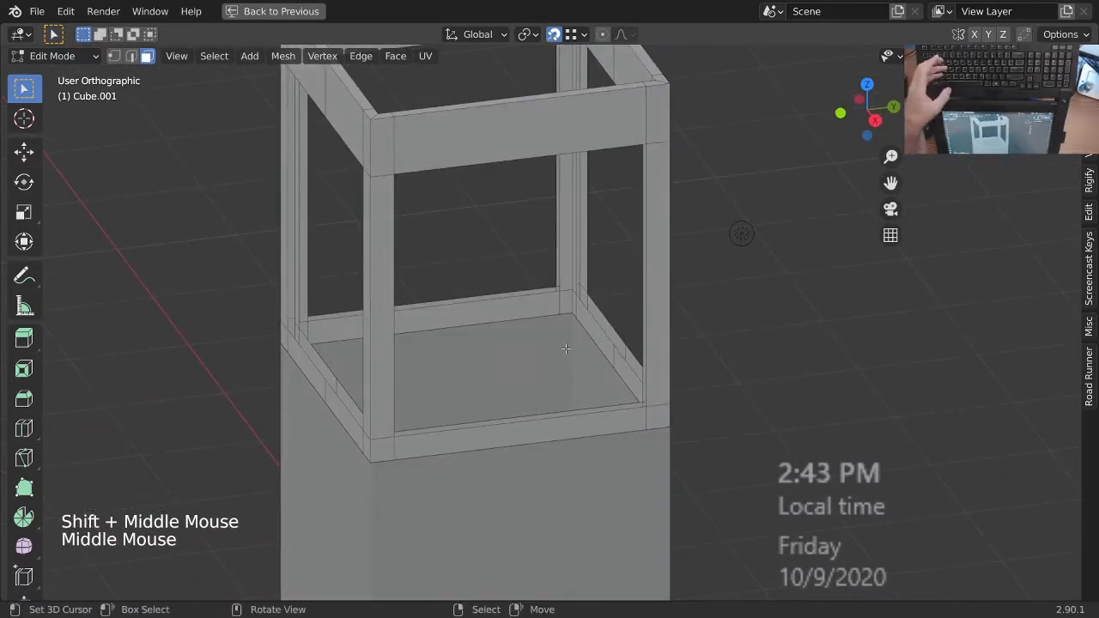
pyautogui.keyDown('ctrl'); pyautogui.moveTo(519, 377); pyautogui.dragTo(519, 392, button='middle'); pyautogui.keyUp('ctrl')
pyautogui.keyDown('shift'); pyautogui.moveTo(519, 391); pyautogui.dragTo(538, 426, button='middle'); pyautogui.keyUp('shift')
pyautogui.moveTo(569, 405); pyautogui.dragTo(683, 367, button='middle')
# - Select the outer and inner edge loops of the front window opening and bridge them
pyautogui.keyDown('ctrl'); pyautogui.moveTo(640, 364); pyautogui.dragTo(697, 257, button='middle'); pyautogui.keyUp('ctrl')
pyautogui.press('2')
pyautogui.keyDown('alt'); pyautogui.rightClick(694, 285); pyautogui.keyUp('alt')
pyautogui.moveTo(704, 204); pyautogui.dragTo(540, 294, button='middle')
pyautogui.keyDown('alt'); pyautogui.keyDown('shift'); pyautogui.rightClick(713, 206); pyautogui.keyUp('shift'); pyautogui.keyUp('alt')
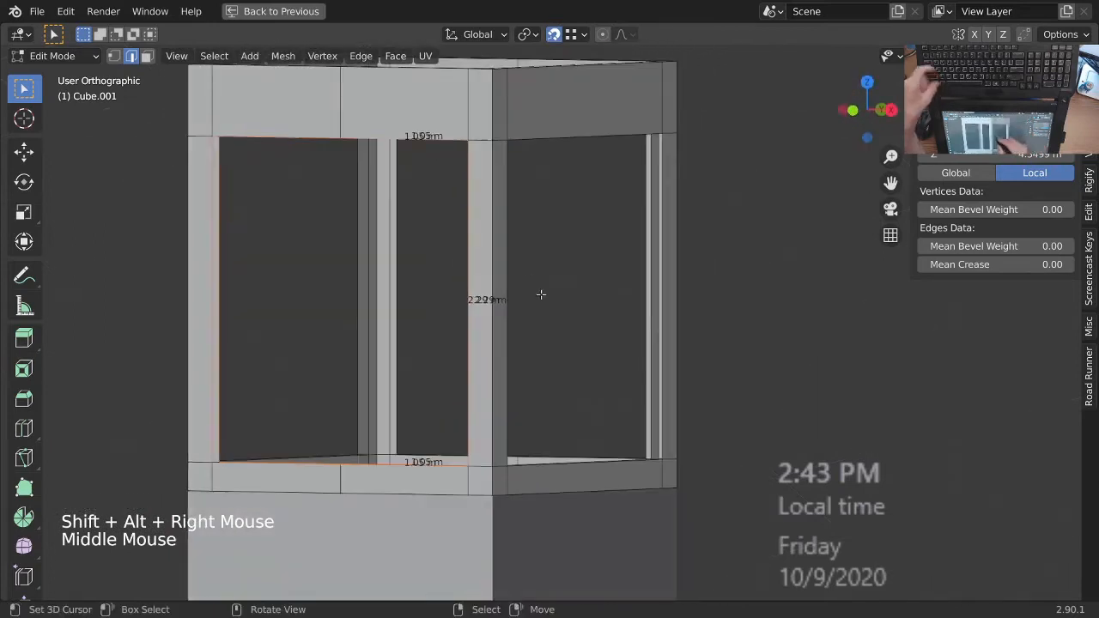
pyautogui.hotkey('ctrl', 'e')
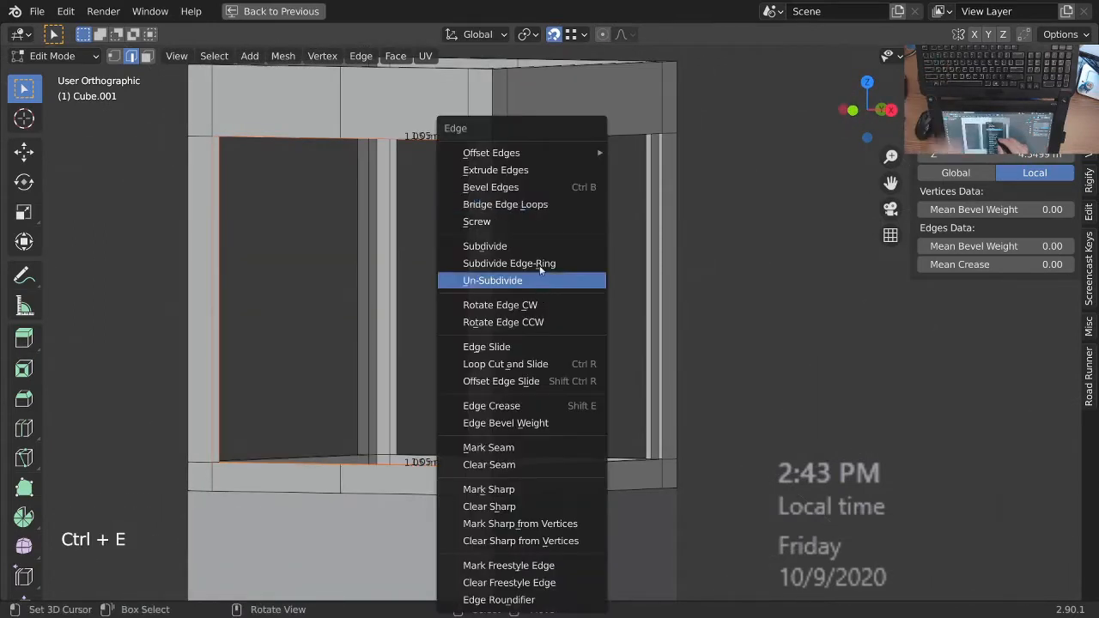
pyautogui.click(532, 209)
# - Select the outer and inner edge loops of the X-facing side window opening and bridge them
pyautogui.moveTo(532, 208); pyautogui.dragTo(504, 235, button='middle')
pyautogui.moveTo(261, 233); pyautogui.dragTo(623, 262, button='middle')
pyautogui.keyDown('alt'); pyautogui.rightClick(637, 150); pyautogui.keyUp('alt')
pyautogui.keyDown('alt'); pyautogui.keyDown('shift'); pyautogui.rightClick(636, 148); pyautogui.keyUp('shift'); pyautogui.keyUp('alt')
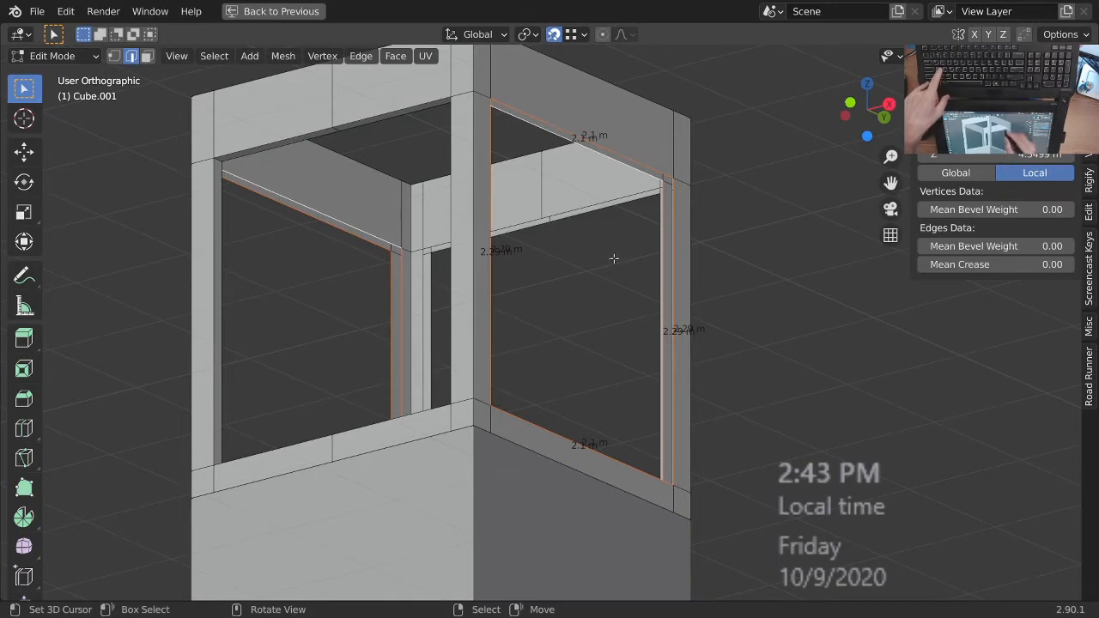
pyautogui.hotkey('ctrl', 'e')
pyautogui.click(597, 209)
# - Select the outer and inner edge loops of the remaining Y-facing window opening and bridge them
pyautogui.moveTo(597, 208); pyautogui.dragTo(588, 150, button='middle')
pyautogui.keyDown('alt'); pyautogui.rightClick(584, 142); pyautogui.keyUp('alt')
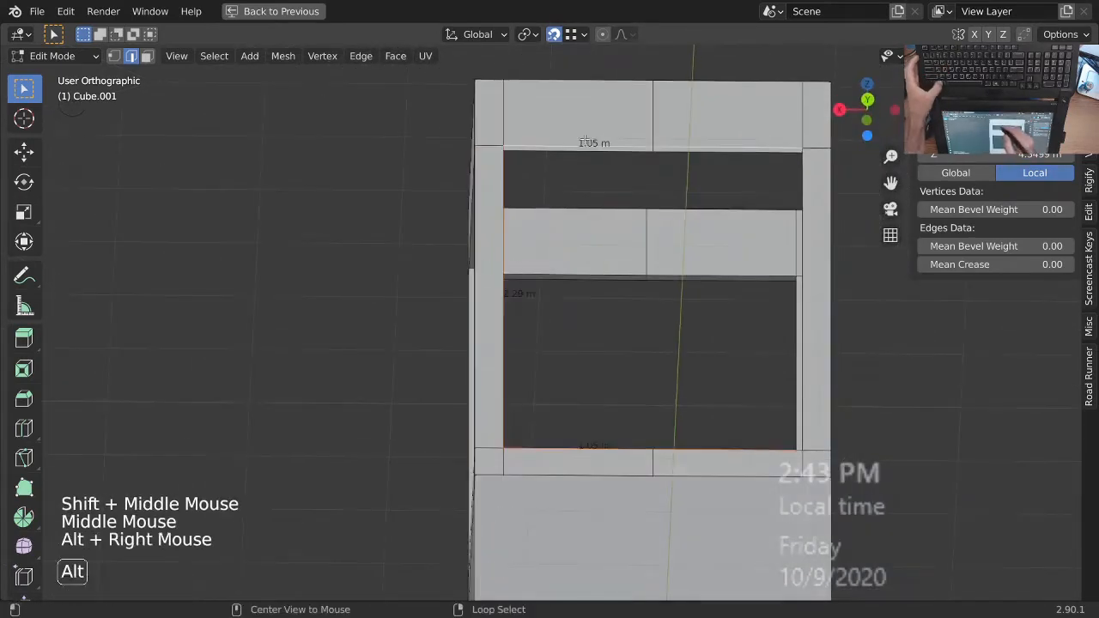
pyautogui.keyDown('alt'); pyautogui.keyDown('shift'); pyautogui.rightClick(571, 154); pyautogui.keyUp('shift'); pyautogui.keyUp('alt')
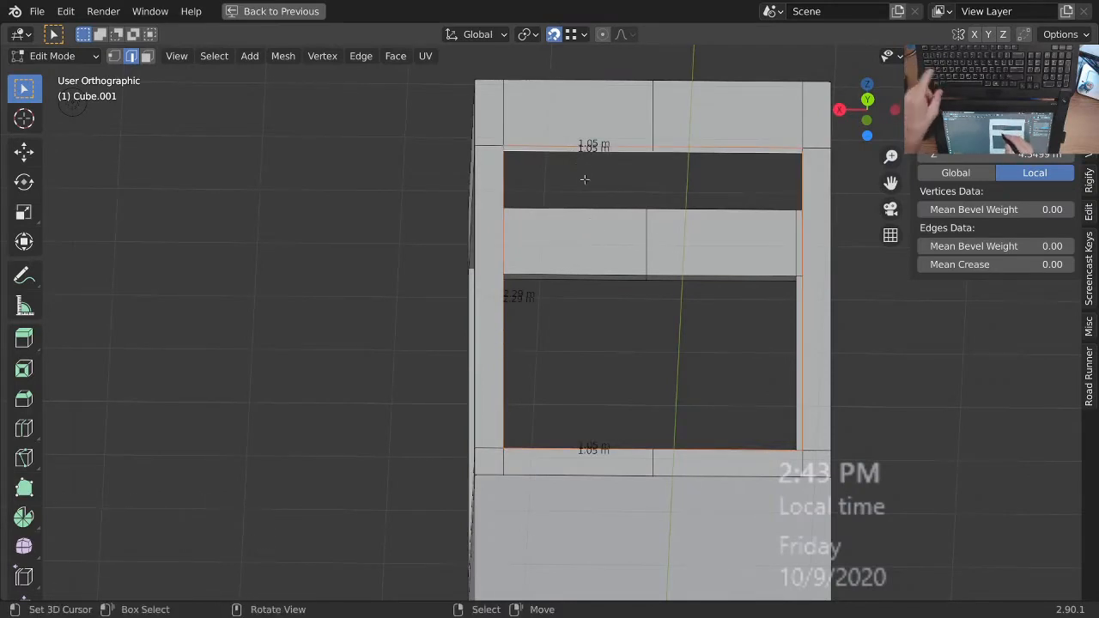
pyautogui.keyDown('alt'); pyautogui.rightClick(577, 144); pyautogui.keyUp('alt')
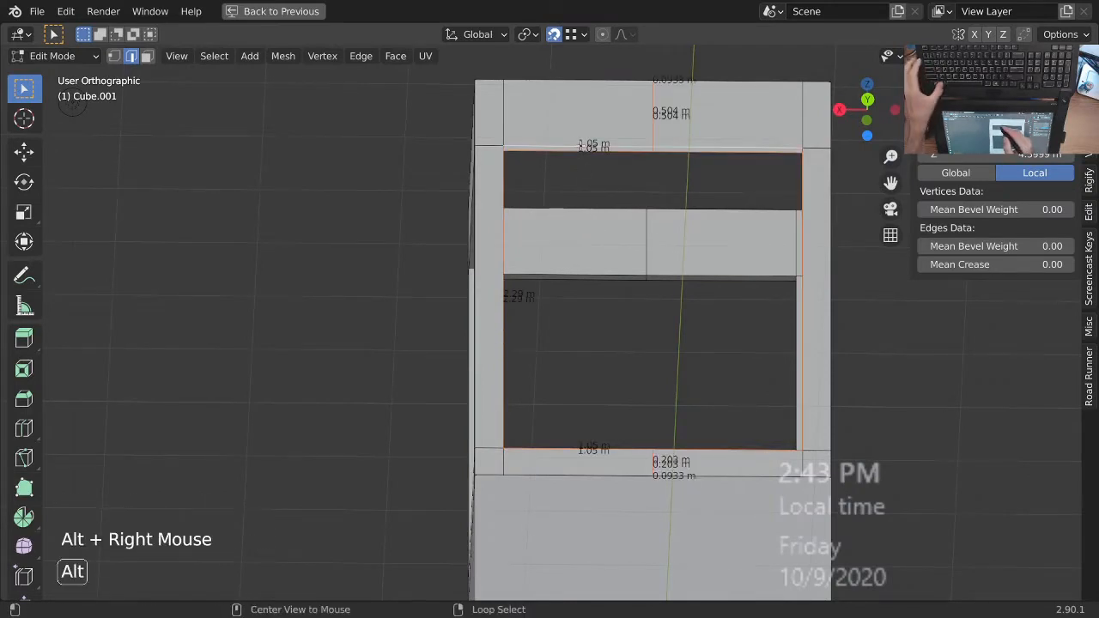
pyautogui.hotkey('alt', 'a')
pyautogui.keyDown('alt'); pyautogui.rightClick(579, 143); pyautogui.keyUp('alt')
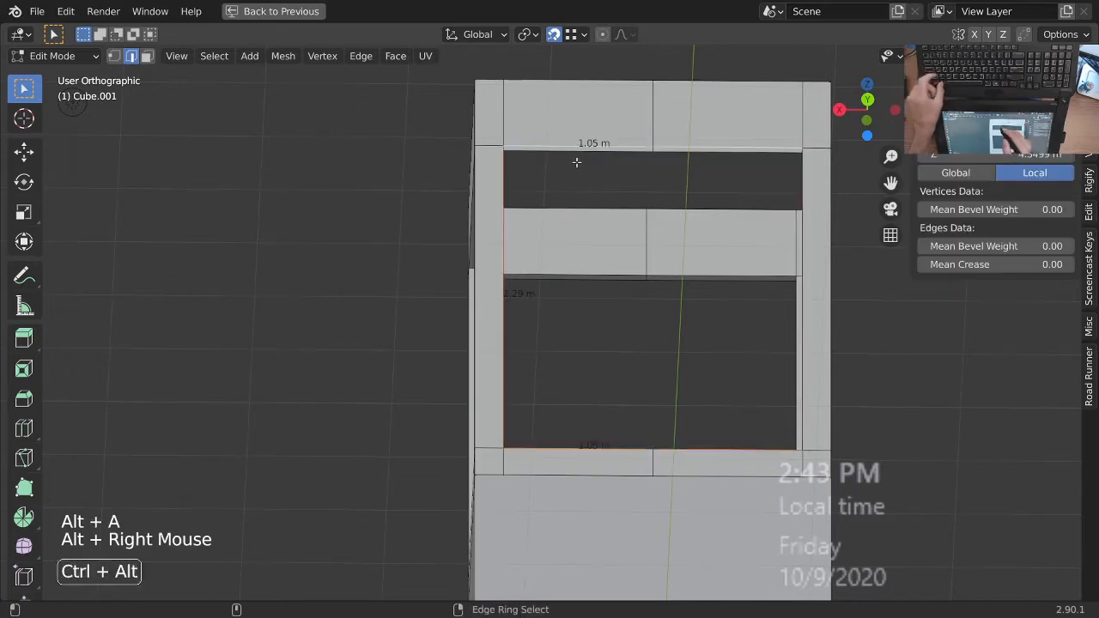
pyautogui.keyDown('alt'); pyautogui.keyDown('shift'); pyautogui.rightClick(565, 160); pyautogui.keyUp('shift'); pyautogui.keyUp('alt')
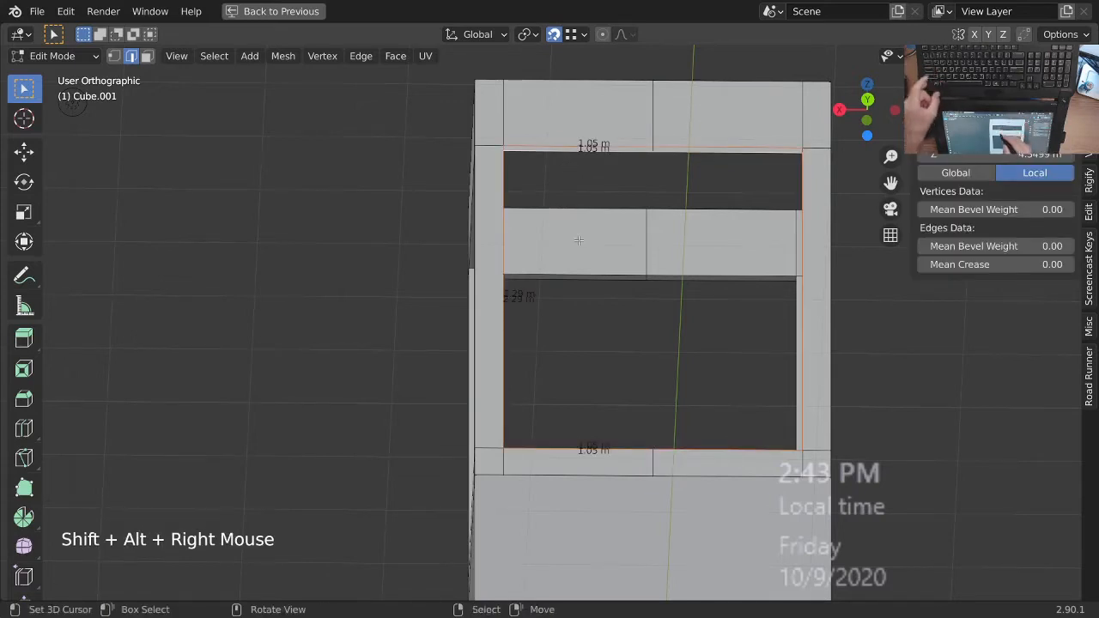
pyautogui.hotkey('ctrl', 'e')
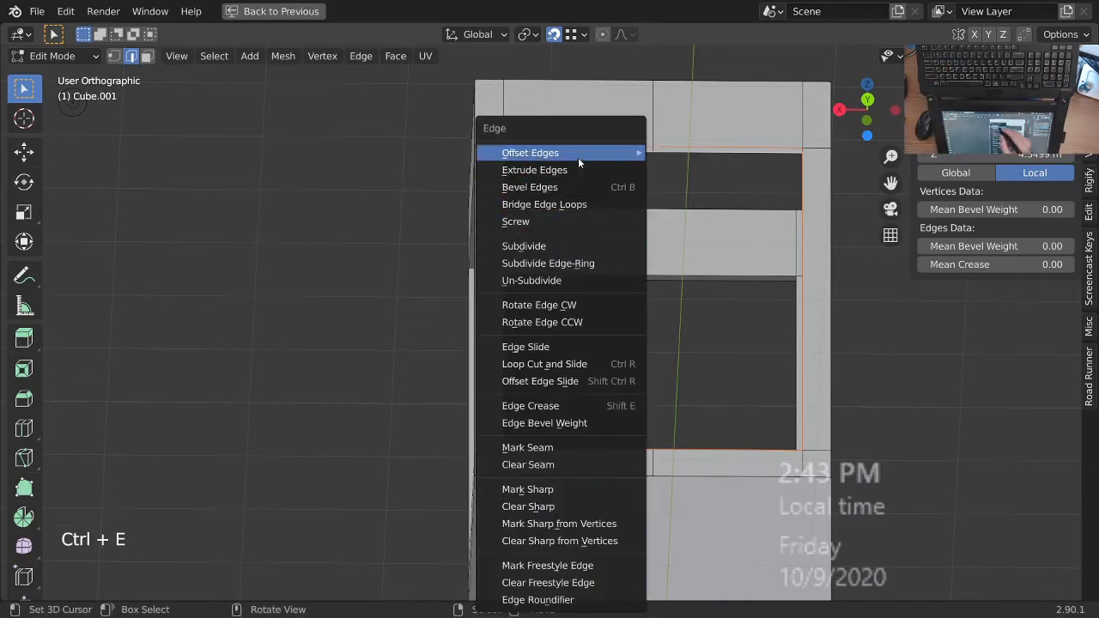
pyautogui.click(585, 206)
pyautogui.moveTo(677, 313); pyautogui.dragTo(708, 417, button='middle')
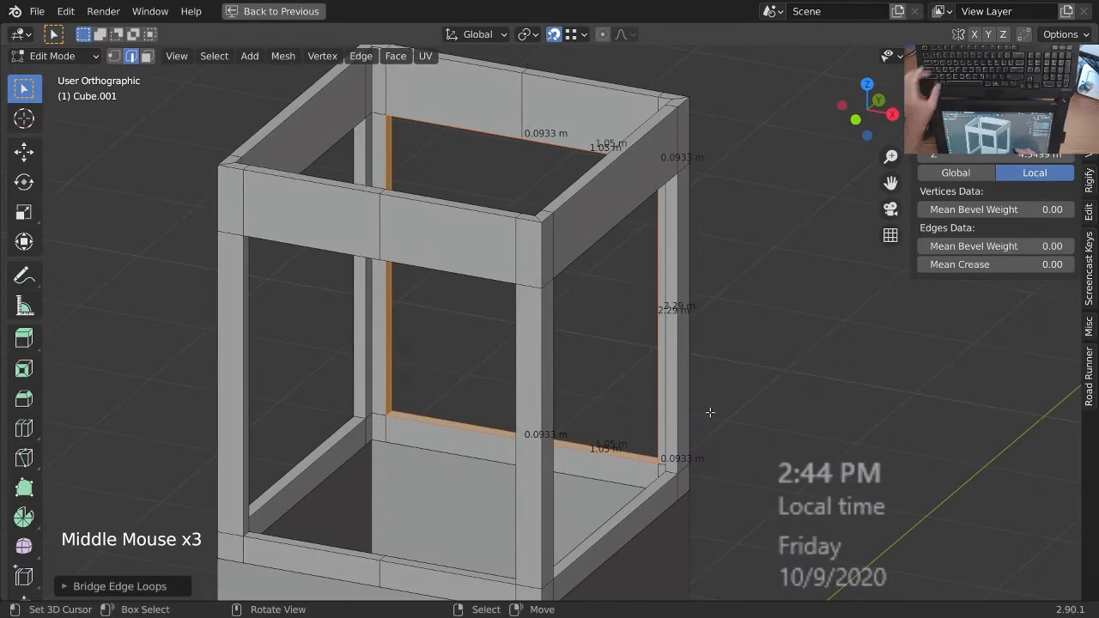
pyautogui.hotkey('alt', 'a')
# - Turn off the edge length display in the viewport, then return to Object Mode with nothing selected
pyautogui.click(899, 56)
pyautogui.scroll(-5, 925, 477)
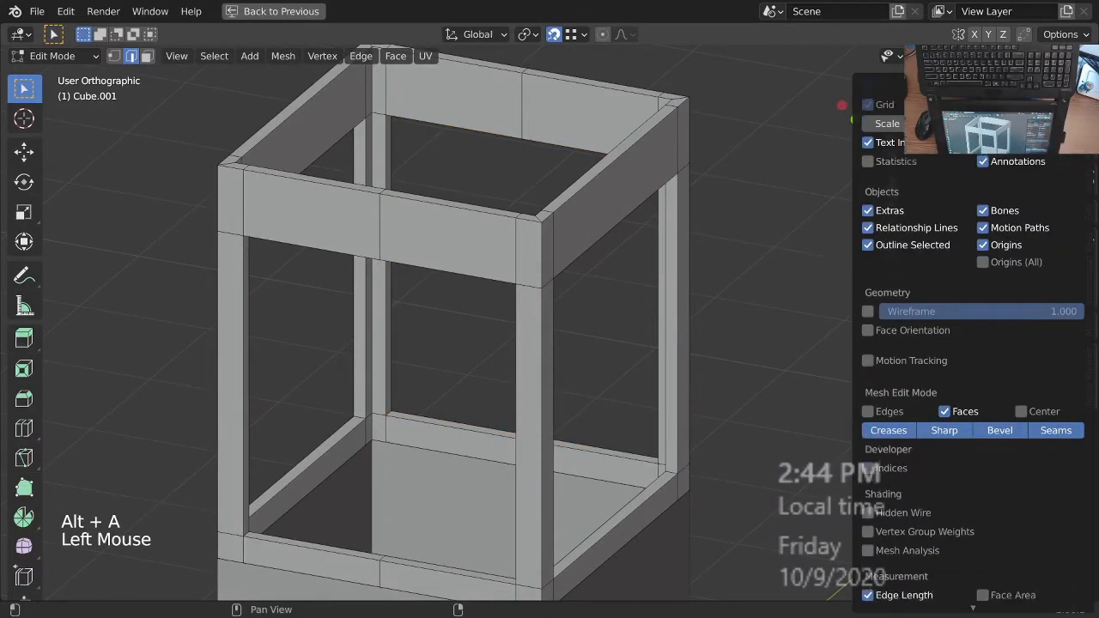
pyautogui.moveTo(601, 360); pyautogui.dragTo(603, 303, button='middle')
pyautogui.moveTo(603, 302); pyautogui.dragTo(571, 400, button='middle')
pyautogui.press('Tab')
pyautogui.hotkey('alt', 'a')
# - Examine the base and upper frame from several angles, from directly above and from the right side
pyautogui.moveTo(571, 400); pyautogui.dragTo(450, 384, button='middle')
pyautogui.moveTo(533, 376); pyautogui.dragTo(631, 369, button='middle')
pyautogui.keyDown('shift'); pyautogui.moveTo(631, 369); pyautogui.dragTo(638, 399, button='middle'); pyautogui.keyUp('shift')
pyautogui.moveTo(638, 400); pyautogui.dragTo(601, 385, button='middle')
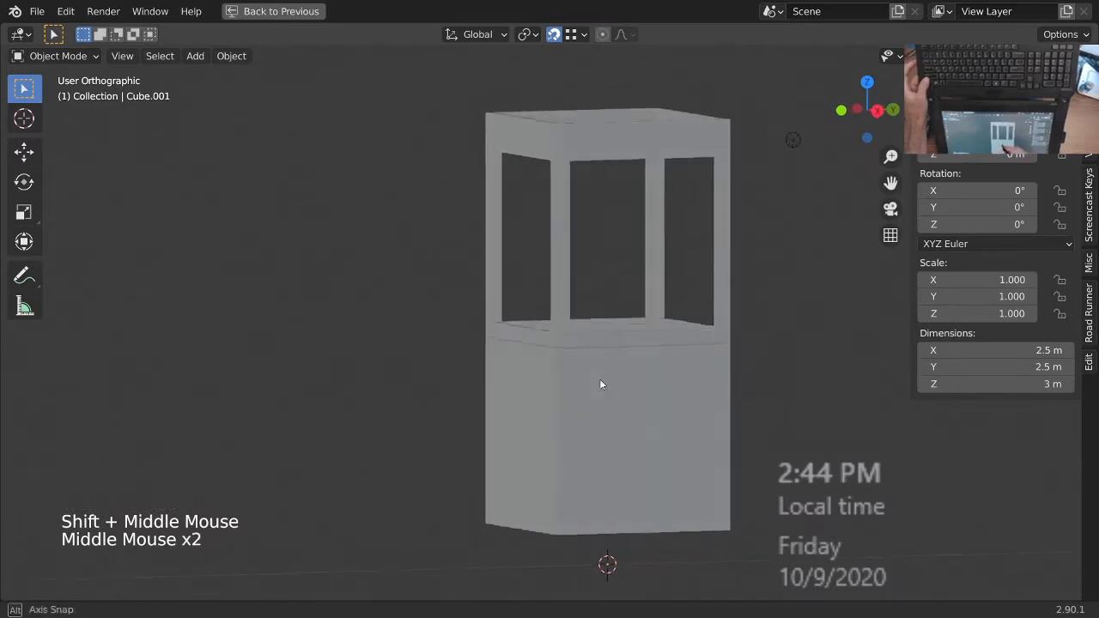
pyautogui.press('KP_7')
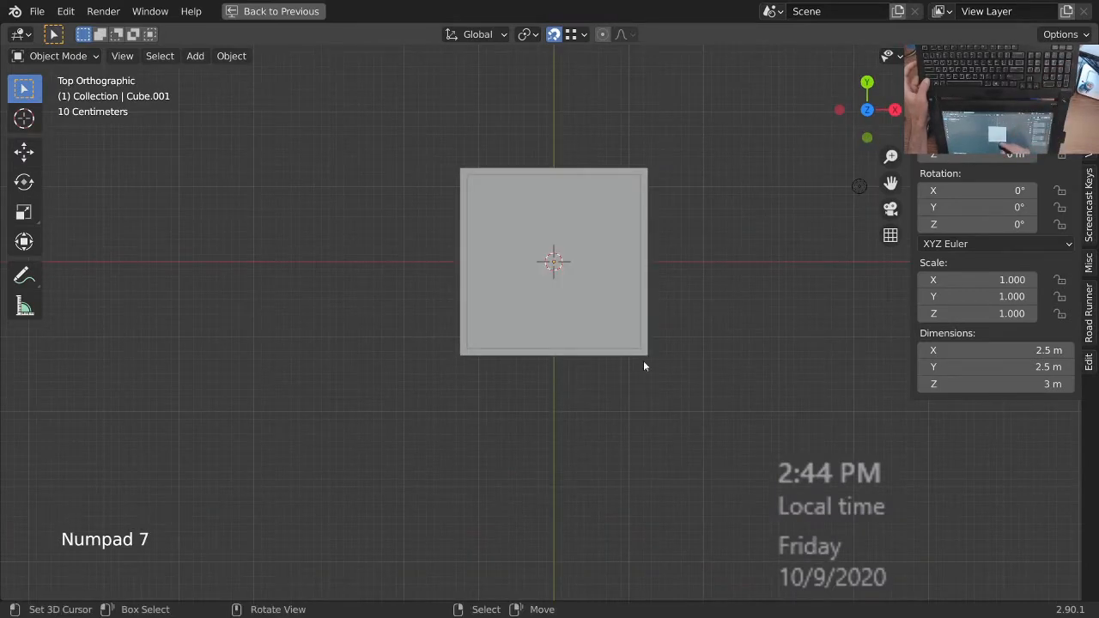
pyautogui.press('KP_3')
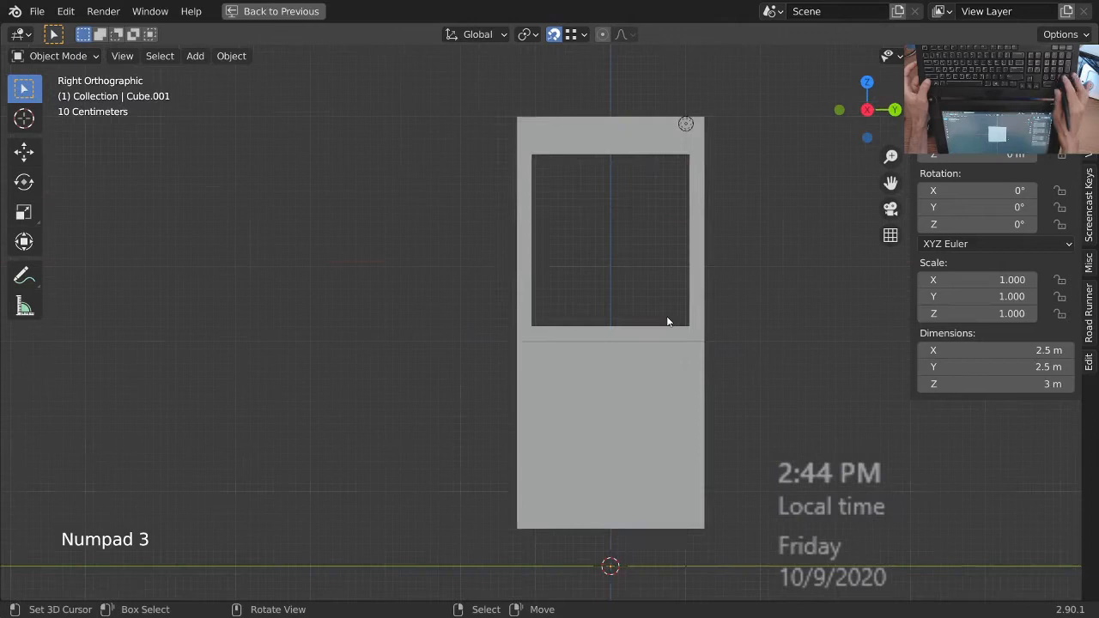
pyautogui.keyDown('ctrl'); pyautogui.moveTo(513, 391); pyautogui.dragTo(526, 378, button='middle'); pyautogui.keyUp('ctrl')
pyautogui.keyDown('shift'); pyautogui.moveTo(526, 378); pyautogui.dragTo(459, 318, button='middle'); pyautogui.keyUp('shift')
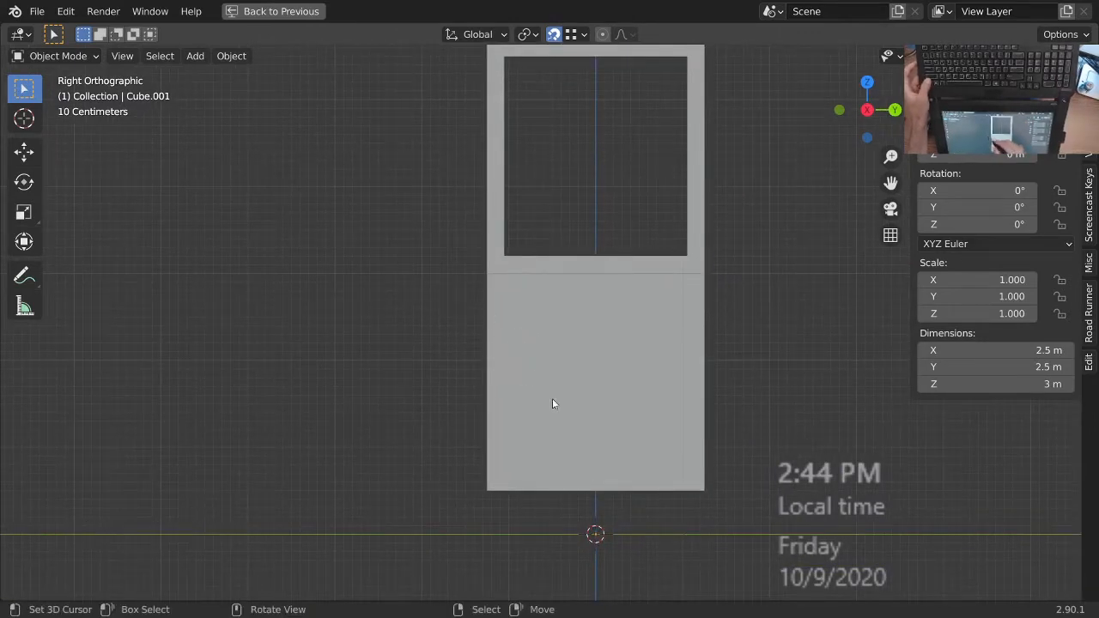
# - Add a new mesh cube at the 3D cursor
pyautogui.hotkey('ctrl', 'Tab')
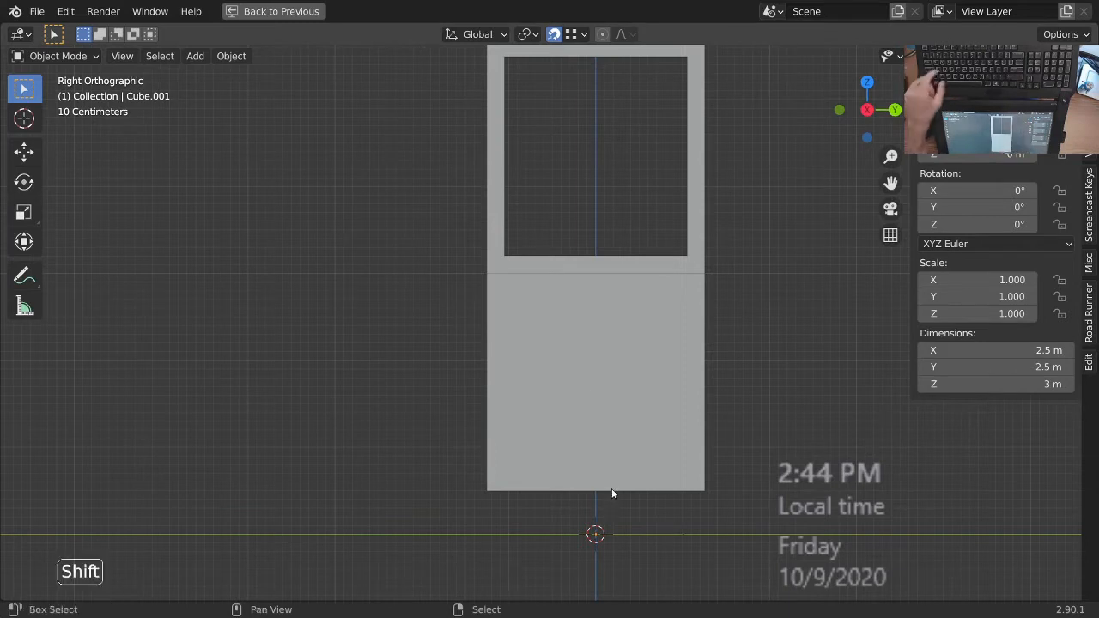
pyautogui.hotkey('shift', 'a')
pyautogui.moveTo(597, 274)
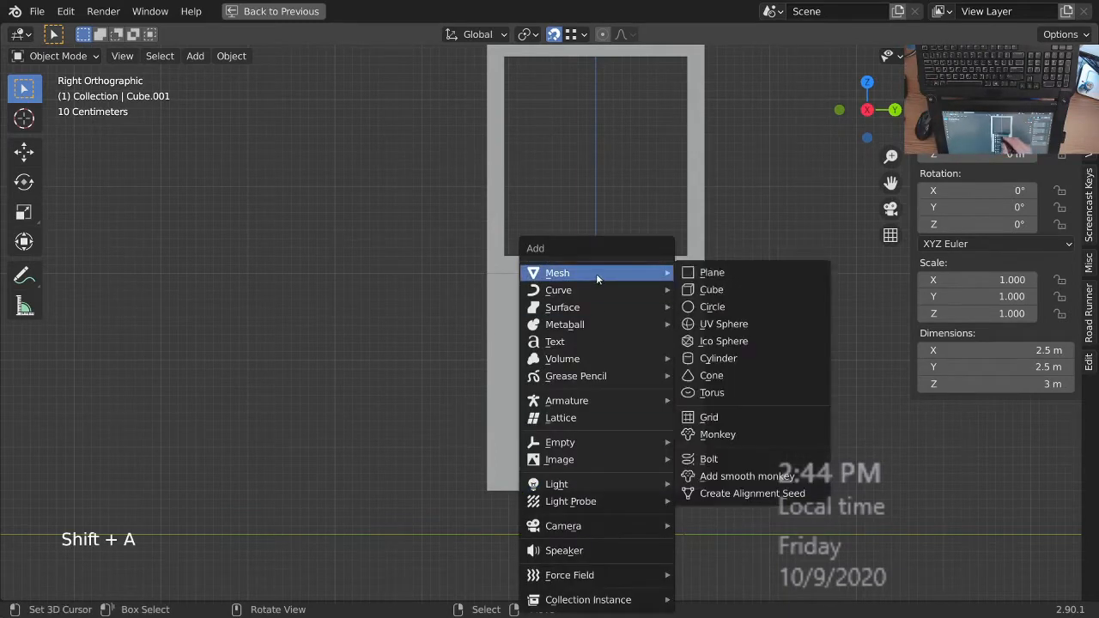
pyautogui.click(741, 289)
pyautogui.moveTo(607, 352)
pyautogui.keyDown('ctrl'); pyautogui.mouseDown(button='middle')
pyautogui.moveTo(607, 373)
pyautogui.moveTo(589, 343)
pyautogui.mouseUp(button='middle'); pyautogui.keyUp('ctrl')
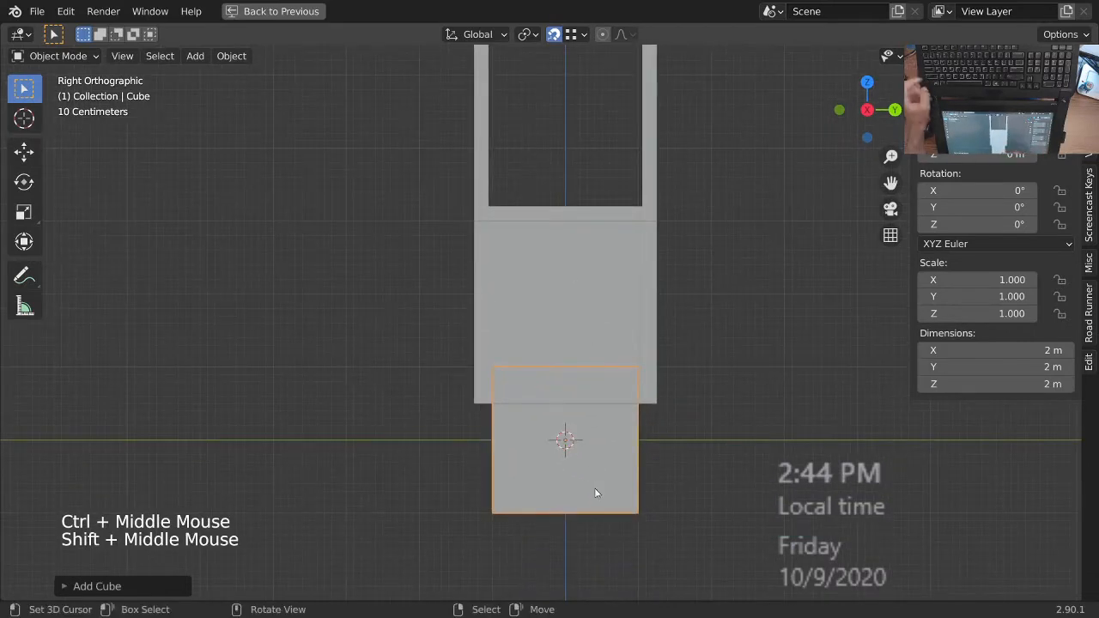
# - Enter Edit Mode on the new cube and show the model in wireframe
pyautogui.press('Tab')
pyautogui.moveTo(598, 488)
pyautogui.keyDown('ctrl'); pyautogui.mouseDown(button='middle')
pyautogui.moveTo(578, 457)
pyautogui.moveTo(593, 474)
pyautogui.mouseUp(button='middle'); pyautogui.keyUp('ctrl')
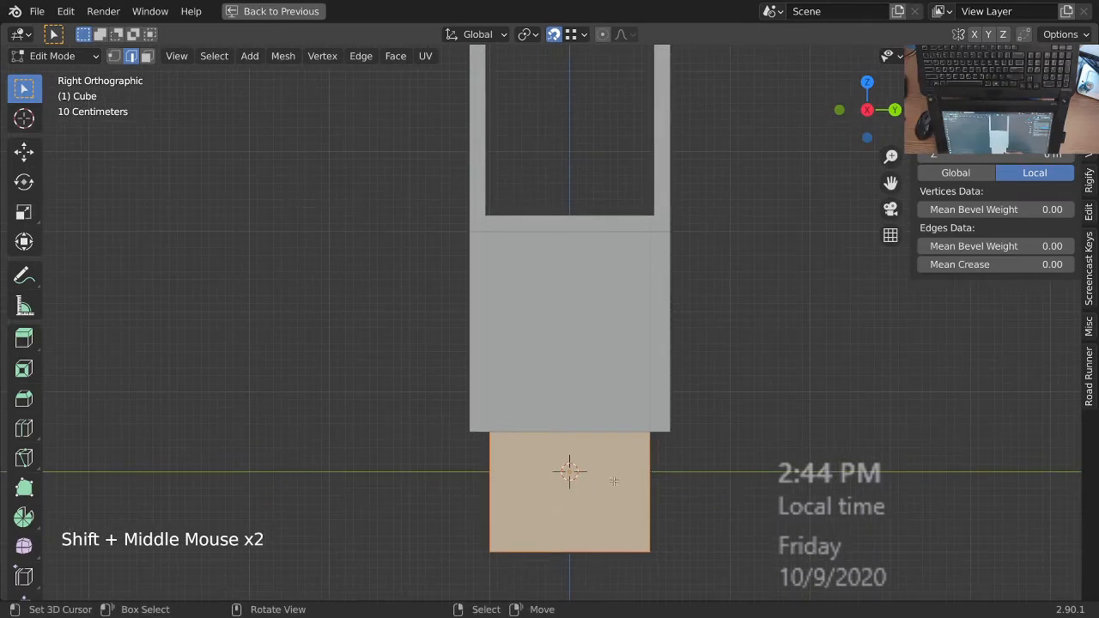
pyautogui.keyDown('ctrl'); pyautogui.moveTo(571, 417); pyautogui.dragTo(588, 490, button='middle'); pyautogui.keyUp('ctrl')
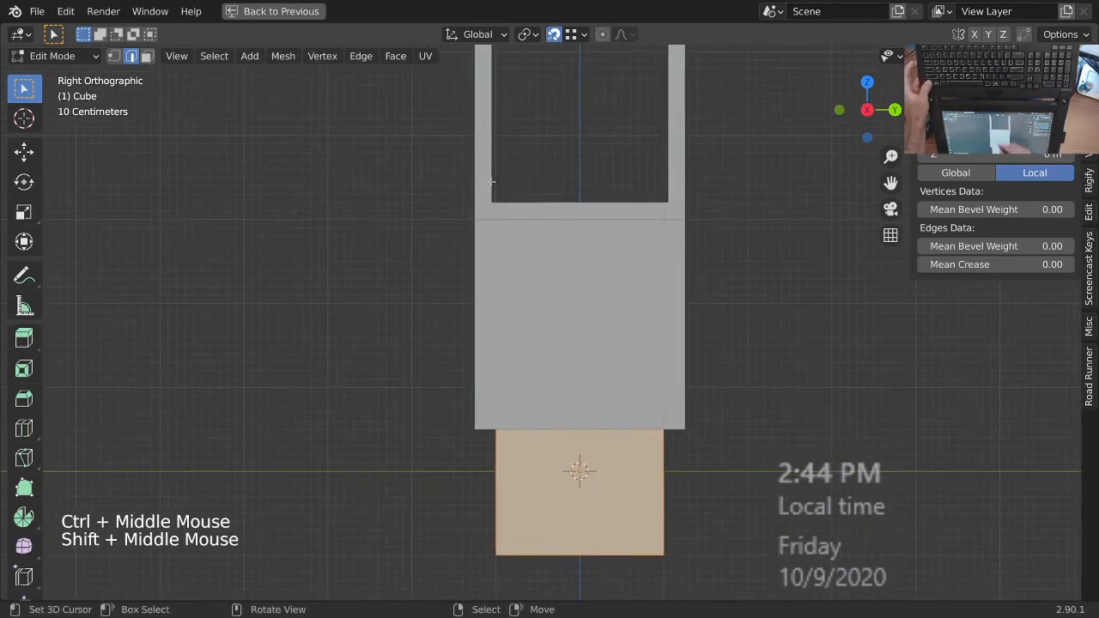
pyautogui.keyDown('shift'); pyautogui.moveTo(586, 438); pyautogui.dragTo(625, 397, button='middle'); pyautogui.keyUp('shift')
pyautogui.press('z')
pyautogui.keyDown('ctrl'); pyautogui.moveTo(635, 485); pyautogui.dragTo(663, 462, button='middle'); pyautogui.keyUp('ctrl')
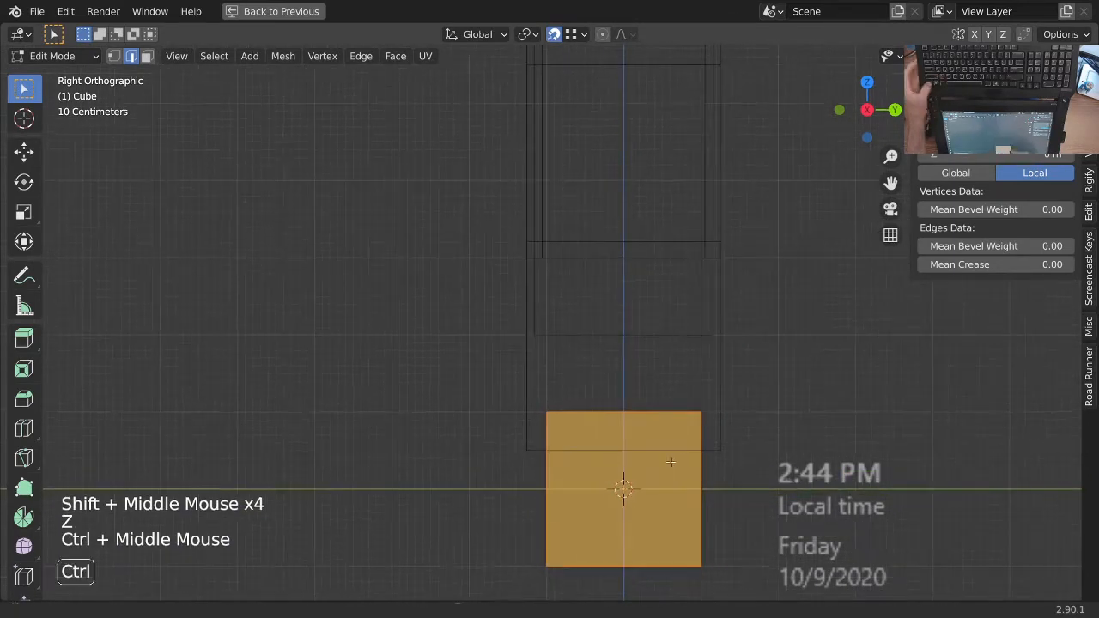
# - Make an upper corner vertex of the cube active, snap the whole cube by it to the base's top corner, and restore solid shading
pyautogui.press('1')
pyautogui.keyDown('shift'); pyautogui.moveTo(702, 426); pyautogui.dragTo(674, 434, button='middle'); pyautogui.keyUp('shift')
pyautogui.keyDown('shift'); pyautogui.rightClick(674, 416); pyautogui.keyUp('shift')
pyautogui.keyDown('shift'); pyautogui.rightClick(674, 419); pyautogui.keyUp('shift')
pyautogui.keyDown('shift'); pyautogui.rightClick(679, 428); pyautogui.keyUp('shift')
pyautogui.keyDown('shift'); pyautogui.rightClick(678, 428); pyautogui.keyUp('shift')
pyautogui.moveTo(674, 435); pyautogui.dragTo(661, 424, button='middle')
pyautogui.moveTo(675, 364); pyautogui.dragTo(604, 315, button='middle')
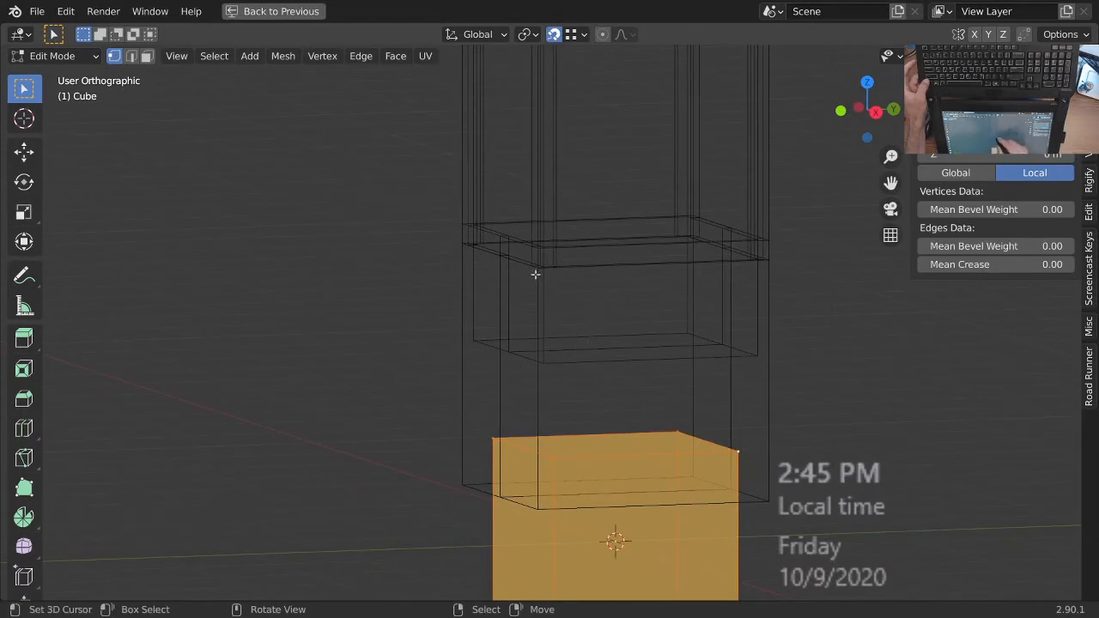
pyautogui.moveTo(535, 274); pyautogui.dragTo(530, 295, button='middle')
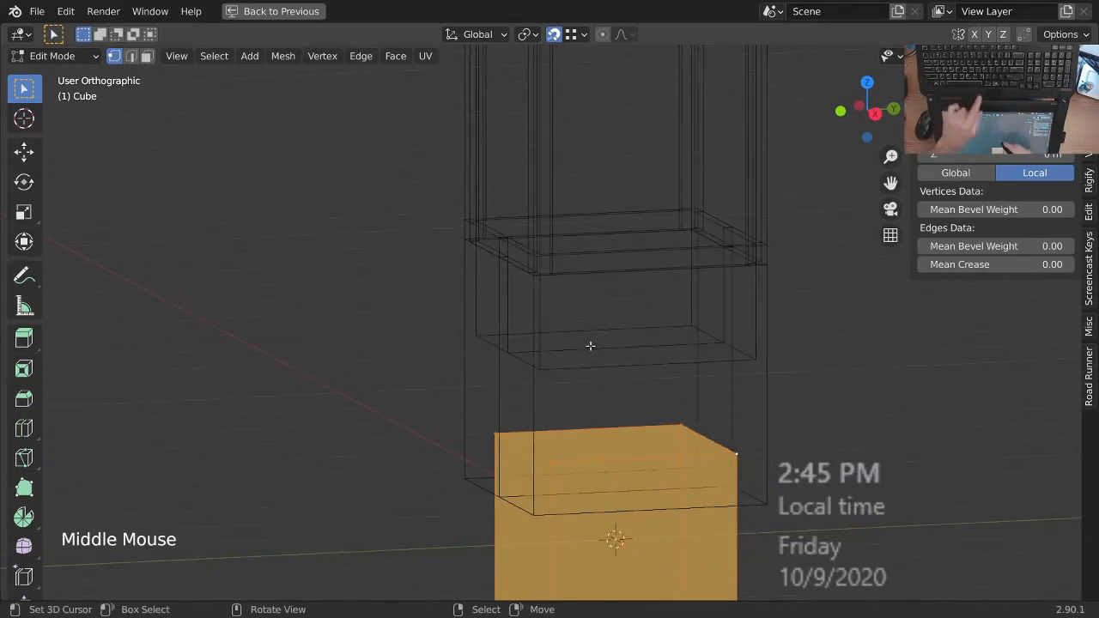
pyautogui.press('g')
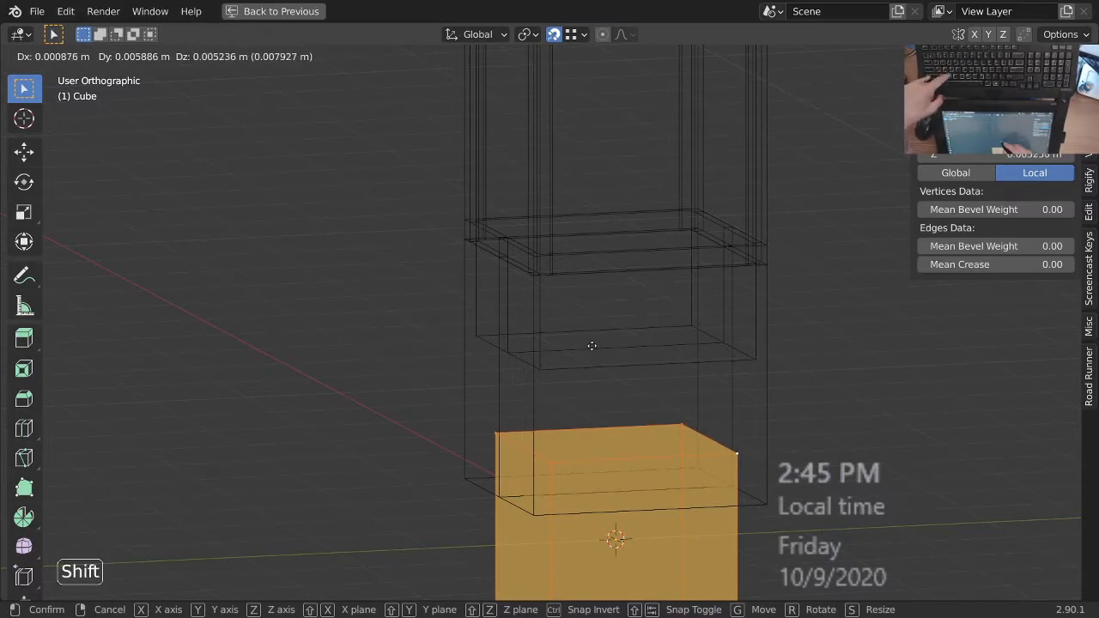
pyautogui.press('x')
pyautogui.click(533, 279)
pyautogui.moveTo(534, 283)
pyautogui.mouseDown(button='middle')
pyautogui.moveTo(555, 378)
pyautogui.moveTo(611, 387)
pyautogui.mouseUp(button='middle')
pyautogui.press('z')
pyautogui.keyDown('ctrl'); pyautogui.moveTo(735, 387); pyautogui.dragTo(743, 300, button='middle'); pyautogui.keyUp('ctrl')
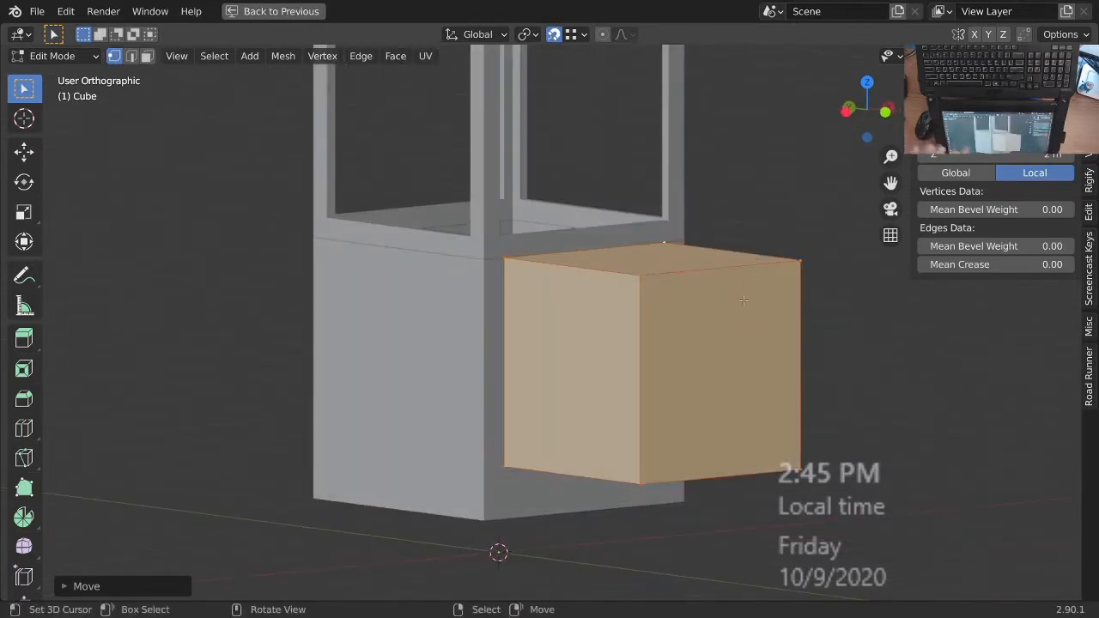
# - Place the 3D cursor on the cube corner touching the base and set the pivot point to the 3D cursor
pyautogui.moveTo(744, 300); pyautogui.dragTo(537, 370, button='middle')
pyautogui.keyDown('ctrl'); pyautogui.moveTo(485, 309); pyautogui.dragTo(515, 340, button='middle'); pyautogui.keyUp('ctrl')
pyautogui.keyDown('shift'); pyautogui.moveTo(515, 339); pyautogui.dragTo(603, 396, button='middle'); pyautogui.keyUp('shift')
pyautogui.hotkey('shift', 's')
pyautogui.click(728, 421)
pyautogui.press('.')
pyautogui.click(699, 440)
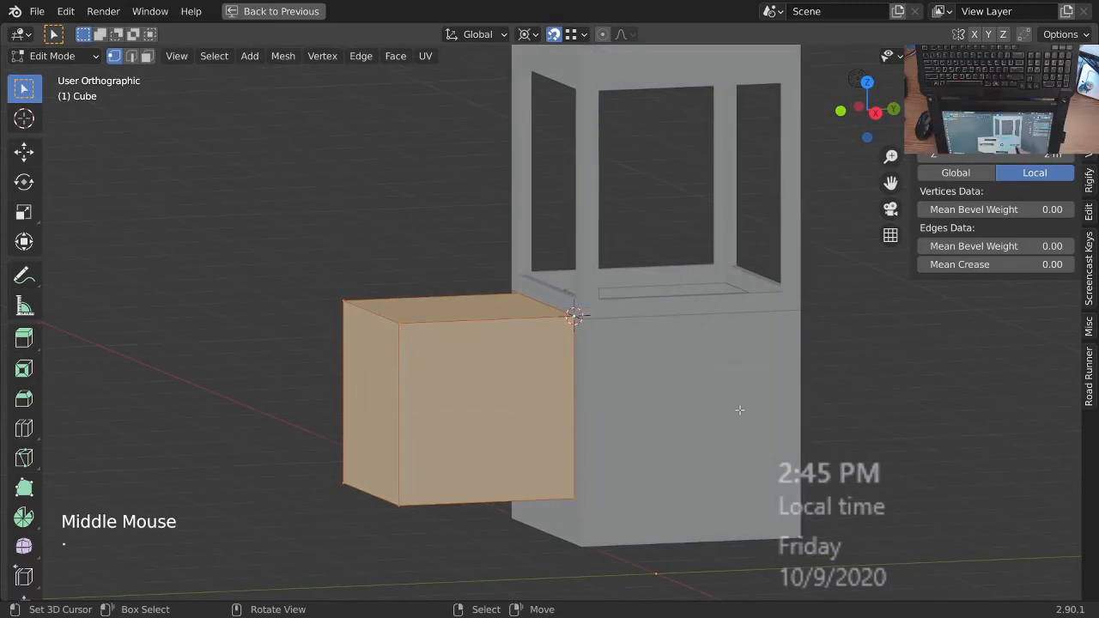
# - Rotate the cube 30 degrees about the global X axis around the 3D cursor
pyautogui.moveTo(698, 441); pyautogui.dragTo(639, 392, button='middle')
pyautogui.press('r')
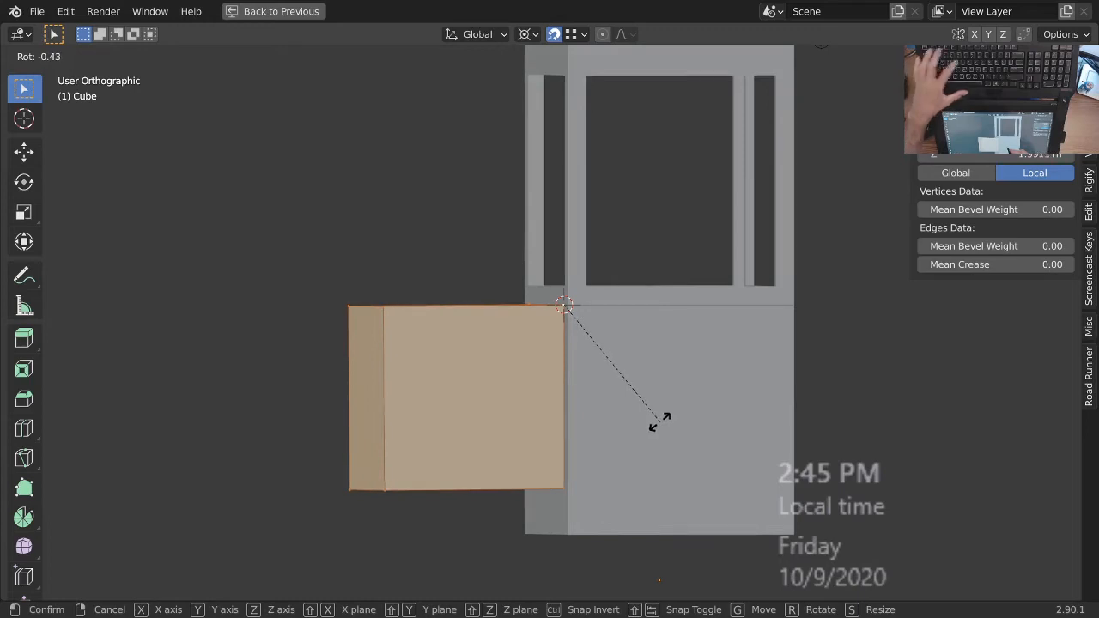
pyautogui.press('x')
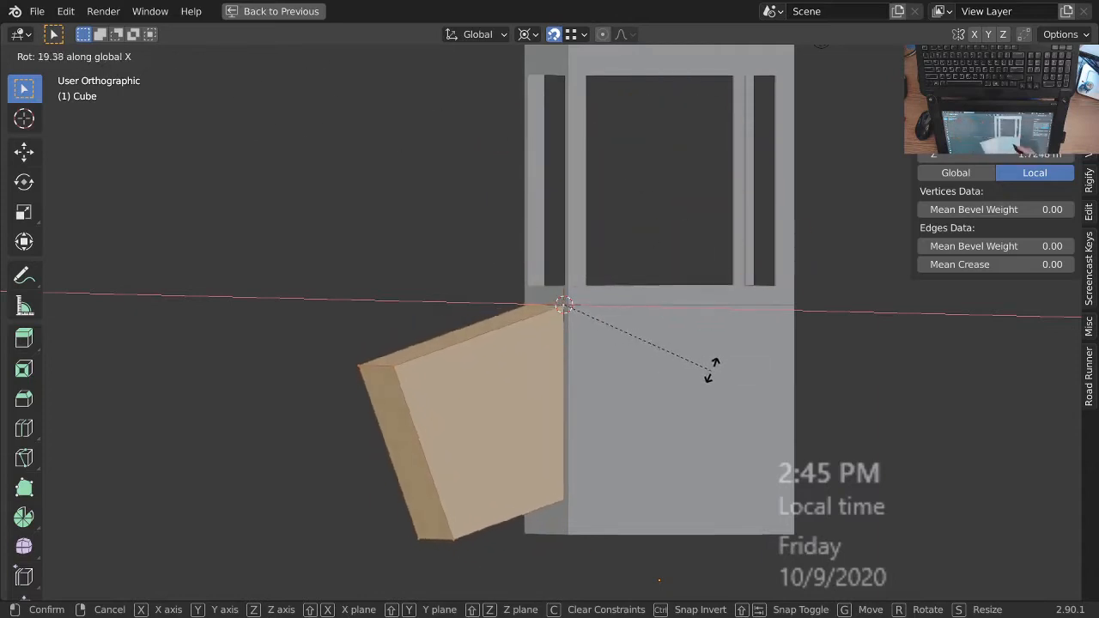
pyautogui.write('30')
pyautogui.press('Return')
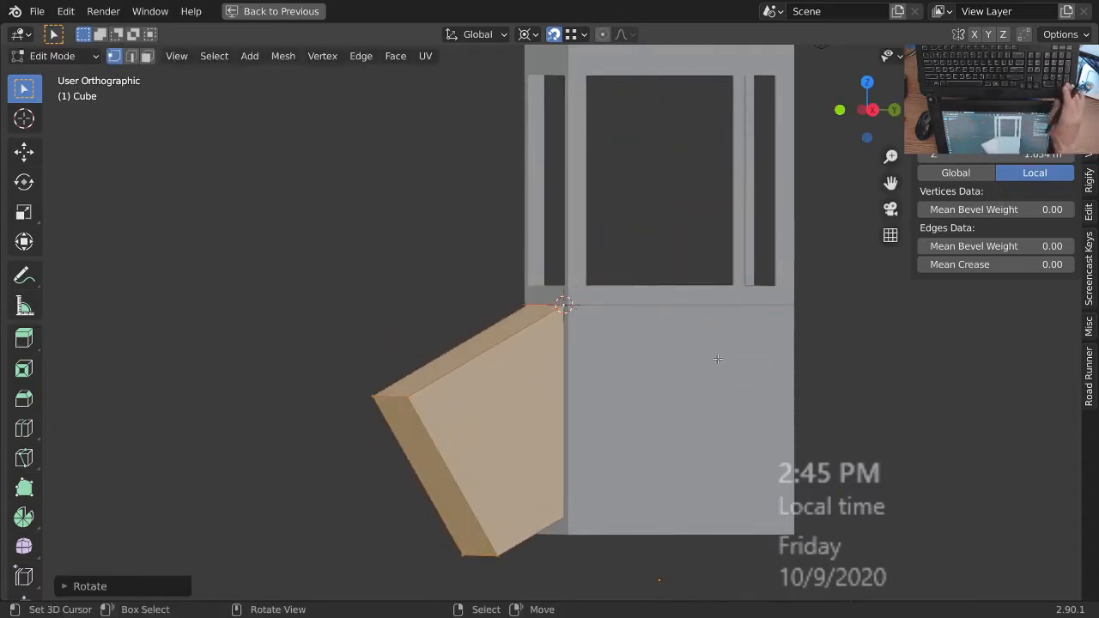
pyautogui.moveTo(679, 396); pyautogui.dragTo(665, 416, button='middle')
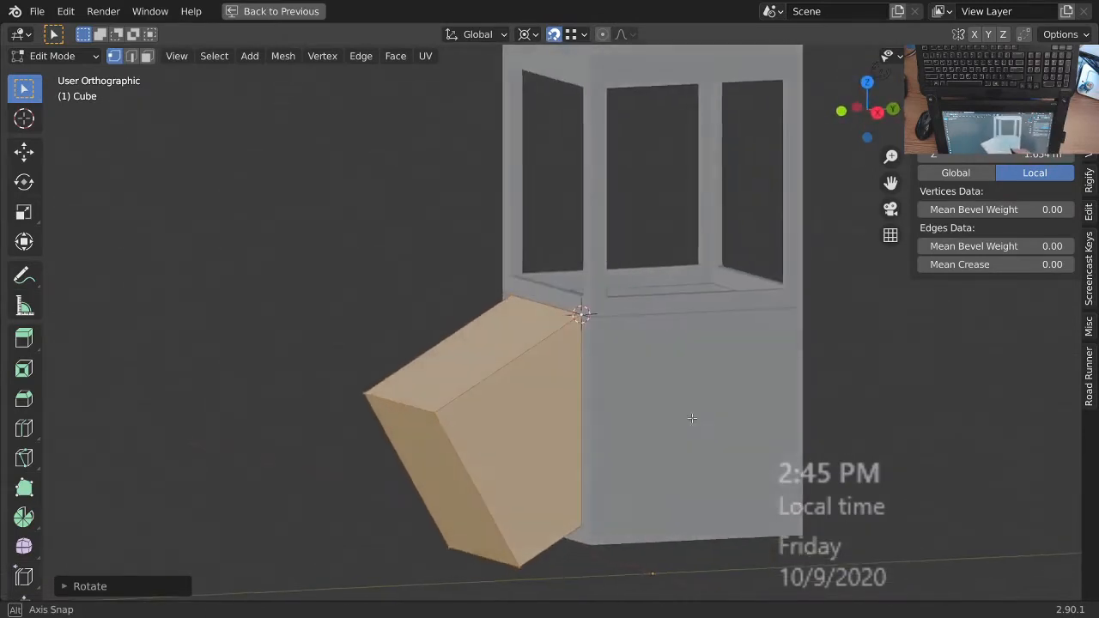
# - Scale the cube to about 0.27 in Y and Z only, keeping its X width
pyautogui.press('s')
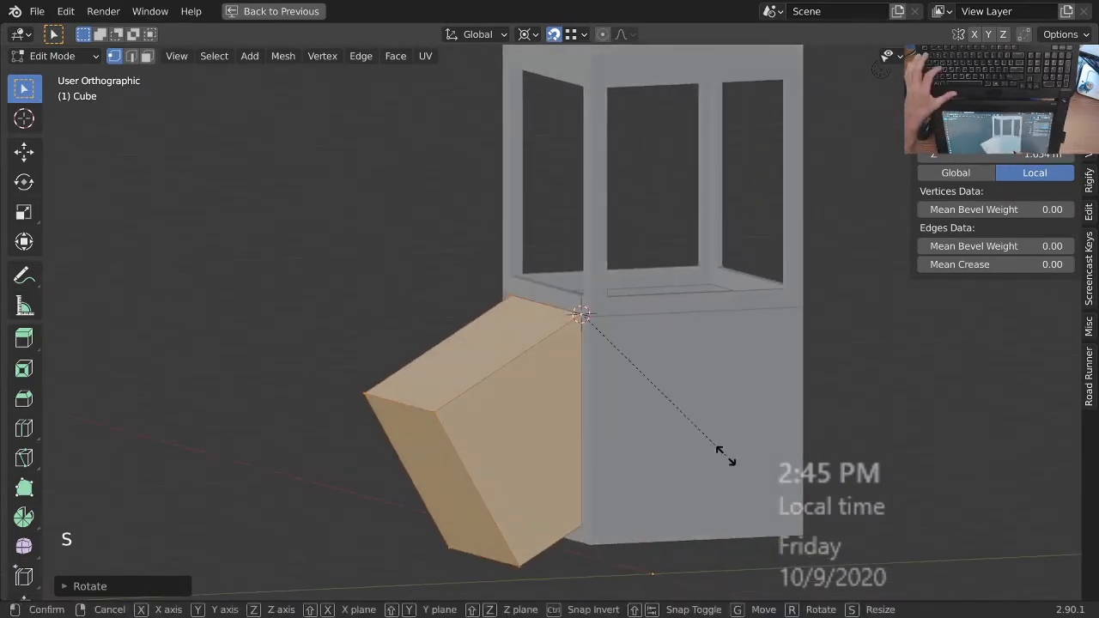
pyautogui.hotkey('shift', 'x')
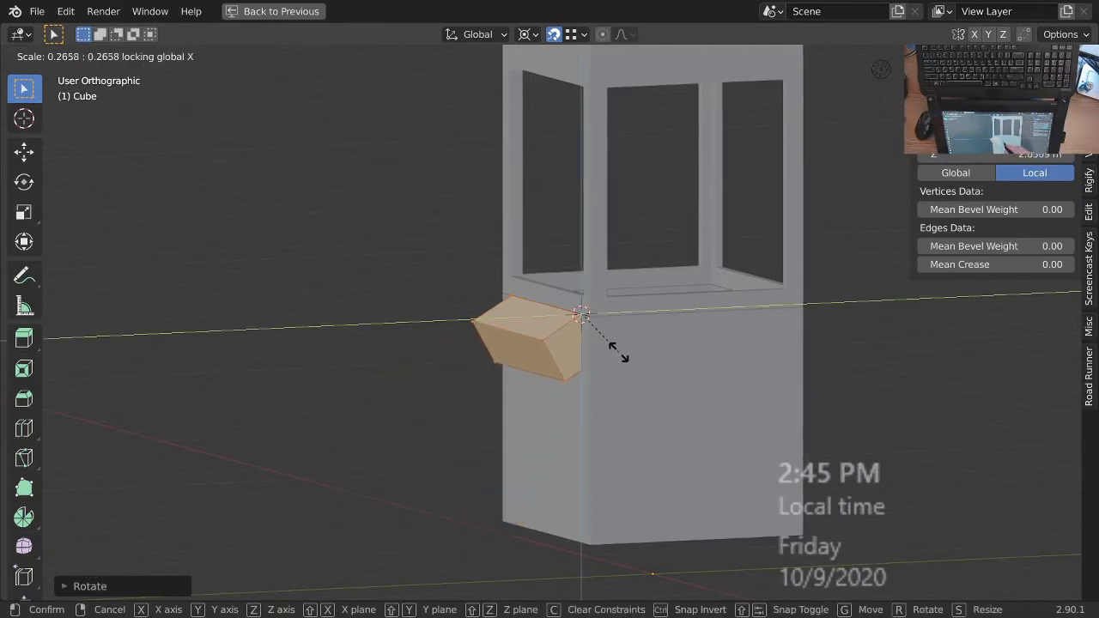
pyautogui.click(621, 355)
pyautogui.moveTo(622, 355)
pyautogui.mouseDown(button='middle')
pyautogui.moveTo(712, 396)
pyautogui.moveTo(772, 375)
pyautogui.moveTo(670, 466)
pyautogui.moveTo(671, 518)
pyautogui.moveTo(802, 454)
pyautogui.moveTo(684, 430)
pyautogui.moveTo(633, 309)
pyautogui.moveTo(640, 381)
pyautogui.moveTo(632, 395)
pyautogui.moveTo(616, 386)
pyautogui.moveTo(641, 312)
pyautogui.moveTo(656, 314)
pyautogui.moveTo(606, 373)
pyautogui.moveTo(640, 398)
pyautogui.mouseUp(button='middle')
# - Isolate the cube in local view and show it in wireframe from the right side
pyautogui.press('KP_Divide')
pyautogui.press('KP_3')
pyautogui.press('z')
pyautogui.keyDown('ctrl'); pyautogui.moveTo(587, 369); pyautogui.dragTo(592, 374, button='middle'); pyautogui.keyUp('ctrl')
pyautogui.keyDown('shift'); pyautogui.moveTo(592, 374); pyautogui.dragTo(596, 381, button='middle'); pyautogui.keyUp('shift')
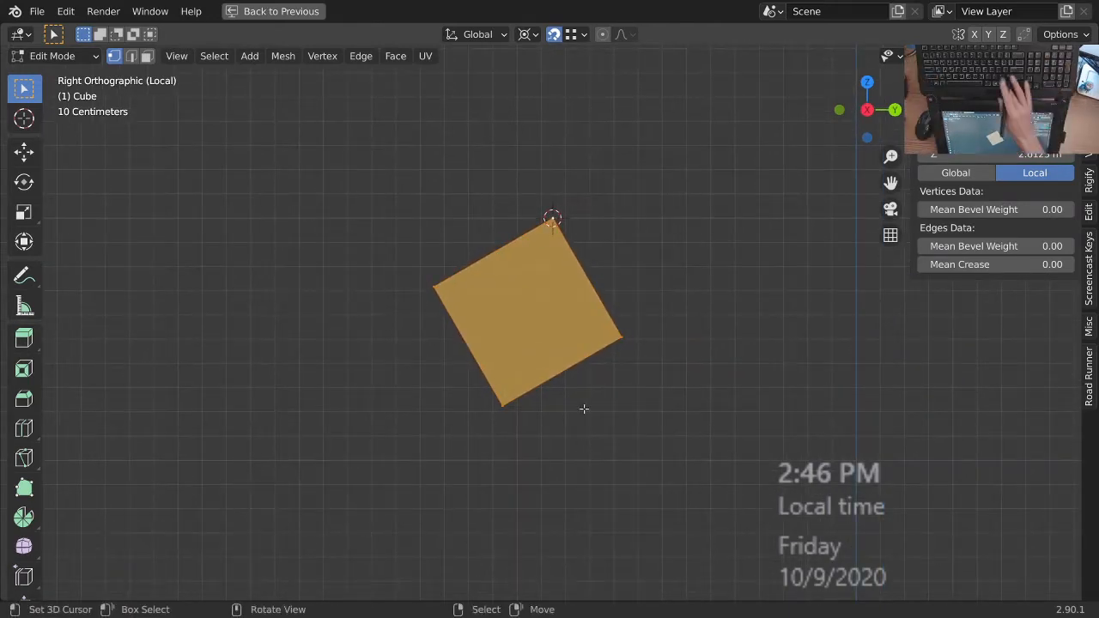
pyautogui.press('KP_Divide')
pyautogui.press('KP_Divide')
pyautogui.press('KP_Divide')
pyautogui.press('KP_Divide')
pyautogui.moveTo(640, 369); pyautogui.dragTo(667, 359, button='middle')
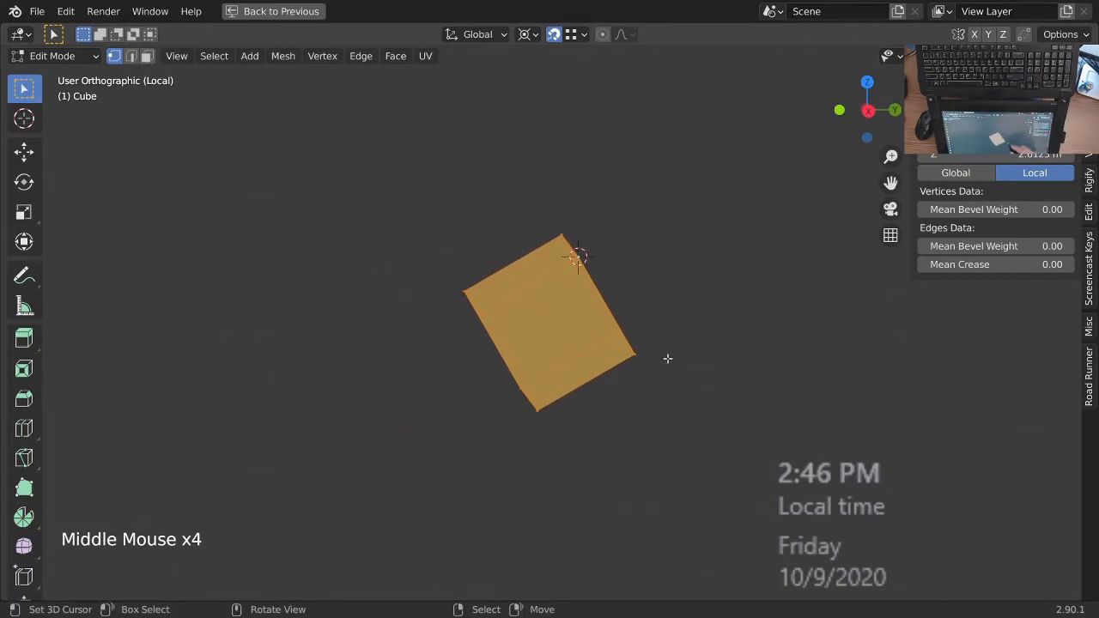
pyautogui.press('KP_3')
# - With Auto Merge enabled, snap the two vertices of the cube's corner nearest the base onto its lowest corner's vertices, forming a wedge
pyautogui.hotkey('alt', 'a')
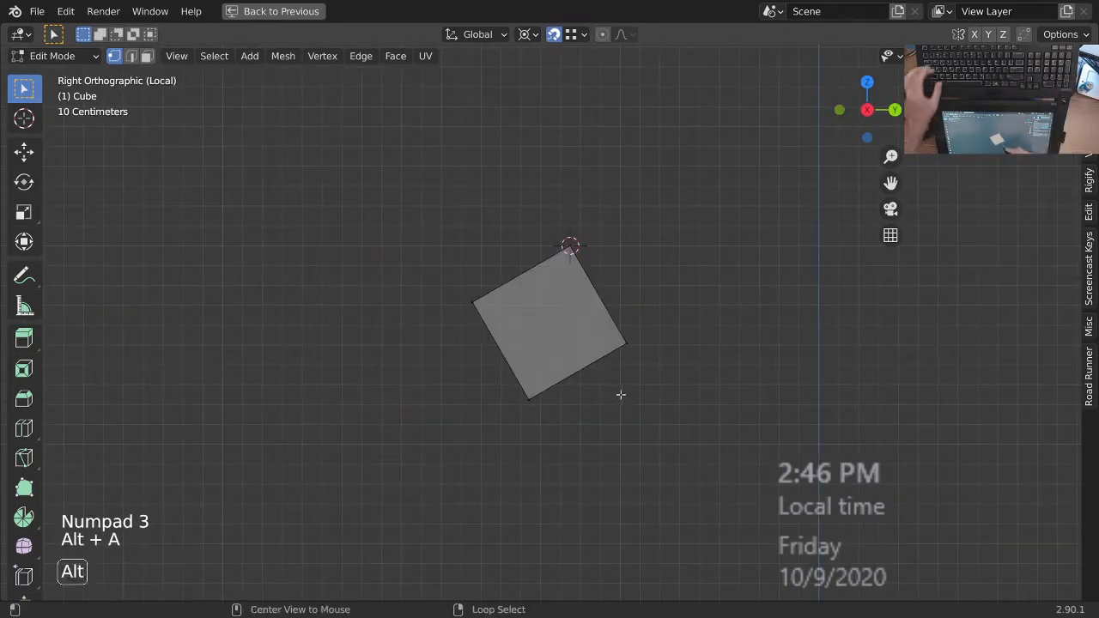
pyautogui.press('b')
pyautogui.moveTo(591, 324); pyautogui.dragTo(640, 377)
pyautogui.keyDown('shift'); pyautogui.rightClick(645, 351); pyautogui.keyUp('shift')
pyautogui.moveTo(633, 366); pyautogui.dragTo(596, 400, button='middle')
pyautogui.keyDown('shift'); pyautogui.rightClick(646, 350); pyautogui.keyUp('shift')
pyautogui.keyDown('shift'); pyautogui.rightClick(646, 350); pyautogui.keyUp('shift')
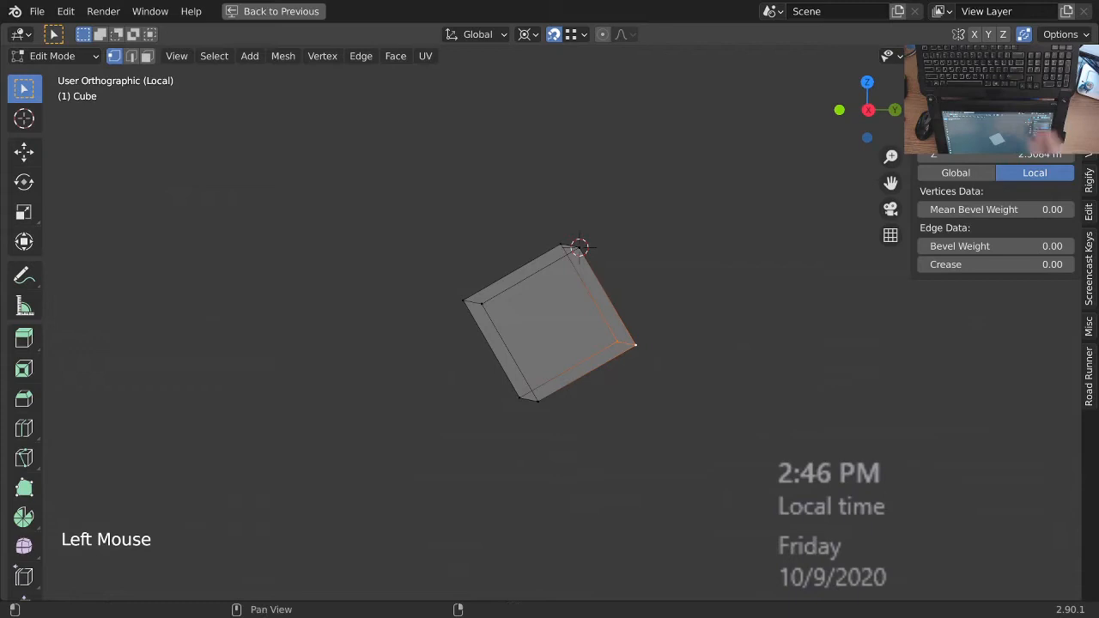
pyautogui.moveTo(609, 401); pyautogui.dragTo(631, 400, button='middle')
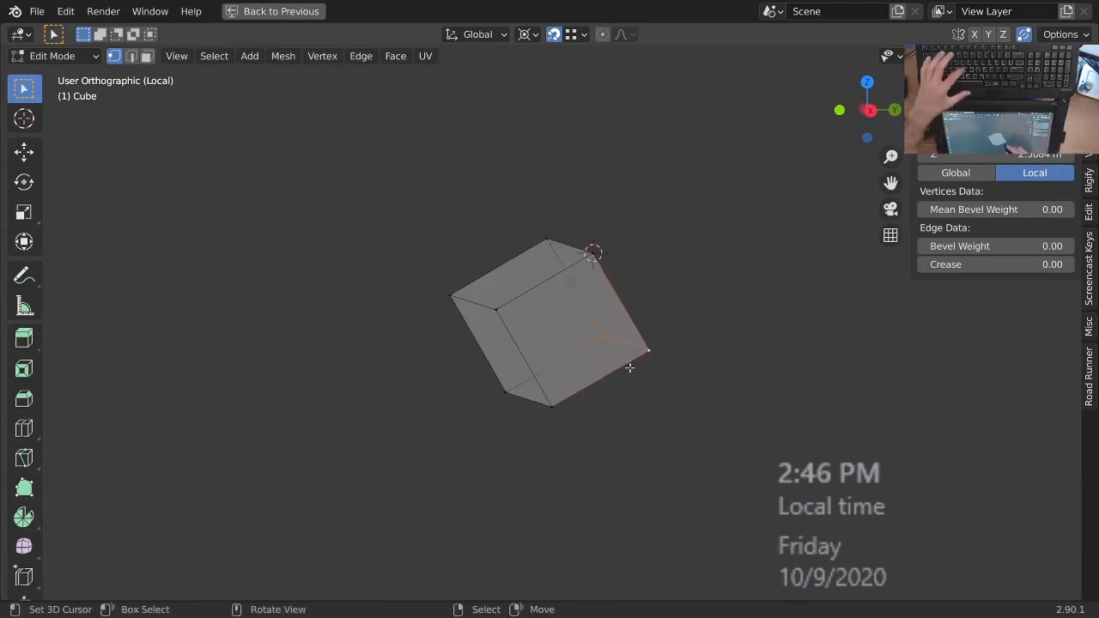
pyautogui.press('g')
pyautogui.click(555, 405)
pyautogui.keyDown('ctrl'); pyautogui.moveTo(508, 392); pyautogui.dragTo(560, 348, button='middle'); pyautogui.keyUp('ctrl')
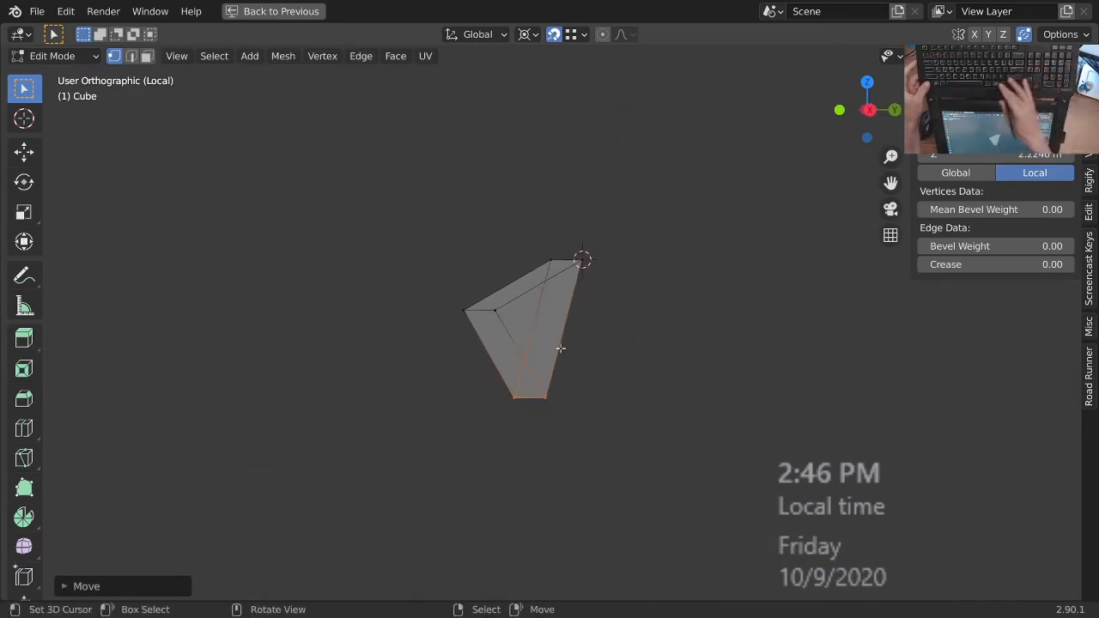
# - Leave local view and show the wedge in solid shading together with the rest of the machine
pyautogui.press('/')
pyautogui.keyDown('ctrl'); pyautogui.moveTo(560, 347); pyautogui.dragTo(604, 375, button='middle'); pyautogui.keyUp('ctrl')
pyautogui.moveTo(608, 357); pyautogui.dragTo(506, 387, button='middle')
pyautogui.press('z')
pyautogui.click(592, 419)
pyautogui.moveTo(577, 416)
pyautogui.keyDown('ctrl'); pyautogui.mouseDown(button='middle')
pyautogui.moveTo(567, 446)
pyautogui.moveTo(584, 392)
pyautogui.moveTo(566, 421)
pyautogui.mouseUp(button='middle'); pyautogui.keyUp('ctrl')
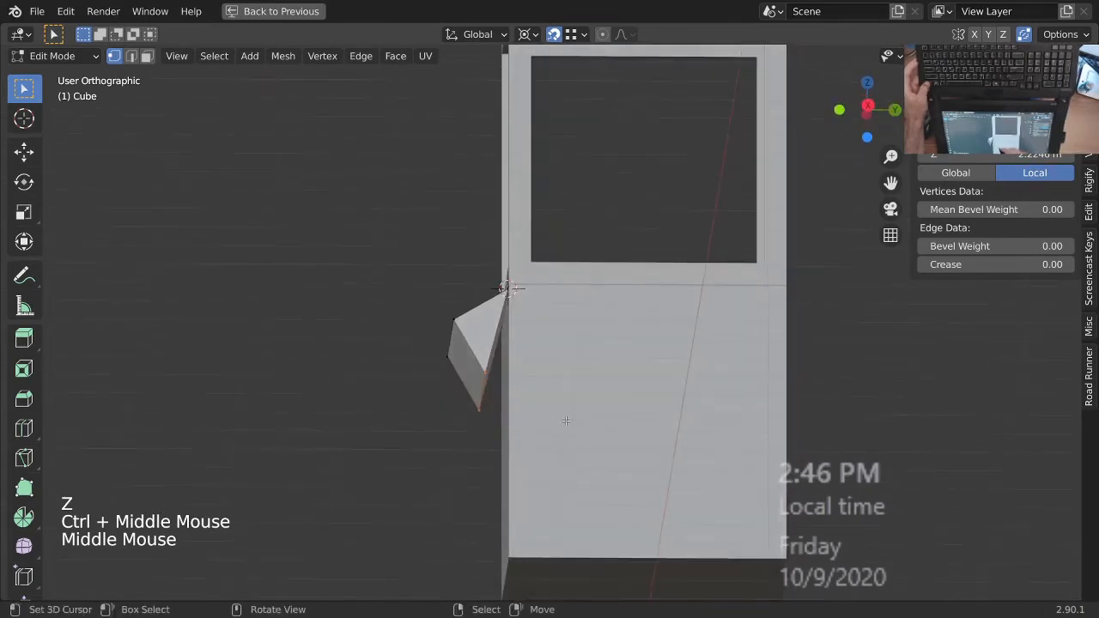
pyautogui.moveTo(613, 363); pyautogui.dragTo(536, 429, button='middle')
pyautogui.moveTo(536, 429)
pyautogui.mouseDown(button='middle')
pyautogui.moveTo(541, 456)
pyautogui.moveTo(635, 412)
pyautogui.moveTo(711, 407)
pyautogui.moveTo(550, 456)
pyautogui.moveTo(538, 442)
pyautogui.mouseUp(button='middle')
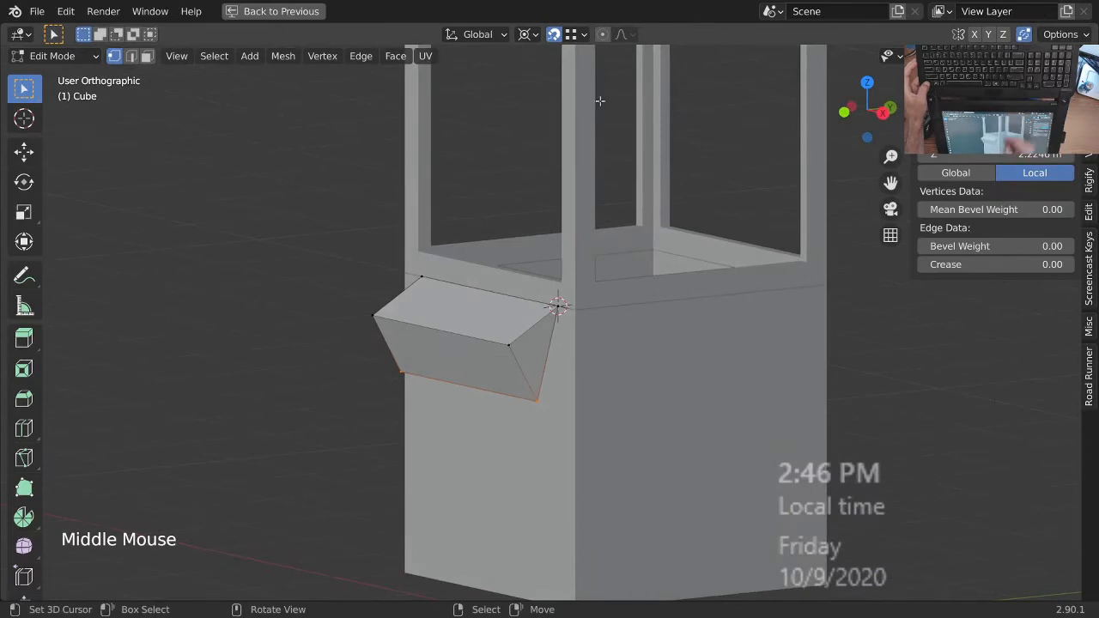
# - Try to move the wedge's lower edge onto the base's front with face snapping, excluding movement along X
pyautogui.click(581, 35)
pyautogui.click(522, 138)
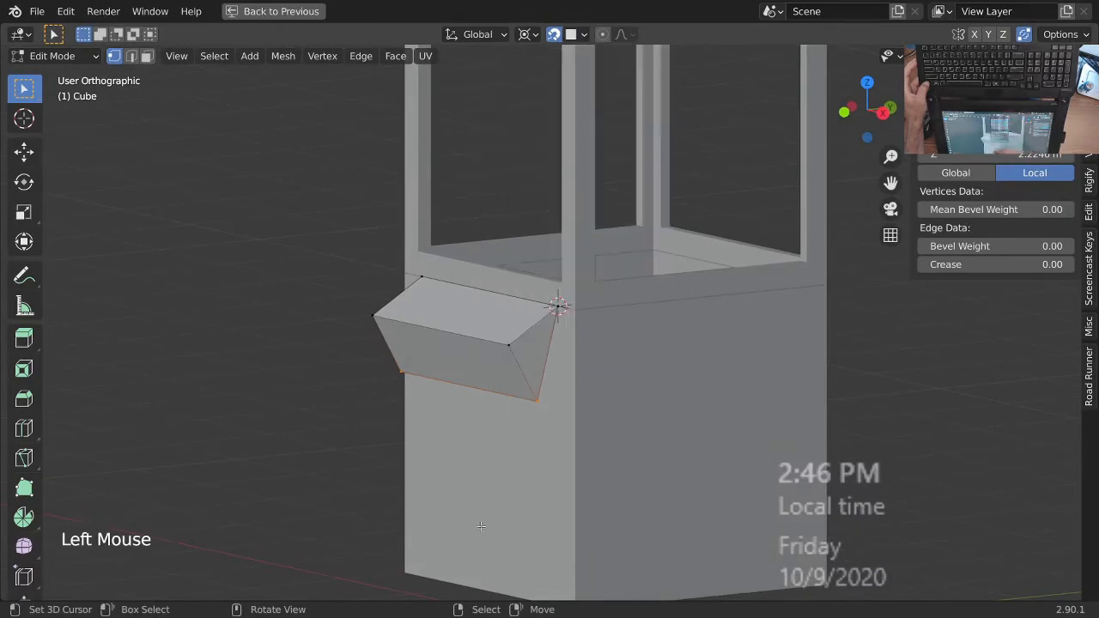
pyautogui.keyDown('ctrl'); pyautogui.moveTo(541, 403); pyautogui.dragTo(547, 374, button='middle'); pyautogui.keyUp('ctrl')
pyautogui.keyDown('shift'); pyautogui.rightClick(539, 395); pyautogui.keyUp('shift')
pyautogui.keyDown('shift'); pyautogui.rightClick(538, 395); pyautogui.keyUp('shift')
pyautogui.keyDown('ctrl'); pyautogui.moveTo(563, 429); pyautogui.dragTo(507, 386, button='middle'); pyautogui.keyUp('ctrl')
pyautogui.press('g')
pyautogui.hotkey('shift', 'x')
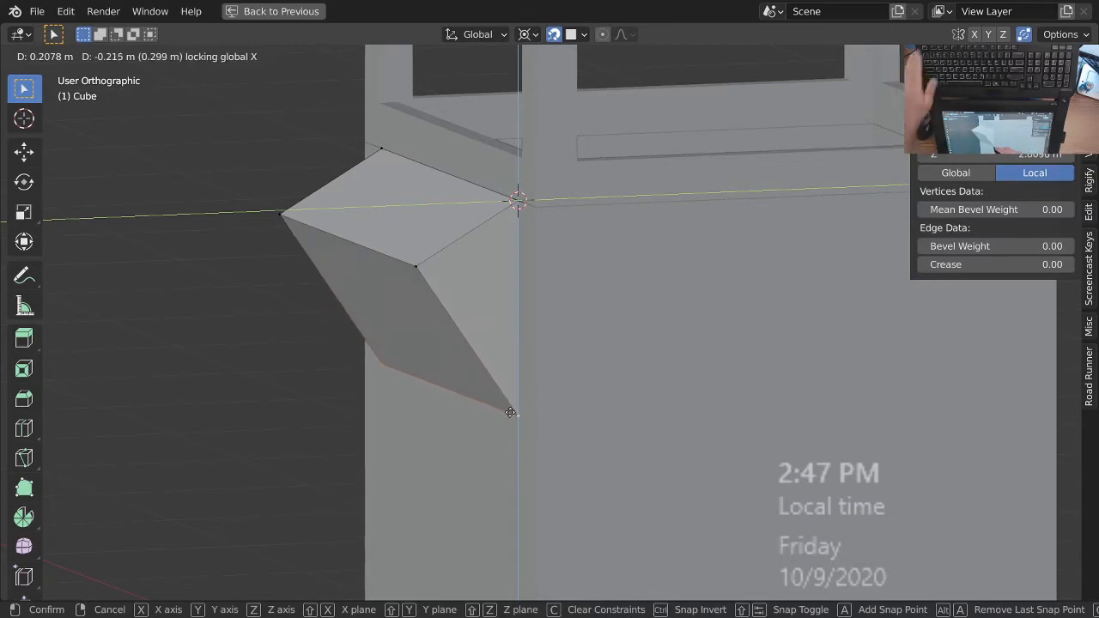
pyautogui.press('Escape')
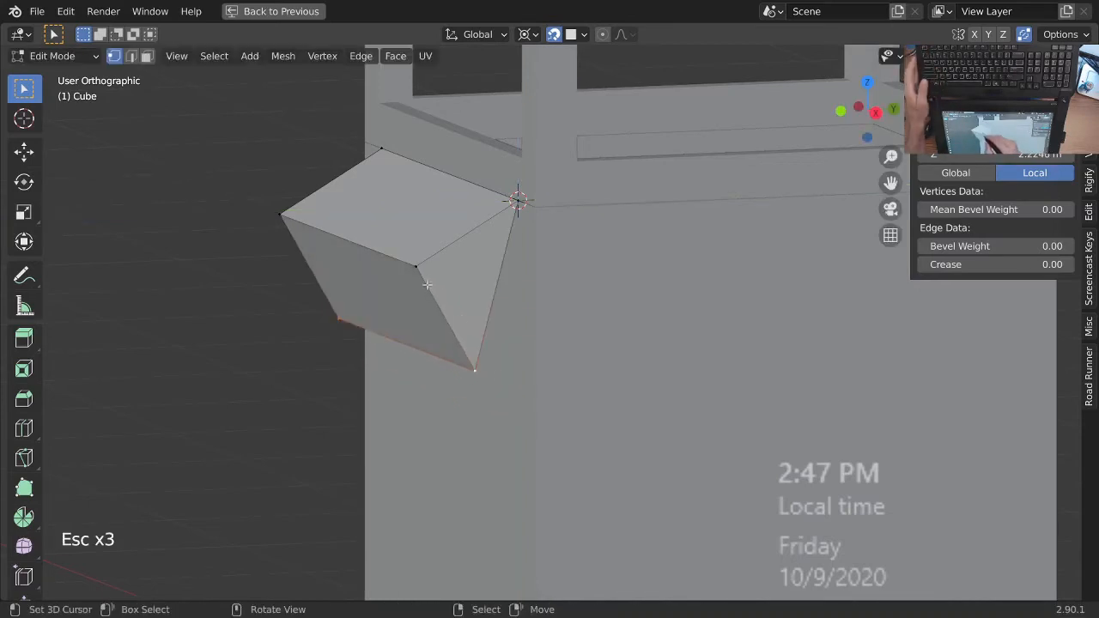
# - Hide the sidebar with the vertex data
pyautogui.keyDown('ctrl'); pyautogui.moveTo(482, 323); pyautogui.dragTo(483, 347, button='middle'); pyautogui.keyUp('ctrl')
pyautogui.keyDown('shift'); pyautogui.moveTo(483, 347); pyautogui.dragTo(507, 348, button='middle'); pyautogui.keyUp('shift')
pyautogui.moveTo(496, 337); pyautogui.dragTo(592, 333, button='middle')
pyautogui.keyDown('ctrl'); pyautogui.moveTo(593, 333); pyautogui.dragTo(591, 340, button='middle'); pyautogui.keyUp('ctrl')
pyautogui.moveTo(591, 340)
pyautogui.mouseDown(button='middle')
pyautogui.moveTo(599, 321)
pyautogui.moveTo(593, 345)
pyautogui.mouseUp(button='middle')
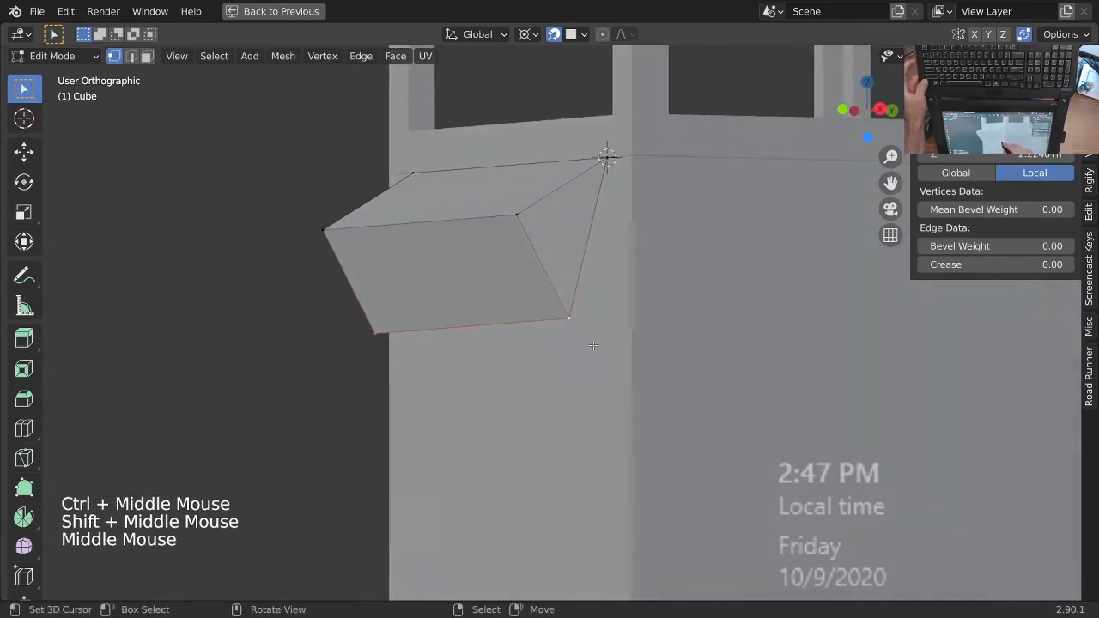
pyautogui.press('m')
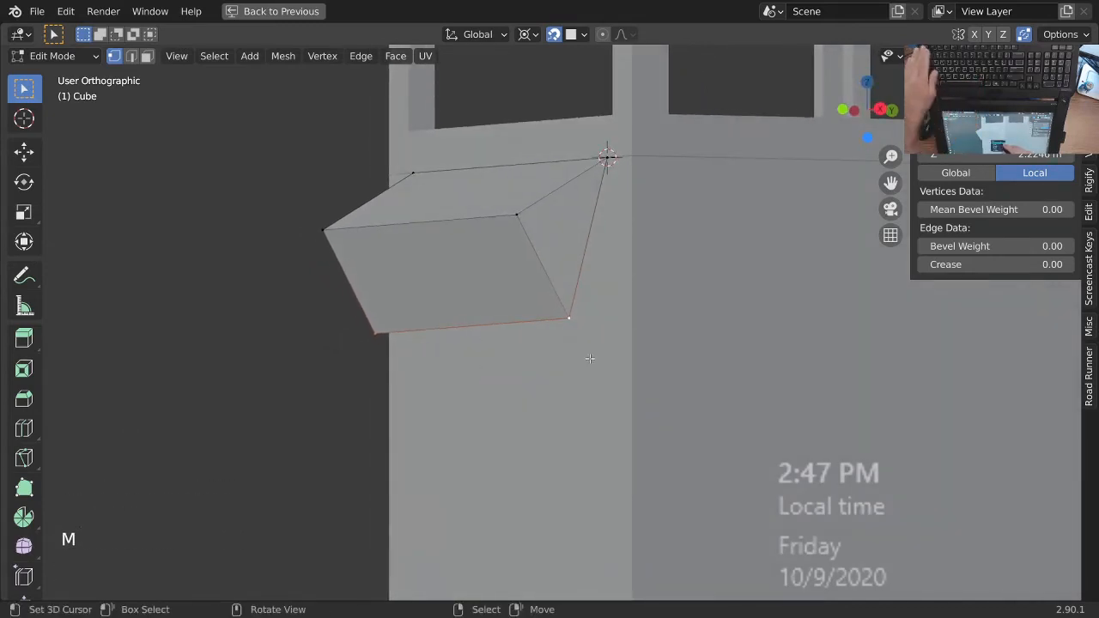
pyautogui.press('n')
pyautogui.moveTo(587, 361); pyautogui.dragTo(577, 356, button='middle')
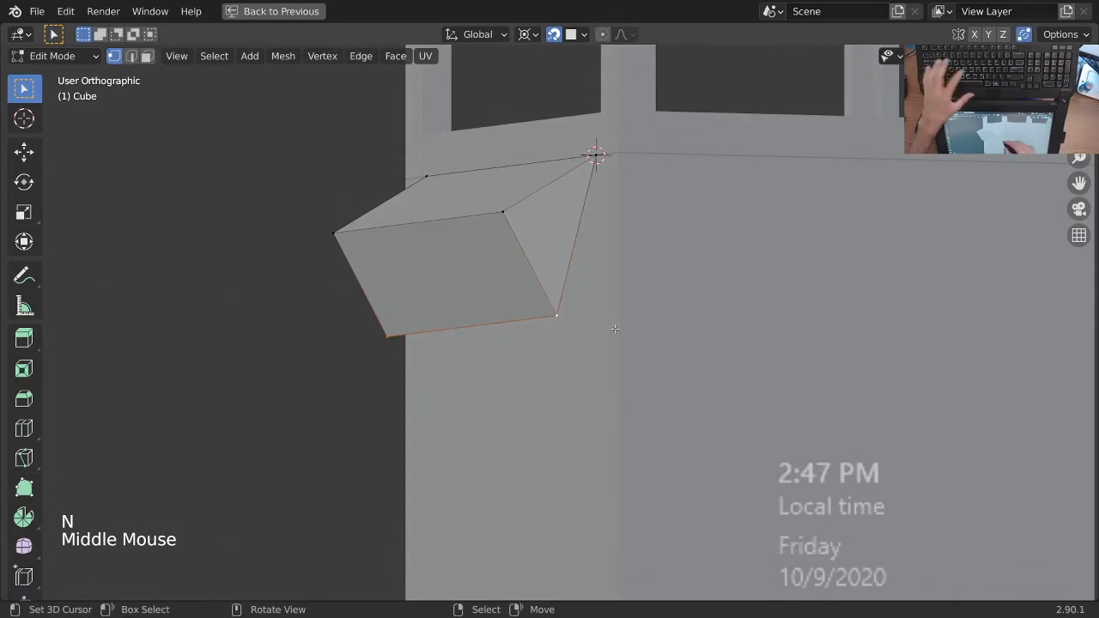
# - Try to edge-slide the wedge's lower edge toward the base, first with snapping on and then with it off
pyautogui.press('g')
pyautogui.press('g')
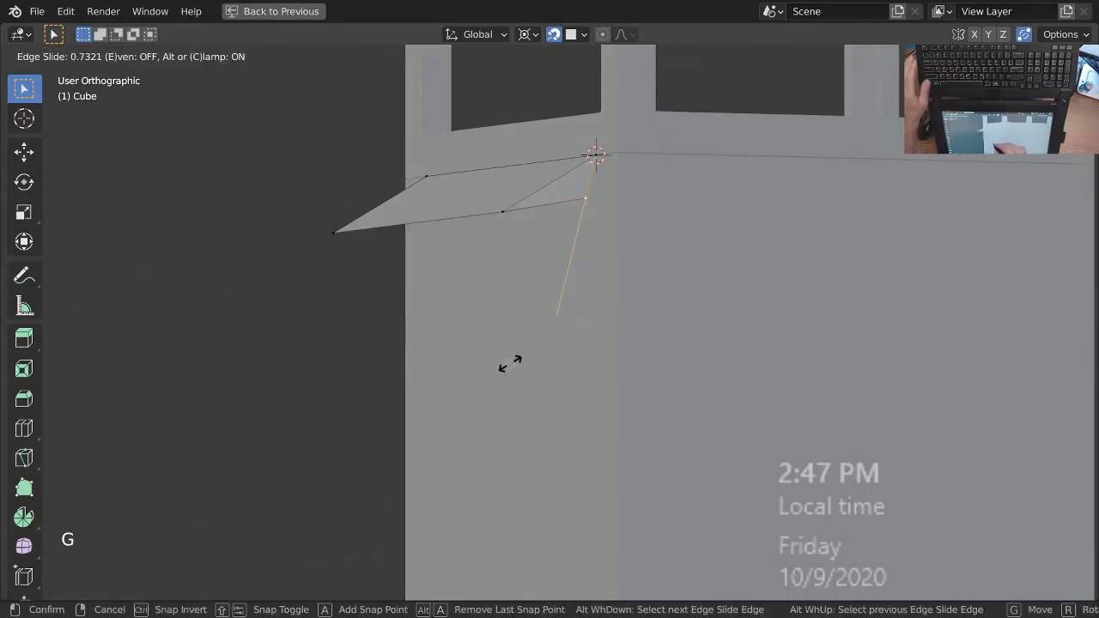
pyautogui.click(542, 305)
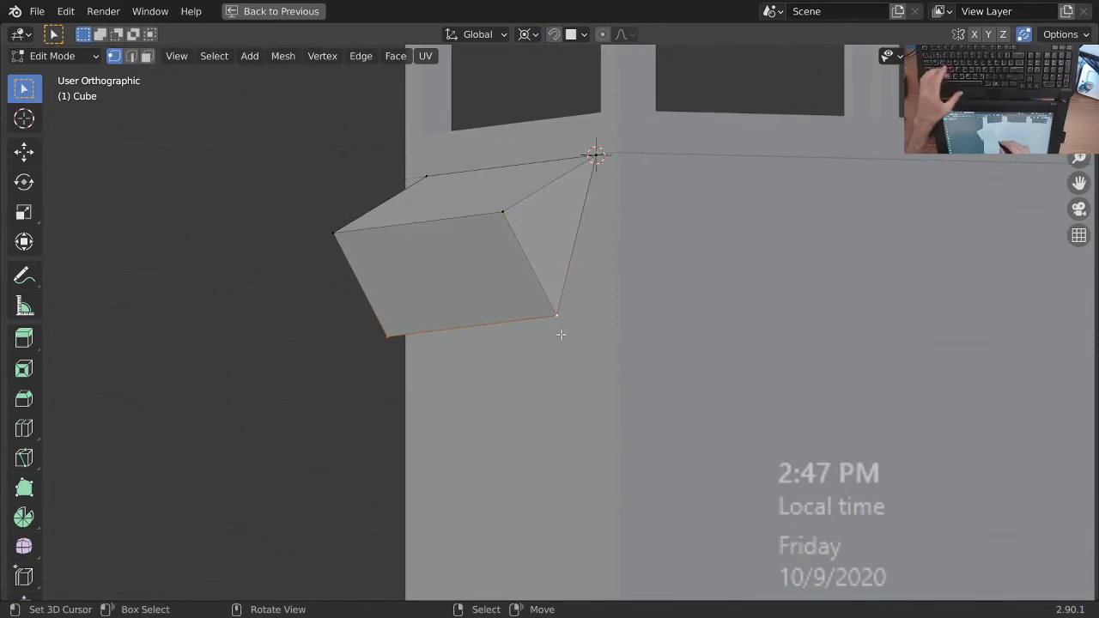
pyautogui.press('g')
pyautogui.press('g')
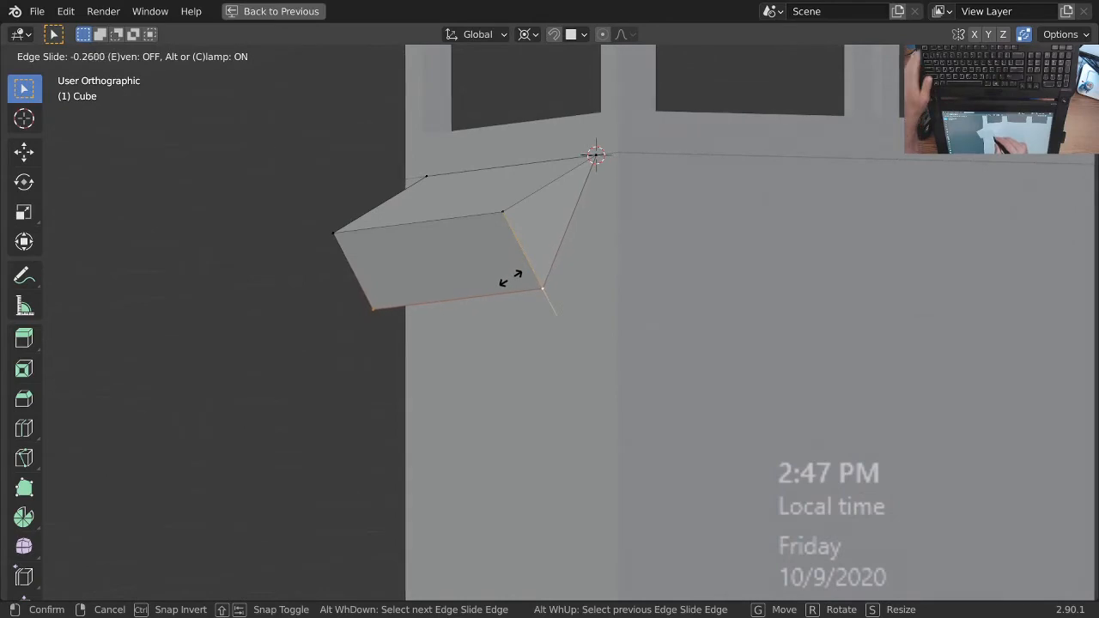
pyautogui.press('Escape')
pyautogui.press('Escape')
pyautogui.press('Escape')
pyautogui.press('Escape')
pyautogui.moveTo(512, 277); pyautogui.dragTo(500, 301, button='middle')
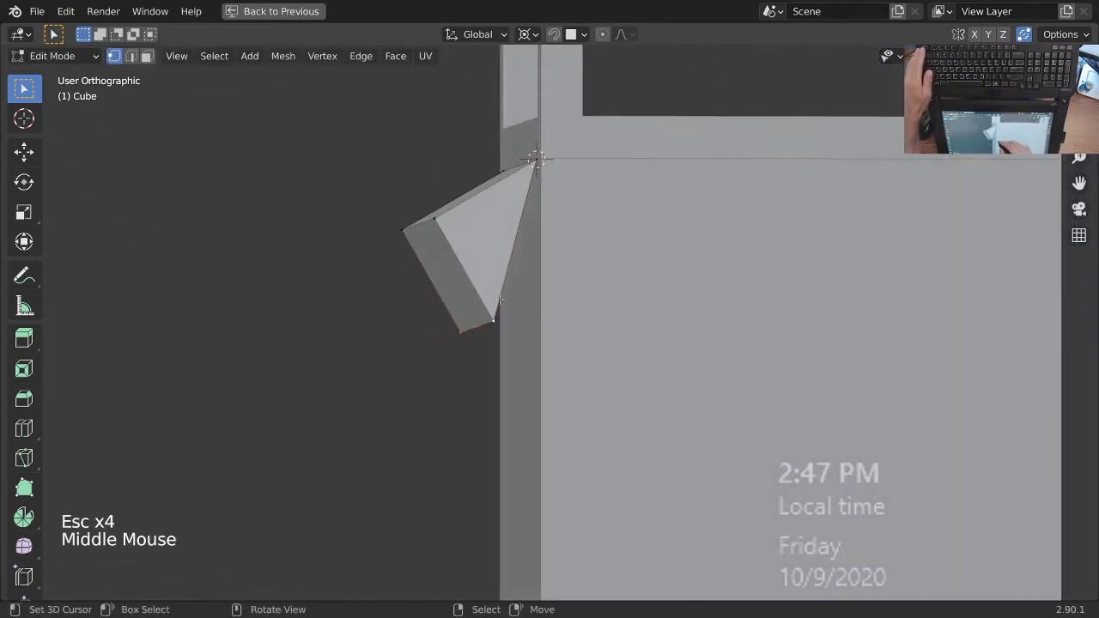
pyautogui.press('g')
pyautogui.press('g')
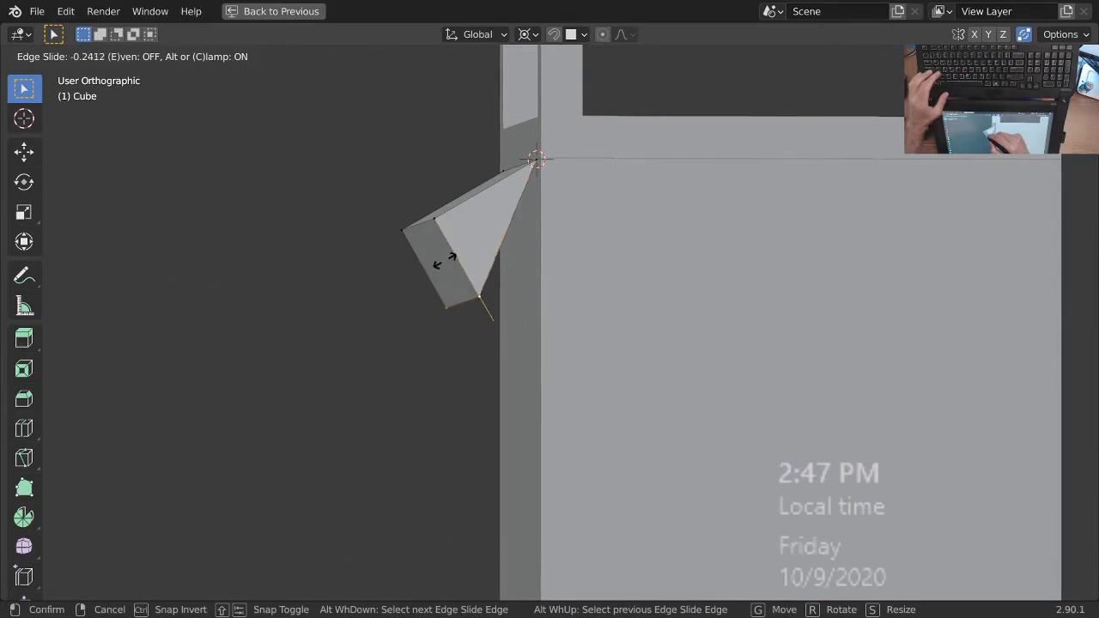
pyautogui.press('Escape')
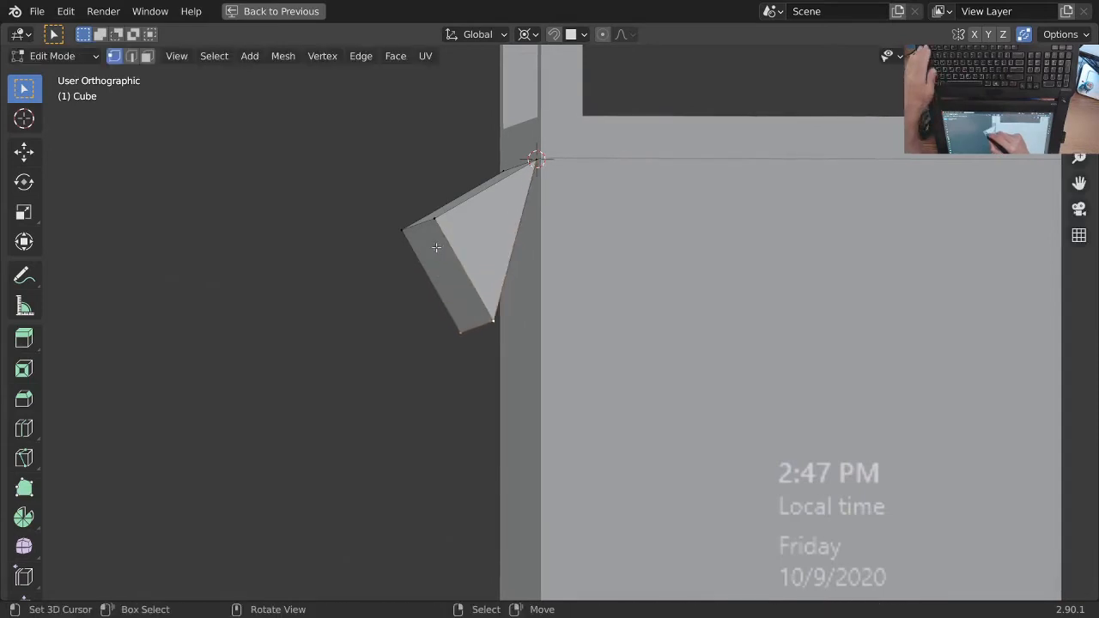
# - Edge-slide the wedge's lower edge with clamping off, extending its sloped front until the edge meets the base's front face
pyautogui.press('.')
pyautogui.click(548, 140)
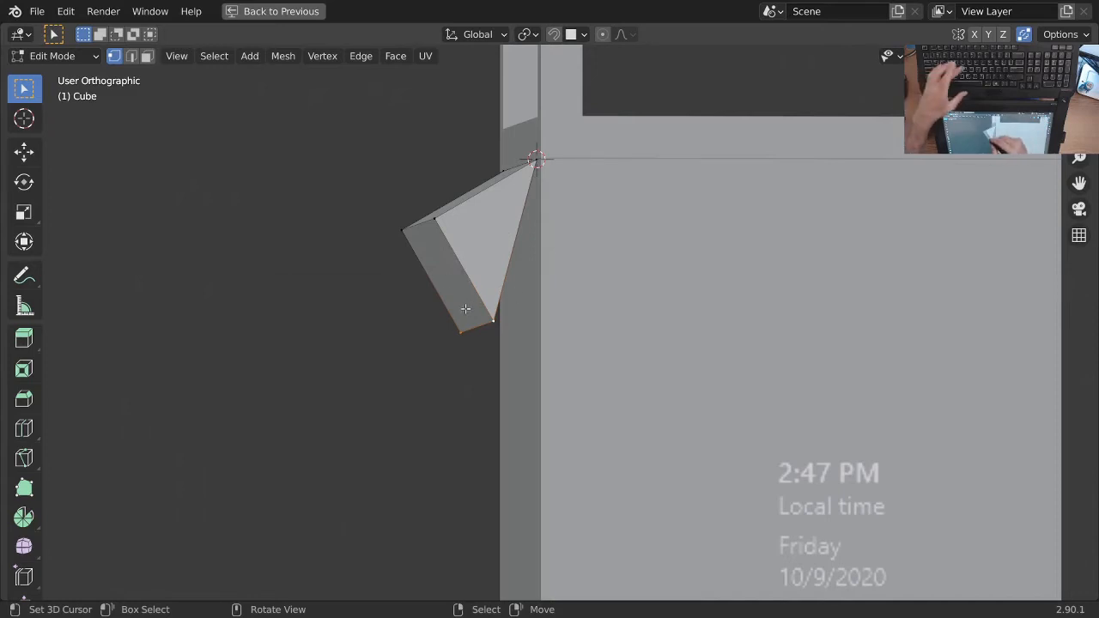
pyautogui.press('g')
pyautogui.press('g')
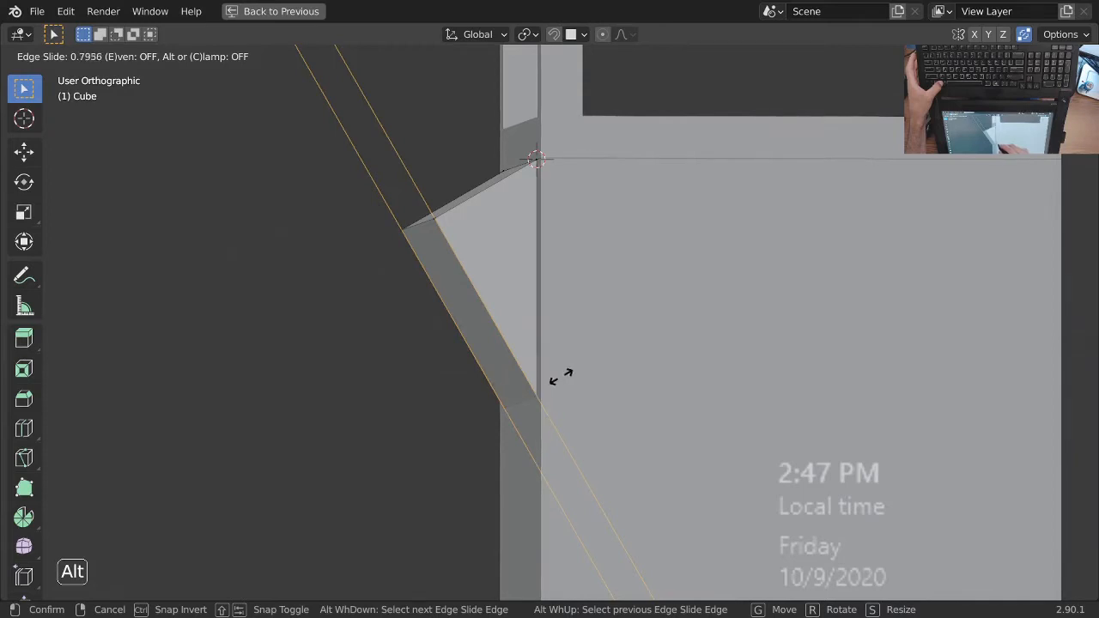
pyautogui.click(561, 378)
# - Examine how the wedge's back sits against the base in wireframe, from the right side and from several angles
pyautogui.keyDown('ctrl'); pyautogui.moveTo(560, 364); pyautogui.dragTo(549, 480, button='middle'); pyautogui.keyUp('ctrl')
pyautogui.moveTo(525, 383); pyautogui.dragTo(670, 412, button='middle')
pyautogui.keyDown('ctrl'); pyautogui.moveTo(635, 429); pyautogui.dragTo(635, 352, button='middle'); pyautogui.keyUp('ctrl')
pyautogui.keyDown('shift'); pyautogui.moveTo(635, 352); pyautogui.dragTo(623, 378, button='middle'); pyautogui.keyUp('shift')
pyautogui.moveTo(623, 382)
pyautogui.mouseDown(button='middle')
pyautogui.moveTo(678, 400)
pyautogui.moveTo(635, 378)
pyautogui.mouseUp(button='middle')
pyautogui.press('z')
pyautogui.moveTo(636, 378)
pyautogui.mouseDown(button='middle')
pyautogui.moveTo(650, 393)
pyautogui.moveTo(566, 374)
pyautogui.moveTo(570, 339)
pyautogui.moveTo(515, 377)
pyautogui.mouseUp(button='middle')
pyautogui.press('KP_3')
pyautogui.moveTo(515, 377); pyautogui.dragTo(575, 390, button='middle')
pyautogui.moveTo(575, 390); pyautogui.dragTo(595, 385, button='middle')
pyautogui.keyDown('ctrl'); pyautogui.moveTo(563, 280); pyautogui.dragTo(569, 351, button='middle'); pyautogui.keyUp('ctrl')
pyautogui.moveTo(569, 351); pyautogui.dragTo(572, 367, button='middle')
pyautogui.keyDown('ctrl'); pyautogui.moveTo(573, 366); pyautogui.dragTo(583, 387, button='middle'); pyautogui.keyUp('ctrl')
pyautogui.keyDown('ctrl'); pyautogui.moveTo(582, 386); pyautogui.dragTo(586, 376, button='middle'); pyautogui.keyUp('ctrl')
pyautogui.moveTo(587, 376); pyautogui.dragTo(587, 405, button='middle')
pyautogui.moveTo(588, 406); pyautogui.dragTo(662, 412, button='middle')
# - Duplicate the wedge's lower corner vertex on the 3D cursor's side and drop the copy outside the machine
pyautogui.rightClick(652, 397)
pyautogui.moveTo(661, 412)
pyautogui.mouseDown(button='middle')
pyautogui.moveTo(670, 432)
pyautogui.moveTo(673, 404)
pyautogui.moveTo(661, 410)
pyautogui.mouseUp(button='middle')
pyautogui.hotkey('shift', 'd')
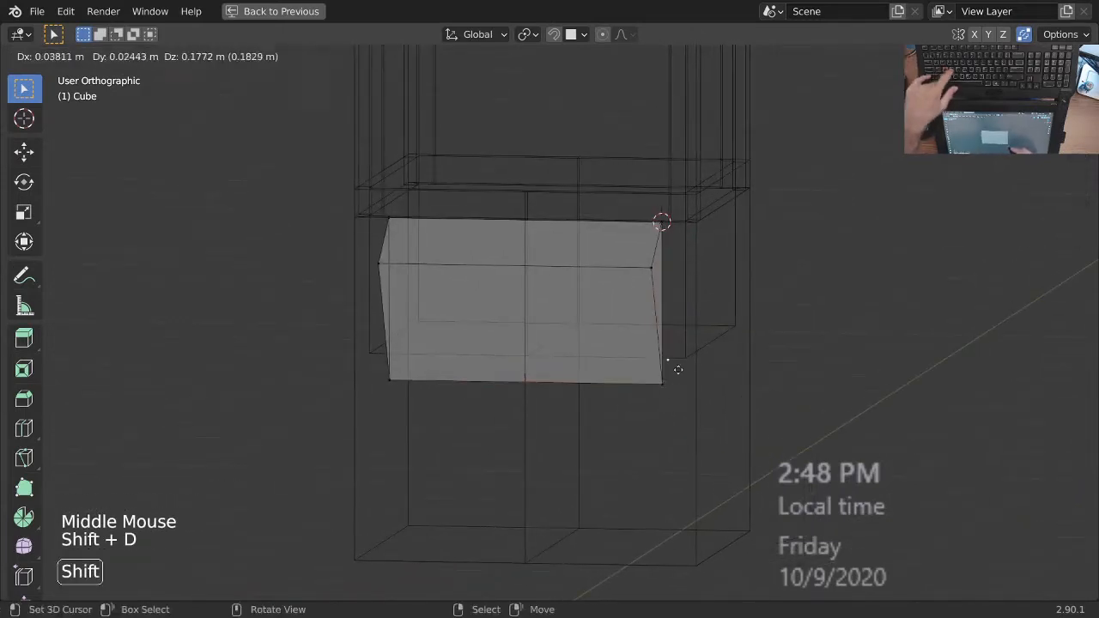
pyautogui.press('shift')
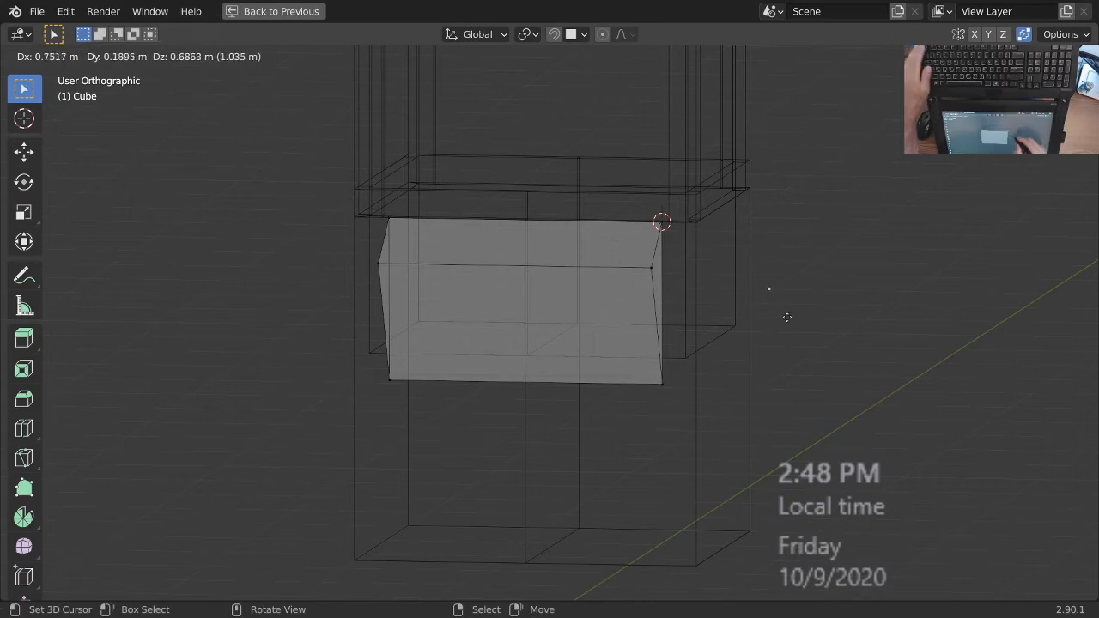
pyautogui.rightClick(786, 317)
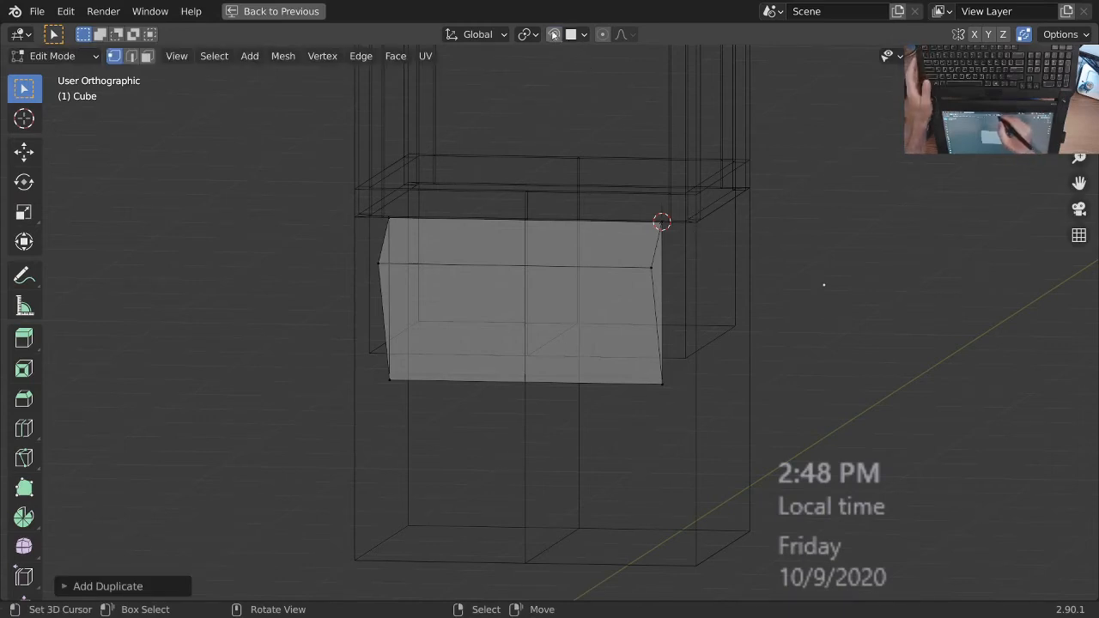
# - Enable vertex snapping and snap the duplicated vertex onto the base's upper front corner nearest the 3D cursor
pyautogui.click(583, 34)
pyautogui.click(526, 104)
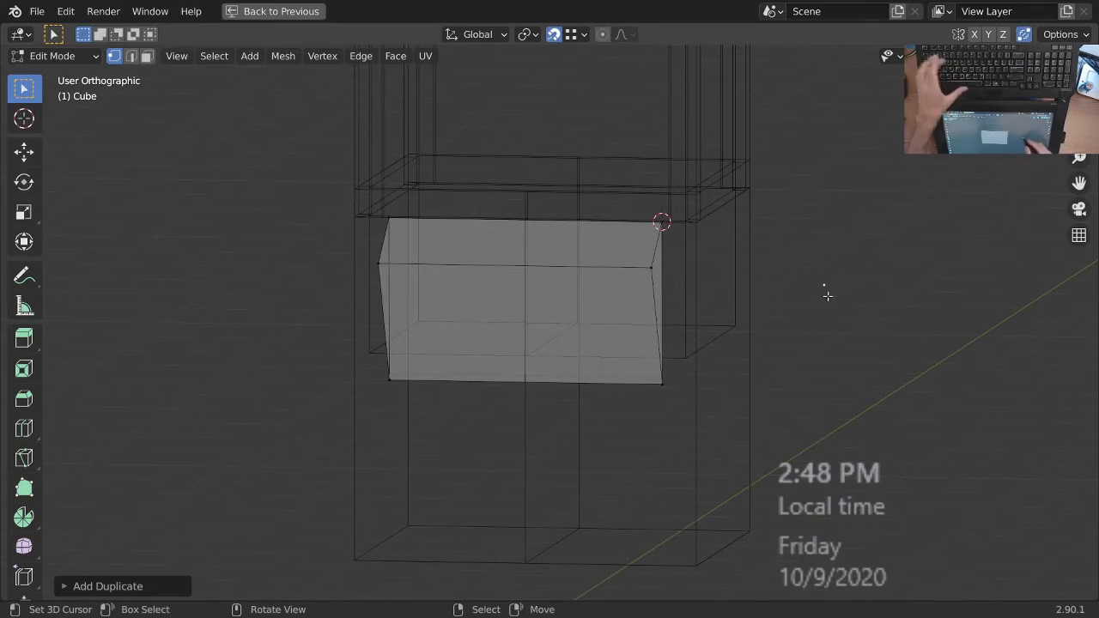
pyautogui.press('g')
pyautogui.click(696, 229)
pyautogui.keyDown('ctrl'); pyautogui.moveTo(699, 275); pyautogui.dragTo(691, 250, button='middle'); pyautogui.keyUp('ctrl')
# - Extrude the vertex to the base's lower front corner, its bottom edge's midpoint and up to the top edge, then fill the linked outline with a face
pyautogui.press('e')
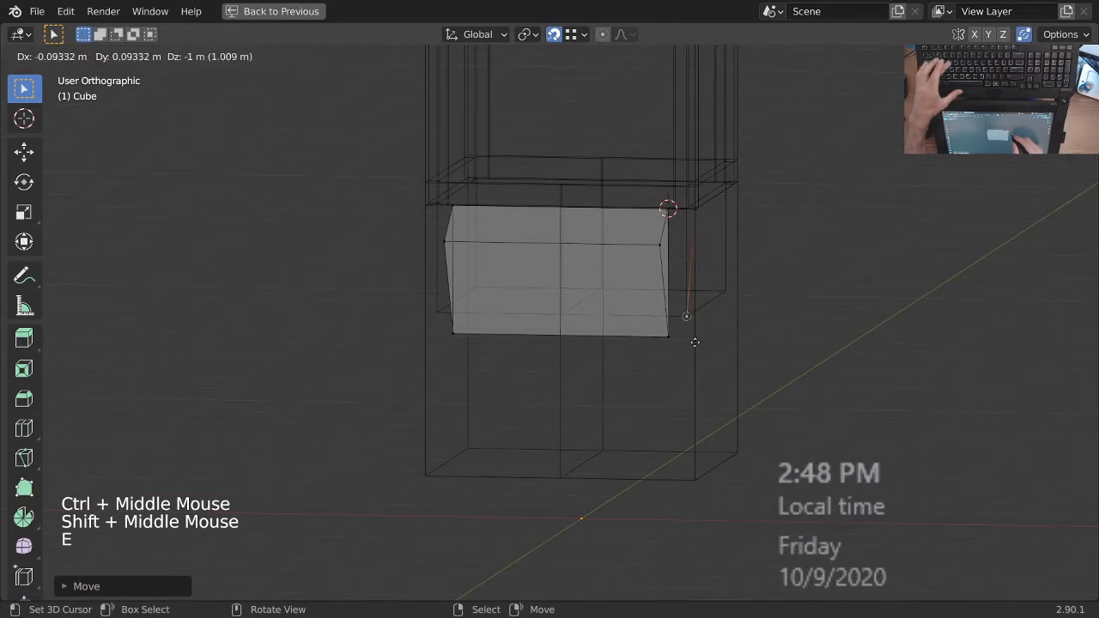
pyautogui.click(693, 482)
pyautogui.press('e')
pyautogui.click(561, 477)
pyautogui.press('e')
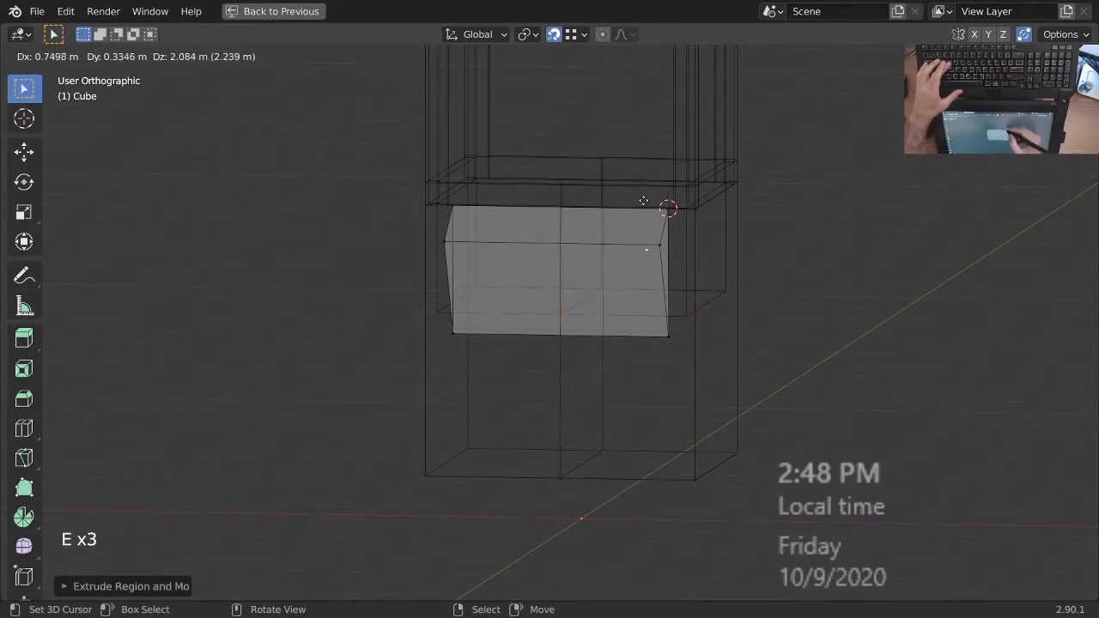
pyautogui.click(643, 200)
pyautogui.moveTo(645, 203); pyautogui.dragTo(525, 253, button='middle')
pyautogui.press('g')
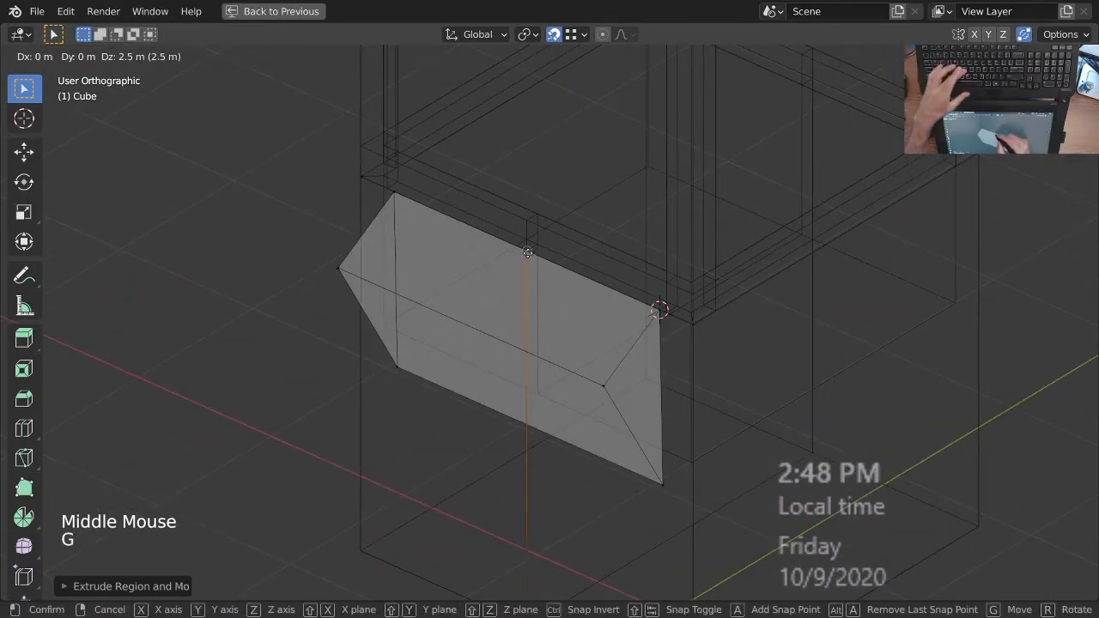
pyautogui.click(665, 325)
pyautogui.keyDown('ctrl'); pyautogui.moveTo(667, 326); pyautogui.dragTo(678, 378, button='middle'); pyautogui.keyUp('ctrl')
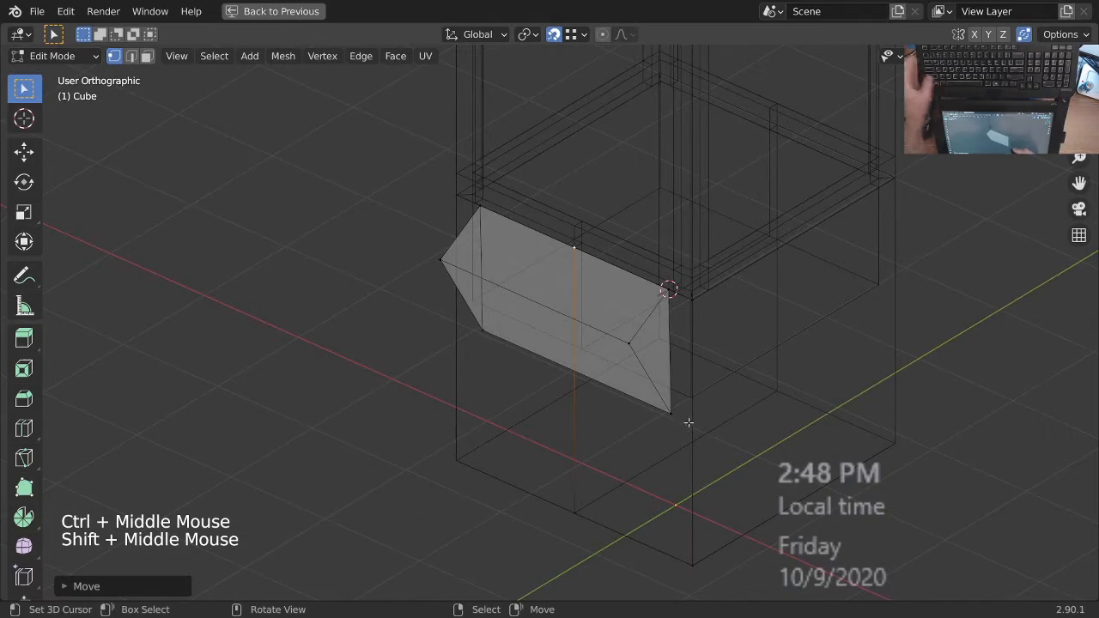
pyautogui.hotkey('ctrl', 'l')
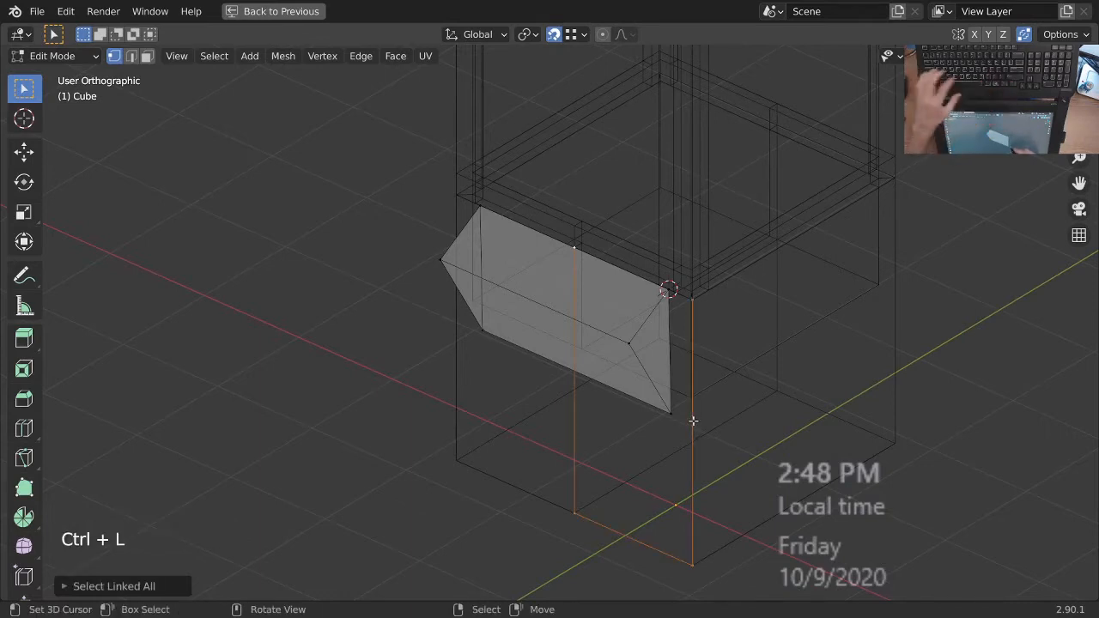
pyautogui.press('f')
# - Add the wedge's sloped side edge nearest the 3D cursor to the face selection and run Project (End Point) to meet the face's plane
pyautogui.keyDown('ctrl'); pyautogui.moveTo(693, 421); pyautogui.dragTo(691, 404, button='middle'); pyautogui.keyUp('ctrl')
pyautogui.keyDown('shift'); pyautogui.moveTo(691, 404); pyautogui.dragTo(605, 319, button='middle'); pyautogui.keyUp('shift')
pyautogui.moveTo(605, 320); pyautogui.dragTo(582, 345, button='middle')
pyautogui.keyDown('shift'); pyautogui.rightClick(562, 281); pyautogui.keyUp('shift')
pyautogui.keyDown('shift'); pyautogui.moveTo(581, 345); pyautogui.dragTo(632, 340, button='middle'); pyautogui.keyUp('shift')
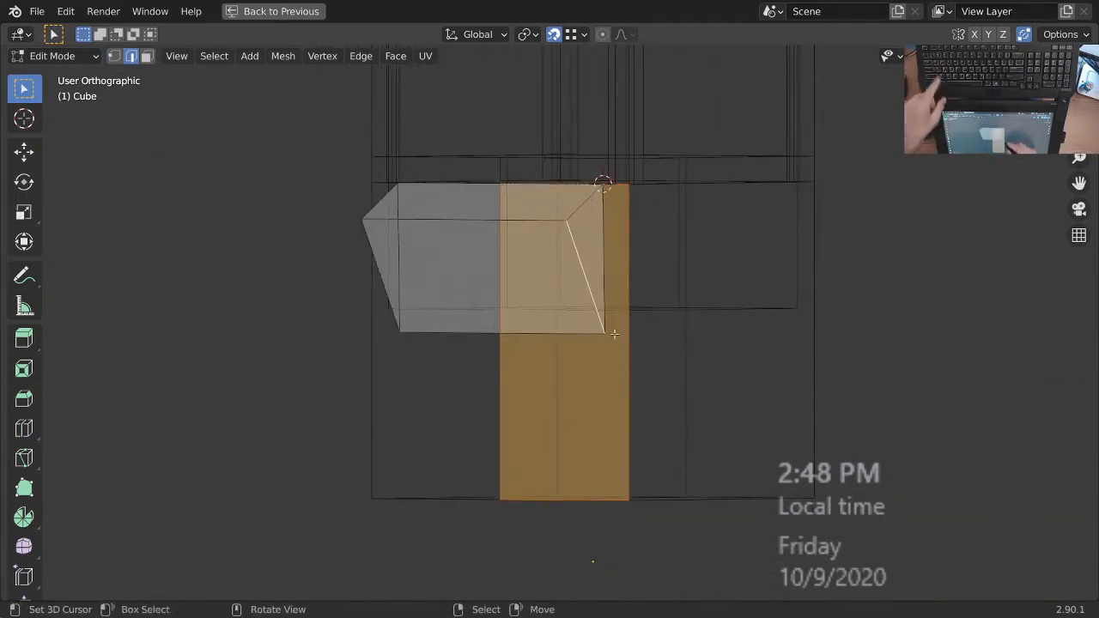
pyautogui.press('ctrl')
pyautogui.press('ctrl')
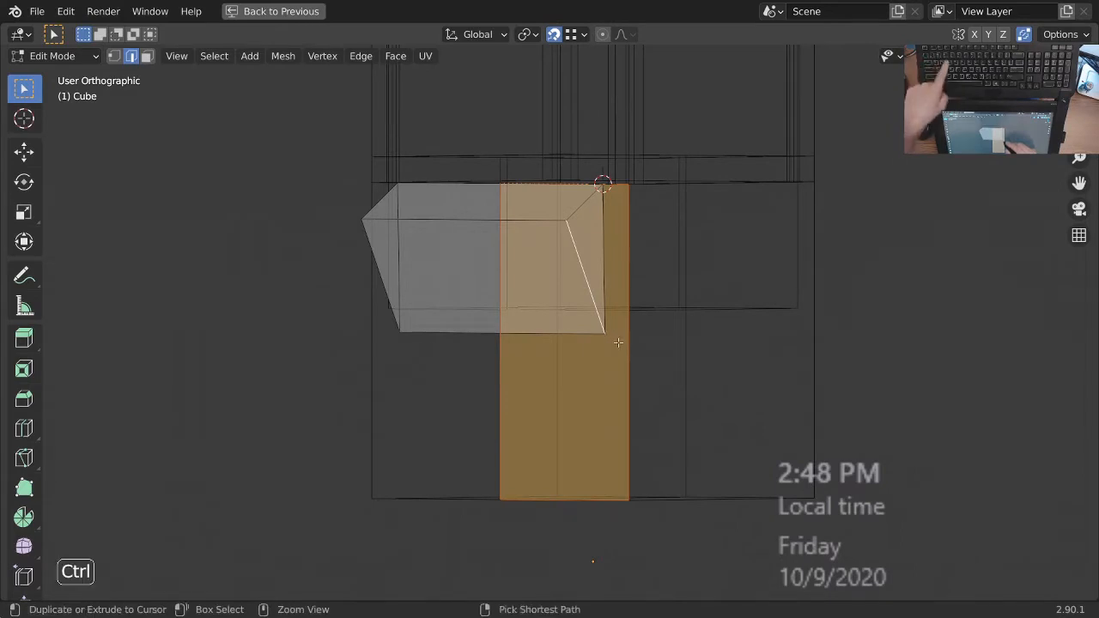
pyautogui.hotkey('ctrl', 'e')
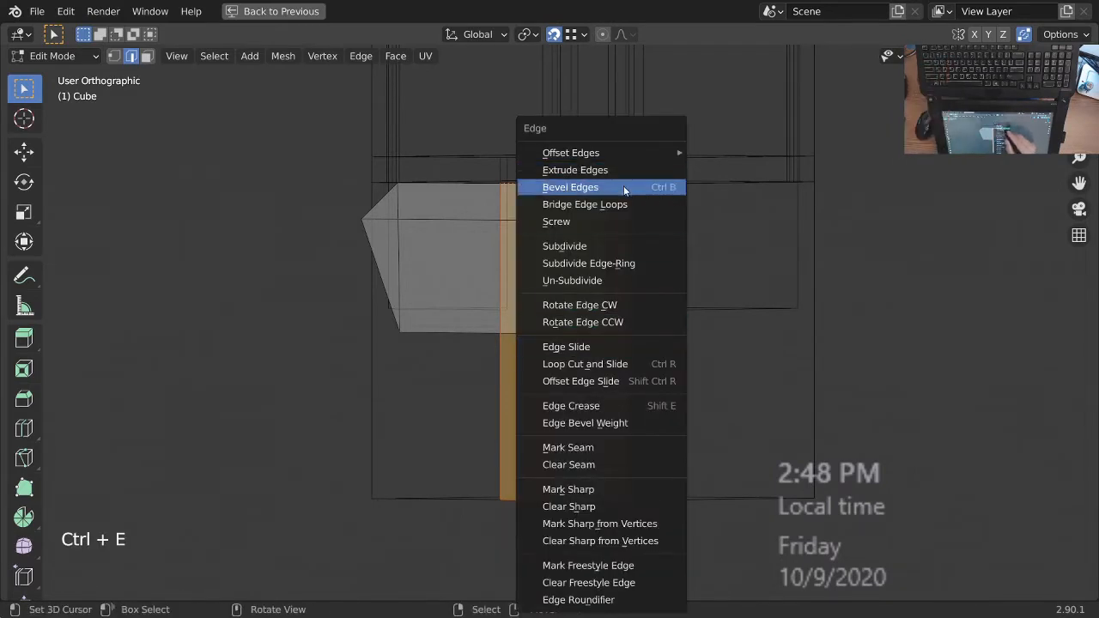
pyautogui.click(659, 170)
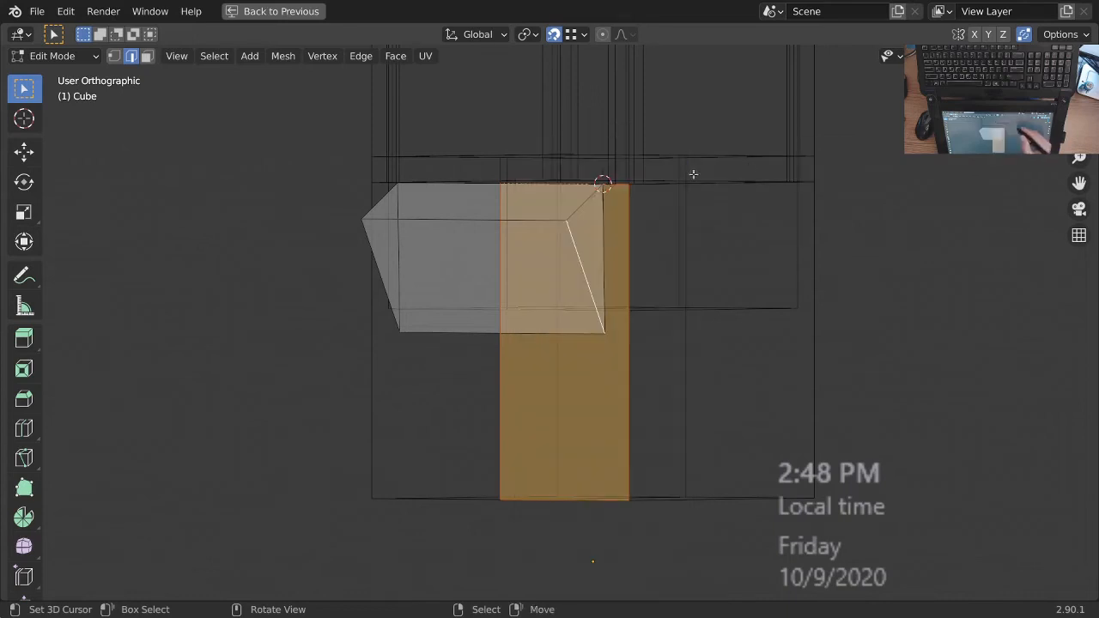
pyautogui.click(595, 268)
pyautogui.press('w')
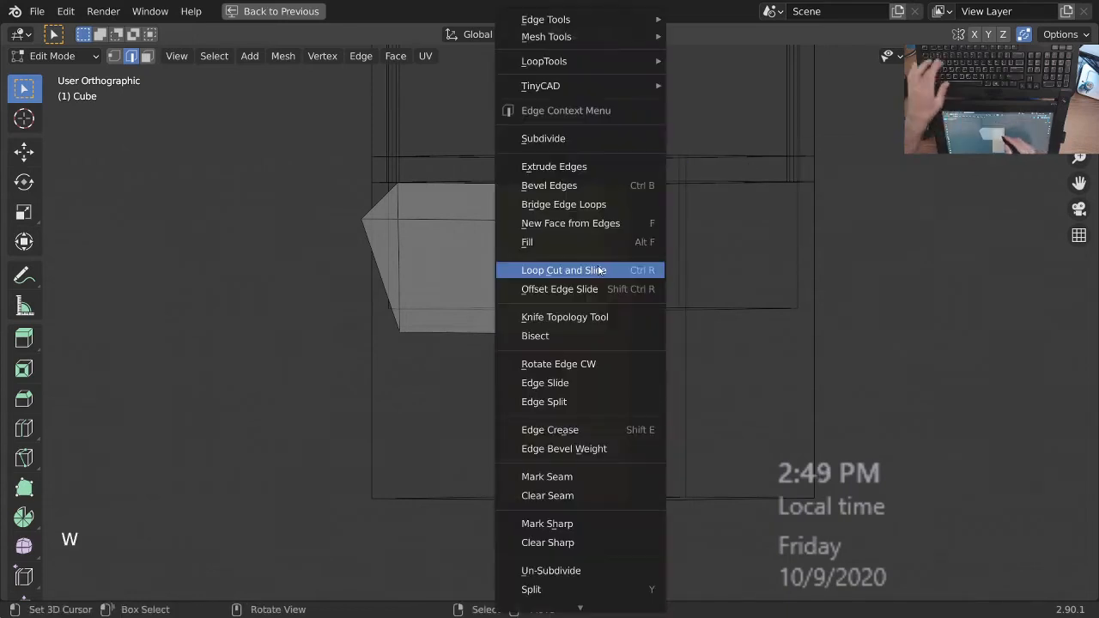
pyautogui.moveTo(655, 19)
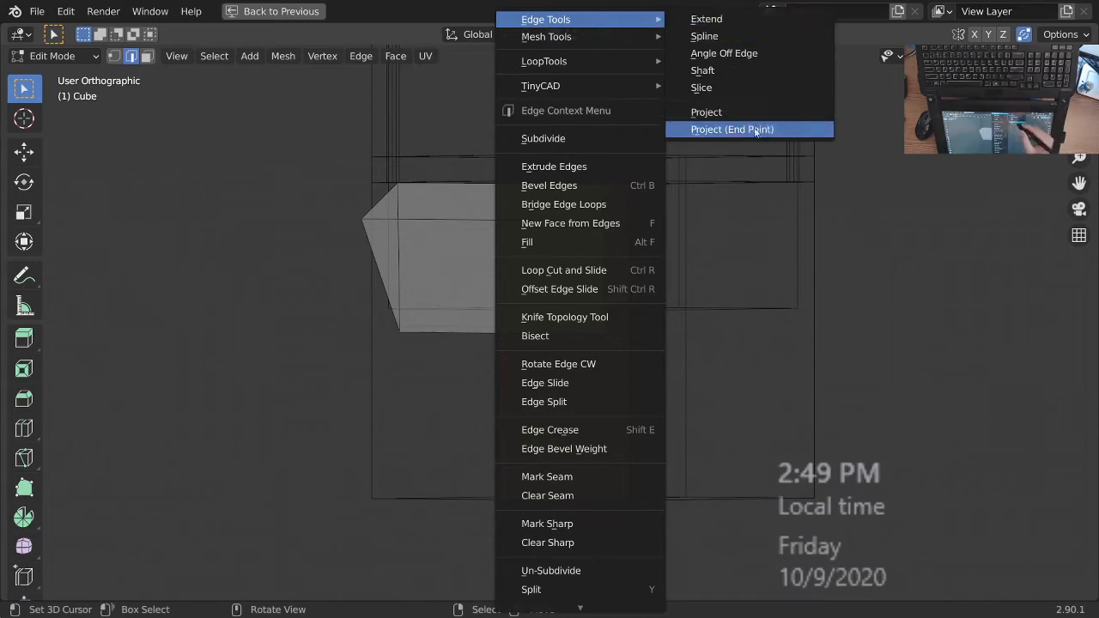
pyautogui.click(763, 131)
# - Select the helper face with the wedge's far sloped side edge and run Project (End Point) to extend that edge to the face's plane
pyautogui.moveTo(667, 346); pyautogui.dragTo(513, 338, button='middle')
pyautogui.moveTo(491, 190); pyautogui.dragTo(635, 309, button='middle')
pyautogui.press('KP_3')
pyautogui.moveTo(635, 309); pyautogui.dragTo(601, 335, button='middle')
pyautogui.moveTo(601, 335); pyautogui.dragTo(578, 340, button='middle')
pyautogui.moveTo(510, 307); pyautogui.dragTo(652, 390, button='middle')
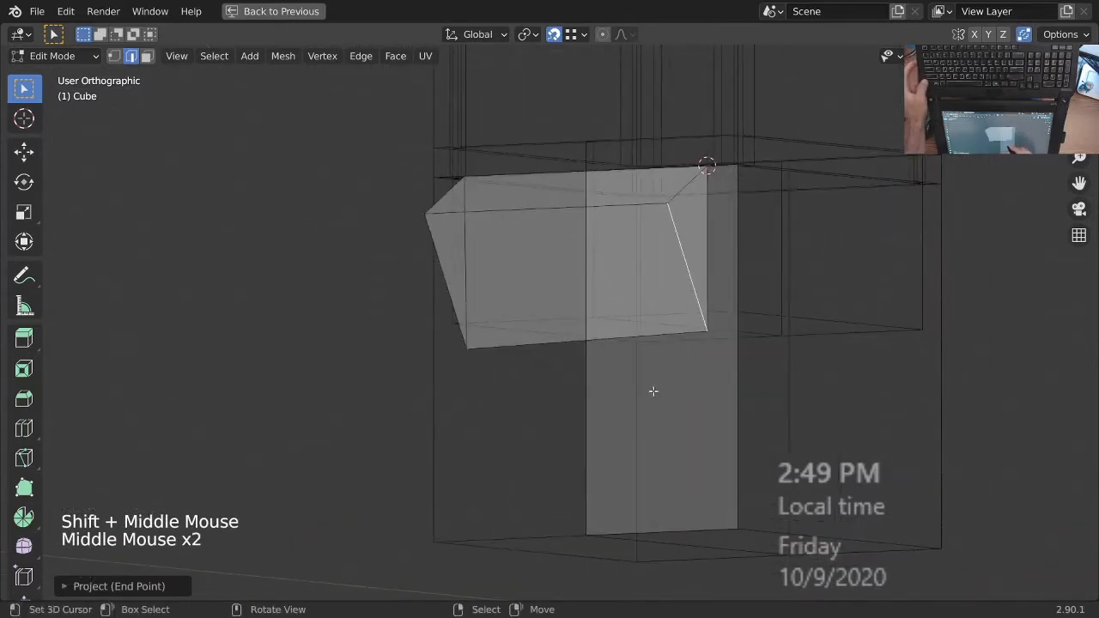
pyautogui.press('3')
pyautogui.rightClick(657, 389)
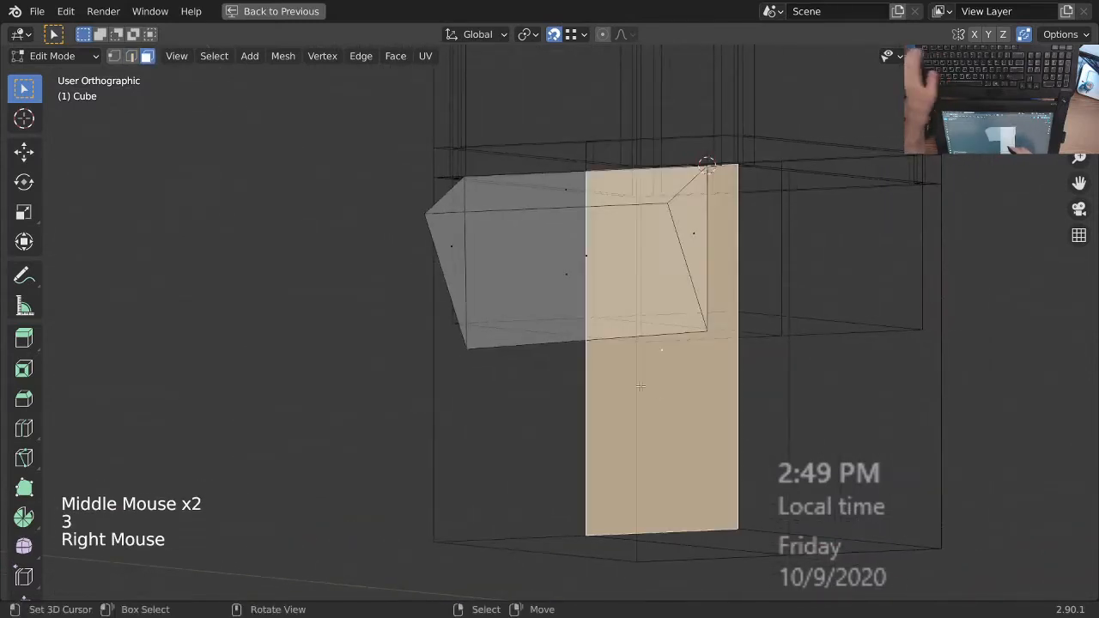
pyautogui.press('2')
pyautogui.keyDown('shift'); pyautogui.rightClick(450, 282); pyautogui.keyUp('shift')
pyautogui.keyDown('ctrl'); pyautogui.moveTo(555, 304); pyautogui.dragTo(567, 335, button='middle'); pyautogui.keyUp('ctrl')
pyautogui.moveTo(567, 334); pyautogui.dragTo(637, 356, button='middle')
pyautogui.moveTo(638, 356); pyautogui.dragTo(589, 371, button='middle')
pyautogui.press('w')
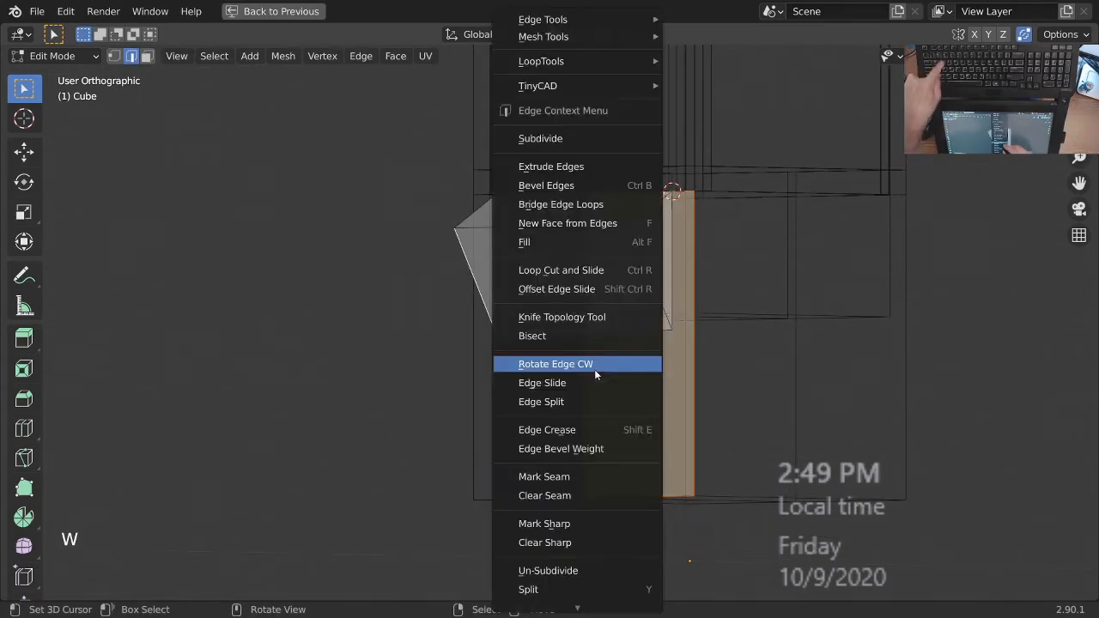
pyautogui.moveTo(603, 20)
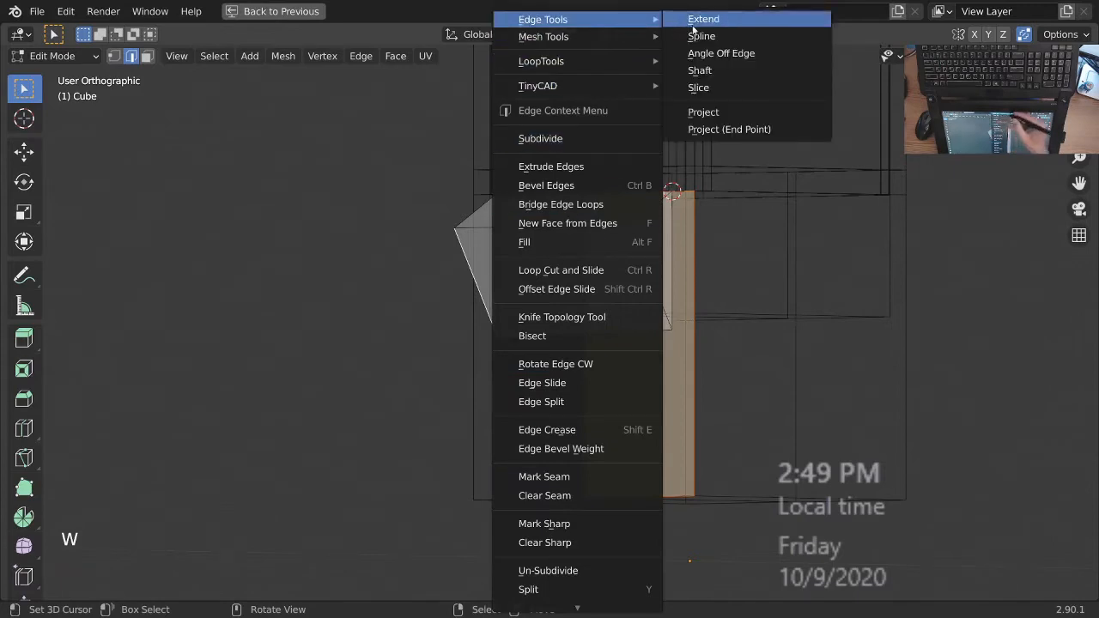
pyautogui.click(745, 129)
pyautogui.press('KP_3')
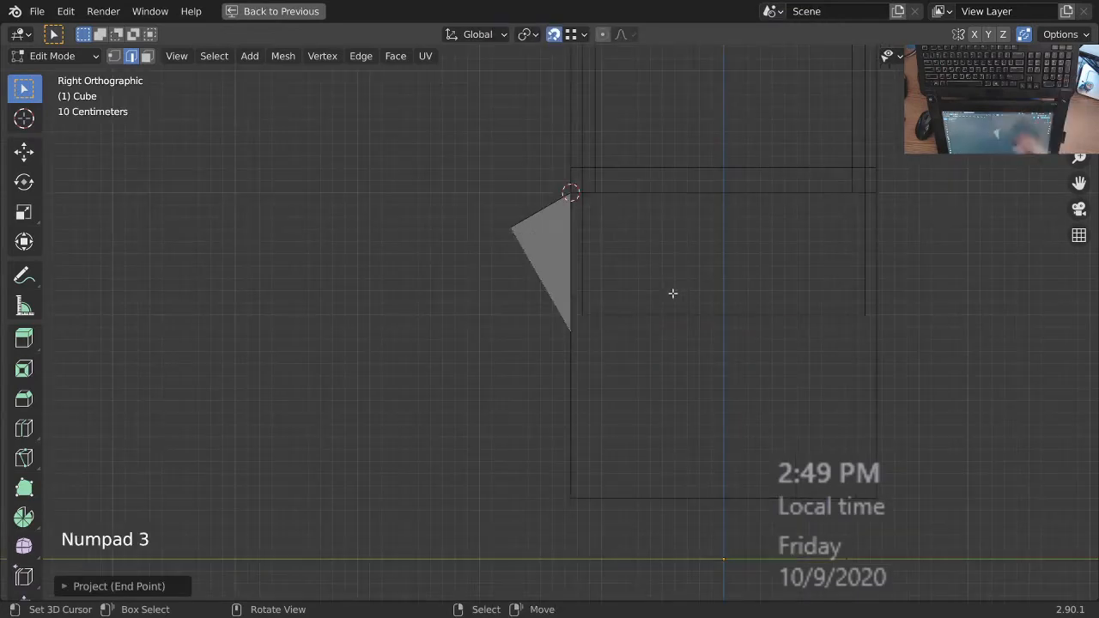
pyautogui.moveTo(573, 336)
pyautogui.keyDown('ctrl'); pyautogui.mouseDown(button='middle')
pyautogui.moveTo(587, 248)
pyautogui.moveTo(555, 311)
pyautogui.moveTo(554, 343)
pyautogui.mouseUp(button='middle'); pyautogui.keyUp('ctrl')
pyautogui.keyDown('shift'); pyautogui.moveTo(555, 343); pyautogui.dragTo(656, 413, button='middle'); pyautogui.keyUp('shift')
# - Select all geometry linked to the helper face on the machine's front and delete it
pyautogui.press('Tab')
pyautogui.rightClick(644, 414)
pyautogui.press('Tab')
pyautogui.rightClick(558, 433)
pyautogui.hotkey('ctrl', 'l')
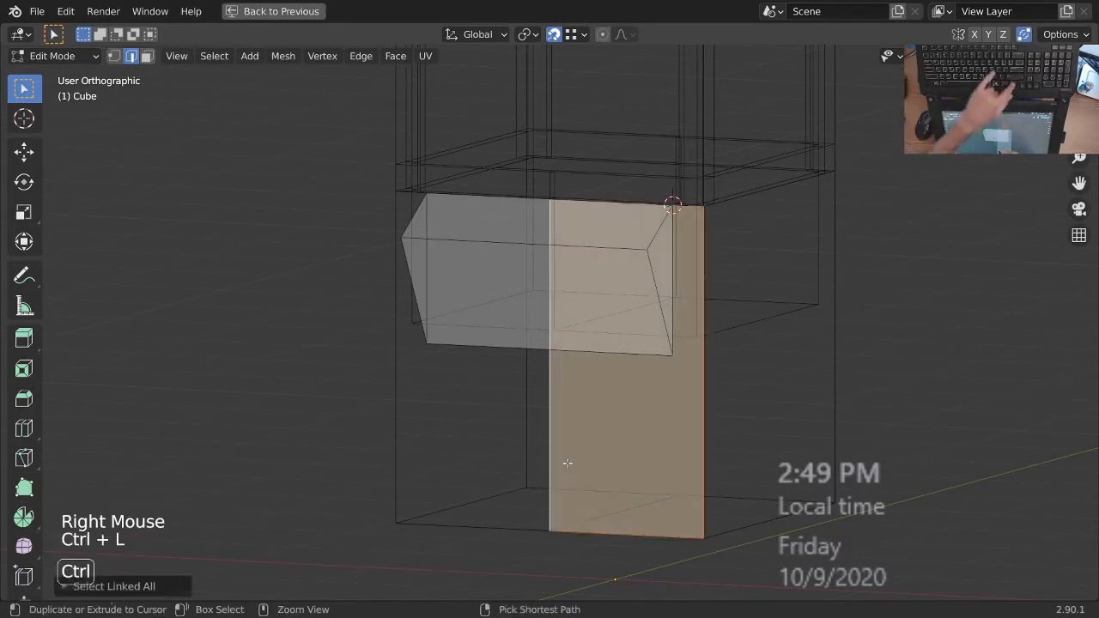
pyautogui.press('x')
pyautogui.click(570, 455)
# - Return to solid shading and Object Mode, and save the file
pyautogui.keyDown('ctrl'); pyautogui.moveTo(633, 378); pyautogui.dragTo(627, 397, button='middle'); pyautogui.keyUp('ctrl')
pyautogui.moveTo(627, 396)
pyautogui.keyDown('shift'); pyautogui.mouseDown(button='middle')
pyautogui.moveTo(621, 414)
pyautogui.moveTo(652, 422)
pyautogui.moveTo(623, 410)
pyautogui.moveTo(618, 386)
pyautogui.moveTo(622, 397)
pyautogui.mouseUp(button='middle'); pyautogui.keyUp('shift')
pyautogui.moveTo(621, 397); pyautogui.dragTo(631, 407, button='middle')
pyautogui.moveTo(631, 408)
pyautogui.mouseDown(button='middle')
pyautogui.moveTo(640, 417)
pyautogui.moveTo(606, 409)
pyautogui.moveTo(713, 368)
pyautogui.moveTo(704, 320)
pyautogui.moveTo(592, 353)
pyautogui.moveTo(678, 373)
pyautogui.moveTo(768, 363)
pyautogui.moveTo(615, 413)
pyautogui.moveTo(626, 387)
pyautogui.moveTo(598, 429)
pyautogui.mouseUp(button='middle')
pyautogui.press('z')
pyautogui.keyDown('ctrl'); pyautogui.moveTo(674, 399); pyautogui.dragTo(693, 410, button='middle'); pyautogui.keyUp('ctrl')
pyautogui.rightClick(716, 413)
pyautogui.press('Tab')
pyautogui.rightClick(718, 414)
pyautogui.moveTo(526, 417); pyautogui.dragTo(648, 393, button='middle')
pyautogui.hotkey('ctrl', 's')
# - Duplicate the BearClaw base in place, move the copy to a new collection and show only the first collection
pyautogui.keyDown('shift'); pyautogui.moveTo(649, 393); pyautogui.dragTo(593, 405, button='middle'); pyautogui.keyUp('shift')
pyautogui.rightClick(607, 397)
pyautogui.moveTo(593, 406)
pyautogui.keyDown('shift'); pyautogui.mouseDown(button='middle')
pyautogui.moveTo(601, 388)
pyautogui.moveTo(564, 365)
pyautogui.moveTo(583, 392)
pyautogui.moveTo(569, 381)
pyautogui.moveTo(624, 398)
pyautogui.moveTo(605, 395)
pyautogui.mouseUp(button='middle'); pyautogui.keyUp('shift')
pyautogui.moveTo(605, 395)
pyautogui.mouseDown(button='middle')
pyautogui.moveTo(604, 407)
pyautogui.moveTo(603, 388)
pyautogui.mouseUp(button='middle')
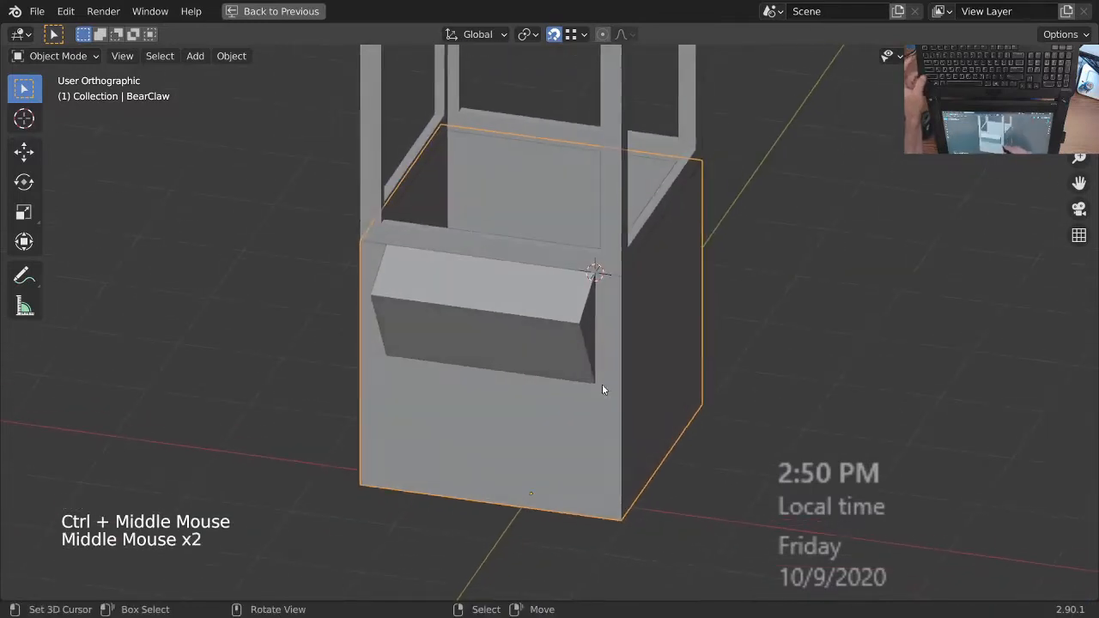
pyautogui.hotkey('shift', 'd')
pyautogui.rightClick(738, 319)
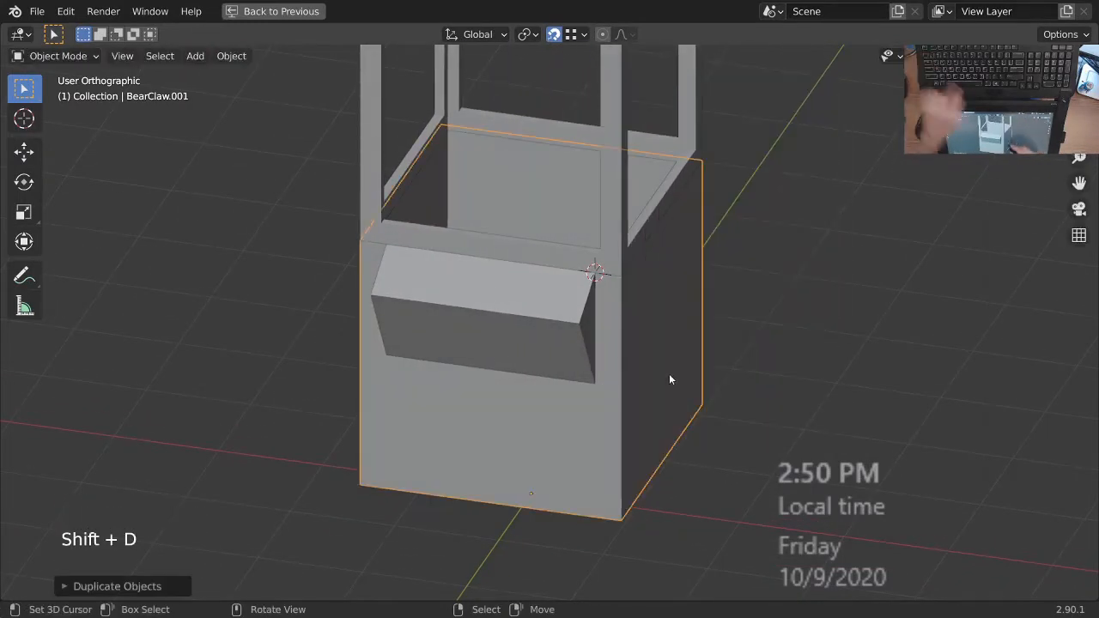
pyautogui.press('m')
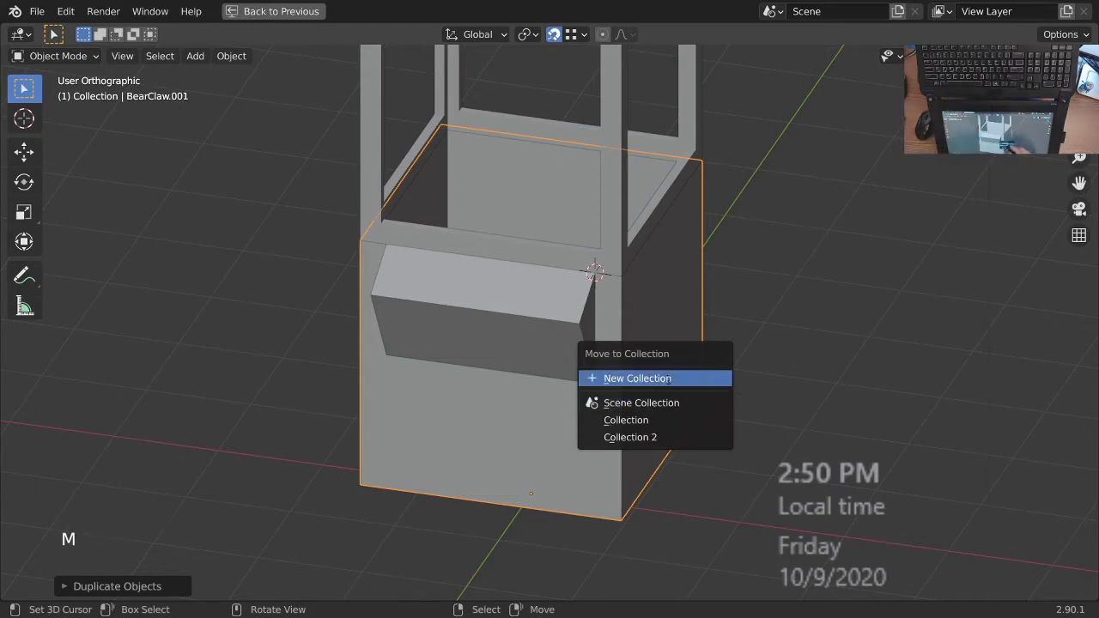
pyautogui.click(671, 378)
pyautogui.click(704, 432)
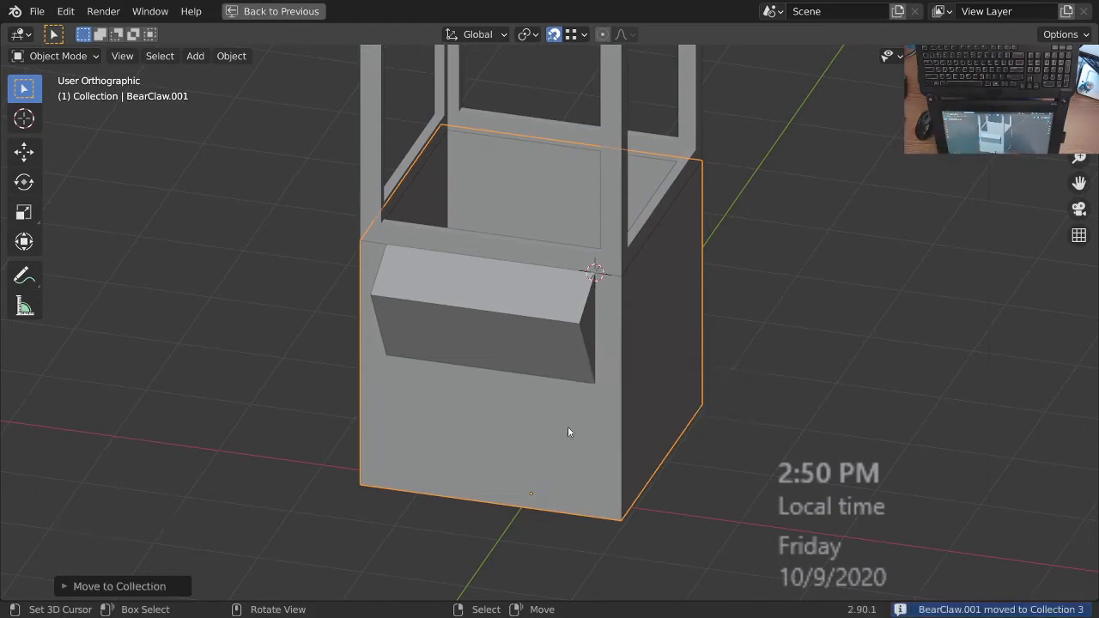
pyautogui.press('1')
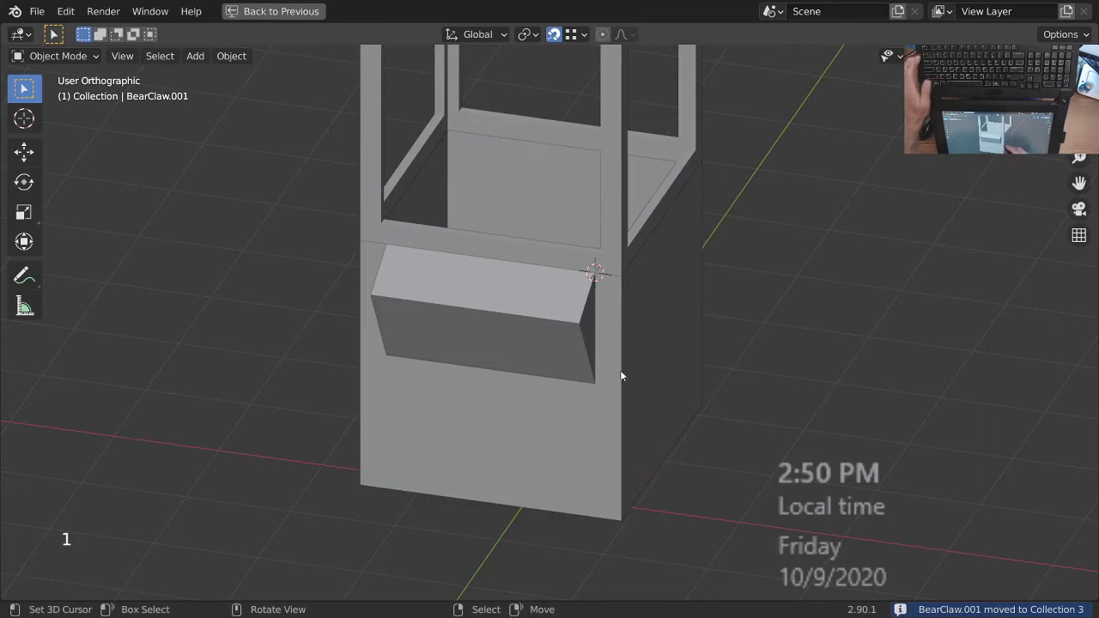
# - Restore the full workspace layout and apply the Mirror modifier on the original BearClaw base
pyautogui.keyDown('ctrl'); pyautogui.moveTo(601, 409); pyautogui.dragTo(596, 417, button='middle'); pyautogui.keyUp('ctrl')
pyautogui.keyDown('shift'); pyautogui.moveTo(596, 418); pyautogui.dragTo(595, 365, button='middle'); pyautogui.keyUp('shift')
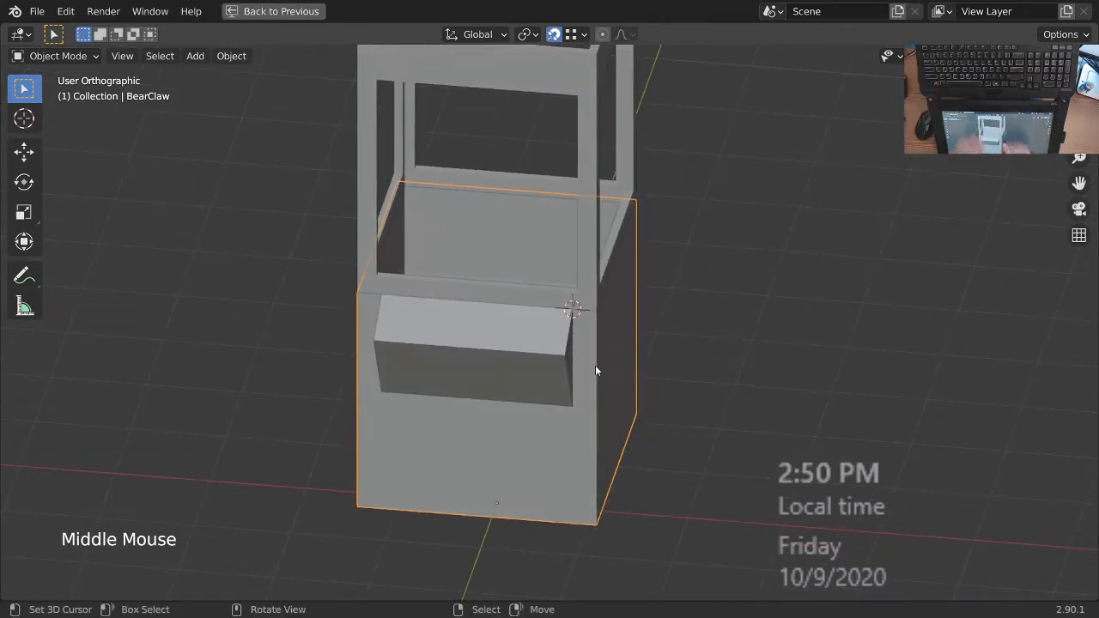
pyautogui.press('ctrl+alt+KP_1')
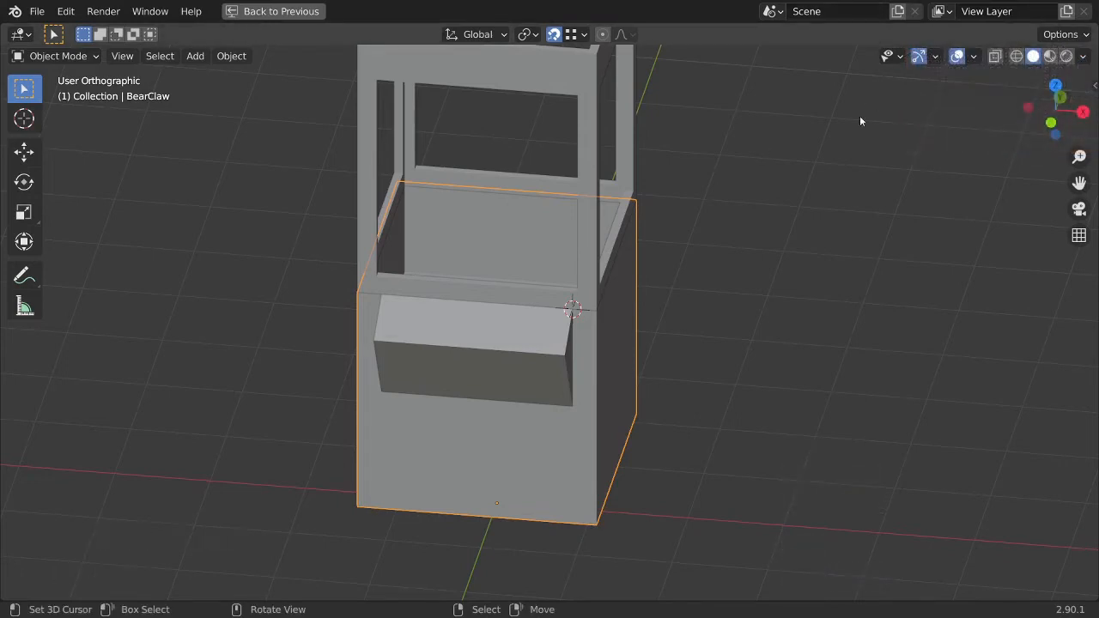
pyautogui.hotkey('ctrl', 'space')
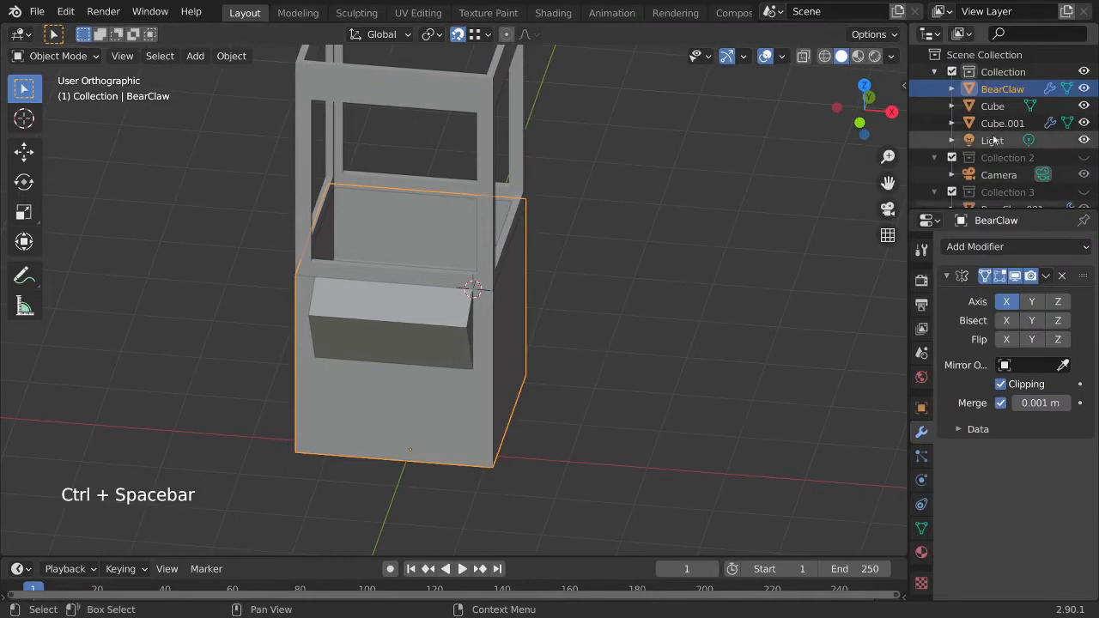
pyautogui.hotkey('ctrl', 'space')
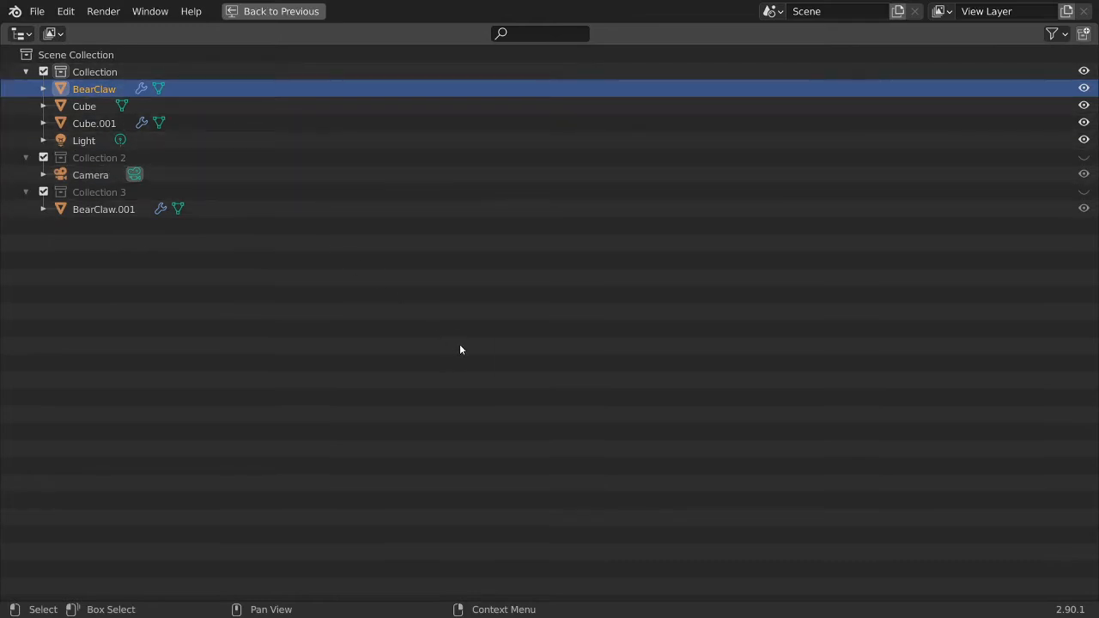
pyautogui.hotkey('ctrl', 'space')
pyautogui.moveTo(545, 352); pyautogui.dragTo(528, 377, button='middle')
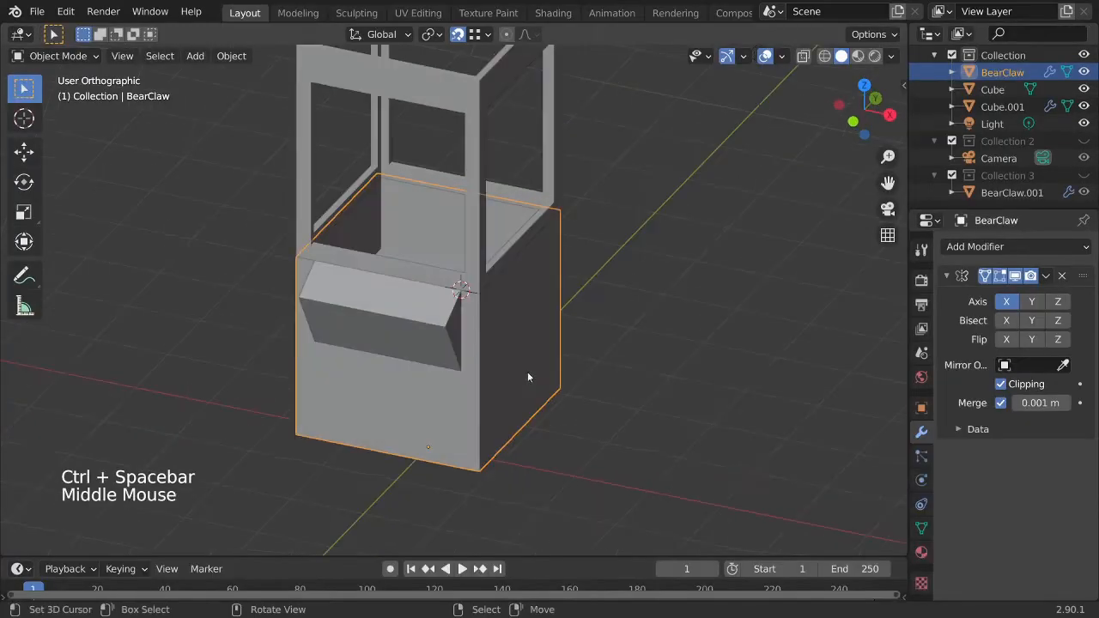
pyautogui.moveTo(513, 338)
pyautogui.keyDown('ctrl'); pyautogui.mouseDown(button='middle')
pyautogui.moveTo(518, 323)
pyautogui.moveTo(526, 349)
pyautogui.mouseUp(button='middle'); pyautogui.keyUp('ctrl')
pyautogui.moveTo(526, 350); pyautogui.dragTo(541, 396, button='middle')
pyautogui.click(1046, 276)
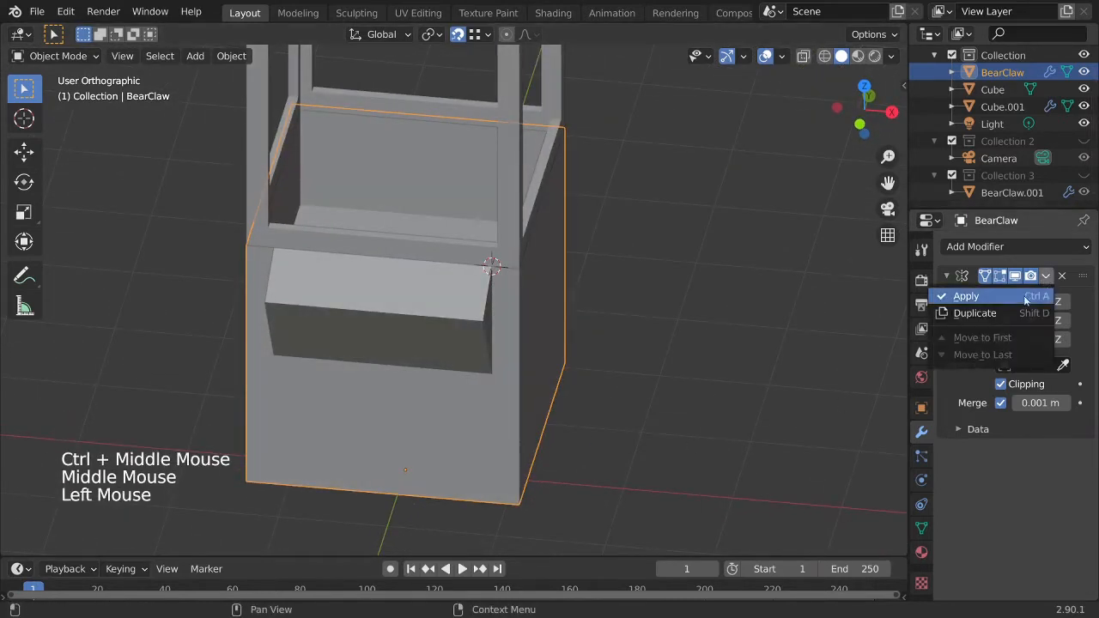
pyautogui.click(1023, 296)
# - Join the wedge-shaped control panel into the BearClaw base, keeping the base as the active object
pyautogui.moveTo(587, 400); pyautogui.dragTo(484, 364, button='middle')
pyautogui.rightClick(454, 335)
pyautogui.rightClick(454, 335)
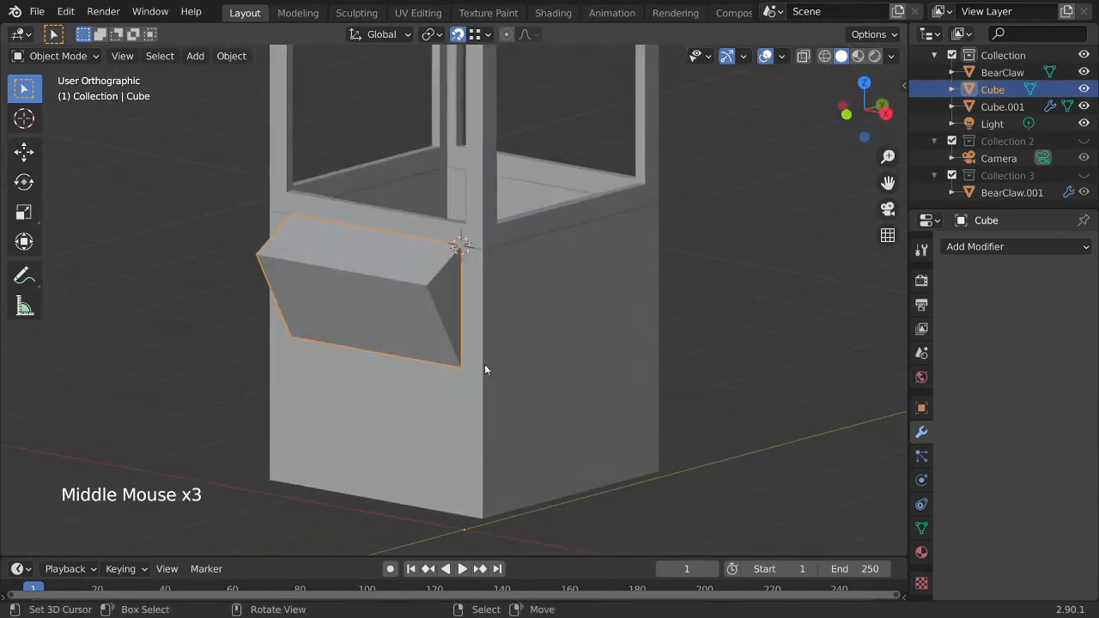
pyautogui.keyDown('shift'); pyautogui.rightClick(482, 393); pyautogui.keyUp('shift')
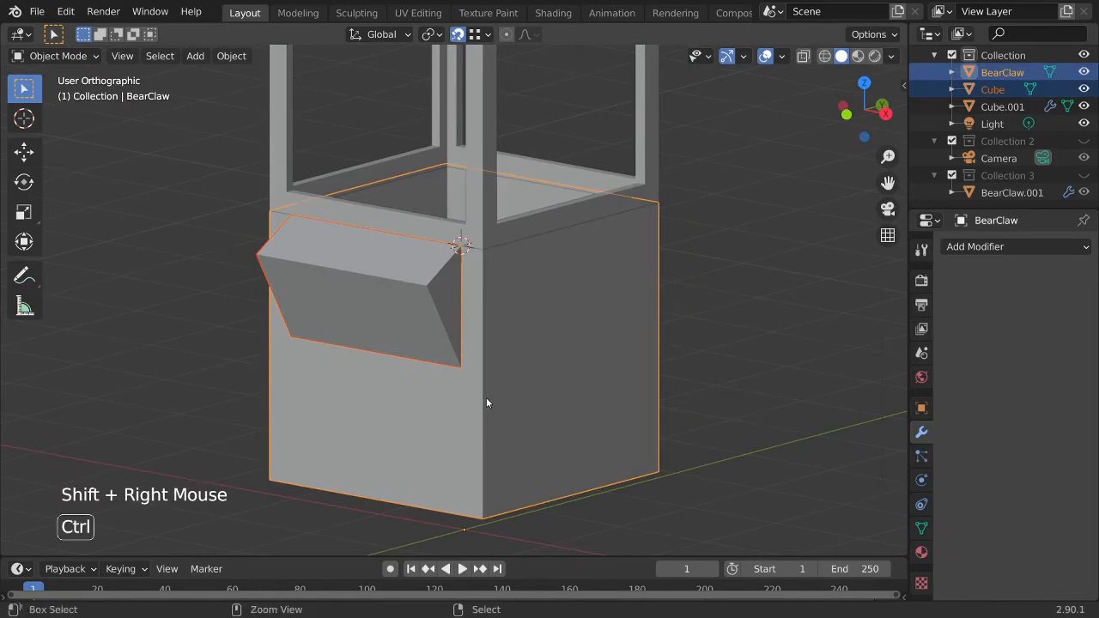
pyautogui.hotkey('ctrl', 'j')
# - Select the window frame Cube.001 above the base and apply its Mirror modifier
pyautogui.moveTo(486, 398); pyautogui.dragTo(514, 404, button='middle')
pyautogui.keyDown('shift'); pyautogui.moveTo(513, 404); pyautogui.dragTo(584, 416, button='middle'); pyautogui.keyUp('shift')
pyautogui.moveTo(584, 416); pyautogui.dragTo(562, 316, button='middle')
pyautogui.rightClick(572, 209)
pyautogui.keyDown('shift'); pyautogui.moveTo(571, 208); pyautogui.dragTo(567, 283, button='middle'); pyautogui.keyUp('shift')
pyautogui.moveTo(567, 283); pyautogui.dragTo(545, 322, button='middle')
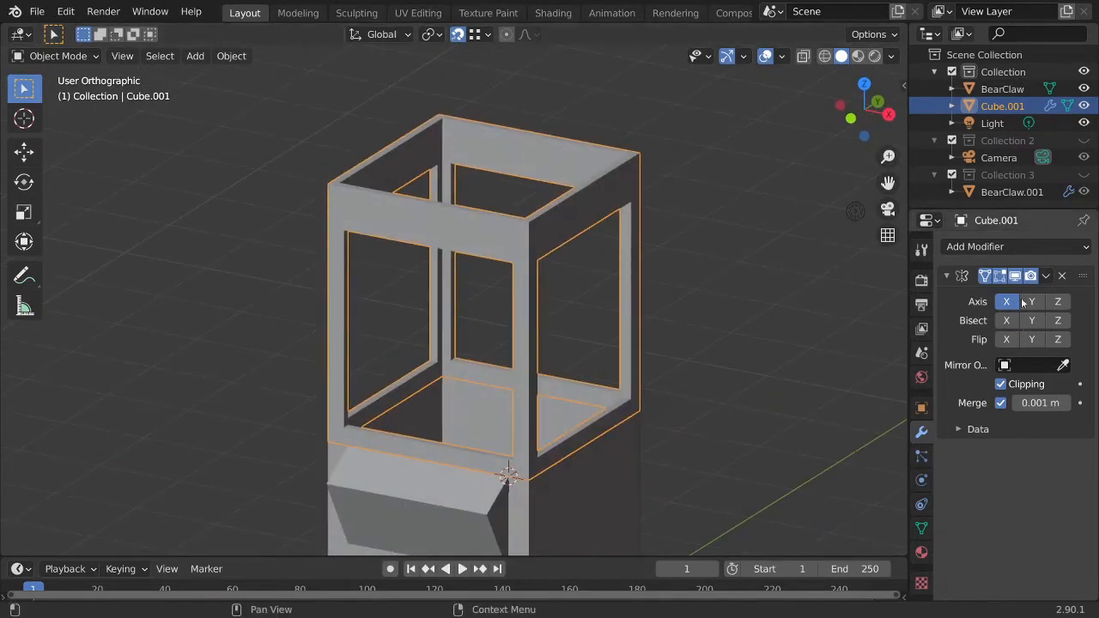
pyautogui.click(1045, 276)
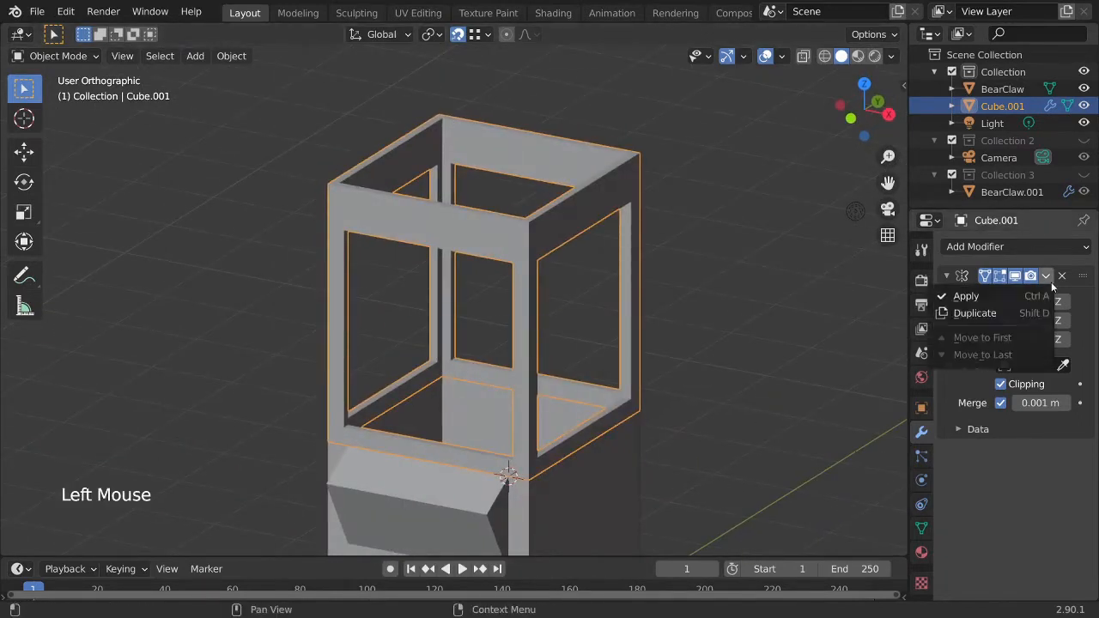
pyautogui.click(1008, 296)
# - Add a loop cut around the inside of the window frame's top band, slid about 0.7 of the way toward the upper edge
pyautogui.moveTo(601, 309)
pyautogui.mouseDown(button='middle')
pyautogui.moveTo(563, 300)
pyautogui.moveTo(577, 249)
pyautogui.moveTo(593, 313)
pyautogui.mouseUp(button='middle')
pyautogui.press('Tab')
pyautogui.moveTo(593, 313); pyautogui.dragTo(600, 274, button='middle')
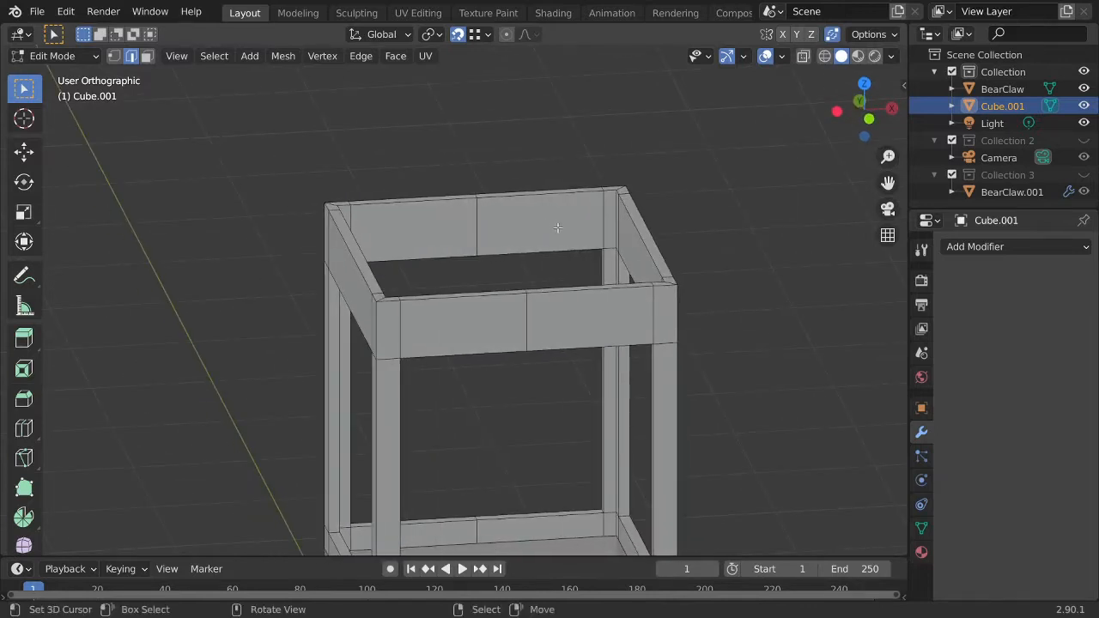
pyautogui.click(606, 208)
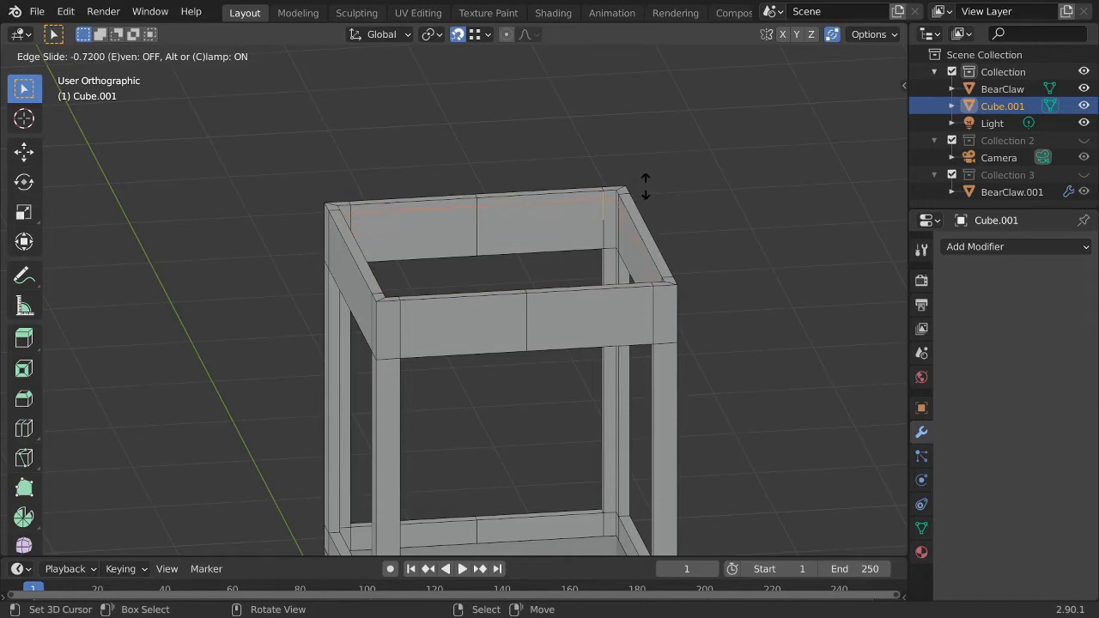
pyautogui.keyDown('ctrl'); pyautogui.click(647, 186); pyautogui.keyUp('ctrl')
pyautogui.keyDown('shift'); pyautogui.moveTo(630, 273); pyautogui.dragTo(641, 221, button='middle'); pyautogui.keyUp('shift')
pyautogui.keyDown('shift'); pyautogui.moveTo(641, 222); pyautogui.dragTo(624, 262, button='middle'); pyautogui.keyUp('shift')
pyautogui.keyDown('shift'); pyautogui.moveTo(624, 261); pyautogui.dragTo(626, 275, button='middle'); pyautogui.keyUp('shift')
# - Select the run of faces along the inside of the frame's top band and delete them
pyautogui.press('3')
pyautogui.moveTo(626, 274); pyautogui.dragTo(628, 263, button='middle')
pyautogui.moveTo(628, 263); pyautogui.dragTo(773, 257, button='middle')
pyautogui.keyDown('ctrl'); pyautogui.rightClick(627, 259); pyautogui.keyUp('ctrl')
pyautogui.keyDown('ctrl'); pyautogui.rightClick(788, 258); pyautogui.keyUp('ctrl')
pyautogui.moveTo(773, 257); pyautogui.dragTo(618, 287, button='middle')
pyautogui.keyDown('ctrl'); pyautogui.rightClick(540, 245); pyautogui.keyUp('ctrl')
pyautogui.press('x')
pyautogui.click(601, 296)
# - Fill the inner edge loop just below the window frame's top rim with one face
pyautogui.keyDown('shift'); pyautogui.moveTo(618, 287); pyautogui.dragTo(691, 268, button='middle'); pyautogui.keyUp('shift')
pyautogui.moveTo(691, 268); pyautogui.dragTo(662, 232, button='middle')
pyautogui.moveTo(661, 232); pyautogui.dragTo(644, 271, button='middle')
pyautogui.moveTo(644, 270); pyautogui.dragTo(714, 292, button='middle')
pyautogui.moveTo(722, 351); pyautogui.dragTo(687, 300, button='middle')
pyautogui.keyDown('ctrl'); pyautogui.moveTo(639, 294); pyautogui.dragTo(584, 294, button='middle'); pyautogui.keyUp('ctrl')
pyautogui.moveTo(553, 299); pyautogui.dragTo(607, 296, button='middle')
pyautogui.press('f')
pyautogui.moveTo(606, 296)
pyautogui.mouseDown(button='middle')
pyautogui.moveTo(604, 280)
pyautogui.moveTo(587, 297)
pyautogui.mouseUp(button='middle')
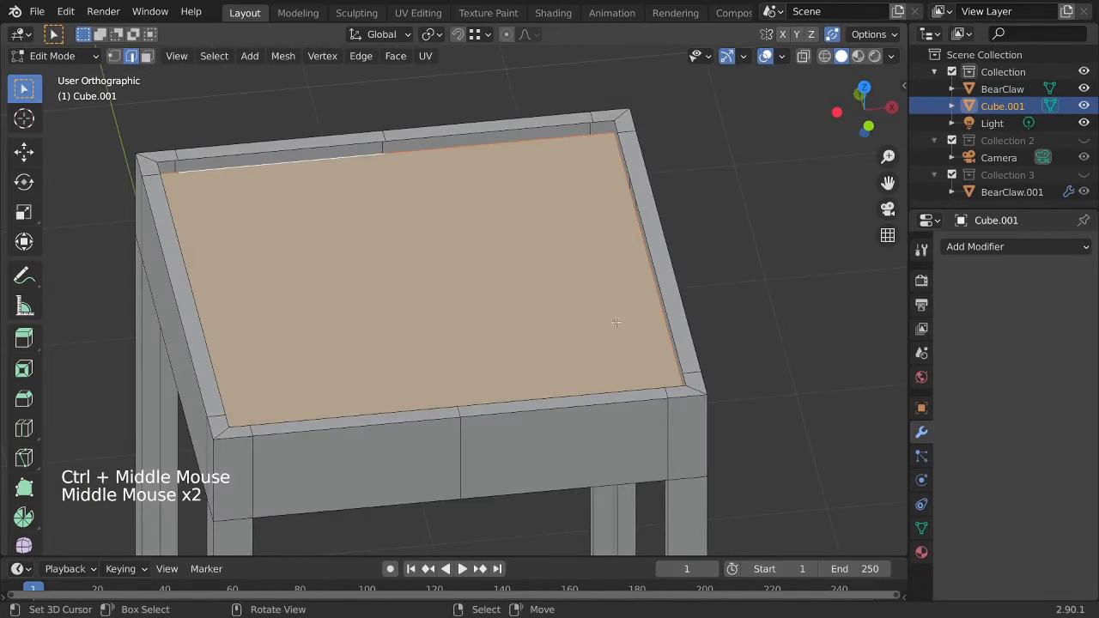
# - Connect the opposite vertices near two facing sides of the new cap with edges across it
pyautogui.press('z')
pyautogui.keyDown('shift'); pyautogui.moveTo(601, 261); pyautogui.dragTo(578, 284, button='middle'); pyautogui.keyUp('shift')
pyautogui.moveTo(577, 283)
pyautogui.mouseDown(button='middle')
pyautogui.moveTo(593, 270)
pyautogui.moveTo(585, 220)
pyautogui.mouseUp(button='middle')
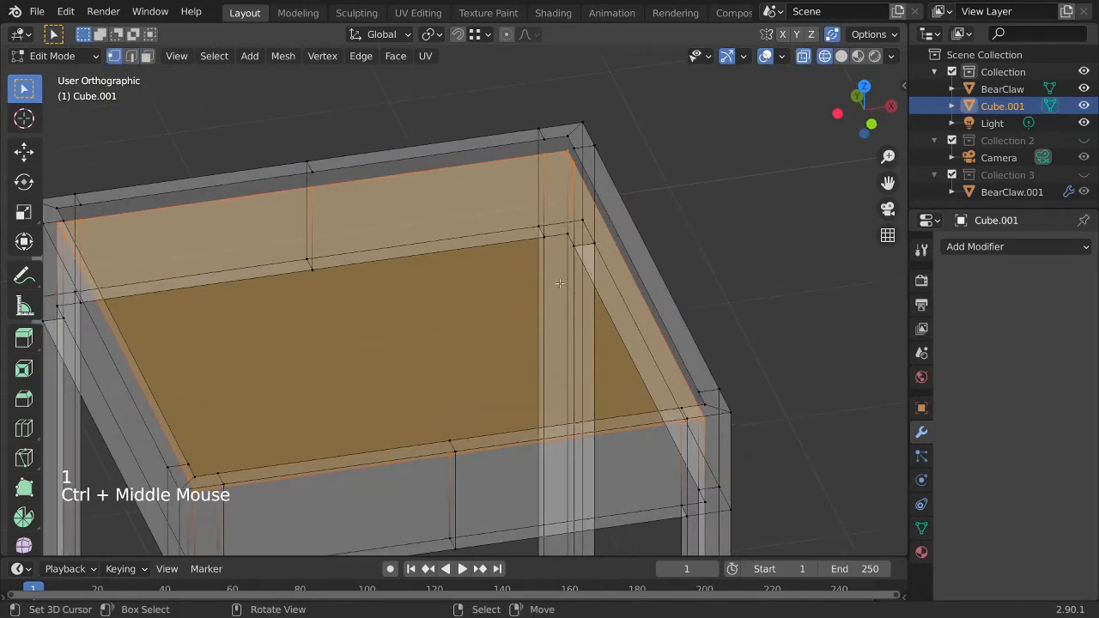
pyautogui.press('z')
pyautogui.moveTo(672, 252); pyautogui.dragTo(595, 227, button='middle')
pyautogui.moveTo(573, 183); pyautogui.dragTo(720, 160, button='middle')
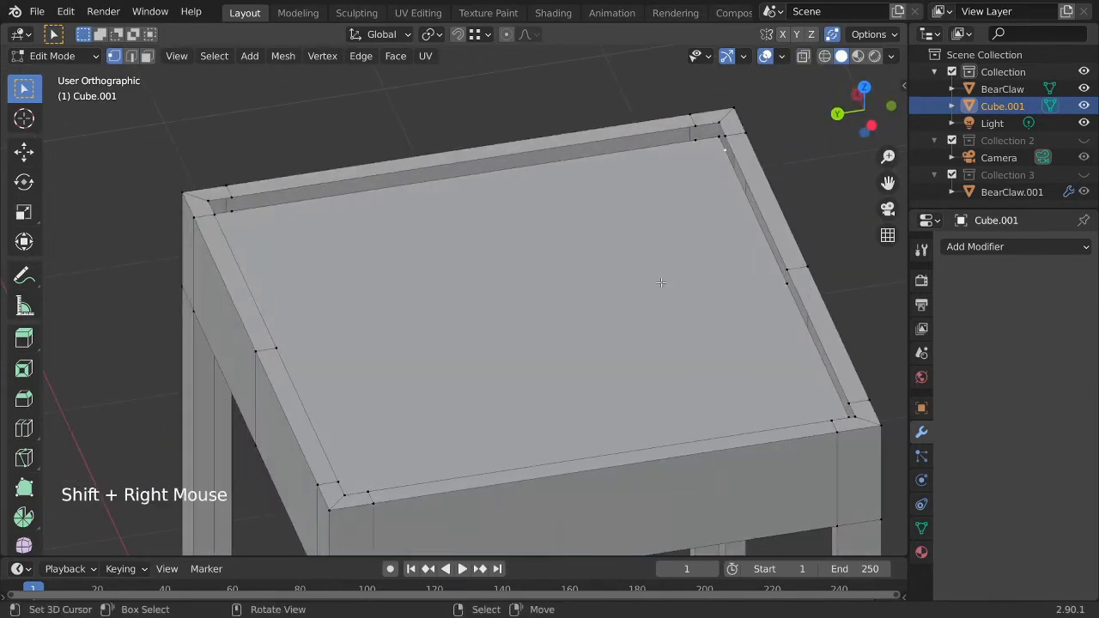
pyautogui.moveTo(716, 229); pyautogui.dragTo(475, 168, button='middle')
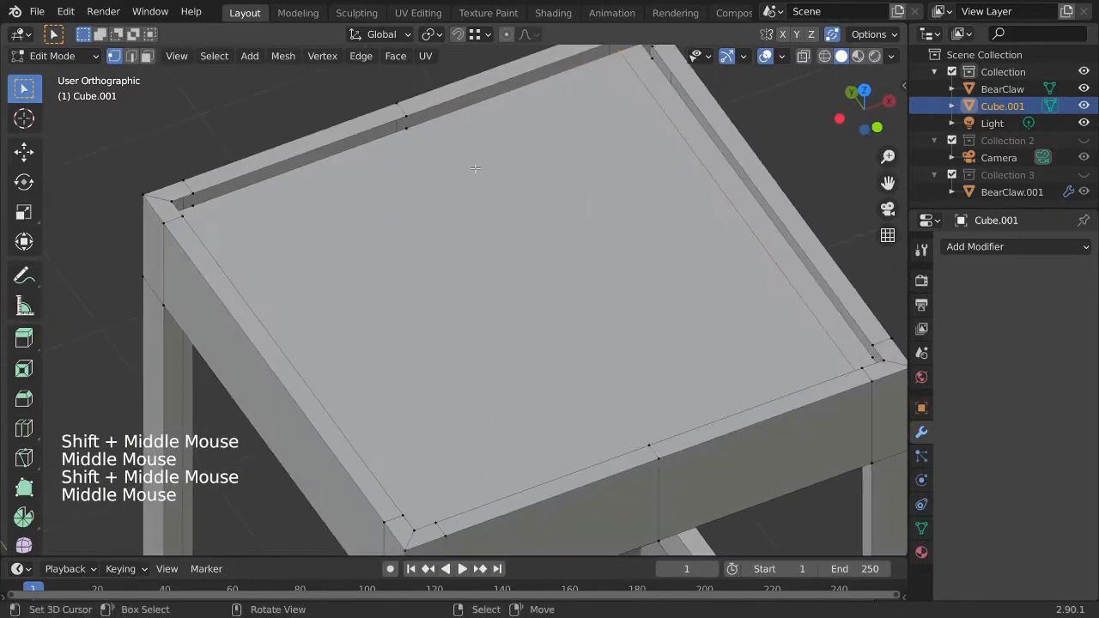
# - Connect the cap's middle vertices and its remaining opposite border vertices with edges, dividing the cap into a grid
pyautogui.moveTo(514, 212); pyautogui.dragTo(617, 307, button='middle')
pyautogui.moveTo(617, 307); pyautogui.dragTo(592, 309, button='middle')
pyautogui.rightClick(352, 141)
pyautogui.keyDown('shift'); pyautogui.moveTo(384, 219); pyautogui.dragTo(269, 188, button='middle'); pyautogui.keyUp('shift')
pyautogui.moveTo(397, 248); pyautogui.dragTo(542, 196, button='middle')
pyautogui.moveTo(560, 251); pyautogui.dragTo(772, 118, button='middle')
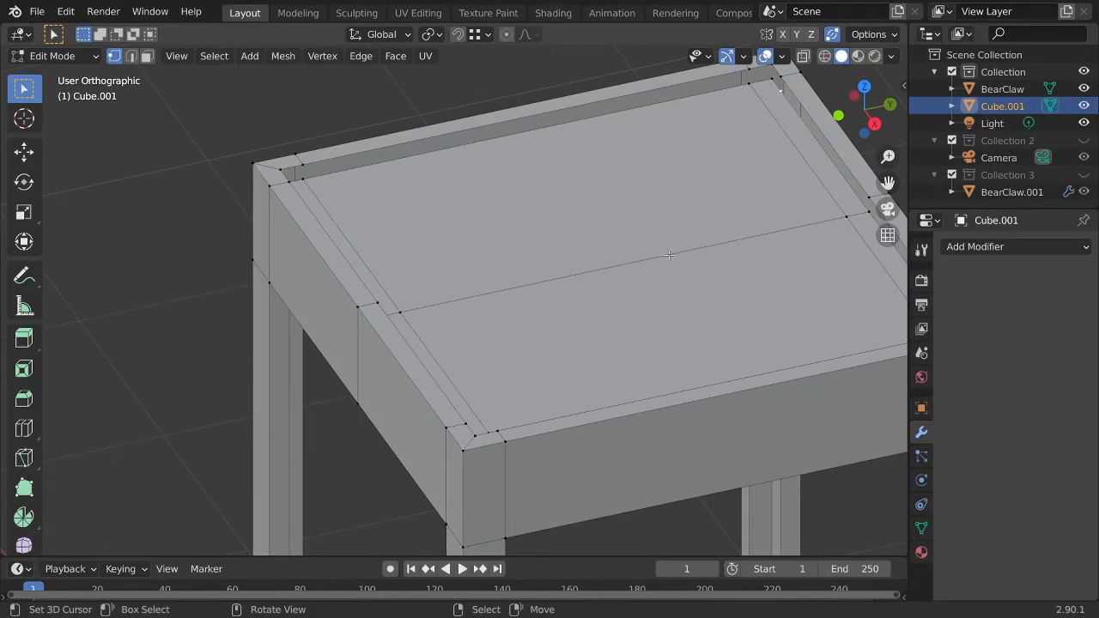
pyautogui.keyDown('shift'); pyautogui.moveTo(733, 224); pyautogui.dragTo(562, 352, button='middle'); pyautogui.keyUp('shift')
pyautogui.keyDown('shift'); pyautogui.moveTo(564, 350); pyautogui.dragTo(646, 329, button='middle'); pyautogui.keyUp('shift')
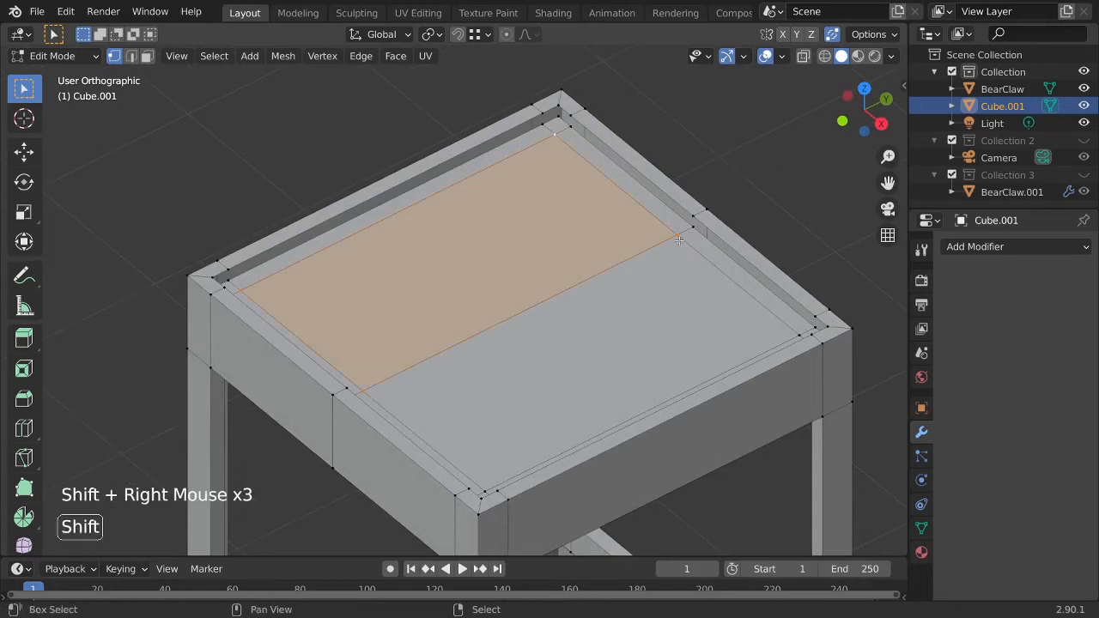
# - Select all of the cap's faces, duplicate them and, with snapping enabled, place the copy level with the frame's top rim
pyautogui.moveTo(718, 336); pyautogui.dragTo(781, 270, button='middle')
pyautogui.moveTo(685, 382); pyautogui.dragTo(659, 321, button='middle')
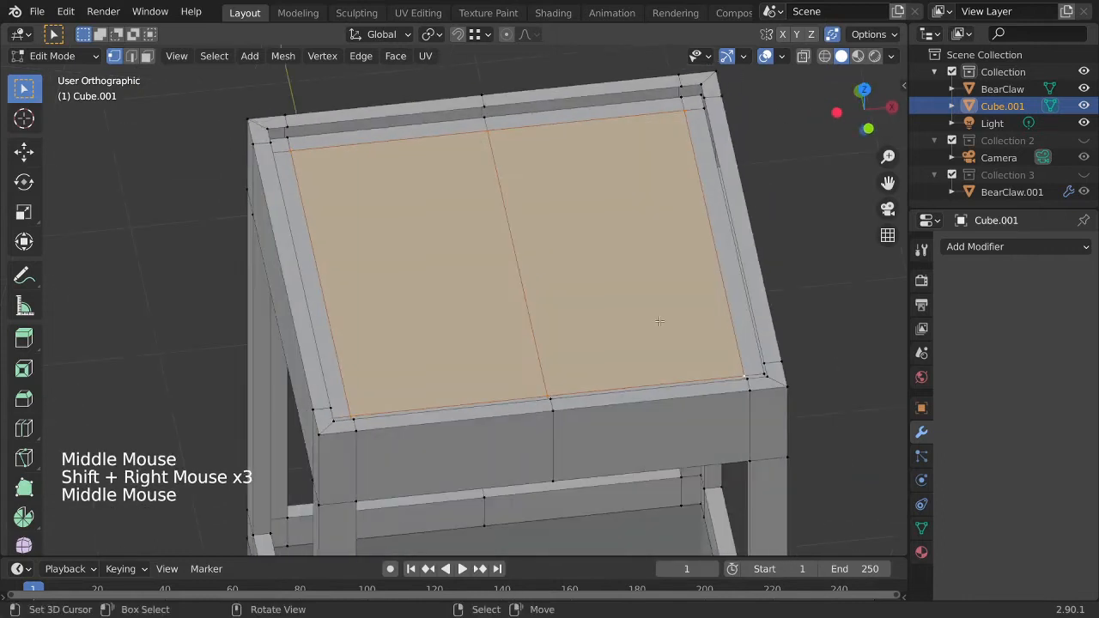
pyautogui.keyDown('ctrl'); pyautogui.moveTo(679, 233); pyautogui.dragTo(622, 283, button='middle'); pyautogui.keyUp('ctrl')
pyautogui.keyDown('shift'); pyautogui.moveTo(621, 284); pyautogui.dragTo(585, 335, button='middle'); pyautogui.keyUp('shift')
pyautogui.moveTo(585, 336); pyautogui.dragTo(641, 325, button='middle')
pyautogui.keyDown('shift'); pyautogui.moveTo(641, 325); pyautogui.dragTo(698, 286, button='middle'); pyautogui.keyUp('shift')
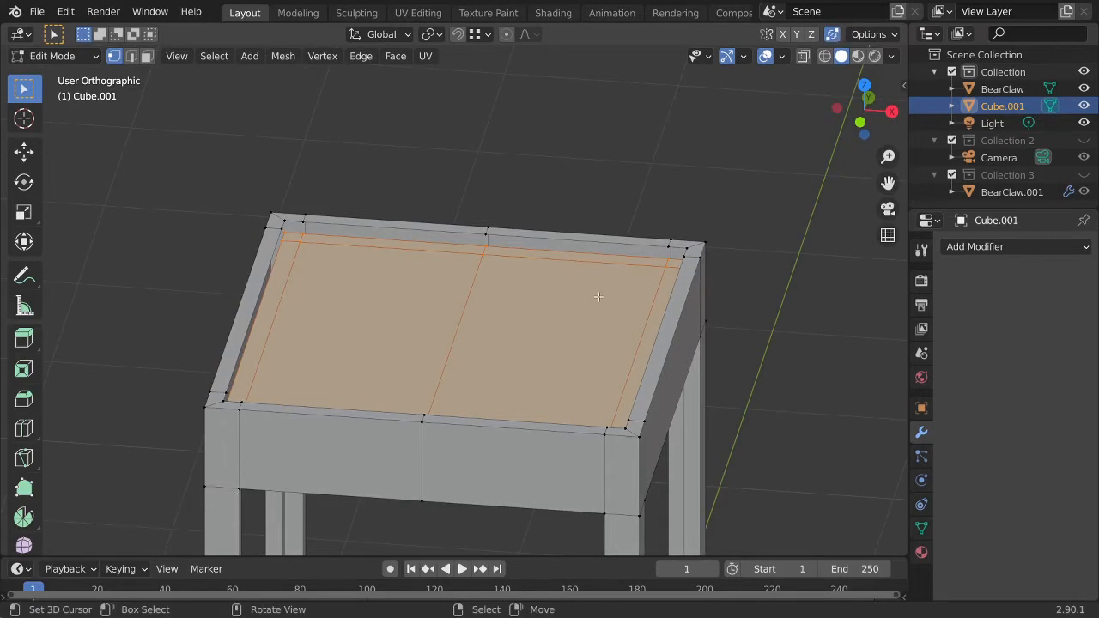
pyautogui.hotkey('ctrl', 'space')
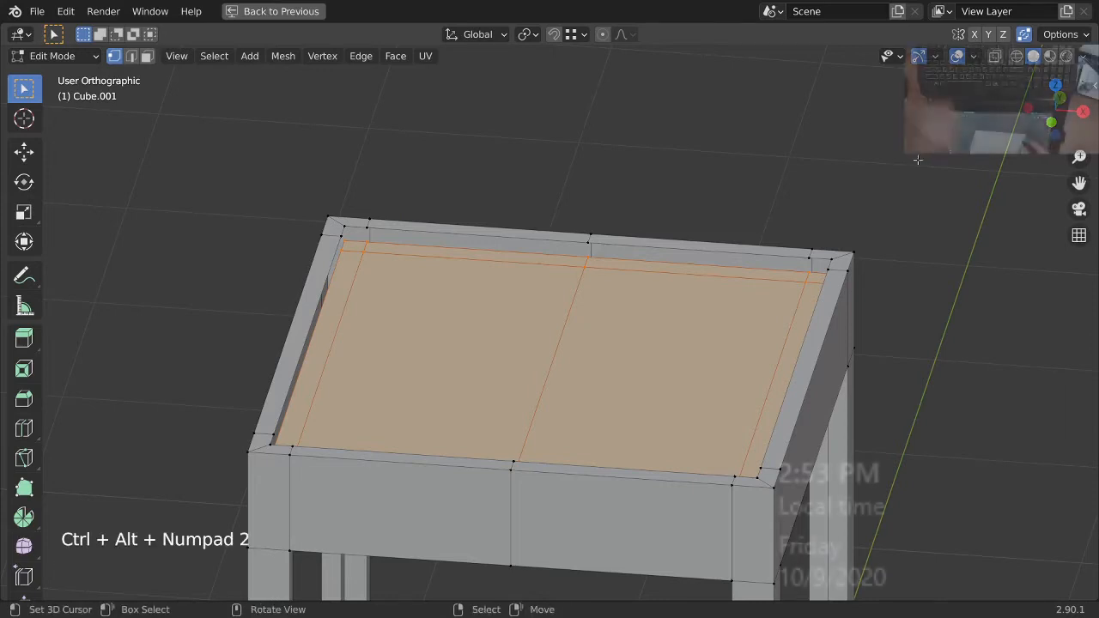
pyautogui.moveTo(677, 379); pyautogui.dragTo(734, 276, button='middle')
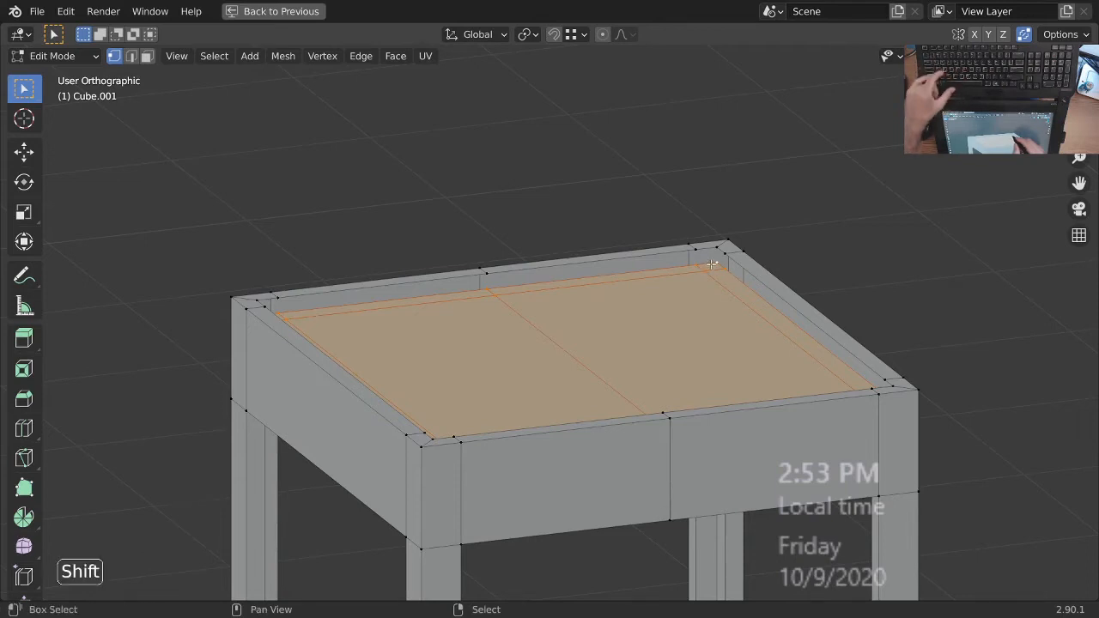
pyautogui.hotkey('shift', 'd')
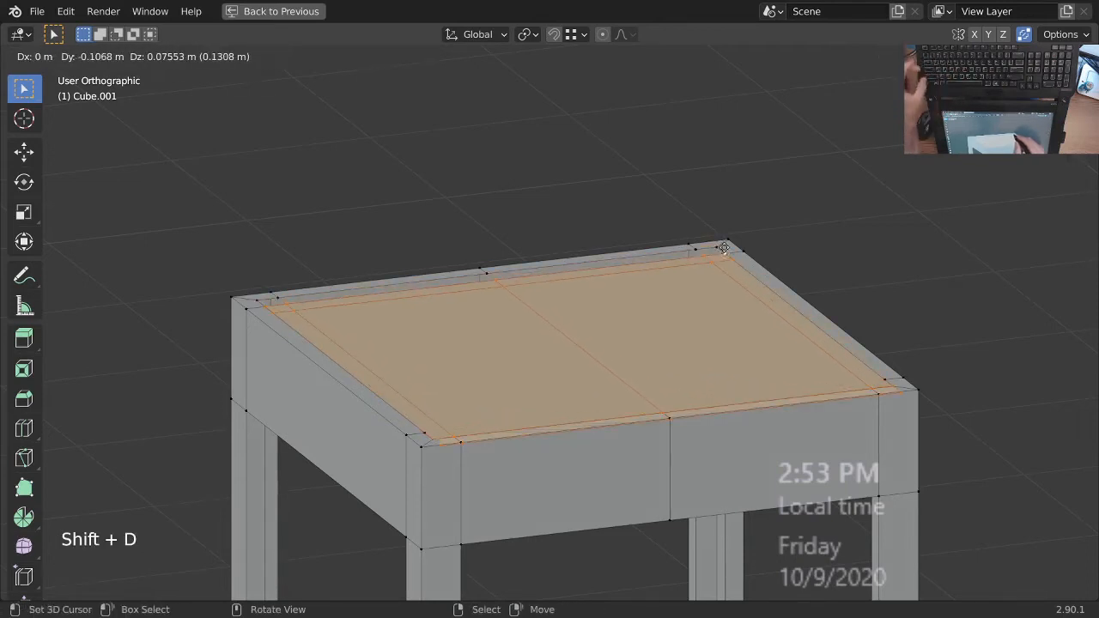
pyautogui.click(717, 246)
pyautogui.keyDown('ctrl'); pyautogui.moveTo(757, 290); pyautogui.dragTo(752, 317, button='middle'); pyautogui.keyUp('ctrl')
pyautogui.moveTo(750, 315); pyautogui.dragTo(676, 330, button='middle')
pyautogui.keyDown('shift'); pyautogui.moveTo(805, 352); pyautogui.dragTo(667, 331, button='middle'); pyautogui.keyUp('shift')
pyautogui.moveTo(685, 380); pyautogui.dragTo(687, 377, button='middle')
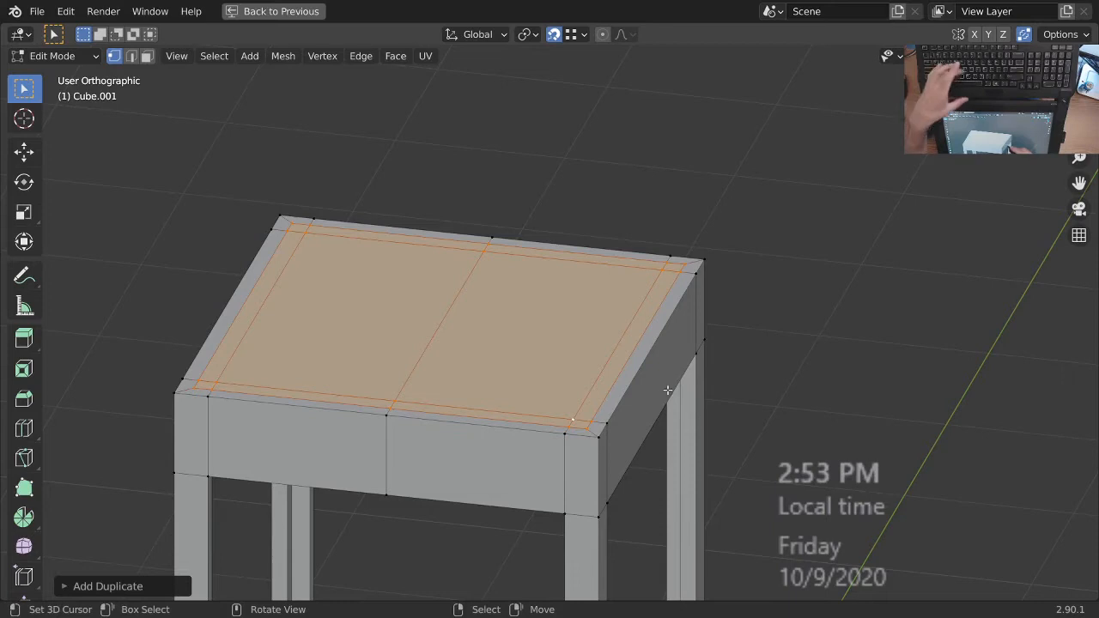
pyautogui.press('g')
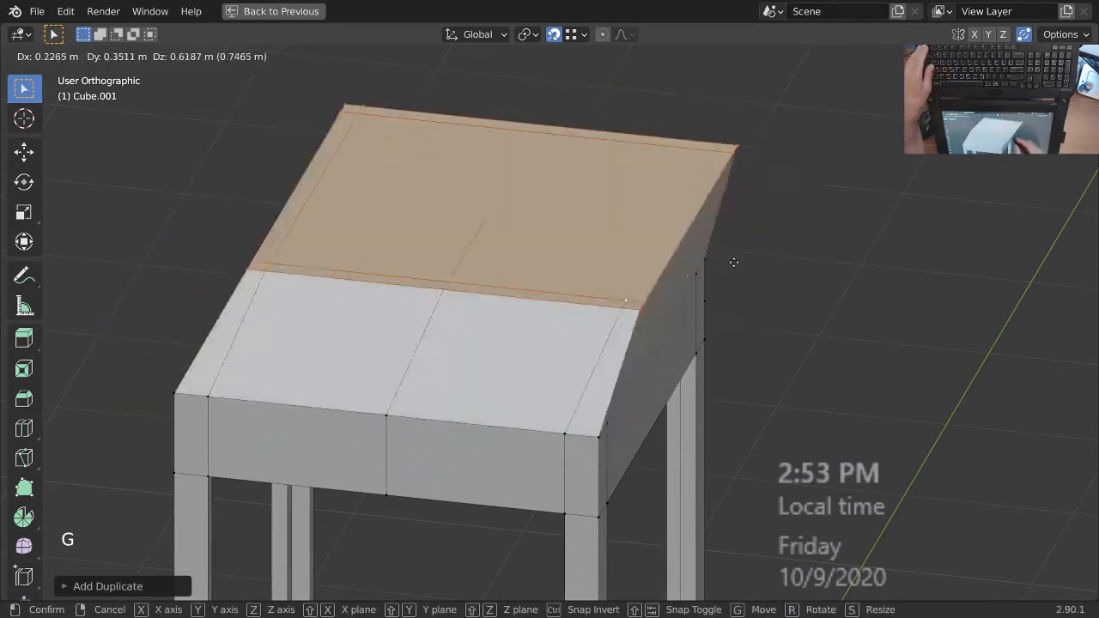
pyautogui.press('Escape')
pyautogui.press('Escape')
# - Examine the window frame's new cap and its middle edge loop from several angles, in both wireframe and solid display
pyautogui.keyDown('ctrl'); pyautogui.moveTo(653, 309); pyautogui.dragTo(678, 367, button='middle'); pyautogui.keyUp('ctrl')
pyautogui.moveTo(678, 368); pyautogui.dragTo(748, 362, button='middle')
pyautogui.keyDown('ctrl'); pyautogui.moveTo(607, 259); pyautogui.dragTo(613, 283, button='middle'); pyautogui.keyUp('ctrl')
pyautogui.moveTo(614, 283)
pyautogui.mouseDown(button='middle')
pyautogui.moveTo(643, 252)
pyautogui.moveTo(690, 277)
pyautogui.moveTo(650, 310)
pyautogui.moveTo(650, 288)
pyautogui.moveTo(631, 273)
pyautogui.mouseUp(button='middle')
pyautogui.keyDown('shift'); pyautogui.moveTo(631, 273); pyautogui.dragTo(619, 306, button='middle'); pyautogui.keyUp('shift')
pyautogui.moveTo(619, 306)
pyautogui.mouseDown(button='middle')
pyautogui.moveTo(575, 301)
pyautogui.moveTo(660, 295)
pyautogui.moveTo(618, 258)
pyautogui.moveTo(578, 274)
pyautogui.moveTo(623, 314)
pyautogui.moveTo(552, 332)
pyautogui.moveTo(600, 337)
pyautogui.mouseUp(button='middle')
pyautogui.press('2')
pyautogui.keyDown('alt'); pyautogui.rightClick(564, 246); pyautogui.keyUp('alt')
pyautogui.press('x')
pyautogui.press('Escape')
pyautogui.press('z')
pyautogui.keyDown('shift'); pyautogui.moveTo(584, 386); pyautogui.dragTo(592, 300, button='middle'); pyautogui.keyUp('shift')
pyautogui.moveTo(580, 330)
pyautogui.mouseDown(button='middle')
pyautogui.moveTo(627, 336)
pyautogui.moveTo(596, 394)
pyautogui.moveTo(618, 274)
pyautogui.moveTo(693, 308)
pyautogui.moveTo(623, 310)
pyautogui.mouseUp(button='middle')
pyautogui.keyDown('shift'); pyautogui.moveTo(620, 296); pyautogui.dragTo(628, 429, button='middle'); pyautogui.keyUp('shift')
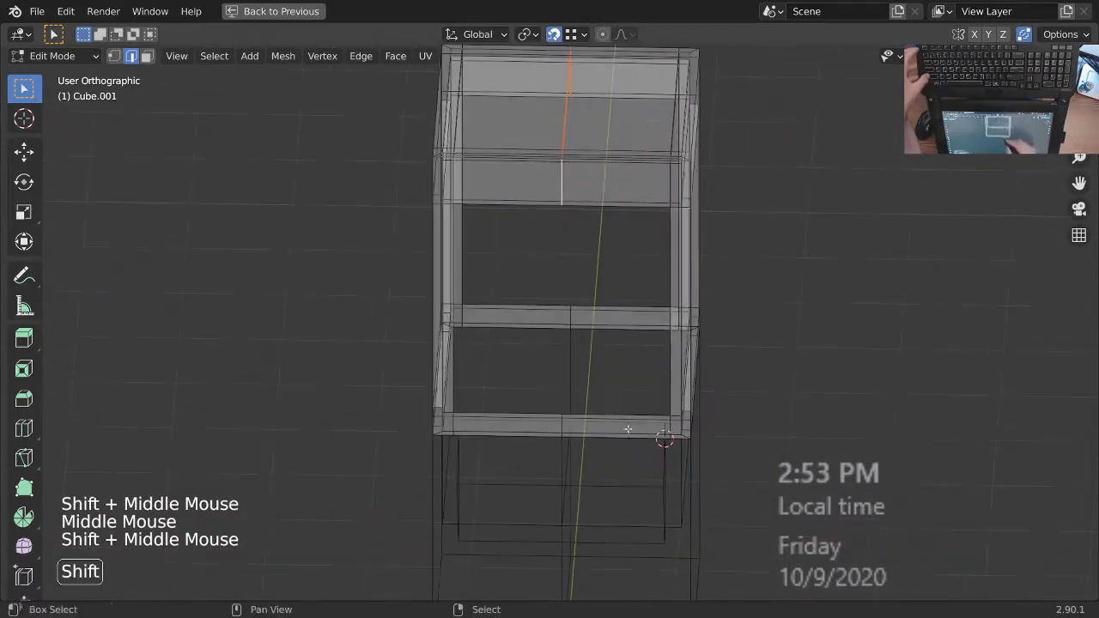
pyautogui.hotkey('alt', 'a')
pyautogui.moveTo(634, 320); pyautogui.dragTo(606, 348, button='middle')
pyautogui.keyDown('shift'); pyautogui.moveTo(599, 330); pyautogui.dragTo(613, 385, button='middle'); pyautogui.keyUp('shift')
pyautogui.keyDown('shift'); pyautogui.moveTo(612, 387); pyautogui.dragTo(640, 273, button='middle'); pyautogui.keyUp('shift')
pyautogui.moveTo(637, 315); pyautogui.dragTo(650, 338, button='middle')
pyautogui.press('z')
pyautogui.keyDown('shift'); pyautogui.moveTo(690, 431); pyautogui.dragTo(644, 391, button='middle'); pyautogui.keyUp('shift')
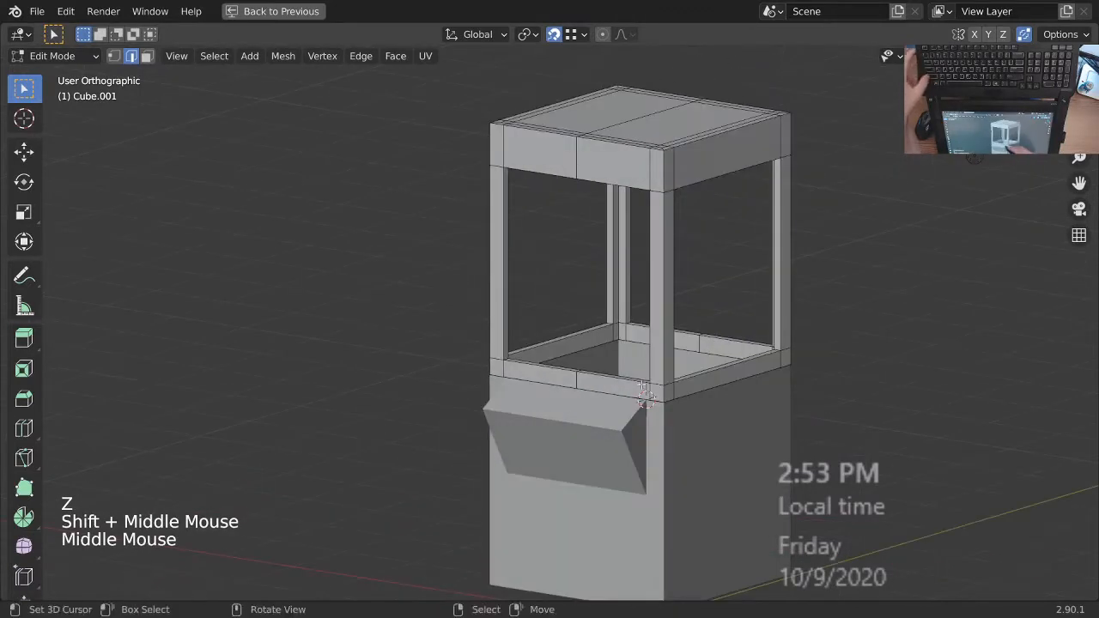
# - Save the file and switch from the window frame to editing the BearClaw base's mesh
pyautogui.hotkey('ctrl', 's')
pyautogui.keyDown('shift'); pyautogui.moveTo(673, 500); pyautogui.dragTo(575, 420, button='middle'); pyautogui.keyUp('shift')
pyautogui.rightClick(609, 397)
pyautogui.press('Tab')
pyautogui.rightClick(605, 399)
pyautogui.moveTo(575, 421); pyautogui.dragTo(653, 420, button='middle')
pyautogui.moveTo(653, 421)
pyautogui.mouseDown(button='middle')
pyautogui.moveTo(645, 449)
pyautogui.moveTo(634, 412)
pyautogui.mouseUp(button='middle')
pyautogui.press('Tab')
pyautogui.moveTo(634, 412); pyautogui.dragTo(615, 381, button='middle')
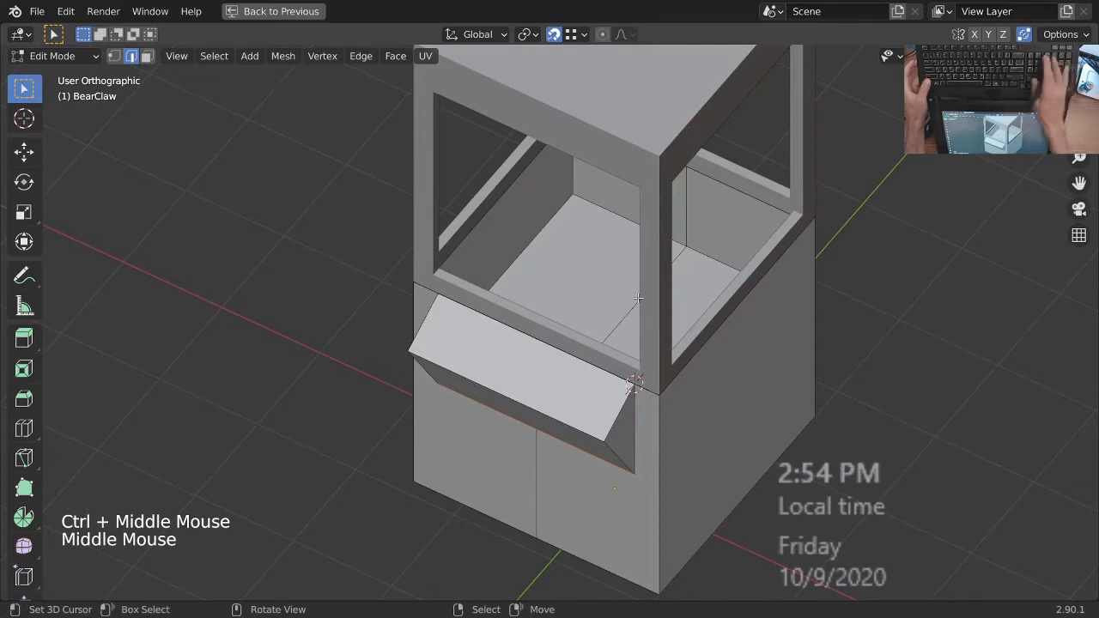
# - Isolate the BearClaw base in local view, look at it from above and reset the 3D cursor to the world origin
pyautogui.press('KP_Divide')
pyautogui.keyDown('ctrl'); pyautogui.moveTo(638, 297); pyautogui.dragTo(578, 394, button='middle'); pyautogui.keyUp('ctrl')
pyautogui.press('KP_7')
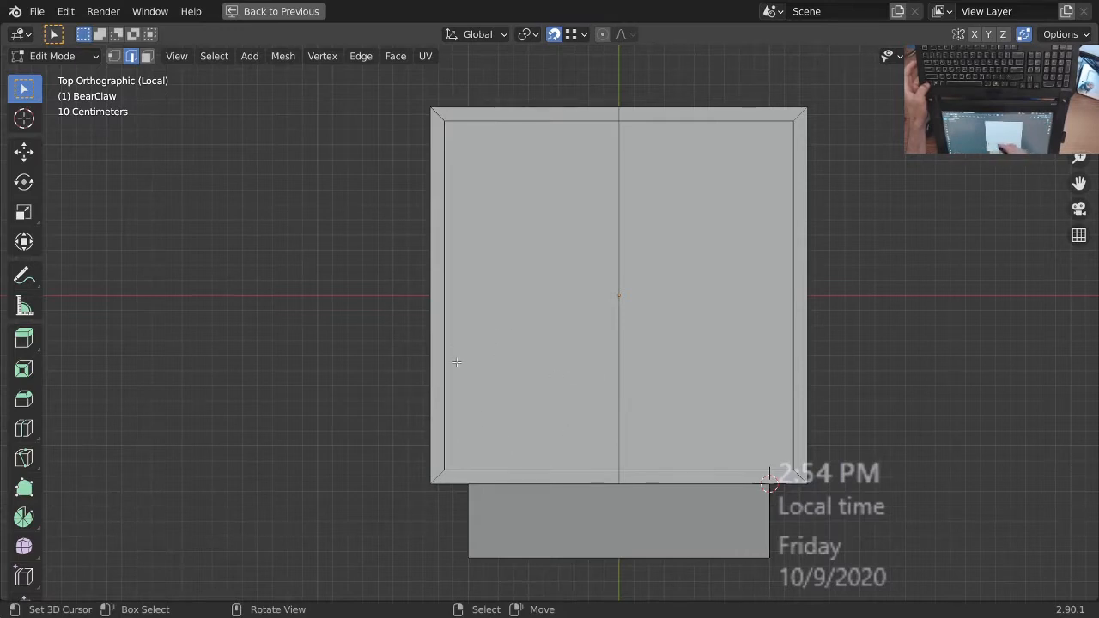
pyautogui.keyDown('ctrl'); pyautogui.moveTo(564, 371); pyautogui.dragTo(622, 364, button='middle'); pyautogui.keyUp('ctrl')
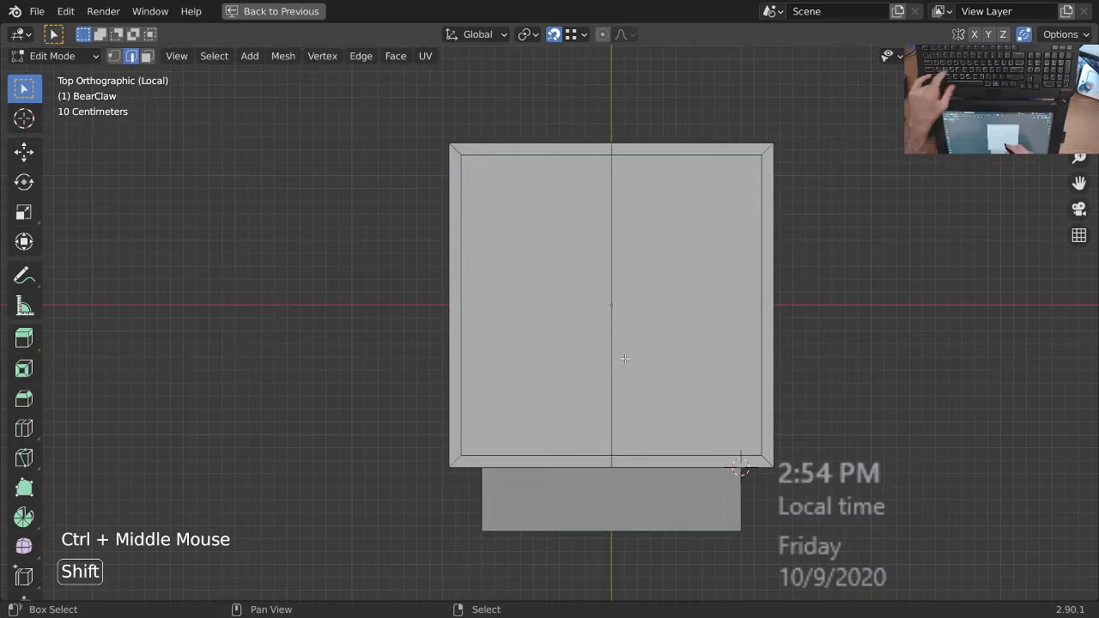
pyautogui.hotkey('shift', 'c')
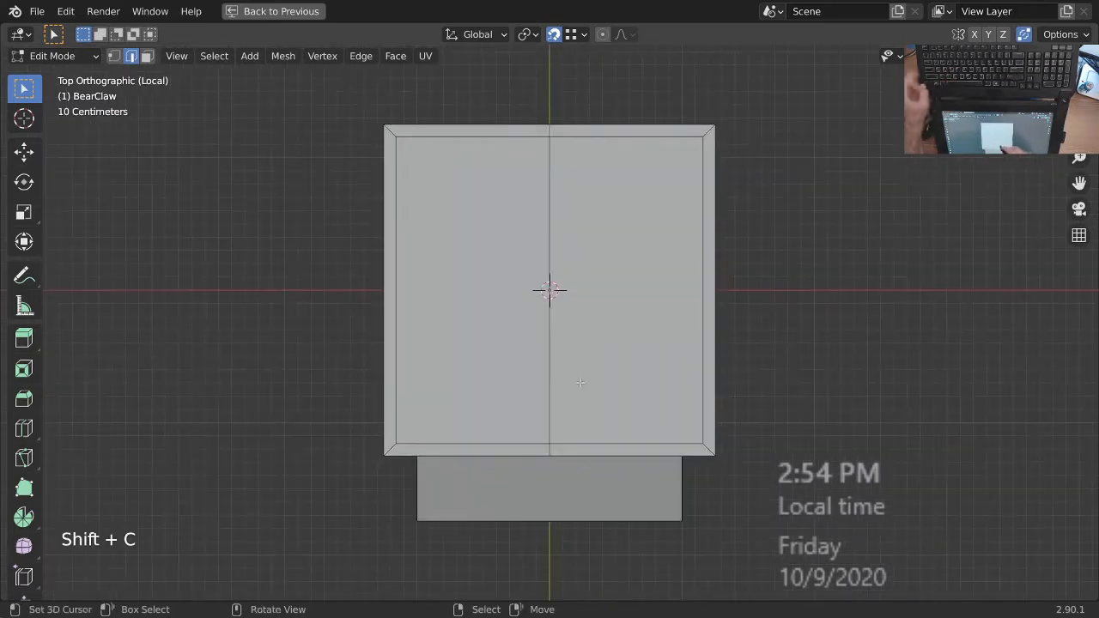
# - Add a cube as a separate object at the world origin and show the scene in wireframe
pyautogui.press('Tab')
pyautogui.keyDown('ctrl'); pyautogui.moveTo(586, 378); pyautogui.dragTo(583, 354, button='middle'); pyautogui.keyUp('ctrl')
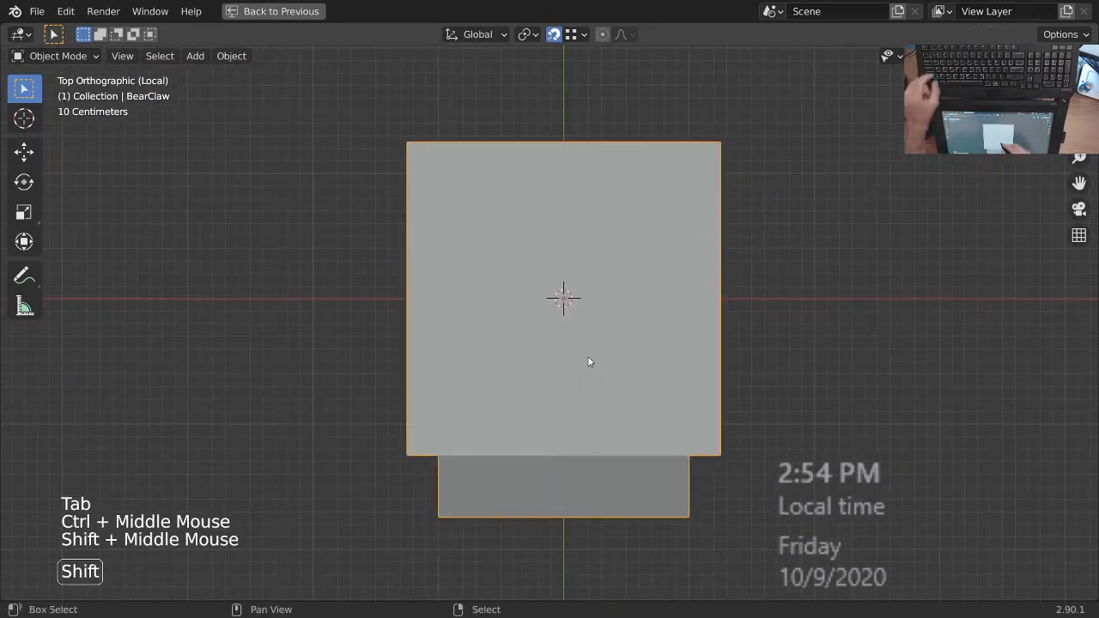
pyautogui.hotkey('shift', 'a')
pyautogui.moveTo(570, 273)
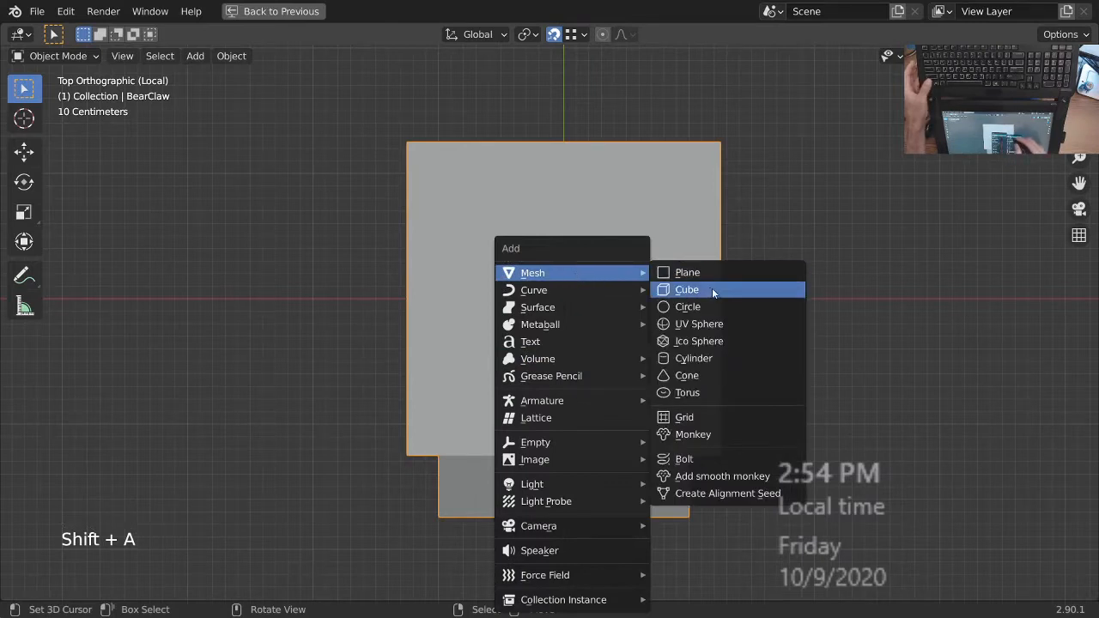
pyautogui.click(712, 289)
pyautogui.keyDown('ctrl'); pyautogui.moveTo(615, 380); pyautogui.dragTo(680, 397, button='middle'); pyautogui.keyUp('ctrl')
pyautogui.press('z')
pyautogui.keyDown('shift'); pyautogui.moveTo(680, 397); pyautogui.dragTo(706, 419, button='middle'); pyautogui.keyUp('shift')
pyautogui.keyDown('ctrl'); pyautogui.moveTo(706, 419); pyautogui.dragTo(713, 389, button='middle'); pyautogui.keyUp('ctrl')
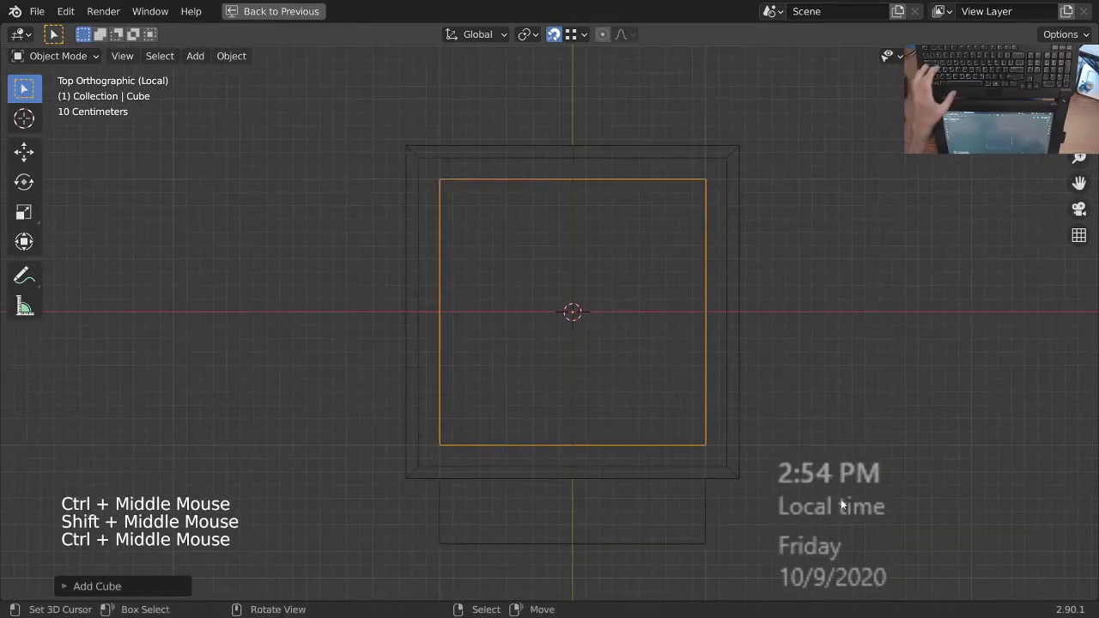
# - Try scaling the cube down in Object Mode
pyautogui.press('s')
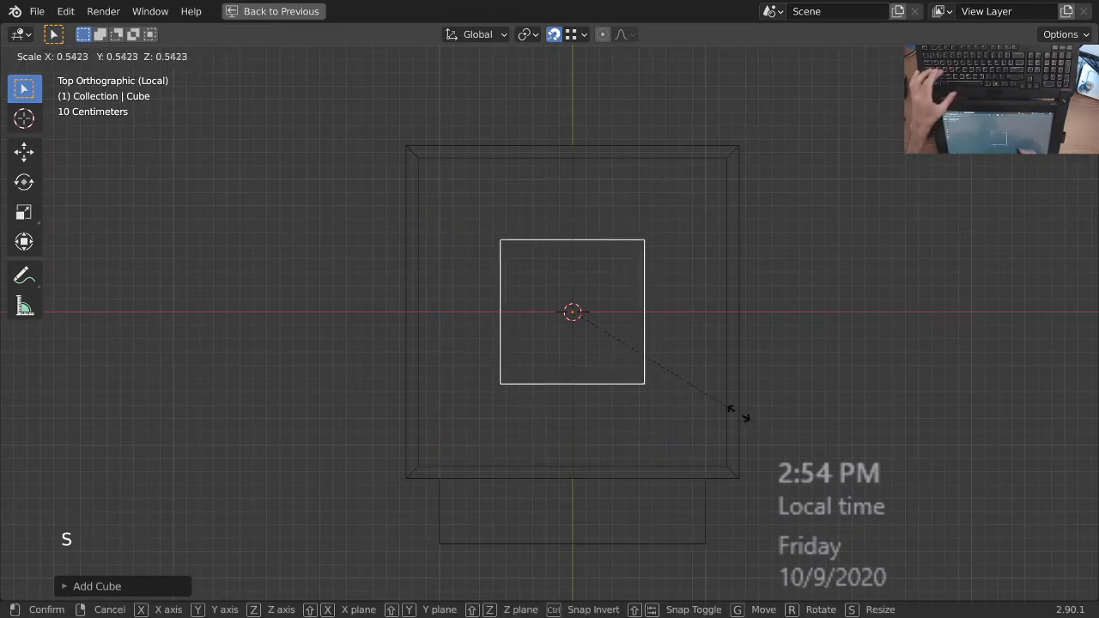
pyautogui.click(710, 391)
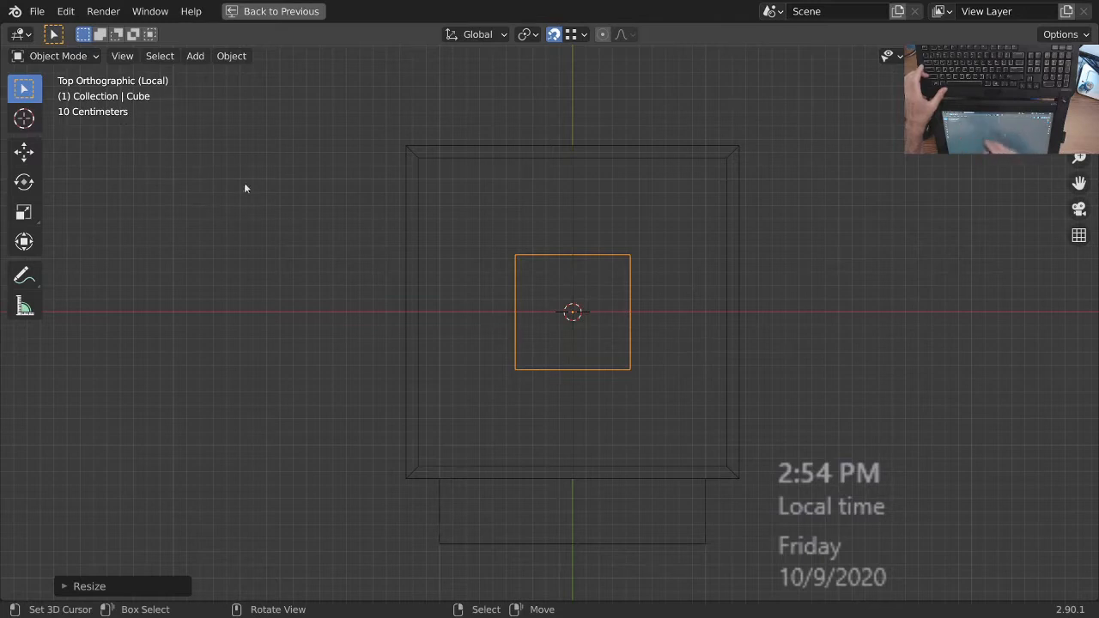
pyautogui.hotkey('ctrl', 'z')
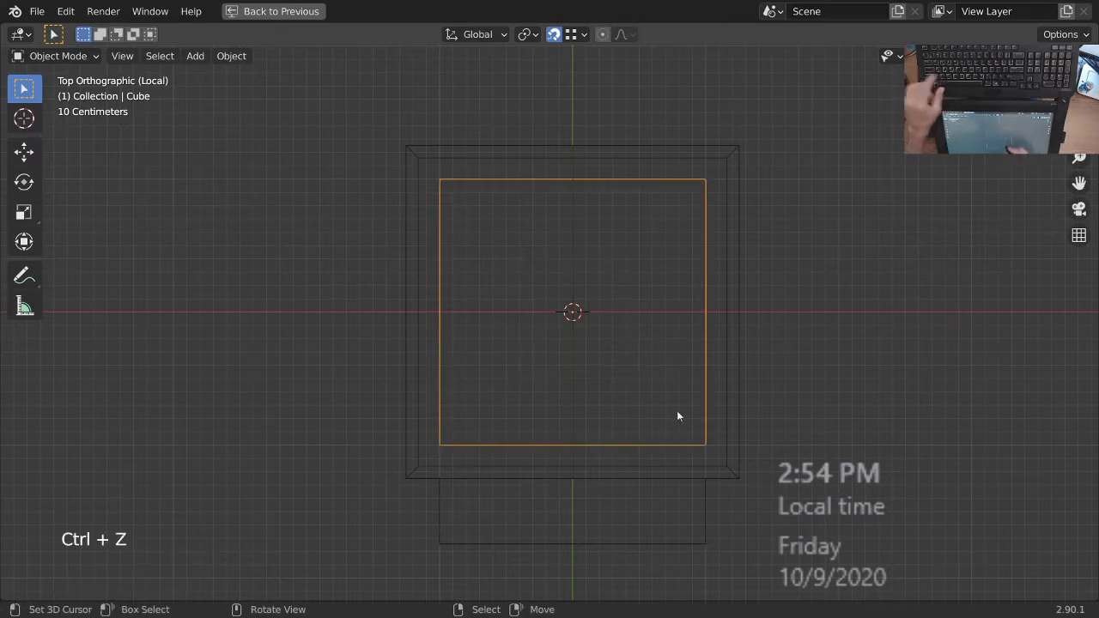
# - Scale the cube's mesh to slightly under half size in Edit Mode and move it near the base's front-left inner corner
pyautogui.press('Tab')
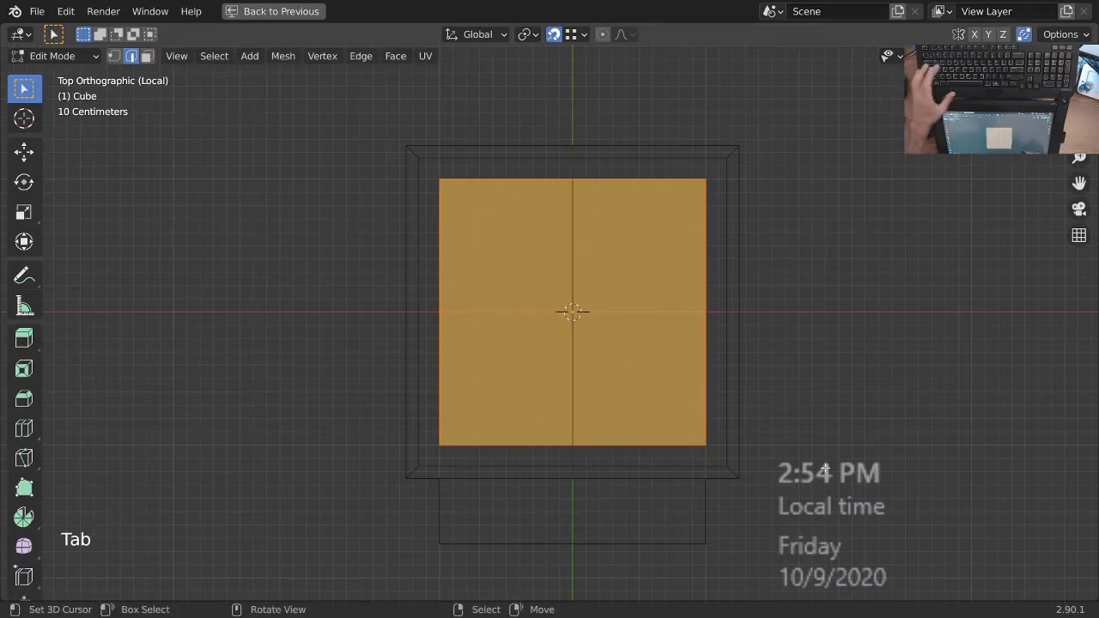
pyautogui.press('s')
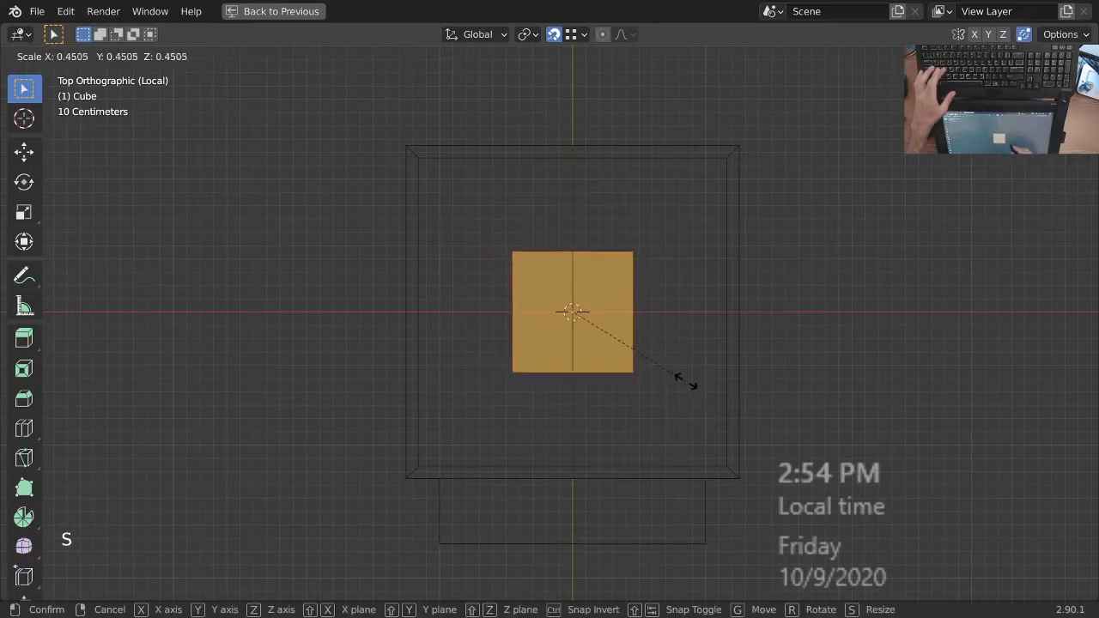
pyautogui.click(682, 376)
pyautogui.press('g')
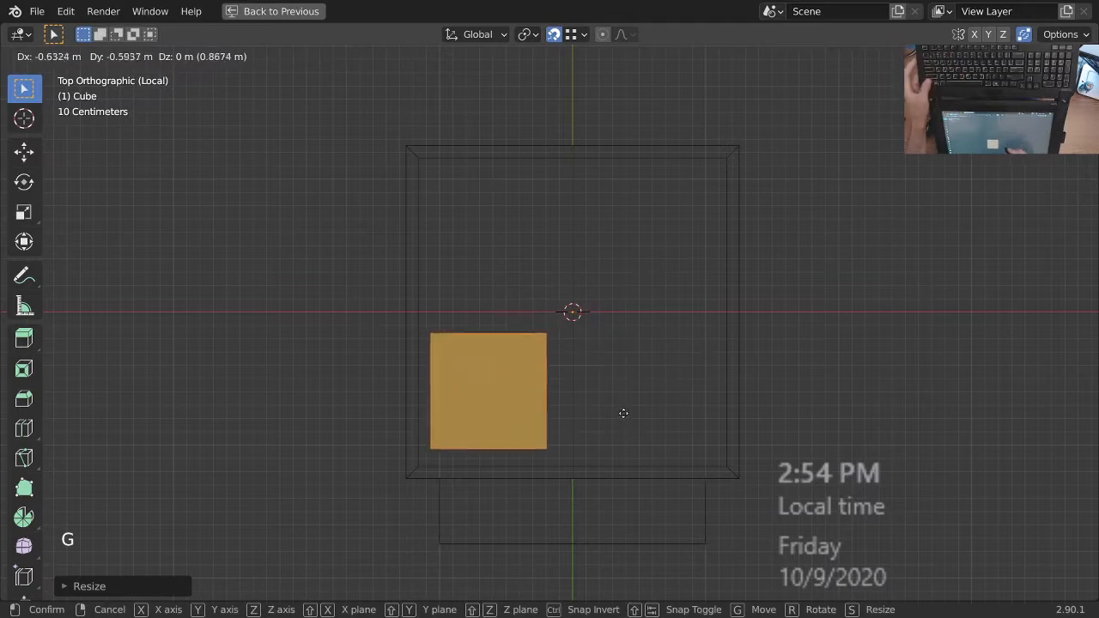
pyautogui.press('ctrl')
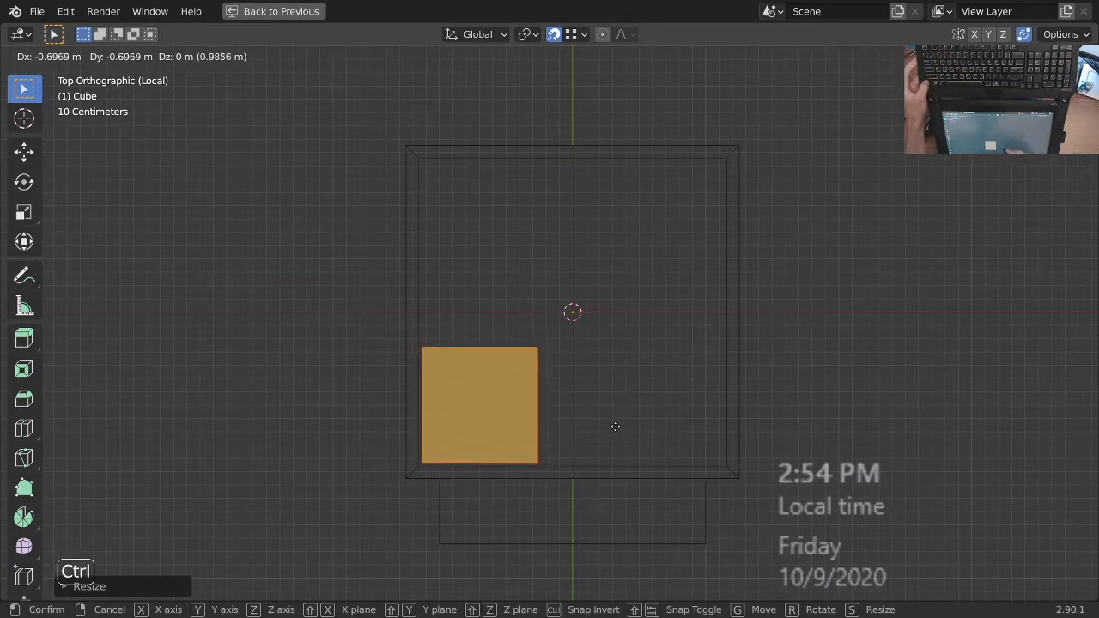
pyautogui.click(623, 420)
pyautogui.moveTo(624, 420); pyautogui.dragTo(496, 394, button='middle')
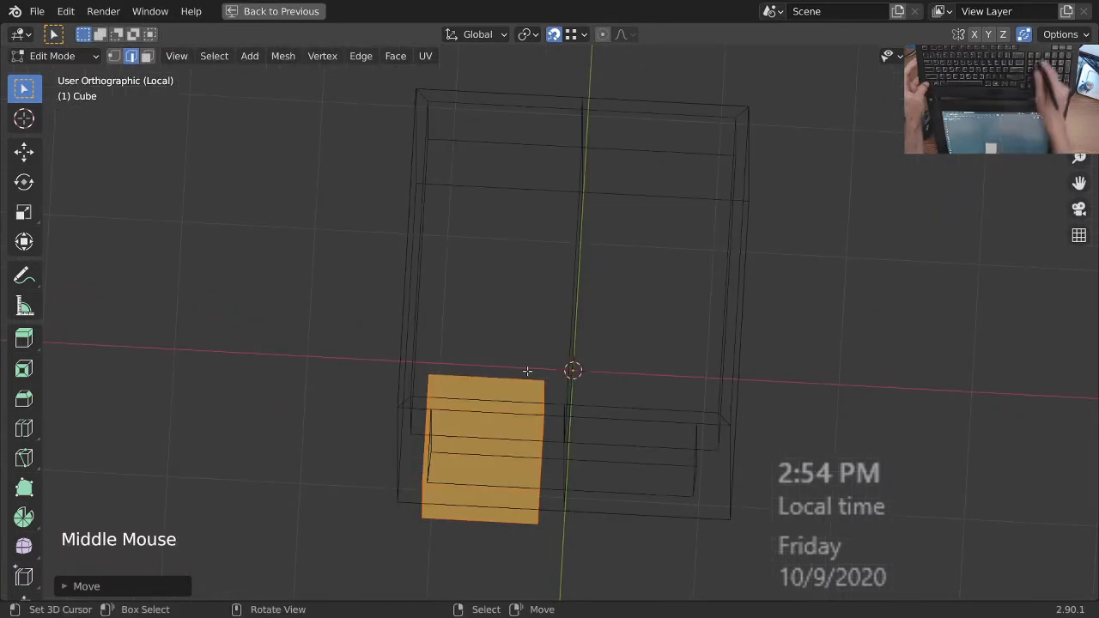
# - Make the cube's front-left corner vertex active and snap the cube horizontally to the inner corner of the base walls, with Z locked
pyautogui.press('KP_7')
pyautogui.press('1')
pyautogui.keyDown('ctrl'); pyautogui.moveTo(510, 422); pyautogui.dragTo(444, 459, button='middle'); pyautogui.keyUp('ctrl')
pyautogui.keyDown('shift'); pyautogui.rightClick(444, 477); pyautogui.keyUp('shift')
pyautogui.keyDown('shift'); pyautogui.rightClick(444, 476); pyautogui.keyUp('shift')
pyautogui.keyDown('shift'); pyautogui.rightClick(444, 476); pyautogui.keyUp('shift')
pyautogui.keyDown('shift'); pyautogui.moveTo(444, 459); pyautogui.dragTo(490, 439, button='middle'); pyautogui.keyUp('shift')
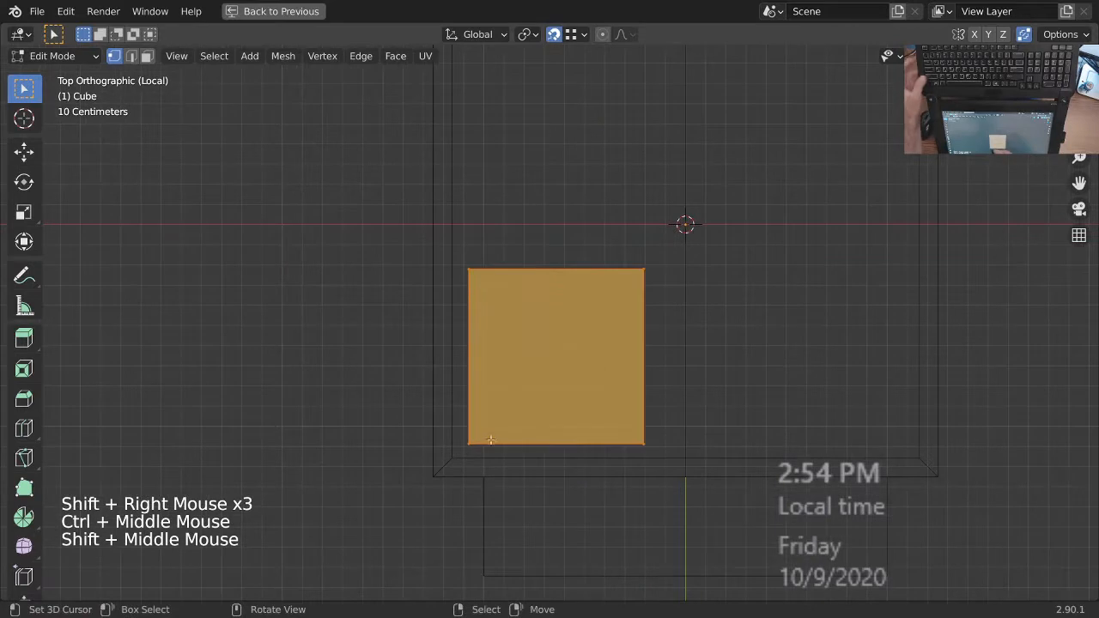
pyautogui.press('g')
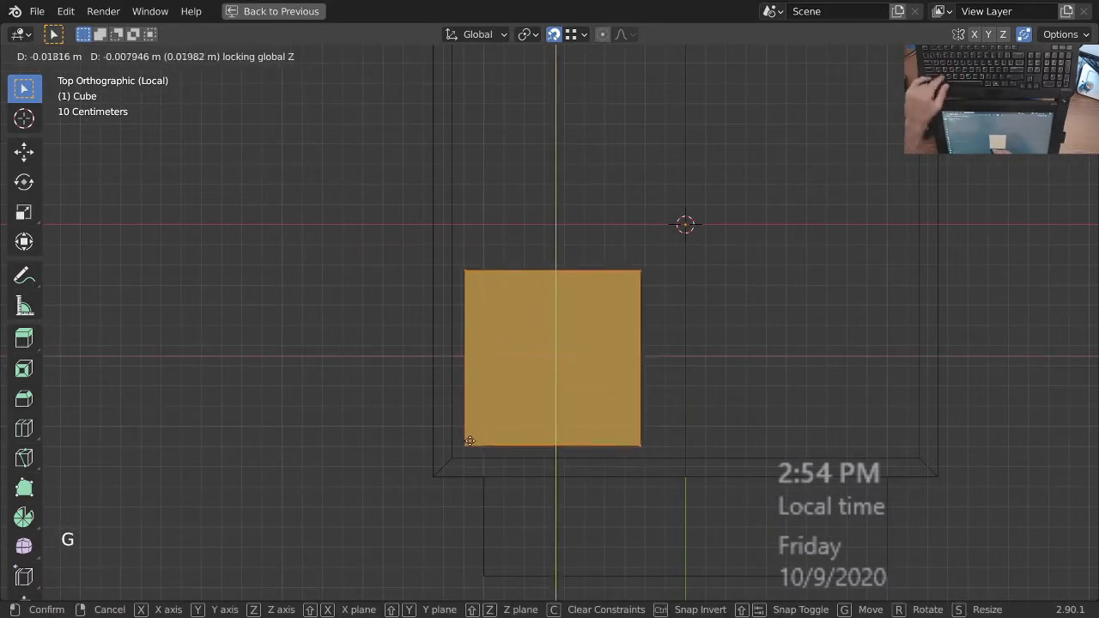
pyautogui.click(462, 453)
pyautogui.keyDown('ctrl'); pyautogui.moveTo(553, 351); pyautogui.dragTo(631, 516, button='middle'); pyautogui.keyUp('ctrl')
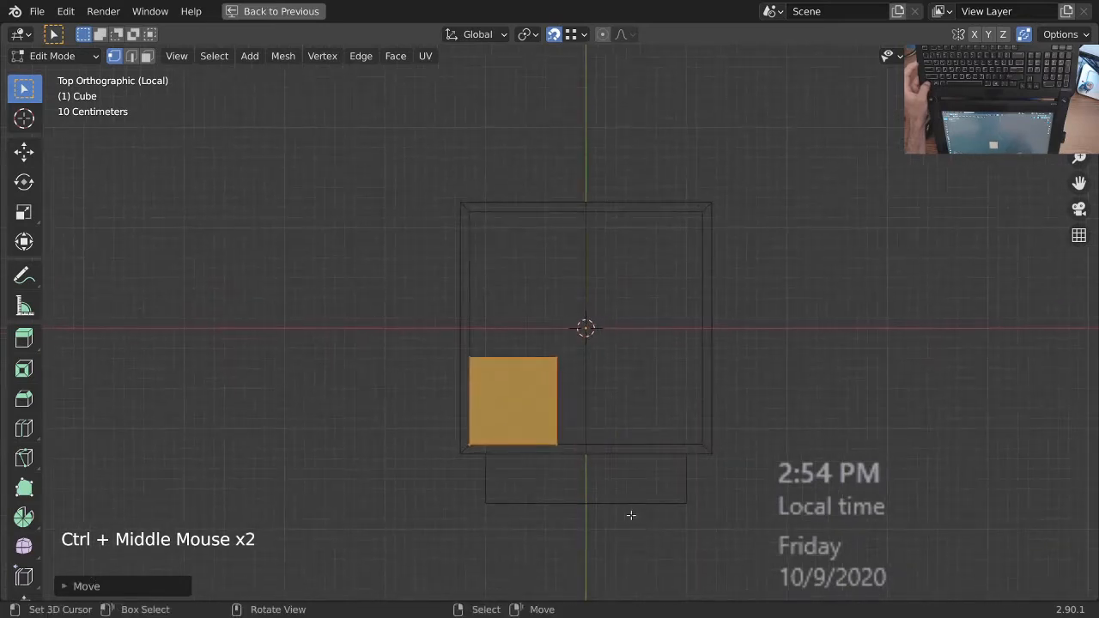
# - From the front view, make the cube's upper-left vertex active and raise the cube until its top snaps level with the base's top edge
pyautogui.press('KP_1')
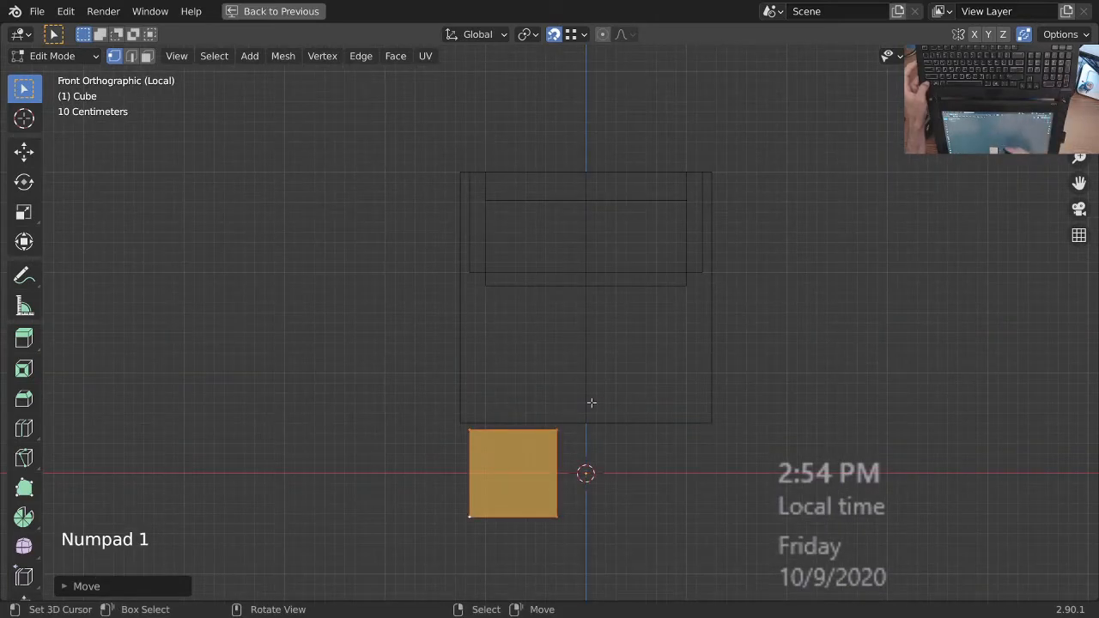
pyautogui.keyDown('shift'); pyautogui.moveTo(591, 402); pyautogui.dragTo(559, 449, button='middle'); pyautogui.keyUp('shift')
pyautogui.keyDown('shift'); pyautogui.rightClick(486, 453); pyautogui.keyUp('shift')
pyautogui.keyDown('shift'); pyautogui.rightClick(486, 453); pyautogui.keyUp('shift')
pyautogui.keyDown('shift'); pyautogui.rightClick(486, 454); pyautogui.keyUp('shift')
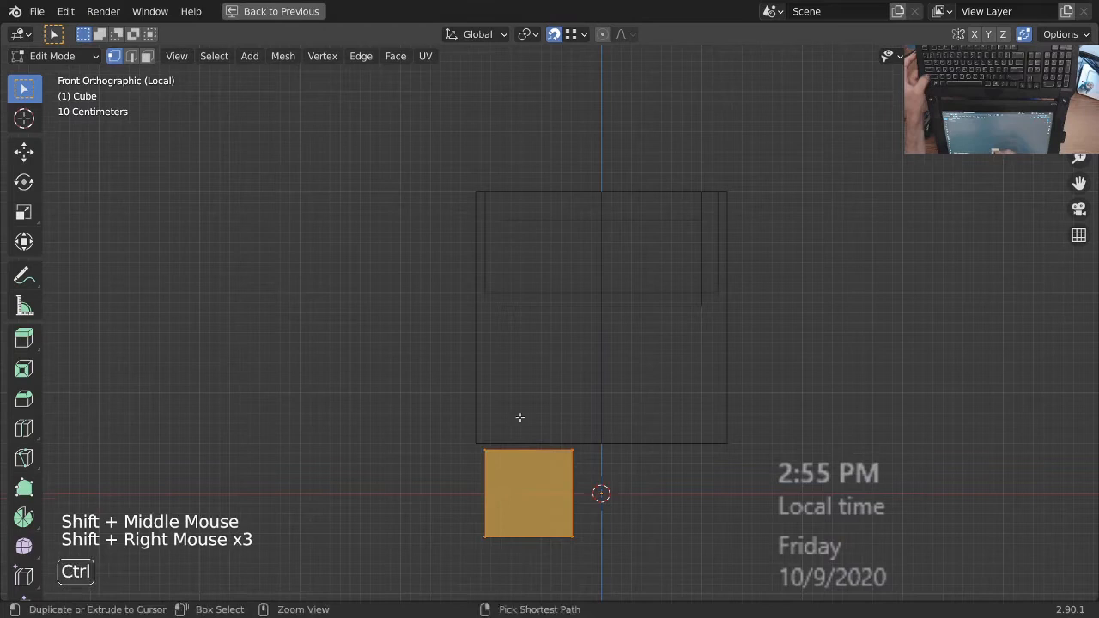
pyautogui.keyDown('ctrl'); pyautogui.moveTo(520, 417); pyautogui.dragTo(517, 397, button='middle'); pyautogui.keyUp('ctrl')
pyautogui.keyDown('shift'); pyautogui.moveTo(517, 396); pyautogui.dragTo(511, 441, button='middle'); pyautogui.keyUp('shift')
pyautogui.press('g')
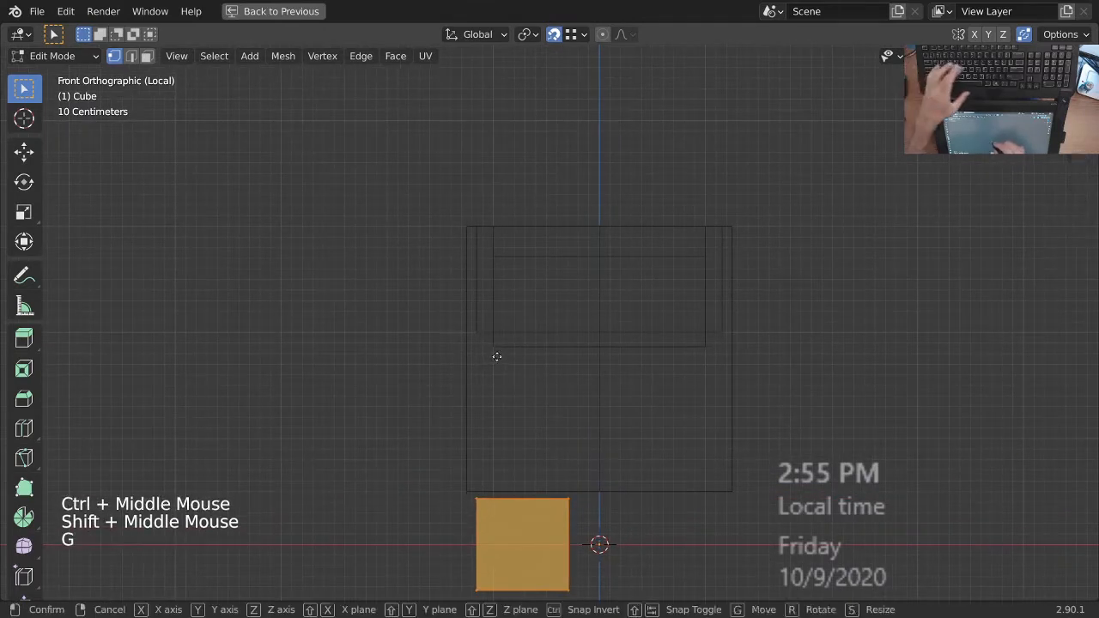
pyautogui.click(490, 224)
pyautogui.keyDown('ctrl'); pyautogui.moveTo(532, 275); pyautogui.dragTo(552, 241, button='middle'); pyautogui.keyUp('ctrl')
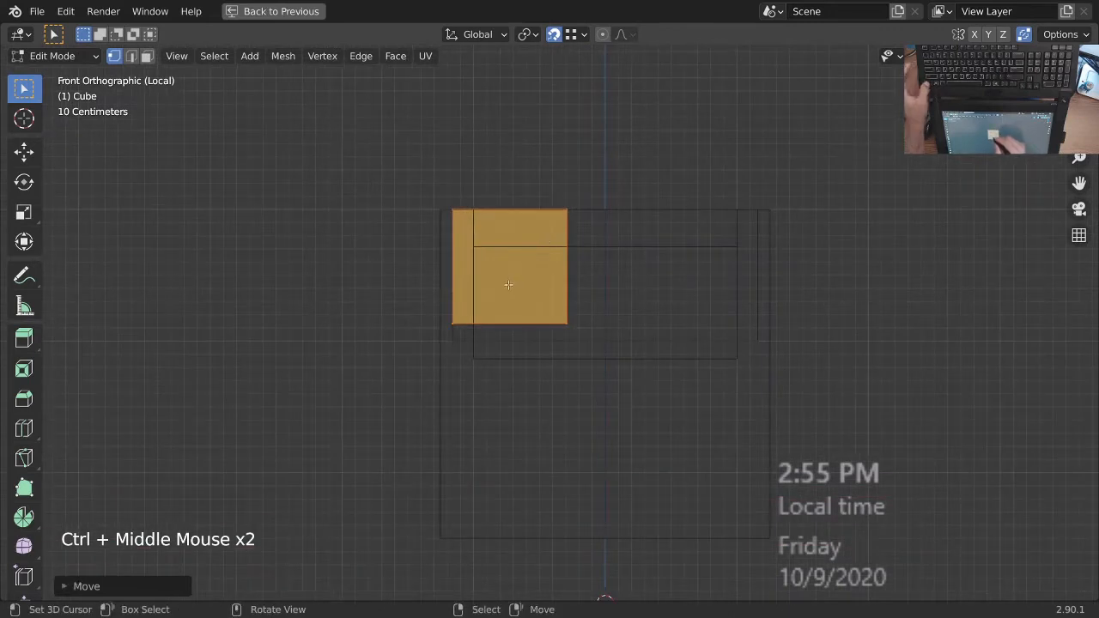
# - Lower the cube 1 m along Z so its top snaps to the floor of the base's cavity
pyautogui.press('g')
pyautogui.press('z')
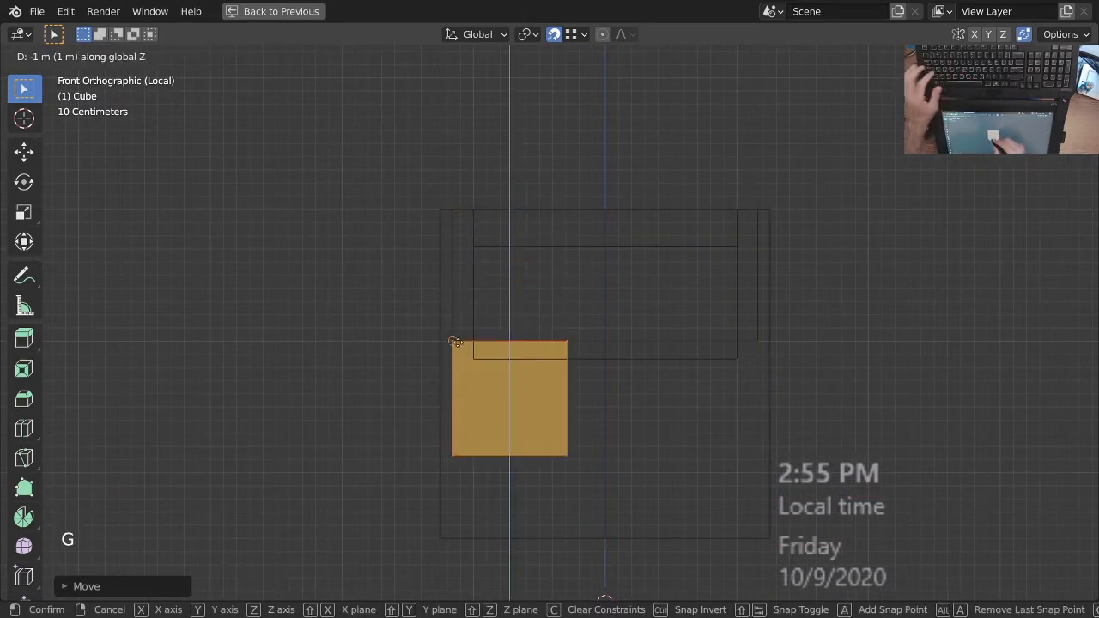
pyautogui.click(454, 344)
pyautogui.keyDown('ctrl'); pyautogui.moveTo(498, 343); pyautogui.dragTo(596, 332, button='middle'); pyautogui.keyUp('ctrl')
pyautogui.moveTo(504, 347); pyautogui.dragTo(553, 398, button='middle')
pyautogui.keyDown('ctrl'); pyautogui.moveTo(553, 399); pyautogui.dragTo(601, 376, button='middle'); pyautogui.keyUp('ctrl')
pyautogui.moveTo(601, 376); pyautogui.dragTo(528, 406, button='middle')
# - Try extruding the whole cube upward, then undo the extrusion and the last downward move
pyautogui.press('e')
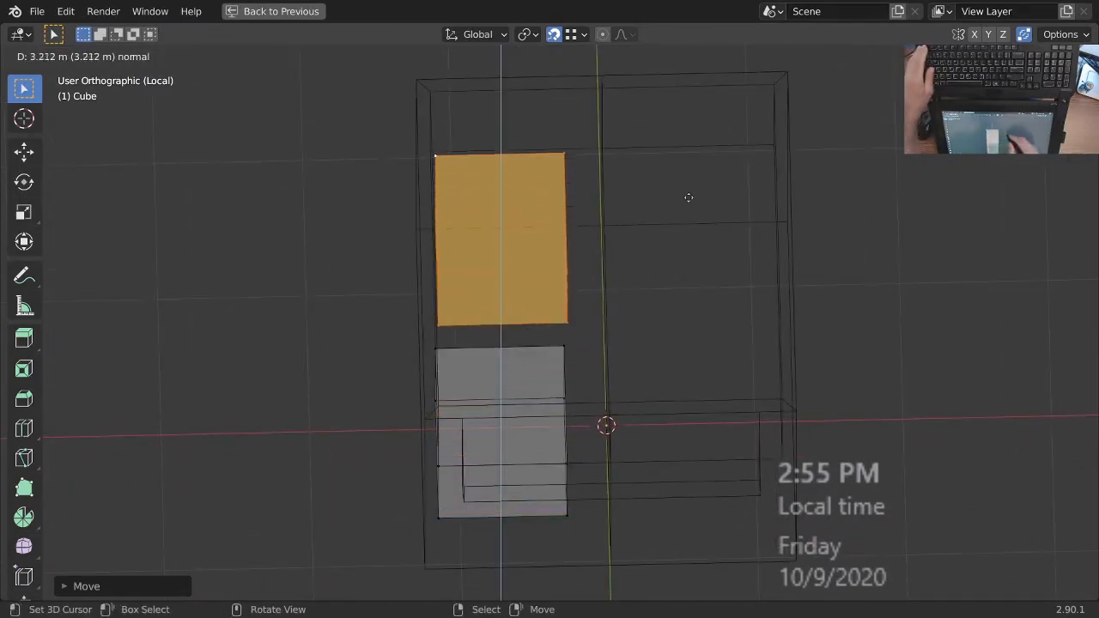
pyautogui.rightClick(719, 178)
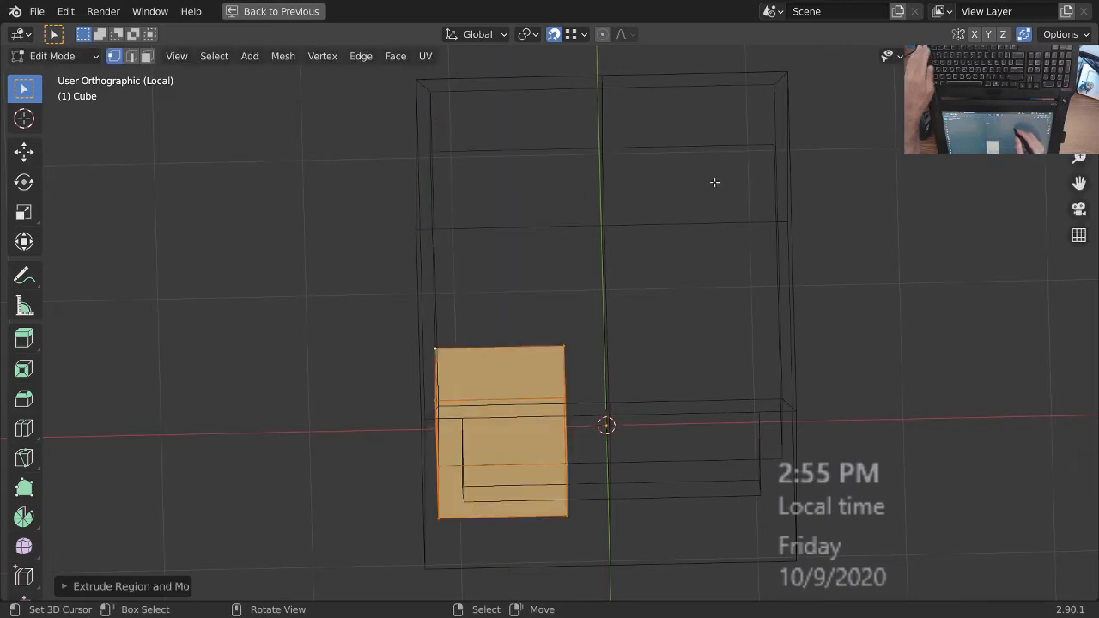
pyautogui.hotkey('ctrl', 'z')
pyautogui.hotkey('ctrl', 'z')
# - Make the cube's upper-right vertex active in the front view and move the cube down along Z, snapping its top to the cavity floor
pyautogui.moveTo(643, 256); pyautogui.dragTo(552, 335, button='middle')
pyautogui.press('KP_1')
pyautogui.keyDown('ctrl'); pyautogui.moveTo(553, 245); pyautogui.dragTo(554, 250, button='middle'); pyautogui.keyUp('ctrl')
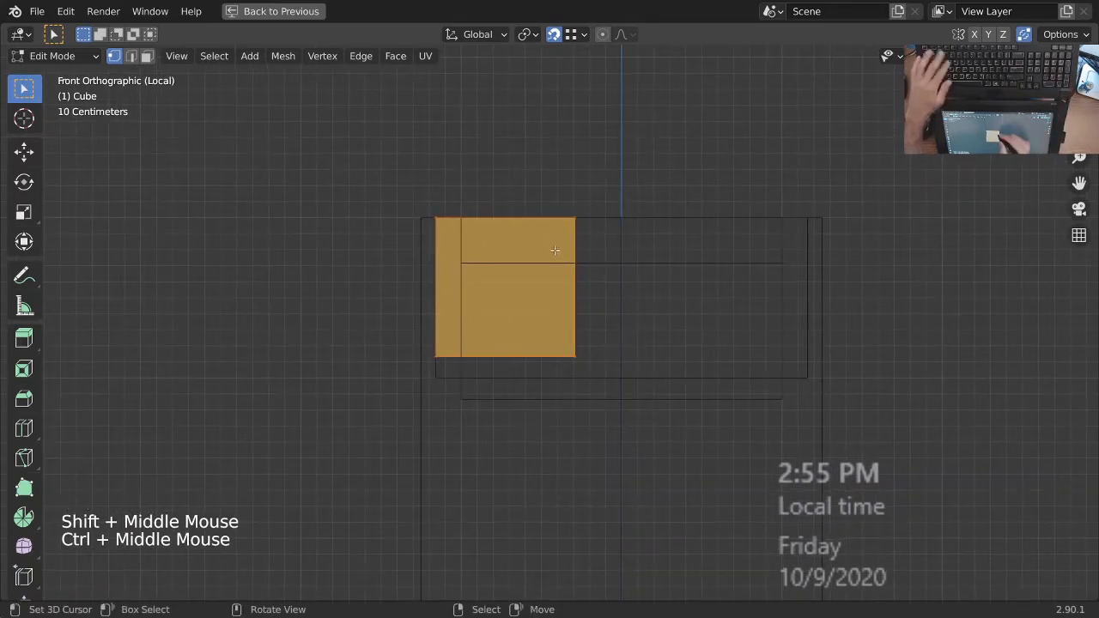
pyautogui.moveTo(576, 324)
pyautogui.keyDown('ctrl'); pyautogui.mouseDown(button='middle')
pyautogui.moveTo(566, 321)
pyautogui.moveTo(569, 335)
pyautogui.mouseUp(button='middle'); pyautogui.keyUp('ctrl')
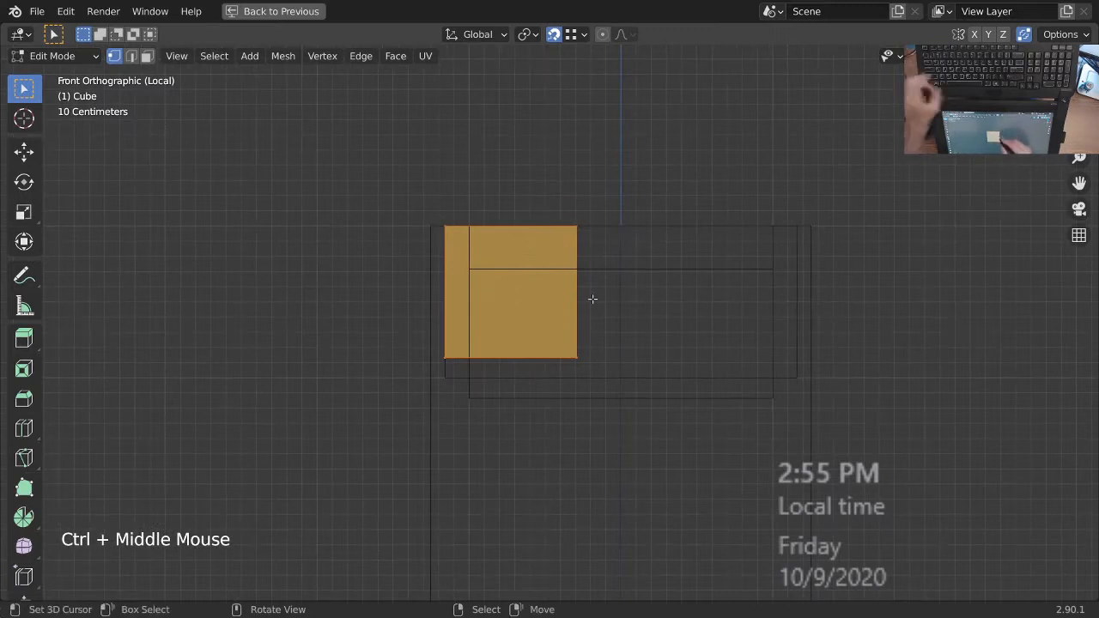
pyautogui.press('g')
pyautogui.rightClick(616, 314)
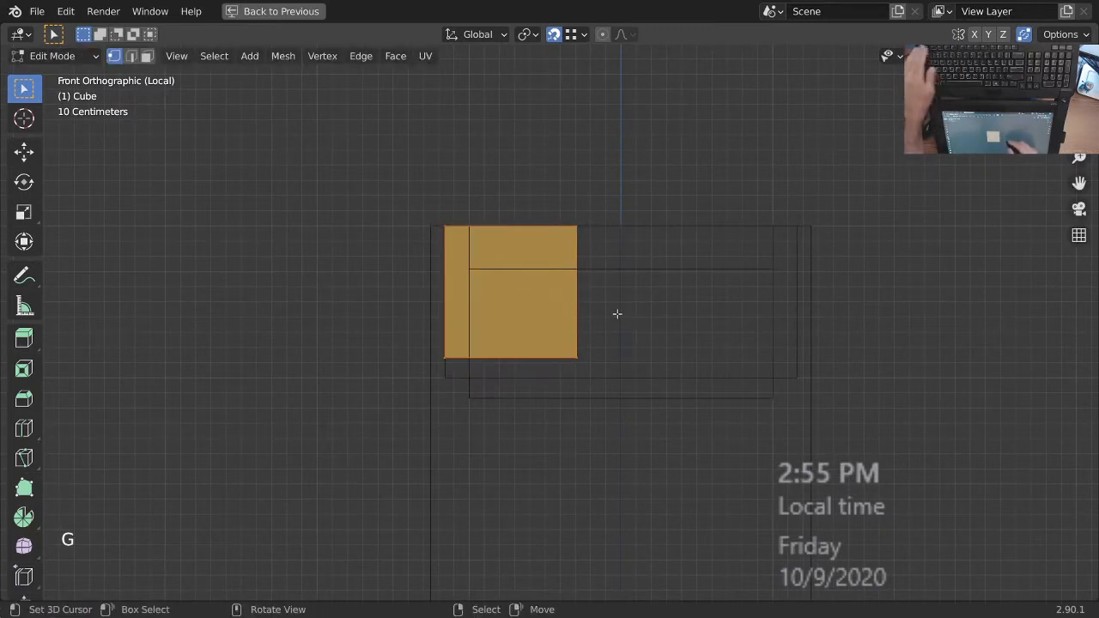
pyautogui.keyDown('shift'); pyautogui.rightClick(579, 226); pyautogui.keyUp('shift')
pyautogui.keyDown('shift'); pyautogui.rightClick(579, 227); pyautogui.keyUp('shift')
pyautogui.keyDown('shift'); pyautogui.rightClick(579, 227); pyautogui.keyUp('shift')
pyautogui.press('g')
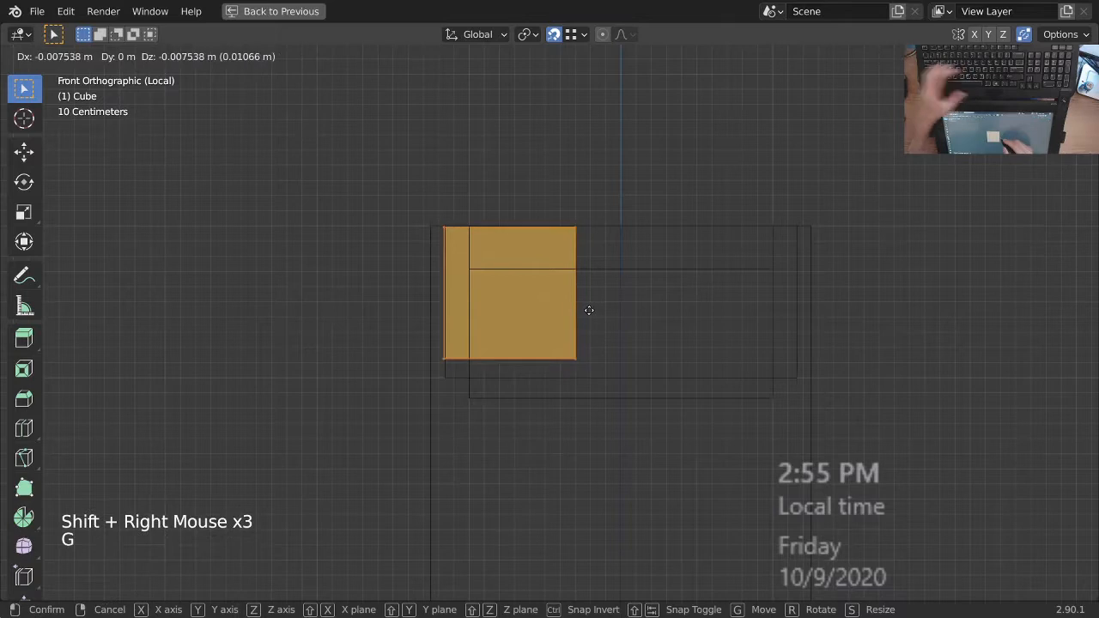
pyautogui.press('z')
pyautogui.click(505, 359)
# - Delete the cube's top face
pyautogui.keyDown('ctrl'); pyautogui.moveTo(505, 359); pyautogui.dragTo(562, 390, button='middle'); pyautogui.keyUp('ctrl')
pyautogui.moveTo(563, 390); pyautogui.dragTo(580, 450, button='middle')
pyautogui.press('3')
pyautogui.rightClick(587, 446)
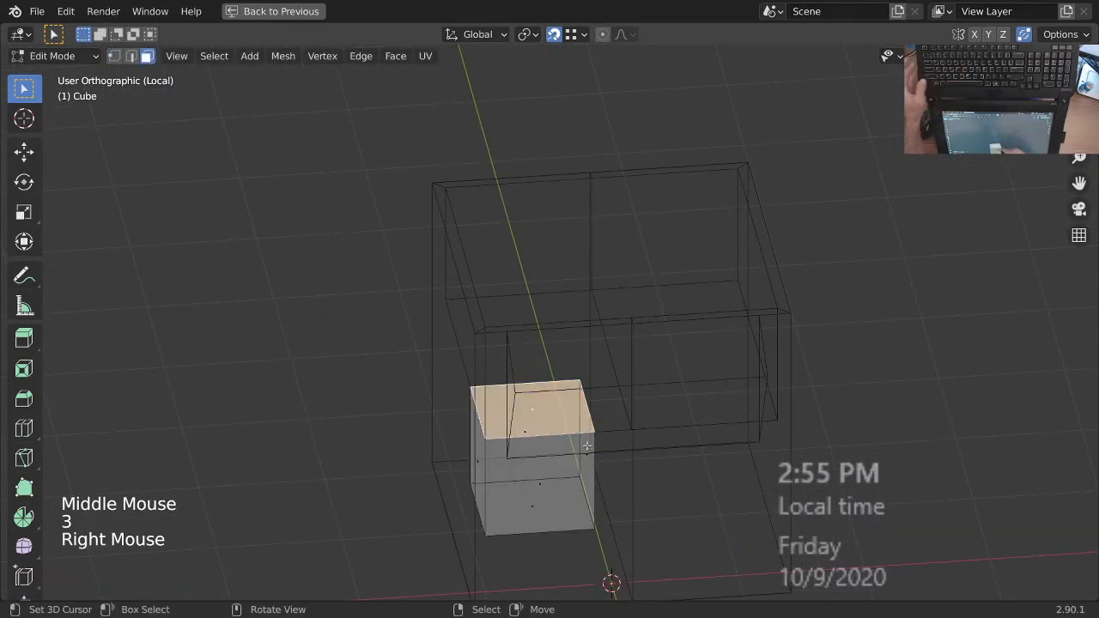
pyautogui.press('x')
pyautogui.click(587, 446)
# - Return to Object Mode and select the BearClaw base
pyautogui.keyDown('ctrl'); pyautogui.moveTo(586, 445); pyautogui.dragTo(477, 445, button='middle'); pyautogui.keyUp('ctrl')
pyautogui.moveTo(477, 445); pyautogui.dragTo(596, 434, button='middle')
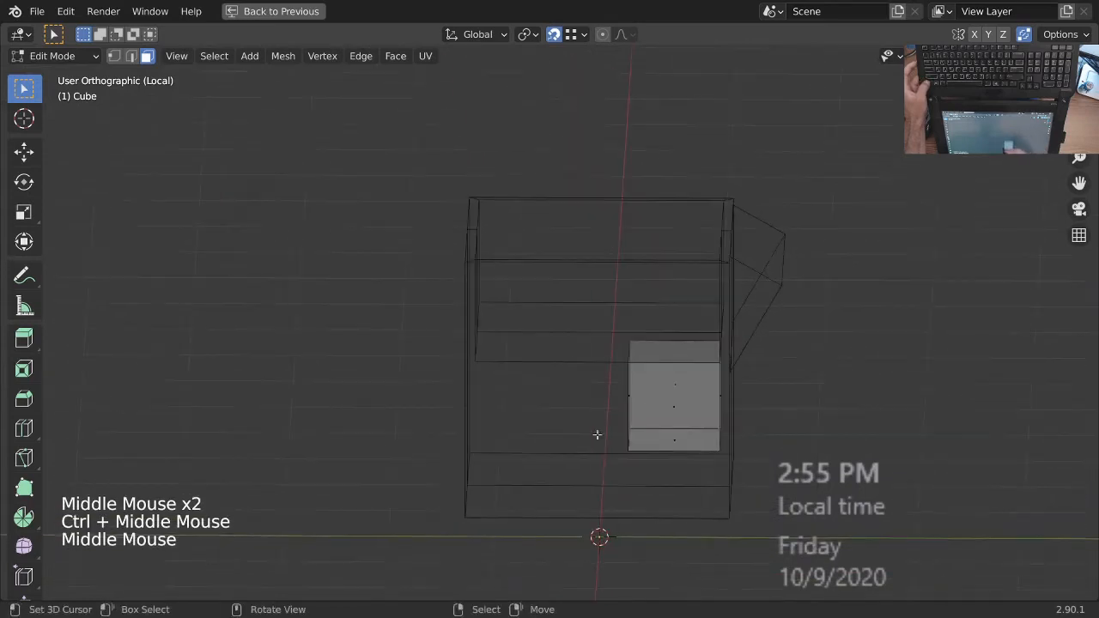
pyautogui.press('Tab')
pyautogui.rightClick(576, 437)
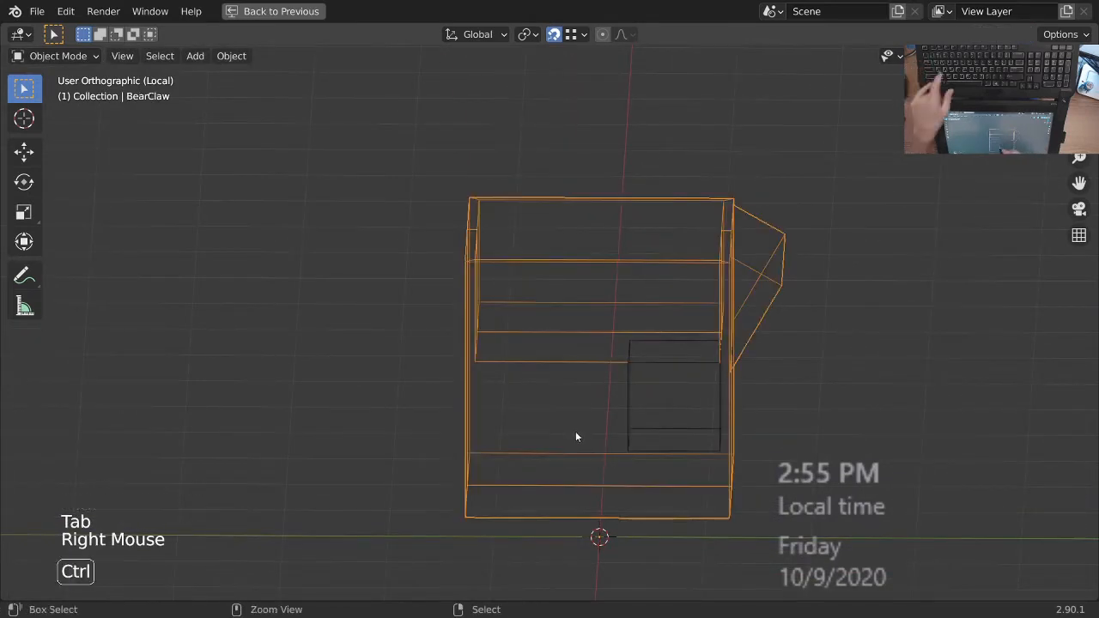
# - Enter Edit Mode on the base and cut a vertical edge loop across the middle of its depth
pyautogui.press('Tab')
pyautogui.hotkey('ctrl', 'e')
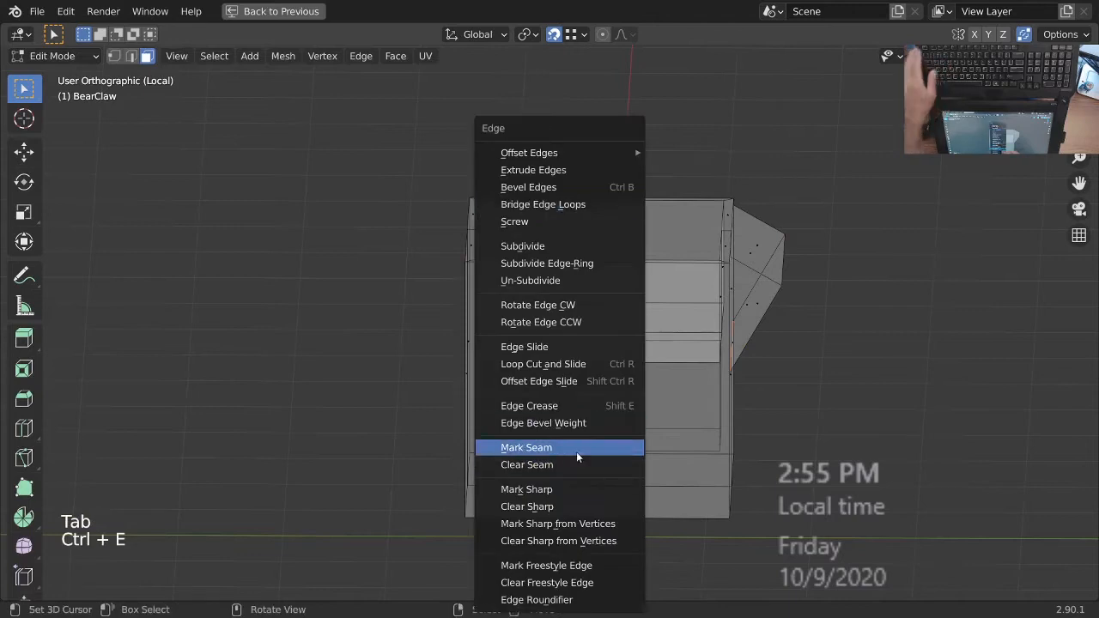
pyautogui.click(577, 450)
pyautogui.keyDown('shift'); pyautogui.moveTo(685, 380); pyautogui.dragTo(637, 364, button='middle'); pyautogui.keyUp('shift')
pyautogui.moveTo(643, 364); pyautogui.dragTo(525, 420, button='middle')
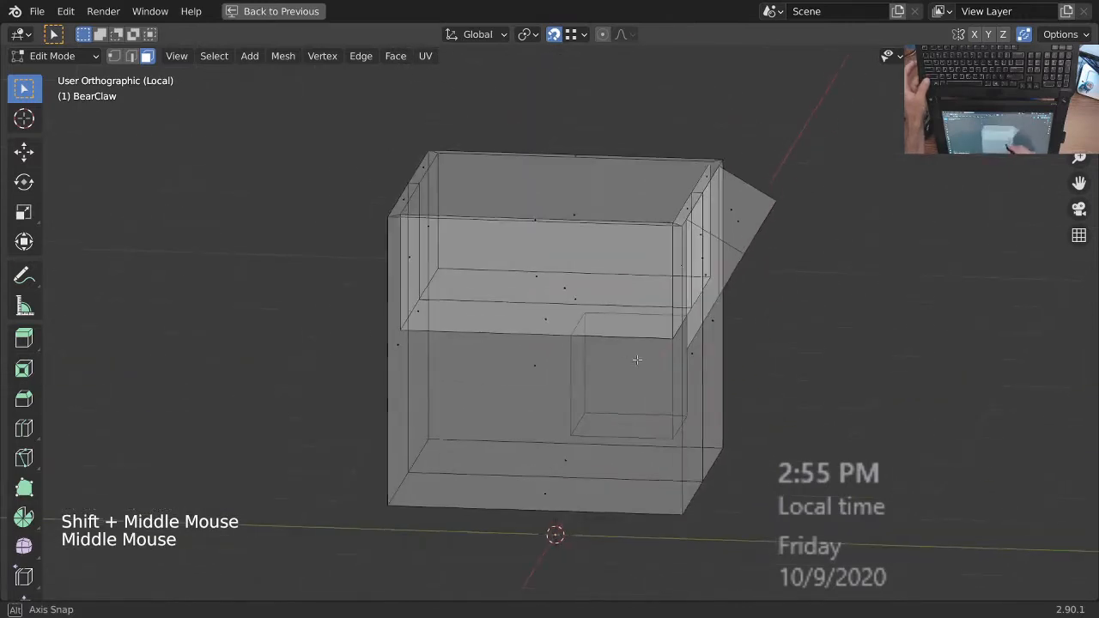
pyautogui.hotkey('ctrl', 'r')
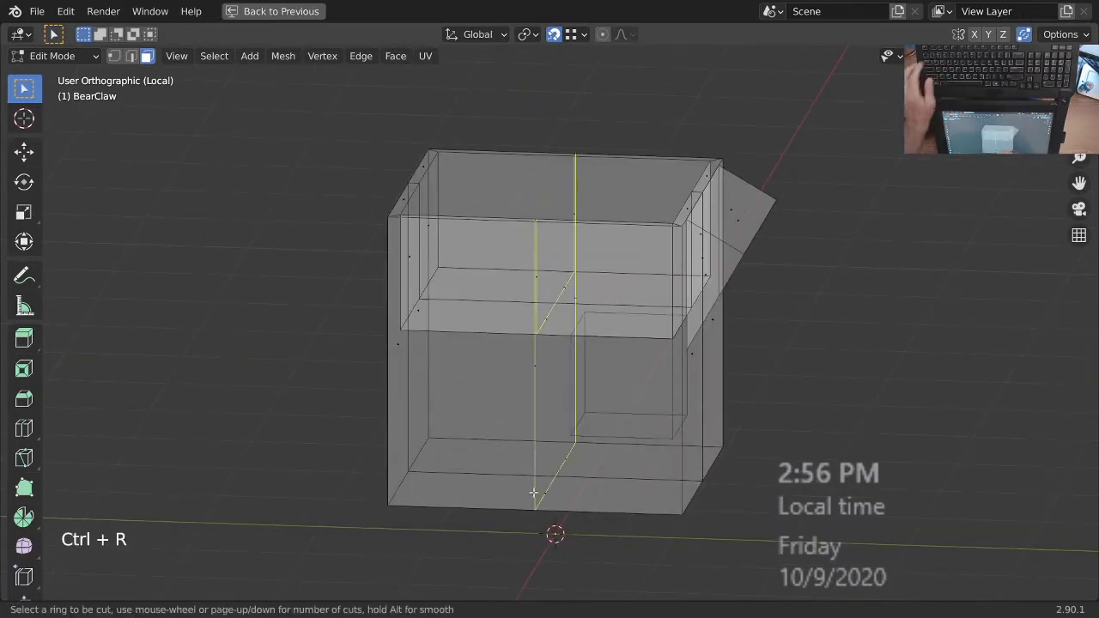
pyautogui.click(533, 492)
pyautogui.click(571, 432)
# - Select the base's linked geometry, hide all unselected geometry, and clear the selection
pyautogui.moveTo(571, 432); pyautogui.dragTo(471, 448, button='middle')
pyautogui.moveTo(666, 415); pyautogui.dragTo(620, 408, button='middle')
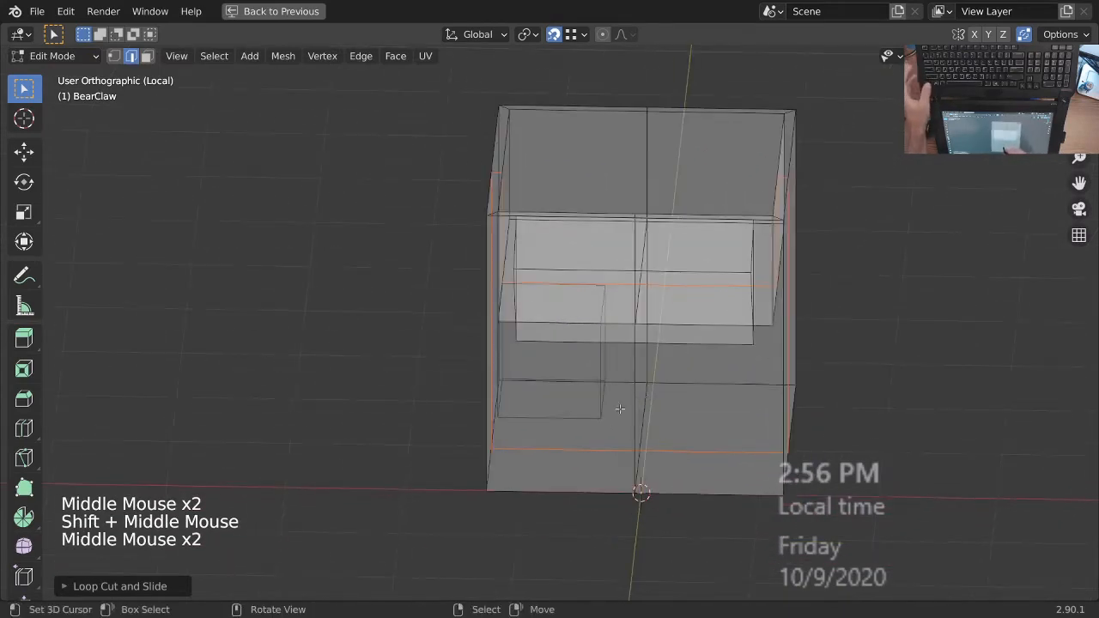
pyautogui.press('ctrl')
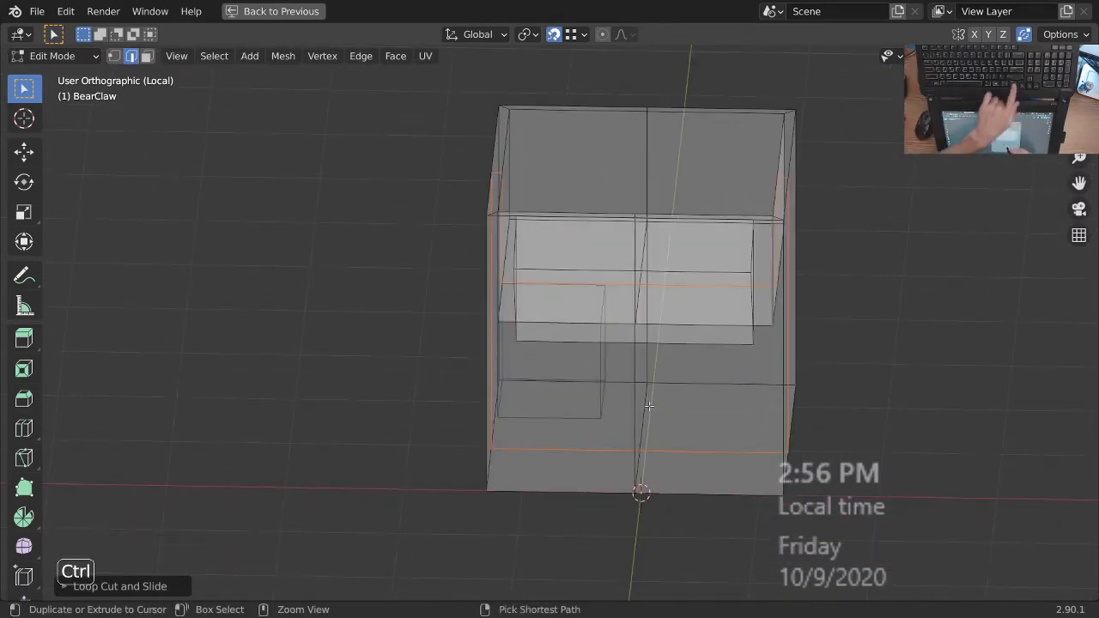
pyautogui.hotkey('ctrl', 'l')
pyautogui.hotkey('shift', 'h')
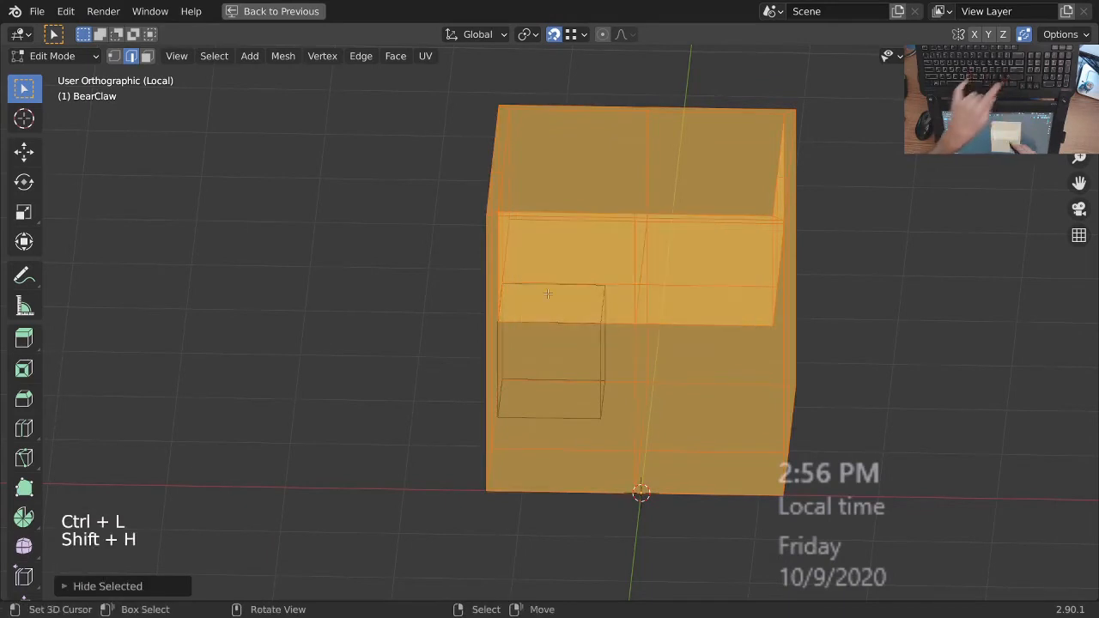
pyautogui.keyDown('ctrl'); pyautogui.moveTo(623, 356); pyautogui.dragTo(623, 366, button='middle'); pyautogui.keyUp('ctrl')
pyautogui.keyDown('shift'); pyautogui.moveTo(623, 366); pyautogui.dragTo(624, 369, button='middle'); pyautogui.keyUp('shift')
pyautogui.moveTo(624, 369); pyautogui.dragTo(667, 349, button='middle')
pyautogui.hotkey('alt', 'a')
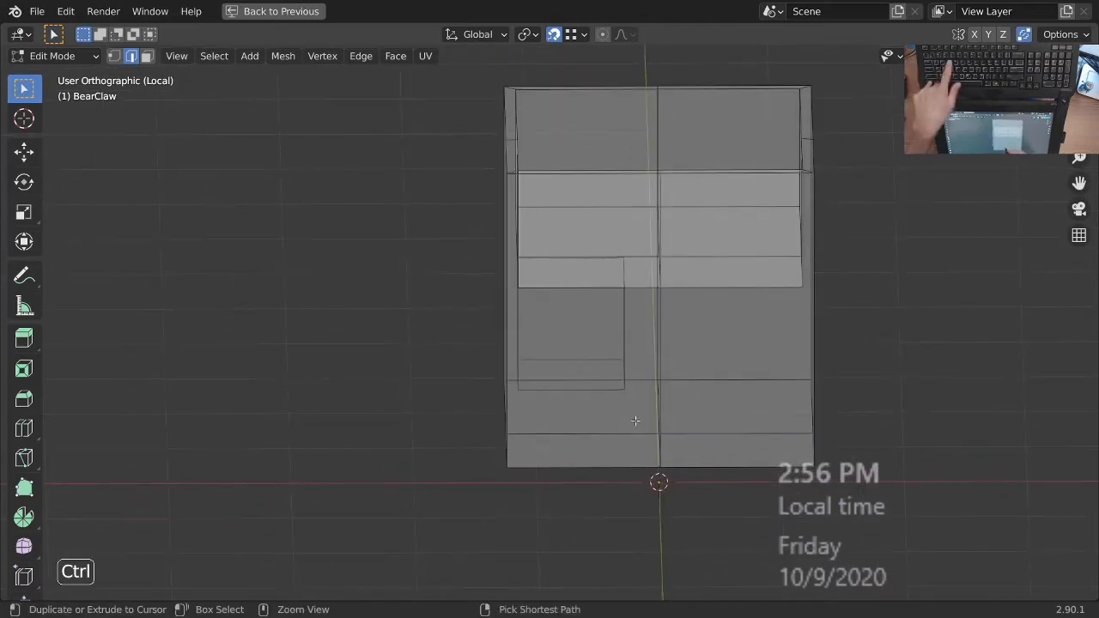
# - Try a vertical loop cut through the base, snapped to the box's inner side, and undo it
pyautogui.hotkey('ctrl', 'r')
pyautogui.click(605, 466)
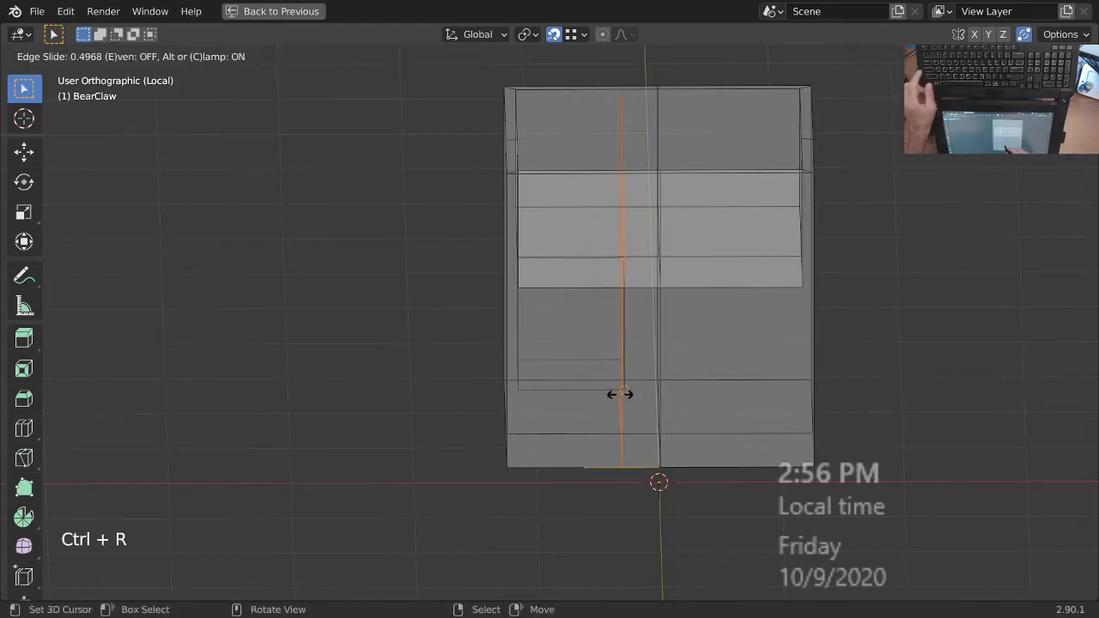
pyautogui.moveTo(627, 392); pyautogui.dragTo(618, 452, button='middle')
pyautogui.press('KP_7')
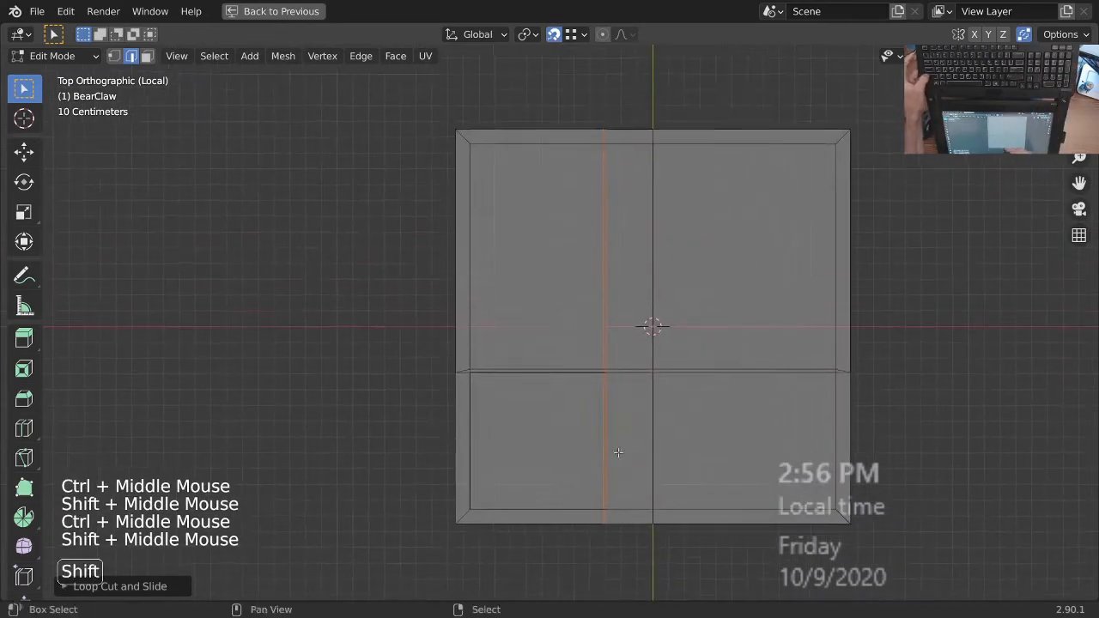
pyautogui.keyDown('ctrl'); pyautogui.moveTo(500, 152); pyautogui.dragTo(621, 305, button='middle'); pyautogui.keyUp('ctrl')
pyautogui.moveTo(620, 414); pyautogui.dragTo(564, 459, button='middle')
pyautogui.hotkey('ctrl', 'z')
pyautogui.hotkey('ctrl', 'e')
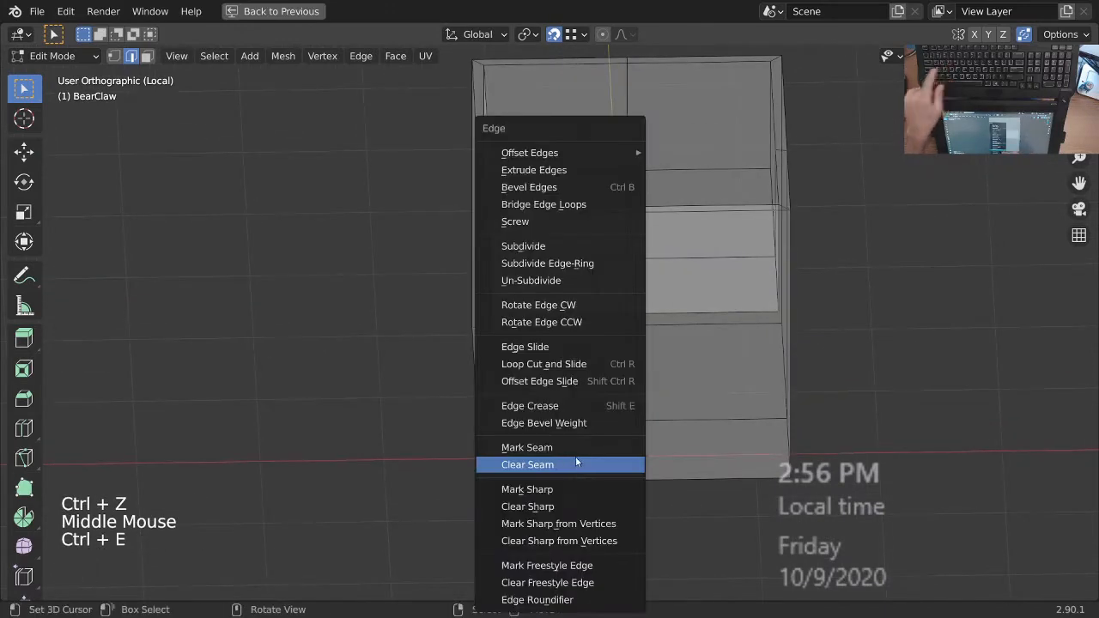
pyautogui.press('Escape')
pyautogui.press('Escape')
# - Cut a vertical edge loop left of the base's centre with Even enabled, snapping it to the box's inner side
pyautogui.moveTo(595, 385); pyautogui.dragTo(564, 395, button='middle')
pyautogui.hotkey('ctrl', 'r')
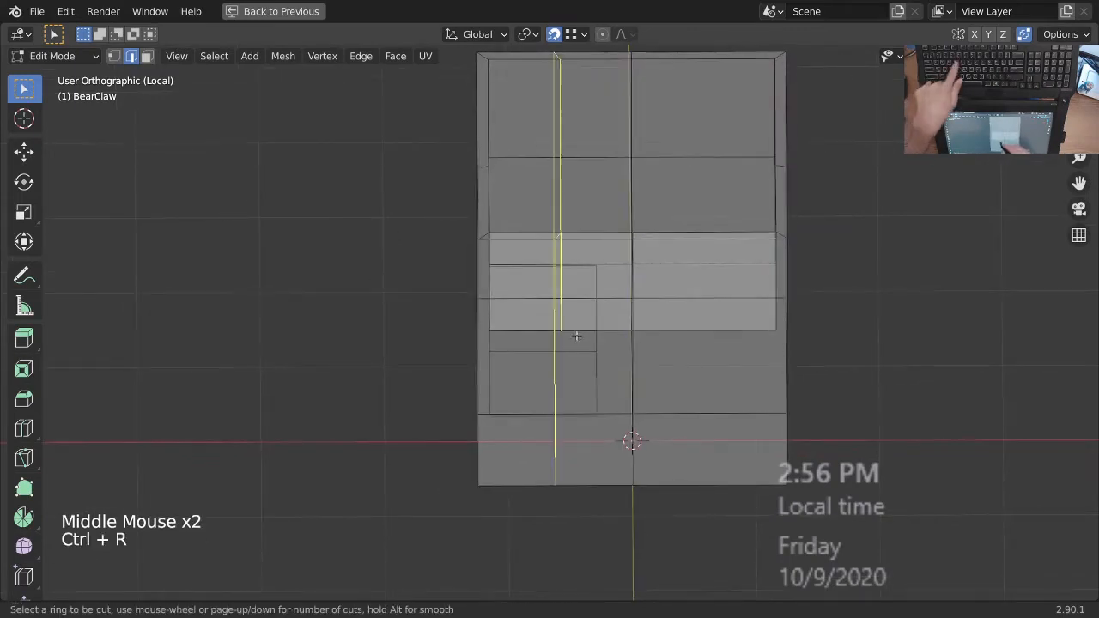
pyautogui.click(557, 442)
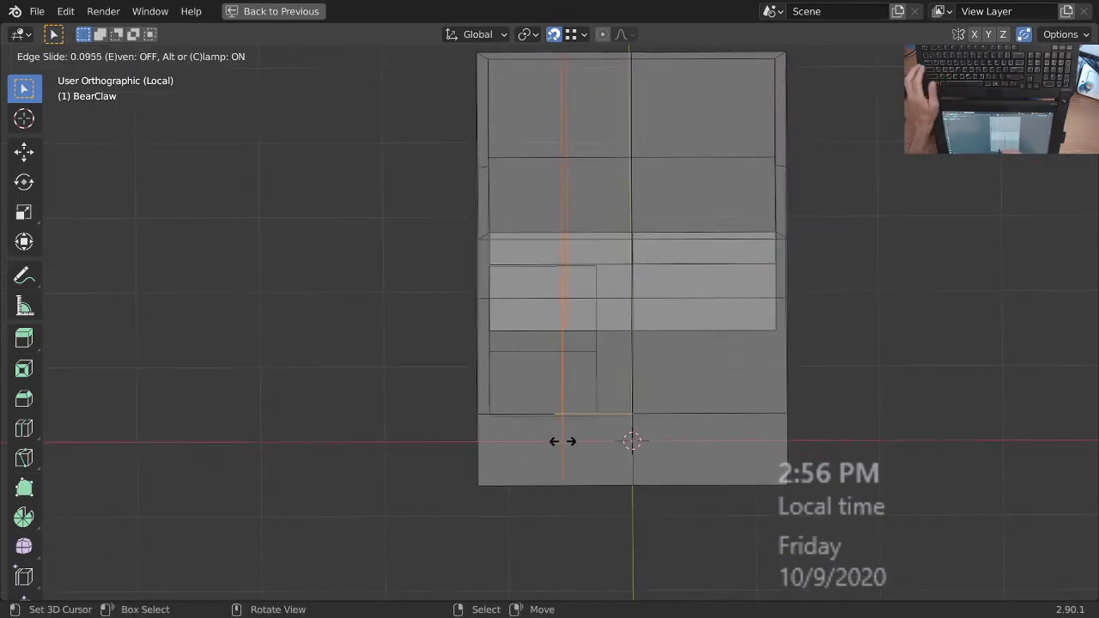
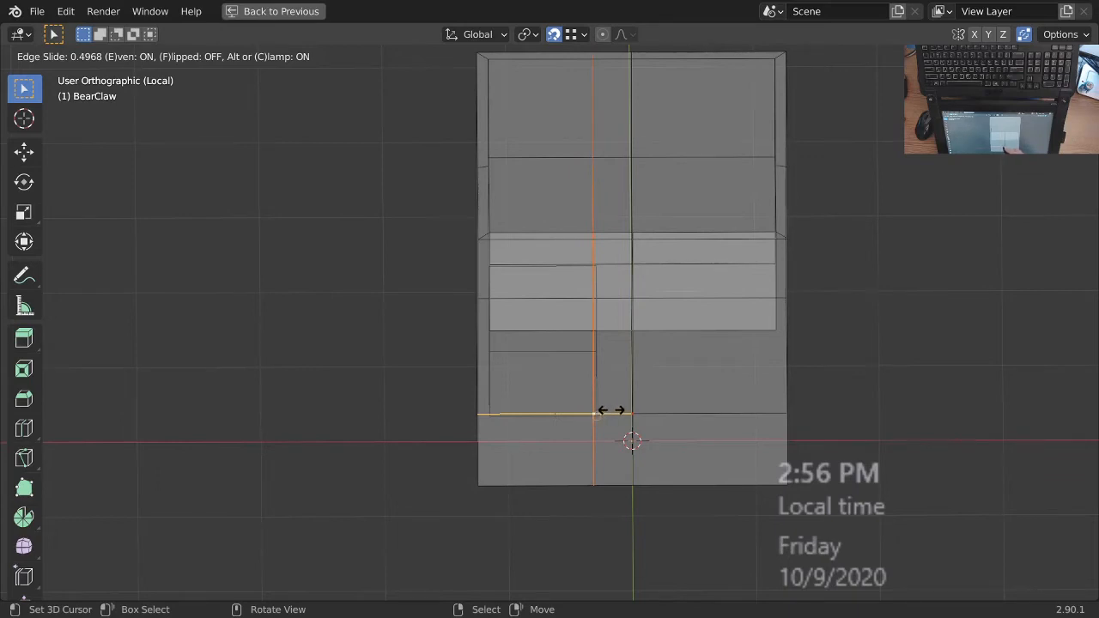
pyautogui.click(597, 416)
pyautogui.moveTo(640, 393); pyautogui.dragTo(607, 474, button='middle')
# - Select the edge loop crossing the middle of the base's depth and scale it along Y to straighten it
pyautogui.press('KP_7')
pyautogui.keyDown('ctrl'); pyautogui.moveTo(543, 305); pyautogui.dragTo(620, 421, button='middle'); pyautogui.keyUp('ctrl')
pyautogui.keyDown('alt'); pyautogui.rightClick(584, 462); pyautogui.keyUp('alt')
pyautogui.moveTo(620, 420); pyautogui.dragTo(606, 431, button='middle')
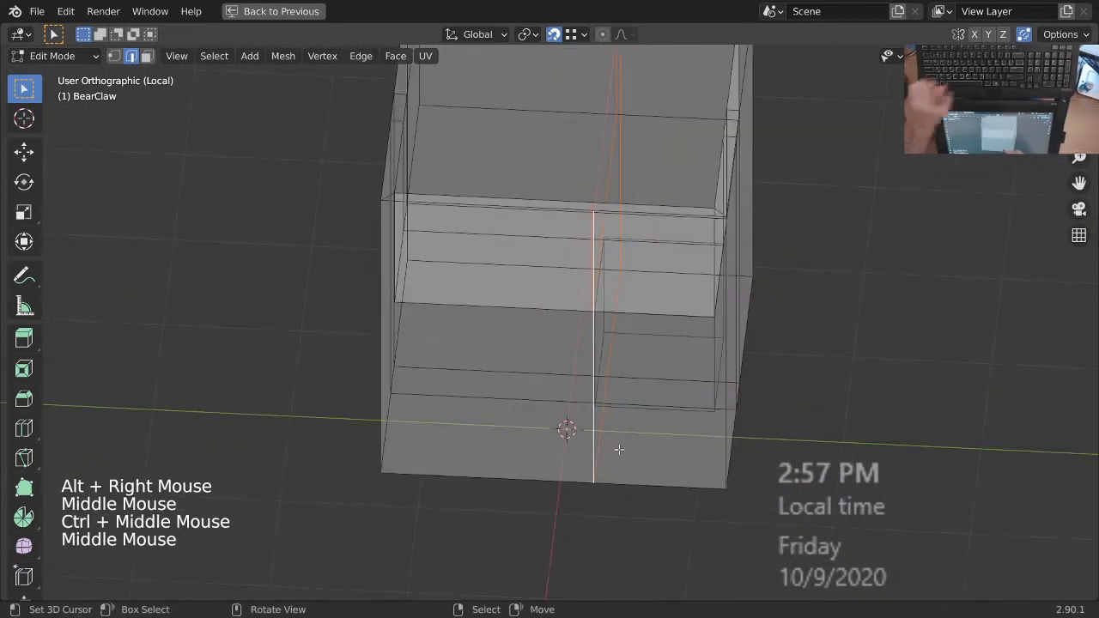
pyautogui.press('s')
pyautogui.press('y')
pyautogui.press('Return')
# - In vertex mode, move the depth-dividing loop along Y, snapping it to the box's corner
pyautogui.keyDown('ctrl'); pyautogui.moveTo(618, 443); pyautogui.dragTo(617, 352, button='middle'); pyautogui.keyUp('ctrl')
pyautogui.press('1')
pyautogui.keyDown('ctrl'); pyautogui.moveTo(600, 461); pyautogui.dragTo(595, 406, button='middle'); pyautogui.keyUp('ctrl')
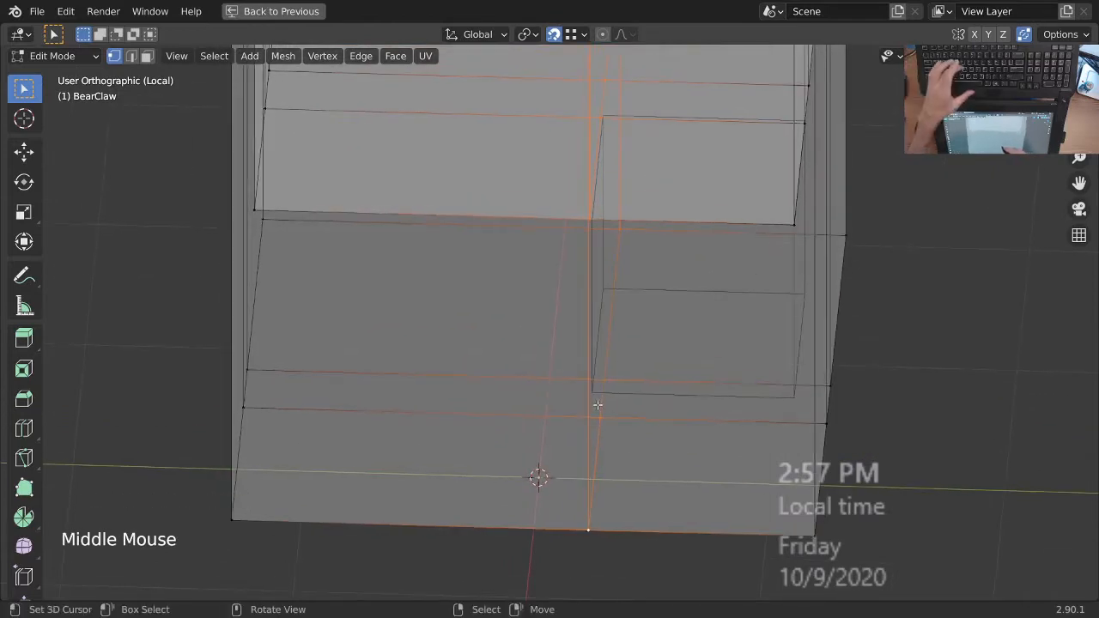
pyautogui.press('g')
pyautogui.press('y')
pyautogui.click(585, 393)
# - Select the vertical loop beside the box's inner side and move it along X, snapping it to the box's corner
pyautogui.keyDown('ctrl'); pyautogui.moveTo(743, 321); pyautogui.dragTo(783, 375, button='middle'); pyautogui.keyUp('ctrl')
pyautogui.moveTo(812, 378); pyautogui.dragTo(697, 397, button='middle')
pyautogui.keyDown('shift'); pyautogui.moveTo(697, 397); pyautogui.dragTo(606, 441, button='middle'); pyautogui.keyUp('shift')
pyautogui.keyDown('alt'); pyautogui.rightClick(620, 436); pyautogui.keyUp('alt')
pyautogui.keyDown('shift'); pyautogui.moveTo(606, 442); pyautogui.dragTo(567, 463, button='middle'); pyautogui.keyUp('shift')
pyautogui.press('g')
pyautogui.press('x')
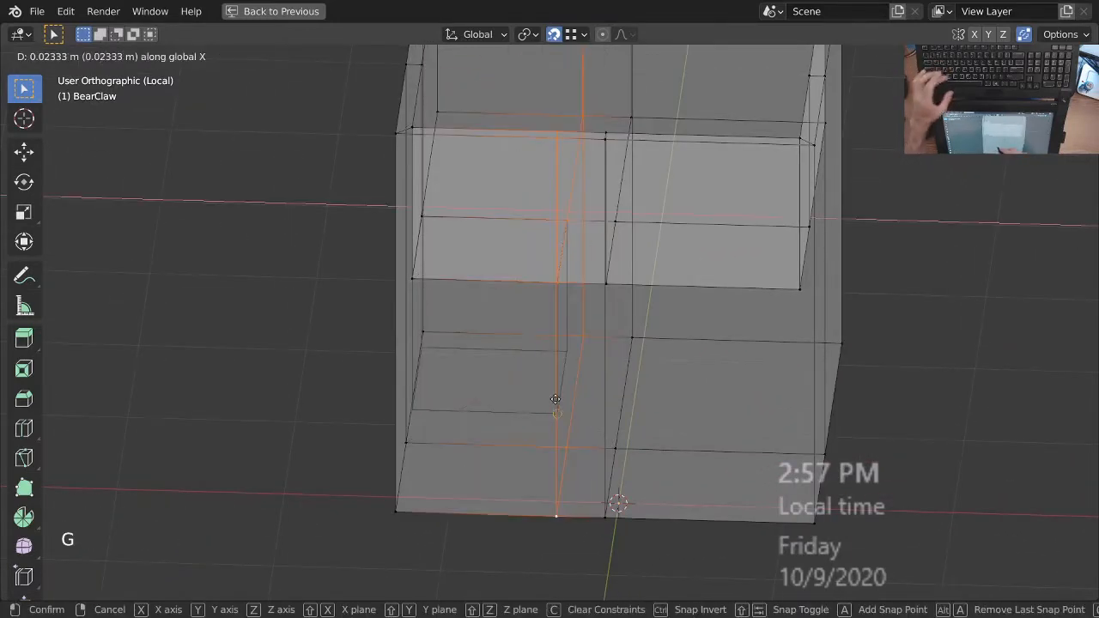
pyautogui.click(551, 413)
# - Delete the cavity floor face directly above the box
pyautogui.keyDown('ctrl'); pyautogui.moveTo(552, 413); pyautogui.dragTo(584, 438, button='middle'); pyautogui.keyUp('ctrl')
pyautogui.moveTo(584, 438); pyautogui.dragTo(593, 391, button='middle')
pyautogui.moveTo(593, 391); pyautogui.dragTo(558, 377, button='middle')
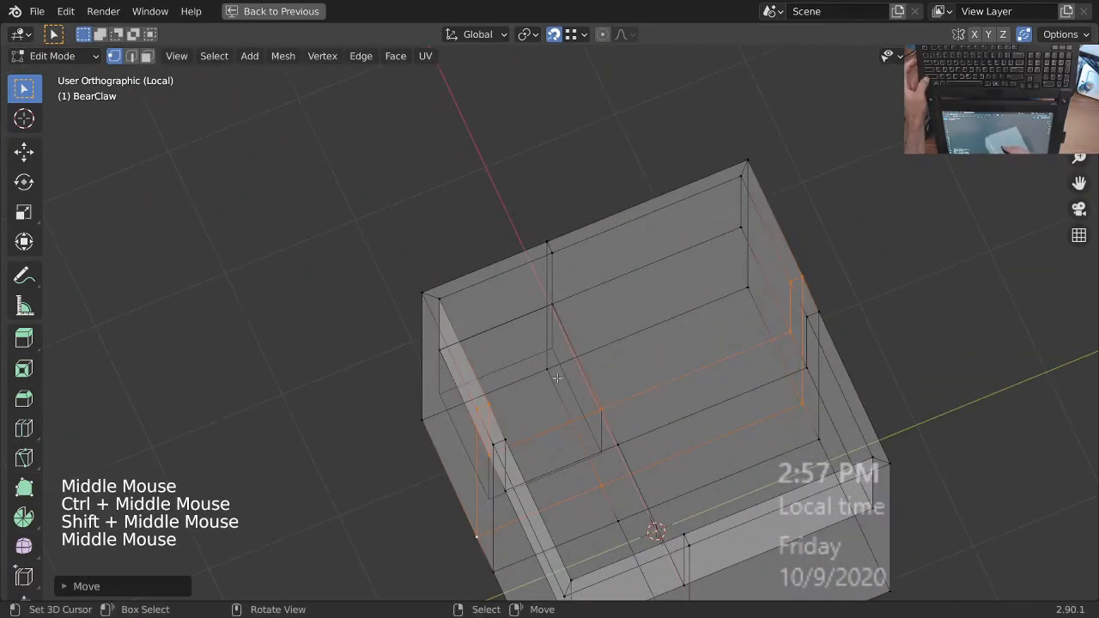
pyautogui.press('3')
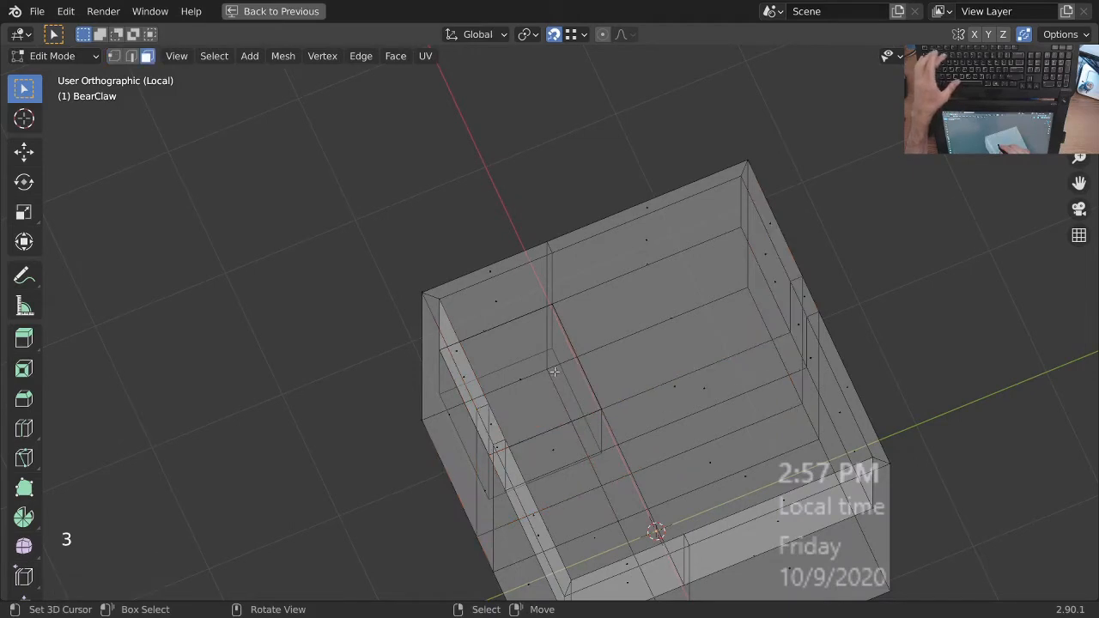
pyautogui.rightClick(541, 371)
pyautogui.press('x')
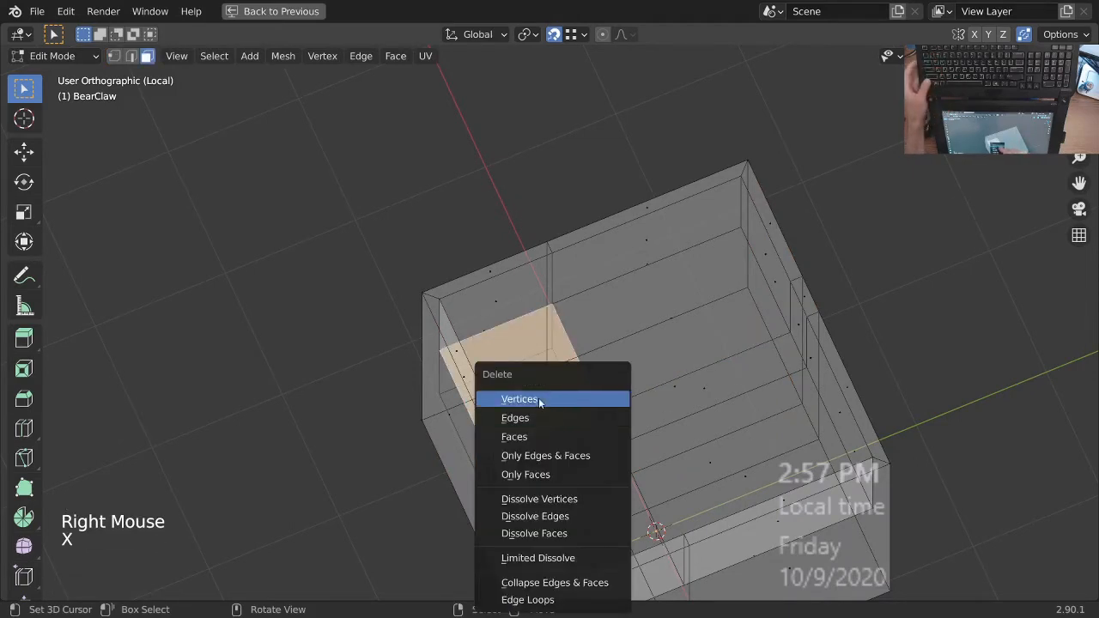
pyautogui.click(526, 436)
# - Switch to solid shading, select the box and flip its recalculated normals inward, returning to Object Mode
pyautogui.keyDown('ctrl'); pyautogui.moveTo(525, 436); pyautogui.dragTo(549, 425, button='middle'); pyautogui.keyUp('ctrl')
pyautogui.moveTo(550, 425)
pyautogui.mouseDown(button='middle')
pyautogui.moveTo(797, 361)
pyautogui.moveTo(768, 411)
pyautogui.mouseUp(button='middle')
pyautogui.press('z')
pyautogui.moveTo(767, 410)
pyautogui.mouseDown(button='middle')
pyautogui.moveTo(697, 419)
pyautogui.moveTo(678, 391)
pyautogui.moveTo(429, 330)
pyautogui.moveTo(693, 491)
pyautogui.moveTo(682, 522)
pyautogui.moveTo(786, 294)
pyautogui.moveTo(636, 361)
pyautogui.moveTo(551, 340)
pyautogui.moveTo(304, 351)
pyautogui.moveTo(713, 326)
pyautogui.moveTo(741, 360)
pyautogui.moveTo(720, 411)
pyautogui.moveTo(687, 377)
pyautogui.moveTo(744, 351)
pyautogui.moveTo(652, 344)
pyautogui.mouseUp(button='middle')
pyautogui.moveTo(652, 343); pyautogui.dragTo(611, 383, button='middle')
pyautogui.press('Tab')
pyautogui.rightClick(607, 338)
pyautogui.press('Tab')
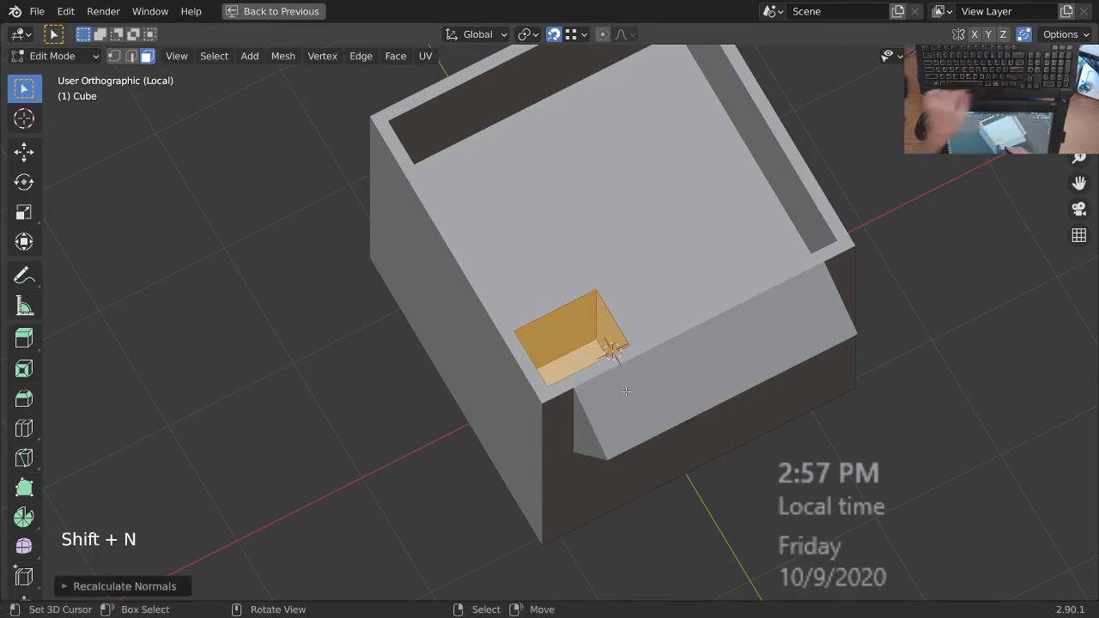
pyautogui.hotkey('alt', 'n')
pyautogui.click(601, 344)
pyautogui.moveTo(609, 351); pyautogui.dragTo(636, 350, button='middle')
pyautogui.press('Tab')
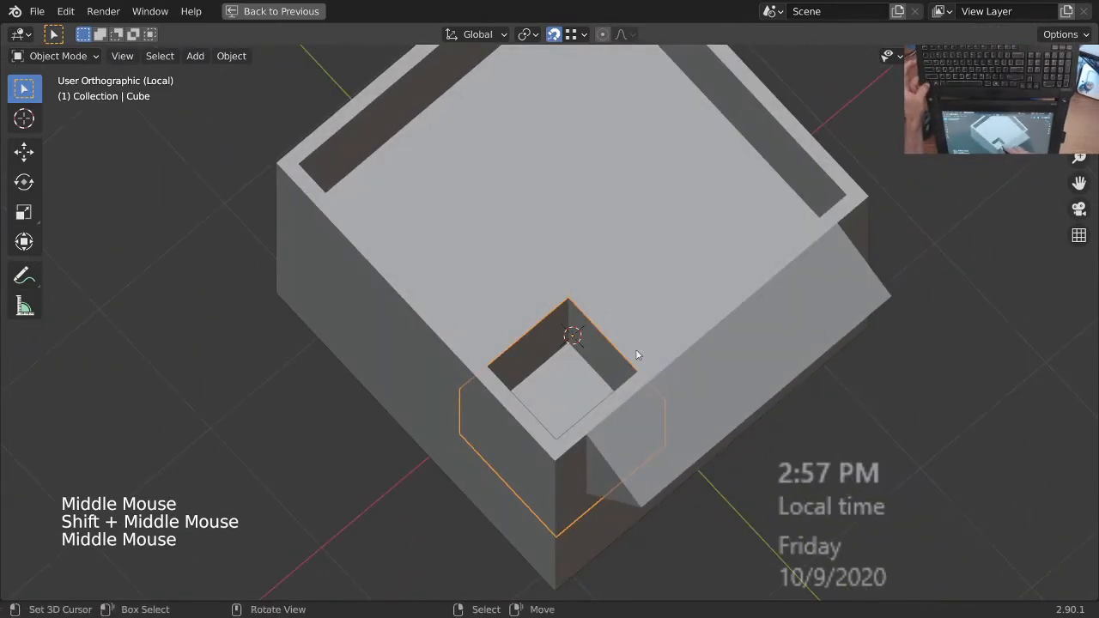
# - Turn on the Face Orientation overlay, examine the base and box normals, and turn it off again
pyautogui.click(899, 56)
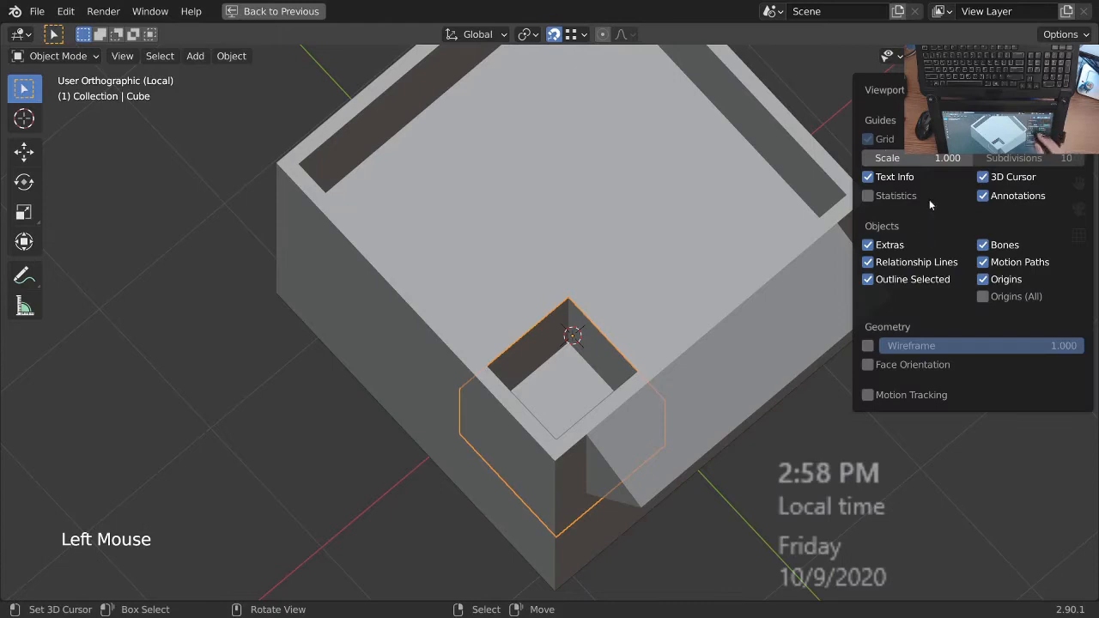
pyautogui.click(865, 366)
pyautogui.moveTo(707, 449); pyautogui.dragTo(751, 285, button='middle')
pyautogui.click(899, 55)
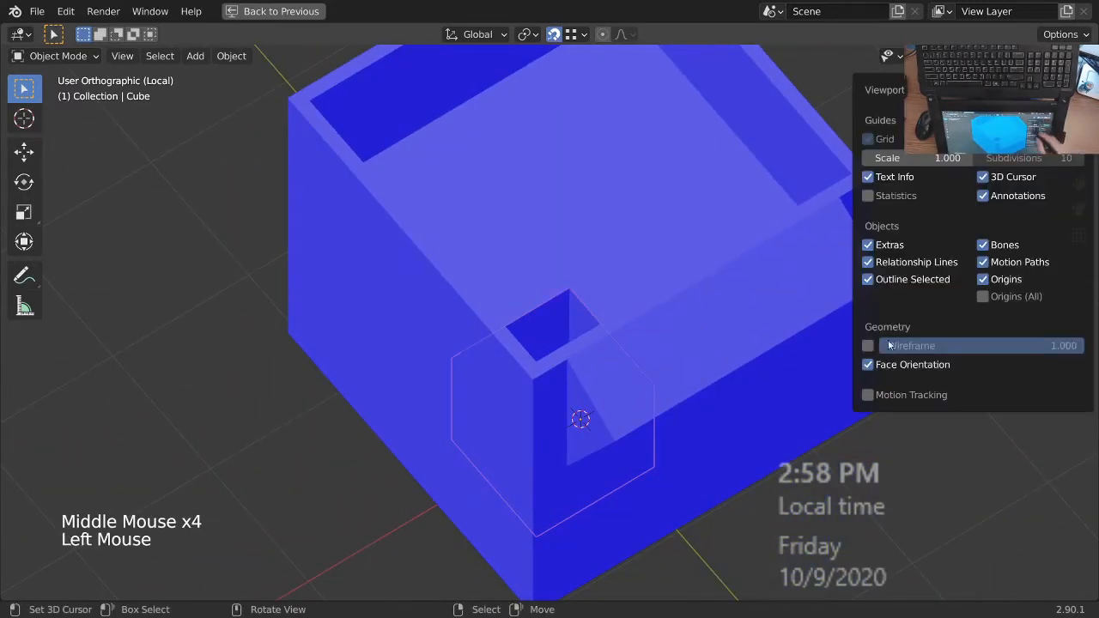
pyautogui.click(868, 364)
# - In wireframe front view, move the box's bottom face down along Z by about 0.49 m, close to the base's bottom
pyautogui.moveTo(770, 404); pyautogui.dragTo(618, 378, button='middle')
pyautogui.moveTo(618, 377)
pyautogui.keyDown('shift'); pyautogui.mouseDown(button='middle')
pyautogui.moveTo(609, 407)
pyautogui.moveTo(593, 385)
pyautogui.mouseUp(button='middle'); pyautogui.keyUp('shift')
pyautogui.press('Tab')
pyautogui.press('Tab')
pyautogui.press('z')
pyautogui.press('KP_1')
pyautogui.keyDown('ctrl'); pyautogui.moveTo(618, 344); pyautogui.dragTo(594, 402, button='middle'); pyautogui.keyUp('ctrl')
pyautogui.keyDown('ctrl'); pyautogui.moveTo(594, 402); pyautogui.dragTo(591, 415, button='middle'); pyautogui.keyUp('ctrl')
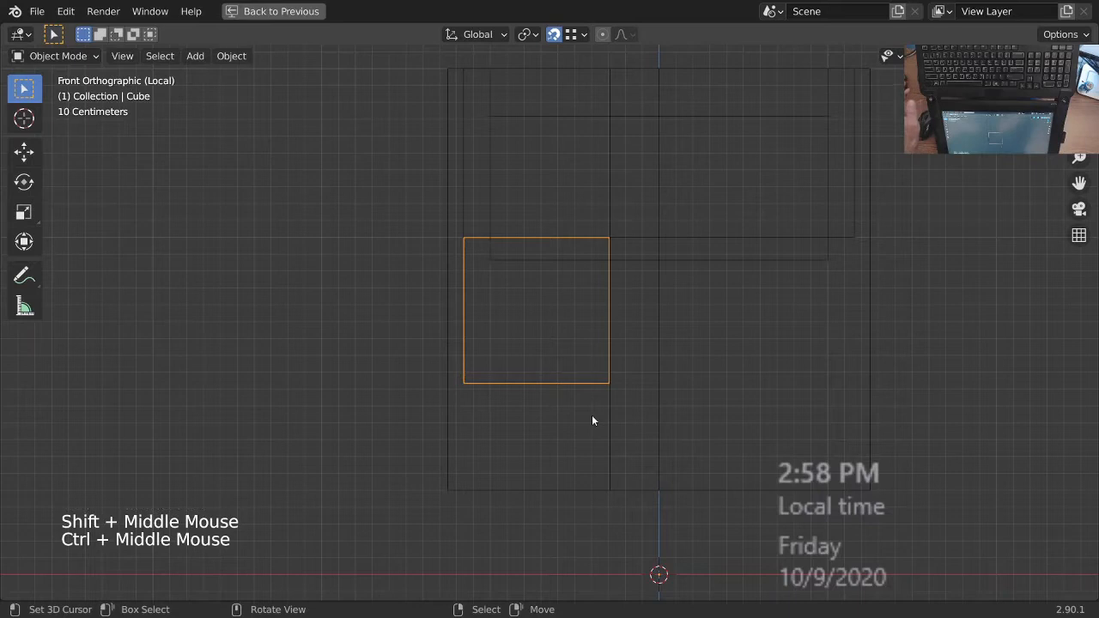
pyautogui.press('Tab')
pyautogui.keyDown('ctrl'); pyautogui.moveTo(572, 418); pyautogui.dragTo(597, 348, button='middle'); pyautogui.keyUp('ctrl')
pyautogui.rightClick(597, 348)
pyautogui.press('KP_1')
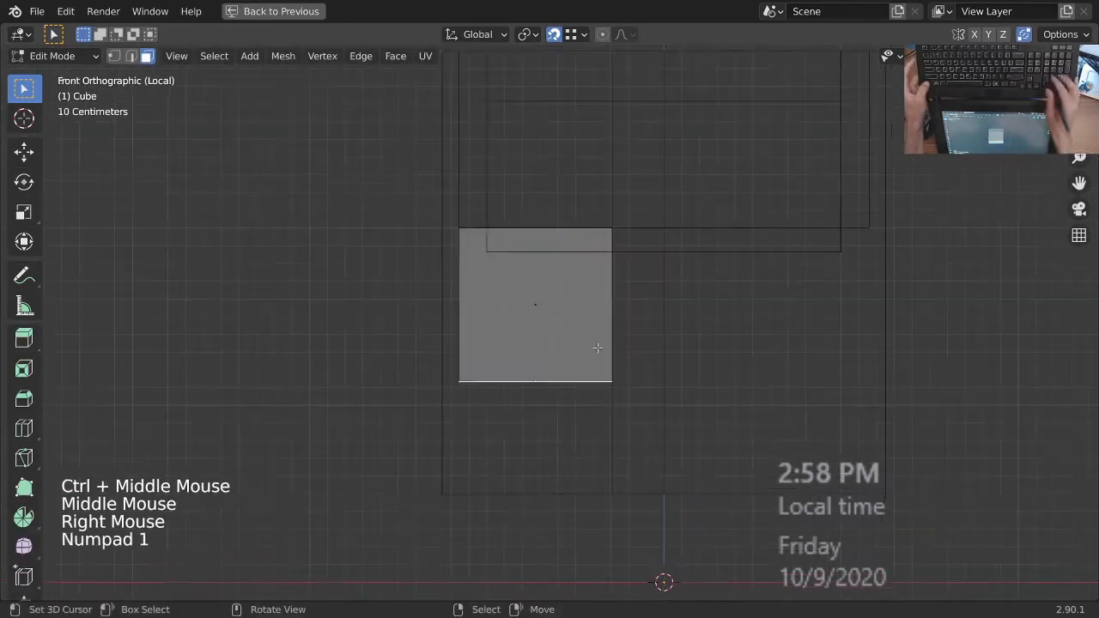
pyautogui.keyDown('shift'); pyautogui.moveTo(586, 438); pyautogui.dragTo(590, 385, button='middle'); pyautogui.keyUp('shift')
pyautogui.press('g')
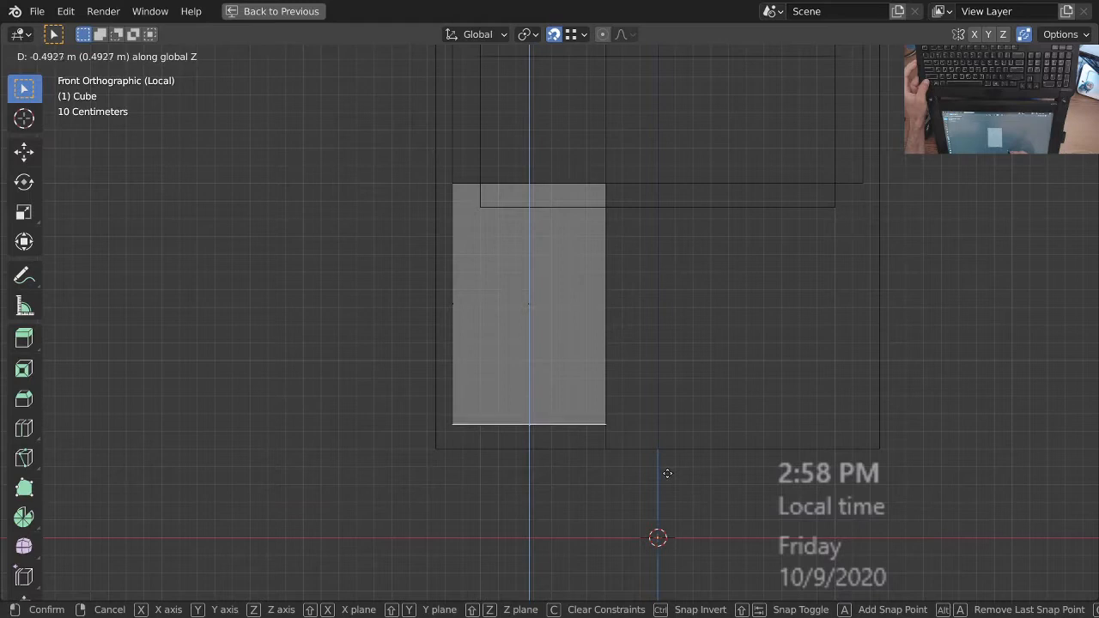
pyautogui.click(668, 472)
# - Cut a horizontal edge loop around the box at about mid-height and return to Object Mode
pyautogui.keyDown('ctrl'); pyautogui.moveTo(446, 427); pyautogui.dragTo(574, 444, button='middle'); pyautogui.keyUp('ctrl')
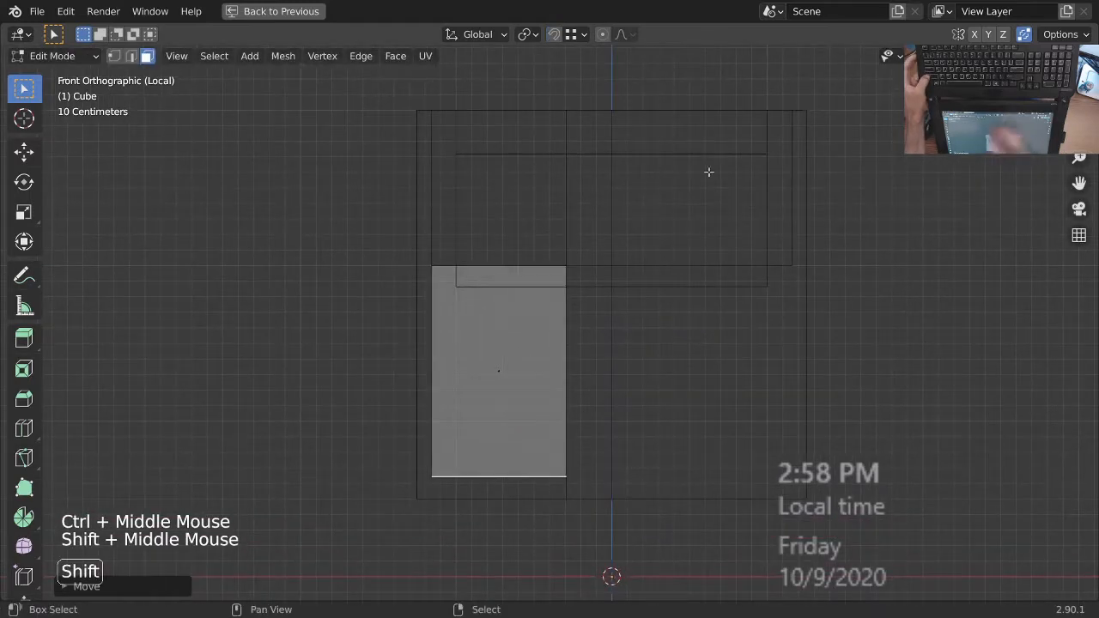
pyautogui.keyDown('shift'); pyautogui.moveTo(708, 172); pyautogui.dragTo(656, 378, button='middle'); pyautogui.keyUp('shift')
pyautogui.keyDown('ctrl'); pyautogui.moveTo(593, 309); pyautogui.dragTo(735, 379, button='middle'); pyautogui.keyUp('ctrl')
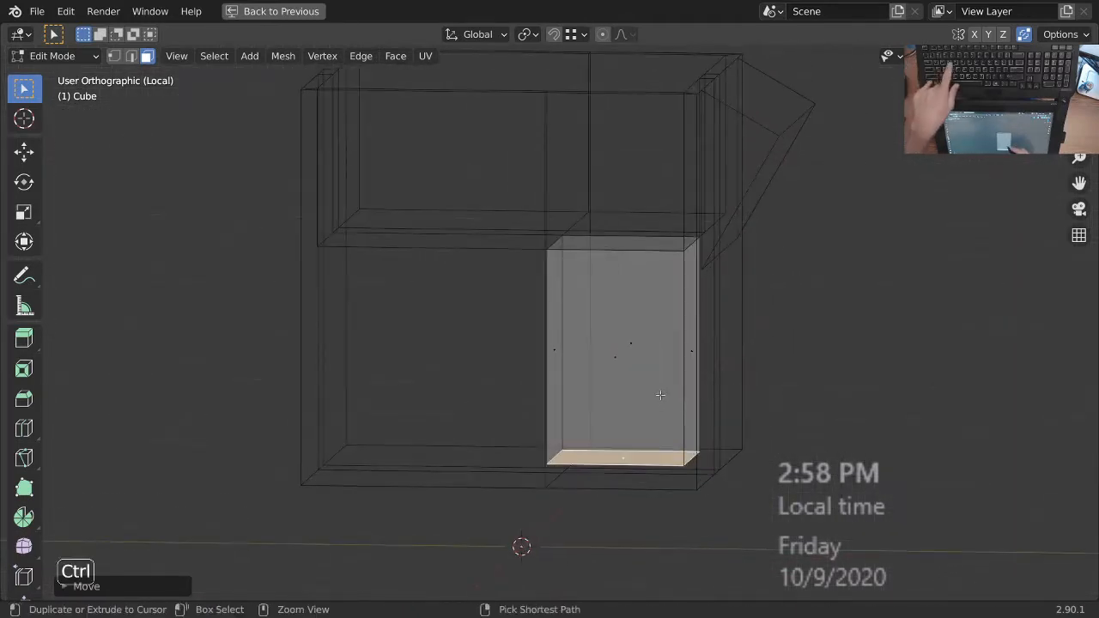
pyautogui.click(684, 364)
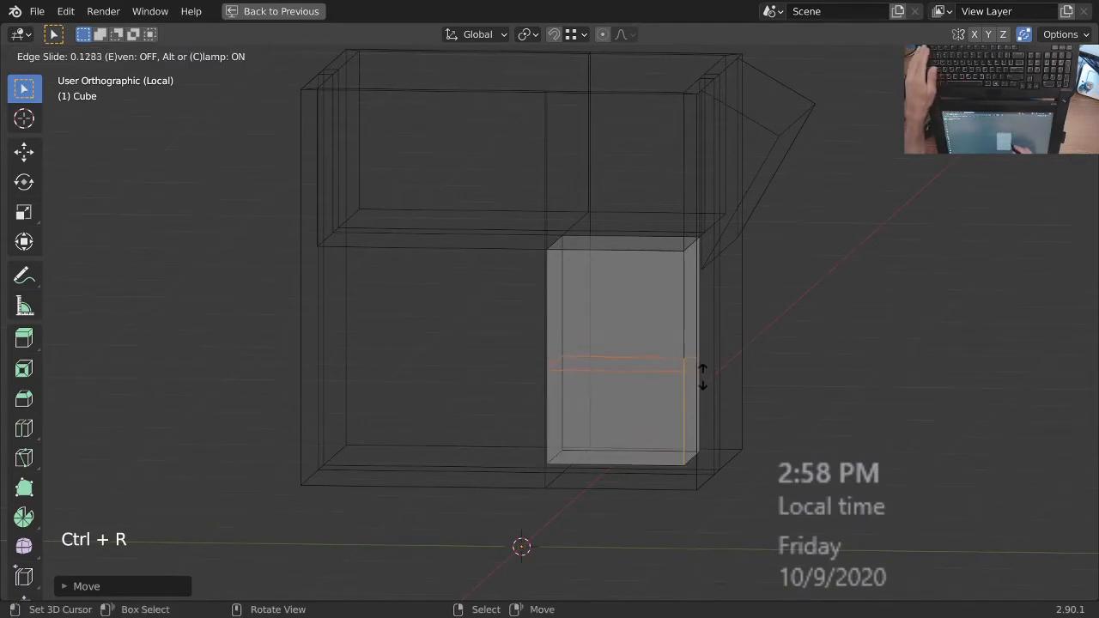
pyautogui.moveTo(726, 363); pyautogui.dragTo(600, 434, button='middle')
pyautogui.press('Tab')
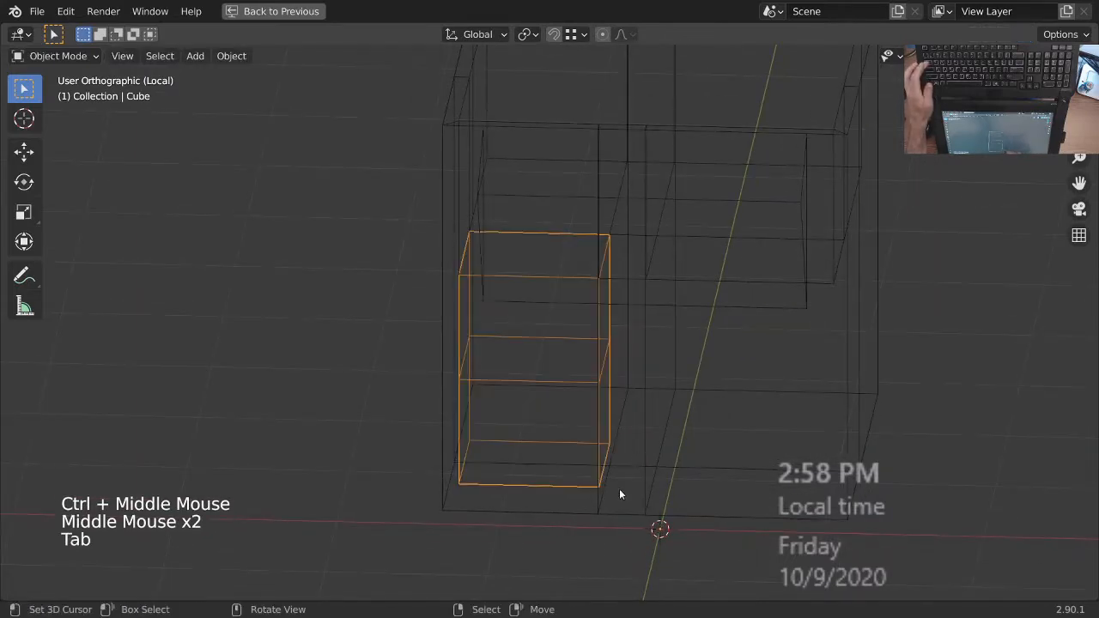
# - Select the base and cut a horizontal edge loop around it in Edit Mode, snapping it to the box's mid-height loop
pyautogui.rightClick(618, 513)
pyautogui.keyDown('ctrl'); pyautogui.moveTo(618, 513); pyautogui.dragTo(623, 493, button='middle'); pyautogui.keyUp('ctrl')
pyautogui.moveTo(623, 494)
pyautogui.mouseDown(button='middle')
pyautogui.moveTo(627, 476)
pyautogui.moveTo(612, 497)
pyautogui.moveTo(619, 538)
pyautogui.moveTo(633, 481)
pyautogui.mouseUp(button='middle')
pyautogui.moveTo(633, 481); pyautogui.dragTo(691, 320, button='middle')
pyautogui.press('Tab')
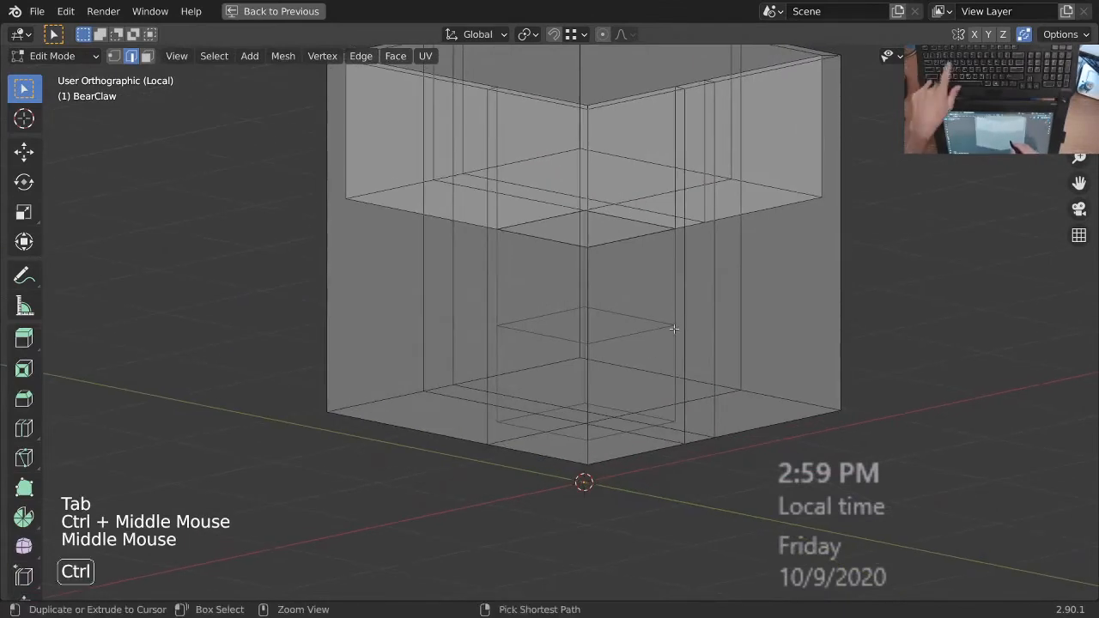
pyautogui.hotkey('ctrl', 'r')
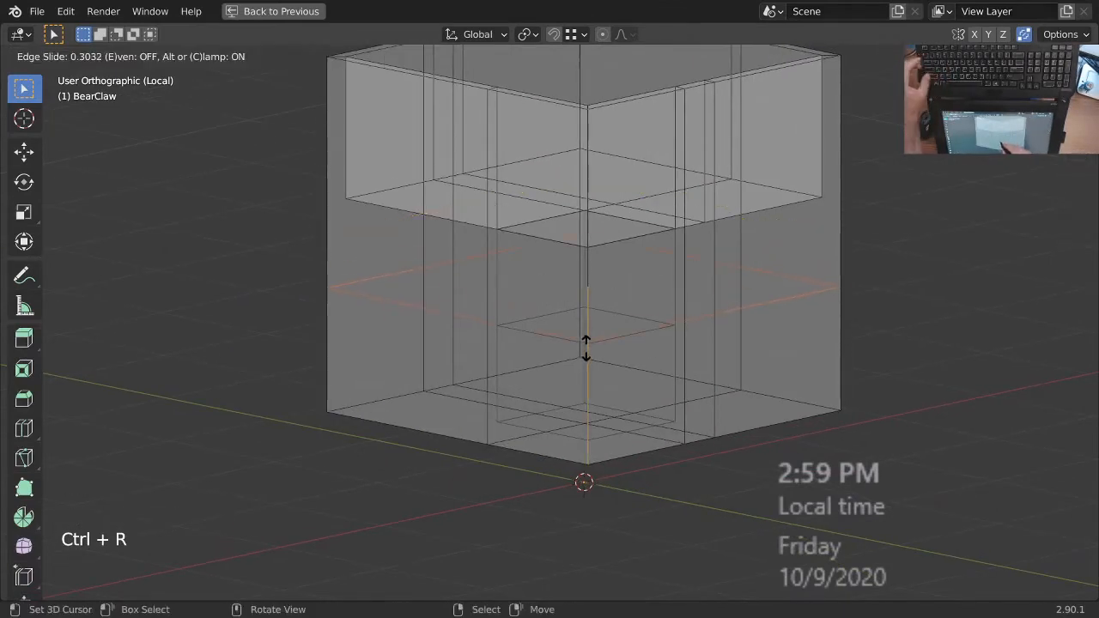
pyautogui.click(593, 346)
pyautogui.moveTo(593, 346)
pyautogui.mouseDown(button='middle')
pyautogui.moveTo(609, 377)
pyautogui.moveTo(600, 365)
pyautogui.mouseUp(button='middle')
pyautogui.moveTo(599, 365); pyautogui.dragTo(588, 430, button='middle')
pyautogui.moveTo(588, 429); pyautogui.dragTo(655, 460, button='middle')
# - Cut a vertical edge loop through the base near its outer side, aligned with the box's outer side
pyautogui.keyDown('shift'); pyautogui.moveTo(667, 384); pyautogui.dragTo(649, 421, button='middle'); pyautogui.keyUp('shift')
pyautogui.moveTo(648, 421); pyautogui.dragTo(629, 485, button='middle')
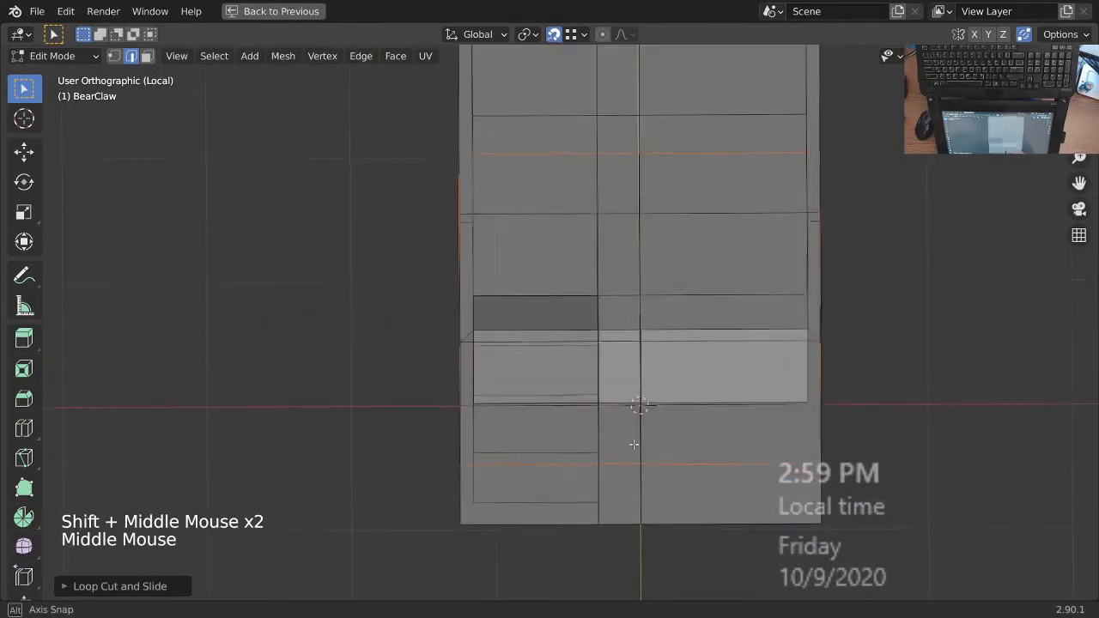
pyautogui.moveTo(639, 414); pyautogui.dragTo(590, 414, button='middle')
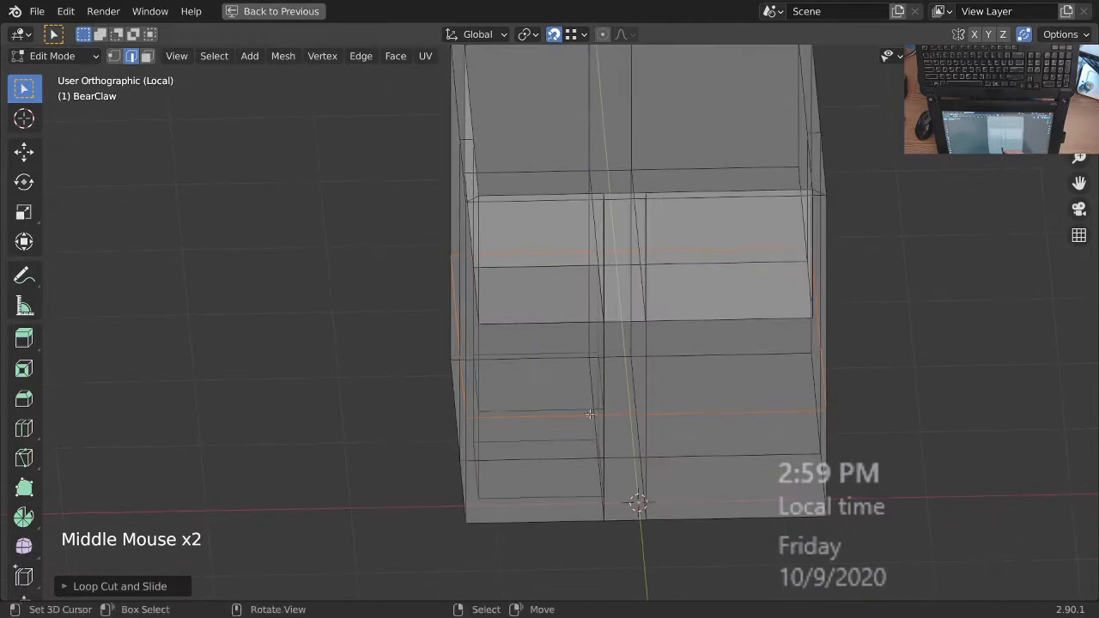
pyautogui.click(536, 509)
pyautogui.keyDown('ctrl'); pyautogui.moveTo(526, 435); pyautogui.dragTo(525, 455, button='middle'); pyautogui.keyUp('ctrl')
pyautogui.moveTo(525, 456); pyautogui.dragTo(514, 314, button='middle')
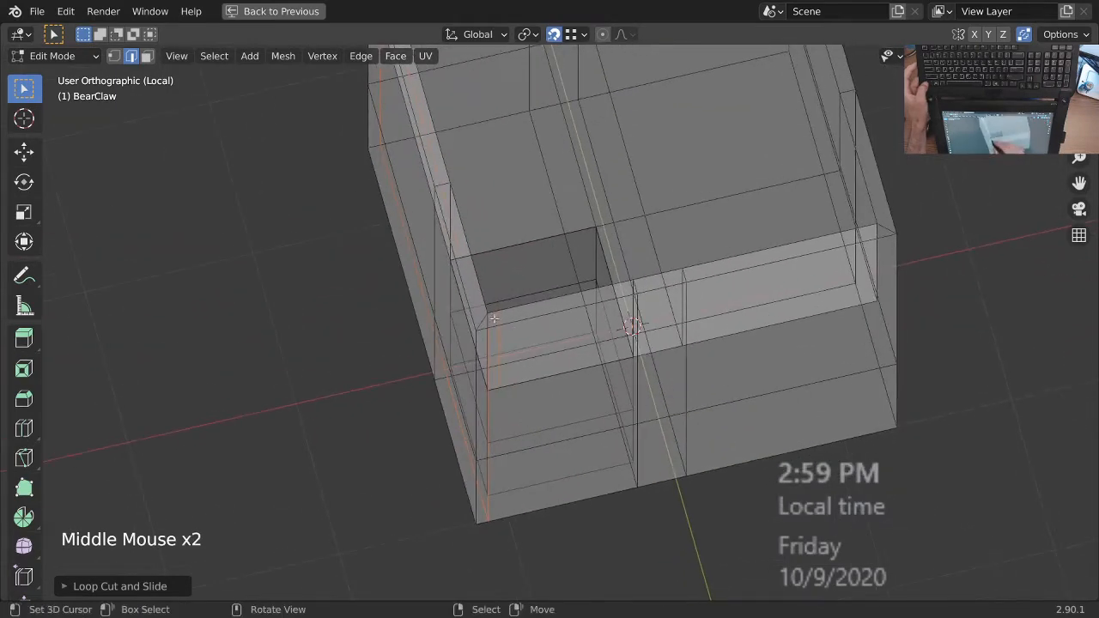
# - Cut a horizontal edge loop around the base near its bottom, aligned with the chute box's bottom, and return to Object Mode
pyautogui.press('z')
pyautogui.keyDown('ctrl'); pyautogui.moveTo(509, 321); pyautogui.dragTo(547, 426, button='middle'); pyautogui.keyUp('ctrl')
pyautogui.keyDown('shift'); pyautogui.moveTo(553, 172); pyautogui.dragTo(566, 287, button='middle'); pyautogui.keyUp('shift')
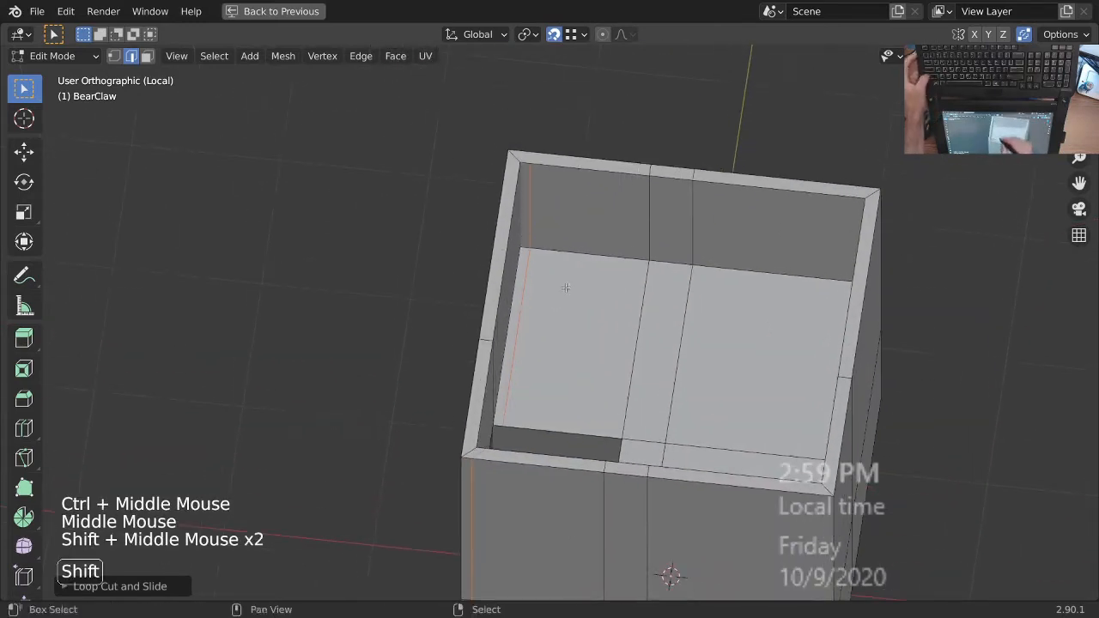
pyautogui.keyDown('ctrl'); pyautogui.moveTo(528, 175); pyautogui.dragTo(578, 450, button='middle'); pyautogui.keyUp('ctrl')
pyautogui.keyDown('ctrl'); pyautogui.moveTo(579, 450); pyautogui.dragTo(587, 405, button='middle'); pyautogui.keyUp('ctrl')
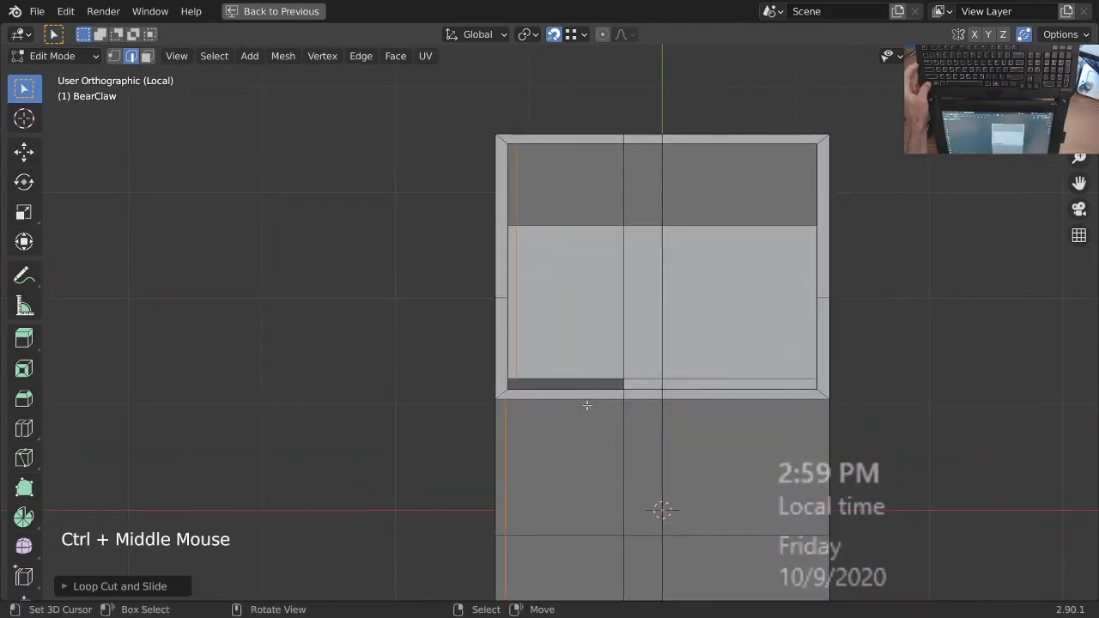
pyautogui.keyDown('ctrl'); pyautogui.moveTo(562, 464); pyautogui.dragTo(567, 442, button='middle'); pyautogui.keyUp('ctrl')
pyautogui.keyDown('shift'); pyautogui.moveTo(566, 442); pyautogui.dragTo(636, 464, button='middle'); pyautogui.keyUp('shift')
pyautogui.press('z')
pyautogui.moveTo(635, 463); pyautogui.dragTo(579, 443, button='middle')
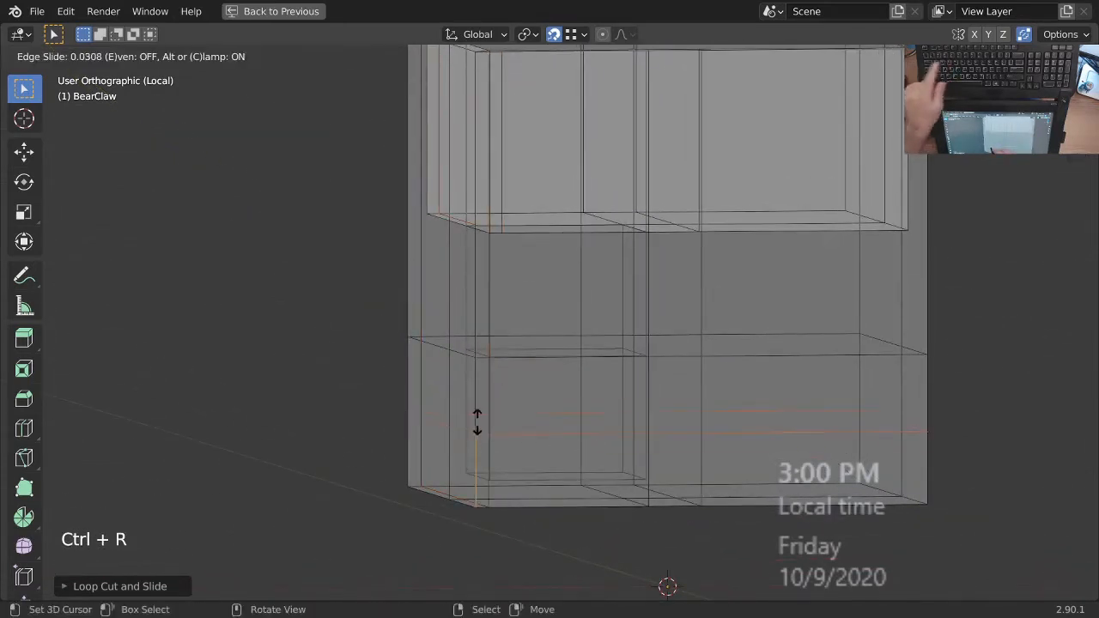
pyautogui.moveTo(601, 466)
pyautogui.keyDown('ctrl'); pyautogui.mouseDown(button='middle')
pyautogui.moveTo(595, 449)
pyautogui.moveTo(592, 463)
pyautogui.moveTo(611, 441)
pyautogui.mouseUp(button='middle'); pyautogui.keyUp('ctrl')
pyautogui.press('Tab')
# - Delete the base's lower front face in front of the chute box to open the prize hatch
pyautogui.moveTo(610, 441)
pyautogui.mouseDown(button='middle')
pyautogui.moveTo(571, 456)
pyautogui.moveTo(621, 455)
pyautogui.moveTo(609, 458)
pyautogui.mouseUp(button='middle')
pyautogui.press('z')
pyautogui.press('Tab')
pyautogui.press('3')
pyautogui.rightClick(572, 455)
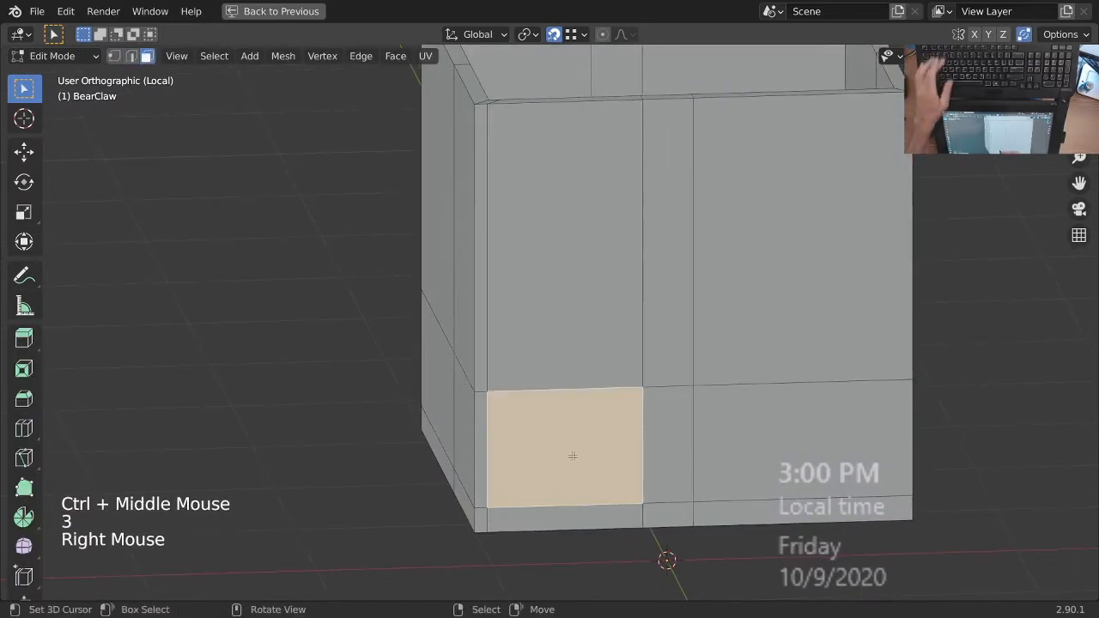
pyautogui.press('x')
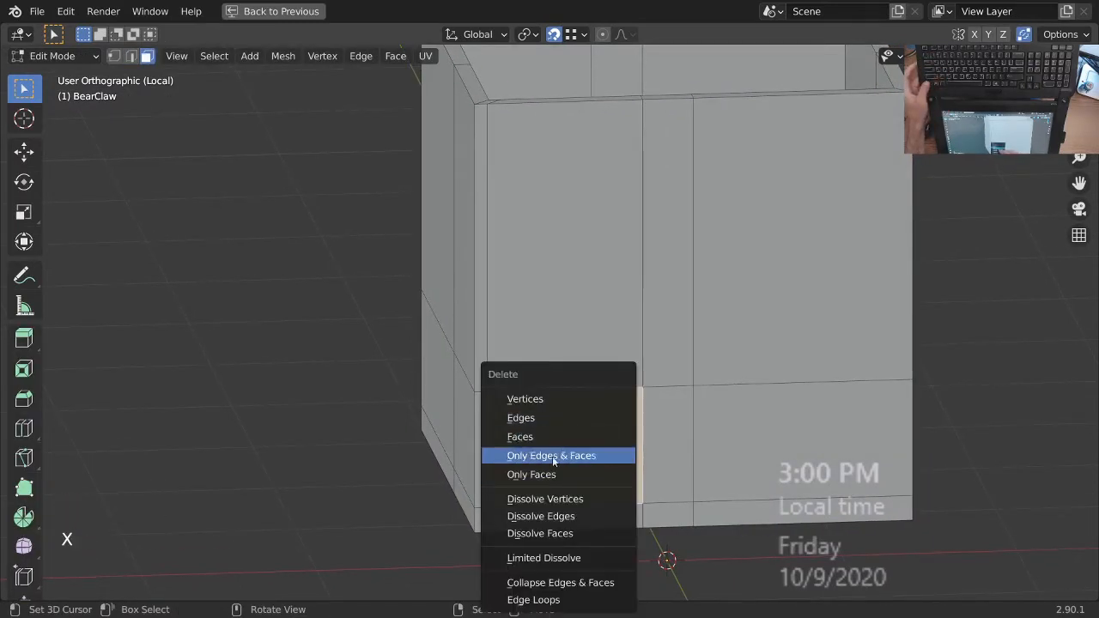
pyautogui.click(556, 436)
# - Select the chute box and delete its lower front face behind the hatch opening
pyautogui.moveTo(558, 438); pyautogui.dragTo(592, 446, button='middle')
pyautogui.rightClick(535, 441)
pyautogui.press('Tab')
pyautogui.rightClick(558, 437)
pyautogui.press('Tab')
pyautogui.rightClick(562, 440)
pyautogui.press('x')
pyautogui.click(580, 438)
pyautogui.moveTo(592, 446); pyautogui.dragTo(616, 481, button='middle')
pyautogui.moveTo(617, 480); pyautogui.dragTo(613, 421, button='middle')
pyautogui.moveTo(613, 421); pyautogui.dragTo(608, 335, button='middle')
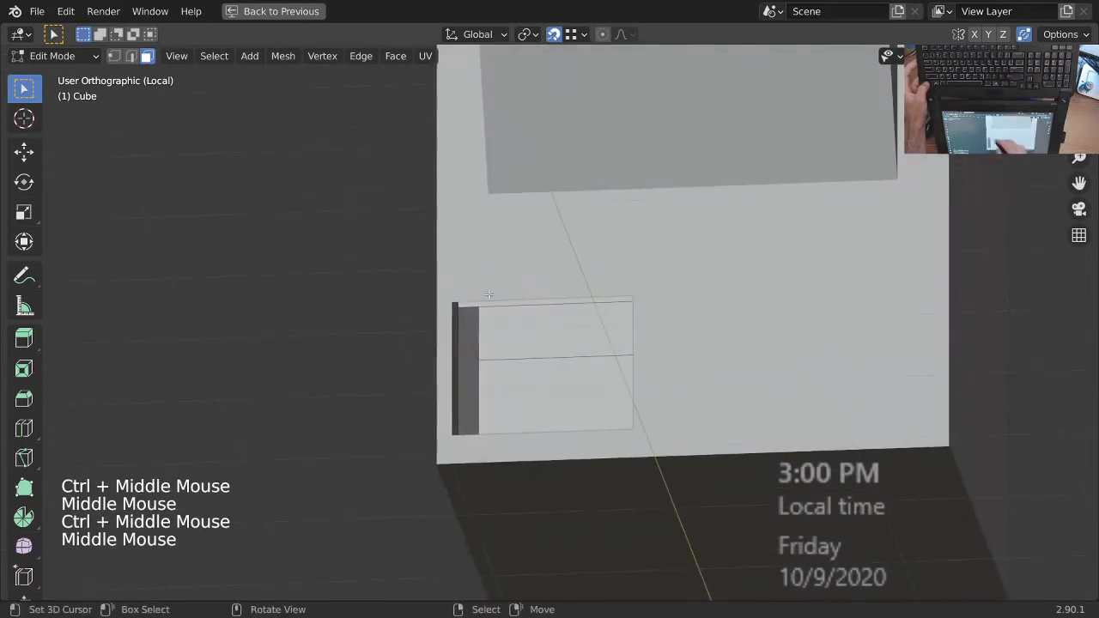
# - In the base's mesh, move the two vertices of the hatch opening's outer vertical edge about 0.019 m along X to meet the box's side
pyautogui.press('Tab')
pyautogui.rightClick(536, 287)
pyautogui.press('Tab')
pyautogui.keyDown('ctrl'); pyautogui.moveTo(504, 328); pyautogui.dragTo(506, 354, button='middle'); pyautogui.keyUp('ctrl')
pyautogui.moveTo(506, 353); pyautogui.dragTo(534, 472, button='middle')
pyautogui.keyDown('shift'); pyautogui.moveTo(522, 485); pyautogui.dragTo(550, 423, button='middle'); pyautogui.keyUp('shift')
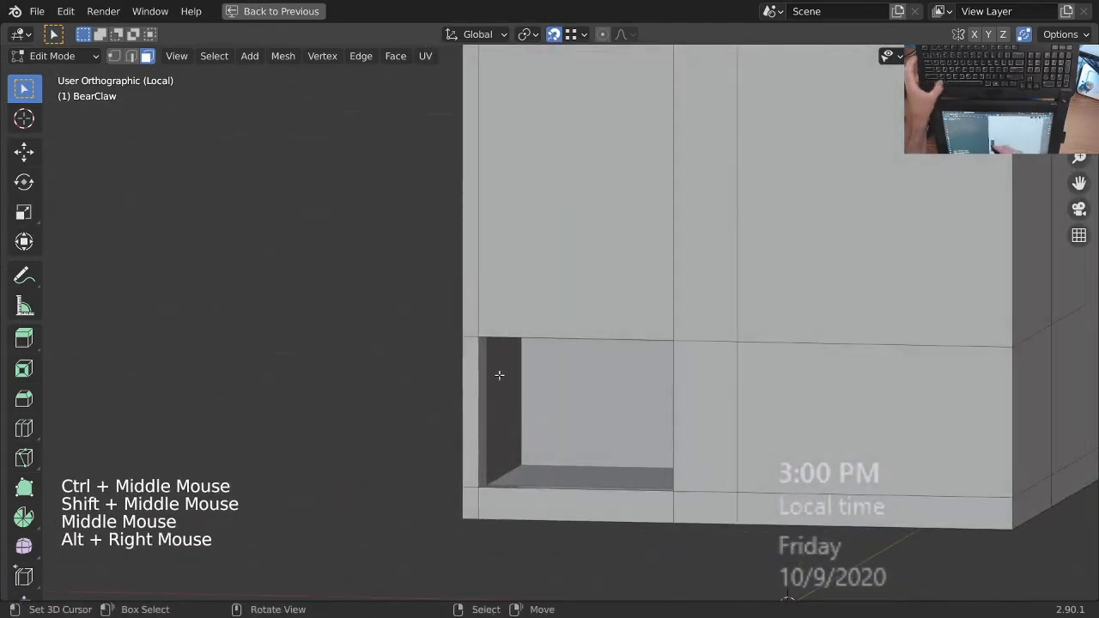
pyautogui.keyDown('ctrl'); pyautogui.moveTo(504, 352); pyautogui.dragTo(513, 364, button='middle'); pyautogui.keyUp('ctrl')
pyautogui.moveTo(513, 365)
pyautogui.mouseDown(button='middle')
pyautogui.moveTo(534, 390)
pyautogui.moveTo(537, 321)
pyautogui.moveTo(517, 384)
pyautogui.mouseUp(button='middle')
pyautogui.keyDown('ctrl'); pyautogui.moveTo(481, 298); pyautogui.dragTo(479, 522, button='middle'); pyautogui.keyUp('ctrl')
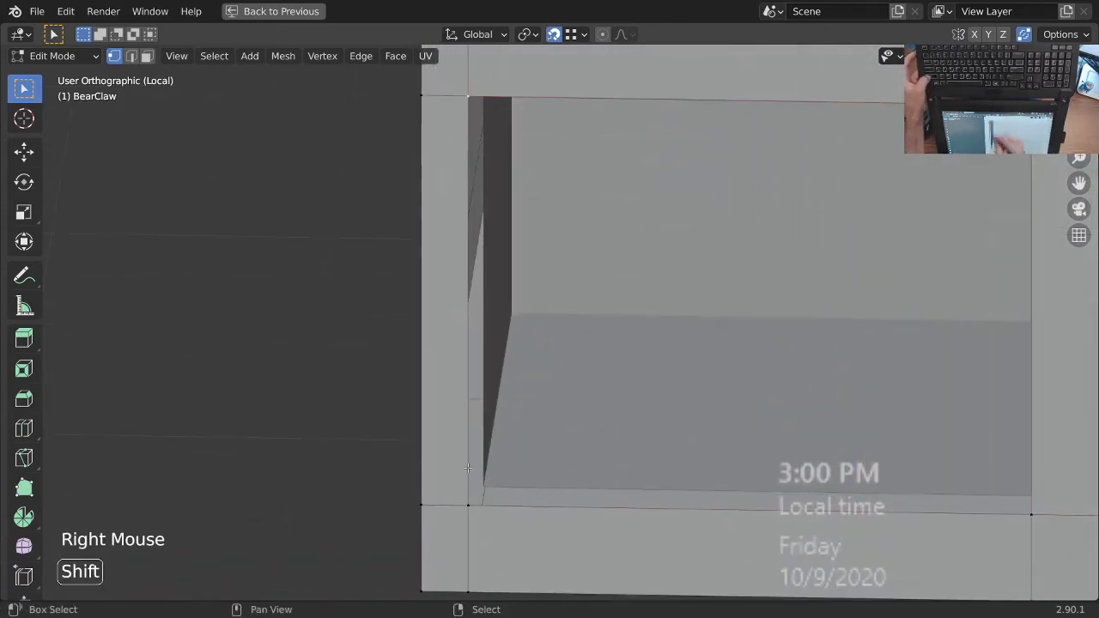
pyautogui.keyDown('ctrl'); pyautogui.moveTo(497, 520); pyautogui.dragTo(509, 468, button='middle'); pyautogui.keyUp('ctrl')
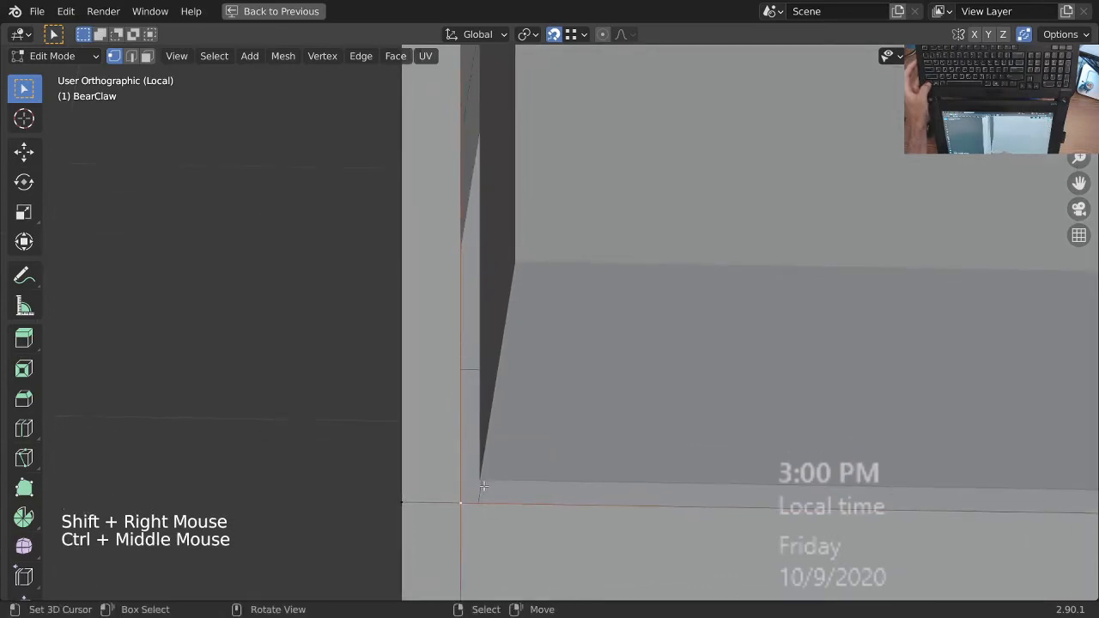
pyautogui.press('x')
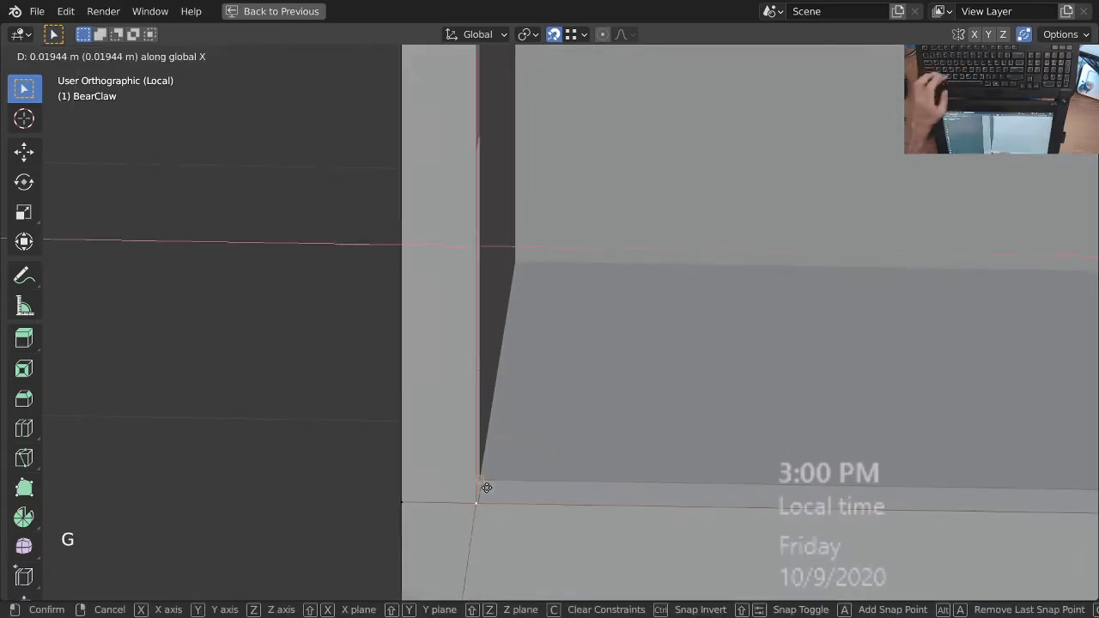
pyautogui.click(482, 483)
# - Extrude the edges around the base's hatch opening inward along Y to meet the chute box
pyautogui.keyDown('ctrl'); pyautogui.moveTo(514, 371); pyautogui.dragTo(522, 455, button='middle'); pyautogui.keyUp('ctrl')
pyautogui.moveTo(592, 386)
pyautogui.keyDown('shift'); pyautogui.mouseDown(button='middle')
pyautogui.moveTo(498, 464)
pyautogui.moveTo(569, 385)
pyautogui.moveTo(601, 377)
pyautogui.mouseUp(button='middle'); pyautogui.keyUp('shift')
pyautogui.keyDown('shift'); pyautogui.moveTo(614, 374); pyautogui.dragTo(589, 450, button='middle'); pyautogui.keyUp('shift')
pyautogui.moveTo(711, 346); pyautogui.dragTo(712, 418, button='middle')
pyautogui.moveTo(644, 232); pyautogui.dragTo(677, 336, button='middle')
pyautogui.keyDown('shift'); pyautogui.moveTo(678, 288); pyautogui.dragTo(739, 369, button='middle'); pyautogui.keyUp('shift')
pyautogui.keyDown('shift'); pyautogui.moveTo(738, 369); pyautogui.dragTo(688, 291, button='middle'); pyautogui.keyUp('shift')
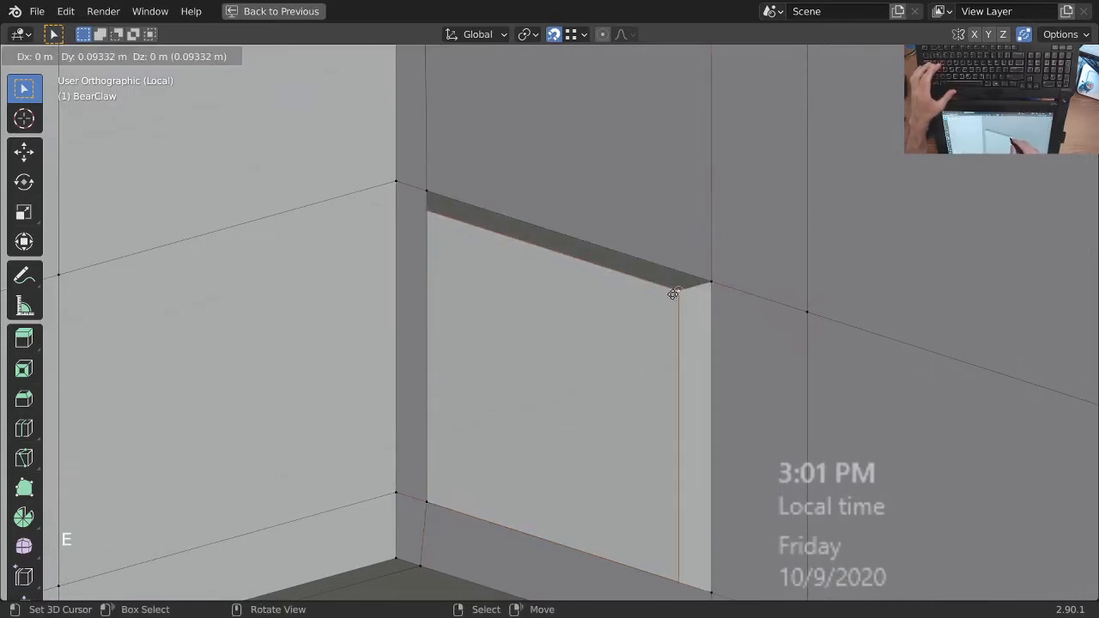
pyautogui.moveTo(704, 281)
pyautogui.keyDown('ctrl'); pyautogui.mouseDown(button='middle')
pyautogui.moveTo(655, 469)
pyautogui.moveTo(729, 407)
pyautogui.moveTo(553, 414)
pyautogui.moveTo(533, 375)
pyautogui.moveTo(618, 312)
pyautogui.moveTo(525, 341)
pyautogui.moveTo(494, 363)
pyautogui.moveTo(606, 366)
pyautogui.moveTo(592, 327)
pyautogui.moveTo(504, 291)
pyautogui.moveTo(519, 220)
pyautogui.moveTo(516, 322)
pyautogui.moveTo(867, 356)
pyautogui.moveTo(683, 380)
pyautogui.mouseUp(button='middle'); pyautogui.keyUp('ctrl')
pyautogui.click(562, 379)
pyautogui.press('KP_3')
pyautogui.press('KP_5')
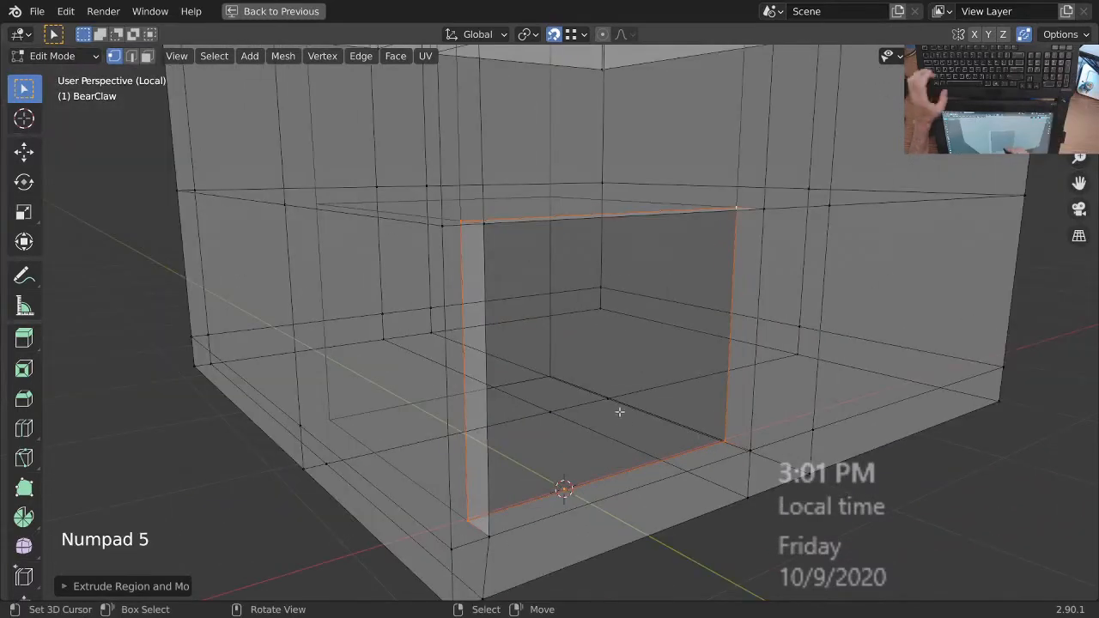
# - Return to solid shading and Object Mode, exit local view, and examine the hatch and chute on the whole machine
pyautogui.press('z')
pyautogui.moveTo(675, 326)
pyautogui.keyDown('ctrl'); pyautogui.mouseDown(button='middle')
pyautogui.moveTo(702, 432)
pyautogui.moveTo(661, 472)
pyautogui.moveTo(633, 426)
pyautogui.moveTo(644, 407)
pyautogui.mouseUp(button='middle'); pyautogui.keyUp('ctrl')
pyautogui.press('Tab')
pyautogui.keyDown('shift'); pyautogui.moveTo(644, 408); pyautogui.dragTo(597, 409, button='middle'); pyautogui.keyUp('shift')
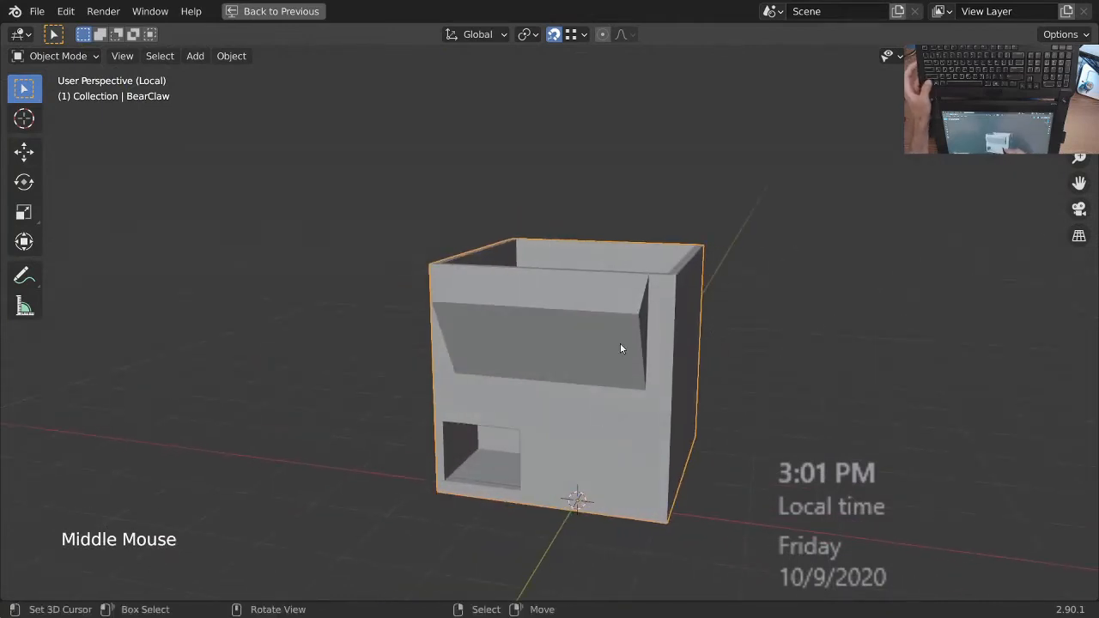
pyautogui.press('KP_Divide')
pyautogui.keyDown('ctrl'); pyautogui.moveTo(621, 346); pyautogui.dragTo(644, 403, button='middle'); pyautogui.keyUp('ctrl')
pyautogui.keyDown('ctrl'); pyautogui.moveTo(644, 404); pyautogui.dragTo(694, 394, button='middle'); pyautogui.keyUp('ctrl')
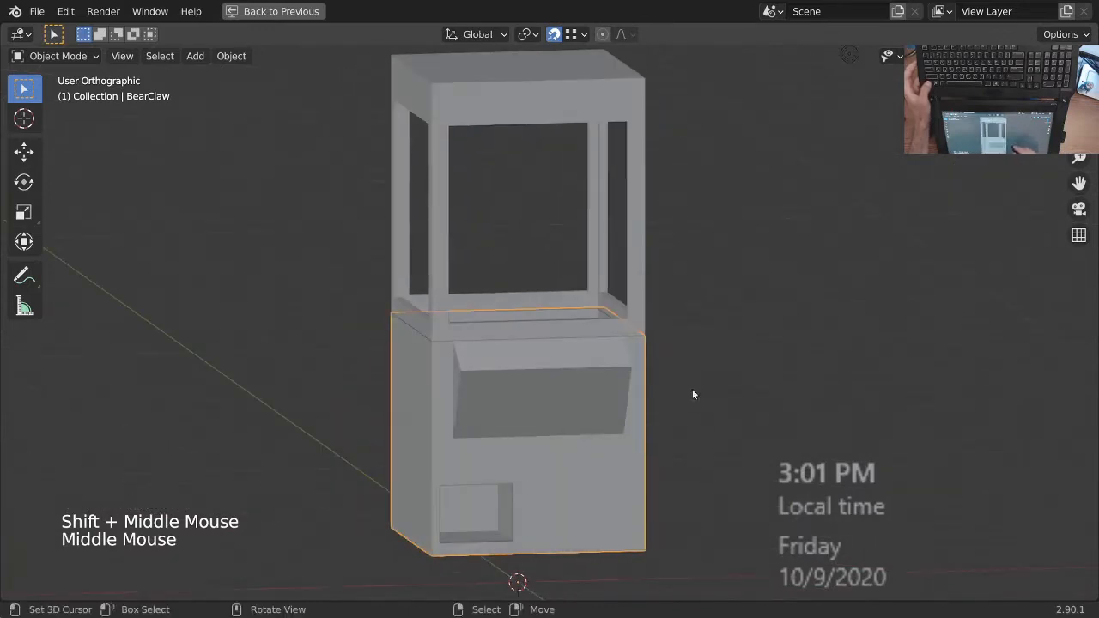
pyautogui.moveTo(482, 511); pyautogui.dragTo(516, 446, button='middle')
pyautogui.moveTo(515, 447); pyautogui.dragTo(631, 292, button='middle')
pyautogui.keyDown('shift'); pyautogui.moveTo(549, 292); pyautogui.dragTo(636, 520, button='middle'); pyautogui.keyUp('shift')
pyautogui.moveTo(674, 399); pyautogui.dragTo(523, 387, button='middle')
pyautogui.moveTo(590, 401); pyautogui.dragTo(603, 455, button='middle')
pyautogui.moveTo(593, 438)
pyautogui.keyDown('shift'); pyautogui.mouseDown(button='middle')
pyautogui.moveTo(563, 491)
pyautogui.moveTo(591, 403)
pyautogui.moveTo(580, 425)
pyautogui.mouseUp(button='middle'); pyautogui.keyUp('shift')
pyautogui.moveTo(580, 425); pyautogui.dragTo(550, 422, button='middle')
# - Isolate the chute box and the base in local view and open the base in Edit Mode
pyautogui.rightClick(593, 340)
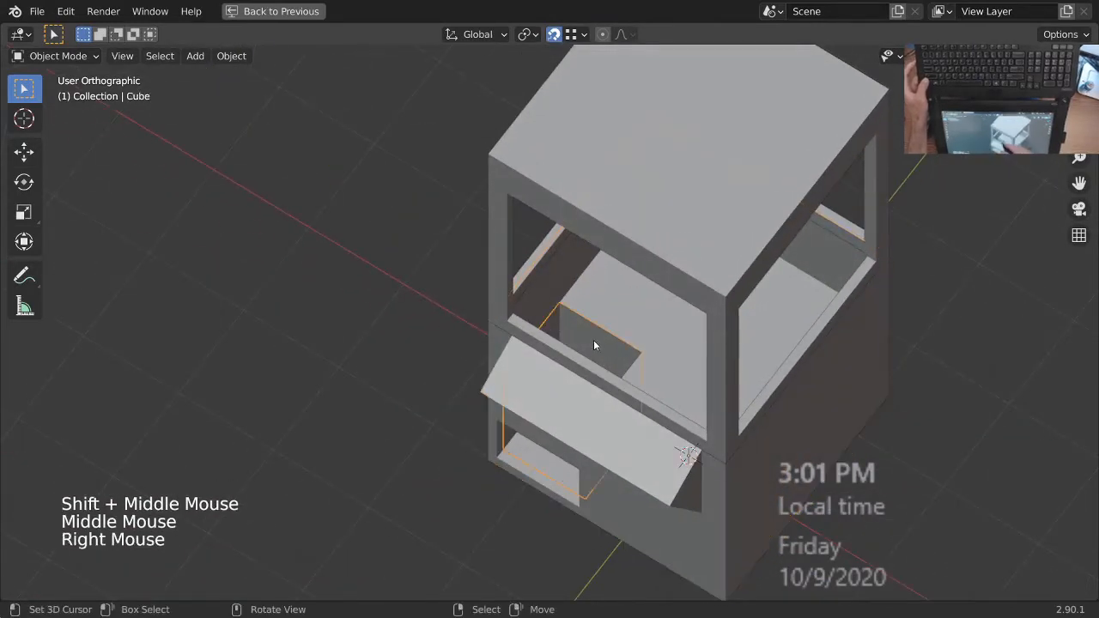
pyautogui.keyDown('shift'); pyautogui.rightClick(633, 391); pyautogui.keyUp('shift')
pyautogui.moveTo(632, 391); pyautogui.dragTo(598, 391, button='middle')
pyautogui.press('KP_Divide')
pyautogui.moveTo(598, 391)
pyautogui.mouseDown(button='middle')
pyautogui.moveTo(583, 404)
pyautogui.moveTo(593, 378)
pyautogui.mouseUp(button='middle')
pyautogui.press('Tab')
pyautogui.keyDown('shift'); pyautogui.moveTo(592, 378); pyautogui.dragTo(615, 403, button='middle'); pyautogui.keyUp('shift')
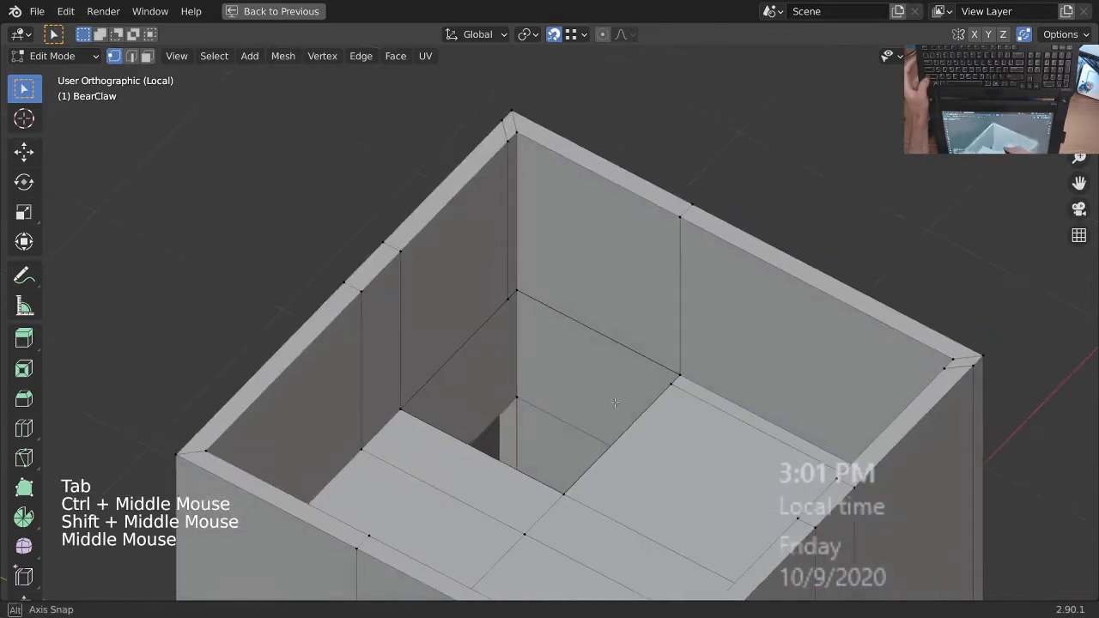
pyautogui.moveTo(535, 323)
pyautogui.mouseDown(button='middle')
pyautogui.moveTo(593, 386)
pyautogui.moveTo(517, 405)
pyautogui.moveTo(543, 382)
pyautogui.moveTo(594, 375)
pyautogui.moveTo(536, 352)
pyautogui.moveTo(527, 332)
pyautogui.mouseUp(button='middle')
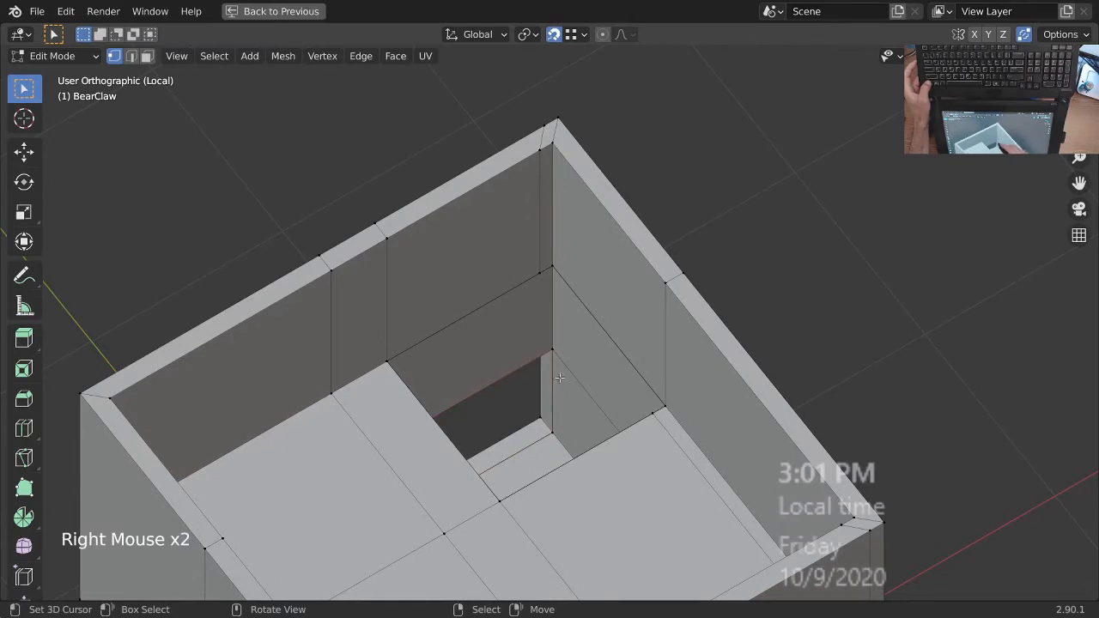
# - Switch Edit Mode to the chute box and turn on the wireframe overlay
pyautogui.press('Tab')
pyautogui.rightClick(551, 356)
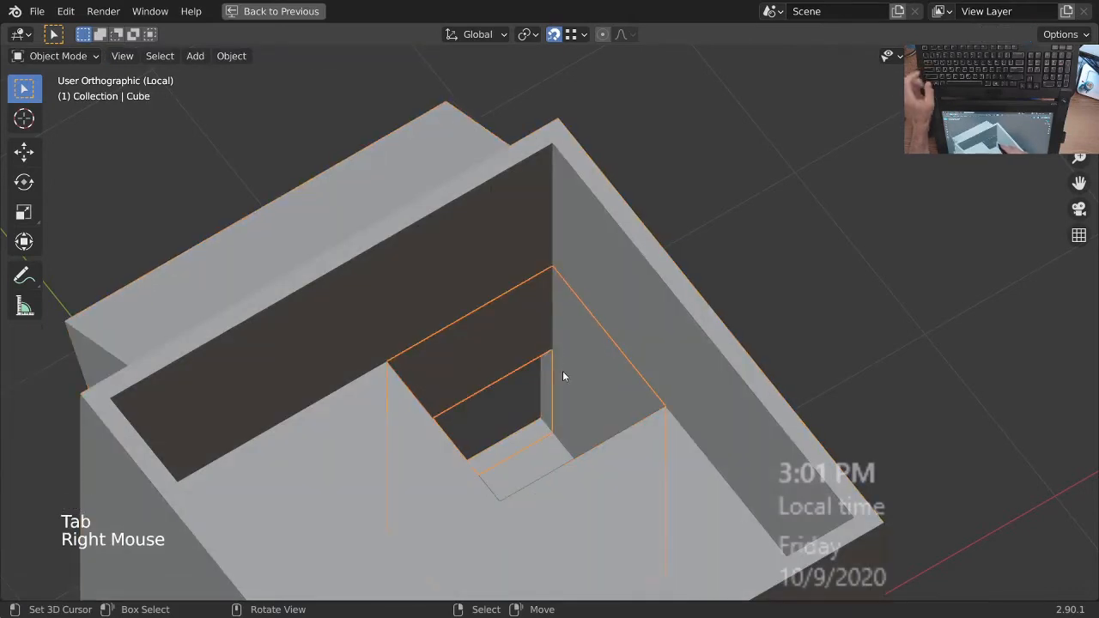
pyautogui.press('Tab')
pyautogui.keyDown('ctrl'); pyautogui.moveTo(574, 370); pyautogui.dragTo(541, 370, button='middle'); pyautogui.keyUp('ctrl')
pyautogui.moveTo(540, 370); pyautogui.dragTo(597, 389, button='middle')
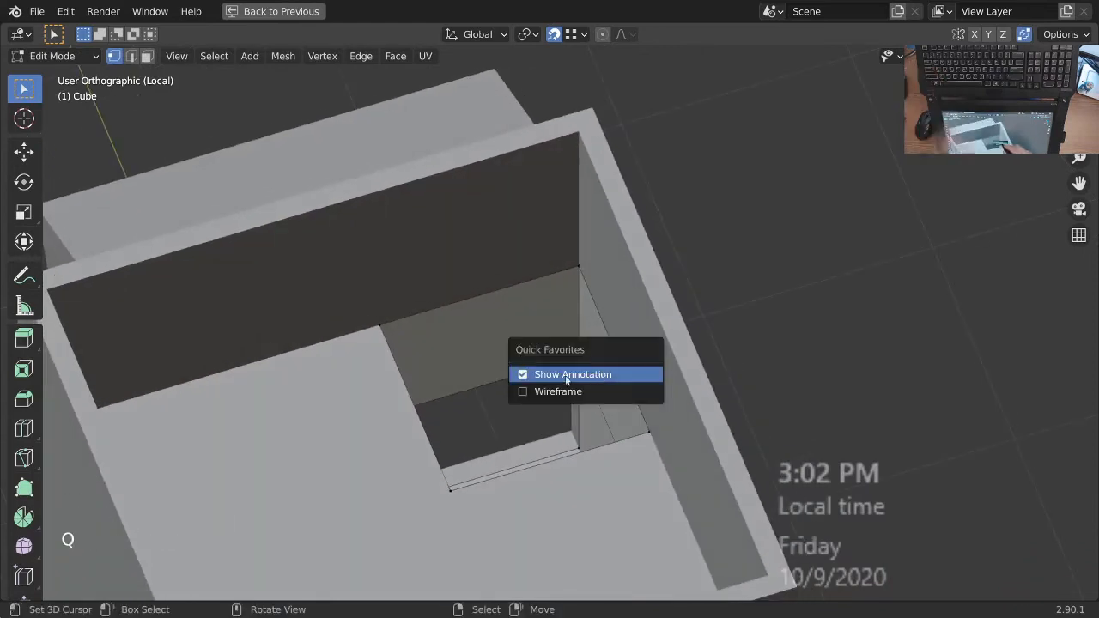
pyautogui.click(566, 392)
pyautogui.moveTo(567, 393)
pyautogui.mouseDown(button='middle')
pyautogui.moveTo(559, 363)
pyautogui.moveTo(773, 263)
pyautogui.moveTo(728, 170)
pyautogui.moveTo(513, 386)
pyautogui.moveTo(480, 360)
pyautogui.moveTo(593, 258)
pyautogui.moveTo(571, 387)
pyautogui.mouseUp(button='middle')
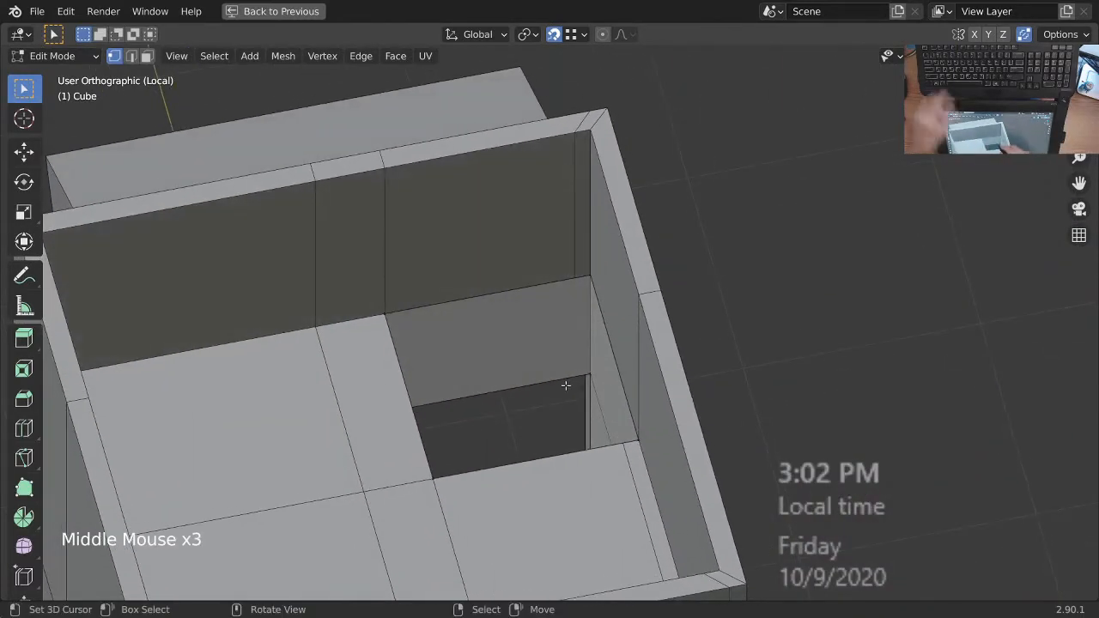
# - Cut vertical edge loops through the chute box's front and back walls near its outer side, aligned with the base's edge loop
pyautogui.click(574, 278)
pyautogui.moveTo(574, 278); pyautogui.dragTo(584, 335, button='middle')
pyautogui.moveTo(584, 335); pyautogui.dragTo(626, 356, button='middle')
pyautogui.moveTo(626, 357); pyautogui.dragTo(592, 403, button='middle')
pyautogui.moveTo(592, 403); pyautogui.dragTo(569, 406, button='middle')
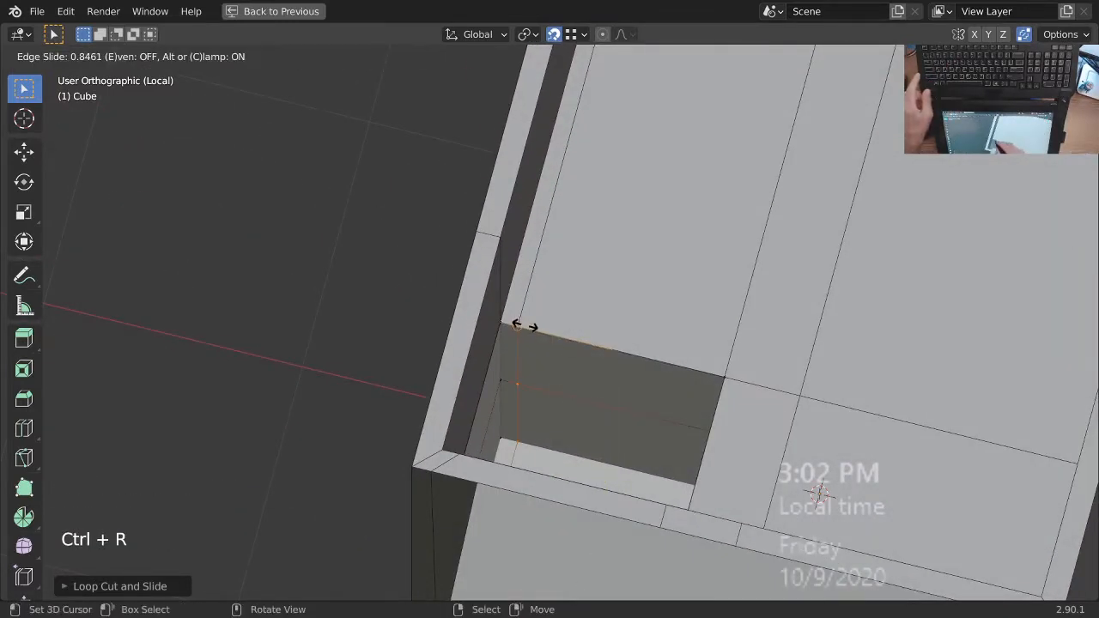
pyautogui.moveTo(560, 322); pyautogui.dragTo(755, 335, button='middle')
pyautogui.moveTo(755, 335); pyautogui.dragTo(627, 344, button='middle')
# - Switch editing to the base and cut a vertical edge loop through the strip below the hatch, near the box's new loop
pyautogui.press('KP_Decimal')
pyautogui.moveTo(627, 343)
pyautogui.mouseDown(button='middle')
pyautogui.moveTo(613, 375)
pyautogui.moveTo(576, 294)
pyautogui.moveTo(619, 260)
pyautogui.moveTo(629, 365)
pyautogui.mouseUp(button='middle')
pyautogui.keyDown('ctrl'); pyautogui.moveTo(629, 364); pyautogui.dragTo(621, 395, button='middle'); pyautogui.keyUp('ctrl')
pyautogui.moveTo(622, 395)
pyautogui.keyDown('shift'); pyautogui.mouseDown(button='middle')
pyautogui.moveTo(631, 336)
pyautogui.moveTo(617, 404)
pyautogui.mouseUp(button='middle'); pyautogui.keyUp('shift')
pyautogui.moveTo(616, 404); pyautogui.dragTo(594, 470, button='middle')
pyautogui.moveTo(594, 470); pyautogui.dragTo(624, 506, button='middle')
pyautogui.keyDown('shift'); pyautogui.moveTo(623, 506); pyautogui.dragTo(631, 479, button='middle'); pyautogui.keyUp('shift')
pyautogui.keyDown('ctrl'); pyautogui.moveTo(619, 428); pyautogui.dragTo(636, 343, button='middle'); pyautogui.keyUp('ctrl')
pyautogui.press('Tab')
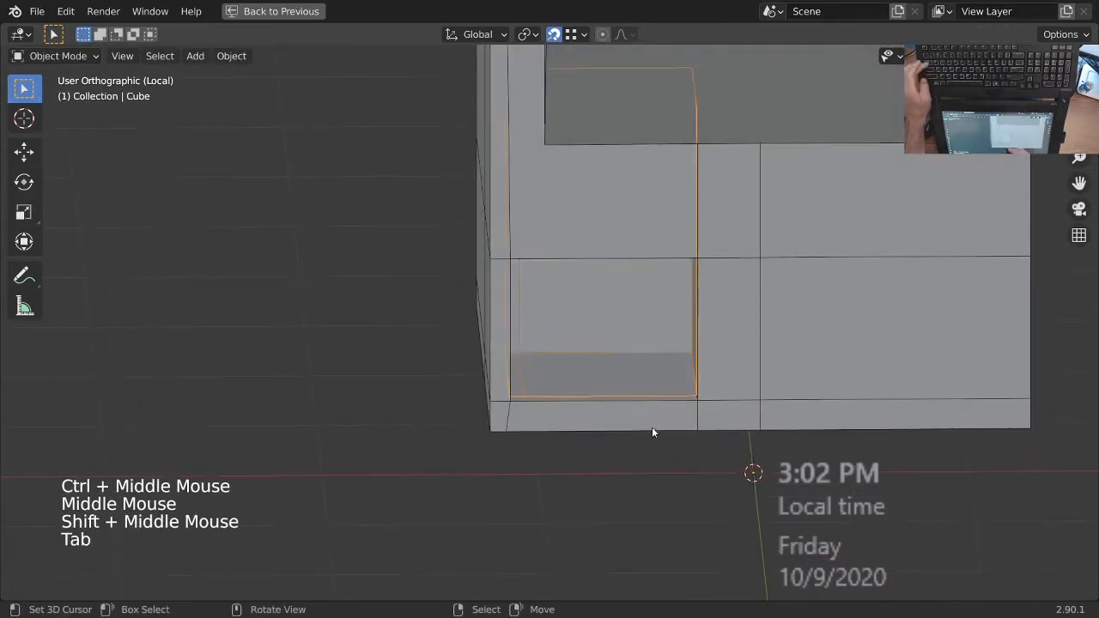
pyautogui.press('Tab')
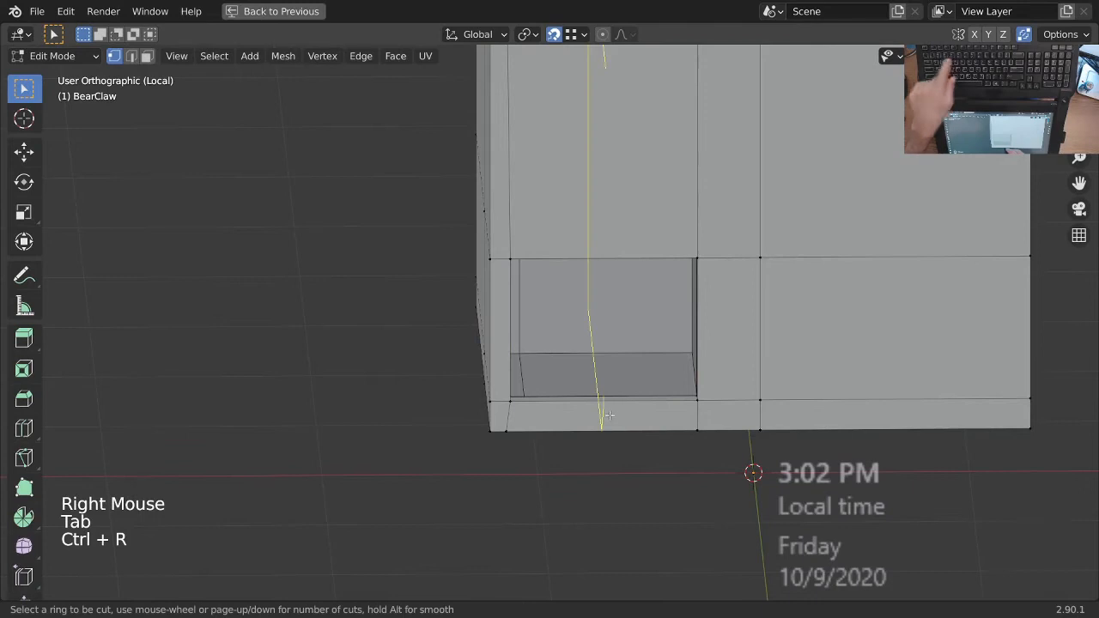
pyautogui.keyDown('ctrl'); pyautogui.moveTo(539, 402); pyautogui.dragTo(566, 429, button='middle'); pyautogui.keyUp('ctrl')
pyautogui.moveTo(566, 429); pyautogui.dragTo(521, 343, button='middle')
# - Snap the 3D cursor to the front bottom vertex of the box's new loop and set the pivot point to the 3D cursor
pyautogui.press('Tab')
pyautogui.press('Tab')
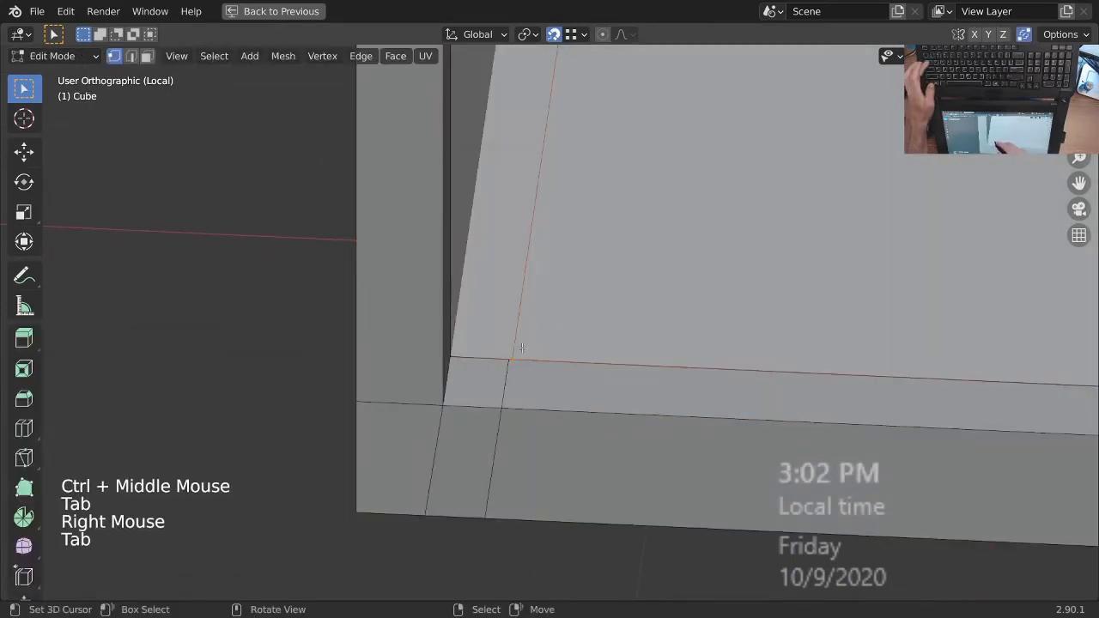
pyautogui.hotkey('shift', 's')
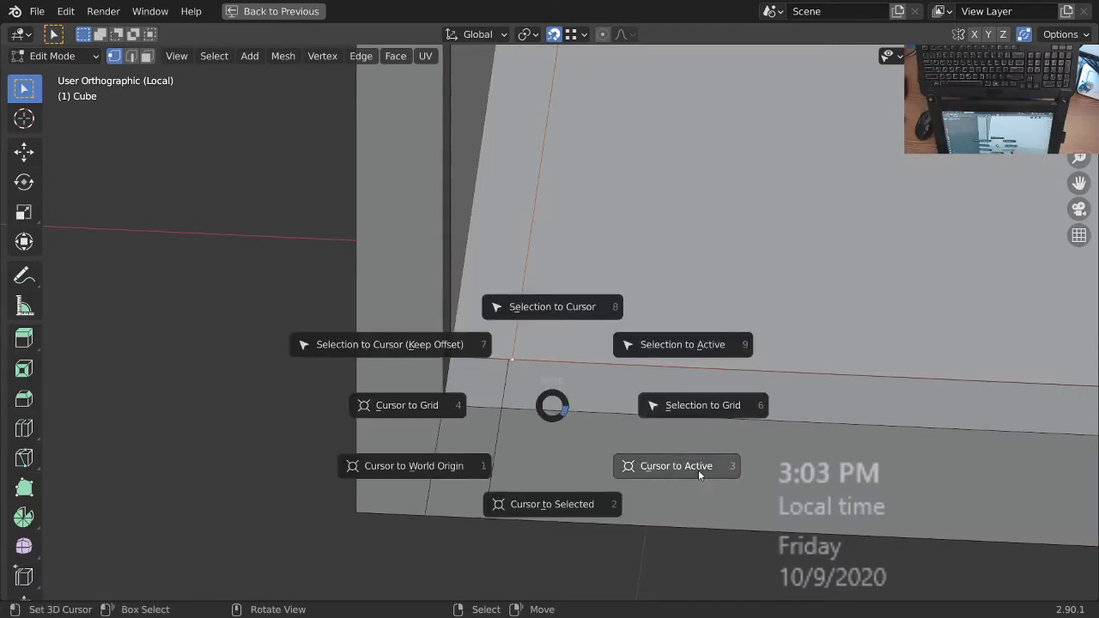
pyautogui.click(567, 505)
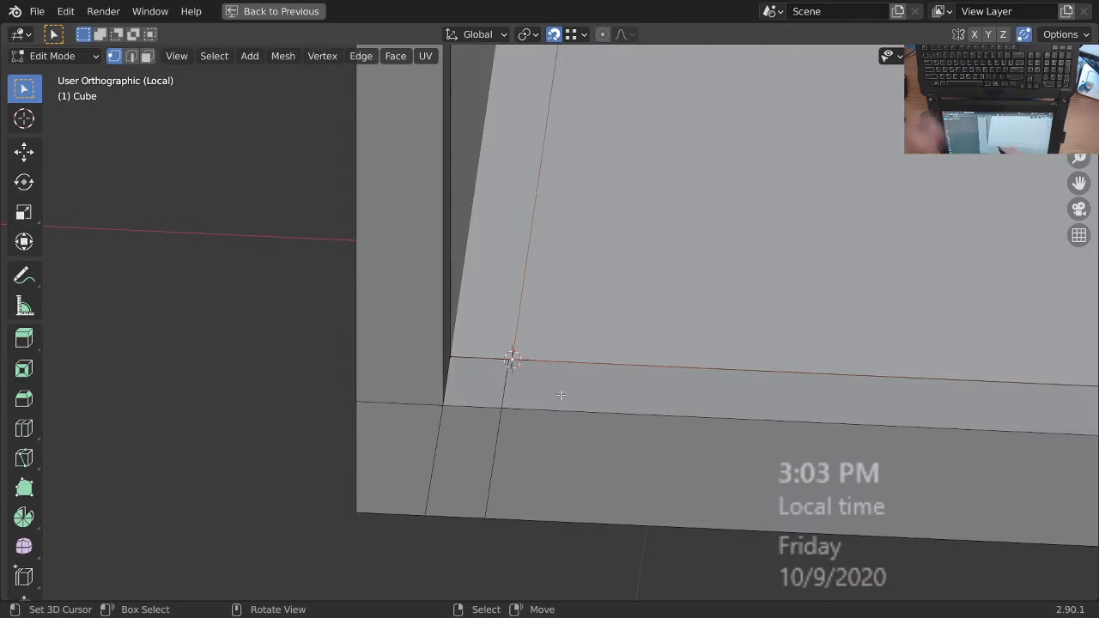
pyautogui.press('Tab')
pyautogui.press('.')
pyautogui.click(725, 410)
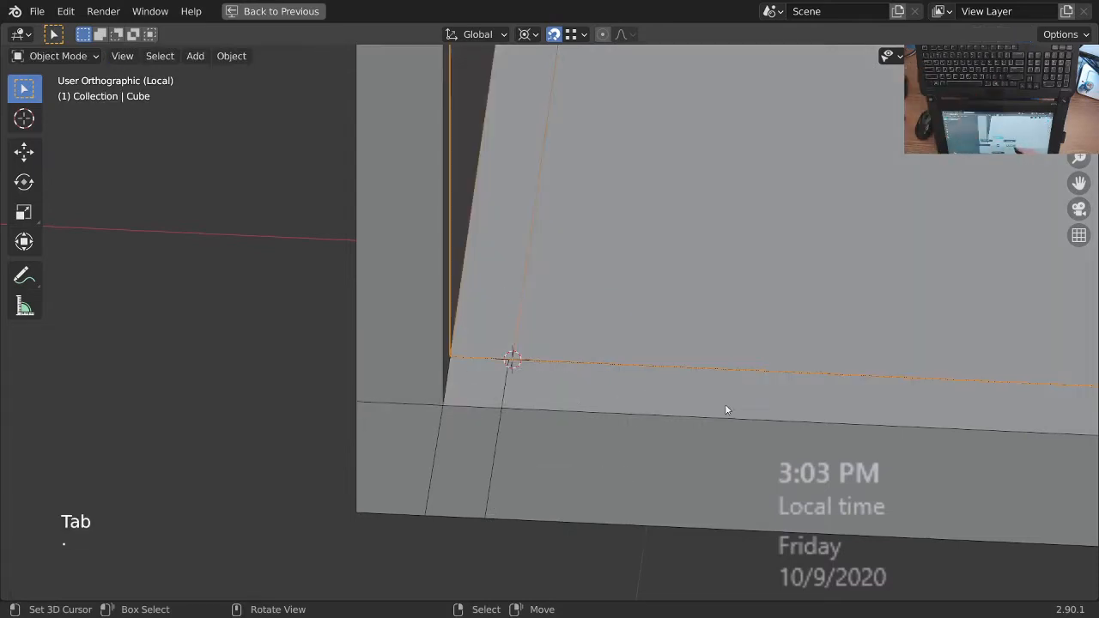
# - Scale the base's new loop vertices along global X about the 3D cursor so they line up with the box's loop
pyautogui.rightClick(514, 407)
pyautogui.press('Tab')
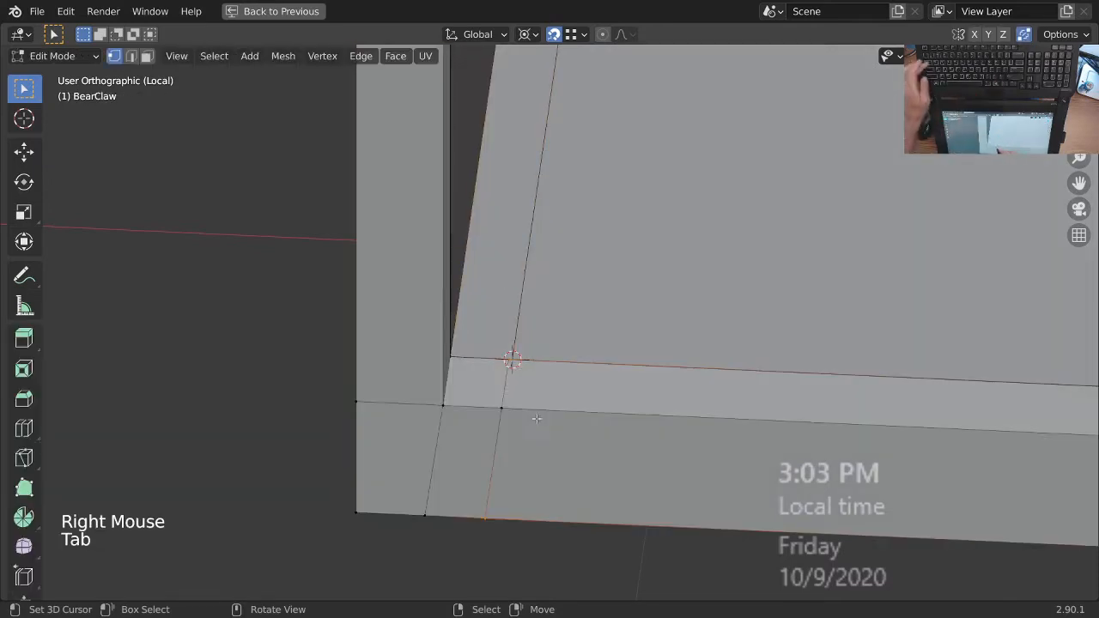
pyautogui.moveTo(509, 390)
pyautogui.keyDown('ctrl'); pyautogui.mouseDown(button='middle')
pyautogui.moveTo(529, 387)
pyautogui.moveTo(515, 369)
pyautogui.mouseUp(button='middle'); pyautogui.keyUp('ctrl')
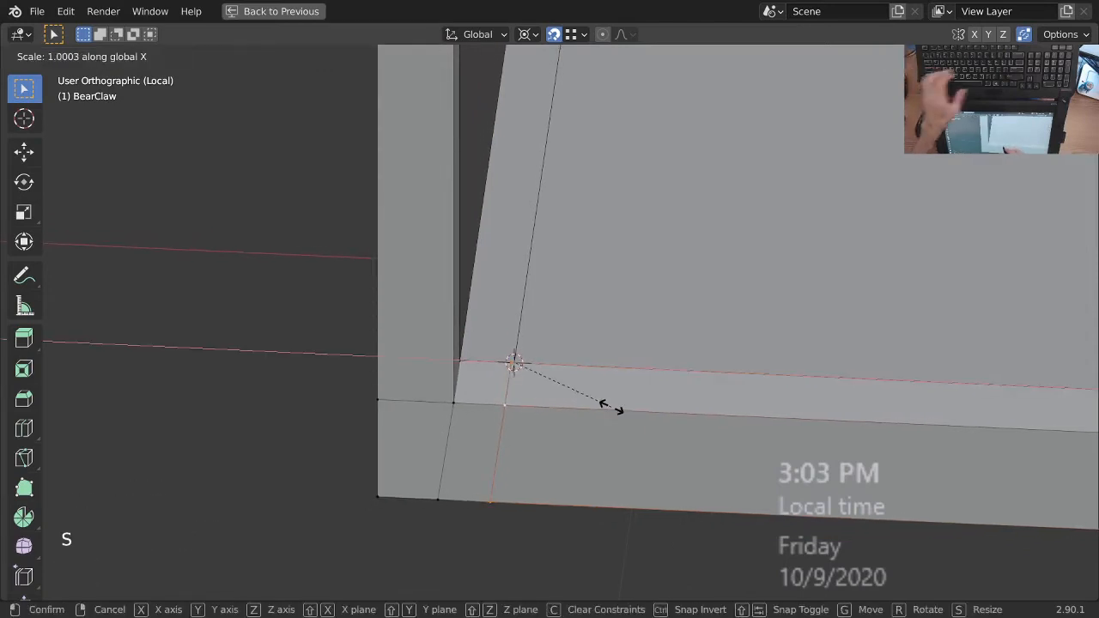
pyautogui.keyDown('shift'); pyautogui.moveTo(526, 358); pyautogui.dragTo(506, 390, button='middle'); pyautogui.keyUp('shift')
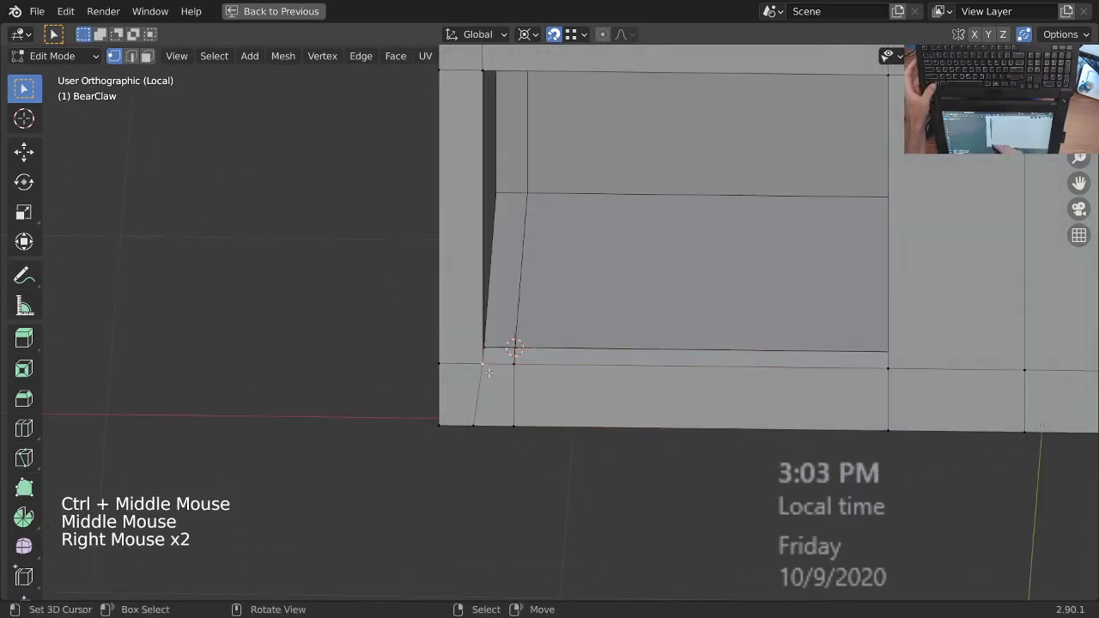
pyautogui.hotkey('shift', 's')
pyautogui.click(678, 409)
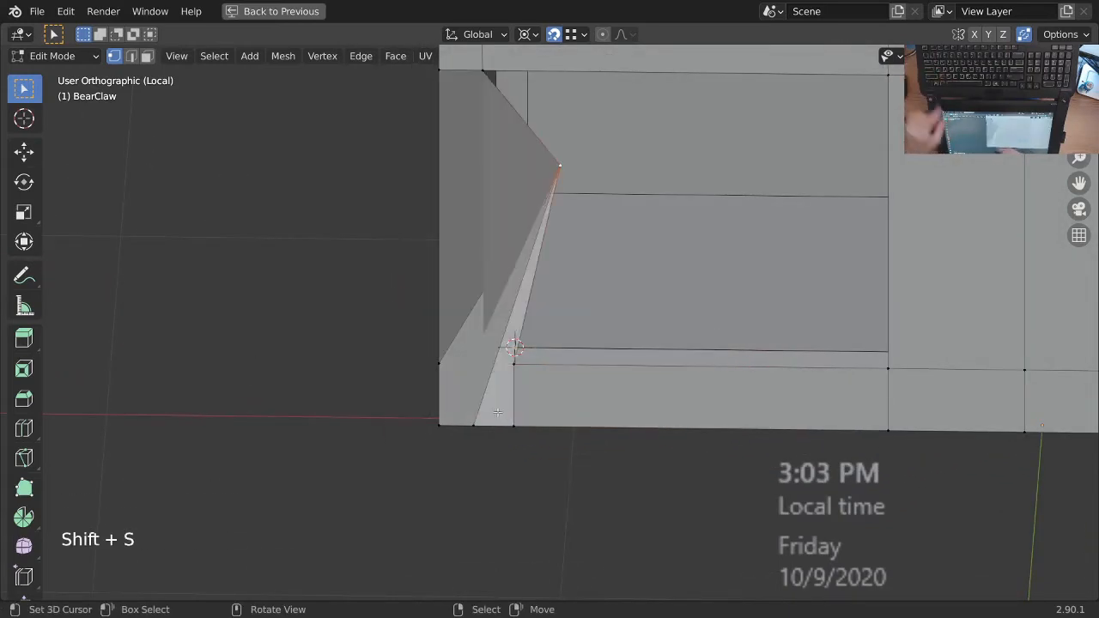
pyautogui.hotkey('ctrl', 'z')
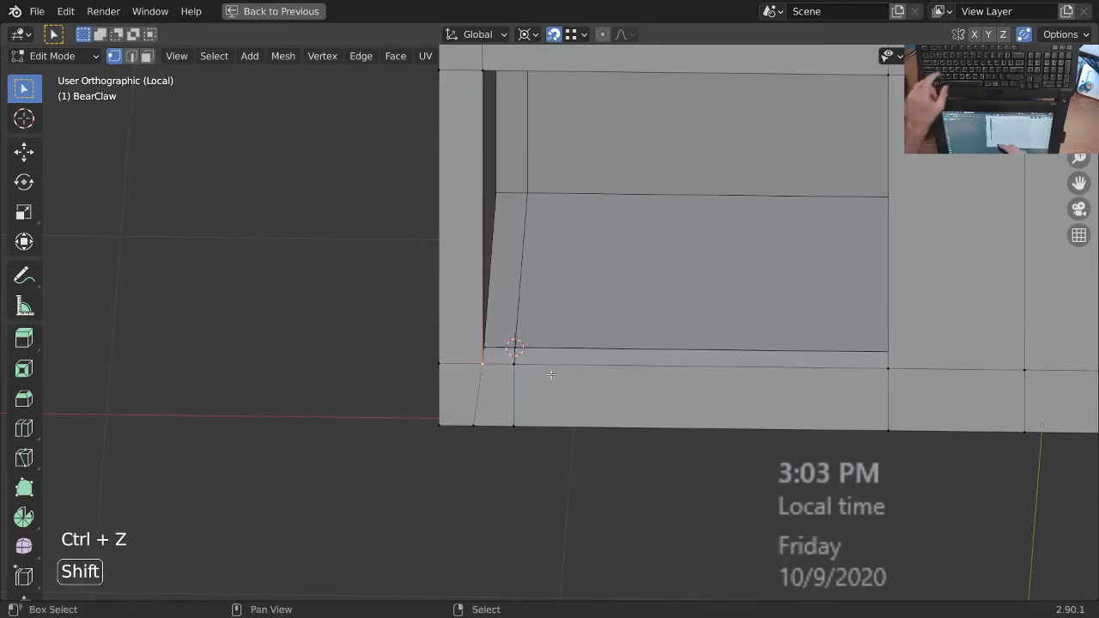
# - Snap the 3D cursor to the hatch's lower outer corner vertex and scale the vertex below it along global X into line
pyautogui.hotkey('shift', 's')
pyautogui.click(550, 471)
pyautogui.moveTo(529, 430); pyautogui.dragTo(565, 417, button='middle')
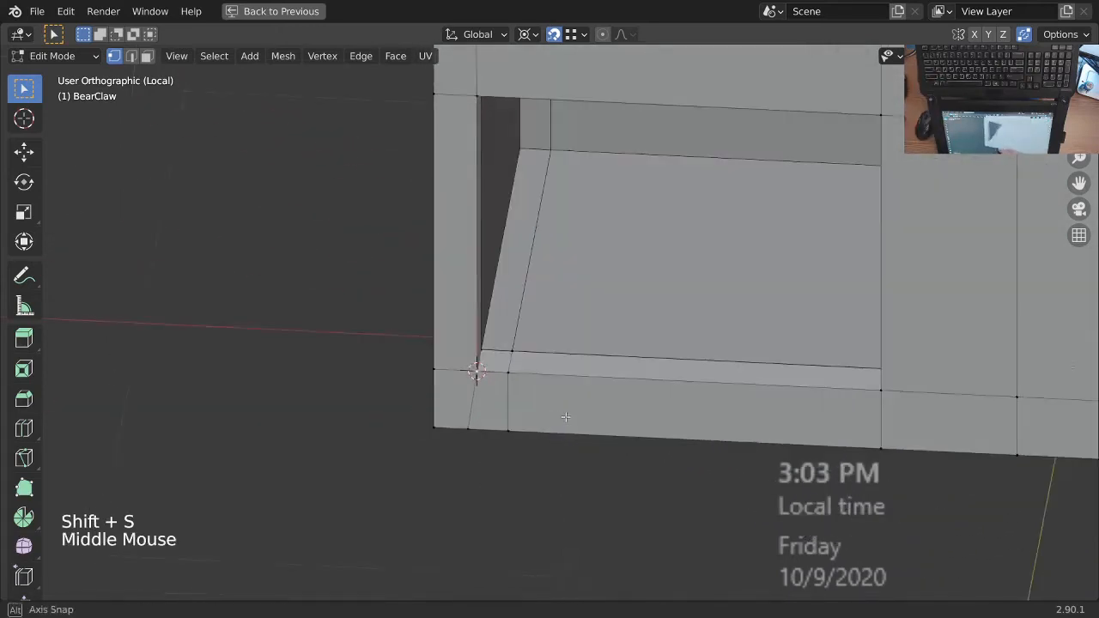
pyautogui.moveTo(474, 432)
pyautogui.mouseDown(button='middle')
pyautogui.moveTo(491, 449)
pyautogui.moveTo(608, 436)
pyautogui.mouseUp(button='middle')
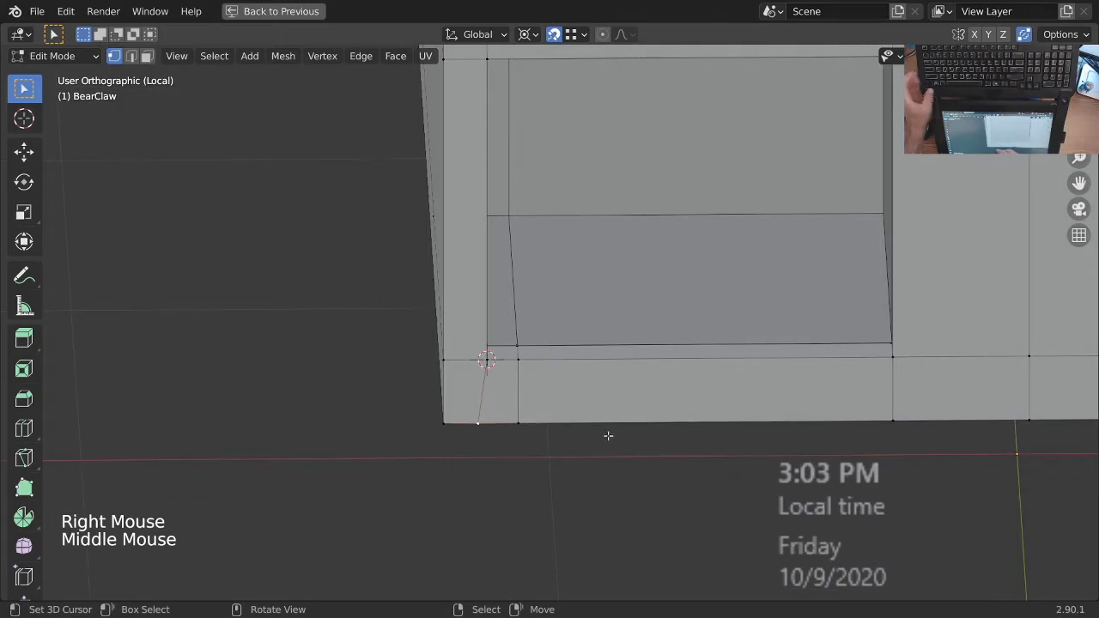
pyautogui.press('z')
pyautogui.press('KP_1')
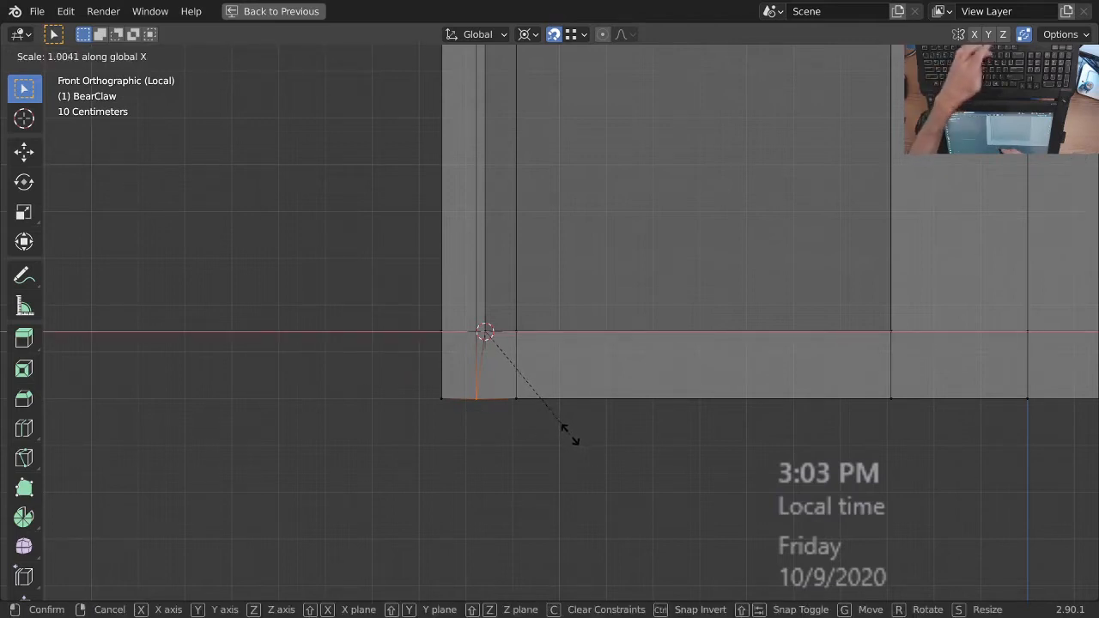
pyautogui.press('Return')
# - Scale the vertices of the base's outer vertical edge loop to 0 along global X about the 3D cursor
pyautogui.keyDown('ctrl'); pyautogui.moveTo(569, 416); pyautogui.dragTo(515, 395, button='middle'); pyautogui.keyUp('ctrl')
pyautogui.keyDown('shift'); pyautogui.moveTo(484, 296); pyautogui.dragTo(491, 348, button='middle'); pyautogui.keyUp('shift')
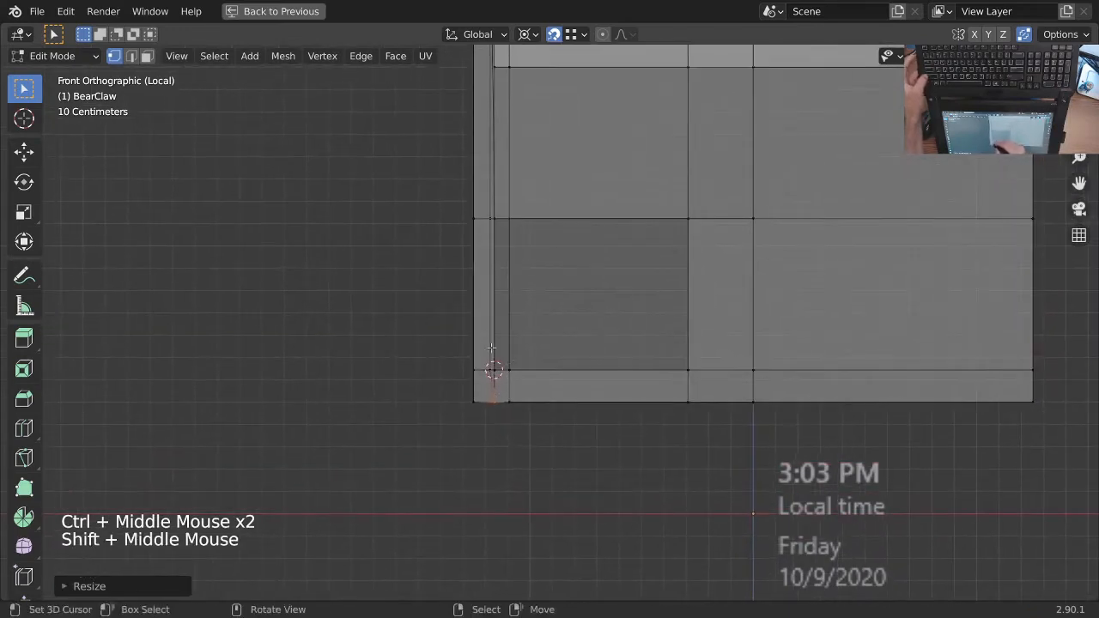
pyautogui.keyDown('shift'); pyautogui.moveTo(511, 290); pyautogui.dragTo(511, 498, button='middle'); pyautogui.keyUp('shift')
pyautogui.moveTo(516, 344)
pyautogui.keyDown('ctrl'); pyautogui.mouseDown(button='middle')
pyautogui.moveTo(532, 263)
pyautogui.moveTo(525, 333)
pyautogui.moveTo(505, 338)
pyautogui.moveTo(517, 326)
pyautogui.mouseUp(button='middle'); pyautogui.keyUp('ctrl')
pyautogui.keyDown('shift'); pyautogui.moveTo(589, 117); pyautogui.dragTo(540, 255, button='middle'); pyautogui.keyUp('shift')
pyautogui.keyDown('shift'); pyautogui.moveTo(547, 305); pyautogui.dragTo(580, 268, button='middle'); pyautogui.keyUp('shift')
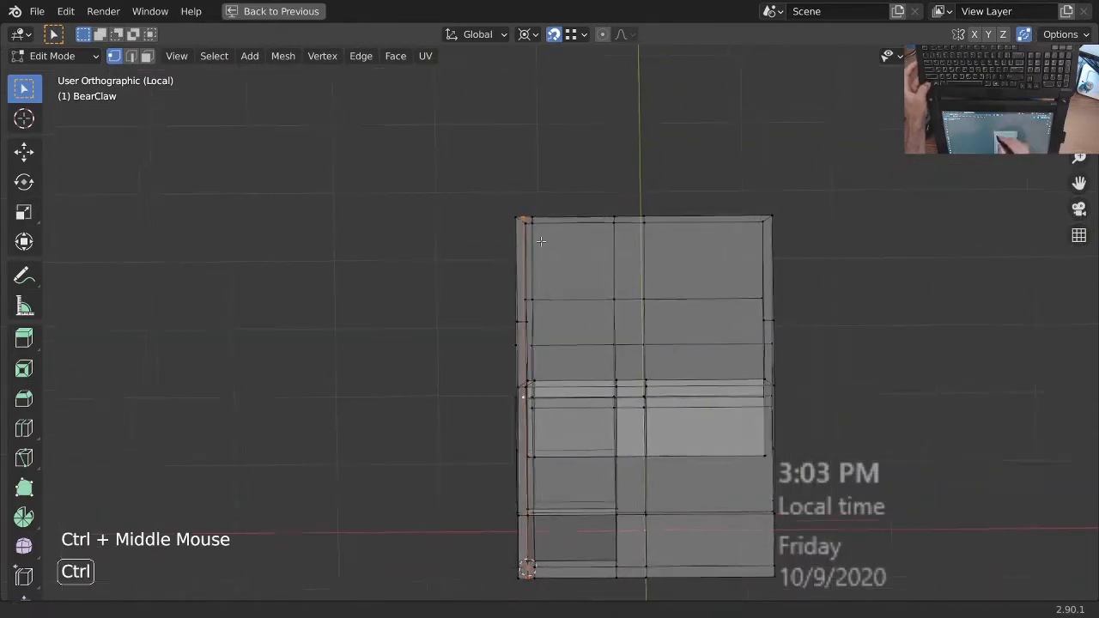
pyautogui.keyDown('shift'); pyautogui.moveTo(562, 314); pyautogui.dragTo(565, 529, button='middle'); pyautogui.keyUp('shift')
pyautogui.keyDown('shift'); pyautogui.moveTo(557, 482); pyautogui.dragTo(547, 559, button='middle'); pyautogui.keyUp('shift')
pyautogui.keyDown('shift'); pyautogui.moveTo(547, 480); pyautogui.dragTo(547, 551, button='middle'); pyautogui.keyUp('shift')
pyautogui.moveTo(547, 199)
pyautogui.keyDown('shift'); pyautogui.mouseDown(button='middle')
pyautogui.moveTo(549, 215)
pyautogui.moveTo(539, 199)
pyautogui.mouseUp(button='middle'); pyautogui.keyUp('shift')
pyautogui.moveTo(538, 200); pyautogui.dragTo(541, 237, button='middle')
pyautogui.keyDown('shift'); pyautogui.moveTo(541, 237); pyautogui.dragTo(521, 493, button='middle'); pyautogui.keyUp('shift')
pyautogui.keyDown('ctrl'); pyautogui.moveTo(522, 377); pyautogui.dragTo(526, 265, button='middle'); pyautogui.keyUp('ctrl')
pyautogui.moveTo(547, 417)
pyautogui.keyDown('shift'); pyautogui.mouseDown(button='middle')
pyautogui.moveTo(547, 206)
pyautogui.moveTo(543, 438)
pyautogui.mouseUp(button='middle'); pyautogui.keyUp('shift')
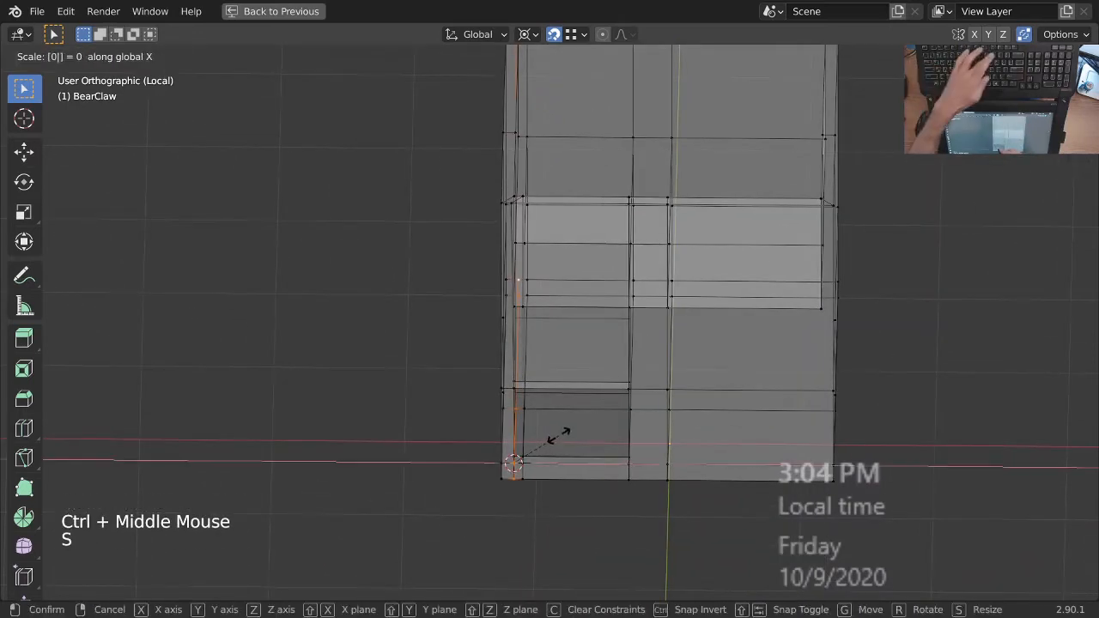
pyautogui.press('Return')
# - Snap the 3D cursor to the loop's vertex on the top rim and connect that vertex to the rim's inner corner
pyautogui.keyDown('shift'); pyautogui.moveTo(554, 288); pyautogui.dragTo(565, 537, button='middle'); pyautogui.keyUp('shift')
pyautogui.keyDown('ctrl'); pyautogui.moveTo(541, 366); pyautogui.dragTo(542, 311, button='middle'); pyautogui.keyUp('ctrl')
pyautogui.keyDown('shift'); pyautogui.moveTo(552, 273); pyautogui.dragTo(540, 502, button='middle'); pyautogui.keyUp('shift')
pyautogui.click(593, 447)
pyautogui.keyDown('ctrl'); pyautogui.moveTo(605, 433); pyautogui.dragTo(604, 347, button='middle'); pyautogui.keyUp('ctrl')
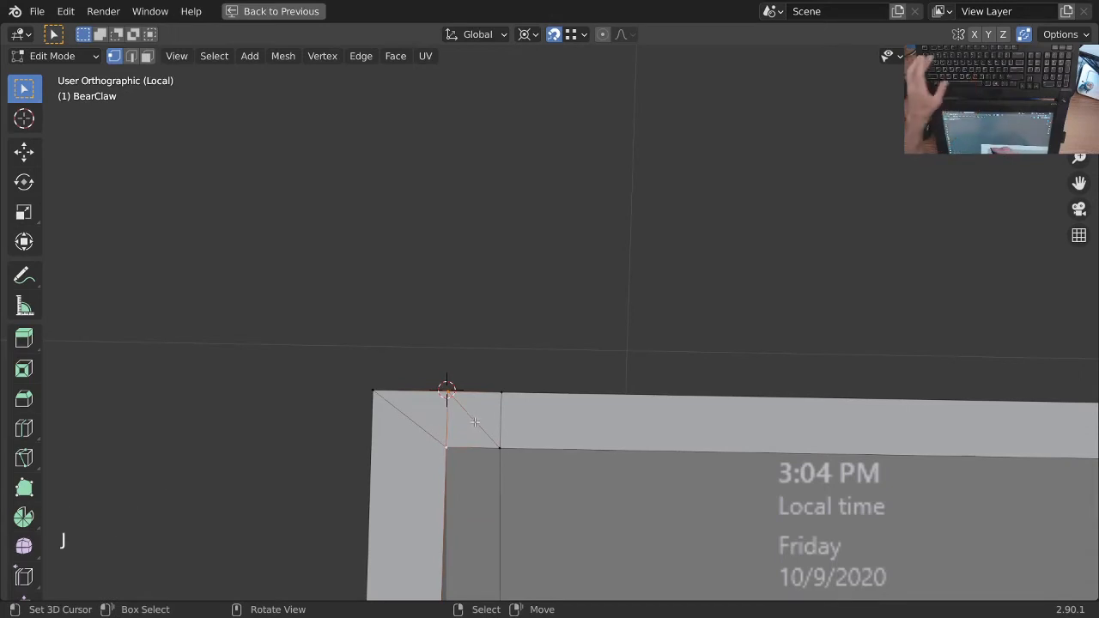
# - Dissolve the redundant diagonal edges around the new connection at the top rim's corner
pyautogui.keyDown('ctrl'); pyautogui.moveTo(513, 445); pyautogui.dragTo(545, 441, button='middle'); pyautogui.keyUp('ctrl')
pyautogui.keyDown('ctrl'); pyautogui.moveTo(478, 397); pyautogui.dragTo(455, 312, button='middle'); pyautogui.keyUp('ctrl')
pyautogui.keyDown('ctrl'); pyautogui.moveTo(421, 256); pyautogui.dragTo(446, 304, button='middle'); pyautogui.keyUp('ctrl')
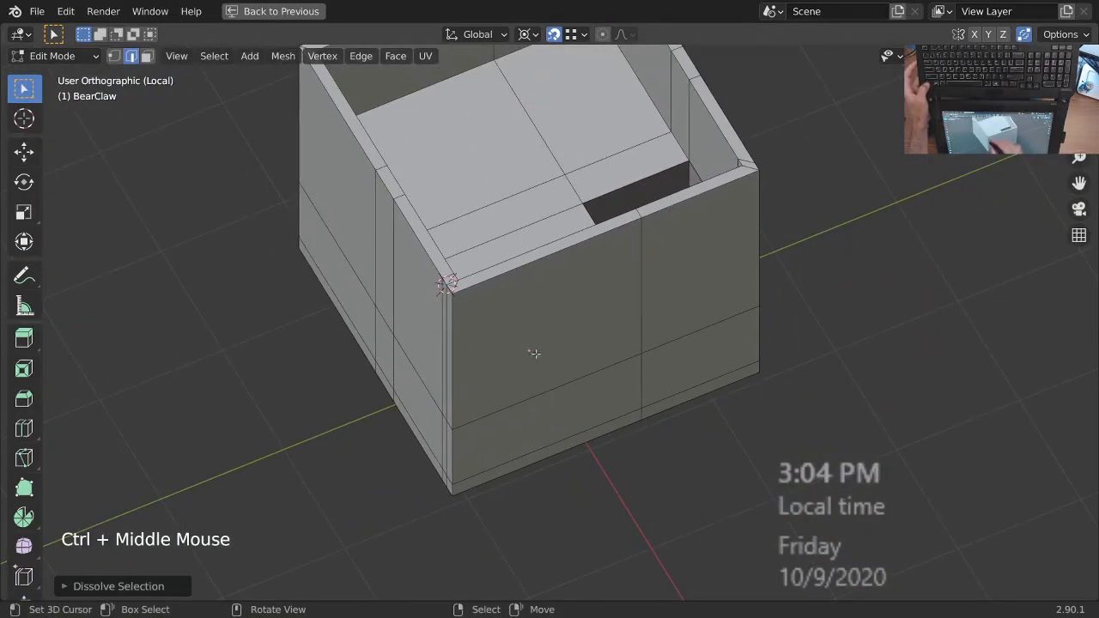
# - Examine the base's rim corners and inner walls from several angles
pyautogui.keyDown('shift'); pyautogui.moveTo(534, 353); pyautogui.dragTo(550, 468, button='middle'); pyautogui.keyUp('shift')
pyautogui.keyDown('shift'); pyautogui.moveTo(646, 392); pyautogui.dragTo(642, 425, button='middle'); pyautogui.keyUp('shift')
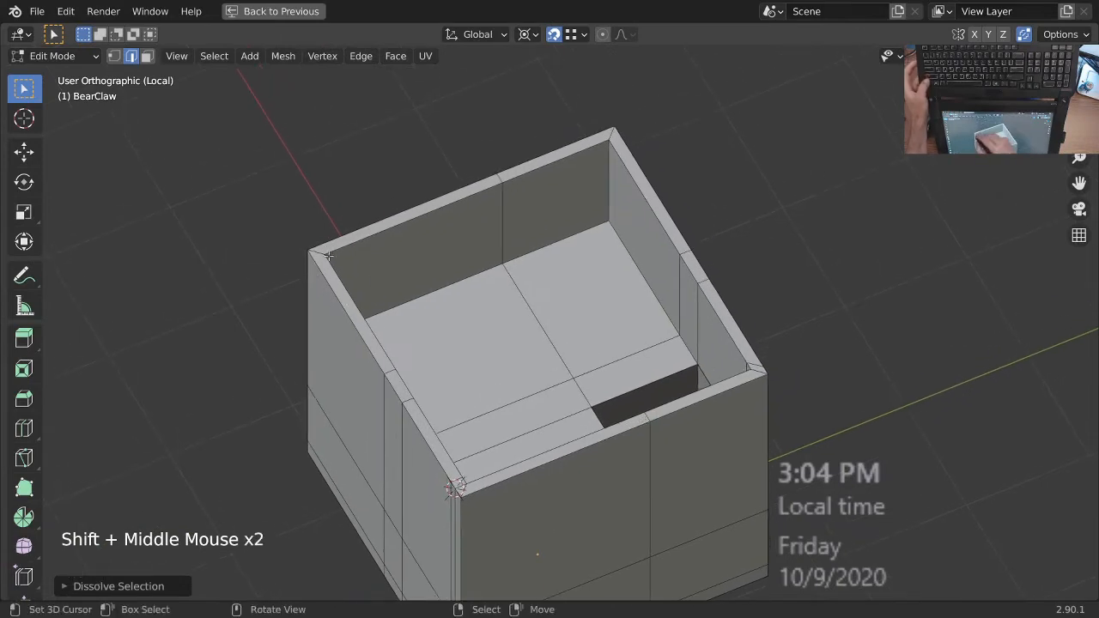
pyautogui.moveTo(674, 340); pyautogui.dragTo(567, 351, button='middle')
pyautogui.keyDown('shift'); pyautogui.moveTo(649, 333); pyautogui.dragTo(538, 391, button='middle'); pyautogui.keyUp('shift')
pyautogui.keyDown('ctrl'); pyautogui.moveTo(507, 210); pyautogui.dragTo(688, 388, button='middle'); pyautogui.keyUp('ctrl')
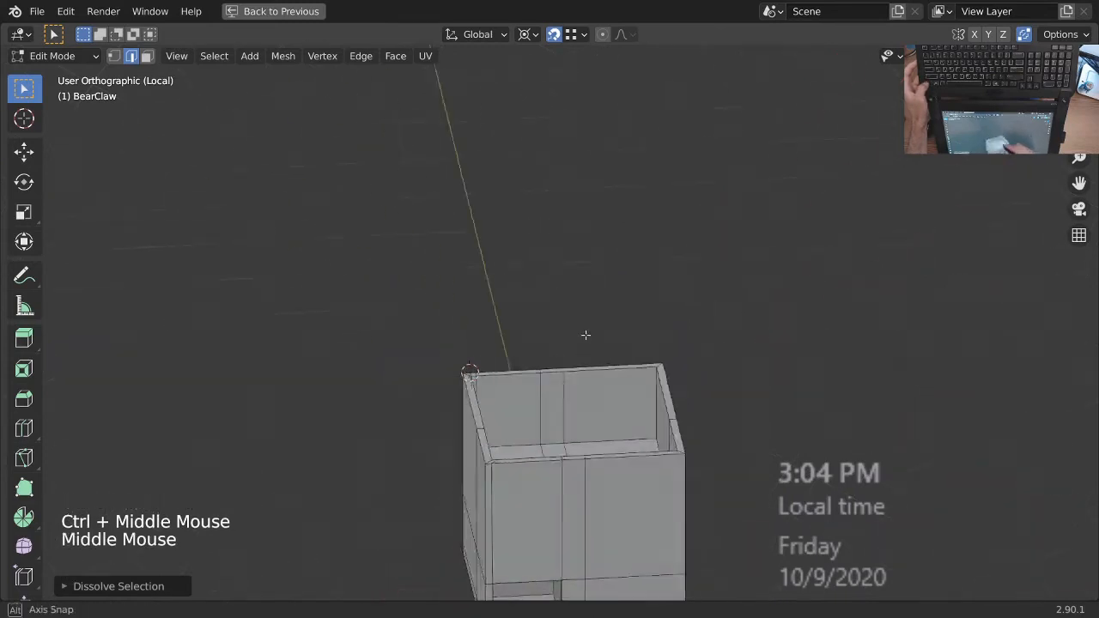
pyautogui.keyDown('shift'); pyautogui.moveTo(586, 335); pyautogui.dragTo(568, 335, button='middle'); pyautogui.keyUp('shift')
pyautogui.keyDown('ctrl'); pyautogui.moveTo(539, 408); pyautogui.dragTo(455, 419, button='middle'); pyautogui.keyUp('ctrl')
pyautogui.keyDown('shift'); pyautogui.moveTo(557, 333); pyautogui.dragTo(553, 383, button='middle'); pyautogui.keyUp('shift')
pyautogui.moveTo(549, 382); pyautogui.dragTo(582, 409, button='middle')
# - Return to Object Mode and join the chute box into the base object
pyautogui.moveTo(582, 408); pyautogui.dragTo(718, 290, button='middle')
pyautogui.keyDown('shift'); pyautogui.moveTo(718, 289); pyautogui.dragTo(486, 360, button='middle'); pyautogui.keyUp('shift')
pyautogui.press('Tab')
pyautogui.rightClick(609, 272)
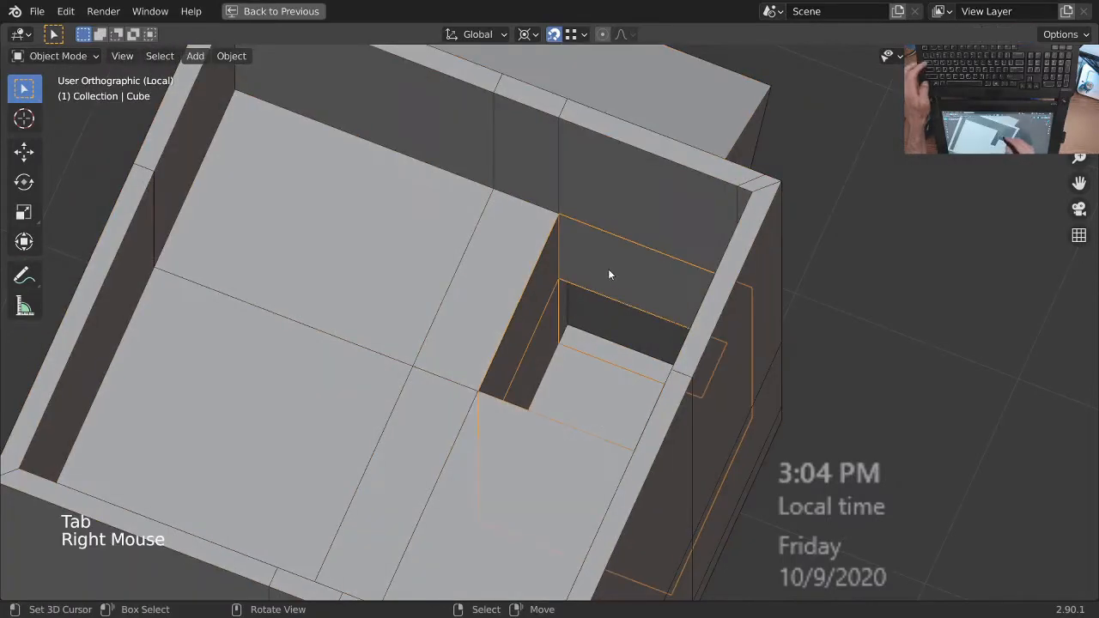
pyautogui.keyDown('shift'); pyautogui.rightClick(607, 209); pyautogui.keyUp('shift')
pyautogui.hotkey('ctrl', 'j')
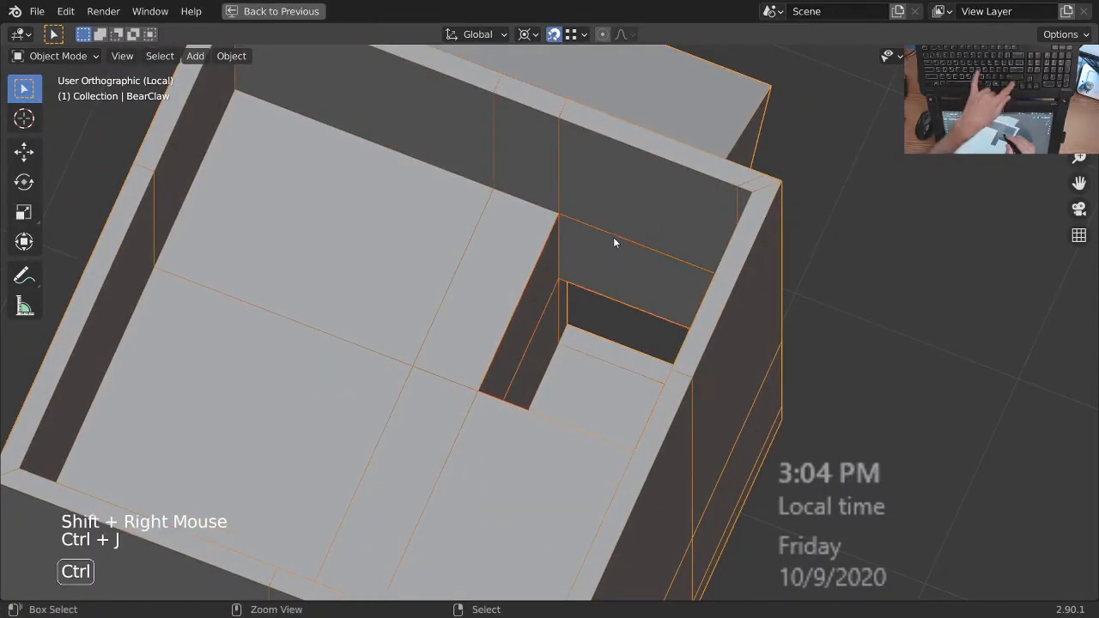
# - Select the whole joined mesh in Edit Mode and merge its vertices by distance at 0.01 m
pyautogui.press('Tab')
pyautogui.keyDown('ctrl'); pyautogui.moveTo(638, 324); pyautogui.dragTo(631, 309, button='middle'); pyautogui.keyUp('ctrl')
pyautogui.keyDown('shift'); pyautogui.moveTo(631, 309); pyautogui.dragTo(625, 352, button='middle'); pyautogui.keyUp('shift')
pyautogui.press('1')
pyautogui.press('a')
pyautogui.moveTo(625, 352); pyautogui.dragTo(621, 350, button='middle')
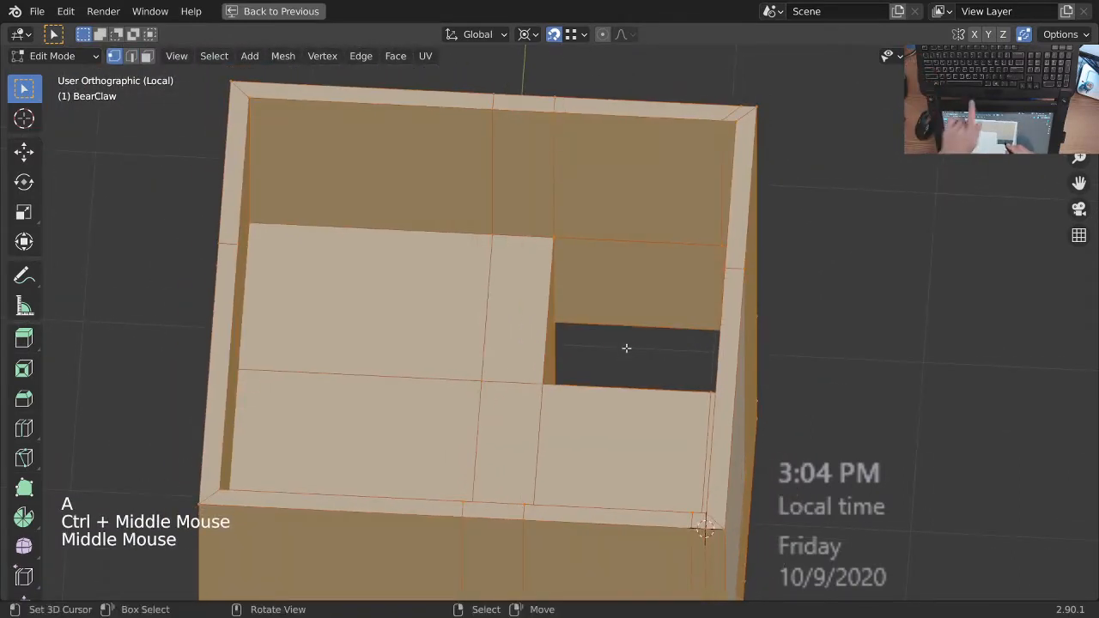
pyautogui.press('m')
pyautogui.click(596, 409)
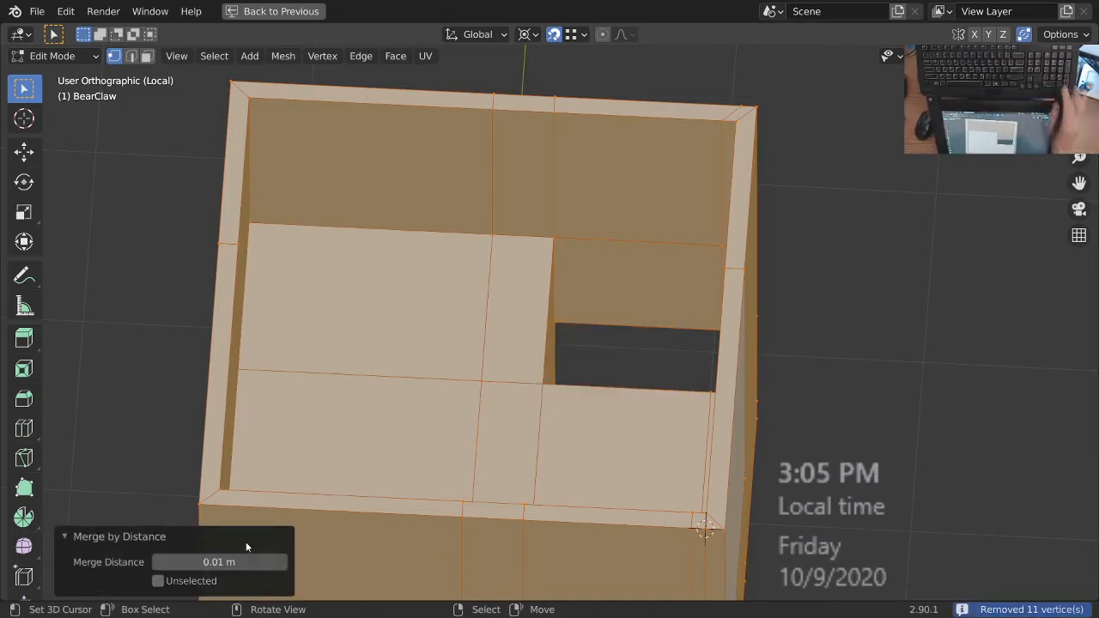
# - Select the linked geometry from a vertex inside the hatch and inspect in X-ray how the box and base connect
pyautogui.moveTo(632, 370); pyautogui.dragTo(515, 395, button='middle')
pyautogui.moveTo(515, 395); pyautogui.dragTo(575, 370, button='middle')
pyautogui.hotkey('alt', 'a')
pyautogui.keyDown('shift'); pyautogui.moveTo(575, 369); pyautogui.dragTo(501, 378, button='middle'); pyautogui.keyUp('shift')
pyautogui.moveTo(501, 379); pyautogui.dragTo(474, 346, button='middle')
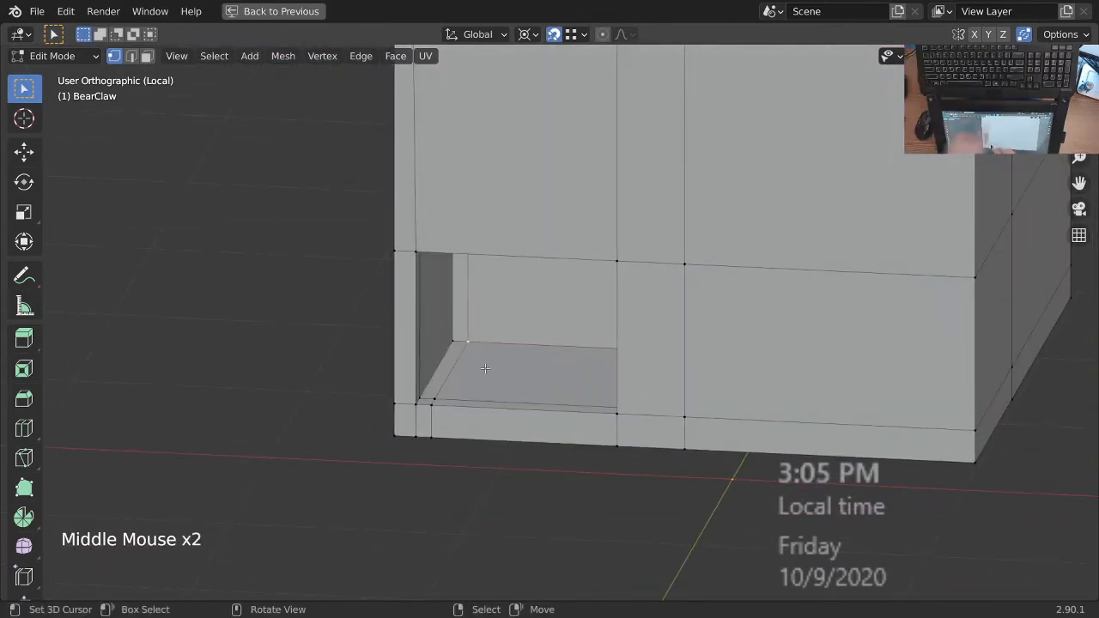
pyautogui.hotkey('ctrl', 'l')
pyautogui.moveTo(735, 192); pyautogui.dragTo(667, 416, button='middle')
pyautogui.moveTo(596, 378); pyautogui.dragTo(507, 388, button='middle')
pyautogui.press('z')
pyautogui.keyDown('ctrl'); pyautogui.moveTo(498, 433); pyautogui.dragTo(493, 382, button='middle'); pyautogui.keyUp('ctrl')
pyautogui.moveTo(492, 382)
pyautogui.keyDown('shift'); pyautogui.mouseDown(button='middle')
pyautogui.moveTo(509, 364)
pyautogui.moveTo(535, 400)
pyautogui.moveTo(492, 420)
pyautogui.mouseUp(button='middle'); pyautogui.keyUp('shift')
pyautogui.hotkey('alt', 'a')
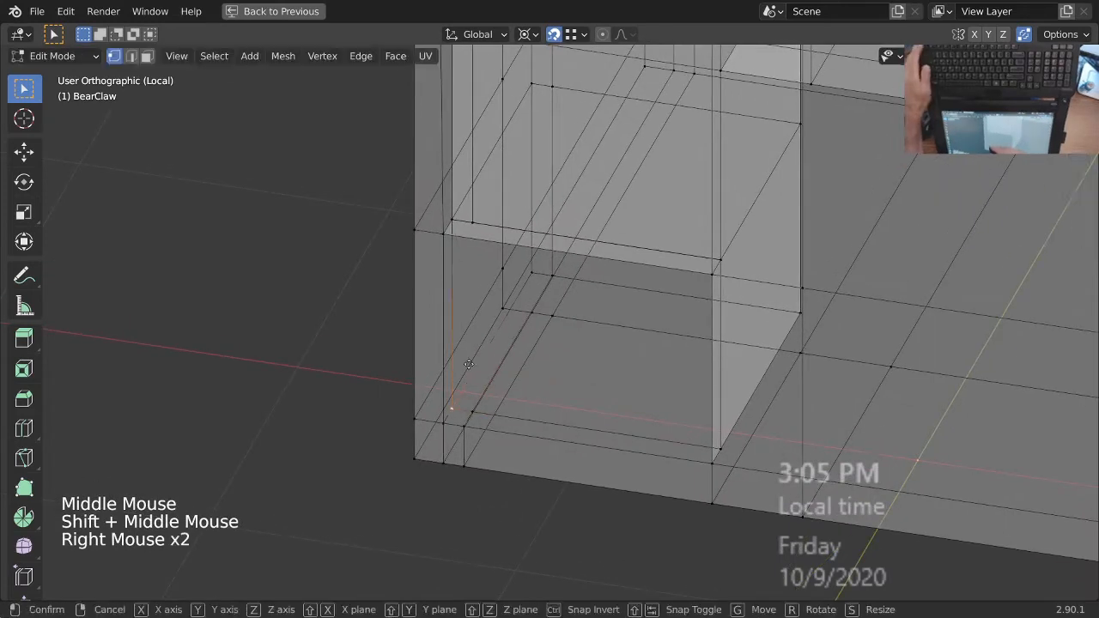
# - Test-move vertices around the chute box's corners to check which ones are merged with the base
pyautogui.keyDown('shift'); pyautogui.moveTo(551, 378); pyautogui.dragTo(659, 372, button='middle'); pyautogui.keyUp('shift')
pyautogui.moveTo(588, 421); pyautogui.dragTo(525, 421, button='right')
pyautogui.click(524, 421)
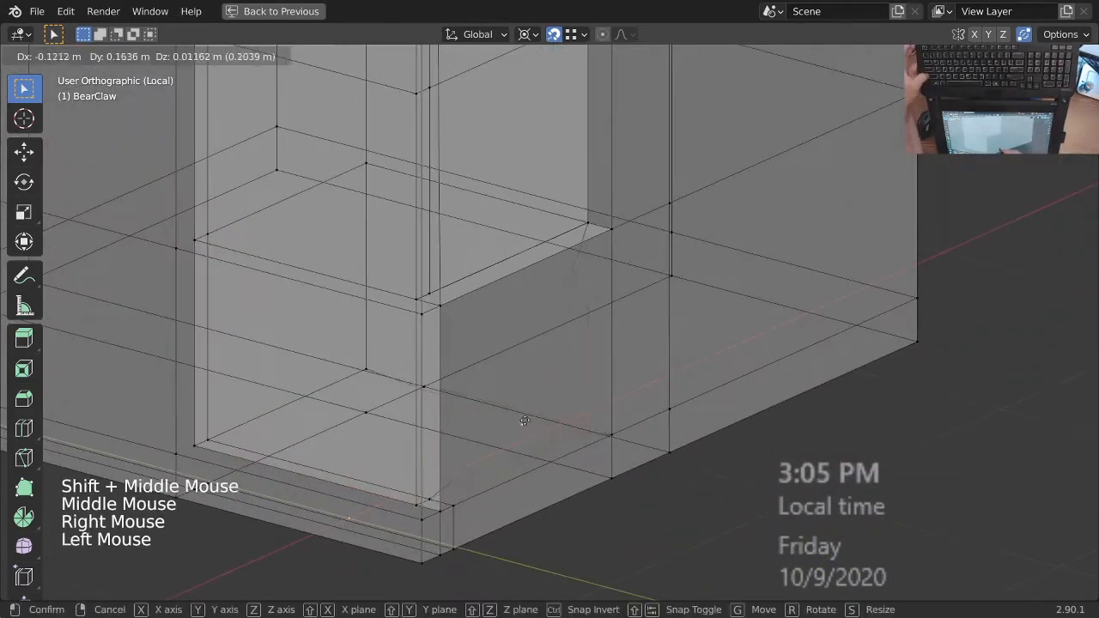
pyautogui.moveTo(568, 206); pyautogui.dragTo(563, 177, button='right')
pyautogui.keyDown('shift'); pyautogui.moveTo(576, 263); pyautogui.dragTo(698, 279, button='middle'); pyautogui.keyUp('shift')
pyautogui.moveTo(698, 284); pyautogui.dragTo(606, 349, button='middle')
pyautogui.moveTo(606, 348); pyautogui.dragTo(562, 337, button='middle')
pyautogui.rightClick(525, 304)
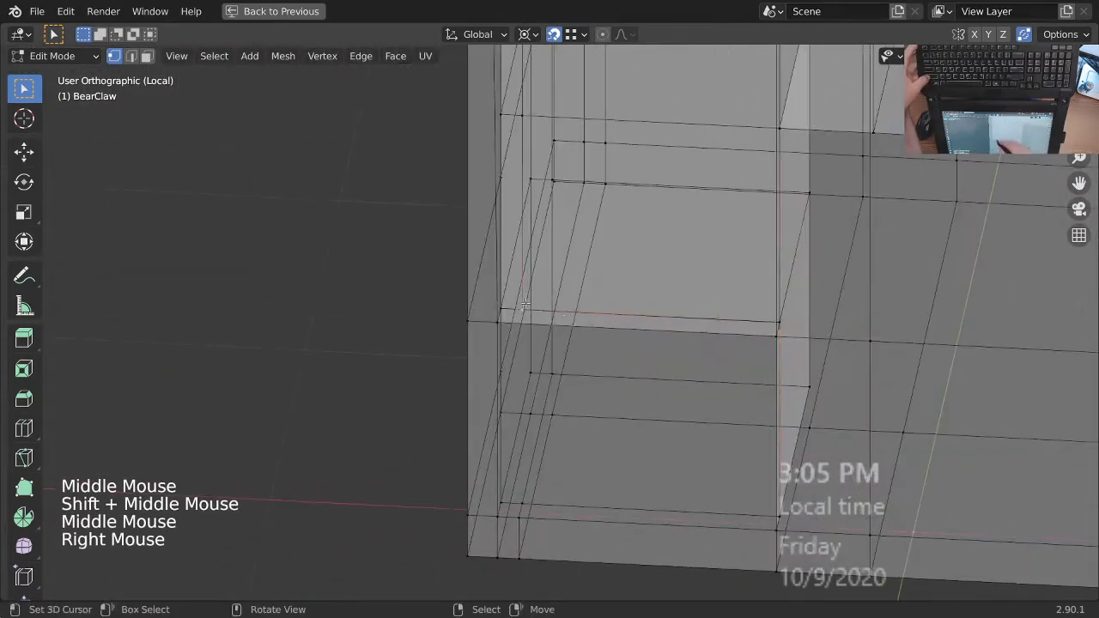
# - Select the inner front wall's outer loop vertices up to the rim and move them onto the inner corner with vertex snapping
pyautogui.keyDown('shift'); pyautogui.moveTo(591, 252); pyautogui.dragTo(577, 363, button='middle'); pyautogui.keyUp('shift')
pyautogui.keyDown('shift'); pyautogui.moveTo(577, 362); pyautogui.dragTo(593, 346, button='middle'); pyautogui.keyUp('shift')
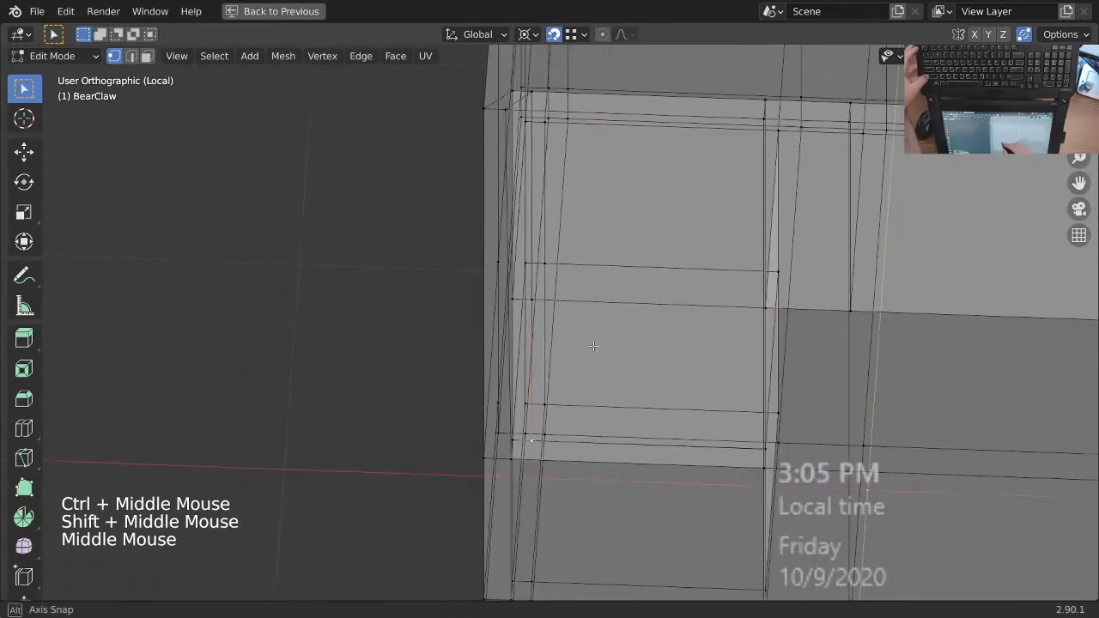
pyautogui.keyDown('ctrl'); pyautogui.moveTo(558, 384); pyautogui.dragTo(563, 370, button='middle'); pyautogui.keyUp('ctrl')
pyautogui.moveTo(562, 371); pyautogui.dragTo(511, 402, button='middle')
pyautogui.keyDown('shift'); pyautogui.moveTo(512, 402); pyautogui.dragTo(593, 431, button='middle'); pyautogui.keyUp('shift')
pyautogui.moveTo(592, 431); pyautogui.dragTo(590, 417, button='middle')
pyautogui.keyDown('ctrl'); pyautogui.rightClick(543, 458); pyautogui.keyUp('ctrl')
pyautogui.keyDown('shift'); pyautogui.moveTo(543, 458); pyautogui.dragTo(560, 250, button='middle'); pyautogui.keyUp('shift')
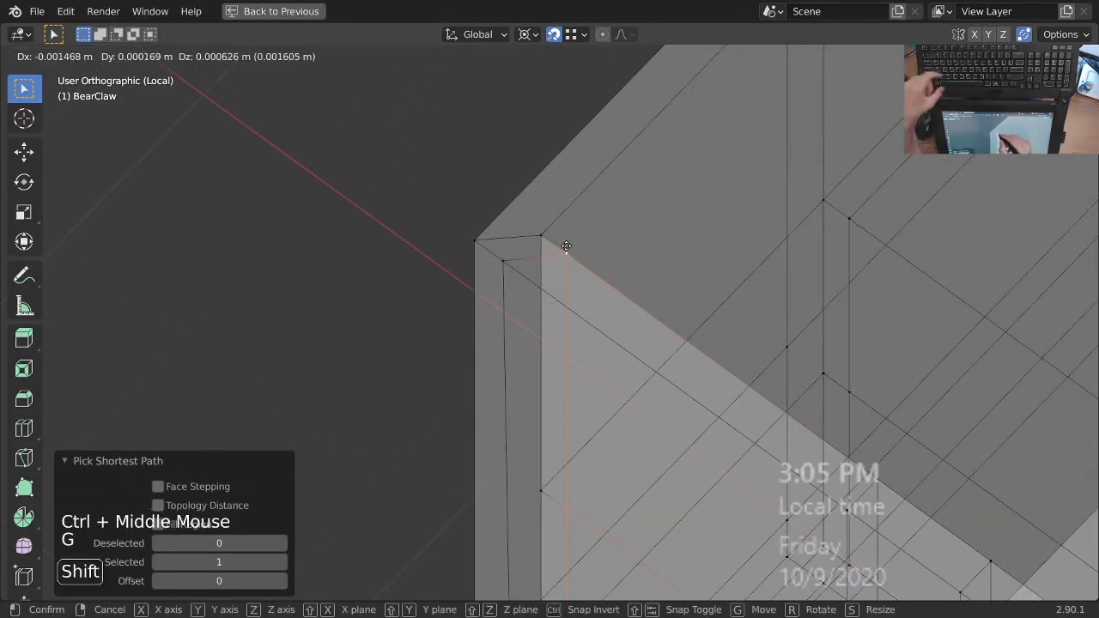
pyautogui.click(548, 235)
# - Dissolve the diagonal edge between the outer and inner corners of the front rim
pyautogui.keyDown('ctrl'); pyautogui.moveTo(551, 239); pyautogui.dragTo(579, 397, button='middle'); pyautogui.keyUp('ctrl')
pyautogui.keyDown('shift'); pyautogui.moveTo(579, 396); pyautogui.dragTo(615, 343, button='middle'); pyautogui.keyUp('shift')
pyautogui.moveTo(615, 344); pyautogui.dragTo(627, 375, button='middle')
pyautogui.moveTo(627, 374); pyautogui.dragTo(620, 365, button='right')
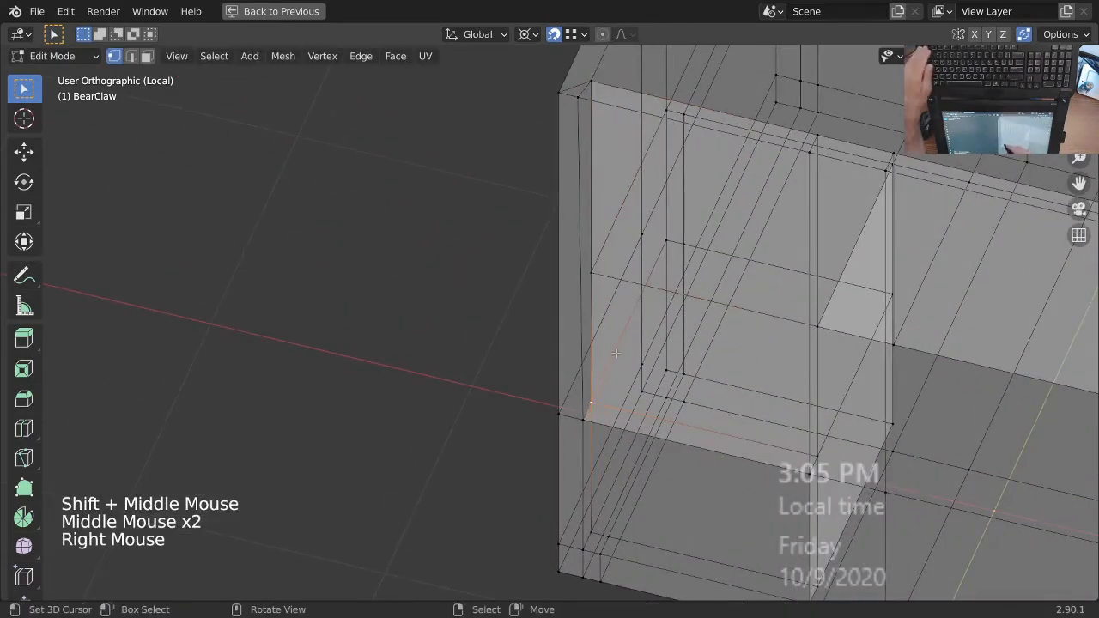
pyautogui.keyDown('shift'); pyautogui.moveTo(606, 72); pyautogui.dragTo(590, 284, button='middle'); pyautogui.keyUp('shift')
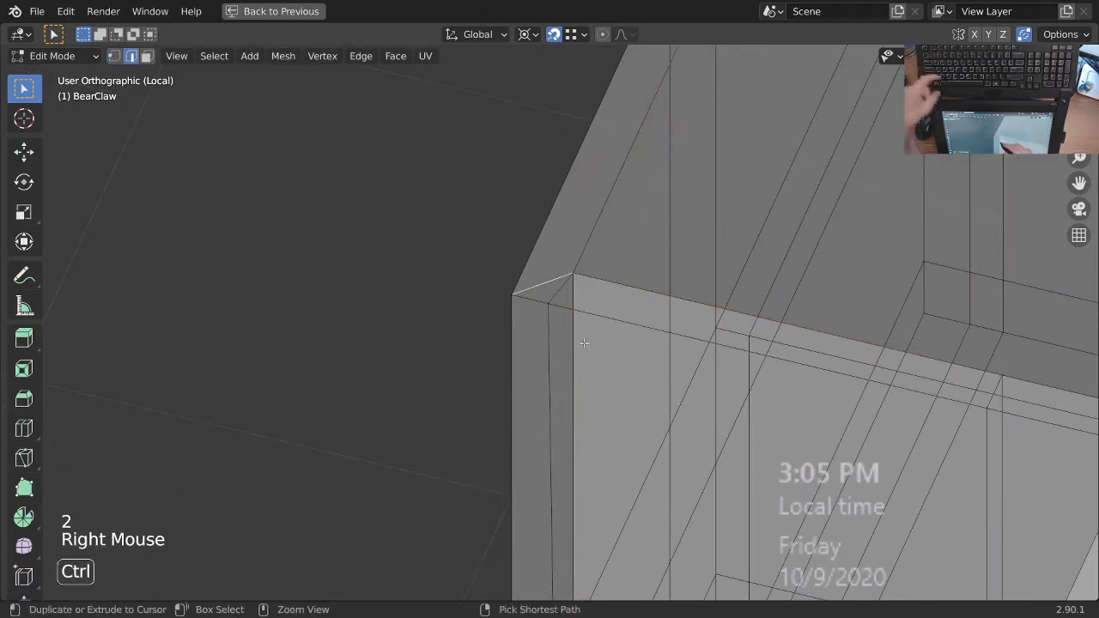
pyautogui.hotkey('ctrl', 'x')
pyautogui.moveTo(584, 344)
pyautogui.keyDown('ctrl'); pyautogui.mouseDown(button='middle')
pyautogui.moveTo(588, 382)
pyautogui.moveTo(594, 360)
pyautogui.mouseUp(button='middle'); pyautogui.keyUp('ctrl')
pyautogui.moveTo(594, 360); pyautogui.dragTo(628, 397, button='middle')
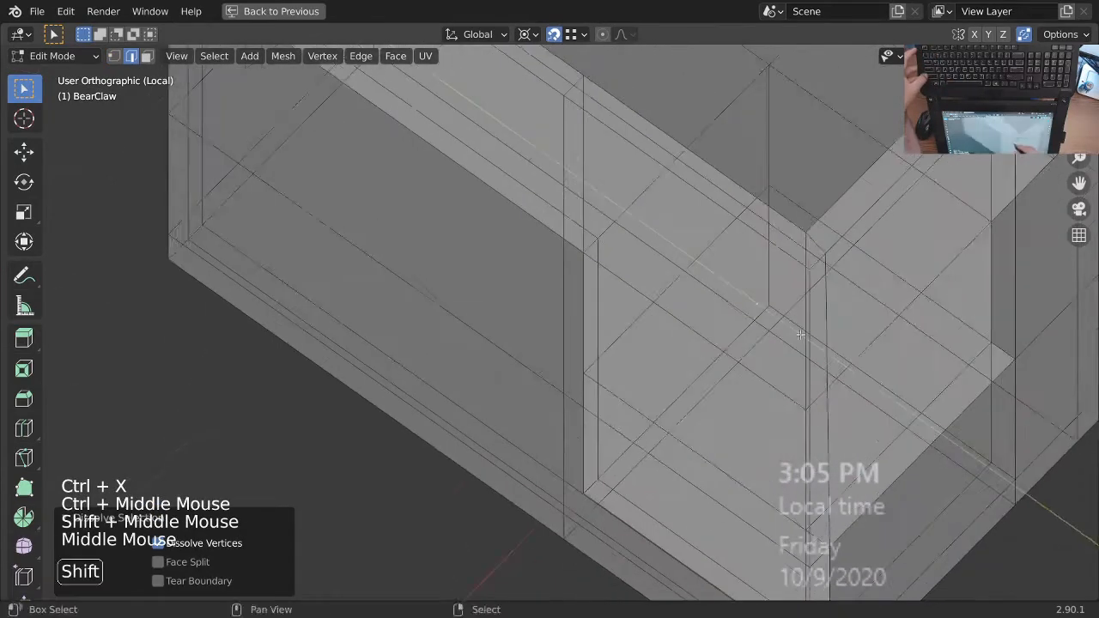
# - Move the selected lower wall-corner vertex along the Z axis, snapping it to the neighbouring inner corner vertex
pyautogui.moveTo(629, 397); pyautogui.dragTo(720, 300, button='middle')
pyautogui.moveTo(719, 301); pyautogui.dragTo(634, 397, button='middle')
pyautogui.moveTo(634, 397); pyautogui.dragTo(627, 409, button='middle')
pyautogui.moveTo(627, 408); pyautogui.dragTo(611, 391, button='middle')
pyautogui.moveTo(612, 391); pyautogui.dragTo(600, 259, button='middle')
pyautogui.press('1')
pyautogui.rightClick(524, 317)
pyautogui.keyDown('shift'); pyautogui.moveTo(558, 307); pyautogui.dragTo(552, 328, button='middle'); pyautogui.keyUp('shift')
pyautogui.keyDown('ctrl'); pyautogui.moveTo(552, 328); pyautogui.dragTo(533, 262, button='middle'); pyautogui.keyUp('ctrl')
pyautogui.press('g')
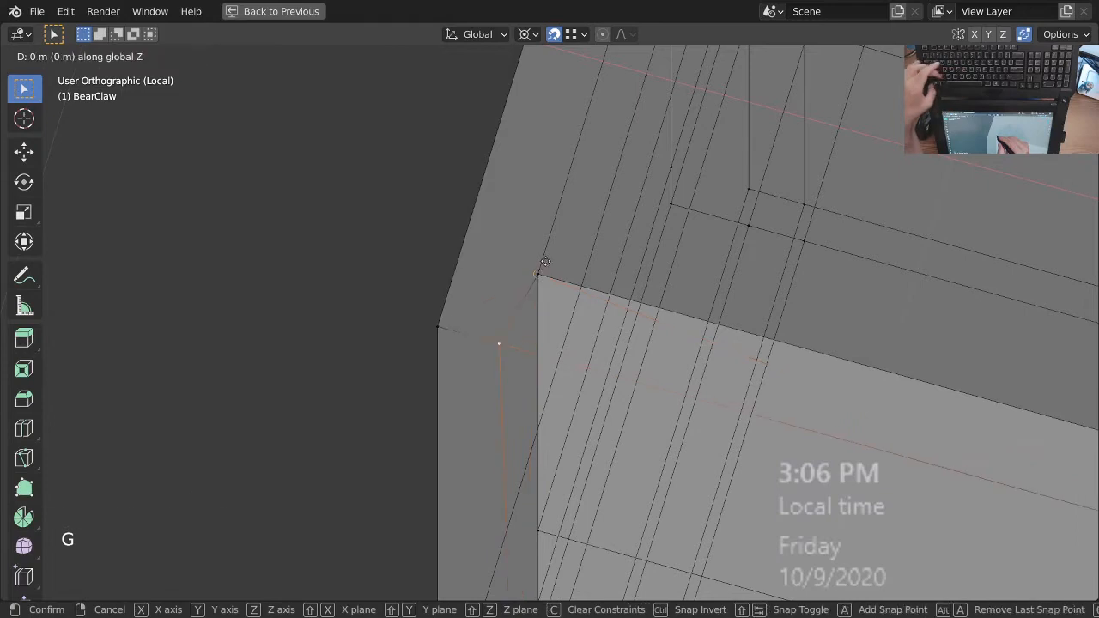
pyautogui.click(541, 275)
# - Try moving the same corner vertex along the X axis, and check the adjoining walls
pyautogui.keyDown('ctrl'); pyautogui.moveTo(541, 276); pyautogui.dragTo(630, 437, button='middle'); pyautogui.keyUp('ctrl')
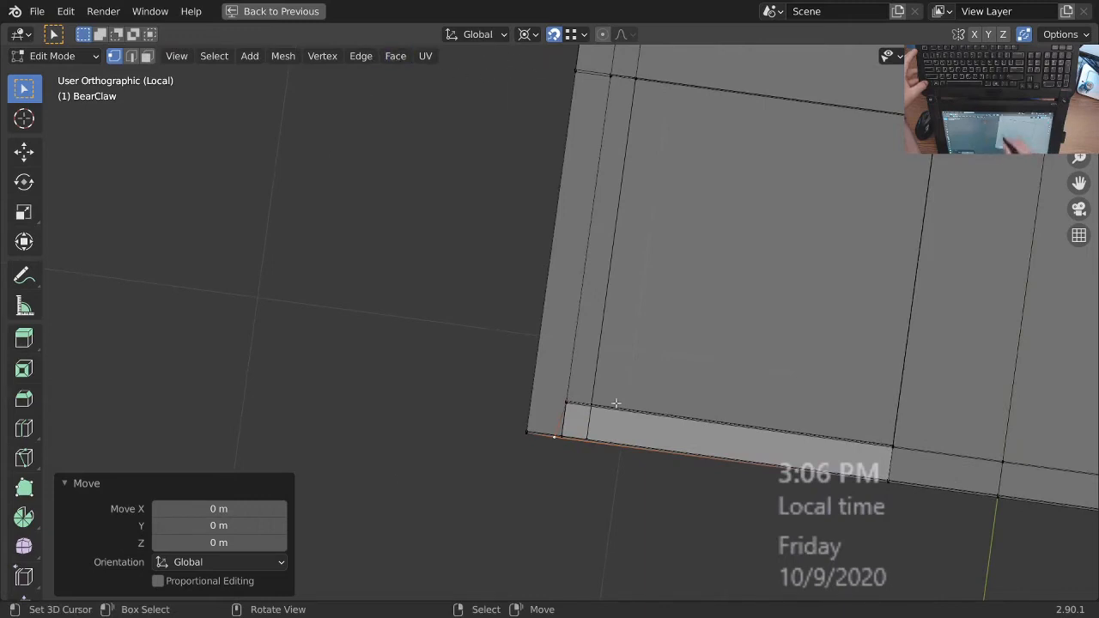
pyautogui.keyDown('ctrl'); pyautogui.moveTo(576, 413); pyautogui.dragTo(581, 393, button='middle'); pyautogui.keyUp('ctrl')
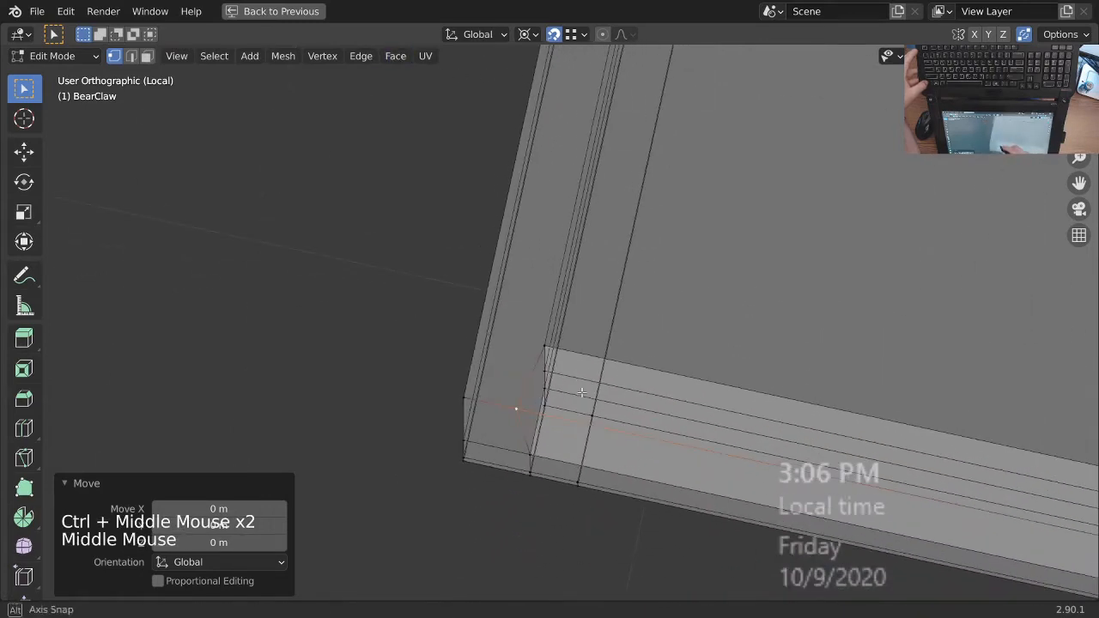
pyautogui.press('g')
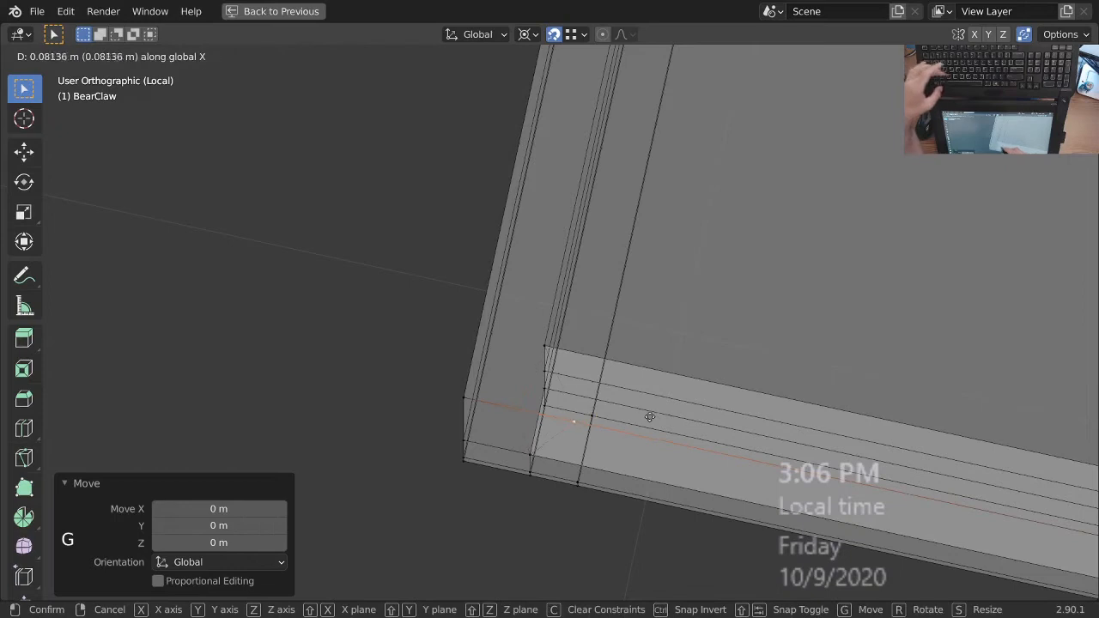
pyautogui.keyDown('ctrl'); pyautogui.moveTo(566, 293); pyautogui.dragTo(567, 309, button='middle'); pyautogui.keyUp('ctrl')
pyautogui.moveTo(567, 309); pyautogui.dragTo(649, 386, button='middle')
pyautogui.rightClick(639, 429)
pyautogui.moveTo(648, 386); pyautogui.dragTo(641, 474, button='middle')
pyautogui.keyDown('shift'); pyautogui.moveTo(657, 369); pyautogui.dragTo(639, 515, button='middle'); pyautogui.keyUp('shift')
pyautogui.keyDown('ctrl'); pyautogui.moveTo(639, 464); pyautogui.dragTo(635, 515, button='middle'); pyautogui.keyUp('ctrl')
pyautogui.keyDown('shift'); pyautogui.moveTo(611, 249); pyautogui.dragTo(605, 232, button='middle'); pyautogui.keyUp('shift')
pyautogui.moveTo(601, 236); pyautogui.dragTo(622, 254, button='middle')
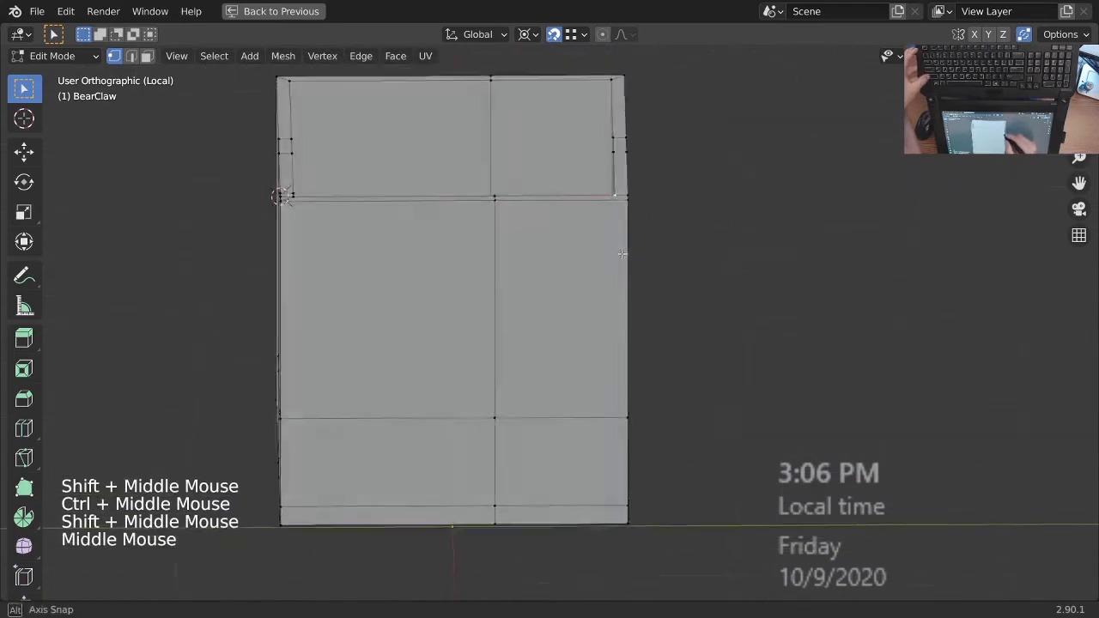
pyautogui.moveTo(638, 359); pyautogui.dragTo(678, 282, button='middle')
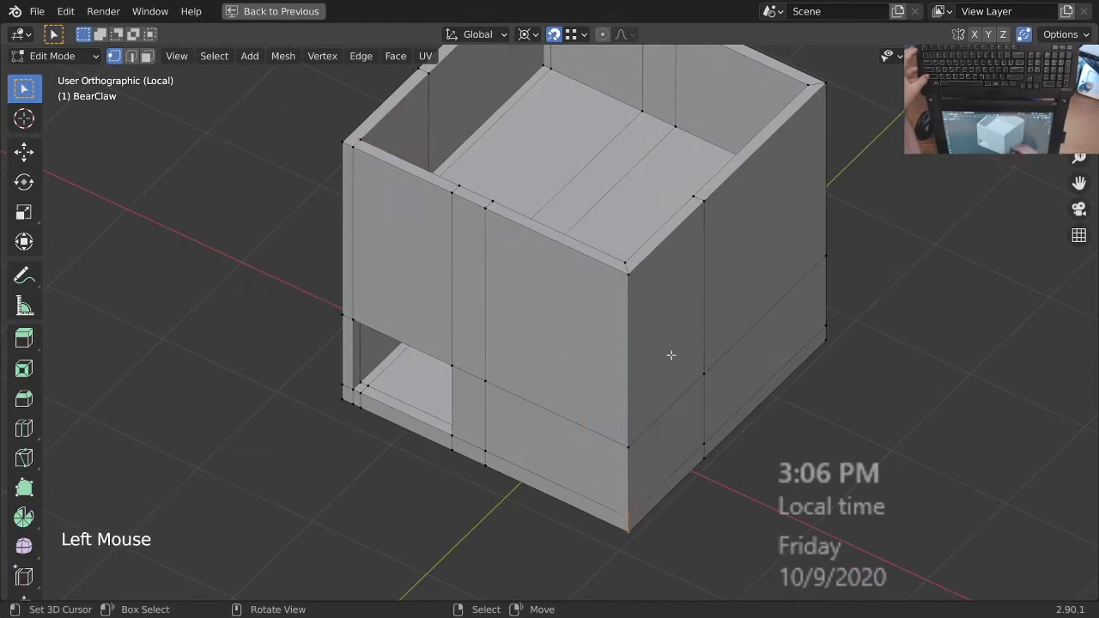
# - Clear the selection and show the box's back-right corner from the top in wireframe
pyautogui.hotkey('alt', 'a')
pyautogui.keyDown('ctrl'); pyautogui.moveTo(653, 363); pyautogui.dragTo(648, 378, button='middle'); pyautogui.keyUp('ctrl')
pyautogui.keyDown('shift'); pyautogui.moveTo(648, 377); pyautogui.dragTo(649, 270, button='middle'); pyautogui.keyUp('shift')
pyautogui.press('KP_7')
pyautogui.moveTo(649, 270)
pyautogui.keyDown('shift'); pyautogui.mouseDown(button='middle')
pyautogui.moveTo(650, 306)
pyautogui.moveTo(646, 283)
pyautogui.mouseUp(button='middle'); pyautogui.keyUp('shift')
pyautogui.press('z')
pyautogui.click(584, 328)
pyautogui.keyDown('shift'); pyautogui.moveTo(644, 311); pyautogui.dragTo(655, 352, button='middle'); pyautogui.keyUp('shift')
pyautogui.hotkey('alt', 'a')
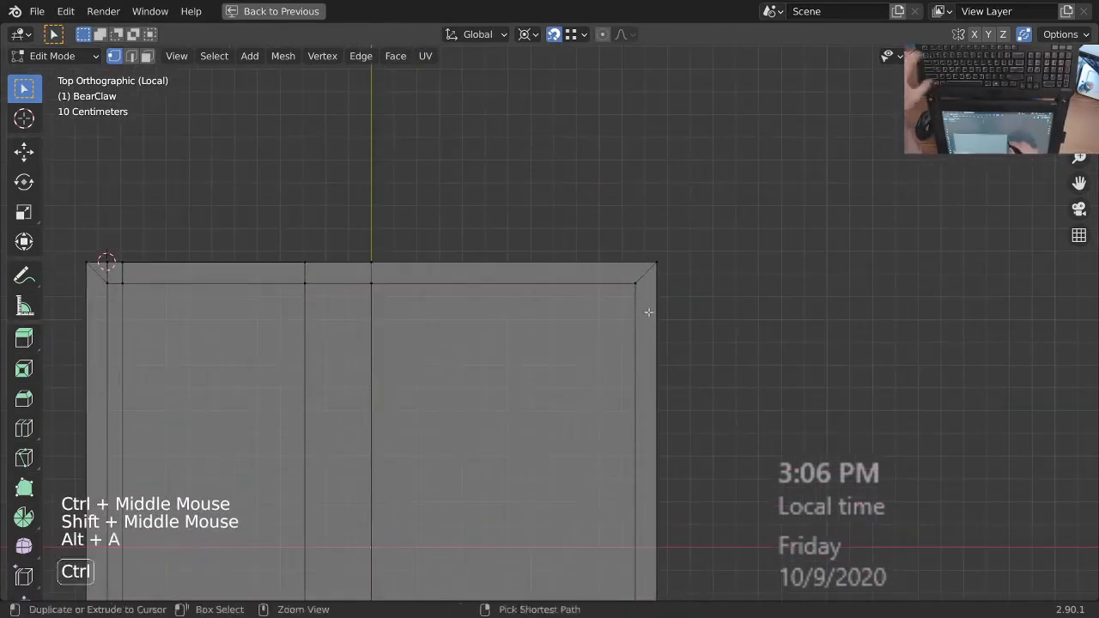
# - Knife-cut the rim at the back-right corner from the inner corner to both outer edges, with angle constraint on
pyautogui.keyDown('ctrl'); pyautogui.moveTo(647, 309); pyautogui.dragTo(651, 353, button='middle'); pyautogui.keyUp('ctrl')
pyautogui.press('Escape')
pyautogui.press('k')
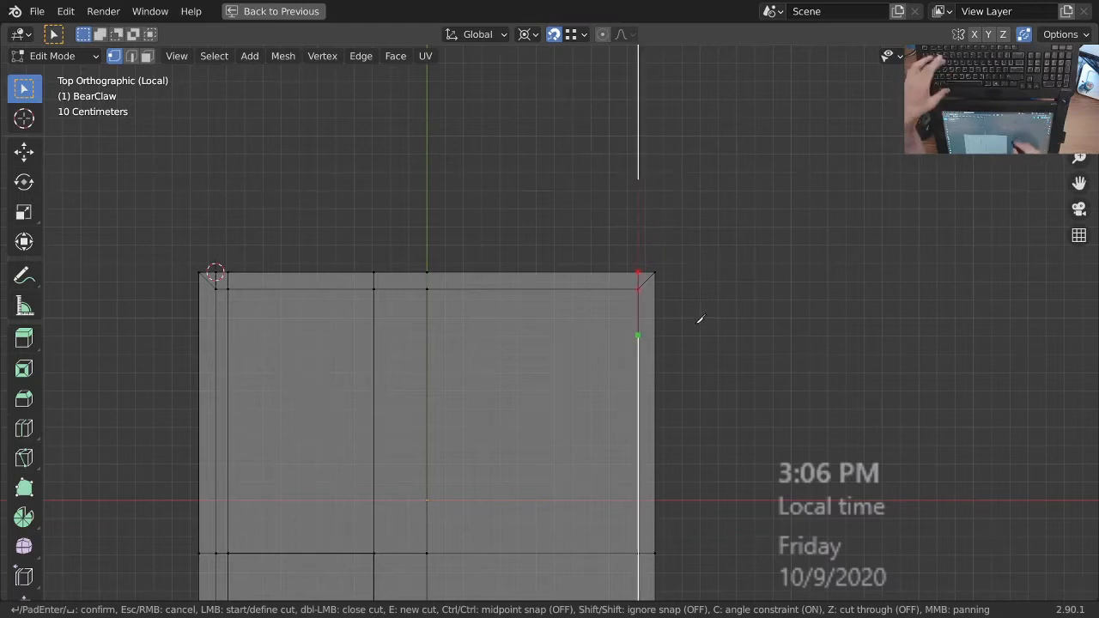
pyautogui.click(718, 294)
pyautogui.press('e')
# - Add straight knife cuts from the front-right inner corner to the rim's front and side outer edges
pyautogui.keyDown('ctrl'); pyautogui.moveTo(644, 201); pyautogui.dragTo(627, 329, button='middle'); pyautogui.keyUp('ctrl')
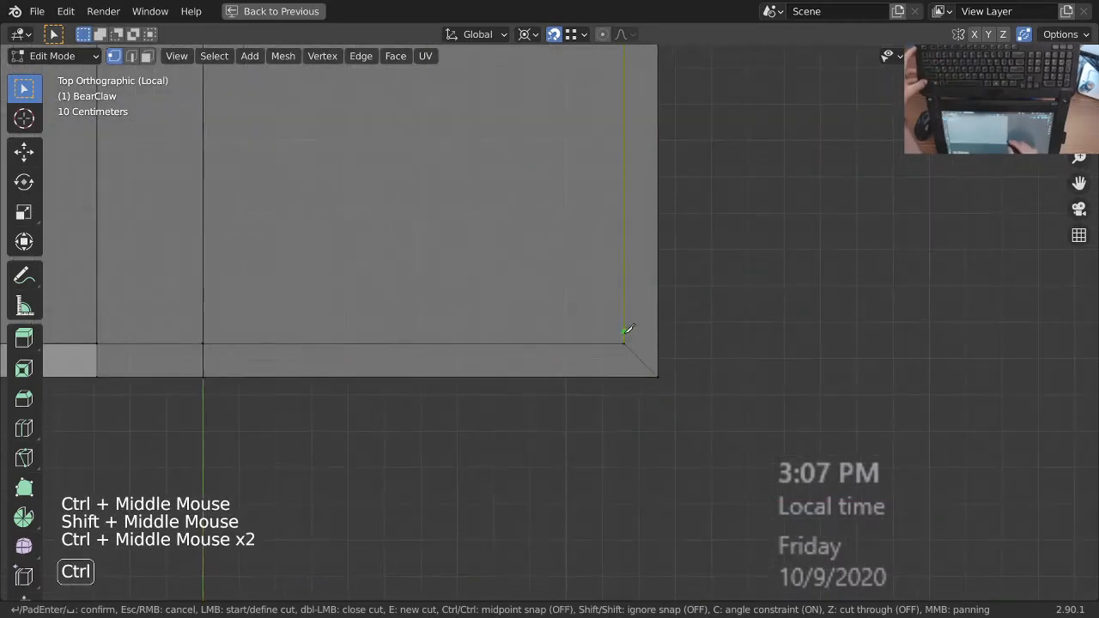
pyautogui.click(625, 332)
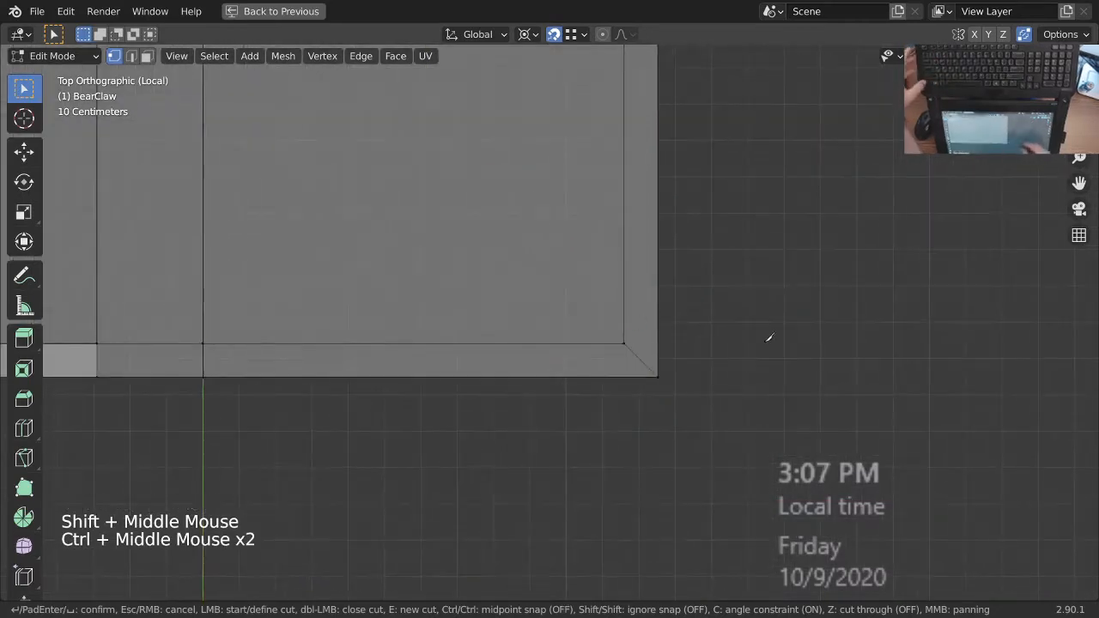
pyautogui.click(625, 342)
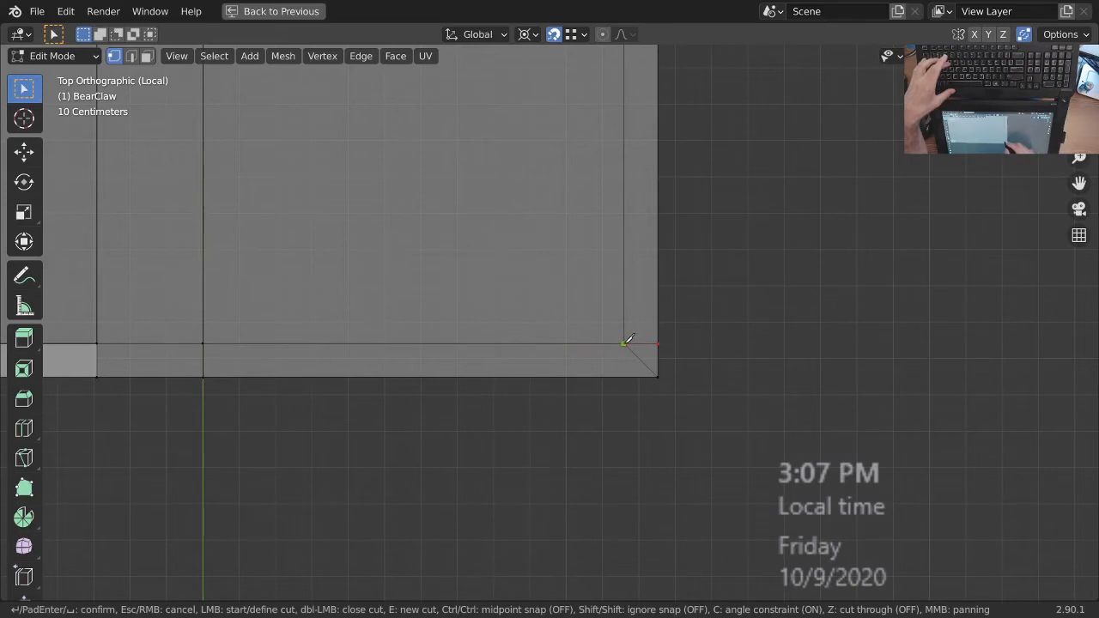
pyautogui.click(639, 426)
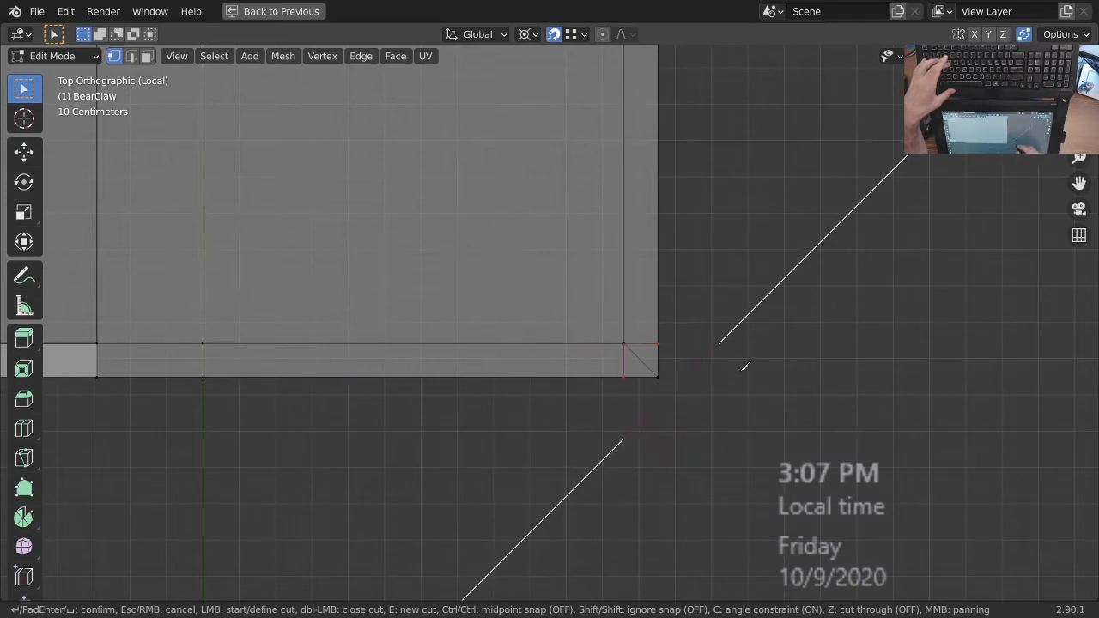
# - Add straight knife cuts from the front-left and back-left inner corners to the outer edges and apply all cuts
pyautogui.keyDown('ctrl'); pyautogui.moveTo(665, 322); pyautogui.dragTo(546, 322, button='middle'); pyautogui.keyUp('ctrl')
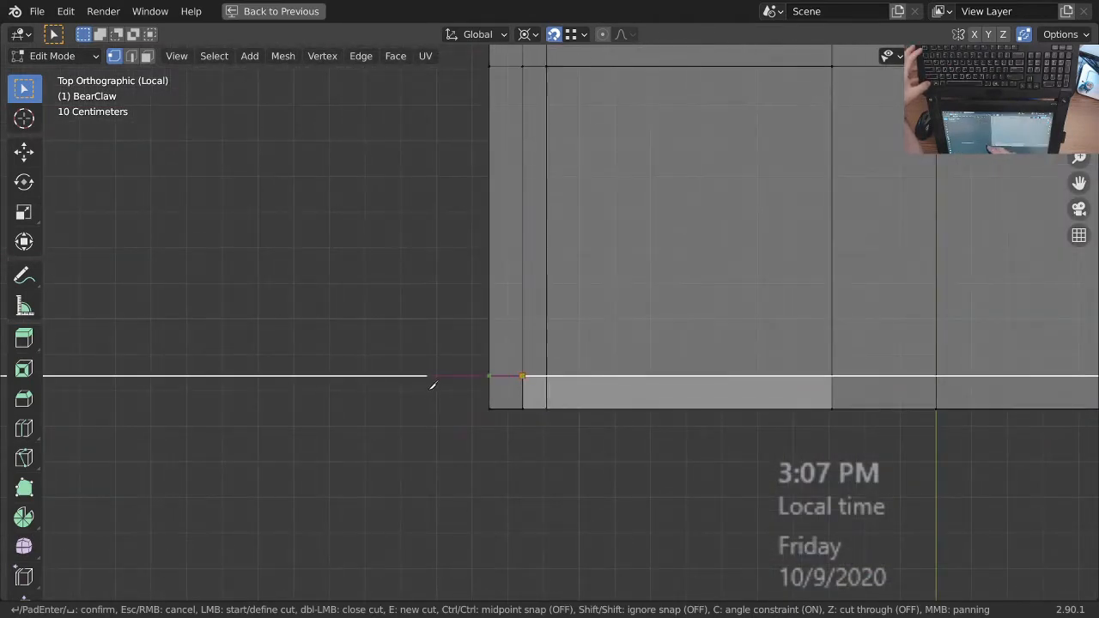
pyautogui.keyDown('ctrl'); pyautogui.moveTo(492, 375); pyautogui.dragTo(517, 352, button='middle'); pyautogui.keyUp('ctrl')
pyautogui.click(515, 352)
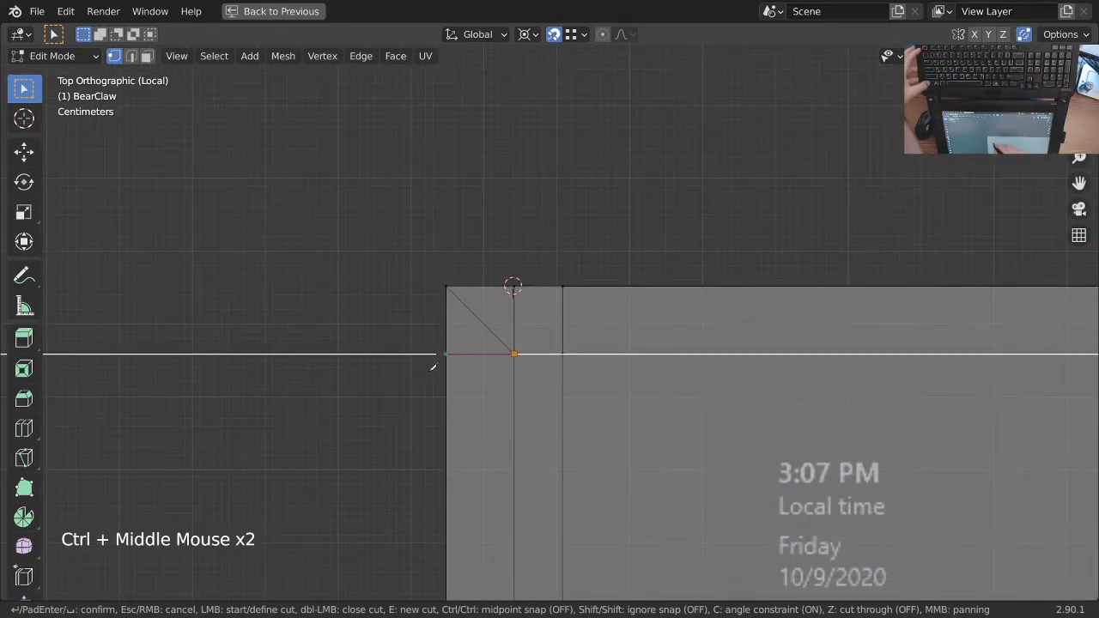
pyautogui.click(365, 401)
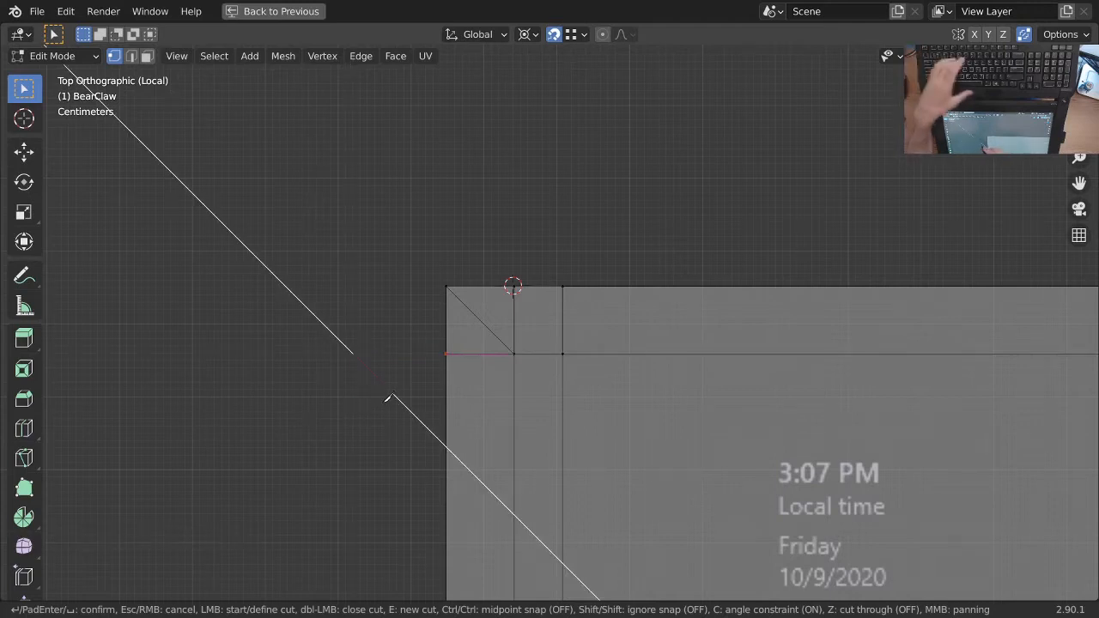
pyautogui.press('Return')
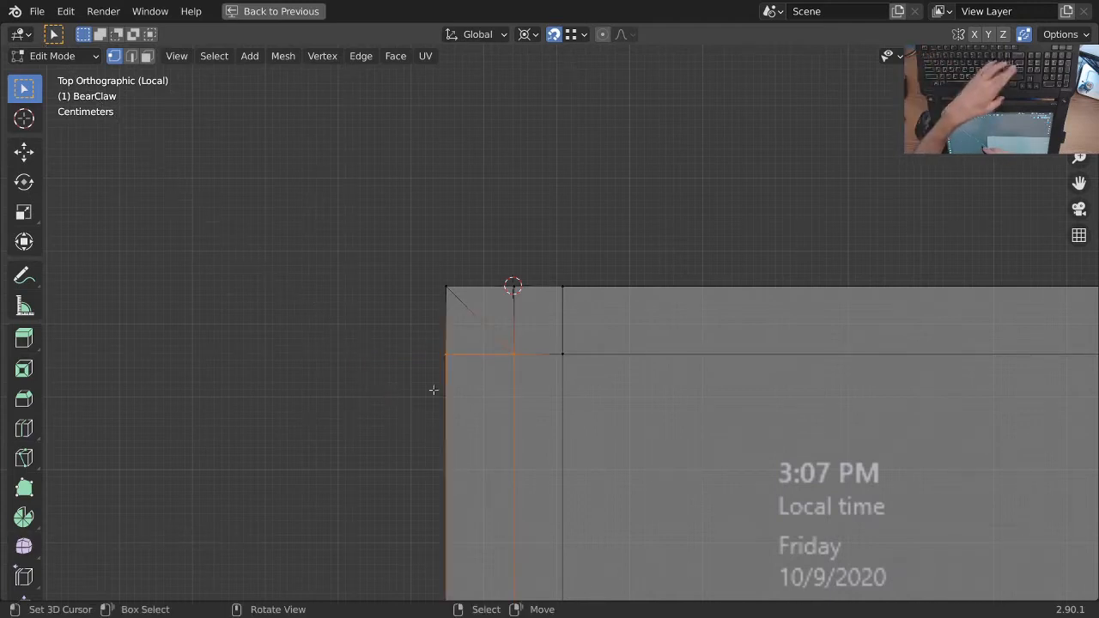
# - Examine the new knife cuts around the box's rim and walls from several angles
pyautogui.keyDown('ctrl'); pyautogui.moveTo(516, 277); pyautogui.dragTo(549, 343, button='middle'); pyautogui.keyUp('ctrl')
pyautogui.keyDown('ctrl'); pyautogui.moveTo(550, 343); pyautogui.dragTo(582, 400, button='middle'); pyautogui.keyUp('ctrl')
pyautogui.moveTo(582, 400); pyautogui.dragTo(554, 354, button='middle')
pyautogui.keyDown('shift'); pyautogui.moveTo(575, 287); pyautogui.dragTo(589, 361, button='middle'); pyautogui.keyUp('shift')
pyautogui.moveTo(589, 360); pyautogui.dragTo(659, 340, button='middle')
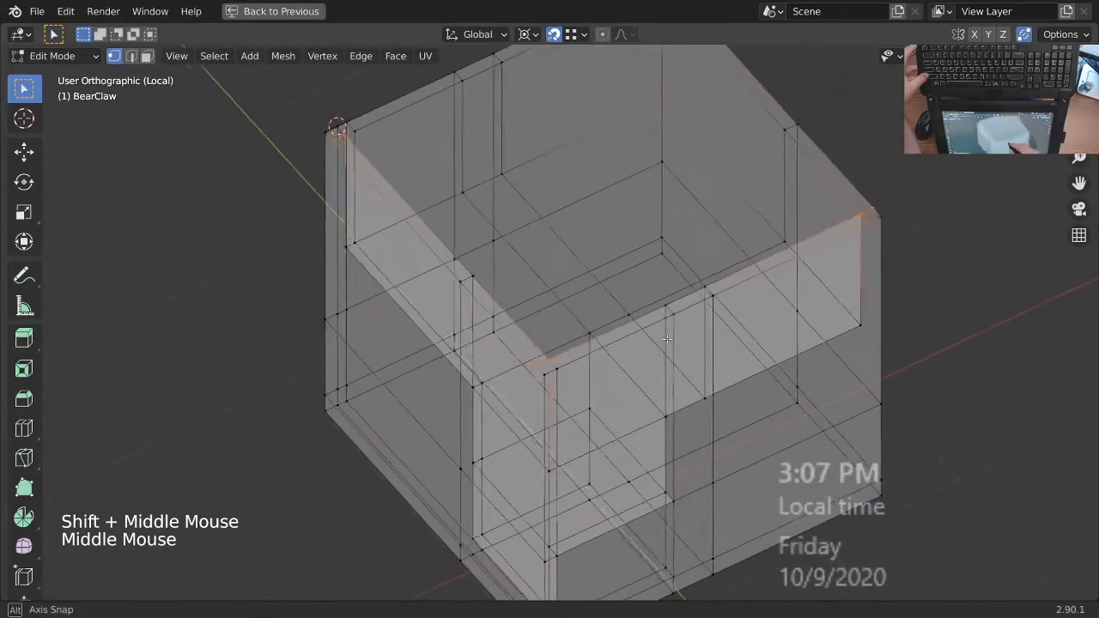
pyautogui.keyDown('shift'); pyautogui.moveTo(637, 393); pyautogui.dragTo(626, 253, button='middle'); pyautogui.keyUp('shift')
pyautogui.moveTo(586, 376)
pyautogui.mouseDown(button='middle')
pyautogui.moveTo(679, 397)
pyautogui.moveTo(793, 372)
pyautogui.moveTo(593, 387)
pyautogui.mouseUp(button='middle')
pyautogui.keyDown('shift'); pyautogui.moveTo(738, 336); pyautogui.dragTo(631, 335, button='middle'); pyautogui.keyUp('shift')
pyautogui.moveTo(780, 376); pyautogui.dragTo(656, 385, button='middle')
pyautogui.keyDown('shift'); pyautogui.moveTo(669, 384); pyautogui.dragTo(506, 392, button='middle'); pyautogui.keyUp('shift')
pyautogui.moveTo(620, 407)
pyautogui.mouseDown(button='middle')
pyautogui.moveTo(593, 397)
pyautogui.moveTo(634, 399)
pyautogui.moveTo(613, 426)
pyautogui.mouseUp(button='middle')
pyautogui.moveTo(614, 427); pyautogui.dragTo(571, 426, button='middle')
pyautogui.keyDown('shift'); pyautogui.moveTo(717, 368); pyautogui.dragTo(689, 407, button='middle'); pyautogui.keyUp('shift')
pyautogui.keyDown('ctrl'); pyautogui.moveTo(691, 343); pyautogui.dragTo(683, 404, button='middle'); pyautogui.keyUp('ctrl')
pyautogui.keyDown('shift'); pyautogui.moveTo(670, 326); pyautogui.dragTo(691, 380, button='middle'); pyautogui.keyUp('shift')
pyautogui.moveTo(690, 360); pyautogui.dragTo(662, 374, button='middle')
pyautogui.keyDown('ctrl'); pyautogui.moveTo(706, 303); pyautogui.dragTo(705, 298, button='middle'); pyautogui.keyUp('ctrl')
pyautogui.keyDown('shift'); pyautogui.moveTo(725, 298); pyautogui.dragTo(690, 398, button='middle'); pyautogui.keyUp('shift')
# - Select the diagonal edges at the corners of the top rim and dissolve them
pyautogui.press('2')
pyautogui.keyDown('ctrl'); pyautogui.moveTo(736, 317); pyautogui.dragTo(752, 285, button='middle'); pyautogui.keyUp('ctrl')
pyautogui.rightClick(732, 275)
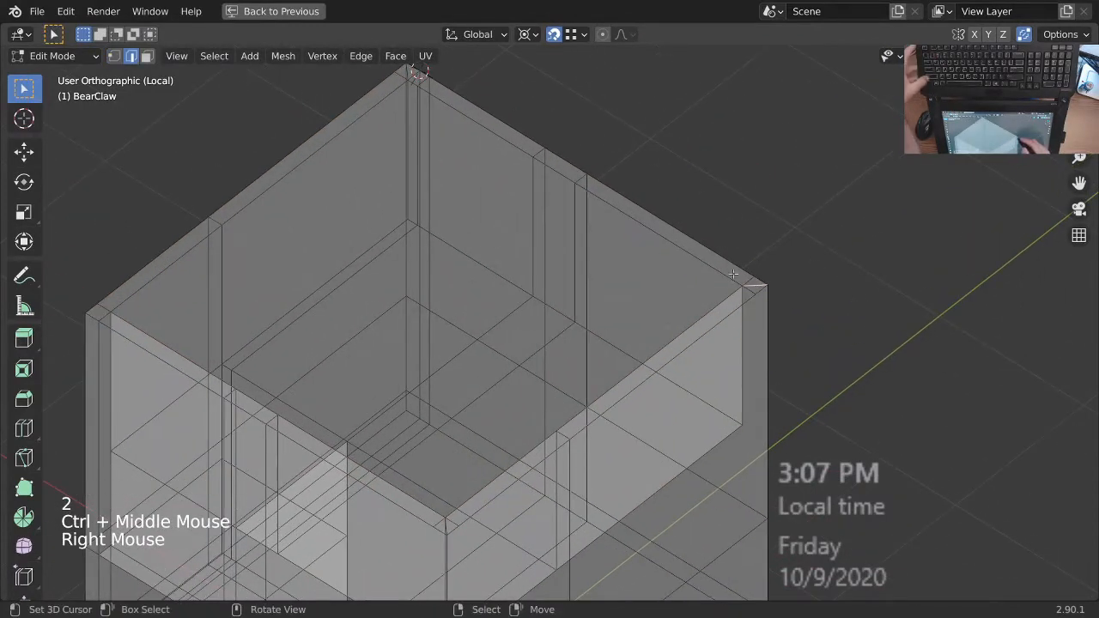
pyautogui.moveTo(417, 77)
pyautogui.keyDown('shift'); pyautogui.mouseDown(button='middle')
pyautogui.moveTo(476, 202)
pyautogui.moveTo(550, 245)
pyautogui.moveTo(574, 321)
pyautogui.moveTo(709, 150)
pyautogui.moveTo(519, 344)
pyautogui.moveTo(930, 389)
pyautogui.moveTo(759, 402)
pyautogui.moveTo(773, 412)
pyautogui.moveTo(791, 359)
pyautogui.mouseUp(button='middle'); pyautogui.keyUp('shift')
pyautogui.press('z')
pyautogui.keyDown('shift'); pyautogui.rightClick(713, 284); pyautogui.keyUp('shift')
pyautogui.keyDown('ctrl'); pyautogui.moveTo(709, 280); pyautogui.dragTo(730, 421, button='middle'); pyautogui.keyUp('ctrl')
pyautogui.keyDown('shift'); pyautogui.moveTo(675, 373); pyautogui.dragTo(807, 348, button='middle'); pyautogui.keyUp('shift')
pyautogui.moveTo(601, 385); pyautogui.dragTo(708, 337, button='middle')
pyautogui.keyDown('ctrl'); pyautogui.moveTo(708, 336); pyautogui.dragTo(698, 347, button='middle'); pyautogui.keyUp('ctrl')
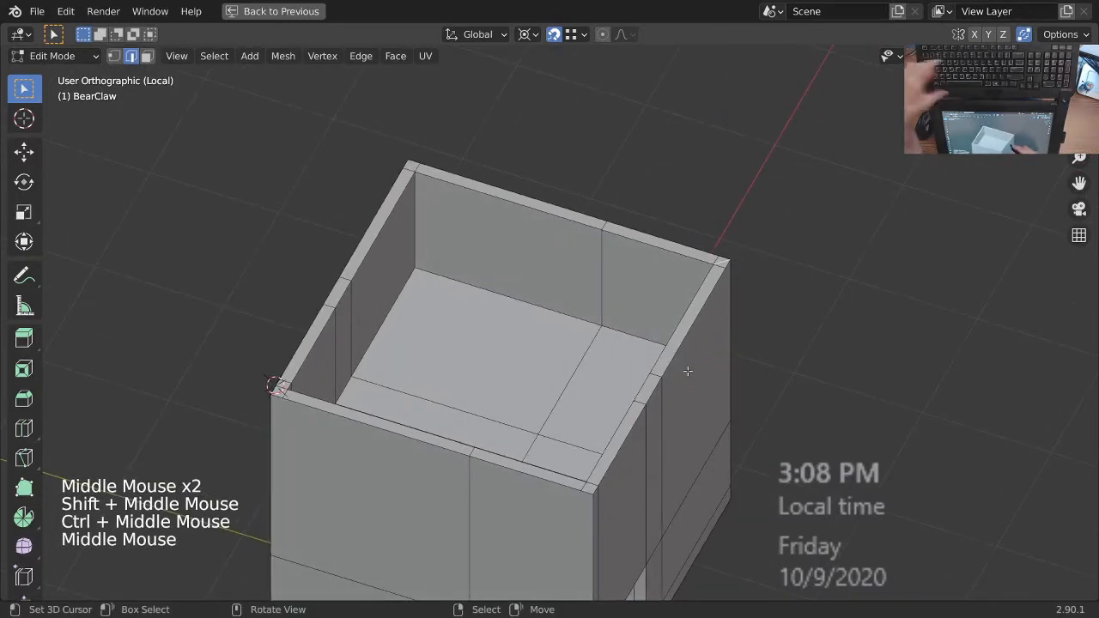
pyautogui.hotkey('ctrl', 'x')
# - Return to the top wireframe view in vertex selection mode with nothing selected
pyautogui.keyDown('shift'); pyautogui.moveTo(683, 376); pyautogui.dragTo(701, 250, button='middle'); pyautogui.keyUp('shift')
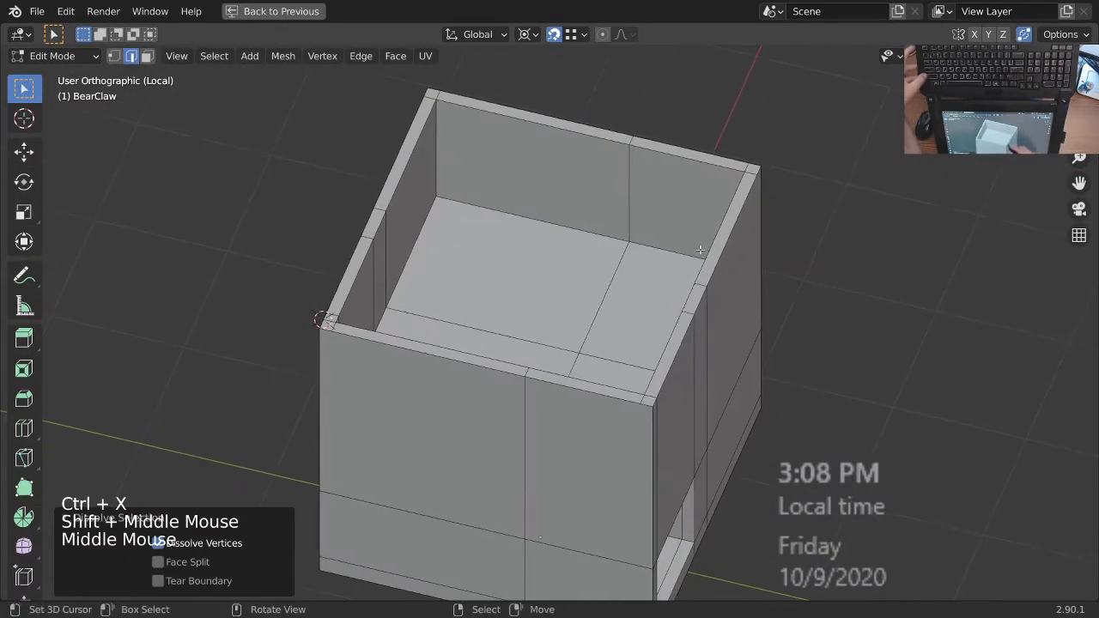
pyautogui.press('KP_7')
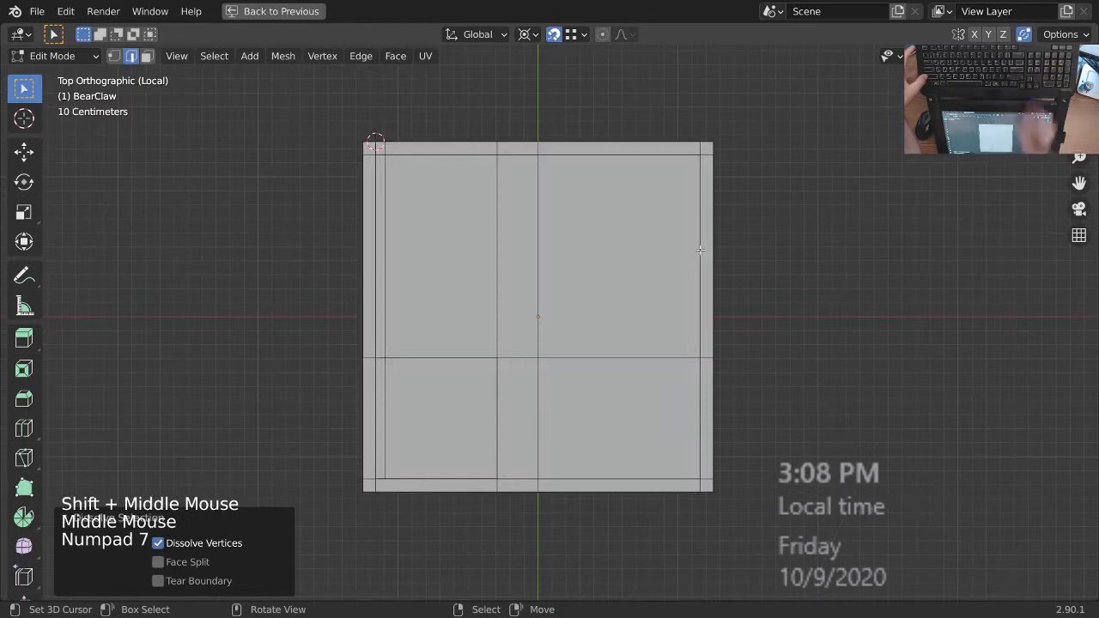
pyautogui.press('z')
pyautogui.moveTo(680, 401)
pyautogui.keyDown('shift'); pyautogui.mouseDown(button='middle')
pyautogui.moveTo(629, 549)
pyautogui.moveTo(655, 314)
pyautogui.mouseUp(button='middle'); pyautogui.keyUp('shift')
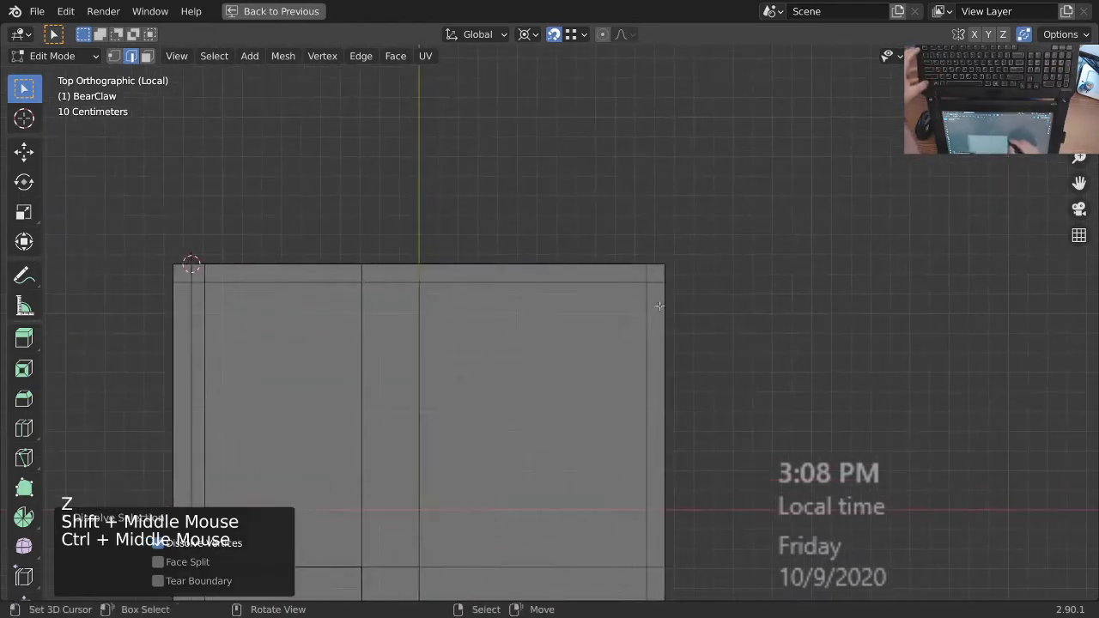
pyautogui.press('1')
pyautogui.keyDown('ctrl'); pyautogui.moveTo(665, 273); pyautogui.dragTo(661, 242, button='middle'); pyautogui.keyUp('ctrl')
pyautogui.keyDown('shift'); pyautogui.moveTo(655, 315); pyautogui.dragTo(676, 301, button='middle'); pyautogui.keyUp('shift')
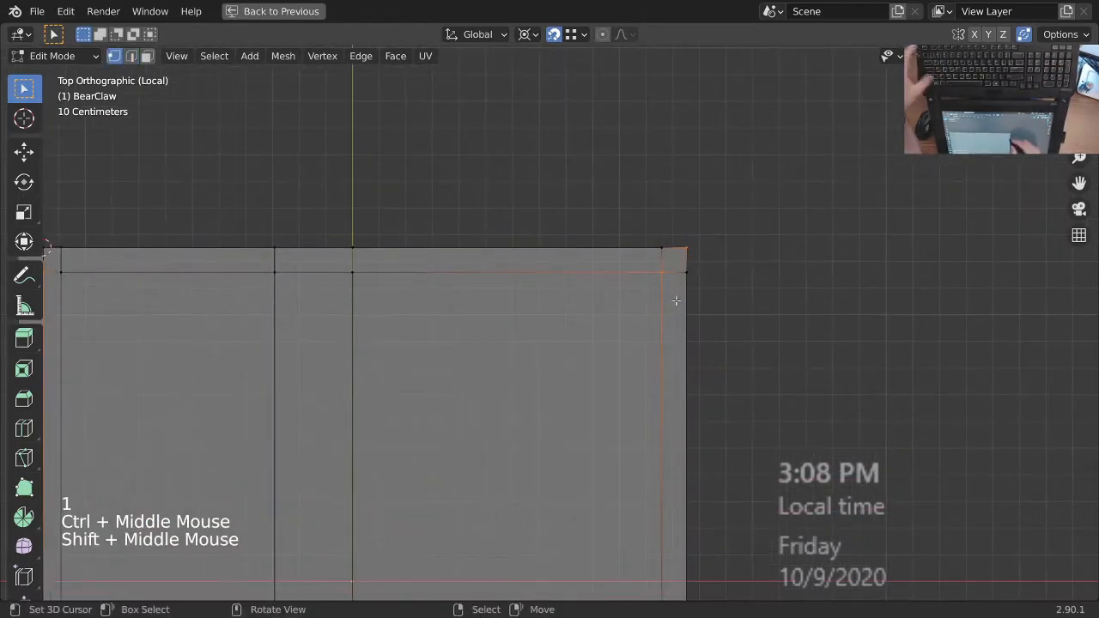
pyautogui.hotkey('alt', 'a')
pyautogui.press('Escape')
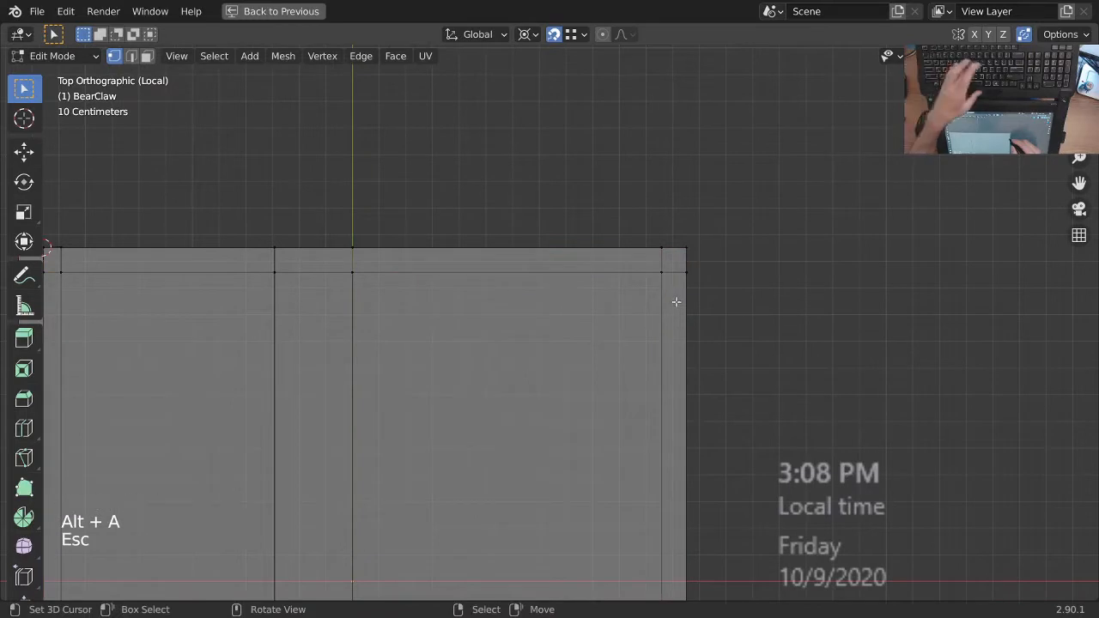
# - Knife-cut the back-right corner to both outer edges with angle constraint and cut through enabled
pyautogui.press('k')
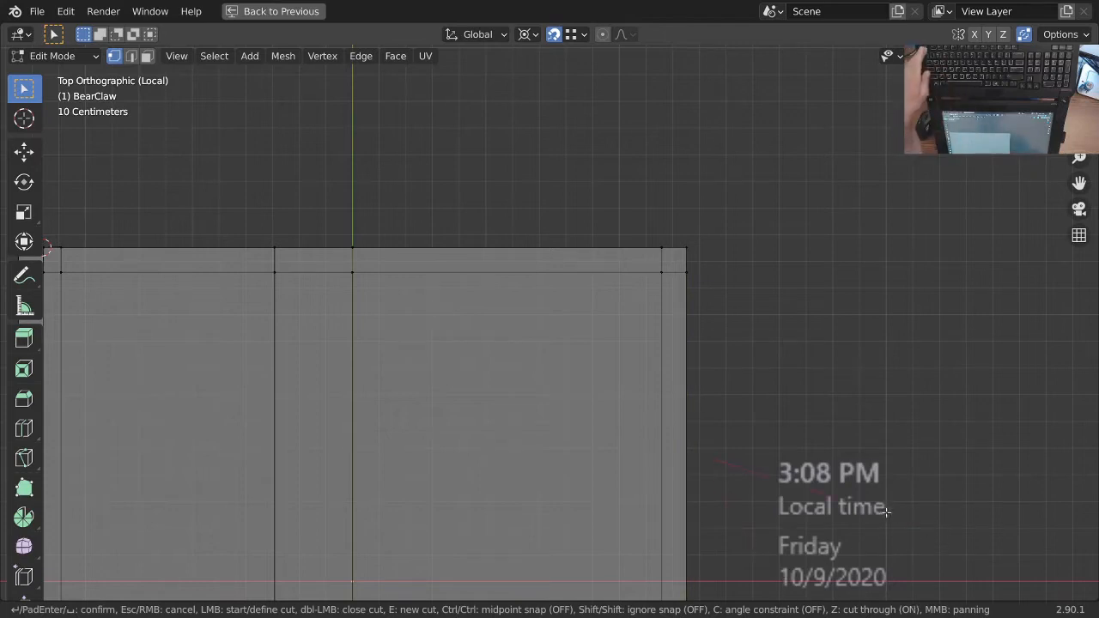
pyautogui.press('Escape')
pyautogui.press('k')
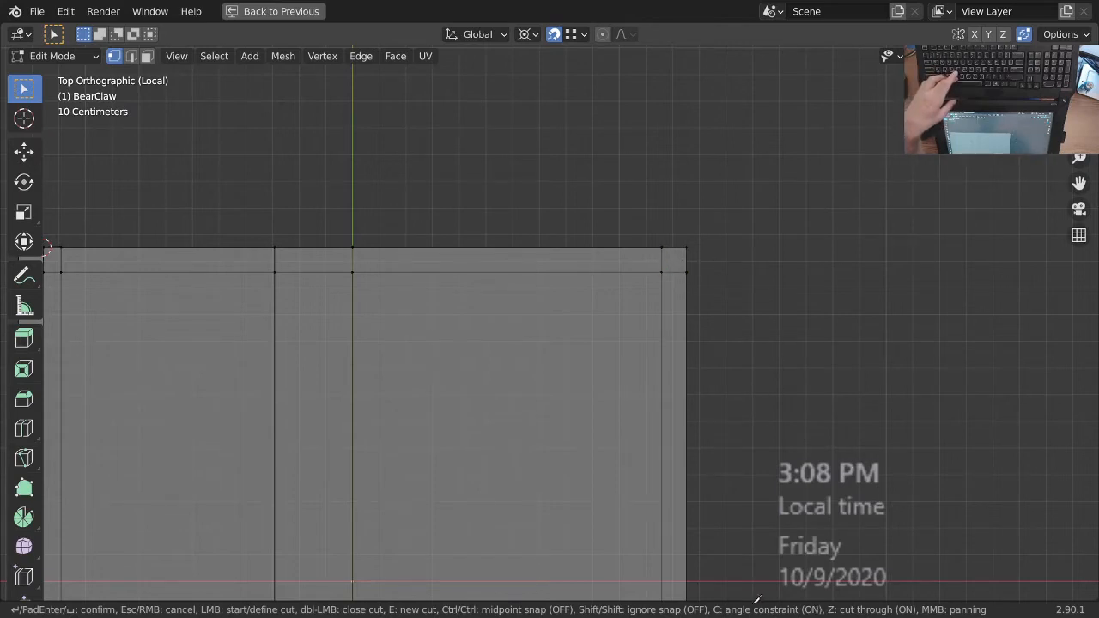
pyautogui.click(661, 272)
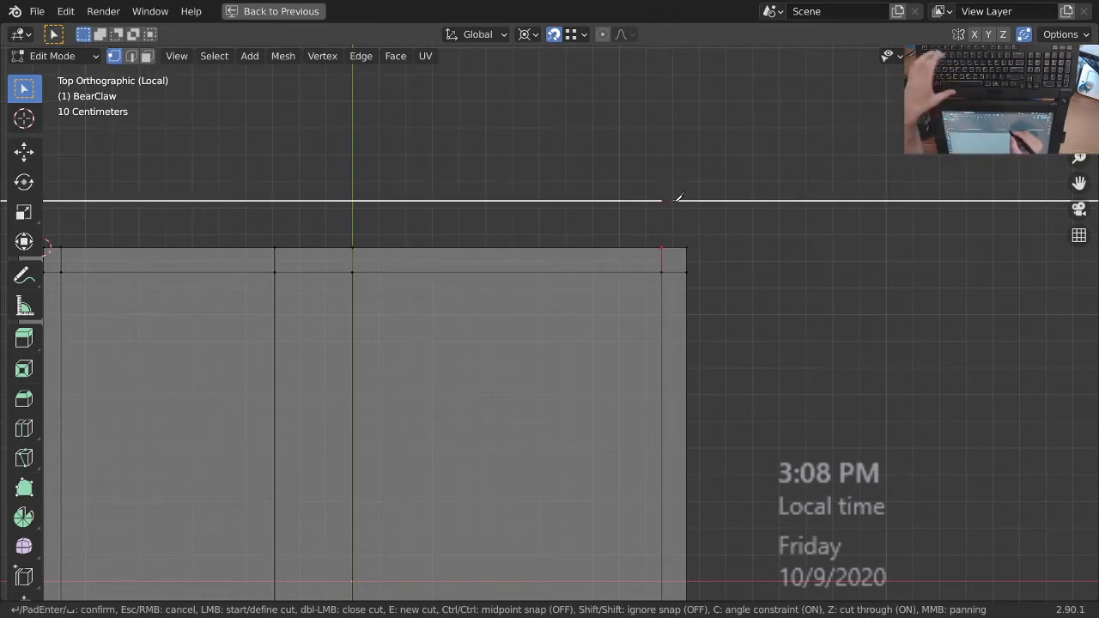
pyautogui.click(749, 273)
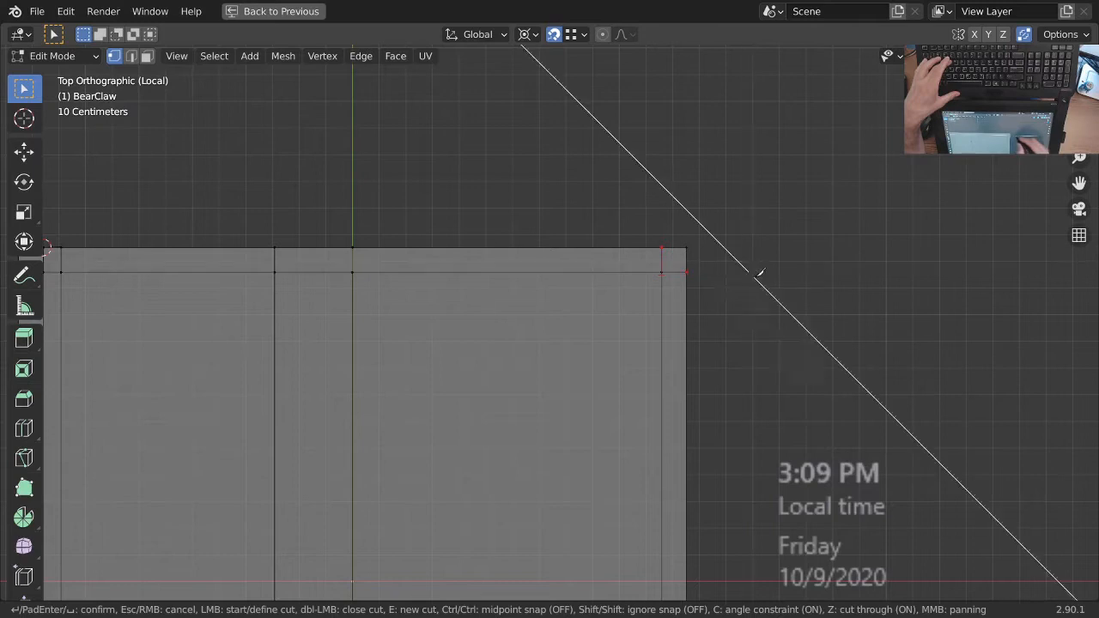
pyautogui.press('e')
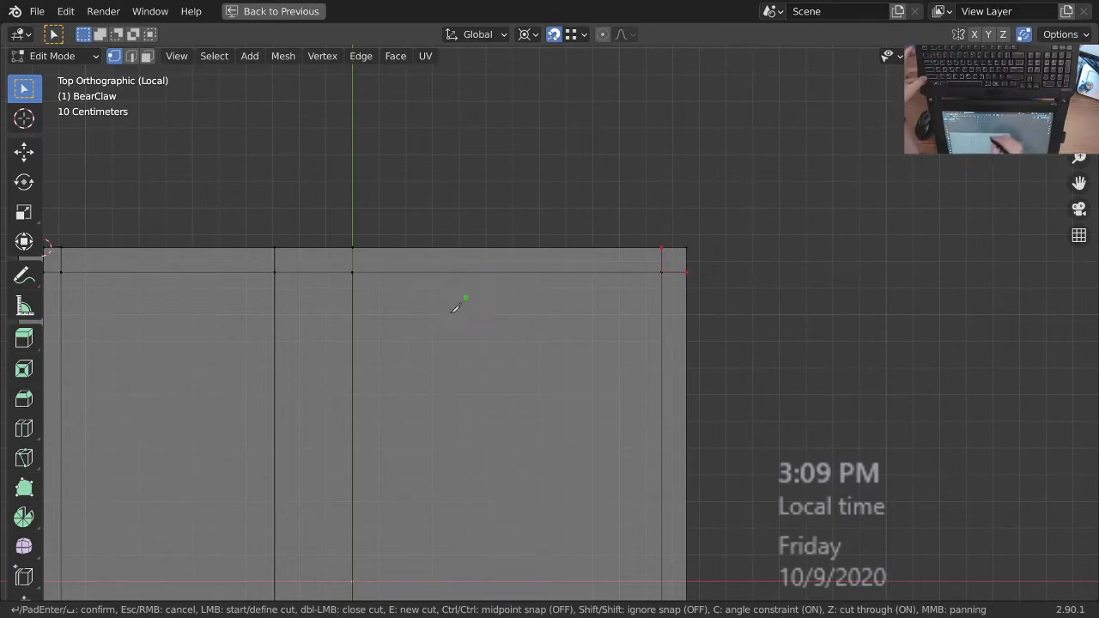
# - Add cut-through knife cuts from the back-left and front-left inner corners to the outer edges
pyautogui.keyDown('shift'); pyautogui.moveTo(322, 336); pyautogui.dragTo(466, 286, button='middle'); pyautogui.keyUp('shift')
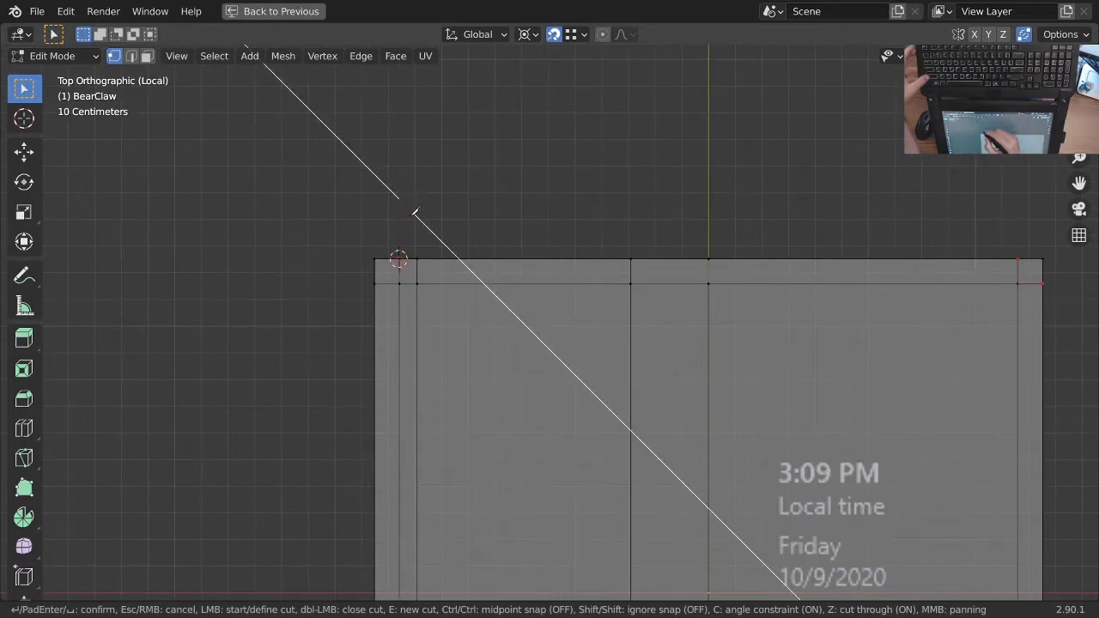
pyautogui.click(399, 283)
pyautogui.click(325, 267)
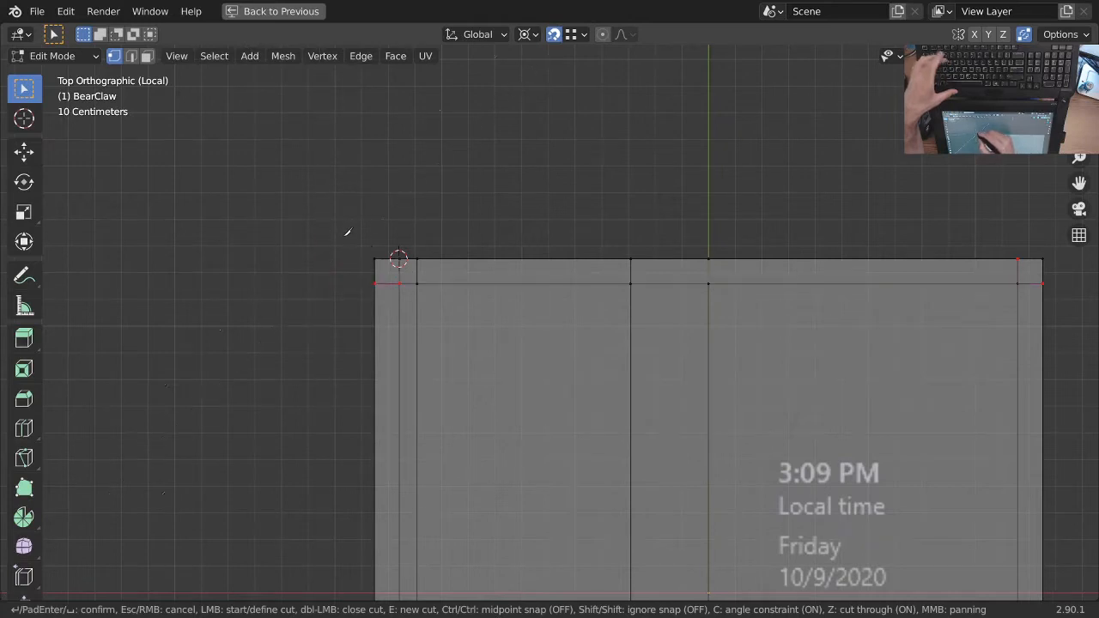
pyautogui.keyDown('ctrl'); pyautogui.moveTo(465, 171); pyautogui.dragTo(494, 399, button='middle'); pyautogui.keyUp('ctrl')
pyautogui.click(490, 404)
pyautogui.click(383, 374)
# - Add cut-through knife cuts from the front-right inner corner to both outer edges and apply all the cuts
pyautogui.keyDown('ctrl'); pyautogui.moveTo(400, 248); pyautogui.dragTo(642, 389, button='middle'); pyautogui.keyUp('ctrl')
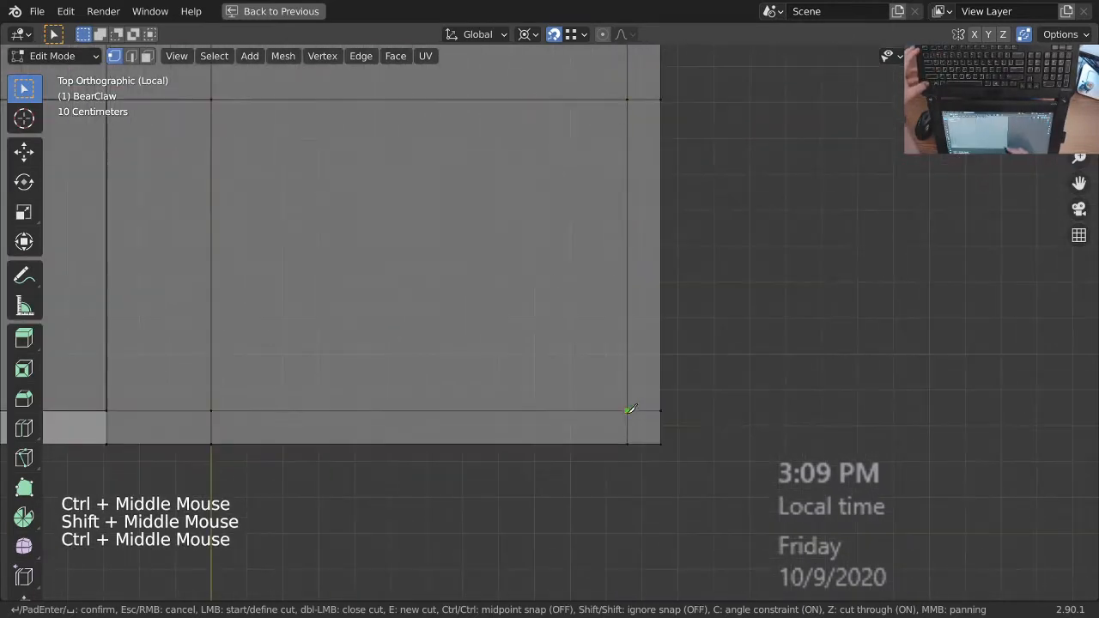
pyautogui.click(627, 410)
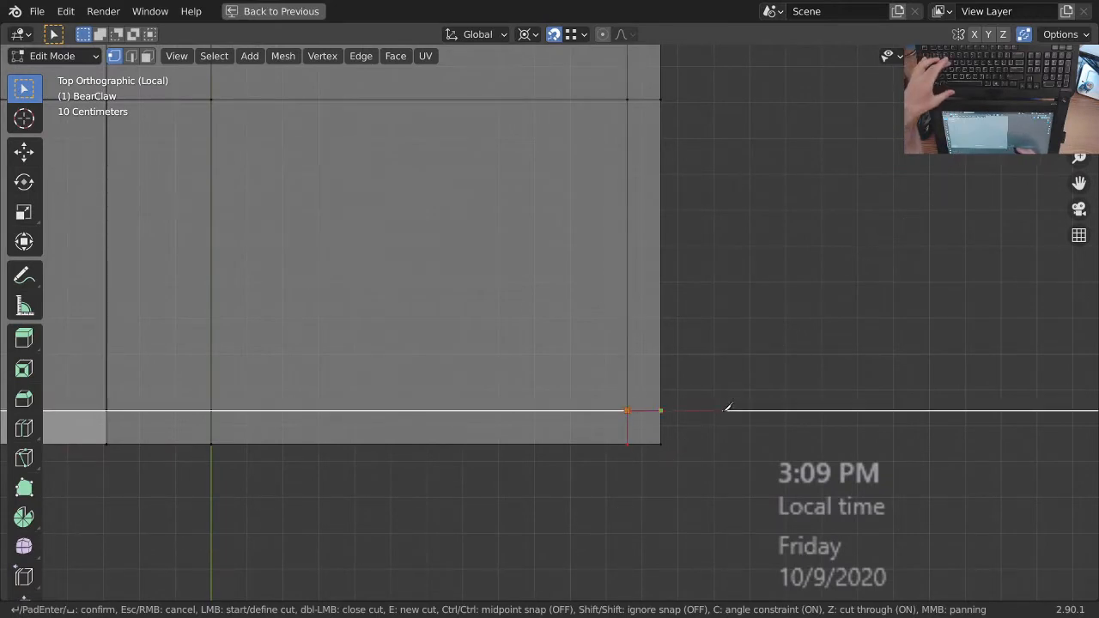
pyautogui.keyDown('ctrl'); pyautogui.moveTo(696, 349); pyautogui.dragTo(670, 464, button='middle'); pyautogui.keyUp('ctrl')
pyautogui.moveTo(670, 463); pyautogui.dragTo(567, 417, button='middle')
pyautogui.press('Return')
# - Clear the selection in vertex mode and connect the two opposite inner corner vertices along one side of the box's bottom
pyautogui.moveTo(566, 418); pyautogui.dragTo(502, 383, button='middle')
pyautogui.moveTo(503, 382); pyautogui.dragTo(510, 344, button='middle')
pyautogui.press('1')
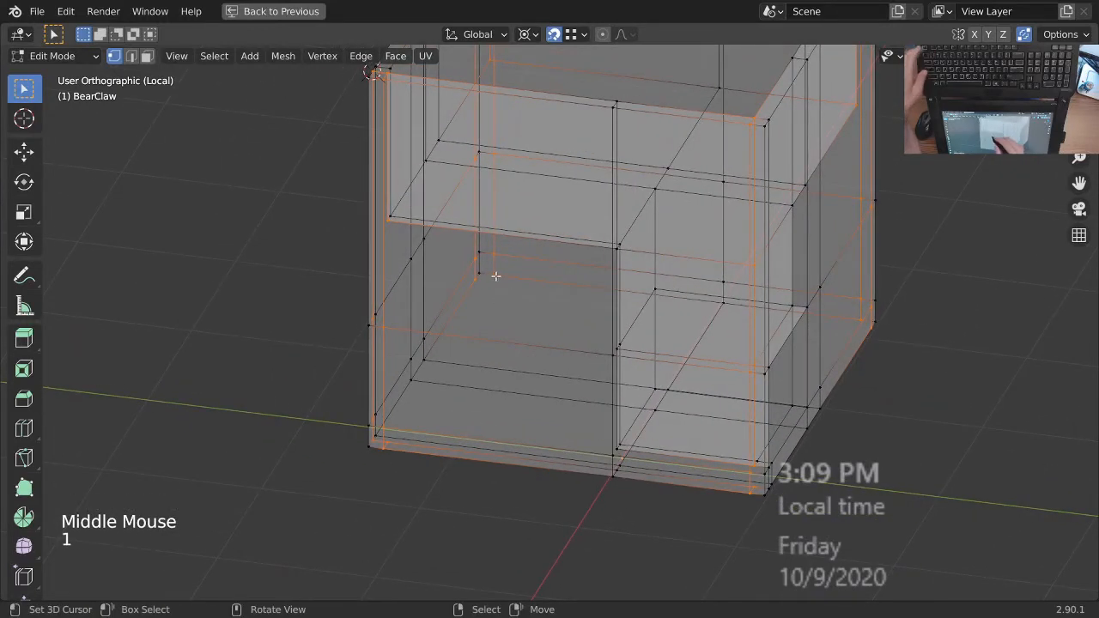
pyautogui.hotkey('alt', 'a')
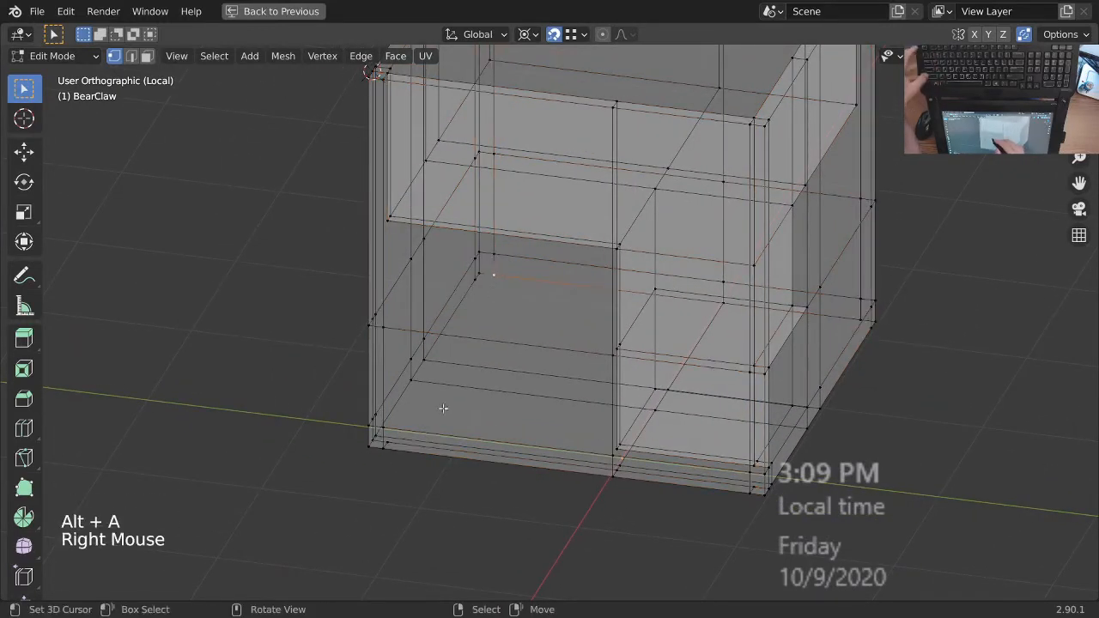
pyautogui.keyDown('shift'); pyautogui.rightClick(479, 451); pyautogui.keyUp('shift')
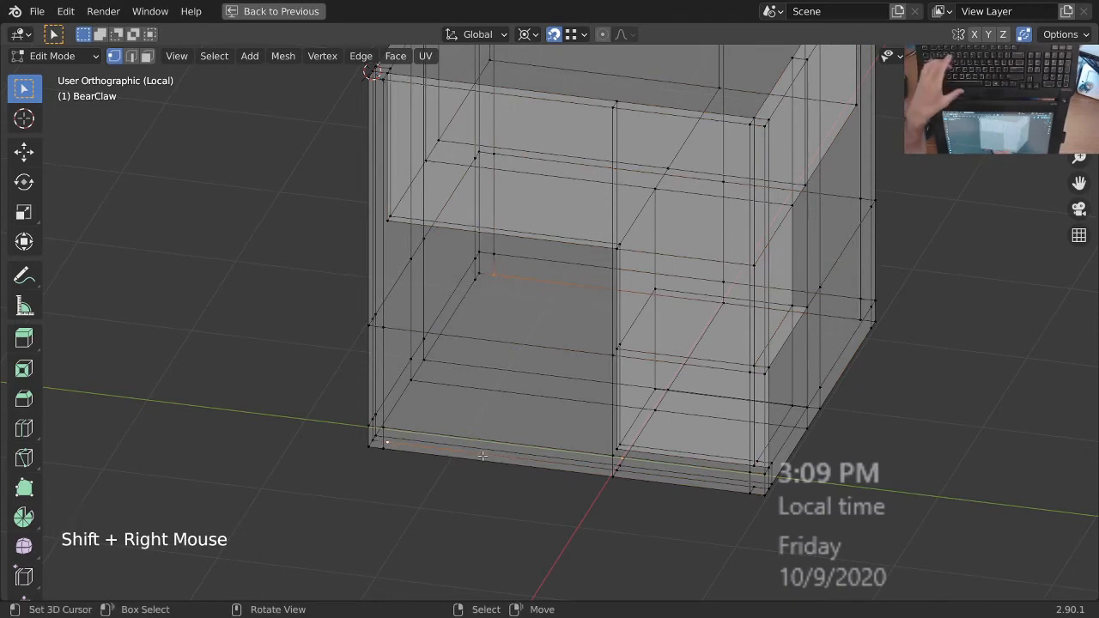
pyautogui.moveTo(549, 406); pyautogui.dragTo(682, 399, button='middle')
pyautogui.press('j')
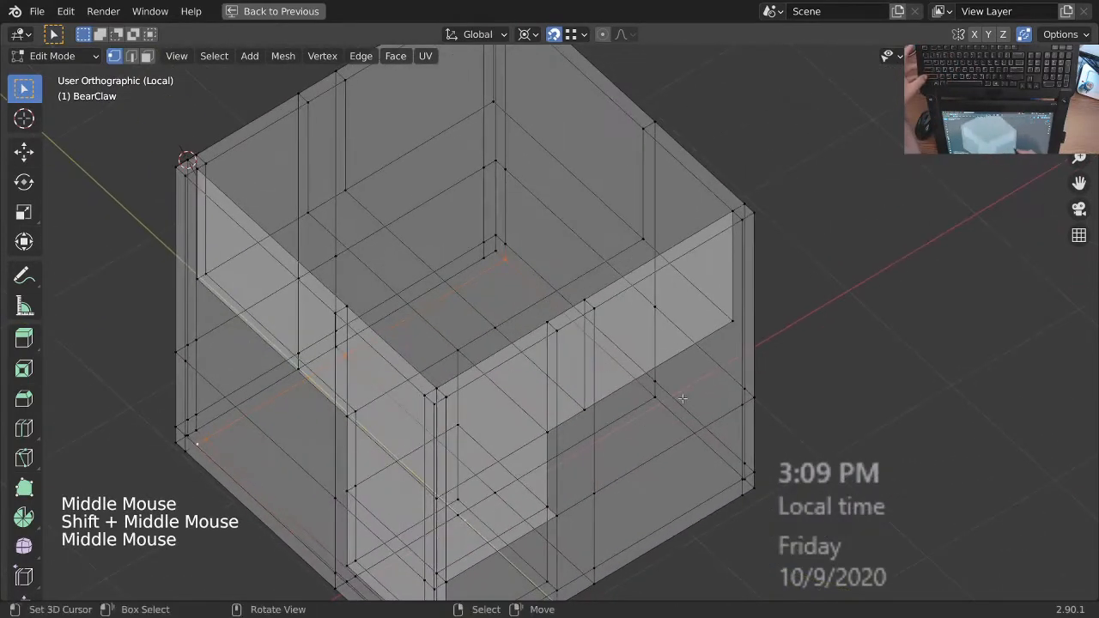
# - Connect the back inner corner vertex to its opposite vertex along the adjacent side of the box's bottom
pyautogui.rightClick(706, 390)
pyautogui.keyDown('ctrl'); pyautogui.rightClick(741, 483); pyautogui.keyUp('ctrl')
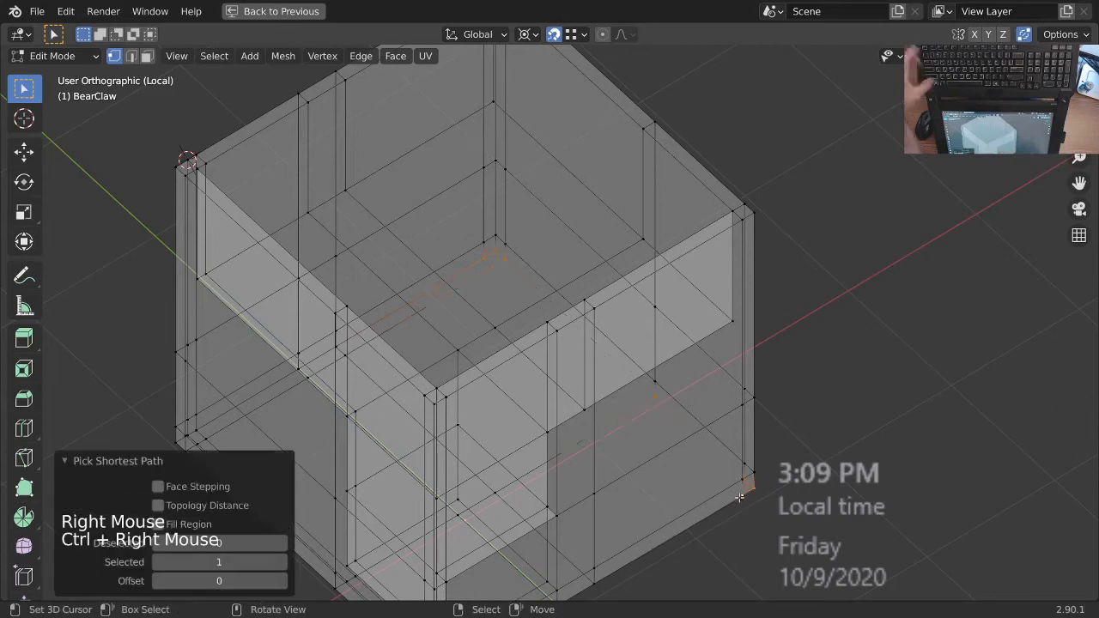
pyautogui.rightClick(484, 254)
pyautogui.keyDown('shift'); pyautogui.rightClick(747, 502); pyautogui.keyUp('shift')
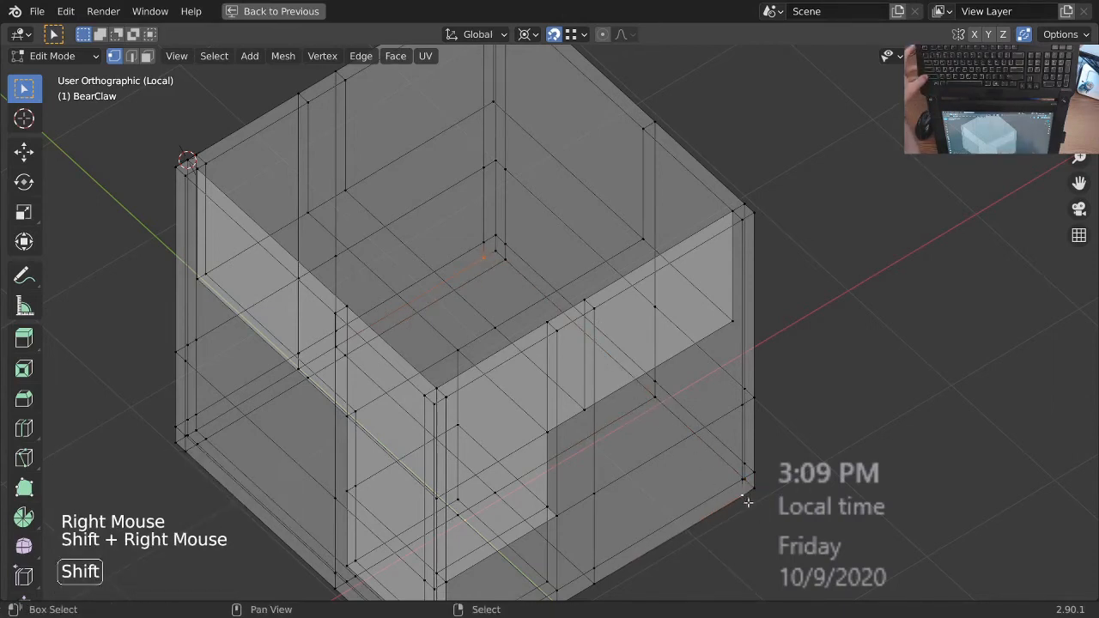
pyautogui.press('j')
# - Dissolve the leftover edges on the underside of the box
pyautogui.keyDown('ctrl'); pyautogui.moveTo(772, 481); pyautogui.dragTo(791, 415, button='middle'); pyautogui.keyUp('ctrl')
pyautogui.moveTo(677, 466); pyautogui.dragTo(624, 475, button='middle')
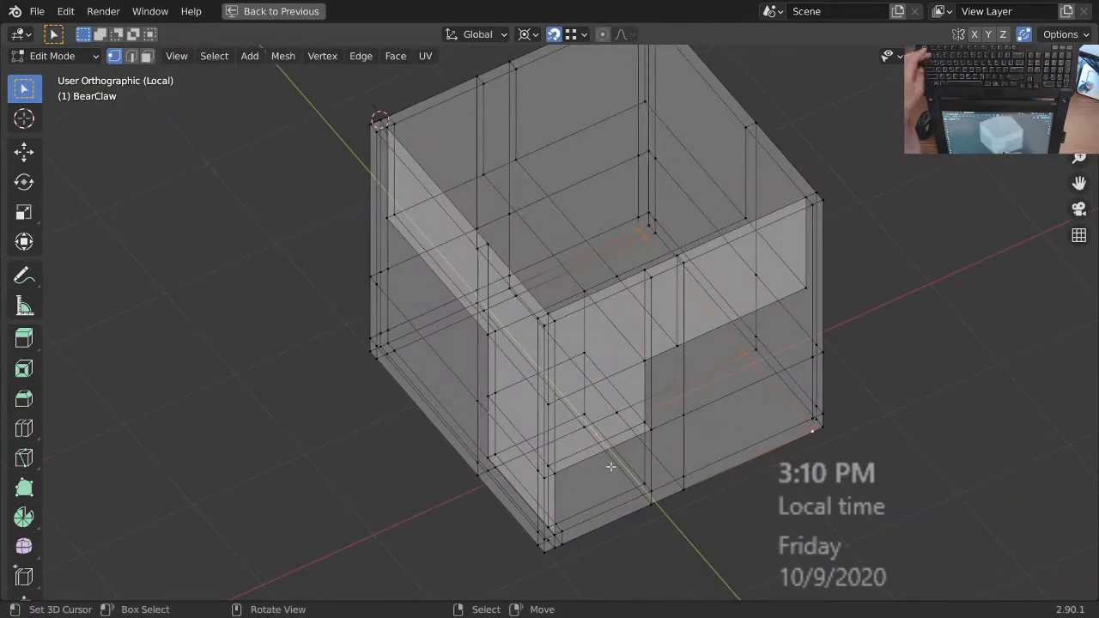
pyautogui.moveTo(616, 463); pyautogui.dragTo(482, 513, button='middle')
pyautogui.hotkey('ctrl', 'x')
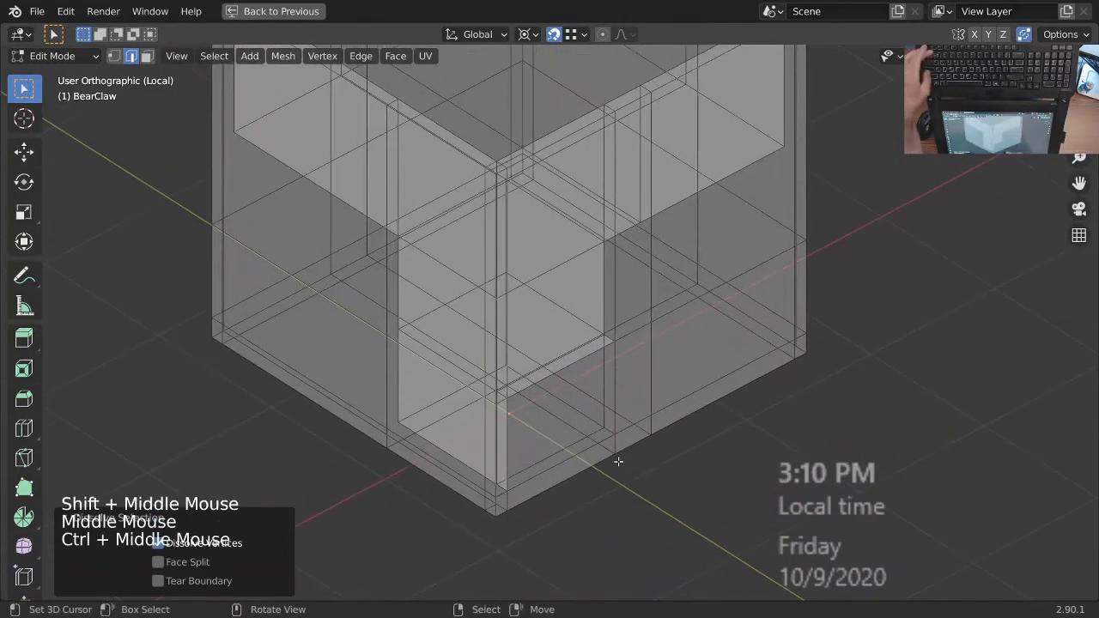
# - Connect the two inner corner vertices along the remaining bottom side of the box with a straight edge
pyautogui.press('1')
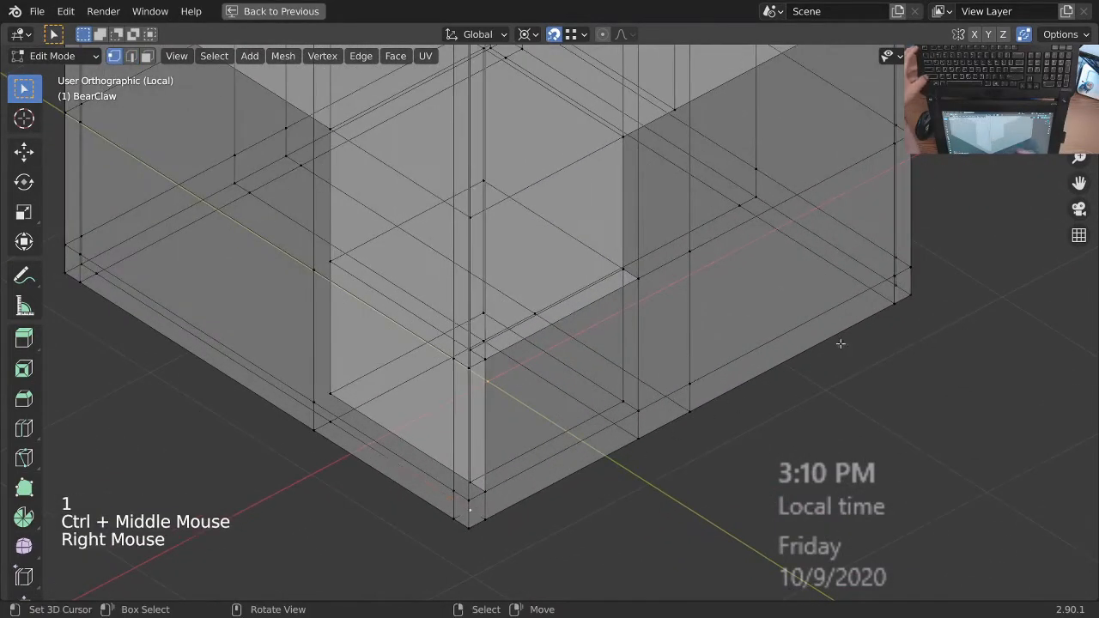
pyautogui.keyDown('ctrl'); pyautogui.moveTo(899, 288); pyautogui.dragTo(764, 397, button='middle'); pyautogui.keyUp('ctrl')
pyautogui.moveTo(764, 397); pyautogui.dragTo(700, 444, button='middle')
pyautogui.keyDown('shift'); pyautogui.moveTo(700, 443); pyautogui.dragTo(657, 465, button='middle'); pyautogui.keyUp('shift')
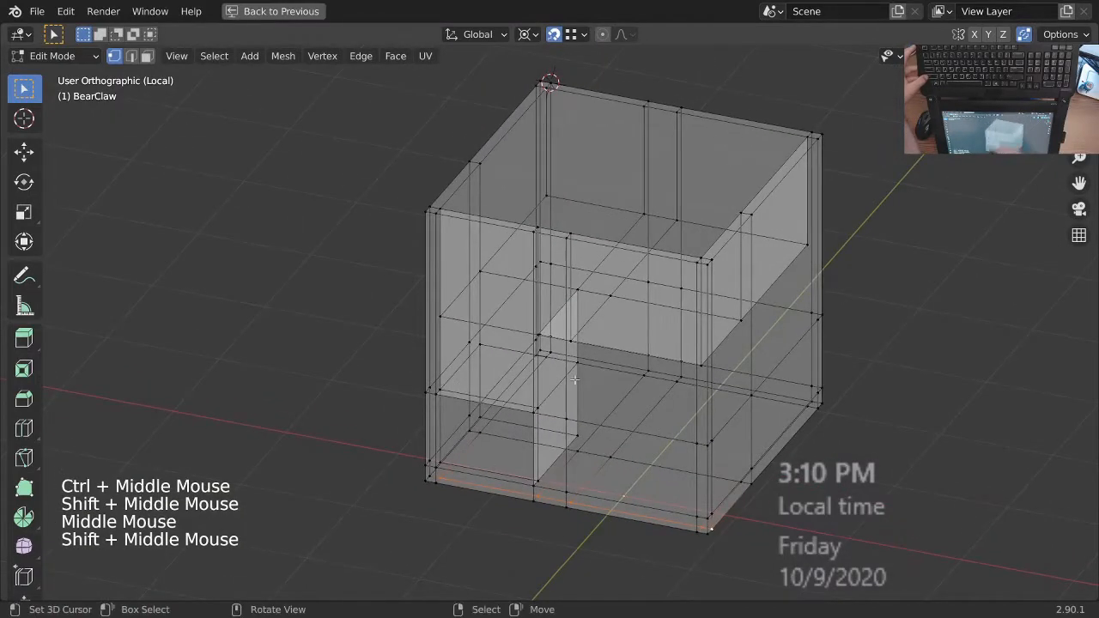
# - Turn the wireframe see-through display off in favour of solid shading and save the file
pyautogui.moveTo(574, 380); pyautogui.dragTo(631, 416, button='middle')
pyautogui.moveTo(621, 523); pyautogui.dragTo(507, 352, button='middle')
pyautogui.press('z')
pyautogui.keyDown('shift'); pyautogui.moveTo(507, 352); pyautogui.dragTo(566, 374, button='middle'); pyautogui.keyUp('shift')
pyautogui.keyDown('shift'); pyautogui.moveTo(566, 374); pyautogui.dragTo(592, 429, button='middle'); pyautogui.keyUp('shift')
pyautogui.keyDown('shift'); pyautogui.moveTo(592, 429); pyautogui.dragTo(607, 453, button='middle'); pyautogui.keyUp('shift')
pyautogui.hotkey('ctrl', 's')
# - Examine the box's walls, rim and inner floor from several angles in solid shading
pyautogui.keyDown('ctrl'); pyautogui.moveTo(608, 379); pyautogui.dragTo(605, 379, button='middle'); pyautogui.keyUp('ctrl')
pyautogui.keyDown('shift'); pyautogui.moveTo(605, 379); pyautogui.dragTo(591, 378, button='middle'); pyautogui.keyUp('shift')
pyautogui.moveTo(592, 379); pyautogui.dragTo(620, 391, button='middle')
pyautogui.moveTo(620, 390); pyautogui.dragTo(625, 386, button='middle')
pyautogui.keyDown('shift'); pyautogui.moveTo(625, 387); pyautogui.dragTo(631, 369, button='middle'); pyautogui.keyUp('shift')
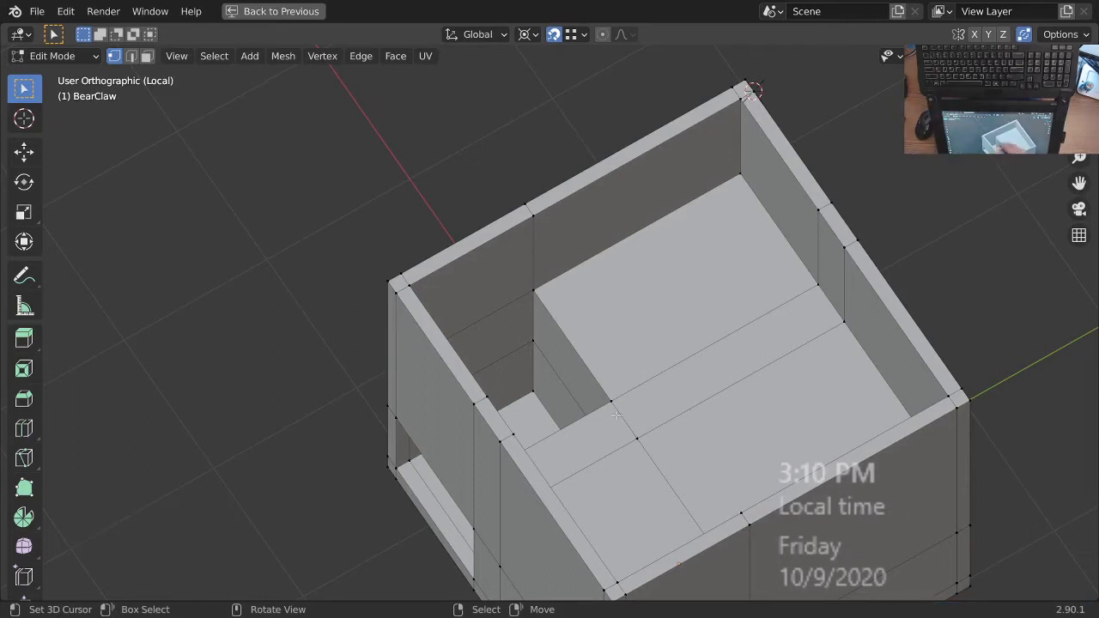
pyautogui.keyDown('ctrl'); pyautogui.moveTo(604, 323); pyautogui.dragTo(610, 335, button='middle'); pyautogui.keyUp('ctrl')
pyautogui.moveTo(610, 335); pyautogui.dragTo(416, 296, button='middle')
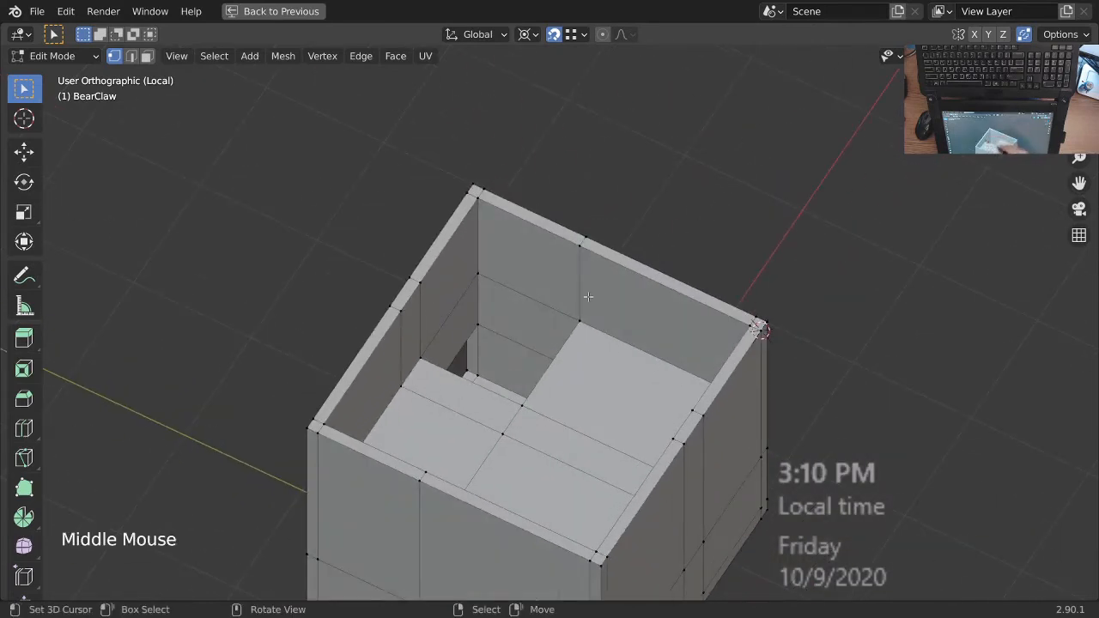
pyautogui.moveTo(589, 296); pyautogui.dragTo(623, 284, button='middle')
pyautogui.moveTo(483, 234); pyautogui.dragTo(597, 307, button='middle')
pyautogui.moveTo(705, 323); pyautogui.dragTo(674, 403, button='middle')
pyautogui.moveTo(674, 404); pyautogui.dragTo(601, 378, button='middle')
# - Select the inner shelf edges around the recessed corner compartment, duplicate them in place and separate the selection
pyautogui.keyDown('shift'); pyautogui.rightClick(527, 391); pyautogui.keyUp('shift')
pyautogui.moveTo(601, 377); pyautogui.dragTo(627, 340, button='middle')
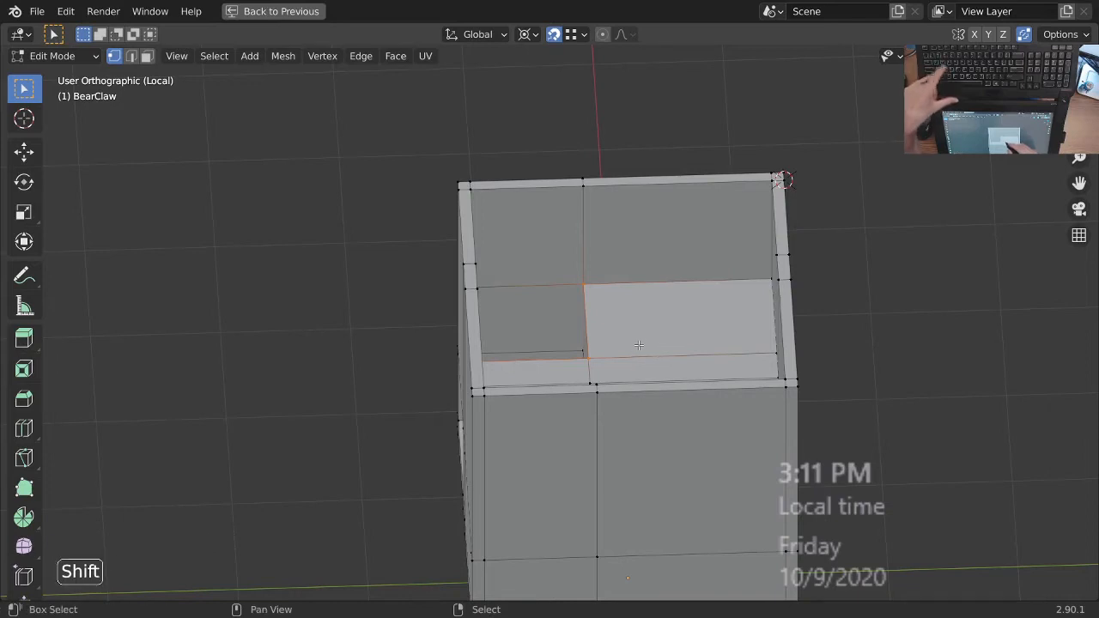
pyautogui.hotkey('shift', 'd')
pyautogui.rightClick(689, 281)
pyautogui.press('p')
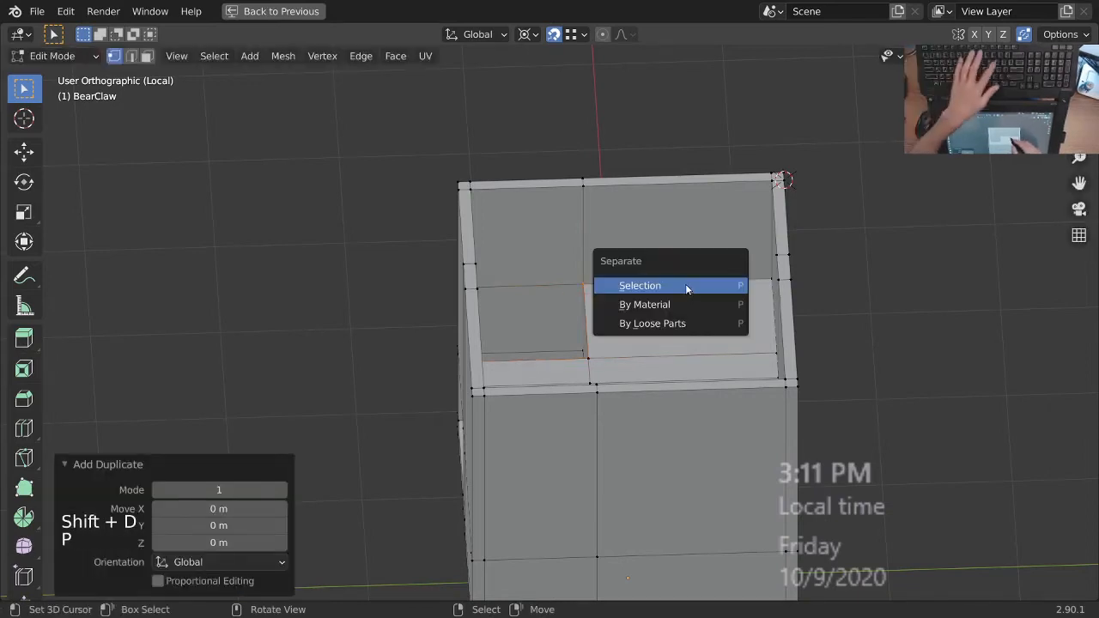
pyautogui.click(685, 286)
# - Open the separated compartment edges for editing as their own object
pyautogui.press('Tab')
pyautogui.rightClick(594, 339)
pyautogui.moveTo(594, 340); pyautogui.dragTo(619, 352, button='middle')
pyautogui.rightClick(602, 341)
pyautogui.press('Tab')
# - Extrude the compartment edges 1 m upward along Z to the box's rim to form two partition walls
pyautogui.keyDown('ctrl'); pyautogui.moveTo(618, 352); pyautogui.dragTo(590, 294, button='middle'); pyautogui.keyUp('ctrl')
pyautogui.press('a')
pyautogui.keyDown('shift'); pyautogui.rightClick(591, 285); pyautogui.keyUp('shift')
pyautogui.keyDown('shift'); pyautogui.click(593, 282); pyautogui.keyUp('shift')
pyautogui.keyDown('shift'); pyautogui.rightClick(593, 282); pyautogui.keyUp('shift')
pyautogui.keyDown('shift'); pyautogui.rightClick(593, 282); pyautogui.keyUp('shift')
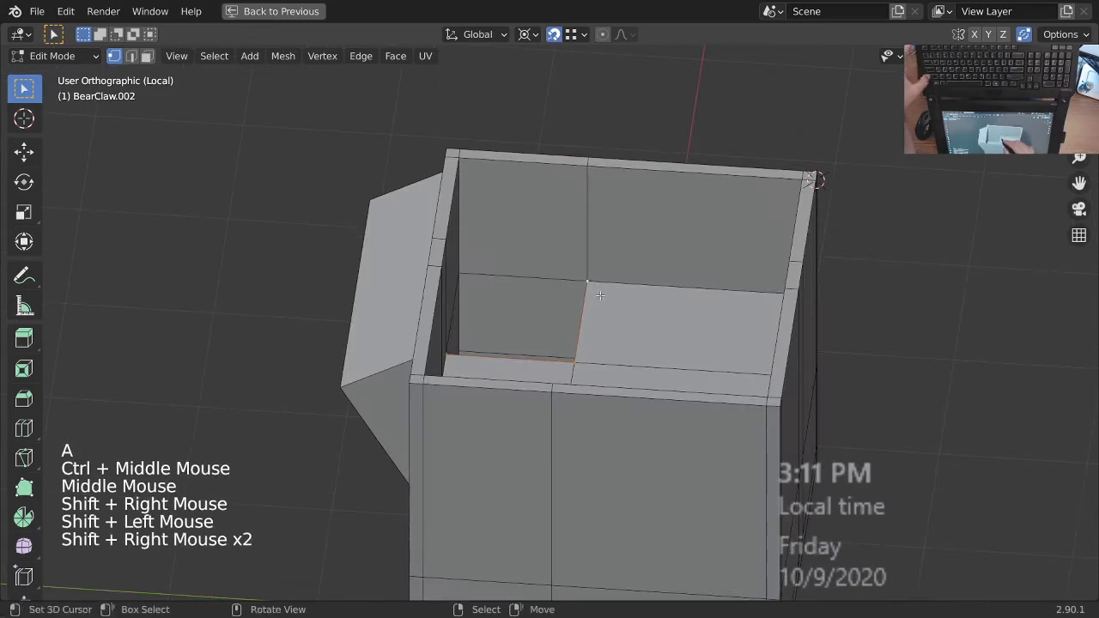
pyautogui.press('e')
pyautogui.click(590, 168)
pyautogui.keyDown('ctrl'); pyautogui.moveTo(590, 168); pyautogui.dragTo(601, 326, button='middle'); pyautogui.keyUp('ctrl')
pyautogui.moveTo(601, 327); pyautogui.dragTo(602, 347, button='middle')
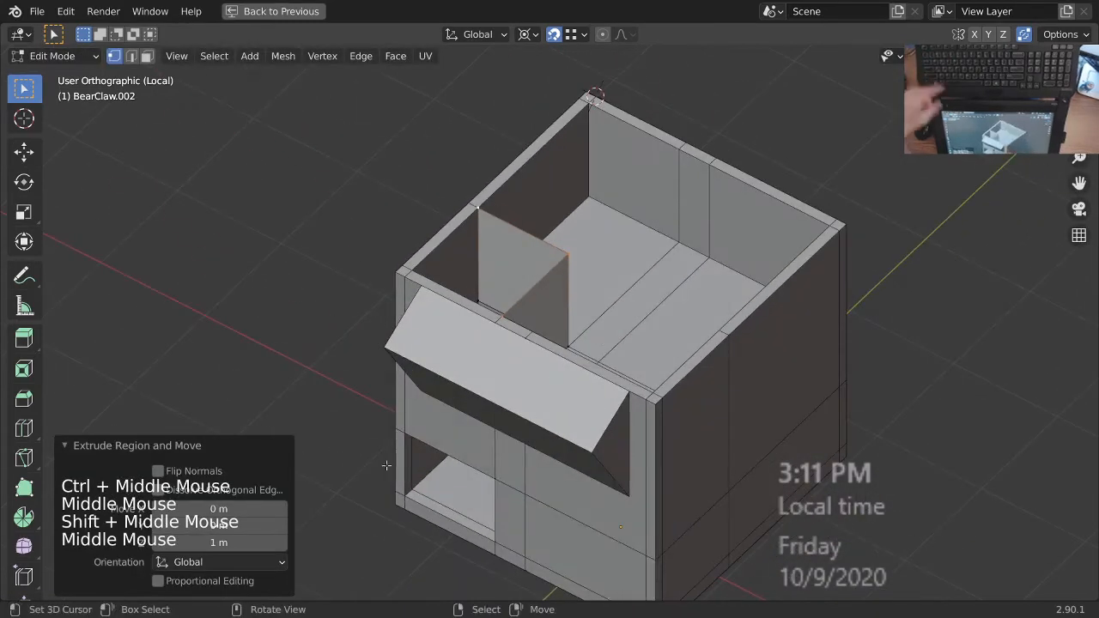
pyautogui.click(265, 445)
# - Restore the full layout and give the partition walls a Solidify modifier with a thickness of 0.06 m
pyautogui.hotkey('ctrl', 'space')
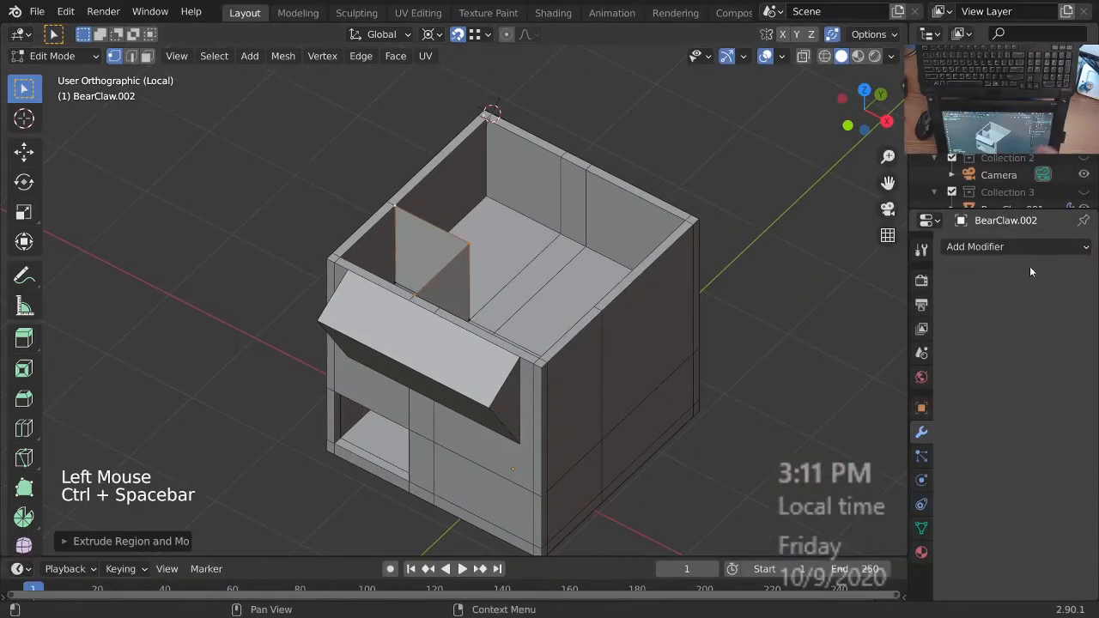
pyautogui.click(1001, 247)
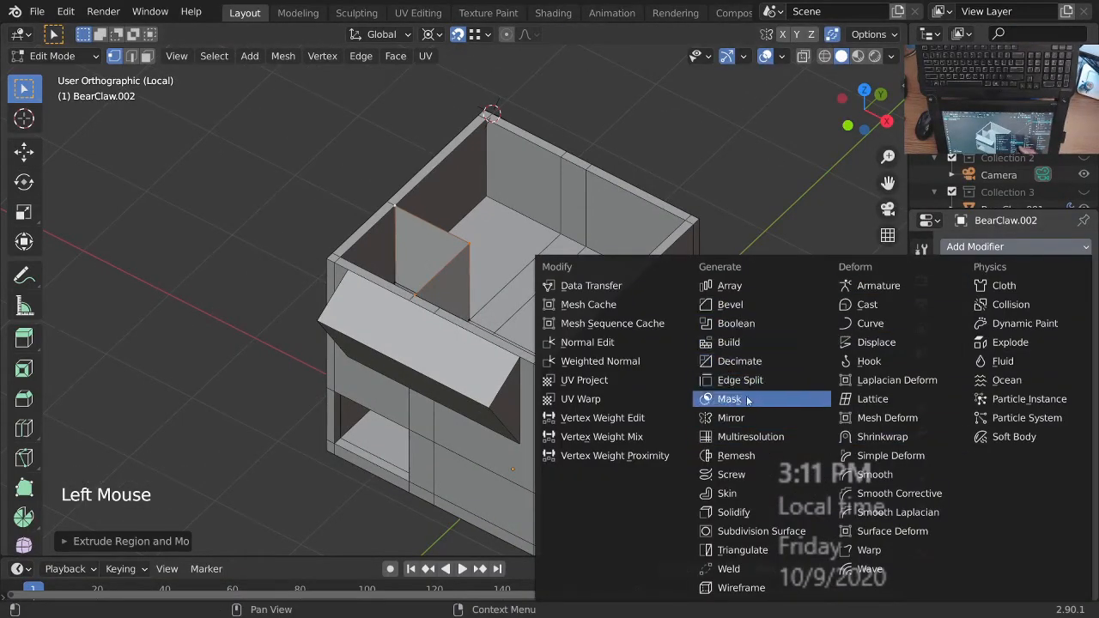
pyautogui.click(734, 513)
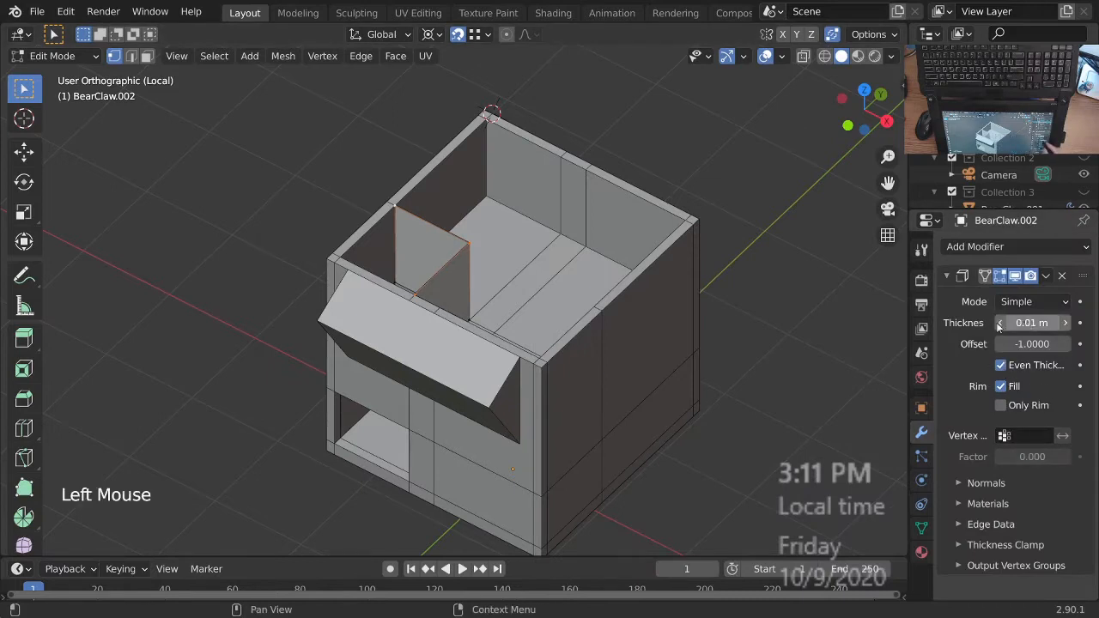
pyautogui.moveTo(652, 377); pyautogui.dragTo(666, 365, button='middle')
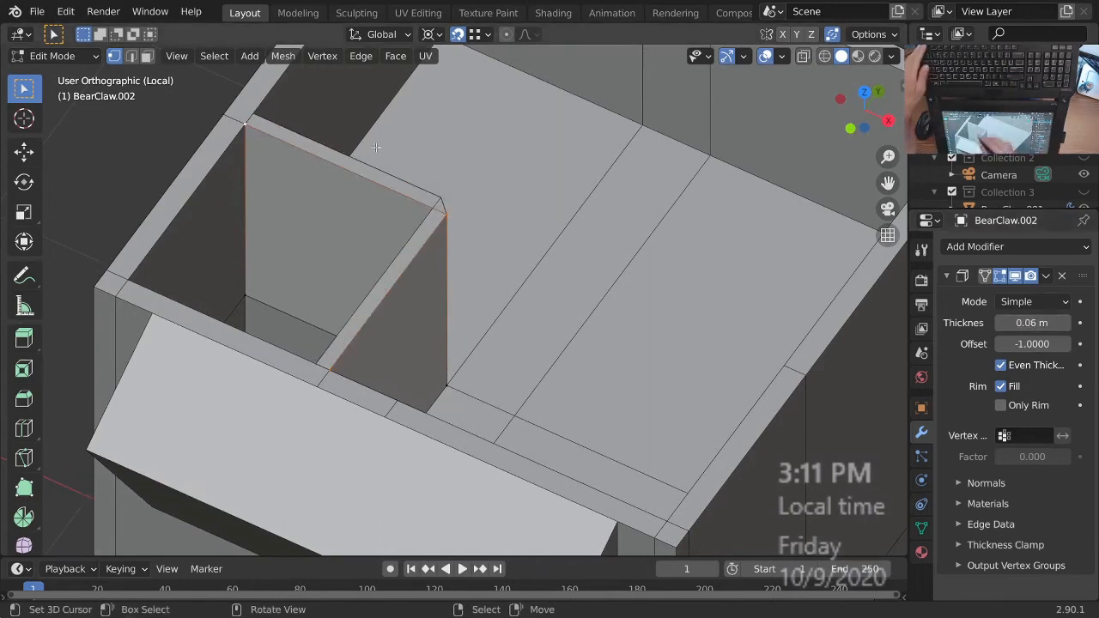
pyautogui.keyDown('ctrl'); pyautogui.moveTo(395, 183); pyautogui.dragTo(404, 268, button='middle'); pyautogui.keyUp('ctrl')
pyautogui.moveTo(403, 268); pyautogui.dragTo(446, 277, button='middle')
pyautogui.keyDown('shift'); pyautogui.moveTo(447, 276); pyautogui.dragTo(460, 284, button='middle'); pyautogui.keyUp('shift')
pyautogui.moveTo(459, 284); pyautogui.dragTo(476, 305, button='middle')
# - Recalculate the normals of all partition faces and set the Solidify thickness to 0.036 m
pyautogui.press('Tab')
pyautogui.press('Tab')
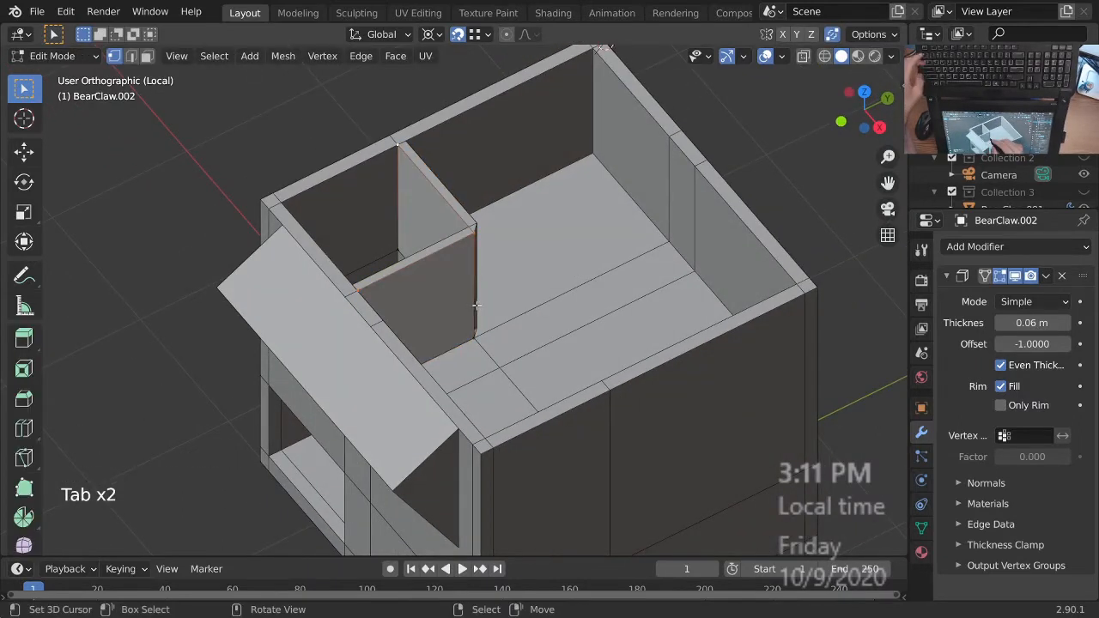
pyautogui.press('a')
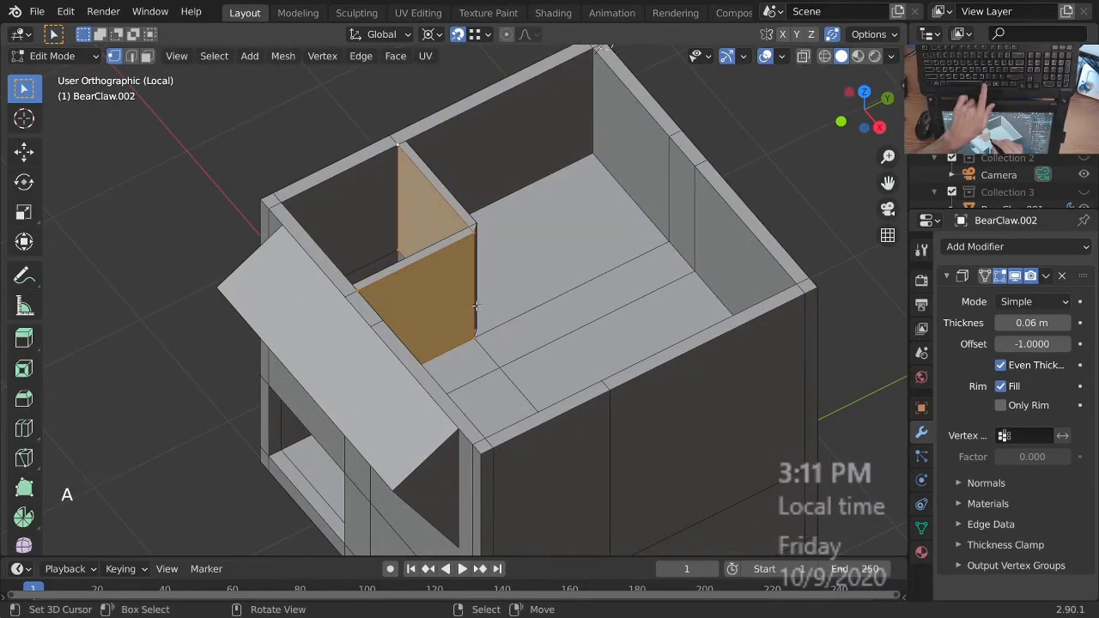
pyautogui.hotkey('shift', 'n')
pyautogui.moveTo(487, 274); pyautogui.dragTo(516, 228, button='middle')
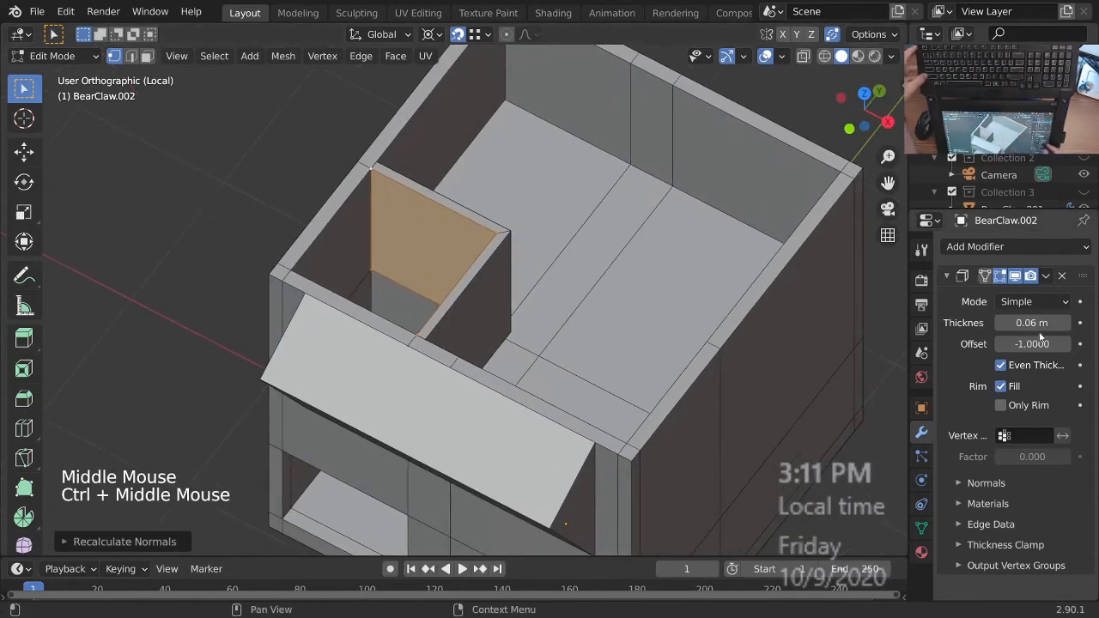
pyautogui.moveTo(1017, 344); pyautogui.dragTo(975, 348)
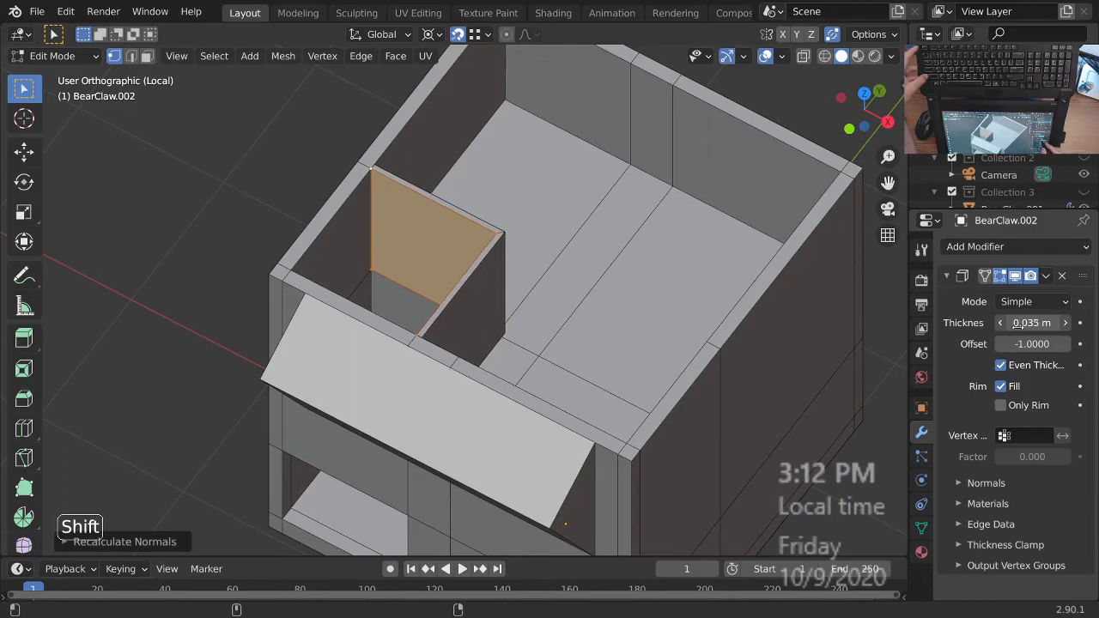
# - Apply the Solidify modifier in object mode, join the partition walls into BearClaw and clear the selection
pyautogui.press('Tab')
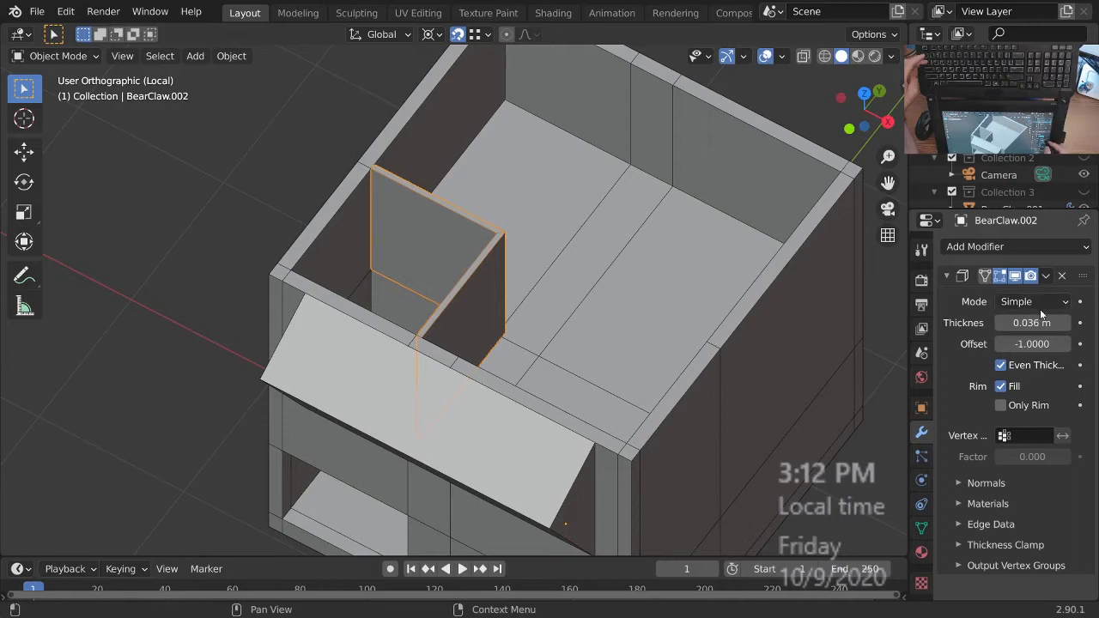
pyautogui.click(1044, 276)
pyautogui.click(964, 297)
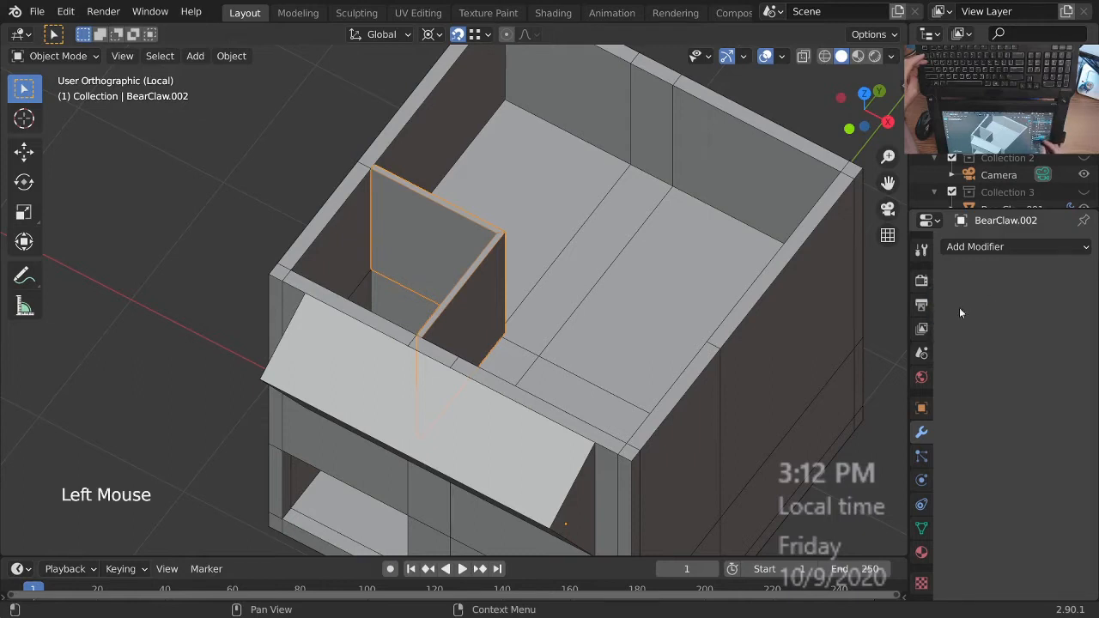
pyautogui.keyDown('shift'); pyautogui.rightClick(489, 273); pyautogui.keyUp('shift')
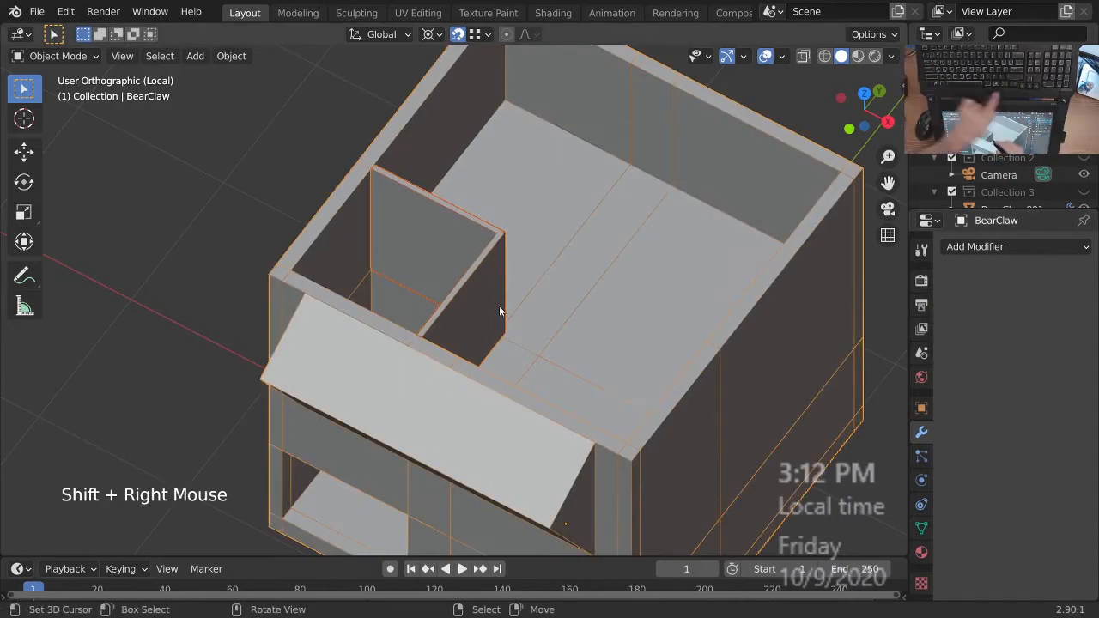
pyautogui.keyDown('ctrl'); pyautogui.moveTo(567, 291); pyautogui.dragTo(445, 226, button='middle'); pyautogui.keyUp('ctrl')
pyautogui.hotkey('alt', 'a')
# - Open the joined BearClaw mesh for editing, reveal its hidden geometry and deselect everything
pyautogui.moveTo(475, 311); pyautogui.dragTo(601, 297, button='middle')
pyautogui.moveTo(601, 296); pyautogui.dragTo(398, 334, button='middle')
pyautogui.moveTo(411, 297); pyautogui.dragTo(635, 361, button='middle')
pyautogui.moveTo(635, 361)
pyautogui.mouseDown(button='middle')
pyautogui.moveTo(650, 343)
pyautogui.moveTo(620, 385)
pyautogui.moveTo(656, 359)
pyautogui.mouseUp(button='middle')
pyautogui.rightClick(627, 266)
pyautogui.moveTo(620, 268); pyautogui.dragTo(614, 308, button='middle')
pyautogui.rightClick(611, 284)
pyautogui.press('Tab')
pyautogui.press('Tab')
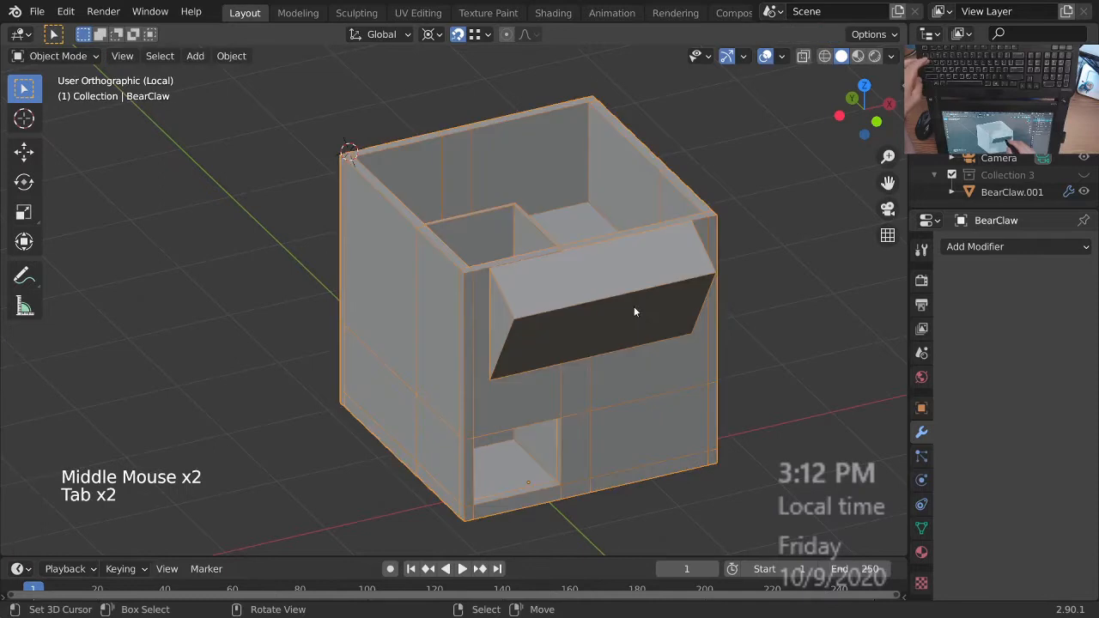
pyautogui.press('Tab')
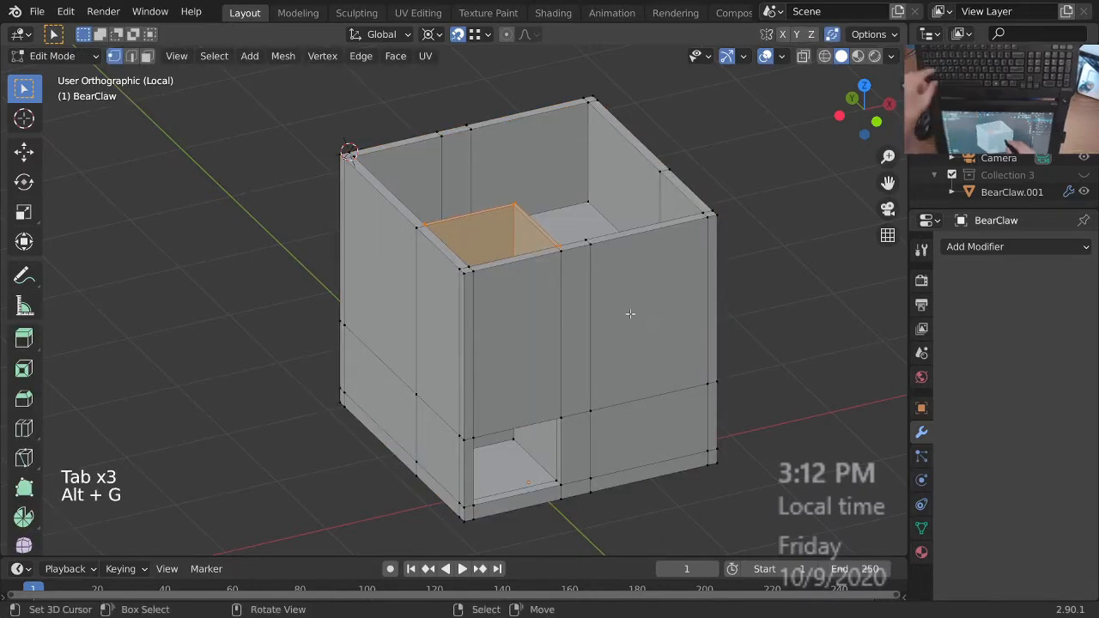
pyautogui.hotkey('alt', 'h')
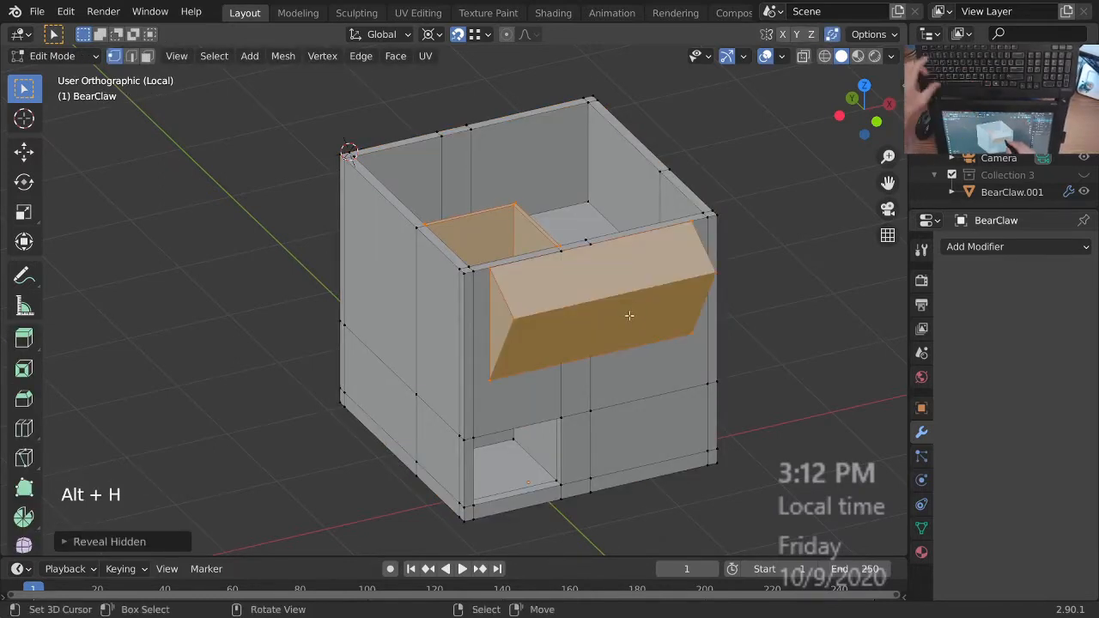
pyautogui.hotkey('alt', 'a')
# - Exit local view to bring back the rest of the cabinet
pyautogui.moveTo(629, 316); pyautogui.dragTo(618, 322, button='middle')
pyautogui.keyDown('ctrl'); pyautogui.moveTo(618, 322); pyautogui.dragTo(644, 343, button='middle'); pyautogui.keyUp('ctrl')
pyautogui.moveTo(644, 344); pyautogui.dragTo(548, 335, button='middle')
pyautogui.press('KP_Divide')
# - Examine the whole cabinet from all sides, including the front panel, lower opening, underside and upper frame
pyautogui.keyDown('shift'); pyautogui.moveTo(548, 335); pyautogui.dragTo(534, 385, button='middle'); pyautogui.keyUp('shift')
pyautogui.moveTo(534, 385); pyautogui.dragTo(622, 268, button='middle')
pyautogui.moveTo(441, 194); pyautogui.dragTo(606, 332, button='middle')
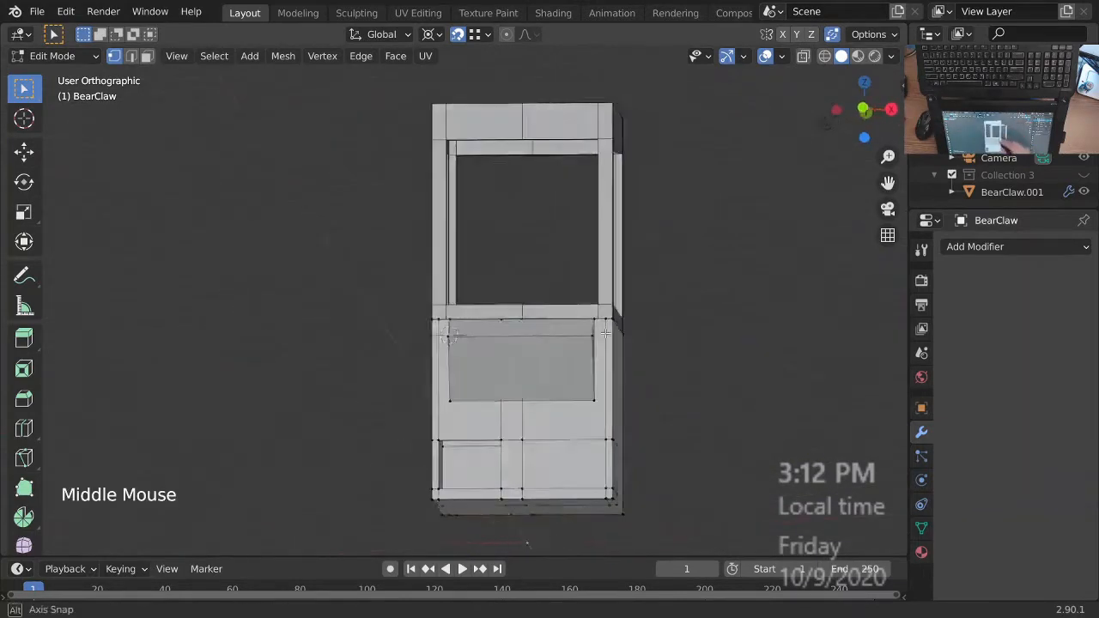
pyautogui.keyDown('ctrl'); pyautogui.moveTo(507, 486); pyautogui.dragTo(523, 429, button='middle'); pyautogui.keyUp('ctrl')
pyautogui.moveTo(523, 429); pyautogui.dragTo(630, 407, button='middle')
pyautogui.moveTo(538, 440); pyautogui.dragTo(579, 176, button='middle')
pyautogui.moveTo(638, 204); pyautogui.dragTo(515, 361, button='middle')
pyautogui.keyDown('shift'); pyautogui.moveTo(515, 361); pyautogui.dragTo(580, 288, button='middle'); pyautogui.keyUp('shift')
pyautogui.keyDown('ctrl'); pyautogui.moveTo(580, 287); pyautogui.dragTo(599, 299, button='middle'); pyautogui.keyUp('ctrl')
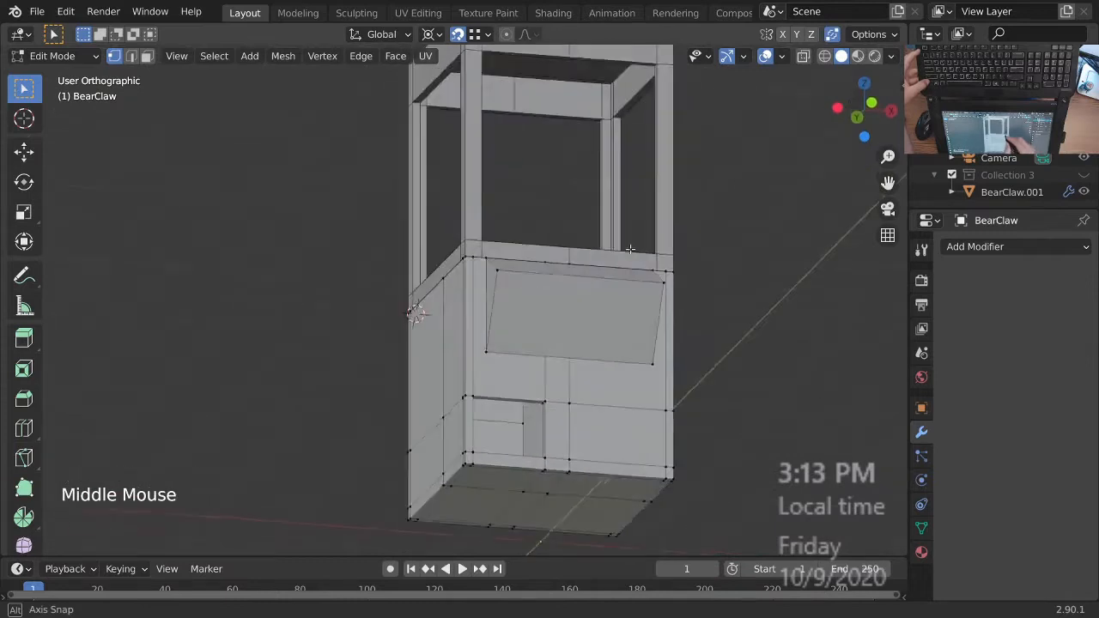
pyautogui.moveTo(630, 249); pyautogui.dragTo(607, 242, button='middle')
pyautogui.keyDown('shift'); pyautogui.moveTo(510, 251); pyautogui.dragTo(516, 248, button='middle'); pyautogui.keyUp('shift')
pyautogui.moveTo(515, 248); pyautogui.dragTo(537, 297, button='middle')
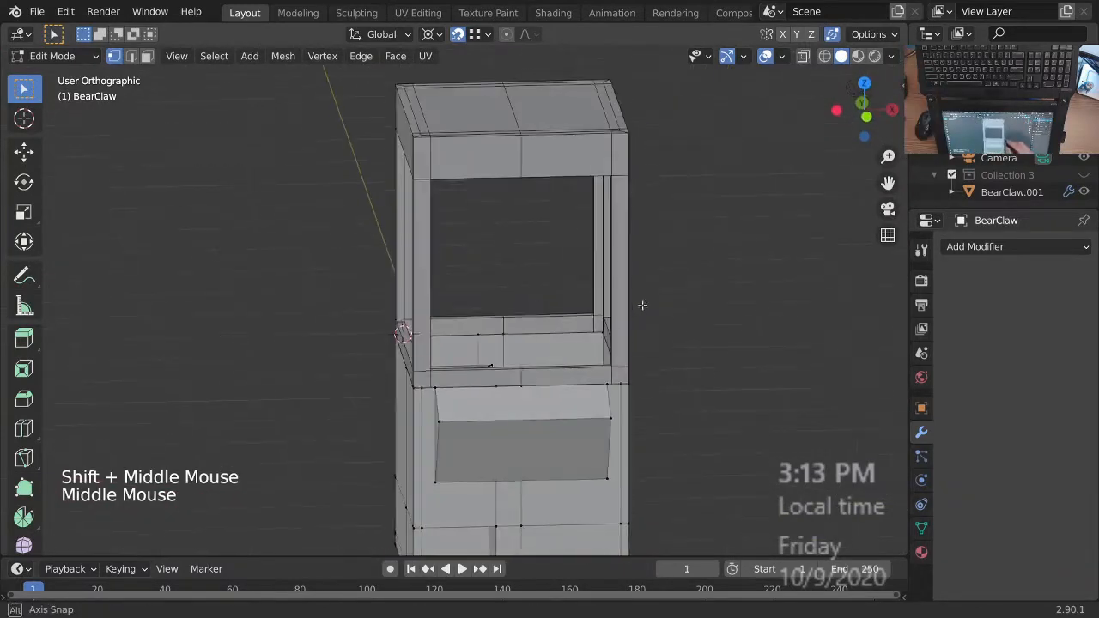
pyautogui.moveTo(606, 352); pyautogui.dragTo(584, 382, button='middle')
pyautogui.keyDown('ctrl'); pyautogui.moveTo(584, 382); pyautogui.dragTo(571, 407, button='middle'); pyautogui.keyUp('ctrl')
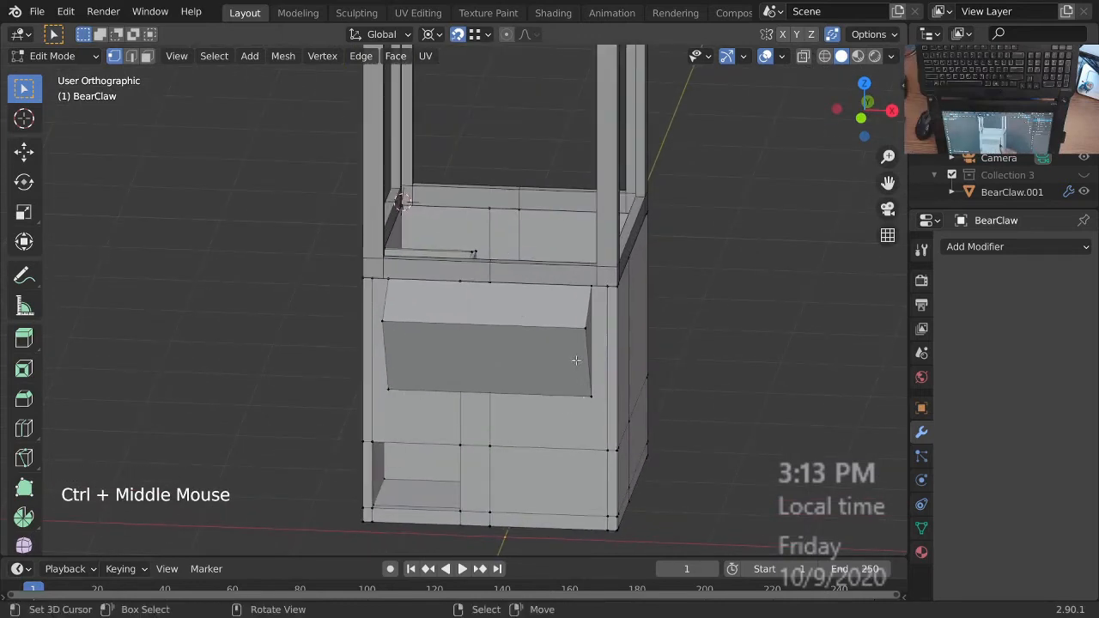
pyautogui.moveTo(504, 335); pyautogui.dragTo(597, 373, button='middle')
# - Return to object mode, deselect everything and turn off the wireframe overlay
pyautogui.press('Tab')
pyautogui.hotkey('alt', 'a')
pyautogui.moveTo(597, 374); pyautogui.dragTo(577, 388, button='middle')
pyautogui.press('q')
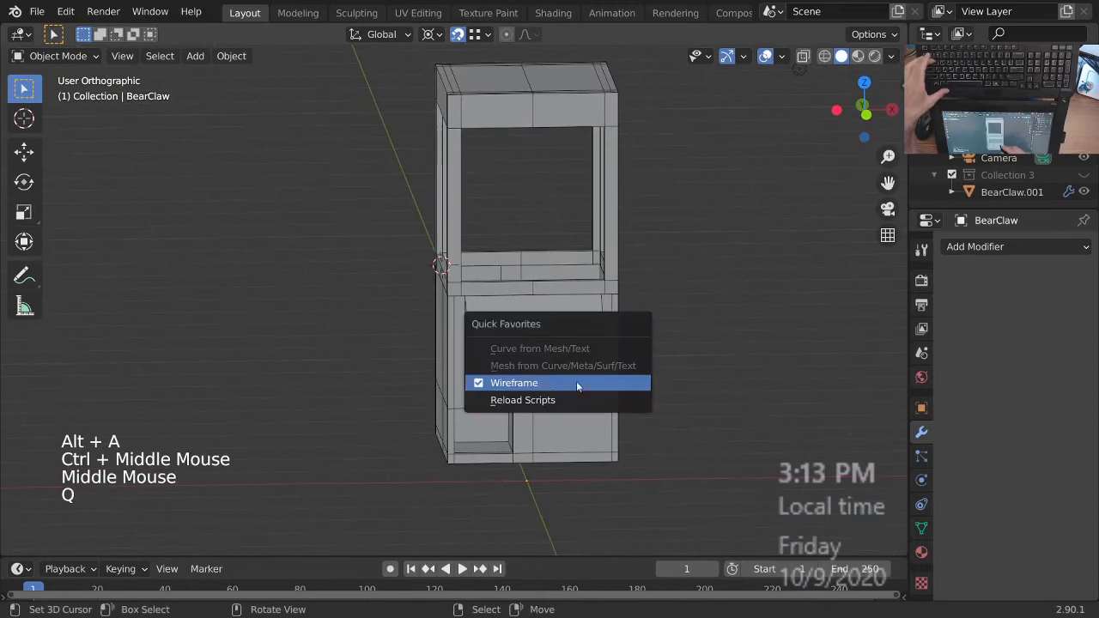
pyautogui.click(540, 383)
# - Switch the view to perspective projection and isolate the BearClaw cabinet in local view
pyautogui.keyDown('ctrl'); pyautogui.moveTo(598, 327); pyautogui.dragTo(588, 369, button='middle'); pyautogui.keyUp('ctrl')
pyautogui.moveTo(588, 369); pyautogui.dragTo(585, 318, button='middle')
pyautogui.press('KP_5')
pyautogui.moveTo(586, 318); pyautogui.dragTo(539, 432, button='middle')
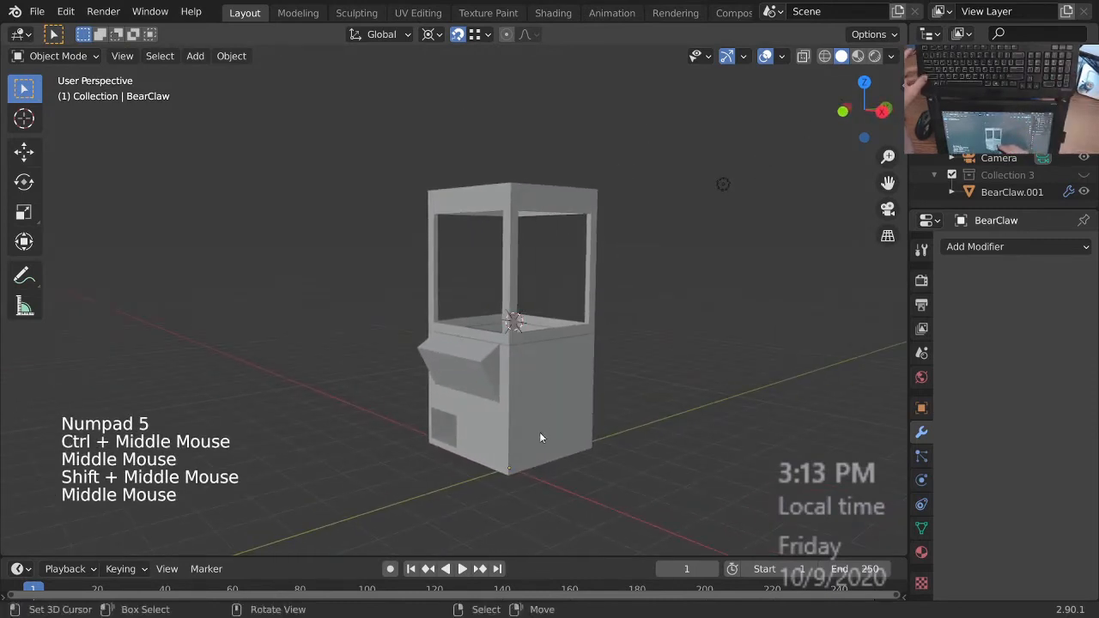
pyautogui.moveTo(546, 392); pyautogui.dragTo(583, 378, button='middle')
pyautogui.moveTo(584, 378); pyautogui.dragTo(569, 317, button='middle')
pyautogui.rightClick(563, 388)
pyautogui.press('KP_Divide')
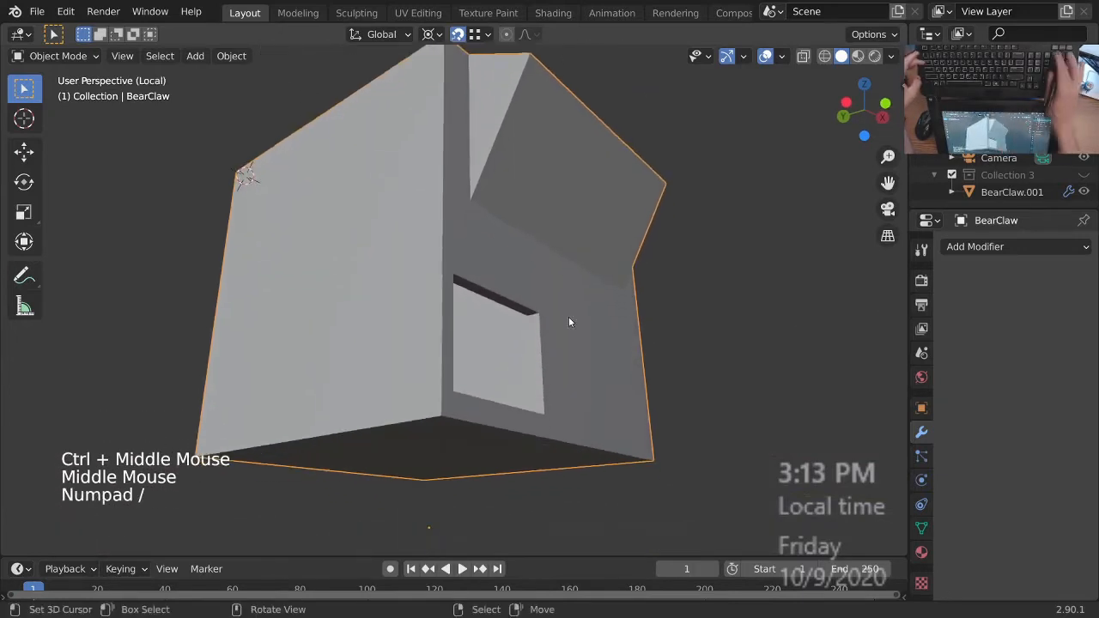
# - Duplicate the narrow face along the top of the lower front opening in place and separate it into its own object
pyautogui.press('Tab')
pyautogui.keyDown('ctrl'); pyautogui.moveTo(518, 348); pyautogui.dragTo(512, 320, button='middle'); pyautogui.keyUp('ctrl')
pyautogui.moveTo(511, 319); pyautogui.dragTo(515, 292, button='middle')
pyautogui.press('3')
pyautogui.rightClick(492, 204)
pyautogui.keyDown('shift'); pyautogui.moveTo(515, 292); pyautogui.dragTo(584, 291, button='middle'); pyautogui.keyUp('shift')
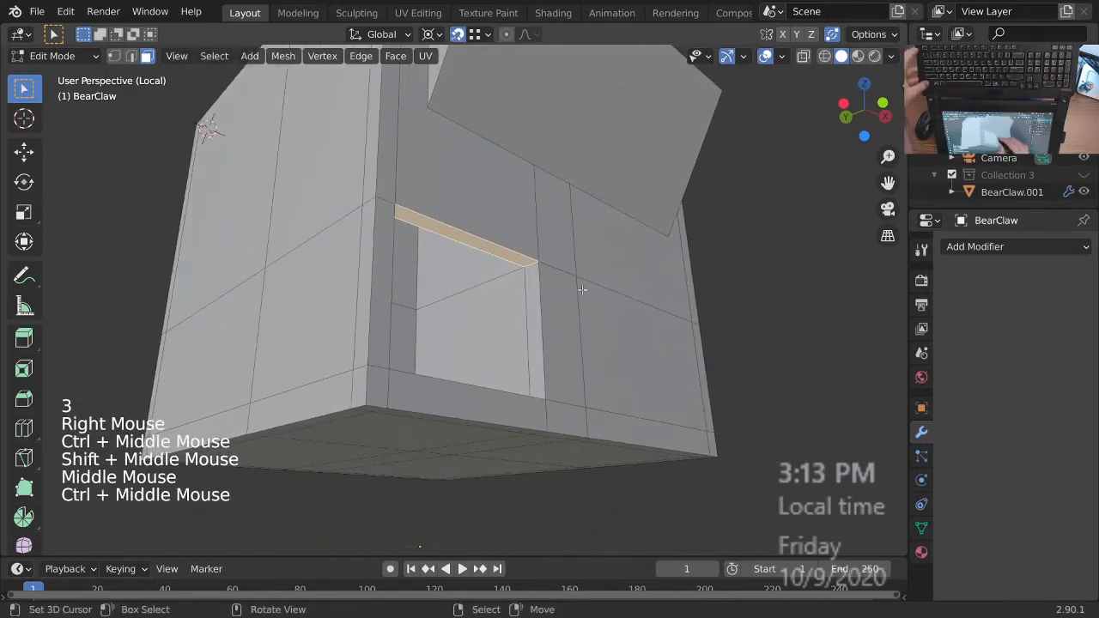
pyautogui.hotkey('shift', 'd')
pyautogui.rightClick(638, 244)
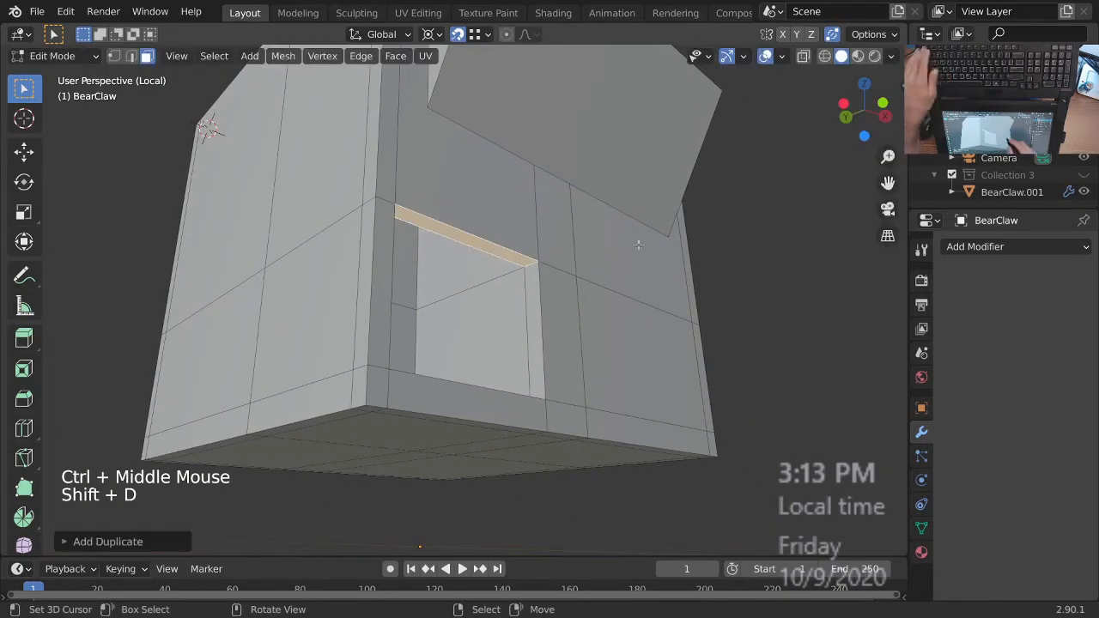
pyautogui.press('p')
pyautogui.click(647, 190)
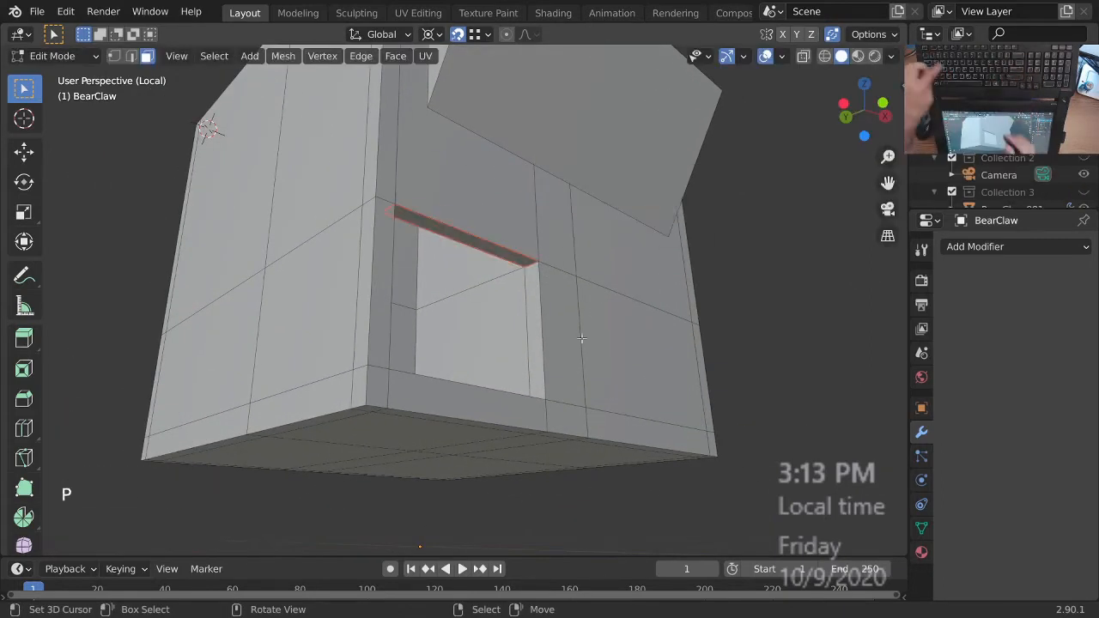
# - Open the separated strip for editing, show it in wireframe shading and select the two vertices of its inner edge
pyautogui.press('Tab')
pyautogui.rightClick(475, 244)
pyautogui.press('Tab')
pyautogui.keyDown('ctrl'); pyautogui.moveTo(485, 234); pyautogui.dragTo(541, 258, button='middle'); pyautogui.keyUp('ctrl')
pyautogui.keyDown('ctrl'); pyautogui.moveTo(541, 258); pyautogui.dragTo(572, 284, button='middle'); pyautogui.keyUp('ctrl')
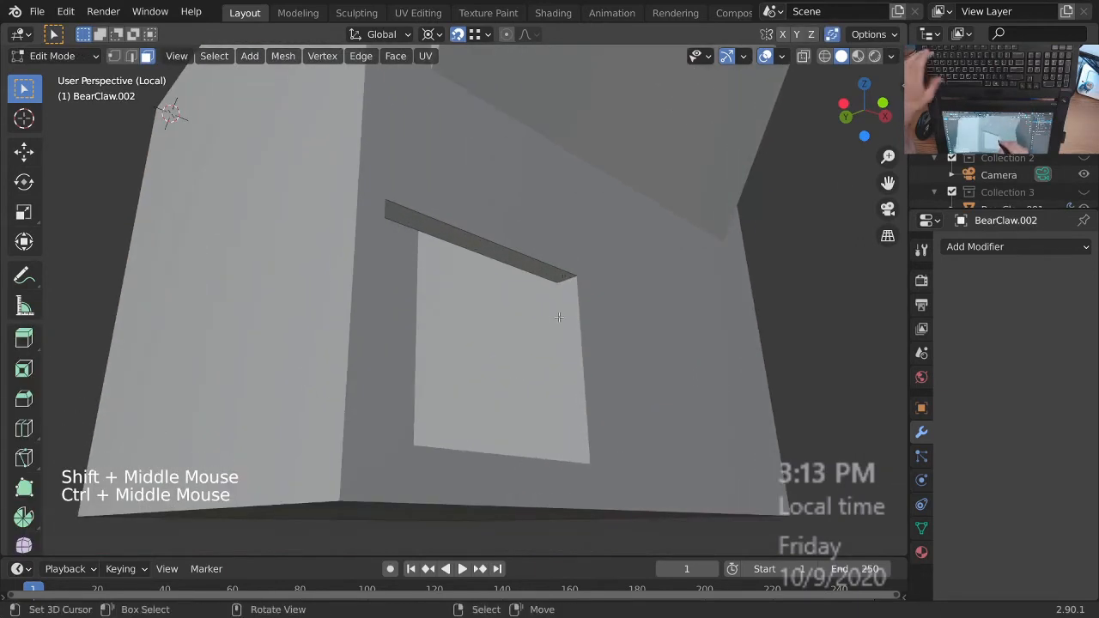
pyautogui.press('1')
pyautogui.rightClick(558, 284)
pyautogui.press('z')
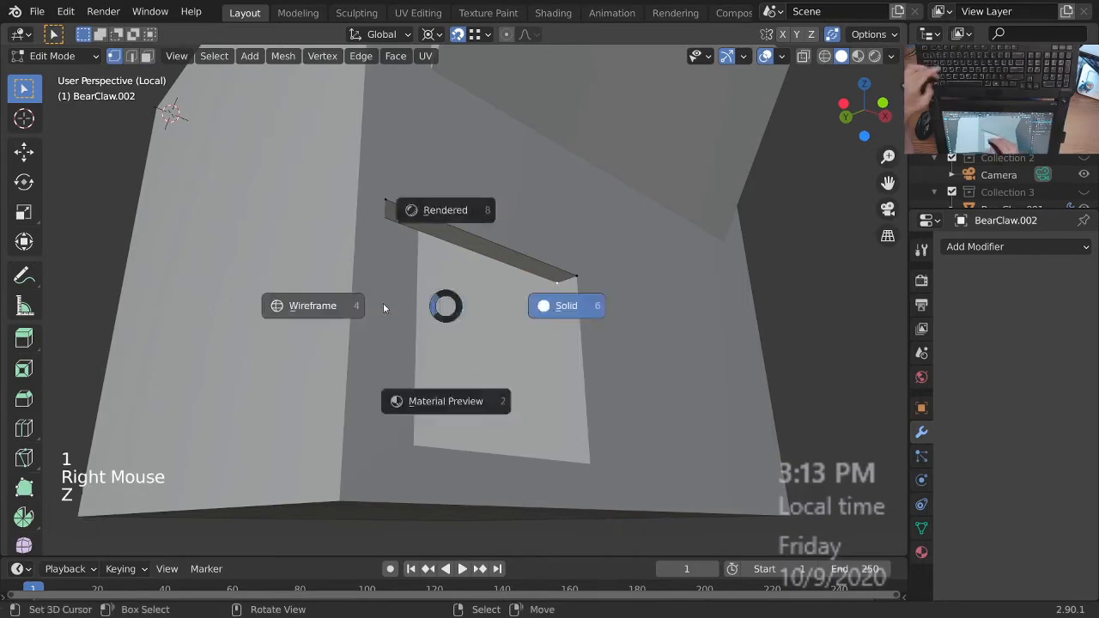
pyautogui.click(351, 304)
pyautogui.keyDown('shift'); pyautogui.rightClick(355, 216); pyautogui.keyUp('shift')
pyautogui.keyDown('ctrl'); pyautogui.moveTo(505, 302); pyautogui.dragTo(636, 317, button='middle'); pyautogui.keyUp('ctrl')
pyautogui.press('g')
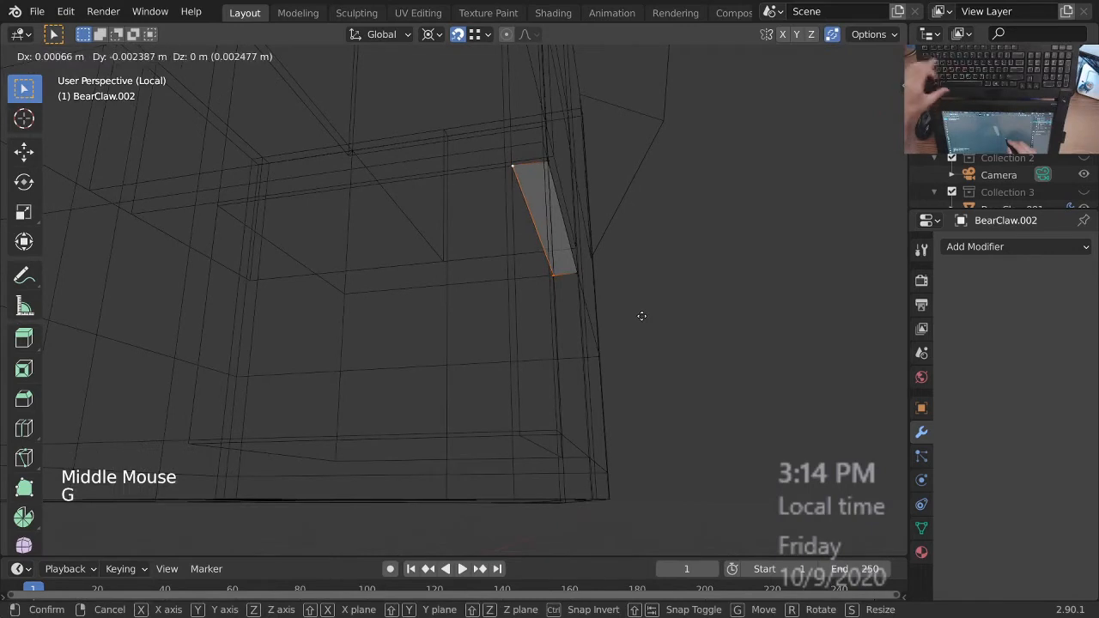
pyautogui.click(643, 314)
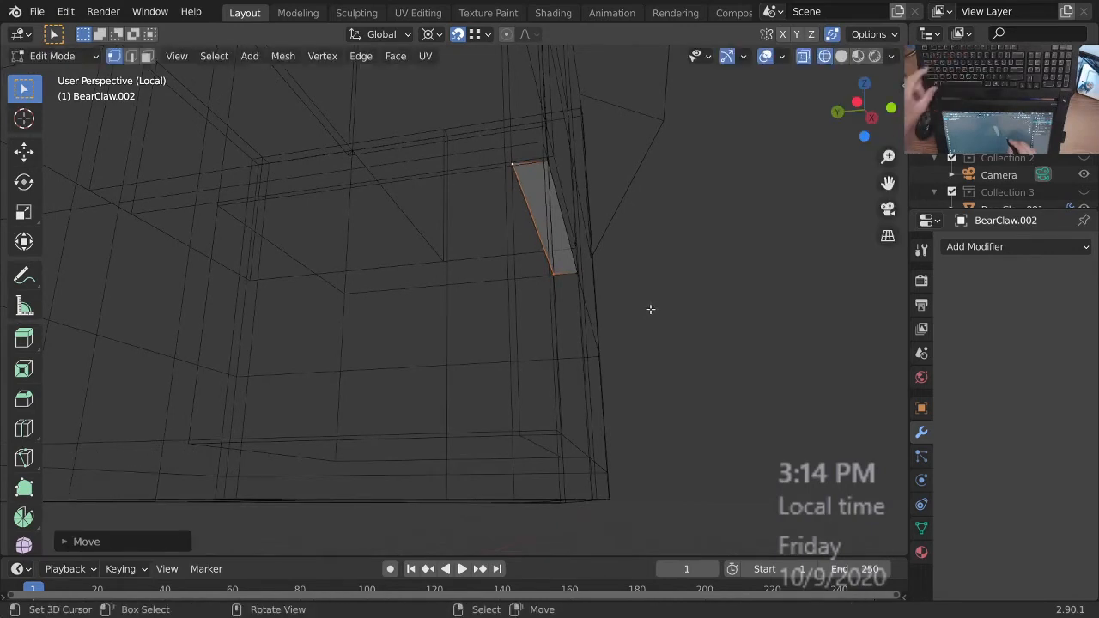
pyautogui.hotkey('ctrl', 'z')
# - Move the strip's inner edge toward the front by about 0.055 m along the global Y axis
pyautogui.press('g')
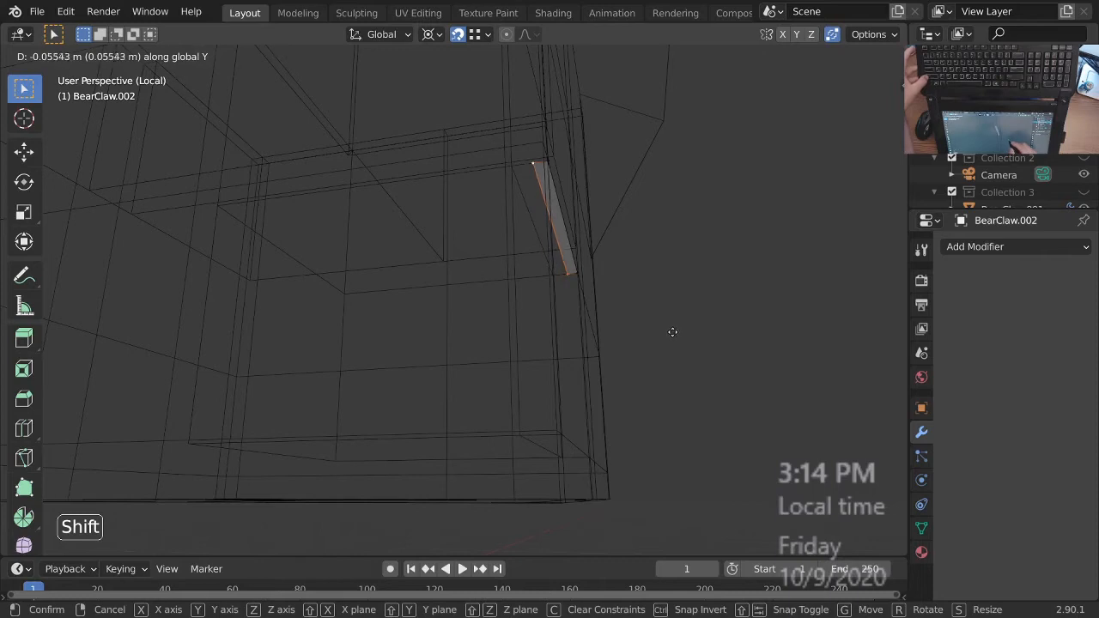
pyautogui.keyDown('shift'); pyautogui.click(670, 336); pyautogui.keyUp('shift')
pyautogui.keyDown('ctrl'); pyautogui.moveTo(672, 336); pyautogui.dragTo(601, 311, button='middle'); pyautogui.keyUp('ctrl')
pyautogui.moveTo(601, 311); pyautogui.dragTo(668, 279, button='middle')
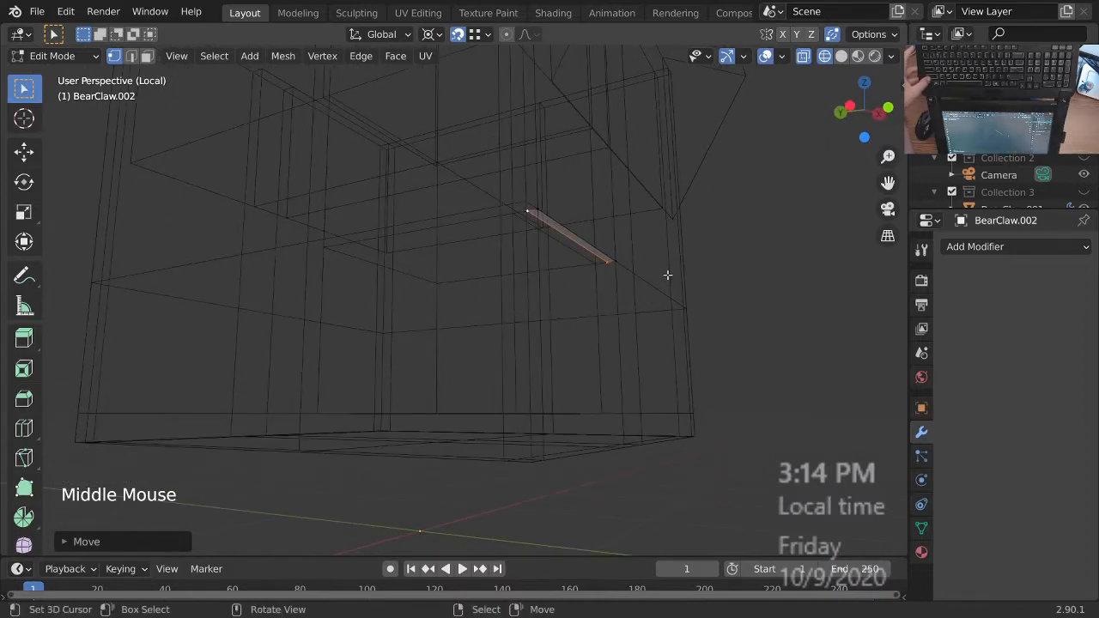
# - Extrude the whole strip downward about 0.68 m to the bottom of the opening to form a door flap
pyautogui.keyDown('ctrl'); pyautogui.moveTo(667, 275); pyautogui.dragTo(592, 276, button='middle'); pyautogui.keyUp('ctrl')
pyautogui.moveTo(592, 277); pyautogui.dragTo(643, 275, button='middle')
pyautogui.moveTo(642, 275)
pyautogui.keyDown('ctrl'); pyautogui.mouseDown(button='middle')
pyautogui.moveTo(580, 271)
pyautogui.moveTo(645, 263)
pyautogui.moveTo(639, 255)
pyautogui.mouseUp(button='middle'); pyautogui.keyUp('ctrl')
pyautogui.moveTo(639, 255); pyautogui.dragTo(628, 283, button='middle')
pyautogui.keyDown('shift'); pyautogui.moveTo(628, 283); pyautogui.dragTo(611, 265, button='middle'); pyautogui.keyUp('shift')
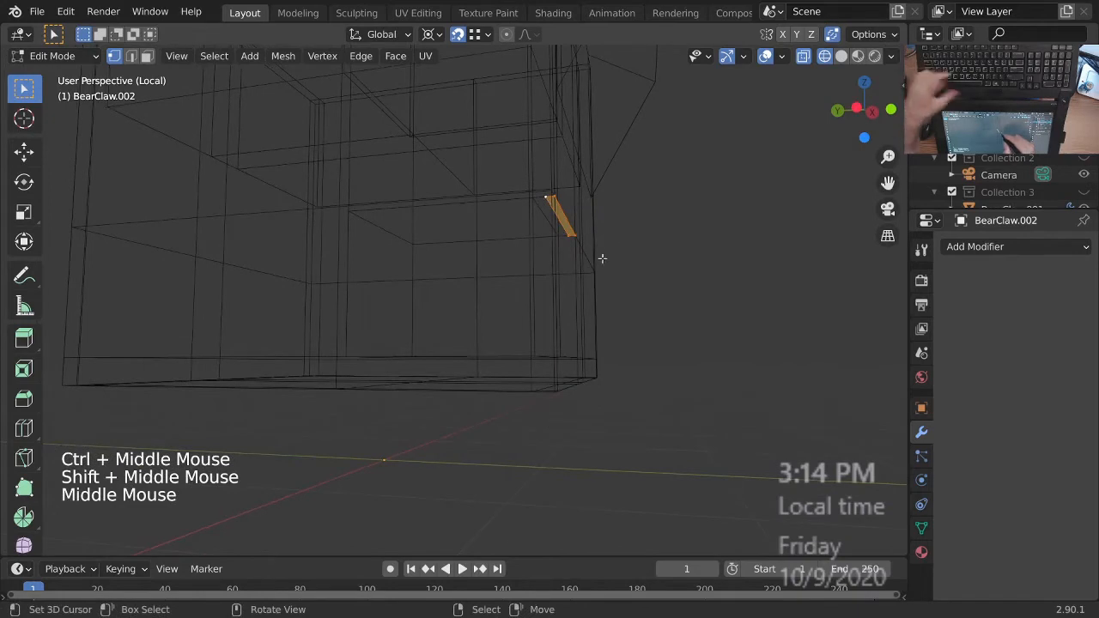
pyautogui.press('g')
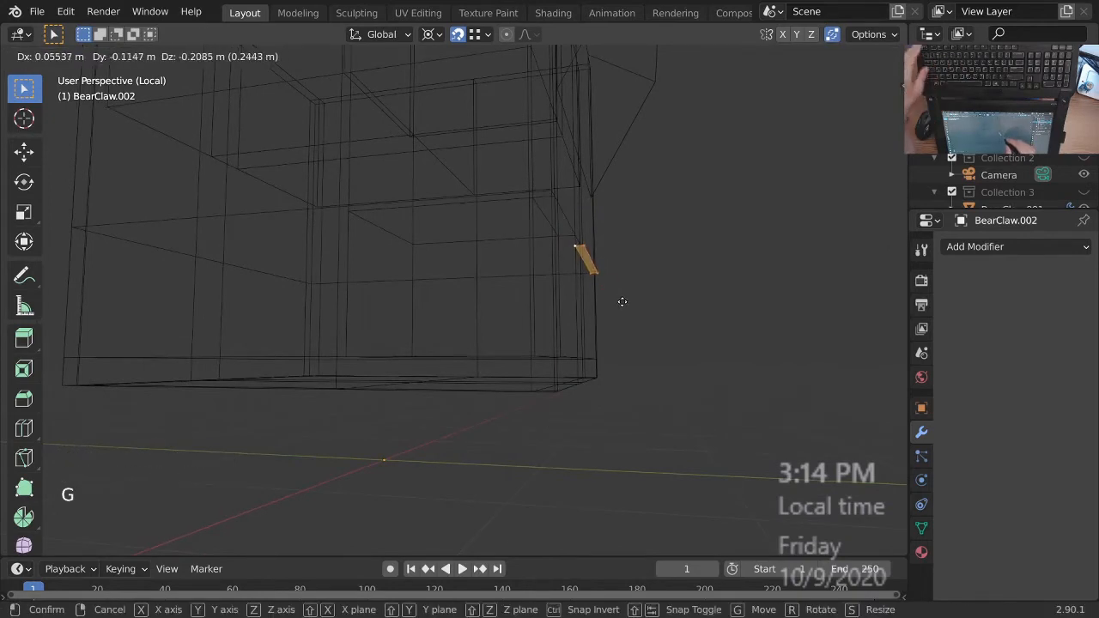
pyautogui.press('Escape')
pyautogui.press('Escape')
pyautogui.press('e')
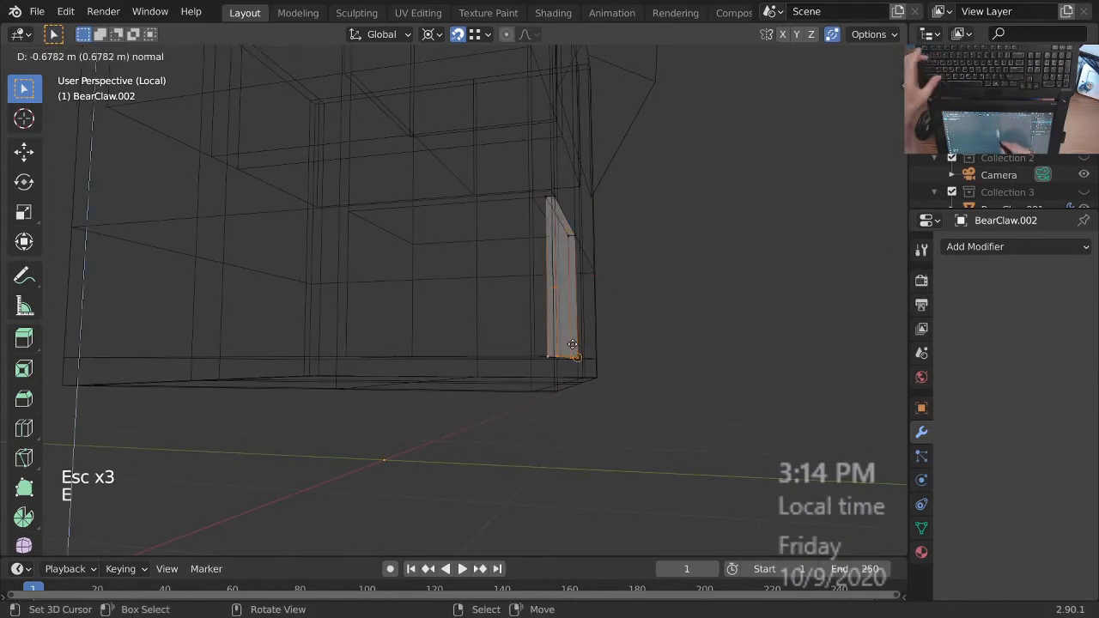
pyautogui.click(572, 345)
# - Select the corner vertex at the top of the door flap's inner edge
pyautogui.keyDown('ctrl'); pyautogui.moveTo(572, 344); pyautogui.dragTo(601, 264, button='middle'); pyautogui.keyUp('ctrl')
pyautogui.keyDown('shift'); pyautogui.moveTo(553, 329); pyautogui.dragTo(606, 395, button='middle'); pyautogui.keyUp('shift')
pyautogui.keyDown('shift'); pyautogui.moveTo(606, 395); pyautogui.dragTo(640, 328, button='middle'); pyautogui.keyUp('shift')
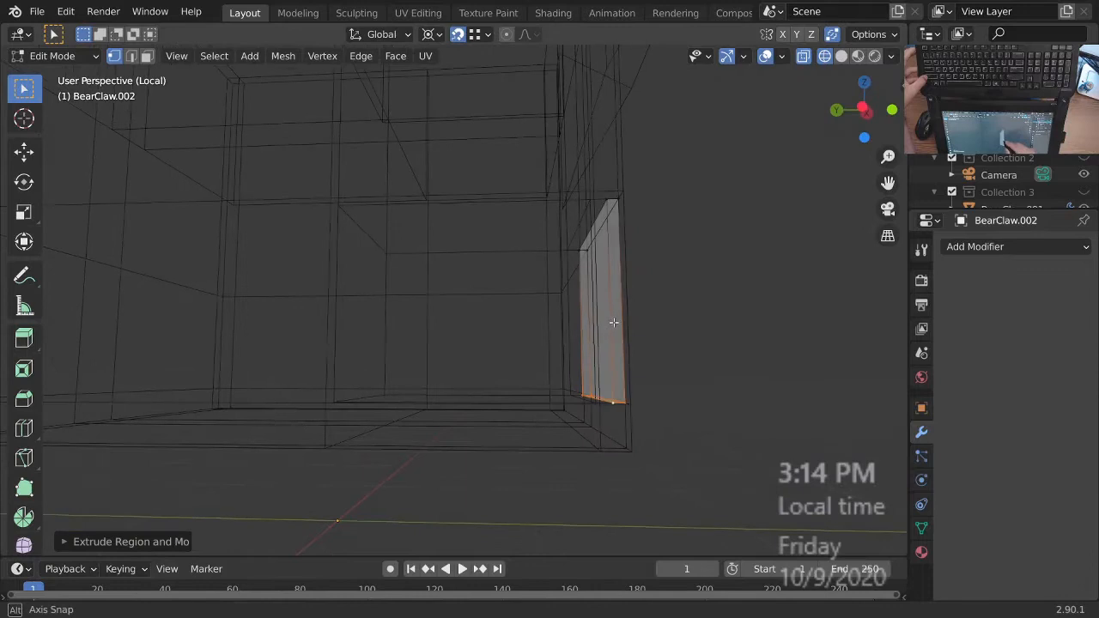
pyautogui.keyDown('ctrl'); pyautogui.moveTo(613, 332); pyautogui.dragTo(618, 323, button='middle'); pyautogui.keyUp('ctrl')
pyautogui.moveTo(618, 323); pyautogui.dragTo(602, 303, button='middle')
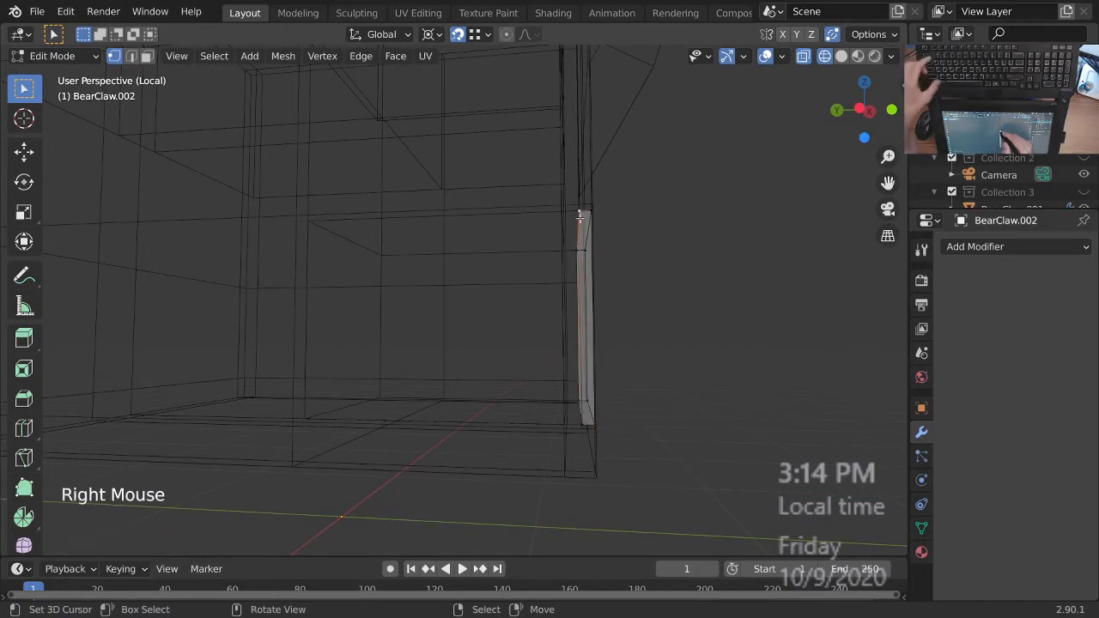
pyautogui.press('ctrl')
pyautogui.hotkey('ctrl', 'j')
pyautogui.moveTo(610, 298); pyautogui.dragTo(606, 283, button='middle')
pyautogui.moveTo(605, 284); pyautogui.dragTo(594, 261, button='middle')
pyautogui.moveTo(583, 305); pyautogui.dragTo(582, 302, button='middle')
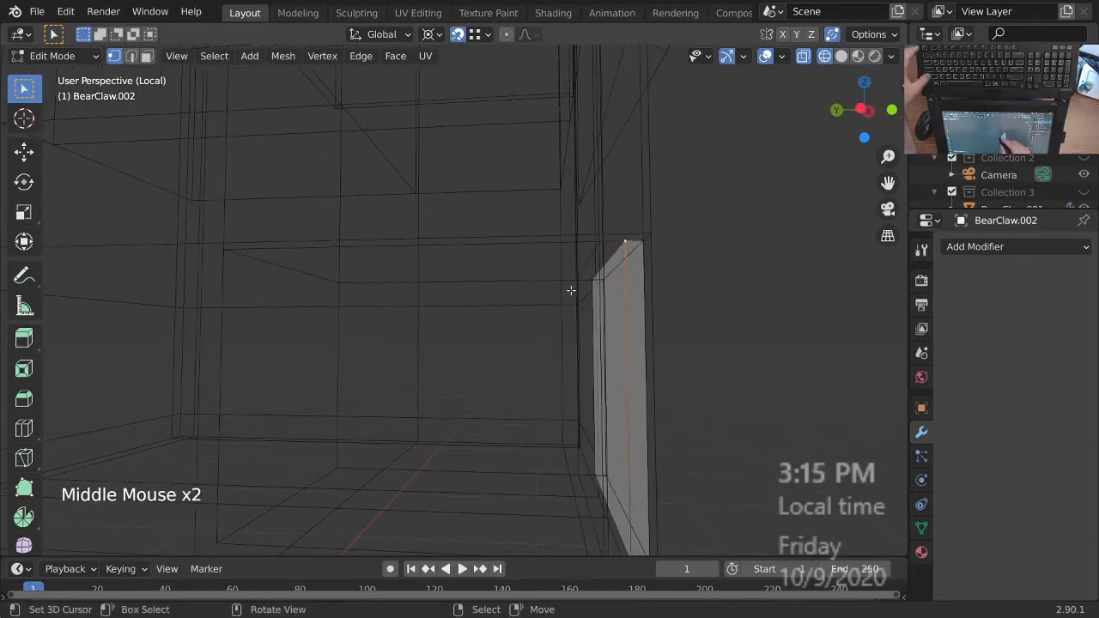
pyautogui.press('g')
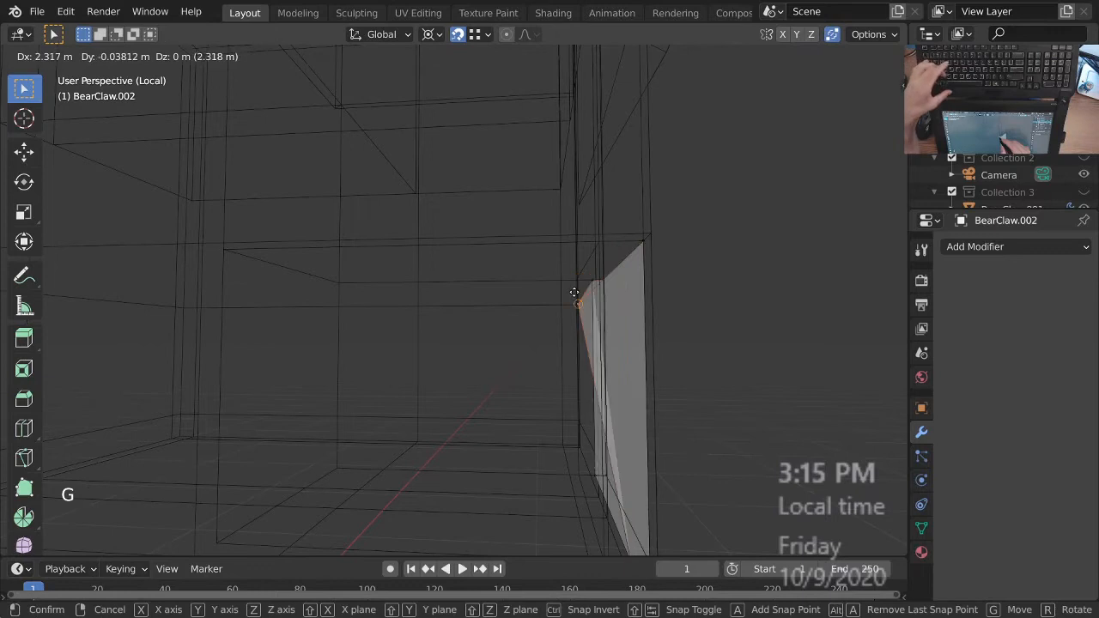
pyautogui.press('y')
pyautogui.click(576, 283)
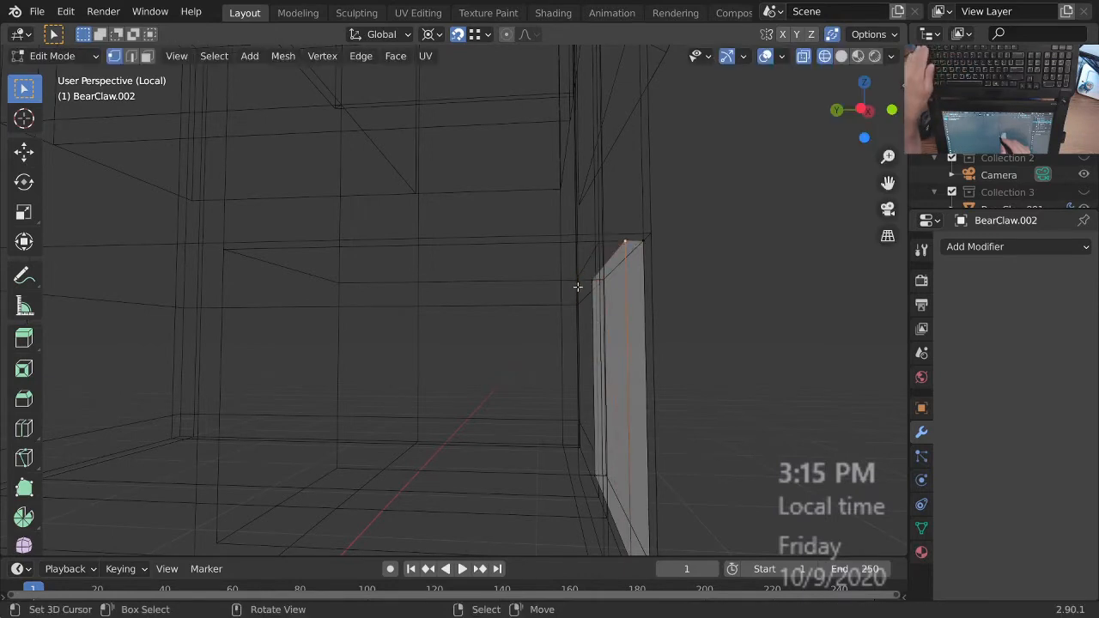
# - Select all linked geometry of the door flap and move it about 0.055 m along global Y, snapped to the opening's inner corner
pyautogui.hotkey('ctrl', 'l')
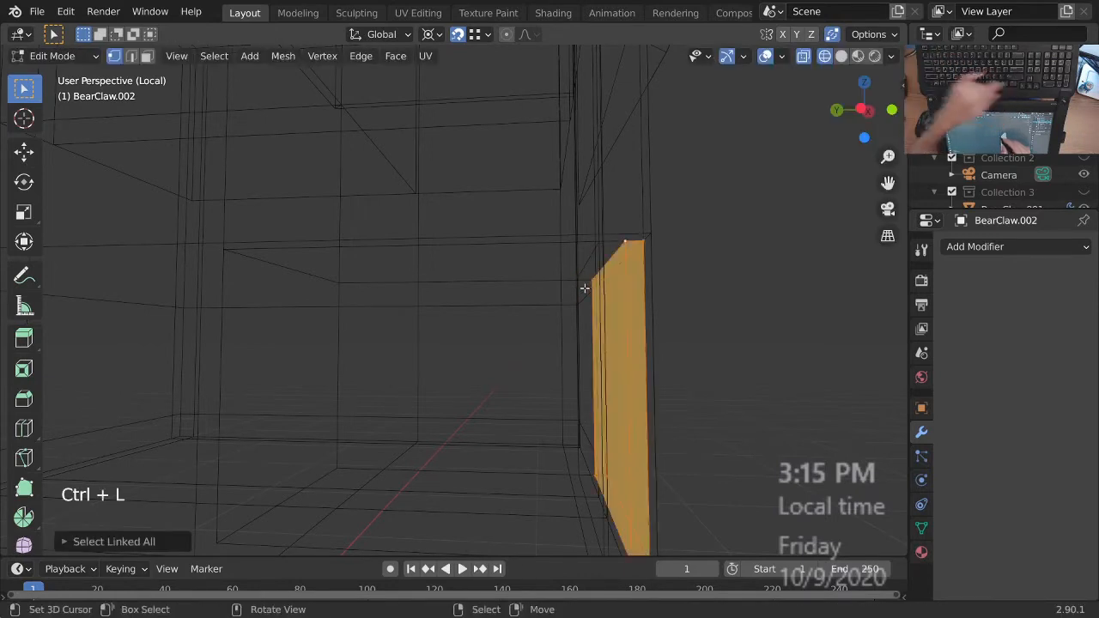
pyautogui.press('g')
pyautogui.press('y')
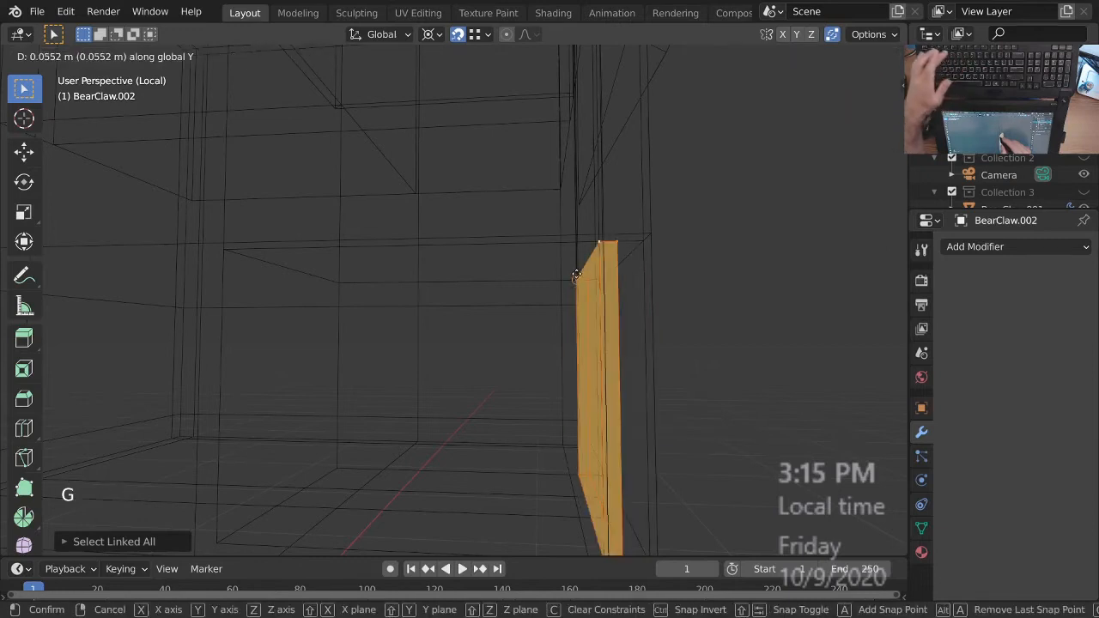
pyautogui.click(574, 280)
pyautogui.keyDown('ctrl'); pyautogui.moveTo(628, 255); pyautogui.dragTo(616, 312, button='middle'); pyautogui.keyUp('ctrl')
pyautogui.moveTo(616, 313); pyautogui.dragTo(619, 314, button='middle')
pyautogui.moveTo(619, 314)
pyautogui.keyDown('ctrl'); pyautogui.mouseDown(button='middle')
pyautogui.moveTo(629, 324)
pyautogui.moveTo(618, 327)
pyautogui.mouseUp(button='middle'); pyautogui.keyUp('ctrl')
# - Snap the 3D cursor to the flap's active top corner vertex and make the cursor the transform pivot point
pyautogui.hotkey('shift', 's')
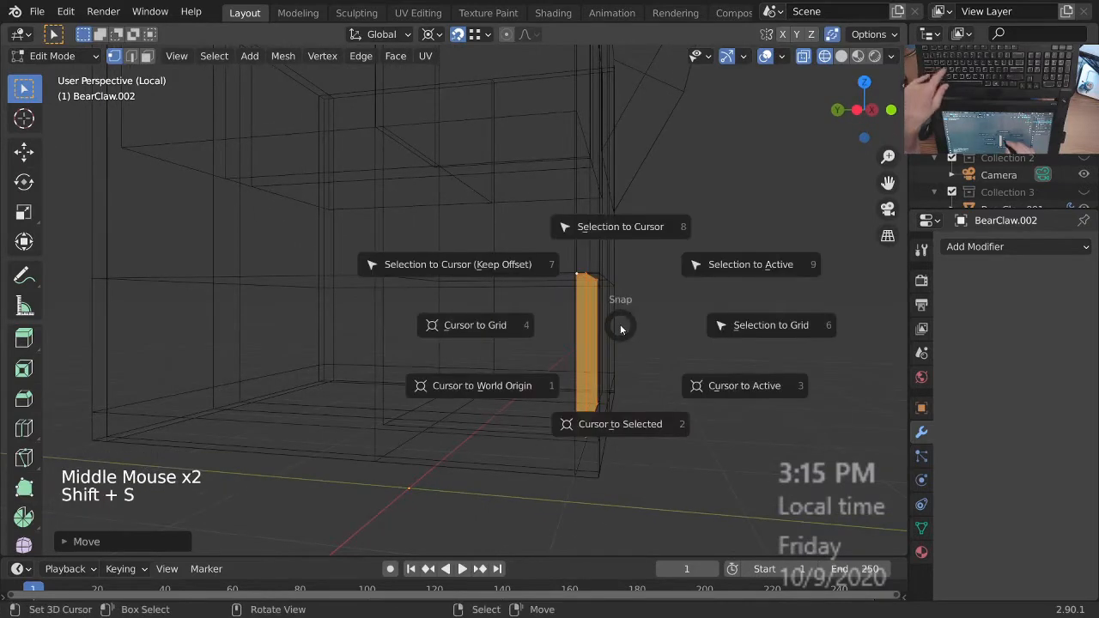
pyautogui.click(624, 425)
pyautogui.moveTo(623, 429); pyautogui.dragTo(633, 362, button='middle')
pyautogui.hotkey('shift', 's')
pyautogui.click(773, 451)
pyautogui.moveTo(633, 361); pyautogui.dragTo(643, 367, button='middle')
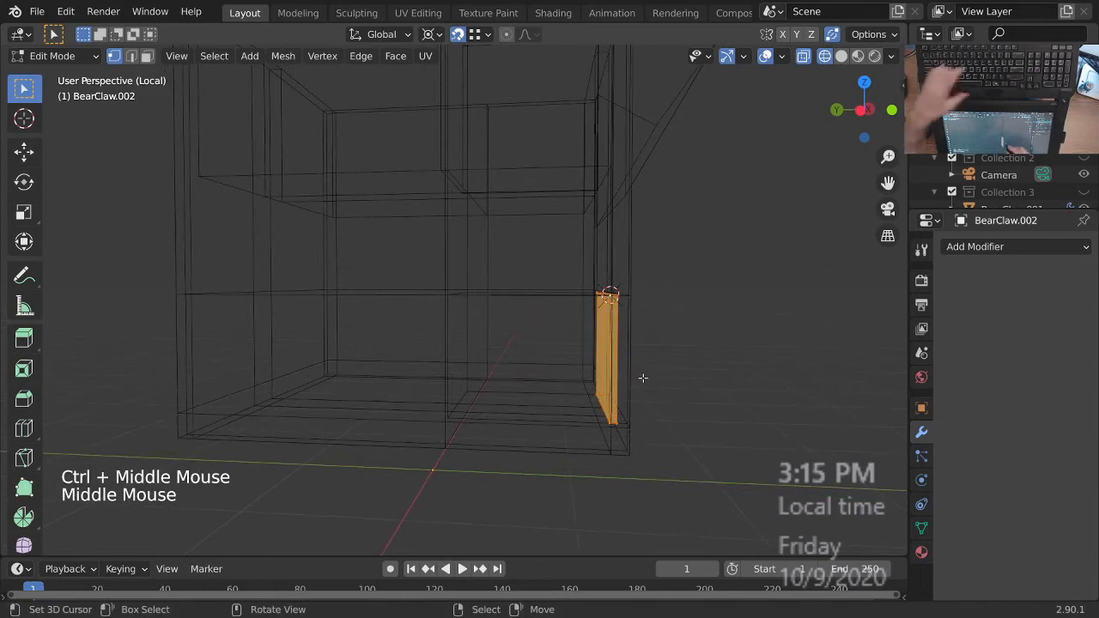
pyautogui.press('.')
pyautogui.click(828, 393)
# - Test the door flap's inward swing by rotating it about the global X axis around its top corner
pyautogui.keyDown('ctrl'); pyautogui.moveTo(784, 375); pyautogui.dragTo(637, 361, button='middle'); pyautogui.keyUp('ctrl')
pyautogui.moveTo(637, 361)
pyautogui.mouseDown(button='middle')
pyautogui.moveTo(557, 367)
pyautogui.moveTo(655, 358)
pyautogui.moveTo(653, 370)
pyautogui.mouseUp(button='middle')
pyautogui.keyDown('shift'); pyautogui.moveTo(653, 370); pyautogui.dragTo(488, 393, button='middle'); pyautogui.keyUp('shift')
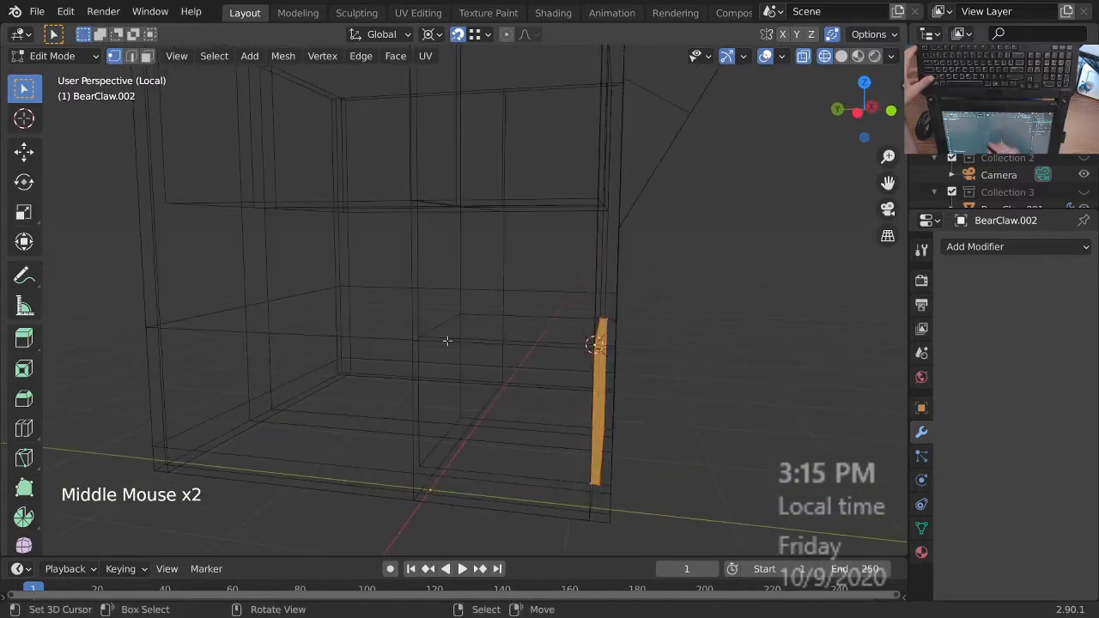
pyautogui.keyDown('shift'); pyautogui.moveTo(539, 355); pyautogui.dragTo(567, 361, button='middle'); pyautogui.keyUp('shift')
pyautogui.moveTo(567, 360); pyautogui.dragTo(716, 385, button='middle')
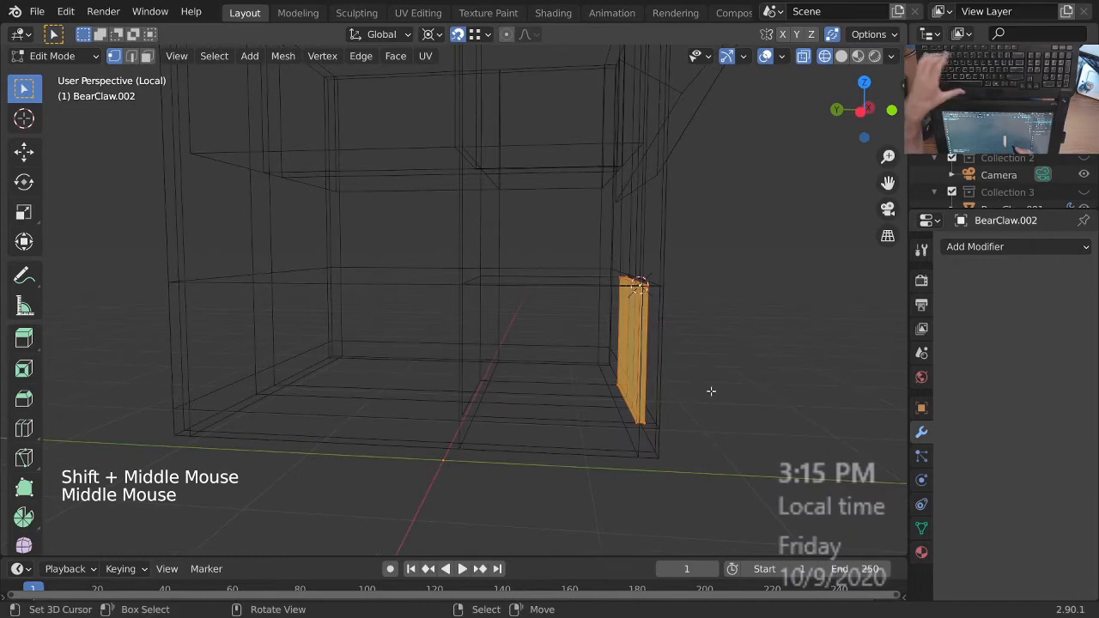
pyautogui.press('r')
pyautogui.press('x')
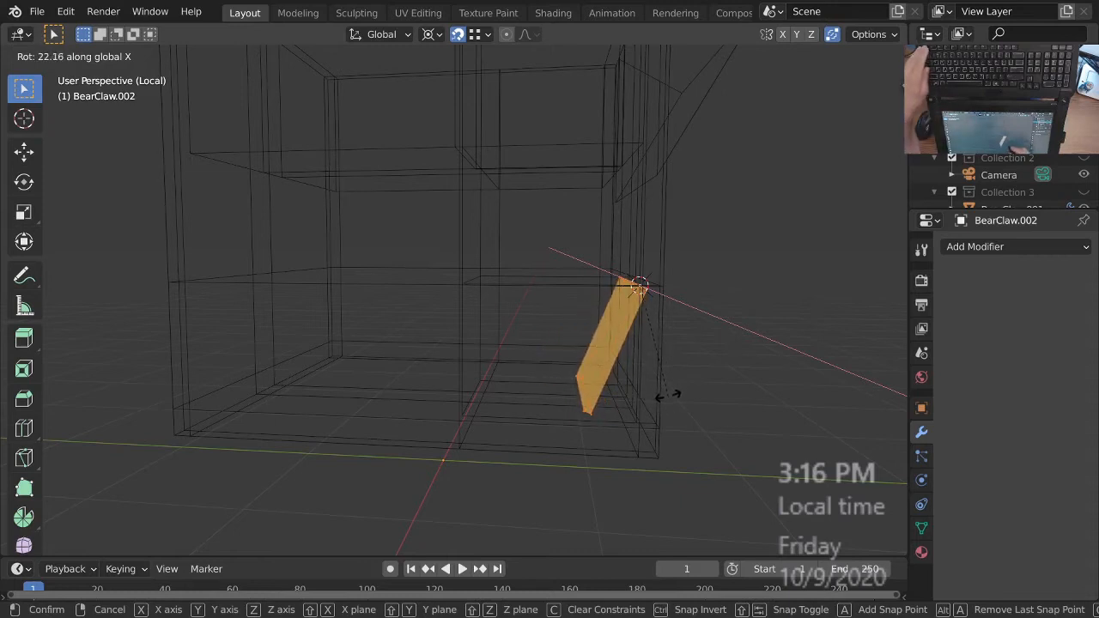
pyautogui.press('Escape')
# - Stop editing the door flap and open the BearClaw cabinet mesh for editing
pyautogui.keyDown('ctrl'); pyautogui.moveTo(616, 322); pyautogui.dragTo(613, 365, button='middle'); pyautogui.keyUp('ctrl')
pyautogui.keyDown('shift'); pyautogui.moveTo(614, 365); pyautogui.dragTo(591, 425, button='middle'); pyautogui.keyUp('shift')
pyautogui.keyDown('shift'); pyautogui.moveTo(590, 425); pyautogui.dragTo(539, 343, button='middle'); pyautogui.keyUp('shift')
pyautogui.press('Tab')
pyautogui.rightClick(532, 325)
pyautogui.press('Tab')
# - Select the vertical edge loop running through the middle of the cabinet base and show it in the right orthographic view
pyautogui.moveTo(538, 344); pyautogui.dragTo(573, 383, button='middle')
pyautogui.keyDown('alt'); pyautogui.rightClick(536, 399); pyautogui.keyUp('alt')
pyautogui.keyDown('shift'); pyautogui.moveTo(574, 383); pyautogui.dragTo(597, 367, button='middle'); pyautogui.keyUp('shift')
pyautogui.press('KP_3')
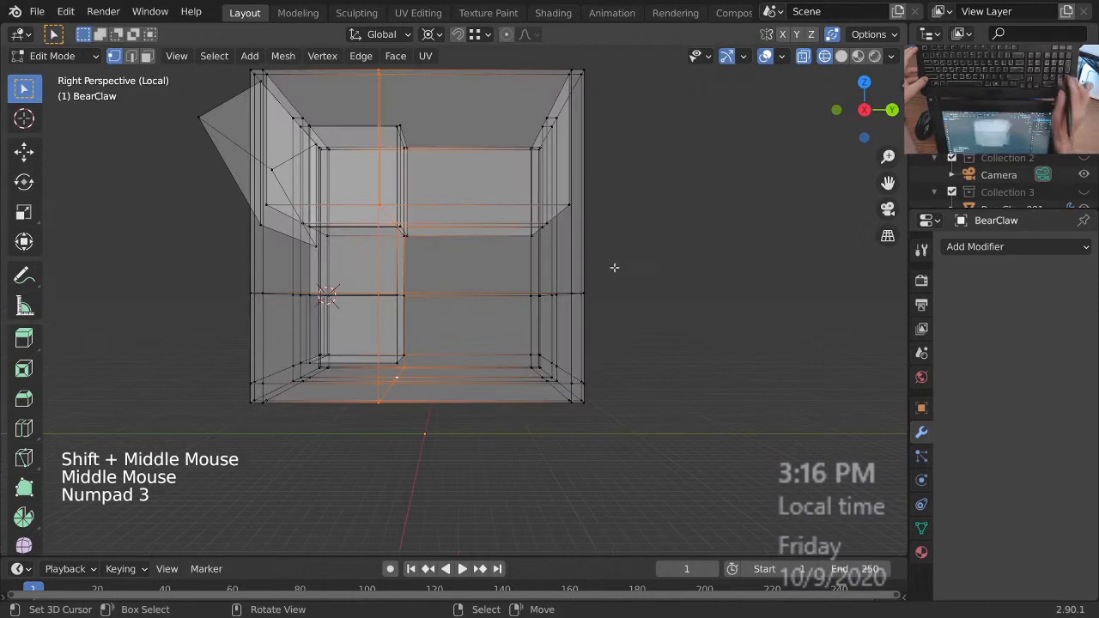
pyautogui.press('KP_5')
pyautogui.keyDown('shift'); pyautogui.moveTo(589, 284); pyautogui.dragTo(721, 292, button='middle'); pyautogui.keyUp('shift')
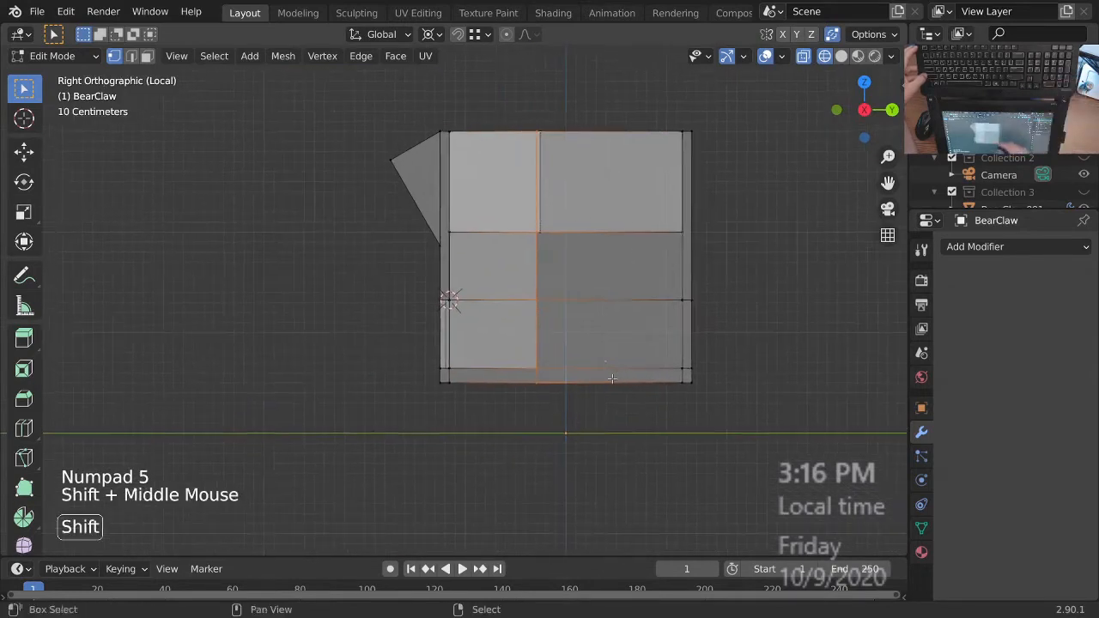
pyautogui.keyDown('ctrl'); pyautogui.moveTo(563, 386); pyautogui.dragTo(563, 410, button='middle'); pyautogui.keyUp('ctrl')
pyautogui.press('g')
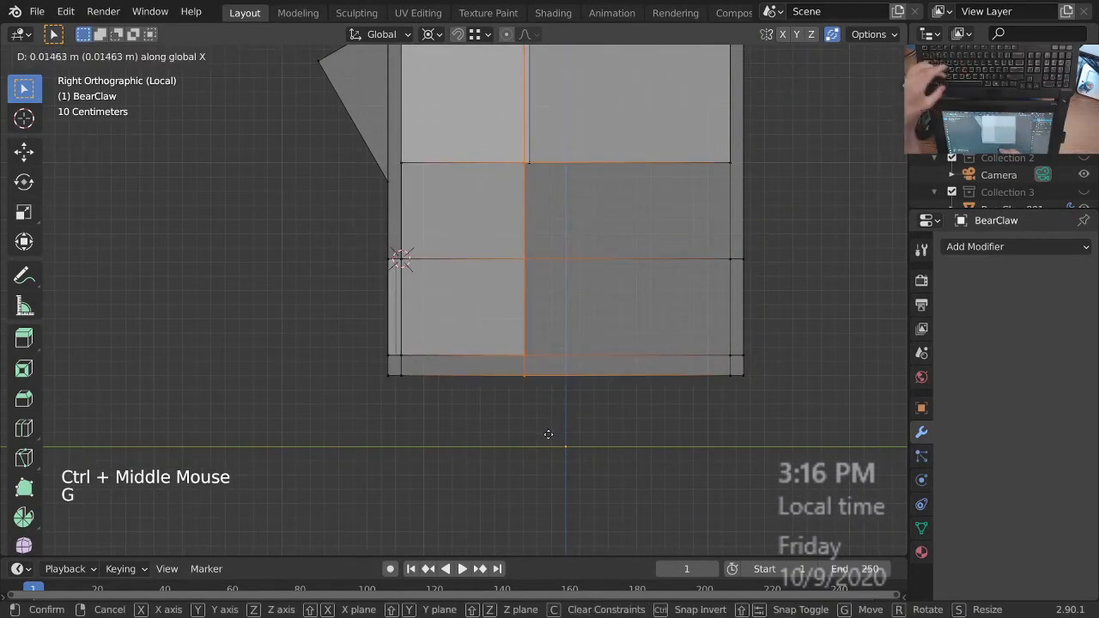
pyautogui.press('y')
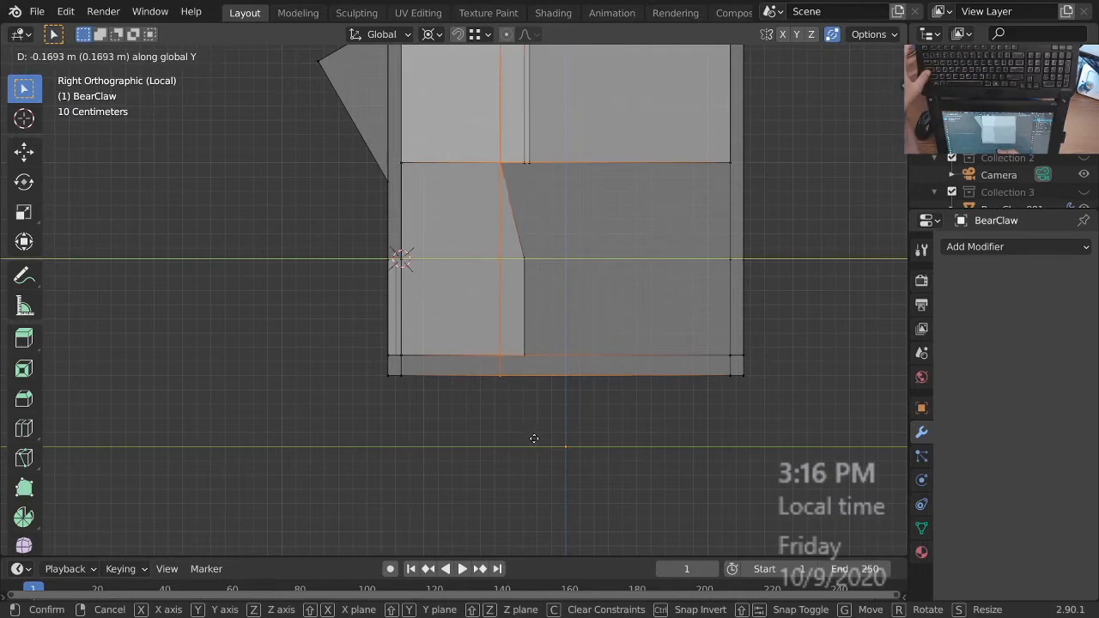
pyautogui.rightClick(536, 438)
# - Add the missed vertex to the cabinet's middle vertical edge loop selection and move the loop about -0.17 m along global Y
pyautogui.press('c')
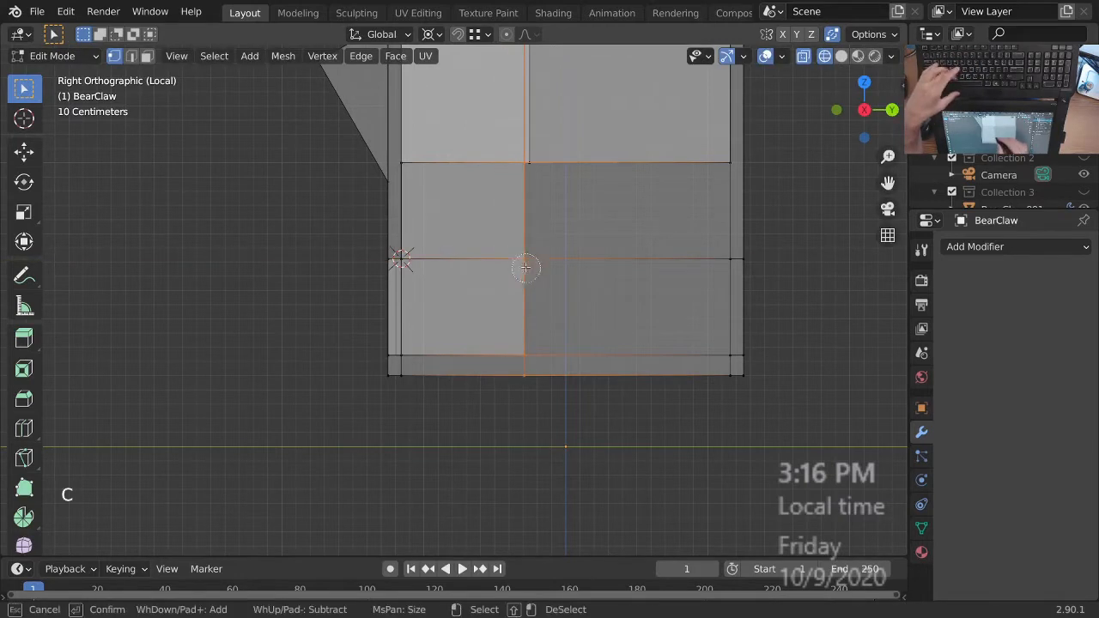
pyautogui.rightClick(539, 408)
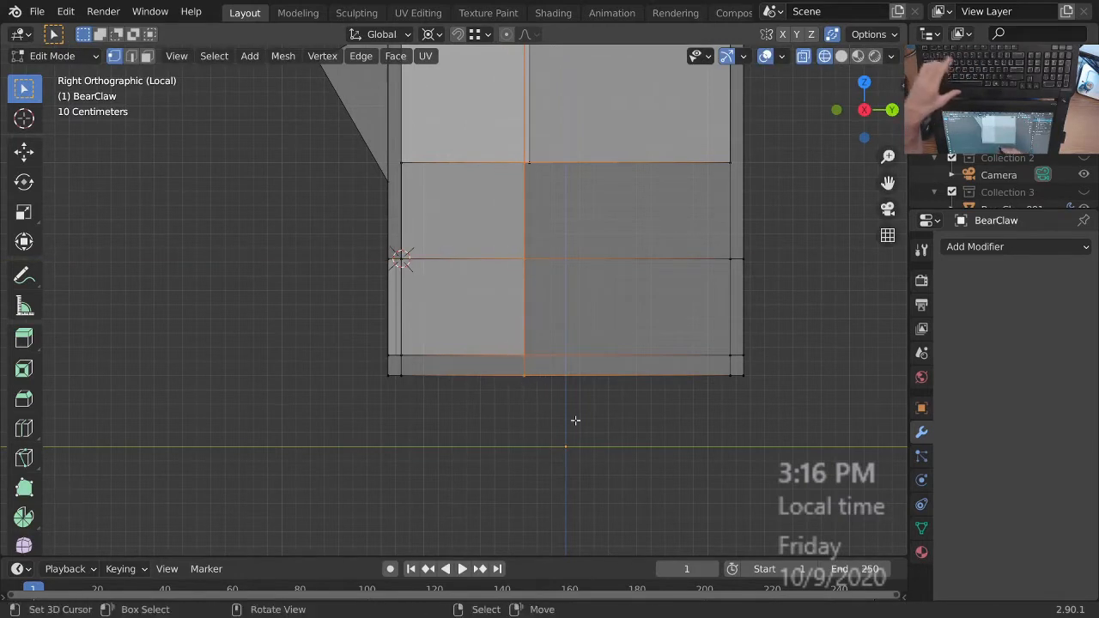
pyautogui.press('g')
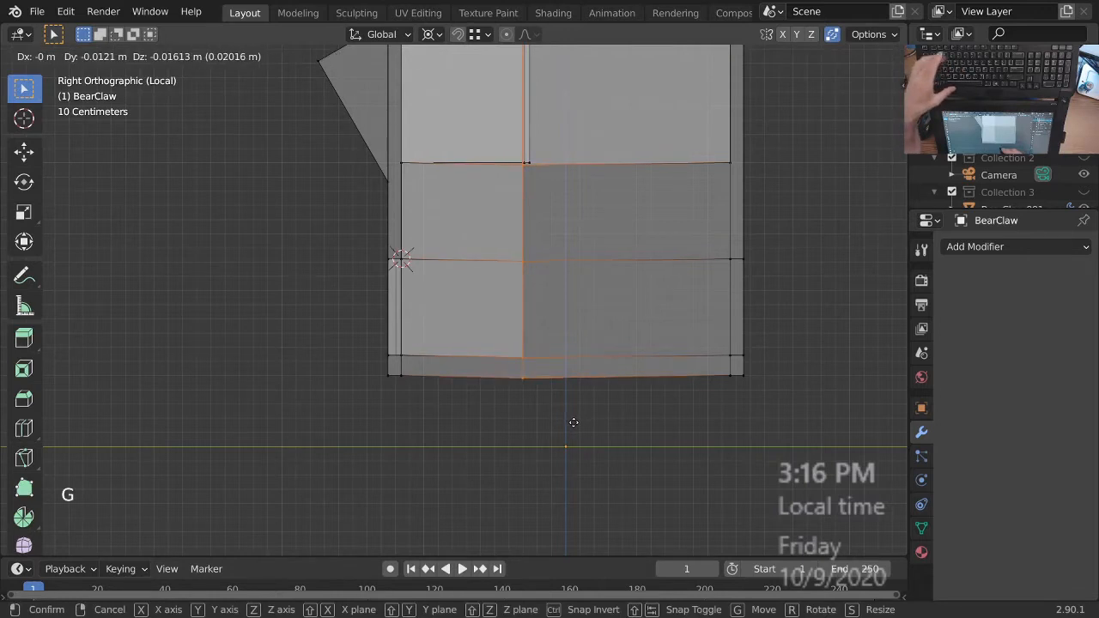
pyautogui.press('y')
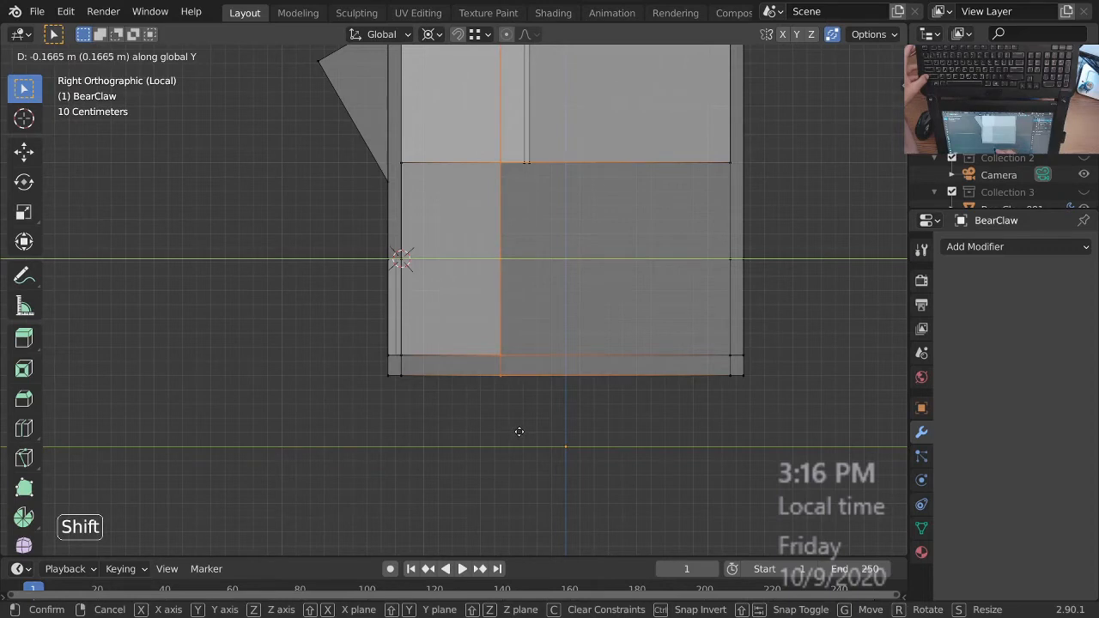
pyautogui.keyDown('shift'); pyautogui.click(513, 432); pyautogui.keyUp('shift')
# - Examine the shifted edge loop and the lower part of the cabinet from several angles
pyautogui.keyDown('ctrl'); pyautogui.moveTo(516, 290); pyautogui.dragTo(512, 311, button='middle'); pyautogui.keyUp('ctrl')
pyautogui.keyDown('shift'); pyautogui.moveTo(508, 297); pyautogui.dragTo(527, 360, button='middle'); pyautogui.keyUp('shift')
pyautogui.moveTo(659, 361); pyautogui.dragTo(680, 364, button='middle')
pyautogui.keyDown('shift'); pyautogui.moveTo(577, 376); pyautogui.dragTo(606, 391, button='middle'); pyautogui.keyUp('shift')
pyautogui.moveTo(552, 387); pyautogui.dragTo(575, 337, button='middle')
pyautogui.moveTo(576, 337); pyautogui.dragTo(570, 340, button='middle')
pyautogui.moveTo(571, 340); pyautogui.dragTo(610, 330, button='middle')
pyautogui.moveTo(610, 331); pyautogui.dragTo(610, 363, button='middle')
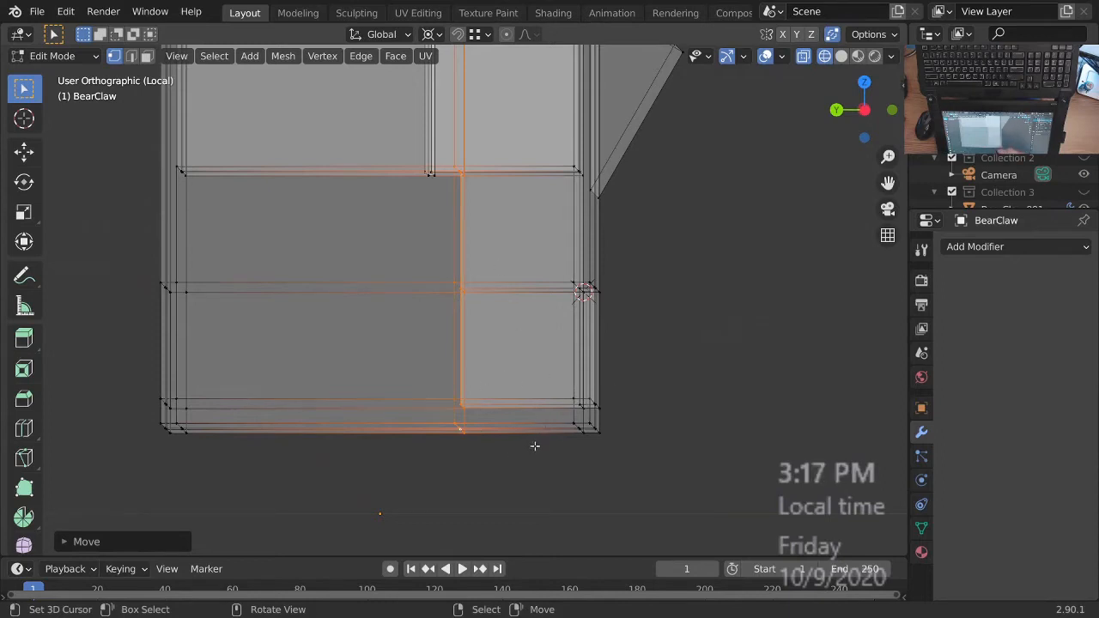
pyautogui.moveTo(598, 329)
pyautogui.mouseDown(button='middle')
pyautogui.moveTo(604, 339)
pyautogui.moveTo(607, 314)
pyautogui.mouseUp(button='middle')
pyautogui.moveTo(607, 314); pyautogui.dragTo(638, 237, button='middle')
# - Select the two horizontal vertex rows bounding the door opening in the right orthographic view and raise them about 0.39 m along global Z
pyautogui.press('KP_3')
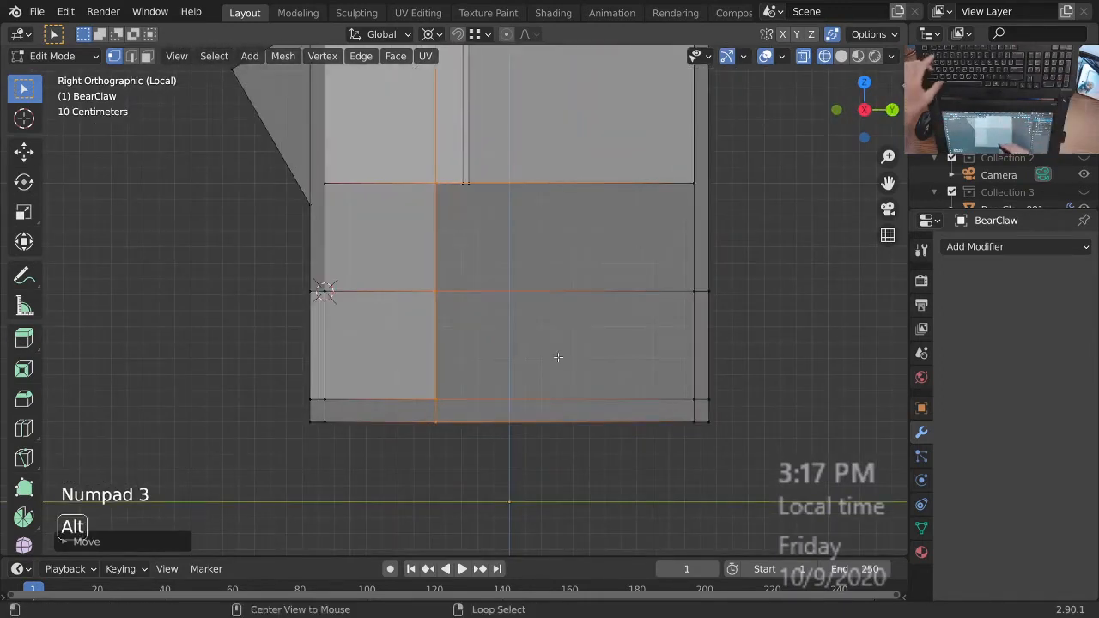
pyautogui.hotkey('alt', 'a')
pyautogui.press('Escape')
pyautogui.press('c')
pyautogui.moveTo(302, 289); pyautogui.dragTo(743, 297)
pyautogui.keyDown('ctrl'); pyautogui.moveTo(618, 372); pyautogui.dragTo(565, 358, button='middle'); pyautogui.keyUp('ctrl')
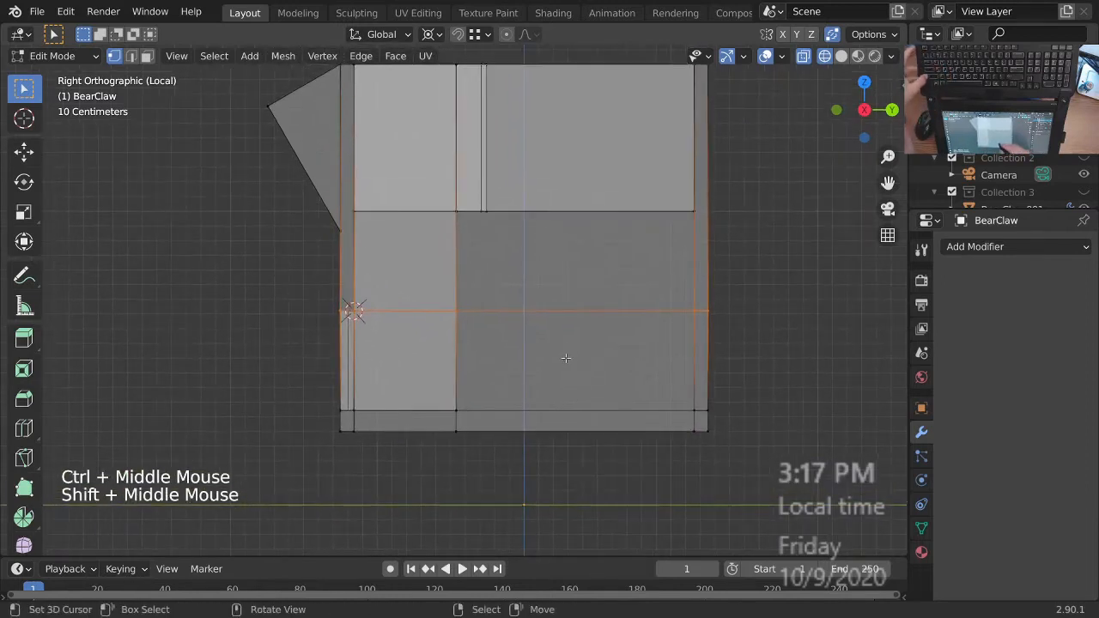
pyautogui.press('g')
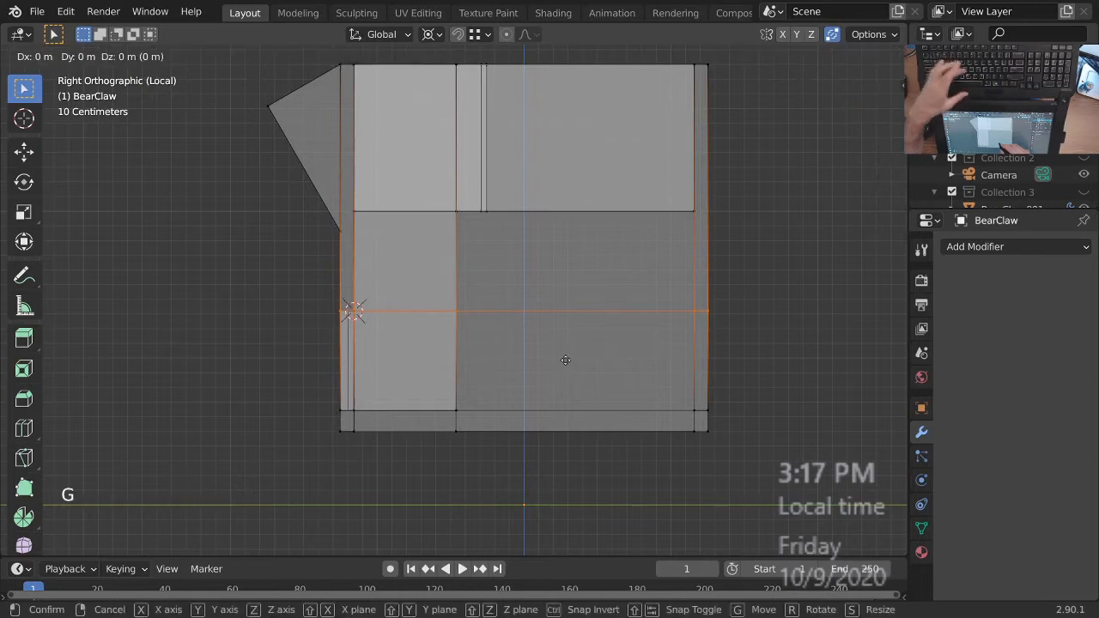
pyautogui.click(565, 361)
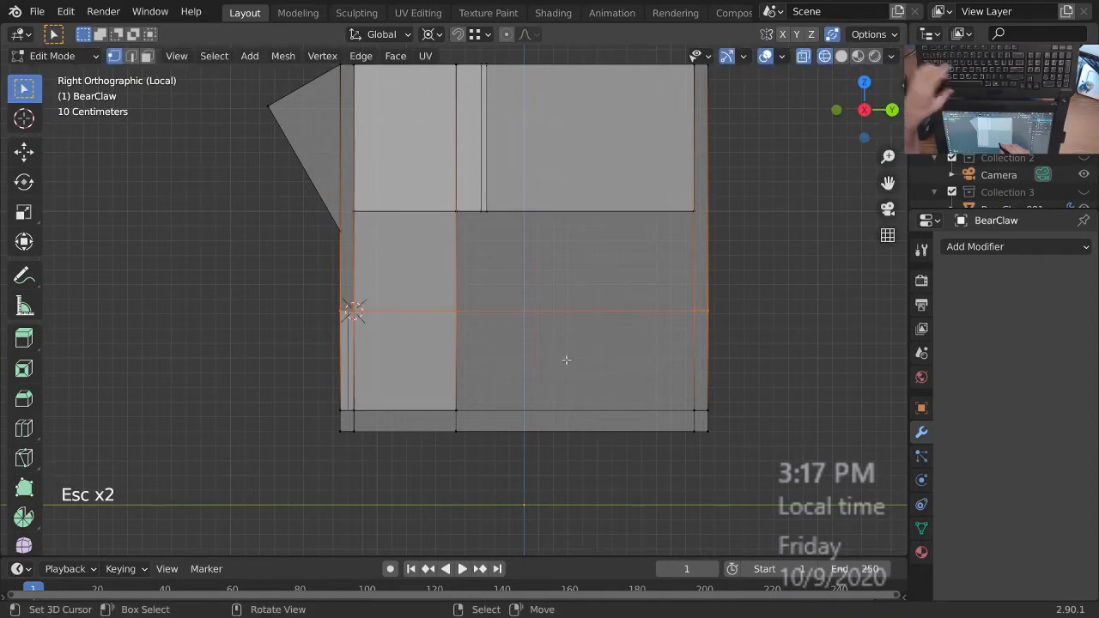
pyautogui.press('c')
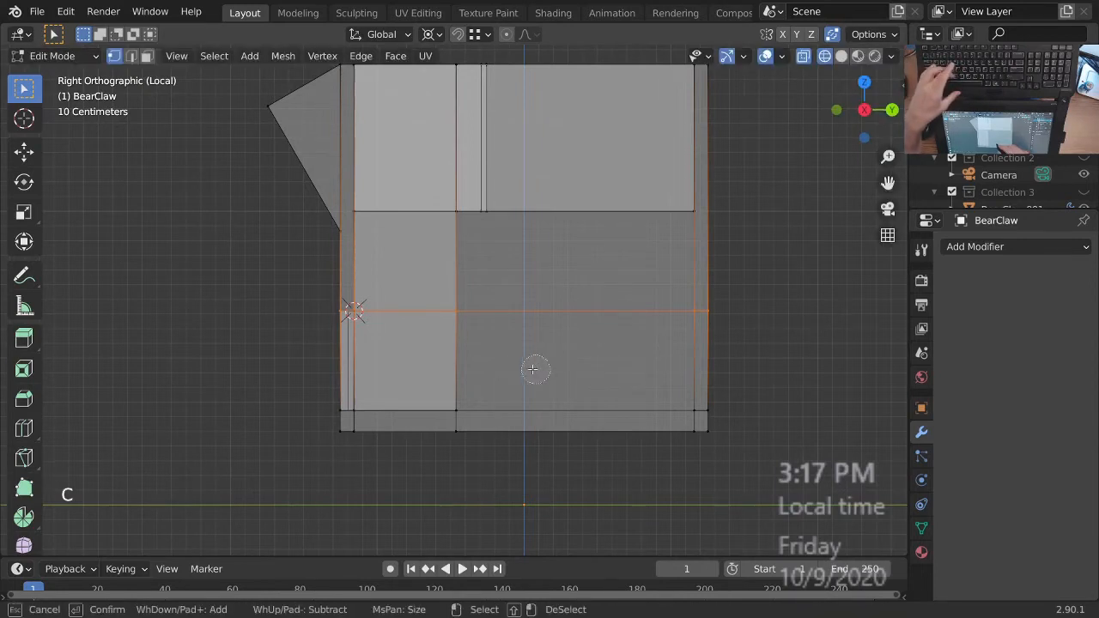
pyautogui.moveTo(324, 401); pyautogui.dragTo(722, 400)
pyautogui.rightClick(576, 380)
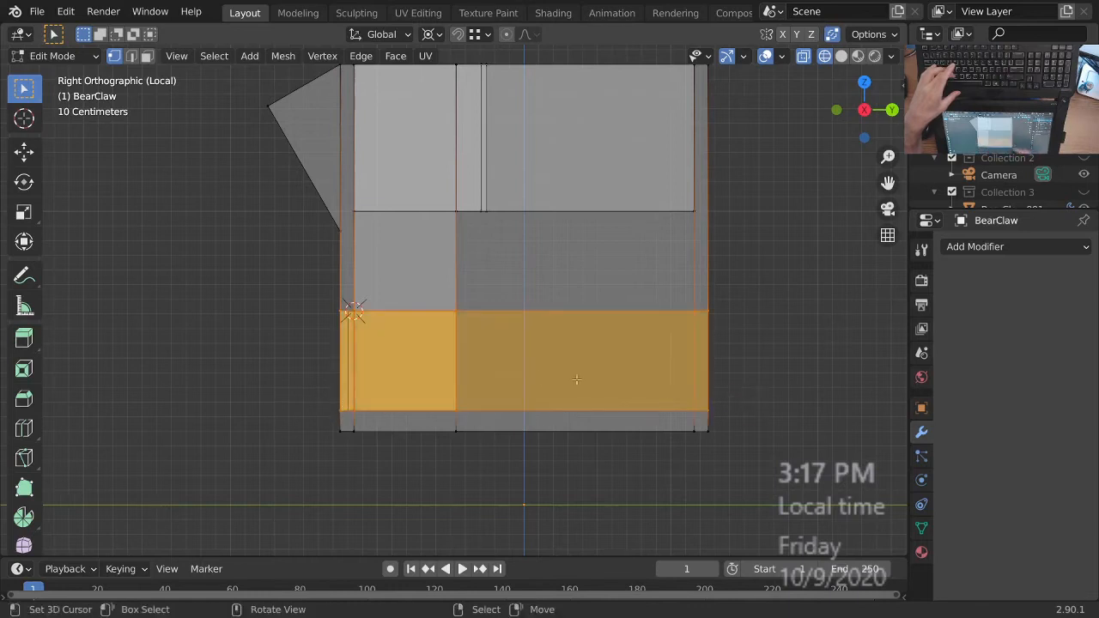
pyautogui.press('g')
pyautogui.press('z')
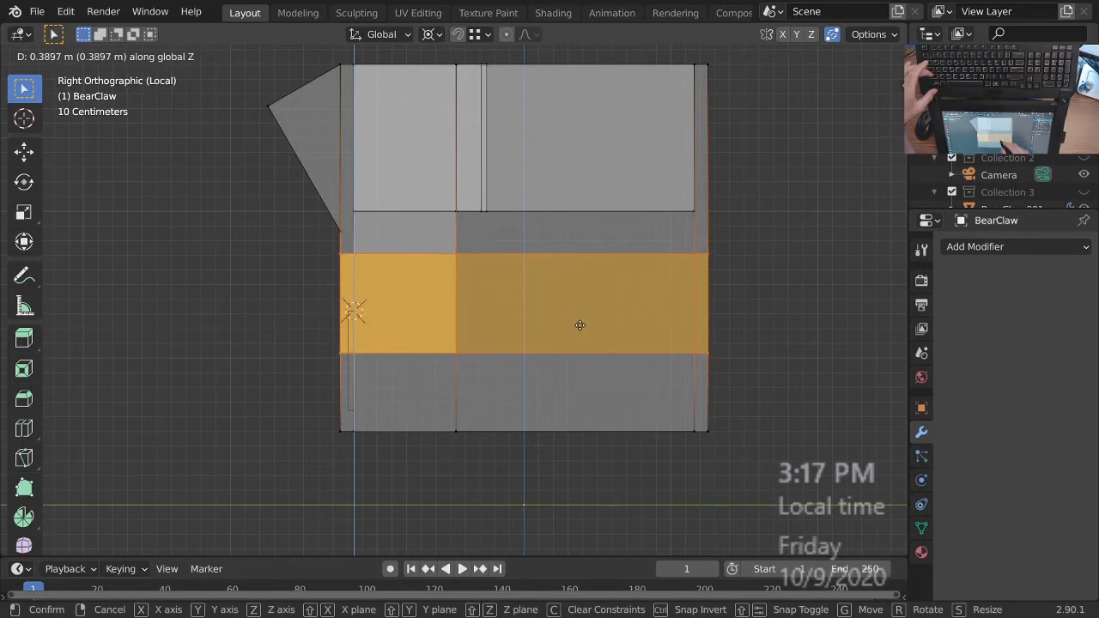
pyautogui.click(566, 331)
# - Stop editing the cabinet and open the separate door flap mesh for editing
pyautogui.moveTo(476, 338); pyautogui.dragTo(643, 352, button='middle')
pyautogui.moveTo(631, 356)
pyautogui.keyDown('shift'); pyautogui.mouseDown(button='middle')
pyautogui.moveTo(617, 374)
pyautogui.moveTo(630, 375)
pyautogui.mouseUp(button='middle'); pyautogui.keyUp('shift')
pyautogui.keyDown('ctrl'); pyautogui.moveTo(623, 369); pyautogui.dragTo(614, 347, button='middle'); pyautogui.keyUp('ctrl')
pyautogui.moveTo(566, 348)
pyautogui.mouseDown(button='middle')
pyautogui.moveTo(582, 338)
pyautogui.moveTo(567, 344)
pyautogui.moveTo(568, 330)
pyautogui.mouseUp(button='middle')
pyautogui.press('Tab')
pyautogui.rightClick(539, 347)
pyautogui.press('Tab')
# - Raise the whole door flap along global Z until it lines up with the raised door opening
pyautogui.keyDown('shift'); pyautogui.rightClick(568, 330); pyautogui.keyUp('shift')
pyautogui.keyDown('shift'); pyautogui.rightClick(568, 330); pyautogui.keyUp('shift')
pyautogui.keyDown('shift'); pyautogui.rightClick(567, 330); pyautogui.keyUp('shift')
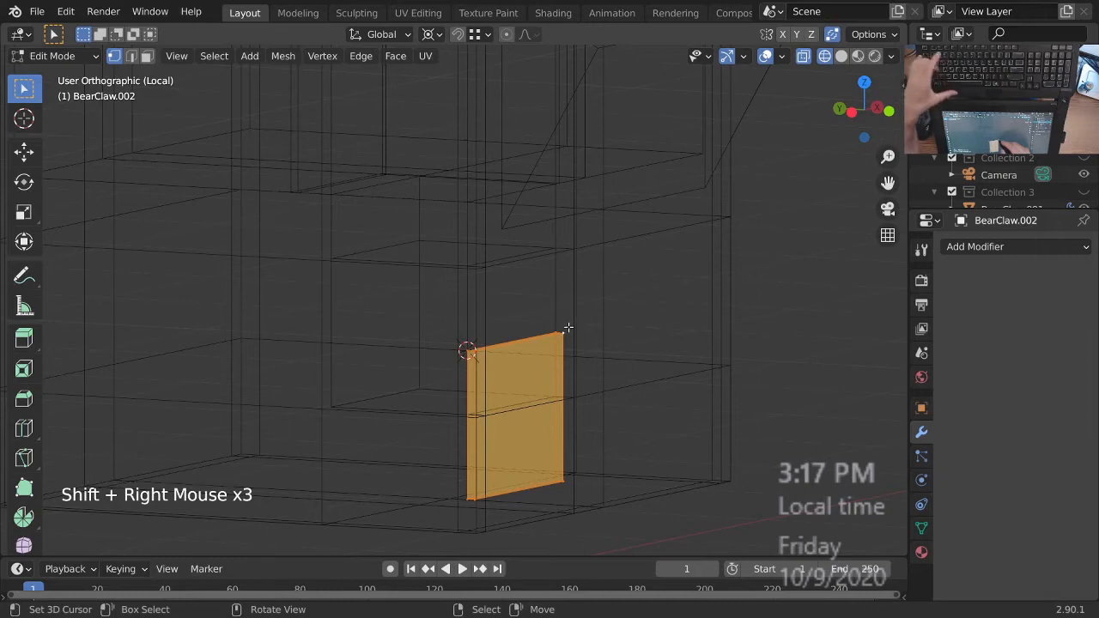
pyautogui.press('g')
pyautogui.press('z')
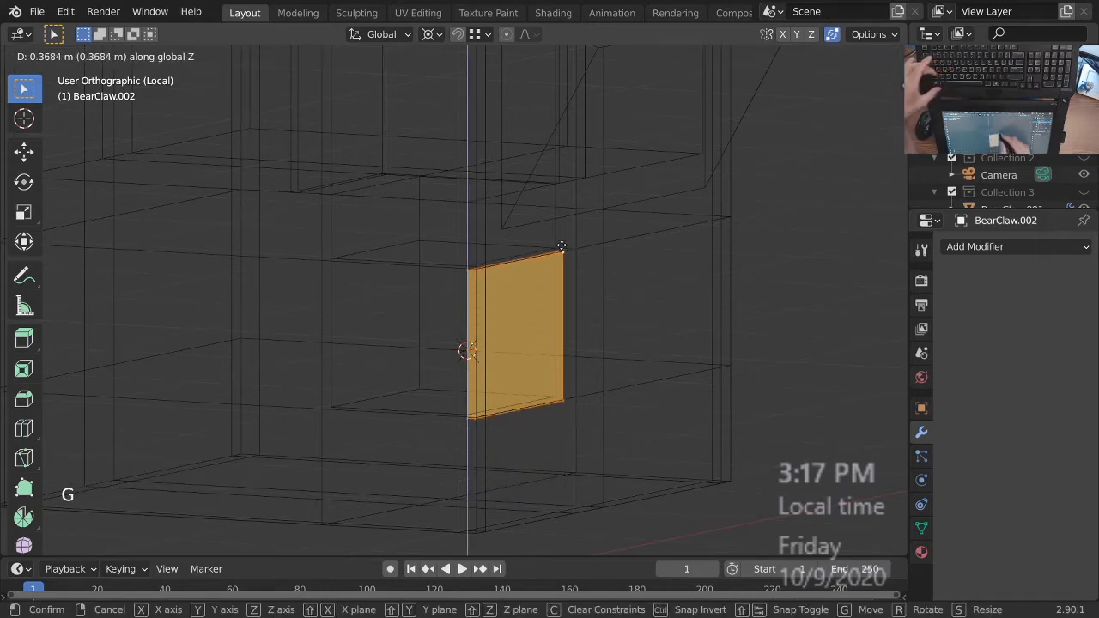
pyautogui.click(556, 248)
# - Stop editing the door flap and open the BearClaw cabinet mesh for editing
pyautogui.keyDown('ctrl'); pyautogui.moveTo(567, 344); pyautogui.dragTo(577, 368, button='middle'); pyautogui.keyUp('ctrl')
pyautogui.moveTo(577, 368); pyautogui.dragTo(601, 427, button='middle')
pyautogui.rightClick(479, 443)
pyautogui.press('Tab')
pyautogui.rightClick(483, 441)
pyautogui.press('Tab')
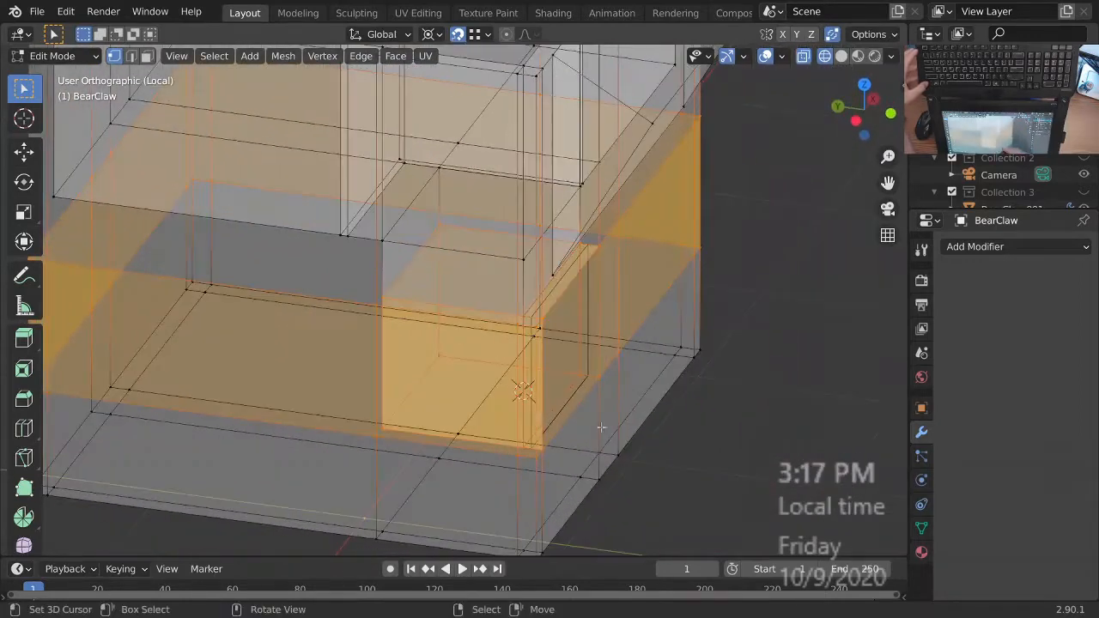
# - Select the floor face of the prize compartment and extrude it downward about 0.44 m, close to the cabinet's base
pyautogui.press('3')
pyautogui.rightClick(482, 405)
pyautogui.moveTo(482, 405); pyautogui.dragTo(588, 333, button='middle')
pyautogui.keyDown('ctrl'); pyautogui.moveTo(607, 400); pyautogui.dragTo(610, 348, button='middle'); pyautogui.keyUp('ctrl')
pyautogui.moveTo(610, 348); pyautogui.dragTo(604, 361, button='middle')
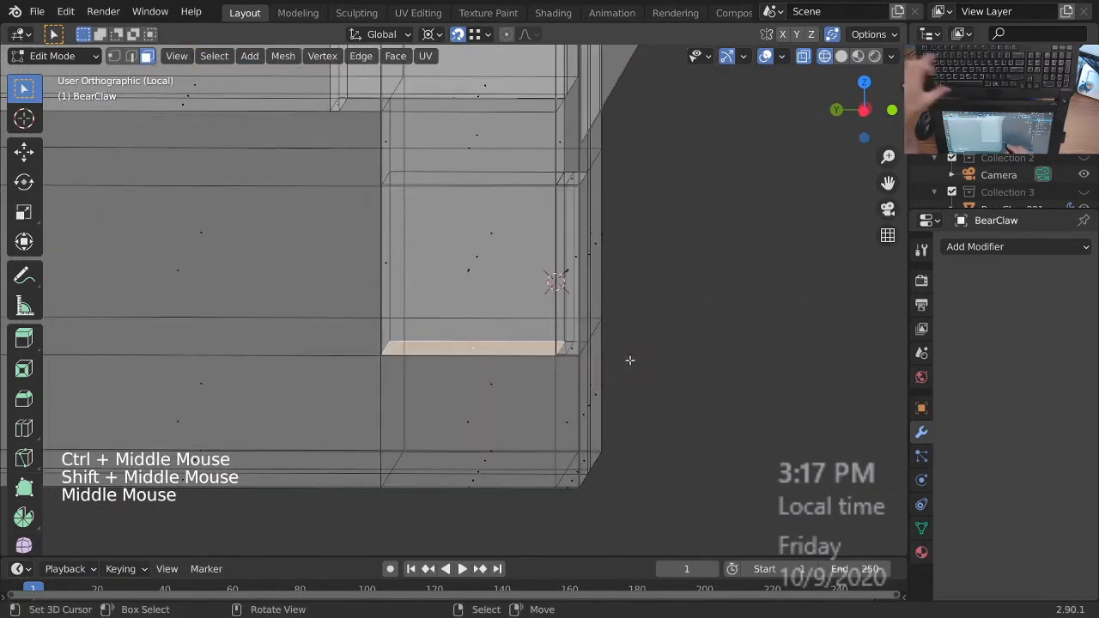
pyautogui.press('e')
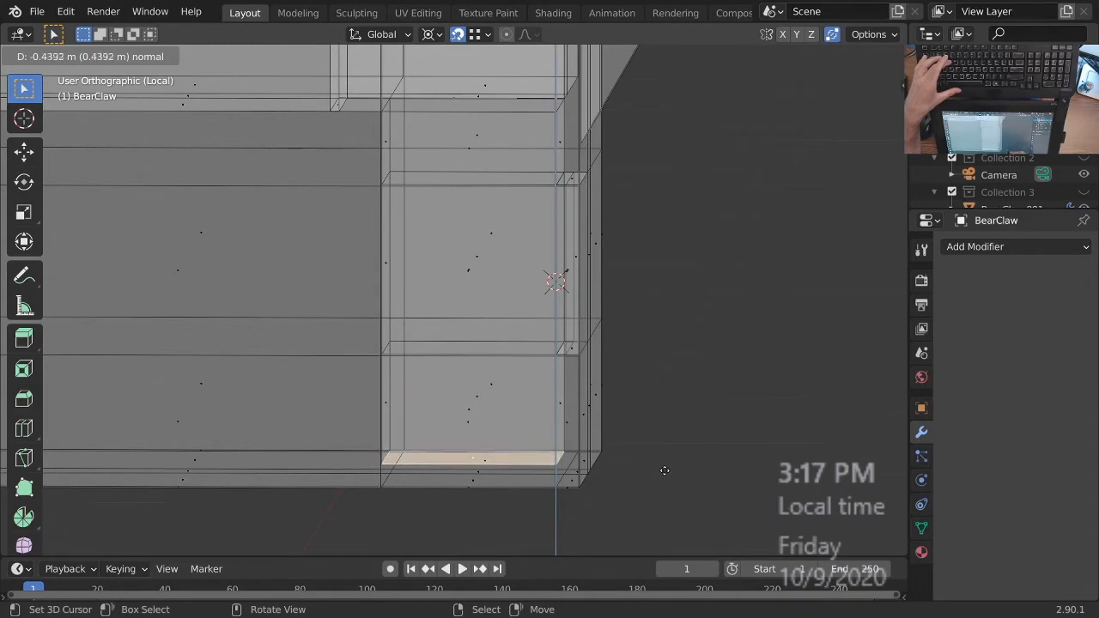
pyautogui.click(664, 470)
# - Deselect everything, switch the viewport to solid shading and leave the cabinet's mesh editing
pyautogui.keyDown('ctrl'); pyautogui.moveTo(564, 275); pyautogui.dragTo(601, 344, button='middle'); pyautogui.keyUp('ctrl')
pyautogui.keyDown('shift'); pyautogui.moveTo(601, 343); pyautogui.dragTo(575, 391, button='middle'); pyautogui.keyUp('shift')
pyautogui.hotkey('alt', 'a')
pyautogui.press('z')
pyautogui.moveTo(576, 391); pyautogui.dragTo(541, 365, button='middle')
pyautogui.moveTo(541, 364); pyautogui.dragTo(557, 412, button='middle')
pyautogui.press('q')
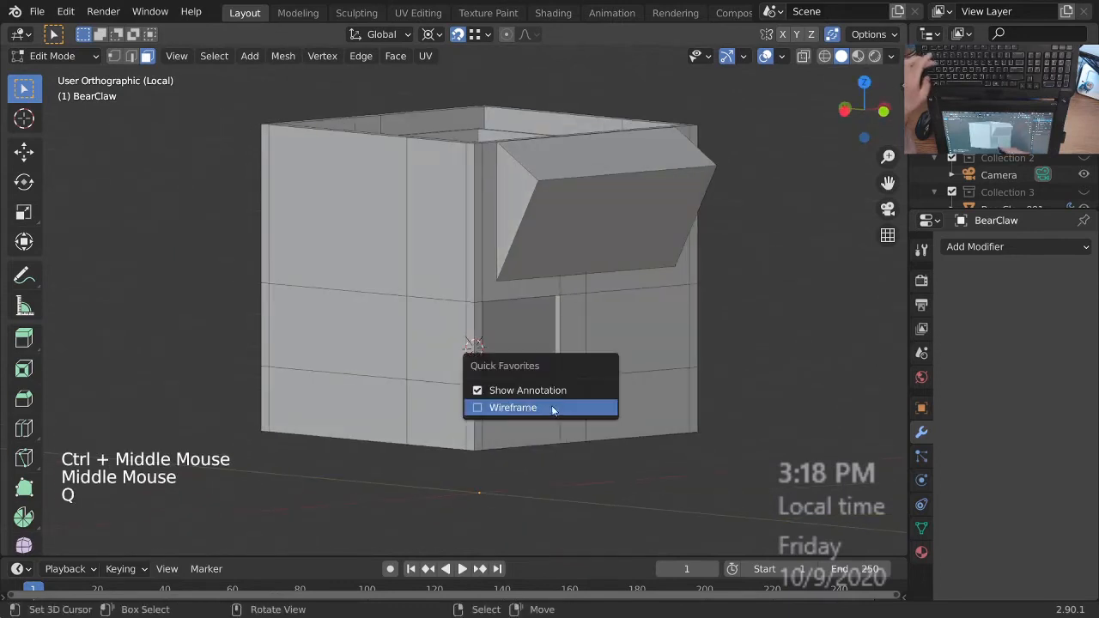
pyautogui.press('Escape')
pyautogui.press('Tab')
# - Examine the door opening and the deepened prize compartment of the solid cabinet from several angles
pyautogui.keyDown('ctrl'); pyautogui.moveTo(572, 348); pyautogui.dragTo(532, 378, button='middle'); pyautogui.keyUp('ctrl')
pyautogui.moveTo(532, 378); pyautogui.dragTo(455, 402, button='middle')
pyautogui.keyDown('shift'); pyautogui.moveTo(455, 402); pyautogui.dragTo(601, 430, button='middle'); pyautogui.keyUp('shift')
pyautogui.moveTo(601, 430); pyautogui.dragTo(644, 438, button='middle')
pyautogui.keyDown('shift'); pyautogui.moveTo(644, 438); pyautogui.dragTo(616, 407, button='middle'); pyautogui.keyUp('shift')
pyautogui.rightClick(485, 264)
pyautogui.moveTo(616, 423); pyautogui.dragTo(573, 375, button='middle')
# - Open the door flap for editing in wireframe shading and snap the 3D cursor to its top face
pyautogui.rightClick(552, 451)
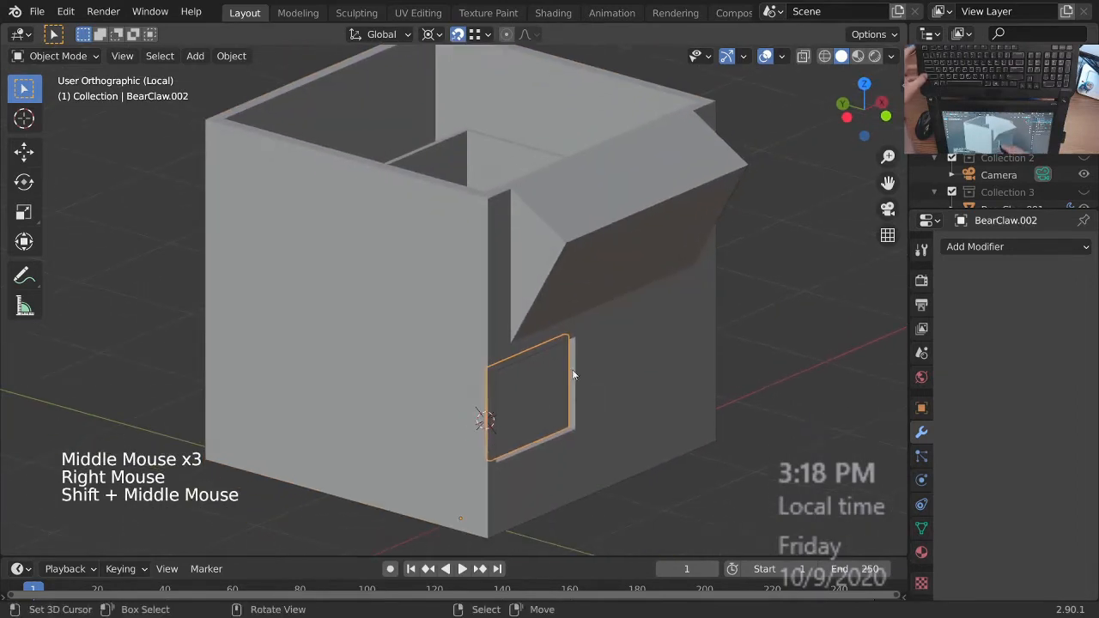
pyautogui.press('z')
pyautogui.press('z')
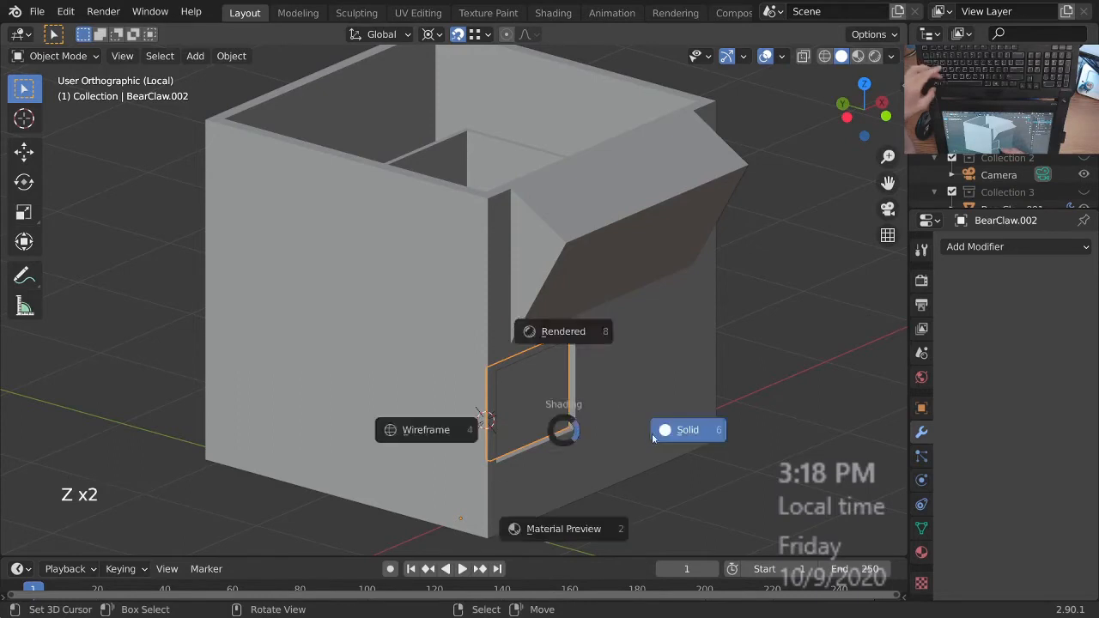
pyautogui.press('z')
pyautogui.press('Tab')
pyautogui.moveTo(547, 440)
pyautogui.keyDown('ctrl'); pyautogui.mouseDown(button='middle')
pyautogui.moveTo(576, 383)
pyautogui.moveTo(582, 392)
pyautogui.mouseUp(button='middle'); pyautogui.keyUp('ctrl')
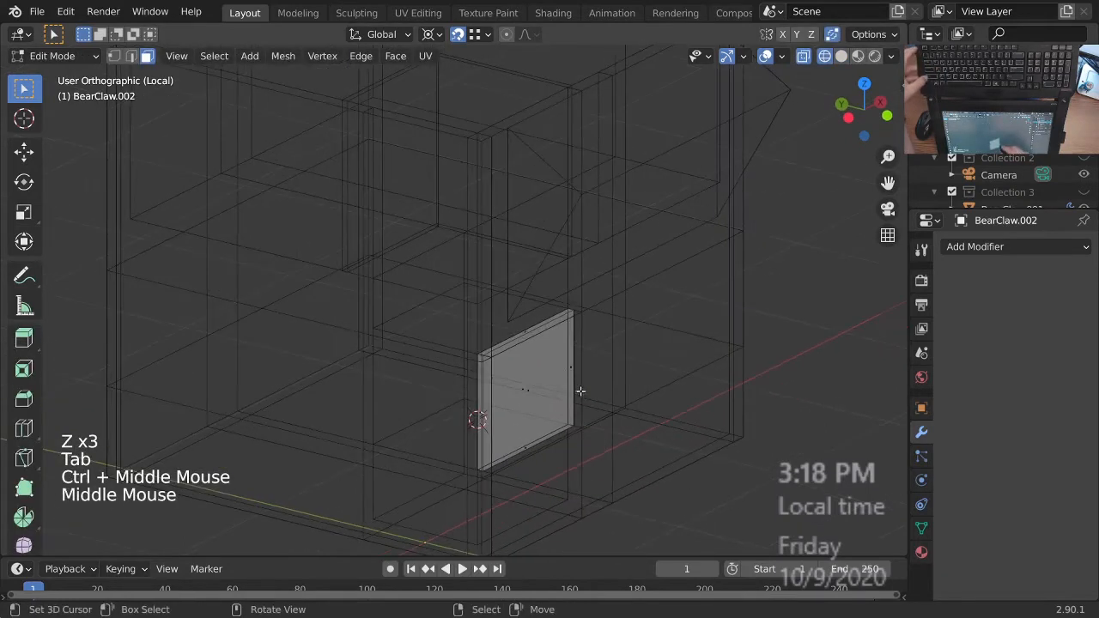
pyautogui.rightClick(528, 329)
pyautogui.hotkey('shift', 's')
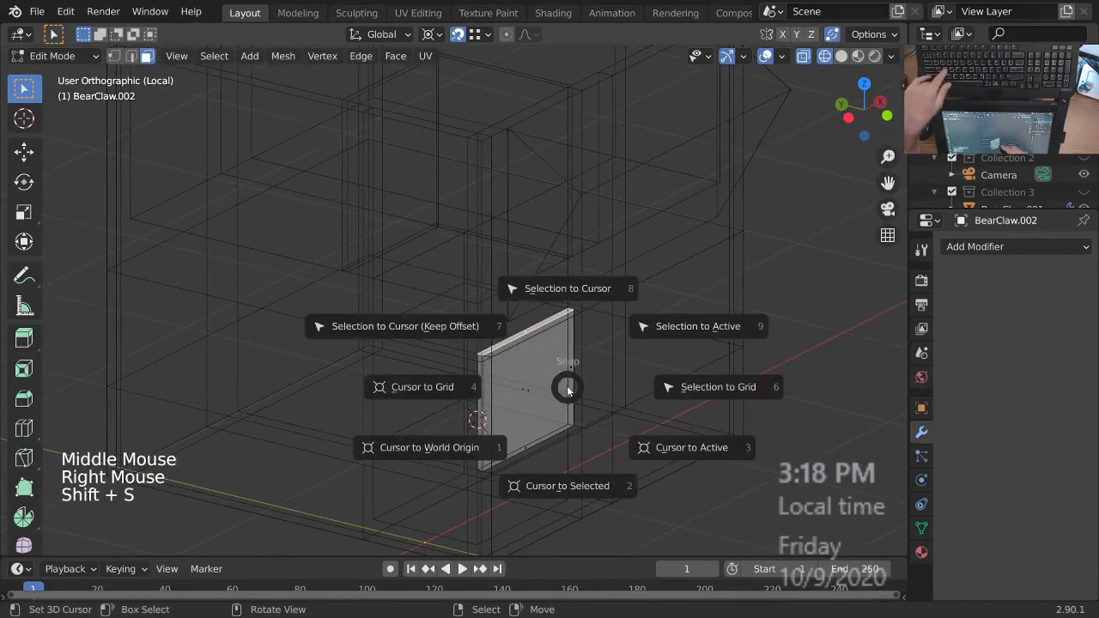
pyautogui.click(583, 505)
# - Select the door flap's inner top edge and snap the 3D cursor to it as the hinge point
pyautogui.moveTo(614, 310); pyautogui.dragTo(645, 262, button='middle')
pyautogui.press('1')
pyautogui.rightClick(555, 317)
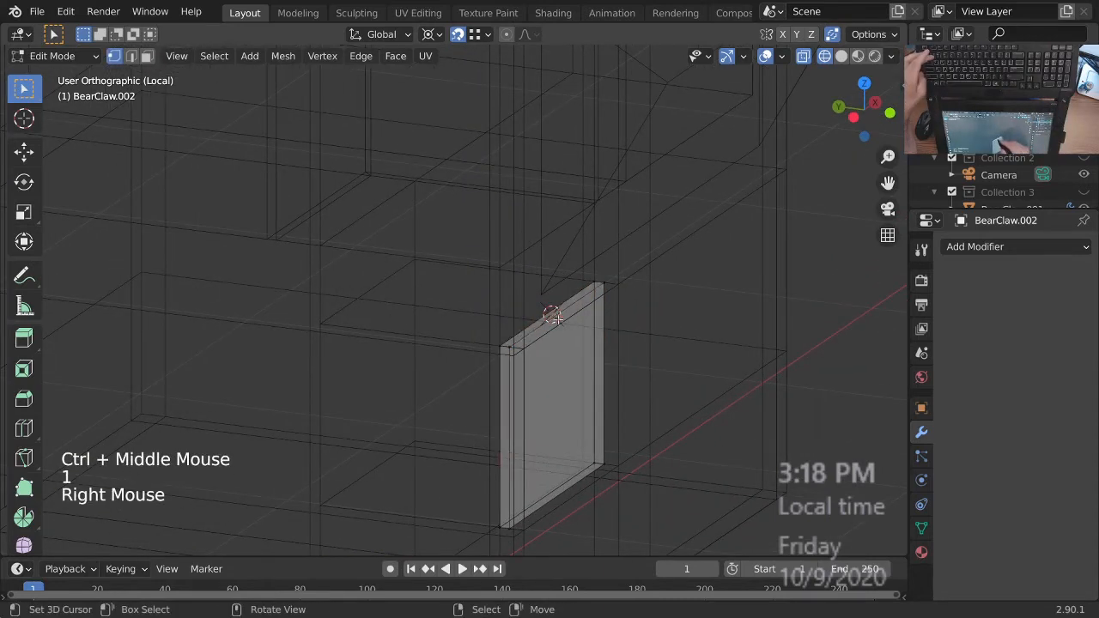
pyautogui.press('2')
pyautogui.rightClick(575, 365)
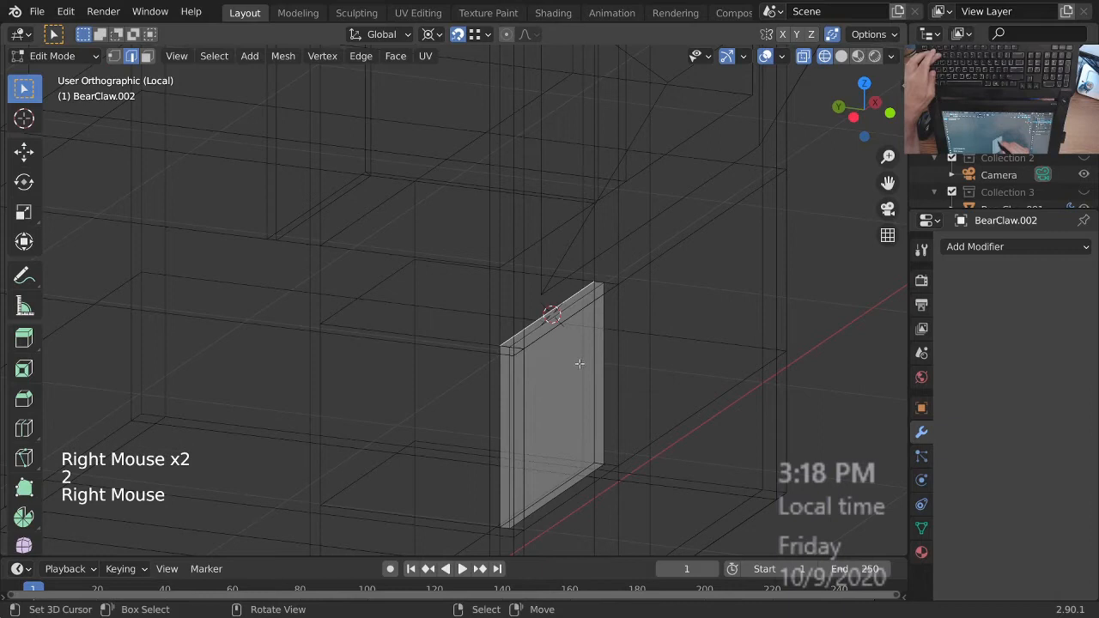
pyautogui.hotkey('shift', 's')
pyautogui.keyDown('ctrl'); pyautogui.moveTo(586, 413); pyautogui.dragTo(586, 403, button='middle'); pyautogui.keyUp('ctrl')
pyautogui.keyDown('shift'); pyautogui.moveTo(586, 403); pyautogui.dragTo(707, 356, button='middle'); pyautogui.keyUp('shift')
# - Select the whole linked door flap and test its swing about the global X axis around its inner top edge
pyautogui.hotkey('ctrl', 'l')
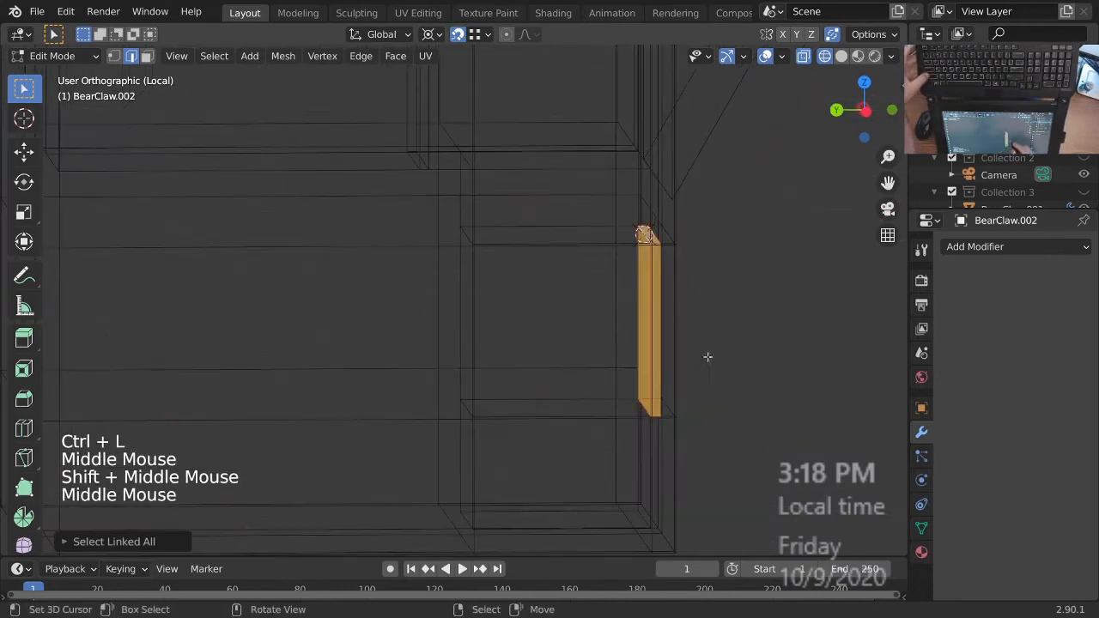
pyautogui.press('r')
pyautogui.press('x')
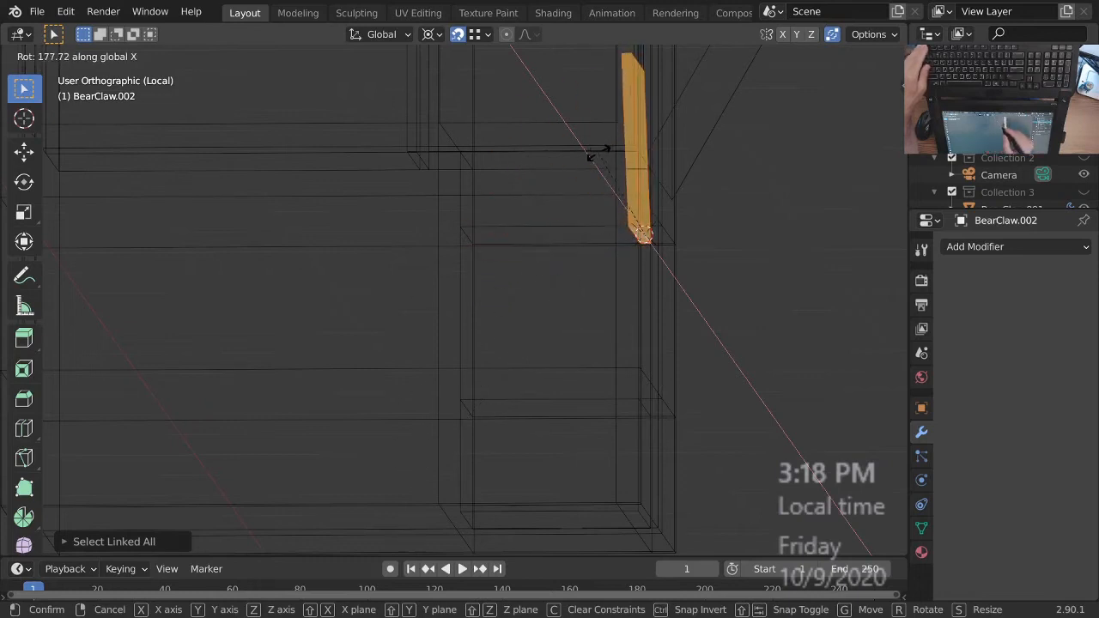
pyautogui.rightClick(549, 314)
# - Annotate a vertical guide stroke inside the compartment in the right orthographic view and test the flap's swing about global X against it
pyautogui.keyDown('ctrl'); pyautogui.moveTo(549, 314); pyautogui.dragTo(556, 364, button='middle'); pyautogui.keyUp('ctrl')
pyautogui.moveTo(557, 369); pyautogui.dragTo(526, 378, button='middle')
pyautogui.keyDown('shift'); pyautogui.moveTo(549, 370); pyautogui.dragTo(606, 396, button='middle'); pyautogui.keyUp('shift')
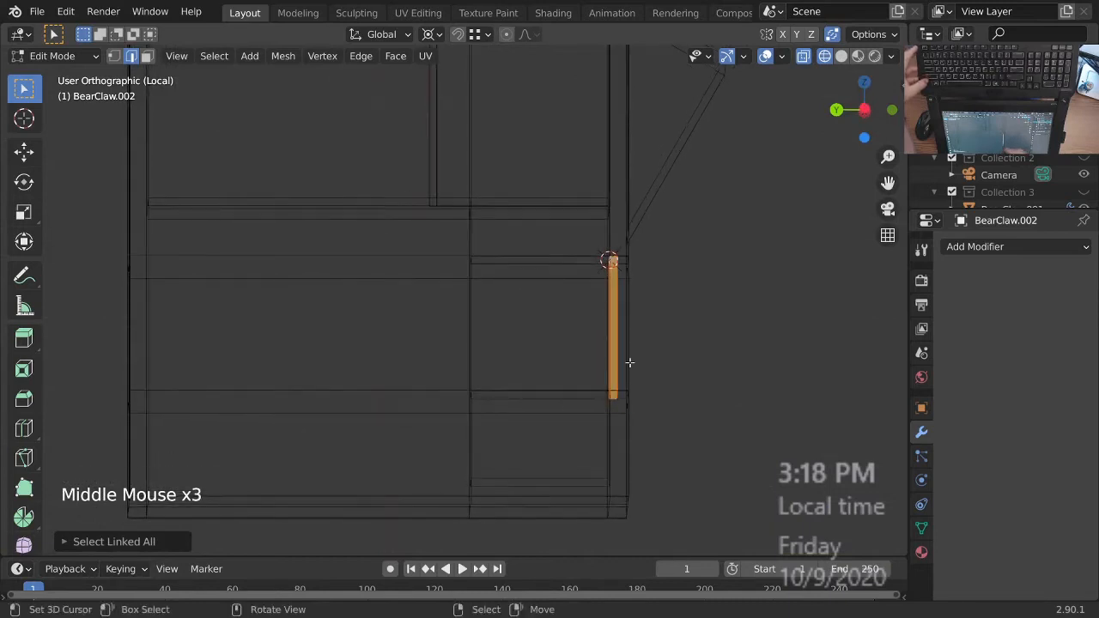
pyautogui.press('KP_3')
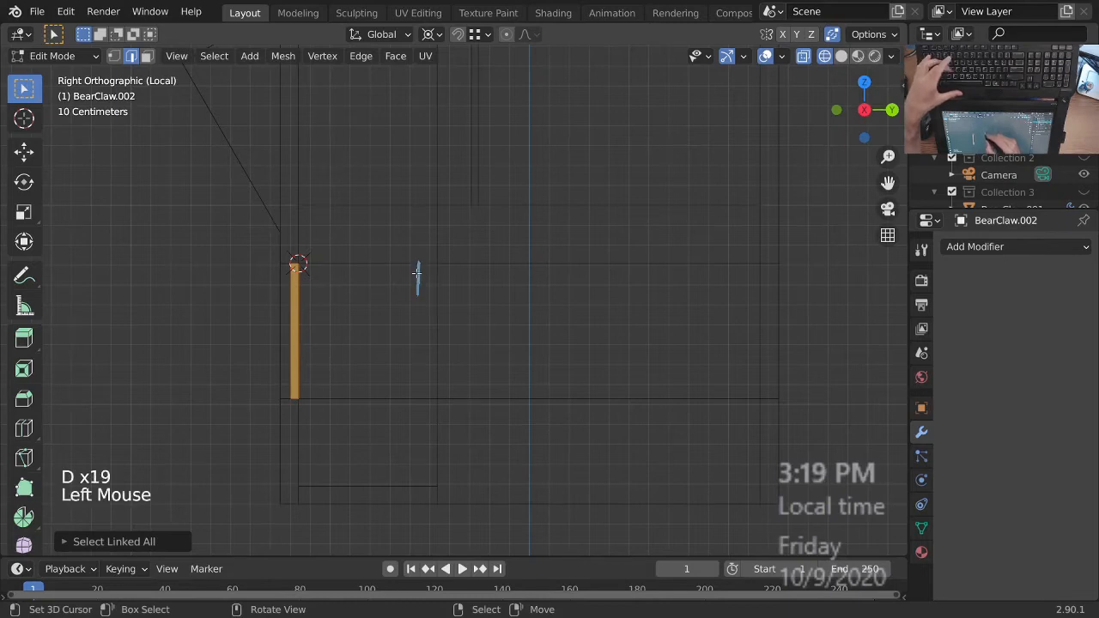
pyautogui.press('d')
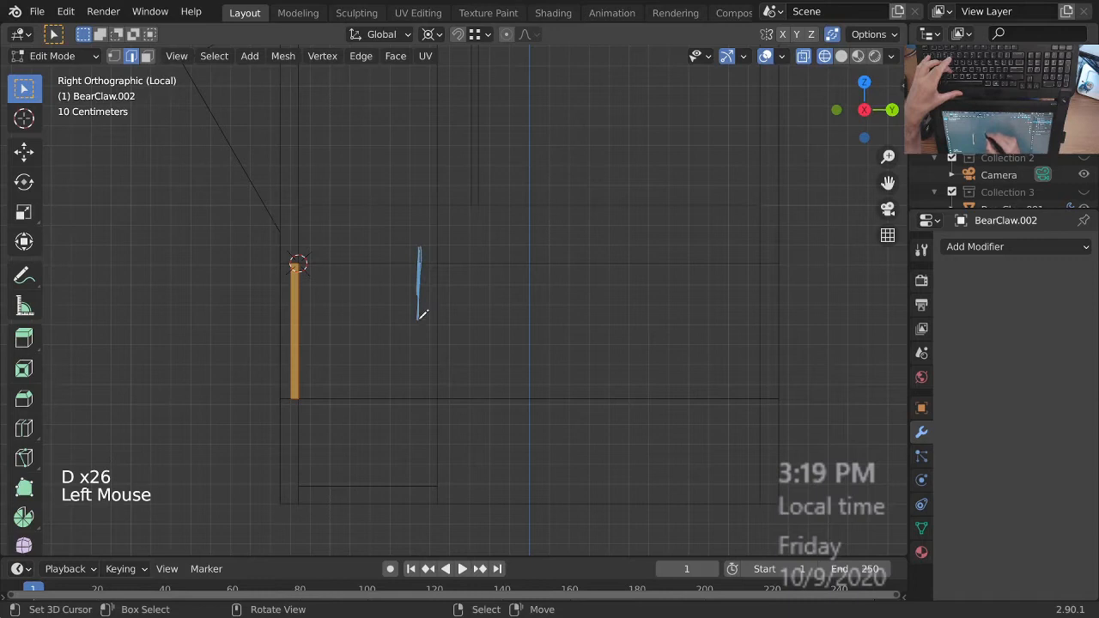
pyautogui.press('d')
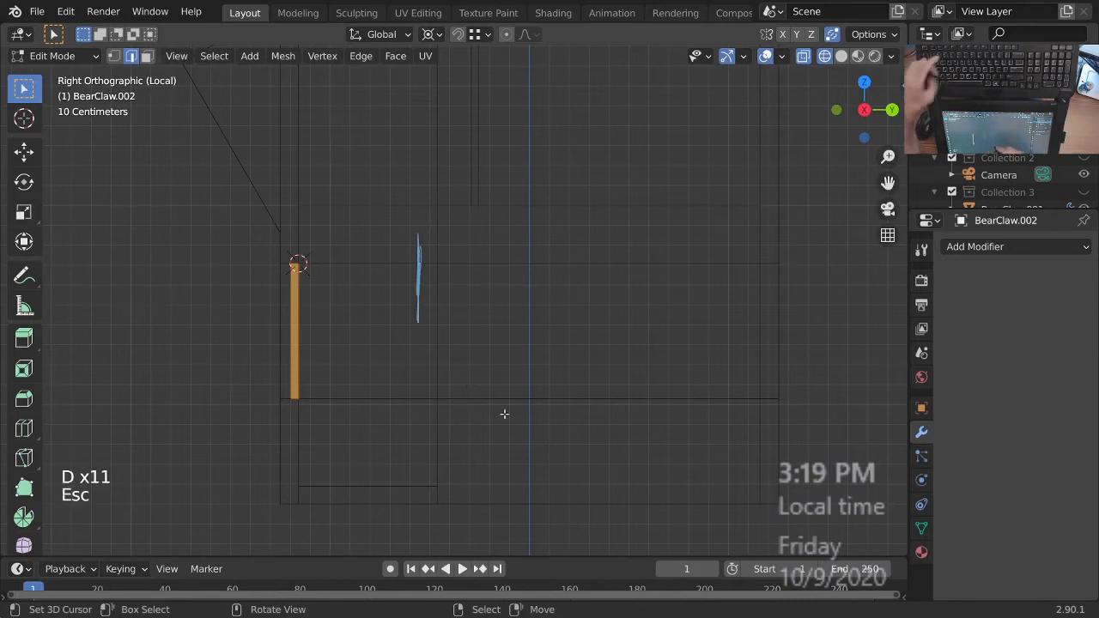
pyautogui.press('r')
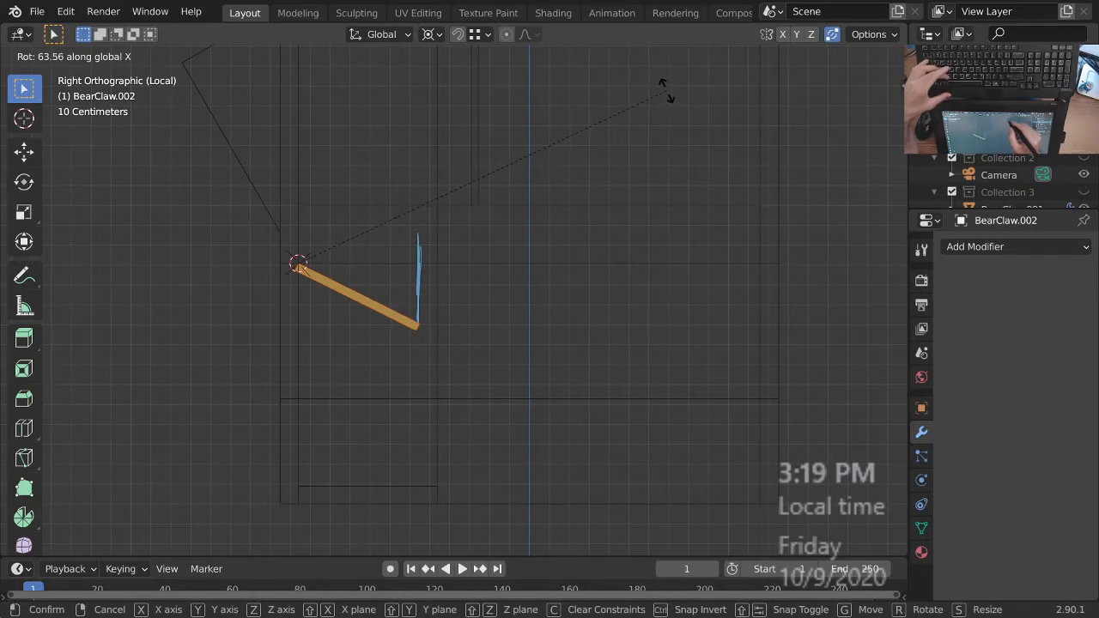
pyautogui.click(501, 358)
# - Switch editing from the door flap to the BearClaw cabinet mesh, using vertex select mode with nothing selected
pyautogui.keyDown('ctrl'); pyautogui.moveTo(500, 358); pyautogui.dragTo(464, 369, button='middle'); pyautogui.keyUp('ctrl')
pyautogui.press('Tab')
pyautogui.rightClick(446, 391)
pyautogui.press('Tab')
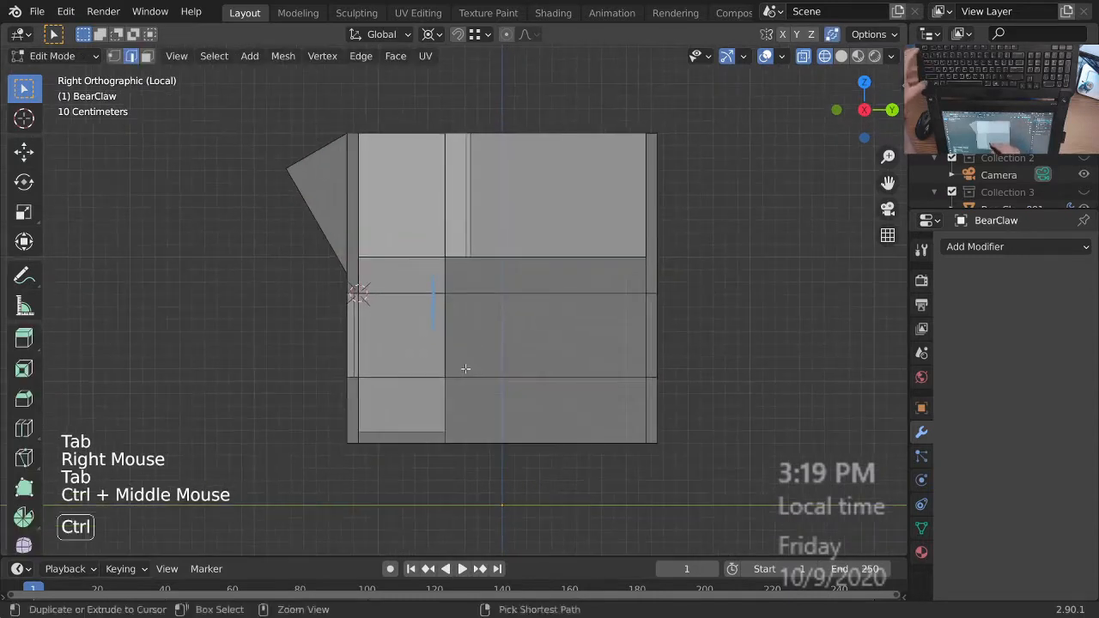
pyautogui.hotkey('alt', 'a')
pyautogui.press('Escape')
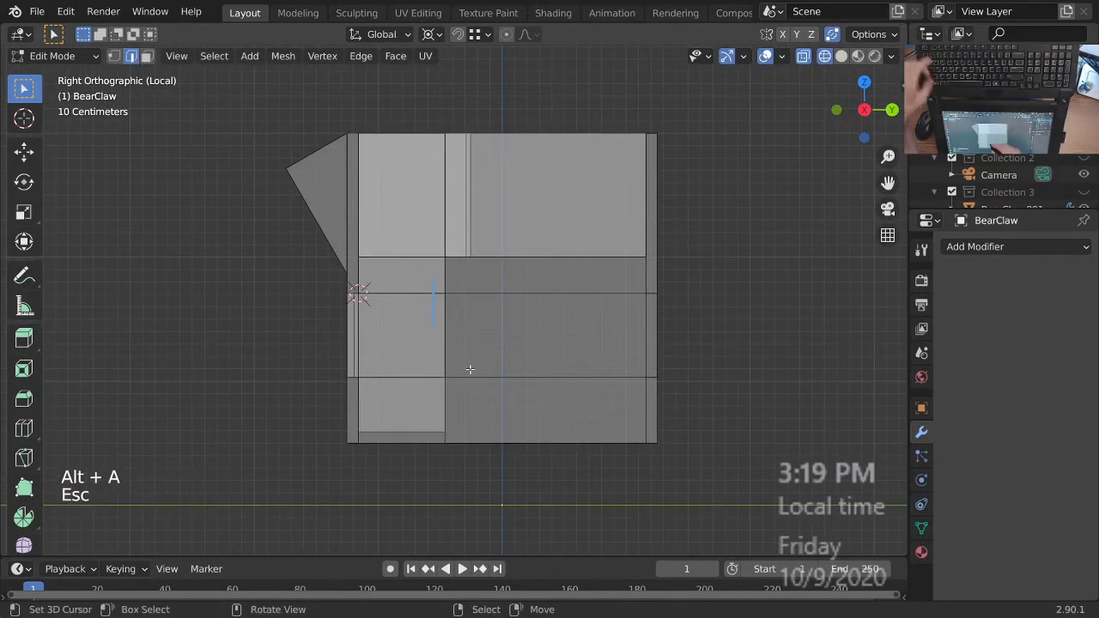
pyautogui.press('Escape')
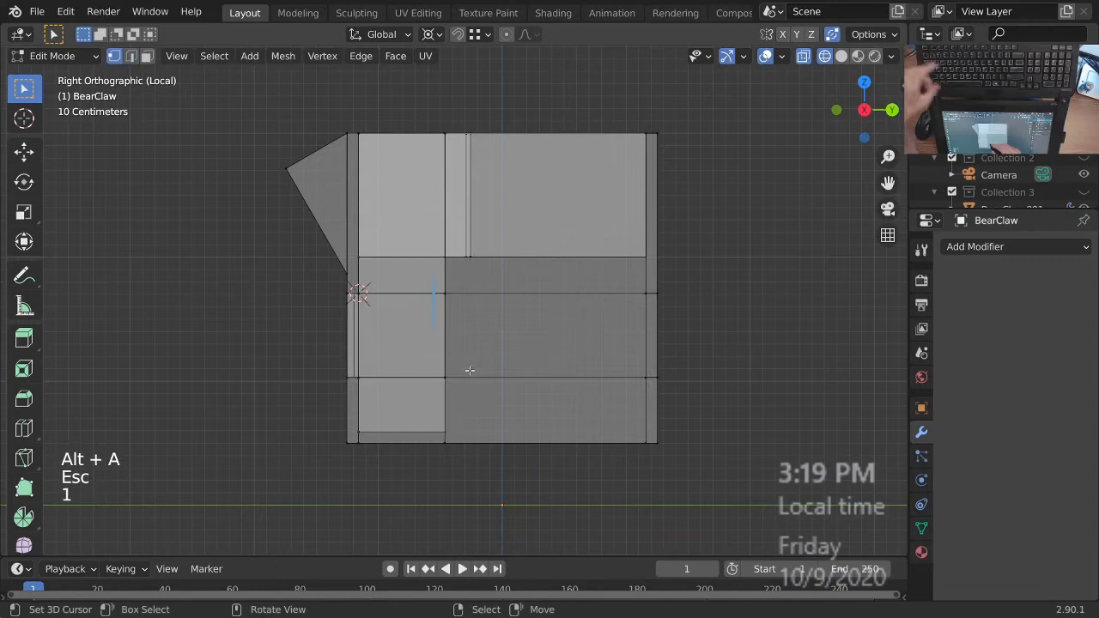
pyautogui.hotkey('alt', 'a')
pyautogui.press('Escape')
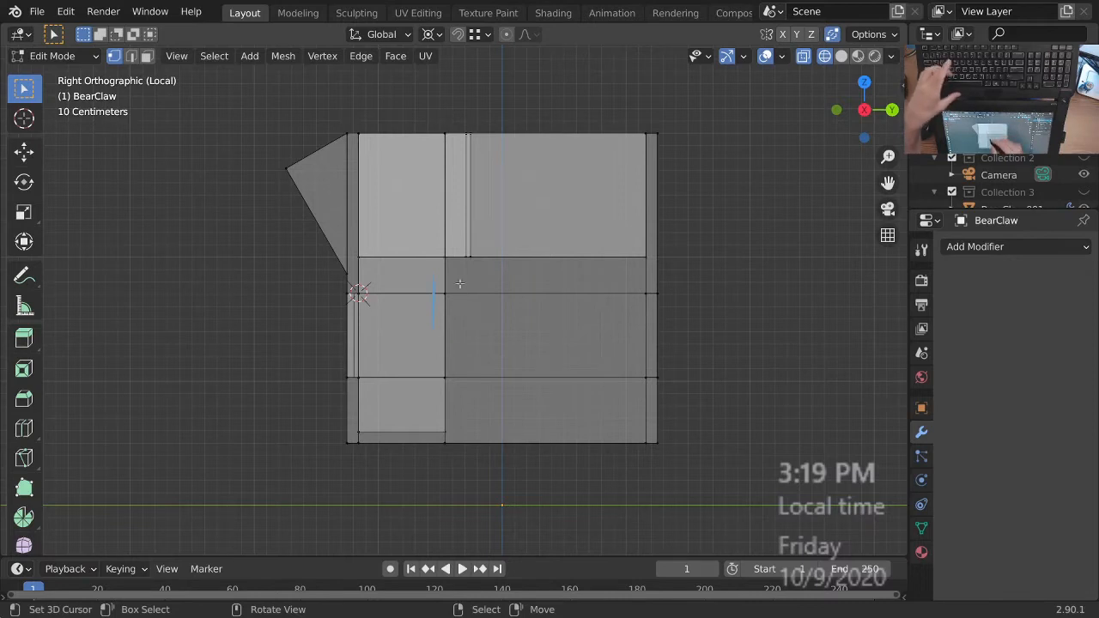
# - Circle-select the prize compartment's back wall vertices and move them about -0.08 m along global Y to meet the annotated guide
pyautogui.press('c')
pyautogui.moveTo(439, 420); pyautogui.dragTo(441, 462)
pyautogui.rightClick(456, 426)
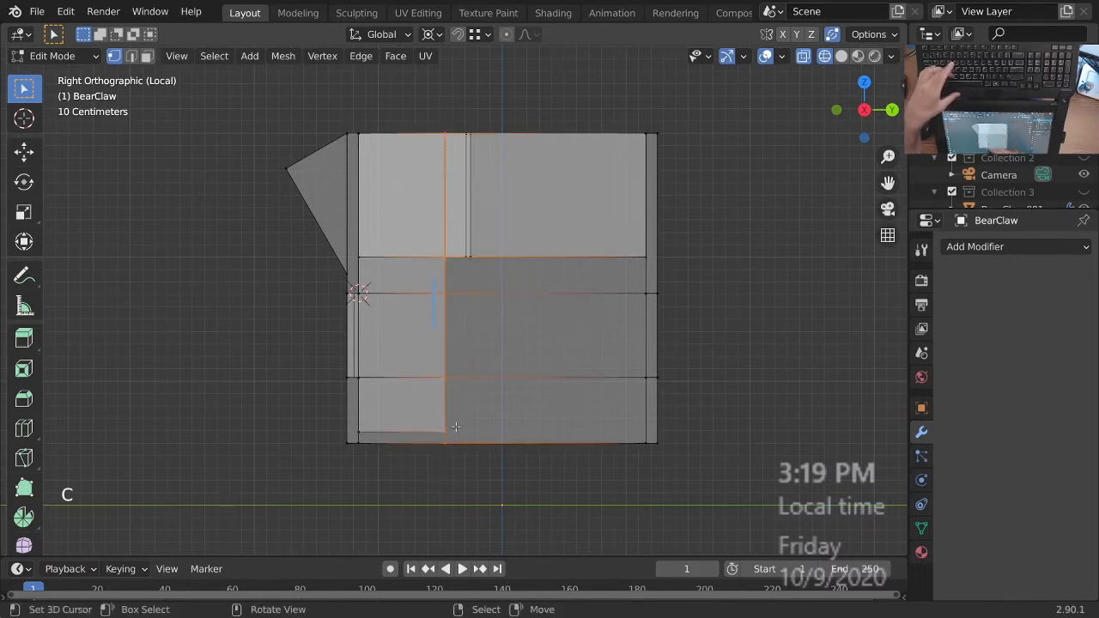
pyautogui.press('g')
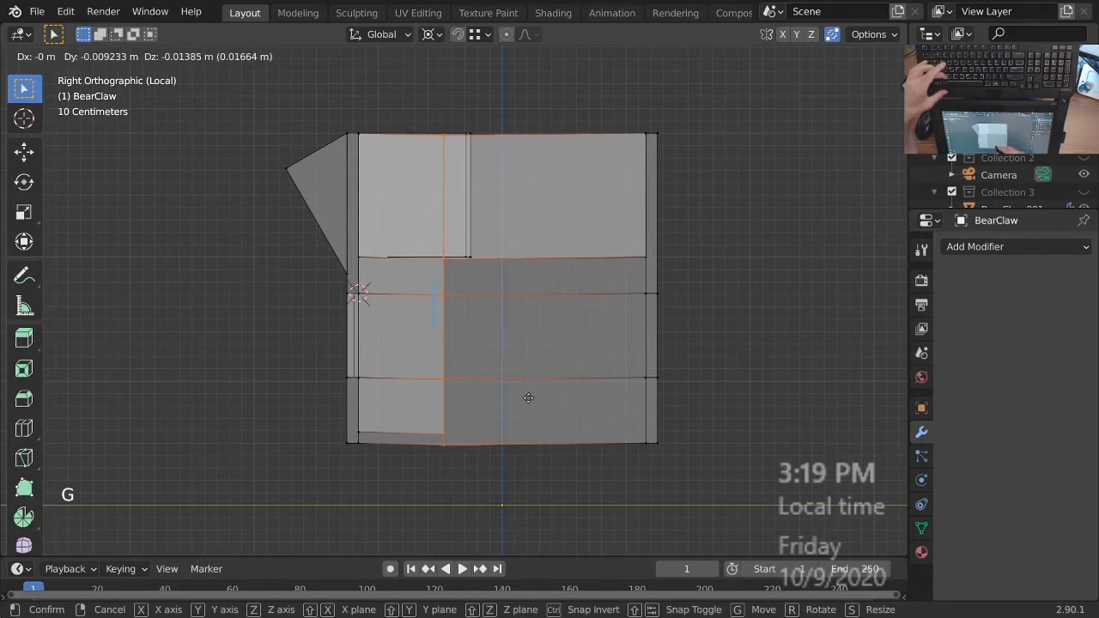
pyautogui.press('y')
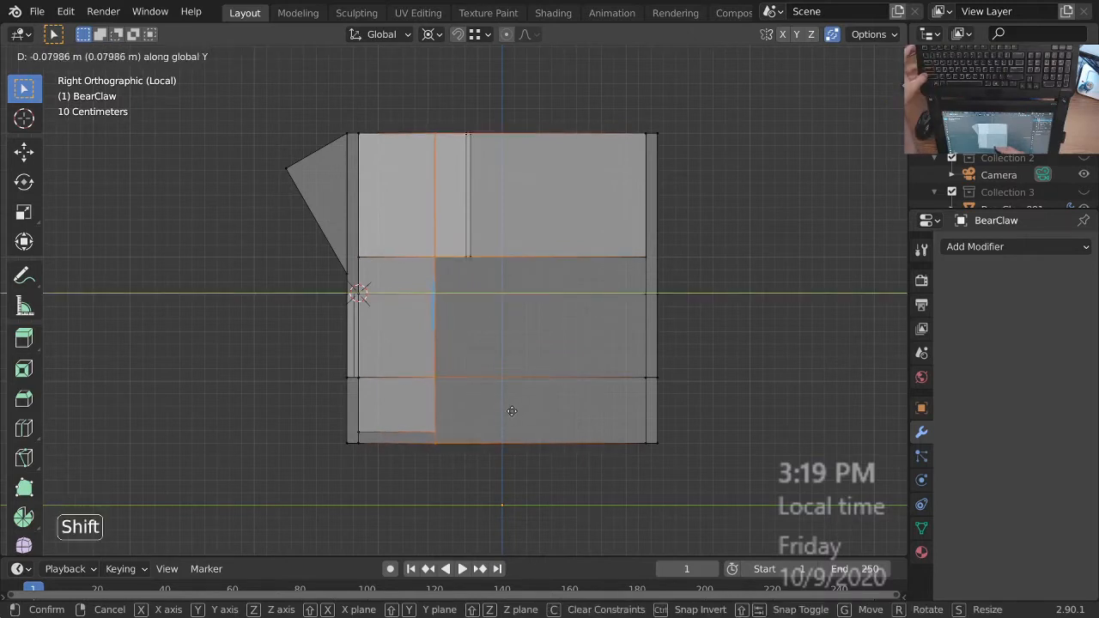
pyautogui.click(502, 416)
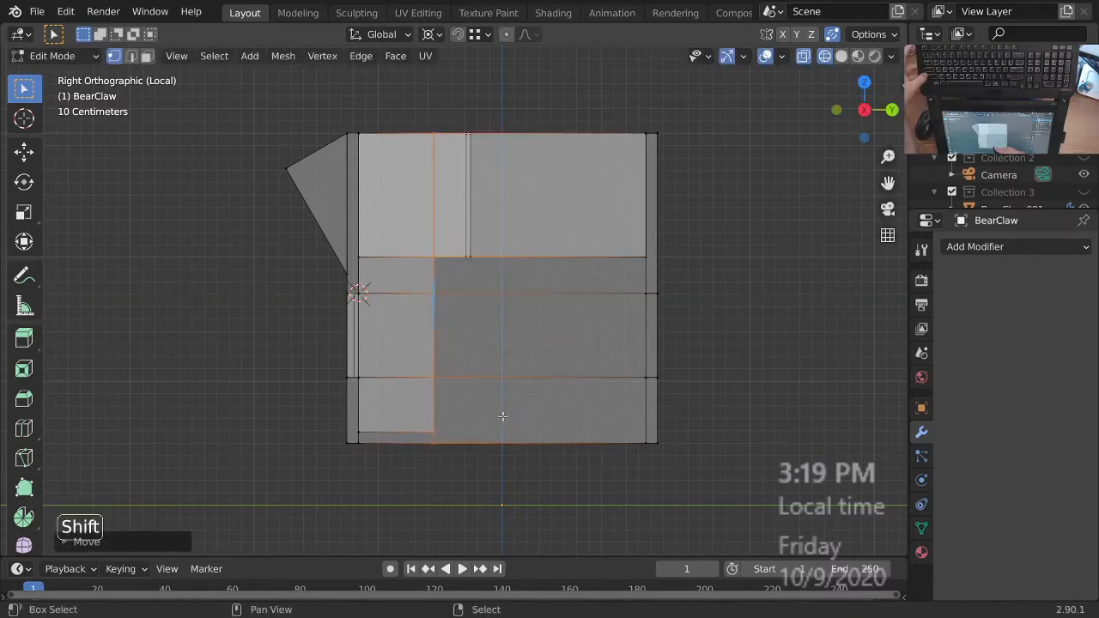
# - Select the prize chute's upper rear wall and move it along global Y, snapping it in line with the compartment's back wall
pyautogui.moveTo(490, 314)
pyautogui.keyDown('ctrl'); pyautogui.mouseDown(button='middle')
pyautogui.moveTo(506, 342)
pyautogui.moveTo(493, 335)
pyautogui.mouseUp(button='middle'); pyautogui.keyUp('ctrl')
pyautogui.moveTo(493, 335); pyautogui.dragTo(506, 335, button='middle')
pyautogui.hotkey('alt', 'a')
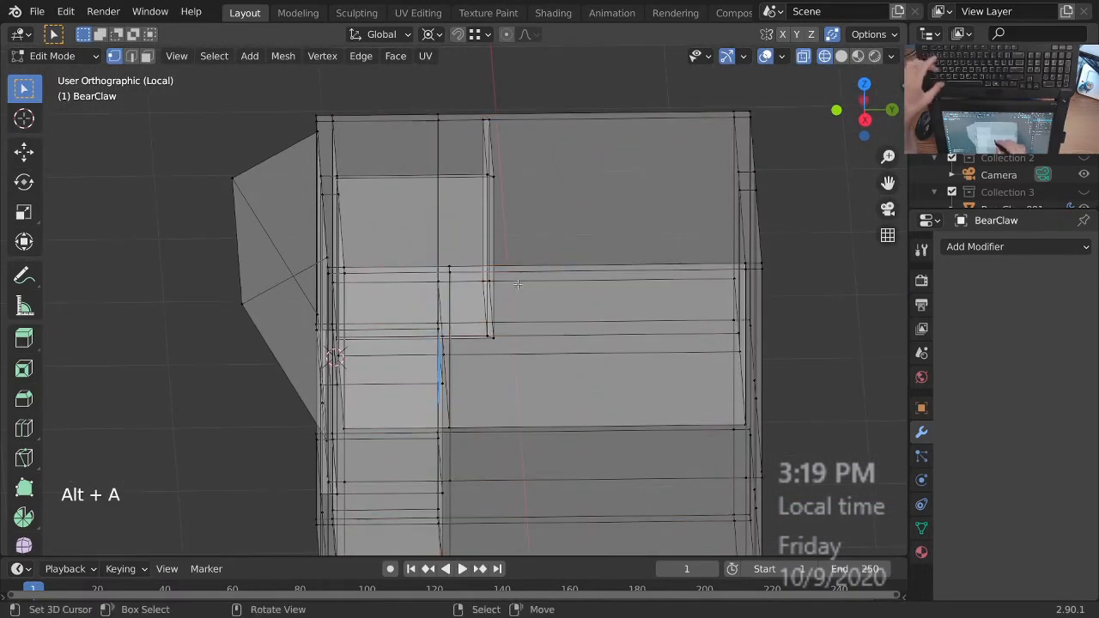
pyautogui.press('c')
pyautogui.moveTo(489, 123); pyautogui.dragTo(486, 340)
pyautogui.press('Escape')
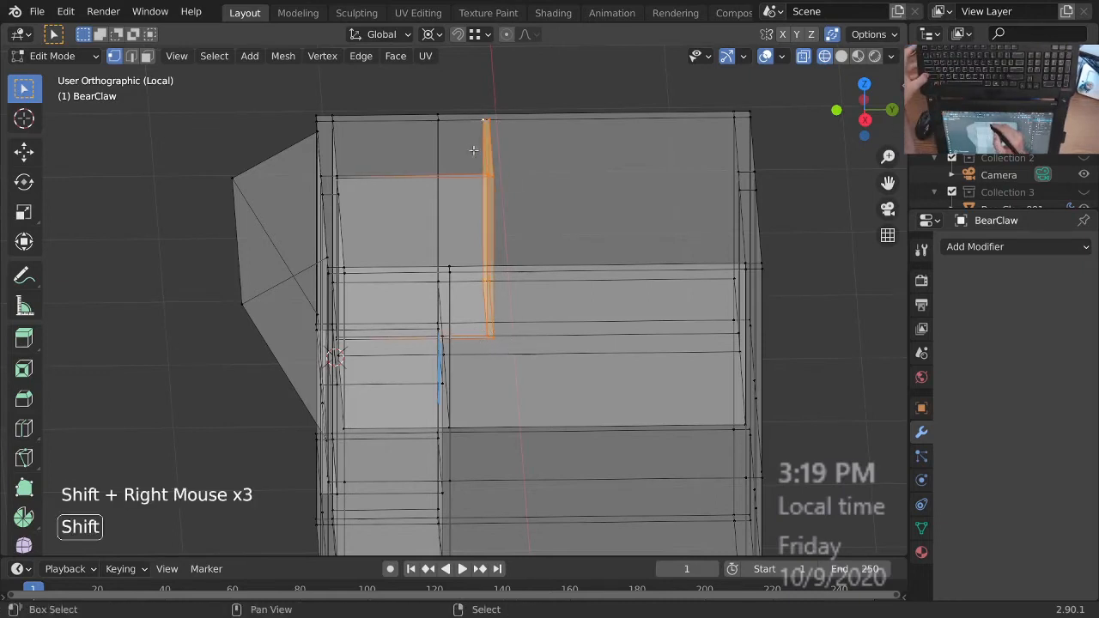
pyautogui.press('g')
pyautogui.press('y')
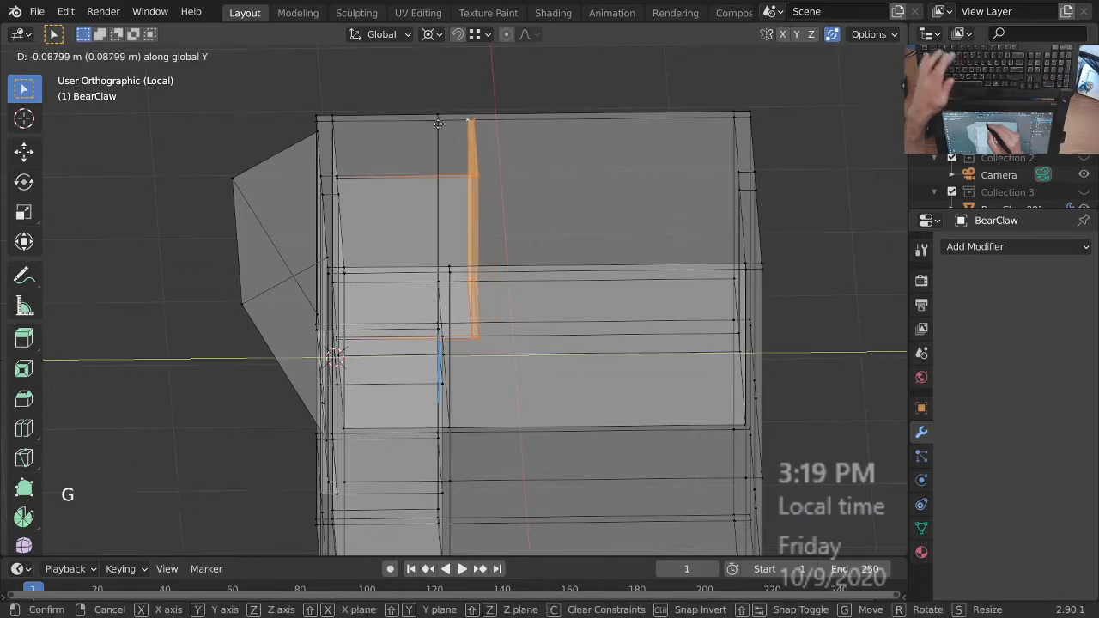
pyautogui.hotkey('shift', 'Tab')
pyautogui.click(437, 123)
# - Erase the annotated guide stroke in solid shading and return to Object Mode with the whole machine shown
pyautogui.keyDown('ctrl'); pyautogui.moveTo(455, 180); pyautogui.dragTo(491, 274, button='middle'); pyautogui.keyUp('ctrl')
pyautogui.moveTo(491, 273)
pyautogui.keyDown('shift'); pyautogui.mouseDown(button='middle')
pyautogui.moveTo(503, 245)
pyautogui.moveTo(566, 323)
pyautogui.moveTo(682, 299)
pyautogui.moveTo(515, 339)
pyautogui.moveTo(533, 367)
pyautogui.moveTo(638, 331)
pyautogui.mouseUp(button='middle'); pyautogui.keyUp('shift')
pyautogui.hotkey('alt', 'a')
pyautogui.press('z')
pyautogui.moveTo(638, 331)
pyautogui.mouseDown(button='middle')
pyautogui.moveTo(699, 278)
pyautogui.moveTo(678, 309)
pyautogui.mouseUp(button='middle')
pyautogui.moveTo(678, 309); pyautogui.dragTo(613, 347, button='middle')
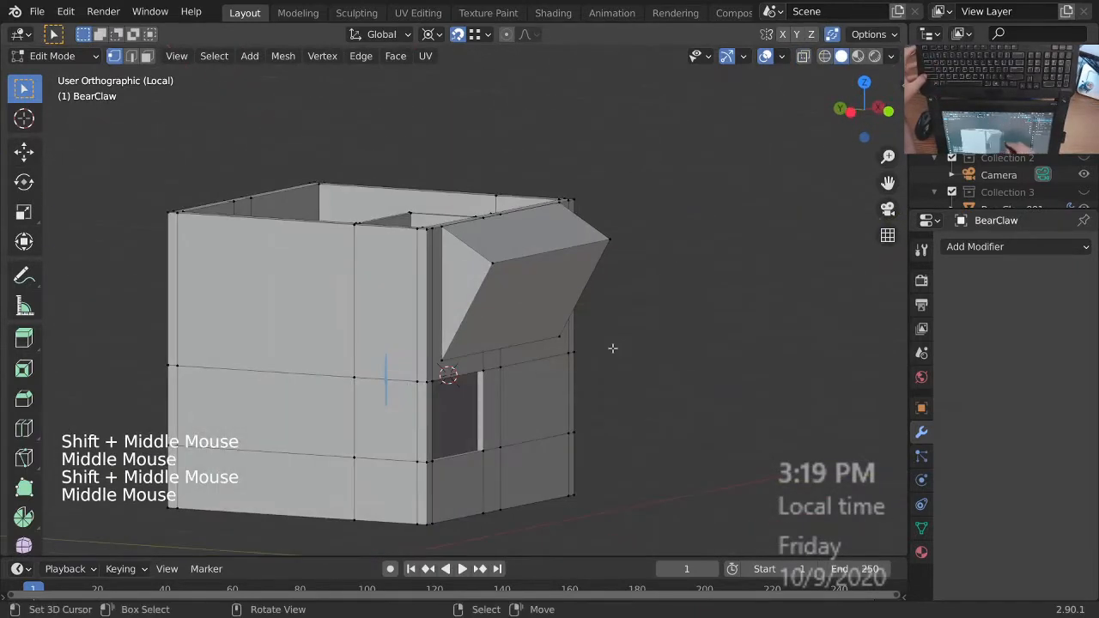
pyautogui.press('d')
pyautogui.moveTo(387, 368); pyautogui.dragTo(387, 405, button='right')
pyautogui.moveTo(510, 352)
pyautogui.keyDown('ctrl'); pyautogui.mouseDown(button='middle')
pyautogui.moveTo(505, 393)
pyautogui.moveTo(488, 372)
pyautogui.mouseUp(button='middle'); pyautogui.keyUp('ctrl')
pyautogui.press('KP_Divide')
pyautogui.press('Tab')
# - Examine the adjusted cabinet, prize opening and upper frame from several angles
pyautogui.keyDown('ctrl'); pyautogui.moveTo(560, 253); pyautogui.dragTo(549, 301, button='middle'); pyautogui.keyUp('ctrl')
pyautogui.moveTo(549, 300); pyautogui.dragTo(550, 391, button='middle')
pyautogui.keyDown('shift'); pyautogui.moveTo(550, 391); pyautogui.dragTo(563, 399, button='middle'); pyautogui.keyUp('shift')
pyautogui.keyDown('shift'); pyautogui.moveTo(540, 374); pyautogui.dragTo(584, 330, button='middle'); pyautogui.keyUp('shift')
pyautogui.keyDown('shift'); pyautogui.moveTo(584, 331); pyautogui.dragTo(464, 342, button='middle'); pyautogui.keyUp('shift')
pyautogui.moveTo(485, 367); pyautogui.dragTo(590, 304, button='middle')
pyautogui.keyDown('ctrl'); pyautogui.moveTo(584, 373); pyautogui.dragTo(585, 434, button='middle'); pyautogui.keyUp('ctrl')
pyautogui.keyDown('shift'); pyautogui.moveTo(596, 455); pyautogui.dragTo(605, 369, button='middle'); pyautogui.keyUp('shift')
pyautogui.moveTo(605, 369); pyautogui.dragTo(566, 404, button='middle')
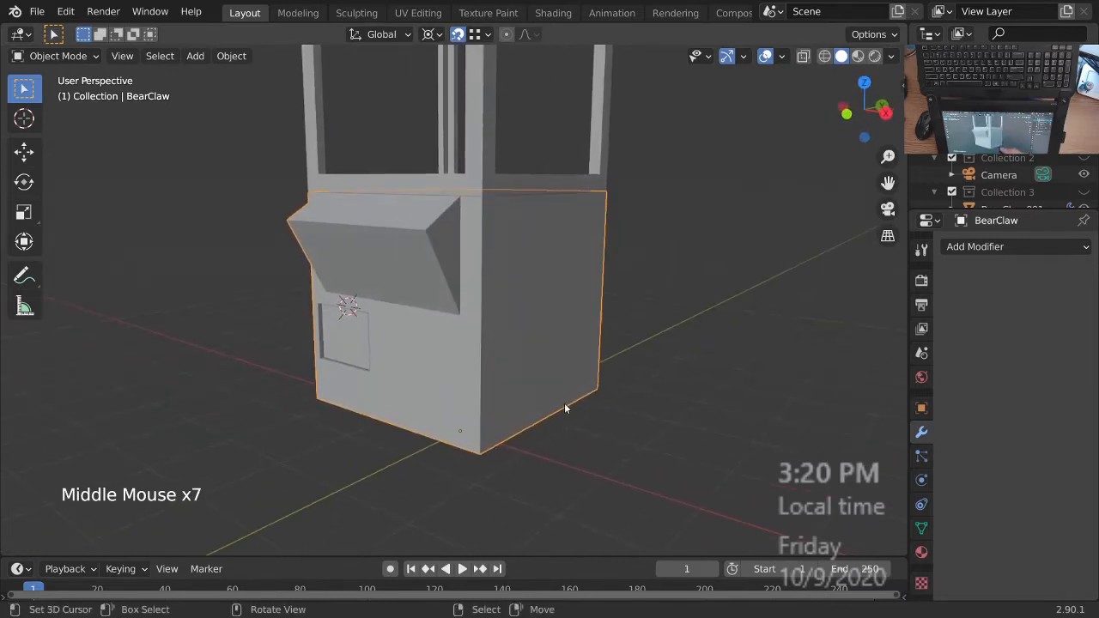
pyautogui.keyDown('ctrl'); pyautogui.moveTo(542, 326); pyautogui.dragTo(562, 343, button='middle'); pyautogui.keyUp('ctrl')
pyautogui.keyDown('shift'); pyautogui.moveTo(563, 344); pyautogui.dragTo(579, 365, button='middle'); pyautogui.keyUp('shift')
pyautogui.keyDown('shift'); pyautogui.moveTo(579, 365); pyautogui.dragTo(569, 353, button='middle'); pyautogui.keyUp('shift')
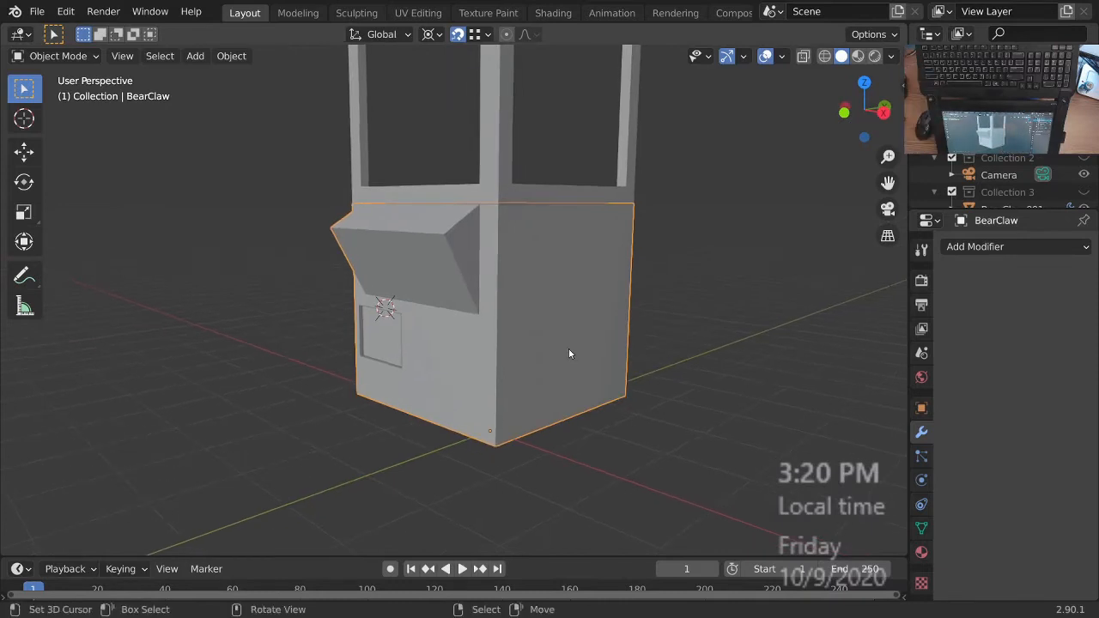
pyautogui.moveTo(569, 353); pyautogui.dragTo(537, 361, button='middle')
pyautogui.keyDown('shift'); pyautogui.moveTo(537, 361); pyautogui.dragTo(515, 384, button='middle'); pyautogui.keyUp('shift')
# - Save the file and maximize the 3D viewport
pyautogui.hotkey('ctrl', 's')
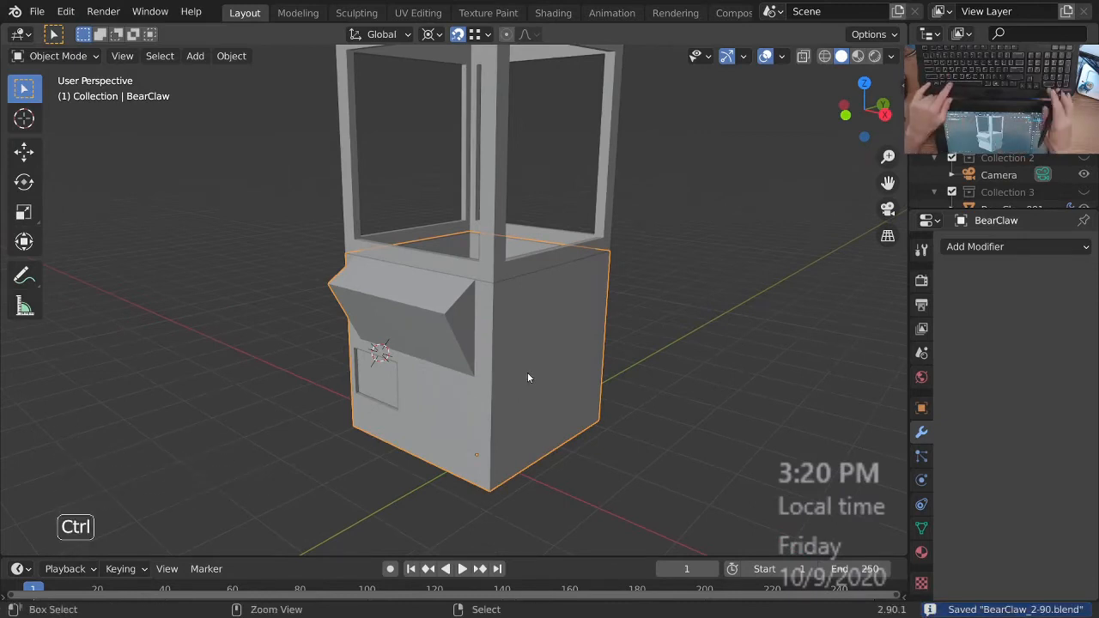
pyautogui.hotkey('ctrl', 'space')
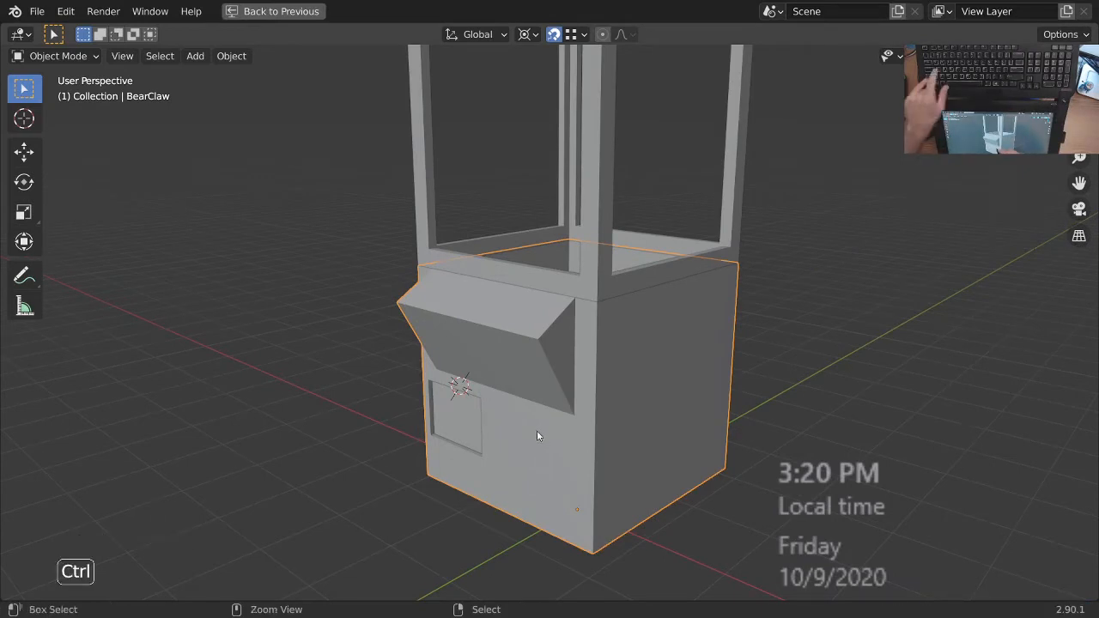
pyautogui.hotkey('ctrl', 's')
# - Set the annotation stroke placement to Surface and switch back to the Select Box tool
pyautogui.keyDown('ctrl'); pyautogui.moveTo(630, 366); pyautogui.dragTo(615, 369, button='middle'); pyautogui.keyUp('ctrl')
pyautogui.keyDown('shift'); pyautogui.moveTo(615, 370); pyautogui.dragTo(584, 412, button='middle'); pyautogui.keyUp('shift')
pyautogui.moveTo(441, 363); pyautogui.dragTo(558, 438, button='middle')
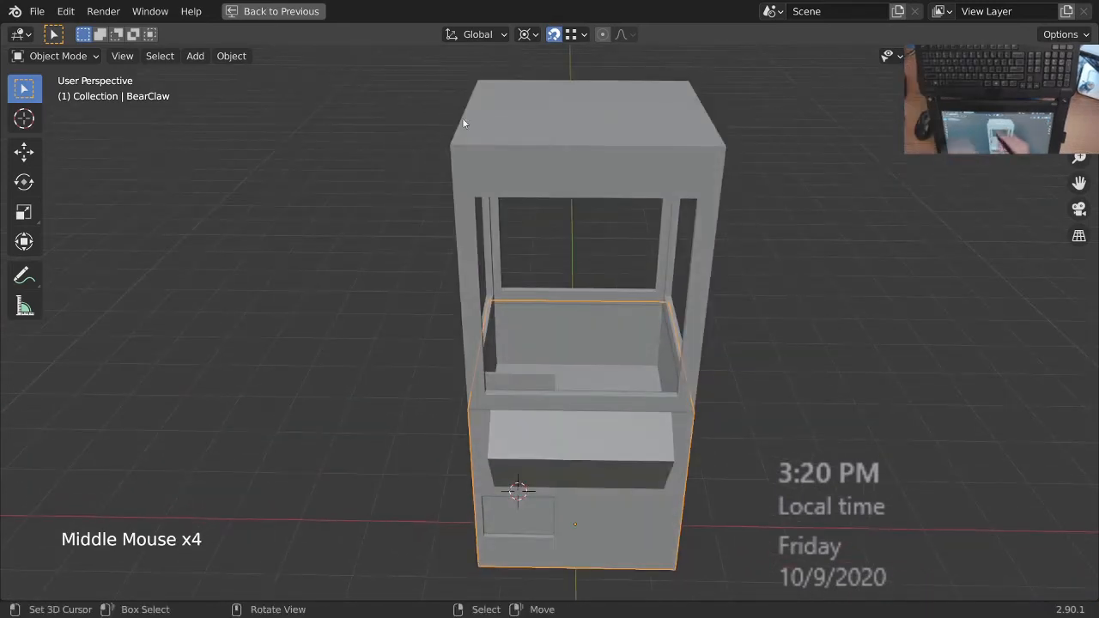
pyautogui.press('space')
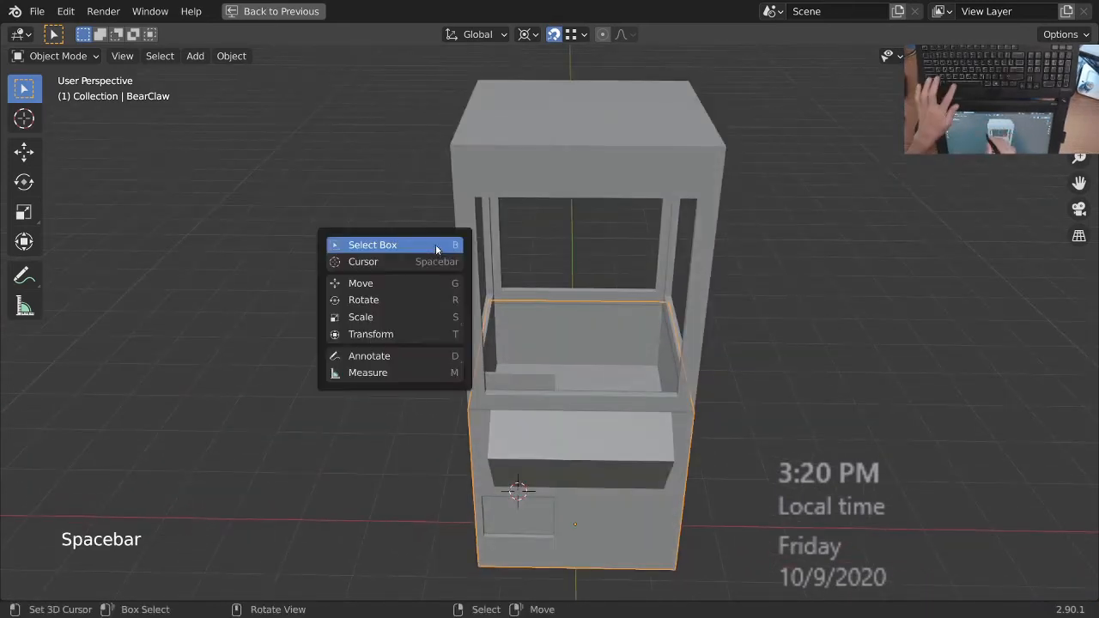
pyautogui.click(391, 356)
pyautogui.click(419, 36)
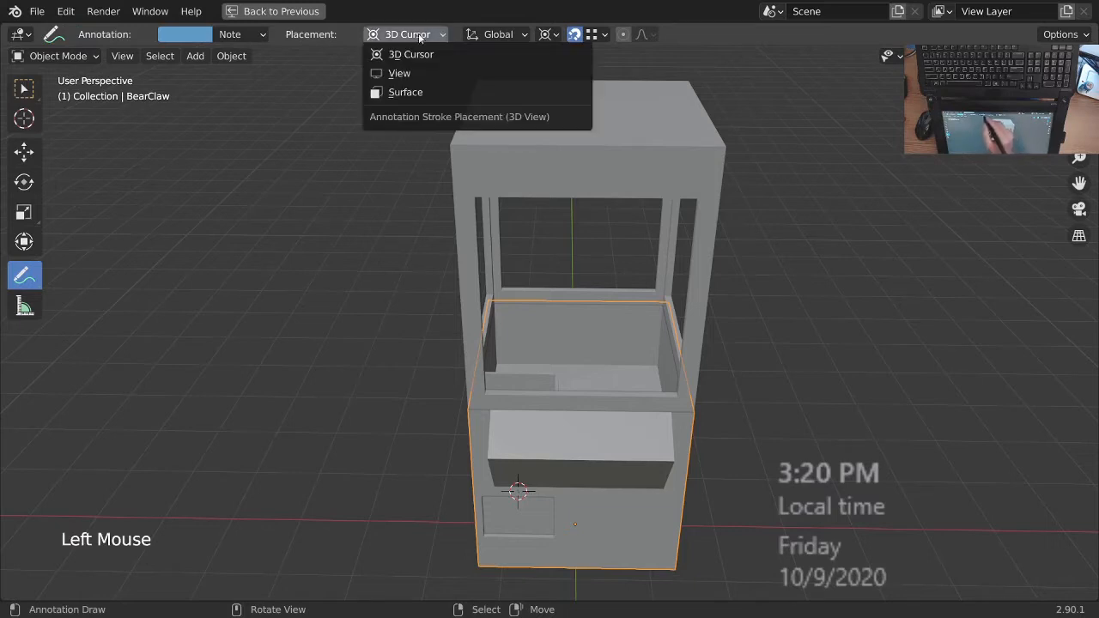
pyautogui.click(412, 92)
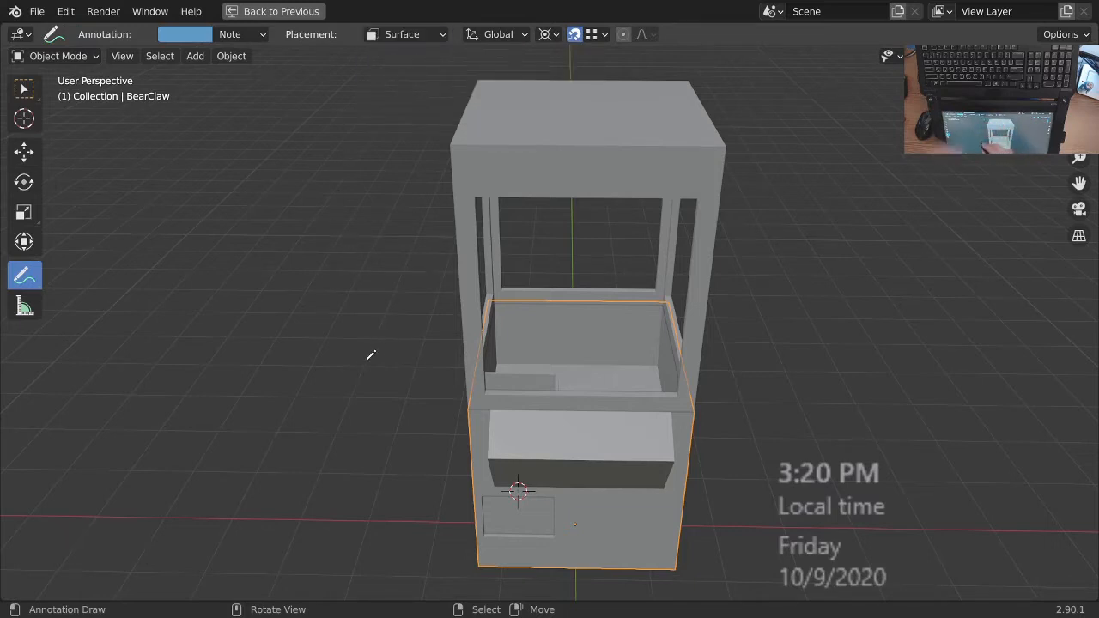
pyautogui.press('space')
pyautogui.click(350, 243)
pyautogui.moveTo(657, 455)
pyautogui.keyDown('ctrl'); pyautogui.mouseDown(button='middle')
pyautogui.moveTo(647, 424)
pyautogui.moveTo(652, 444)
pyautogui.mouseUp(button='middle'); pyautogui.keyUp('ctrl')
pyautogui.keyDown('shift'); pyautogui.moveTo(652, 444); pyautogui.dragTo(623, 400, button='middle'); pyautogui.keyUp('shift')
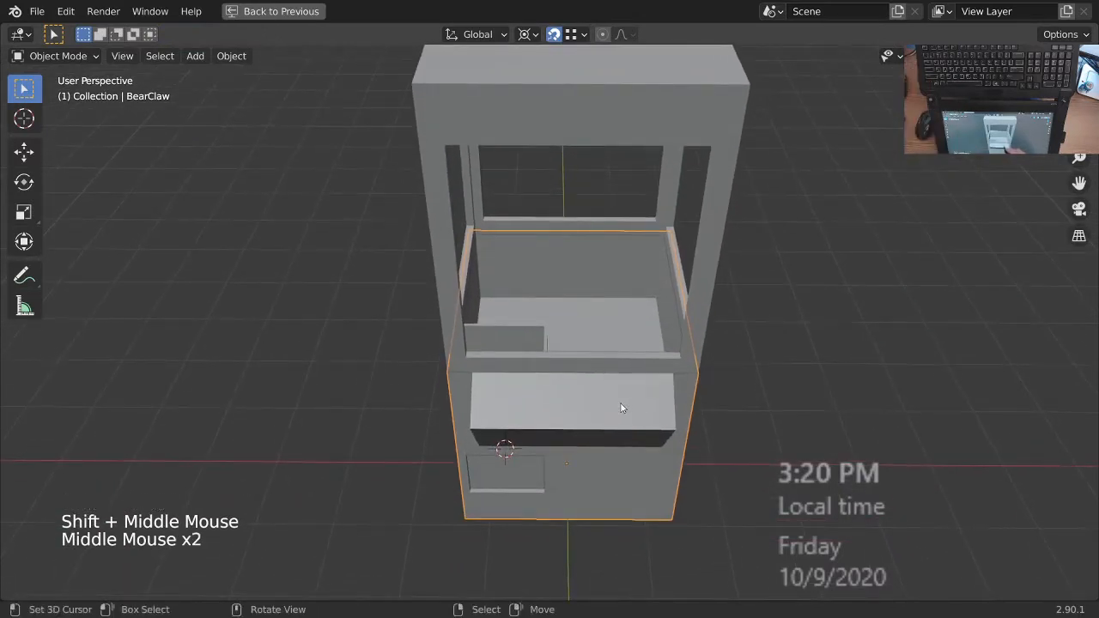
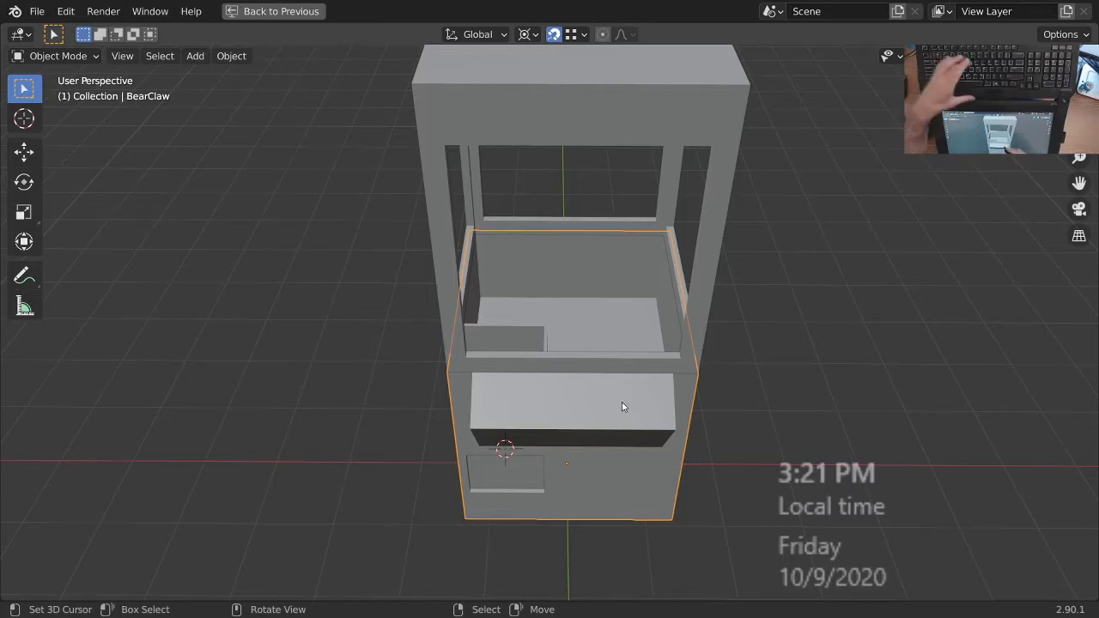
# - Annotate a small round joystick-style control on the right half of the console's sloped top face
pyautogui.press('d')
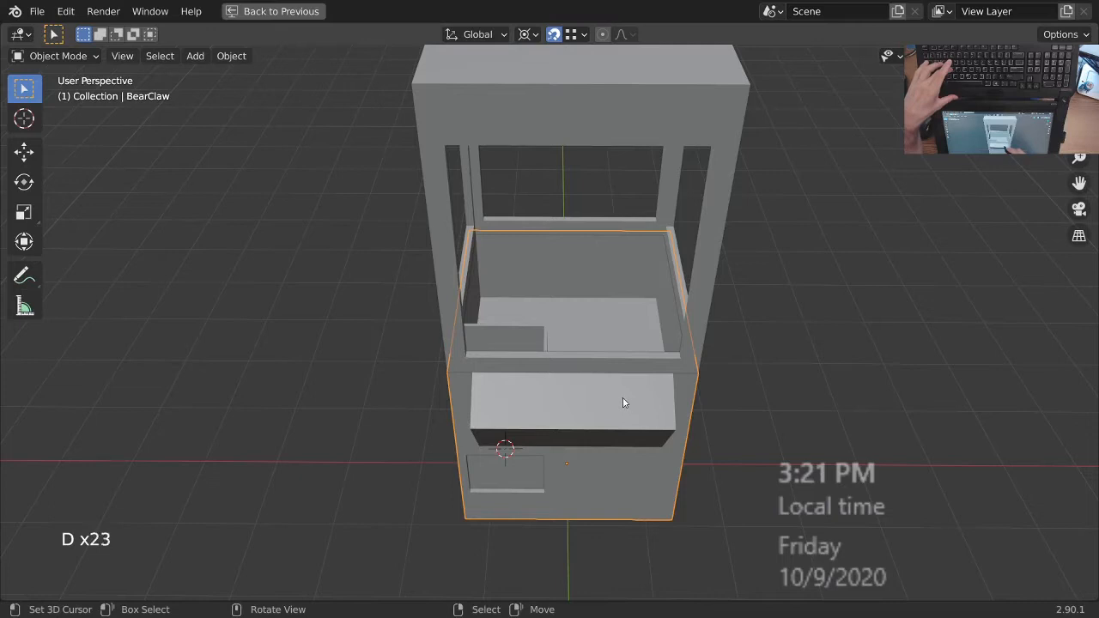
pyautogui.moveTo(623, 392); pyautogui.dragTo(623, 390)
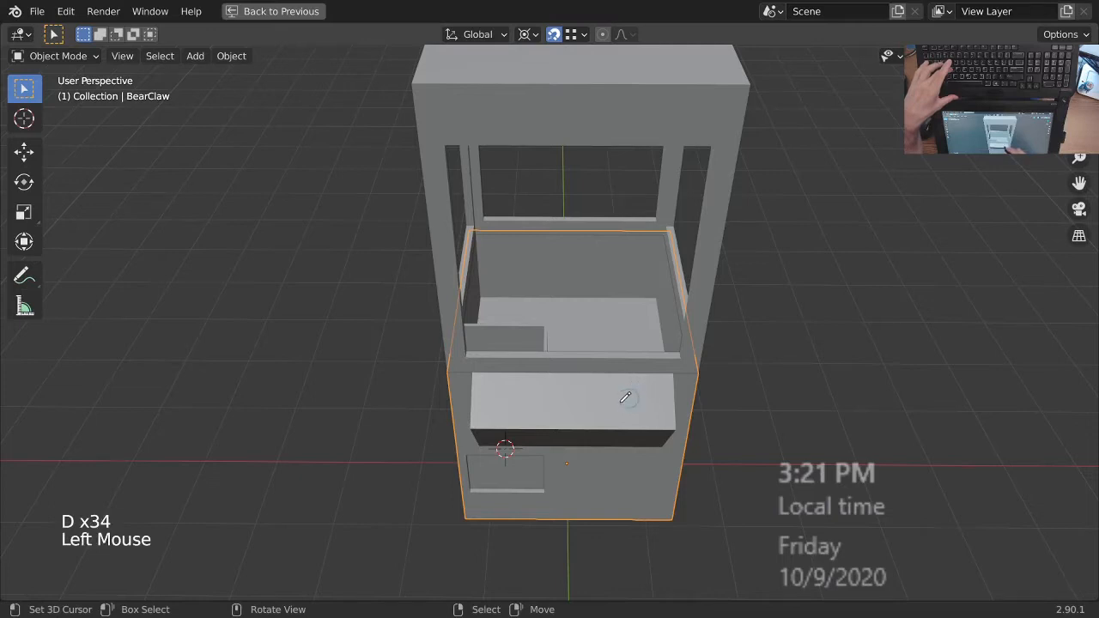
pyautogui.moveTo(630, 405); pyautogui.dragTo(634, 390)
pyautogui.moveTo(633, 398); pyautogui.dragTo(729, 236, button='middle')
pyautogui.moveTo(730, 249)
pyautogui.mouseDown()
pyautogui.moveTo(746, 225)
pyautogui.moveTo(730, 249)
pyautogui.mouseUp()
pyautogui.press('d')
pyautogui.press('d')
pyautogui.moveTo(745, 247); pyautogui.dragTo(696, 347, button='middle')
pyautogui.moveTo(593, 365); pyautogui.dragTo(601, 372, button='middle')
# - Erase the round control annotation from the console's sloped top face
pyautogui.press('d')
pyautogui.moveTo(553, 306); pyautogui.dragTo(545, 323, button='right')
pyautogui.moveTo(615, 399)
pyautogui.mouseDown(button='middle')
pyautogui.moveTo(654, 459)
pyautogui.moveTo(581, 449)
pyautogui.moveTo(627, 413)
pyautogui.moveTo(550, 414)
pyautogui.mouseUp(button='middle')
pyautogui.press('d')
pyautogui.rightClick(731, 413)
pyautogui.press('d')
pyautogui.press('d')
pyautogui.press('d')
pyautogui.press('d')
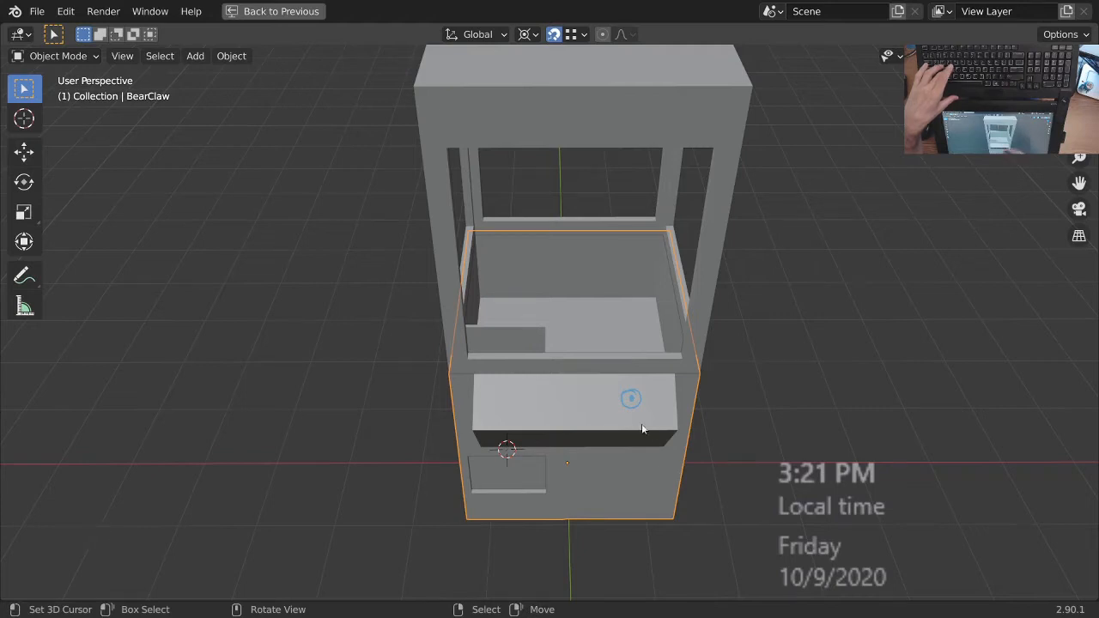
pyautogui.press('d')
pyautogui.press('d')
pyautogui.press('d')
pyautogui.press('d')
pyautogui.press('d')
pyautogui.press('d')
pyautogui.press('d')
pyautogui.press('d')
pyautogui.rightClick(644, 386)
pyautogui.press('d')
pyautogui.press('d')
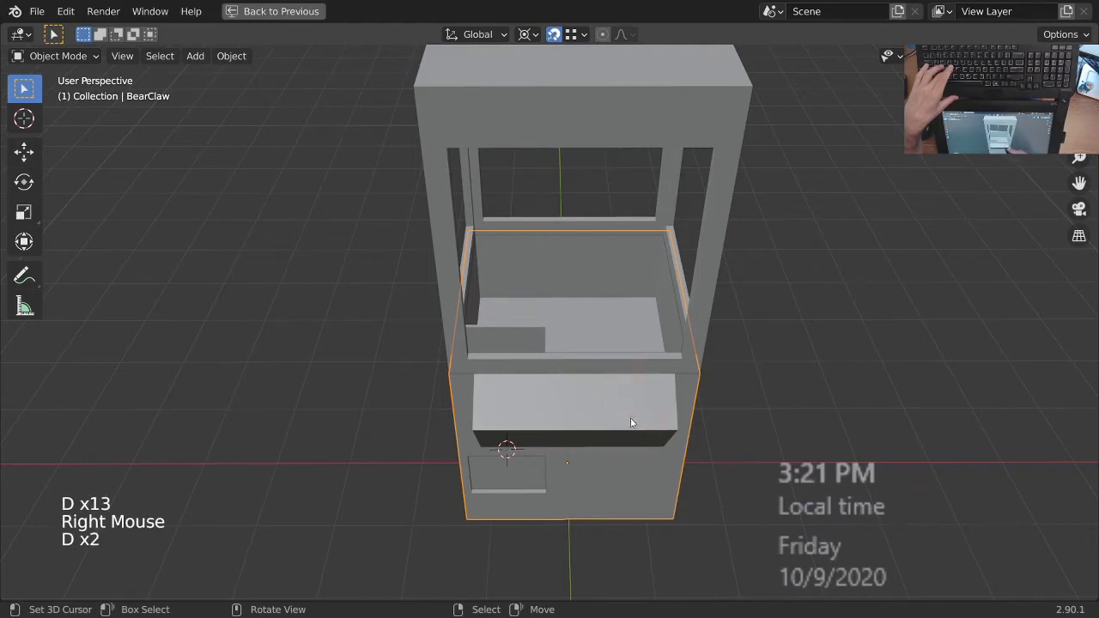
# - Annotate an up-pointing arrow button on the right half of the console's sloped top face
pyautogui.press('d')
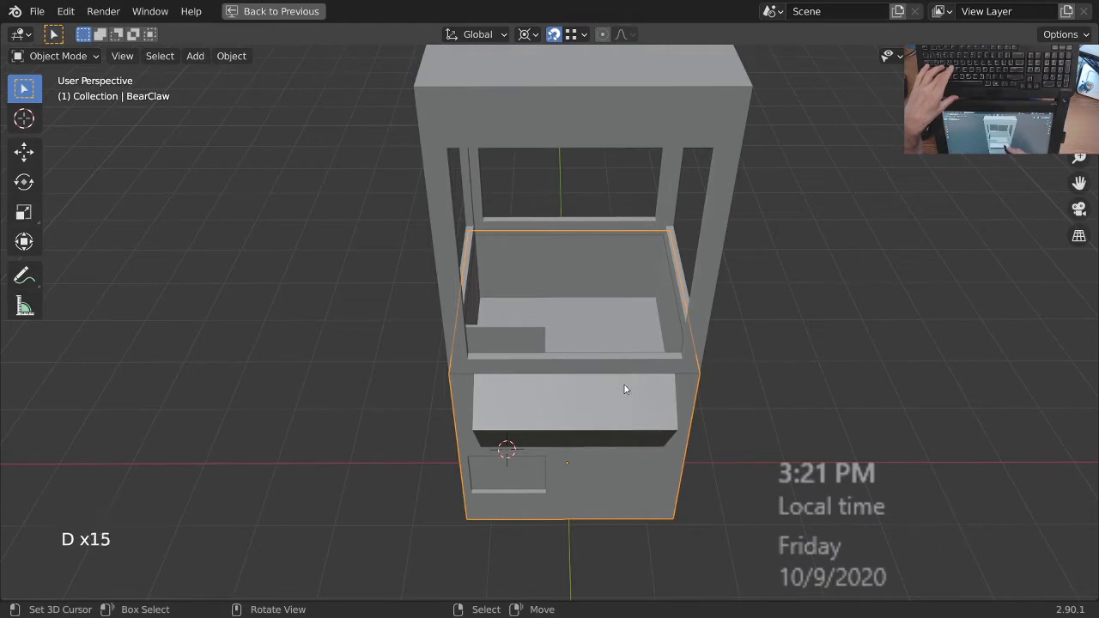
pyautogui.click(619, 391)
pyautogui.moveTo(619, 391); pyautogui.dragTo(635, 388)
pyautogui.click(629, 383)
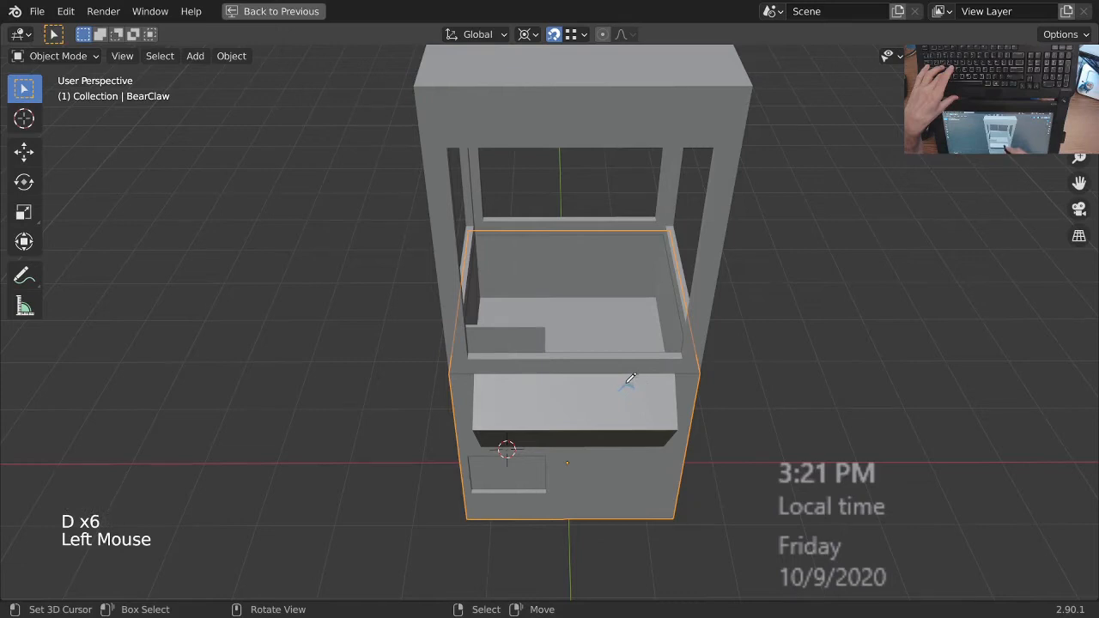
pyautogui.press('d')
pyautogui.press('d')
pyautogui.moveTo(620, 393); pyautogui.dragTo(630, 391)
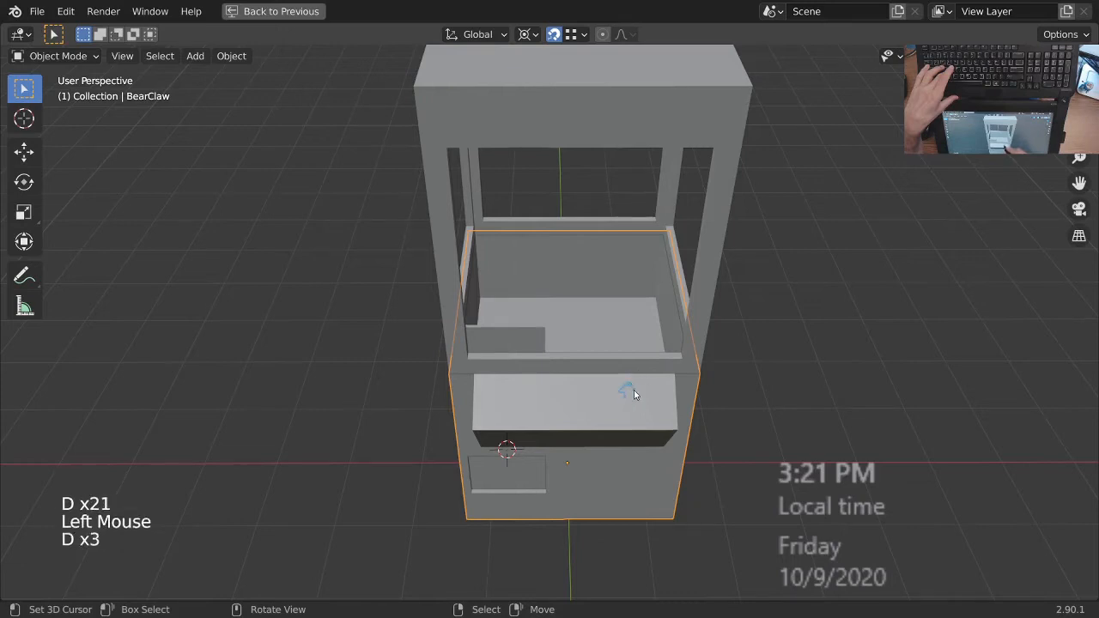
pyautogui.click(631, 390)
pyautogui.press('d')
pyautogui.press('d')
# - Annotate the remaining three directional arrow buttons and a round button beside them on the console's top face
pyautogui.click(630, 409)
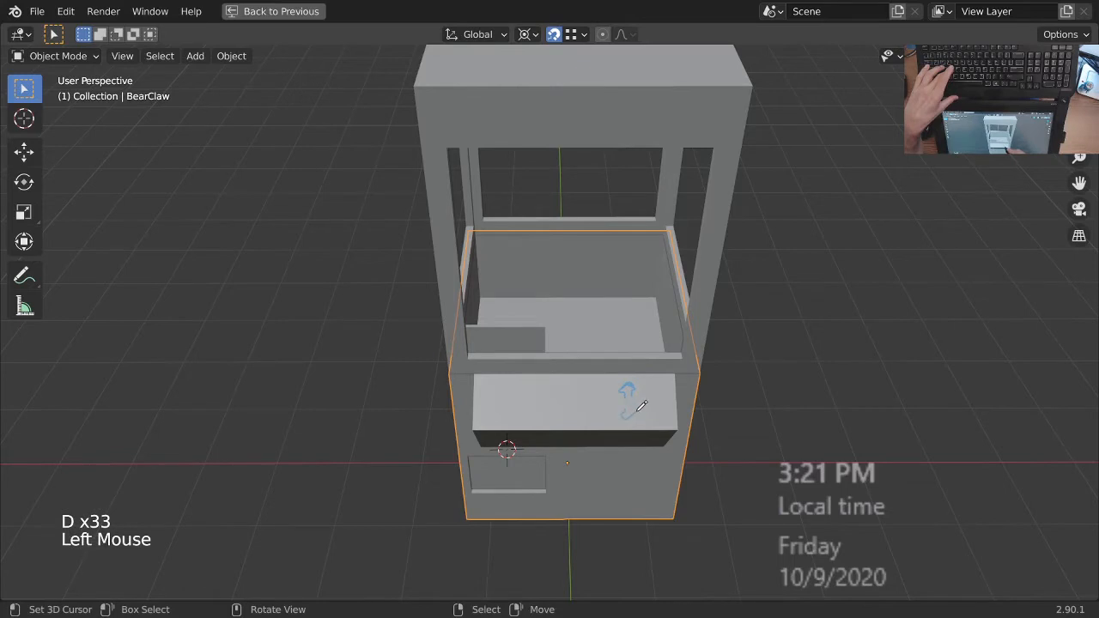
pyautogui.press('d')
pyautogui.click(648, 395)
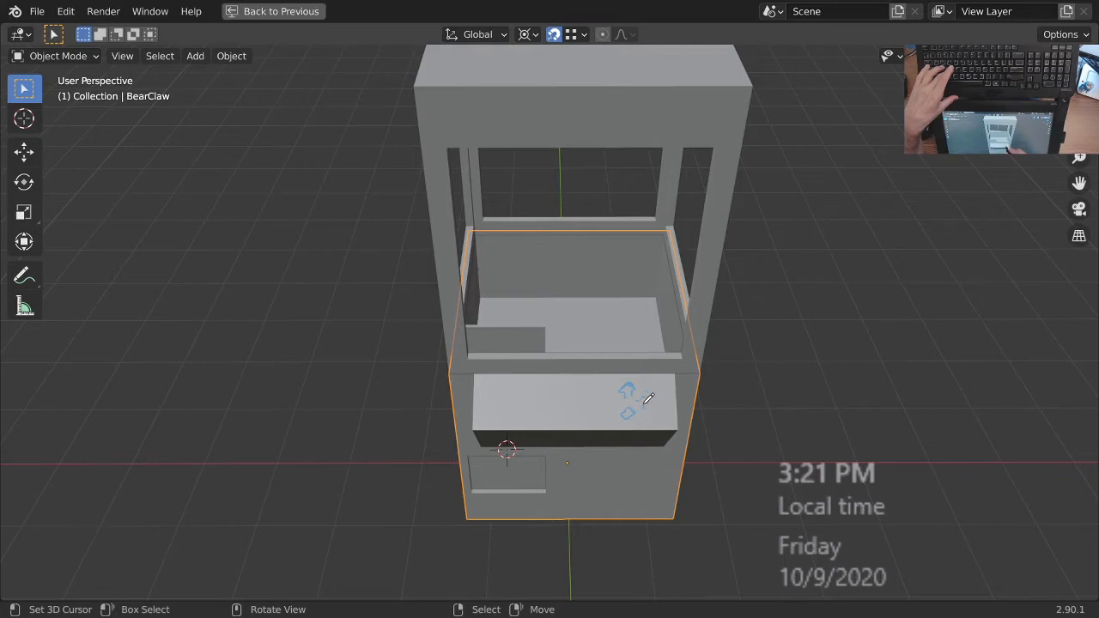
pyautogui.press('d')
pyautogui.click(626, 396)
pyautogui.moveTo(621, 410); pyautogui.dragTo(634, 411)
pyautogui.moveTo(573, 395); pyautogui.dragTo(573, 393)
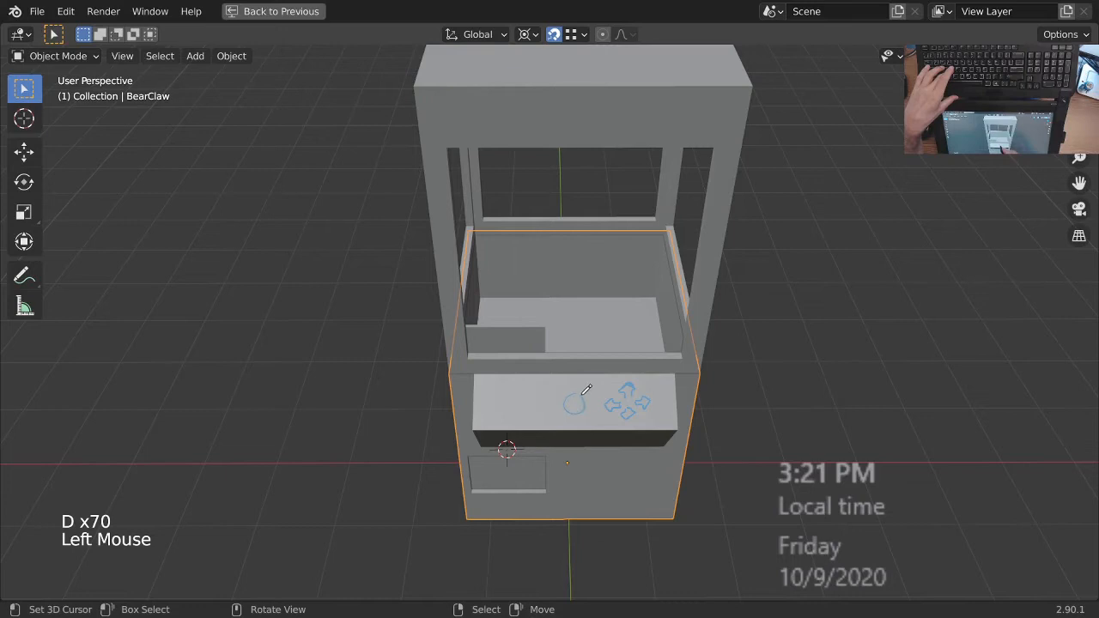
# - Annotate a small rectangular slot near the right end of the console's front face
pyautogui.moveTo(575, 410); pyautogui.dragTo(538, 350, button='middle')
pyautogui.moveTo(602, 381); pyautogui.dragTo(619, 389, button='middle')
pyautogui.moveTo(669, 417)
pyautogui.mouseDown(button='middle')
pyautogui.moveTo(670, 393)
pyautogui.moveTo(671, 413)
pyautogui.mouseUp(button='middle')
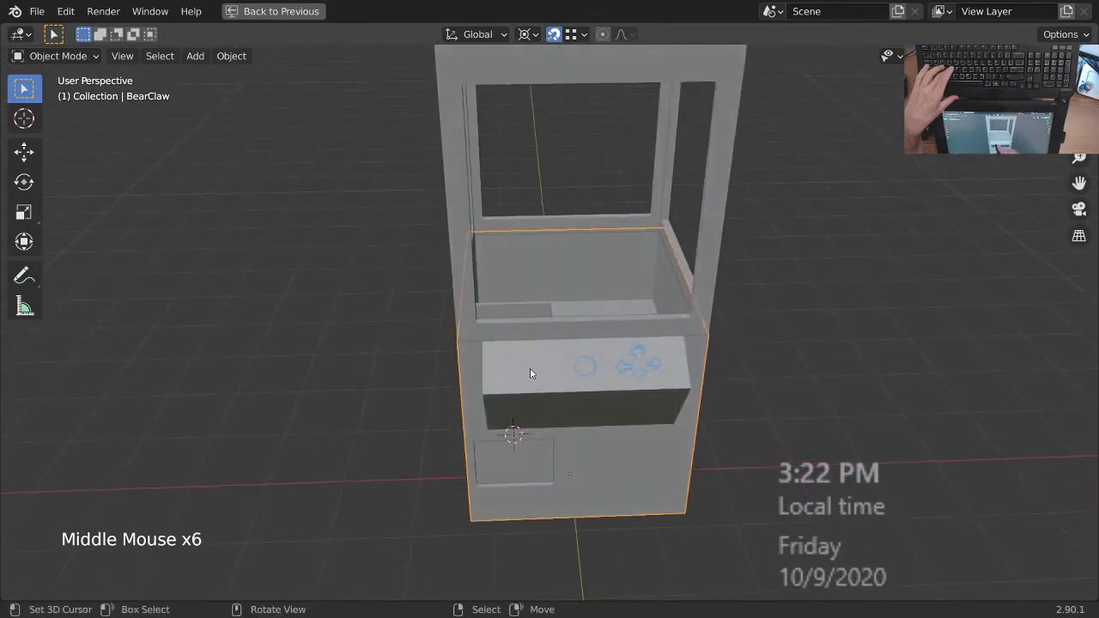
pyautogui.moveTo(518, 372); pyautogui.dragTo(639, 403, button='middle')
pyautogui.moveTo(640, 403)
pyautogui.mouseDown(button='middle')
pyautogui.moveTo(662, 399)
pyautogui.moveTo(658, 378)
pyautogui.moveTo(662, 403)
pyautogui.moveTo(667, 386)
pyautogui.moveTo(647, 386)
pyautogui.moveTo(649, 329)
pyautogui.mouseUp(button='middle')
pyautogui.press('d')
pyautogui.press('d')
pyautogui.click(640, 300)
pyautogui.moveTo(666, 304)
pyautogui.mouseDown()
pyautogui.moveTo(665, 318)
pyautogui.moveTo(634, 309)
pyautogui.moveTo(666, 318)
pyautogui.mouseUp()
pyautogui.press('d')
pyautogui.press('d')
pyautogui.press('d')
pyautogui.click(672, 314)
# - Annotate a large rectangular panel outline around the small slot, spanning most of the console's front face
pyautogui.moveTo(674, 317)
pyautogui.mouseDown(button='middle')
pyautogui.moveTo(676, 331)
pyautogui.moveTo(748, 351)
pyautogui.moveTo(581, 376)
pyautogui.moveTo(666, 371)
pyautogui.moveTo(621, 366)
pyautogui.mouseUp(button='middle')
pyautogui.press('d')
pyautogui.moveTo(514, 342)
pyautogui.mouseDown()
pyautogui.moveTo(513, 384)
pyautogui.moveTo(608, 333)
pyautogui.mouseUp()
pyautogui.press('d')
pyautogui.press('d')
pyautogui.moveTo(684, 357); pyautogui.dragTo(681, 372)
pyautogui.press('d')
pyautogui.moveTo(514, 383); pyautogui.dragTo(589, 375)
pyautogui.press('d')
pyautogui.moveTo(682, 347); pyautogui.dragTo(679, 376)
pyautogui.press('d')
pyautogui.moveTo(517, 344); pyautogui.dragTo(626, 338)
pyautogui.press('d')
# - Annotate two hinge marks along the front panel's bottom edge and a small lock circle at the middle of its top edge
pyautogui.moveTo(671, 396); pyautogui.dragTo(645, 369, button='middle')
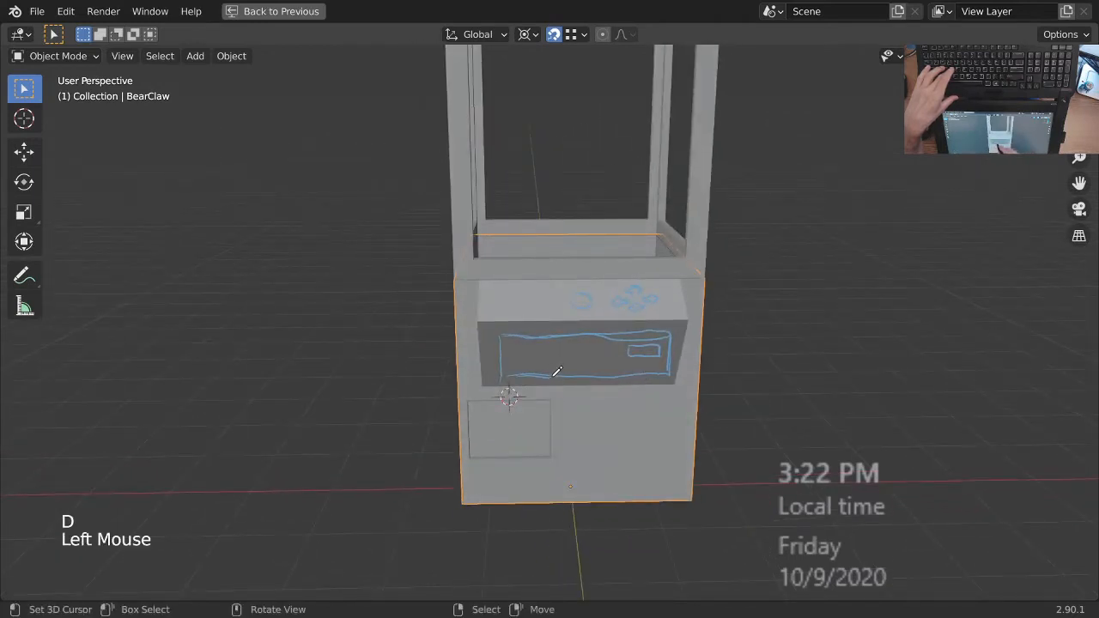
pyautogui.moveTo(529, 372); pyautogui.dragTo(518, 375)
pyautogui.press('d')
pyautogui.moveTo(635, 375); pyautogui.dragTo(654, 375)
pyautogui.press('d')
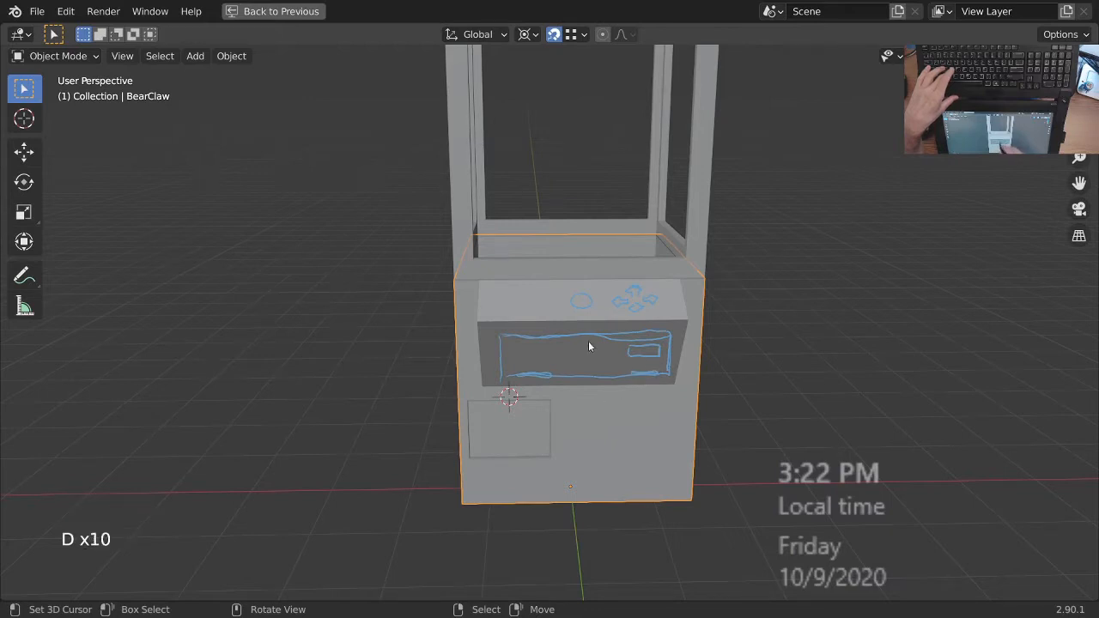
pyautogui.moveTo(585, 343); pyautogui.dragTo(592, 340)
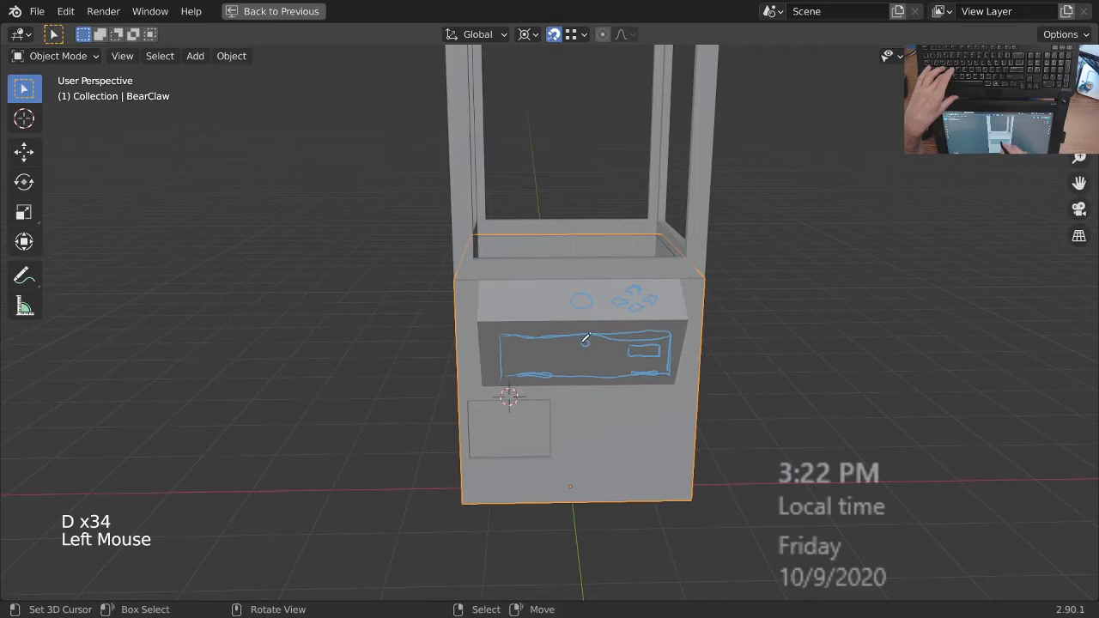
pyautogui.press('d')
pyautogui.moveTo(584, 344); pyautogui.dragTo(669, 356, button='middle')
pyautogui.press('d')
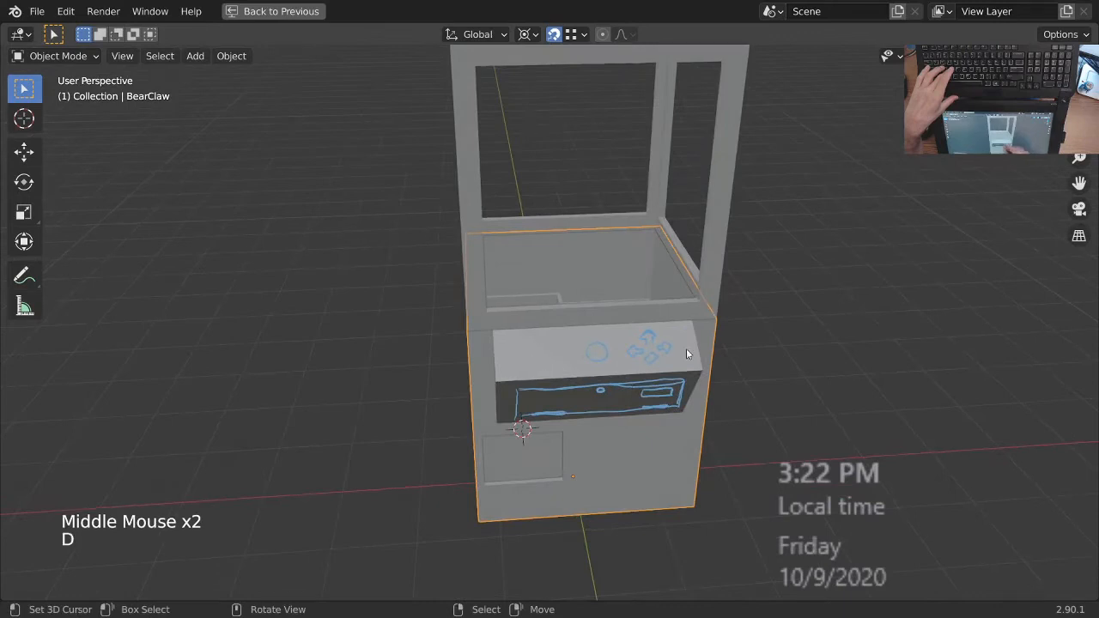
pyautogui.moveTo(535, 359); pyautogui.dragTo(575, 379, button='middle')
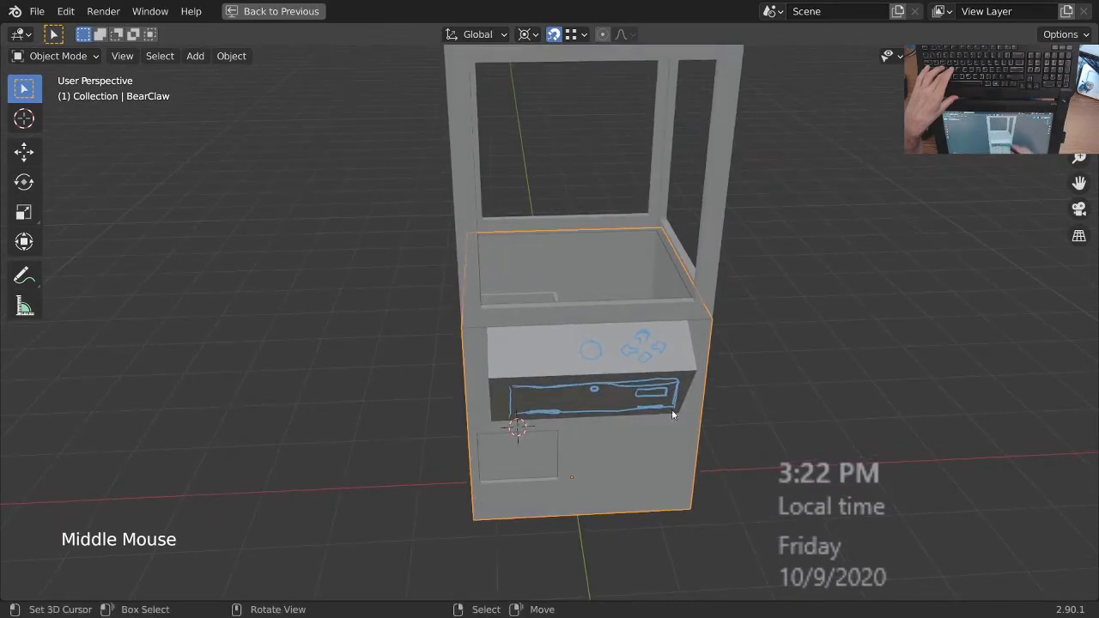
pyautogui.moveTo(656, 403); pyautogui.dragTo(541, 351, button='middle')
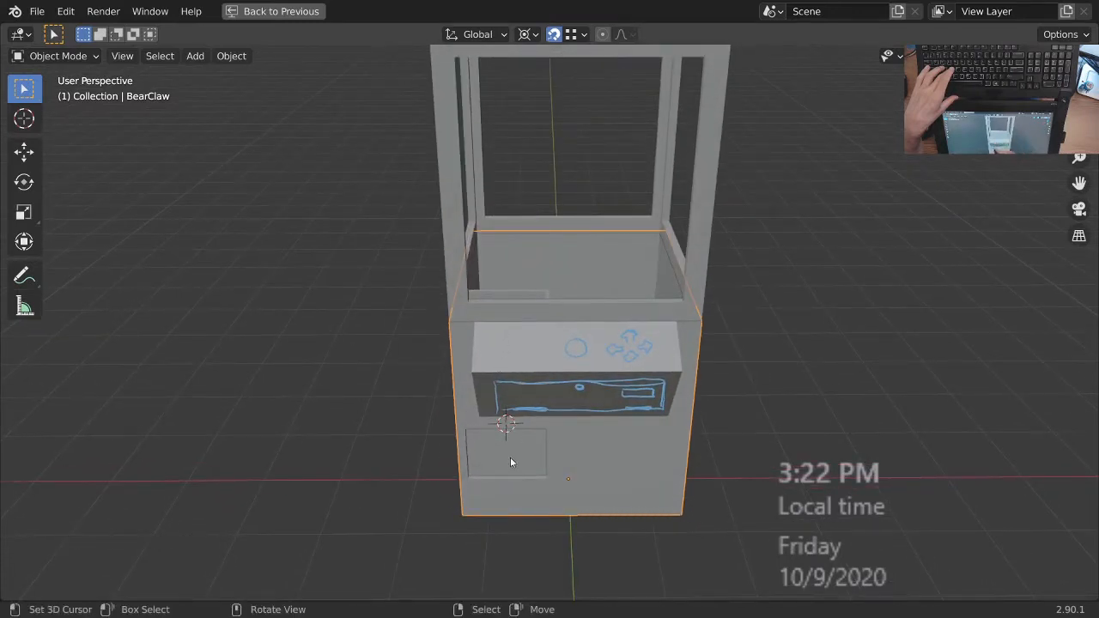
# - Annotate a rectangular door outline on the cabinet's lower front, beside the prize compartment opening
pyautogui.moveTo(511, 461); pyautogui.dragTo(690, 435, button='middle')
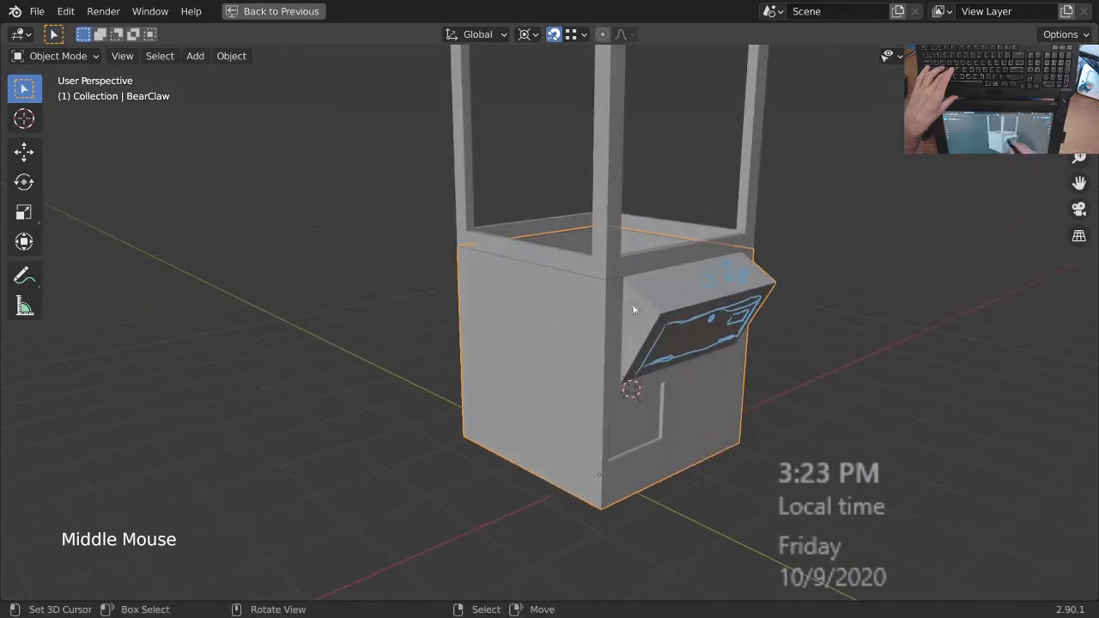
pyautogui.moveTo(626, 424); pyautogui.dragTo(573, 386, button='middle')
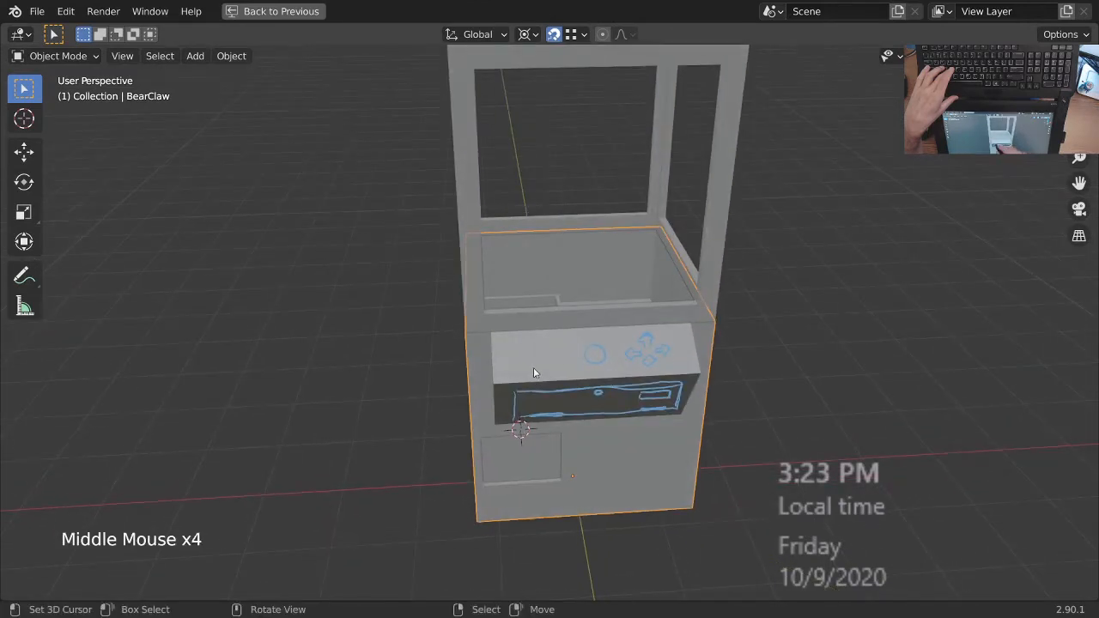
pyautogui.moveTo(664, 354); pyautogui.dragTo(570, 410, button='middle')
pyautogui.press('d')
pyautogui.moveTo(565, 388)
pyautogui.mouseDown()
pyautogui.moveTo(565, 442)
pyautogui.moveTo(581, 471)
pyautogui.moveTo(595, 456)
pyautogui.mouseUp()
pyautogui.click(571, 375)
pyautogui.moveTo(666, 386); pyautogui.dragTo(667, 456)
pyautogui.moveTo(570, 459); pyautogui.dragTo(673, 454)
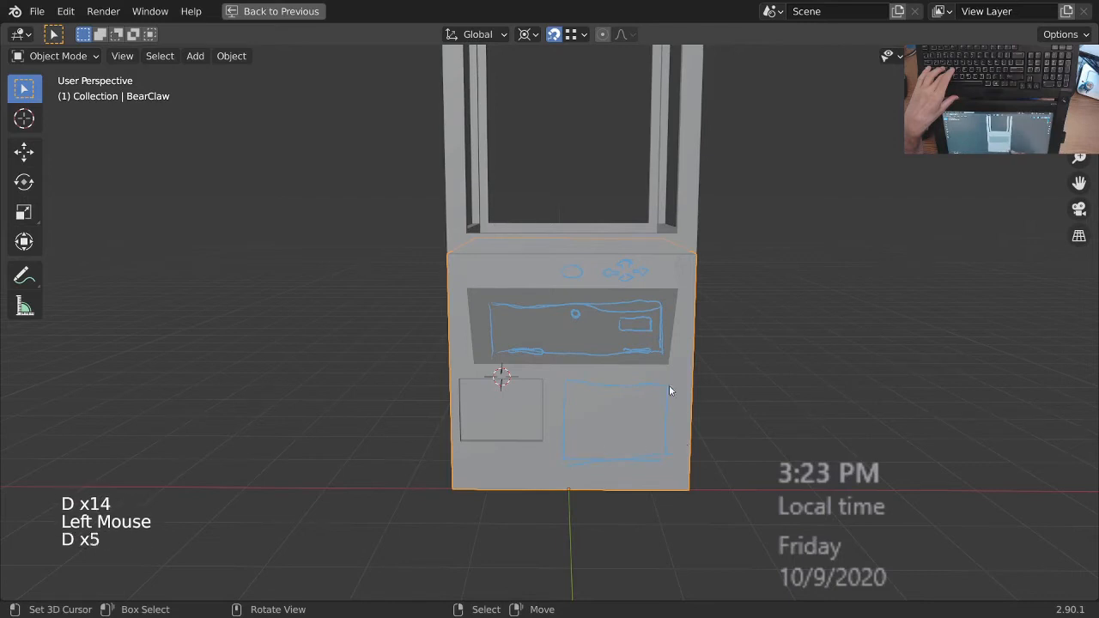
# - Reinforce the edges of the lower door outline and annotate hinge marks on its left edge and a lock circle near its right edge
pyautogui.moveTo(668, 386); pyautogui.dragTo(666, 465)
pyautogui.moveTo(566, 379); pyautogui.dragTo(660, 381)
pyautogui.moveTo(667, 439); pyautogui.dragTo(667, 459)
pyautogui.click(565, 395)
pyautogui.moveTo(567, 418); pyautogui.dragTo(566, 460)
pyautogui.moveTo(566, 390); pyautogui.dragTo(564, 446)
pyautogui.moveTo(566, 395); pyautogui.dragTo(564, 435)
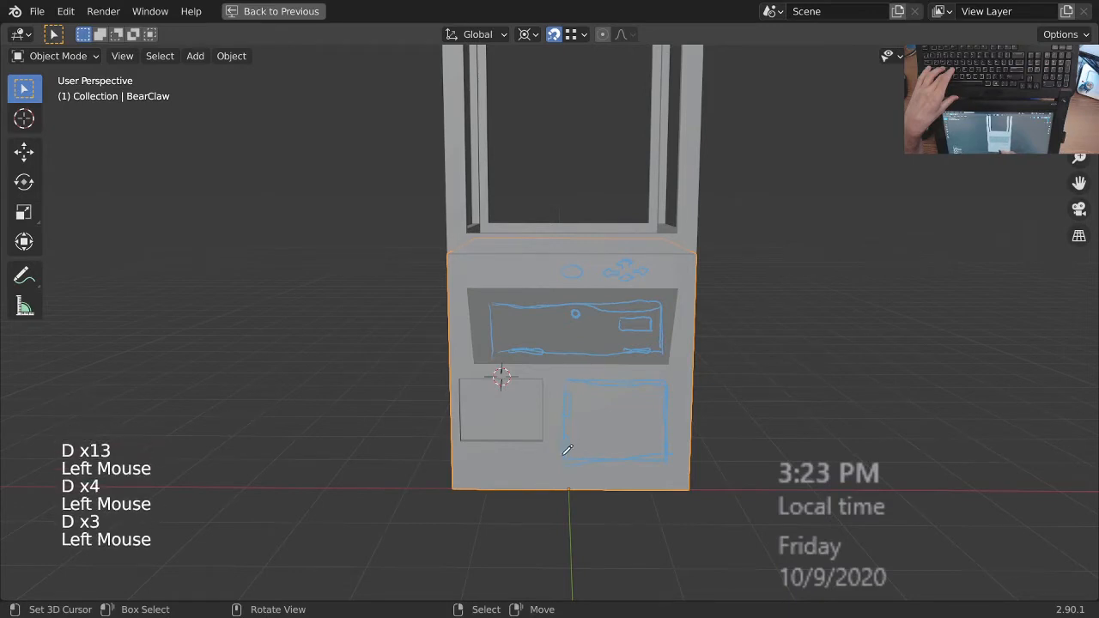
pyautogui.press('d')
# - Annotate a small rectangular plate with two slots near the left end of the console's top face
pyautogui.moveTo(660, 418); pyautogui.dragTo(580, 437, button='middle')
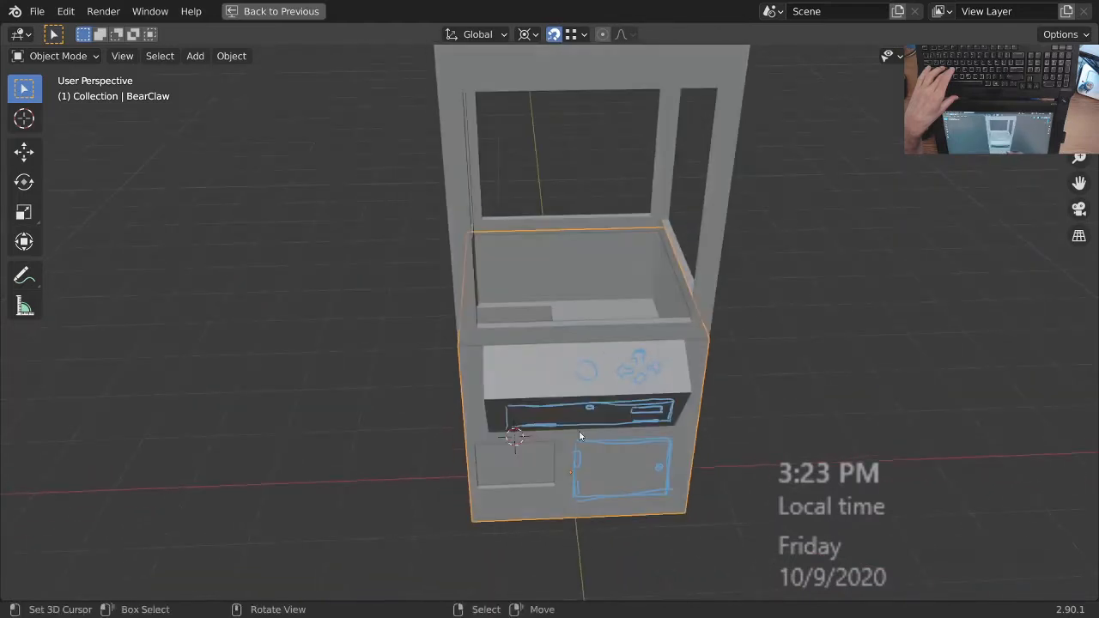
pyautogui.moveTo(512, 365)
pyautogui.mouseDown()
pyautogui.moveTo(513, 380)
pyautogui.moveTo(532, 377)
pyautogui.moveTo(517, 375)
pyautogui.mouseUp()
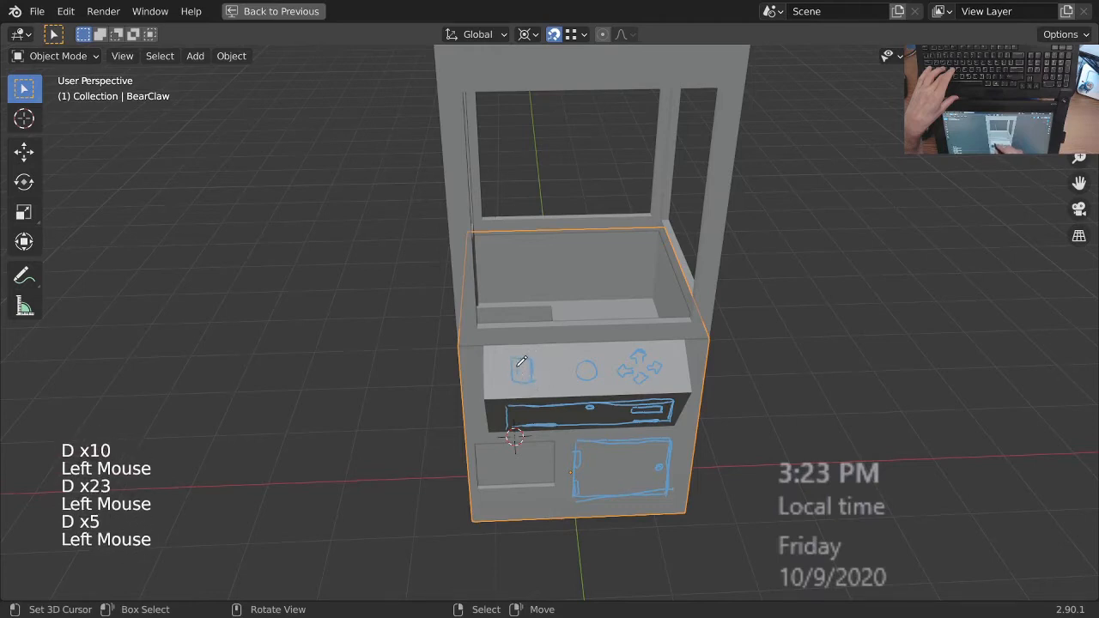
pyautogui.press('d')
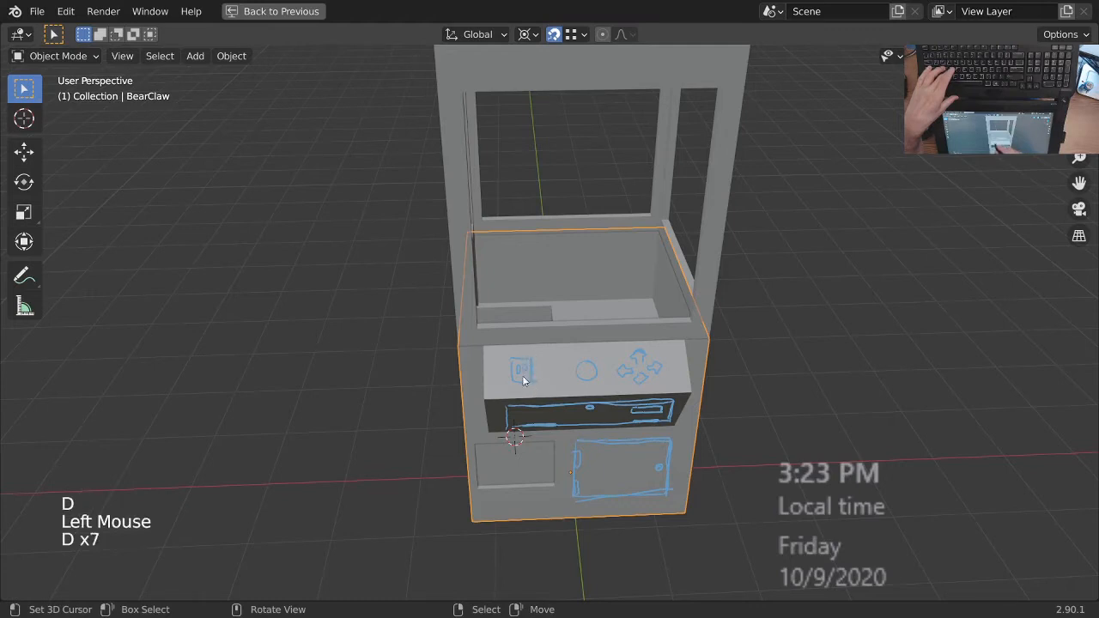
# - Save the annotated claw-machine file
pyautogui.moveTo(526, 380); pyautogui.dragTo(611, 369, button='middle')
pyautogui.keyDown('shift'); pyautogui.moveTo(608, 369); pyautogui.dragTo(637, 386, button='middle'); pyautogui.keyUp('shift')
pyautogui.moveTo(660, 384); pyautogui.dragTo(575, 408, button='middle')
pyautogui.moveTo(590, 413); pyautogui.dragTo(570, 405, button='middle')
pyautogui.moveTo(570, 405); pyautogui.dragTo(619, 350, button='middle')
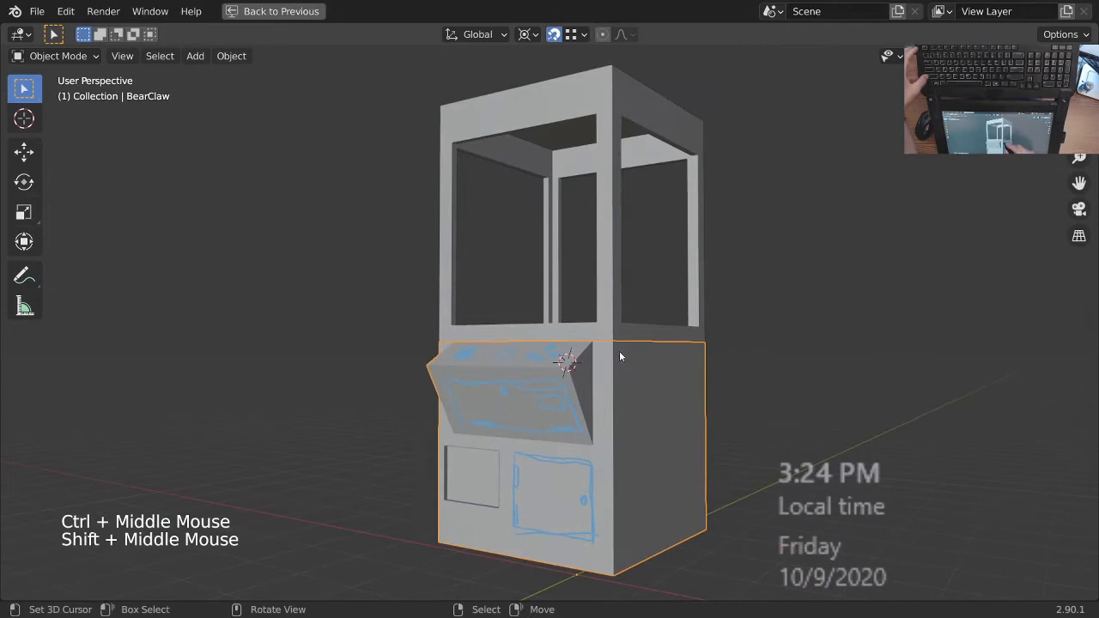
pyautogui.hotkey('ctrl', 's')
# - Examine the cabinet, console and annotated details from the front, sides, above and below
pyautogui.keyDown('shift'); pyautogui.moveTo(609, 412); pyautogui.dragTo(612, 409, button='middle'); pyautogui.keyUp('shift')
pyautogui.moveTo(611, 408); pyautogui.dragTo(636, 349, button='middle')
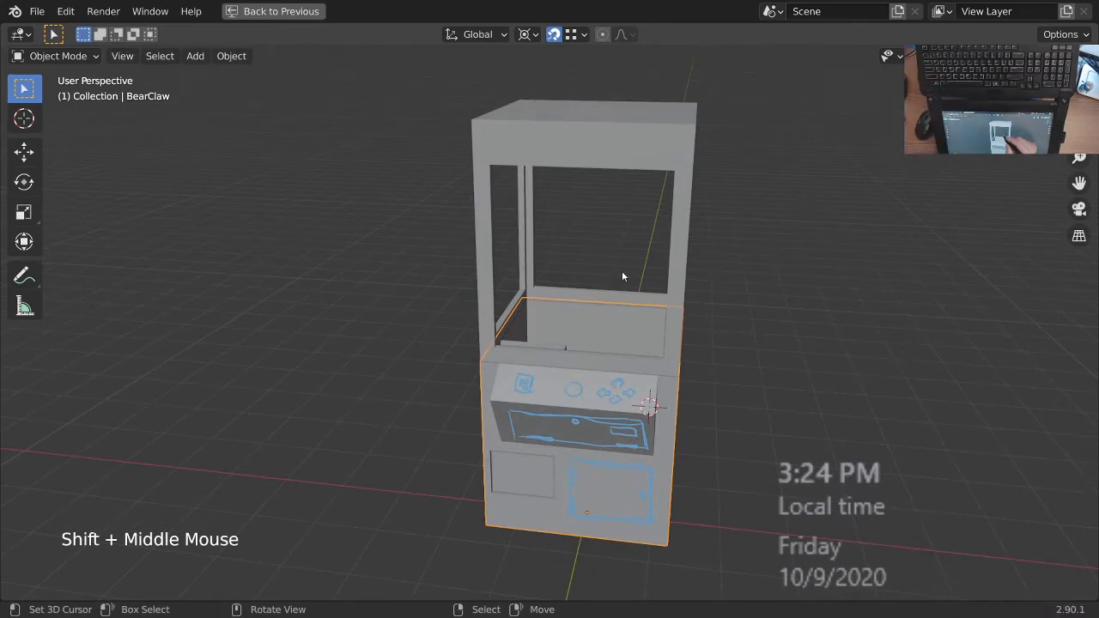
pyautogui.moveTo(666, 346); pyautogui.dragTo(634, 362, button='middle')
pyautogui.moveTo(635, 362); pyautogui.dragTo(599, 357, button='middle')
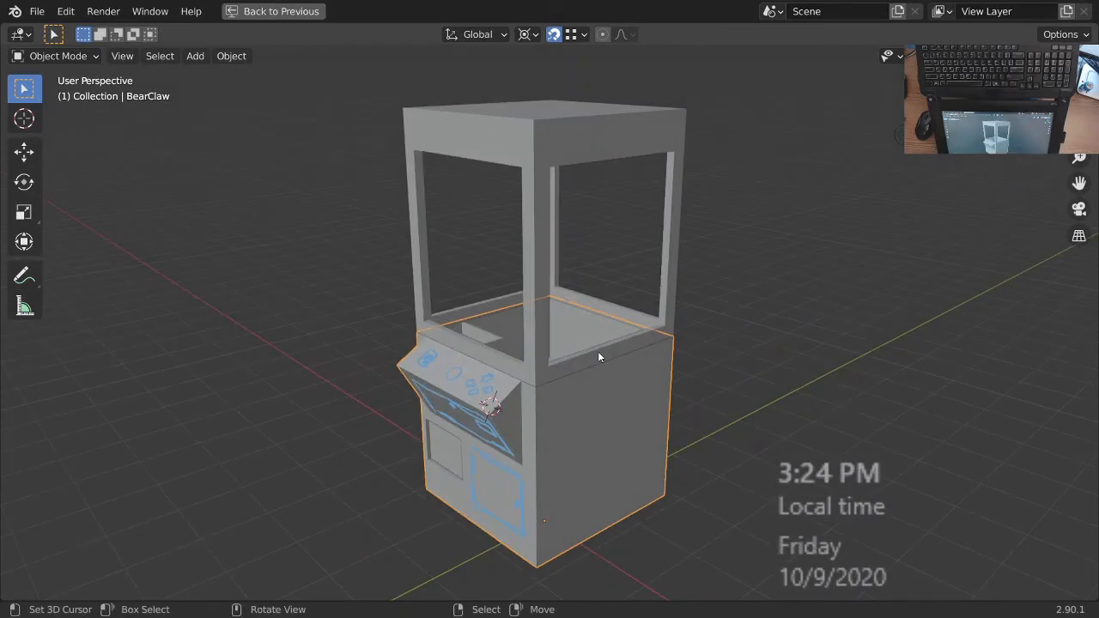
pyautogui.moveTo(598, 358); pyautogui.dragTo(605, 441, button='middle')
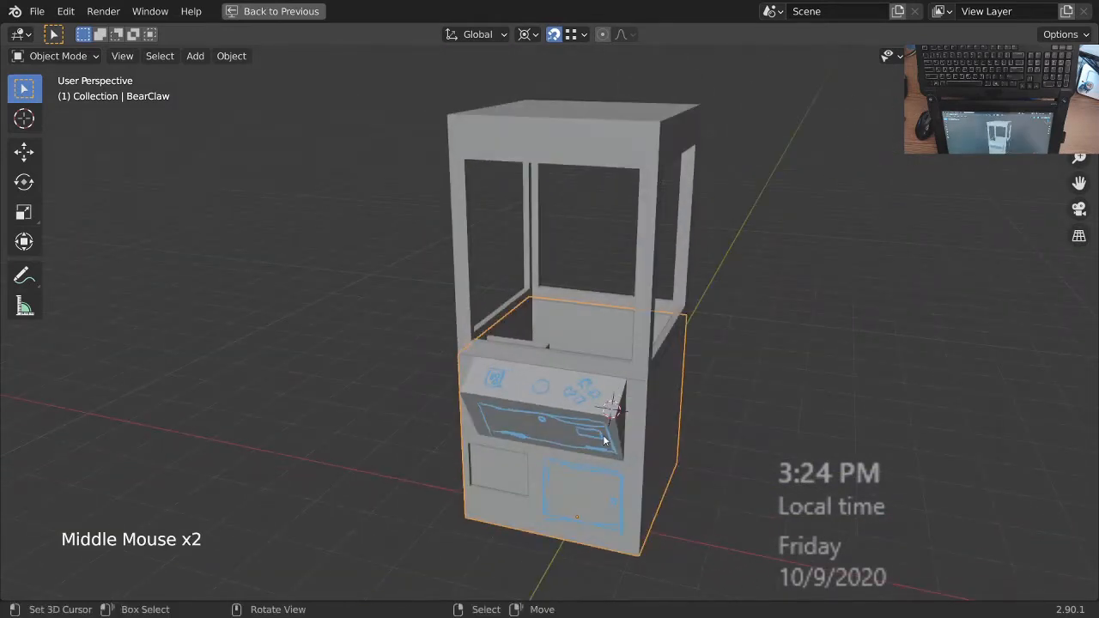
pyautogui.keyDown('ctrl'); pyautogui.moveTo(591, 359); pyautogui.dragTo(584, 360, button='middle'); pyautogui.keyUp('ctrl')
pyautogui.keyDown('shift'); pyautogui.moveTo(584, 360); pyautogui.dragTo(577, 378, button='middle'); pyautogui.keyUp('shift')
pyautogui.keyDown('shift'); pyautogui.moveTo(577, 378); pyautogui.dragTo(571, 373, button='middle'); pyautogui.keyUp('shift')
pyautogui.moveTo(571, 374); pyautogui.dragTo(521, 371, button='middle')
pyautogui.moveTo(520, 371); pyautogui.dragTo(697, 388, button='middle')
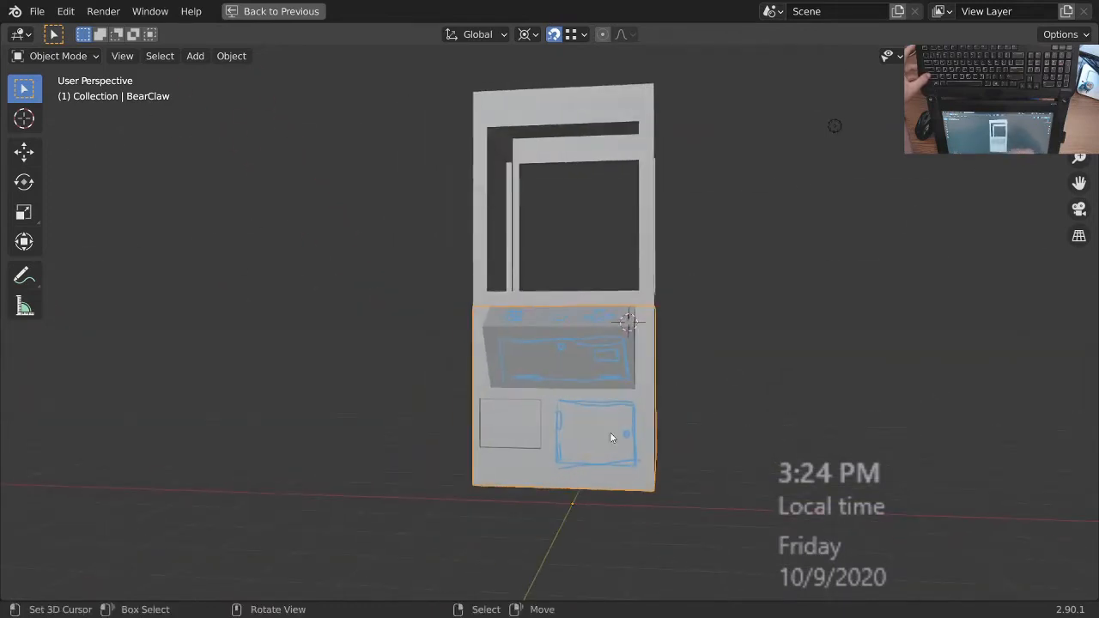
pyautogui.keyDown('shift'); pyautogui.moveTo(610, 432); pyautogui.dragTo(606, 202, button='middle'); pyautogui.keyUp('shift')
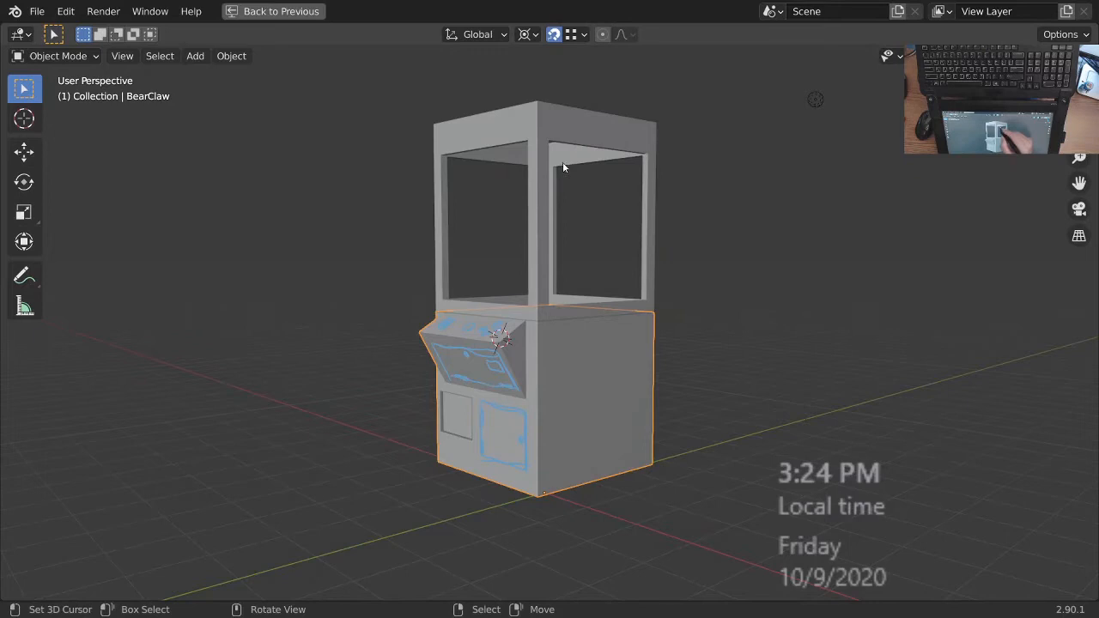
pyautogui.moveTo(638, 254); pyautogui.dragTo(571, 198, button='middle')
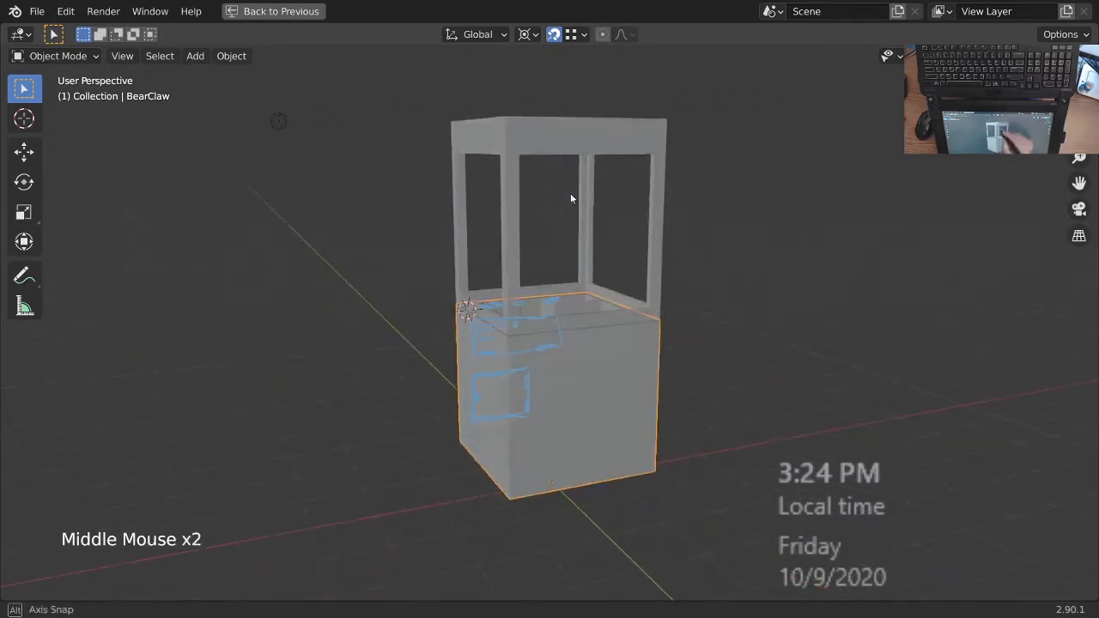
pyautogui.moveTo(649, 162); pyautogui.dragTo(635, 320, button='middle')
pyautogui.moveTo(625, 360); pyautogui.dragTo(589, 372, button='middle')
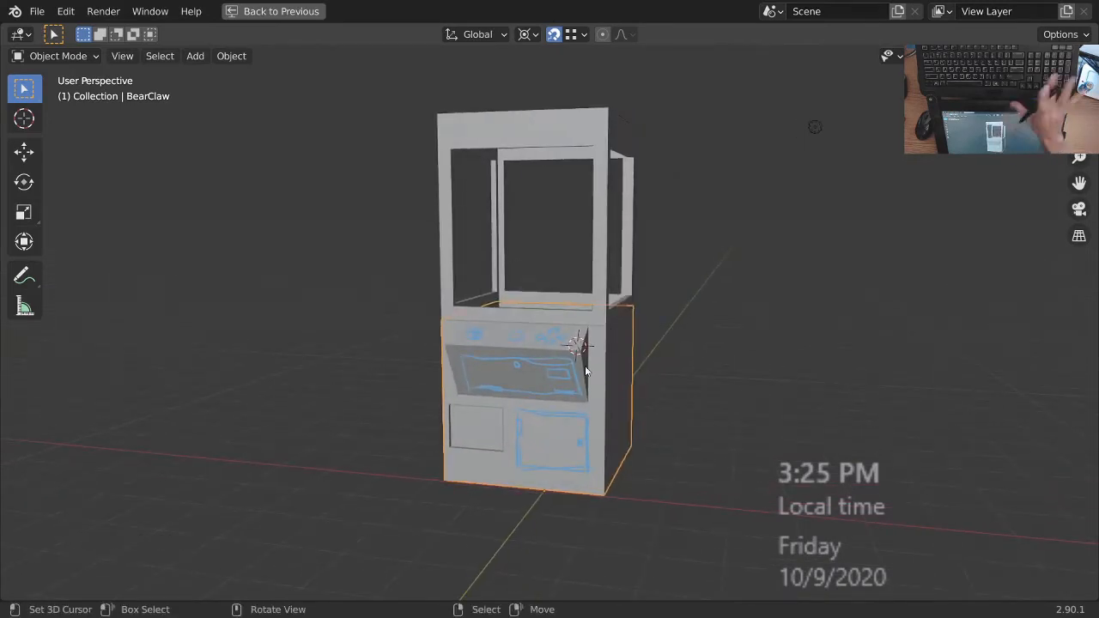
pyautogui.moveTo(625, 352); pyautogui.dragTo(557, 370, button='middle')
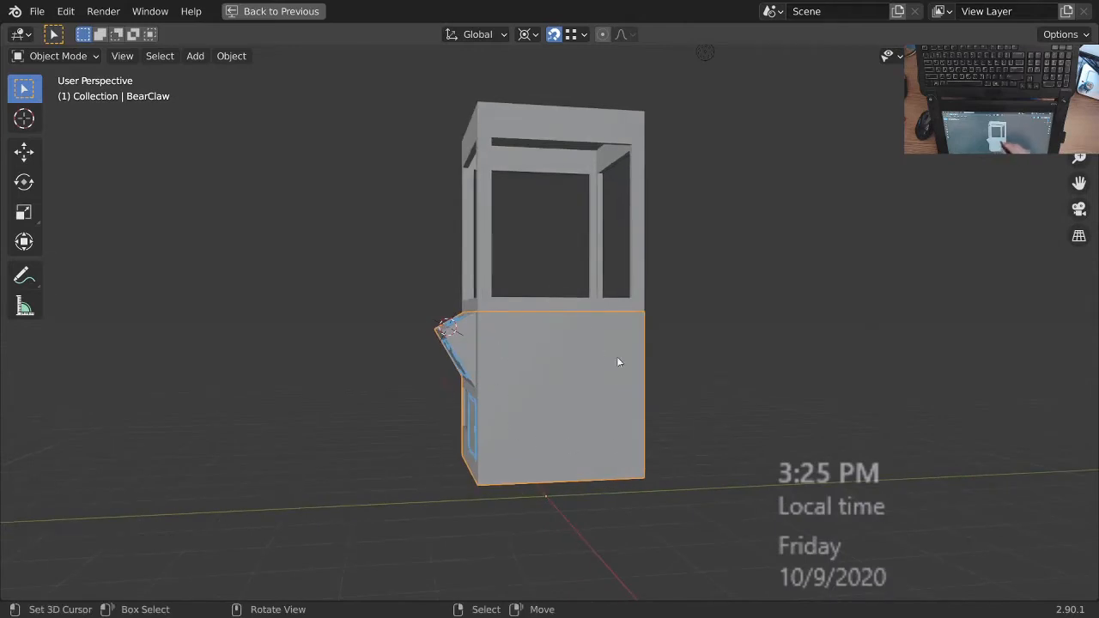
pyautogui.moveTo(542, 342); pyautogui.dragTo(604, 368, button='middle')
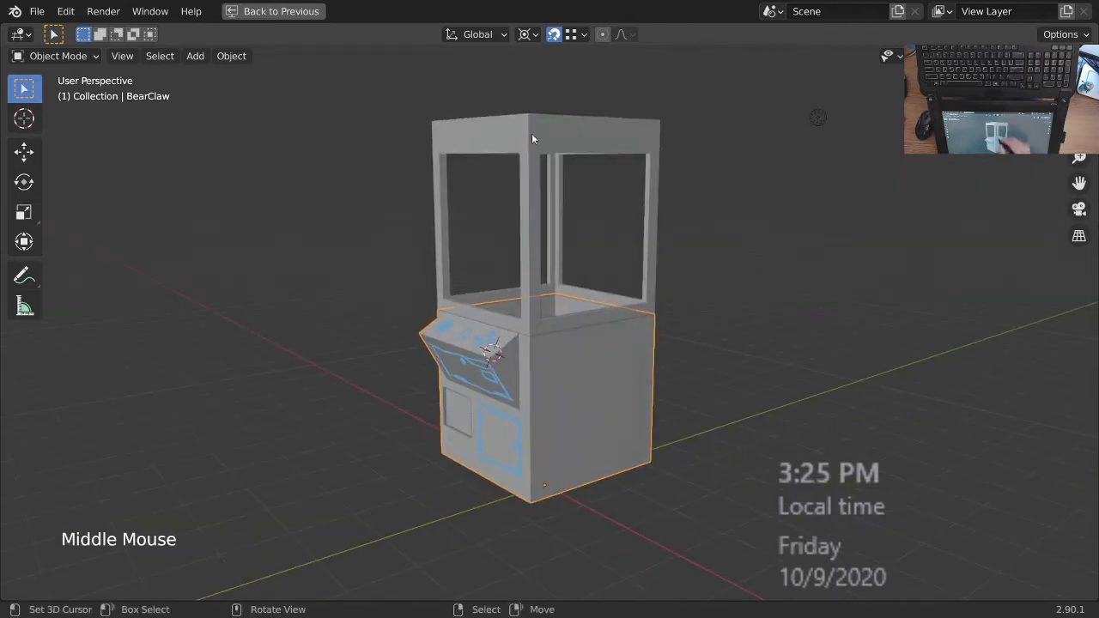
pyautogui.moveTo(564, 147); pyautogui.dragTo(580, 440, button='middle')
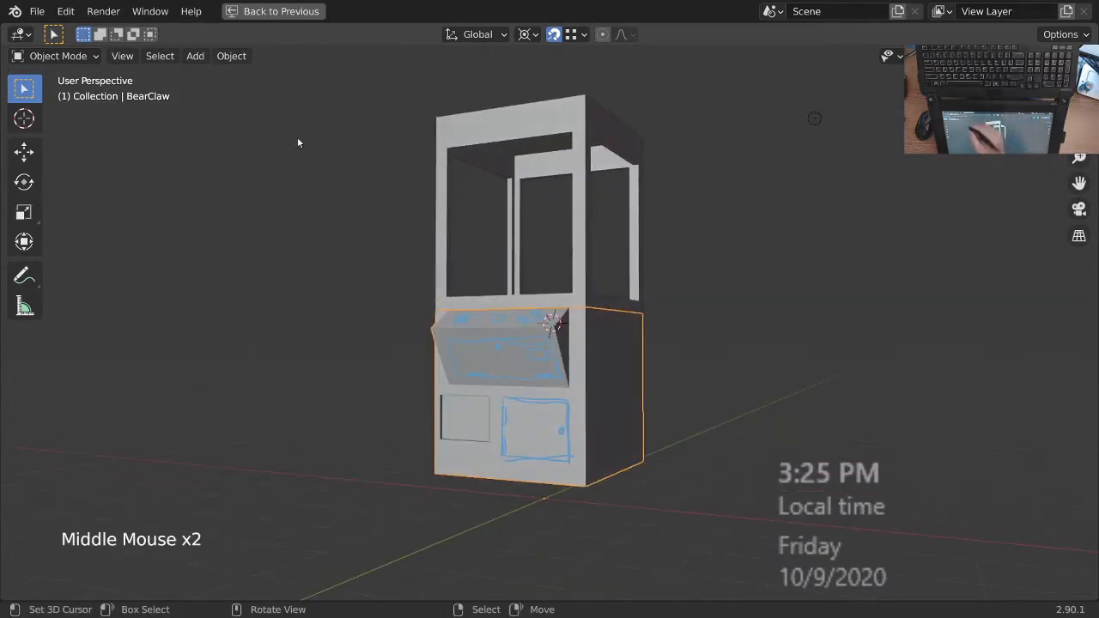
# - Leave the maximized viewport for the full Layout workspace and save the claw-machine file again
pyautogui.click(281, 12)
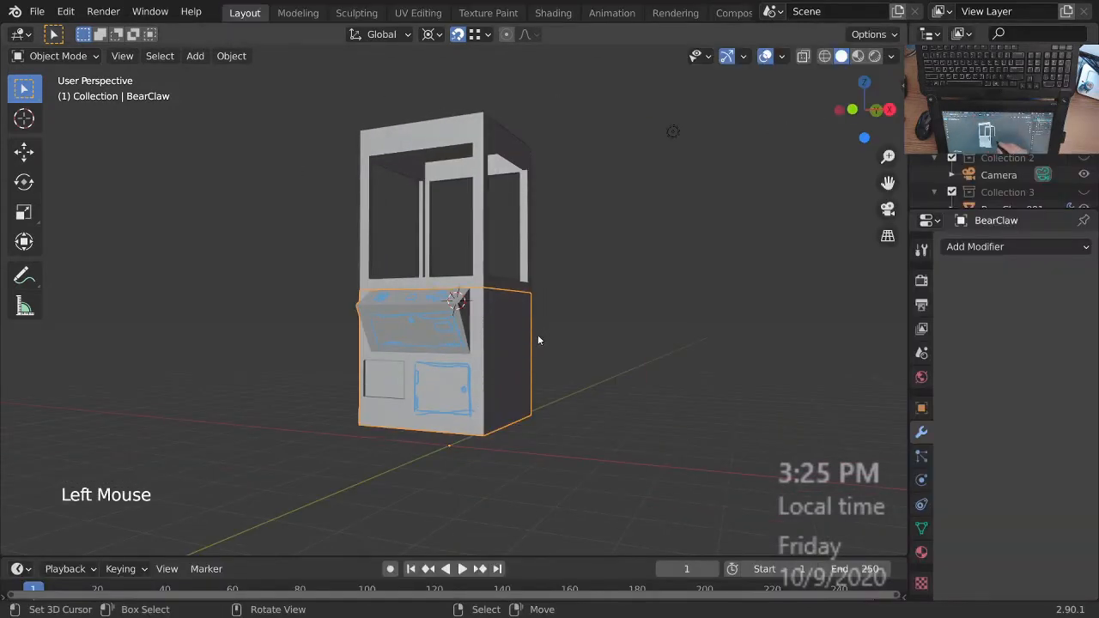
pyautogui.hotkey('ctrl', 's')
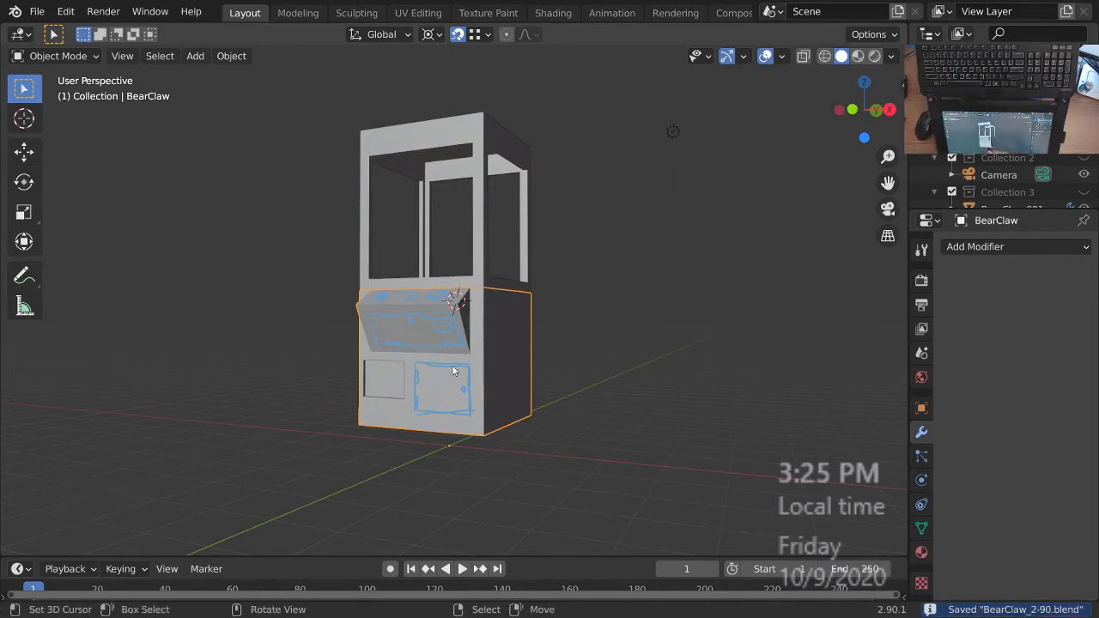
# - Open 2-83_ShoppingCart-07-29-20-02.blend from the ShoppingCart folder inside BlenderPretender
pyautogui.click(38, 13)
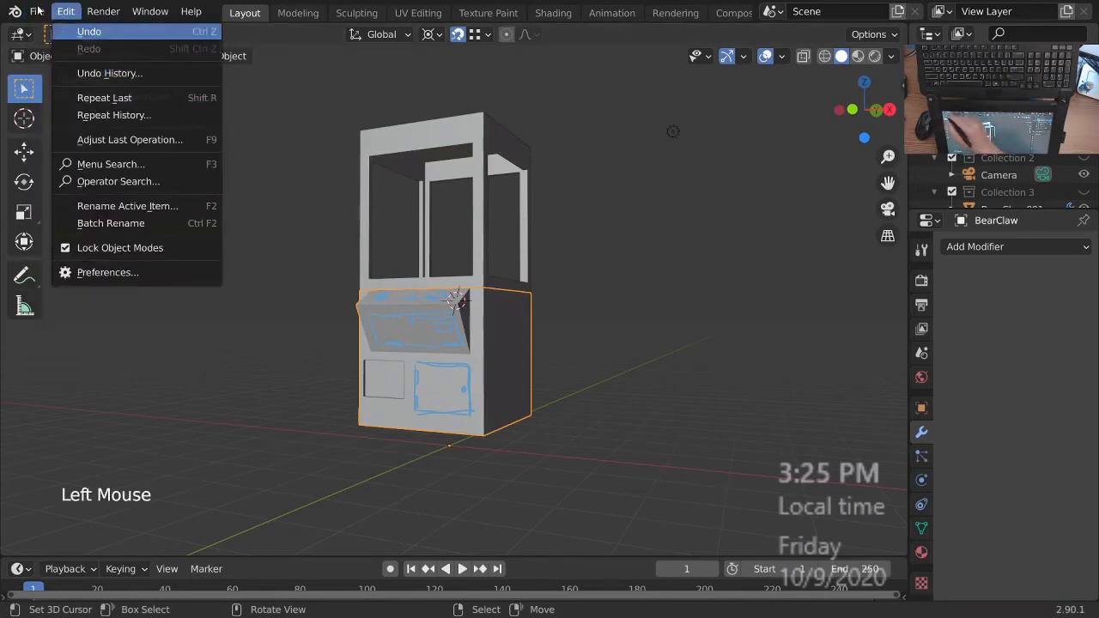
pyautogui.click(38, 14)
pyautogui.click(74, 51)
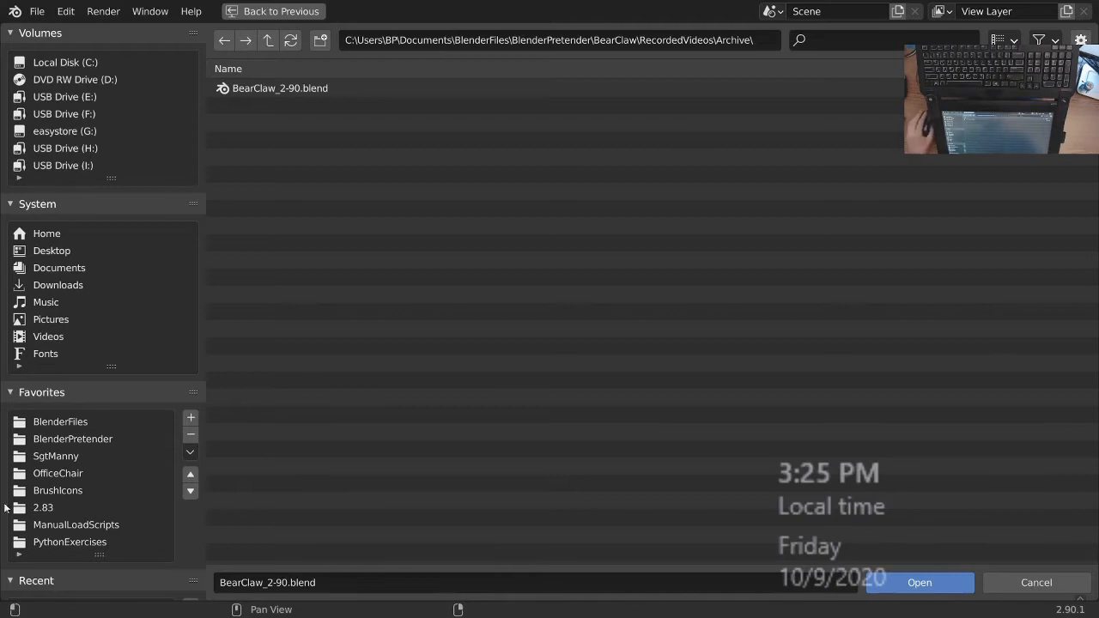
pyautogui.click(90, 438)
pyautogui.scroll(-7, 382, 391)
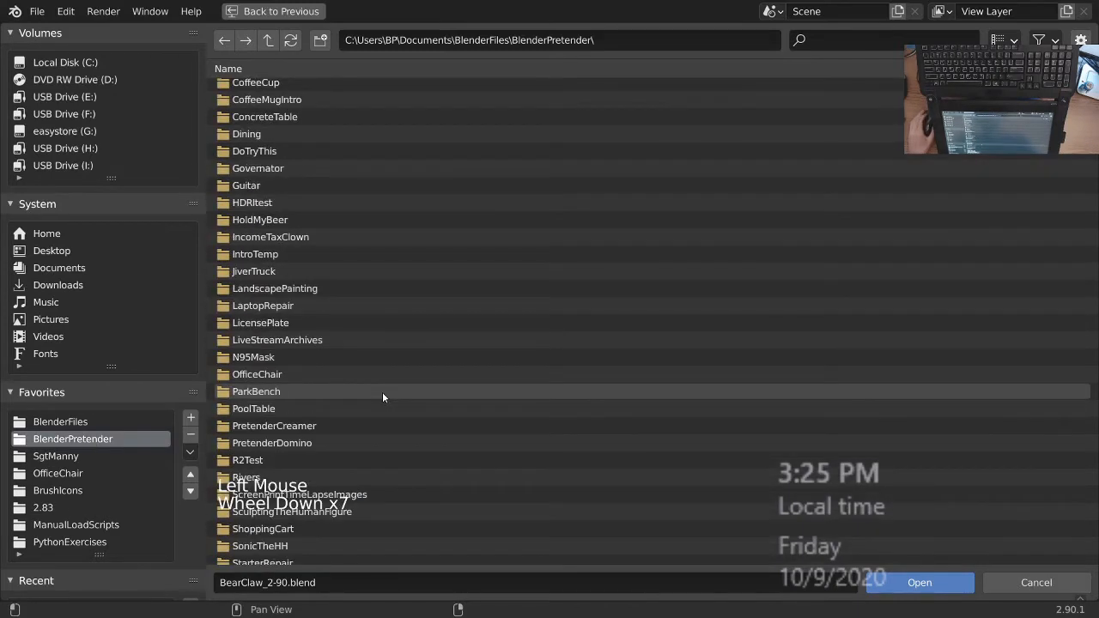
pyautogui.scroll(-4, 381, 392)
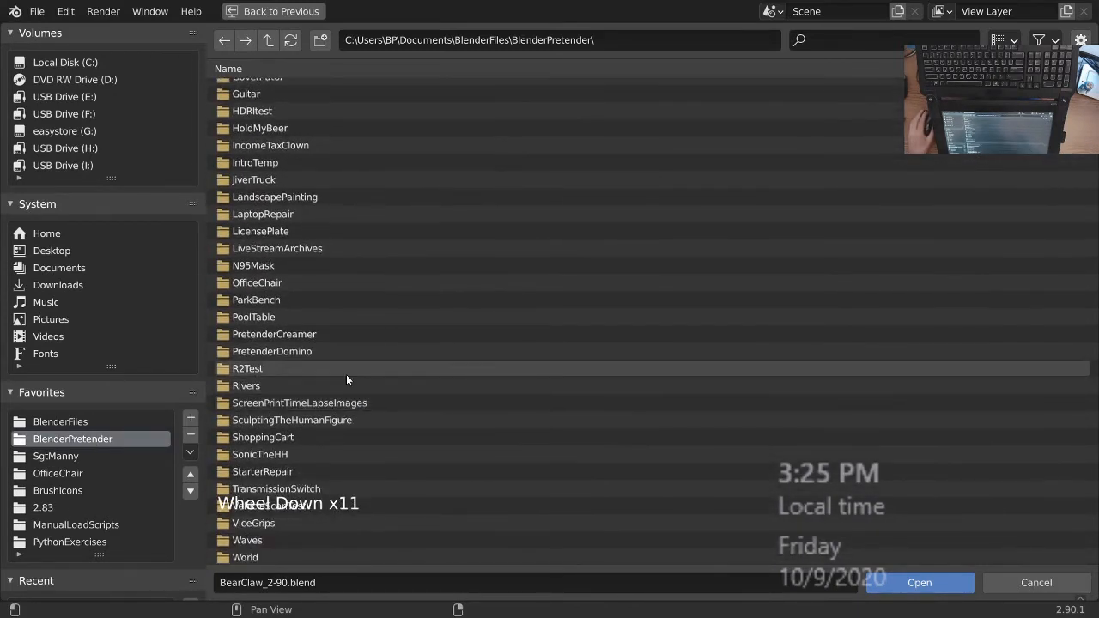
pyautogui.click(275, 438)
pyautogui.doubleClick(275, 438)
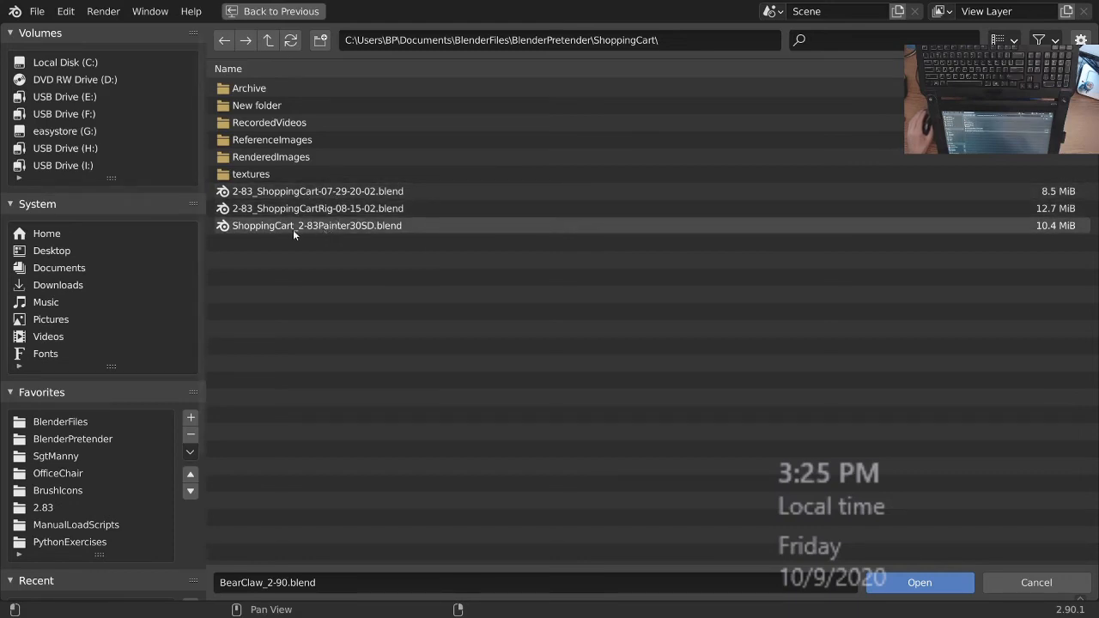
pyautogui.click(314, 191)
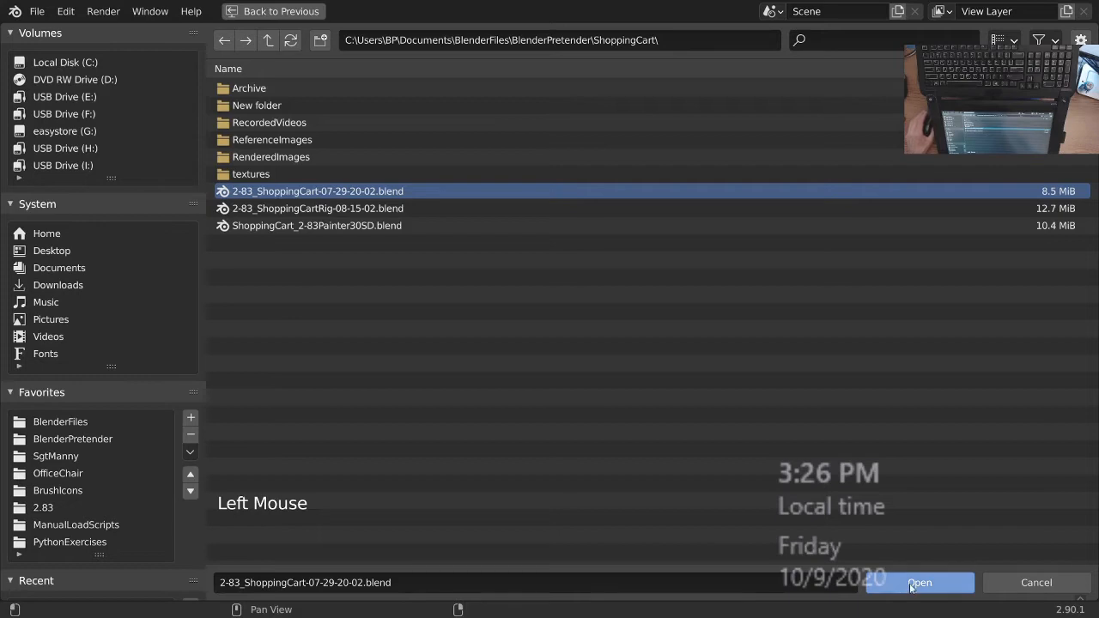
pyautogui.click(868, 569)
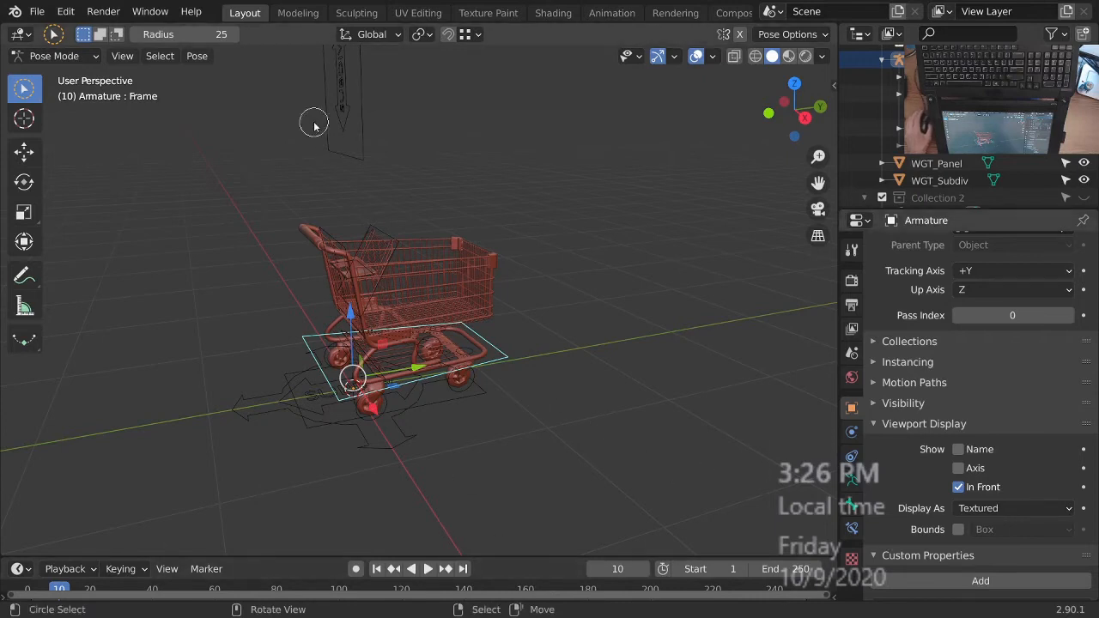
# - Save a copy of the shopping cart file as TEmp_290.blend in the BearClaw folder
pyautogui.scroll(5, 388, 395)
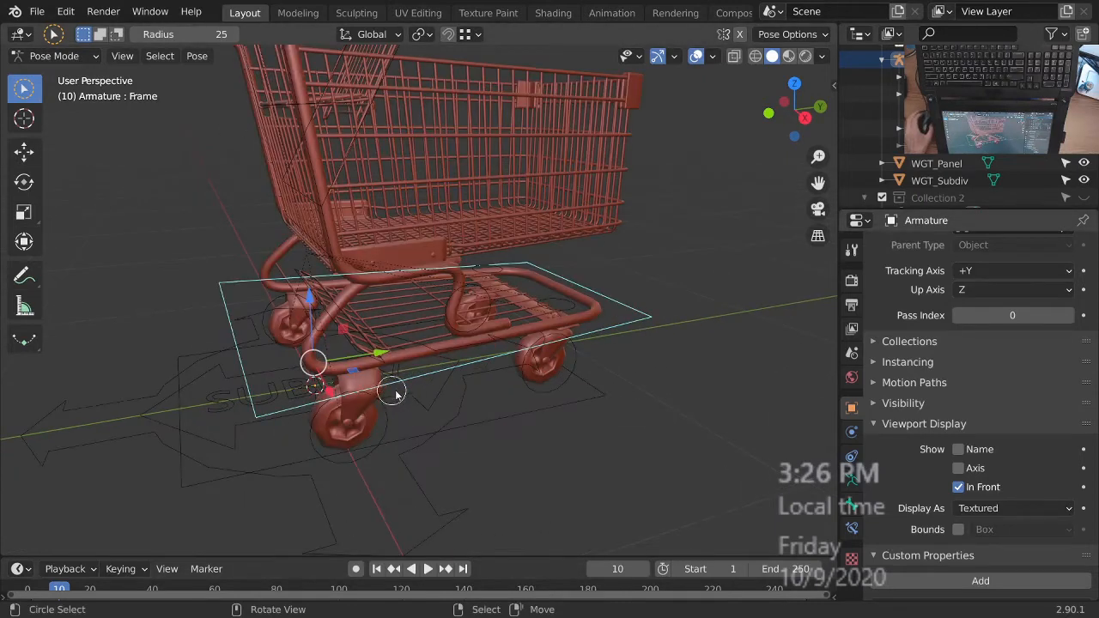
pyautogui.scroll(-3, 392, 393)
pyautogui.moveTo(404, 399); pyautogui.dragTo(500, 375, button='middle')
pyautogui.click(38, 11)
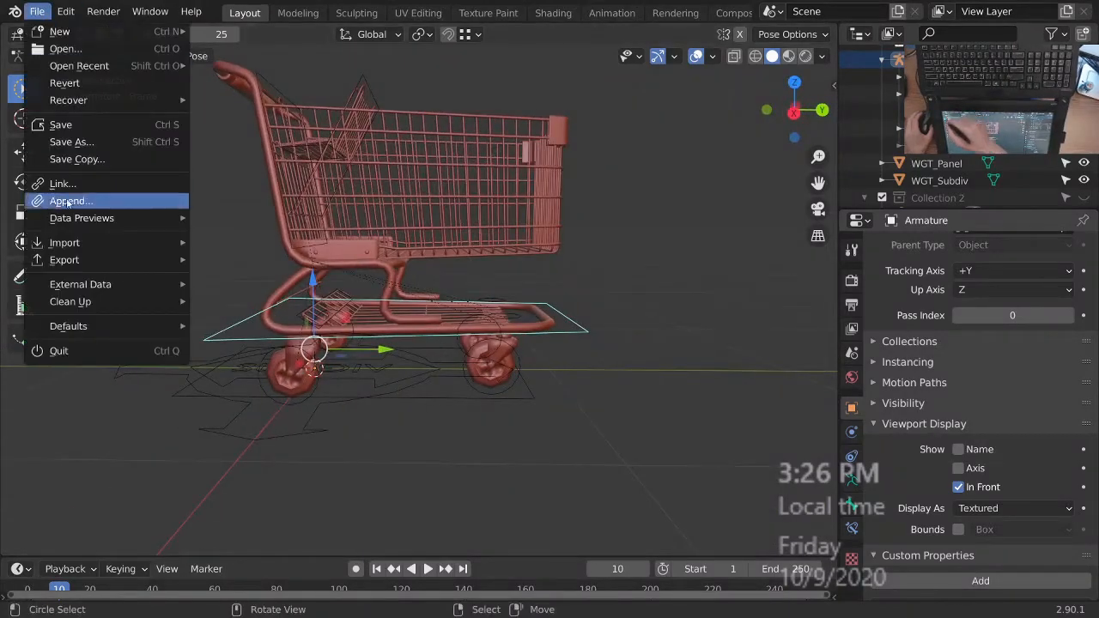
pyautogui.click(83, 143)
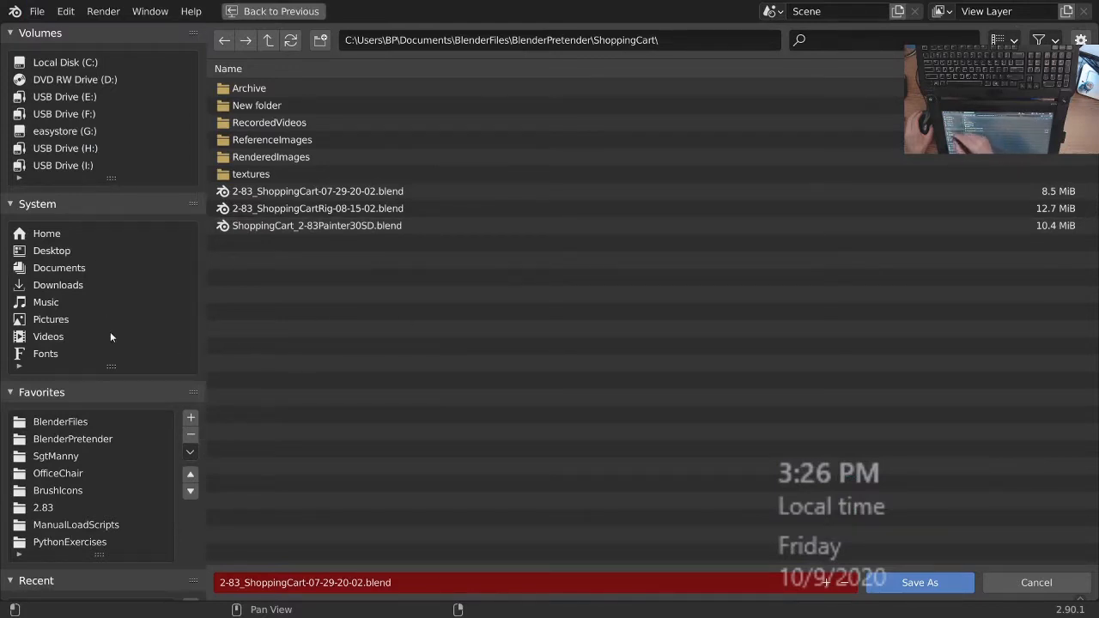
pyautogui.click(73, 439)
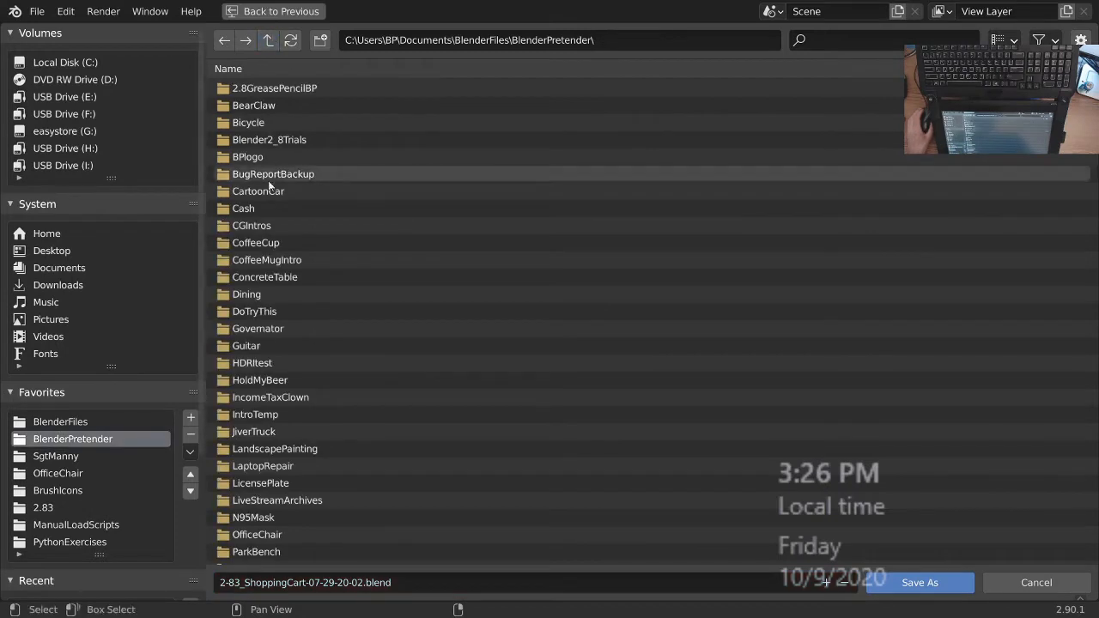
pyautogui.doubleClick(257, 106)
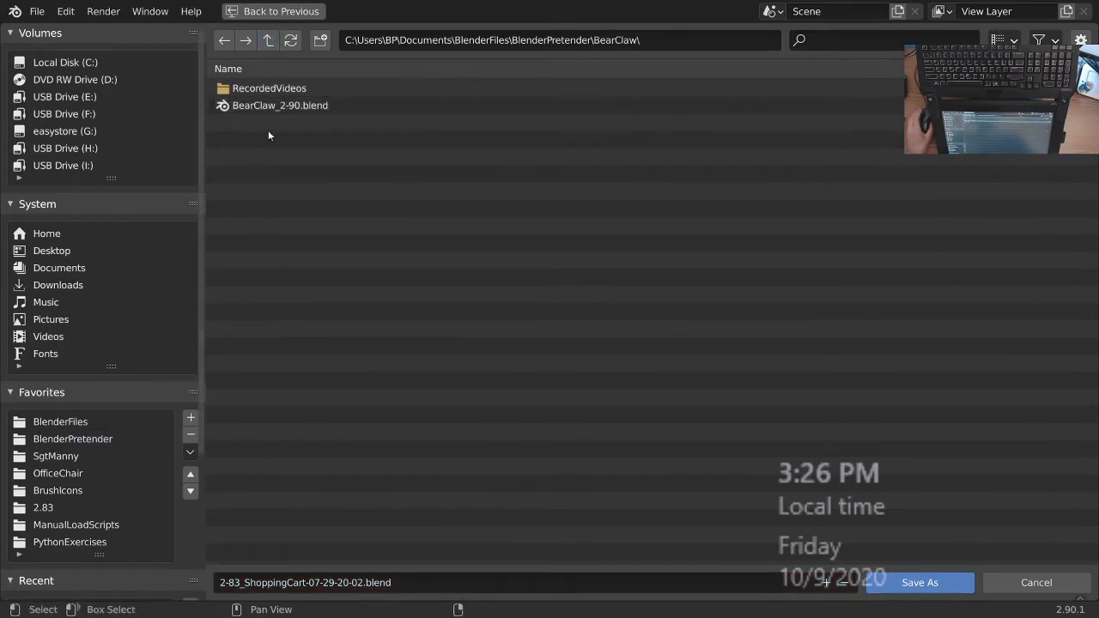
pyautogui.click(339, 589)
pyautogui.moveTo(363, 583); pyautogui.dragTo(153, 582)
pyautogui.write('TEmp_290')
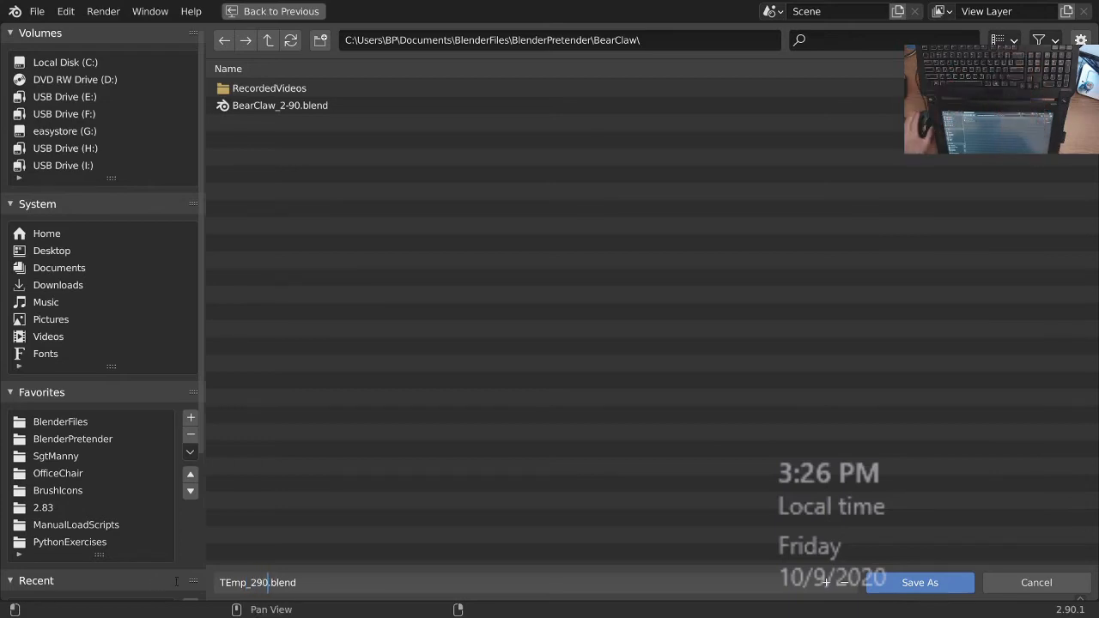
pyautogui.click(902, 583)
pyautogui.click(904, 586)
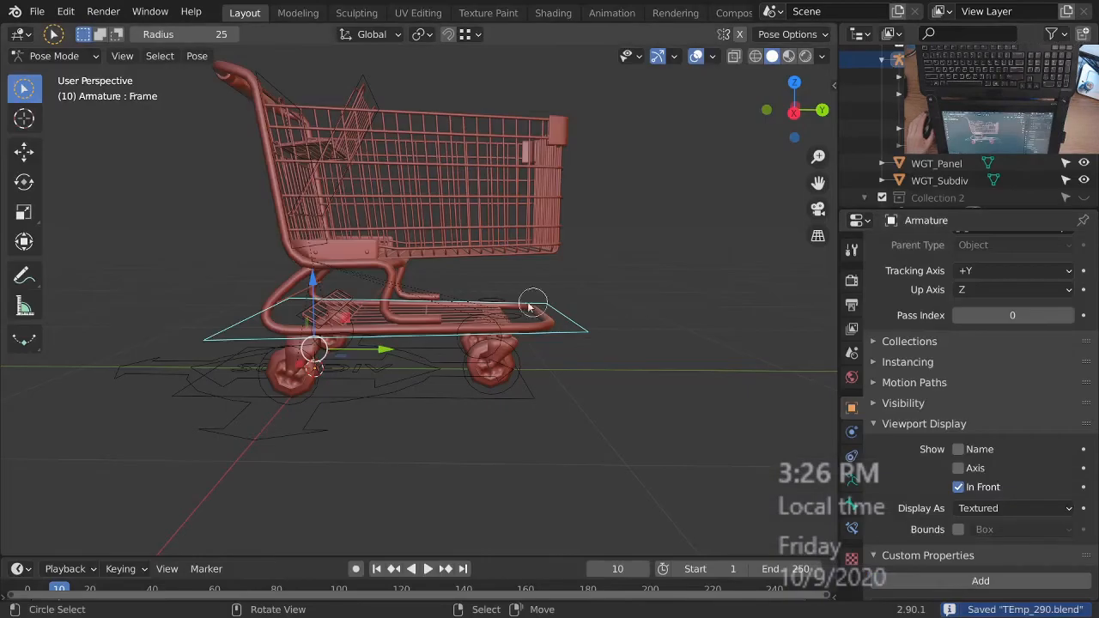
# - Switch the cart's armature from Pose Mode to Object Mode and select the rectangular WGT_Panel widget
pyautogui.moveTo(513, 386); pyautogui.dragTo(523, 395, button='middle')
pyautogui.moveTo(518, 342); pyautogui.dragTo(303, 273, button='middle')
pyautogui.hotkey('ctrl', 'Tab')
pyautogui.click(544, 393)
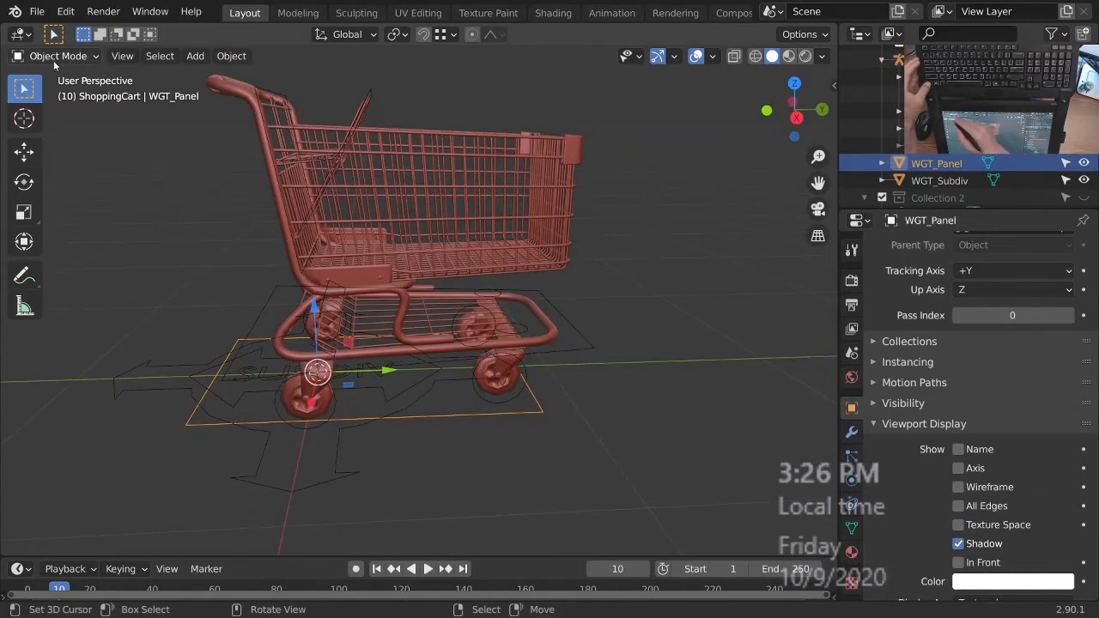
# - Make the ShoppingCart mesh under the Armature selectable in the outliner and select it
pyautogui.moveTo(493, 369); pyautogui.dragTo(552, 326, button='middle')
pyautogui.click(555, 332)
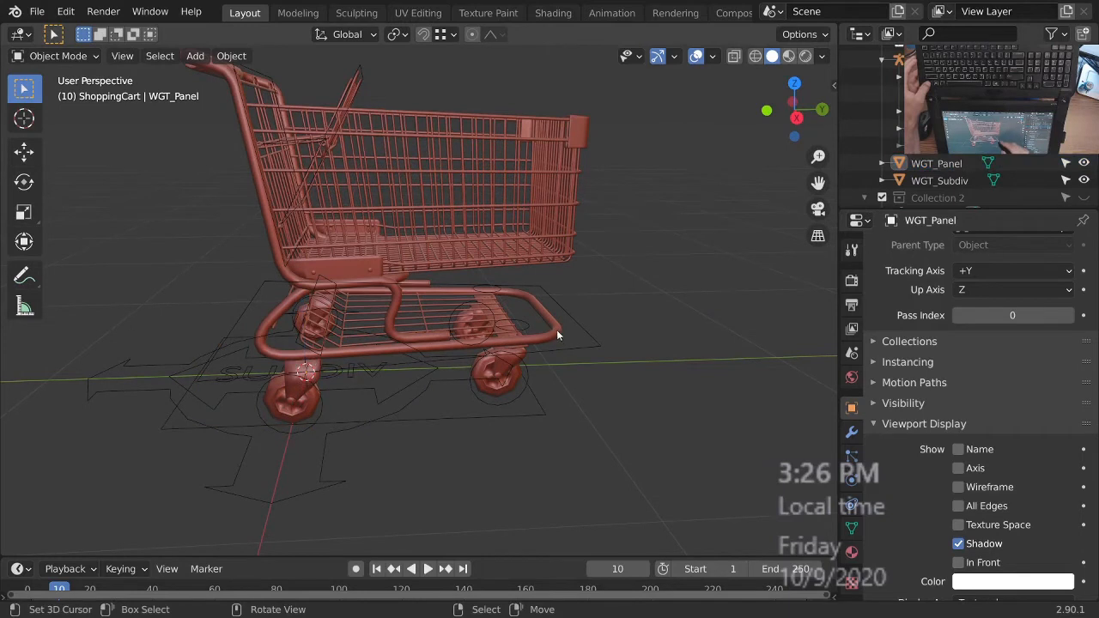
pyautogui.click(521, 377)
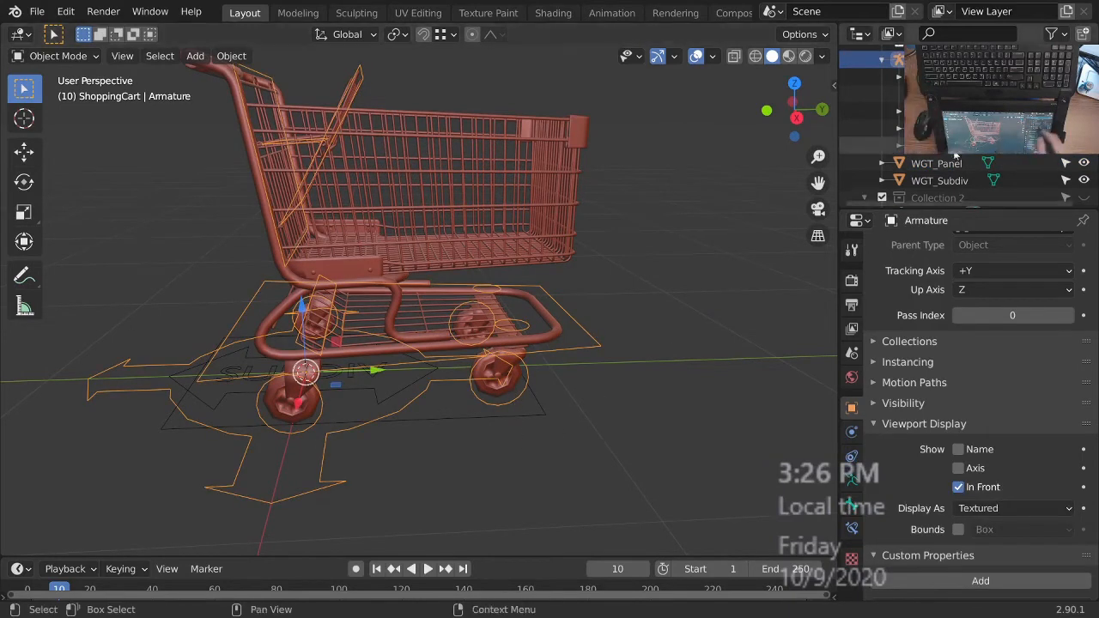
pyautogui.hotkey('ctrl', 'space')
pyautogui.hotkey('ctrl', 'space')
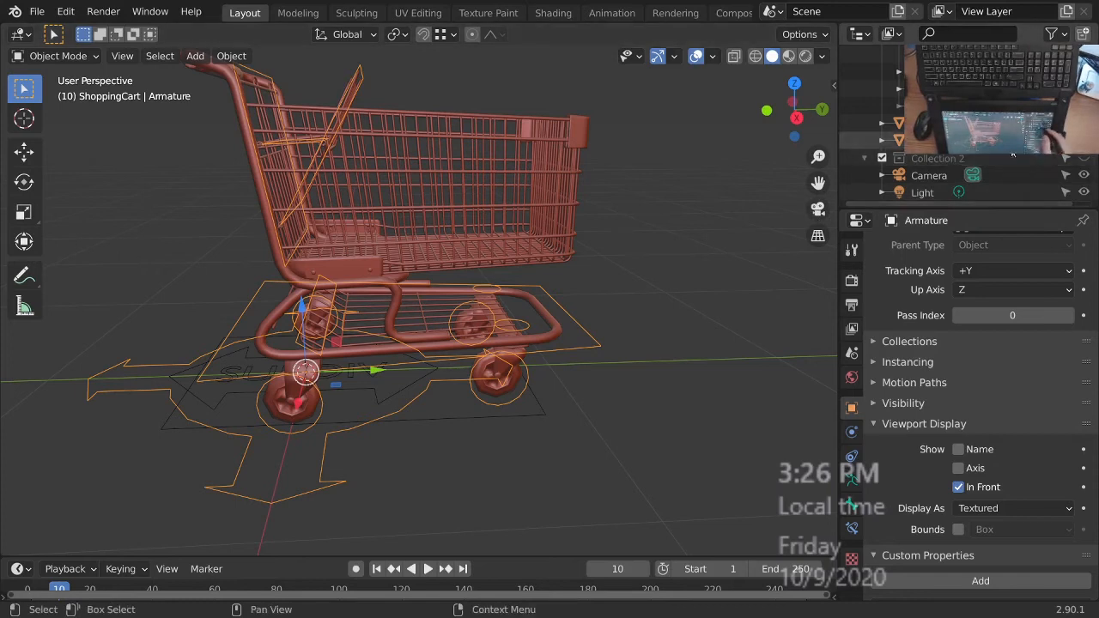
pyautogui.hotkey('ctrl', 'space')
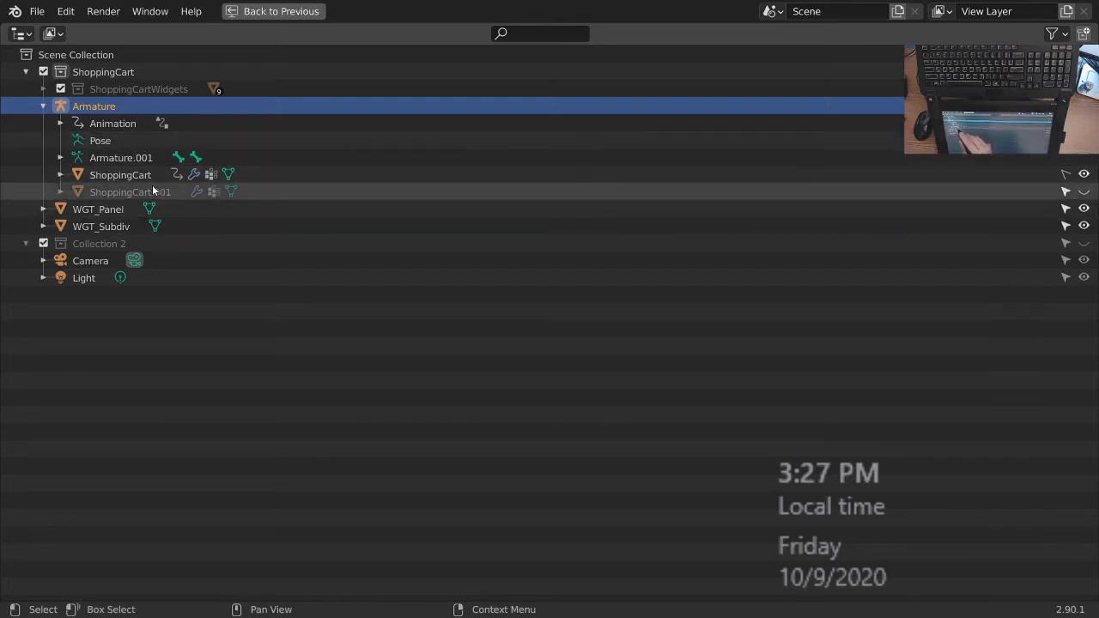
pyautogui.click(60, 175)
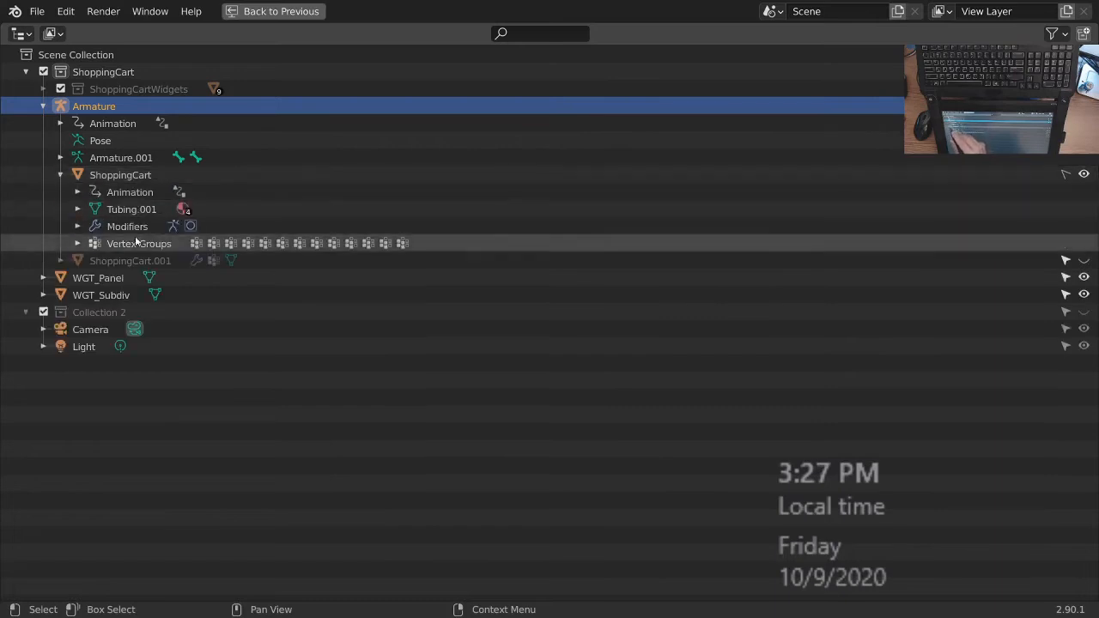
pyautogui.click(163, 175)
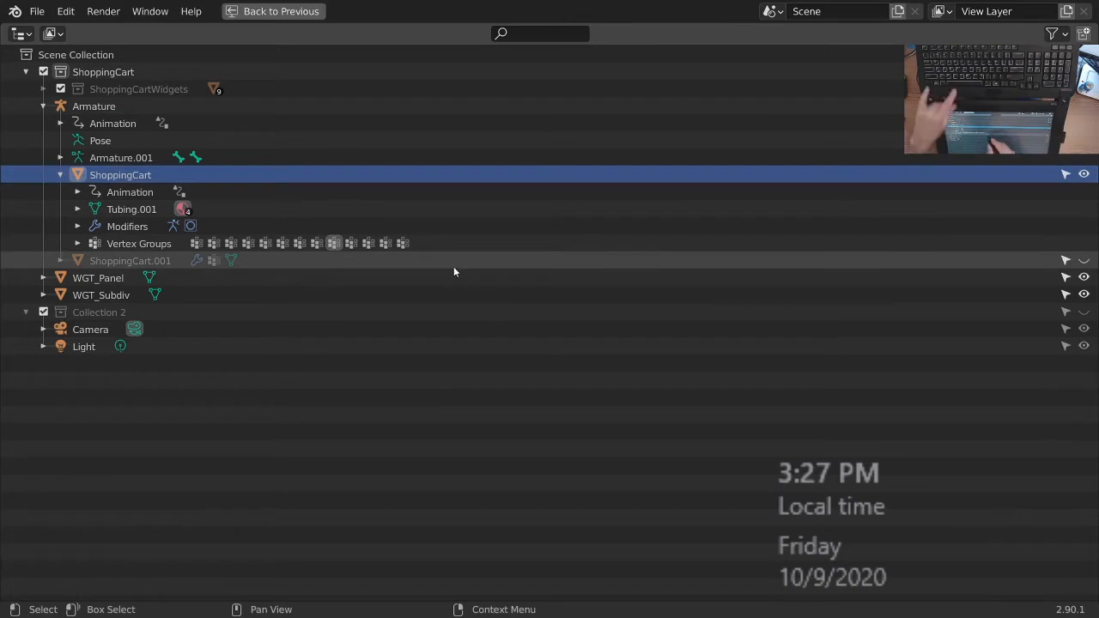
pyautogui.hotkey('ctrl', 'space')
# - Enter Edit Mode on the cart mesh and select the linked parts of the nearest front caster wheel
pyautogui.click(533, 353)
pyautogui.moveTo(534, 354); pyautogui.dragTo(525, 398, button='middle')
pyautogui.press('Tab')
pyautogui.scroll(10, 533, 378)
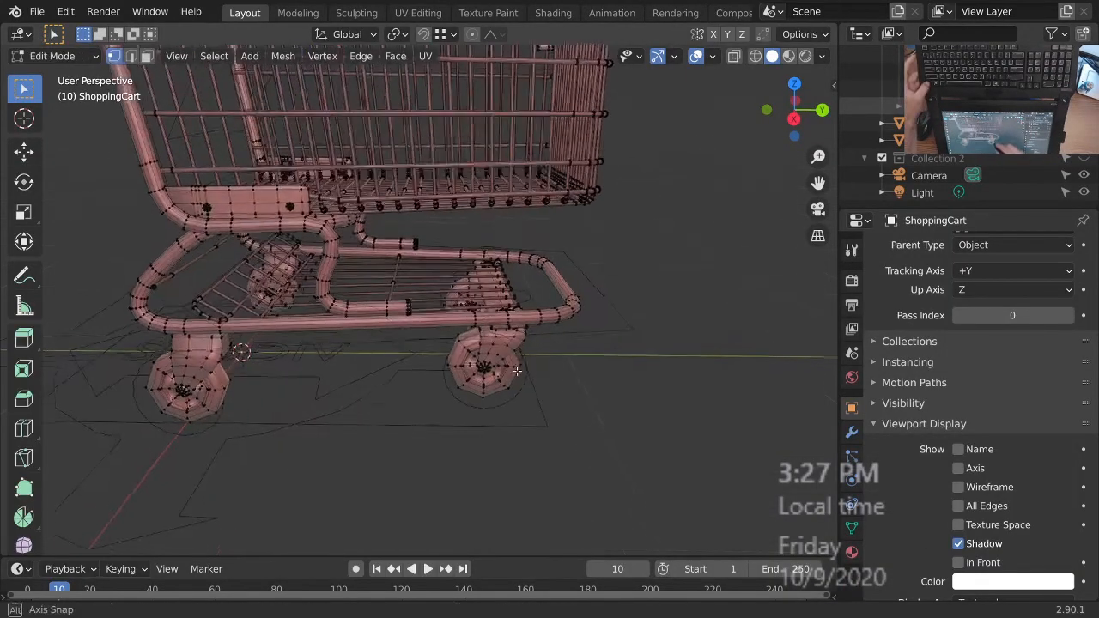
pyautogui.moveTo(535, 347)
pyautogui.mouseDown(button='middle')
pyautogui.moveTo(442, 351)
pyautogui.moveTo(507, 363)
pyautogui.moveTo(522, 333)
pyautogui.moveTo(536, 355)
pyautogui.moveTo(527, 364)
pyautogui.moveTo(519, 353)
pyautogui.mouseUp(button='middle')
pyautogui.keyDown('ctrl'); pyautogui.moveTo(518, 353); pyautogui.dragTo(533, 311, button='middle'); pyautogui.keyUp('ctrl')
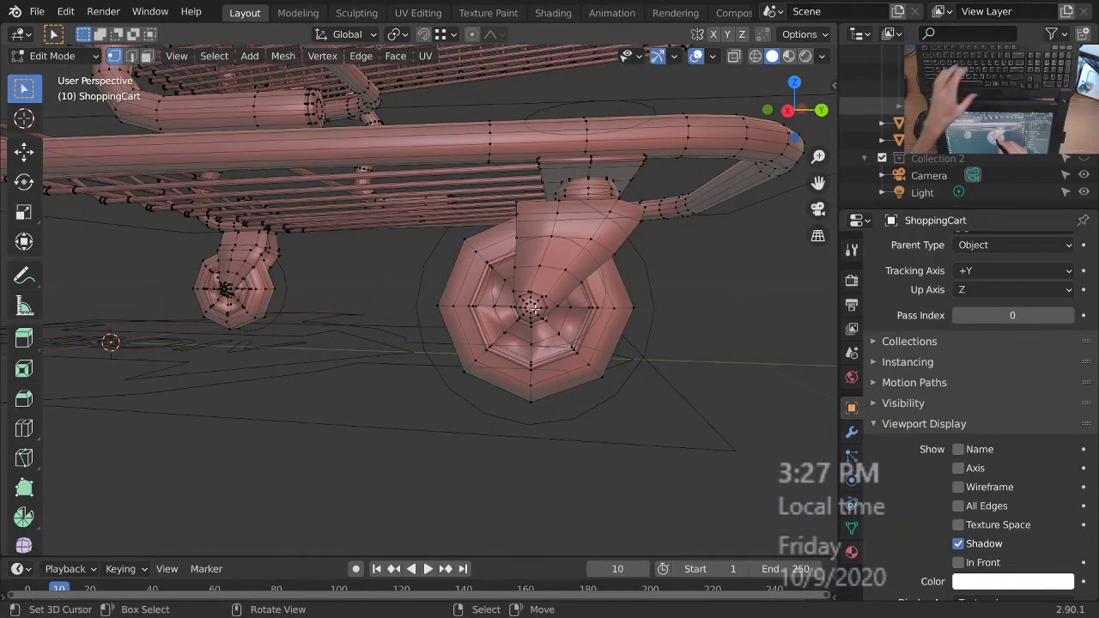
pyautogui.press('l')
pyautogui.press('l')
pyautogui.press('l')
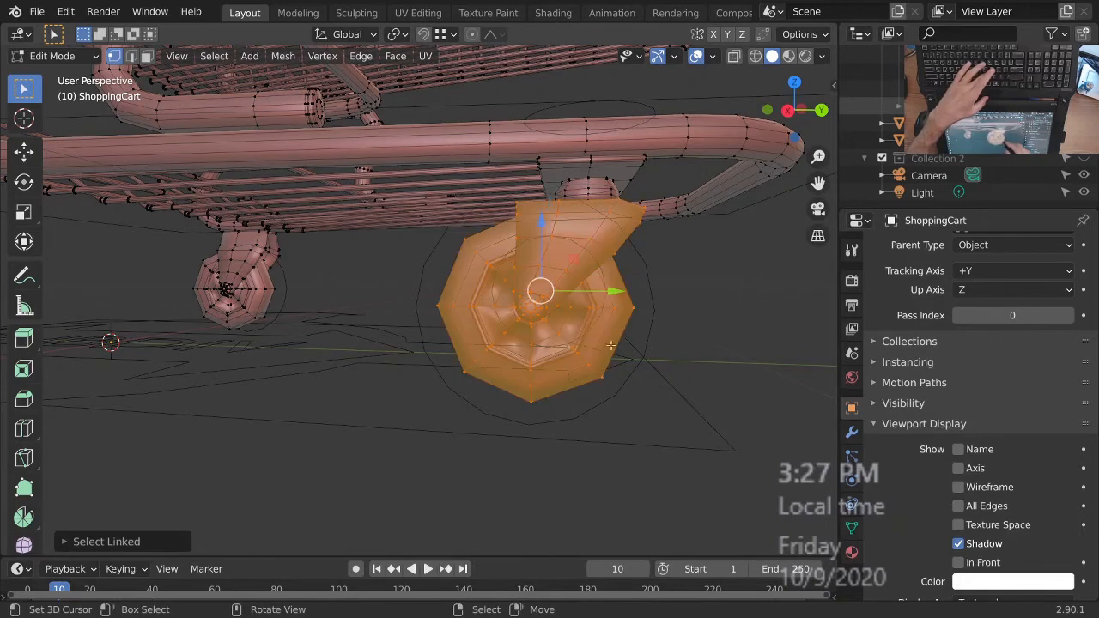
# - Add the other front caster and both front swivel mounts to the selection
pyautogui.moveTo(606, 342); pyautogui.dragTo(559, 344, button='middle')
pyautogui.press('l')
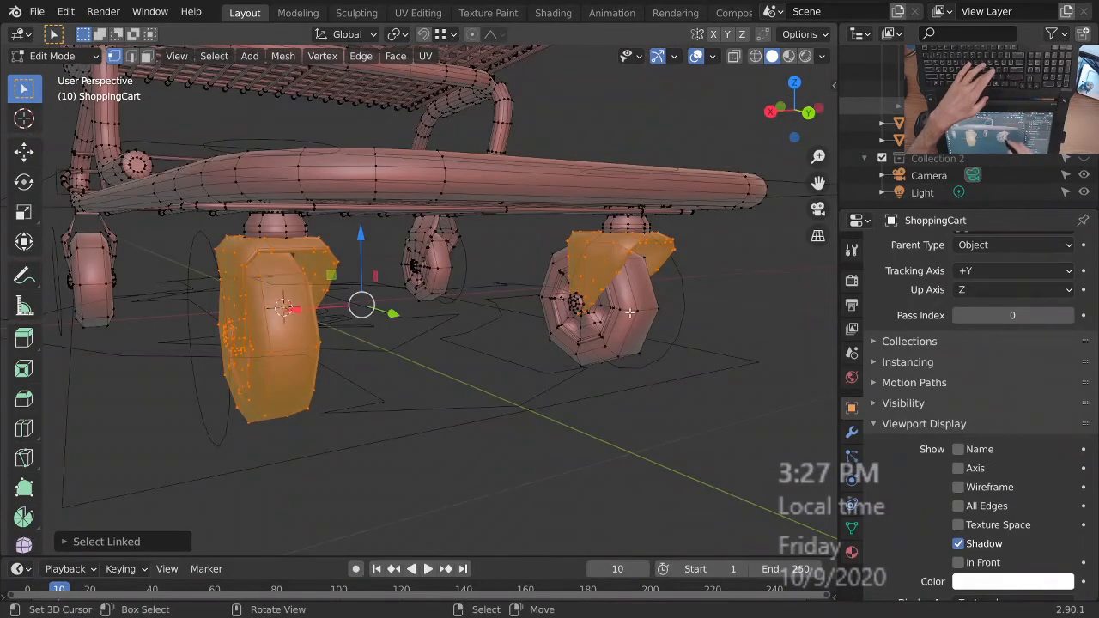
pyautogui.press('l')
pyautogui.moveTo(606, 266); pyautogui.dragTo(502, 238, button='middle')
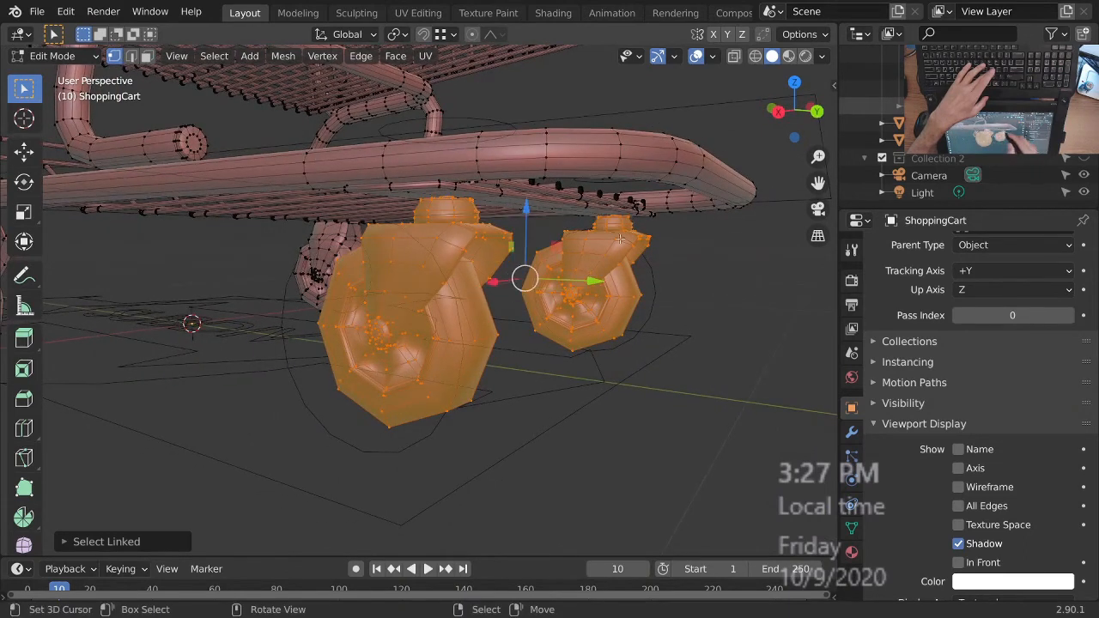
# - Add all linked wheel and bracket parts of both rear casters to the selection
pyautogui.moveTo(620, 239); pyautogui.dragTo(663, 242, button='middle')
pyautogui.keyDown('ctrl'); pyautogui.moveTo(397, 272); pyautogui.dragTo(390, 331, button='middle'); pyautogui.keyUp('ctrl')
pyautogui.keyDown('shift'); pyautogui.moveTo(334, 335); pyautogui.dragTo(539, 358, button='middle'); pyautogui.keyUp('shift')
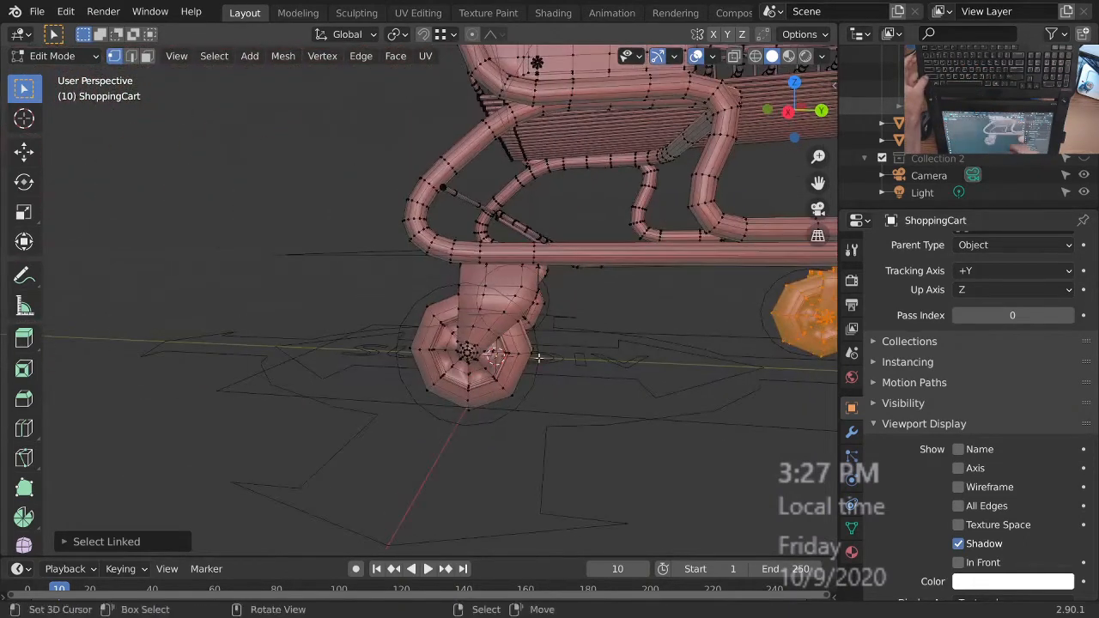
pyautogui.scroll(2, 539, 358)
pyautogui.press('l')
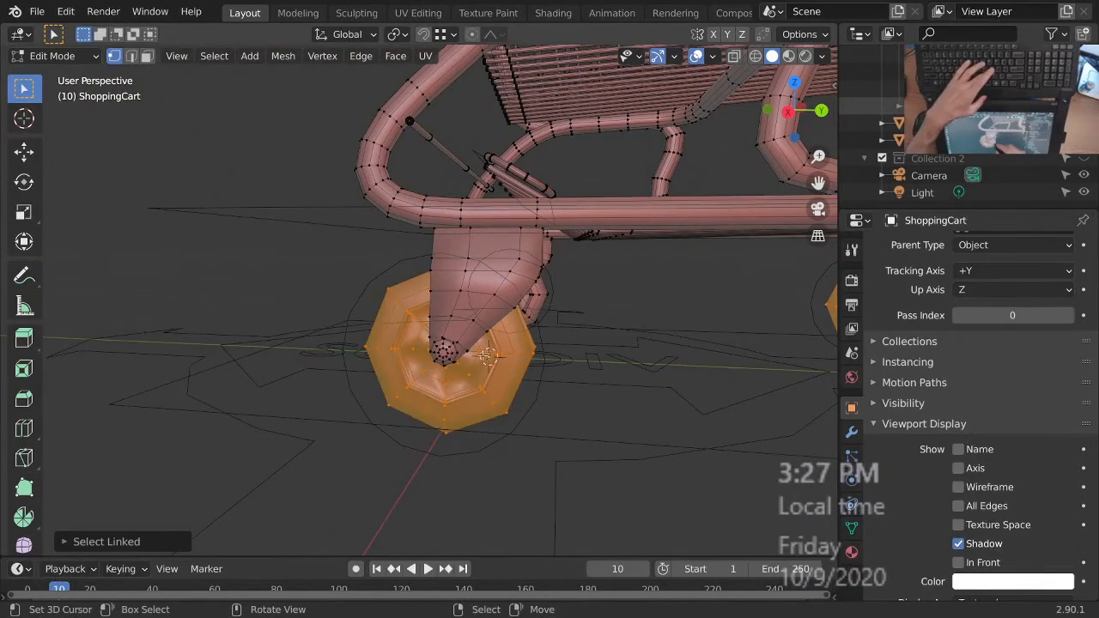
pyautogui.press('l')
pyautogui.moveTo(455, 342); pyautogui.dragTo(524, 330, button='middle')
pyautogui.press('l')
pyautogui.press('l')
pyautogui.press('l')
pyautogui.moveTo(315, 269); pyautogui.dragTo(343, 283, button='middle')
pyautogui.moveTo(719, 314); pyautogui.dragTo(249, 369, button='middle')
pyautogui.moveTo(640, 337); pyautogui.dragTo(579, 400, button='middle')
pyautogui.keyDown('ctrl'); pyautogui.moveTo(550, 344); pyautogui.dragTo(541, 378, button='middle'); pyautogui.keyUp('ctrl')
pyautogui.moveTo(541, 369); pyautogui.dragTo(584, 395, button='middle')
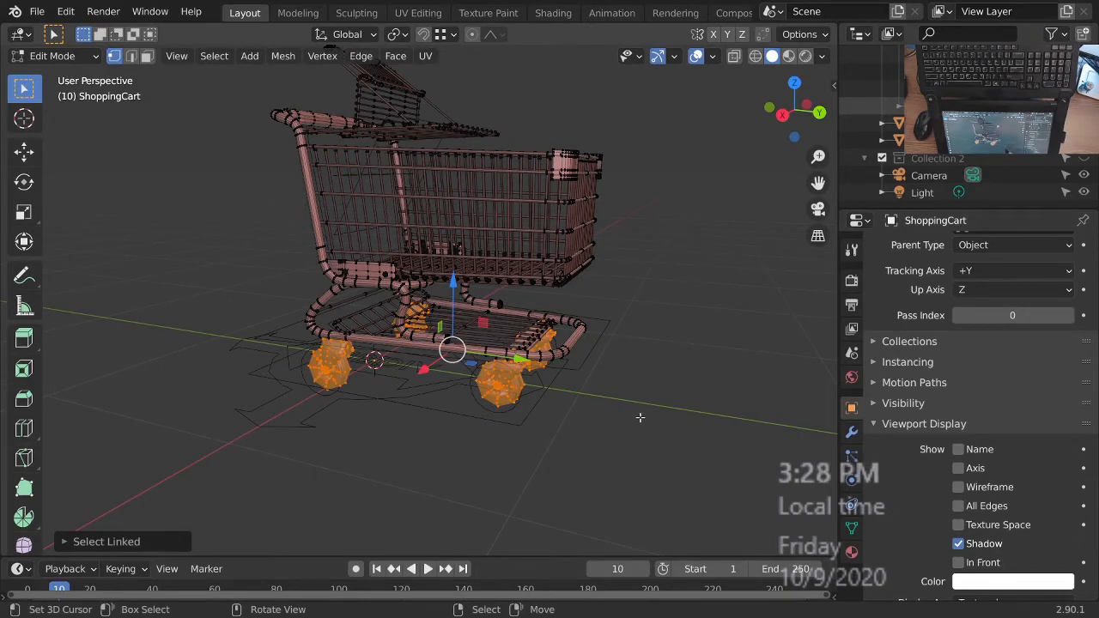
pyautogui.moveTo(592, 388)
pyautogui.mouseDown(button='middle')
pyautogui.moveTo(606, 388)
pyautogui.moveTo(591, 388)
pyautogui.mouseUp(button='middle')
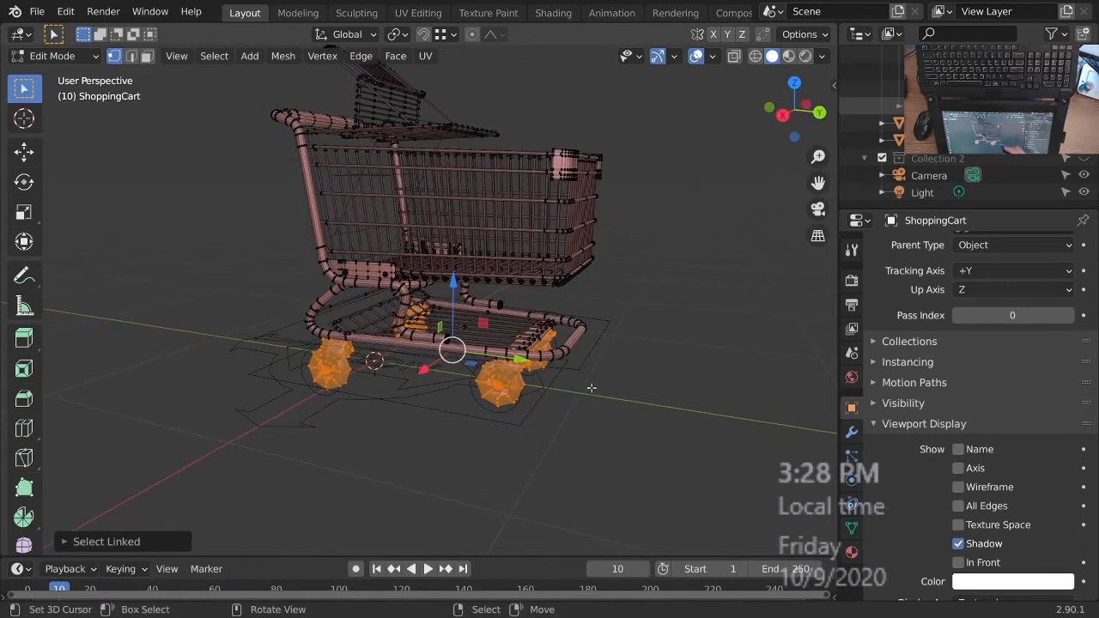
# - Leave full-screen mode to check the file path in the window title and return to full screen
pyautogui.click(149, 12)
pyautogui.click(181, 74)
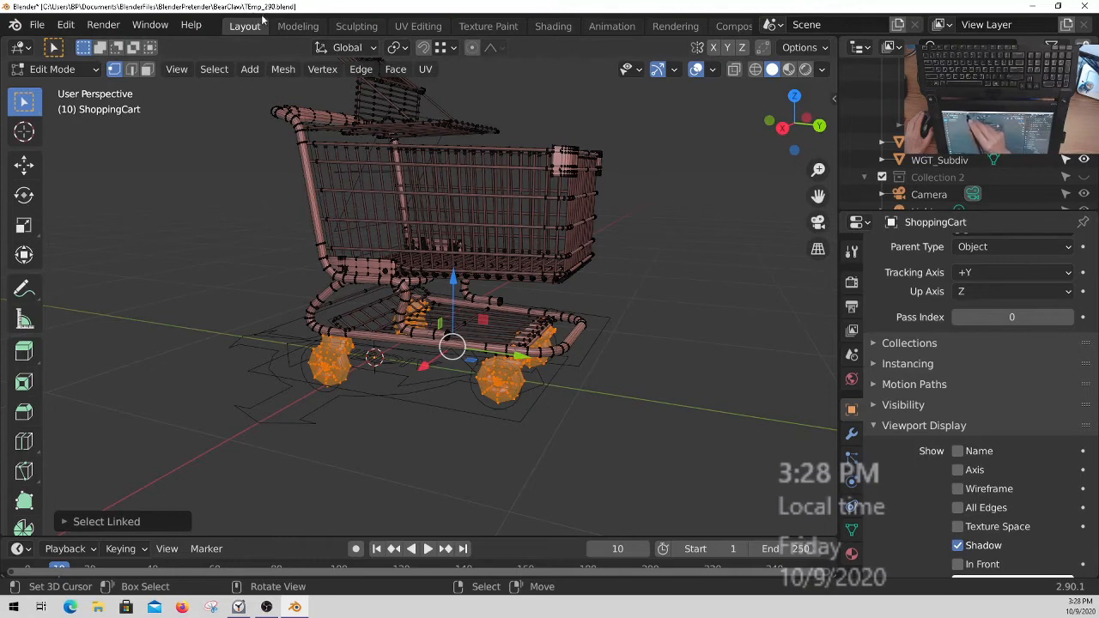
pyautogui.click(187, 29)
pyautogui.click(153, 26)
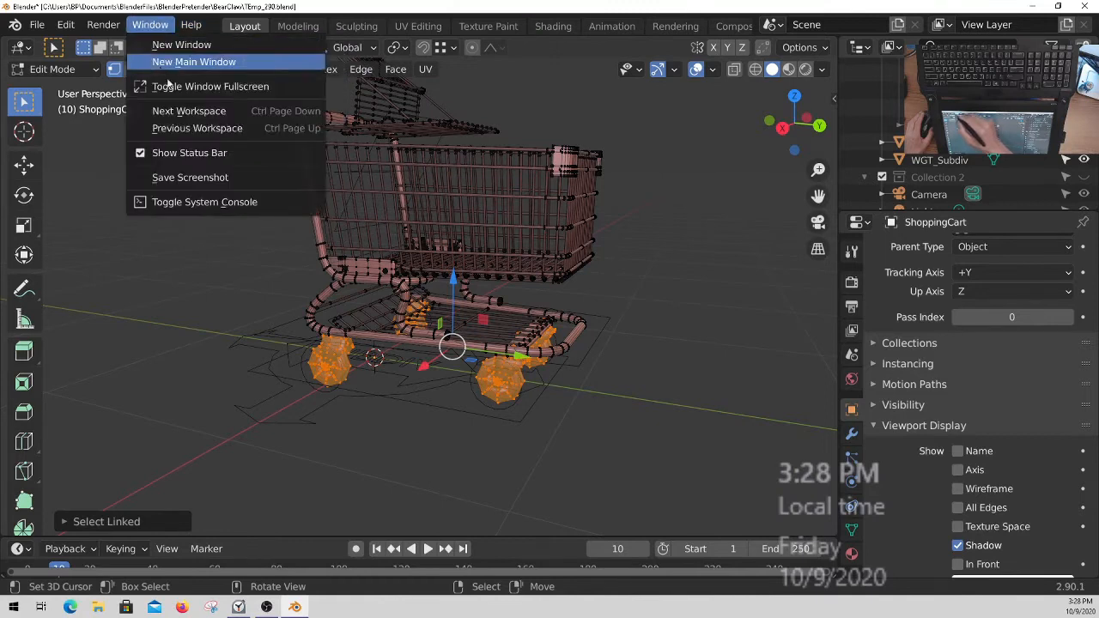
pyautogui.click(193, 86)
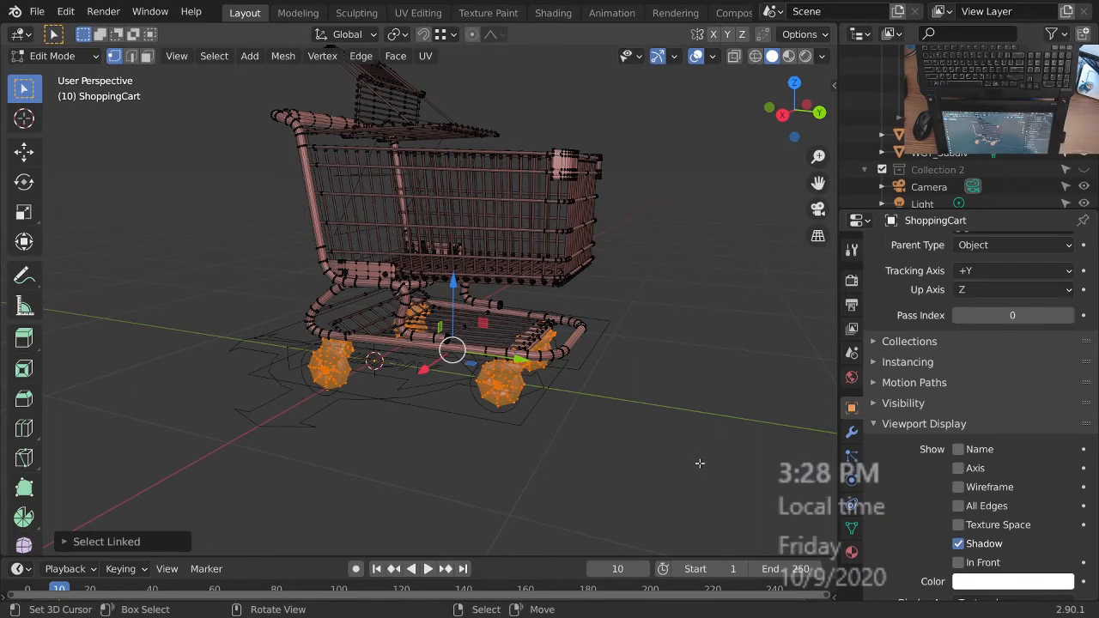
# - Invert the caster selection and delete the vertices of the rest of the cart
pyautogui.moveTo(547, 389); pyautogui.dragTo(557, 412, button='middle')
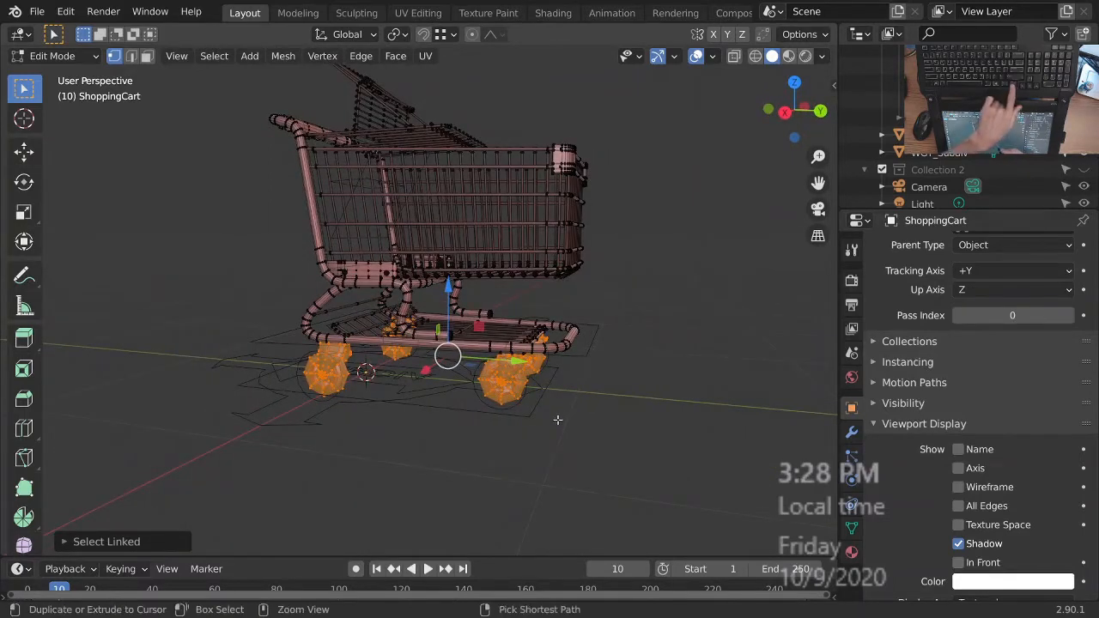
pyautogui.hotkey('ctrl', 'i')
pyautogui.press('x')
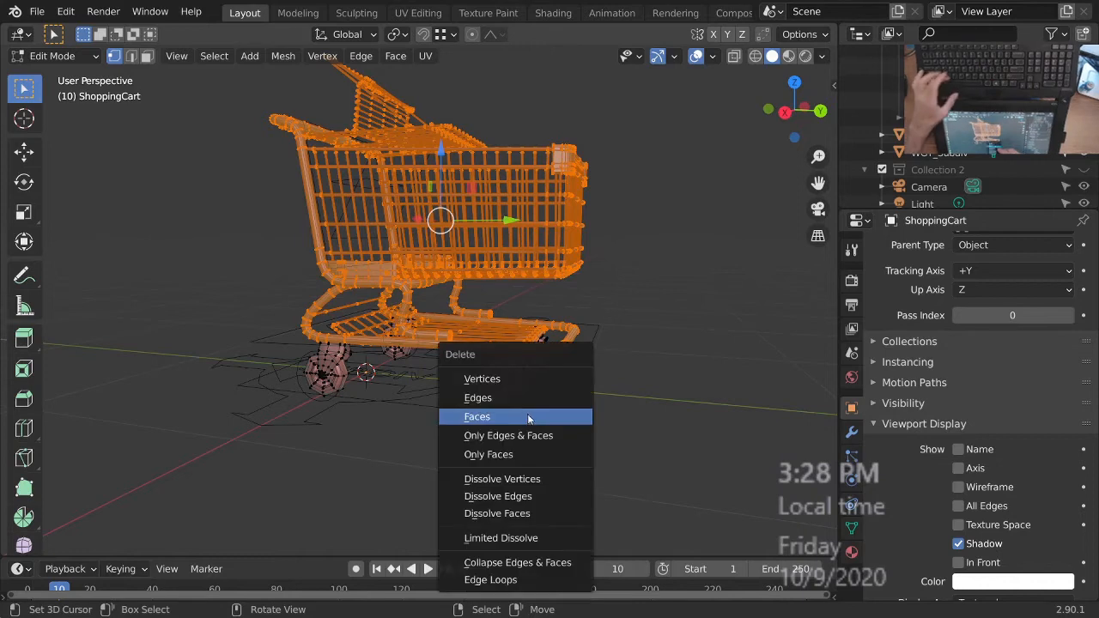
pyautogui.click(504, 381)
pyautogui.moveTo(506, 381); pyautogui.dragTo(533, 387, button='middle')
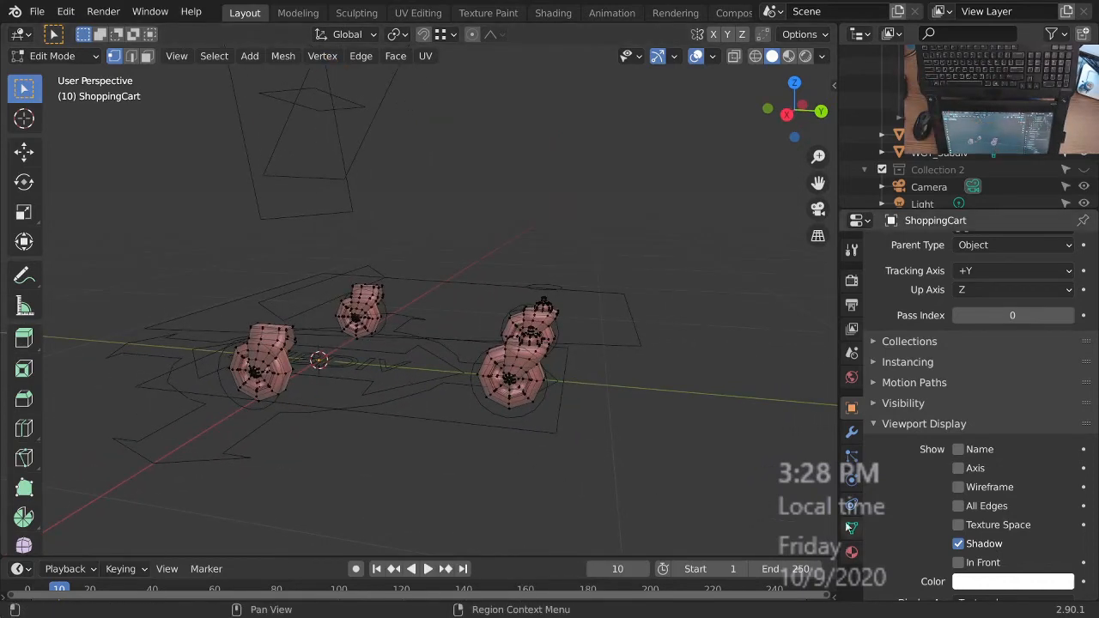
# - Reveal the mesh's hidden geometry, delete it, and return to Object Mode
pyautogui.press('Tab')
pyautogui.moveTo(542, 400)
pyautogui.mouseDown(button='middle')
pyautogui.moveTo(540, 384)
pyautogui.moveTo(609, 376)
pyautogui.moveTo(563, 400)
pyautogui.mouseUp(button='middle')
pyautogui.press('Tab')
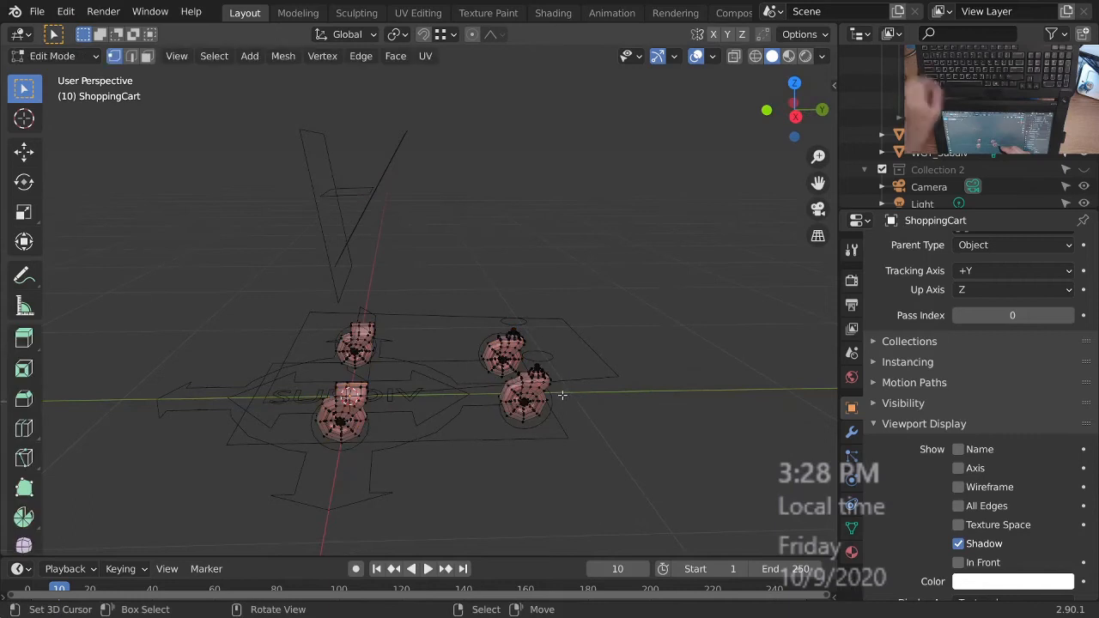
pyautogui.hotkey('alt', 'h')
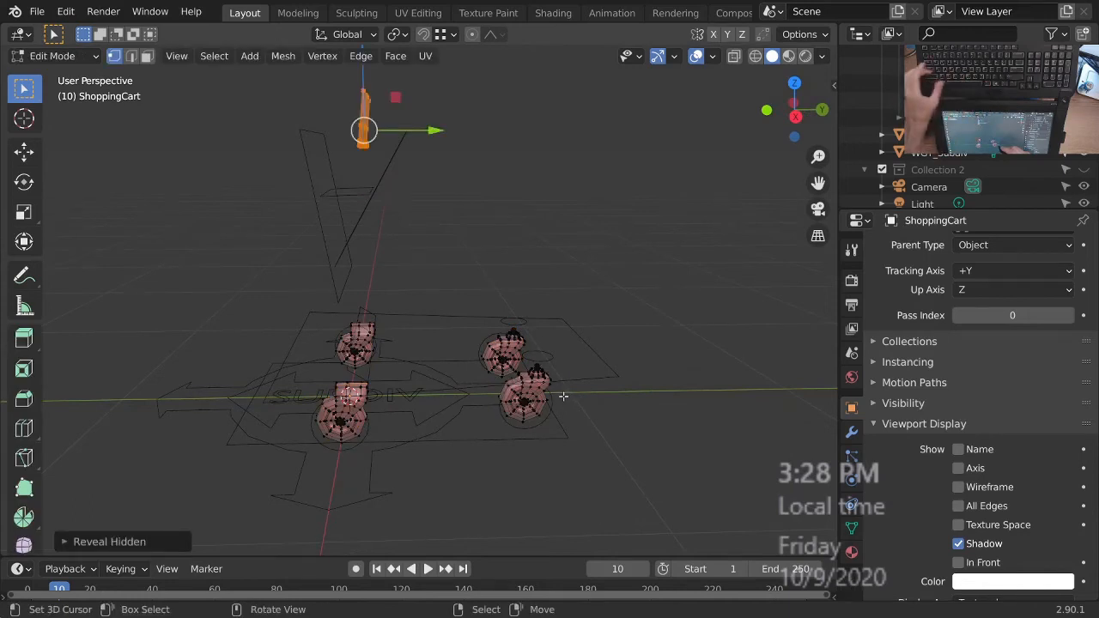
pyautogui.press('x')
pyautogui.click(552, 403)
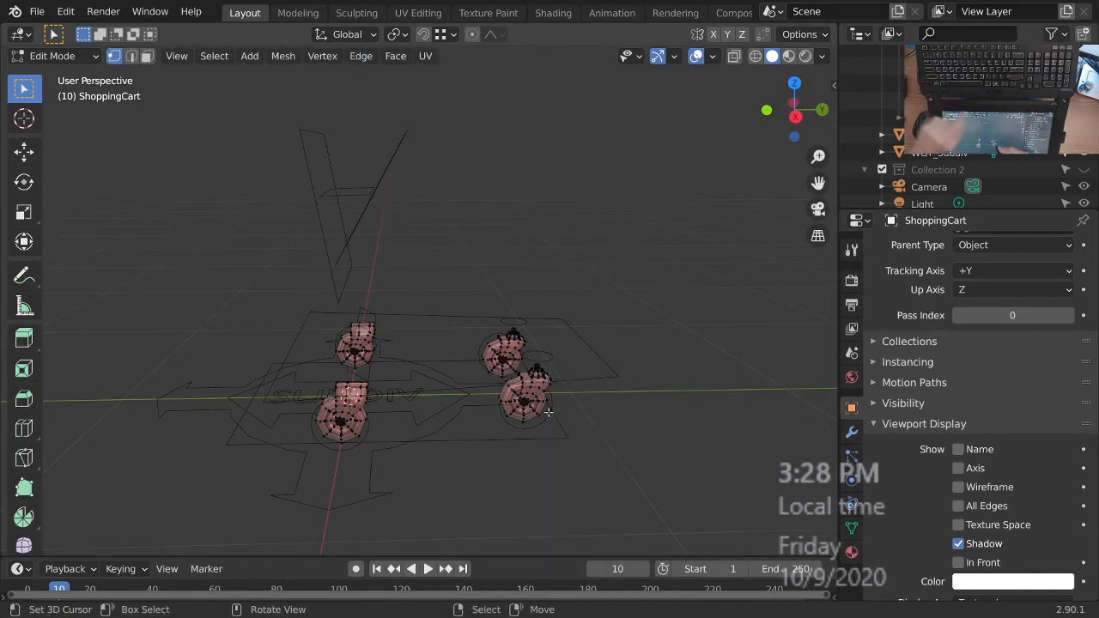
pyautogui.press('Tab')
pyautogui.moveTo(552, 371); pyautogui.dragTo(537, 401, button='middle')
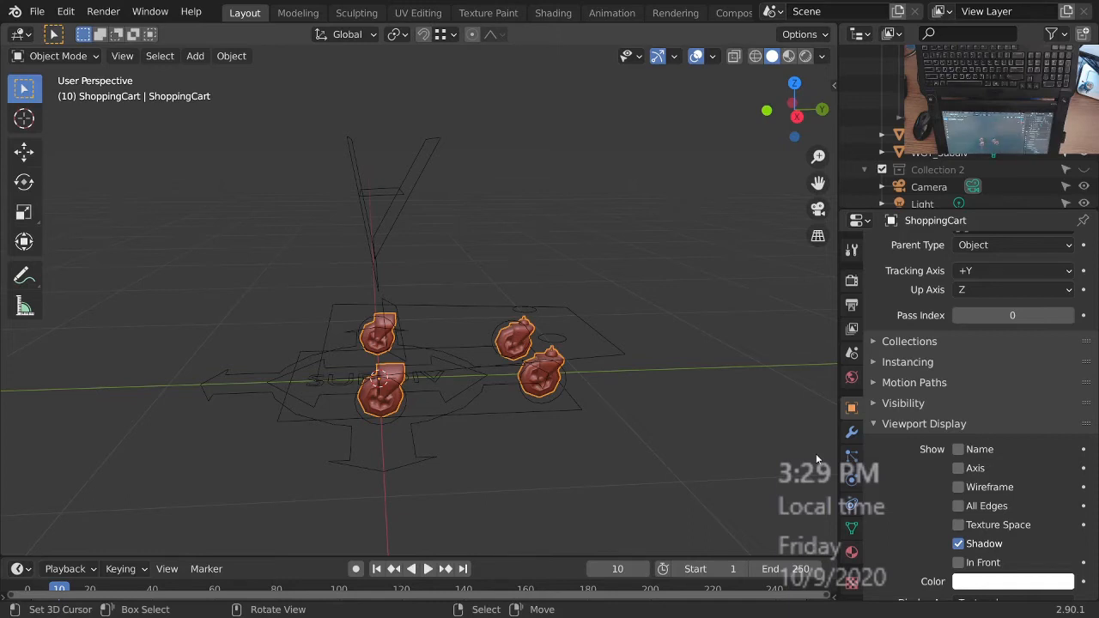
pyautogui.moveTo(547, 400); pyautogui.dragTo(575, 411, button='middle')
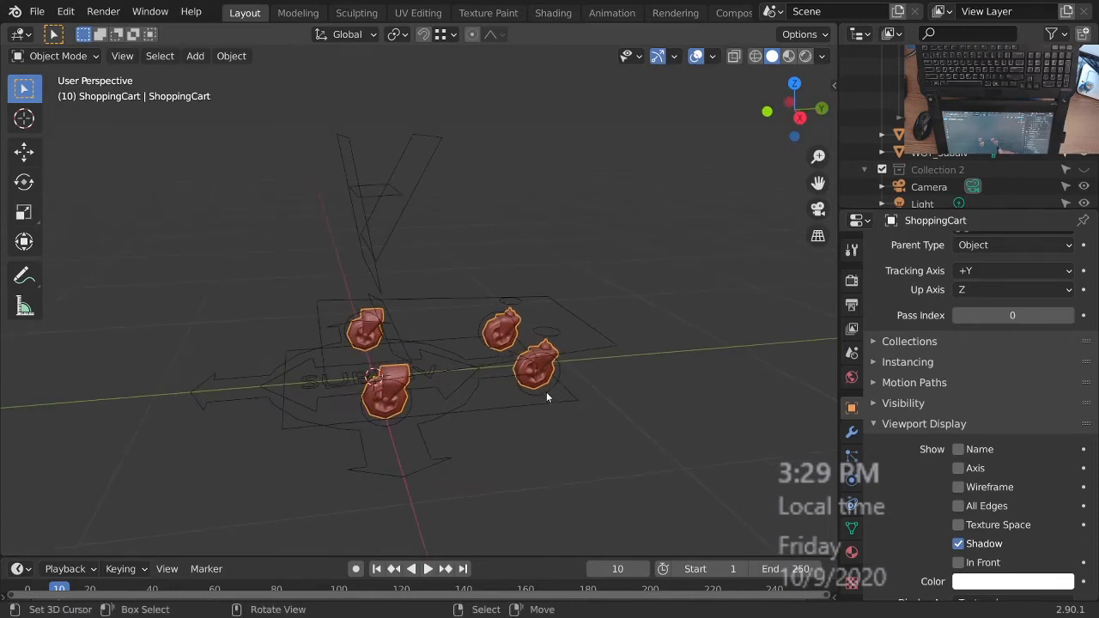
# - Remove all four material slots from the caster mesh
pyautogui.click(851, 554)
pyautogui.click(1084, 266)
pyautogui.click(1085, 266)
pyautogui.click(1084, 266)
pyautogui.click(1084, 266)
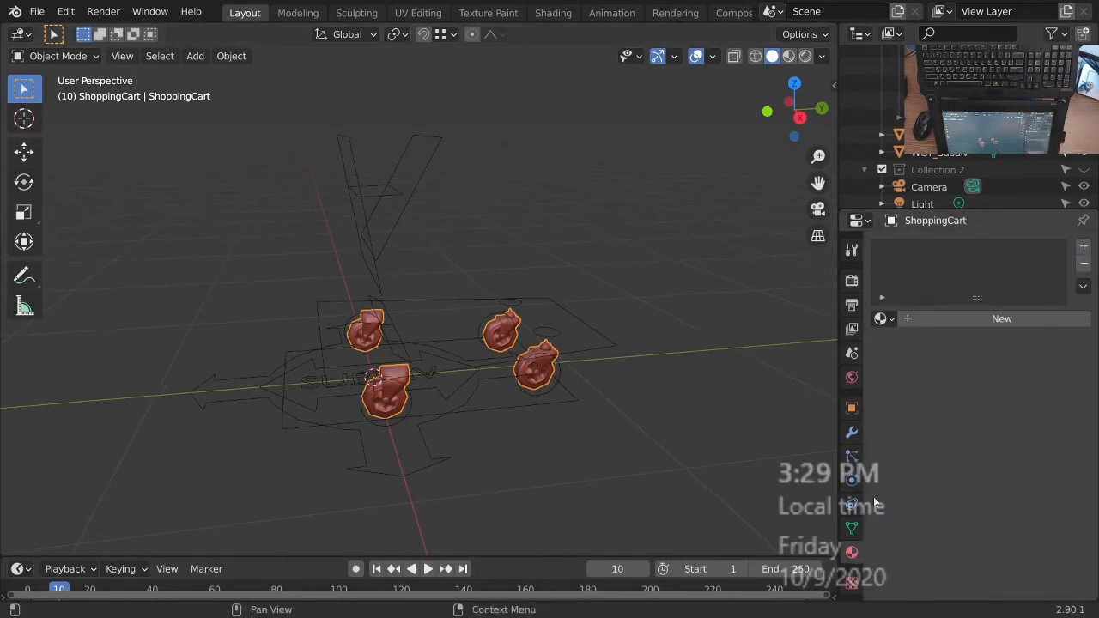
# - Remove the Subdivision and Armature modifiers from the caster mesh
pyautogui.click(852, 434)
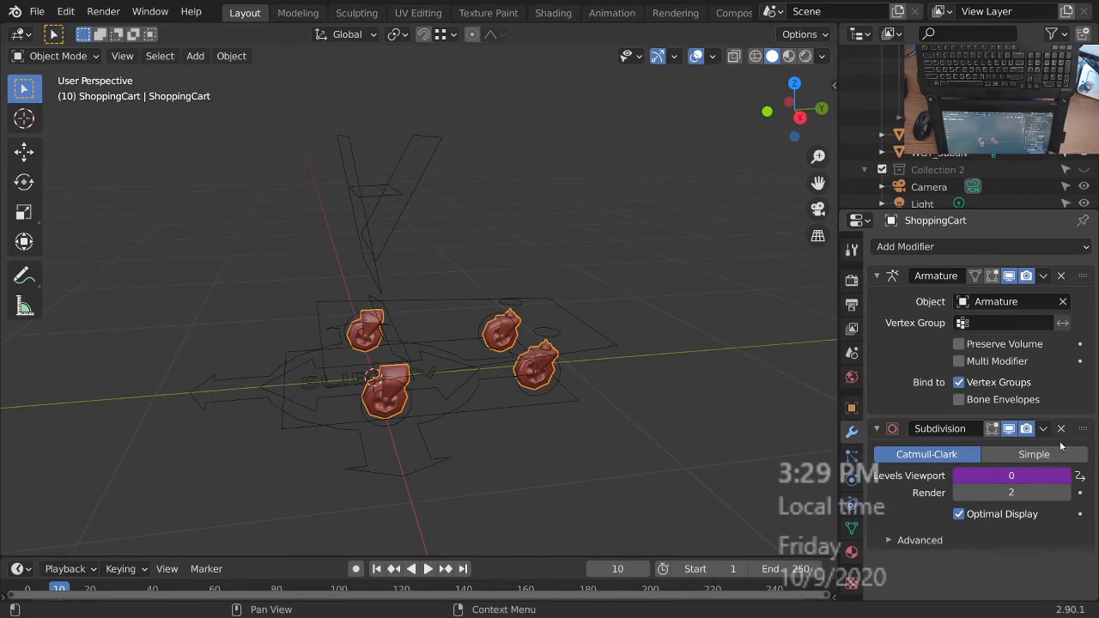
pyautogui.click(1062, 429)
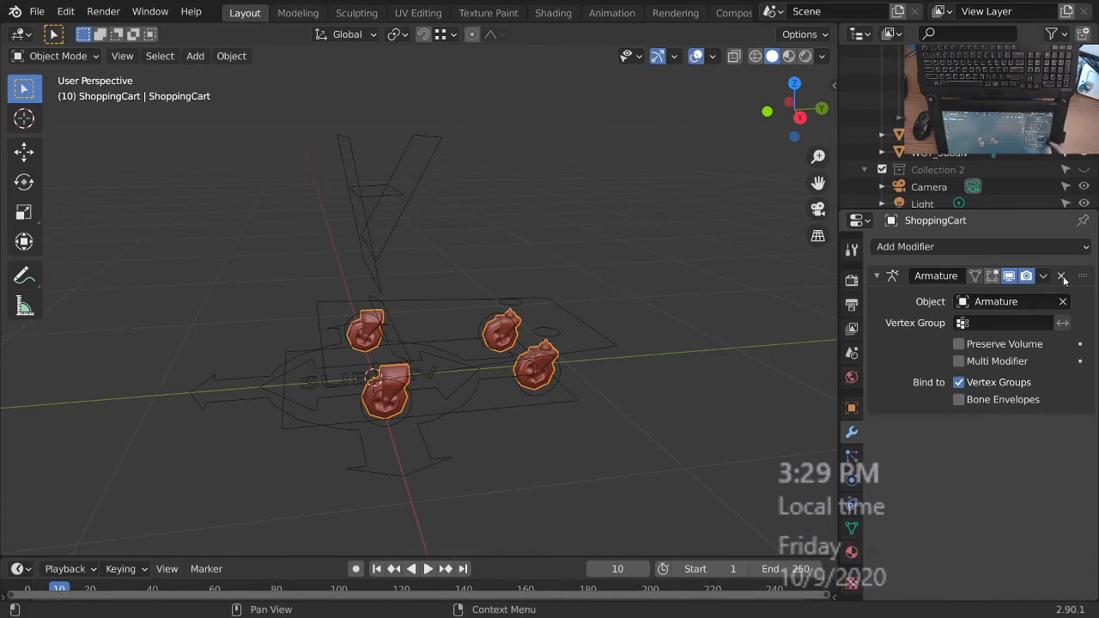
pyautogui.click(1062, 276)
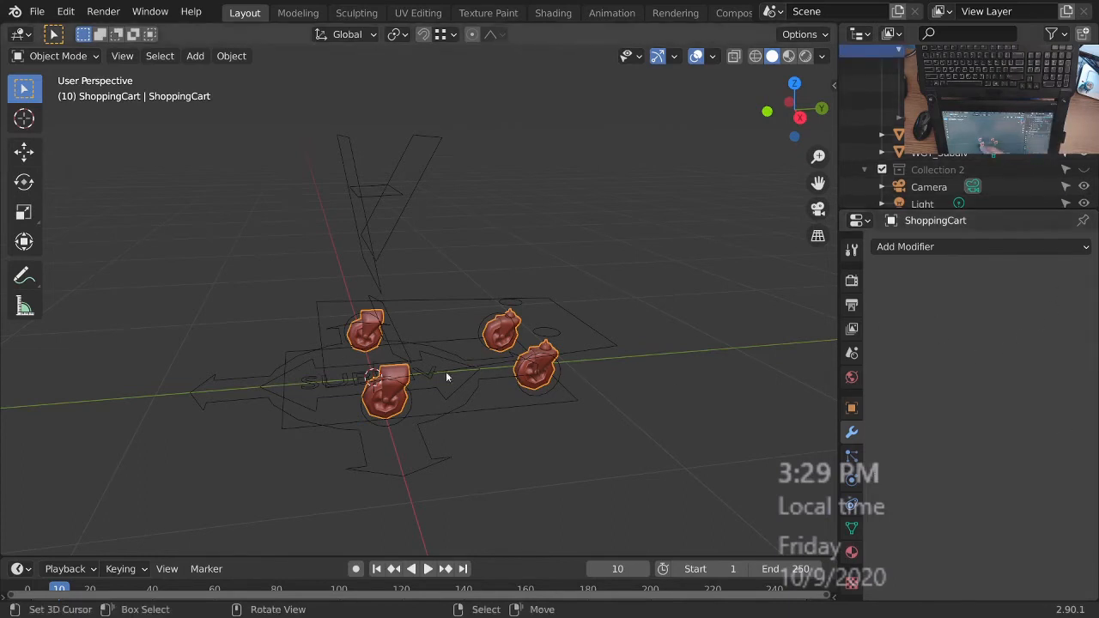
# - Select the cart's armature rig and delete it
pyautogui.click(596, 351)
pyautogui.moveTo(560, 421); pyautogui.dragTo(455, 442, button='middle')
pyautogui.press('x')
pyautogui.click(473, 433)
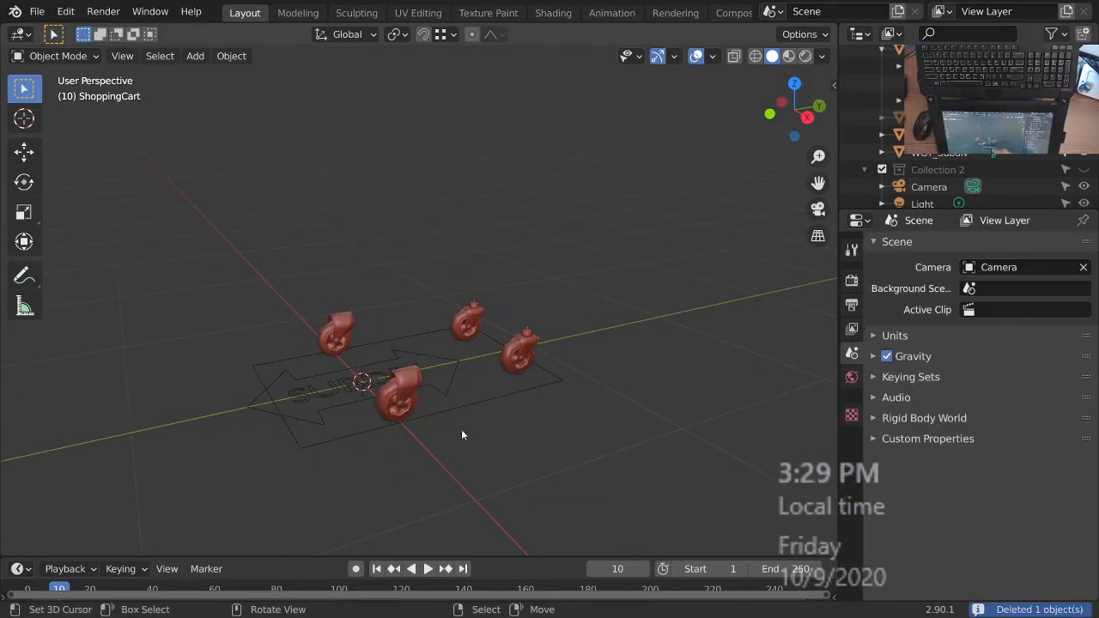
# - Select the remaining caster mesh and hide every unselected object in the viewport
pyautogui.click(449, 381)
pyautogui.moveTo(449, 380); pyautogui.dragTo(402, 310, button='middle')
pyautogui.click(402, 310)
pyautogui.hotkey('ctrl', 'z')
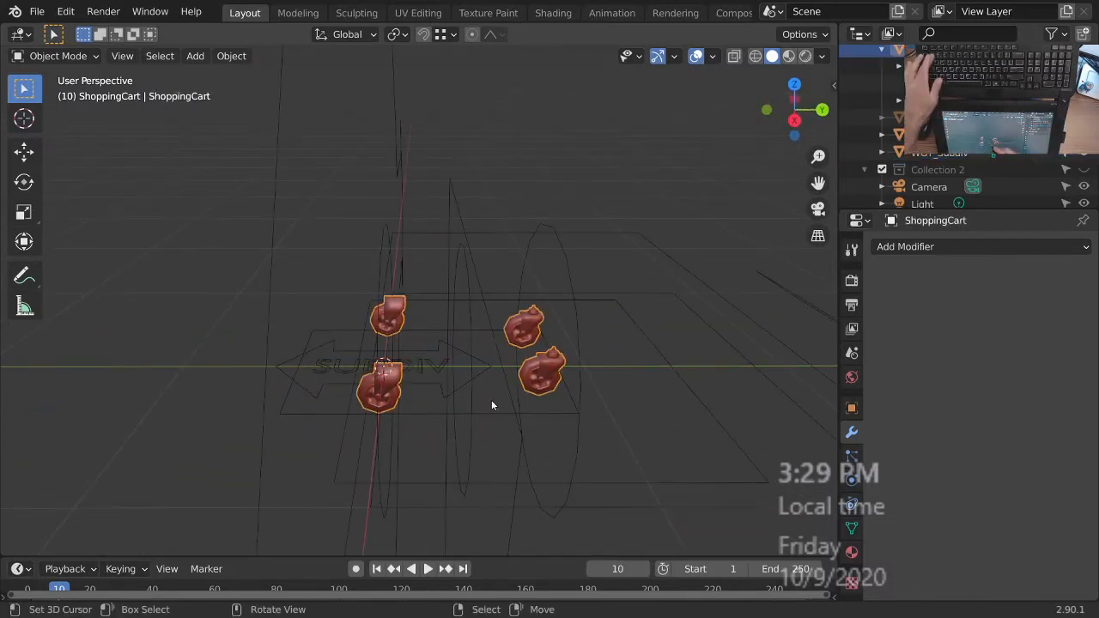
pyautogui.press('2')
pyautogui.press('3')
pyautogui.press('2')
pyautogui.press('1')
pyautogui.press('2')
pyautogui.press('1')
pyautogui.moveTo(493, 405); pyautogui.dragTo(556, 451, button='middle')
pyautogui.hotkey('shift', 'h')
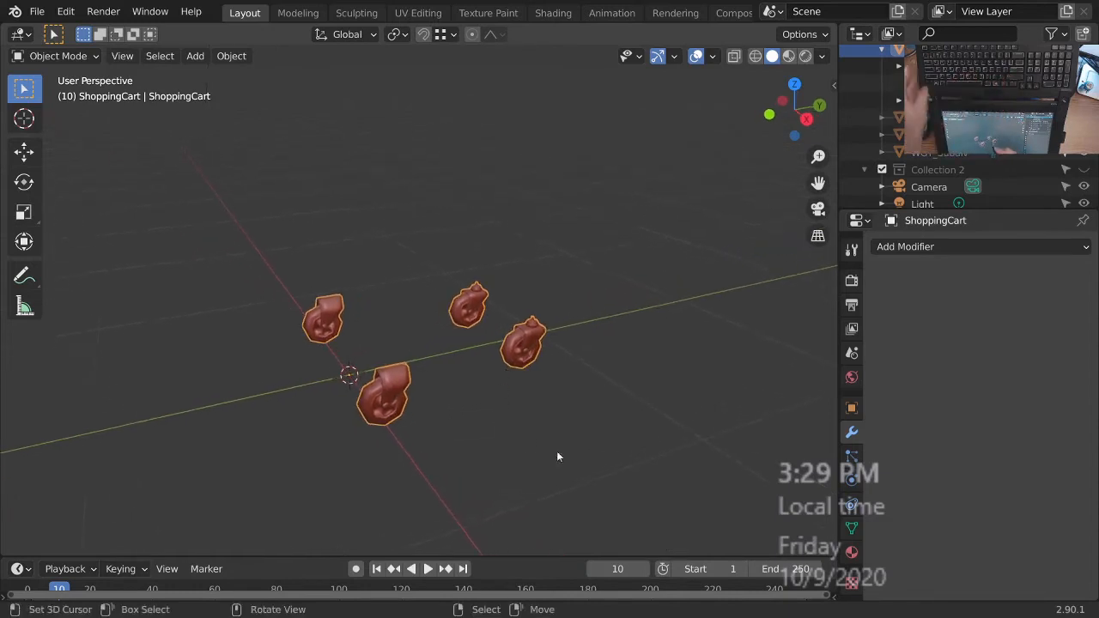
# - Examine the caster mesh's object properties, including its transform and parent relations
pyautogui.click(852, 409)
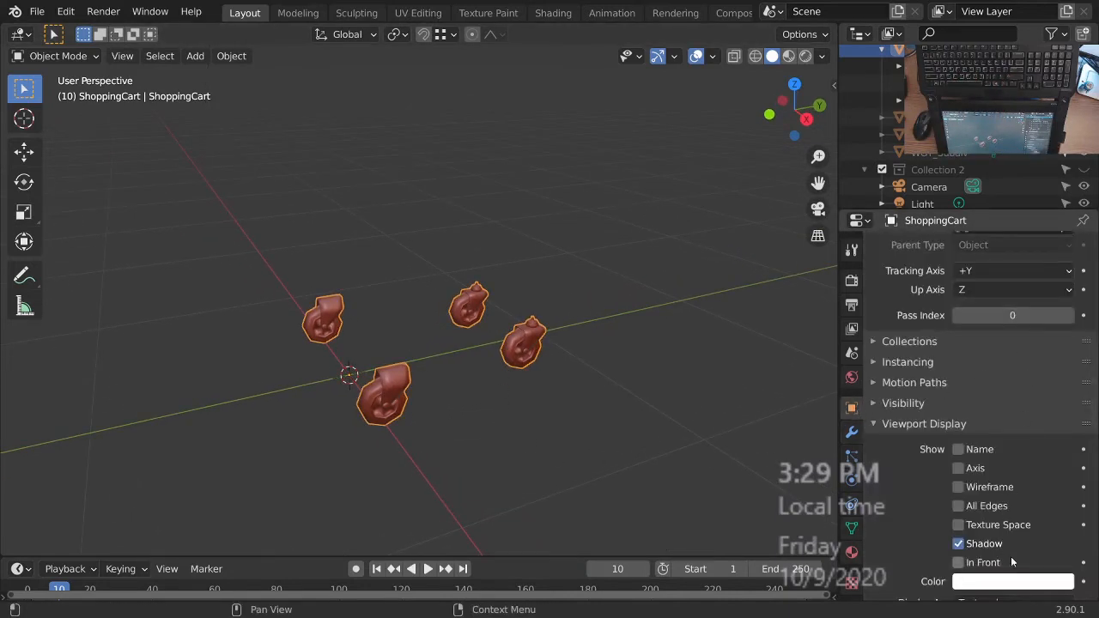
pyautogui.scroll(-4, 1012, 559)
pyautogui.scroll(12, 1010, 506)
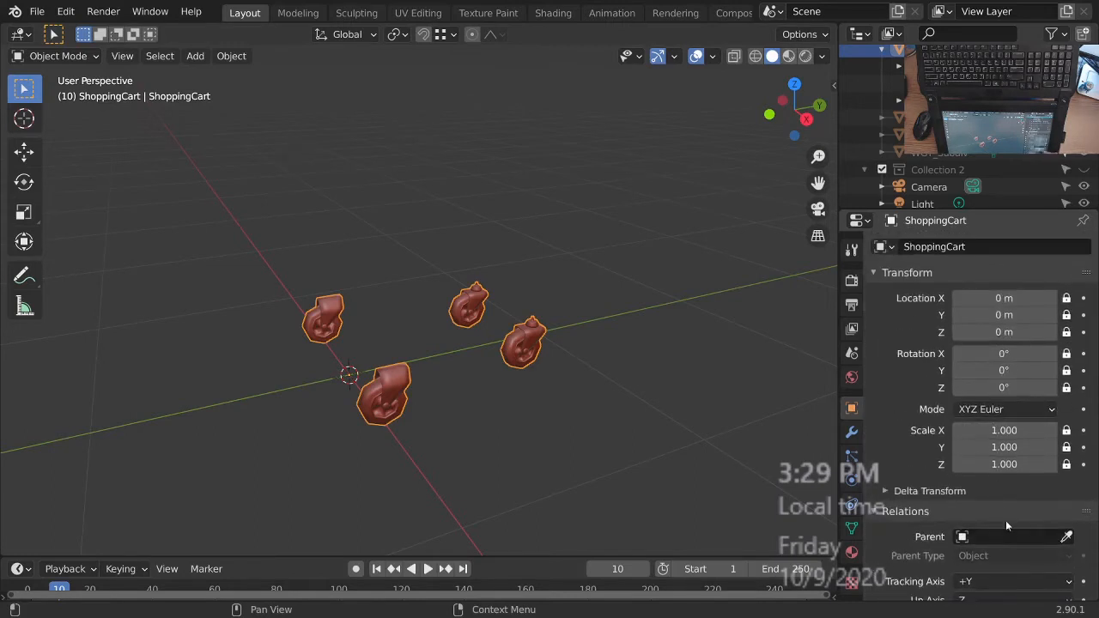
# - Examine the caster mesh's relations, viewport display and collection settings in its object properties
pyautogui.scroll(-3, 996, 463)
pyautogui.scroll(-4, 1001, 439)
pyautogui.scroll(-1, 992, 441)
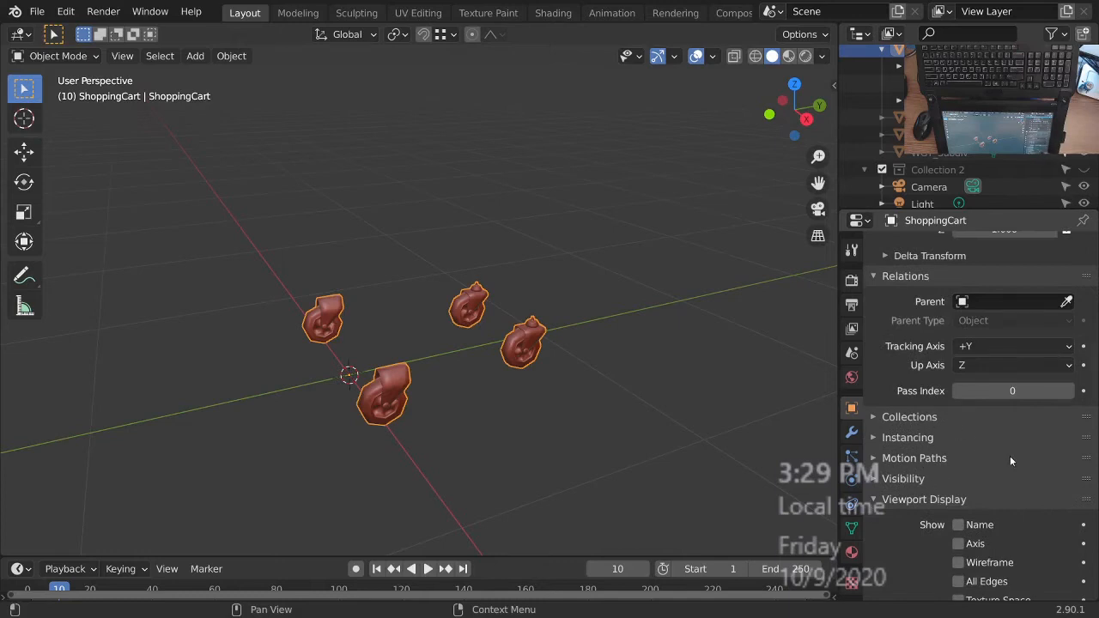
pyautogui.scroll(-1, 1010, 462)
pyautogui.scroll(4, 1000, 481)
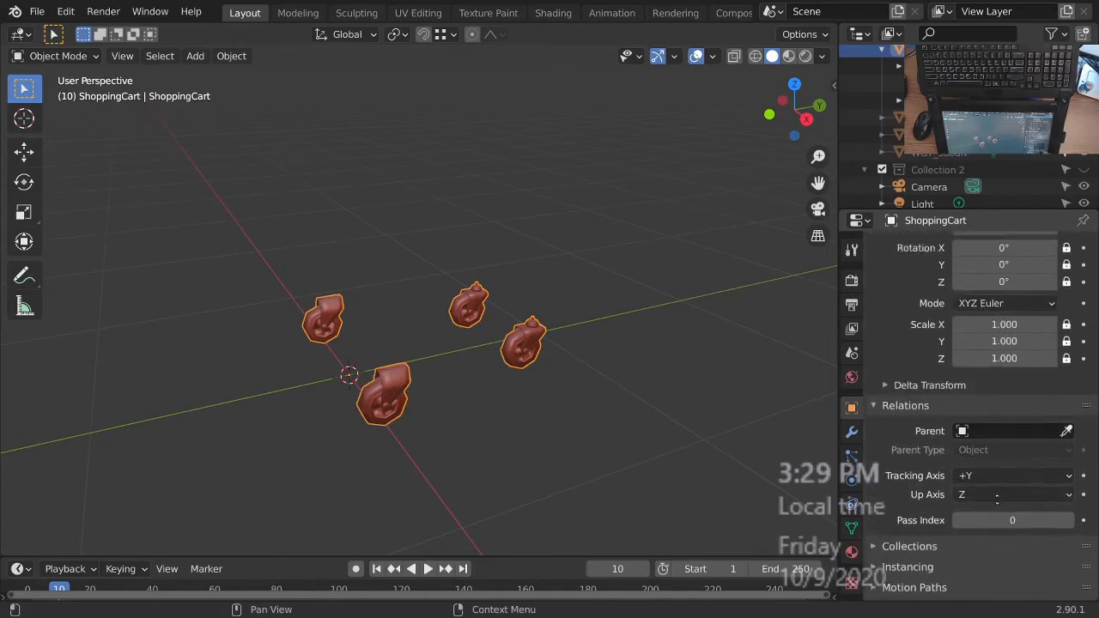
pyautogui.scroll(2, 1008, 511)
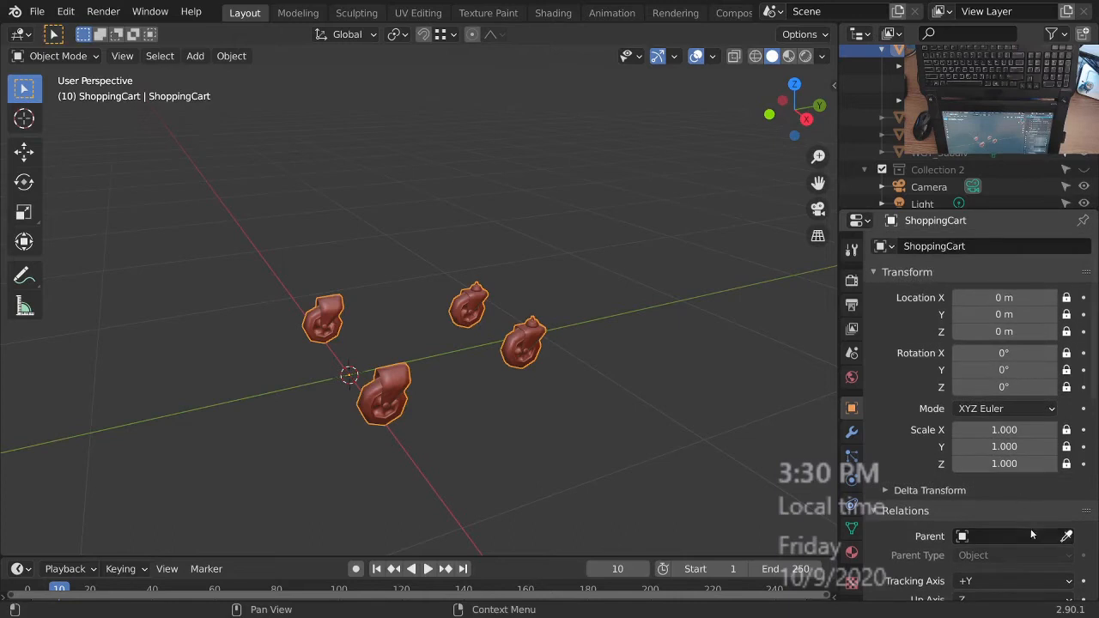
pyautogui.moveTo(1030, 530); pyautogui.dragTo(1025, 387, button='middle')
pyautogui.click(1020, 589)
pyautogui.moveTo(1020, 591); pyautogui.dragTo(1020, 386, button='middle')
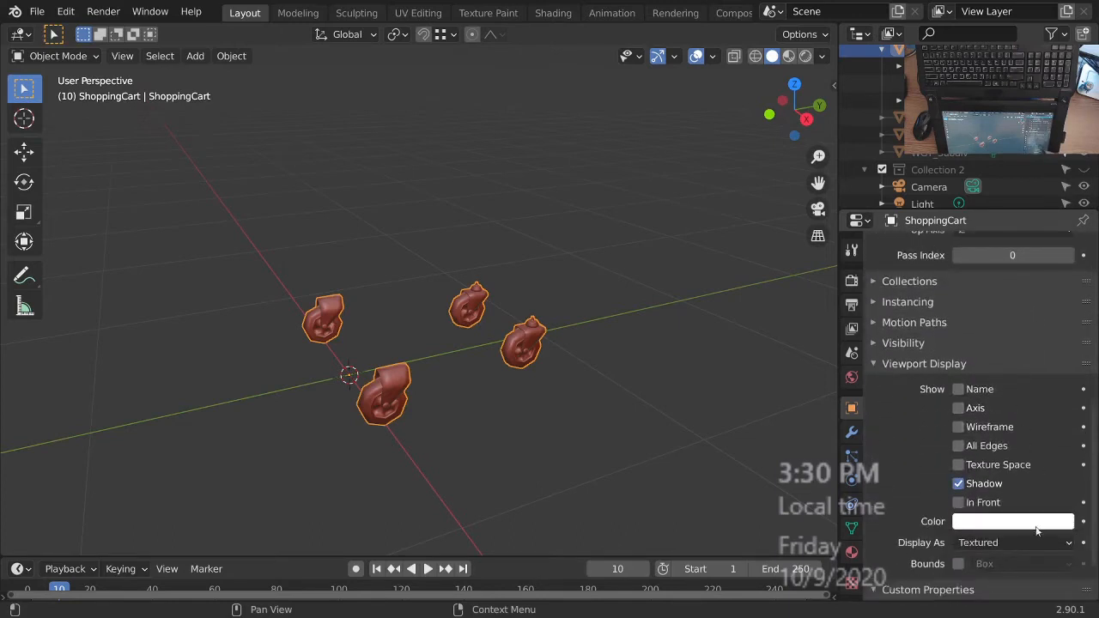
pyautogui.moveTo(1037, 530); pyautogui.dragTo(1022, 453, button='middle')
pyautogui.scroll(5, 1030, 494)
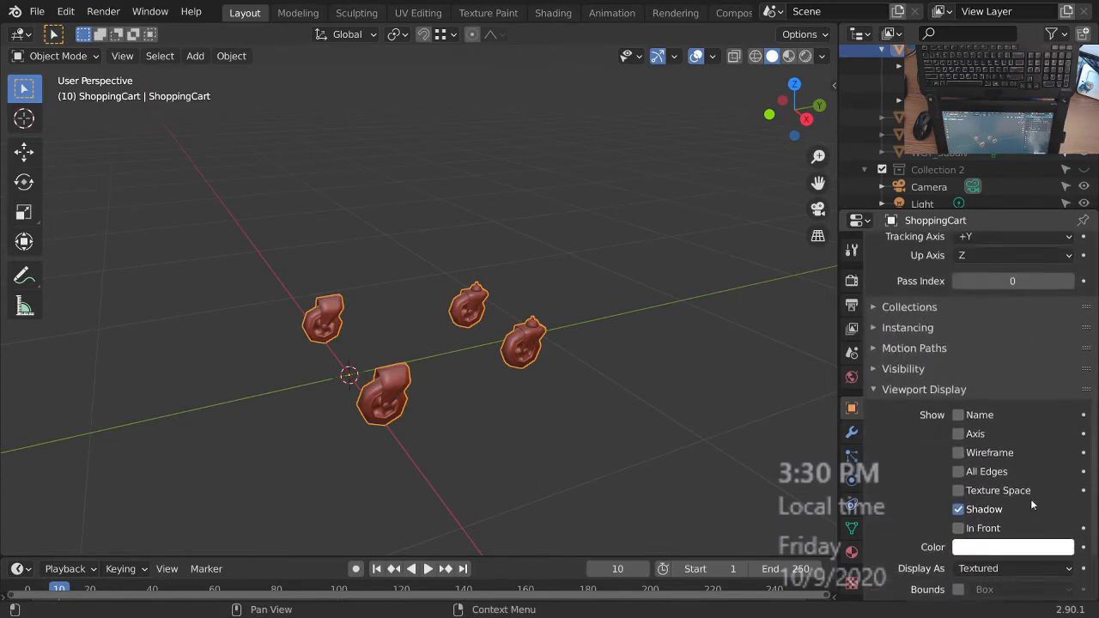
pyautogui.click(933, 357)
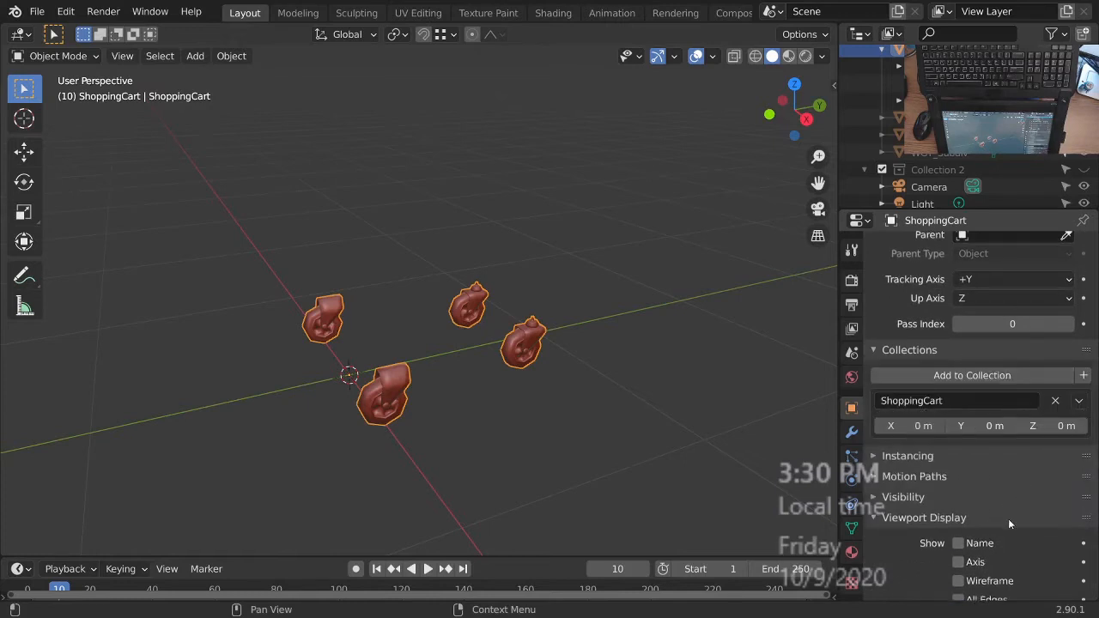
pyautogui.moveTo(1016, 491); pyautogui.dragTo(1025, 408, button='middle')
pyautogui.moveTo(1013, 451); pyautogui.dragTo(1007, 458, button='middle')
# - Examine the caster mesh's vertex groups and shape keys, and recheck its object-level collection, display and transform settings
pyautogui.click(852, 528)
pyautogui.scroll(-3, 1002, 502)
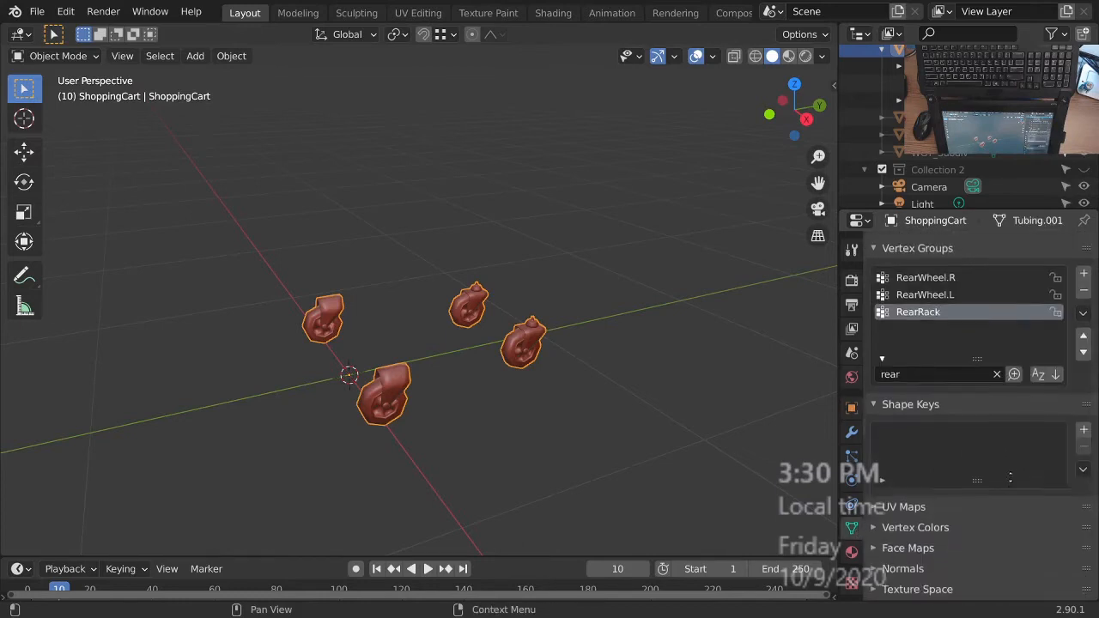
pyautogui.click(858, 409)
pyautogui.scroll(8, 992, 515)
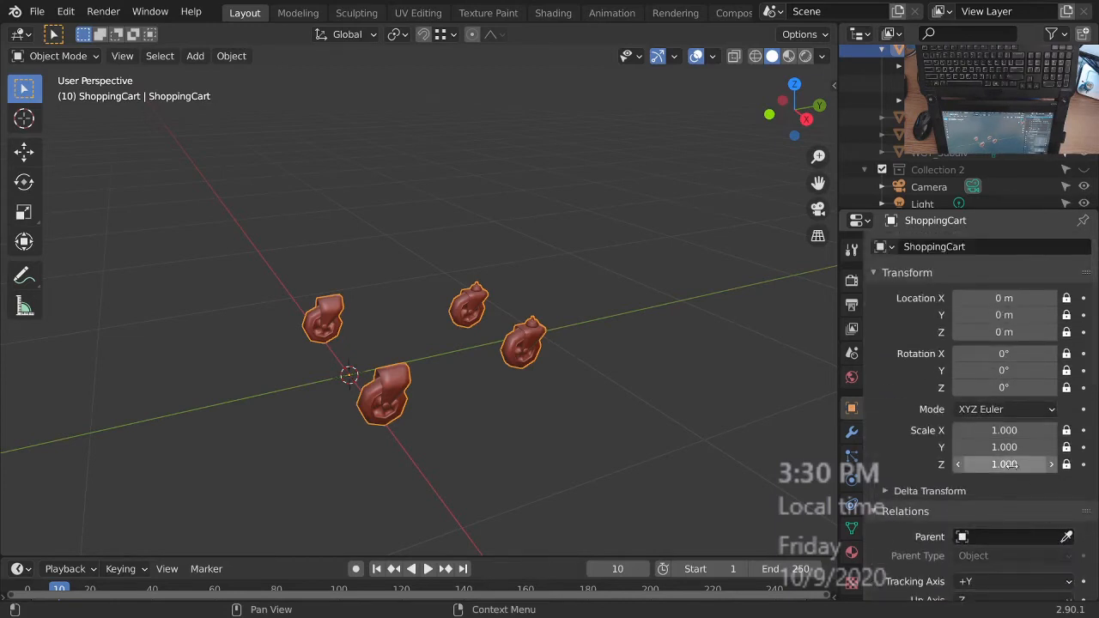
pyautogui.scroll(-4, 1030, 496)
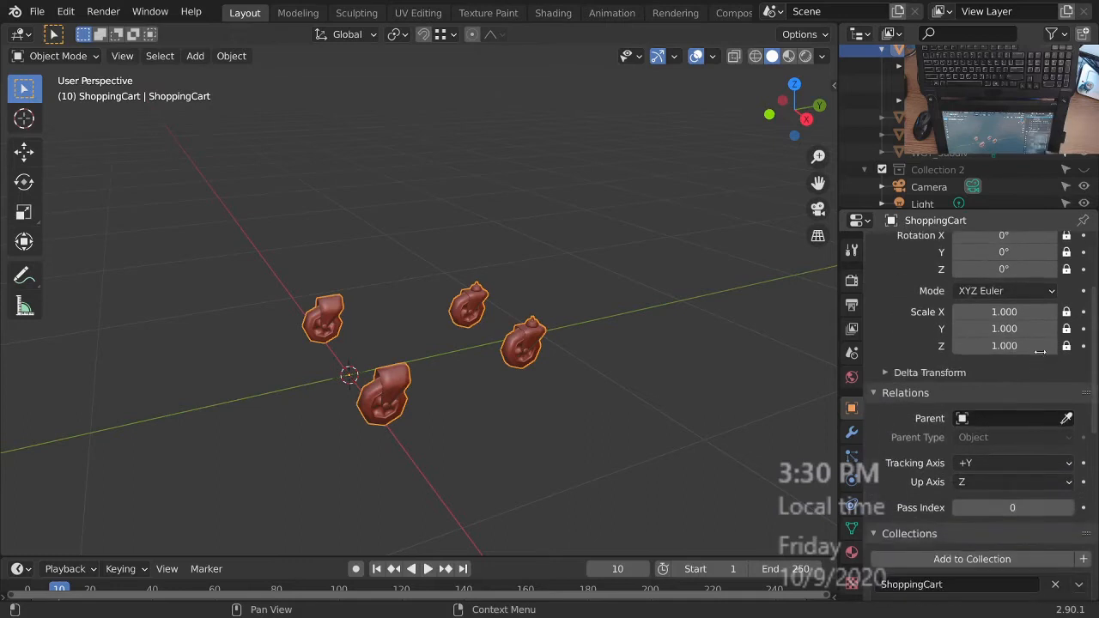
pyautogui.scroll(-5, 1046, 515)
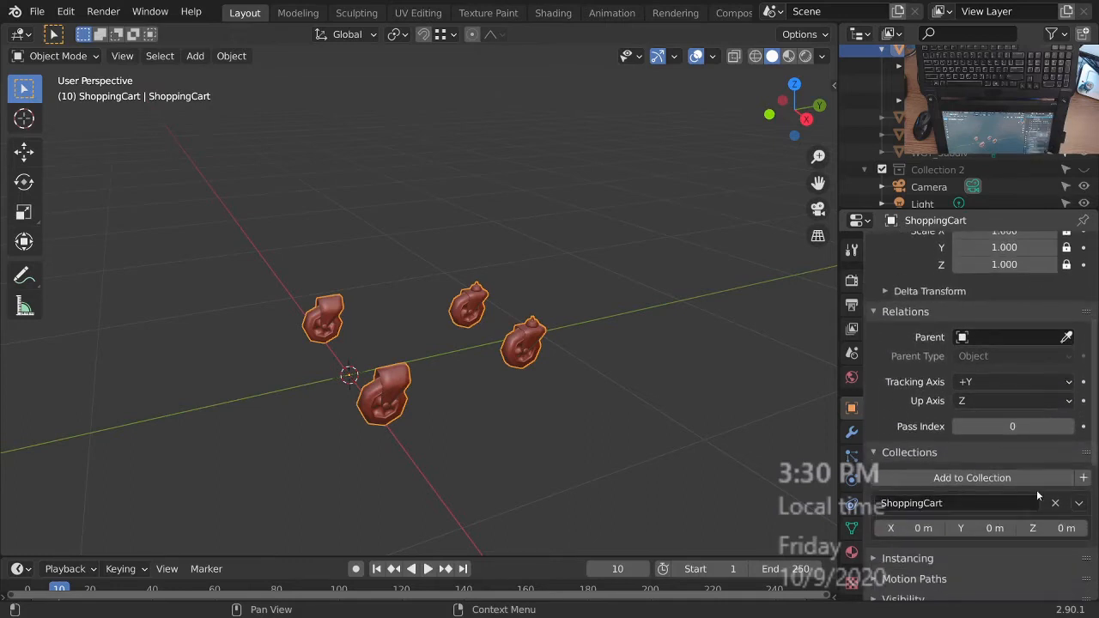
pyautogui.scroll(-5, 1038, 512)
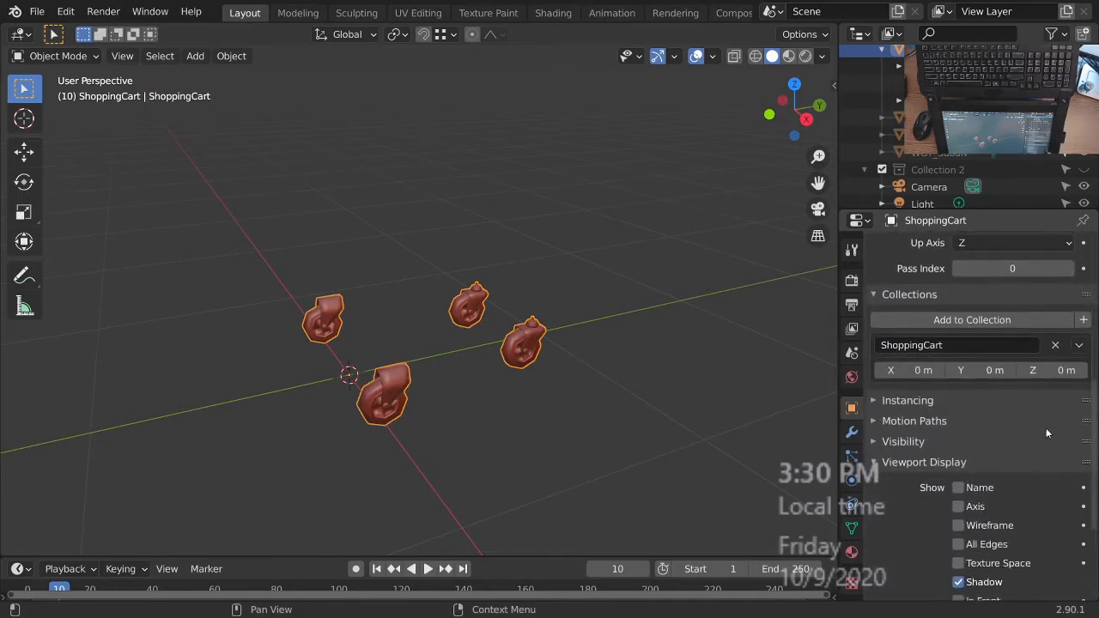
pyautogui.scroll(-4, 1048, 421)
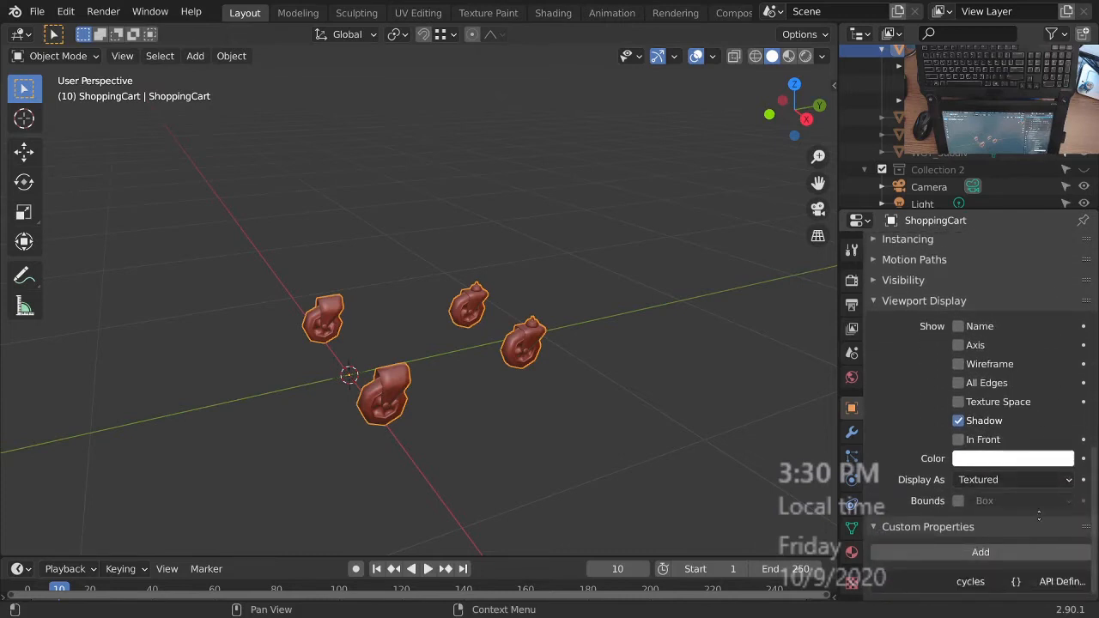
pyautogui.scroll(2, 987, 464)
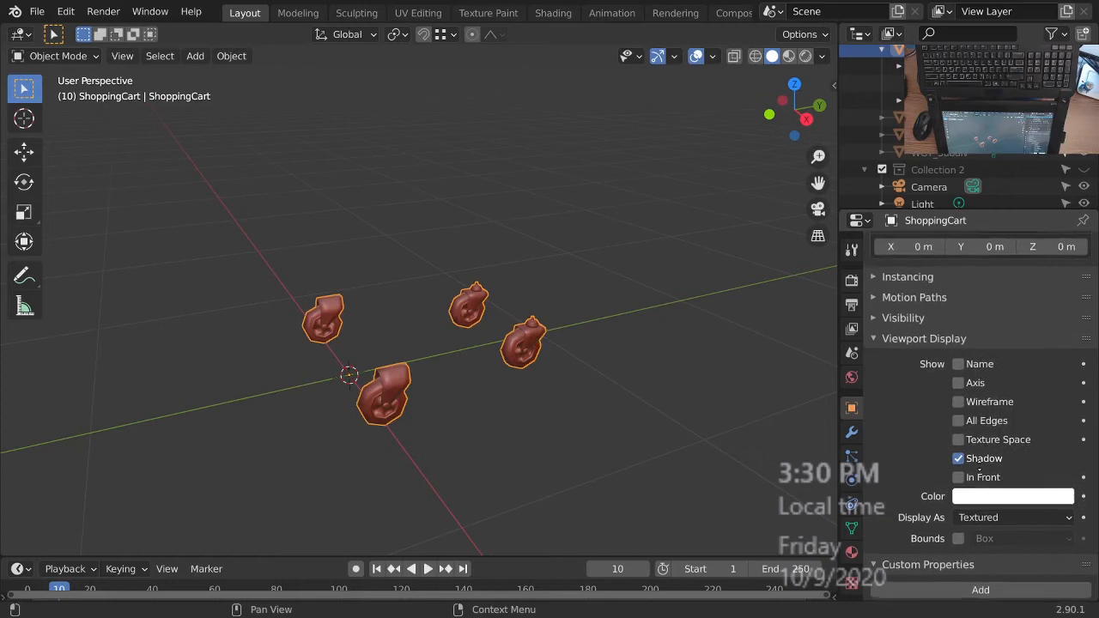
pyautogui.scroll(1, 979, 476)
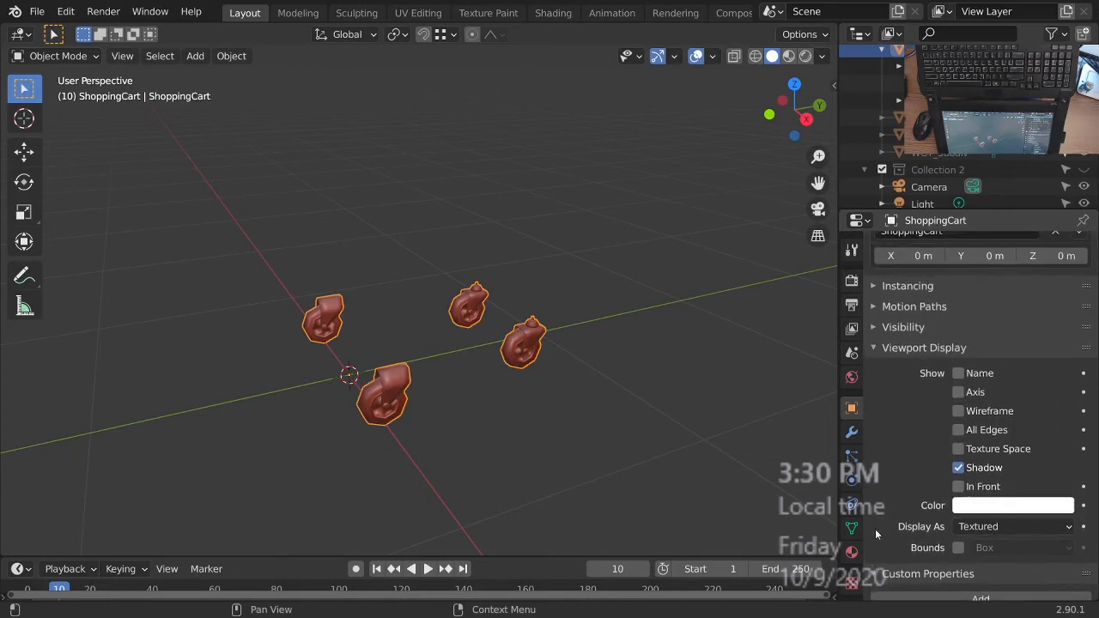
pyautogui.click(852, 528)
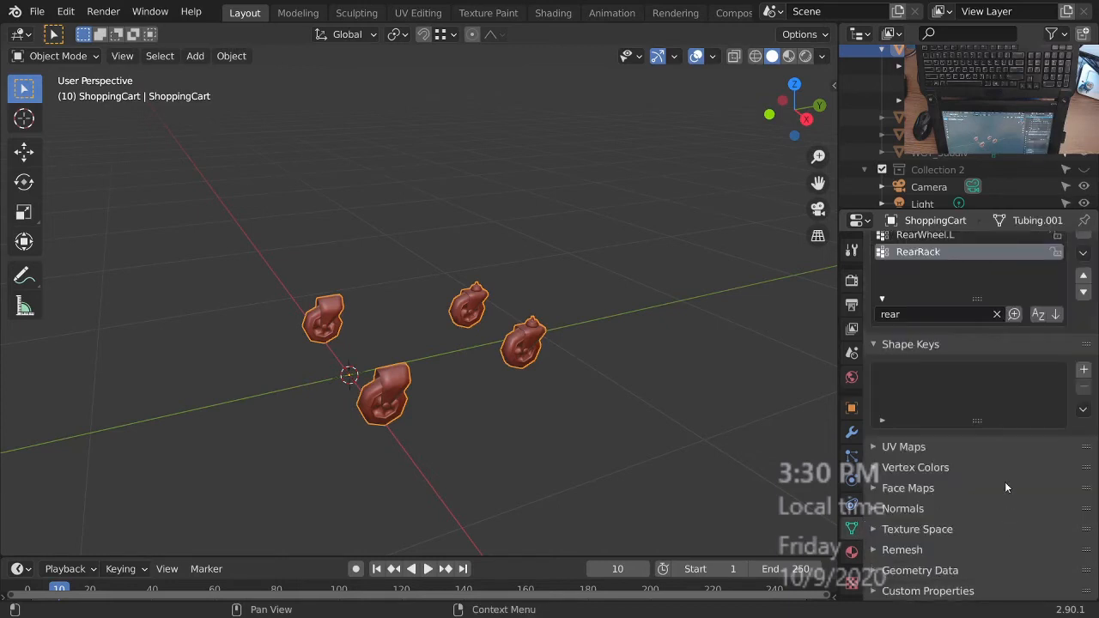
pyautogui.scroll(3, 1004, 485)
pyautogui.scroll(-3, 987, 507)
pyautogui.click(851, 410)
pyautogui.moveTo(1003, 432); pyautogui.dragTo(1000, 483, button='middle')
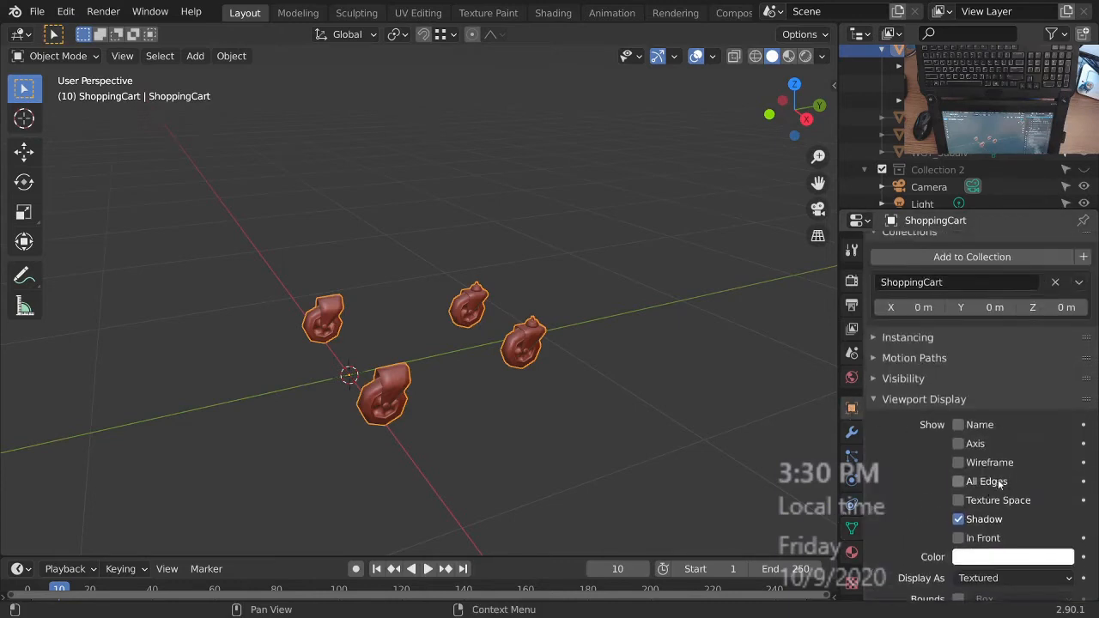
pyautogui.scroll(6, 1017, 461)
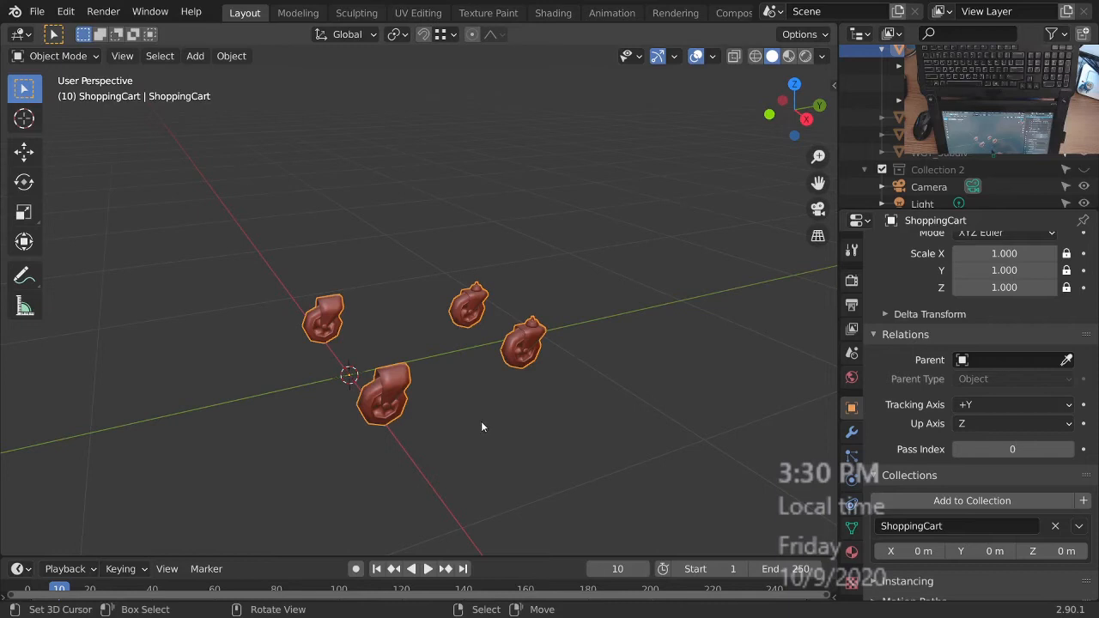
pyautogui.scroll(1, 969, 401)
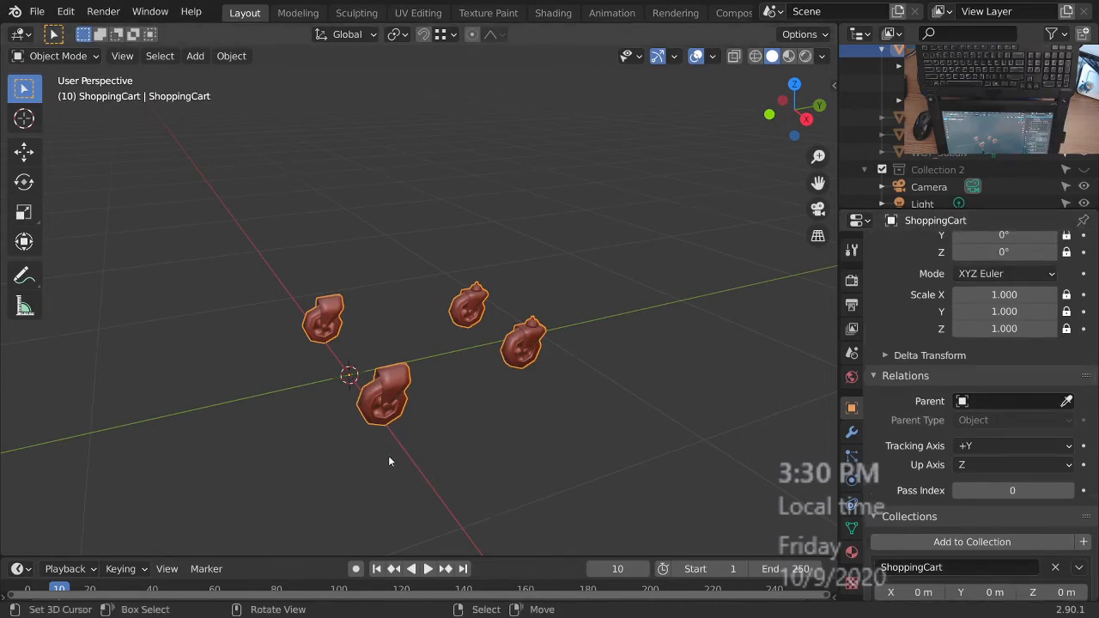
# - Rename the caster mesh object as TheseAreTheWheels and save the temporary file
pyautogui.moveTo(393, 459); pyautogui.dragTo(528, 366, button='middle')
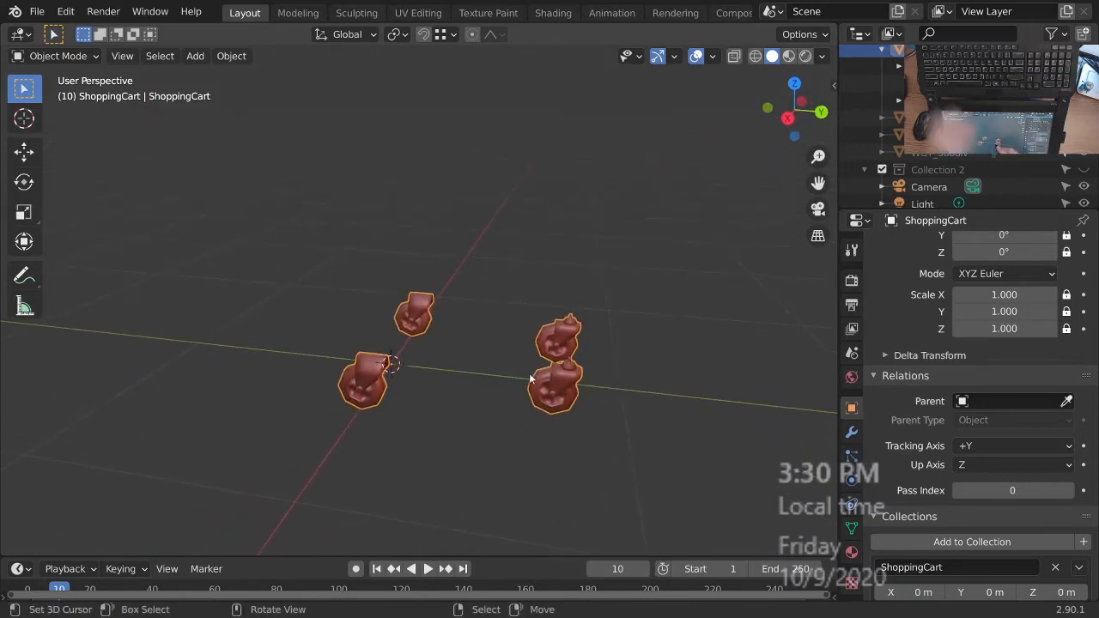
pyautogui.press('F2')
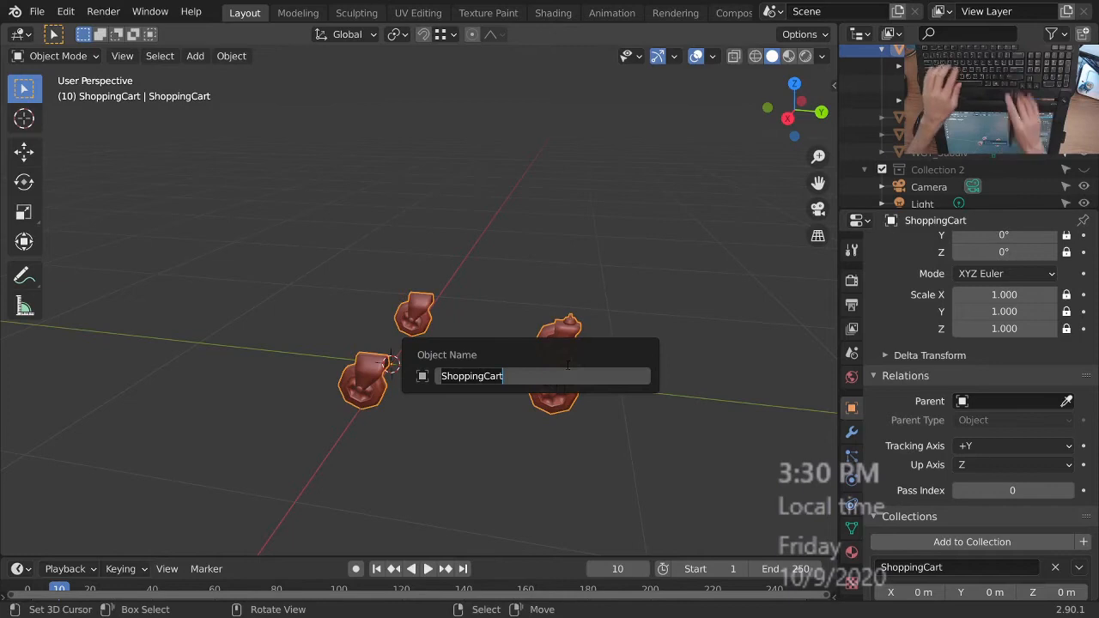
pyautogui.write('These')
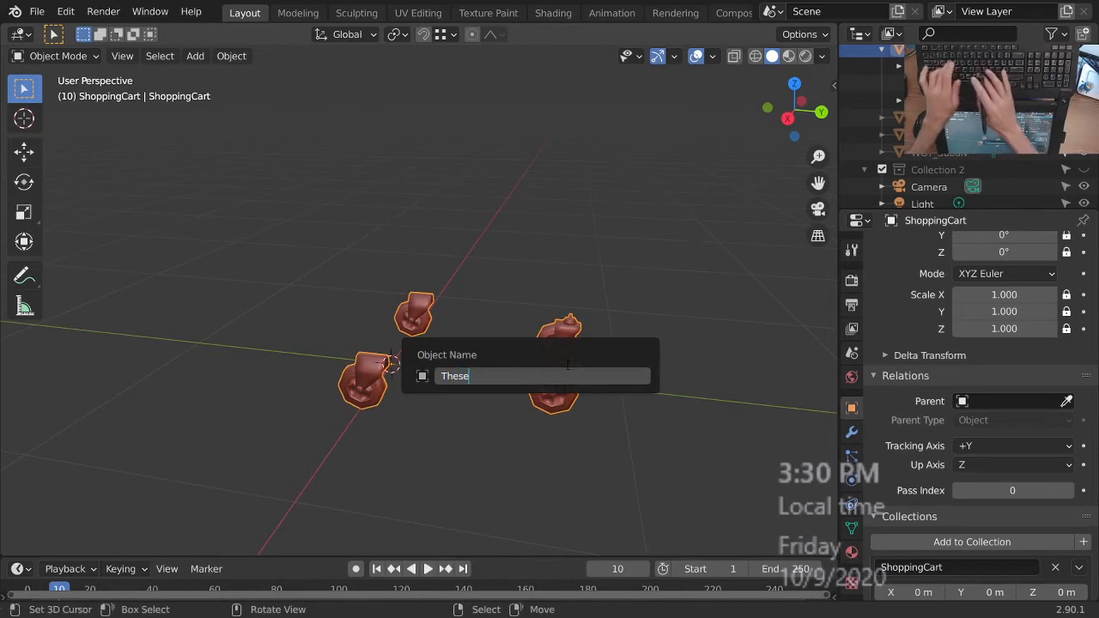
pyautogui.write('AreTheWheels')
pyautogui.press('Return')
pyautogui.moveTo(543, 433); pyautogui.dragTo(523, 404, button='middle')
pyautogui.hotkey('ctrl', 's')
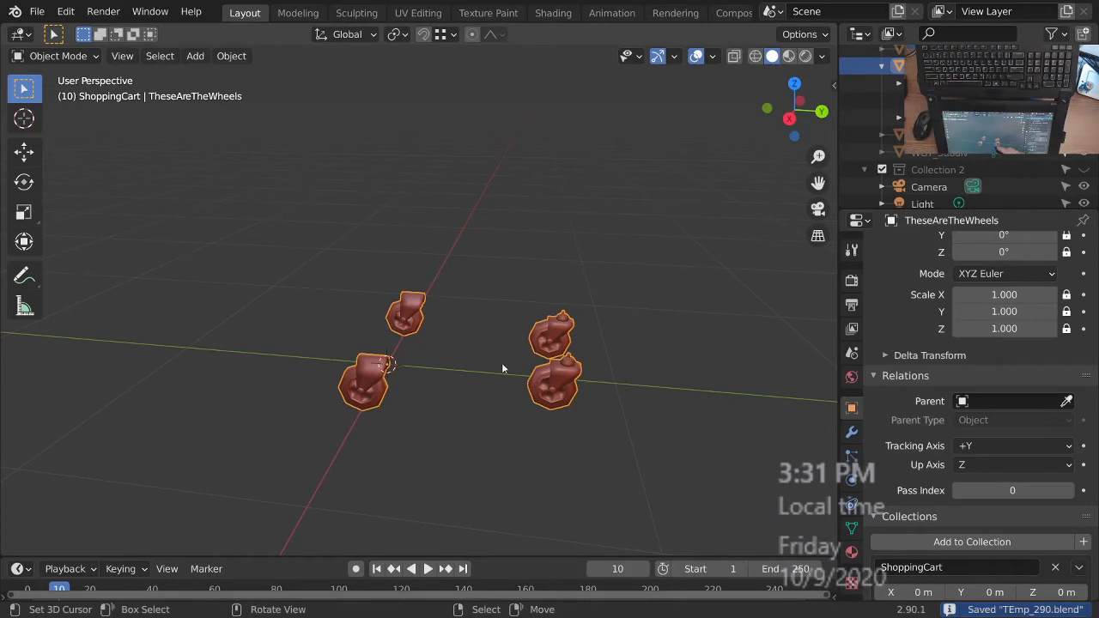
# - Open BearClaw_2-90.blend from the recent files, choosing the more recent of the two entries with that name
pyautogui.moveTo(467, 365); pyautogui.dragTo(492, 382, button='middle')
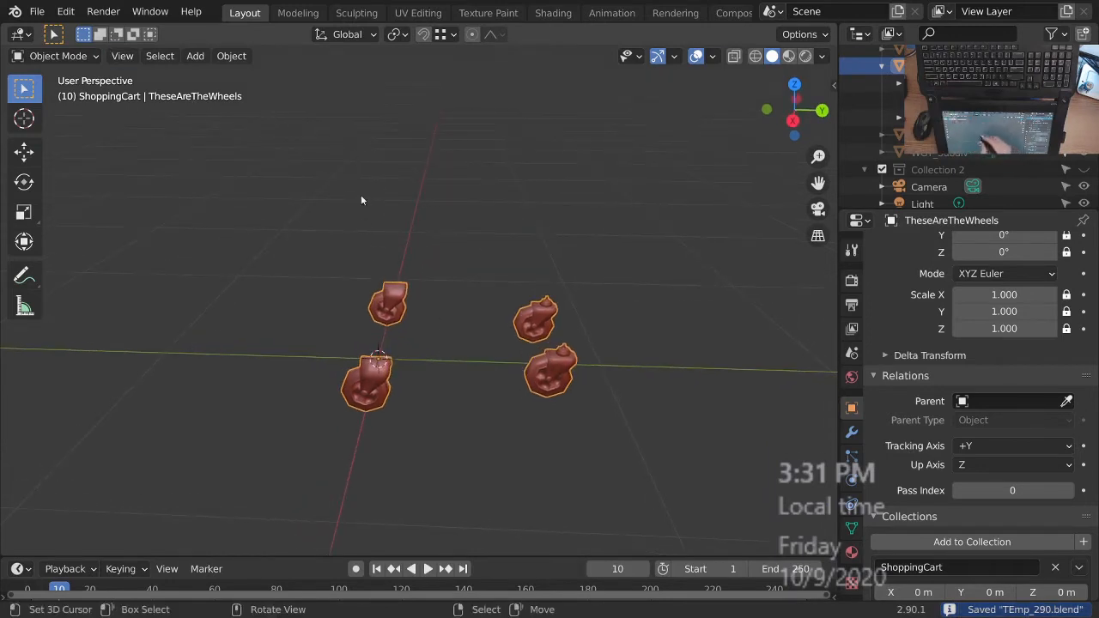
pyautogui.click(37, 11)
pyautogui.click(56, 46)
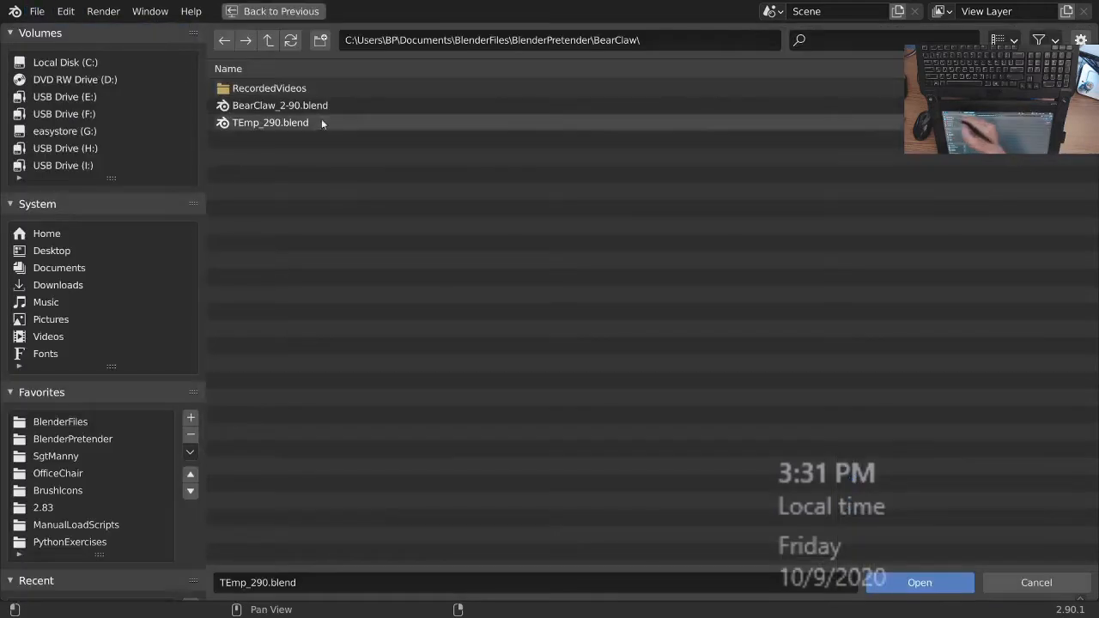
pyautogui.click(37, 11)
pyautogui.moveTo(162, 67)
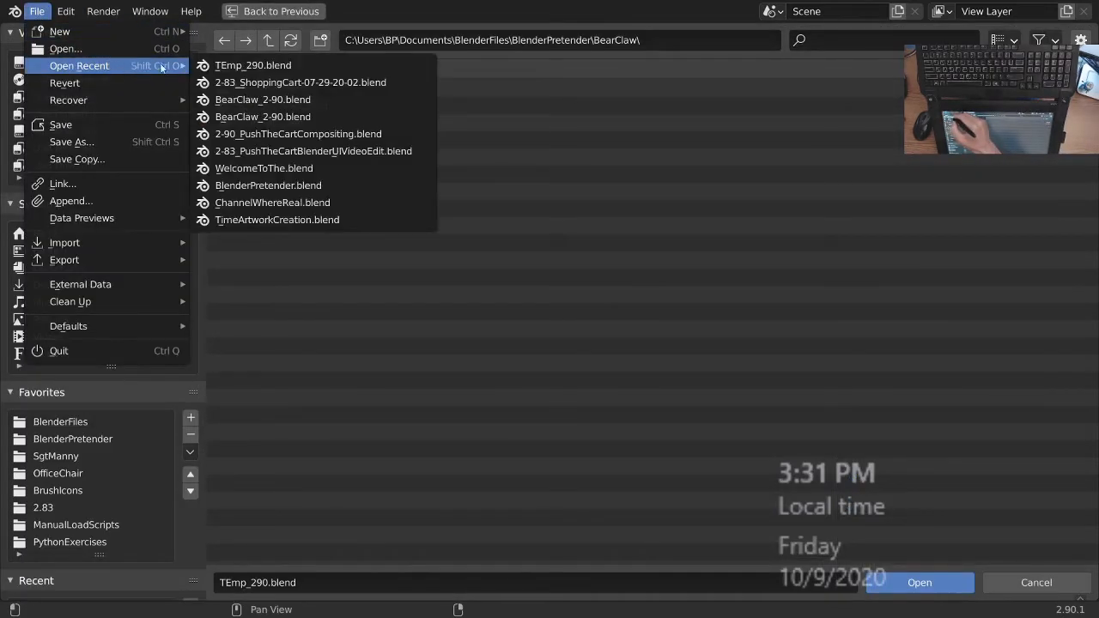
pyautogui.click(288, 99)
# - Start an Append and browse up to the BearClaw folder to look inside TEmp_290.blend
pyautogui.moveTo(496, 326); pyautogui.dragTo(419, 267, button='middle')
pyautogui.press('F4')
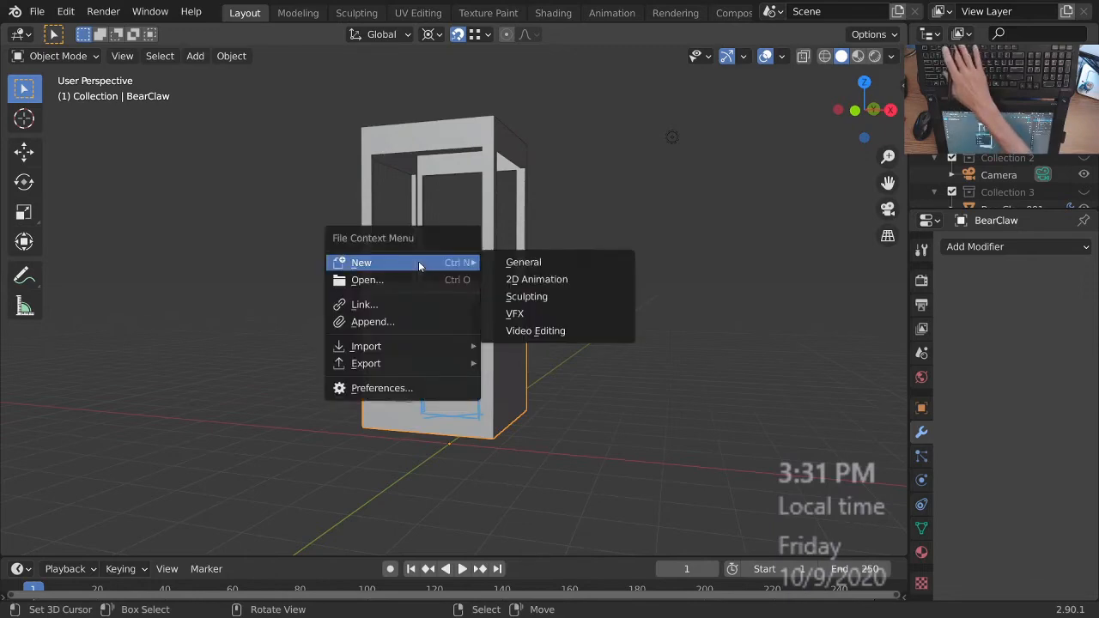
pyautogui.click(400, 323)
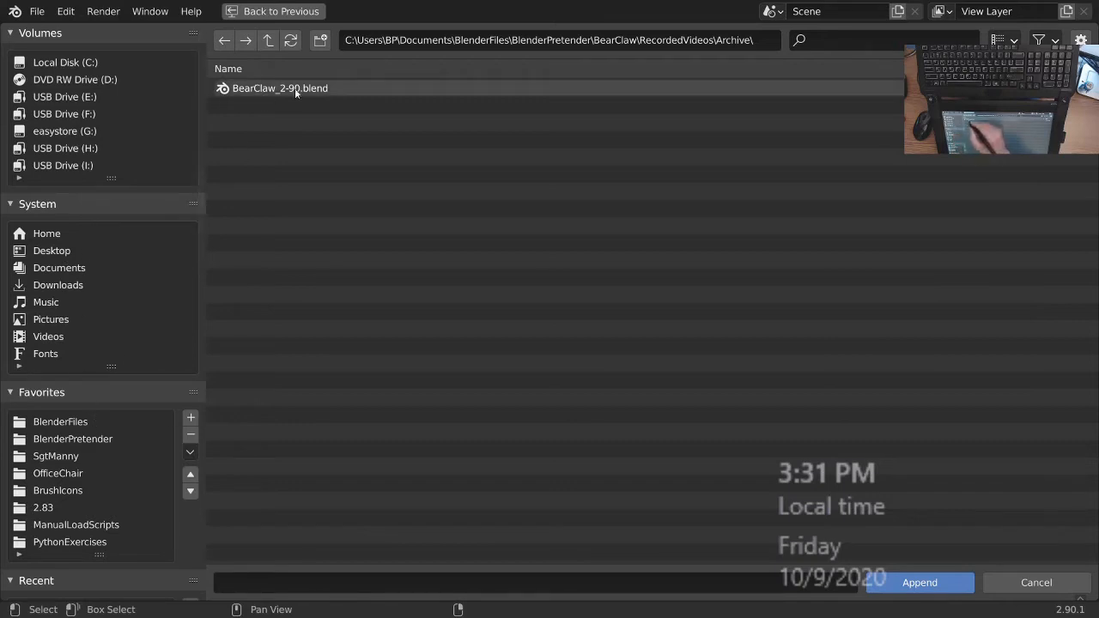
pyautogui.click(268, 40)
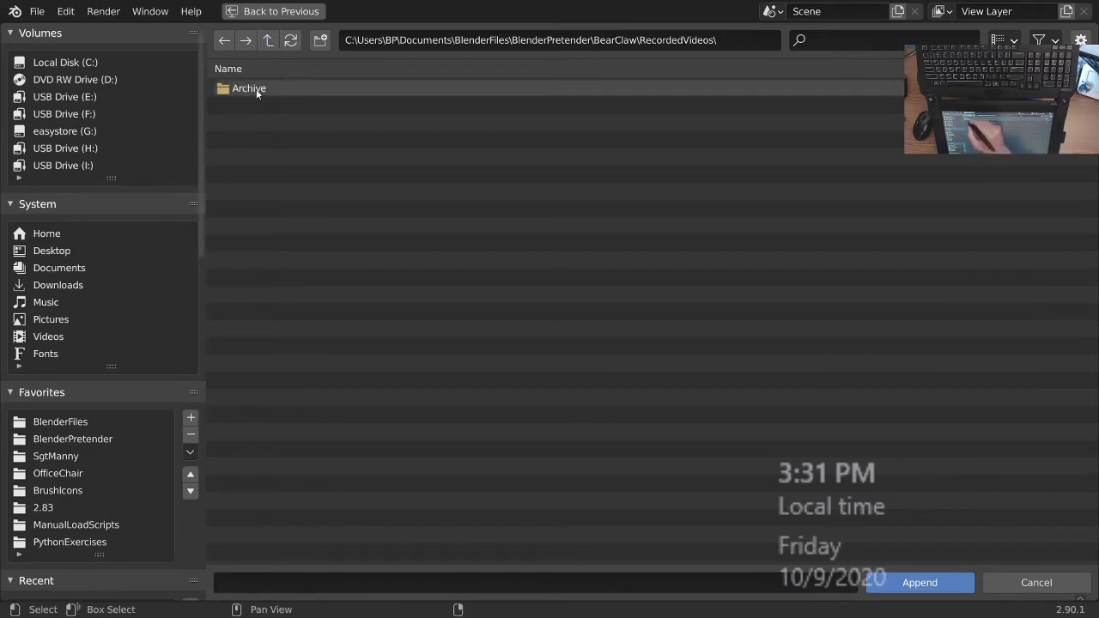
pyautogui.click(267, 41)
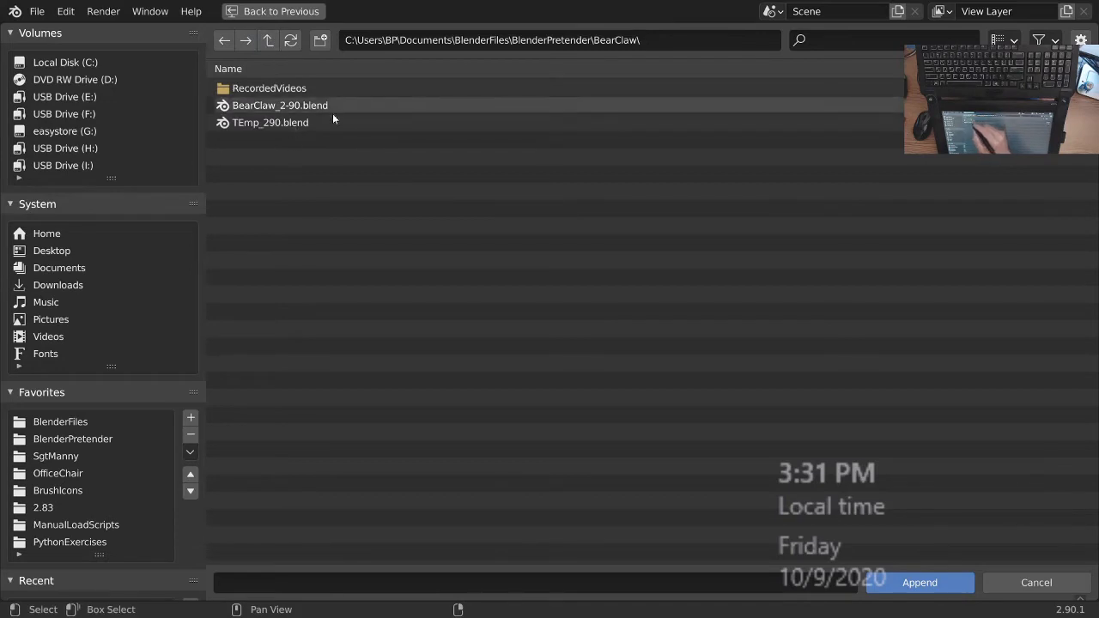
pyautogui.click(269, 125)
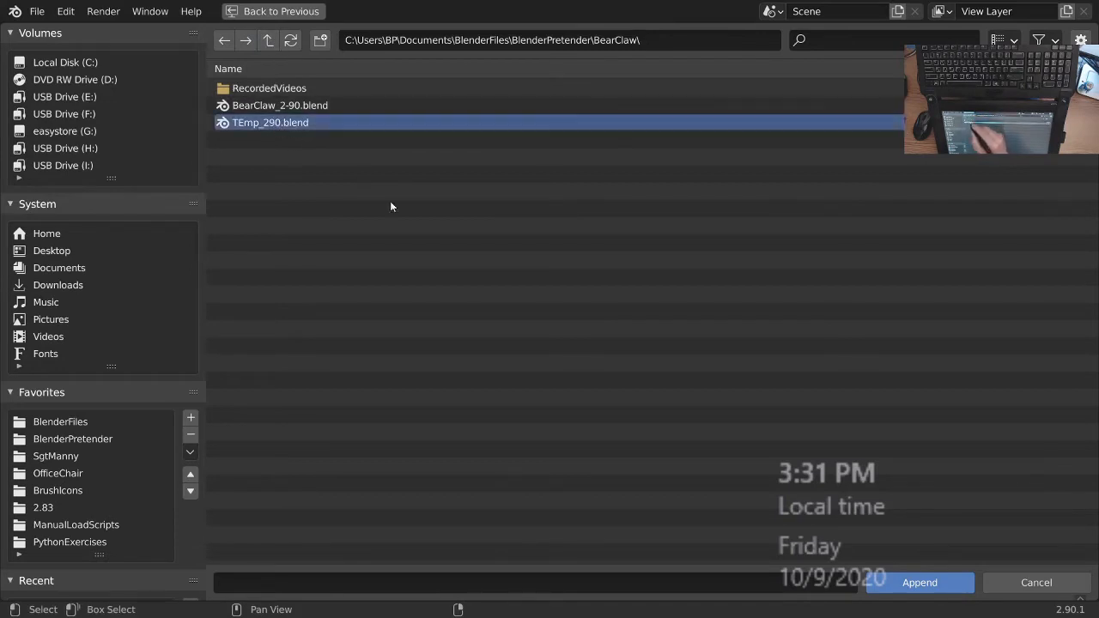
pyautogui.click(923, 590)
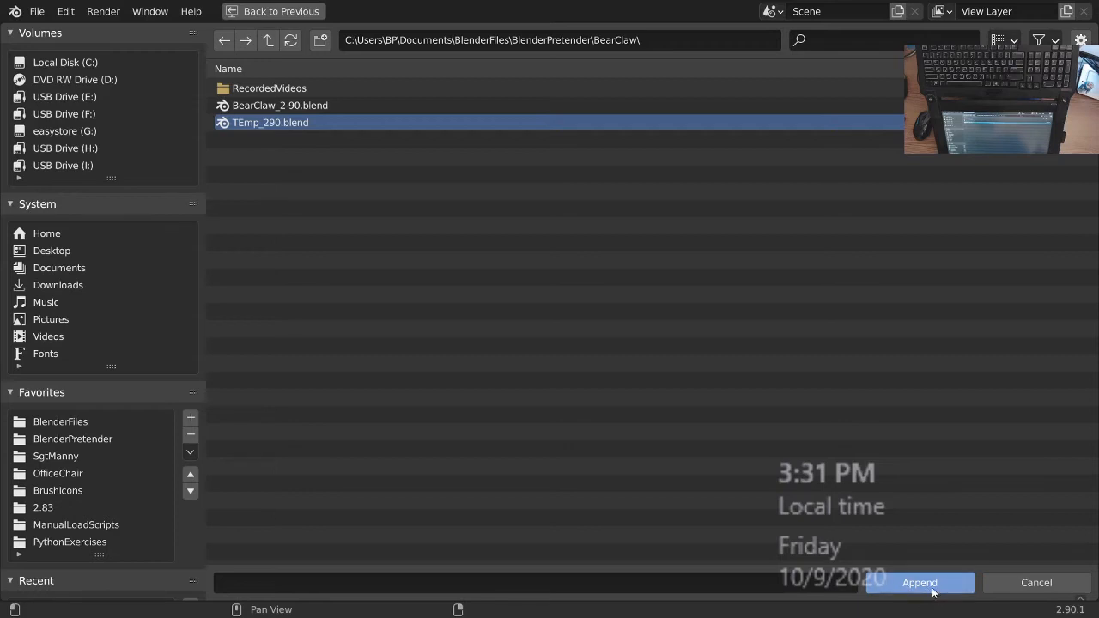
pyautogui.click(933, 592)
# - Append the TheseAreTheWheels object from the file's Object data and view the wheels beneath the cabinet
pyautogui.click(265, 243)
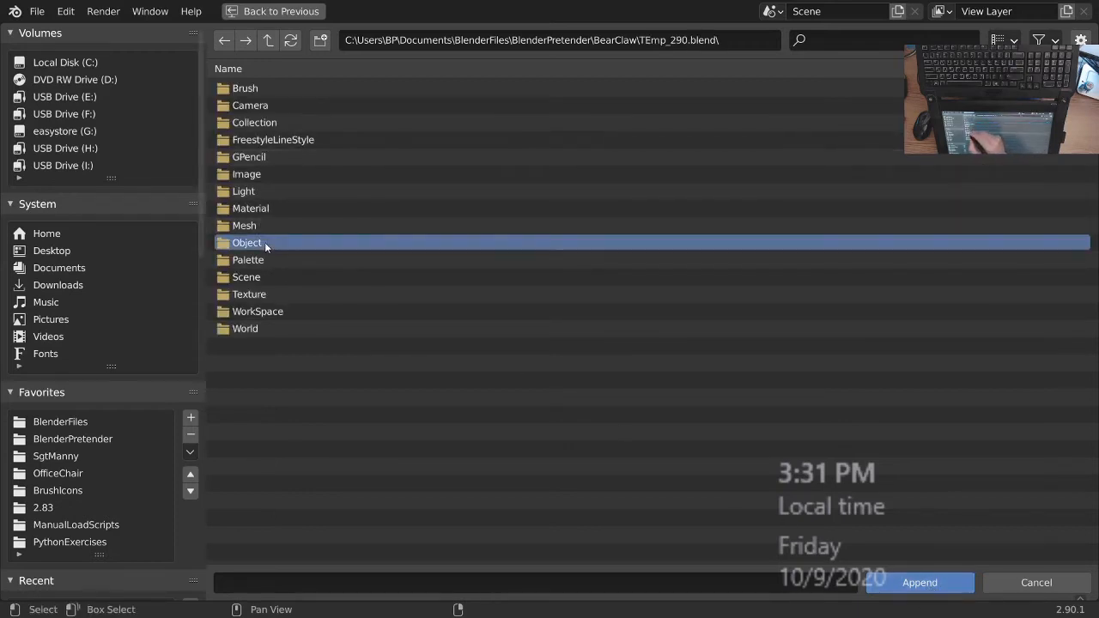
pyautogui.click(268, 242)
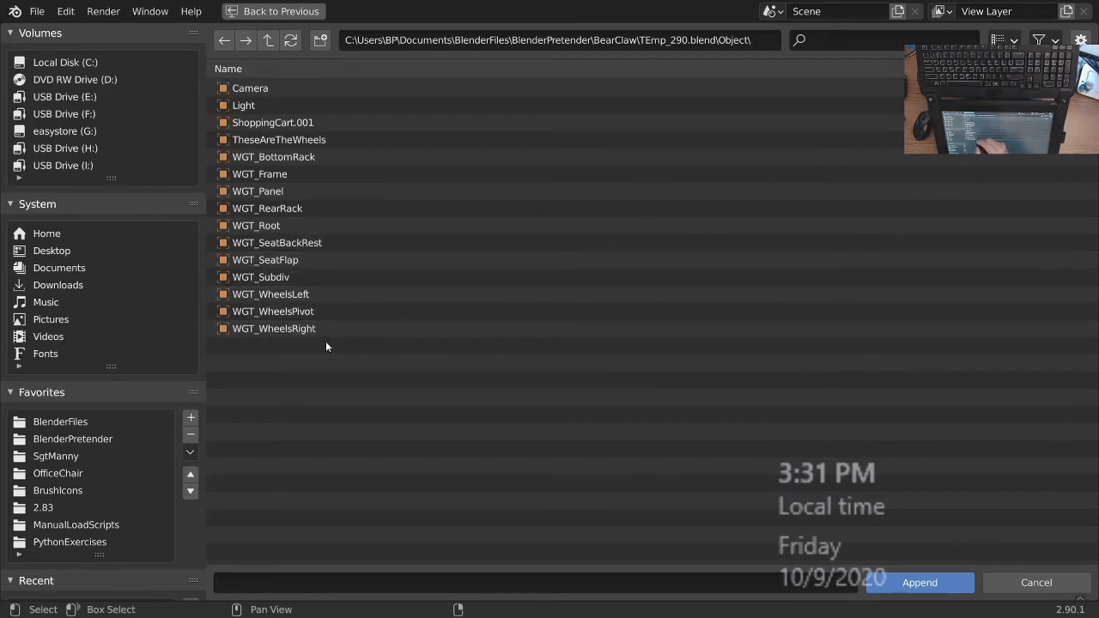
pyautogui.click(292, 140)
pyautogui.click(939, 586)
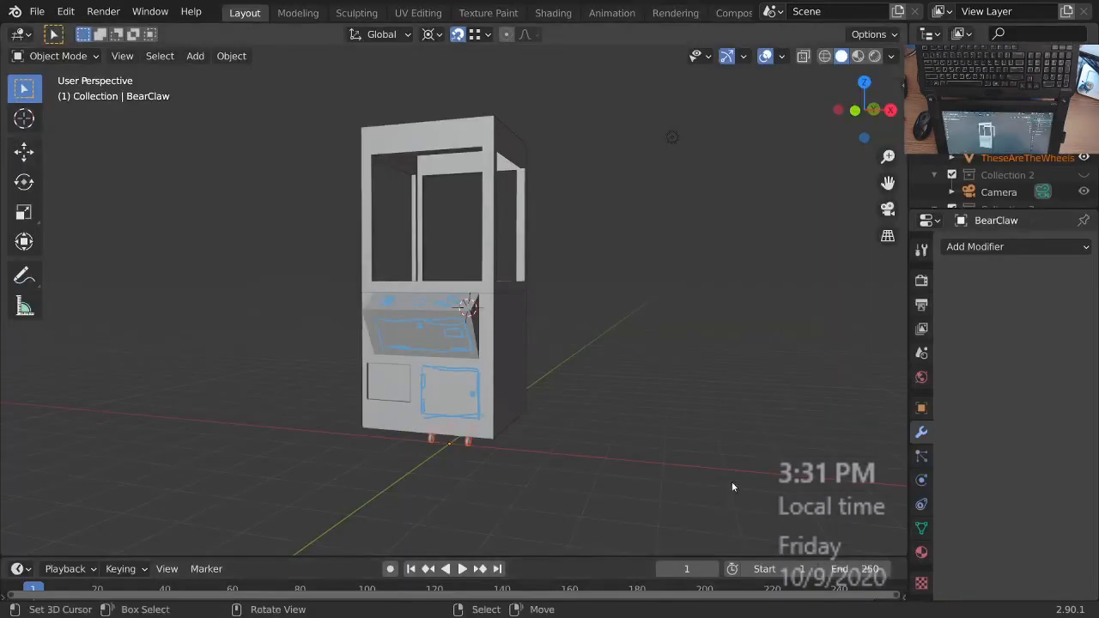
pyautogui.keyDown('ctrl'); pyautogui.moveTo(534, 436); pyautogui.dragTo(580, 375, button='middle'); pyautogui.keyUp('ctrl')
pyautogui.moveTo(519, 414); pyautogui.dragTo(490, 409, button='middle')
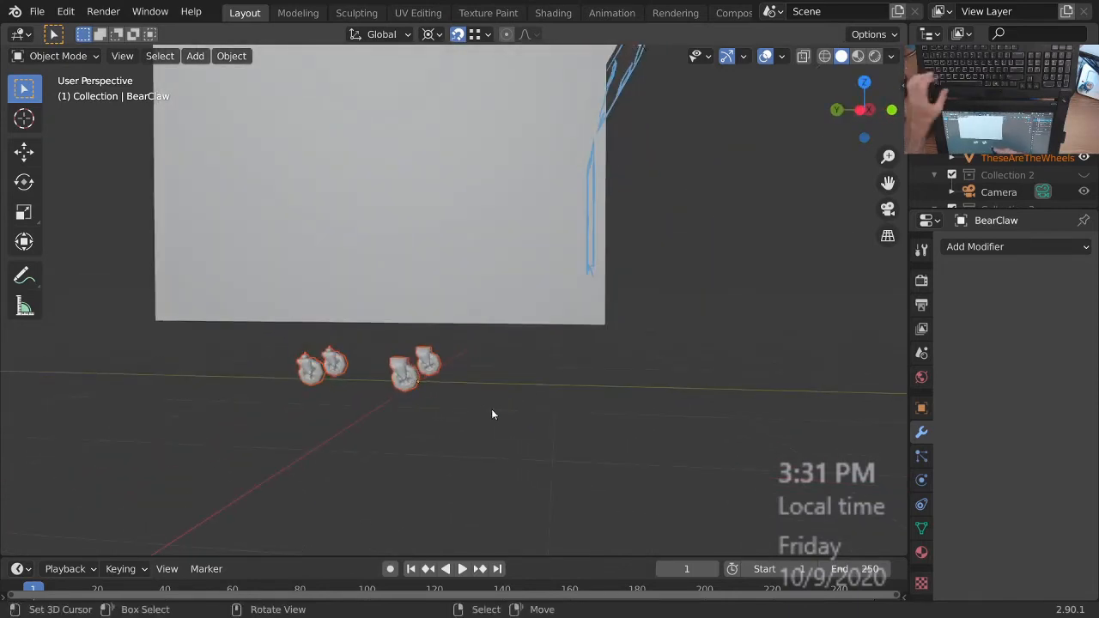
# - Select the TheseAreTheWheels object beneath the cabinet and set the transform pivot point to Median Point
pyautogui.click(417, 384)
pyautogui.press('s')
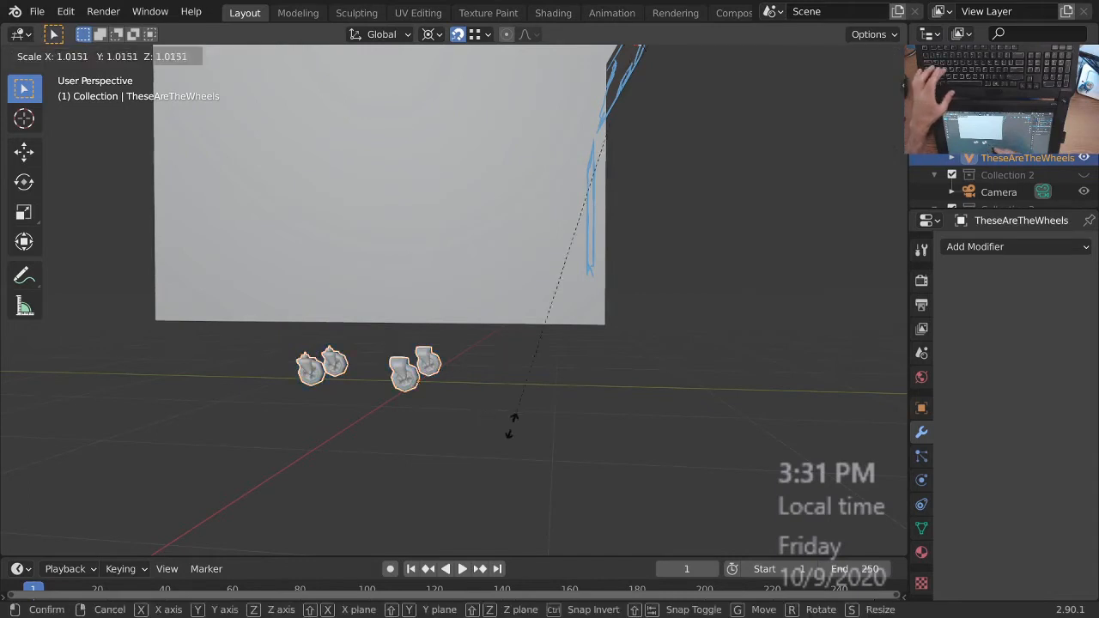
pyautogui.press('Escape')
pyautogui.press('.')
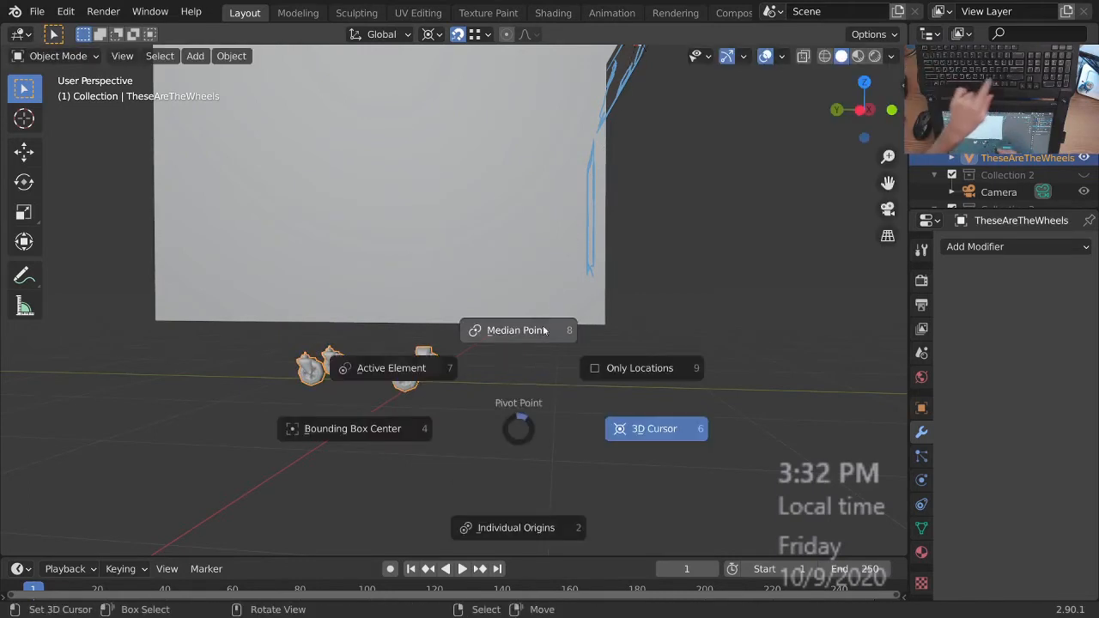
pyautogui.click(557, 418)
pyautogui.press('s')
pyautogui.press('Escape')
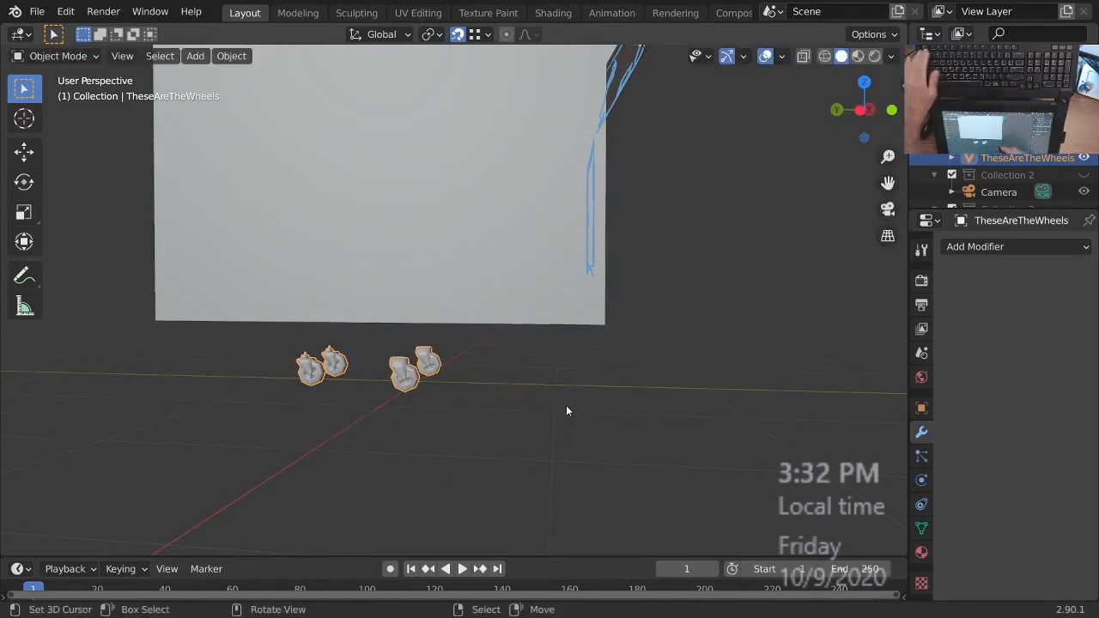
# - Scale the wheels up uniformly to about 2.1 times their size
pyautogui.press('n')
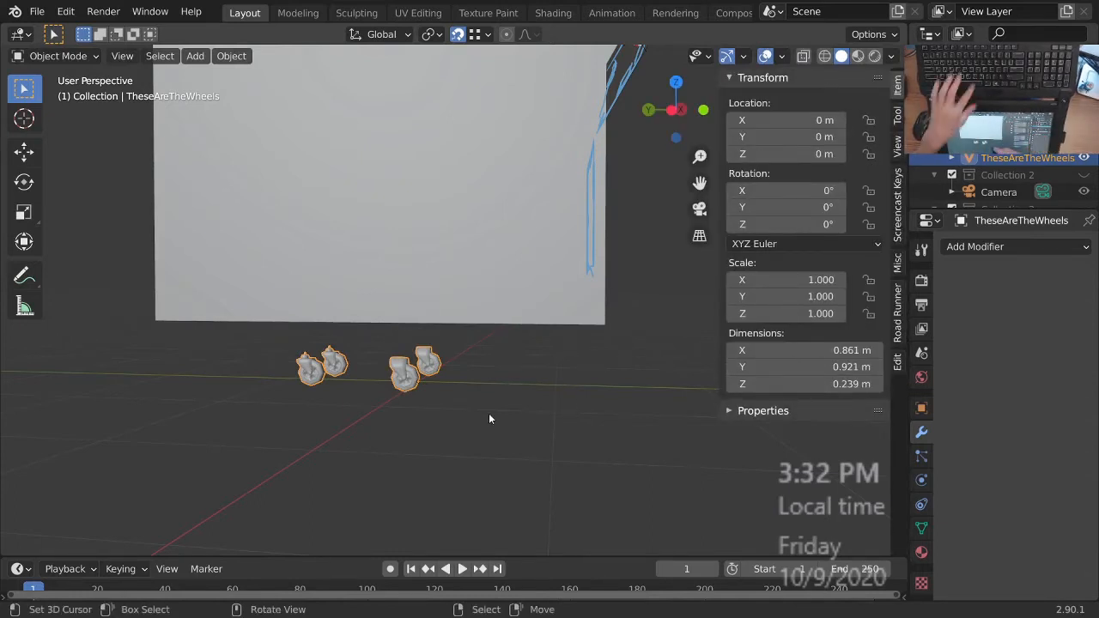
pyautogui.press('n')
pyautogui.press('s')
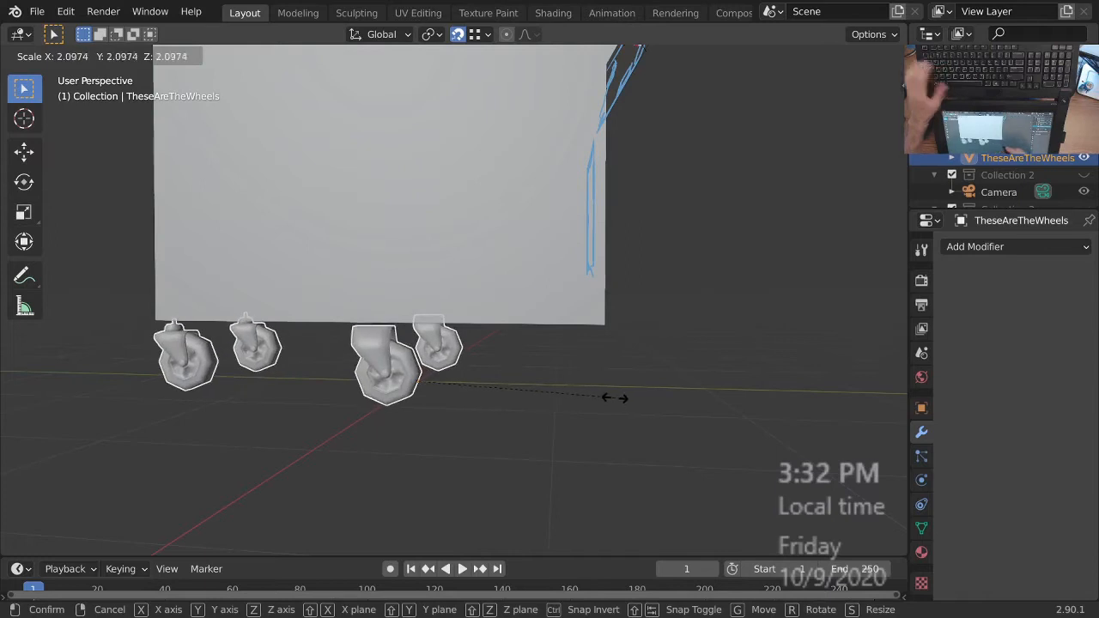
pyautogui.click(620, 397)
# - Move the wheels along the Y axis about 1 m toward the cabinet's front, placing them under the cabinet
pyautogui.moveTo(560, 337); pyautogui.dragTo(574, 396, button='middle')
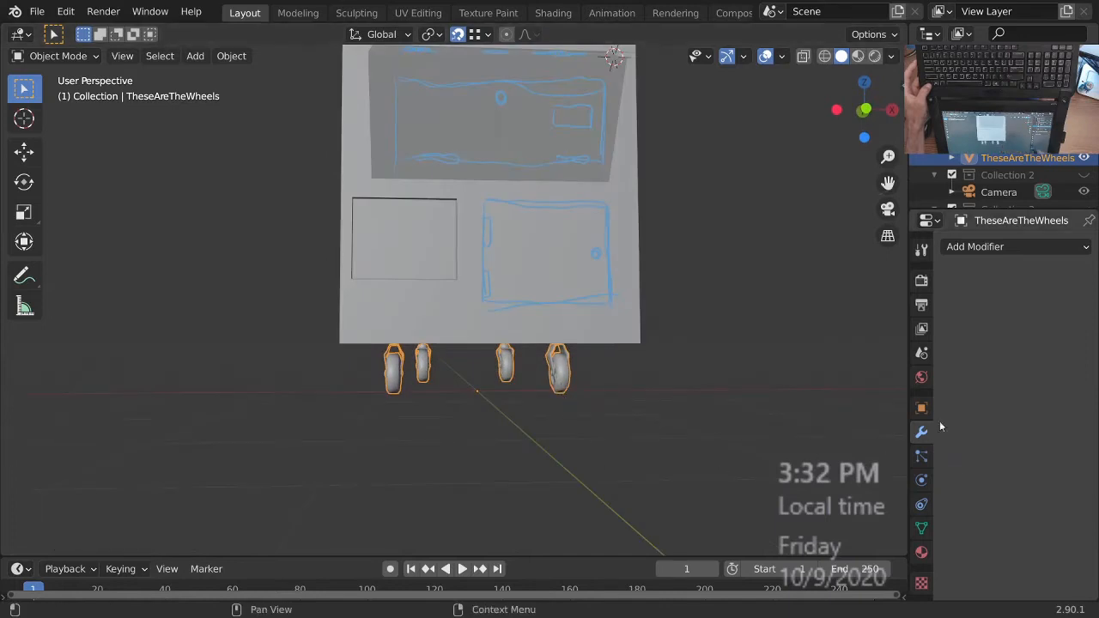
pyautogui.moveTo(833, 410); pyautogui.dragTo(670, 400, button='middle')
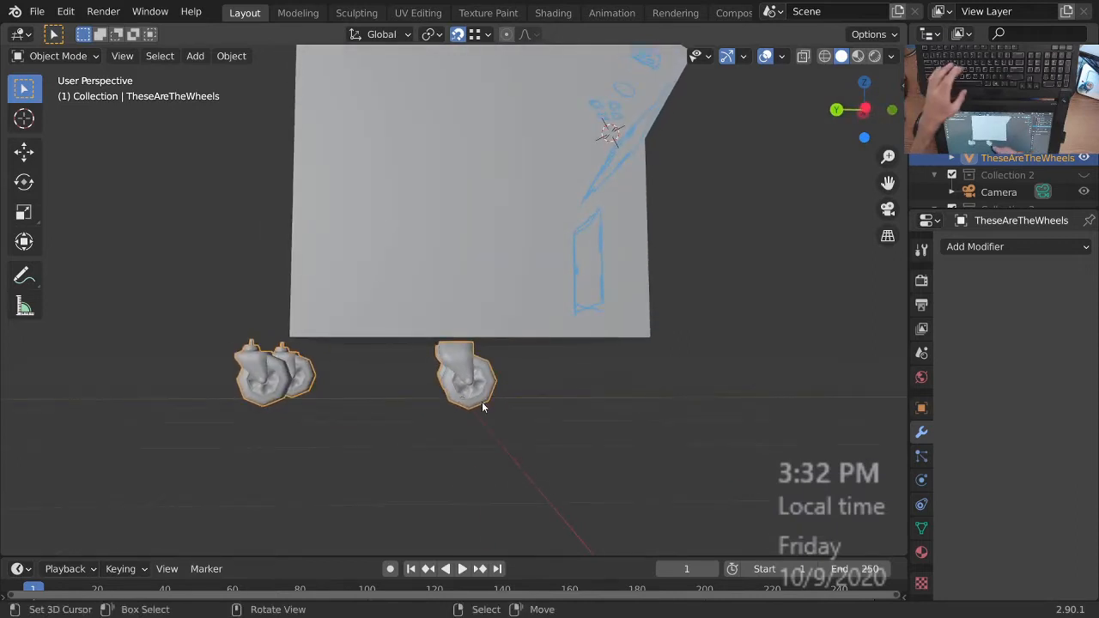
pyautogui.press('g')
pyautogui.press('x')
pyautogui.press('Escape')
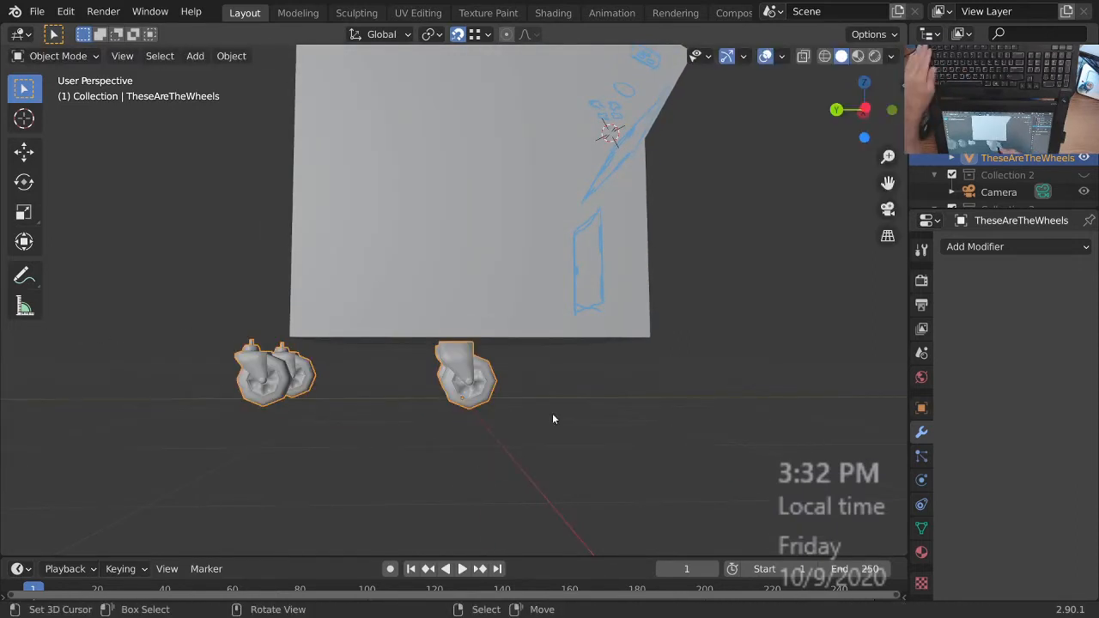
pyautogui.press('g')
pyautogui.press('y')
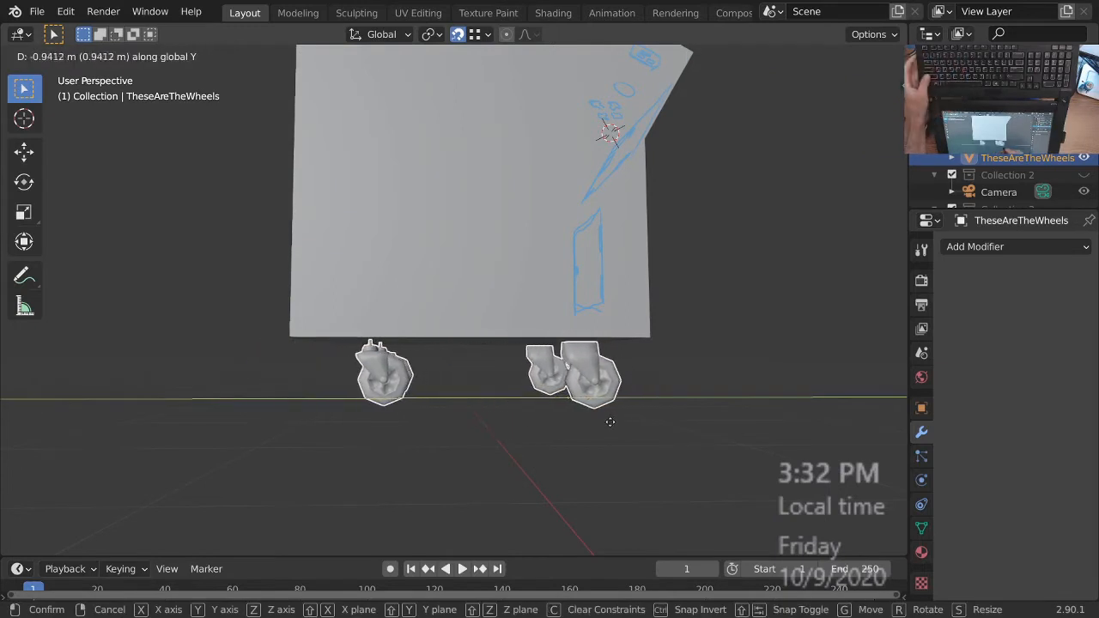
pyautogui.click(628, 414)
# - From the front view, raise the wheels about 0.02 m along Z to meet the cabinet's underside
pyautogui.moveTo(628, 414); pyautogui.dragTo(554, 434, button='middle')
pyautogui.press('KP_1')
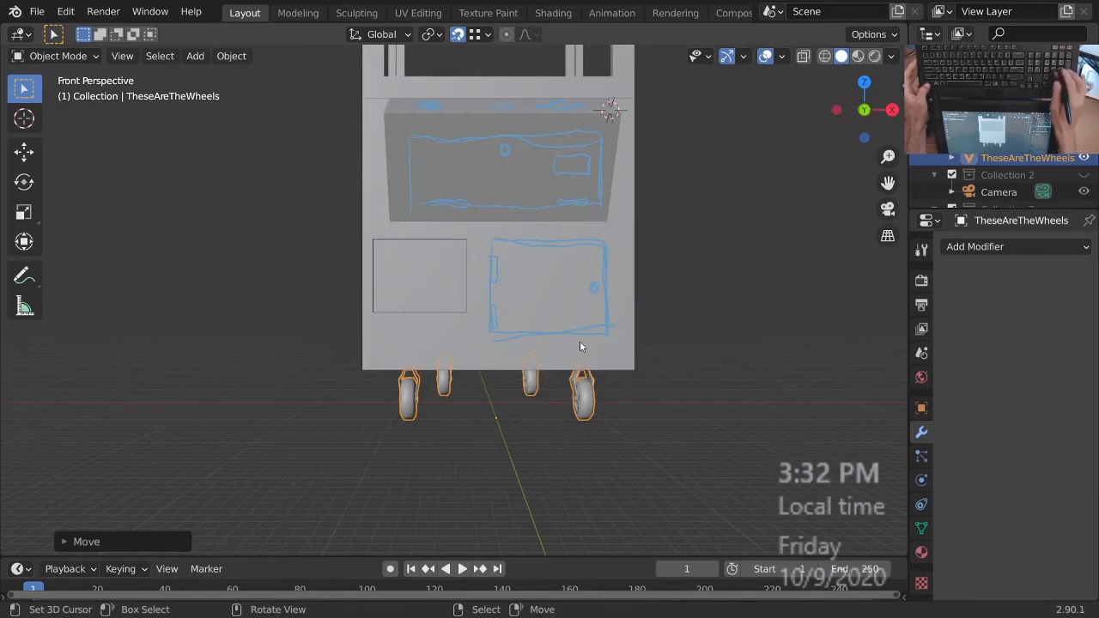
pyautogui.scroll(5, 596, 331)
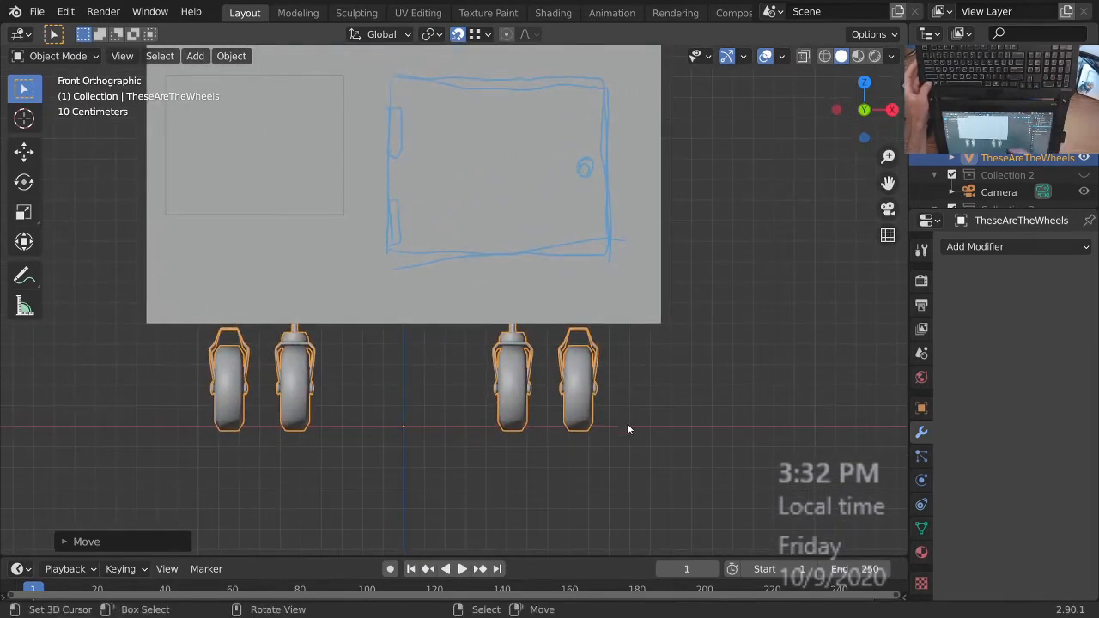
pyautogui.press('g')
pyautogui.press('z')
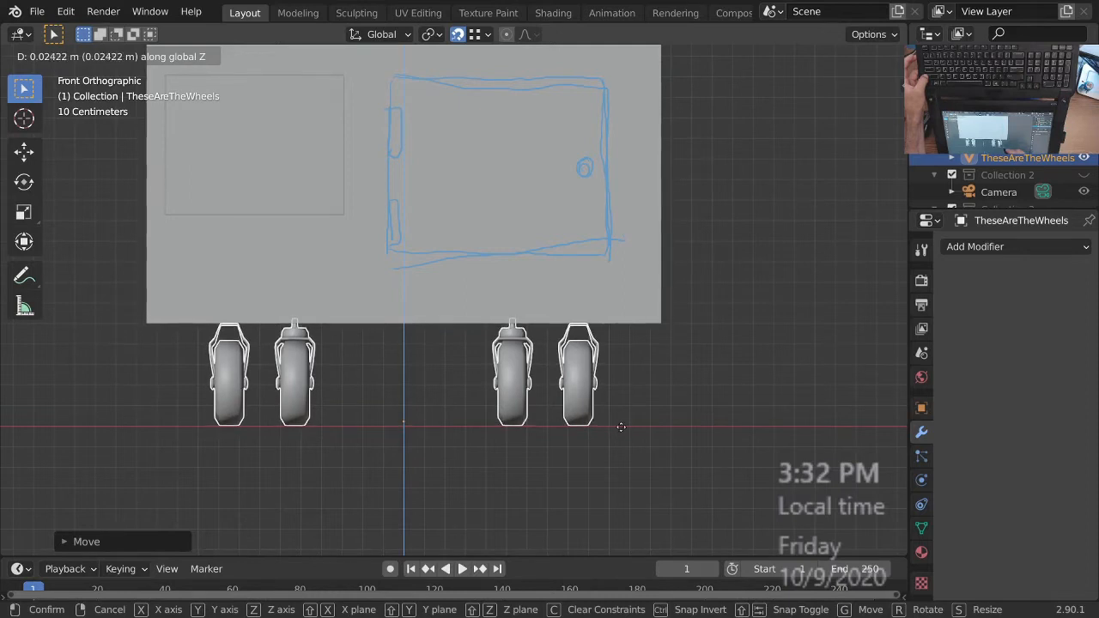
pyautogui.click(621, 424)
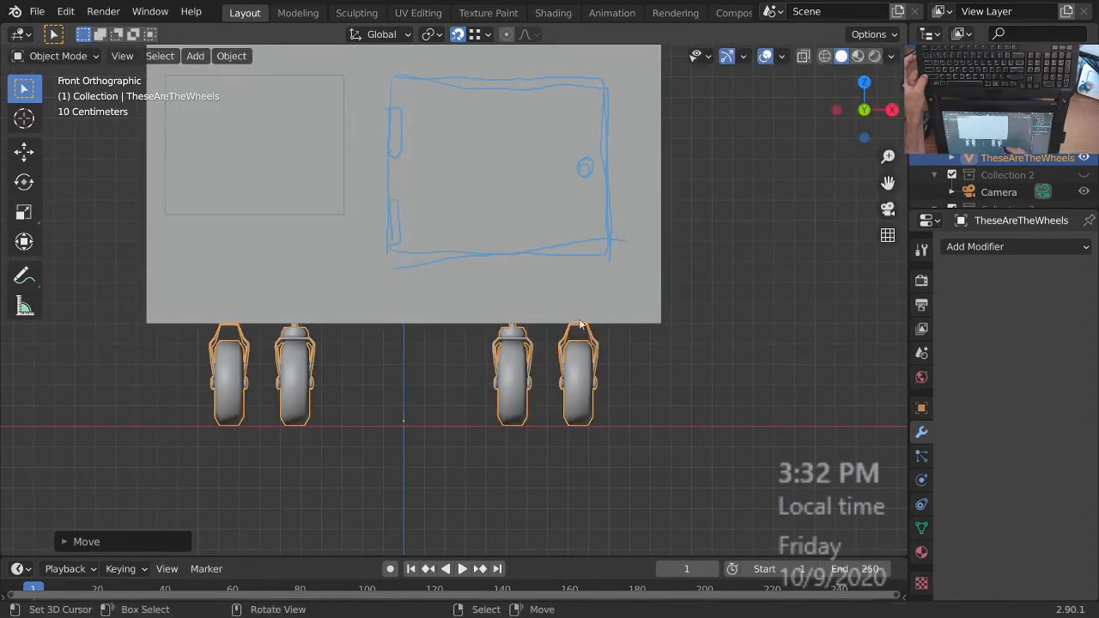
# - Enter Edit Mode on the wheels mesh and show it from the front in wireframe shading
pyautogui.scroll(8, 584, 283)
pyautogui.scroll(-5, 567, 327)
pyautogui.moveTo(562, 394); pyautogui.dragTo(588, 376, button='middle')
pyautogui.press('Tab')
pyautogui.moveTo(589, 376); pyautogui.dragTo(593, 406, button='middle')
pyautogui.press('KP_1')
pyautogui.scroll(2, 591, 409)
pyautogui.press('z')
pyautogui.press('4')
pyautogui.scroll(3, 627, 388)
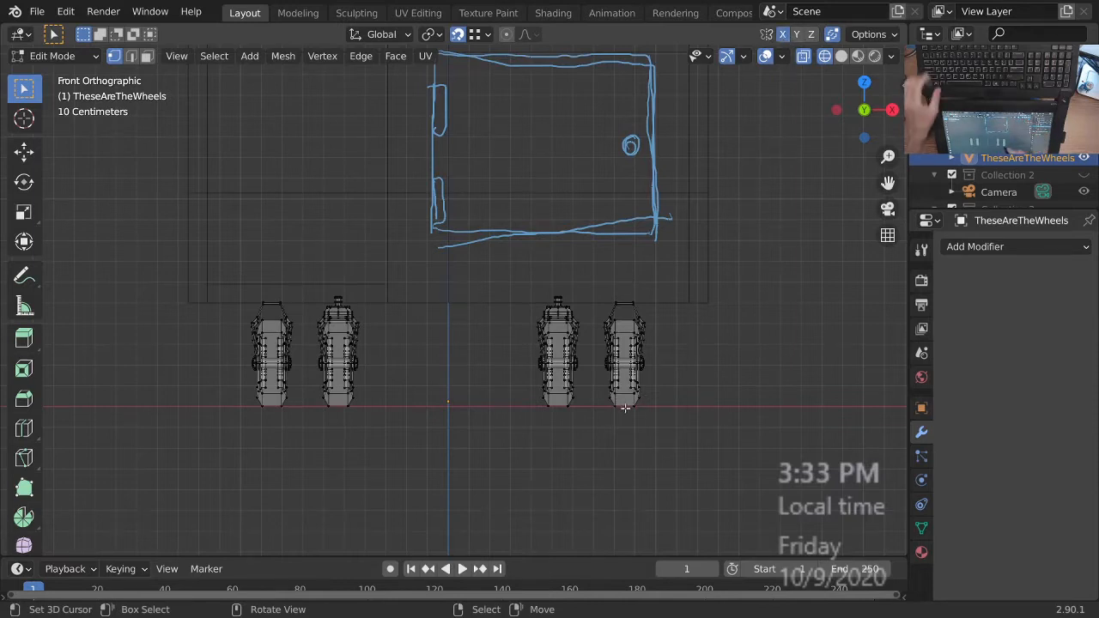
# - Select both casters on the positive X side and move them about 0.2 m outward along X with X mirroring active
pyautogui.moveTo(491, 248); pyautogui.dragTo(701, 473)
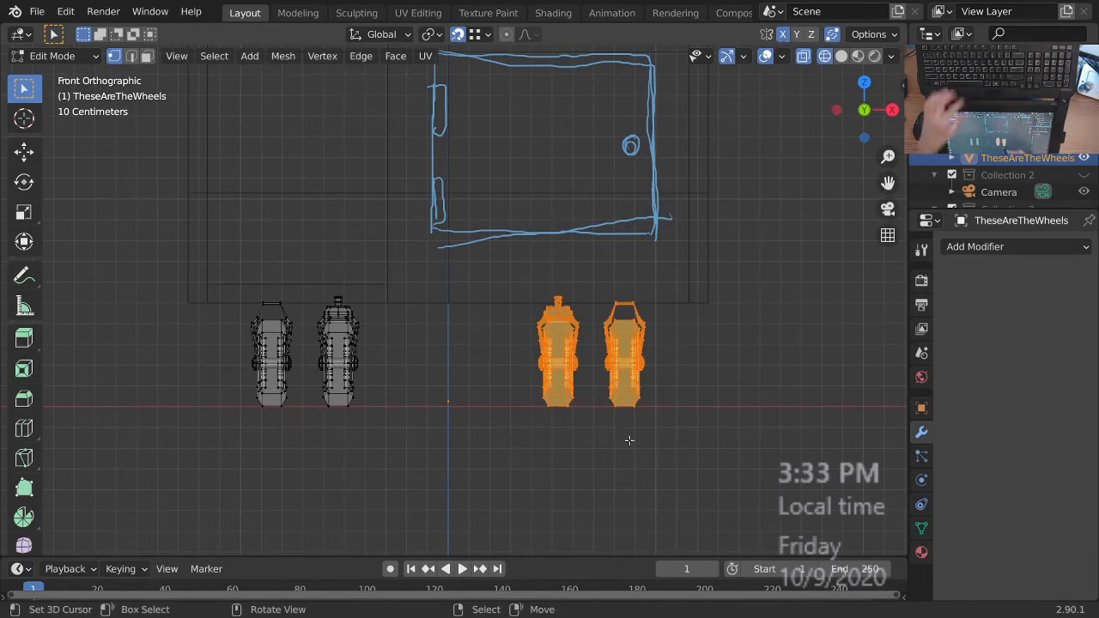
pyautogui.press('g')
pyautogui.press('x')
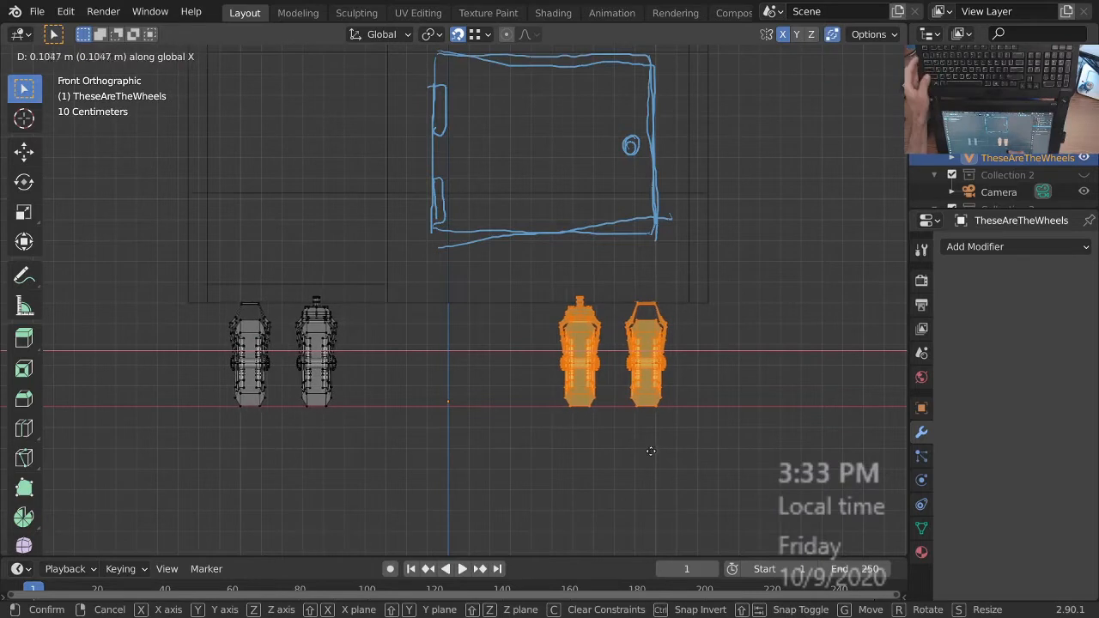
pyautogui.click(666, 458)
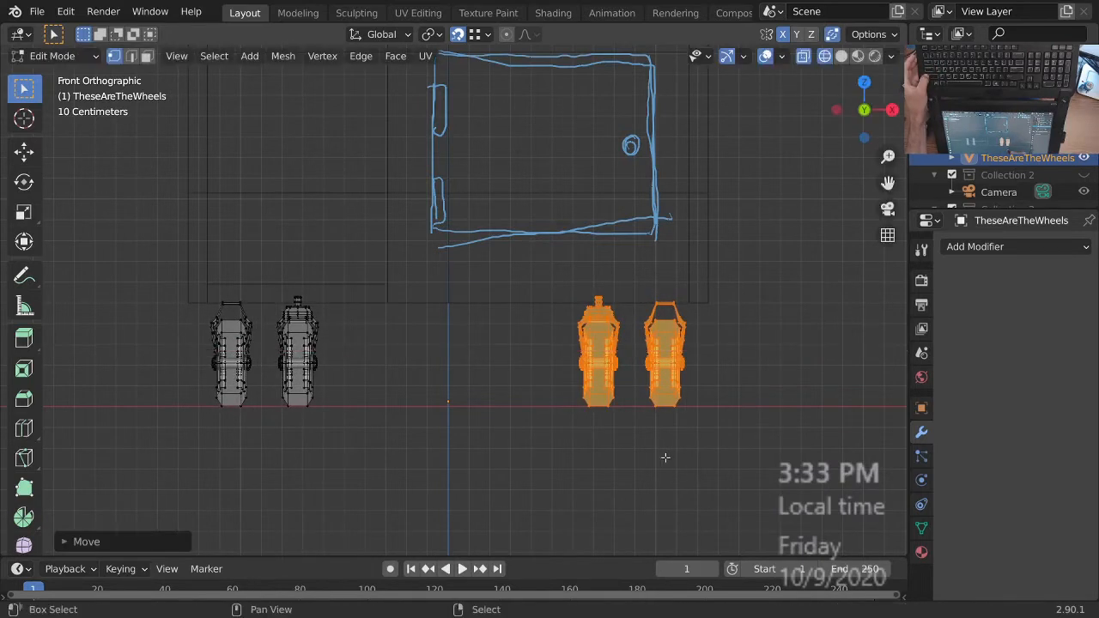
# - Keep only the inner, stemmed caster of that pair selected and move it outward along X to align with the outer caster
pyautogui.press('c')
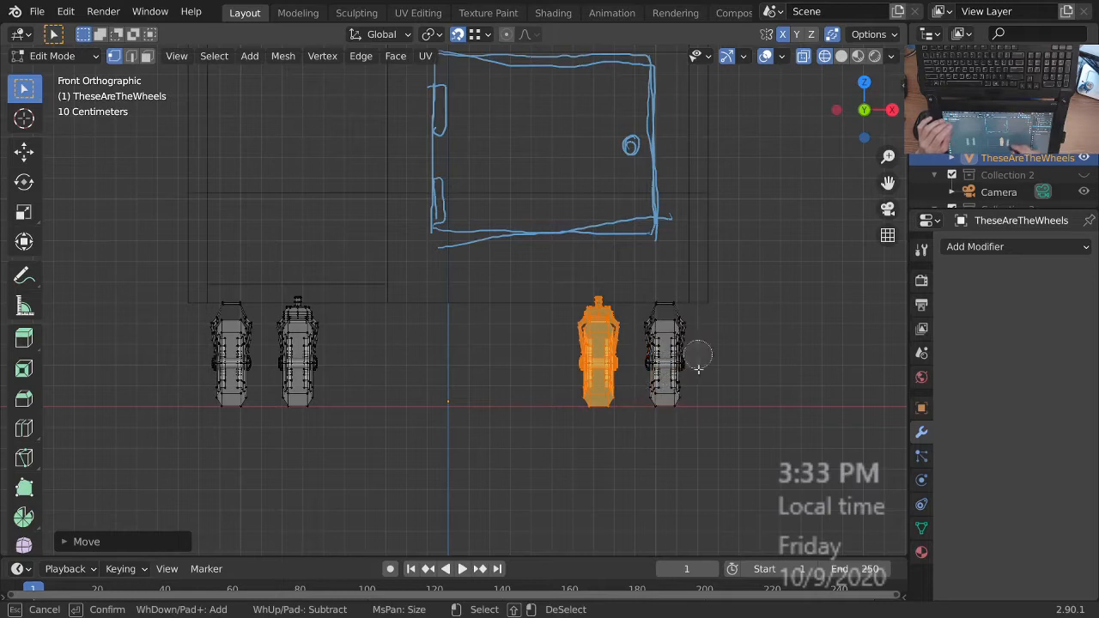
pyautogui.rightClick(671, 335)
pyautogui.keyDown('ctrl'); pyautogui.moveTo(663, 364); pyautogui.dragTo(676, 342, button='middle'); pyautogui.keyUp('ctrl')
pyautogui.keyDown('shift'); pyautogui.moveTo(677, 343); pyautogui.dragTo(637, 339, button='middle'); pyautogui.keyUp('shift')
pyautogui.press('g')
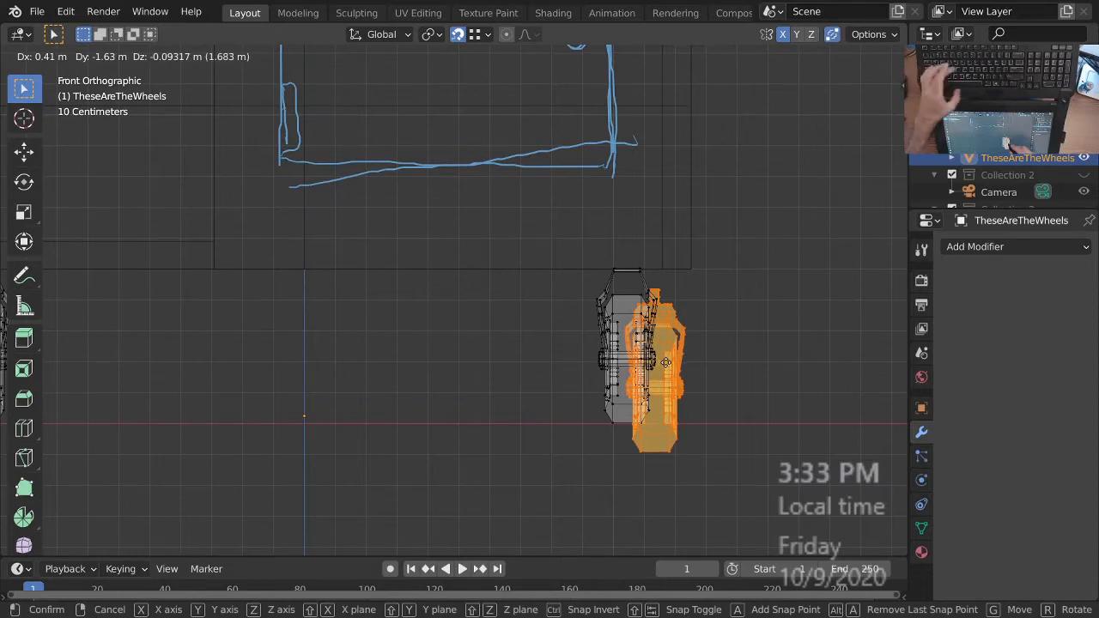
pyautogui.press('x')
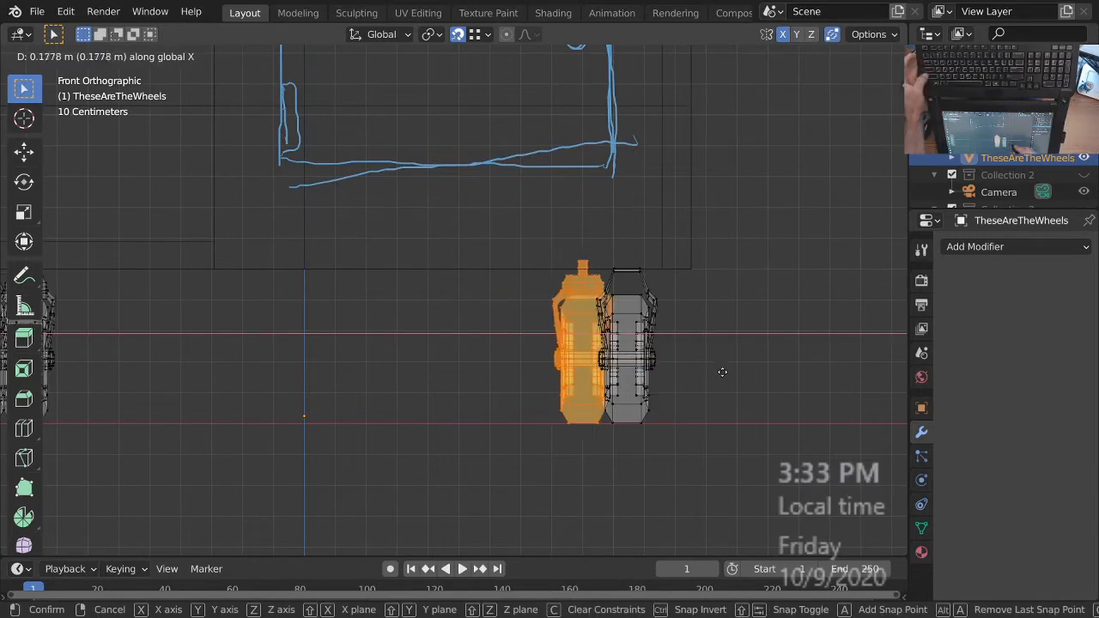
pyautogui.click(793, 386)
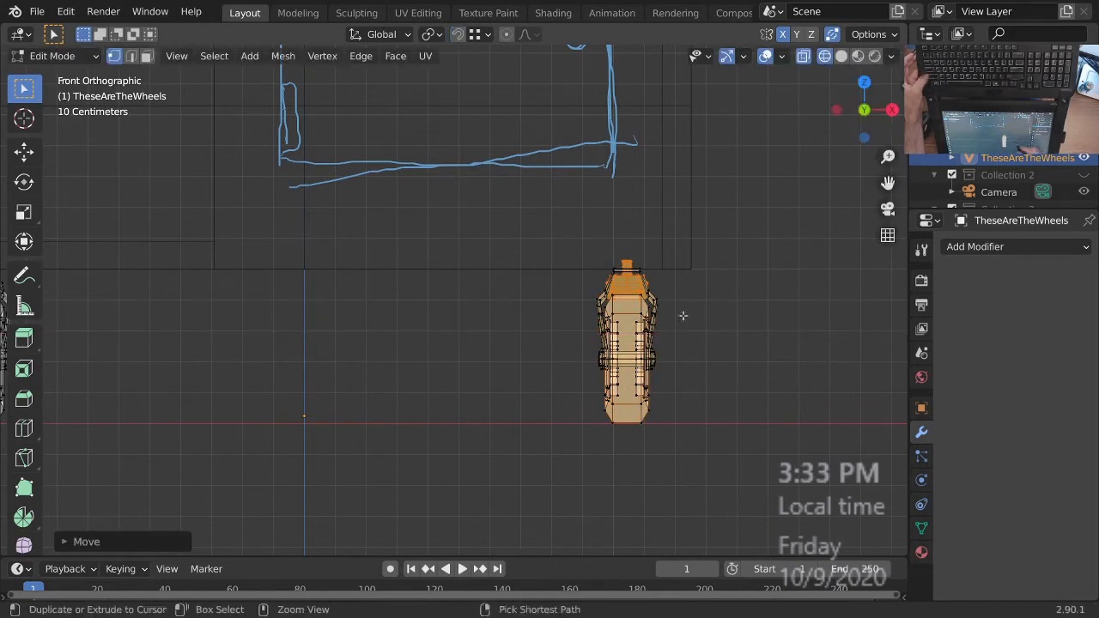
# - Deselect the wheel geometry, return to Object Mode and reset the 3D cursor to the world origin
pyautogui.scroll(-3, 679, 313)
pyautogui.hotkey('alt', 'a')
pyautogui.scroll(-2, 603, 343)
pyautogui.moveTo(582, 373)
pyautogui.mouseDown(button='middle')
pyautogui.moveTo(609, 397)
pyautogui.moveTo(743, 429)
pyautogui.moveTo(672, 450)
pyautogui.moveTo(778, 396)
pyautogui.moveTo(687, 403)
pyautogui.moveTo(726, 412)
pyautogui.moveTo(548, 448)
pyautogui.moveTo(626, 444)
pyautogui.moveTo(586, 444)
pyautogui.moveTo(633, 401)
pyautogui.moveTo(614, 421)
pyautogui.mouseUp(button='middle')
pyautogui.press('Tab')
pyautogui.scroll(-1, 614, 426)
pyautogui.hotkey('shift', 's')
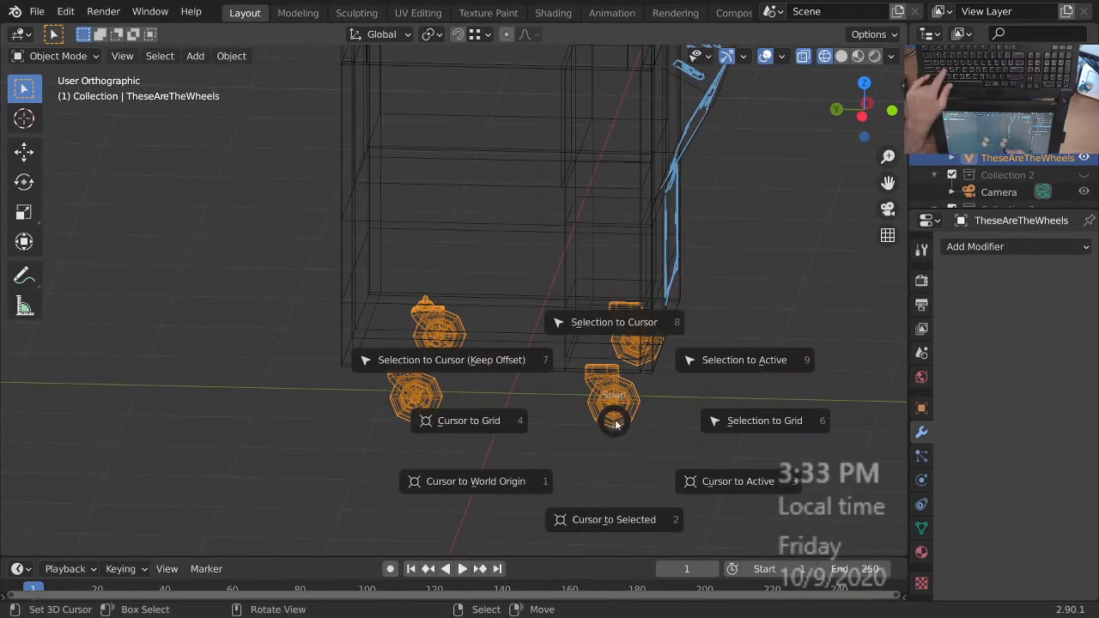
pyautogui.click(633, 492)
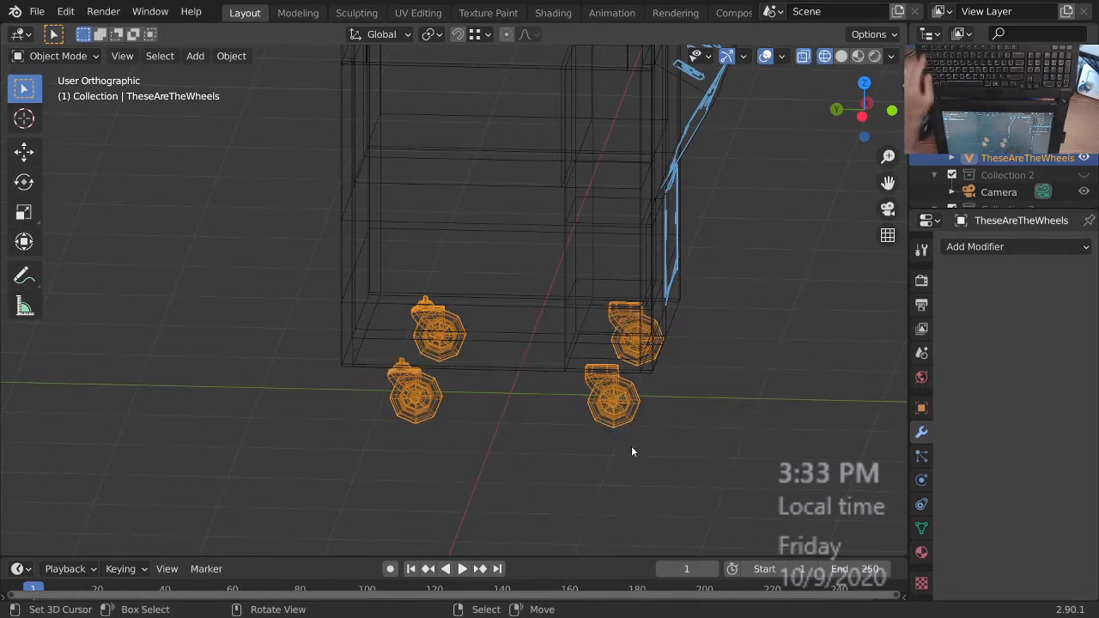
pyautogui.hotkey('shift', 'c')
pyautogui.keyDown('shift'); pyautogui.moveTo(531, 485); pyautogui.dragTo(686, 390, button='middle'); pyautogui.keyUp('shift')
pyautogui.keyDown('ctrl'); pyautogui.moveTo(657, 428); pyautogui.dragTo(667, 395, button='middle'); pyautogui.keyUp('ctrl')
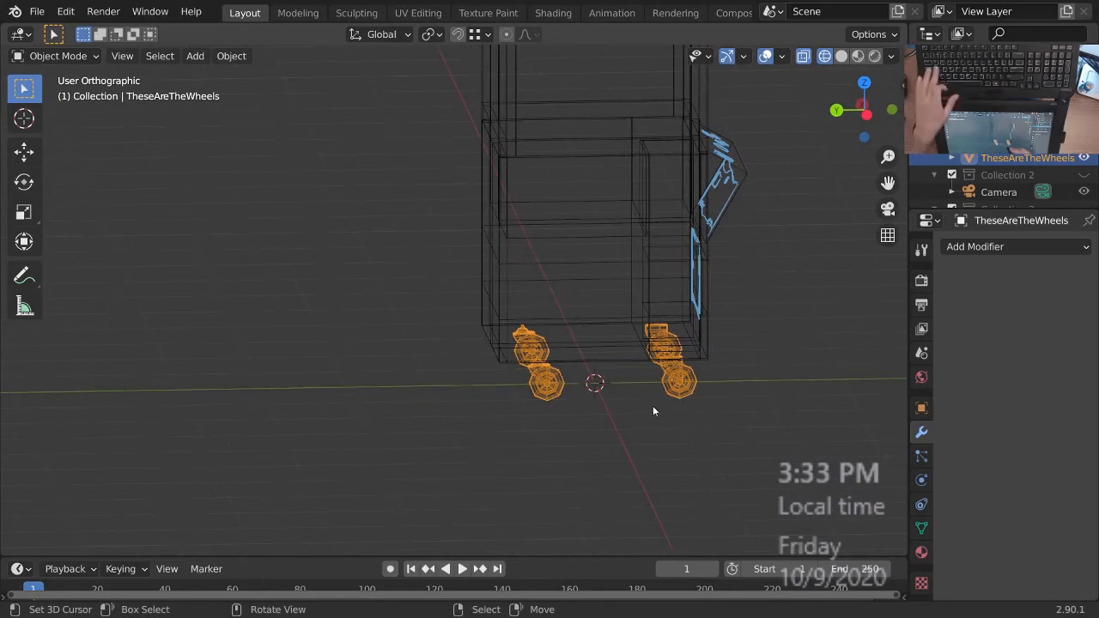
# - Set the wheels object's origin to the 3D cursor
pyautogui.rightClick(653, 405)
pyautogui.moveTo(628, 370)
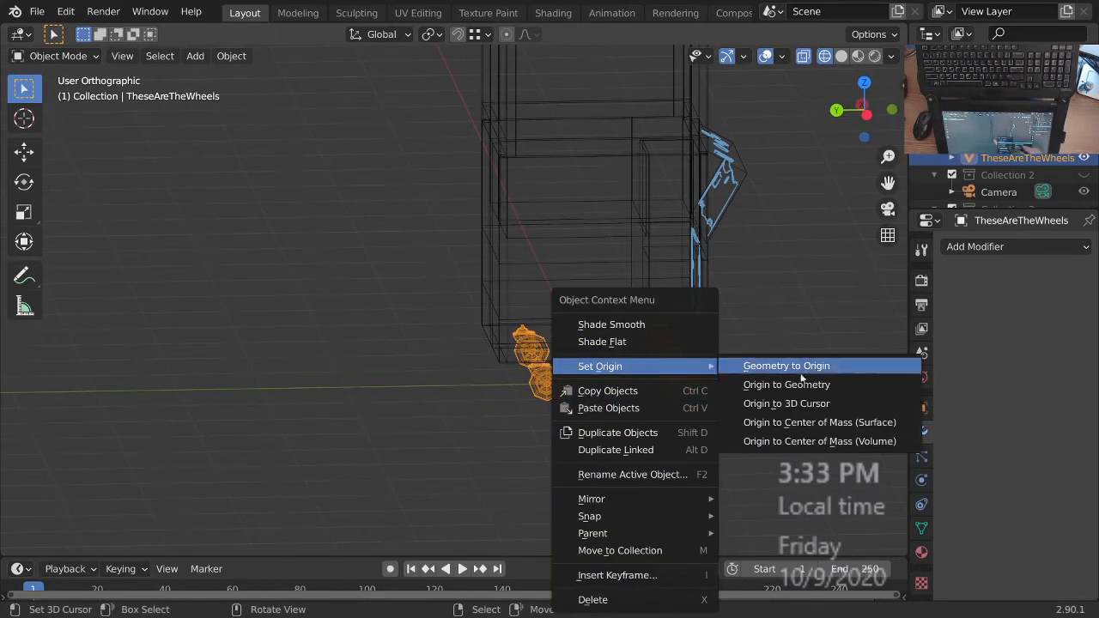
pyautogui.click(823, 412)
# - Rotate the wheels 180 degrees around the Z axis
pyautogui.moveTo(711, 447); pyautogui.dragTo(669, 449, button='middle')
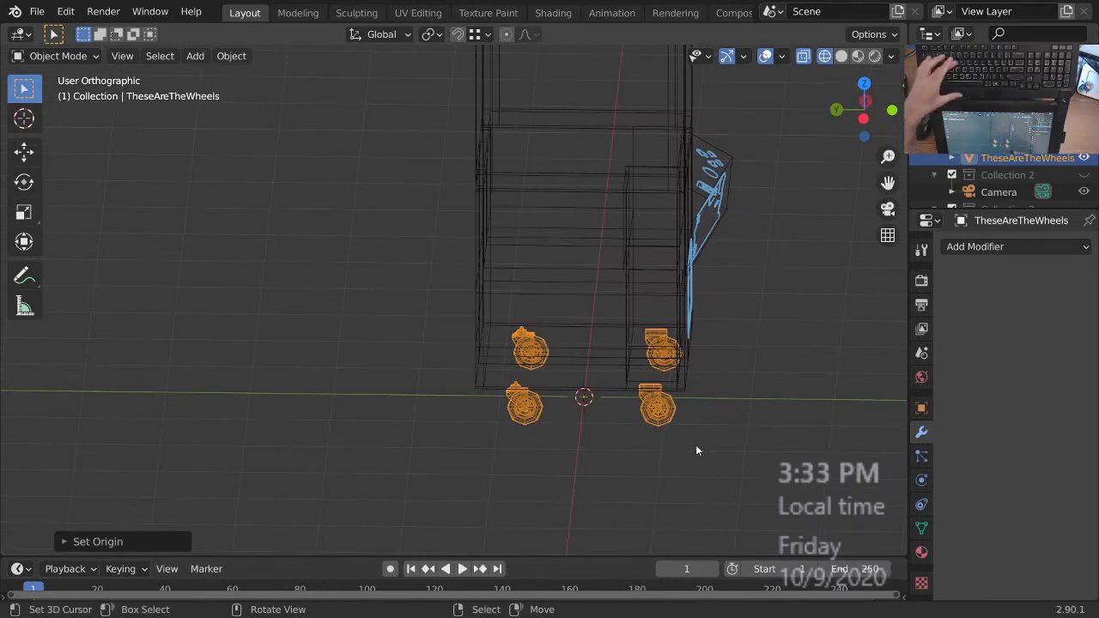
pyautogui.press('r')
pyautogui.write('z180')
pyautogui.press('Return')
# - In Edit Mode from the right view, select all wheel geometry and shift it about 0.08 m toward the front along Y
pyautogui.moveTo(695, 385); pyautogui.dragTo(627, 232, button='middle')
pyautogui.press('KP_3')
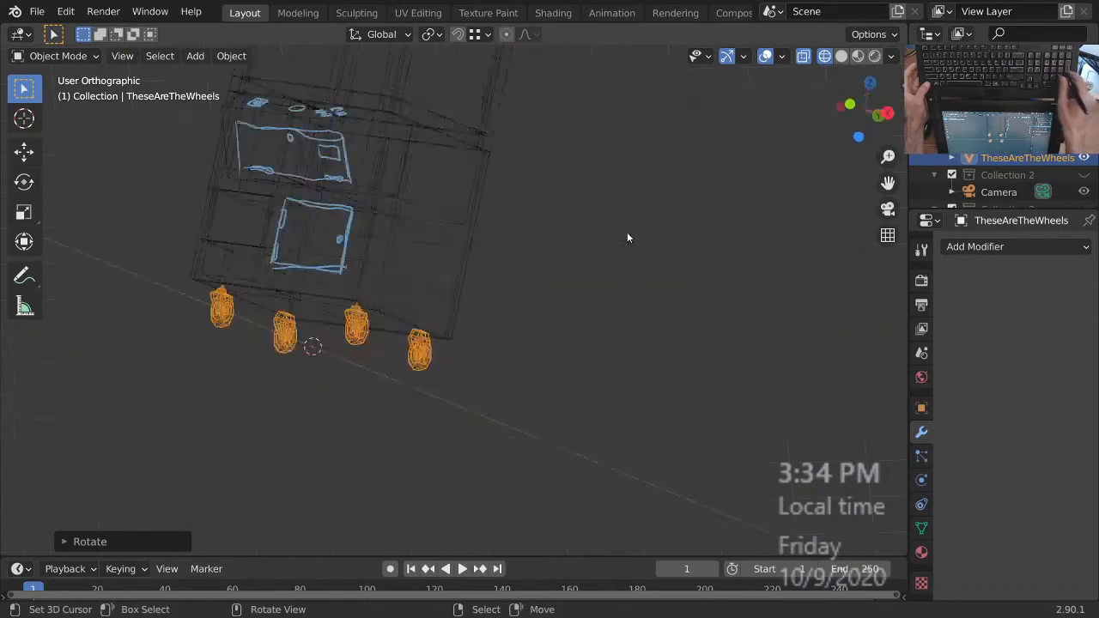
pyautogui.keyDown('ctrl'); pyautogui.moveTo(457, 385); pyautogui.dragTo(639, 390, button='middle'); pyautogui.keyUp('ctrl')
pyautogui.scroll(2, 640, 395)
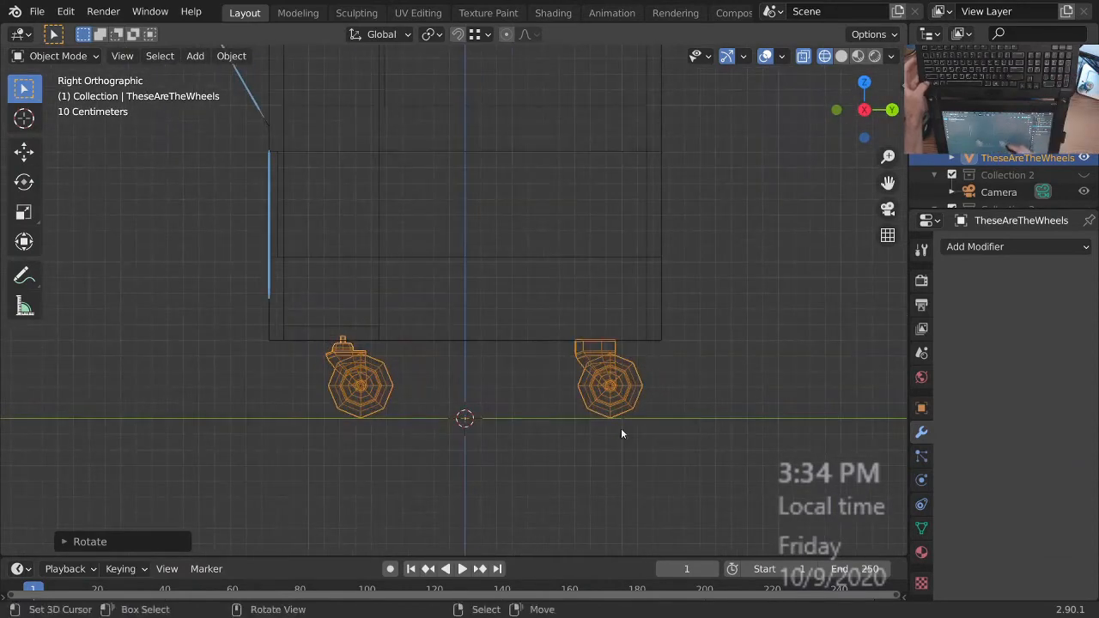
pyautogui.press('Tab')
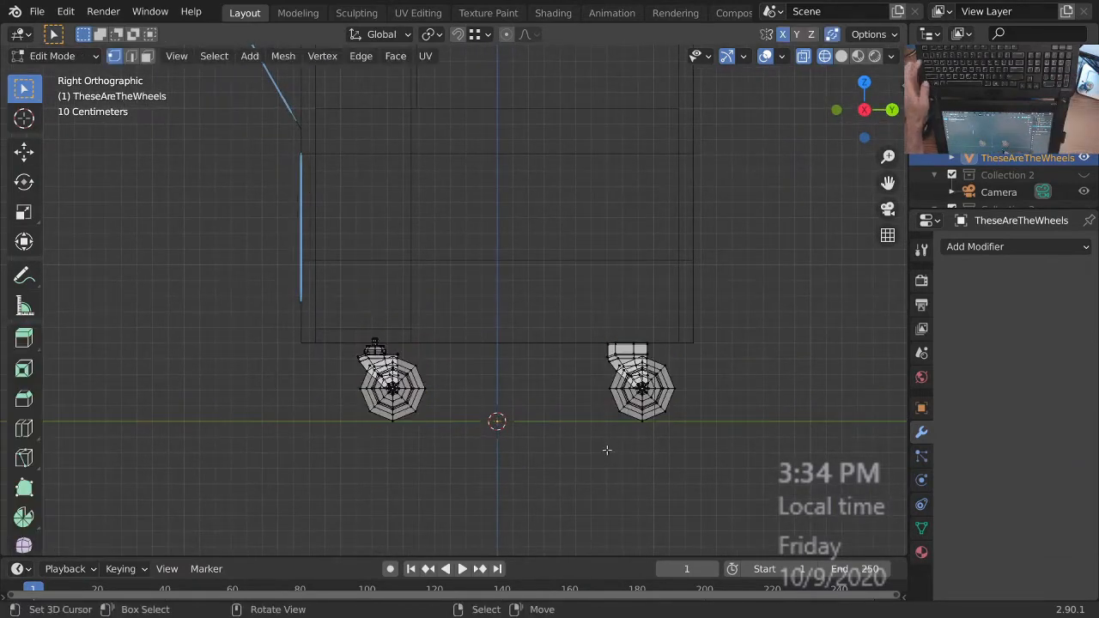
pyautogui.press('a')
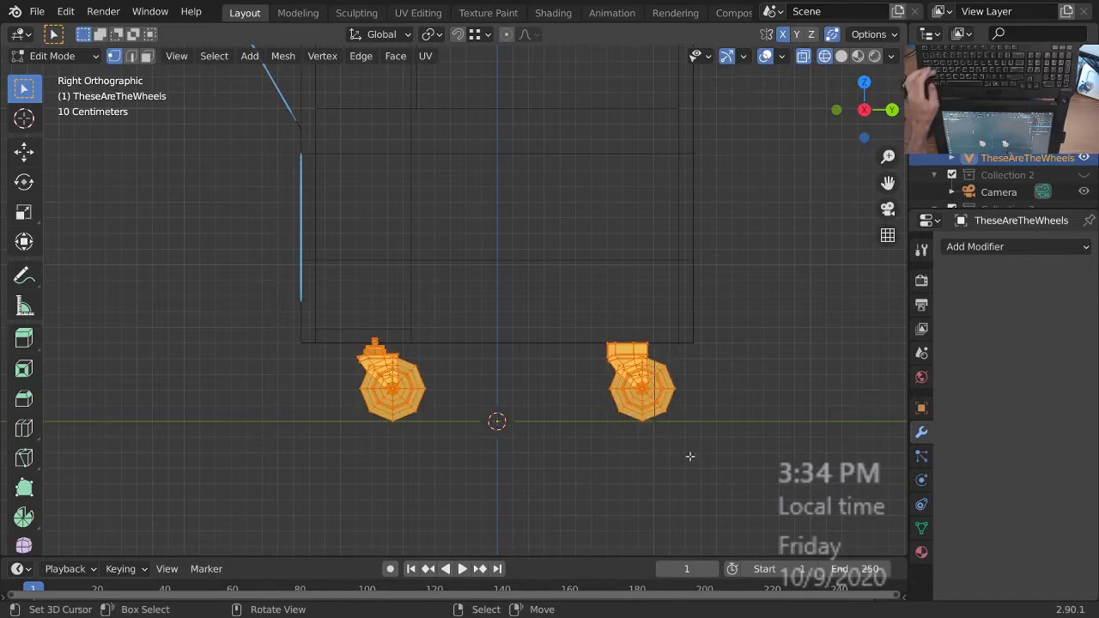
pyautogui.press('g')
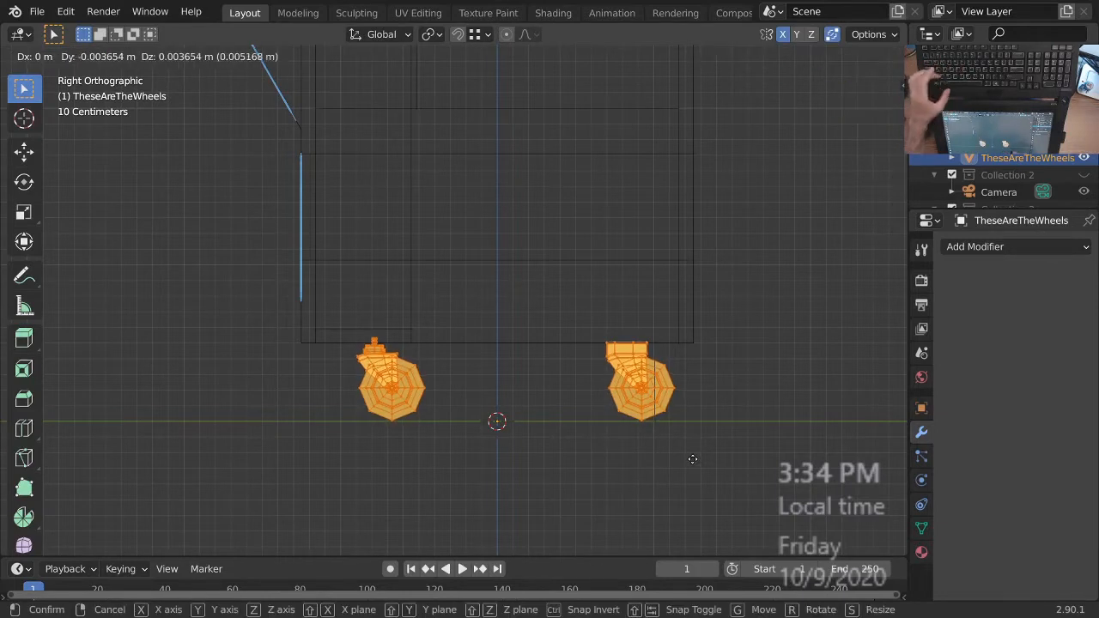
pyautogui.press('y')
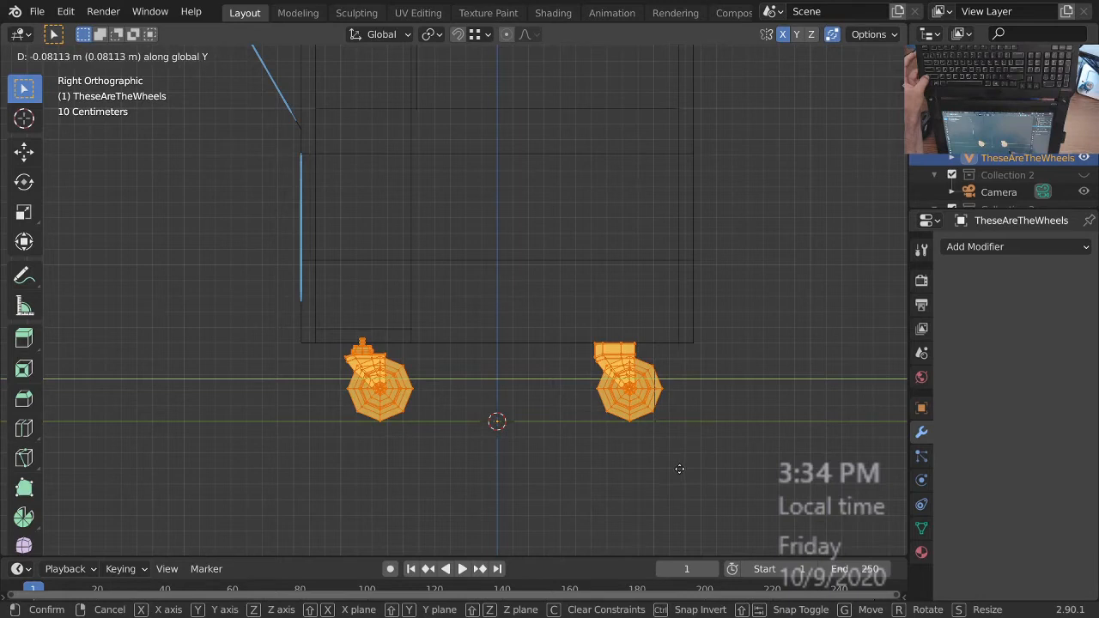
pyautogui.click(678, 470)
# - Raise the top of the front casters' mounts, including the stem, about 0.018 m along Z and return to Object Mode
pyautogui.keyDown('ctrl'); pyautogui.moveTo(578, 449); pyautogui.dragTo(660, 467, button='middle'); pyautogui.keyUp('ctrl')
pyautogui.keyDown('ctrl'); pyautogui.moveTo(568, 481); pyautogui.dragTo(518, 383, button='middle'); pyautogui.keyUp('ctrl')
pyautogui.moveTo(428, 328)
pyautogui.keyDown('ctrl'); pyautogui.mouseDown(button='middle')
pyautogui.moveTo(467, 246)
pyautogui.moveTo(481, 275)
pyautogui.mouseUp(button='middle'); pyautogui.keyUp('ctrl')
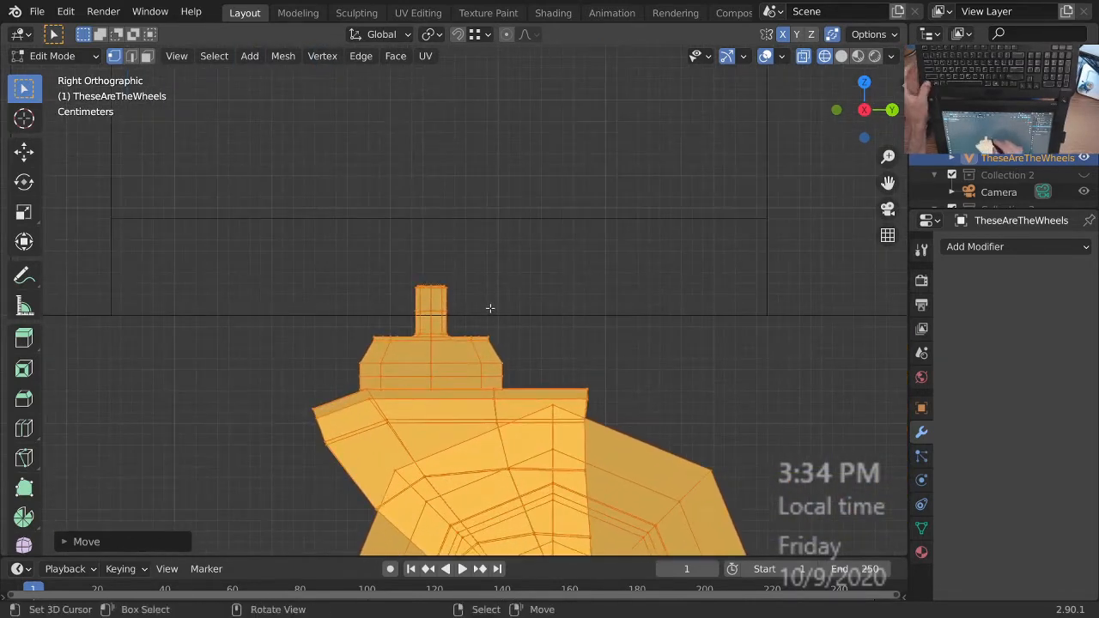
pyautogui.hotkey('alt', 'a')
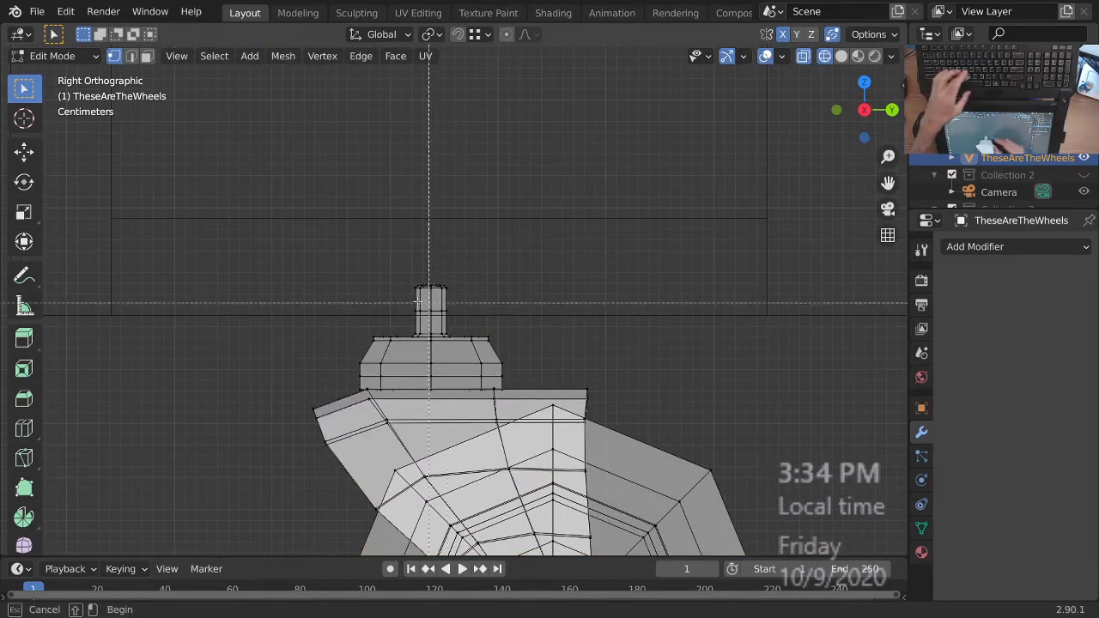
pyautogui.moveTo(321, 262); pyautogui.dragTo(569, 368)
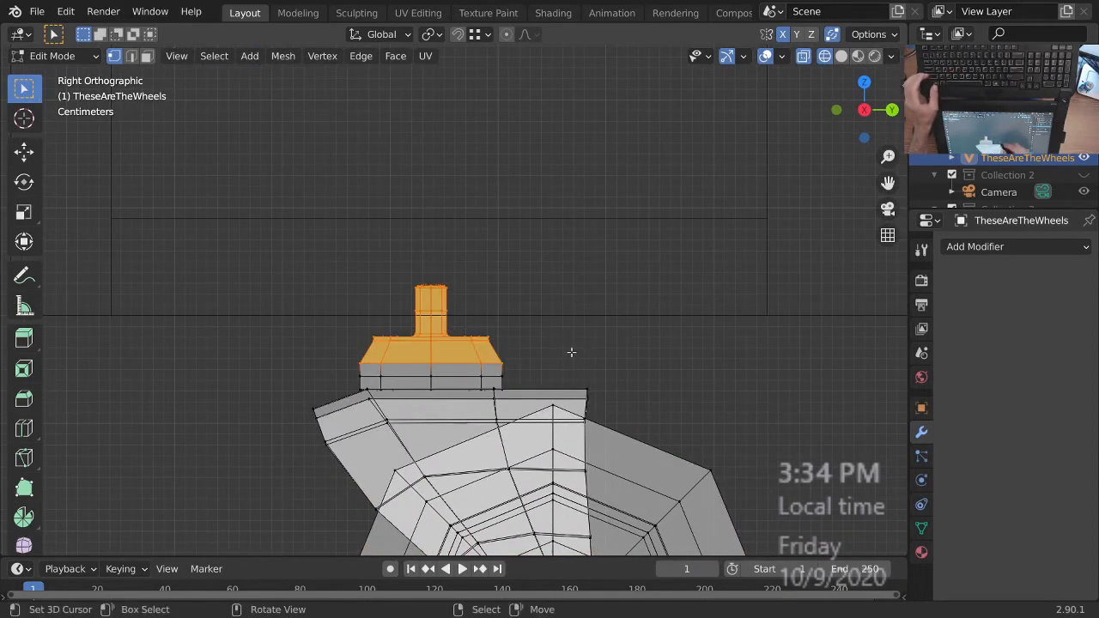
pyautogui.press('g')
pyautogui.press('z')
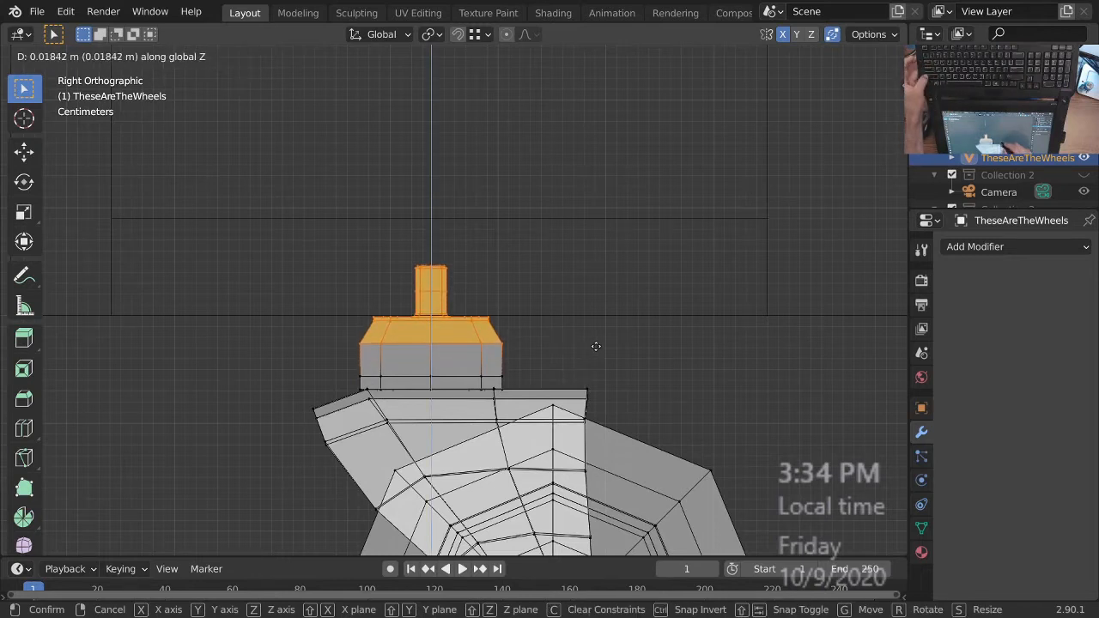
pyautogui.click(596, 347)
pyautogui.keyDown('ctrl'); pyautogui.moveTo(493, 257); pyautogui.dragTo(663, 536, button='middle'); pyautogui.keyUp('ctrl')
pyautogui.keyDown('shift'); pyautogui.moveTo(553, 431); pyautogui.dragTo(593, 439, button='middle'); pyautogui.keyUp('shift')
pyautogui.press('Tab')
# - Add a level 2 Catmull-Clark Subdivision modifier to the wheels, deselect them in solid shading and save the file
pyautogui.moveTo(550, 367)
pyautogui.keyDown('ctrl'); pyautogui.mouseDown(button='middle')
pyautogui.moveTo(557, 474)
pyautogui.moveTo(673, 462)
pyautogui.moveTo(542, 420)
pyautogui.moveTo(606, 432)
pyautogui.moveTo(634, 423)
pyautogui.mouseUp(button='middle'); pyautogui.keyUp('ctrl')
pyautogui.hotkey('ctrl', '1')
pyautogui.hotkey('alt', 'a')
pyautogui.press('z')
pyautogui.keyDown('shift'); pyautogui.moveTo(635, 422); pyautogui.dragTo(679, 435, button='middle'); pyautogui.keyUp('shift')
pyautogui.moveTo(616, 381); pyautogui.dragTo(587, 281, button='middle')
pyautogui.hotkey('ctrl', 's')
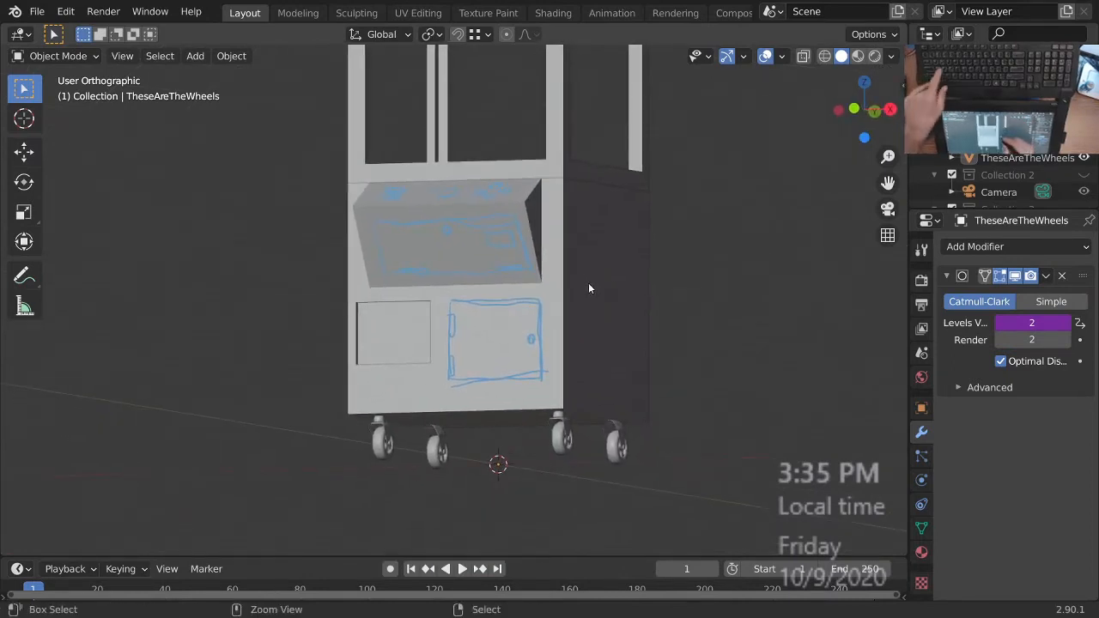
pyautogui.hotkey('ctrl', 's')
# - Check the smoothed wheels against the cabinet from several angles and set their Subdivision viewport level to 1
pyautogui.click(563, 436)
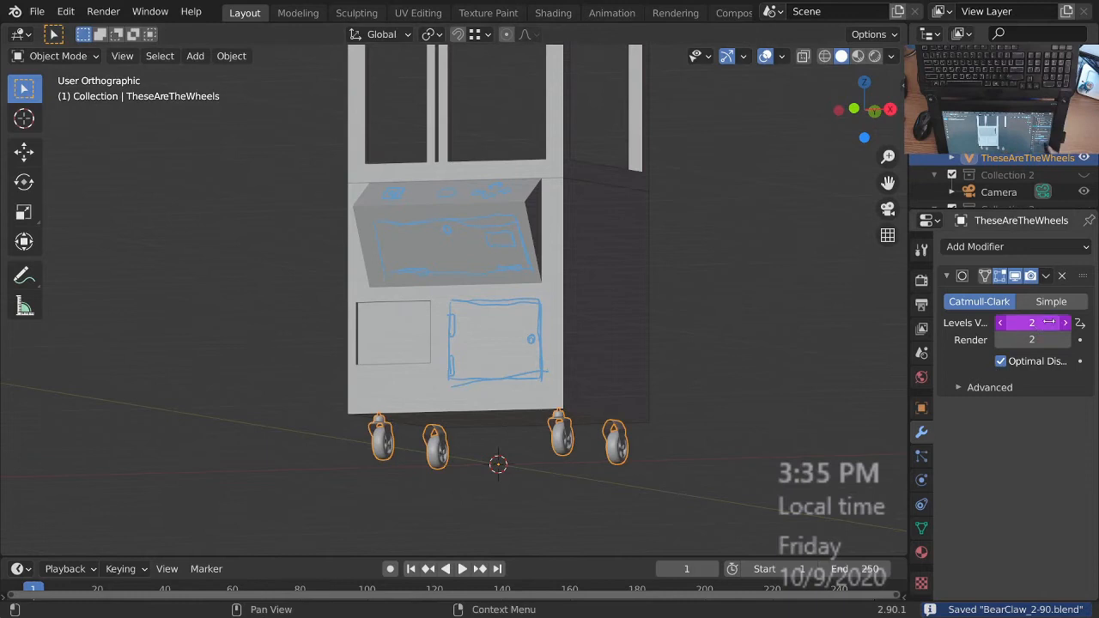
pyautogui.moveTo(632, 463); pyautogui.dragTo(544, 417, button='middle')
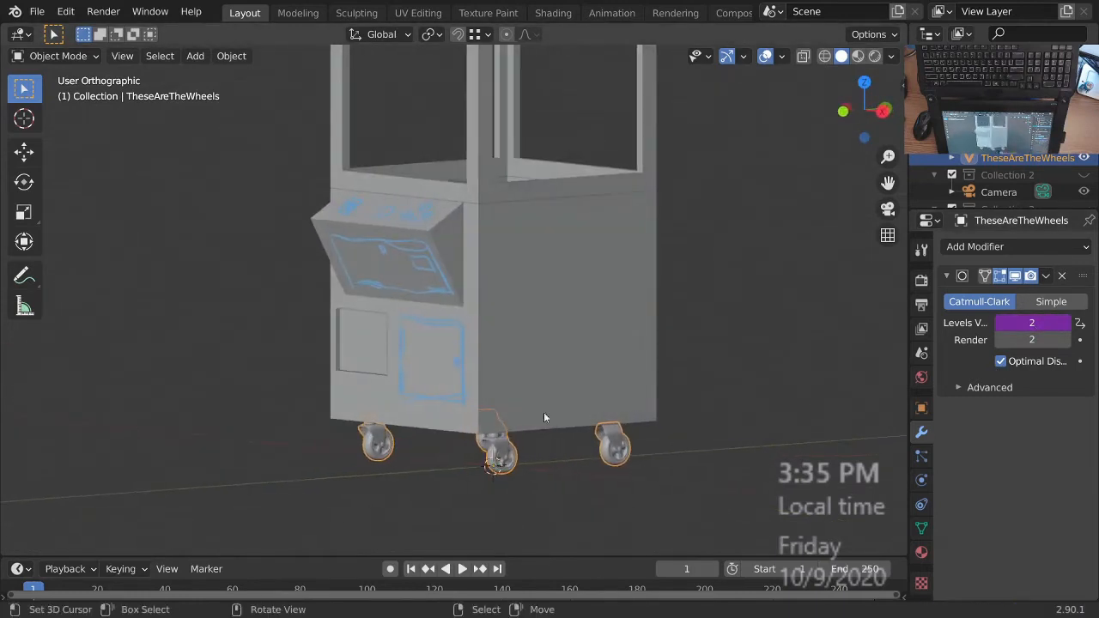
pyautogui.click(481, 257)
pyautogui.moveTo(481, 258); pyautogui.dragTo(553, 493, button='middle')
pyautogui.scroll(3, 554, 482)
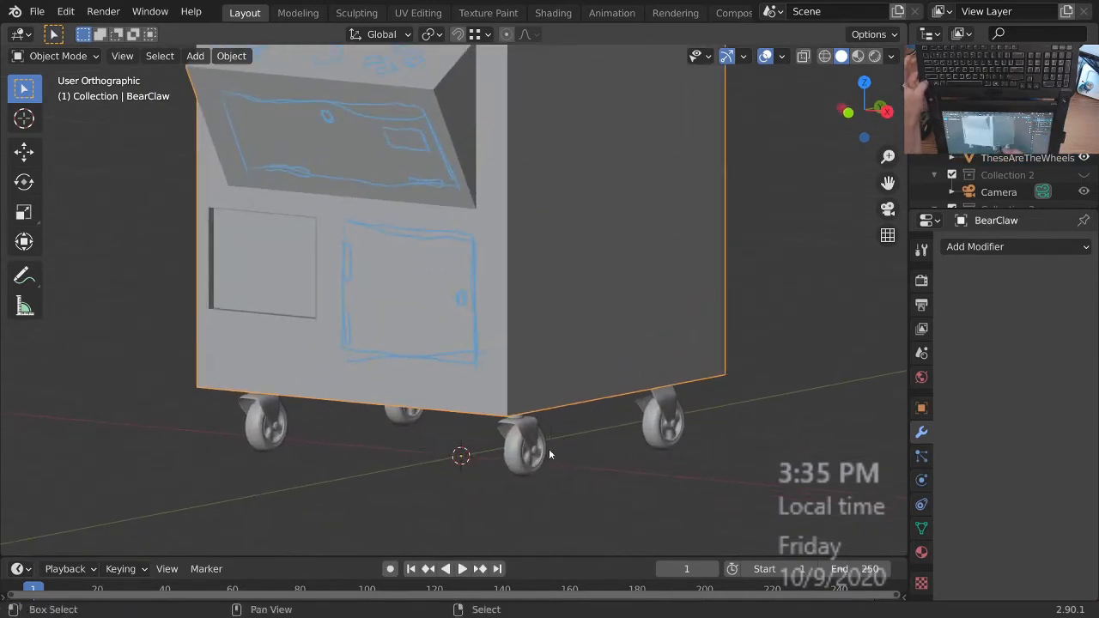
pyautogui.click(526, 464)
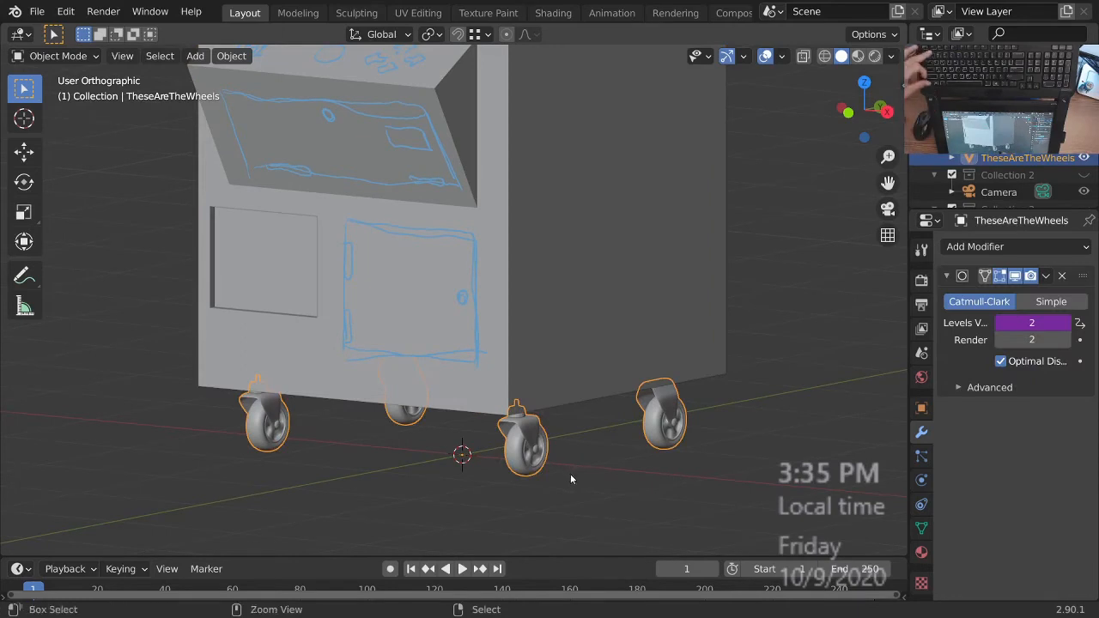
pyautogui.hotkey('ctrl', '1')
pyautogui.scroll(2, 567, 462)
pyautogui.moveTo(563, 388); pyautogui.dragTo(592, 440, button='middle')
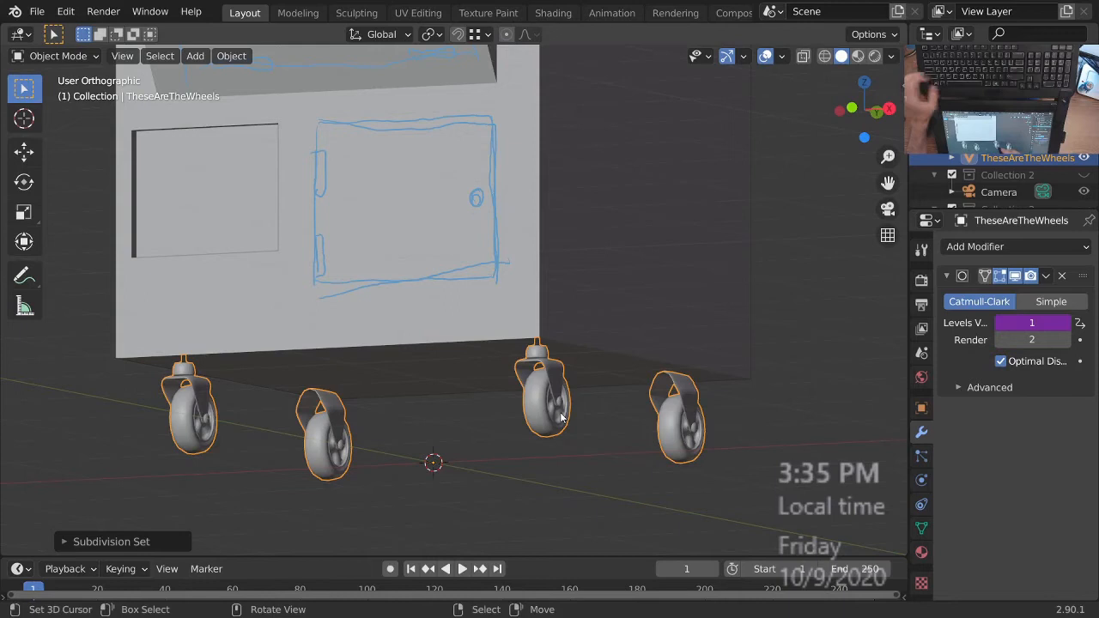
# - With the wireframe overlay shown, enable the wheels' Subdivision On Cage display and turn off Optimal Display
pyautogui.press('q')
pyautogui.click(505, 413)
pyautogui.scroll(3, 593, 343)
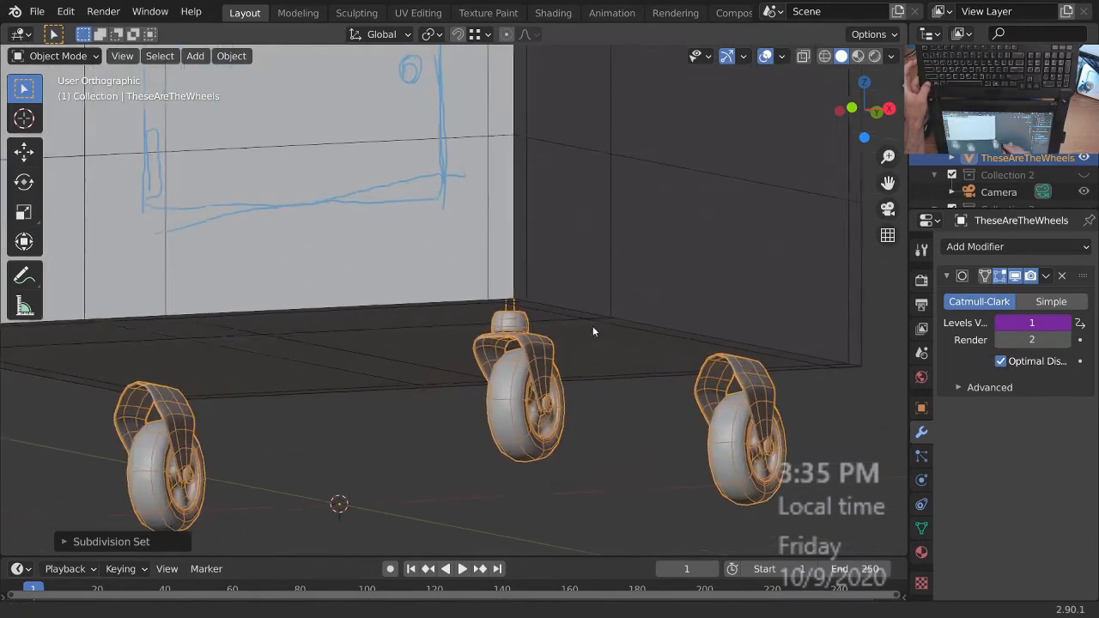
pyautogui.scroll(2, 557, 349)
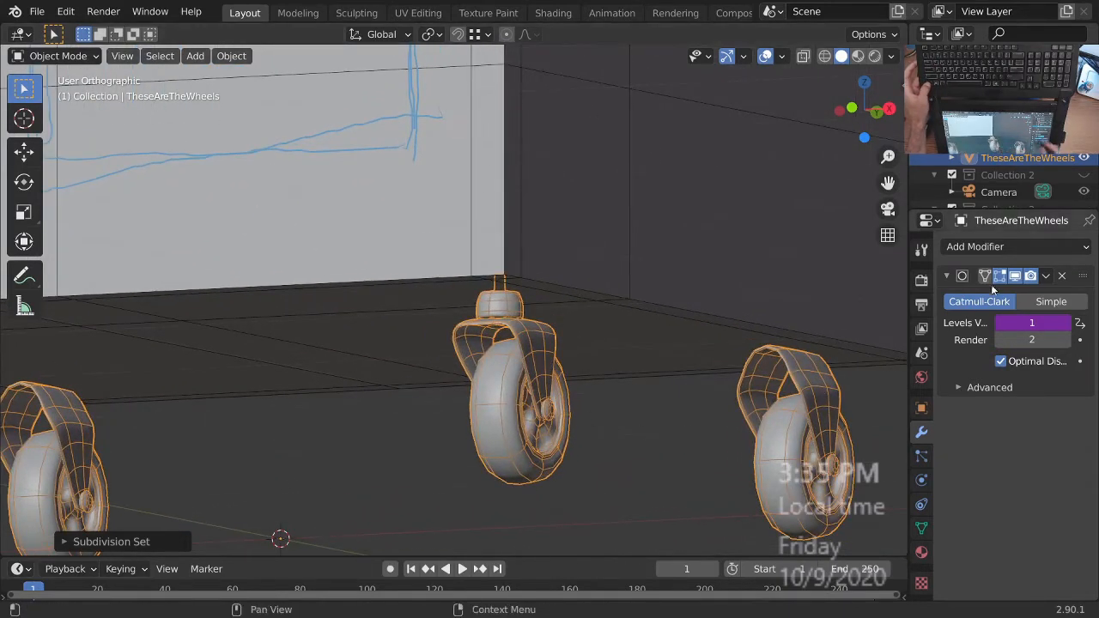
pyautogui.click(999, 276)
pyautogui.click(1000, 362)
pyautogui.moveTo(580, 363); pyautogui.dragTo(525, 388, button='middle')
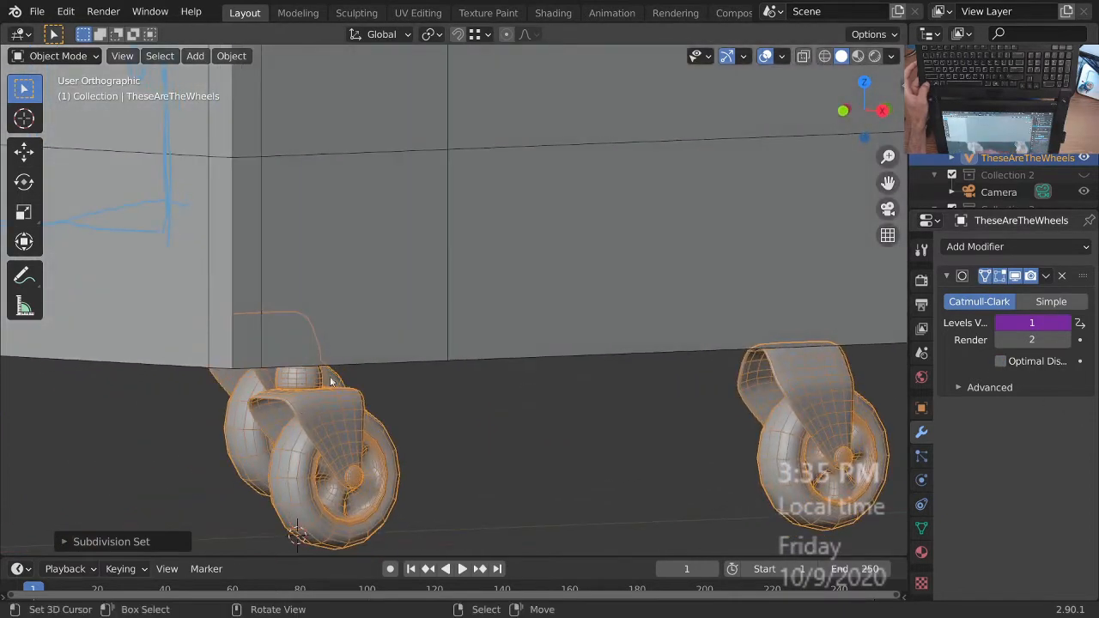
pyautogui.moveTo(506, 297); pyautogui.dragTo(524, 398, button='middle')
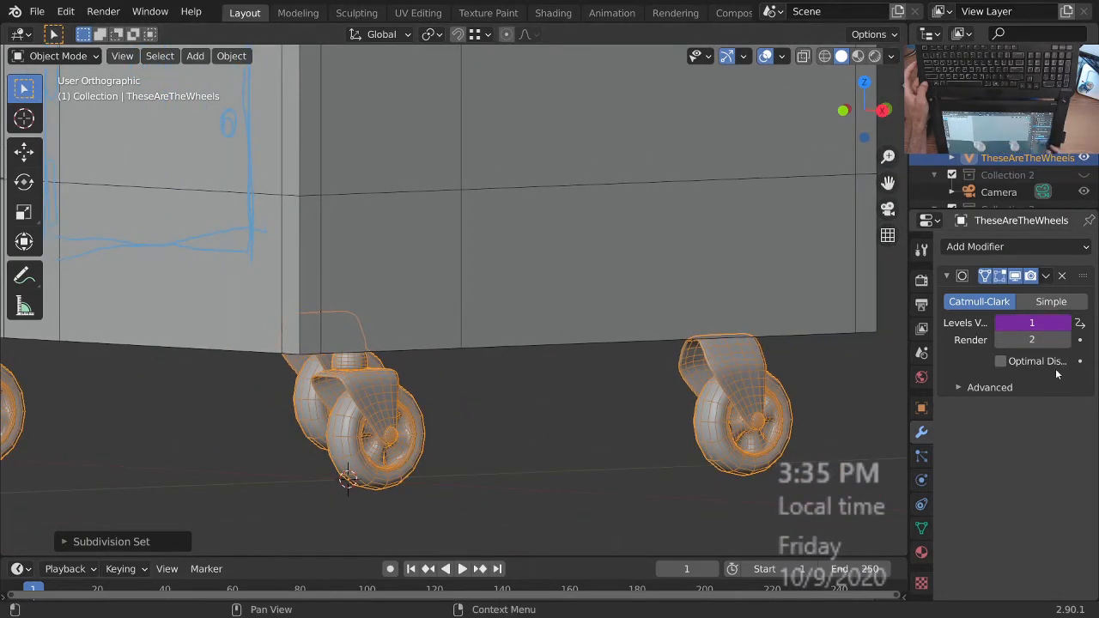
# - Turn Optimal Display back on for the wheels' Subdivision modifier, save the file and hide the wireframe overlay
pyautogui.moveTo(531, 353)
pyautogui.mouseDown(button='middle')
pyautogui.moveTo(525, 440)
pyautogui.moveTo(543, 464)
pyautogui.moveTo(533, 461)
pyautogui.mouseUp(button='middle')
pyautogui.click(537, 450)
pyautogui.moveTo(550, 363); pyautogui.dragTo(527, 369, button='middle')
pyautogui.hotkey('ctrl', 's')
pyautogui.press('q')
pyautogui.click(498, 354)
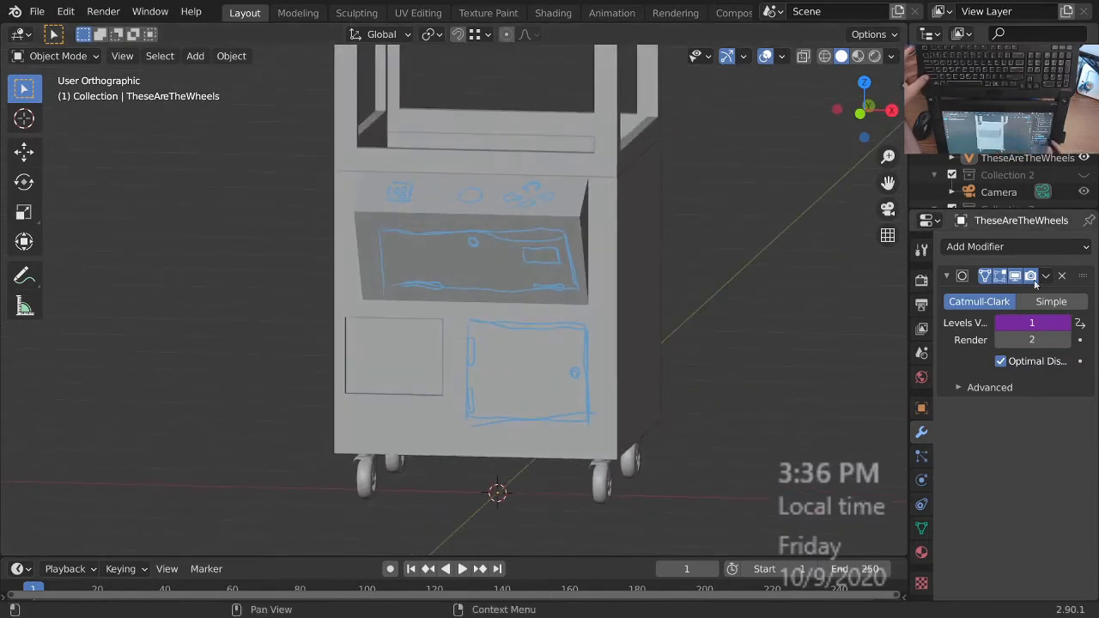
# - Maximize the 3D viewport and enter Edit Mode on the BearClaw cabinet
pyautogui.moveTo(549, 311); pyautogui.dragTo(561, 357, button='middle')
pyautogui.hotkey('ctrl', 'space')
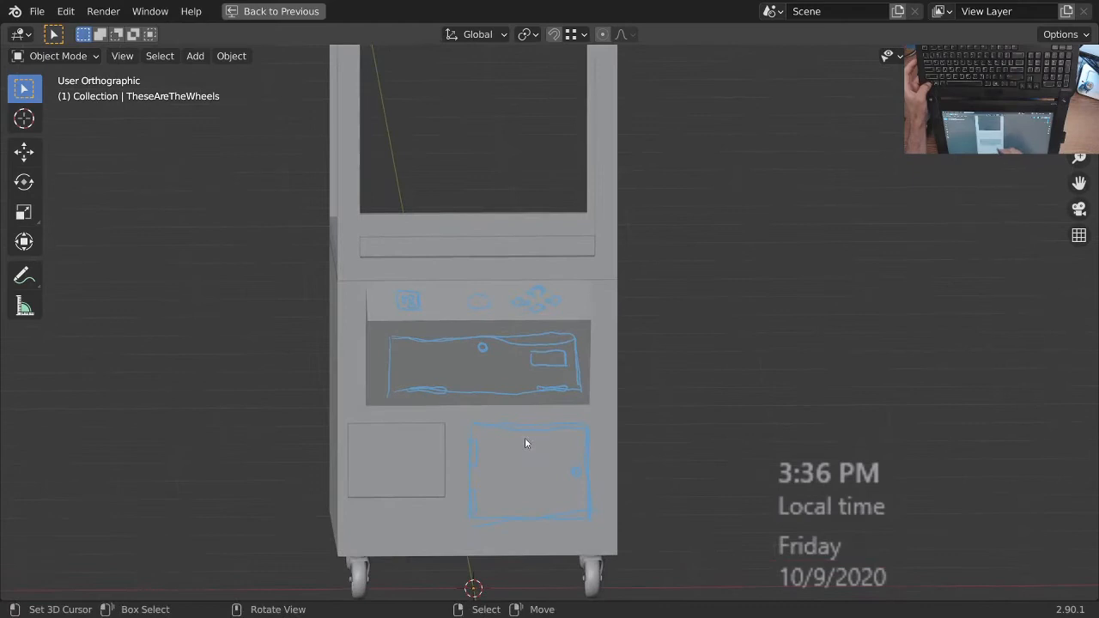
pyautogui.moveTo(553, 468); pyautogui.dragTo(608, 424, button='middle')
pyautogui.click(620, 446)
pyautogui.press('Tab')
pyautogui.scroll(3, 631, 478)
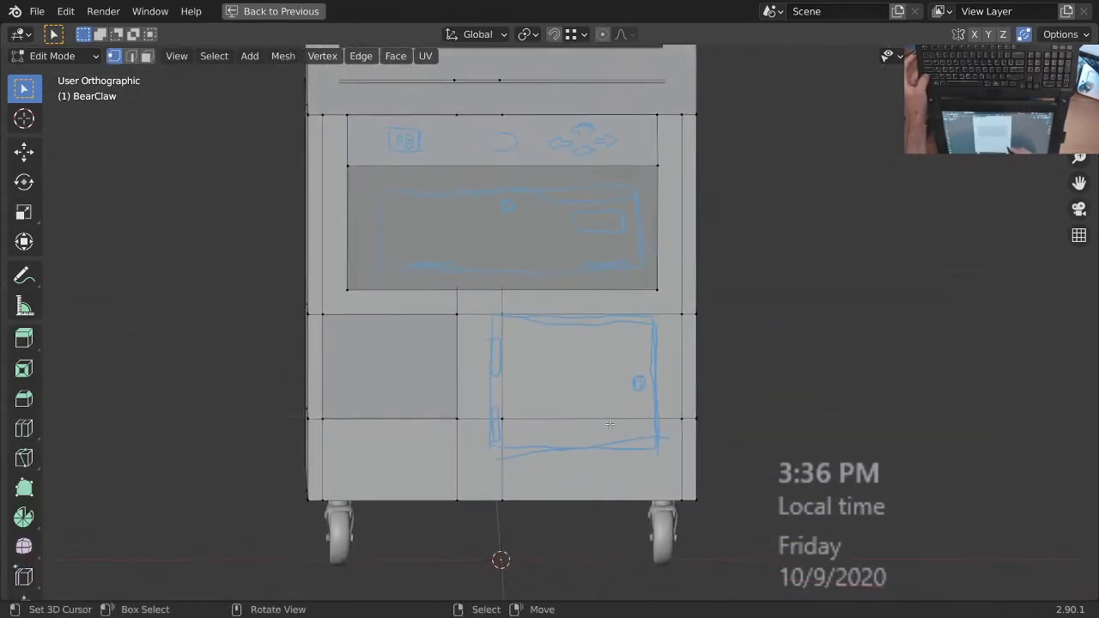
pyautogui.keyDown('ctrl'); pyautogui.moveTo(545, 336); pyautogui.dragTo(563, 384, button='middle'); pyautogui.keyUp('ctrl')
pyautogui.moveTo(562, 384); pyautogui.dragTo(613, 385, button='middle')
pyautogui.moveTo(688, 361); pyautogui.dragTo(595, 422, button='middle')
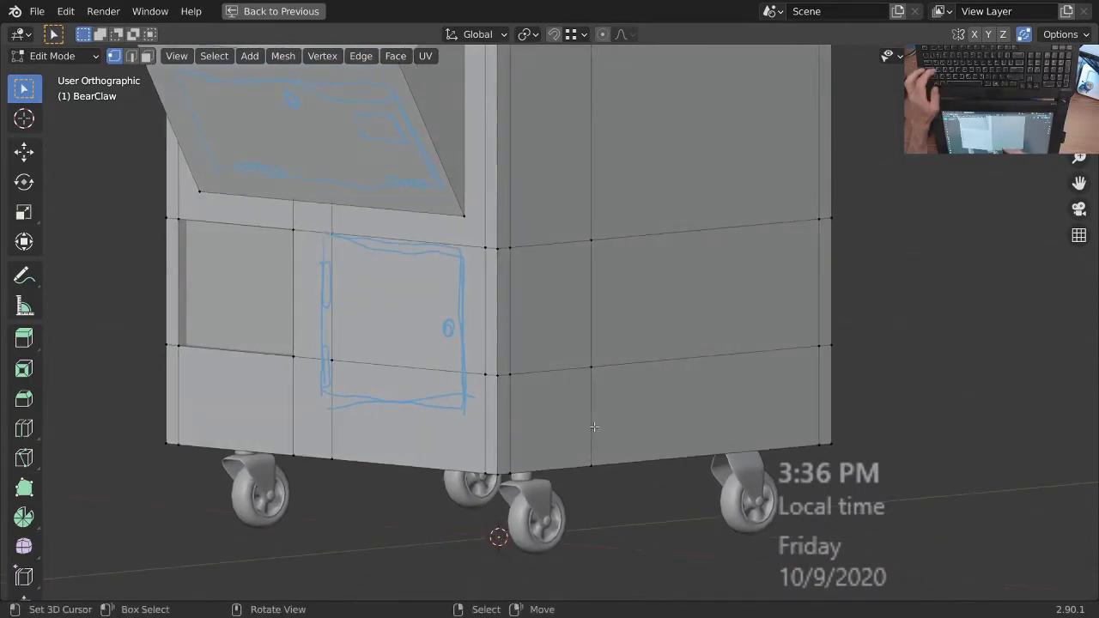
# - Using X-ray, add a centred horizontal loop cut around the cabinet's lowest band and restore solid display
pyautogui.click(452, 427)
pyautogui.moveTo(533, 377); pyautogui.dragTo(461, 274, button='middle')
pyautogui.moveTo(617, 431); pyautogui.dragTo(556, 425, button='middle')
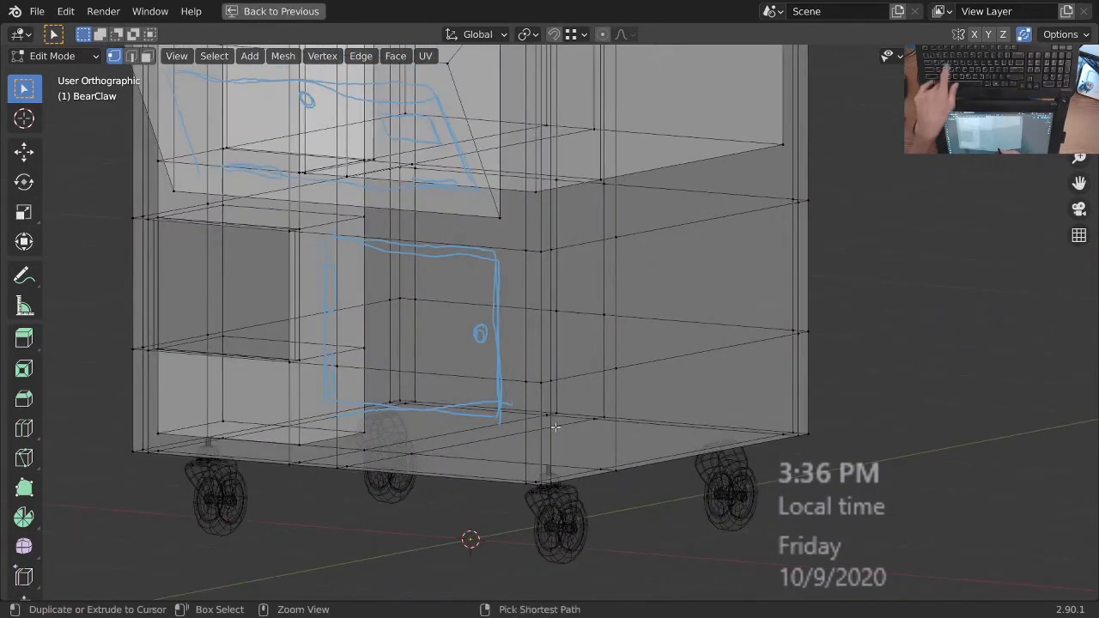
pyautogui.hotkey('ctrl', 'r')
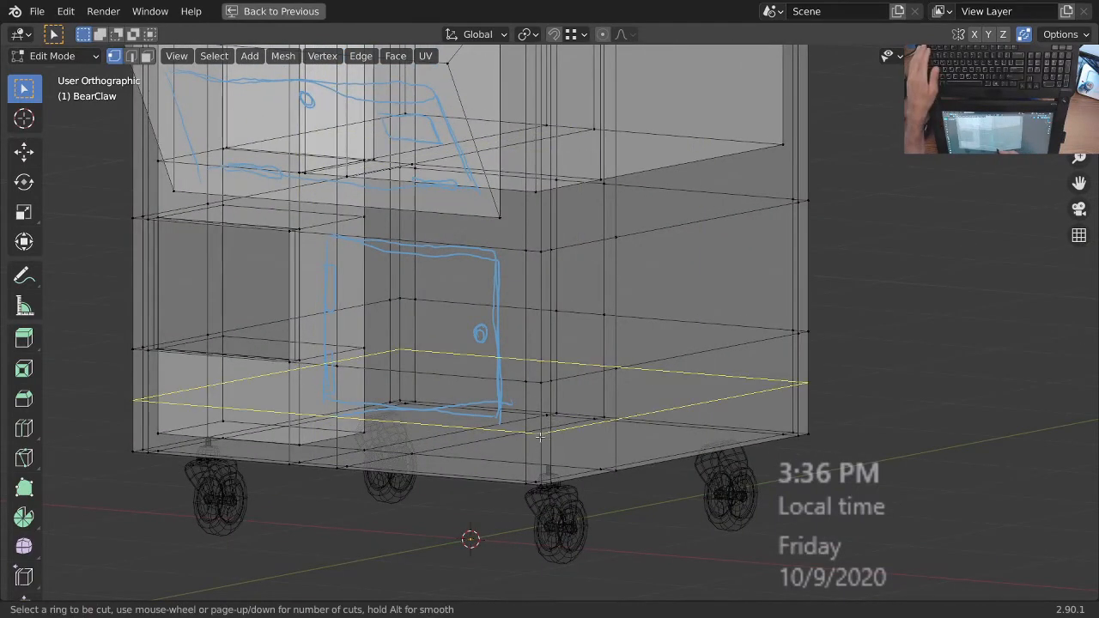
pyautogui.click(540, 437)
pyautogui.rightClick(540, 437)
pyautogui.keyDown('ctrl'); pyautogui.moveTo(551, 403); pyautogui.dragTo(552, 409, button='middle'); pyautogui.keyUp('ctrl')
pyautogui.moveTo(553, 417); pyautogui.dragTo(566, 415, button='middle')
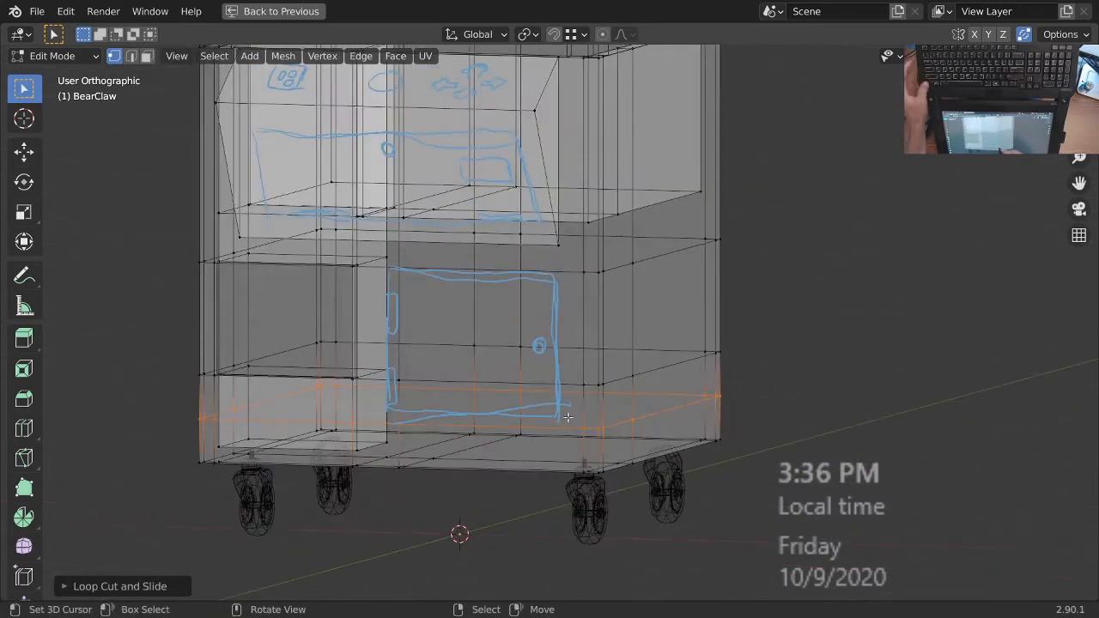
pyautogui.hotkey('alt', 'z')
pyautogui.keyDown('ctrl'); pyautogui.moveTo(592, 379); pyautogui.dragTo(591, 347, button='middle'); pyautogui.keyUp('ctrl')
pyautogui.moveTo(580, 378)
pyautogui.mouseDown(button='middle')
pyautogui.moveTo(611, 379)
pyautogui.moveTo(552, 442)
pyautogui.moveTo(593, 417)
pyautogui.moveTo(590, 384)
pyautogui.mouseUp(button='middle')
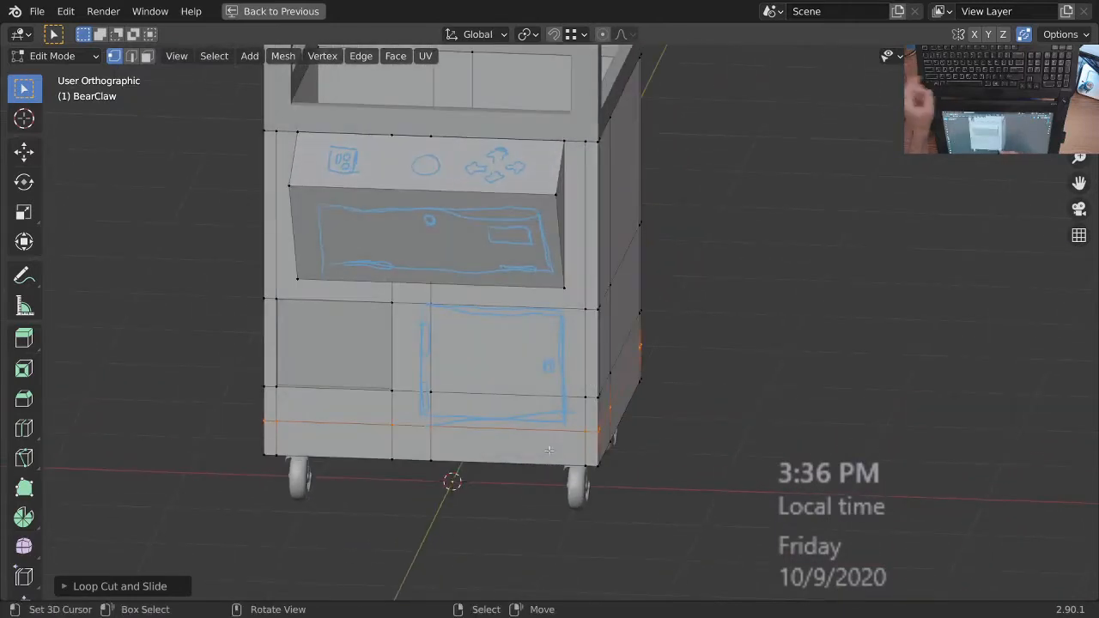
# - Add a vertical loop cut through the sketched lower door on the cabinet front and scale the new loop
pyautogui.moveTo(548, 450); pyautogui.dragTo(544, 423, button='middle')
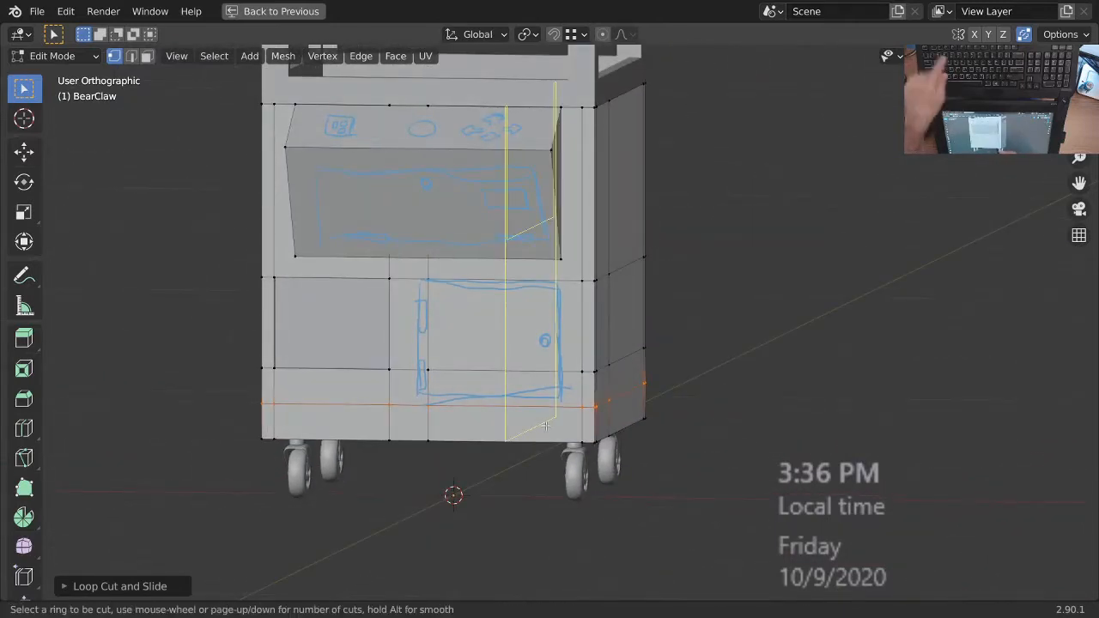
pyautogui.click(562, 453)
pyautogui.moveTo(563, 453); pyautogui.dragTo(600, 424, button='middle')
pyautogui.press('.')
pyautogui.click(617, 332)
pyautogui.press('s')
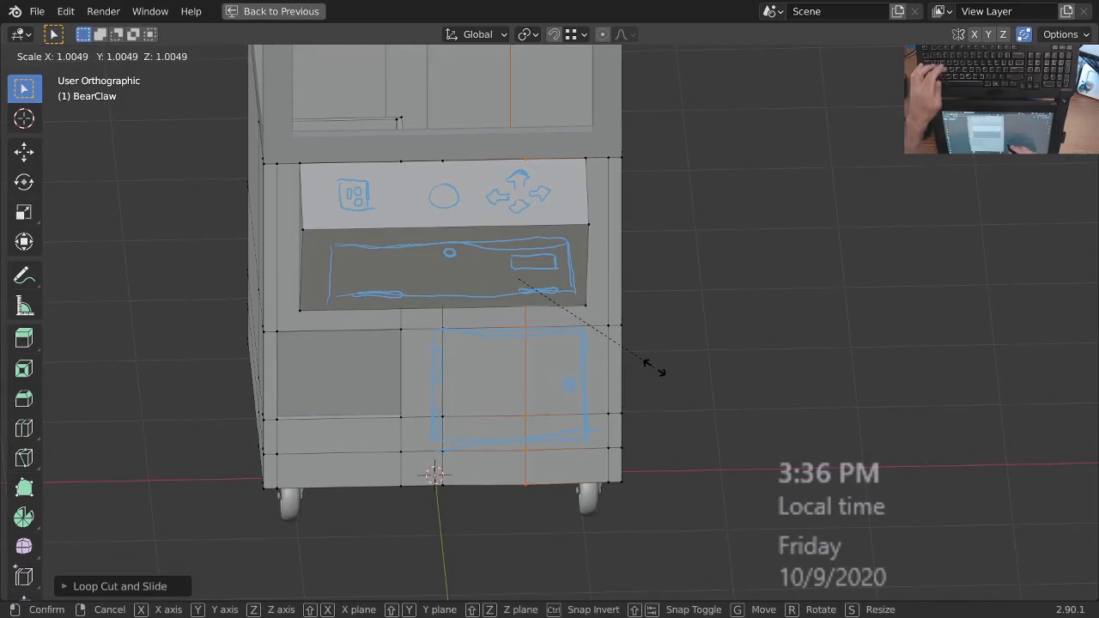
# - Move the new vertical edge loop about 0.41 m along X to the outer side of the sketched lower door
pyautogui.press('Return')
pyautogui.moveTo(653, 371)
pyautogui.mouseDown(button='middle')
pyautogui.moveTo(635, 387)
pyautogui.moveTo(653, 393)
pyautogui.mouseUp(button='middle')
pyautogui.press('g')
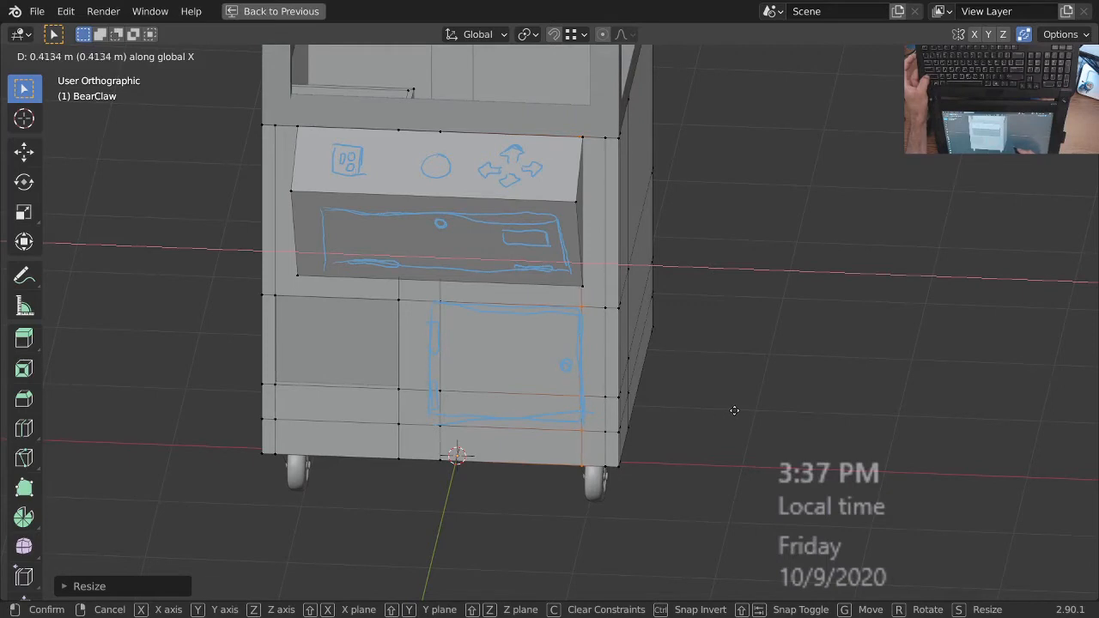
pyautogui.press('Return')
# - Isolate the cabinet body in local view and erase the annotation sketch of the lower right door
pyautogui.moveTo(618, 345); pyautogui.dragTo(481, 442, button='middle')
pyautogui.press('KP_Divide')
pyautogui.moveTo(533, 310); pyautogui.dragTo(647, 390, button='middle')
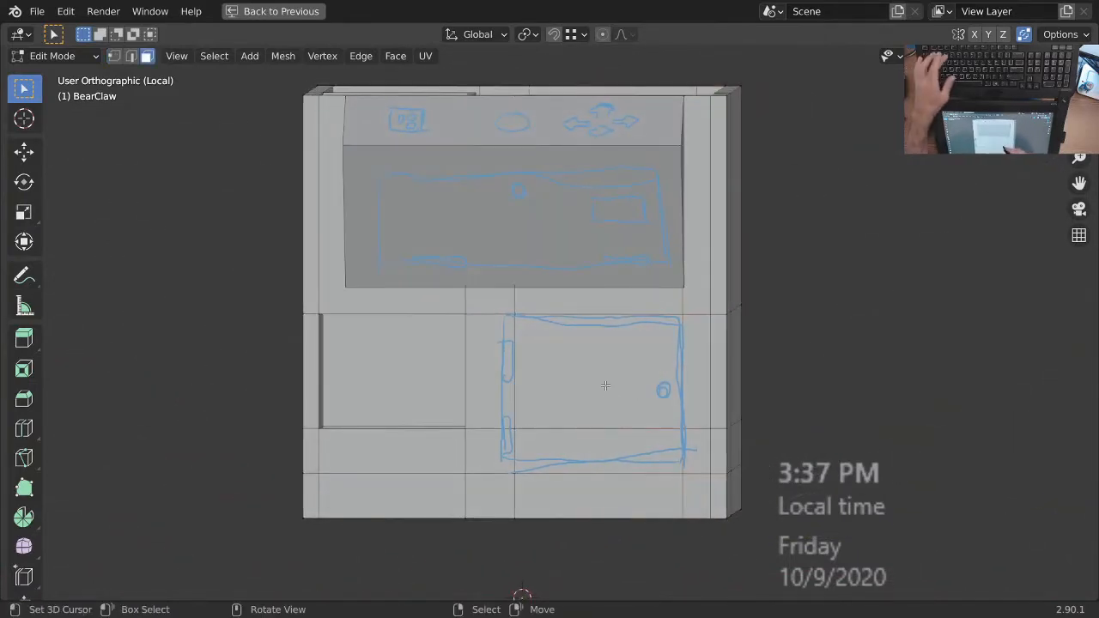
pyautogui.moveTo(638, 441); pyautogui.dragTo(579, 457, button='middle')
pyautogui.moveTo(657, 447); pyautogui.dragTo(700, 434, button='middle')
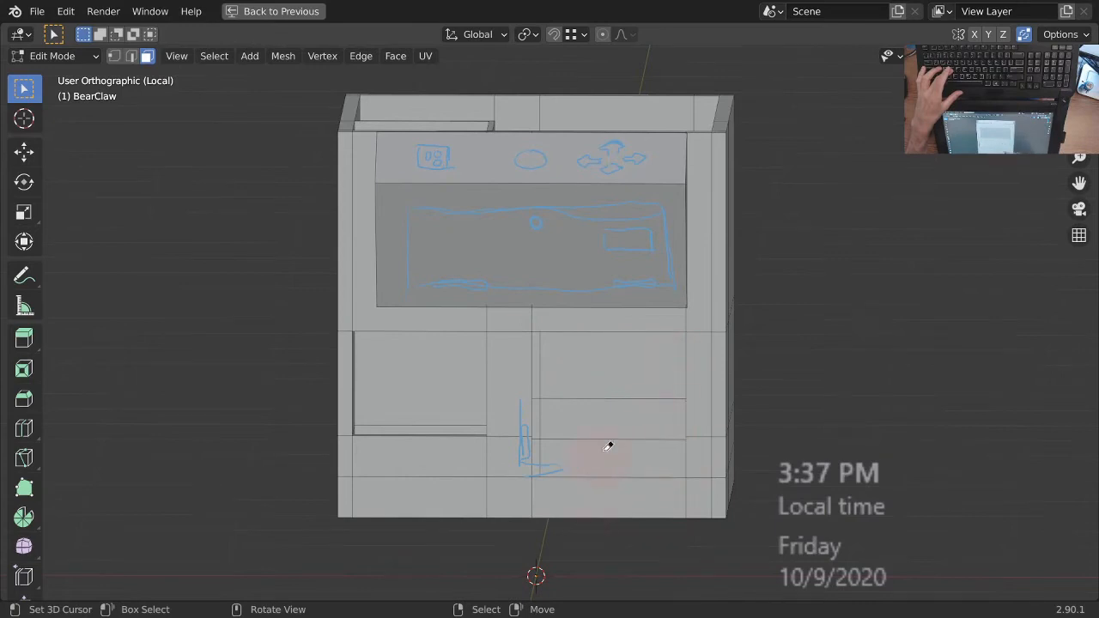
pyautogui.moveTo(649, 450); pyautogui.dragTo(504, 428, button='middle')
# - Extrude the lower right door faces and move them along Y into the cabinet to form a deep recess
pyautogui.hotkey('ctrl', 'z')
pyautogui.press('e')
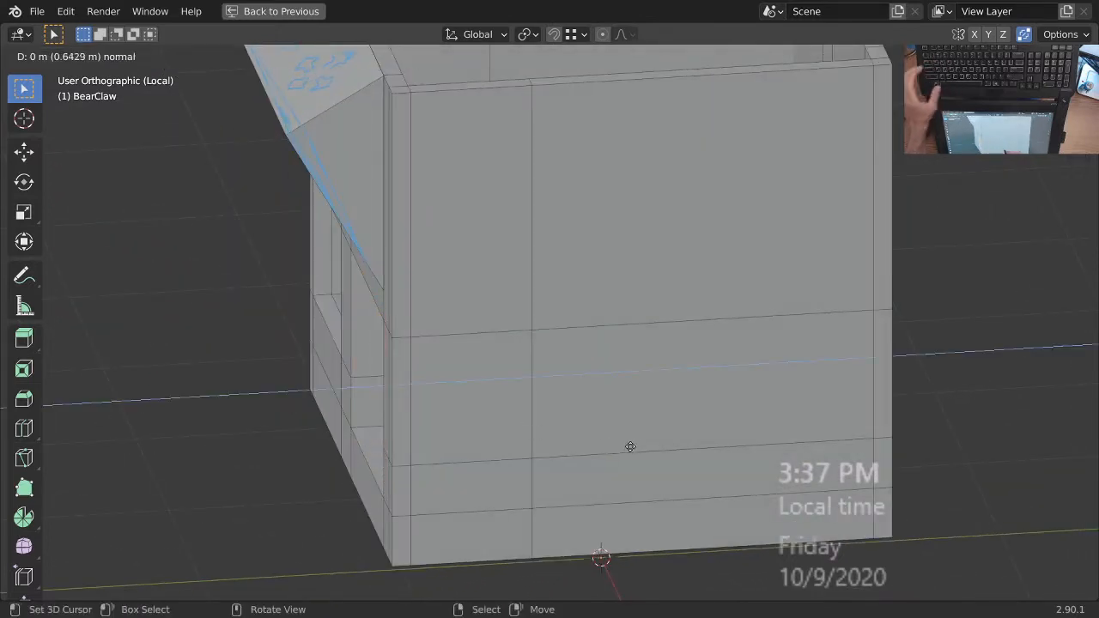
pyautogui.click(631, 447)
pyautogui.hotkey('alt', 'z')
pyautogui.moveTo(630, 446); pyautogui.dragTo(594, 423, button='middle')
pyautogui.press('g')
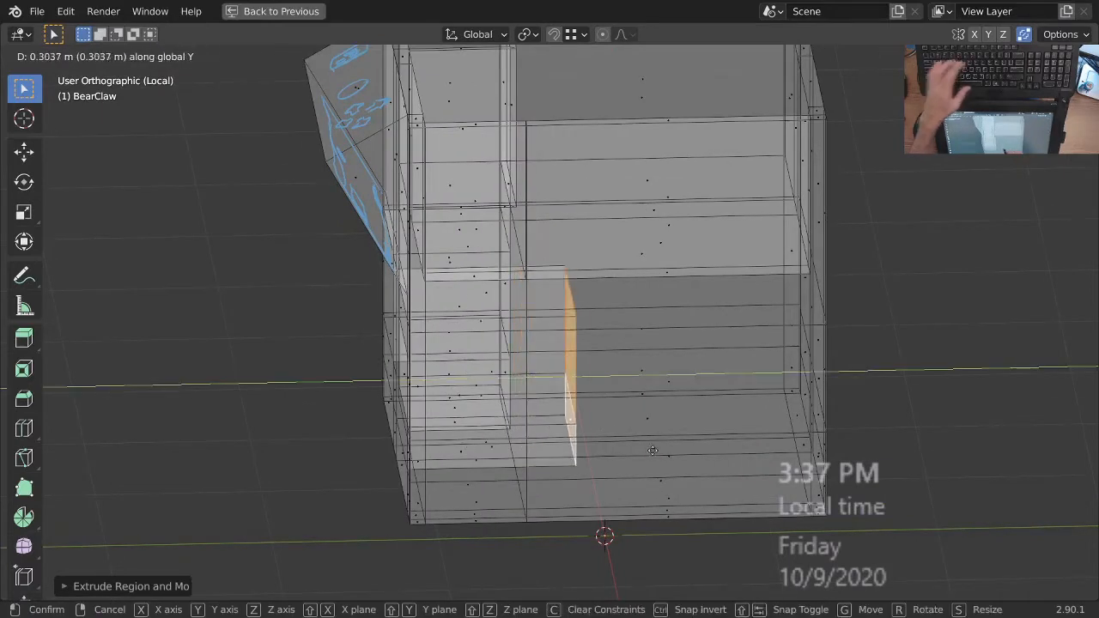
pyautogui.click(713, 455)
pyautogui.keyDown('alt'); pyautogui.moveTo(721, 446); pyautogui.dragTo(575, 385, button='middle'); pyautogui.keyUp('alt')
pyautogui.hotkey('alt', 'z')
pyautogui.keyDown('ctrl'); pyautogui.moveTo(575, 385); pyautogui.dragTo(642, 413, button='middle'); pyautogui.keyUp('ctrl')
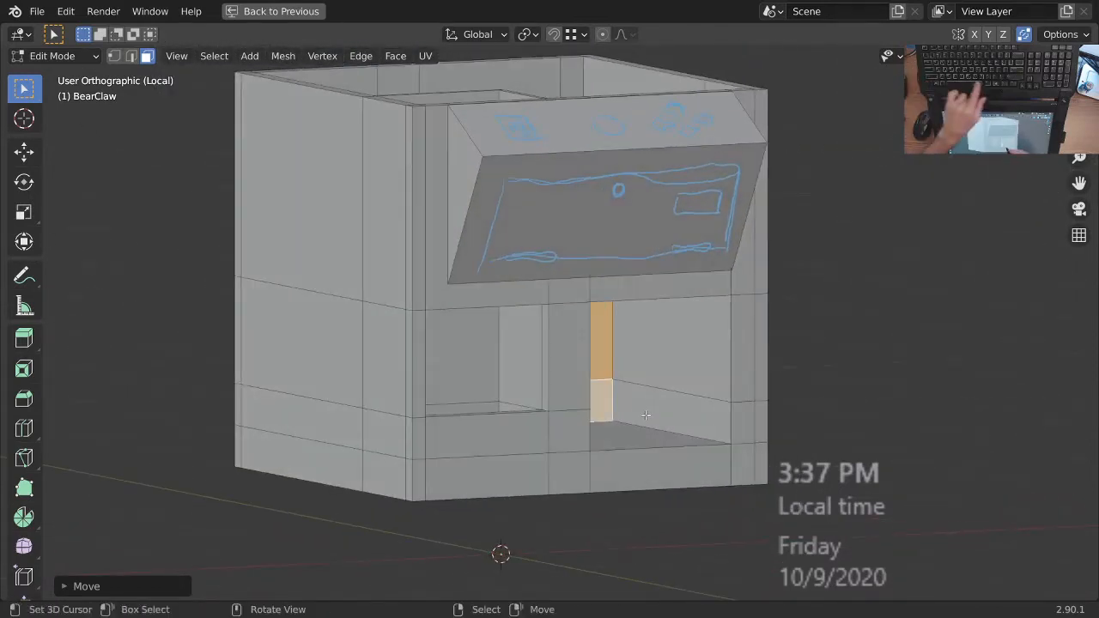
# - Exit local view and join the separate left door panel with the cabinet body into one mesh
pyautogui.press('Tab')
pyautogui.moveTo(638, 404); pyautogui.dragTo(655, 429, button='middle')
pyautogui.press('KP_Divide')
pyautogui.keyDown('ctrl'); pyautogui.moveTo(433, 405); pyautogui.dragTo(553, 470, button='middle'); pyautogui.keyUp('ctrl')
pyautogui.moveTo(554, 470); pyautogui.dragTo(627, 397, button='middle')
pyautogui.rightClick(369, 423)
pyautogui.keyDown('shift'); pyautogui.moveTo(412, 436); pyautogui.dragTo(439, 426, button='middle'); pyautogui.keyUp('shift')
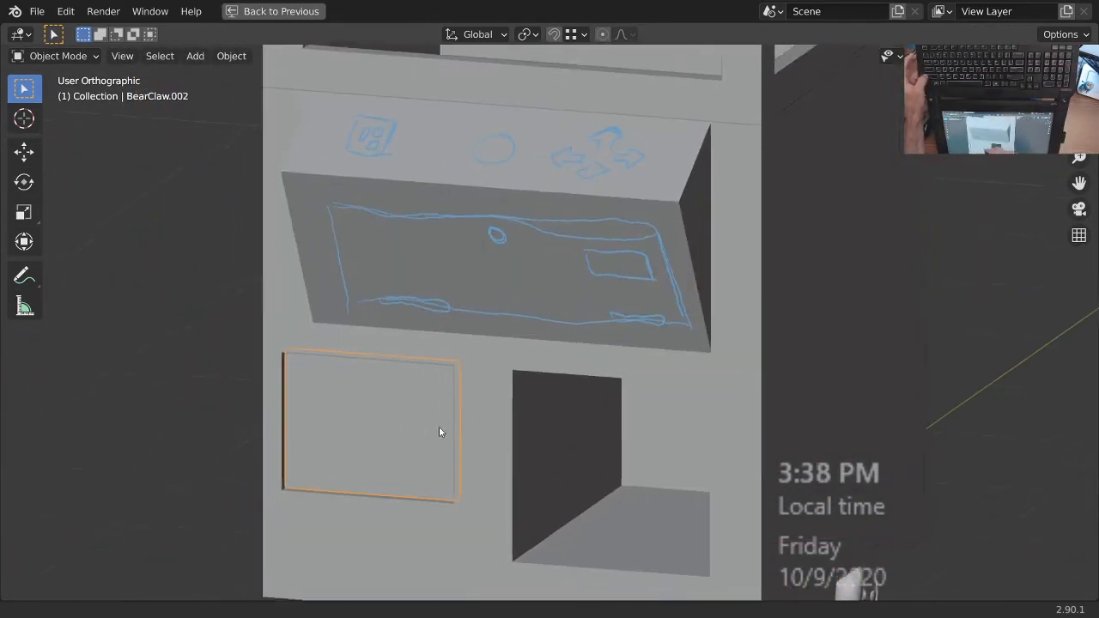
pyautogui.moveTo(352, 398); pyautogui.dragTo(381, 400, button='middle')
pyautogui.press('ctrl+KP_Subtract')
pyautogui.keyDown('ctrl'); pyautogui.moveTo(544, 290); pyautogui.dragTo(658, 392, button='middle'); pyautogui.keyUp('ctrl')
pyautogui.moveTo(659, 392); pyautogui.dragTo(652, 337, button='middle')
# - Duplicate the edges bordering the front of the right opening, leaving the copy in place
pyautogui.press('Tab')
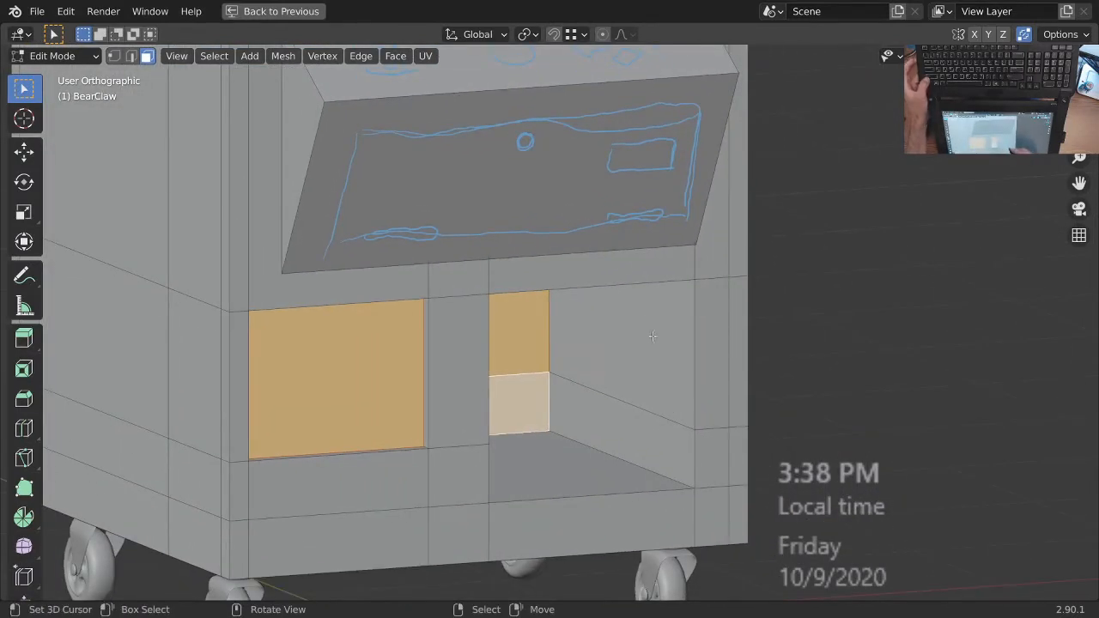
pyautogui.press('2')
pyautogui.click(637, 284)
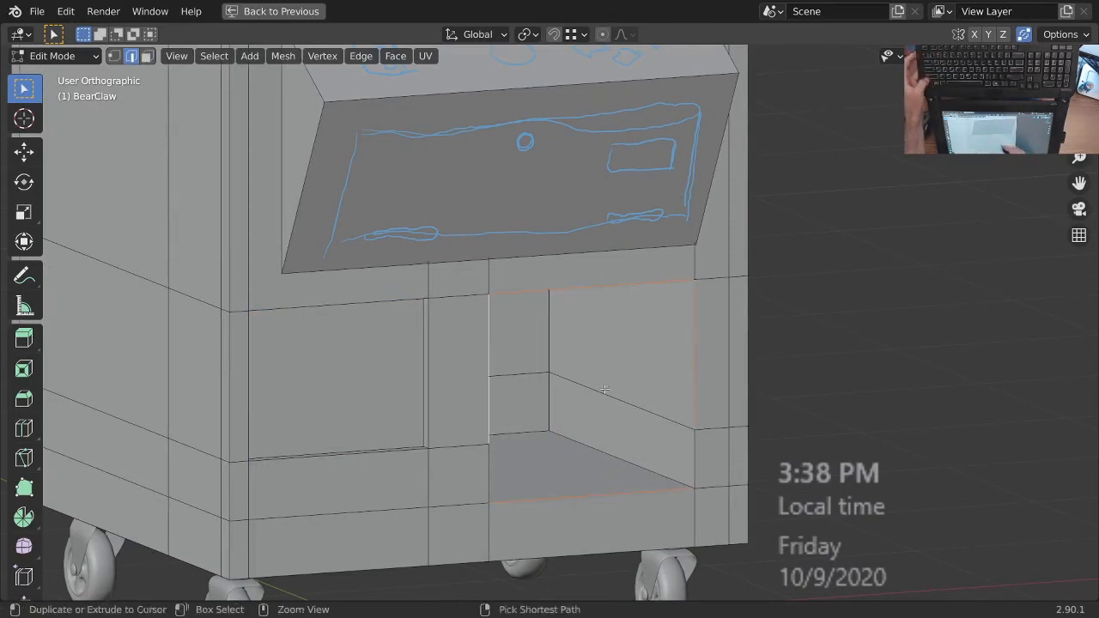
pyautogui.moveTo(604, 390); pyautogui.dragTo(646, 397, button='middle')
pyautogui.press('g')
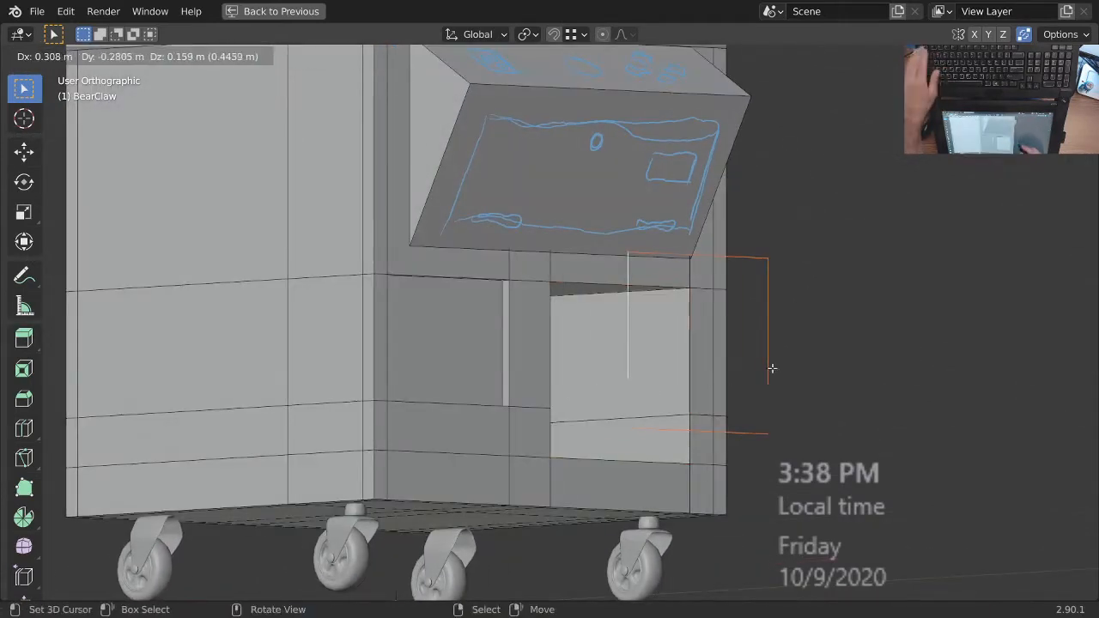
pyautogui.rightClick(772, 368)
pyautogui.keyDown('ctrl'); pyautogui.moveTo(743, 400); pyautogui.dragTo(728, 392, button='middle'); pyautogui.keyUp('ctrl')
pyautogui.moveTo(728, 392); pyautogui.dragTo(700, 343, button='middle')
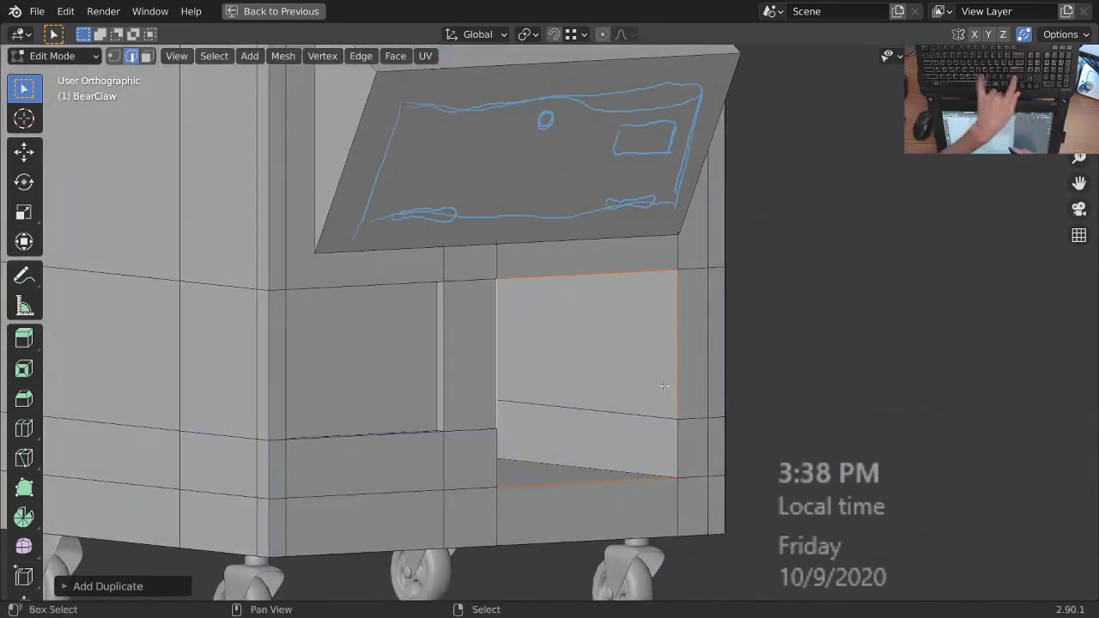
# - Hide everything except the duplicated edges and snap the loose ends of the vertical edges onto the two bottom corners
pyautogui.hotkey('shift', 'h')
pyautogui.moveTo(683, 461); pyautogui.dragTo(692, 422, button='middle')
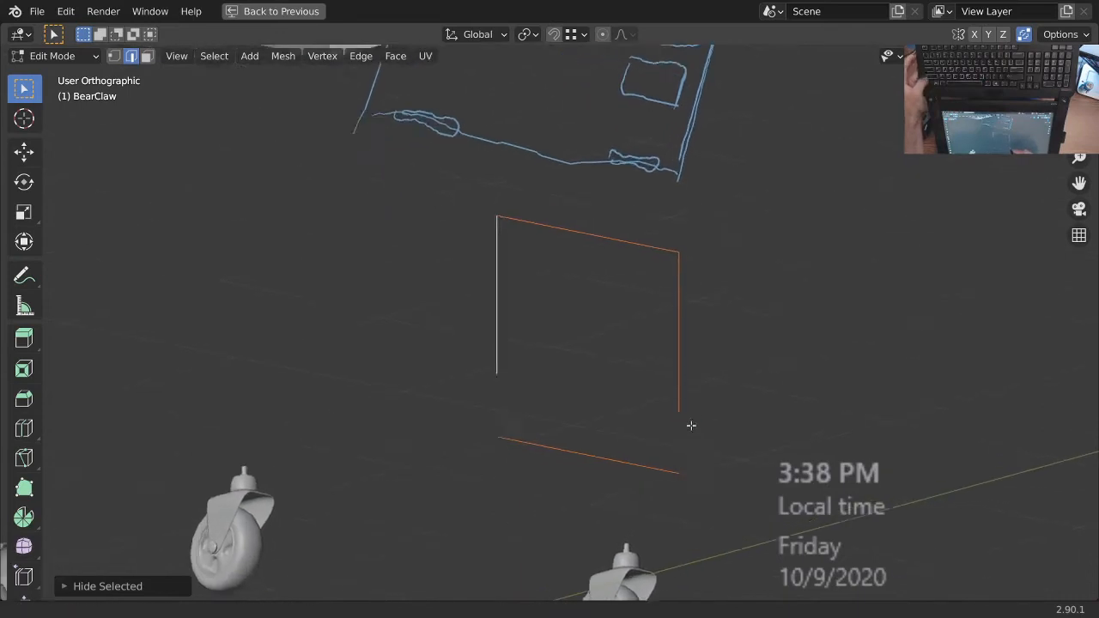
pyautogui.scroll(2, 672, 417)
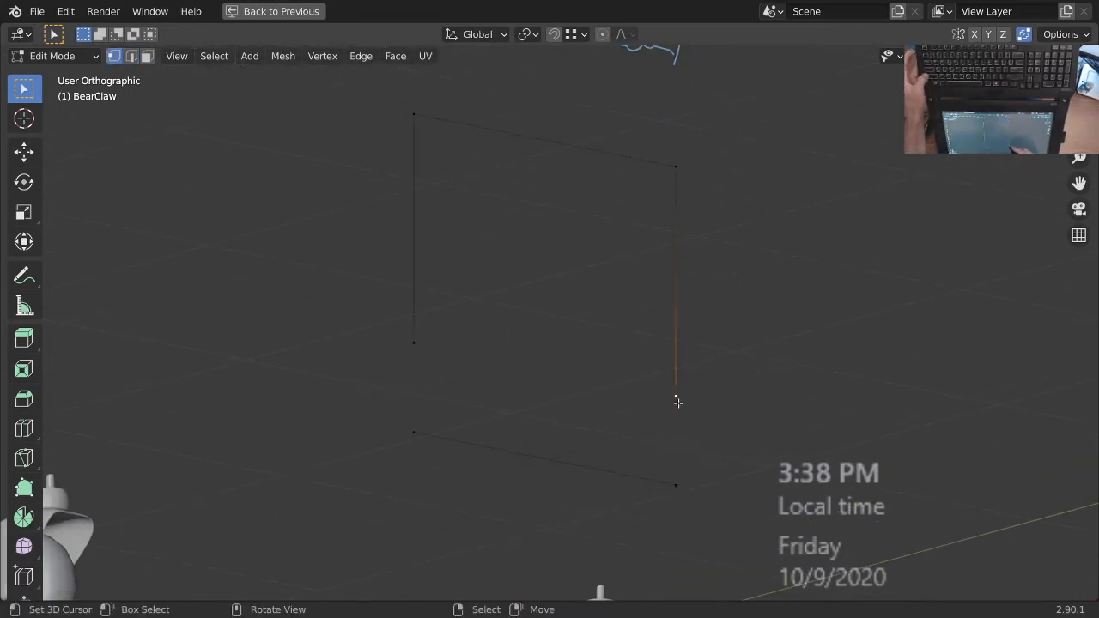
pyautogui.press('g')
pyautogui.click(675, 487)
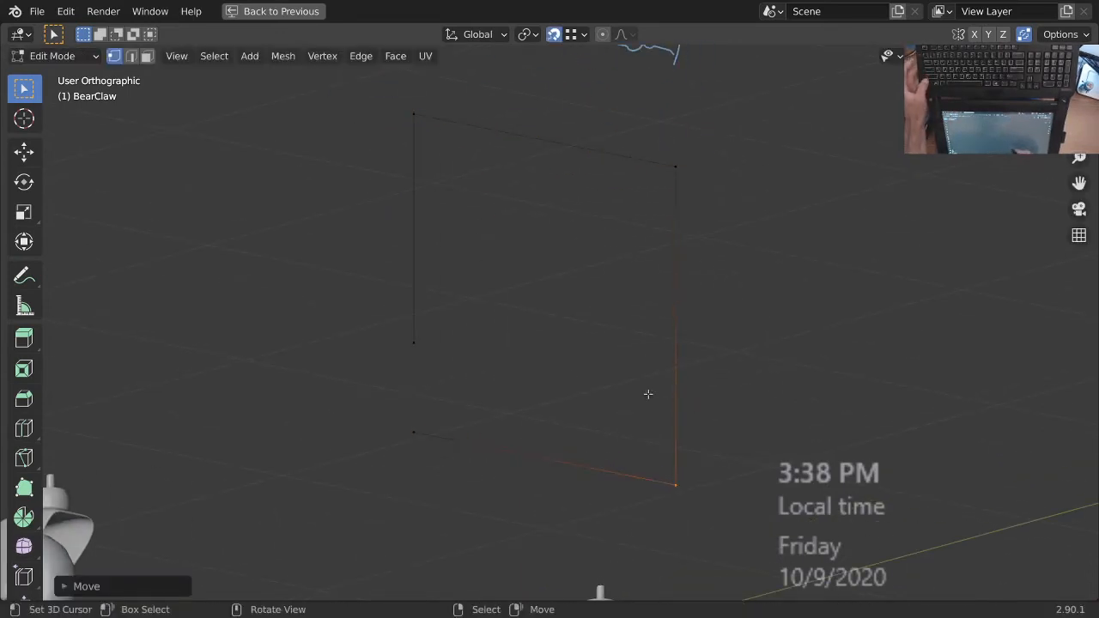
pyautogui.press('g')
pyautogui.click(413, 431)
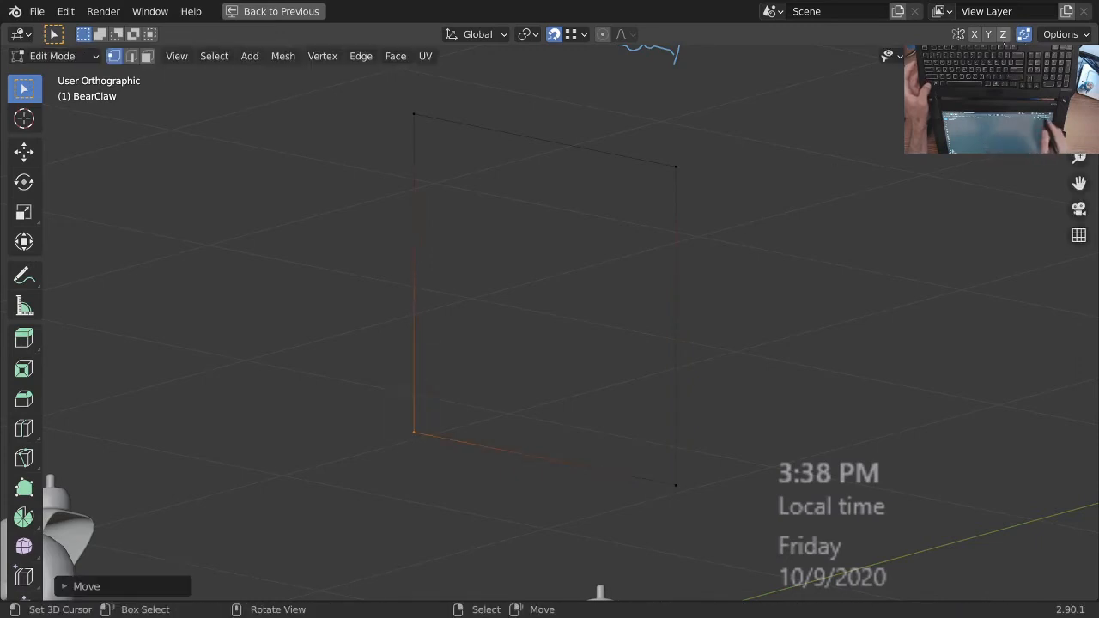
# - Fill the rectangular outline with a face and extrude it about 0.03 m into a door slab
pyautogui.moveTo(555, 336); pyautogui.dragTo(549, 366, button='middle')
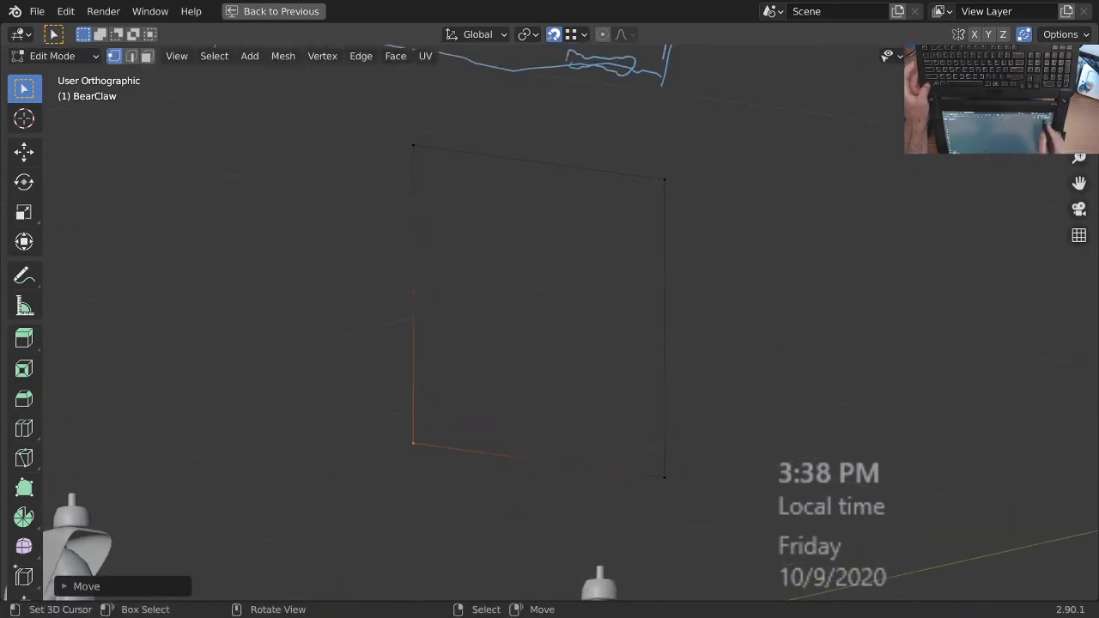
pyautogui.moveTo(607, 439); pyautogui.dragTo(610, 437, button='middle')
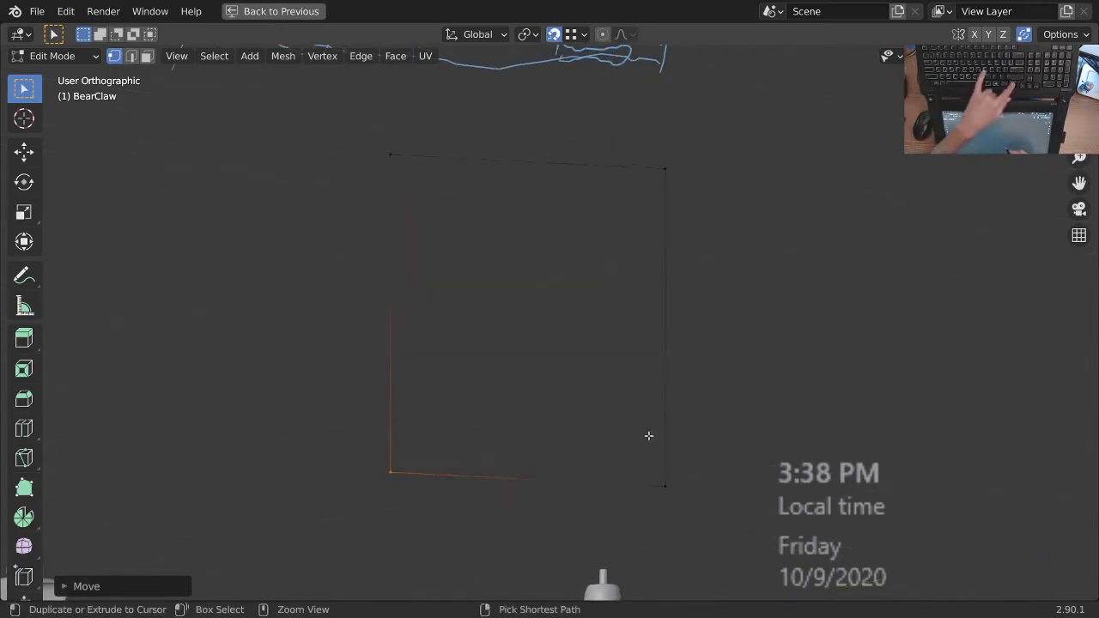
pyautogui.press('f')
pyautogui.moveTo(650, 434); pyautogui.dragTo(749, 439, button='middle')
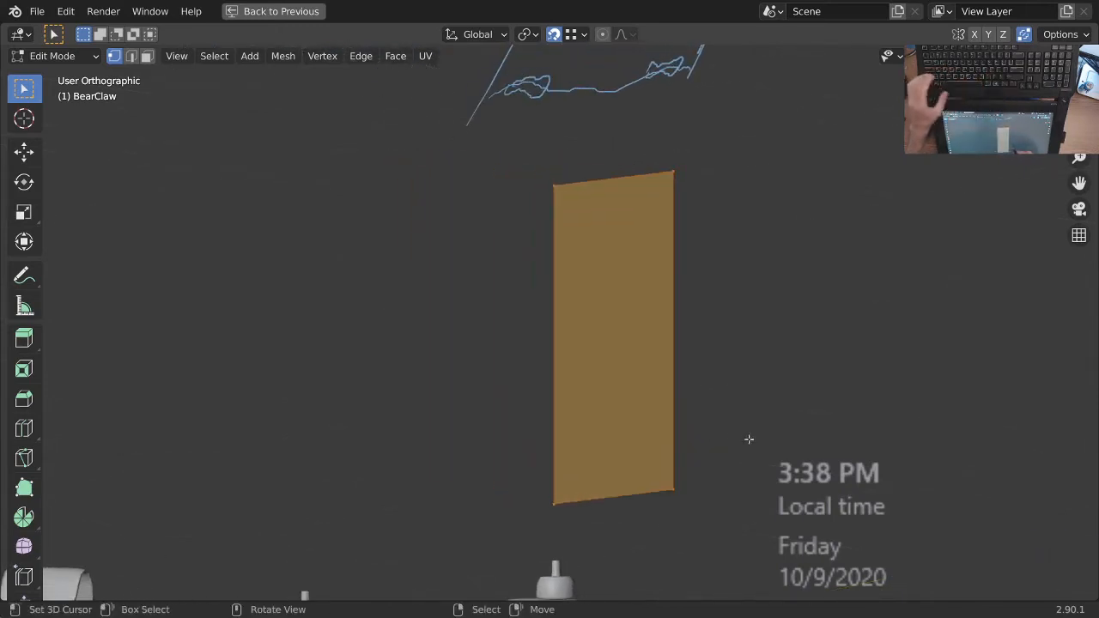
pyautogui.press('e')
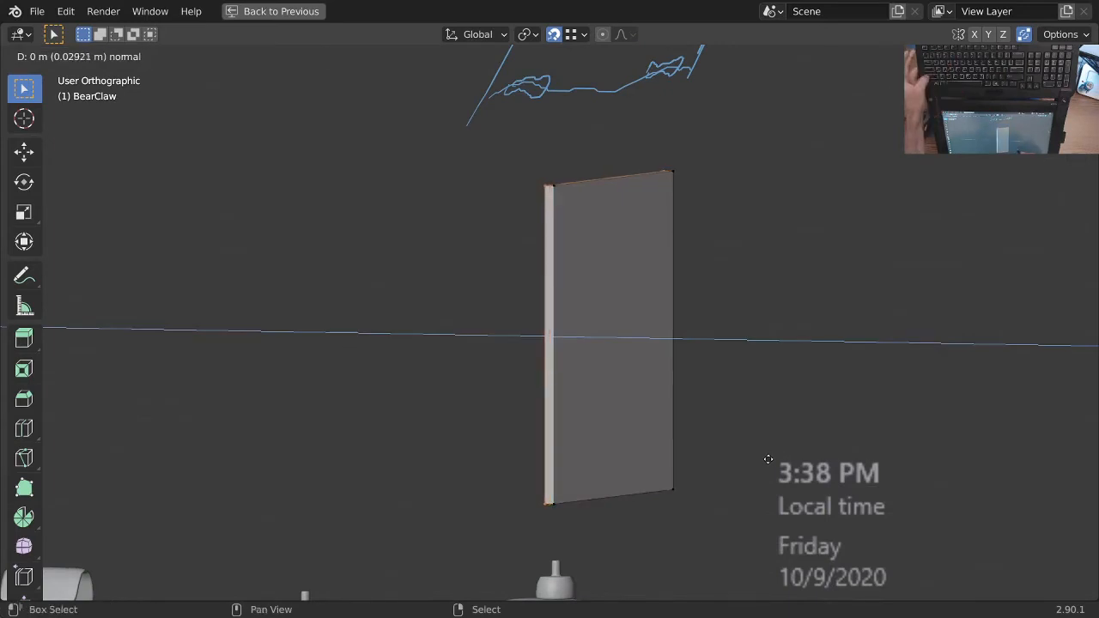
pyautogui.click(755, 460)
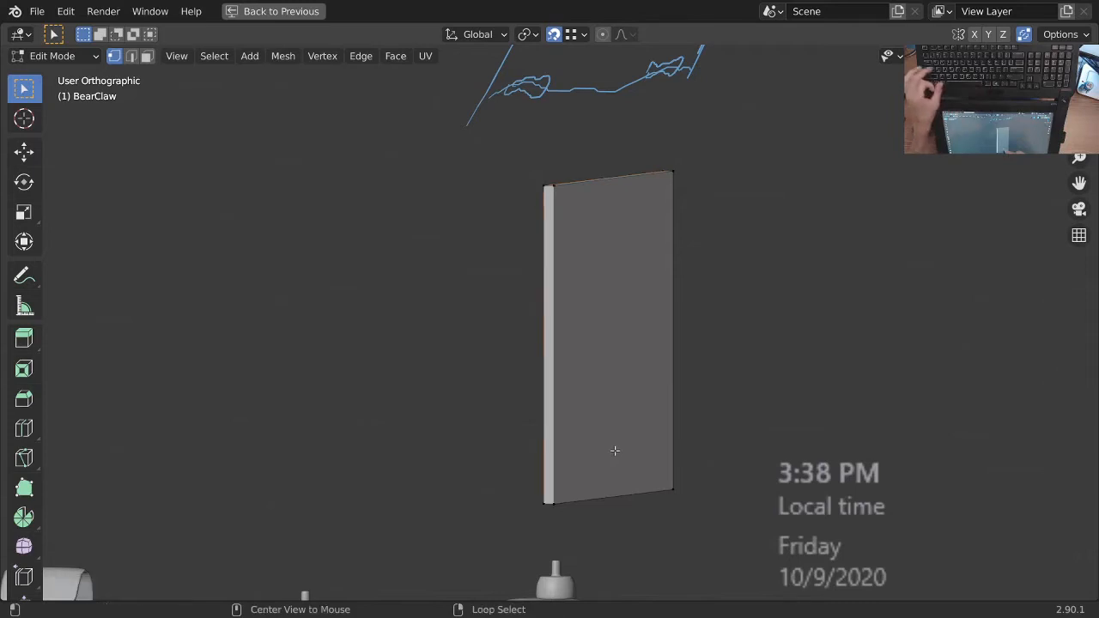
# - Reveal the hidden geometry and scale the whole new door slab to about 0.98 in X and Z only
pyautogui.hotkey('alt', 'h')
pyautogui.moveTo(628, 338); pyautogui.dragTo(646, 385, button='middle')
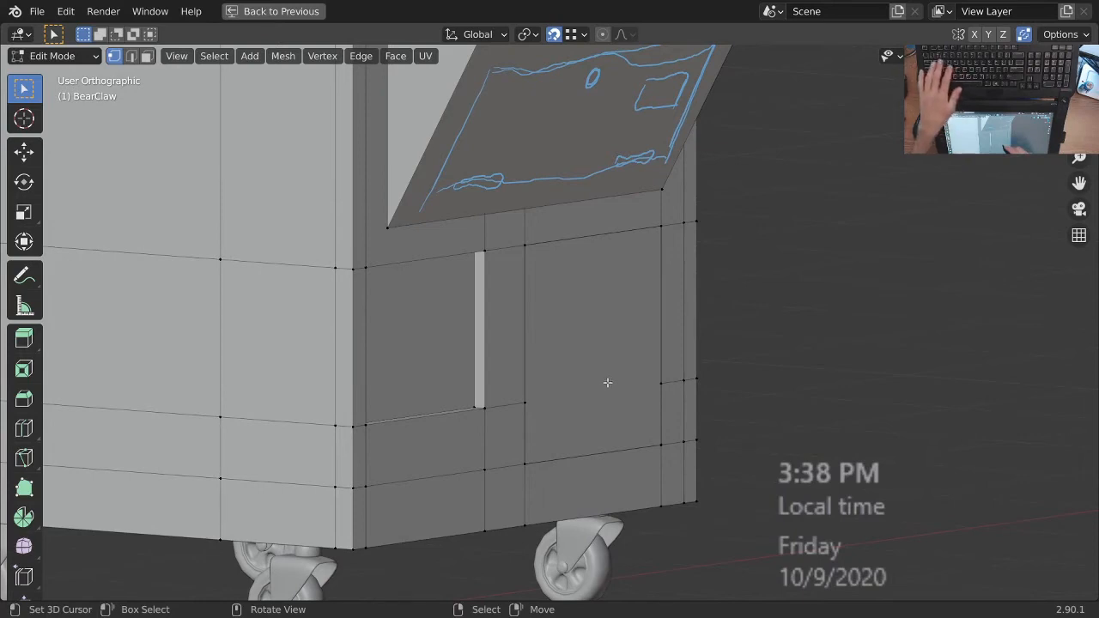
pyautogui.moveTo(612, 382)
pyautogui.mouseDown(button='middle')
pyautogui.moveTo(621, 372)
pyautogui.moveTo(613, 384)
pyautogui.mouseUp(button='middle')
pyautogui.press('3')
pyautogui.click(612, 381)
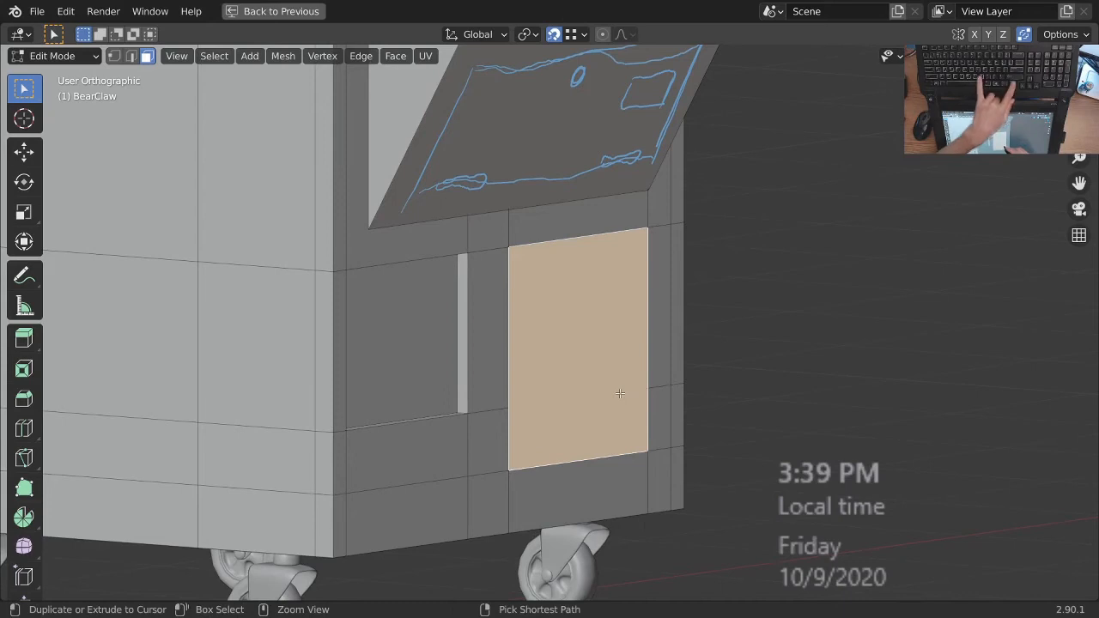
pyautogui.moveTo(627, 391)
pyautogui.mouseDown(button='middle')
pyautogui.moveTo(602, 387)
pyautogui.moveTo(636, 376)
pyautogui.mouseUp(button='middle')
pyautogui.press('.')
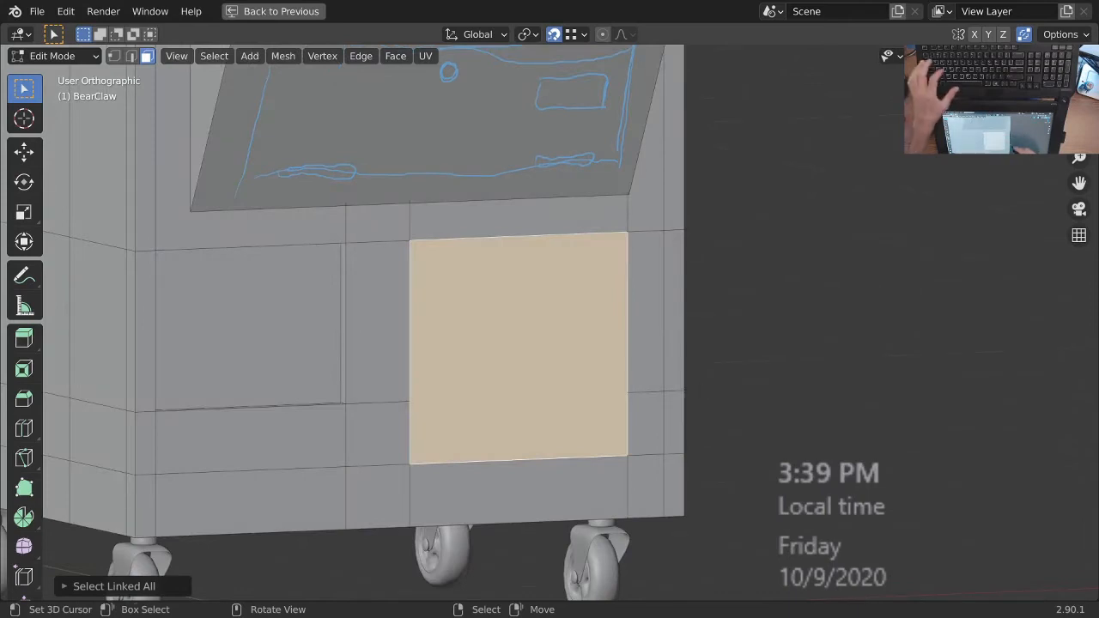
pyautogui.press('s')
pyautogui.press('Escape')
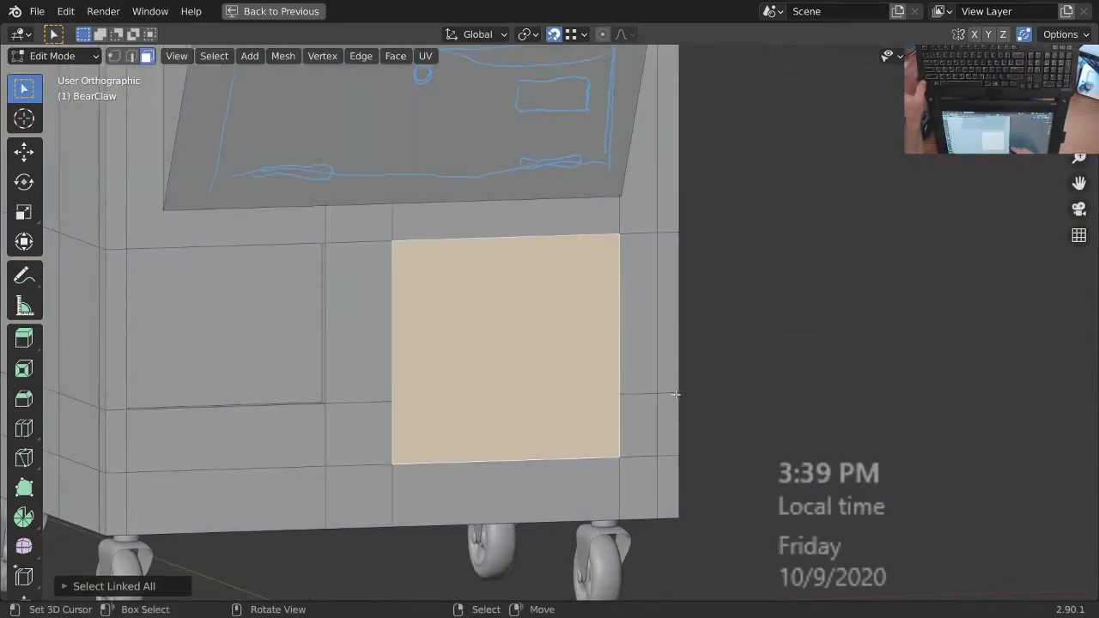
pyautogui.moveTo(688, 380); pyautogui.dragTo(716, 393, button='middle')
pyautogui.press('s')
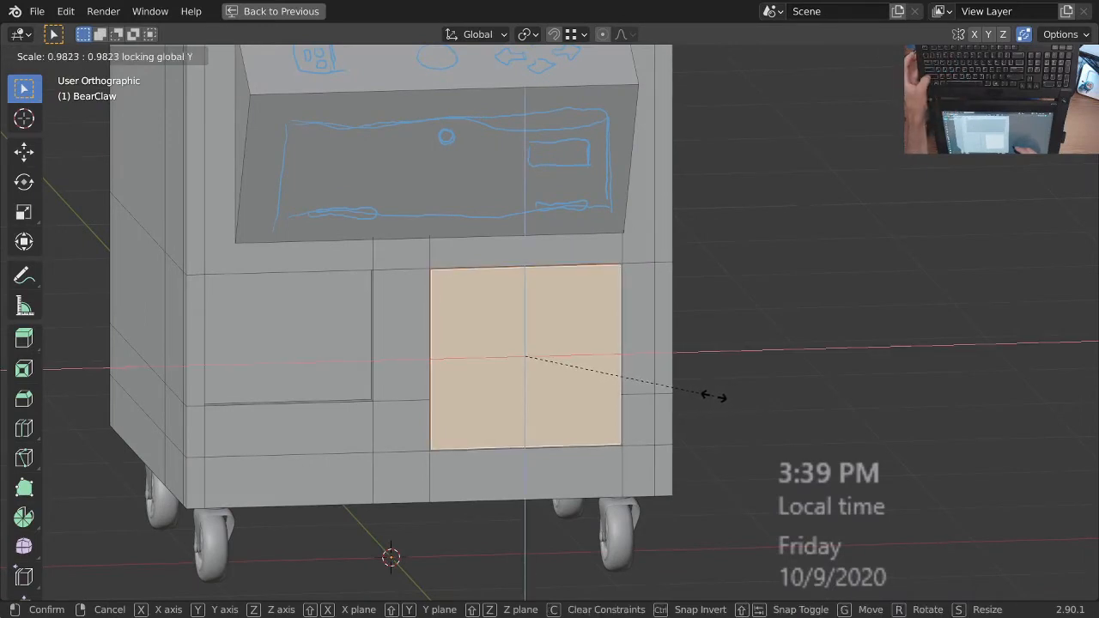
pyautogui.click(716, 396)
# - Check the gap around the right door and scale the slab by about 1.006 in X and Z only
pyautogui.moveTo(715, 396); pyautogui.dragTo(574, 395, button='middle')
pyautogui.press('Tab')
pyautogui.scroll(-4, 601, 421)
pyautogui.moveTo(593, 434); pyautogui.dragTo(692, 372, button='middle')
pyautogui.scroll(1, 585, 391)
pyautogui.press('Tab')
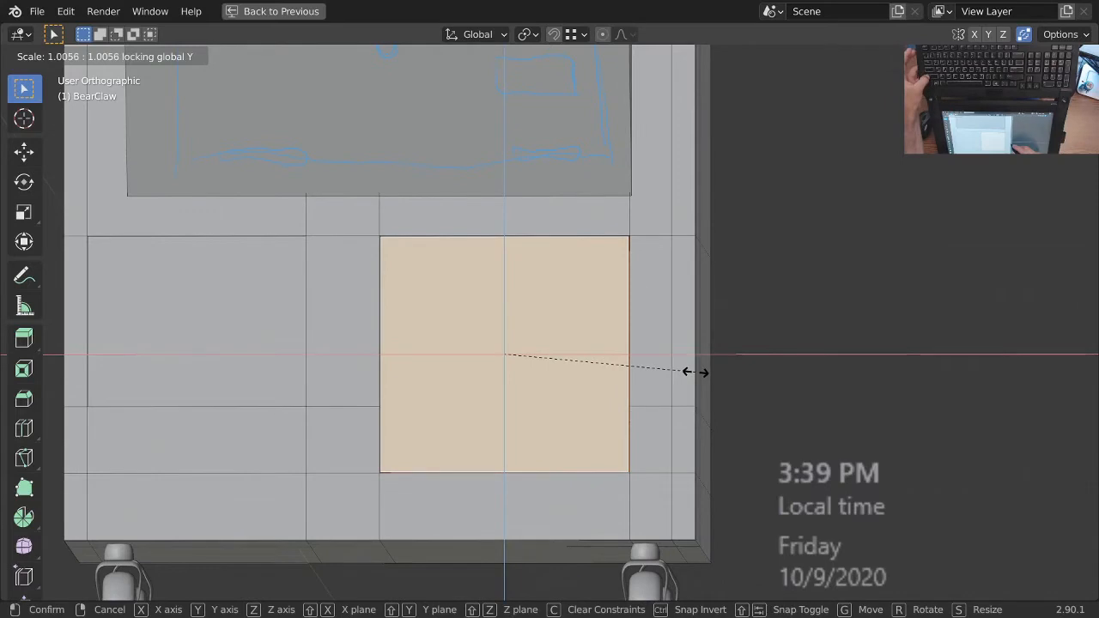
pyautogui.click(697, 373)
pyautogui.moveTo(697, 373); pyautogui.dragTo(708, 402, button='middle')
pyautogui.press('Tab')
pyautogui.keyDown('ctrl'); pyautogui.moveTo(708, 402); pyautogui.dragTo(704, 355, button='middle'); pyautogui.keyUp('ctrl')
pyautogui.moveTo(704, 355); pyautogui.dragTo(726, 366, button='middle')
# - Shift the right door slab about -0.01 m along Y, then clear the selection
pyautogui.press('Tab')
pyautogui.keyDown('ctrl'); pyautogui.moveTo(650, 393); pyautogui.dragTo(630, 359, button='middle'); pyautogui.keyUp('ctrl')
pyautogui.press('g')
pyautogui.press('y')
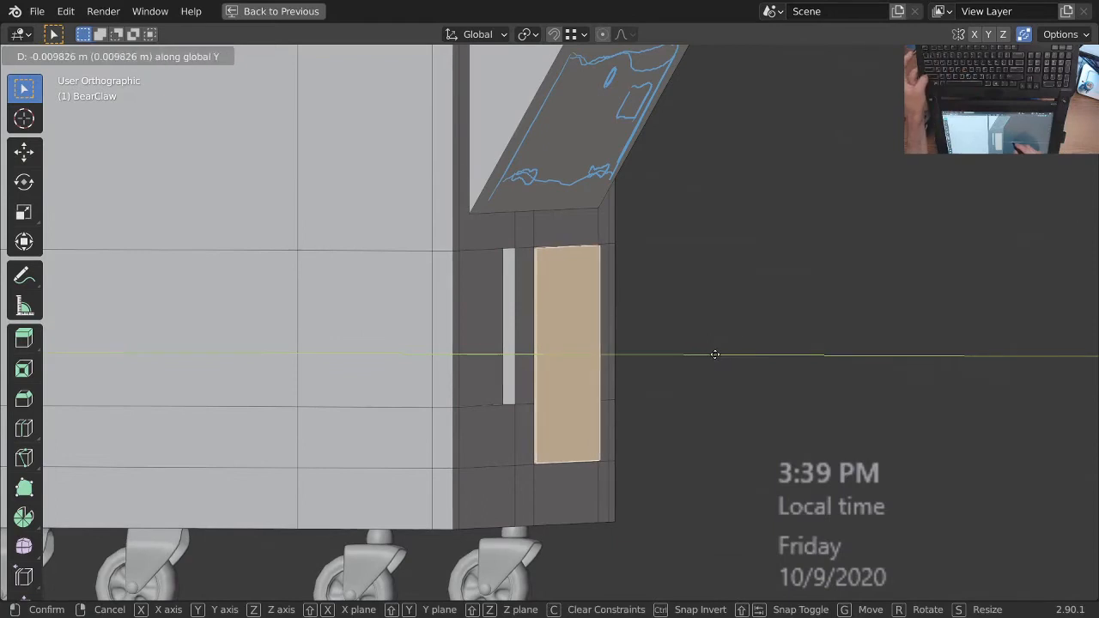
pyautogui.click(714, 354)
pyautogui.keyDown('ctrl'); pyautogui.moveTo(713, 353); pyautogui.dragTo(534, 412, button='middle'); pyautogui.keyUp('ctrl')
pyautogui.keyDown('ctrl'); pyautogui.moveTo(658, 407); pyautogui.dragTo(594, 415, button='middle'); pyautogui.keyUp('ctrl')
pyautogui.hotkey('alt', 'a')
# - Examine the fitted right door and the whole lower cabinet from several angles
pyautogui.keyDown('ctrl'); pyautogui.moveTo(610, 348); pyautogui.dragTo(592, 383, button='middle'); pyautogui.keyUp('ctrl')
pyautogui.moveTo(592, 383); pyautogui.dragTo(633, 398, button='middle')
pyautogui.press('q')
pyautogui.click(610, 400)
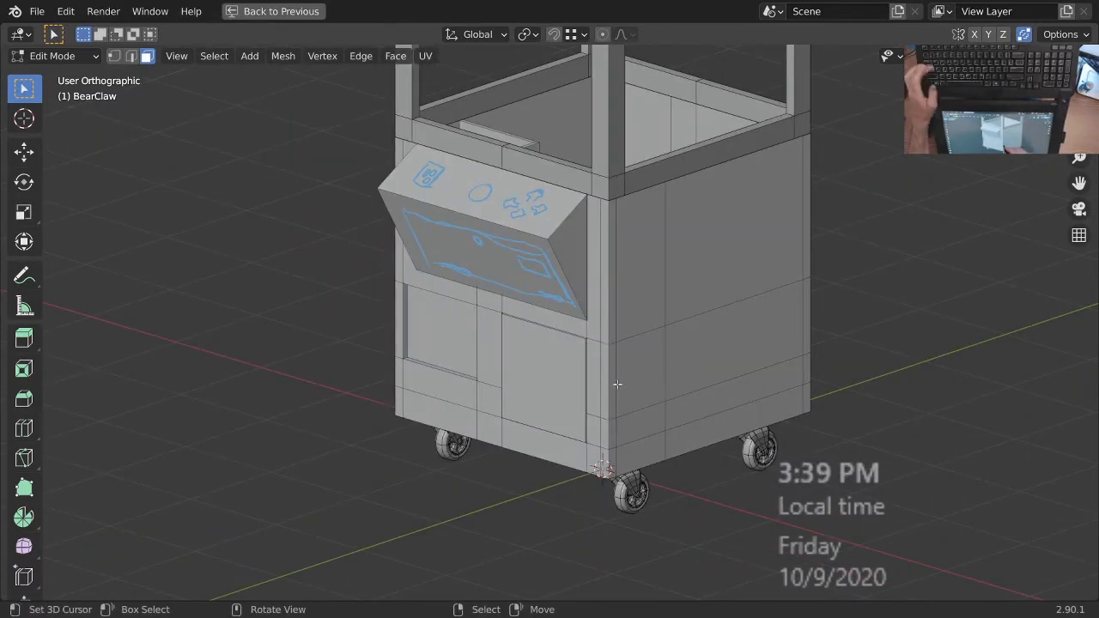
pyautogui.click(606, 385)
pyautogui.moveTo(586, 397); pyautogui.dragTo(623, 289, button='middle')
pyautogui.press('Tab')
pyautogui.scroll(2, 612, 354)
pyautogui.press('Tab')
# - Select the right door's vertical edge nearest the cabinet's centre and snap the 3D cursor to it
pyautogui.keyDown('shift'); pyautogui.moveTo(604, 363); pyautogui.dragTo(604, 317, button='middle'); pyautogui.keyUp('shift')
pyautogui.moveTo(605, 317); pyautogui.dragTo(574, 329, button='middle')
pyautogui.keyDown('ctrl'); pyautogui.moveTo(601, 348); pyautogui.dragTo(624, 376, button='middle'); pyautogui.keyUp('ctrl')
pyautogui.press('2')
pyautogui.click(565, 315)
pyautogui.scroll(-1, 623, 376)
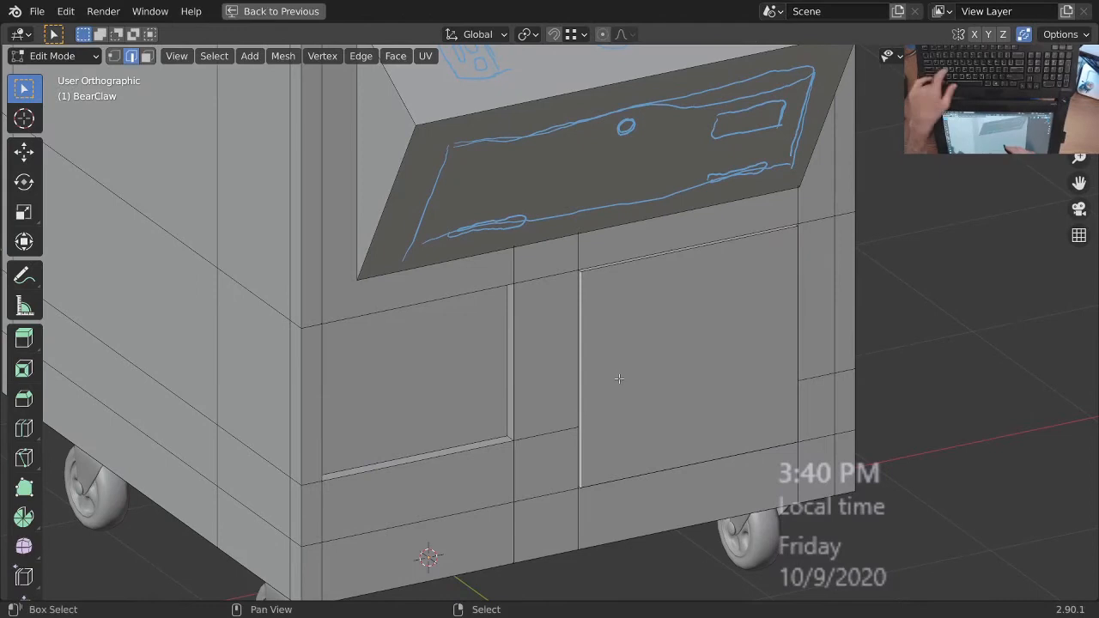
pyautogui.hotkey('shift', 's')
pyautogui.click(632, 484)
# - Add a cylinder with 16 vertices at the 3D cursor on the door's hinge edge
pyautogui.scroll(-3, 626, 447)
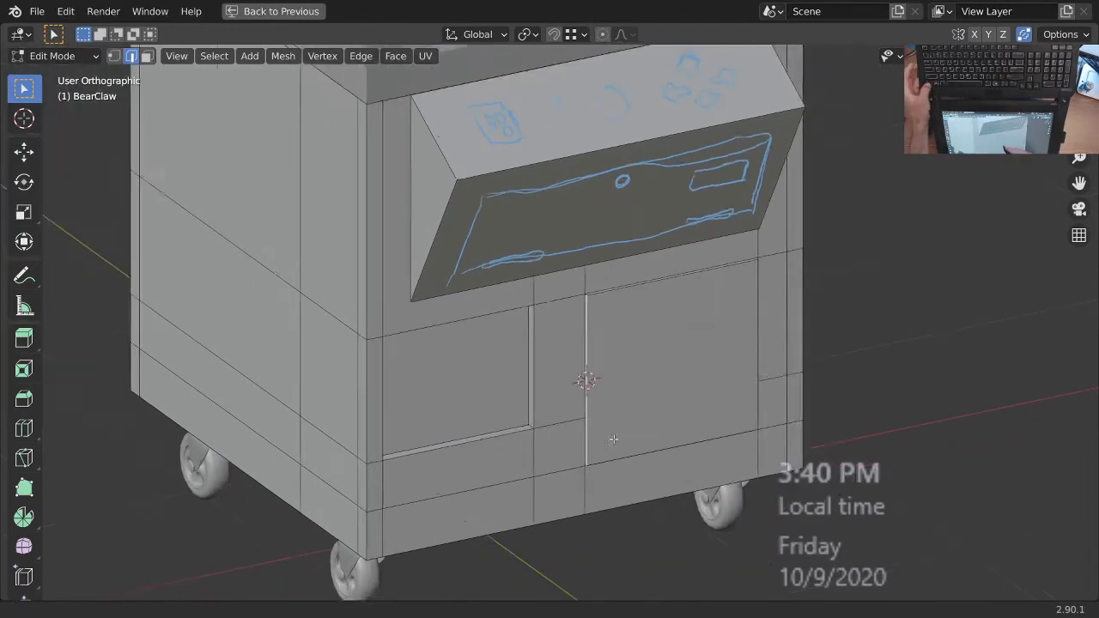
pyautogui.hotkey('shift', 'a')
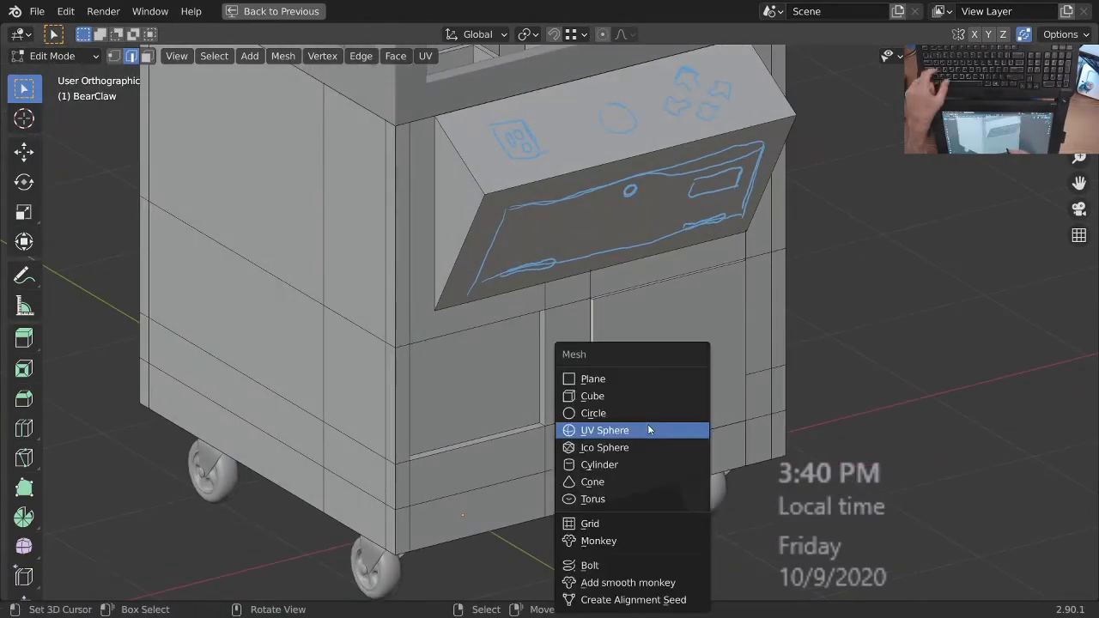
pyautogui.click(608, 468)
pyautogui.moveTo(658, 420); pyautogui.dragTo(619, 452, button='middle')
pyautogui.click(152, 587)
pyautogui.click(219, 380)
pyautogui.write('16')
pyautogui.press('Return')
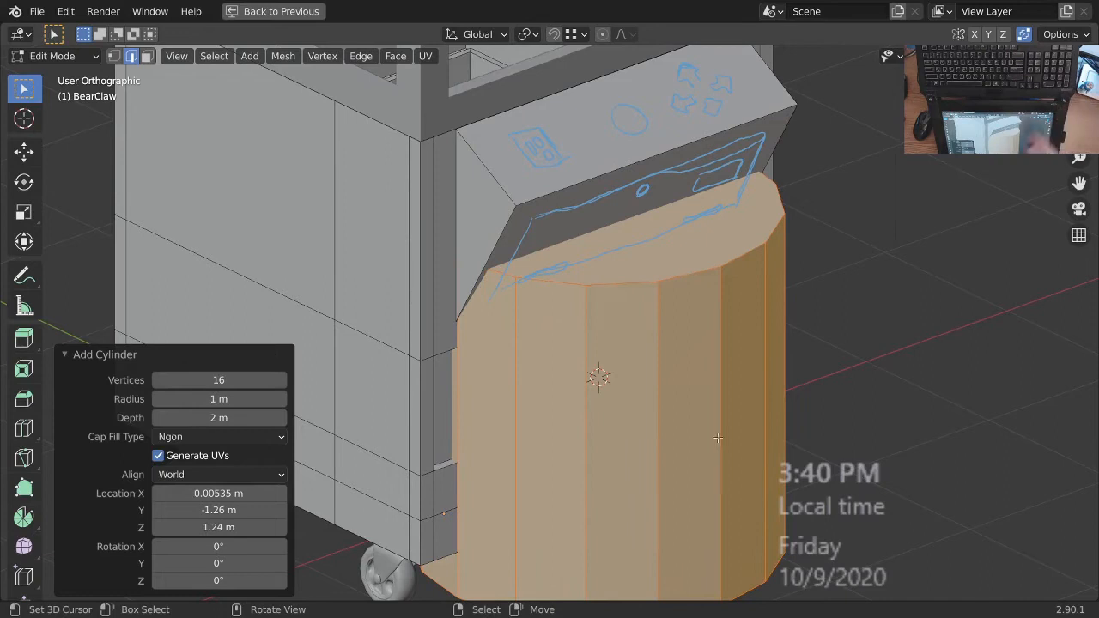
# - Scale the cylinder in X and Y only by 0.052 and again by 0.107 to make a thin hinge rod
pyautogui.press('s')
pyautogui.hotkey('shift', 'z')
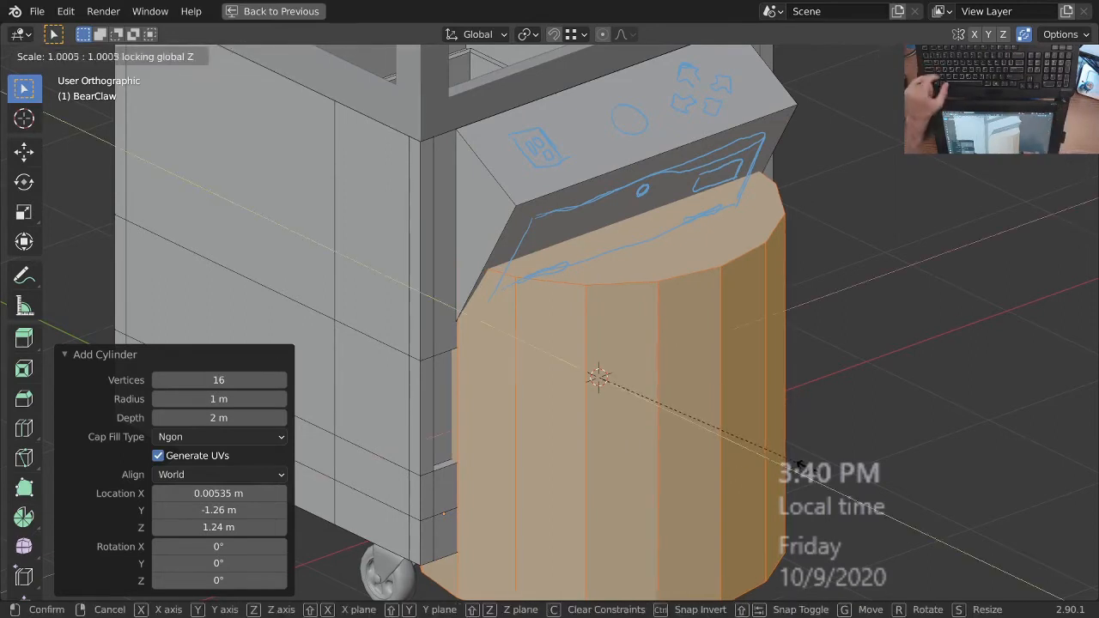
pyautogui.click(601, 378)
pyautogui.scroll(1, 599, 375)
pyautogui.press('s')
pyautogui.hotkey('shift', 'z')
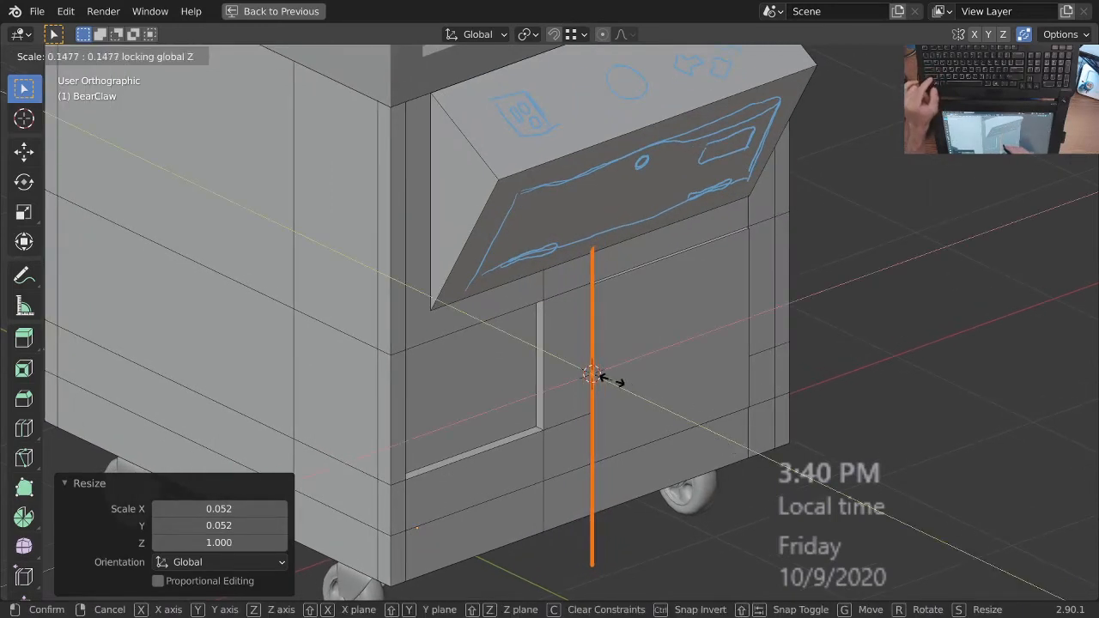
pyautogui.click(606, 380)
# - Shorten the hinge rod by scaling it in Z only by 0.131 and again by 0.596
pyautogui.keyDown('ctrl'); pyautogui.moveTo(625, 393); pyautogui.dragTo(700, 474, button='middle'); pyautogui.keyUp('ctrl')
pyautogui.press('s')
pyautogui.press('z')
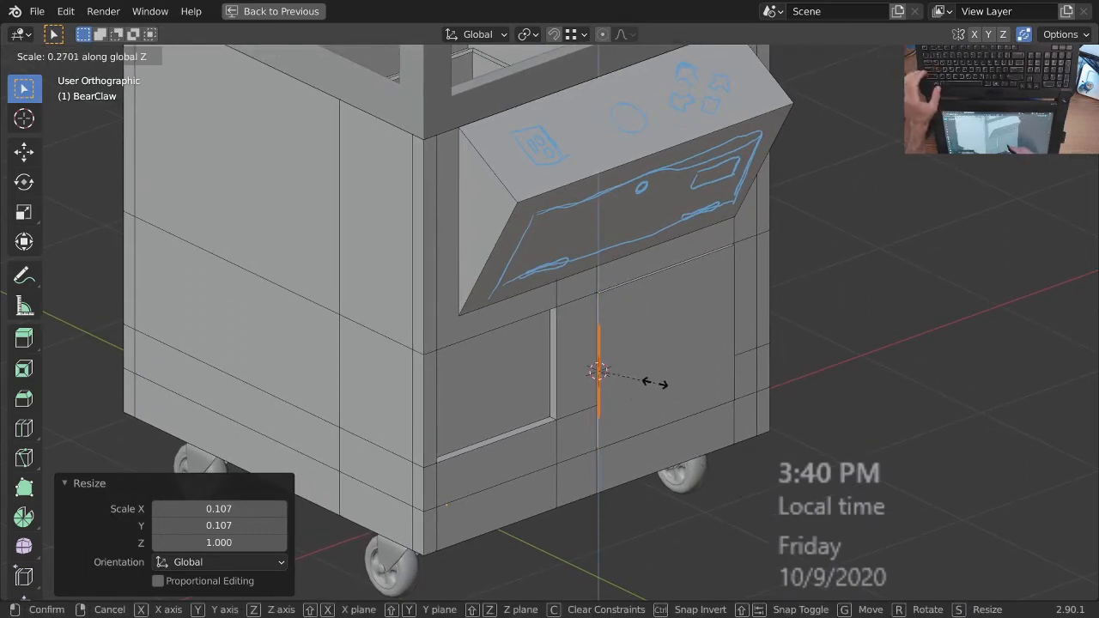
pyautogui.click(629, 375)
pyautogui.scroll(6, 644, 386)
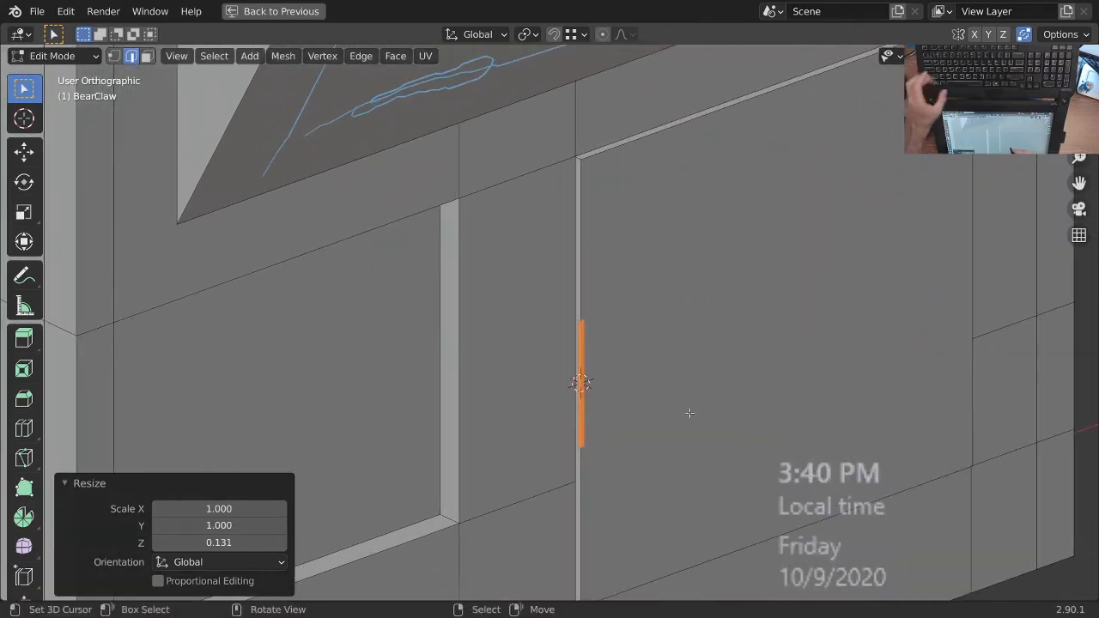
pyautogui.press('s')
pyautogui.press('z')
pyautogui.click(633, 396)
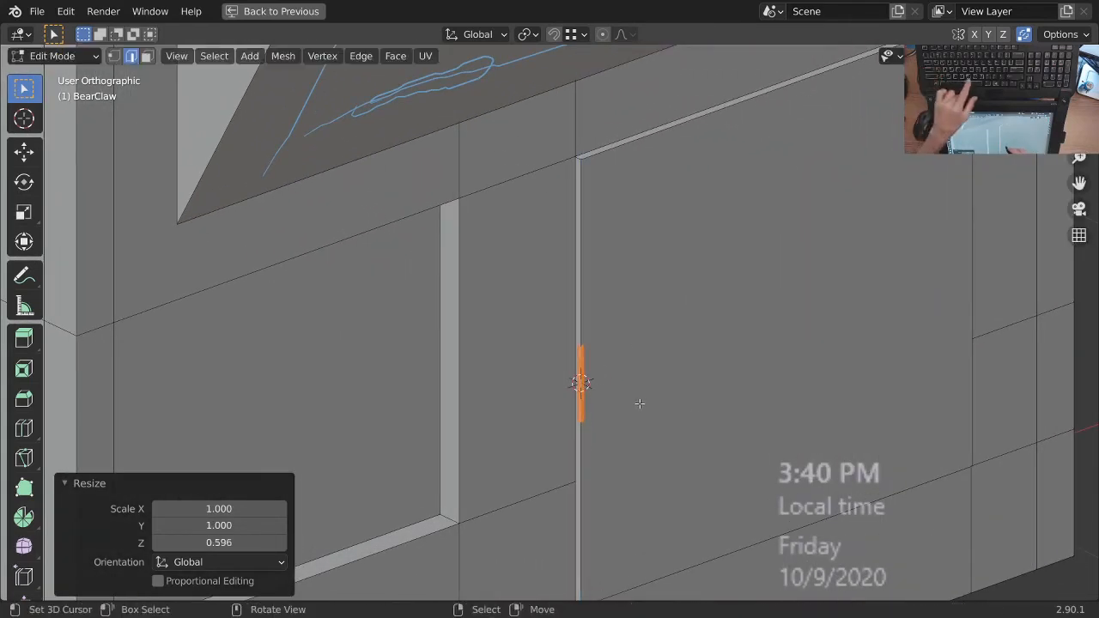
# - Raise the hinge rod 0.26368 m along Z and place a duplicate 0.5178 m below it on the door edge
pyautogui.press('g')
pyautogui.press('z')
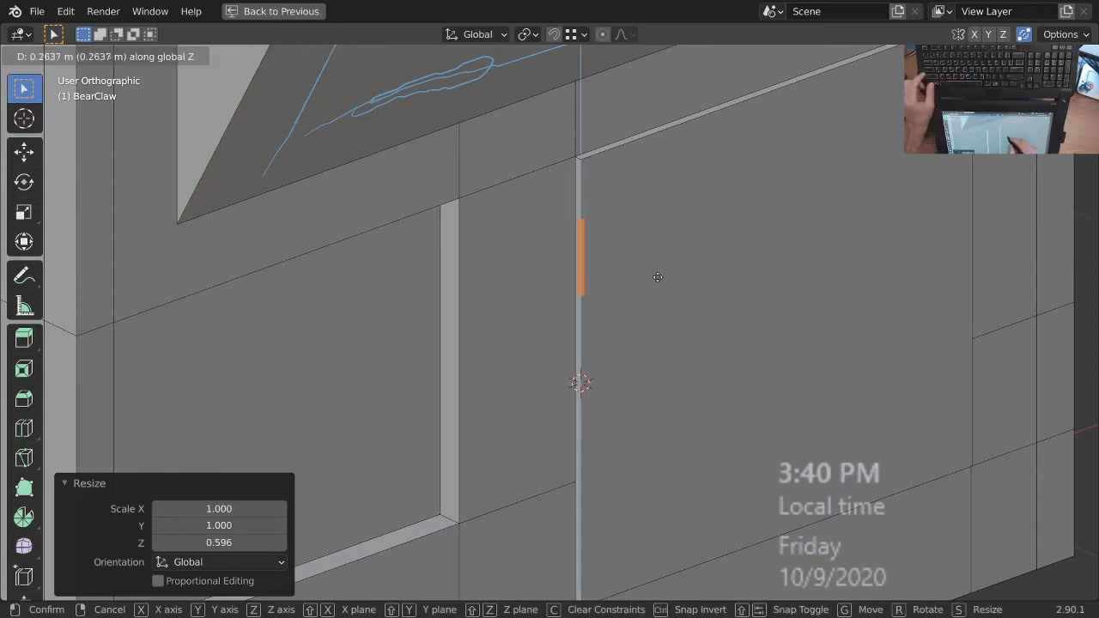
pyautogui.click(658, 278)
pyautogui.scroll(-3, 654, 270)
pyautogui.press('g')
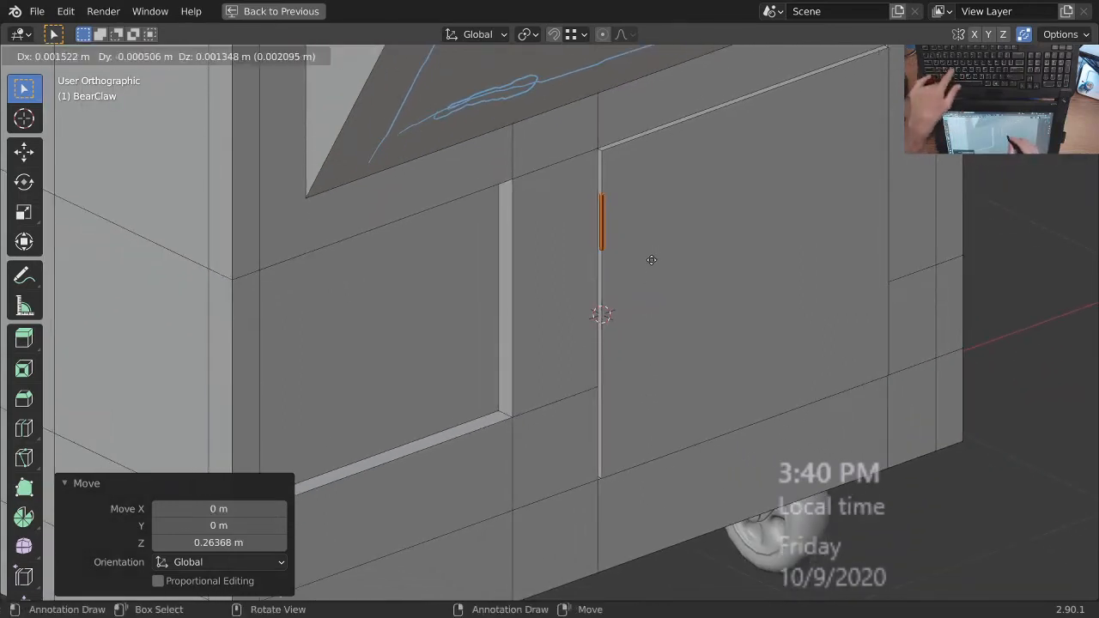
pyautogui.press('z')
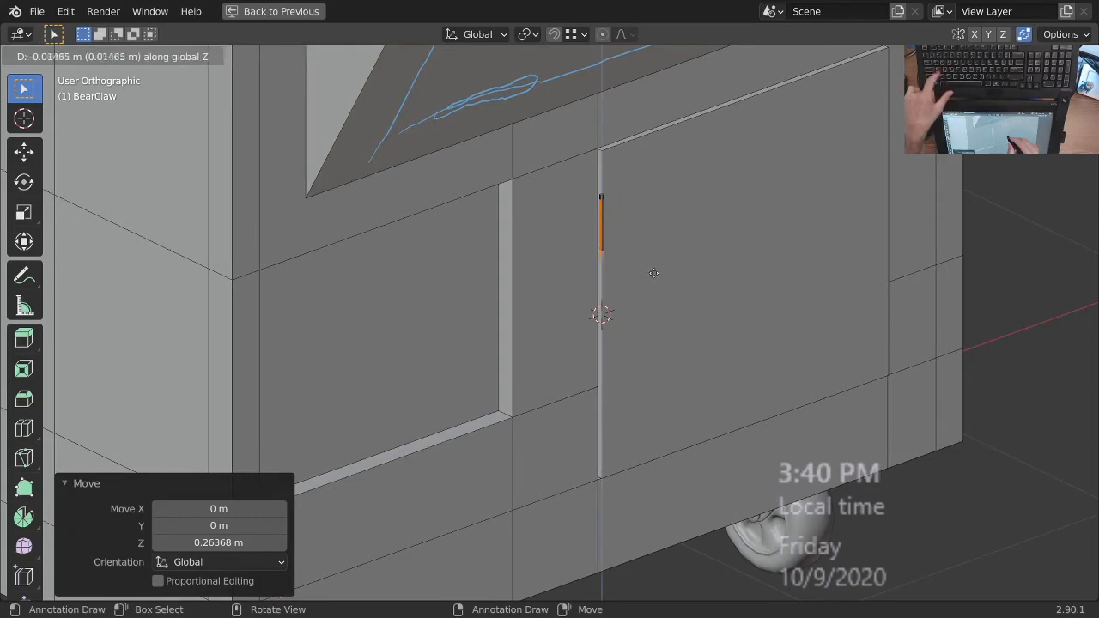
pyautogui.click(680, 443)
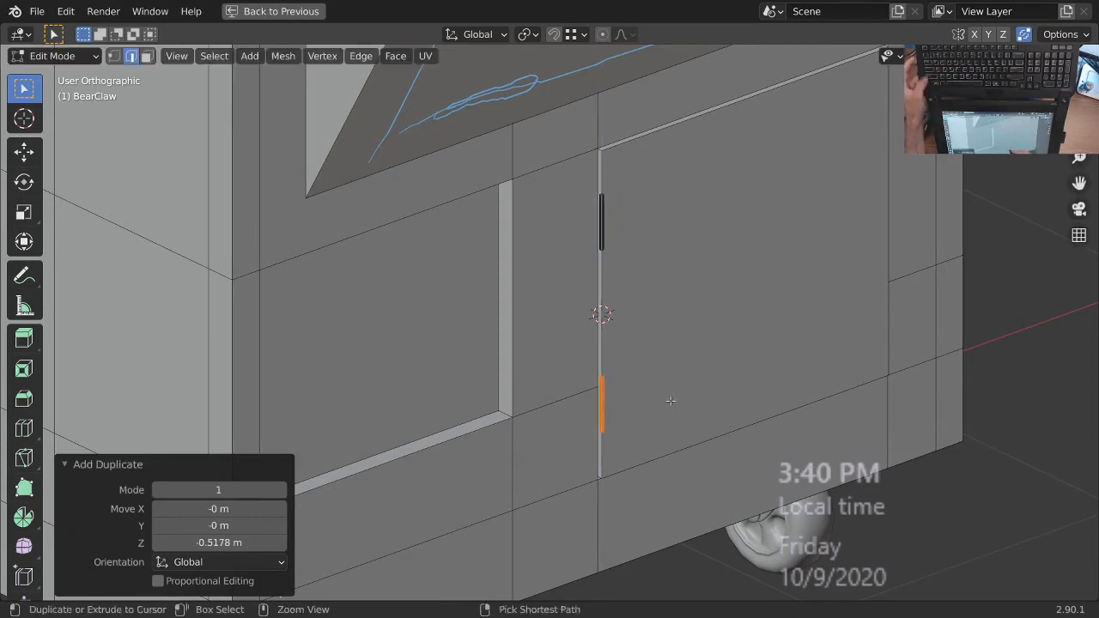
# - Select both hinge rods and shift them slightly in X and Y only, towards the cabinet's centre and into the door gap
pyautogui.scroll(3, 658, 407)
pyautogui.moveTo(656, 345); pyautogui.dragTo(571, 423, button='middle')
pyautogui.scroll(1, 571, 423)
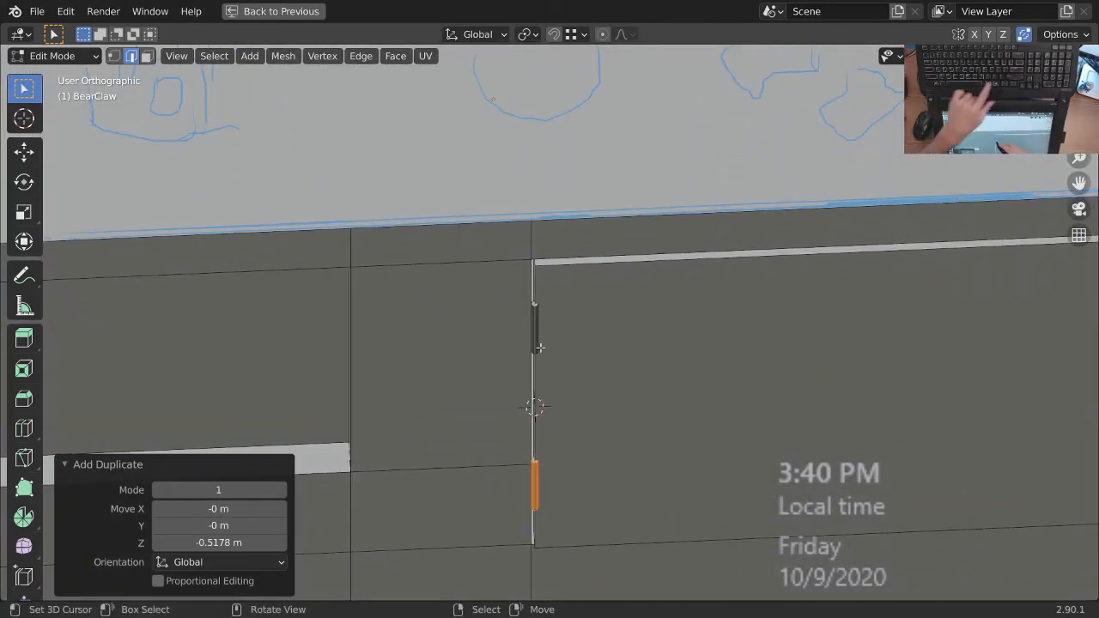
pyautogui.press('l')
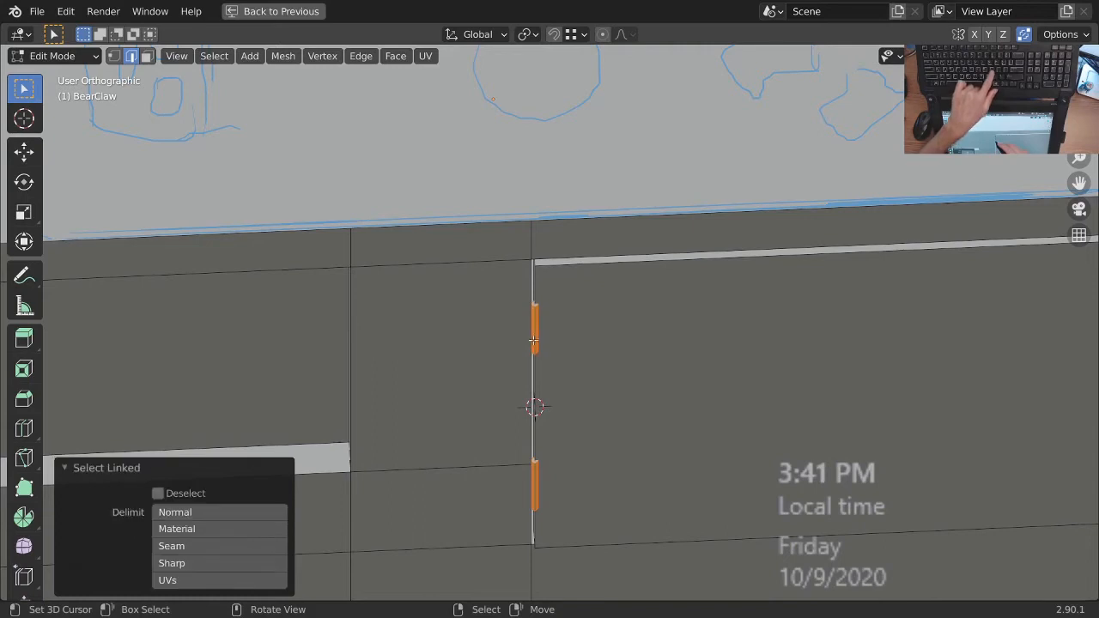
pyautogui.moveTo(582, 395); pyautogui.dragTo(625, 343, button='middle')
pyautogui.press('g')
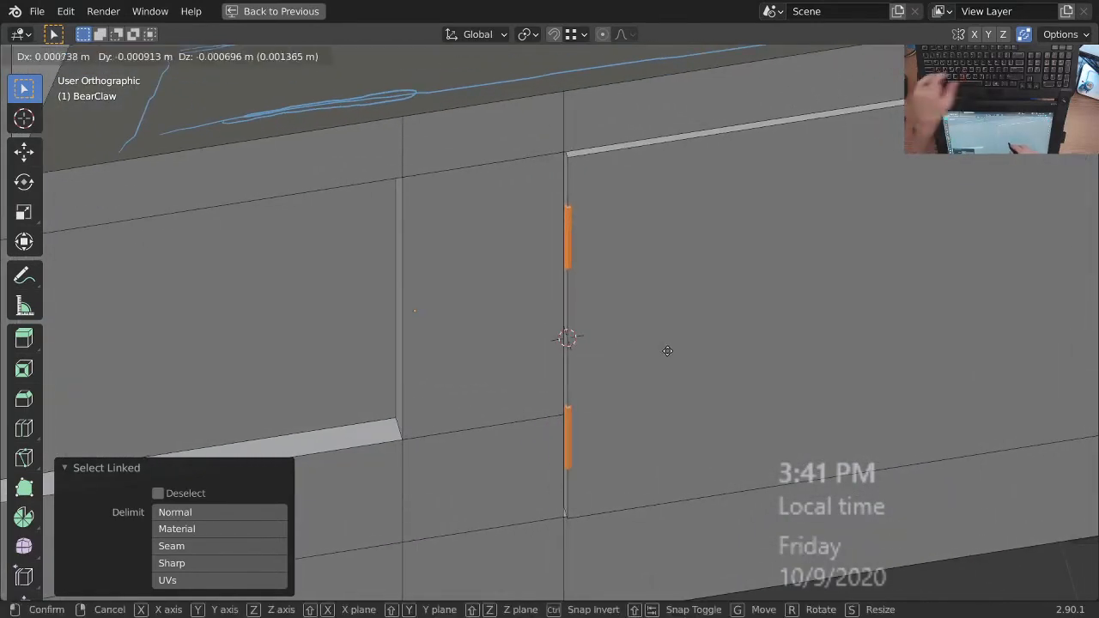
pyautogui.hotkey('shift', 'z')
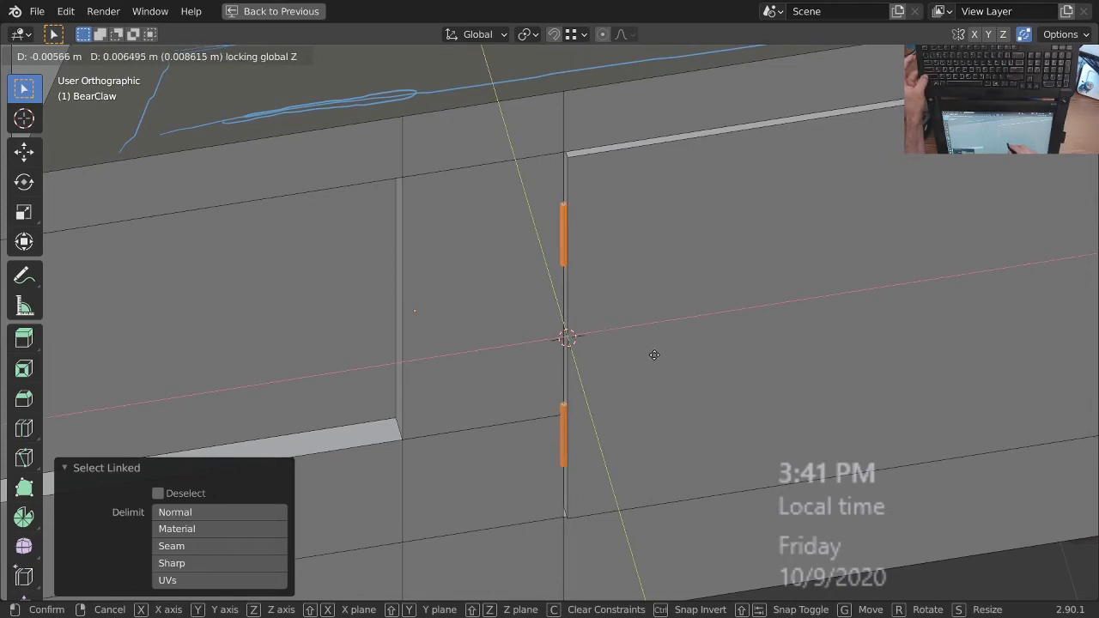
pyautogui.click(655, 352)
# - Leave Edit Mode and save the file
pyautogui.moveTo(654, 352); pyautogui.dragTo(635, 373, button='middle')
pyautogui.press('Tab')
pyautogui.scroll(-4, 653, 376)
pyautogui.hotkey('ctrl', 's')
pyautogui.moveTo(702, 372); pyautogui.dragTo(712, 345, button='middle')
pyautogui.keyDown('shift'); pyautogui.moveTo(712, 345); pyautogui.dragTo(673, 400, button='middle'); pyautogui.keyUp('shift')
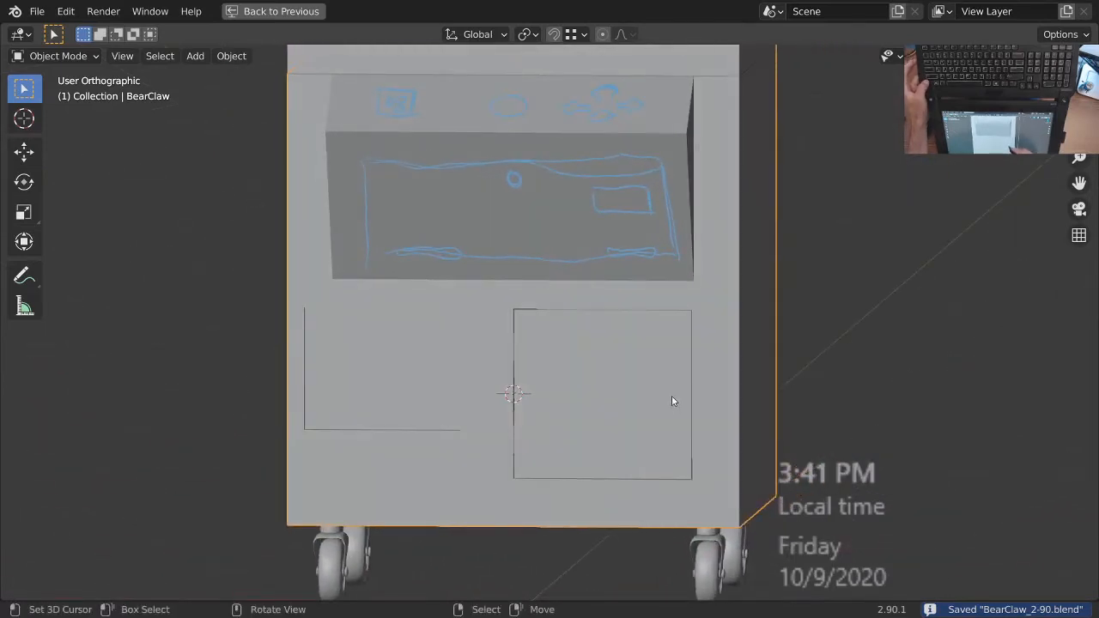
# - Place the 3D cursor on the right door near its outer edge and add a cylinder there as a separate object
pyautogui.click(676, 391)
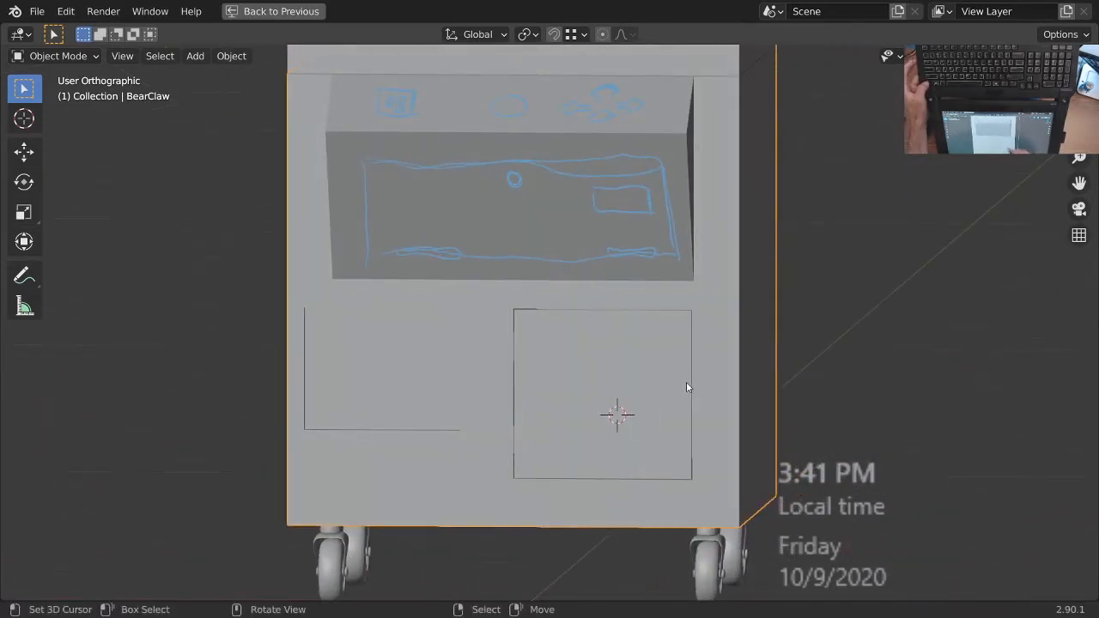
pyautogui.moveTo(675, 389)
pyautogui.mouseDown(button='middle')
pyautogui.moveTo(682, 407)
pyautogui.moveTo(670, 353)
pyautogui.moveTo(662, 391)
pyautogui.mouseUp(button='middle')
pyautogui.hotkey('shift', 'a')
pyautogui.moveTo(668, 463)
pyautogui.moveTo(649, 311)
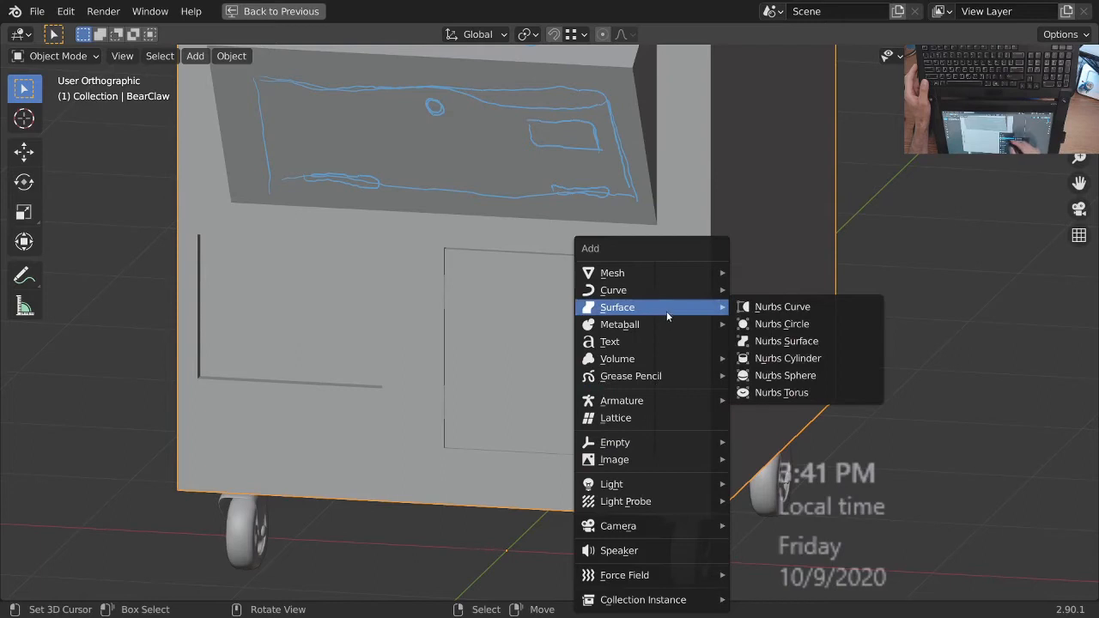
pyautogui.moveTo(674, 272)
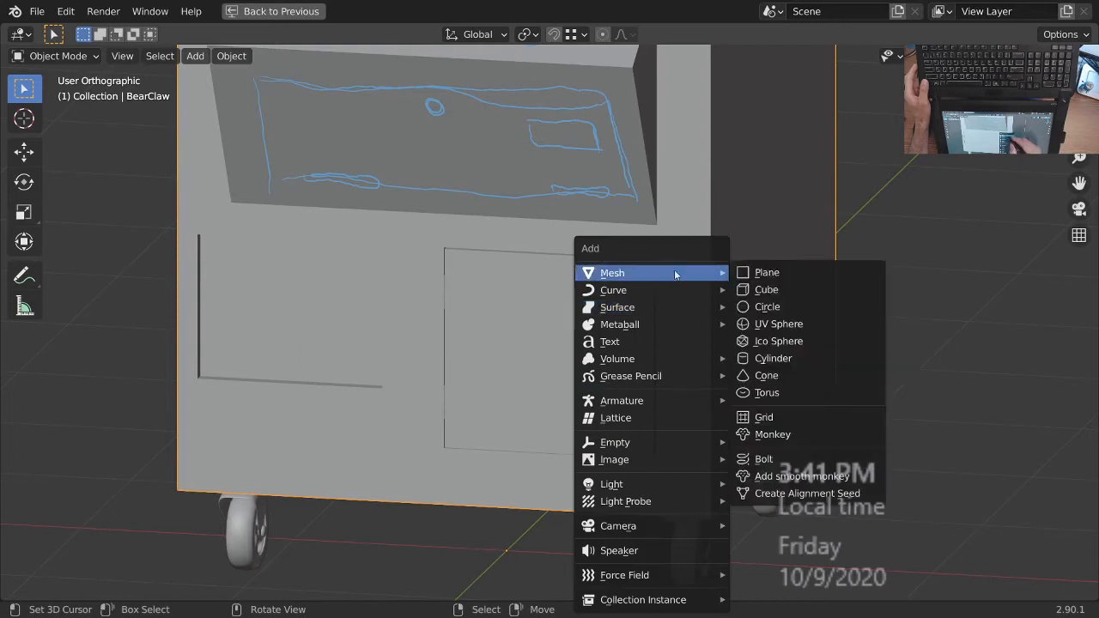
pyautogui.click(795, 359)
# - Join the new cylinder to the cabinet object and enter Edit Mode
pyautogui.keyDown('ctrl'); pyautogui.moveTo(669, 294); pyautogui.dragTo(700, 424, button='middle'); pyautogui.keyUp('ctrl')
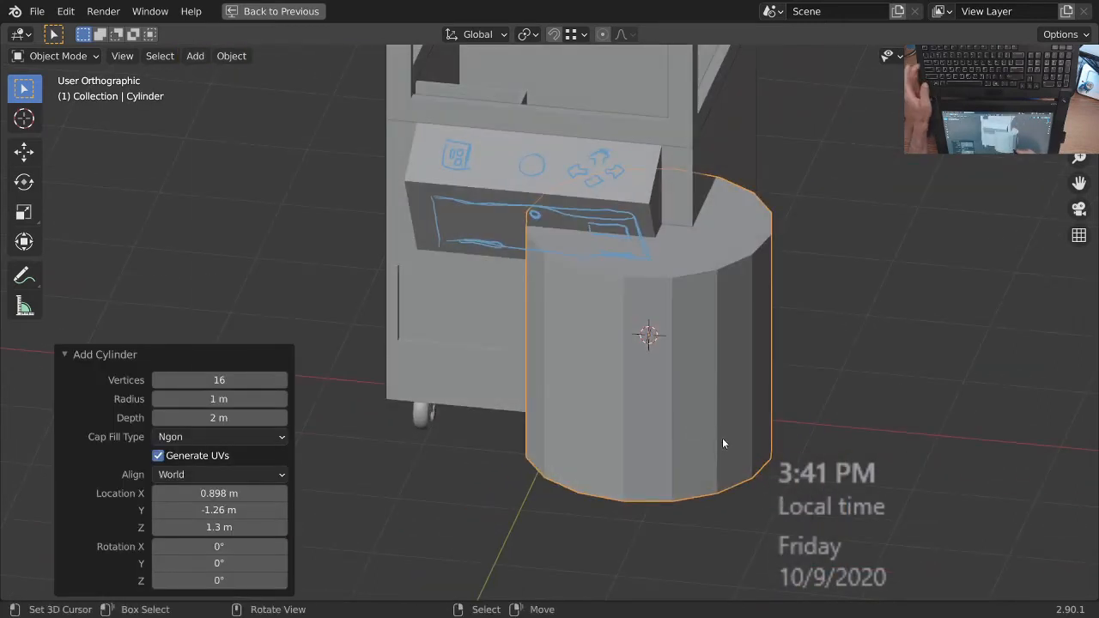
pyautogui.scroll(2, 678, 343)
pyautogui.keyDown('shift'); pyautogui.click(472, 409); pyautogui.keyUp('shift')
pyautogui.moveTo(472, 409); pyautogui.dragTo(732, 387, button='middle')
pyautogui.press('Tab')
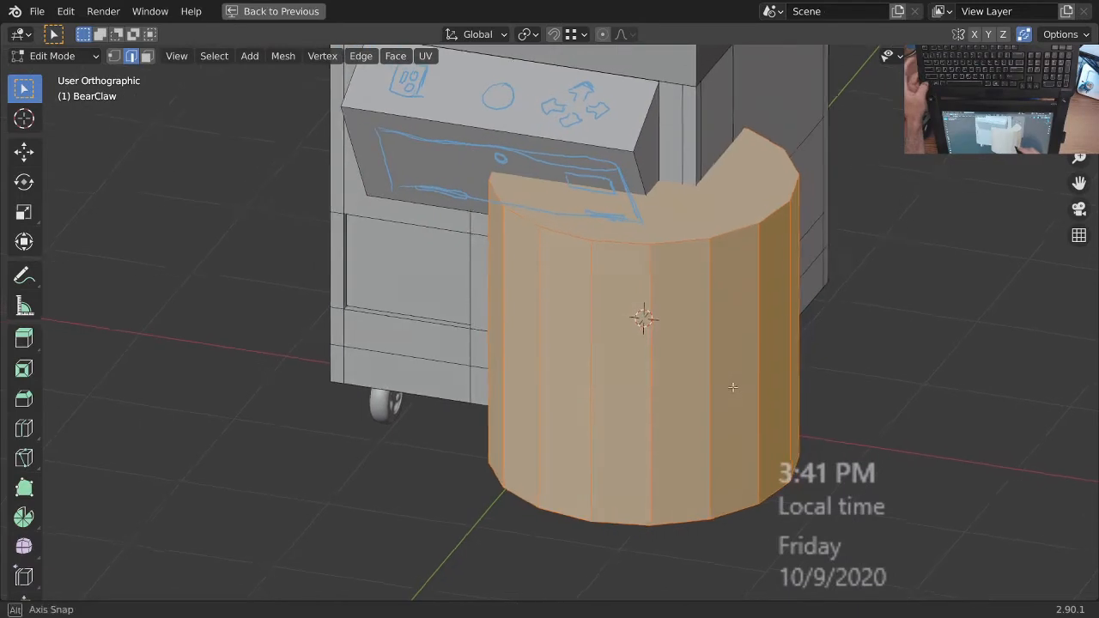
# - Try scaling the joined cylinder down, first in X and Y only and again uniformly by 0.127, and undo the scaling
pyautogui.press('s')
pyautogui.hotkey('shift', 'z')
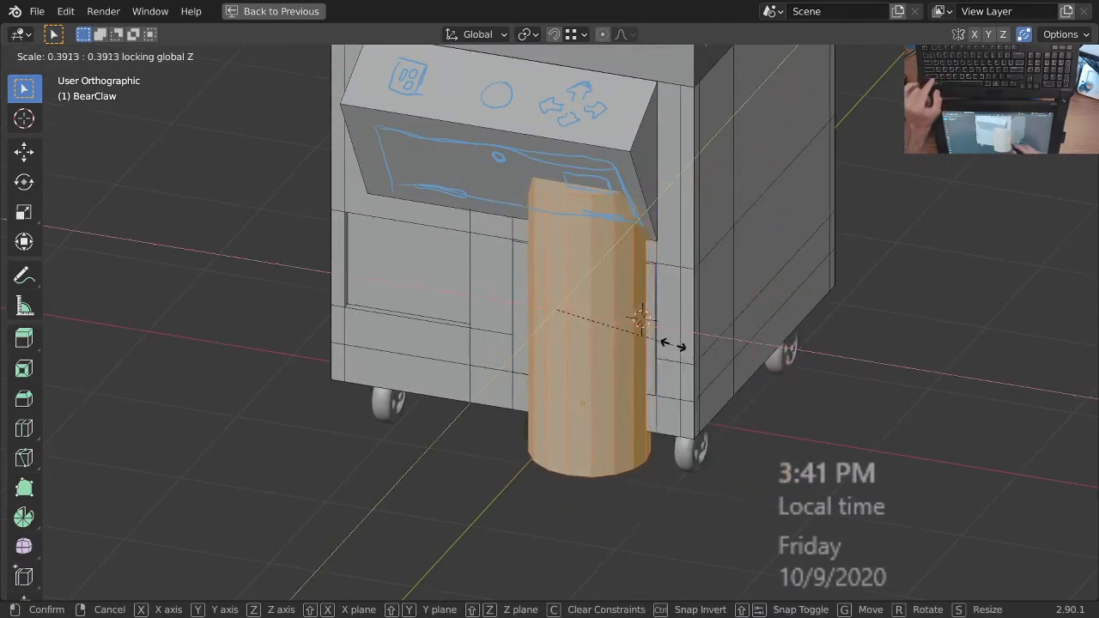
pyautogui.press('Escape')
pyautogui.press('s')
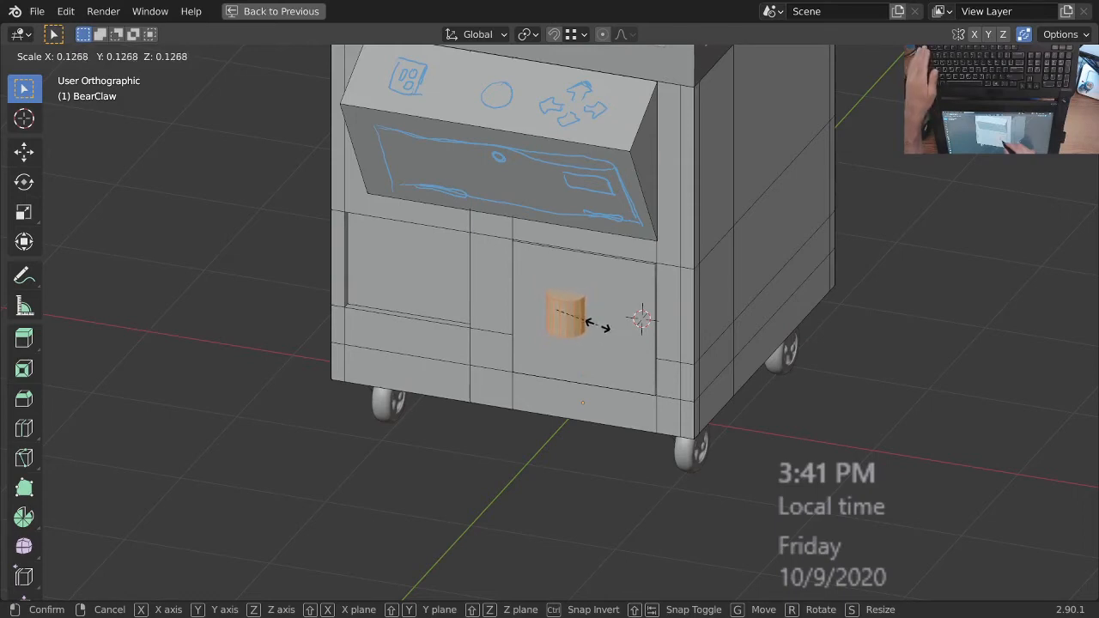
pyautogui.click(598, 324)
pyautogui.scroll(4, 640, 316)
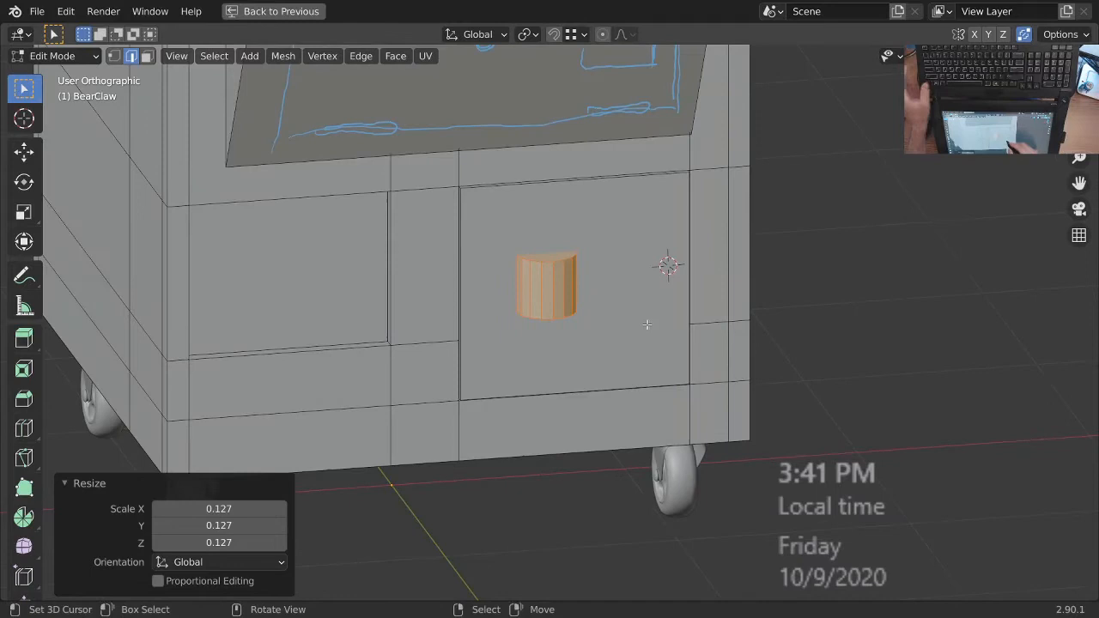
pyautogui.hotkey('ctrl', 'z')
pyautogui.moveTo(647, 325); pyautogui.dragTo(681, 349, button='middle')
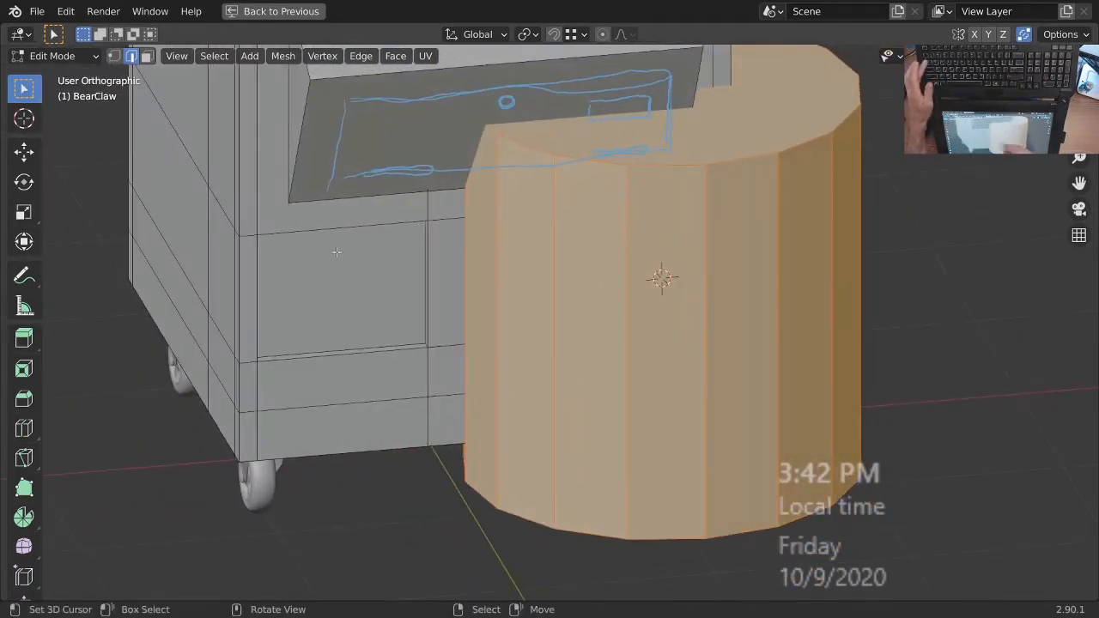
# - Try to change the pivot point and scale the large cylinder down about it
pyautogui.moveTo(701, 363)
pyautogui.mouseDown(button='middle')
pyautogui.moveTo(688, 371)
pyautogui.moveTo(709, 375)
pyautogui.mouseUp(button='middle')
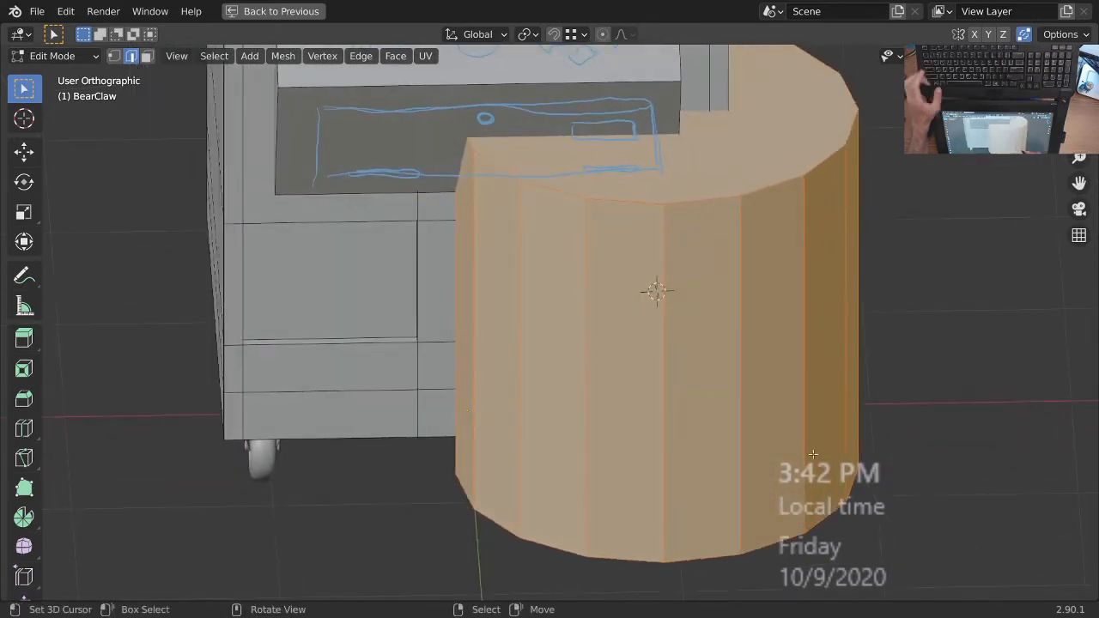
pyautogui.press('.')
pyautogui.click(814, 359)
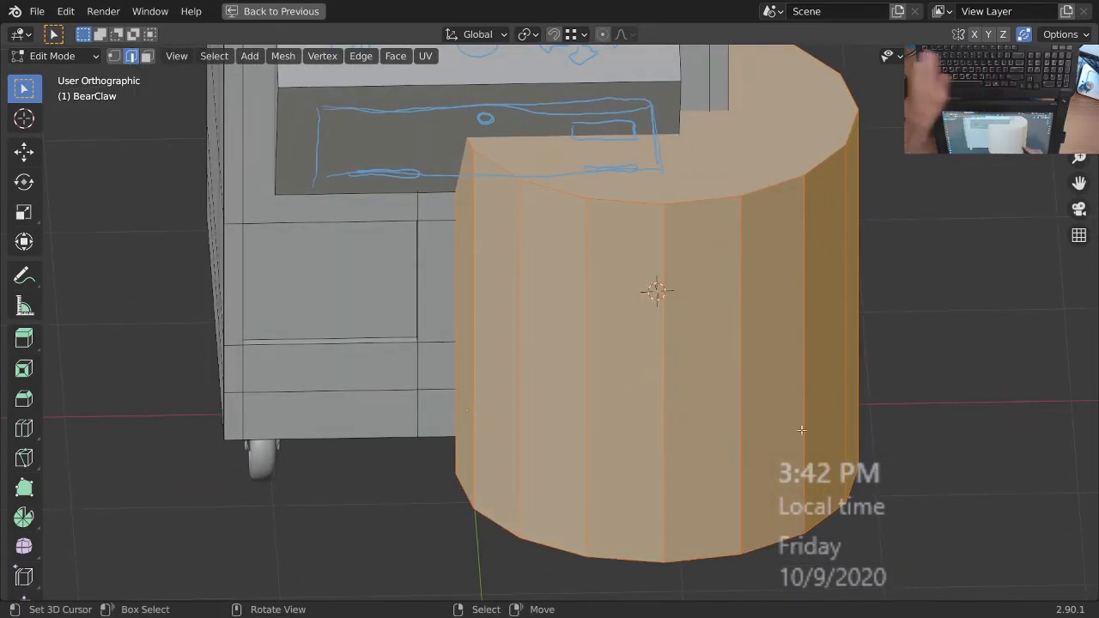
pyautogui.press('s')
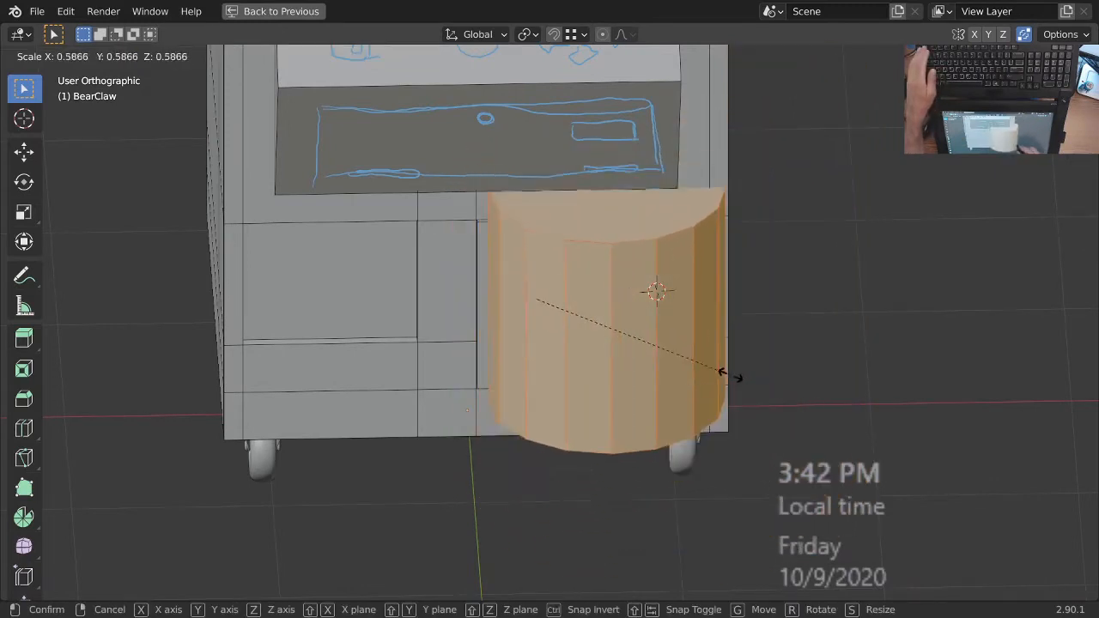
pyautogui.press('Escape')
# - Delete the joined cylinder and add a 16-vertex cylinder at the 3D cursor directly within the cabinet mesh
pyautogui.press('x')
pyautogui.click(712, 419)
pyautogui.moveTo(713, 419); pyautogui.dragTo(648, 323, button='middle')
pyautogui.hotkey('shift', 'a')
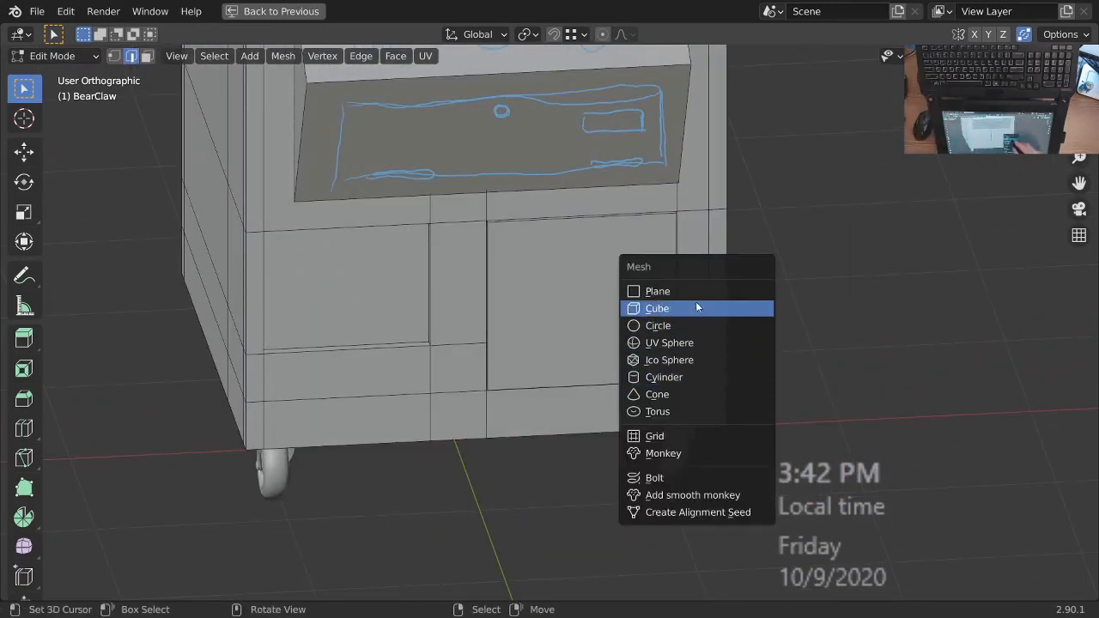
pyautogui.click(692, 378)
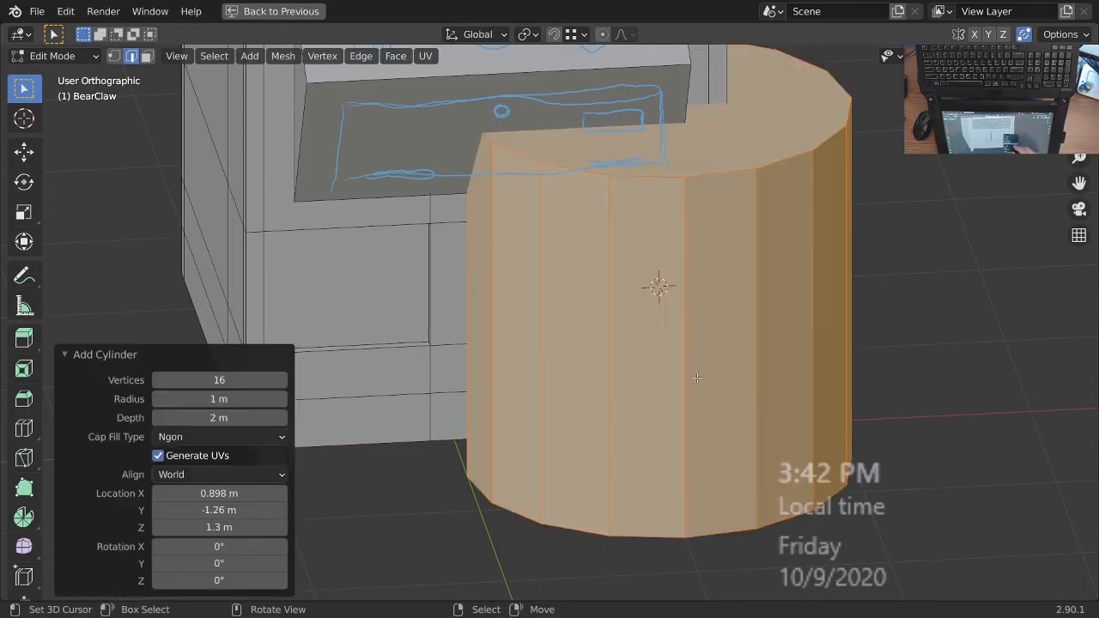
# - Scale the new cylinder uniformly by 0.054 and collapse the operation settings
pyautogui.press('s')
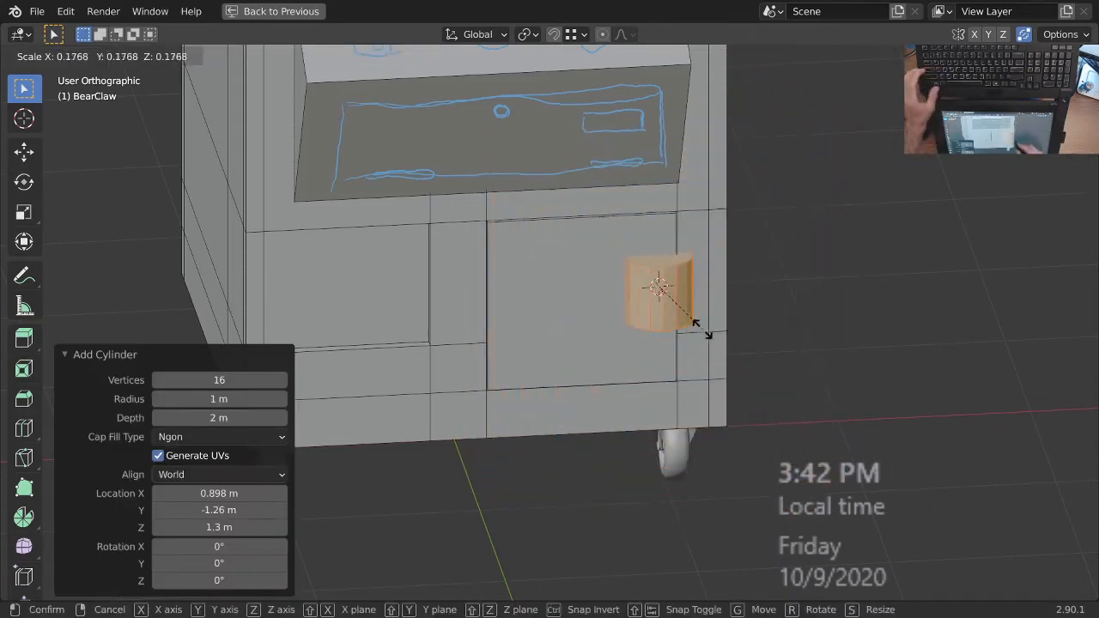
pyautogui.click(662, 293)
pyautogui.scroll(3, 670, 296)
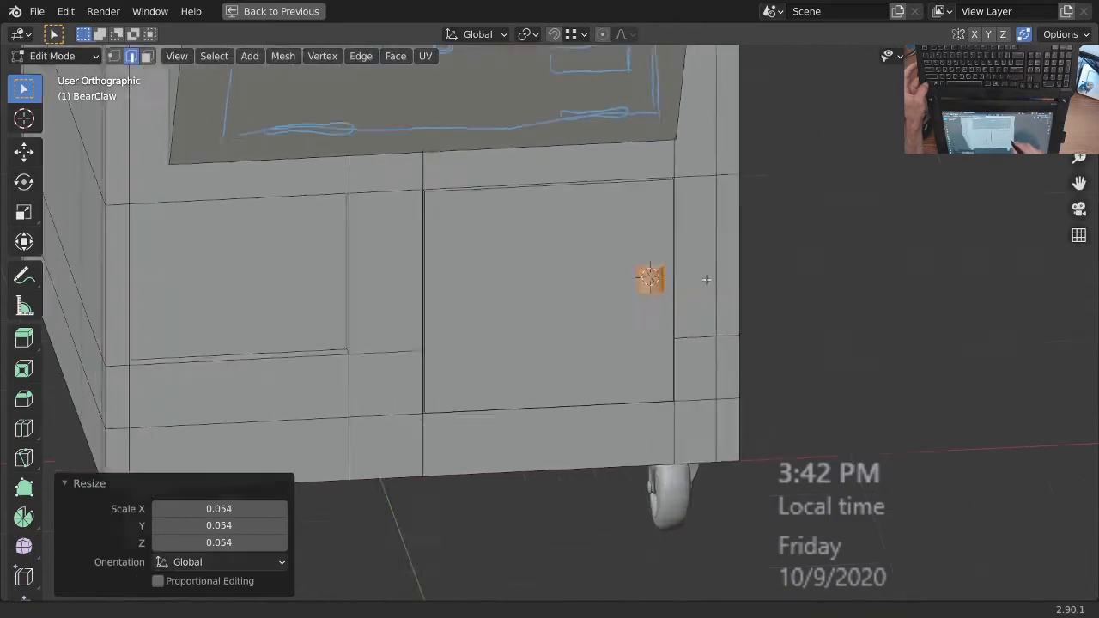
pyautogui.click(221, 489)
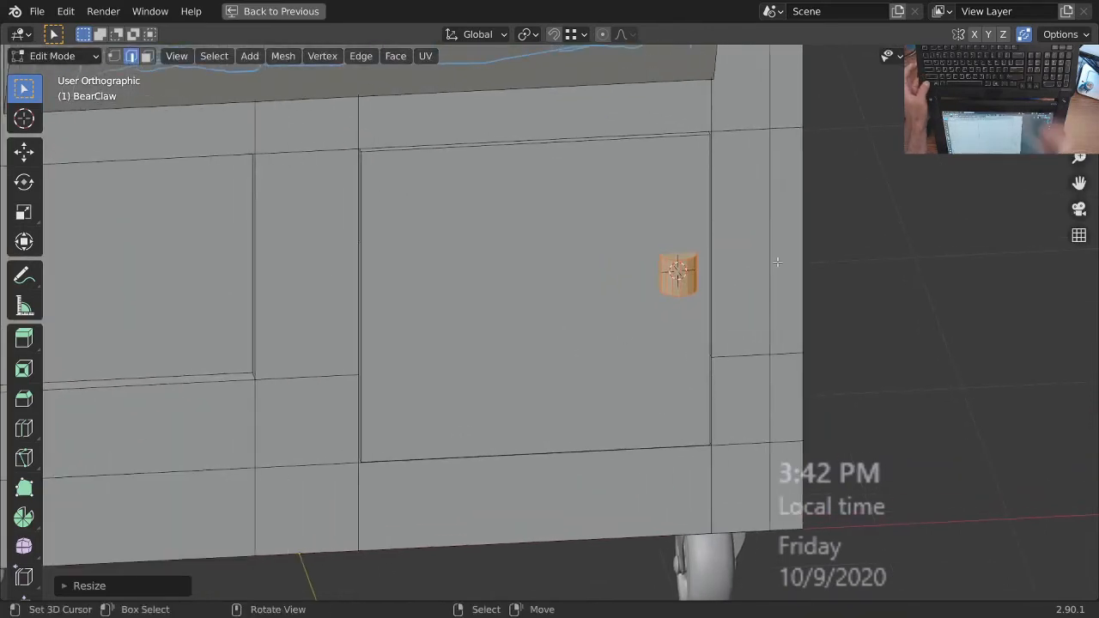
# - Rotate the small cylinder 90° in the right orthographic view so its flat end faces the door
pyautogui.press('KP_3')
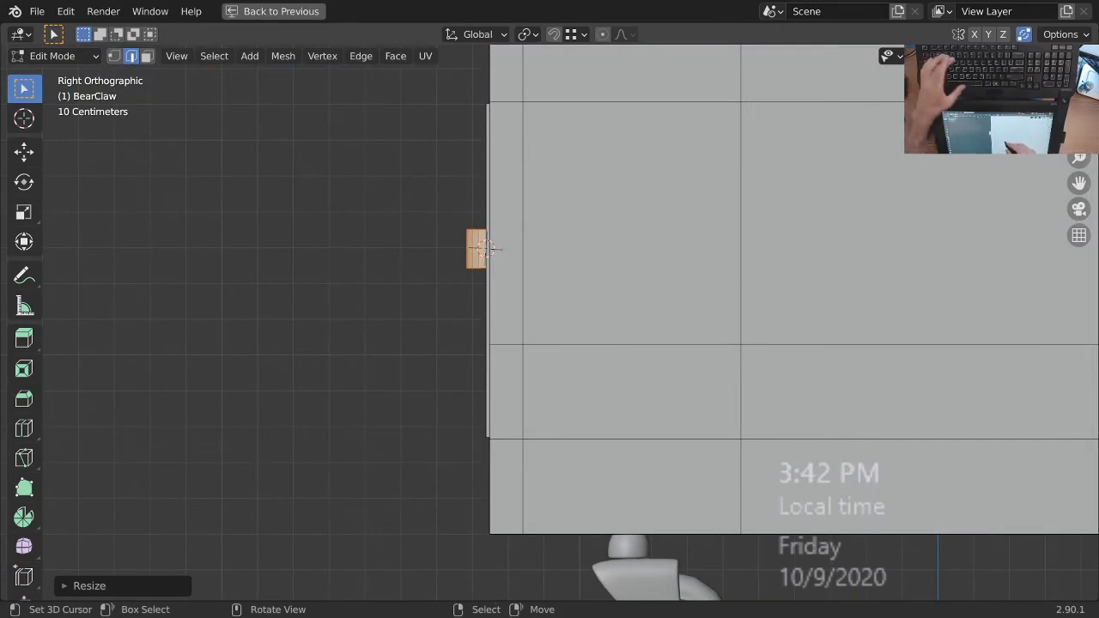
pyautogui.write('r9')
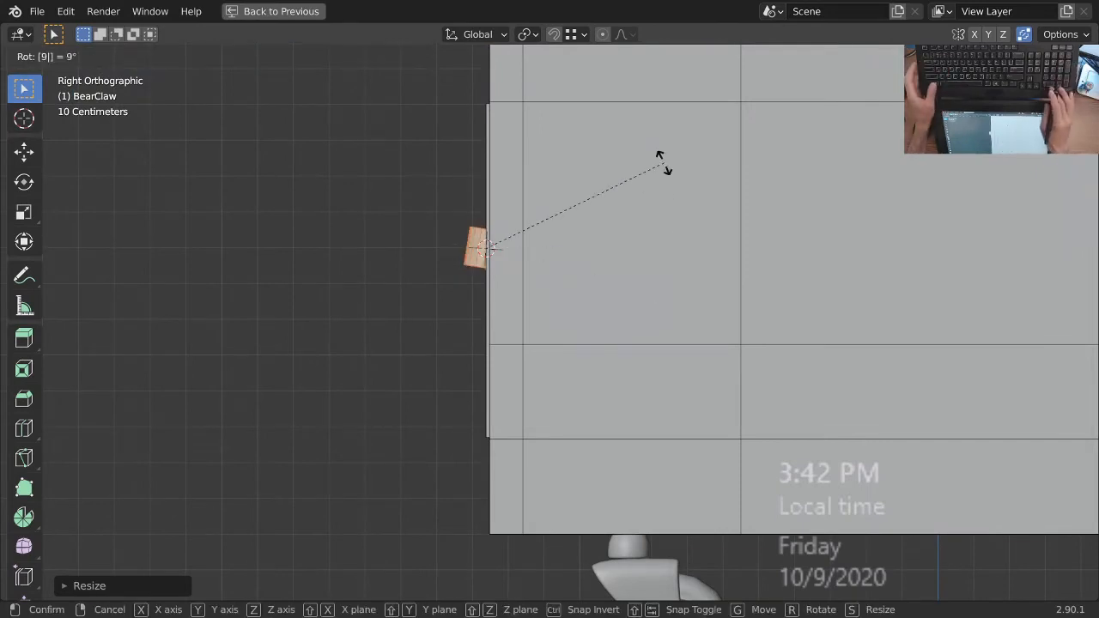
pyautogui.write('0')
pyautogui.press('Return')
pyautogui.keyDown('ctrl'); pyautogui.moveTo(519, 262); pyautogui.dragTo(530, 188, button='middle'); pyautogui.keyUp('ctrl')
pyautogui.keyDown('shift'); pyautogui.moveTo(527, 250); pyautogui.dragTo(565, 335, button='middle'); pyautogui.keyUp('shift')
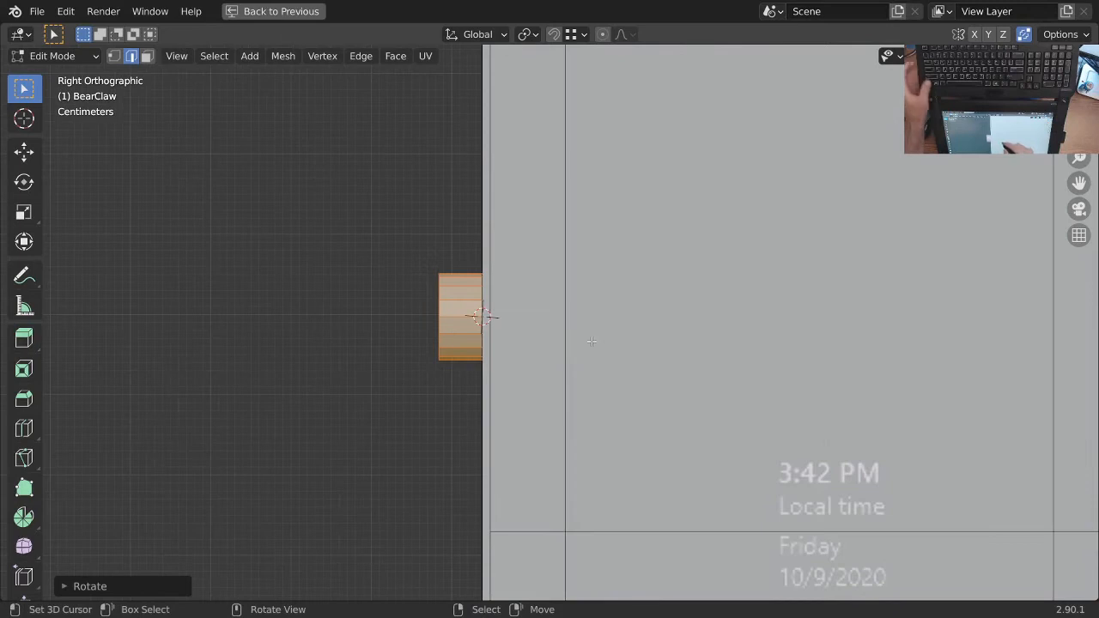
# - Move the small cylinder along Y into the right door so that only a thin disc protrudes from its face
pyautogui.press('g')
pyautogui.press('x')
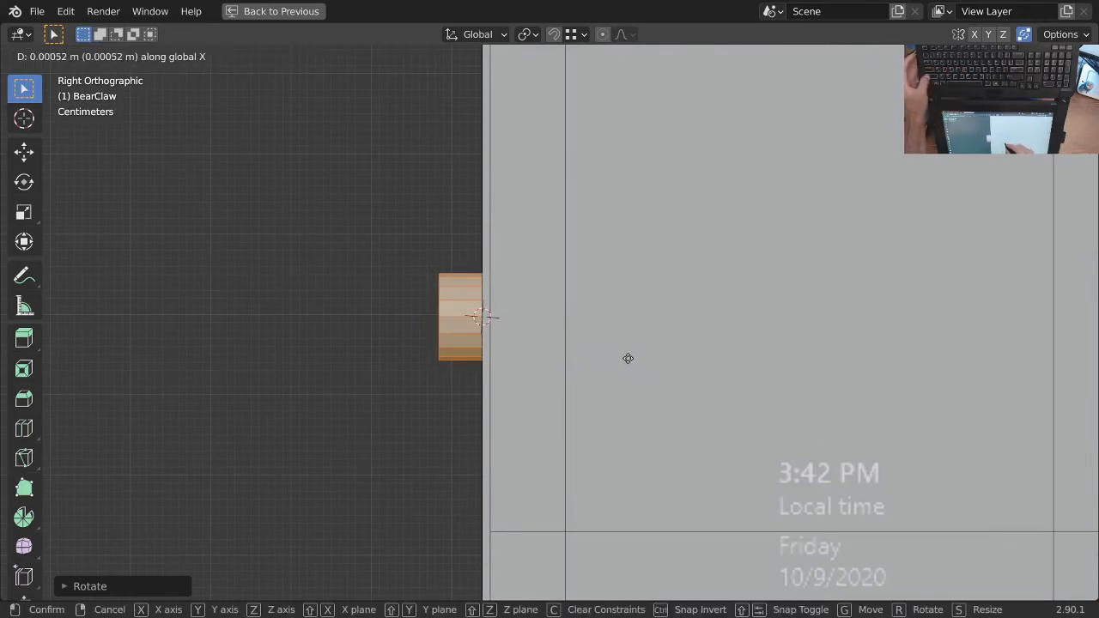
pyautogui.press('y')
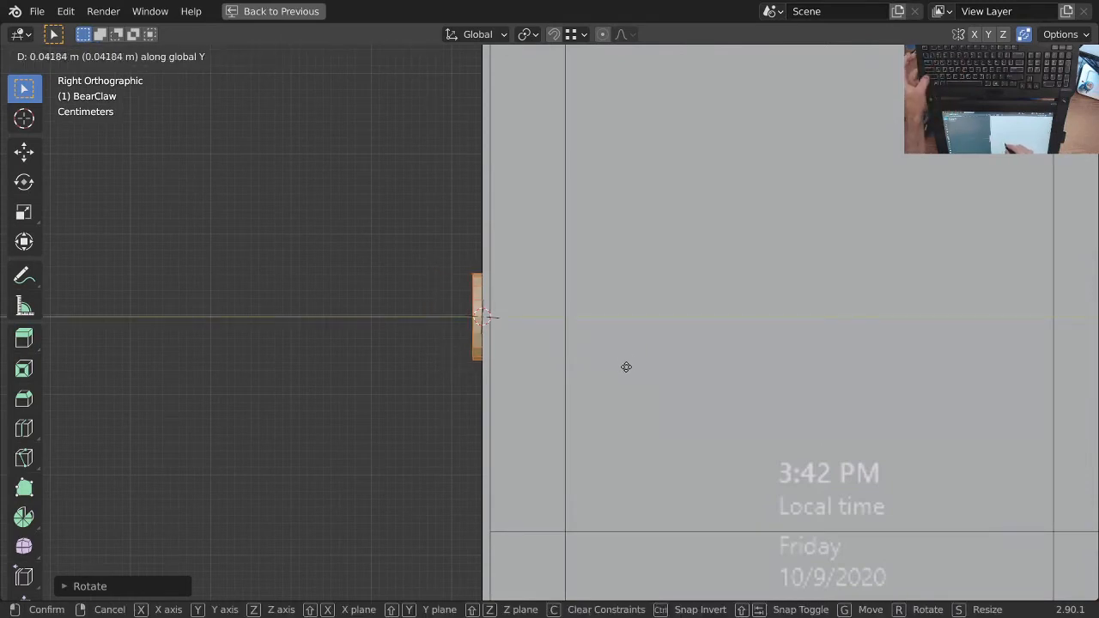
pyautogui.click(648, 366)
pyautogui.keyDown('ctrl'); pyautogui.moveTo(554, 240); pyautogui.dragTo(726, 378, button='middle'); pyautogui.keyUp('ctrl')
pyautogui.moveTo(734, 412); pyautogui.dragTo(728, 287, button='middle')
pyautogui.keyDown('shift'); pyautogui.moveTo(729, 287); pyautogui.dragTo(704, 418, button='middle'); pyautogui.keyUp('shift')
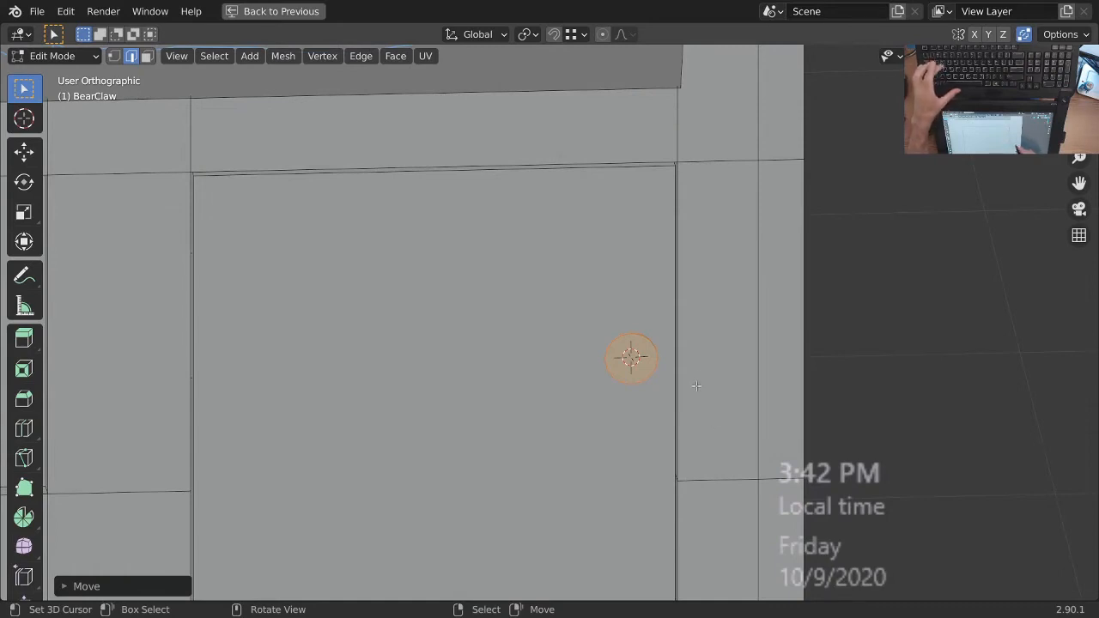
# - Scale the lock cylinder to about 0.58 in every direction except Y
pyautogui.press('s')
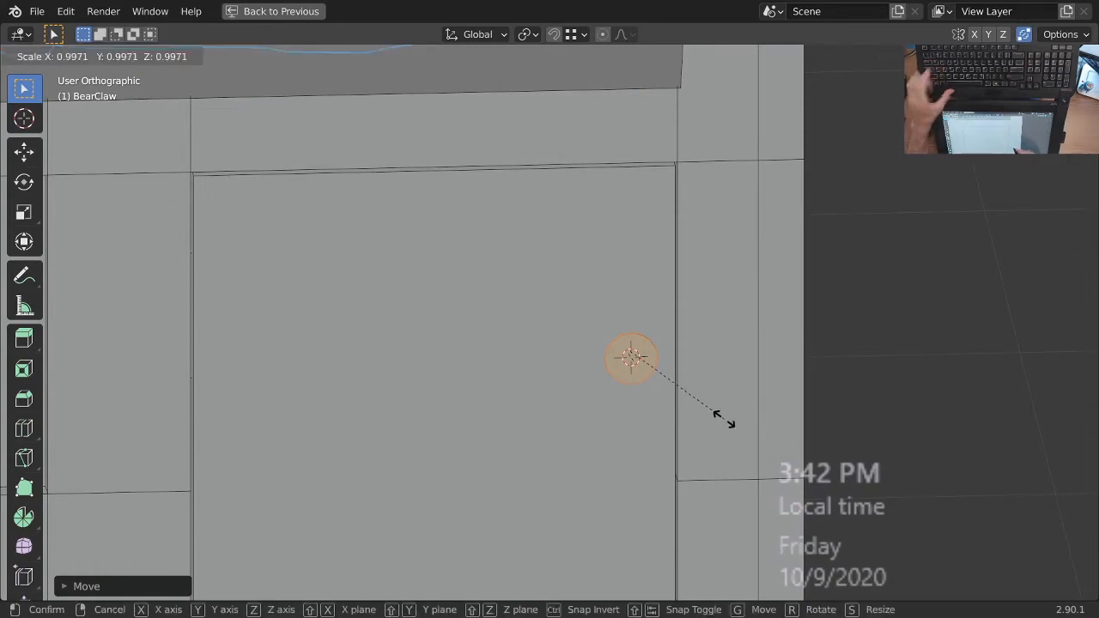
pyautogui.hotkey('shift', 'y')
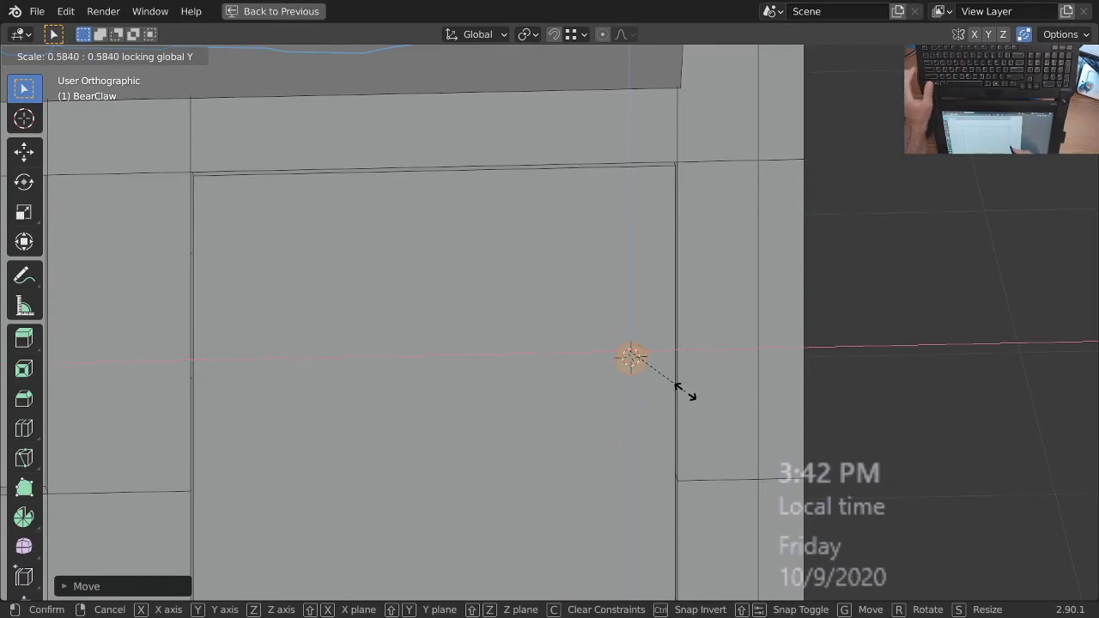
pyautogui.click(685, 392)
# - Move the lock cylinder down the right door along Z by about 0.06 m in the front orthographic view
pyautogui.keyDown('ctrl'); pyautogui.moveTo(652, 341); pyautogui.dragTo(654, 365, button='middle'); pyautogui.keyUp('ctrl')
pyautogui.press('KP_1')
pyautogui.keyDown('ctrl'); pyautogui.moveTo(658, 307); pyautogui.dragTo(654, 351, button='middle'); pyautogui.keyUp('ctrl')
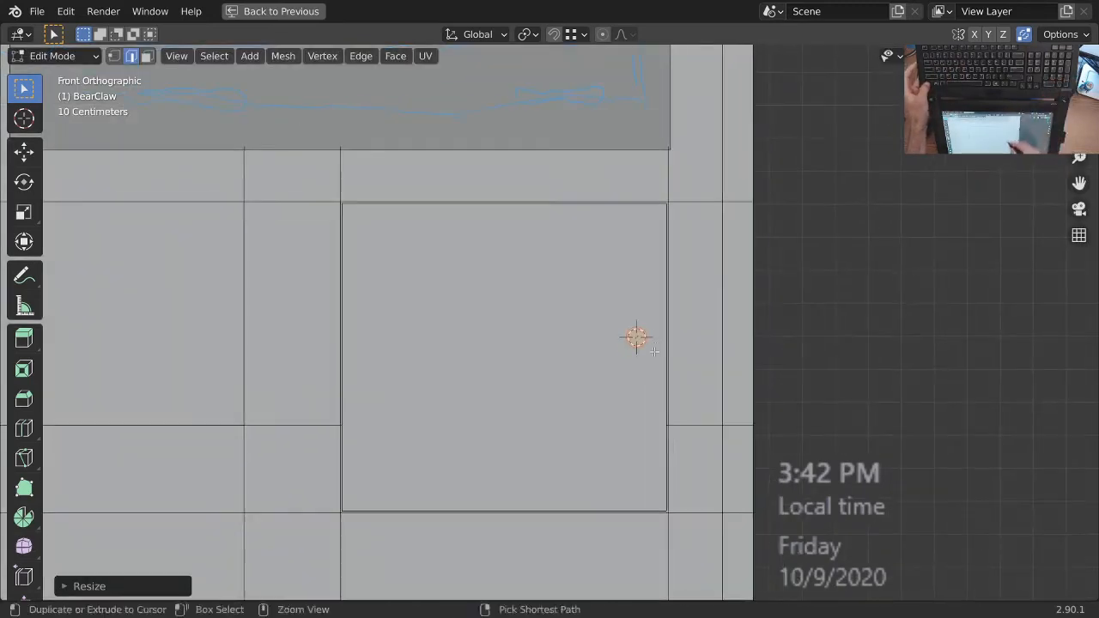
pyautogui.press('g')
pyautogui.press('z')
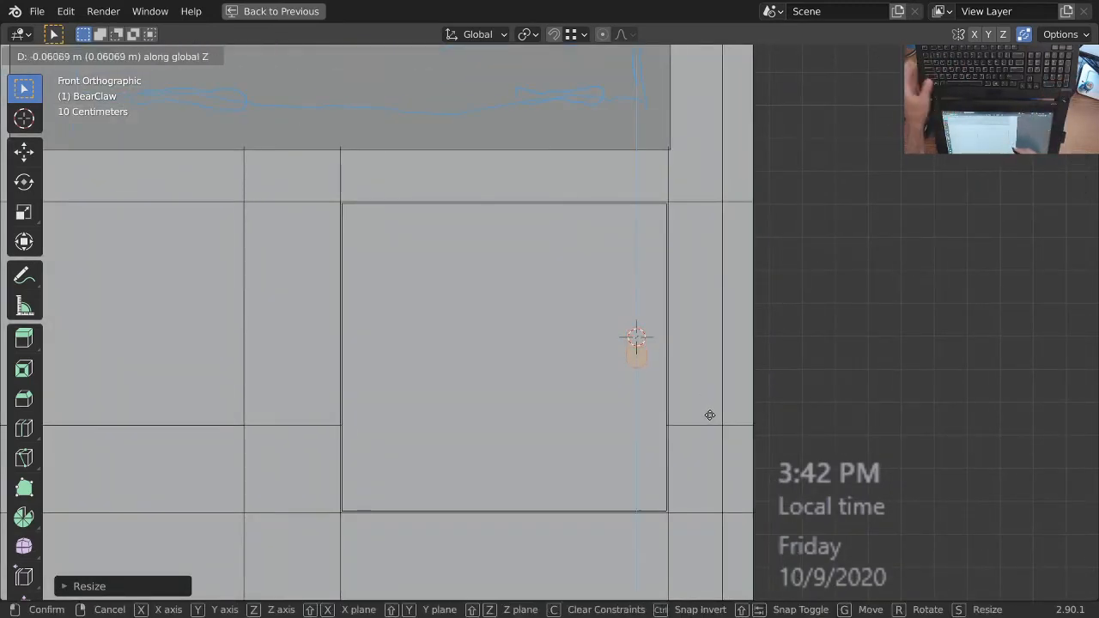
pyautogui.click(714, 414)
# - Set the pivot to the 3D cursor and shorten the lock cylinder along Y to about 0.45 in the right view
pyautogui.keyDown('ctrl'); pyautogui.moveTo(662, 376); pyautogui.dragTo(651, 323, button='middle'); pyautogui.keyUp('ctrl')
pyautogui.moveTo(763, 301); pyautogui.dragTo(683, 333, button='middle')
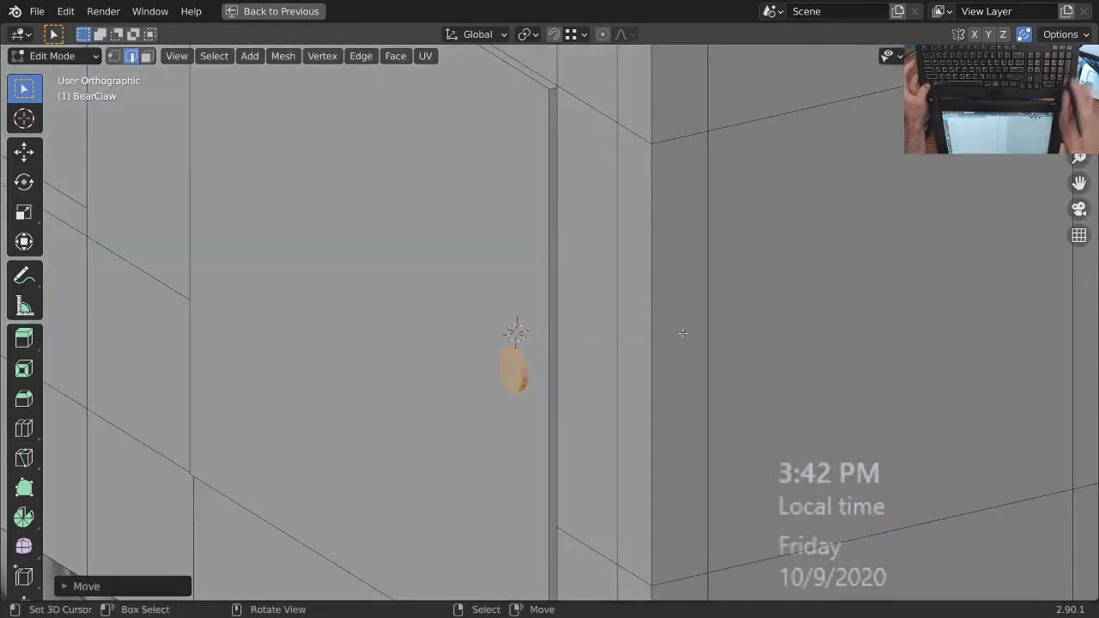
pyautogui.press('KP_3')
pyautogui.hotkey('alt', 'z')
pyautogui.moveTo(608, 340)
pyautogui.keyDown('ctrl'); pyautogui.mouseDown(button='middle')
pyautogui.moveTo(588, 372)
pyautogui.moveTo(596, 350)
pyautogui.mouseUp(button='middle'); pyautogui.keyUp('ctrl')
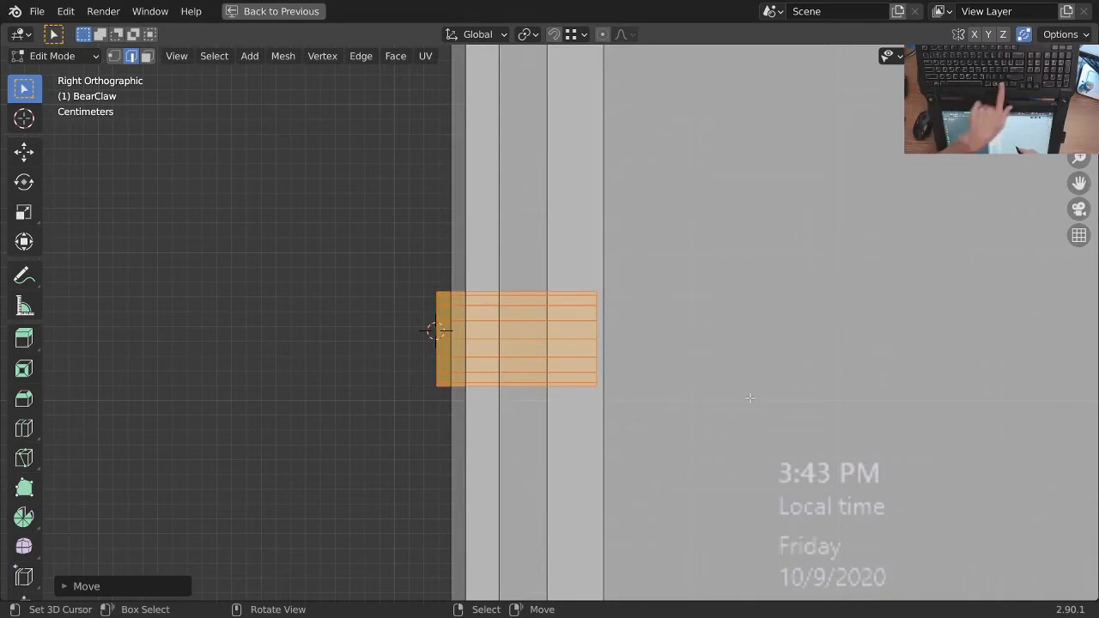
pyautogui.press('.')
pyautogui.click(890, 401)
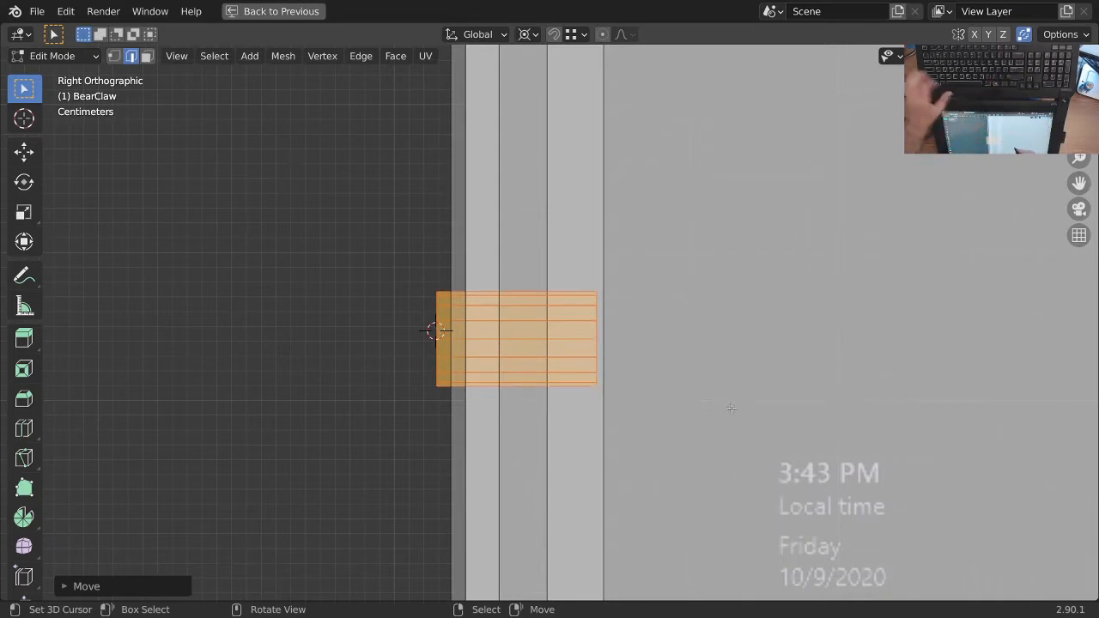
pyautogui.press('s')
pyautogui.press('y')
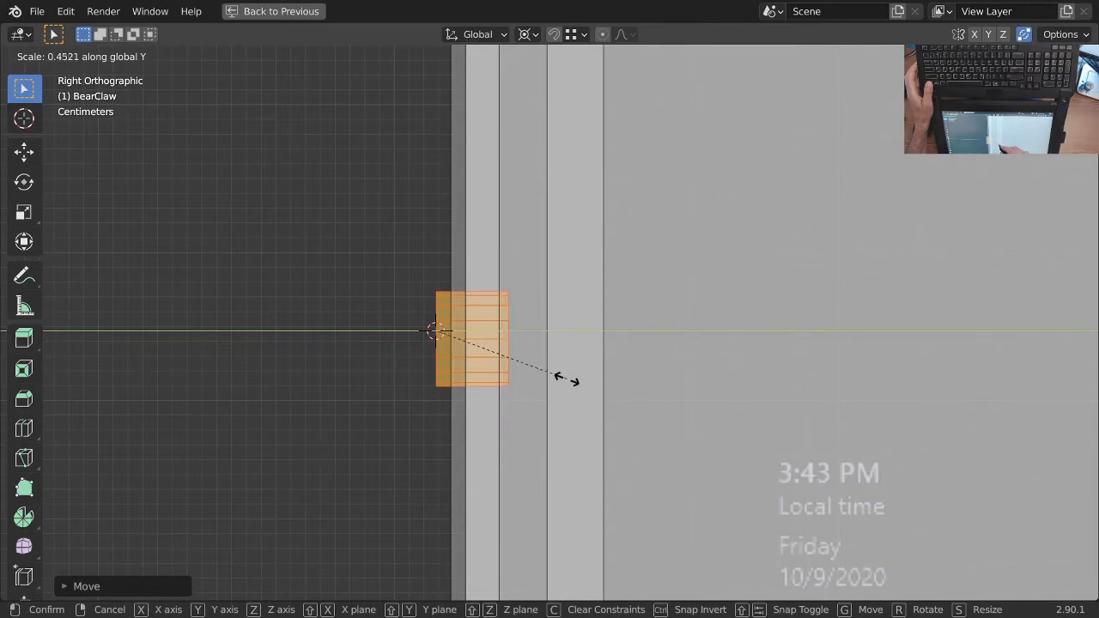
pyautogui.click(567, 379)
# - Bevel the lock disc's front rim edge by about 0.0023 m with one segment
pyautogui.keyDown('ctrl'); pyautogui.moveTo(567, 380); pyautogui.dragTo(569, 422, button='middle'); pyautogui.keyUp('ctrl')
pyautogui.moveTo(568, 425); pyautogui.dragTo(595, 474, button='middle')
pyautogui.moveTo(595, 474); pyautogui.dragTo(688, 412, button='middle')
pyautogui.moveTo(717, 388); pyautogui.dragTo(637, 380, button='middle')
pyautogui.hotkey('ctrl', 'b')
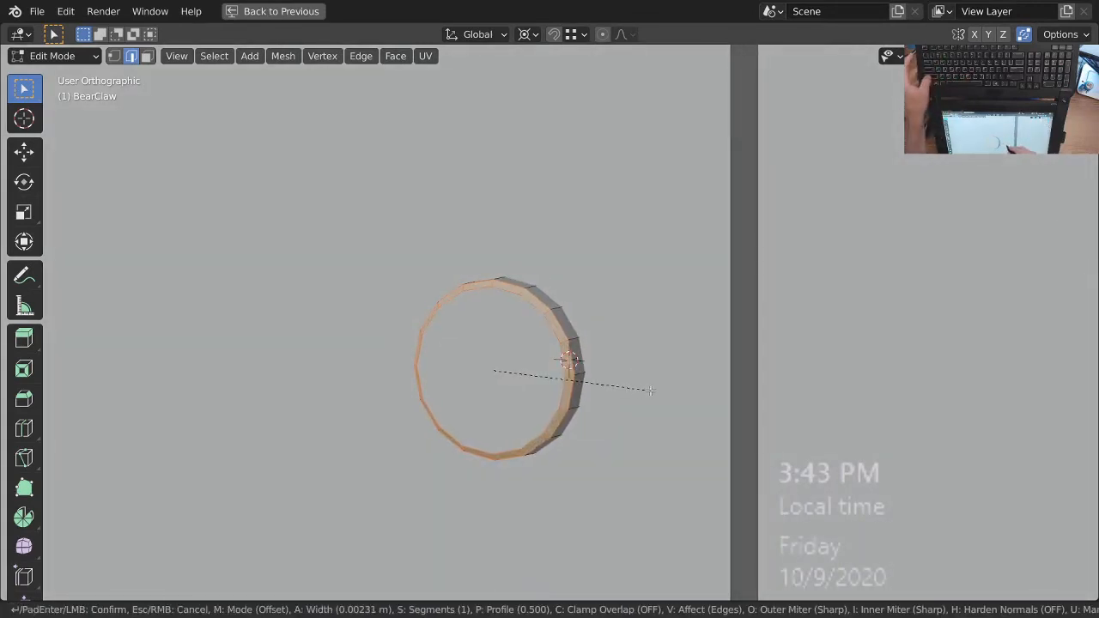
pyautogui.click(651, 391)
# - Inset the lock disc's front face by about 0.0045 m and extrude the inner face inward by about 0.003 m
pyautogui.press('3')
pyautogui.click(510, 387)
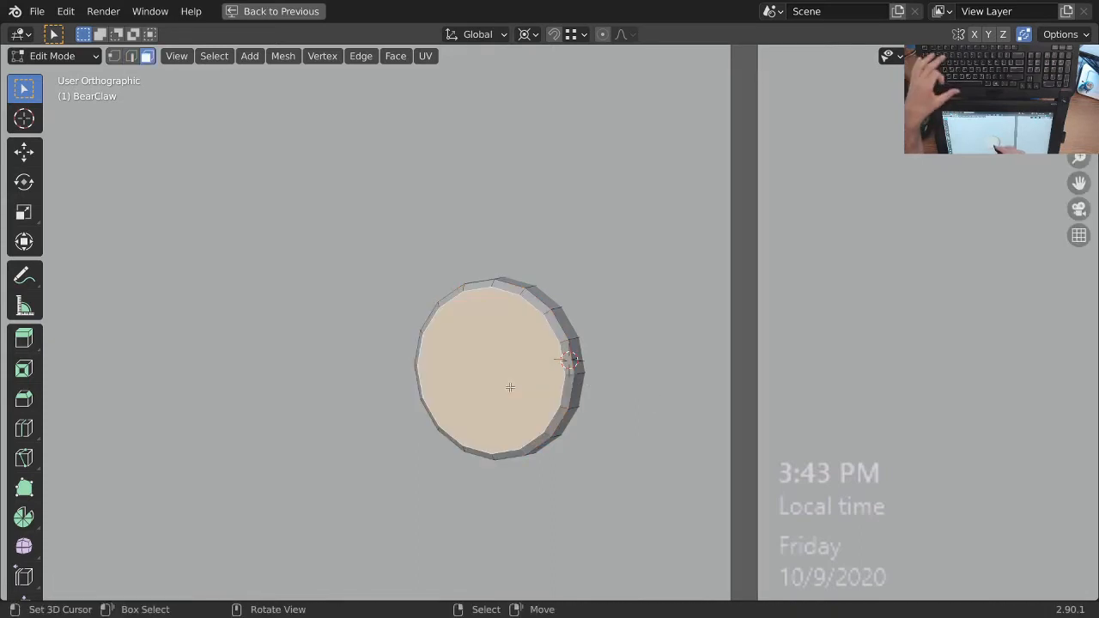
pyautogui.press('i')
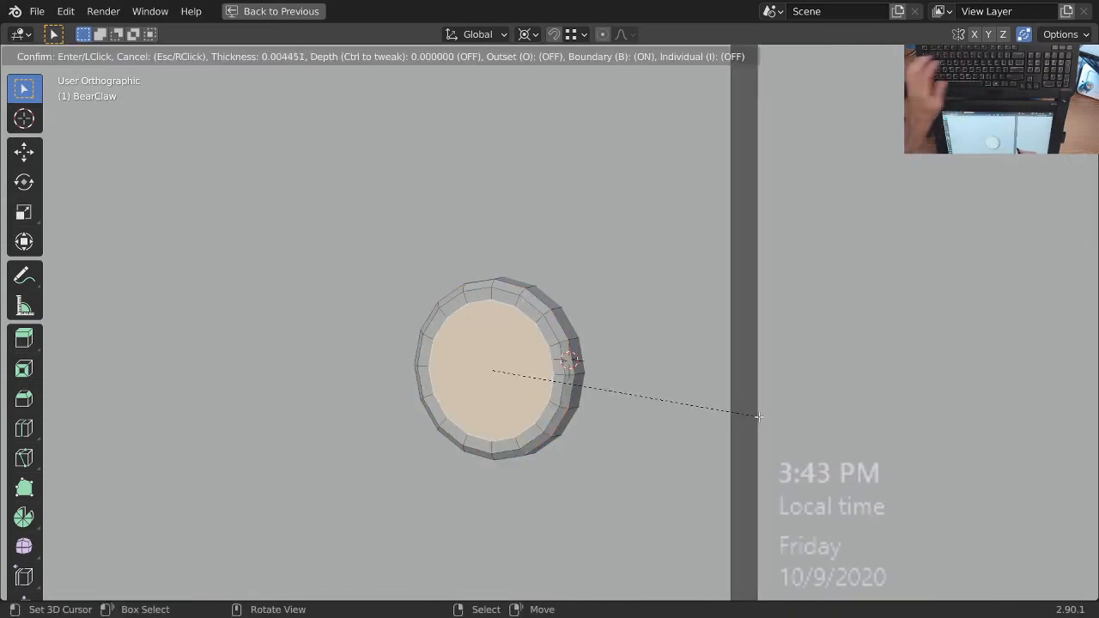
pyautogui.click(756, 417)
pyautogui.press('e')
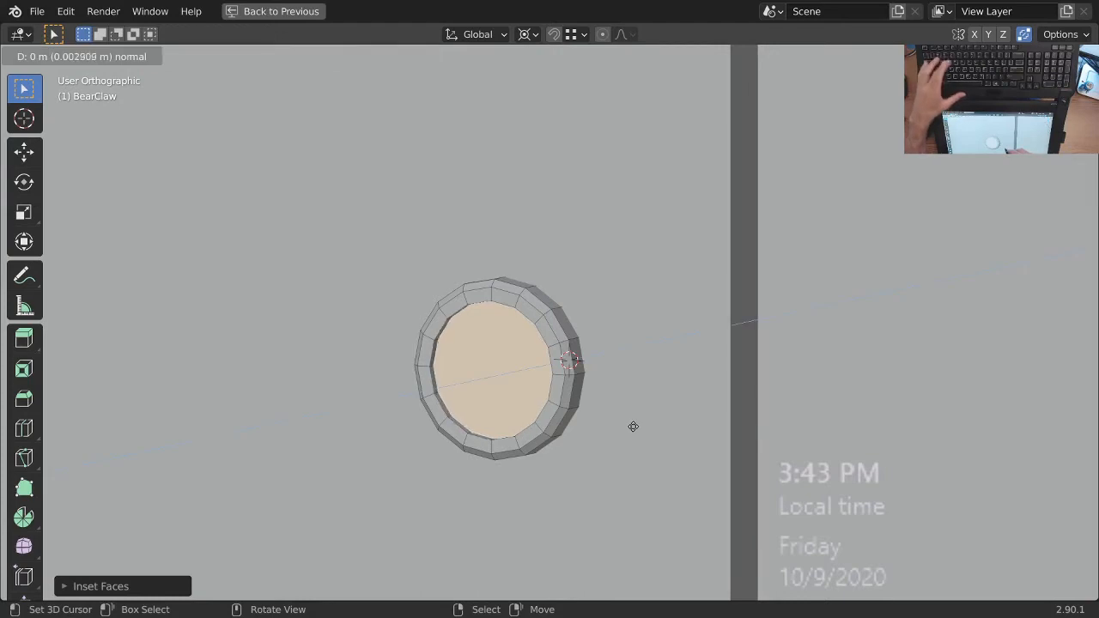
pyautogui.click(629, 419)
pyautogui.keyDown('ctrl'); pyautogui.moveTo(626, 414); pyautogui.dragTo(619, 411, button='middle'); pyautogui.keyUp('ctrl')
pyautogui.moveTo(619, 411)
pyautogui.keyDown('shift'); pyautogui.mouseDown(button='middle')
pyautogui.moveTo(606, 437)
pyautogui.moveTo(651, 412)
pyautogui.mouseUp(button='middle'); pyautogui.keyUp('shift')
pyautogui.moveTo(651, 413); pyautogui.dragTo(714, 392, button='middle')
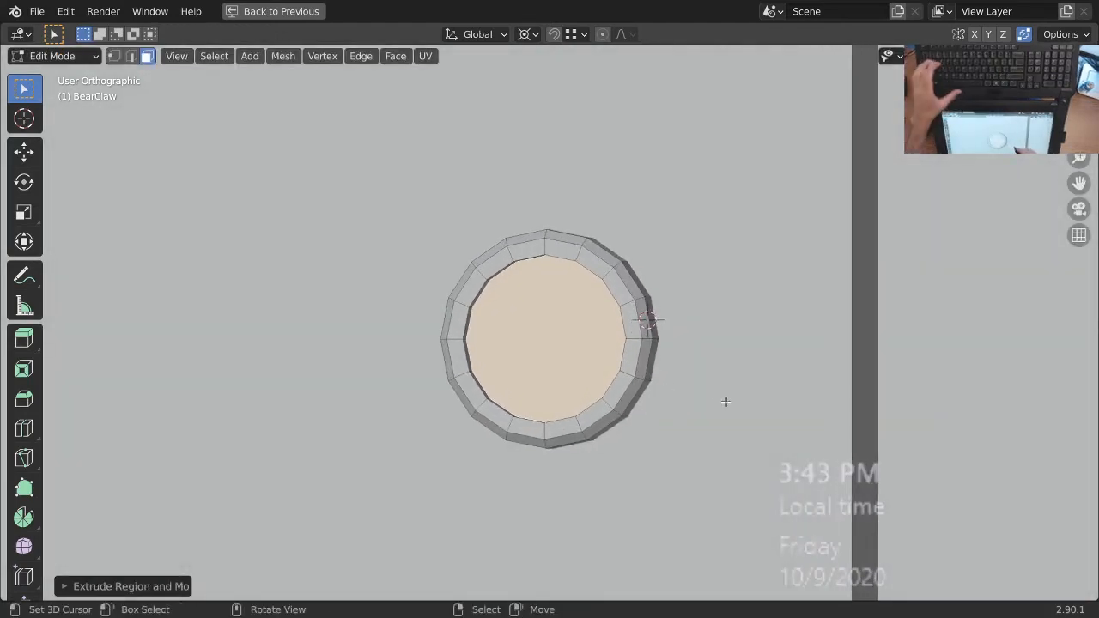
pyautogui.press('s')
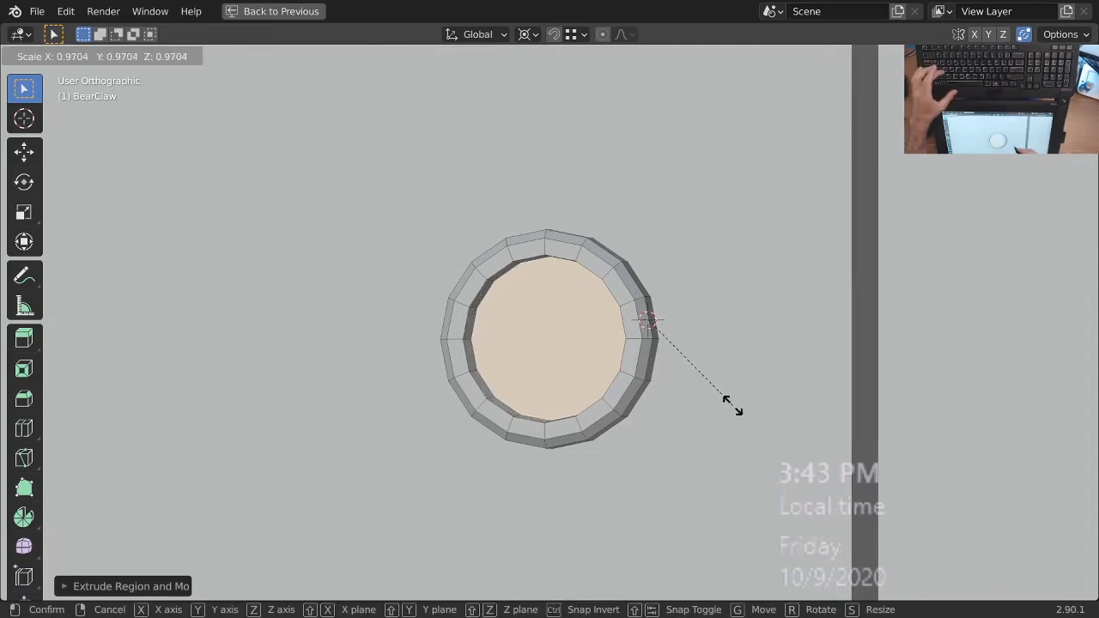
pyautogui.click(733, 405)
pyautogui.moveTo(729, 404)
pyautogui.keyDown('shift'); pyautogui.mouseDown(button='middle')
pyautogui.moveTo(650, 431)
pyautogui.moveTo(681, 394)
pyautogui.moveTo(707, 413)
pyautogui.mouseUp(button='middle'); pyautogui.keyUp('shift')
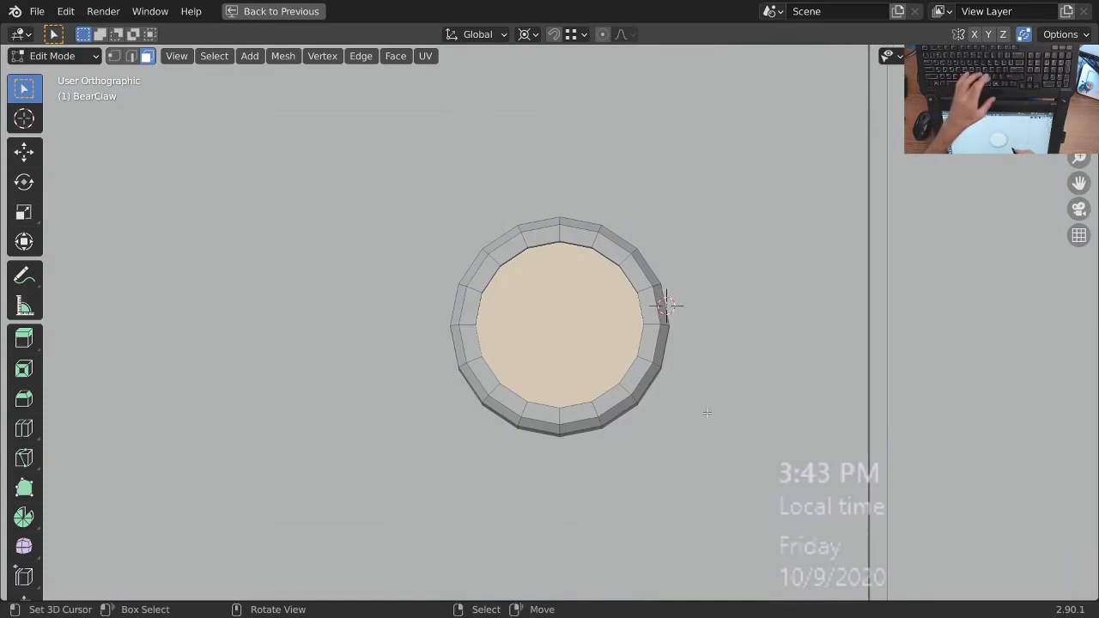
# - Set the pivot back to Median Point and scale down the recessed front face so its surrounding wall tapers inward
pyautogui.press('.')
pyautogui.click(721, 314)
pyautogui.press('s')
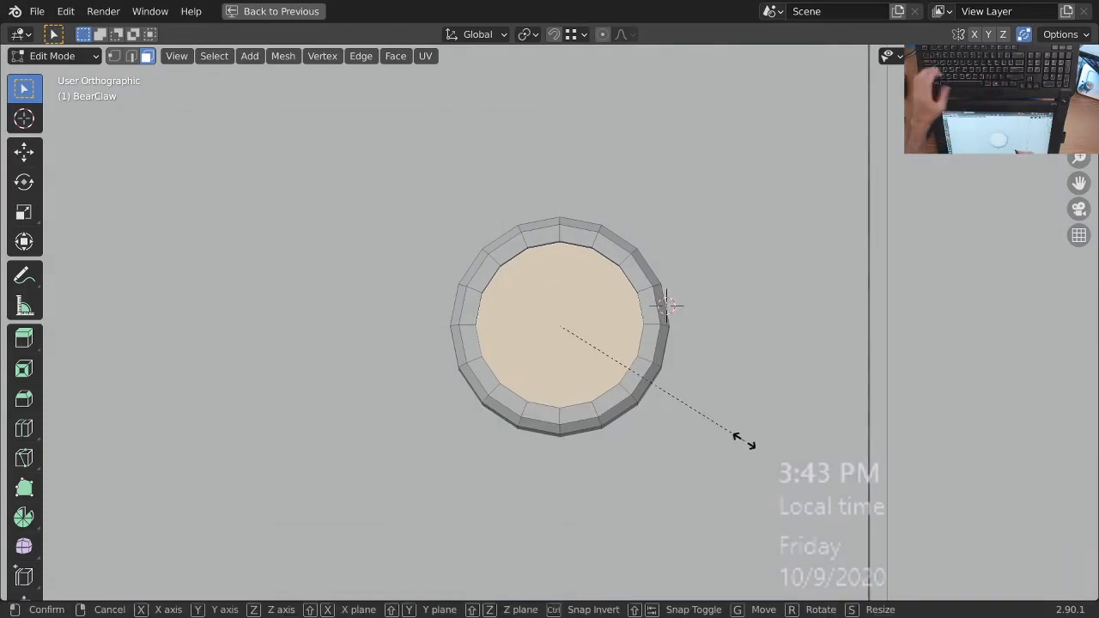
pyautogui.click(719, 432)
# - Inset the recessed face slightly and move the inner face outward a little along Y
pyautogui.moveTo(719, 432)
pyautogui.mouseDown(button='middle')
pyautogui.moveTo(698, 398)
pyautogui.moveTo(602, 421)
pyautogui.mouseUp(button='middle')
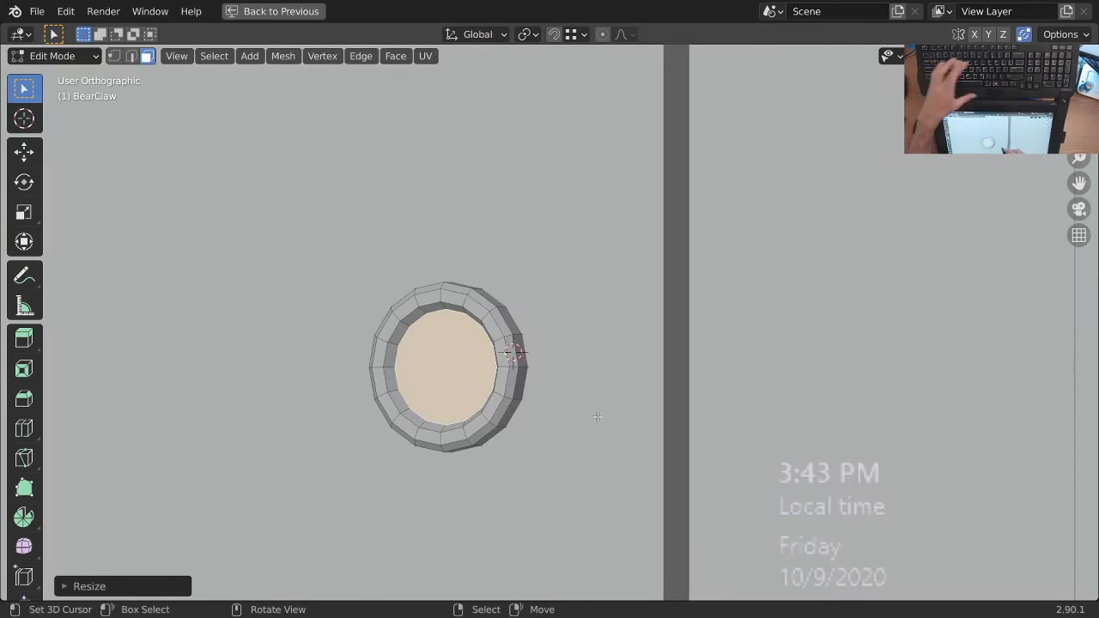
pyautogui.press('i')
pyautogui.click(586, 418)
pyautogui.moveTo(586, 419); pyautogui.dragTo(536, 471, button='middle')
pyautogui.press('g')
pyautogui.press('y')
pyautogui.click(533, 476)
# - Connect opposite rim vertices of the lock's inner face with two vertical edges, one on each side of its centre
pyautogui.moveTo(533, 476); pyautogui.dragTo(663, 387, button='middle')
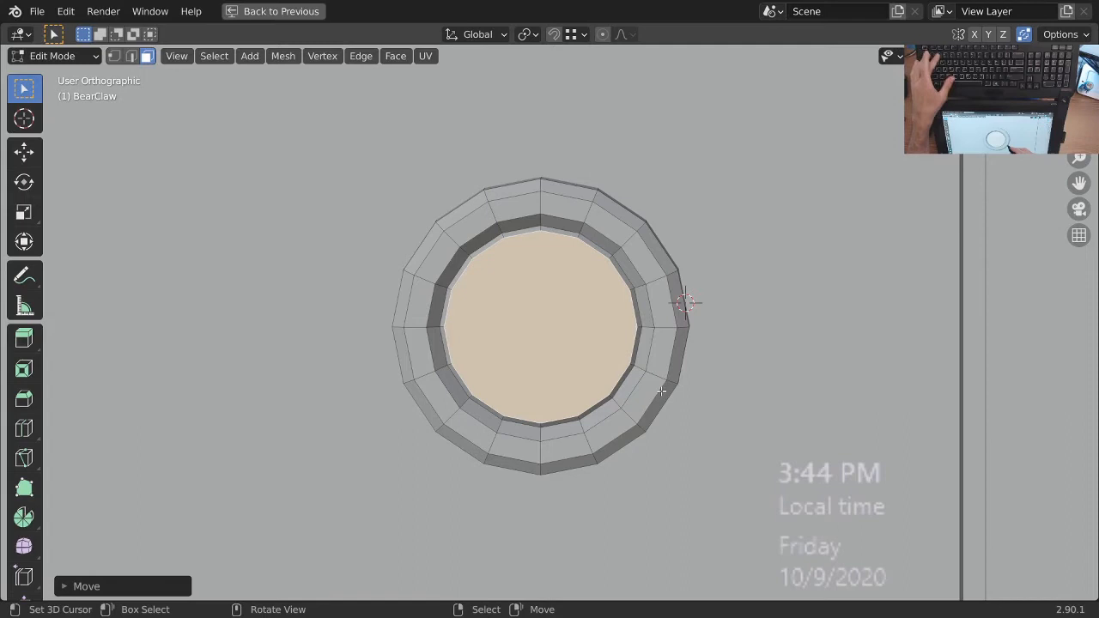
pyautogui.press('1')
pyautogui.keyDown('ctrl'); pyautogui.moveTo(660, 356); pyautogui.dragTo(652, 395, button='middle'); pyautogui.keyUp('ctrl')
pyautogui.moveTo(652, 395); pyautogui.dragTo(674, 350, button='middle')
pyautogui.moveTo(674, 351); pyautogui.dragTo(606, 320, button='middle')
pyautogui.keyDown('ctrl'); pyautogui.moveTo(606, 320); pyautogui.dragTo(628, 292, button='middle'); pyautogui.keyUp('ctrl')
pyautogui.rightClick(561, 261)
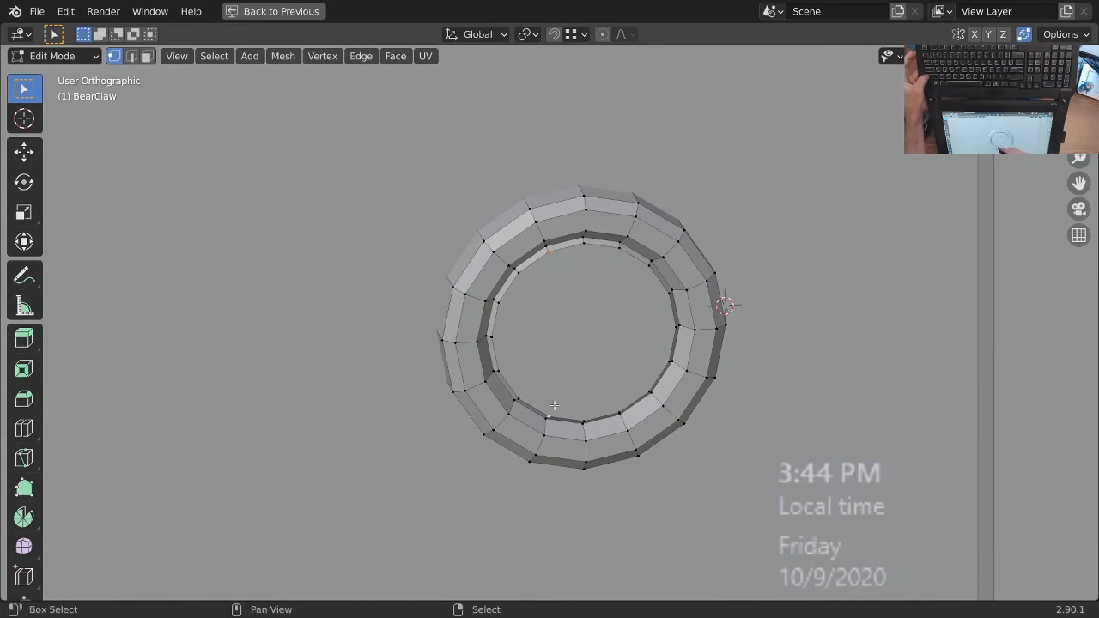
pyautogui.press('j')
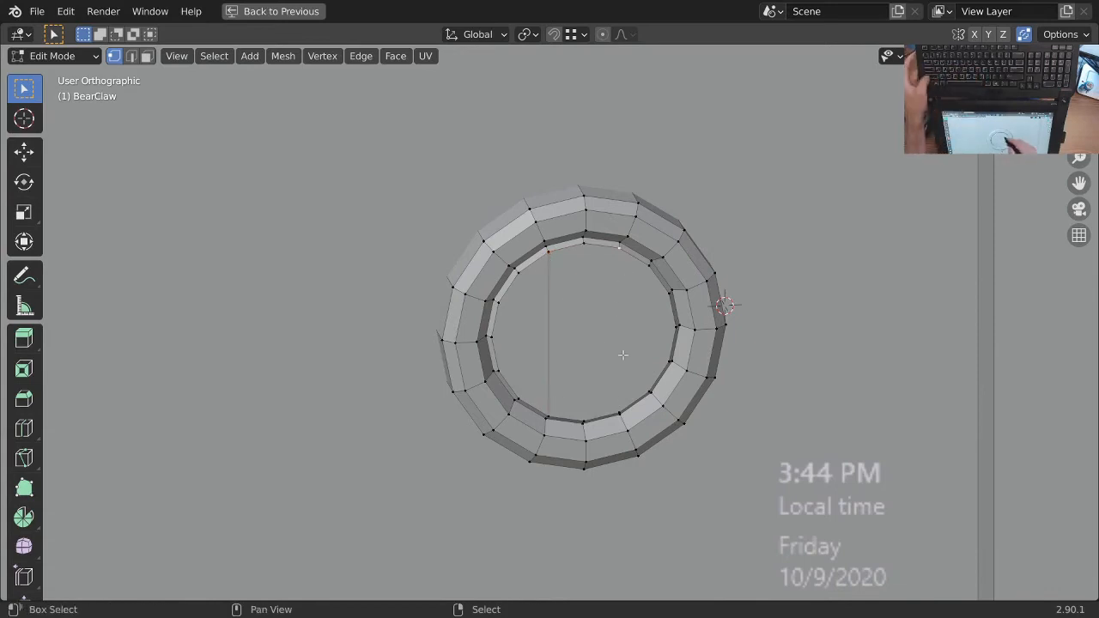
pyautogui.moveTo(629, 398); pyautogui.dragTo(583, 289, button='middle')
pyautogui.press('j')
# - Connect opposite rim vertices of the inner face with horizontal edges and a central vertical edge, completing a grid across it
pyautogui.keyDown('shift'); pyautogui.moveTo(584, 290); pyautogui.dragTo(603, 319, button='middle'); pyautogui.keyUp('shift')
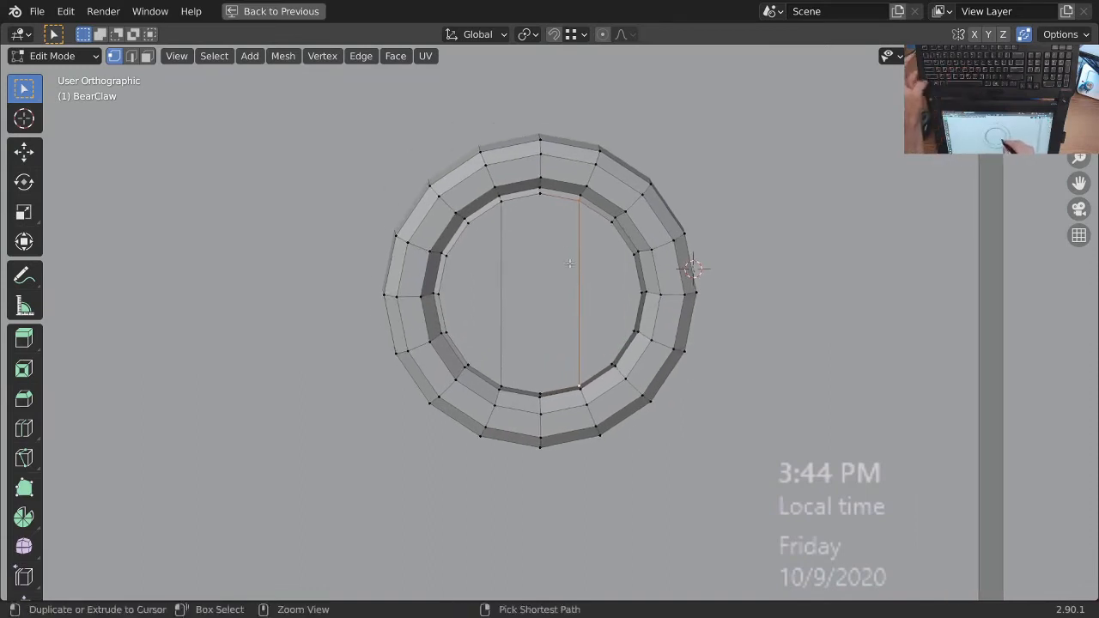
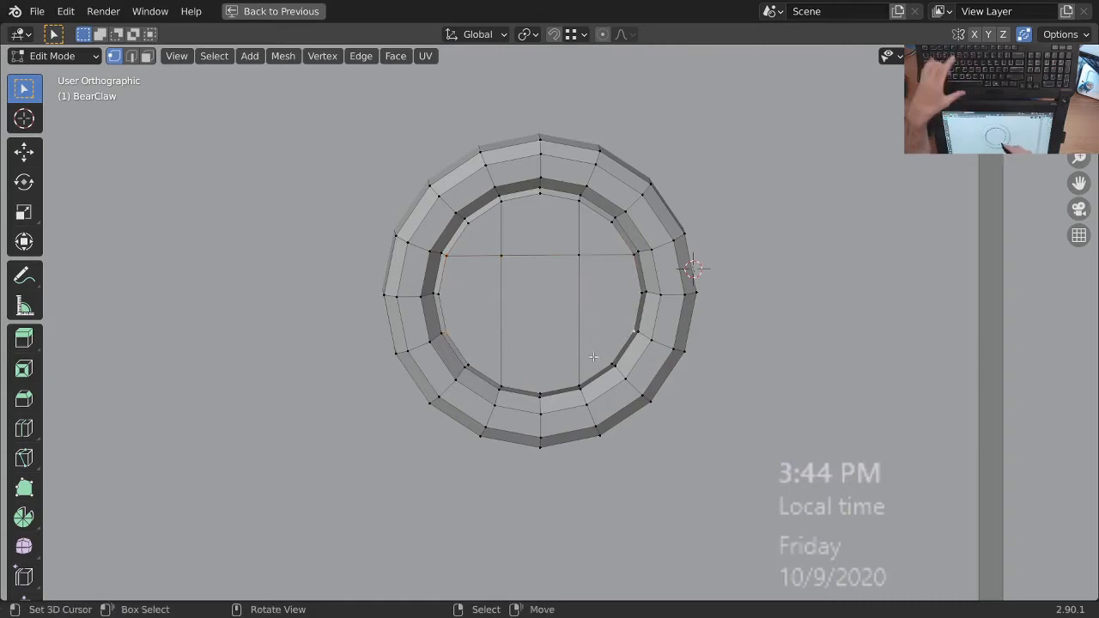
pyautogui.press('j')
pyautogui.keyDown('ctrl'); pyautogui.moveTo(604, 333); pyautogui.dragTo(612, 360, button='middle'); pyautogui.keyUp('ctrl')
pyautogui.click(567, 242)
pyautogui.press('j')
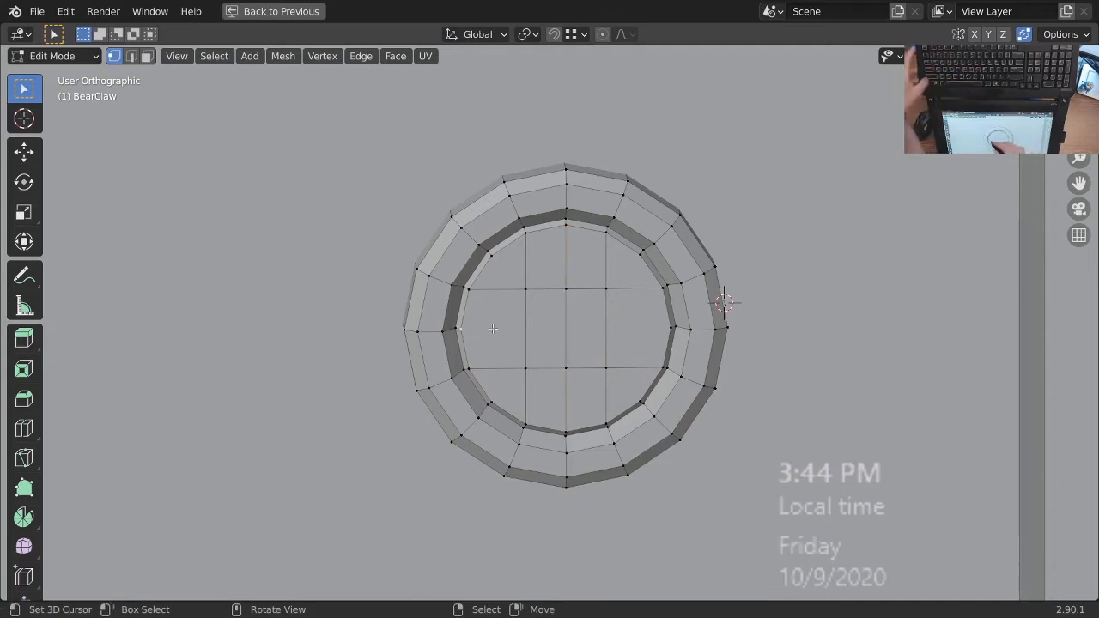
pyautogui.press('g')
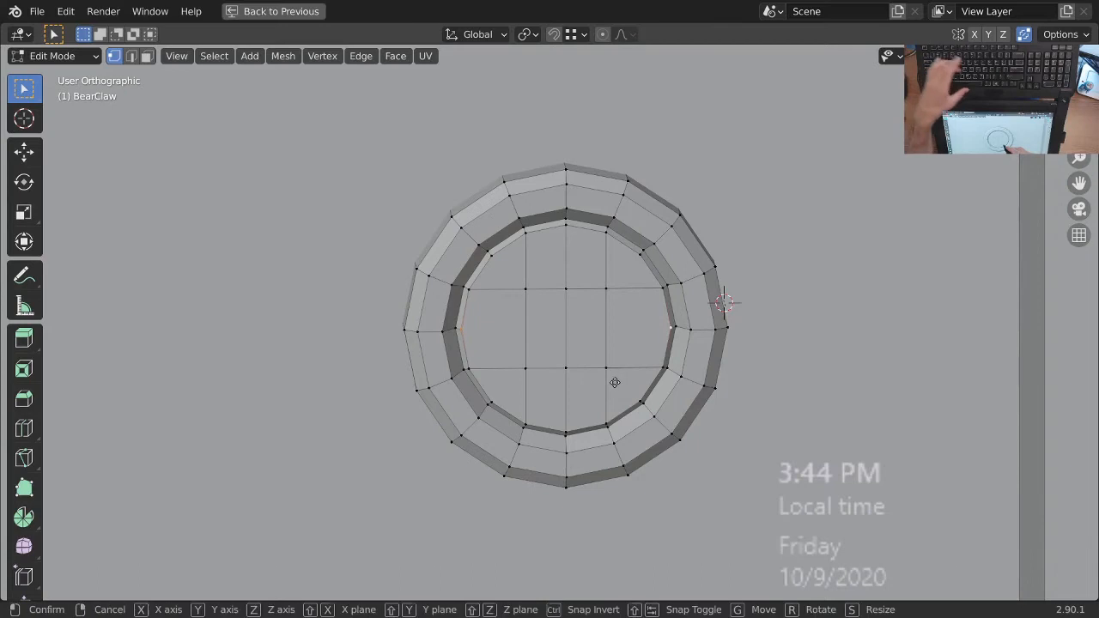
pyautogui.press('Escape')
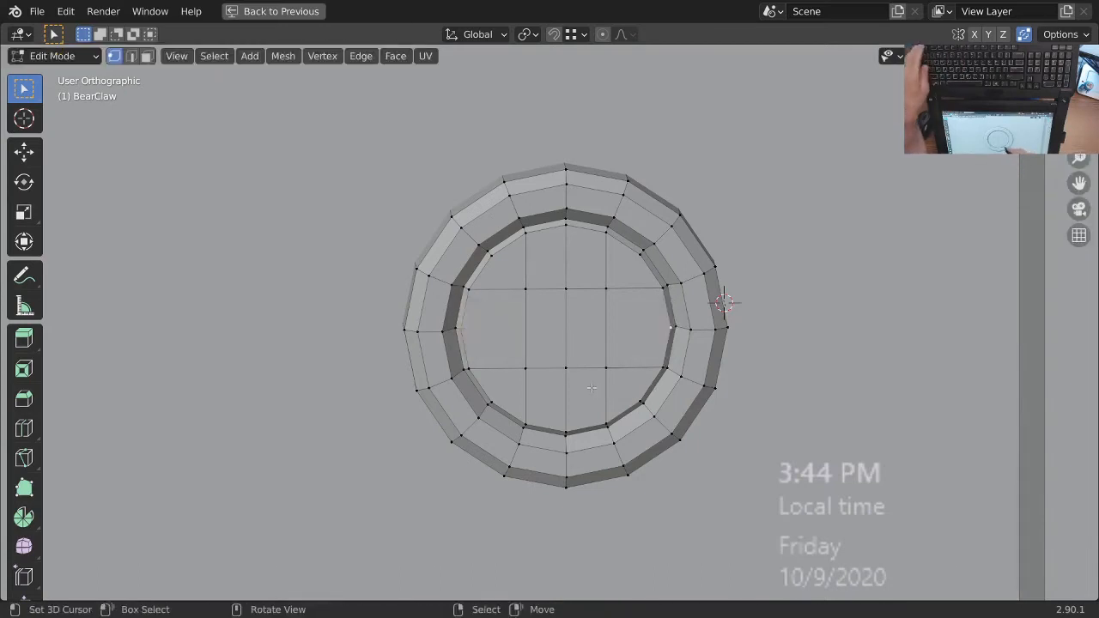
pyautogui.press('j')
# - Select the upper and lower rows of inner grid vertices and spread them apart by scaling along Z
pyautogui.moveTo(611, 346); pyautogui.dragTo(588, 352, button='middle')
pyautogui.moveTo(544, 309); pyautogui.dragTo(516, 261, button='middle')
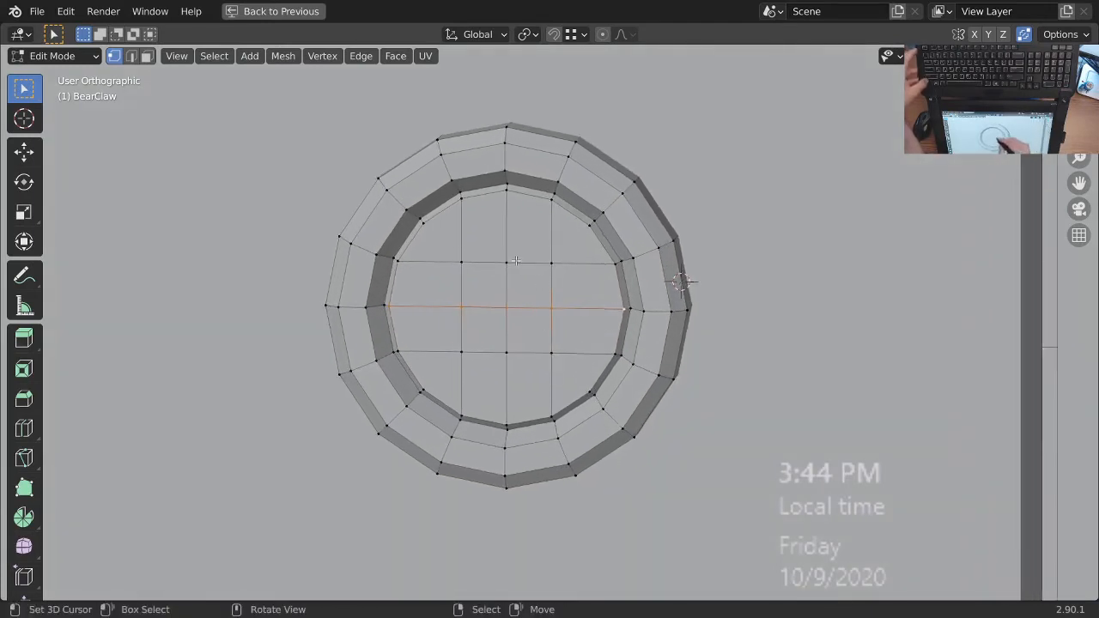
pyautogui.keyDown('ctrl'); pyautogui.click(563, 261); pyautogui.keyUp('ctrl')
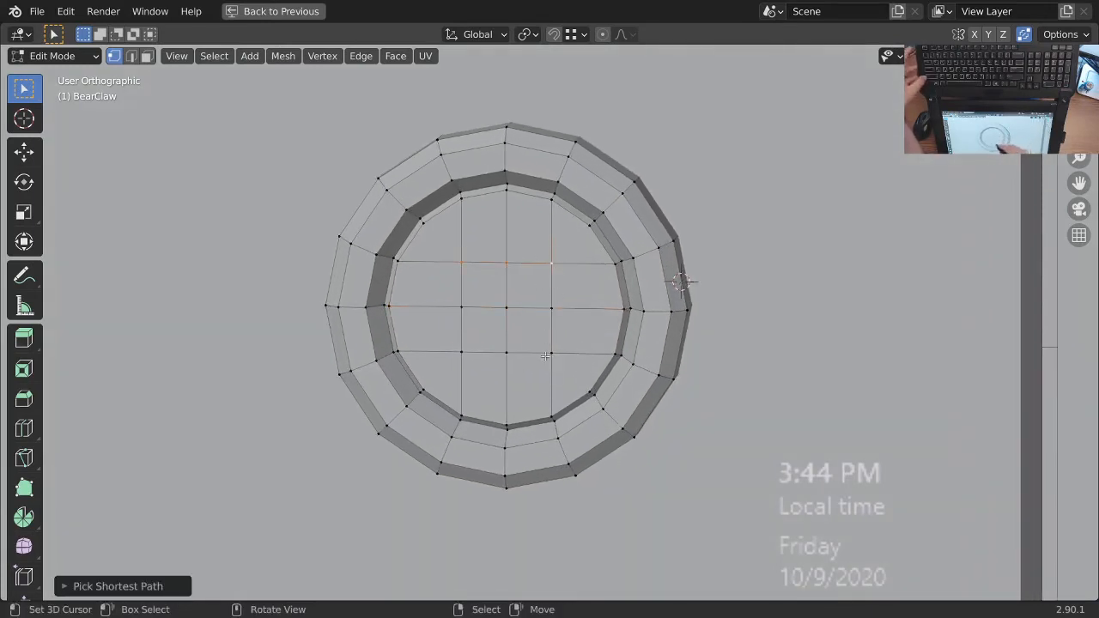
pyautogui.keyDown('shift'); pyautogui.click(474, 359); pyautogui.keyUp('shift')
pyautogui.keyDown('ctrl'); pyautogui.click(559, 354); pyautogui.keyUp('ctrl')
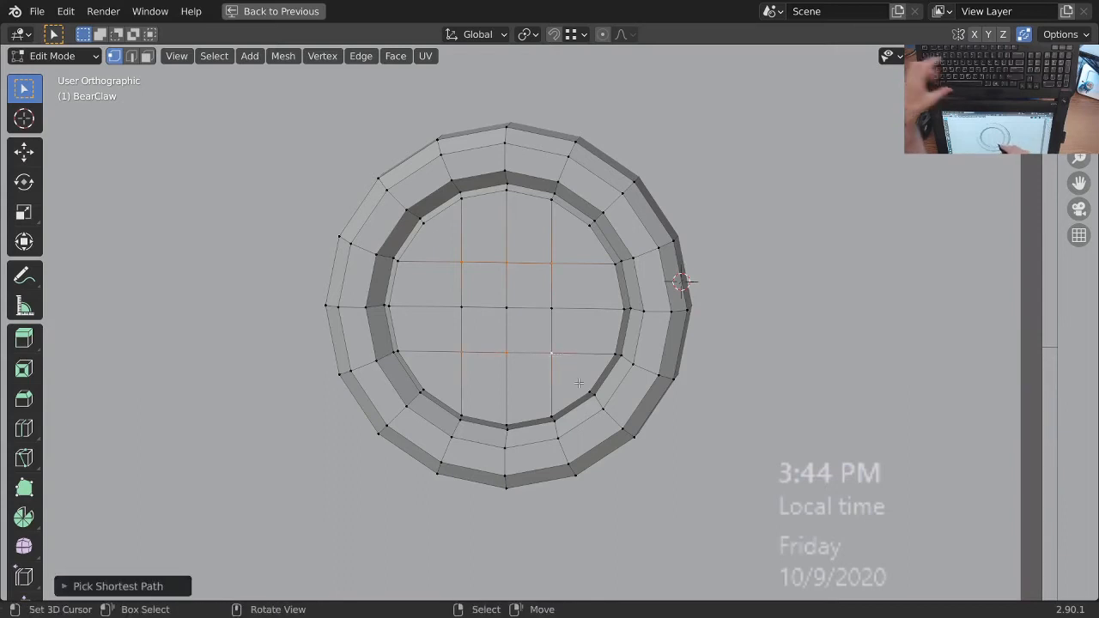
pyautogui.press('s')
pyautogui.press('z')
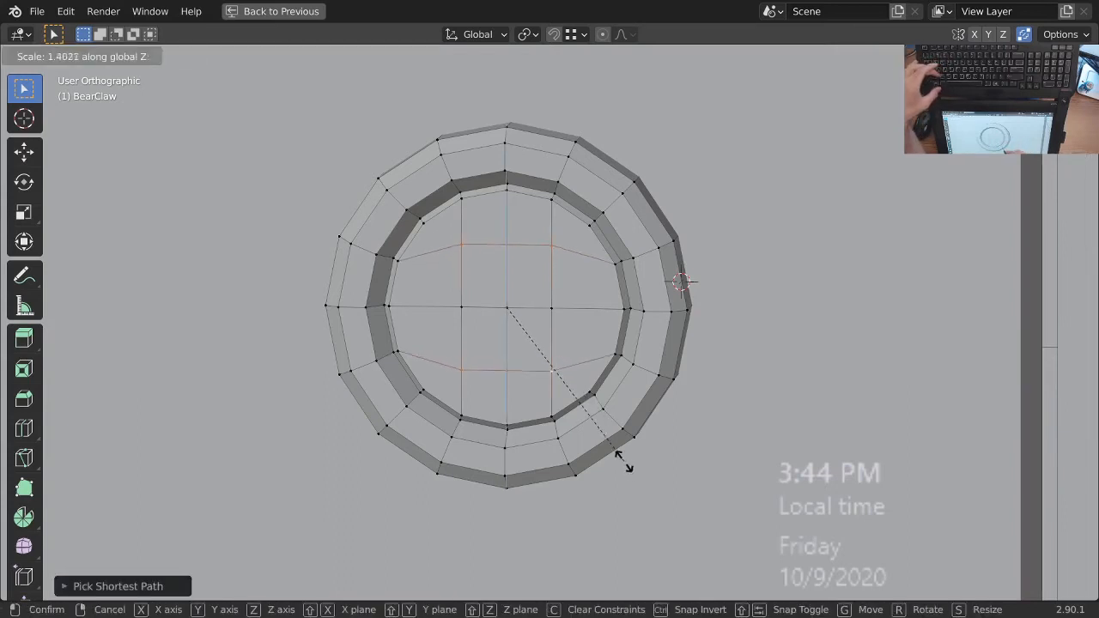
pyautogui.click(650, 496)
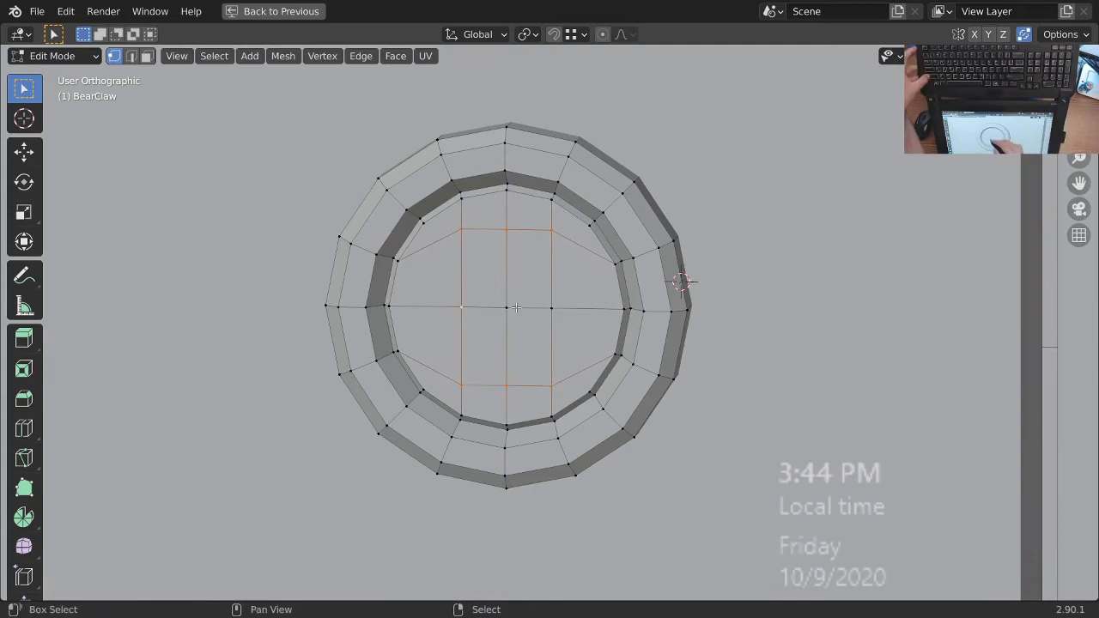
# - Narrow the lock's central vertical strip to about 0.46 along X and extrude it inward as a key slot
pyautogui.press('s')
pyautogui.press('x')
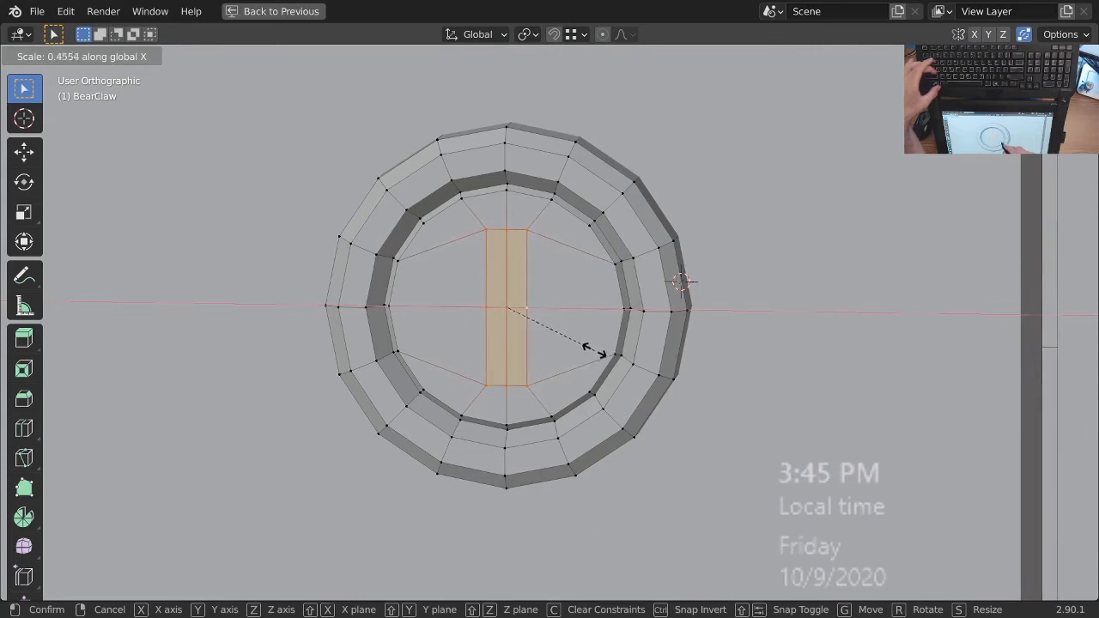
pyautogui.click(681, 282)
pyautogui.moveTo(667, 287); pyautogui.dragTo(491, 435, button='middle')
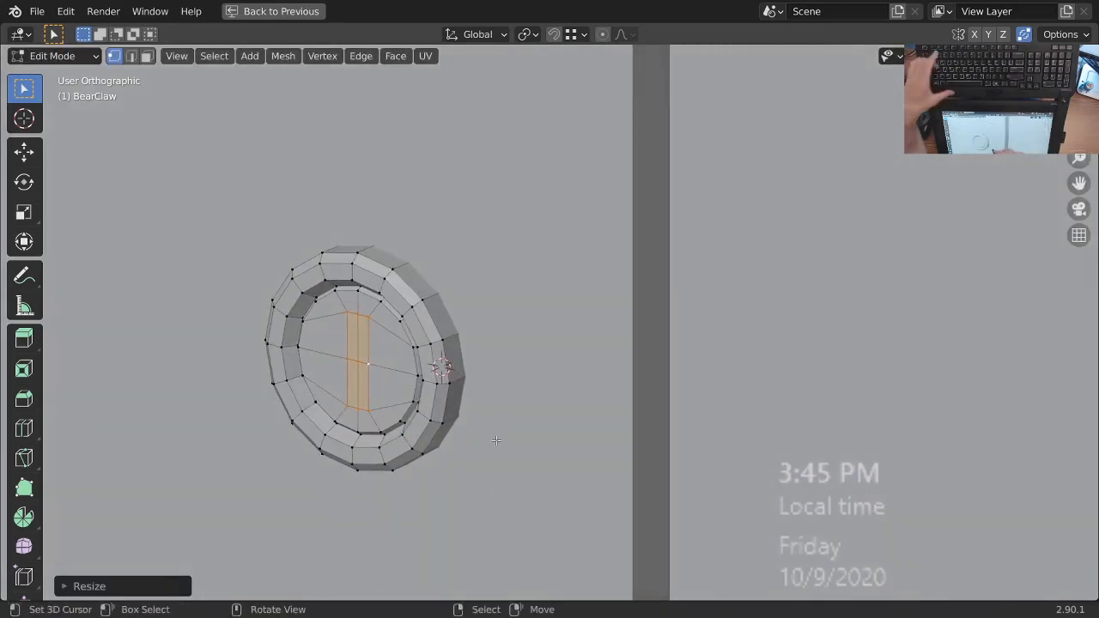
pyautogui.press('e')
pyautogui.click(527, 430)
# - Return to Object Mode, check the finished lock on the cabinet door, and save the file
pyautogui.moveTo(527, 430)
pyautogui.mouseDown(button='middle')
pyautogui.moveTo(589, 386)
pyautogui.moveTo(577, 394)
pyautogui.moveTo(533, 353)
pyautogui.moveTo(544, 433)
pyautogui.mouseUp(button='middle')
pyautogui.press('Tab')
pyautogui.keyDown('ctrl'); pyautogui.moveTo(529, 297); pyautogui.dragTo(540, 404, button='middle'); pyautogui.keyUp('ctrl')
pyautogui.moveTo(546, 407); pyautogui.dragTo(581, 391, button='middle')
pyautogui.moveTo(574, 390)
pyautogui.keyDown('ctrl'); pyautogui.mouseDown(button='middle')
pyautogui.moveTo(573, 443)
pyautogui.moveTo(574, 396)
pyautogui.mouseUp(button='middle'); pyautogui.keyUp('ctrl')
pyautogui.hotkey('ctrl', 's')
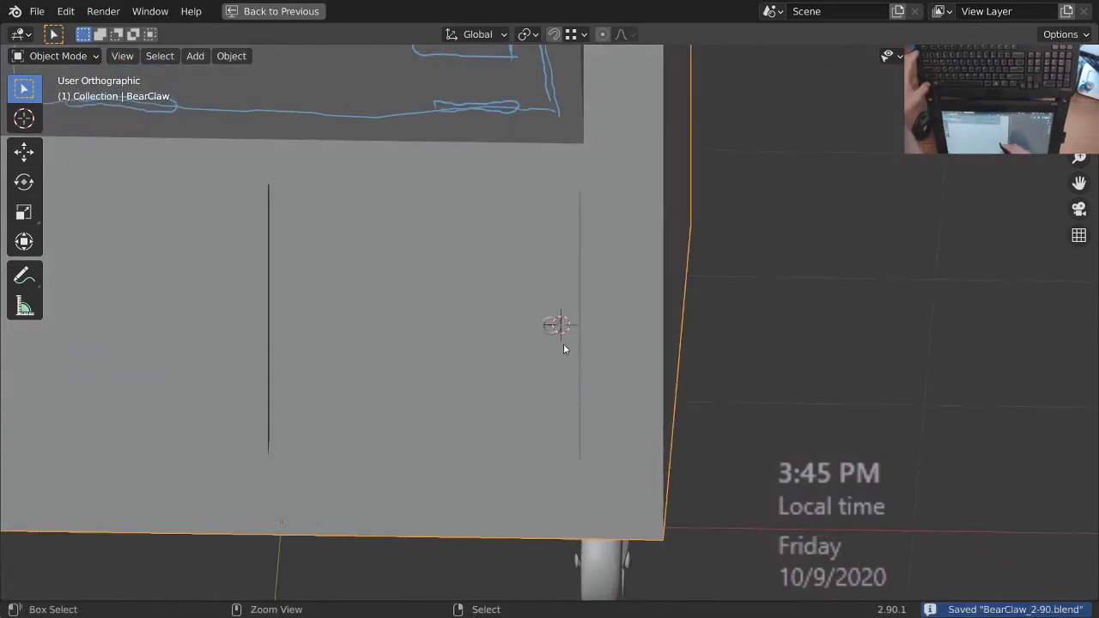
# - Enter Edit Mode, select the whole round lock mesh and hide all other geometry
pyautogui.keyDown('ctrl'); pyautogui.moveTo(563, 343); pyautogui.dragTo(570, 254, button='middle'); pyautogui.keyUp('ctrl')
pyautogui.keyDown('ctrl'); pyautogui.moveTo(563, 316); pyautogui.dragTo(570, 248, button='middle'); pyautogui.keyUp('ctrl')
pyautogui.moveTo(564, 287)
pyautogui.keyDown('shift'); pyautogui.mouseDown(button='middle')
pyautogui.moveTo(580, 373)
pyautogui.moveTo(574, 330)
pyautogui.mouseUp(button='middle'); pyautogui.keyUp('shift')
pyautogui.press('Tab')
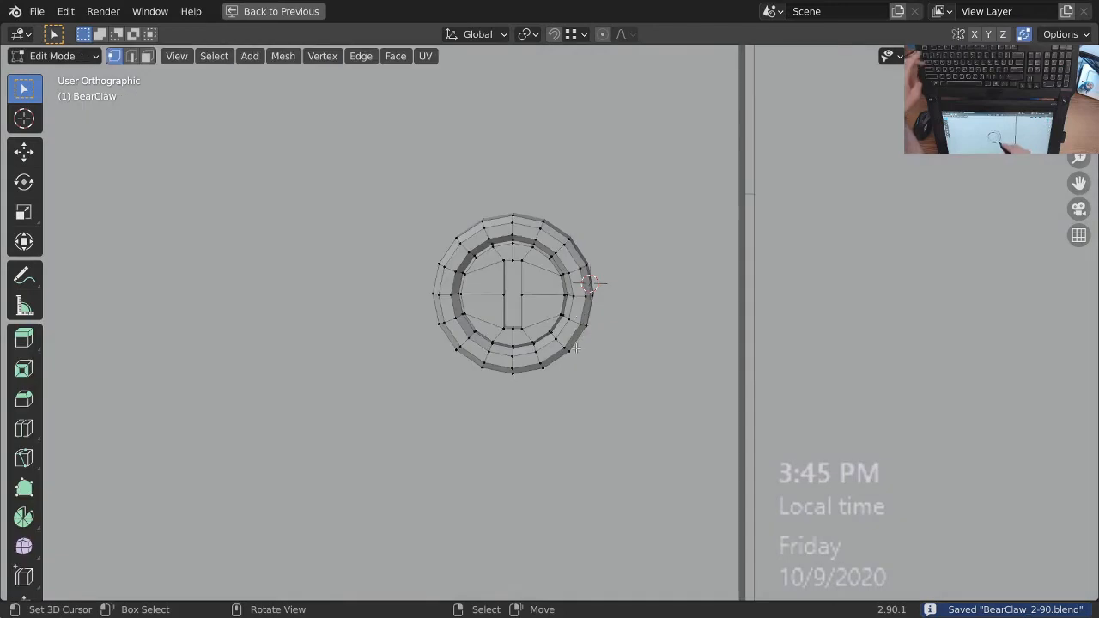
pyautogui.press('a')
pyautogui.keyDown('ctrl'); pyautogui.moveTo(582, 297); pyautogui.dragTo(500, 298, button='middle'); pyautogui.keyUp('ctrl')
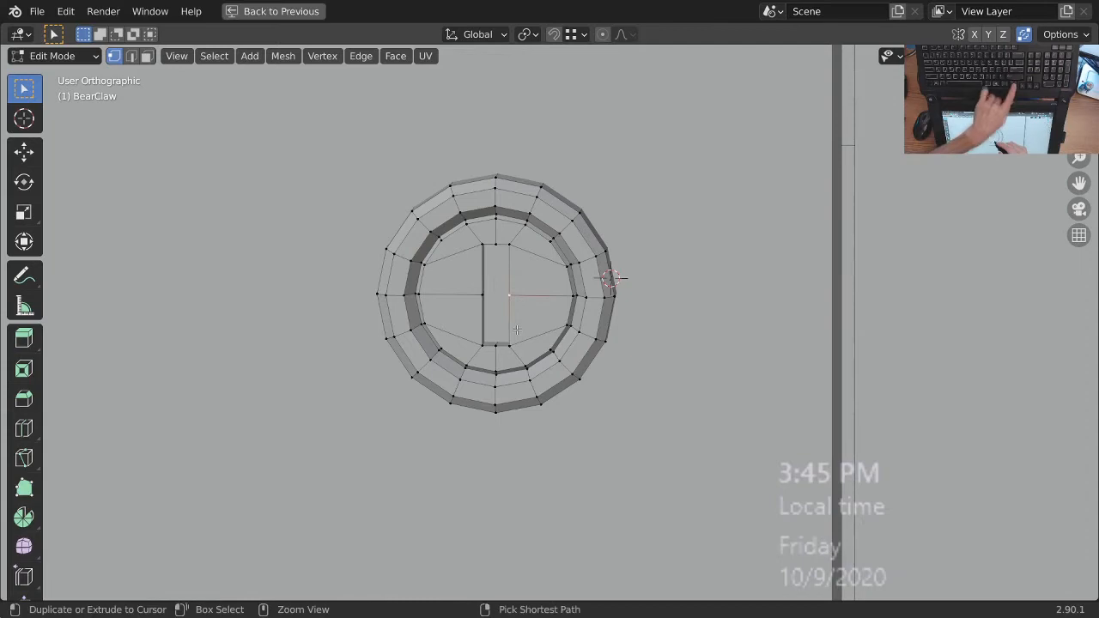
pyautogui.hotkey('ctrl', 'l')
pyautogui.hotkey('shift', 'h')
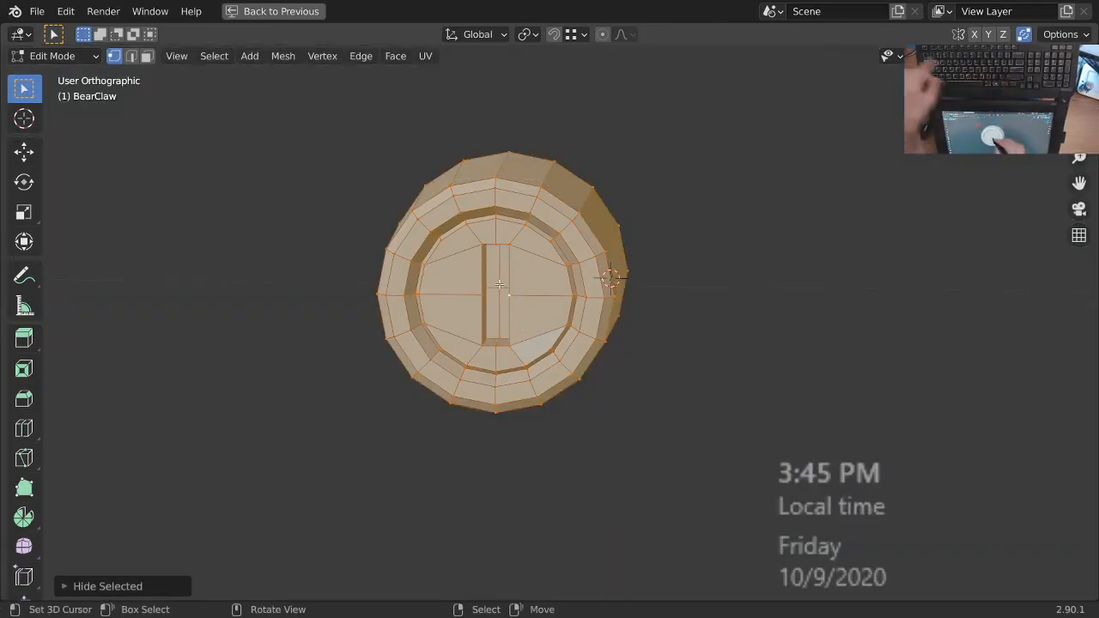
# - Select the key slot's inner vertices, grow the selection over the lock's inner face, and invert it to select the outer ring
pyautogui.hotkey('alt', 'a')
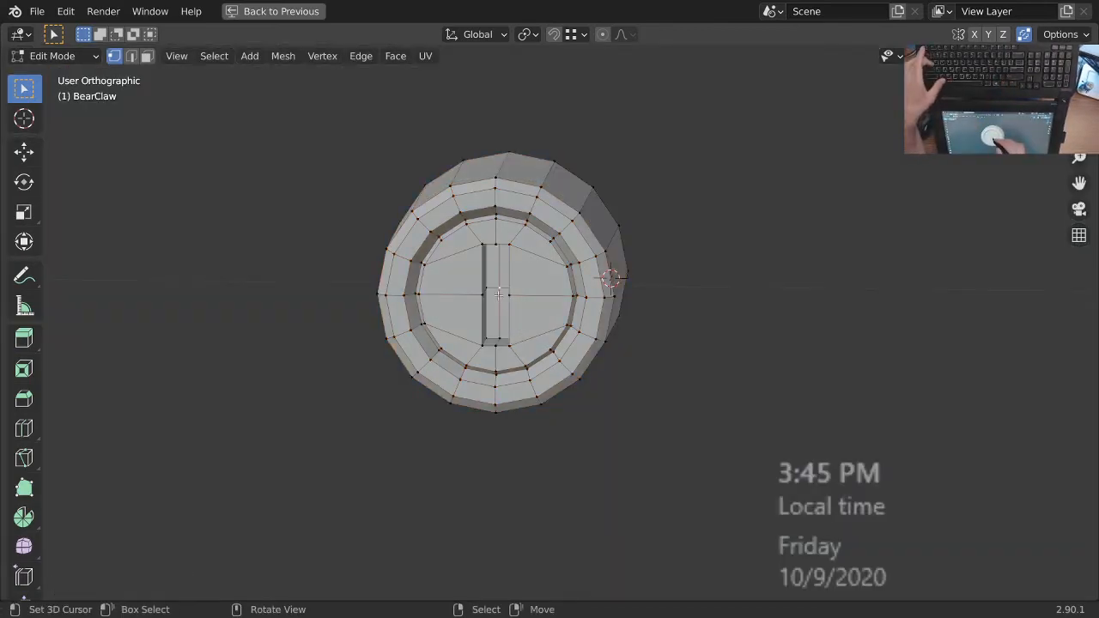
pyautogui.moveTo(503, 304); pyautogui.dragTo(512, 228, button='middle')
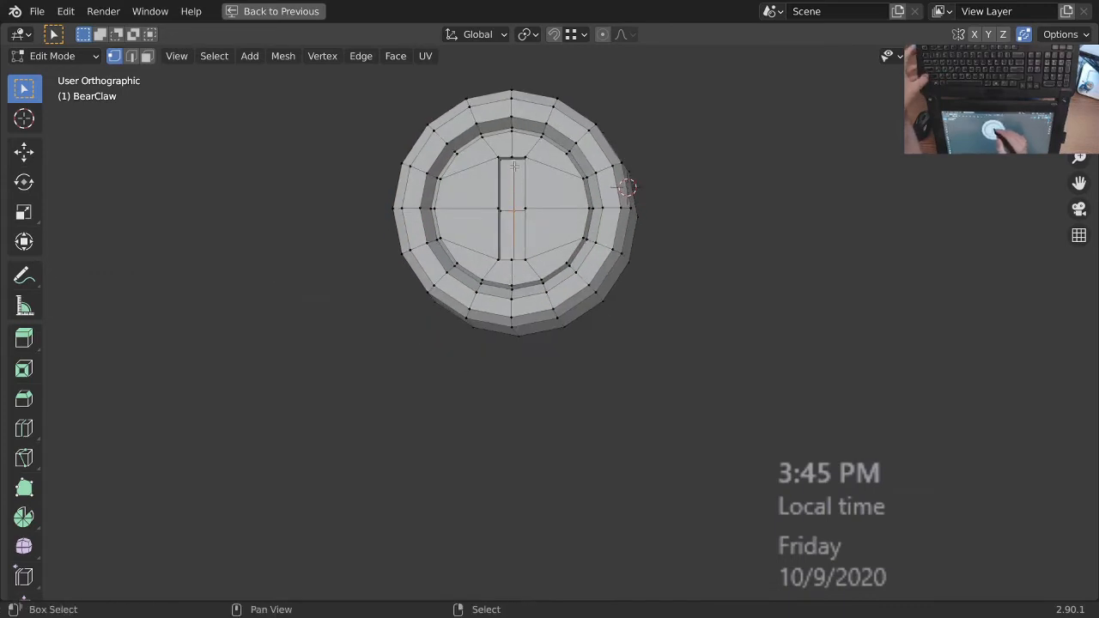
pyautogui.moveTo(512, 166); pyautogui.dragTo(512, 416, button='middle')
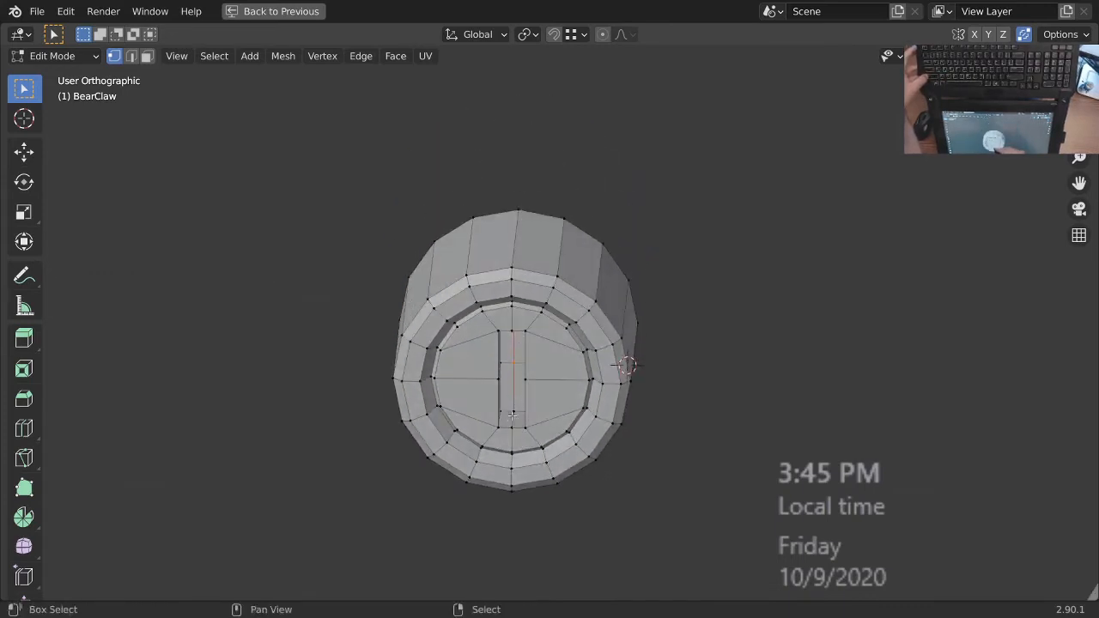
pyautogui.press('ctrl+KP_Add')
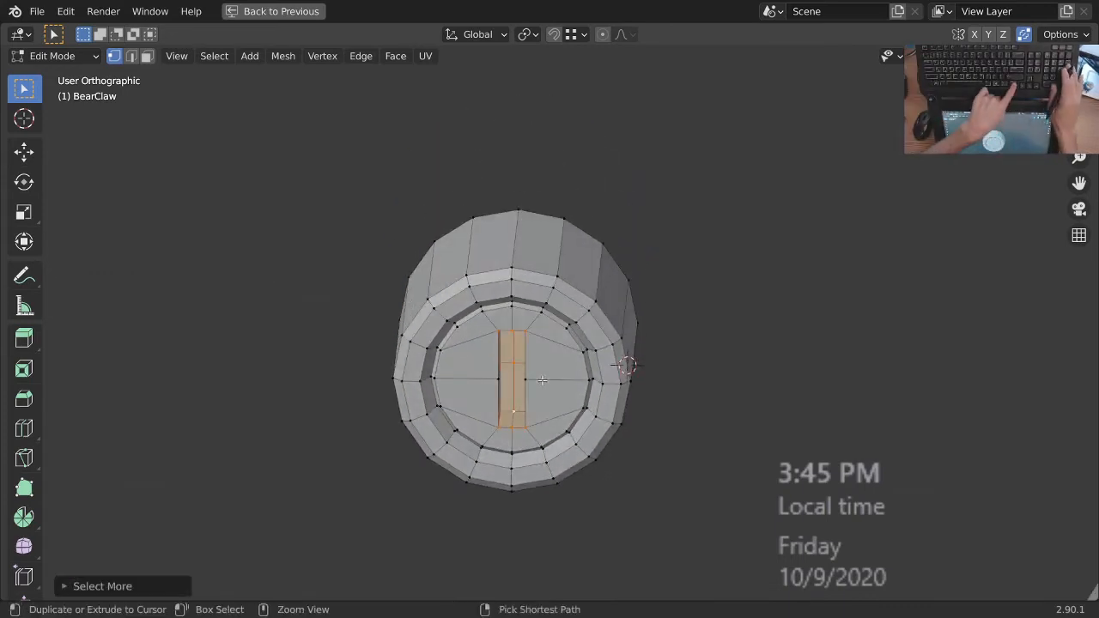
pyautogui.moveTo(616, 390); pyautogui.dragTo(532, 335, button='middle')
pyautogui.keyDown('shift'); pyautogui.moveTo(515, 334); pyautogui.dragTo(609, 350, button='middle'); pyautogui.keyUp('shift')
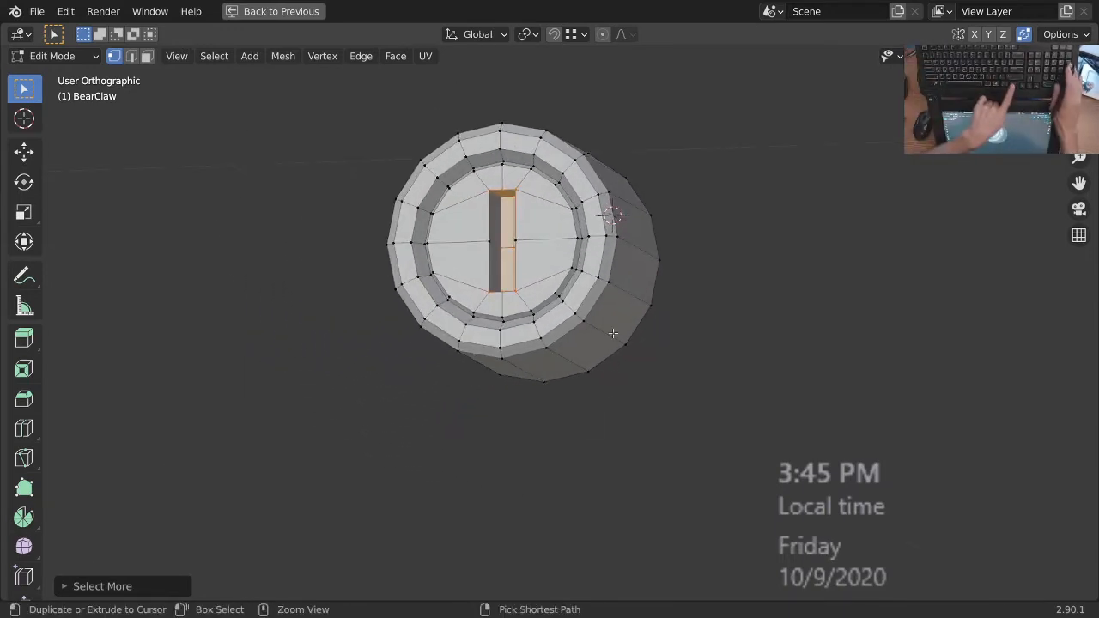
pyautogui.press('ctrl+KP_Add')
pyautogui.keyDown('ctrl'); pyautogui.moveTo(594, 304); pyautogui.dragTo(609, 320, button='middle'); pyautogui.keyUp('ctrl')
pyautogui.moveTo(612, 321); pyautogui.dragTo(665, 183, button='middle')
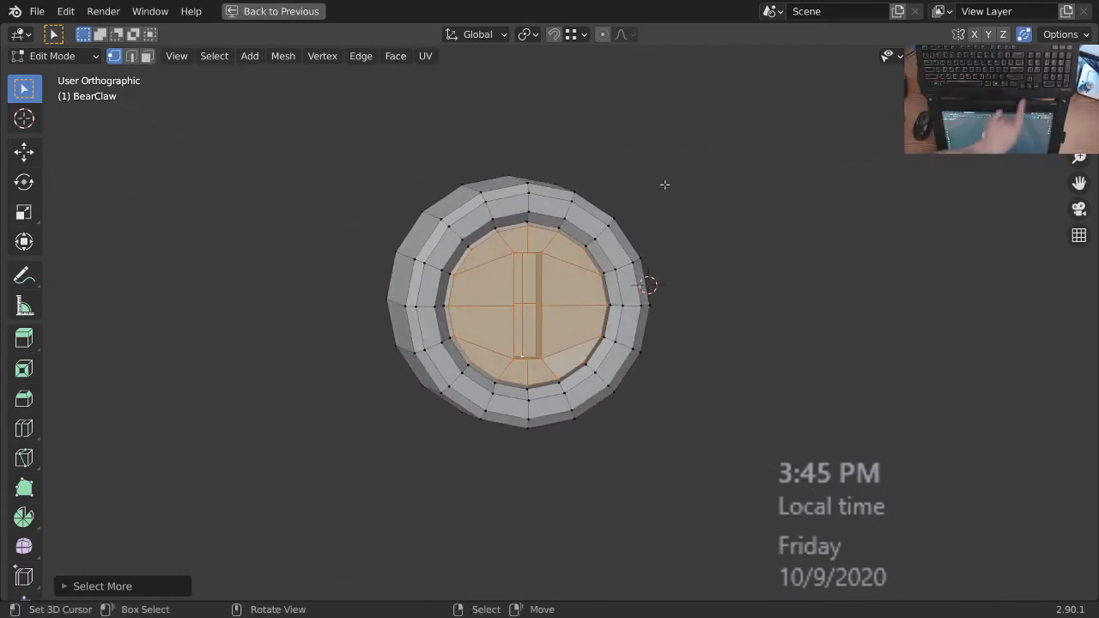
pyautogui.hotkey('ctrl', 'i')
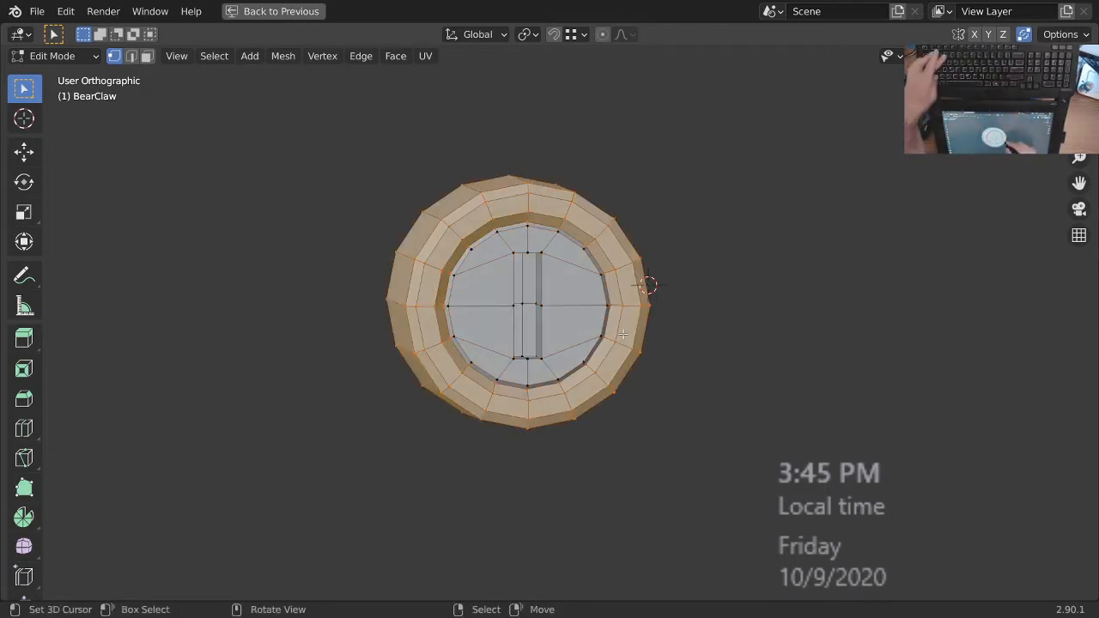
# - Shade the selected outer ring faces of the lock smooth in face selection mode
pyautogui.press('3')
pyautogui.moveTo(622, 334); pyautogui.dragTo(601, 336, button='middle')
pyautogui.rightClick(570, 309)
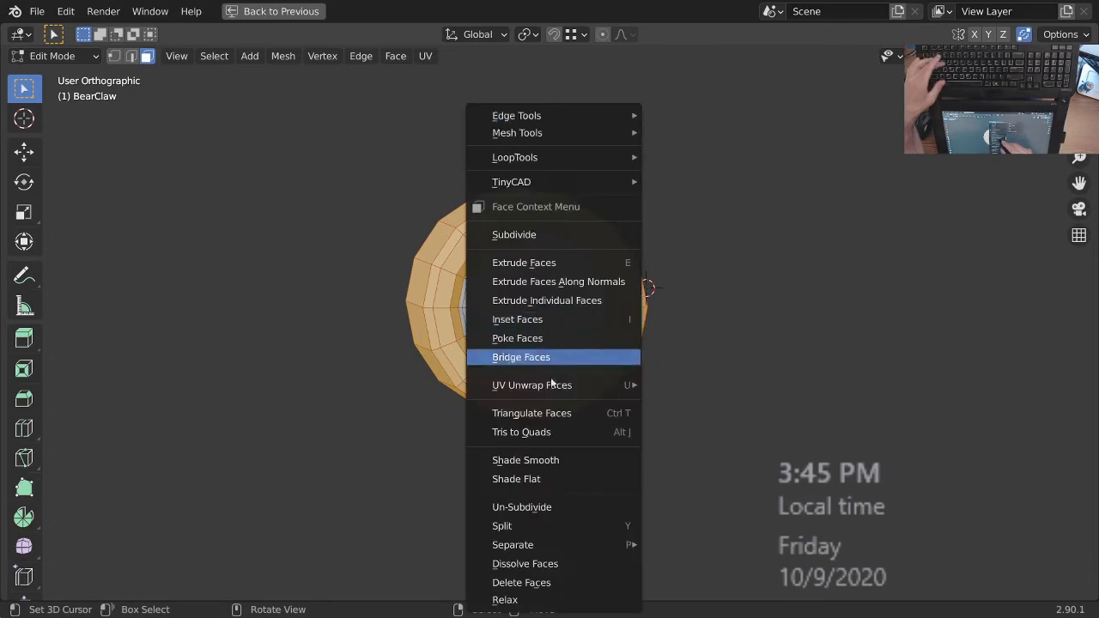
pyautogui.click(562, 461)
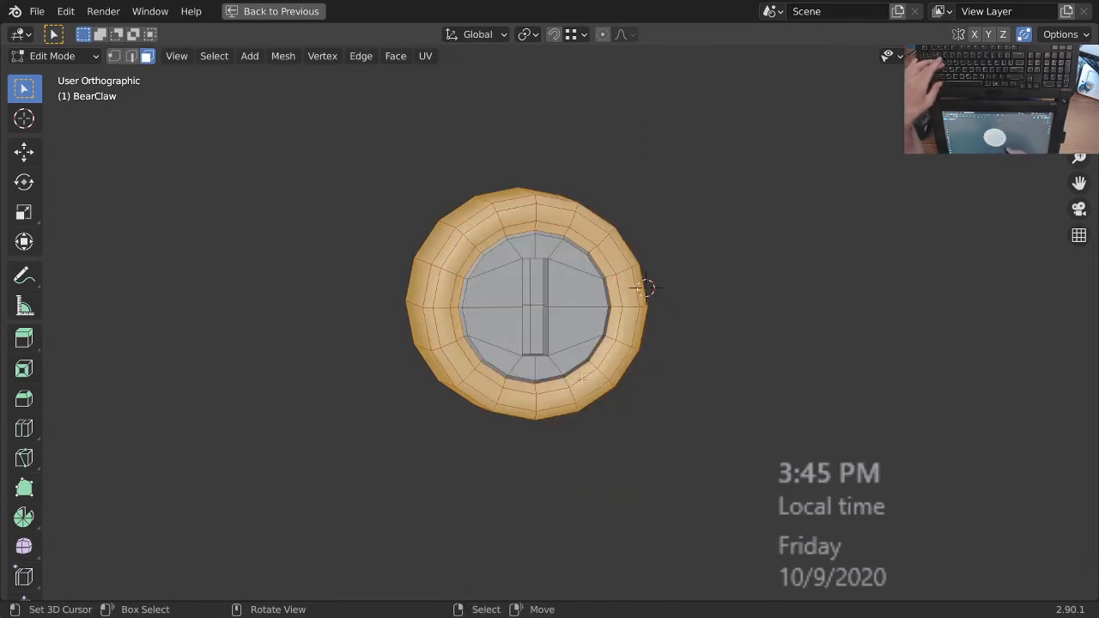
# - Return to Object Mode, inspect the lock and the whole machine, and save the file
pyautogui.press('Tab')
pyautogui.keyDown('ctrl'); pyautogui.moveTo(600, 290); pyautogui.dragTo(570, 384, button='middle'); pyautogui.keyUp('ctrl')
pyautogui.keyDown('ctrl'); pyautogui.moveTo(572, 311); pyautogui.dragTo(564, 384, button='middle'); pyautogui.keyUp('ctrl')
pyautogui.moveTo(564, 385); pyautogui.dragTo(516, 350, button='middle')
pyautogui.keyDown('ctrl'); pyautogui.moveTo(516, 351); pyautogui.dragTo(565, 440, button='middle'); pyautogui.keyUp('ctrl')
pyautogui.keyDown('ctrl'); pyautogui.moveTo(570, 378); pyautogui.dragTo(602, 427, button='middle'); pyautogui.keyUp('ctrl')
pyautogui.hotkey('ctrl', 's')
pyautogui.keyDown('ctrl'); pyautogui.moveTo(602, 378); pyautogui.dragTo(626, 405, button='middle'); pyautogui.keyUp('ctrl')
# - Select the light, toggle Collection 3, and switch the viewport to Material Preview shading with the machine's front in view
pyautogui.click(758, 204)
pyautogui.keyDown('shift'); pyautogui.moveTo(669, 364); pyautogui.dragTo(646, 395, button='middle'); pyautogui.keyUp('shift')
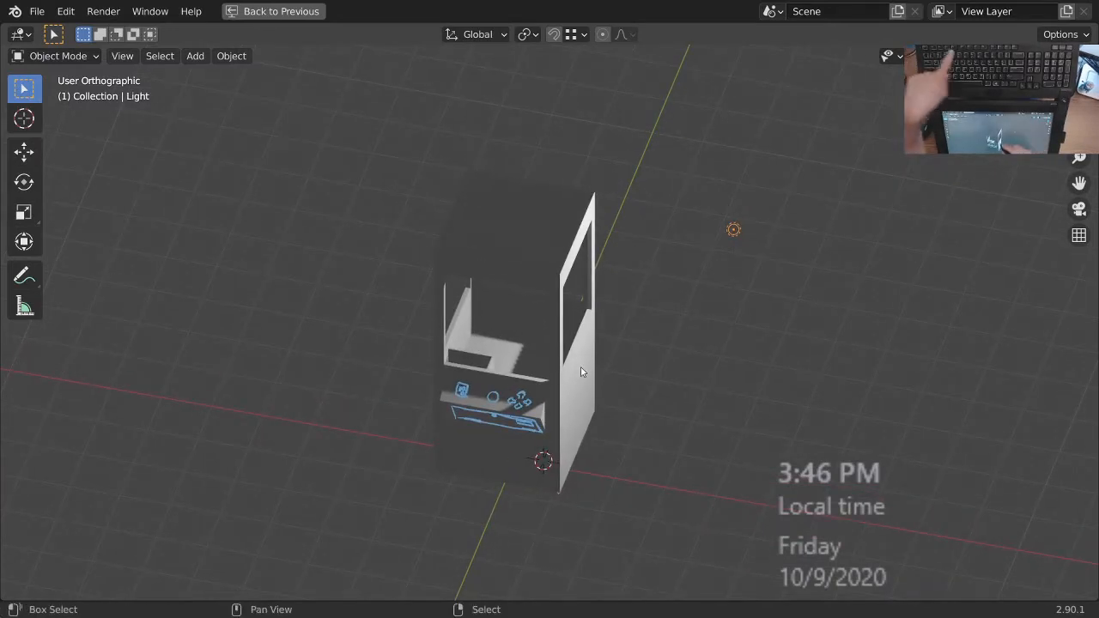
pyautogui.hotkey('shift', '3')
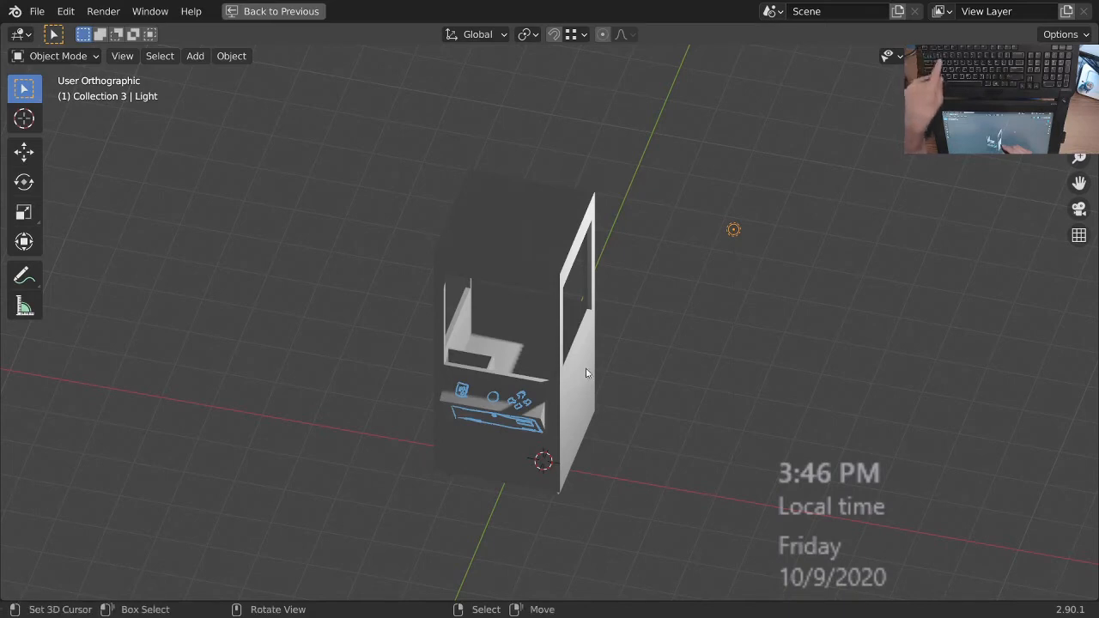
pyautogui.press('z')
pyautogui.click(630, 477)
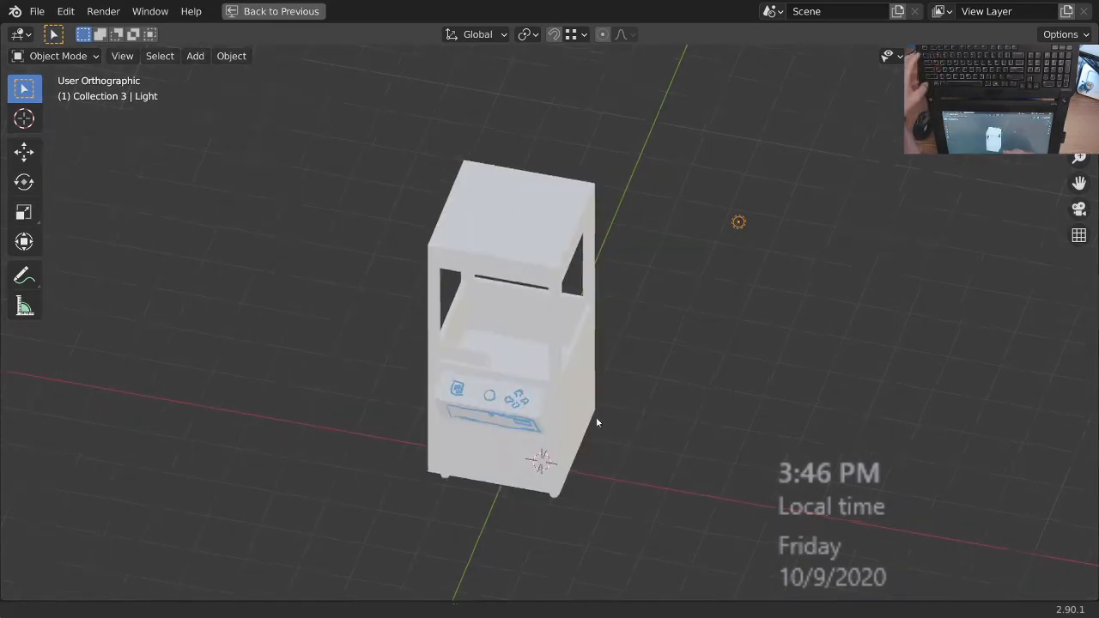
pyautogui.scroll(2, 596, 425)
pyautogui.moveTo(594, 440); pyautogui.dragTo(568, 389, button='middle')
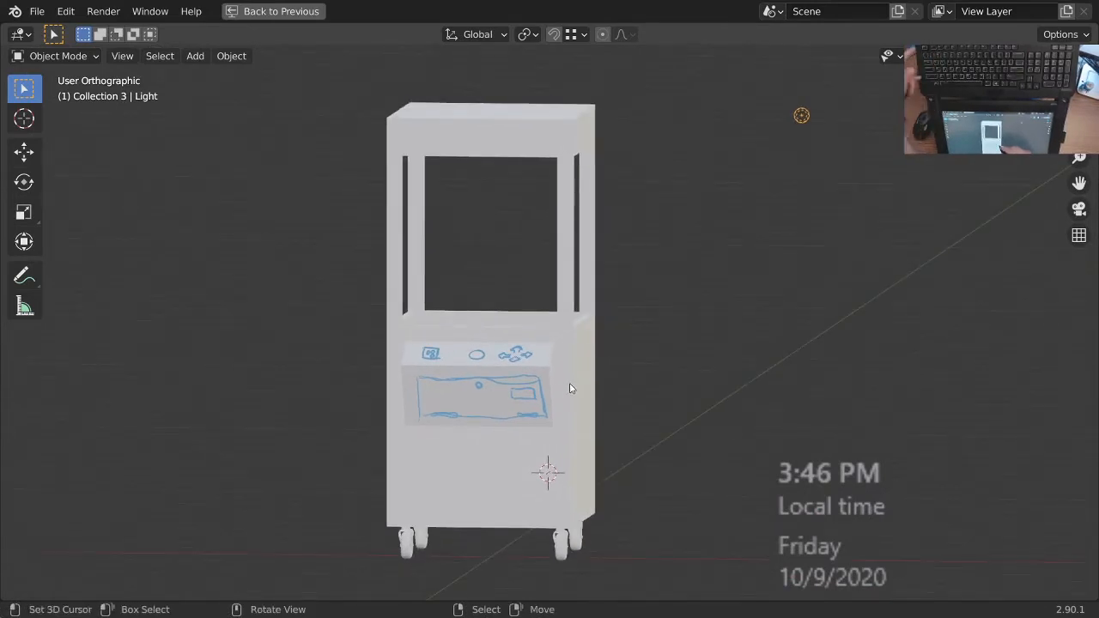
# - Switch from the 3D viewport to the Shader Editor and set the shader type to World
pyautogui.hotkey('shift', 'F3')
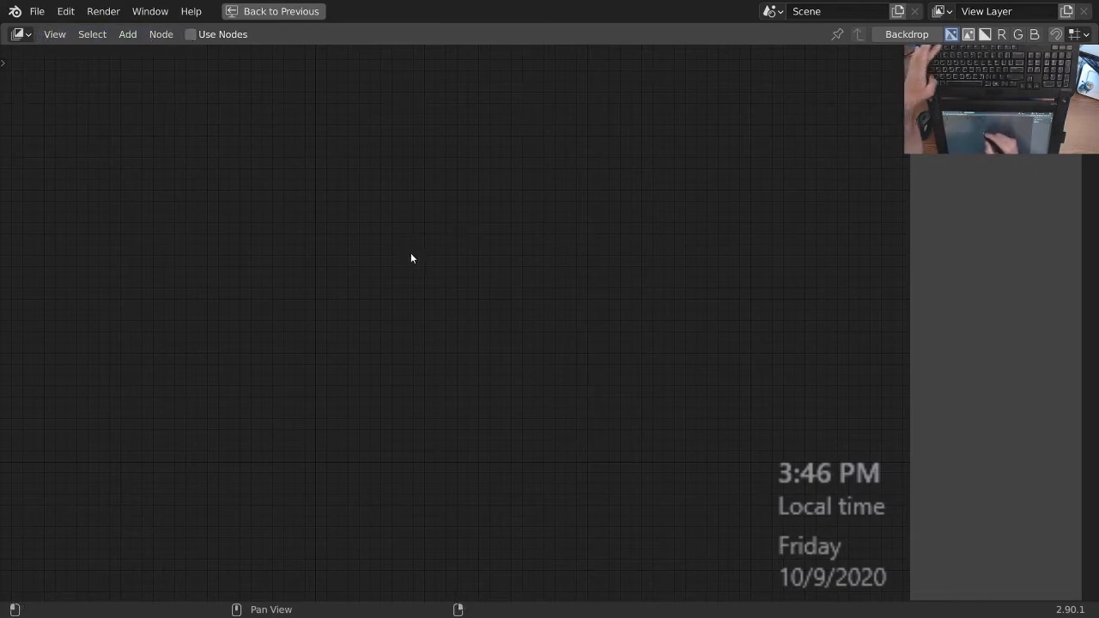
pyautogui.hotkey('shift', 'F3')
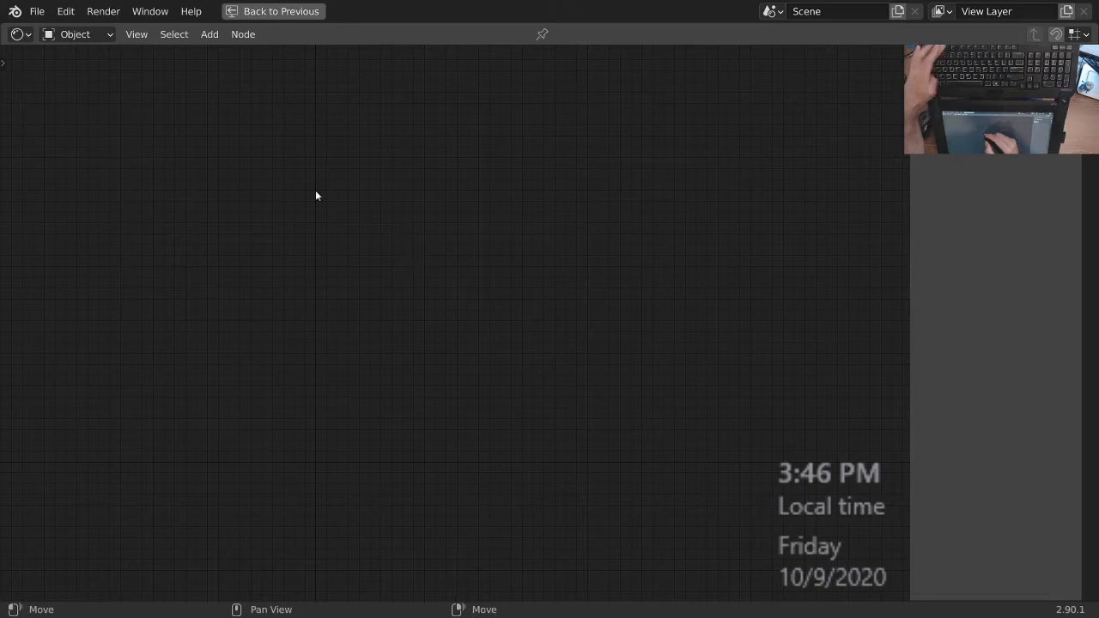
pyautogui.click(103, 35)
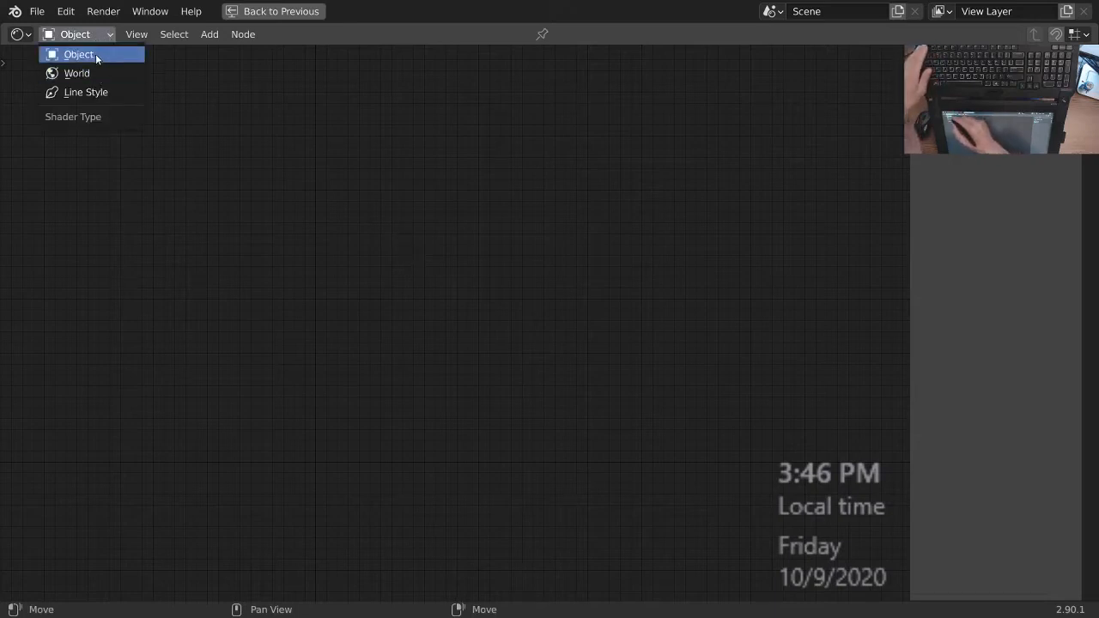
pyautogui.click(95, 75)
pyautogui.keyDown('ctrl'); pyautogui.moveTo(420, 367); pyautogui.dragTo(361, 302, button='middle'); pyautogui.keyUp('ctrl')
pyautogui.keyDown('shift'); pyautogui.moveTo(360, 302); pyautogui.dragTo(529, 319, button='middle'); pyautogui.keyUp('shift')
# - Add an Environment Texture with Mapping and Texture Coordinate nodes to the Background, and move them along X away from it
pyautogui.hotkey('ctrl', 't')
pyautogui.keyDown('shift'); pyautogui.moveTo(464, 421); pyautogui.dragTo(703, 437, button='middle'); pyautogui.keyUp('shift')
pyautogui.moveTo(666, 194); pyautogui.dragTo(357, 393)
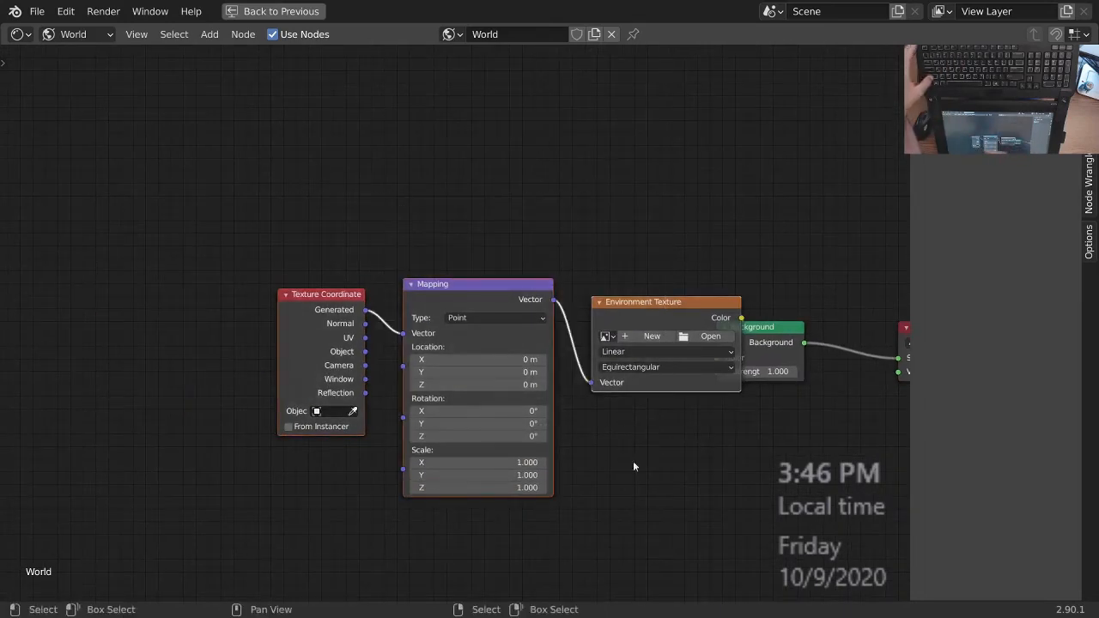
pyautogui.press('g')
pyautogui.press('x')
pyautogui.click(559, 422)
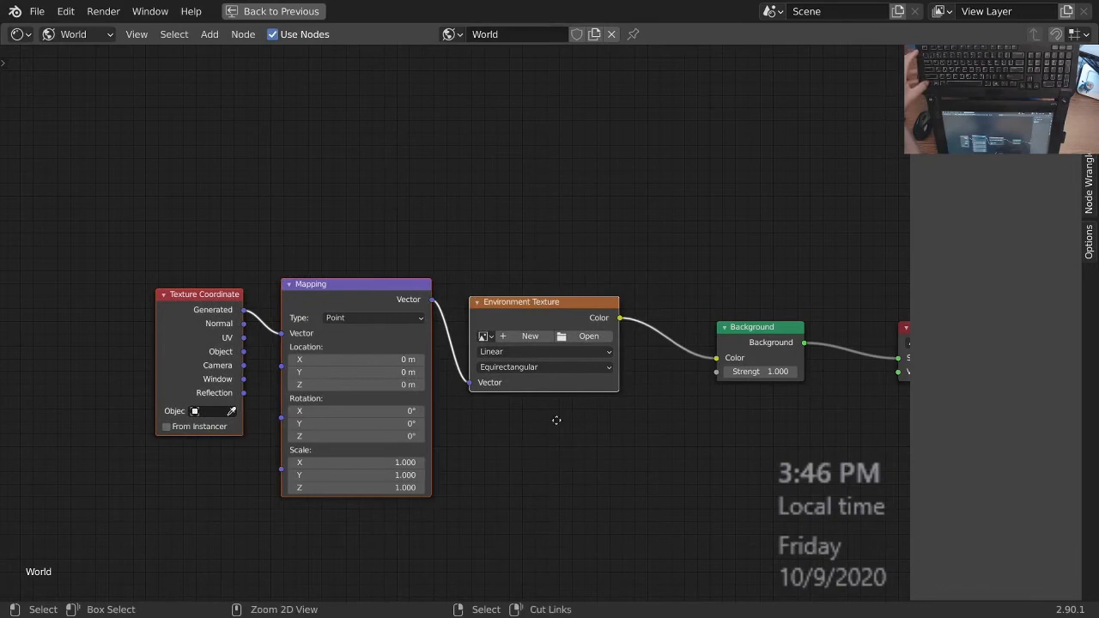
pyautogui.scroll(2, 497, 344)
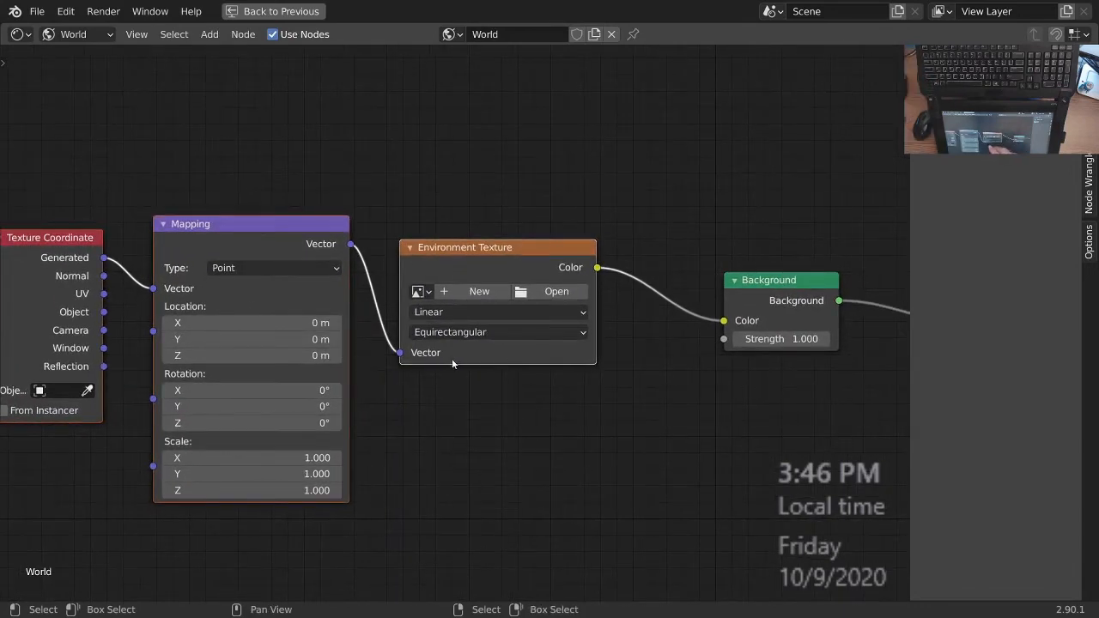
# - Open an image for the Environment Texture and browse to Documents\Blender2.90.1\2.90\datafiles\studiolights\world
pyautogui.click(550, 294)
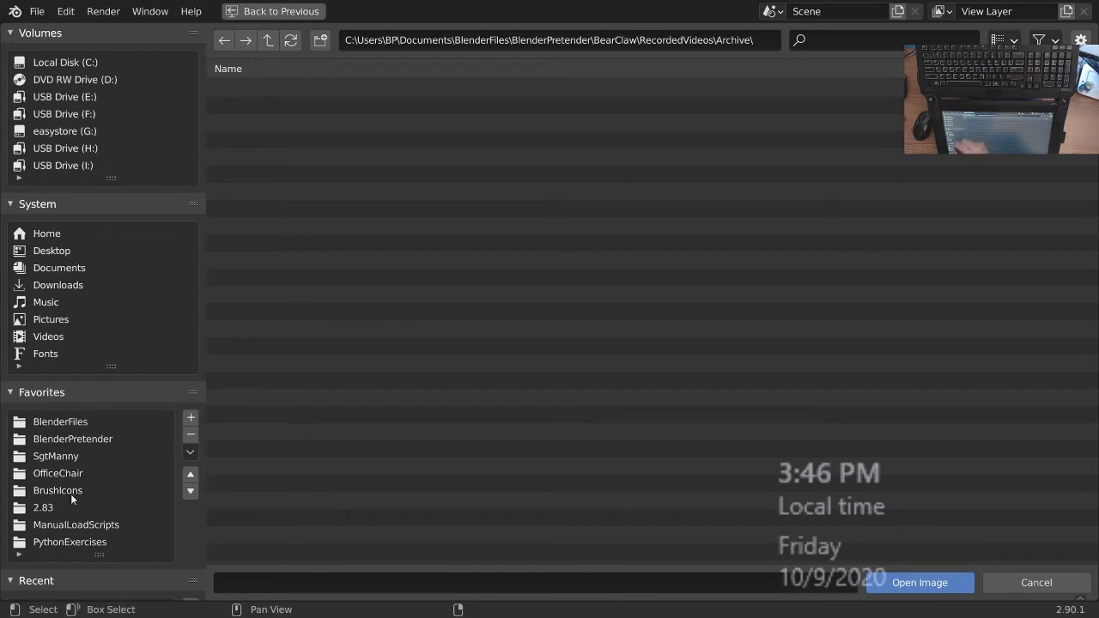
pyautogui.moveTo(84, 284); pyautogui.dragTo(82, 230, button='middle')
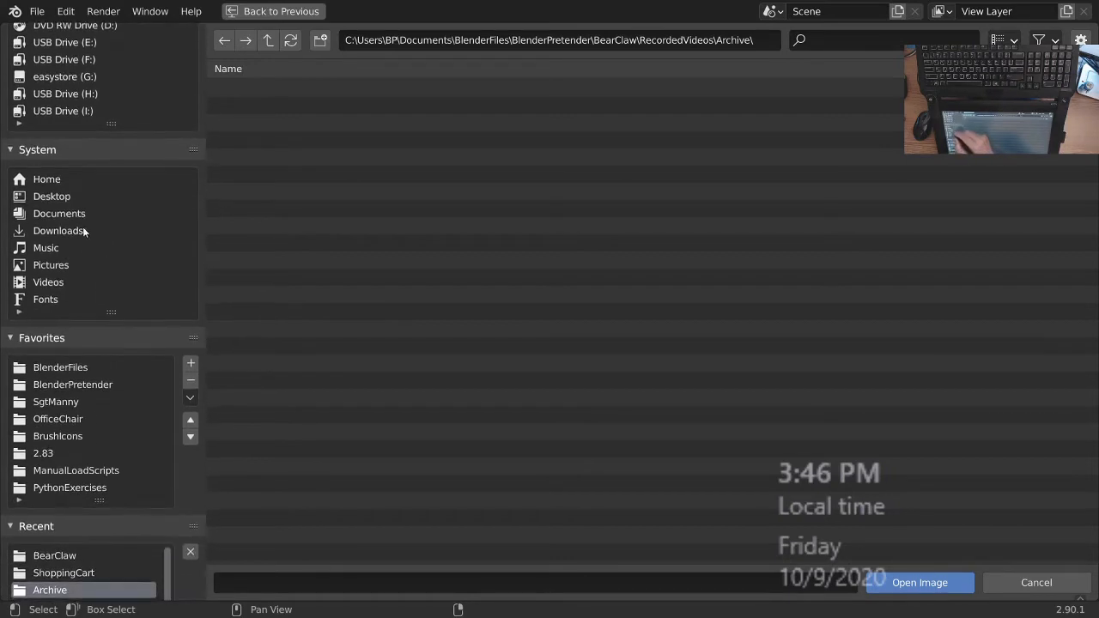
pyautogui.click(68, 213)
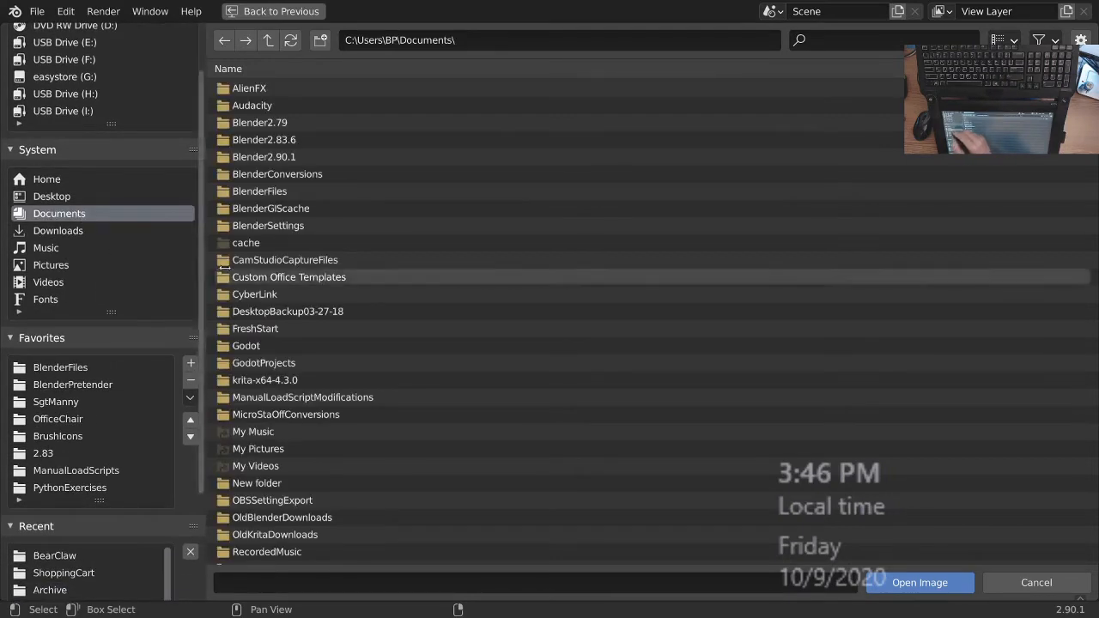
pyautogui.doubleClick(286, 156)
pyautogui.doubleClick(243, 90)
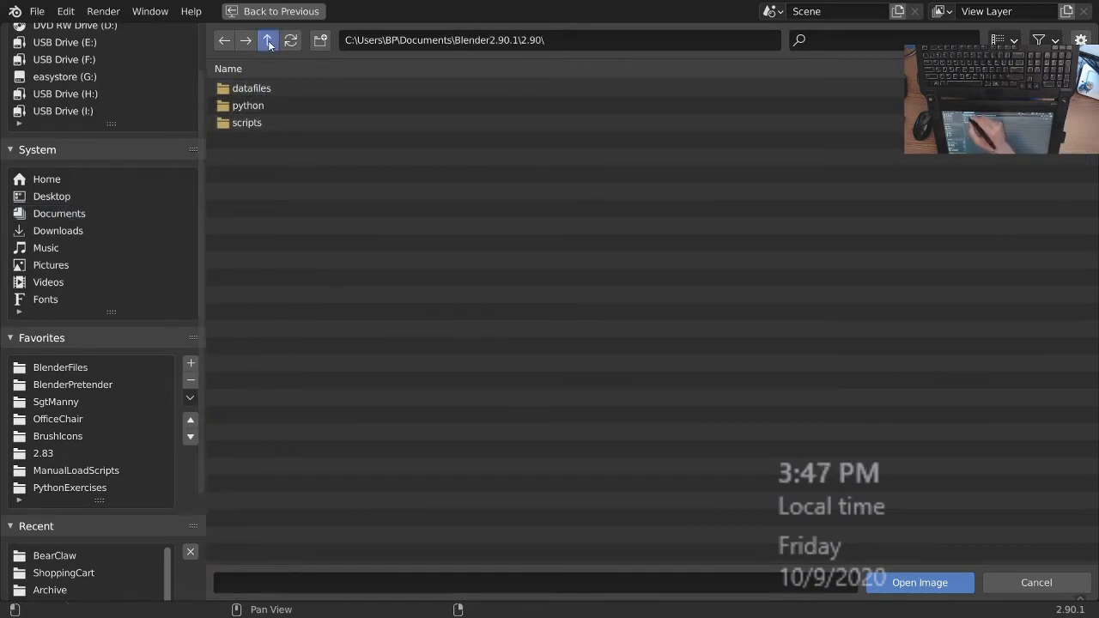
pyautogui.click(268, 41)
pyautogui.doubleClick(253, 88)
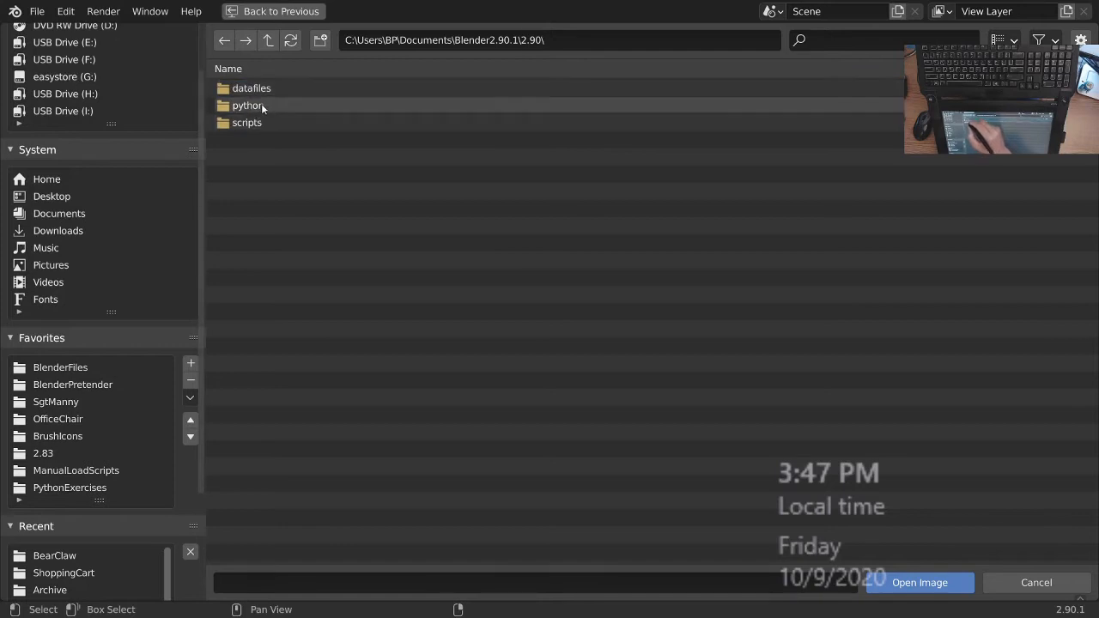
pyautogui.doubleClick(253, 89)
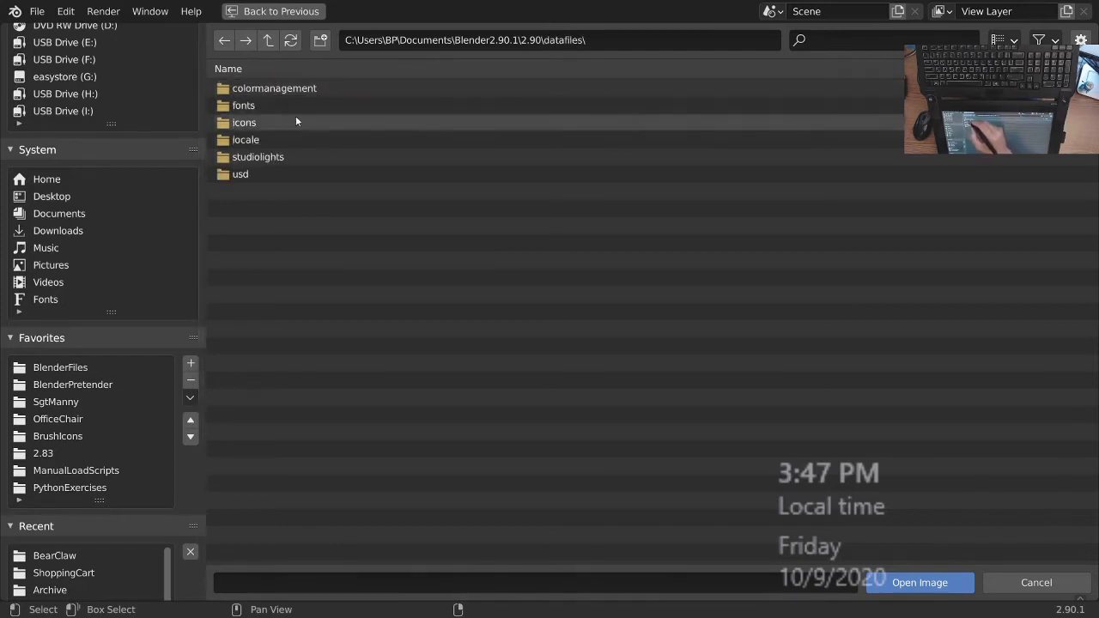
pyautogui.doubleClick(272, 160)
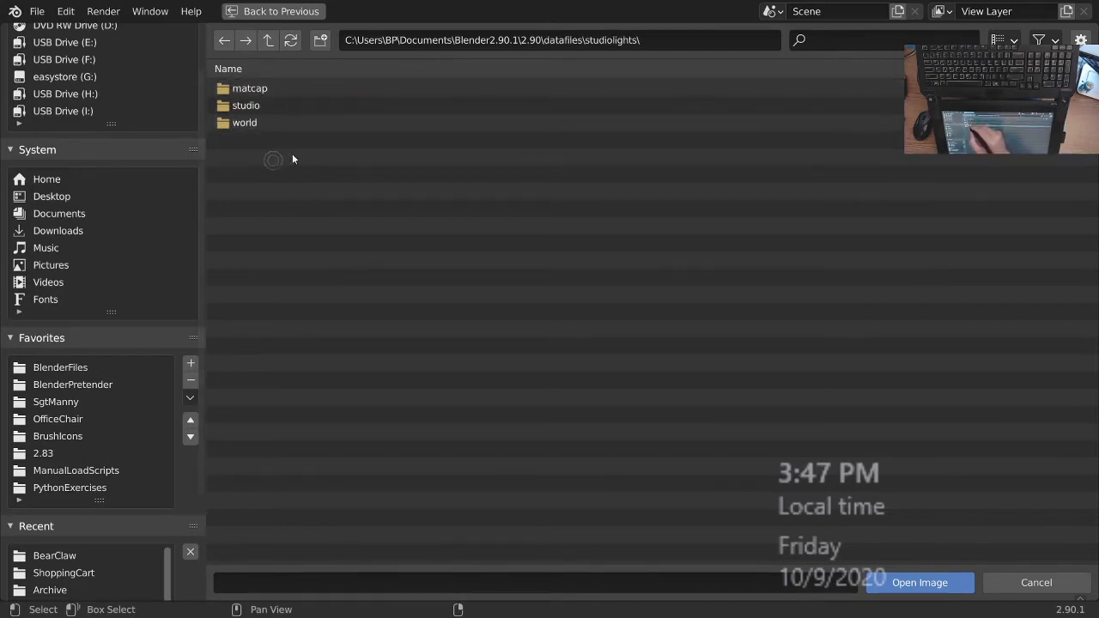
pyautogui.doubleClick(253, 123)
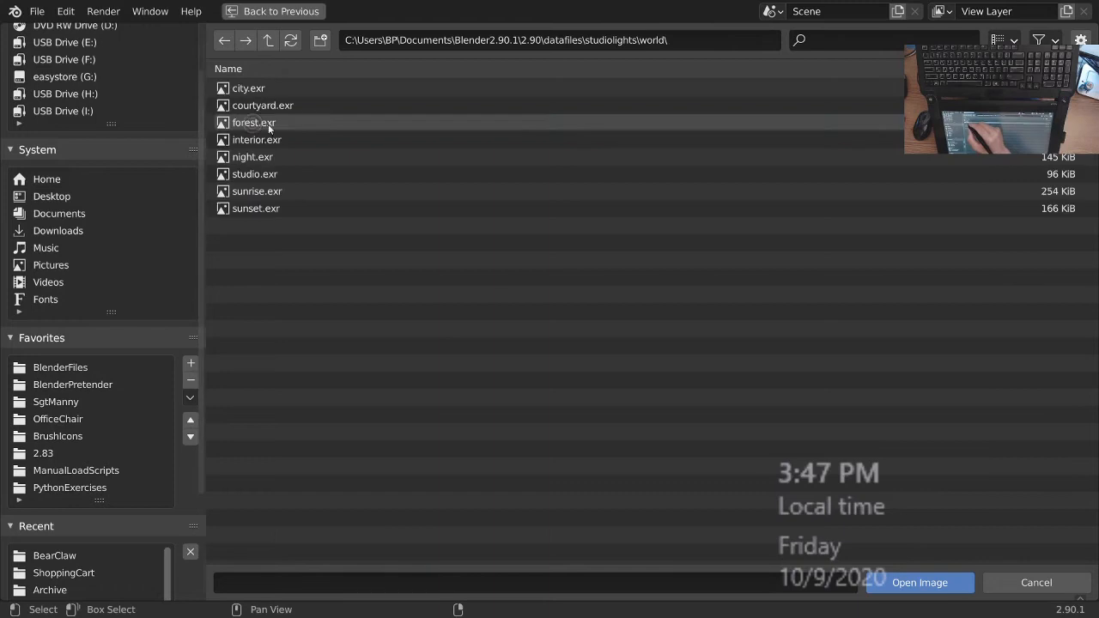
# - Display the files as thumbnails and load forest.exr into the Environment Texture node
pyautogui.click(1017, 40)
pyautogui.click(965, 132)
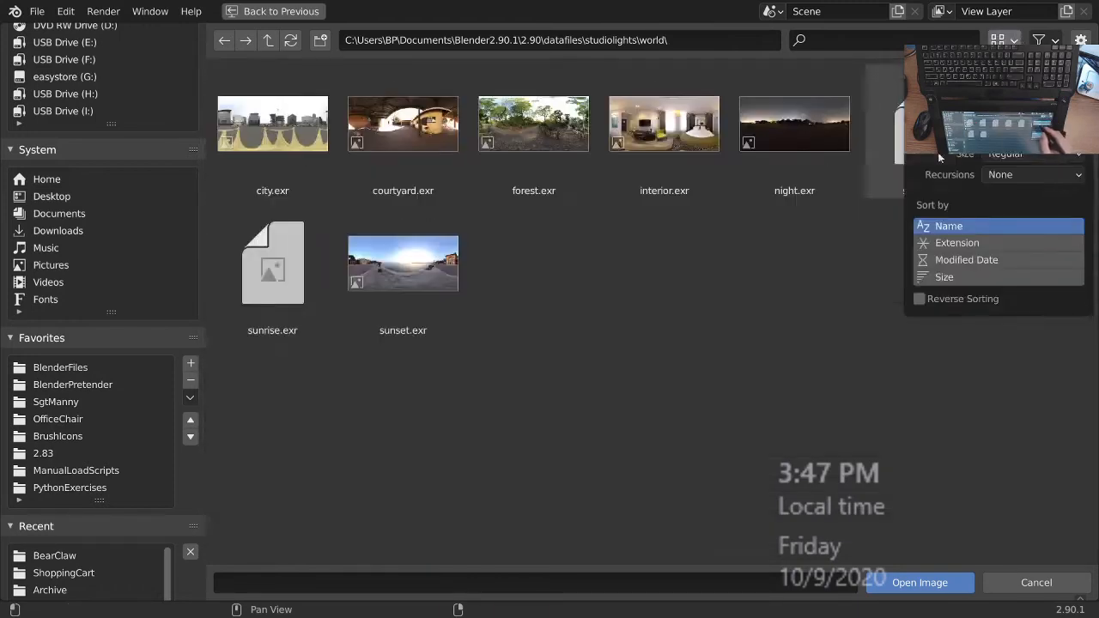
pyautogui.click(545, 122)
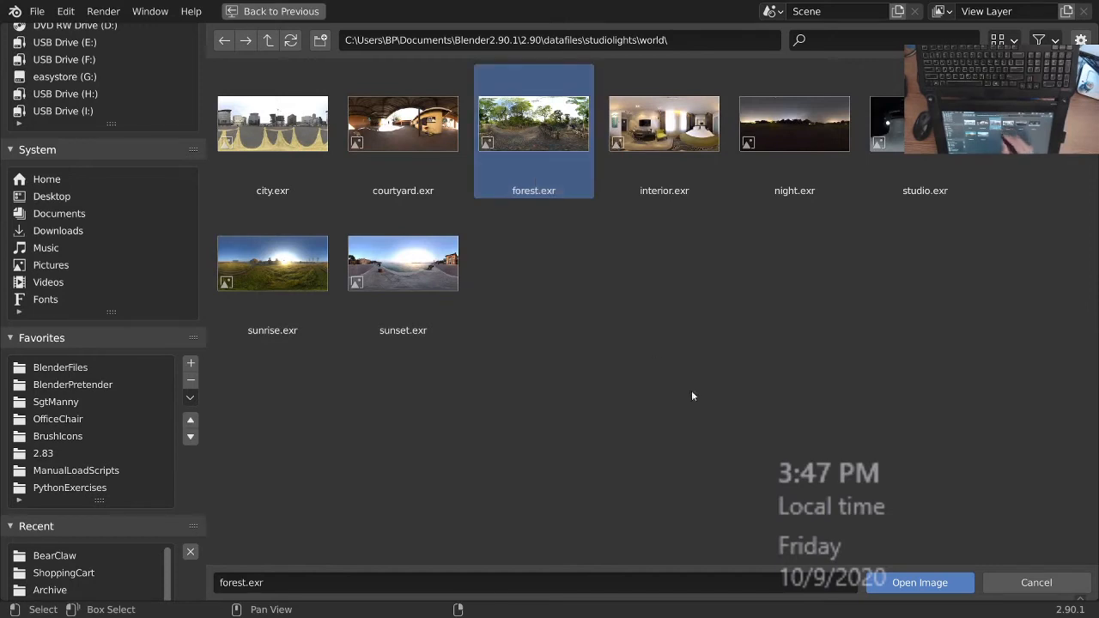
pyautogui.click(925, 584)
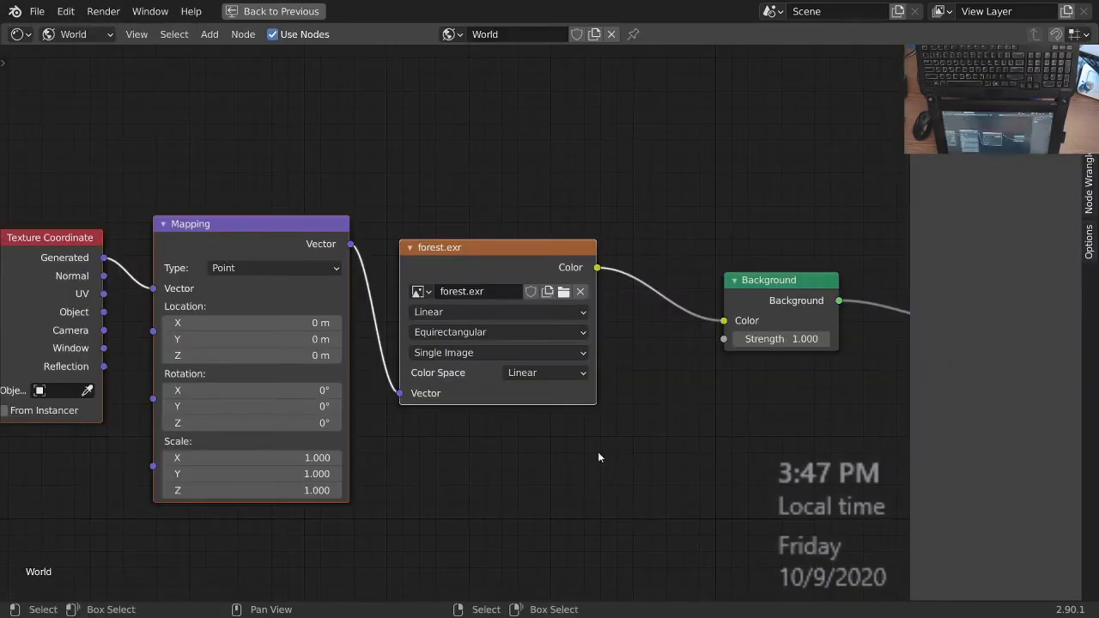
# - Check the node chain through to World Output and return to the 3D viewport
pyautogui.moveTo(615, 457); pyautogui.dragTo(483, 455, button='middle')
pyautogui.moveTo(588, 450); pyautogui.dragTo(483, 466, button='middle')
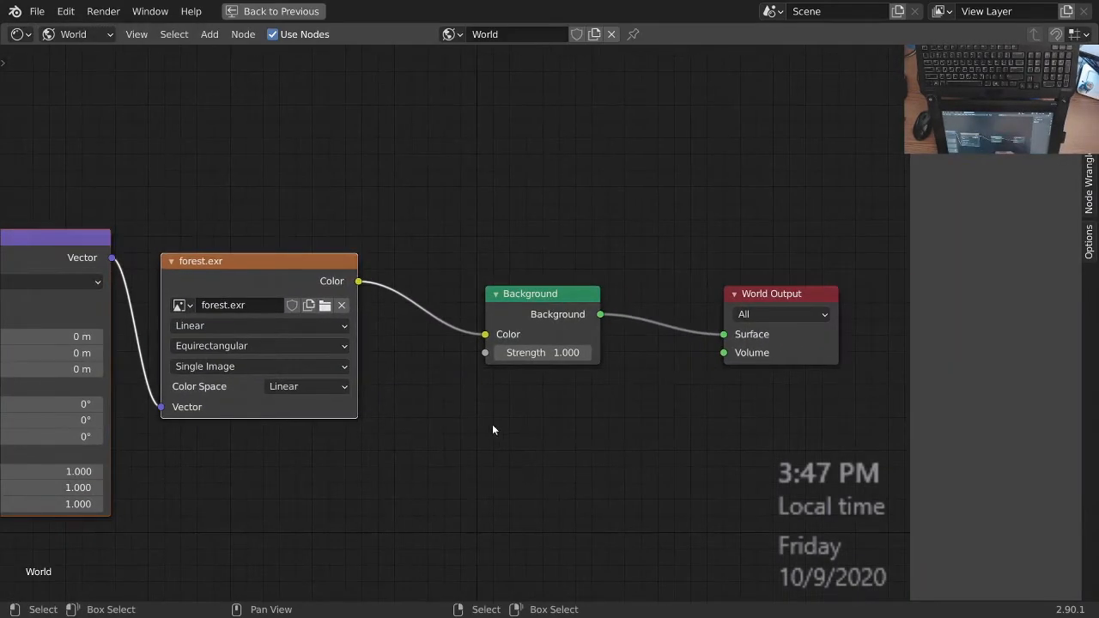
pyautogui.hotkey('shift', 'F5')
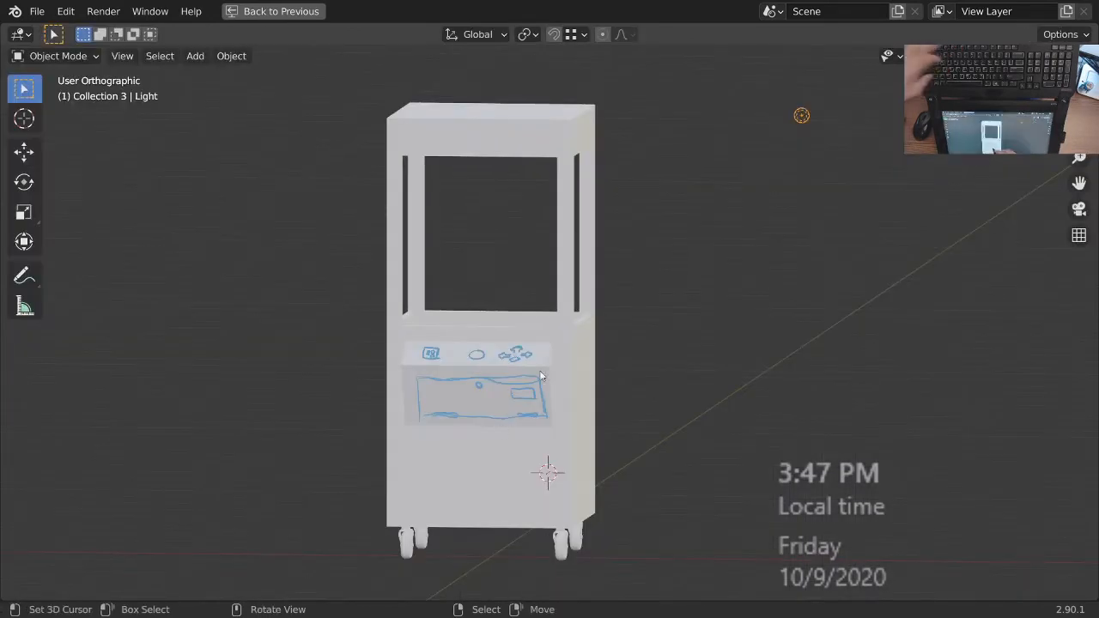
# - Compare the claw machine in Material Preview and Rendered shading and look through each mode's viewport shading options
pyautogui.keyDown('ctrl'); pyautogui.moveTo(583, 380); pyautogui.dragTo(585, 376, button='middle'); pyautogui.keyUp('ctrl')
pyautogui.press('z')
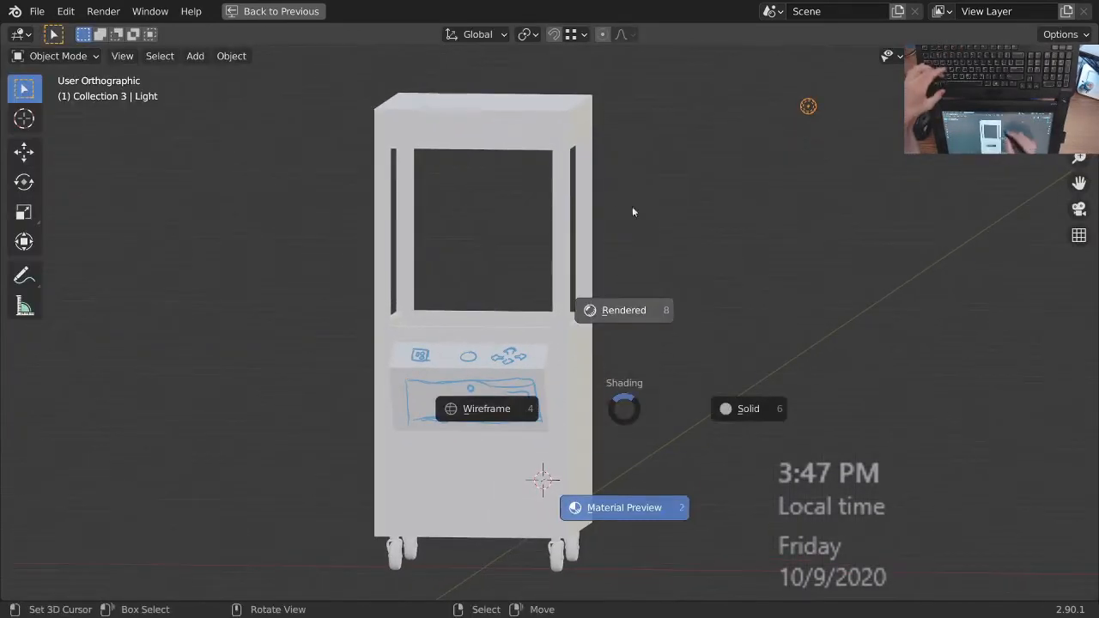
pyautogui.click(633, 210)
pyautogui.press('z')
pyautogui.click(652, 470)
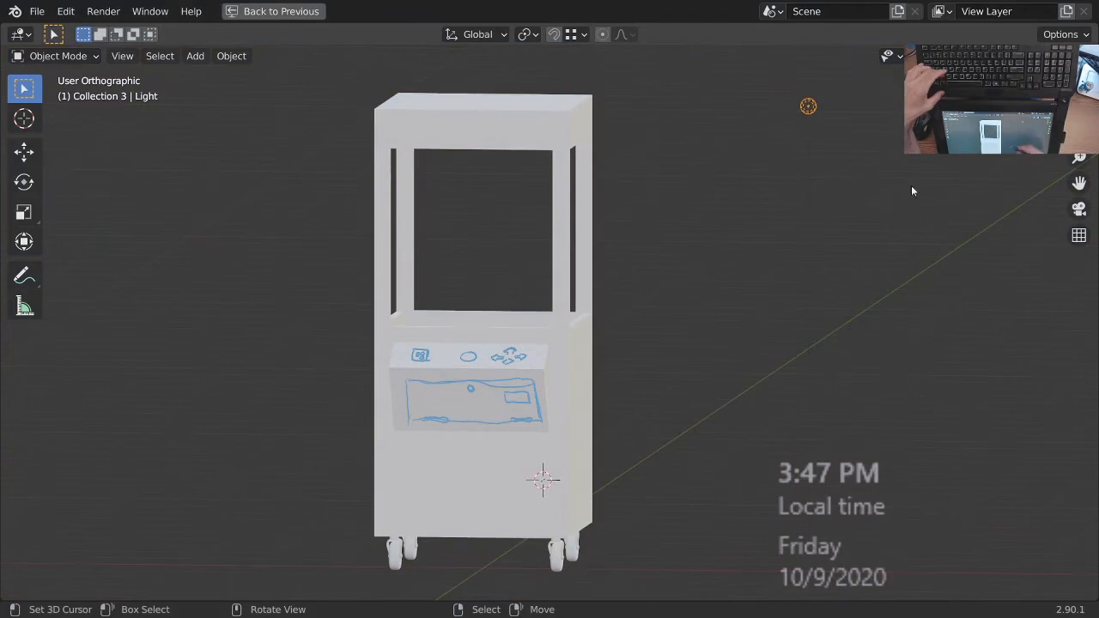
pyautogui.click(971, 56)
pyautogui.click(1086, 56)
pyautogui.press('z')
pyautogui.click(684, 440)
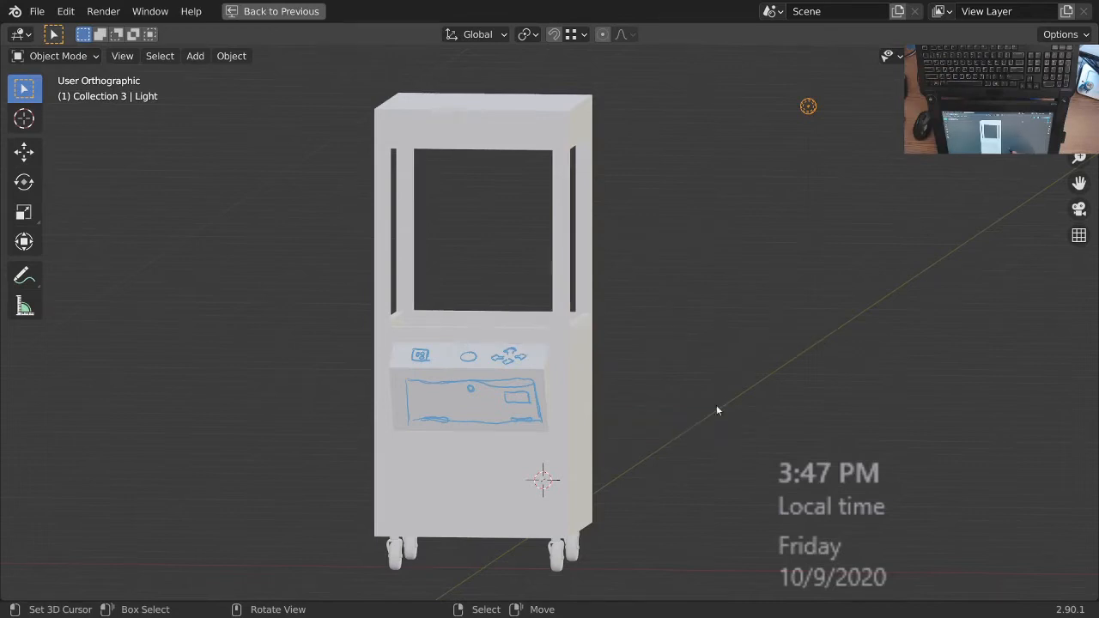
pyautogui.click(1086, 56)
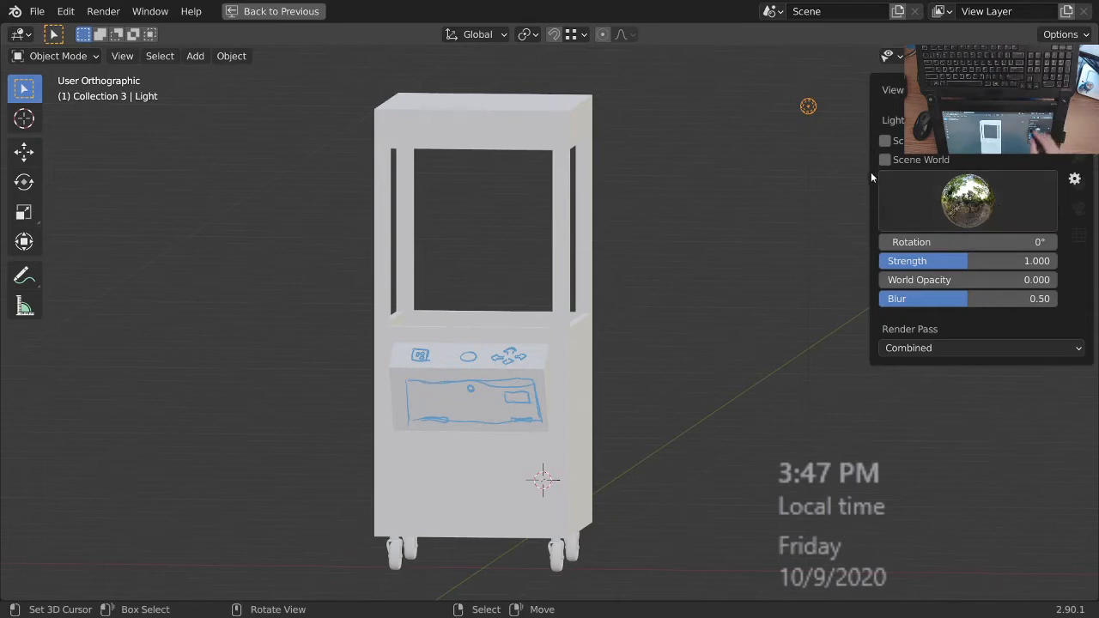
pyautogui.press('z')
pyautogui.click(605, 352)
pyautogui.click(1085, 56)
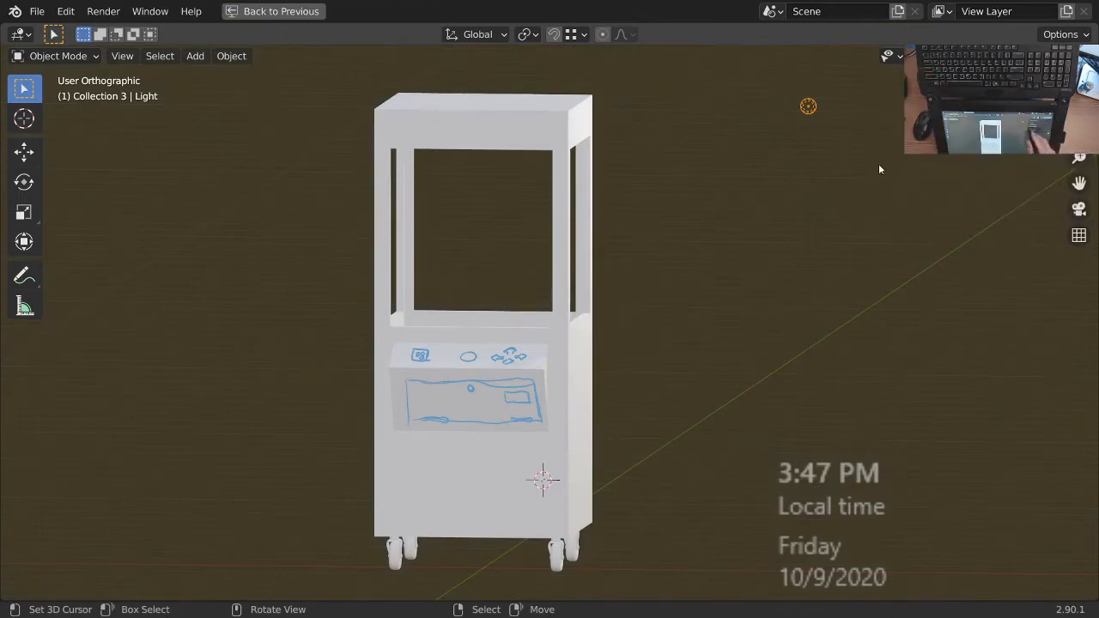
# - Switch to a perspective view and enable Scene World for Material Preview to show the forest environment around the machine
pyautogui.moveTo(622, 391)
pyautogui.mouseDown(button='middle')
pyautogui.moveTo(579, 392)
pyautogui.moveTo(600, 321)
pyautogui.moveTo(642, 395)
pyautogui.moveTo(730, 390)
pyautogui.moveTo(601, 416)
pyautogui.moveTo(550, 444)
pyautogui.moveTo(533, 470)
pyautogui.moveTo(523, 392)
pyautogui.moveTo(530, 417)
pyautogui.moveTo(615, 418)
pyautogui.moveTo(664, 404)
pyautogui.moveTo(668, 444)
pyautogui.moveTo(576, 418)
pyautogui.moveTo(524, 442)
pyautogui.moveTo(633, 392)
pyautogui.moveTo(572, 441)
pyautogui.moveTo(607, 488)
pyautogui.moveTo(593, 400)
pyautogui.moveTo(545, 412)
pyautogui.moveTo(599, 398)
pyautogui.mouseUp(button='middle')
pyautogui.press('KP_5')
pyautogui.moveTo(599, 398)
pyautogui.mouseDown(button='middle')
pyautogui.moveTo(591, 413)
pyautogui.moveTo(584, 393)
pyautogui.mouseUp(button='middle')
pyautogui.press('z')
pyautogui.click(1086, 56)
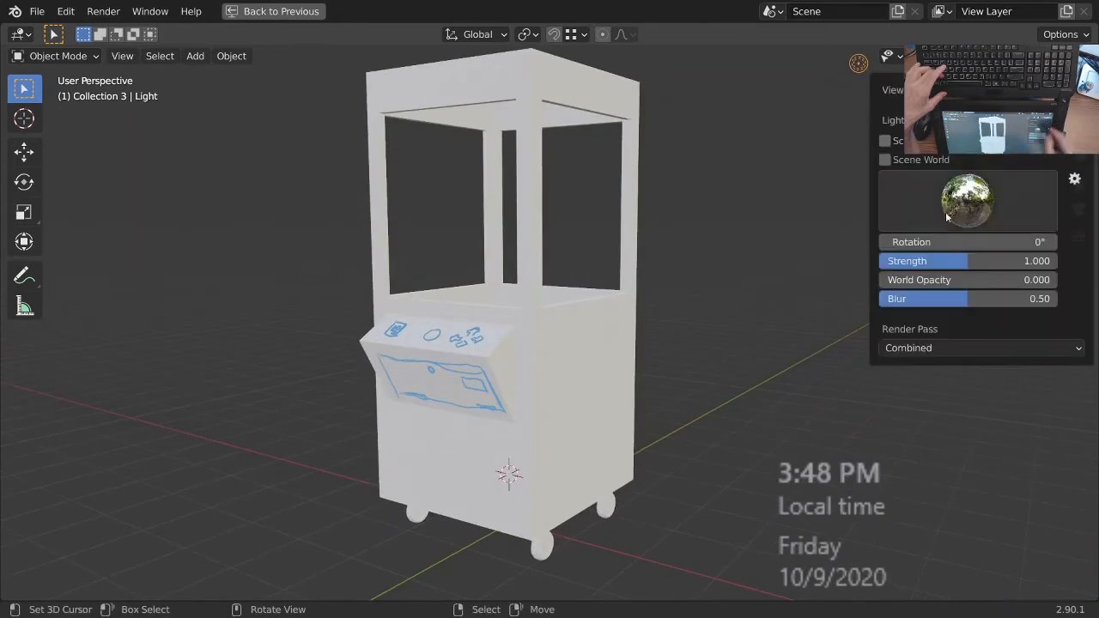
pyautogui.click(887, 160)
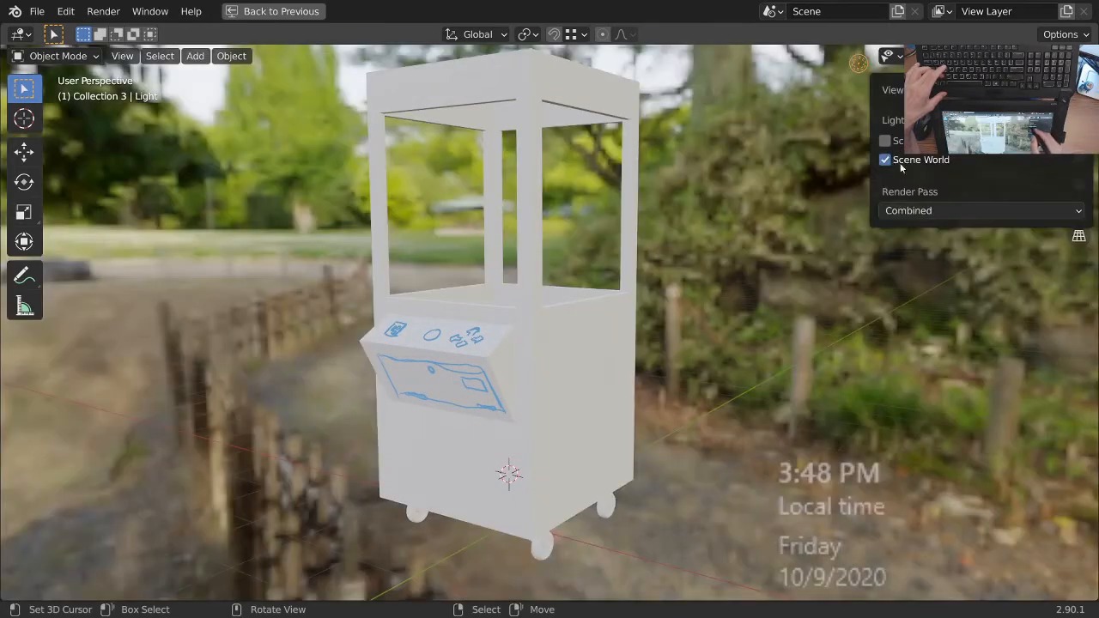
pyautogui.moveTo(730, 460); pyautogui.dragTo(755, 489, button='middle')
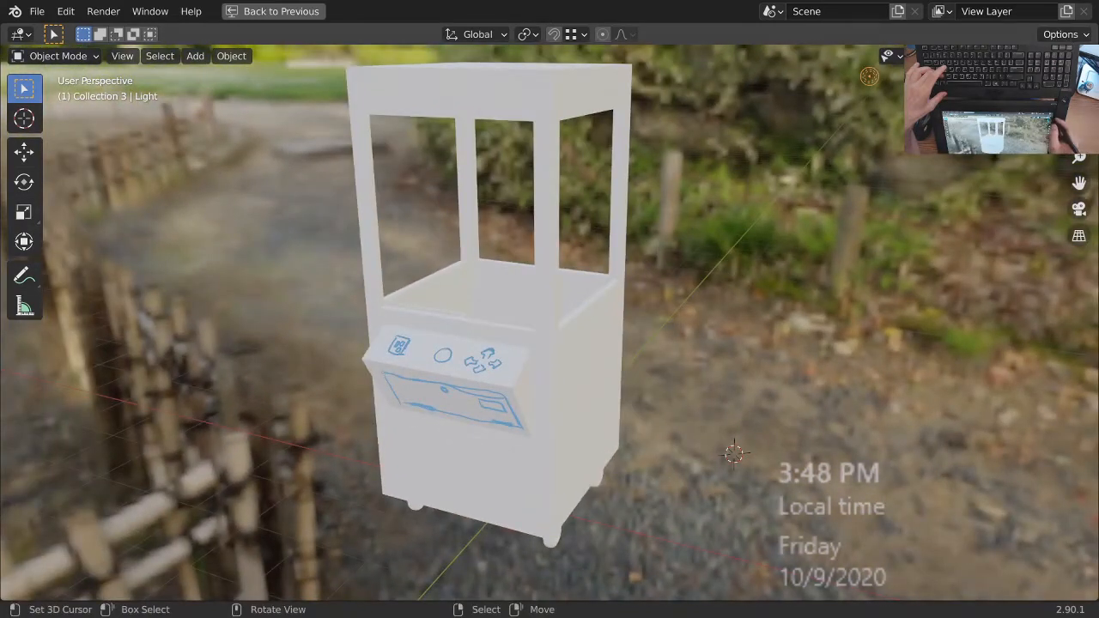
# - Turn Scene World off for the Material Preview shading
pyautogui.click(1085, 55)
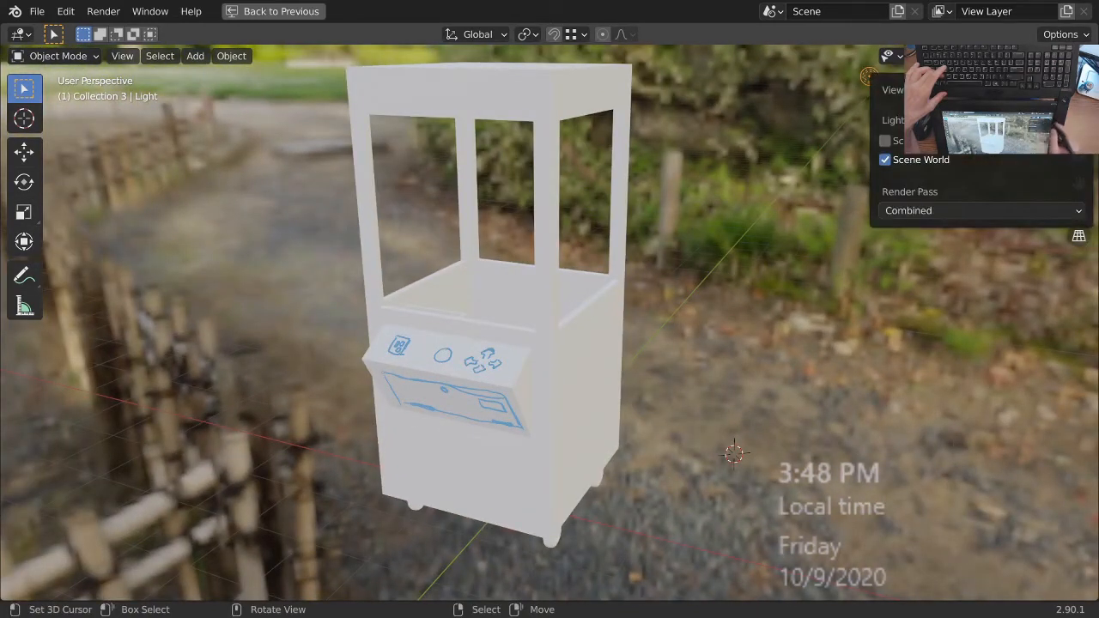
pyautogui.click(907, 161)
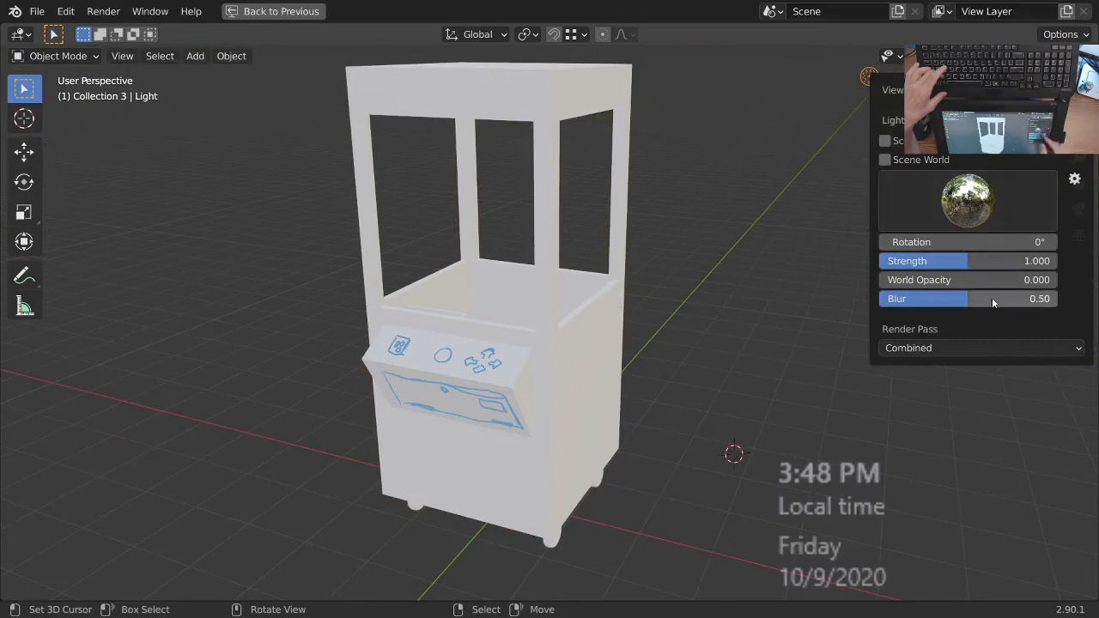
pyautogui.moveTo(553, 416)
pyautogui.mouseDown(button='middle')
pyautogui.moveTo(585, 438)
pyautogui.moveTo(541, 404)
pyautogui.moveTo(490, 397)
pyautogui.moveTo(624, 364)
pyautogui.moveTo(587, 416)
pyautogui.moveTo(612, 392)
pyautogui.moveTo(575, 404)
pyautogui.moveTo(596, 412)
pyautogui.moveTo(591, 430)
pyautogui.moveTo(523, 506)
pyautogui.moveTo(619, 444)
pyautogui.moveTo(534, 388)
pyautogui.moveTo(582, 489)
pyautogui.moveTo(578, 383)
pyautogui.moveTo(540, 420)
pyautogui.mouseUp(button='middle')
# - Return the viewport to Solid shading and display only the first collection, with the BearClaw cabinet selected
pyautogui.click(585, 385)
pyautogui.moveTo(585, 385)
pyautogui.mouseDown(button='middle')
pyautogui.moveTo(565, 437)
pyautogui.moveTo(591, 373)
pyautogui.moveTo(638, 450)
pyautogui.moveTo(573, 481)
pyautogui.moveTo(575, 468)
pyautogui.moveTo(599, 484)
pyautogui.moveTo(665, 470)
pyautogui.moveTo(660, 517)
pyautogui.moveTo(635, 473)
pyautogui.moveTo(588, 438)
pyautogui.moveTo(615, 400)
pyautogui.mouseUp(button='middle')
pyautogui.press('z')
pyautogui.click(728, 433)
pyautogui.click(591, 372)
pyautogui.press('1')
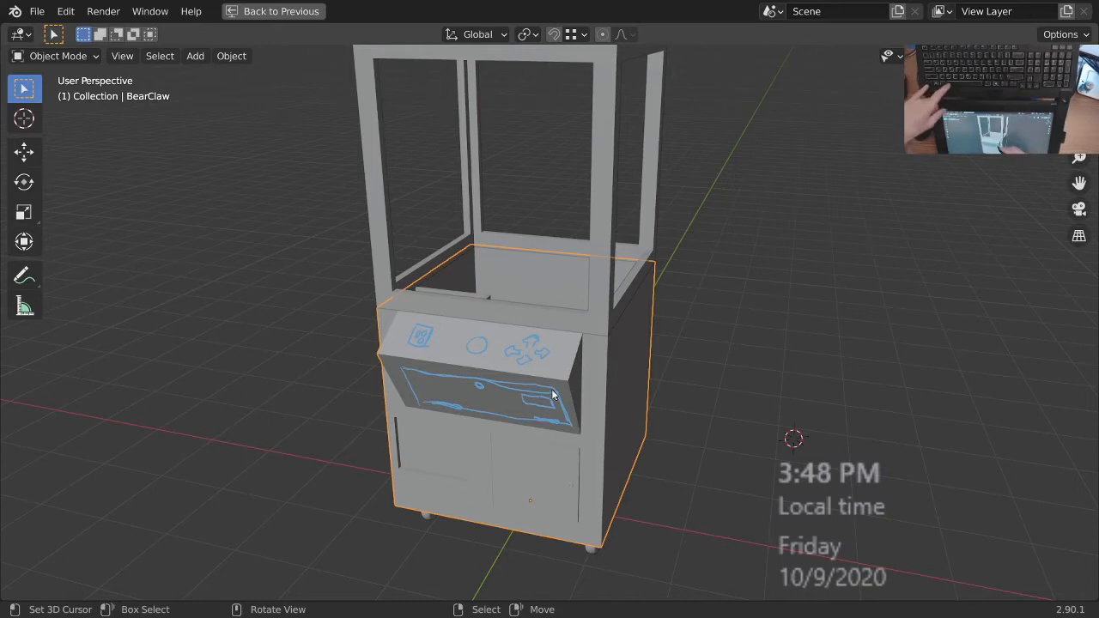
# - Check the scene's collections in the Outliner and restore the full multi-editor layout
pyautogui.hotkey('ctrl', 'space')
pyautogui.hotkey('ctrl', 'space')
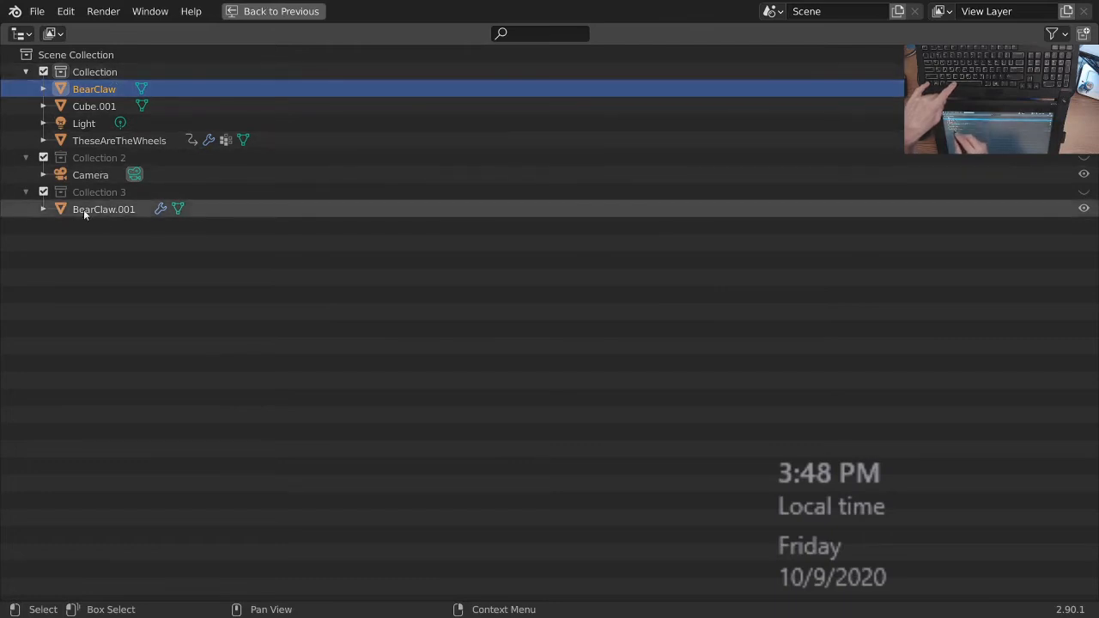
pyautogui.hotkey('ctrl', 'space')
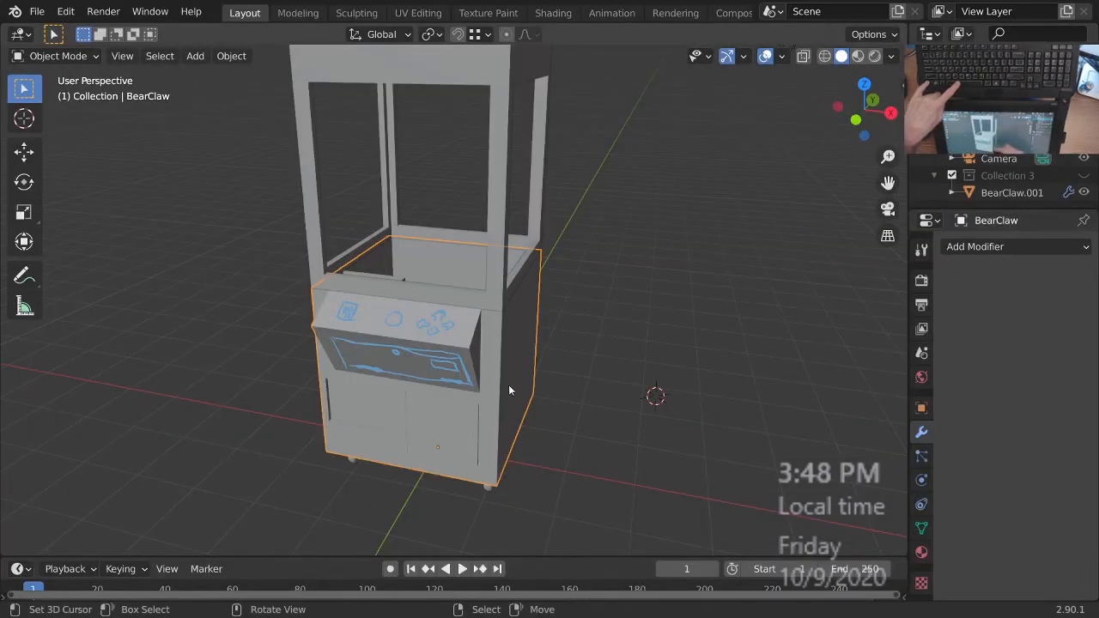
# - Reveal all hidden geometry of the BearClaw mesh in Edit Mode and select the whole slanted control box
pyautogui.moveTo(499, 394); pyautogui.dragTo(577, 353, button='middle')
pyautogui.moveTo(577, 354); pyautogui.dragTo(536, 357, button='middle')
pyautogui.keyDown('shift'); pyautogui.moveTo(536, 357); pyautogui.dragTo(600, 326, button='middle'); pyautogui.keyUp('shift')
pyautogui.moveTo(592, 273); pyautogui.dragTo(514, 289, button='middle')
pyautogui.press('Tab')
pyautogui.hotkey('alt', 'h')
pyautogui.click(539, 303)
pyautogui.hotkey('ctrl', 'l')
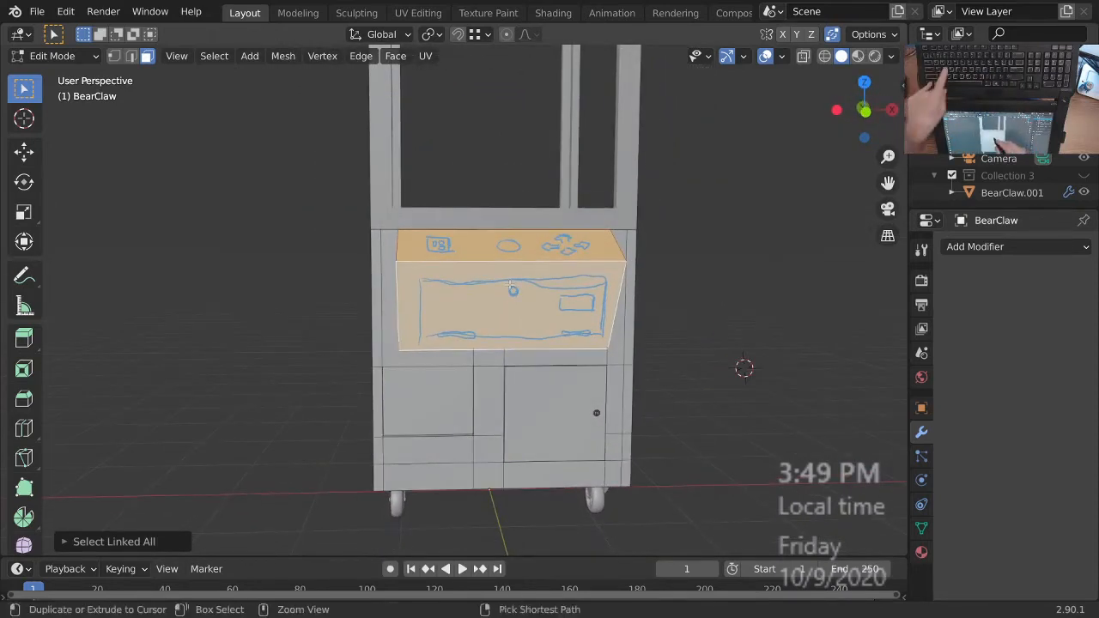
# - Add a centred vertical loop cut around the control box and bevel it to a width of about 0.87 m
pyautogui.click(511, 271)
pyautogui.rightClick(533, 319)
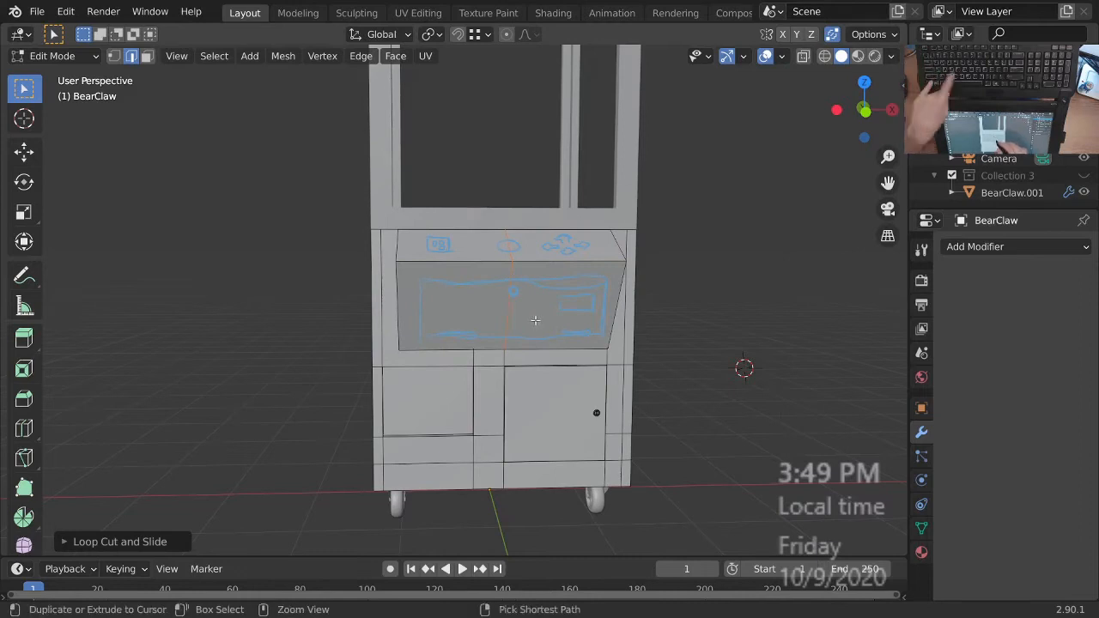
pyautogui.hotkey('ctrl', 'b')
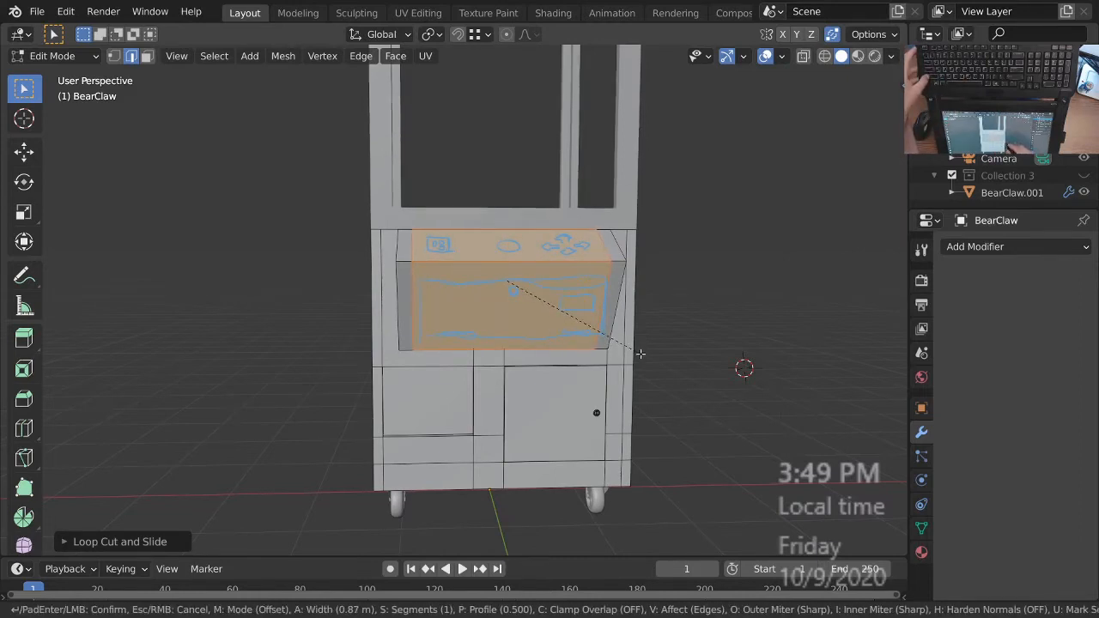
pyautogui.click(637, 351)
pyautogui.moveTo(765, 372); pyautogui.dragTo(588, 300, button='middle')
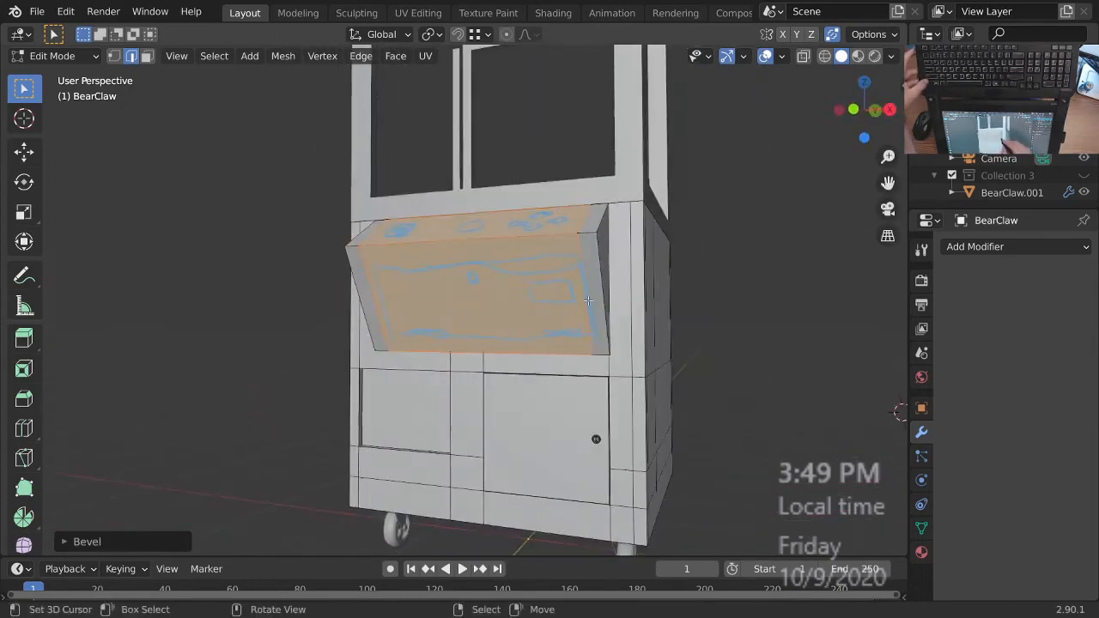
pyautogui.hotkey('ctrl', 'r')
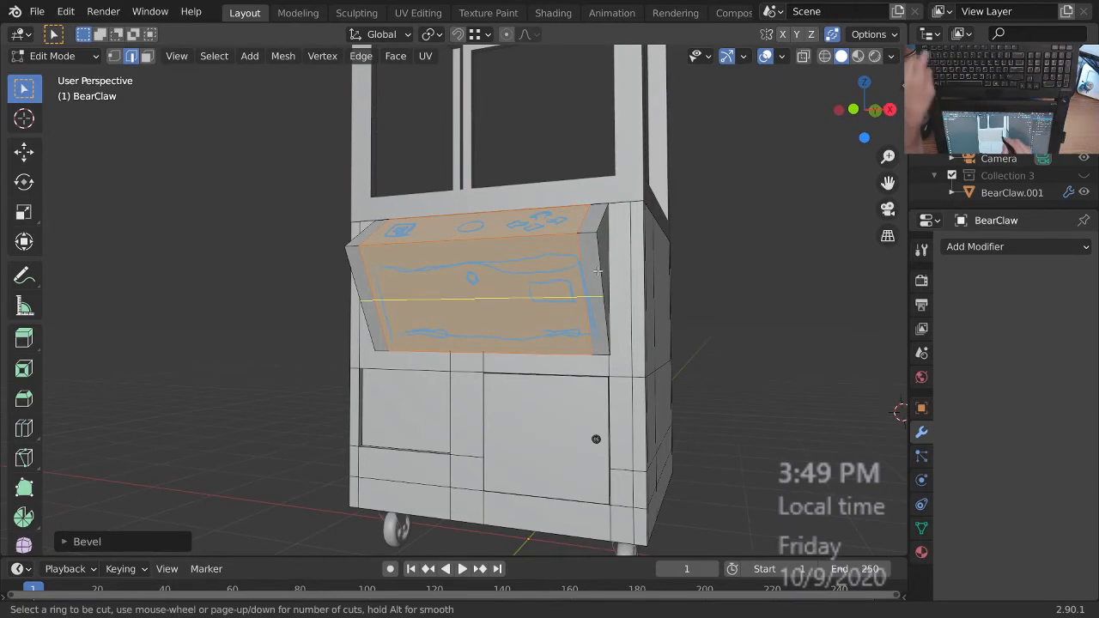
pyautogui.keyDown('ctrl'); pyautogui.moveTo(598, 272); pyautogui.dragTo(489, 296, button='middle'); pyautogui.keyUp('ctrl')
pyautogui.moveTo(507, 229); pyautogui.dragTo(548, 312, button='middle')
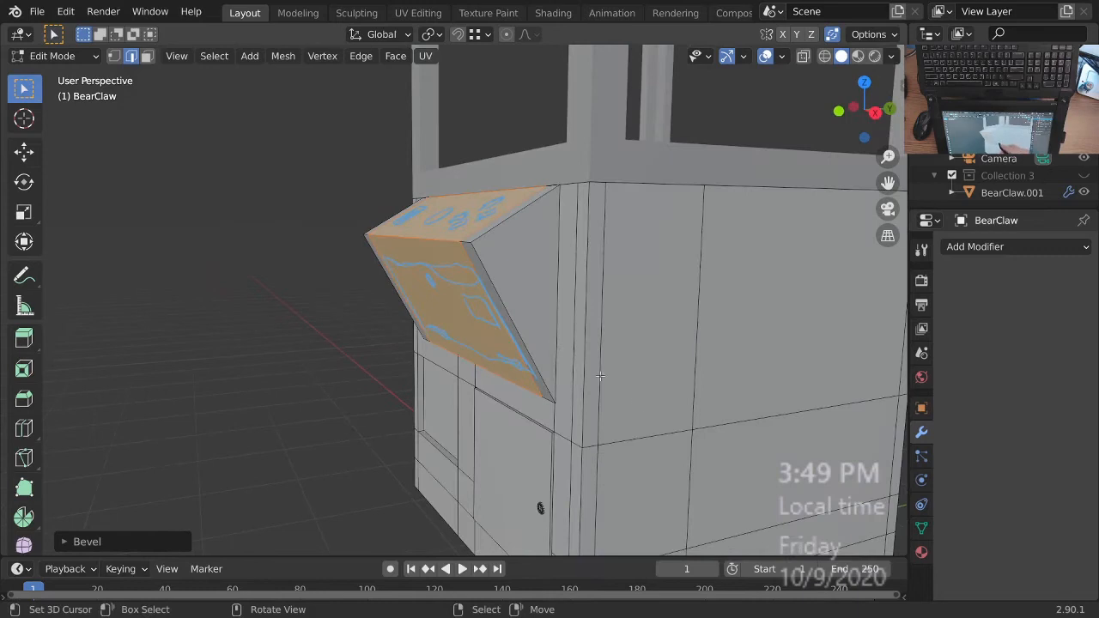
# - Subdivide the back vertical edges on both sides of the control box
pyautogui.moveTo(605, 371); pyautogui.dragTo(605, 366, button='middle')
pyautogui.click(592, 320)
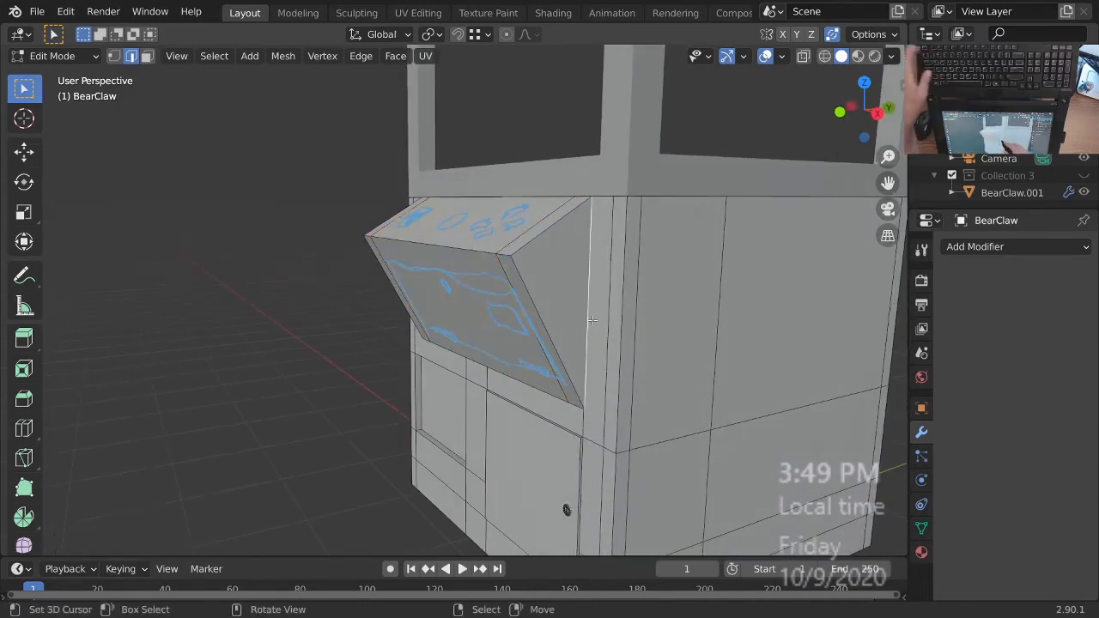
pyautogui.moveTo(469, 356); pyautogui.dragTo(571, 315, button='middle')
pyautogui.moveTo(469, 276); pyautogui.dragTo(562, 328, button='middle')
pyautogui.press('w')
pyautogui.press('s')
pyautogui.keyDown('shift'); pyautogui.moveTo(563, 328); pyautogui.dragTo(587, 328, button='middle'); pyautogui.keyUp('shift')
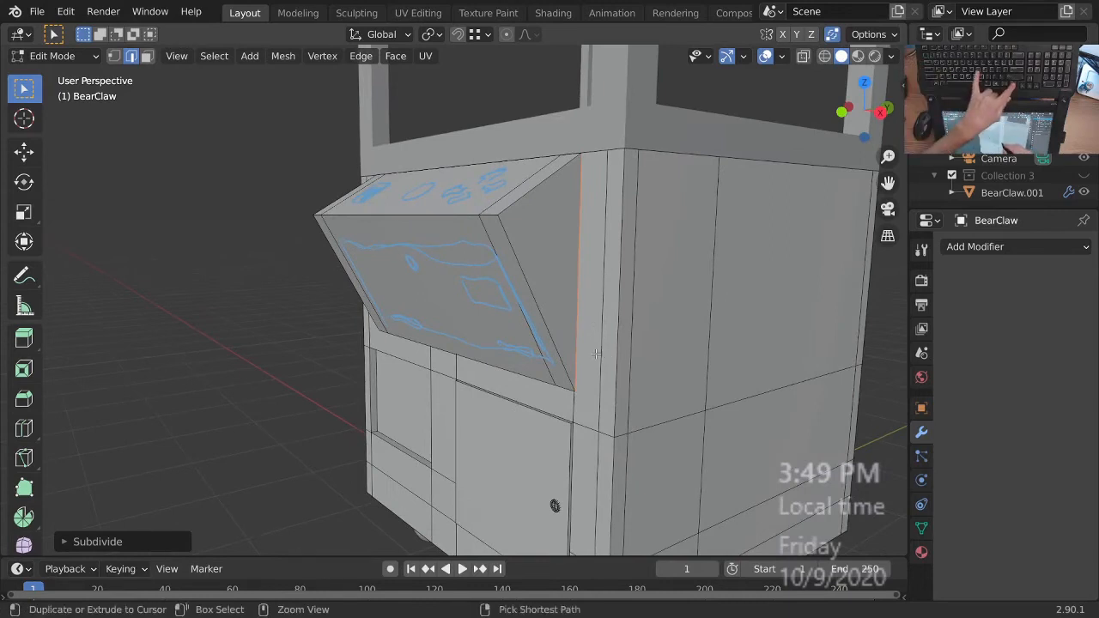
# - Select all linked geometry of the control box and isolate it by hiding the rest of the mesh
pyautogui.hotkey('ctrl', 'h')
pyautogui.press('Escape')
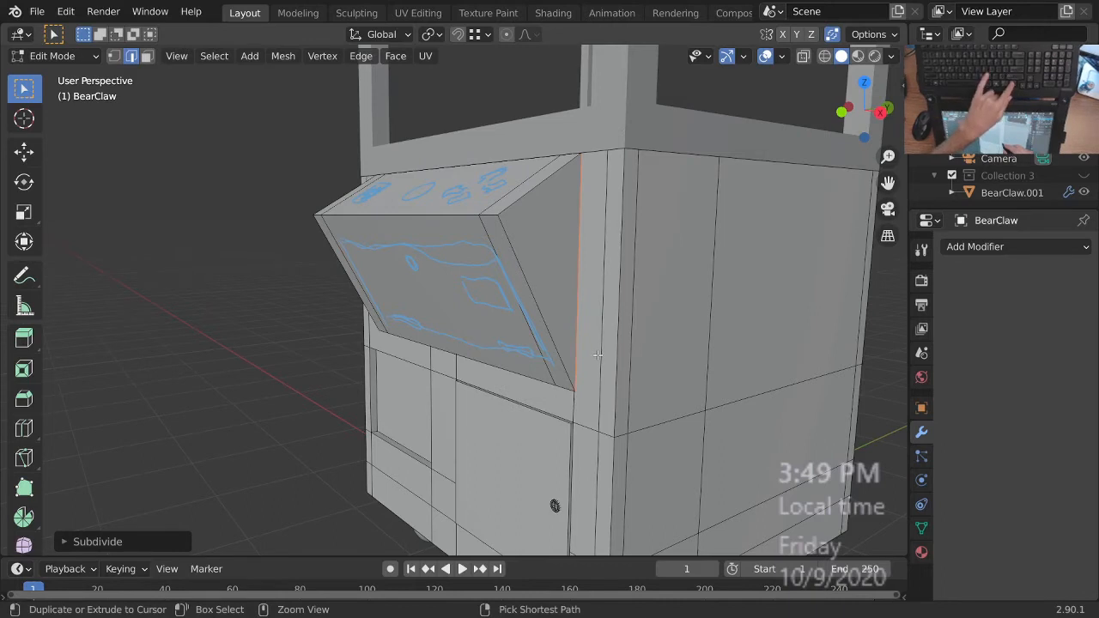
pyautogui.hotkey('ctrl', 'l')
pyautogui.moveTo(598, 353); pyautogui.dragTo(486, 315, button='middle')
pyautogui.hotkey('shift', 'h')
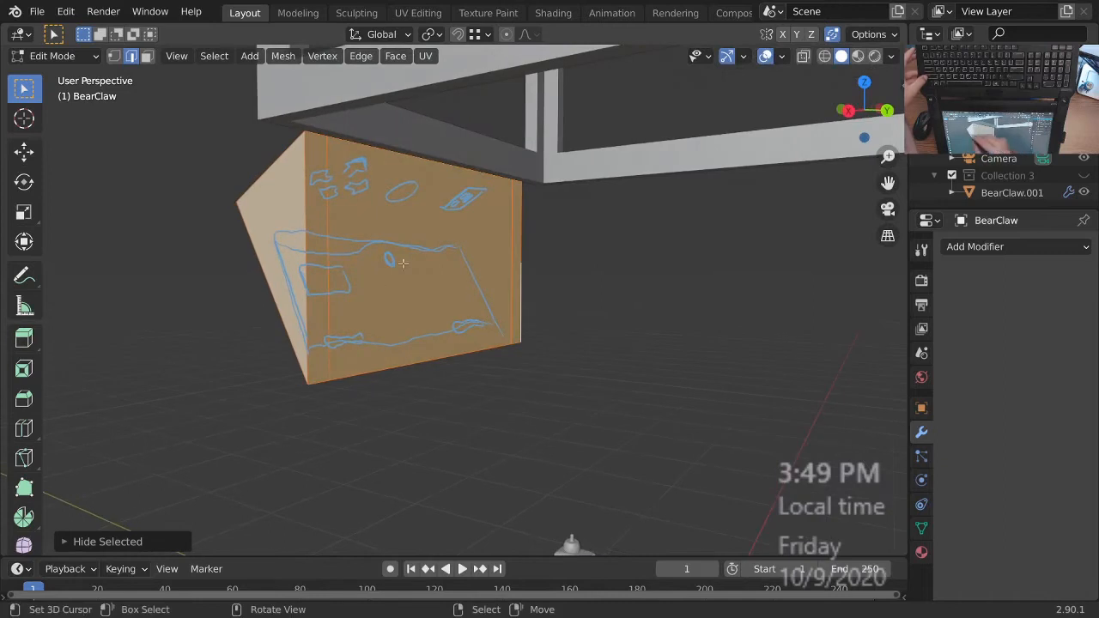
pyautogui.moveTo(403, 264); pyautogui.dragTo(461, 314, button='middle')
pyautogui.moveTo(466, 325); pyautogui.dragTo(495, 318, button='middle')
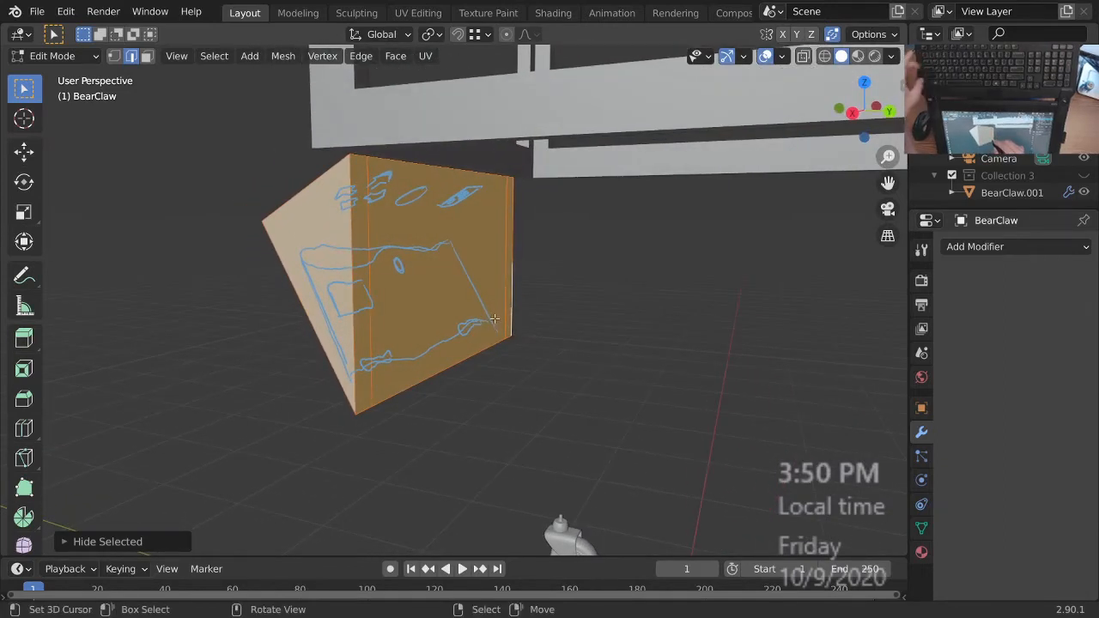
# - Connect the side midpoints across the control box's back face and move the new edge line about 0.38 m down along Z
pyautogui.press('Tab')
pyautogui.press('Tab')
pyautogui.scroll(-5, 497, 320)
pyautogui.scroll(2, 484, 305)
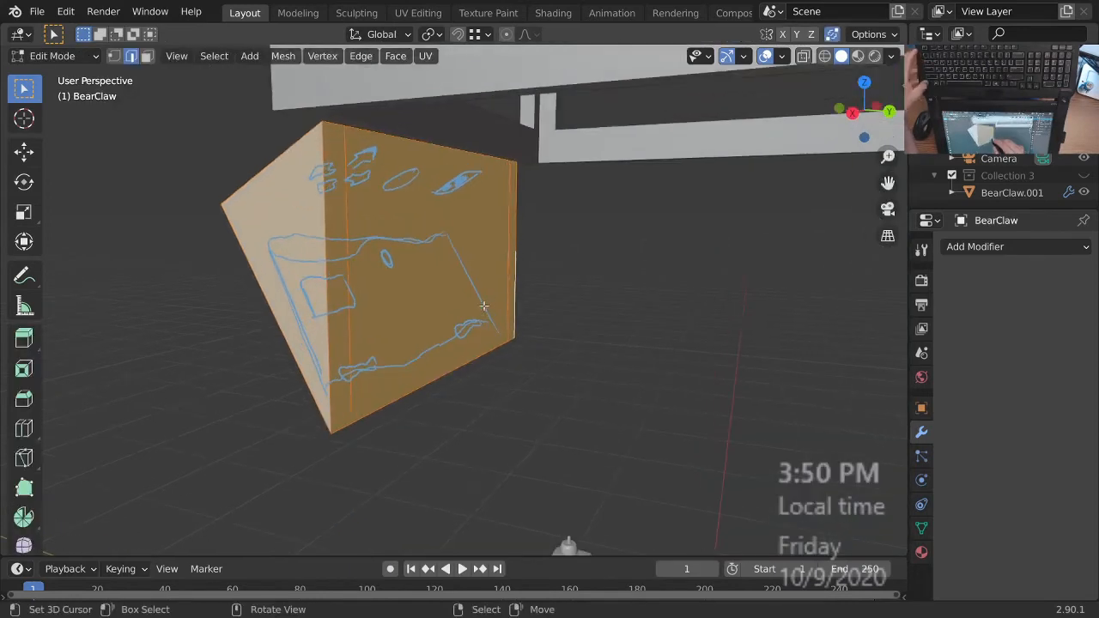
pyautogui.moveTo(485, 312); pyautogui.dragTo(281, 290, button='middle')
pyautogui.click(279, 289)
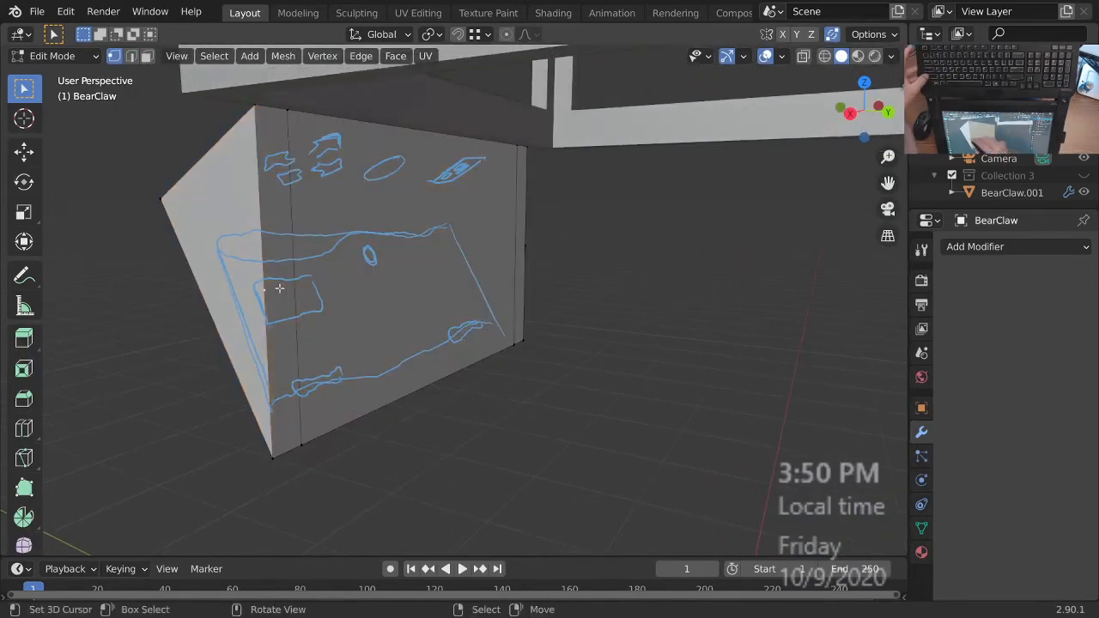
pyautogui.moveTo(551, 253); pyautogui.dragTo(507, 339, button='middle')
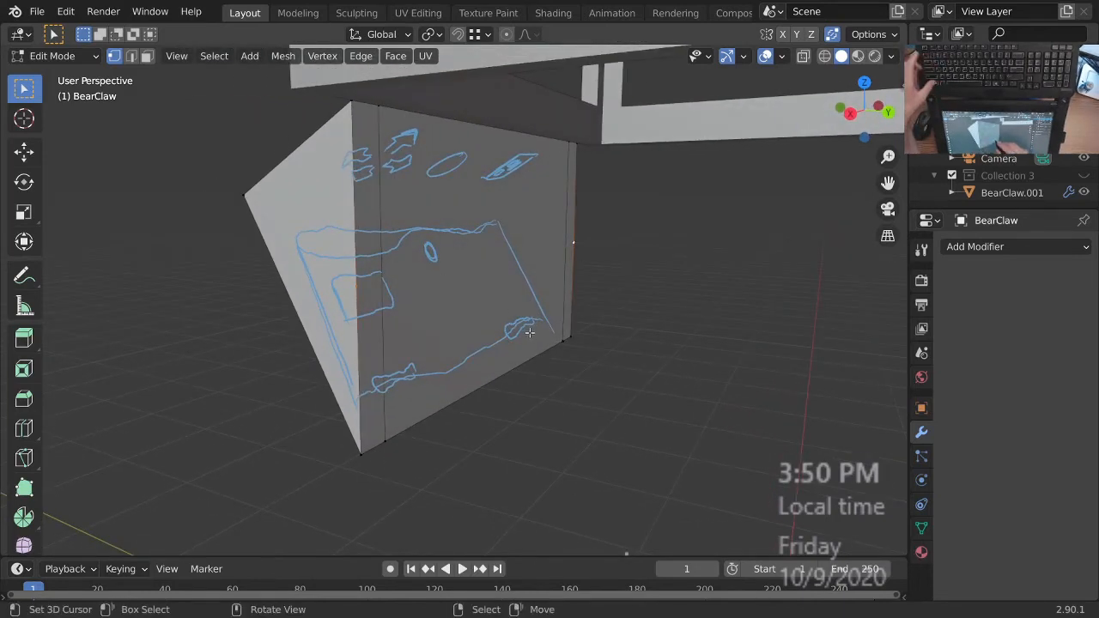
pyautogui.moveTo(442, 353); pyautogui.dragTo(526, 329, button='middle')
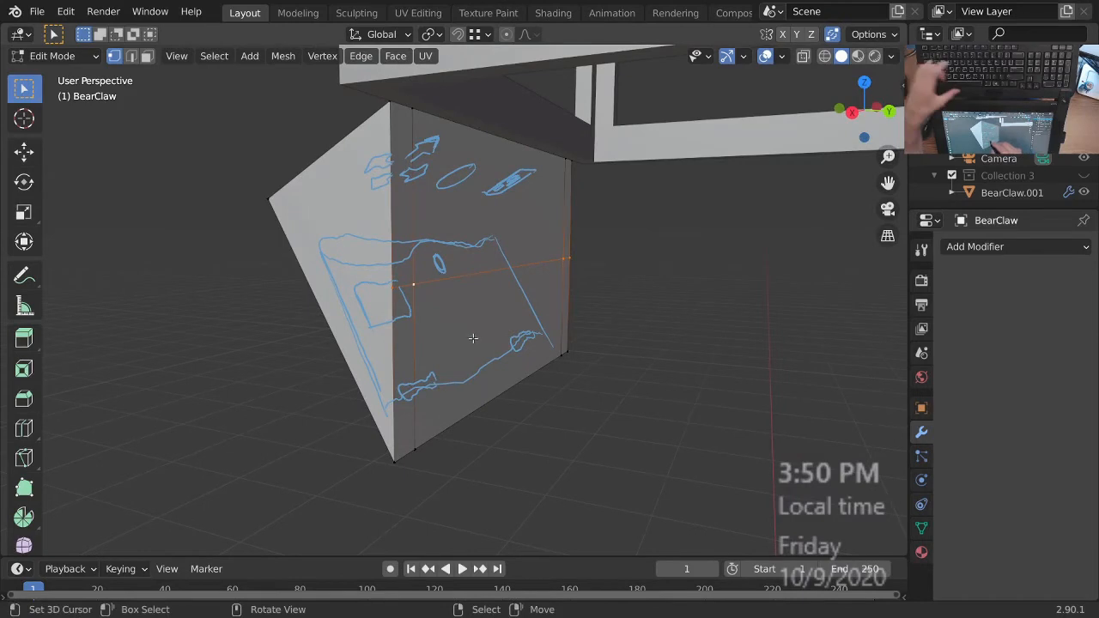
pyautogui.press('g')
pyautogui.press('z')
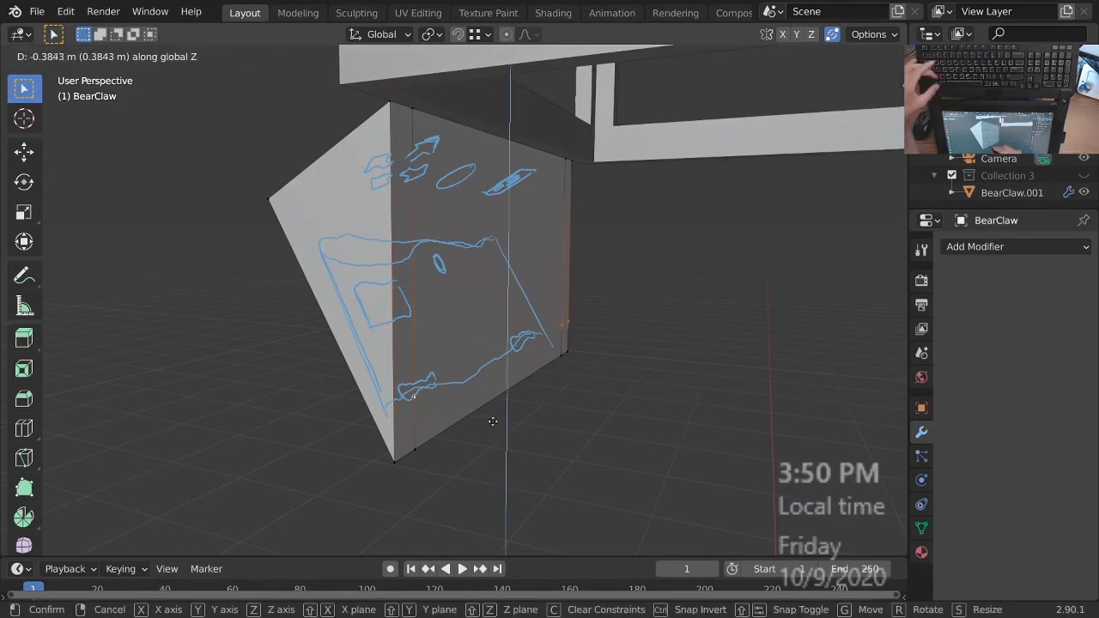
pyautogui.click(493, 424)
# - Add a centred horizontal loop cut around the control box's front, sides and back and bevel it to about 0.37 m
pyautogui.moveTo(465, 369); pyautogui.dragTo(562, 329, button='middle')
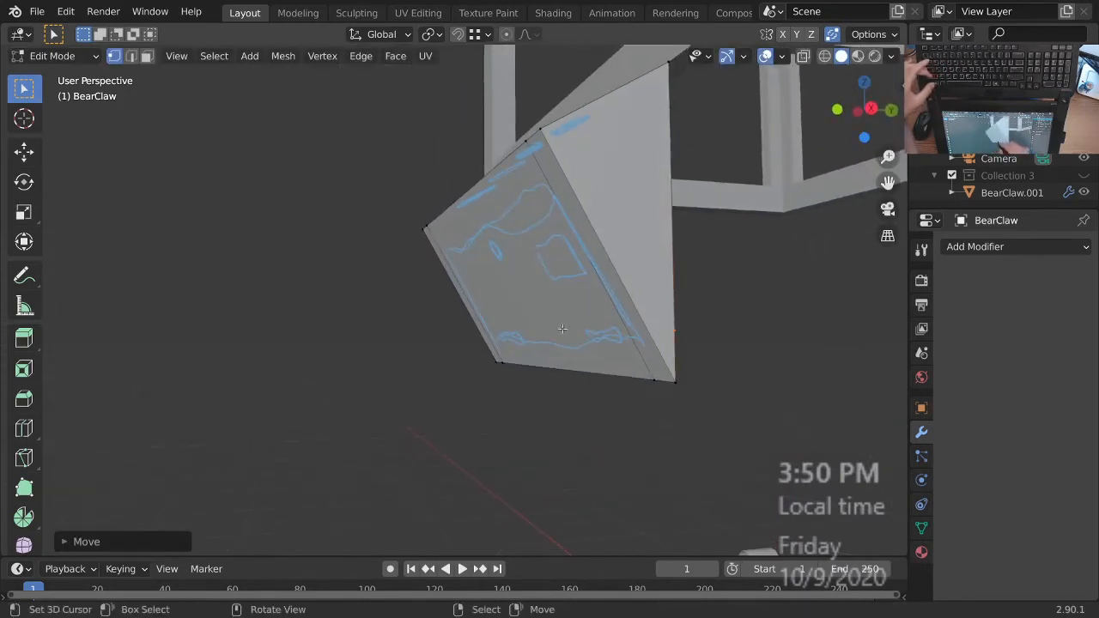
pyautogui.hotkey('ctrl', 'r')
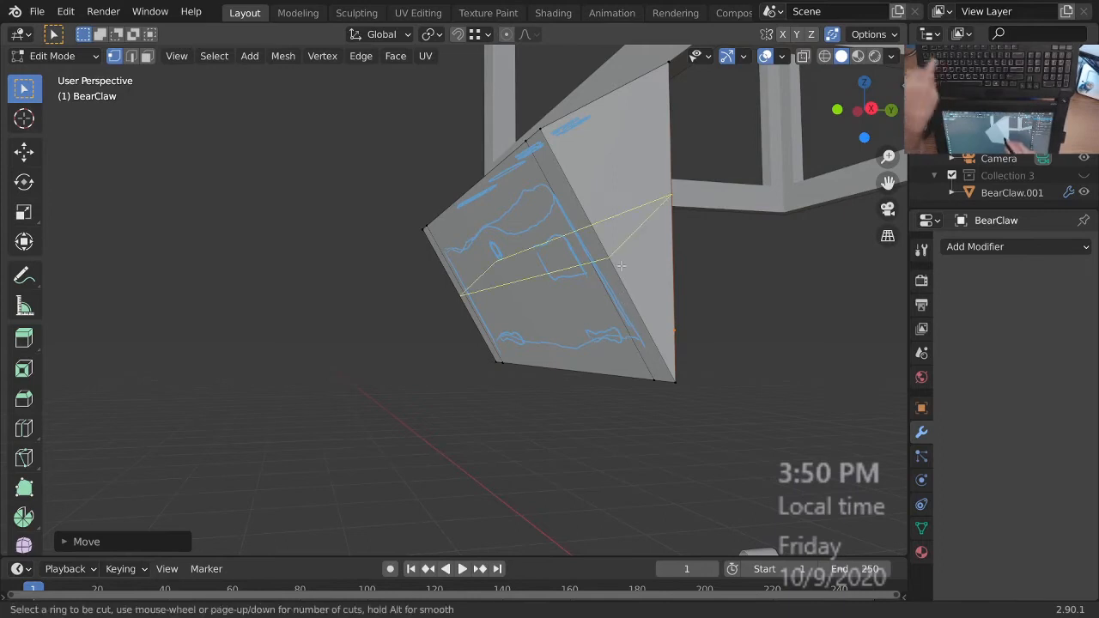
pyautogui.click(620, 265)
pyautogui.rightClick(625, 273)
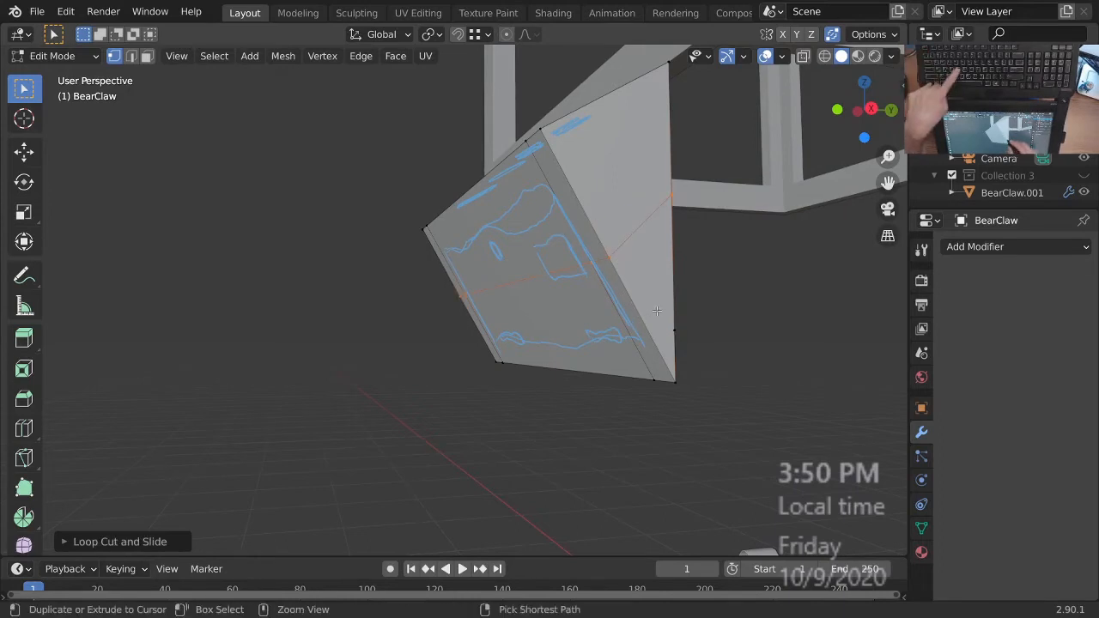
pyautogui.hotkey('ctrl', 'b')
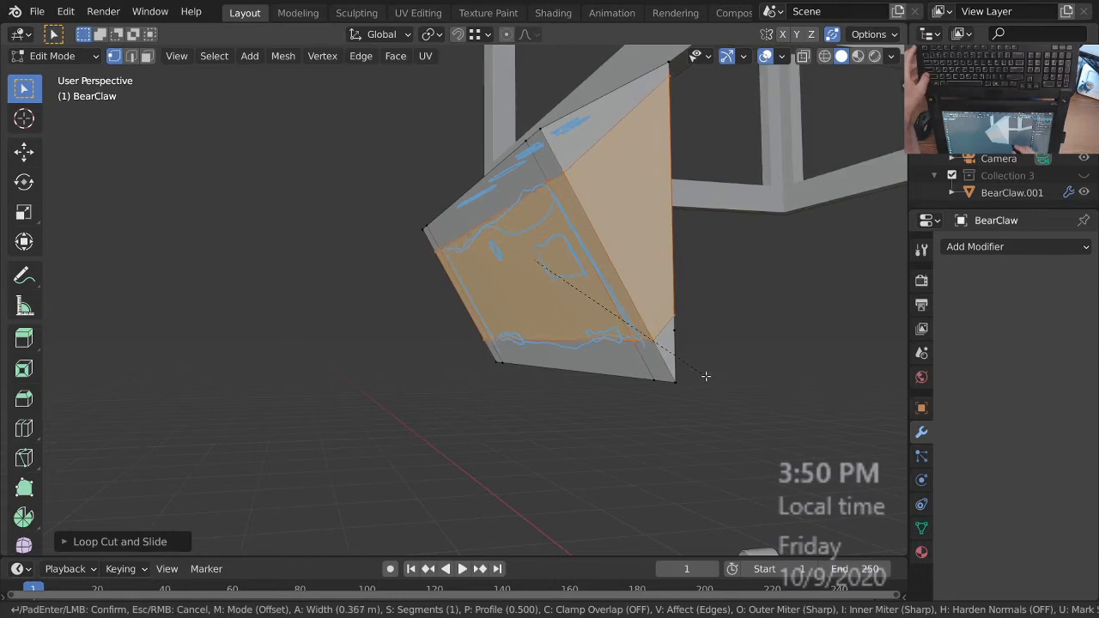
pyautogui.click(706, 376)
# - Select the lower edge line across the control box's back face and move it about 0.05 m down along Z
pyautogui.moveTo(705, 376); pyautogui.dragTo(524, 359, button='middle')
pyautogui.keyDown('alt'); pyautogui.rightClick(434, 335); pyautogui.keyUp('alt')
pyautogui.keyDown('ctrl'); pyautogui.moveTo(434, 345); pyautogui.dragTo(477, 340, button='middle'); pyautogui.keyUp('ctrl')
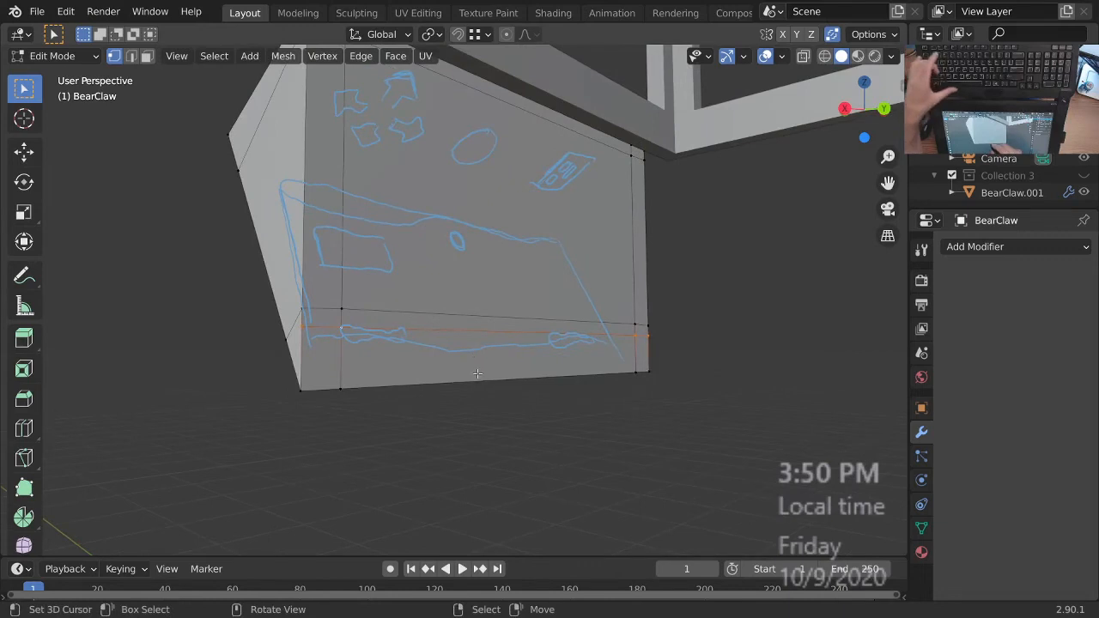
pyautogui.press('g')
pyautogui.press('z')
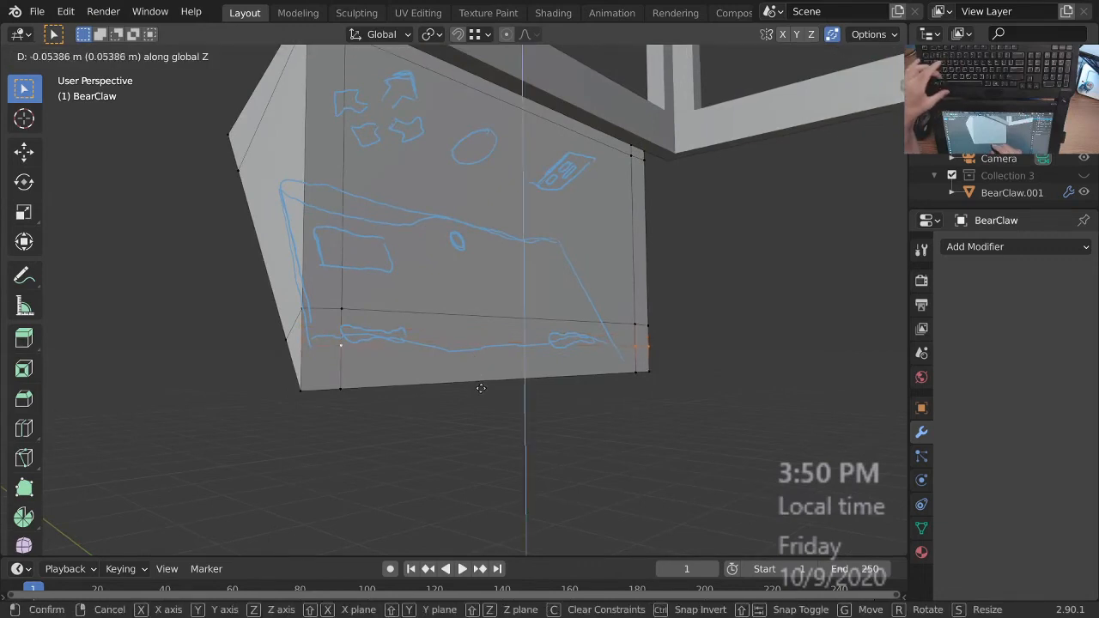
pyautogui.click(482, 390)
# - Select the upper edge line across the control box's back face and slide it down by a factor of about 0.18
pyautogui.moveTo(470, 404); pyautogui.dragTo(564, 258, button='middle')
pyautogui.keyDown('ctrl'); pyautogui.click(632, 234); pyautogui.keyUp('ctrl')
pyautogui.press('g')
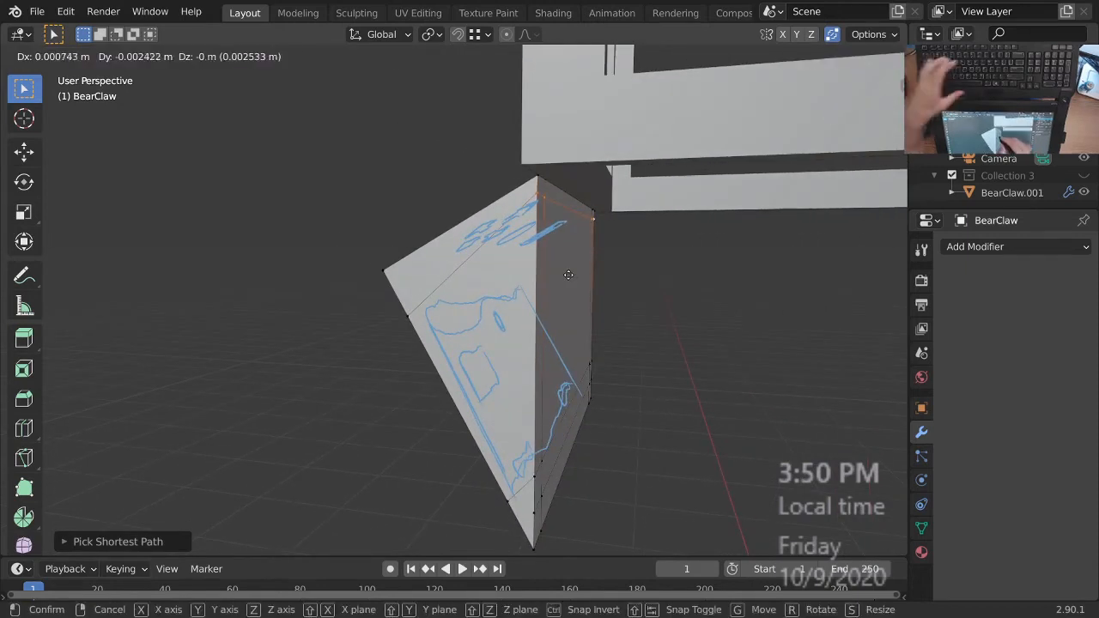
pyautogui.press('g')
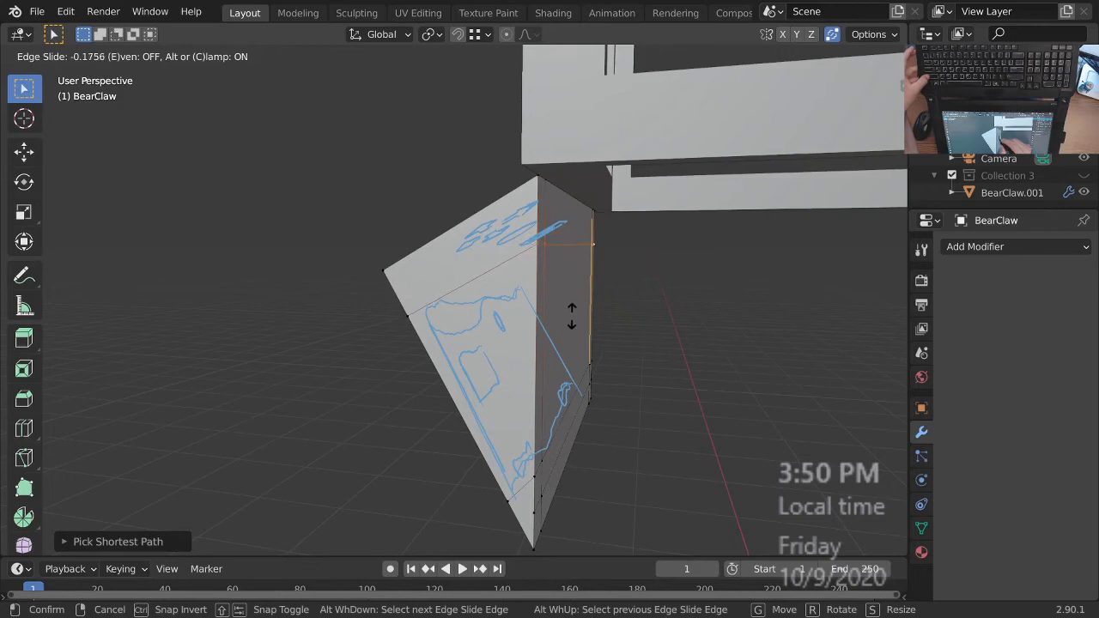
pyautogui.click(573, 314)
# - Select the large central face on the control box's slanted front and extrude it
pyautogui.moveTo(564, 317); pyautogui.dragTo(687, 395, button='middle')
pyautogui.press('Tab')
pyautogui.moveTo(617, 391); pyautogui.dragTo(611, 347, button='middle')
pyautogui.press('Tab')
pyautogui.press('3')
pyautogui.click(564, 306)
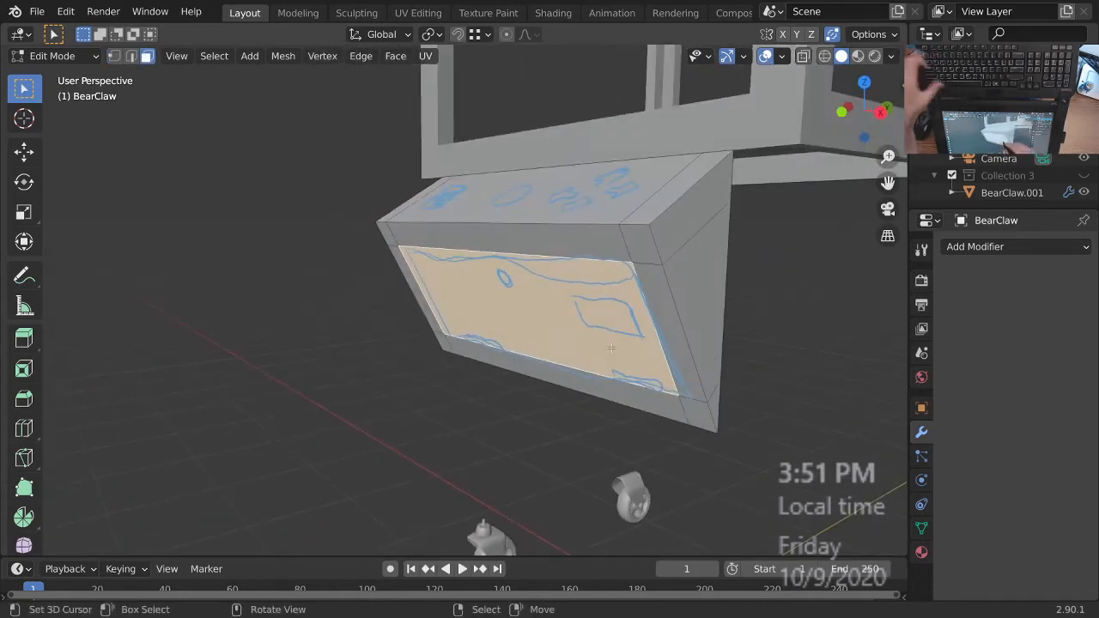
pyautogui.press('e')
pyautogui.click(656, 352)
# - In the right orthographic wireframe view, move the extruded front face about 0.7 m along Y, past the box's back
pyautogui.moveTo(658, 352); pyautogui.dragTo(598, 354, button='middle')
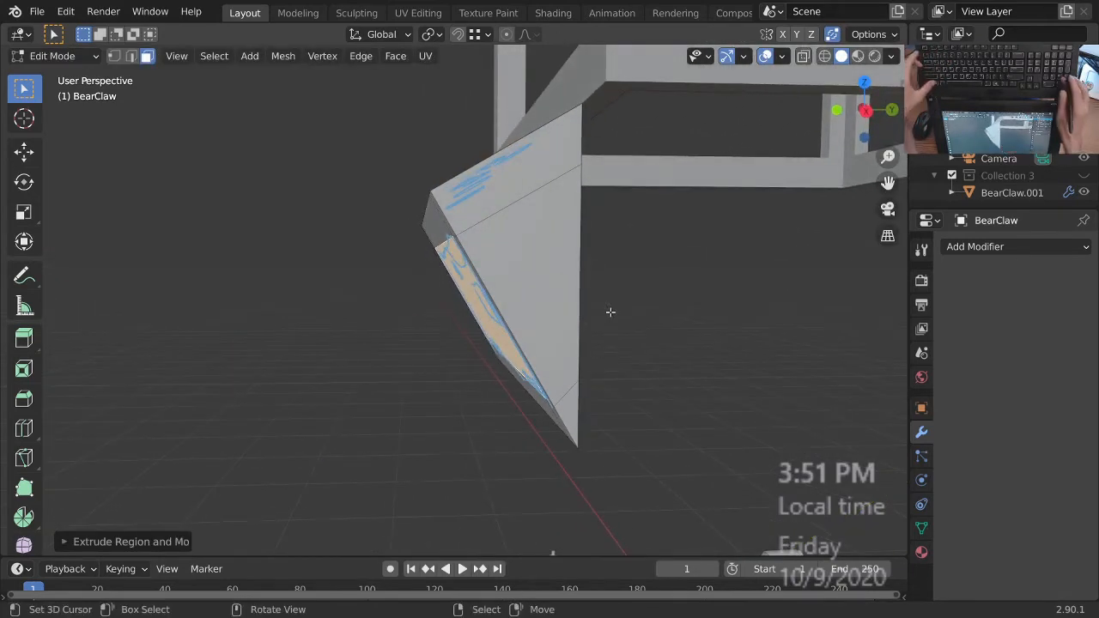
pyautogui.press('KP_3')
pyautogui.hotkey('shift', 'z')
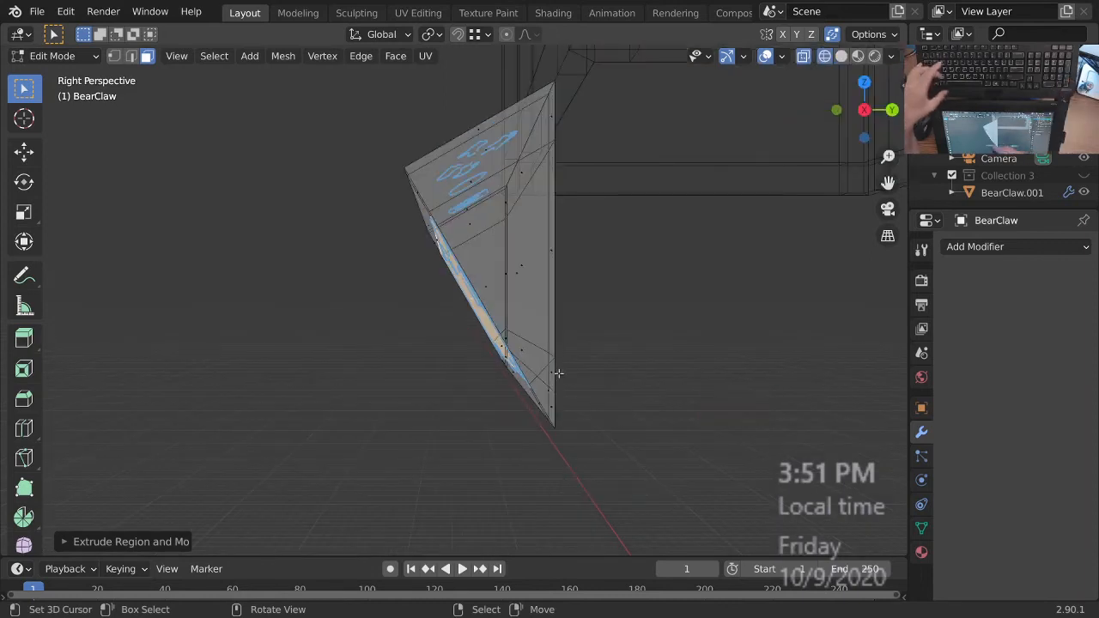
pyautogui.hotkey('shift', 'z')
pyautogui.press('KP_5')
pyautogui.scroll(3, 584, 257)
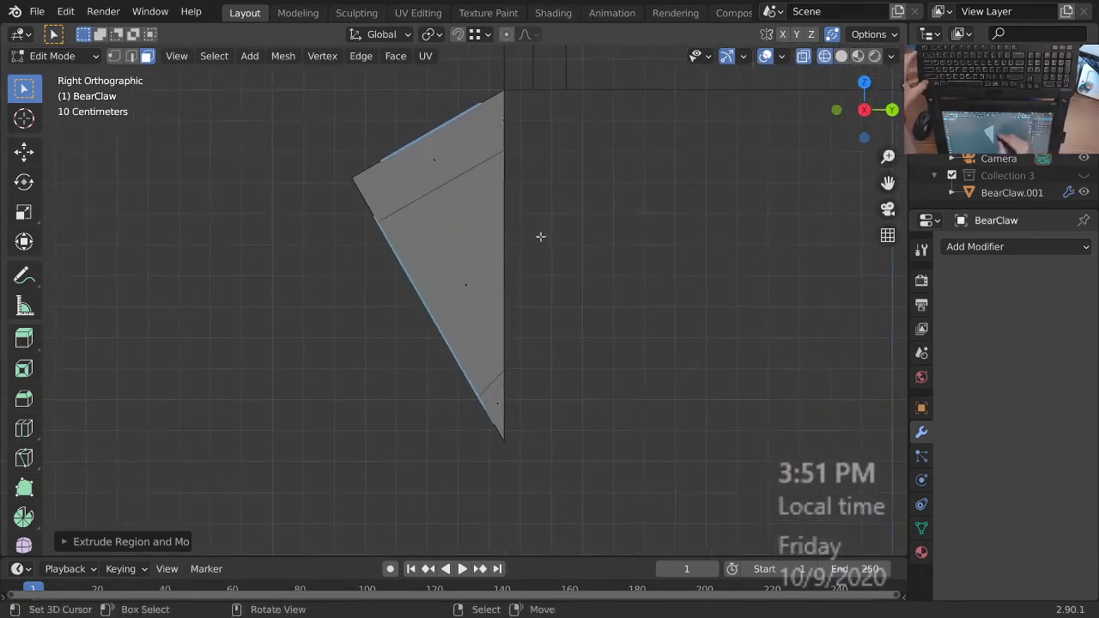
pyautogui.press('g')
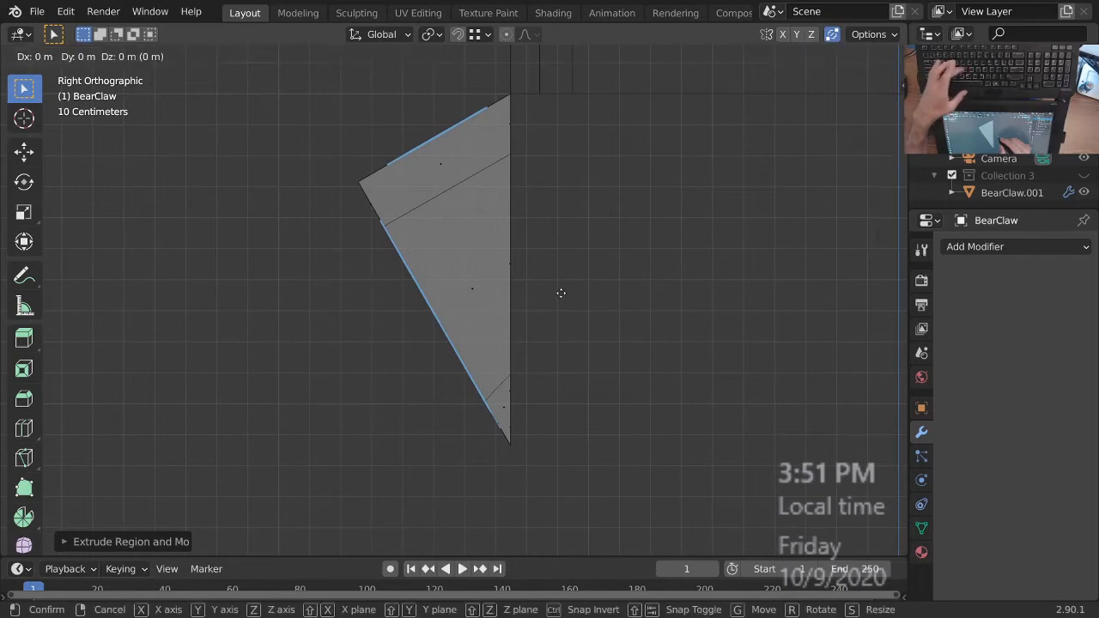
pyautogui.press('y')
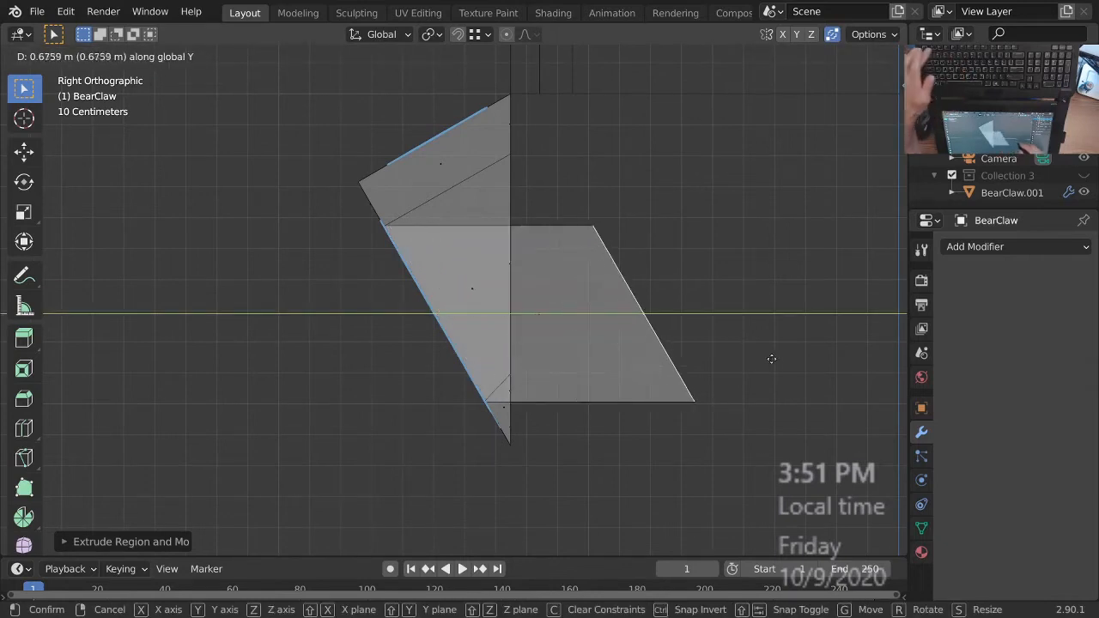
pyautogui.click(765, 393)
# - Flatten the extruded face with a Y scale of 0 and move it about -0.48 m along Y, just inside the box's back
pyautogui.press('s')
pyautogui.press('y')
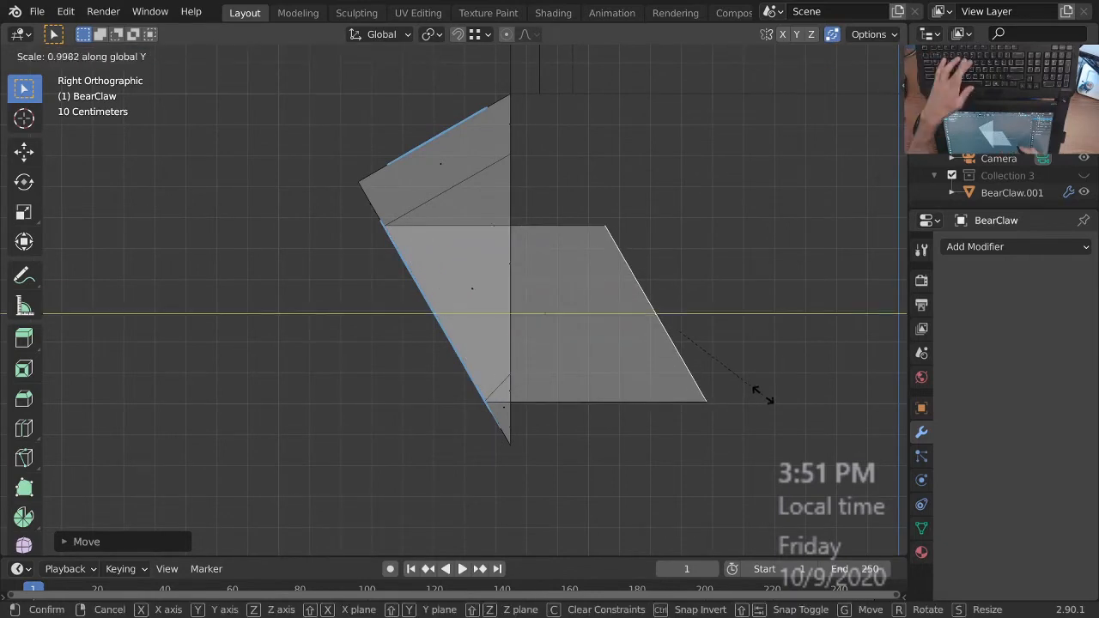
pyautogui.press('0')
pyautogui.press('Return')
pyautogui.press('g')
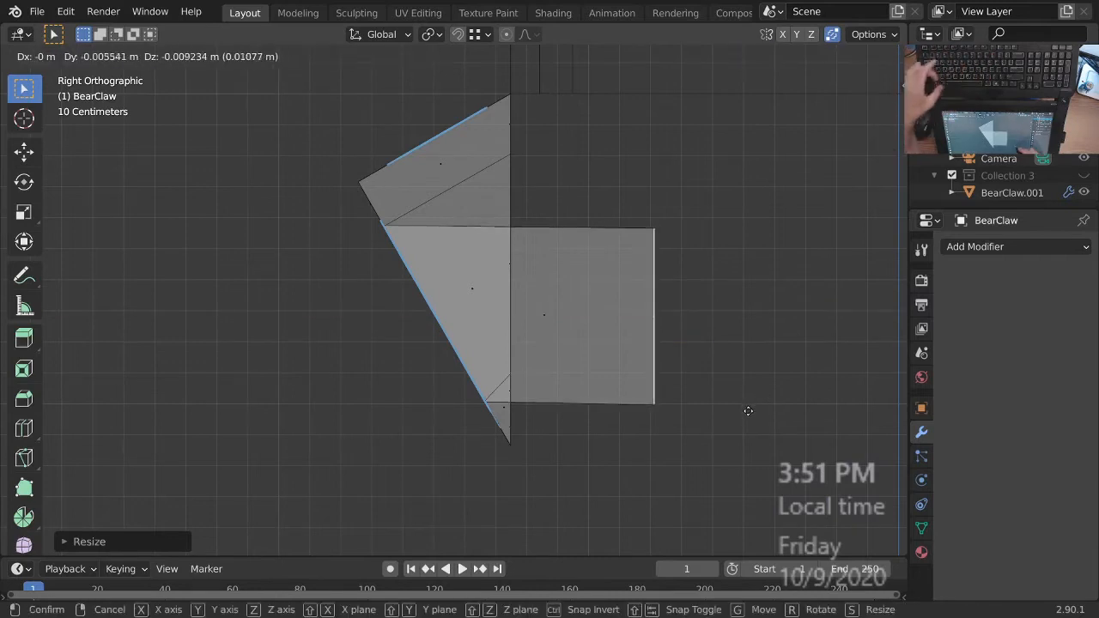
pyautogui.press('y')
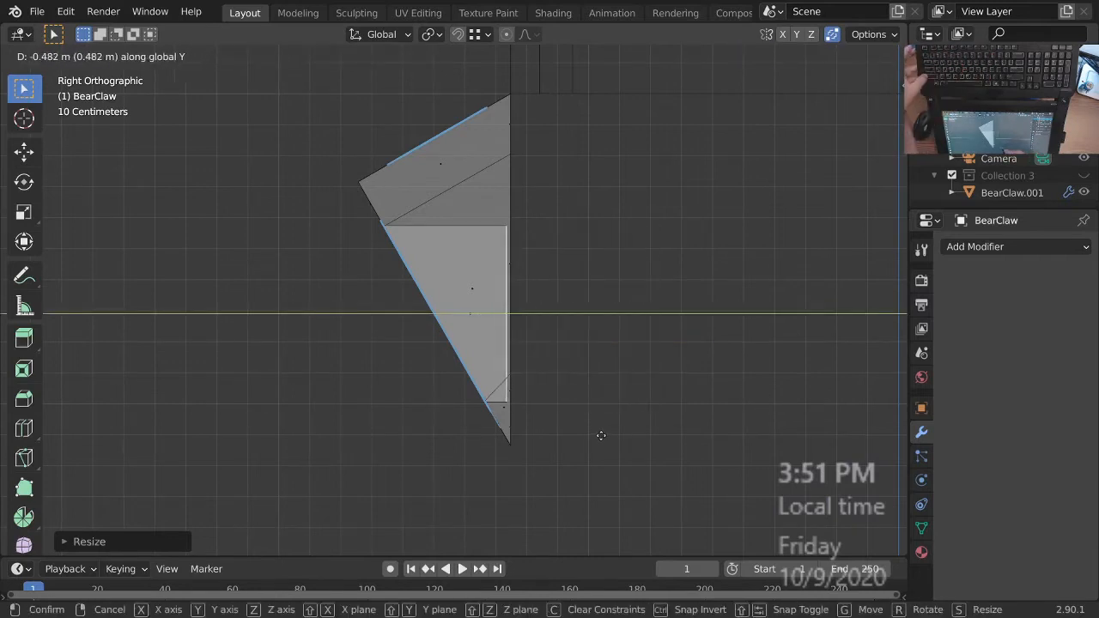
pyautogui.click(602, 433)
# - Select the rim edges of the control box's front opening, duplicate them in place and fill the copy with a door face
pyautogui.moveTo(601, 437); pyautogui.dragTo(657, 375, button='middle')
pyautogui.moveTo(598, 397); pyautogui.dragTo(703, 377, button='middle')
pyautogui.moveTo(702, 378); pyautogui.dragTo(720, 344, button='middle')
pyautogui.keyDown('ctrl'); pyautogui.moveTo(719, 343); pyautogui.dragTo(711, 308, button='middle'); pyautogui.keyUp('ctrl')
pyautogui.press('2')
pyautogui.click(597, 249)
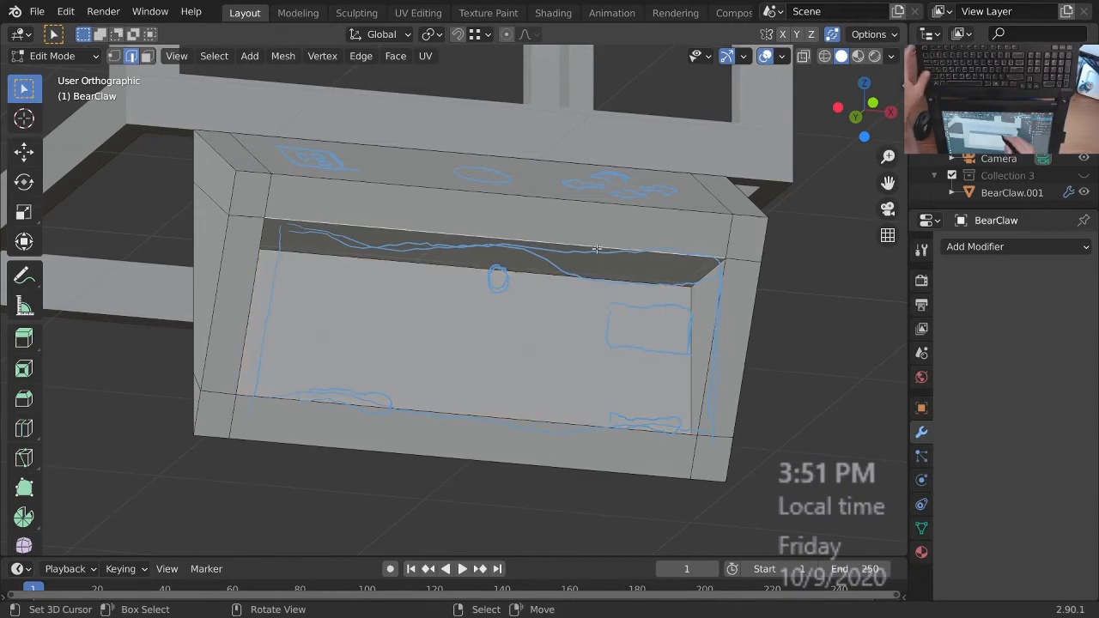
pyautogui.keyDown('shift'); pyautogui.click(264, 298); pyautogui.keyUp('shift')
pyautogui.moveTo(264, 298); pyautogui.dragTo(505, 357, button='middle')
pyautogui.hotkey('shift', 'd')
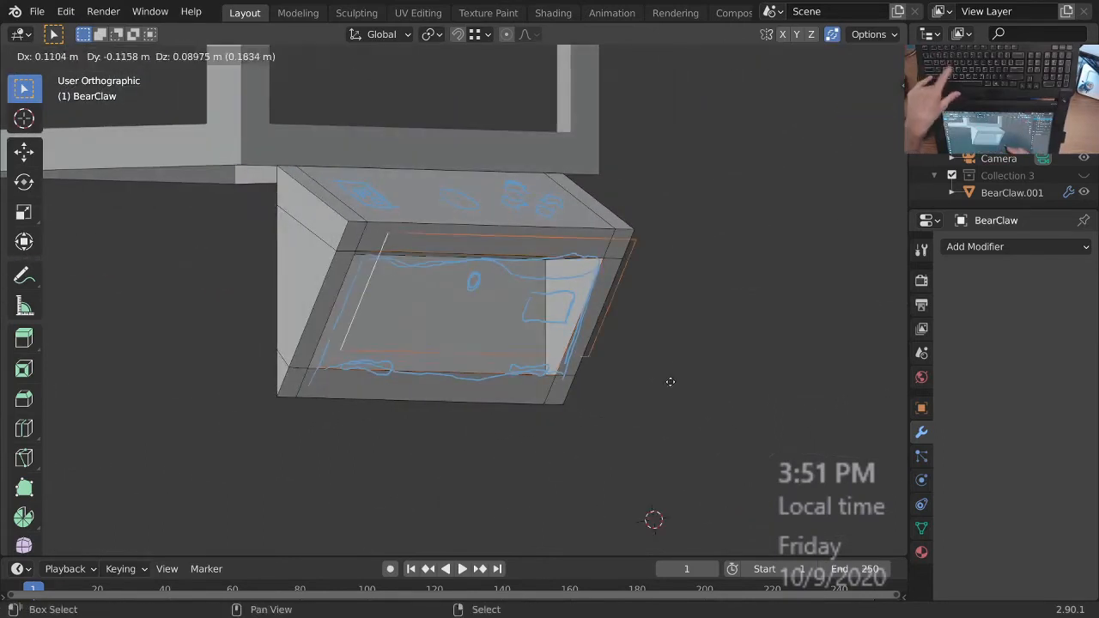
pyautogui.rightClick(668, 385)
pyautogui.moveTo(651, 399); pyautogui.dragTo(625, 394, button='middle')
pyautogui.keyDown('ctrl'); pyautogui.moveTo(625, 394); pyautogui.dragTo(681, 365, button='middle'); pyautogui.keyUp('ctrl')
pyautogui.press('f')
# - Extrude the door face about 0.01 m into the control box to give the door thickness, and select its linked geometry
pyautogui.press('KP_3')
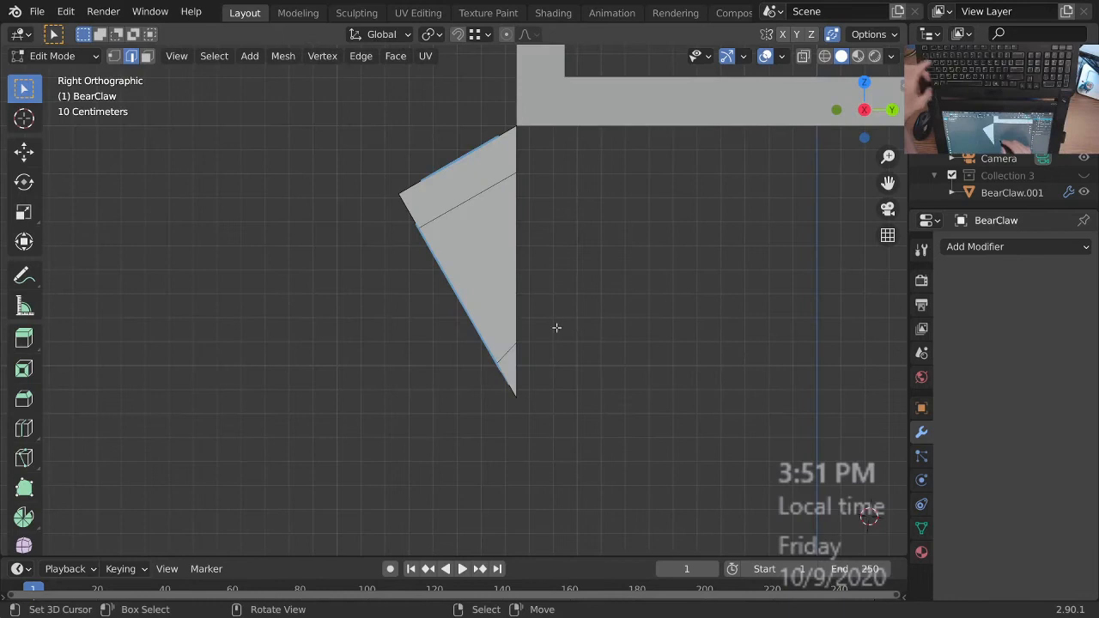
pyautogui.scroll(5, 556, 327)
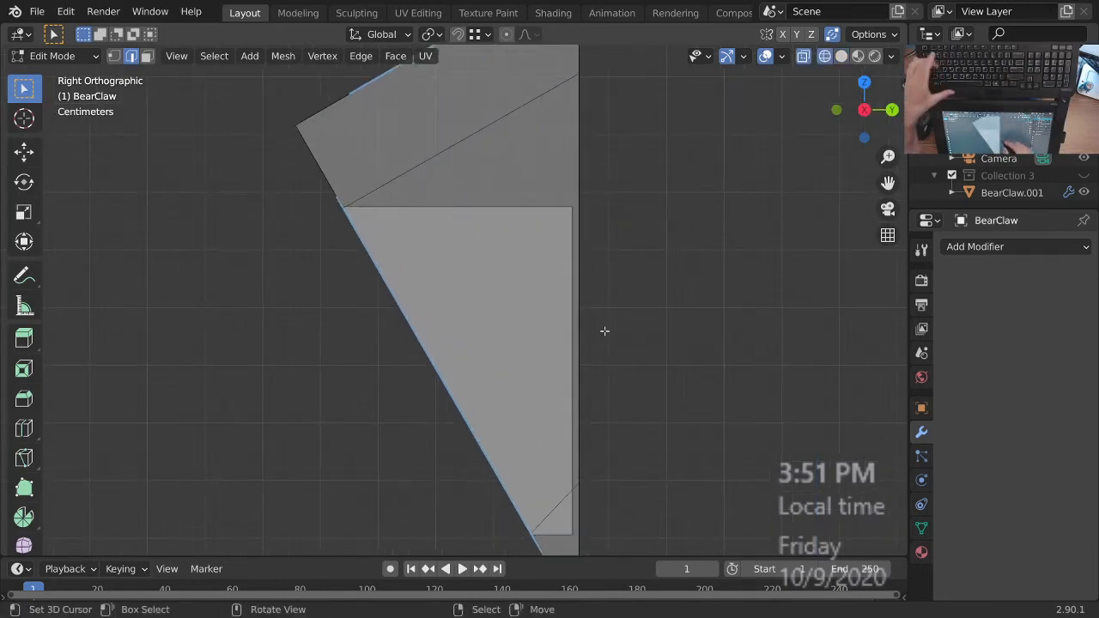
pyautogui.press('e')
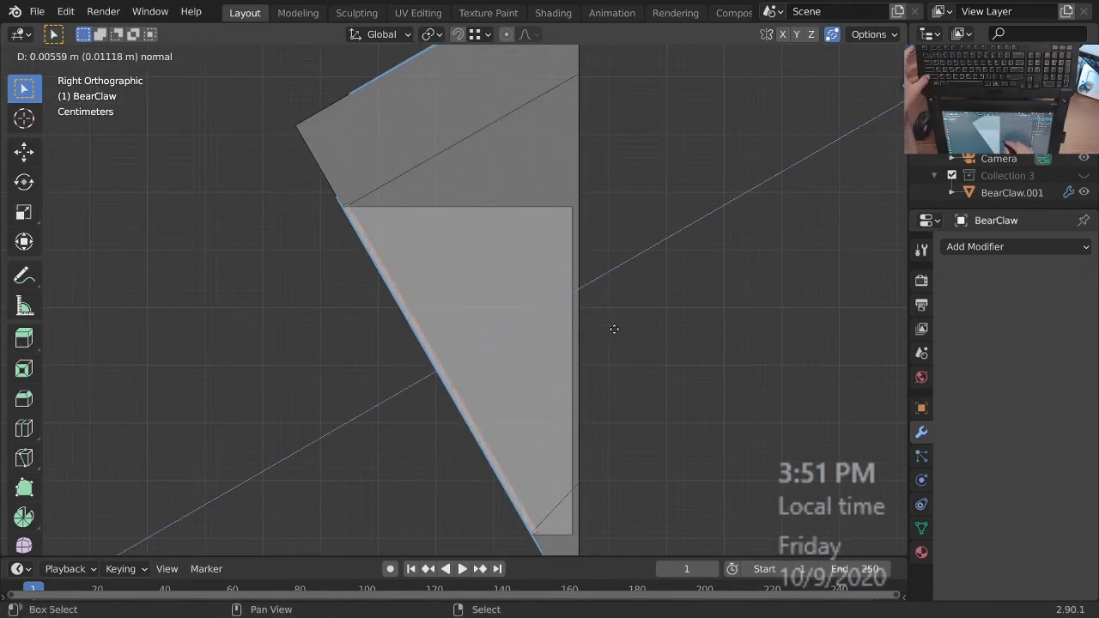
pyautogui.click(618, 327)
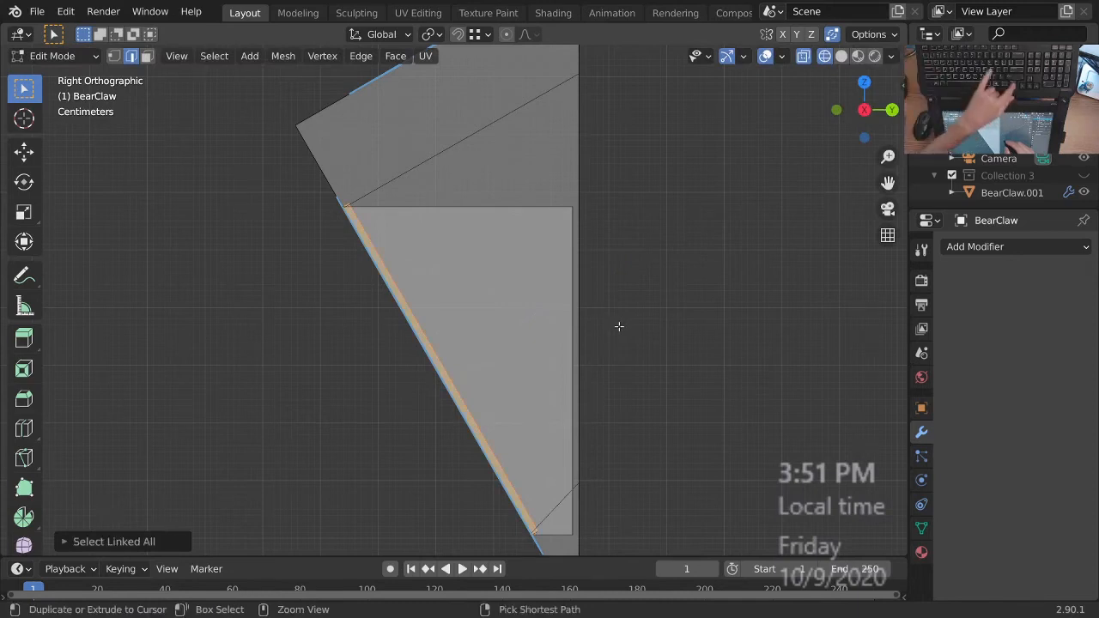
pyautogui.moveTo(622, 260); pyautogui.dragTo(698, 266, button='middle')
pyautogui.keyDown('ctrl'); pyautogui.moveTo(619, 330); pyautogui.dragTo(615, 410, button='middle'); pyautogui.keyUp('ctrl')
pyautogui.press('z')
pyautogui.click(711, 404)
pyautogui.moveTo(713, 407)
pyautogui.keyDown('shift'); pyautogui.mouseDown(button='middle')
pyautogui.moveTo(655, 361)
pyautogui.moveTo(746, 440)
pyautogui.moveTo(707, 432)
pyautogui.moveTo(592, 449)
pyautogui.moveTo(704, 439)
pyautogui.moveTo(677, 432)
pyautogui.moveTo(706, 413)
pyautogui.mouseUp(button='middle'); pyautogui.keyUp('shift')
pyautogui.moveTo(652, 283); pyautogui.dragTo(613, 348, button='middle')
pyautogui.moveTo(563, 296); pyautogui.dragTo(589, 259, button='middle')
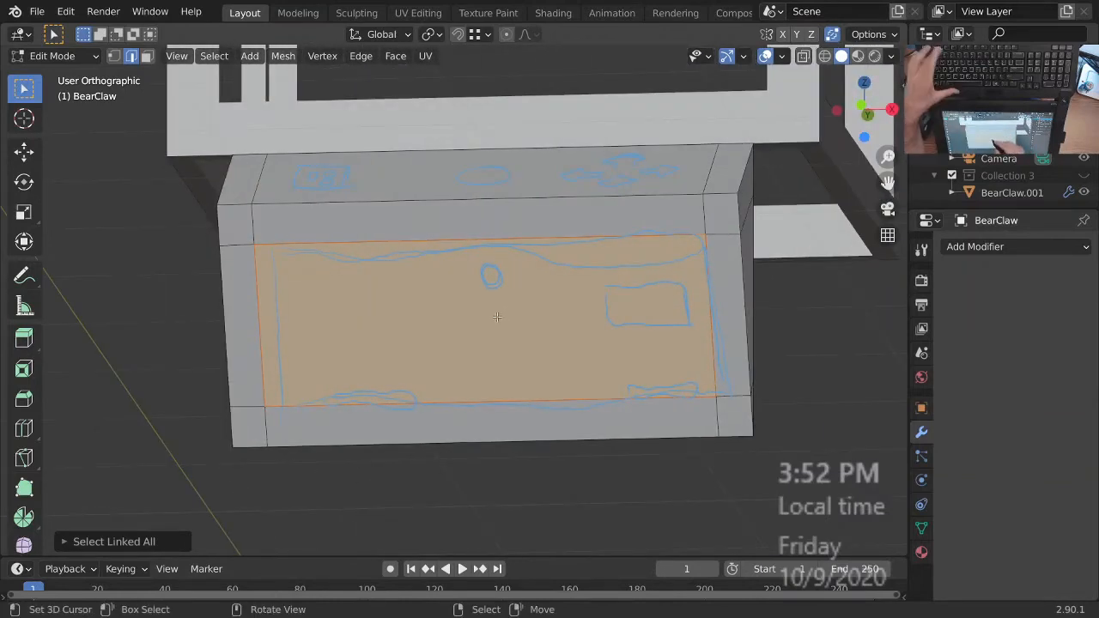
# - Create a custom transform orientation from the door's front face with the move gizmo shown, and select all linked door geometry
pyautogui.press('3')
pyautogui.moveTo(496, 316); pyautogui.dragTo(542, 349, button='middle')
pyautogui.click(381, 35)
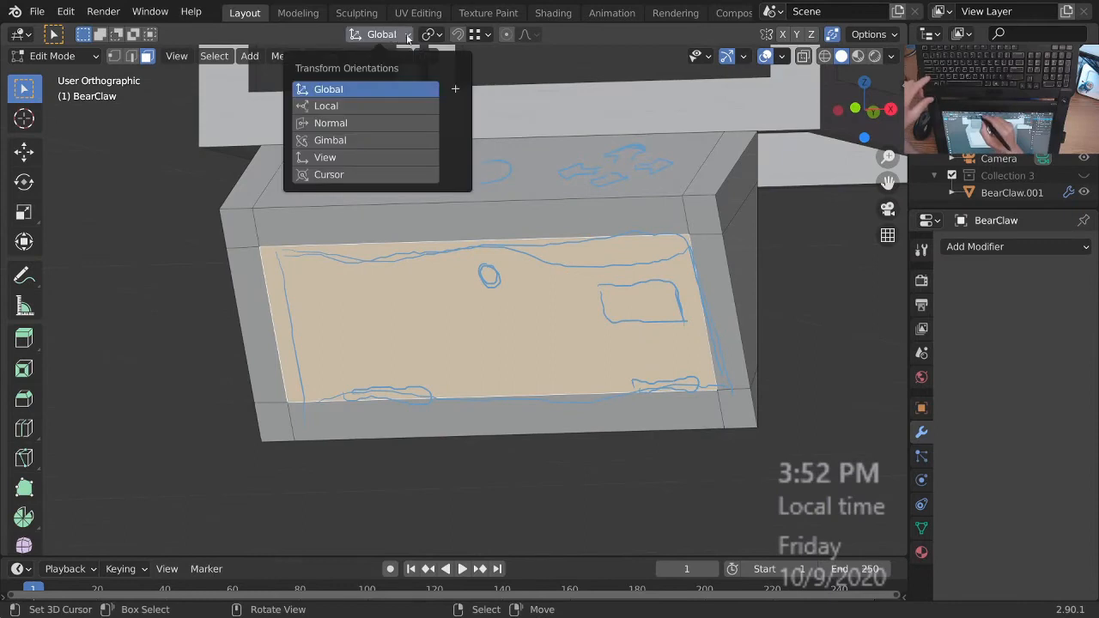
pyautogui.click(455, 91)
pyautogui.moveTo(498, 192); pyautogui.dragTo(532, 214, button='middle')
pyautogui.click(743, 56)
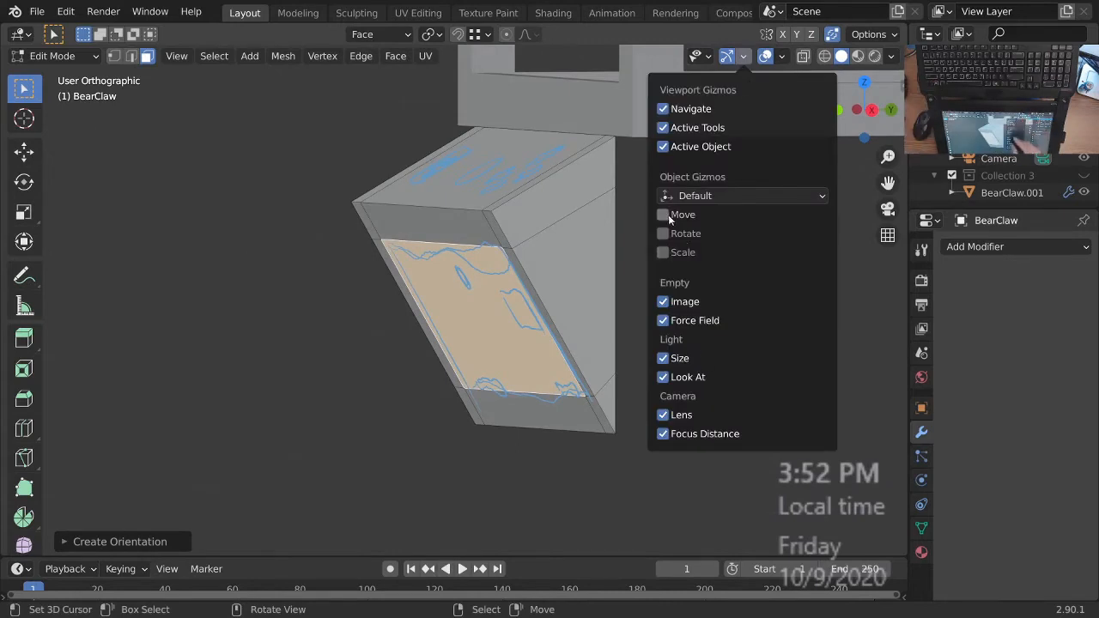
pyautogui.moveTo(627, 282); pyautogui.dragTo(645, 442, button='middle')
pyautogui.hotkey('ctrl', 'l')
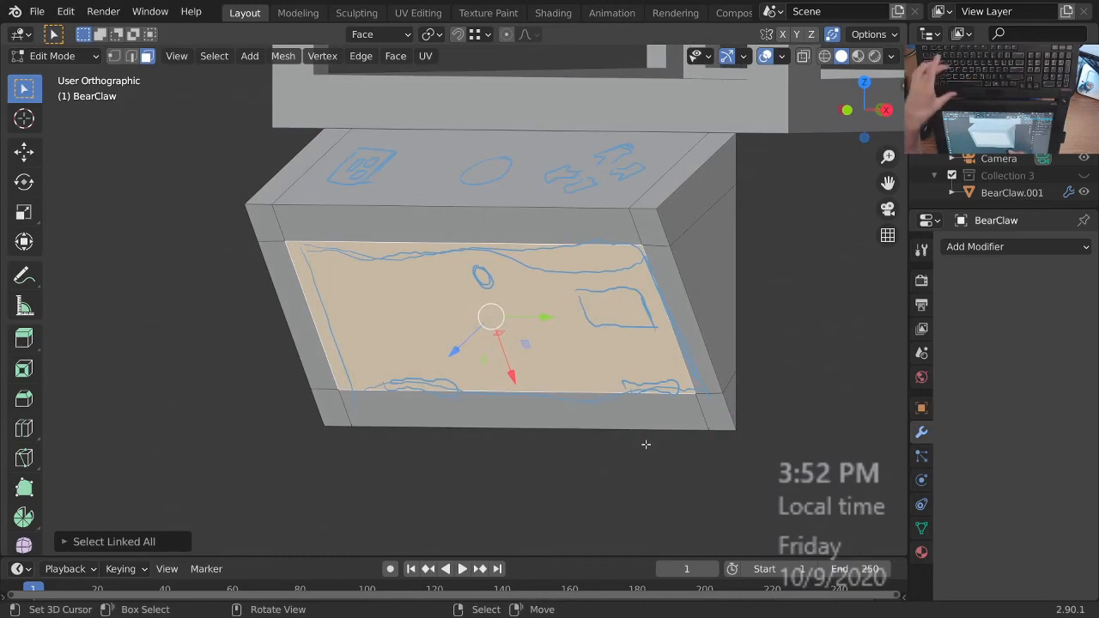
# - Try scaling the door panel slightly smaller with the Face Z axis locked, and undo the scaling
pyautogui.press('s')
pyautogui.hotkey('shift', 'z')
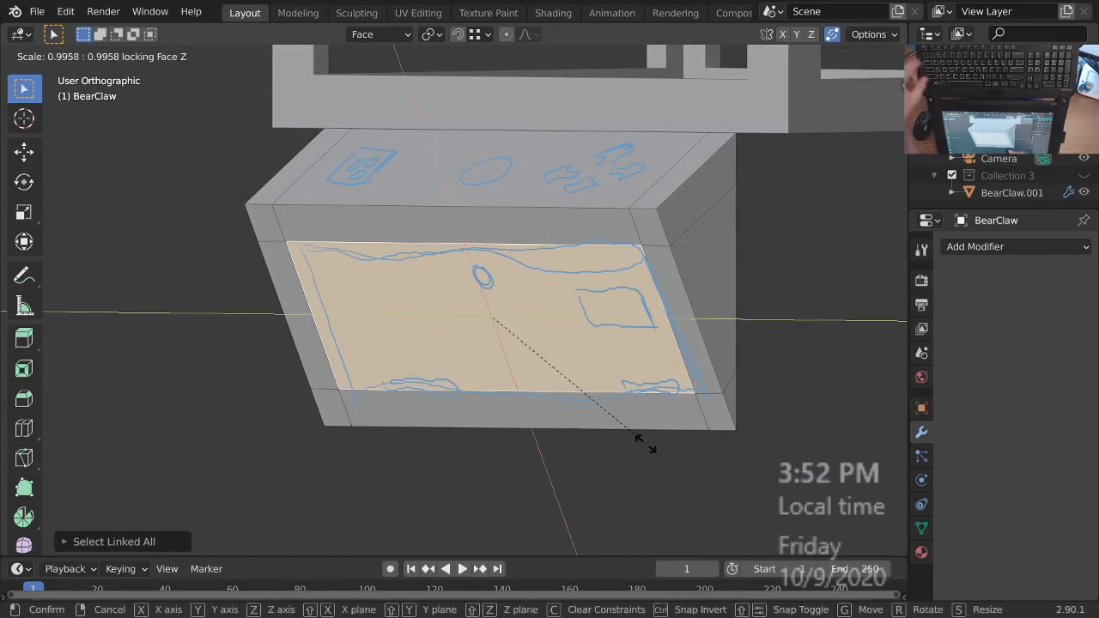
pyautogui.click(641, 438)
pyautogui.moveTo(640, 436); pyautogui.dragTo(660, 389, button='middle')
pyautogui.scroll(5, 712, 383)
pyautogui.hotkey('ctrl', 'z')
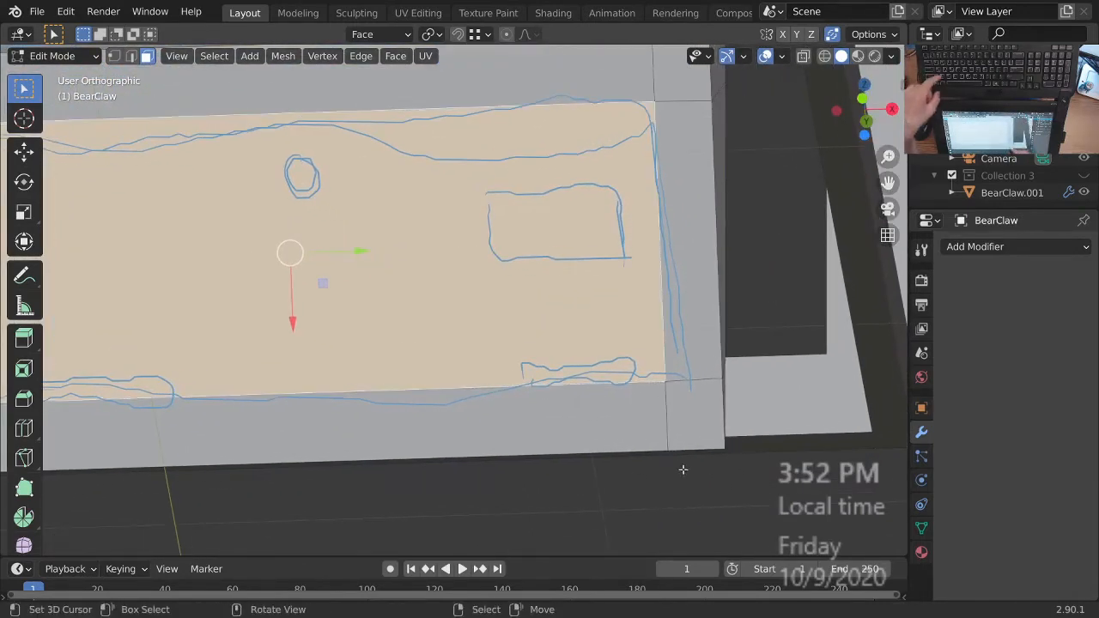
# - Scale the door panel to about 0.996 within its face plane, leaving Face Z locked
pyautogui.press('s')
pyautogui.hotkey('shift', 'z')
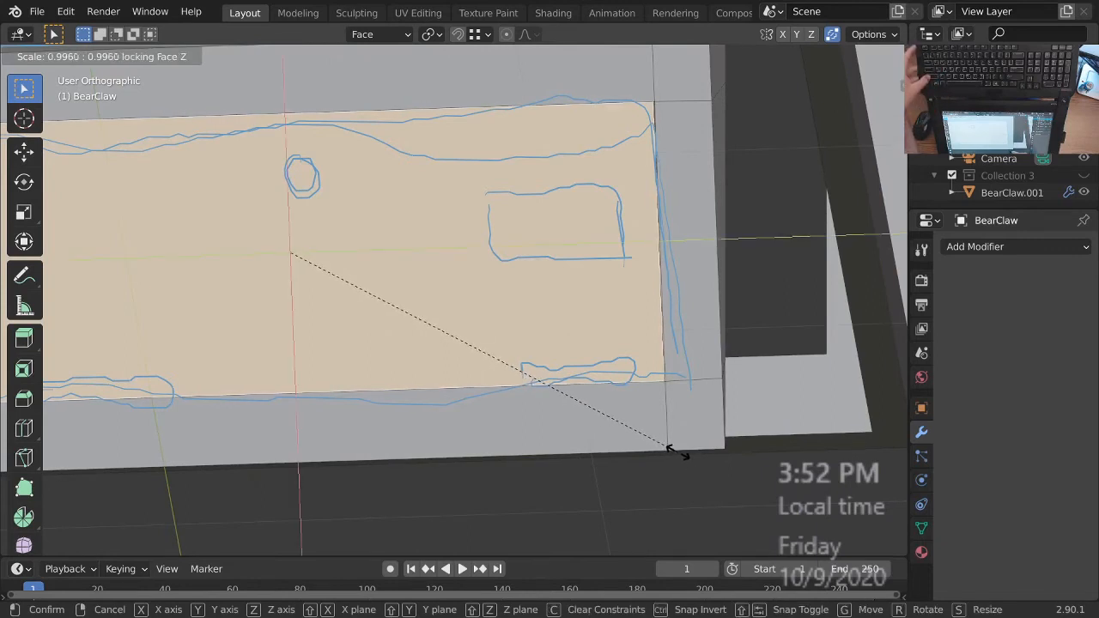
pyautogui.click(677, 453)
# - Scale the door panel to about 0.998 along the Face X axis to widen its upper and lower gaps
pyautogui.keyDown('ctrl'); pyautogui.moveTo(648, 369); pyautogui.dragTo(658, 409, button='middle'); pyautogui.keyUp('ctrl')
pyautogui.keyDown('shift'); pyautogui.moveTo(573, 361); pyautogui.dragTo(603, 370, button='middle'); pyautogui.keyUp('shift')
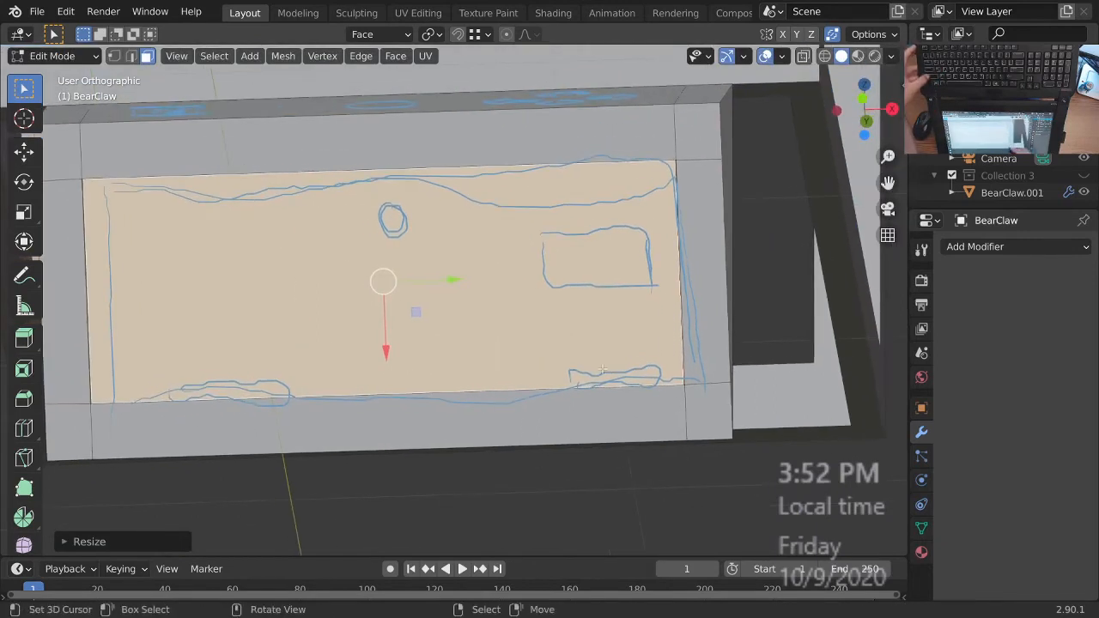
pyautogui.keyDown('ctrl'); pyautogui.moveTo(581, 311); pyautogui.dragTo(593, 277, button='middle'); pyautogui.keyUp('ctrl')
pyautogui.moveTo(676, 368); pyautogui.dragTo(658, 368, button='middle')
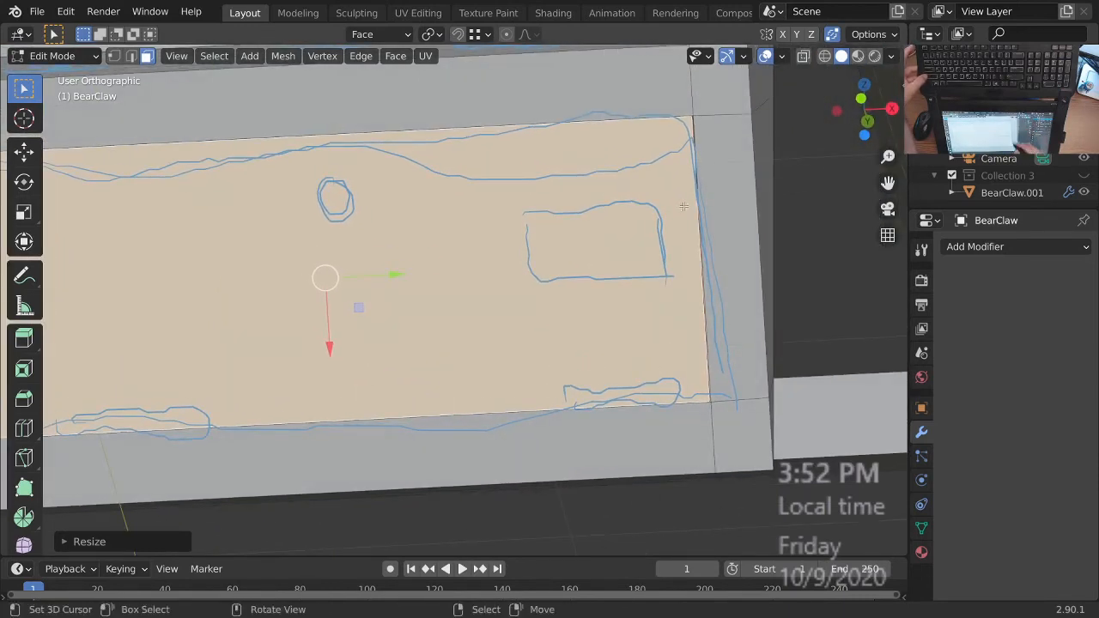
pyautogui.press('s')
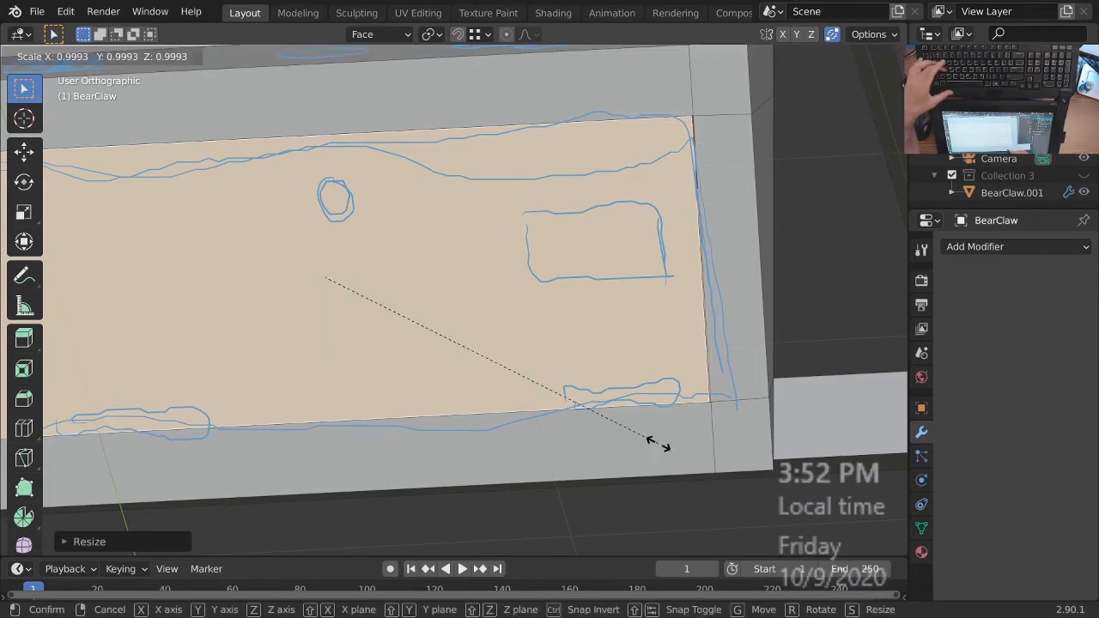
pyautogui.press('x')
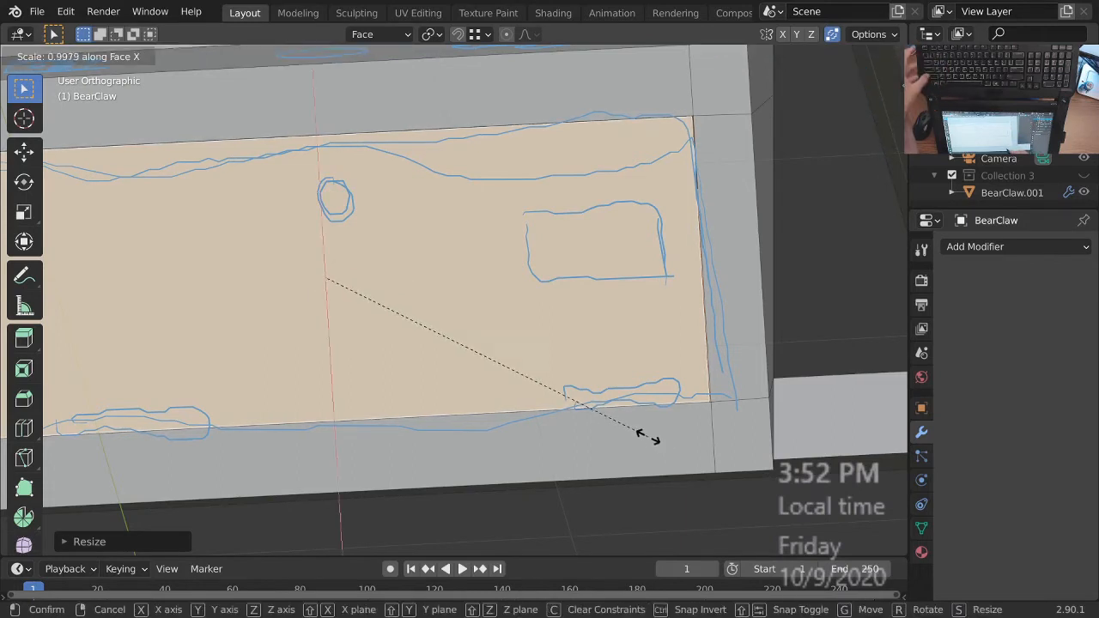
pyautogui.click(638, 430)
# - Move the door panel about 0.004 m outward along the Face Z axis
pyautogui.keyDown('ctrl'); pyautogui.moveTo(596, 312); pyautogui.dragTo(602, 369, button='middle'); pyautogui.keyUp('ctrl')
pyautogui.moveTo(601, 369); pyautogui.dragTo(649, 395, button='middle')
pyautogui.moveTo(542, 367); pyautogui.dragTo(542, 368)
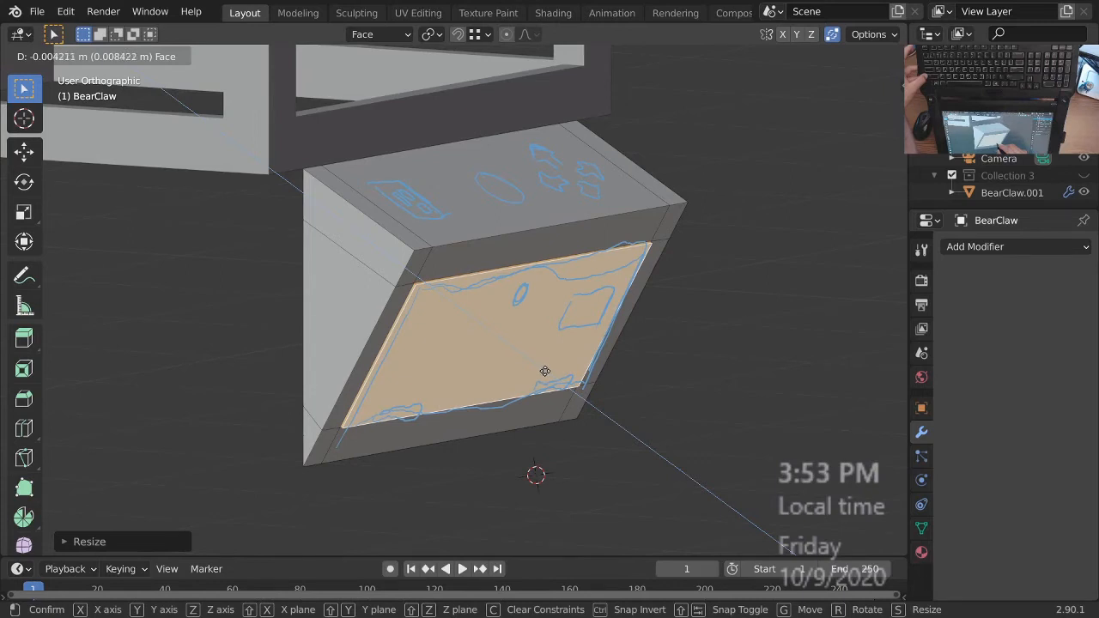
pyautogui.moveTo(545, 370); pyautogui.dragTo(546, 371)
# - Reveal the hidden cabinet geometry and return the BearClaw mesh to Object Mode
pyautogui.keyDown('ctrl'); pyautogui.moveTo(601, 288); pyautogui.dragTo(593, 343, button='middle'); pyautogui.keyUp('ctrl')
pyautogui.moveTo(592, 343); pyautogui.dragTo(562, 378, button='middle')
pyautogui.keyDown('ctrl'); pyautogui.moveTo(562, 378); pyautogui.dragTo(621, 444, button='middle'); pyautogui.keyUp('ctrl')
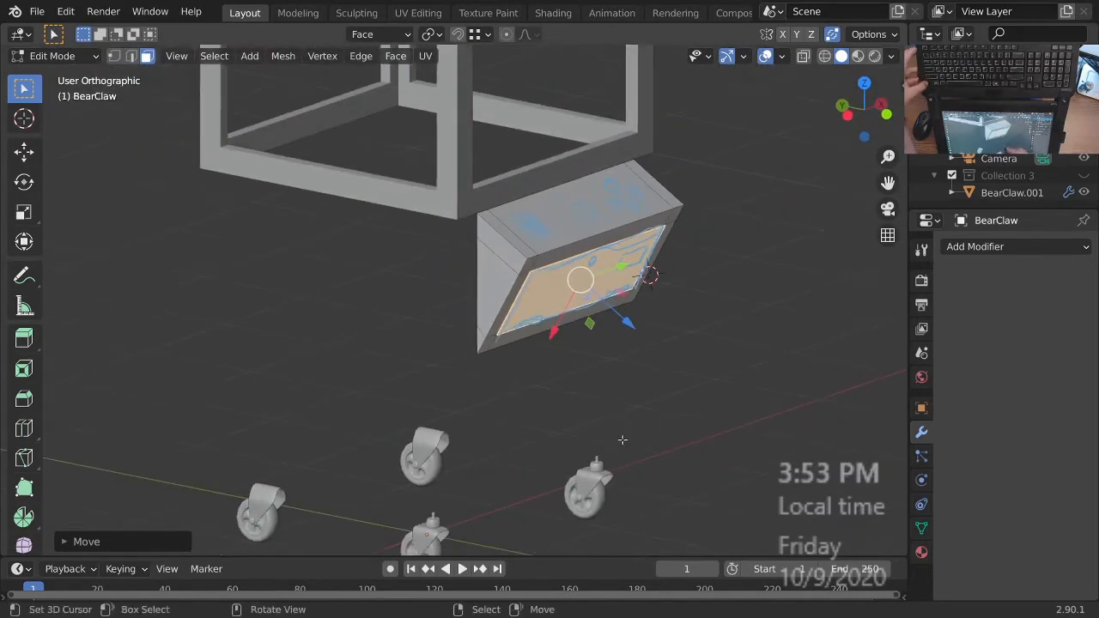
pyautogui.hotkey('alt', 'h')
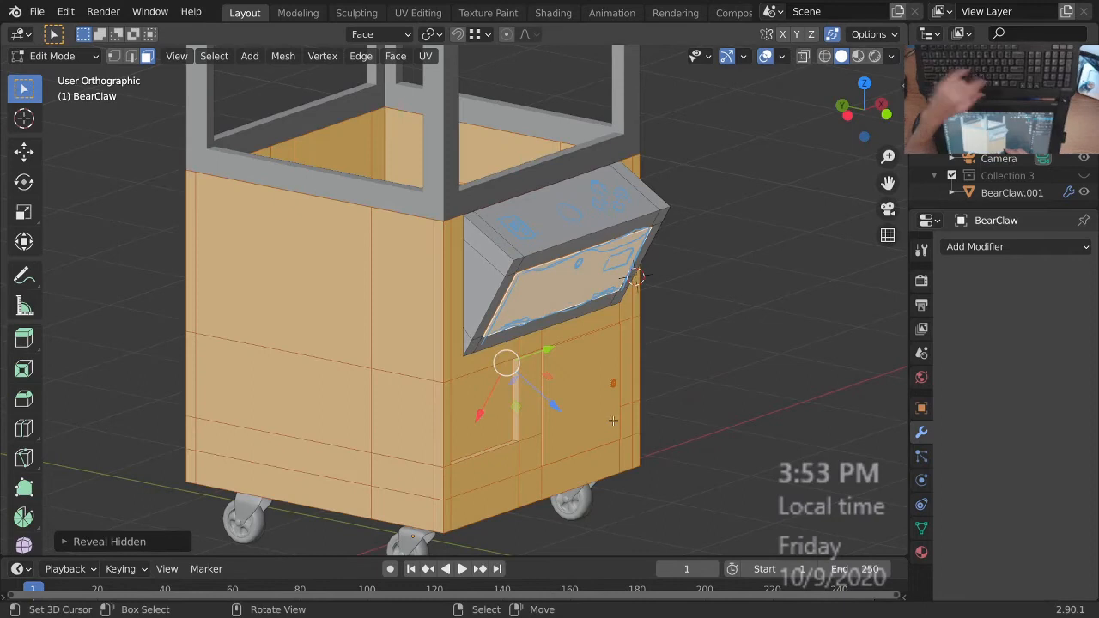
pyautogui.scroll(5, 614, 377)
pyautogui.moveTo(620, 322); pyautogui.dragTo(586, 340, button='middle')
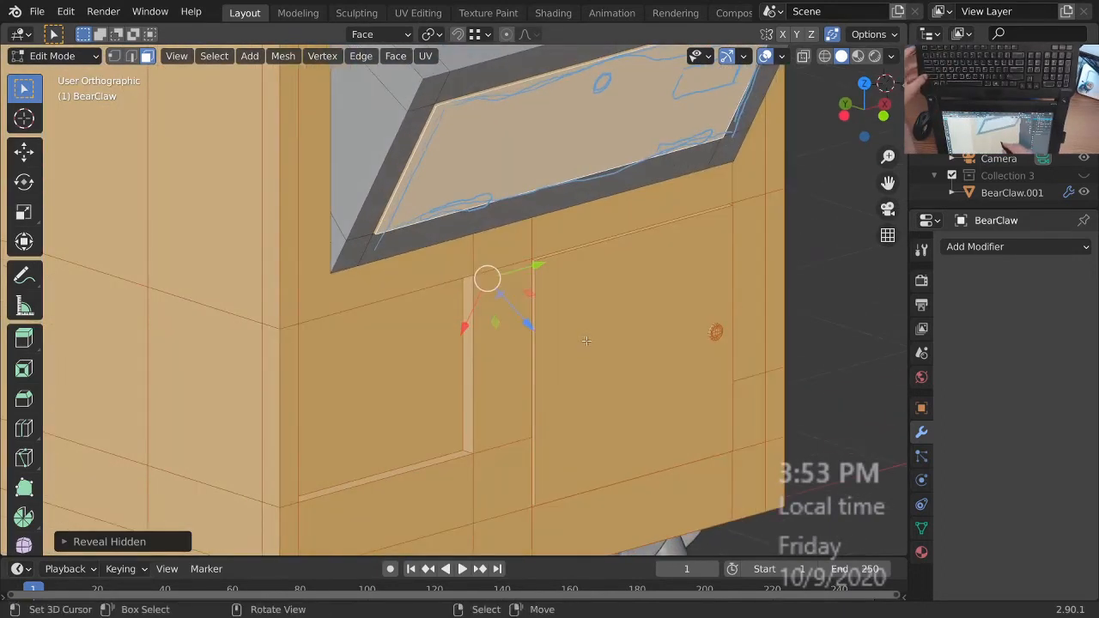
pyautogui.press('Tab')
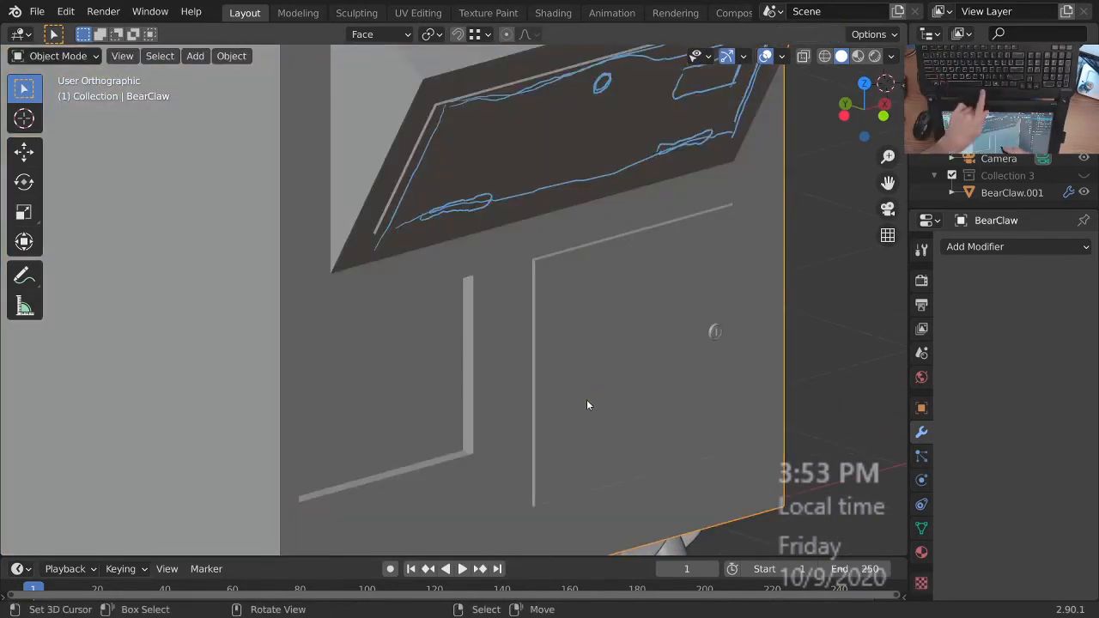
# - Examine the cabinet front and control box, temporarily unhiding Collection 3 to compare its BearClaw.001 object with the current mesh
pyautogui.scroll(-5, 601, 361)
pyautogui.moveTo(608, 396); pyautogui.dragTo(479, 459, button='middle')
pyautogui.keyDown('shift'); pyautogui.moveTo(564, 431); pyautogui.dragTo(528, 421, button='middle'); pyautogui.keyUp('shift')
pyautogui.moveTo(617, 425); pyautogui.dragTo(674, 434, button='middle')
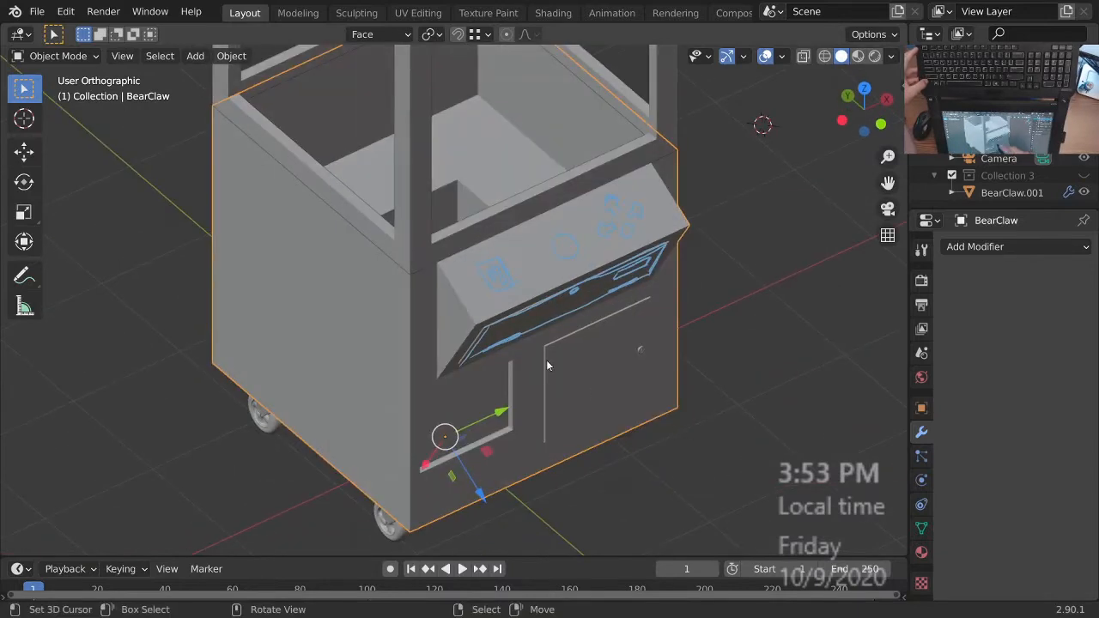
pyautogui.keyDown('shift'); pyautogui.moveTo(567, 401); pyautogui.dragTo(567, 442, button='middle'); pyautogui.keyUp('shift')
pyautogui.keyDown('shift'); pyautogui.moveTo(567, 410); pyautogui.dragTo(568, 434, button='middle'); pyautogui.keyUp('shift')
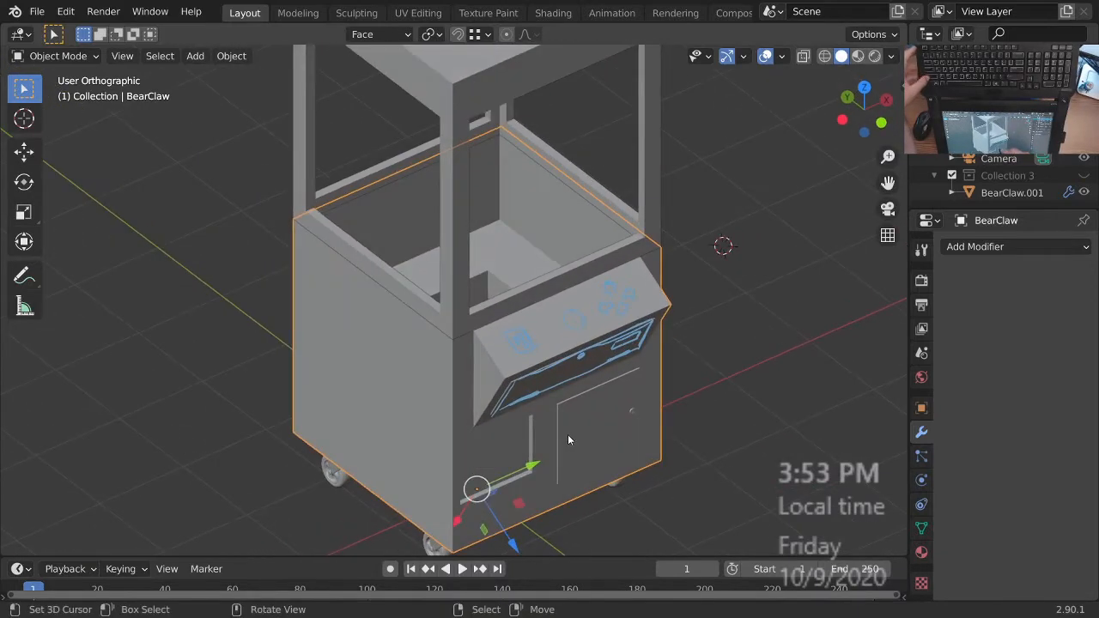
pyautogui.press('alt')
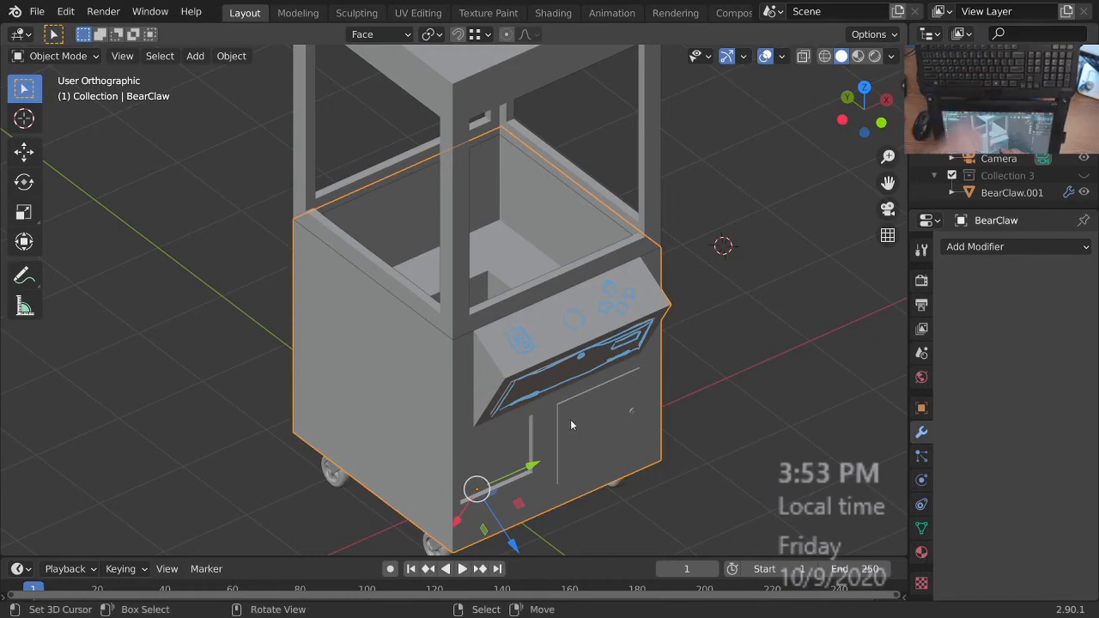
pyautogui.hotkey('ctrl', 'space')
pyautogui.click(1085, 157)
pyautogui.click(1085, 193)
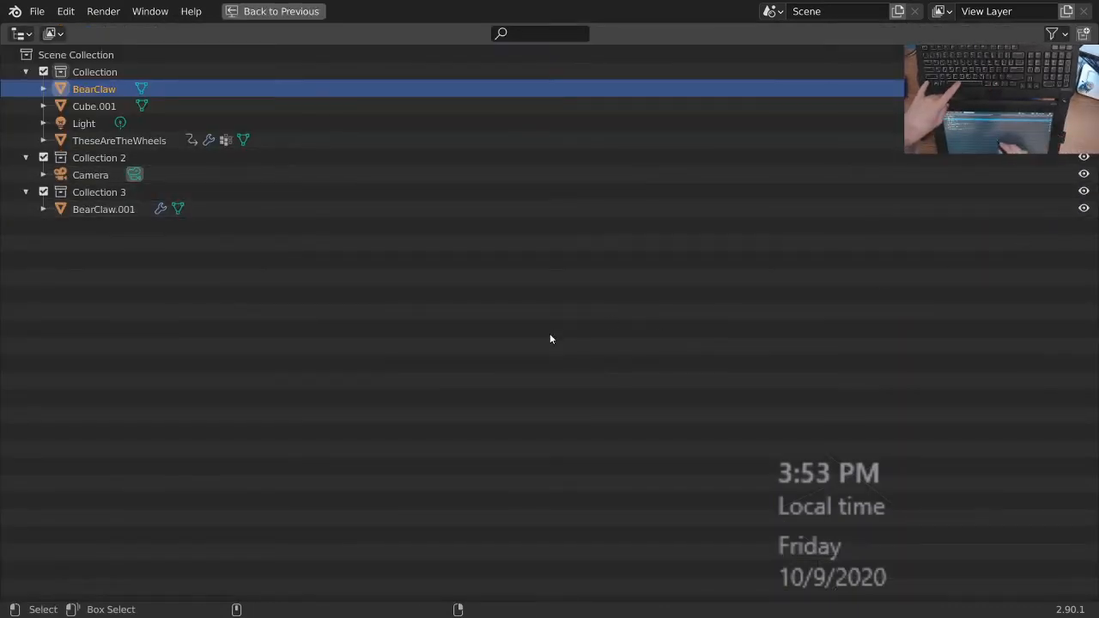
pyautogui.hotkey('ctrl', 'space')
pyautogui.keyDown('ctrl'); pyautogui.moveTo(613, 434); pyautogui.dragTo(622, 328, button='middle'); pyautogui.keyUp('ctrl')
pyautogui.keyDown('shift'); pyautogui.moveTo(564, 420); pyautogui.dragTo(633, 422, button='middle'); pyautogui.keyUp('shift')
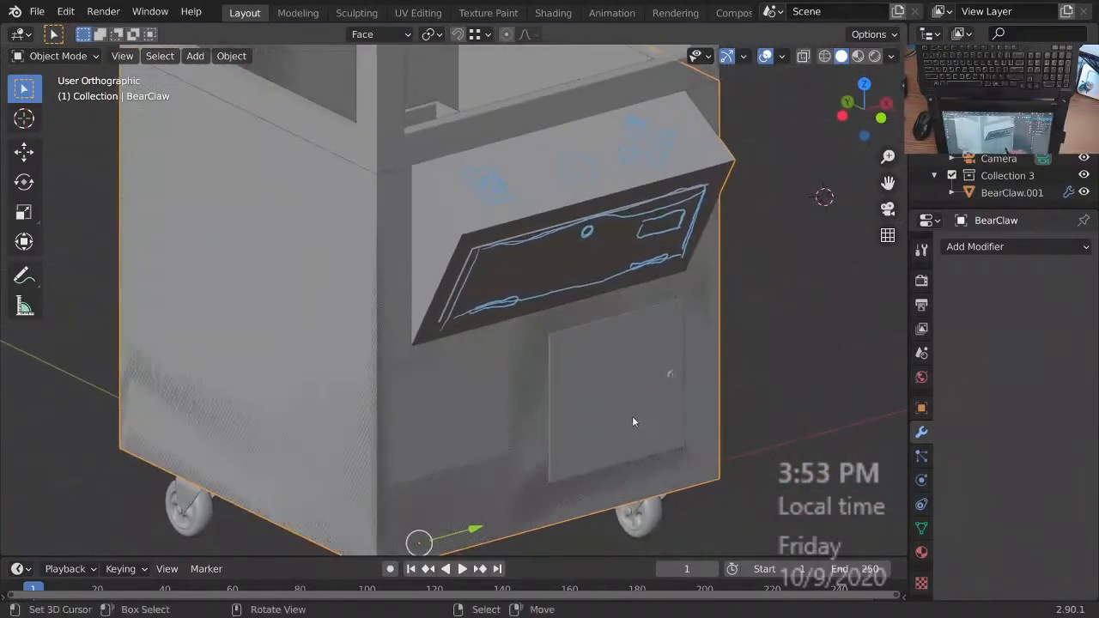
pyautogui.hotkey('ctrl', 'space')
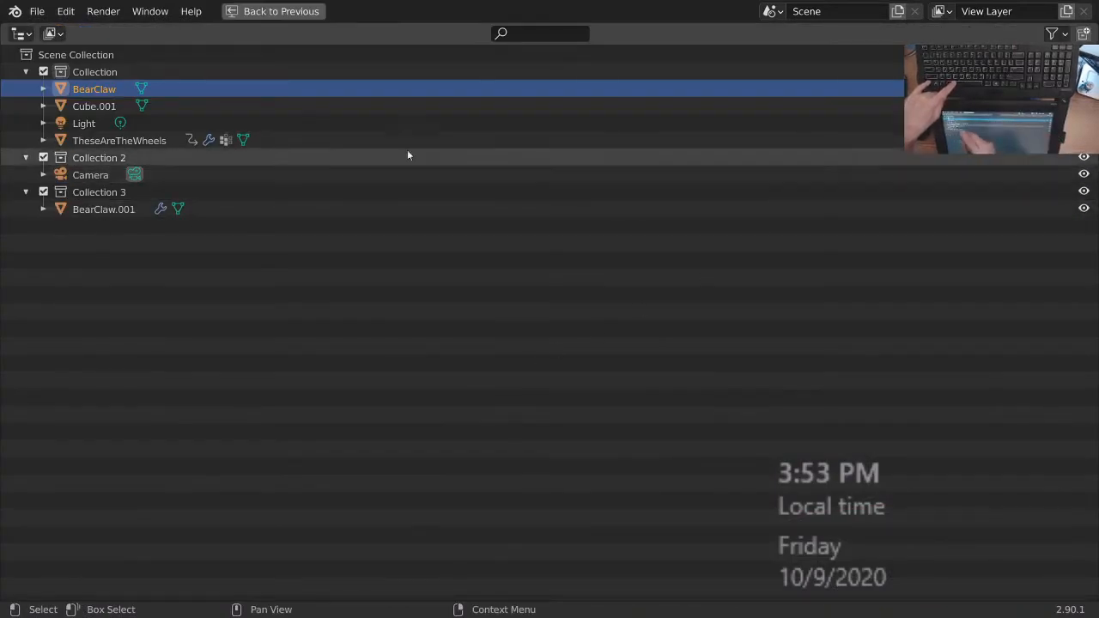
pyautogui.hotkey('ctrl', 'space')
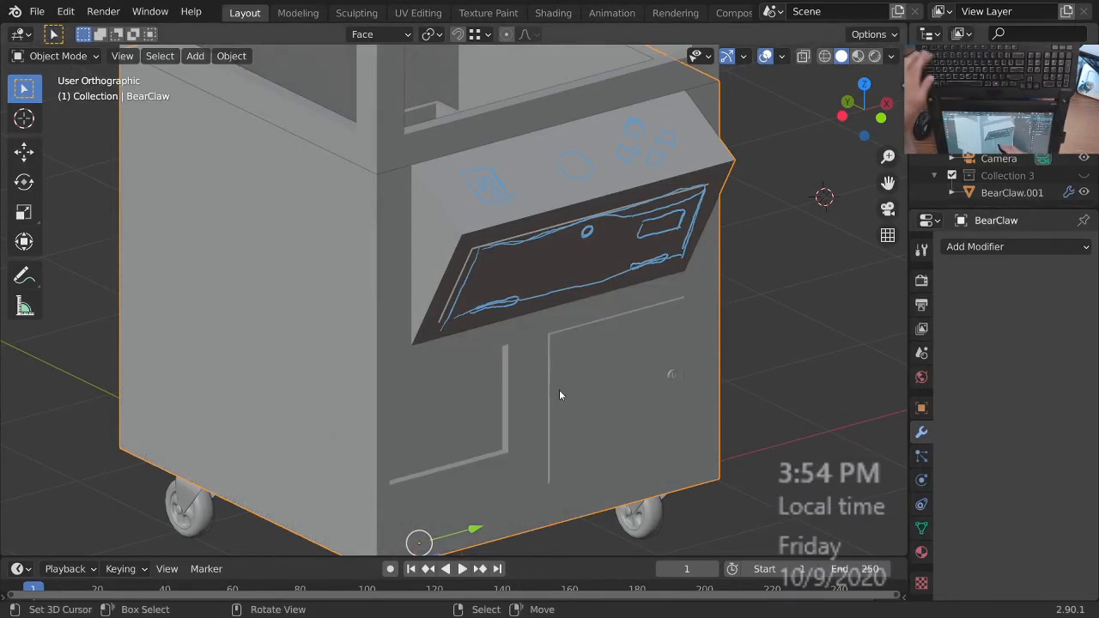
# - Select the vertical hinge-side edge of the lower door opening on the BearClaw mesh and snap the 3D cursor to it
pyautogui.scroll(1, 592, 385)
pyautogui.moveTo(591, 384); pyautogui.dragTo(538, 355, button='middle')
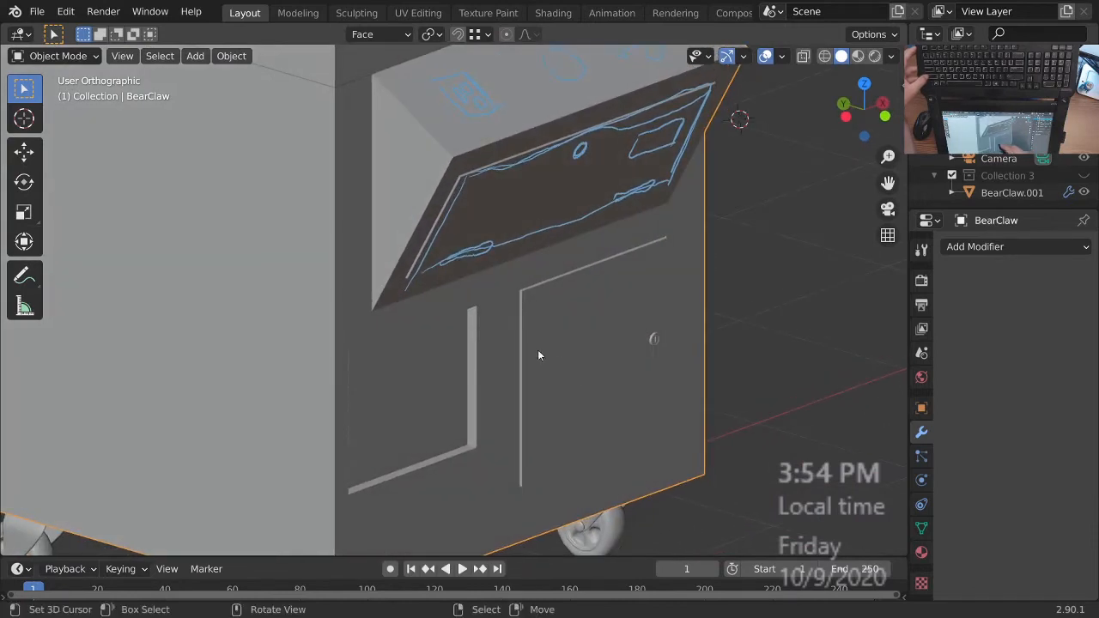
pyautogui.moveTo(547, 397); pyautogui.dragTo(526, 409, button='middle')
pyautogui.press('Tab')
pyautogui.scroll(4, 546, 306)
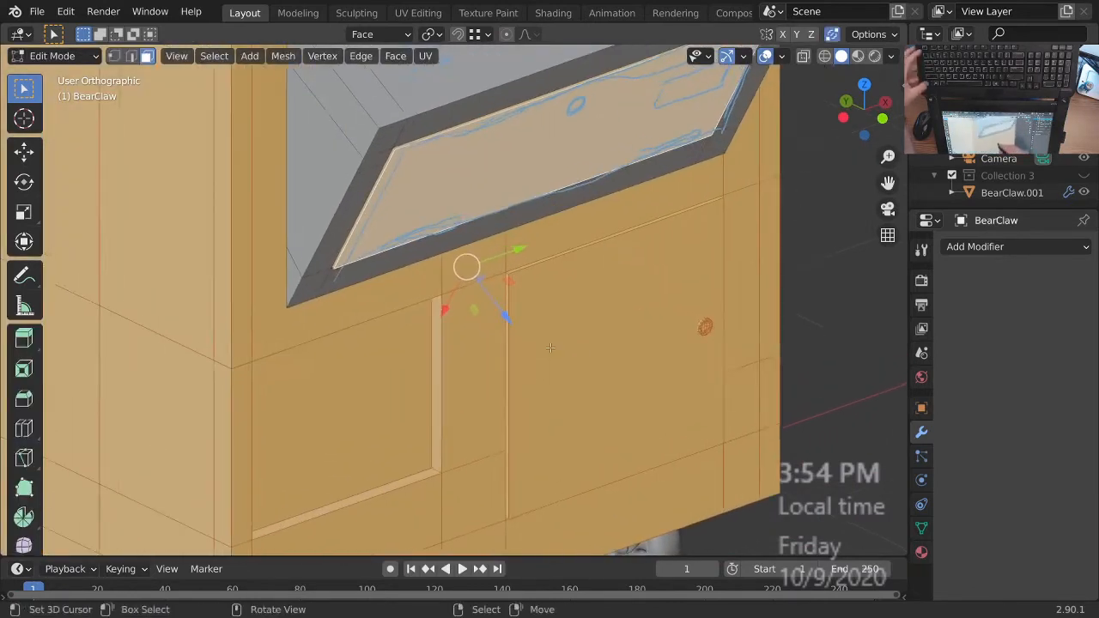
pyautogui.scroll(1, 538, 310)
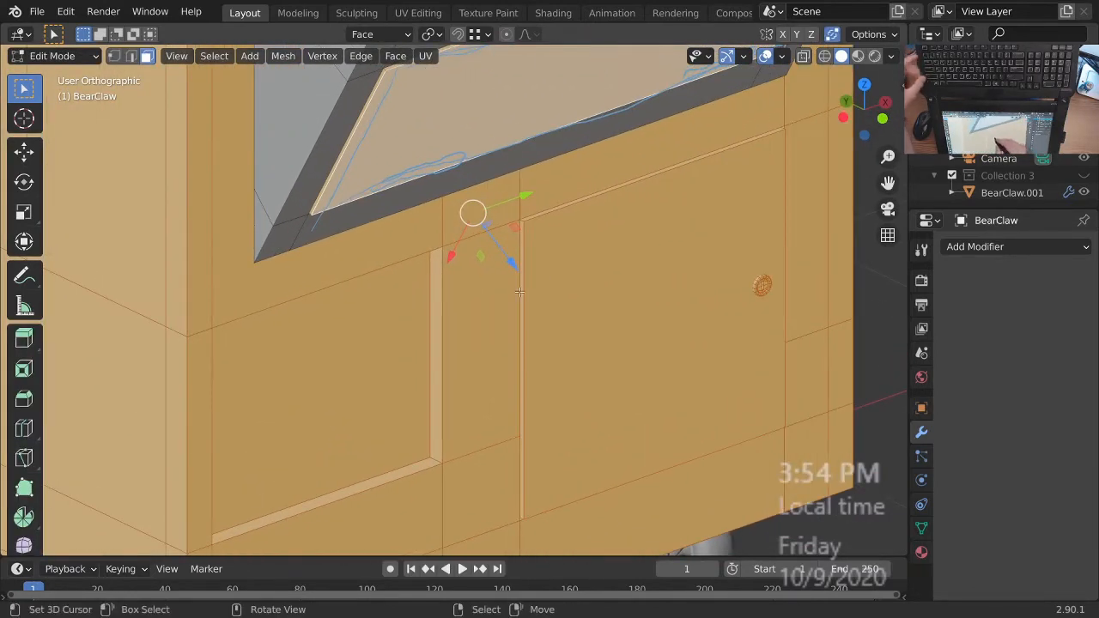
pyautogui.press('2')
pyautogui.click(520, 296)
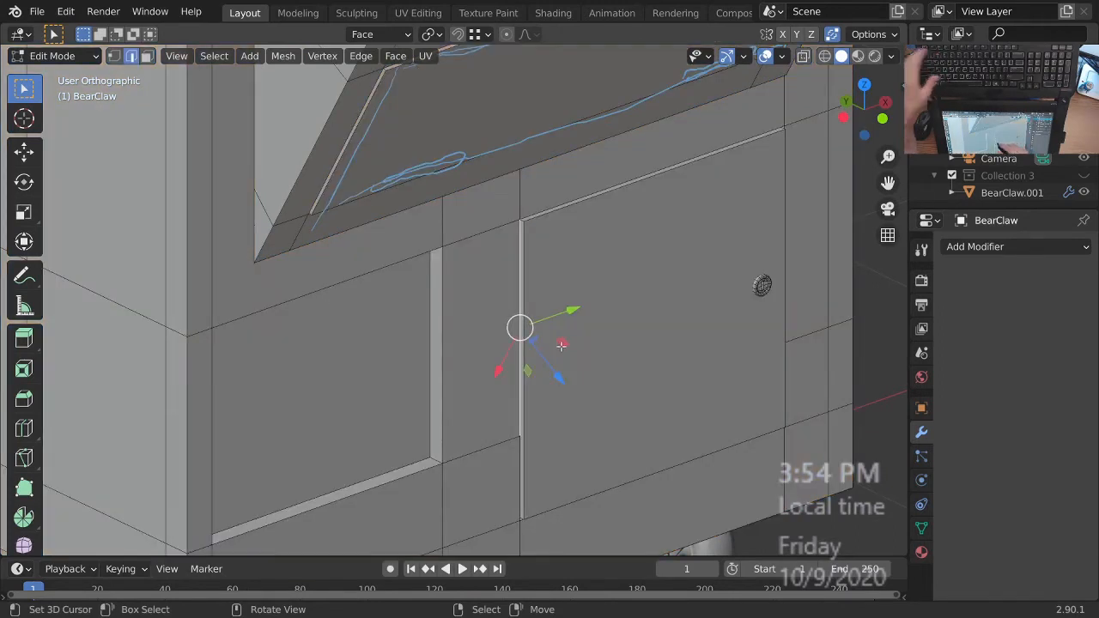
pyautogui.moveTo(561, 344); pyautogui.dragTo(559, 323, button='middle')
pyautogui.hotkey('shift', 's')
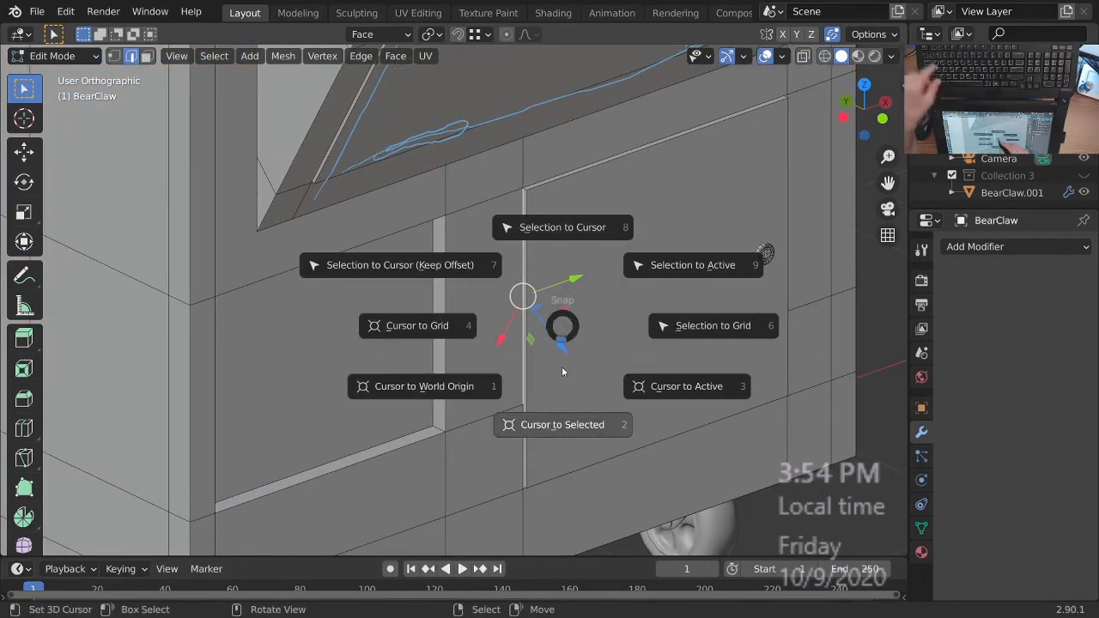
pyautogui.click(589, 424)
pyautogui.moveTo(589, 424); pyautogui.dragTo(564, 413, button='middle')
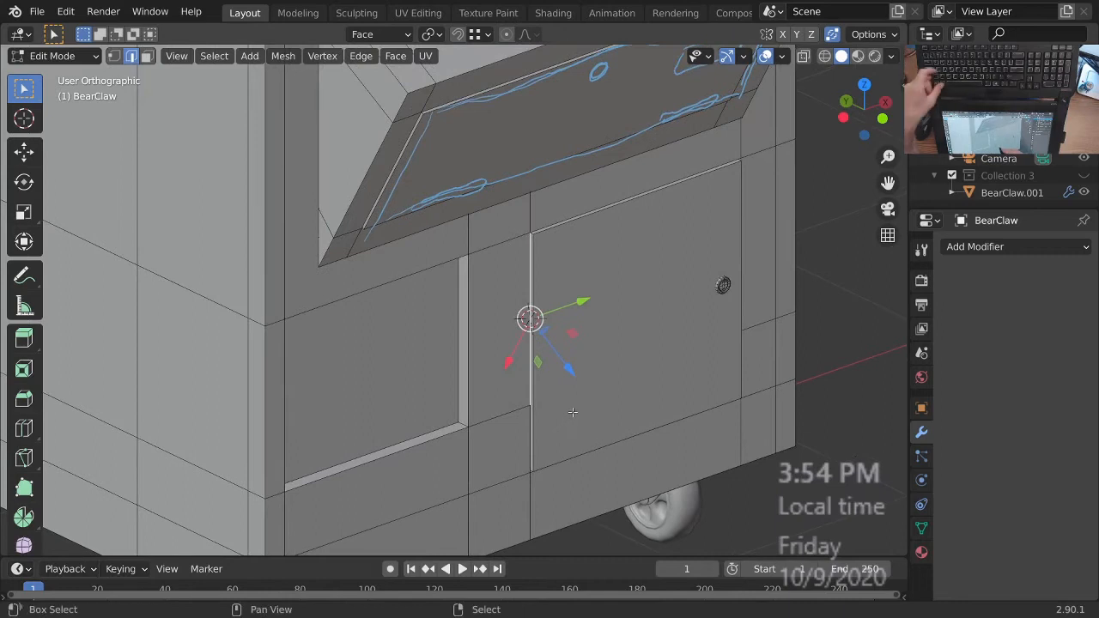
# - Add a 16-vertex cylinder with a 1 m radius and 2 m depth at the 3D cursor
pyautogui.hotkey('shift', 'a')
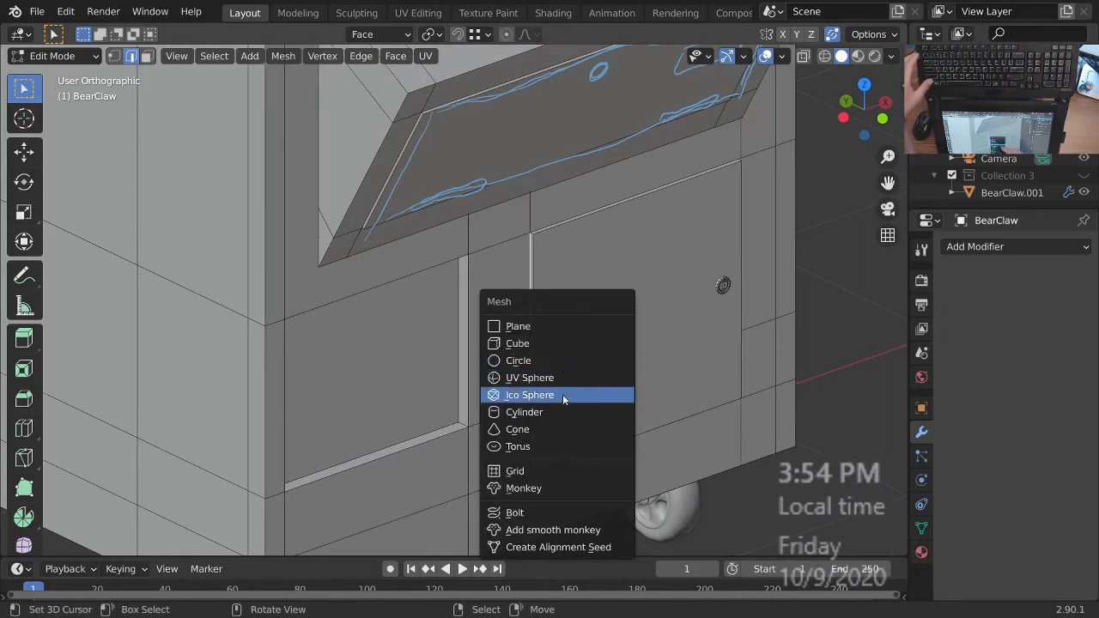
pyautogui.click(557, 412)
pyautogui.click(140, 542)
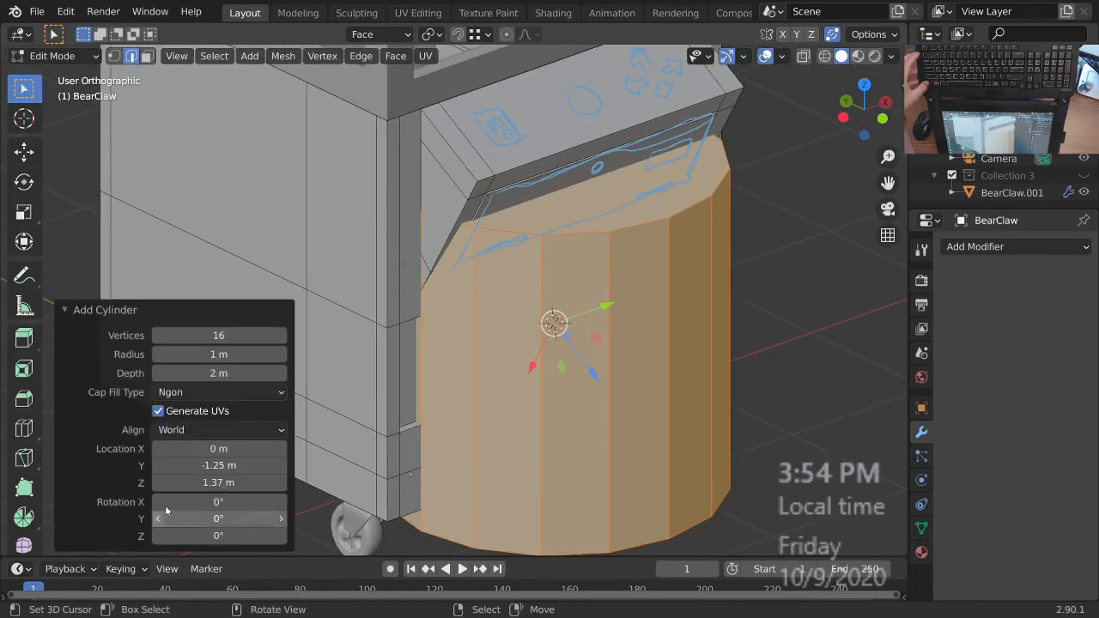
pyautogui.click(138, 315)
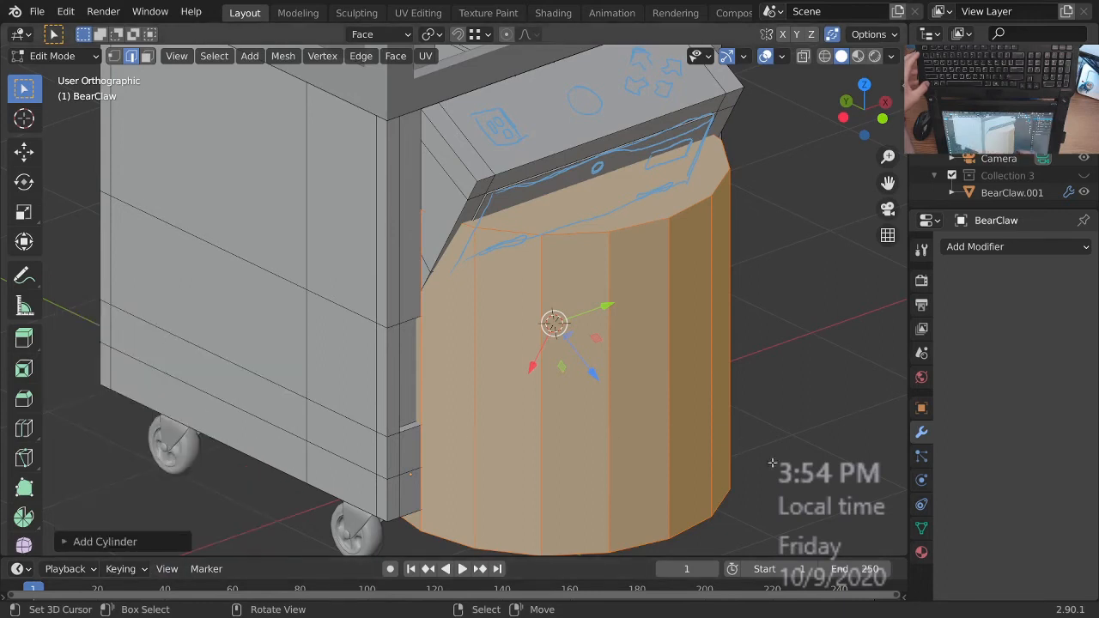
pyautogui.press('s')
pyautogui.hotkey('shift', 'z')
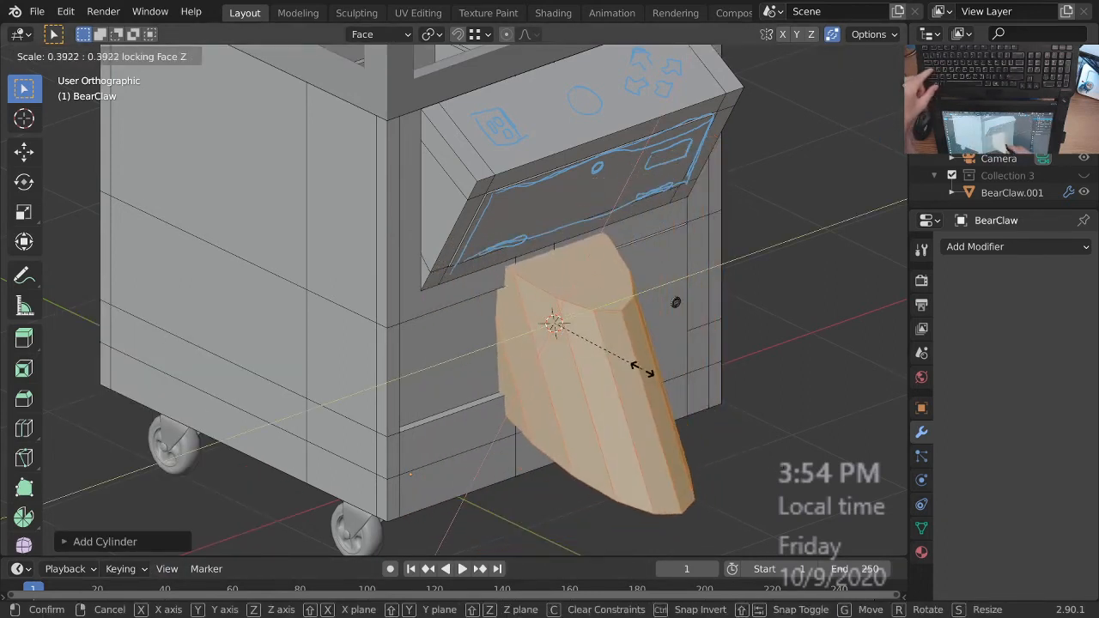
pyautogui.press('Escape')
# - Set the transform orientation to Global and scale the cylinder to about 0.09 with global Z locked
pyautogui.click(397, 33)
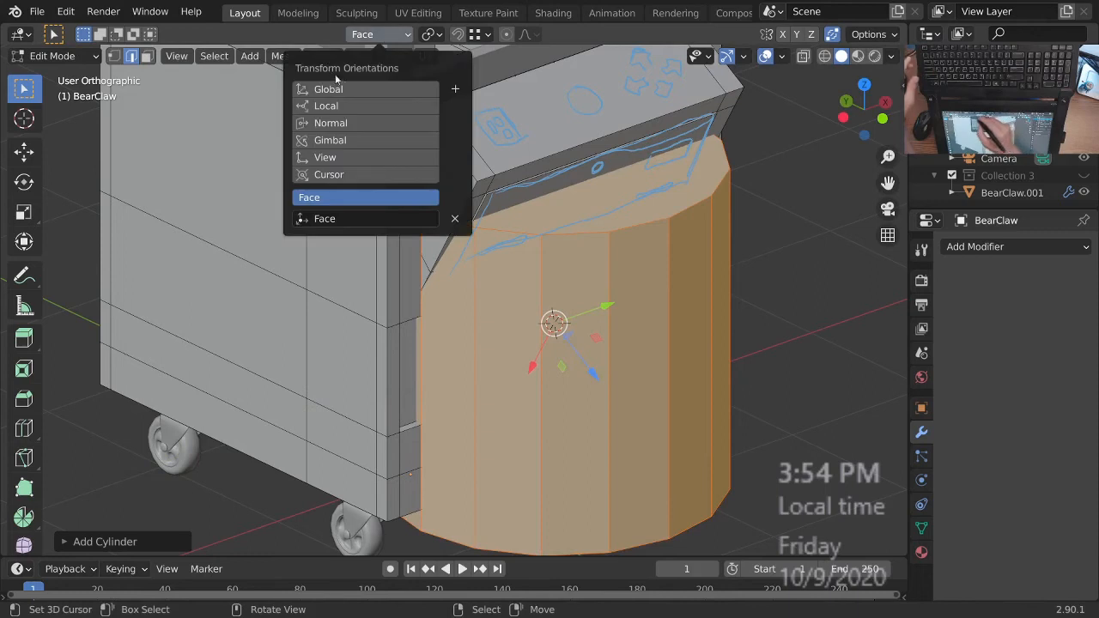
pyautogui.click(361, 90)
pyautogui.moveTo(687, 419); pyautogui.dragTo(684, 411, button='middle')
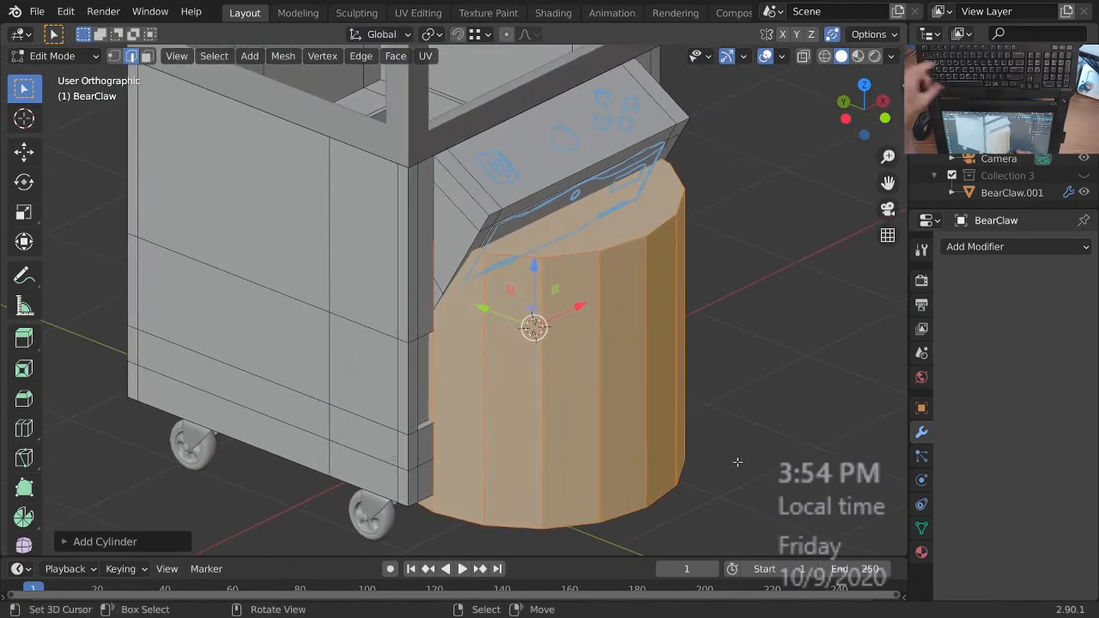
pyautogui.press('s')
pyautogui.hotkey('shift', 'z')
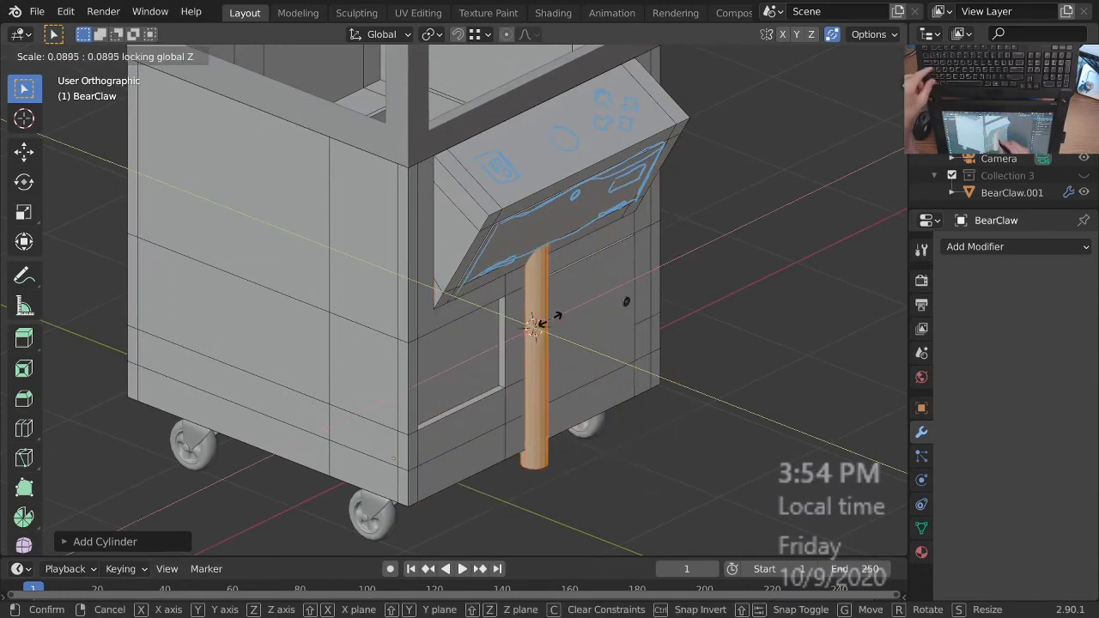
pyautogui.click(534, 324)
# - Thin the cylinder further with global Z locked until it is a narrow rod about as wide as the door gap
pyautogui.press('KP_Decimal')
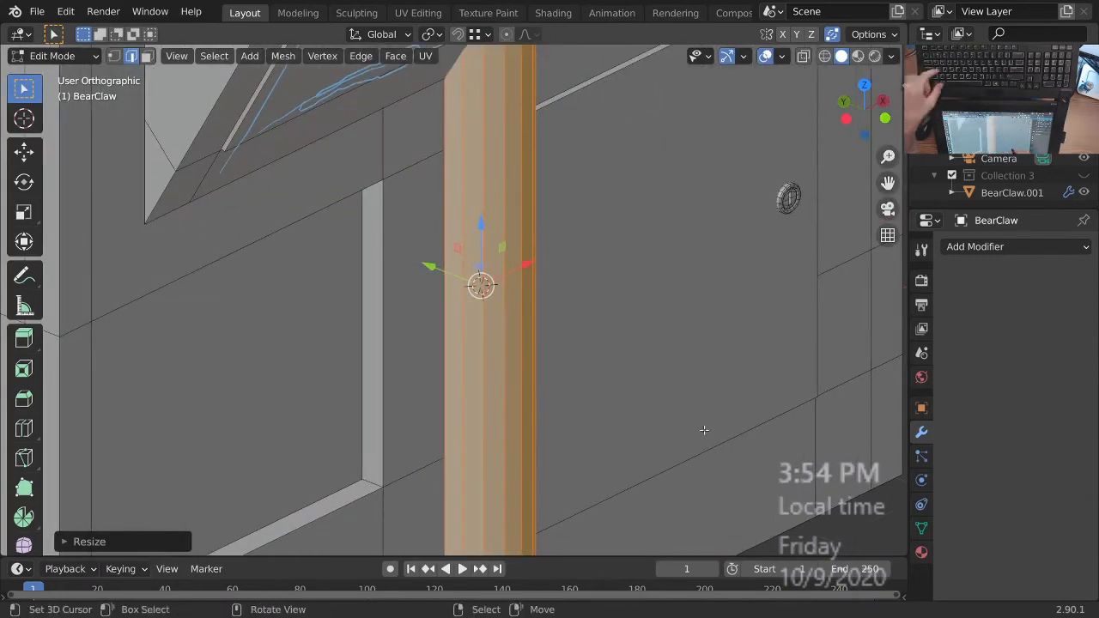
pyautogui.press('s')
pyautogui.hotkey('shift', 'z')
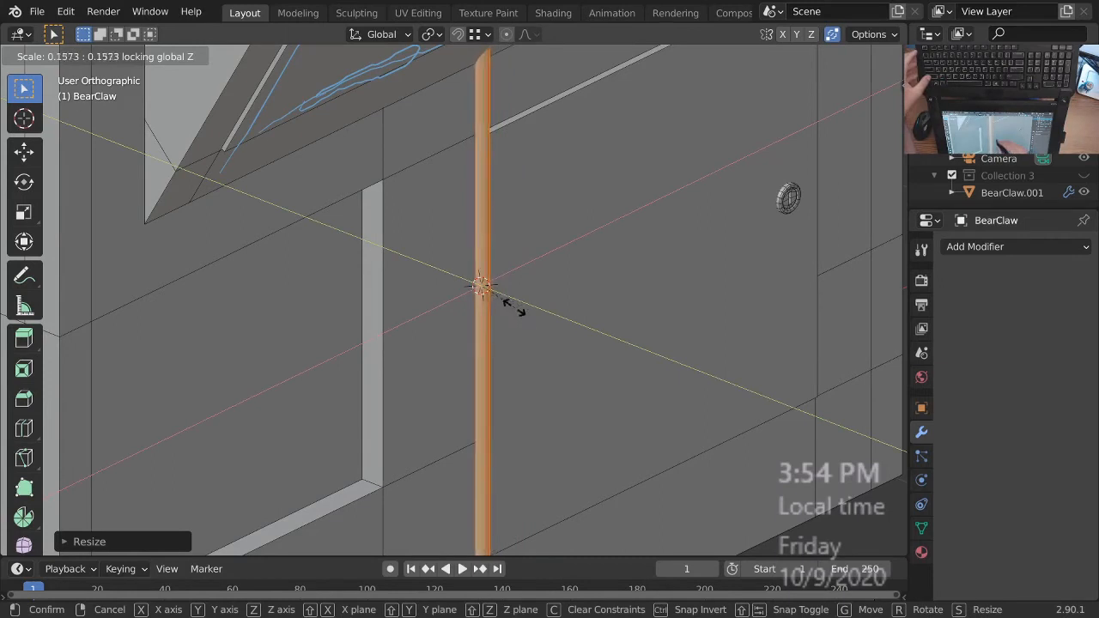
pyautogui.click(485, 286)
pyautogui.moveTo(482, 286); pyautogui.dragTo(566, 369, button='middle')
# - Scale the rod to about 0.1 along global Z and shift it about 0.006 m outward from the door edge with Z locked
pyautogui.press('s')
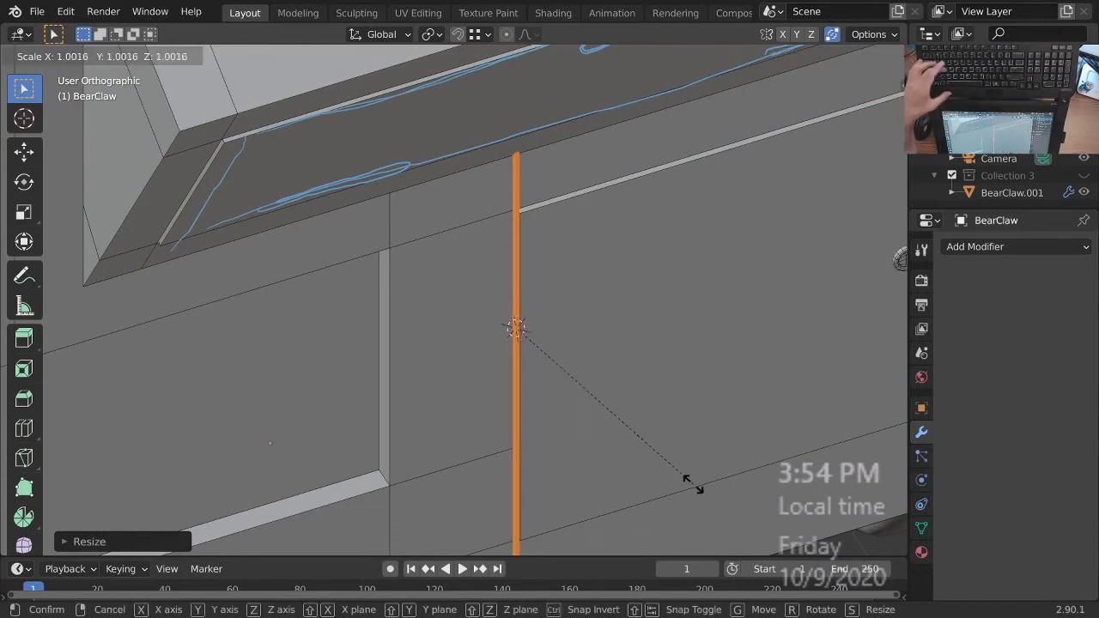
pyautogui.press('z')
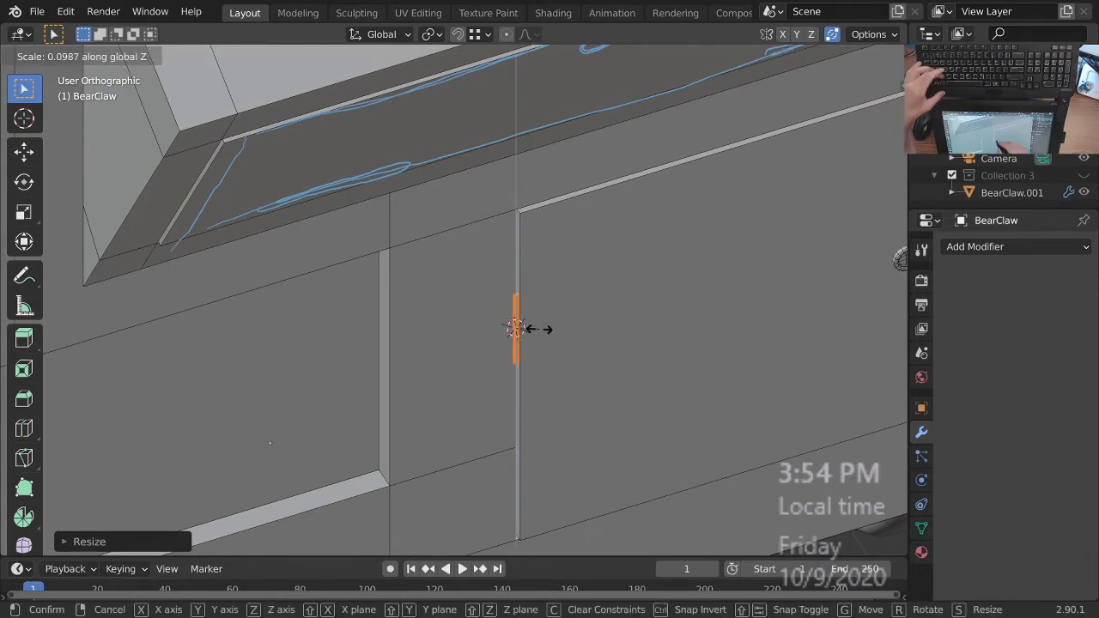
pyautogui.click(540, 329)
pyautogui.moveTo(539, 329); pyautogui.dragTo(559, 321, button='middle')
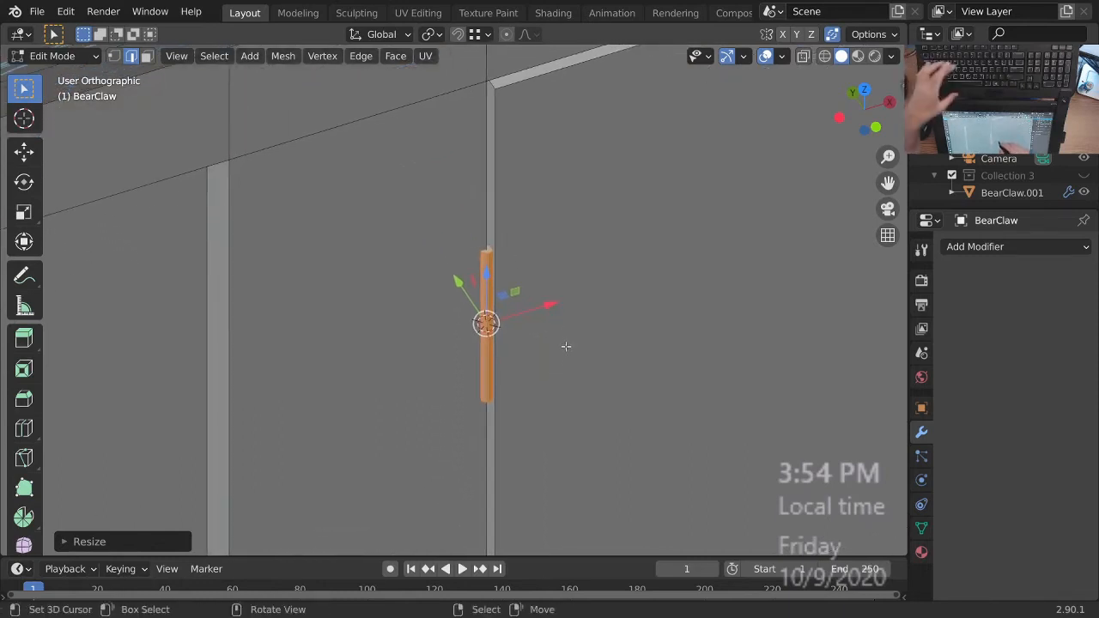
pyautogui.press('g')
pyautogui.hotkey('shift', 'z')
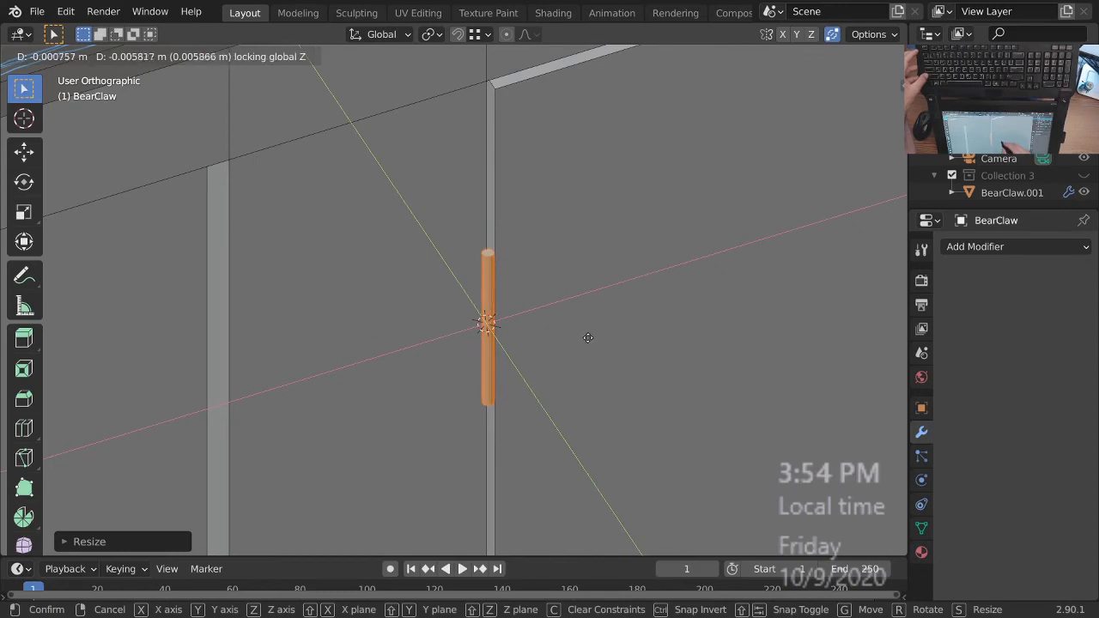
pyautogui.click(587, 338)
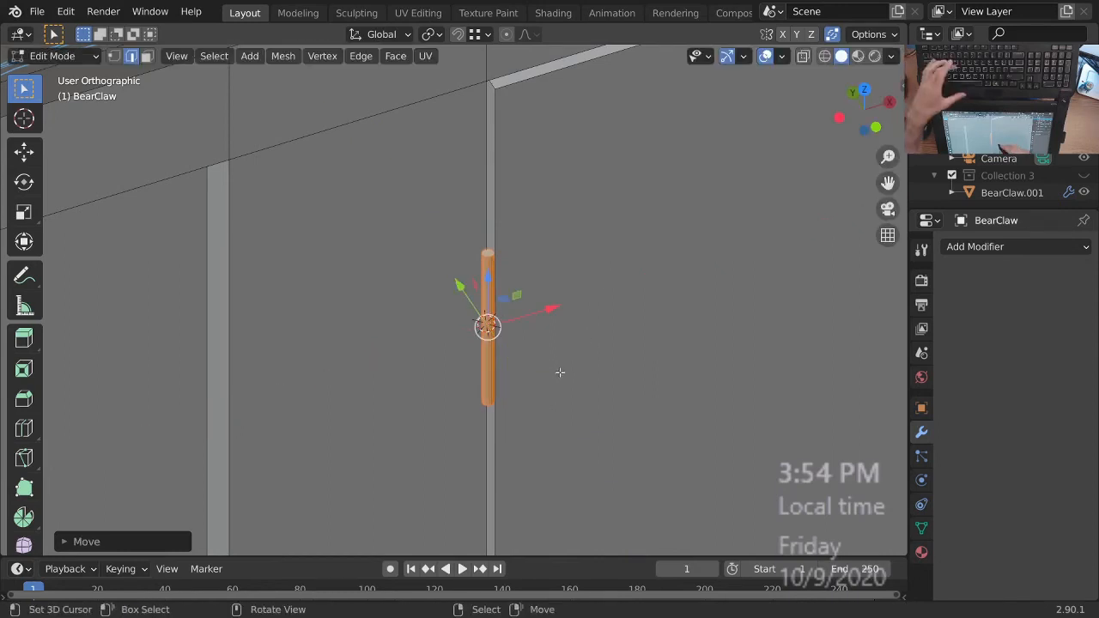
# - Raise the hinge rod along global Z toward the door's upper corner and place a duplicate lower on the same edge
pyautogui.press('g')
pyautogui.press('z')
pyautogui.click(571, 332)
pyautogui.moveTo(571, 332); pyautogui.dragTo(571, 288, button='middle')
pyautogui.press('g')
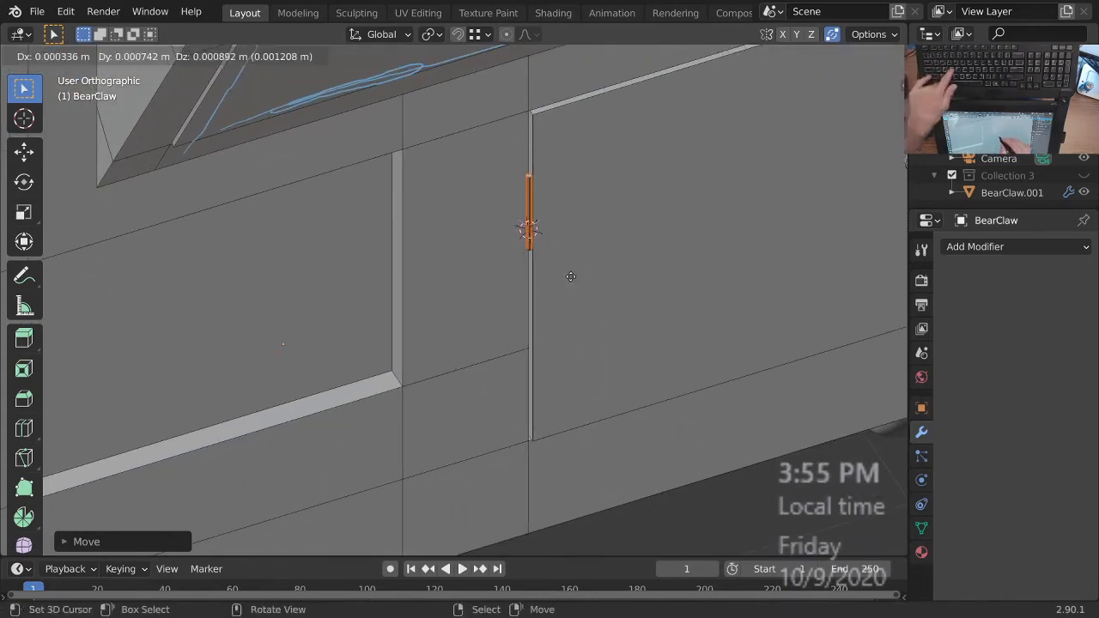
pyautogui.click(600, 415)
pyautogui.moveTo(600, 414); pyautogui.dragTo(435, 365, button='middle')
# - Select both hinge rods and, in the right view, duplicate them into the open space in front of the cabinet near the slanted control box
pyautogui.press('l')
pyautogui.press('KP_3')
pyautogui.scroll(-4, 435, 365)
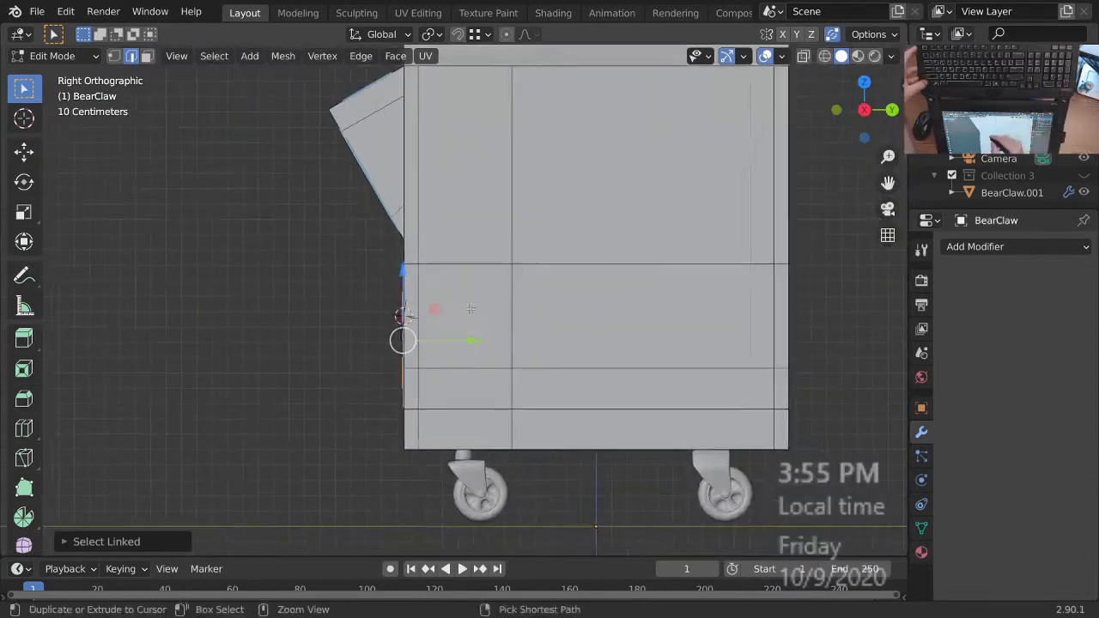
pyautogui.scroll(1, 517, 418)
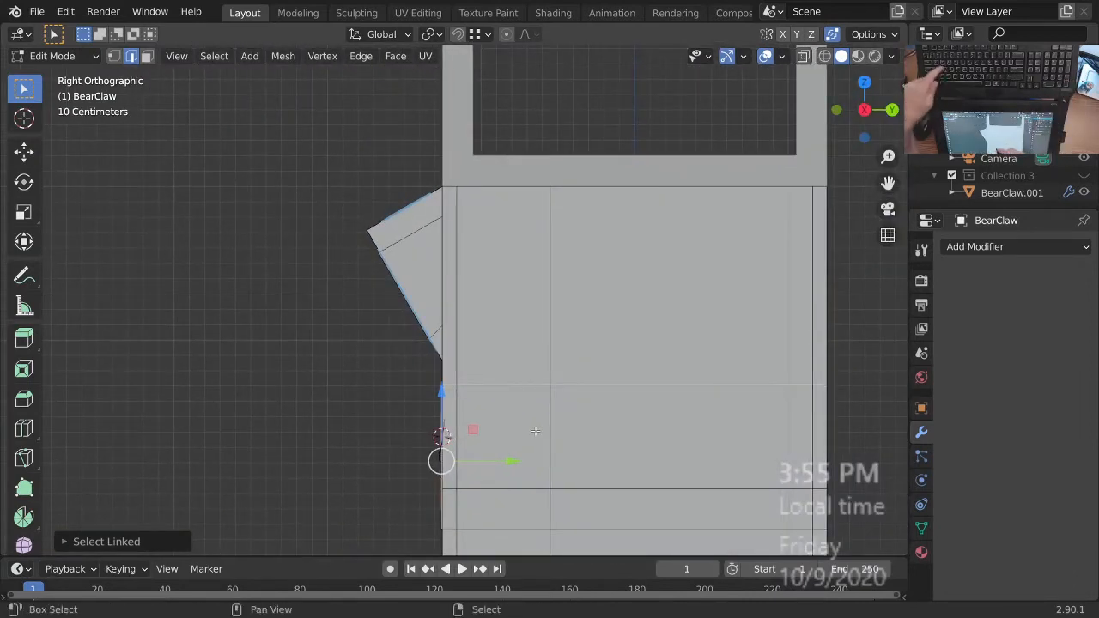
pyautogui.press('g')
pyautogui.click(417, 362)
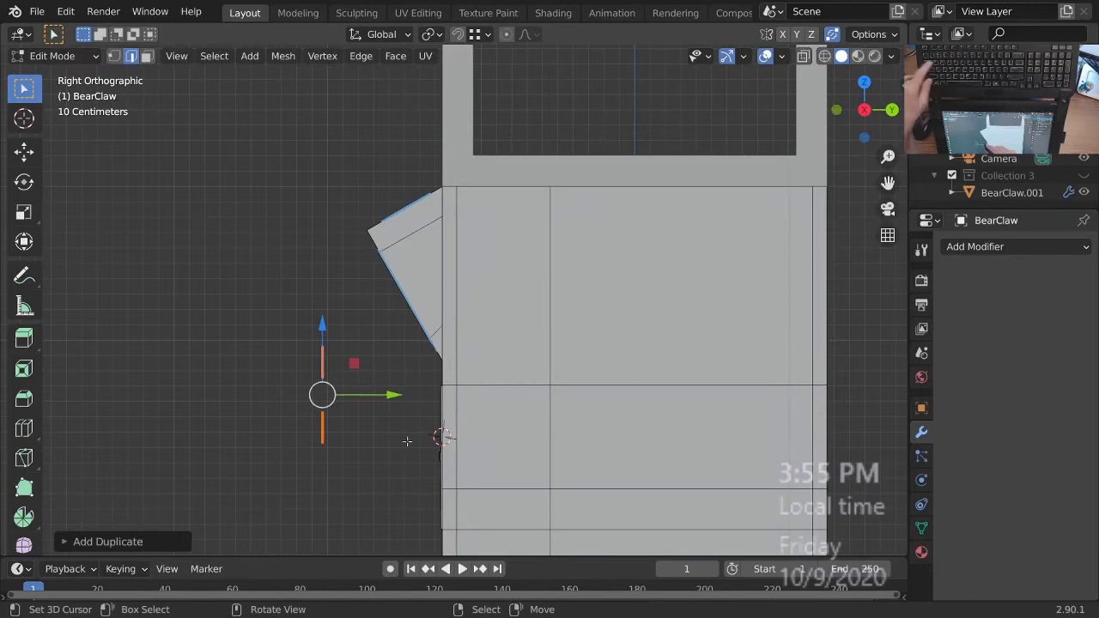
# - Rotate the duplicated hinge rods together in the right view until they run parallel to the control box's slanted door face
pyautogui.press('.')
pyautogui.click(523, 341)
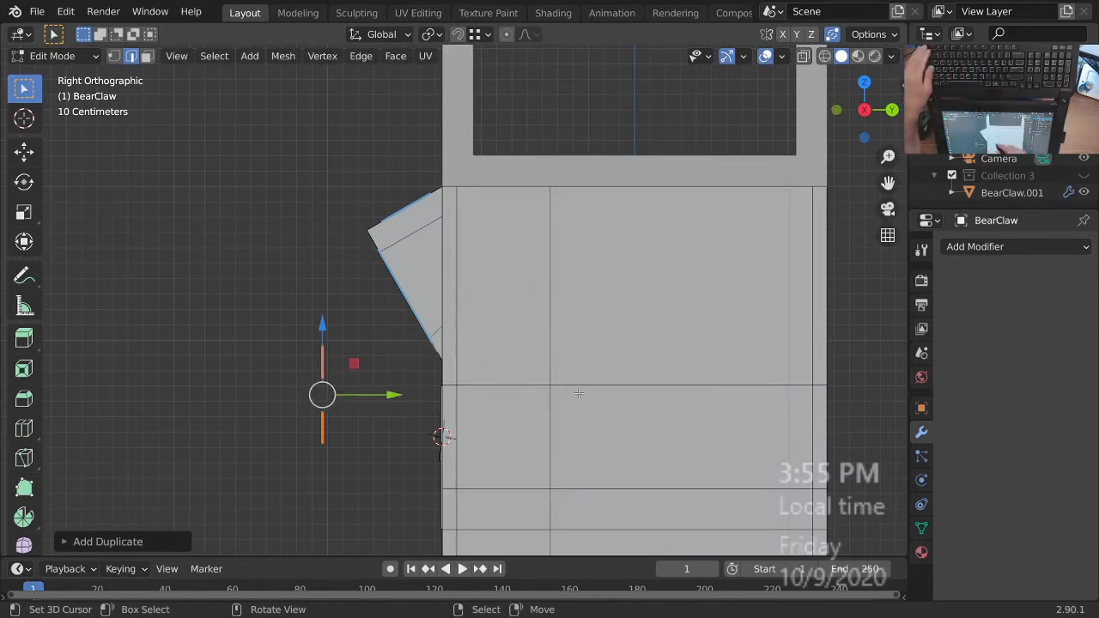
pyautogui.press('r')
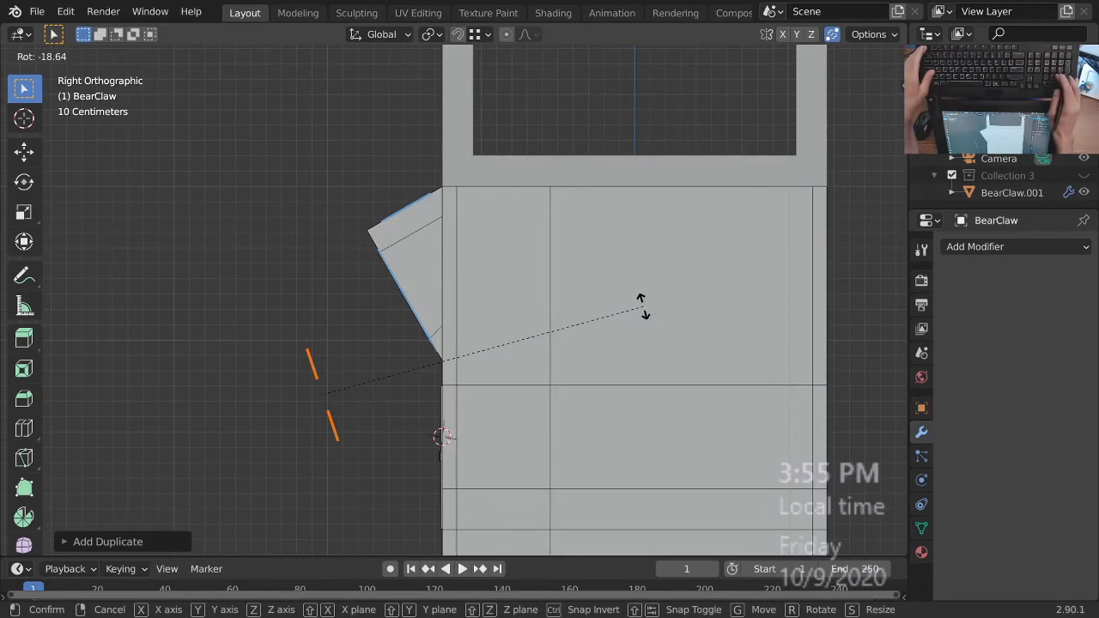
pyautogui.click(644, 306)
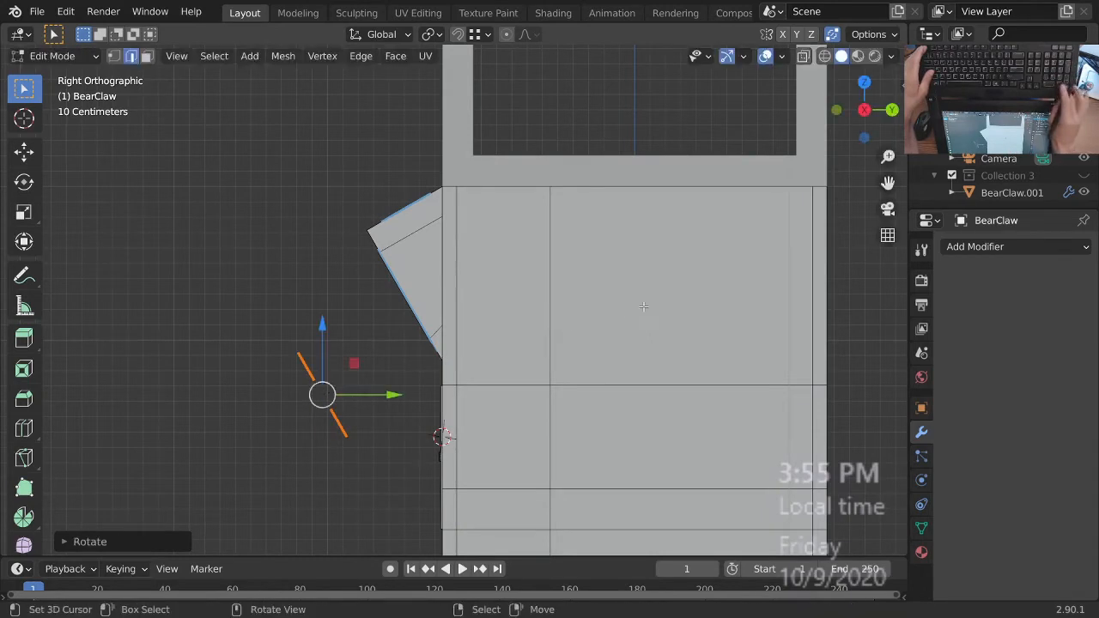
pyautogui.scroll(2, 382, 365)
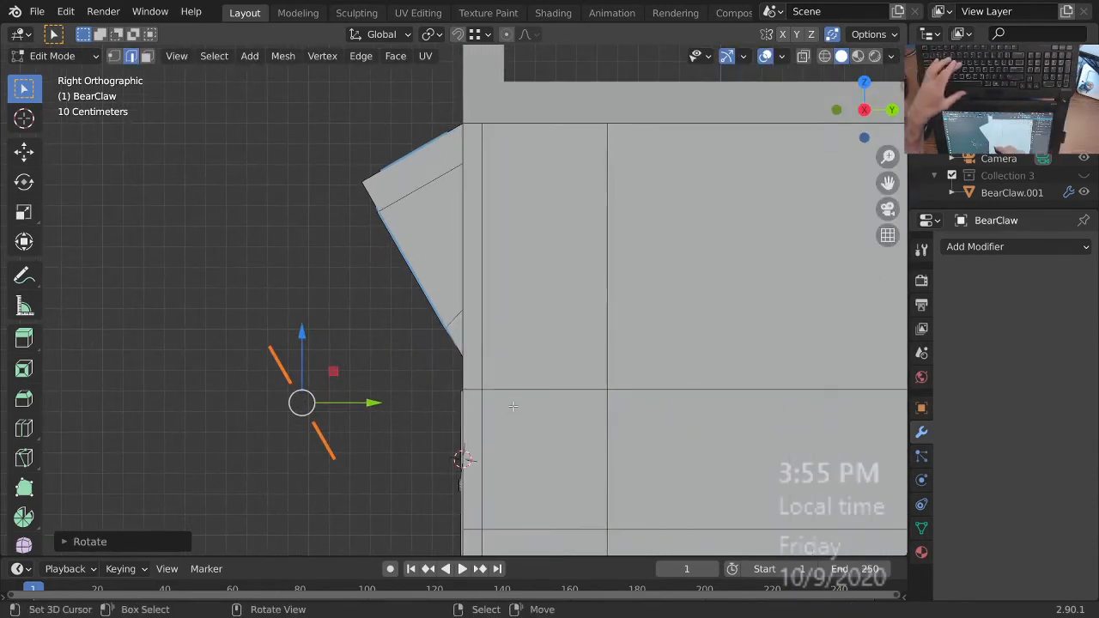
# - Move the angled hinge rods about 0.84 m in the right view onto the control box's slanted door face
pyautogui.press('g')
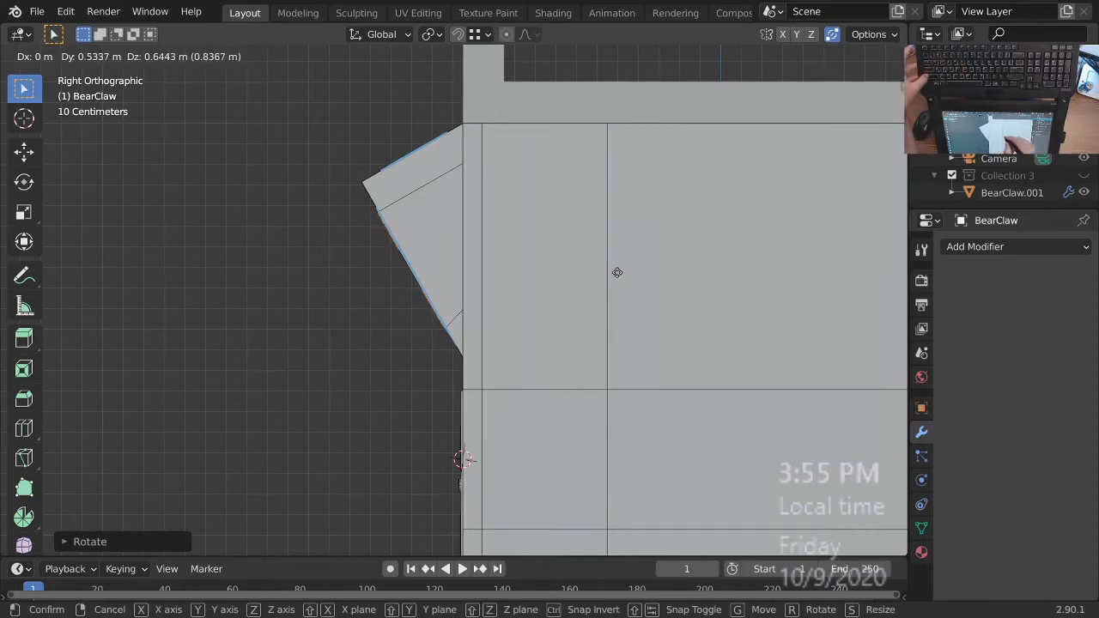
pyautogui.click(614, 273)
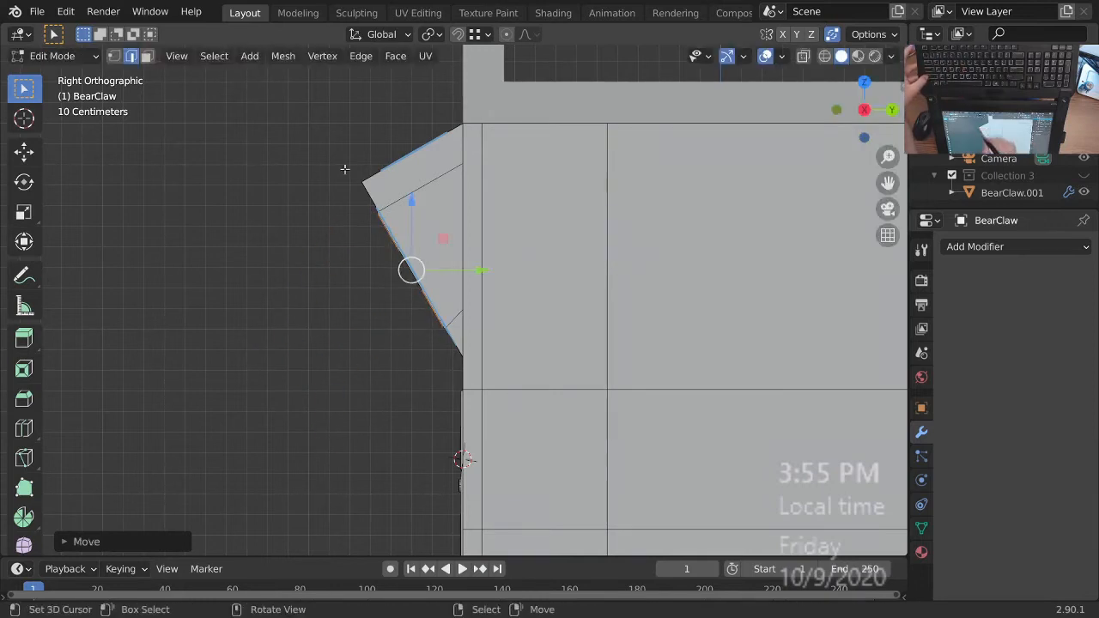
pyautogui.moveTo(359, 216); pyautogui.dragTo(662, 351, button='middle')
# - Switch the transform orientation to Face and move the hinge rods about 0.87 m with Face Z locked onto the door's side edge gap
pyautogui.click(382, 34)
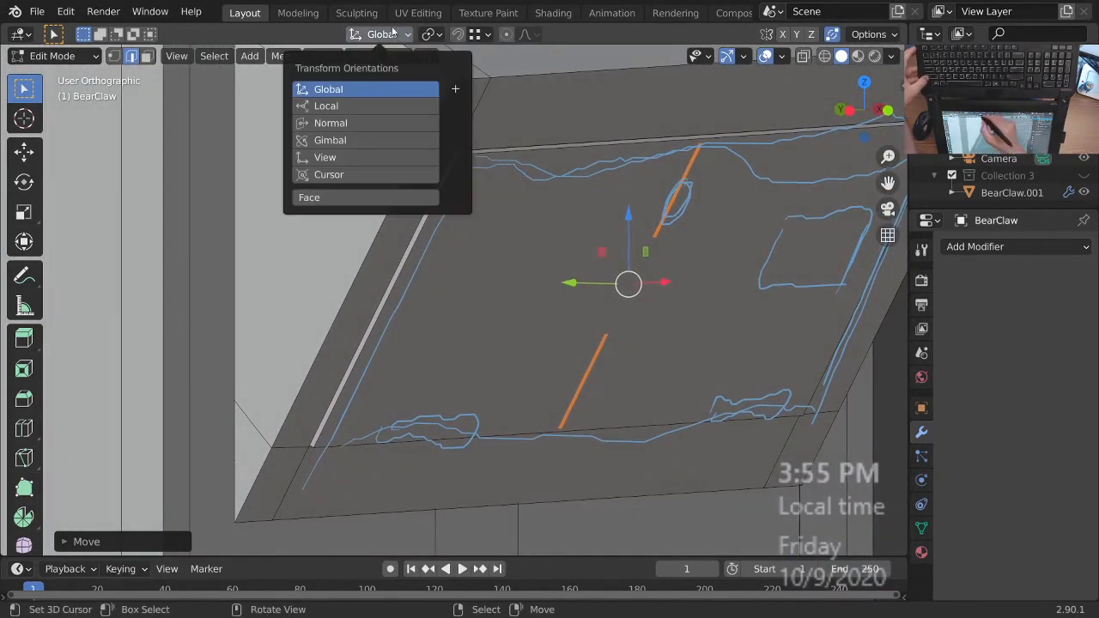
pyautogui.click(333, 198)
pyautogui.moveTo(618, 352); pyautogui.dragTo(614, 376, button='middle')
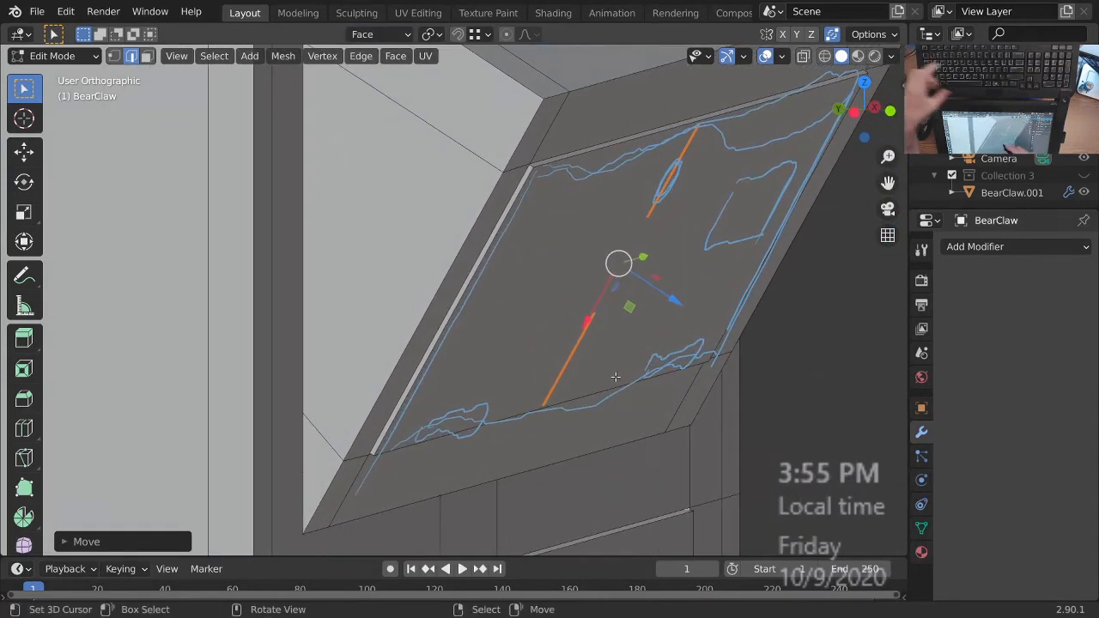
pyautogui.press('g')
pyautogui.hotkey('shift', 'z')
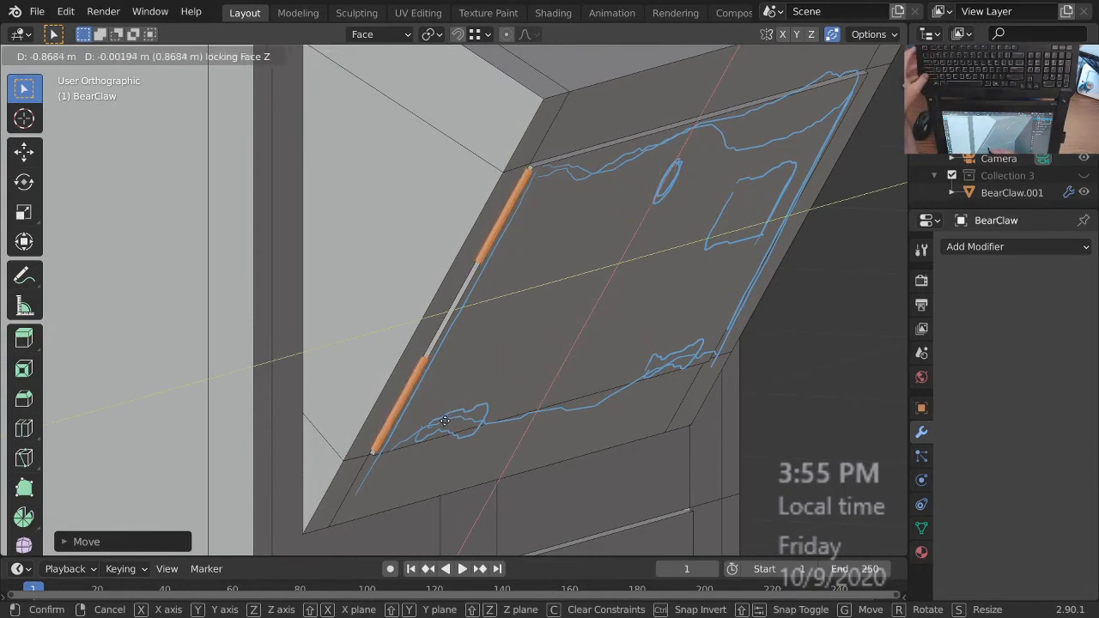
pyautogui.click(448, 418)
pyautogui.keyDown('shift'); pyautogui.moveTo(513, 385); pyautogui.dragTo(560, 423, button='middle'); pyautogui.keyUp('shift')
pyautogui.keyDown('ctrl'); pyautogui.moveTo(513, 362); pyautogui.dragTo(635, 258, button='middle'); pyautogui.keyUp('ctrl')
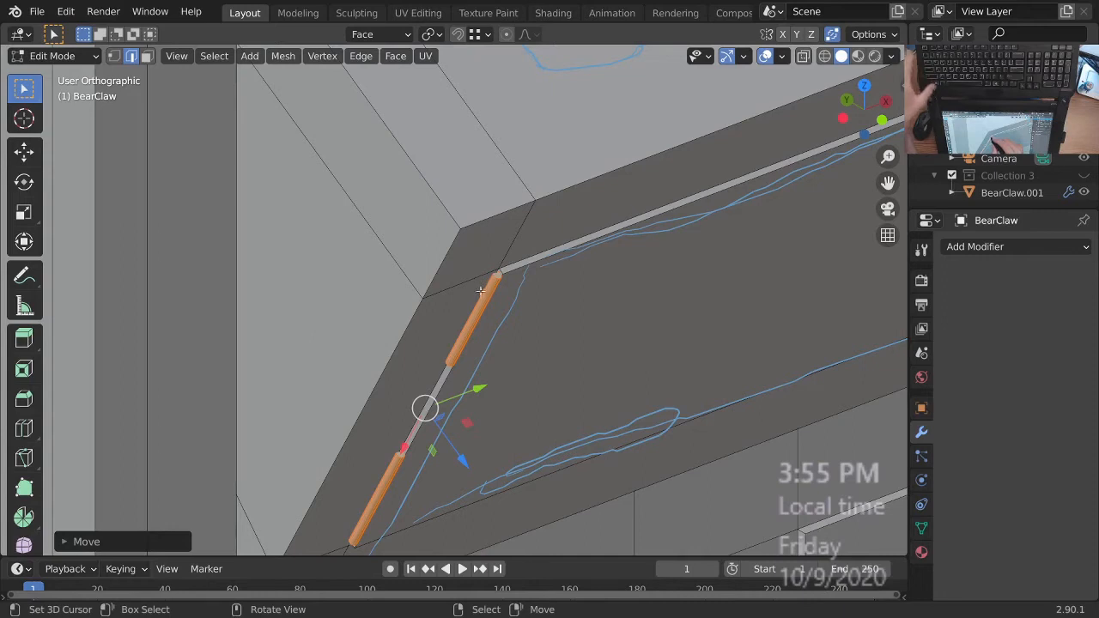
pyautogui.moveTo(483, 281)
pyautogui.keyDown('shift'); pyautogui.mouseDown(button='middle')
pyautogui.moveTo(458, 298)
pyautogui.moveTo(470, 342)
pyautogui.moveTo(488, 261)
pyautogui.moveTo(485, 281)
pyautogui.mouseUp(button='middle'); pyautogui.keyUp('shift')
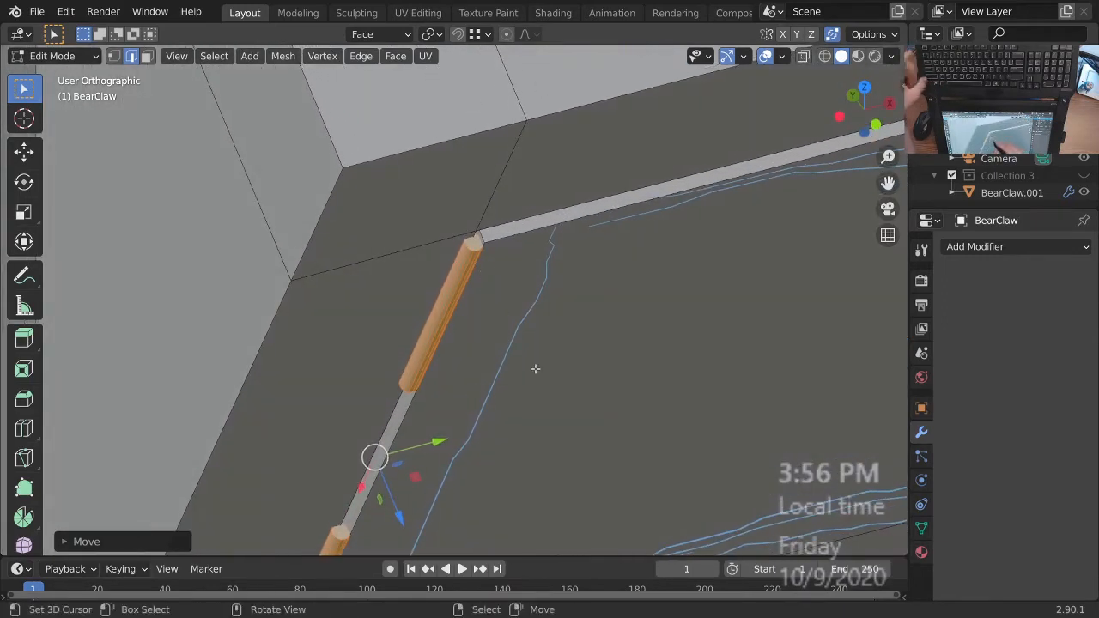
pyautogui.press('g')
pyautogui.hotkey('shift', 'z')
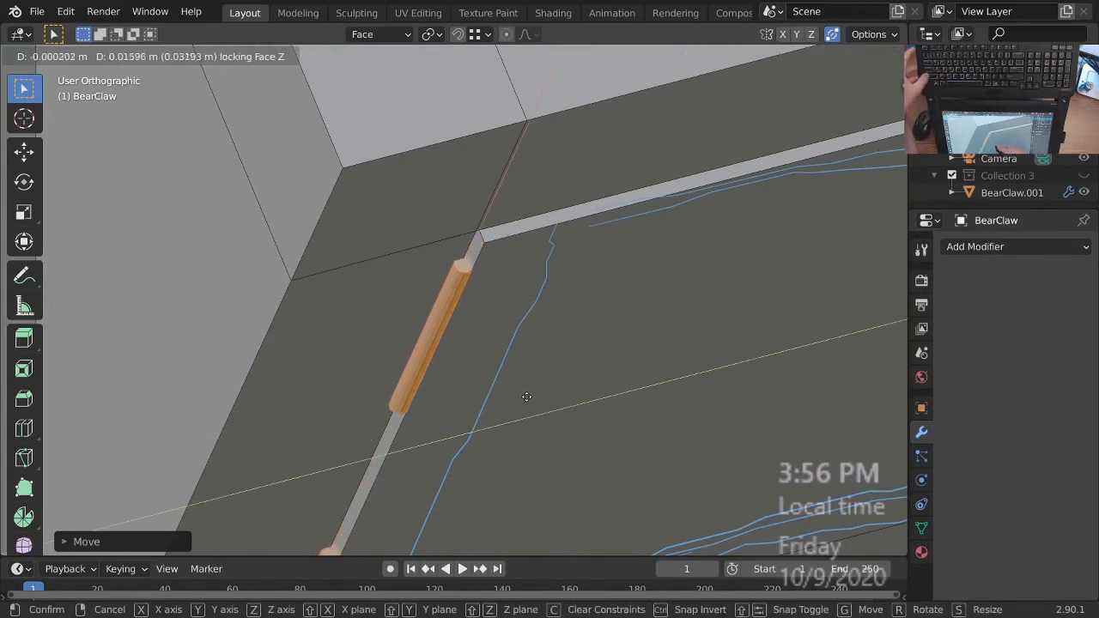
pyautogui.click(525, 403)
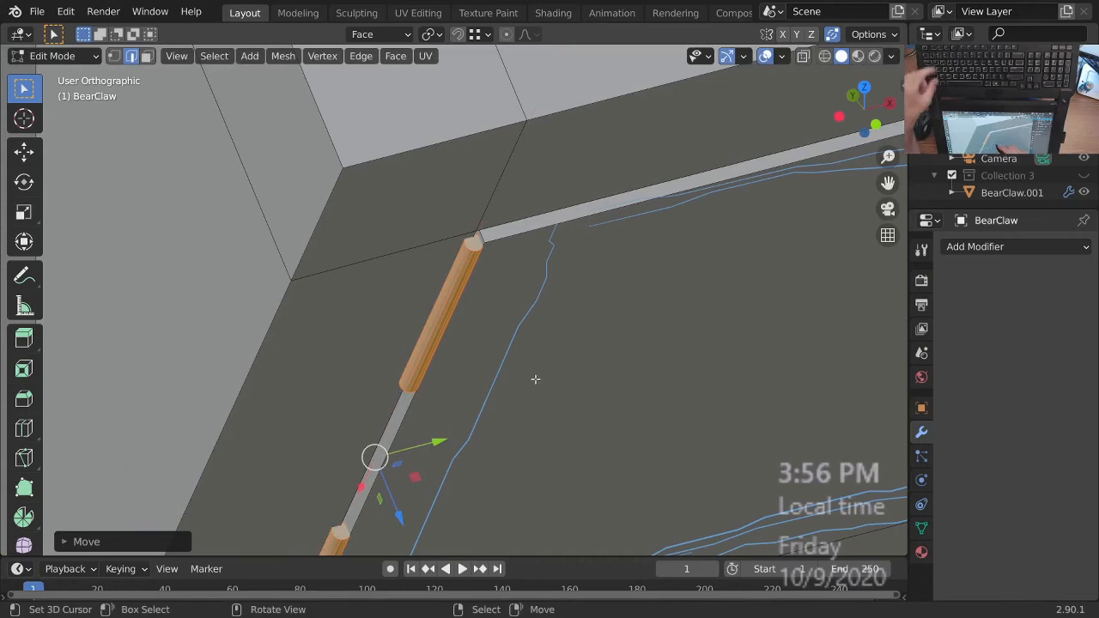
# - Nudge the hinge rods about 0.003 m with Face X locked to seat them in the door gap, and deselect everything
pyautogui.press('g')
pyautogui.hotkey('shift', 'x')
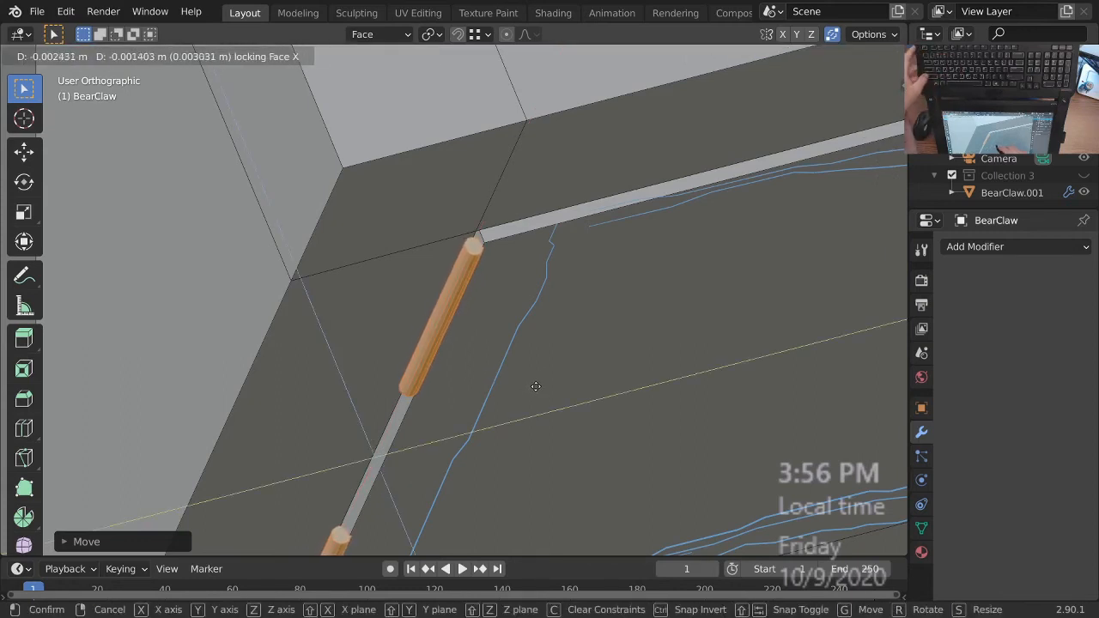
pyautogui.click(535, 386)
pyautogui.moveTo(535, 386); pyautogui.dragTo(591, 296, button='middle')
pyautogui.keyDown('ctrl'); pyautogui.moveTo(589, 287); pyautogui.dragTo(564, 341, button='middle'); pyautogui.keyUp('ctrl')
pyautogui.hotkey('alt', 'a')
pyautogui.keyDown('ctrl'); pyautogui.moveTo(602, 258); pyautogui.dragTo(584, 387, button='middle'); pyautogui.keyUp('ctrl')
# - Return to Object Mode to check the control box's hinges and save the file
pyautogui.press('Tab')
pyautogui.keyDown('ctrl'); pyautogui.moveTo(605, 340); pyautogui.dragTo(603, 386, button='middle'); pyautogui.keyUp('ctrl')
pyautogui.moveTo(602, 386); pyautogui.dragTo(510, 409, button='middle')
pyautogui.moveTo(662, 380); pyautogui.dragTo(579, 378, button='middle')
pyautogui.hotkey('ctrl', 's')
# - In Edit Mode, select the lower door's whole knob and, in the right view, duplicate it in front of the slanted control box
pyautogui.keyDown('ctrl'); pyautogui.moveTo(642, 332); pyautogui.dragTo(632, 264, button='middle'); pyautogui.keyUp('ctrl')
pyautogui.moveTo(619, 310); pyautogui.dragTo(662, 467, button='middle')
pyautogui.scroll(1, 662, 466)
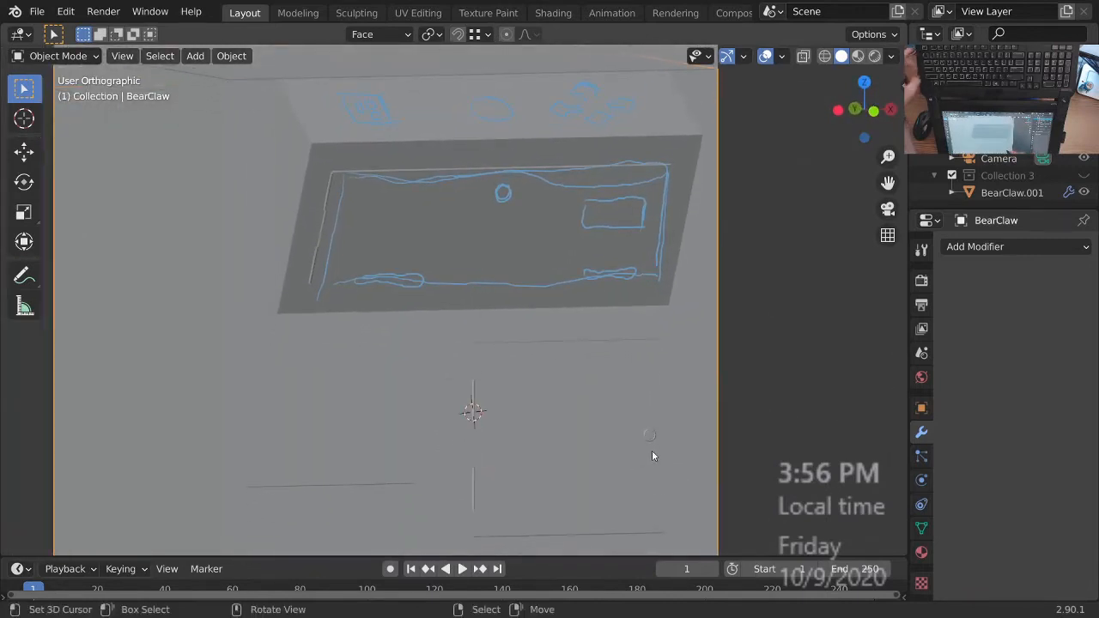
pyautogui.press('Tab')
pyautogui.scroll(4, 651, 450)
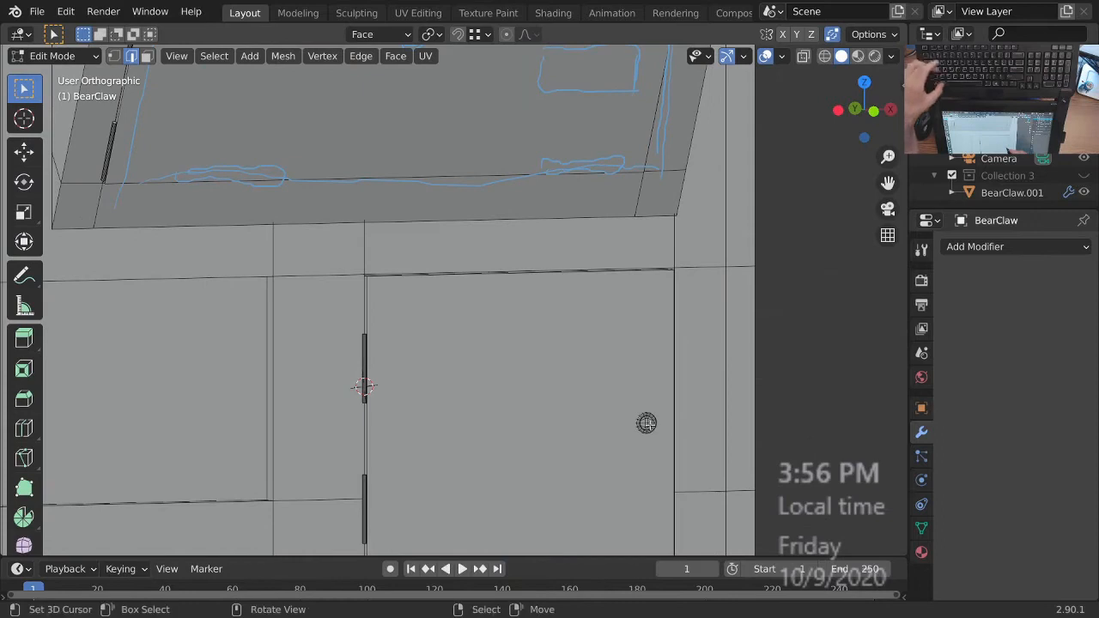
pyautogui.hotkey('ctrl', 'l')
pyautogui.moveTo(646, 423); pyautogui.dragTo(686, 427, button='middle')
pyautogui.keyDown('shift'); pyautogui.moveTo(820, 283); pyautogui.dragTo(725, 271, button='middle'); pyautogui.keyUp('shift')
pyautogui.press('KP_3')
pyautogui.keyDown('ctrl'); pyautogui.moveTo(508, 352); pyautogui.dragTo(550, 437, button='middle'); pyautogui.keyUp('ctrl')
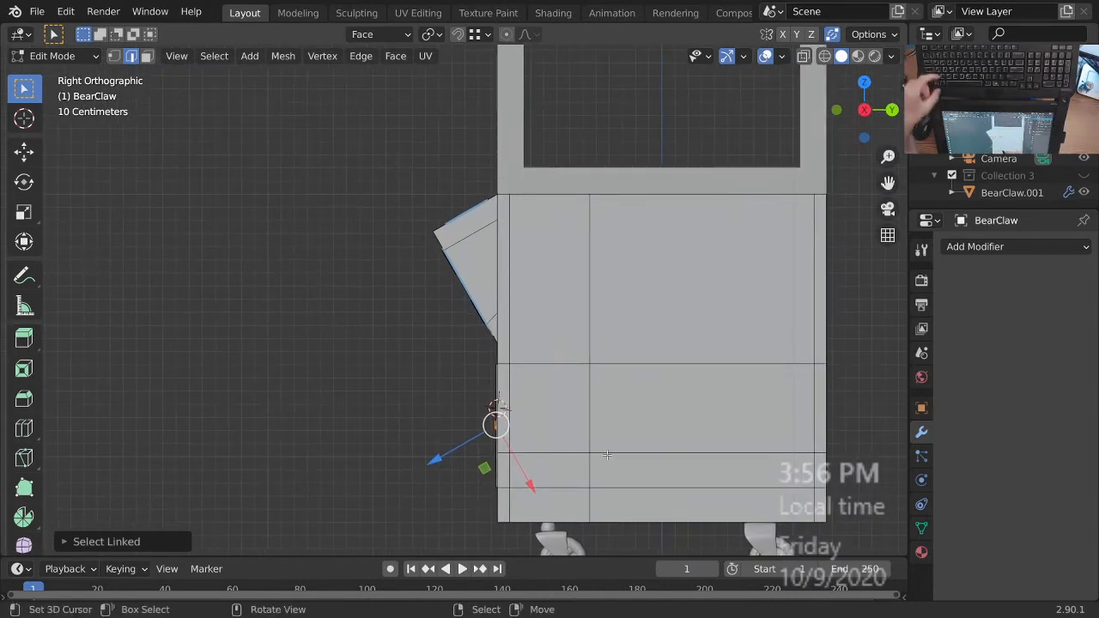
pyautogui.press('g')
pyautogui.click(526, 326)
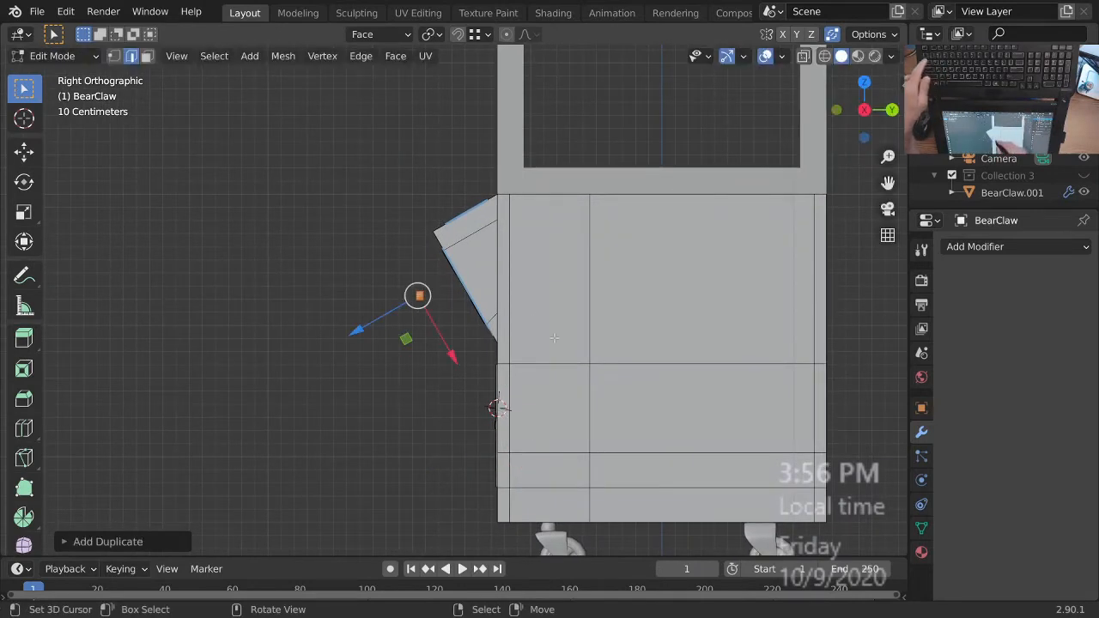
# - Set the transform orientation to Global and rotate the duplicated knob by -30 degrees in the right view
pyautogui.press('r')
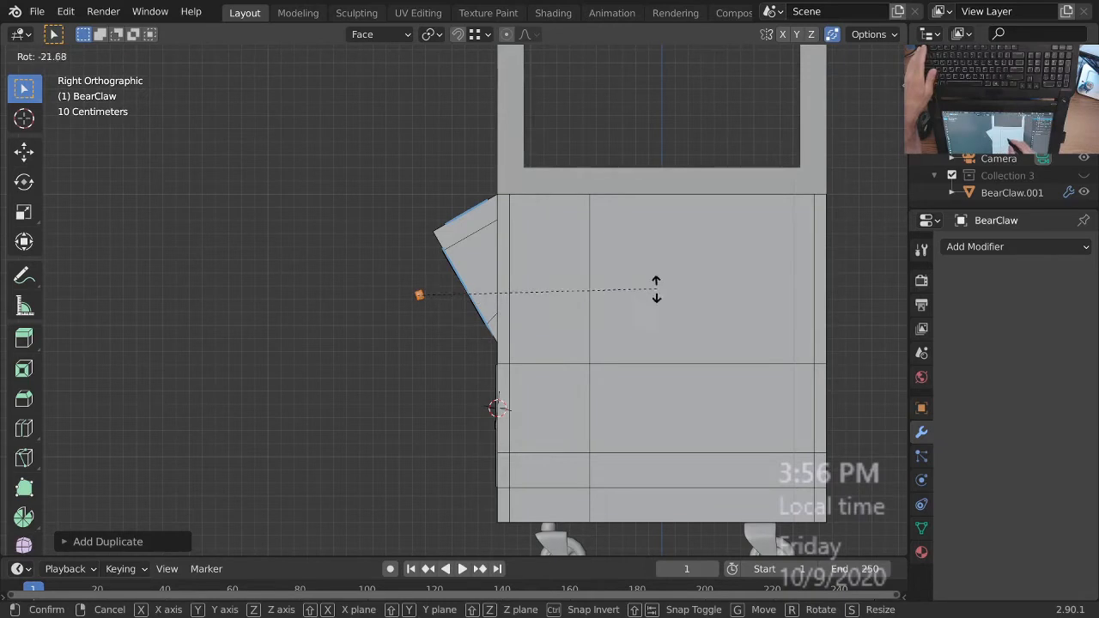
pyautogui.click(656, 289)
pyautogui.click(395, 36)
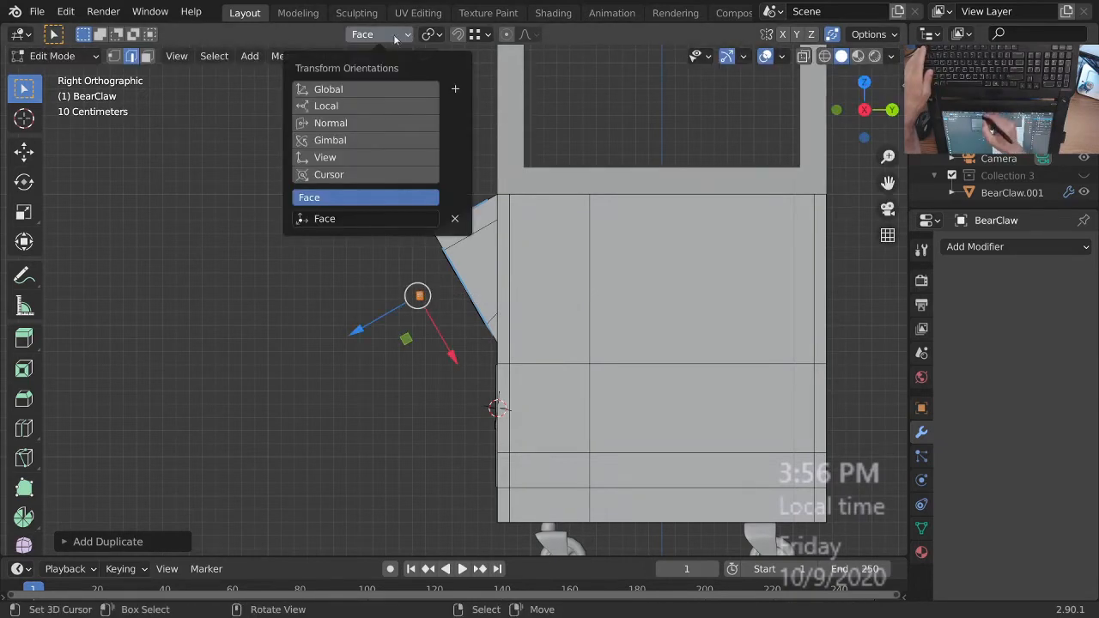
pyautogui.click(427, 89)
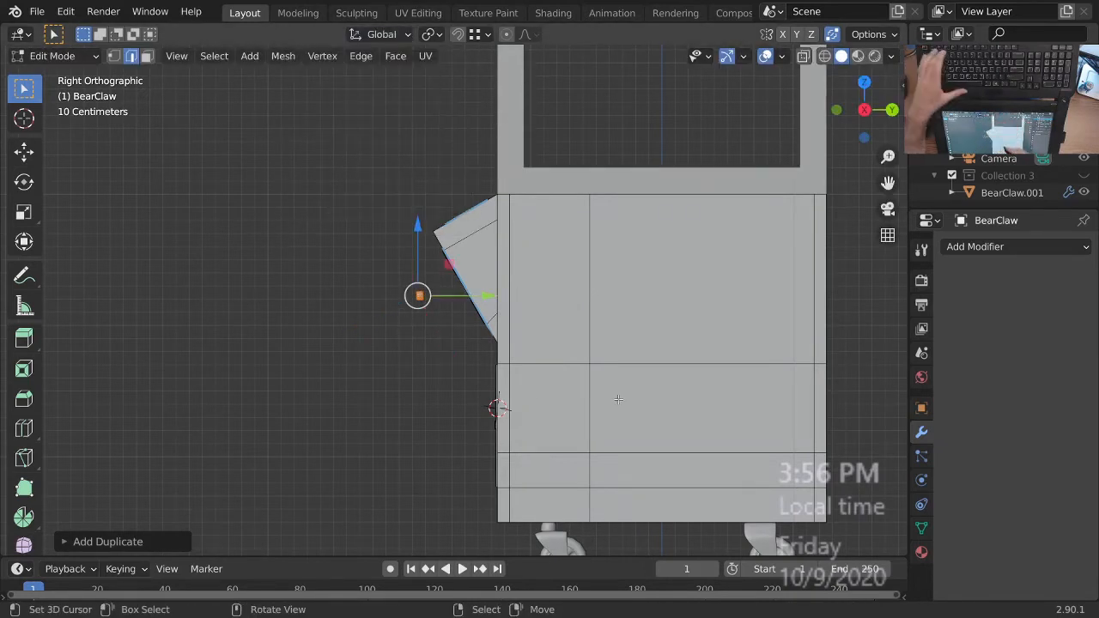
pyautogui.press('r')
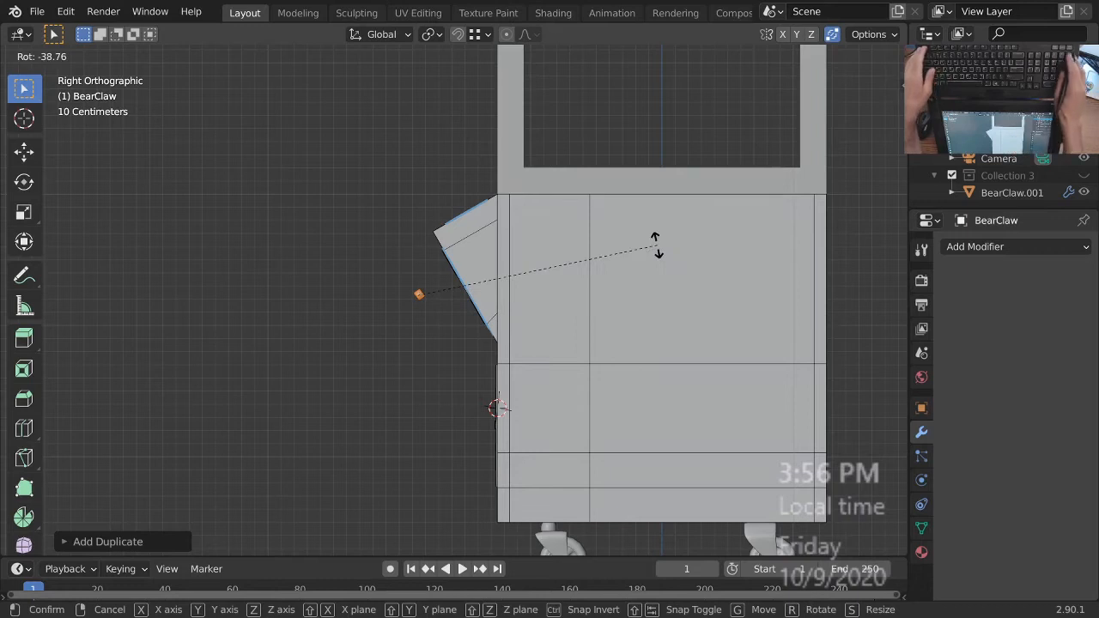
pyautogui.write('-30')
pyautogui.press('Return')
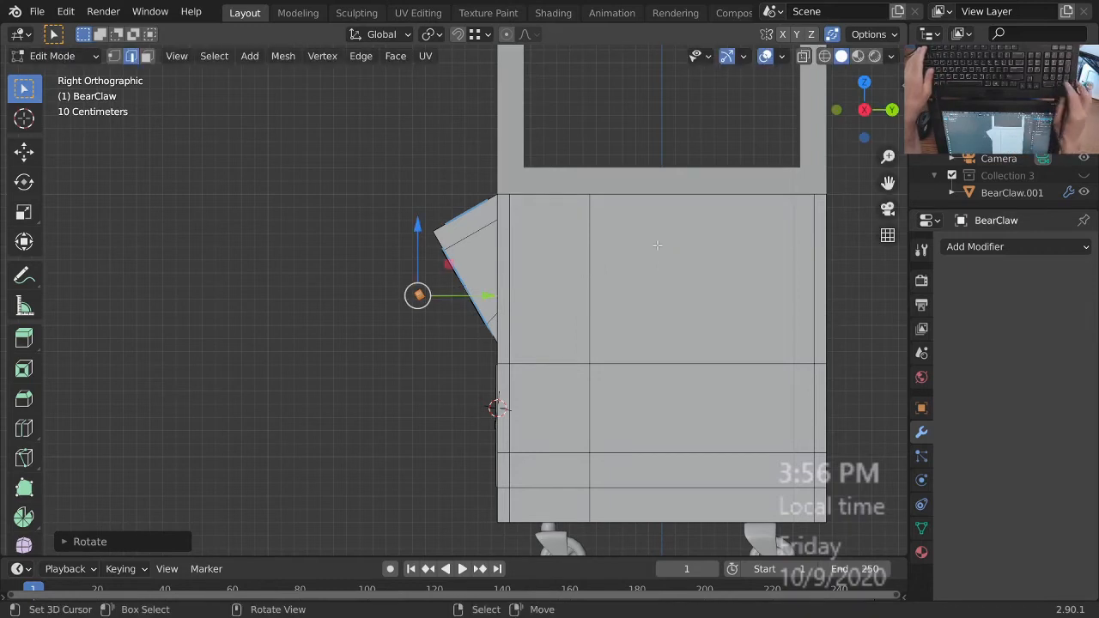
# - Move the rotated knob about 0.36 m in the right view onto the slanted door face
pyautogui.scroll(5, 573, 361)
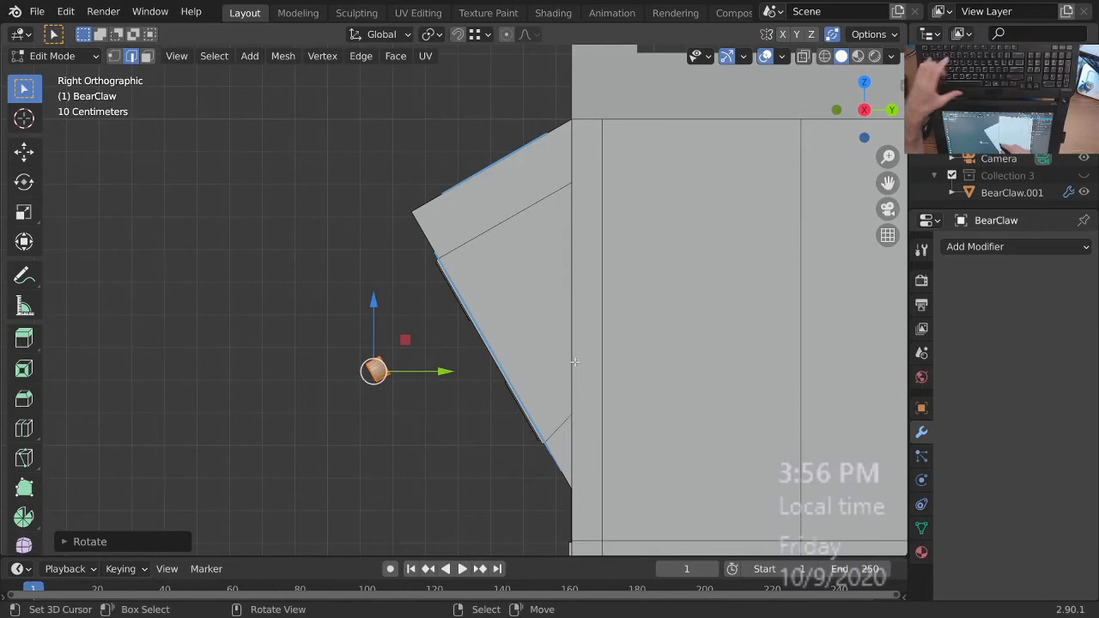
pyautogui.press('g')
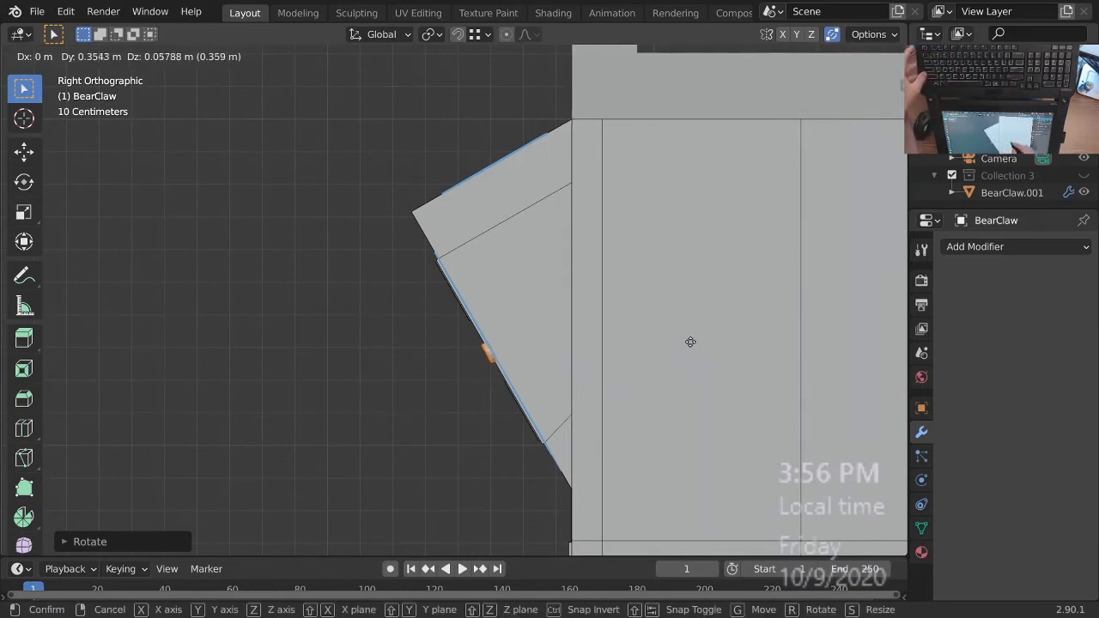
pyautogui.click(701, 341)
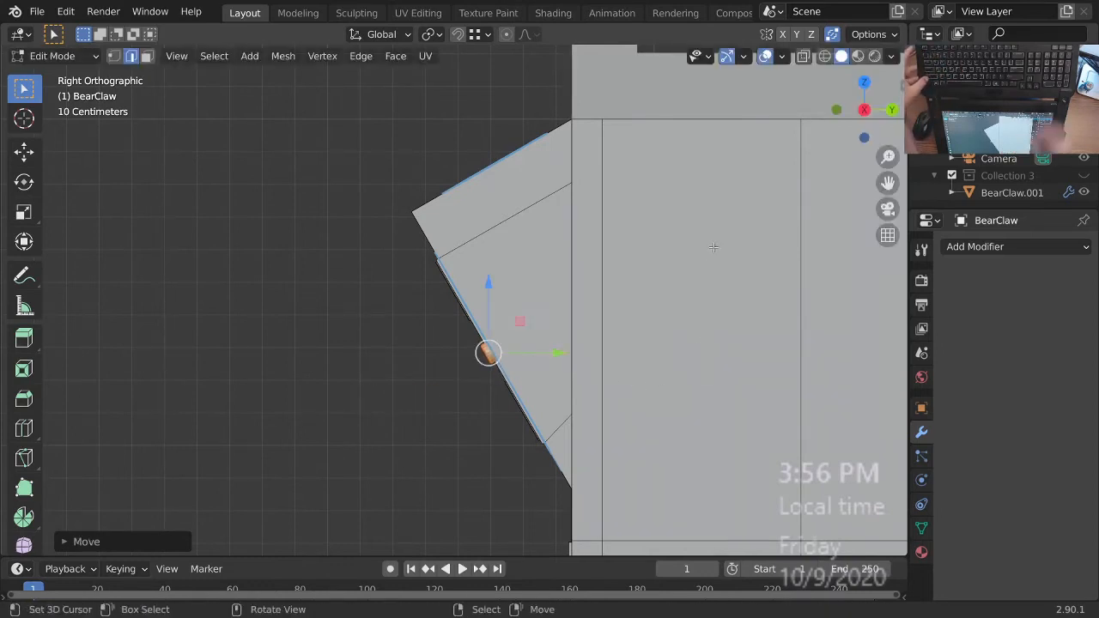
# - In the front view, move the knob along global X to the middle of the door, below the sketched knob circle
pyautogui.press('KP_1')
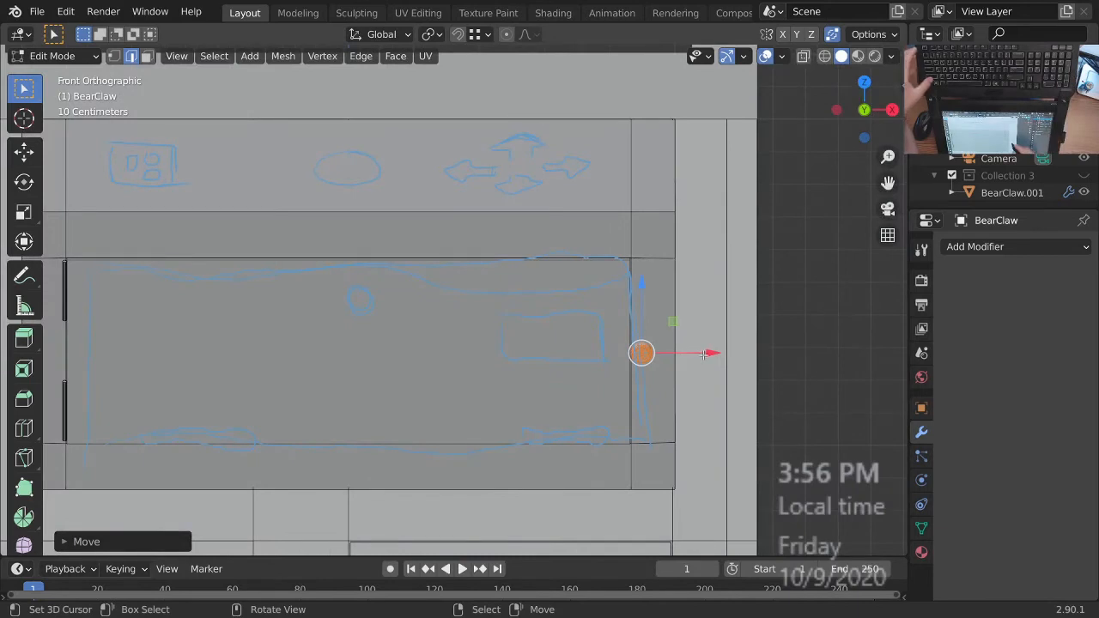
pyautogui.keyDown('shift'); pyautogui.moveTo(679, 392); pyautogui.dragTo(707, 385, button='middle'); pyautogui.keyUp('shift')
pyautogui.press('g')
pyautogui.press('x')
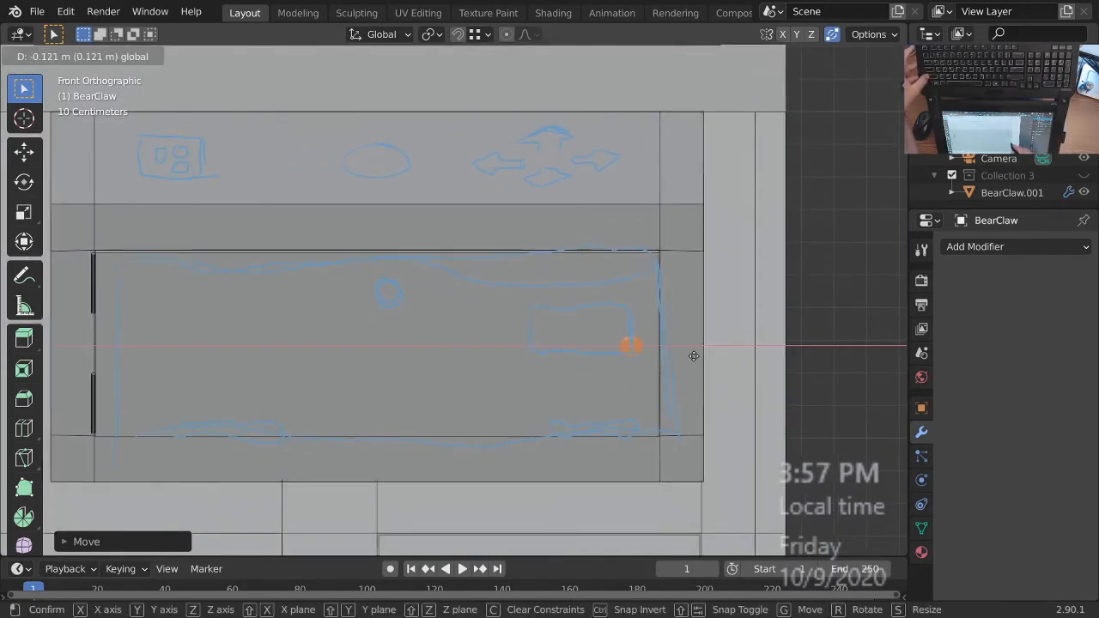
pyautogui.click(456, 330)
# - Switch to the Face orientation and slide the knob about 0.19 m up the door with Face Z locked onto the sketched circle
pyautogui.keyDown('ctrl'); pyautogui.moveTo(441, 395); pyautogui.dragTo(411, 433, button='middle'); pyautogui.keyUp('ctrl')
pyautogui.keyDown('shift'); pyautogui.moveTo(411, 433); pyautogui.dragTo(513, 424, button='middle'); pyautogui.keyUp('shift')
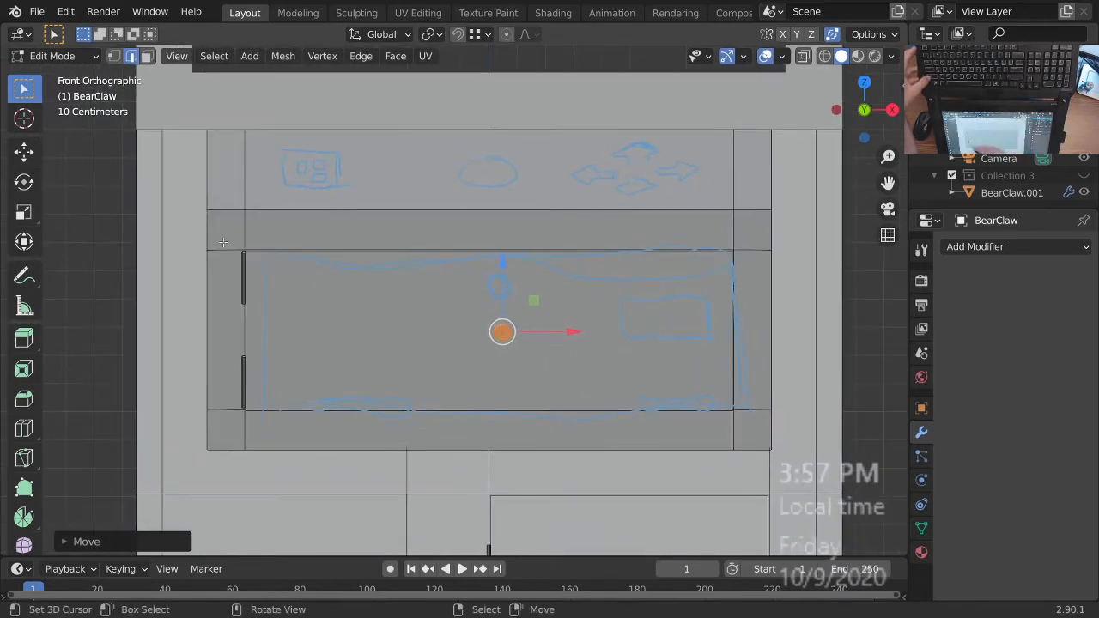
pyautogui.keyDown('ctrl'); pyautogui.moveTo(422, 436); pyautogui.dragTo(494, 388, button='middle'); pyautogui.keyUp('ctrl')
pyautogui.keyDown('shift'); pyautogui.moveTo(561, 365); pyautogui.dragTo(539, 334, button='middle'); pyautogui.keyUp('shift')
pyautogui.keyDown('shift'); pyautogui.moveTo(539, 334); pyautogui.dragTo(531, 374, button='middle'); pyautogui.keyUp('shift')
pyautogui.keyDown('ctrl'); pyautogui.moveTo(530, 290); pyautogui.dragTo(535, 225, button='middle'); pyautogui.keyUp('ctrl')
pyautogui.keyDown('shift'); pyautogui.moveTo(553, 316); pyautogui.dragTo(558, 378, button='middle'); pyautogui.keyUp('shift')
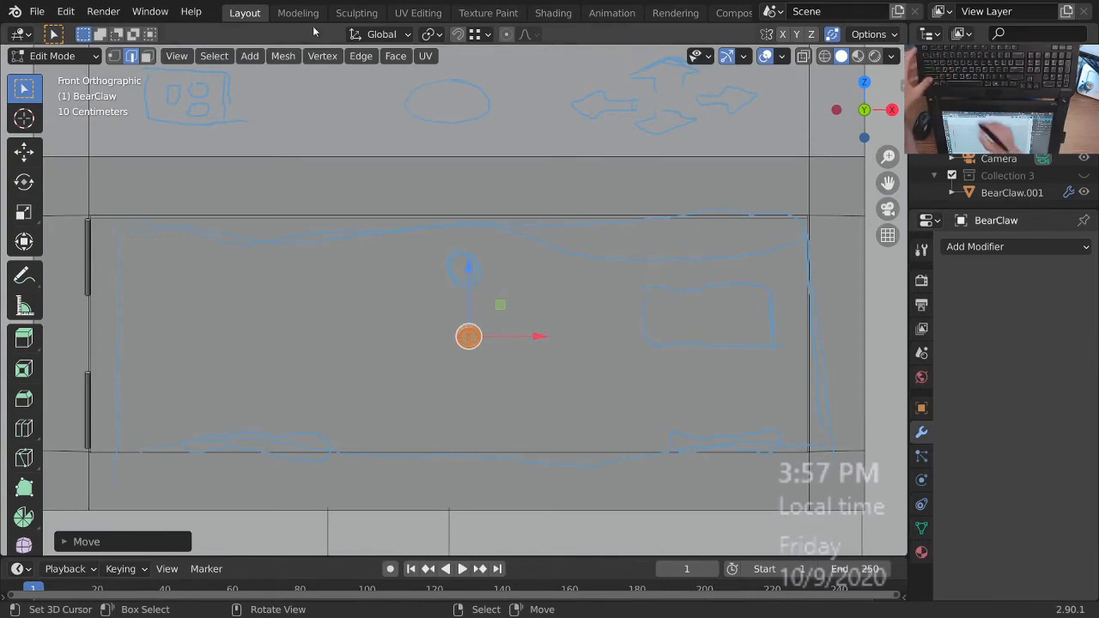
pyautogui.click(400, 34)
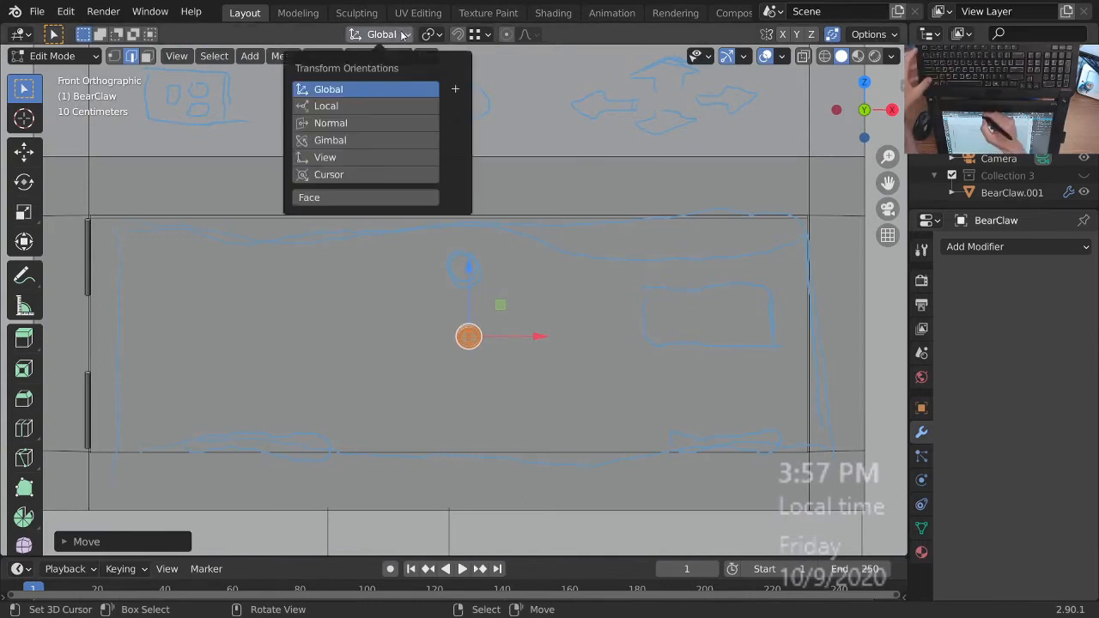
pyautogui.click(355, 199)
pyautogui.keyDown('ctrl'); pyautogui.moveTo(535, 356); pyautogui.dragTo(601, 395, button='middle'); pyautogui.keyUp('ctrl')
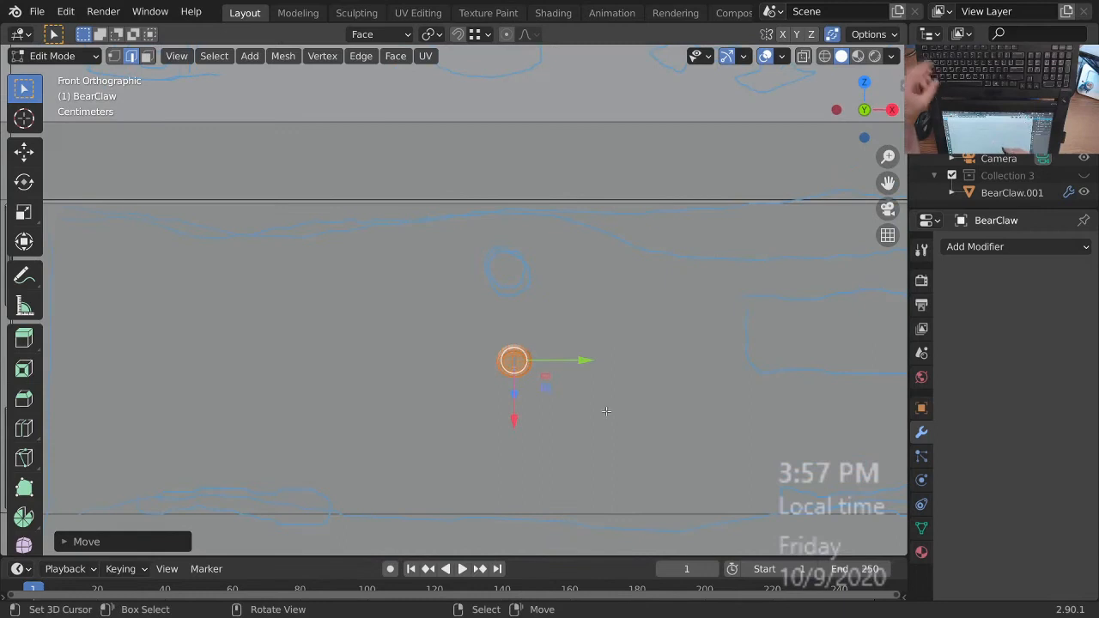
pyautogui.press('g')
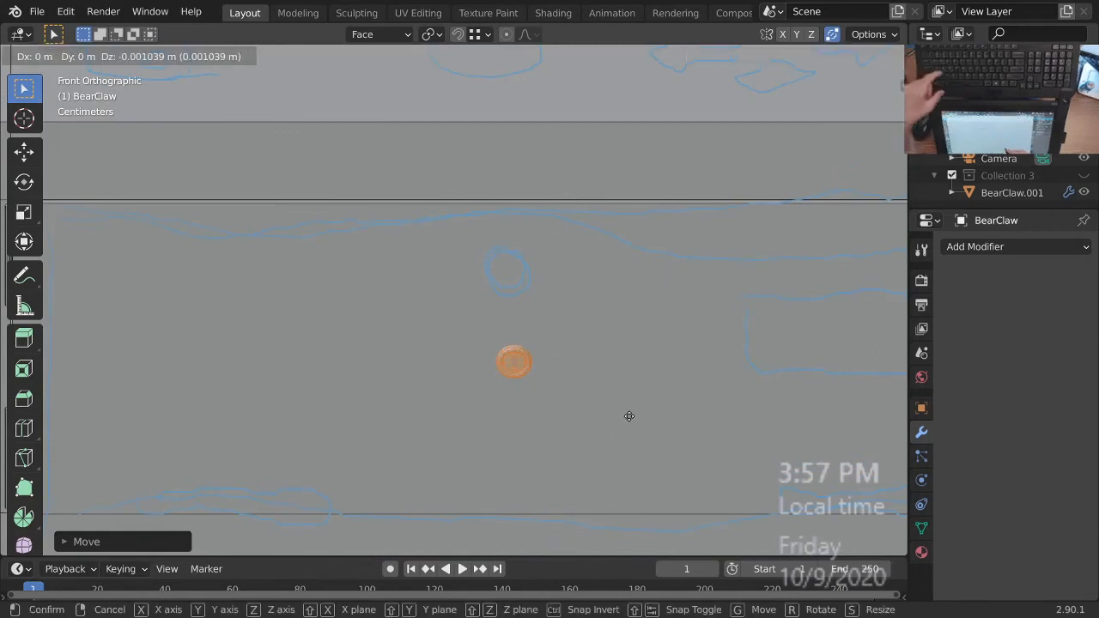
pyautogui.press('z')
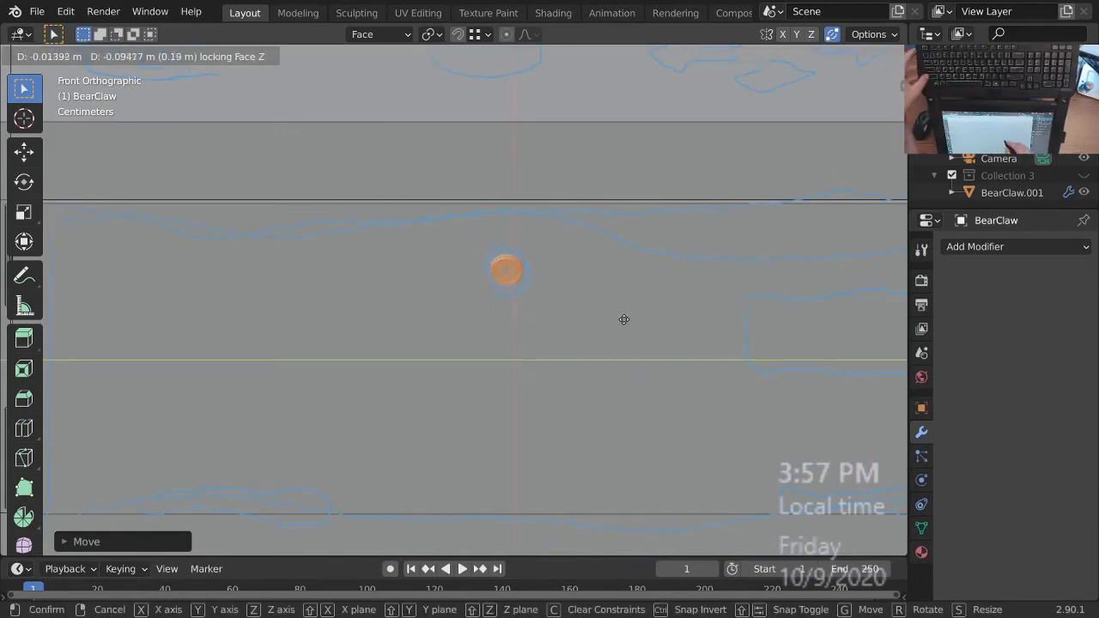
pyautogui.click(629, 316)
# - Select both hinges on the slanted door's side edge, use the Median Point pivot, and rotate them 90 degrees about Face Z
pyautogui.keyDown('ctrl'); pyautogui.moveTo(594, 260); pyautogui.dragTo(700, 324, button='middle'); pyautogui.keyUp('ctrl')
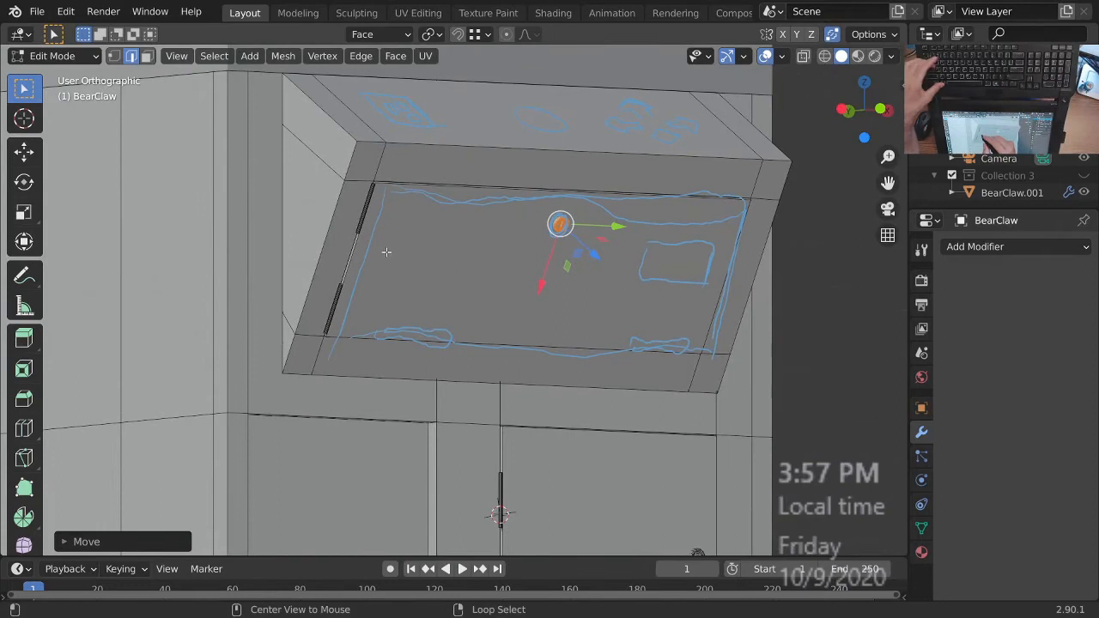
pyautogui.scroll(2, 388, 252)
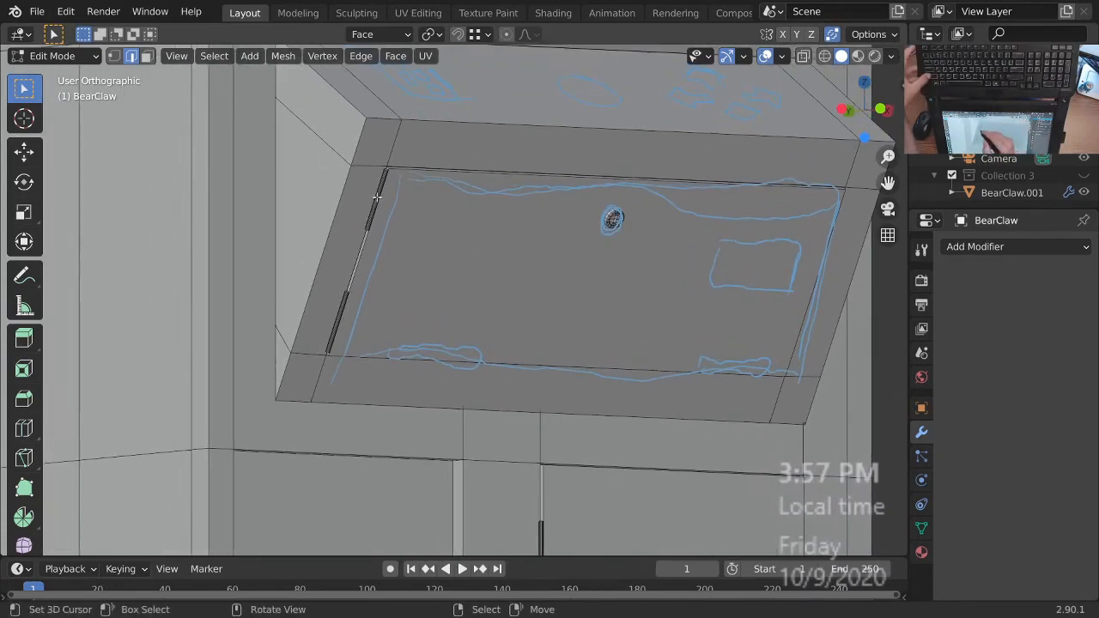
pyautogui.press('l')
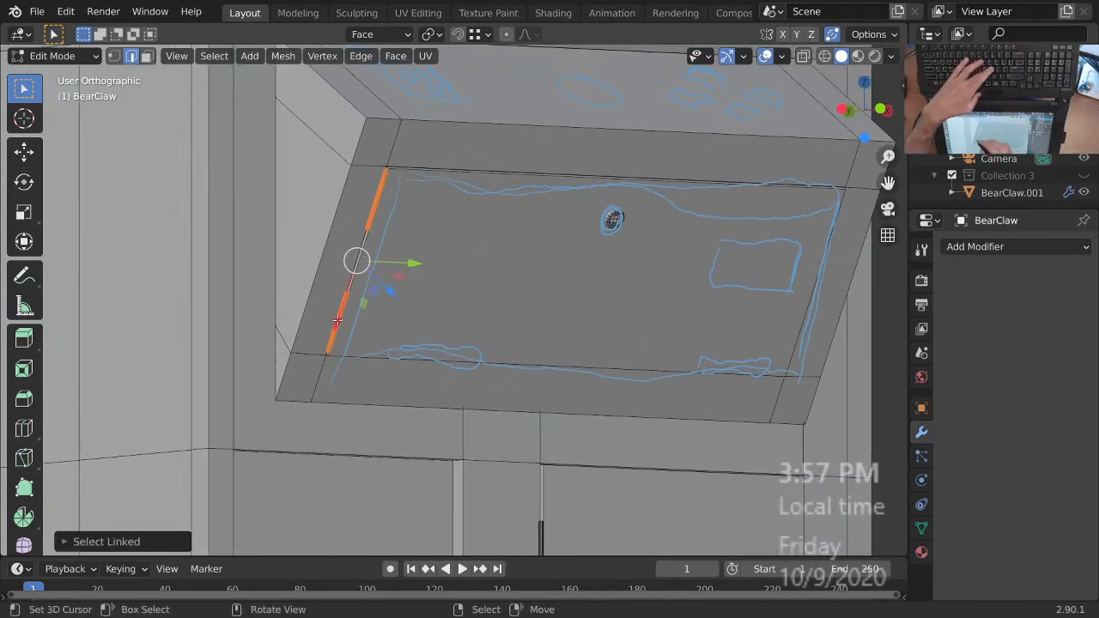
pyautogui.scroll(-1, 513, 329)
pyautogui.press('.')
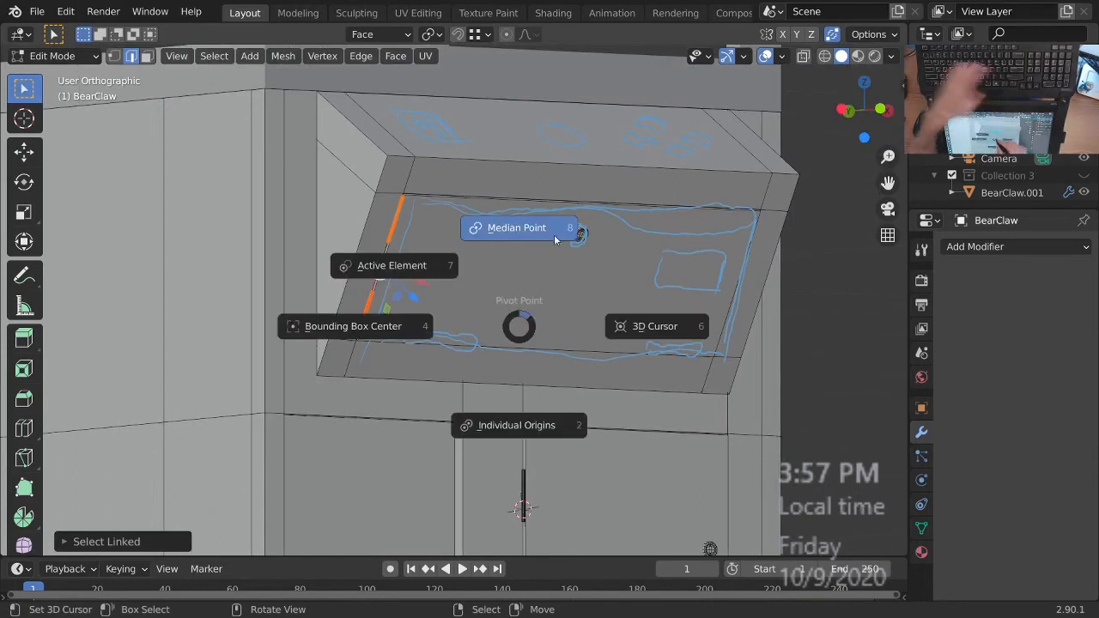
pyautogui.moveTo(513, 329); pyautogui.dragTo(552, 303, button='middle')
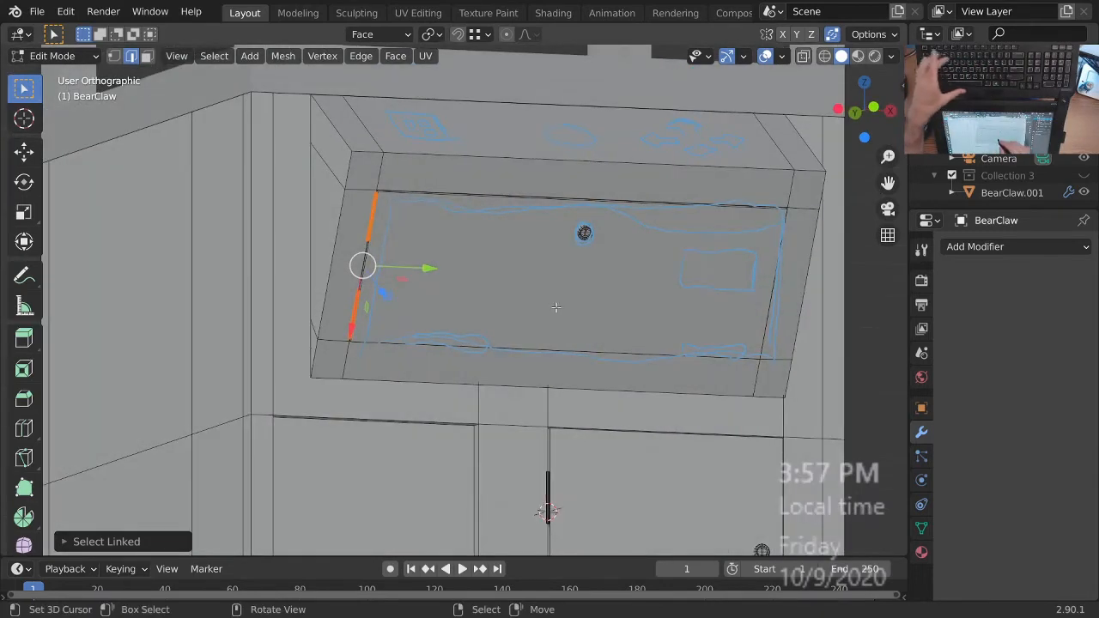
pyautogui.press('r')
pyautogui.write('z90')
pyautogui.press('Return')
# - In the right view, move the rotated hinges to the lower corner of the slanted door, against the box face
pyautogui.moveTo(589, 341); pyautogui.dragTo(681, 347, button='middle')
pyautogui.press('KP_3')
pyautogui.keyDown('ctrl'); pyautogui.moveTo(534, 335); pyautogui.dragTo(526, 229, button='middle'); pyautogui.keyUp('ctrl')
pyautogui.keyDown('shift'); pyautogui.moveTo(419, 228); pyautogui.dragTo(480, 185, button='middle'); pyautogui.keyUp('shift')
pyautogui.press('g')
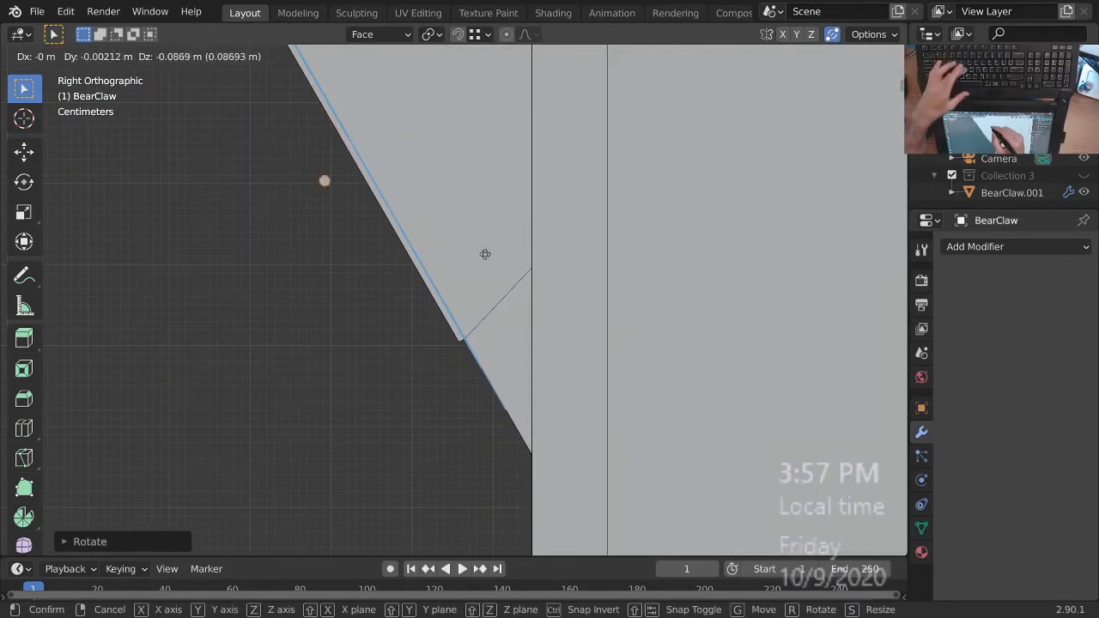
pyautogui.click(624, 374)
pyautogui.keyDown('ctrl'); pyautogui.moveTo(502, 362); pyautogui.dragTo(523, 250, button='middle'); pyautogui.keyUp('ctrl')
pyautogui.keyDown('shift'); pyautogui.moveTo(489, 289); pyautogui.dragTo(593, 318, button='middle'); pyautogui.keyUp('shift')
pyautogui.scroll(1, 592, 318)
pyautogui.press('g')
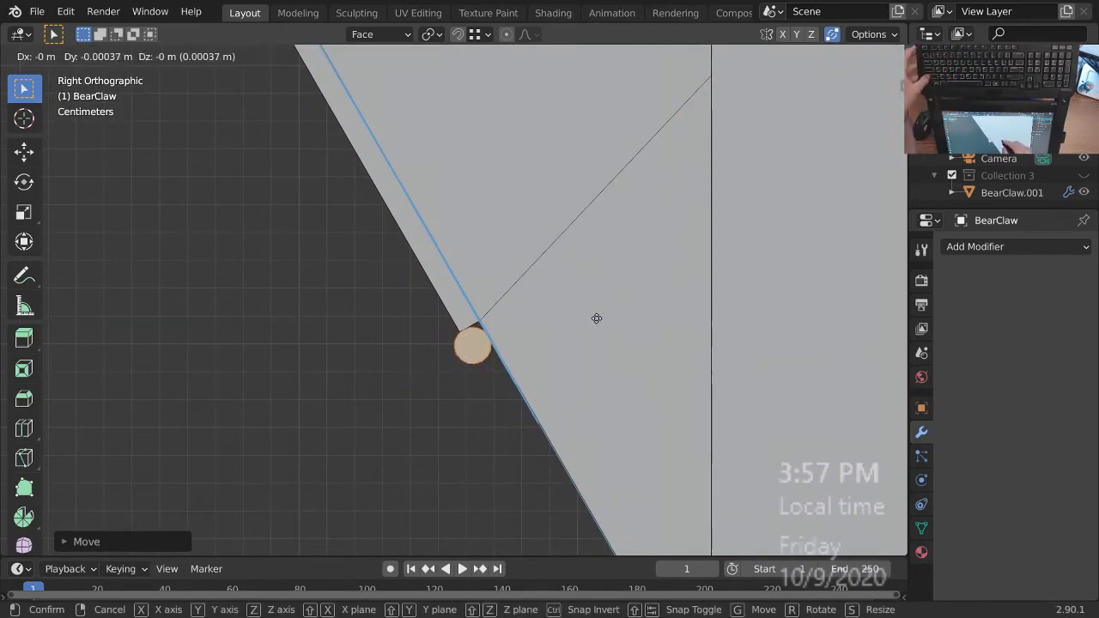
pyautogui.click(601, 317)
# - In the front view, move both hinges along global X until one sits at the sketched hinge mark nearest the cabinet's coin-panel side
pyautogui.scroll(-4, 562, 234)
pyautogui.press('KP_1')
pyautogui.keyDown('ctrl'); pyautogui.moveTo(548, 175); pyautogui.dragTo(532, 438, button='middle'); pyautogui.keyUp('ctrl')
pyautogui.keyDown('shift'); pyautogui.moveTo(583, 324); pyautogui.dragTo(501, 417, button='middle'); pyautogui.keyUp('shift')
pyautogui.keyDown('ctrl'); pyautogui.moveTo(481, 345); pyautogui.dragTo(478, 371, button='middle'); pyautogui.keyUp('ctrl')
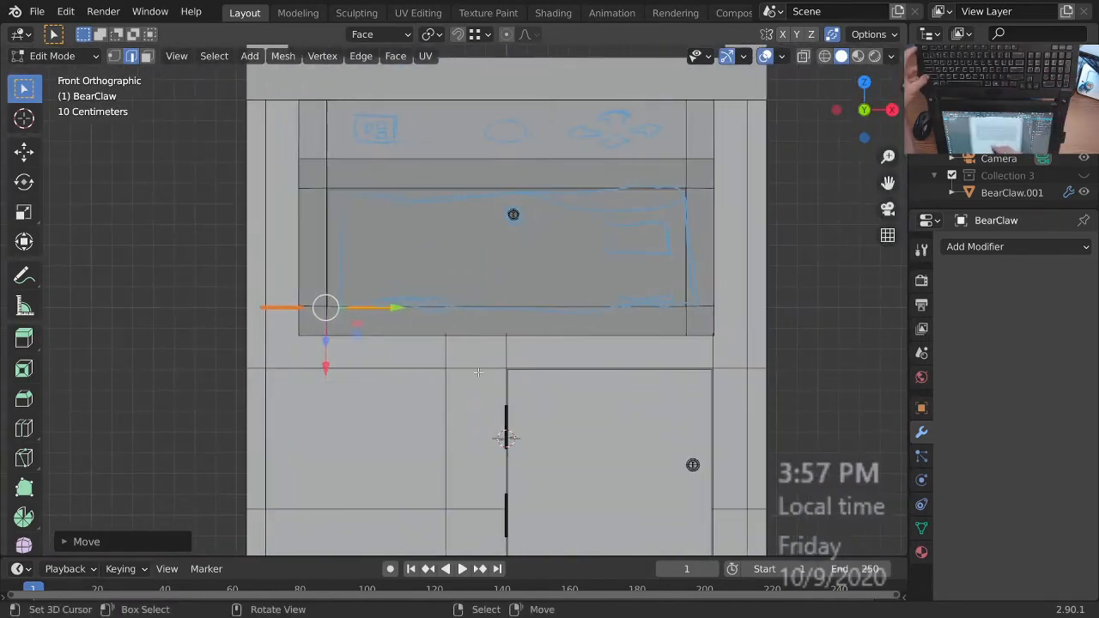
pyautogui.press('g')
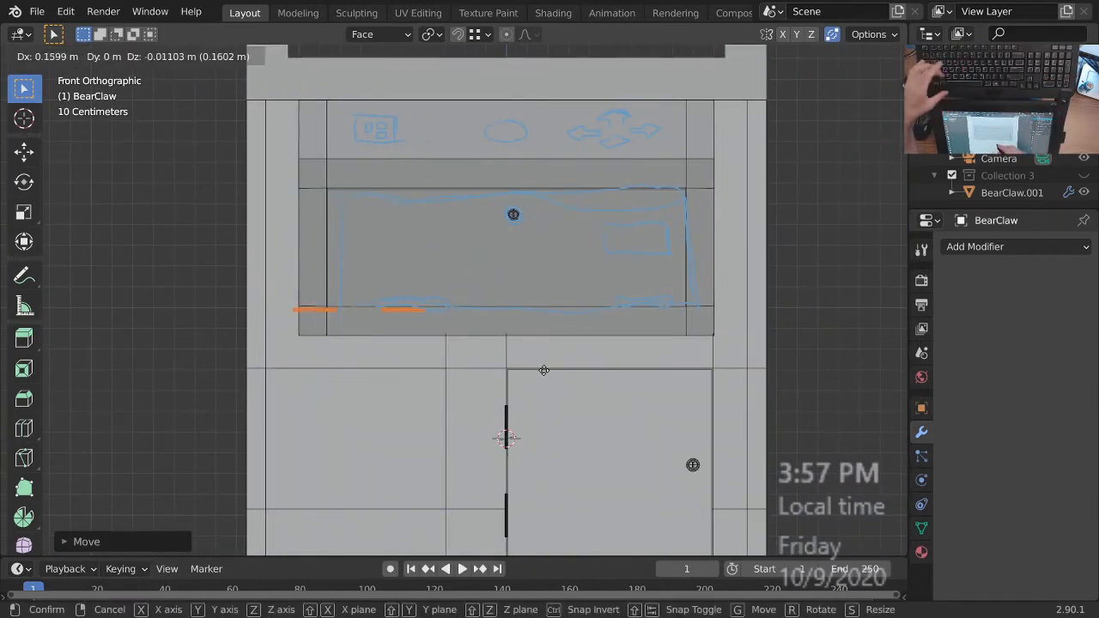
pyautogui.press('Escape')
pyautogui.click(393, 35)
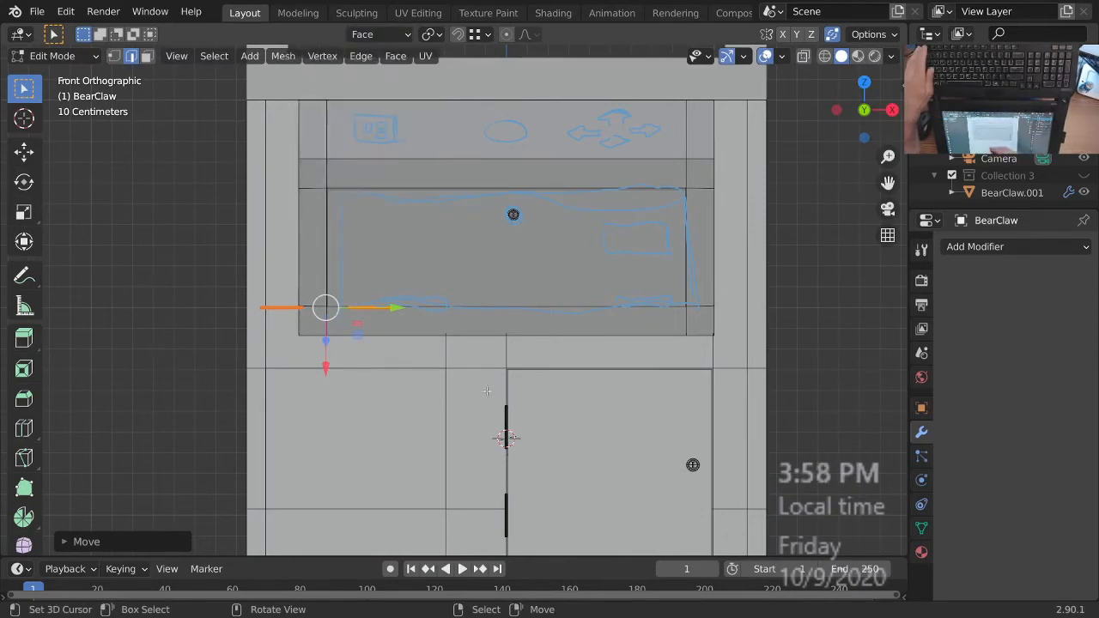
pyautogui.press('g')
pyautogui.press('x')
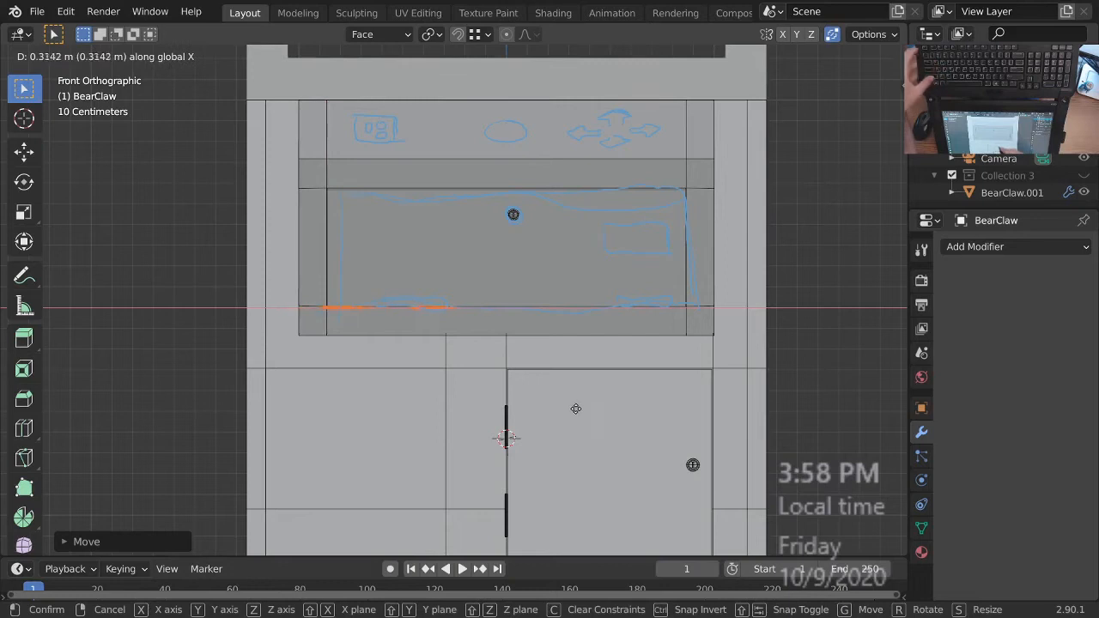
pyautogui.click(649, 409)
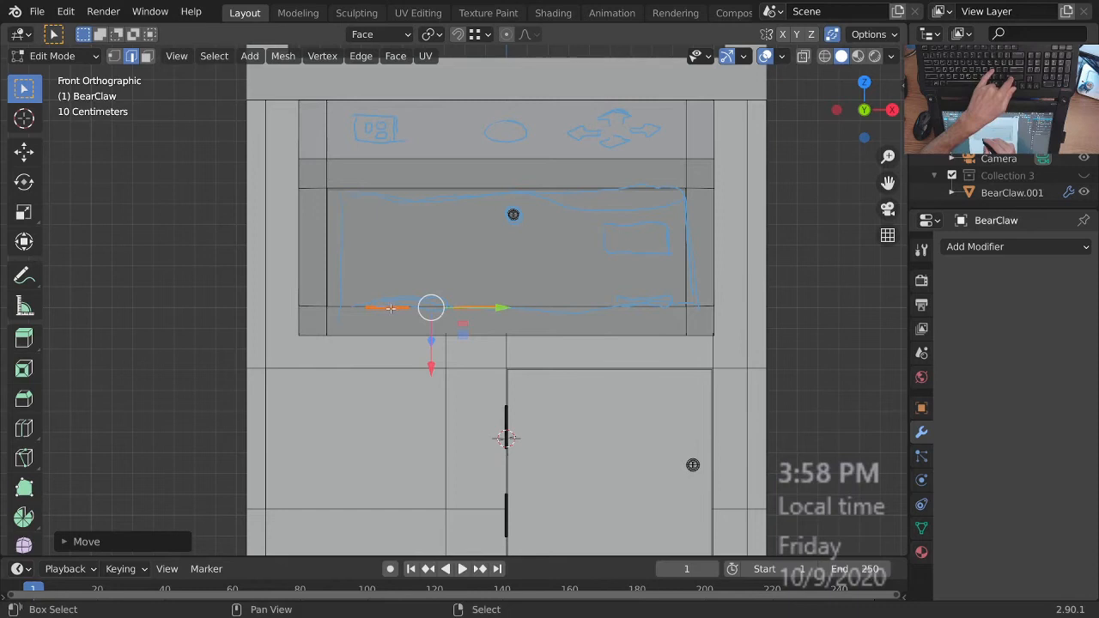
# - Deselect that hinge and move the other one about 0.69 m along global X to the second sketched hinge mark
pyautogui.hotkey('shift', 'l')
pyautogui.press('g')
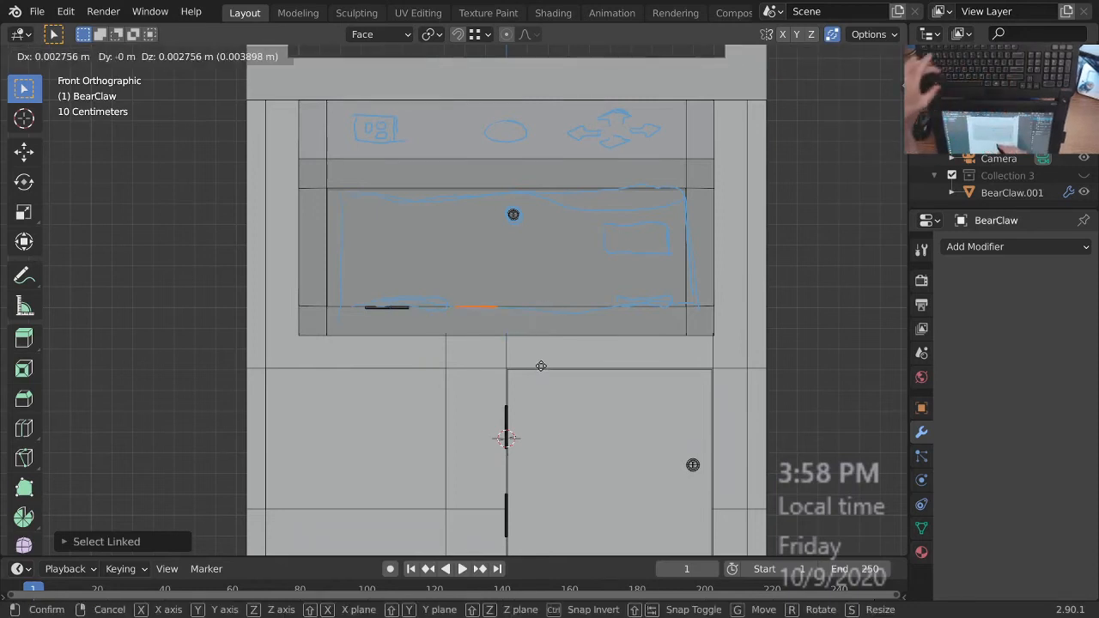
pyautogui.press('x')
pyautogui.press('x')
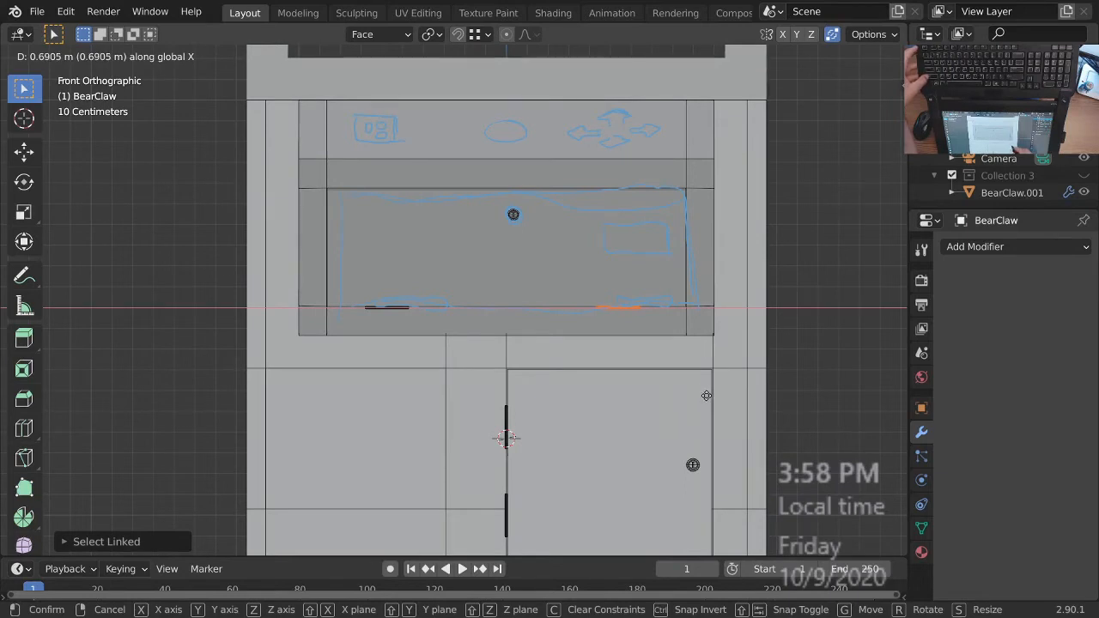
pyautogui.click(704, 397)
# - Erase the blue annotation strokes from the slanted door face and save the file
pyautogui.moveTo(618, 365); pyautogui.dragTo(636, 341, button='middle')
pyautogui.scroll(3, 644, 346)
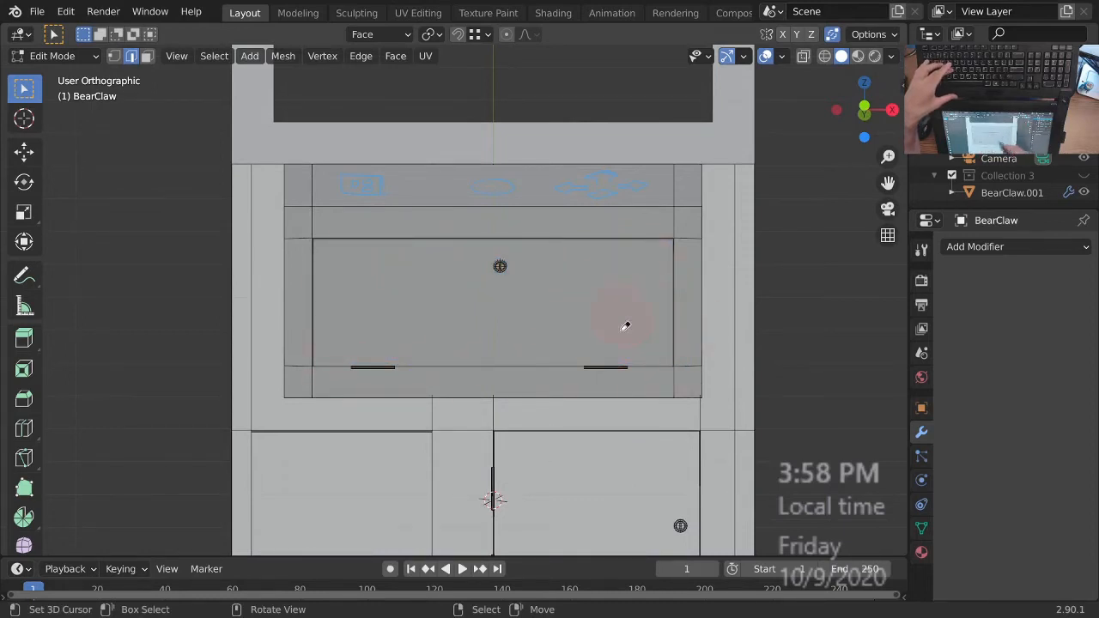
pyautogui.scroll(-2, 633, 346)
pyautogui.moveTo(633, 346); pyautogui.dragTo(634, 299, button='middle')
pyautogui.keyDown('ctrl'); pyautogui.moveTo(611, 378); pyautogui.dragTo(601, 405, button='middle'); pyautogui.keyUp('ctrl')
pyautogui.keyDown('shift'); pyautogui.moveTo(624, 361); pyautogui.dragTo(604, 400, button='middle'); pyautogui.keyUp('shift')
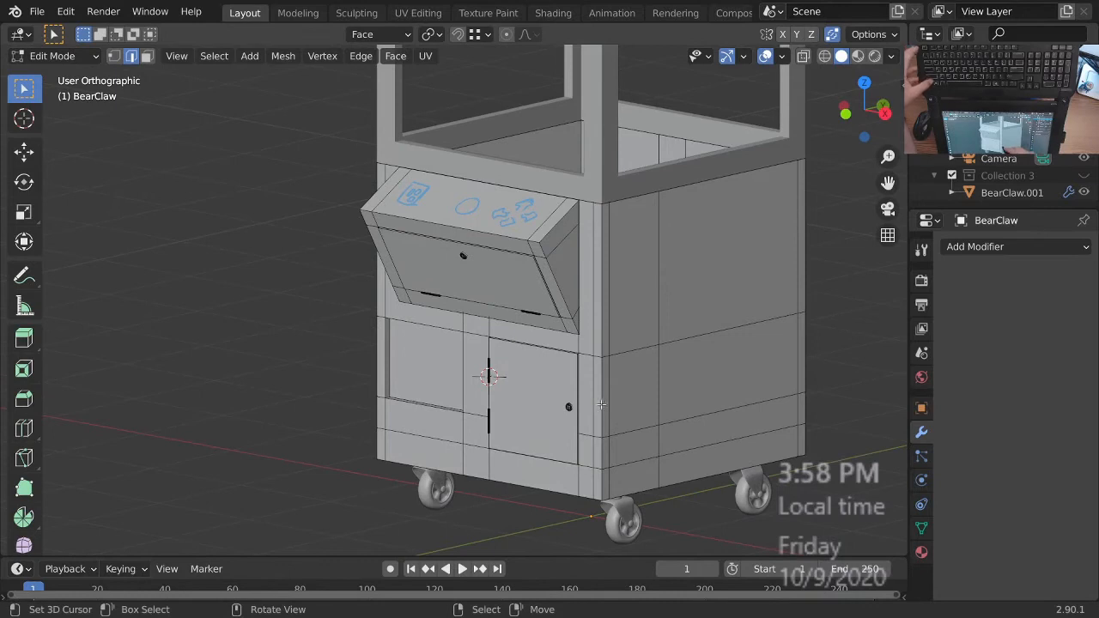
pyautogui.keyDown('ctrl'); pyautogui.moveTo(596, 414); pyautogui.dragTo(591, 389, button='middle'); pyautogui.keyUp('ctrl')
pyautogui.keyDown('shift'); pyautogui.moveTo(571, 336); pyautogui.dragTo(581, 379, button='middle'); pyautogui.keyUp('shift')
pyautogui.moveTo(580, 379); pyautogui.dragTo(536, 379, button='middle')
pyautogui.keyDown('shift'); pyautogui.moveTo(536, 378); pyautogui.dragTo(601, 427, button='middle'); pyautogui.keyUp('shift')
pyautogui.hotkey('ctrl', 's')
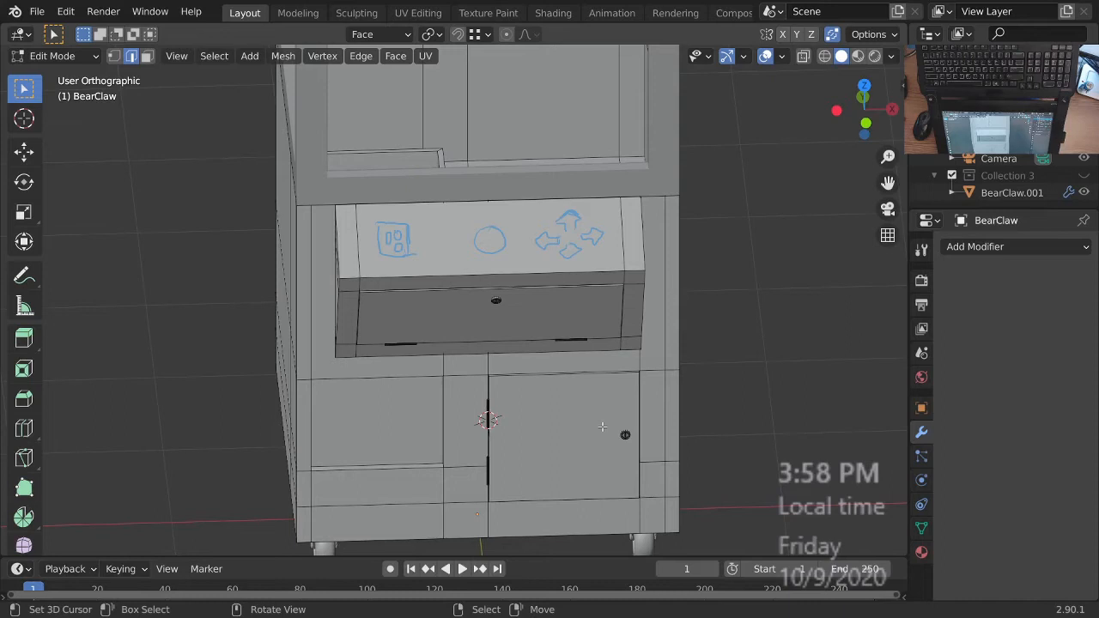
# - Place the 3D cursor on the slanted door face and activate the Move tool
pyautogui.moveTo(644, 357); pyautogui.dragTo(611, 353, button='middle')
pyautogui.keyDown('ctrl'); pyautogui.moveTo(596, 268); pyautogui.dragTo(596, 336, button='middle'); pyautogui.keyUp('ctrl')
pyautogui.moveTo(595, 336); pyautogui.dragTo(550, 301, button='middle')
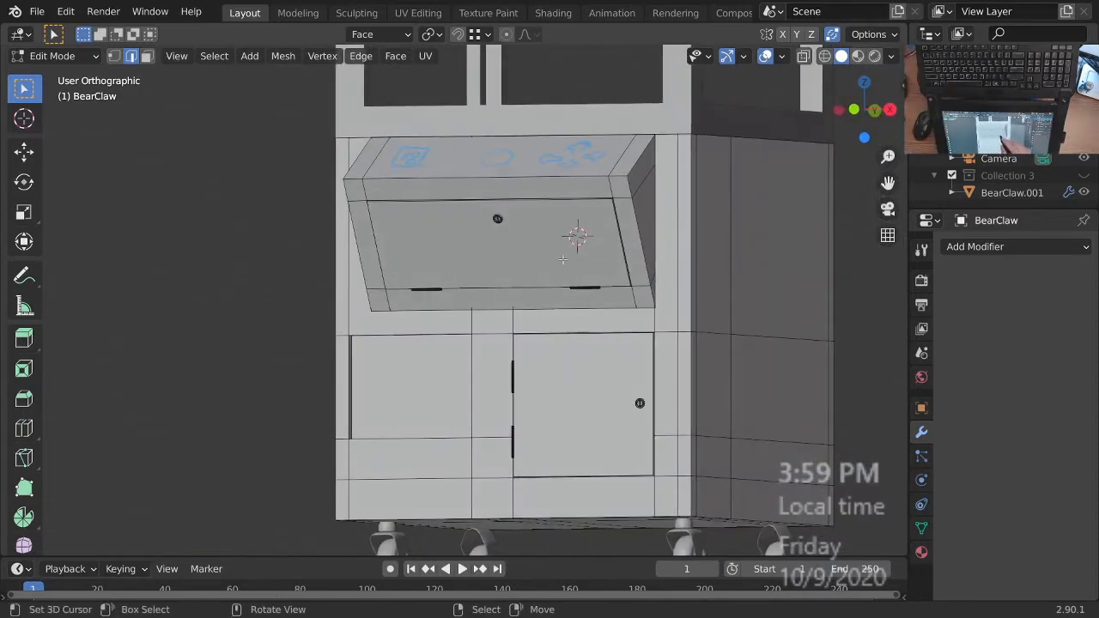
pyautogui.hotkey('shift', 'space')
pyautogui.press('g')
pyautogui.hotkey('shift', 'space')
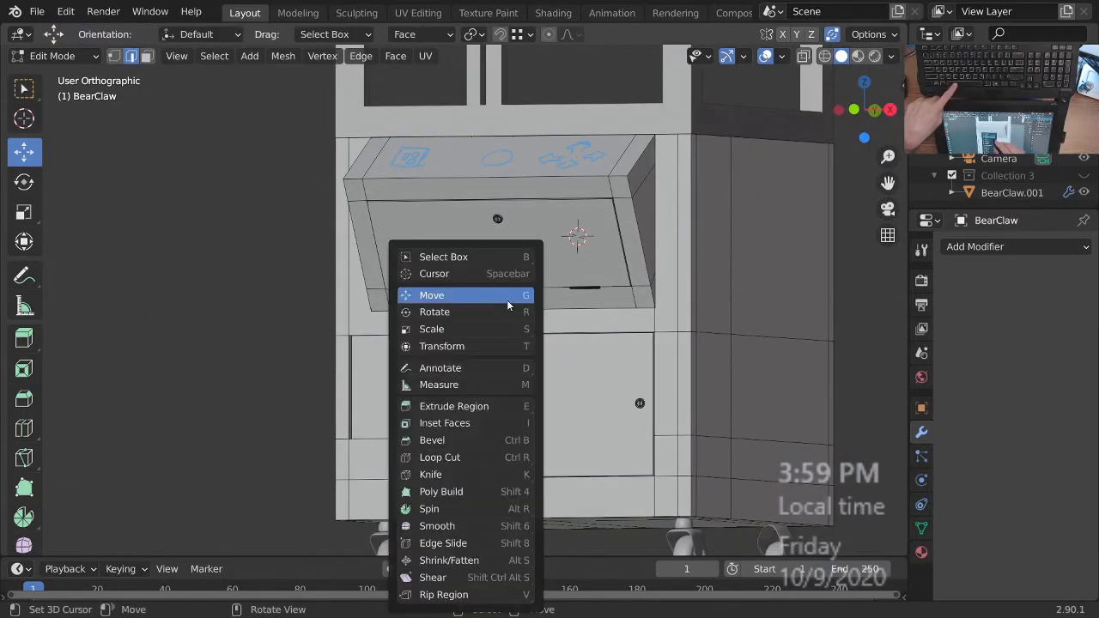
pyautogui.click(508, 301)
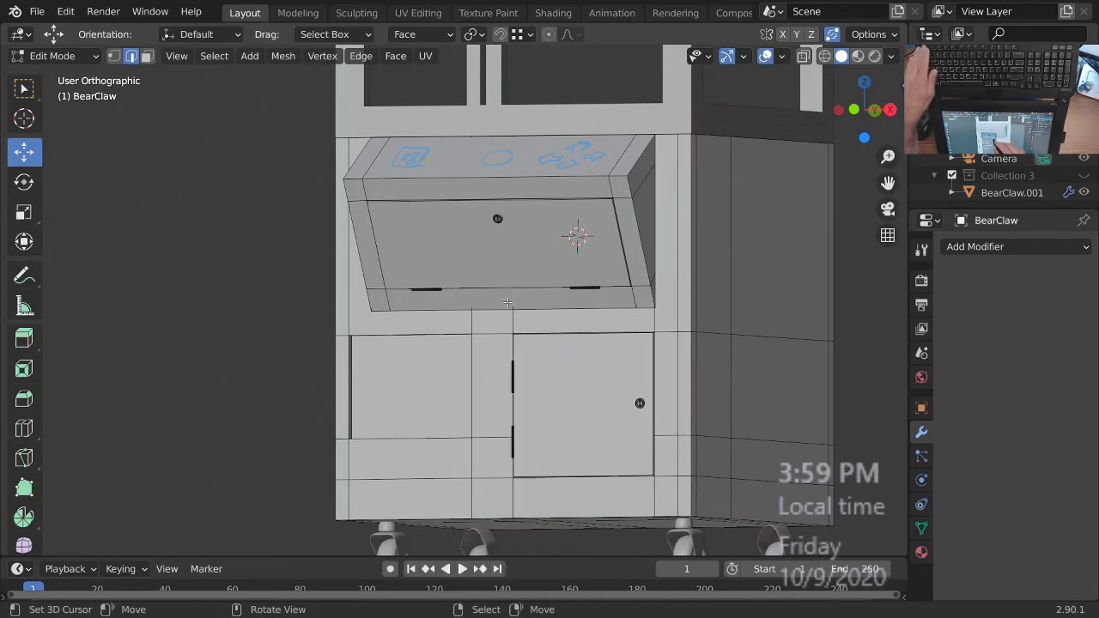
# - In Object Mode, set the Cursor tool's orientation to Geometry and return to the Select Box tool
pyautogui.press('Tab')
pyautogui.hotkey('shift', 'space')
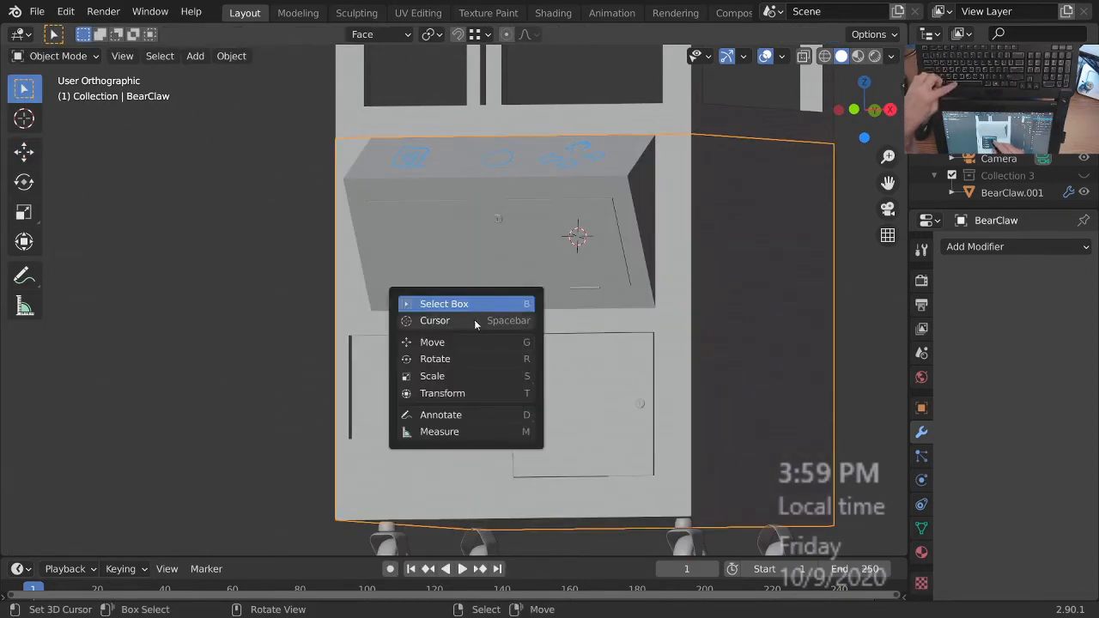
pyautogui.click(474, 321)
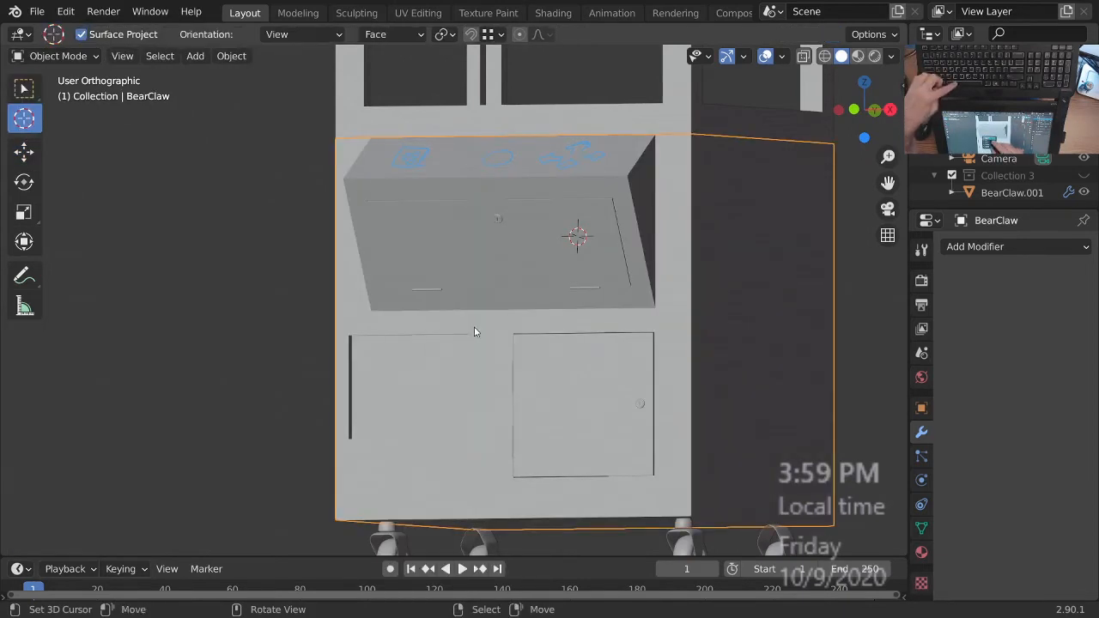
pyautogui.click(318, 35)
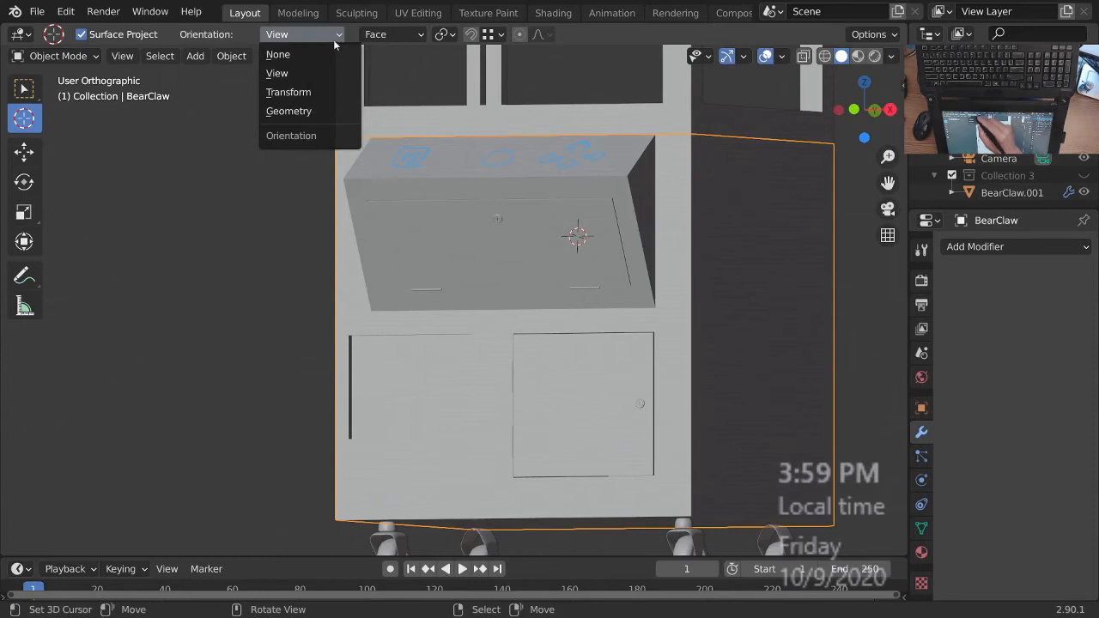
pyautogui.click(311, 112)
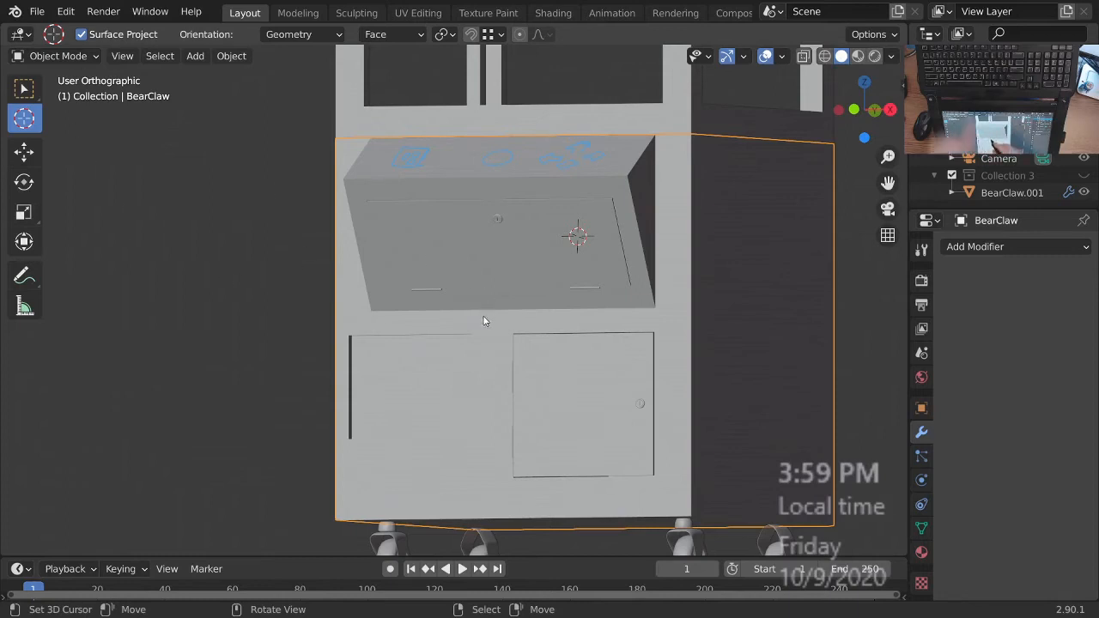
pyautogui.hotkey('shift', 'space')
pyautogui.click(429, 300)
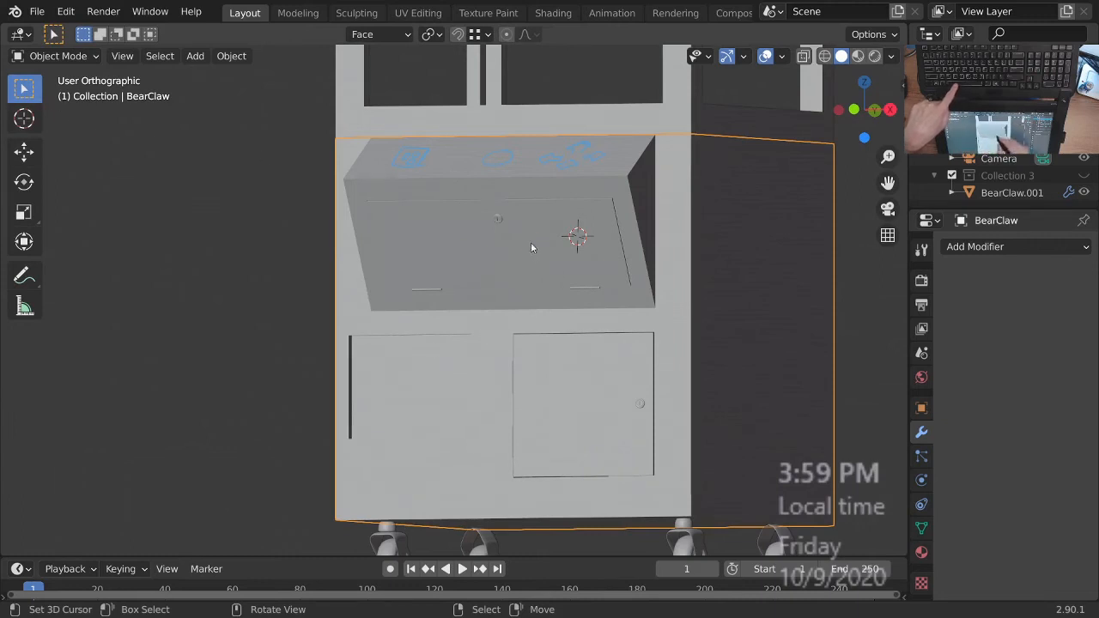
# - Display the 3D cursor's location and rotation values in the sidebar while viewing the control box from the side
pyautogui.moveTo(576, 242); pyautogui.dragTo(483, 308, button='middle')
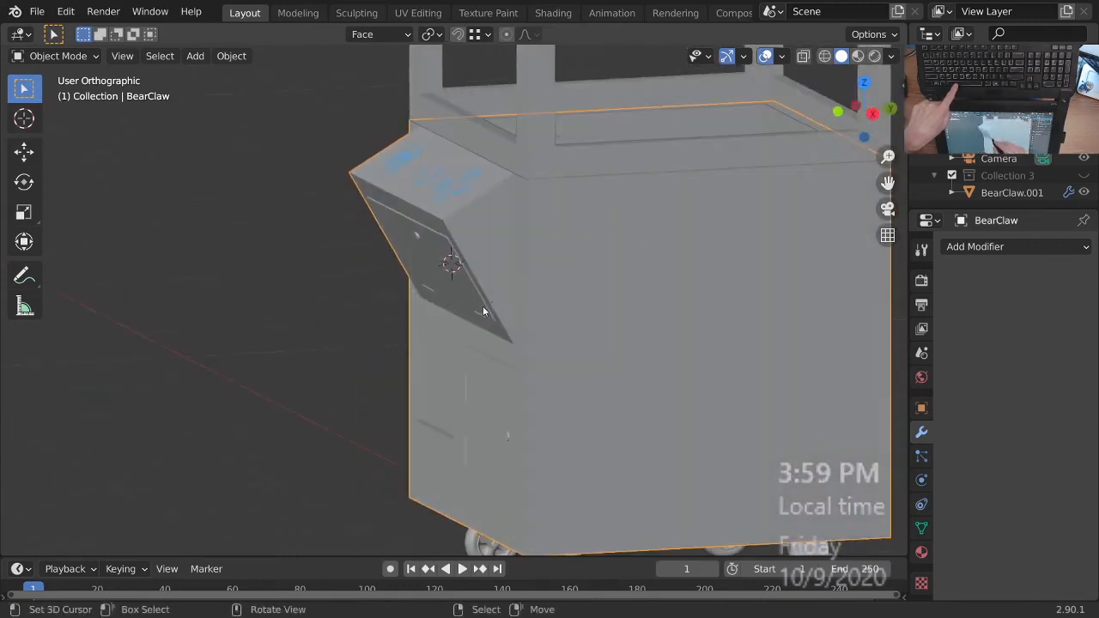
pyautogui.press('n')
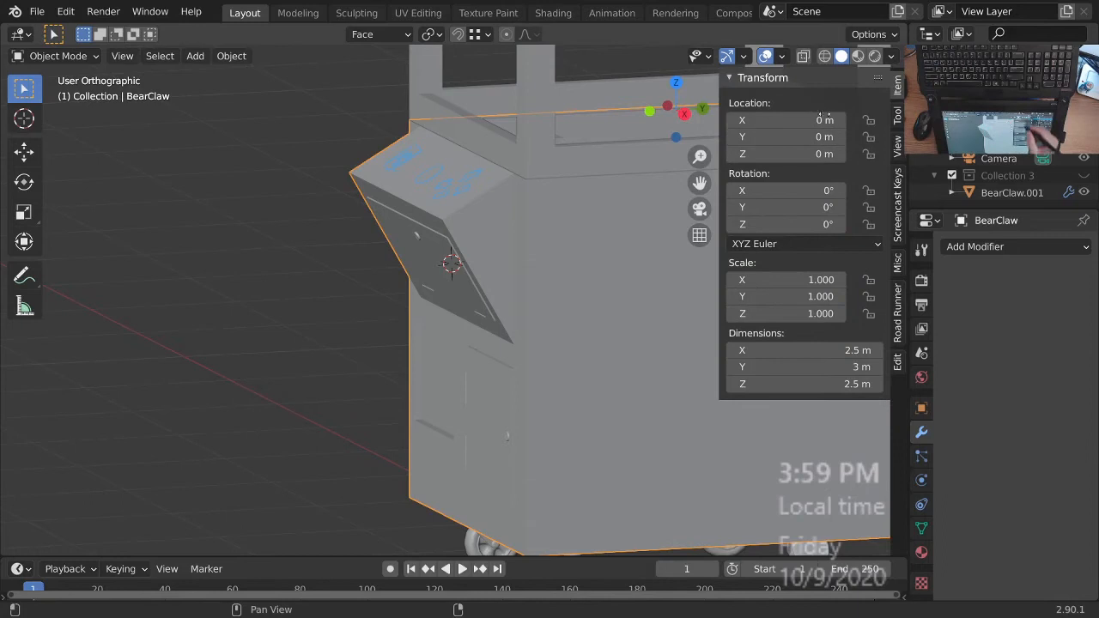
pyautogui.click(899, 161)
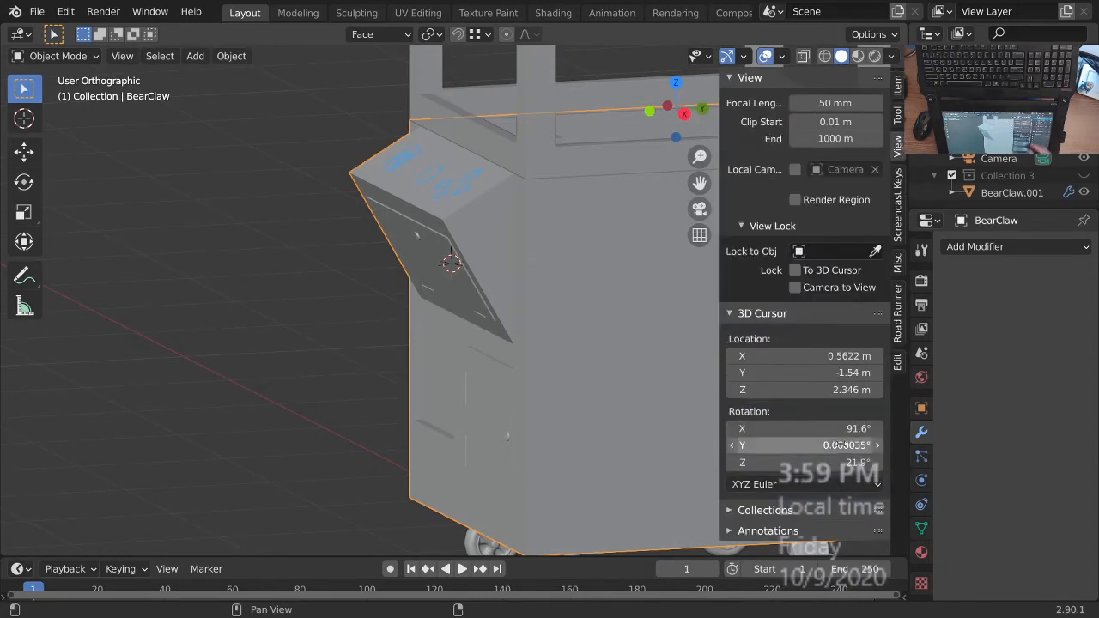
pyautogui.moveTo(340, 405); pyautogui.dragTo(392, 439, button='middle')
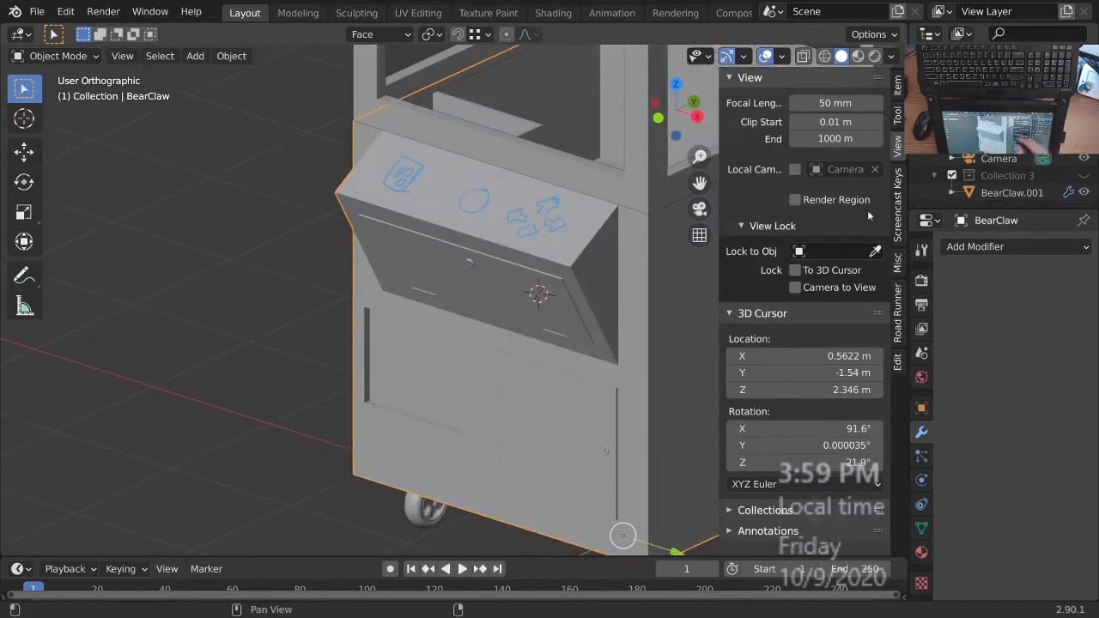
# - Turn on the Screencast Keys display and bring the 3D cursor's values back into the sidebar
pyautogui.click(898, 206)
pyautogui.click(742, 77)
pyautogui.moveTo(594, 233); pyautogui.dragTo(344, 403, button='middle')
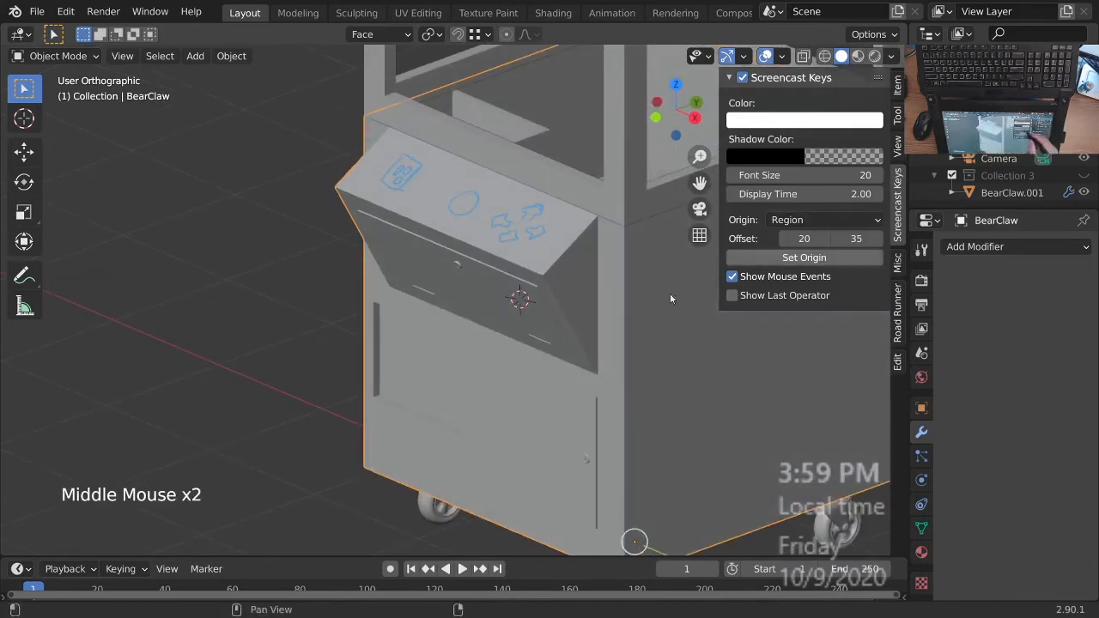
pyautogui.click(897, 146)
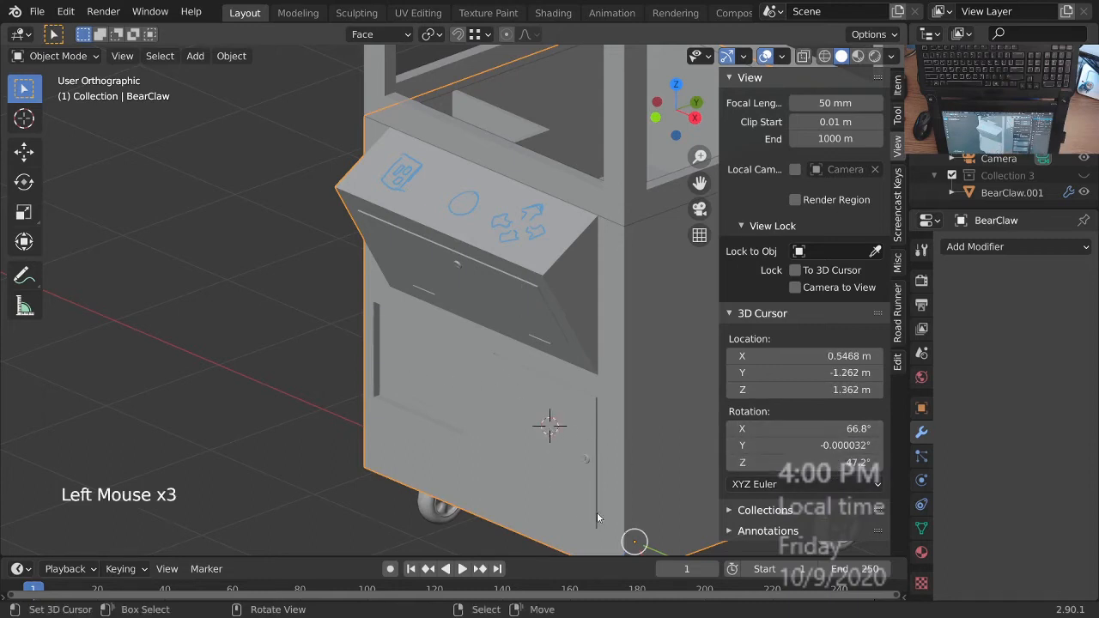
# - Place the 3D cursor on the cabinet's front panel and on its side wall to compare the cursor rotations
pyautogui.moveTo(633, 460); pyautogui.dragTo(509, 351, button='middle')
pyautogui.click(563, 425)
pyautogui.click(432, 354)
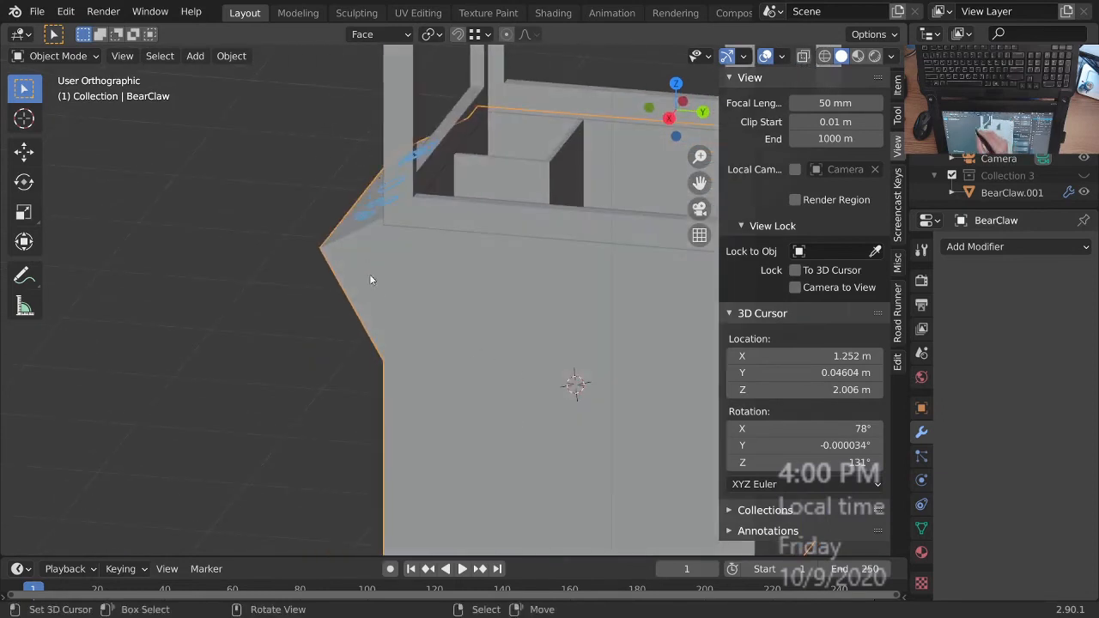
# - With the Cursor tool's orientation set to Geometry, place the 3D cursor on the cabinet's side wall near the control box
pyautogui.press('space')
pyautogui.click(323, 308)
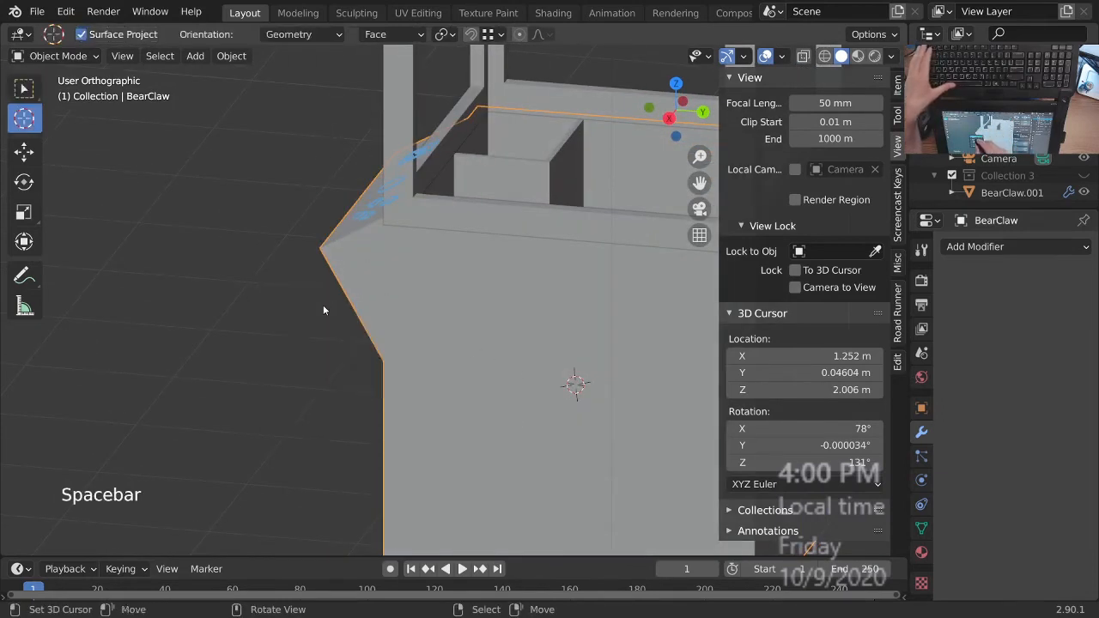
pyautogui.click(335, 36)
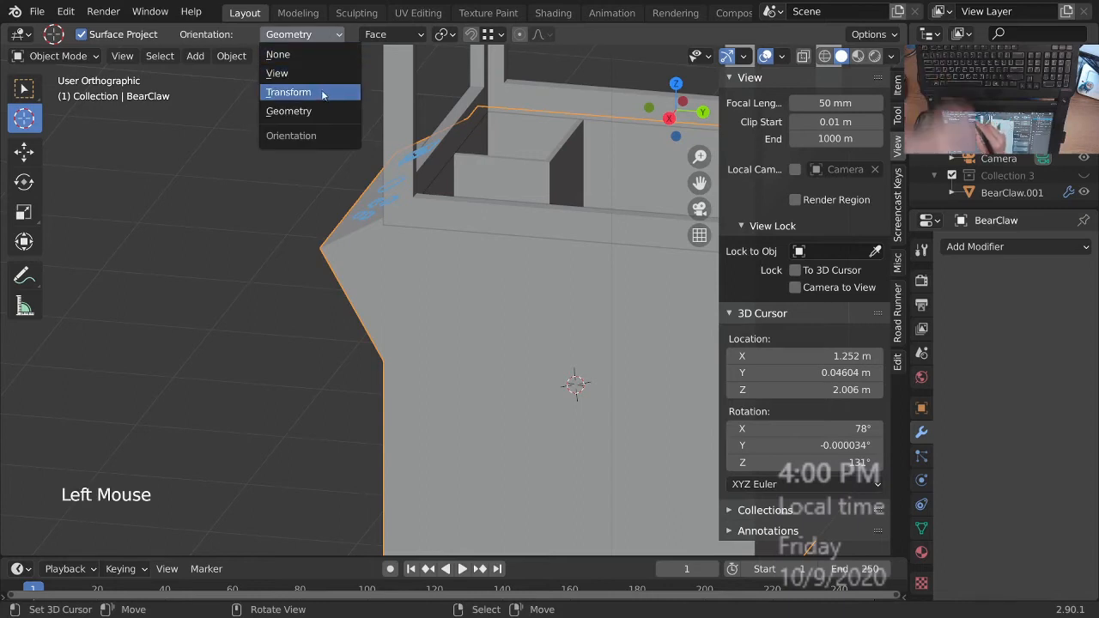
pyautogui.click(314, 116)
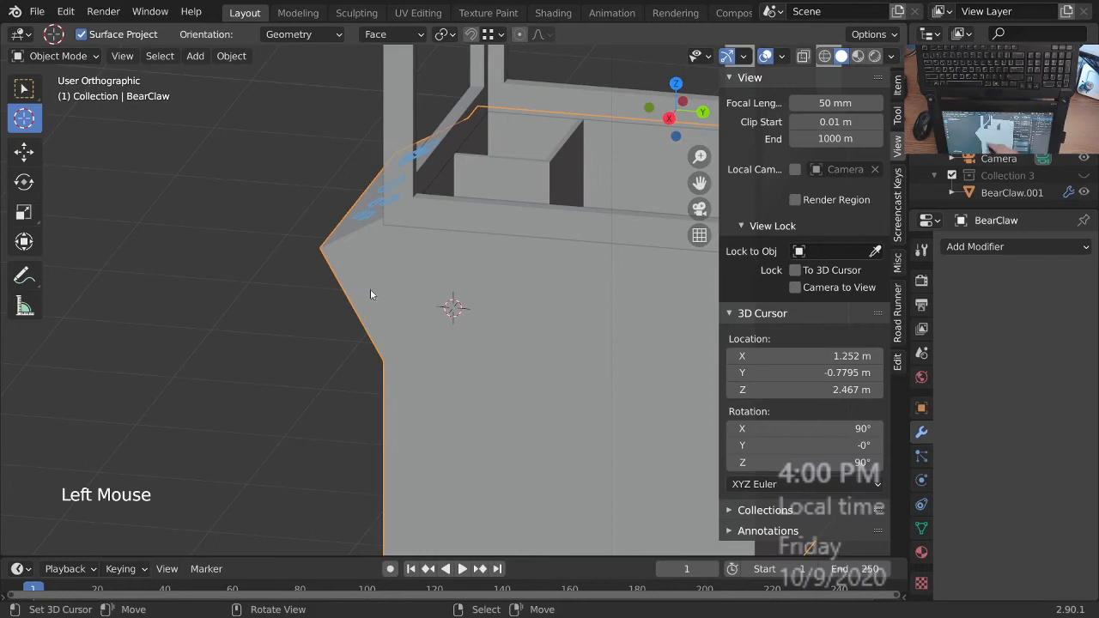
# - Place the 3D cursor on the control box's sloped underside, the lower front panel and the side wall to compare its rotations
pyautogui.moveTo(458, 326); pyautogui.dragTo(578, 273, button='middle')
pyautogui.moveTo(610, 333); pyautogui.dragTo(440, 347, button='middle')
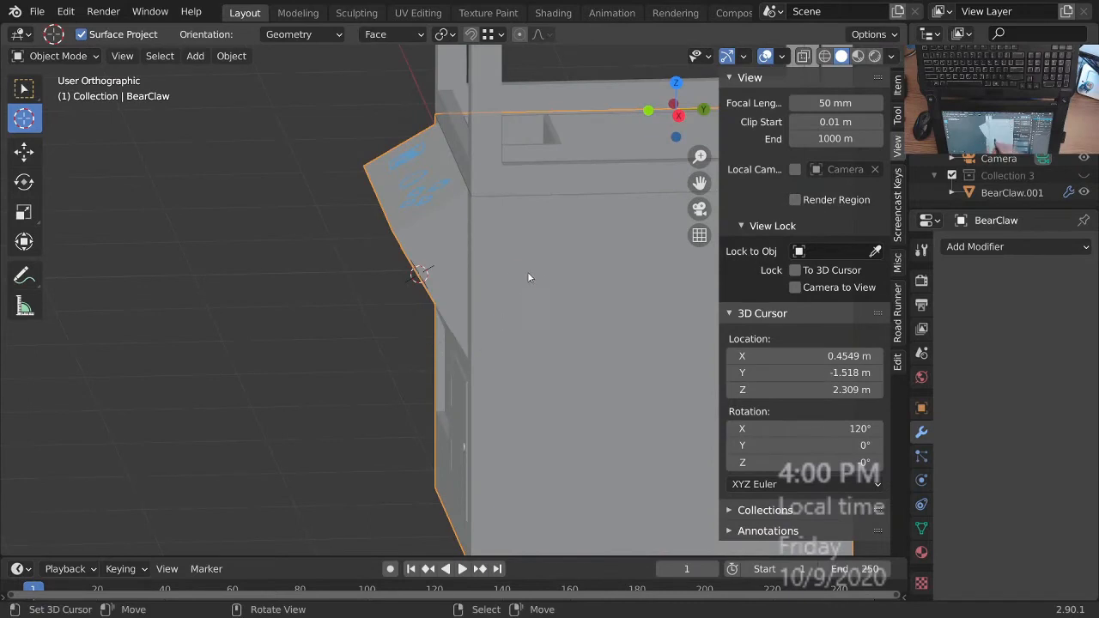
pyautogui.moveTo(504, 402); pyautogui.dragTo(574, 457, button='middle')
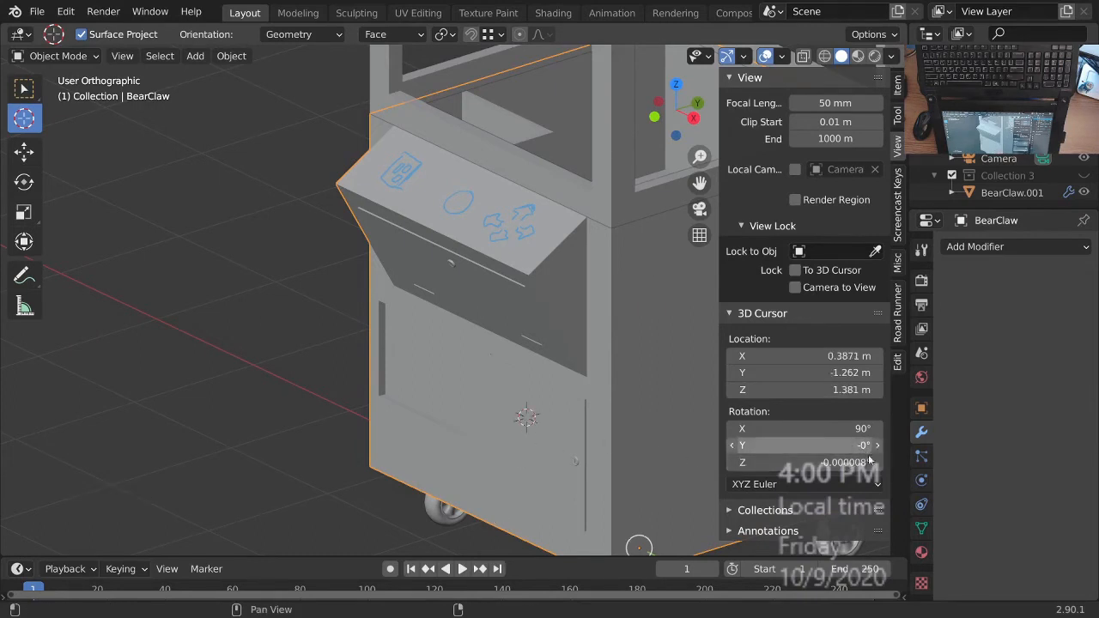
pyautogui.moveTo(431, 372); pyautogui.dragTo(533, 450, button='middle')
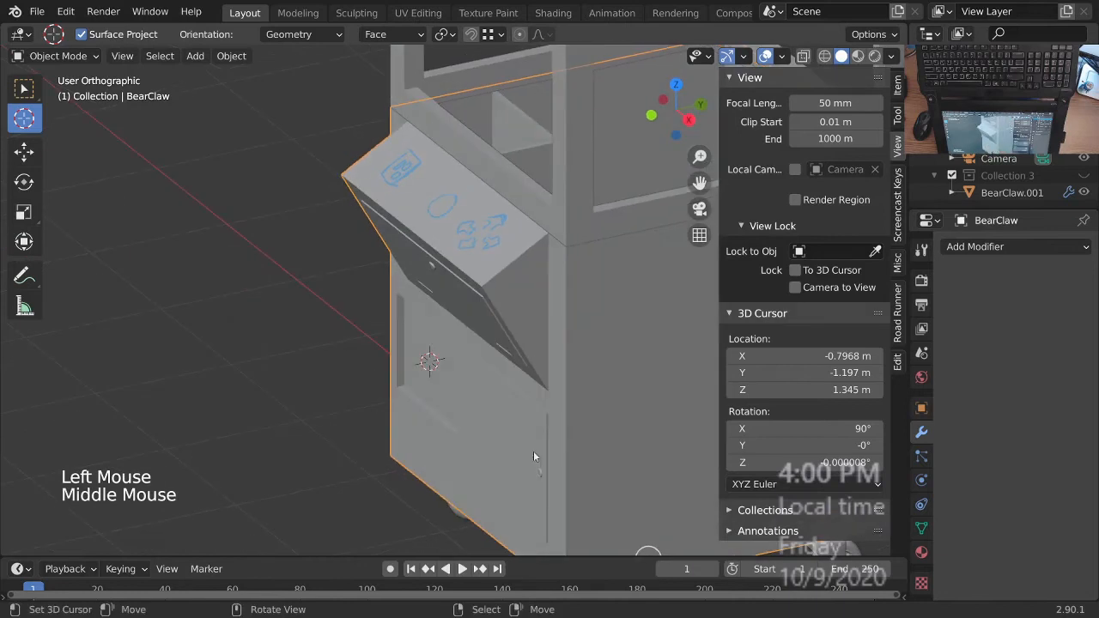
pyautogui.click(626, 361)
pyautogui.moveTo(625, 360); pyautogui.dragTo(614, 455, button='middle')
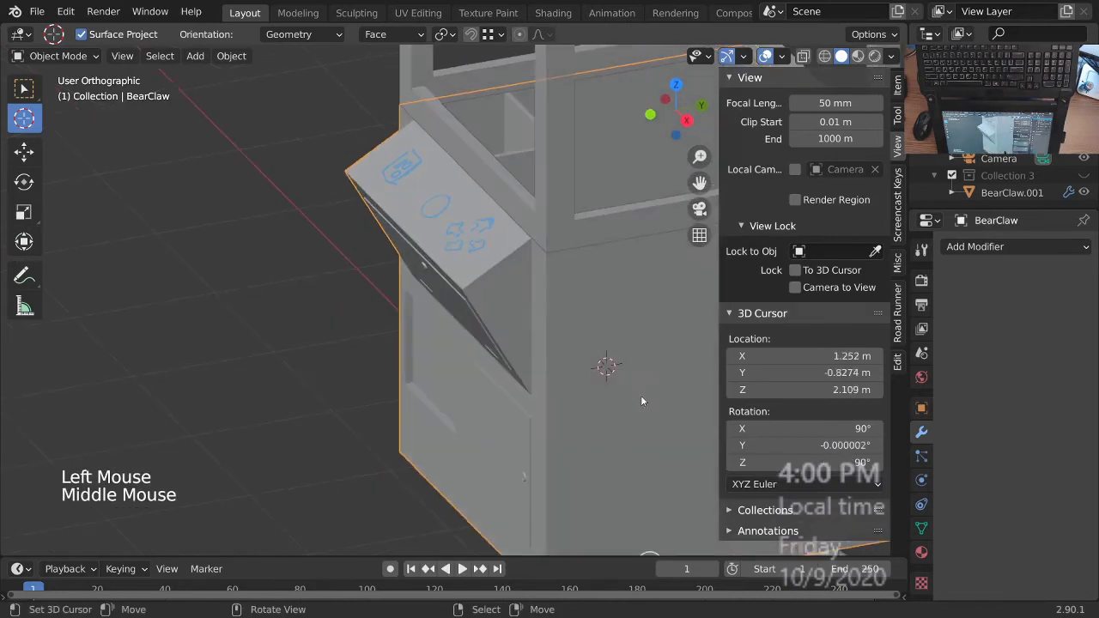
pyautogui.keyDown('ctrl'); pyautogui.moveTo(563, 334); pyautogui.dragTo(443, 497, button='middle'); pyautogui.keyUp('ctrl')
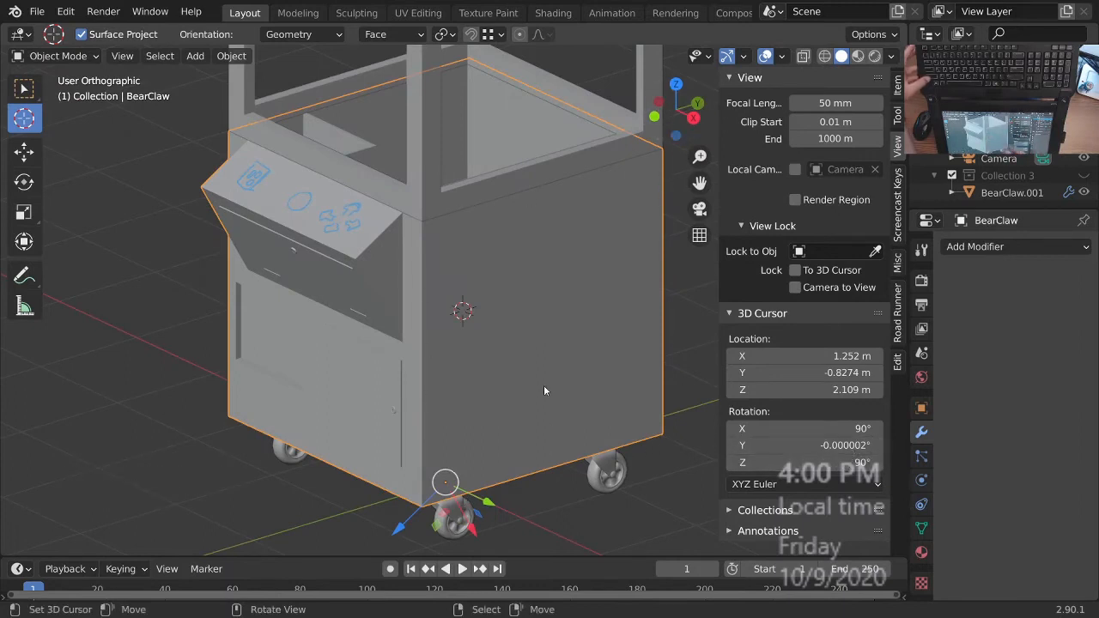
# - Place the 3D cursor on the cabinet's lower front door, side wall and control box's sloped door, checking its rotation on each
pyautogui.moveTo(544, 391); pyautogui.dragTo(592, 376, button='middle')
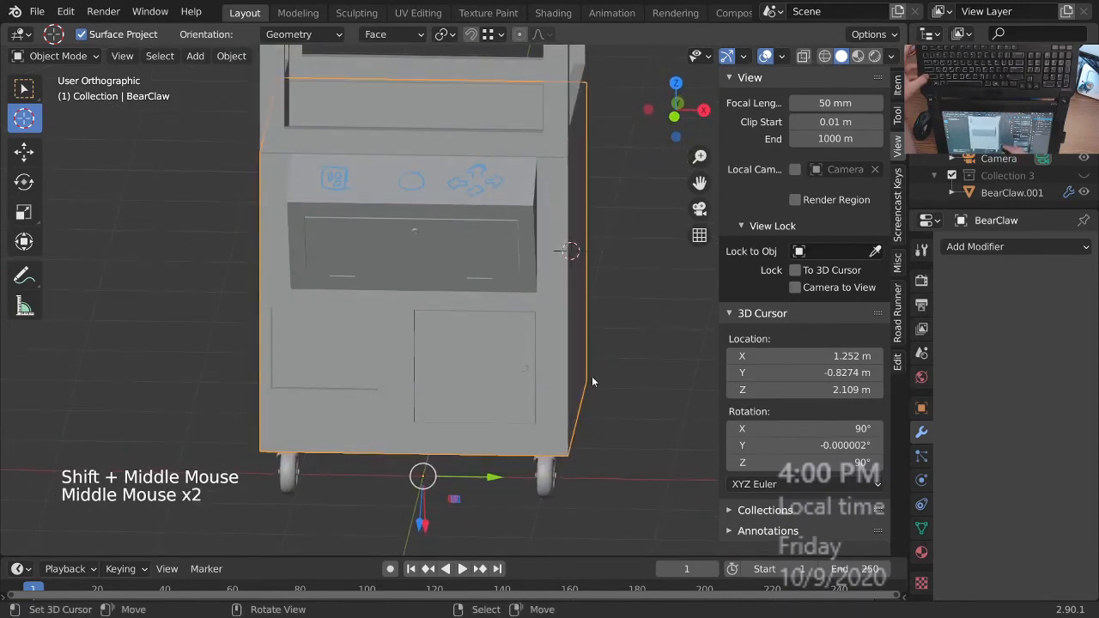
pyautogui.keyDown('shift'); pyautogui.moveTo(559, 329); pyautogui.dragTo(530, 373, button='middle'); pyautogui.keyUp('shift')
pyautogui.click(479, 378)
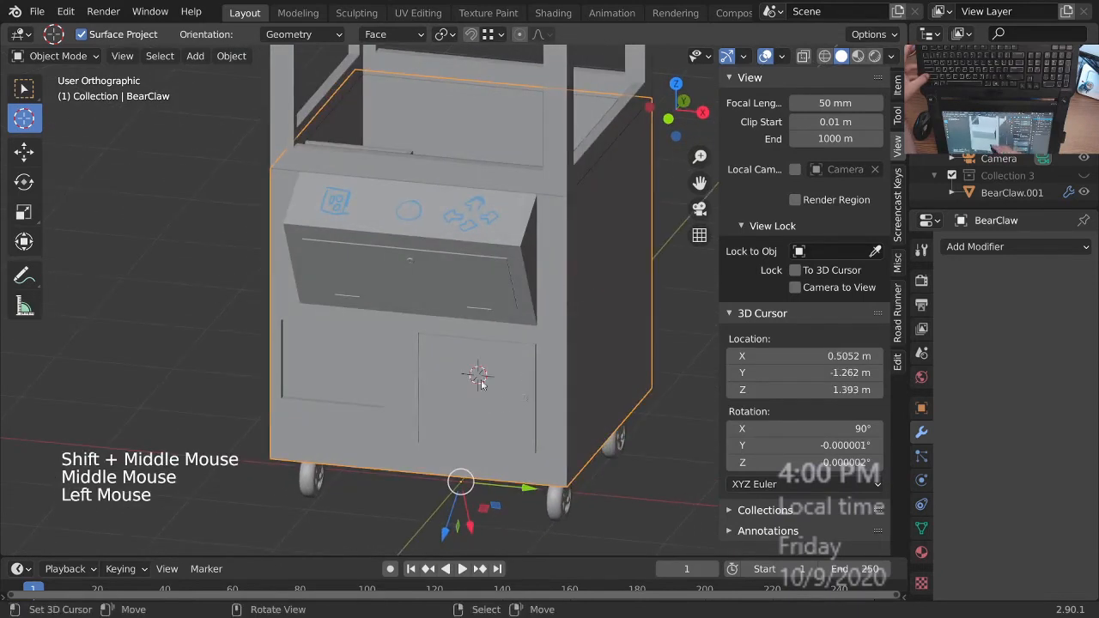
pyautogui.keyDown('shift'); pyautogui.moveTo(612, 301); pyautogui.dragTo(513, 366, button='middle'); pyautogui.keyUp('shift')
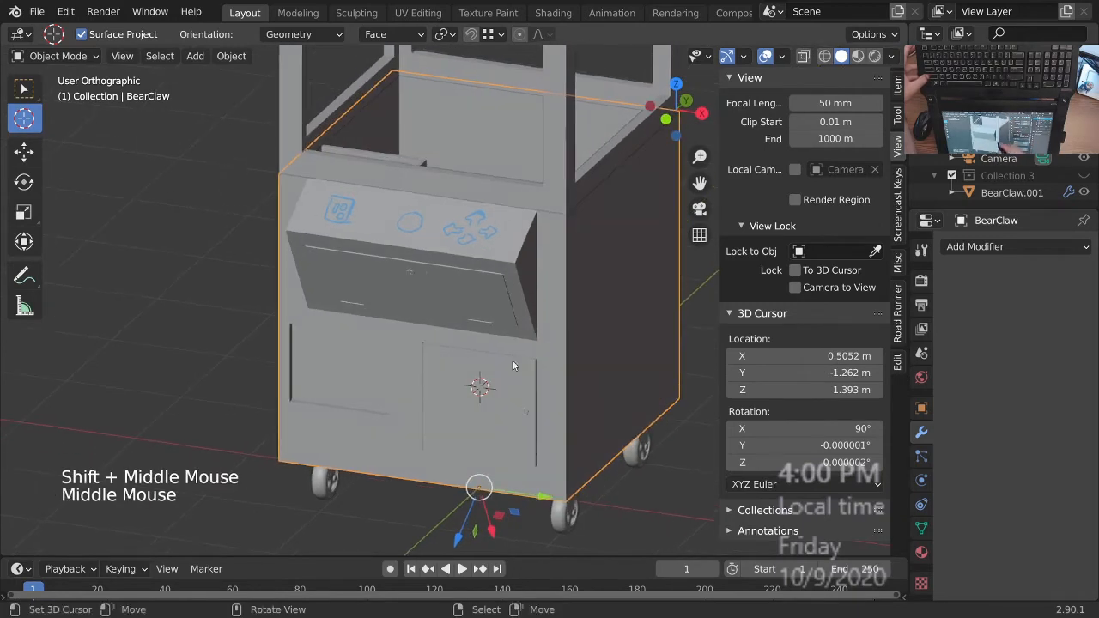
pyautogui.click(452, 289)
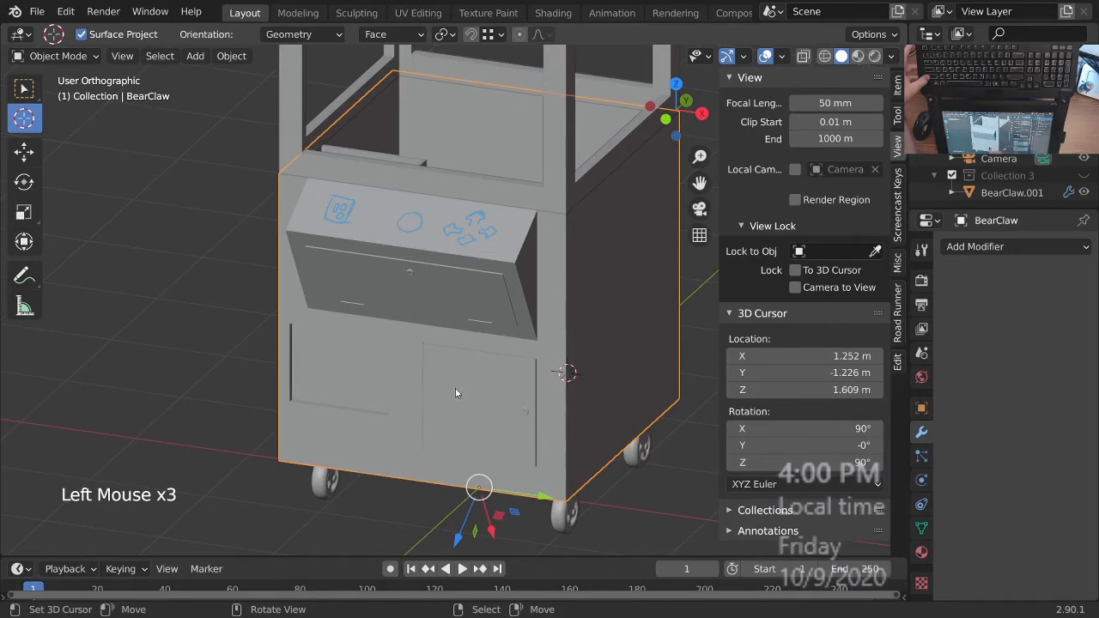
pyautogui.click(455, 290)
pyautogui.keyDown('ctrl'); pyautogui.moveTo(513, 362); pyautogui.dragTo(461, 246, button='middle'); pyautogui.keyUp('ctrl')
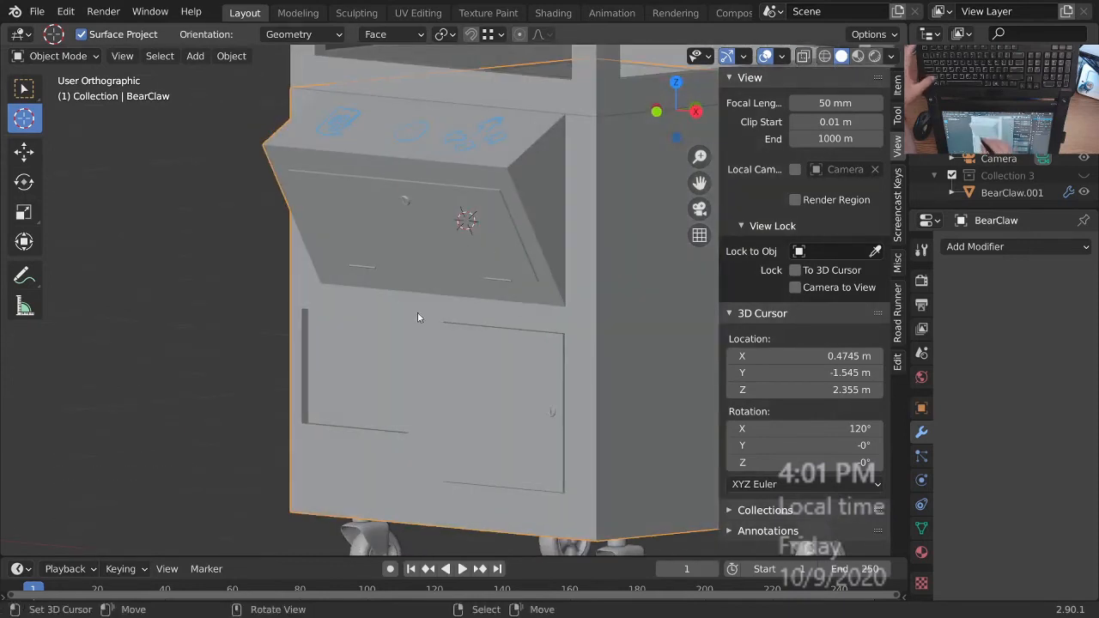
# - Switch to the Select Box tool and place the 3D cursor on the cabinet's side wall to check its rotation
pyautogui.press('space')
pyautogui.click(364, 299)
pyautogui.moveTo(539, 307)
pyautogui.mouseDown(button='middle')
pyautogui.moveTo(491, 327)
pyautogui.moveTo(541, 295)
pyautogui.mouseUp(button='middle')
pyautogui.click(541, 295)
pyautogui.moveTo(524, 406); pyautogui.dragTo(525, 400, button='middle')
pyautogui.click(511, 418)
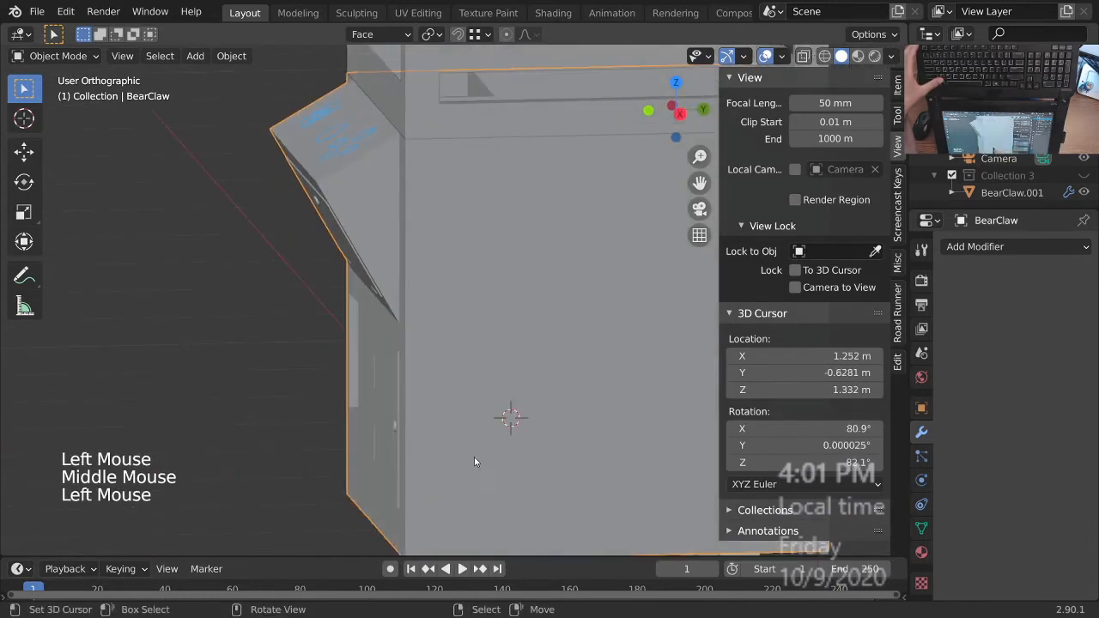
# - Place the 3D cursor on the cabinet's front, sides and control box from different view angles to compare the resulting rotations
pyautogui.moveTo(377, 427); pyautogui.dragTo(460, 433, button='middle')
pyautogui.click(457, 433)
pyautogui.moveTo(458, 474); pyautogui.dragTo(654, 404, button='middle')
pyautogui.click(464, 408)
pyautogui.click(592, 423)
pyautogui.click(576, 423)
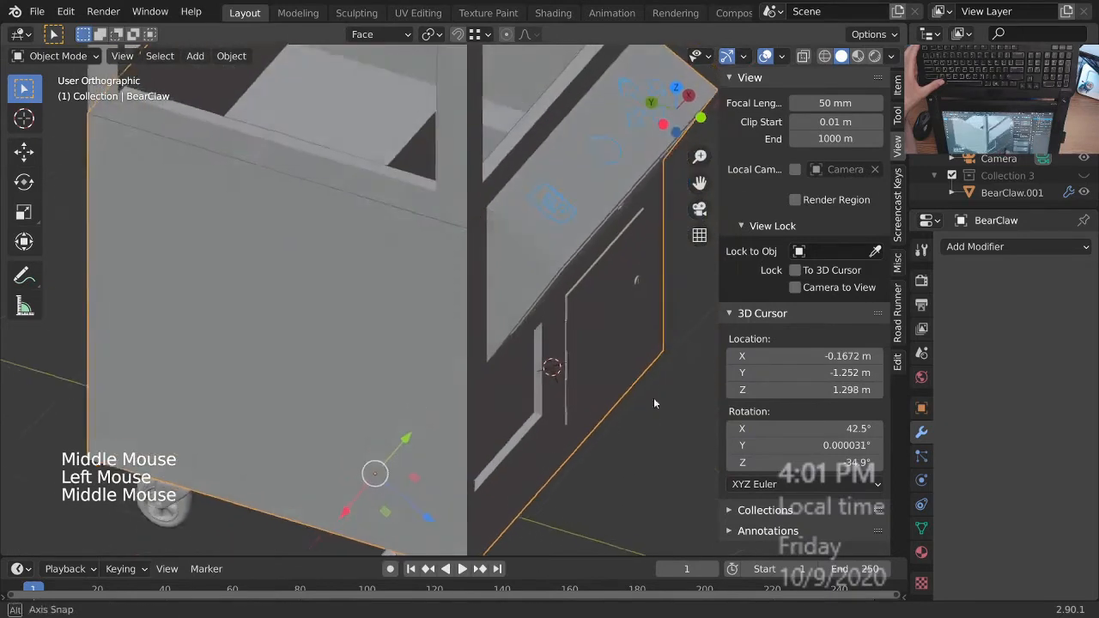
pyautogui.click(404, 400)
pyautogui.moveTo(404, 400); pyautogui.dragTo(580, 404, button='middle')
pyautogui.click(516, 324)
pyautogui.moveTo(528, 346); pyautogui.dragTo(400, 326, button='middle')
pyautogui.click(563, 296)
pyautogui.moveTo(563, 295); pyautogui.dragTo(339, 173, button='middle')
# - Switch back to the Cursor tool and place the 3D cursor on the control box's sloped door, aligned to its geometry
pyautogui.press('space')
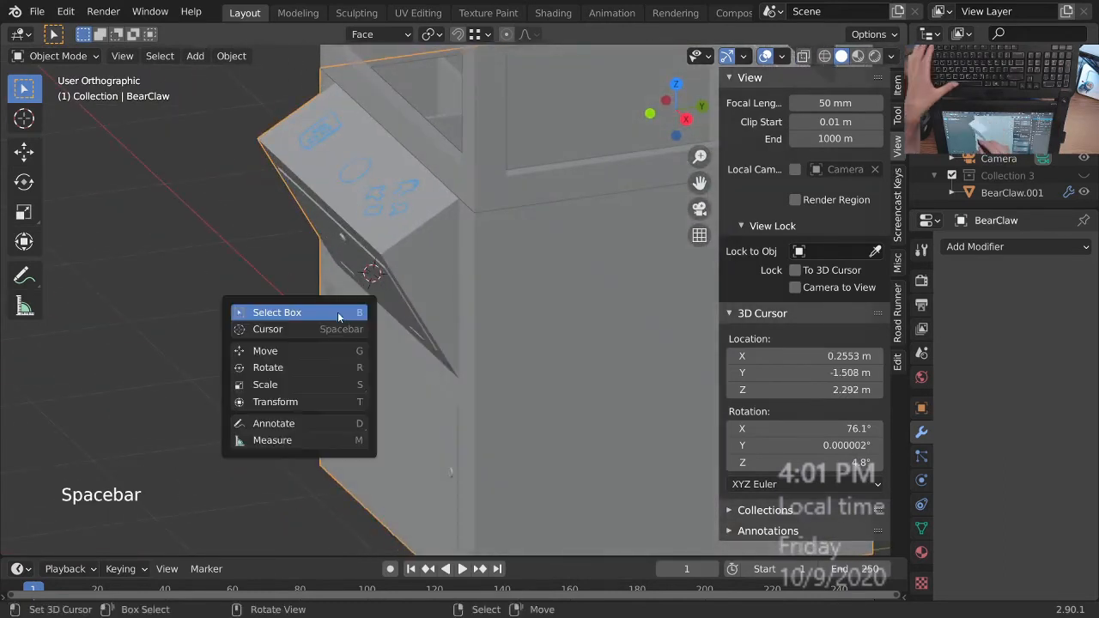
pyautogui.click(291, 333)
pyautogui.moveTo(322, 385); pyautogui.dragTo(425, 319, button='middle')
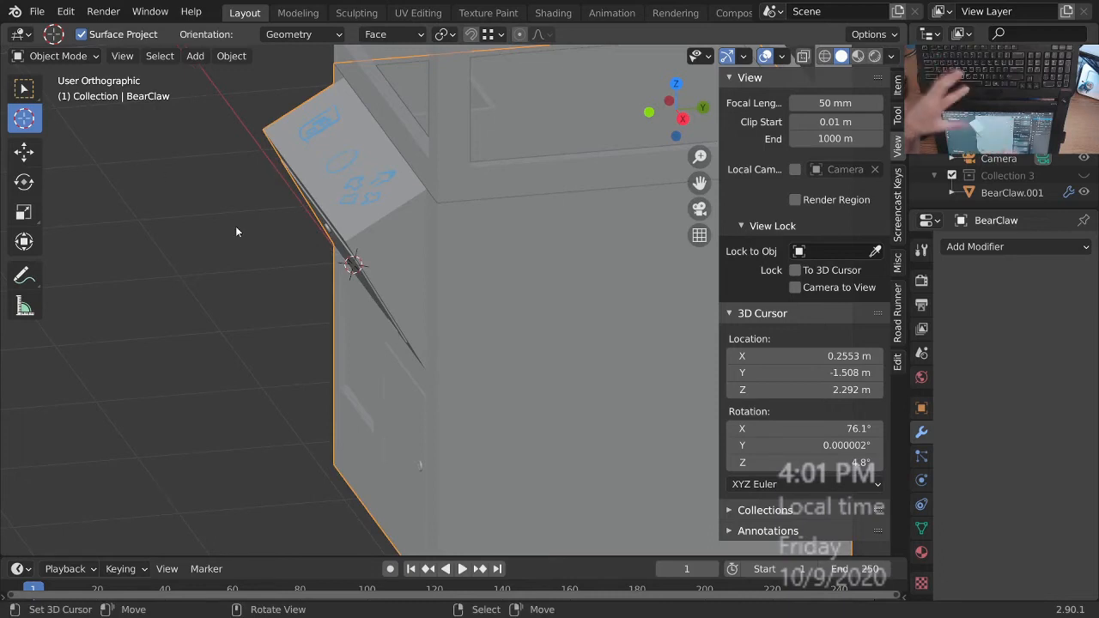
pyautogui.click(492, 304)
pyautogui.moveTo(513, 341); pyautogui.dragTo(514, 443, button='middle')
pyautogui.click(521, 410)
pyautogui.moveTo(515, 485); pyautogui.dragTo(520, 386, button='middle')
pyautogui.click(513, 275)
pyautogui.moveTo(512, 276); pyautogui.dragTo(486, 350, button='middle')
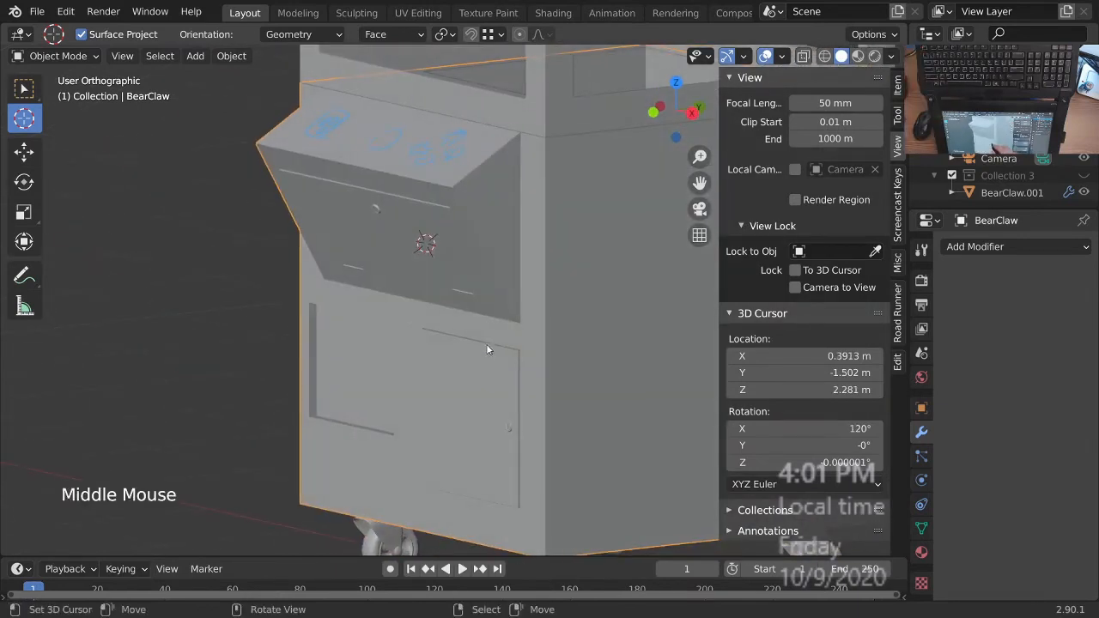
# - Hide the sidebar and add a cube at the 3D cursor with its Align option set to 3D Cursor
pyautogui.moveTo(456, 264); pyautogui.dragTo(486, 272, button='middle')
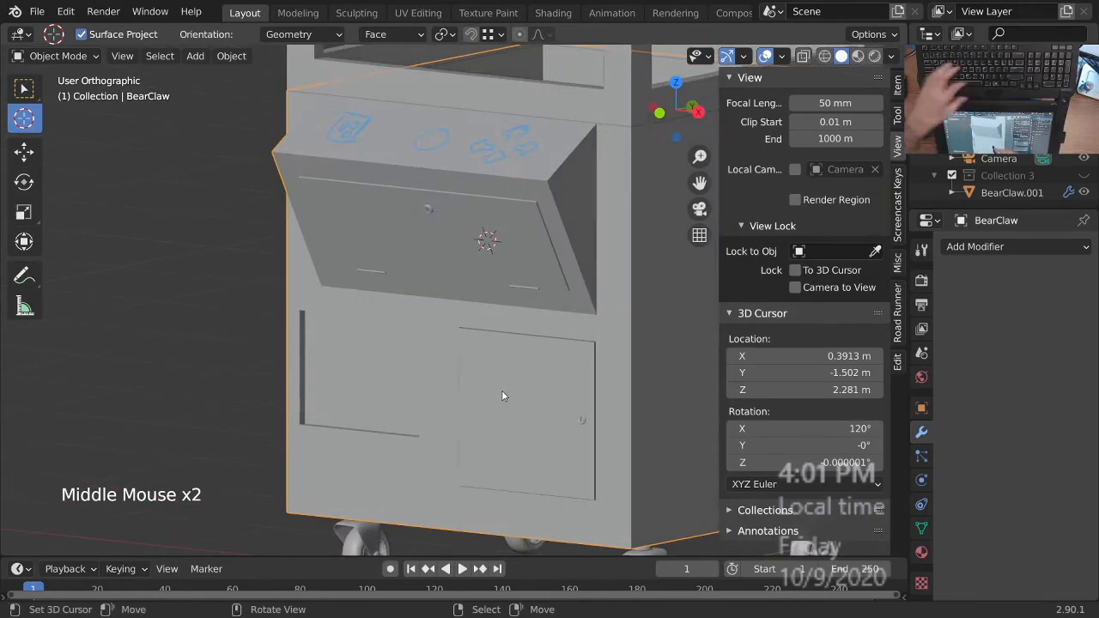
pyautogui.press('n')
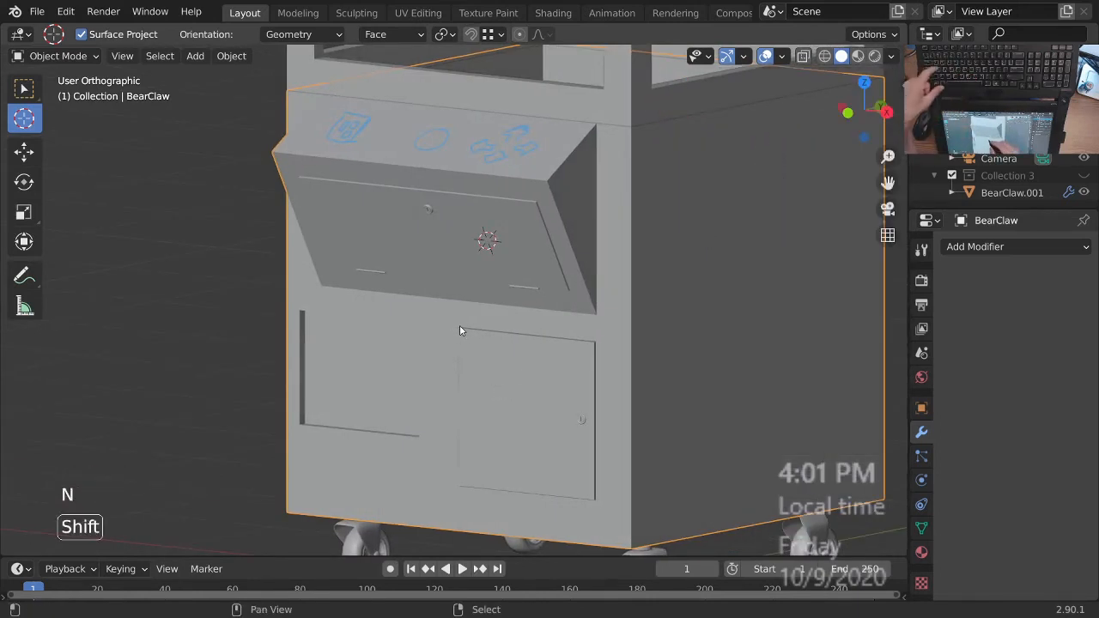
pyautogui.hotkey('shift', 'a')
pyautogui.moveTo(446, 273)
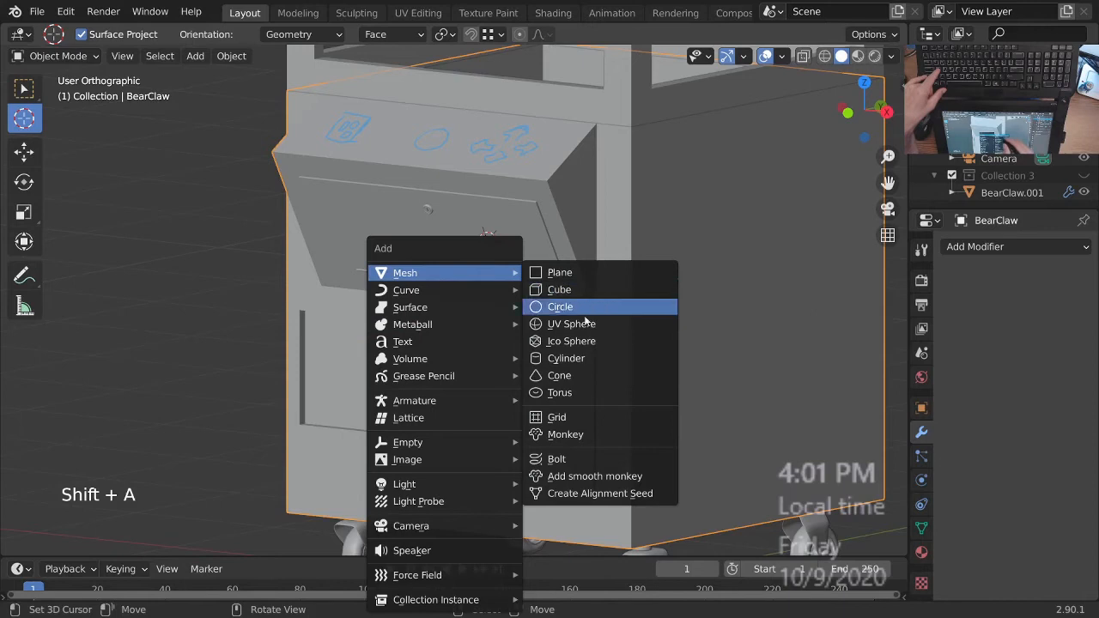
pyautogui.click(570, 292)
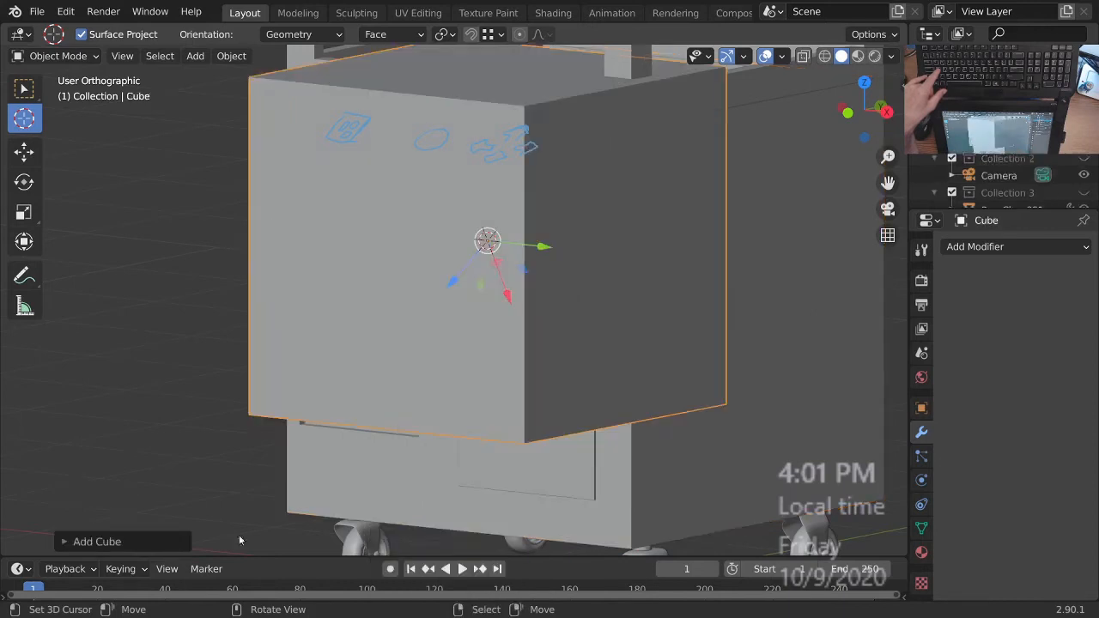
pyautogui.click(98, 542)
pyautogui.click(219, 429)
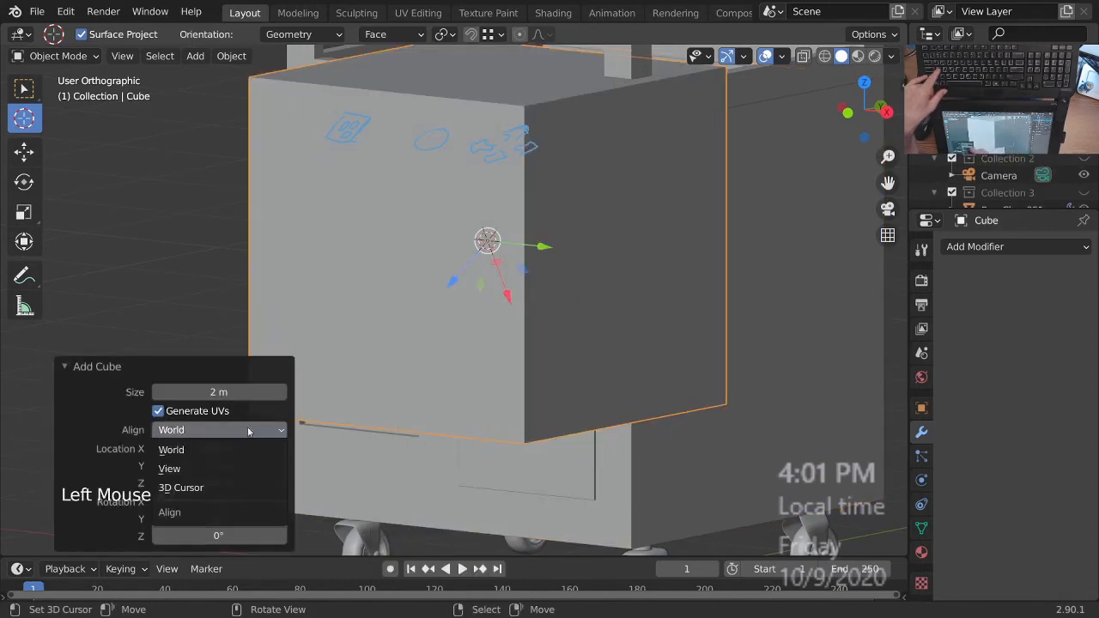
pyautogui.click(203, 491)
pyautogui.moveTo(628, 337); pyautogui.dragTo(481, 350, button='middle')
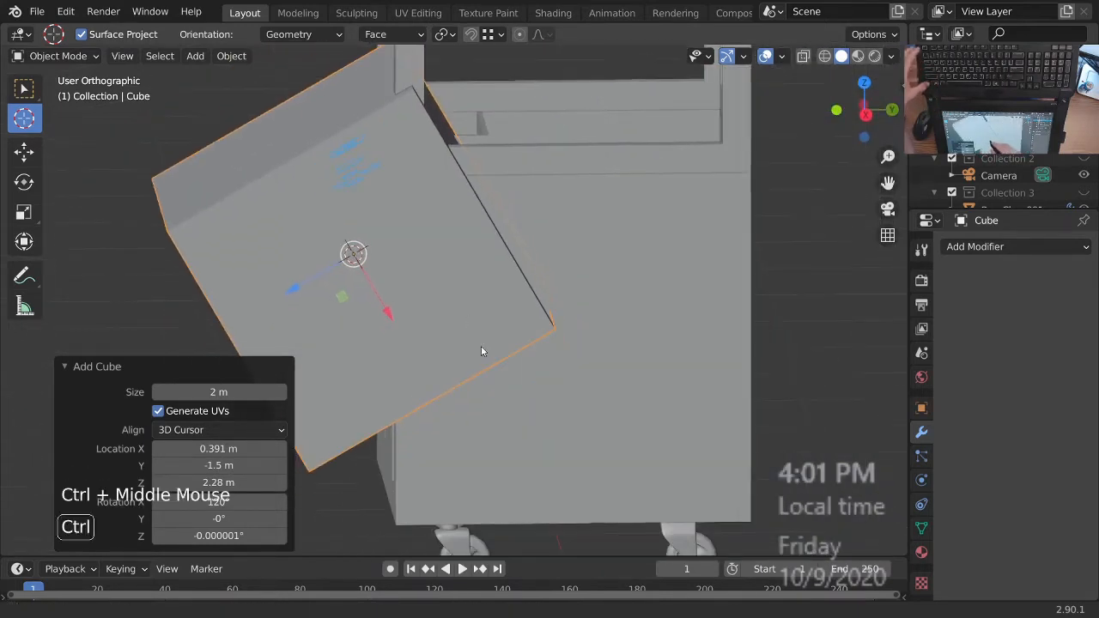
# - Collapse the cube's settings, add the cabinet to the selection as the active object and join the cube into it
pyautogui.click(164, 372)
pyautogui.keyDown('ctrl'); pyautogui.moveTo(343, 380); pyautogui.dragTo(378, 402, button='middle'); pyautogui.keyUp('ctrl')
pyautogui.keyDown('shift'); pyautogui.moveTo(377, 402); pyautogui.dragTo(516, 411, button='middle'); pyautogui.keyUp('shift')
pyautogui.keyDown('shift'); pyautogui.moveTo(647, 392); pyautogui.dragTo(490, 326, button='middle'); pyautogui.keyUp('shift')
pyautogui.keyDown('shift'); pyautogui.rightClick(625, 234); pyautogui.keyUp('shift')
pyautogui.moveTo(625, 234); pyautogui.dragTo(614, 373, button='middle')
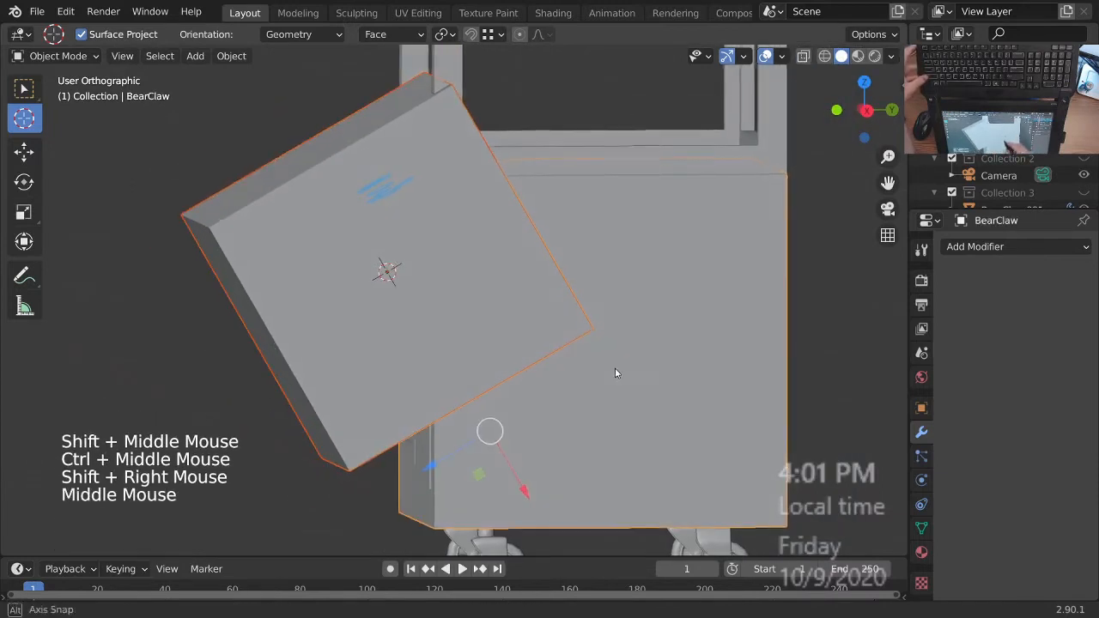
pyautogui.hotkey('ctrl', 'j')
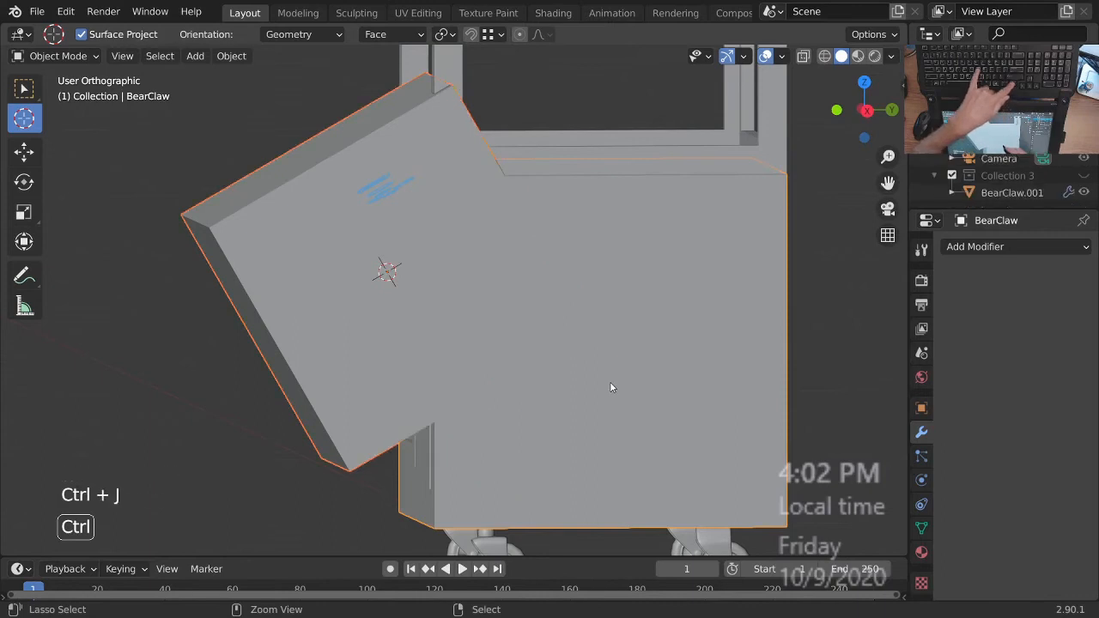
# - In Edit Mode, scale the selected block down to a small box on the sloped panel
pyautogui.press('Tab')
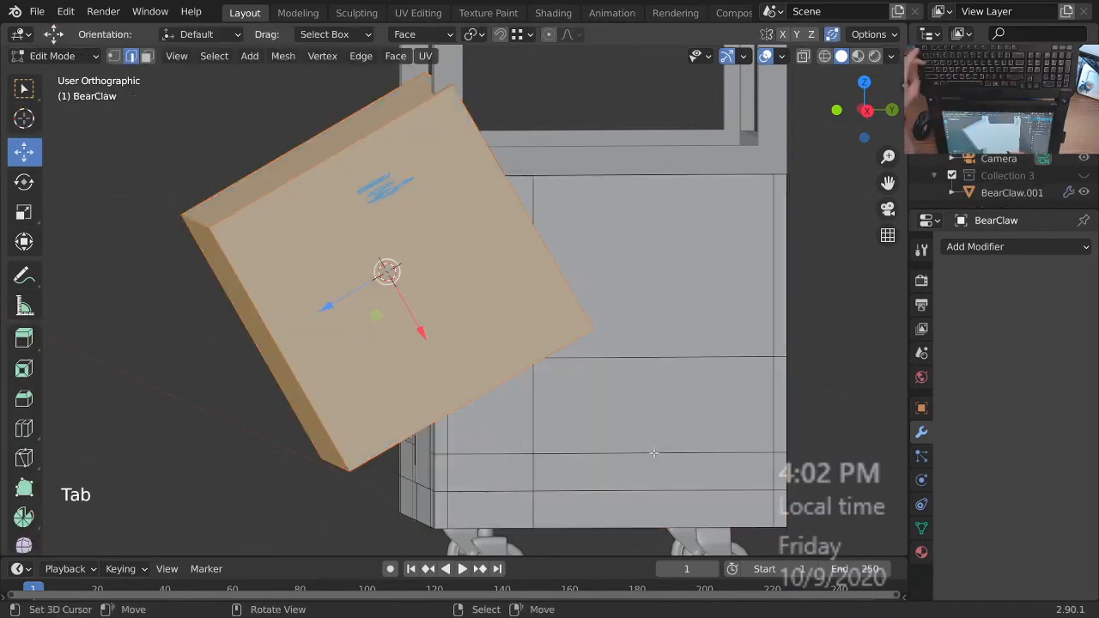
pyautogui.press('s')
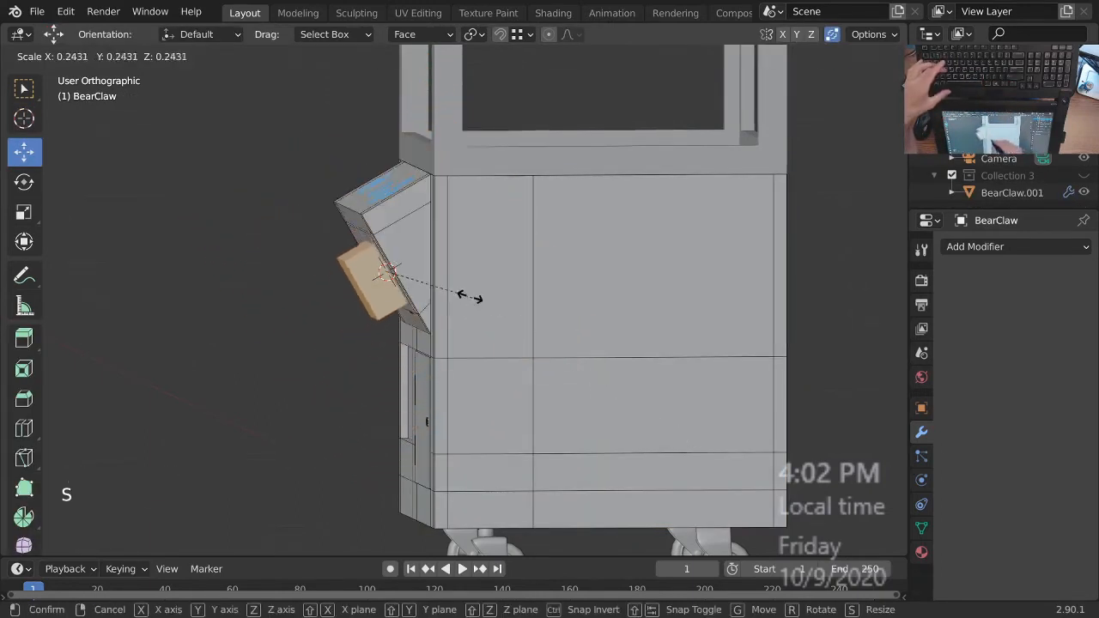
pyautogui.click(419, 274)
pyautogui.keyDown('ctrl'); pyautogui.moveTo(419, 275); pyautogui.dragTo(420, 245, button='middle'); pyautogui.keyUp('ctrl')
pyautogui.keyDown('shift'); pyautogui.moveTo(421, 245); pyautogui.dragTo(644, 308, button='middle'); pyautogui.keyUp('shift')
pyautogui.keyDown('ctrl'); pyautogui.moveTo(644, 307); pyautogui.dragTo(590, 288, button='middle'); pyautogui.keyUp('ctrl')
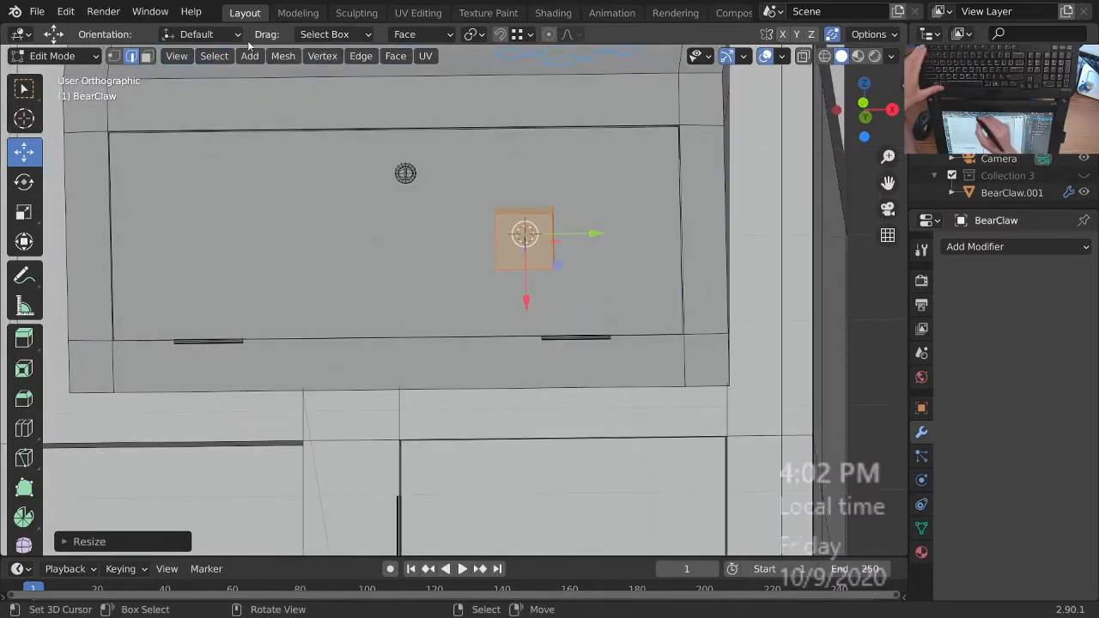
# - Set the transform orientation to Global and stretch the small box along X by a factor of about 1.86
pyautogui.keyDown('shift'); pyautogui.moveTo(366, 227); pyautogui.dragTo(595, 310, button='middle'); pyautogui.keyUp('shift')
pyautogui.click(439, 37)
pyautogui.click(433, 91)
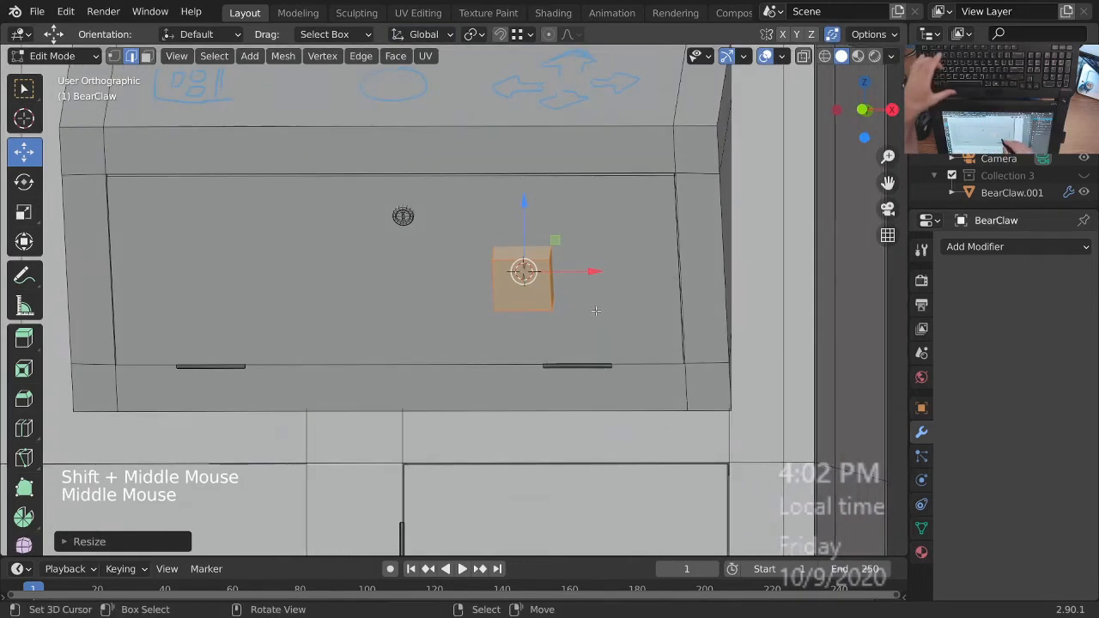
pyautogui.press('s')
pyautogui.press('x')
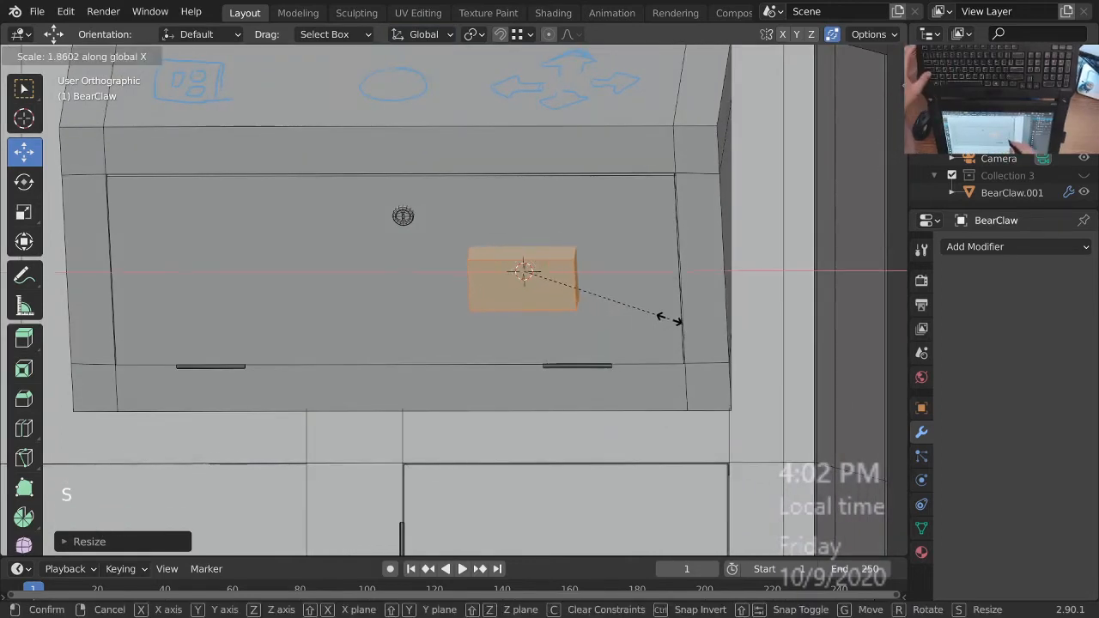
pyautogui.click(669, 319)
# - Move the small box about 0.11 m along the global X axis, toward the panel's side edge
pyautogui.keyDown('shift'); pyautogui.moveTo(638, 322); pyautogui.dragTo(650, 340, button='middle'); pyautogui.keyUp('shift')
pyautogui.moveTo(650, 340)
pyautogui.mouseDown(button='middle')
pyautogui.moveTo(486, 329)
pyautogui.moveTo(630, 331)
pyautogui.mouseUp(button='middle')
pyautogui.press('g')
pyautogui.press('x')
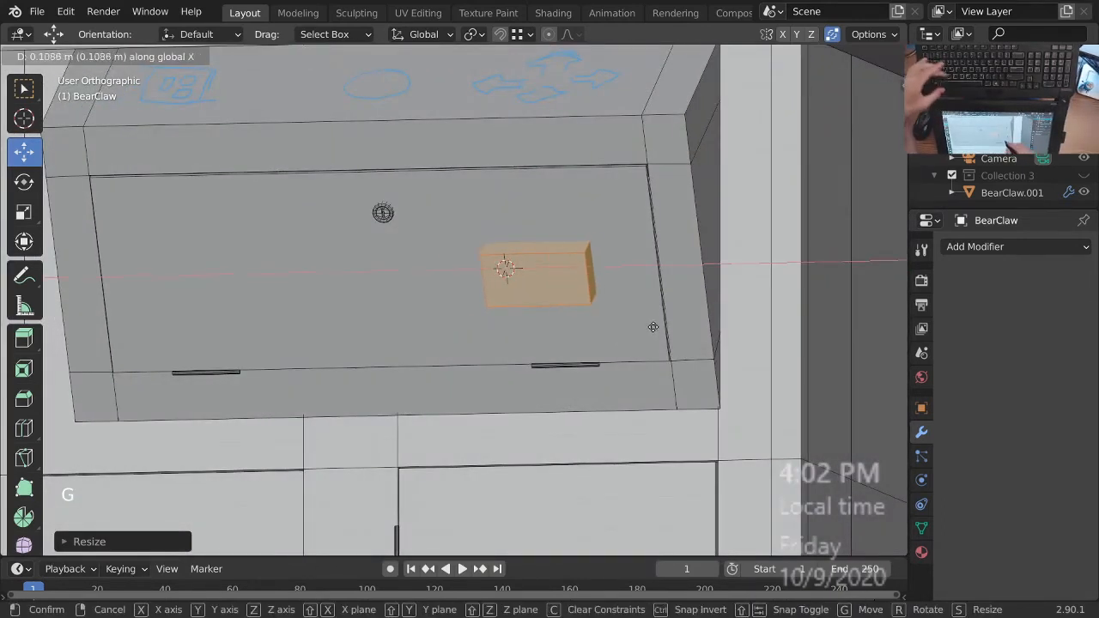
pyautogui.click(659, 327)
# - Rotate the small box in the right side view so that its front face stands vertical
pyautogui.keyDown('ctrl'); pyautogui.moveTo(650, 313); pyautogui.dragTo(644, 357, button='middle'); pyautogui.keyUp('ctrl')
pyautogui.keyDown('shift'); pyautogui.moveTo(644, 356); pyautogui.dragTo(477, 344, button='middle'); pyautogui.keyUp('shift')
pyautogui.keyDown('shift'); pyautogui.moveTo(477, 343); pyautogui.dragTo(521, 340, button='middle'); pyautogui.keyUp('shift')
pyautogui.moveTo(521, 340); pyautogui.dragTo(555, 350, button='middle')
pyautogui.press('KP_3')
pyautogui.keyDown('ctrl'); pyautogui.moveTo(557, 304); pyautogui.dragTo(473, 296, button='middle'); pyautogui.keyUp('ctrl')
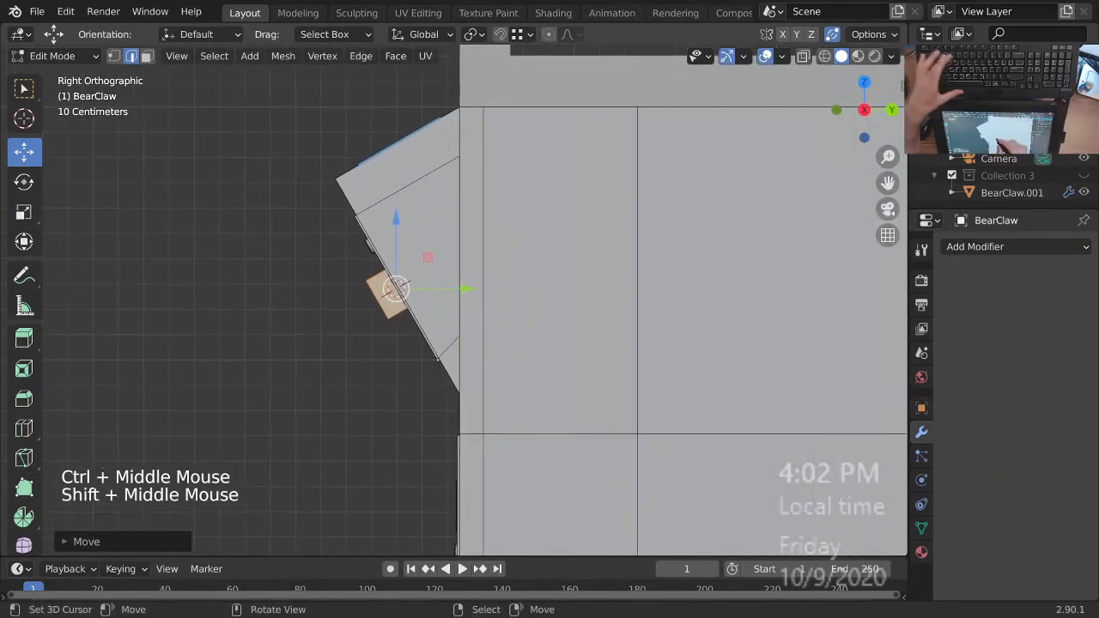
pyautogui.press('r')
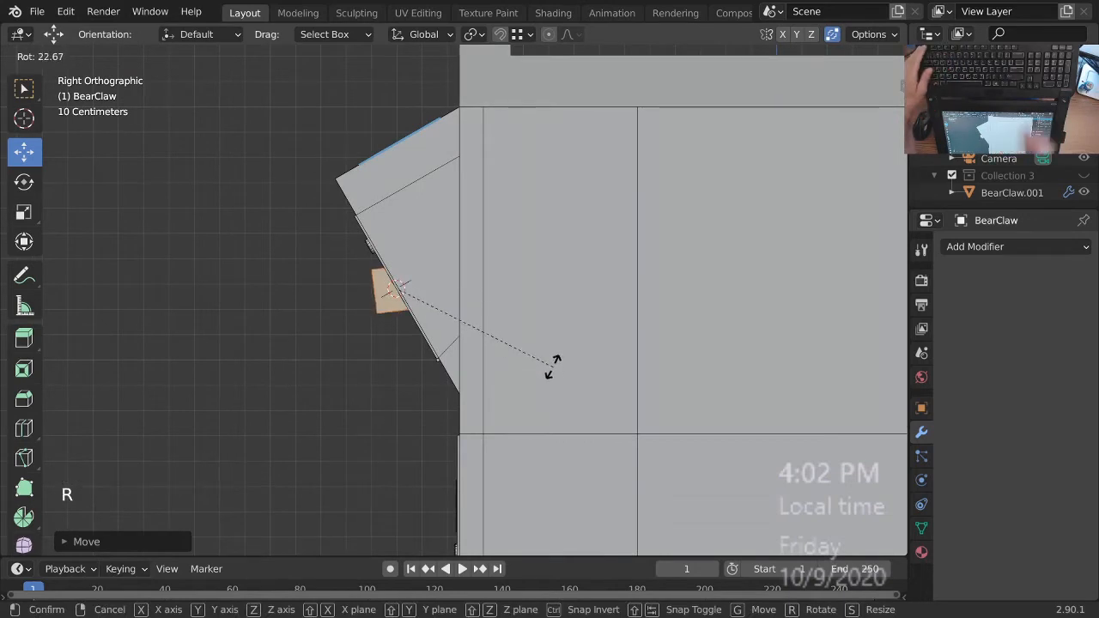
pyautogui.write('0')
pyautogui.press('Return')
# - Widen the box slightly along global X and reposition it along global Y relative to the sloped panel
pyautogui.keyDown('ctrl'); pyautogui.moveTo(520, 283); pyautogui.dragTo(513, 300, button='middle'); pyautogui.keyUp('ctrl')
pyautogui.moveTo(514, 300); pyautogui.dragTo(615, 301, button='middle')
pyautogui.moveTo(615, 301)
pyautogui.keyDown('shift'); pyautogui.mouseDown(button='middle')
pyautogui.moveTo(550, 311)
pyautogui.moveTo(605, 322)
pyautogui.moveTo(753, 314)
pyautogui.moveTo(625, 324)
pyautogui.moveTo(623, 309)
pyautogui.mouseUp(button='middle'); pyautogui.keyUp('shift')
pyautogui.keyDown('shift'); pyautogui.moveTo(623, 309); pyautogui.dragTo(643, 286, button='middle'); pyautogui.keyUp('shift')
pyautogui.press('s')
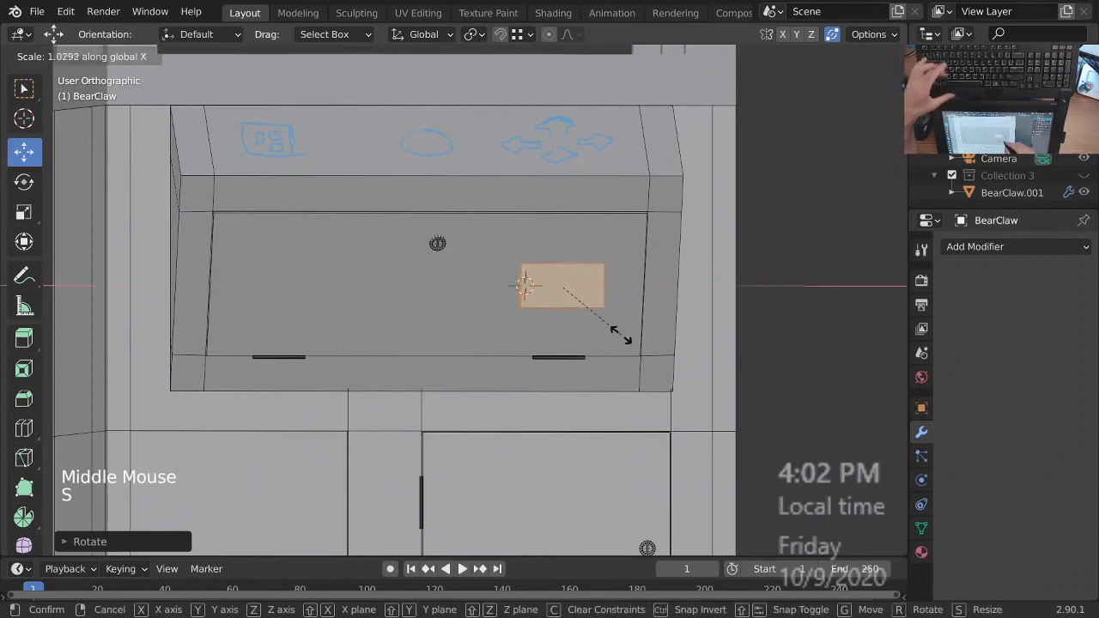
pyautogui.click(630, 335)
pyautogui.moveTo(629, 333); pyautogui.dragTo(635, 309, button='middle')
pyautogui.moveTo(635, 309); pyautogui.dragTo(575, 329, button='middle')
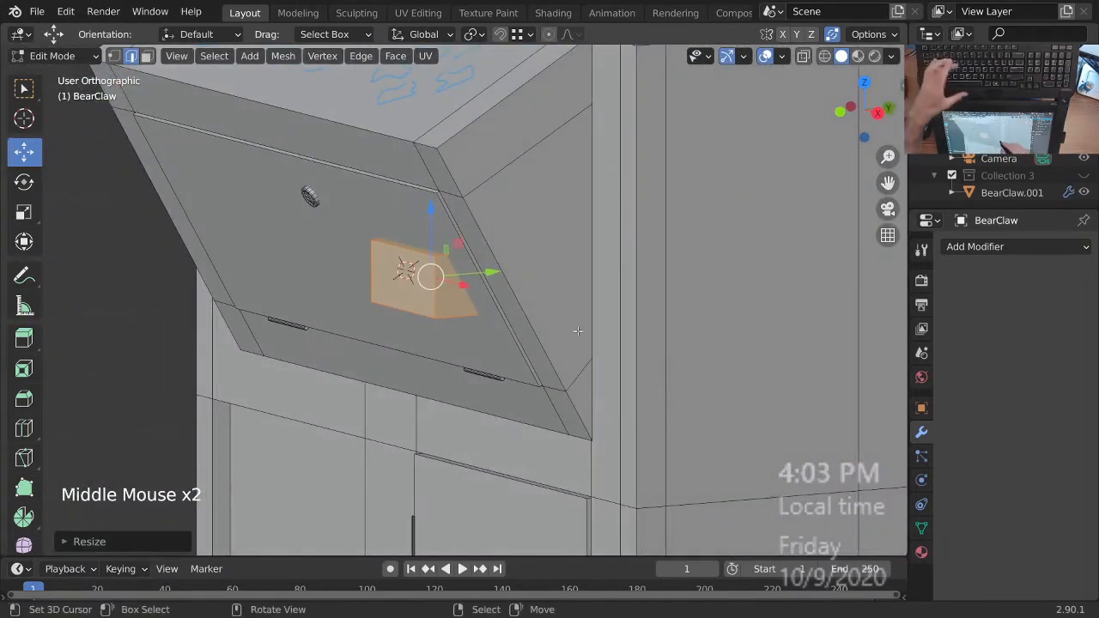
pyautogui.press('g')
pyautogui.press('y')
pyautogui.click(574, 335)
# - Select the front face of the box and inset it by about 0.02 m
pyautogui.moveTo(574, 335)
pyautogui.mouseDown(button='middle')
pyautogui.moveTo(524, 266)
pyautogui.moveTo(561, 338)
pyautogui.mouseUp(button='middle')
pyautogui.press('3')
pyautogui.rightClick(526, 267)
pyautogui.moveTo(561, 338); pyautogui.dragTo(586, 338, button='middle')
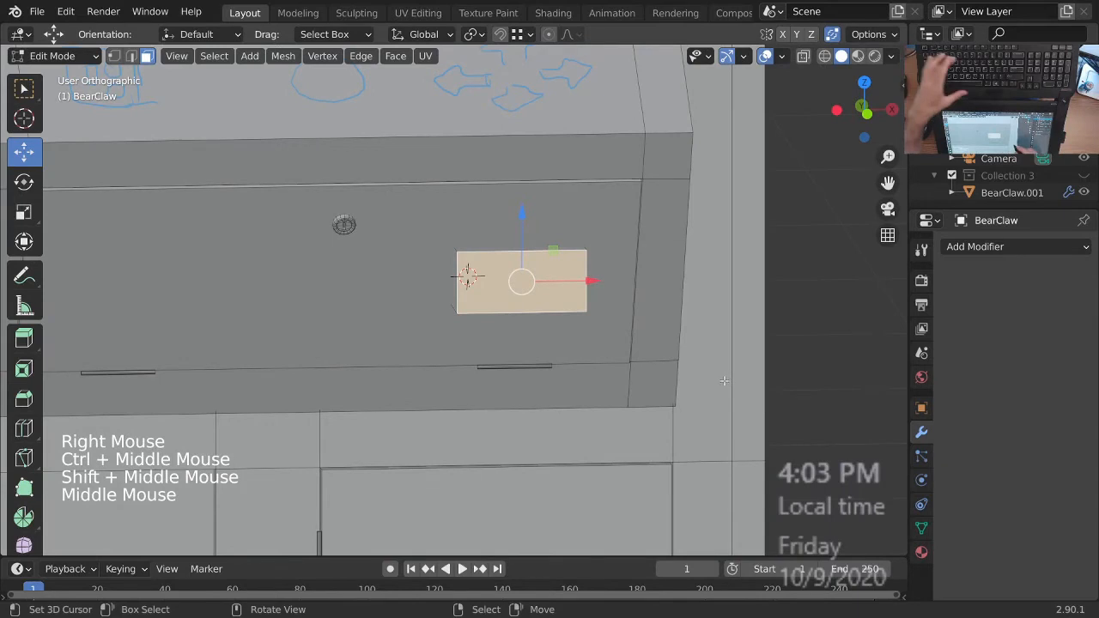
pyautogui.press('i')
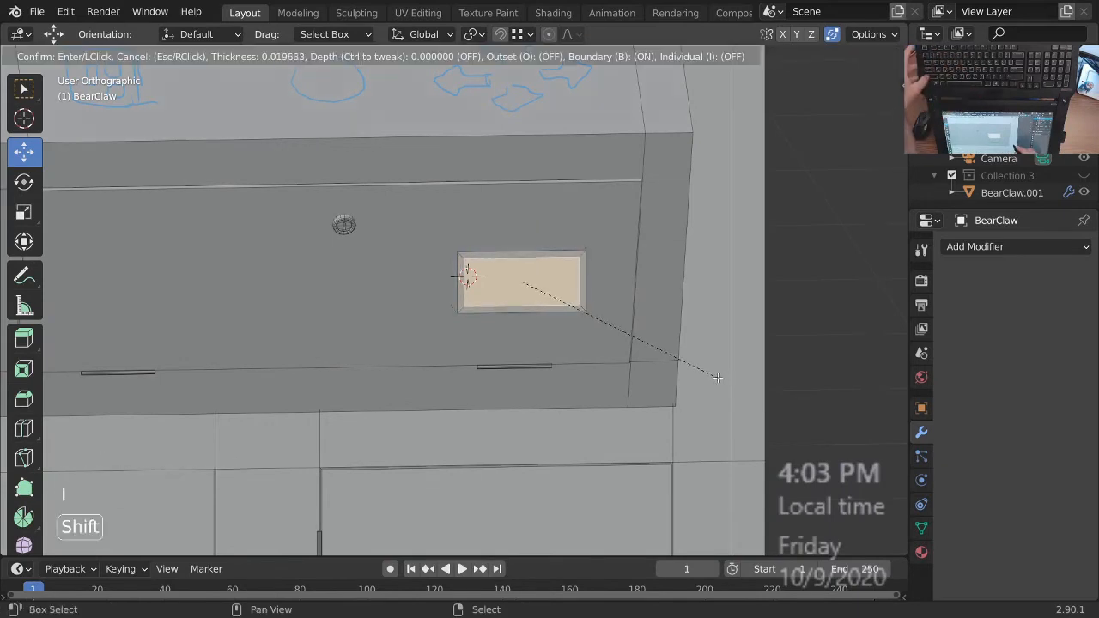
pyautogui.click(727, 379)
# - Try extruding the inset face into the box and scaling it with the global X axis locked
pyautogui.moveTo(727, 379); pyautogui.dragTo(606, 311, button='middle')
pyautogui.press('e')
pyautogui.click(536, 373)
pyautogui.moveTo(606, 311); pyautogui.dragTo(641, 322, button='middle')
pyautogui.press('s')
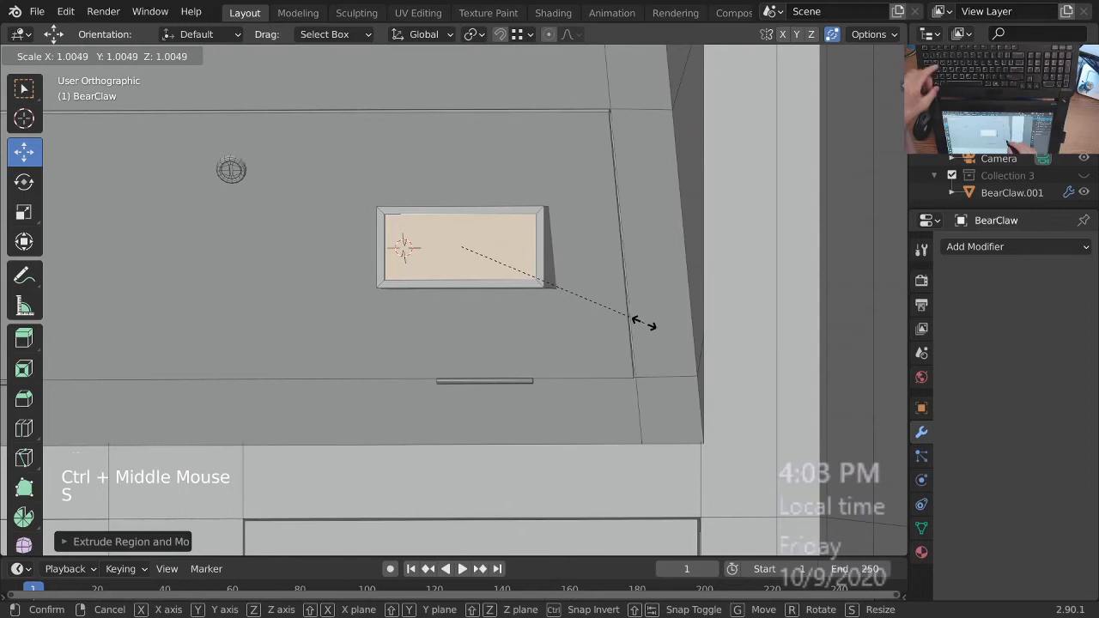
pyautogui.hotkey('shift', 'x')
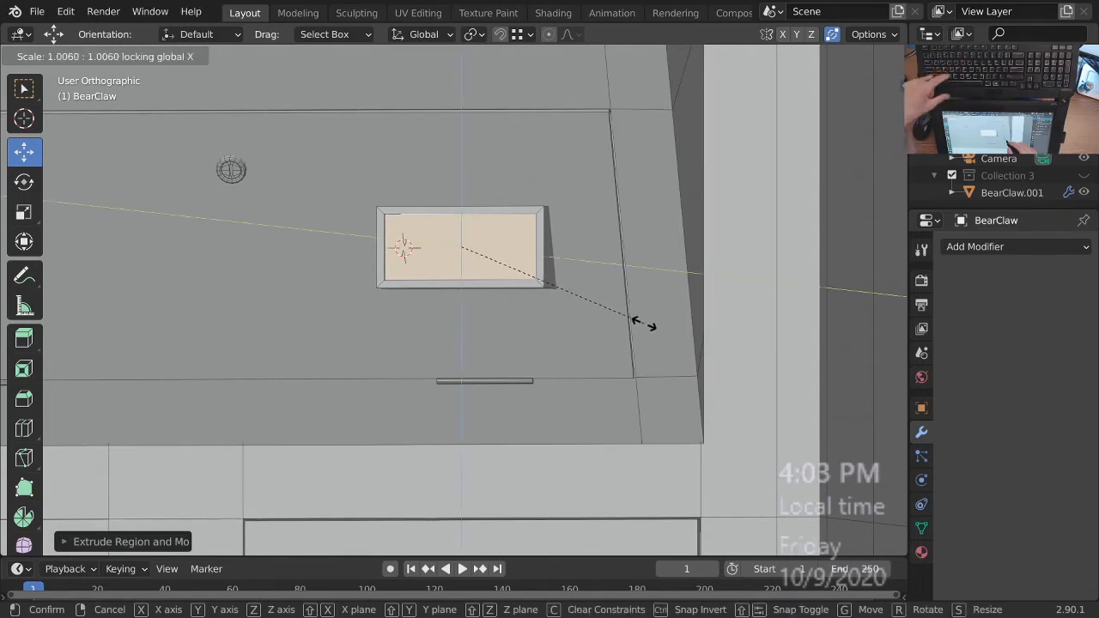
pyautogui.click(633, 326)
# - Try shrinking the recessed face further with the global X axis locked
pyautogui.moveTo(632, 324); pyautogui.dragTo(664, 309, button='middle')
pyautogui.keyDown('ctrl'); pyautogui.moveTo(664, 296); pyautogui.dragTo(661, 249, button='middle'); pyautogui.keyUp('ctrl')
pyautogui.moveTo(657, 259); pyautogui.dragTo(659, 270, button='middle')
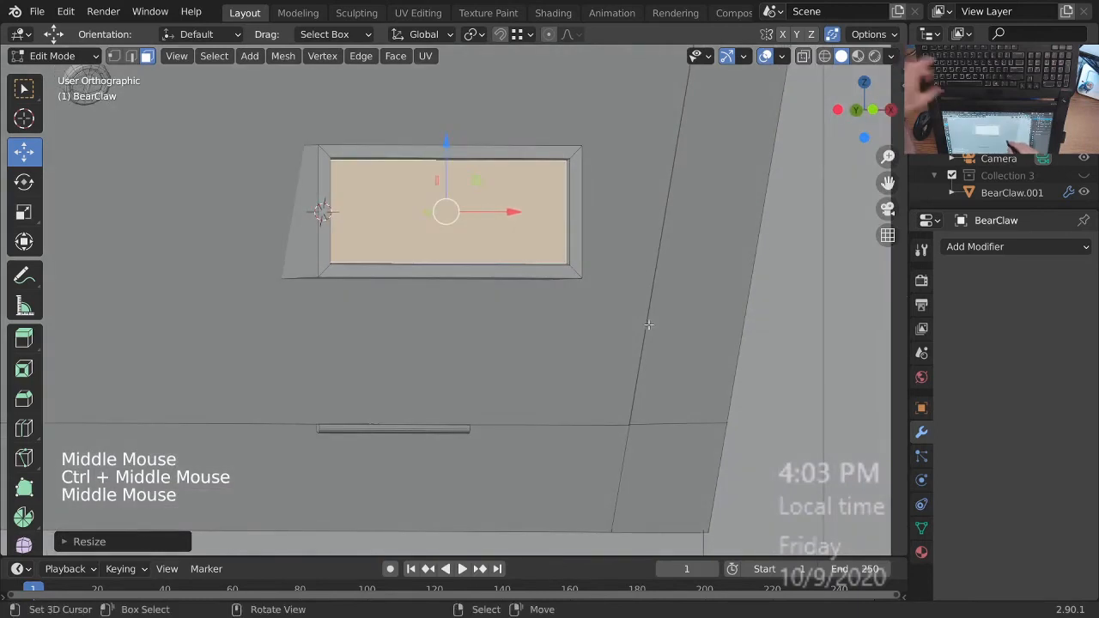
pyautogui.press('s')
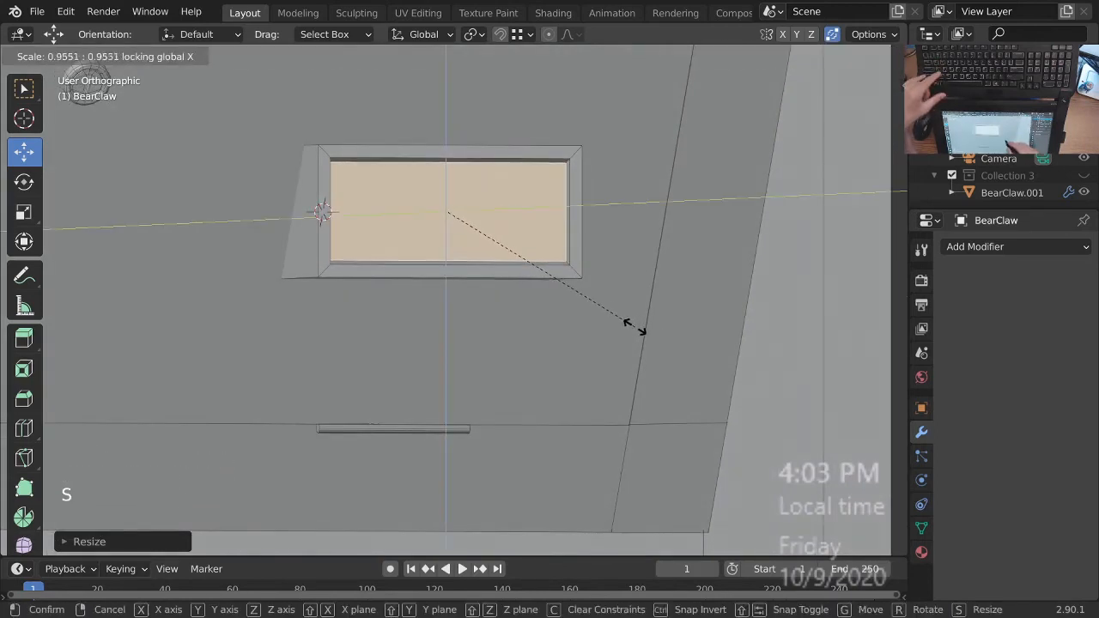
pyautogui.click(633, 325)
pyautogui.moveTo(633, 321)
pyautogui.mouseDown(button='middle')
pyautogui.moveTo(523, 321)
pyautogui.moveTo(626, 325)
pyautogui.mouseUp(button='middle')
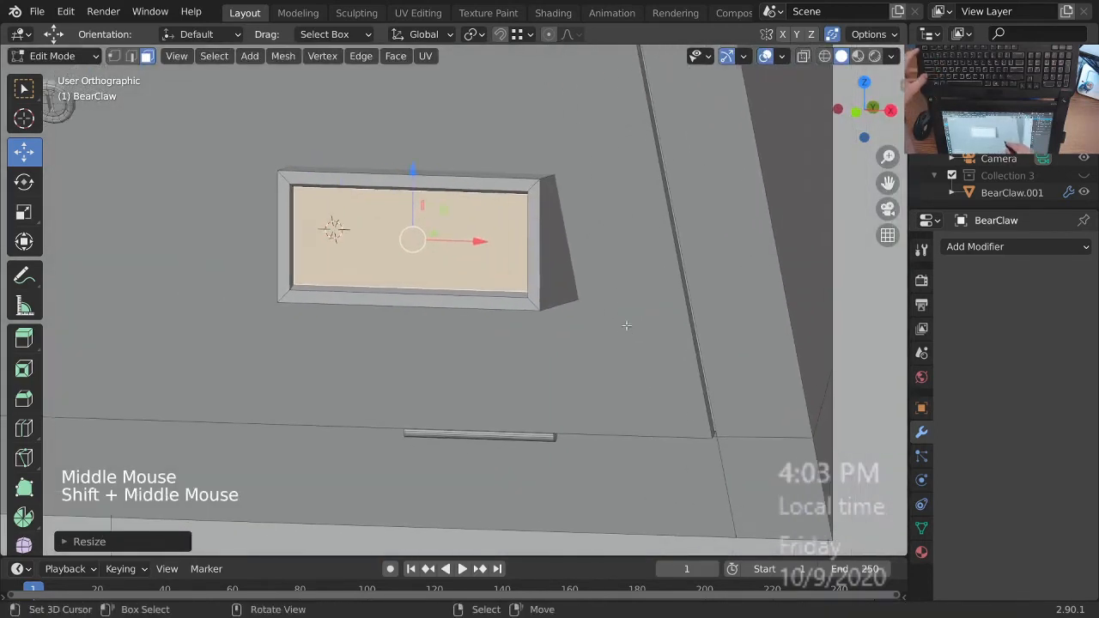
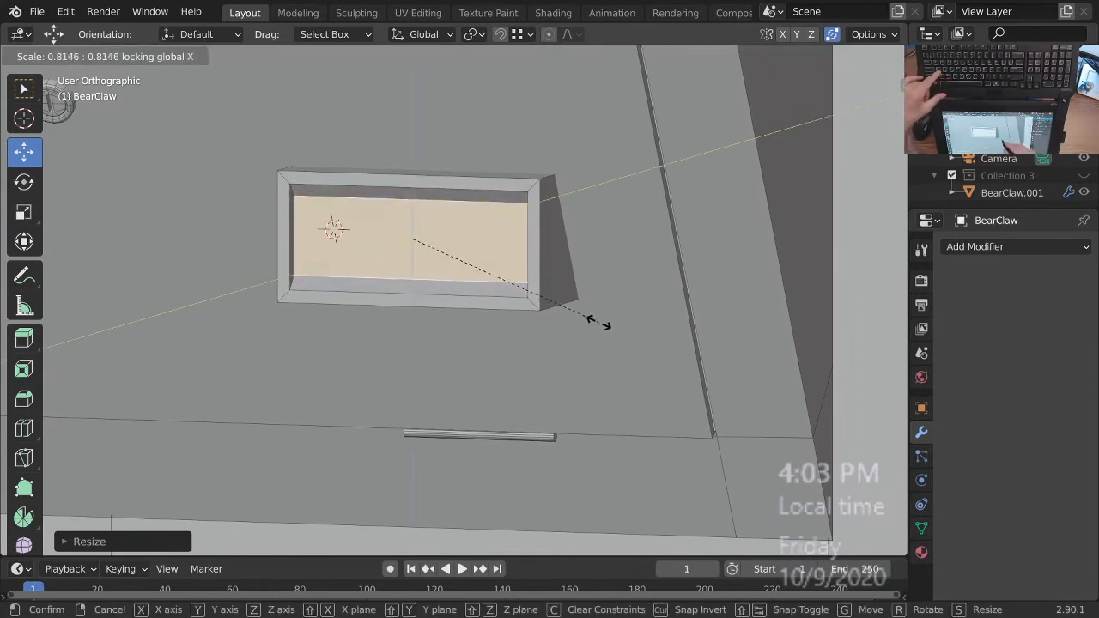
pyautogui.click(598, 324)
# - Undo the resizes and the extrusion of the recessed face, back to the plain inset
pyautogui.press('.')
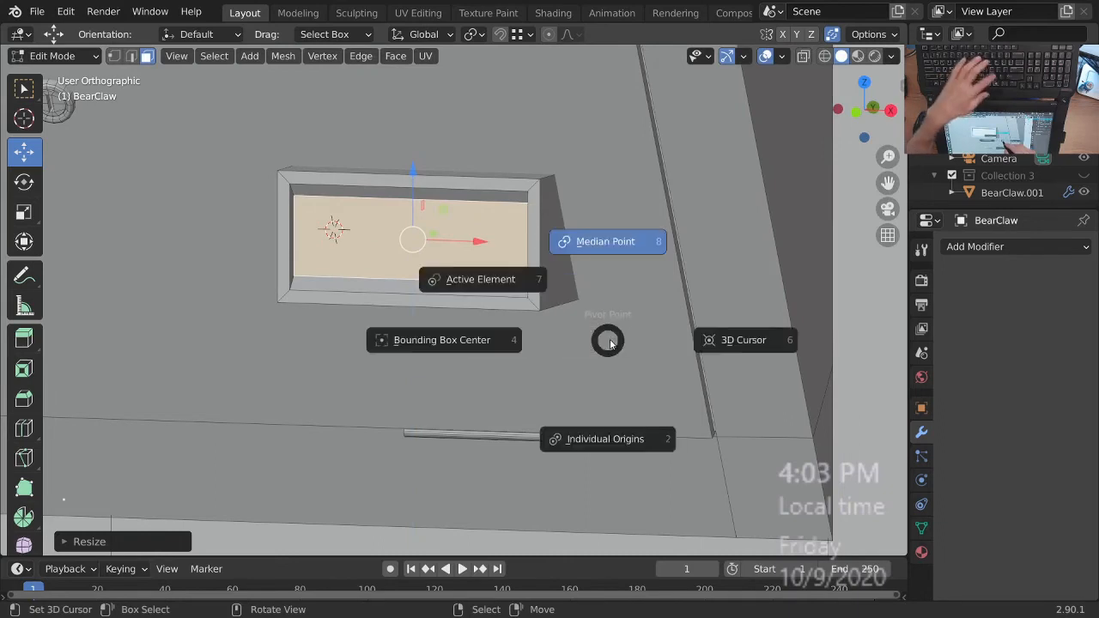
pyautogui.press('Escape')
pyautogui.press('Escape')
pyautogui.moveTo(579, 329); pyautogui.dragTo(590, 352, button='middle')
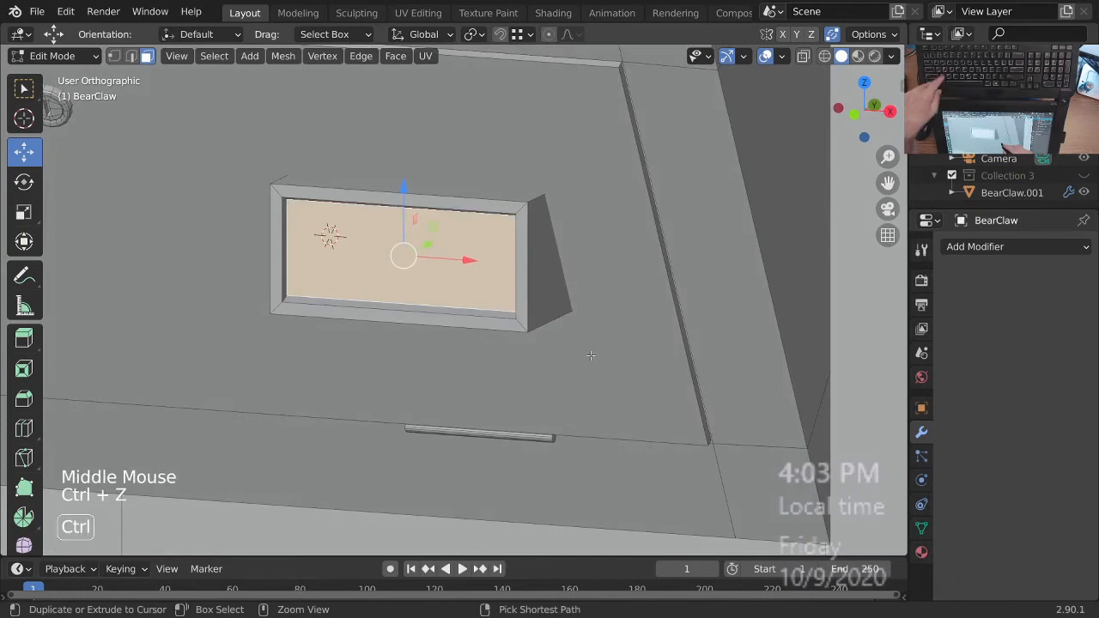
pyautogui.moveTo(592, 357); pyautogui.dragTo(622, 321, button='middle')
pyautogui.moveTo(622, 321); pyautogui.dragTo(662, 305, button='middle')
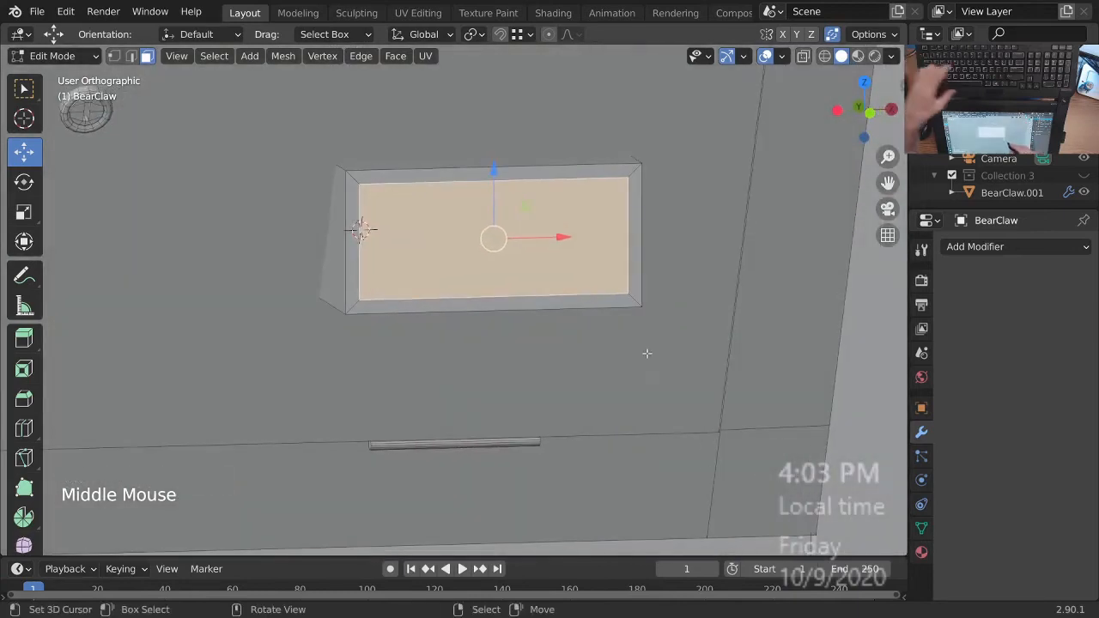
pyautogui.press('g')
pyautogui.press('Escape')
pyautogui.moveTo(672, 387); pyautogui.dragTo(661, 388, button='middle')
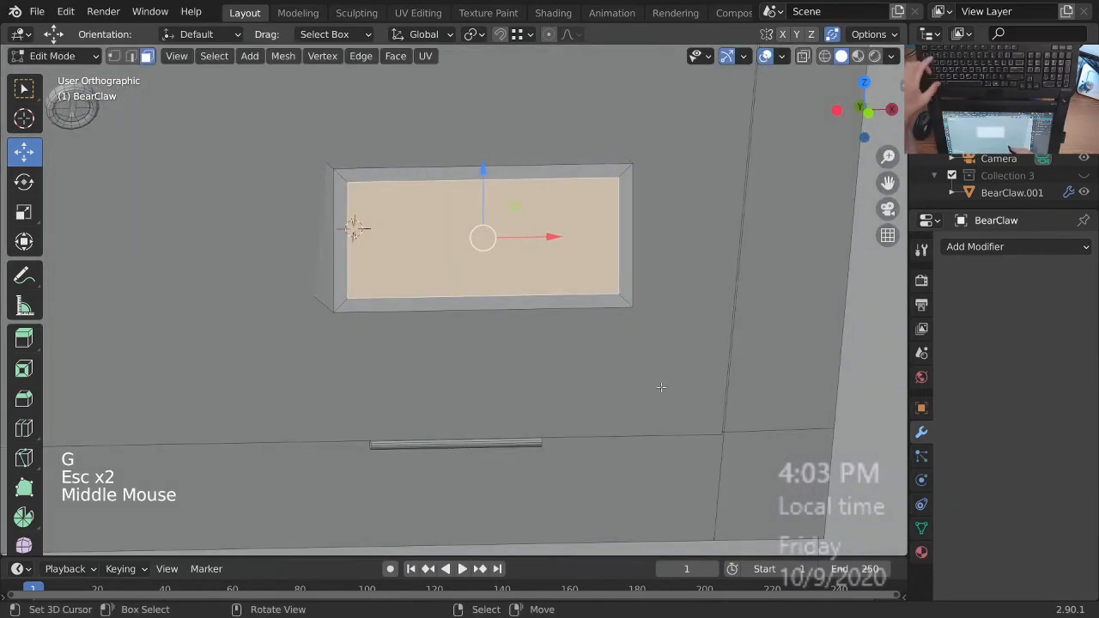
# - Extrude the inset face about 0.05 m into the box and shrink it slightly with the global Y axis locked
pyautogui.press('e')
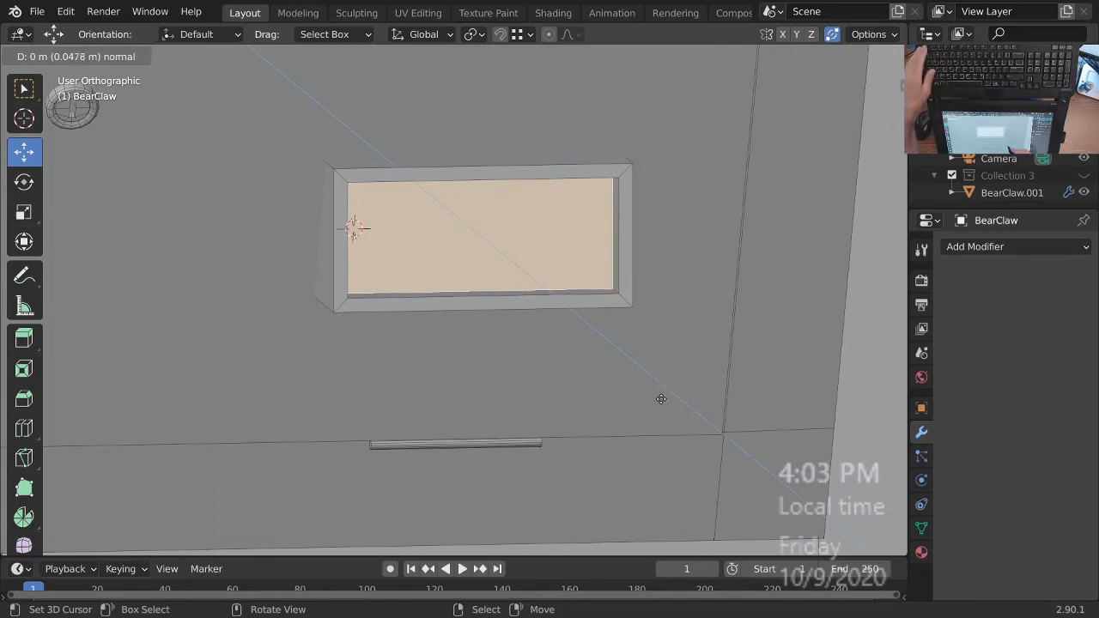
pyautogui.click(662, 398)
pyautogui.moveTo(668, 372); pyautogui.dragTo(616, 363, button='middle')
pyautogui.press('s')
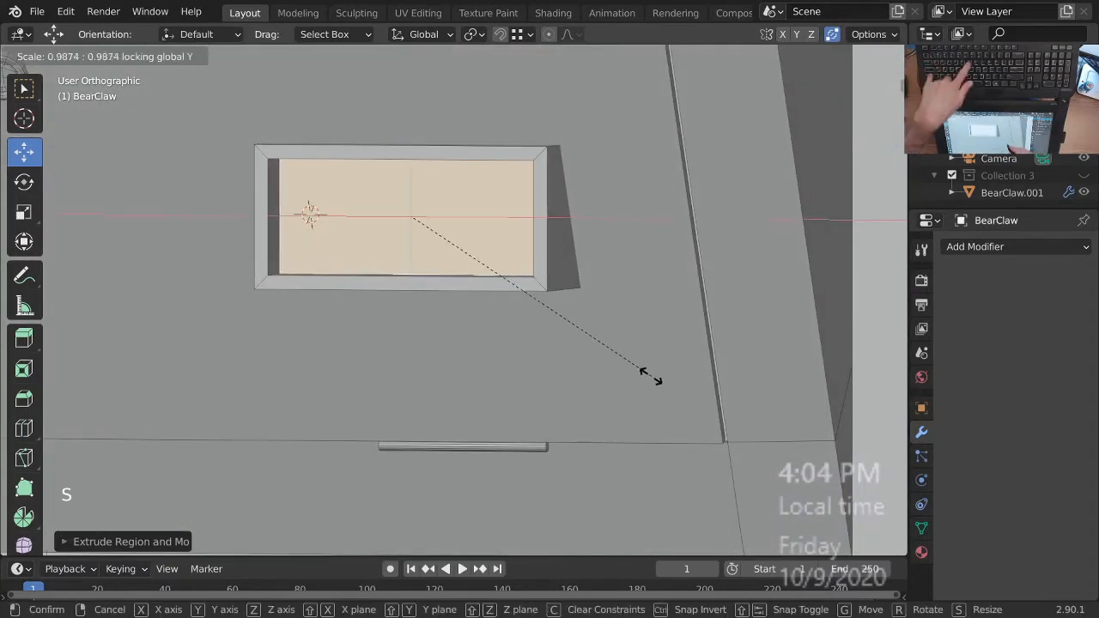
pyautogui.click(633, 368)
# - Move the recessed face about 0.04 m outward along the global Y axis to make the recess shallower
pyautogui.moveTo(650, 338); pyautogui.dragTo(695, 340, button='middle')
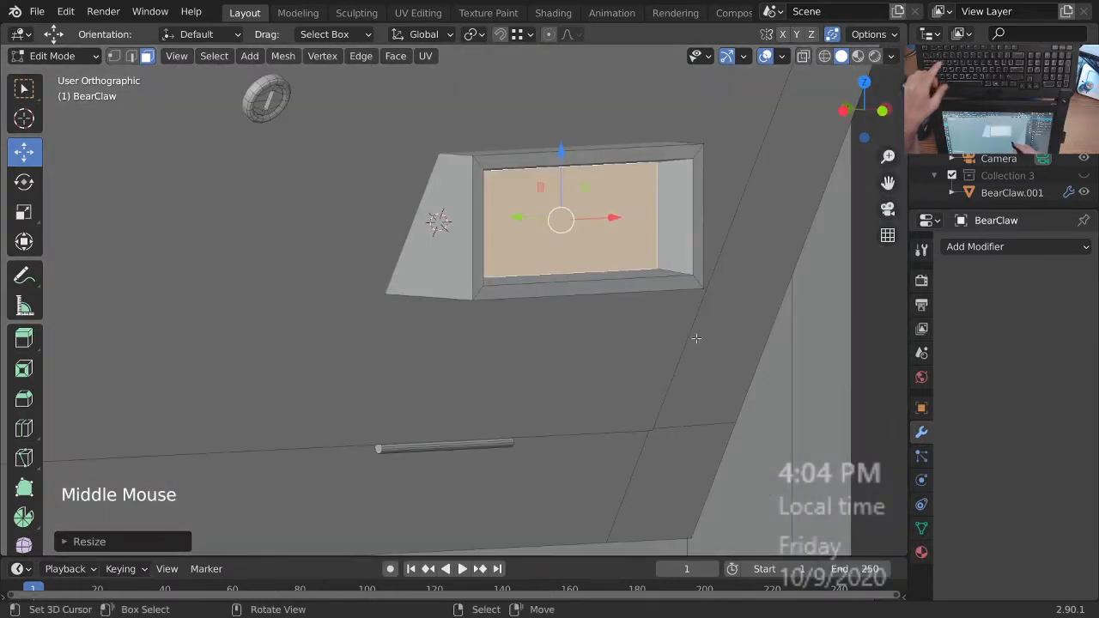
pyautogui.click(695, 339)
pyautogui.press('g')
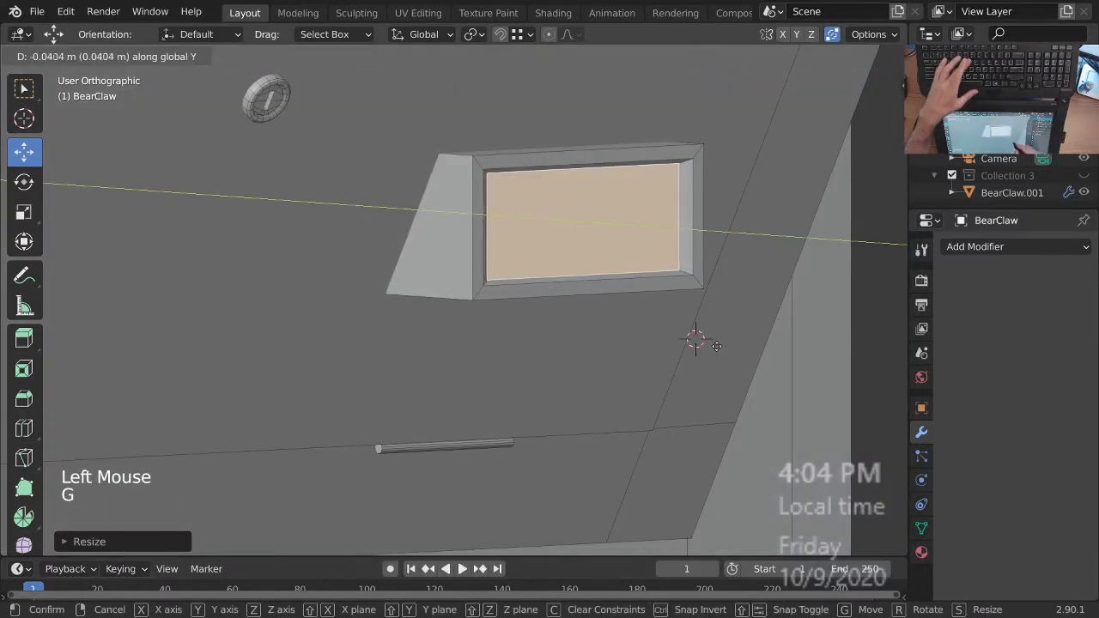
pyautogui.click(714, 347)
# - Scale the recessed face down slightly along the global Z axis
pyautogui.moveTo(715, 347); pyautogui.dragTo(618, 365, button='middle')
pyautogui.moveTo(589, 234); pyautogui.dragTo(646, 266, button='middle')
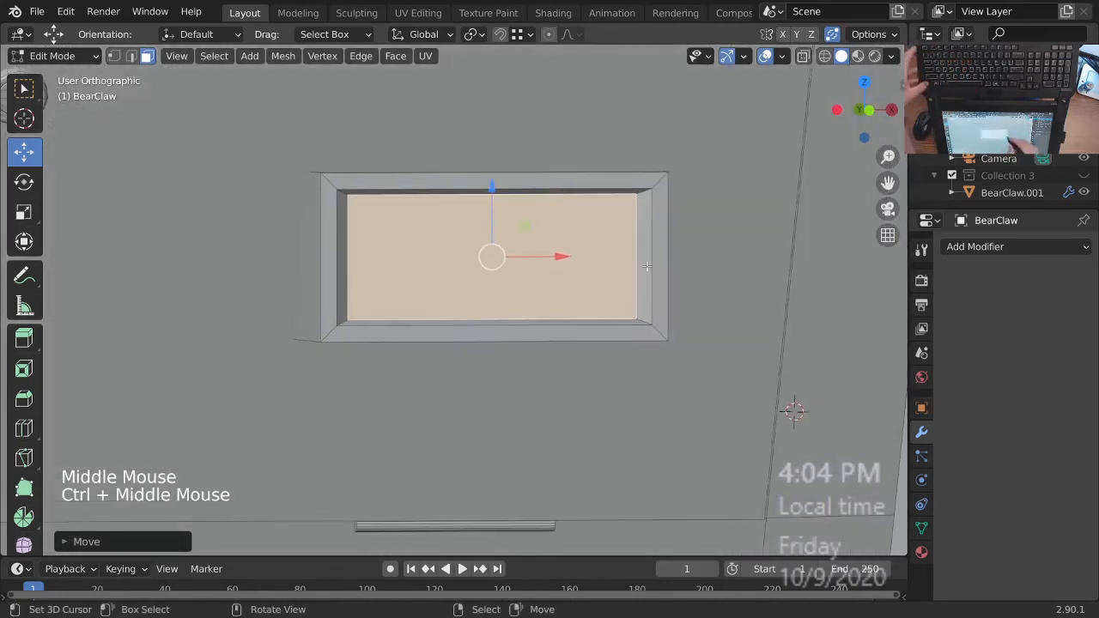
pyautogui.moveTo(599, 337); pyautogui.dragTo(666, 333, button='middle')
pyautogui.keyDown('shift'); pyautogui.moveTo(644, 330); pyautogui.dragTo(627, 352, button='middle'); pyautogui.keyUp('shift')
pyautogui.moveTo(640, 335); pyautogui.dragTo(681, 316, button='middle')
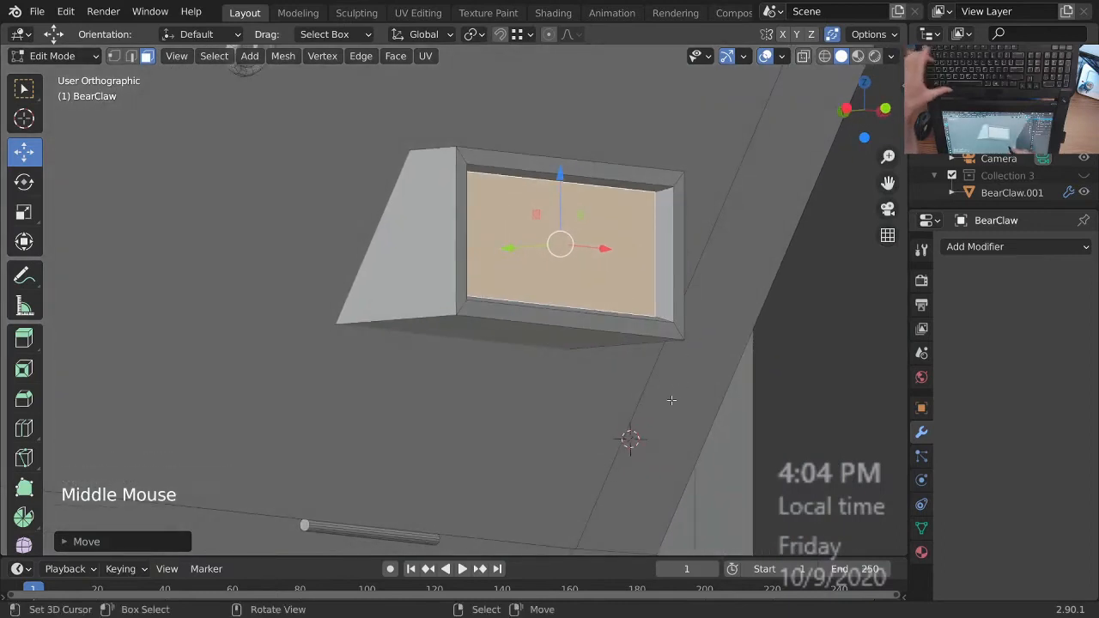
pyautogui.press('s')
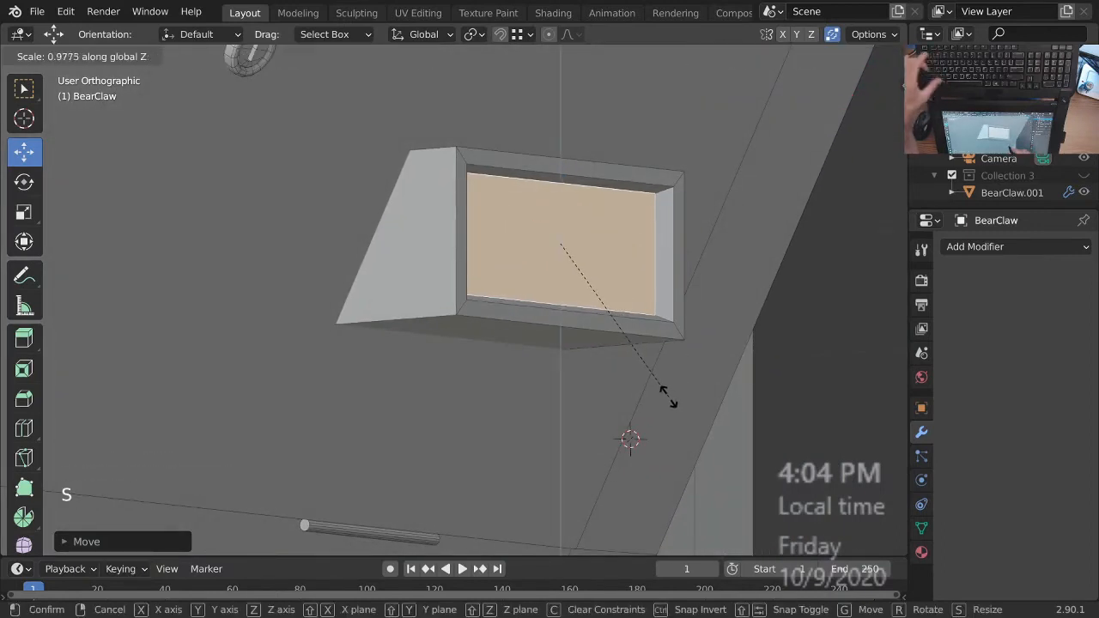
pyautogui.click(661, 394)
# - Inset the recessed face by about 0.014 m to form a second inner border
pyautogui.moveTo(657, 380); pyautogui.dragTo(574, 410, button='middle')
pyautogui.keyDown('shift'); pyautogui.moveTo(574, 402); pyautogui.dragTo(669, 401, button='middle'); pyautogui.keyUp('shift')
pyautogui.keyDown('shift'); pyautogui.moveTo(670, 401); pyautogui.dragTo(648, 389, button='middle'); pyautogui.keyUp('shift')
pyautogui.moveTo(649, 390); pyautogui.dragTo(712, 379, button='middle')
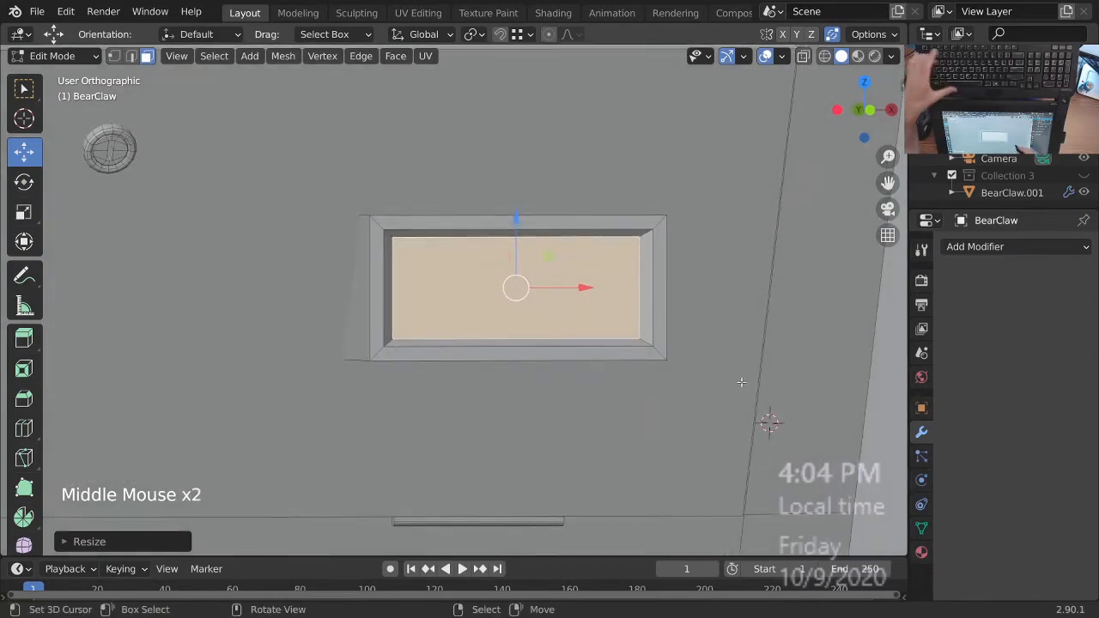
pyautogui.press('i')
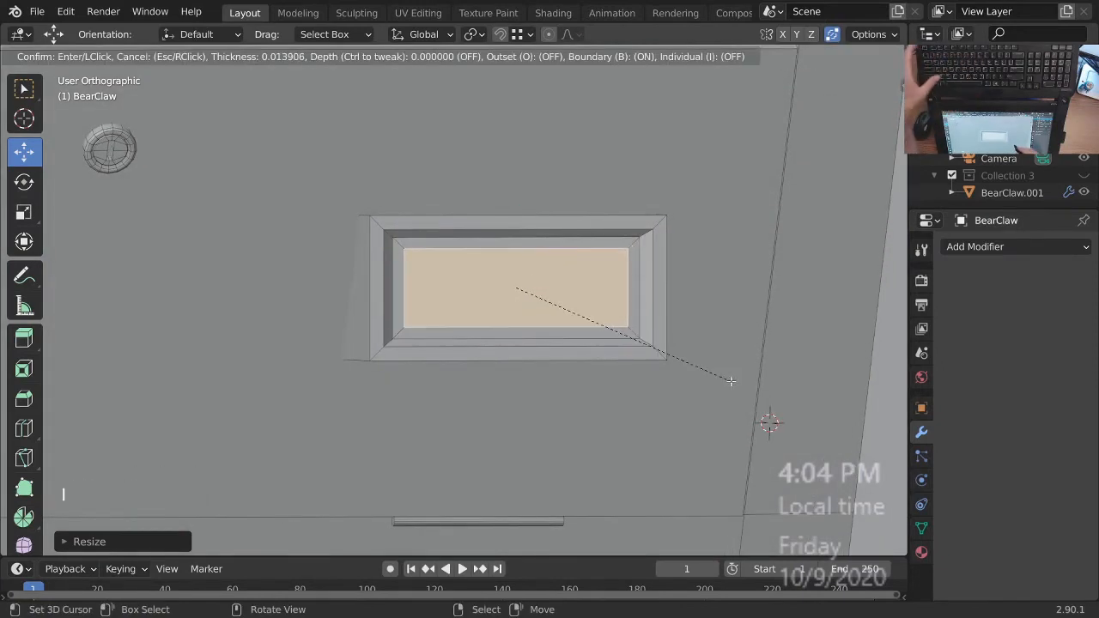
pyautogui.click(729, 380)
# - Extrude the inner face further into the box to make a second, deeper recess
pyautogui.keyDown('shift'); pyautogui.moveTo(730, 381); pyautogui.dragTo(715, 339, button='middle'); pyautogui.keyUp('shift')
pyautogui.moveTo(669, 396); pyautogui.dragTo(645, 400, button='middle')
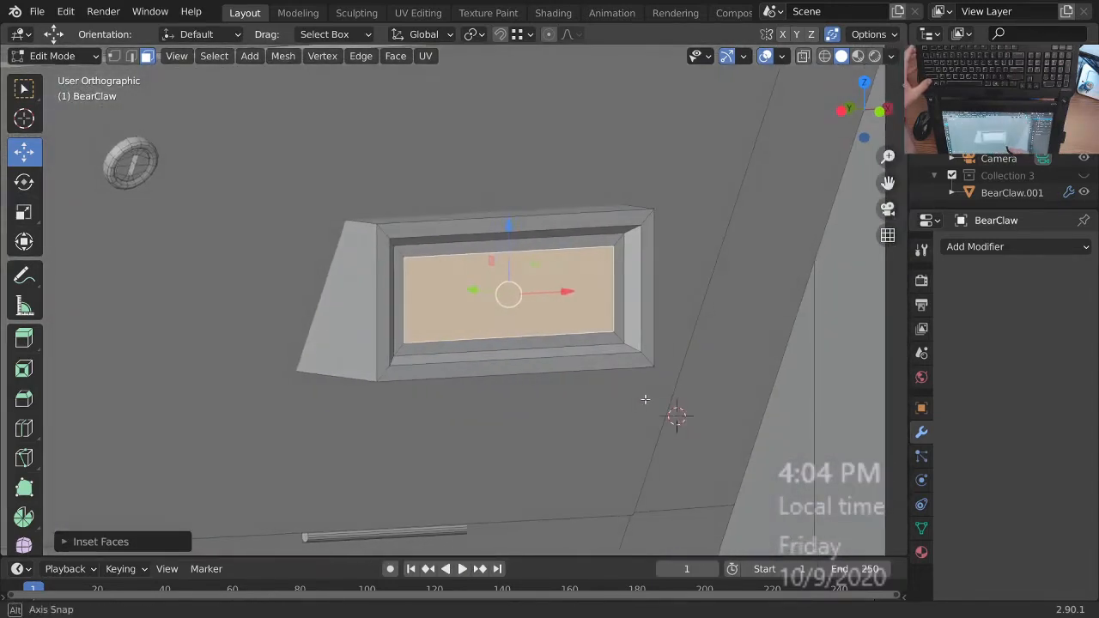
pyautogui.press('e')
pyautogui.click(696, 412)
pyautogui.moveTo(696, 412); pyautogui.dragTo(715, 382, button='middle')
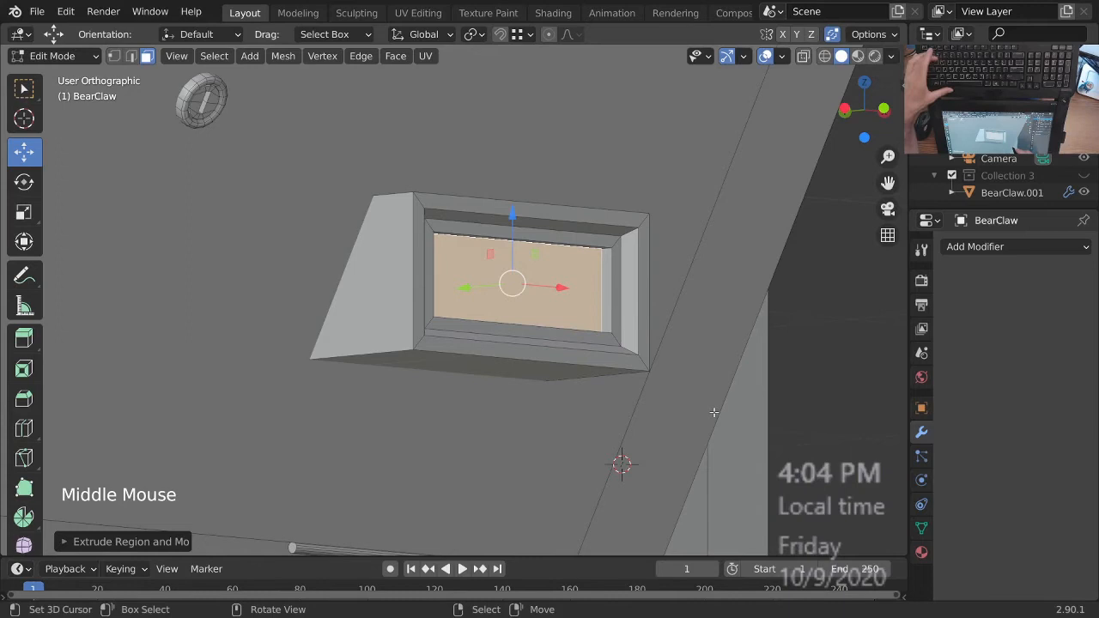
# - Scale down the innermost recessed face of the box so the second recess gets tapered walls
pyautogui.moveTo(701, 409); pyautogui.dragTo(677, 387, button='middle')
pyautogui.moveTo(677, 386); pyautogui.dragTo(539, 304, button='middle')
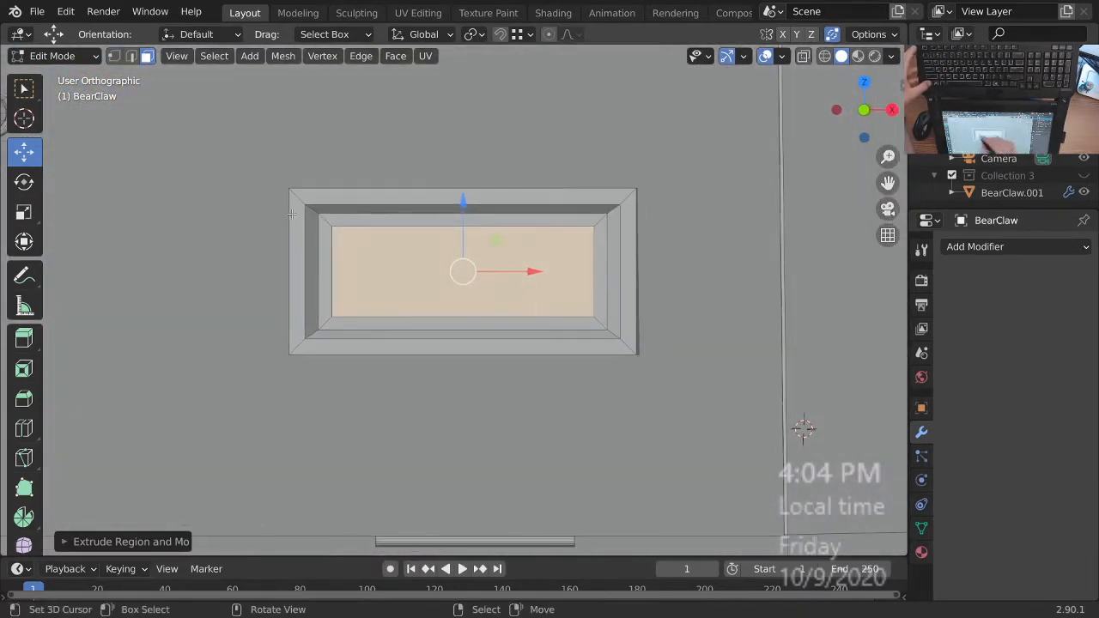
pyautogui.keyDown('ctrl'); pyautogui.moveTo(555, 254); pyautogui.dragTo(661, 350, button='middle'); pyautogui.keyUp('ctrl')
pyautogui.press('s')
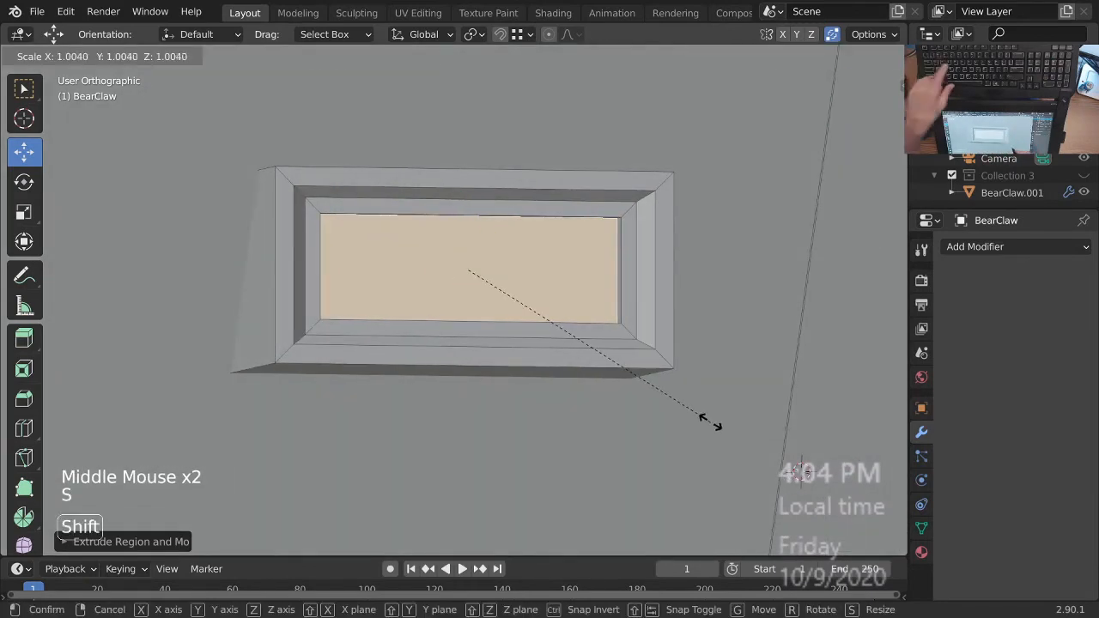
pyautogui.click(668, 385)
pyautogui.moveTo(668, 385); pyautogui.dragTo(700, 334, button='middle')
pyautogui.moveTo(700, 335); pyautogui.dragTo(534, 339, button='middle')
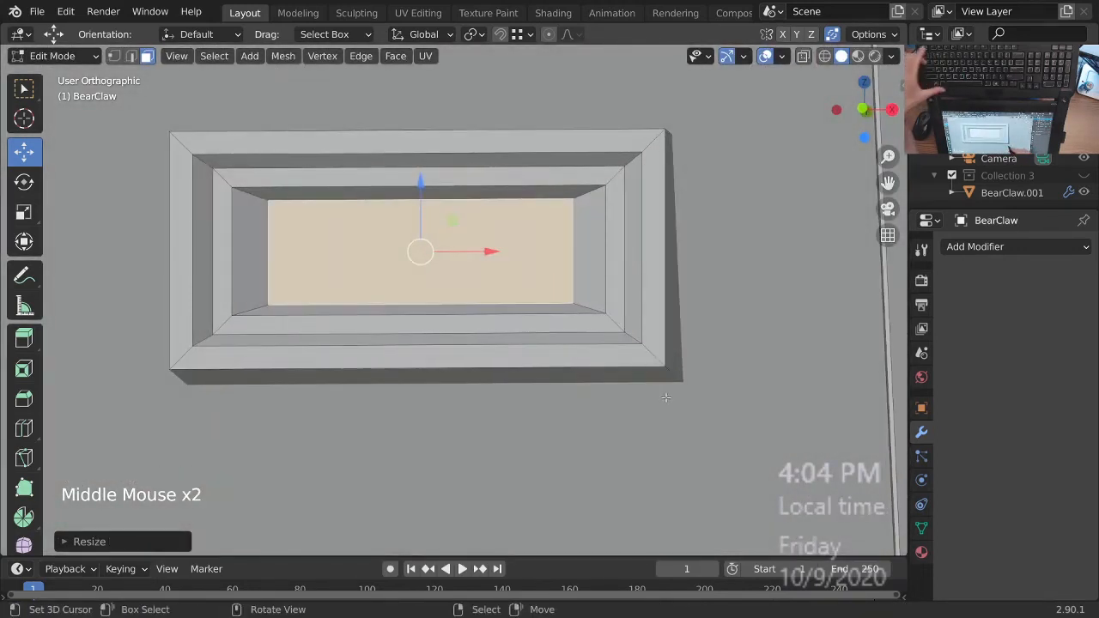
# - Flatten the innermost recessed face along the global Z axis into a narrow horizontal strip
pyautogui.press('y')
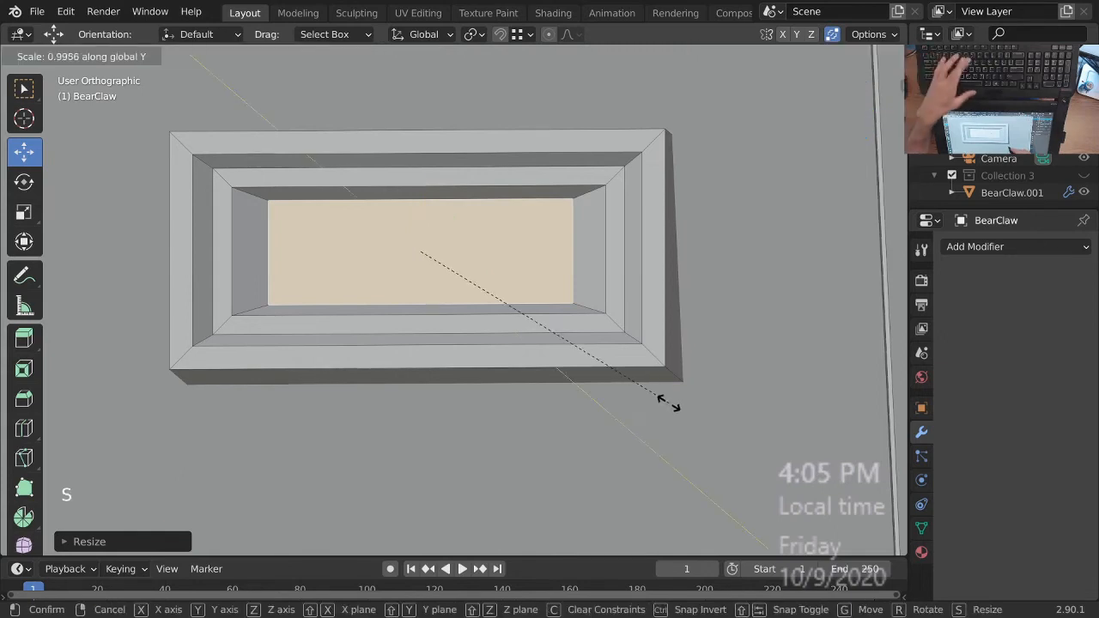
pyautogui.click(635, 380)
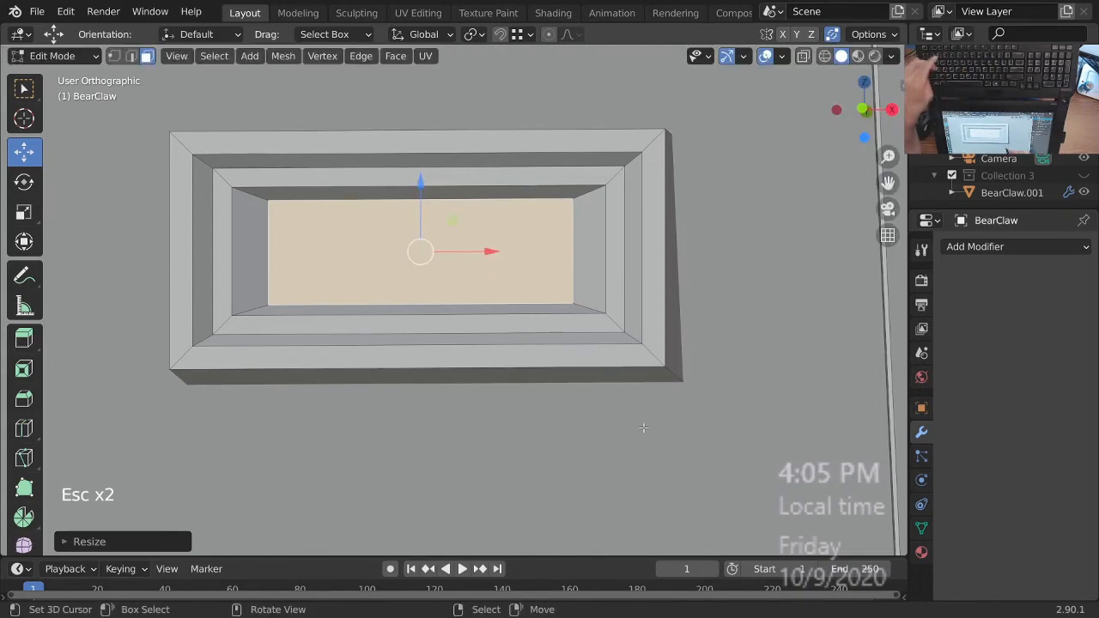
pyautogui.press('s')
pyautogui.press('z')
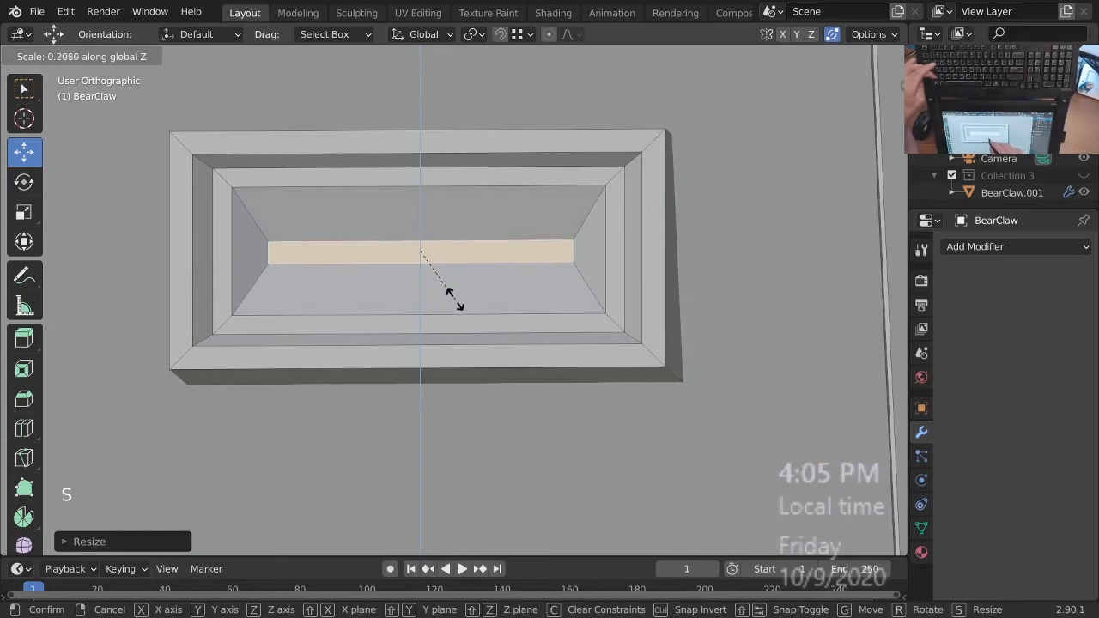
pyautogui.click(443, 284)
# - Extrude the narrow strip face deeper into the box to form a slot
pyautogui.moveTo(444, 284); pyautogui.dragTo(498, 333, button='middle')
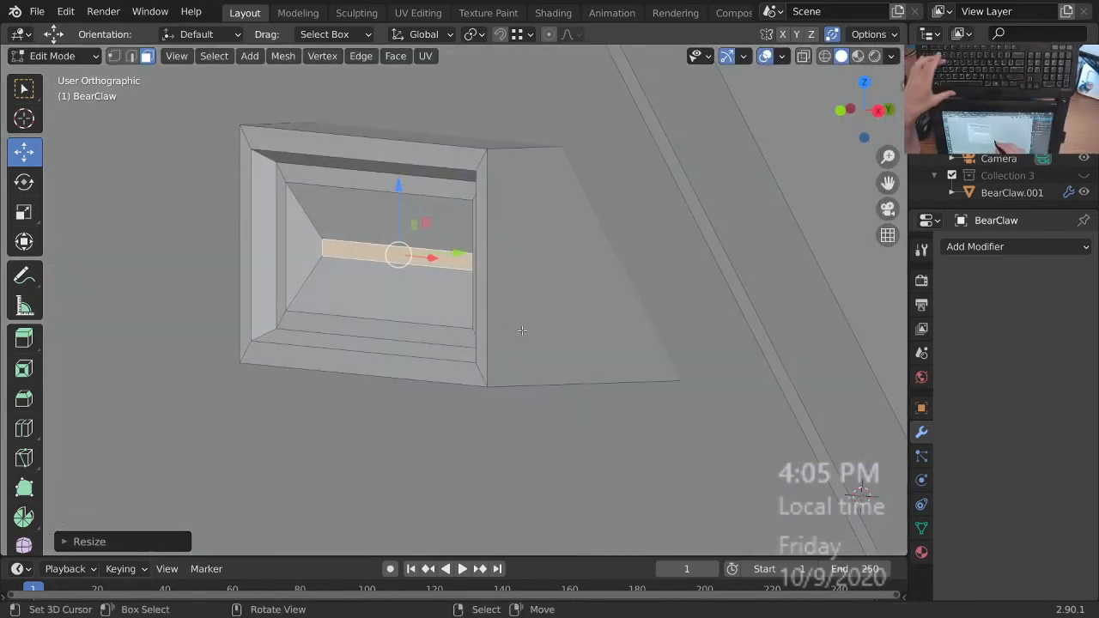
pyautogui.press('e')
pyautogui.click(661, 348)
pyautogui.keyDown('ctrl'); pyautogui.moveTo(661, 347); pyautogui.dragTo(696, 356, button='middle'); pyautogui.keyUp('ctrl')
pyautogui.keyDown('ctrl'); pyautogui.moveTo(695, 357); pyautogui.dragTo(584, 326, button='middle'); pyautogui.keyUp('ctrl')
# - Return to Object Mode and save the file
pyautogui.press('z')
pyautogui.press('Tab')
pyautogui.moveTo(584, 326)
pyautogui.mouseDown(button='middle')
pyautogui.moveTo(608, 343)
pyautogui.moveTo(567, 378)
pyautogui.moveTo(592, 368)
pyautogui.mouseUp(button='middle')
pyautogui.press('z')
pyautogui.moveTo(593, 368)
pyautogui.mouseDown(button='middle')
pyautogui.moveTo(610, 358)
pyautogui.moveTo(550, 308)
pyautogui.moveTo(515, 235)
pyautogui.moveTo(649, 315)
pyautogui.moveTo(581, 307)
pyautogui.moveTo(605, 352)
pyautogui.mouseUp(button='middle')
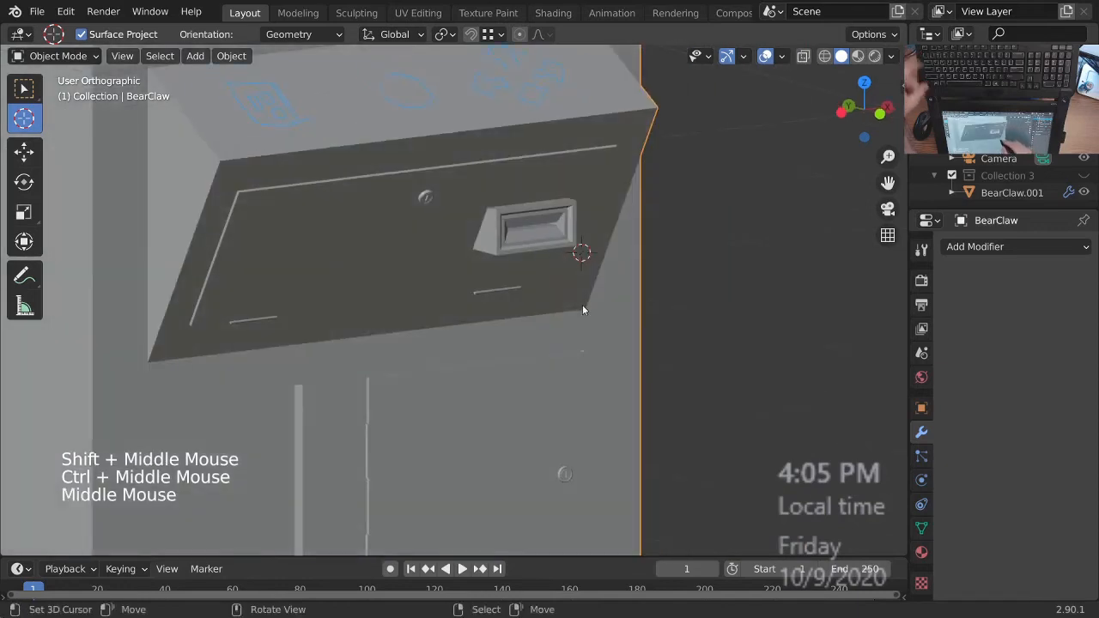
pyautogui.hotkey('ctrl', 's')
pyautogui.moveTo(589, 287)
pyautogui.keyDown('ctrl'); pyautogui.mouseDown(button='middle')
pyautogui.moveTo(576, 260)
pyautogui.moveTo(609, 304)
pyautogui.moveTo(592, 294)
pyautogui.moveTo(609, 352)
pyautogui.moveTo(597, 380)
pyautogui.moveTo(552, 311)
pyautogui.moveTo(594, 237)
pyautogui.moveTo(582, 275)
pyautogui.mouseUp(button='middle'); pyautogui.keyUp('ctrl')
pyautogui.hotkey('ctrl', 's')
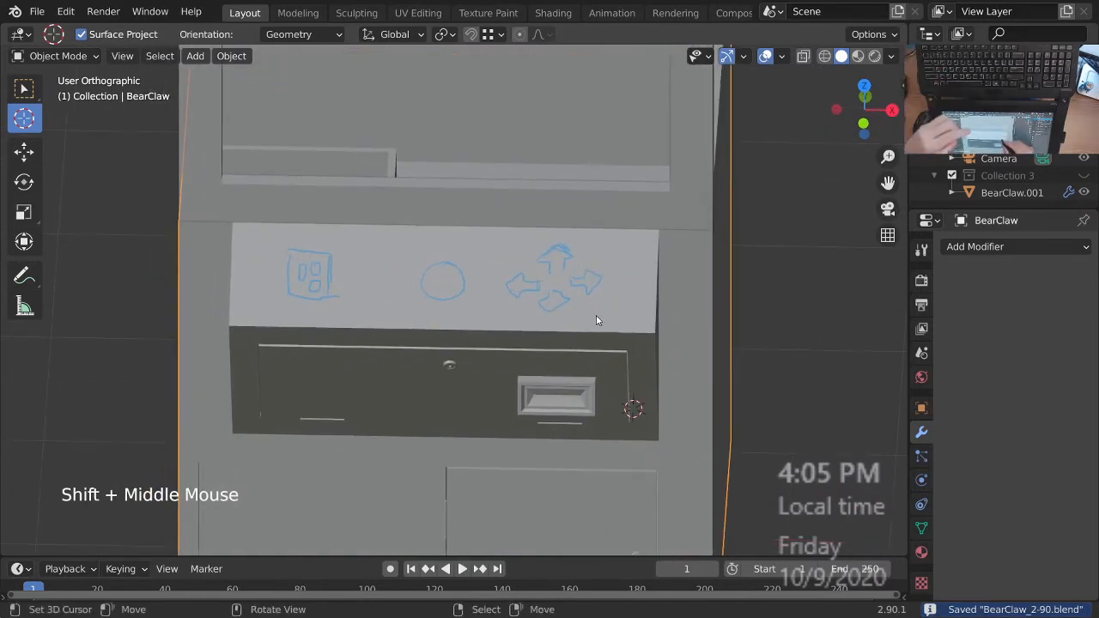
# - Place the 3D cursor at the centre of the sketched circle on the sloped control panel
pyautogui.moveTo(598, 320); pyautogui.dragTo(574, 308, button='middle')
pyautogui.moveTo(573, 308); pyautogui.dragTo(560, 332, button='middle')
pyautogui.keyDown('shift'); pyautogui.moveTo(560, 333); pyautogui.dragTo(539, 313, button='middle'); pyautogui.keyUp('shift')
pyautogui.keyDown('ctrl'); pyautogui.moveTo(478, 295); pyautogui.dragTo(533, 257, button='middle'); pyautogui.keyUp('ctrl')
pyautogui.moveTo(532, 257); pyautogui.dragTo(580, 297, button='middle')
pyautogui.moveTo(580, 297); pyautogui.dragTo(579, 328, button='middle')
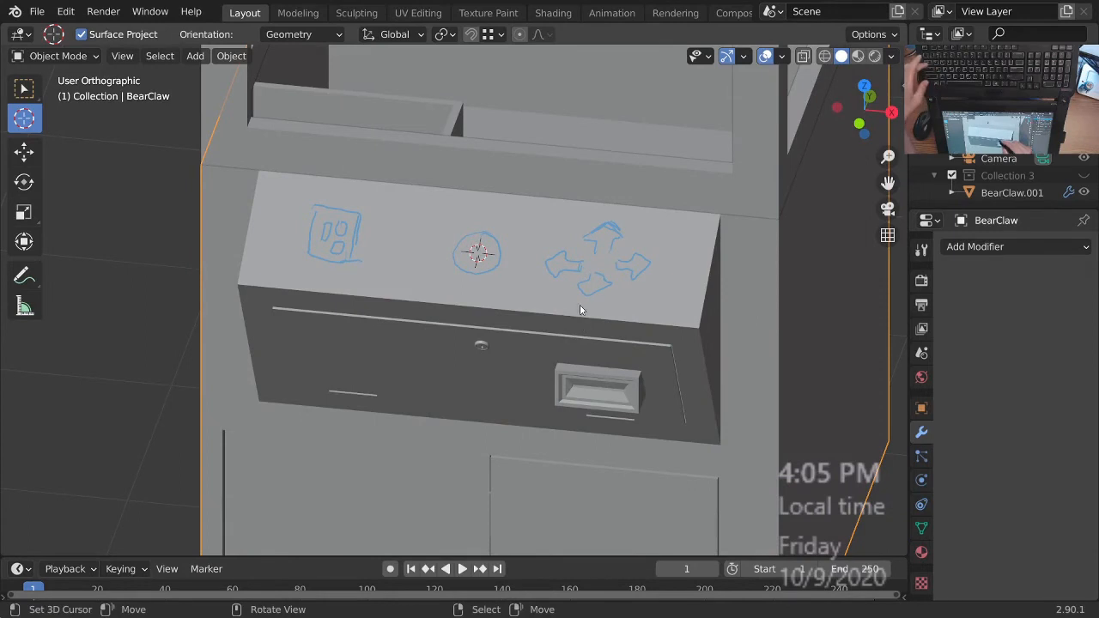
# - Enter Edit Mode on the BearClaw mesh and add a 16-vertex cylinder at the 3D cursor
pyautogui.rightClick(624, 389)
pyautogui.press('Tab')
pyautogui.keyDown('ctrl'); pyautogui.moveTo(625, 388); pyautogui.dragTo(574, 327, button='middle'); pyautogui.keyUp('ctrl')
pyautogui.press('Tab')
pyautogui.press('Tab')
pyautogui.moveTo(573, 328); pyautogui.dragTo(648, 330, button='middle')
pyautogui.keyDown('shift'); pyautogui.moveTo(649, 329); pyautogui.dragTo(666, 342, button='middle'); pyautogui.keyUp('shift')
pyautogui.moveTo(666, 342); pyautogui.dragTo(616, 367, button='middle')
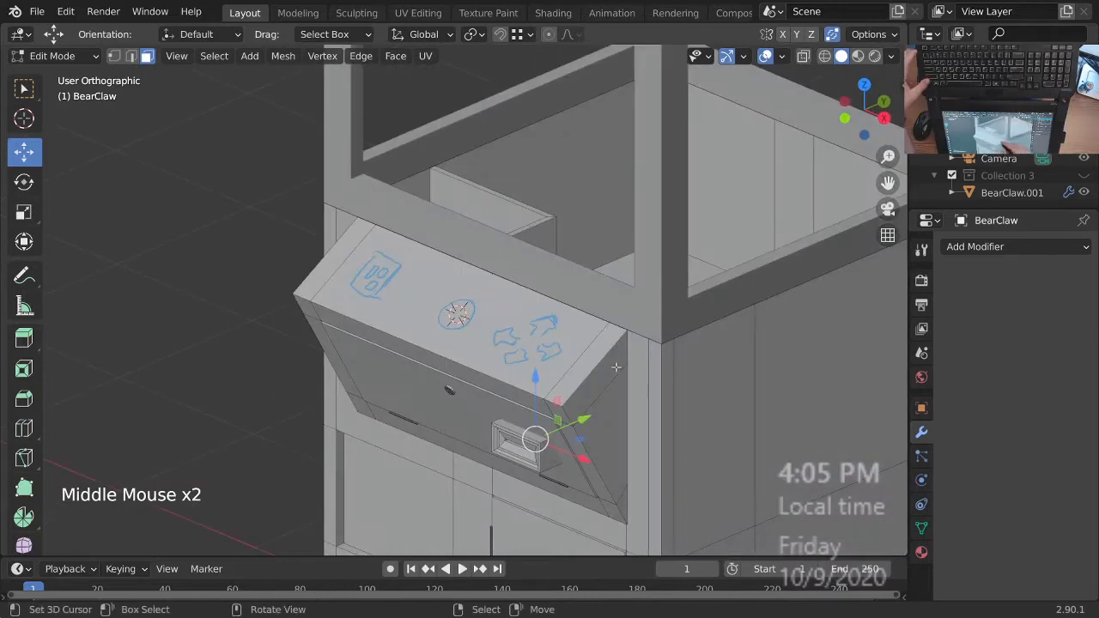
pyautogui.hotkey('shift', 'a')
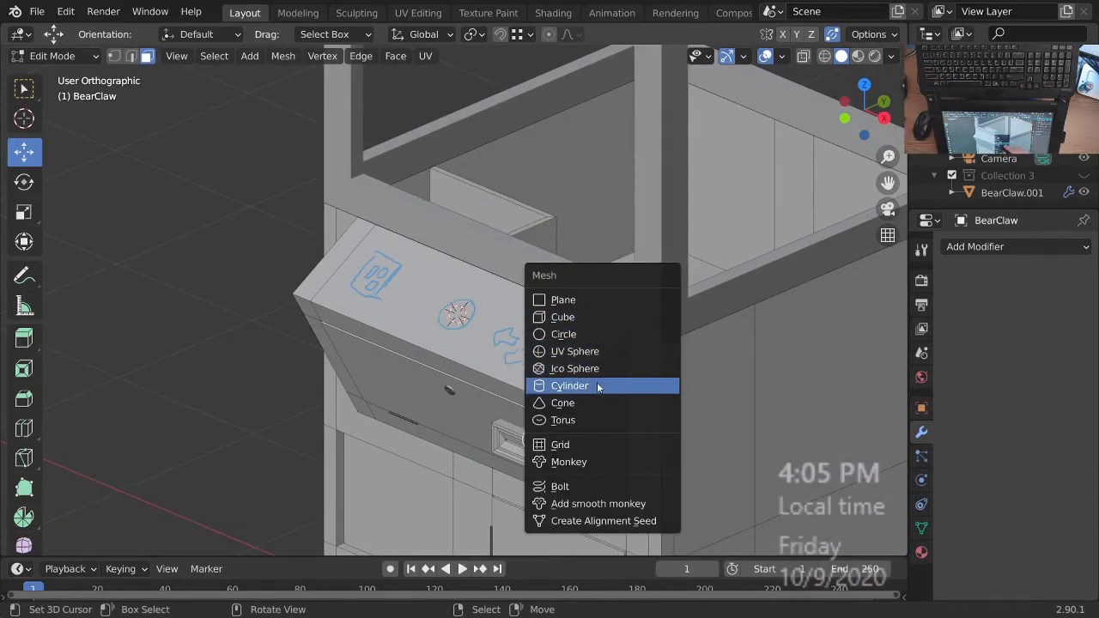
pyautogui.click(597, 385)
# - Set the new cylinder's alignment to 3D Cursor
pyautogui.moveTo(597, 385); pyautogui.dragTo(497, 373, button='middle')
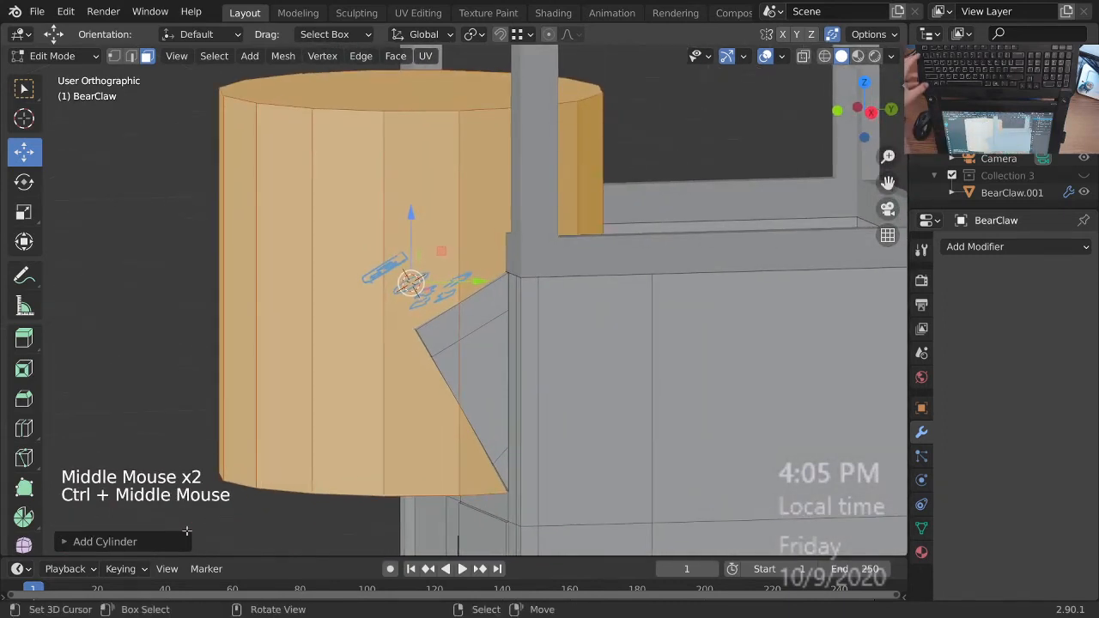
pyautogui.click(144, 548)
pyautogui.click(238, 430)
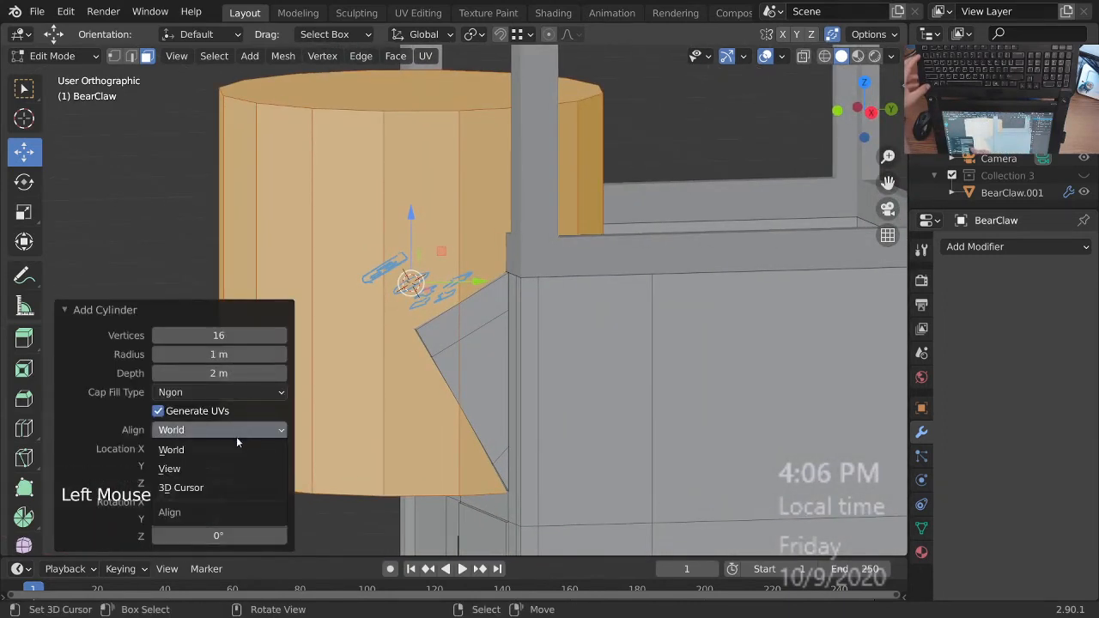
pyautogui.click(196, 489)
pyautogui.click(133, 310)
# - Scale the cylinder down to about 0.11 so it roughly fits the sketched circle
pyautogui.moveTo(578, 383); pyautogui.dragTo(696, 444, button='middle')
pyautogui.moveTo(635, 421); pyautogui.dragTo(748, 441, button='middle')
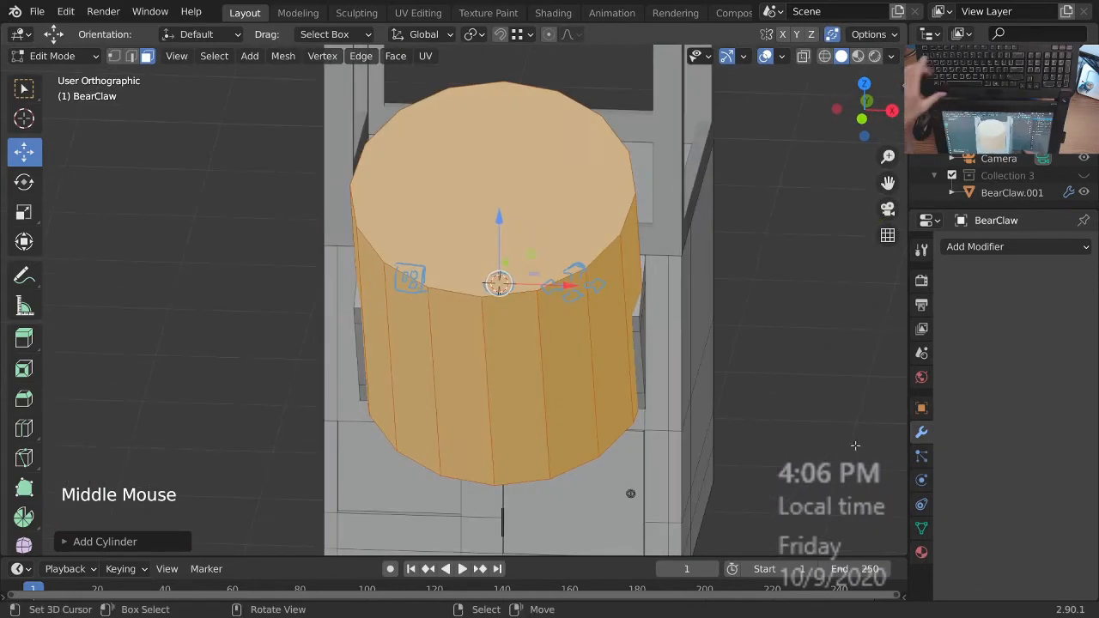
pyautogui.press('s')
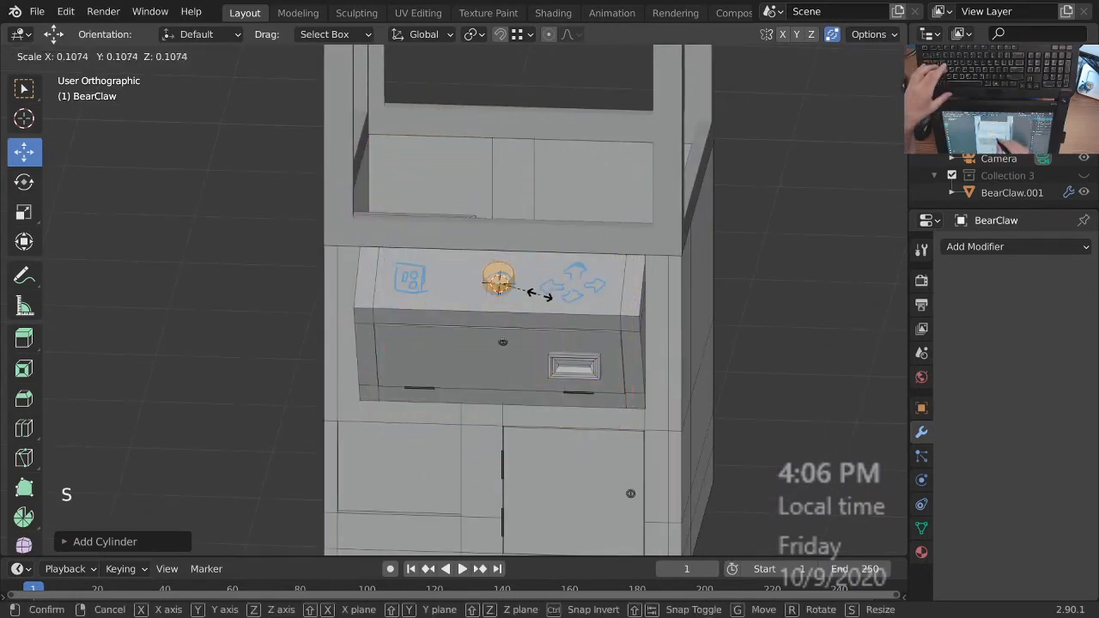
pyautogui.click(541, 294)
pyautogui.moveTo(540, 295)
pyautogui.keyDown('ctrl'); pyautogui.mouseDown(button='middle')
pyautogui.moveTo(513, 275)
pyautogui.moveTo(532, 292)
pyautogui.mouseUp(button='middle'); pyautogui.keyUp('ctrl')
# - Set the transform orientation to Face and flatten the cylinder along Face X to about 0.31
pyautogui.click(347, 35)
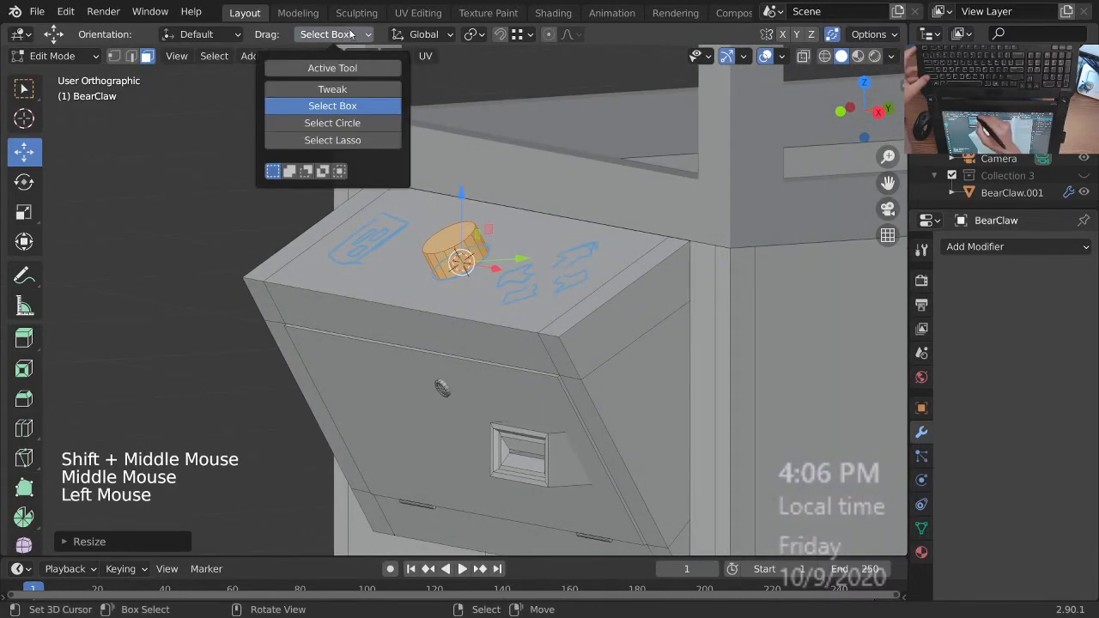
pyautogui.click(423, 35)
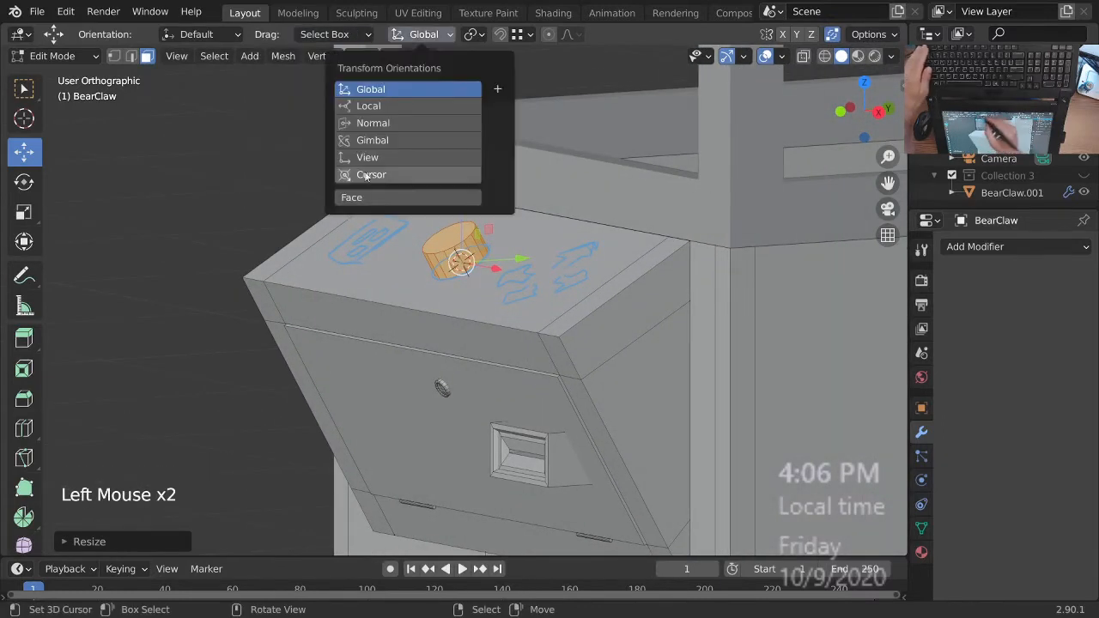
pyautogui.moveTo(523, 305); pyautogui.dragTo(528, 279, button='middle')
pyautogui.moveTo(528, 279); pyautogui.dragTo(549, 283, button='middle')
pyautogui.moveTo(549, 283); pyautogui.dragTo(599, 317, button='middle')
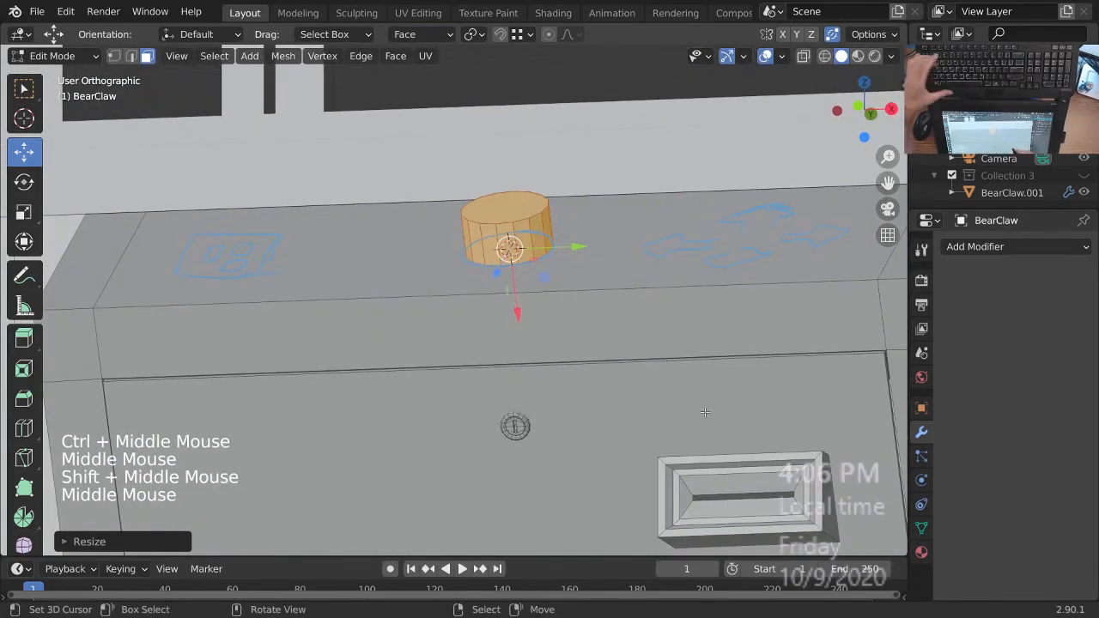
pyautogui.press('s')
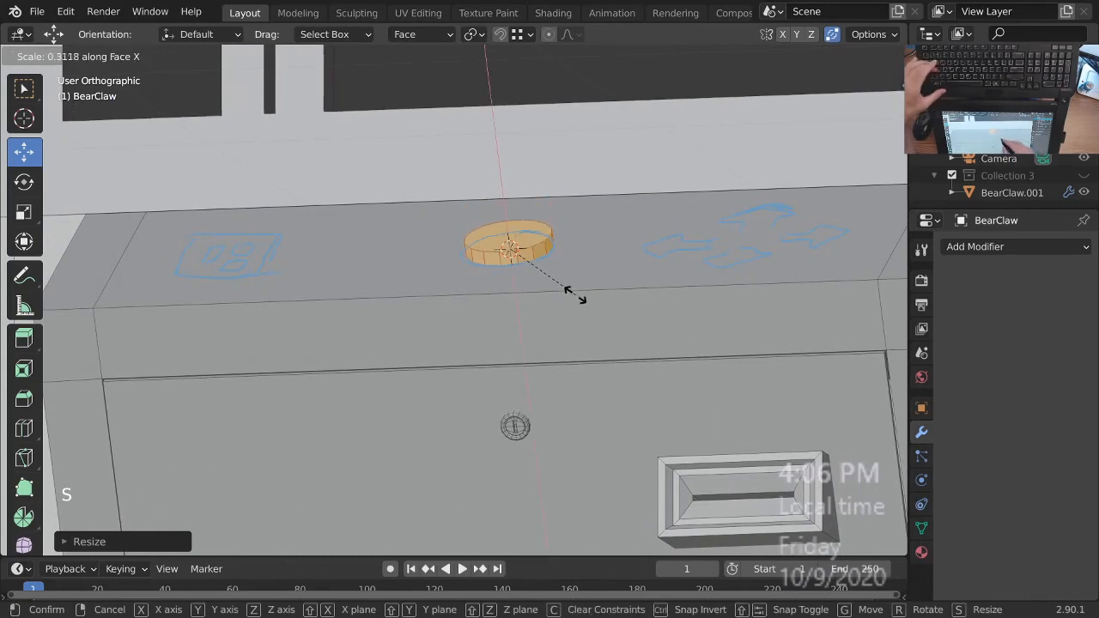
pyautogui.click(567, 292)
# - Enlarge the disc beyond the sketched circle and shift it slightly up the control panel, using wireframe display
pyautogui.moveTo(696, 349)
pyautogui.mouseDown(button='middle')
pyautogui.moveTo(742, 329)
pyautogui.moveTo(699, 342)
pyautogui.moveTo(631, 339)
pyautogui.moveTo(570, 403)
pyautogui.moveTo(595, 391)
pyautogui.mouseUp(button='middle')
pyautogui.press('z')
pyautogui.keyDown('shift'); pyautogui.moveTo(595, 369); pyautogui.dragTo(620, 391, button='middle'); pyautogui.keyUp('shift')
pyautogui.keyDown('ctrl'); pyautogui.moveTo(620, 390); pyautogui.dragTo(622, 373, button='middle'); pyautogui.keyUp('ctrl')
pyautogui.moveTo(622, 374)
pyautogui.mouseDown(button='middle')
pyautogui.moveTo(630, 363)
pyautogui.moveTo(610, 385)
pyautogui.mouseUp(button='middle')
pyautogui.press('s')
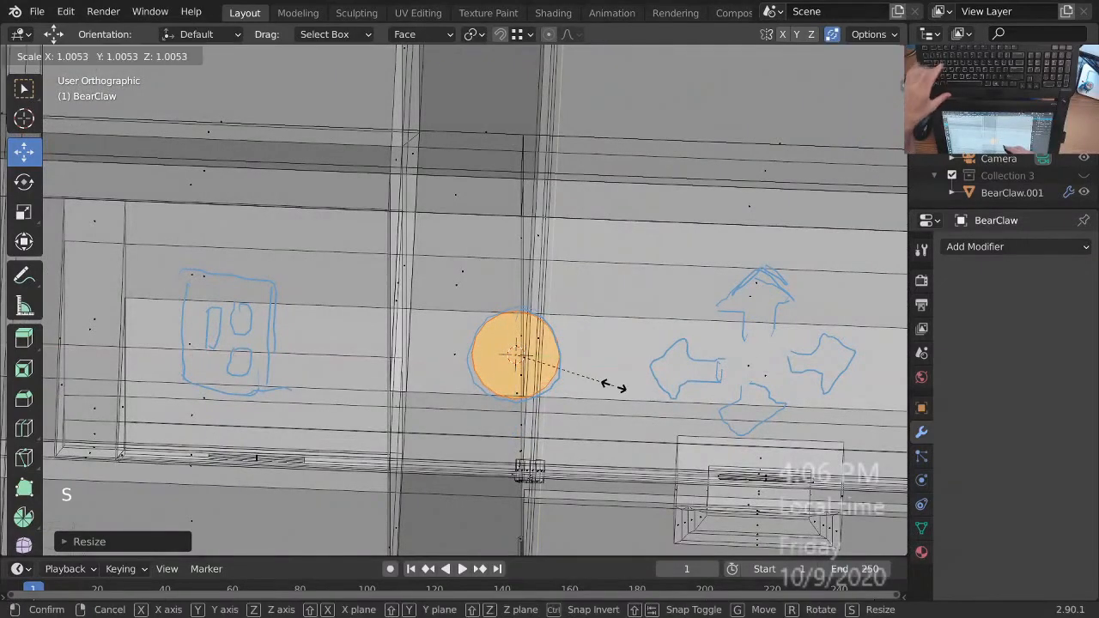
pyautogui.click(654, 393)
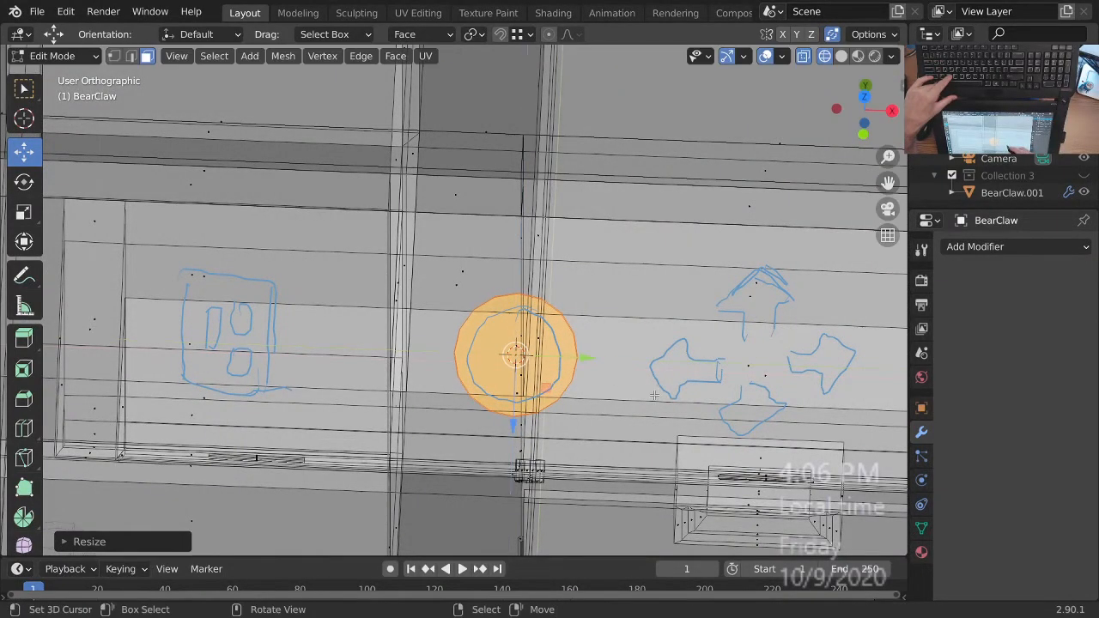
pyautogui.press('g')
pyautogui.click(647, 384)
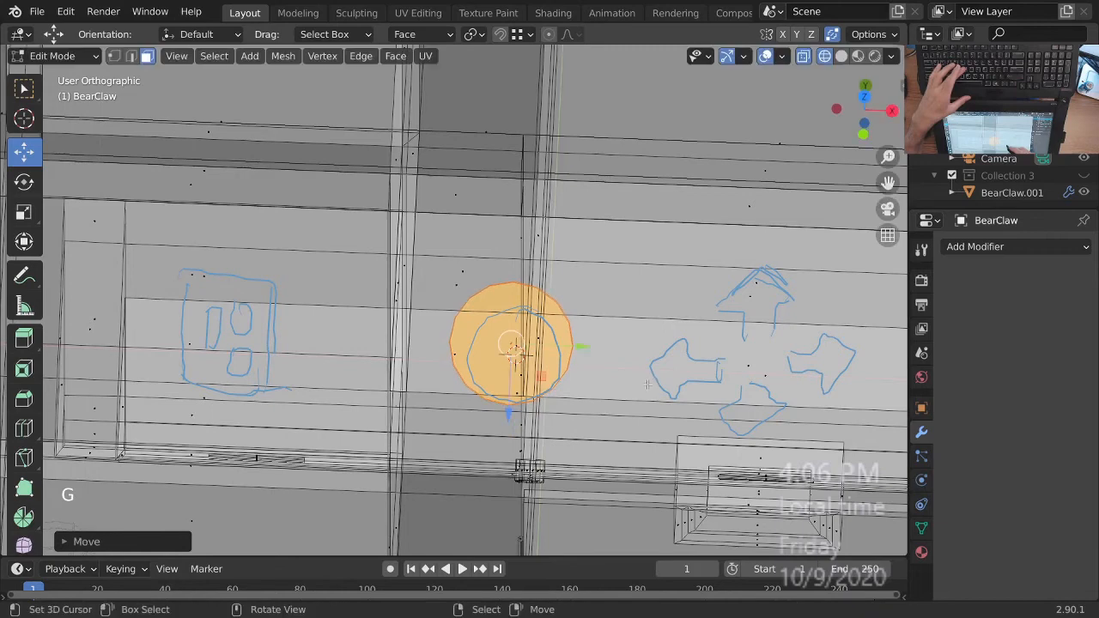
# - Return to solid display and move the disc outward along Face X so it protrudes from the control panel
pyautogui.keyDown('ctrl'); pyautogui.moveTo(629, 343); pyautogui.dragTo(457, 260, button='middle'); pyautogui.keyUp('ctrl')
pyautogui.moveTo(451, 258); pyautogui.dragTo(449, 265, button='middle')
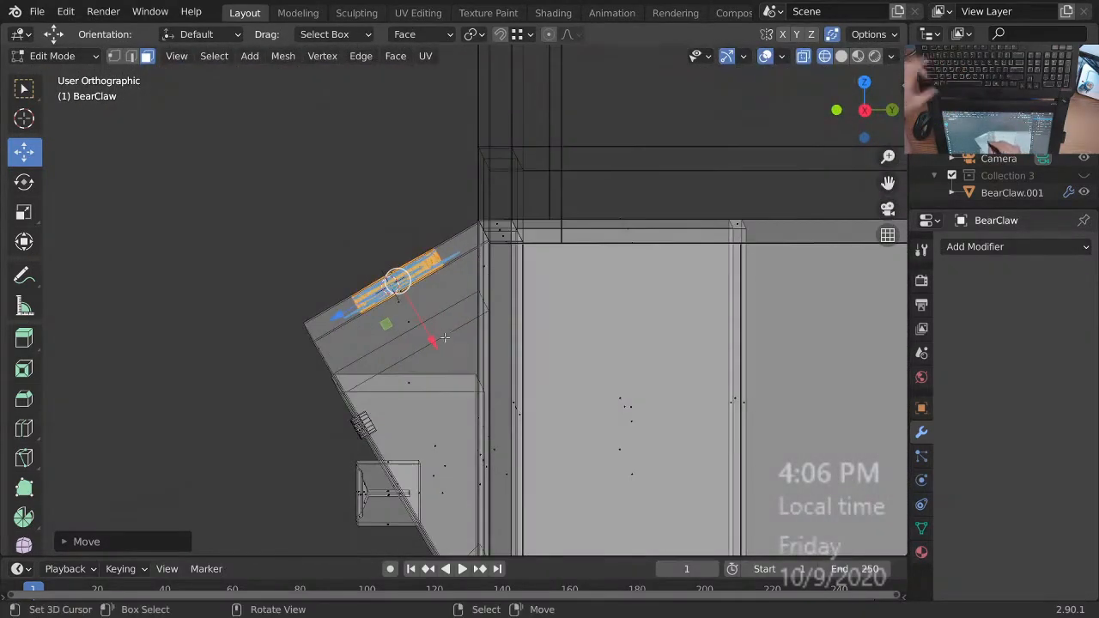
pyautogui.press('z')
pyautogui.keyDown('shift'); pyautogui.moveTo(483, 338); pyautogui.dragTo(515, 339, button='middle'); pyautogui.keyUp('shift')
pyautogui.moveTo(516, 340)
pyautogui.mouseDown(button='middle')
pyautogui.moveTo(543, 340)
pyautogui.moveTo(529, 342)
pyautogui.mouseUp(button='middle')
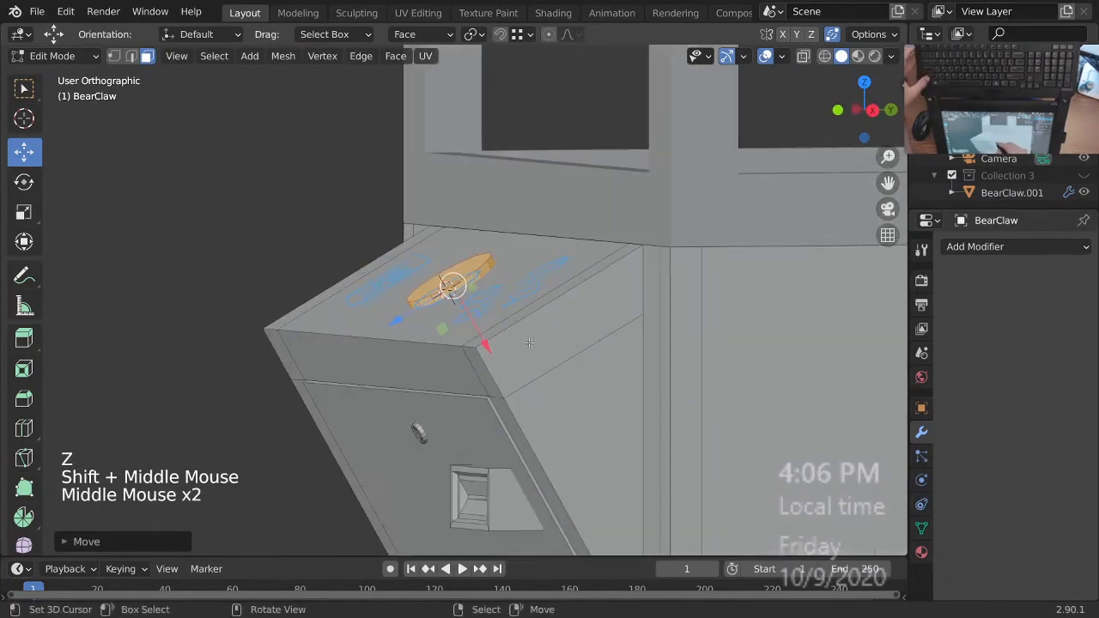
pyautogui.press('g')
pyautogui.press('z')
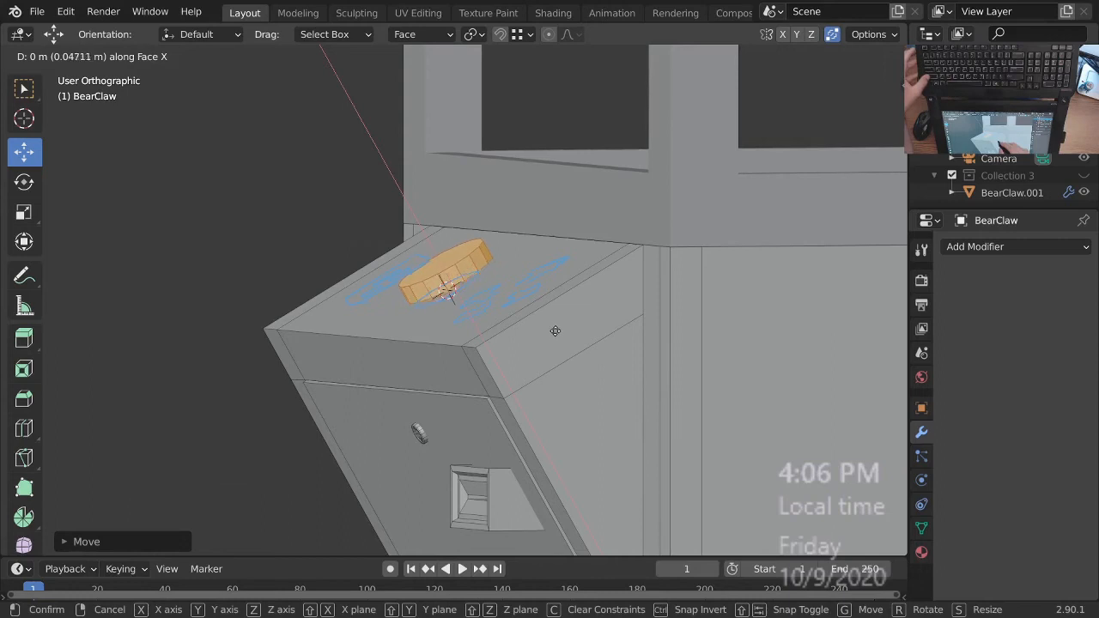
pyautogui.click(559, 341)
# - Enlarge the disc slightly in the panel's plane, locking Face X to keep its thickness
pyautogui.moveTo(519, 320); pyautogui.dragTo(596, 296, button='middle')
pyautogui.keyDown('shift'); pyautogui.moveTo(618, 301); pyautogui.dragTo(615, 351, button='middle'); pyautogui.keyUp('shift')
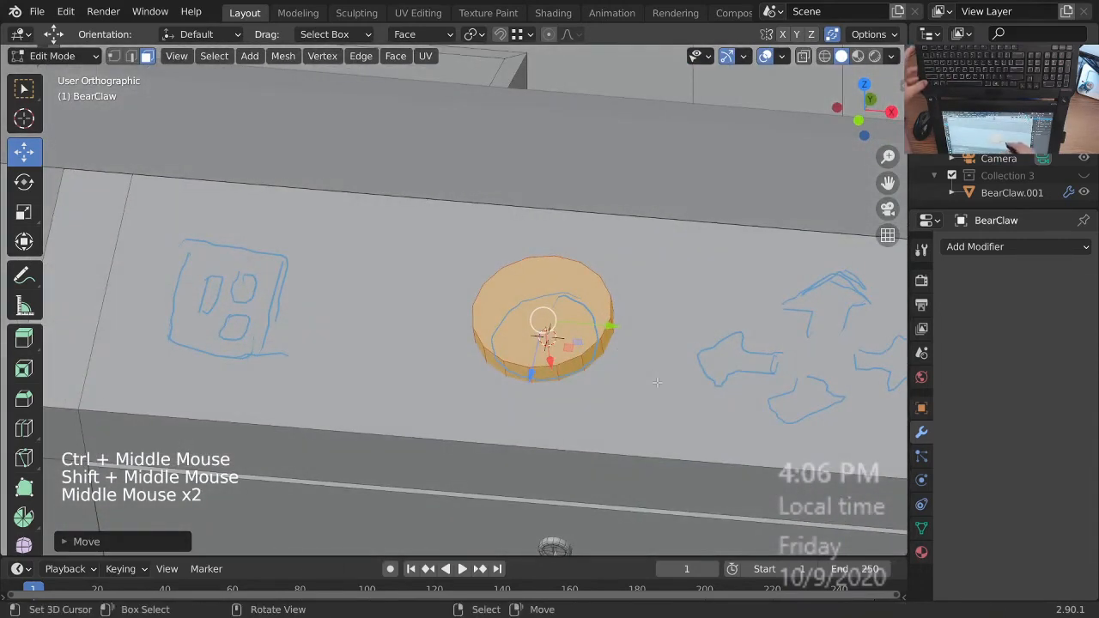
pyautogui.press('s')
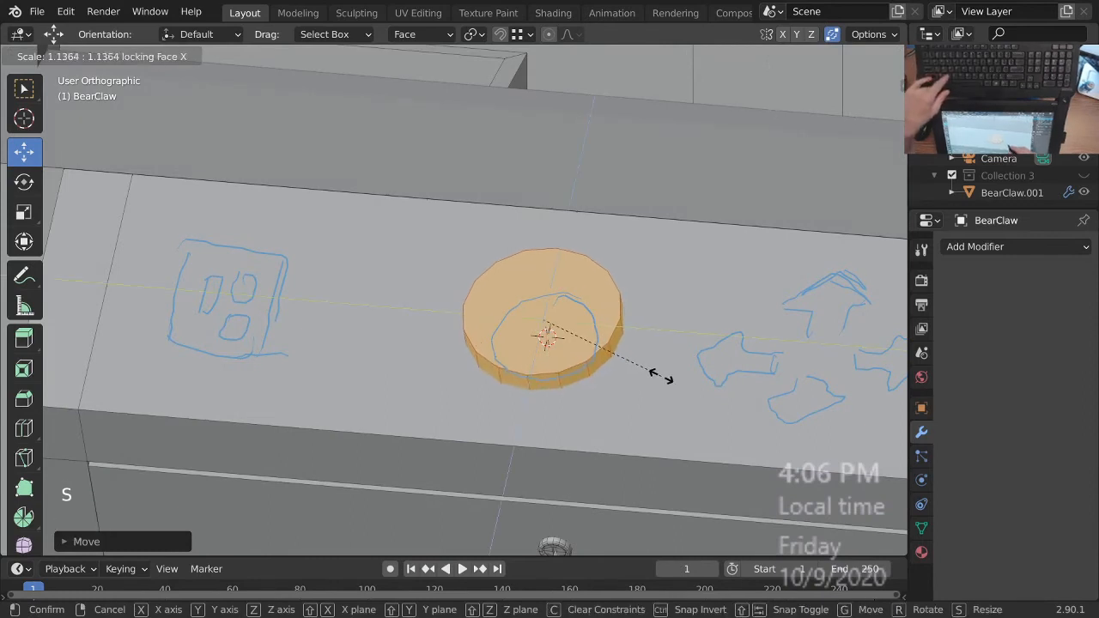
pyautogui.click(630, 390)
# - Return to Object Mode and erase the sketched circle annotation around the disc
pyautogui.press('Tab')
pyautogui.keyDown('ctrl'); pyautogui.moveTo(624, 242); pyautogui.dragTo(626, 344, button='middle'); pyautogui.keyUp('ctrl')
pyautogui.moveTo(626, 344)
pyautogui.mouseDown(button='middle')
pyautogui.moveTo(626, 420)
pyautogui.moveTo(651, 384)
pyautogui.moveTo(624, 357)
pyautogui.mouseUp(button='middle')
pyautogui.press('d')
pyautogui.press('d')
pyautogui.press('d')
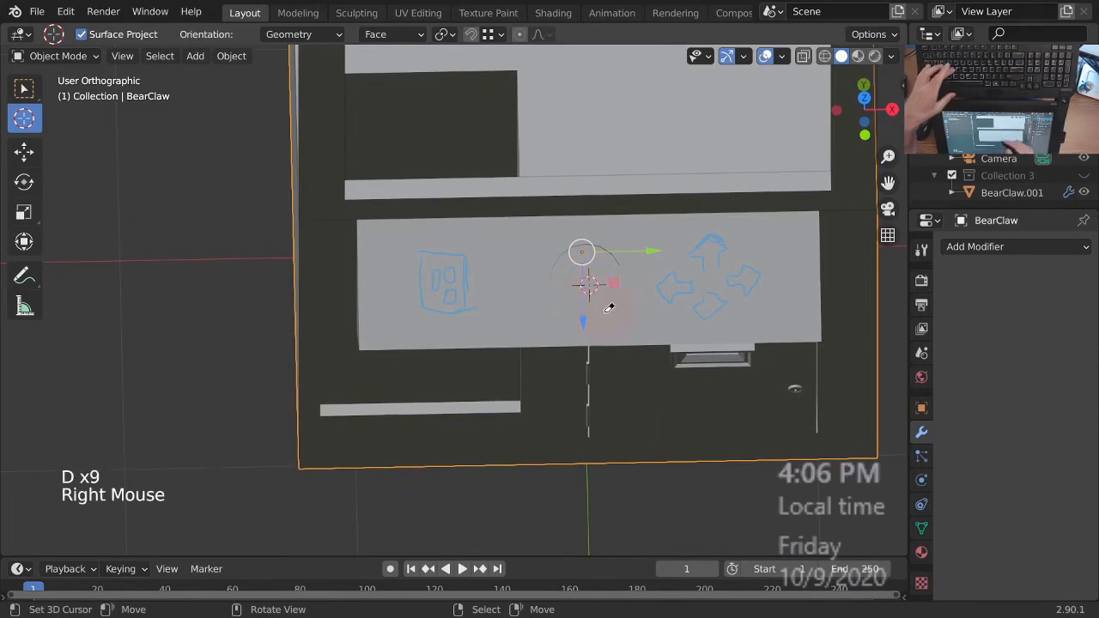
# - Move the disc about 0.04 m along Face Y across the control panel in Edit Mode
pyautogui.keyDown('ctrl'); pyautogui.moveTo(611, 349); pyautogui.dragTo(601, 370, button='middle'); pyautogui.keyUp('ctrl')
pyautogui.moveTo(601, 369); pyautogui.dragTo(574, 322, button='middle')
pyautogui.press('Tab')
pyautogui.moveTo(576, 317); pyautogui.dragTo(576, 317)
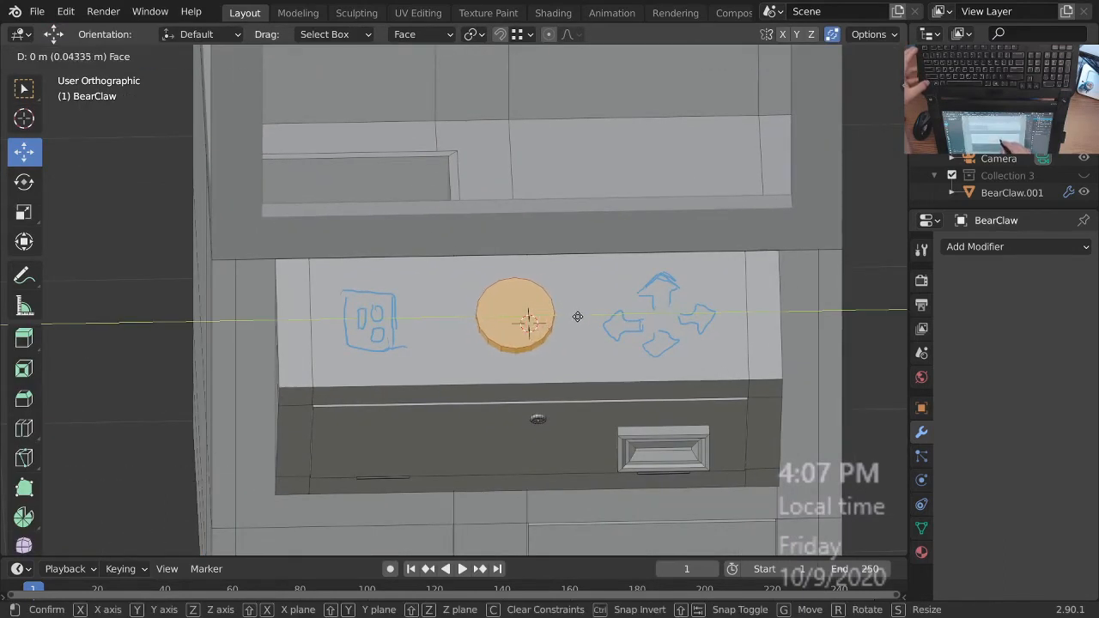
# - Select the disc's top face and inset it by about 0.017 m to form a rim
pyautogui.keyDown('ctrl'); pyautogui.moveTo(578, 319); pyautogui.dragTo(579, 326, button='middle'); pyautogui.keyUp('ctrl')
pyautogui.keyDown('shift'); pyautogui.moveTo(579, 326); pyautogui.dragTo(586, 352, button='middle'); pyautogui.keyUp('shift')
pyautogui.moveTo(586, 352); pyautogui.dragTo(659, 384, button='middle')
pyautogui.press('3')
pyautogui.rightClick(521, 312)
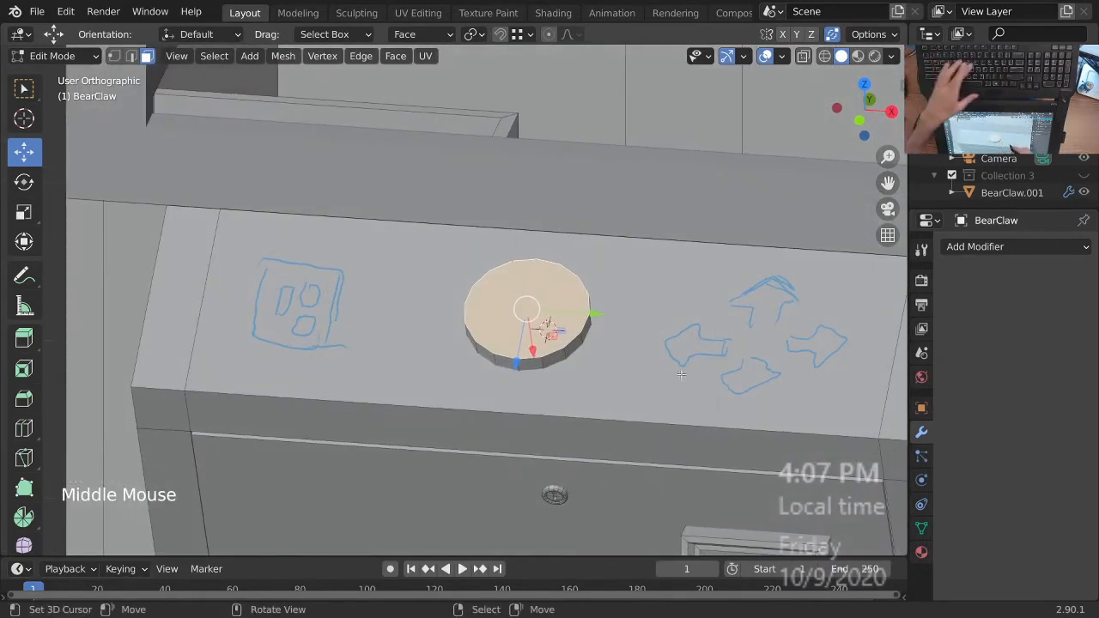
pyautogui.press('i')
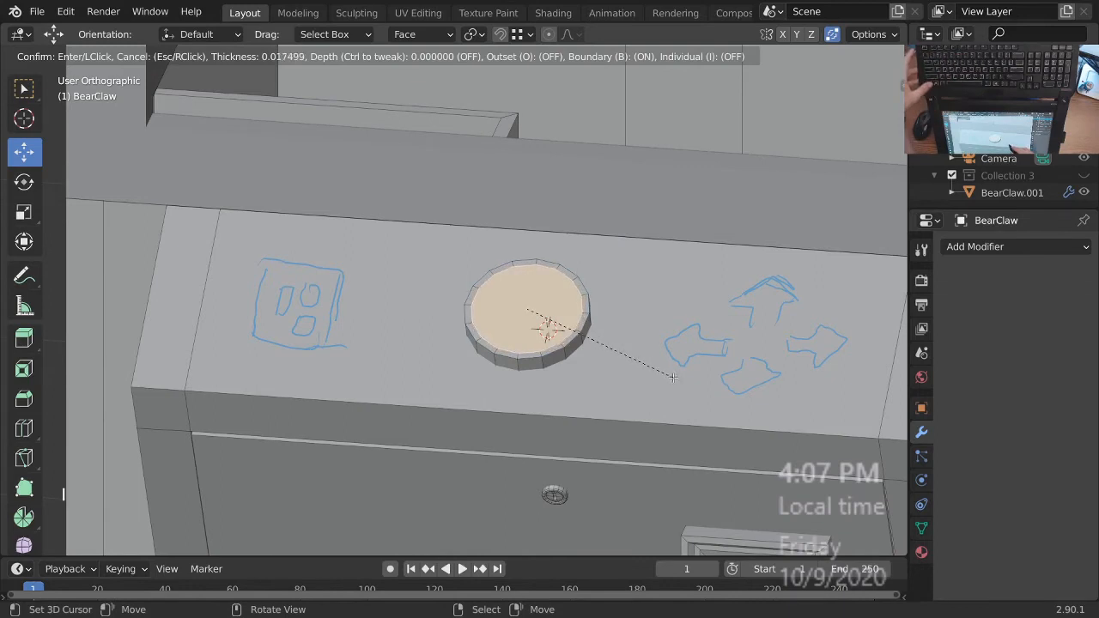
pyautogui.click(673, 377)
# - Extrude the disc's inset top face about 0.008 m inward and scale it to about 0.96 to form a recess
pyautogui.keyDown('ctrl'); pyautogui.moveTo(673, 378); pyautogui.dragTo(634, 342, button='middle'); pyautogui.keyUp('ctrl')
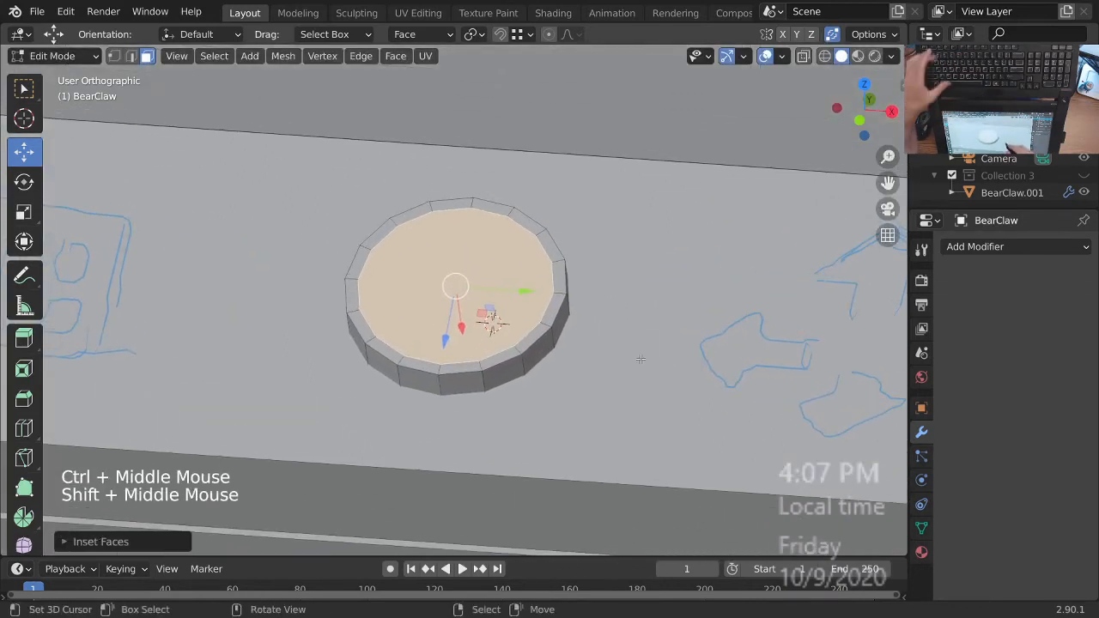
pyautogui.press('e')
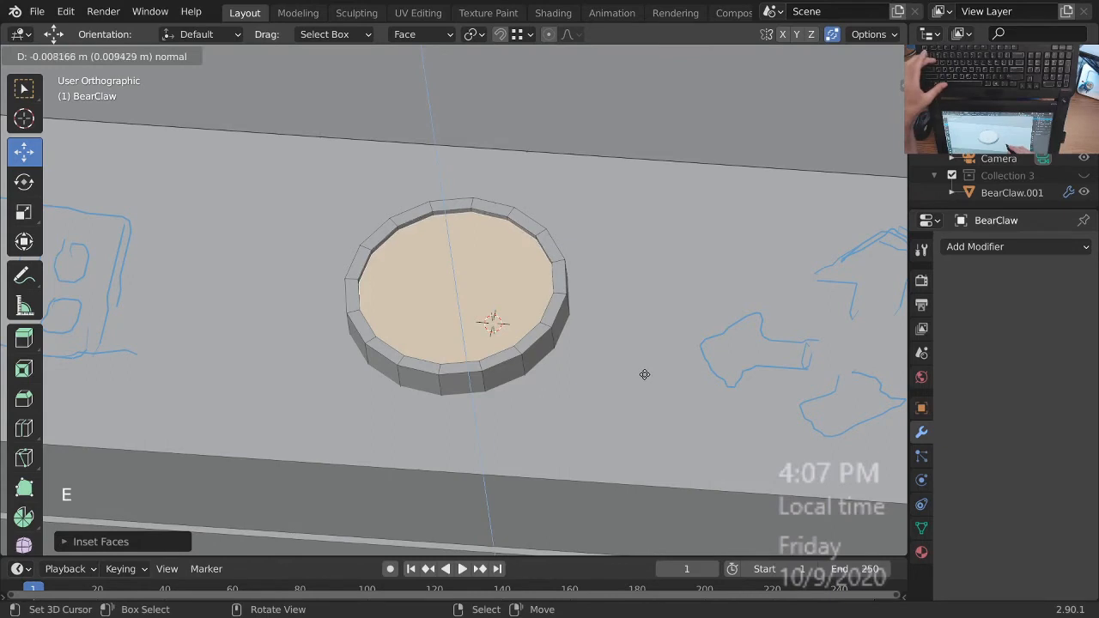
pyautogui.click(645, 374)
pyautogui.press('s')
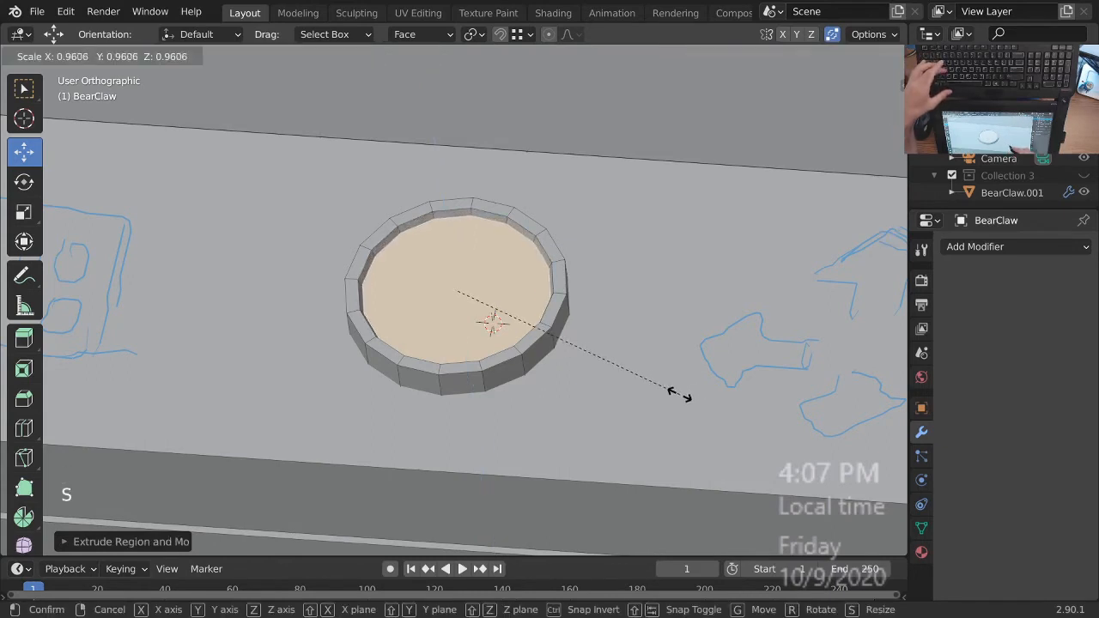
pyautogui.click(678, 396)
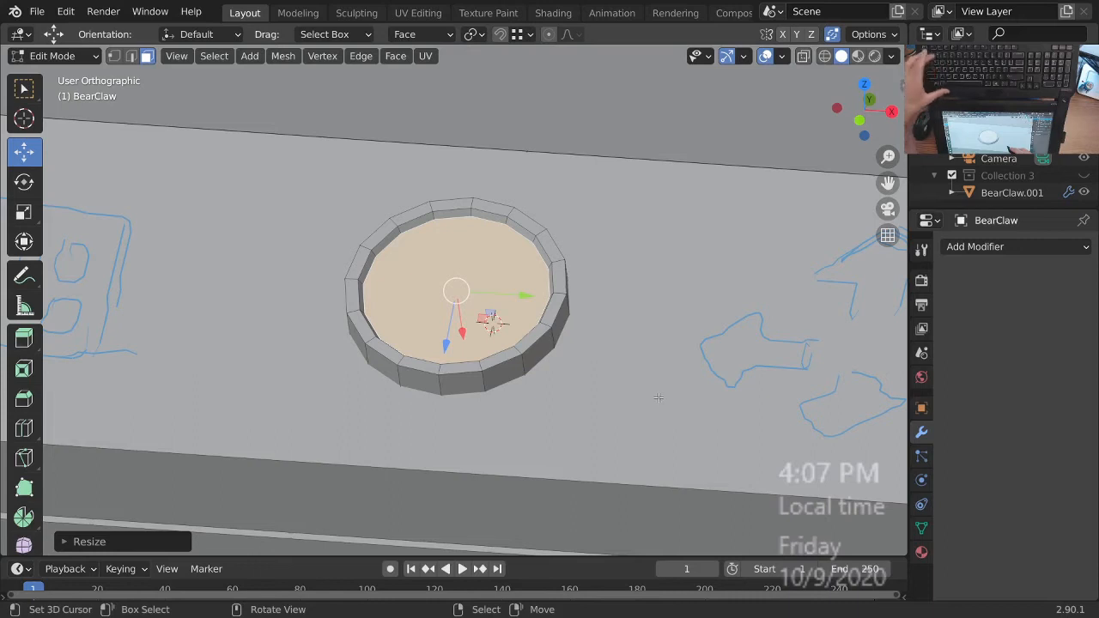
# - Extrude the recessed face outward slightly above the rim and scale it down a little
pyautogui.press('e')
pyautogui.click(659, 386)
pyautogui.press('s')
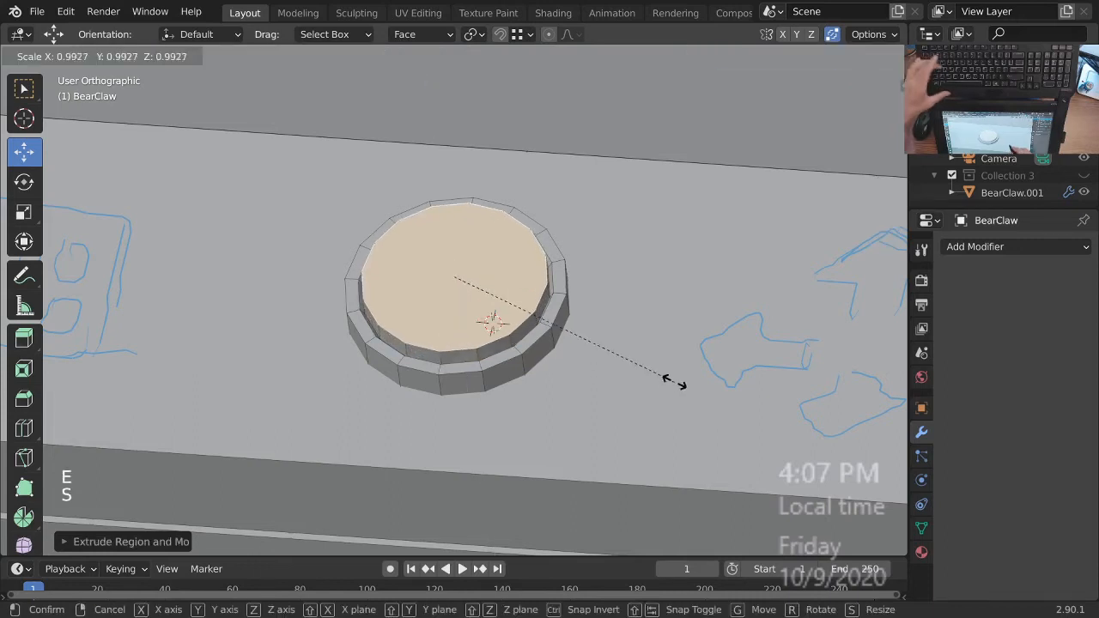
pyautogui.click(651, 387)
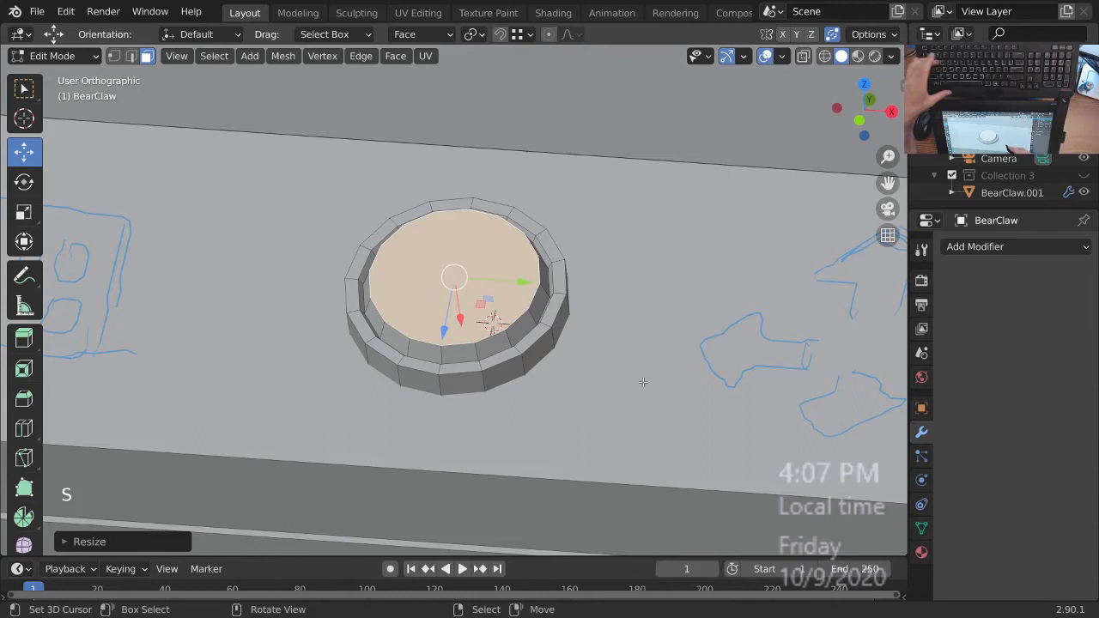
# - Extrude the raised top face outward once more and shrink it further to taper the button into a dome
pyautogui.press('e')
pyautogui.click(651, 363)
pyautogui.press('s')
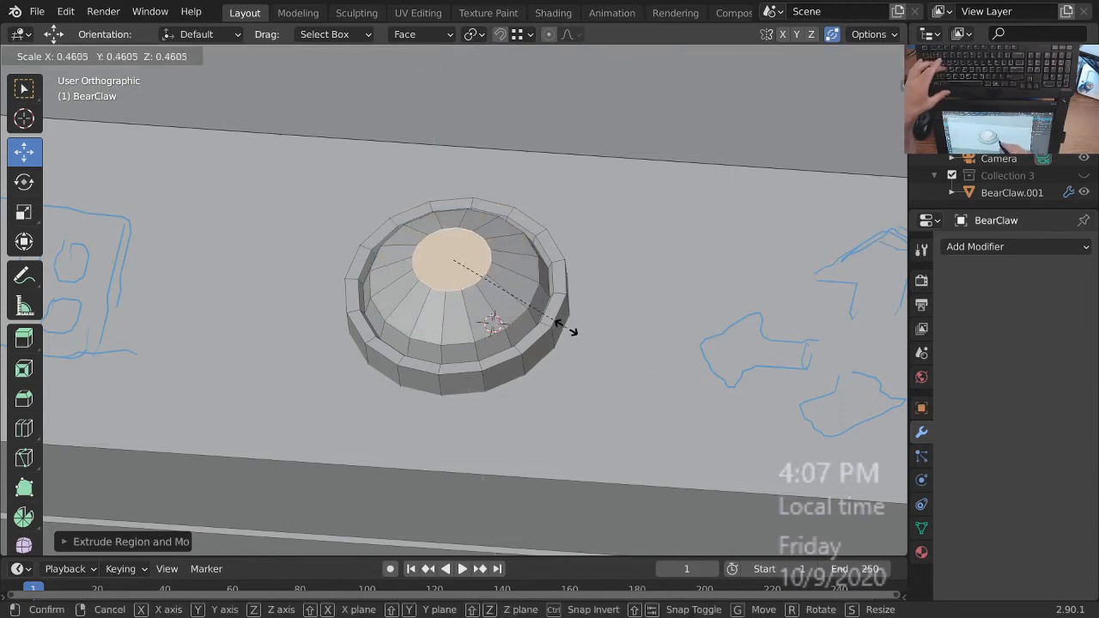
pyautogui.click(628, 352)
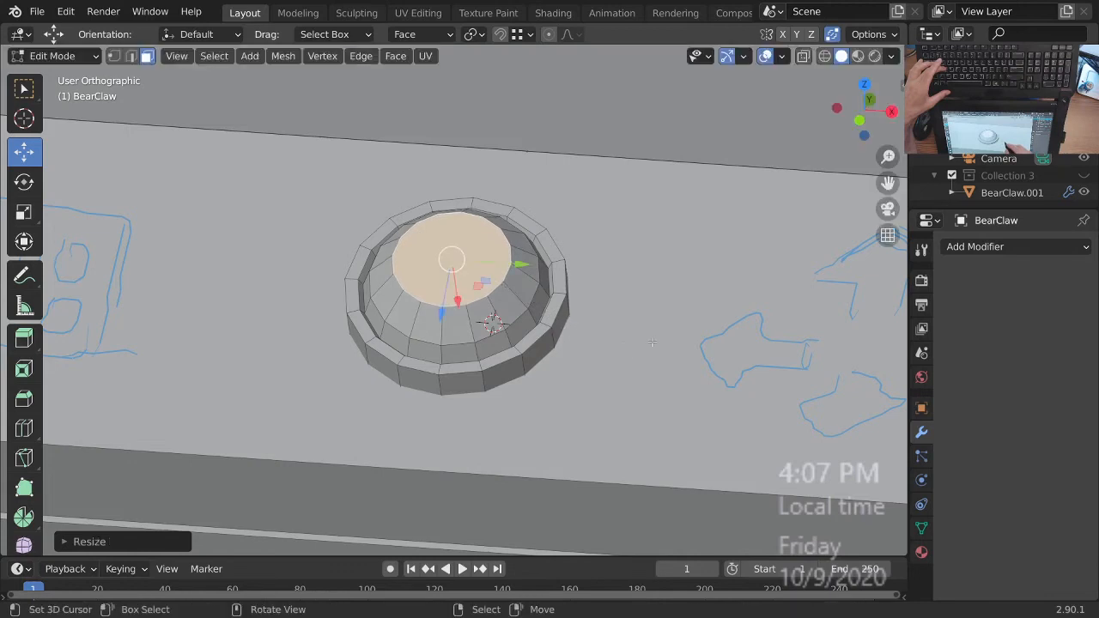
# - Inset the dome's top face and move the inner face outward along Face X to round the cap
pyautogui.press('i')
pyautogui.click(648, 343)
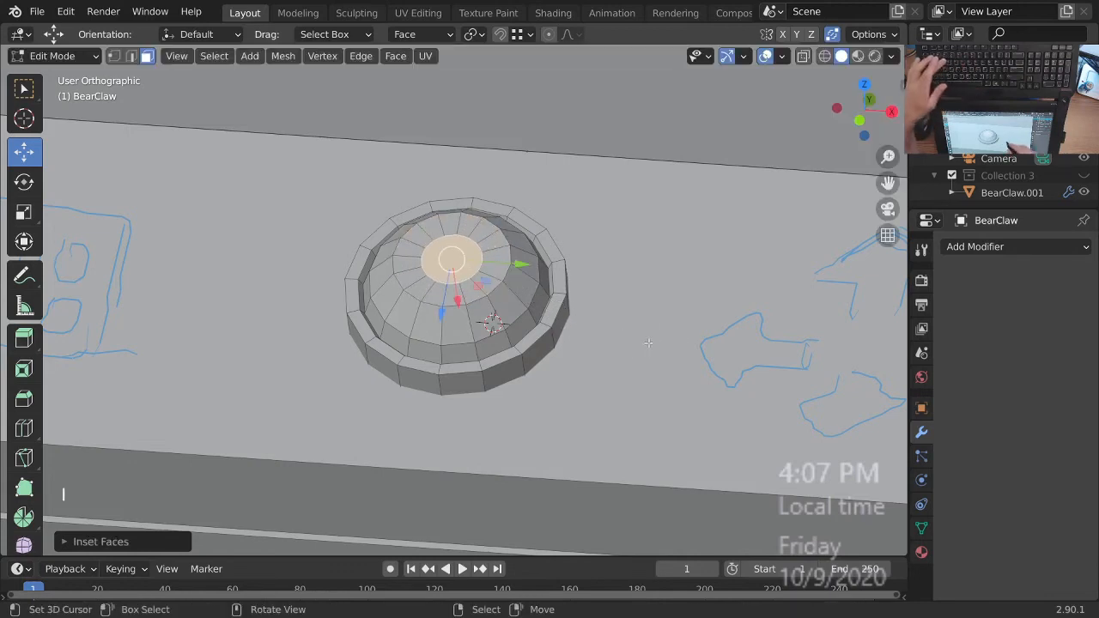
pyautogui.press('g')
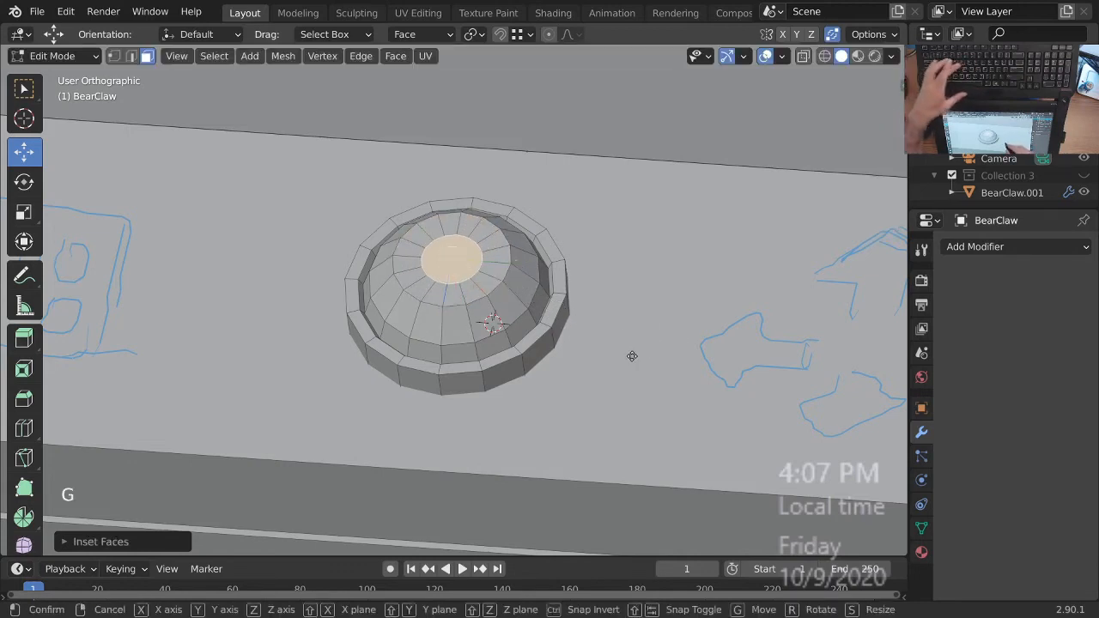
pyautogui.press('x')
pyautogui.click(636, 347)
# - Grow the selection from the top face to cover the whole dome, and hide all unselected geometry
pyautogui.keyDown('ctrl'); pyautogui.moveTo(636, 346); pyautogui.dragTo(601, 360, button='middle'); pyautogui.keyUp('ctrl')
pyautogui.keyDown('shift'); pyautogui.moveTo(601, 361); pyautogui.dragTo(627, 268, button='middle'); pyautogui.keyUp('shift')
pyautogui.moveTo(627, 268); pyautogui.dragTo(470, 344, button='middle')
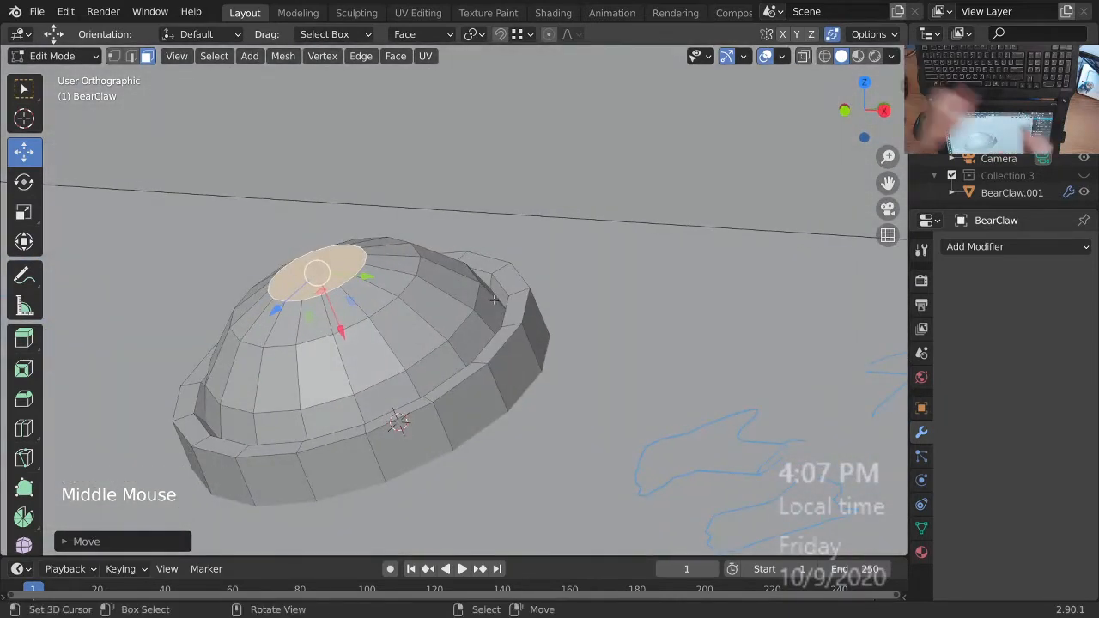
pyautogui.press('ctrl+KP_Add')
pyautogui.press('ctrl+KP_Add')
pyautogui.press('ctrl+KP_Add')
pyautogui.press('ctrl+KP_Add')
pyautogui.moveTo(494, 299); pyautogui.dragTo(598, 362, button='middle')
pyautogui.hotkey('shift', 'h')
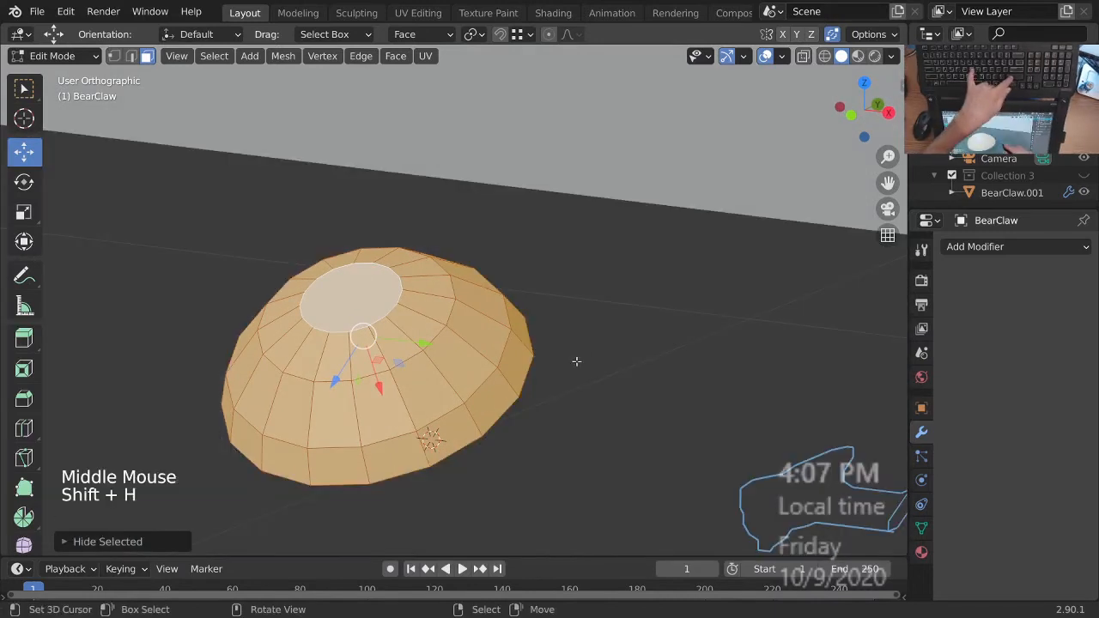
# - Flatten the dome by moving its top face about 0.046 m along Face X with smooth proportional editing, size 0.14
pyautogui.keyDown('ctrl'); pyautogui.moveTo(540, 295); pyautogui.dragTo(550, 337, button='middle'); pyautogui.keyUp('ctrl')
pyautogui.moveTo(549, 337); pyautogui.dragTo(562, 291, button='middle')
pyautogui.rightClick(412, 275)
pyautogui.moveTo(481, 338); pyautogui.dragTo(496, 308, button='middle')
pyautogui.keyDown('ctrl'); pyautogui.moveTo(496, 307); pyautogui.dragTo(678, 273, button='middle'); pyautogui.keyUp('ctrl')
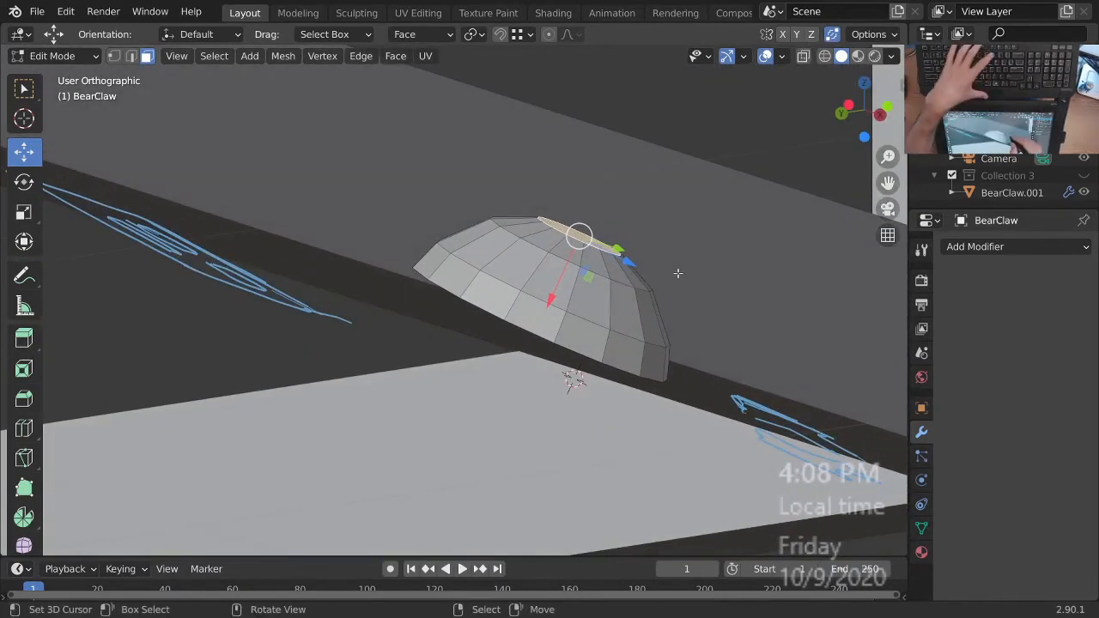
pyautogui.moveTo(550, 300); pyautogui.dragTo(550, 300)
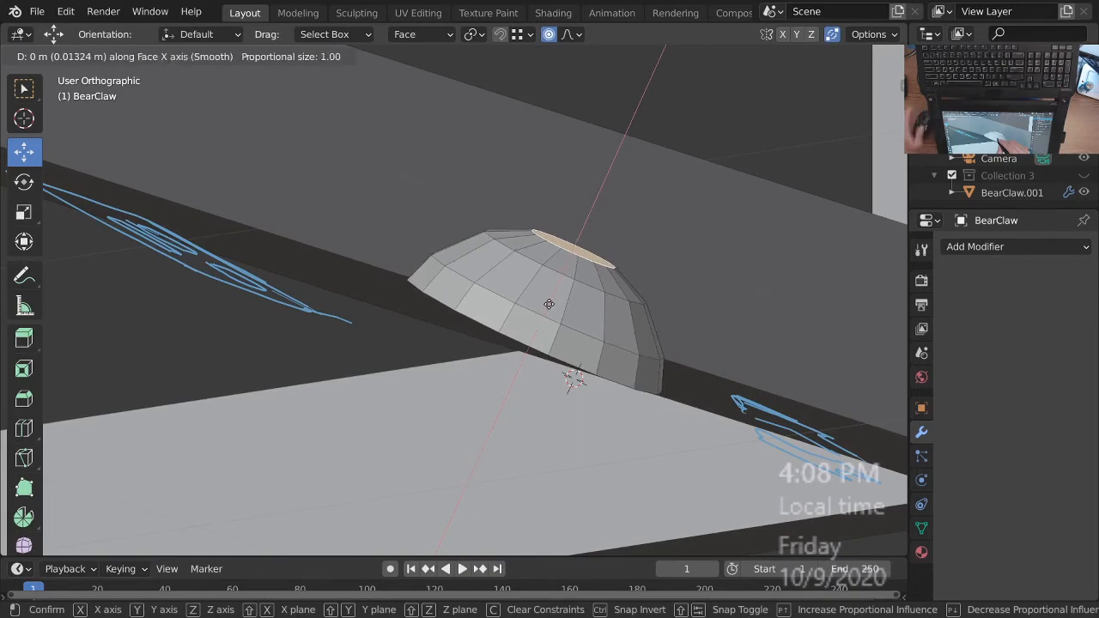
pyautogui.press('c')
pyautogui.scroll(20, 549, 304)
pyautogui.press('x')
pyautogui.scroll(1, 545, 311)
pyautogui.scroll(-3, 543, 314)
pyautogui.scroll(-2, 536, 323)
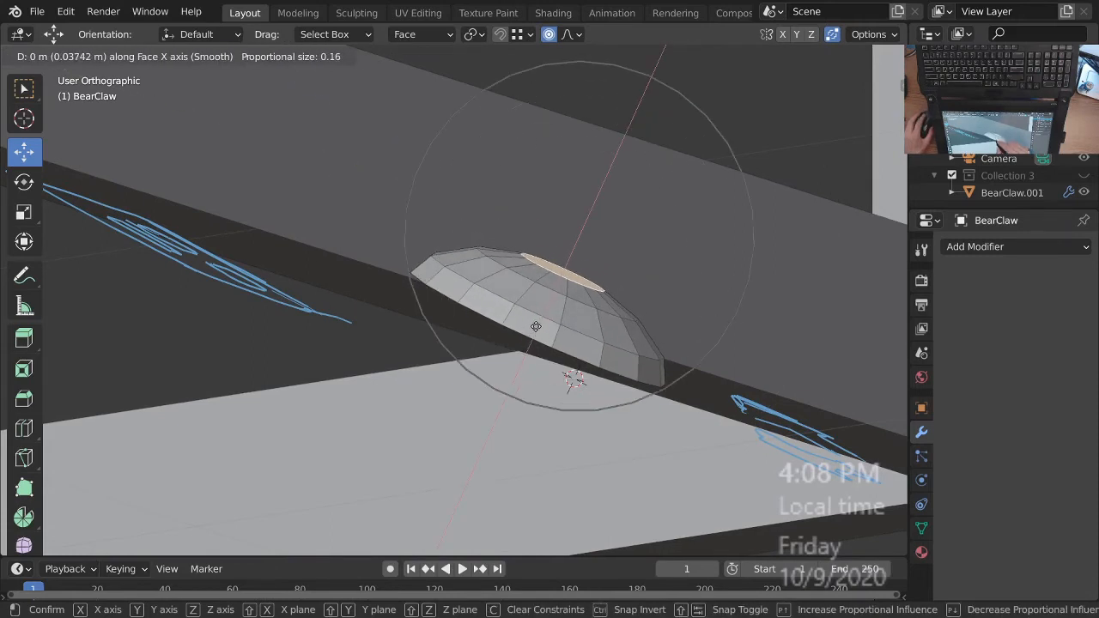
pyautogui.scroll(2, 536, 326)
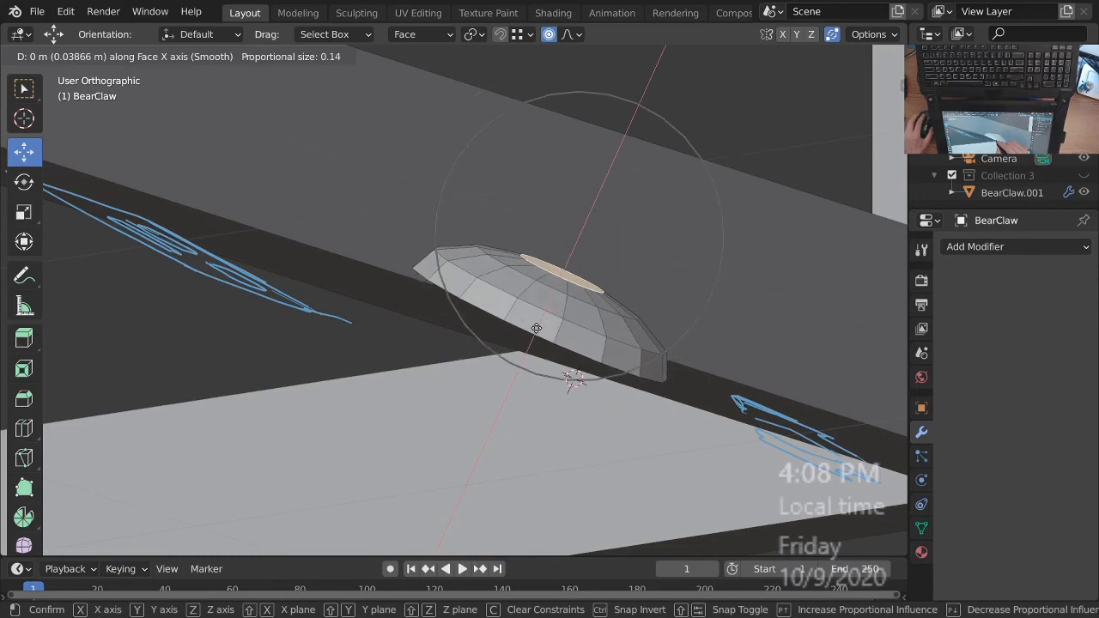
pyautogui.scroll(1, 537, 328)
pyautogui.scroll(-2, 537, 328)
pyautogui.scroll(1, 537, 328)
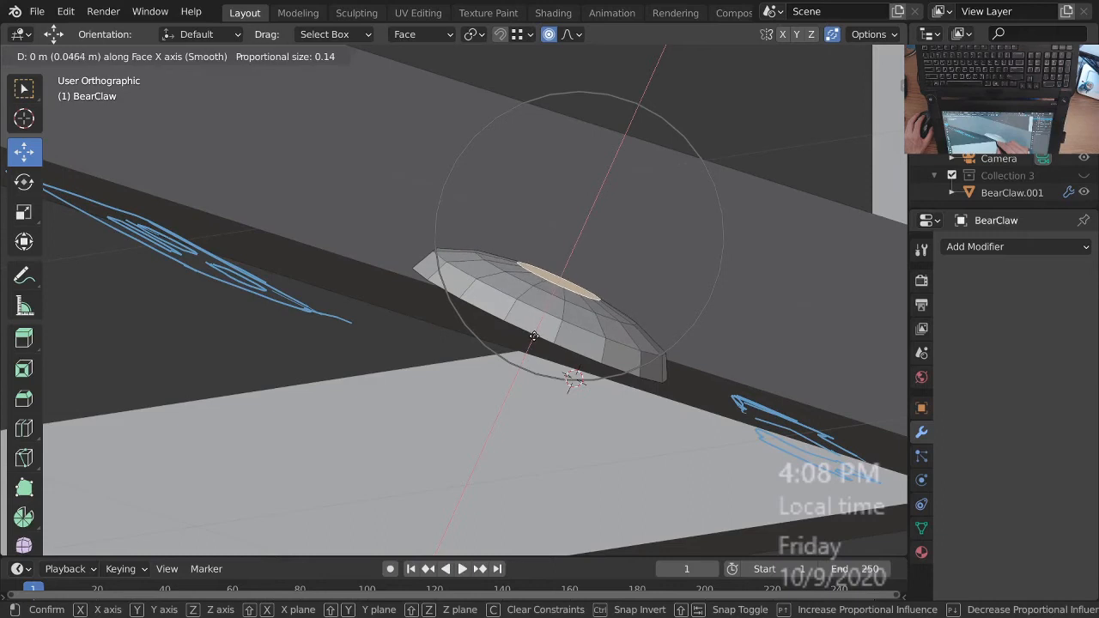
pyautogui.click(534, 336)
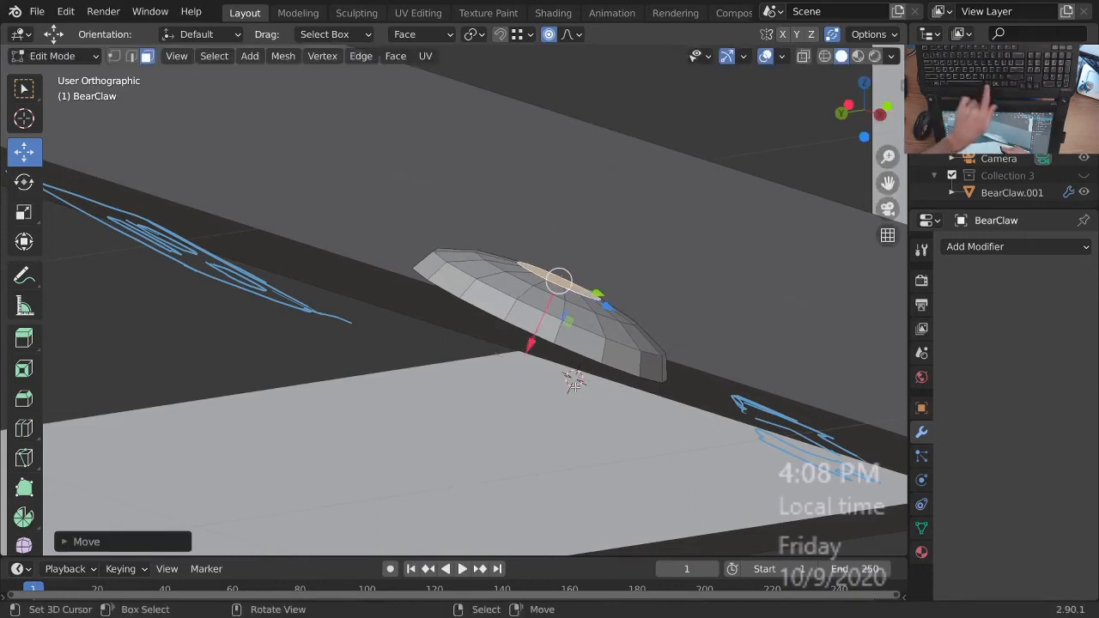
# - Reveal the hidden geometry again and switch to edge selection
pyautogui.hotkey('alt', 'a')
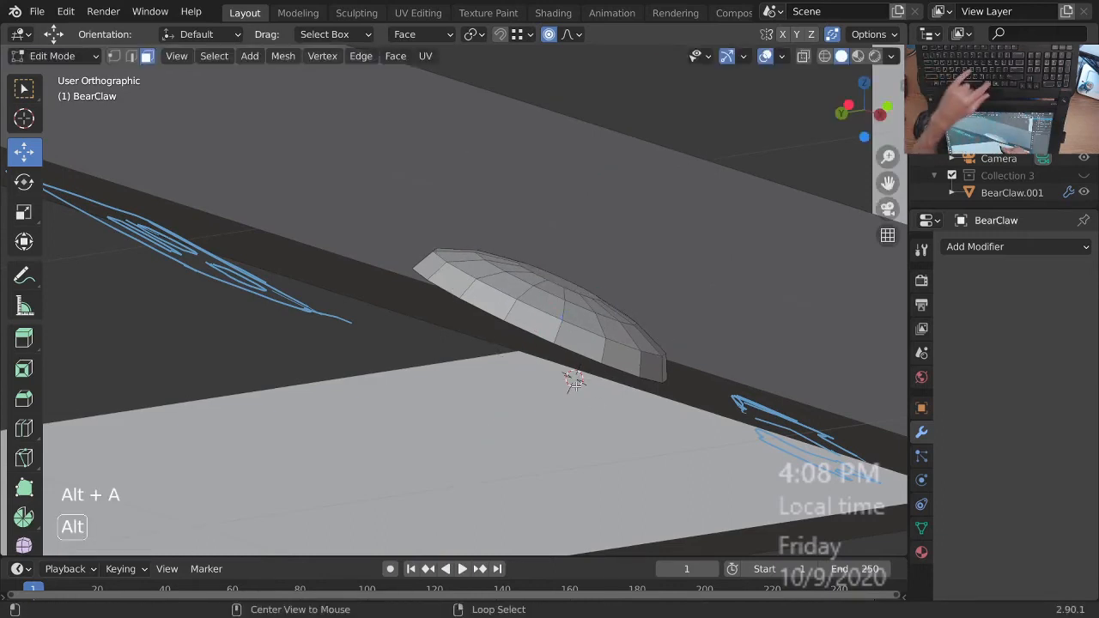
pyautogui.hotkey('alt', 'h')
pyautogui.moveTo(569, 372)
pyautogui.mouseDown(button='middle')
pyautogui.moveTo(556, 440)
pyautogui.moveTo(567, 413)
pyautogui.moveTo(632, 436)
pyautogui.moveTo(625, 376)
pyautogui.moveTo(648, 386)
pyautogui.moveTo(542, 365)
pyautogui.moveTo(501, 375)
pyautogui.moveTo(530, 369)
pyautogui.moveTo(521, 363)
pyautogui.moveTo(527, 378)
pyautogui.mouseUp(button='middle')
pyautogui.press('Tab')
pyautogui.press('Tab')
pyautogui.keyDown('ctrl'); pyautogui.moveTo(527, 378); pyautogui.dragTo(608, 312, button='middle'); pyautogui.keyUp('ctrl')
pyautogui.press('2')
pyautogui.rightClick(607, 313)
pyautogui.keyDown('alt'); pyautogui.keyDown('shift'); pyautogui.rightClick(601, 359); pyautogui.keyUp('shift'); pyautogui.keyUp('alt')
pyautogui.middleClick(601, 361)
pyautogui.moveTo(601, 360); pyautogui.dragTo(628, 354, button='middle')
pyautogui.hotkey('ctrl', 'b')
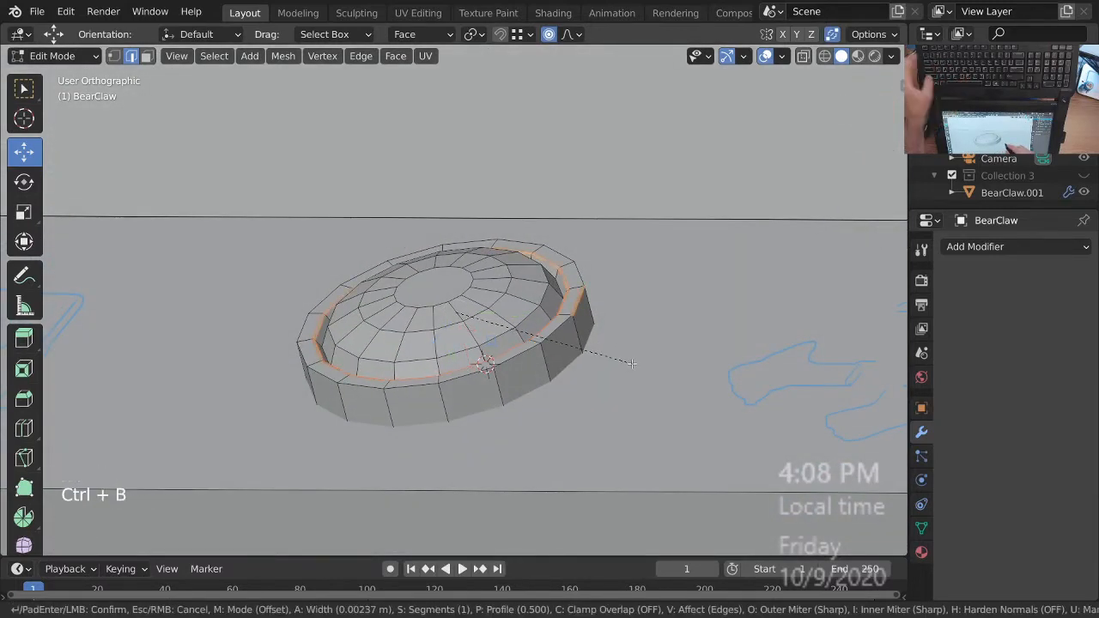
pyautogui.click(633, 364)
# - Bevel the inner and outer top edge loops of the button's rim by about 0.0033 m with one segment
pyautogui.keyDown('alt'); pyautogui.rightClick(583, 307); pyautogui.keyUp('alt')
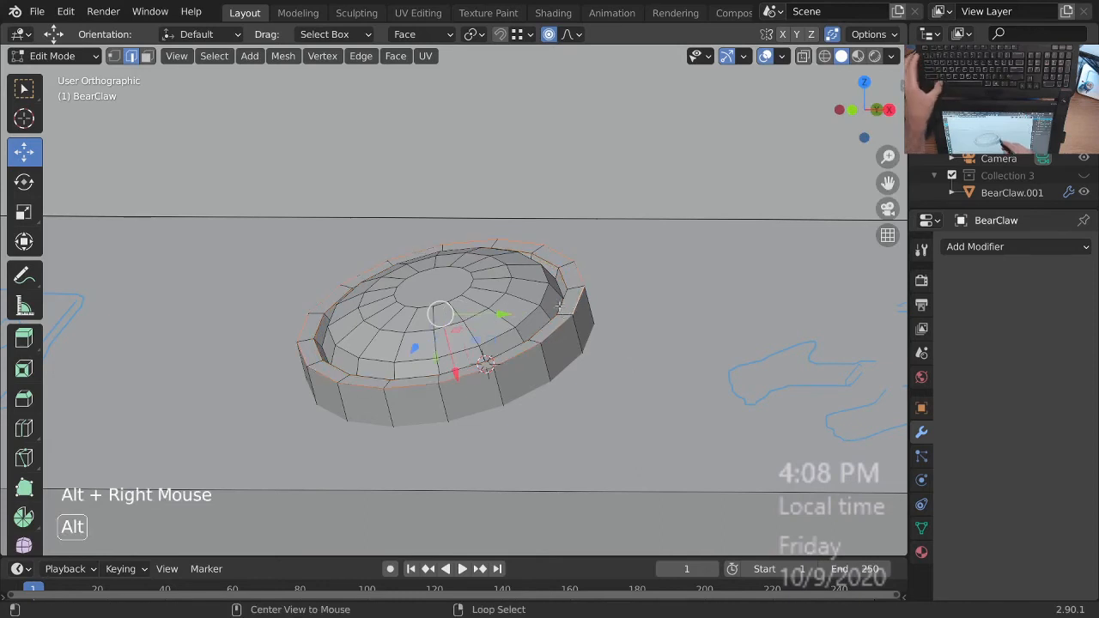
pyautogui.keyDown('alt'); pyautogui.keyDown('shift'); pyautogui.rightClick(582, 309); pyautogui.keyUp('shift'); pyautogui.keyUp('alt')
pyautogui.moveTo(584, 310); pyautogui.dragTo(601, 350, button='middle')
pyautogui.press('ctrl')
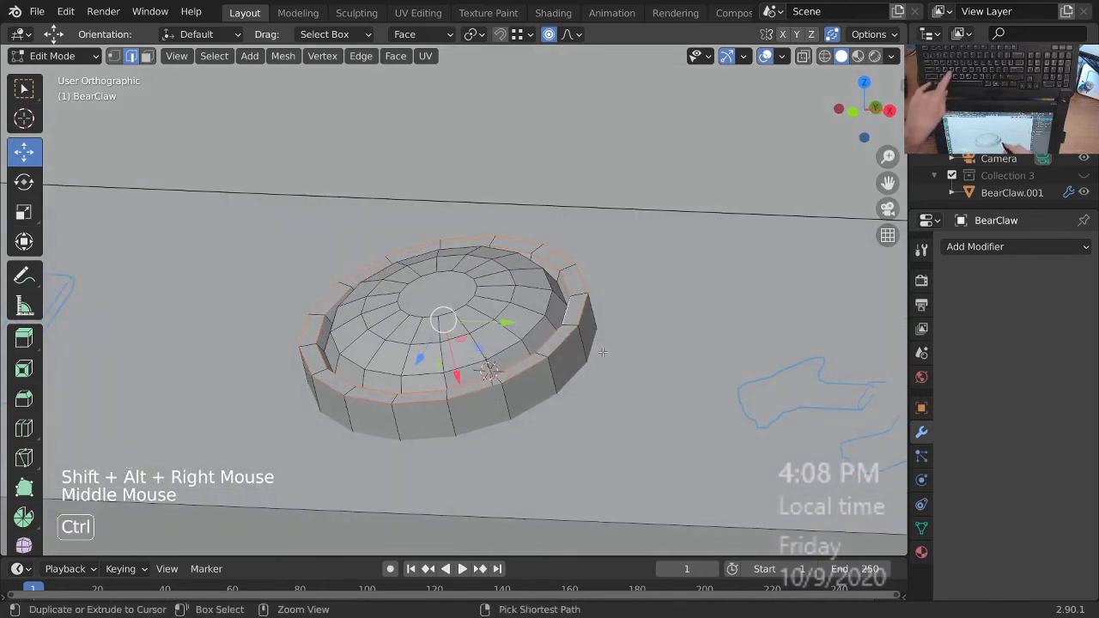
pyautogui.hotkey('ctrl', 'b')
pyautogui.press('shift')
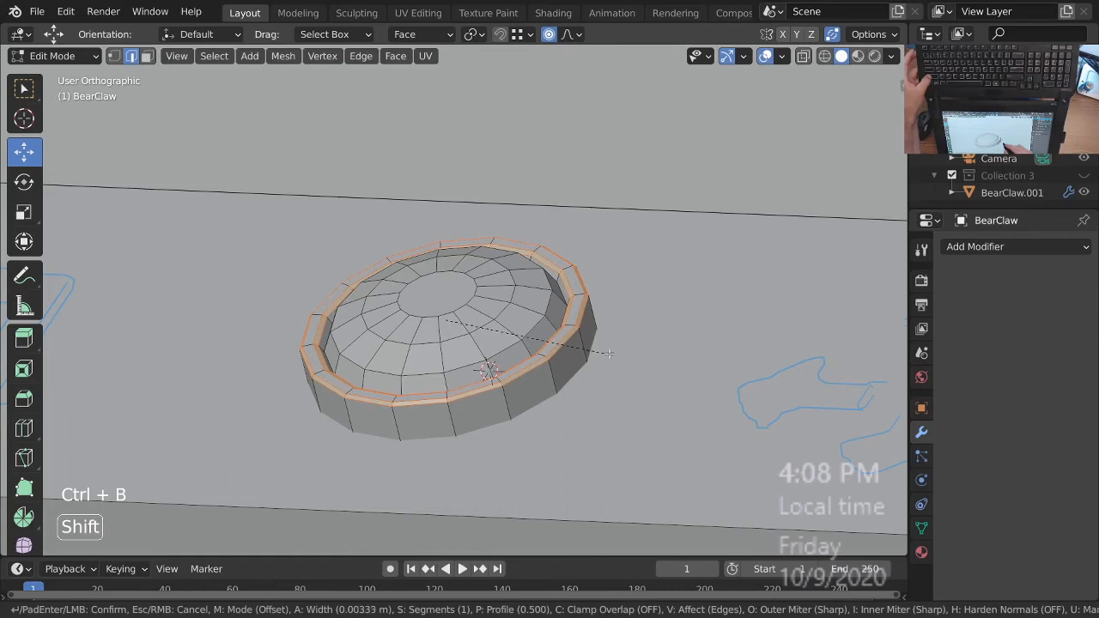
pyautogui.click(607, 353)
# - Add a centred loop cut around the outer side wall of the button's rim
pyautogui.press('ctrl')
pyautogui.hotkey('ctrl', 'r')
pyautogui.click(554, 380)
pyautogui.press('Escape')
pyautogui.press('Escape')
# - Select the dome's lower edge loop and scale it down slightly with proportional editing disabled
pyautogui.moveTo(554, 380); pyautogui.dragTo(591, 395, button='middle')
pyautogui.keyDown('ctrl'); pyautogui.moveTo(591, 395); pyautogui.dragTo(601, 323, button='middle'); pyautogui.keyUp('ctrl')
pyautogui.moveTo(601, 323); pyautogui.dragTo(610, 325, button='middle')
pyautogui.keyDown('alt'); pyautogui.rightClick(575, 337); pyautogui.keyUp('alt')
pyautogui.press('Escape')
pyautogui.press('Escape')
pyautogui.press('Escape')
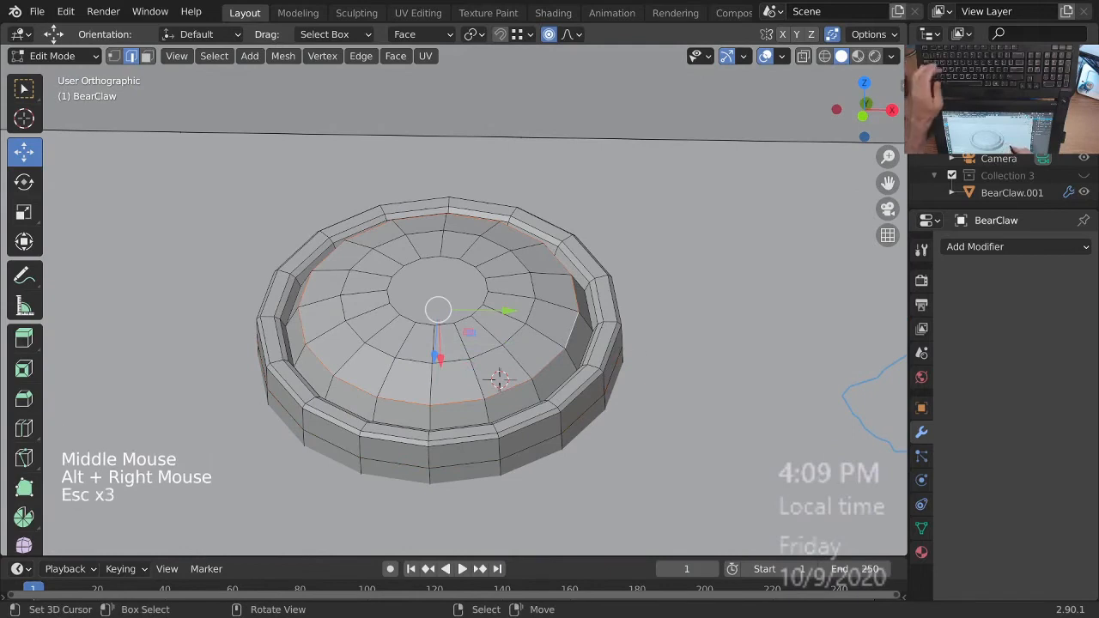
pyautogui.press('s')
pyautogui.rightClick(678, 387)
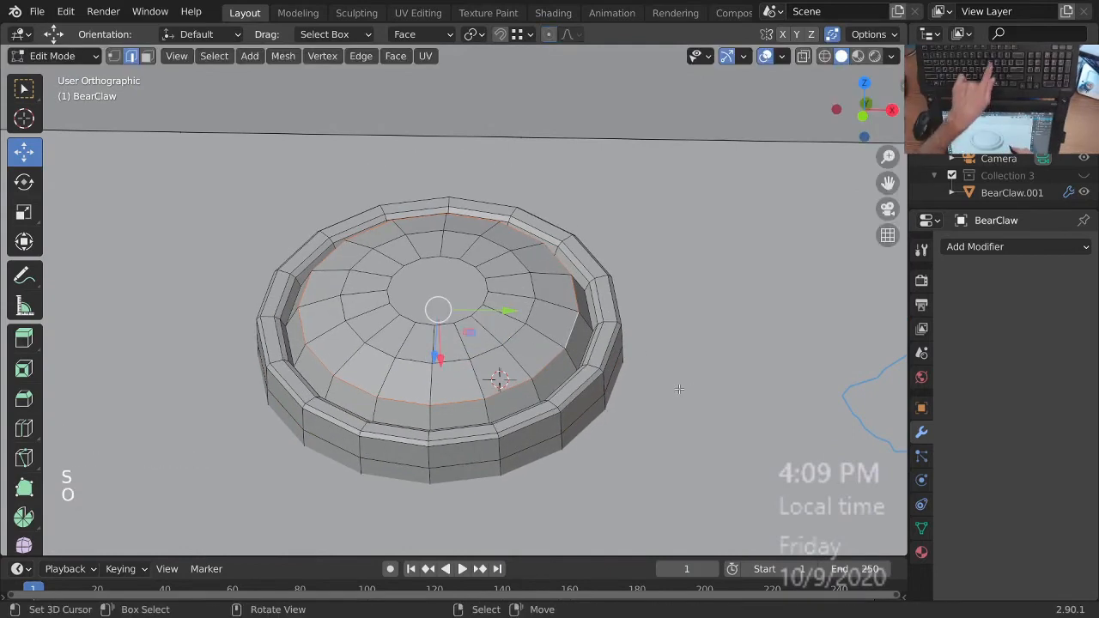
pyautogui.press('s')
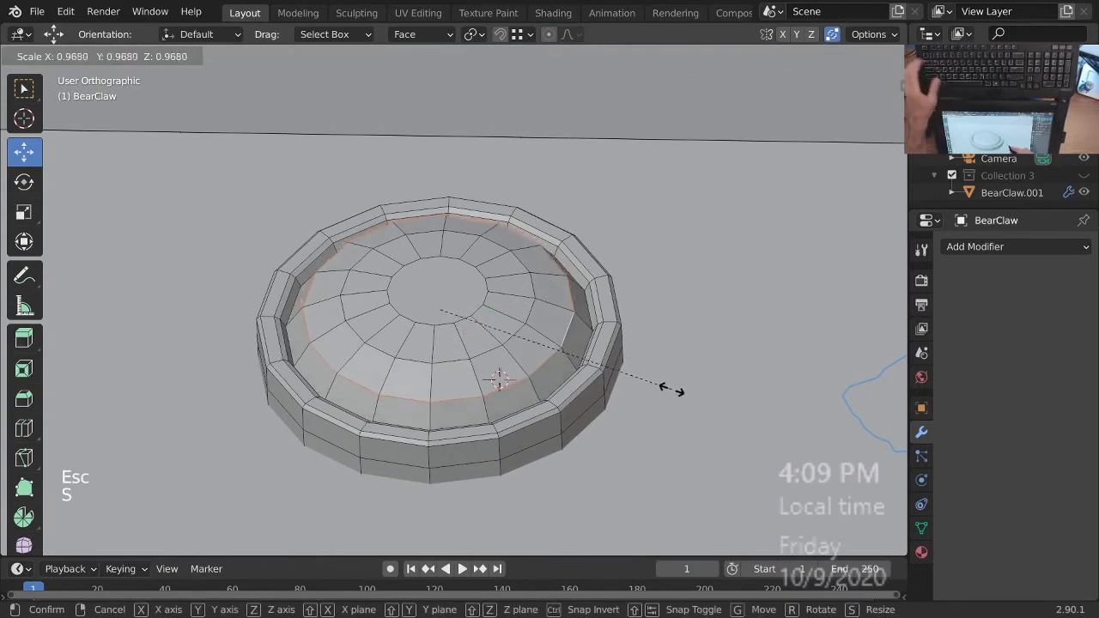
pyautogui.click(661, 389)
pyautogui.moveTo(652, 380); pyautogui.dragTo(656, 296, button='middle')
pyautogui.press('g')
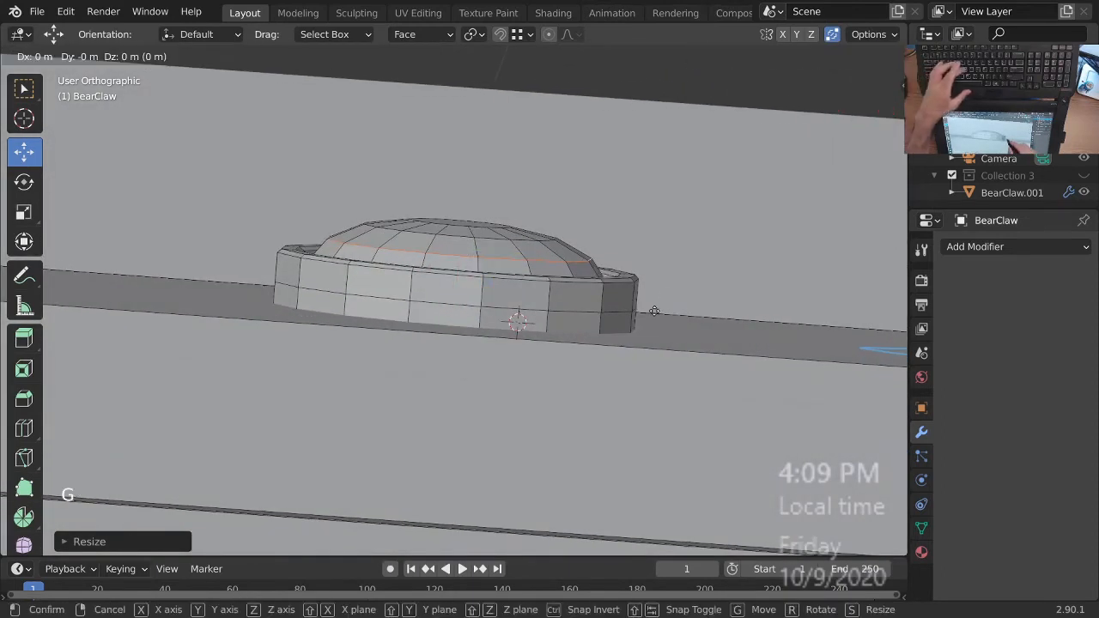
pyautogui.press('y')
pyautogui.press('Escape')
pyautogui.press('Escape')
pyautogui.moveTo(654, 314); pyautogui.dragTo(652, 341, button='middle')
pyautogui.press('g')
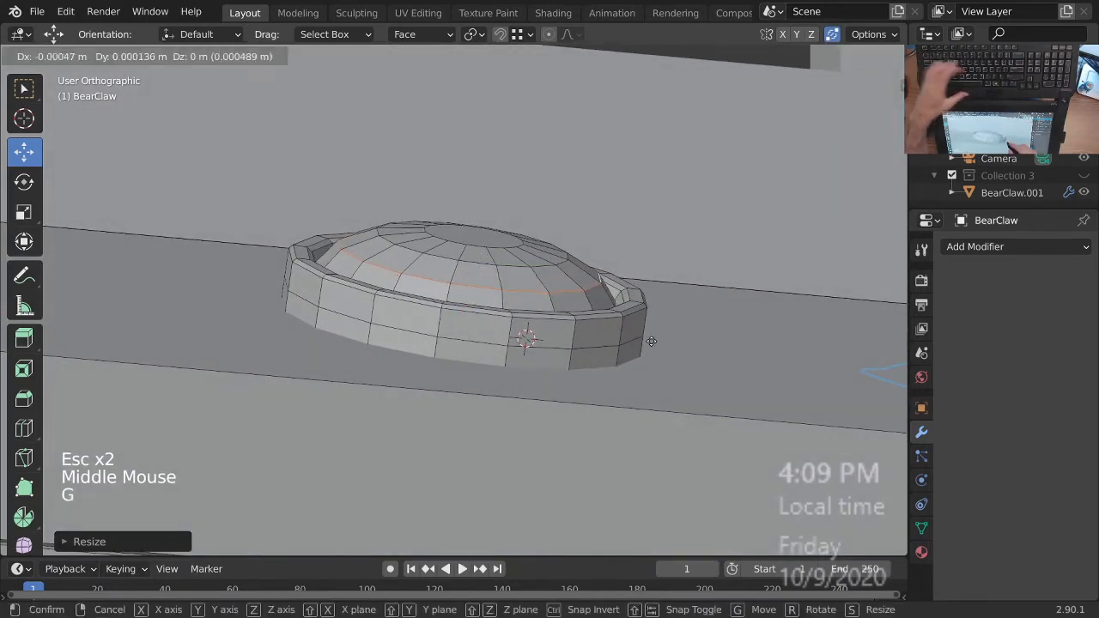
pyautogui.press('x')
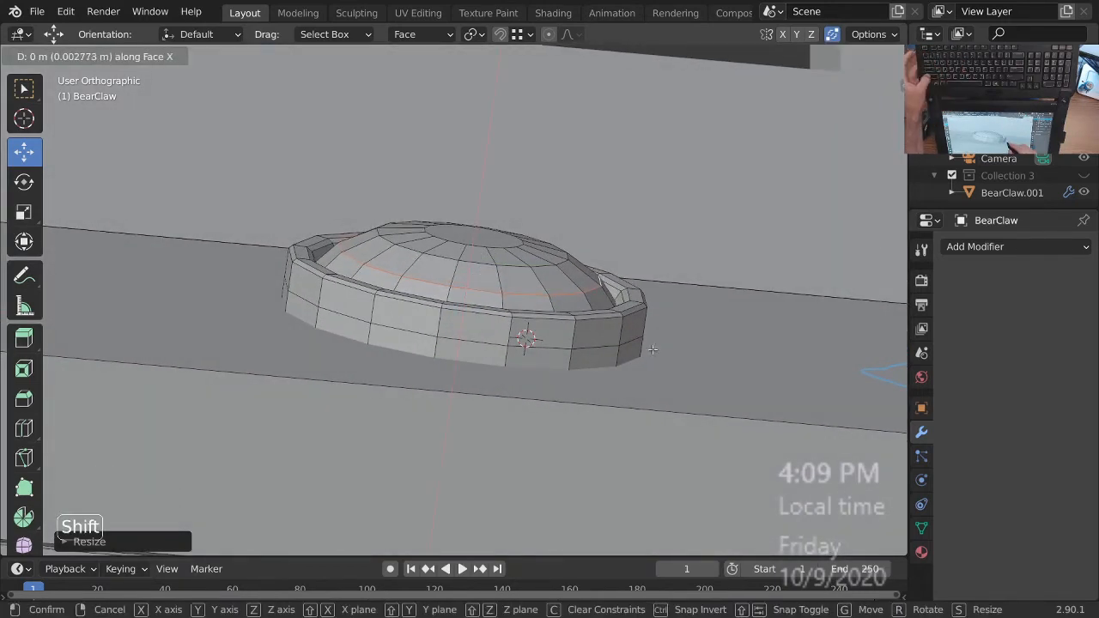
pyautogui.press('Escape')
# - Move the dome's next higher edge loop slightly along Face X to even out the curvature
pyautogui.keyDown('alt'); pyautogui.rightClick(586, 297); pyautogui.keyUp('alt')
pyautogui.press('g')
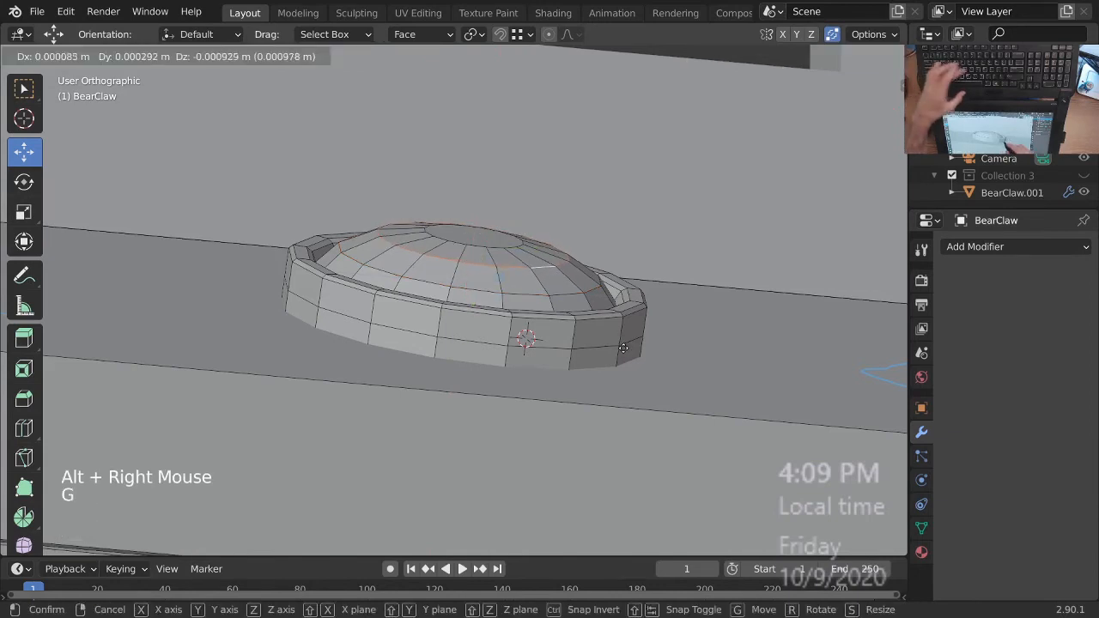
pyautogui.press('x')
pyautogui.click(626, 345)
# - Select all linked geometry of the button, shade it smooth, and return to Object Mode with nothing selected
pyautogui.moveTo(626, 344); pyautogui.dragTo(541, 361, button='middle')
pyautogui.press('3')
pyautogui.rightClick(519, 314)
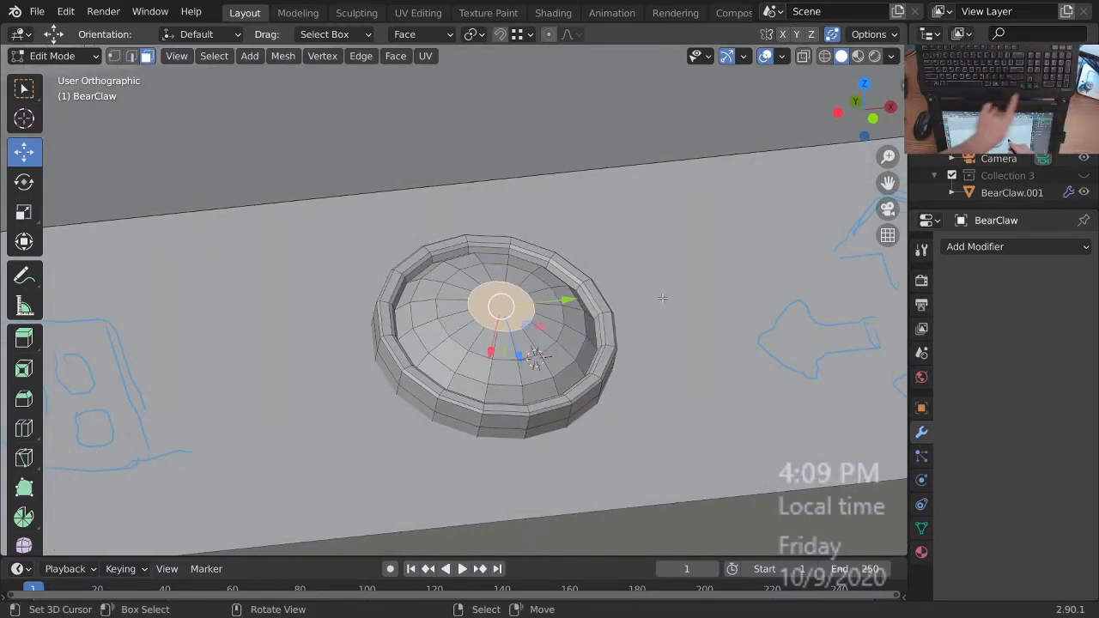
pyautogui.hotkey('ctrl', 'l')
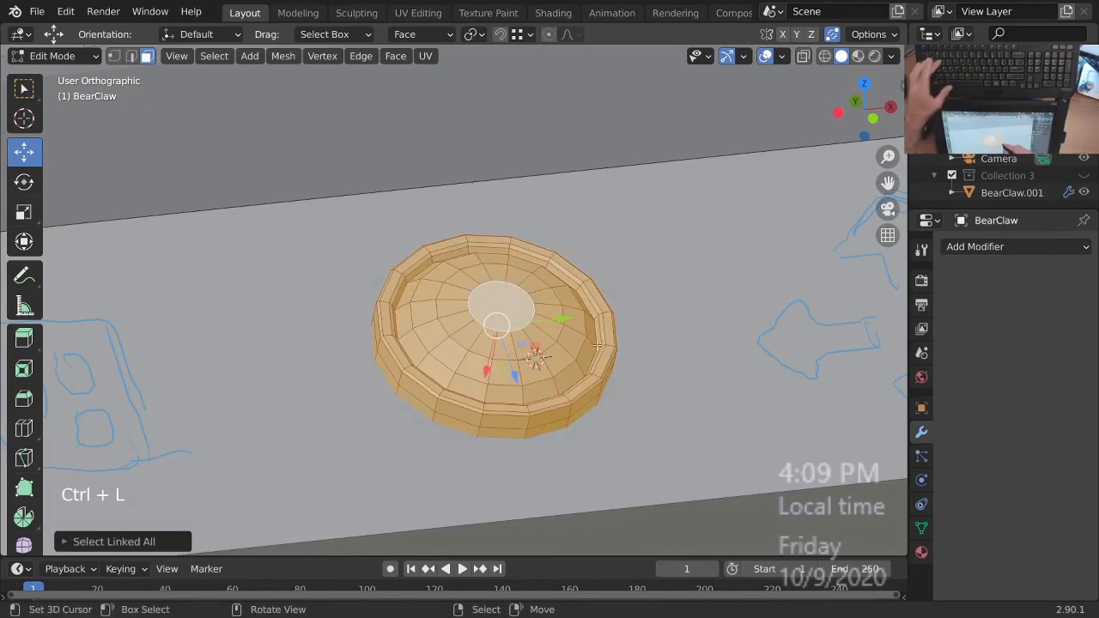
pyautogui.press('w')
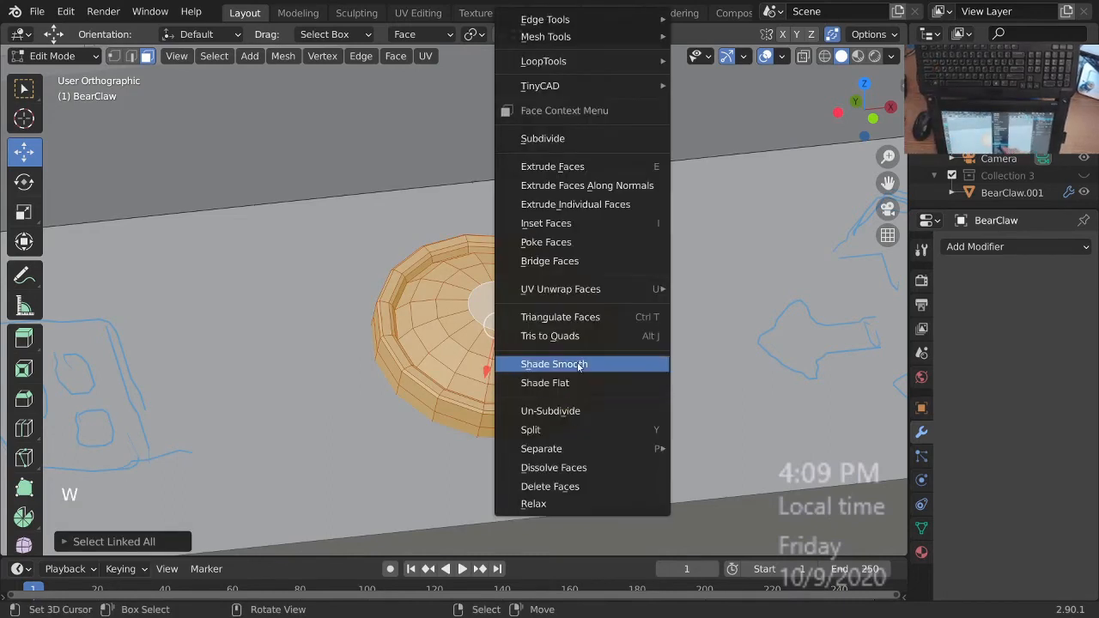
pyautogui.click(571, 361)
pyautogui.moveTo(549, 401); pyautogui.dragTo(570, 268, button='middle')
pyautogui.press('Tab')
pyautogui.hotkey('alt', 'a')
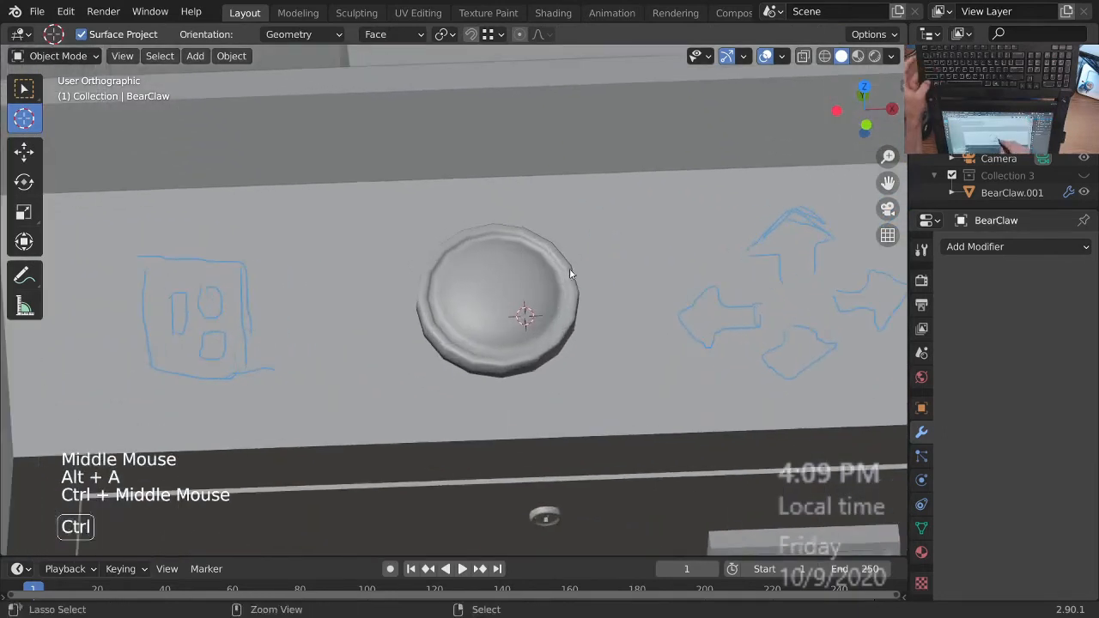
# - Select the edge loop between the button's dome and rim and move it slightly along Face X
pyautogui.press('Tab')
pyautogui.keyDown('ctrl'); pyautogui.moveTo(559, 310); pyautogui.dragTo(601, 302, button='middle'); pyautogui.keyUp('ctrl')
pyautogui.press('2')
pyautogui.keyDown('alt'); pyautogui.rightClick(577, 274); pyautogui.keyUp('alt')
pyautogui.moveTo(601, 302); pyautogui.dragTo(615, 283, button='middle')
pyautogui.keyDown('shift'); pyautogui.moveTo(614, 284); pyautogui.dragTo(604, 313, button='middle'); pyautogui.keyUp('shift')
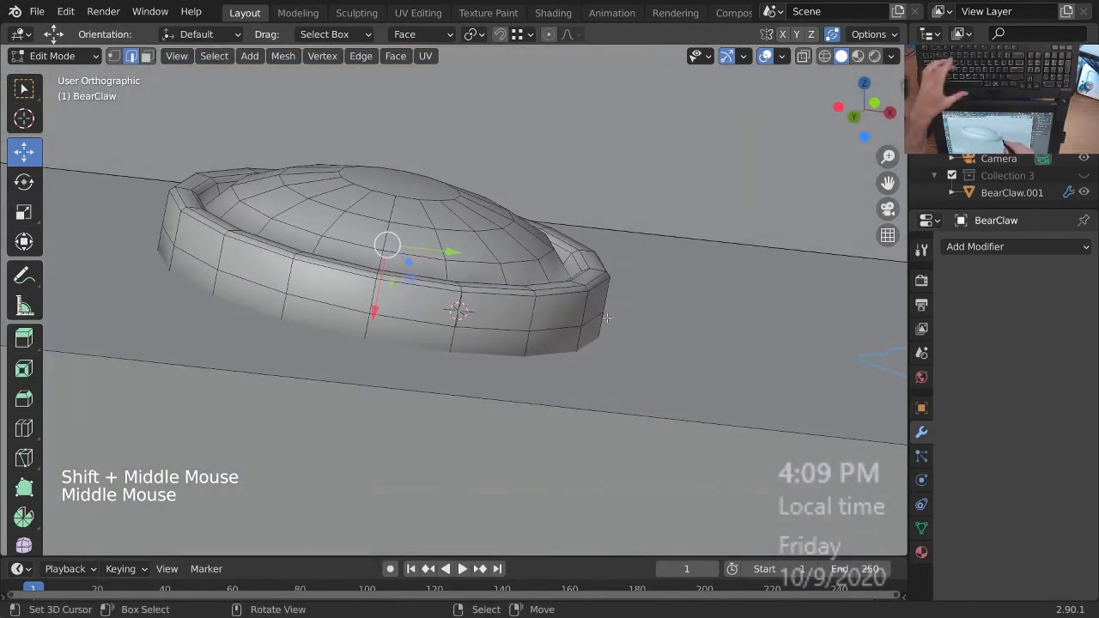
pyautogui.press('g')
pyautogui.press('z')
pyautogui.press('z')
pyautogui.moveTo(607, 325); pyautogui.dragTo(601, 385, button='middle')
pyautogui.press('g')
pyautogui.press('x')
pyautogui.press('x')
pyautogui.click(605, 371)
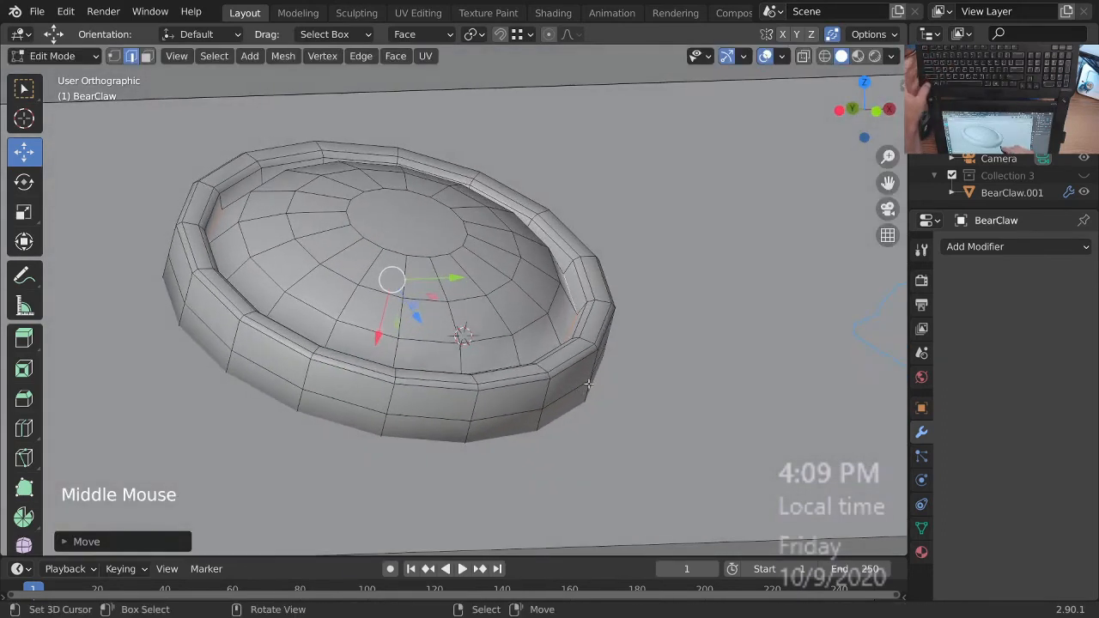
# - Bevel the selected button edge loop slightly, return to Object Mode, and save the file
pyautogui.hotkey('ctrl', 'b')
pyautogui.press('shift')
pyautogui.click(628, 404)
pyautogui.keyDown('ctrl'); pyautogui.moveTo(628, 404); pyautogui.dragTo(579, 375, button='middle'); pyautogui.keyUp('ctrl')
pyautogui.press('Tab')
pyautogui.hotkey('ctrl', 's')
# - Erase the blue annotation sketches of the coin panel and arrows from the sloped control panel
pyautogui.keyDown('ctrl'); pyautogui.moveTo(615, 305); pyautogui.dragTo(610, 343, button='middle'); pyautogui.keyUp('ctrl')
pyautogui.keyDown('shift'); pyautogui.moveTo(609, 343); pyautogui.dragTo(611, 226, button='middle'); pyautogui.keyUp('shift')
pyautogui.keyDown('shift'); pyautogui.moveTo(654, 230); pyautogui.dragTo(710, 369, button='middle'); pyautogui.keyUp('shift')
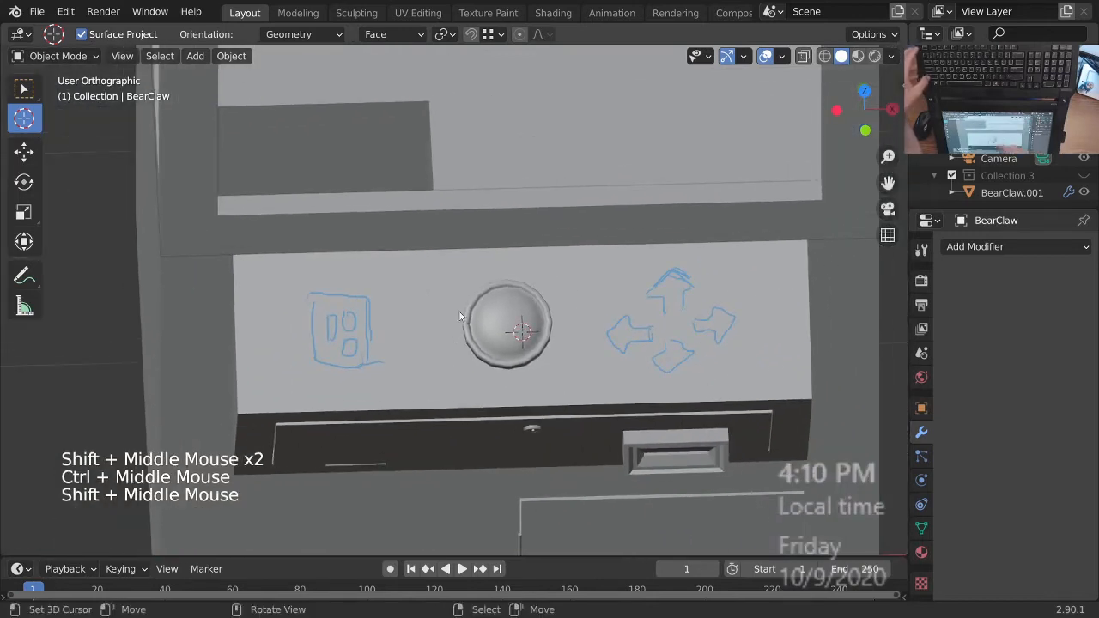
pyautogui.moveTo(731, 296); pyautogui.dragTo(638, 353, button='middle')
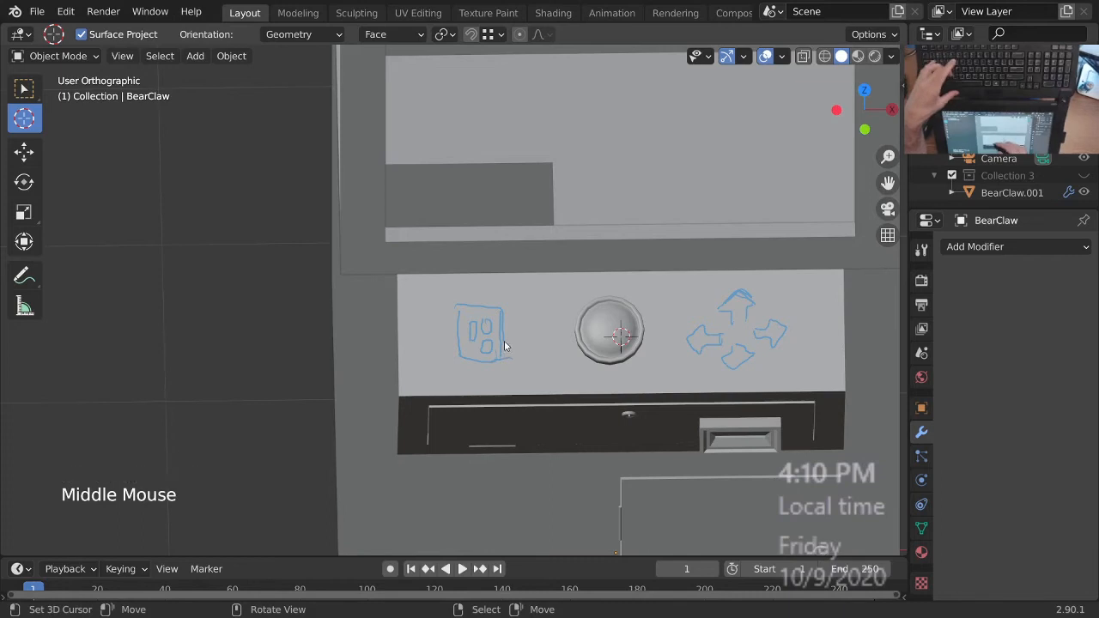
pyautogui.moveTo(781, 388); pyautogui.dragTo(752, 289, button='right')
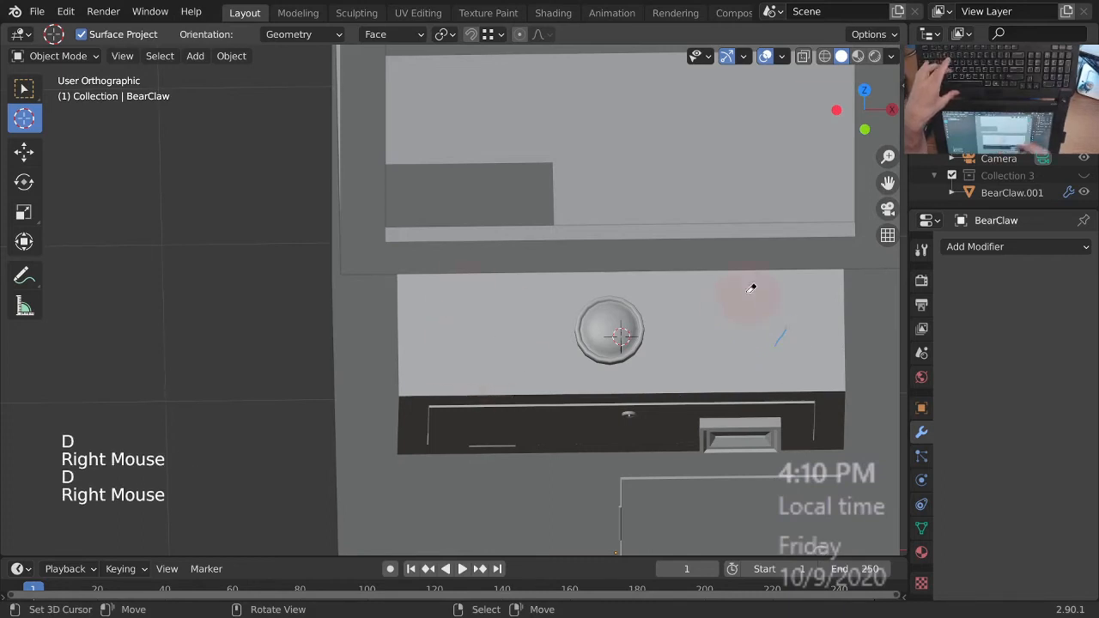
pyautogui.press('d')
pyautogui.press('d')
# - Place the 3D cursor on the sloped control panel's surface, between its left end and the round button
pyautogui.keyDown('ctrl'); pyautogui.moveTo(565, 386); pyautogui.dragTo(558, 356, button='middle'); pyautogui.keyUp('ctrl')
pyautogui.moveTo(519, 339); pyautogui.dragTo(539, 352, button='middle')
pyautogui.click(479, 328)
pyautogui.moveTo(546, 349); pyautogui.dragTo(563, 333, button='middle')
pyautogui.moveTo(564, 335)
pyautogui.keyDown('ctrl'); pyautogui.mouseDown(button='middle')
pyautogui.moveTo(567, 316)
pyautogui.moveTo(567, 331)
pyautogui.mouseUp(button='middle'); pyautogui.keyUp('ctrl')
pyautogui.moveTo(567, 331); pyautogui.dragTo(568, 365, button='middle')
# - Add a 2 m plane at the 3D cursor and set its alignment to 3D Cursor so it follows the slope
pyautogui.hotkey('shift', 'a')
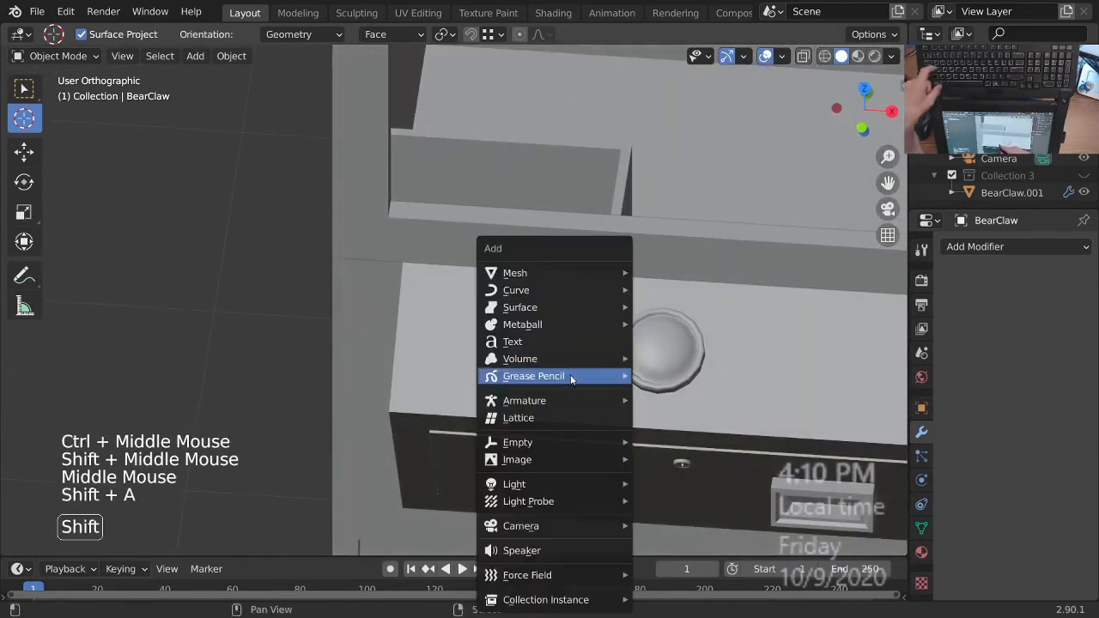
pyautogui.moveTo(601, 273)
pyautogui.click(683, 275)
pyautogui.keyDown('ctrl'); pyautogui.moveTo(652, 343); pyautogui.dragTo(480, 378, button='middle'); pyautogui.keyUp('ctrl')
pyautogui.click(160, 543)
pyautogui.click(218, 430)
pyautogui.click(198, 489)
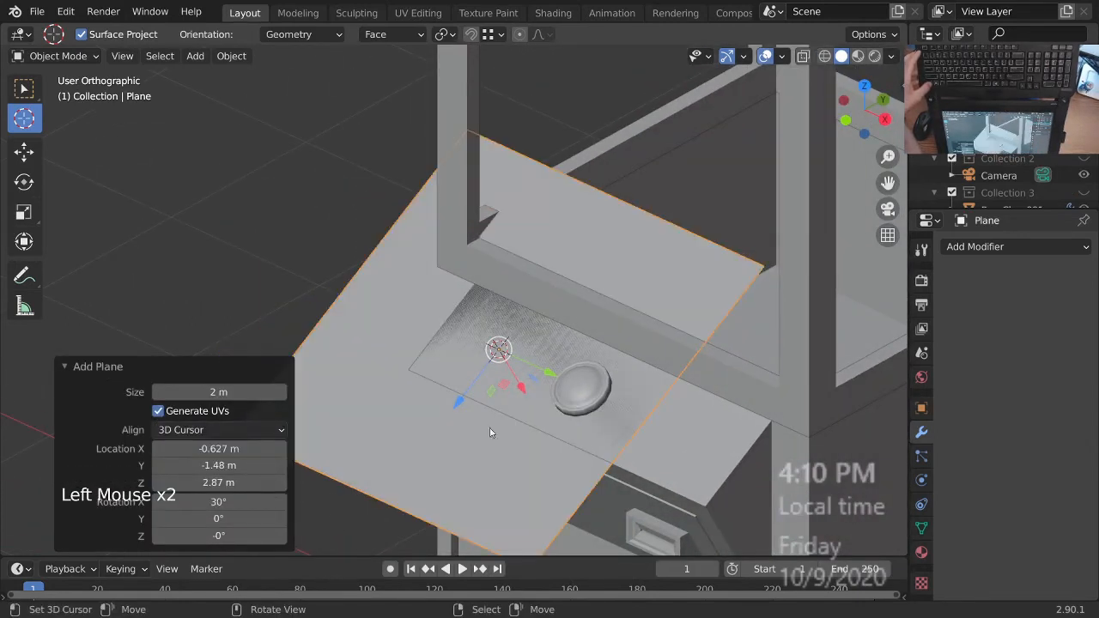
pyautogui.click(196, 374)
# - Enter Edit Mode on the plane and line the view up square to its sloped face, close around the 3D cursor
pyautogui.keyDown('ctrl'); pyautogui.moveTo(471, 471); pyautogui.dragTo(541, 433, button='middle'); pyautogui.keyUp('ctrl')
pyautogui.moveTo(541, 433)
pyautogui.mouseDown(button='middle')
pyautogui.moveTo(627, 394)
pyautogui.moveTo(667, 437)
pyautogui.moveTo(690, 407)
pyautogui.moveTo(659, 408)
pyautogui.moveTo(658, 422)
pyautogui.mouseUp(button='middle')
pyautogui.press('Tab')
pyautogui.press('KP_7')
pyautogui.keyDown('ctrl'); pyautogui.moveTo(688, 315); pyautogui.dragTo(726, 262, button='middle'); pyautogui.keyUp('ctrl')
pyautogui.keyDown('shift'); pyautogui.moveTo(726, 262); pyautogui.dragTo(578, 439, button='middle'); pyautogui.keyUp('shift')
pyautogui.press('KP_7')
pyautogui.press('KP_2')
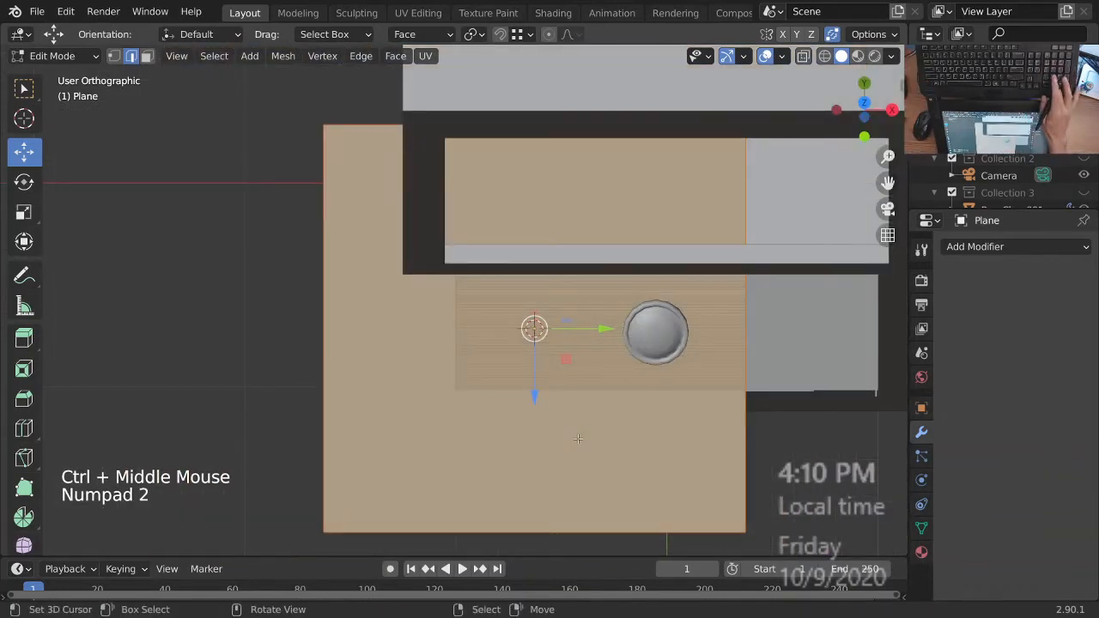
pyautogui.press('KP_2')
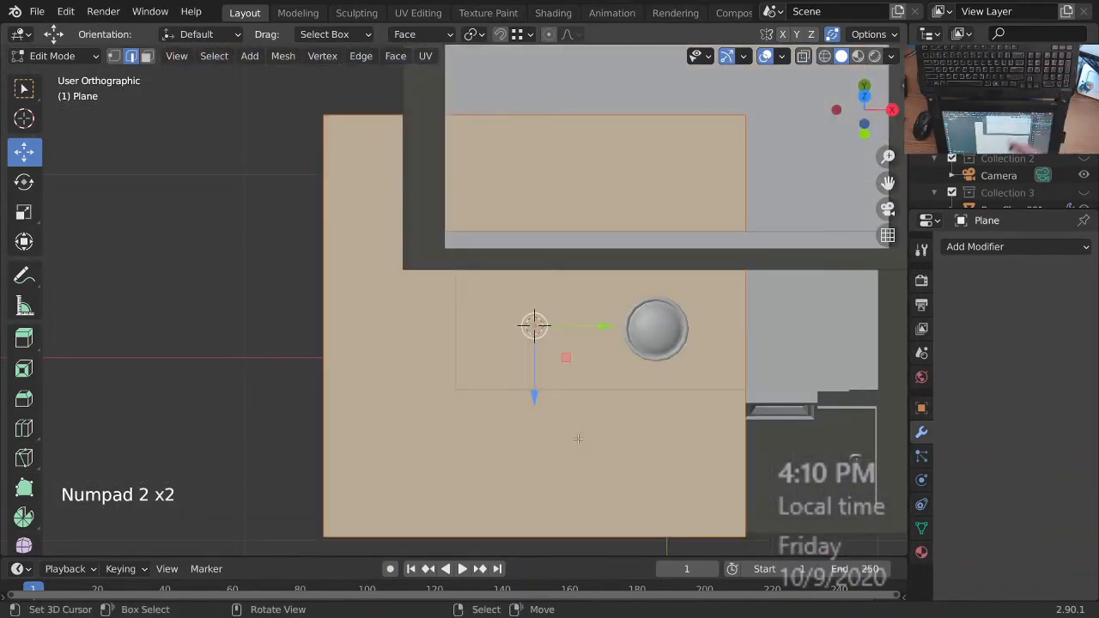
pyautogui.keyDown('ctrl'); pyautogui.moveTo(546, 384); pyautogui.dragTo(546, 323, button='middle'); pyautogui.keyUp('ctrl')
pyautogui.keyDown('shift'); pyautogui.moveTo(546, 324); pyautogui.dragTo(537, 330, button='middle'); pyautogui.keyUp('shift')
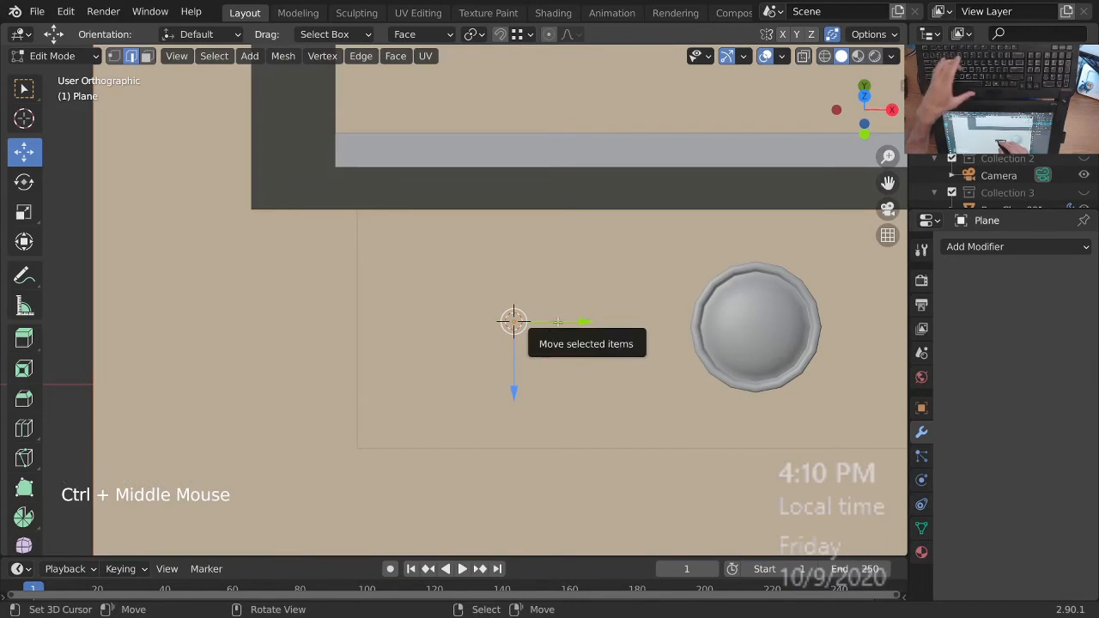
# - Knife-cut a small closed arrow pointing at the round button into the plane, using the angle constraint
pyautogui.press('k')
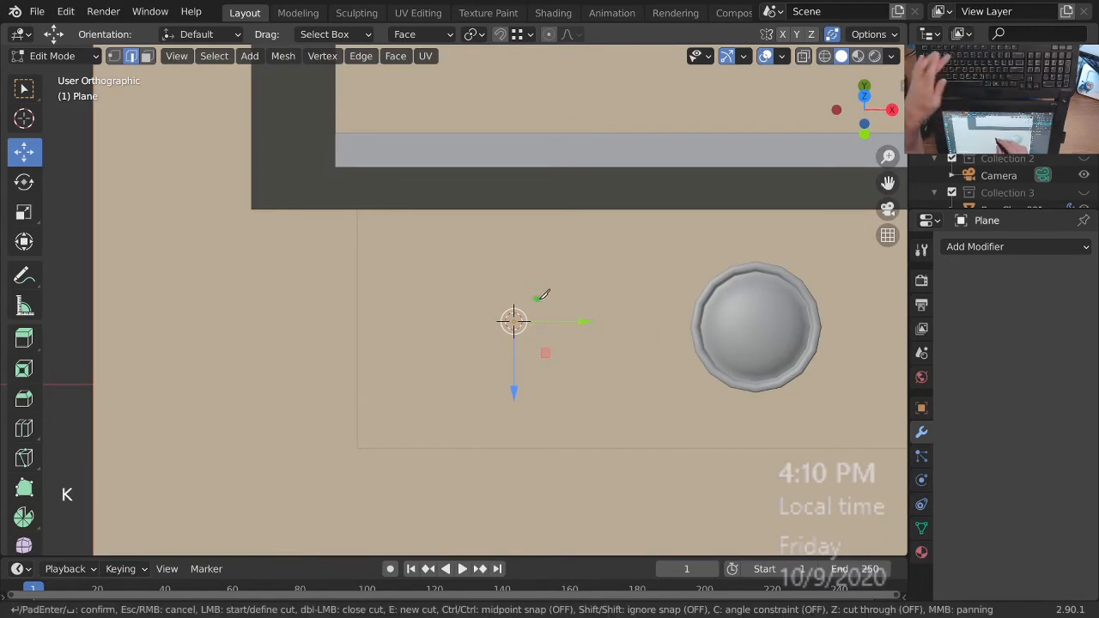
pyautogui.press('c')
pyautogui.click(553, 300)
pyautogui.click(554, 281)
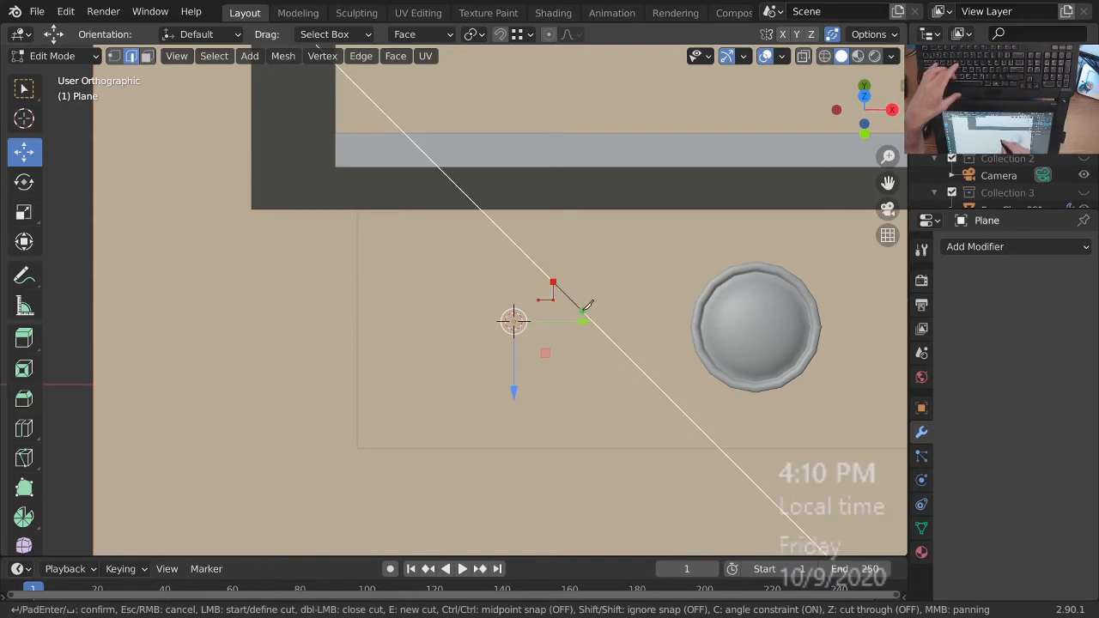
pyautogui.click(581, 311)
pyautogui.click(557, 336)
pyautogui.click(539, 322)
pyautogui.click(539, 299)
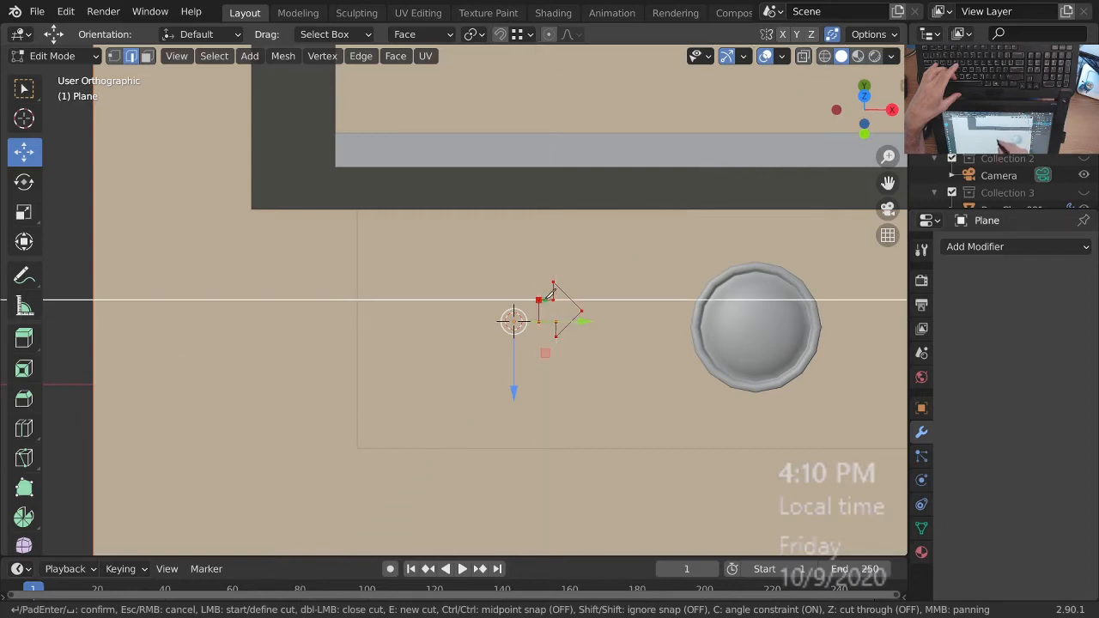
pyautogui.press('Return')
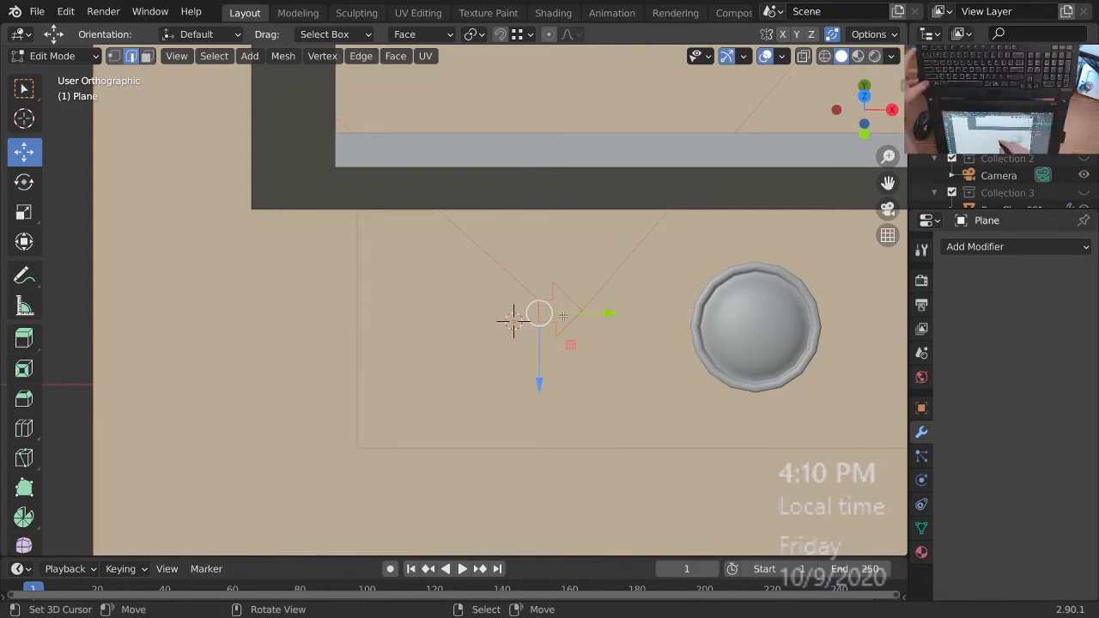
# - Select the arrow face, invert the selection, and delete the rest of the plane
pyautogui.press('3')
pyautogui.rightClick(559, 311)
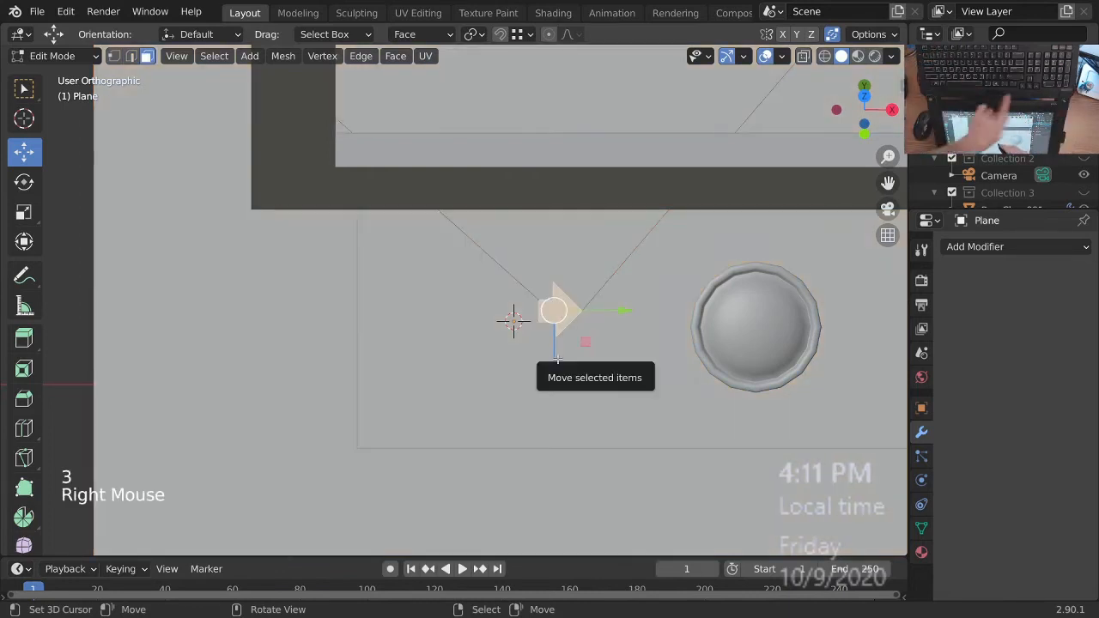
pyautogui.hotkey('ctrl', 'i')
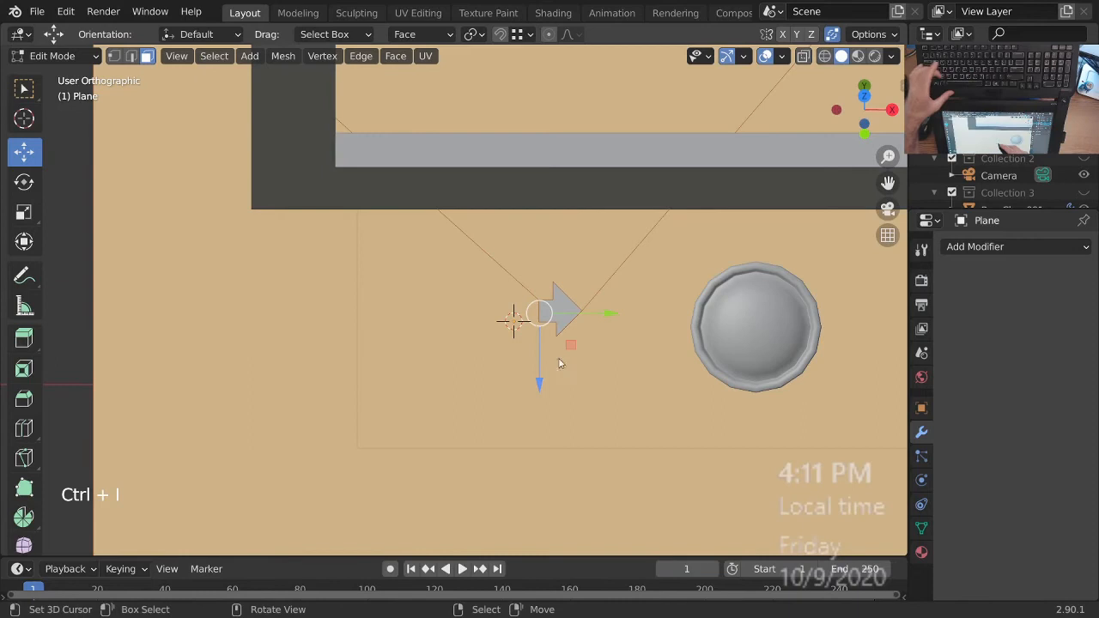
pyautogui.press('x')
pyautogui.click(522, 397)
# - Line up the arrow's lower barb, notch and rear corner vertices with their upper counterparts along Face Y, using snapping
pyautogui.moveTo(576, 360)
pyautogui.keyDown('ctrl'); pyautogui.mouseDown(button='middle')
pyautogui.moveTo(584, 327)
pyautogui.moveTo(571, 357)
pyautogui.mouseUp(button='middle'); pyautogui.keyUp('ctrl')
pyautogui.keyDown('ctrl'); pyautogui.moveTo(571, 356); pyautogui.dragTo(639, 314, button='middle'); pyautogui.keyUp('ctrl')
pyautogui.keyDown('shift'); pyautogui.moveTo(634, 305); pyautogui.dragTo(594, 374, button='middle'); pyautogui.keyUp('shift')
pyautogui.moveTo(594, 374); pyautogui.dragTo(565, 359, button='middle')
pyautogui.rightClick(554, 334)
pyautogui.keyDown('shift'); pyautogui.moveTo(565, 359); pyautogui.dragTo(554, 336, button='middle'); pyautogui.keyUp('shift')
pyautogui.press('2')
pyautogui.press('1')
pyautogui.rightClick(541, 369)
pyautogui.keyDown('shift'); pyautogui.rightClick(540, 339); pyautogui.keyUp('shift')
pyautogui.moveTo(606, 351); pyautogui.dragTo(532, 291)
pyautogui.keyDown('ctrl'); pyautogui.moveTo(532, 291); pyautogui.dragTo(507, 317, button='middle'); pyautogui.keyUp('ctrl')
pyautogui.rightClick(489, 331)
pyautogui.moveTo(543, 331); pyautogui.dragTo(507, 263)
# - Subdivide the arrow's rear edge between its two corner vertices
pyautogui.keyDown('shift'); pyautogui.moveTo(577, 337); pyautogui.dragTo(570, 384, button='middle'); pyautogui.keyUp('shift')
pyautogui.moveTo(570, 385); pyautogui.dragTo(599, 349, button='middle')
pyautogui.rightClick(449, 310)
pyautogui.keyDown('shift'); pyautogui.rightClick(448, 383); pyautogui.keyUp('shift')
pyautogui.press('w')
pyautogui.press('s')
# - Snap the arrow's tip along Face Z to the height of the rear edge's midpoint, then dissolve the midpoint vertex
pyautogui.rightClick(591, 352)
pyautogui.moveTo(589, 418); pyautogui.dragTo(451, 349)
pyautogui.keyDown('ctrl'); pyautogui.moveTo(615, 378); pyautogui.dragTo(616, 353, button='middle'); pyautogui.keyUp('ctrl')
pyautogui.rightClick(419, 344)
pyautogui.hotkey('ctrl', 'x')
pyautogui.keyDown('shift'); pyautogui.moveTo(465, 364); pyautogui.dragTo(504, 357, button='middle'); pyautogui.keyUp('shift')
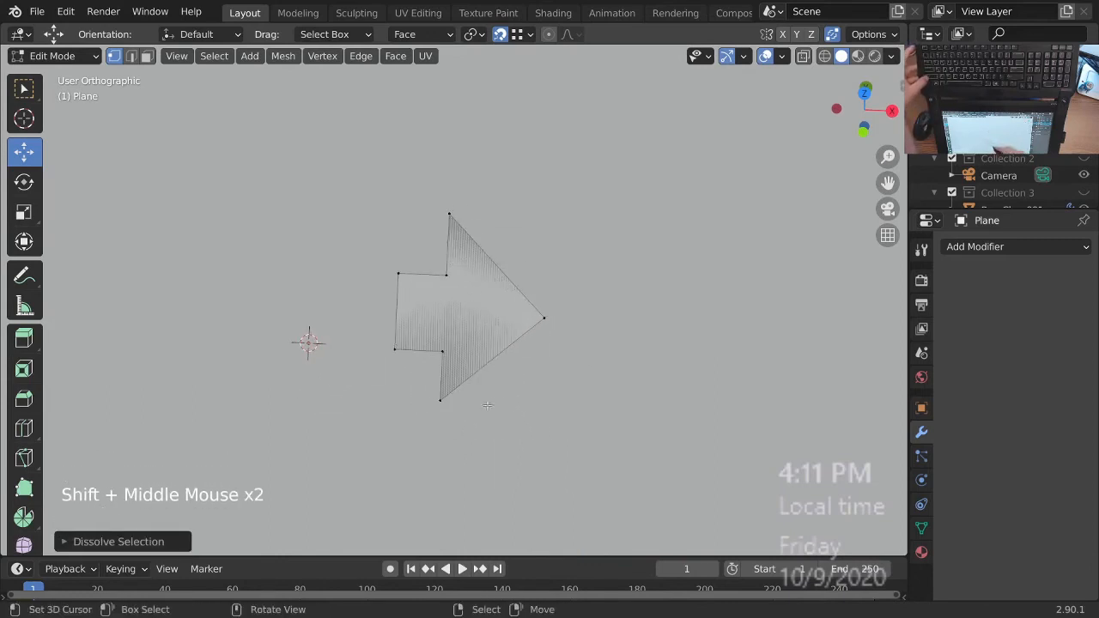
# - Select the arrow's two rear corner vertices and move the 3D cursor to the centre of the selection
pyautogui.rightClick(487, 404)
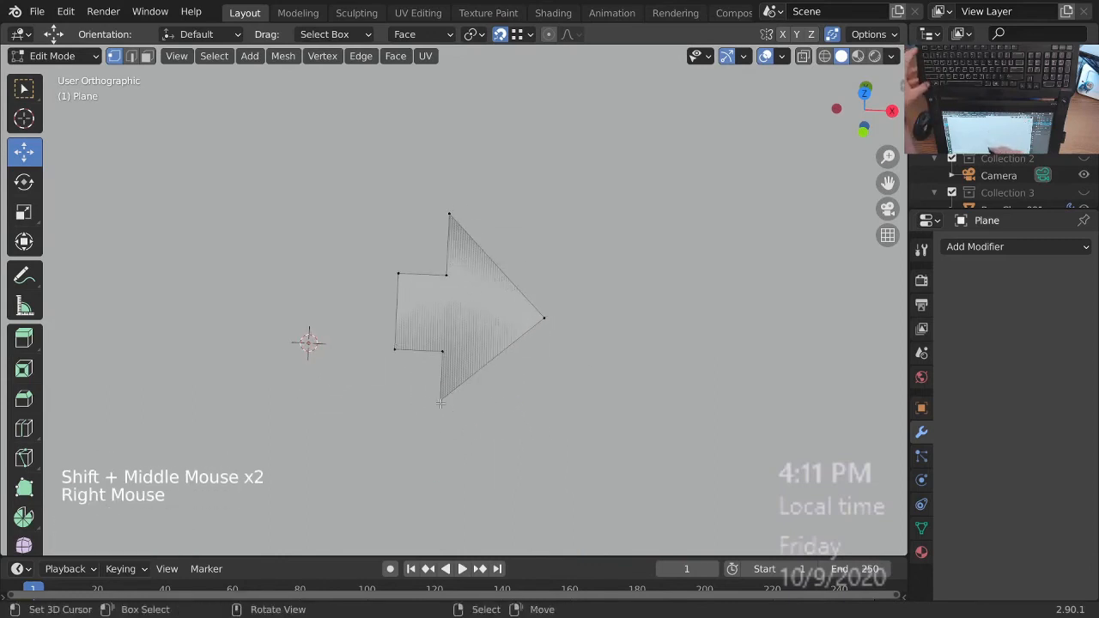
pyautogui.keyDown('shift'); pyautogui.moveTo(487, 404); pyautogui.dragTo(513, 441, button='middle'); pyautogui.keyUp('shift')
pyautogui.keyDown('shift'); pyautogui.moveTo(486, 258); pyautogui.dragTo(490, 192, button='middle'); pyautogui.keyUp('shift')
pyautogui.rightClick(478, 187)
pyautogui.rightClick(427, 245)
pyautogui.keyDown('shift'); pyautogui.rightClick(424, 322); pyautogui.keyUp('shift')
pyautogui.hotkey('shift', 's')
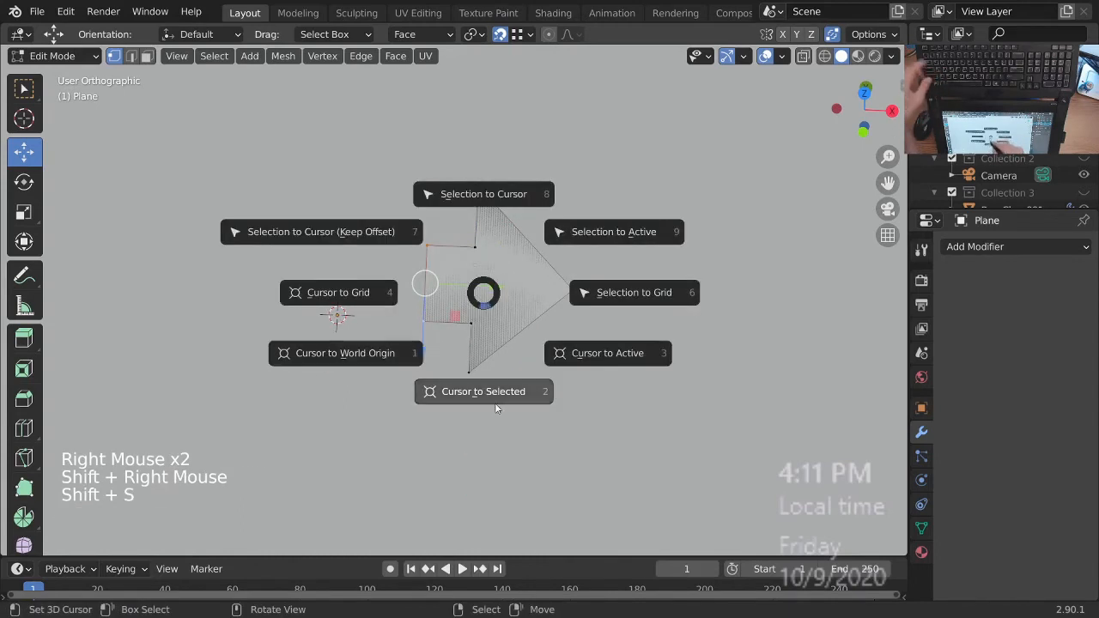
pyautogui.click(484, 391)
# - Try to duplicate the arrow's upper barb vertex in place and mirror the copy along Face Z
pyautogui.rightClick(471, 177)
pyautogui.keyDown('ctrl'); pyautogui.moveTo(473, 206); pyautogui.dragTo(453, 192, button='middle'); pyautogui.keyUp('ctrl')
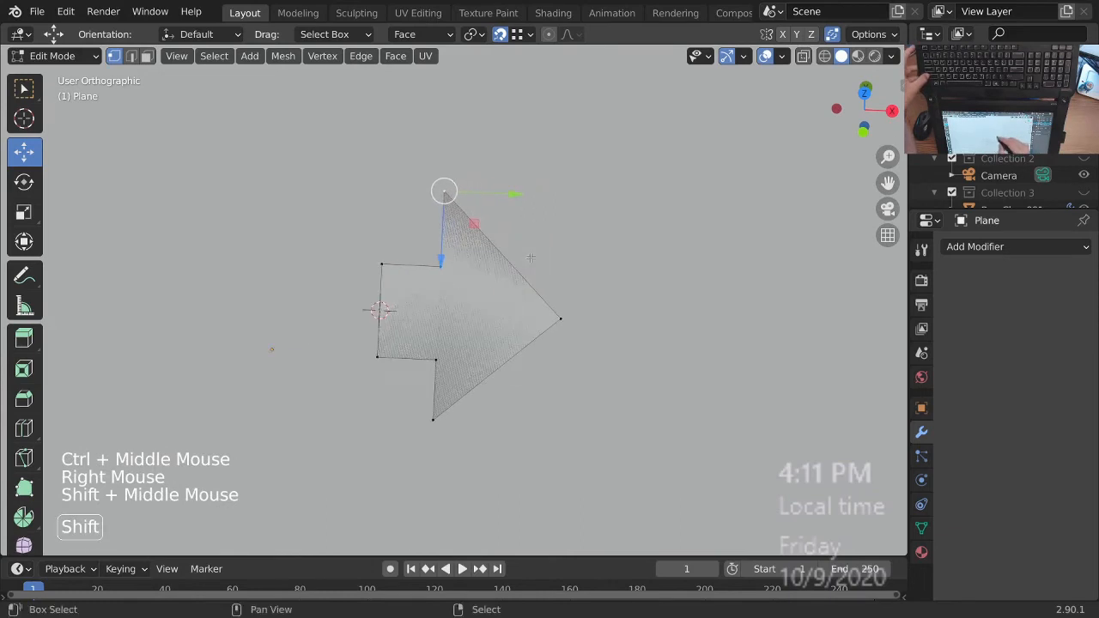
pyautogui.hotkey('shift', 'd')
pyautogui.press('Escape')
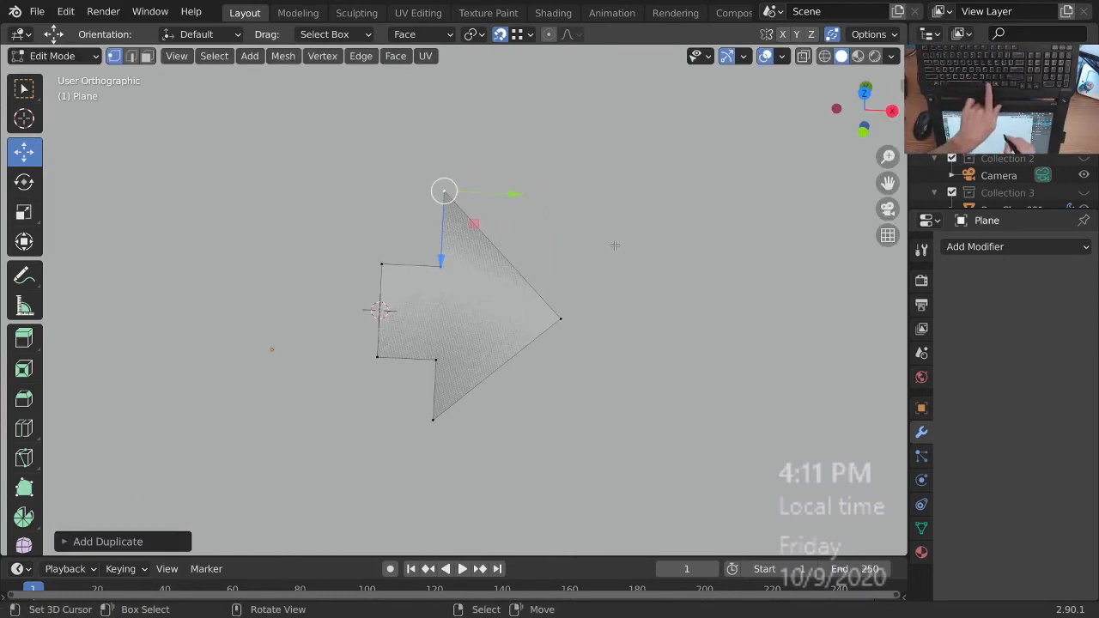
pyautogui.hotkey('ctrl', 'm')
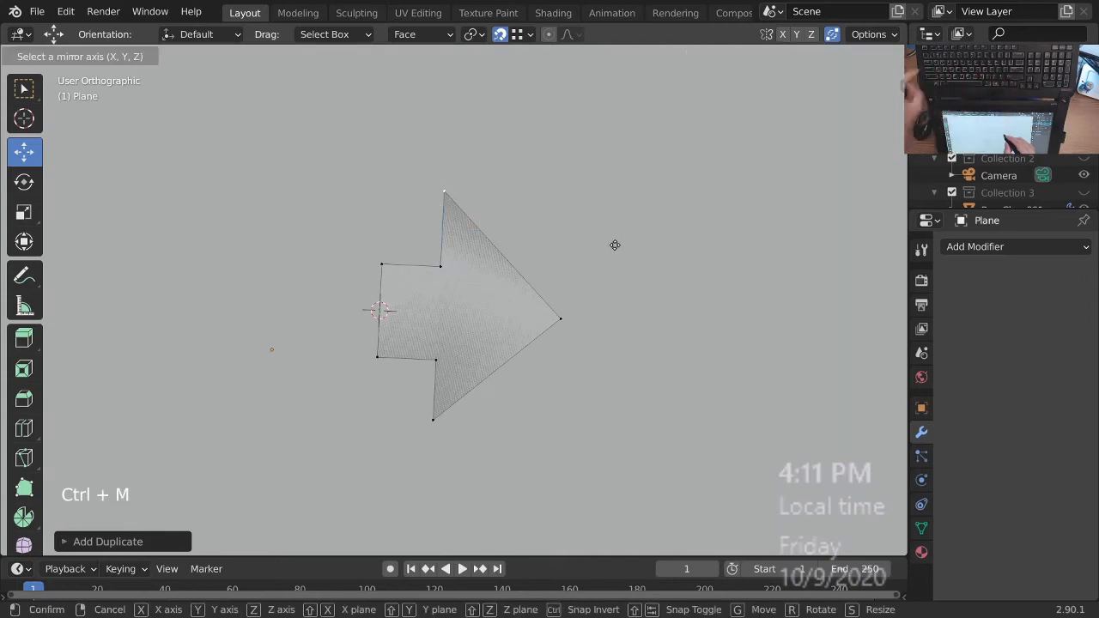
pyautogui.press('z')
pyautogui.press('z')
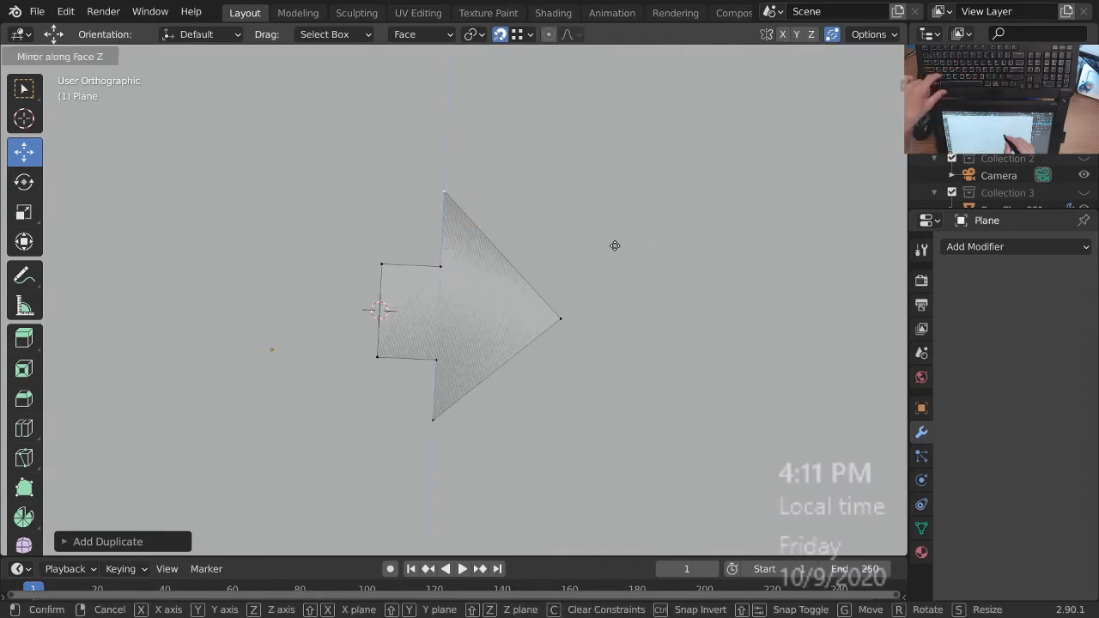
pyautogui.click(614, 252)
# - Set the transform pivot point to 3D Cursor
pyautogui.keyDown('ctrl'); pyautogui.moveTo(554, 277); pyautogui.dragTo(550, 352, button='middle'); pyautogui.keyUp('ctrl')
pyautogui.keyDown('shift'); pyautogui.moveTo(551, 353); pyautogui.dragTo(560, 280, button='middle'); pyautogui.keyUp('shift')
pyautogui.press('.')
pyautogui.click(657, 279)
pyautogui.hotkey('ctrl', 'm')
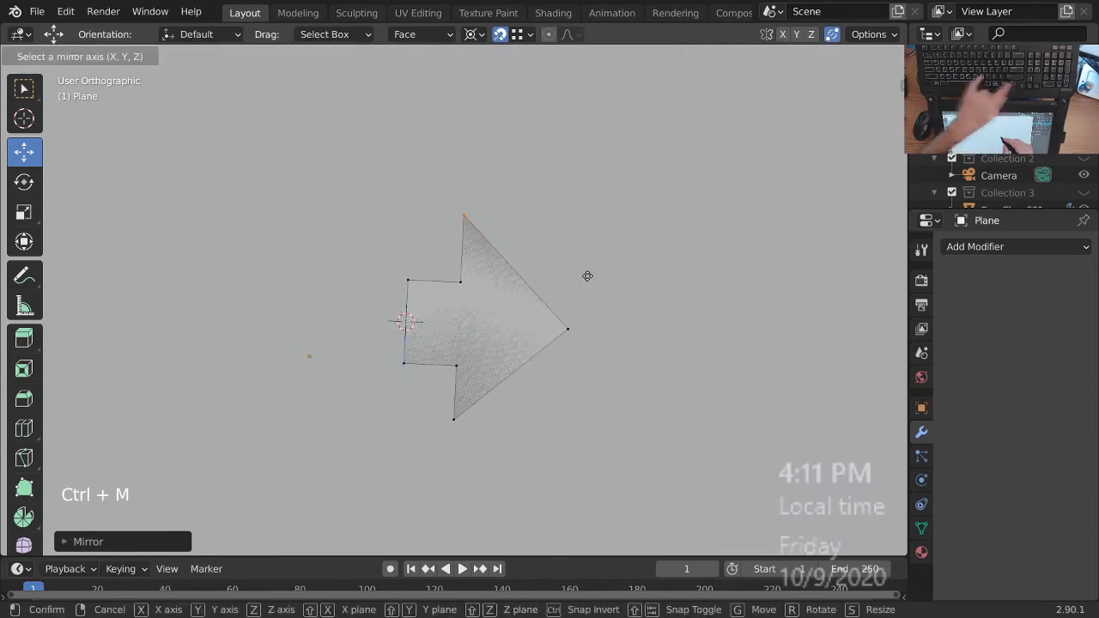
pyautogui.press('z')
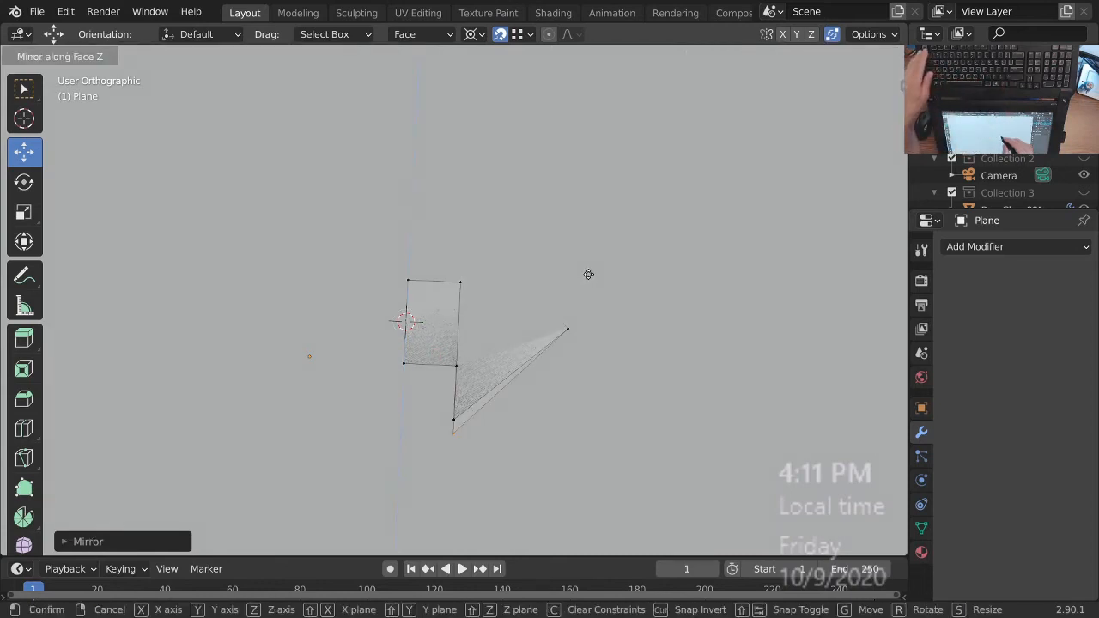
pyautogui.click(588, 274)
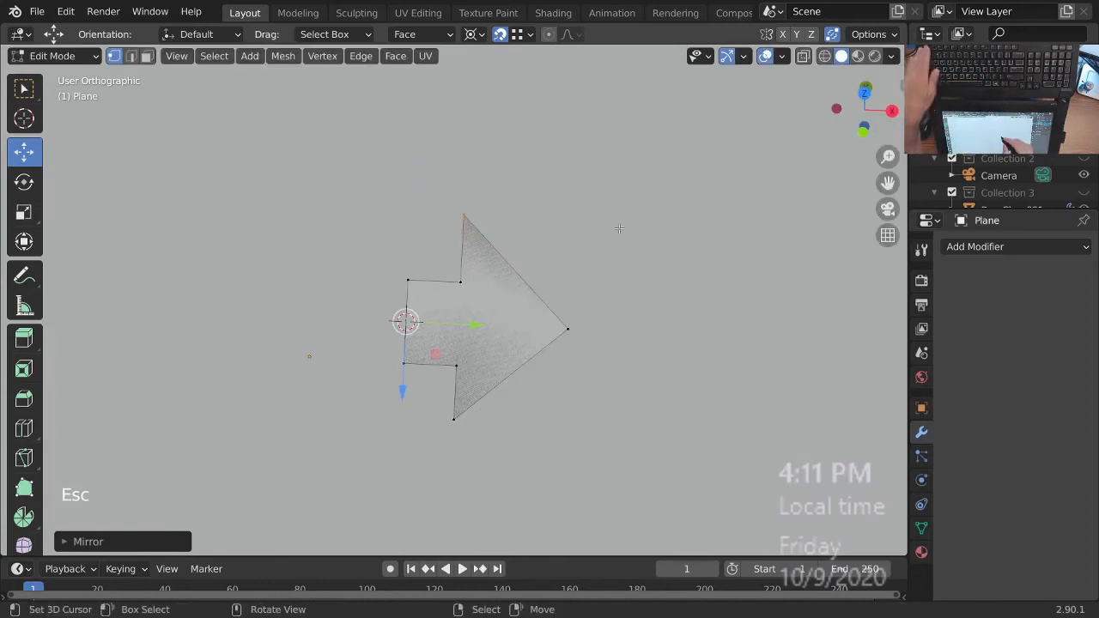
# - With Auto Merge Vertices off, duplicate the arrow's upper barb vertex in place and mirror the copy along Face Z about the 3D cursor
pyautogui.rightClick(478, 213)
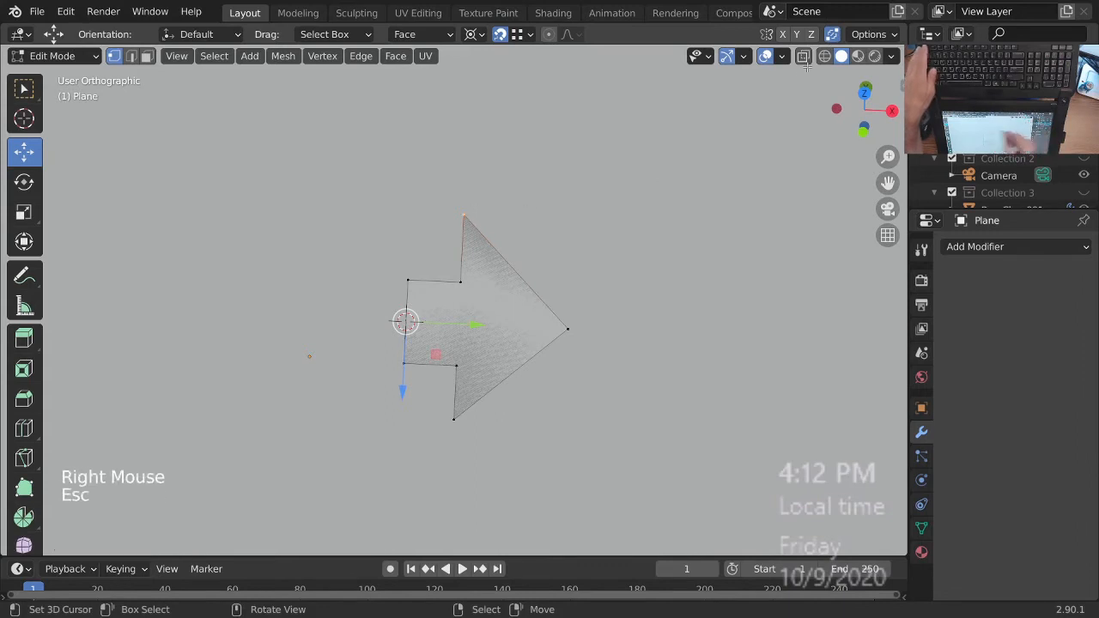
pyautogui.click(834, 34)
pyautogui.press('Escape')
pyautogui.hotkey('shift', 'd')
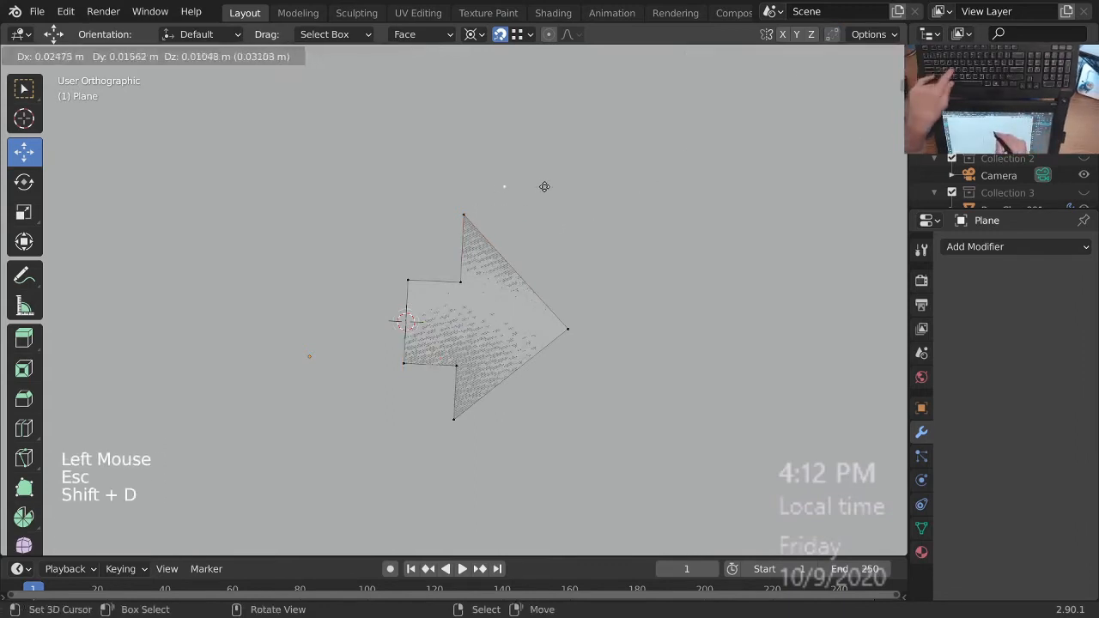
pyautogui.press('Escape')
pyautogui.hotkey('ctrl', 'm')
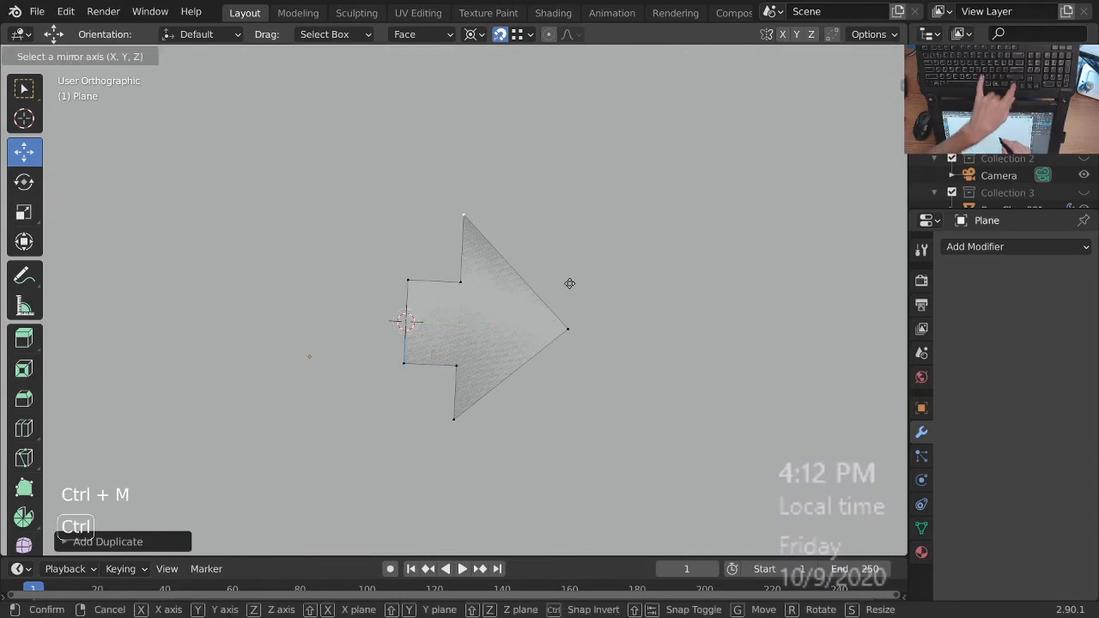
pyautogui.press('z')
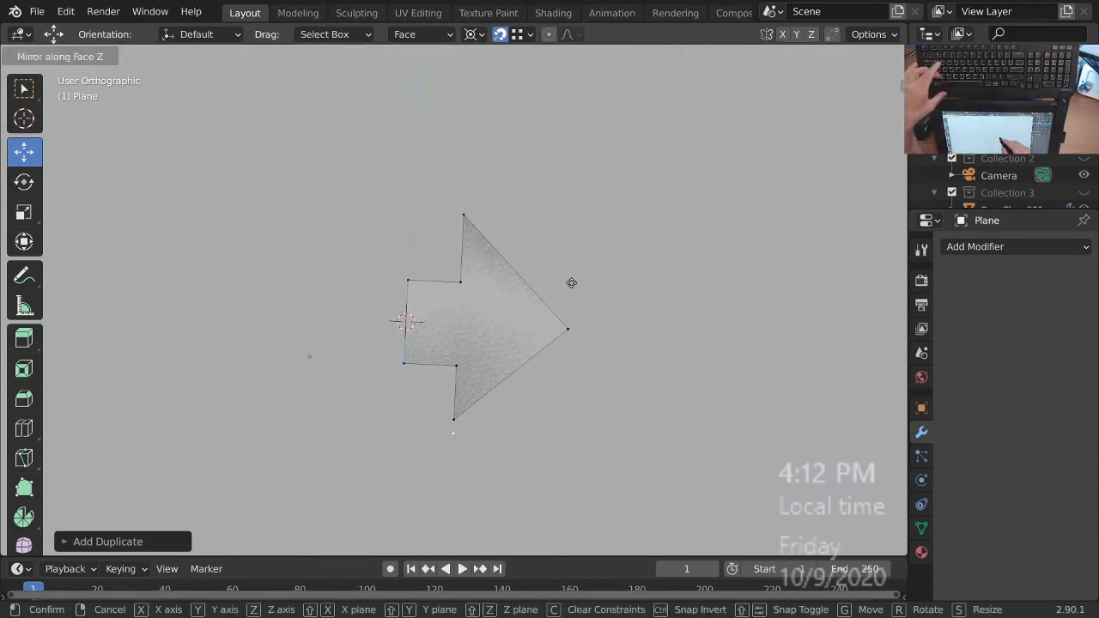
pyautogui.click(580, 278)
# - Snap the arrow's lower barb vertex onto the mirrored vertex
pyautogui.keyDown('ctrl'); pyautogui.moveTo(476, 406); pyautogui.dragTo(477, 370, button='middle'); pyautogui.keyUp('ctrl')
pyautogui.moveTo(450, 423); pyautogui.dragTo(450, 444, button='right')
pyautogui.rightClick(451, 445)
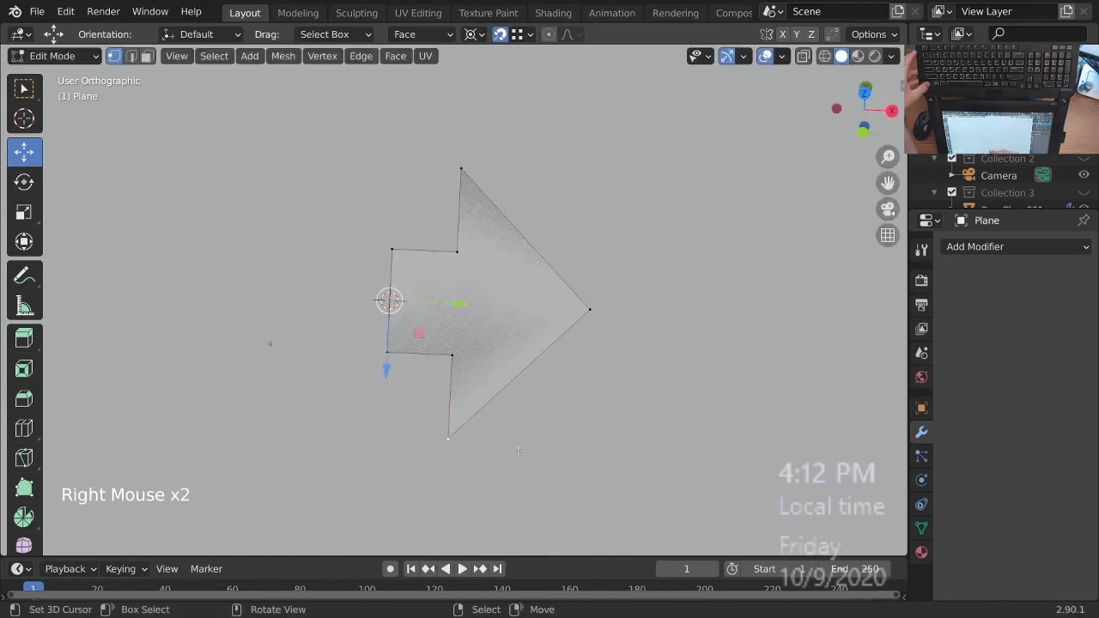
# - Turn Auto Merge Vertices back on, pull the loose duplicate vertex off the lower barb, and delete it in wireframe shading
pyautogui.click(832, 36)
pyautogui.moveTo(449, 441); pyautogui.dragTo(541, 469, button='right')
pyautogui.press('z')
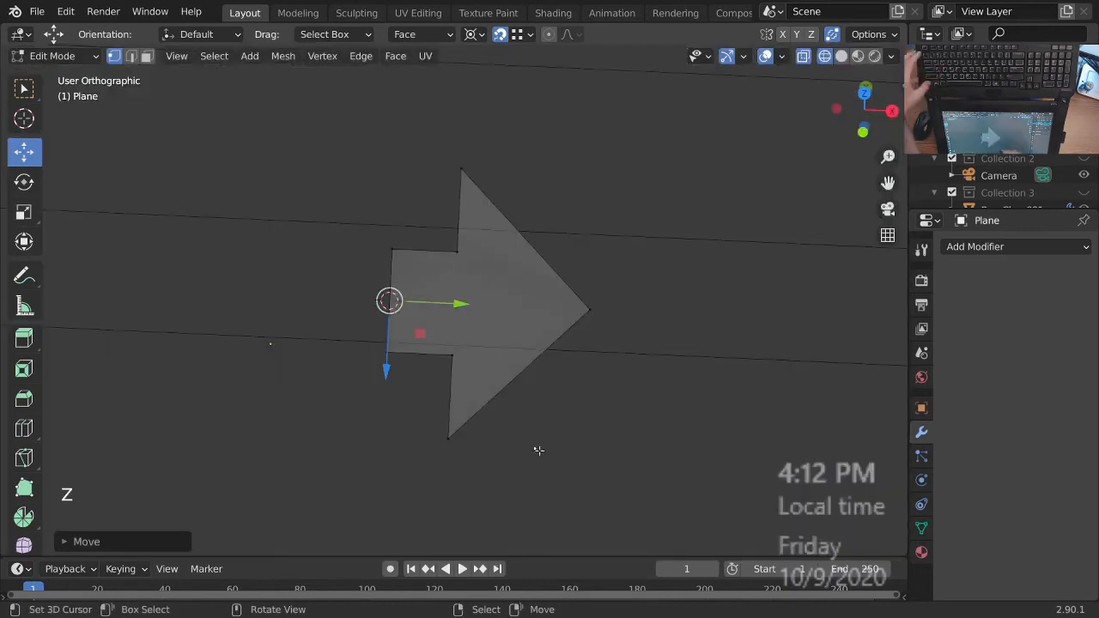
pyautogui.rightClick(537, 453)
pyautogui.press('x')
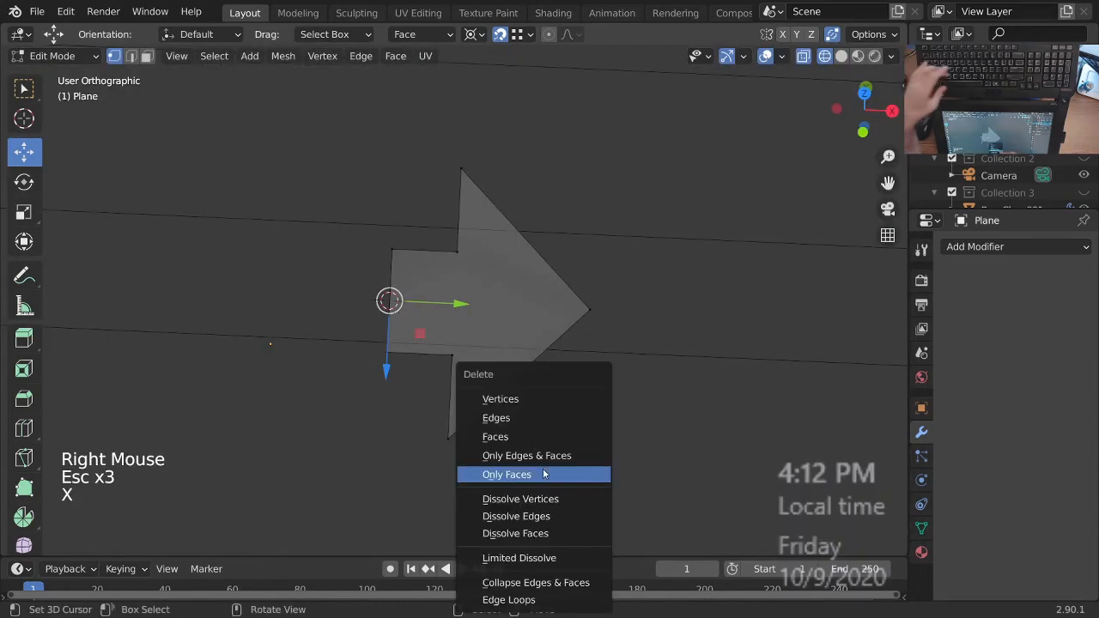
pyautogui.click(500, 394)
# - Examine the arrow's outline in wireframe, finishing in the top view
pyautogui.keyDown('ctrl'); pyautogui.moveTo(431, 292); pyautogui.dragTo(507, 335, button='middle'); pyautogui.keyUp('ctrl')
pyautogui.keyDown('shift'); pyautogui.moveTo(513, 332); pyautogui.dragTo(538, 369, button='middle'); pyautogui.keyUp('shift')
pyautogui.moveTo(537, 370); pyautogui.dragTo(580, 346, button='middle')
pyautogui.keyDown('ctrl'); pyautogui.moveTo(580, 345); pyautogui.dragTo(567, 378, button='middle'); pyautogui.keyUp('ctrl')
pyautogui.moveTo(567, 378); pyautogui.dragTo(540, 372, button='middle')
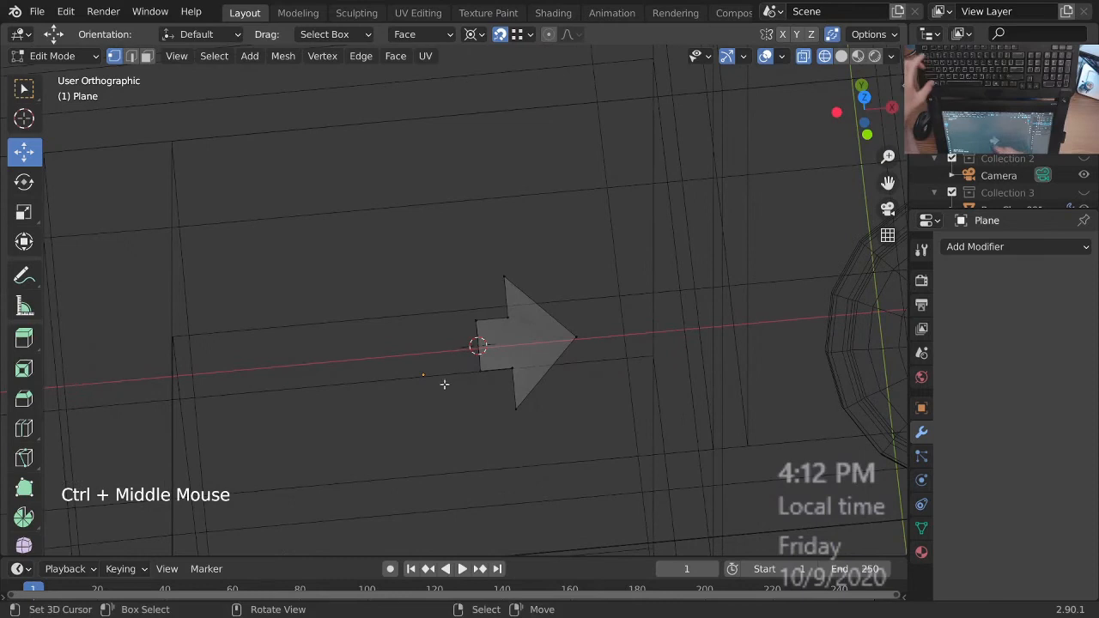
pyautogui.keyDown('ctrl'); pyautogui.moveTo(429, 366); pyautogui.dragTo(446, 374, button='middle'); pyautogui.keyUp('ctrl')
pyautogui.keyDown('ctrl'); pyautogui.moveTo(446, 378); pyautogui.dragTo(513, 364, button='middle'); pyautogui.keyUp('ctrl')
pyautogui.keyDown('shift'); pyautogui.moveTo(516, 356); pyautogui.dragTo(633, 417, button='middle'); pyautogui.keyUp('shift')
pyautogui.press('KP_7')
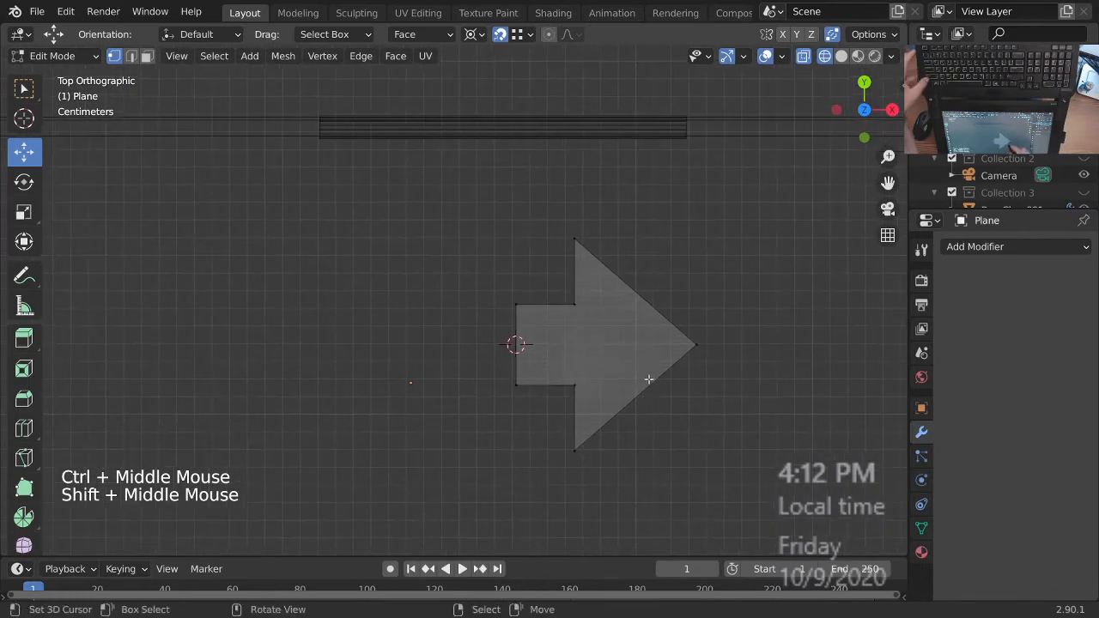
# - Duplicate the whole arrow in place and try to mirror the copy along Face Y
pyautogui.press('a')
pyautogui.hotkey('alt', 'a')
pyautogui.press('a')
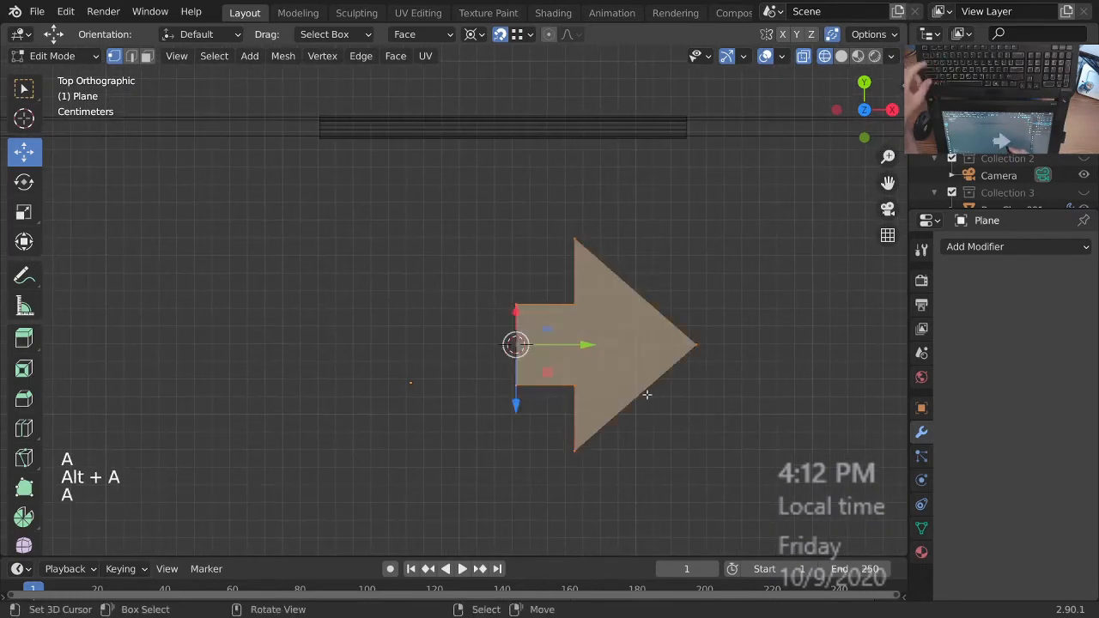
pyautogui.hotkey('shift', 'd')
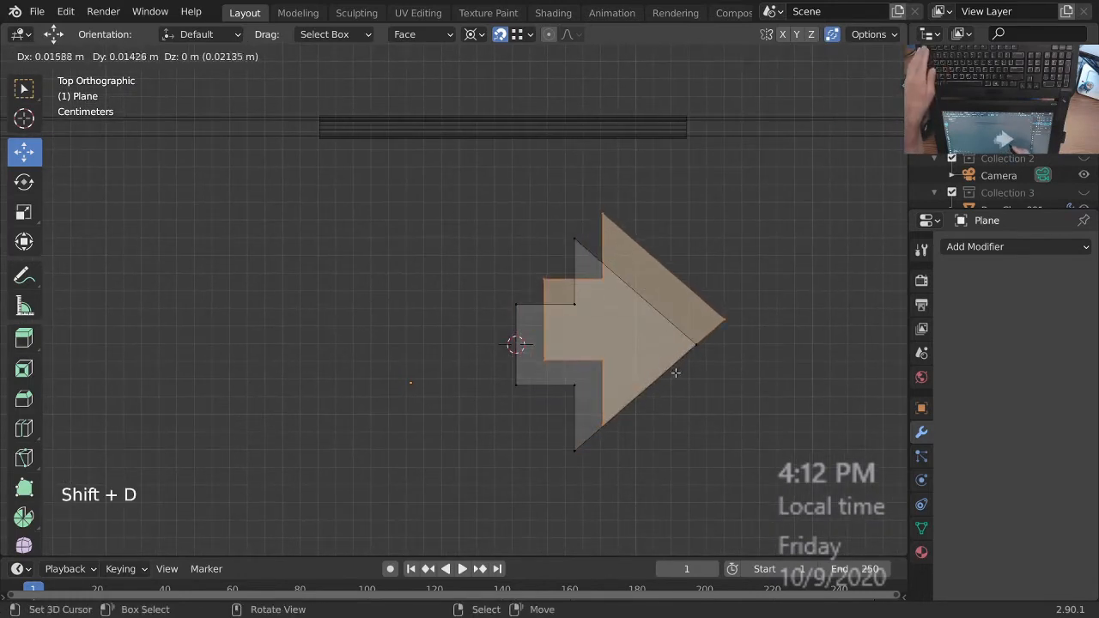
pyautogui.rightClick(674, 376)
pyautogui.hotkey('ctrl', 'm')
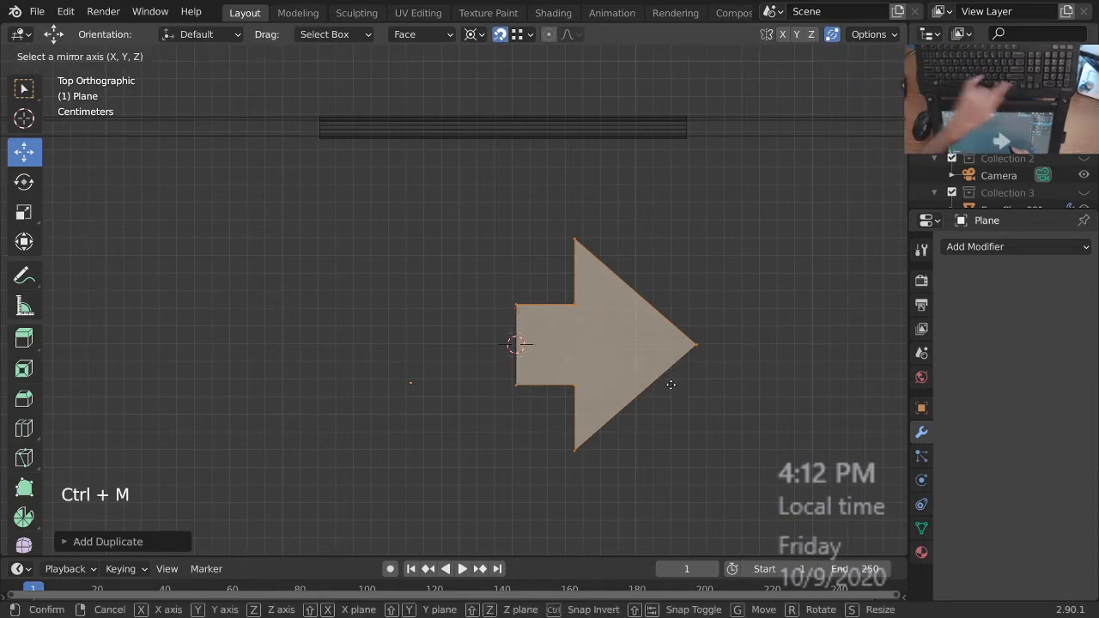
pyautogui.press('y')
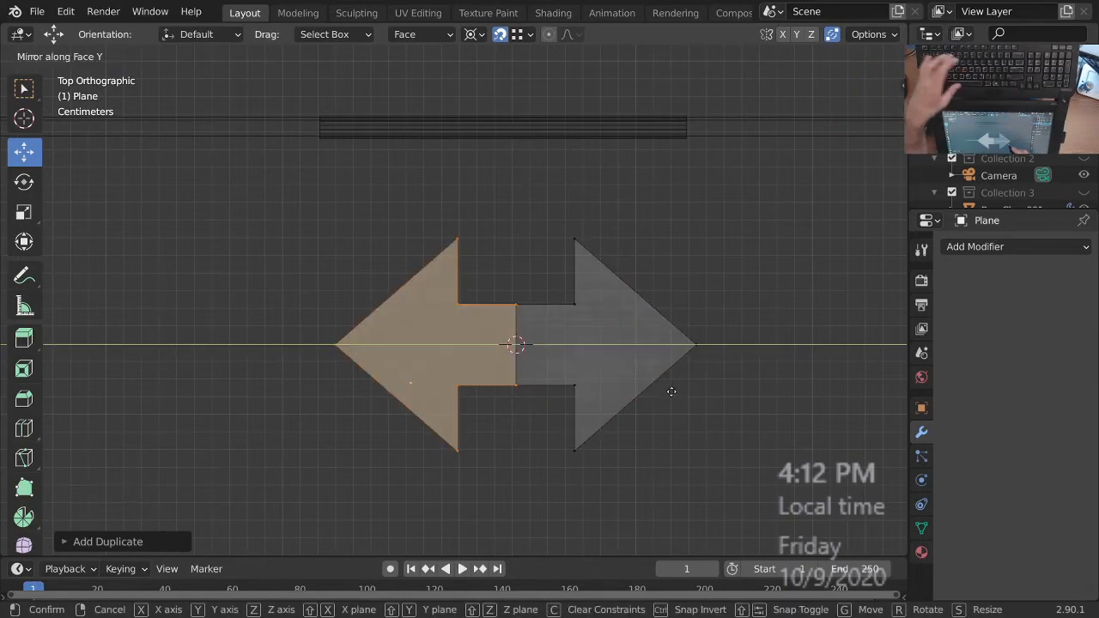
pyautogui.rightClick(672, 408)
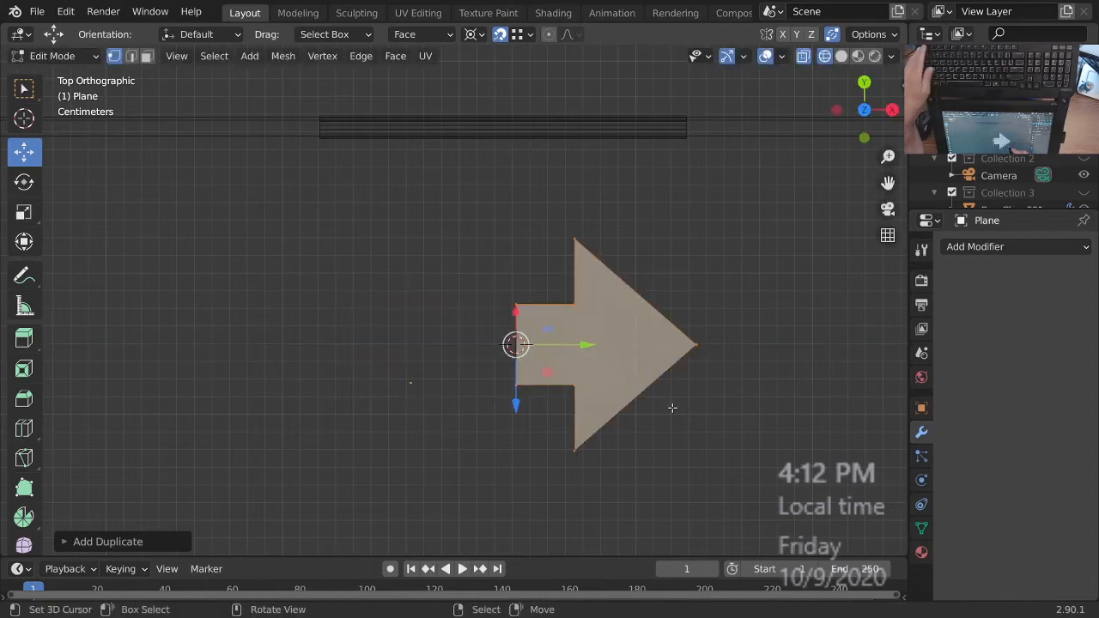
# - Turn Auto Merge Vertices off, mirror the duplicate arrow along Face Y, and slide it away to leave a gap between the two arrows
pyautogui.click(837, 35)
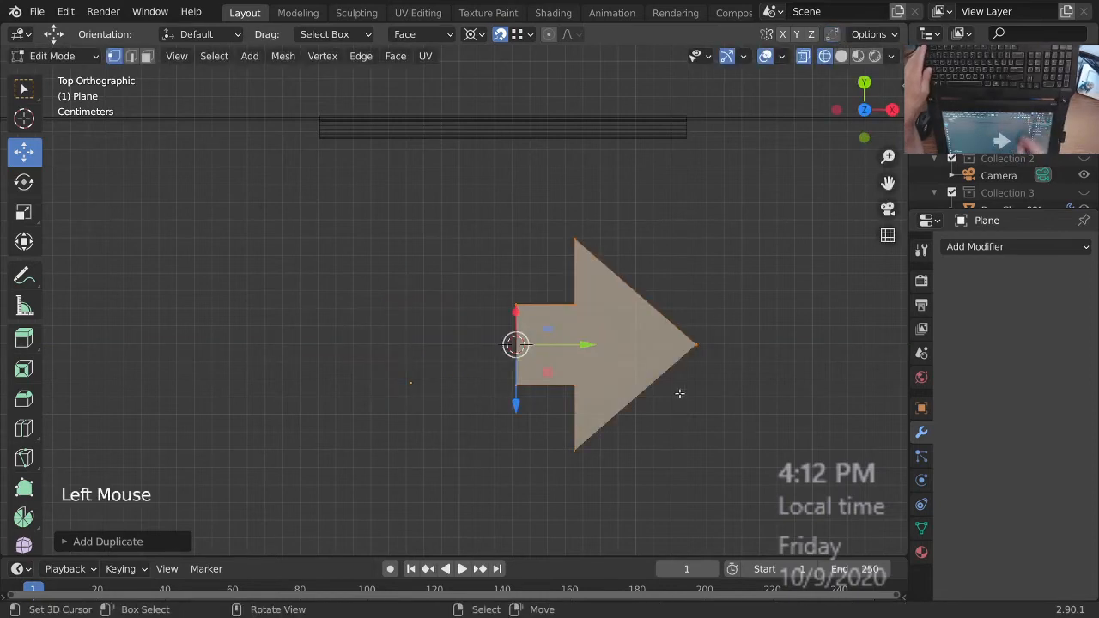
pyautogui.hotkey('ctrl', 'm')
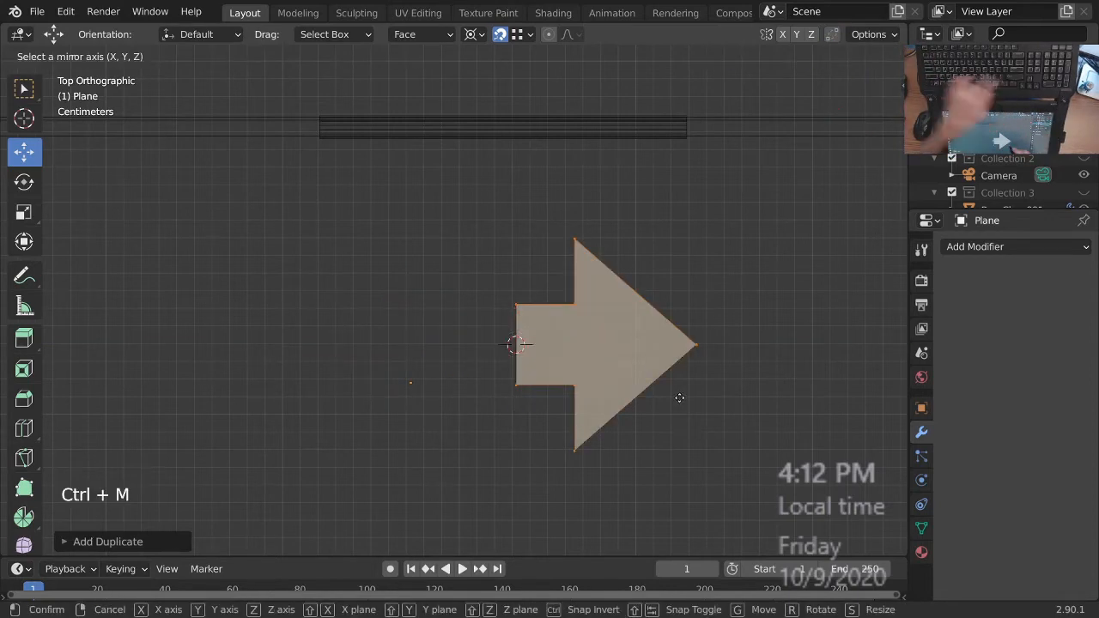
pyautogui.press('y')
pyautogui.press('Return')
pyautogui.moveTo(572, 345); pyautogui.dragTo(425, 408)
# - Select the shaft-end vertices of both arrows and snap the 3D cursor to the midpoint between them
pyautogui.rightClick(375, 303)
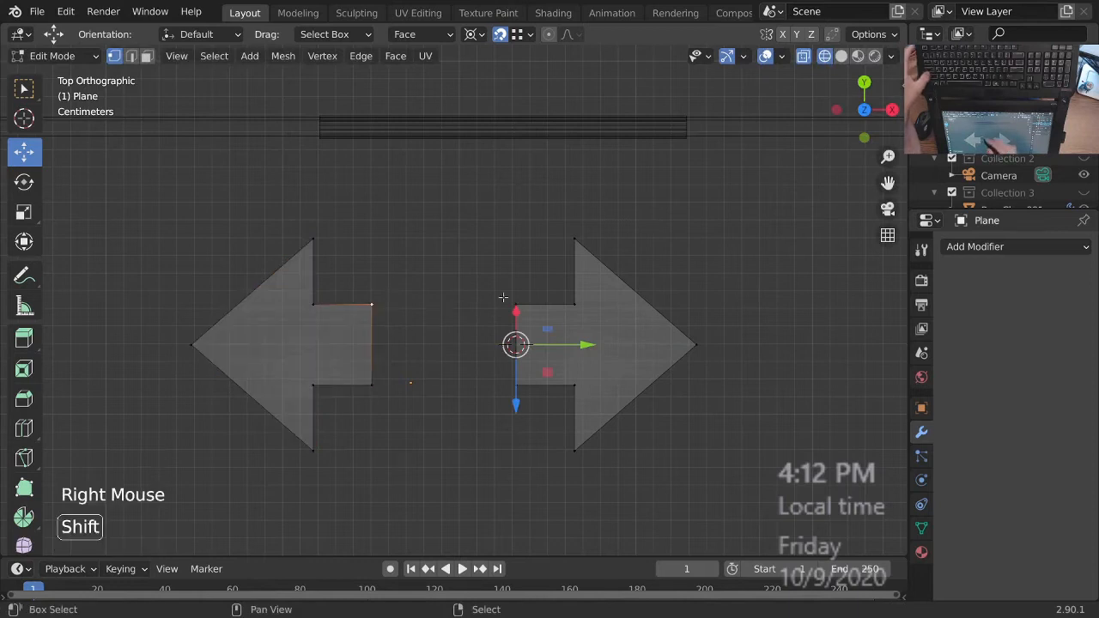
pyautogui.keyDown('shift'); pyautogui.rightClick(515, 304); pyautogui.keyUp('shift')
pyautogui.keyDown('shift'); pyautogui.rightClick(514, 385); pyautogui.keyUp('shift')
pyautogui.hotkey('shift', 's')
pyautogui.click(537, 538)
pyautogui.keyDown('shift'); pyautogui.moveTo(535, 388); pyautogui.dragTo(537, 403, button='middle'); pyautogui.keyUp('shift')
pyautogui.keyDown('ctrl'); pyautogui.moveTo(538, 404); pyautogui.dragTo(540, 418, button='middle'); pyautogui.keyUp('ctrl')
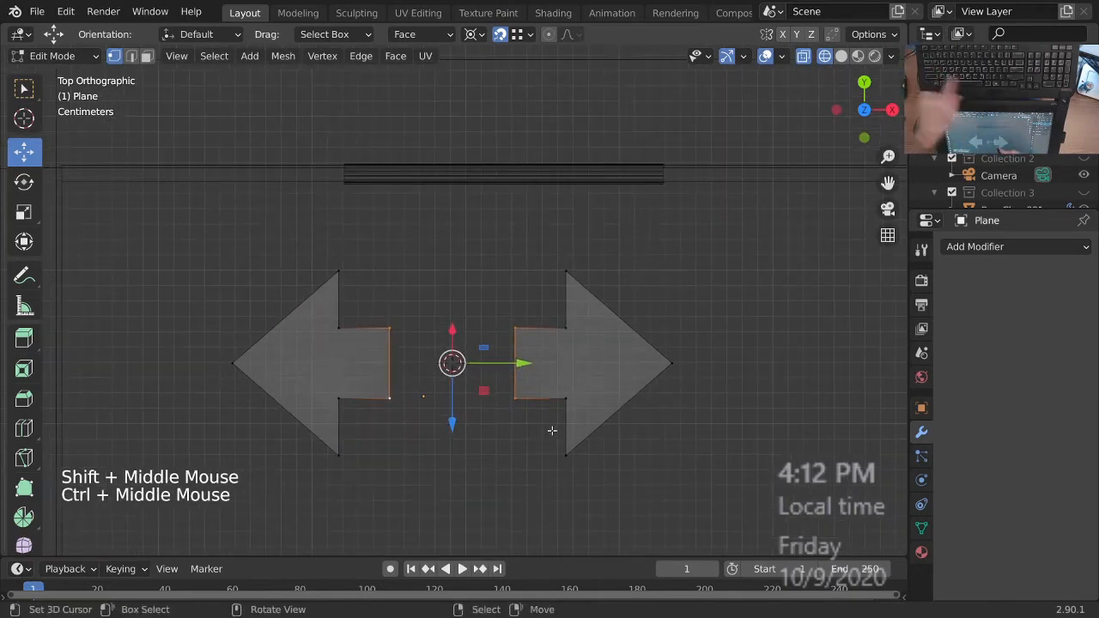
# - Duplicate both arrows in place and rotate the copies 90 degrees along Face X about the 3D cursor
pyautogui.press('a')
pyautogui.hotkey('shift', 'd')
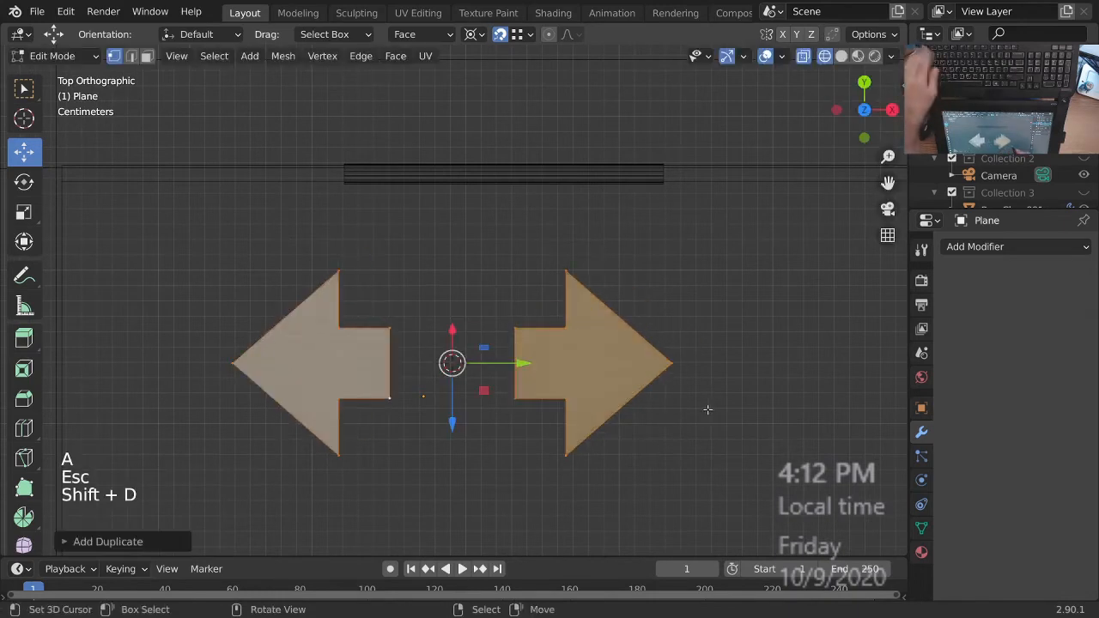
pyautogui.press('r')
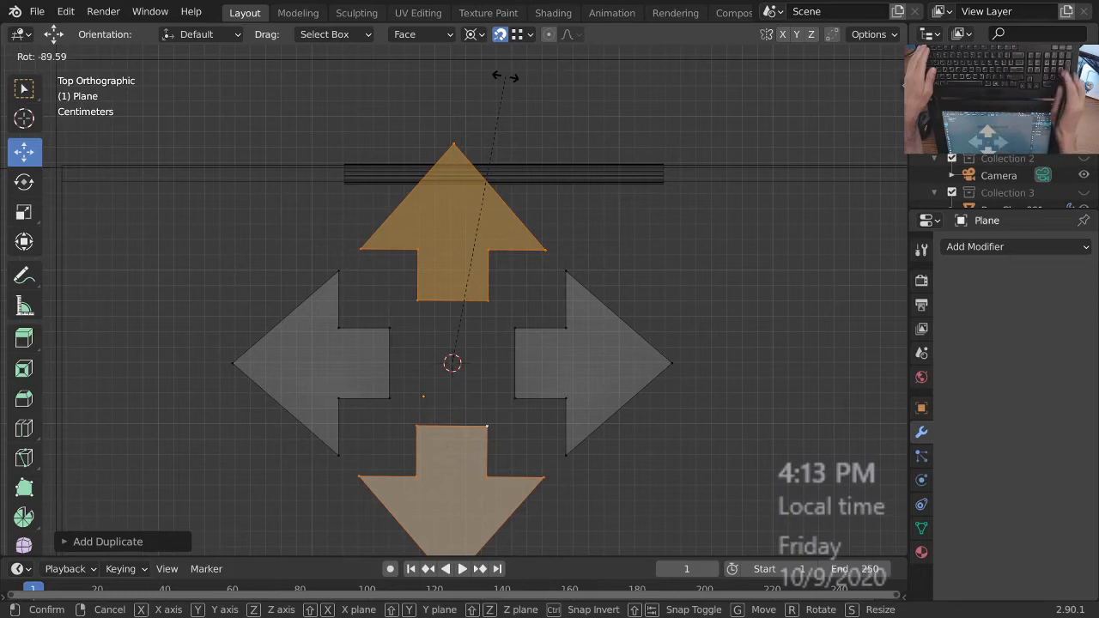
pyautogui.press('x')
pyautogui.press('x')
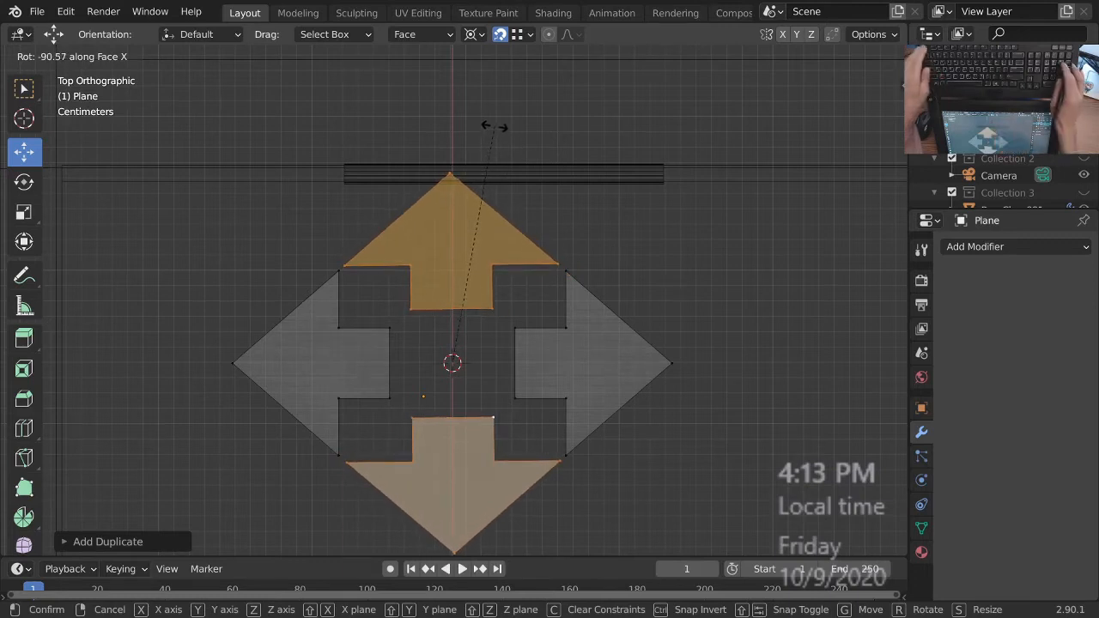
pyautogui.write('90')
pyautogui.press('Return')
# - Switch to Object Mode and set the arrows object's origin to the centre of the four arrows
pyautogui.moveTo(493, 123)
pyautogui.keyDown('ctrl'); pyautogui.mouseDown(button='middle')
pyautogui.moveTo(585, 365)
pyautogui.moveTo(631, 329)
pyautogui.moveTo(620, 339)
pyautogui.mouseUp(button='middle'); pyautogui.keyUp('ctrl')
pyautogui.keyDown('shift'); pyautogui.moveTo(620, 338); pyautogui.dragTo(560, 388, button='middle'); pyautogui.keyUp('shift')
pyautogui.press('Tab')
pyautogui.moveTo(560, 389)
pyautogui.keyDown('shift'); pyautogui.mouseDown(button='middle')
pyautogui.moveTo(539, 396)
pyautogui.moveTo(631, 458)
pyautogui.moveTo(574, 364)
pyautogui.moveTo(589, 395)
pyautogui.moveTo(556, 377)
pyautogui.mouseUp(button='middle'); pyautogui.keyUp('shift')
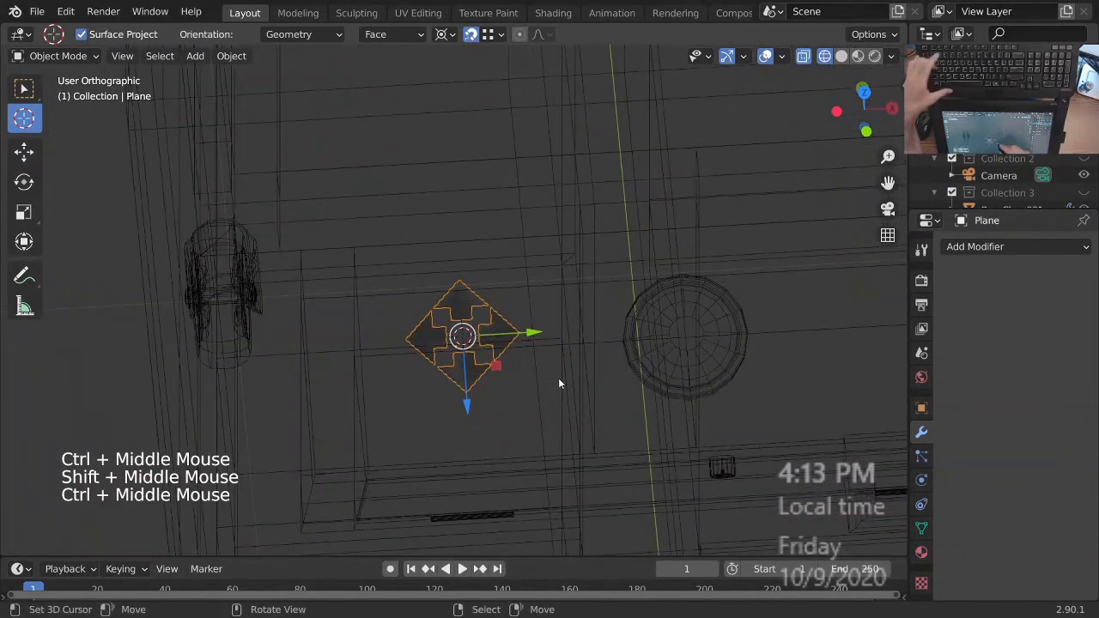
pyautogui.press('s')
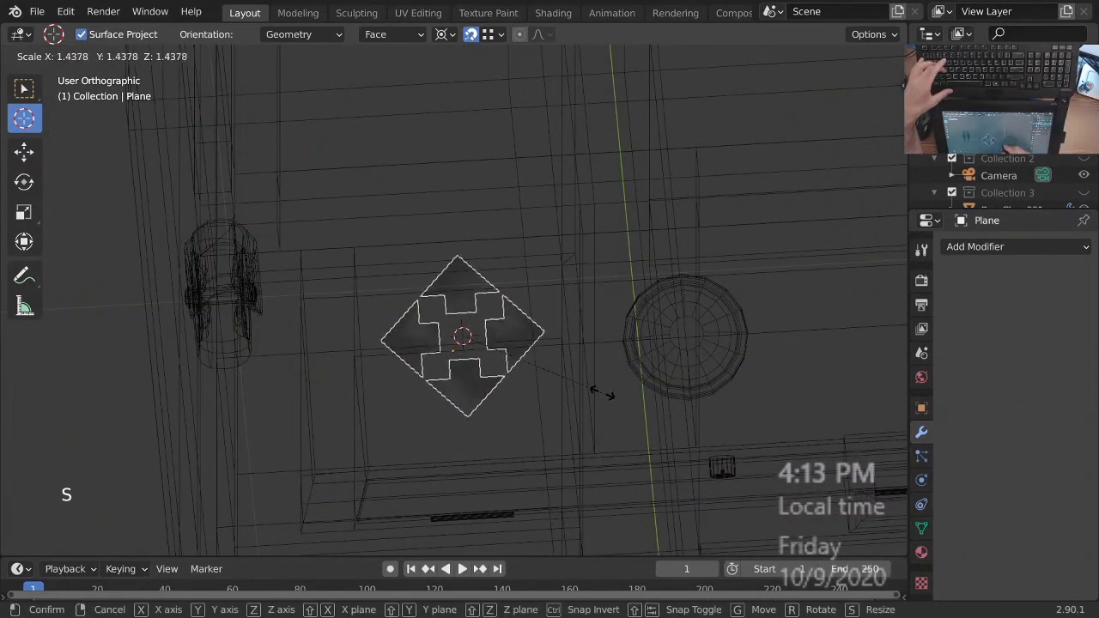
pyautogui.keyDown('ctrl'); pyautogui.moveTo(606, 391); pyautogui.dragTo(541, 387, button='middle'); pyautogui.keyUp('ctrl')
pyautogui.press('w')
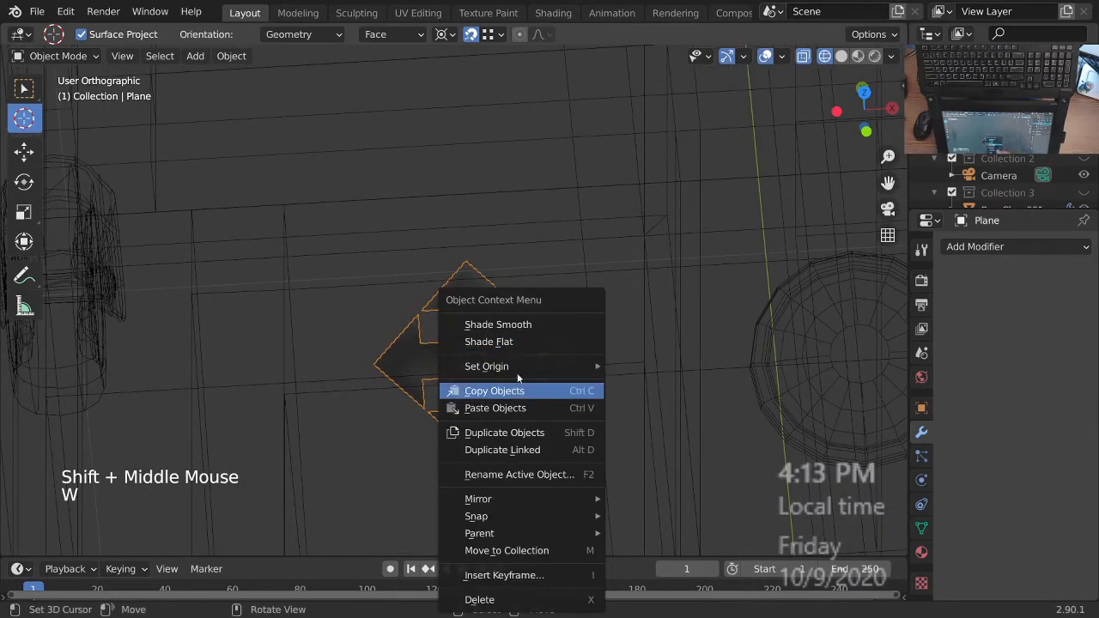
pyautogui.moveTo(597, 365)
pyautogui.click(692, 393)
# - In solid shading, select the entire mesh of the four arrows in Edit Mode and extrude its faces in place
pyautogui.moveTo(695, 393)
pyautogui.mouseDown(button='middle')
pyautogui.moveTo(630, 358)
pyautogui.moveTo(568, 414)
pyautogui.moveTo(582, 411)
pyautogui.moveTo(577, 424)
pyautogui.mouseUp(button='middle')
pyautogui.press('z')
pyautogui.moveTo(576, 424)
pyautogui.mouseDown(button='middle')
pyautogui.moveTo(678, 370)
pyautogui.moveTo(578, 413)
pyautogui.moveTo(552, 400)
pyautogui.moveTo(625, 372)
pyautogui.moveTo(588, 399)
pyautogui.mouseUp(button='middle')
pyautogui.press('Tab')
pyautogui.press('a')
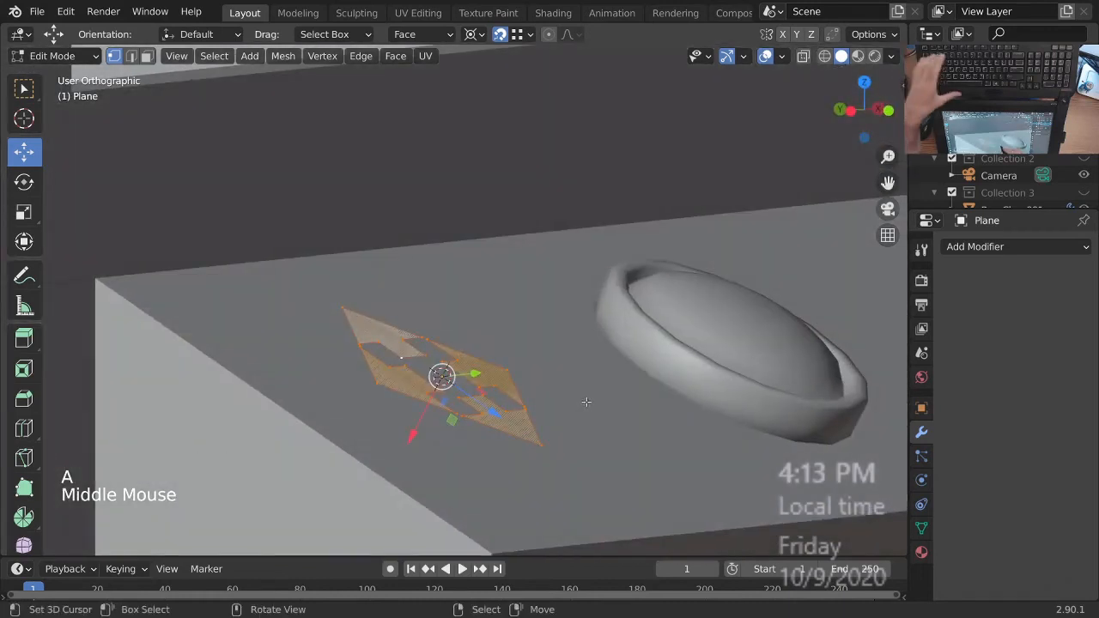
pyautogui.press('e')
pyautogui.click(597, 393)
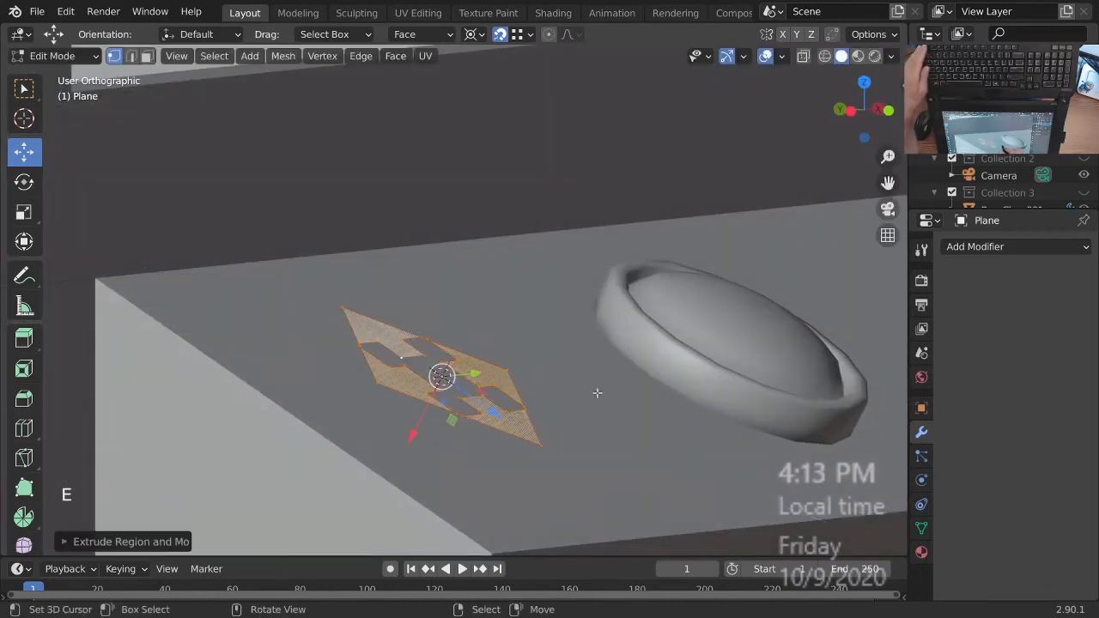
# - Raise the extruded arrow faces about 0.024 m off the panel along Face X
pyautogui.moveTo(576, 400)
pyautogui.keyDown('ctrl'); pyautogui.mouseDown(button='middle')
pyautogui.moveTo(567, 400)
pyautogui.moveTo(581, 388)
pyautogui.mouseUp(button='middle'); pyautogui.keyUp('ctrl')
pyautogui.moveTo(582, 388); pyautogui.dragTo(561, 354, button='middle')
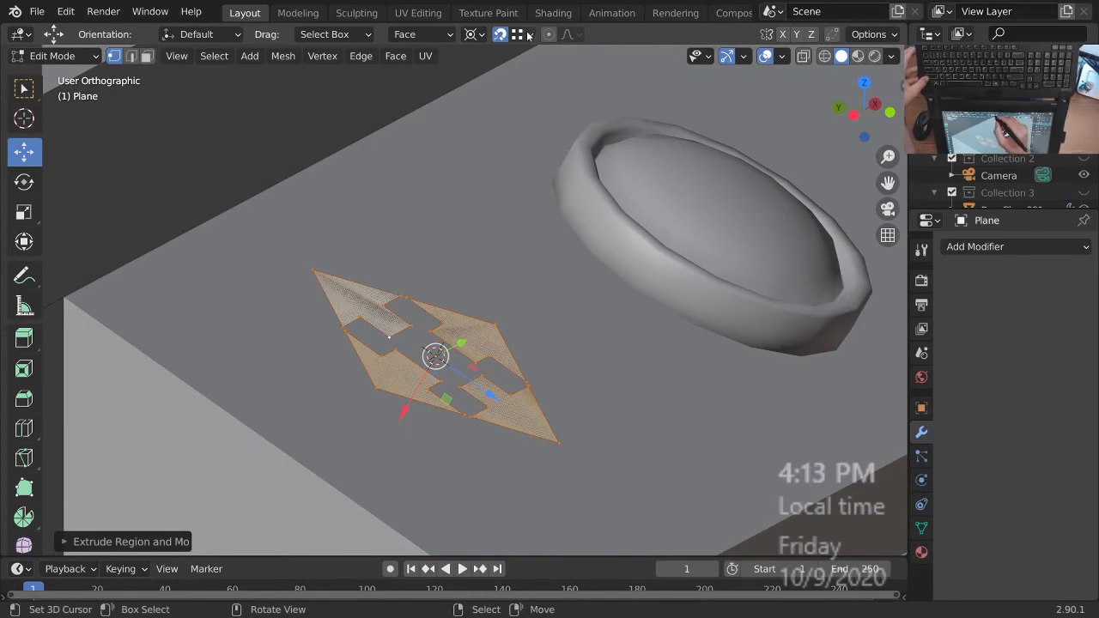
pyautogui.keyDown('ctrl'); pyautogui.moveTo(561, 292); pyautogui.dragTo(607, 370, button='middle'); pyautogui.keyUp('ctrl')
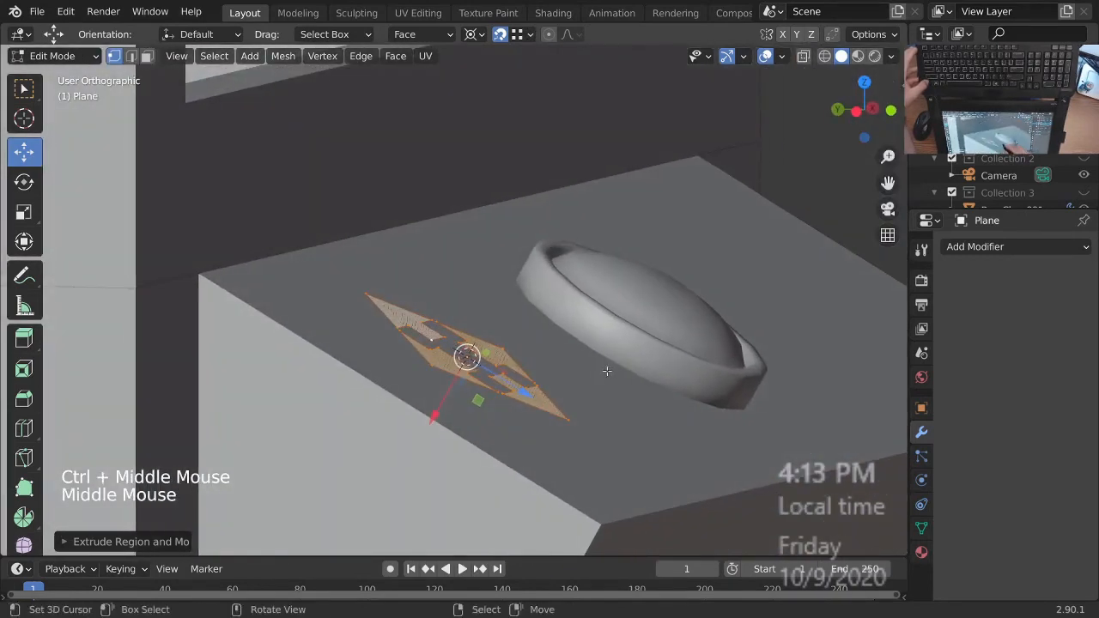
pyautogui.press('g')
pyautogui.press('x')
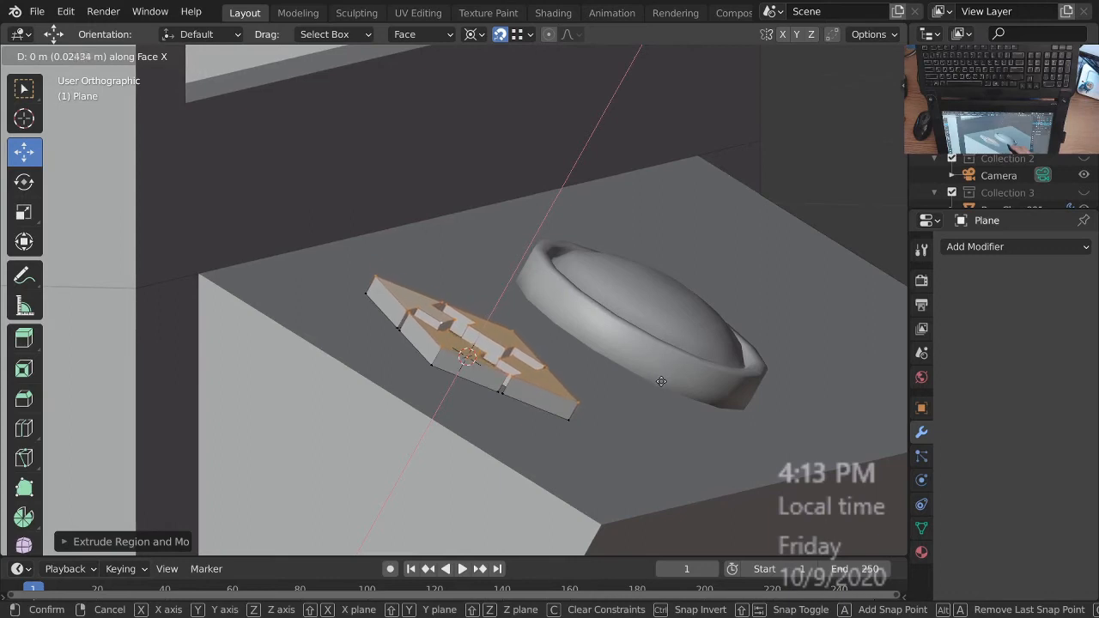
pyautogui.keyDown('ctrl'); pyautogui.click(663, 382); pyautogui.keyUp('ctrl')
# - Return to Object Mode and scale the four-arrow group up about 1.33 times around the 3D cursor
pyautogui.moveTo(601, 419); pyautogui.dragTo(553, 483, button='middle')
pyautogui.keyDown('ctrl'); pyautogui.moveTo(559, 306); pyautogui.dragTo(558, 343, button='middle'); pyautogui.keyUp('ctrl')
pyautogui.keyDown('shift'); pyautogui.moveTo(558, 343); pyautogui.dragTo(475, 405, button='middle'); pyautogui.keyUp('shift')
pyautogui.press('Tab')
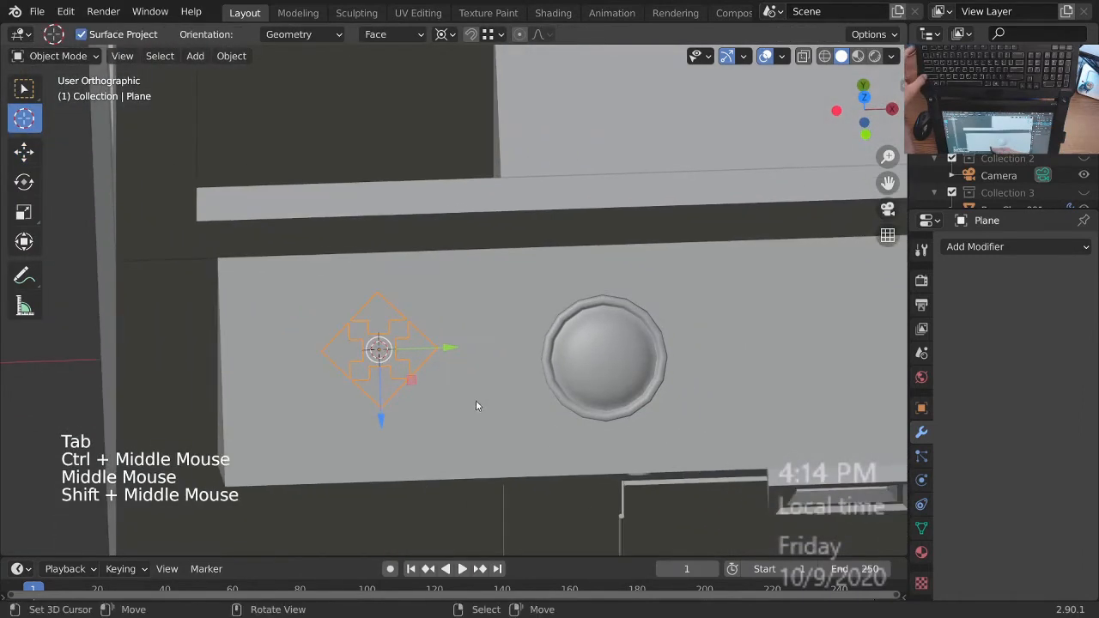
pyautogui.press('s')
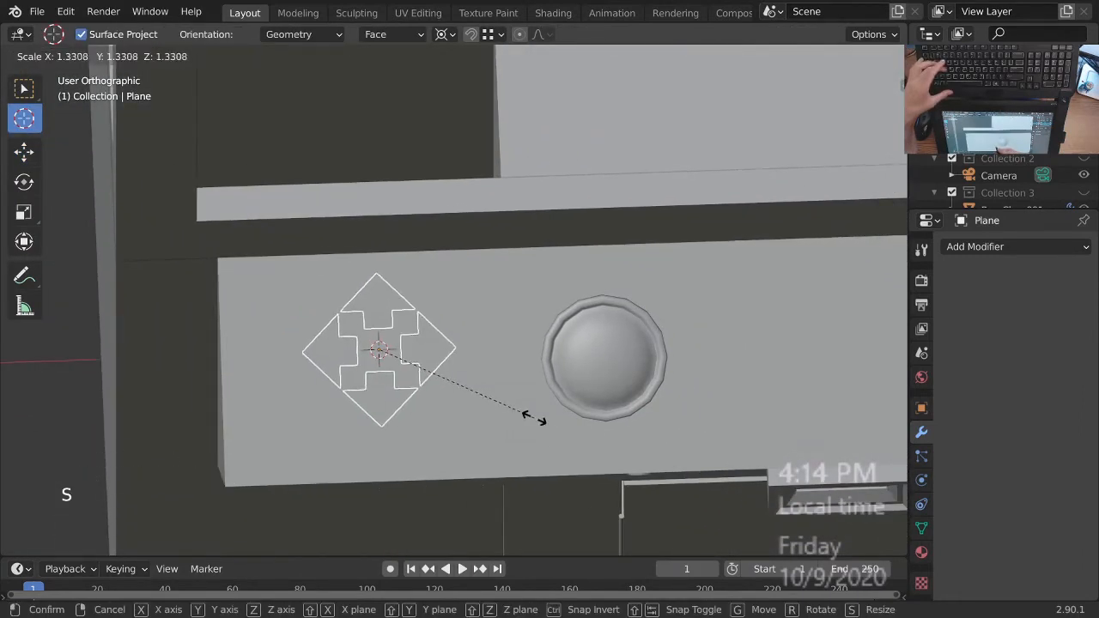
pyautogui.click(533, 417)
# - Fine-tune the enlarged arrow group's size and placement against the sloped panel
pyautogui.press('s')
pyautogui.keyDown('ctrl'); pyautogui.moveTo(481, 410); pyautogui.dragTo(637, 330, button='middle'); pyautogui.keyUp('ctrl')
pyautogui.moveTo(637, 330); pyautogui.dragTo(600, 364, button='middle')
pyautogui.moveTo(537, 415); pyautogui.dragTo(544, 424)
pyautogui.moveTo(544, 424); pyautogui.dragTo(669, 376, button='middle')
pyautogui.moveTo(552, 412); pyautogui.dragTo(554, 414)
pyautogui.moveTo(554, 414); pyautogui.dragTo(689, 232, button='middle')
# - Enter Edit Mode on the arrows, deselect everything, and enable mesh mirroring in X and Y
pyautogui.press('Tab')
pyautogui.keyDown('ctrl'); pyautogui.moveTo(482, 418); pyautogui.dragTo(482, 399, button='middle'); pyautogui.keyUp('ctrl')
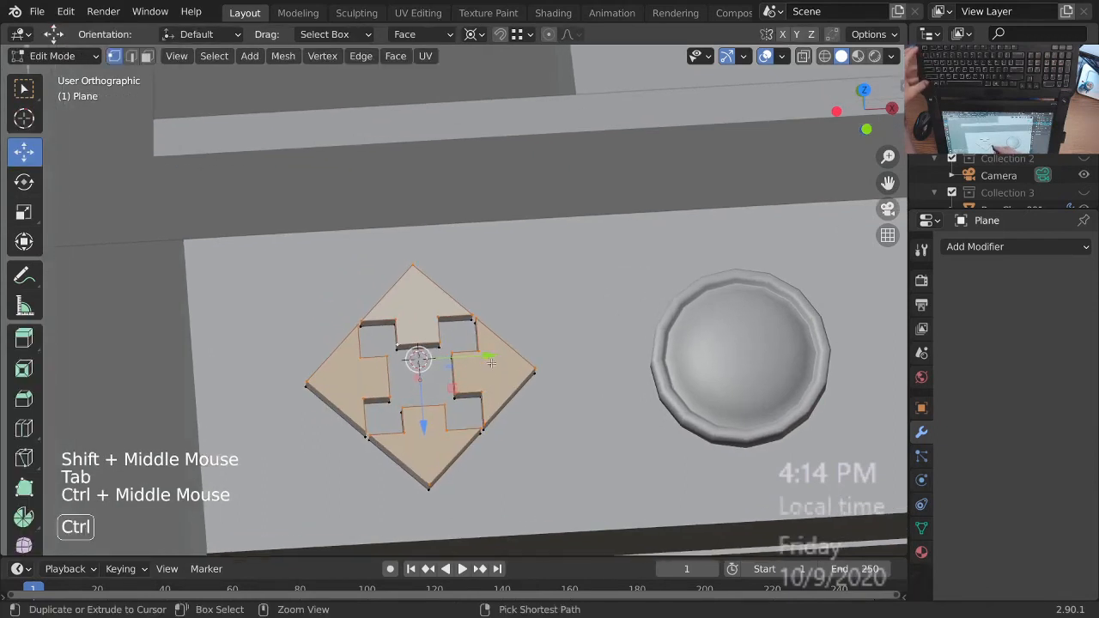
pyautogui.keyDown('shift'); pyautogui.moveTo(538, 344); pyautogui.dragTo(558, 362, button='middle'); pyautogui.keyUp('shift')
pyautogui.hotkey('alt', 'a')
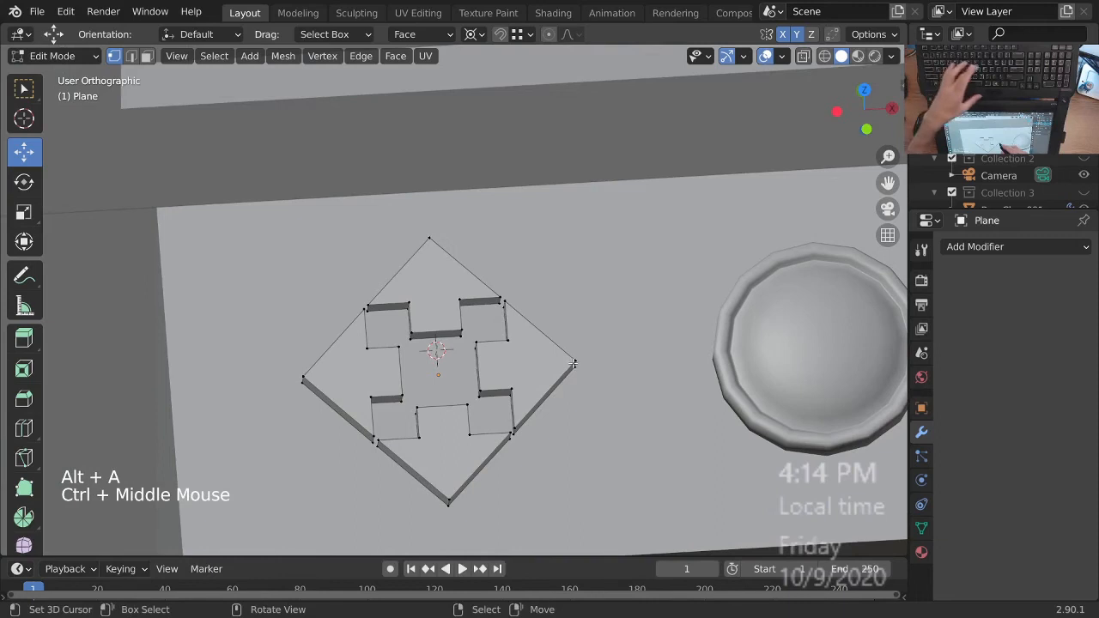
pyautogui.press('k')
pyautogui.press('Escape')
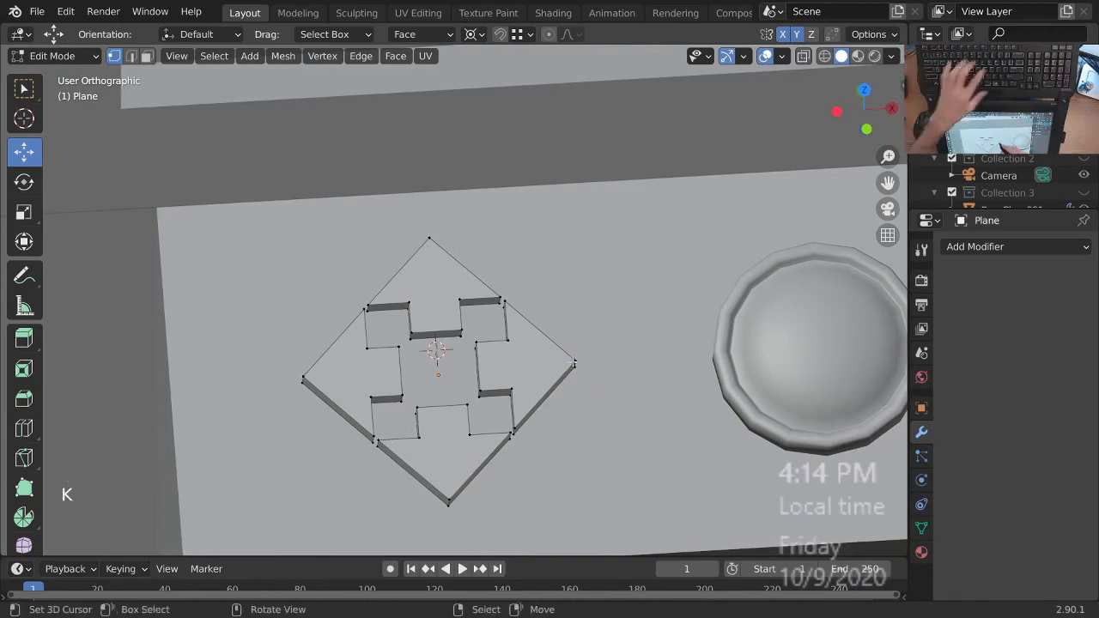
# - Try to slide the right-pointing arrow outward along Face Y with its mirrored counterpart following
pyautogui.press('l')
pyautogui.keyDown('ctrl'); pyautogui.moveTo(574, 362); pyautogui.dragTo(510, 353, button='middle'); pyautogui.keyUp('ctrl')
pyautogui.moveTo(510, 354); pyautogui.dragTo(511, 353)
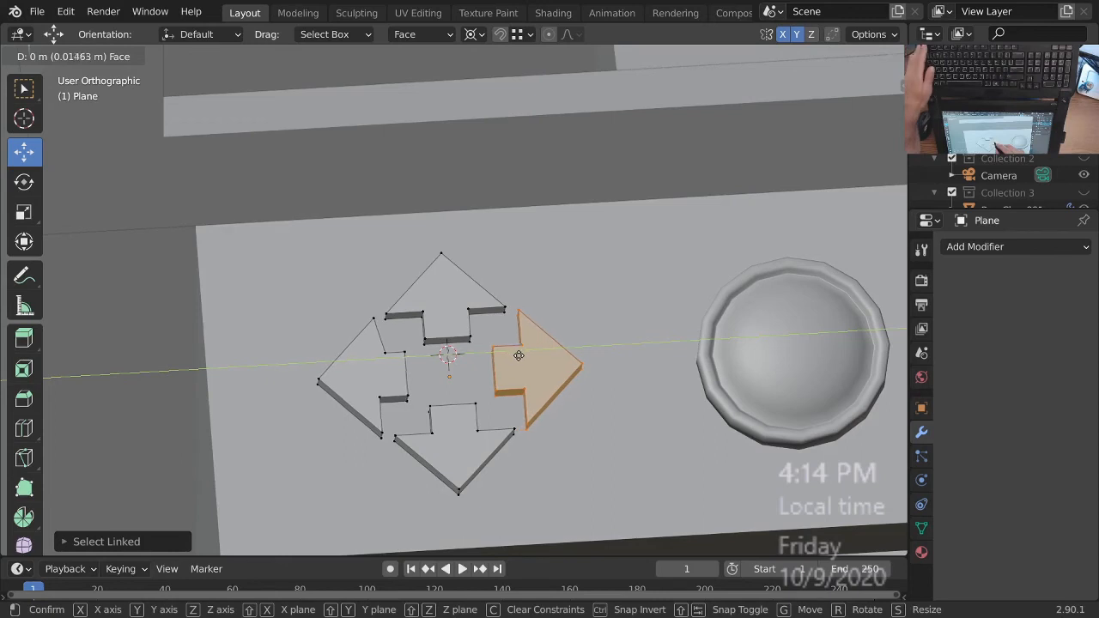
pyautogui.press('y')
pyautogui.moveTo(525, 357); pyautogui.dragTo(529, 359)
pyautogui.keyDown('ctrl'); pyautogui.moveTo(541, 351); pyautogui.dragTo(549, 316, button='middle'); pyautogui.keyUp('ctrl')
pyautogui.moveTo(441, 341); pyautogui.dragTo(460, 343)
pyautogui.moveTo(535, 386); pyautogui.dragTo(507, 401, button='middle')
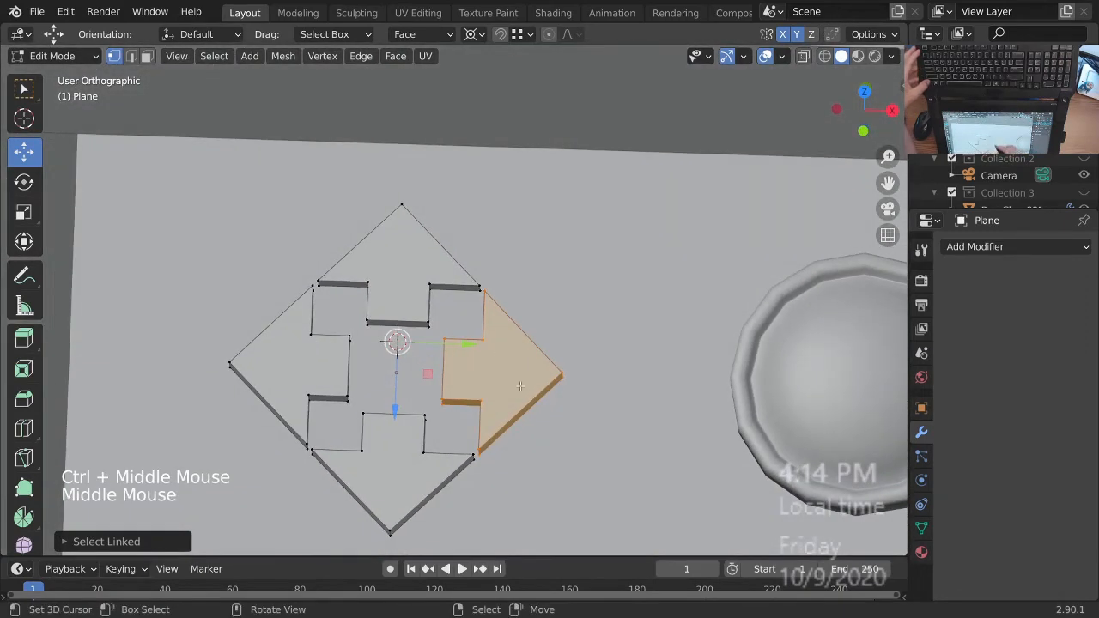
# - Clear the selection, select only the right-pointing arrow, and move it outward about 0.026 m along Face Y
pyautogui.press('a')
pyautogui.hotkey('alt', 'a')
pyautogui.press('a')
pyautogui.hotkey('alt', 'a')
pyautogui.press('l')
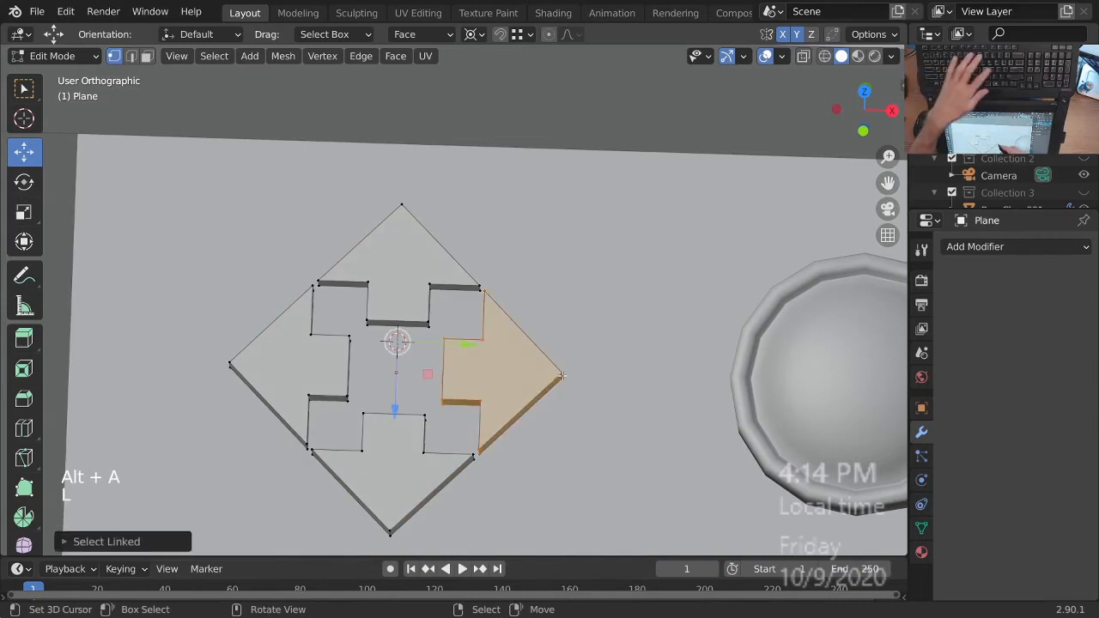
pyautogui.moveTo(461, 349); pyautogui.dragTo(482, 358)
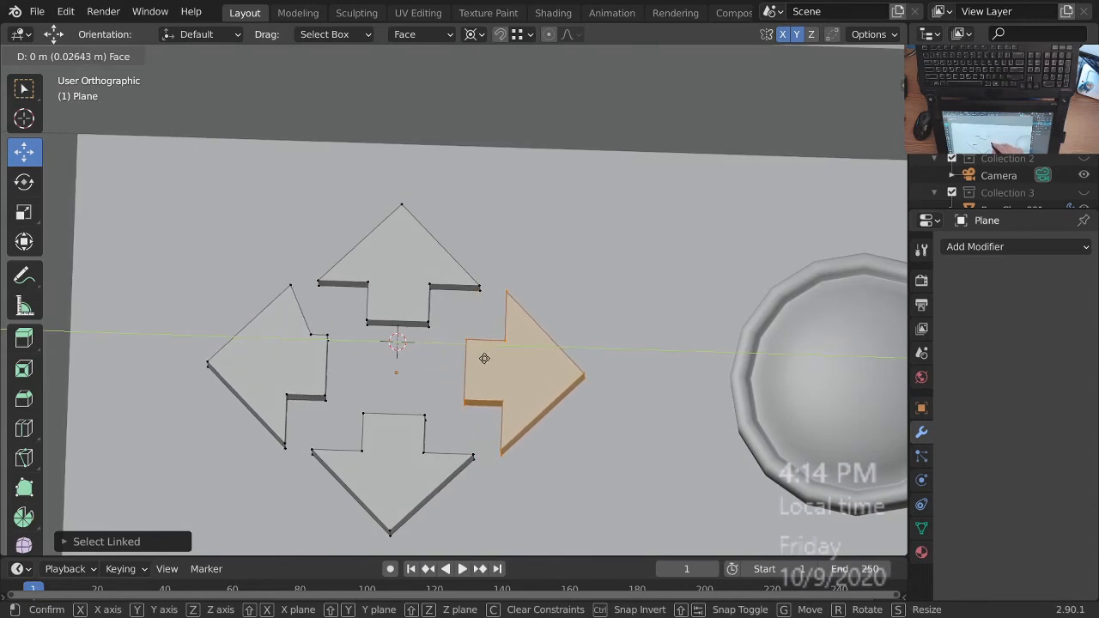
pyautogui.moveTo(483, 358); pyautogui.dragTo(483, 358)
pyautogui.moveTo(483, 358); pyautogui.dragTo(536, 369, button='middle')
pyautogui.keyDown('shift'); pyautogui.moveTo(536, 370); pyautogui.dragTo(612, 335, button='middle'); pyautogui.keyUp('shift')
# - Set the move's Y distance to 0.025 m and collapse its options
pyautogui.click(86, 540)
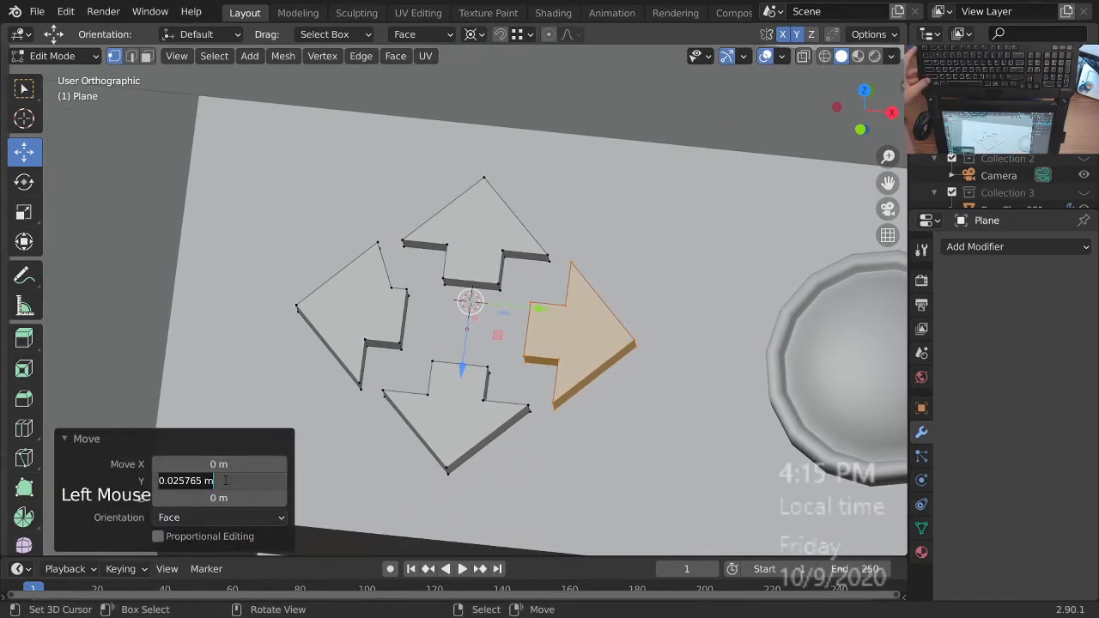
pyautogui.write('.025')
pyautogui.press('Return')
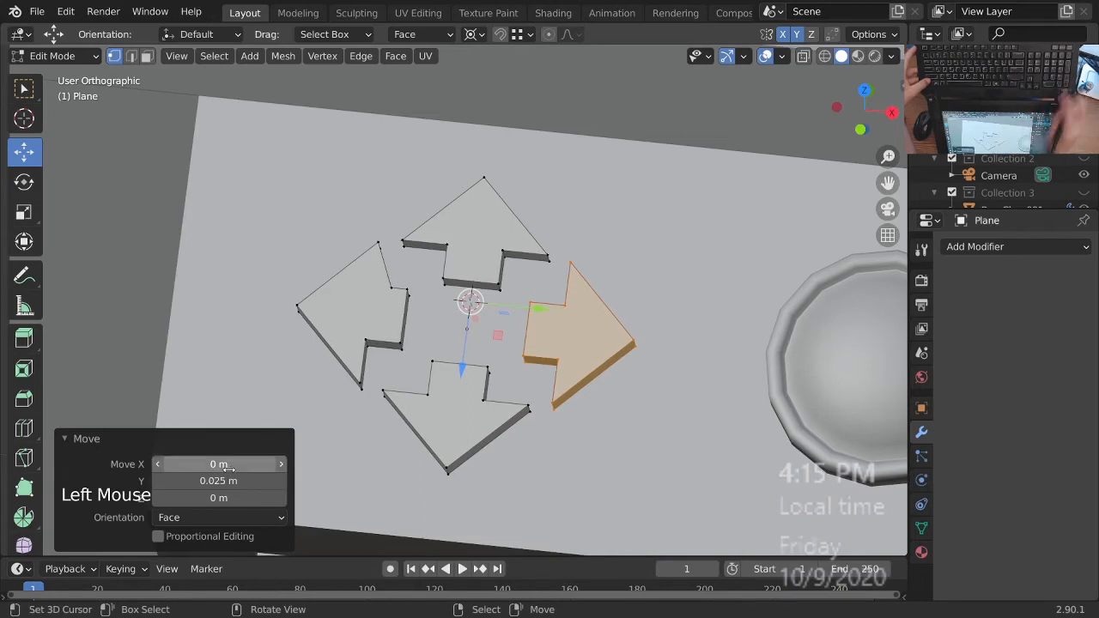
pyautogui.moveTo(419, 325)
pyautogui.keyDown('ctrl'); pyautogui.mouseDown(button='middle')
pyautogui.moveTo(392, 315)
pyautogui.moveTo(455, 322)
pyautogui.moveTo(427, 310)
pyautogui.mouseUp(button='middle'); pyautogui.keyUp('ctrl')
pyautogui.click(180, 439)
# - In wireframe shading, select the left-pointing arrow's two lagging notch vertices and snap them into line with its outline
pyautogui.moveTo(426, 310)
pyautogui.mouseDown(button='middle')
pyautogui.moveTo(415, 318)
pyautogui.moveTo(455, 294)
pyautogui.mouseUp(button='middle')
pyautogui.press('z')
pyautogui.rightClick(456, 284)
pyautogui.keyDown('shift'); pyautogui.rightClick(439, 277); pyautogui.keyUp('shift')
pyautogui.keyDown('shift'); pyautogui.moveTo(447, 336); pyautogui.dragTo(487, 329, button='middle'); pyautogui.keyUp('shift')
pyautogui.moveTo(487, 329); pyautogui.dragTo(541, 302, button='middle')
pyautogui.click(420, 306)
pyautogui.moveTo(479, 304); pyautogui.dragTo(420, 389)
# - Select only the lower arrow and move it 0.025 m outward along Face Z with its mirrored counterpart
pyautogui.keyDown('shift'); pyautogui.moveTo(578, 345); pyautogui.dragTo(459, 376, button='middle'); pyautogui.keyUp('shift')
pyautogui.moveTo(537, 333)
pyautogui.keyDown('ctrl'); pyautogui.mouseDown(button='middle')
pyautogui.moveTo(559, 387)
pyautogui.moveTo(539, 342)
pyautogui.mouseUp(button='middle'); pyautogui.keyUp('ctrl')
pyautogui.moveTo(539, 342); pyautogui.dragTo(576, 392, button='middle')
pyautogui.hotkey('alt', 'a')
pyautogui.moveTo(576, 391); pyautogui.dragTo(553, 352, button='middle')
pyautogui.press('l')
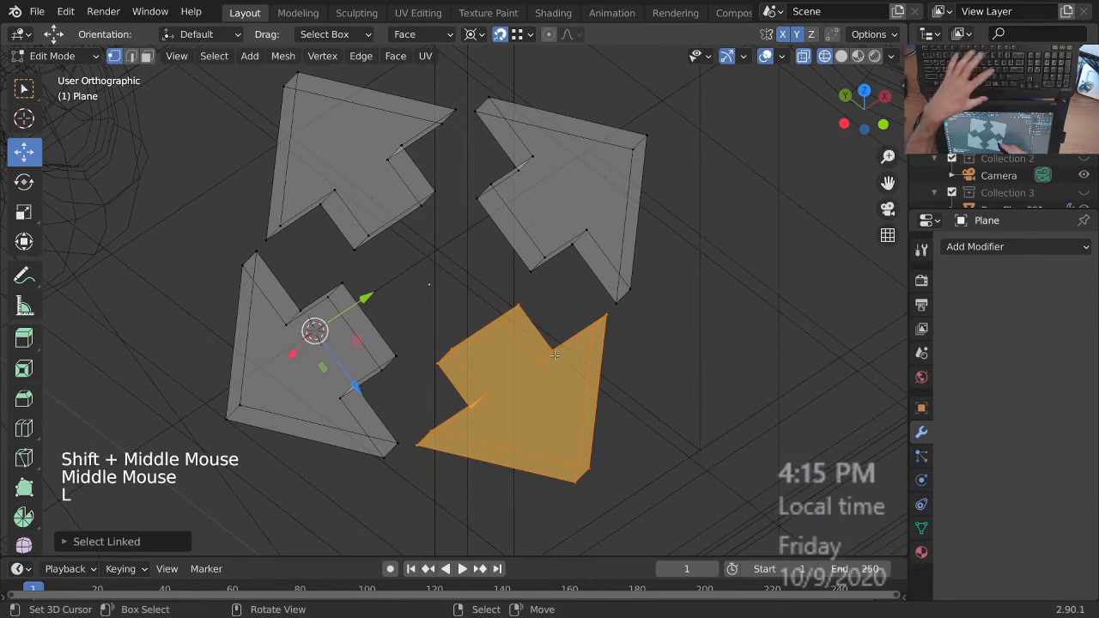
pyautogui.moveTo(695, 457); pyautogui.dragTo(723, 497)
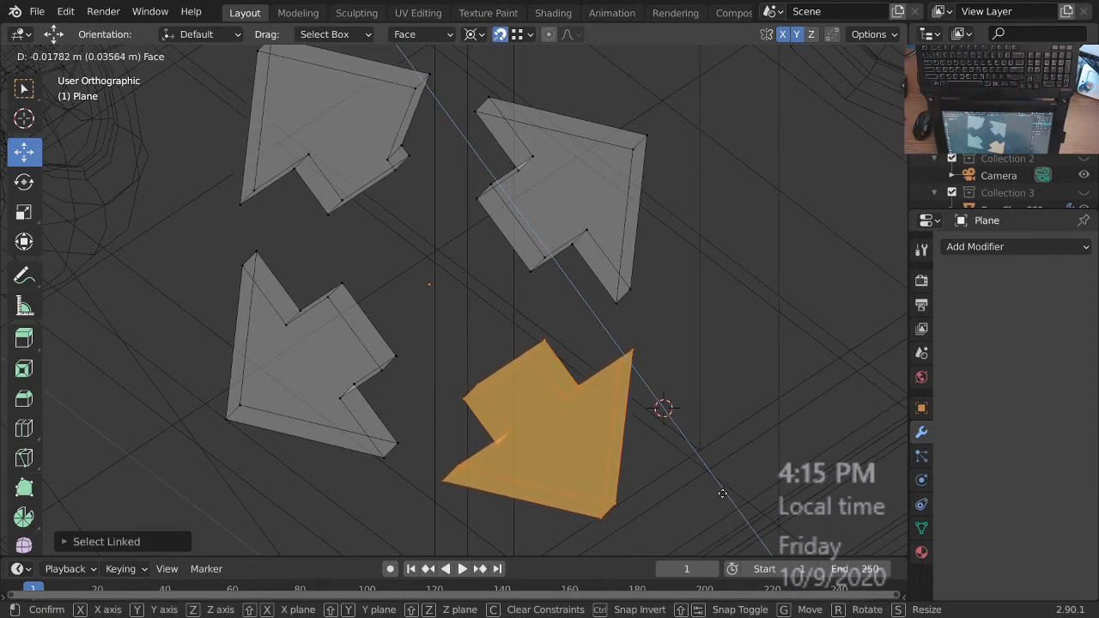
pyautogui.write('.025')
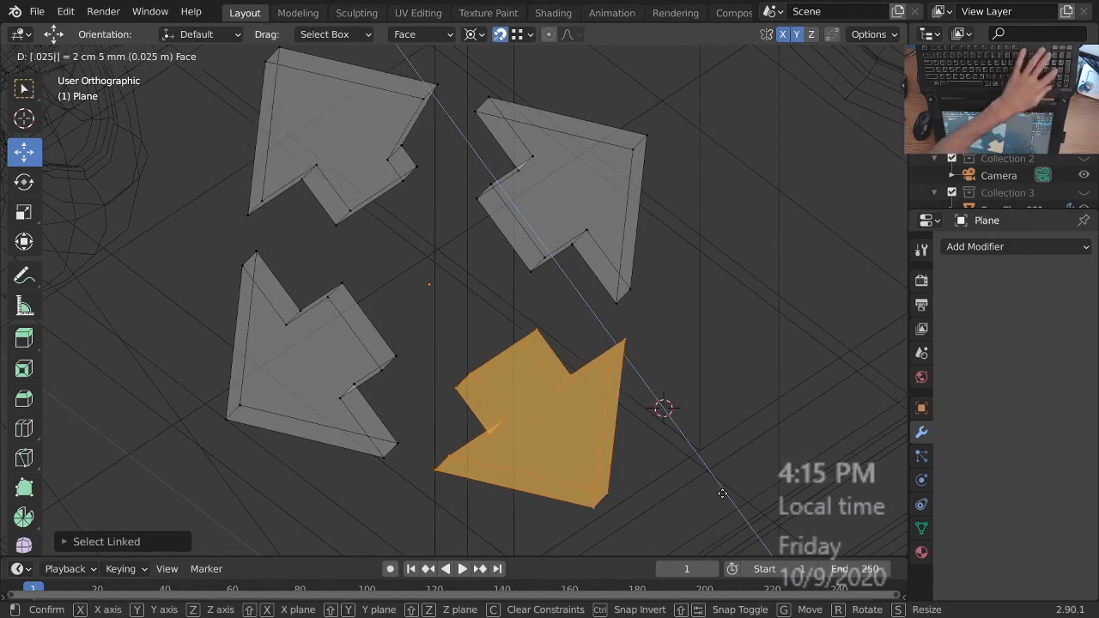
pyautogui.press('Return')
pyautogui.keyDown('shift'); pyautogui.moveTo(523, 250); pyautogui.dragTo(453, 253, button='middle'); pyautogui.keyUp('shift')
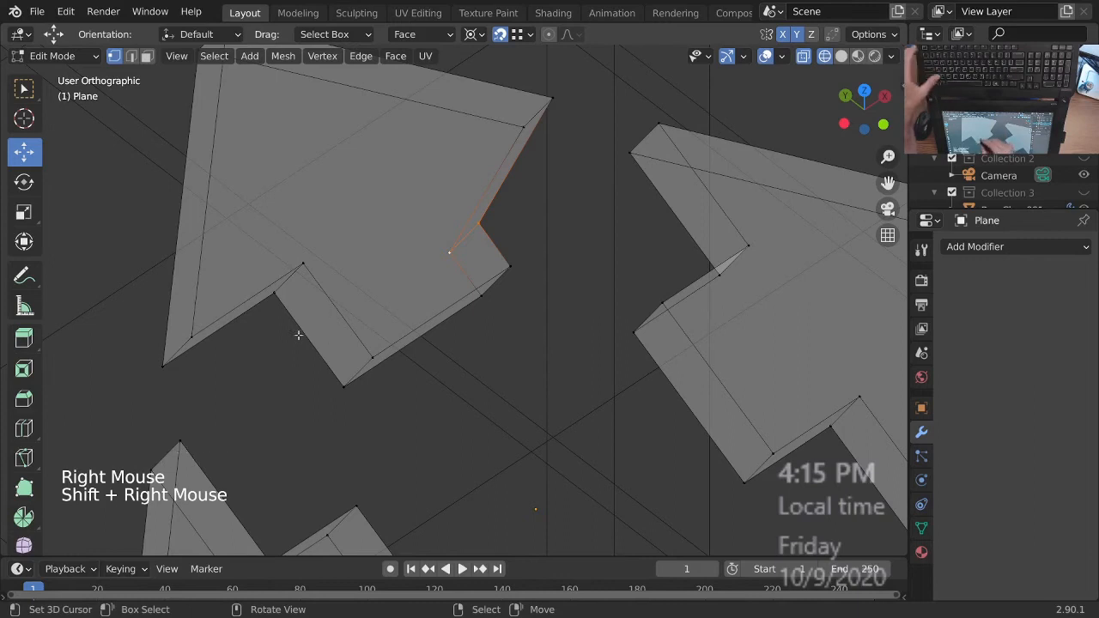
# - Realign the arrow's inner notch vertices, return to solid shading with nothing selected, and save the file
pyautogui.moveTo(319, 389); pyautogui.dragTo(373, 237)
pyautogui.keyDown('ctrl'); pyautogui.moveTo(373, 238); pyautogui.dragTo(610, 408, button='middle'); pyautogui.keyUp('ctrl')
pyautogui.press('Tab')
pyautogui.moveTo(609, 407)
pyautogui.mouseDown(button='middle')
pyautogui.moveTo(615, 434)
pyautogui.moveTo(598, 423)
pyautogui.moveTo(633, 421)
pyautogui.moveTo(574, 422)
pyautogui.moveTo(632, 420)
pyautogui.mouseUp(button='middle')
pyautogui.press('Tab')
pyautogui.press('z')
pyautogui.press('Tab')
pyautogui.keyDown('shift'); pyautogui.moveTo(632, 420); pyautogui.dragTo(596, 420, button='middle'); pyautogui.keyUp('shift')
pyautogui.press('a')
pyautogui.keyDown('ctrl'); pyautogui.moveTo(604, 380); pyautogui.dragTo(598, 335, button='middle'); pyautogui.keyUp('ctrl')
pyautogui.hotkey('alt', 'a')
pyautogui.hotkey('ctrl', 's')
# - Place the 3D cursor on the sloped panel's empty area, on the far side of the domed button from the arrows
pyautogui.keyDown('shift'); pyautogui.moveTo(599, 335); pyautogui.dragTo(649, 322, button='middle'); pyautogui.keyUp('shift')
pyautogui.keyDown('shift'); pyautogui.moveTo(648, 322); pyautogui.dragTo(580, 324, button='middle'); pyautogui.keyUp('shift')
pyautogui.click(570, 310)
pyautogui.keyDown('ctrl'); pyautogui.moveTo(580, 325); pyautogui.dragTo(580, 294, button='middle'); pyautogui.keyUp('ctrl')
pyautogui.keyDown('shift'); pyautogui.moveTo(581, 294); pyautogui.dragTo(565, 323, button='middle'); pyautogui.keyUp('shift')
pyautogui.moveTo(564, 323); pyautogui.dragTo(553, 361, button='middle')
pyautogui.moveTo(554, 361); pyautogui.dragTo(550, 368, button='middle')
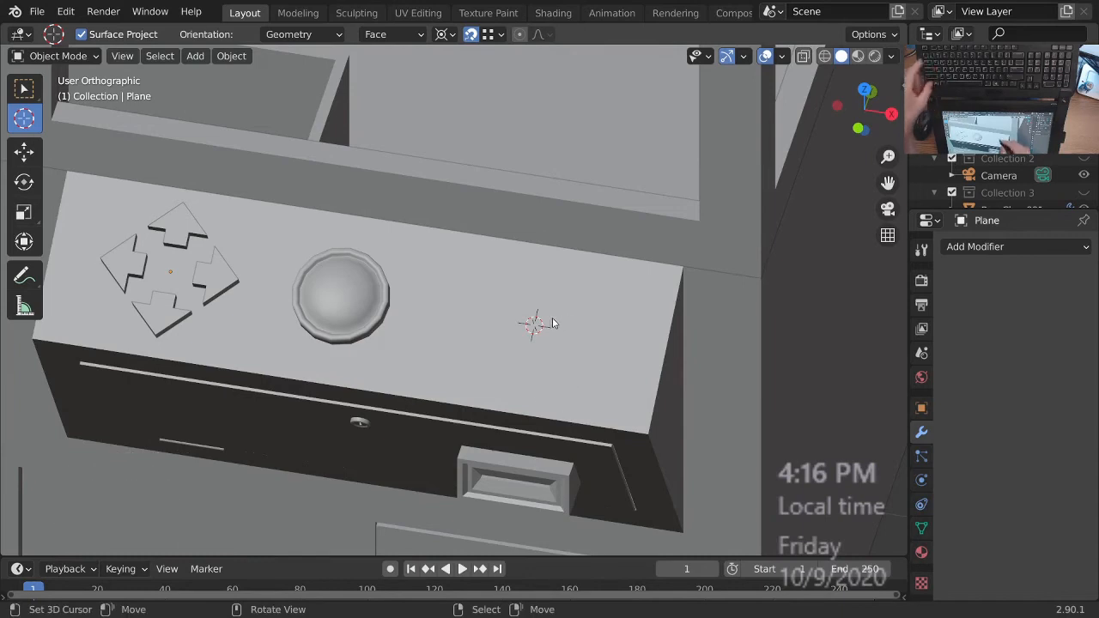
pyautogui.keyDown('ctrl'); pyautogui.moveTo(554, 324); pyautogui.dragTo(555, 358, button='middle'); pyautogui.keyUp('ctrl')
pyautogui.hotkey('shift', 'a')
pyautogui.moveTo(546, 275)
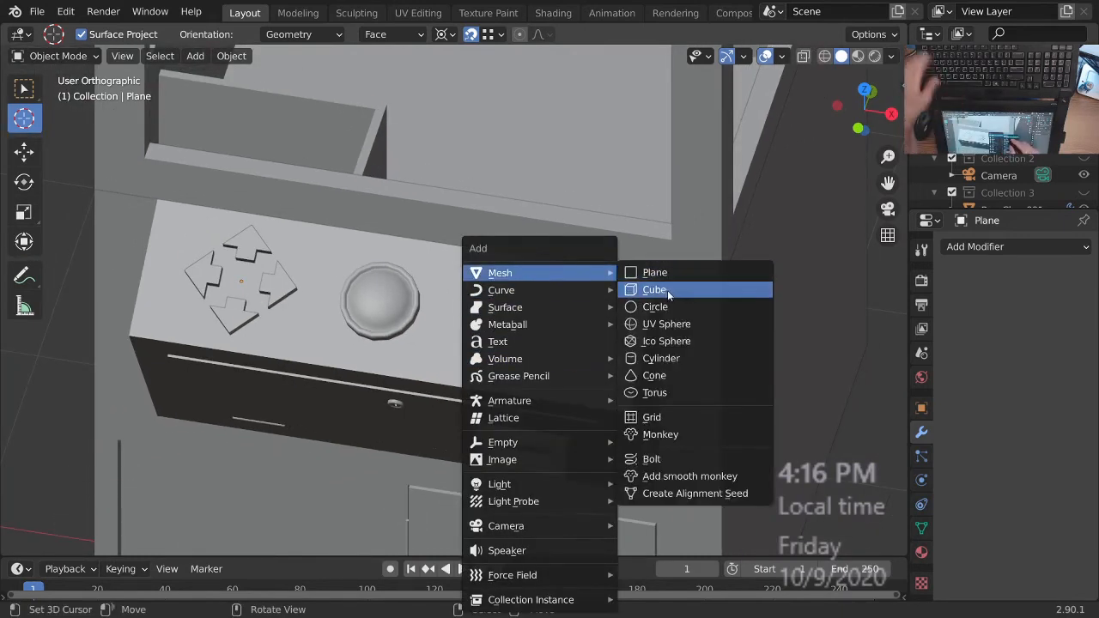
pyautogui.press('Escape')
# - Switch to the BearClaw object and enter its edit mode with nothing selected
pyautogui.rightClick(519, 359)
pyautogui.press('Tab')
pyautogui.keyDown('ctrl'); pyautogui.moveTo(537, 376); pyautogui.dragTo(546, 352, button='middle'); pyautogui.keyUp('ctrl')
pyautogui.moveTo(545, 352); pyautogui.dragTo(561, 253, button='middle')
pyautogui.hotkey('alt', 'a')
pyautogui.press('Escape')
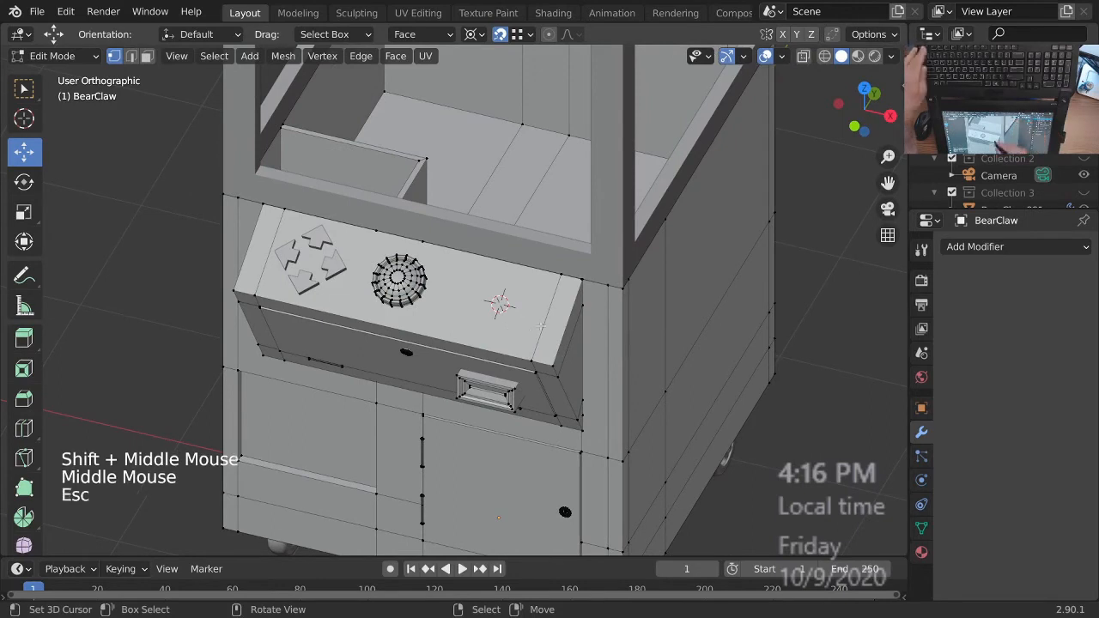
# - Add a cube to the BearClaw mesh at the 3D cursor and set its alignment to 3D Cursor
pyautogui.hotkey('shift', 'a')
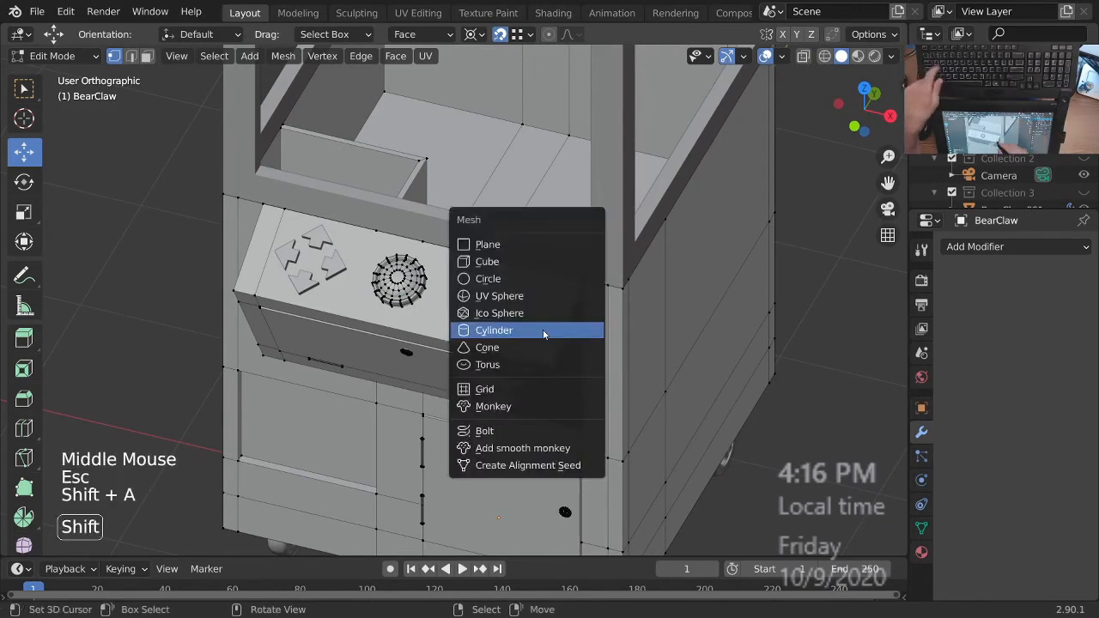
pyautogui.click(513, 261)
pyautogui.moveTo(387, 412); pyautogui.dragTo(258, 515, button='middle')
pyautogui.click(159, 540)
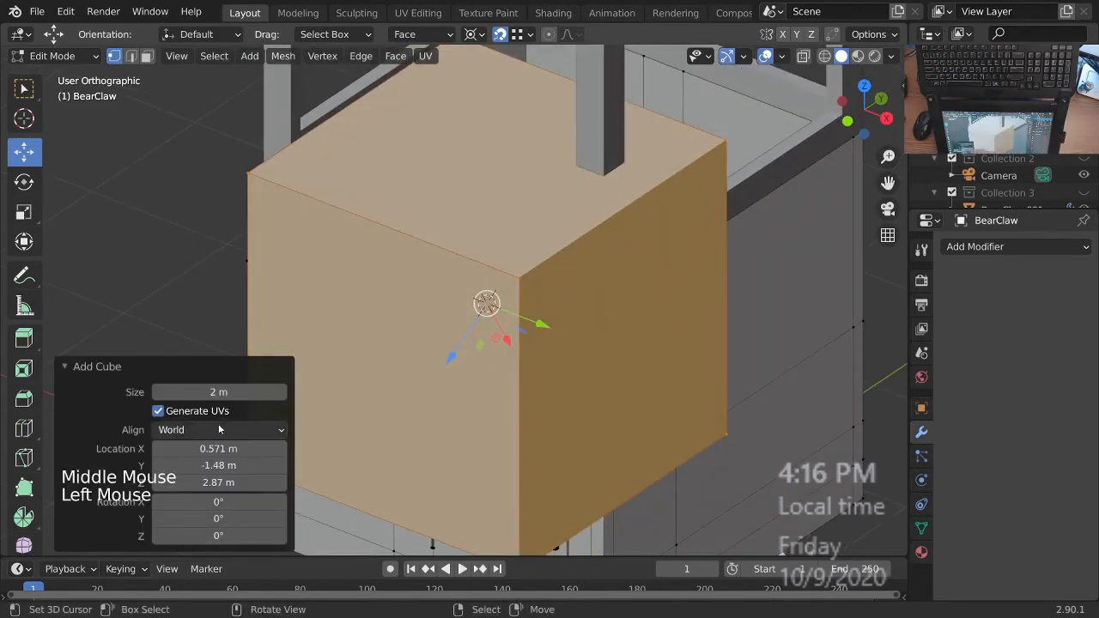
pyautogui.click(219, 430)
pyautogui.click(205, 488)
pyautogui.click(142, 369)
# - Scale the new cube down uniformly until it fits within the depth of the sloped panel
pyautogui.moveTo(515, 370); pyautogui.dragTo(673, 367, button='middle')
pyautogui.press('s')
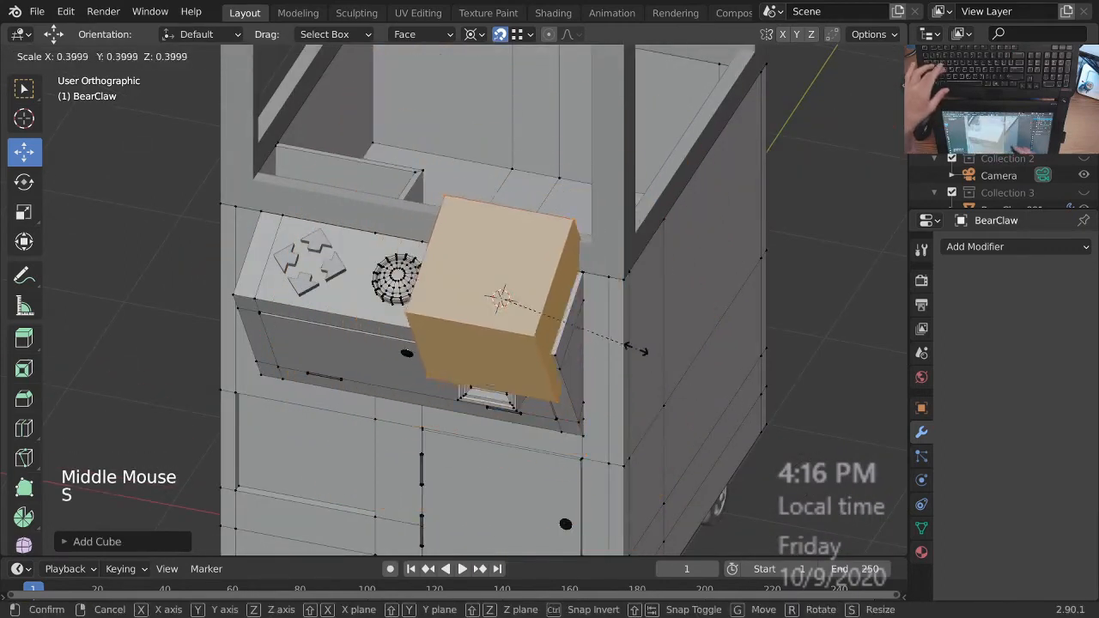
pyautogui.click(543, 311)
pyautogui.keyDown('ctrl'); pyautogui.moveTo(543, 312); pyautogui.dragTo(662, 238, button='middle'); pyautogui.keyUp('ctrl')
# - In a right-side wireframe view, move the cube outward along Face X until only its base stays embedded in the panel
pyautogui.press('KP_3')
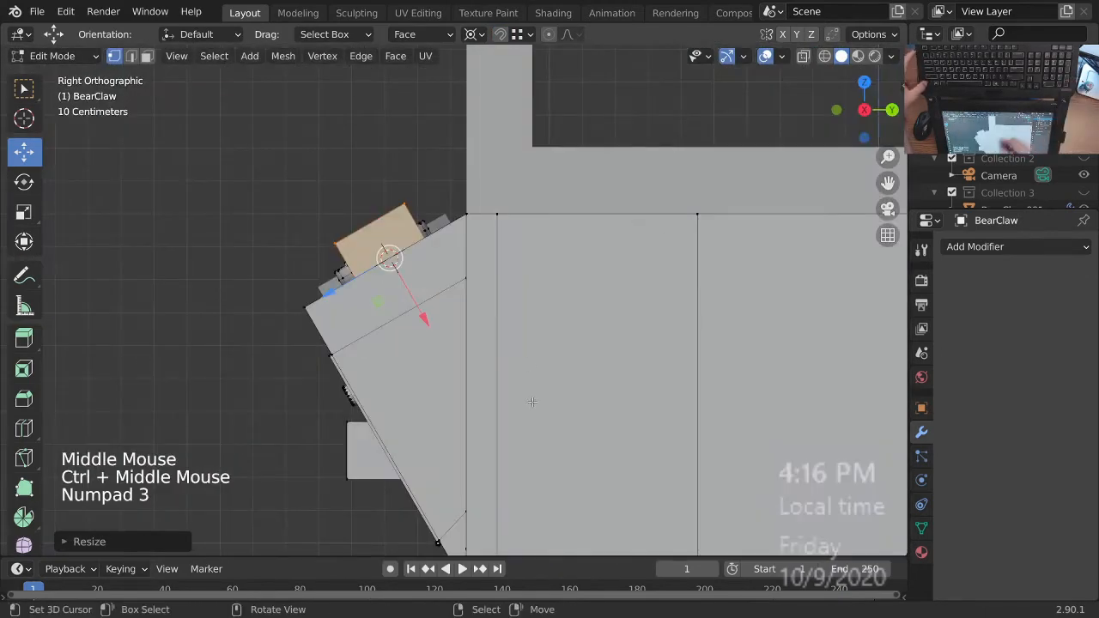
pyautogui.press('z')
pyautogui.moveTo(458, 287)
pyautogui.keyDown('ctrl'); pyautogui.mouseDown(button='middle')
pyautogui.moveTo(462, 227)
pyautogui.moveTo(495, 334)
pyautogui.mouseUp(button='middle'); pyautogui.keyUp('ctrl')
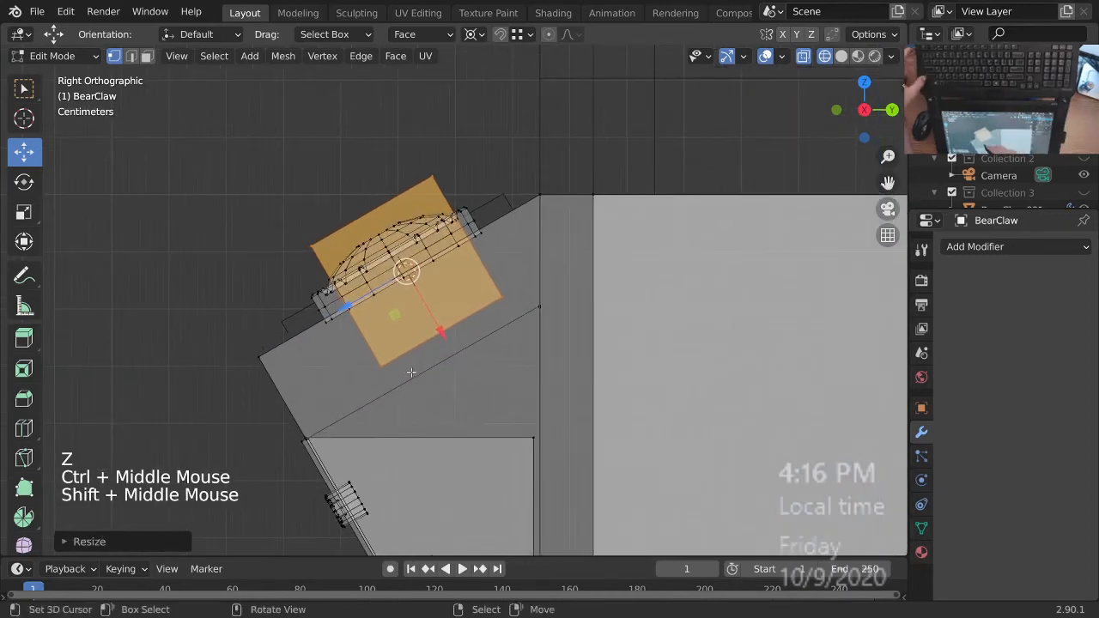
pyautogui.press('g')
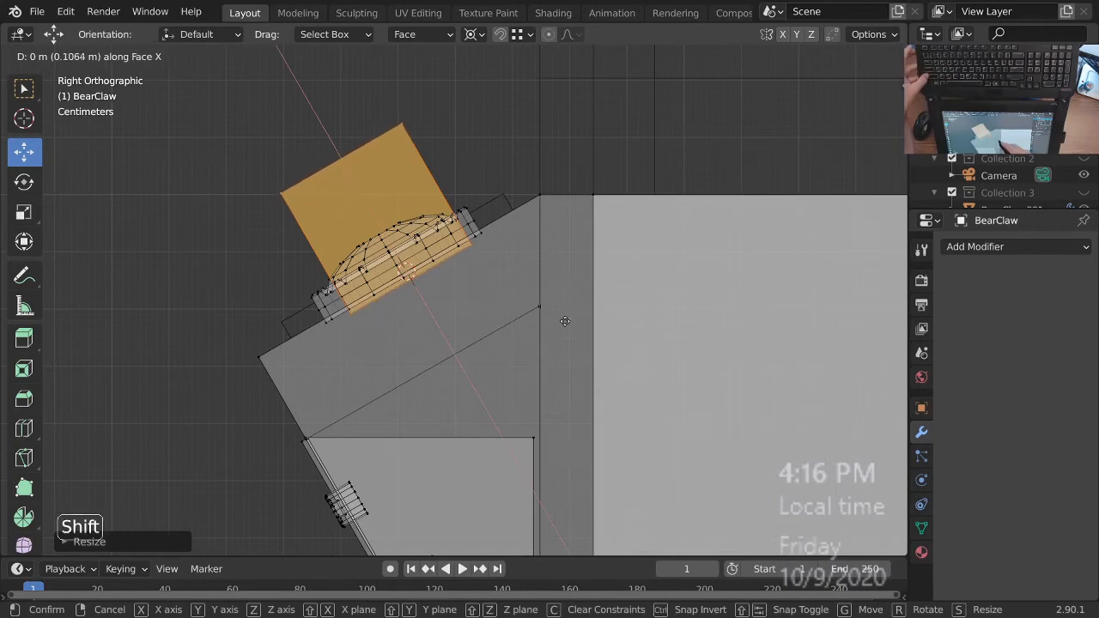
pyautogui.click(559, 286)
# - Select the cube's outer face and move it toward the panel along Face X to flatten the cube into a thin block
pyautogui.keyDown('ctrl'); pyautogui.moveTo(556, 287); pyautogui.dragTo(568, 314, button='middle'); pyautogui.keyUp('ctrl')
pyautogui.keyDown('shift'); pyautogui.moveTo(515, 270); pyautogui.dragTo(547, 308, button='middle'); pyautogui.keyUp('shift')
pyautogui.moveTo(548, 308); pyautogui.dragTo(526, 310, button='middle')
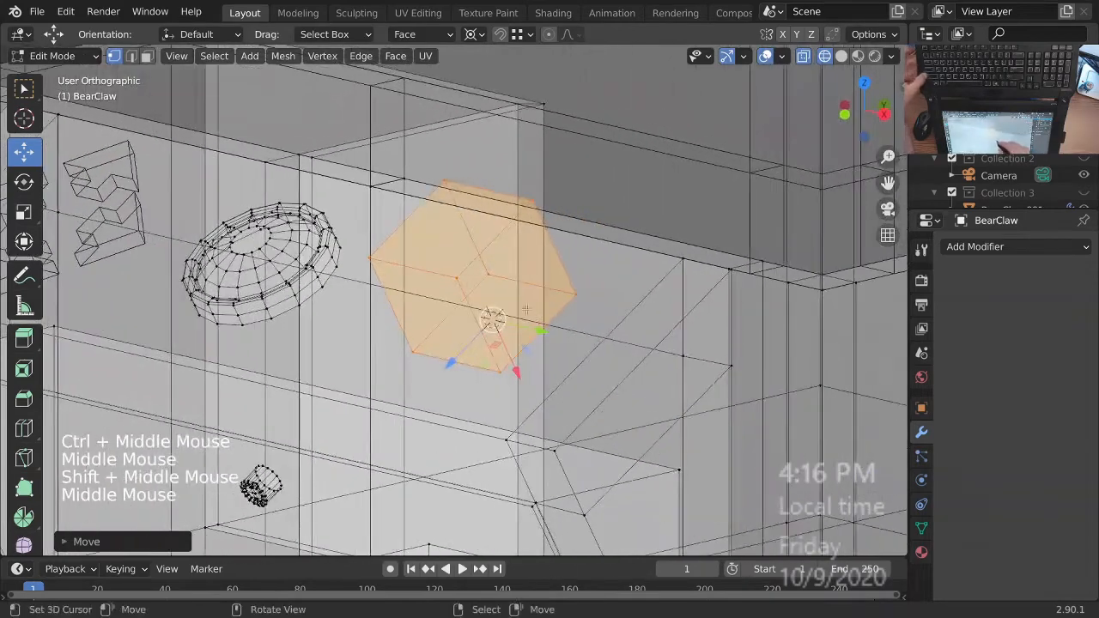
pyautogui.press('3')
pyautogui.rightClick(491, 255)
pyautogui.moveTo(491, 255); pyautogui.dragTo(522, 208, button='middle')
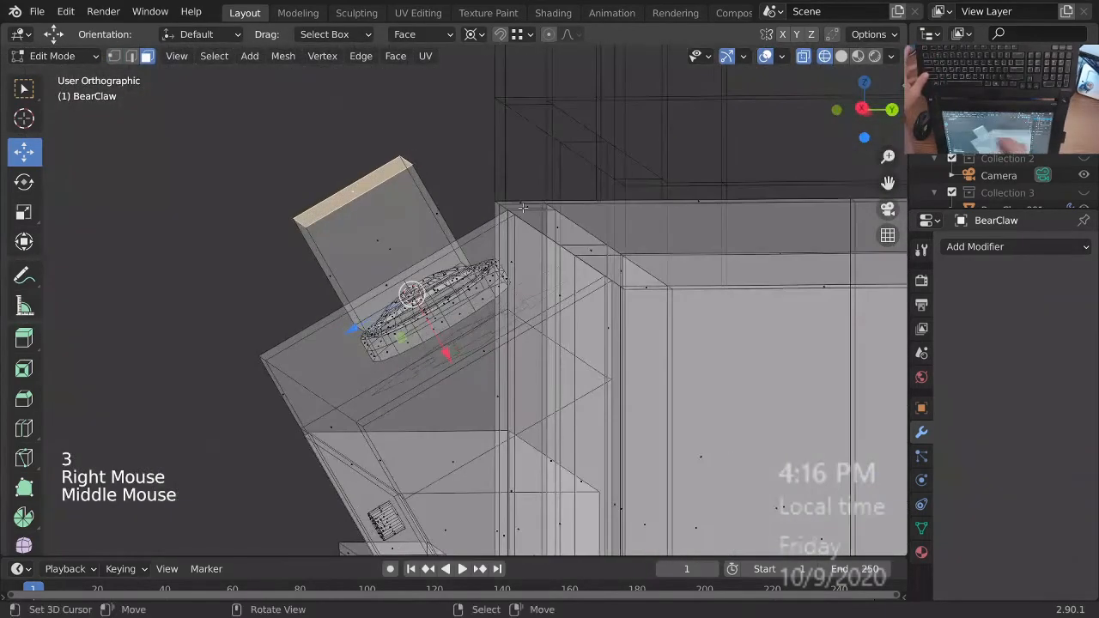
pyautogui.press('KP_3')
pyautogui.press('Escape')
pyautogui.moveTo(450, 355); pyautogui.dragTo(483, 416)
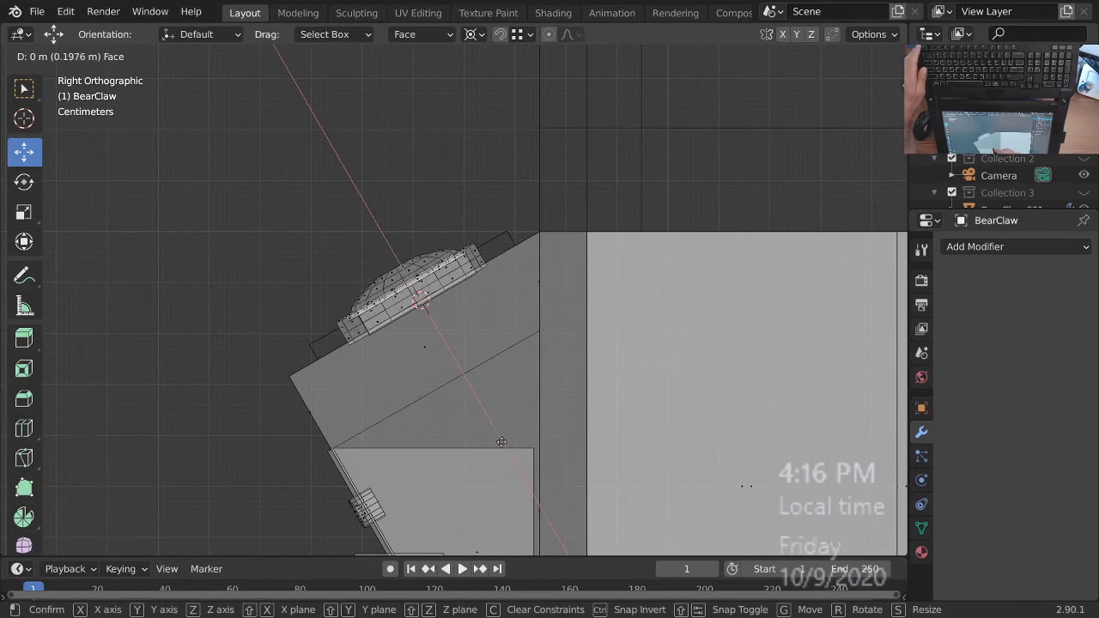
pyautogui.moveTo(501, 442); pyautogui.dragTo(496, 419)
# - Select the whole thin block, return to solid shading, and scale it up slightly
pyautogui.moveTo(496, 419); pyautogui.dragTo(564, 436, button='middle')
pyautogui.keyDown('ctrl'); pyautogui.moveTo(565, 436); pyautogui.dragTo(563, 374, button='middle'); pyautogui.keyUp('ctrl')
pyautogui.moveTo(564, 373); pyautogui.dragTo(584, 371, button='middle')
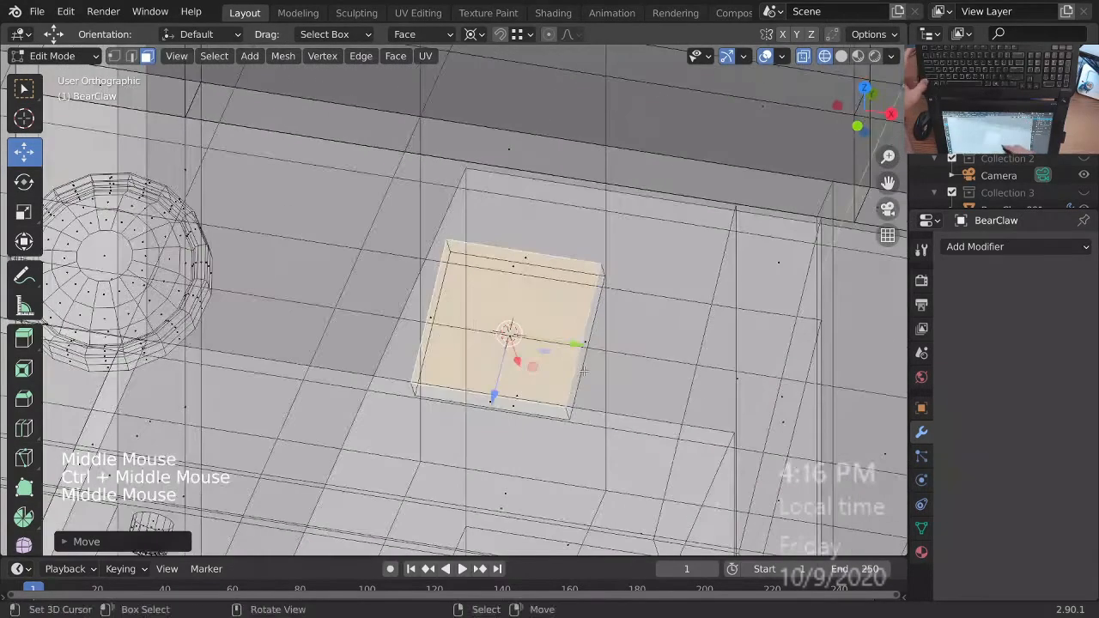
pyautogui.hotkey('ctrl', 'l')
pyautogui.press('z')
pyautogui.keyDown('ctrl'); pyautogui.moveTo(629, 327); pyautogui.dragTo(625, 311, button='middle'); pyautogui.keyUp('ctrl')
pyautogui.moveTo(625, 310); pyautogui.dragTo(602, 359, button='middle')
pyautogui.press('s')
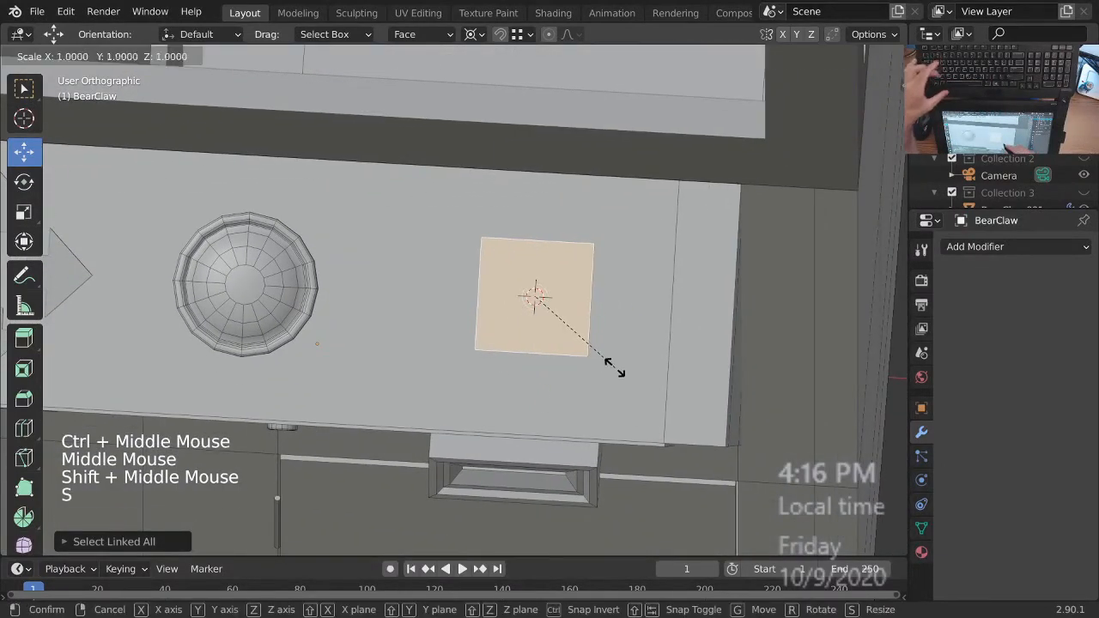
pyautogui.click(657, 397)
# - Add a loop cut along the block's length, splitting its outer face down the middle
pyautogui.keyDown('ctrl'); pyautogui.moveTo(657, 397); pyautogui.dragTo(652, 369, button='middle'); pyautogui.keyUp('ctrl')
pyautogui.keyDown('shift'); pyautogui.moveTo(652, 369); pyautogui.dragTo(605, 320, button='middle'); pyautogui.keyUp('shift')
pyautogui.moveTo(605, 319); pyautogui.dragTo(580, 365, button='middle')
pyautogui.moveTo(579, 365); pyautogui.dragTo(559, 376, button='middle')
pyautogui.press('3')
pyautogui.rightClick(552, 353)
pyautogui.keyDown('shift'); pyautogui.moveTo(560, 377); pyautogui.dragTo(567, 393, button='middle'); pyautogui.keyUp('shift')
pyautogui.moveTo(567, 392); pyautogui.dragTo(525, 397, button='middle')
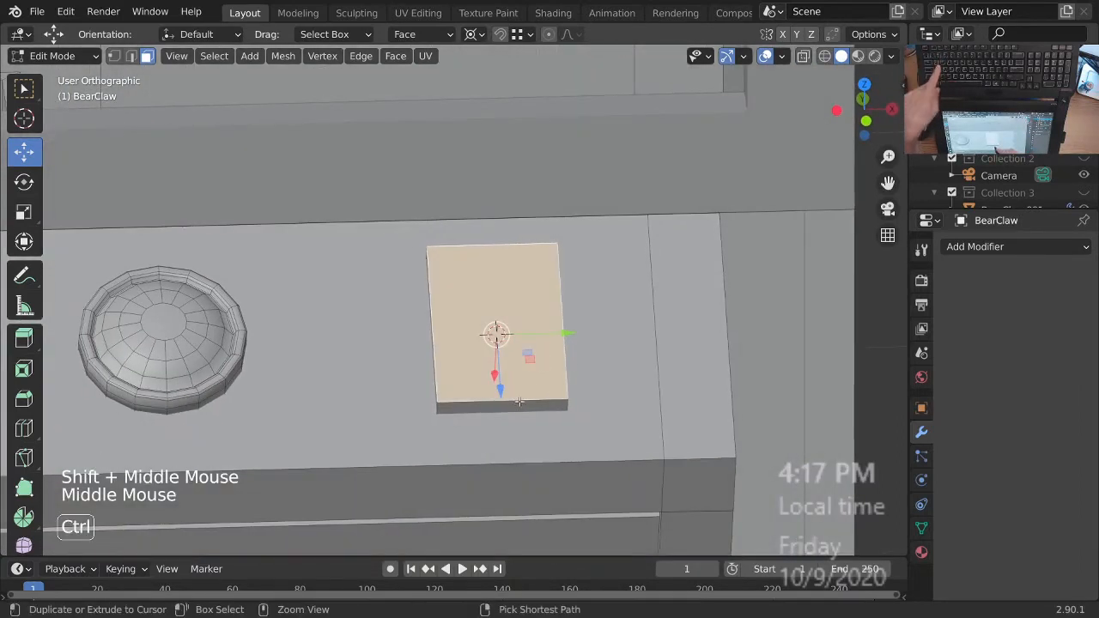
pyautogui.hotkey('ctrl', 'r')
pyautogui.click(495, 332)
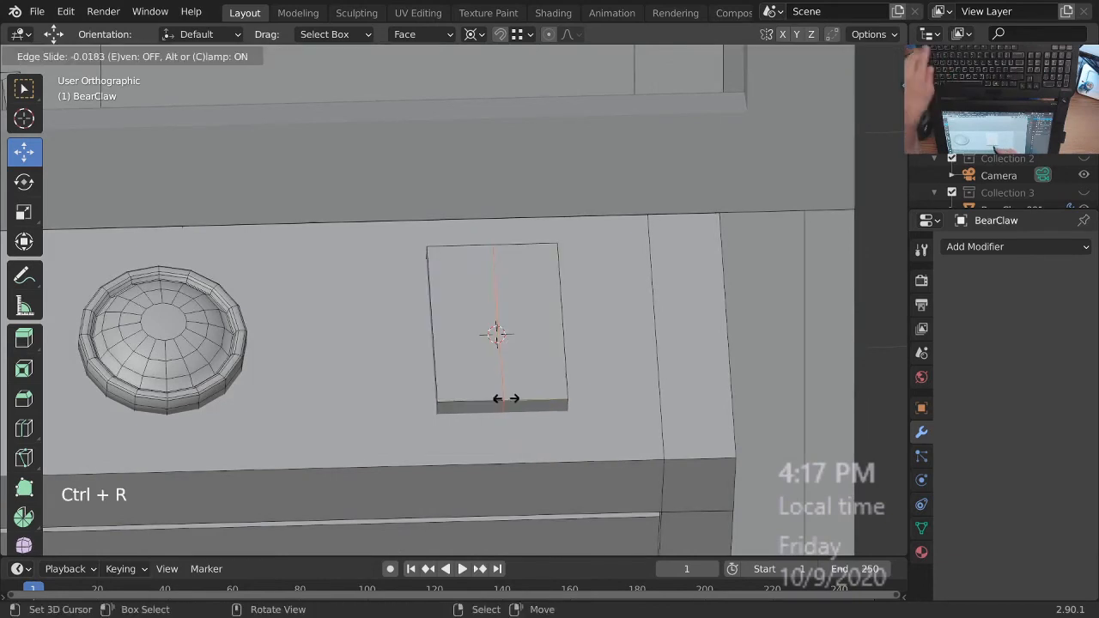
pyautogui.click(495, 332)
# - Select the half of the outer face nearest the domed button and inset it about 0.018 m
pyautogui.keyDown('ctrl'); pyautogui.moveTo(495, 332); pyautogui.dragTo(511, 356, button='middle'); pyautogui.keyUp('ctrl')
pyautogui.moveTo(511, 356); pyautogui.dragTo(527, 372, button='middle')
pyautogui.press('3')
pyautogui.rightClick(540, 374)
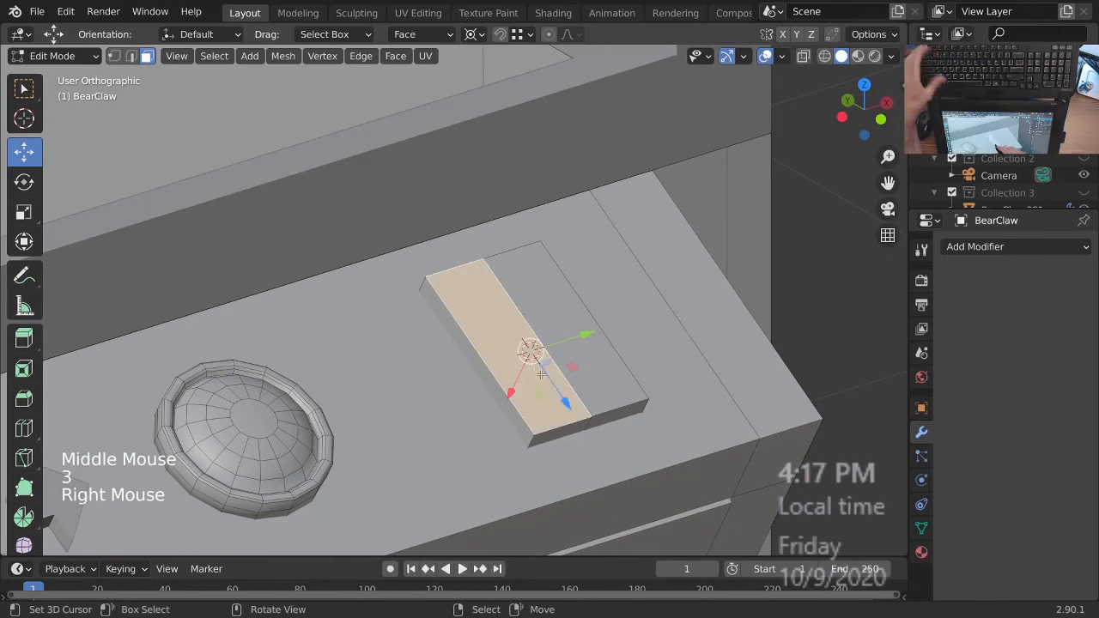
pyautogui.press('i')
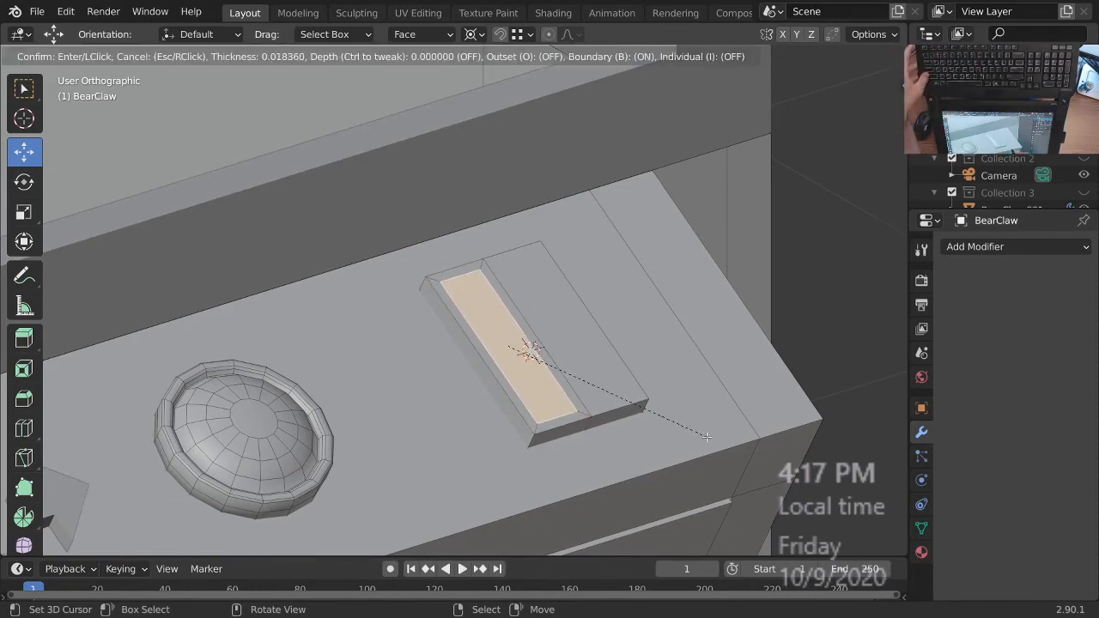
pyautogui.click(708, 437)
# - Extrude the inset face a short distance into the block to form a shallow recess
pyautogui.keyDown('ctrl'); pyautogui.moveTo(677, 429); pyautogui.dragTo(658, 396, button='middle'); pyautogui.keyUp('ctrl')
pyautogui.moveTo(650, 398); pyautogui.dragTo(635, 387, button='middle')
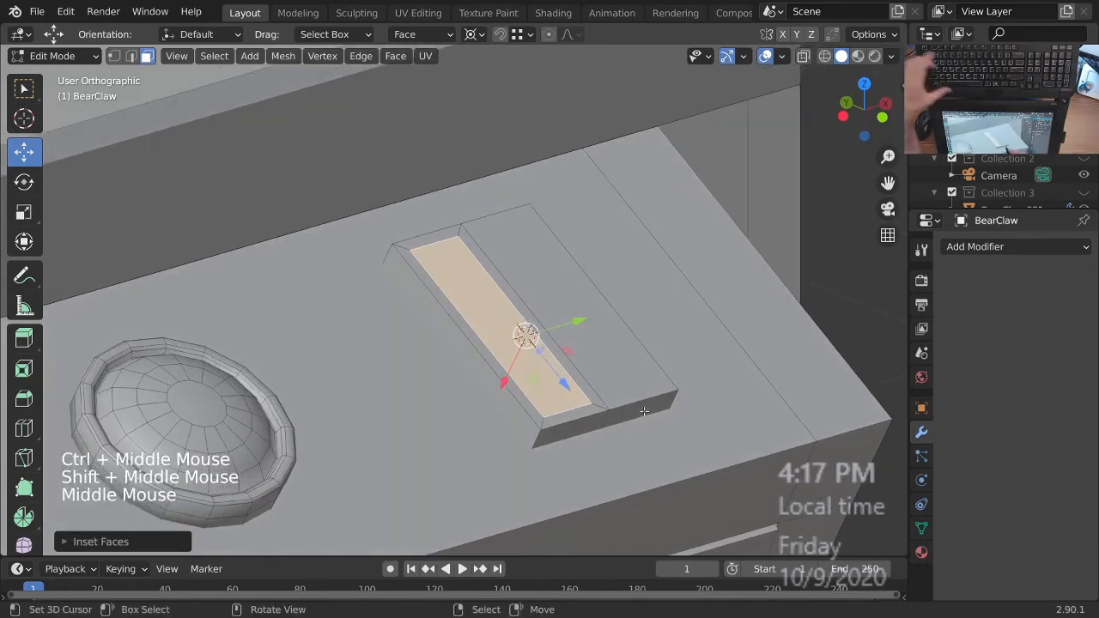
pyautogui.press('e')
pyautogui.click(645, 424)
# - Set the pivot to Median Point and scale the recess floor to about 0.72, excluding Face X, to slope its walls
pyautogui.moveTo(642, 429); pyautogui.dragTo(587, 444, button='middle')
pyautogui.press('.')
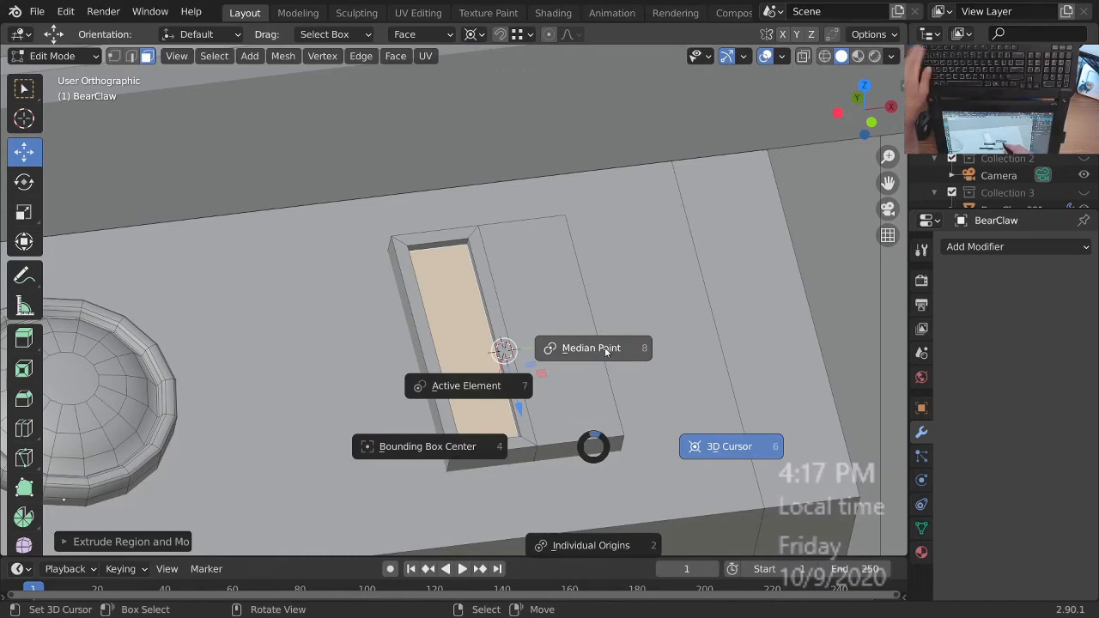
pyautogui.press('Escape')
pyautogui.keyDown('ctrl'); pyautogui.moveTo(606, 352); pyautogui.dragTo(631, 414, button='middle'); pyautogui.keyUp('ctrl')
pyautogui.press('s')
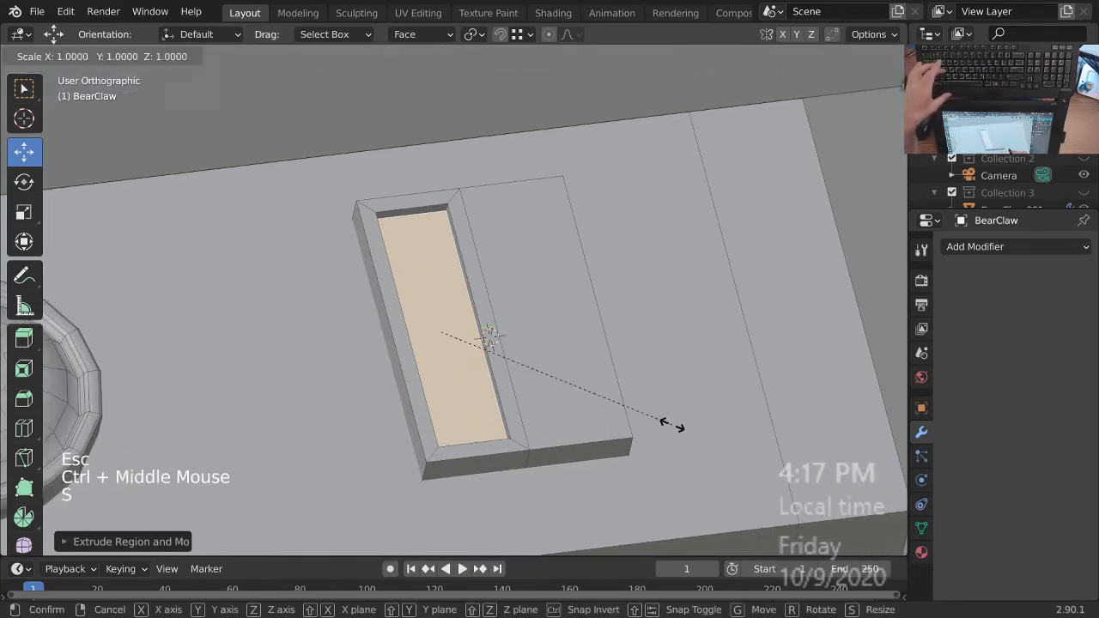
pyautogui.hotkey('shift', 'x')
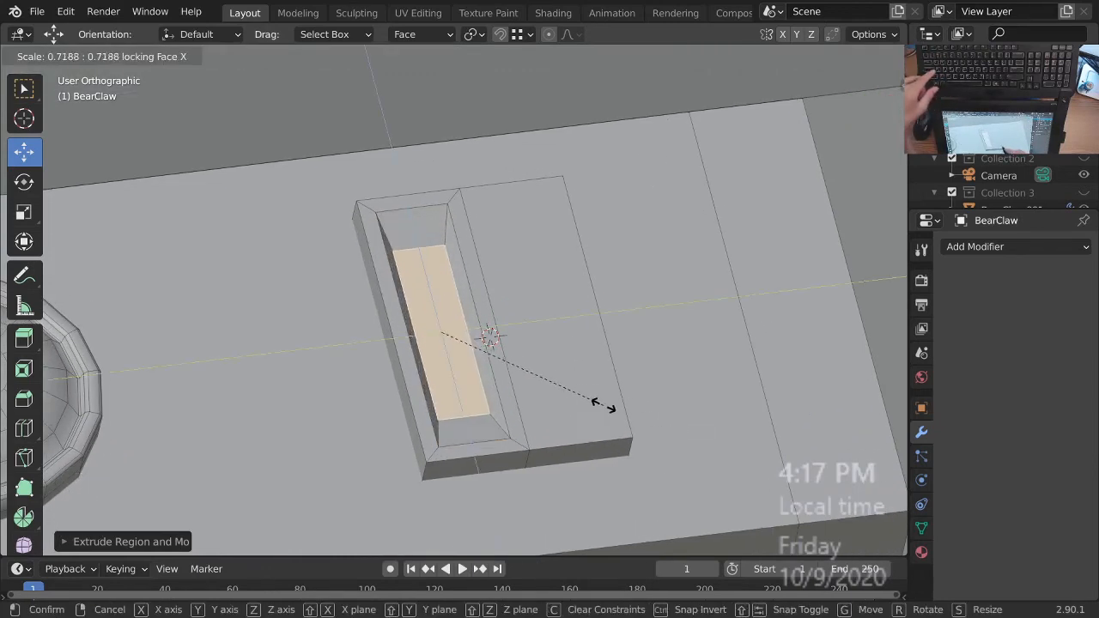
pyautogui.click(605, 406)
# - Inset the recess floor by about 0.017 m
pyautogui.moveTo(605, 406); pyautogui.dragTo(664, 399, button='middle')
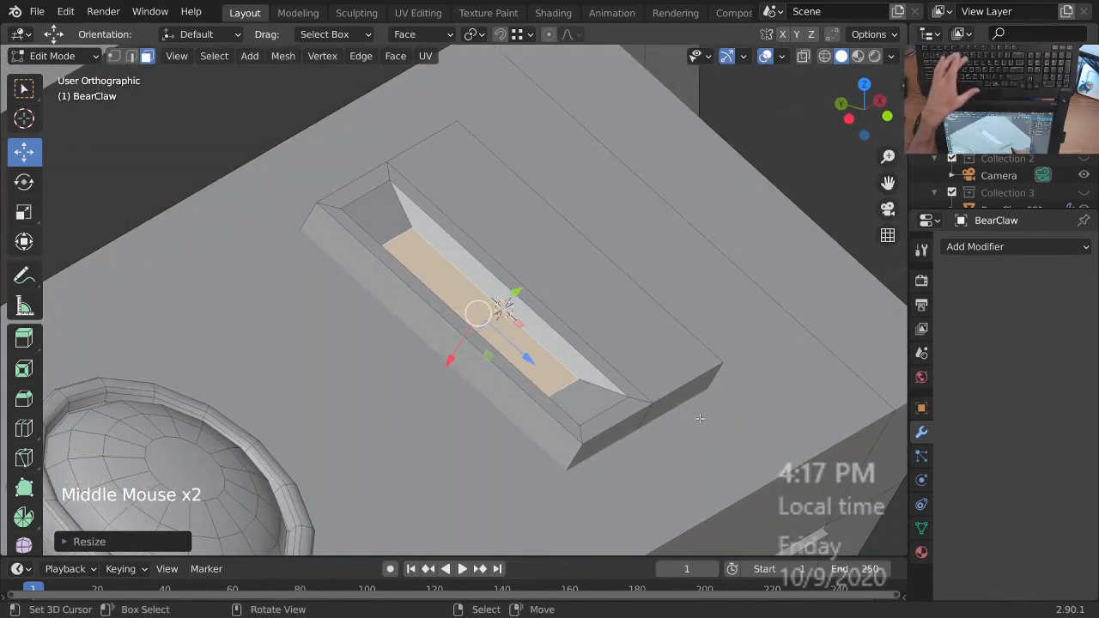
pyautogui.press('i')
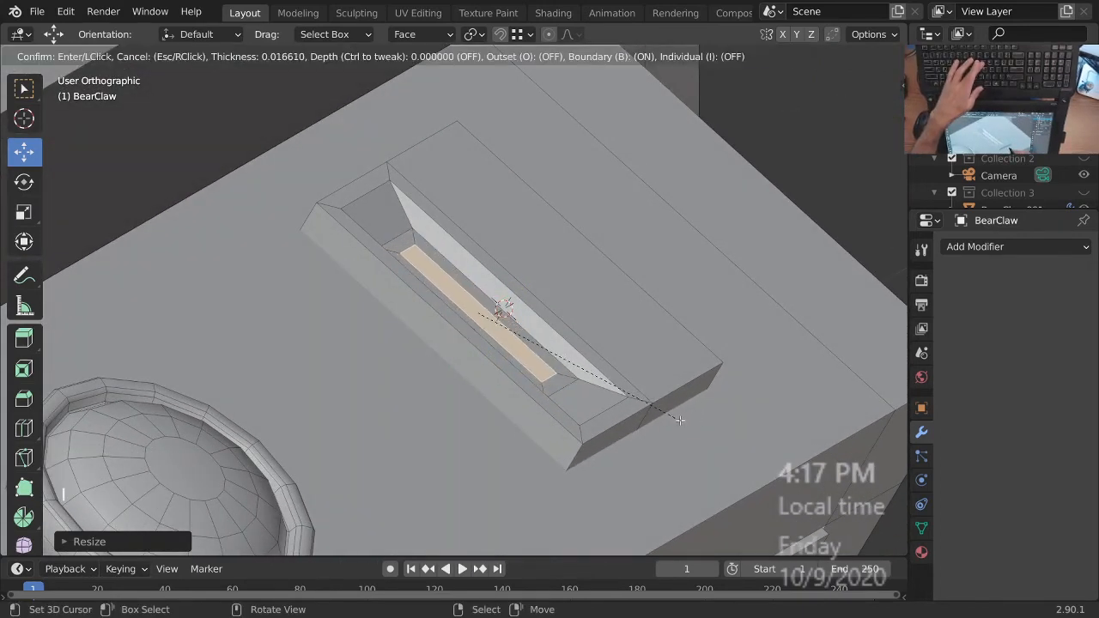
pyautogui.click(679, 420)
# - Try to extrude the narrow inset strip on the recess floor deeper into the block
pyautogui.press('e')
pyautogui.click(558, 461)
pyautogui.keyDown('ctrl'); pyautogui.moveTo(549, 297); pyautogui.dragTo(472, 399, button='middle'); pyautogui.keyUp('ctrl')
pyautogui.keyDown('ctrl'); pyautogui.moveTo(472, 399); pyautogui.dragTo(474, 335, button='middle'); pyautogui.keyUp('ctrl')
pyautogui.moveTo(474, 335); pyautogui.dragTo(520, 292, button='middle')
pyautogui.keyDown('shift'); pyautogui.moveTo(519, 292); pyautogui.dragTo(568, 295, button='middle'); pyautogui.keyUp('shift')
pyautogui.hotkey('ctrl', 'z')
pyautogui.press('g')
pyautogui.rightClick(600, 307)
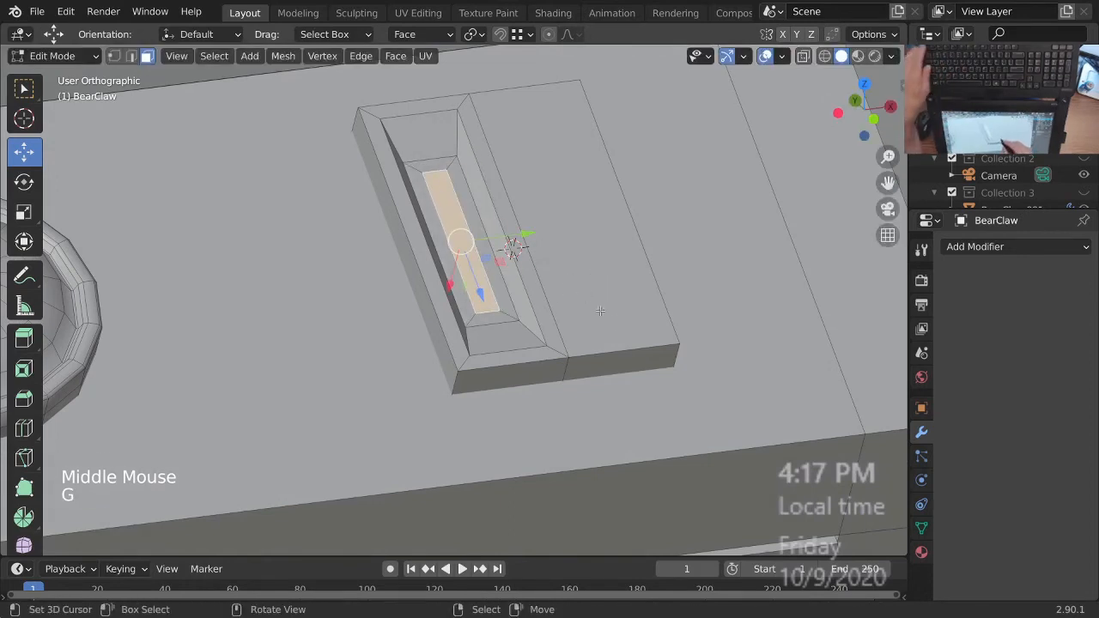
# - Scale the inset strip down uniformly to a short central slot, extrude it inward, and push its floor deeper along Face X
pyautogui.press('s')
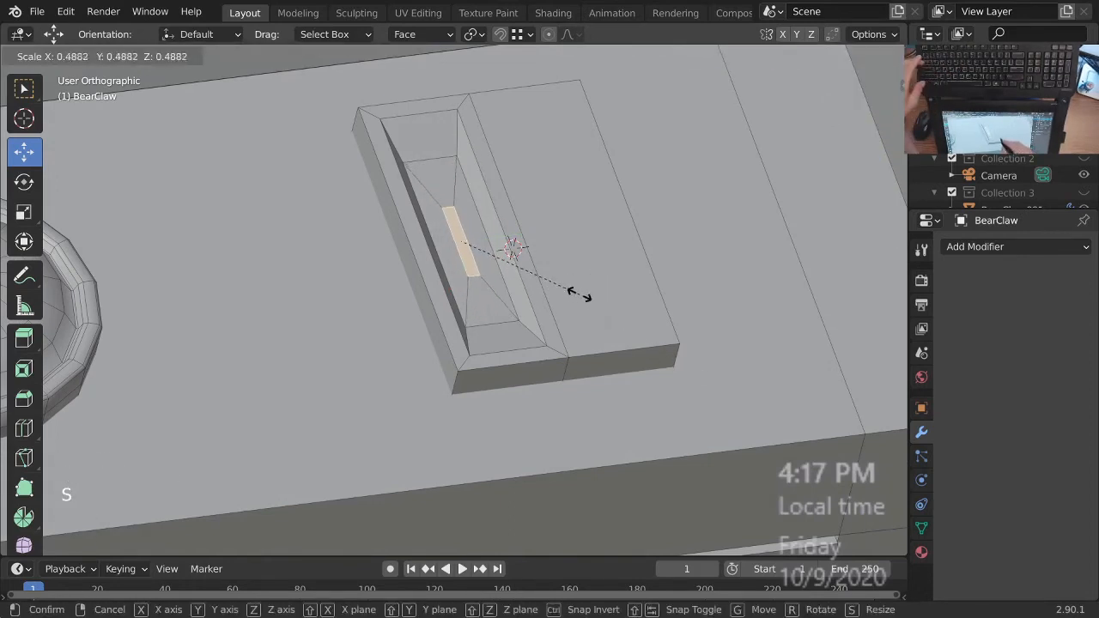
pyautogui.click(567, 288)
pyautogui.keyDown('ctrl'); pyautogui.moveTo(567, 288); pyautogui.dragTo(571, 292, button='middle'); pyautogui.keyUp('ctrl')
pyautogui.moveTo(571, 292); pyautogui.dragTo(576, 318, button='middle')
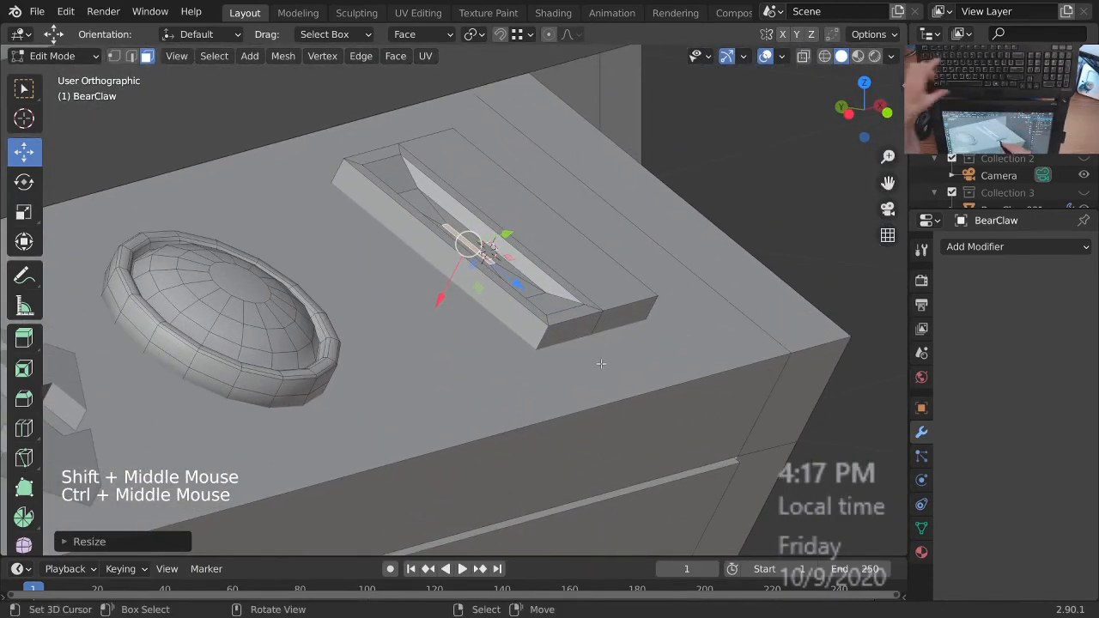
pyautogui.press('e')
pyautogui.click(589, 398)
pyautogui.moveTo(586, 369); pyautogui.dragTo(673, 294, button='middle')
pyautogui.moveTo(427, 317); pyautogui.dragTo(417, 335)
# - Select the whole linked slot block and hide everything else in the mesh
pyautogui.moveTo(587, 312); pyautogui.dragTo(483, 343, button='middle')
pyautogui.moveTo(601, 340)
pyautogui.mouseDown(button='middle')
pyautogui.moveTo(504, 318)
pyautogui.moveTo(455, 275)
pyautogui.moveTo(459, 262)
pyautogui.moveTo(577, 226)
pyautogui.moveTo(413, 225)
pyautogui.moveTo(474, 254)
pyautogui.moveTo(463, 251)
pyautogui.moveTo(481, 215)
pyautogui.mouseUp(button='middle')
pyautogui.press('z')
pyautogui.hotkey('ctrl', 'l')
pyautogui.hotkey('shift', 'h')
pyautogui.press('z')
# - Select and adjust the isolated block's two rear faces, reveal the rest of the mesh, and clear the selection
pyautogui.moveTo(382, 279); pyautogui.dragTo(367, 255, button='middle')
pyautogui.rightClick(367, 249)
pyautogui.keyDown('shift'); pyautogui.rightClick(501, 191); pyautogui.keyUp('shift')
pyautogui.keyDown('ctrl'); pyautogui.moveTo(501, 192); pyautogui.dragTo(497, 266, button='middle'); pyautogui.keyUp('ctrl')
pyautogui.moveTo(483, 395); pyautogui.dragTo(454, 321, button='middle')
pyautogui.moveTo(446, 271); pyautogui.dragTo(445, 274)
pyautogui.moveTo(466, 322); pyautogui.dragTo(466, 322)
pyautogui.moveTo(471, 305); pyautogui.dragTo(533, 326, button='middle')
pyautogui.hotkey('alt', 'h')
pyautogui.hotkey('alt', 'a')
# - Add a centered loop cut across the block's width, dividing its length into two halves
pyautogui.moveTo(496, 226); pyautogui.dragTo(481, 240, button='middle')
pyautogui.keyDown('shift'); pyautogui.moveTo(481, 240); pyautogui.dragTo(524, 309, button='middle'); pyautogui.keyUp('shift')
pyautogui.moveTo(524, 309); pyautogui.dragTo(563, 313, button='middle')
pyautogui.moveTo(564, 313); pyautogui.dragTo(559, 297, button='middle')
pyautogui.moveTo(558, 296); pyautogui.dragTo(562, 307, button='middle')
pyautogui.moveTo(563, 308); pyautogui.dragTo(443, 338, button='middle')
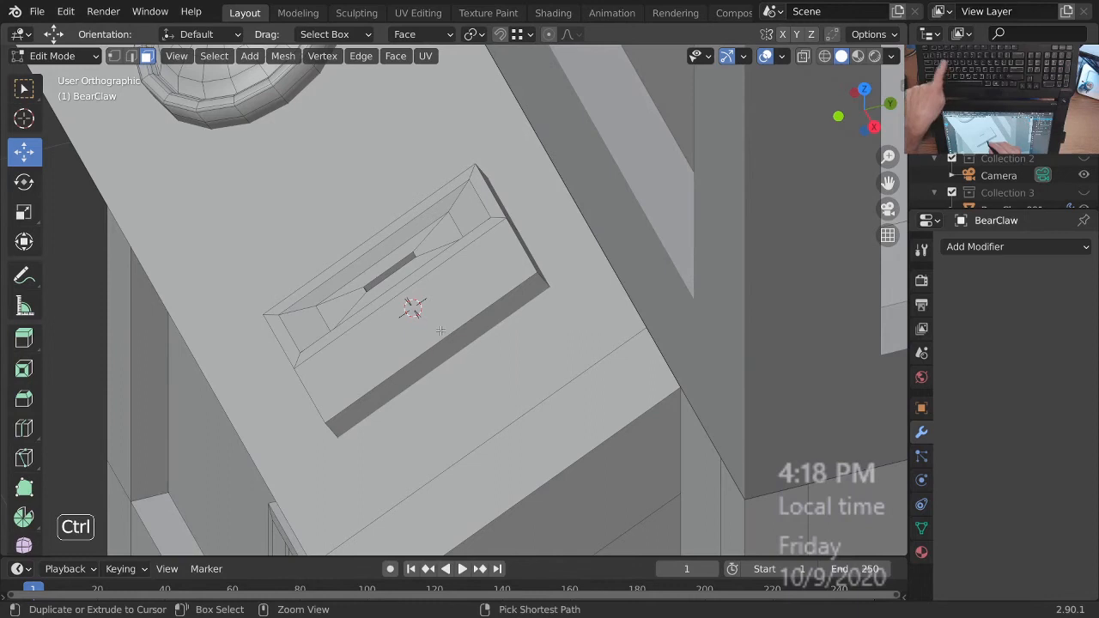
pyautogui.click(437, 342)
pyautogui.click(437, 341)
# - Select the two flat outer faces beside the slot recess and inset them individually by about 0.012 m
pyautogui.moveTo(437, 341); pyautogui.dragTo(459, 326, button='middle')
pyautogui.keyDown('ctrl'); pyautogui.moveTo(460, 327); pyautogui.dragTo(507, 273, button='middle'); pyautogui.keyUp('ctrl')
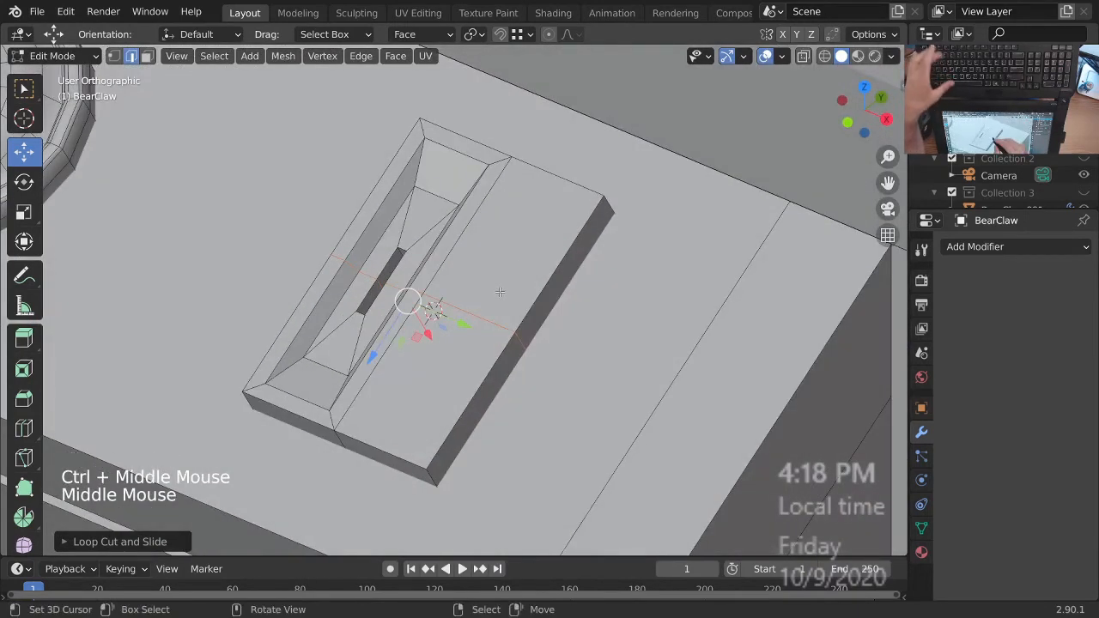
pyautogui.press('3')
pyautogui.rightClick(500, 292)
pyautogui.keyDown('shift'); pyautogui.rightClick(485, 367); pyautogui.keyUp('shift')
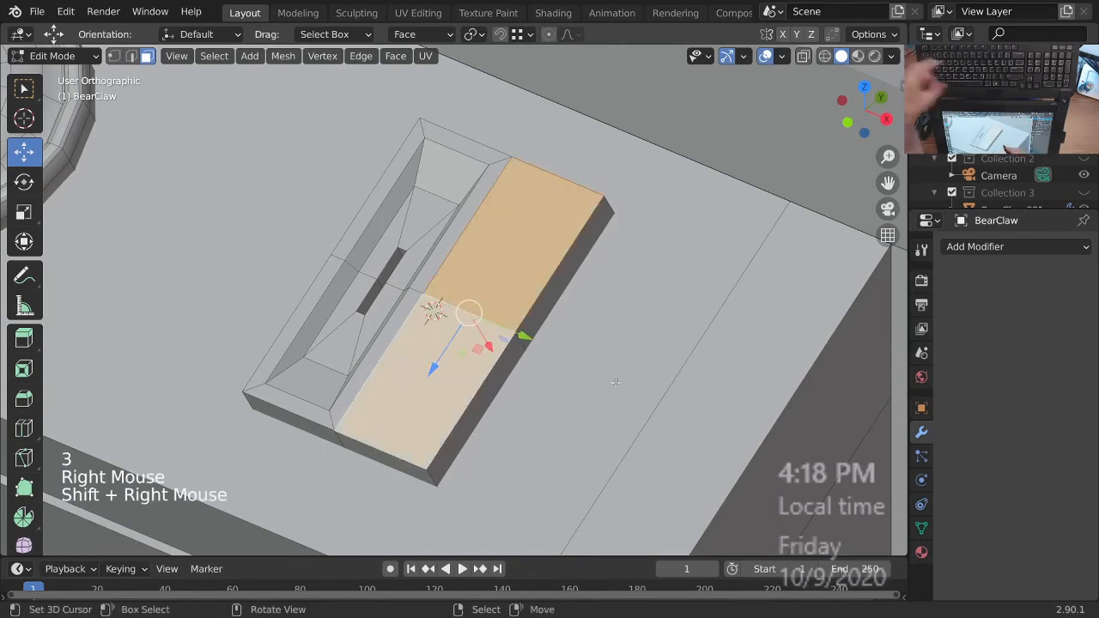
pyautogui.press('i')
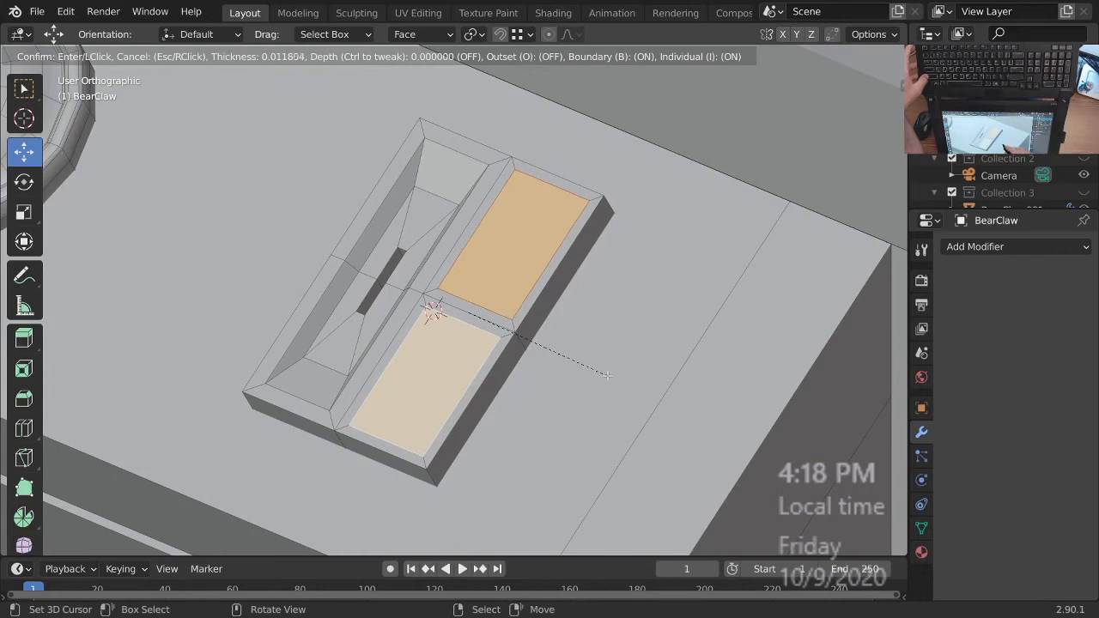
pyautogui.click(605, 375)
# - Extrude the two inset faces inward to form a pair of shallow pockets
pyautogui.moveTo(605, 375)
pyautogui.keyDown('ctrl'); pyautogui.mouseDown(button='middle')
pyautogui.moveTo(605, 404)
pyautogui.moveTo(618, 377)
pyautogui.mouseUp(button='middle'); pyautogui.keyUp('ctrl')
pyautogui.moveTo(618, 378); pyautogui.dragTo(630, 300, button='middle')
pyautogui.keyDown('shift'); pyautogui.moveTo(630, 300); pyautogui.dragTo(606, 315, button='middle'); pyautogui.keyUp('shift')
pyautogui.keyDown('ctrl'); pyautogui.moveTo(606, 314); pyautogui.dragTo(549, 231, button='middle'); pyautogui.keyUp('ctrl')
pyautogui.moveTo(550, 232); pyautogui.dragTo(679, 309, button='middle')
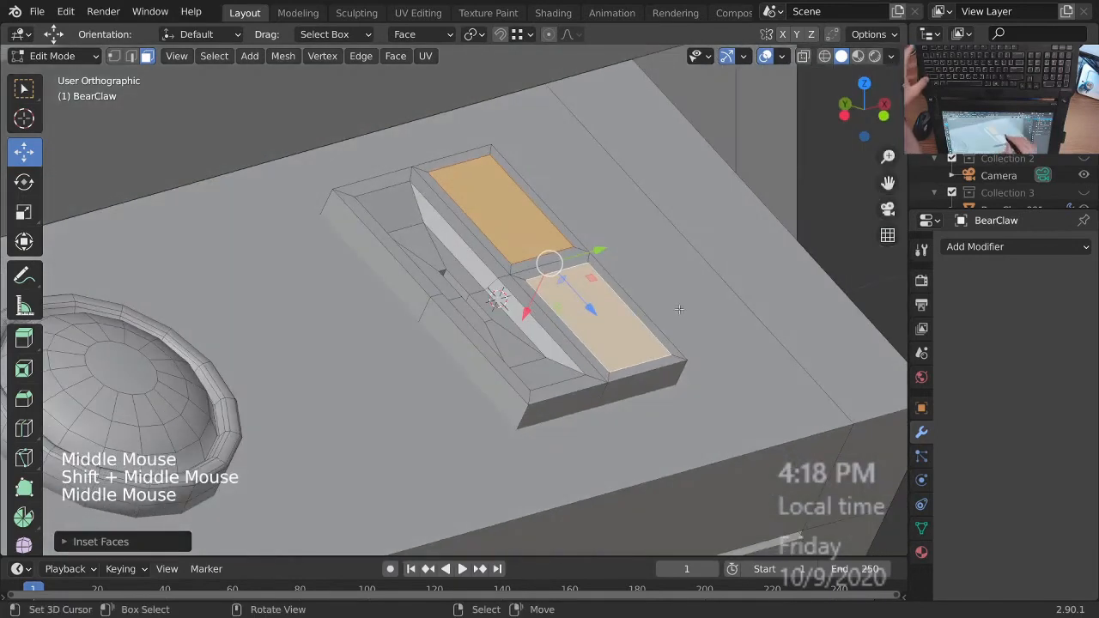
pyautogui.press('e')
pyautogui.click(686, 357)
# - Set the pivot to Individual Origins and scale the two pocket floors to about 0.9 to taper their walls
pyautogui.moveTo(686, 356); pyautogui.dragTo(686, 383, button='middle')
pyautogui.press('.')
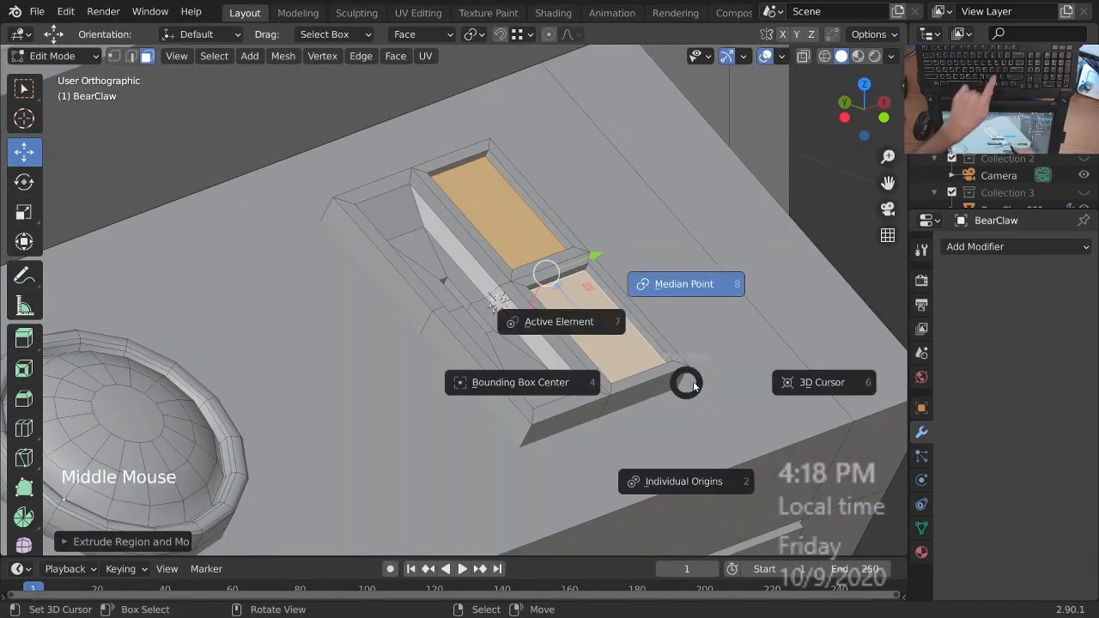
pyautogui.click(707, 483)
pyautogui.press('s')
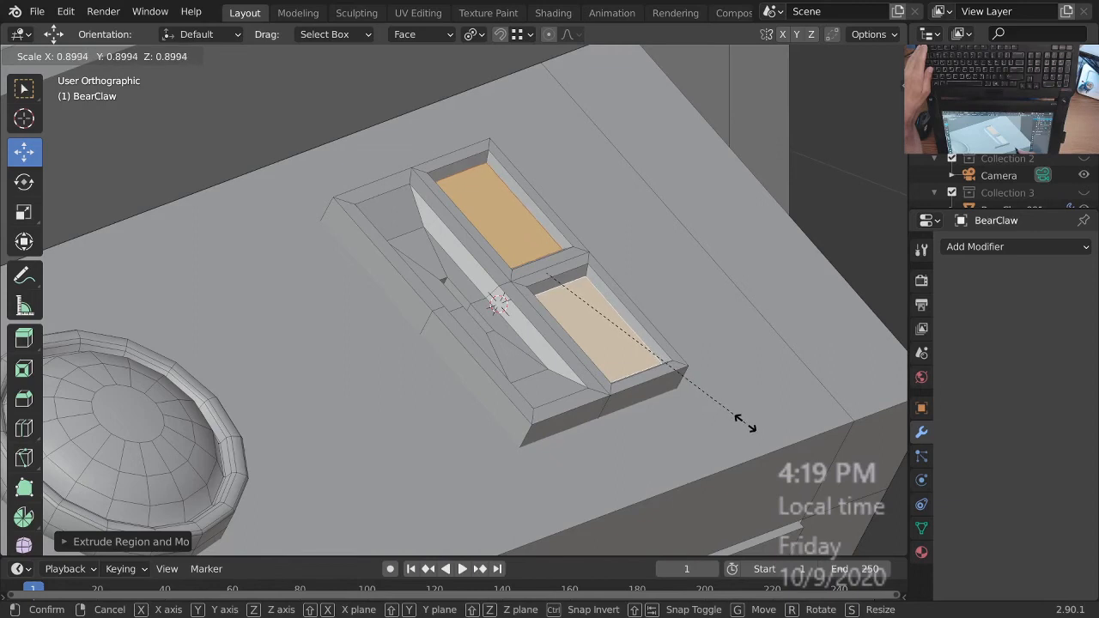
pyautogui.click(746, 423)
pyautogui.keyDown('ctrl'); pyautogui.moveTo(697, 397); pyautogui.dragTo(687, 371, button='middle'); pyautogui.keyUp('ctrl')
pyautogui.moveTo(662, 386); pyautogui.dragTo(705, 359, button='middle')
pyautogui.keyDown('ctrl'); pyautogui.moveTo(706, 369); pyautogui.dragTo(695, 345, button='middle'); pyautogui.keyUp('ctrl')
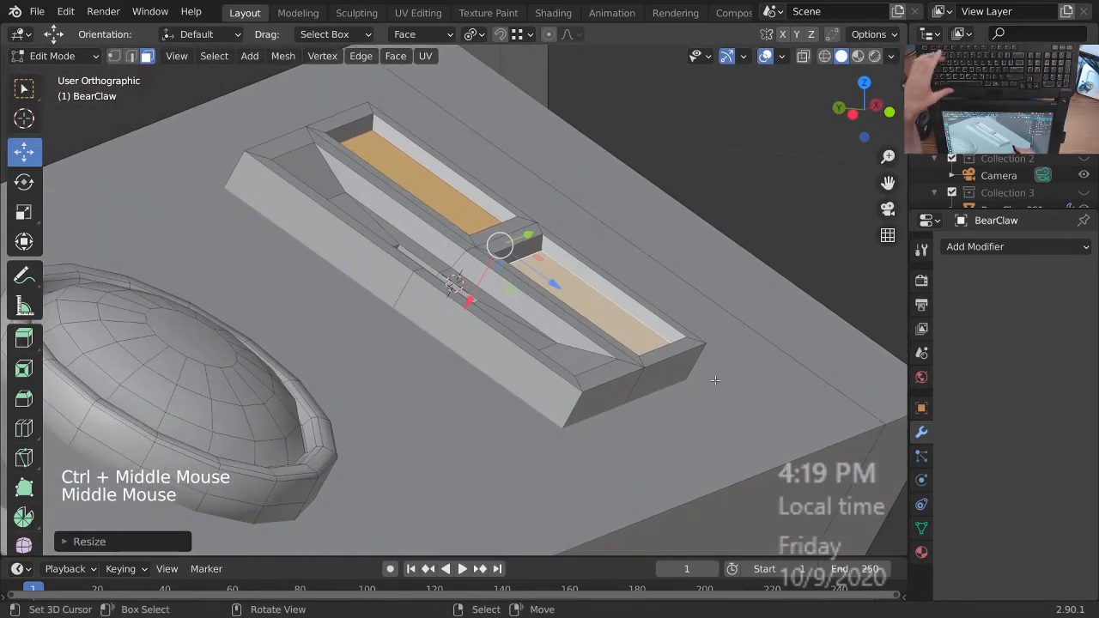
# - Extrude the two tapered pocket floors, clear the selection and save the file
pyautogui.press('e')
pyautogui.click(726, 374)
pyautogui.keyDown('ctrl'); pyautogui.moveTo(692, 337); pyautogui.dragTo(687, 375, button='middle'); pyautogui.keyUp('ctrl')
pyautogui.moveTo(678, 358); pyautogui.dragTo(562, 352, button='middle')
pyautogui.hotkey('alt', 'a')
pyautogui.hotkey('ctrl', 's')
pyautogui.keyDown('ctrl'); pyautogui.moveTo(563, 352); pyautogui.dragTo(604, 337, button='middle'); pyautogui.keyUp('ctrl')
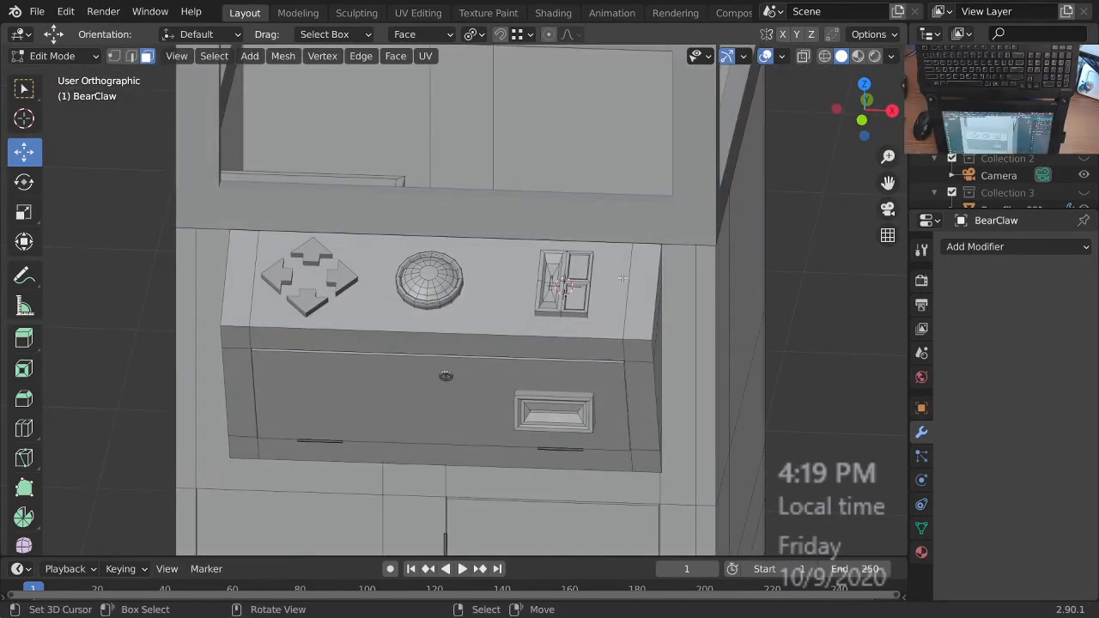
pyautogui.hotkey('ctrl', 's')
# - Examine the whole machine from several angles in perspective, including the control panel, window openings and cabinet roof
pyautogui.keyDown('ctrl'); pyautogui.moveTo(592, 361); pyautogui.dragTo(592, 378, button='middle'); pyautogui.keyUp('ctrl')
pyautogui.keyDown('shift'); pyautogui.moveTo(592, 377); pyautogui.dragTo(515, 408, button='middle'); pyautogui.keyUp('shift')
pyautogui.keyDown('shift'); pyautogui.moveTo(515, 408); pyautogui.dragTo(487, 435, button='middle'); pyautogui.keyUp('shift')
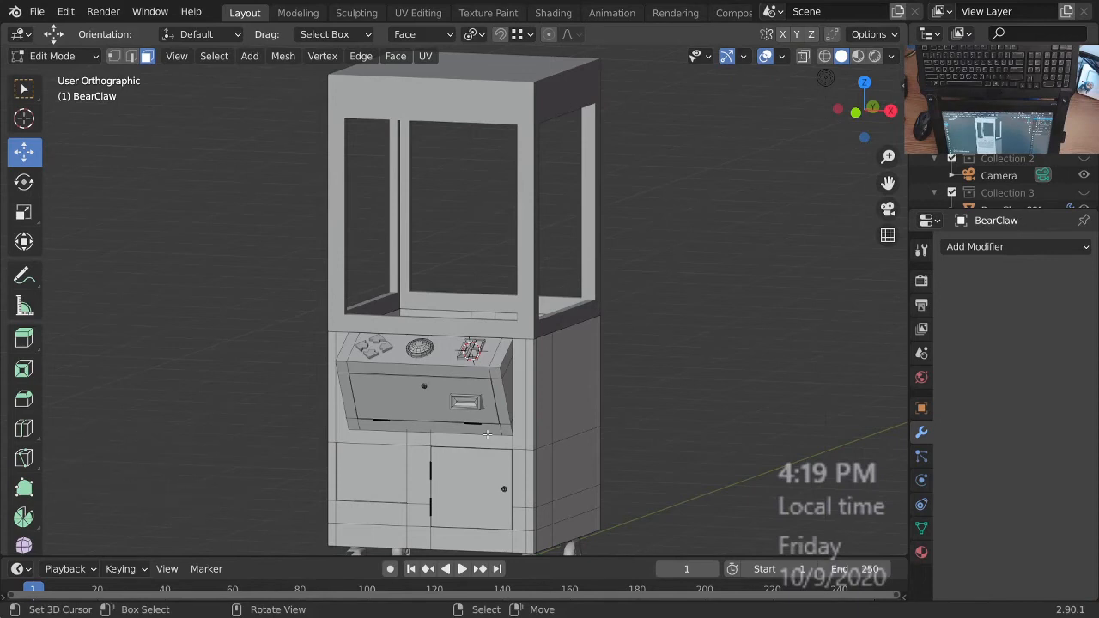
pyautogui.keyDown('ctrl'); pyautogui.moveTo(529, 296); pyautogui.dragTo(558, 345, button='middle'); pyautogui.keyUp('ctrl')
pyautogui.keyDown('shift'); pyautogui.moveTo(558, 345); pyautogui.dragTo(549, 309, button='middle'); pyautogui.keyUp('shift')
pyautogui.moveTo(550, 309); pyautogui.dragTo(559, 279, button='middle')
pyautogui.keyDown('ctrl'); pyautogui.moveTo(420, 148); pyautogui.dragTo(563, 351, button='middle'); pyautogui.keyUp('ctrl')
pyautogui.press('KP_5')
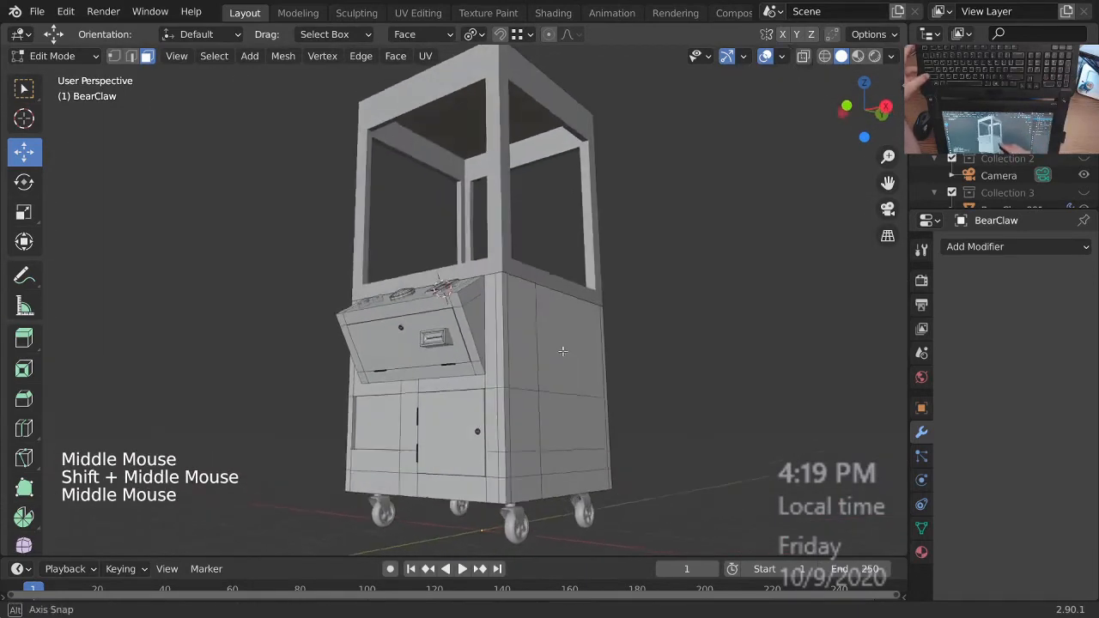
pyautogui.moveTo(541, 177); pyautogui.dragTo(604, 301, button='middle')
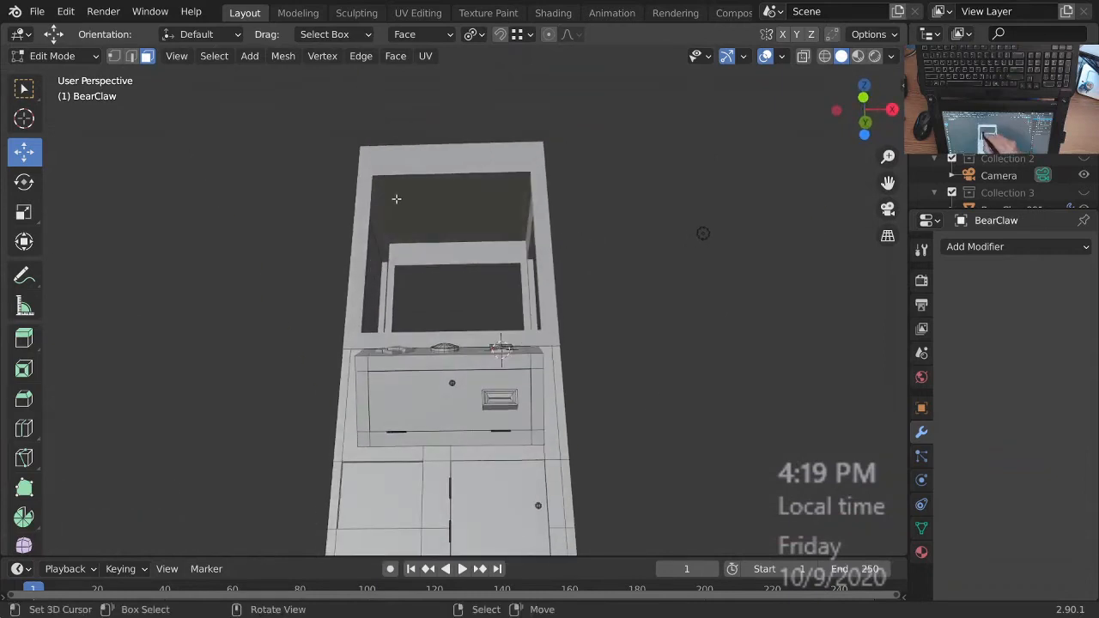
pyautogui.moveTo(519, 187); pyautogui.dragTo(515, 235, button='middle')
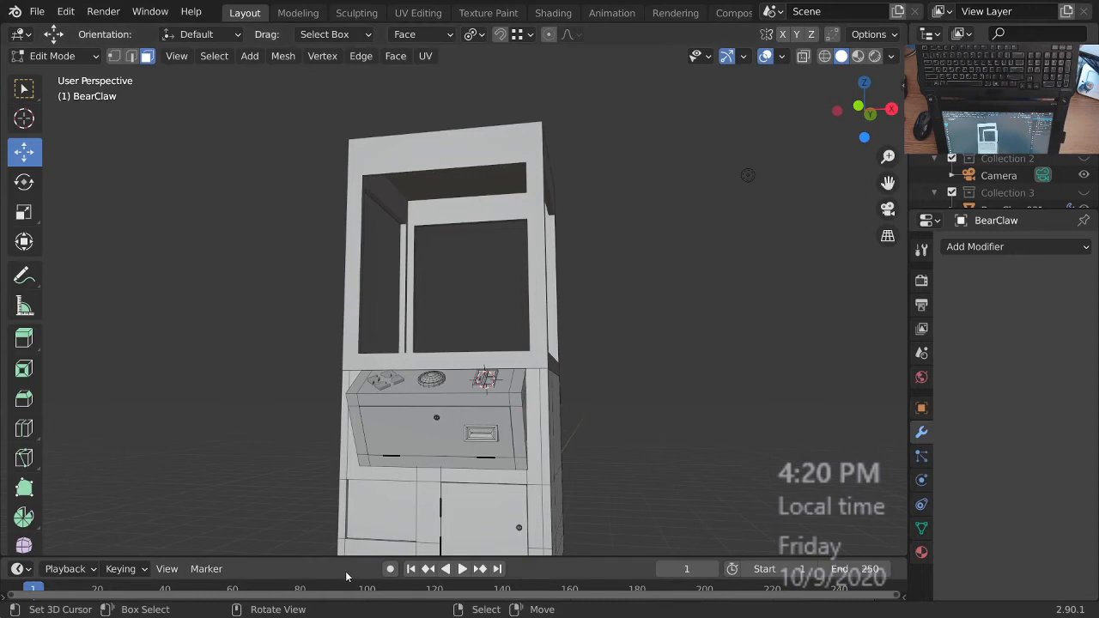
pyautogui.moveTo(481, 403); pyautogui.dragTo(566, 284, button='middle')
pyautogui.keyDown('shift'); pyautogui.moveTo(566, 284); pyautogui.dragTo(566, 275, button='middle'); pyautogui.keyUp('shift')
pyautogui.moveTo(566, 275); pyautogui.dragTo(571, 301, button='middle')
pyautogui.moveTo(571, 301); pyautogui.dragTo(549, 307, button='middle')
pyautogui.moveTo(549, 308); pyautogui.dragTo(574, 307, button='middle')
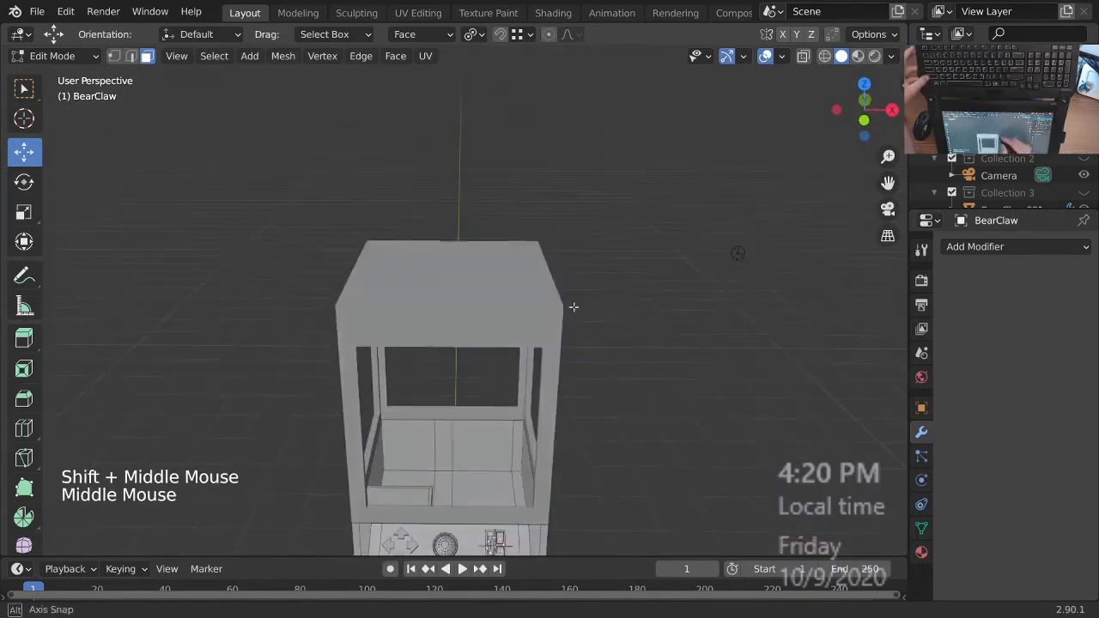
pyautogui.keyDown('ctrl'); pyautogui.moveTo(502, 279); pyautogui.dragTo(458, 267, button='middle'); pyautogui.keyUp('ctrl')
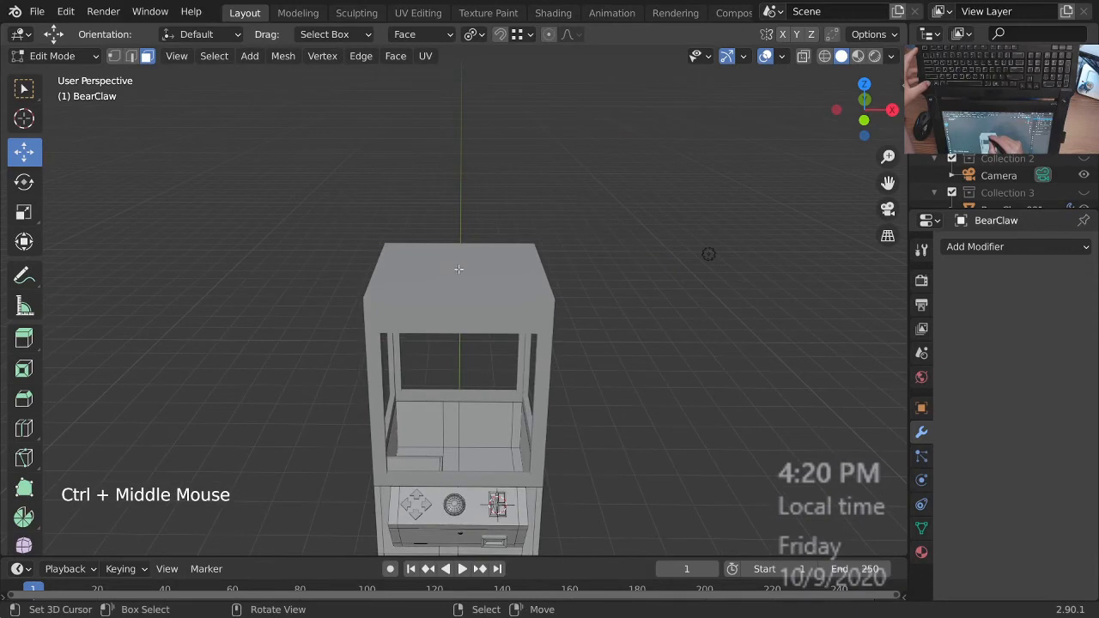
# - Reset the 3D cursor to the world origin and add a 16-vertex cylinder there, 1 m in radius and 2 m deep
pyautogui.hotkey('shift', 'c')
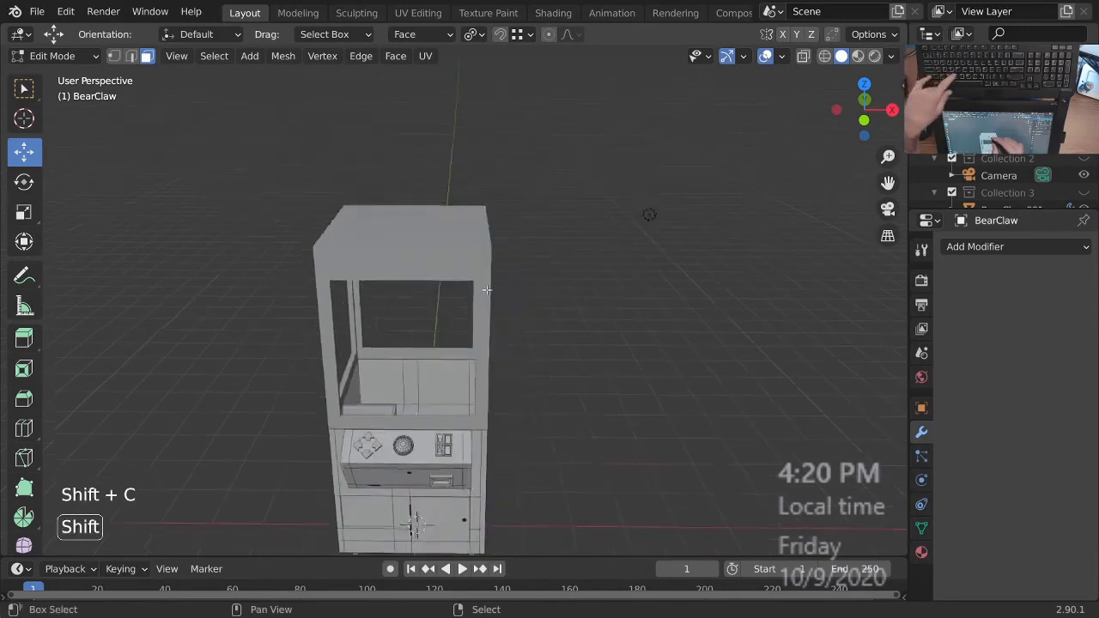
pyautogui.keyDown('shift'); pyautogui.moveTo(474, 295); pyautogui.dragTo(529, 336, button='middle'); pyautogui.keyUp('shift')
pyautogui.moveTo(529, 337)
pyautogui.keyDown('shift'); pyautogui.mouseDown(button='middle')
pyautogui.moveTo(525, 393)
pyautogui.moveTo(536, 358)
pyautogui.mouseUp(button='middle'); pyautogui.keyUp('shift')
pyautogui.moveTo(536, 357); pyautogui.dragTo(598, 374, button='middle')
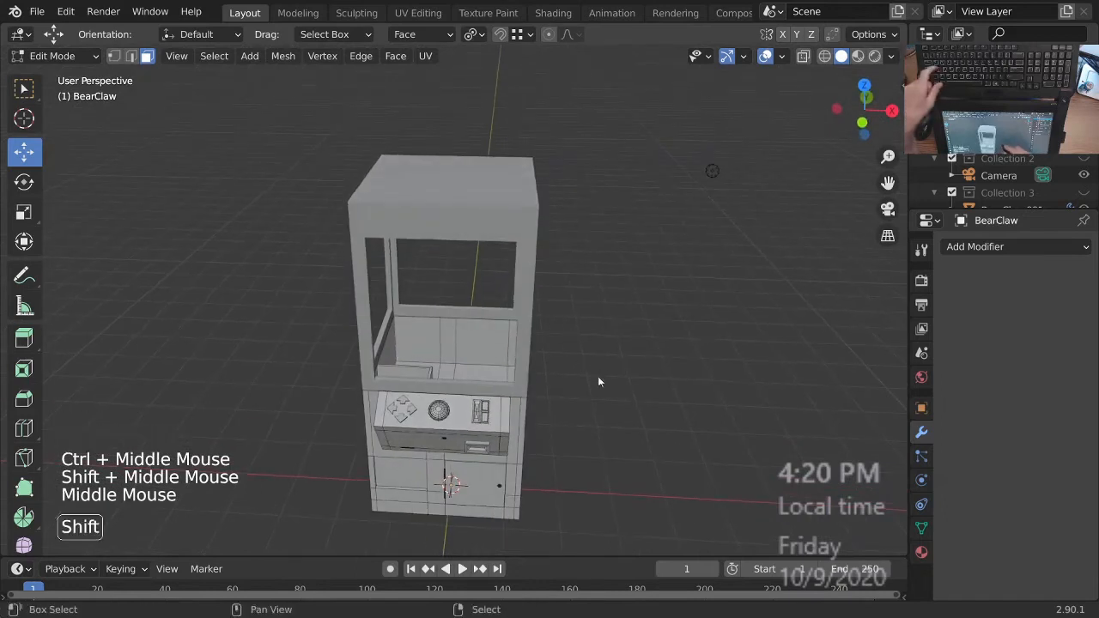
pyautogui.hotkey('shift', 'a')
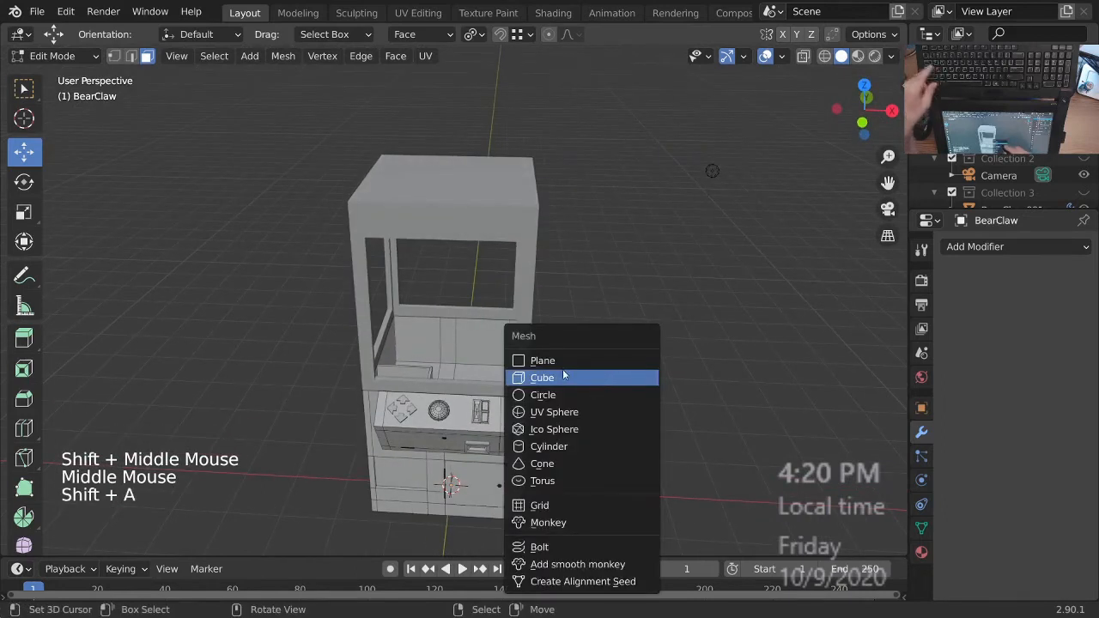
pyautogui.click(578, 447)
pyautogui.keyDown('ctrl'); pyautogui.moveTo(589, 422); pyautogui.dragTo(575, 424, button='middle'); pyautogui.keyUp('ctrl')
pyautogui.keyDown('ctrl'); pyautogui.moveTo(575, 425); pyautogui.dragTo(545, 416, button='middle'); pyautogui.keyUp('ctrl')
pyautogui.keyDown('shift'); pyautogui.moveTo(545, 417); pyautogui.dragTo(617, 373, button='middle'); pyautogui.keyUp('shift')
pyautogui.keyDown('shift'); pyautogui.moveTo(617, 373); pyautogui.dragTo(743, 196, button='middle'); pyautogui.keyUp('shift')
pyautogui.moveTo(525, 340); pyautogui.dragTo(581, 395, button='middle')
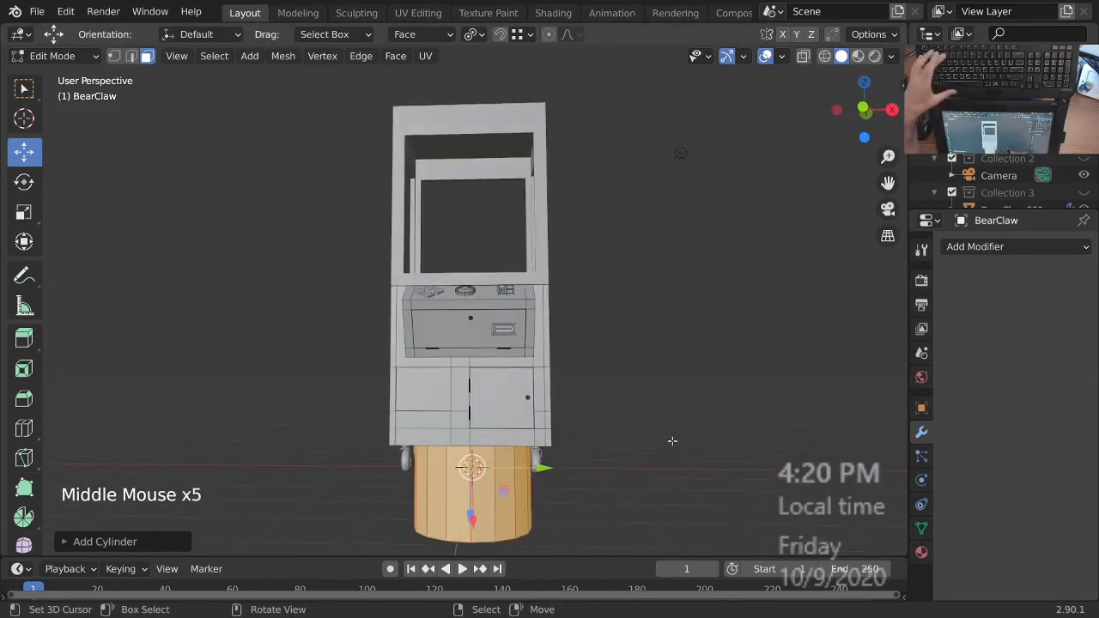
pyautogui.press('s')
pyautogui.hotkey('shift', 'z')
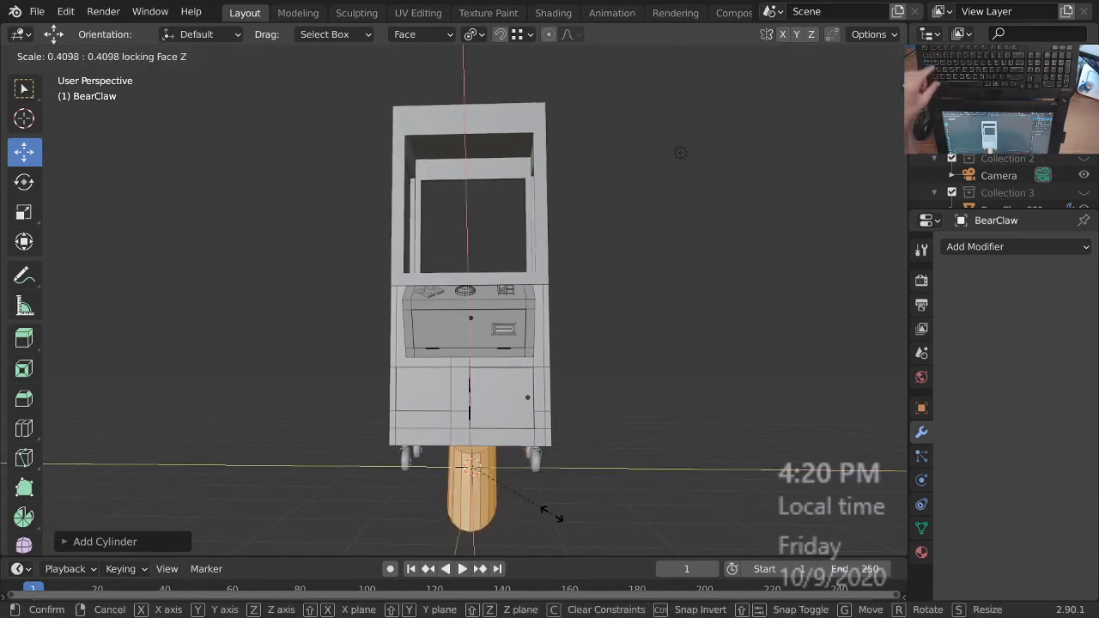
pyautogui.press('z')
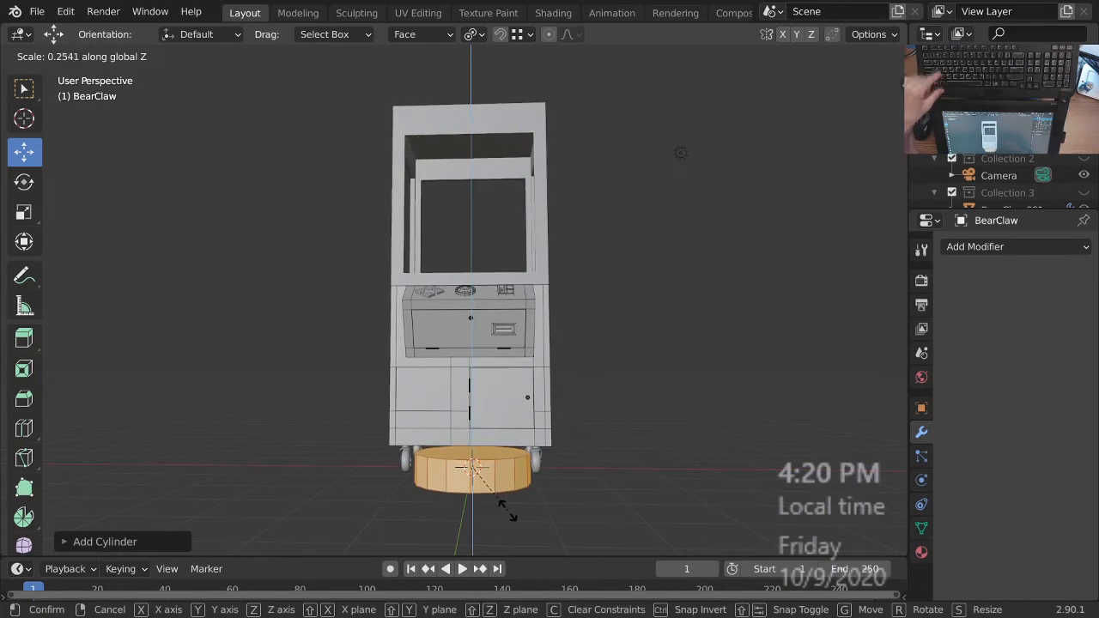
pyautogui.press('Escape')
pyautogui.click(133, 542)
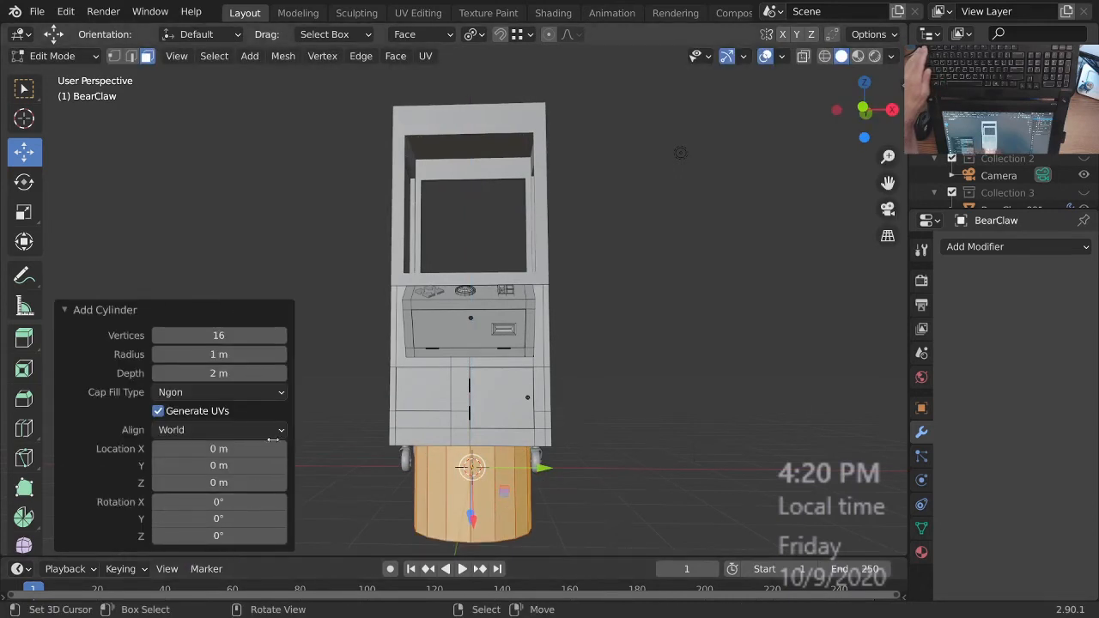
pyautogui.click(115, 309)
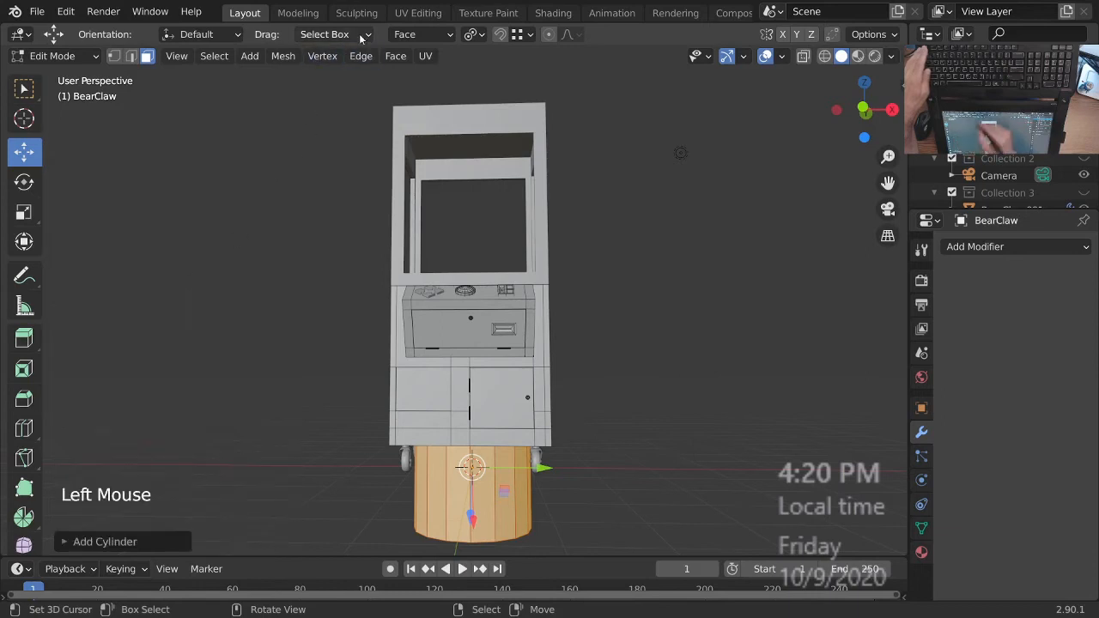
# - Scale the cylinder into a narrow post without changing its height, and set the transform orientation to Global
pyautogui.moveTo(642, 470); pyautogui.dragTo(592, 503, button='middle')
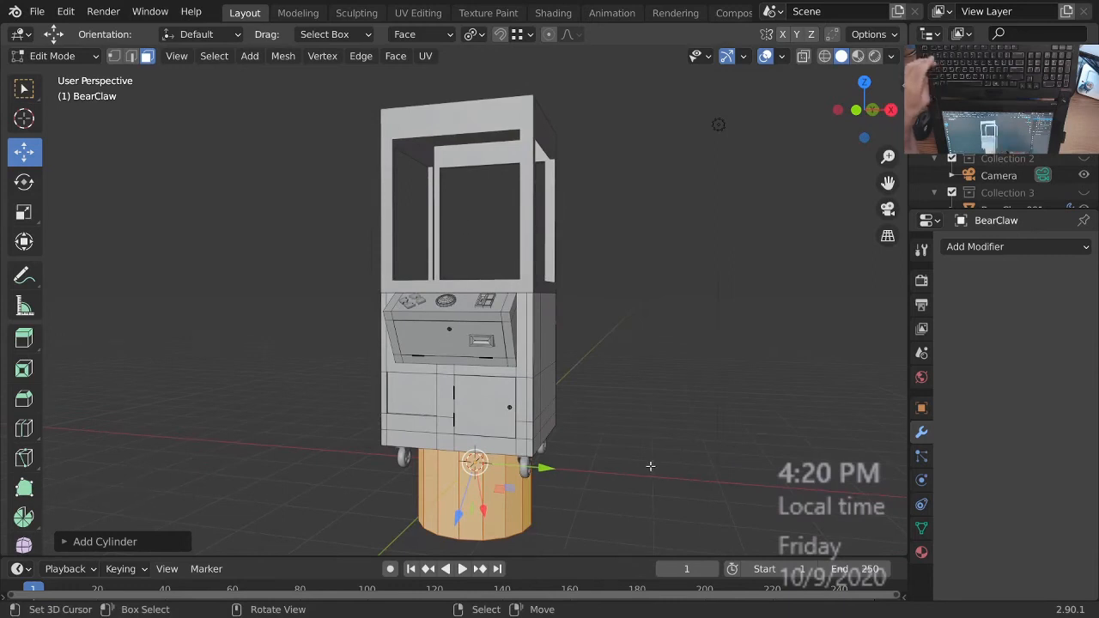
pyautogui.press('s')
pyautogui.hotkey('shift', 'z')
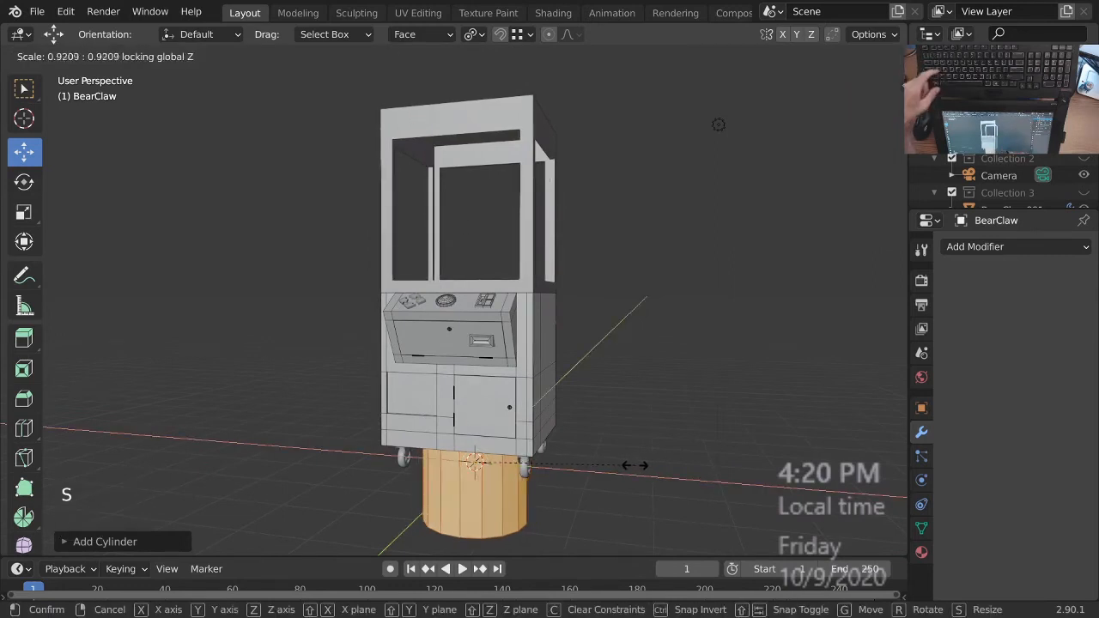
pyautogui.click(477, 463)
pyautogui.click(421, 35)
pyautogui.click(378, 88)
pyautogui.moveTo(491, 324); pyautogui.dragTo(668, 438, button='middle')
# - Rotate the narrow cylinder 90° around the global Y axis so it lies horizontally
pyautogui.press('r')
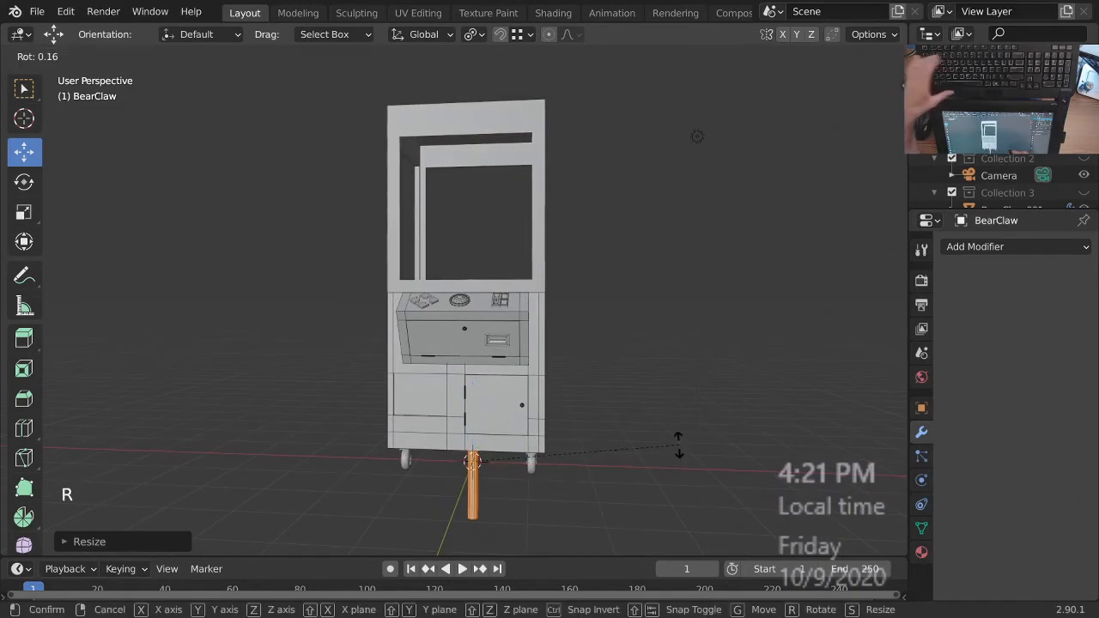
pyautogui.press('y')
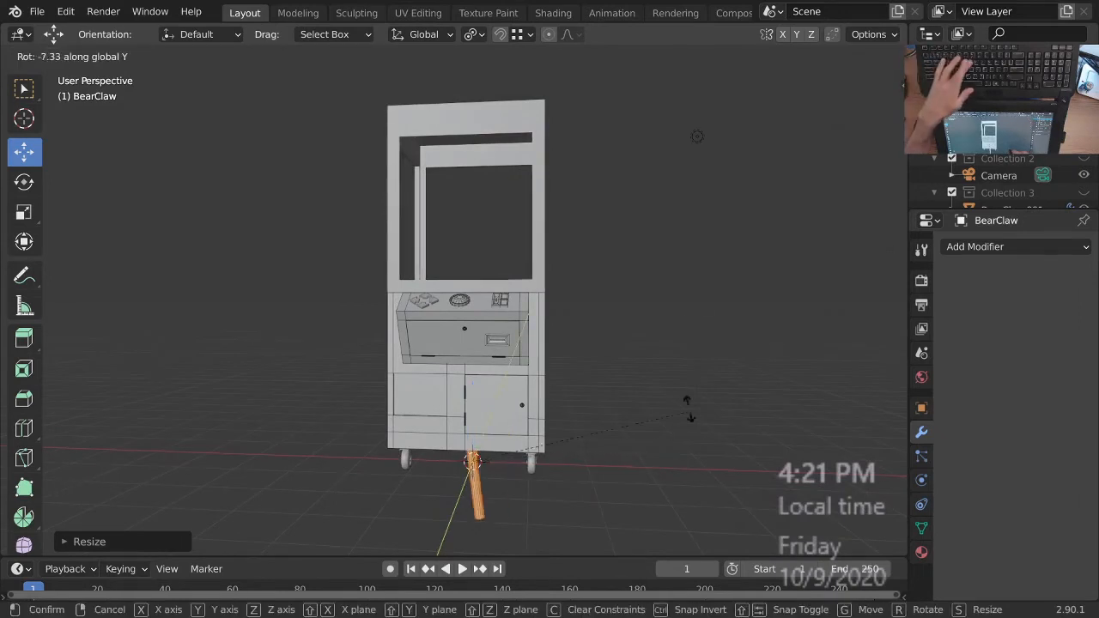
pyautogui.press('0')
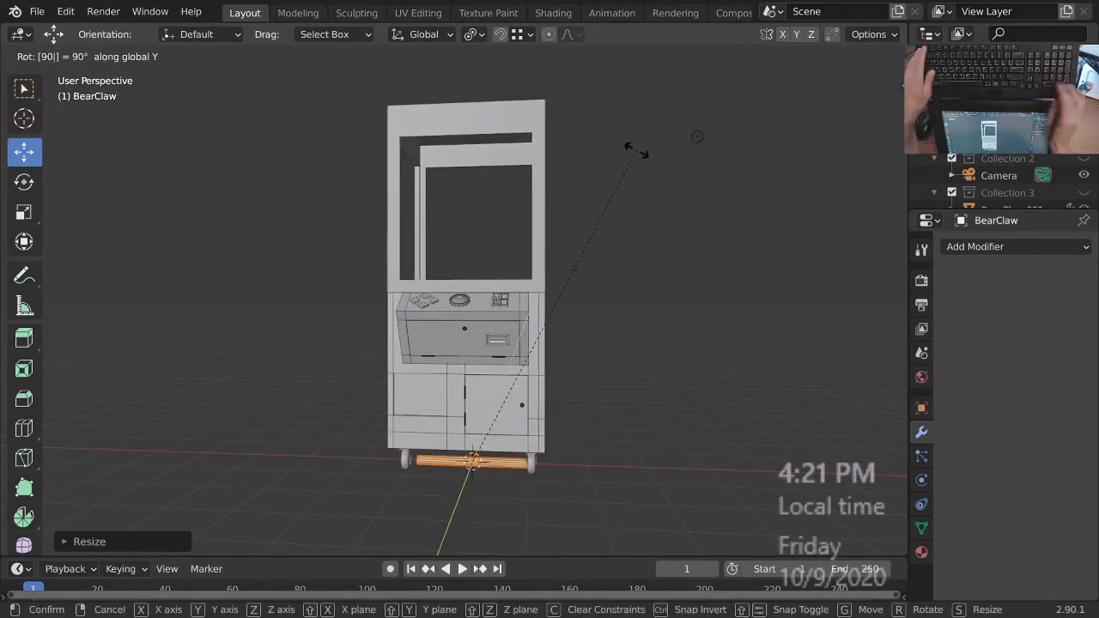
pyautogui.press('Return')
# - In front orthographic view, move the horizontal cylinder up along global Z to just above the cabinet roof
pyautogui.press('KP_1')
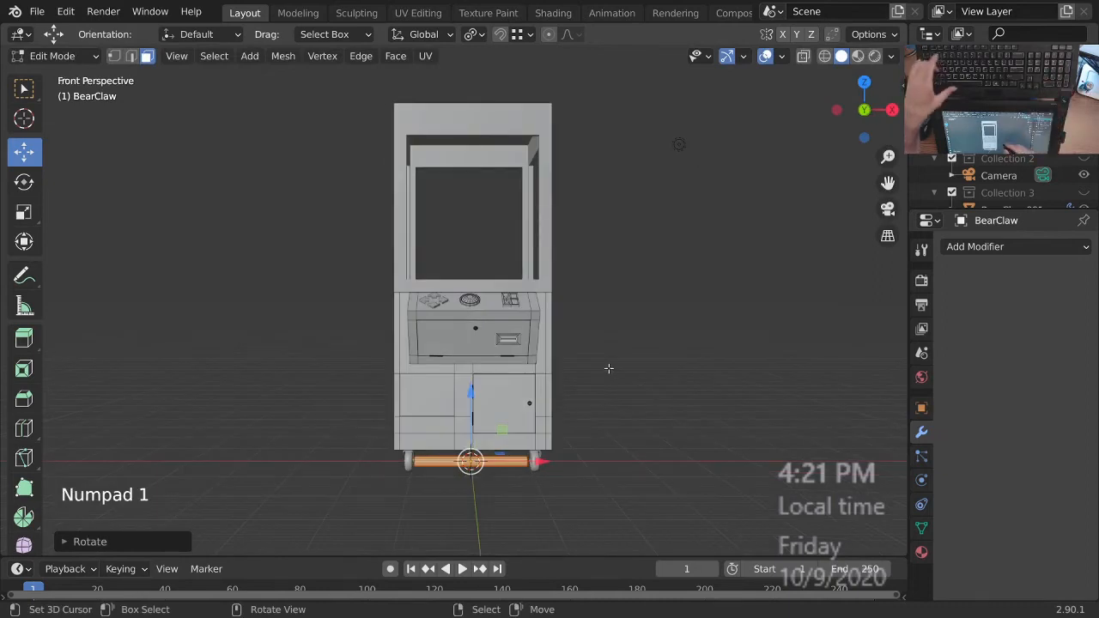
pyautogui.press('KP_5')
pyautogui.keyDown('ctrl'); pyautogui.moveTo(606, 373); pyautogui.dragTo(576, 419, button='middle'); pyautogui.keyUp('ctrl')
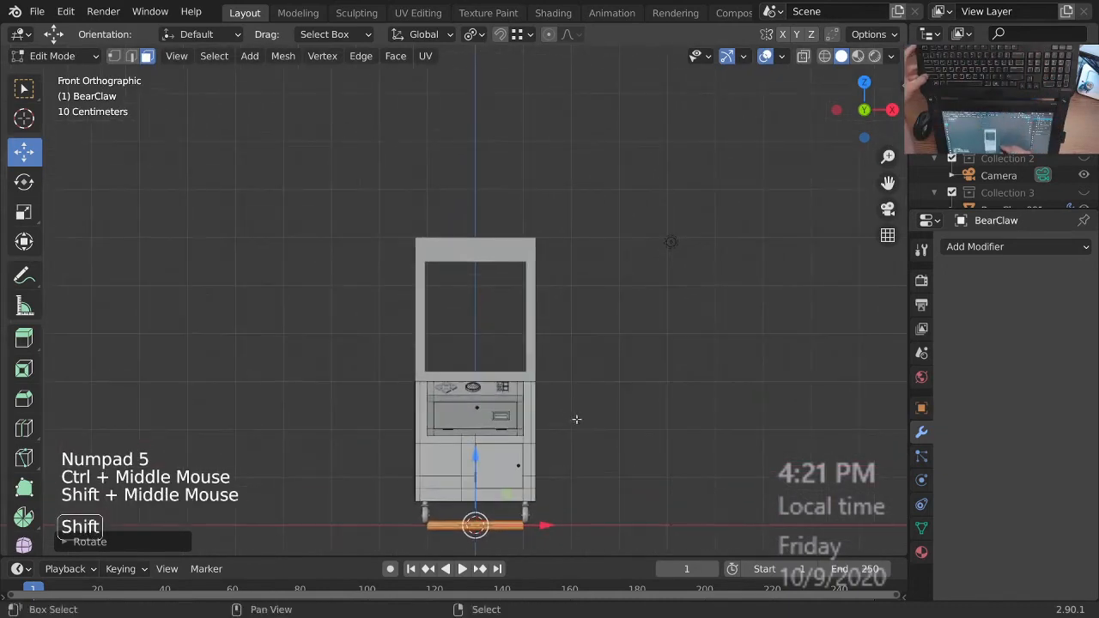
pyautogui.press('g')
pyautogui.press('z')
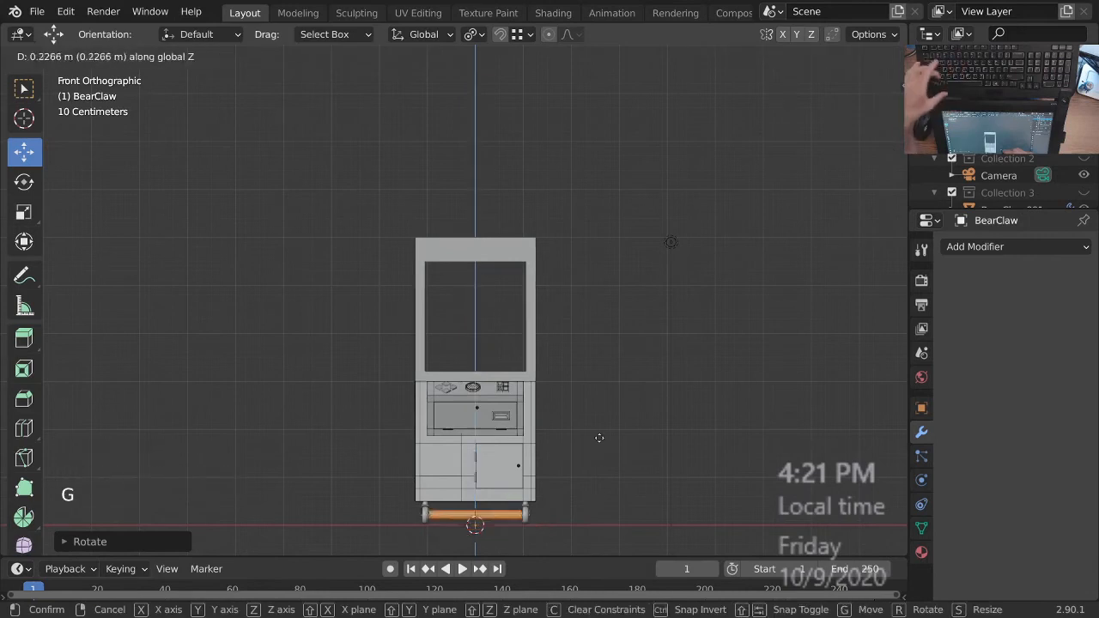
pyautogui.click(649, 155)
# - Scale the cylinder on Y and Z only to make it a very thin rod, keeping its length along X
pyautogui.keyDown('ctrl'); pyautogui.moveTo(554, 238); pyautogui.dragTo(558, 163, button='middle'); pyautogui.keyUp('ctrl')
pyautogui.keyDown('shift'); pyautogui.moveTo(563, 185); pyautogui.dragTo(778, 283, button='middle'); pyautogui.keyUp('shift')
pyautogui.keyDown('shift'); pyautogui.moveTo(608, 354); pyautogui.dragTo(583, 416, button='middle'); pyautogui.keyUp('shift')
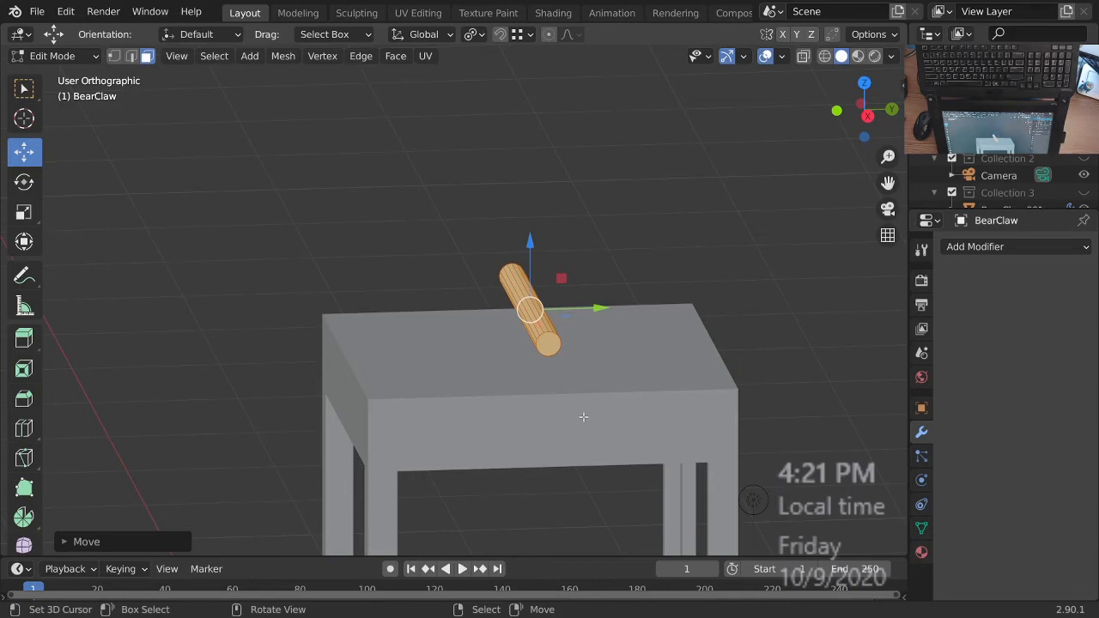
pyautogui.moveTo(583, 417); pyautogui.dragTo(642, 329, button='middle')
pyautogui.keyDown('shift'); pyautogui.moveTo(726, 409); pyautogui.dragTo(689, 376, button='middle'); pyautogui.keyUp('shift')
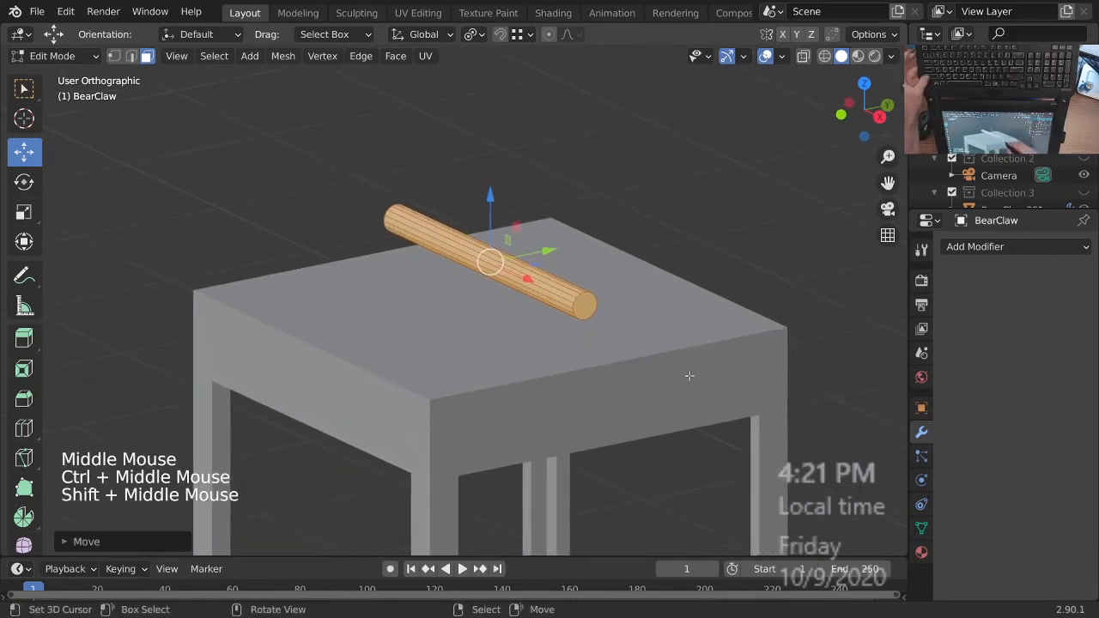
pyautogui.press('s')
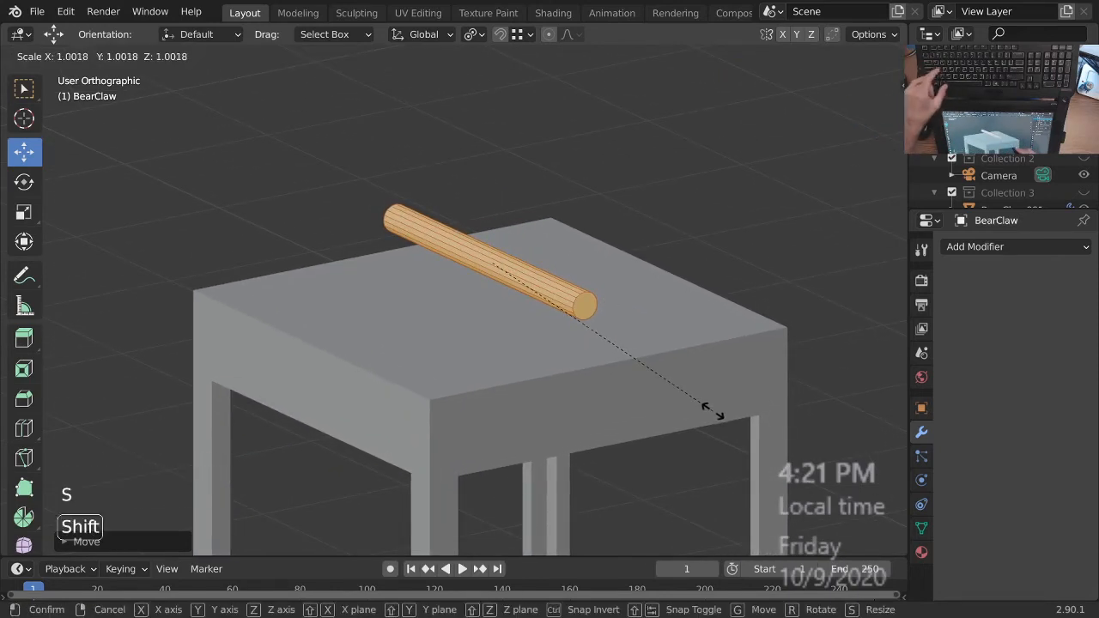
pyautogui.hotkey('shift', 'x')
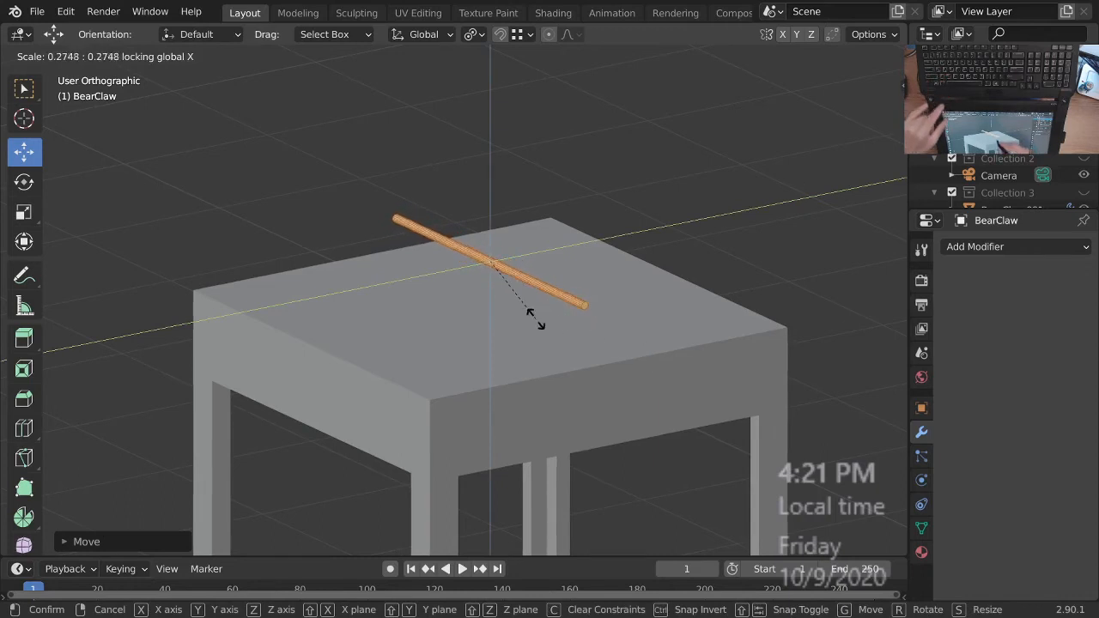
pyautogui.click(519, 303)
pyautogui.moveTo(587, 320)
pyautogui.mouseDown(button='middle')
pyautogui.moveTo(621, 321)
pyautogui.moveTo(714, 289)
pyautogui.moveTo(715, 270)
pyautogui.moveTo(691, 332)
pyautogui.moveTo(602, 312)
pyautogui.mouseUp(button='middle')
pyautogui.keyDown('ctrl'); pyautogui.moveTo(607, 350); pyautogui.dragTo(599, 334, button='middle'); pyautogui.keyUp('ctrl')
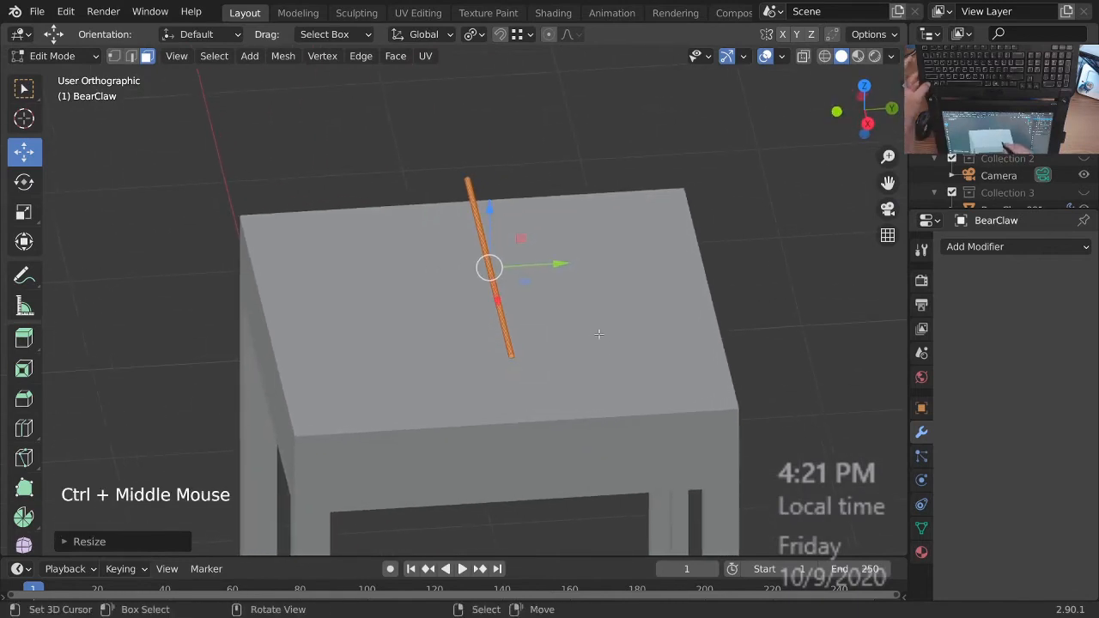
pyautogui.press('s')
pyautogui.hotkey('shift', 'x')
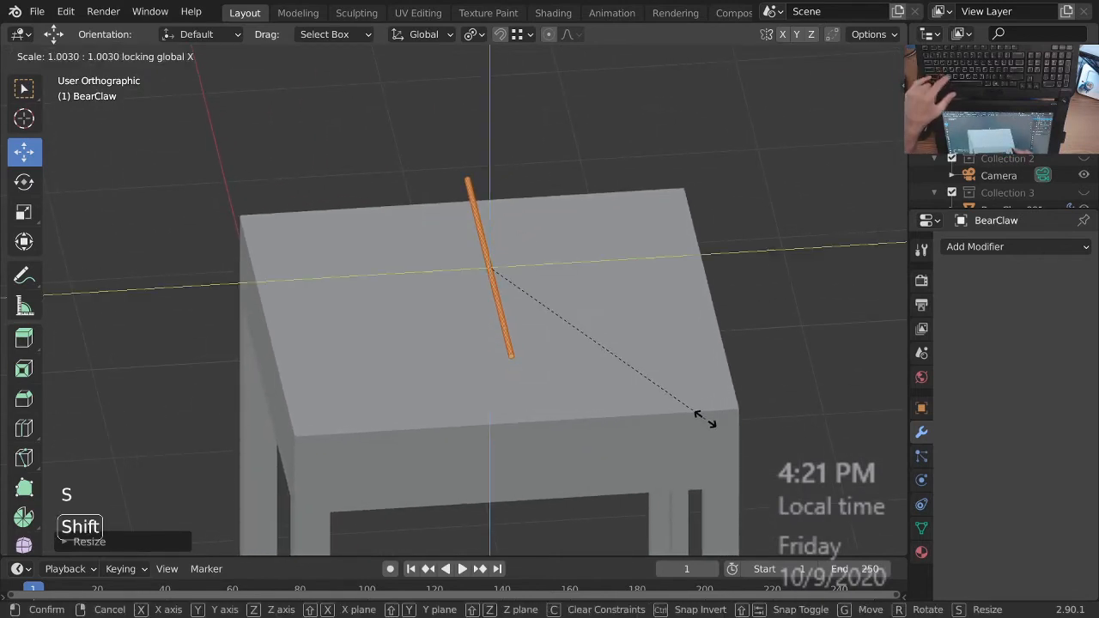
pyautogui.click(695, 416)
# - In top view, offset the rod about -0.069 m along Y and place a parallel duplicate on the other side of the center line
pyautogui.moveTo(695, 415); pyautogui.dragTo(686, 376, button='middle')
pyautogui.press('KP_7')
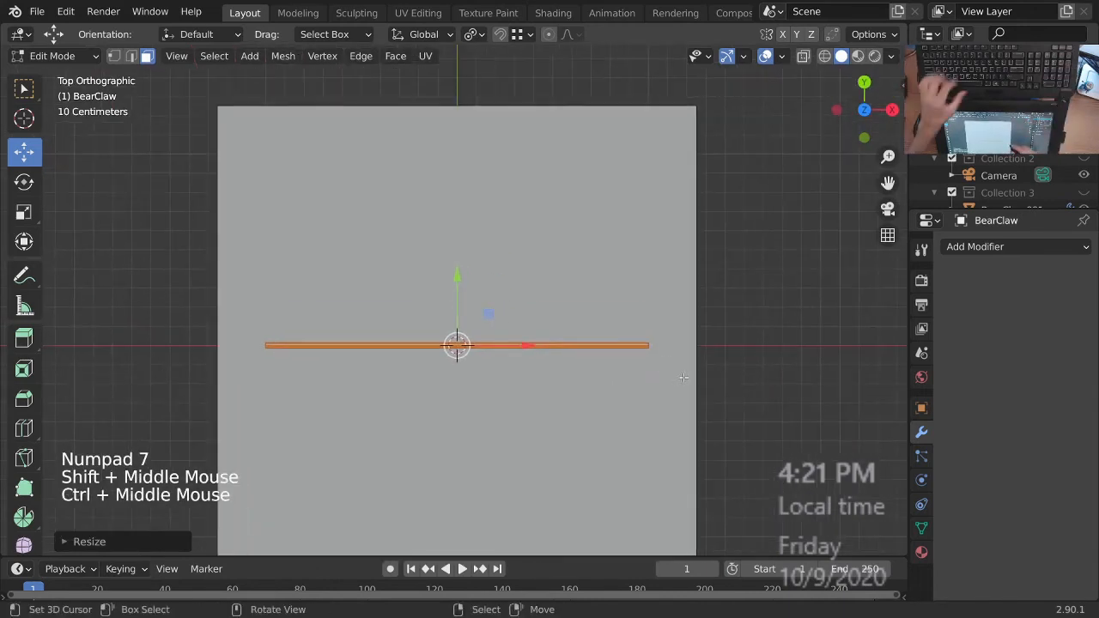
pyautogui.press('g')
pyautogui.press('y')
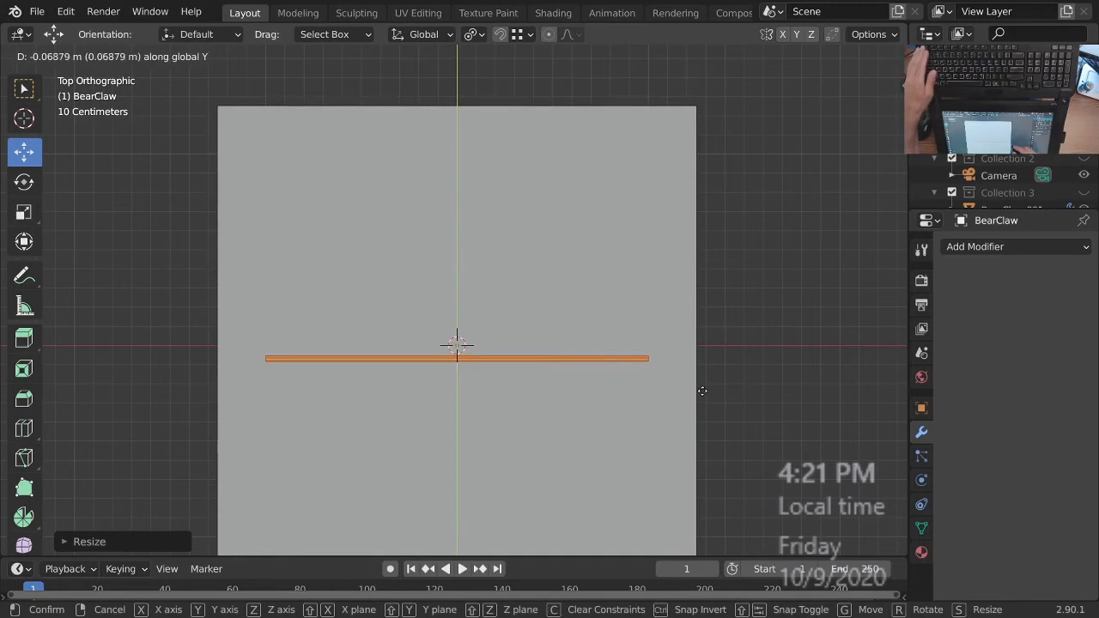
pyautogui.click(702, 392)
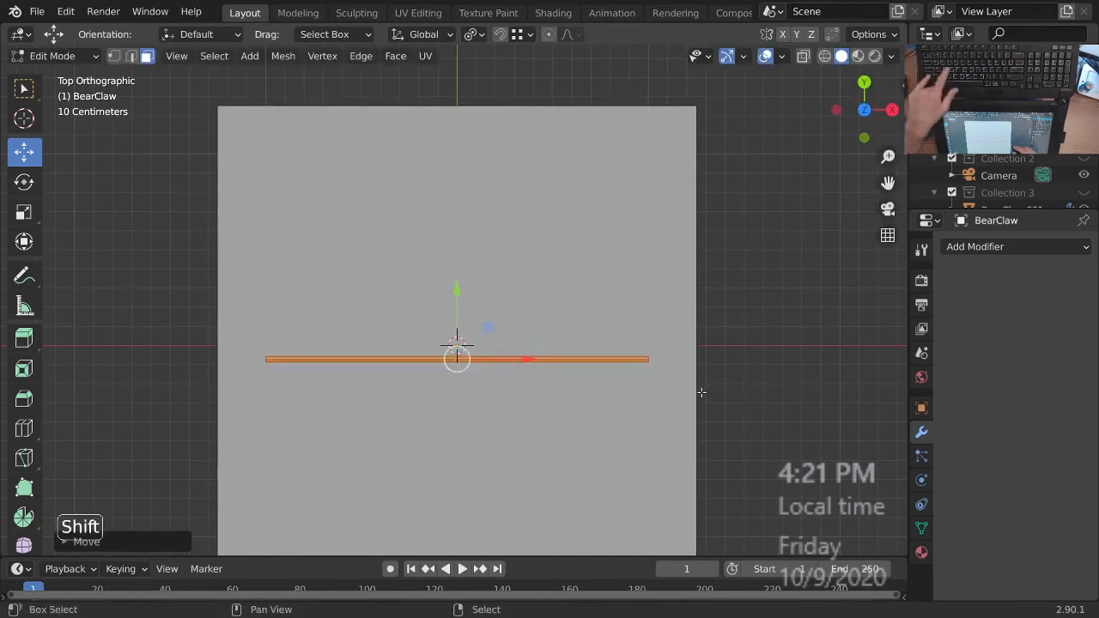
pyautogui.hotkey('shift', 'd')
pyautogui.click(708, 369)
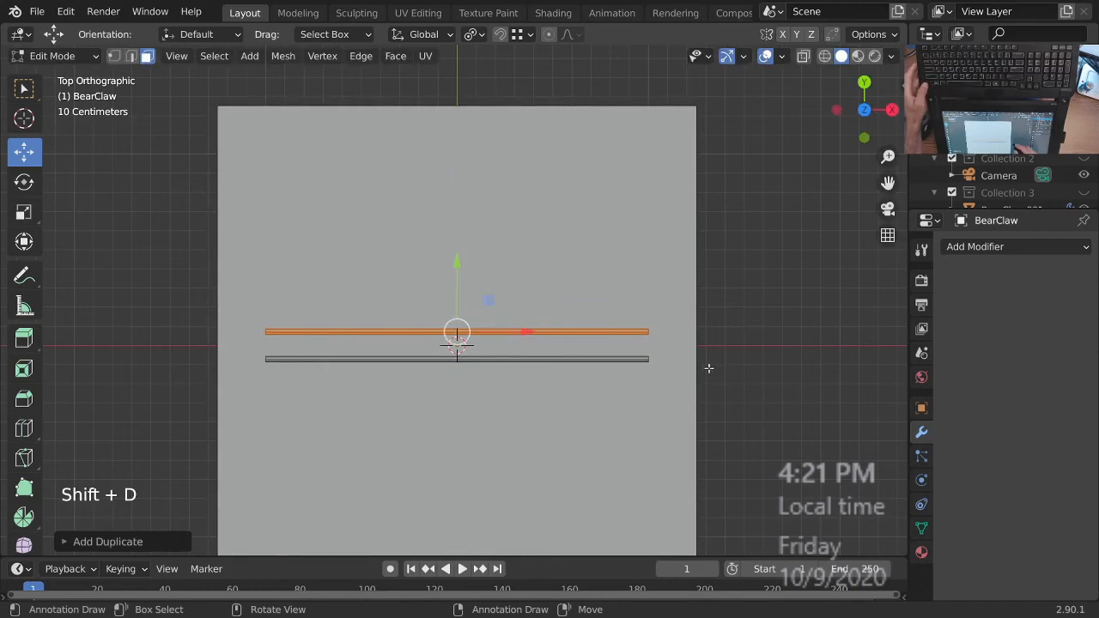
# - Select the two parallel rods only and separate them from the cabinet mesh into their own object
pyautogui.press('a')
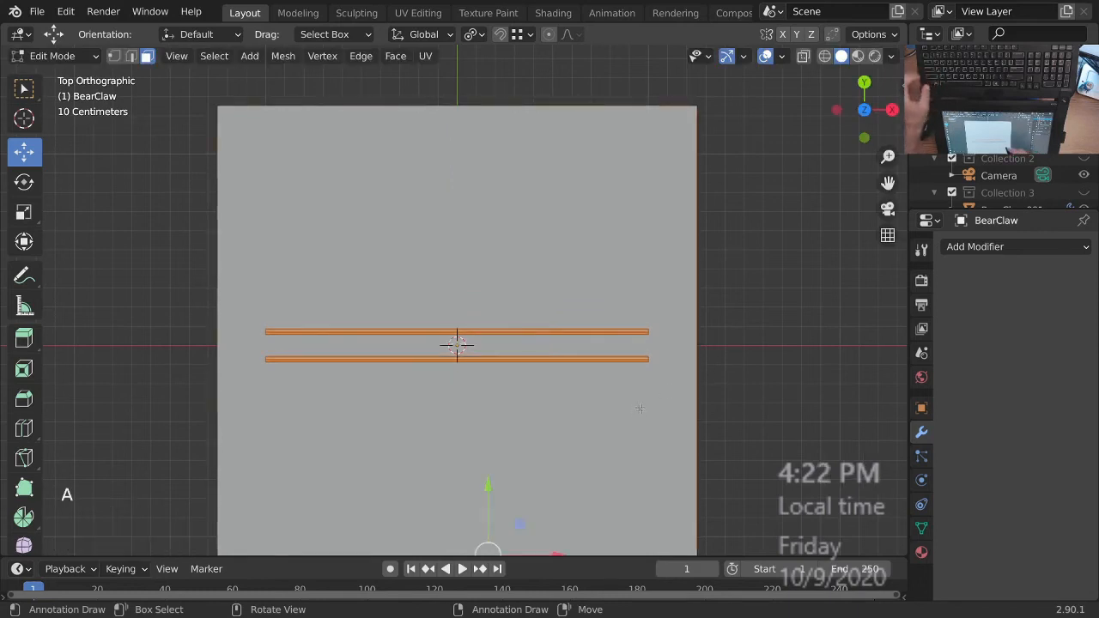
pyautogui.hotkey('alt', 'a')
pyautogui.press('l')
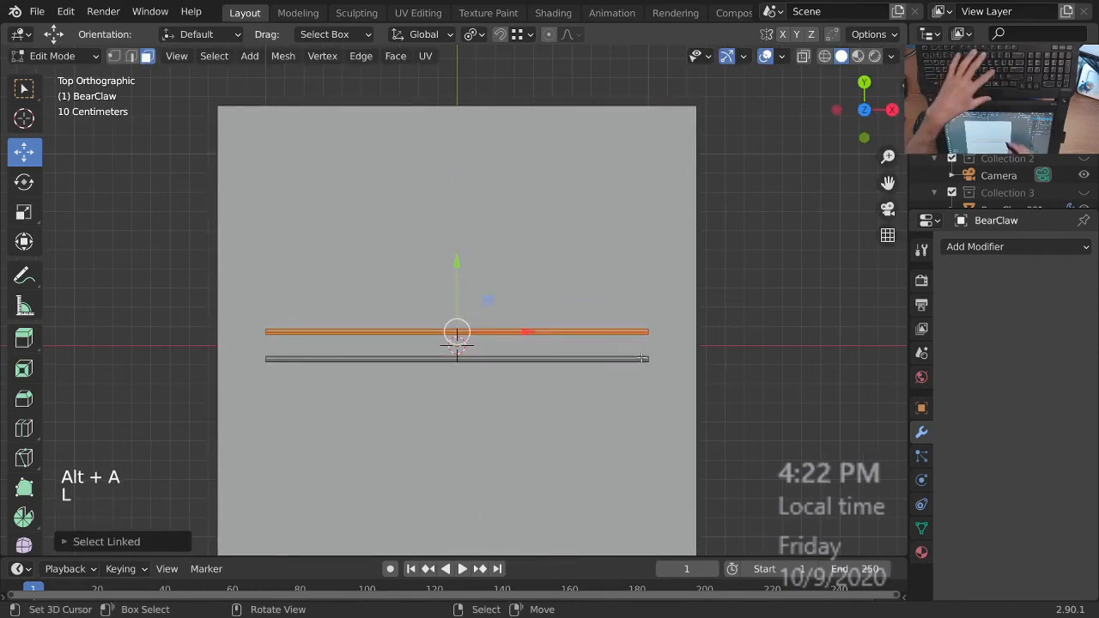
pyautogui.press('l')
pyautogui.press('p')
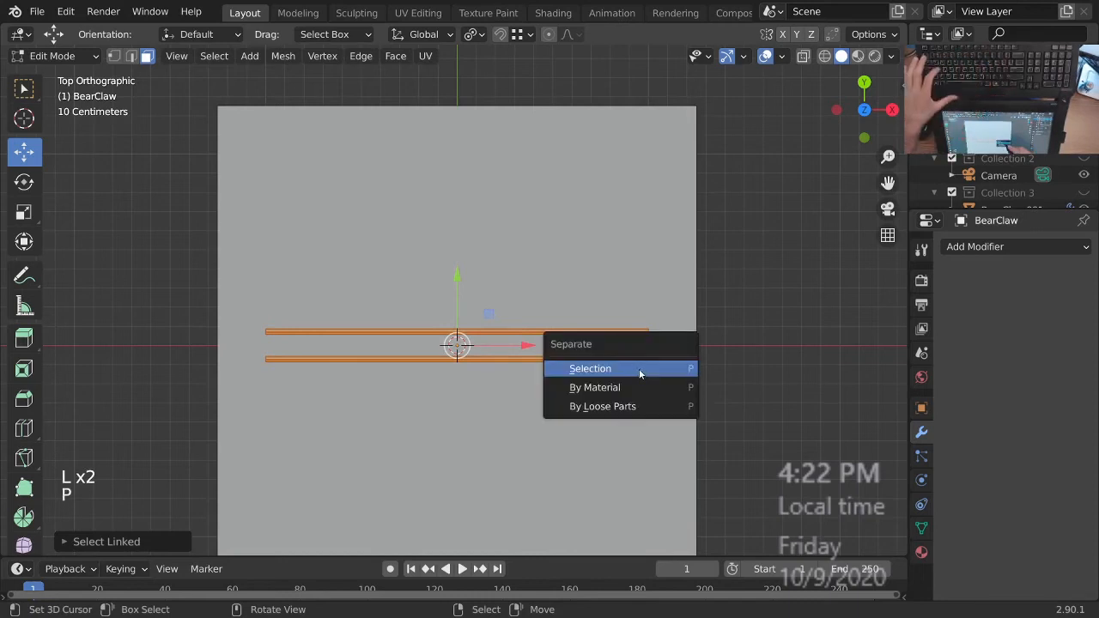
pyautogui.click(631, 371)
pyautogui.press('Tab')
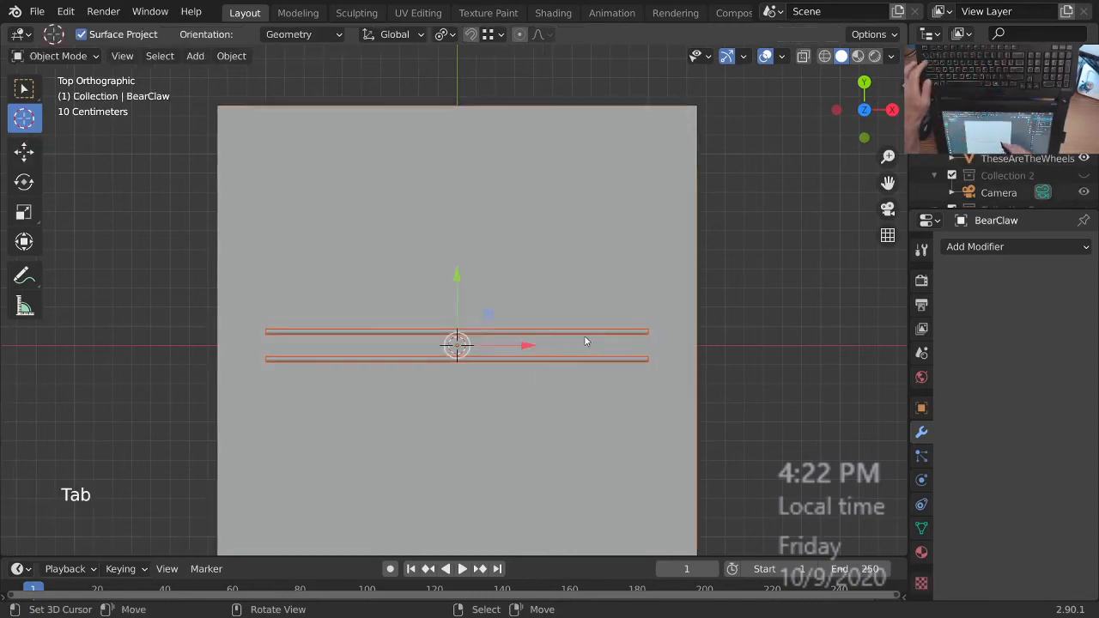
# - Open the separated rods object for mesh editing and scale both rods very slightly along global X
pyautogui.rightClick(589, 340)
pyautogui.keyDown('ctrl'); pyautogui.moveTo(578, 333); pyautogui.dragTo(593, 378, button='middle'); pyautogui.keyUp('ctrl')
pyautogui.keyDown('shift'); pyautogui.moveTo(593, 378); pyautogui.dragTo(599, 327, button='middle'); pyautogui.keyUp('shift')
pyautogui.press('KP_7')
pyautogui.rightClick(606, 321)
pyautogui.rightClick(606, 320)
pyautogui.rightClick(606, 320)
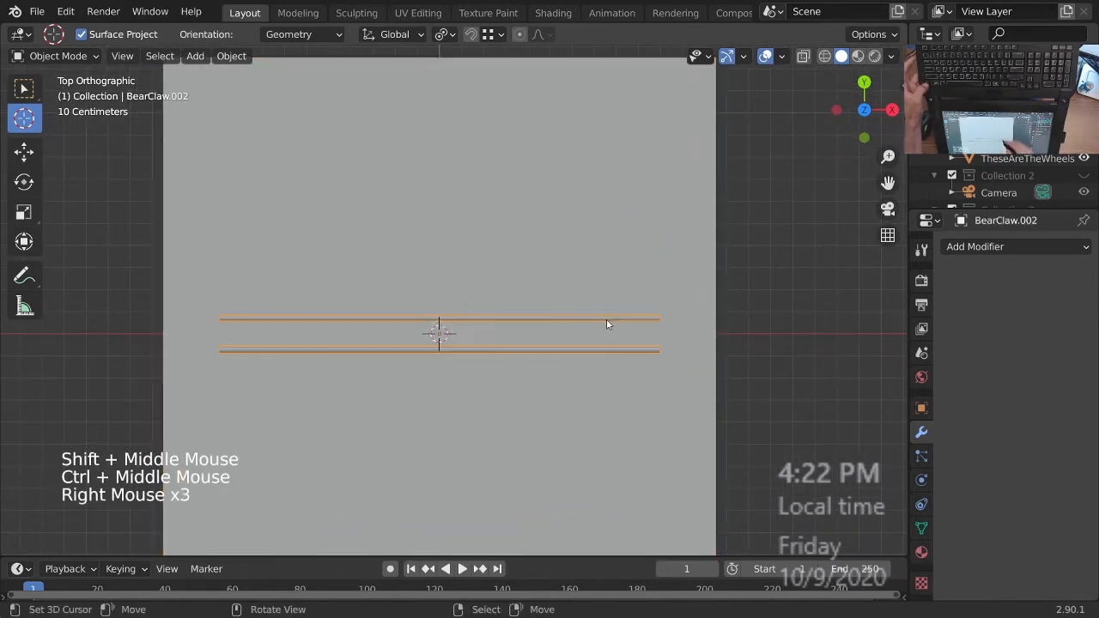
pyautogui.press('Tab')
pyautogui.keyDown('ctrl'); pyautogui.moveTo(605, 403); pyautogui.dragTo(616, 397, button='middle'); pyautogui.keyUp('ctrl')
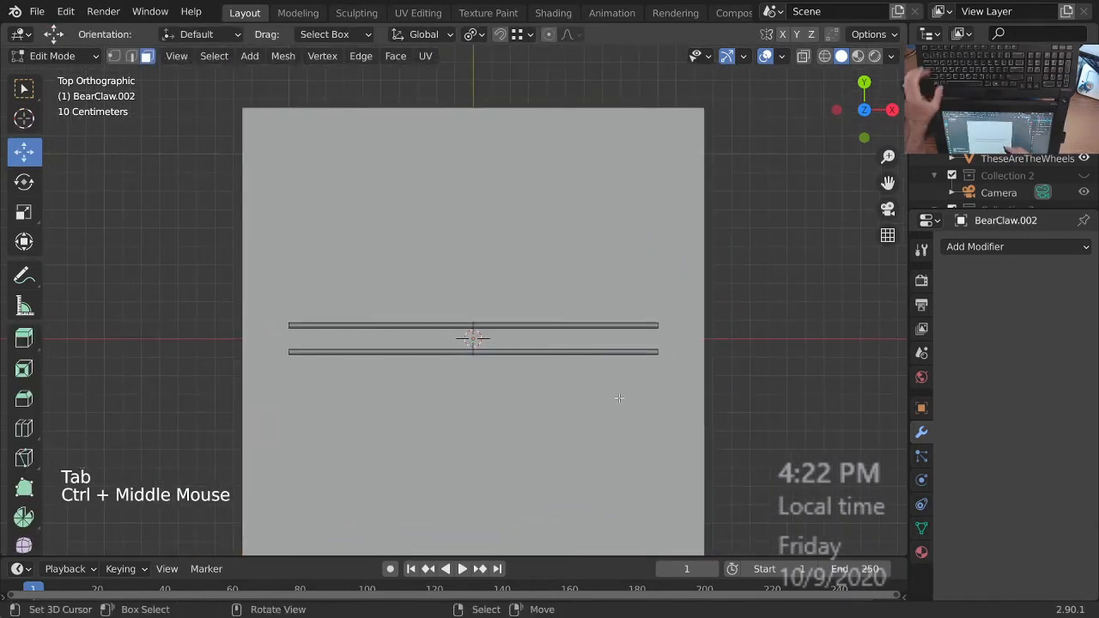
pyautogui.press('a')
pyautogui.press('s')
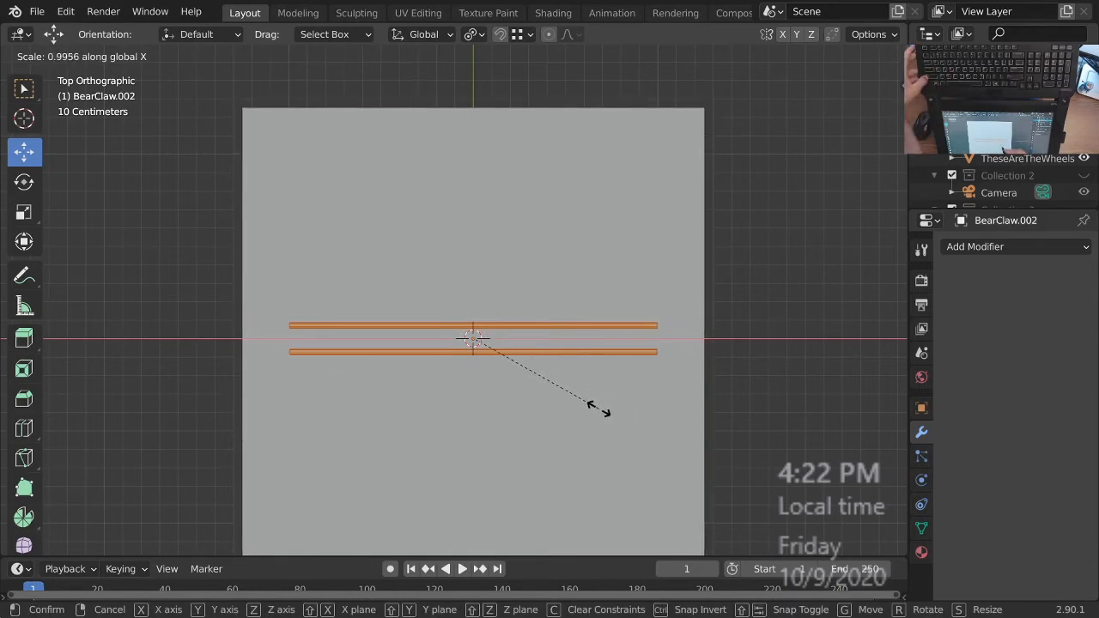
pyautogui.click(601, 409)
# - Snap the 3D cursor to the center of the selected rods and add a cube there
pyautogui.keyDown('ctrl'); pyautogui.moveTo(587, 350); pyautogui.dragTo(574, 403, button='middle'); pyautogui.keyUp('ctrl')
pyautogui.moveTo(575, 407)
pyautogui.keyDown('shift'); pyautogui.mouseDown(button='middle')
pyautogui.moveTo(563, 357)
pyautogui.moveTo(575, 415)
pyautogui.mouseUp(button='middle'); pyautogui.keyUp('shift')
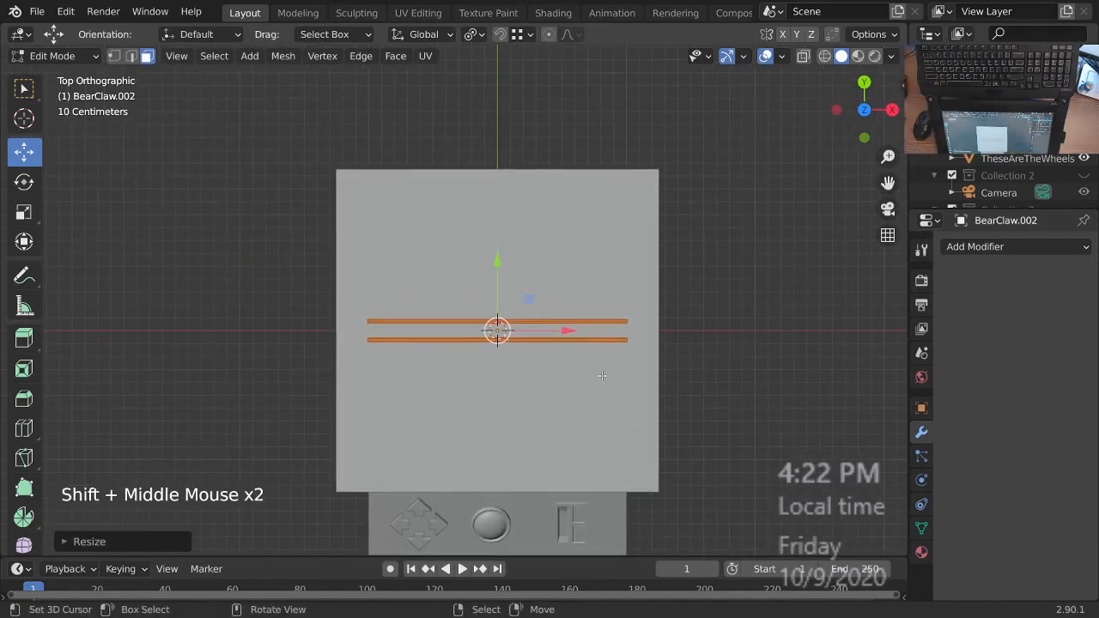
pyautogui.press('shift')
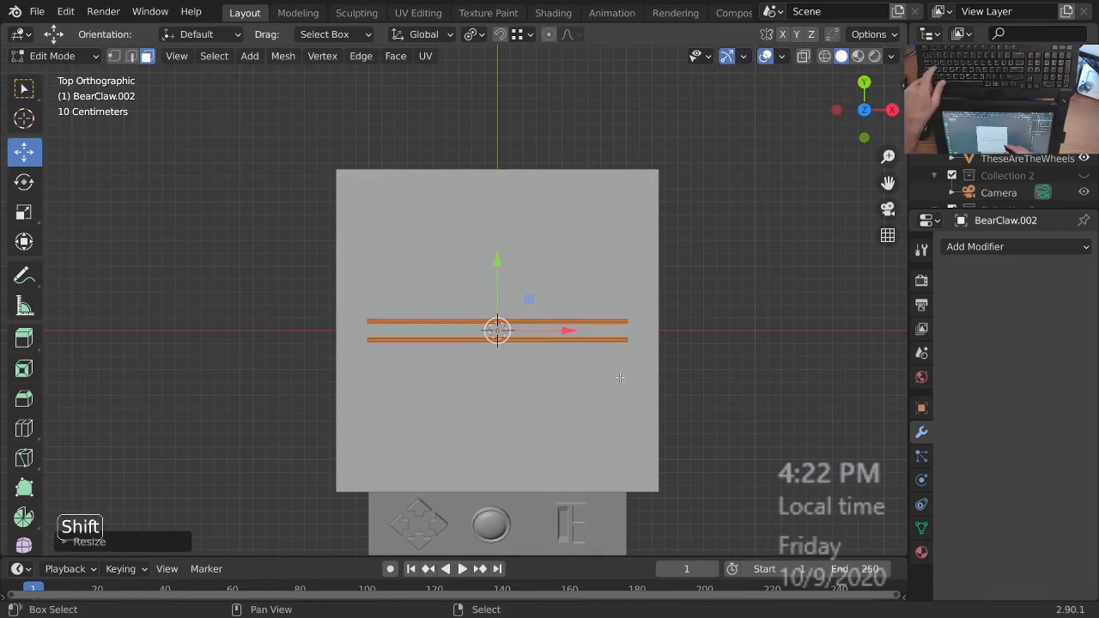
pyautogui.moveTo(620, 377); pyautogui.dragTo(601, 266, button='middle')
pyautogui.keyDown('shift'); pyautogui.moveTo(601, 266); pyautogui.dragTo(597, 248, button='middle'); pyautogui.keyUp('shift')
pyautogui.hotkey('shift', 's')
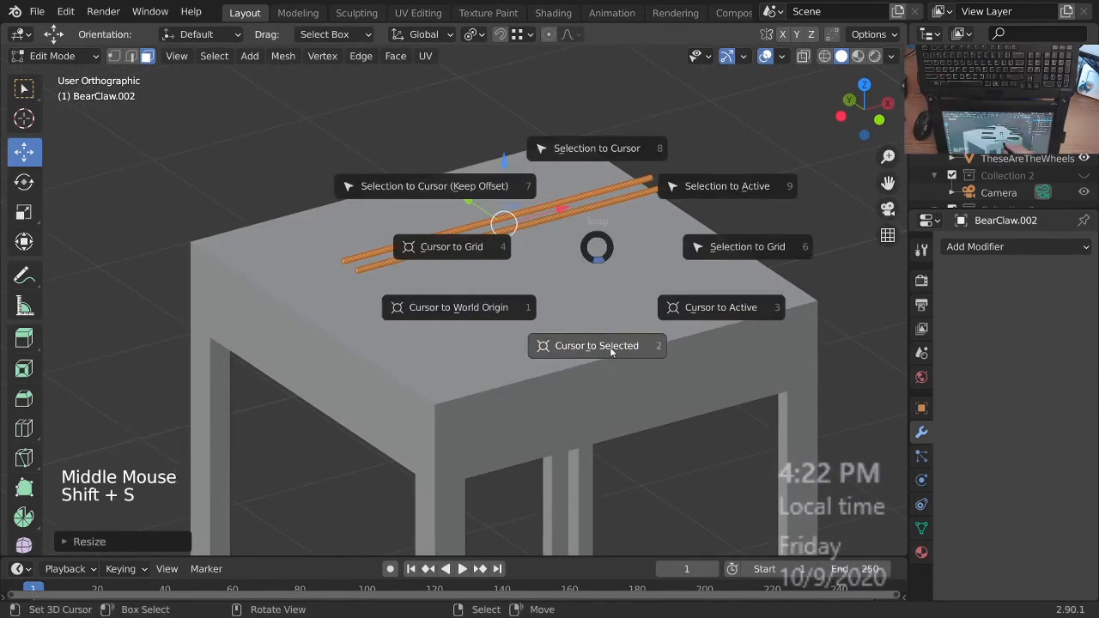
pyautogui.click(607, 347)
pyautogui.moveTo(608, 347); pyautogui.dragTo(506, 279, button='middle')
pyautogui.hotkey('shift', 'a')
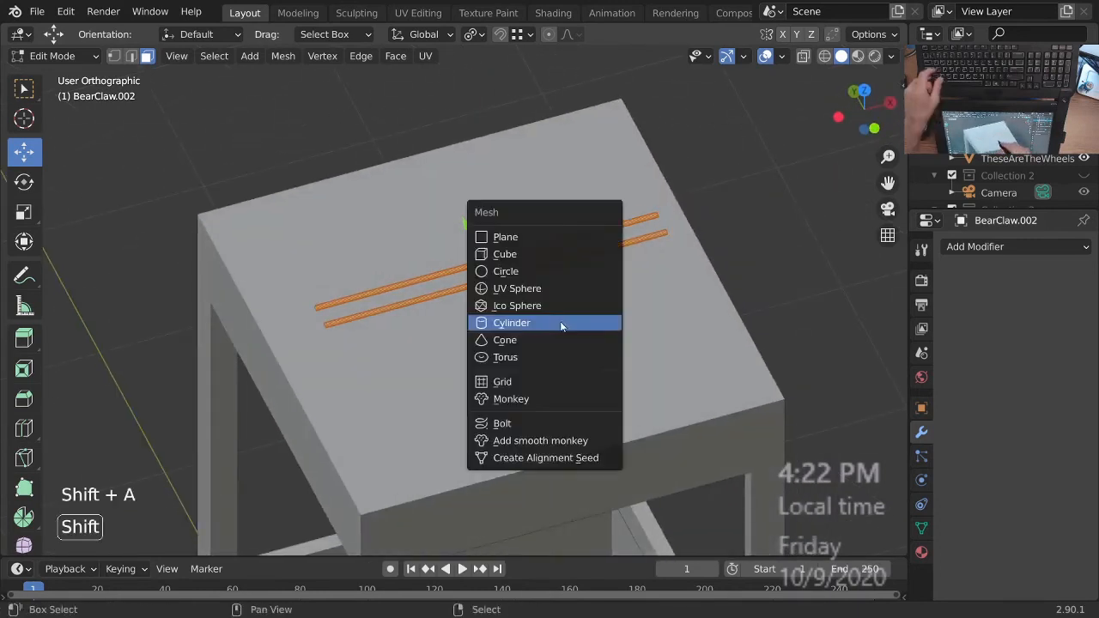
pyautogui.click(528, 254)
# - Scale the cube down to a small block around the two rods and flatten it to about 0.53 along global Z
pyautogui.moveTo(633, 338); pyautogui.dragTo(631, 533, button='middle')
pyautogui.press('s')
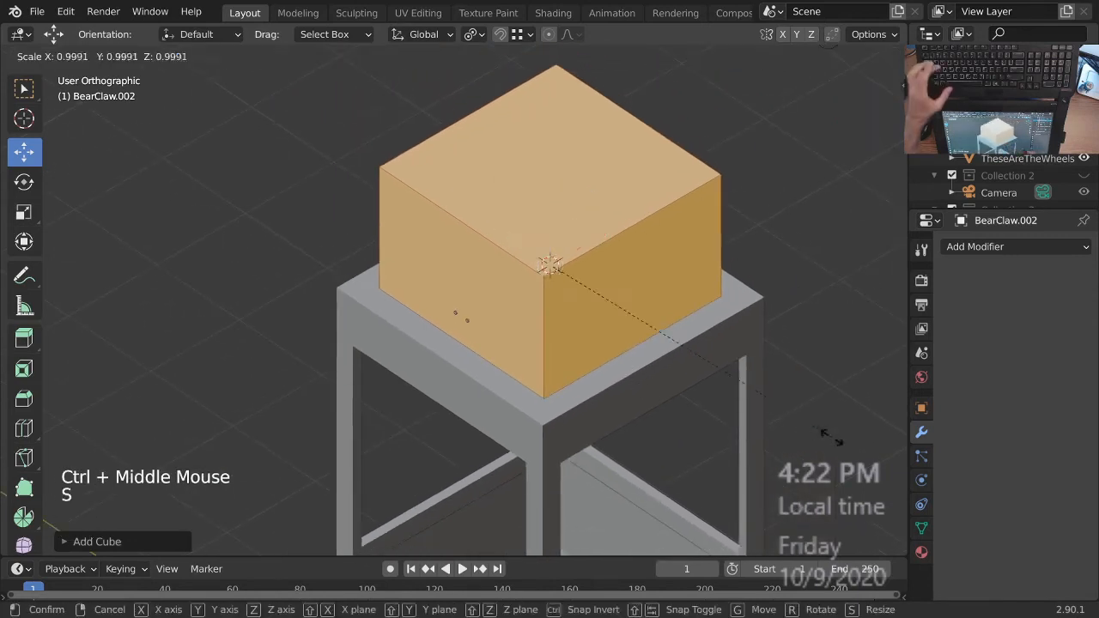
pyautogui.click(582, 289)
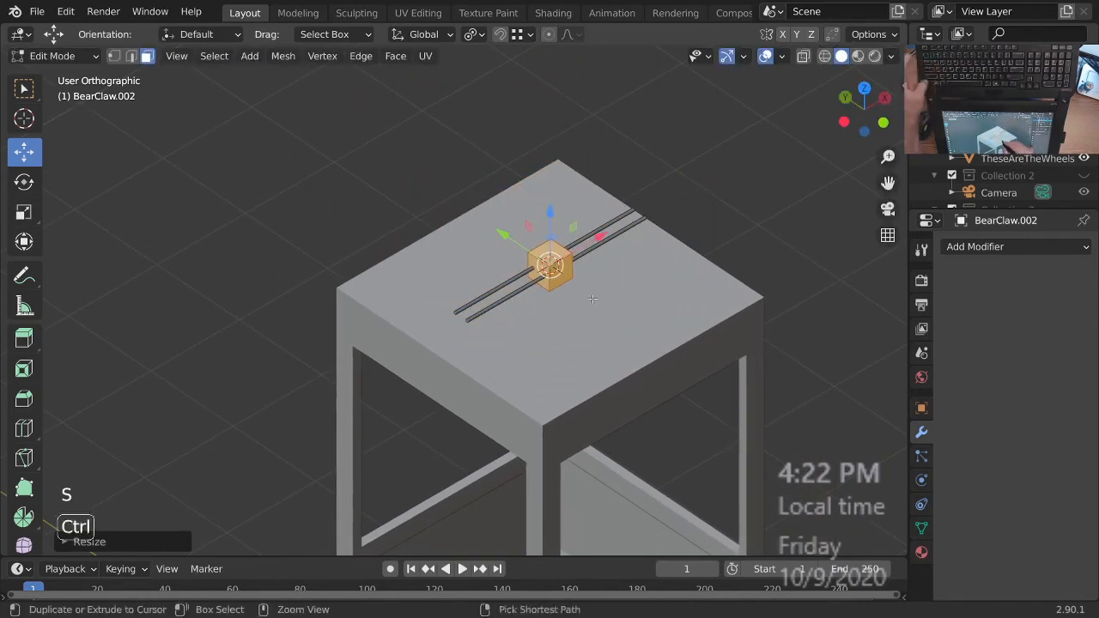
pyautogui.press('KP_1')
pyautogui.keyDown('ctrl'); pyautogui.moveTo(598, 235); pyautogui.dragTo(532, 210, button='middle'); pyautogui.keyUp('ctrl')
pyautogui.keyDown('shift'); pyautogui.moveTo(591, 294); pyautogui.dragTo(616, 372, button='middle'); pyautogui.keyUp('shift')
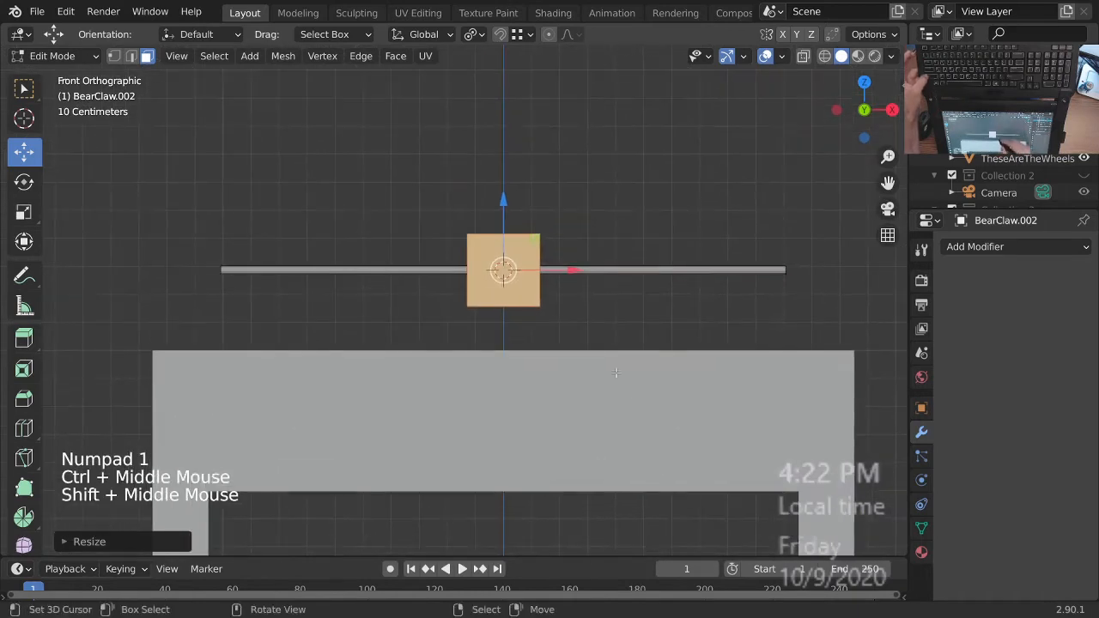
pyautogui.press('s')
pyautogui.press('z')
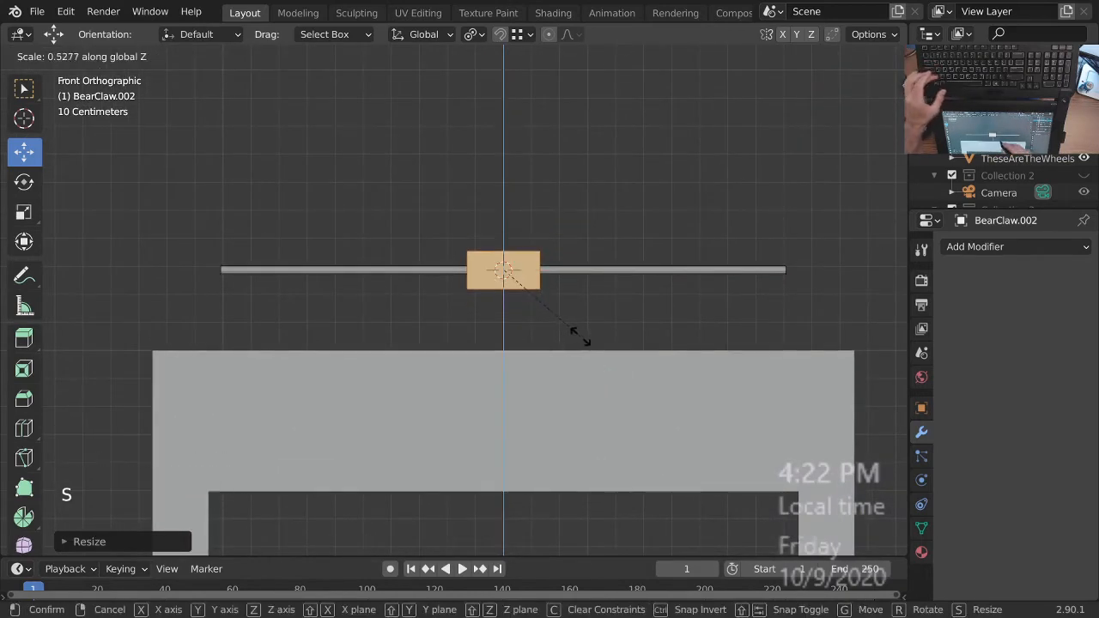
pyautogui.click(580, 332)
# - Flatten the block further by a factor of about 0.62 along global Z and clear the selection
pyautogui.moveTo(573, 258); pyautogui.dragTo(632, 305, button='middle')
pyautogui.moveTo(625, 302); pyautogui.dragTo(634, 326, button='middle')
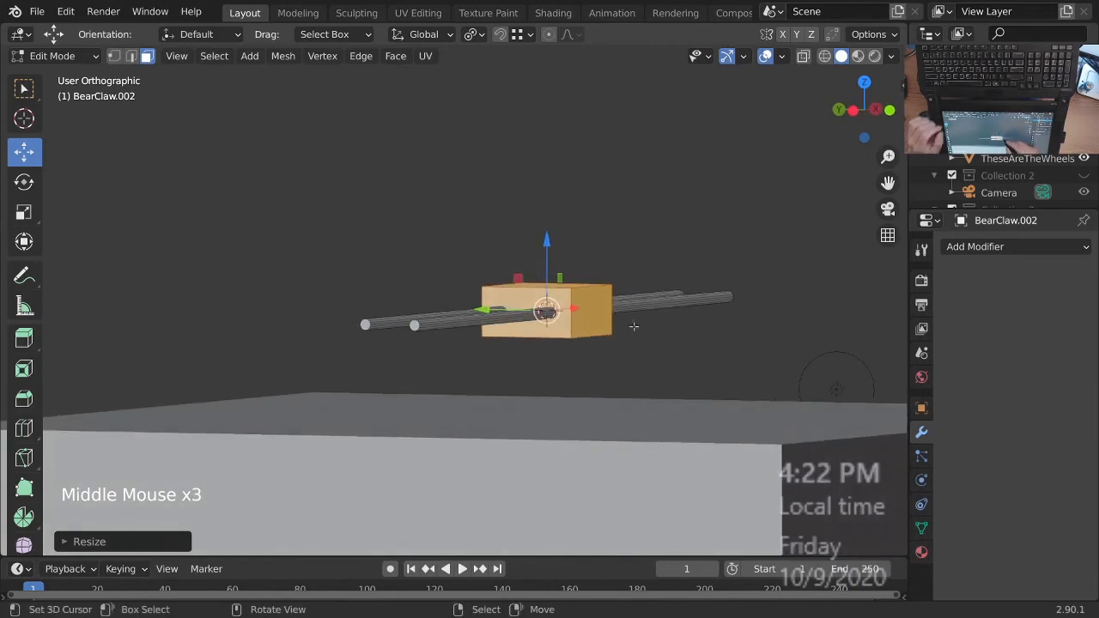
pyautogui.press('s')
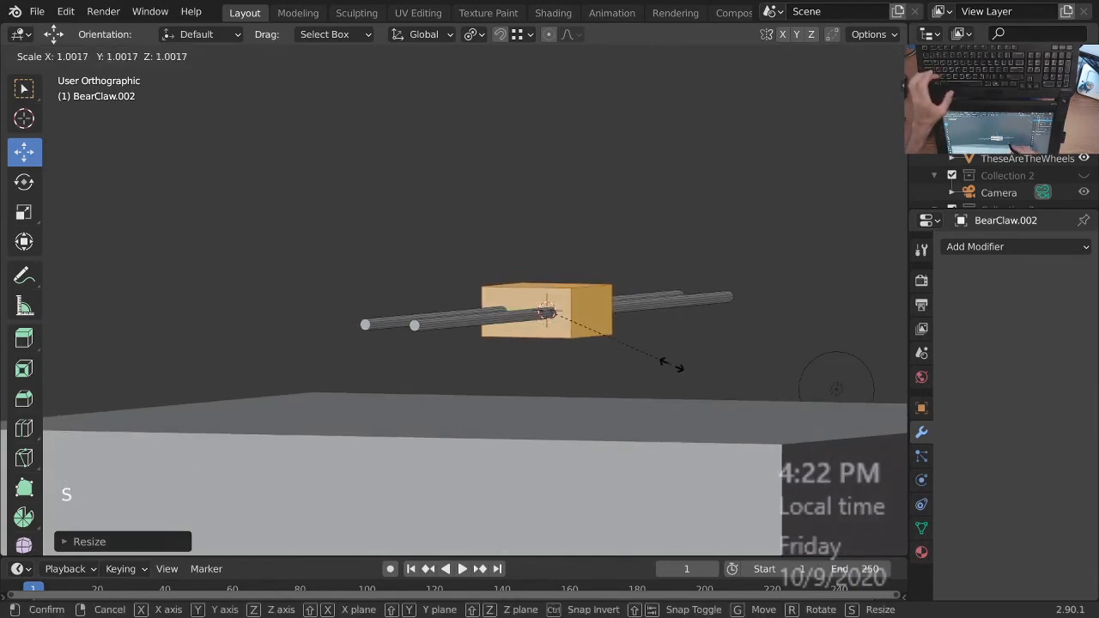
pyautogui.press('z')
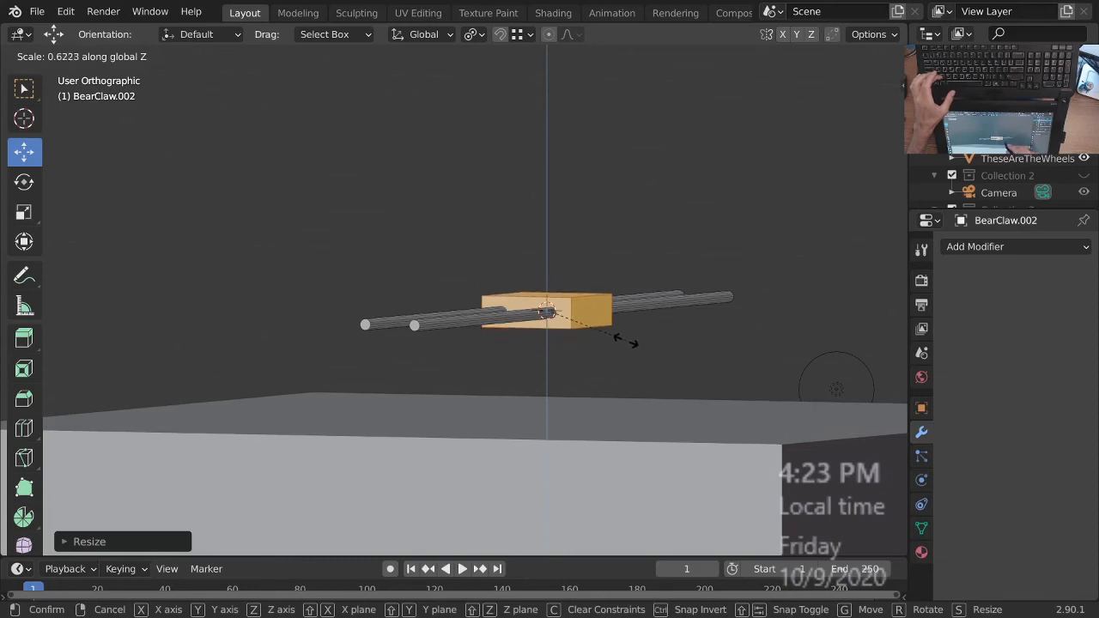
pyautogui.click(622, 341)
pyautogui.moveTo(622, 341); pyautogui.dragTo(558, 326, button='middle')
pyautogui.hotkey('alt', 'a')
pyautogui.press('Escape')
# - In top view, move the front rod about -0.044 m along global Y to the block's front edge
pyautogui.keyDown('shift'); pyautogui.moveTo(558, 326); pyautogui.dragTo(660, 276, button='middle'); pyautogui.keyUp('shift')
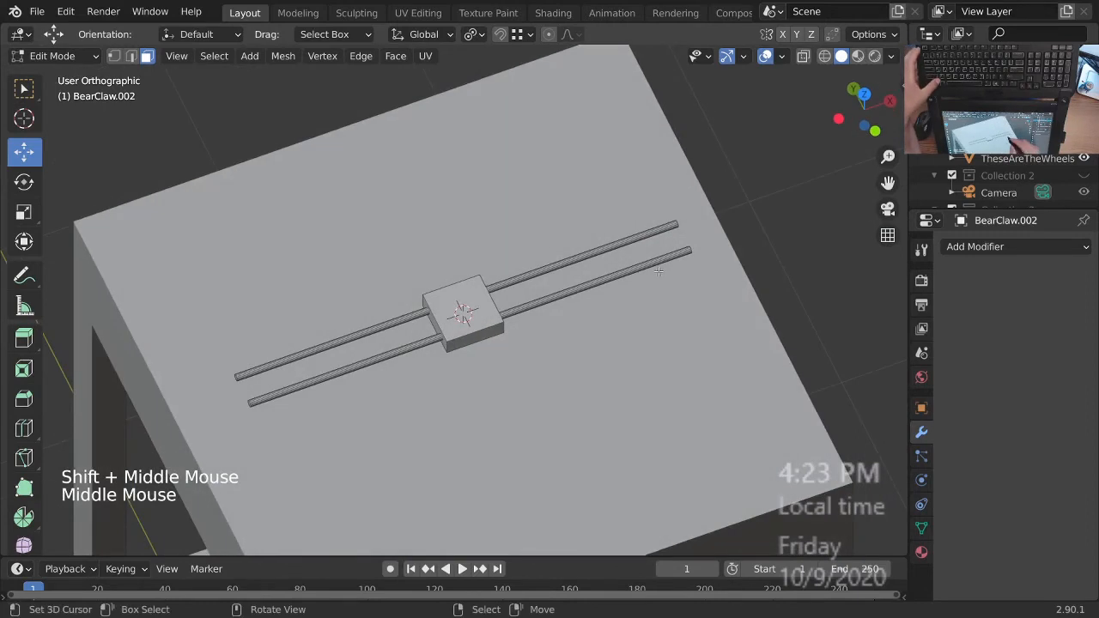
pyautogui.press('l')
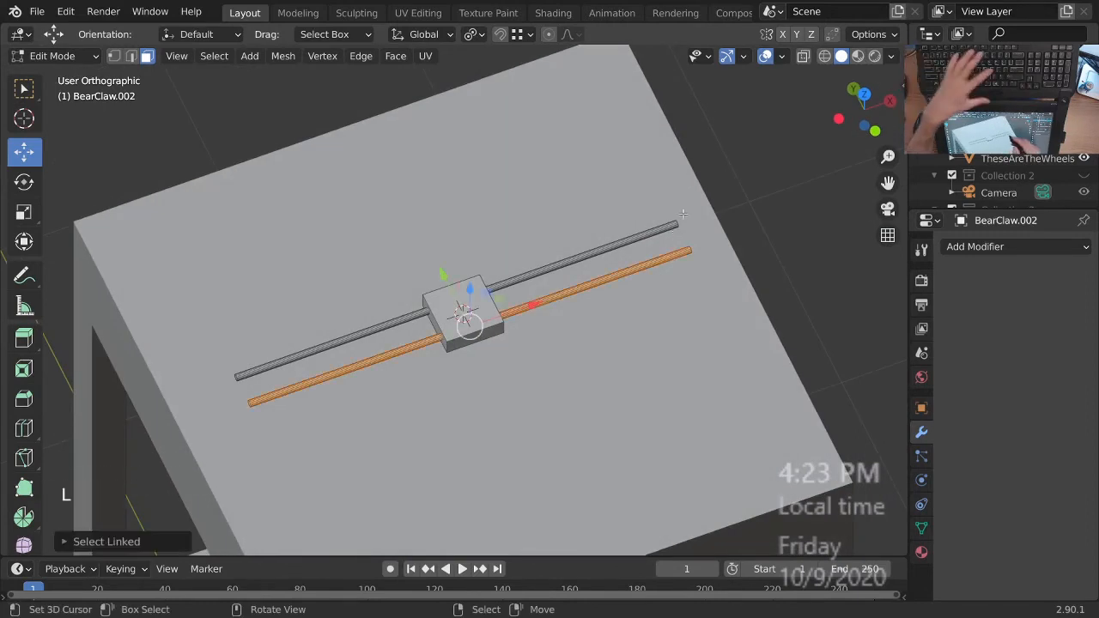
pyautogui.press('KP_7')
pyautogui.keyDown('ctrl'); pyautogui.moveTo(682, 214); pyautogui.dragTo(589, 400, button='middle'); pyautogui.keyUp('ctrl')
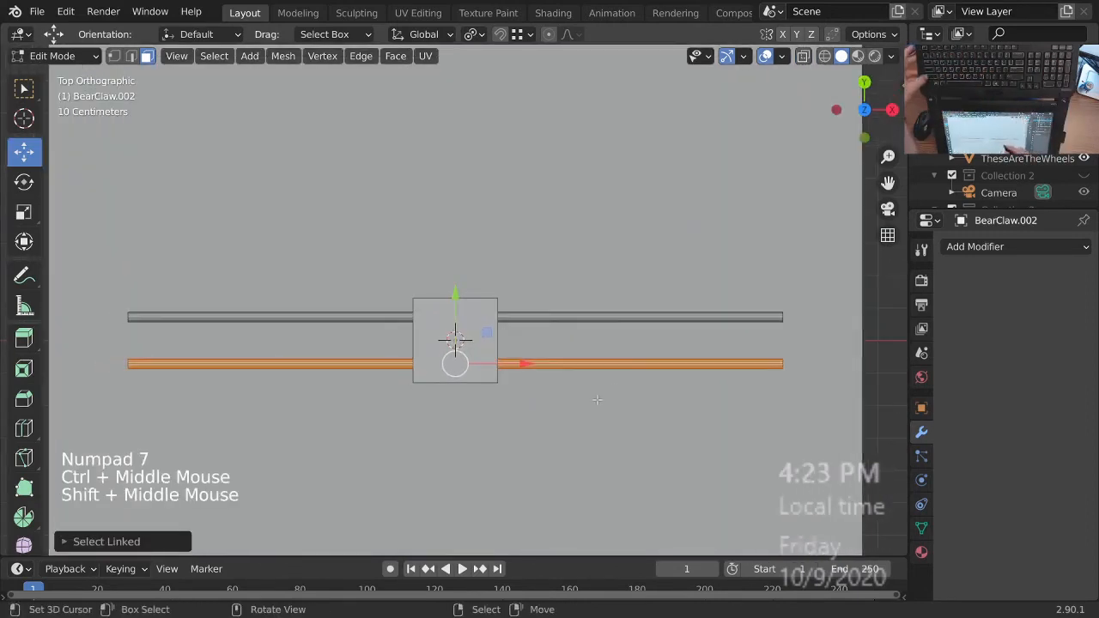
pyautogui.press('g')
pyautogui.press('y')
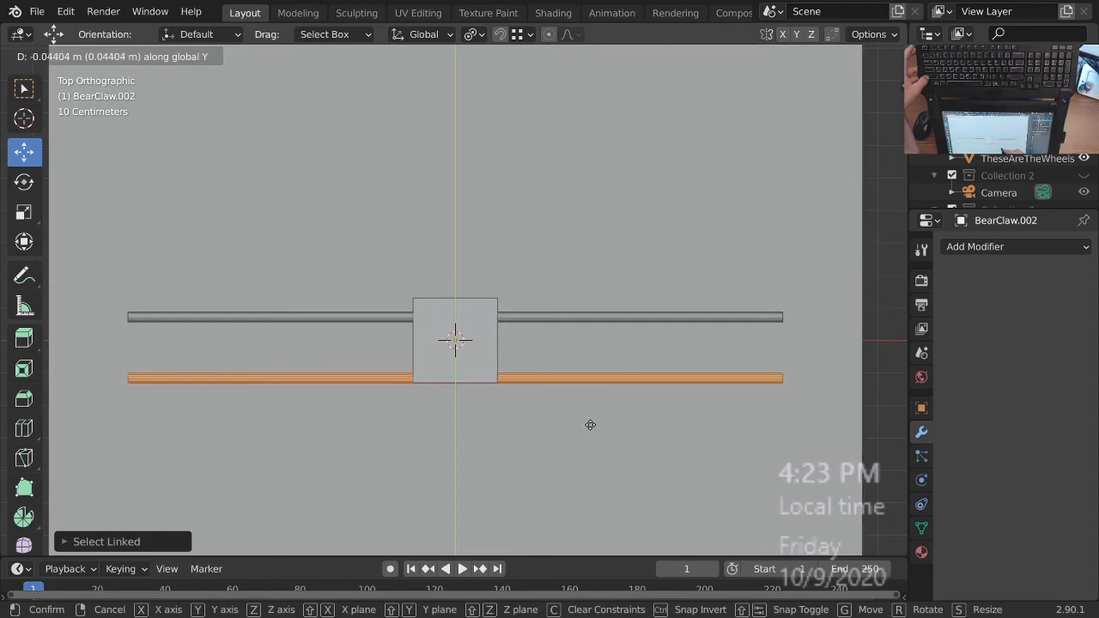
pyautogui.click(590, 424)
pyautogui.press('Tab')
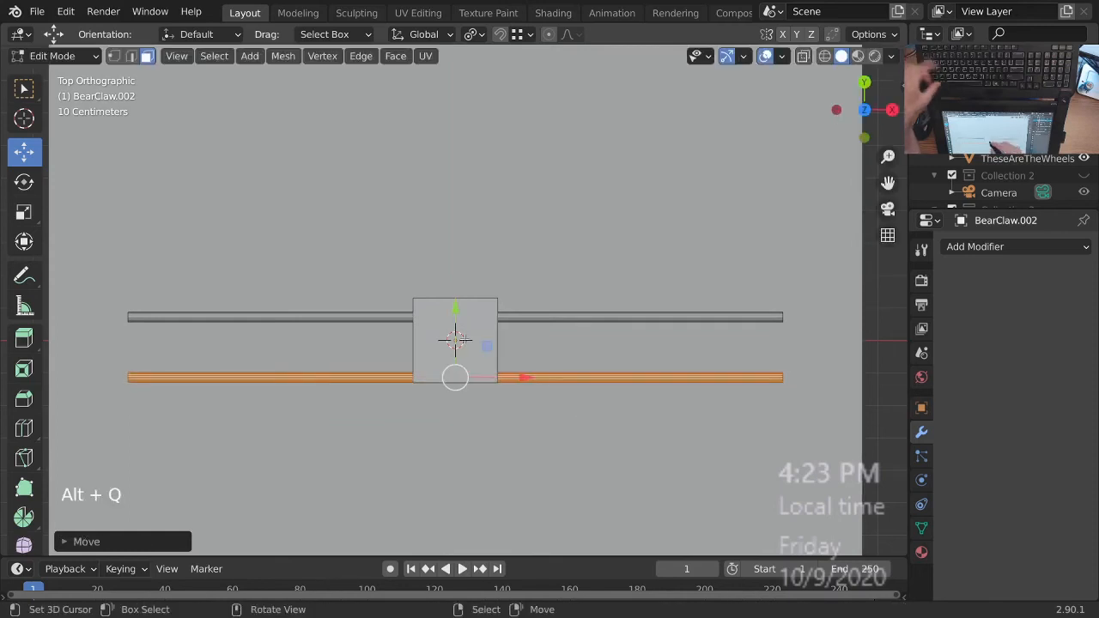
# - Move the block about -0.02 m along global Y so it is centered between the two rods
pyautogui.hotkey('alt', 'a')
pyautogui.press('l')
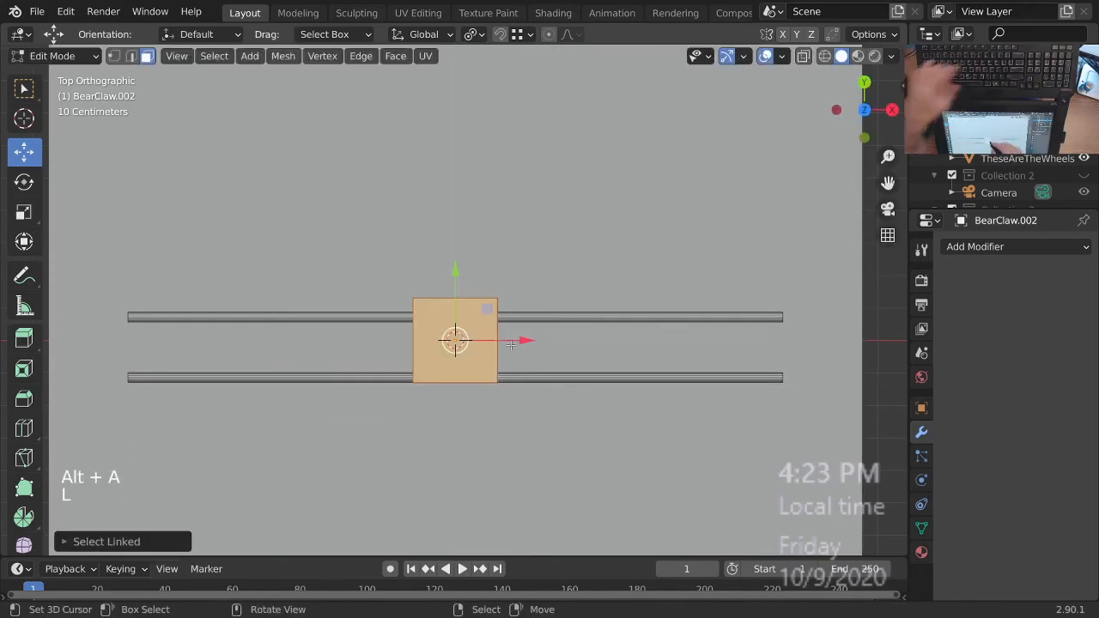
pyautogui.press('g')
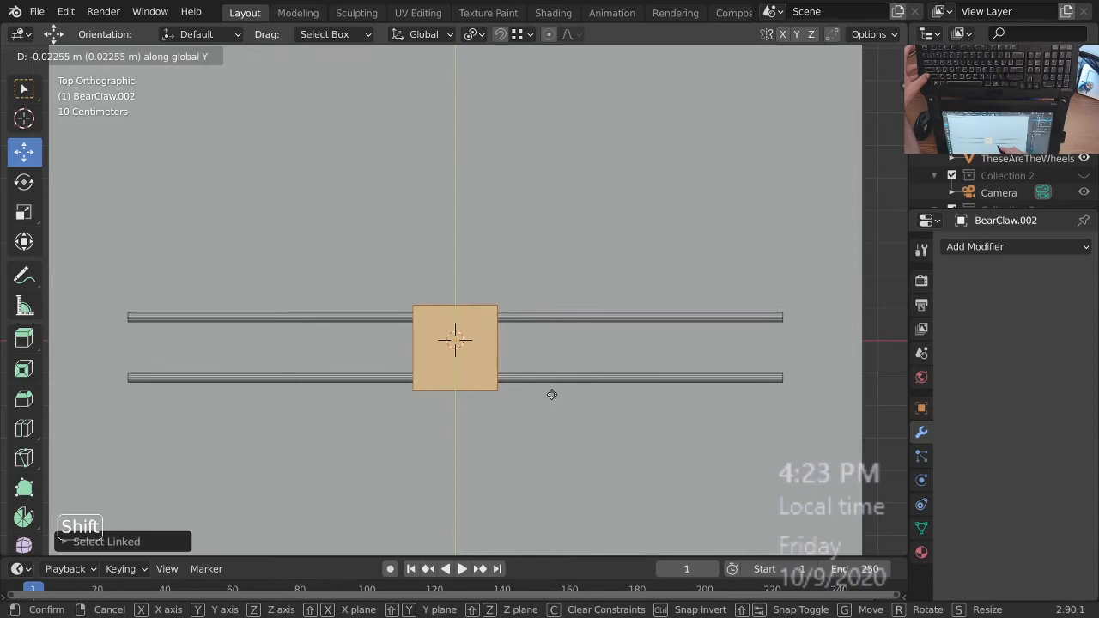
pyautogui.click(554, 392)
# - Select the block's bottom face and inset it by about 0.017
pyautogui.keyDown('ctrl'); pyautogui.moveTo(554, 392); pyautogui.dragTo(610, 213, button='middle'); pyautogui.keyUp('ctrl')
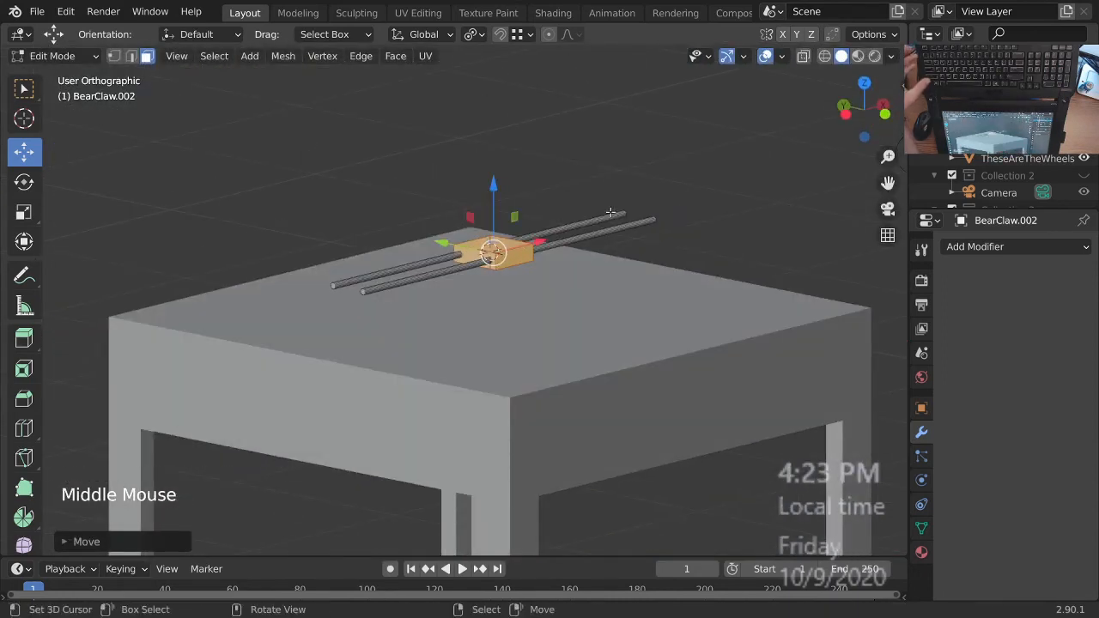
pyautogui.keyDown('ctrl'); pyautogui.moveTo(610, 213); pyautogui.dragTo(610, 199, button='middle'); pyautogui.keyUp('ctrl')
pyautogui.keyDown('shift'); pyautogui.moveTo(611, 199); pyautogui.dragTo(553, 267, button='middle'); pyautogui.keyUp('shift')
pyautogui.keyDown('ctrl'); pyautogui.moveTo(681, 227); pyautogui.dragTo(645, 327, button='middle'); pyautogui.keyUp('ctrl')
pyautogui.moveTo(645, 326); pyautogui.dragTo(639, 293, button='middle')
pyautogui.keyDown('ctrl'); pyautogui.moveTo(638, 294); pyautogui.dragTo(520, 281, button='middle'); pyautogui.keyUp('ctrl')
pyautogui.rightClick(439, 272)
pyautogui.moveTo(519, 281); pyautogui.dragTo(566, 258, button='middle')
pyautogui.keyDown('ctrl'); pyautogui.moveTo(567, 257); pyautogui.dragTo(667, 235, button='middle'); pyautogui.keyUp('ctrl')
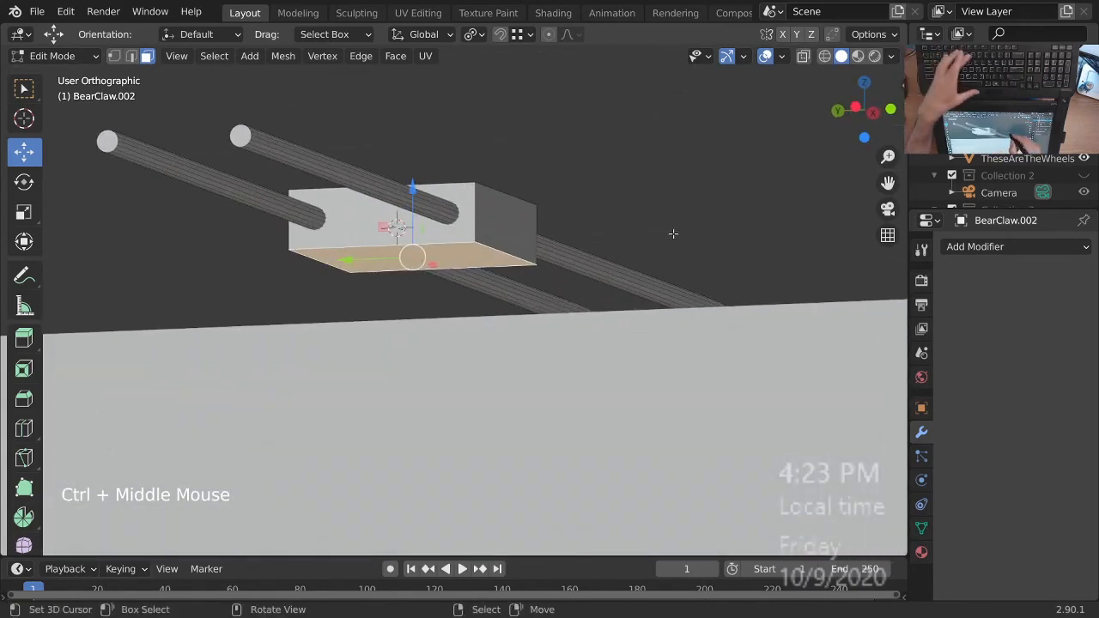
pyautogui.press('i')
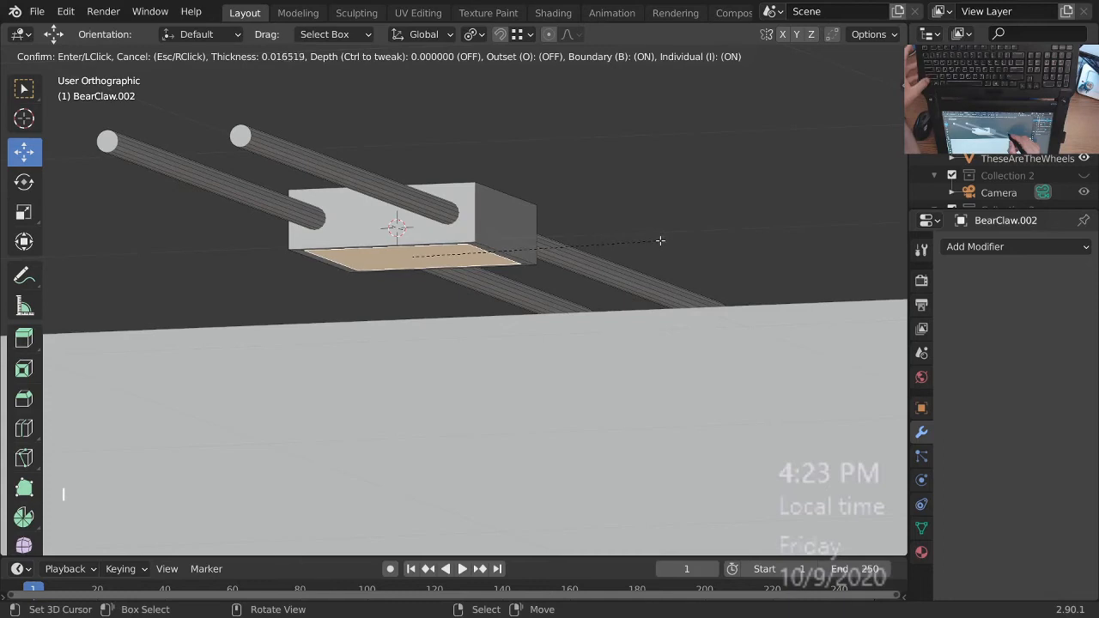
pyautogui.click(660, 241)
# - Extrude the inset bottom face about 0.11 m downward
pyautogui.keyDown('ctrl'); pyautogui.moveTo(660, 240); pyautogui.dragTo(627, 219, button='middle'); pyautogui.keyUp('ctrl')
pyautogui.keyDown('shift'); pyautogui.moveTo(627, 219); pyautogui.dragTo(590, 216, button='middle'); pyautogui.keyUp('shift')
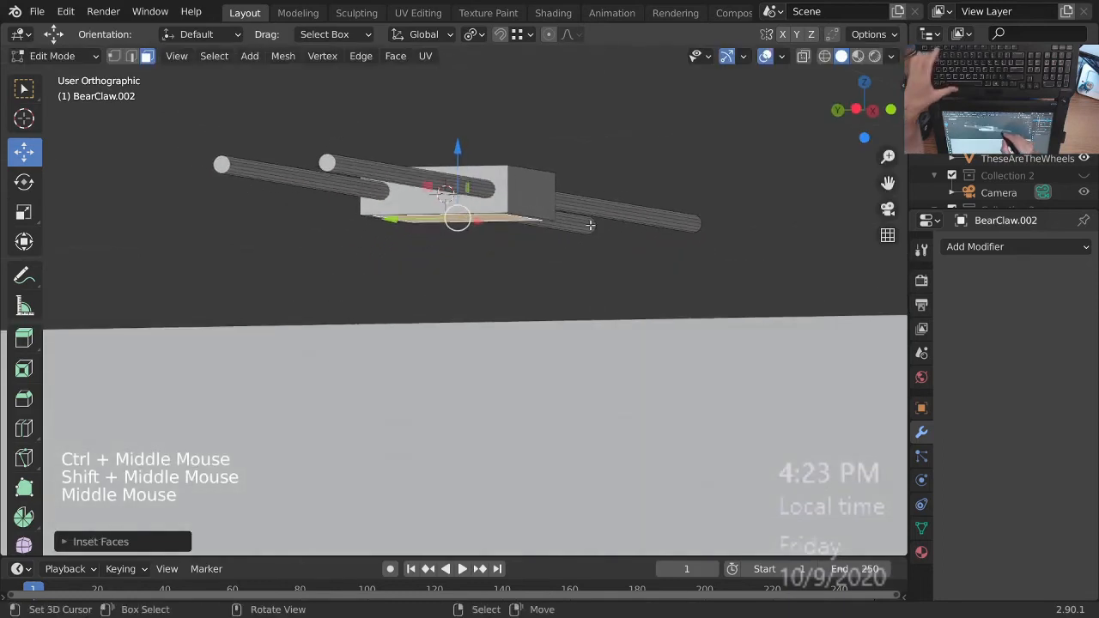
pyautogui.press('e')
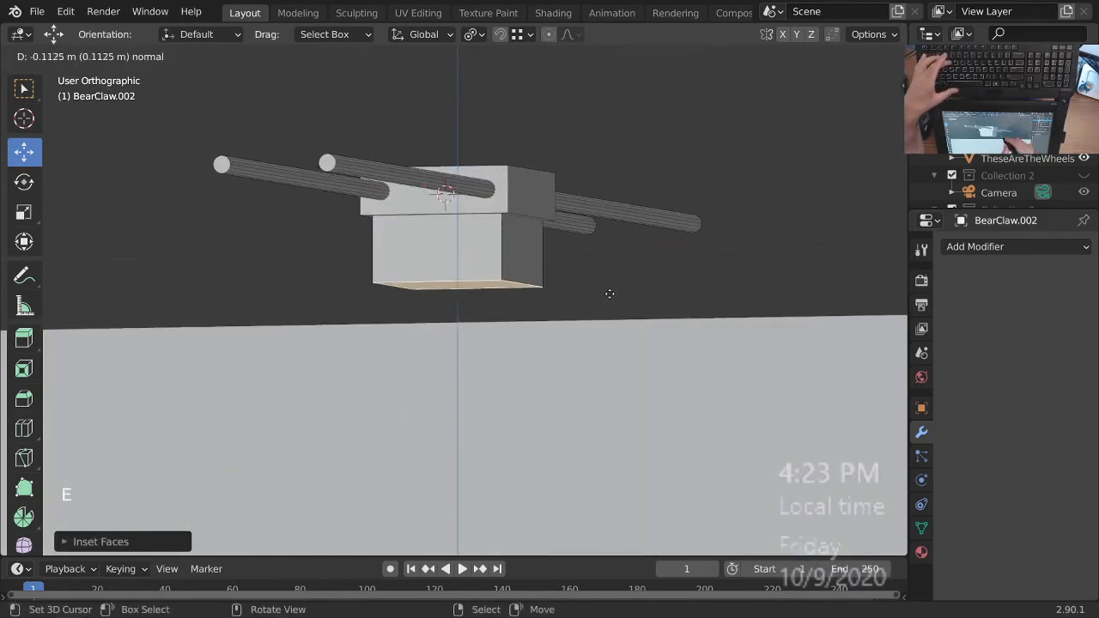
pyautogui.click(610, 294)
# - Isolate the rods-and-block object in local view
pyautogui.keyDown('ctrl'); pyautogui.moveTo(609, 293); pyautogui.dragTo(565, 280, button='middle'); pyautogui.keyUp('ctrl')
pyautogui.moveTo(565, 280); pyautogui.dragTo(536, 213, button='middle')
pyautogui.moveTo(536, 213); pyautogui.dragTo(555, 204, button='middle')
pyautogui.keyDown('ctrl'); pyautogui.moveTo(555, 239); pyautogui.dragTo(552, 211, button='middle'); pyautogui.keyUp('ctrl')
pyautogui.moveTo(552, 211); pyautogui.dragTo(570, 218, button='middle')
pyautogui.keyDown('ctrl'); pyautogui.moveTo(570, 218); pyautogui.dragTo(570, 206, button='middle'); pyautogui.keyUp('ctrl')
pyautogui.keyDown('shift'); pyautogui.moveTo(566, 219); pyautogui.dragTo(520, 220, button='middle'); pyautogui.keyUp('shift')
pyautogui.keyDown('shift'); pyautogui.moveTo(537, 328); pyautogui.dragTo(520, 274, button='middle'); pyautogui.keyUp('shift')
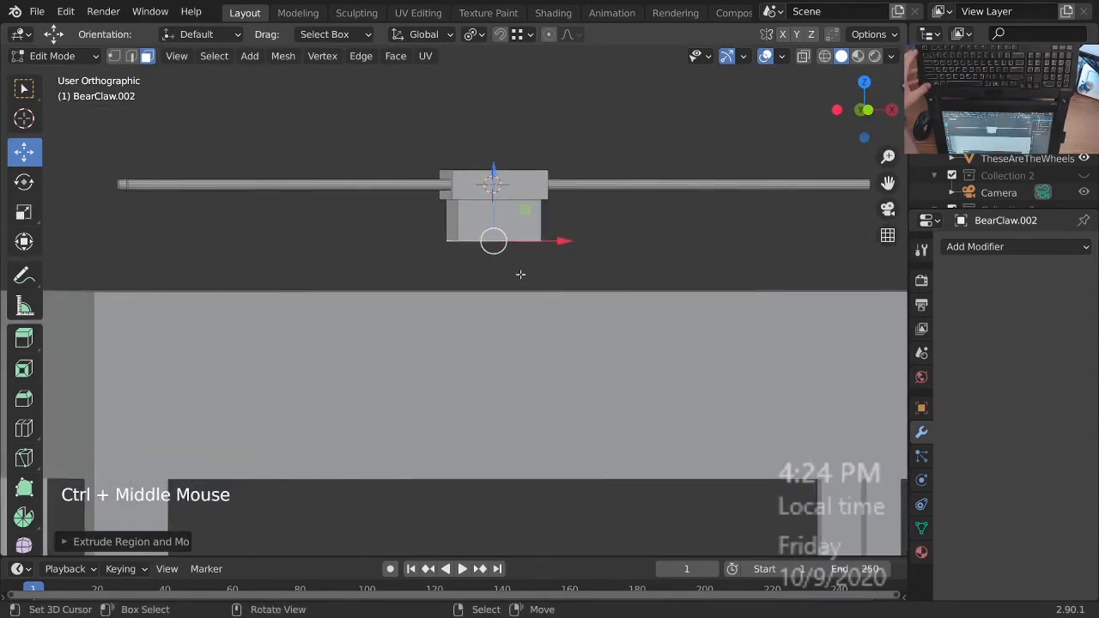
pyautogui.keyDown('ctrl'); pyautogui.moveTo(520, 274); pyautogui.dragTo(536, 266, button='middle'); pyautogui.keyUp('ctrl')
pyautogui.moveTo(536, 266); pyautogui.dragTo(637, 405, button='middle')
pyautogui.press('KP_Divide')
pyautogui.keyDown('ctrl'); pyautogui.moveTo(638, 405); pyautogui.dragTo(621, 387, button='middle'); pyautogui.keyUp('ctrl')
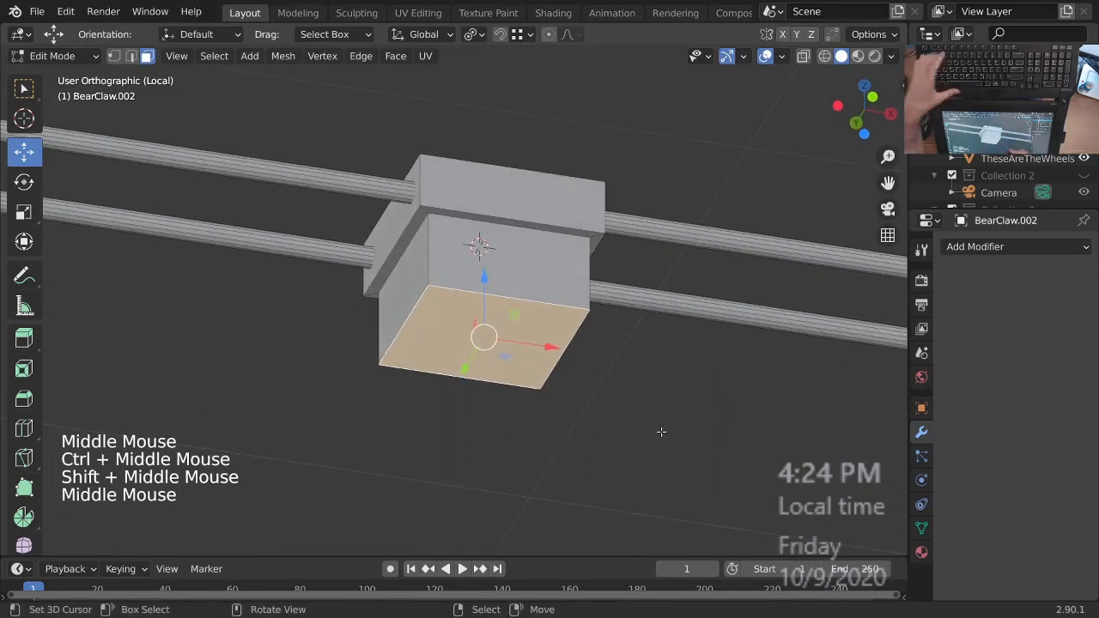
pyautogui.press('e')
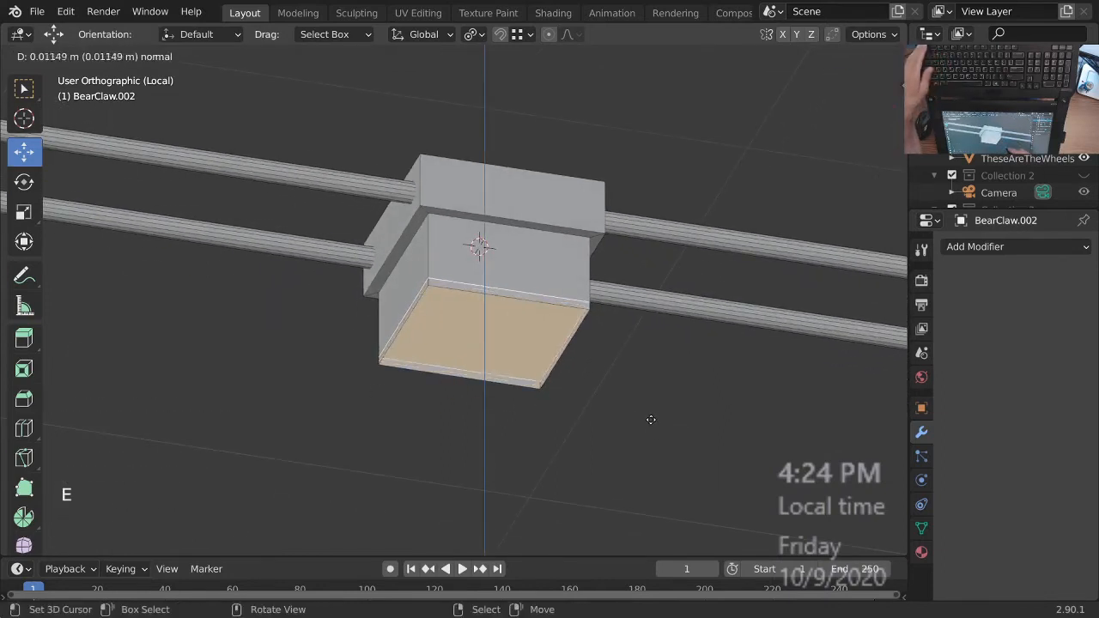
pyautogui.click(664, 510)
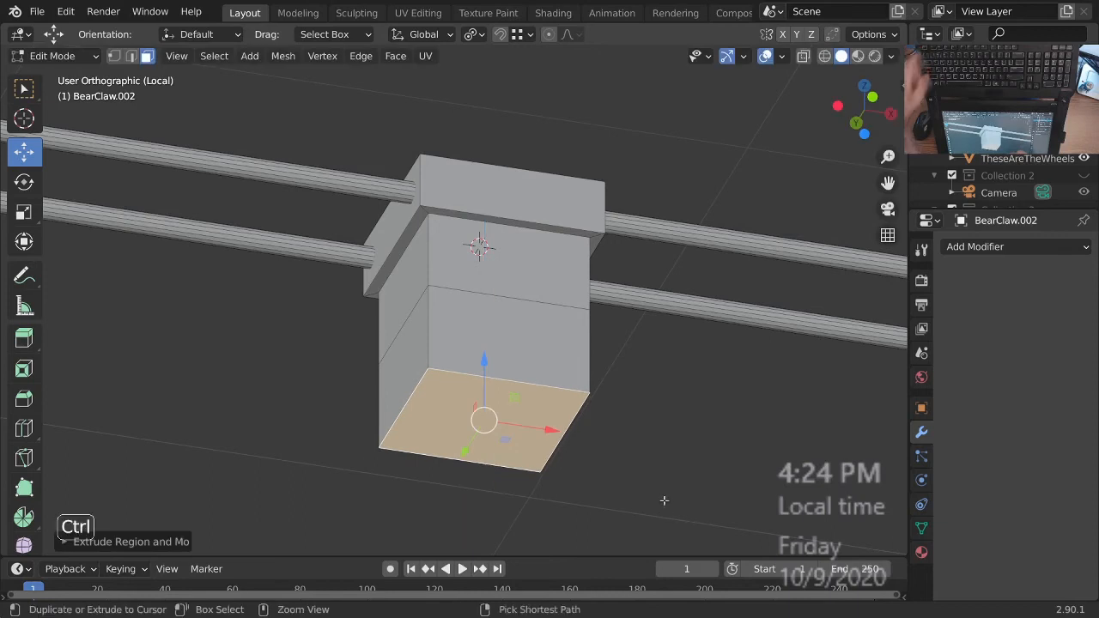
pyautogui.hotkey('ctrl', 'z')
# - Inset the block's bottom face by about 0.044 and move the inset face slightly downward to form a tapered underside
pyautogui.press('i')
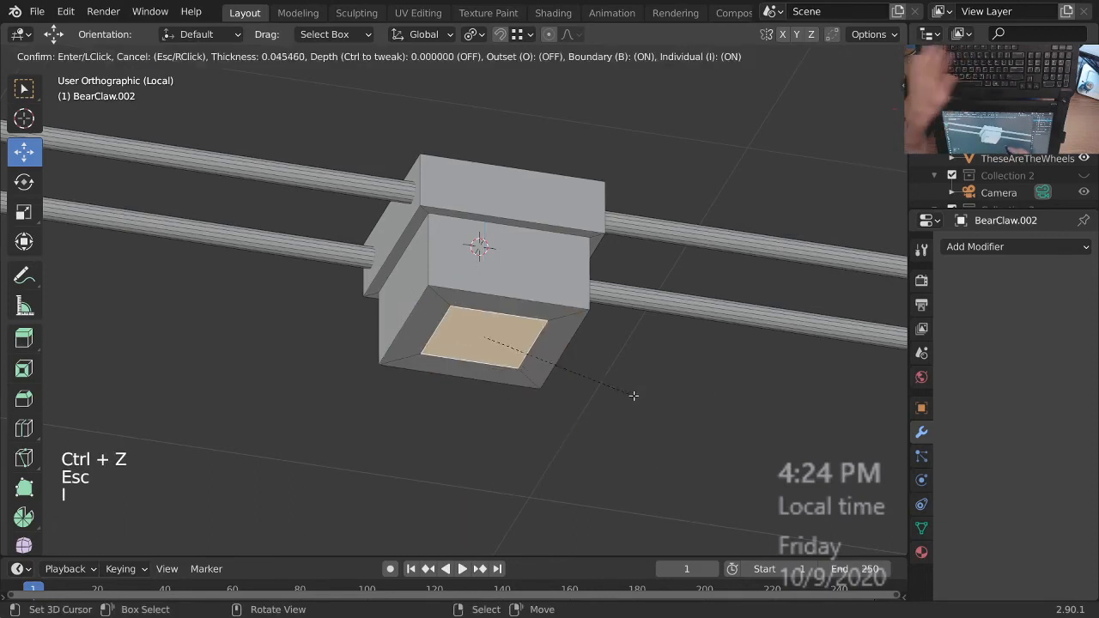
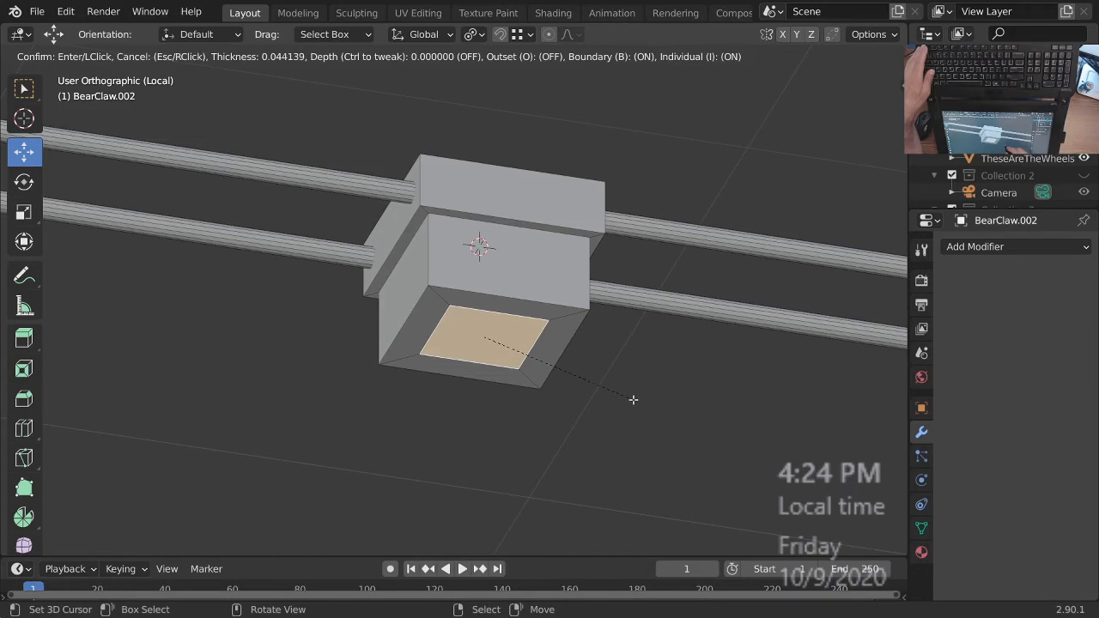
pyautogui.click(632, 399)
pyautogui.moveTo(636, 395); pyautogui.dragTo(474, 361, button='middle')
pyautogui.moveTo(475, 294); pyautogui.dragTo(478, 308)
pyautogui.moveTo(634, 416); pyautogui.dragTo(598, 371, button='middle')
pyautogui.keyDown('ctrl'); pyautogui.moveTo(598, 371); pyautogui.dragTo(638, 400, button='middle'); pyautogui.keyUp('ctrl')
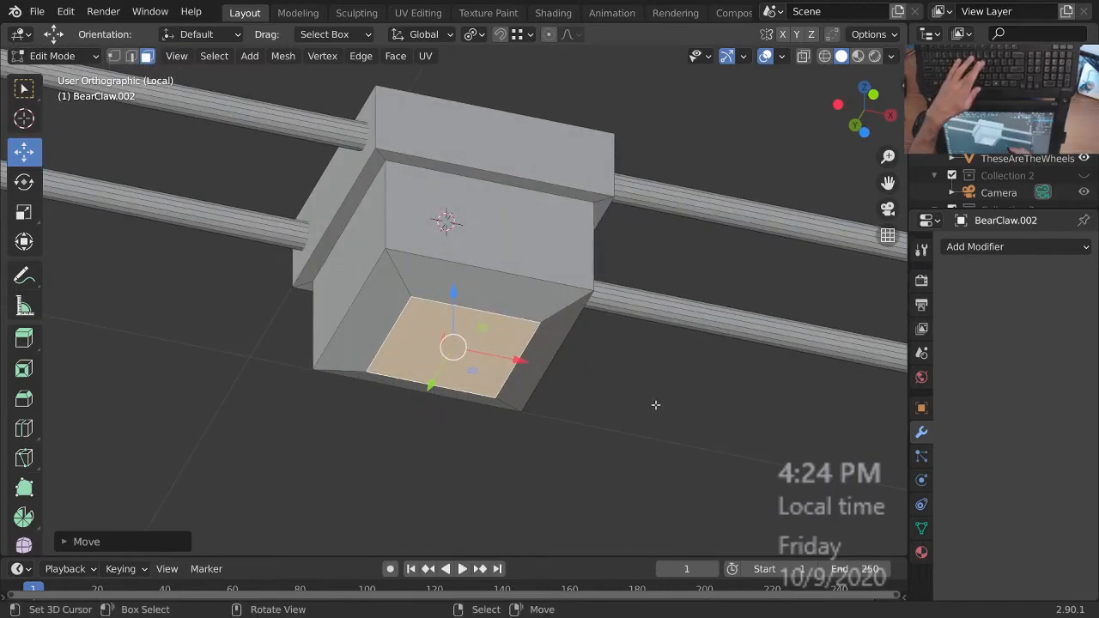
# - Inset the tapered underside's face by about 0.046 and extrude the small central face upward into the block as a recess
pyautogui.press('i')
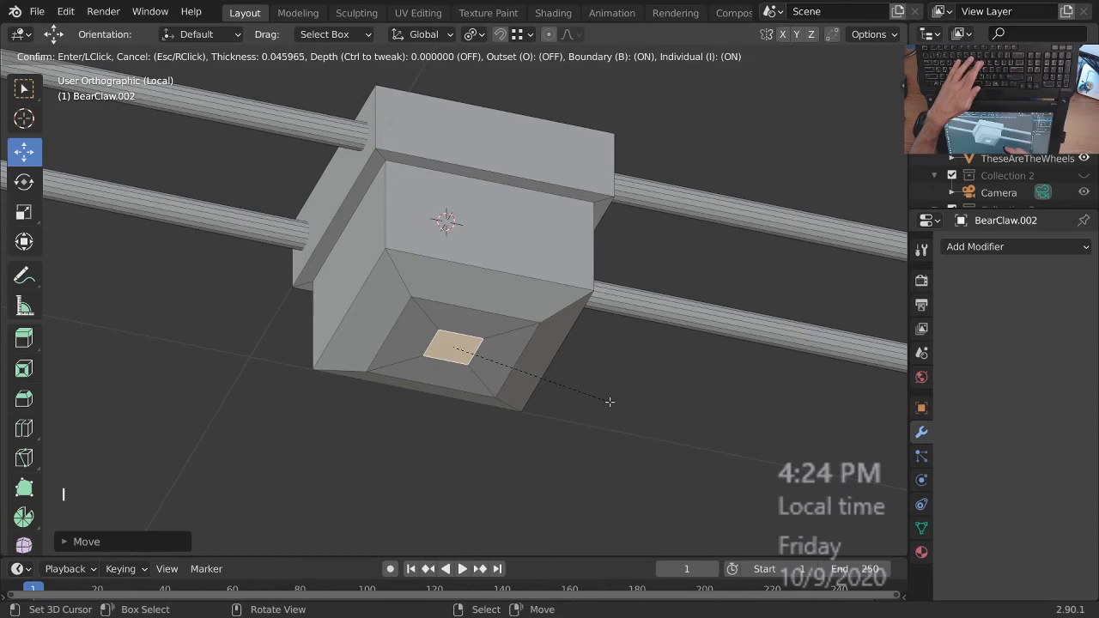
pyautogui.click(606, 403)
pyautogui.moveTo(601, 400); pyautogui.dragTo(575, 420, button='middle')
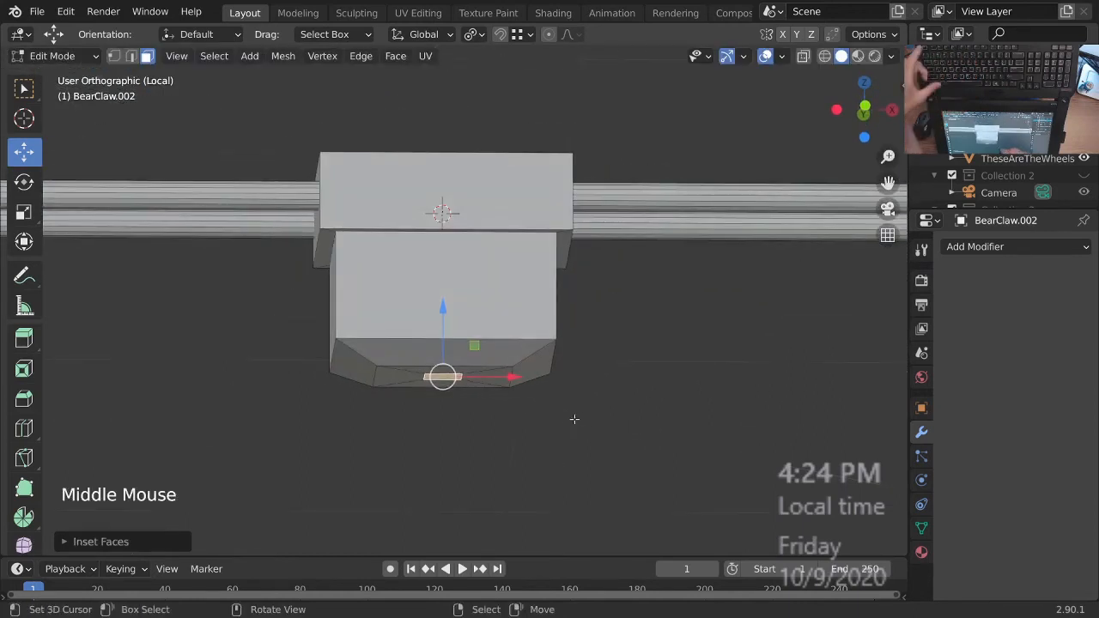
pyautogui.press('e')
pyautogui.click(592, 361)
pyautogui.keyDown('ctrl'); pyautogui.moveTo(589, 344); pyautogui.dragTo(570, 283, button='middle'); pyautogui.keyUp('ctrl')
pyautogui.moveTo(567, 277); pyautogui.dragTo(503, 339, button='middle')
pyautogui.keyDown('shift'); pyautogui.moveTo(504, 339); pyautogui.dragTo(567, 302, button='middle'); pyautogui.keyUp('shift')
pyautogui.moveTo(566, 301); pyautogui.dragTo(515, 312, button='middle')
pyautogui.keyDown('shift'); pyautogui.moveTo(515, 311); pyautogui.dragTo(507, 369, button='middle'); pyautogui.keyUp('shift')
pyautogui.moveTo(508, 369)
pyautogui.mouseDown(button='middle')
pyautogui.moveTo(474, 387)
pyautogui.moveTo(517, 353)
pyautogui.mouseUp(button='middle')
pyautogui.keyDown('ctrl'); pyautogui.moveTo(517, 354); pyautogui.dragTo(537, 427, button='middle'); pyautogui.keyUp('ctrl')
pyautogui.moveTo(537, 427); pyautogui.dragTo(528, 412, button='middle')
# - Deselect everything and examine the rods-and-block object's origin from above in Object Mode
pyautogui.press('KP_7')
pyautogui.keyDown('ctrl'); pyautogui.moveTo(605, 246); pyautogui.dragTo(476, 354, button='middle'); pyautogui.keyUp('ctrl')
pyautogui.keyDown('shift'); pyautogui.moveTo(476, 354); pyautogui.dragTo(507, 342, button='middle'); pyautogui.keyUp('shift')
pyautogui.hotkey('alt', 'a')
pyautogui.press('Escape')
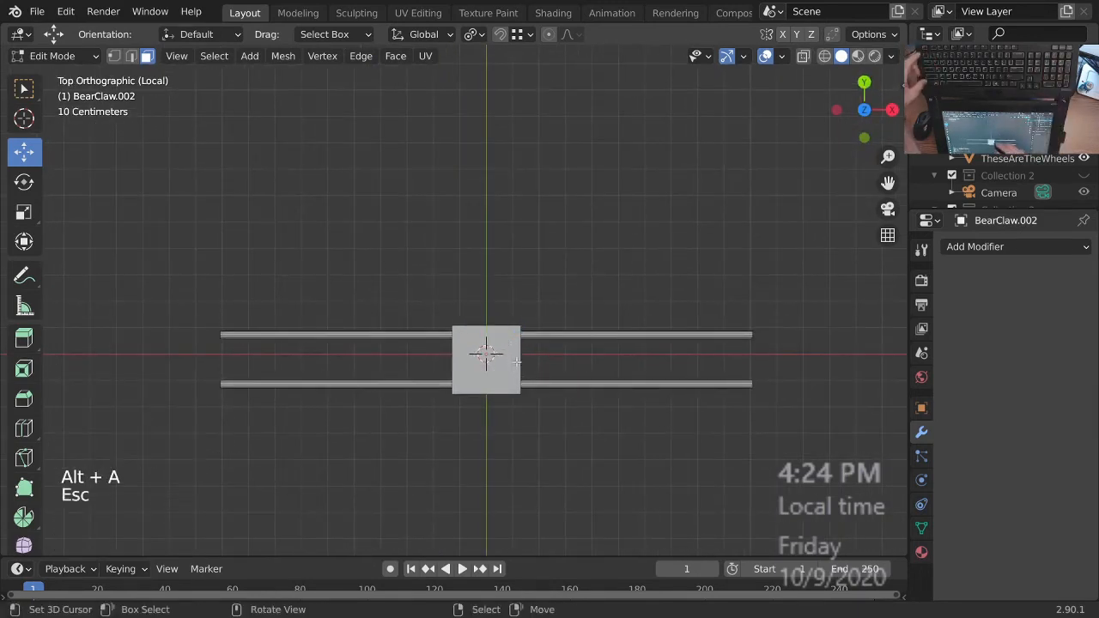
pyautogui.press('Tab')
pyautogui.keyDown('ctrl'); pyautogui.moveTo(531, 404); pyautogui.dragTo(642, 385, button='middle'); pyautogui.keyUp('ctrl')
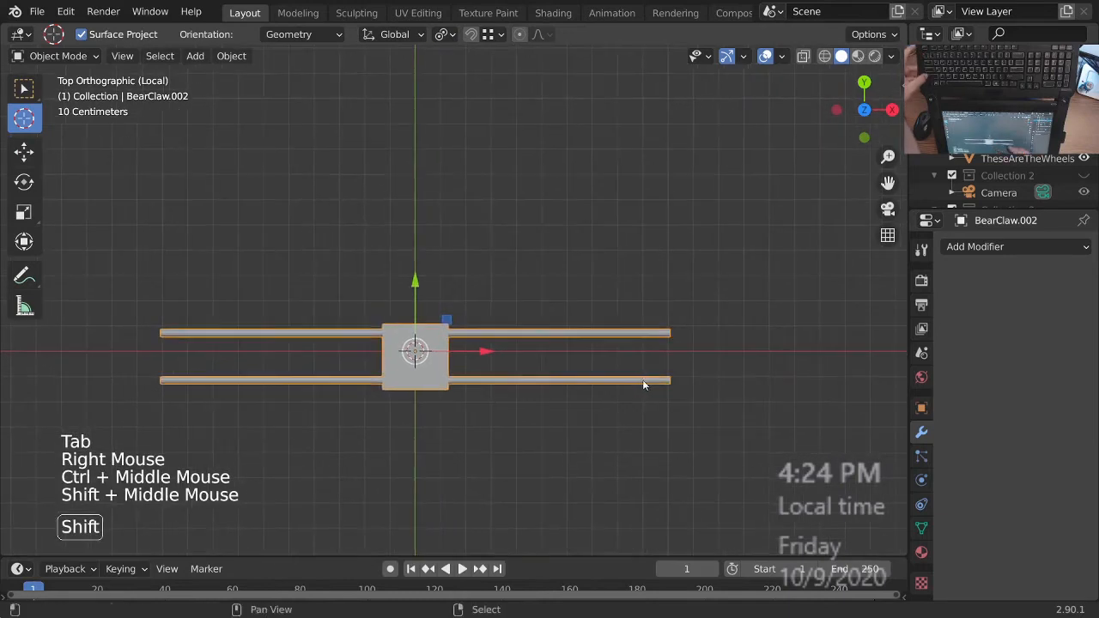
pyautogui.press('Tab')
pyautogui.keyDown('ctrl'); pyautogui.moveTo(452, 390); pyautogui.dragTo(472, 374, button='middle'); pyautogui.keyUp('ctrl')
pyautogui.moveTo(473, 374); pyautogui.dragTo(590, 321, button='middle')
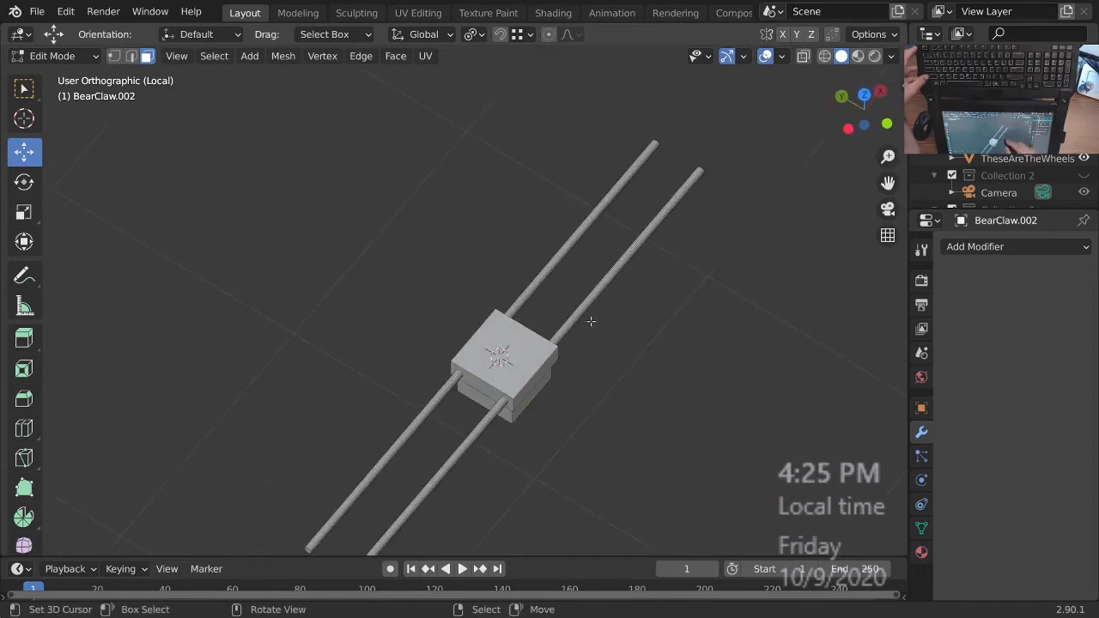
# - Select the block's top face and snap the 3D cursor to it
pyautogui.press('3')
pyautogui.rightClick(502, 359)
pyautogui.moveTo(527, 381); pyautogui.dragTo(526, 337, button='middle')
pyautogui.keyDown('ctrl'); pyautogui.moveTo(504, 275); pyautogui.dragTo(508, 309, button='middle'); pyautogui.keyUp('ctrl')
pyautogui.moveTo(508, 309); pyautogui.dragTo(534, 408, button='middle')
pyautogui.hotkey('shift', 's')
pyautogui.click(525, 479)
pyautogui.moveTo(534, 408); pyautogui.dragTo(539, 426, button='middle')
# - Set the rods-and-block object's origin to the 3D cursor
pyautogui.press('Tab')
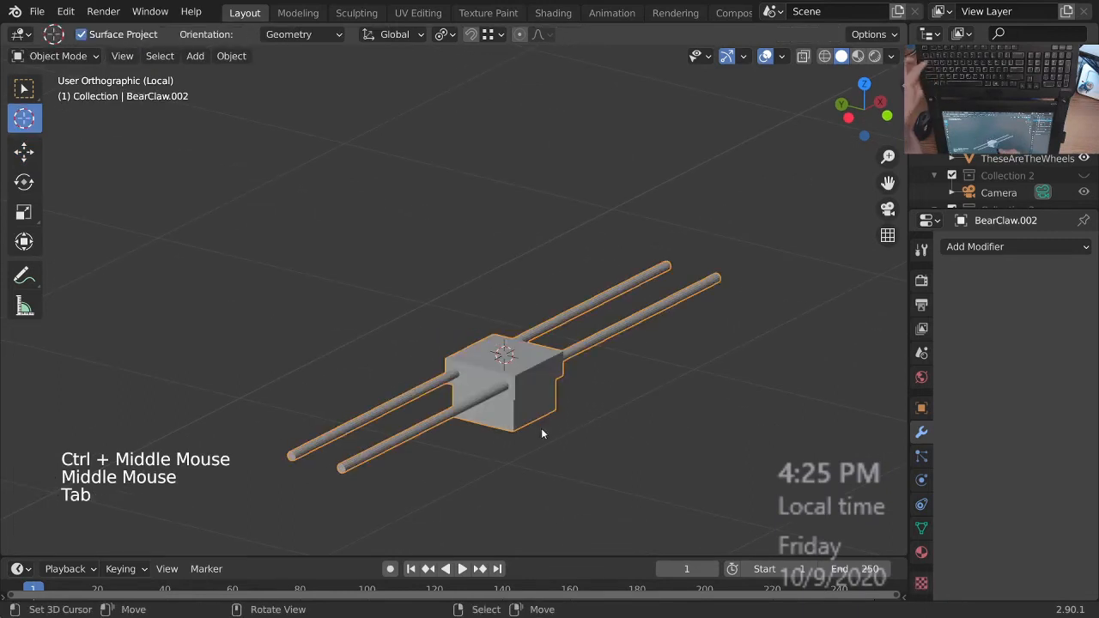
pyautogui.press('w')
pyautogui.moveTo(542, 368)
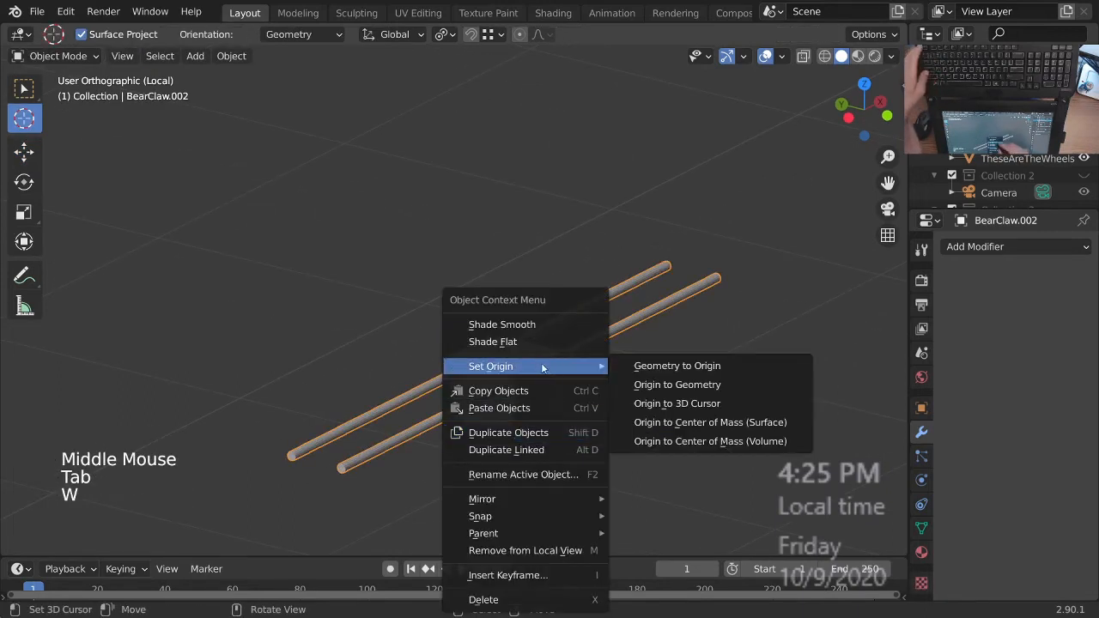
pyautogui.click(706, 404)
pyautogui.moveTo(541, 402); pyautogui.dragTo(513, 405, button='middle')
pyautogui.moveTo(513, 405); pyautogui.dragTo(528, 422, button='middle')
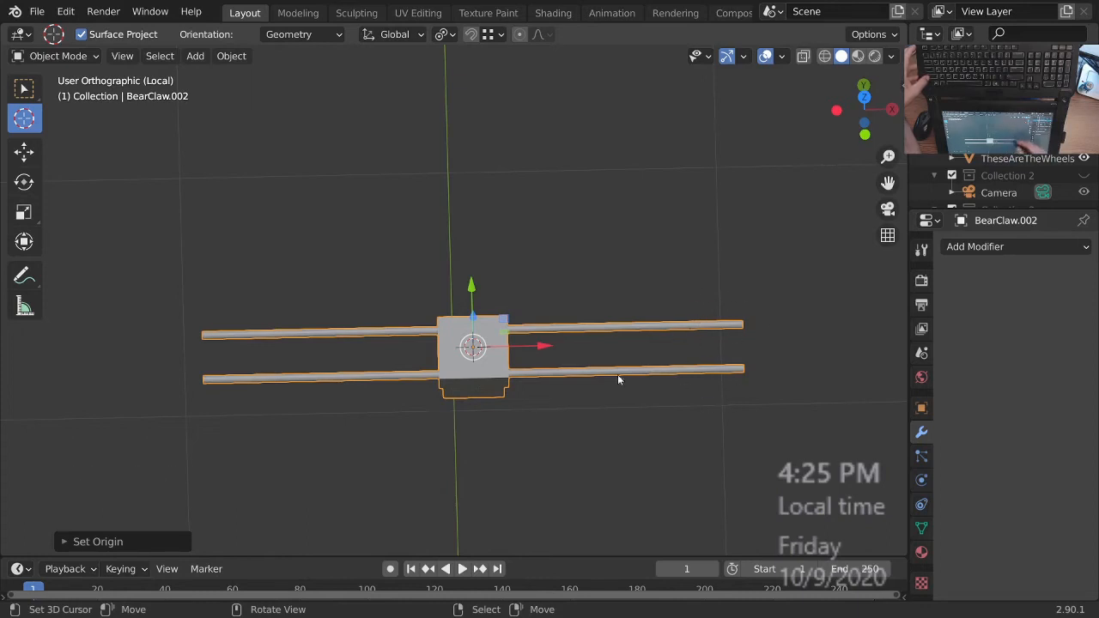
pyautogui.keyDown('ctrl'); pyautogui.moveTo(192, 413); pyautogui.dragTo(613, 395, button='middle'); pyautogui.keyUp('ctrl')
pyautogui.moveTo(613, 395)
pyautogui.keyDown('shift'); pyautogui.mouseDown(button='middle')
pyautogui.moveTo(558, 353)
pyautogui.moveTo(598, 402)
pyautogui.mouseUp(button='middle'); pyautogui.keyUp('shift')
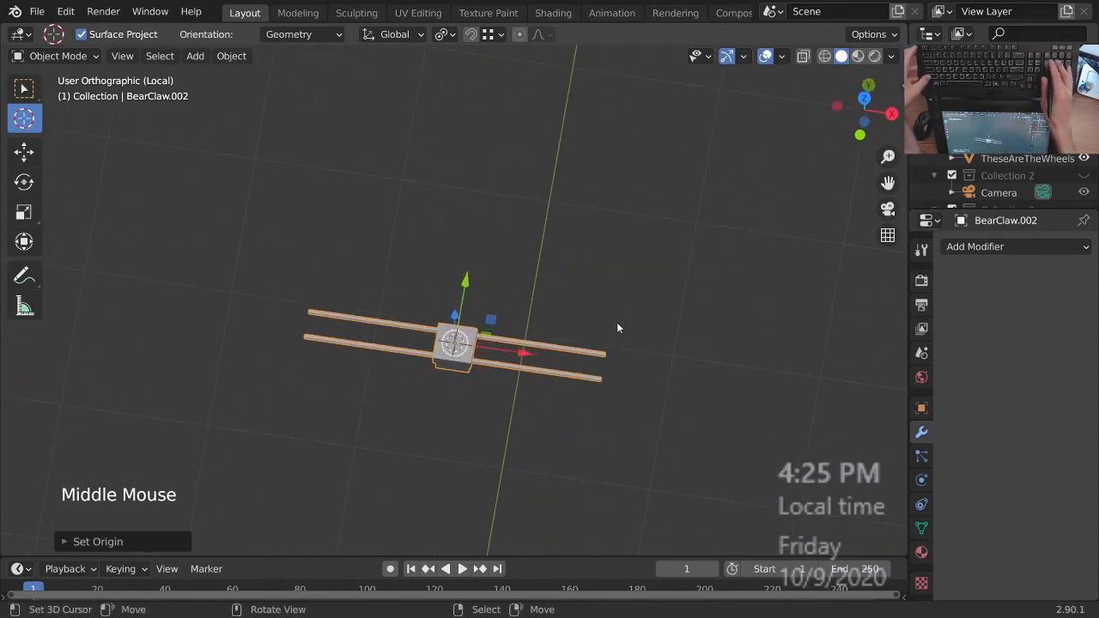
pyautogui.moveTo(532, 432); pyautogui.dragTo(547, 412, button='middle')
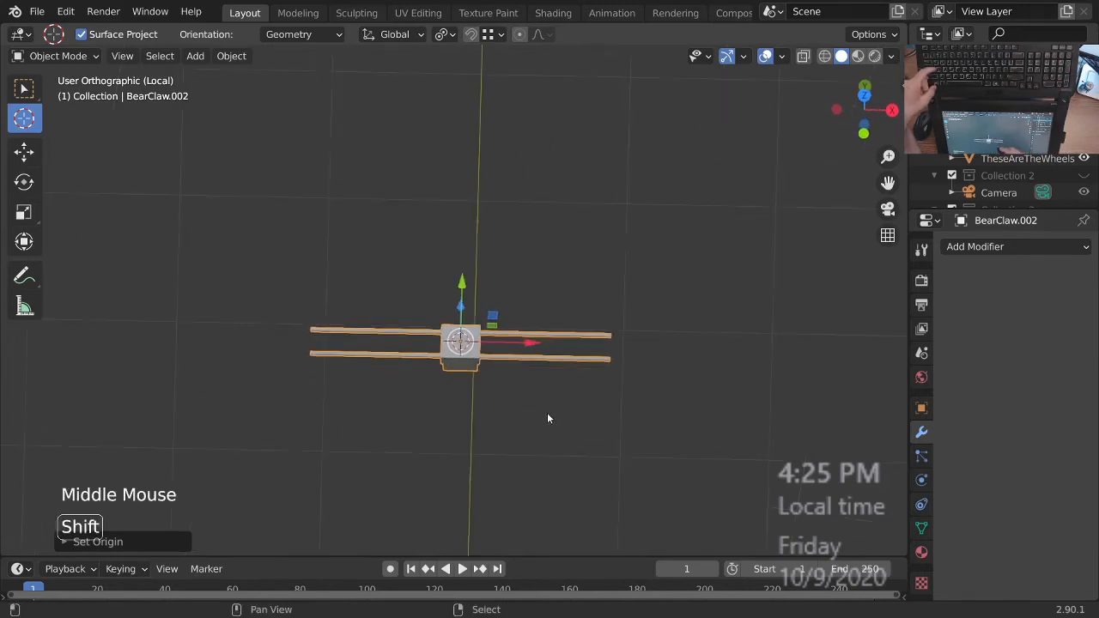
# - Add a cube at the 3D cursor and scale its mesh down to somewhat larger than the carriage block
pyautogui.hotkey('shift', 'a')
pyautogui.moveTo(478, 272)
pyautogui.click(667, 292)
pyautogui.keyDown('ctrl'); pyautogui.moveTo(667, 298); pyautogui.dragTo(612, 407, button='middle'); pyautogui.keyUp('ctrl')
pyautogui.press('Tab')
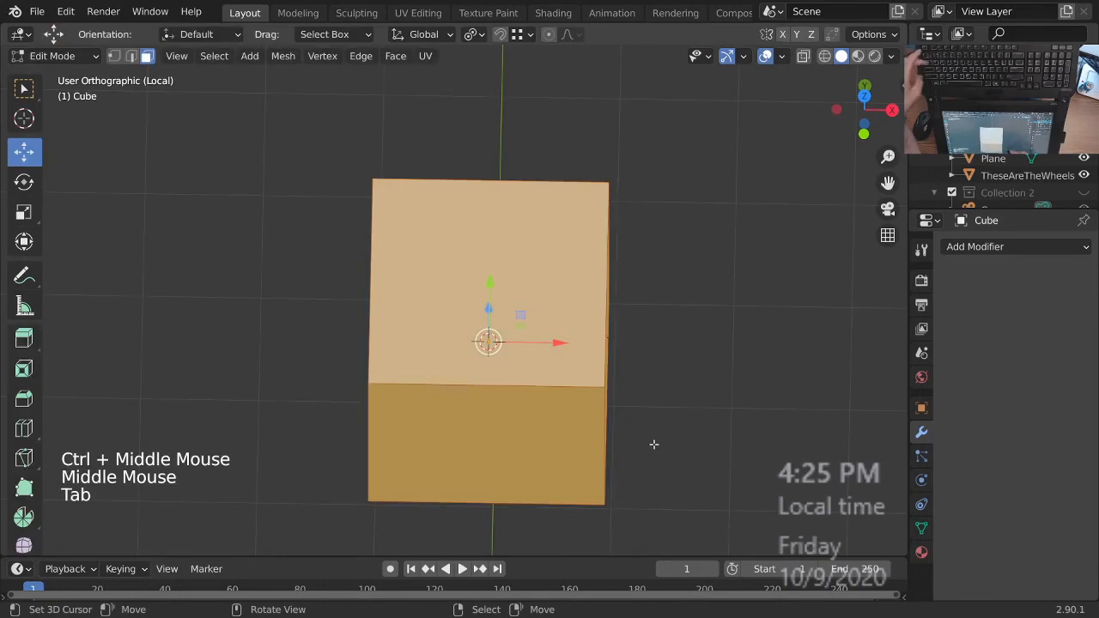
pyautogui.keyDown('ctrl'); pyautogui.moveTo(653, 444); pyautogui.dragTo(621, 428, button='middle'); pyautogui.keyUp('ctrl')
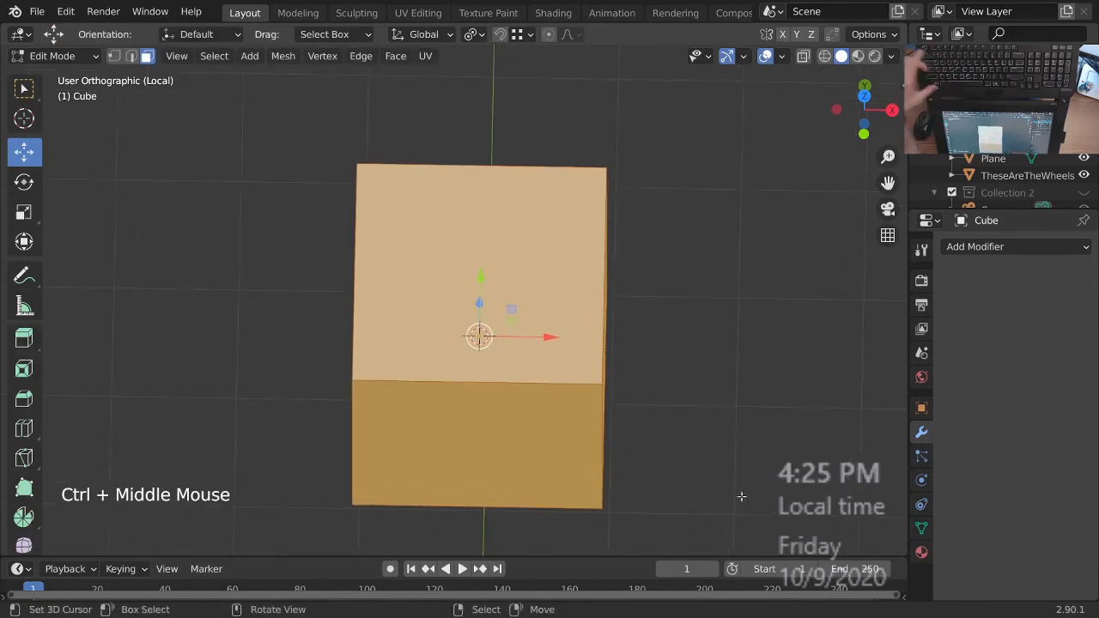
pyautogui.press('s')
pyautogui.click(515, 392)
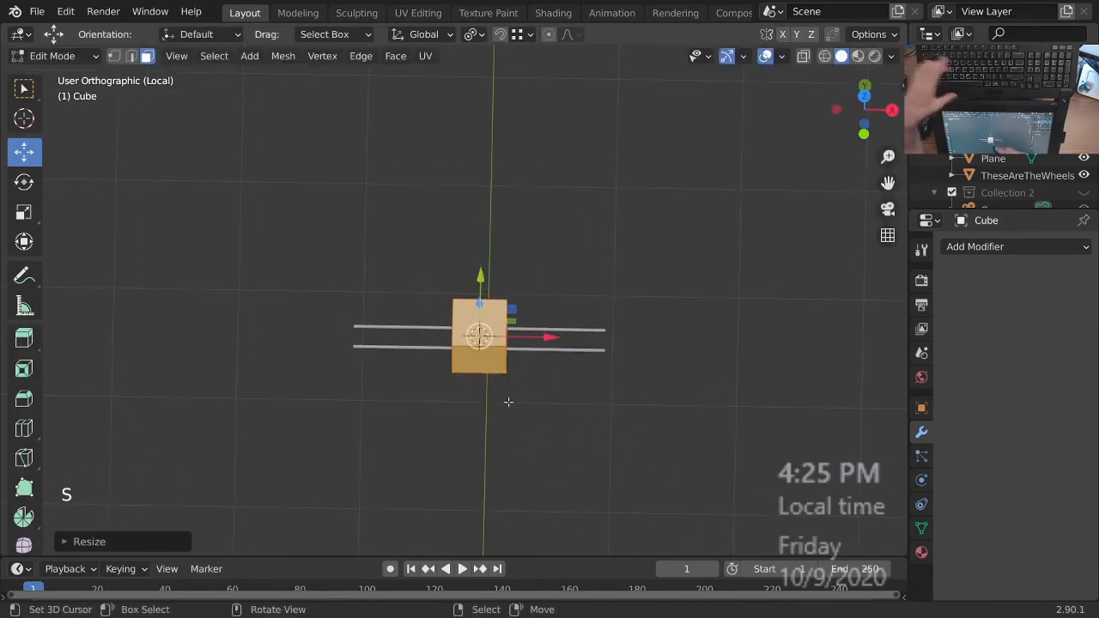
# - Move the cube's mesh about 1.01 m along global X onto the rods' end and add a Mirror modifier on X
pyautogui.press('g')
pyautogui.press('x')
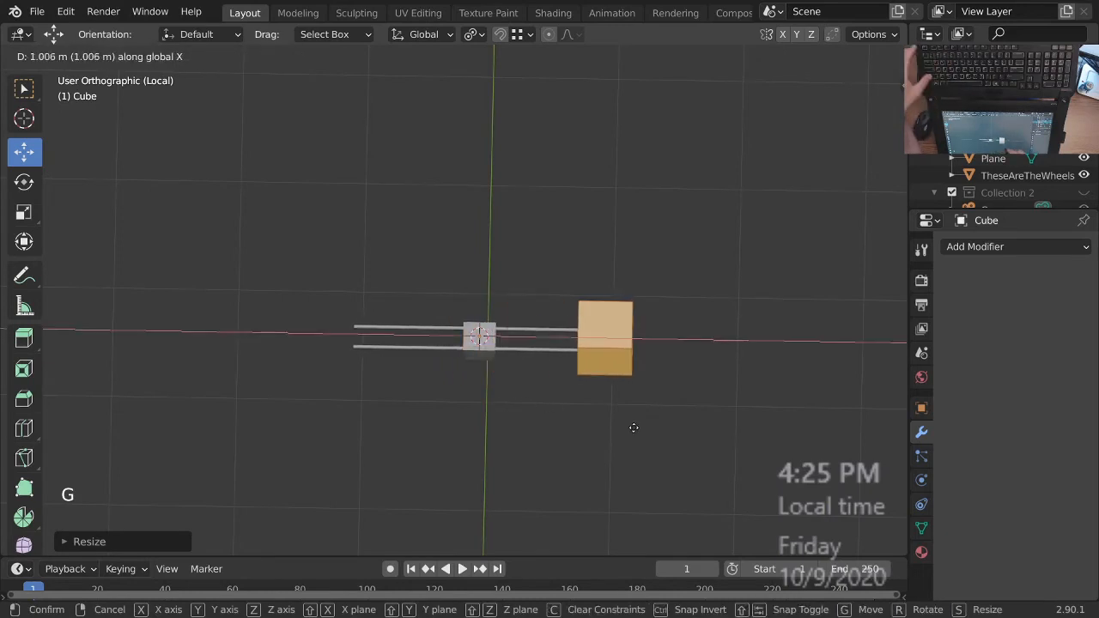
pyautogui.click(634, 427)
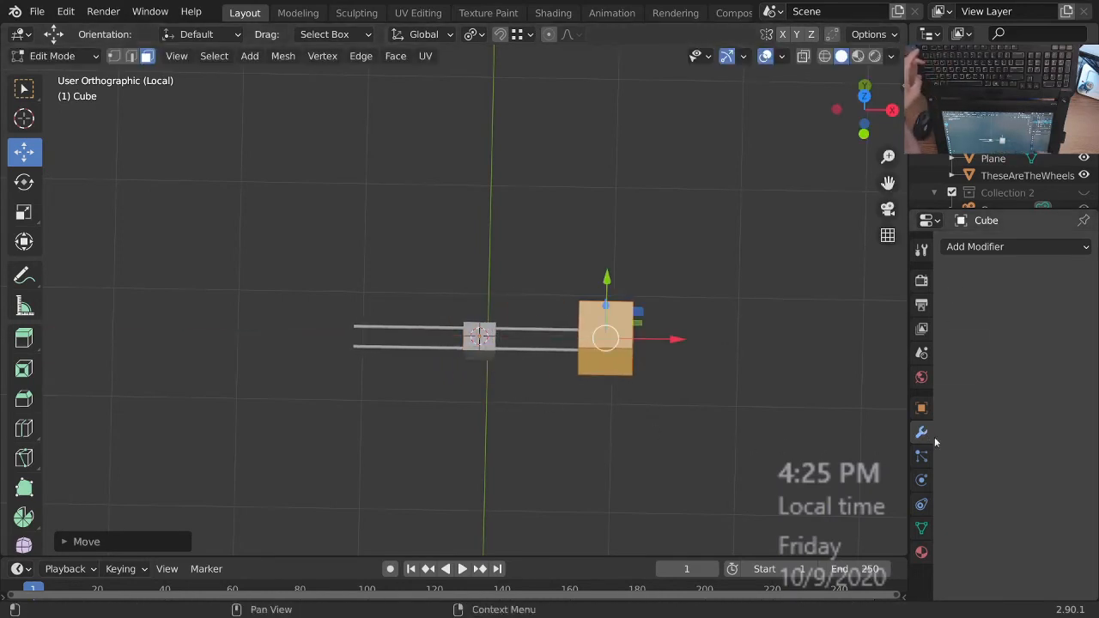
pyautogui.click(1013, 247)
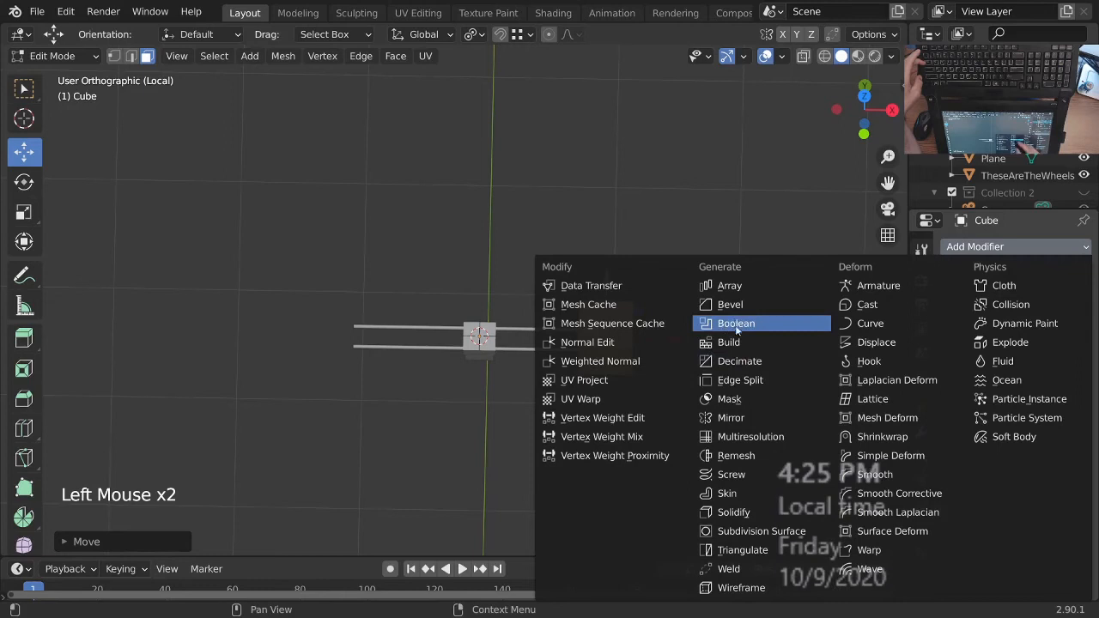
pyautogui.click(739, 419)
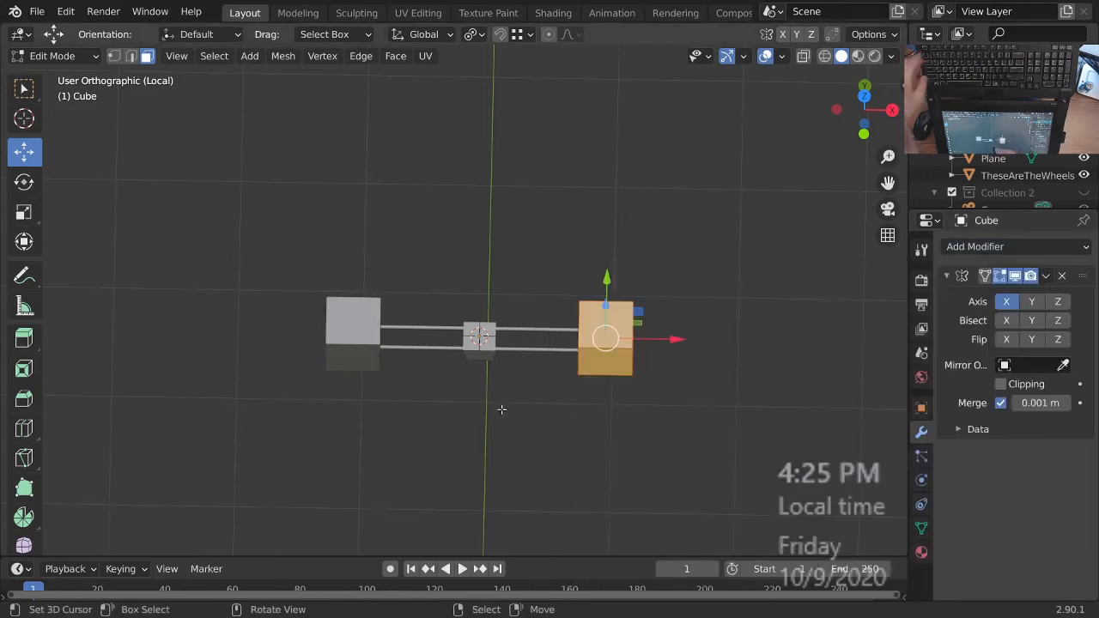
# - Show the cube in a maximized front wireframe view with all of its geometry deselected
pyautogui.hotkey('ctrl', 'space')
pyautogui.keyDown('ctrl'); pyautogui.moveTo(507, 412); pyautogui.dragTo(515, 391, button='middle'); pyautogui.keyUp('ctrl')
pyautogui.keyDown('shift'); pyautogui.moveTo(515, 391); pyautogui.dragTo(658, 366, button='middle'); pyautogui.keyUp('shift')
pyautogui.press('KP_1')
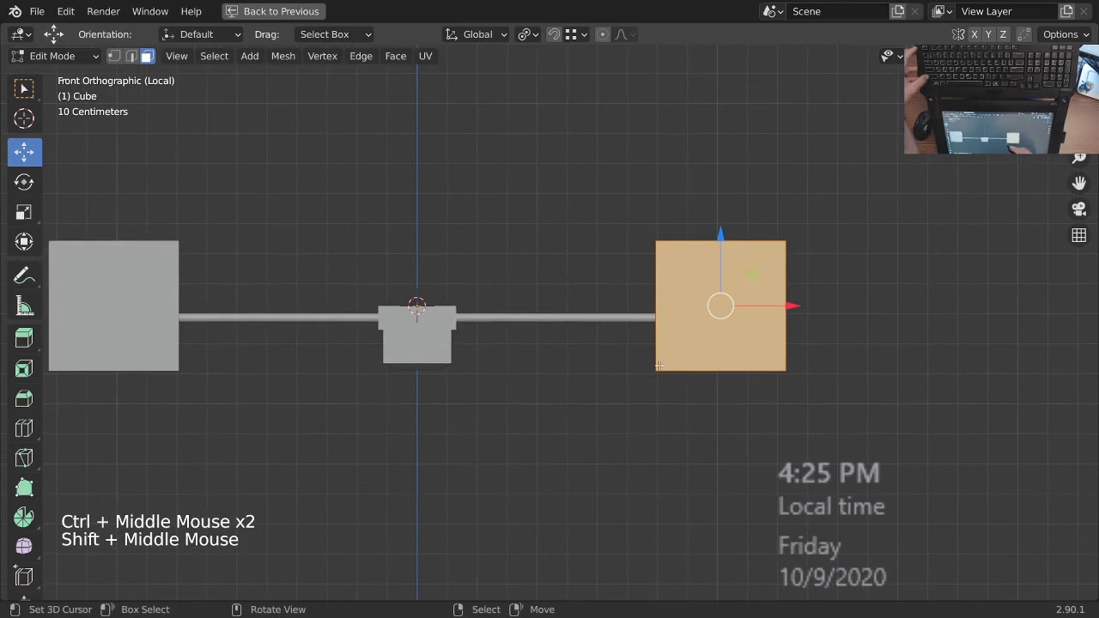
pyautogui.keyDown('ctrl'); pyautogui.moveTo(650, 454); pyautogui.dragTo(662, 425, button='middle'); pyautogui.keyUp('ctrl')
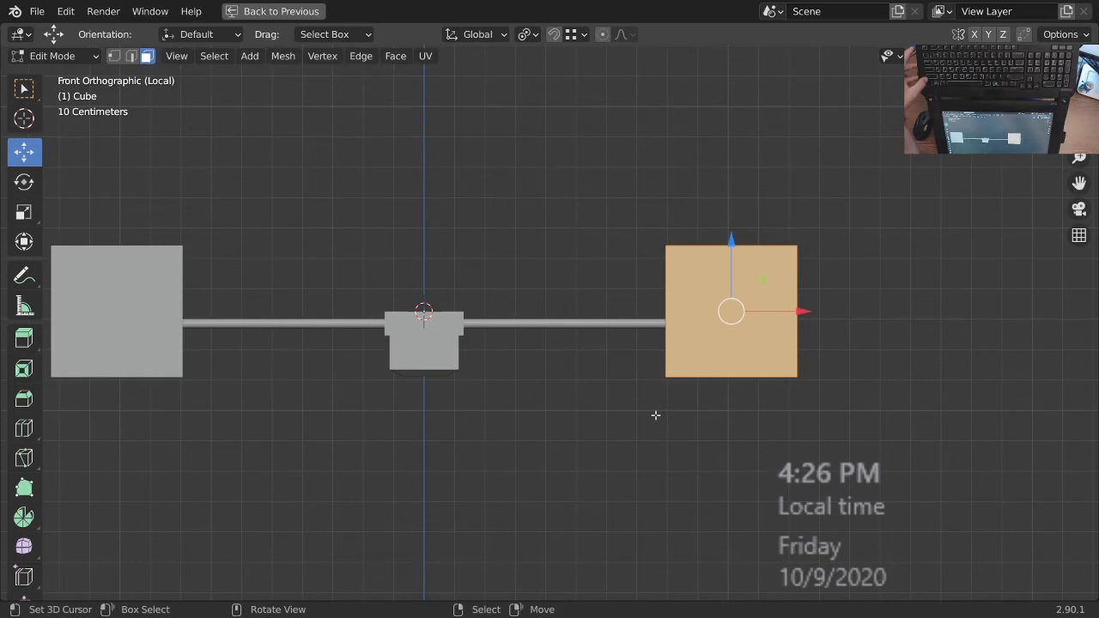
pyautogui.keyDown('shift'); pyautogui.moveTo(664, 378); pyautogui.dragTo(664, 422, button='middle'); pyautogui.keyUp('shift')
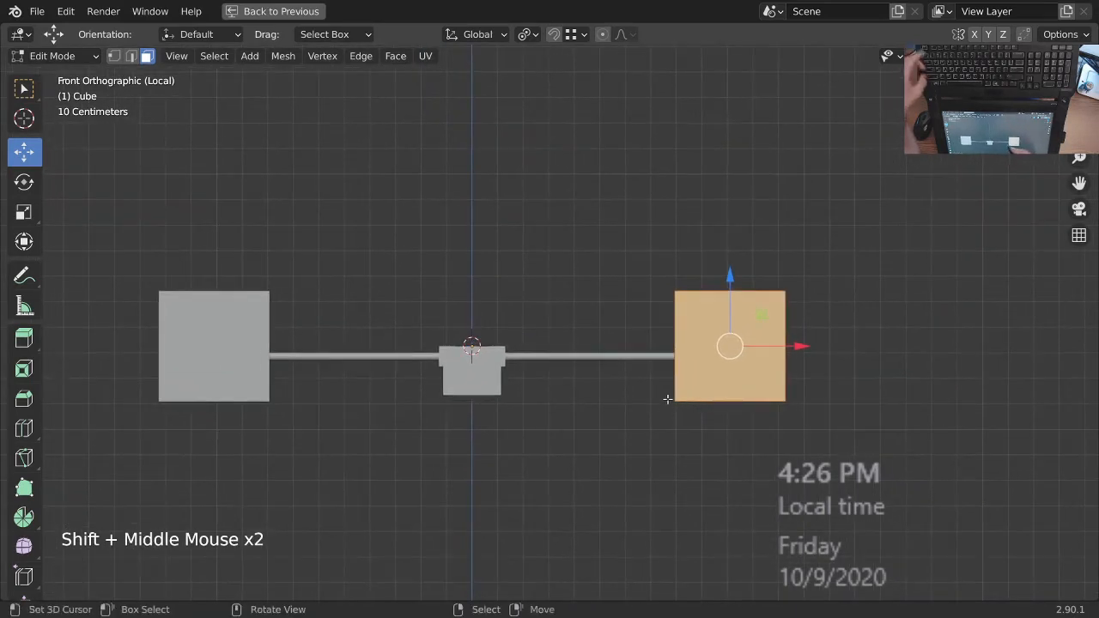
pyautogui.press('Tab')
pyautogui.press('Tab')
pyautogui.press('z')
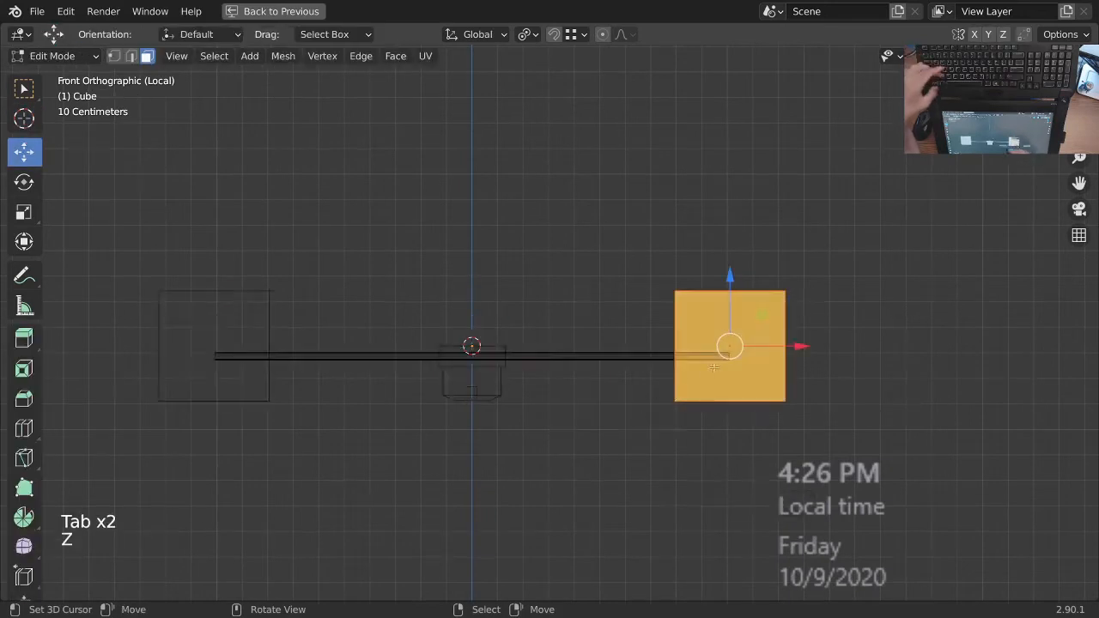
pyautogui.keyDown('ctrl'); pyautogui.moveTo(713, 368); pyautogui.dragTo(711, 361, button='middle'); pyautogui.keyUp('ctrl')
pyautogui.keyDown('shift'); pyautogui.moveTo(711, 361); pyautogui.dragTo(710, 357, button='middle'); pyautogui.keyUp('shift')
pyautogui.hotkey('alt', 'a')
pyautogui.press('Escape')
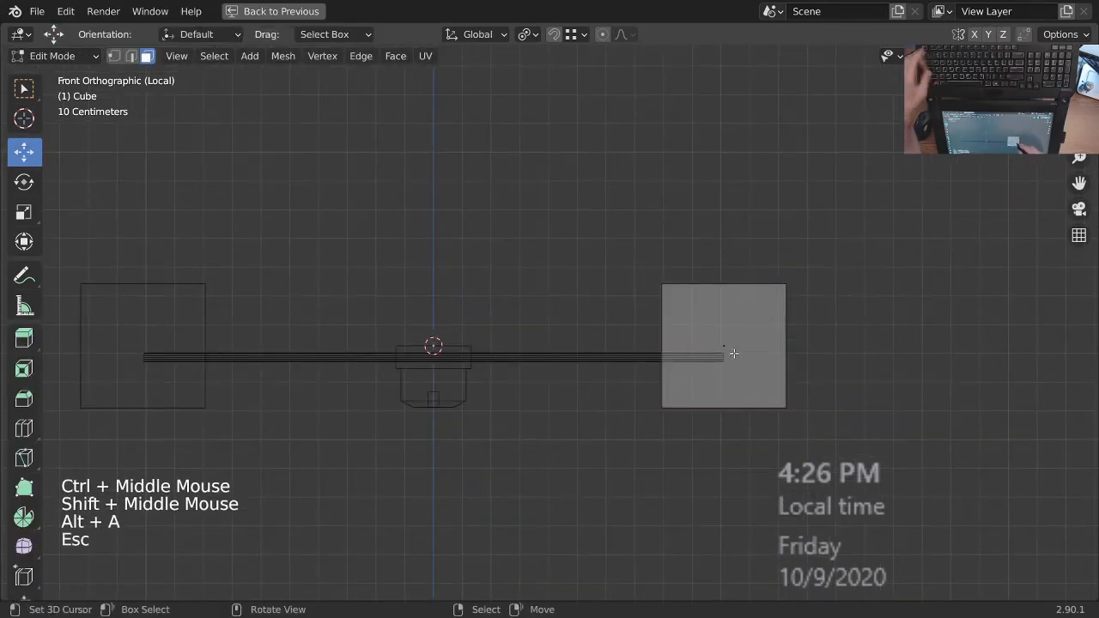
# - Box-select the cube's top vertices and snap them down to the level of the carriage block's top
pyautogui.press('b')
pyautogui.moveTo(658, 262); pyautogui.dragTo(871, 306)
pyautogui.moveTo(727, 238); pyautogui.dragTo(470, 338)
pyautogui.keyDown('ctrl'); pyautogui.moveTo(748, 400); pyautogui.dragTo(743, 378, button='middle'); pyautogui.keyUp('ctrl')
pyautogui.keyDown('shift'); pyautogui.moveTo(743, 378); pyautogui.dragTo(736, 358, button='middle'); pyautogui.keyUp('shift')
pyautogui.keyDown('shift'); pyautogui.moveTo(741, 420); pyautogui.dragTo(674, 395, button='middle'); pyautogui.keyUp('shift')
pyautogui.keyDown('ctrl'); pyautogui.moveTo(759, 370); pyautogui.dragTo(657, 386, button='middle'); pyautogui.keyUp('ctrl')
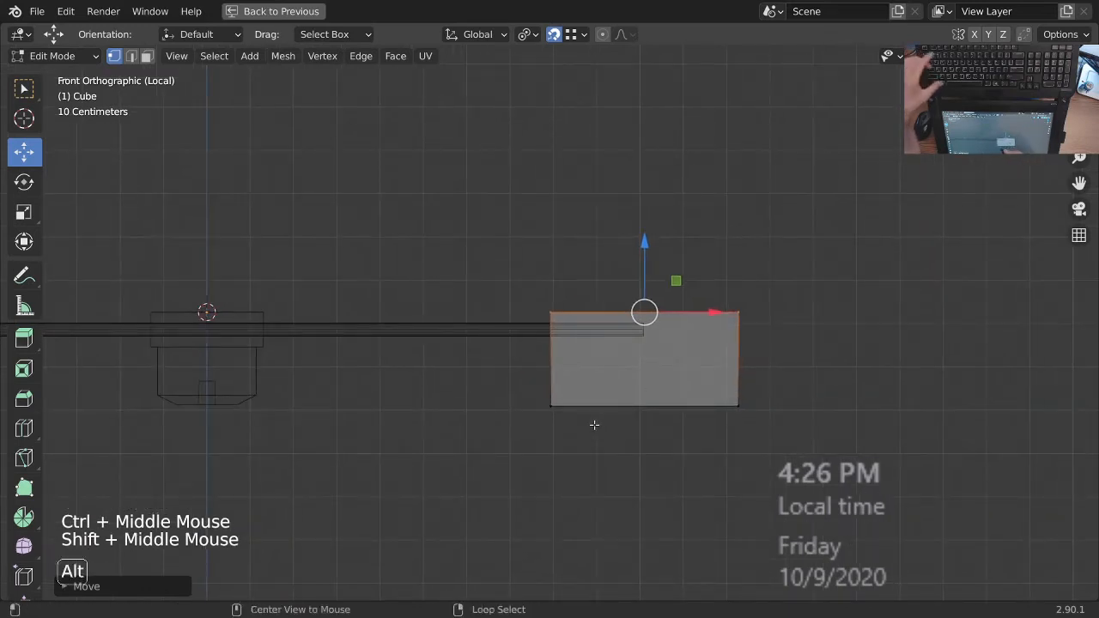
# - Box-select the end block's bottom vertices and raise them about 0.04 m along Z
pyautogui.hotkey('alt', 'a')
pyautogui.press('Escape')
pyautogui.press('b')
pyautogui.moveTo(517, 388); pyautogui.dragTo(740, 468)
pyautogui.moveTo(645, 337)
pyautogui.mouseDown()
pyautogui.moveTo(644, 321)
pyautogui.moveTo(657, 326)
pyautogui.mouseUp()
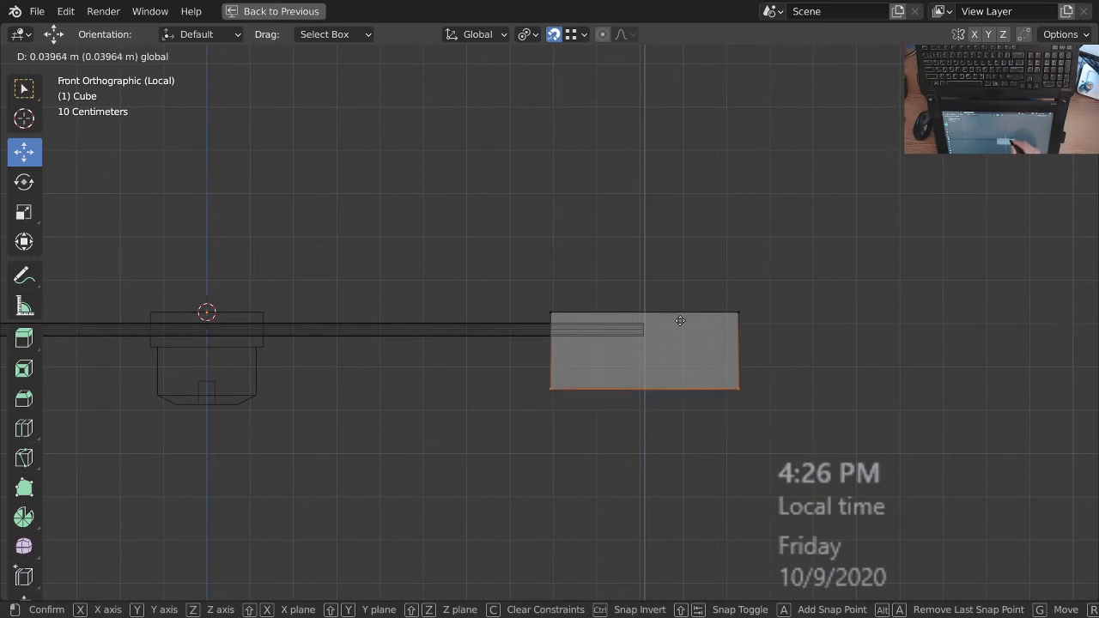
pyautogui.moveTo(680, 320); pyautogui.dragTo(678, 320)
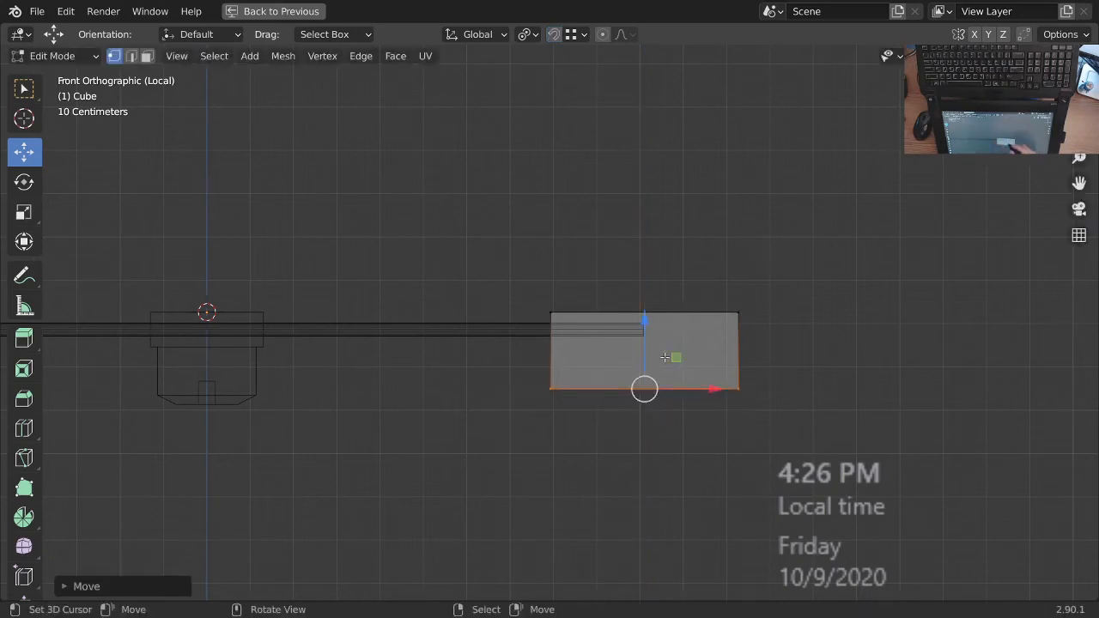
# - Exit local view and show the end block over the cabinet roof from above in solid shading
pyautogui.keyDown('ctrl'); pyautogui.moveTo(658, 322); pyautogui.dragTo(650, 349, button='middle'); pyautogui.keyUp('ctrl')
pyautogui.keyDown('shift'); pyautogui.moveTo(571, 347); pyautogui.dragTo(652, 397, button='middle'); pyautogui.keyUp('shift')
pyautogui.press('KP_7')
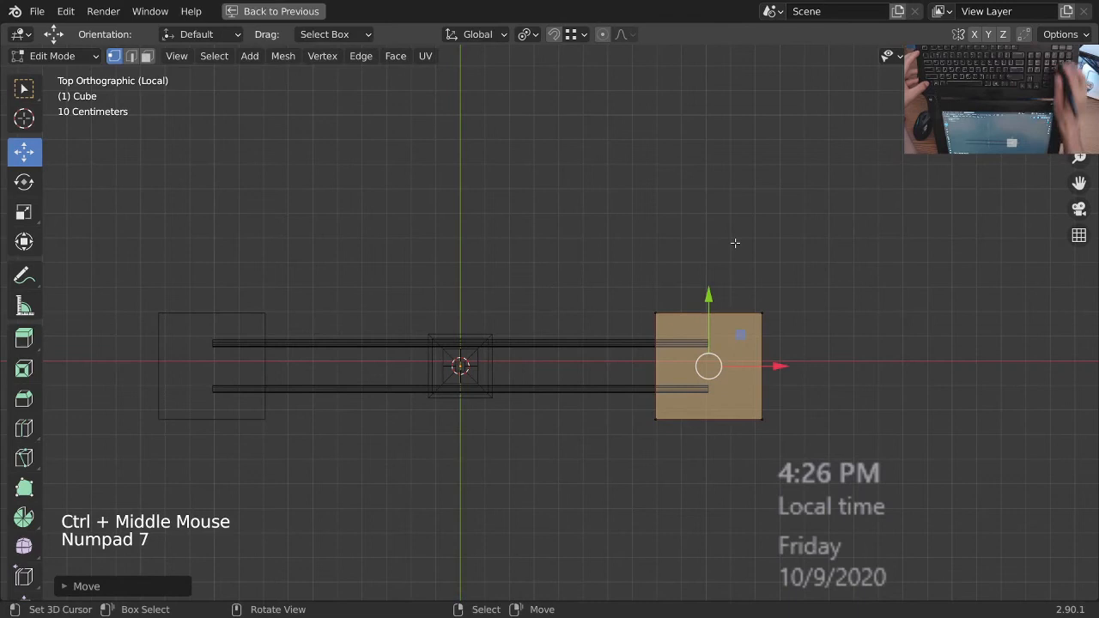
pyautogui.press('KP_Divide')
pyautogui.press('KP_7')
pyautogui.keyDown('ctrl'); pyautogui.moveTo(735, 243); pyautogui.dragTo(659, 446, button='middle'); pyautogui.keyUp('ctrl')
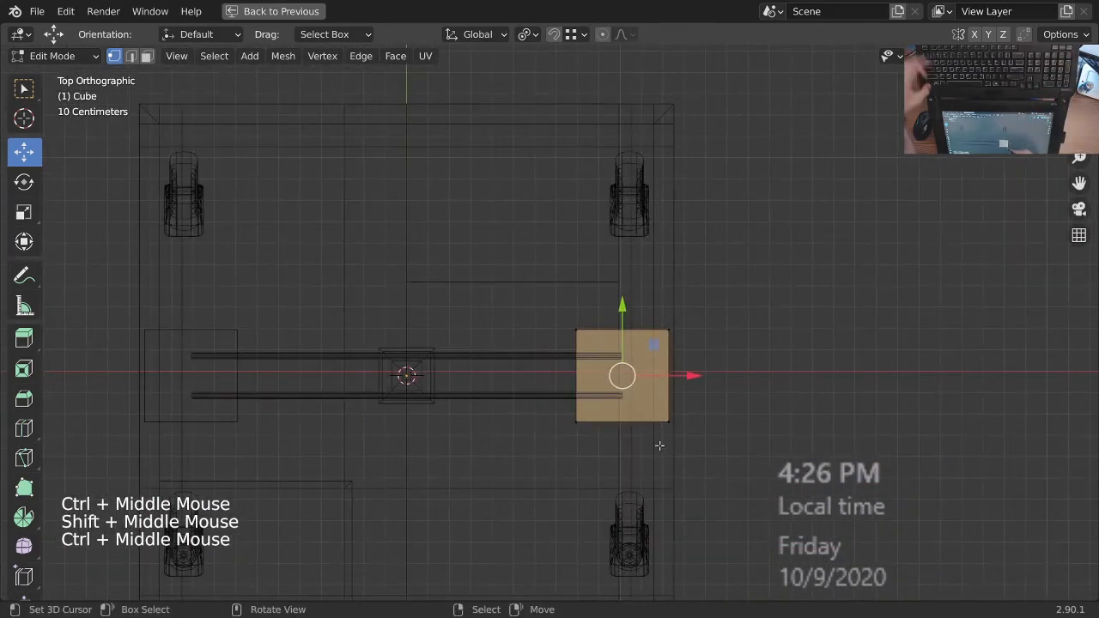
pyautogui.press('z')
pyautogui.keyDown('ctrl'); pyautogui.moveTo(699, 409); pyautogui.dragTo(692, 402, button='middle'); pyautogui.keyUp('ctrl')
pyautogui.moveTo(692, 402)
pyautogui.keyDown('shift'); pyautogui.mouseDown(button='middle')
pyautogui.moveTo(687, 393)
pyautogui.moveTo(705, 404)
pyautogui.mouseUp(button='middle'); pyautogui.keyUp('shift')
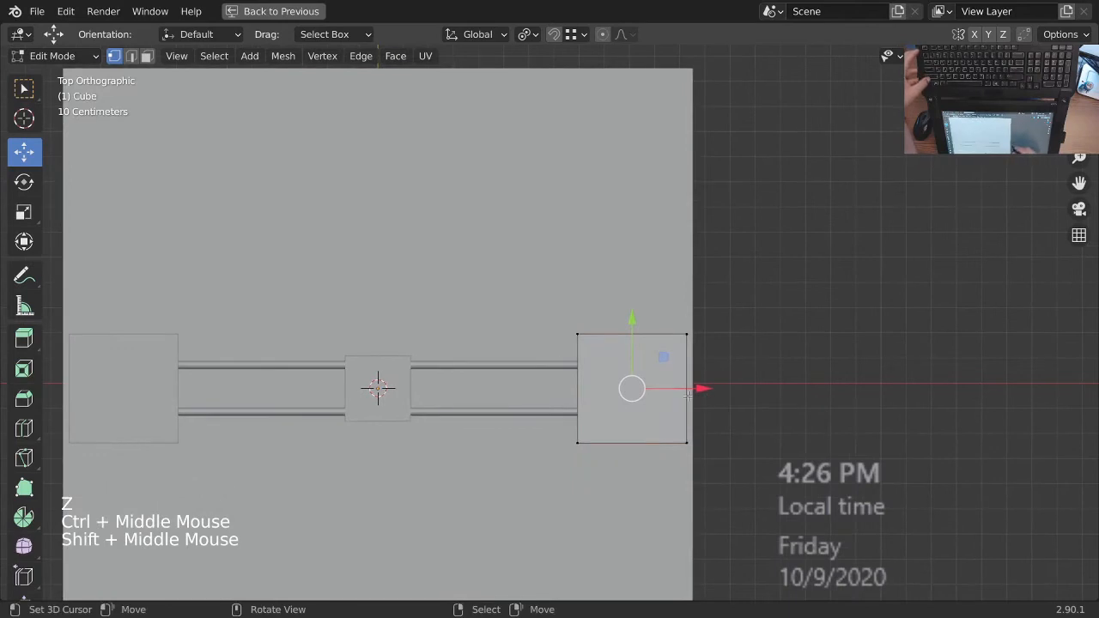
# - Select the whole end block, shift it slightly inward along X and scale it to roughly half its width along X
pyautogui.hotkey('ctrl', 'l')
pyautogui.moveTo(697, 389); pyautogui.dragTo(690, 399)
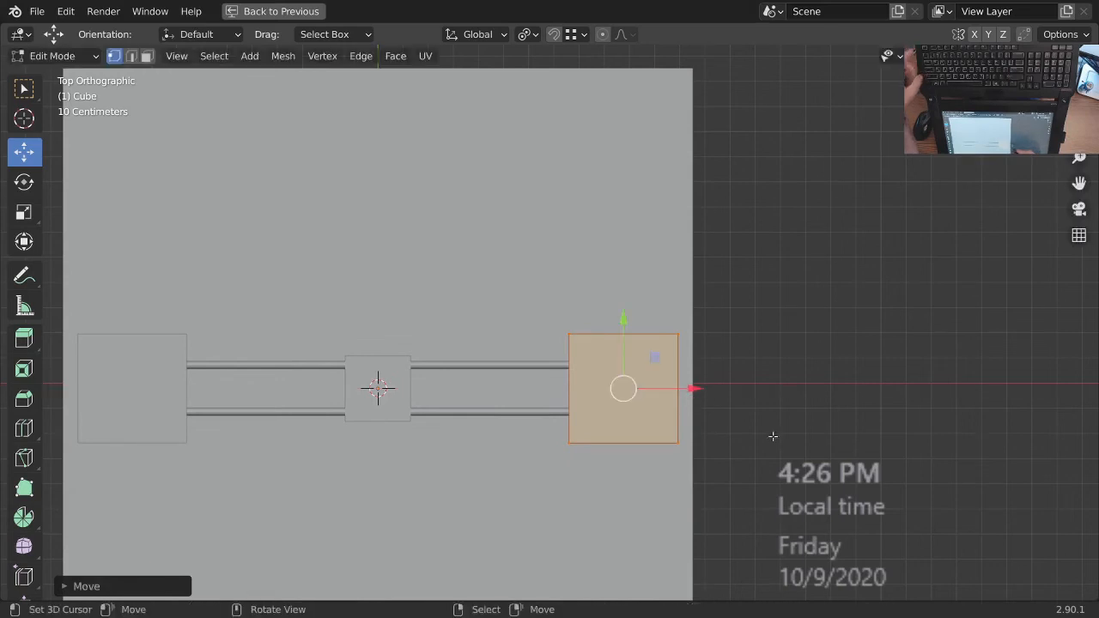
pyautogui.press('s')
pyautogui.press('x')
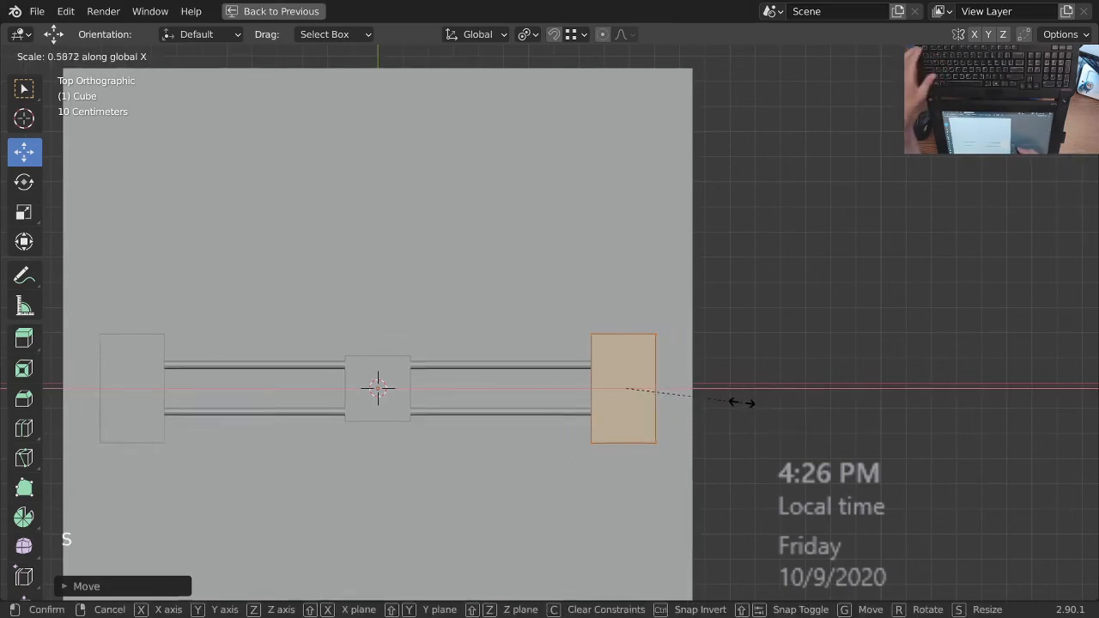
pyautogui.click(728, 405)
# - Move the narrowed end block outward along X until it sits just inside the cabinet roof's edge
pyautogui.moveTo(693, 388)
pyautogui.mouseDown()
pyautogui.moveTo(734, 393)
pyautogui.moveTo(713, 395)
pyautogui.mouseUp()
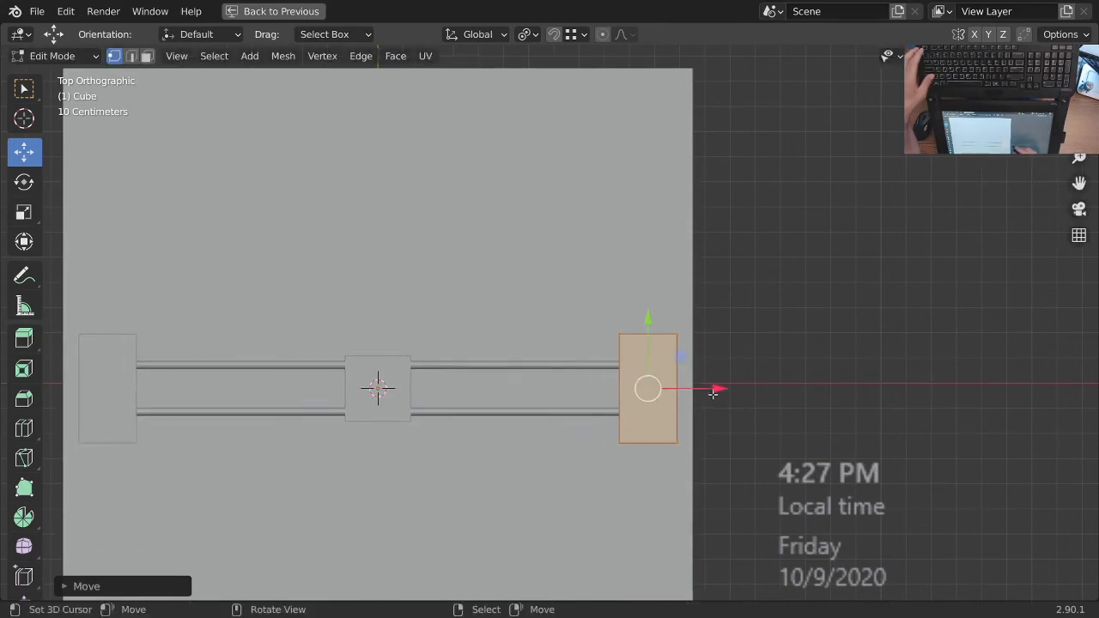
pyautogui.keyDown('ctrl'); pyautogui.moveTo(698, 427); pyautogui.dragTo(697, 421, button='middle'); pyautogui.keyUp('ctrl')
pyautogui.keyDown('shift'); pyautogui.moveTo(698, 422); pyautogui.dragTo(697, 422, button='middle'); pyautogui.keyUp('shift')
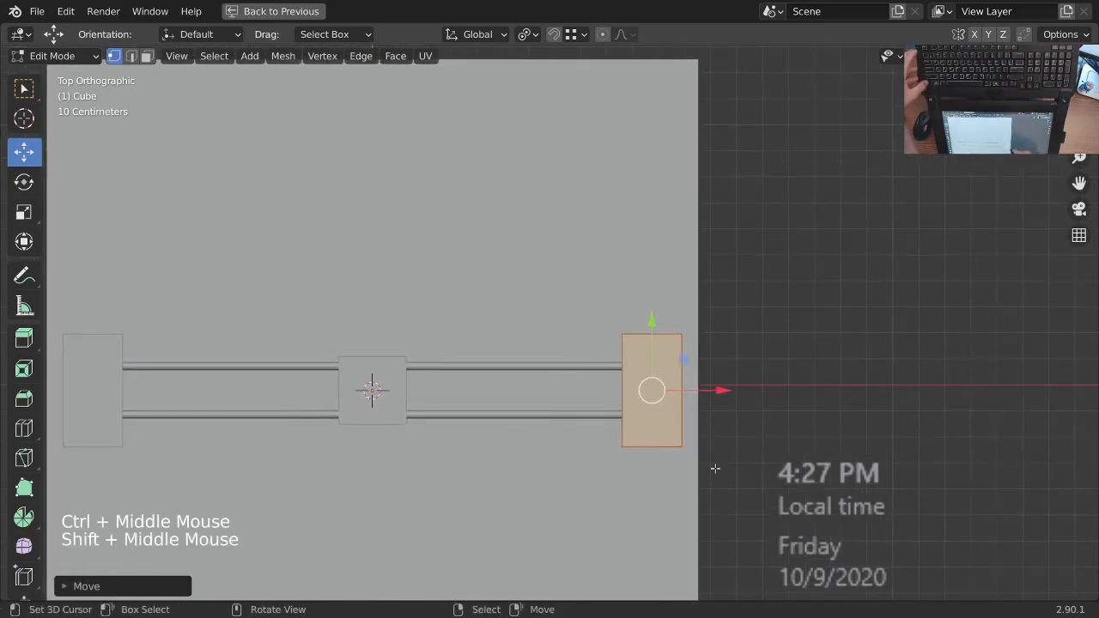
# - Scale the end block along Y to about 0.72 of its depth
pyautogui.press('s')
pyautogui.press('y')
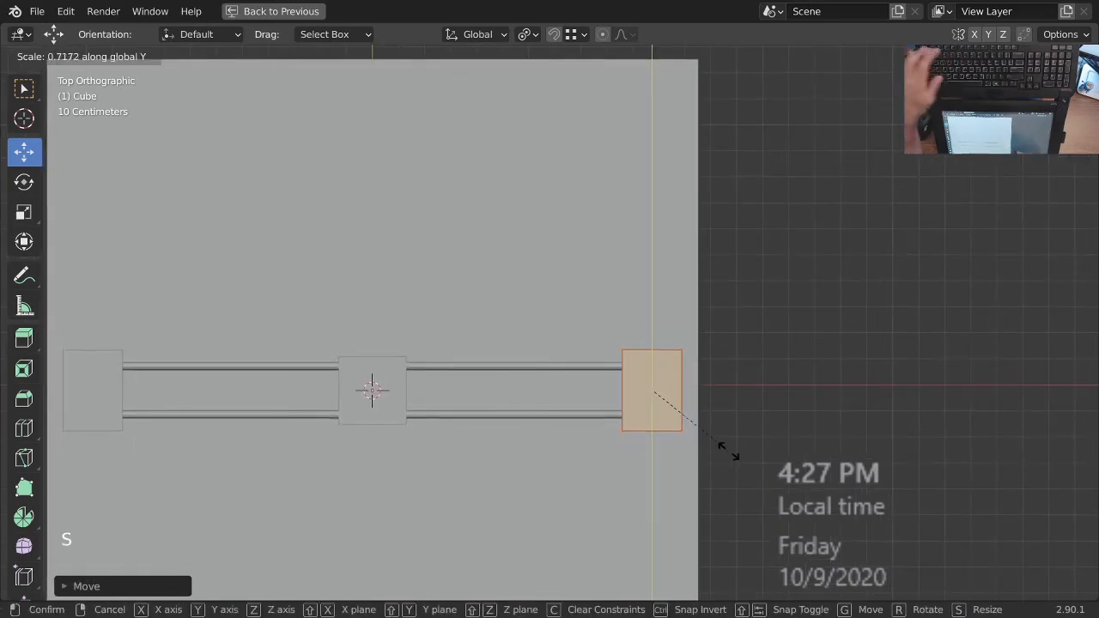
pyautogui.click(721, 451)
pyautogui.keyDown('ctrl'); pyautogui.moveTo(728, 455); pyautogui.dragTo(664, 292, button='middle'); pyautogui.keyUp('ctrl')
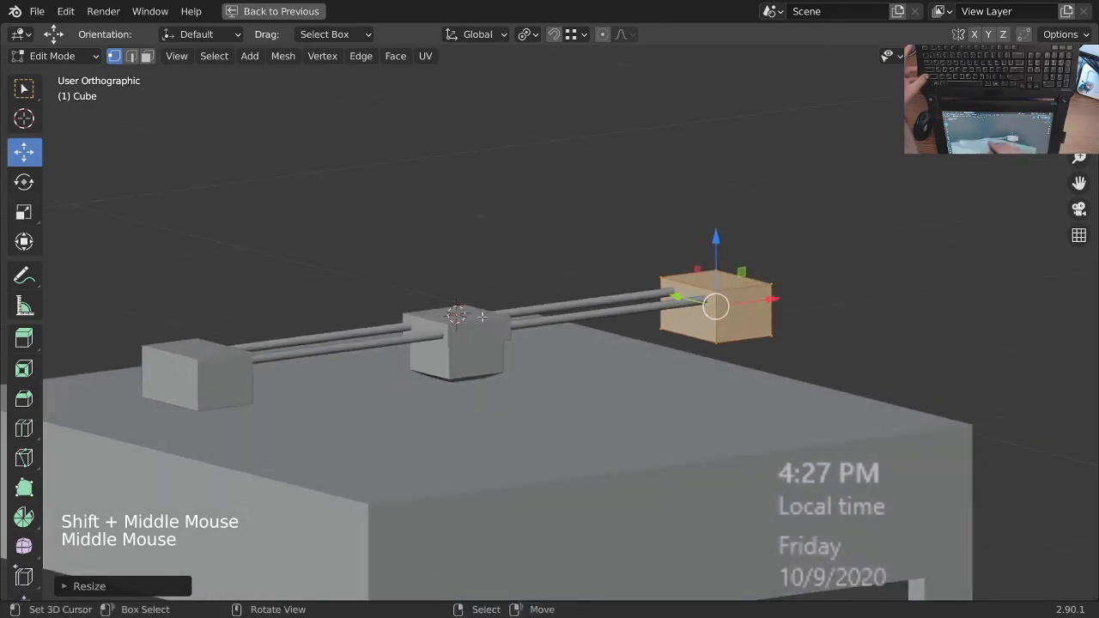
pyautogui.moveTo(613, 335); pyautogui.dragTo(534, 455, button='middle')
pyautogui.moveTo(571, 430); pyautogui.dragTo(692, 383, button='middle')
pyautogui.moveTo(692, 383); pyautogui.dragTo(679, 368, button='middle')
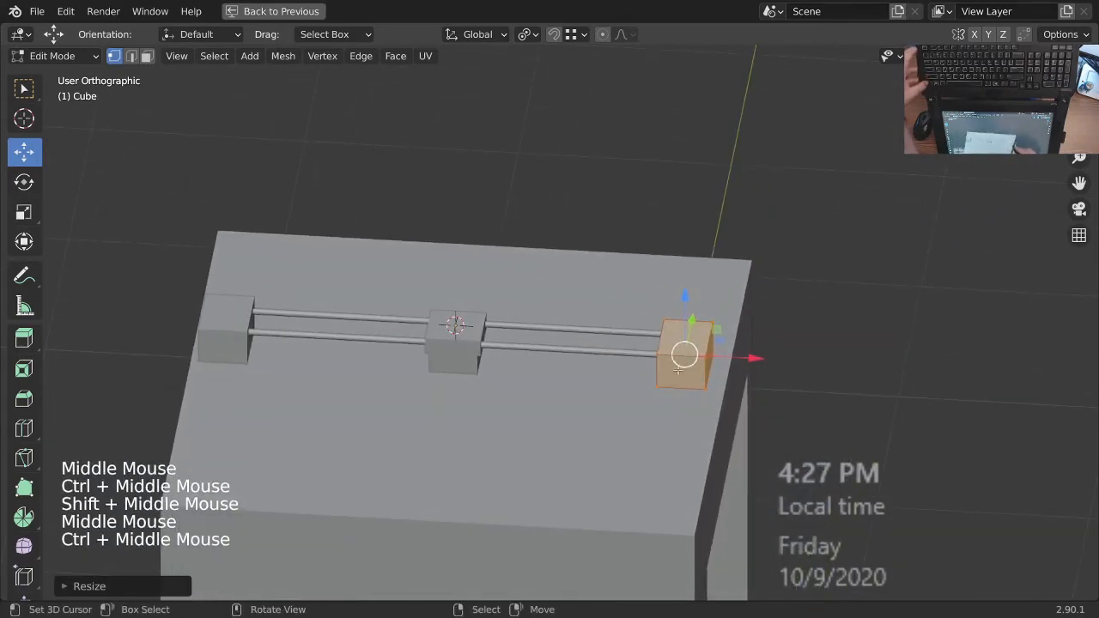
# - Open the carriage and rod object for editing in face mode and select both complete horizontal rods
pyautogui.press('Tab')
pyautogui.rightClick(548, 353)
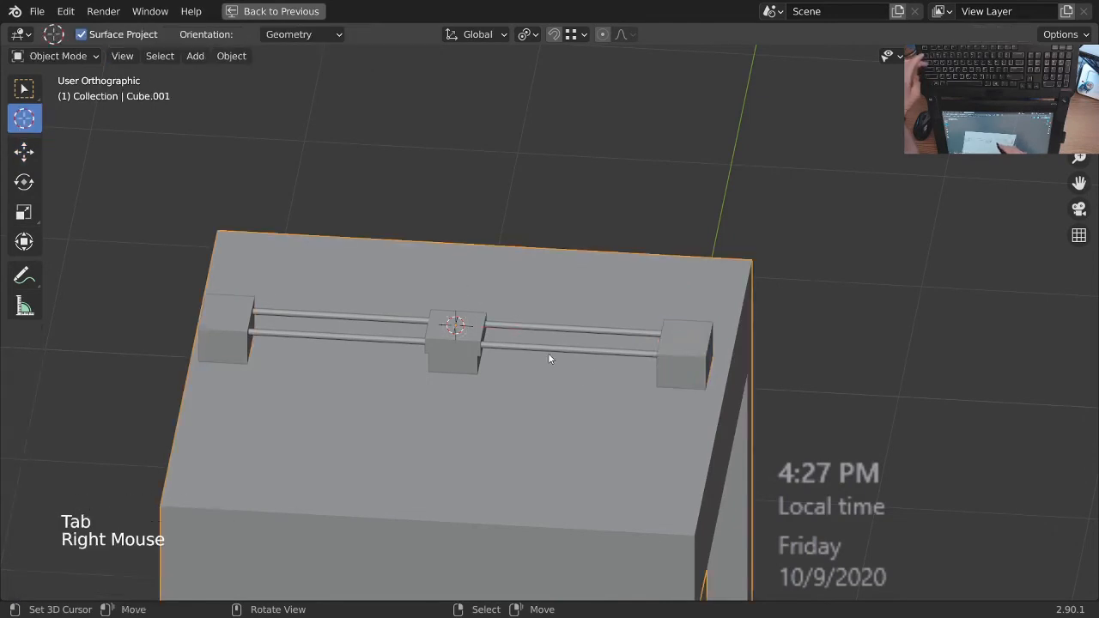
pyautogui.rightClick(553, 351)
pyautogui.click(553, 350)
pyautogui.press('Tab')
pyautogui.rightClick(570, 332)
pyautogui.hotkey('alt', 'a')
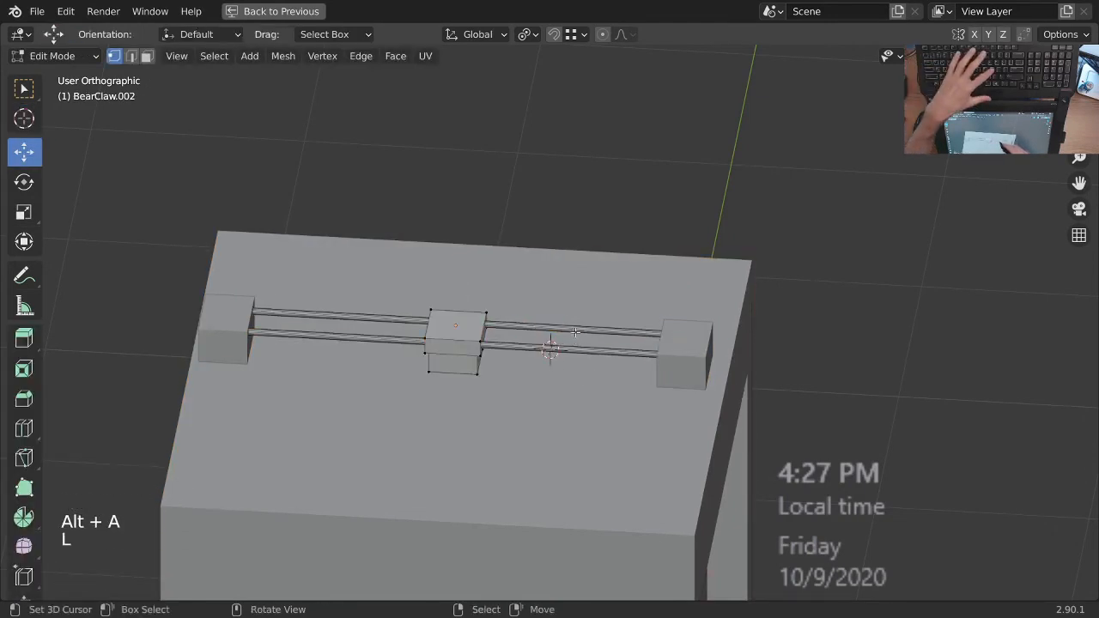
pyautogui.hotkey('alt', 'a')
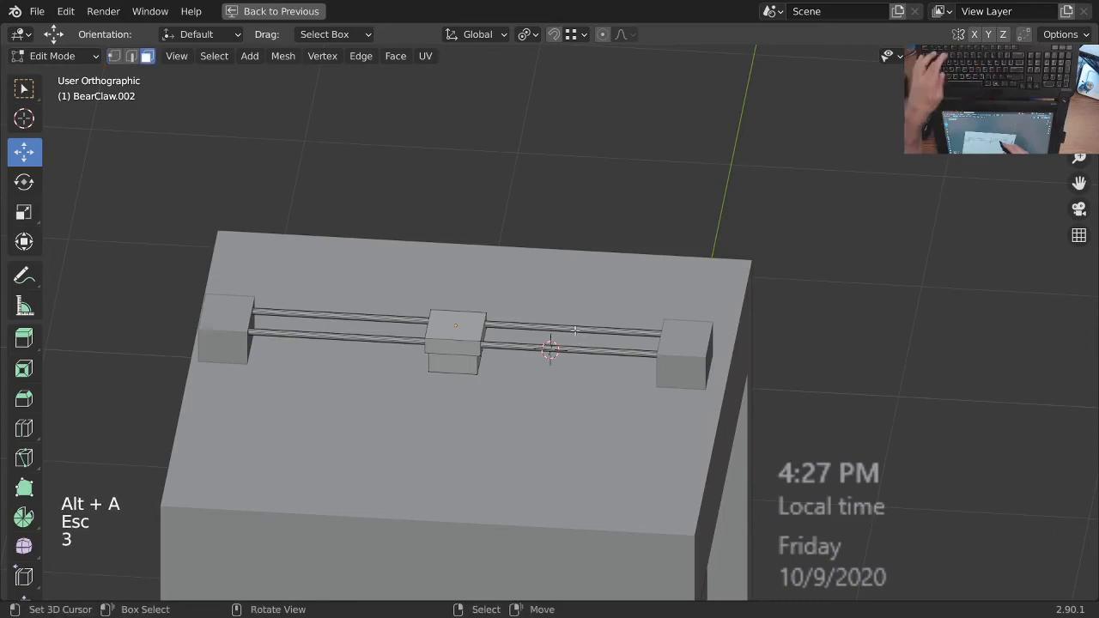
pyautogui.press('l')
pyautogui.press('l')
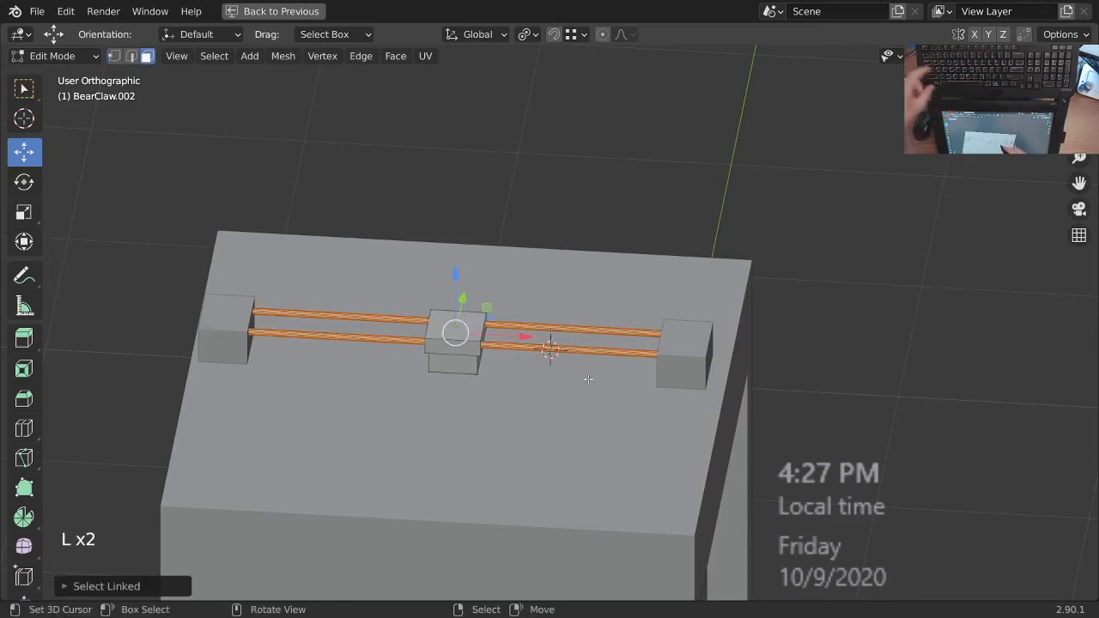
# - Duplicate the two selected rods in place and separate the copy into its own object
pyautogui.hotkey('shift', 'd')
pyautogui.rightClick(732, 327)
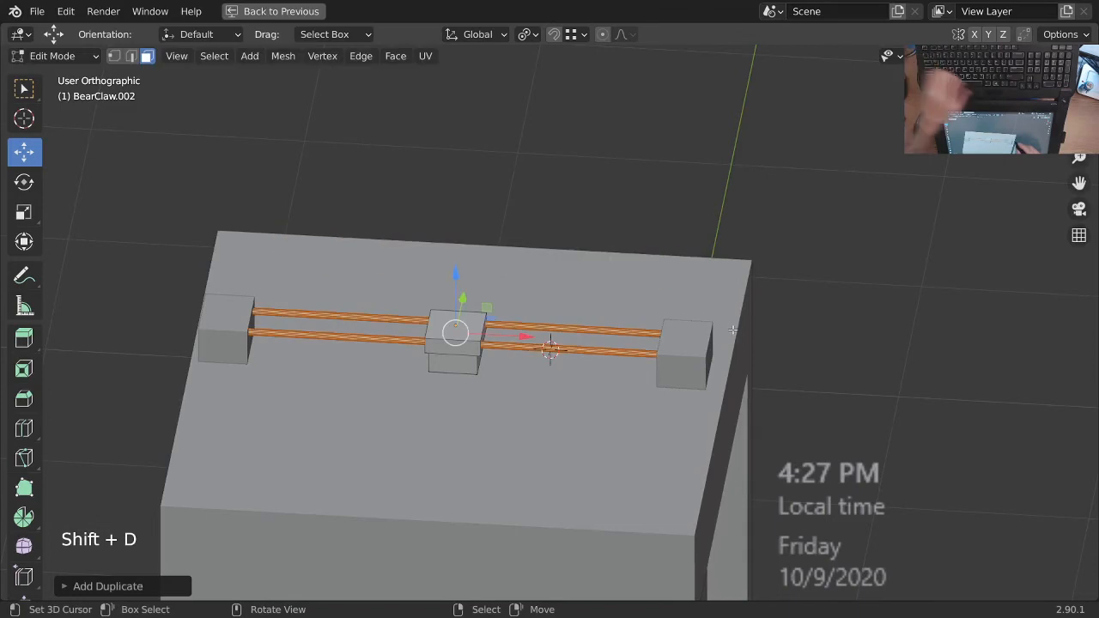
pyautogui.press('p')
pyautogui.click(733, 330)
pyautogui.keyDown('ctrl'); pyautogui.moveTo(732, 330); pyautogui.dragTo(732, 347, button='middle'); pyautogui.keyUp('ctrl')
pyautogui.keyDown('shift'); pyautogui.moveTo(733, 347); pyautogui.dragTo(649, 419, button='middle'); pyautogui.keyUp('shift')
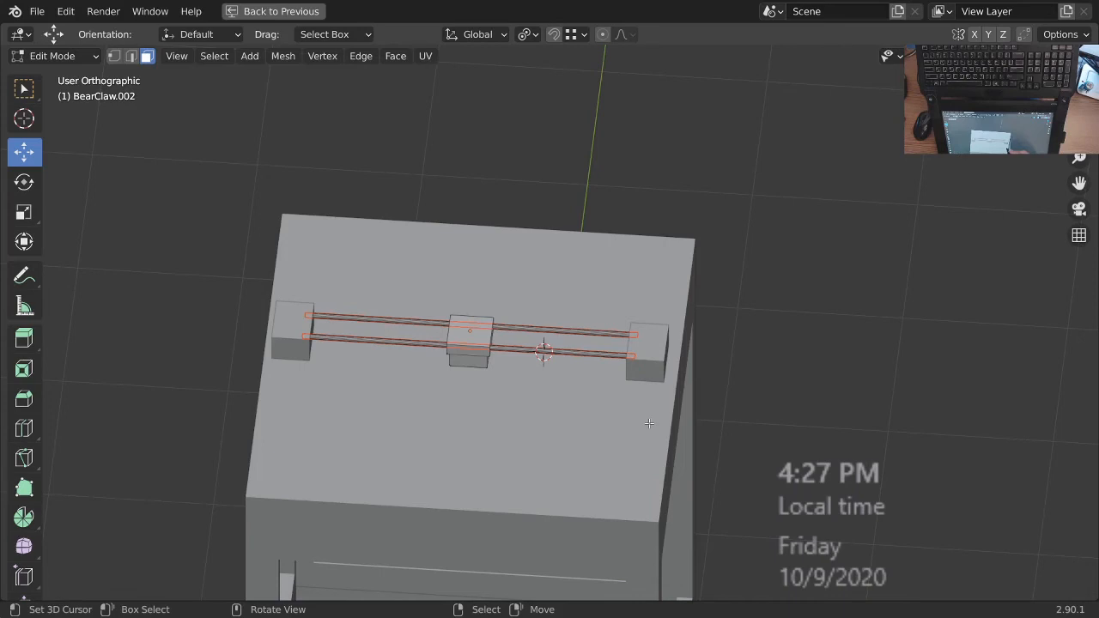
# - Pick out the separated rod pair, show it from above and select all of its geometry in edit mode
pyautogui.moveTo(650, 422); pyautogui.dragTo(649, 394, button='middle')
pyautogui.press('Tab')
pyautogui.rightClick(572, 337)
pyautogui.rightClick(572, 337)
pyautogui.press('Tab')
pyautogui.keyDown('ctrl'); pyautogui.moveTo(612, 347); pyautogui.dragTo(618, 369, button='middle'); pyautogui.keyUp('ctrl')
pyautogui.moveTo(618, 369); pyautogui.dragTo(628, 398, button='middle')
pyautogui.press('Tab')
pyautogui.rightClick(577, 336)
pyautogui.rightClick(577, 336)
pyautogui.rightClick(577, 336)
pyautogui.rightClick(575, 339)
pyautogui.keyDown('ctrl'); pyautogui.moveTo(519, 385); pyautogui.dragTo(601, 326, button='middle'); pyautogui.keyUp('ctrl')
pyautogui.press('KP_7')
pyautogui.keyDown('shift'); pyautogui.moveTo(618, 397); pyautogui.dragTo(599, 370, button='middle'); pyautogui.keyUp('shift')
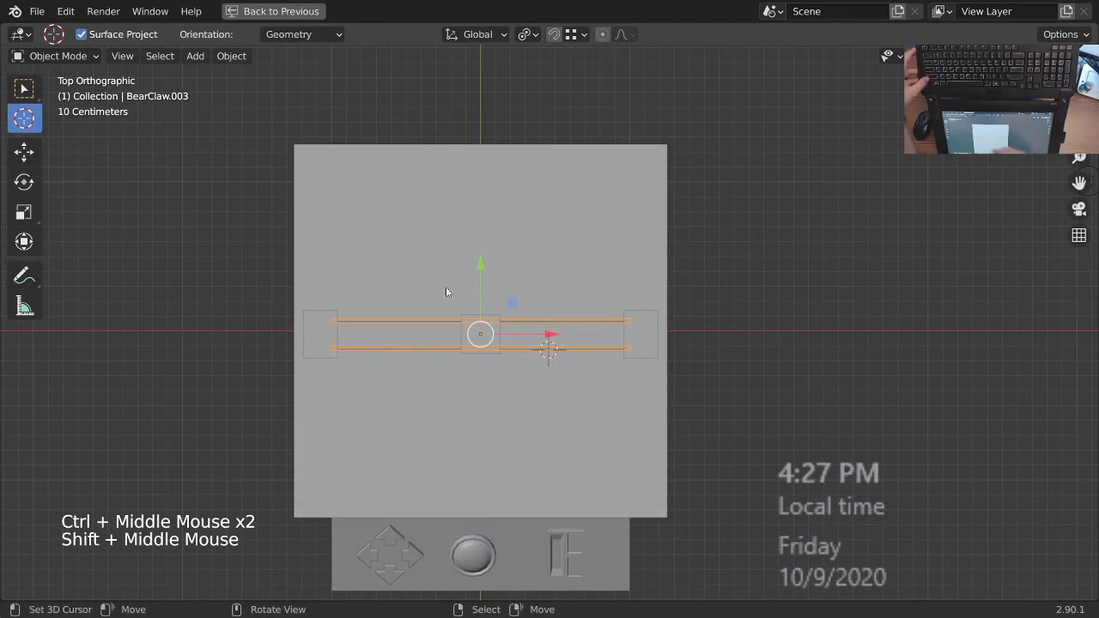
pyautogui.press('Tab')
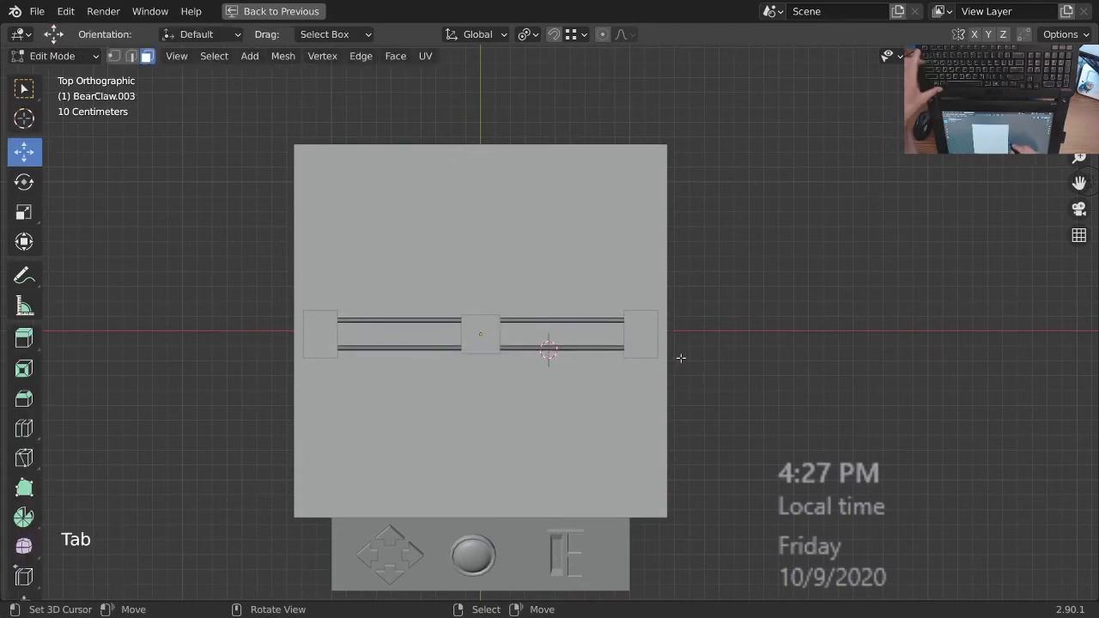
pyautogui.keyDown('ctrl'); pyautogui.moveTo(680, 362); pyautogui.dragTo(679, 359, button='middle'); pyautogui.keyUp('ctrl')
pyautogui.press('a')
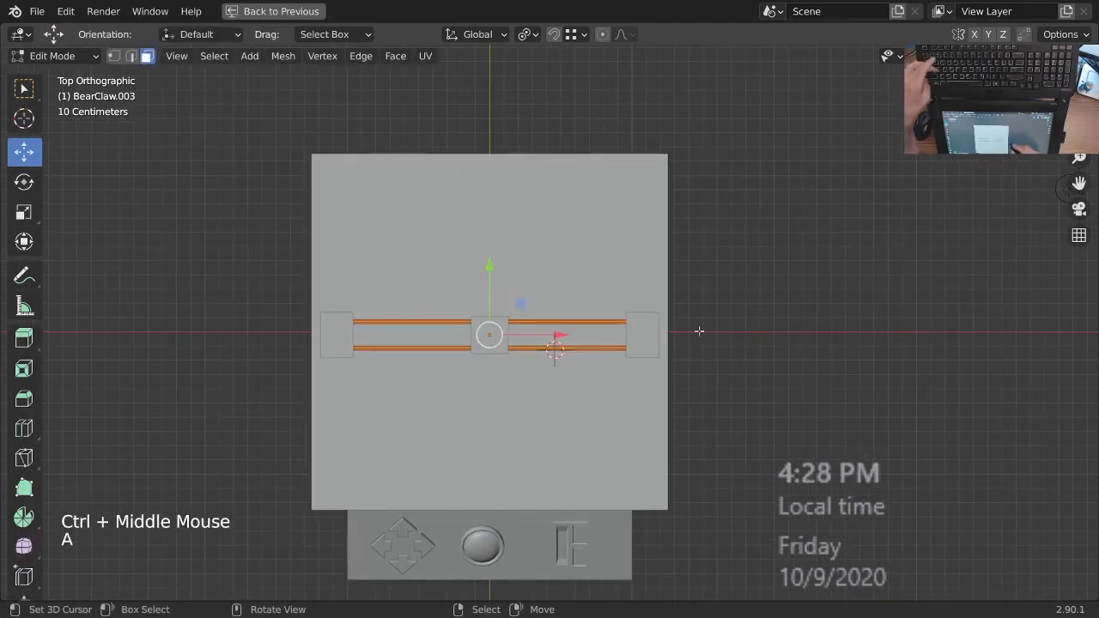
pyautogui.press('r')
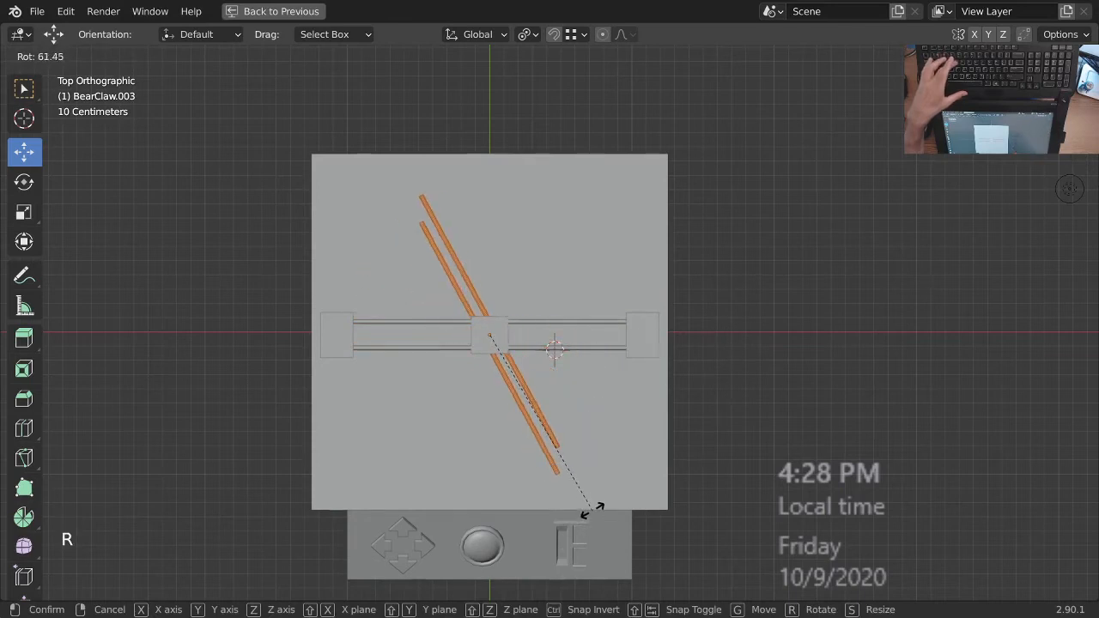
pyautogui.press('Escape')
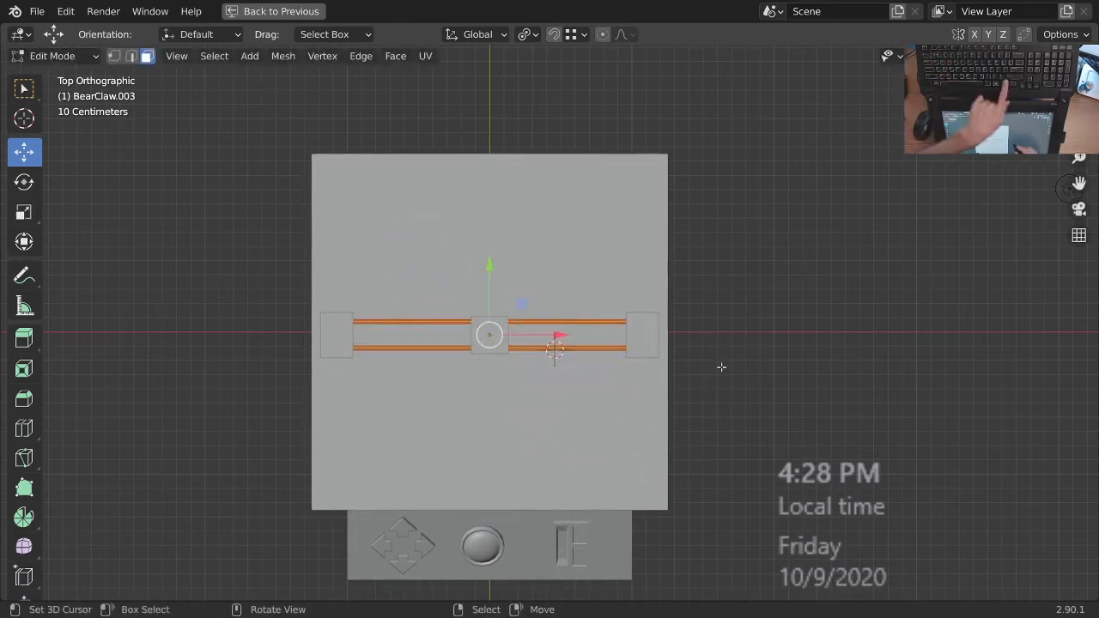
pyautogui.press('.')
pyautogui.press('Escape')
# - Rotate the duplicated rods 90° in top view and move them along X over the end block near the roof's positive-X edge
pyautogui.write('r')
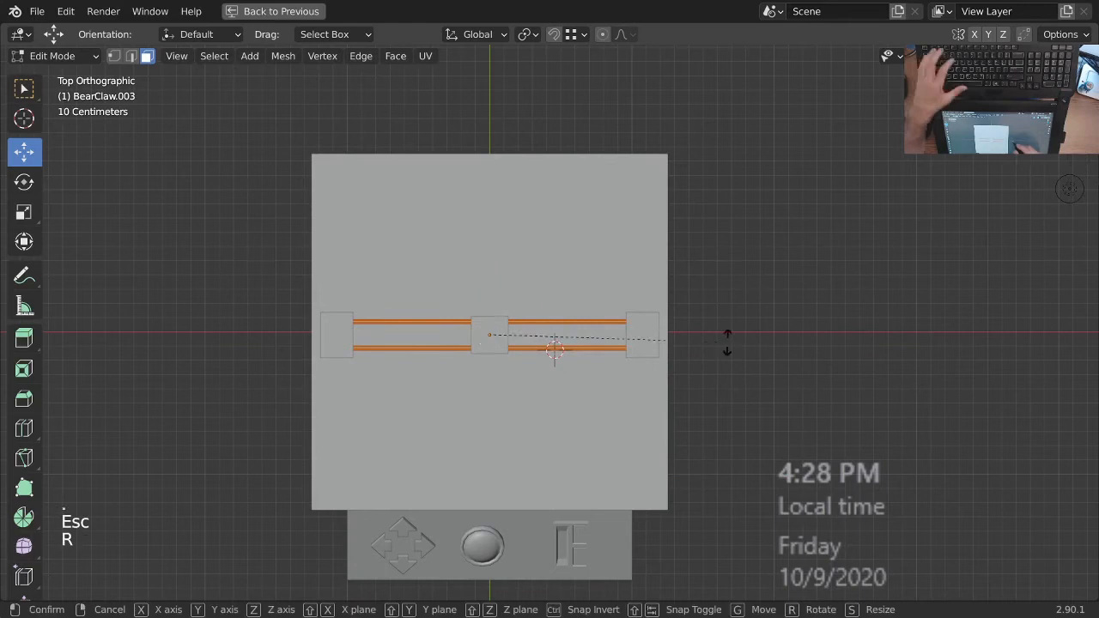
pyautogui.write('90')
pyautogui.press('Return')
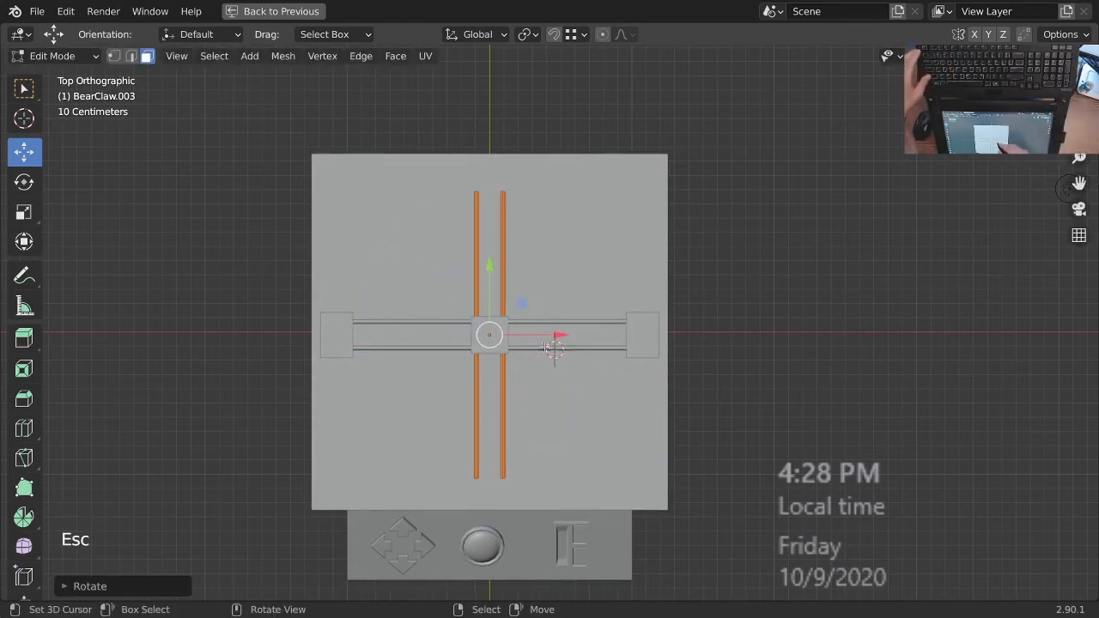
pyautogui.moveTo(555, 334); pyautogui.dragTo(700, 410)
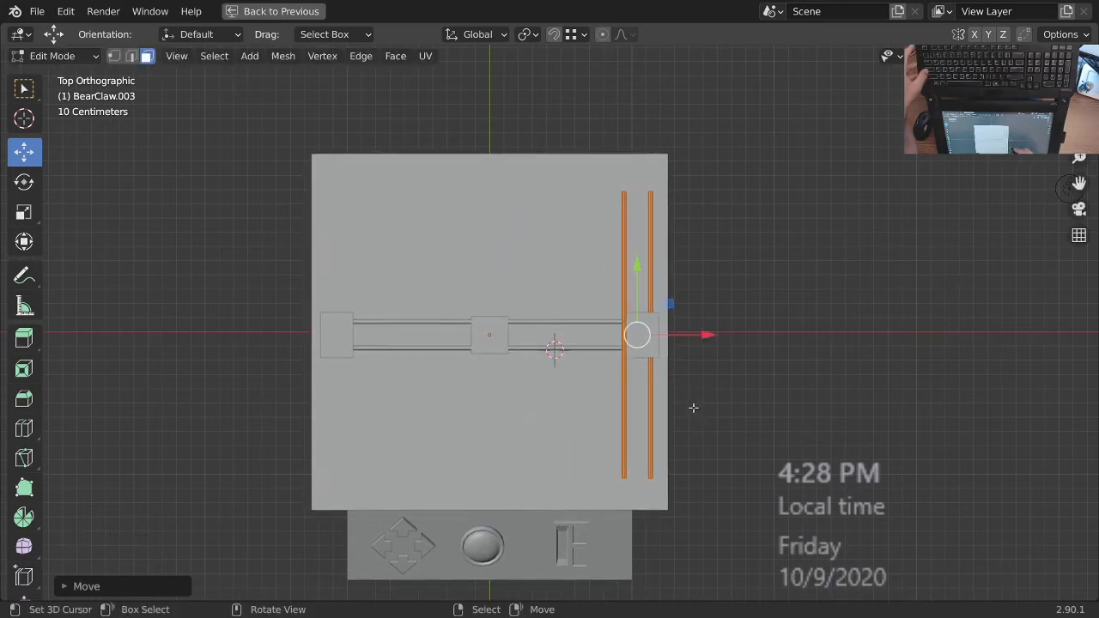
# - Delete the inner of the two rotated rods, keeping only the one nearer the roof's edge
pyautogui.hotkey('alt', 'a')
pyautogui.press('Escape')
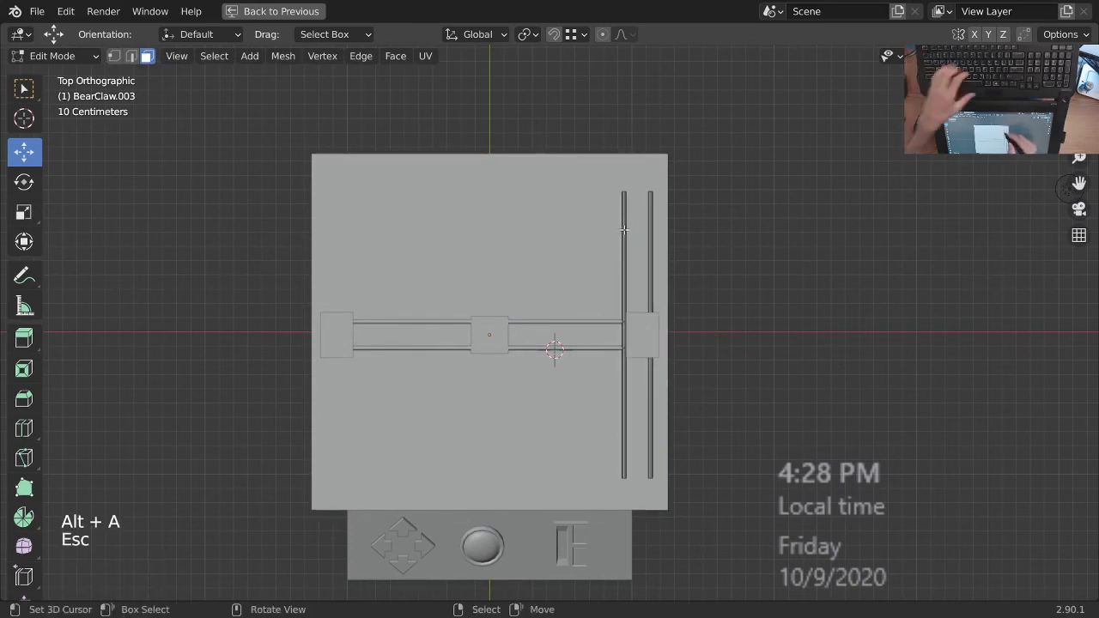
pyautogui.press('l')
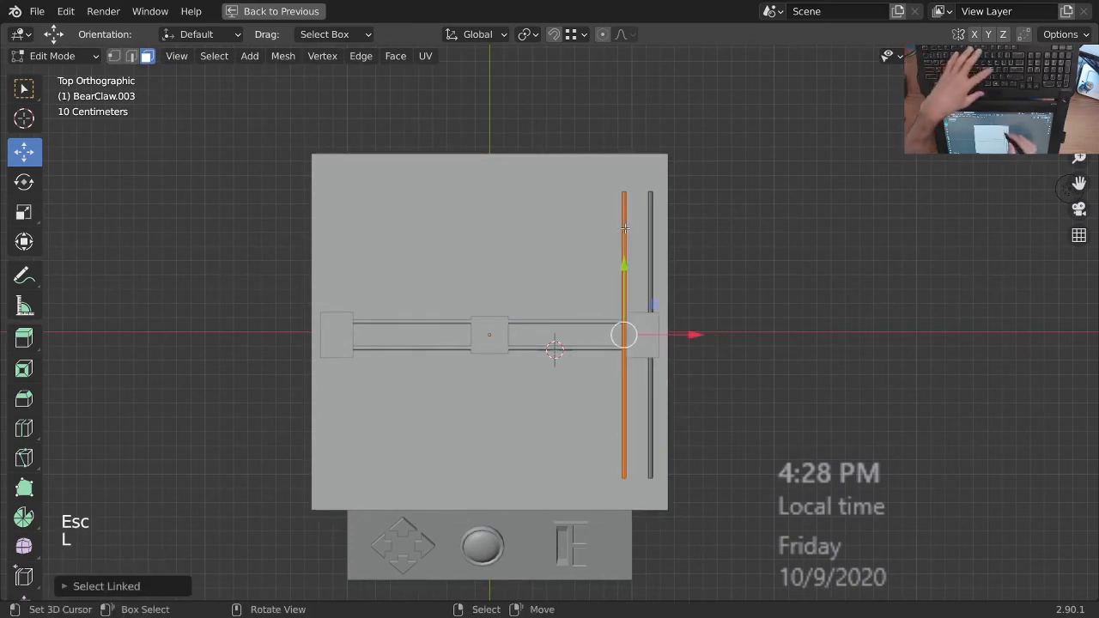
pyautogui.press('x')
pyautogui.click(686, 351)
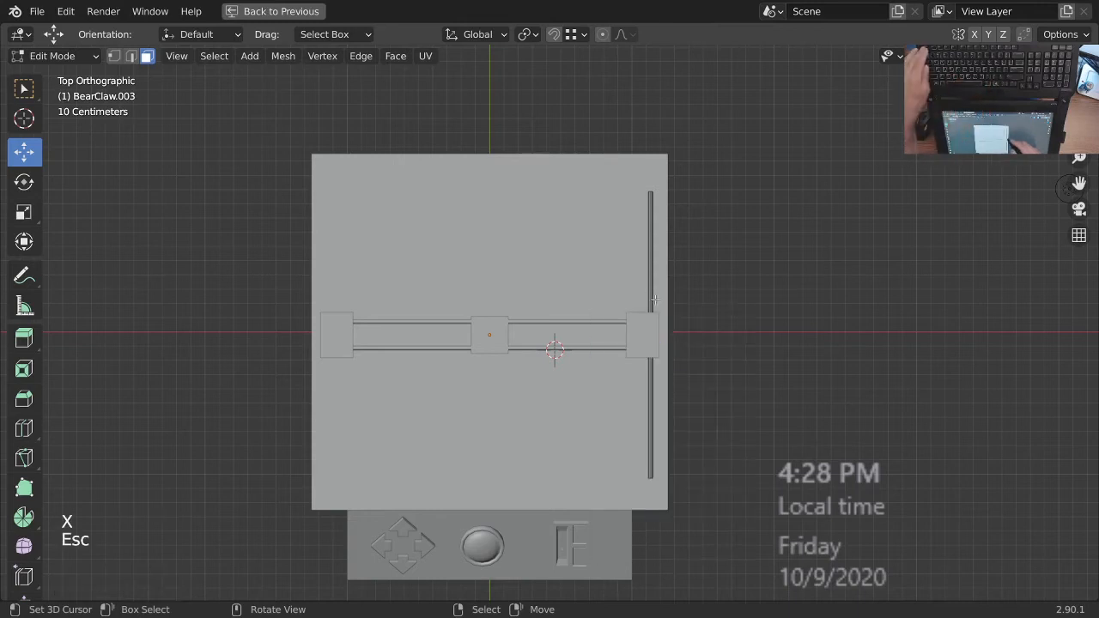
# - Join the remaining crosswise rod into the mirrored end block object
pyautogui.press('Tab')
pyautogui.rightClick(653, 280)
pyautogui.rightClick(653, 281)
pyautogui.keyDown('shift'); pyautogui.rightClick(637, 331); pyautogui.keyUp('shift')
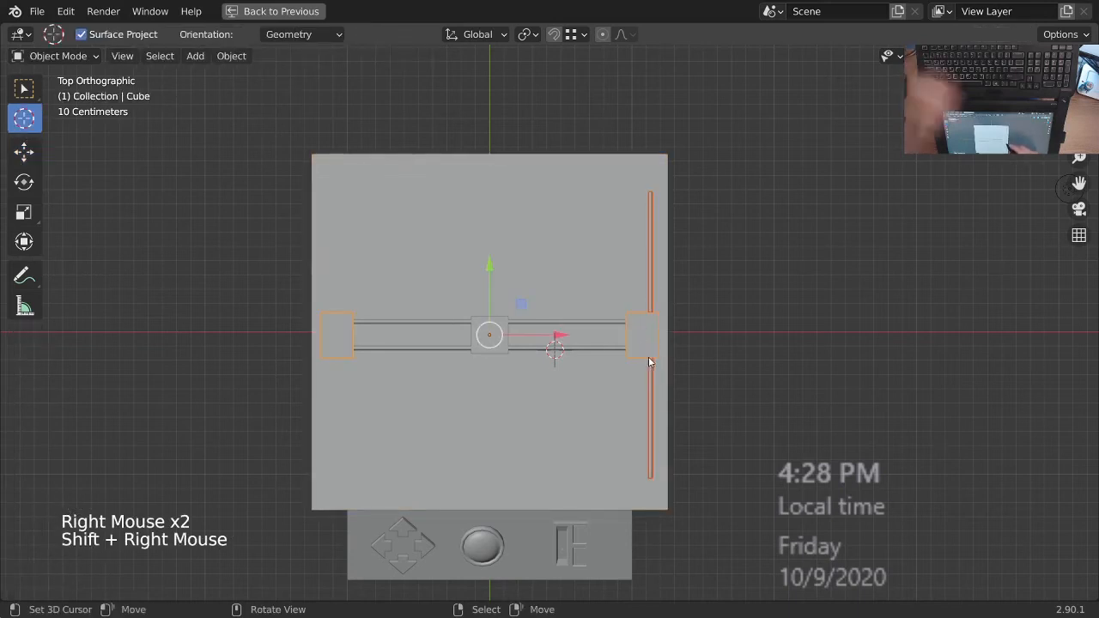
pyautogui.hotkey('ctrl', 'j')
# - Select the whole crosswise rod within the end block object, adjust its position slightly with a small move, and inspect it above the cabinet
pyautogui.keyDown('ctrl'); pyautogui.moveTo(653, 357); pyautogui.dragTo(410, 218, button='middle'); pyautogui.keyUp('ctrl')
pyautogui.moveTo(574, 329); pyautogui.dragTo(626, 352, button='middle')
pyautogui.moveTo(644, 395); pyautogui.dragTo(641, 367, button='middle')
pyautogui.press('Tab')
pyautogui.hotkey('alt', 'a')
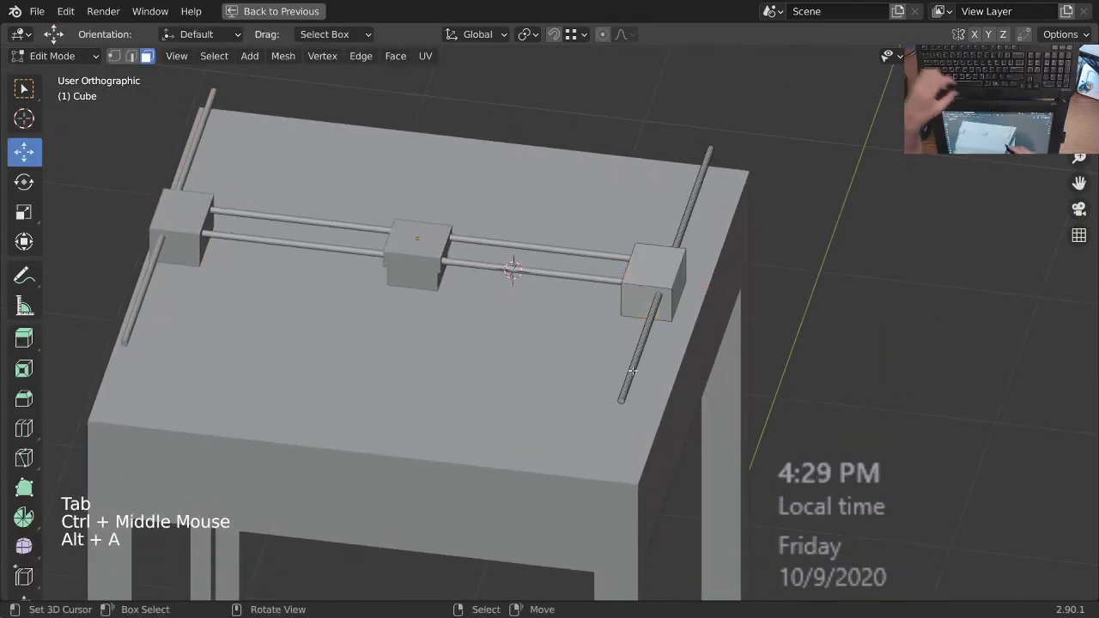
pyautogui.press('l')
pyautogui.moveTo(729, 286); pyautogui.dragTo(736, 283)
pyautogui.keyDown('ctrl'); pyautogui.moveTo(736, 283); pyautogui.dragTo(669, 372, button='middle'); pyautogui.keyUp('ctrl')
pyautogui.moveTo(670, 372)
pyautogui.keyDown('ctrl'); pyautogui.mouseDown(button='middle')
pyautogui.moveTo(663, 343)
pyautogui.moveTo(673, 352)
pyautogui.mouseUp(button='middle'); pyautogui.keyUp('ctrl')
pyautogui.moveTo(673, 352); pyautogui.dragTo(598, 291, button='middle')
pyautogui.keyDown('ctrl'); pyautogui.moveTo(703, 294); pyautogui.dragTo(687, 296, button='middle'); pyautogui.keyUp('ctrl')
pyautogui.moveTo(687, 296); pyautogui.dragTo(602, 376, button='middle')
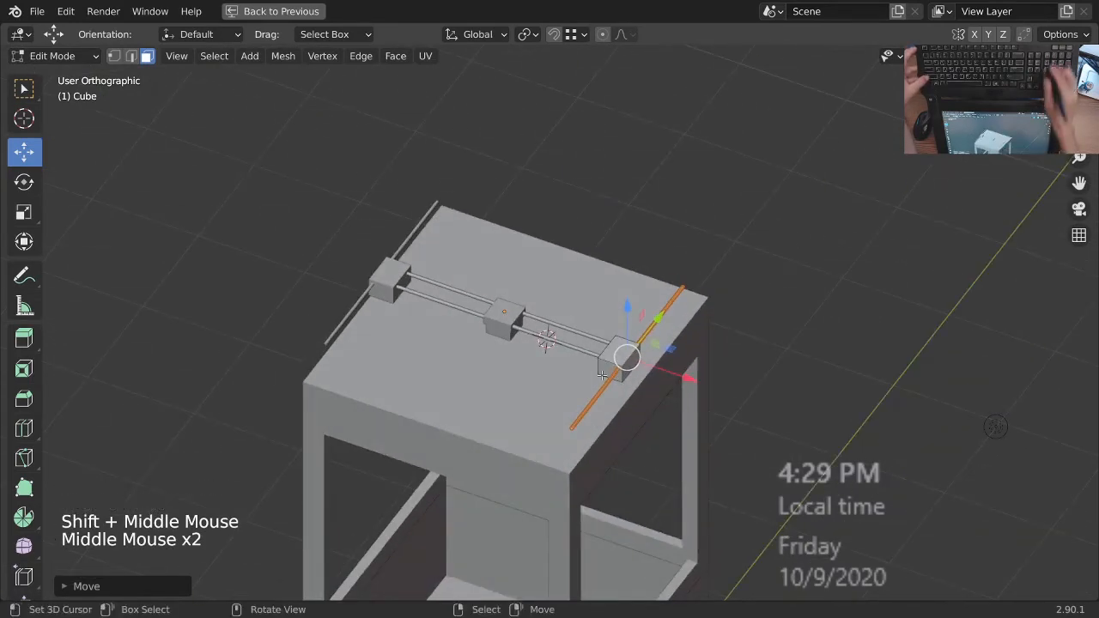
# - Lengthen the side rails along Y by a factor of about 1.2 so they nearly span the cabinet roof
pyautogui.press('KP_7')
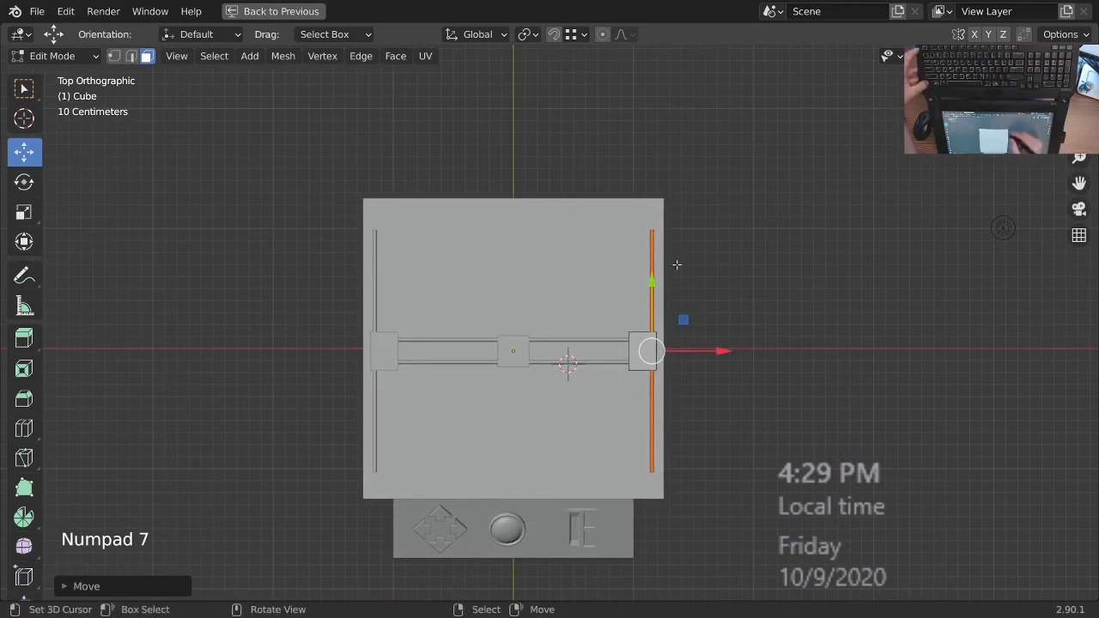
pyautogui.keyDown('shift'); pyautogui.moveTo(706, 338); pyautogui.dragTo(703, 337, button='middle'); pyautogui.keyUp('shift')
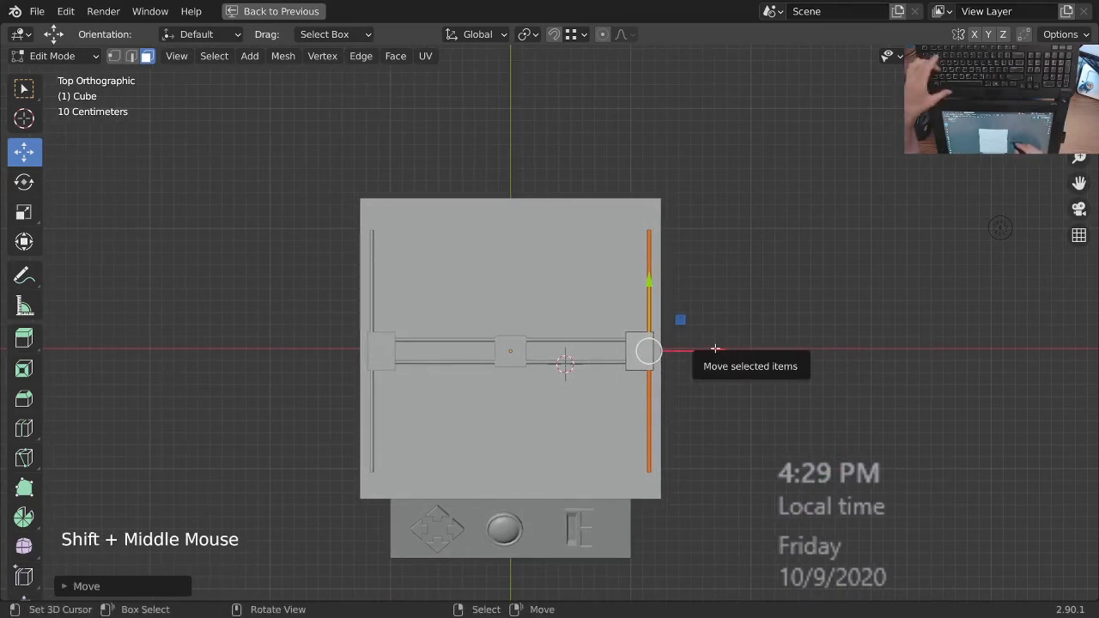
pyautogui.press('s')
pyautogui.press('y')
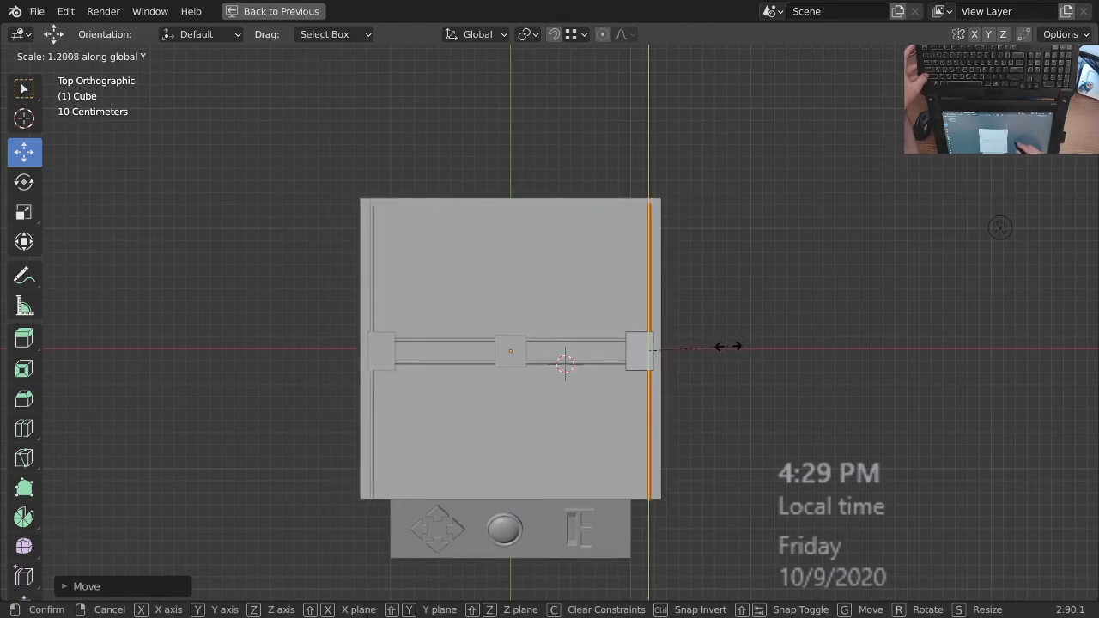
pyautogui.click(721, 349)
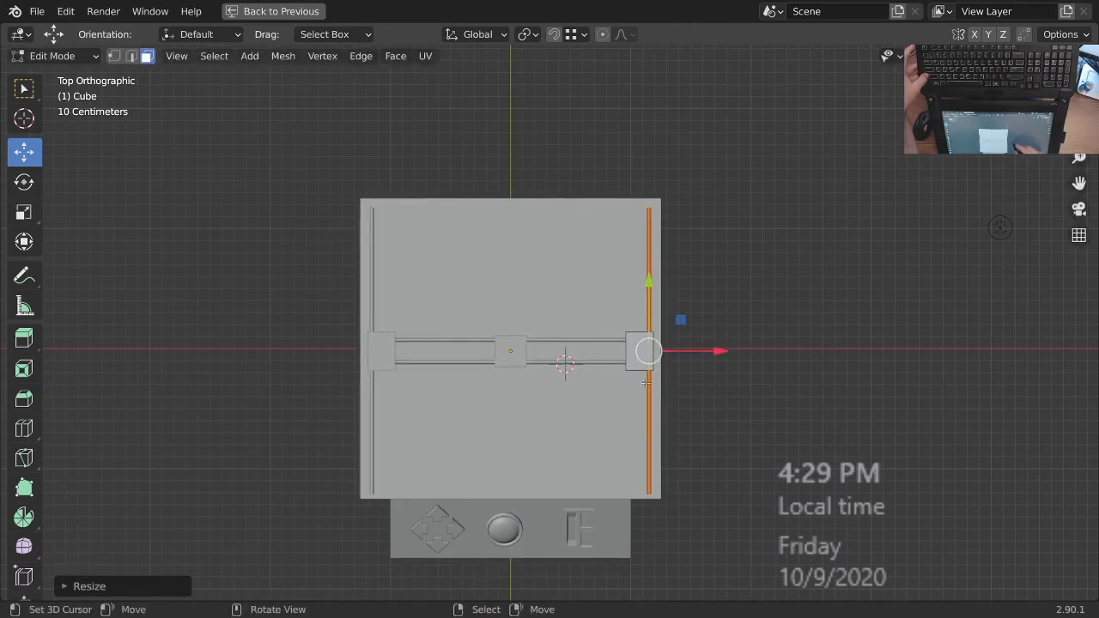
pyautogui.hotkey('alt', 'a')
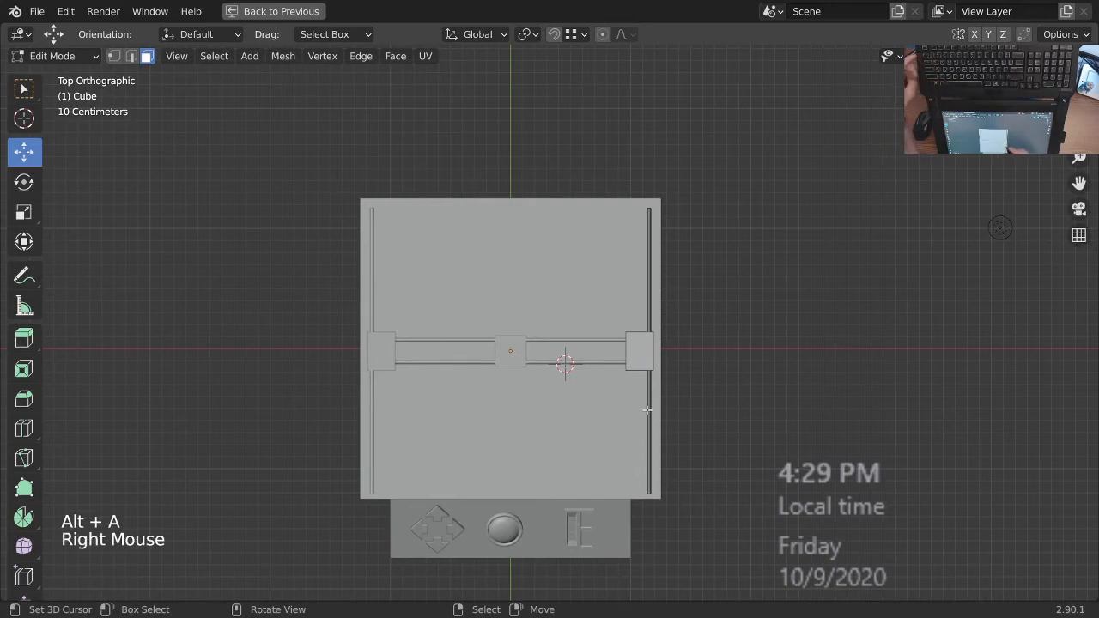
# - Set the Y location of the central carriage and its crossbars to 0 m in Object Mode
pyautogui.press('Tab')
pyautogui.rightClick(640, 355)
pyautogui.rightClick(515, 361)
pyautogui.rightClick(644, 360)
pyautogui.rightClick(514, 362)
pyautogui.rightClick(516, 364)
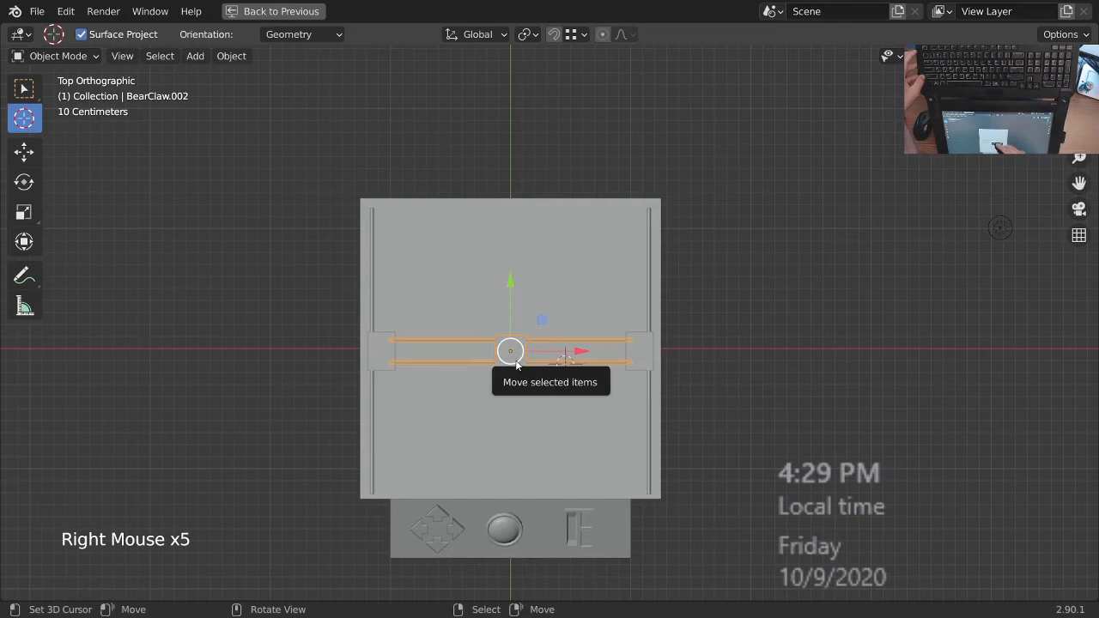
pyautogui.keyDown('ctrl'); pyautogui.moveTo(560, 387); pyautogui.dragTo(498, 369, button='middle'); pyautogui.keyUp('ctrl')
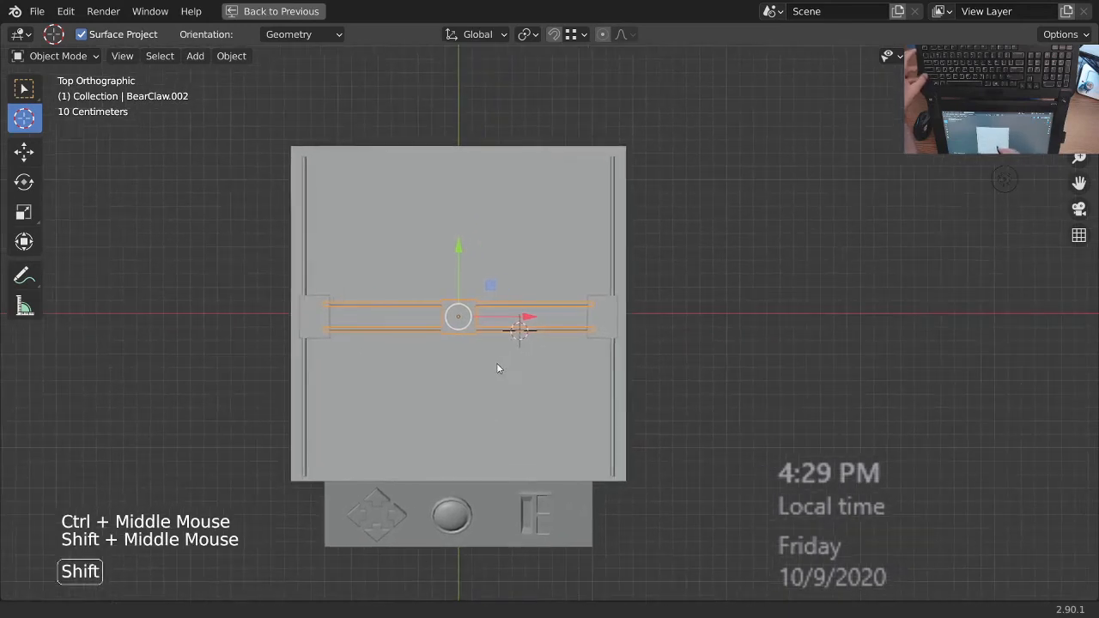
pyautogui.keyDown('shift'); pyautogui.moveTo(604, 367); pyautogui.dragTo(600, 403, button='middle'); pyautogui.keyUp('shift')
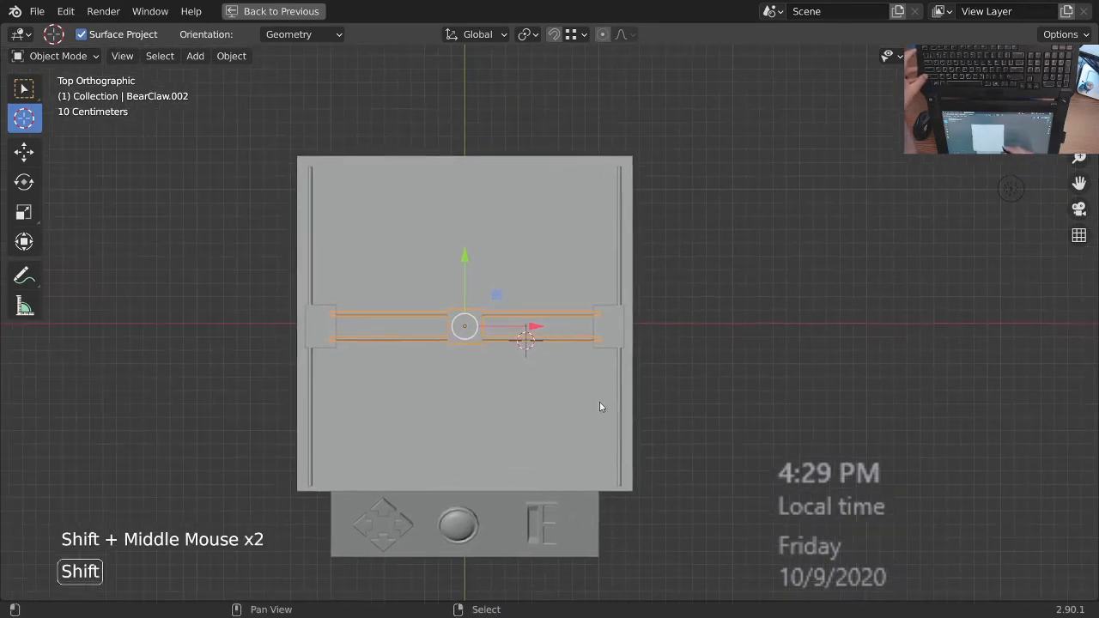
pyautogui.press('n')
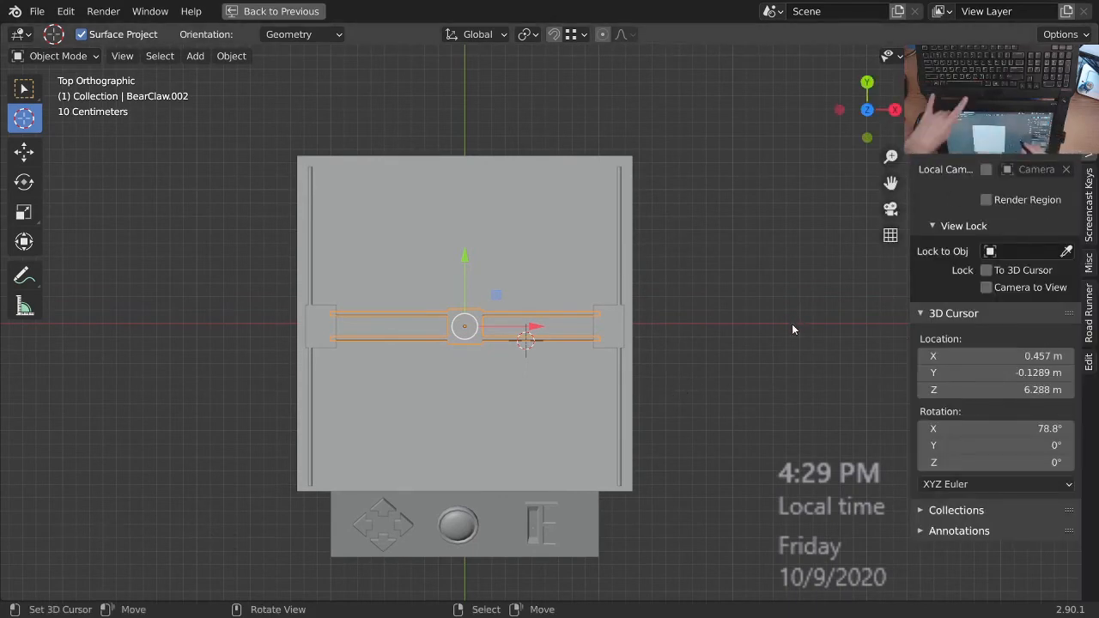
pyautogui.hotkey('ctrl', 'space')
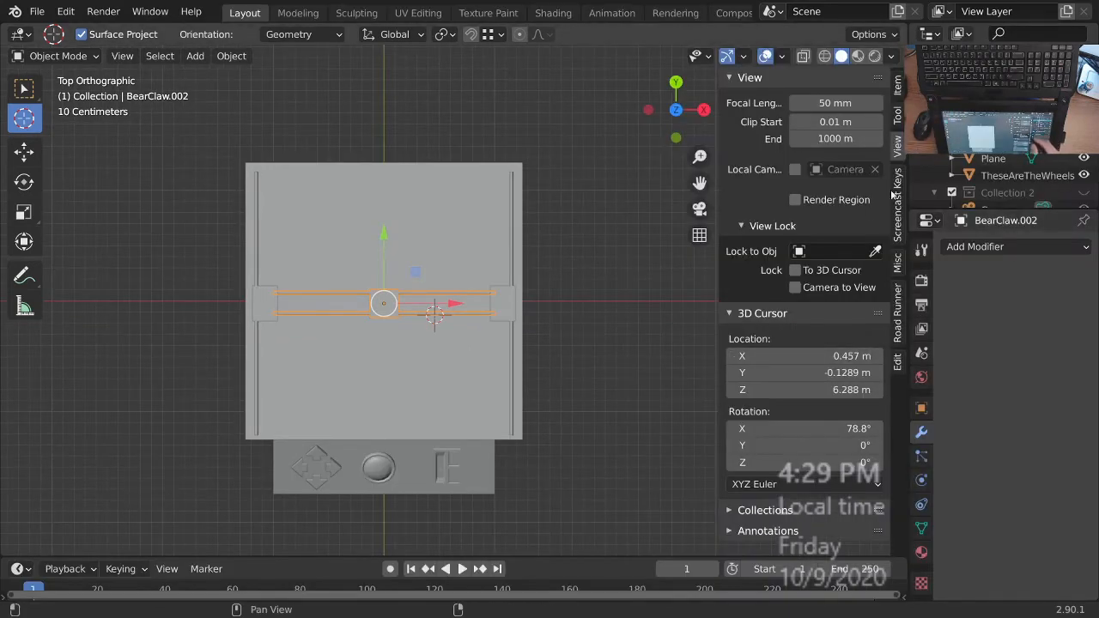
pyautogui.click(899, 86)
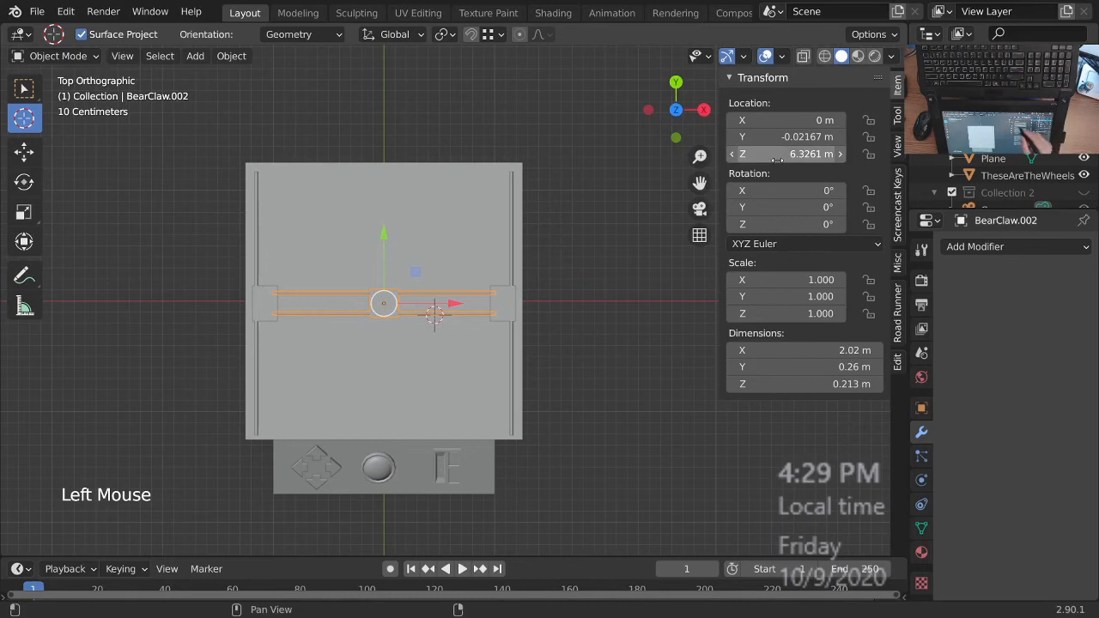
pyautogui.press('Return')
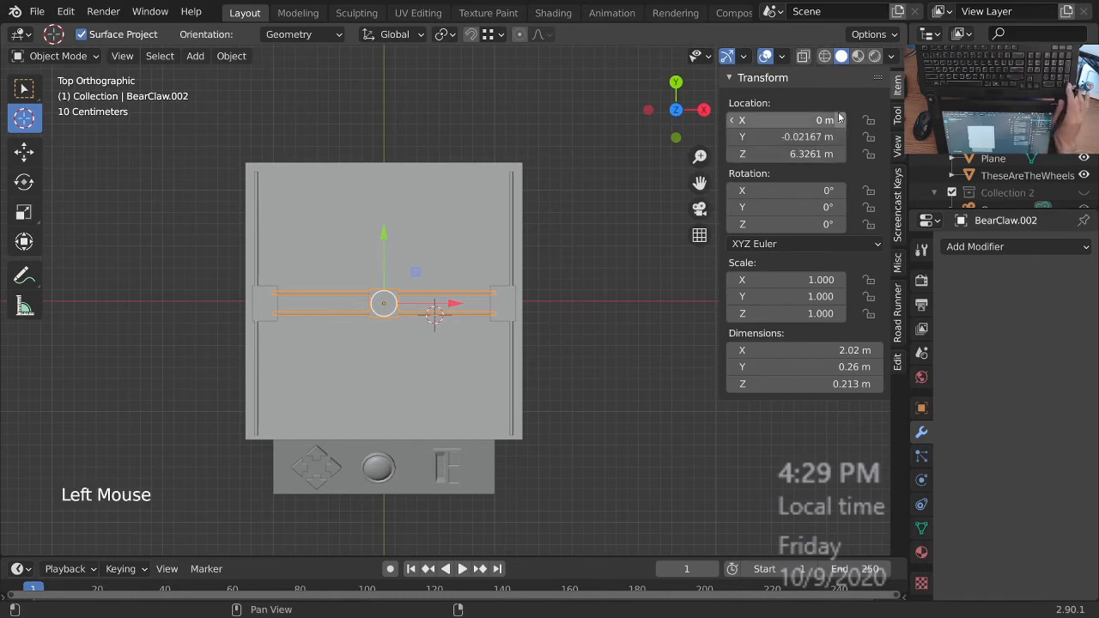
pyautogui.click(798, 136)
pyautogui.press('Return')
# - Set the Y location of the side rails and end blocks object to 0 m
pyautogui.rightClick(508, 301)
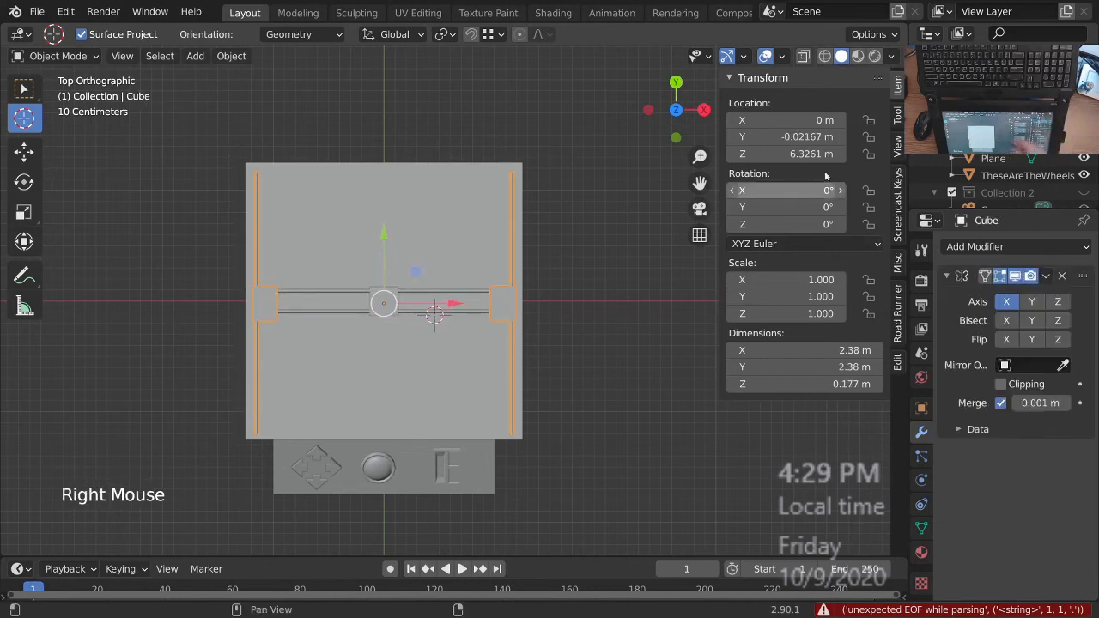
pyautogui.click(798, 136)
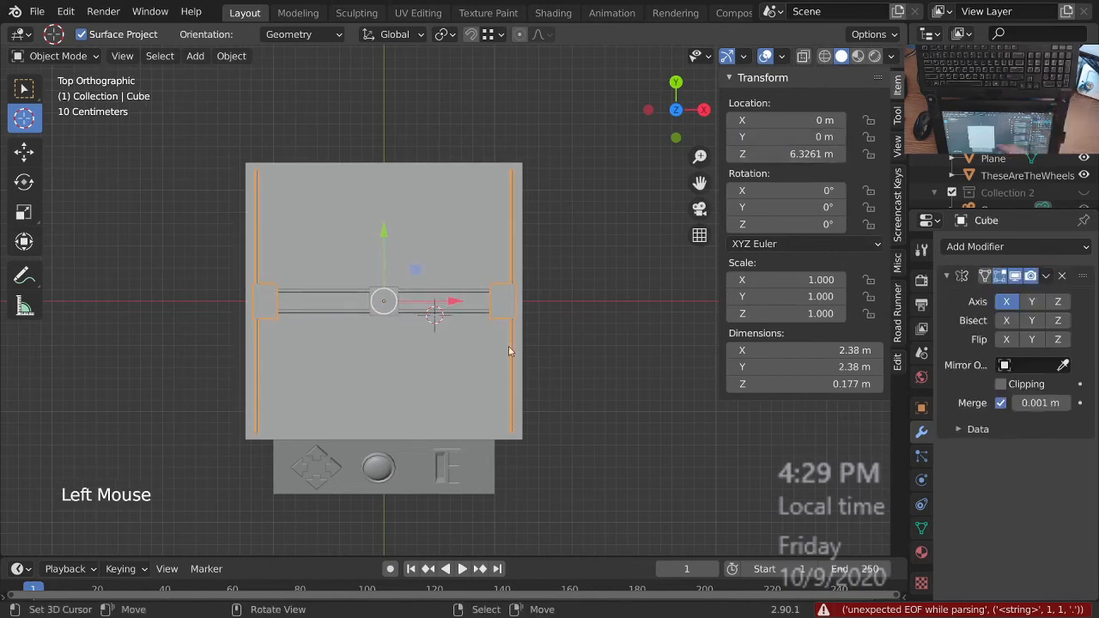
pyautogui.press('n')
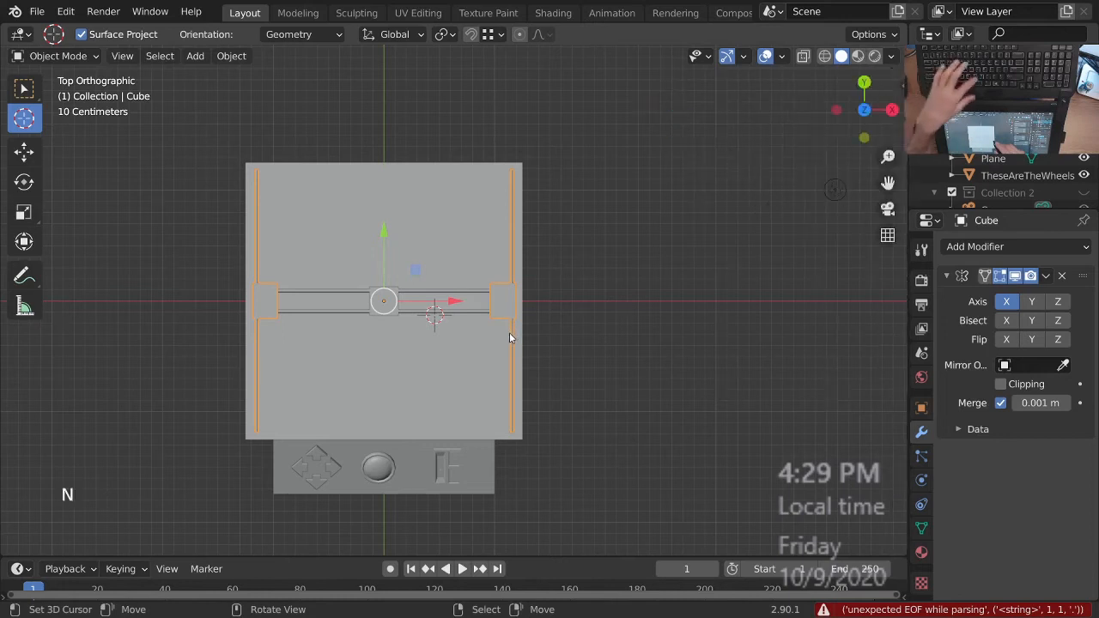
pyautogui.hotkey('ctrl', 'space')
# - Apply the Mirror modifier on the side rails and end blocks object
pyautogui.keyDown('ctrl'); pyautogui.moveTo(621, 336); pyautogui.dragTo(666, 255, button='middle'); pyautogui.keyUp('ctrl')
pyautogui.keyDown('ctrl'); pyautogui.moveTo(624, 329); pyautogui.dragTo(627, 320, button='middle'); pyautogui.keyUp('ctrl')
pyautogui.keyDown('shift'); pyautogui.moveTo(628, 320); pyautogui.dragTo(633, 312, button='middle'); pyautogui.keyUp('shift')
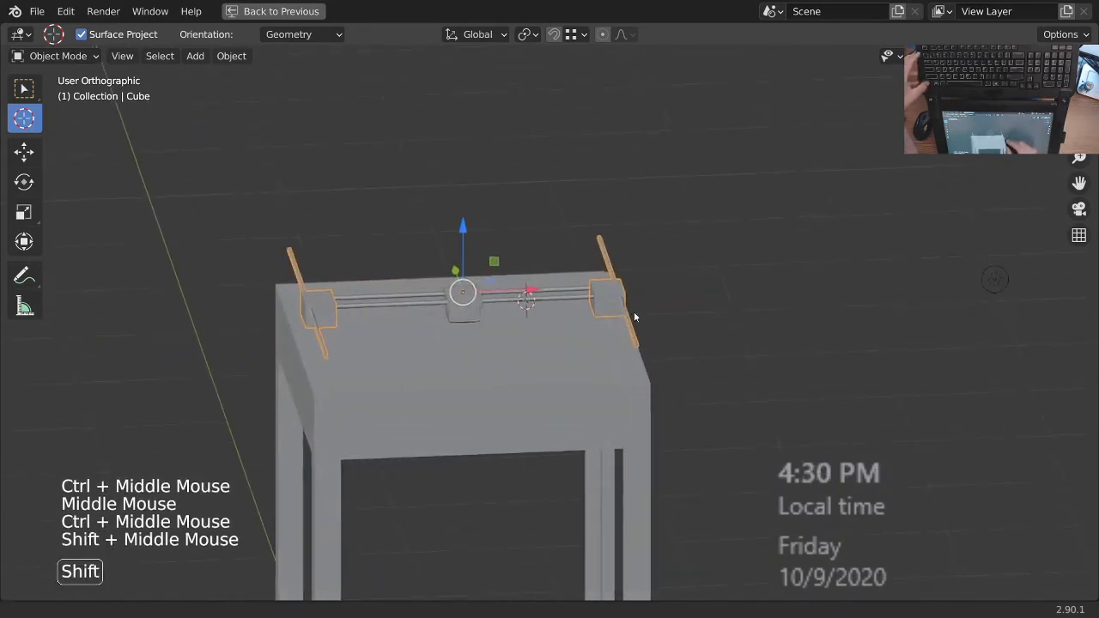
pyautogui.rightClick(625, 296)
pyautogui.rightClick(624, 298)
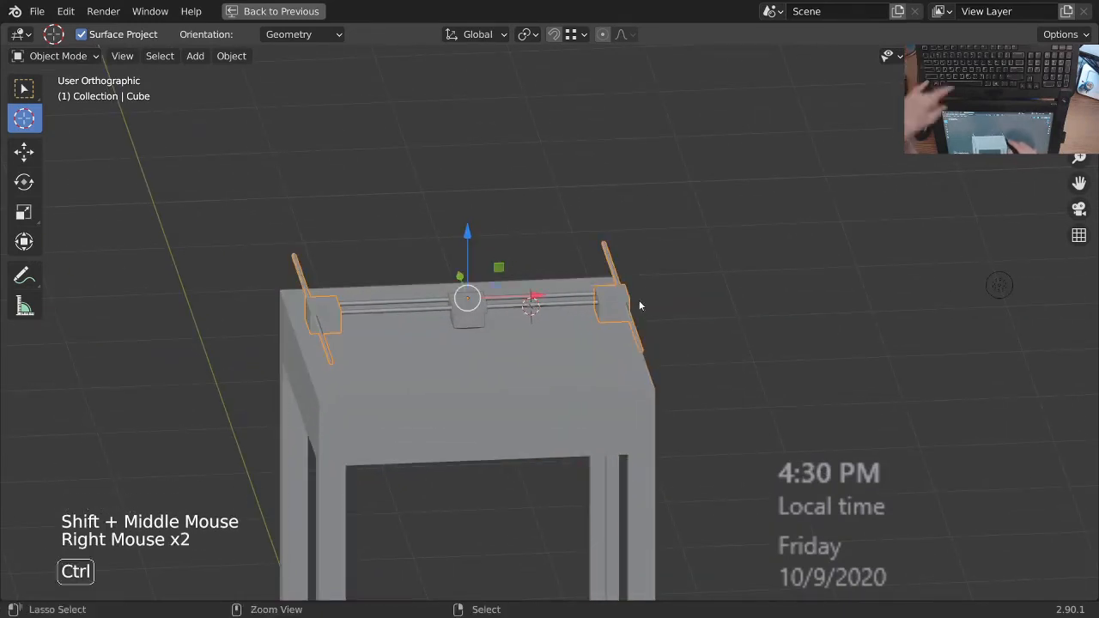
pyautogui.hotkey('ctrl', 'space')
pyautogui.click(1046, 275)
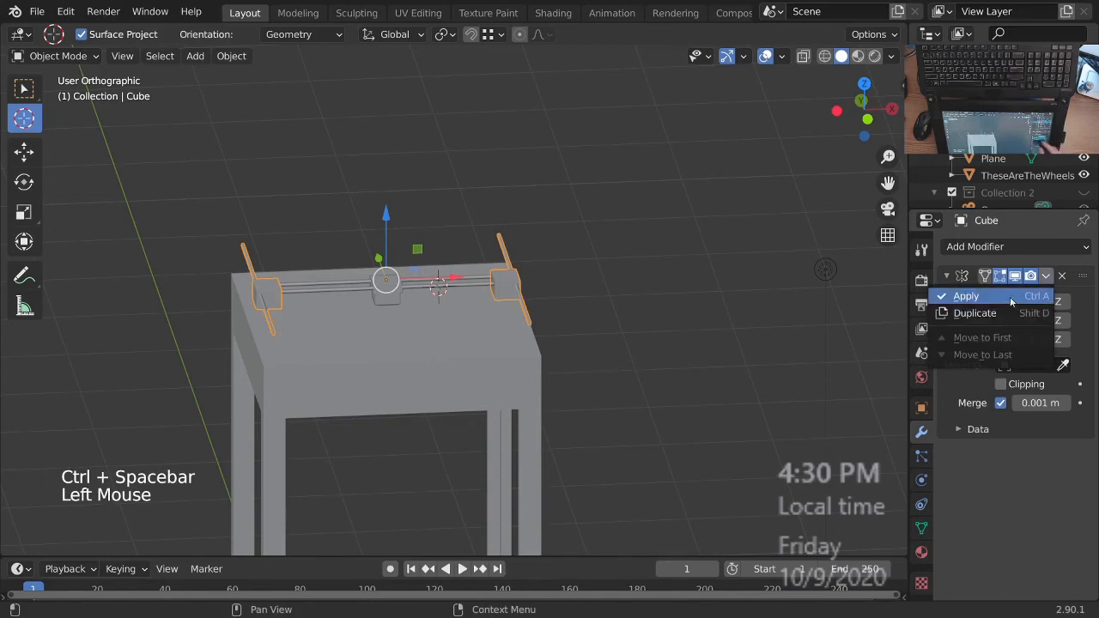
pyautogui.click(1011, 301)
# - Join the side rails and end blocks with the central carriage and crossbars into one object
pyautogui.moveTo(593, 339); pyautogui.dragTo(510, 337, button='middle')
pyautogui.moveTo(505, 261); pyautogui.dragTo(567, 326, button='middle')
pyautogui.keyDown('shift'); pyautogui.rightClick(395, 297); pyautogui.keyUp('shift')
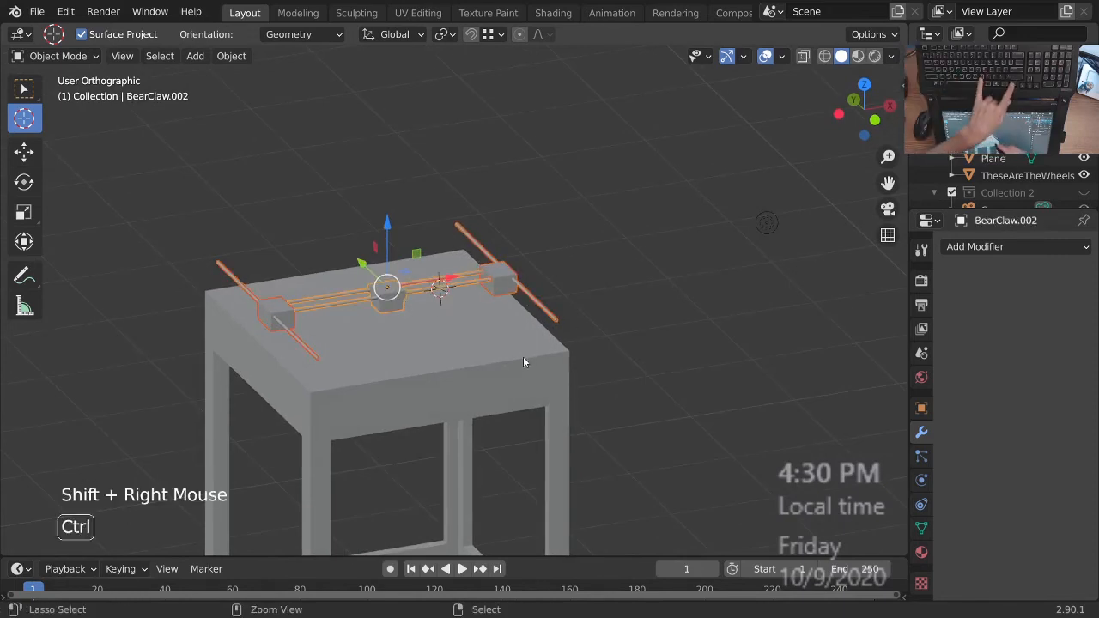
pyautogui.hotkey('ctrl', 'j')
# - Lower the joined rail assembly along Z by about 0.47 m into the cabinet top, using the front wireframe view
pyautogui.keyDown('ctrl'); pyautogui.moveTo(562, 326); pyautogui.dragTo(618, 300, button='middle'); pyautogui.keyUp('ctrl')
pyautogui.press('KP_1')
pyautogui.moveTo(618, 300)
pyautogui.keyDown('shift'); pyautogui.mouseDown(button='middle')
pyautogui.moveTo(647, 292)
pyautogui.moveTo(621, 357)
pyautogui.moveTo(601, 277)
pyautogui.moveTo(622, 272)
pyautogui.mouseUp(button='middle'); pyautogui.keyUp('shift')
pyautogui.press('z')
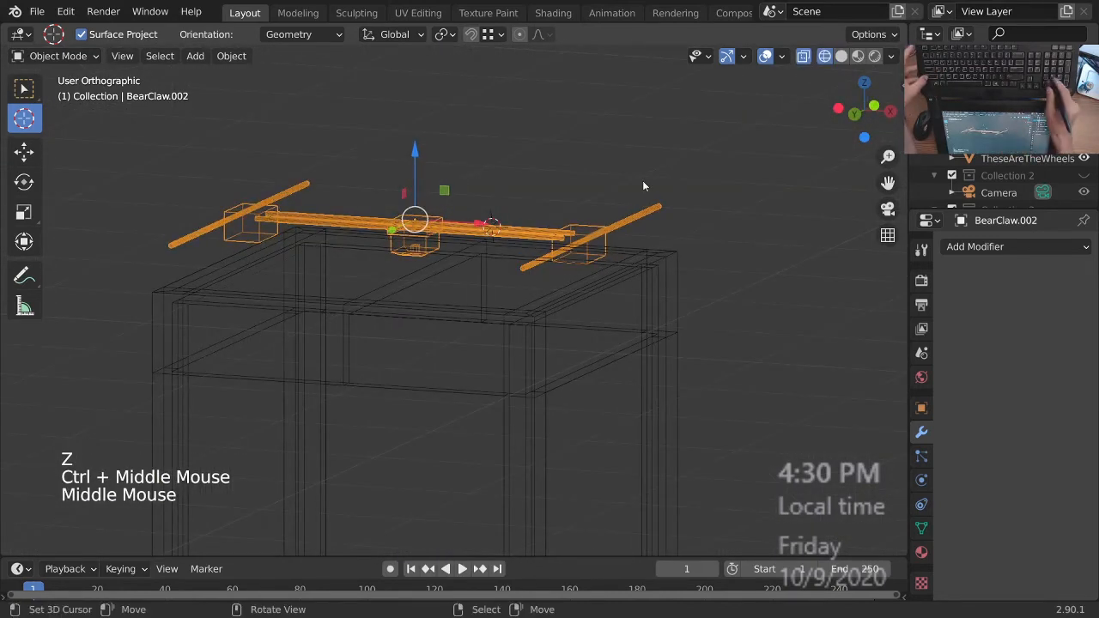
pyautogui.press('KP_1')
pyautogui.press('a')
pyautogui.hotkey('alt', 'a')
pyautogui.rightClick(507, 229)
pyautogui.press('Escape')
pyautogui.press('g')
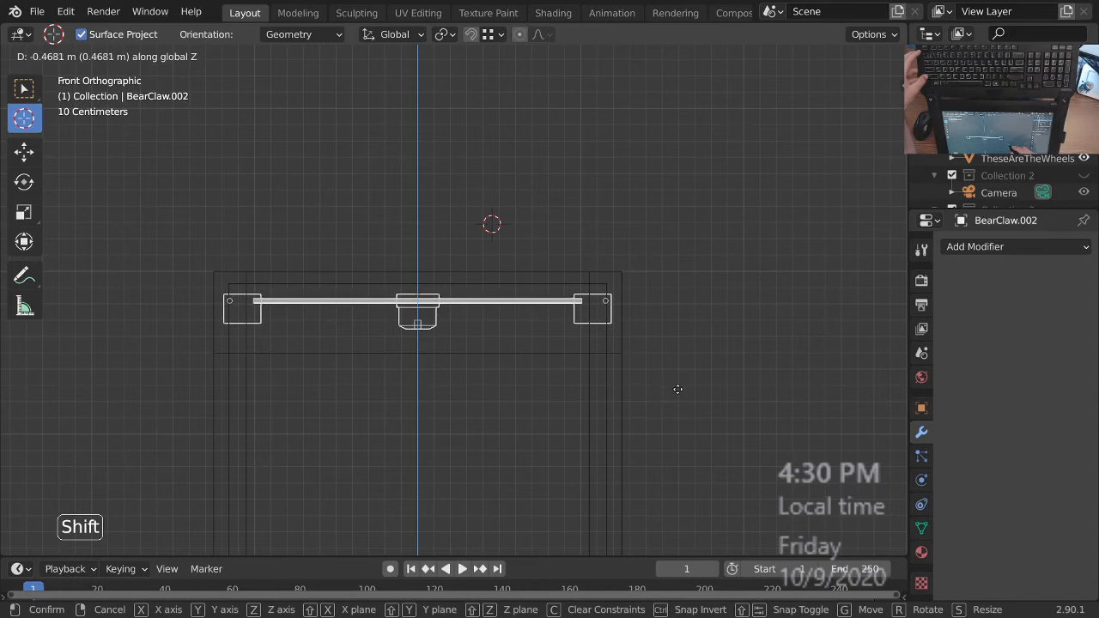
pyautogui.click(678, 389)
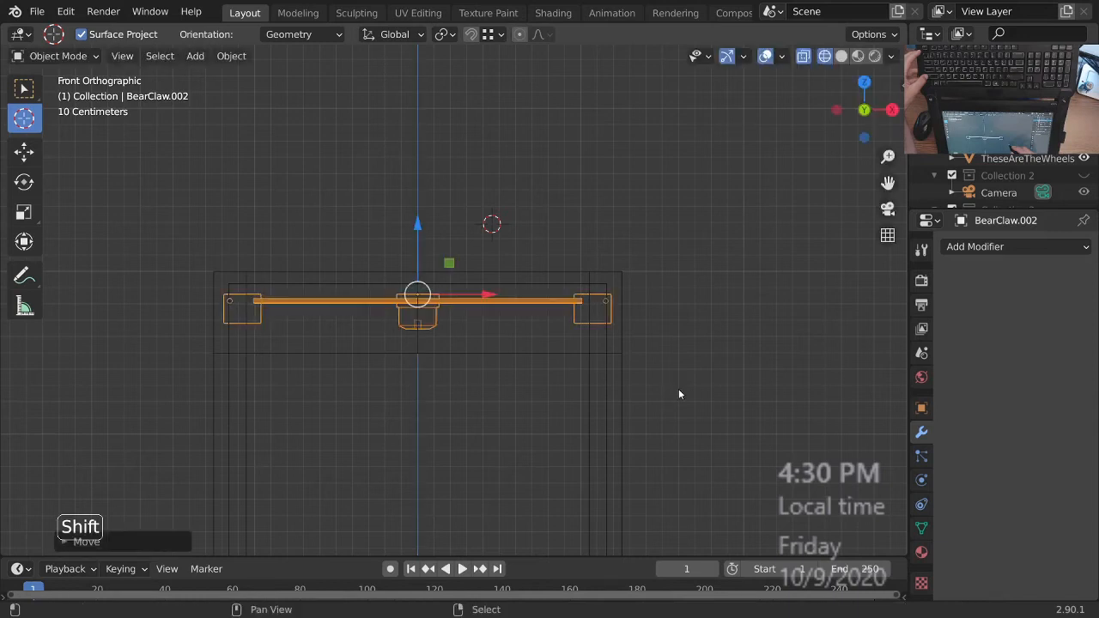
# - Move one end block with its rail and crossbar ends inward about 0.06 m along X, using X mirror editing for the opposite side
pyautogui.press('Tab')
pyautogui.keyDown('ctrl'); pyautogui.moveTo(678, 385); pyautogui.dragTo(654, 366, button='middle'); pyautogui.keyUp('ctrl')
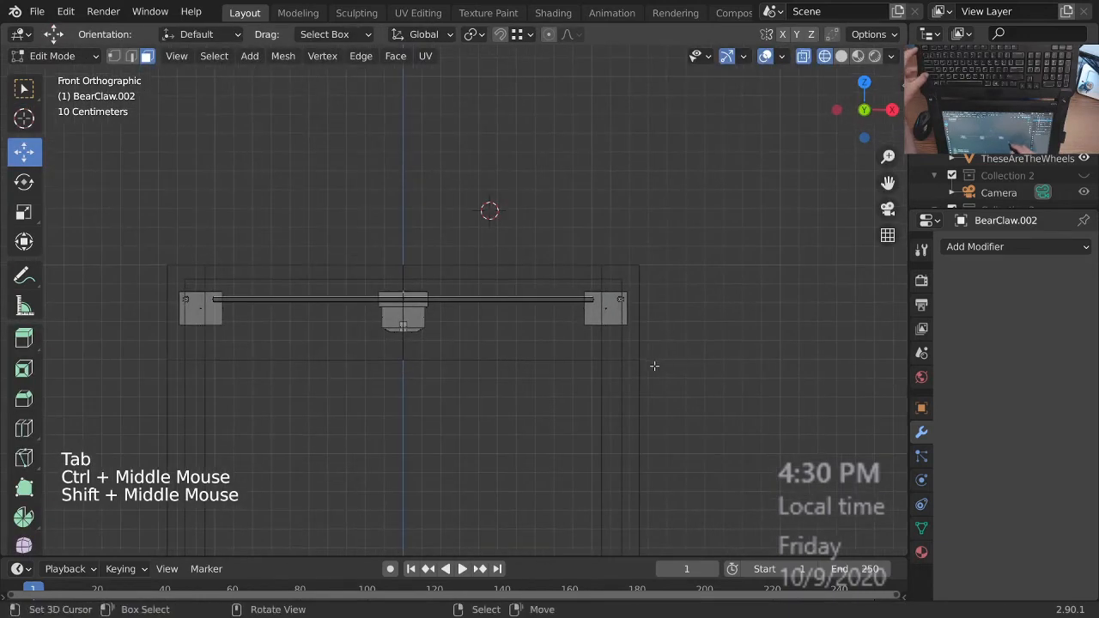
pyautogui.hotkey('alt', 'a')
pyautogui.keyDown('ctrl'); pyautogui.moveTo(636, 319); pyautogui.dragTo(633, 332, button='middle'); pyautogui.keyUp('ctrl')
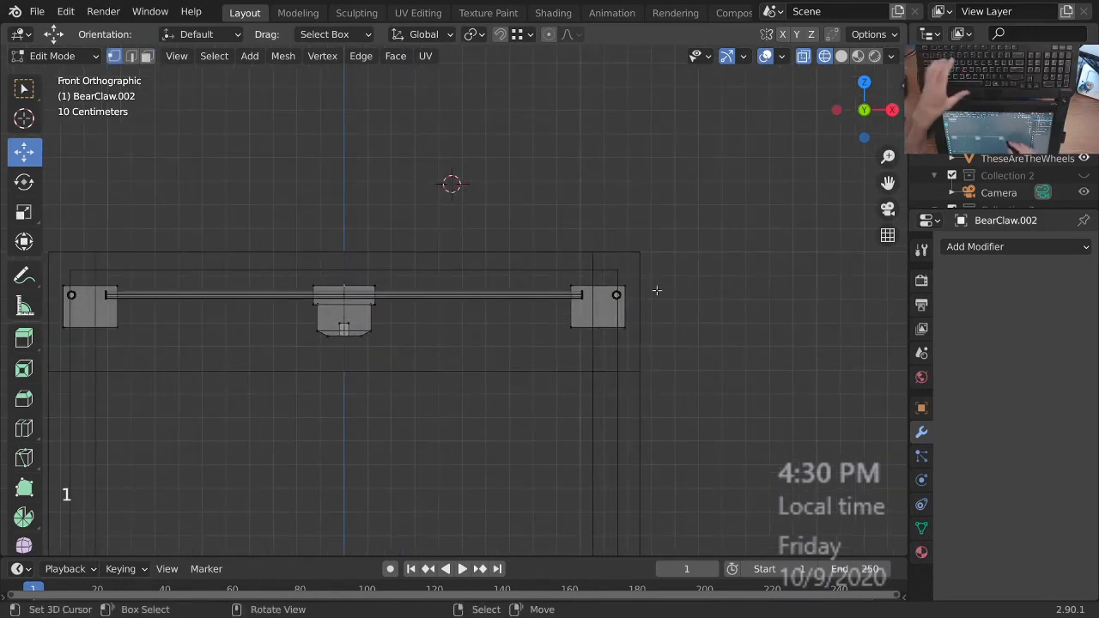
pyautogui.press('b')
pyautogui.moveTo(515, 235); pyautogui.dragTo(653, 348)
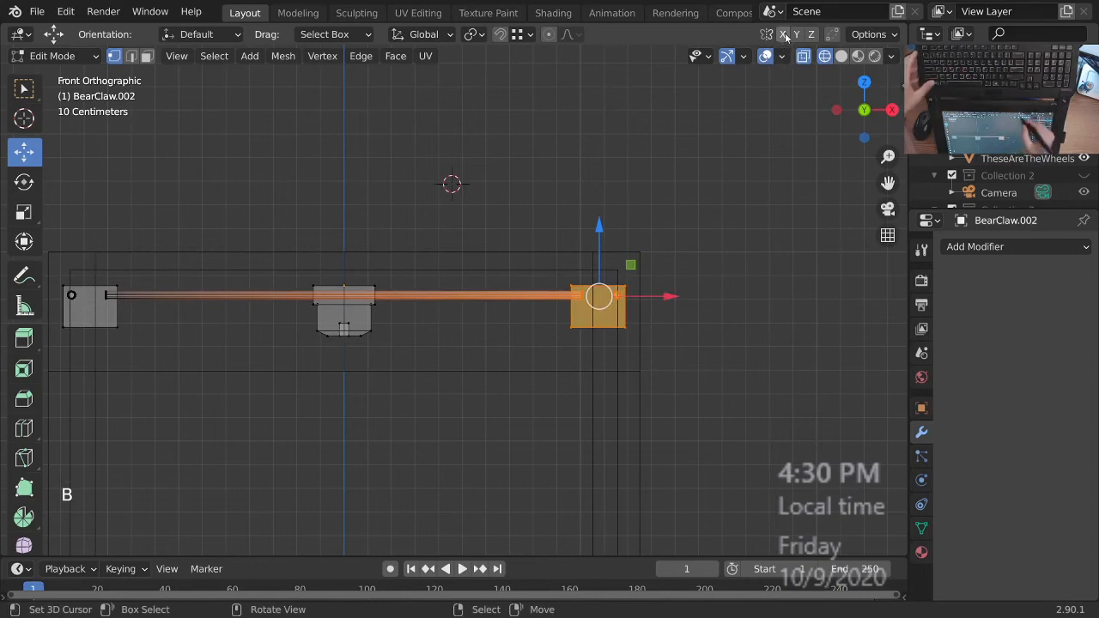
pyautogui.moveTo(659, 296); pyautogui.dragTo(661, 298)
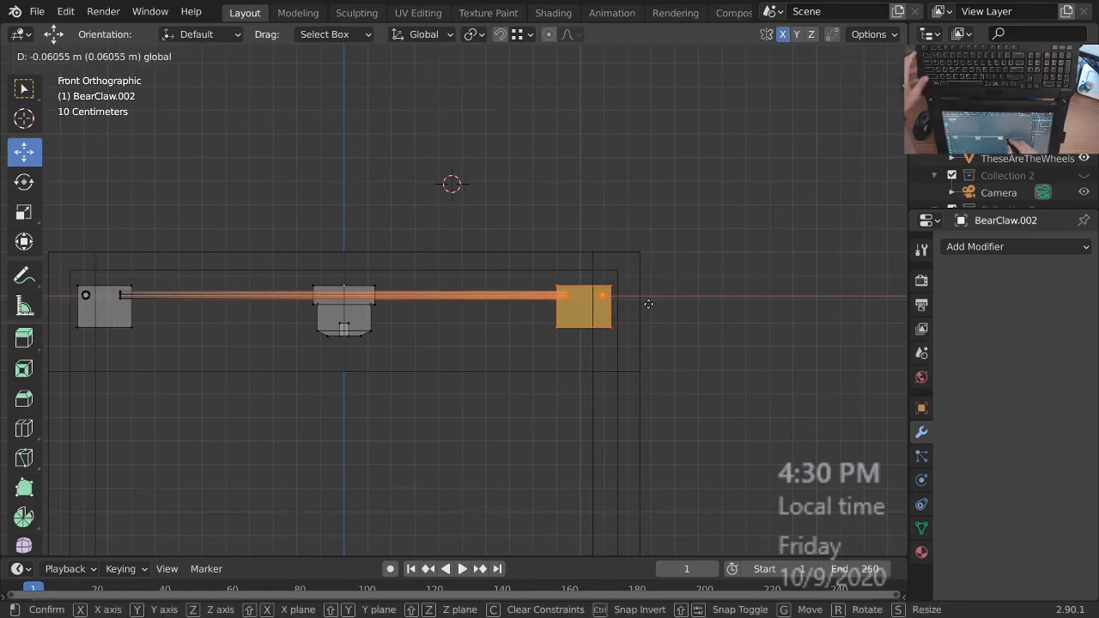
pyautogui.moveTo(649, 304); pyautogui.dragTo(650, 304)
pyautogui.keyDown('ctrl'); pyautogui.moveTo(614, 220); pyautogui.dragTo(613, 283, button='middle'); pyautogui.keyUp('ctrl')
pyautogui.click(784, 35)
pyautogui.press('Tab')
# - Return to solid shading and lower the rail assembly along Z by about 0.14 m below the cabinet roof
pyautogui.moveTo(593, 332)
pyautogui.keyDown('ctrl'); pyautogui.mouseDown(button='middle')
pyautogui.moveTo(583, 343)
pyautogui.moveTo(540, 327)
pyautogui.moveTo(595, 354)
pyautogui.moveTo(590, 385)
pyautogui.moveTo(617, 381)
pyautogui.mouseUp(button='middle'); pyautogui.keyUp('ctrl')
pyautogui.press('z')
pyautogui.moveTo(617, 382)
pyautogui.keyDown('shift'); pyautogui.mouseDown(button='middle')
pyautogui.moveTo(613, 392)
pyautogui.moveTo(650, 299)
pyautogui.moveTo(612, 324)
pyautogui.mouseUp(button='middle'); pyautogui.keyUp('shift')
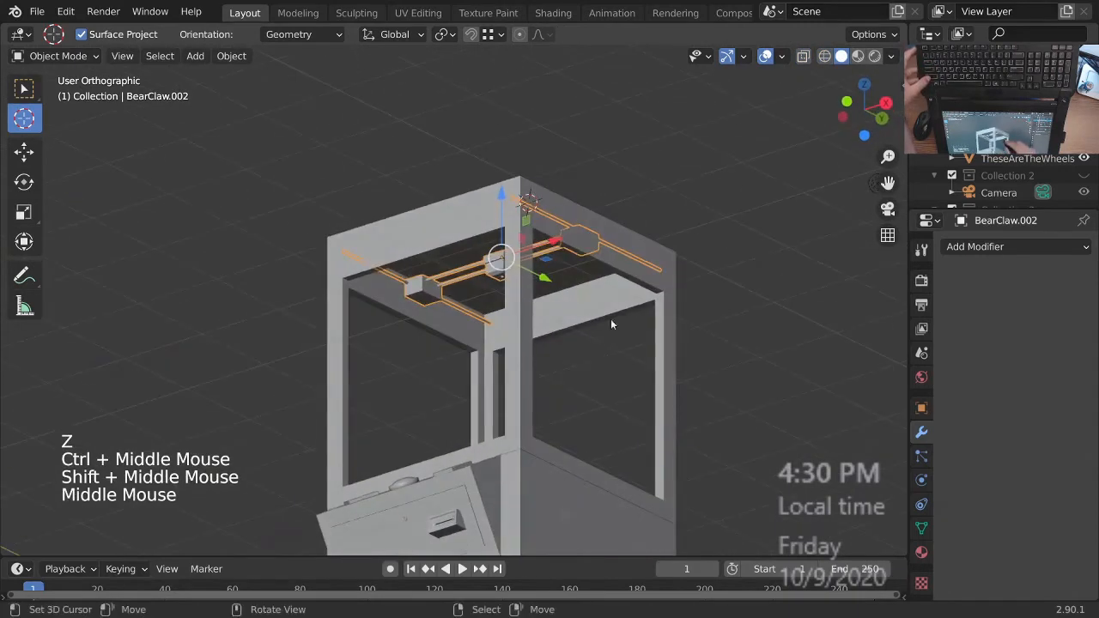
pyautogui.hotkey('alt', 'a')
pyautogui.keyDown('shift'); pyautogui.moveTo(601, 374); pyautogui.dragTo(590, 360, button='middle'); pyautogui.keyUp('shift')
pyautogui.moveTo(590, 361); pyautogui.dragTo(734, 341, button='middle')
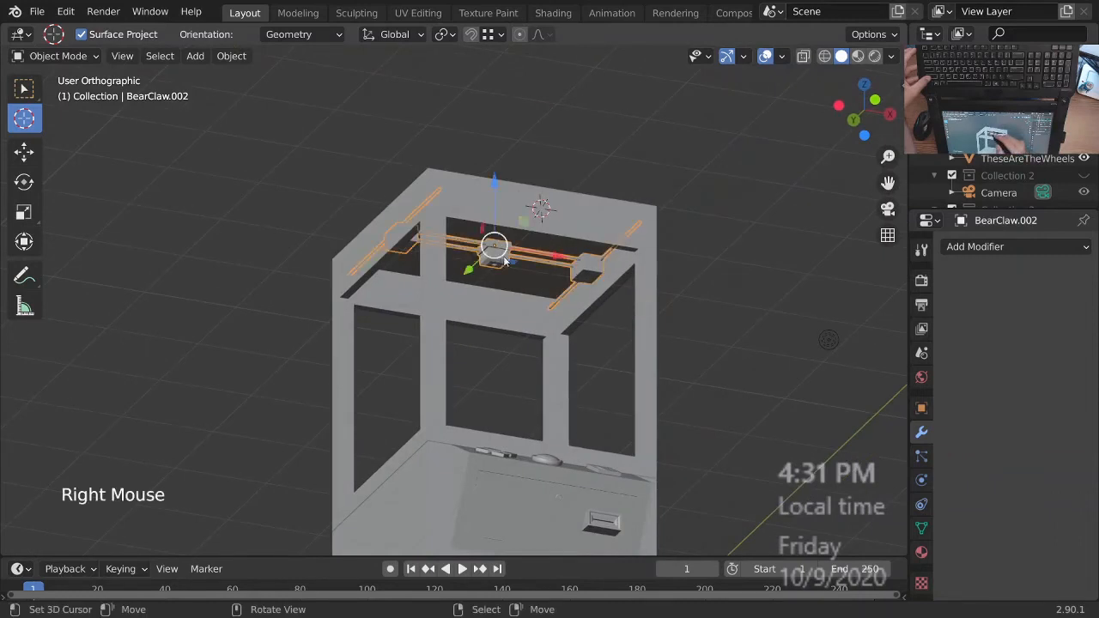
pyautogui.moveTo(684, 305)
pyautogui.mouseDown(button='middle')
pyautogui.moveTo(638, 329)
pyautogui.moveTo(667, 313)
pyautogui.mouseUp(button='middle')
pyautogui.press('Escape')
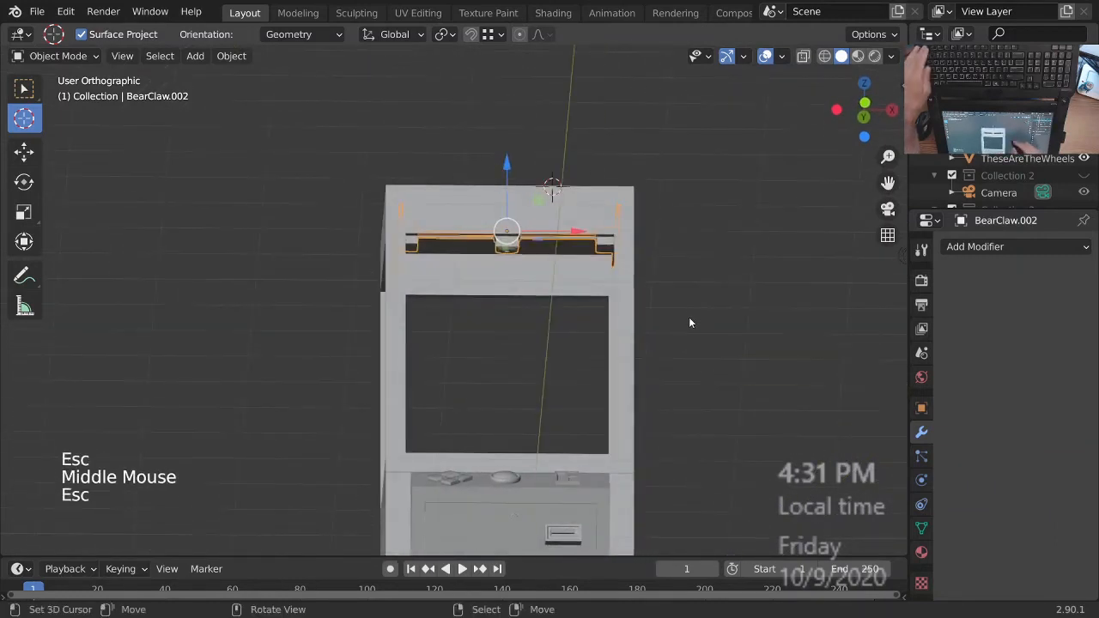
pyautogui.press('g')
pyautogui.press('z')
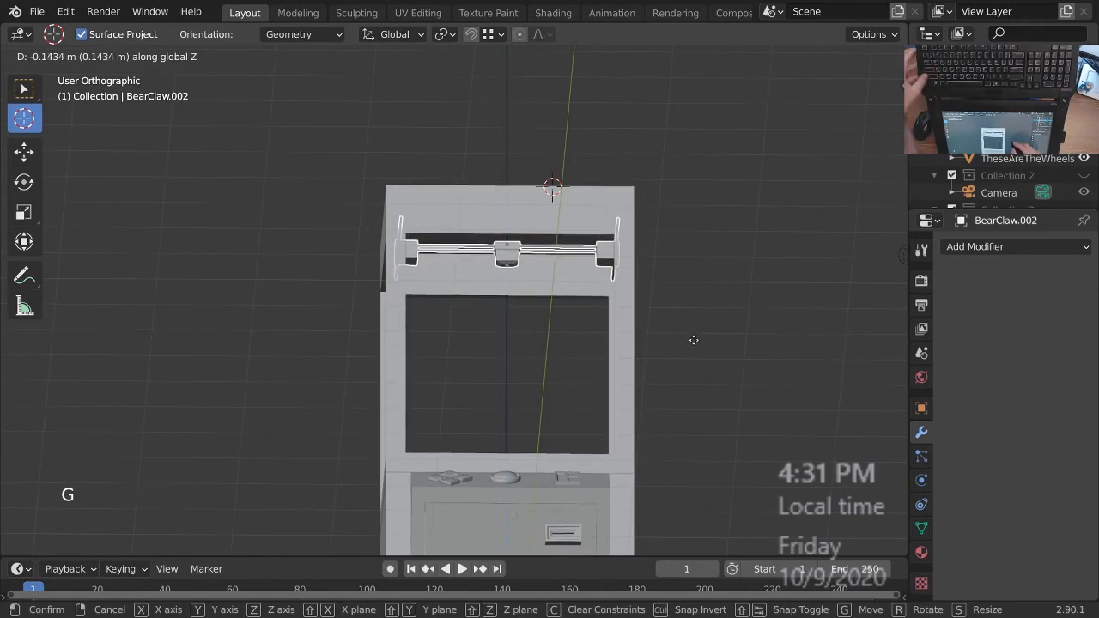
pyautogui.click(693, 346)
# - Save the project file
pyautogui.moveTo(693, 347); pyautogui.dragTo(606, 317, button='middle')
pyautogui.hotkey('ctrl', 's')
pyautogui.keyDown('shift'); pyautogui.moveTo(606, 316); pyautogui.dragTo(599, 369, button='middle'); pyautogui.keyUp('shift')
pyautogui.keyDown('shift'); pyautogui.moveTo(599, 369); pyautogui.dragTo(528, 362, button='middle'); pyautogui.keyUp('shift')
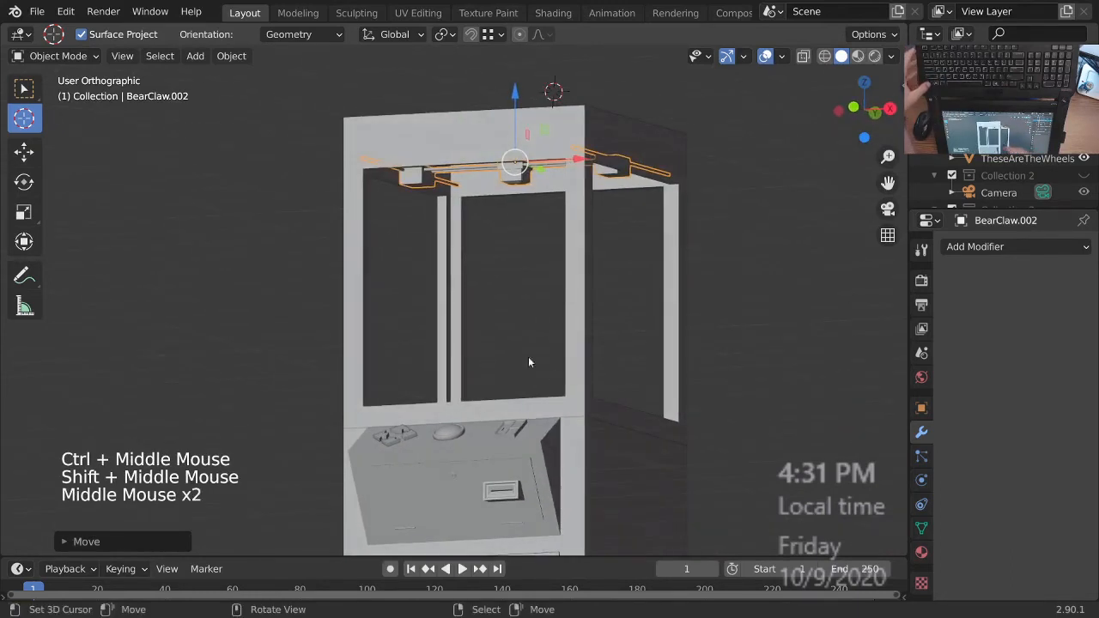
# - Inspect the rail assembly inside the cabinet in rendered shading, select it and return to solid shading
pyautogui.moveTo(582, 330)
pyautogui.keyDown('ctrl'); pyautogui.mouseDown(button='middle')
pyautogui.moveTo(559, 321)
pyautogui.moveTo(615, 328)
pyautogui.moveTo(601, 330)
pyautogui.mouseUp(button='middle'); pyautogui.keyUp('ctrl')
pyautogui.press('z')
pyautogui.moveTo(601, 330)
pyautogui.mouseDown(button='middle')
pyautogui.moveTo(588, 333)
pyautogui.moveTo(577, 307)
pyautogui.moveTo(617, 327)
pyautogui.moveTo(580, 300)
pyautogui.moveTo(665, 288)
pyautogui.moveTo(672, 300)
pyautogui.moveTo(587, 304)
pyautogui.moveTo(544, 321)
pyautogui.moveTo(589, 314)
pyautogui.moveTo(591, 324)
pyautogui.mouseUp(button='middle')
pyautogui.moveTo(591, 325)
pyautogui.keyDown('shift'); pyautogui.mouseDown(button='middle')
pyautogui.moveTo(593, 335)
pyautogui.moveTo(565, 250)
pyautogui.moveTo(581, 341)
pyautogui.mouseUp(button='middle'); pyautogui.keyUp('shift')
pyautogui.hotkey('alt', 'a')
pyautogui.keyDown('shift'); pyautogui.moveTo(580, 303); pyautogui.dragTo(581, 354, button='middle'); pyautogui.keyUp('shift')
pyautogui.moveTo(582, 353); pyautogui.dragTo(578, 244, button='middle')
pyautogui.keyDown('ctrl'); pyautogui.moveTo(497, 224); pyautogui.dragTo(492, 184, button='middle'); pyautogui.keyUp('ctrl')
pyautogui.rightClick(489, 205)
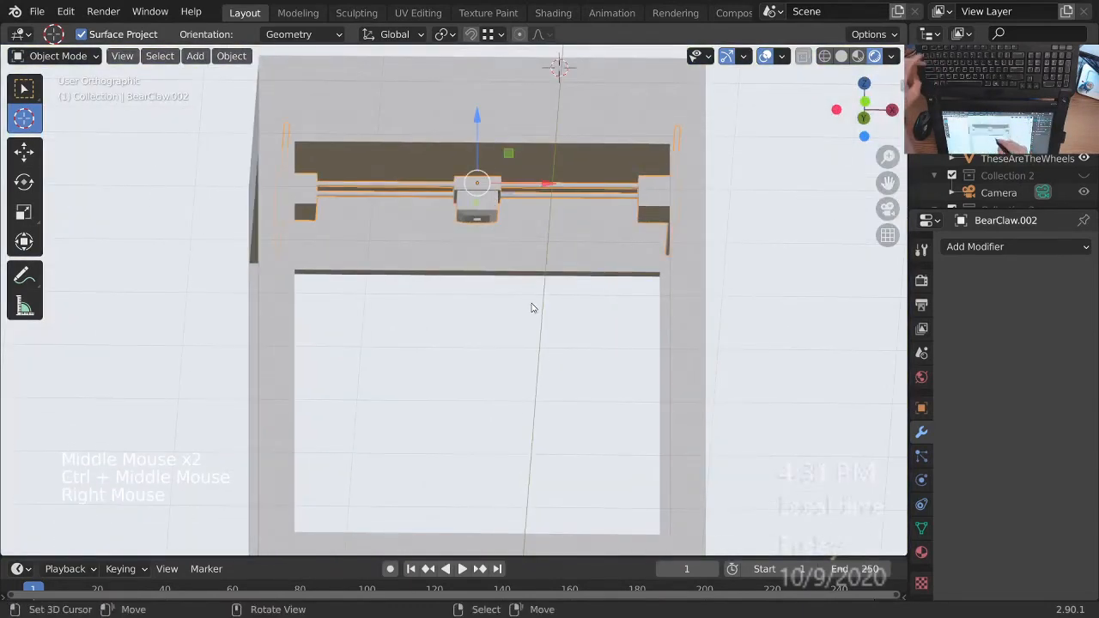
pyautogui.press('z')
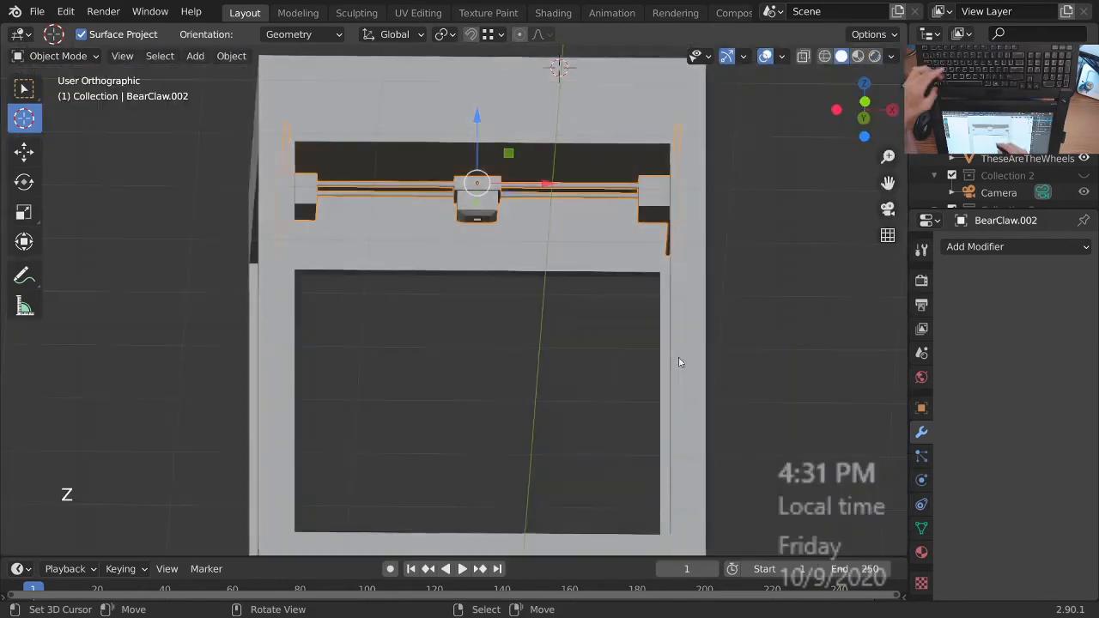
# - Isolate the rail assembly in Local View and snap the 3D cursor to its origin
pyautogui.press('KP_Divide')
pyautogui.moveTo(601, 192); pyautogui.dragTo(532, 319, button='middle')
pyautogui.moveTo(532, 319); pyautogui.dragTo(490, 392, button='middle')
pyautogui.rightClick(530, 271)
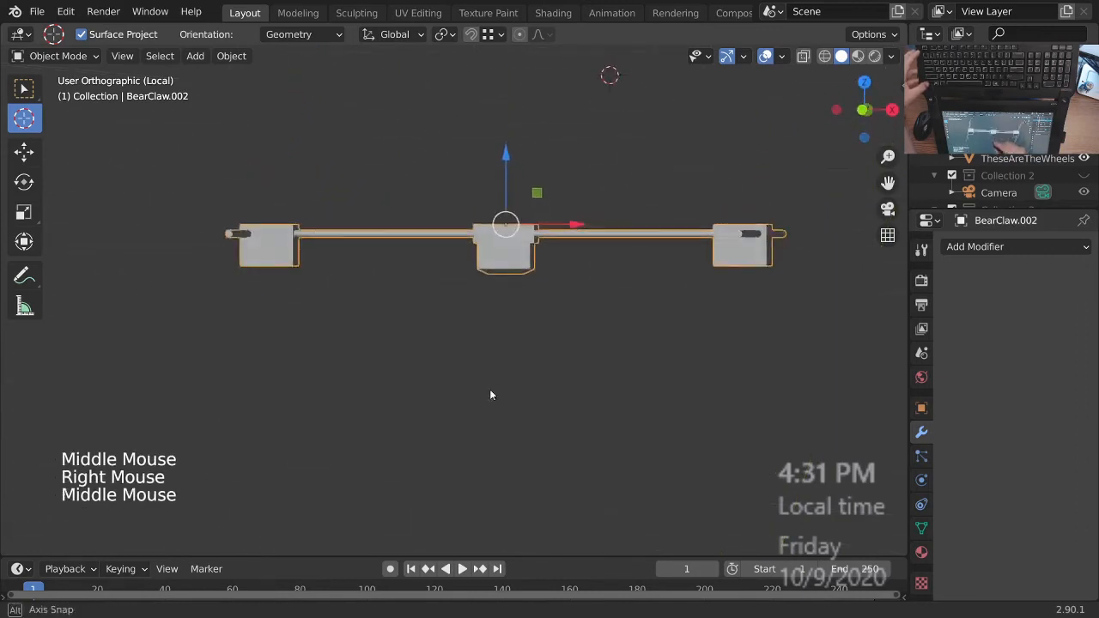
pyautogui.scroll(2, 515, 378)
pyautogui.hotkey('shift', 's')
pyautogui.click(554, 461)
# - Enter Edit Mode on the rail assembly, deselect its geometry and add a cylinder at the 3D cursor
pyautogui.moveTo(564, 378)
pyautogui.keyDown('ctrl'); pyautogui.mouseDown(button='middle')
pyautogui.moveTo(562, 368)
pyautogui.moveTo(561, 389)
pyautogui.mouseUp(button='middle'); pyautogui.keyUp('ctrl')
pyautogui.moveTo(561, 388)
pyautogui.mouseDown(button='middle')
pyautogui.moveTo(560, 411)
pyautogui.moveTo(572, 417)
pyautogui.moveTo(551, 438)
pyautogui.moveTo(573, 372)
pyautogui.moveTo(551, 399)
pyautogui.moveTo(573, 384)
pyautogui.mouseUp(button='middle')
pyautogui.press('Tab')
pyautogui.moveTo(572, 383); pyautogui.dragTo(560, 361, button='middle')
pyautogui.hotkey('alt', 'a')
pyautogui.moveTo(560, 360); pyautogui.dragTo(571, 388, button='middle')
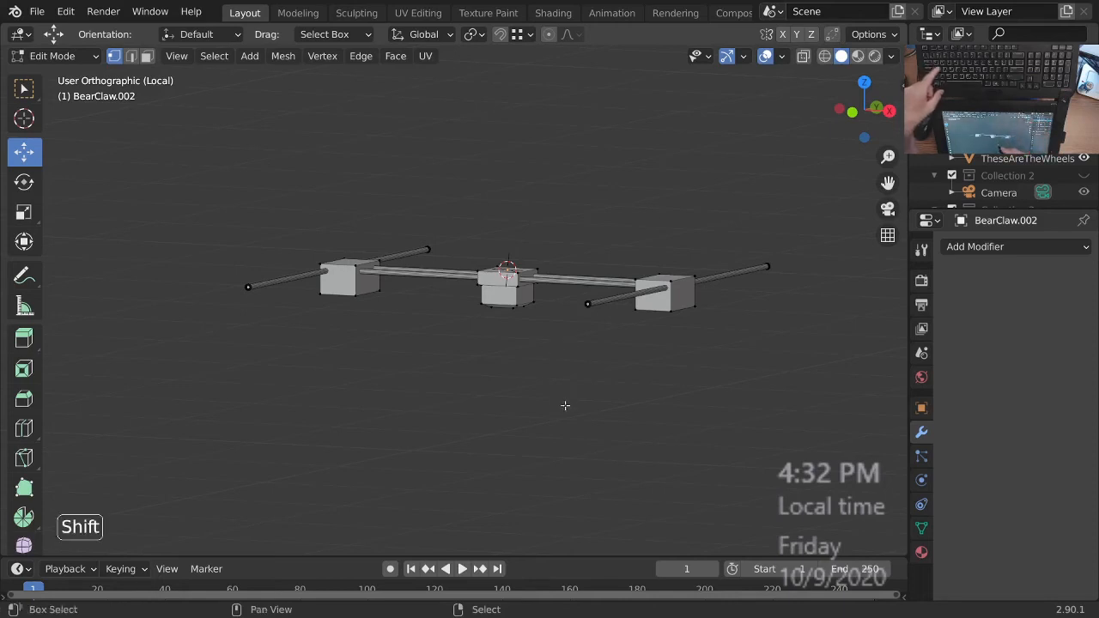
pyautogui.hotkey('shift', 'a')
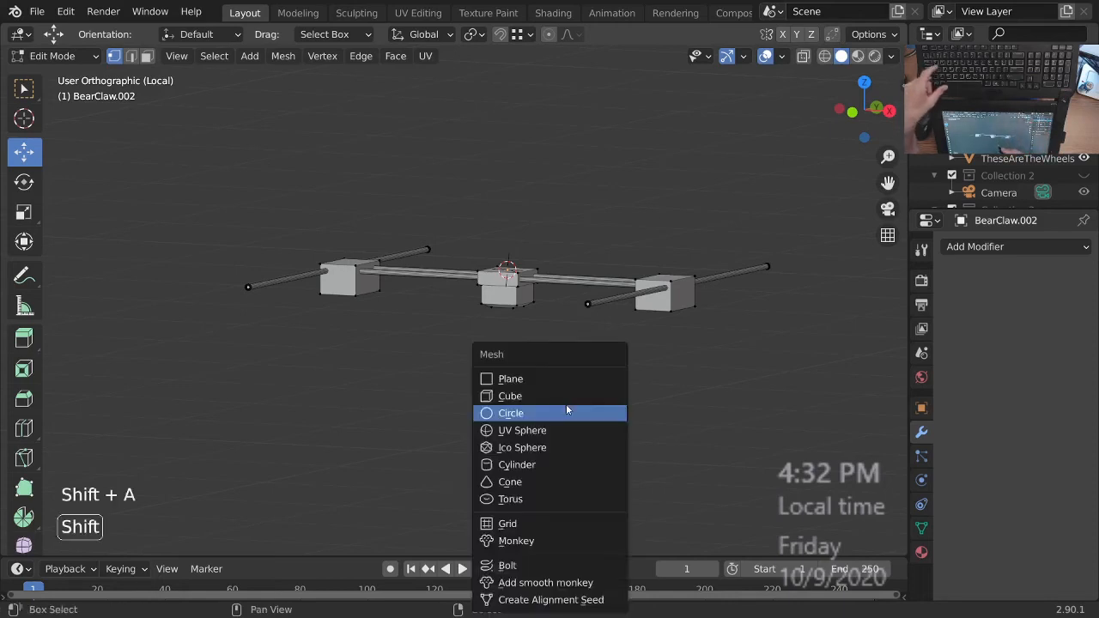
pyautogui.click(542, 469)
pyautogui.keyDown('ctrl'); pyautogui.moveTo(542, 469); pyautogui.dragTo(721, 486, button='middle'); pyautogui.keyUp('ctrl')
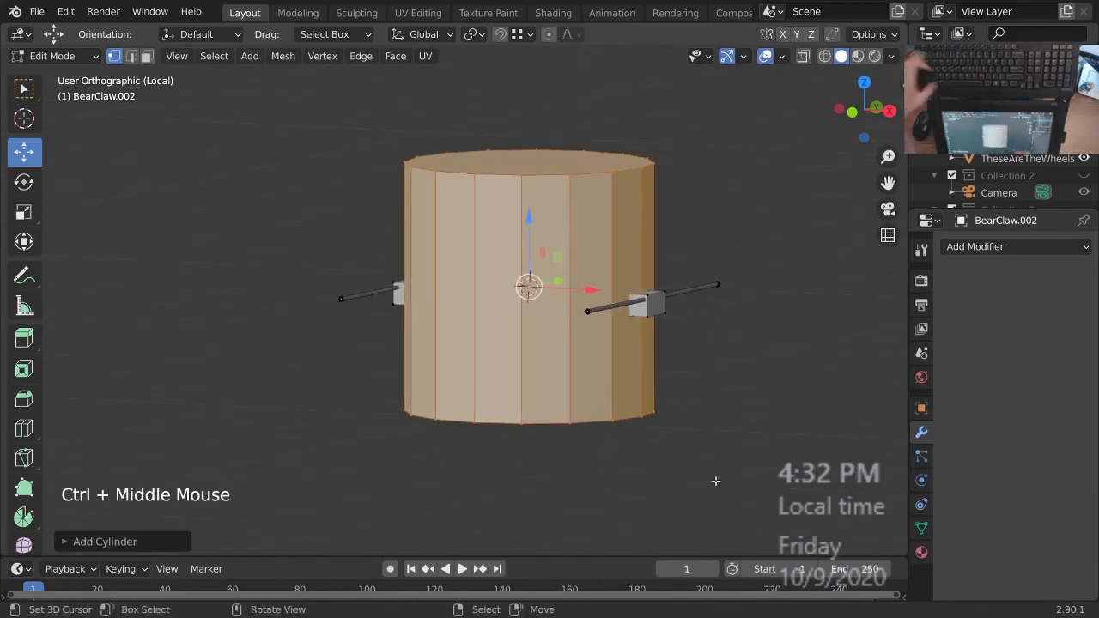
# - Scale the cylinder down twice in X and Y only, keeping its height, to form a thin vertical rod
pyautogui.press('s')
pyautogui.hotkey('shift', 'z')
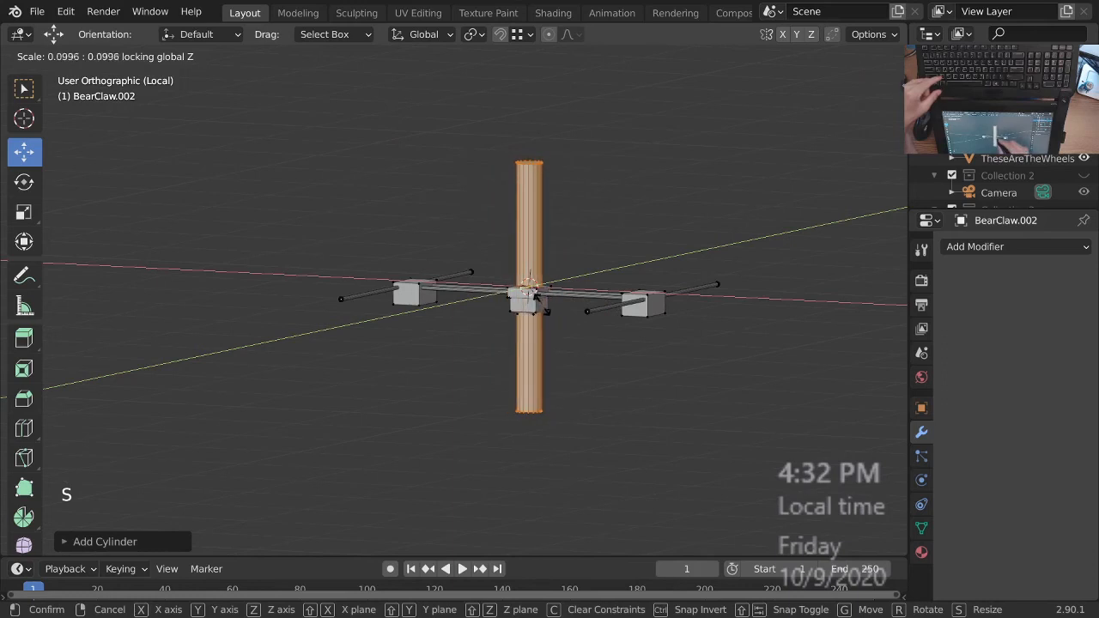
pyautogui.click(629, 328)
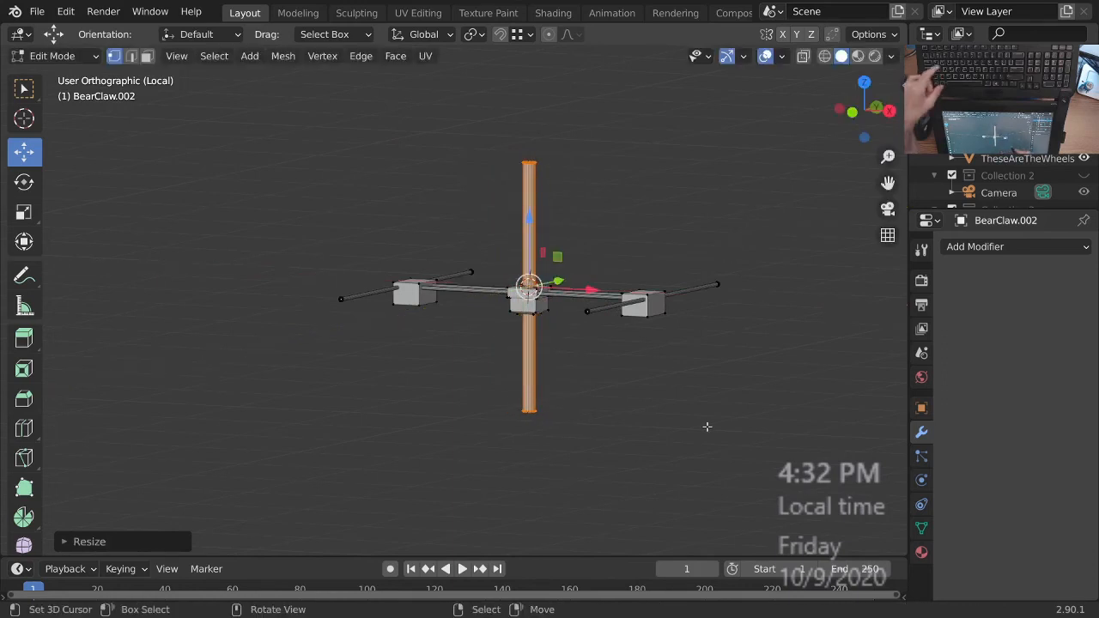
pyautogui.press('s')
pyautogui.hotkey('shift', 'z')
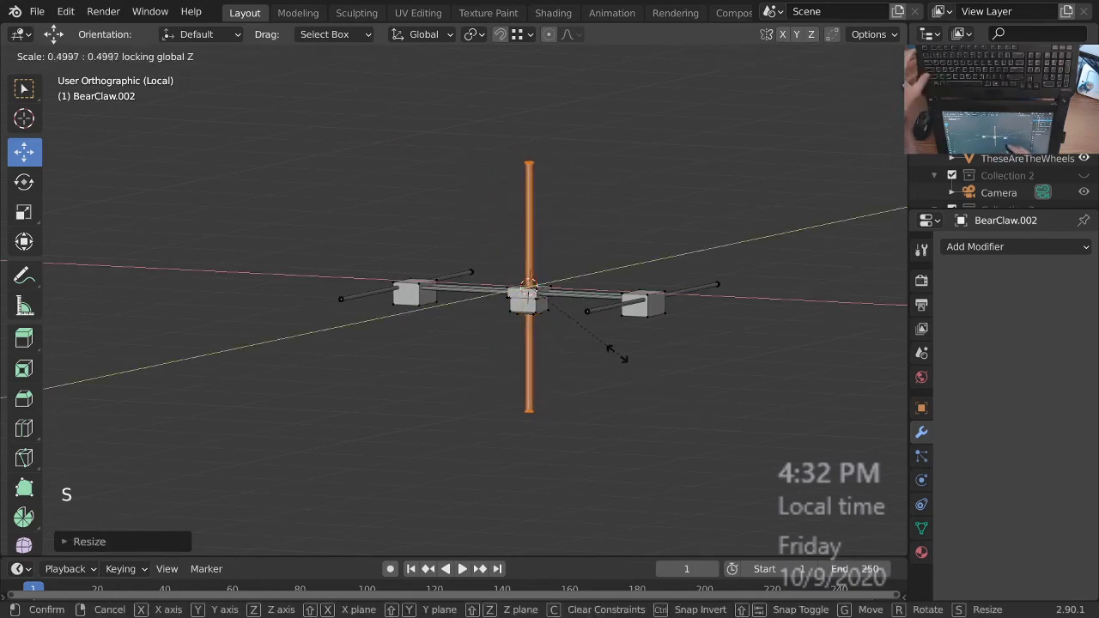
pyautogui.click(580, 328)
# - Thin the rod slightly more in X and Y to fit the opening under the central carriage
pyautogui.keyDown('ctrl'); pyautogui.moveTo(577, 346); pyautogui.dragTo(579, 376, button='middle'); pyautogui.keyUp('ctrl')
pyautogui.moveTo(581, 374); pyautogui.dragTo(698, 234, button='middle')
pyautogui.keyDown('ctrl'); pyautogui.moveTo(579, 341); pyautogui.dragTo(589, 234, button='middle'); pyautogui.keyUp('ctrl')
pyautogui.keyDown('shift'); pyautogui.moveTo(503, 323); pyautogui.dragTo(557, 284, button='middle'); pyautogui.keyUp('shift')
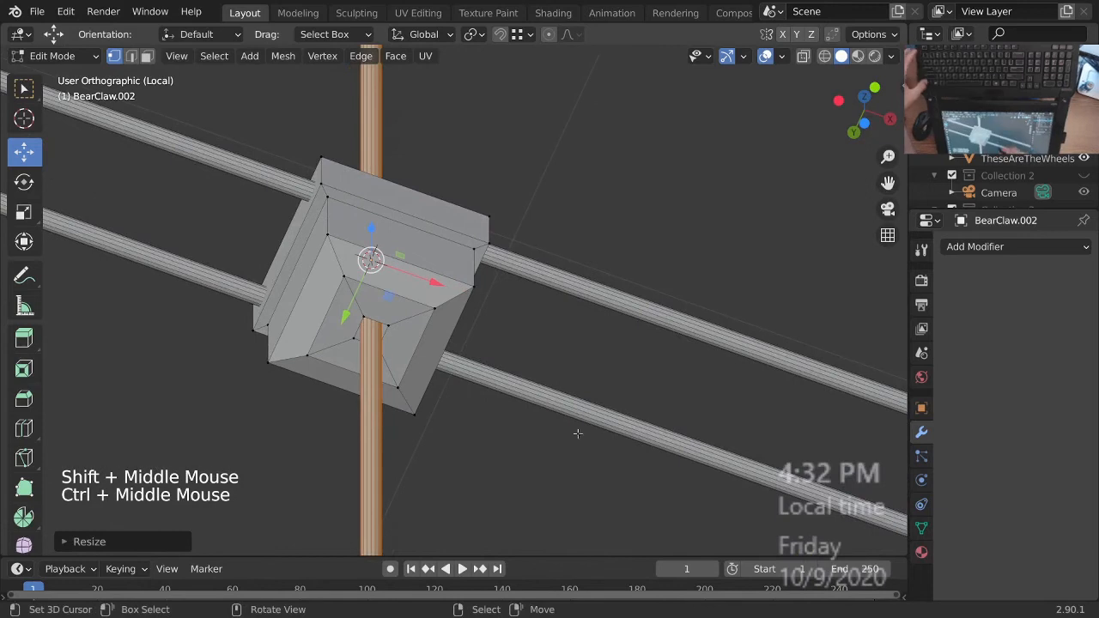
pyautogui.press('s')
pyautogui.hotkey('shift', 'z')
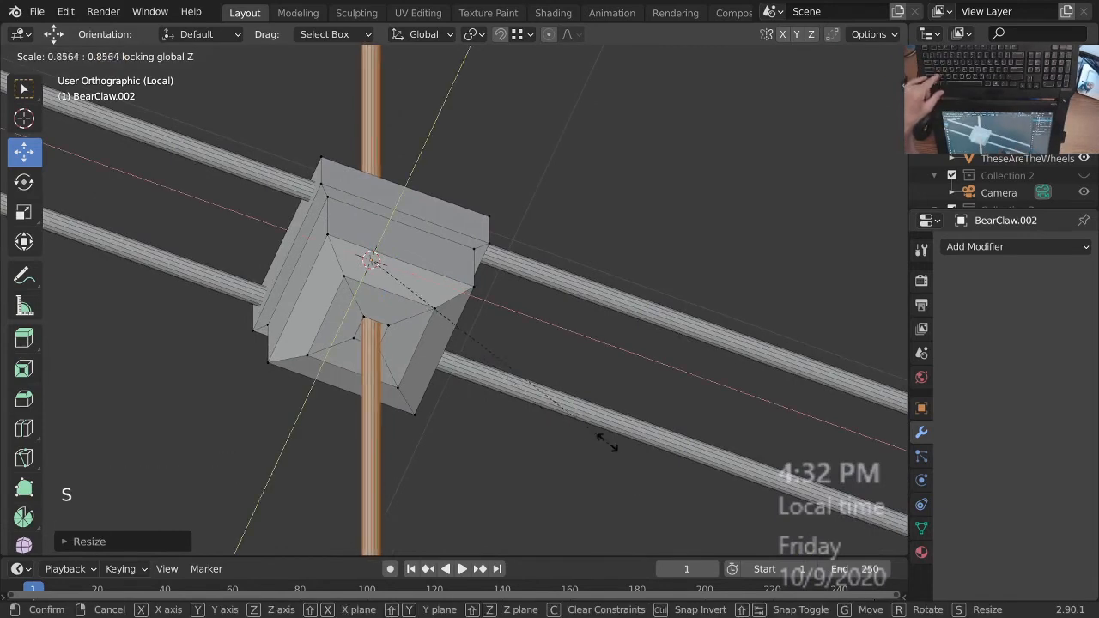
pyautogui.click(510, 359)
pyautogui.keyDown('ctrl'); pyautogui.moveTo(516, 346); pyautogui.dragTo(543, 371, button='middle'); pyautogui.keyUp('ctrl')
pyautogui.keyDown('ctrl'); pyautogui.moveTo(542, 371); pyautogui.dragTo(535, 398, button='middle'); pyautogui.keyUp('ctrl')
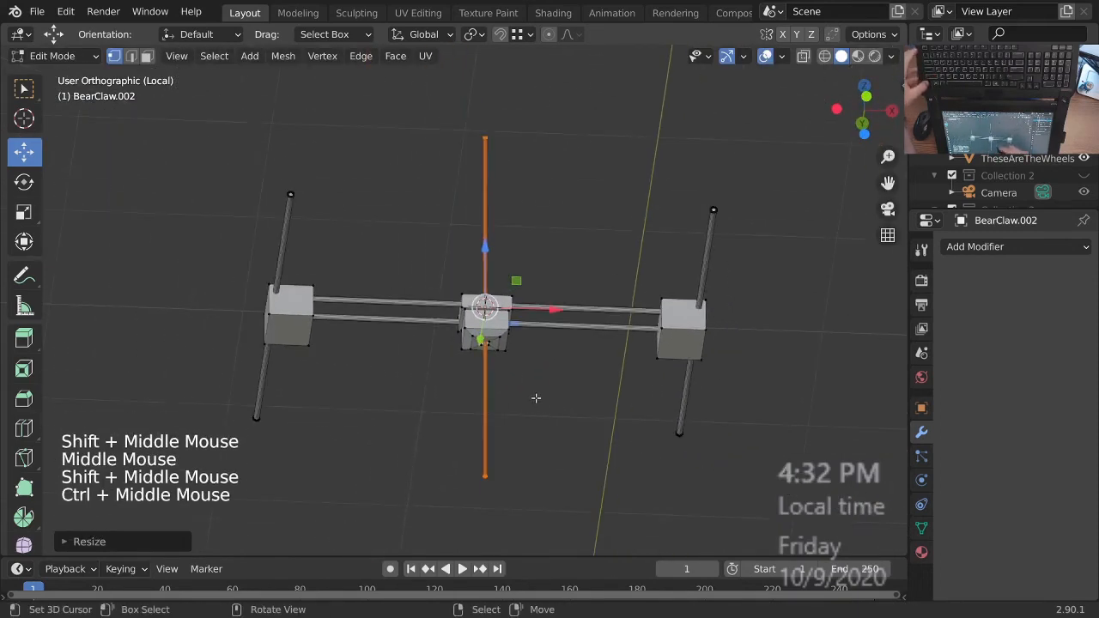
# - Lower the rod along Z so that most of it hangs below the central carriage
pyautogui.hotkey('ctrl', 'r')
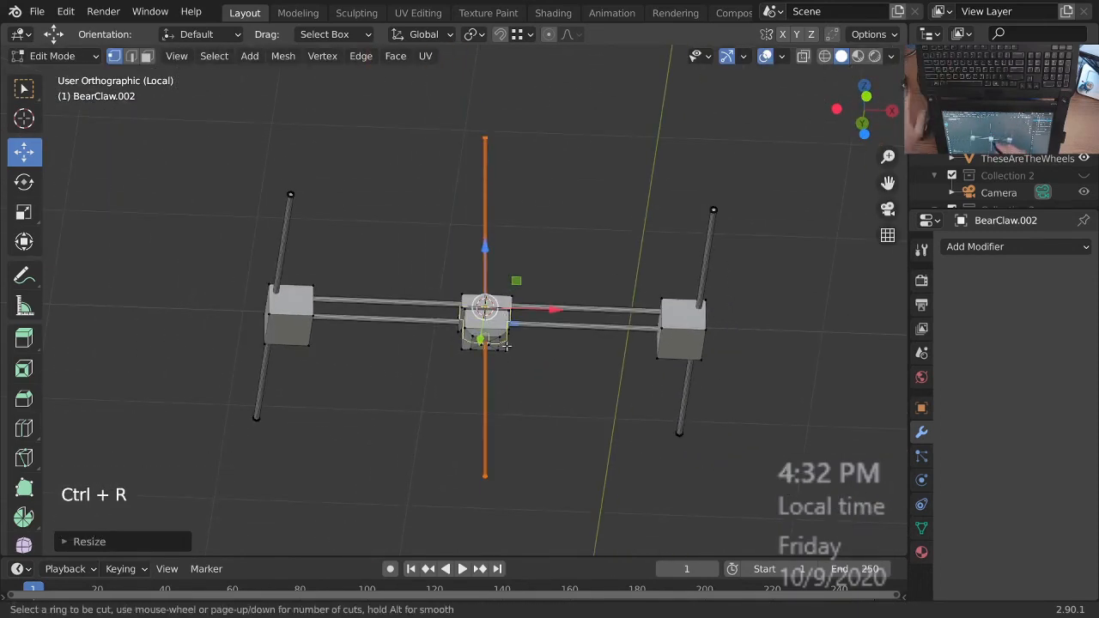
pyautogui.rightClick(509, 344)
pyautogui.press('g')
pyautogui.press('z')
pyautogui.click(623, 503)
pyautogui.keyDown('ctrl'); pyautogui.moveTo(623, 503); pyautogui.dragTo(618, 472, button='middle'); pyautogui.keyUp('ctrl')
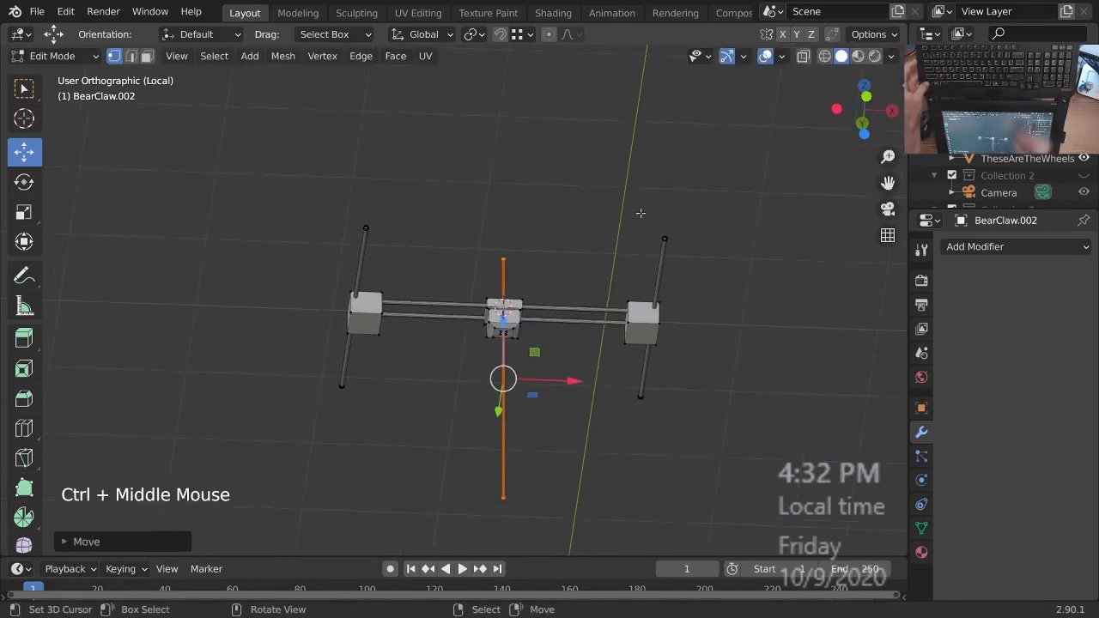
# - Exit Local View, view the rod inside the cabinet from the front and open the mesh data properties
pyautogui.press('KP_1')
pyautogui.keyDown('shift'); pyautogui.moveTo(571, 400); pyautogui.dragTo(575, 309, button='middle'); pyautogui.keyUp('shift')
pyautogui.press('KP_Divide')
pyautogui.press('KP_1')
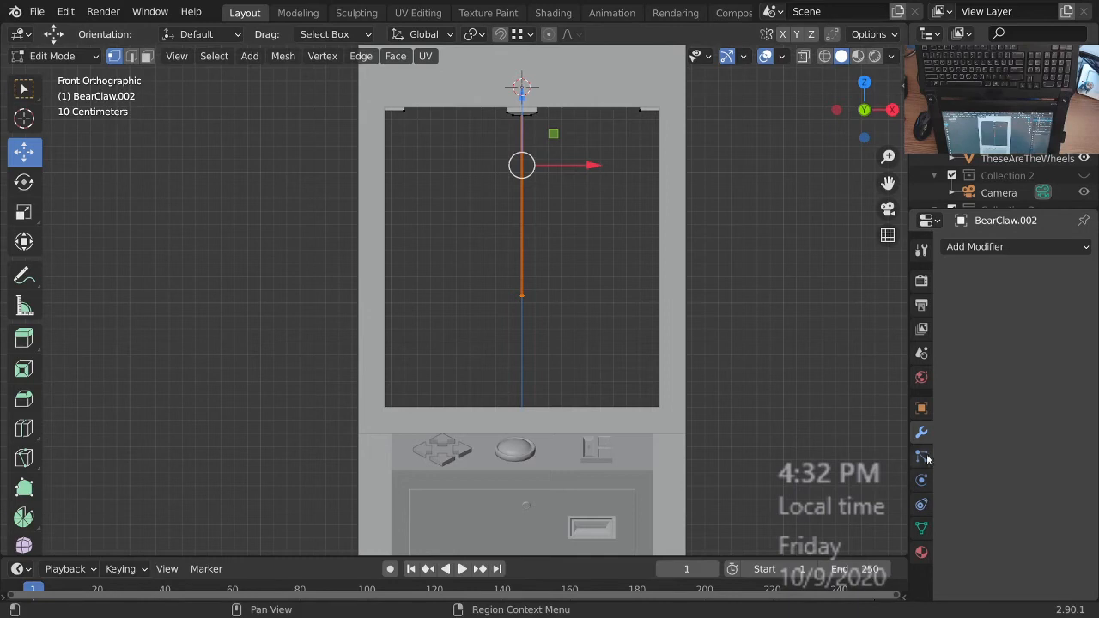
pyautogui.click(921, 528)
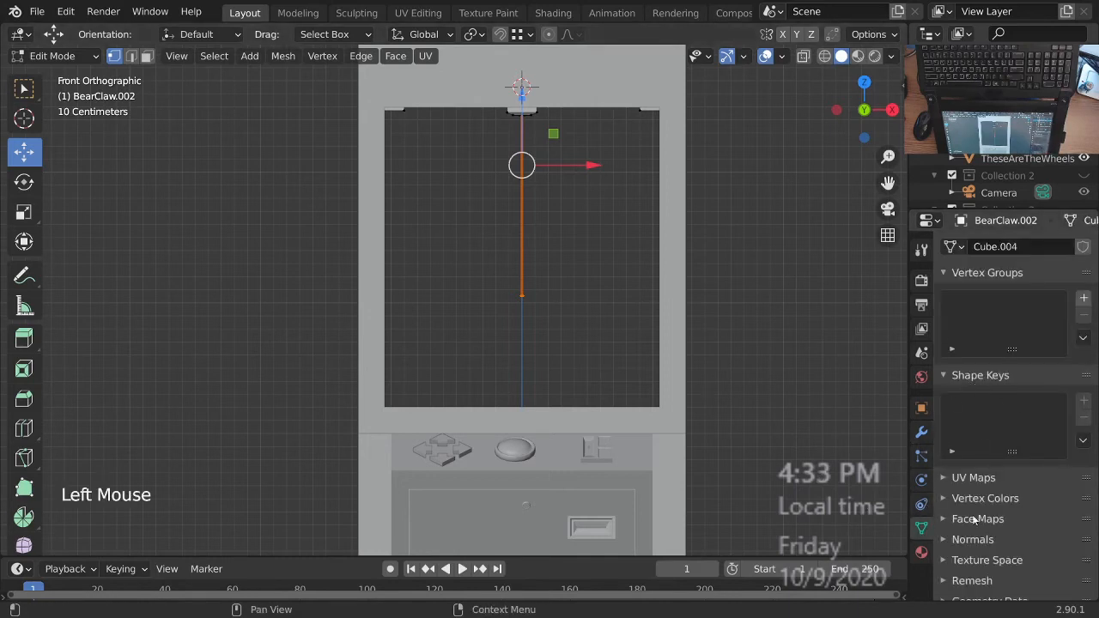
pyautogui.click(923, 433)
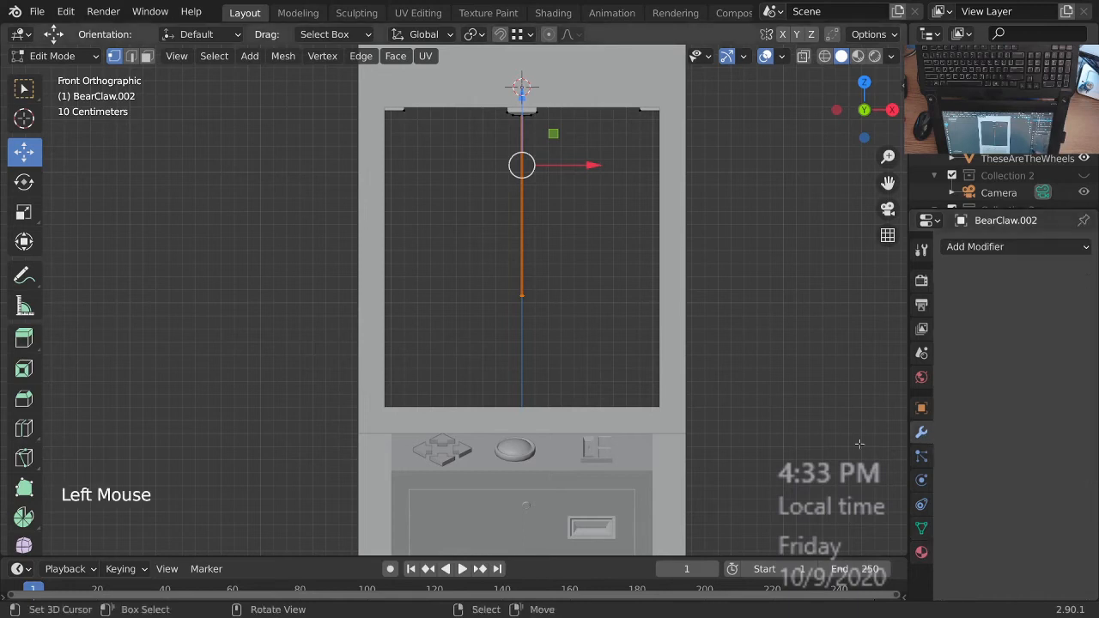
pyautogui.click(921, 528)
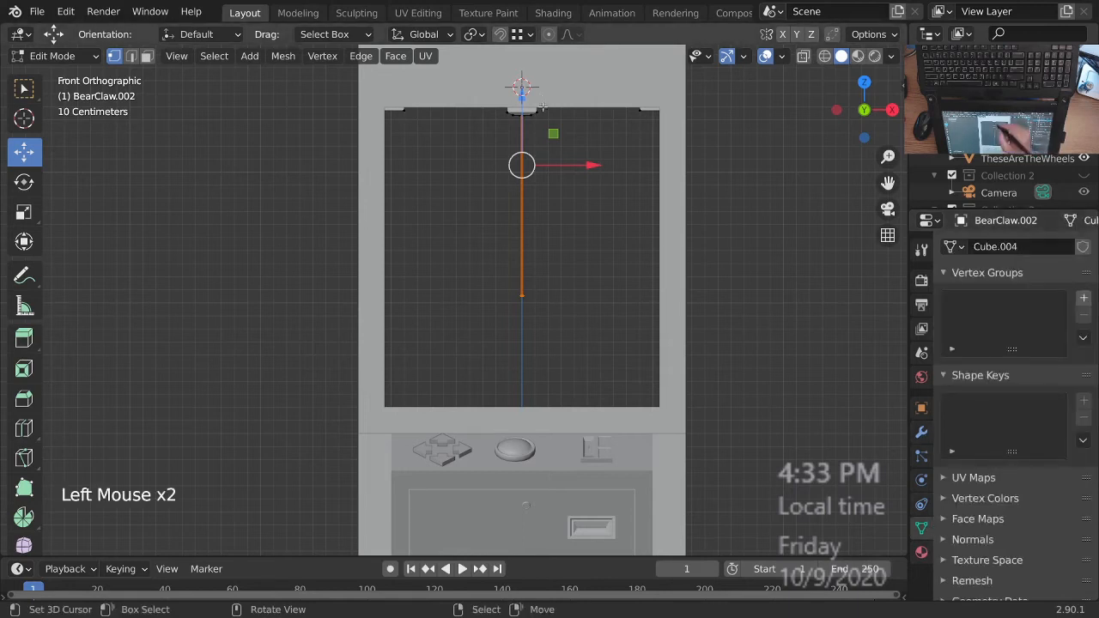
pyautogui.keyDown('ctrl'); pyautogui.moveTo(564, 249); pyautogui.dragTo(561, 272, button='middle'); pyautogui.keyUp('ctrl')
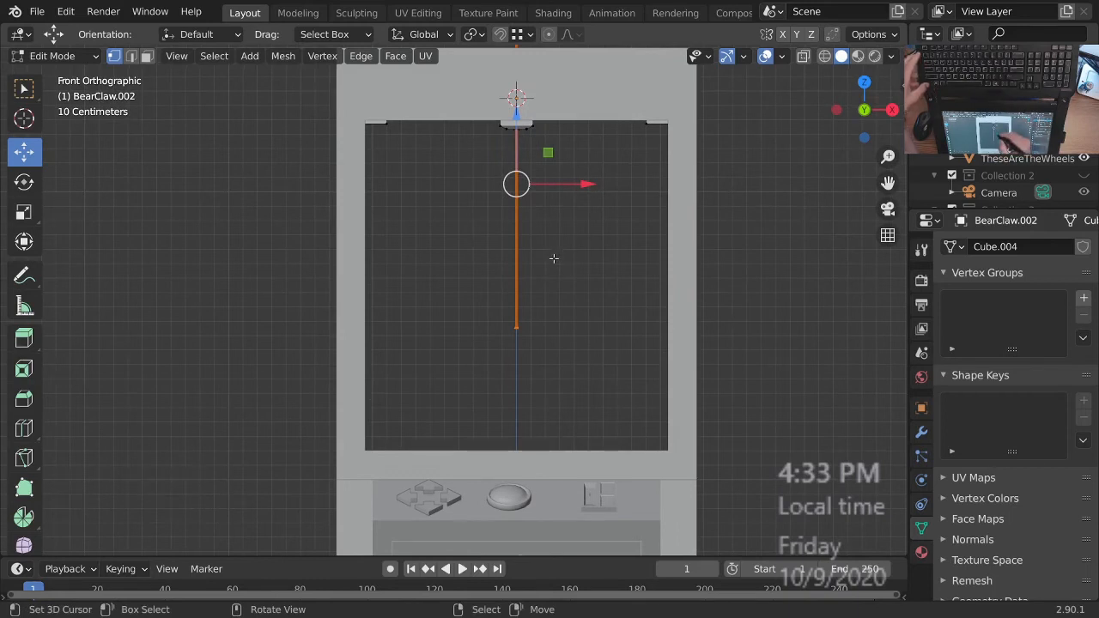
pyautogui.keyDown('ctrl'); pyautogui.moveTo(544, 228); pyautogui.dragTo(543, 224, button='middle'); pyautogui.keyUp('ctrl')
pyautogui.keyDown('ctrl'); pyautogui.moveTo(517, 297); pyautogui.dragTo(612, 301, button='middle'); pyautogui.keyUp('ctrl')
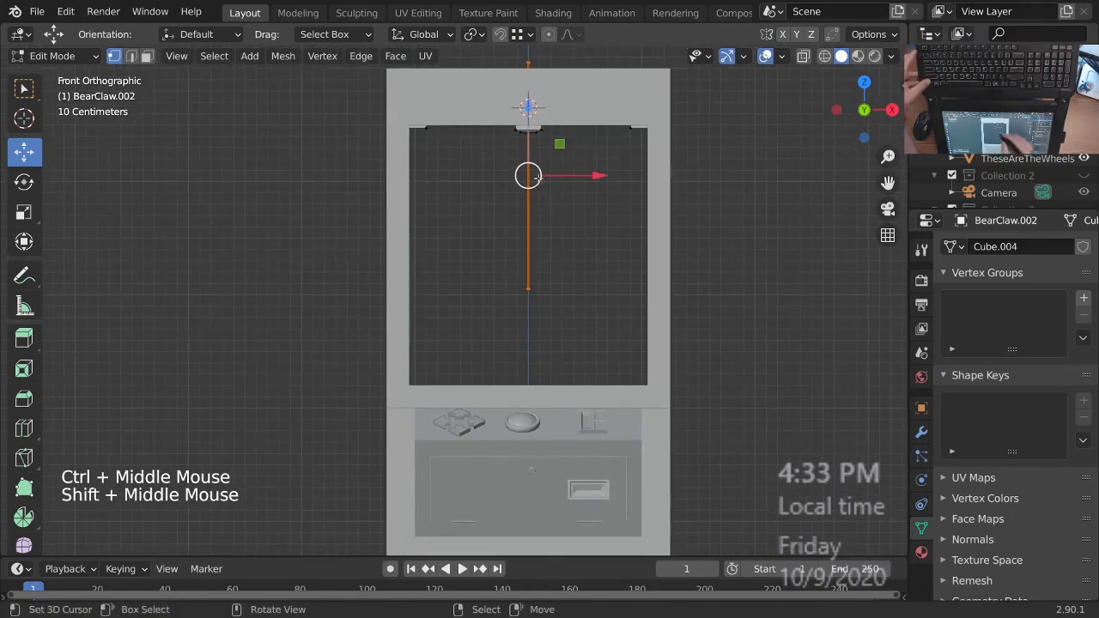
# - Lower the rod further along Z in two moves so it hangs deep into the cabinet window
pyautogui.keyDown('shift'); pyautogui.moveTo(553, 209); pyautogui.dragTo(554, 254, button='middle'); pyautogui.keyUp('shift')
pyautogui.press('g')
pyautogui.press('z')
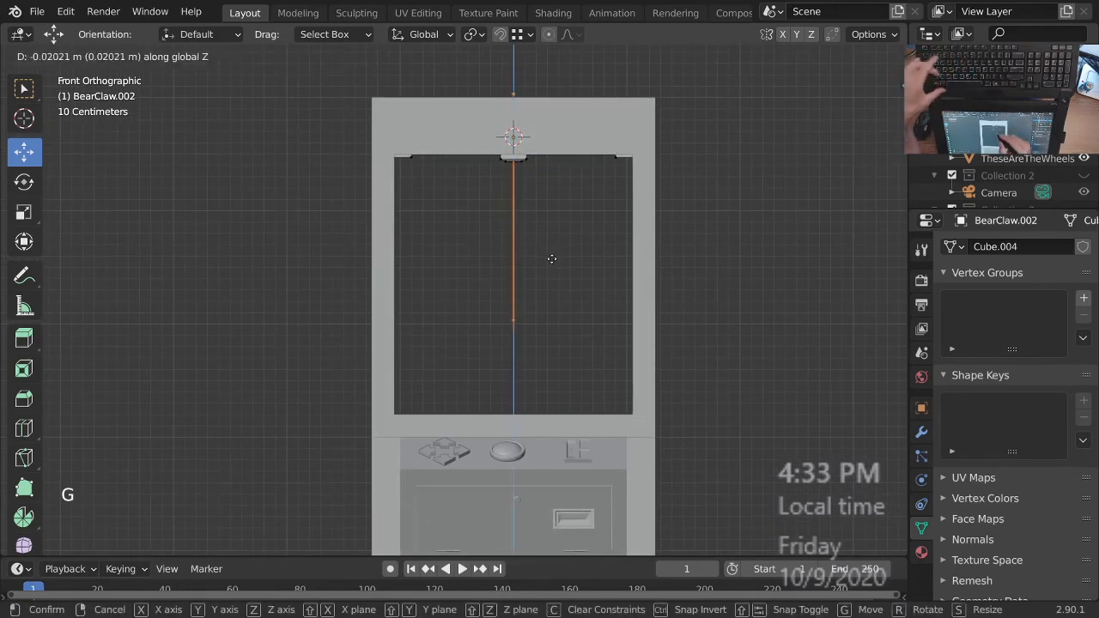
pyautogui.click(563, 305)
pyautogui.keyDown('shift'); pyautogui.moveTo(589, 279); pyautogui.dragTo(616, 281, button='middle'); pyautogui.keyUp('shift')
pyautogui.press('KP_1')
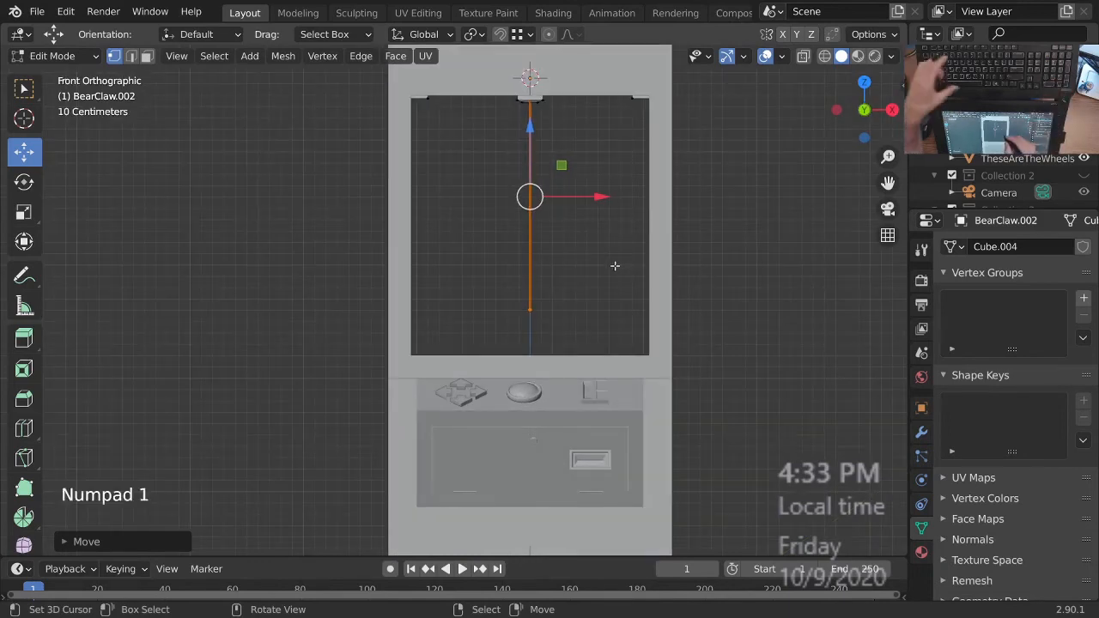
pyautogui.press('g')
pyautogui.press('z')
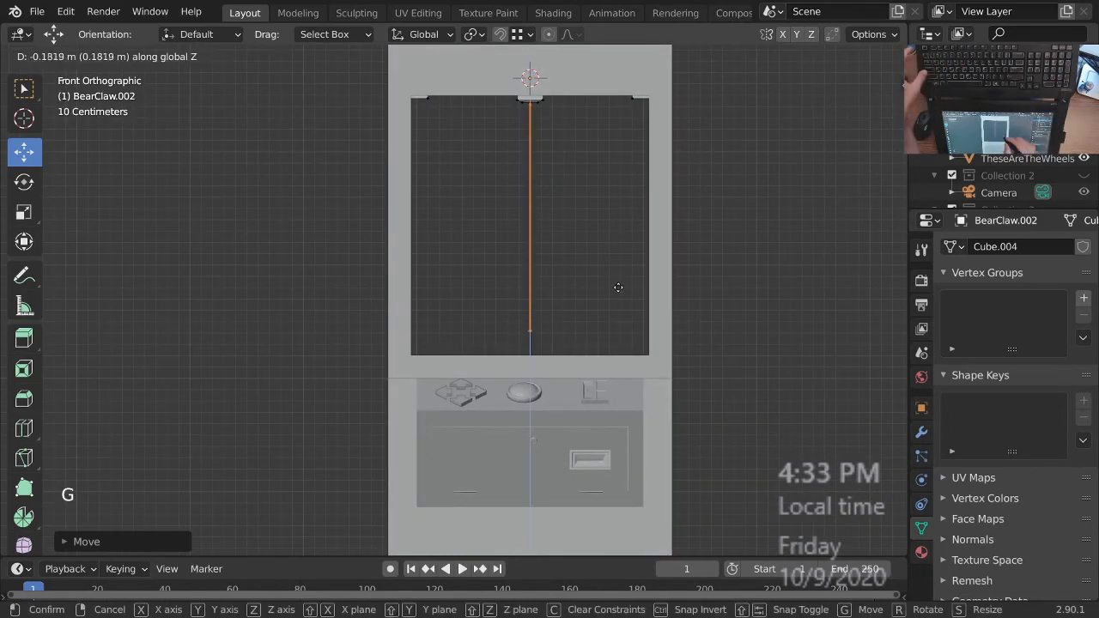
pyautogui.click(623, 279)
# - In wireframe shading, select the rod's bottom end vertices and duplicate them in place
pyautogui.keyDown('ctrl'); pyautogui.moveTo(616, 258); pyautogui.dragTo(513, 319, button='middle'); pyautogui.keyUp('ctrl')
pyautogui.keyDown('ctrl'); pyautogui.moveTo(514, 343); pyautogui.dragTo(520, 279, button='middle'); pyautogui.keyUp('ctrl')
pyautogui.moveTo(533, 288); pyautogui.dragTo(590, 303, button='middle')
pyautogui.keyDown('ctrl'); pyautogui.moveTo(593, 301); pyautogui.dragTo(596, 246, button='middle'); pyautogui.keyUp('ctrl')
pyautogui.moveTo(554, 290)
pyautogui.mouseDown(button='middle')
pyautogui.moveTo(540, 307)
pyautogui.moveTo(508, 260)
pyautogui.moveTo(542, 288)
pyautogui.mouseUp(button='middle')
pyautogui.keyDown('alt'); pyautogui.middleClick(520, 277); pyautogui.keyUp('alt')
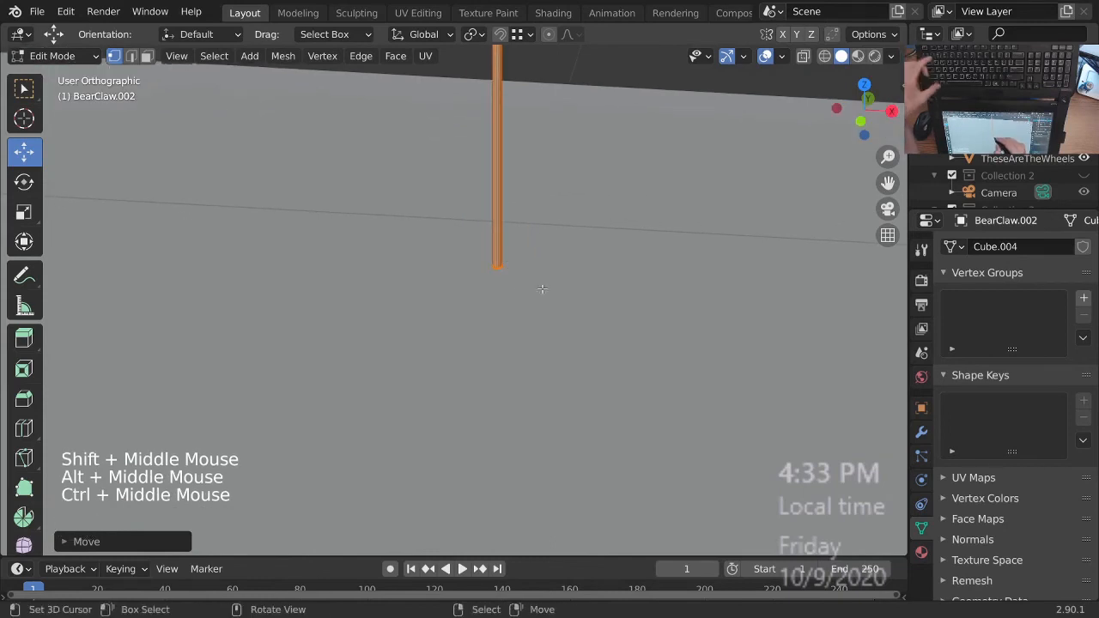
pyautogui.press('z')
pyautogui.moveTo(441, 303)
pyautogui.keyDown('ctrl'); pyautogui.mouseDown(button='middle')
pyautogui.moveTo(518, 255)
pyautogui.moveTo(533, 297)
pyautogui.moveTo(549, 296)
pyautogui.mouseUp(button='middle'); pyautogui.keyUp('ctrl')
pyautogui.hotkey('alt', 'a')
pyautogui.press('Escape')
pyautogui.press('c')
pyautogui.click(491, 262)
pyautogui.press('shift')
pyautogui.hotkey('shift', 'd')
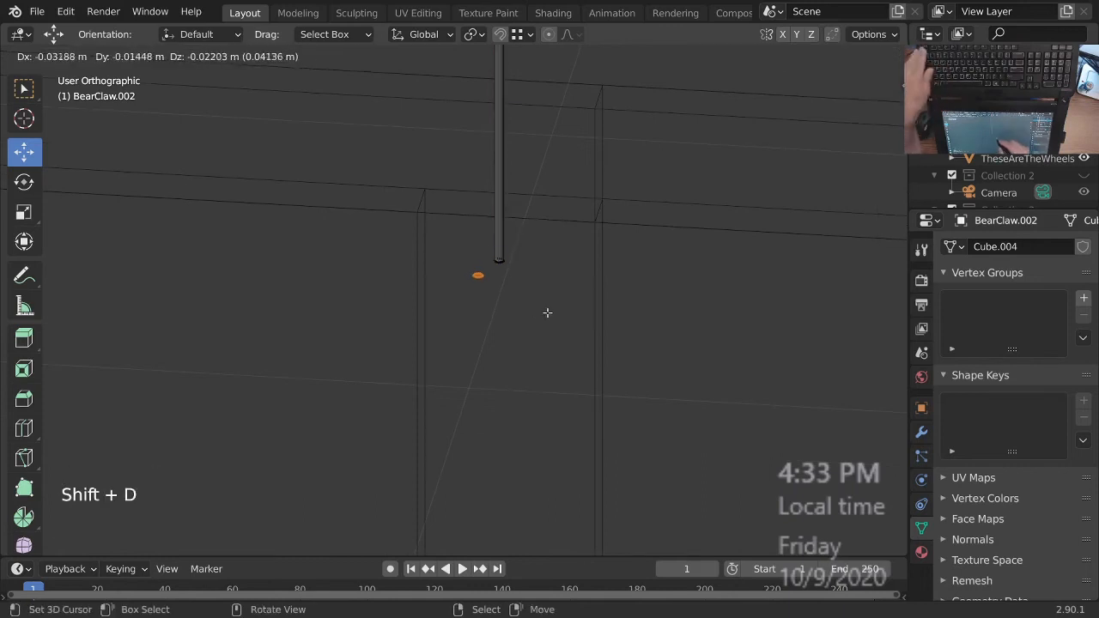
pyautogui.rightClick(547, 313)
# - Extrude the duplicated end downward, enlarge it into a cone and extrude it down again as a cylindrical claw head
pyautogui.press('e')
pyautogui.click(545, 316)
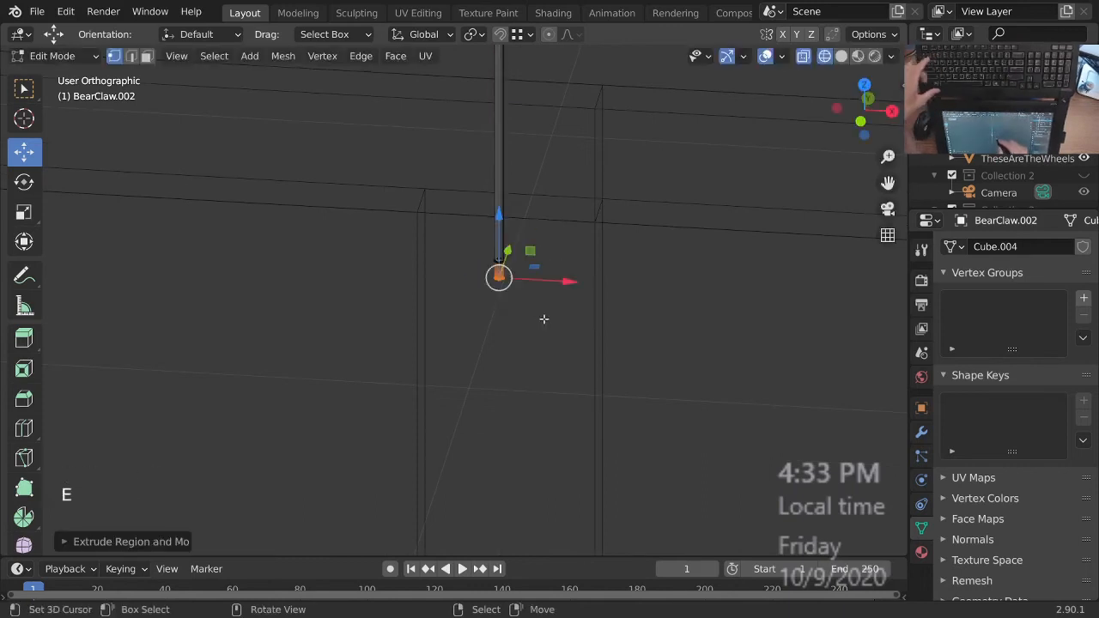
pyautogui.press('s')
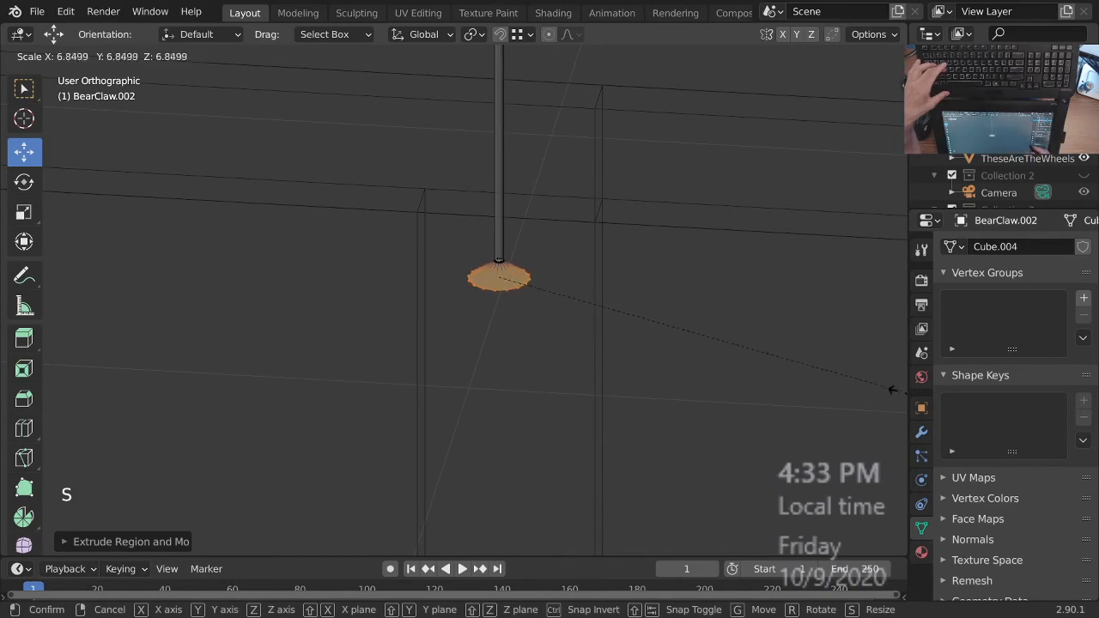
pyautogui.click(686, 364)
pyautogui.press('e')
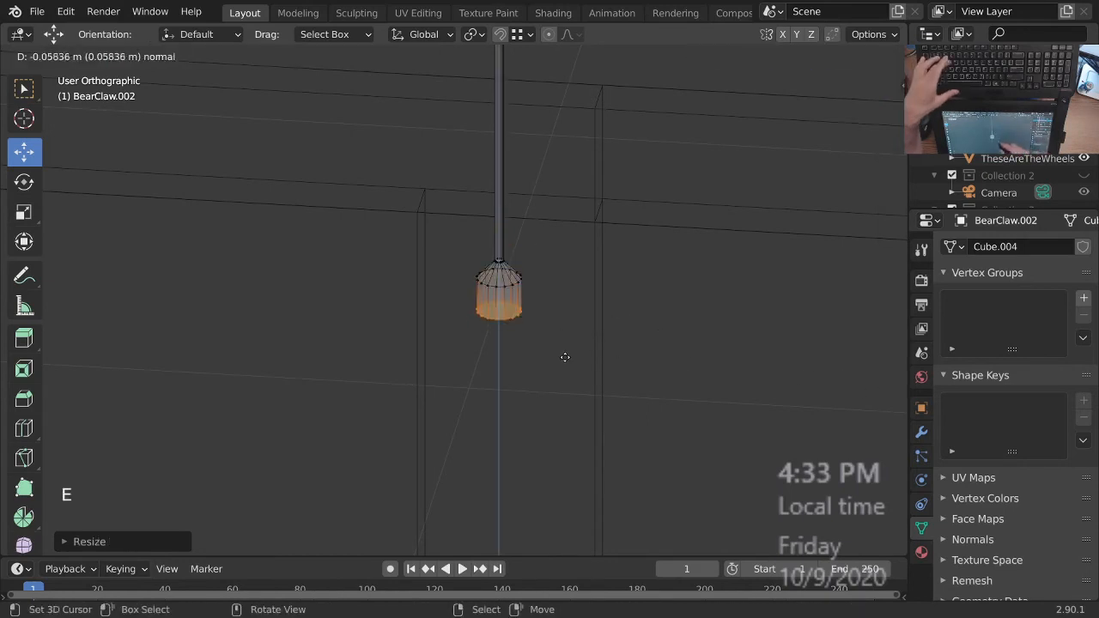
pyautogui.click(571, 342)
# - Select the edge loop at the claw head's shoulder and raise it slightly along Z
pyautogui.keyDown('ctrl'); pyautogui.moveTo(549, 235); pyautogui.dragTo(567, 322, button='middle'); pyautogui.keyUp('ctrl')
pyautogui.moveTo(567, 322)
pyautogui.keyDown('shift'); pyautogui.mouseDown(button='middle')
pyautogui.moveTo(561, 315)
pyautogui.moveTo(565, 341)
pyautogui.mouseUp(button='middle'); pyautogui.keyUp('shift')
pyautogui.keyDown('ctrl'); pyautogui.moveTo(549, 279); pyautogui.dragTo(562, 339, button='middle'); pyautogui.keyUp('ctrl')
pyautogui.moveTo(561, 339)
pyautogui.mouseDown(button='middle')
pyautogui.moveTo(561, 349)
pyautogui.moveTo(520, 304)
pyautogui.moveTo(456, 297)
pyautogui.moveTo(613, 303)
pyautogui.moveTo(586, 312)
pyautogui.moveTo(567, 336)
pyautogui.mouseUp(button='middle')
pyautogui.keyDown('ctrl'); pyautogui.moveTo(566, 337); pyautogui.dragTo(544, 288, button='middle'); pyautogui.keyUp('ctrl')
pyautogui.keyDown('ctrl'); pyautogui.moveTo(544, 288); pyautogui.dragTo(529, 258, button='middle'); pyautogui.keyUp('ctrl')
pyautogui.keyDown('alt'); pyautogui.rightClick(526, 247); pyautogui.keyUp('alt')
pyautogui.press('Escape')
pyautogui.keyDown('alt'); pyautogui.rightClick(503, 251); pyautogui.keyUp('alt')
pyautogui.press('Escape')
pyautogui.press('Escape')
pyautogui.press('Escape')
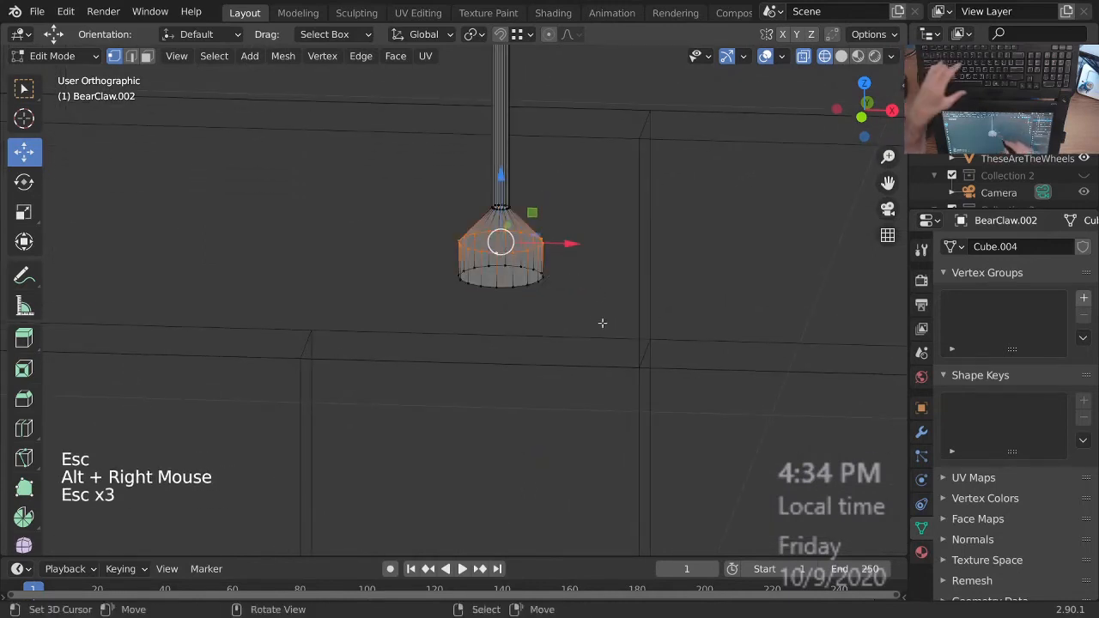
pyautogui.press('g')
pyautogui.press('z')
pyautogui.click(595, 327)
# - Select the claw head's bottom loop and raise it along Z to shorten the cylindrical section
pyautogui.keyDown('alt'); pyautogui.rightClick(579, 314); pyautogui.keyUp('alt')
pyautogui.press('Escape')
pyautogui.press('f')
pyautogui.press('Escape')
pyautogui.press('g')
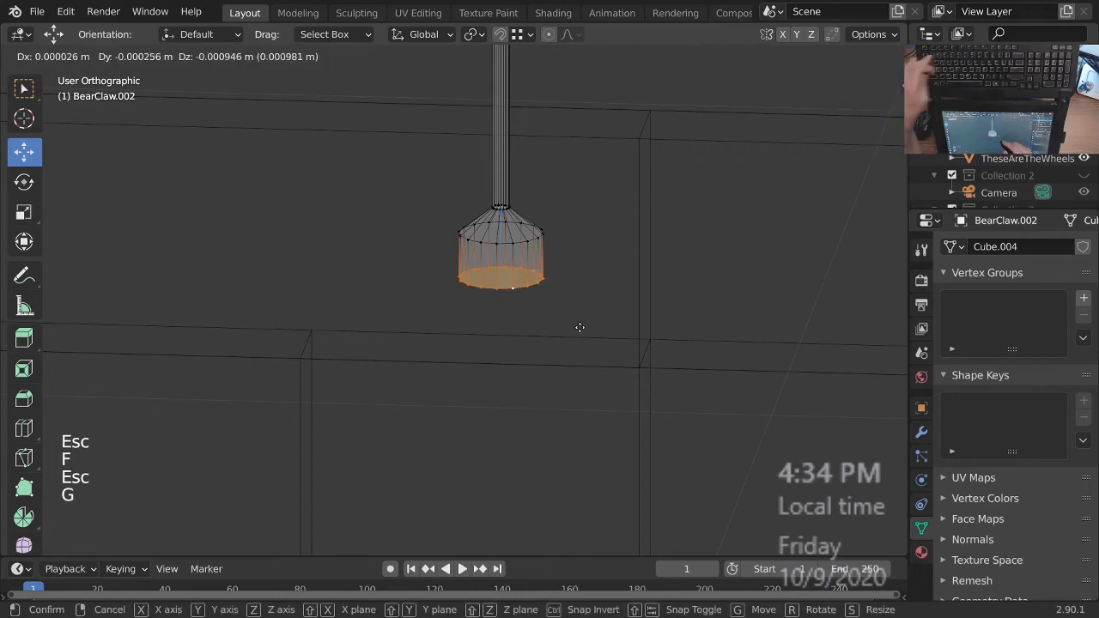
pyautogui.press('z')
pyautogui.click(593, 315)
pyautogui.keyDown('ctrl'); pyautogui.moveTo(593, 315); pyautogui.dragTo(580, 245, button='middle'); pyautogui.keyUp('ctrl')
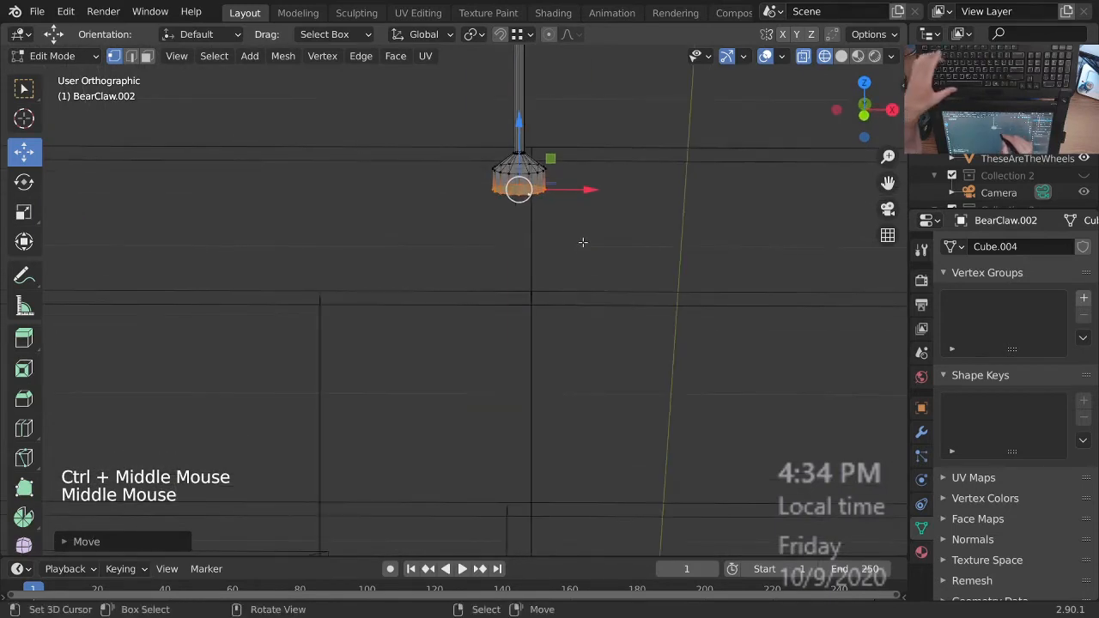
# - Extrude the claw head's bottom downward and scale it inward to taper the underside
pyautogui.press('e')
pyautogui.click(589, 258)
pyautogui.press('s')
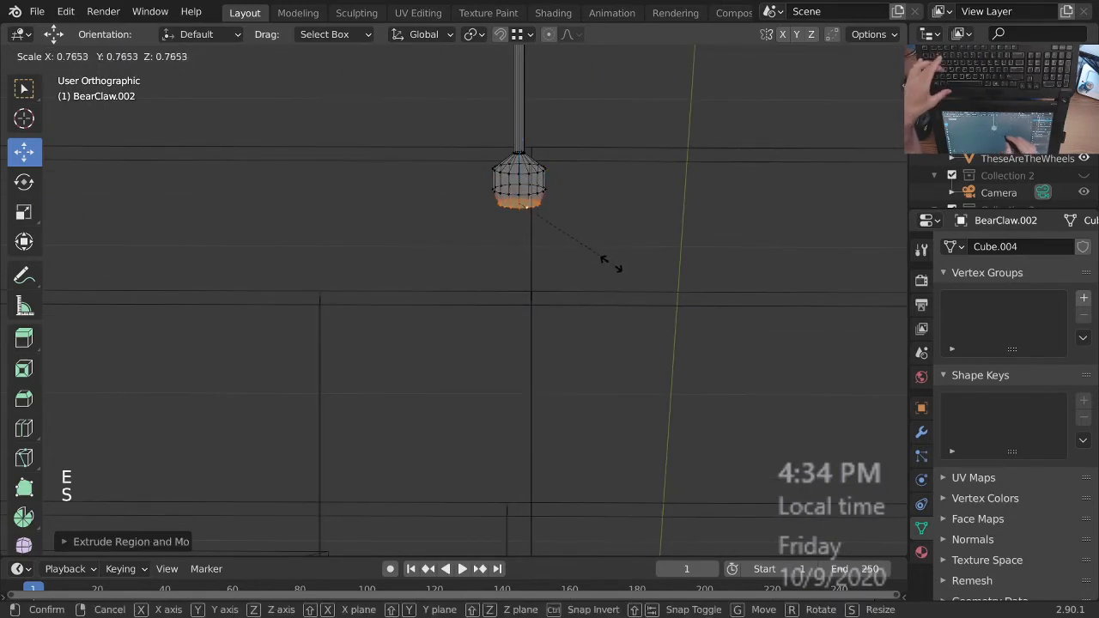
pyautogui.click(566, 214)
pyautogui.keyDown('ctrl'); pyautogui.moveTo(564, 207); pyautogui.dragTo(542, 258, button='middle'); pyautogui.keyUp('ctrl')
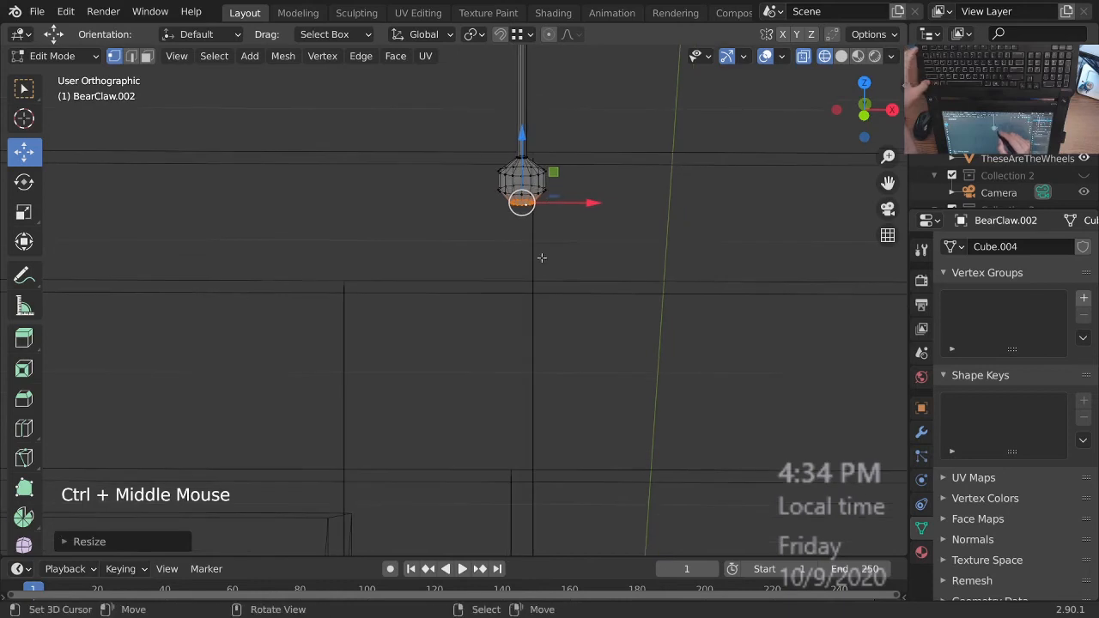
# - Isolate the rail assembly in Local View and show the claw head from the top in wireframe shading
pyautogui.press('z')
pyautogui.keyDown('ctrl'); pyautogui.moveTo(611, 219); pyautogui.dragTo(608, 270, button='middle'); pyautogui.keyUp('ctrl')
pyautogui.moveTo(608, 270)
pyautogui.mouseDown(button='middle')
pyautogui.moveTo(624, 269)
pyautogui.moveTo(565, 264)
pyautogui.mouseUp(button='middle')
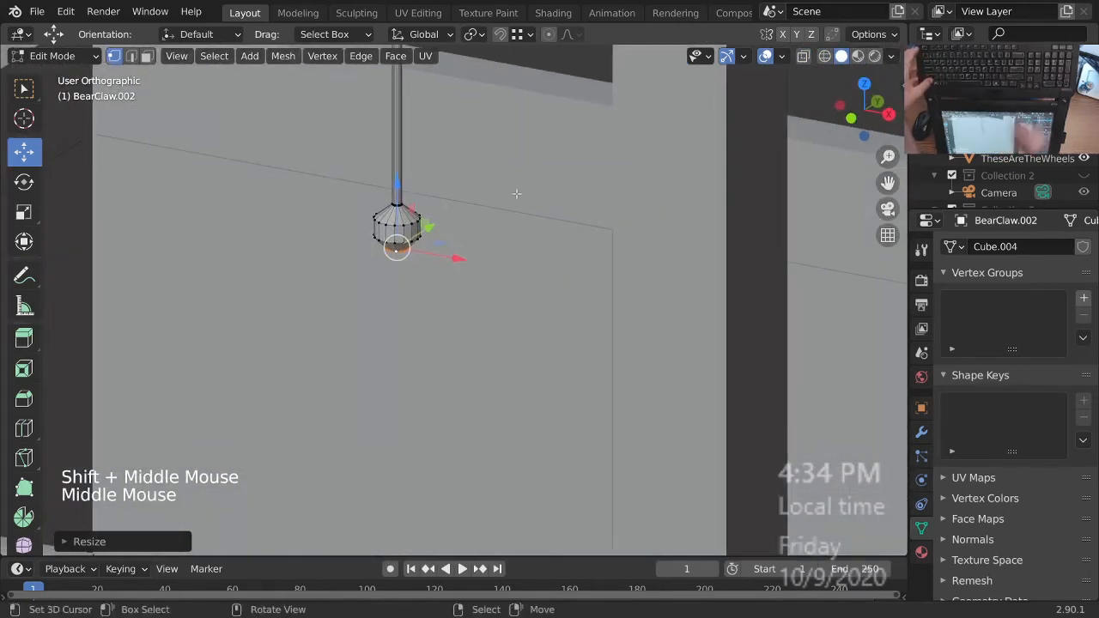
pyautogui.press('KP_Divide')
pyautogui.keyDown('shift'); pyautogui.moveTo(518, 413); pyautogui.dragTo(515, 276, button='middle'); pyautogui.keyUp('shift')
pyautogui.moveTo(515, 277); pyautogui.dragTo(534, 356, button='middle')
pyautogui.press('KP_Decimal')
pyautogui.press('KP_7')
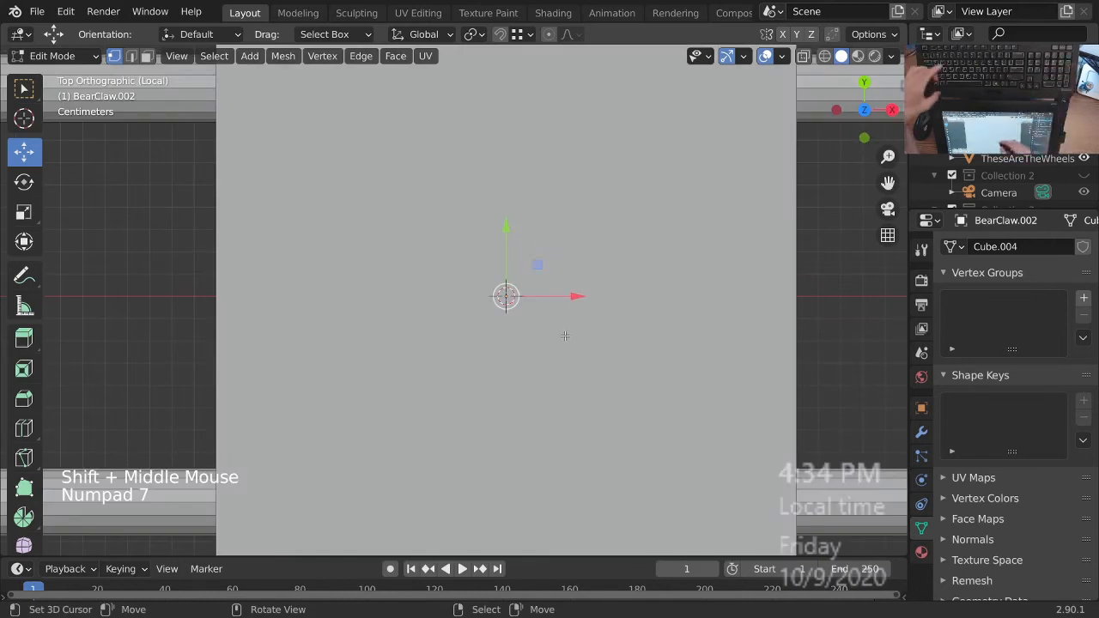
pyautogui.press('z')
pyautogui.keyDown('ctrl'); pyautogui.moveTo(543, 315); pyautogui.dragTo(532, 245, button='middle'); pyautogui.keyUp('ctrl')
pyautogui.keyDown('shift'); pyautogui.moveTo(457, 195); pyautogui.dragTo(468, 201, button='middle'); pyautogui.keyUp('shift')
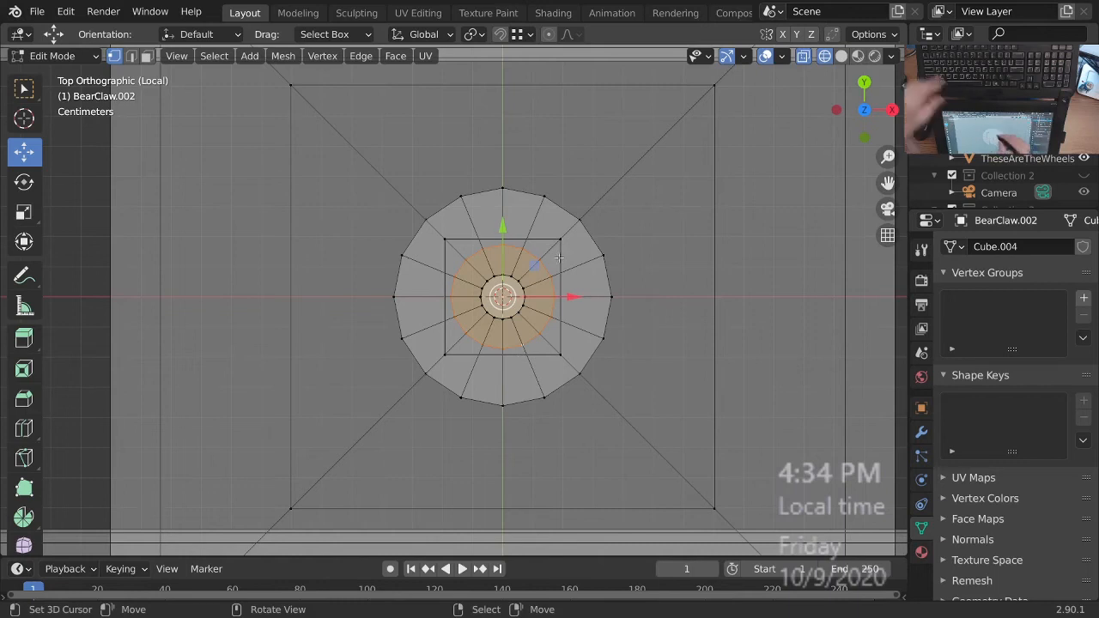
# - Switch to face selection, select the claw head's bottom face and snap the 3D cursor to it
pyautogui.press('3')
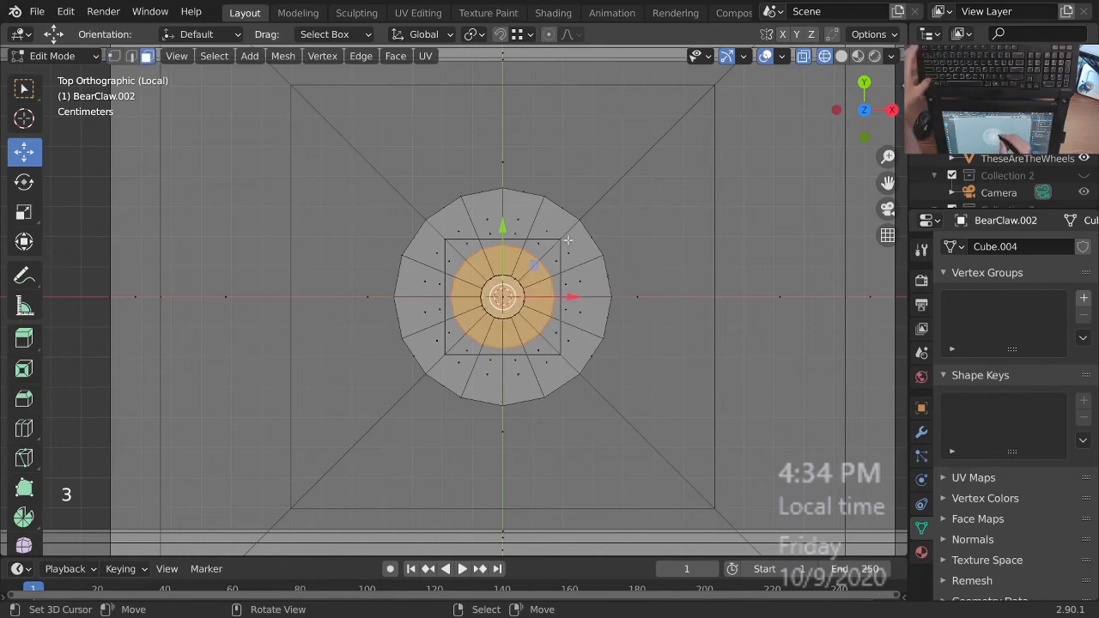
pyautogui.keyDown('ctrl'); pyautogui.moveTo(567, 240); pyautogui.dragTo(550, 242, button='middle'); pyautogui.keyUp('ctrl')
pyautogui.keyDown('shift'); pyautogui.moveTo(550, 242); pyautogui.dragTo(533, 245, button='middle'); pyautogui.keyUp('shift')
pyautogui.hotkey('alt', 'a')
pyautogui.press('Escape')
pyautogui.keyDown('ctrl'); pyautogui.moveTo(533, 245); pyautogui.dragTo(564, 281, button='middle'); pyautogui.keyUp('ctrl')
pyautogui.keyDown('shift'); pyautogui.moveTo(564, 282); pyautogui.dragTo(561, 302, button='middle'); pyautogui.keyUp('shift')
pyautogui.keyDown('ctrl'); pyautogui.moveTo(461, 217); pyautogui.dragTo(550, 305, button='middle'); pyautogui.keyUp('ctrl')
pyautogui.moveTo(549, 304)
pyautogui.mouseDown(button='middle')
pyautogui.moveTo(531, 291)
pyautogui.moveTo(541, 309)
pyautogui.mouseUp(button='middle')
pyautogui.keyDown('shift'); pyautogui.moveTo(541, 309); pyautogui.dragTo(515, 283, button='middle'); pyautogui.keyUp('shift')
pyautogui.rightClick(474, 249)
pyautogui.keyDown('ctrl'); pyautogui.moveTo(475, 249); pyautogui.dragTo(507, 304, button='middle'); pyautogui.keyUp('ctrl')
pyautogui.hotkey('shift', 's')
pyautogui.keyDown('ctrl'); pyautogui.moveTo(531, 382); pyautogui.dragTo(541, 292, button='middle'); pyautogui.keyUp('ctrl')
pyautogui.keyDown('shift'); pyautogui.moveTo(541, 291); pyautogui.dragTo(531, 363, button='middle'); pyautogui.keyUp('shift')
pyautogui.keyDown('shift'); pyautogui.moveTo(531, 363); pyautogui.dragTo(535, 314, button='middle'); pyautogui.keyUp('shift')
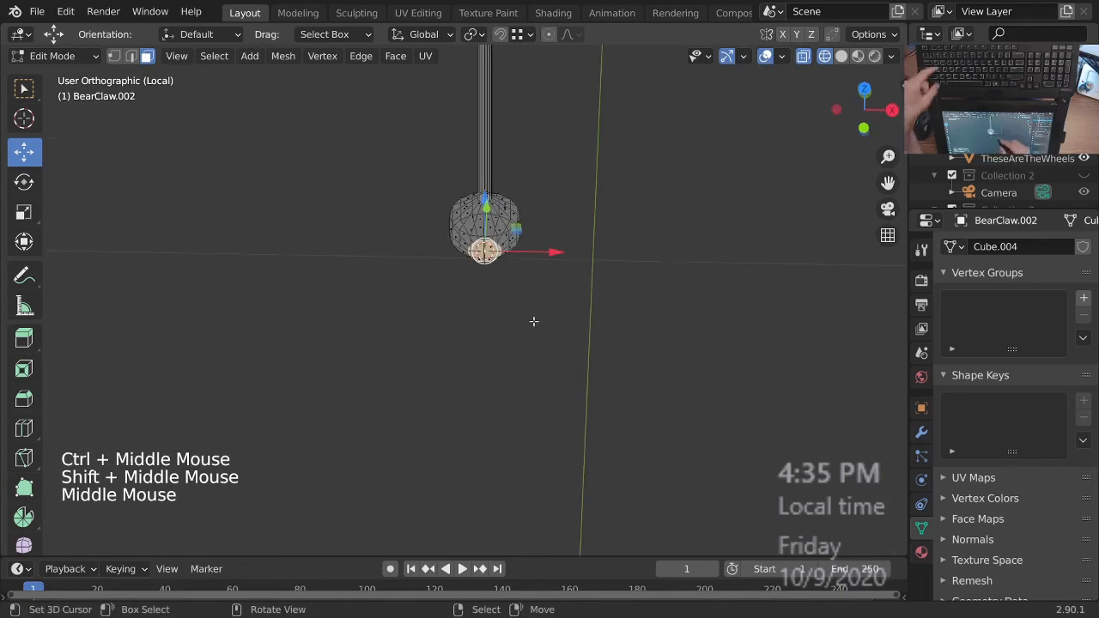
# - Add a UV sphere with 15 segments at the 3D cursor
pyautogui.press('shift')
pyautogui.hotkey('shift', 'a')
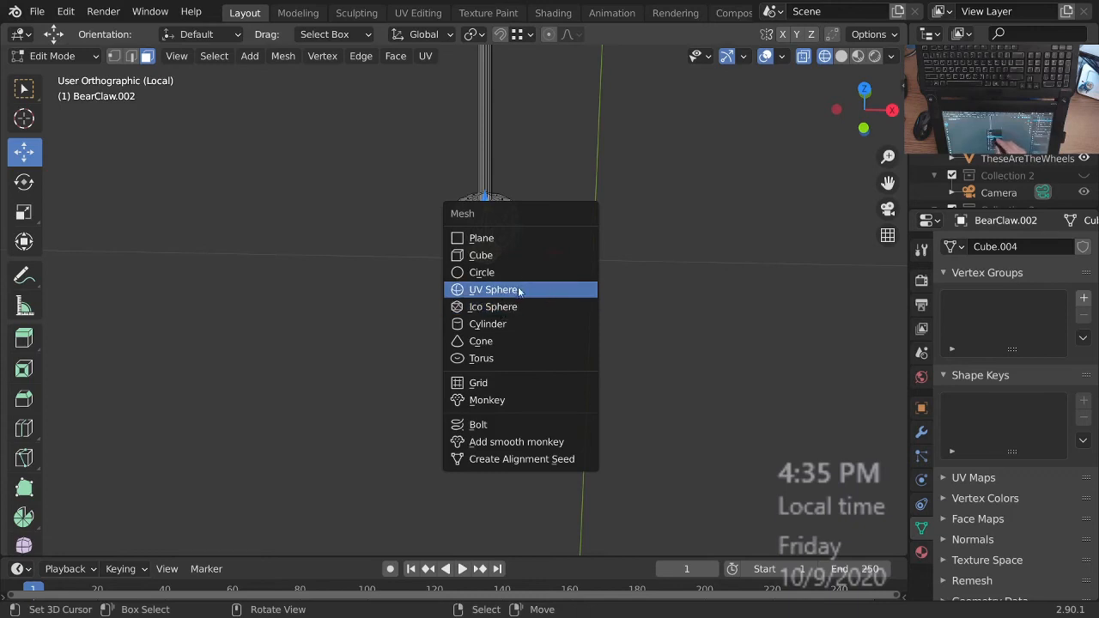
pyautogui.click(518, 292)
pyautogui.click(135, 546)
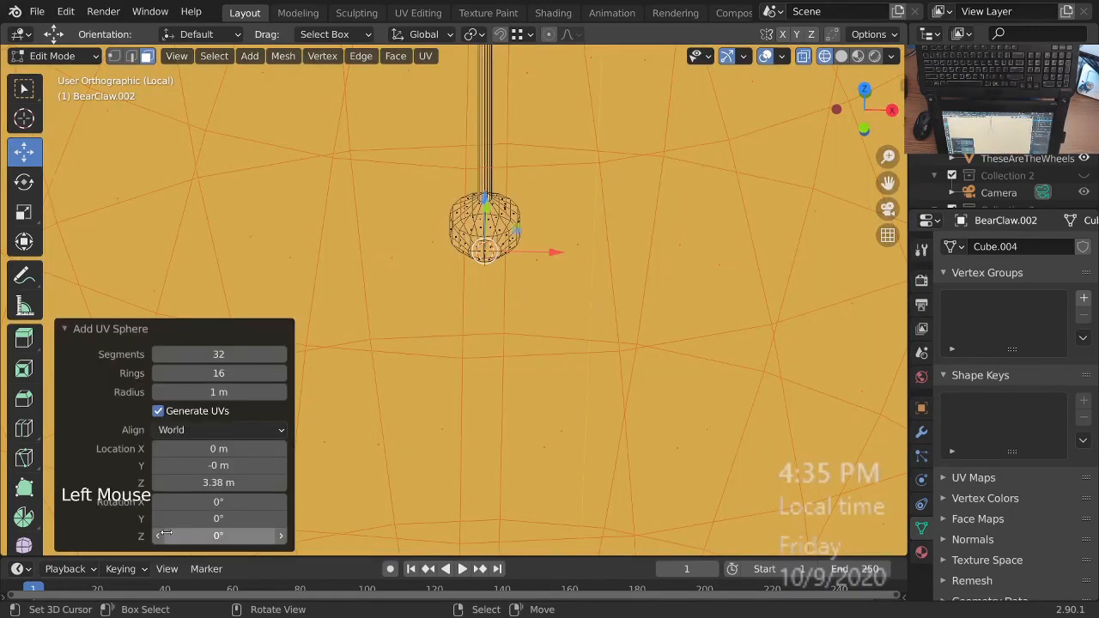
pyautogui.click(228, 354)
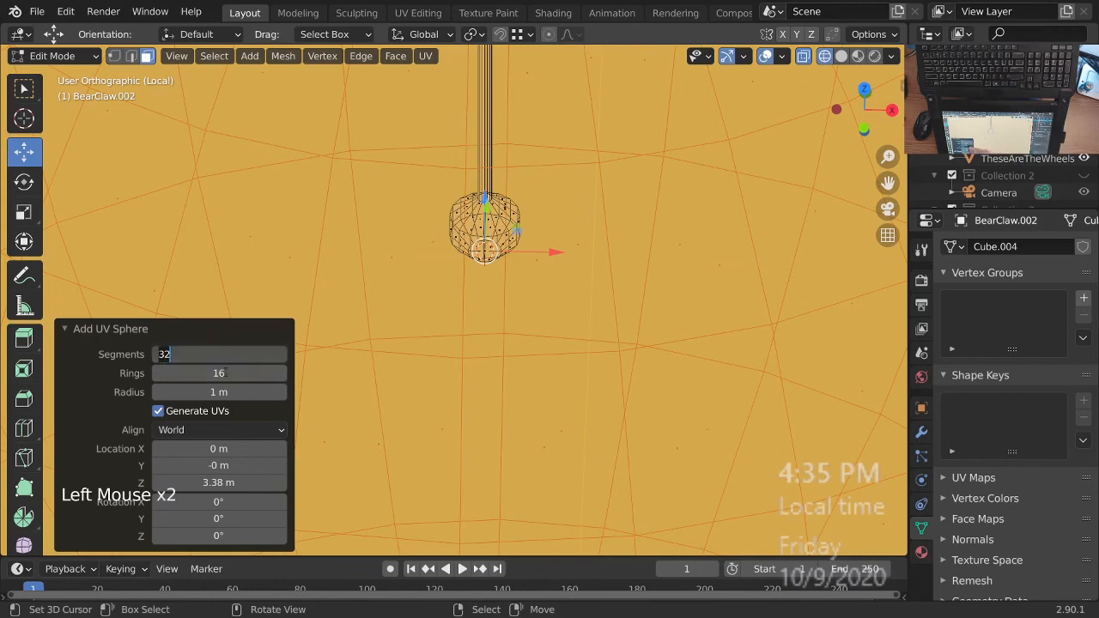
pyautogui.write('15')
pyautogui.press('Return')
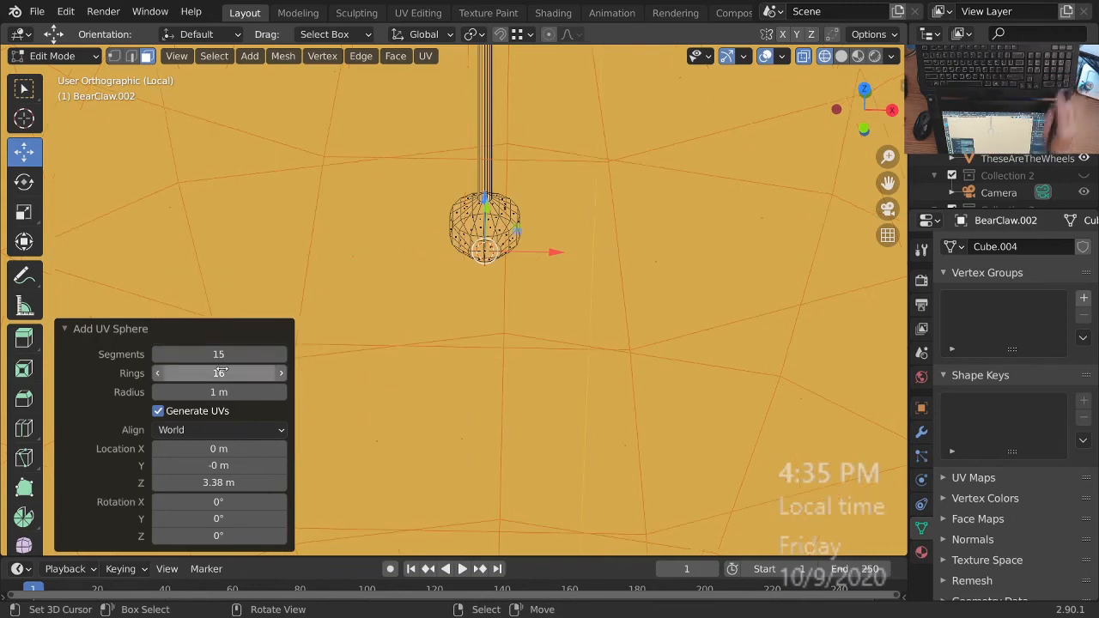
pyautogui.keyDown('ctrl'); pyautogui.moveTo(530, 344); pyautogui.dragTo(588, 365, button='middle'); pyautogui.keyUp('ctrl')
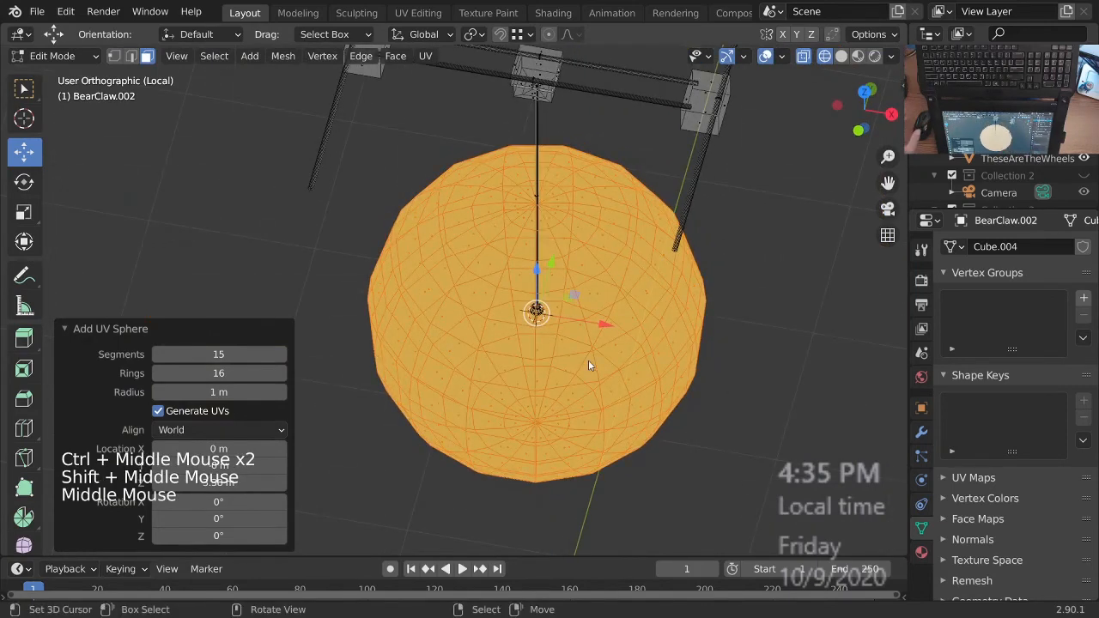
# - Hide everything except the sphere, show it from the top in solid shading, and clear the selection
pyautogui.moveTo(651, 347); pyautogui.dragTo(592, 206, button='middle')
pyautogui.hotkey('shift', 'h')
pyautogui.press('KP_7')
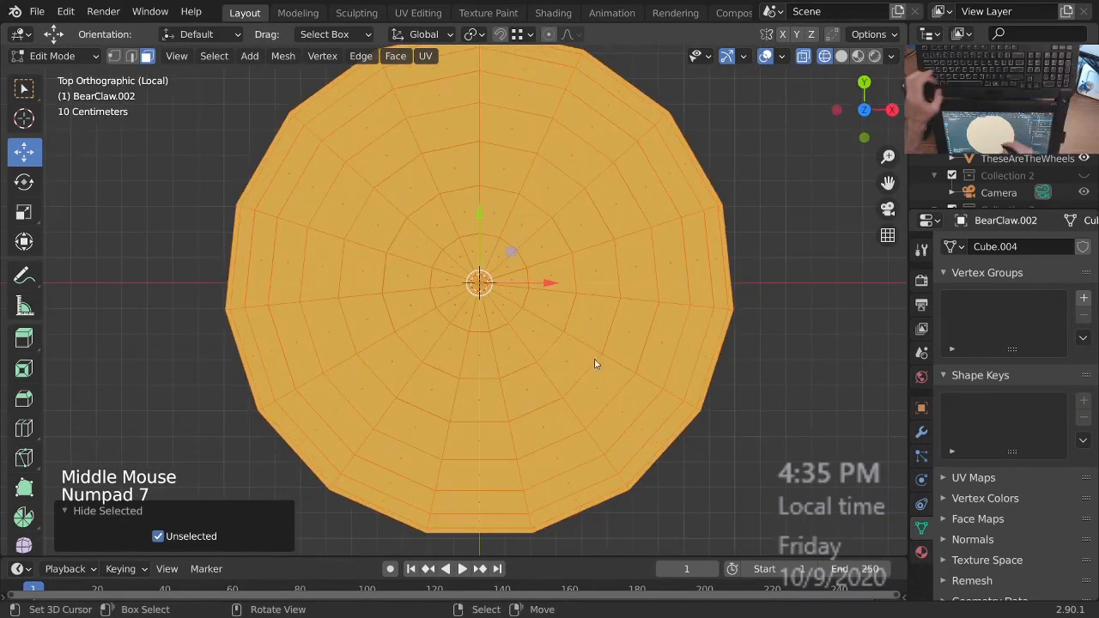
pyautogui.press('z')
pyautogui.keyDown('ctrl'); pyautogui.moveTo(628, 339); pyautogui.dragTo(579, 328, button='middle'); pyautogui.keyUp('ctrl')
pyautogui.keyDown('ctrl'); pyautogui.moveTo(501, 364); pyautogui.dragTo(499, 402, button='middle'); pyautogui.keyUp('ctrl')
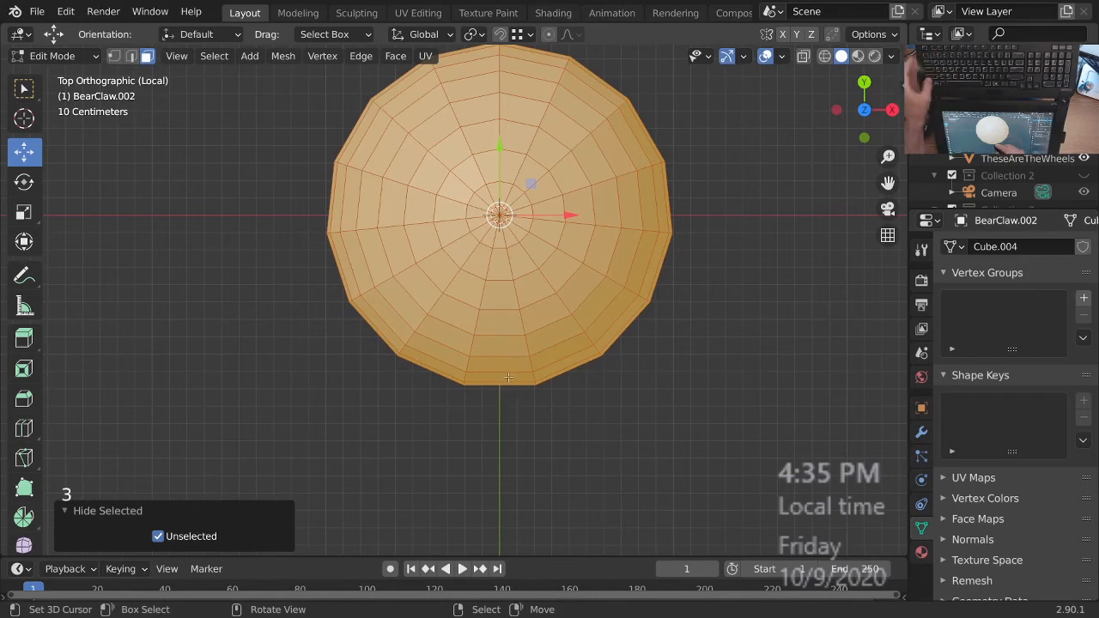
pyautogui.hotkey('alt', 'a')
pyautogui.keyDown('ctrl'); pyautogui.moveTo(508, 377); pyautogui.dragTo(510, 324, button='middle'); pyautogui.keyUp('ctrl')
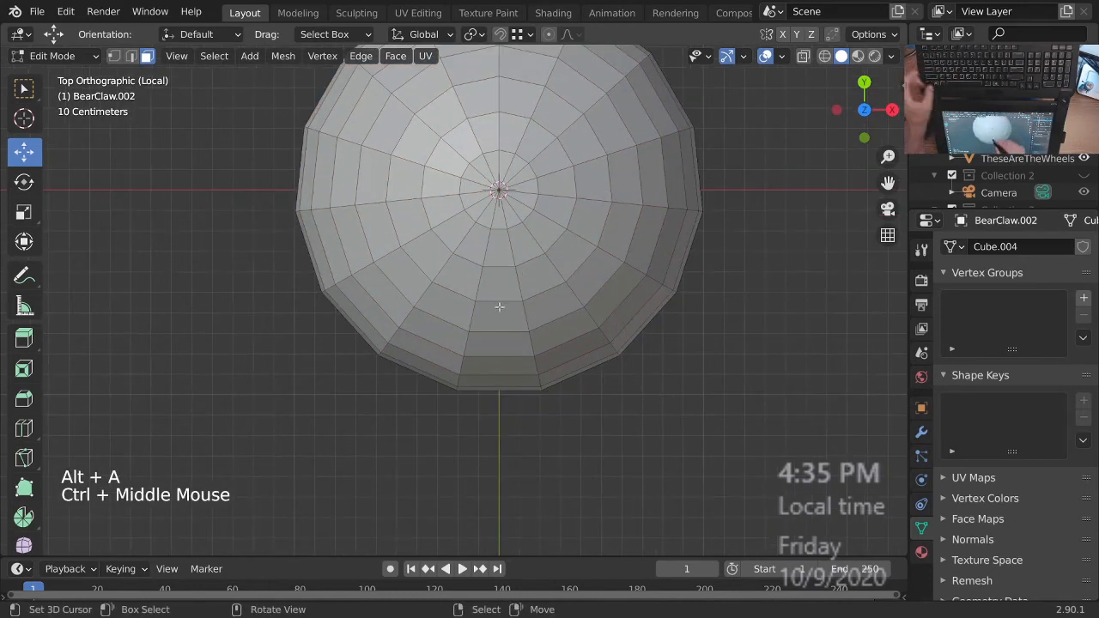
# - Circle-select the sphere's face column centred on the -Y side and the column toward +X and +Y, from the top view
pyautogui.press('c')
pyautogui.moveTo(499, 246); pyautogui.dragTo(501, 384)
pyautogui.rightClick(501, 383)
pyautogui.moveTo(575, 274)
pyautogui.keyDown('shift'); pyautogui.mouseDown(button='middle')
pyautogui.moveTo(543, 374)
pyautogui.moveTo(562, 338)
pyautogui.mouseUp(button='middle'); pyautogui.keyUp('shift')
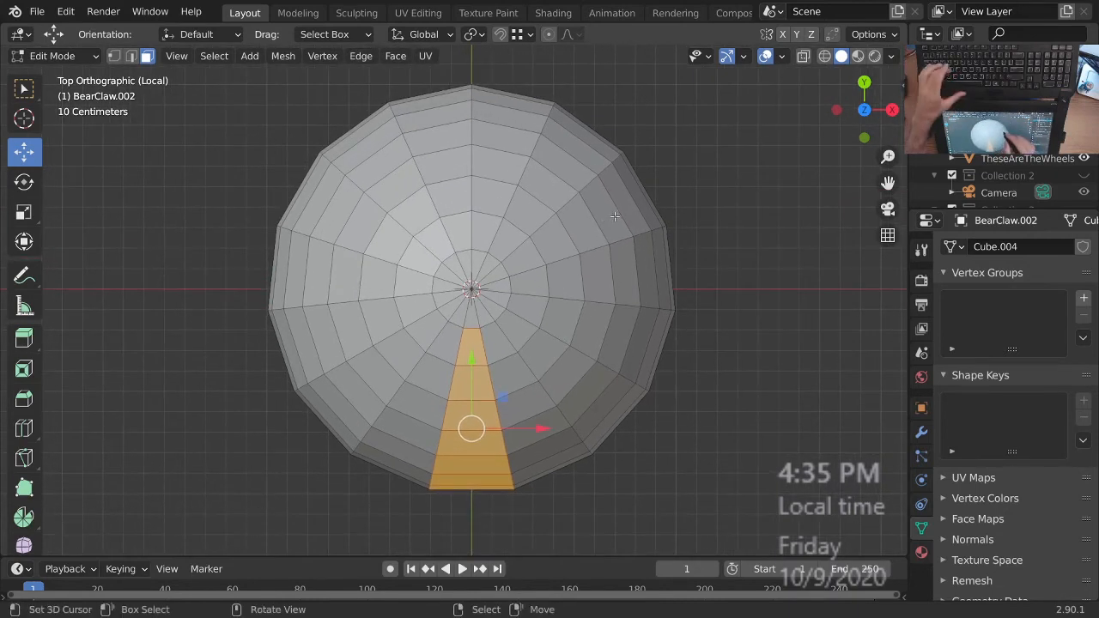
pyautogui.press('c')
pyautogui.moveTo(592, 225); pyautogui.dragTo(687, 173)
pyautogui.moveTo(403, 198); pyautogui.dragTo(340, 106)
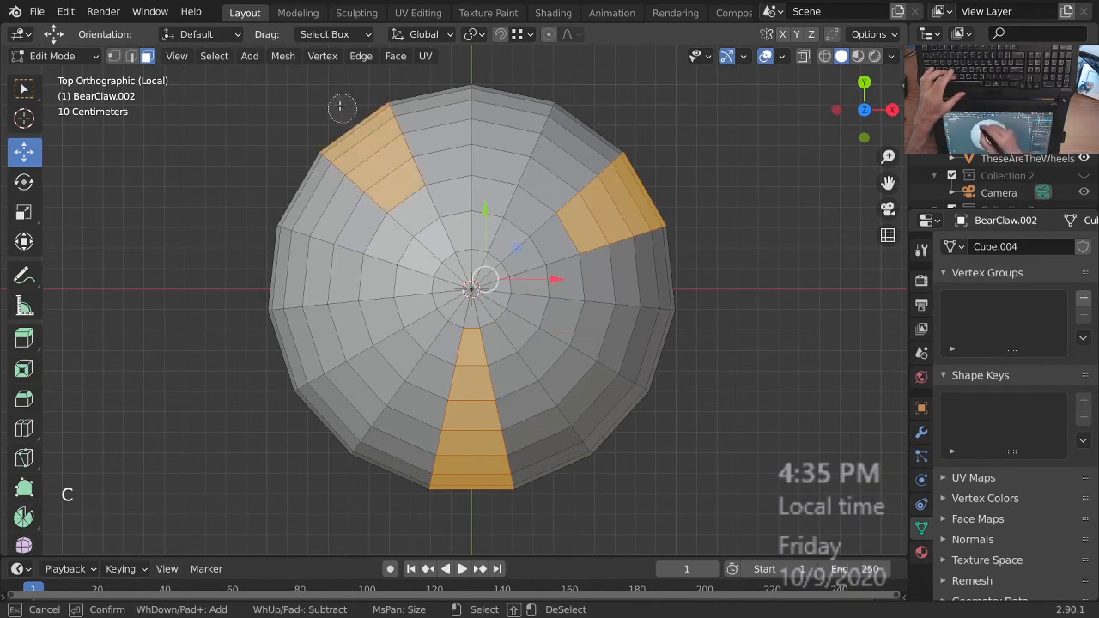
pyautogui.press('Escape')
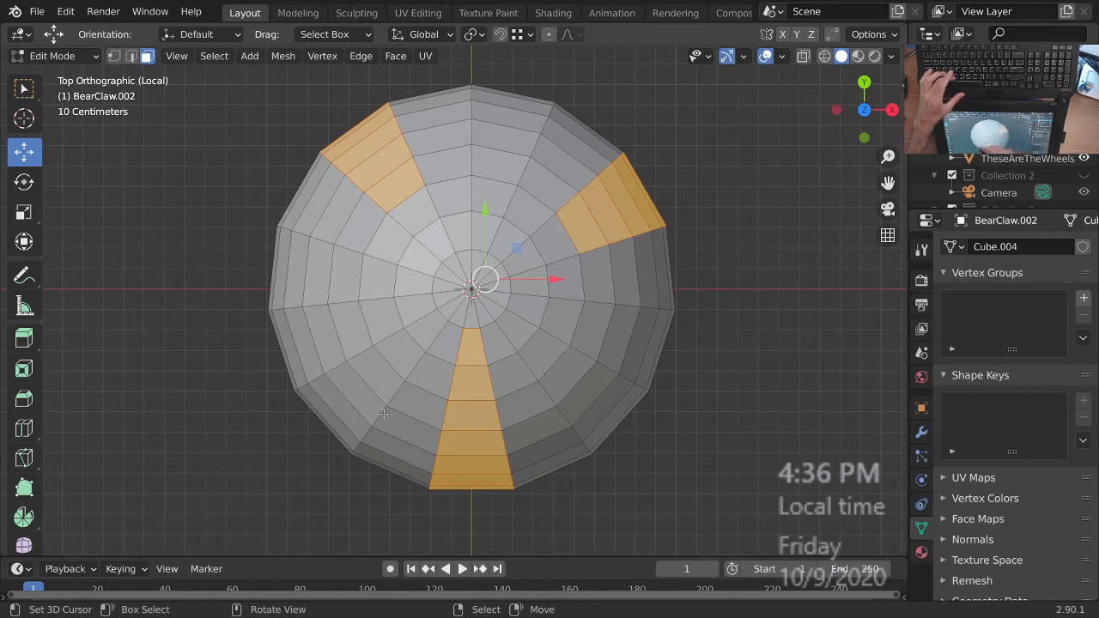
pyautogui.press('c')
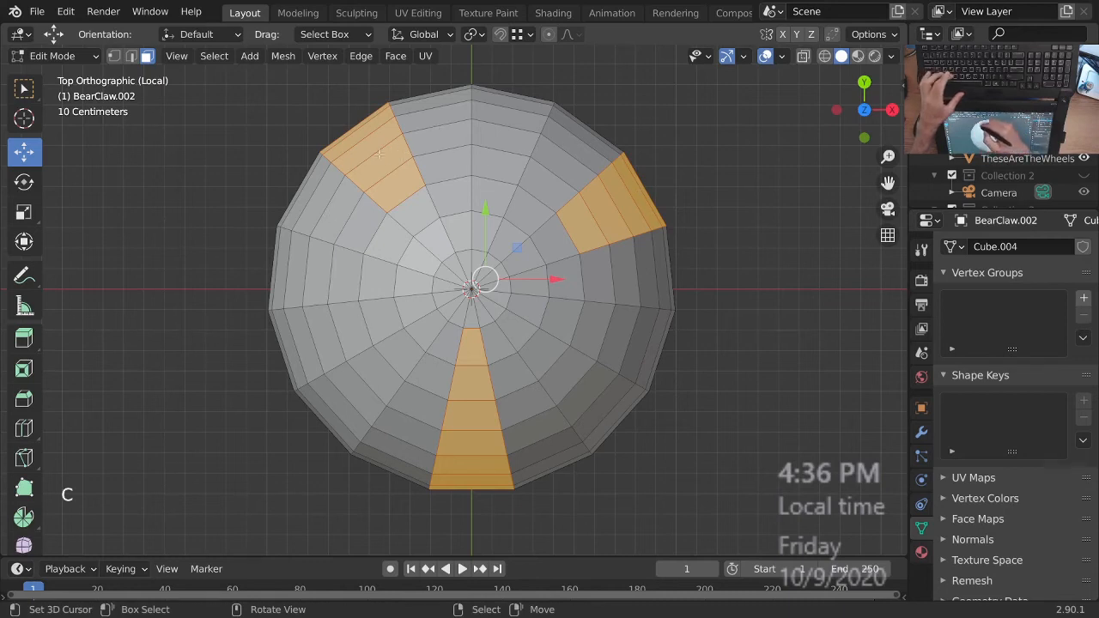
pyautogui.press('c')
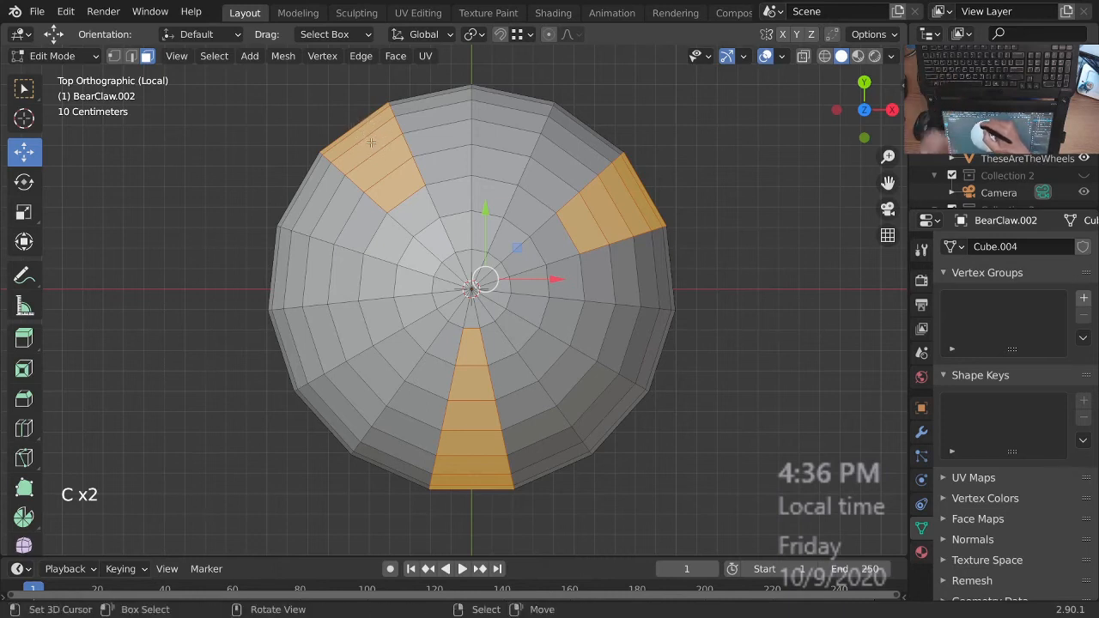
pyautogui.press('c')
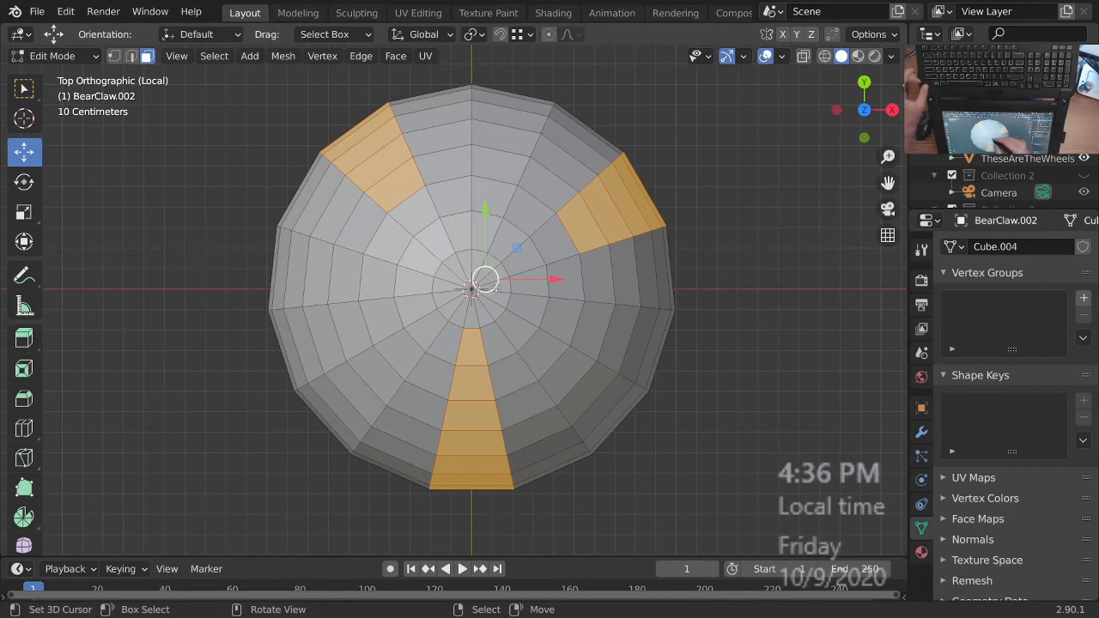
pyautogui.press('3')
pyautogui.press('c')
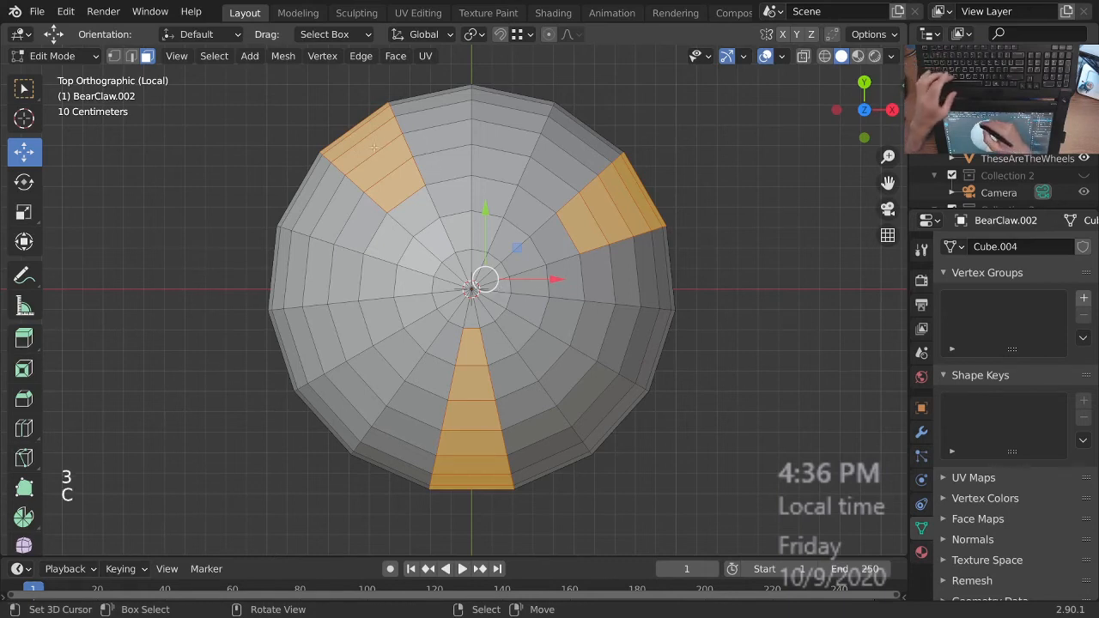
pyautogui.keyDown('ctrl'); pyautogui.moveTo(386, 162); pyautogui.dragTo(403, 194, button='middle'); pyautogui.keyUp('ctrl')
pyautogui.moveTo(403, 193)
pyautogui.keyDown('shift'); pyautogui.mouseDown(button='middle')
pyautogui.moveTo(509, 258)
pyautogui.moveTo(516, 228)
pyautogui.moveTo(491, 203)
pyautogui.mouseUp(button='middle'); pyautogui.keyUp('shift')
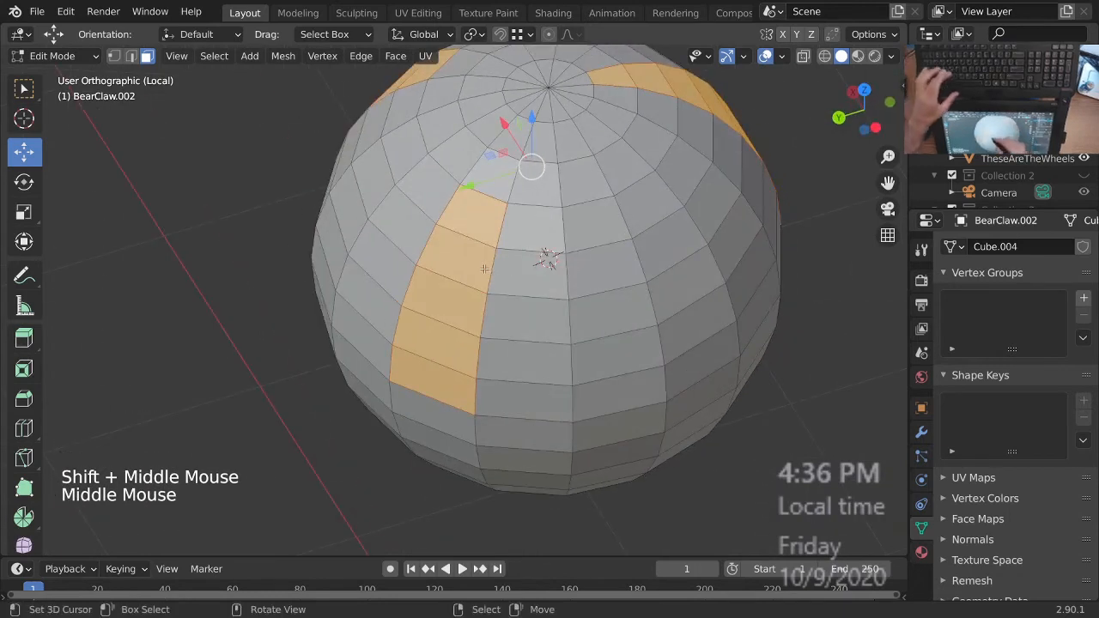
pyautogui.press('c')
pyautogui.moveTo(488, 205); pyautogui.dragTo(466, 356)
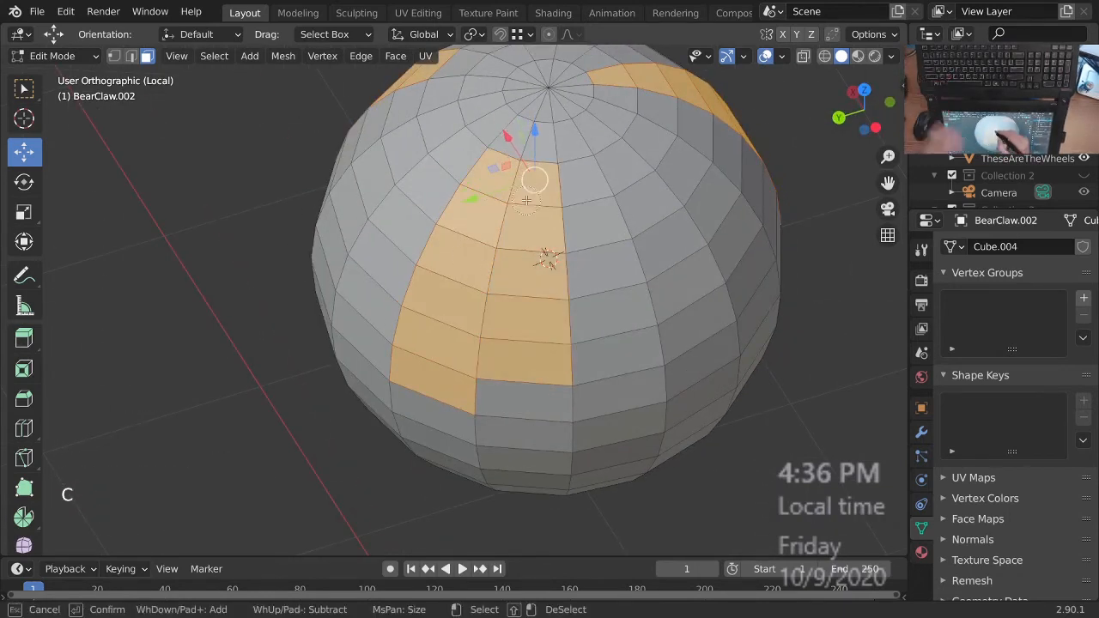
pyautogui.keyDown('shift'); pyautogui.moveTo(501, 217); pyautogui.dragTo(491, 371); pyautogui.keyUp('shift')
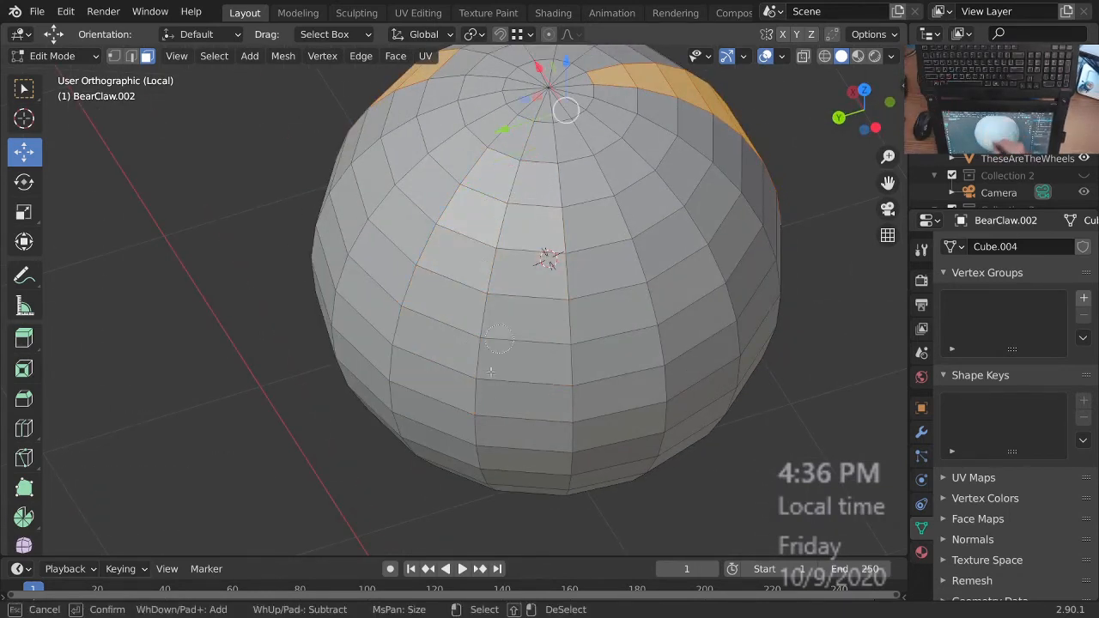
pyautogui.rightClick(669, 298)
# - Add the face column toward -X and +Y to the selection from the top view, giving three evenly spaced columns
pyautogui.moveTo(669, 298); pyautogui.dragTo(516, 515, button='middle')
pyautogui.press('KP_7')
pyautogui.keyDown('shift'); pyautogui.moveTo(515, 516); pyautogui.dragTo(513, 436, button='middle'); pyautogui.keyUp('shift')
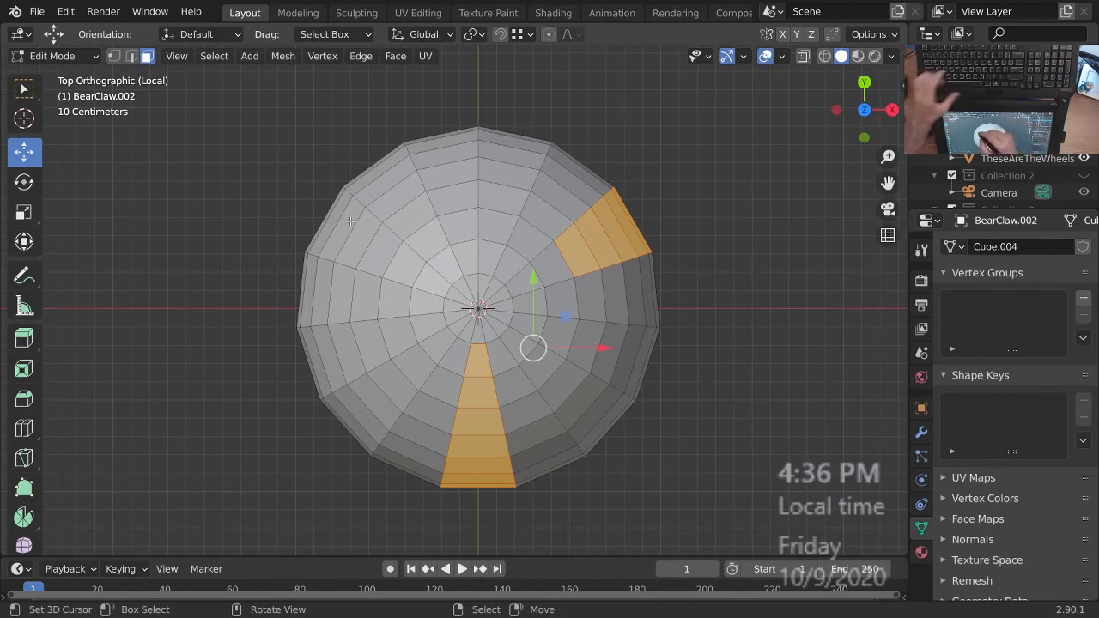
pyautogui.press('c')
pyautogui.moveTo(343, 223); pyautogui.dragTo(378, 249)
pyautogui.rightClick(451, 283)
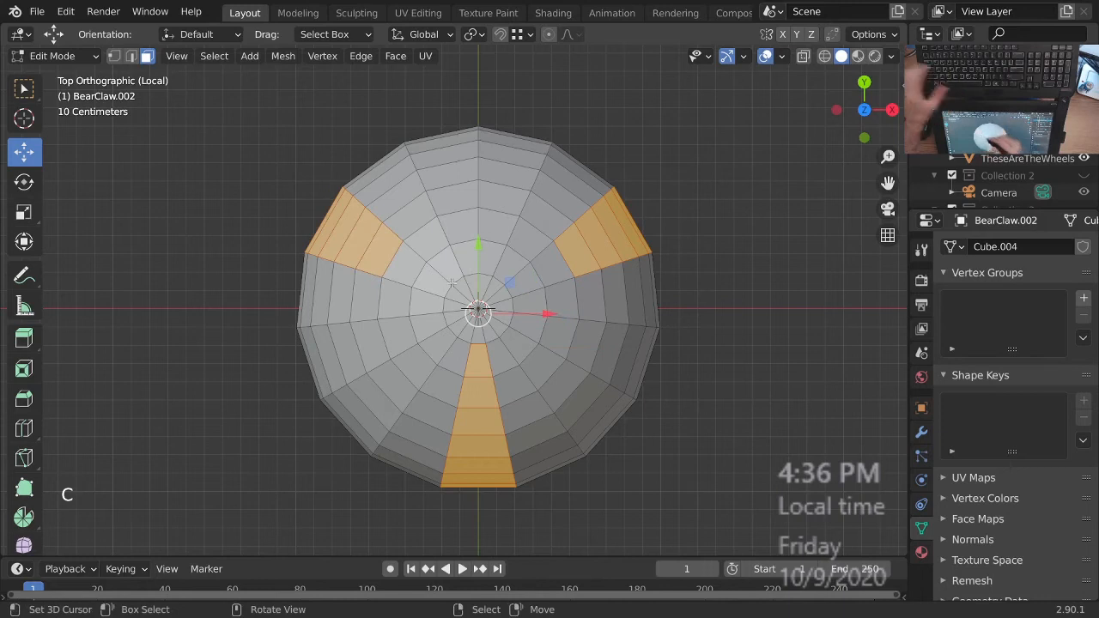
pyautogui.keyDown('ctrl'); pyautogui.moveTo(540, 268); pyautogui.dragTo(540, 269, button='middle'); pyautogui.keyUp('ctrl')
pyautogui.keyDown('ctrl'); pyautogui.moveTo(594, 322); pyautogui.dragTo(634, 292, button='middle'); pyautogui.keyUp('ctrl')
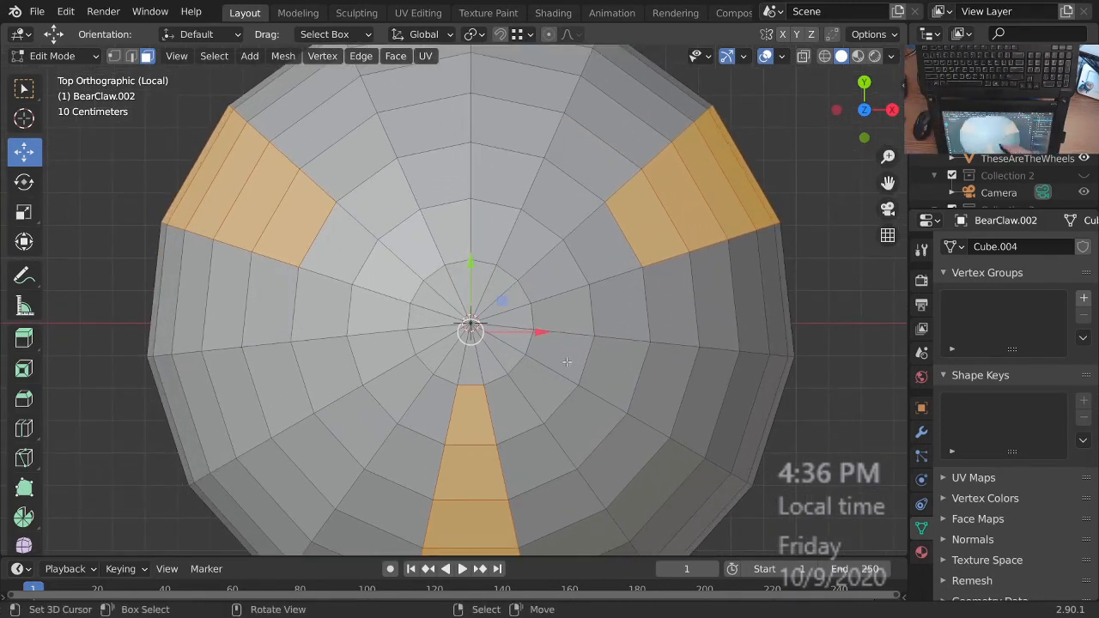
# - Extend the first selected face column down the sphere's side, stopping above the lowest rings
pyautogui.keyDown('ctrl'); pyautogui.moveTo(640, 209); pyautogui.dragTo(574, 345, button='middle'); pyautogui.keyUp('ctrl')
pyautogui.moveTo(574, 345)
pyautogui.keyDown('shift'); pyautogui.mouseDown(button='middle')
pyautogui.moveTo(628, 319)
pyautogui.moveTo(589, 347)
pyautogui.mouseUp(button='middle'); pyautogui.keyUp('shift')
pyautogui.moveTo(589, 347); pyautogui.dragTo(718, 135, button='middle')
pyautogui.keyDown('shift'); pyautogui.moveTo(643, 328); pyautogui.dragTo(639, 264, button='middle'); pyautogui.keyUp('shift')
pyautogui.keyDown('ctrl'); pyautogui.moveTo(610, 310); pyautogui.dragTo(623, 256, button='middle'); pyautogui.keyUp('ctrl')
pyautogui.moveTo(611, 301); pyautogui.dragTo(549, 280, button='middle')
pyautogui.press('c')
pyautogui.moveTo(541, 198); pyautogui.dragTo(529, 260)
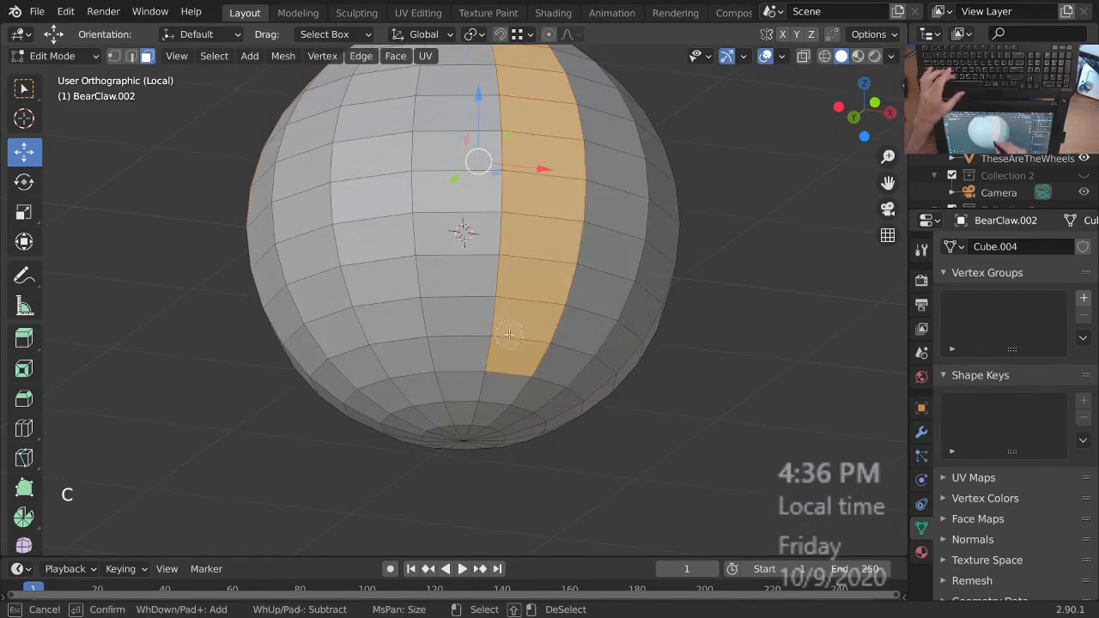
pyautogui.rightClick(511, 339)
# - Extend the remaining selected face columns down the sphere's sides to the same lower ring
pyautogui.moveTo(513, 337); pyautogui.dragTo(568, 278, button='middle')
pyautogui.press('c')
pyautogui.moveTo(359, 184)
pyautogui.mouseDown()
pyautogui.moveTo(369, 266)
pyautogui.moveTo(390, 318)
pyautogui.mouseUp()
pyautogui.rightClick(512, 298)
pyautogui.moveTo(514, 297); pyautogui.dragTo(563, 262, button='middle')
pyautogui.press('c')
pyautogui.moveTo(568, 224); pyautogui.dragTo(550, 319)
pyautogui.rightClick(593, 326)
pyautogui.moveTo(669, 349); pyautogui.dragTo(539, 334, button='middle')
pyautogui.moveTo(534, 240); pyautogui.dragTo(611, 243, button='middle')
pyautogui.press('c')
pyautogui.moveTo(609, 176); pyautogui.dragTo(563, 331)
pyautogui.rightClick(568, 316)
pyautogui.moveTo(571, 314)
pyautogui.mouseDown(button='middle')
pyautogui.moveTo(607, 247)
pyautogui.moveTo(612, 300)
pyautogui.mouseUp(button='middle')
# - Extend the three selected face strips up to the sphere's upper pole and invert the selection
pyautogui.keyDown('shift'); pyautogui.moveTo(567, 176); pyautogui.dragTo(585, 347, button='middle'); pyautogui.keyUp('shift')
pyautogui.keyDown('ctrl'); pyautogui.moveTo(586, 356); pyautogui.dragTo(581, 305, button='middle'); pyautogui.keyUp('ctrl')
pyautogui.moveTo(581, 304); pyautogui.dragTo(526, 350, button='middle')
pyautogui.keyDown('ctrl'); pyautogui.moveTo(506, 393); pyautogui.dragTo(495, 363, button='middle'); pyautogui.keyUp('ctrl')
pyautogui.keyDown('shift'); pyautogui.rightClick(451, 391); pyautogui.keyUp('shift')
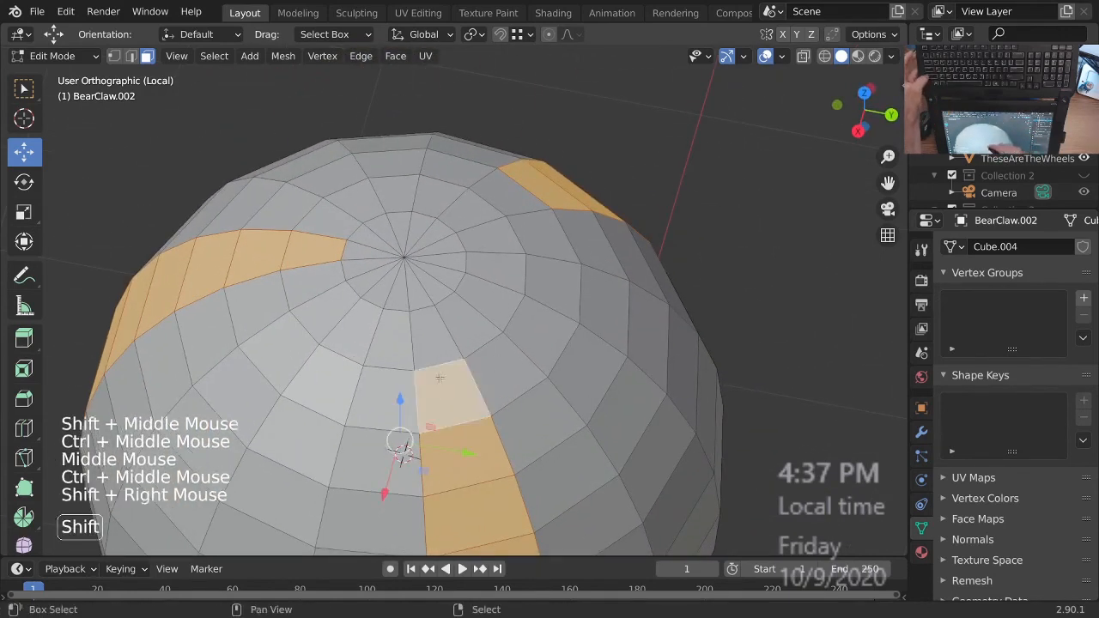
pyautogui.keyDown('shift'); pyautogui.rightClick(438, 339); pyautogui.keyUp('shift')
pyautogui.keyDown('shift'); pyautogui.rightClick(425, 292); pyautogui.keyUp('shift')
pyautogui.keyDown('shift'); pyautogui.rightClick(377, 258); pyautogui.keyUp('shift')
pyautogui.moveTo(378, 257); pyautogui.dragTo(459, 304, button='middle')
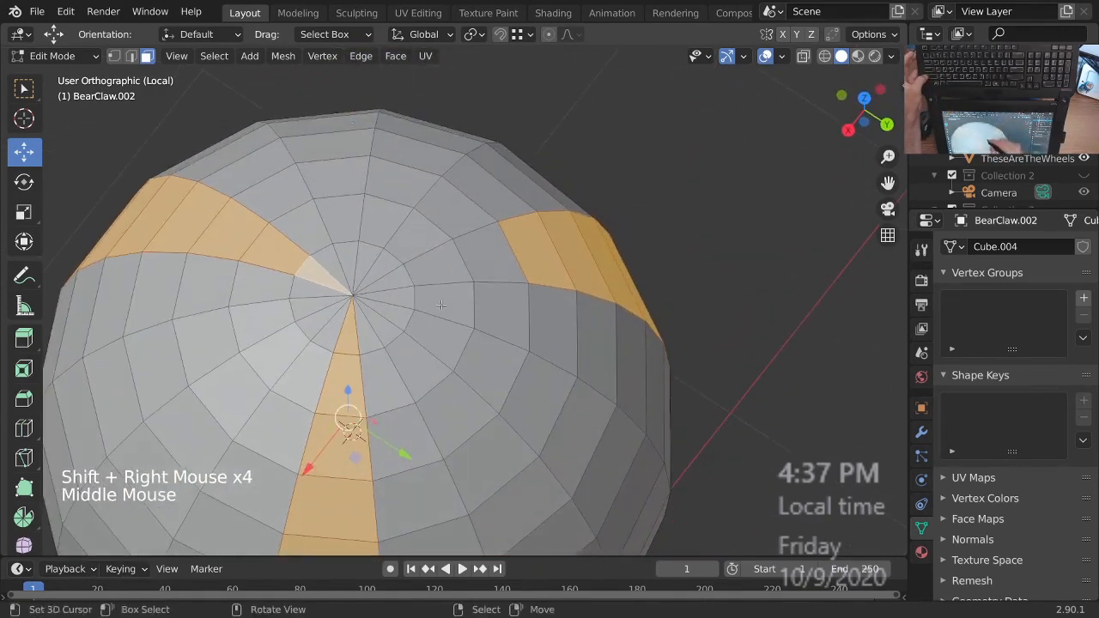
pyautogui.keyDown('shift'); pyautogui.rightClick(387, 281); pyautogui.keyUp('shift')
pyautogui.keyDown('shift'); pyautogui.rightClick(436, 267); pyautogui.keyUp('shift')
pyautogui.keyDown('shift'); pyautogui.rightClick(486, 254); pyautogui.keyUp('shift')
pyautogui.keyDown('ctrl'); pyautogui.moveTo(545, 233); pyautogui.dragTo(570, 383, button='middle'); pyautogui.keyUp('ctrl')
pyautogui.moveTo(579, 352); pyautogui.dragTo(621, 266, button='middle')
pyautogui.moveTo(562, 344); pyautogui.dragTo(578, 312, button='middle')
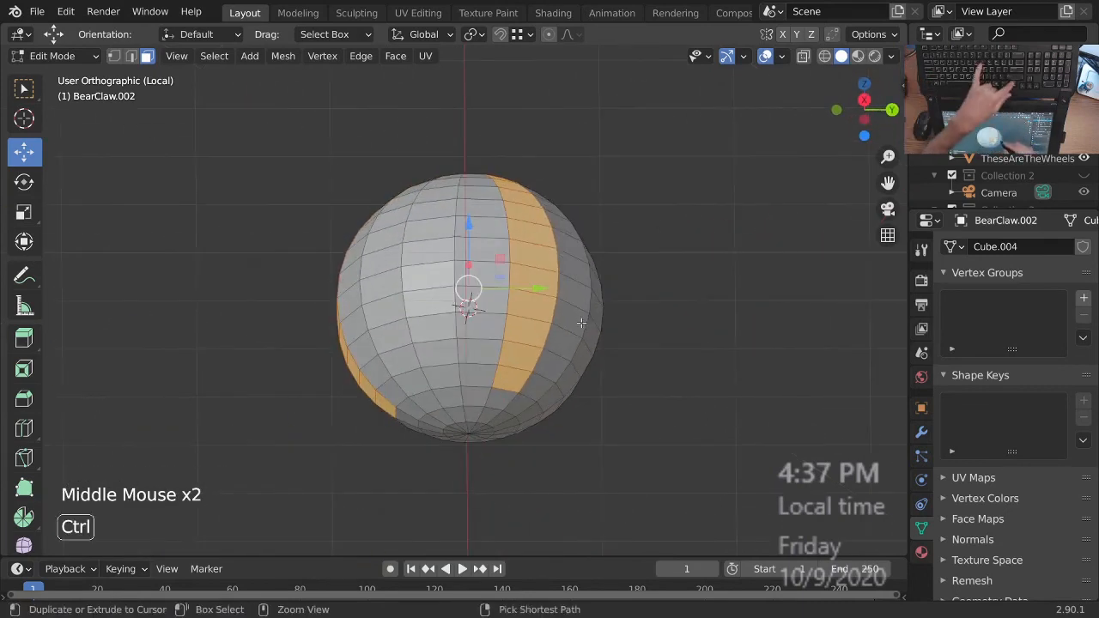
pyautogui.hotkey('ctrl', 'i')
pyautogui.press('x')
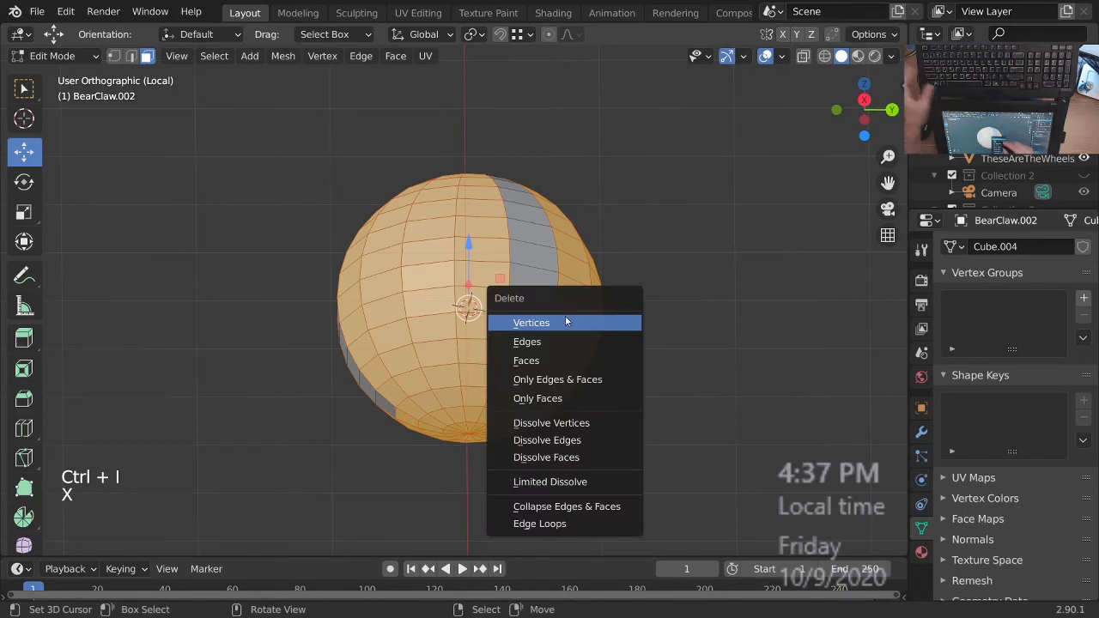
pyautogui.click(570, 323)
pyautogui.hotkey('ctrl', 'z')
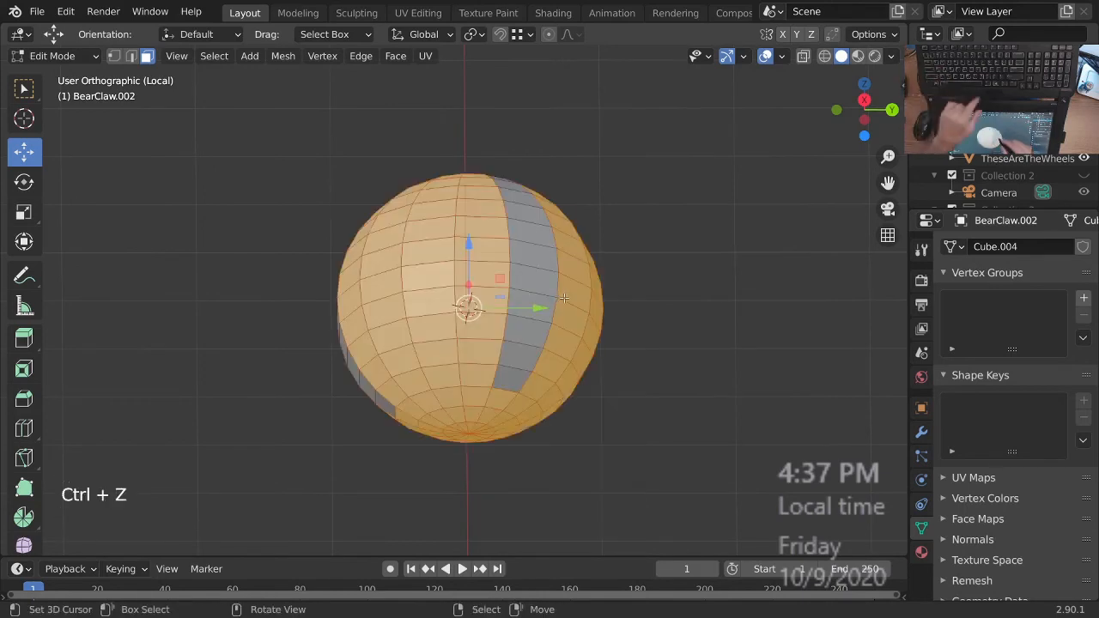
# - Delete the selected sphere faces, keeping only the three curved strips
pyautogui.press('x')
pyautogui.click(535, 318)
pyautogui.keyDown('ctrl'); pyautogui.moveTo(533, 309); pyautogui.dragTo(559, 281, button='middle'); pyautogui.keyUp('ctrl')
# - Leave Local View and reveal the hidden rod and claw head geometry with nothing selected
pyautogui.press('KP_Divide')
pyautogui.hotkey('alt', 'h')
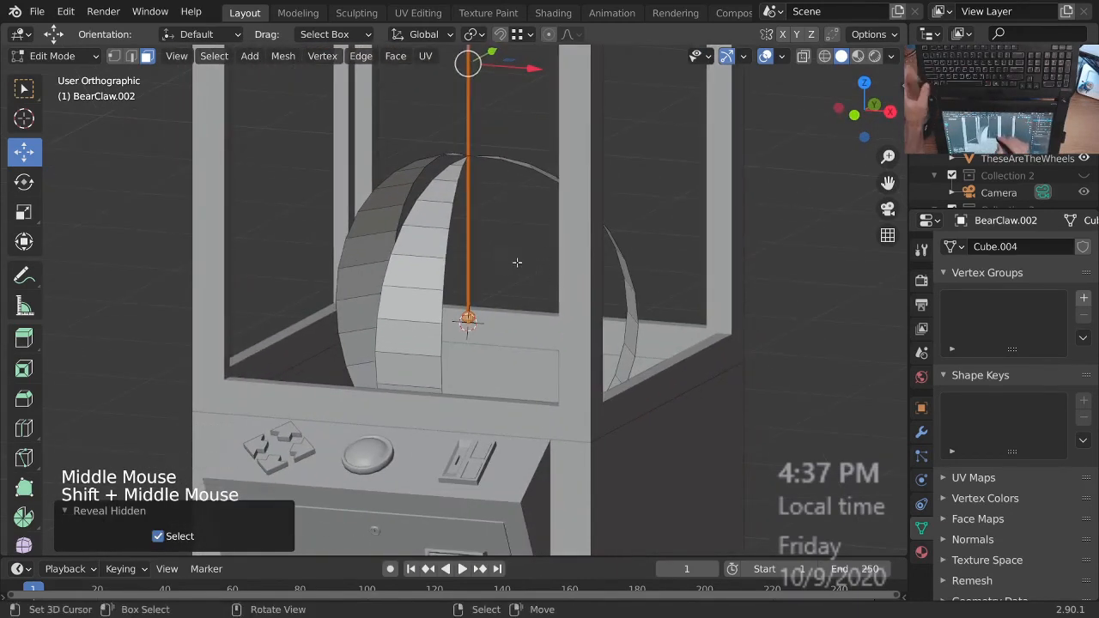
pyautogui.hotkey('alt', 'a')
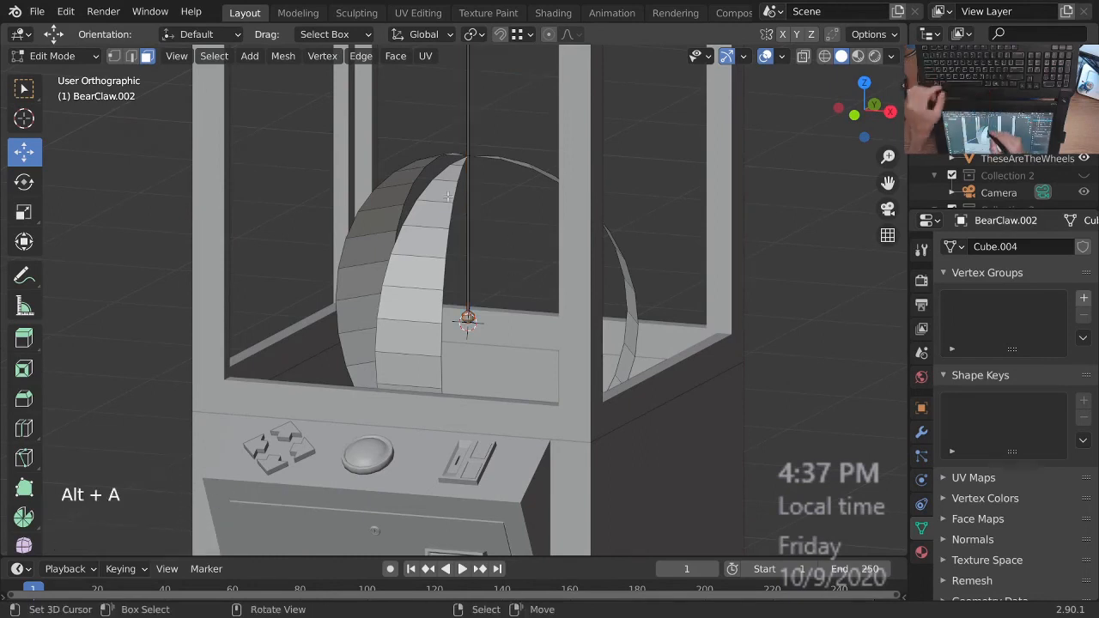
# - Select the three linked claw strips and scale them down to about 0.2
pyautogui.moveTo(447, 196); pyautogui.dragTo(449, 224, button='middle')
pyautogui.press('l')
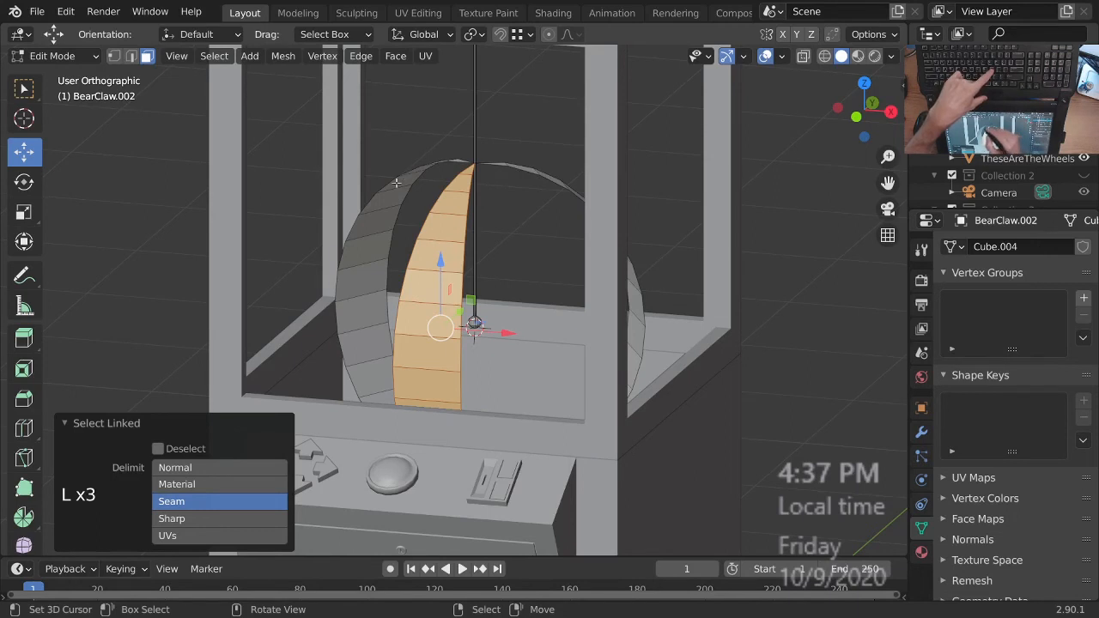
pyautogui.press('l')
pyautogui.press('l')
pyautogui.moveTo(550, 284); pyautogui.dragTo(604, 311, button='middle')
pyautogui.press('.')
pyautogui.click(612, 212)
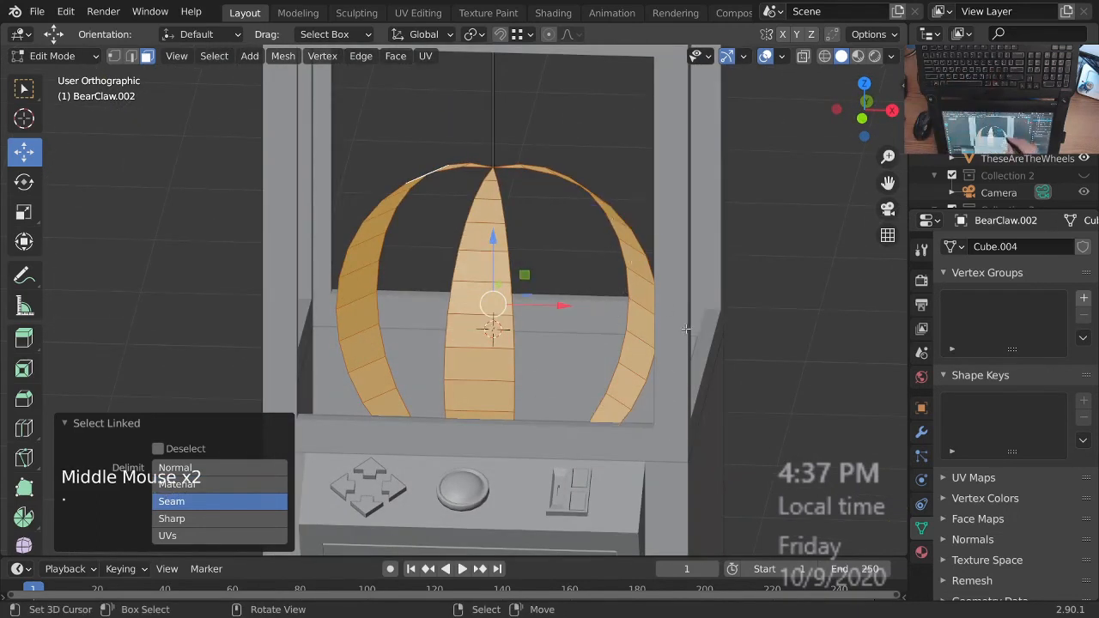
pyautogui.press('s')
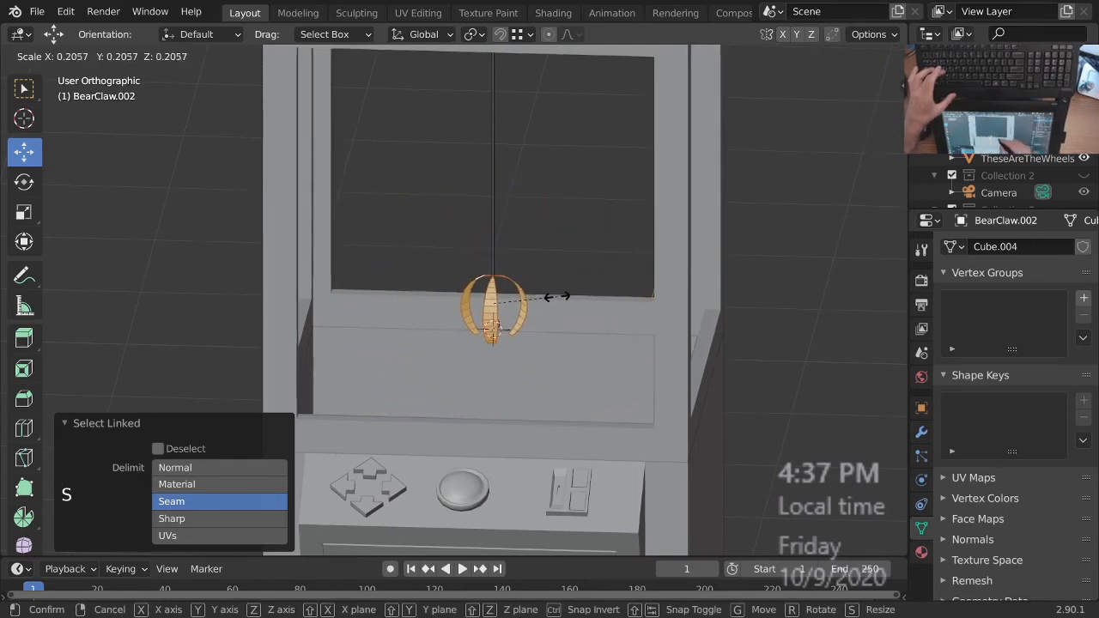
pyautogui.click(552, 298)
# - Lower the claw strips along Z so their upper ends meet the claw head at the end of the rod
pyautogui.keyDown('ctrl'); pyautogui.moveTo(537, 296); pyautogui.dragTo(525, 262, button='middle'); pyautogui.keyUp('ctrl')
pyautogui.moveTo(525, 262); pyautogui.dragTo(468, 249, button='middle')
pyautogui.keyDown('ctrl'); pyautogui.moveTo(480, 262); pyautogui.dragTo(564, 260, button='middle'); pyautogui.keyUp('ctrl')
pyautogui.keyDown('shift'); pyautogui.moveTo(563, 260); pyautogui.dragTo(592, 230, button='middle'); pyautogui.keyUp('shift')
pyautogui.moveTo(593, 230); pyautogui.dragTo(554, 247, button='middle')
pyautogui.moveTo(436, 168); pyautogui.dragTo(468, 348)
pyautogui.keyDown('ctrl'); pyautogui.moveTo(468, 348); pyautogui.dragTo(679, 267, button='middle'); pyautogui.keyUp('ctrl')
pyautogui.keyDown('shift'); pyautogui.moveTo(678, 266); pyautogui.dragTo(504, 255, button='middle'); pyautogui.keyUp('shift')
pyautogui.moveTo(480, 256); pyautogui.dragTo(554, 176, button='middle')
pyautogui.keyDown('ctrl'); pyautogui.moveTo(554, 176); pyautogui.dragTo(556, 201, button='middle'); pyautogui.keyUp('ctrl')
# - Isolate the claw assembly in Local View and view the three claw strips from the top and the front
pyautogui.press('KP_Divide')
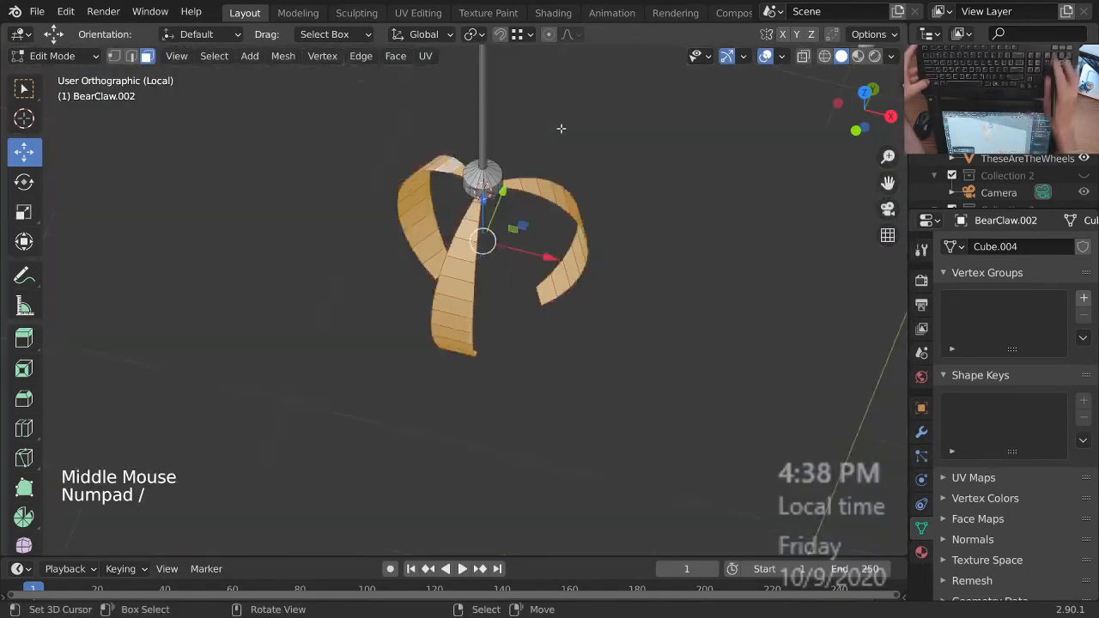
pyautogui.keyDown('ctrl'); pyautogui.moveTo(538, 507); pyautogui.dragTo(523, 457, button='middle'); pyautogui.keyUp('ctrl')
pyautogui.keyDown('shift'); pyautogui.moveTo(523, 457); pyautogui.dragTo(567, 201, button='middle'); pyautogui.keyUp('shift')
pyautogui.press('KP_7')
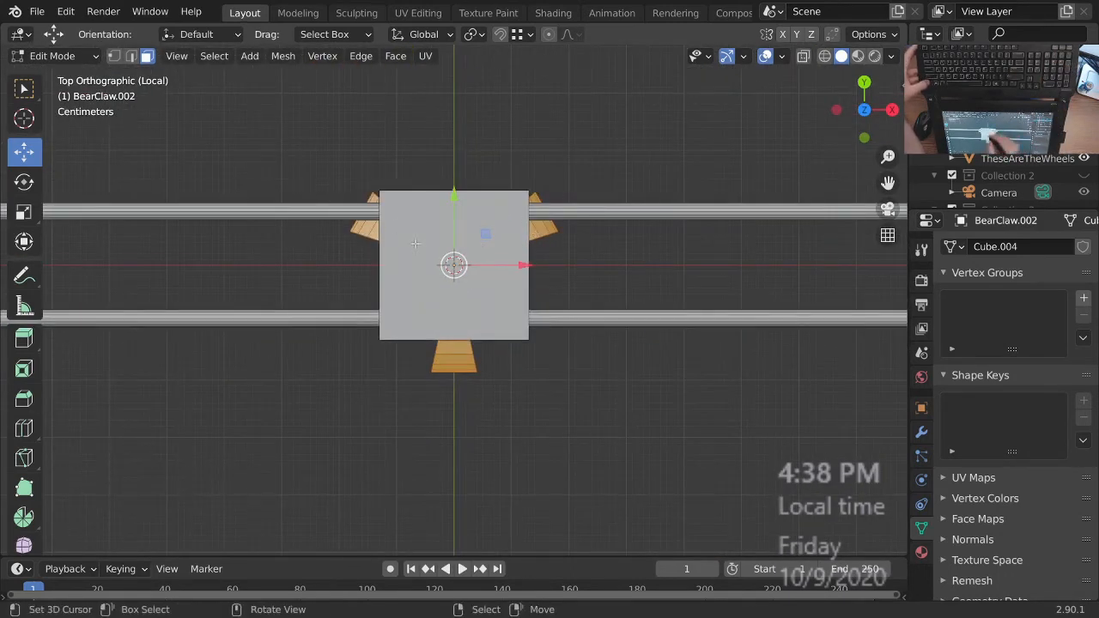
pyautogui.keyDown('ctrl'); pyautogui.moveTo(459, 339); pyautogui.dragTo(507, 12, button='middle'); pyautogui.keyUp('ctrl')
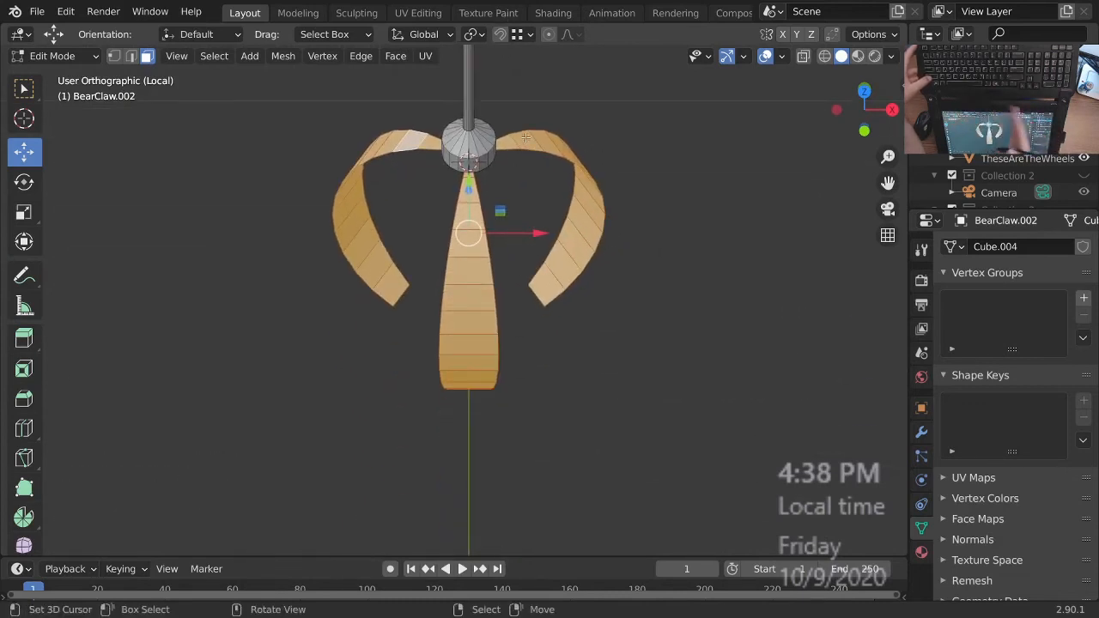
# - Try keeping only the front claw strip by inverting its linked selection and deleting everything else, and undo the deletion
pyautogui.keyDown('ctrl'); pyautogui.moveTo(525, 138); pyautogui.dragTo(386, 192, button='middle'); pyautogui.keyUp('ctrl')
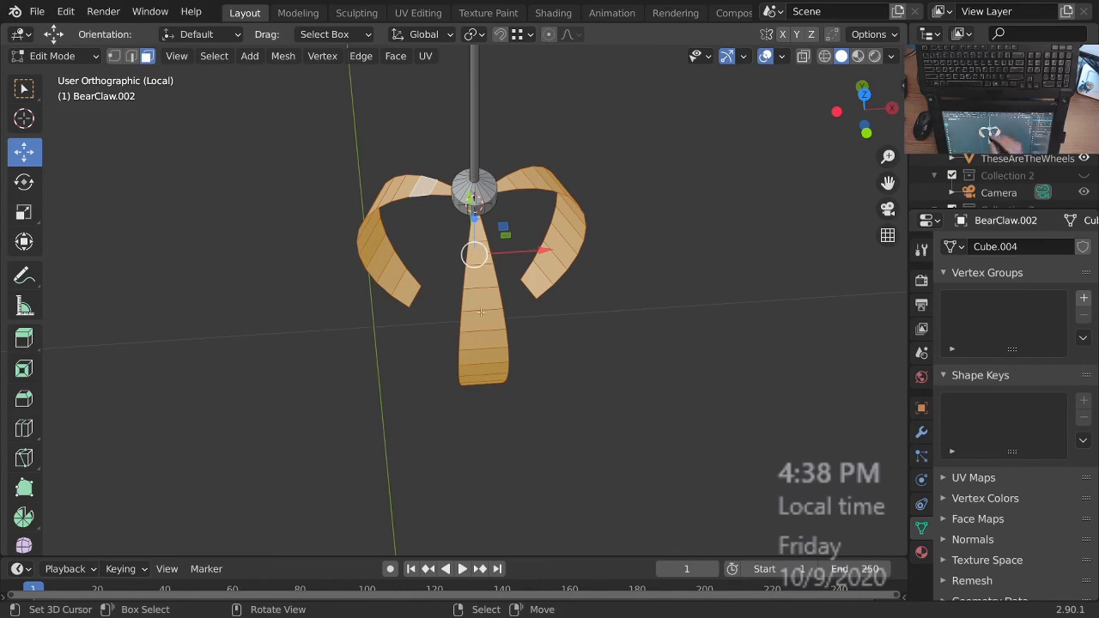
pyautogui.moveTo(510, 285)
pyautogui.mouseDown(button='middle')
pyautogui.moveTo(572, 276)
pyautogui.moveTo(519, 283)
pyautogui.mouseUp(button='middle')
pyautogui.keyDown('shift'); pyautogui.moveTo(519, 284); pyautogui.dragTo(542, 266, button='middle'); pyautogui.keyUp('shift')
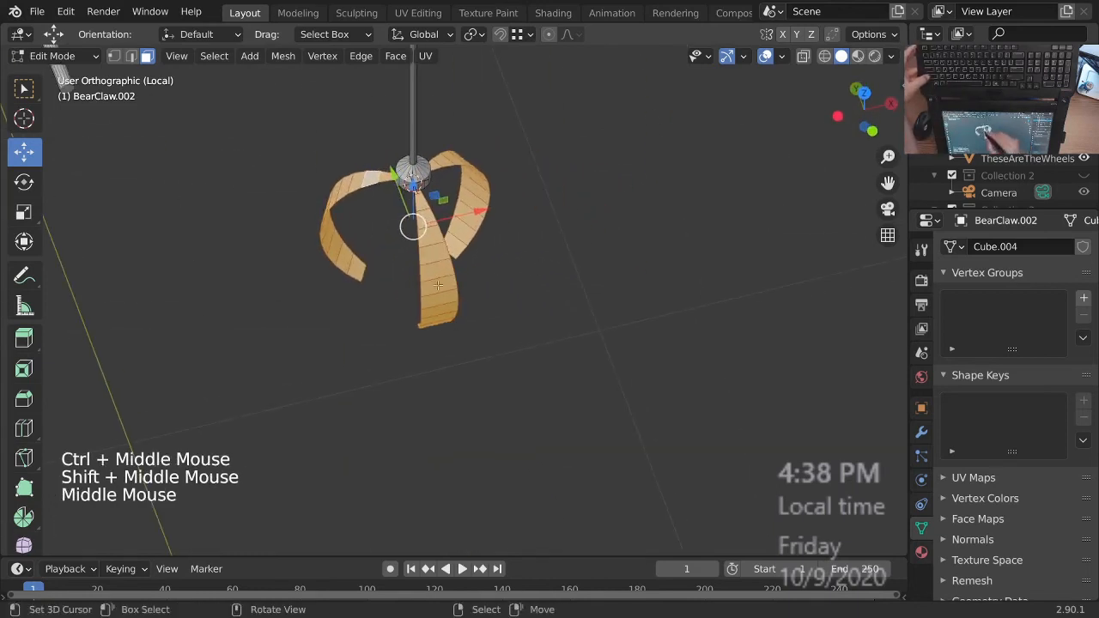
pyautogui.moveTo(498, 303); pyautogui.dragTo(489, 310, button='middle')
pyautogui.moveTo(489, 309)
pyautogui.mouseDown(button='middle')
pyautogui.moveTo(567, 297)
pyautogui.moveTo(479, 311)
pyautogui.mouseUp(button='middle')
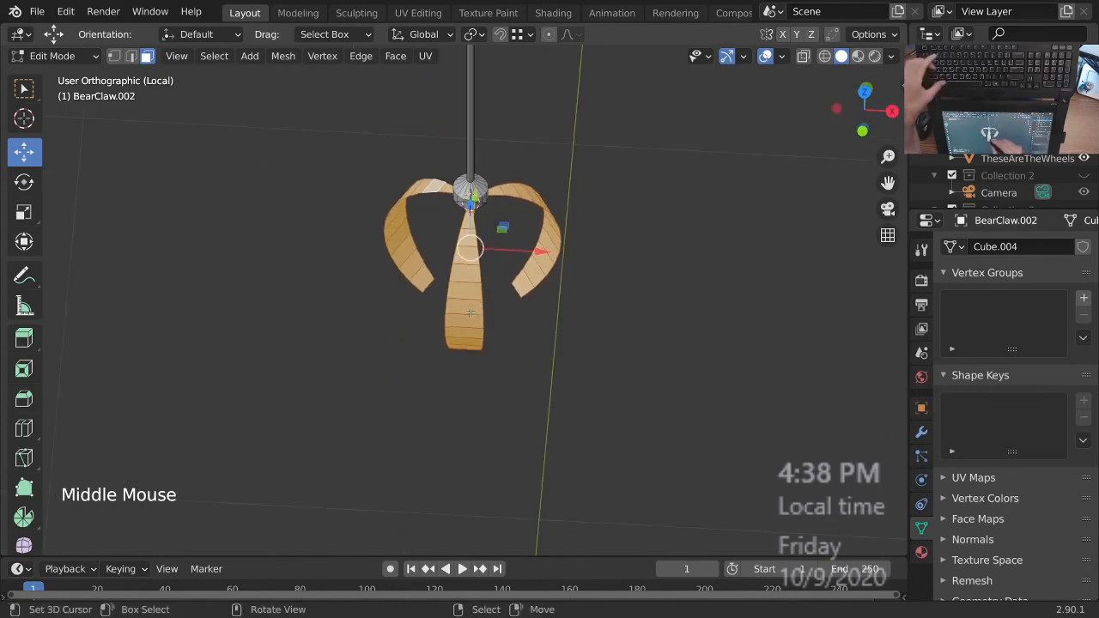
pyautogui.hotkey('alt', 'a')
pyautogui.press('l')
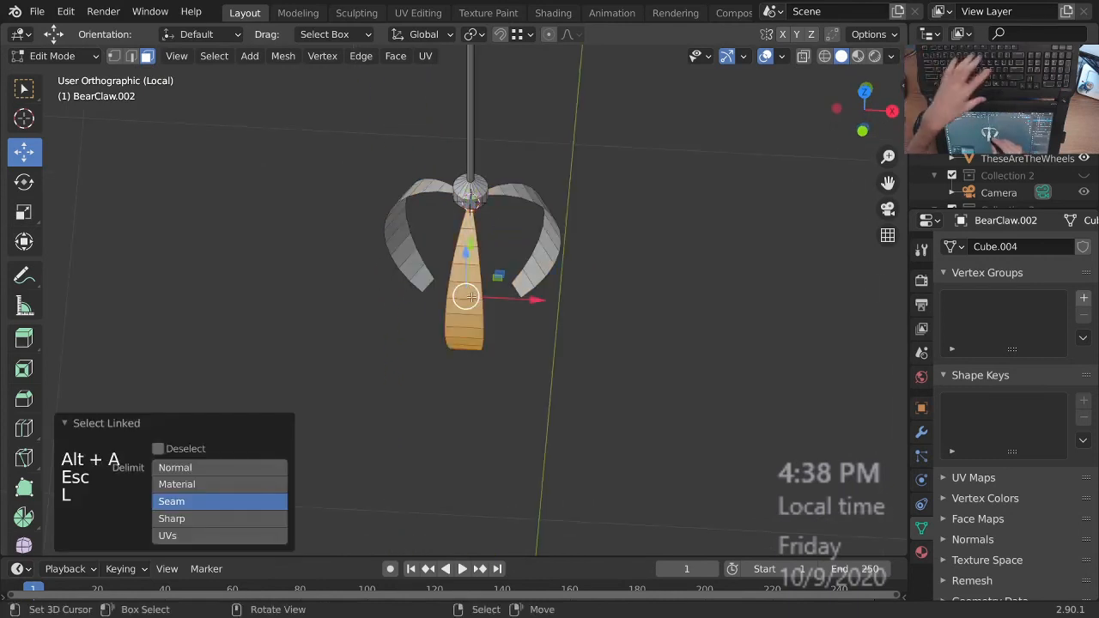
pyautogui.press('ctrl')
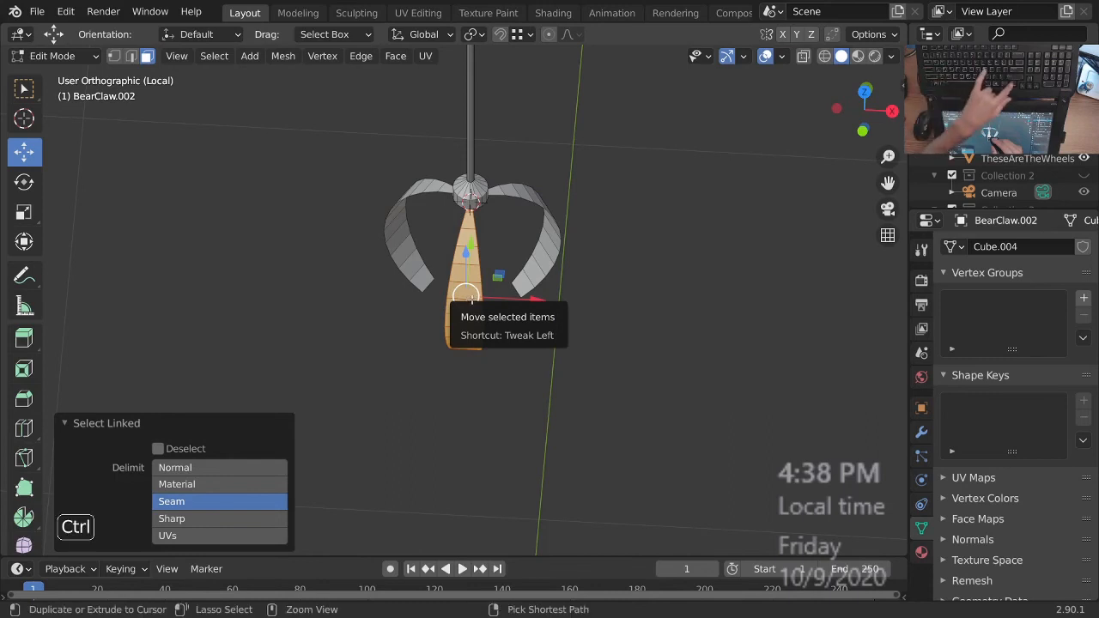
pyautogui.hotkey('ctrl', 'i')
pyautogui.press('x')
pyautogui.click(471, 298)
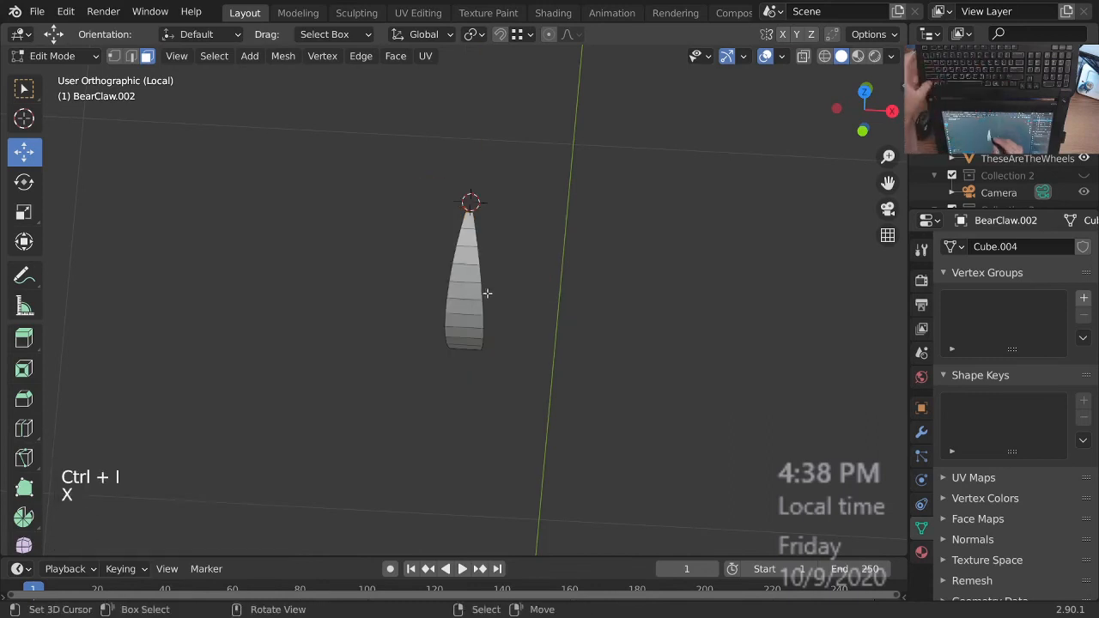
pyautogui.hotkey('ctrl', 'z')
# - Select the two linked side claw strips and delete their vertices, keeping the front strip, rod and claw head
pyautogui.keyDown('ctrl'); pyautogui.moveTo(484, 295); pyautogui.dragTo(515, 260, button='middle'); pyautogui.keyUp('ctrl')
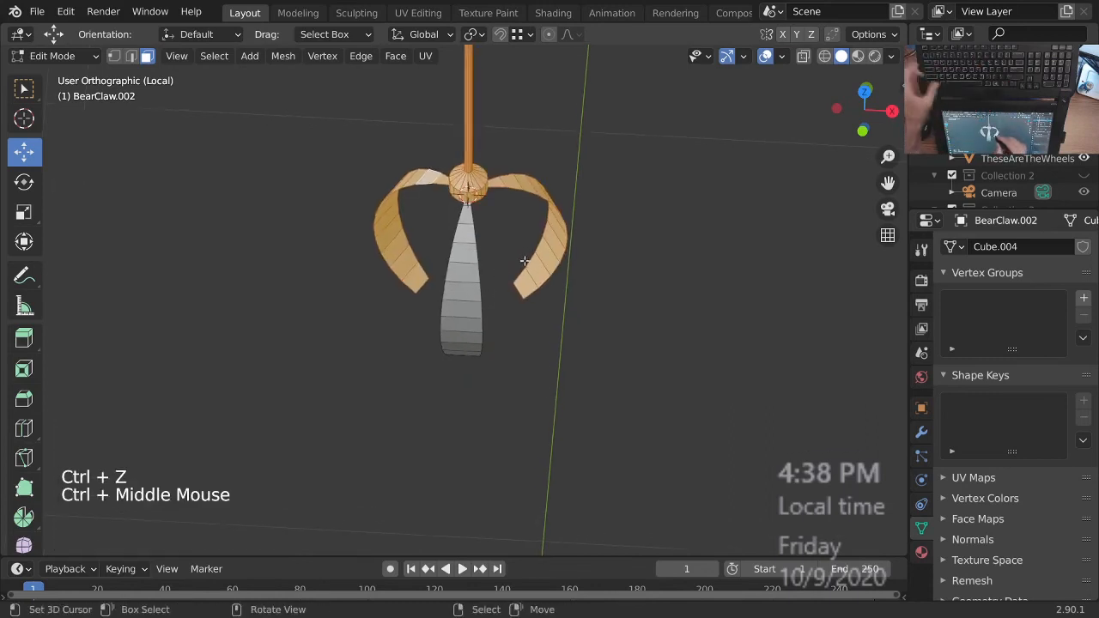
pyautogui.hotkey('alt', 'a')
pyautogui.press('l')
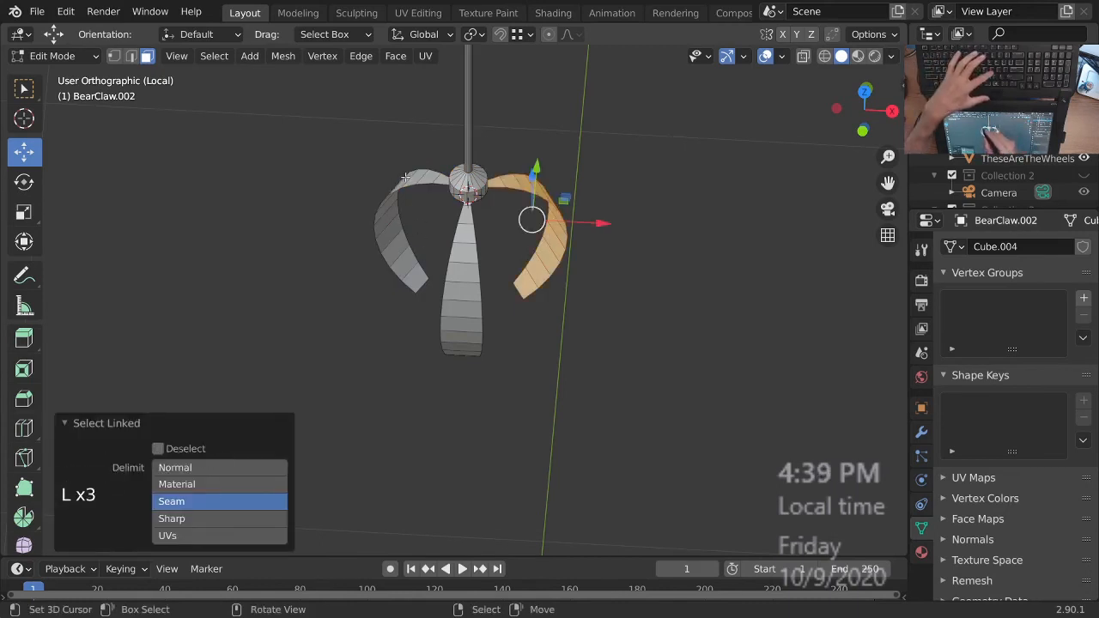
pyautogui.press('l')
pyautogui.press('x')
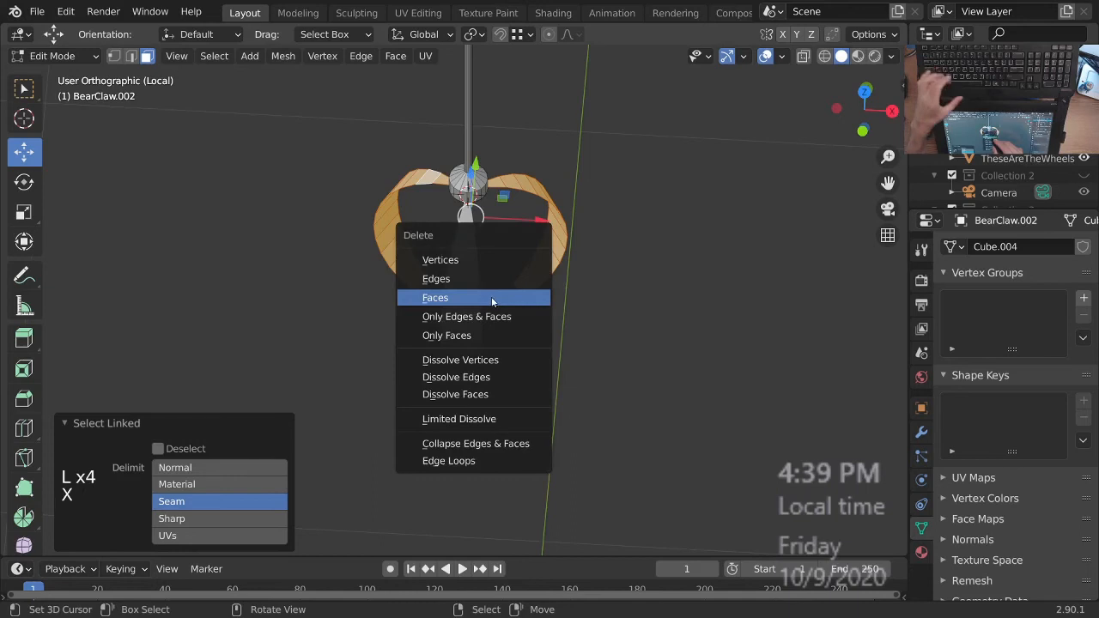
pyautogui.click(466, 261)
pyautogui.press('Tab')
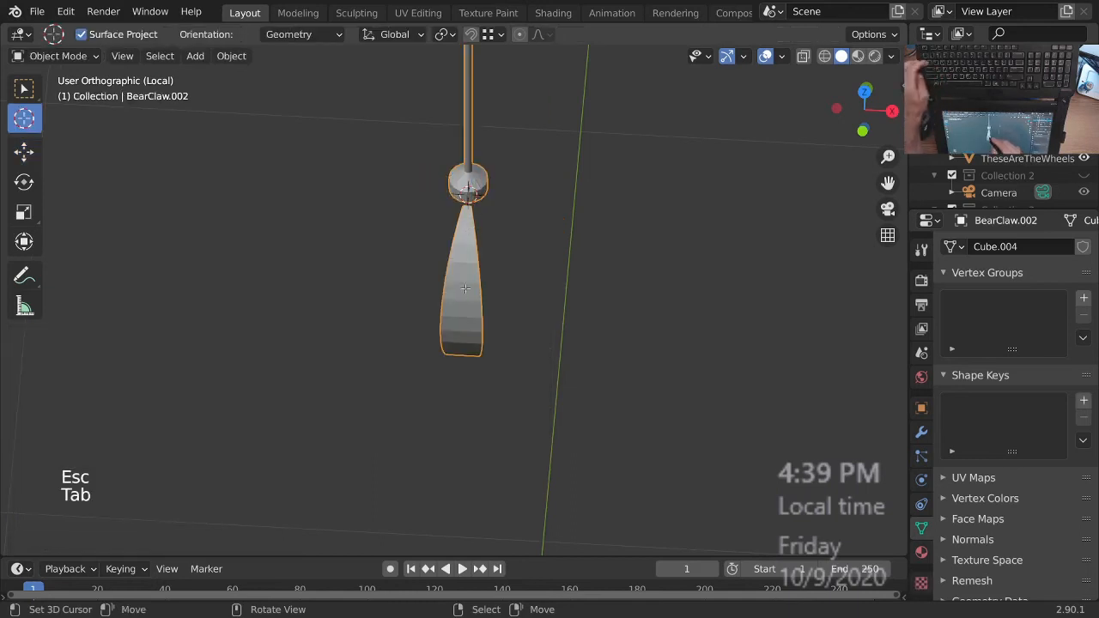
# - Select all linked faces of the remaining claw strip and separate the selection into its own object
pyautogui.press('Tab')
pyautogui.rightClick(464, 293)
pyautogui.hotkey('ctrl', 'l')
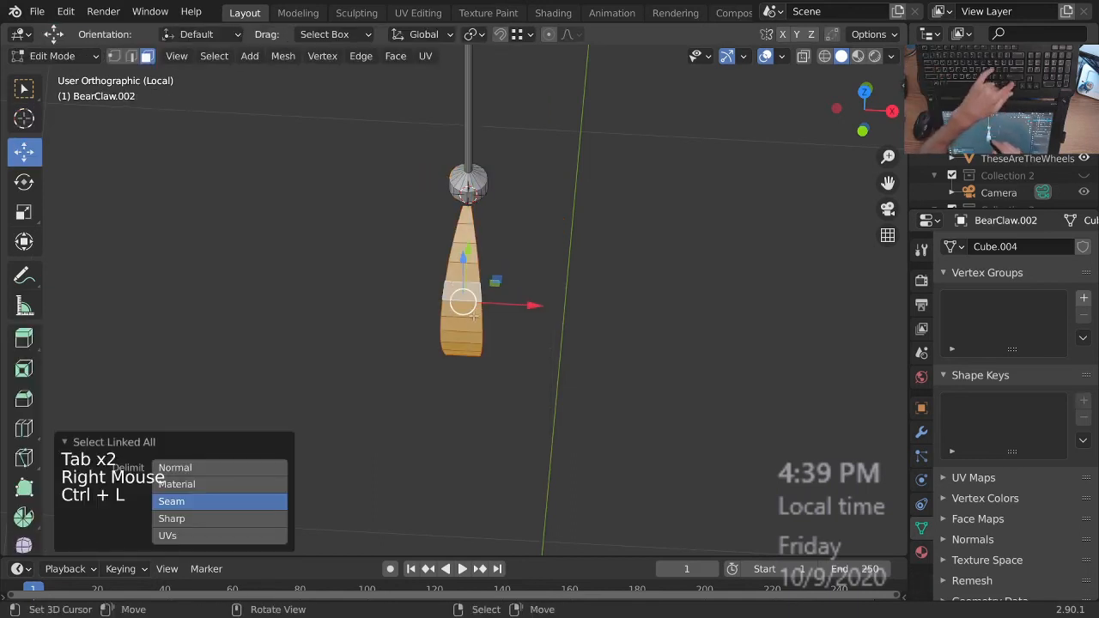
pyautogui.press('p')
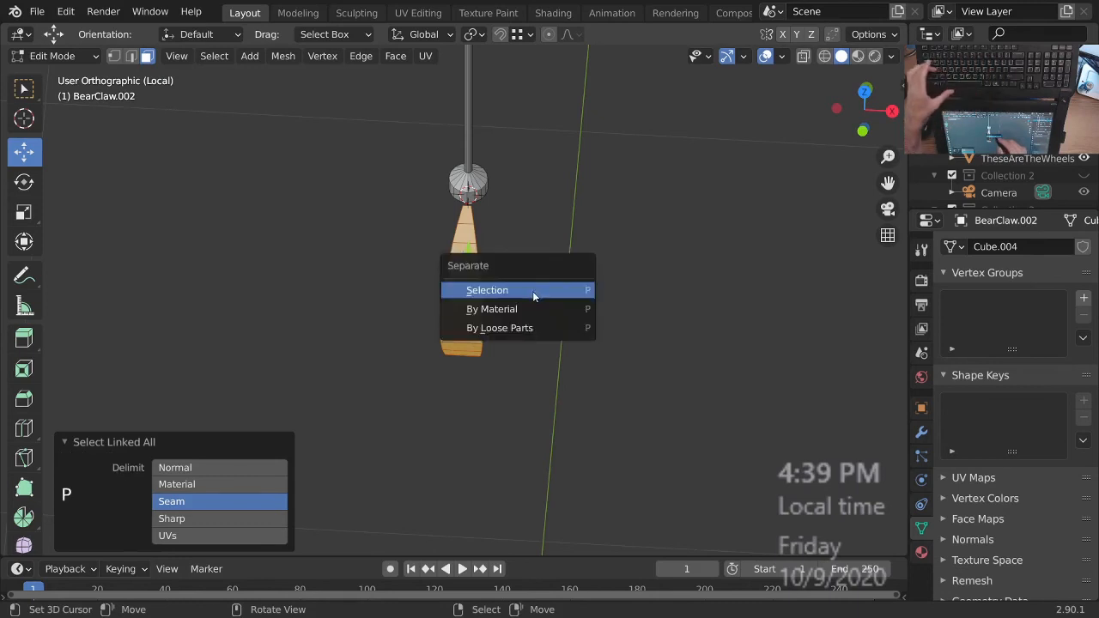
pyautogui.click(533, 292)
# - Select the separated claw strip in Object Mode and add an Array modifier with a count of 3
pyautogui.keyDown('ctrl'); pyautogui.moveTo(529, 295); pyautogui.dragTo(535, 261, button='middle'); pyautogui.keyUp('ctrl')
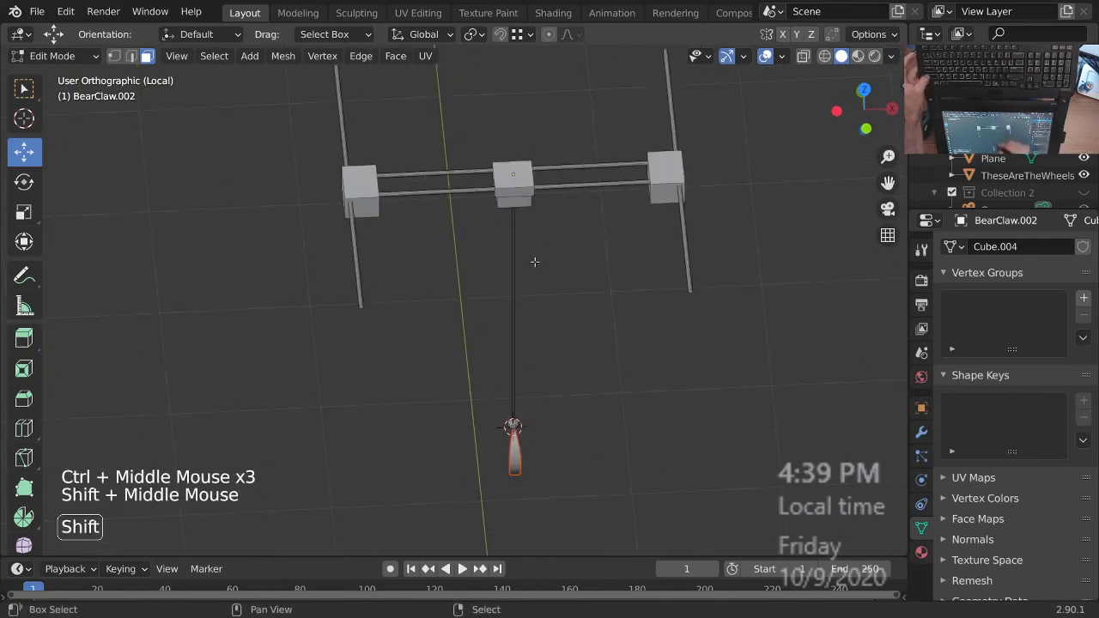
pyautogui.keyDown('ctrl'); pyautogui.moveTo(523, 422); pyautogui.dragTo(528, 391, button='middle'); pyautogui.keyUp('ctrl')
pyautogui.keyDown('shift'); pyautogui.moveTo(528, 391); pyautogui.dragTo(517, 315, button='middle'); pyautogui.keyUp('shift')
pyautogui.press('Tab')
pyautogui.rightClick(511, 368)
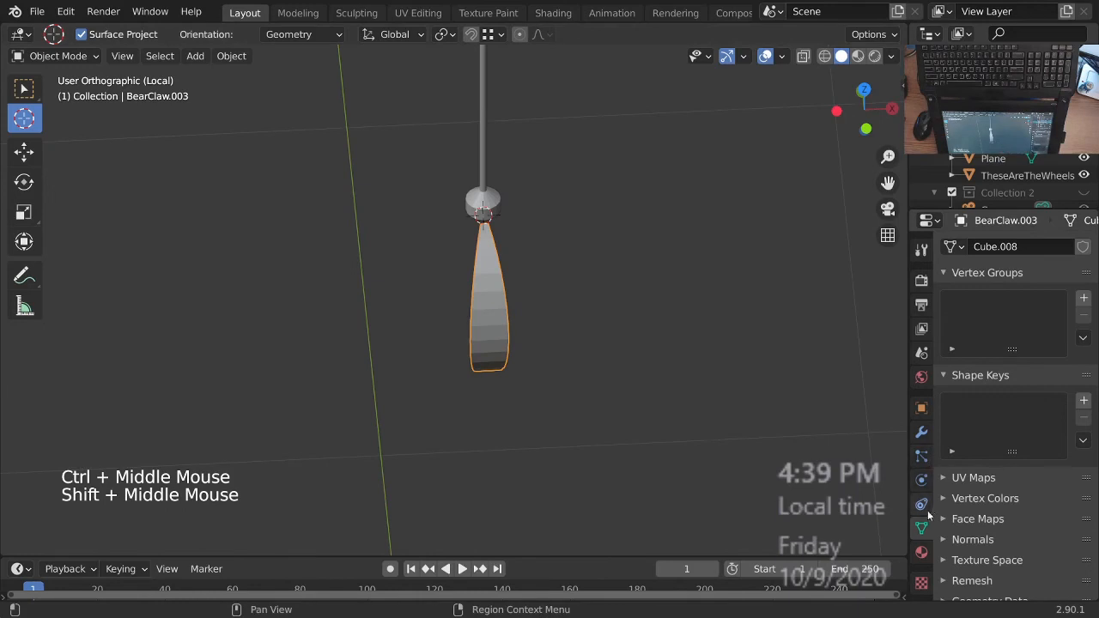
pyautogui.click(925, 435)
pyautogui.click(1026, 246)
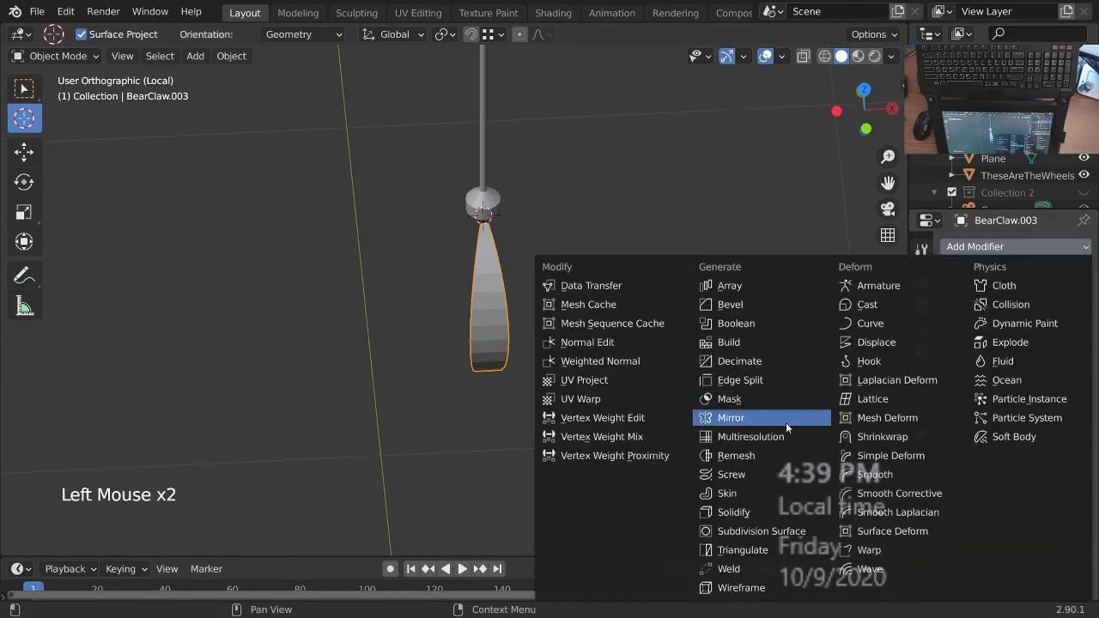
pyautogui.click(730, 286)
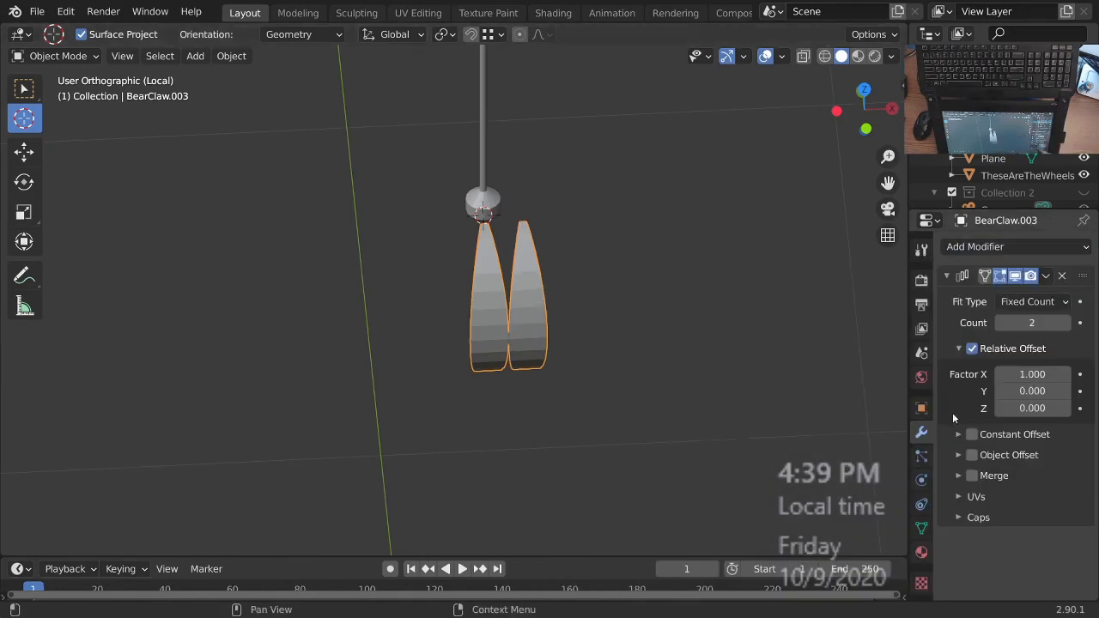
pyautogui.click(1067, 325)
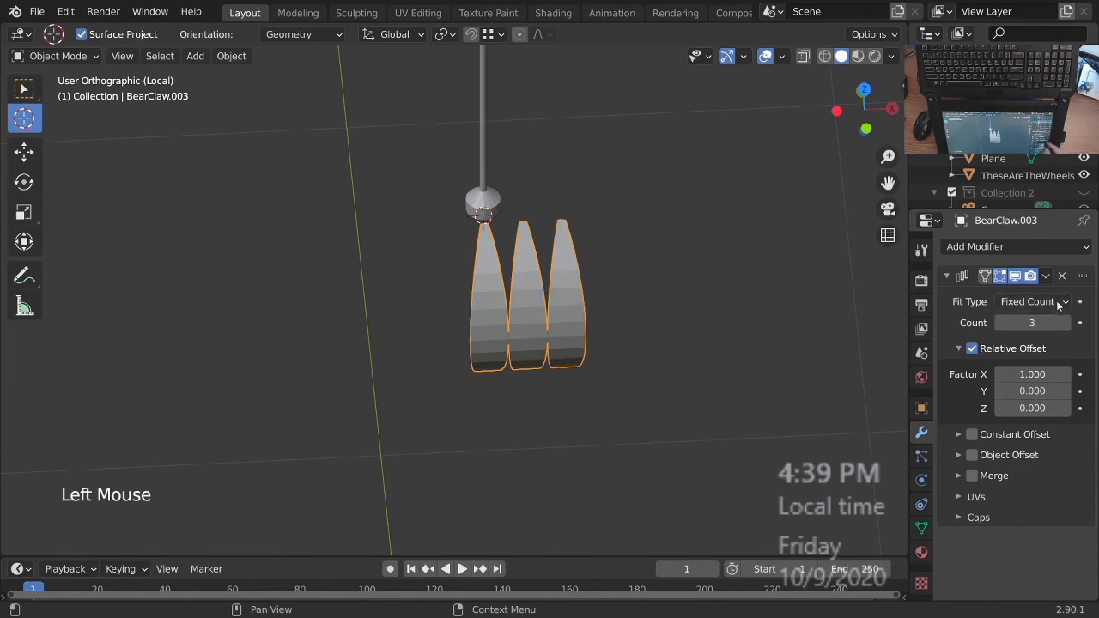
# - Keep the array's fit type at Fixed Count and enable Object Offset
pyautogui.click(1062, 305)
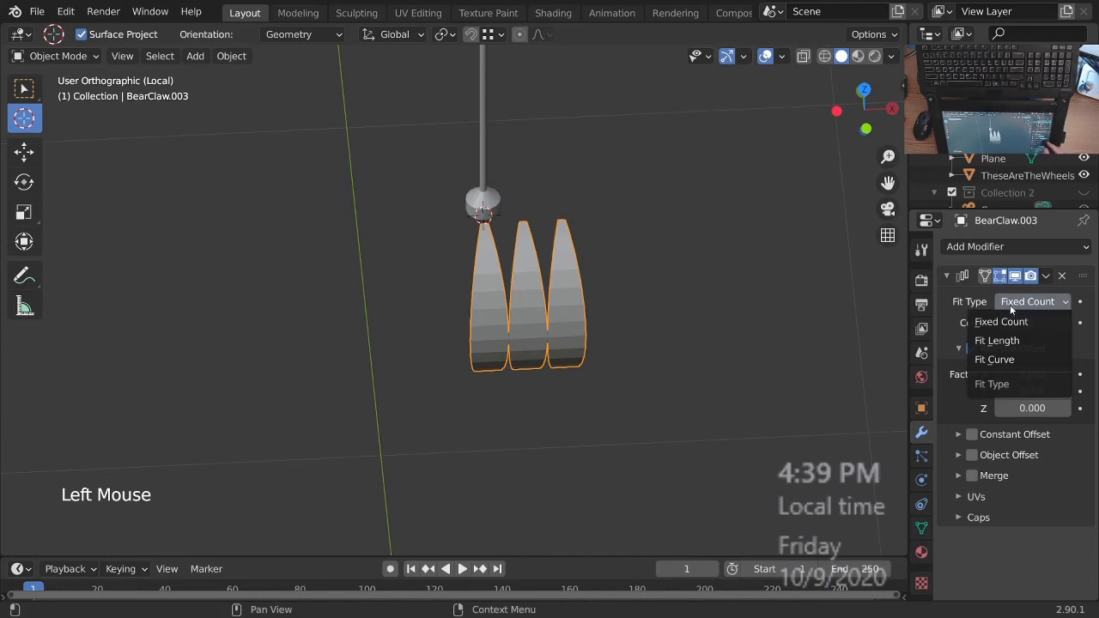
pyautogui.click(1027, 321)
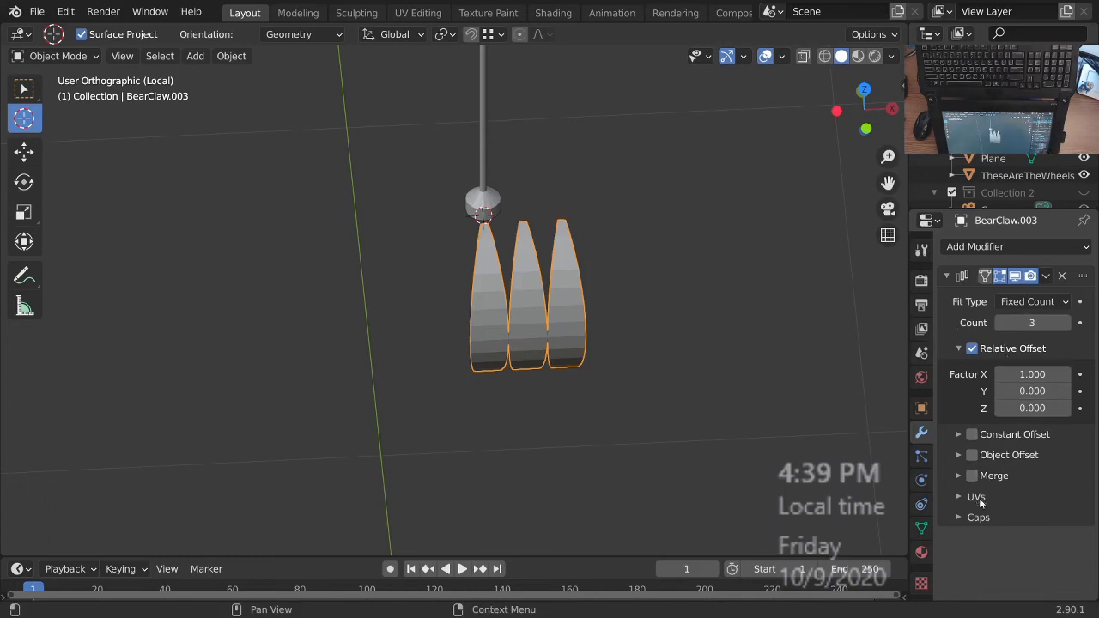
pyautogui.click(960, 455)
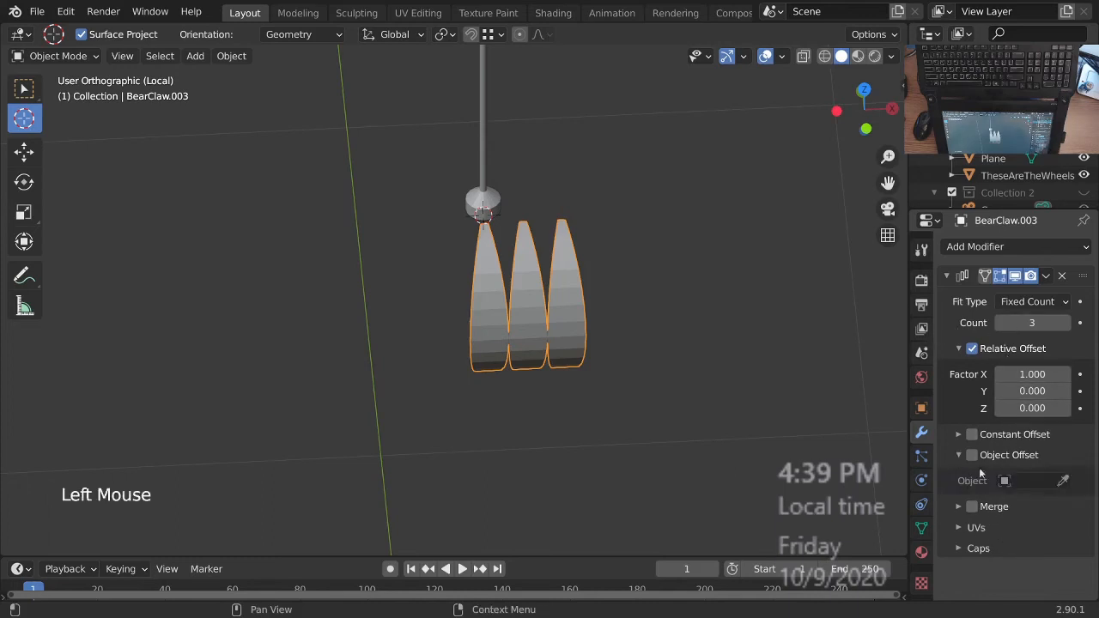
pyautogui.click(984, 454)
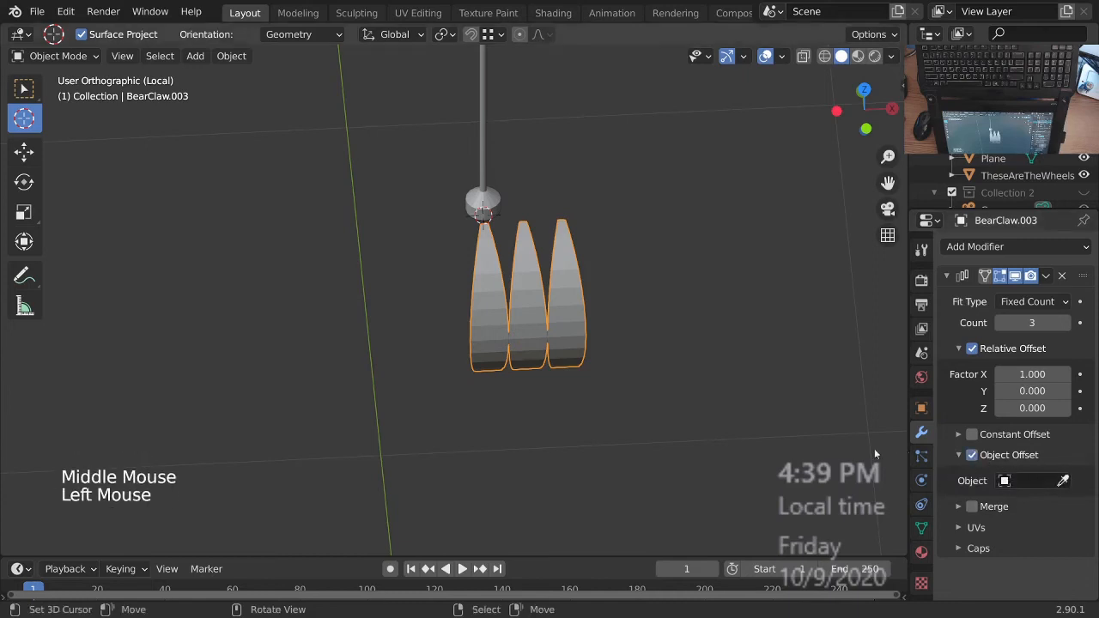
# - Snap the 3D cursor to the claw strip's origin and add a sphere-shaped empty there
pyautogui.keyDown('ctrl'); pyautogui.moveTo(526, 258); pyautogui.dragTo(496, 283, button='middle'); pyautogui.keyUp('ctrl')
pyautogui.rightClick(496, 283)
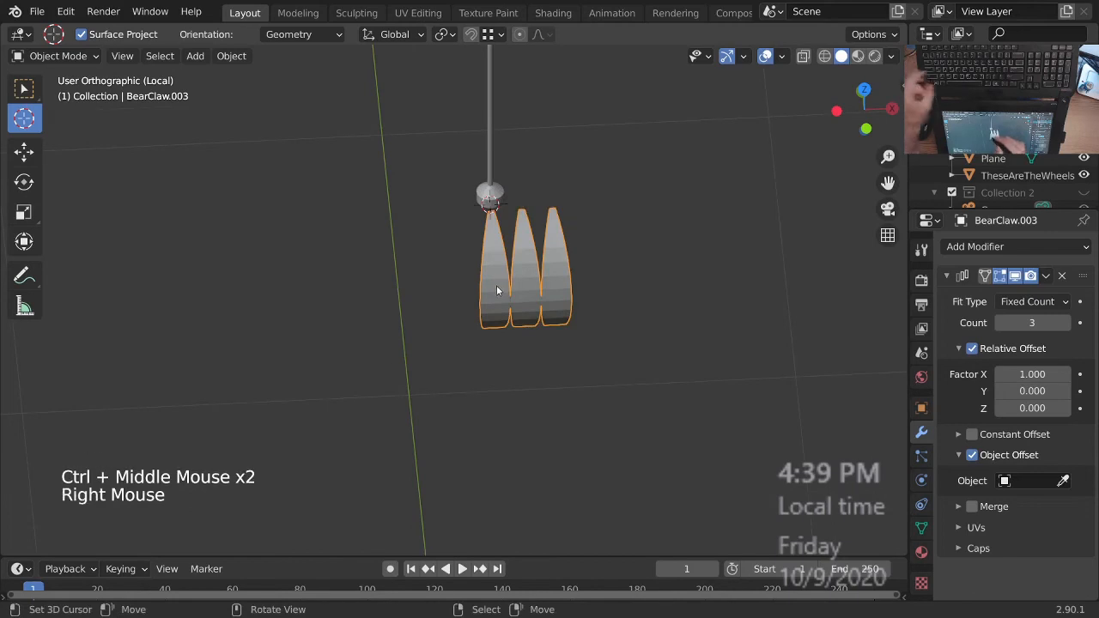
pyautogui.press('shift')
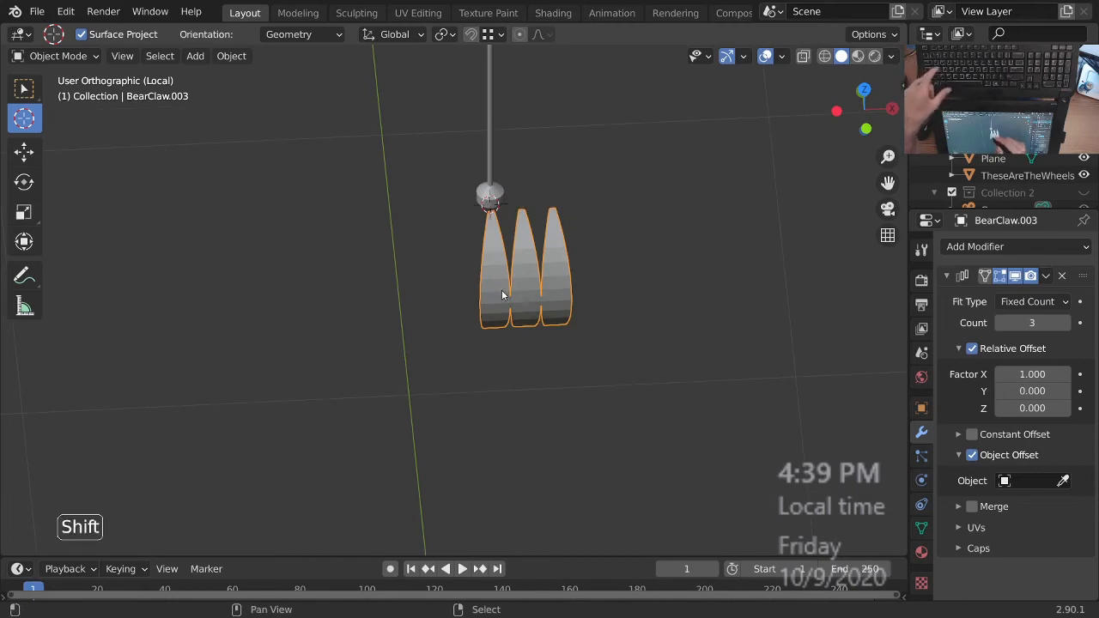
pyautogui.hotkey('shift', 's')
pyautogui.keyDown('ctrl'); pyautogui.moveTo(523, 394); pyautogui.dragTo(503, 330, button='middle'); pyautogui.keyUp('ctrl')
pyautogui.hotkey('shift', 'a')
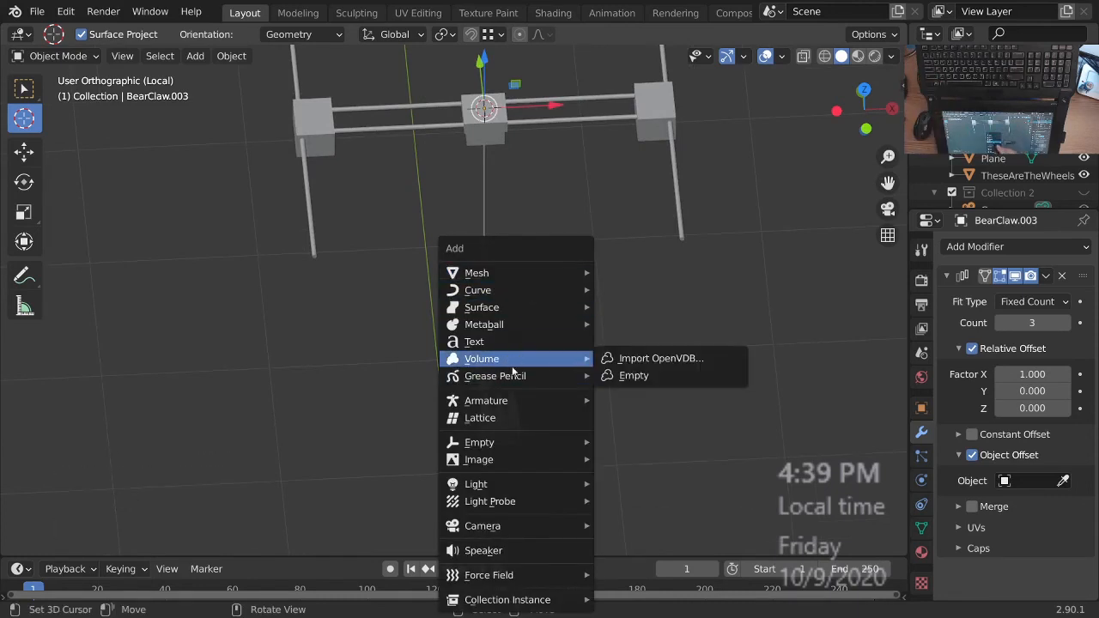
pyautogui.moveTo(576, 441)
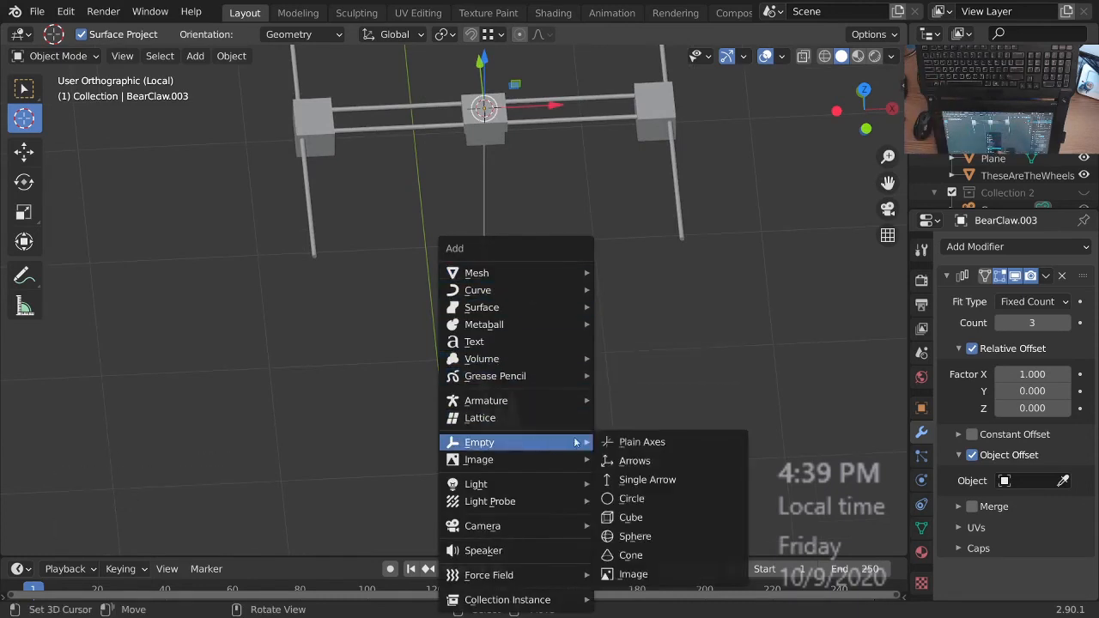
pyautogui.click(652, 536)
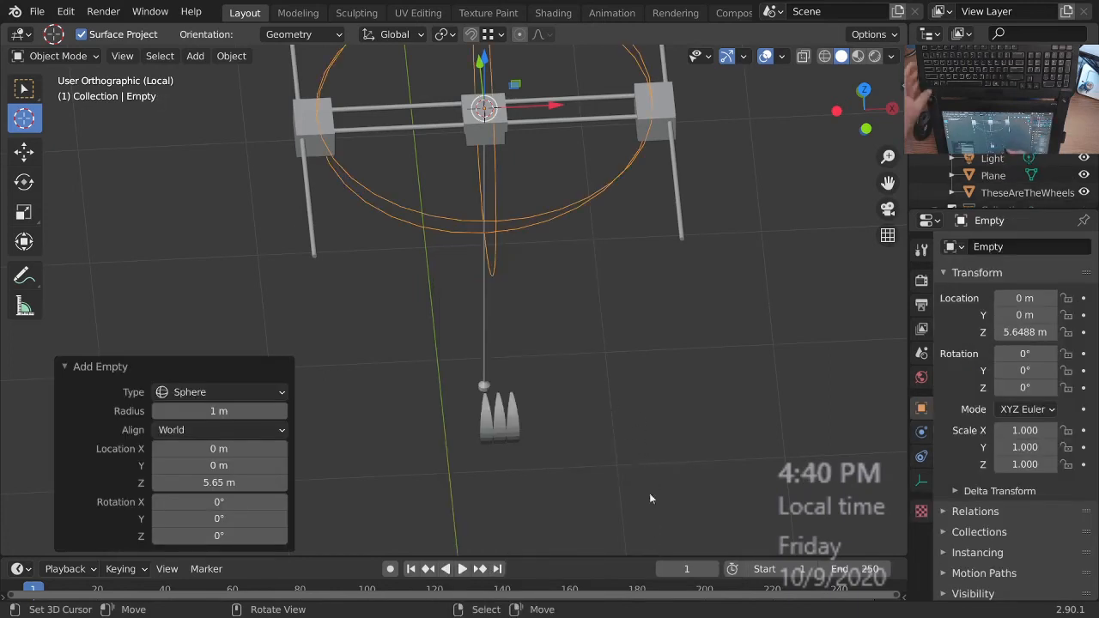
# - Assign the sphere empty as the Object Offset object in the claw strip's Array modifier
pyautogui.rightClick(515, 421)
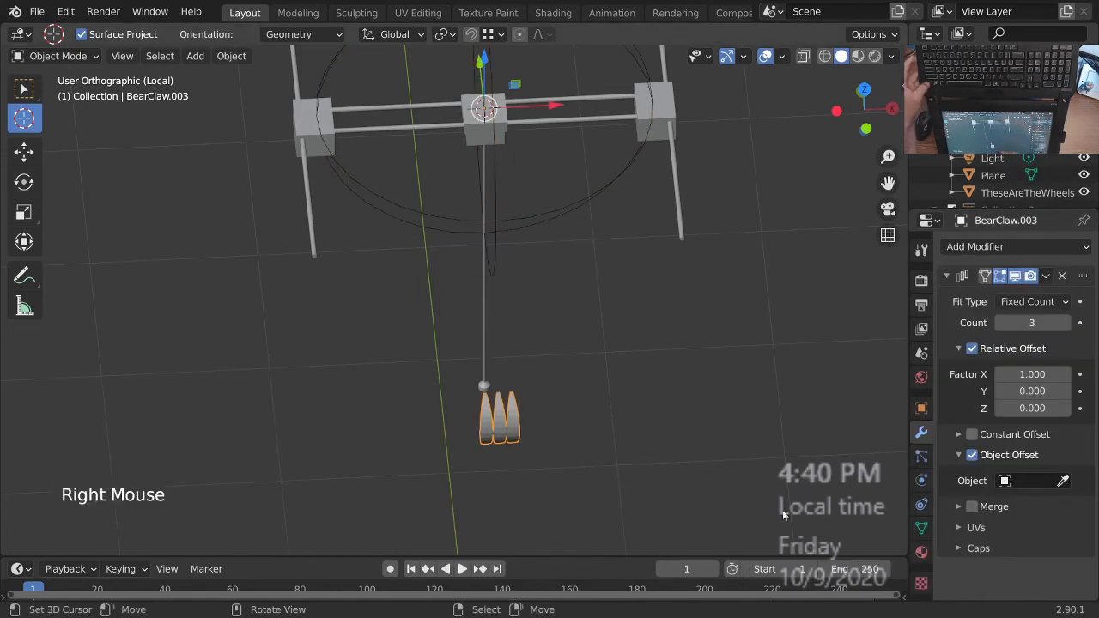
pyautogui.click(1062, 482)
pyautogui.click(564, 204)
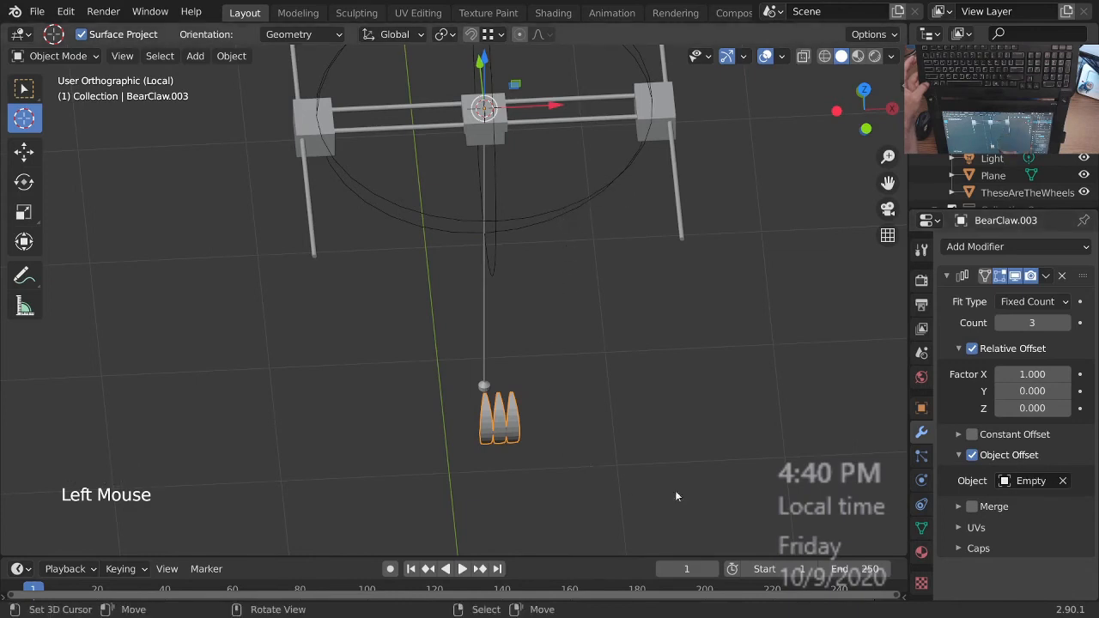
# - Select the sphere empty and rotate it 360/3 degrees about the global Z axis
pyautogui.rightClick(567, 225)
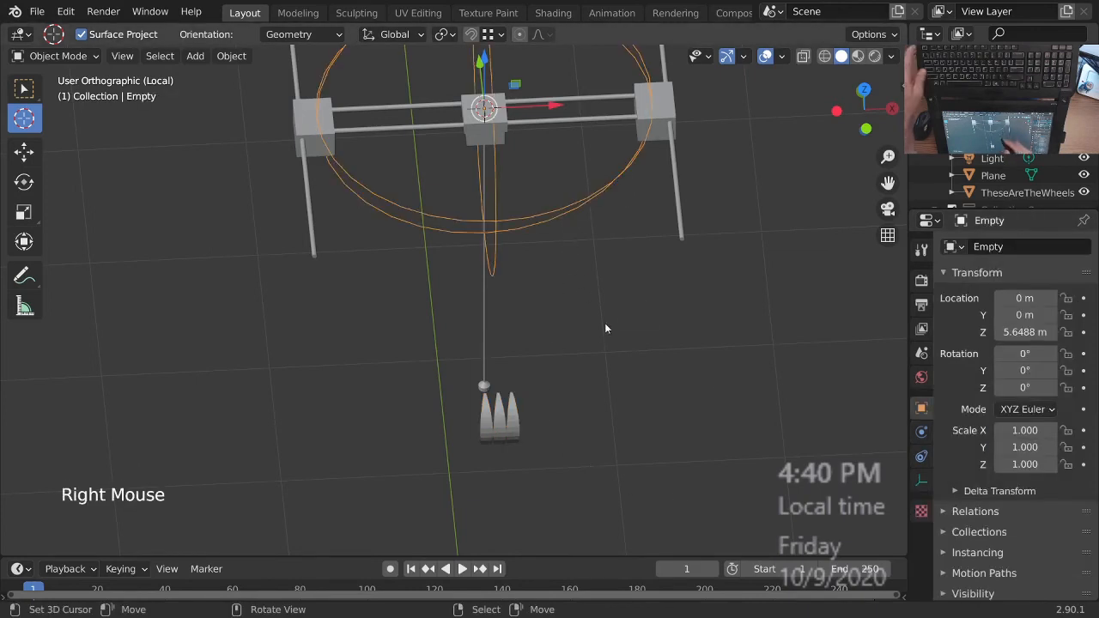
pyautogui.press('Escape')
pyautogui.press('r')
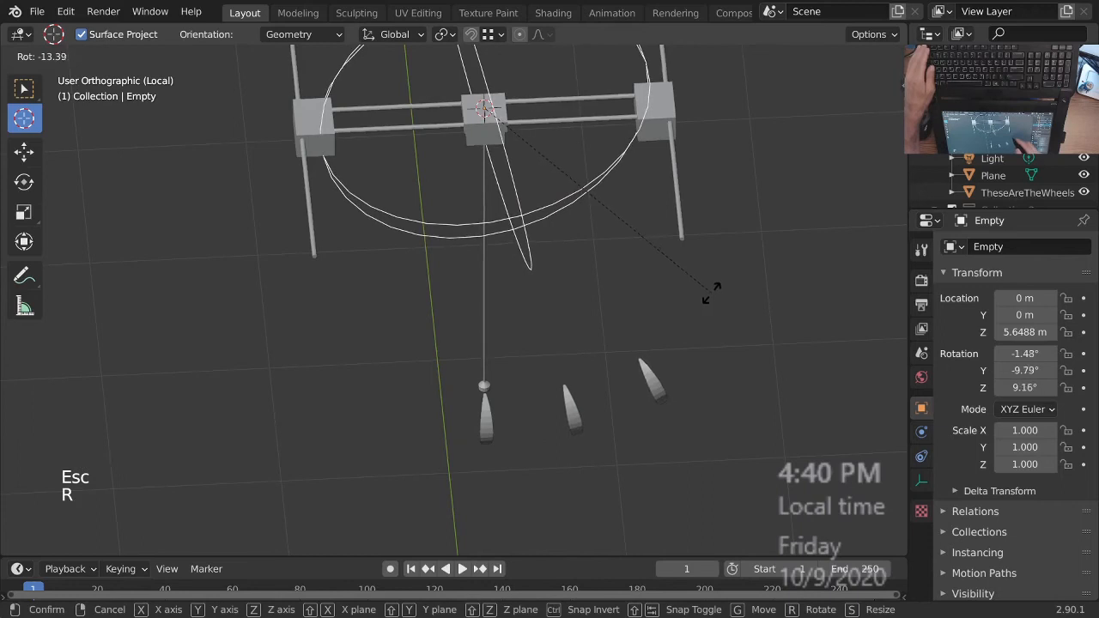
pyautogui.press('z')
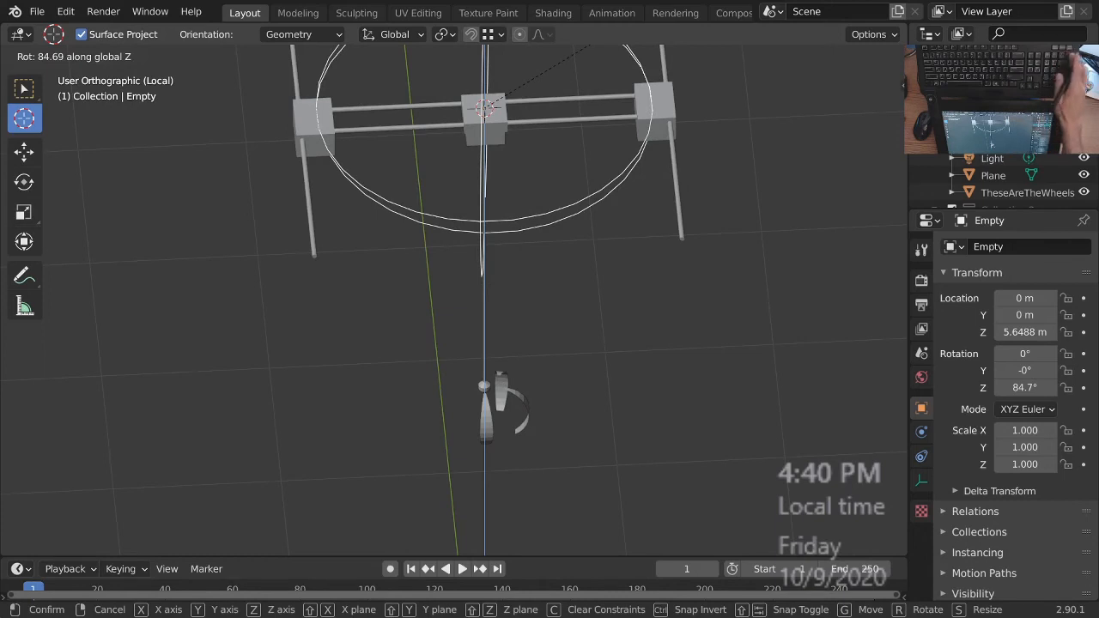
pyautogui.write('360/')
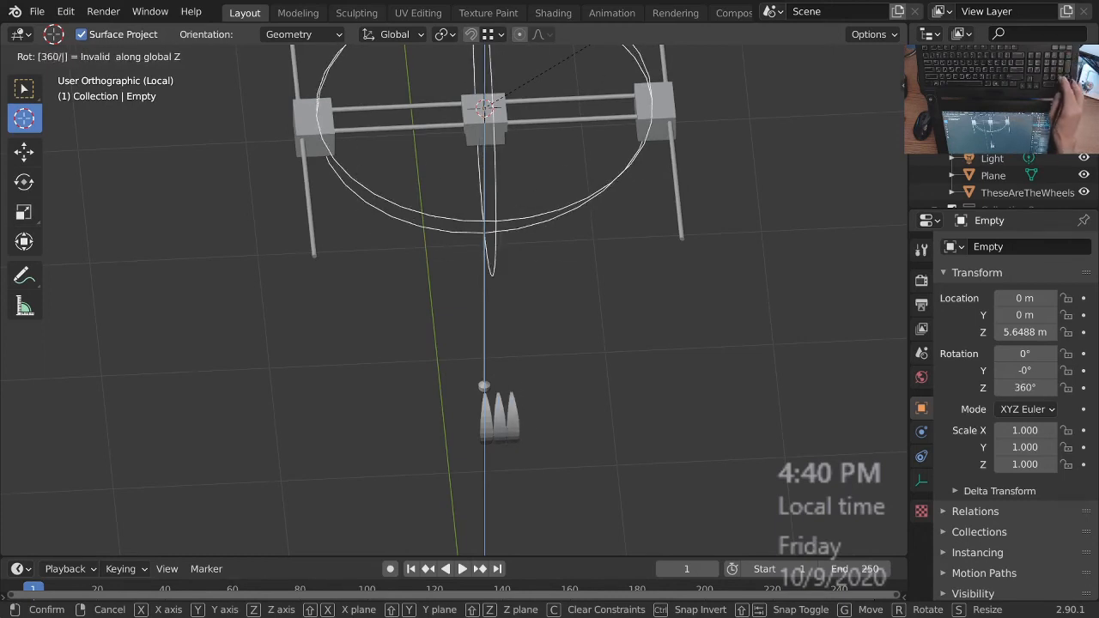
pyautogui.write('3')
pyautogui.press('Return')
# - Select the claw strip and set its Array modifier's Relative Offset Factor X to 0
pyautogui.moveTo(560, 310); pyautogui.dragTo(487, 418, button='middle')
pyautogui.rightClick(516, 434)
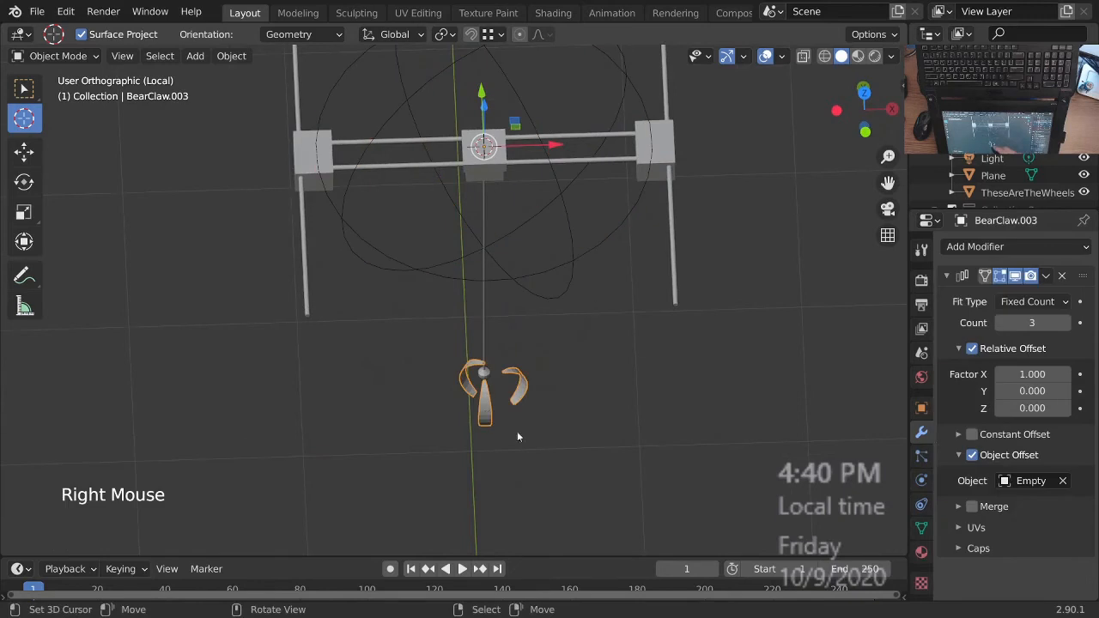
pyautogui.moveTo(1031, 378); pyautogui.dragTo(1024, 486, button='middle')
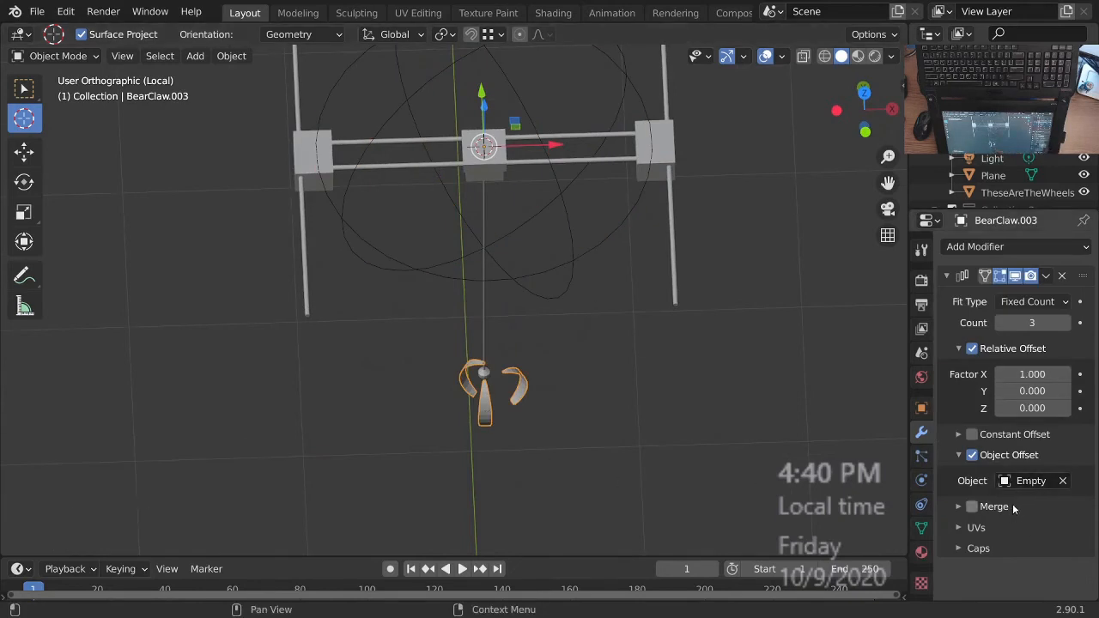
pyautogui.click(1032, 375)
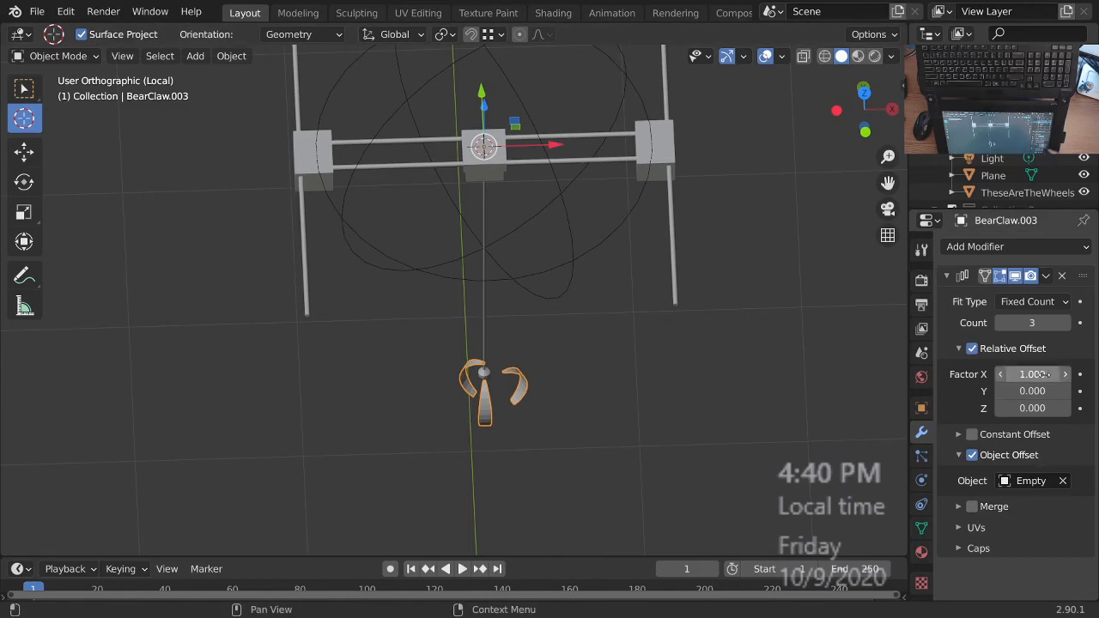
pyautogui.write('0')
pyautogui.press('Return')
# - Reveal any hidden geometry in the claw strip's mesh and return to Object Mode
pyautogui.moveTo(513, 388); pyautogui.dragTo(584, 348, button='middle')
pyautogui.keyDown('ctrl'); pyautogui.moveTo(516, 424); pyautogui.dragTo(544, 311, button='middle'); pyautogui.keyUp('ctrl')
pyautogui.keyDown('ctrl'); pyautogui.moveTo(458, 265); pyautogui.dragTo(471, 366, button='middle'); pyautogui.keyUp('ctrl')
pyautogui.rightClick(478, 356)
pyautogui.press('Tab')
pyautogui.hotkey('alt', 'h')
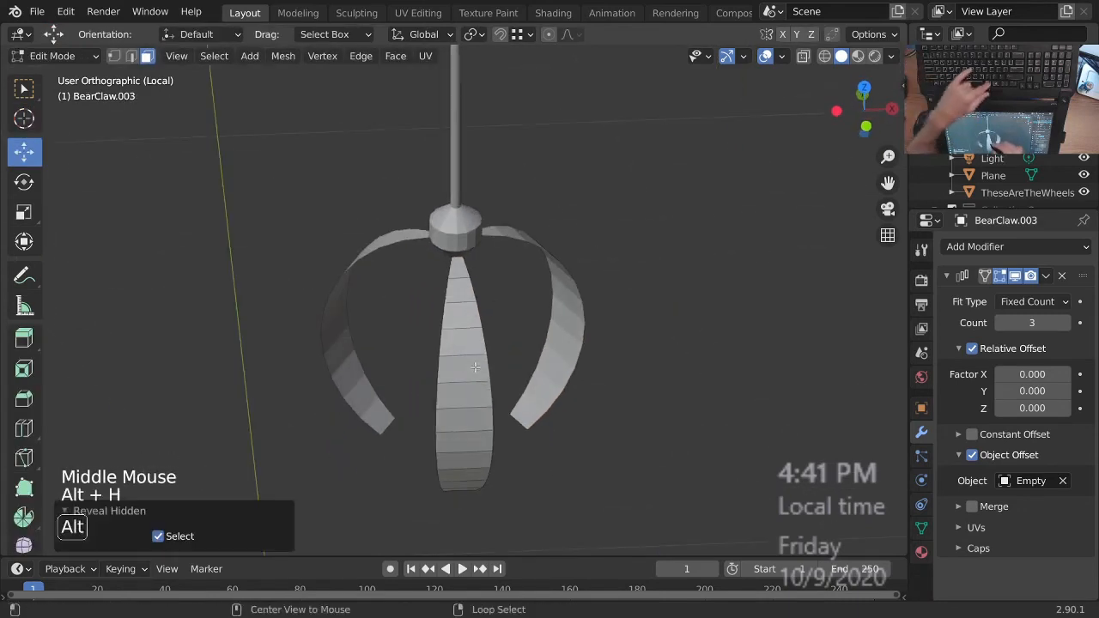
pyautogui.press('Tab')
pyautogui.moveTo(477, 360); pyautogui.dragTo(474, 311, button='middle')
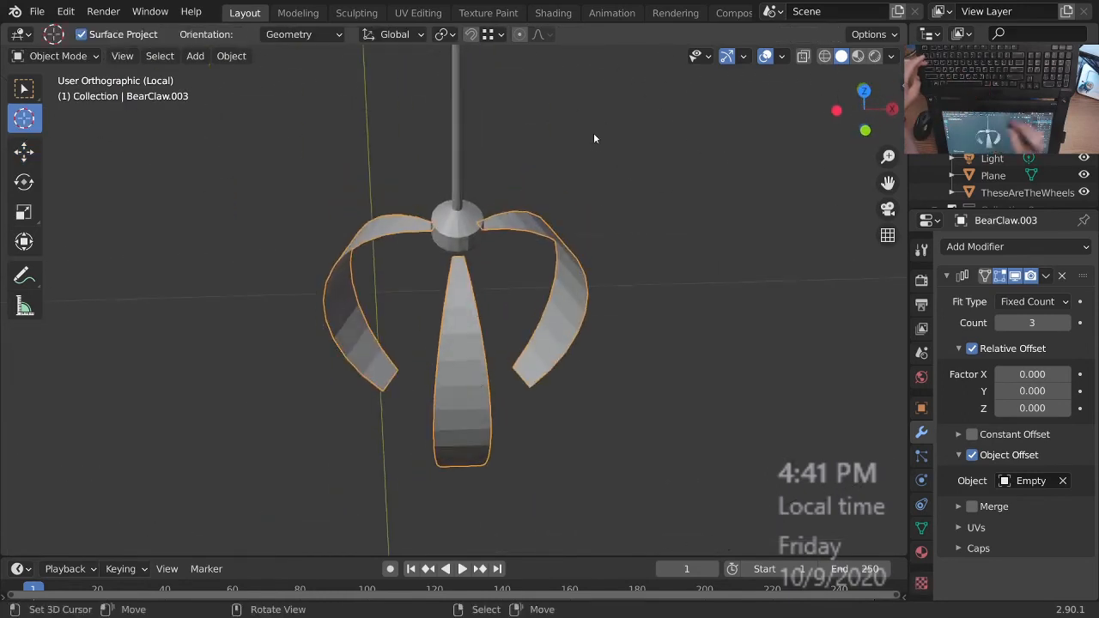
# - Examine the three-pronged claw in the full scene and in local view, checking which prong is the editable mesh
pyautogui.press('KP_Divide')
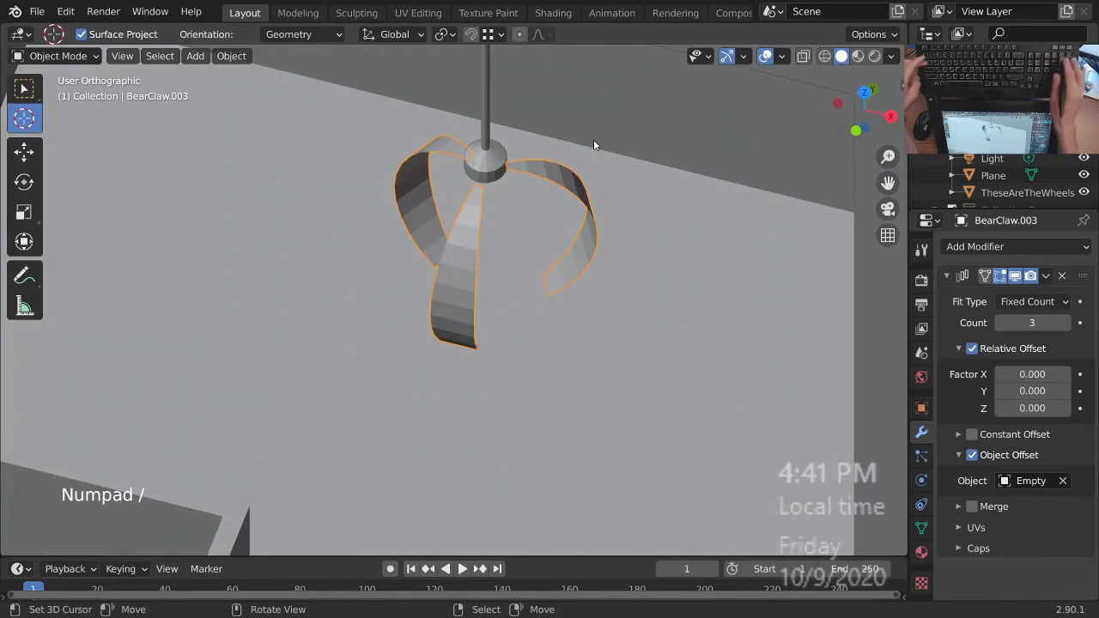
pyautogui.press('KP_Divide')
pyautogui.press('Tab')
pyautogui.press('Tab')
pyautogui.press('Tab')
pyautogui.moveTo(507, 301); pyautogui.dragTo(528, 281, button='middle')
pyautogui.press('Tab')
pyautogui.moveTo(528, 282); pyautogui.dragTo(528, 311, button='middle')
pyautogui.moveTo(528, 311)
pyautogui.keyDown('shift'); pyautogui.mouseDown(button='middle')
pyautogui.moveTo(547, 310)
pyautogui.moveTo(507, 326)
pyautogui.moveTo(537, 327)
pyautogui.moveTo(471, 318)
pyautogui.moveTo(545, 314)
pyautogui.moveTo(536, 322)
pyautogui.mouseUp(button='middle'); pyautogui.keyUp('shift')
pyautogui.keyDown('shift'); pyautogui.moveTo(536, 322); pyautogui.dragTo(526, 338, button='middle'); pyautogui.keyUp('shift')
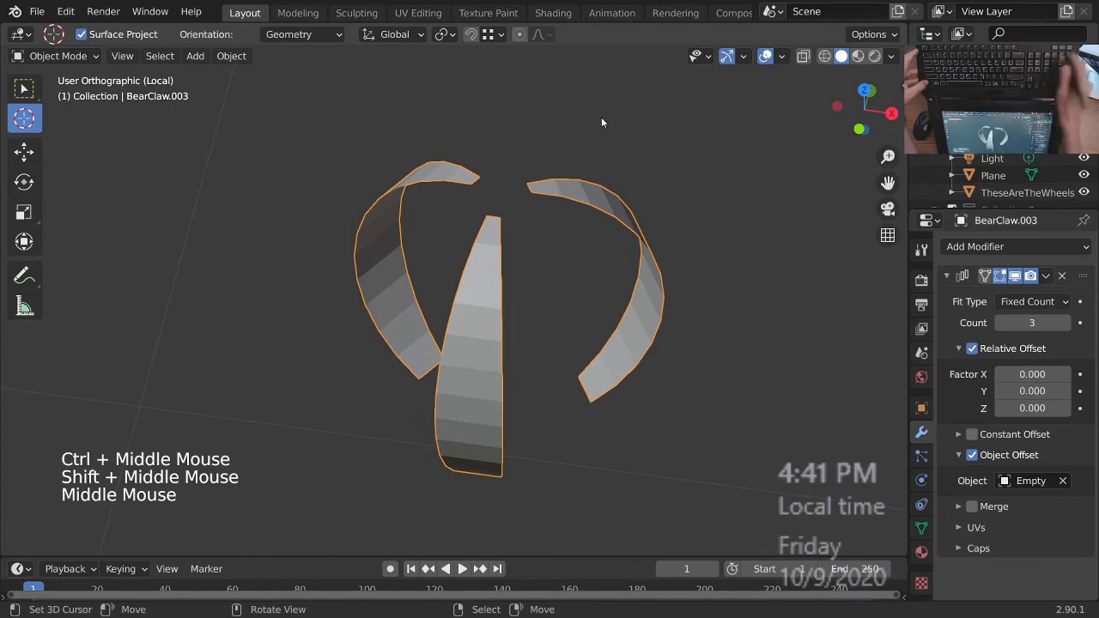
# - Straighten the original strip's long edge on the +X side by scaling its edge loop to 0 along X in top view
pyautogui.press('KP_7')
pyautogui.press('Tab')
pyautogui.keyDown('ctrl'); pyautogui.moveTo(506, 414); pyautogui.dragTo(545, 371, button='middle'); pyautogui.keyUp('ctrl')
pyautogui.press('2')
pyautogui.keyDown('alt'); pyautogui.rightClick(509, 320); pyautogui.keyUp('alt')
pyautogui.keyDown('ctrl'); pyautogui.moveTo(545, 371); pyautogui.dragTo(542, 347, button='middle'); pyautogui.keyUp('ctrl')
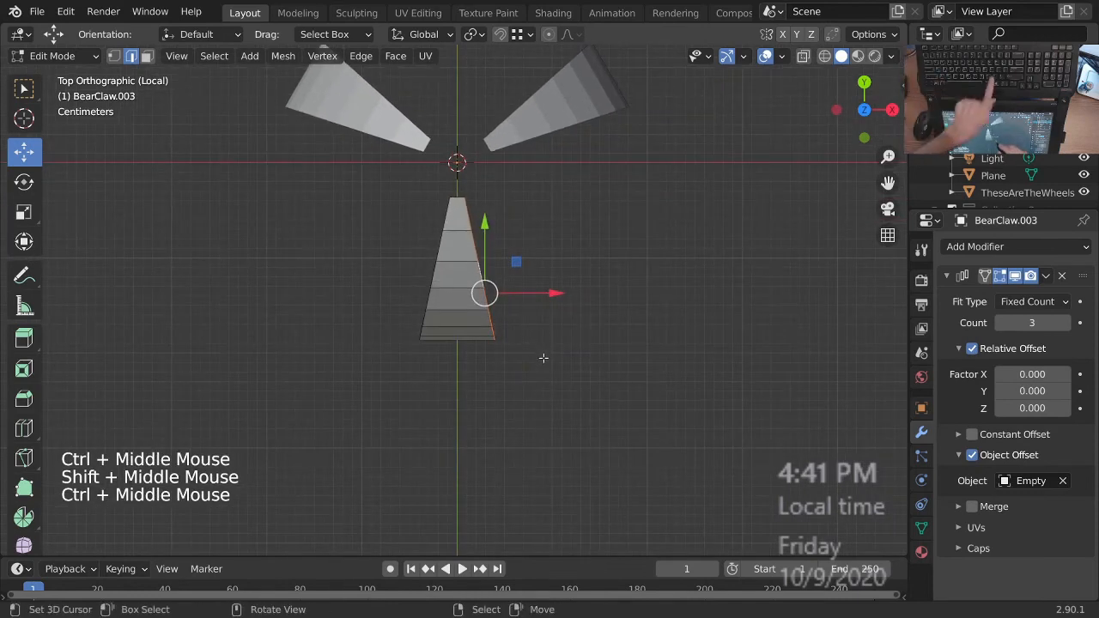
pyautogui.press('.')
pyautogui.press('Escape')
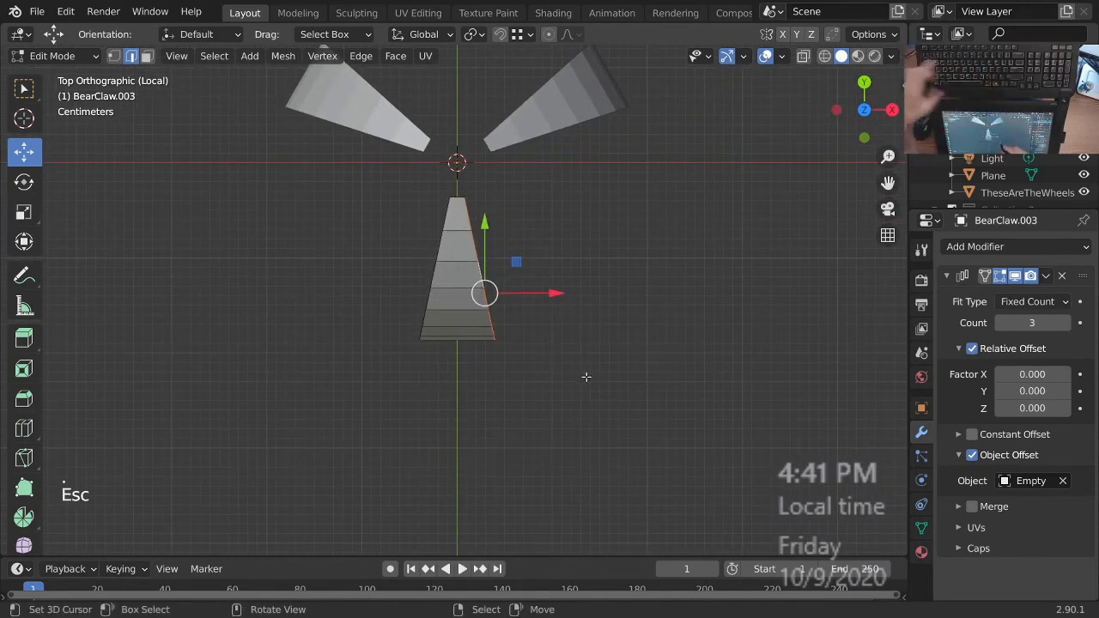
pyautogui.press('s')
pyautogui.press('x')
pyautogui.press('0')
pyautogui.press('Return')
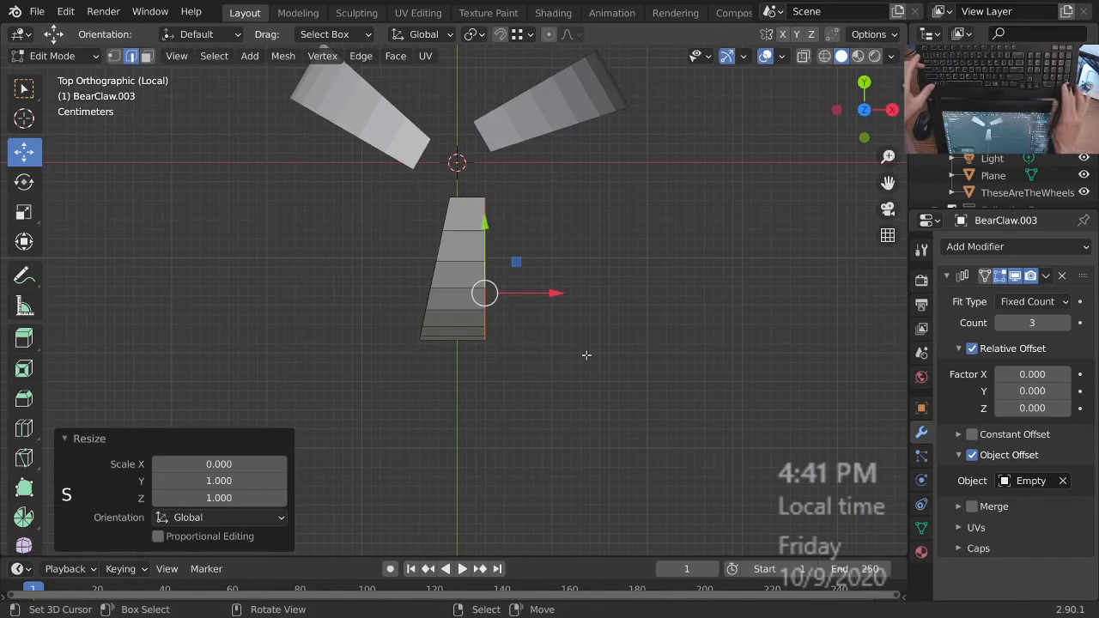
# - Straighten the strip's opposite long edge on the -X side by scaling its edge loop to 0 along X
pyautogui.keyDown('alt'); pyautogui.rightClick(440, 258); pyautogui.keyUp('alt')
pyautogui.press('Escape')
pyautogui.press('s')
pyautogui.press('x')
pyautogui.press('0')
pyautogui.press('Return')
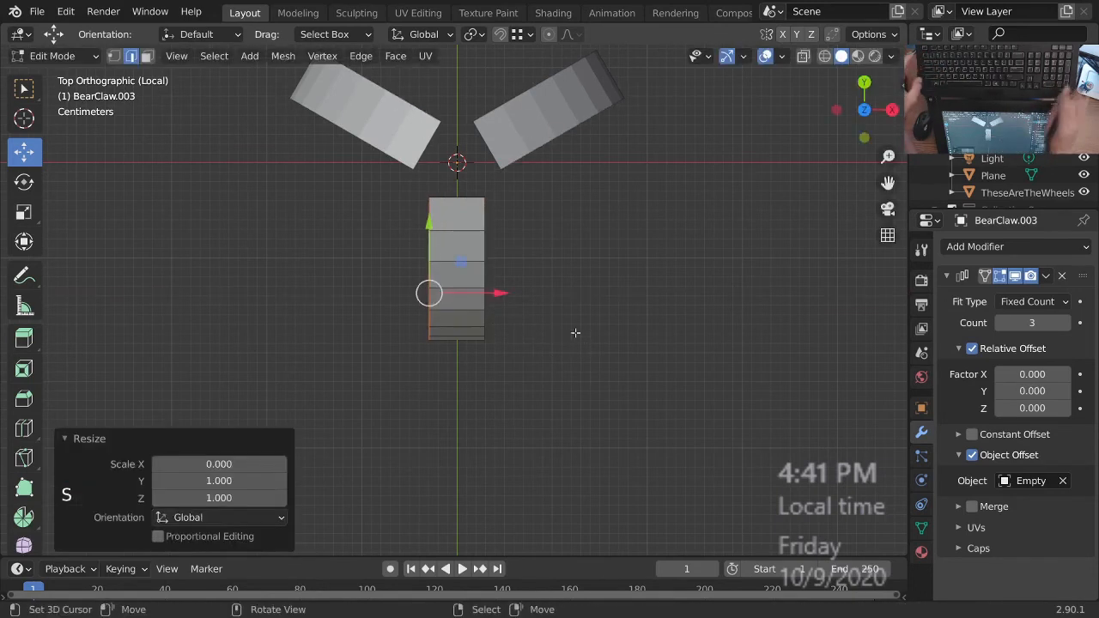
# - Narrow the strip by scaling both long edge loops together along X to about 0.4
pyautogui.keyDown('alt'); pyautogui.keyDown('shift'); pyautogui.rightClick(486, 267); pyautogui.keyUp('shift'); pyautogui.keyUp('alt')
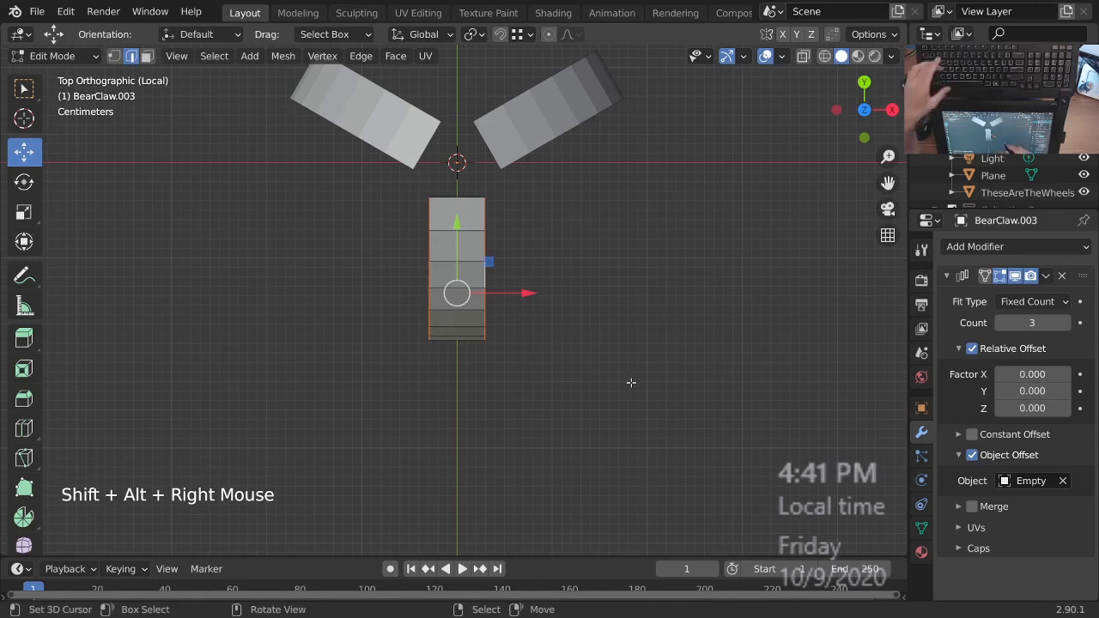
pyautogui.press('s')
pyautogui.press('x')
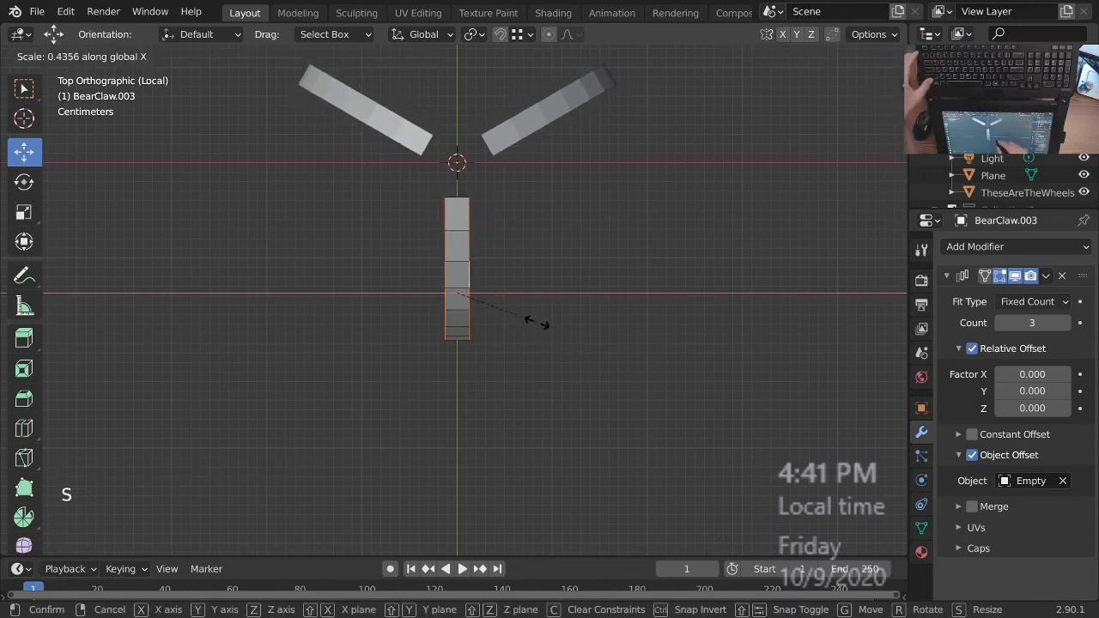
pyautogui.click(533, 320)
# - Examine the narrowed prongs and the gap between their upper ends from several angles
pyautogui.keyDown('ctrl'); pyautogui.moveTo(534, 304); pyautogui.dragTo(536, 331, button='middle'); pyautogui.keyUp('ctrl')
pyautogui.moveTo(535, 343); pyautogui.dragTo(552, 257, button='middle')
pyautogui.keyDown('ctrl'); pyautogui.moveTo(552, 301); pyautogui.dragTo(551, 270, button='middle'); pyautogui.keyUp('ctrl')
pyautogui.moveTo(515, 279); pyautogui.dragTo(485, 283, button='middle')
pyautogui.keyDown('shift'); pyautogui.moveTo(643, 302); pyautogui.dragTo(556, 297, button='middle'); pyautogui.keyUp('shift')
pyautogui.moveTo(534, 290); pyautogui.dragTo(616, 380, button='middle')
pyautogui.keyDown('ctrl'); pyautogui.moveTo(549, 369); pyautogui.dragTo(576, 352, button='middle'); pyautogui.keyUp('ctrl')
pyautogui.moveTo(562, 345); pyautogui.dragTo(558, 296, button='middle')
pyautogui.keyDown('shift'); pyautogui.moveTo(558, 296); pyautogui.dragTo(416, 207, button='middle'); pyautogui.keyUp('shift')
# - Extrude the original strip's upper end edge toward the claw's central axis, working in wireframe right view
pyautogui.press('2')
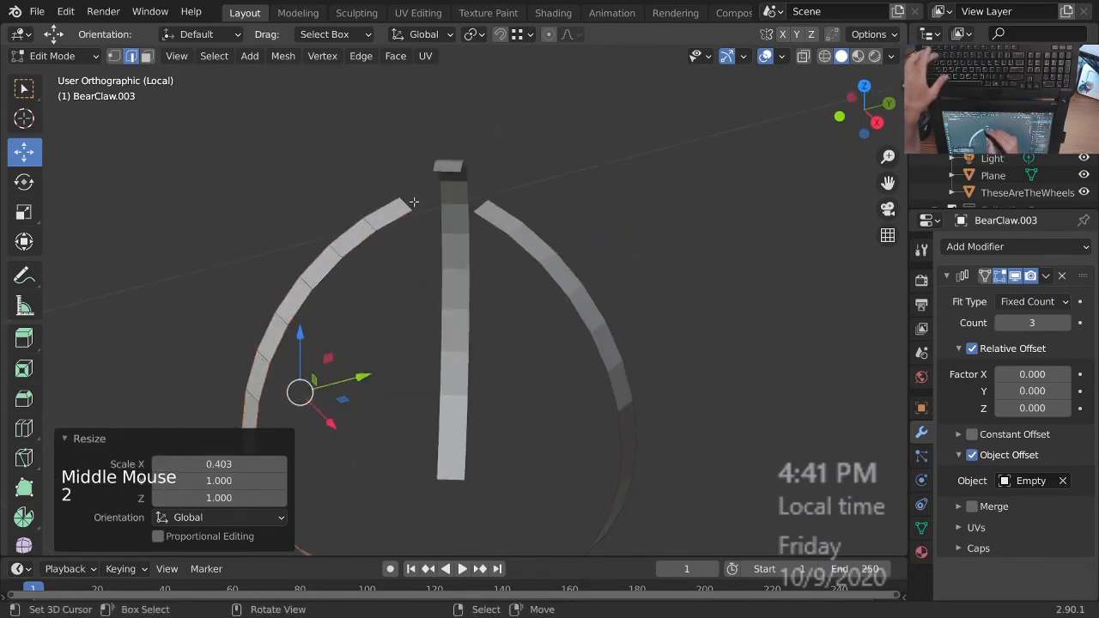
pyautogui.rightClick(406, 204)
pyautogui.keyDown('ctrl'); pyautogui.moveTo(477, 256); pyautogui.dragTo(475, 220, button='middle'); pyautogui.keyUp('ctrl')
pyautogui.keyDown('shift'); pyautogui.moveTo(475, 220); pyautogui.dragTo(490, 251, button='middle'); pyautogui.keyUp('shift')
pyautogui.moveTo(491, 252); pyautogui.dragTo(493, 218, button='middle')
pyautogui.keyDown('ctrl'); pyautogui.moveTo(493, 218); pyautogui.dragTo(500, 267, button='middle'); pyautogui.keyUp('ctrl')
pyautogui.moveTo(500, 267); pyautogui.dragTo(523, 268, button='middle')
pyautogui.keyDown('shift'); pyautogui.moveTo(524, 267); pyautogui.dragTo(487, 254, button='middle'); pyautogui.keyUp('shift')
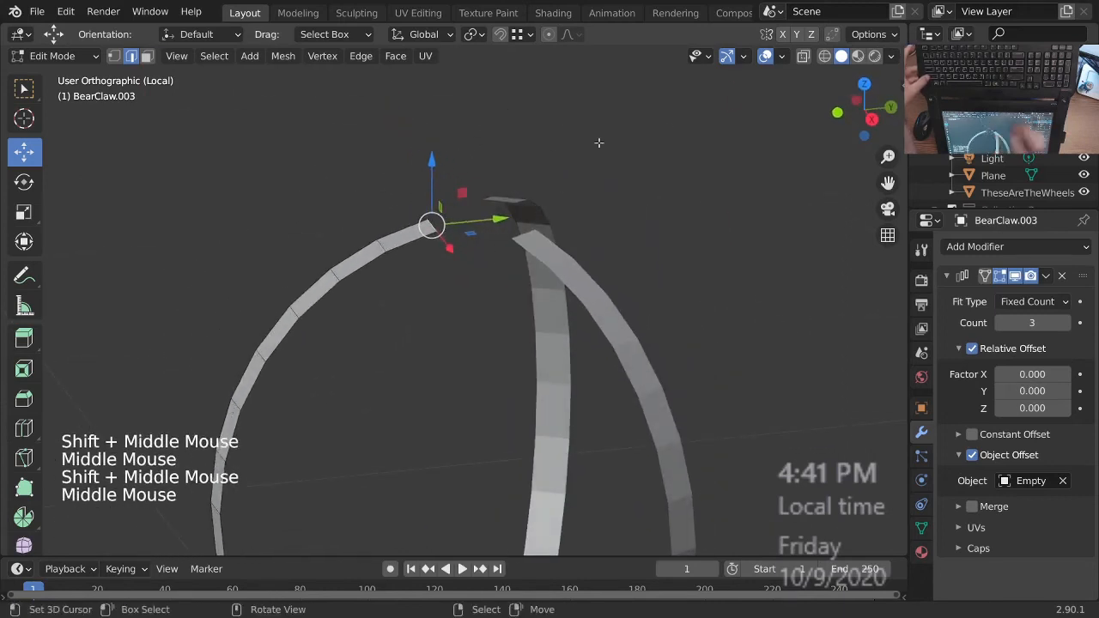
pyautogui.press('KP_3')
pyautogui.keyDown('ctrl'); pyautogui.moveTo(598, 143); pyautogui.dragTo(416, 194, button='middle'); pyautogui.keyUp('ctrl')
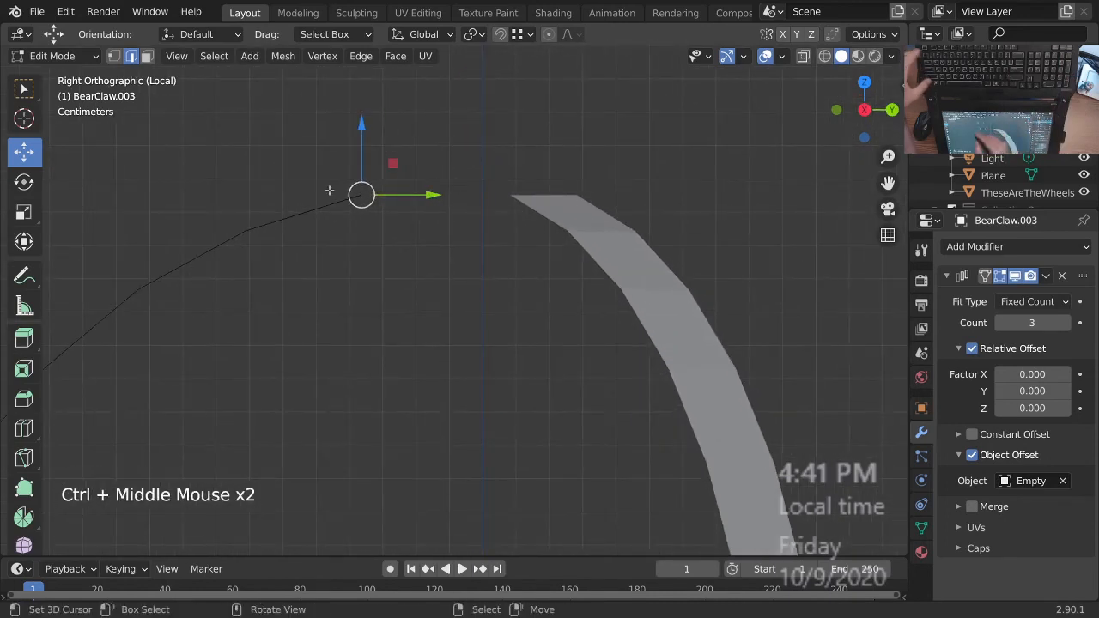
pyautogui.press('z')
pyautogui.keyDown('ctrl'); pyautogui.moveTo(413, 258); pyautogui.dragTo(415, 188, button='middle'); pyautogui.keyUp('ctrl')
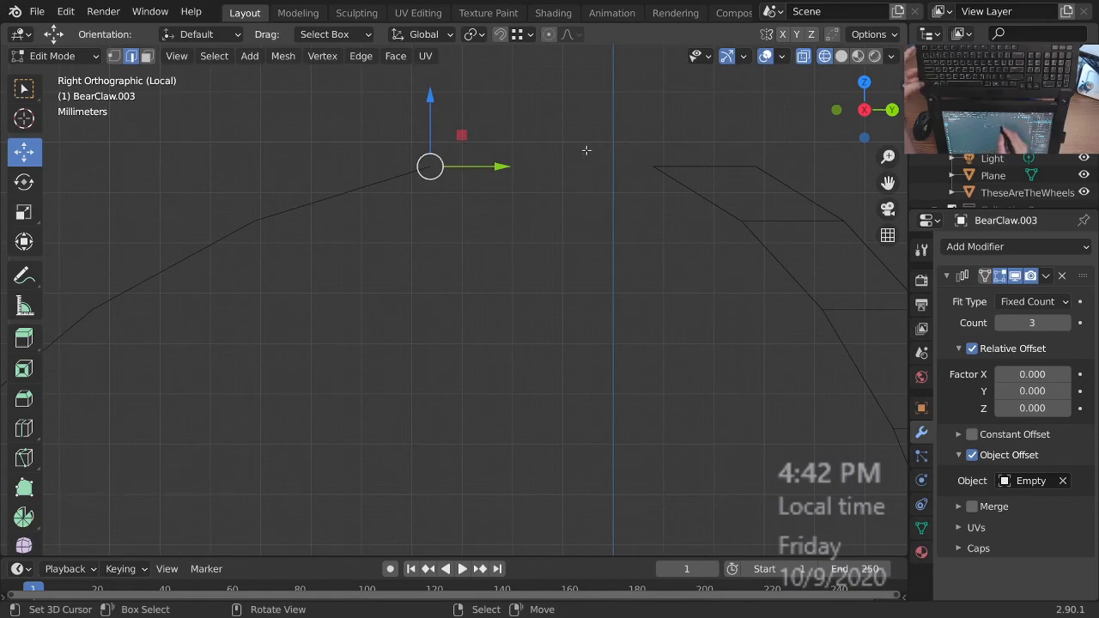
pyautogui.press('ctrl')
pyautogui.keyDown('ctrl'); pyautogui.click(574, 149); pyautogui.keyUp('ctrl')
# - Return to Object Mode, add a Solidify modifier to the claw and set its thickness to 0.009 m
pyautogui.keyDown('ctrl'); pyautogui.moveTo(517, 212); pyautogui.dragTo(510, 244, button='middle'); pyautogui.keyUp('ctrl')
pyautogui.moveTo(506, 228); pyautogui.dragTo(570, 316, button='middle')
pyautogui.keyDown('shift'); pyautogui.moveTo(561, 316); pyautogui.dragTo(601, 344, button='middle'); pyautogui.keyUp('shift')
pyautogui.moveTo(601, 344); pyautogui.dragTo(597, 385, button='middle')
pyautogui.press('Tab')
pyautogui.click(996, 246)
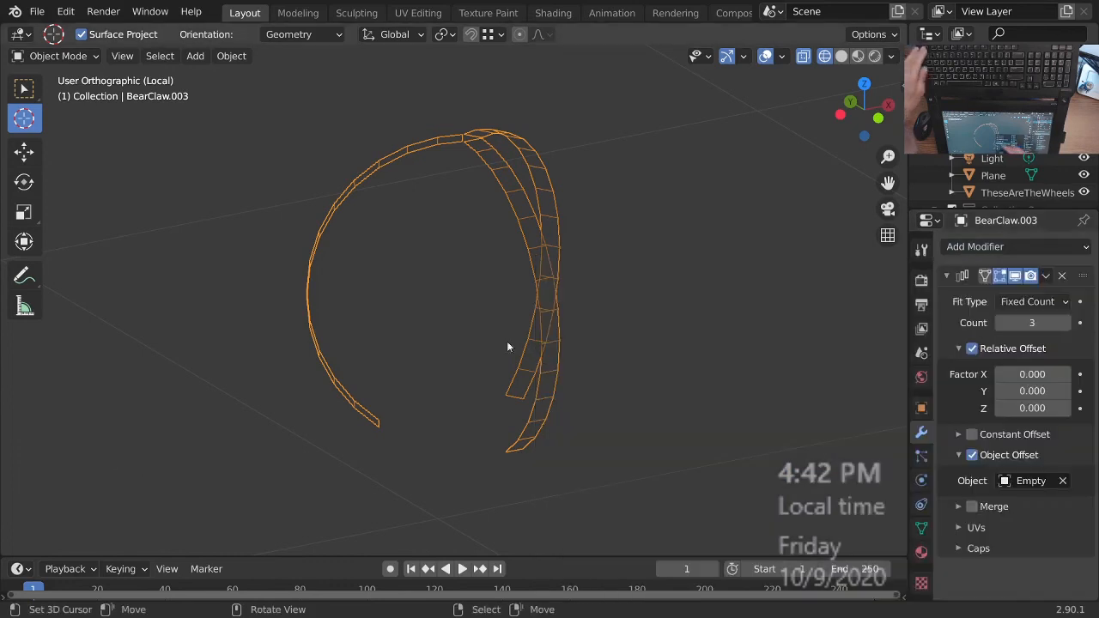
pyautogui.press('Tab')
pyautogui.press('Tab')
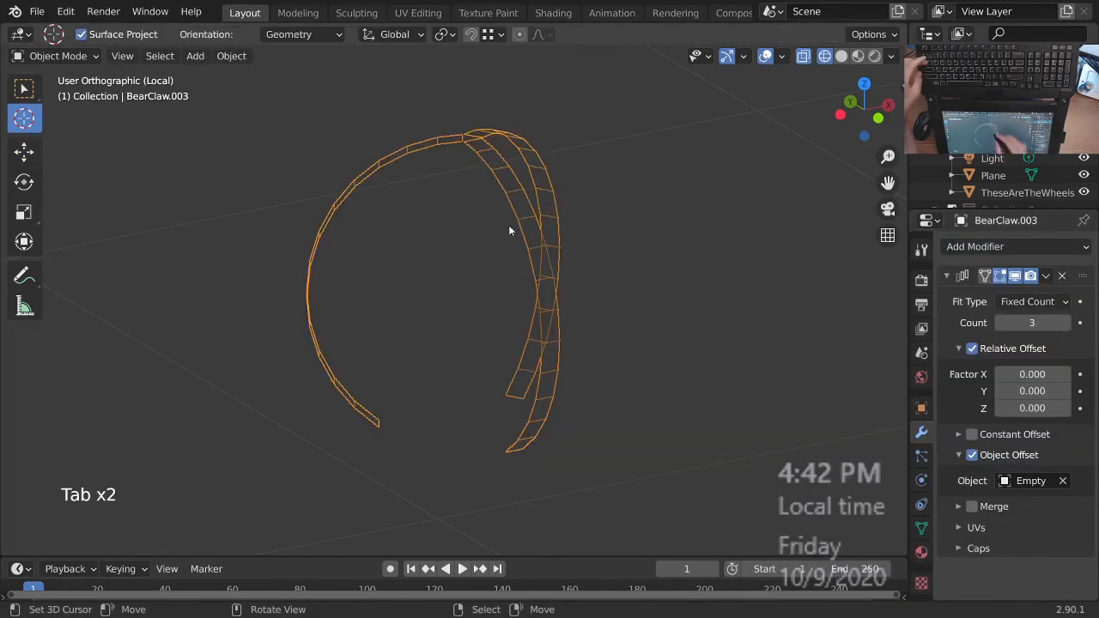
pyautogui.click(1038, 245)
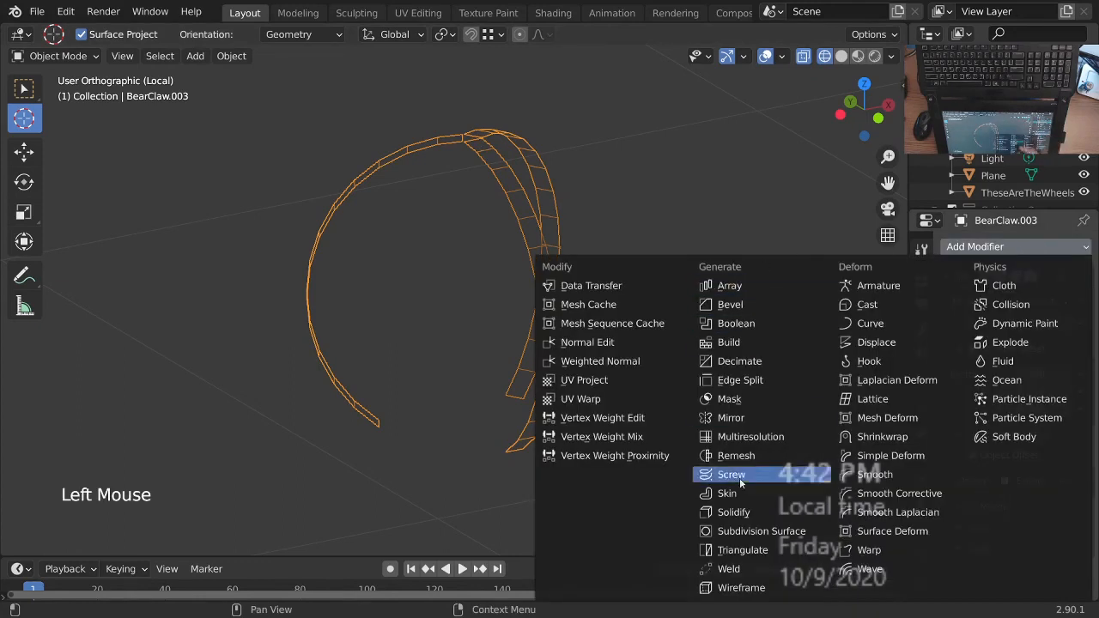
pyautogui.click(743, 512)
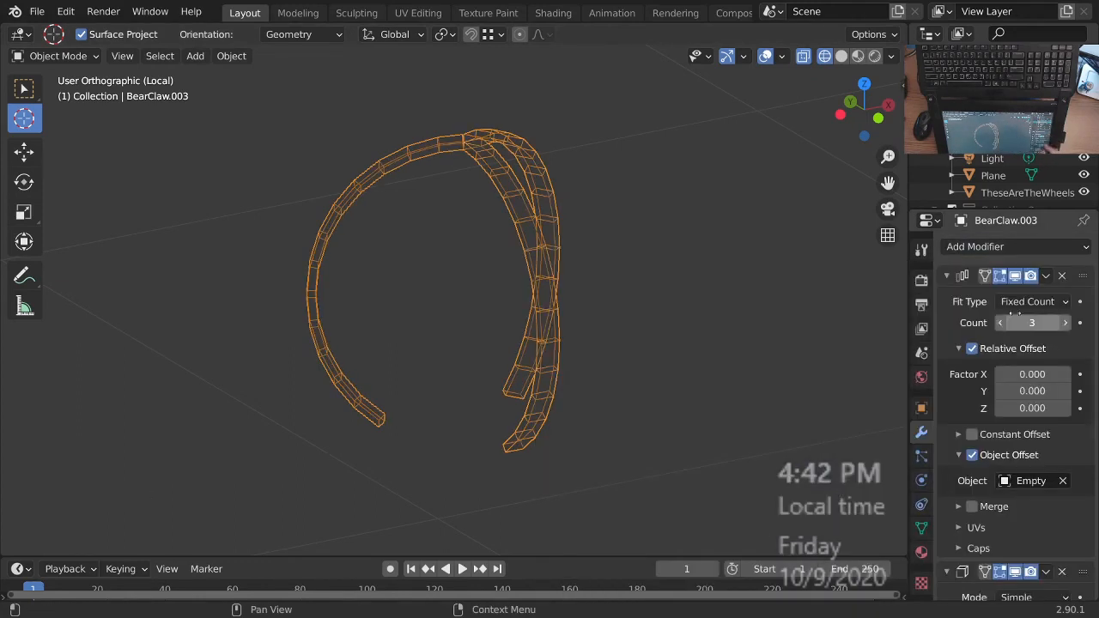
pyautogui.moveTo(1009, 515); pyautogui.dragTo(1017, 275, button='middle')
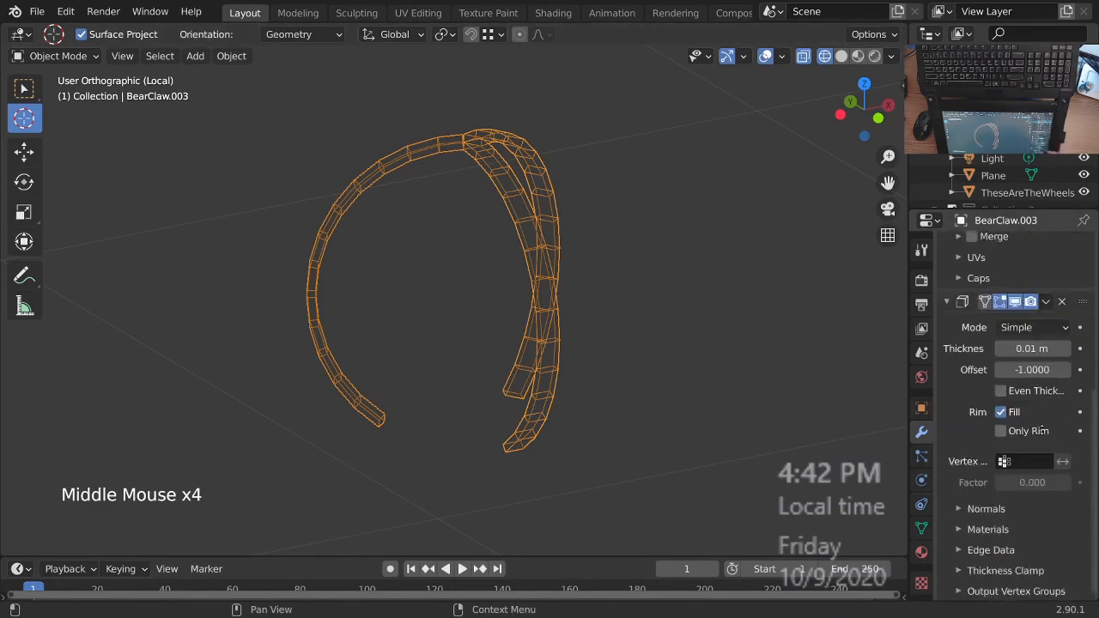
pyautogui.moveTo(1037, 373); pyautogui.dragTo(1031, 349)
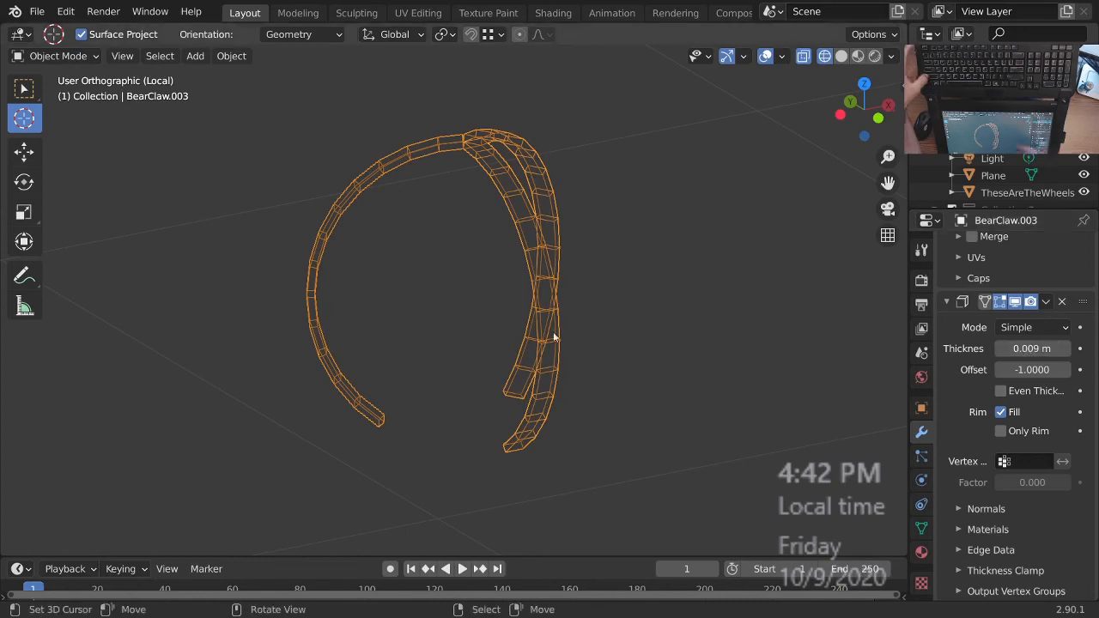
# - Switch to solid shading and leave local view to show the claw inside the machine
pyautogui.press('z')
pyautogui.moveTo(576, 297)
pyautogui.keyDown('ctrl'); pyautogui.mouseDown(button='middle')
pyautogui.moveTo(562, 241)
pyautogui.moveTo(550, 315)
pyautogui.moveTo(563, 252)
pyautogui.moveTo(558, 192)
pyautogui.moveTo(549, 252)
pyautogui.moveTo(541, 185)
pyautogui.moveTo(575, 239)
pyautogui.moveTo(567, 187)
pyautogui.moveTo(523, 177)
pyautogui.moveTo(545, 223)
pyautogui.moveTo(546, 335)
pyautogui.moveTo(562, 276)
pyautogui.moveTo(506, 292)
pyautogui.moveTo(485, 258)
pyautogui.mouseUp(button='middle'); pyautogui.keyUp('ctrl')
pyautogui.press('KP_Divide')
pyautogui.keyDown('shift'); pyautogui.moveTo(485, 257); pyautogui.dragTo(599, 285, button='middle'); pyautogui.keyUp('shift')
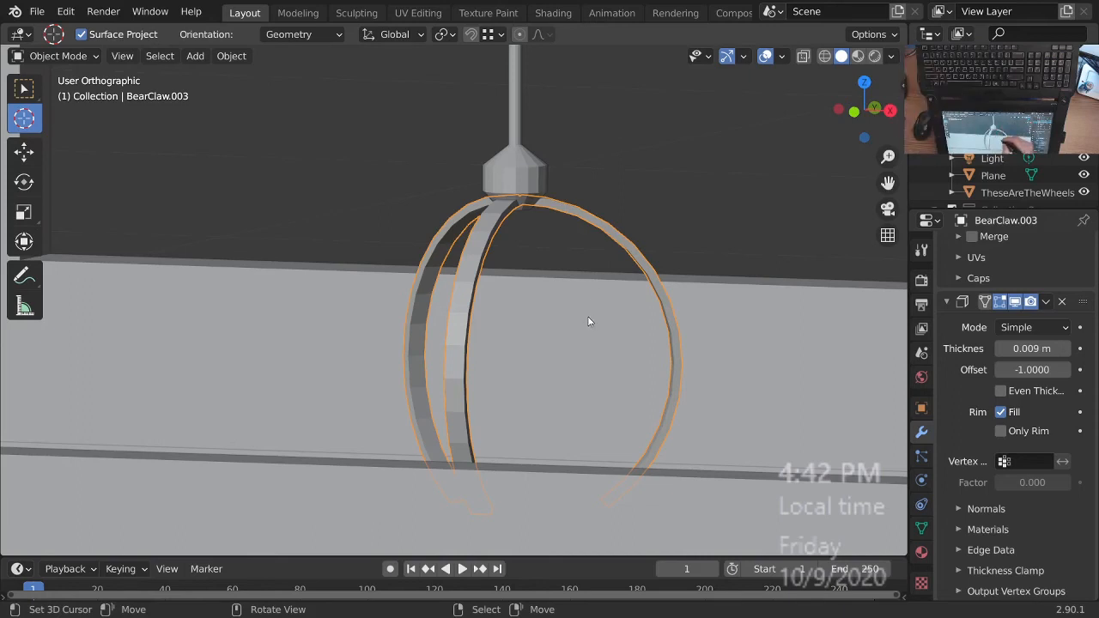
pyautogui.keyDown('ctrl'); pyautogui.moveTo(571, 221); pyautogui.dragTo(568, 246, button='middle'); pyautogui.keyUp('ctrl')
pyautogui.moveTo(568, 246); pyautogui.dragTo(554, 227, button='middle')
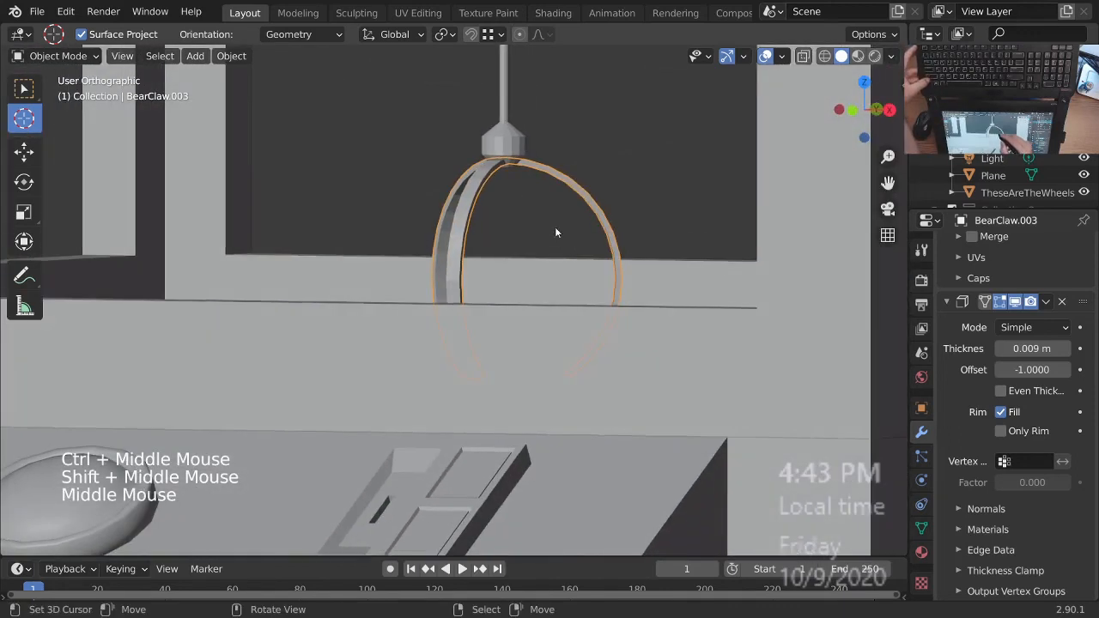
pyautogui.moveTo(515, 183); pyautogui.dragTo(522, 206, button='middle')
# - Try to sketch an annotation line from below the rod's hub to one prong
pyautogui.click(511, 186)
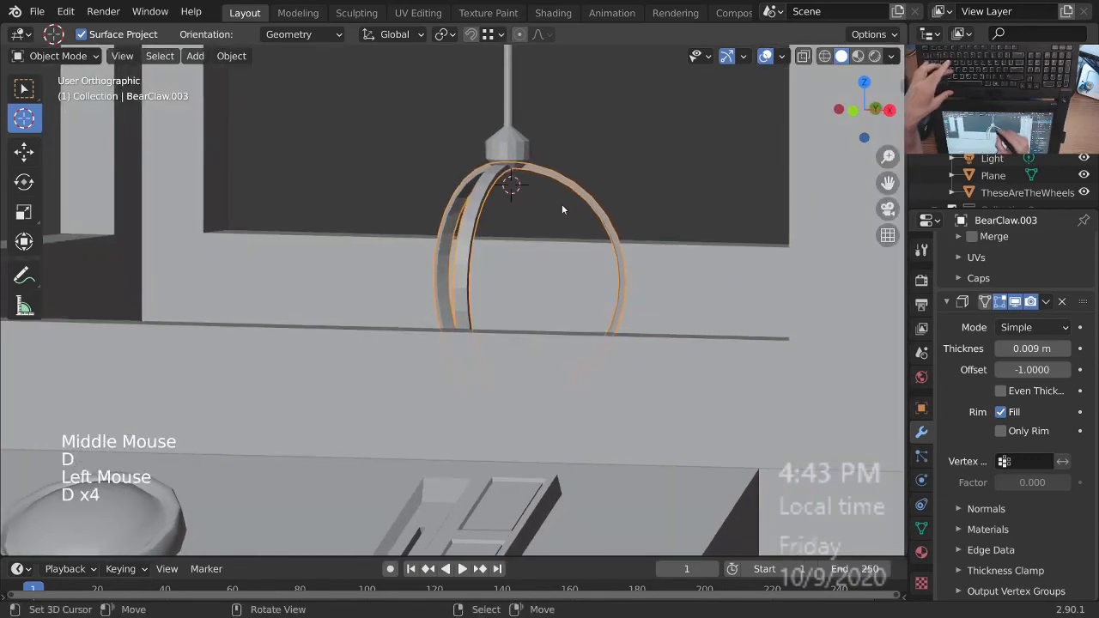
pyautogui.moveTo(513, 186); pyautogui.dragTo(601, 230)
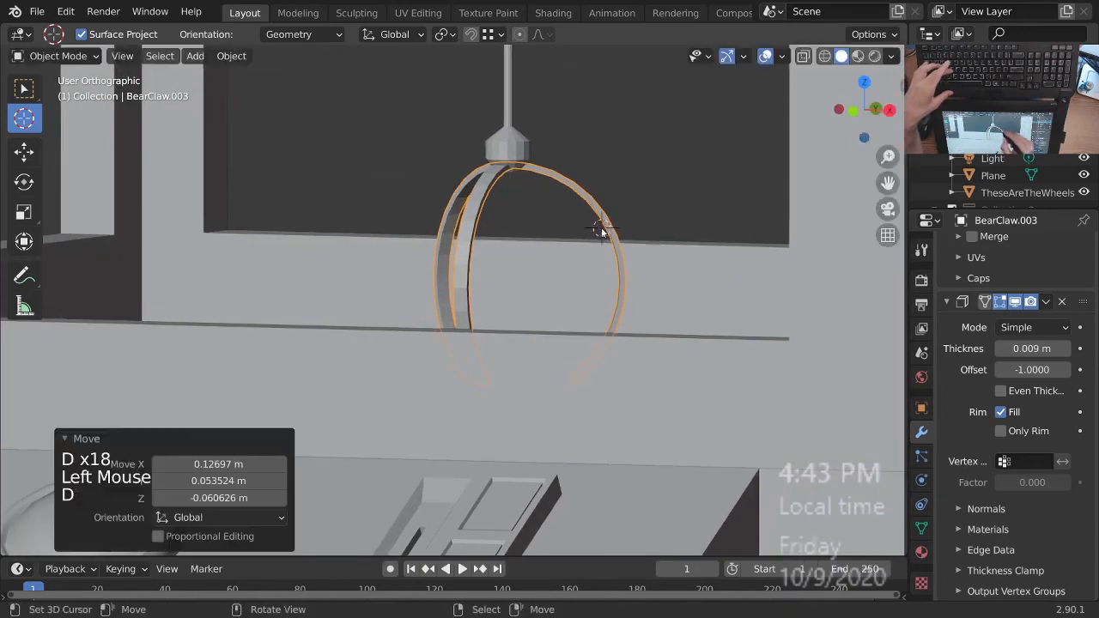
pyautogui.keyDown('ctrl'); pyautogui.moveTo(530, 173); pyautogui.dragTo(325, 257, button='middle'); pyautogui.keyUp('ctrl')
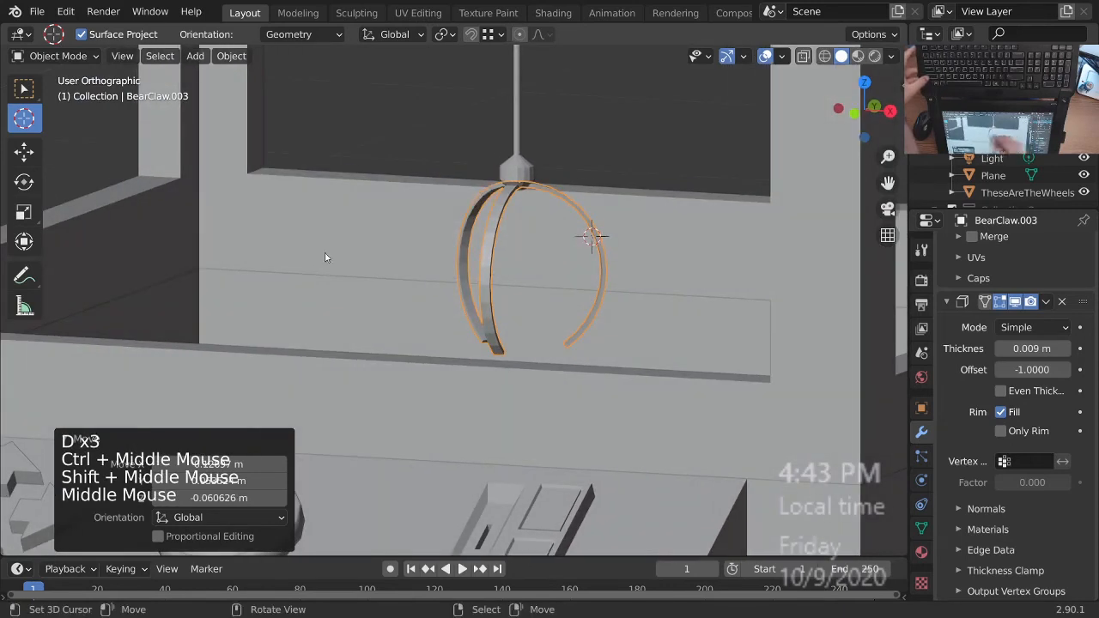
# - Switch to the Select Box tool and collapse the settings of the last move operation
pyautogui.click(24, 89)
pyautogui.press('Escape')
pyautogui.moveTo(613, 255); pyautogui.dragTo(552, 211, button='middle')
pyautogui.click(222, 441)
pyautogui.press('Escape')
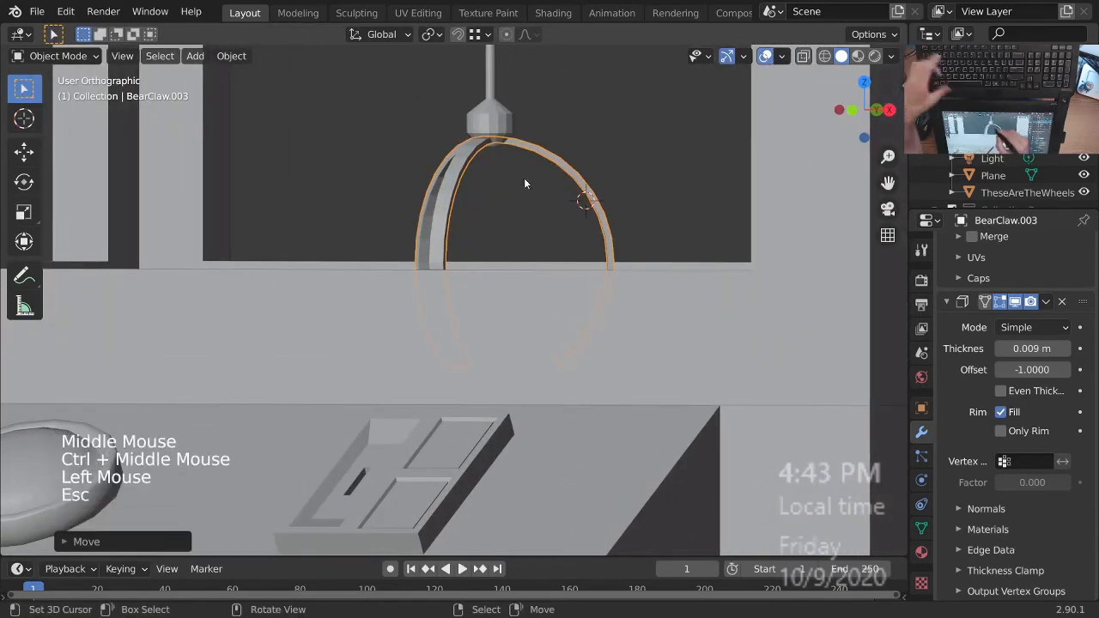
# - Draw an annotation line from below the hub to the upper part of one prong and view it from other angles
pyautogui.moveTo(498, 165); pyautogui.dragTo(582, 189)
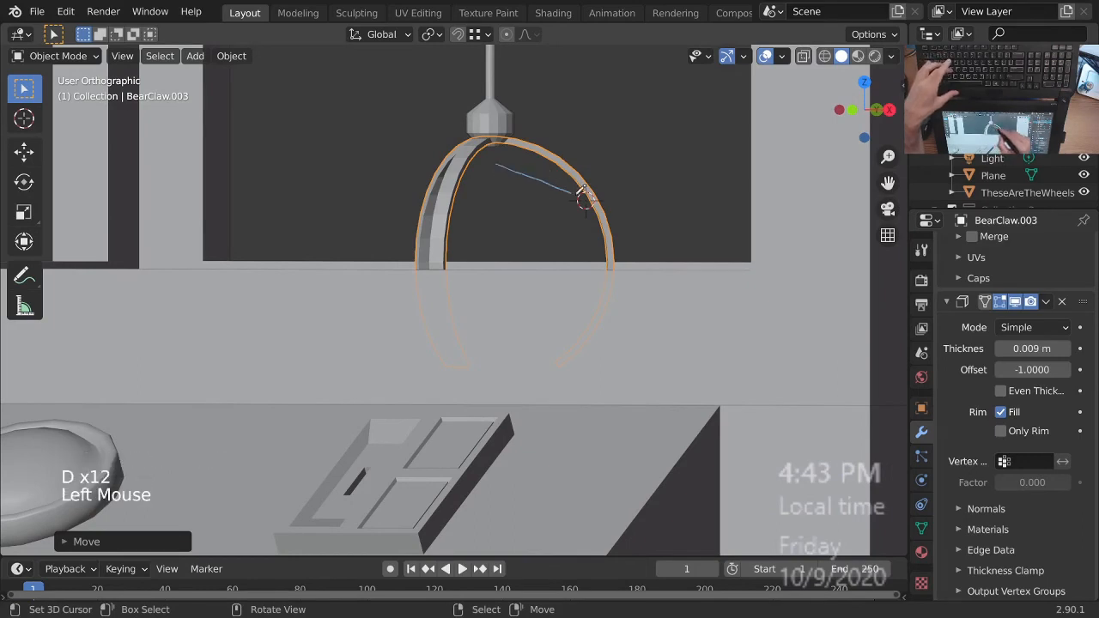
pyautogui.press('d')
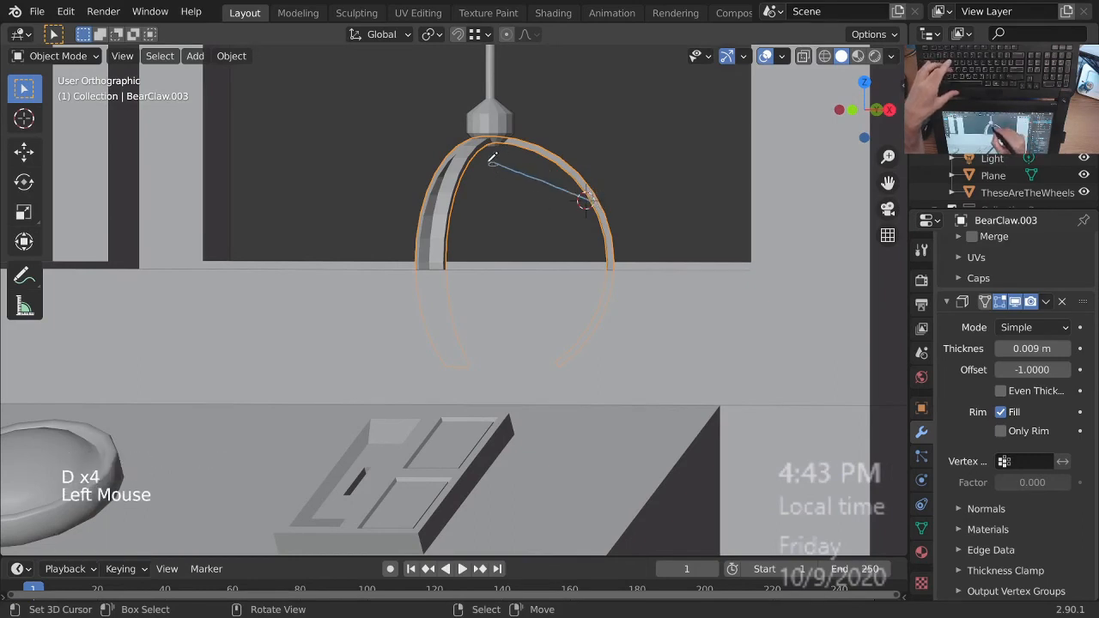
pyautogui.keyDown('ctrl'); pyautogui.moveTo(590, 178); pyautogui.dragTo(645, 261, button='middle'); pyautogui.keyUp('ctrl')
pyautogui.moveTo(609, 188); pyautogui.dragTo(578, 187, button='middle')
pyautogui.keyDown('shift'); pyautogui.moveTo(494, 101); pyautogui.dragTo(572, 190, button='middle'); pyautogui.keyUp('shift')
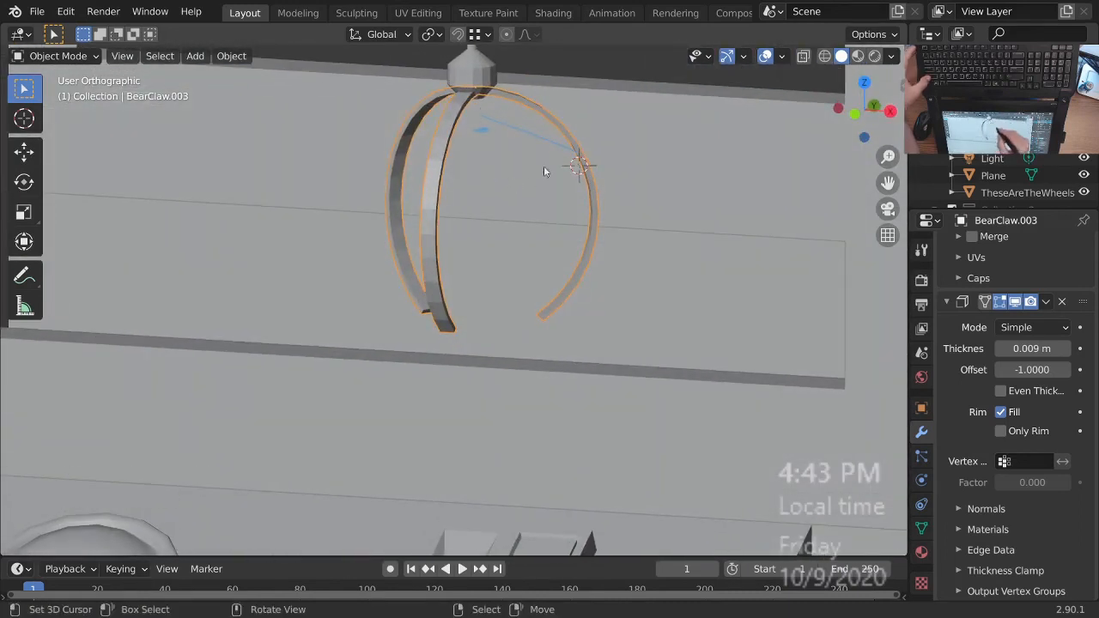
pyautogui.keyDown('ctrl'); pyautogui.moveTo(588, 225); pyautogui.dragTo(570, 324, button='middle'); pyautogui.keyUp('ctrl')
pyautogui.moveTo(570, 324); pyautogui.dragTo(530, 228, button='middle')
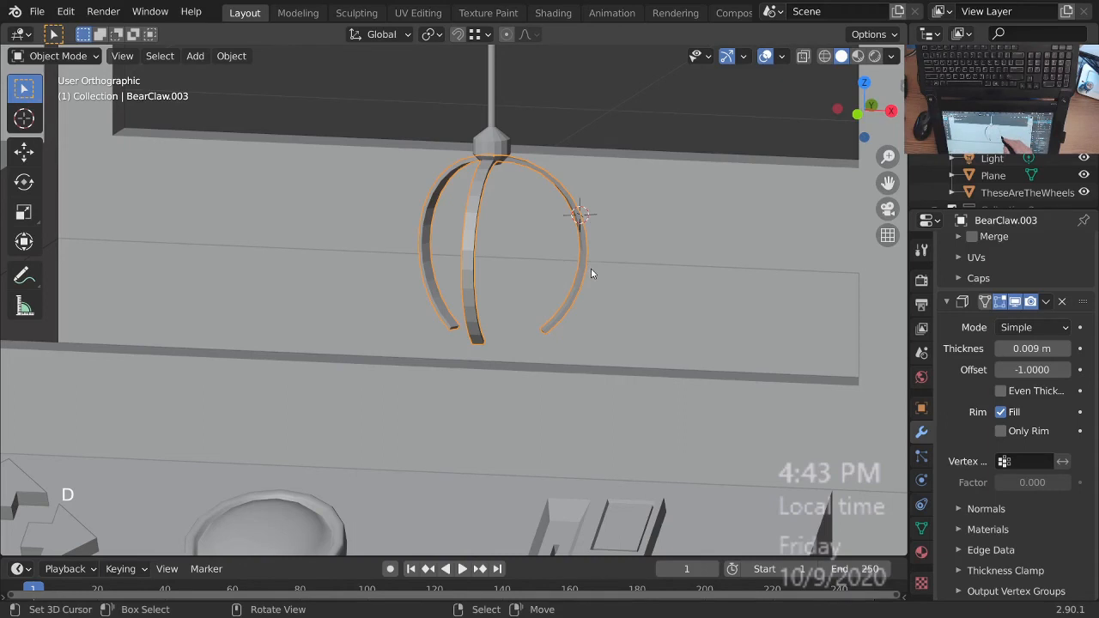
# - Save the claw machine file
pyautogui.moveTo(590, 273); pyautogui.dragTo(528, 211, button='middle')
pyautogui.moveTo(528, 211); pyautogui.dragTo(534, 189, button='middle')
pyautogui.keyDown('ctrl'); pyautogui.moveTo(534, 189); pyautogui.dragTo(532, 163, button='middle'); pyautogui.keyUp('ctrl')
pyautogui.keyDown('shift'); pyautogui.moveTo(532, 163); pyautogui.dragTo(569, 206, button='middle'); pyautogui.keyUp('shift')
pyautogui.hotkey('ctrl', 's')
# - Duplicate the three-pronged claw in place
pyautogui.keyDown('ctrl'); pyautogui.moveTo(540, 136); pyautogui.dragTo(557, 225, button='middle'); pyautogui.keyUp('ctrl')
pyautogui.moveTo(557, 225); pyautogui.dragTo(537, 247, button='middle')
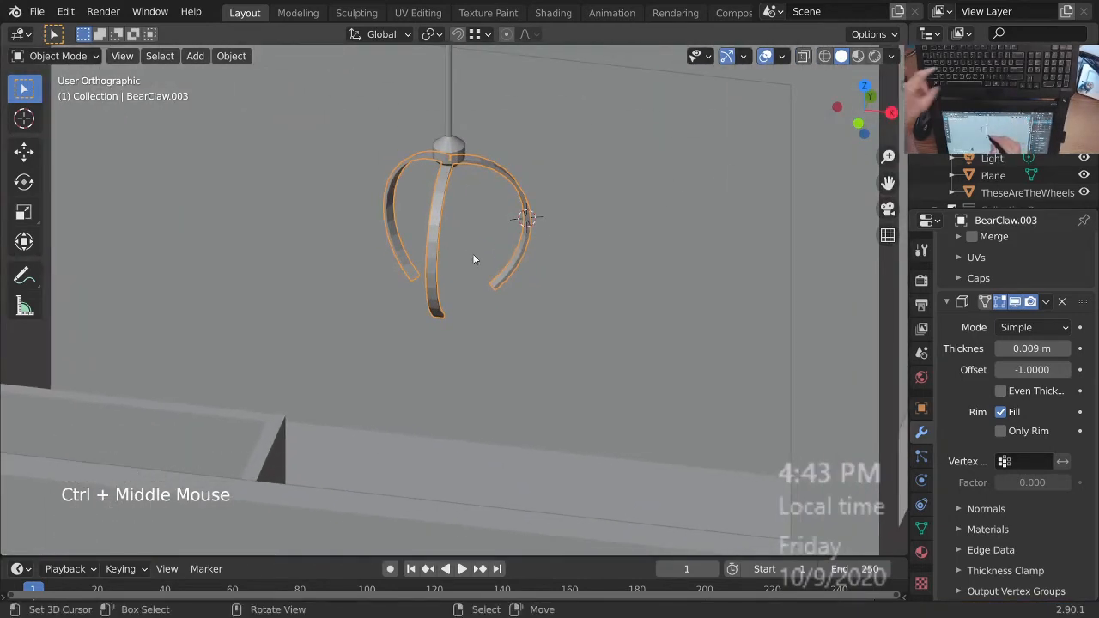
pyautogui.hotkey('shift', 'd')
pyautogui.press('Escape')
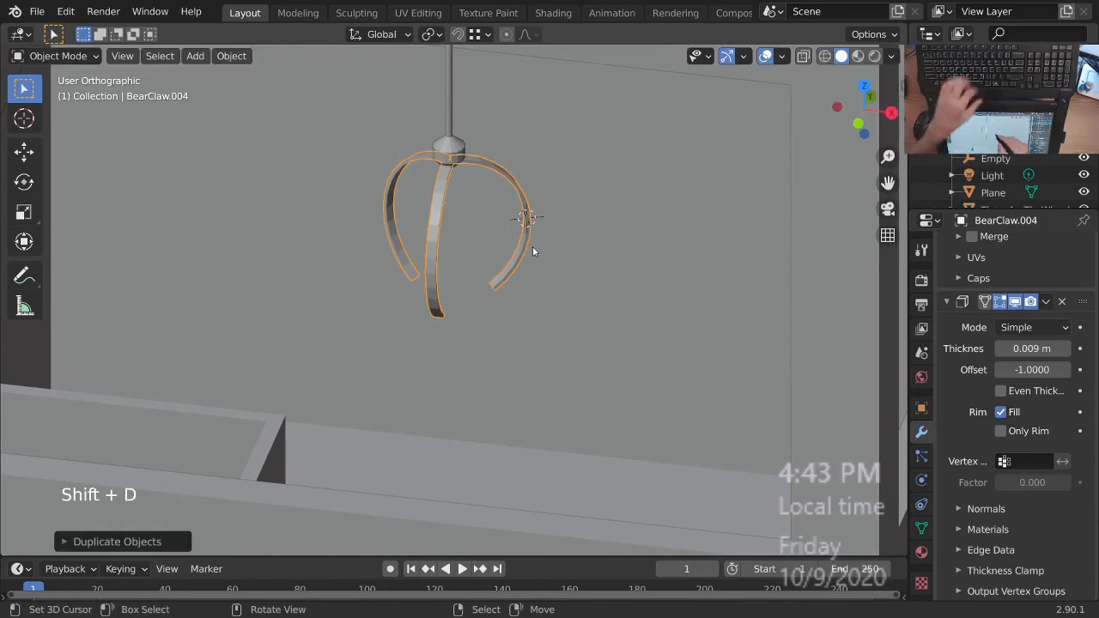
# - Move the duplicated claw to a separate collection and the Empty to Collection 3
pyautogui.press('m')
pyautogui.click(481, 321)
pyautogui.press('Escape')
pyautogui.keyDown('ctrl'); pyautogui.moveTo(490, 236); pyautogui.dragTo(464, 352, button='middle'); pyautogui.keyUp('ctrl')
pyautogui.keyDown('shift'); pyautogui.moveTo(494, 255); pyautogui.dragTo(498, 446, button='middle'); pyautogui.keyUp('shift')
pyautogui.moveTo(498, 318); pyautogui.dragTo(520, 365, button='middle')
pyautogui.moveTo(502, 352); pyautogui.dragTo(517, 311, button='middle')
pyautogui.rightClick(517, 278)
pyautogui.press('Escape')
pyautogui.press('m')
pyautogui.click(511, 311)
pyautogui.keyDown('shift'); pyautogui.moveTo(510, 455); pyautogui.dragTo(513, 309, button='middle'); pyautogui.keyUp('shift')
pyautogui.moveTo(513, 309); pyautogui.dragTo(515, 275, button='middle')
# - Apply the Array and Solidify modifiers on the remaining three-pronged claw
pyautogui.rightClick(515, 286)
pyautogui.press('Escape')
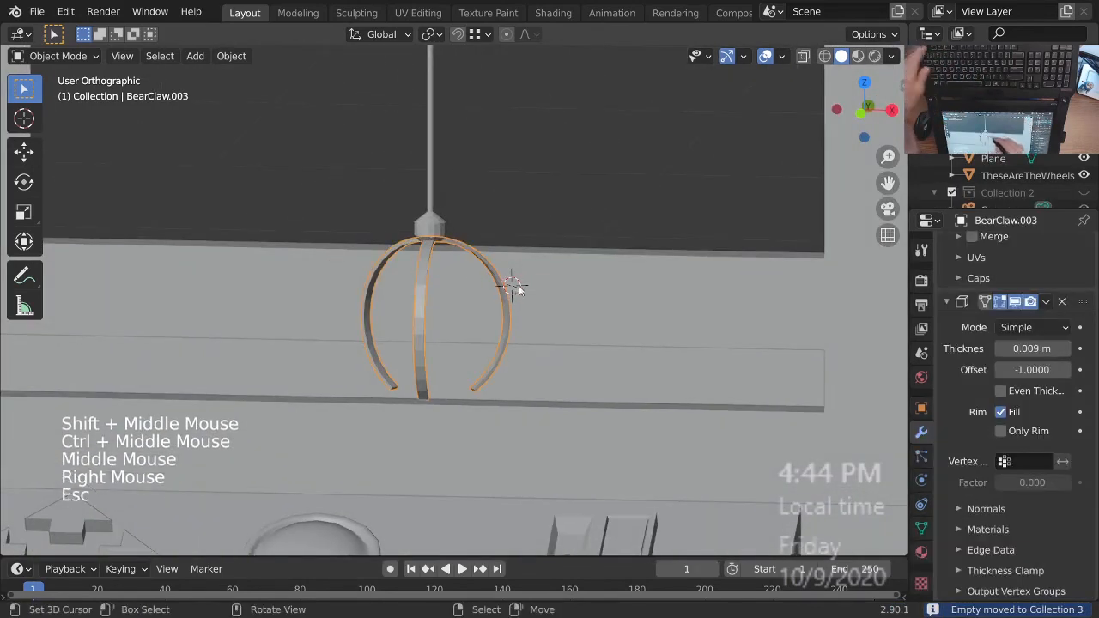
pyautogui.moveTo(1052, 273); pyautogui.dragTo(1056, 363, button='middle')
pyautogui.click(1047, 278)
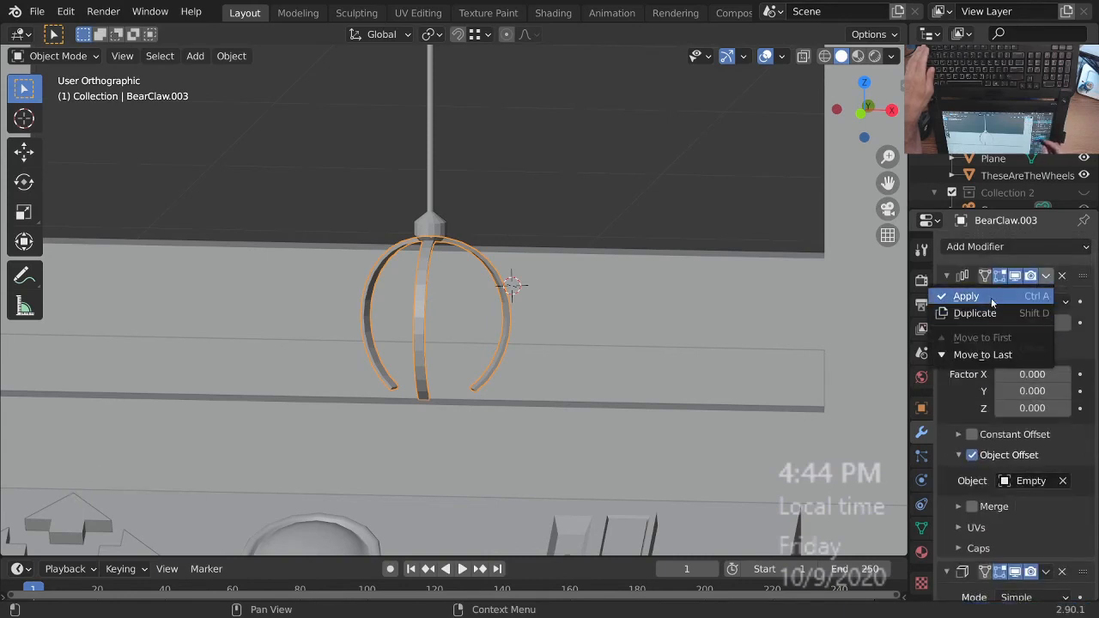
pyautogui.click(996, 296)
pyautogui.click(1047, 277)
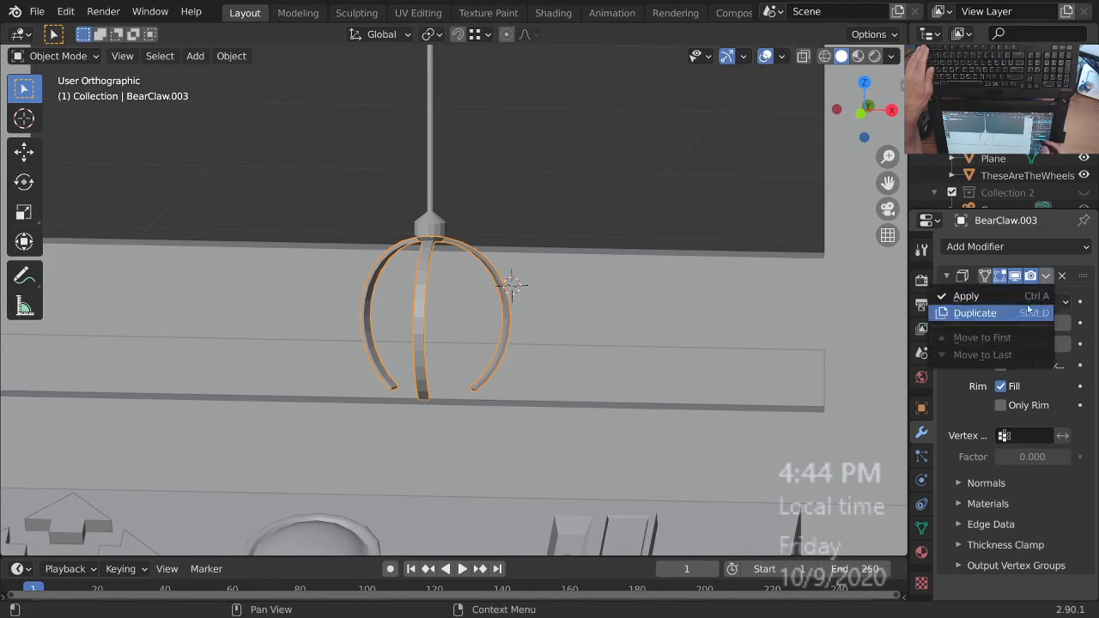
pyautogui.click(1015, 296)
# - Shade the claw prongs smooth and deselect everything
pyautogui.moveTo(520, 313); pyautogui.dragTo(457, 310, button='middle')
pyautogui.keyDown('shift'); pyautogui.moveTo(458, 309); pyautogui.dragTo(460, 302, button='middle'); pyautogui.keyUp('shift')
pyautogui.press('w')
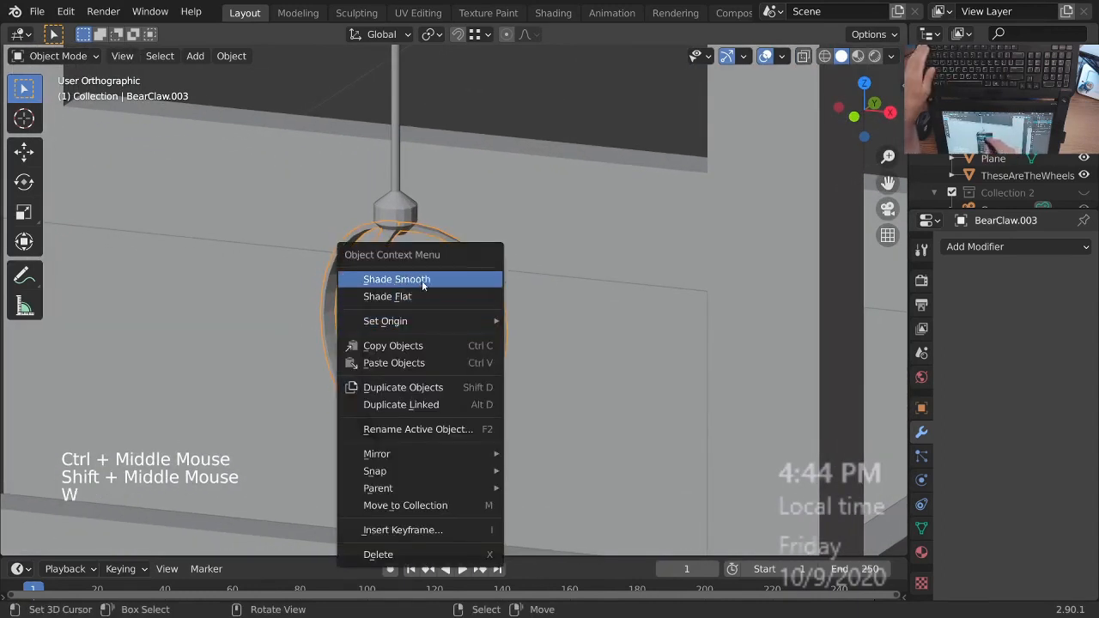
pyautogui.click(437, 281)
pyautogui.keyDown('ctrl'); pyautogui.moveTo(473, 238); pyautogui.dragTo(468, 251, button='middle'); pyautogui.keyUp('ctrl')
pyautogui.moveTo(468, 251); pyautogui.dragTo(472, 275, button='middle')
pyautogui.hotkey('alt', 'a')
# - Isolate the rod and hub in Edit Mode, duplicate the hub's bottom face and place the copy below it along Z
pyautogui.moveTo(473, 275)
pyautogui.mouseDown(button='middle')
pyautogui.moveTo(483, 286)
pyautogui.moveTo(598, 289)
pyautogui.moveTo(675, 275)
pyautogui.moveTo(661, 305)
pyautogui.moveTo(501, 293)
pyautogui.moveTo(470, 278)
pyautogui.moveTo(467, 291)
pyautogui.mouseUp(button='middle')
pyautogui.moveTo(467, 292); pyautogui.dragTo(468, 257, button='middle')
pyautogui.moveTo(468, 257); pyautogui.dragTo(441, 219, button='middle')
pyautogui.rightClick(407, 166)
pyautogui.press('Tab')
pyautogui.keyDown('shift'); pyautogui.moveTo(442, 219); pyautogui.dragTo(437, 150, button='middle'); pyautogui.keyUp('shift')
pyautogui.press('KP_Divide')
pyautogui.keyDown('shift'); pyautogui.moveTo(493, 417); pyautogui.dragTo(515, 240, button='middle'); pyautogui.keyUp('shift')
pyautogui.keyDown('ctrl'); pyautogui.moveTo(515, 241); pyautogui.dragTo(498, 250, button='middle'); pyautogui.keyUp('ctrl')
pyautogui.rightClick(495, 254)
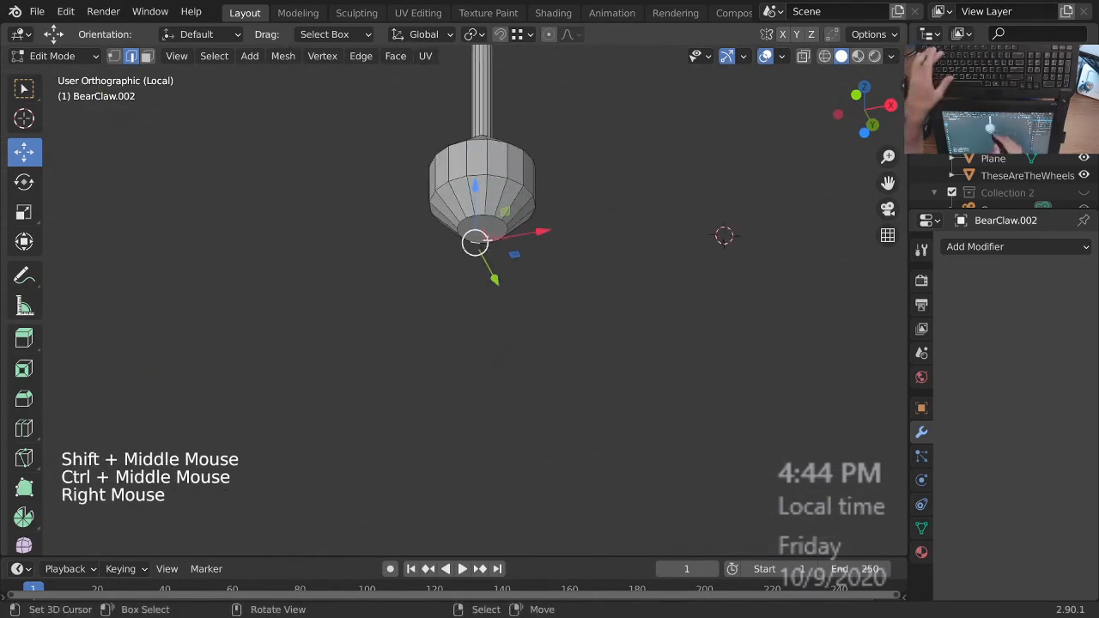
pyautogui.keyDown('ctrl'); pyautogui.moveTo(507, 215); pyautogui.dragTo(503, 211, button='middle'); pyautogui.keyUp('ctrl')
pyautogui.keyDown('shift'); pyautogui.moveTo(502, 212); pyautogui.dragTo(481, 239, button='middle'); pyautogui.keyUp('shift')
pyautogui.hotkey('shift', 'd')
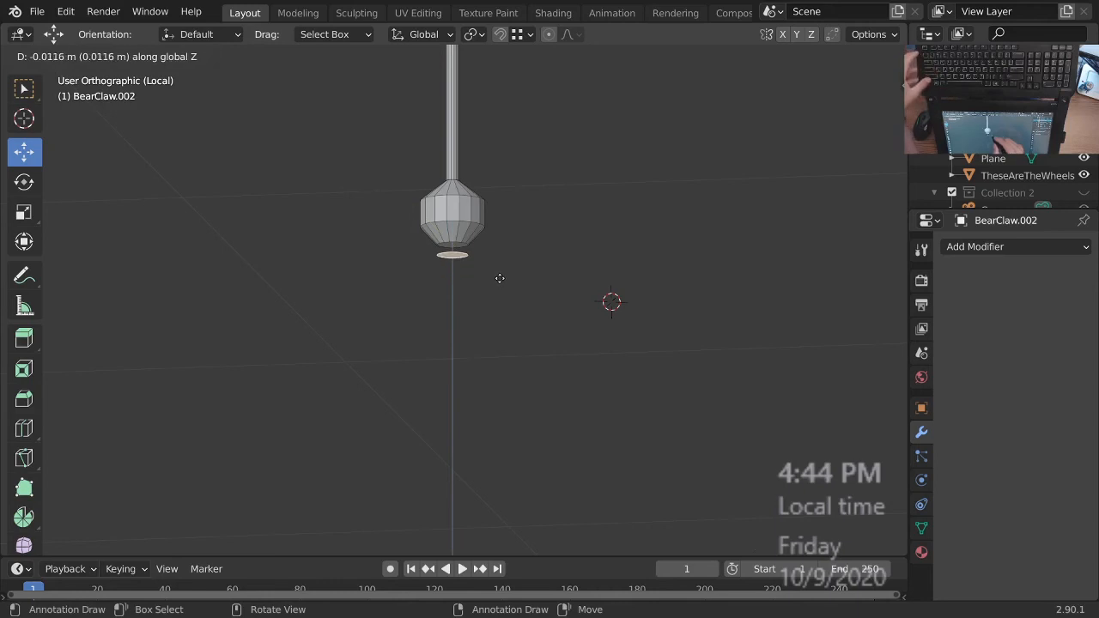
pyautogui.click(505, 334)
pyautogui.keyDown('ctrl'); pyautogui.moveTo(505, 335); pyautogui.dragTo(491, 312, button='middle'); pyautogui.keyUp('ctrl')
# - Return to the full scene in Object Mode and join the claw prongs to the rod and hub object
pyautogui.press('KP_Divide')
pyautogui.moveTo(618, 172); pyautogui.dragTo(512, 279, button='middle')
pyautogui.press('Tab')
pyautogui.rightClick(520, 266)
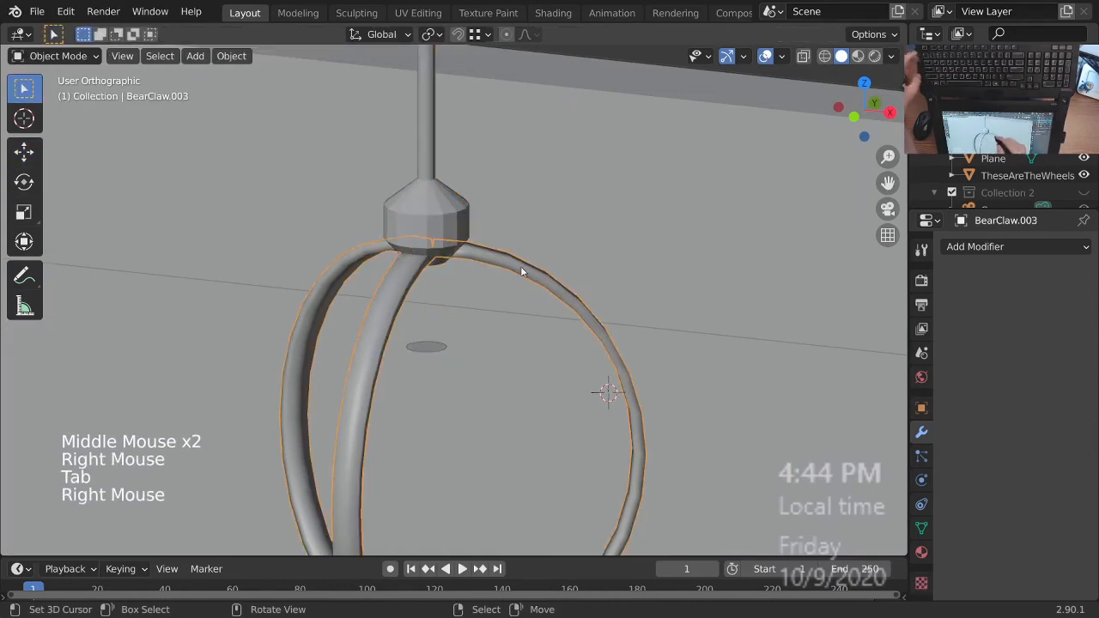
pyautogui.keyDown('shift'); pyautogui.rightClick(429, 200); pyautogui.keyUp('shift')
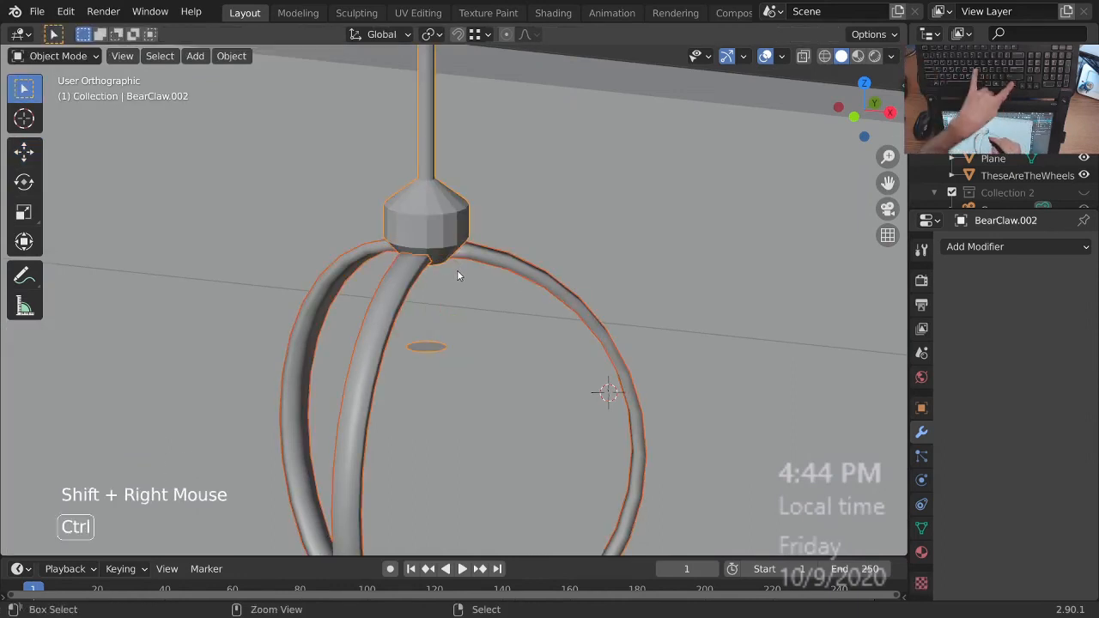
pyautogui.hotkey('ctrl', 'j')
# - Isolate the joined claw in Edit Mode and extrude the loose disc below the hub about 0.01 m downward
pyautogui.press('KP_Divide')
pyautogui.keyDown('ctrl'); pyautogui.moveTo(460, 244); pyautogui.dragTo(436, 305, button='middle'); pyautogui.keyUp('ctrl')
pyautogui.moveTo(436, 305); pyautogui.dragTo(435, 217, button='middle')
pyautogui.press('Tab')
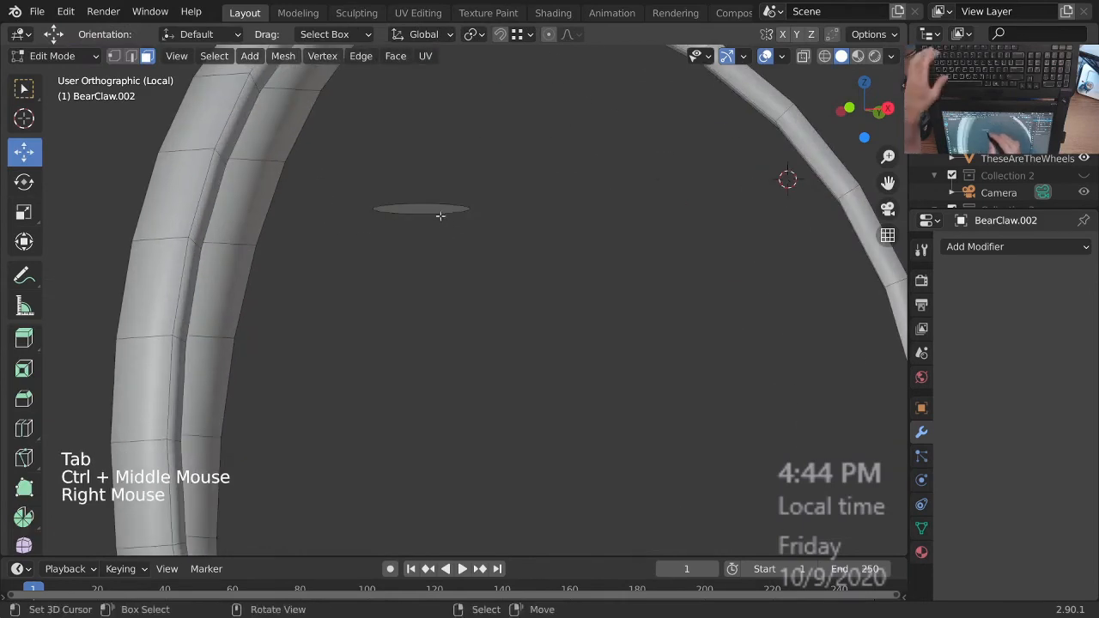
pyautogui.keyDown('ctrl'); pyautogui.moveTo(451, 175); pyautogui.dragTo(455, 223, button='middle'); pyautogui.keyUp('ctrl')
pyautogui.moveTo(455, 223); pyautogui.dragTo(448, 317, button='middle')
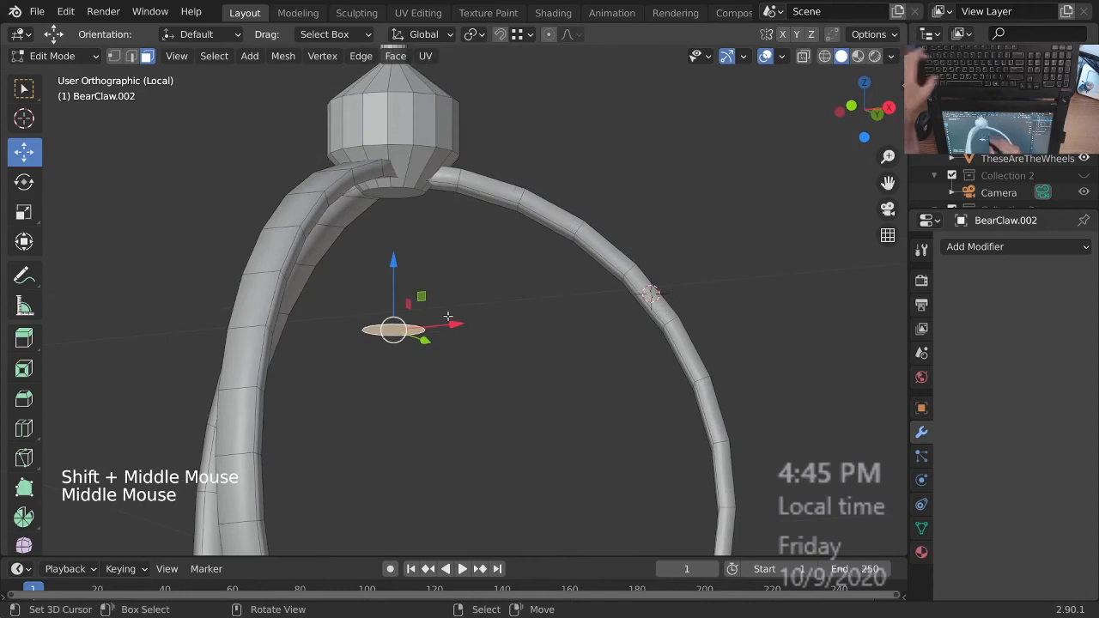
pyautogui.press('e')
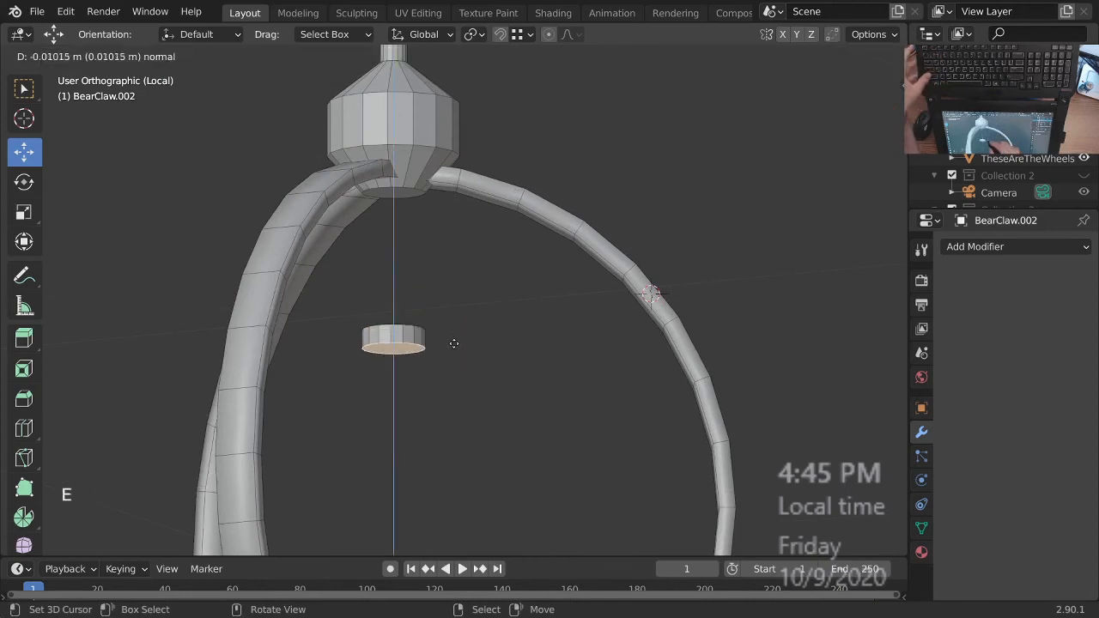
pyautogui.click(455, 345)
# - Inset both the upper and lower faces of the small disc to outline a ring
pyautogui.keyDown('ctrl'); pyautogui.moveTo(456, 345); pyautogui.dragTo(457, 279, button='middle'); pyautogui.keyUp('ctrl')
pyautogui.moveTo(457, 288); pyautogui.dragTo(464, 421, button='middle')
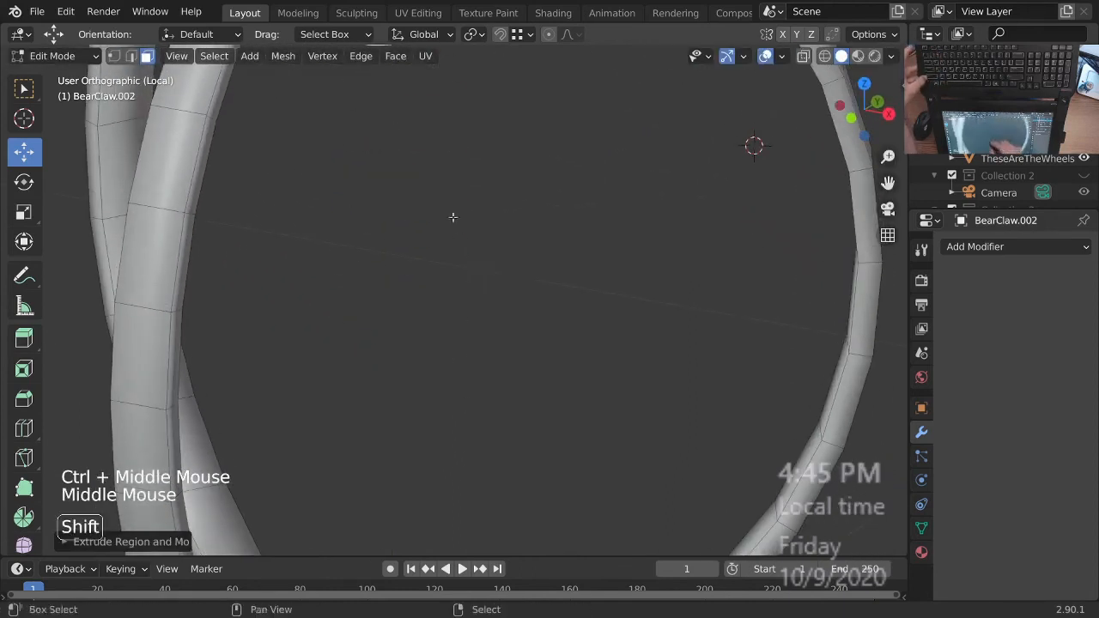
pyautogui.keyDown('shift'); pyautogui.moveTo(451, 216); pyautogui.dragTo(482, 506, button='middle'); pyautogui.keyUp('shift')
pyautogui.keyDown('shift'); pyautogui.rightClick(444, 329); pyautogui.keyUp('shift')
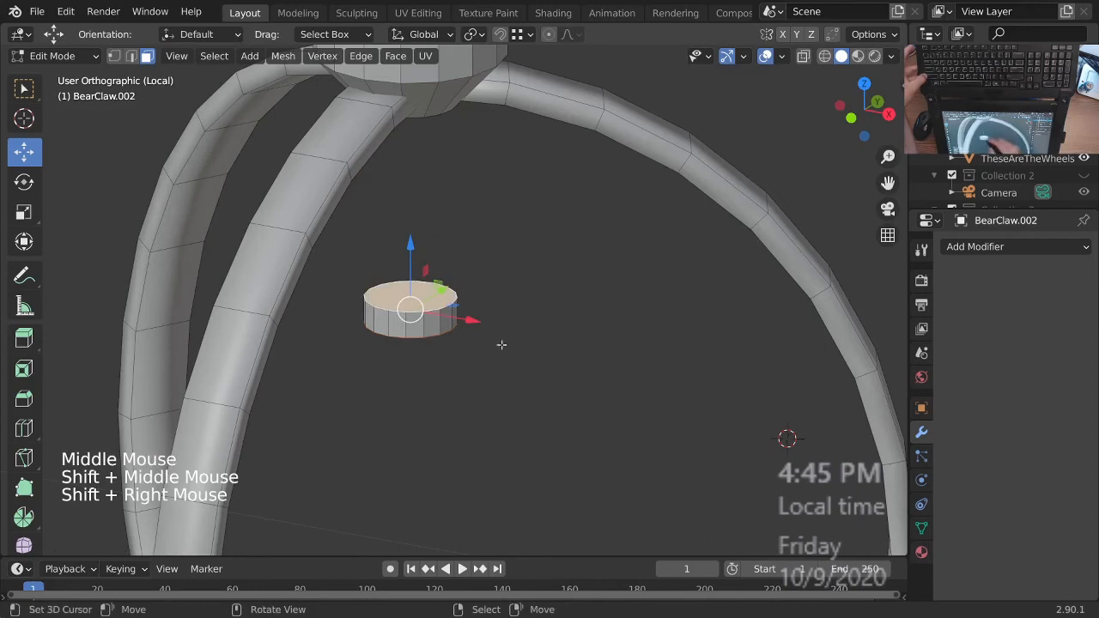
pyautogui.press('i')
pyautogui.click(565, 370)
# - Try scaling the two inset faces to 0 along Z and undo it
pyautogui.keyDown('ctrl'); pyautogui.moveTo(505, 349); pyautogui.dragTo(485, 293, button='middle'); pyautogui.keyUp('ctrl')
pyautogui.moveTo(457, 294); pyautogui.dragTo(481, 270, button='middle')
pyautogui.keyDown('shift'); pyautogui.moveTo(392, 372); pyautogui.dragTo(599, 214, button='middle'); pyautogui.keyUp('shift')
pyautogui.keyDown('ctrl'); pyautogui.moveTo(720, 175); pyautogui.dragTo(549, 296, button='middle'); pyautogui.keyUp('ctrl')
pyautogui.press('KP_Decimal')
pyautogui.moveTo(548, 311); pyautogui.dragTo(631, 322, button='middle')
pyautogui.press('s')
pyautogui.press('z')
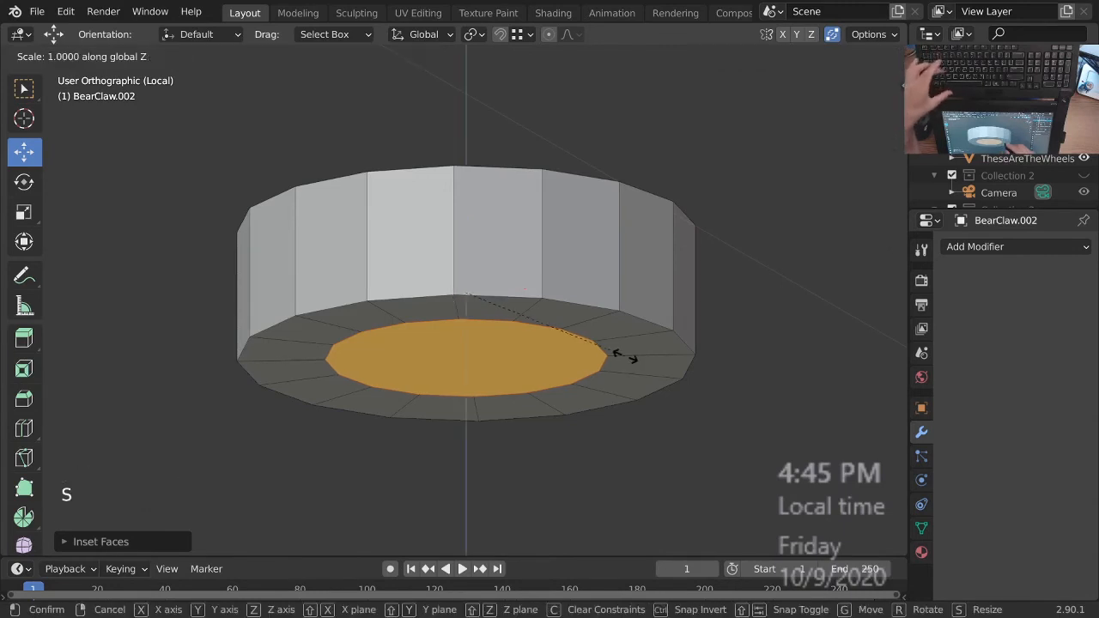
pyautogui.press('0')
pyautogui.click(624, 356)
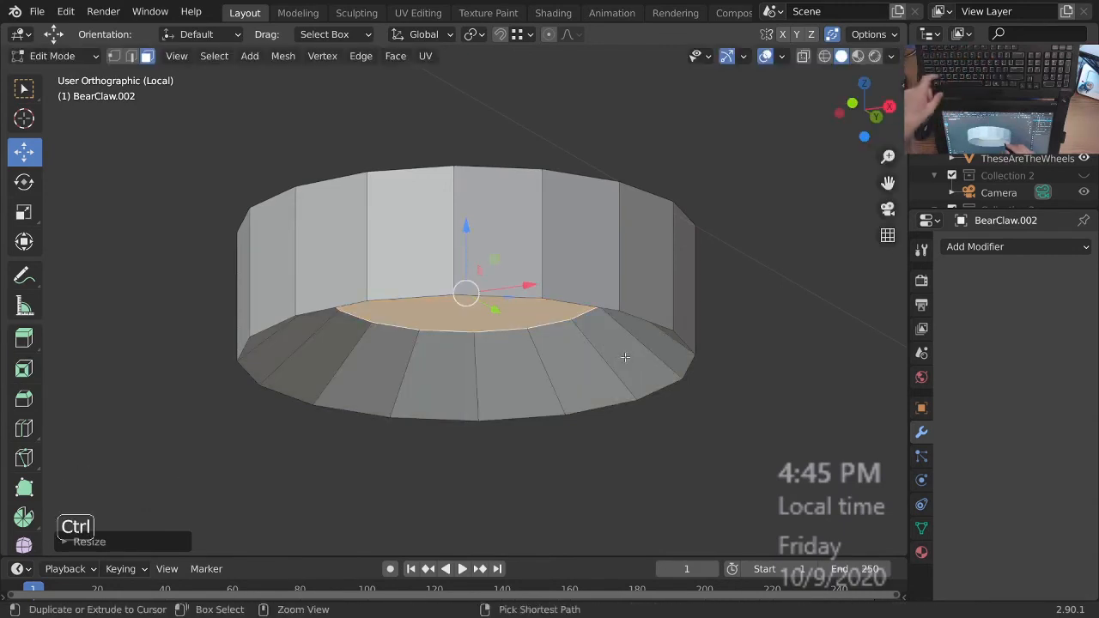
pyautogui.hotkey('ctrl', 'z')
# - Extrude the inset faces in place, flatten them to 0 along Z and delete them to open a hole through the disc
pyautogui.keyDown('ctrl'); pyautogui.moveTo(624, 356); pyautogui.dragTo(624, 378, button='middle'); pyautogui.keyUp('ctrl')
pyautogui.moveTo(624, 378); pyautogui.dragTo(547, 317, button='middle')
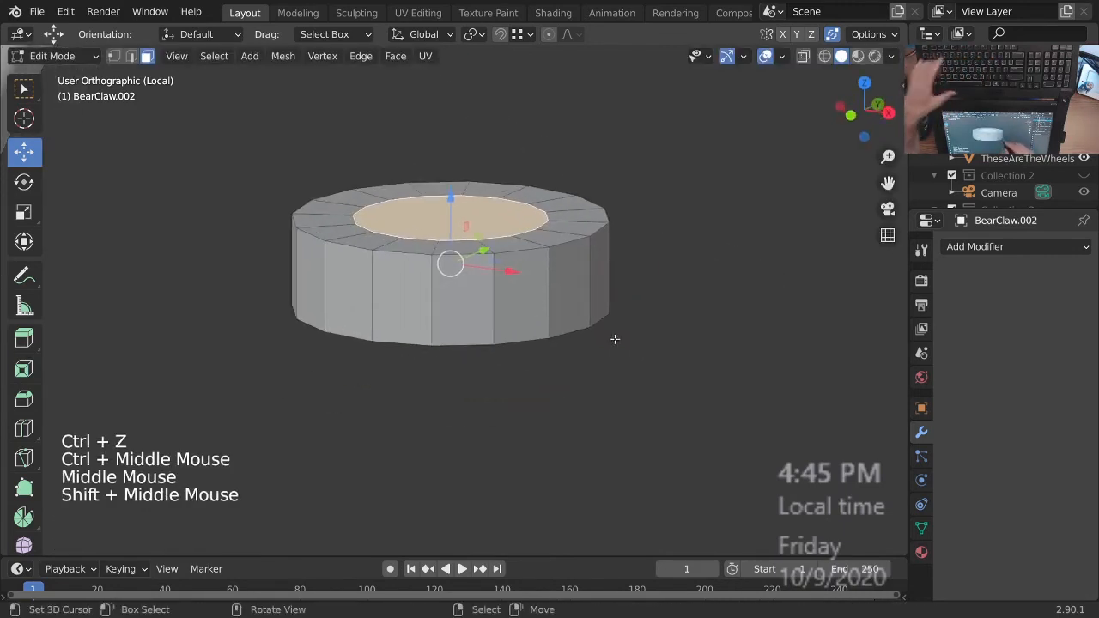
pyautogui.press('e')
pyautogui.click(630, 323)
pyautogui.press('s')
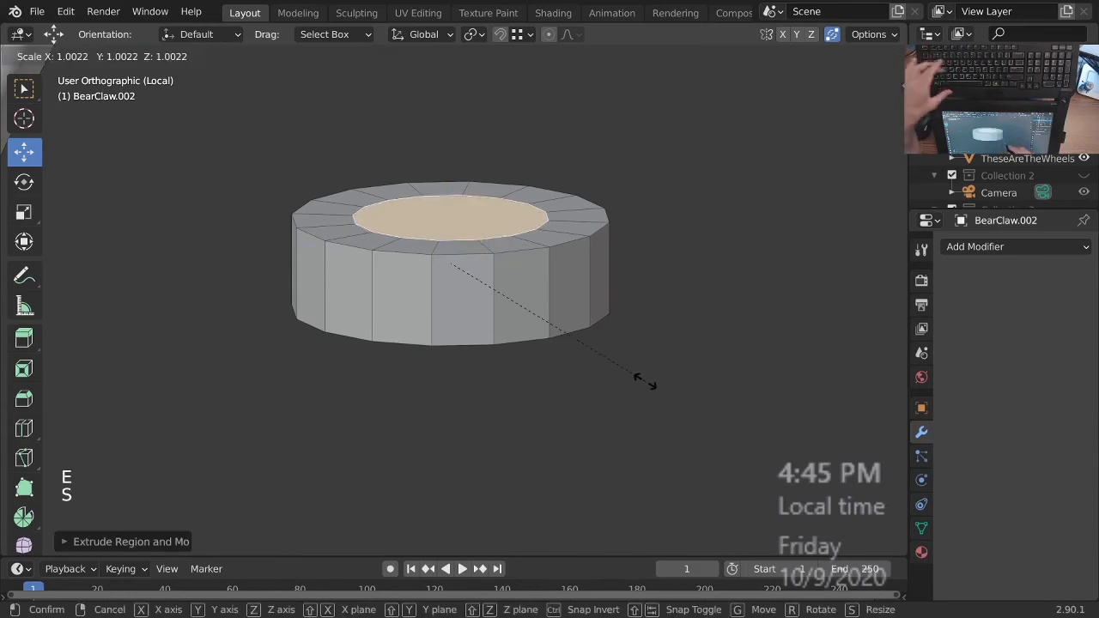
pyautogui.press('0')
pyautogui.press('Return')
pyautogui.moveTo(625, 343); pyautogui.dragTo(605, 393, button='middle')
pyautogui.press('x')
pyautogui.click(586, 356)
# - Select the whole ring and raise it about 0.024 m along Z toward the hub
pyautogui.keyDown('ctrl'); pyautogui.moveTo(587, 356); pyautogui.dragTo(647, 243, button='middle'); pyautogui.keyUp('ctrl')
pyautogui.keyDown('shift'); pyautogui.moveTo(645, 312); pyautogui.dragTo(617, 300, button='middle'); pyautogui.keyUp('shift')
pyautogui.moveTo(511, 234); pyautogui.dragTo(508, 248, button='middle')
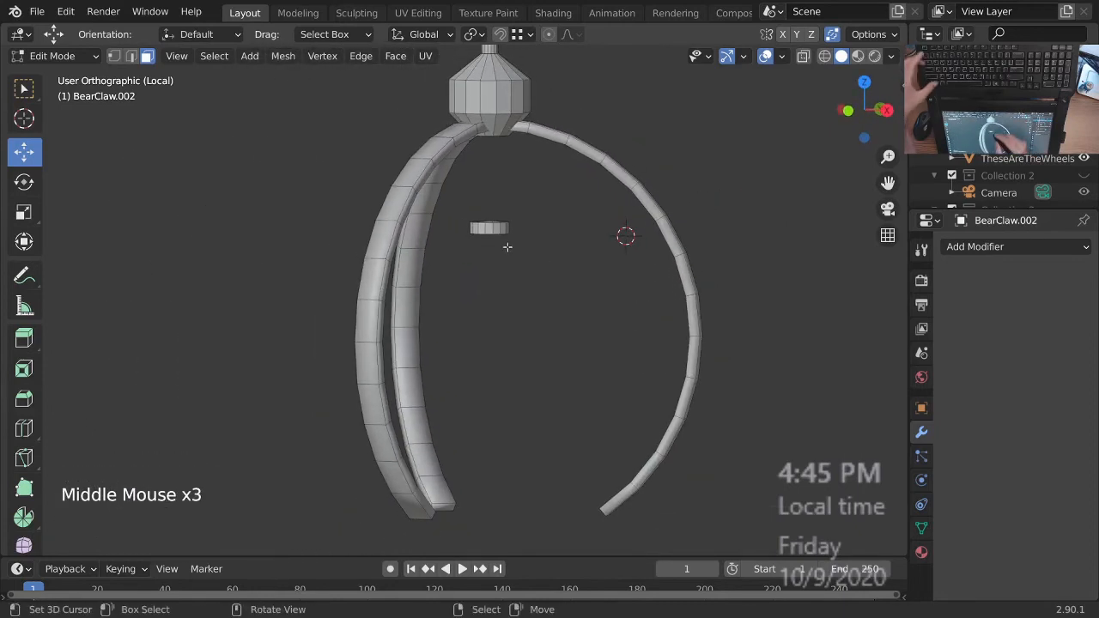
pyautogui.press('l')
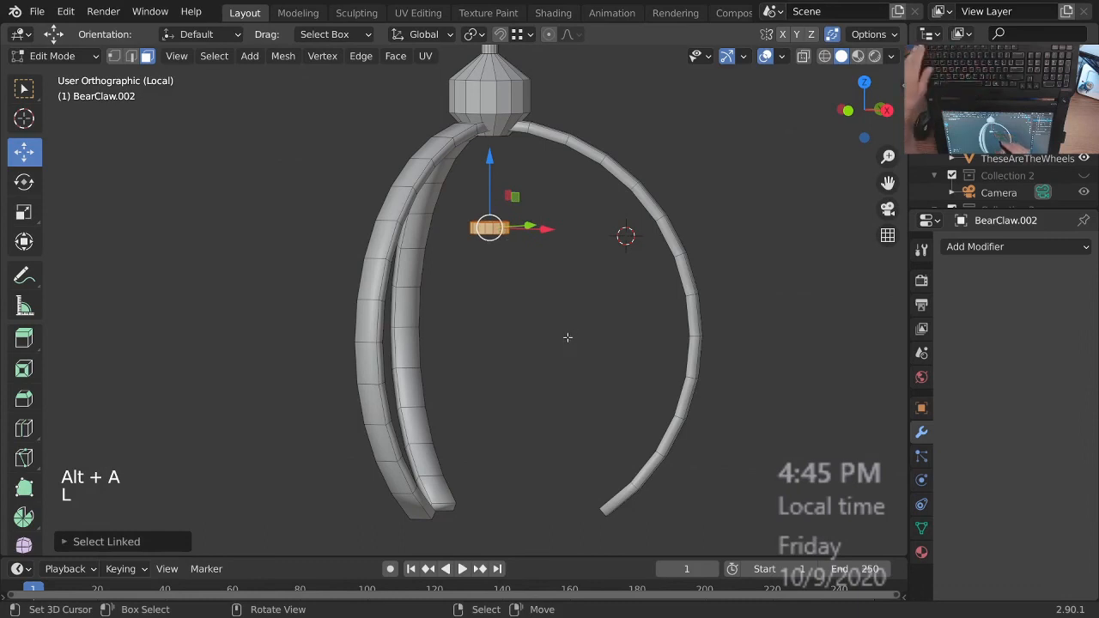
pyautogui.press('g')
pyautogui.press('z')
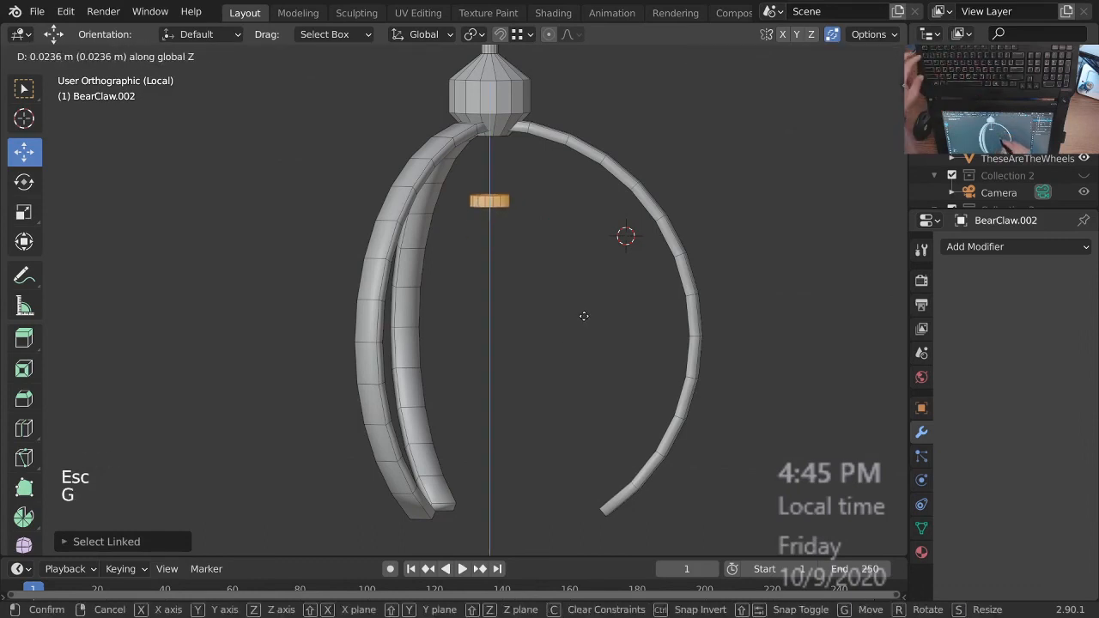
pyautogui.click(584, 316)
pyautogui.moveTo(584, 316); pyautogui.dragTo(677, 227, button='middle')
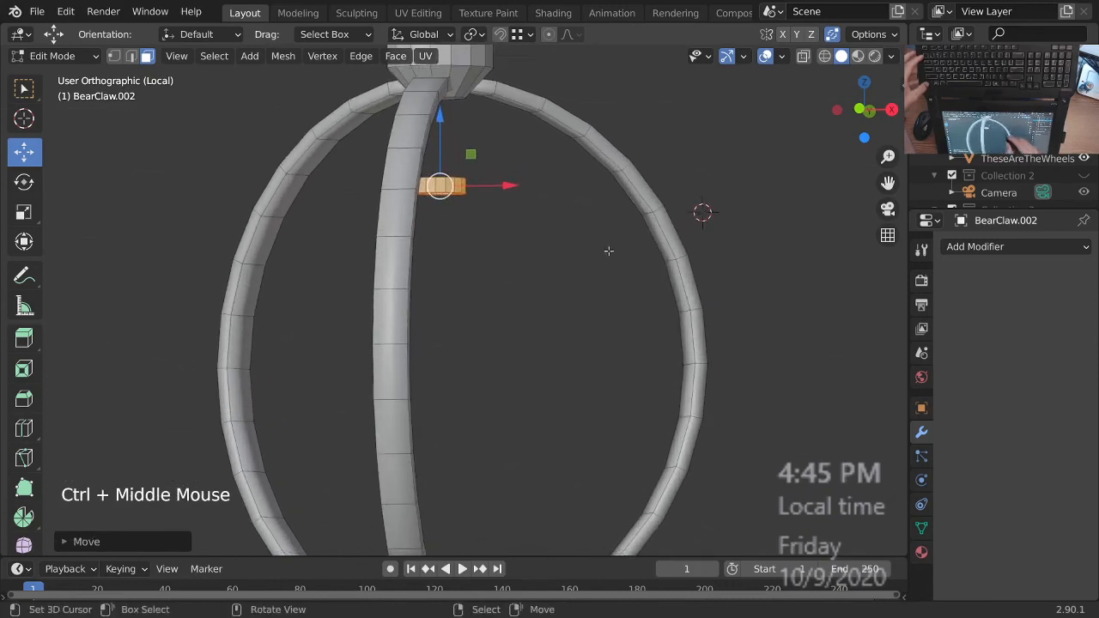
# - Inset one inner face on the upper part of a prong and extrude it about 0.004 m toward the claw's centre
pyautogui.moveTo(636, 295); pyautogui.dragTo(720, 294, button='middle')
pyautogui.press('3')
pyautogui.rightClick(642, 265)
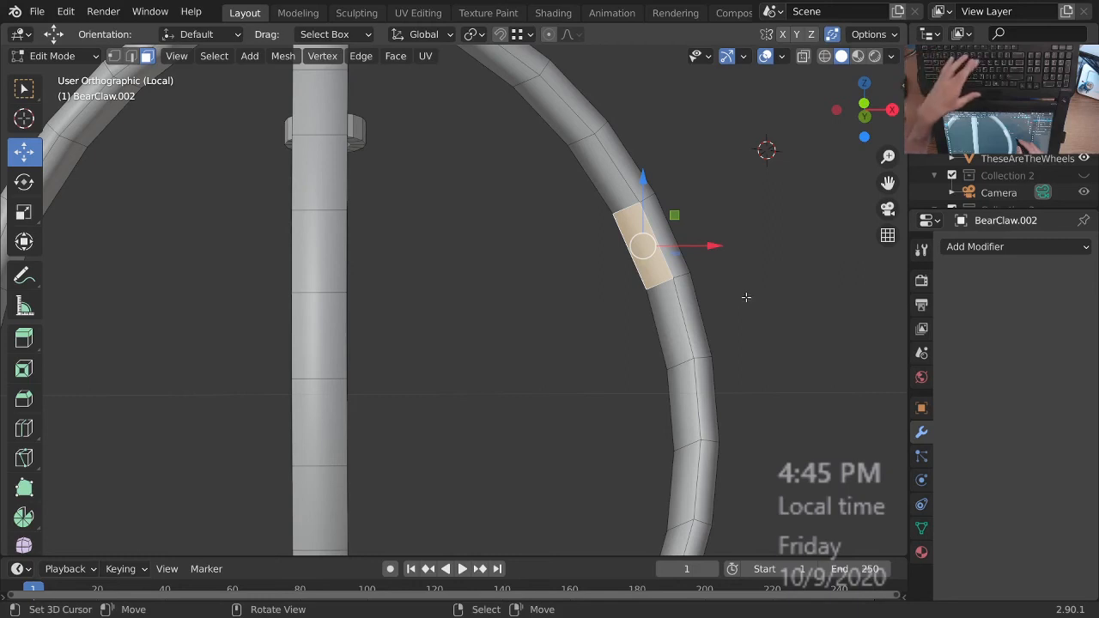
pyautogui.press('i')
pyautogui.click(736, 294)
pyautogui.keyDown('shift'); pyautogui.moveTo(697, 289); pyautogui.dragTo(697, 300, button='middle'); pyautogui.keyUp('shift')
pyautogui.moveTo(697, 300)
pyautogui.mouseDown(button='middle')
pyautogui.moveTo(699, 312)
pyautogui.moveTo(700, 296)
pyautogui.mouseUp(button='middle')
pyautogui.keyDown('shift'); pyautogui.moveTo(700, 296); pyautogui.dragTo(683, 305, button='middle'); pyautogui.keyUp('shift')
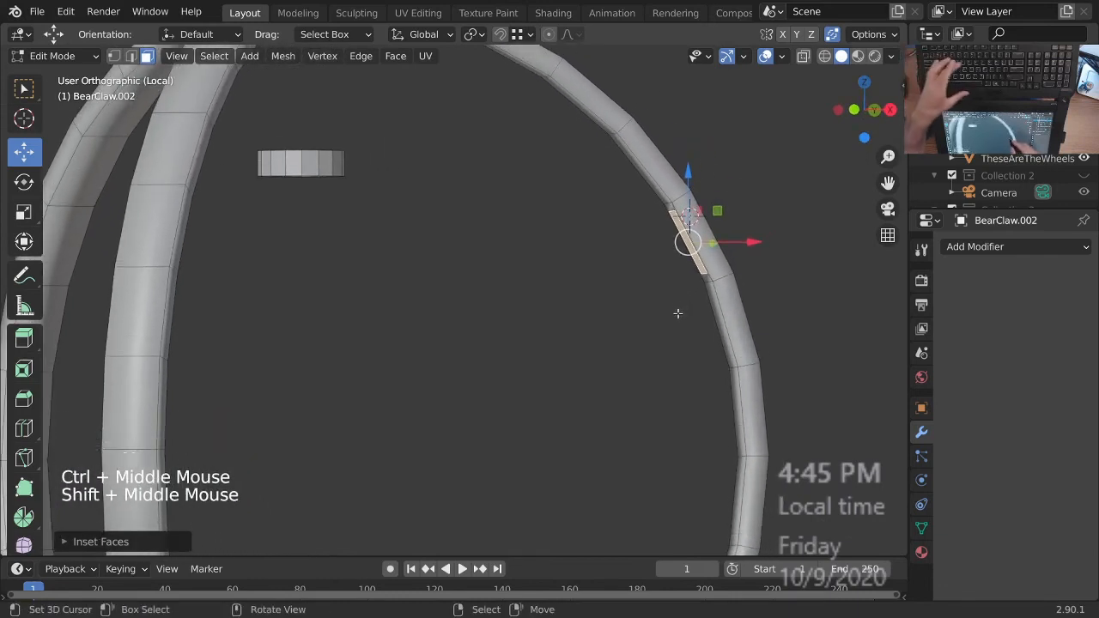
pyautogui.press('e')
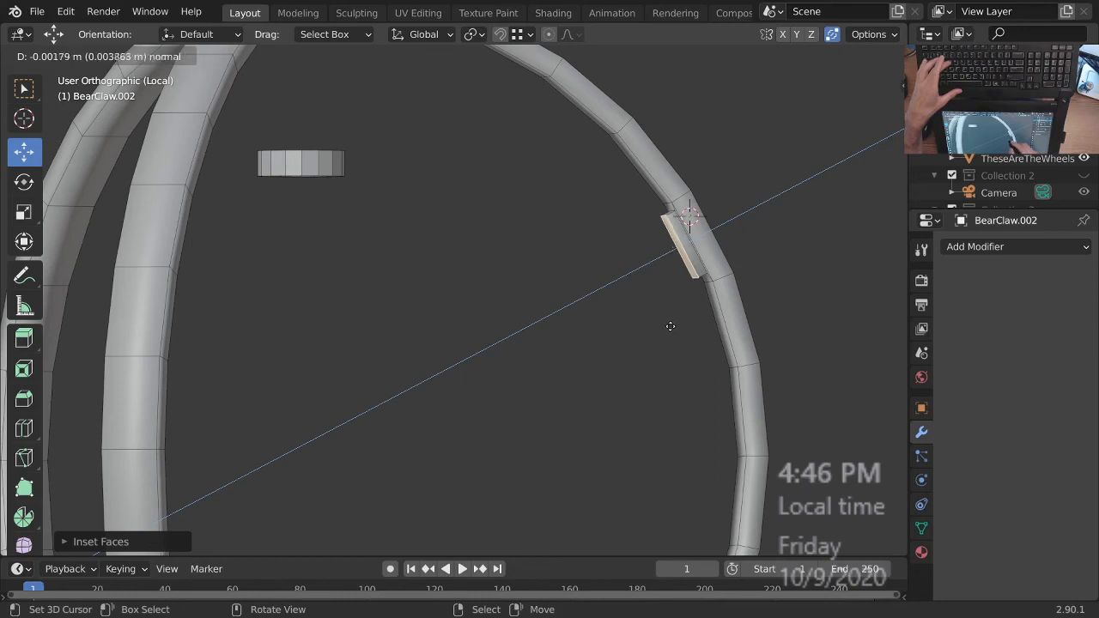
pyautogui.click(669, 326)
# - Examine the ring and the raised pad on the prong from several angles
pyautogui.keyDown('ctrl'); pyautogui.moveTo(683, 246); pyautogui.dragTo(670, 271, button='middle'); pyautogui.keyUp('ctrl')
pyautogui.moveTo(670, 270); pyautogui.dragTo(631, 306, button='middle')
pyautogui.moveTo(631, 306); pyautogui.dragTo(450, 330, button='middle')
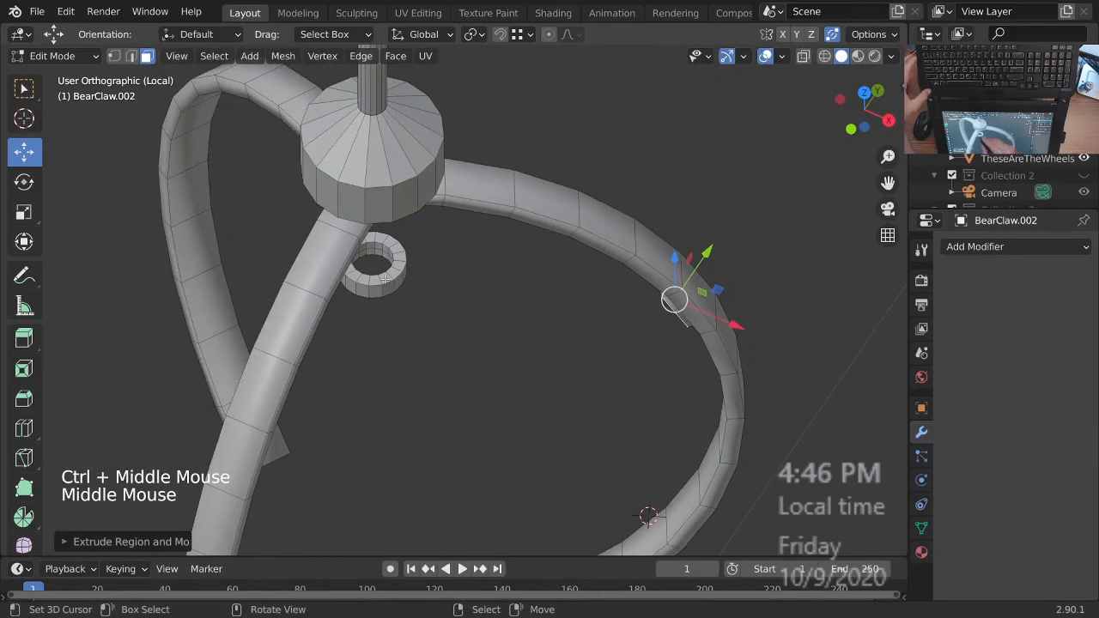
pyautogui.moveTo(555, 367); pyautogui.dragTo(408, 246, button='middle')
pyautogui.keyDown('ctrl'); pyautogui.moveTo(488, 203); pyautogui.dragTo(515, 222, button='middle'); pyautogui.keyUp('ctrl')
pyautogui.moveTo(515, 222)
pyautogui.keyDown('shift'); pyautogui.mouseDown(button='middle')
pyautogui.moveTo(601, 257)
pyautogui.moveTo(635, 257)
pyautogui.moveTo(654, 210)
pyautogui.moveTo(534, 223)
pyautogui.moveTo(530, 241)
pyautogui.moveTo(515, 220)
pyautogui.mouseUp(button='middle'); pyautogui.keyUp('shift')
pyautogui.moveTo(583, 254); pyautogui.dragTo(589, 269, button='middle')
pyautogui.moveTo(486, 223)
pyautogui.keyDown('ctrl'); pyautogui.mouseDown(button='middle')
pyautogui.moveTo(469, 194)
pyautogui.moveTo(468, 236)
pyautogui.mouseUp(button='middle'); pyautogui.keyUp('ctrl')
# - Duplicate a single corner vertex of the raised pad on the prong and drop the copy beside it
pyautogui.keyDown('shift'); pyautogui.moveTo(602, 250); pyautogui.dragTo(724, 187, button='middle'); pyautogui.keyUp('shift')
pyautogui.keyDown('ctrl'); pyautogui.moveTo(653, 257); pyautogui.dragTo(593, 240, button='middle'); pyautogui.keyUp('ctrl')
pyautogui.keyDown('ctrl'); pyautogui.moveTo(592, 301); pyautogui.dragTo(599, 219, button='middle'); pyautogui.keyUp('ctrl')
pyautogui.moveTo(592, 258); pyautogui.dragTo(552, 304, button='middle')
pyautogui.press('1')
pyautogui.rightClick(589, 298)
pyautogui.hotkey('shift', 'd')
pyautogui.click(580, 304)
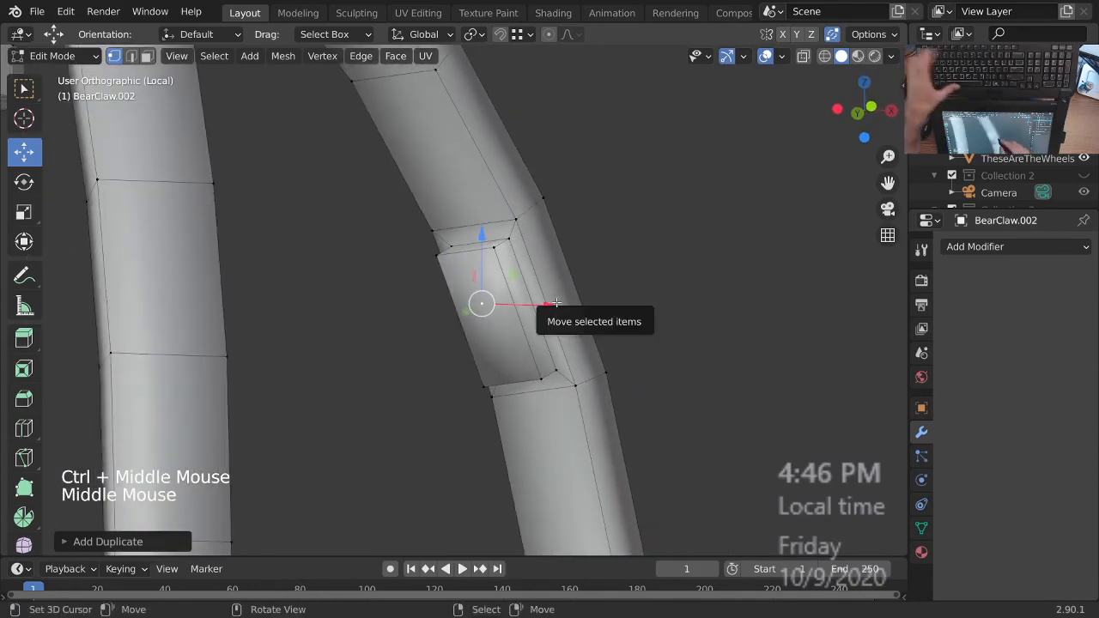
# - Snap the 3D cursor to the pad's face and snap the duplicated vertex to the cursor
pyautogui.rightClick(519, 314)
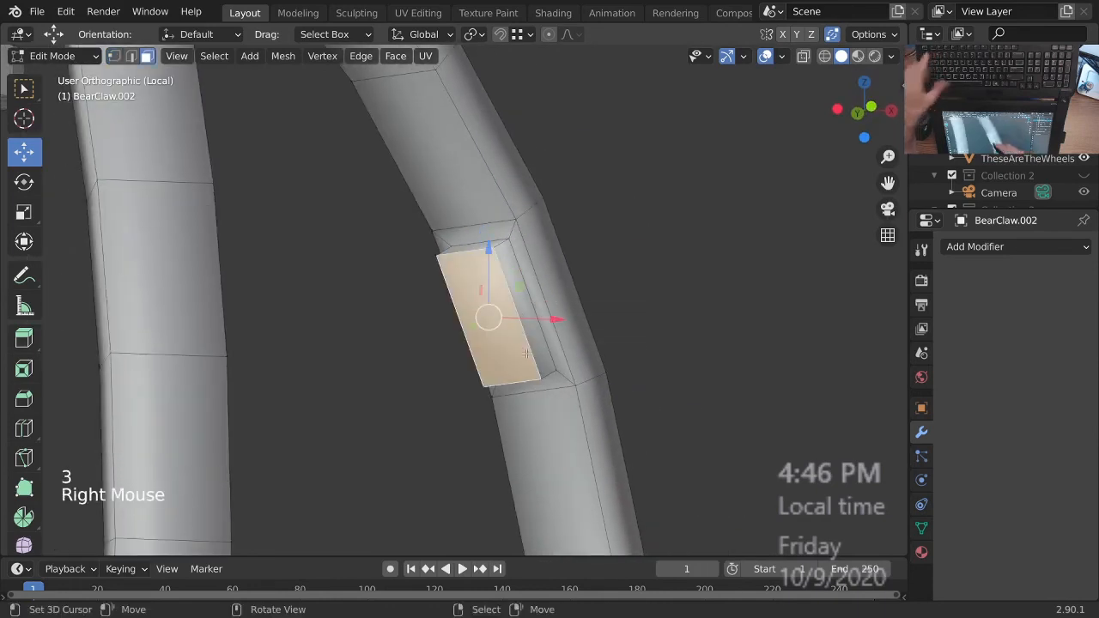
pyautogui.hotkey('shift', 's')
pyautogui.keyDown('shift'); pyautogui.moveTo(515, 367); pyautogui.dragTo(524, 372, button='middle'); pyautogui.keyUp('shift')
pyautogui.moveTo(524, 372); pyautogui.dragTo(558, 327, button='middle')
pyautogui.press('1')
pyautogui.rightClick(595, 296)
pyautogui.moveTo(559, 326); pyautogui.dragTo(520, 359, button='middle')
pyautogui.hotkey('shift', 's')
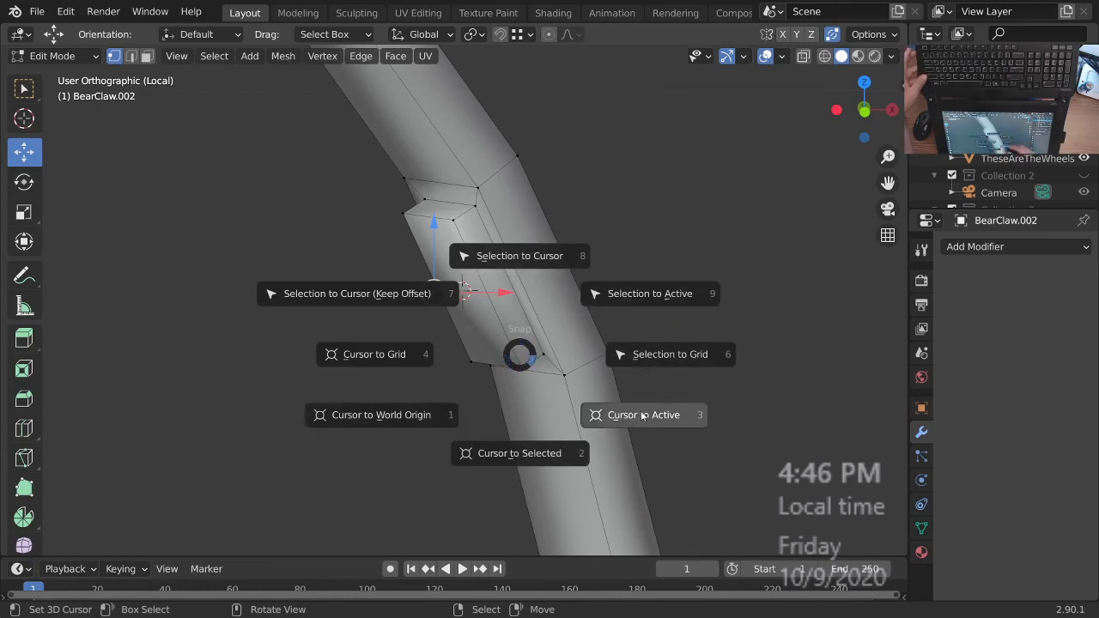
pyautogui.click(523, 259)
# - Extrude the centred vertex about 0.061 m from the pad toward the ring under the hub
pyautogui.keyDown('ctrl'); pyautogui.moveTo(523, 259); pyautogui.dragTo(464, 350, button='middle'); pyautogui.keyUp('ctrl')
pyautogui.keyDown('shift'); pyautogui.moveTo(464, 351); pyautogui.dragTo(567, 365, button='middle'); pyautogui.keyUp('shift')
pyautogui.moveTo(566, 365); pyautogui.dragTo(584, 385, button='middle')
pyautogui.moveTo(716, 365); pyautogui.dragTo(691, 343, button='middle')
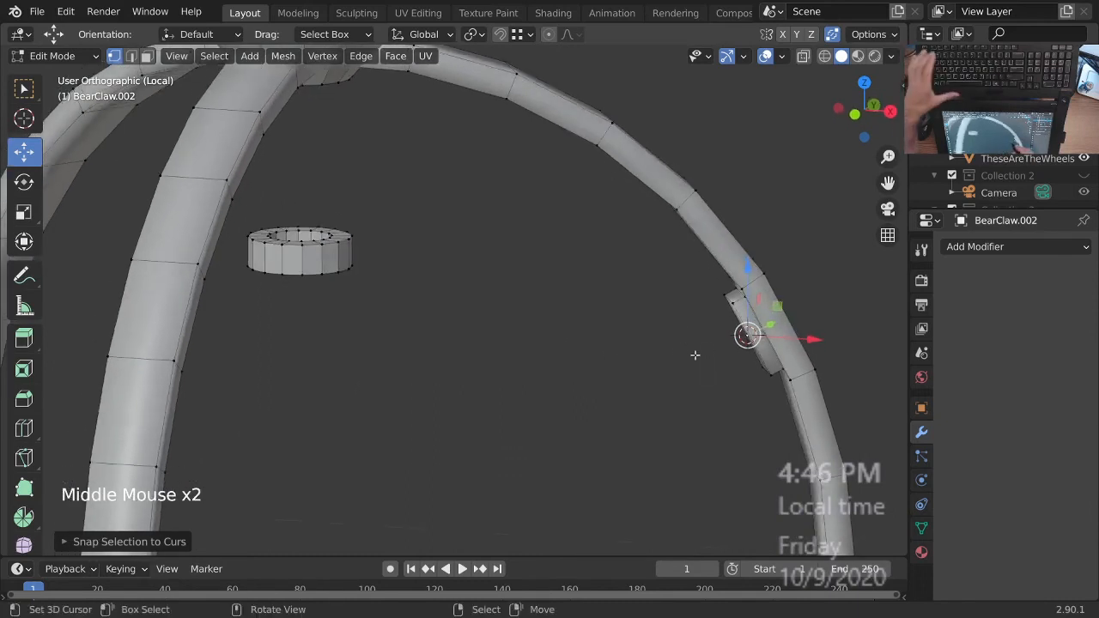
pyautogui.press('e')
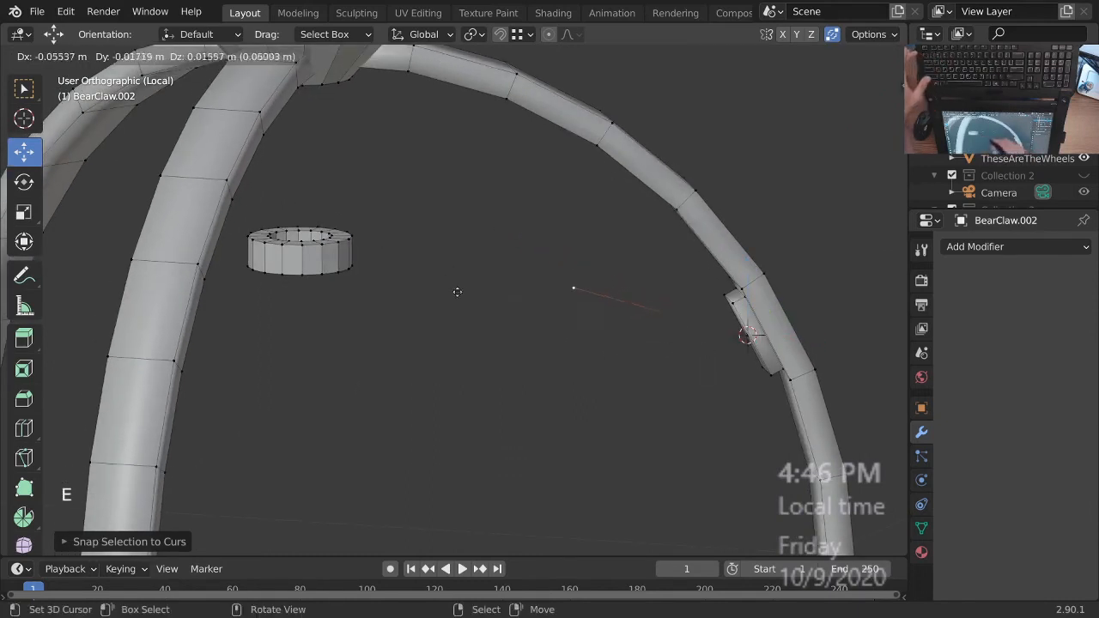
pyautogui.click(456, 291)
pyautogui.keyDown('ctrl'); pyautogui.moveTo(603, 280); pyautogui.dragTo(591, 340, button='middle'); pyautogui.keyUp('ctrl')
pyautogui.moveTo(612, 290); pyautogui.dragTo(580, 311, button='middle')
pyautogui.moveTo(667, 261); pyautogui.dragTo(634, 285, button='middle')
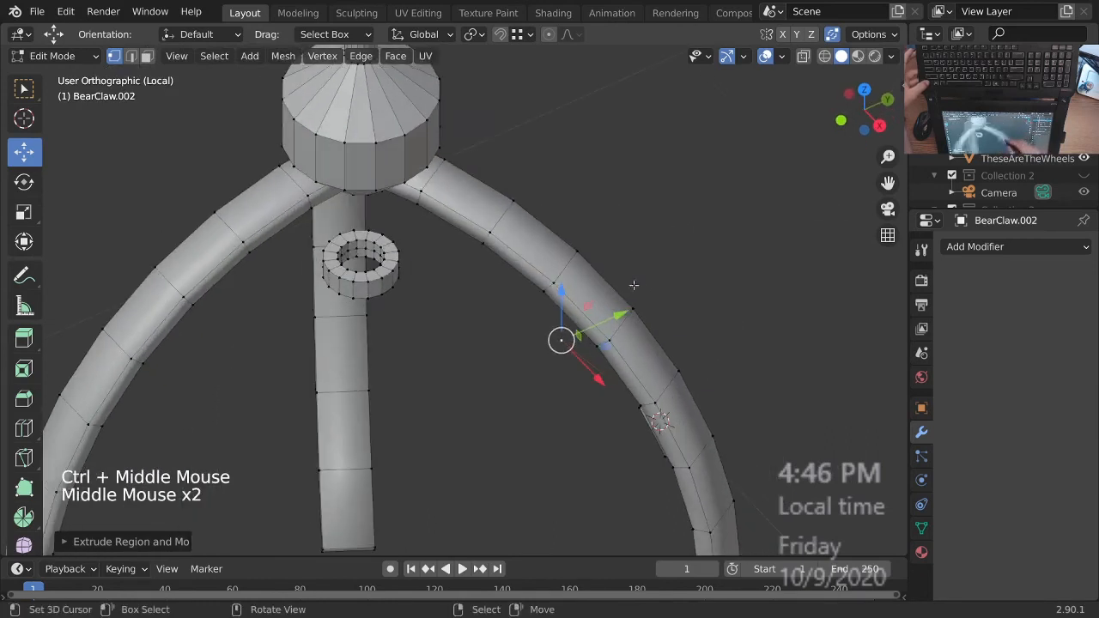
# - In top wireframe view, move the extruded vertex about 0.076 m along the prong's centreline to the ring's edge
pyautogui.press('KP_7')
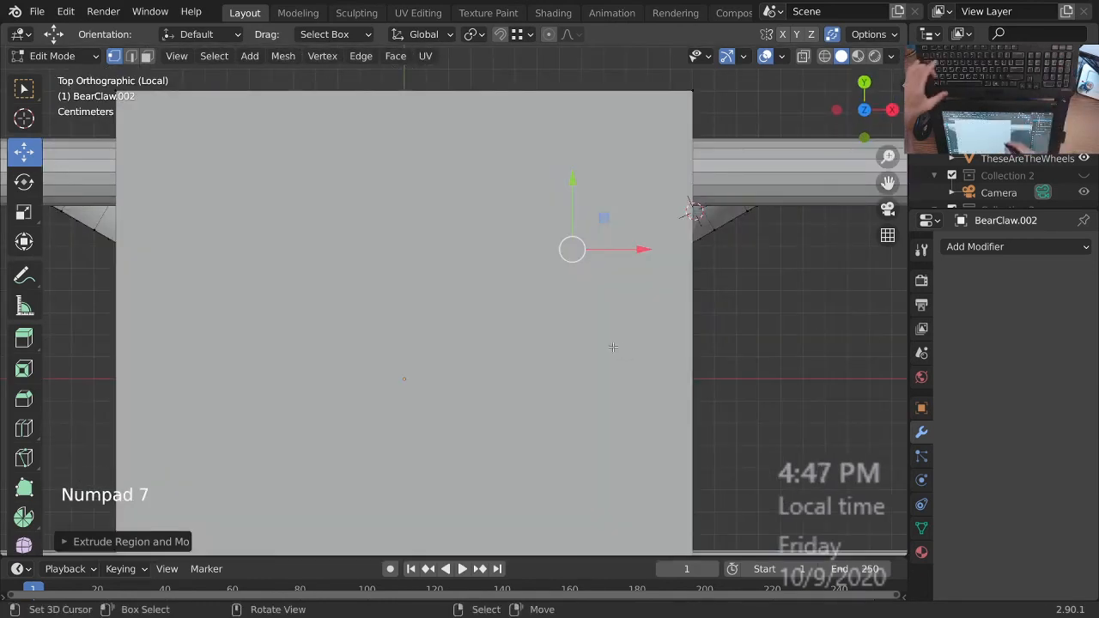
pyautogui.press('z')
pyautogui.keyDown('ctrl'); pyautogui.moveTo(598, 332); pyautogui.dragTo(566, 361, button='middle'); pyautogui.keyUp('ctrl')
pyautogui.press('g')
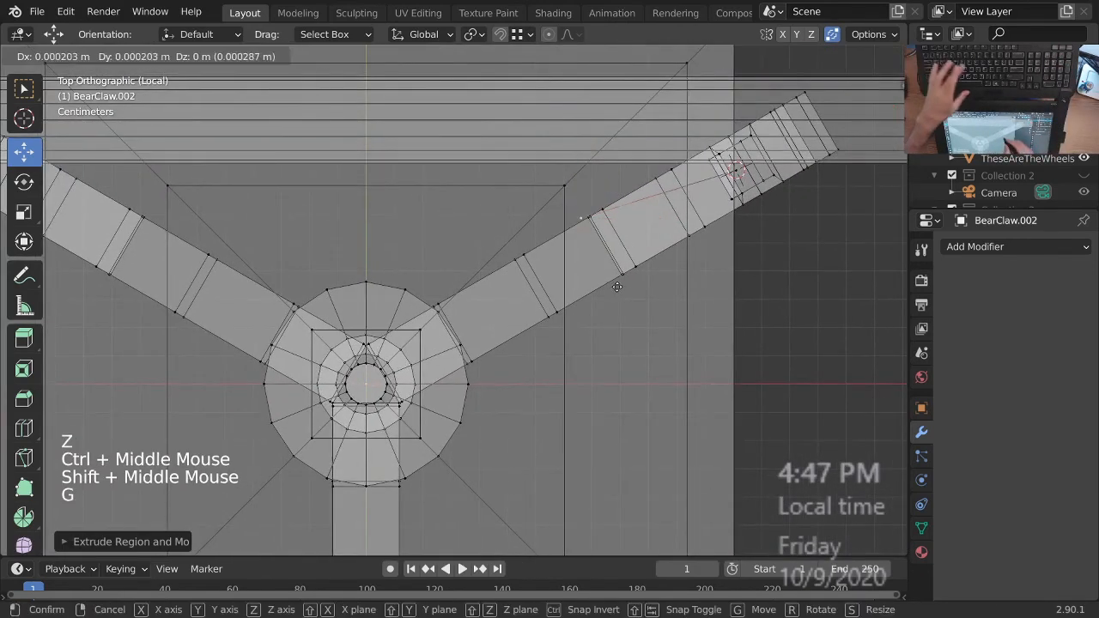
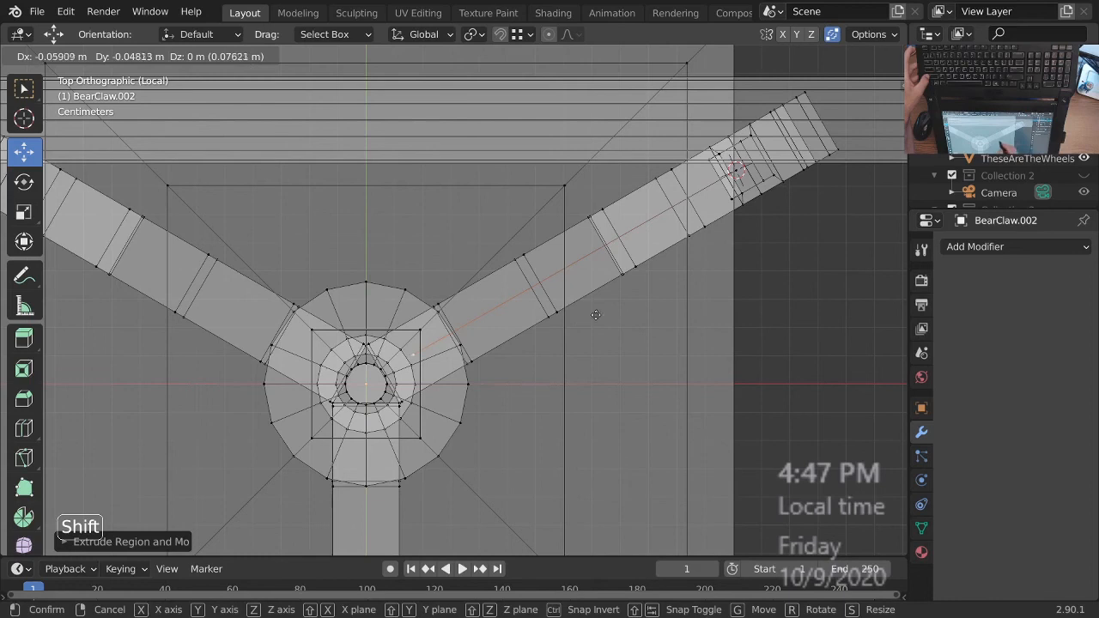
pyautogui.click(596, 315)
pyautogui.keyDown('ctrl'); pyautogui.moveTo(498, 373); pyautogui.dragTo(504, 402, button='middle'); pyautogui.keyUp('ctrl')
pyautogui.keyDown('shift'); pyautogui.moveTo(505, 388); pyautogui.dragTo(533, 316, button='middle'); pyautogui.keyUp('shift')
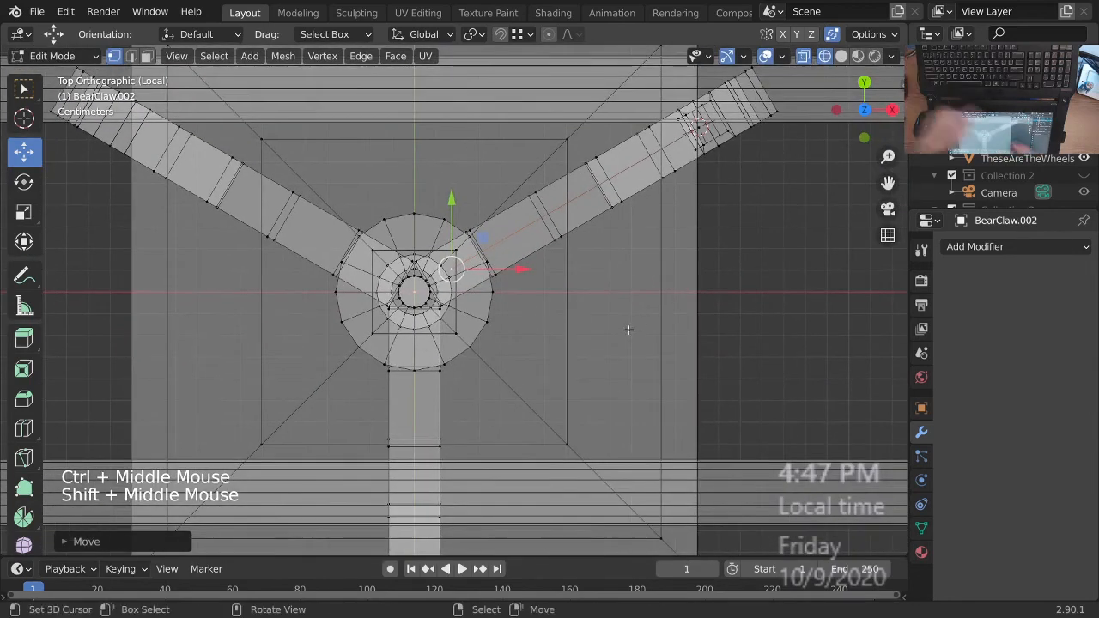
# - Set the extruded vertex's local X and Y coordinates to 0 m so it sits on the ring's central axis
pyautogui.press('n')
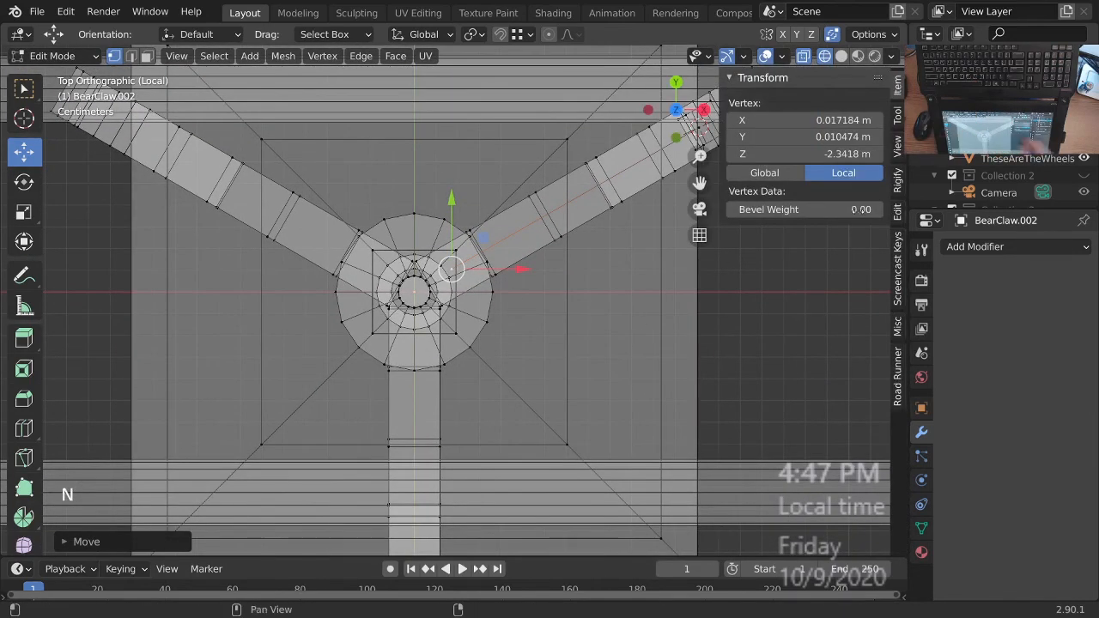
pyautogui.moveTo(855, 122); pyautogui.dragTo(854, 137)
pyautogui.write('0')
pyautogui.press('Return')
pyautogui.keyDown('ctrl'); pyautogui.moveTo(462, 355); pyautogui.dragTo(503, 320, button='middle'); pyautogui.keyUp('ctrl')
pyautogui.keyDown('shift'); pyautogui.moveTo(503, 320); pyautogui.dragTo(492, 341, button='middle'); pyautogui.keyUp('shift')
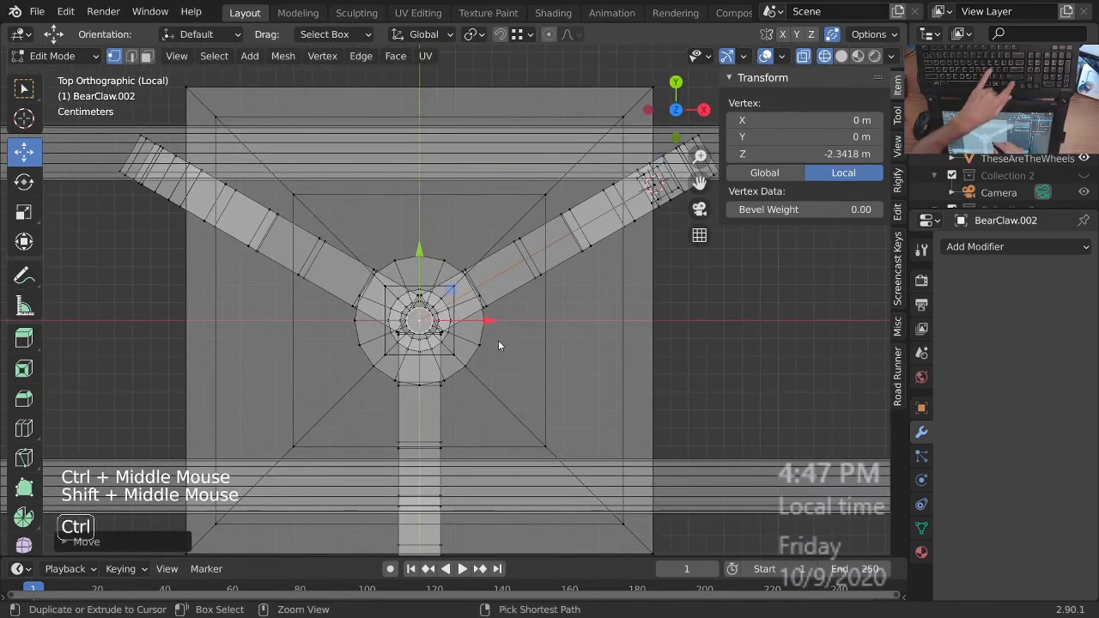
# - Select the whole rod edge linked to the centred vertex, keeping the claw in top view
pyautogui.hotkey('ctrl', 'l')
pyautogui.keyDown('ctrl'); pyautogui.moveTo(540, 309); pyautogui.dragTo(545, 344, button='middle'); pyautogui.keyUp('ctrl')
pyautogui.keyDown('shift'); pyautogui.moveTo(544, 343); pyautogui.dragTo(619, 347, button='middle'); pyautogui.keyUp('shift')
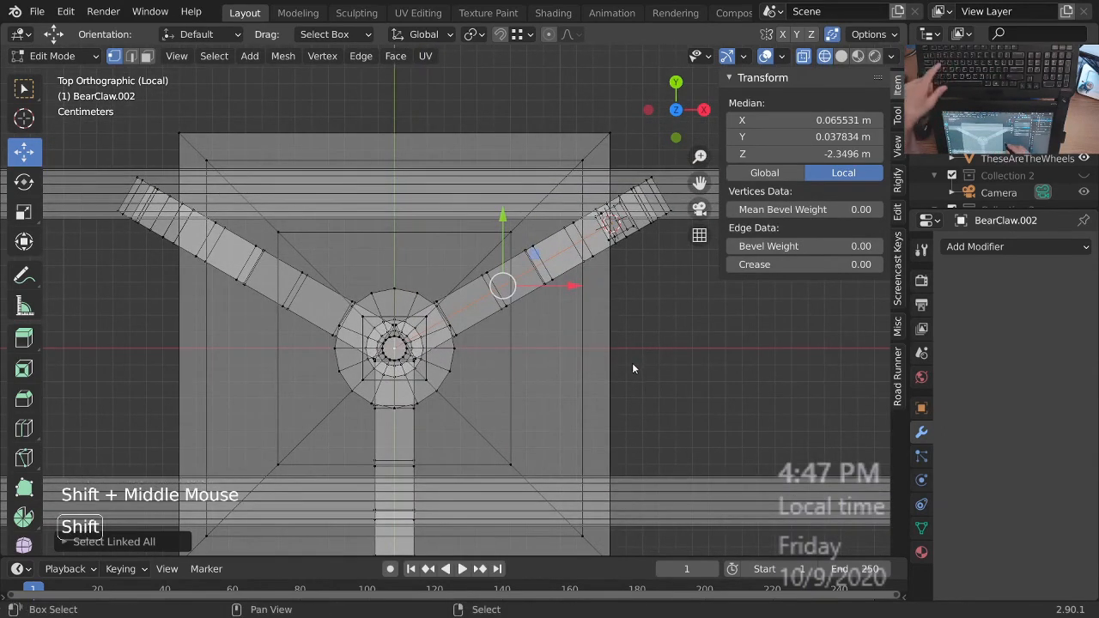
pyautogui.keyDown('ctrl'); pyautogui.moveTo(502, 341); pyautogui.dragTo(526, 352, button='middle'); pyautogui.keyUp('ctrl')
pyautogui.keyDown('shift'); pyautogui.moveTo(526, 352); pyautogui.dragTo(550, 363, button='middle'); pyautogui.keyUp('shift')
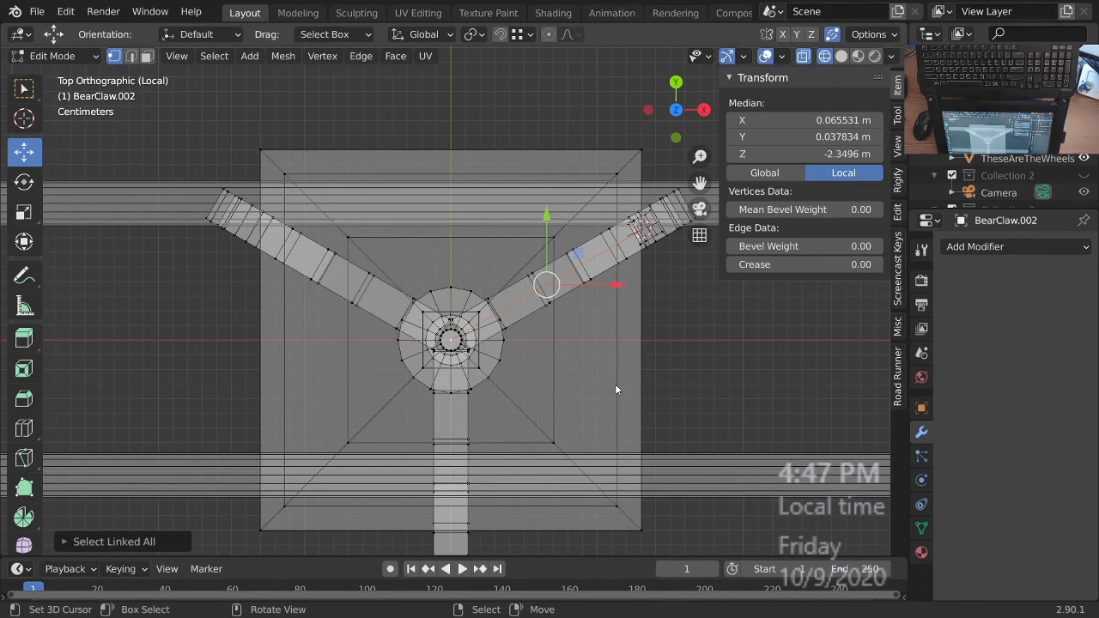
pyautogui.keyDown('ctrl'); pyautogui.moveTo(578, 320); pyautogui.dragTo(574, 316, button='middle'); pyautogui.keyUp('ctrl')
pyautogui.keyDown('shift'); pyautogui.moveTo(573, 316); pyautogui.dragTo(591, 335, button='middle'); pyautogui.keyUp('shift')
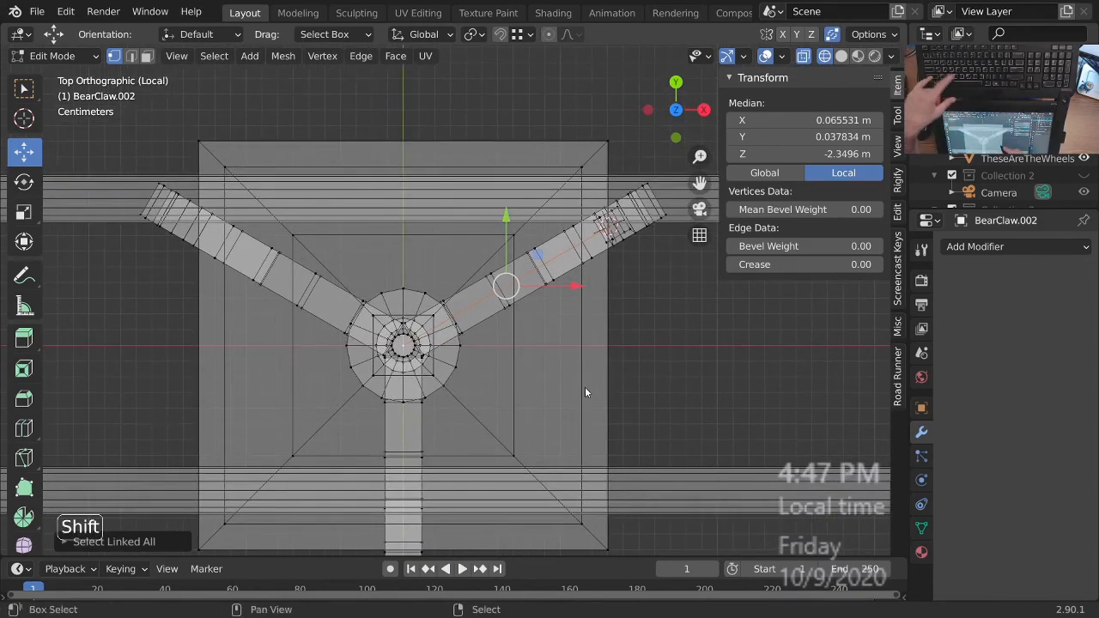
# - Reset the 3D cursor to the world origin and set the transform pivot point to the 3D Cursor
pyautogui.hotkey('shift', 'c')
pyautogui.press('KP_Decimal')
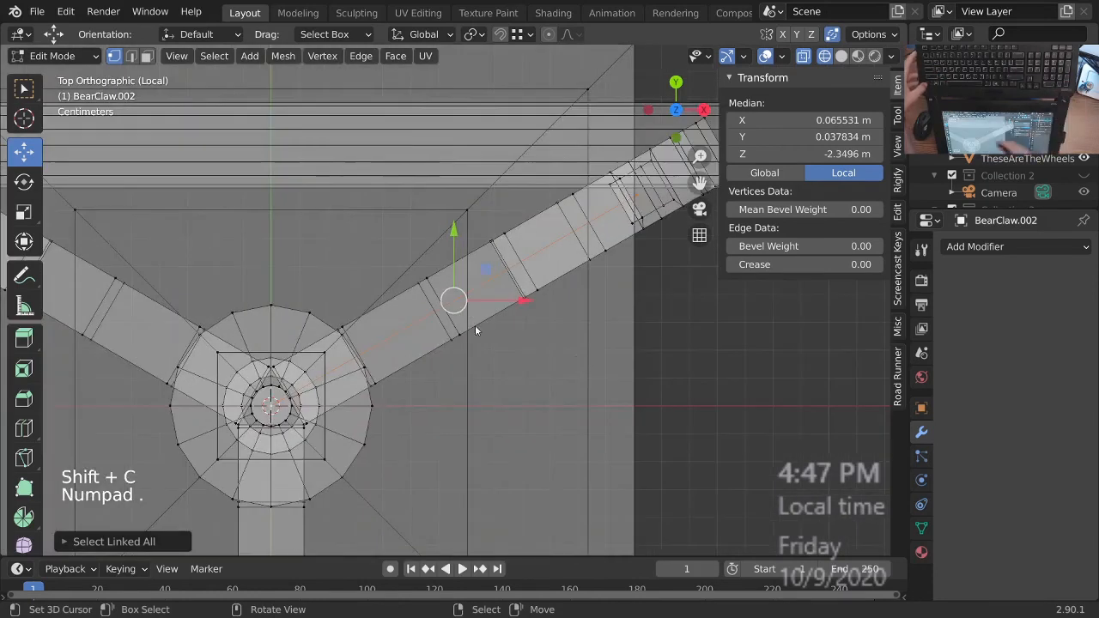
pyautogui.keyDown('ctrl'); pyautogui.moveTo(475, 324); pyautogui.dragTo(474, 438, button='middle'); pyautogui.keyUp('ctrl')
pyautogui.press('.')
pyautogui.click(665, 399)
pyautogui.keyDown('ctrl'); pyautogui.moveTo(558, 322); pyautogui.dragTo(538, 360, button='middle'); pyautogui.keyUp('ctrl')
pyautogui.keyDown('shift'); pyautogui.moveTo(538, 361); pyautogui.dragTo(609, 369, button='middle'); pyautogui.keyUp('shift')
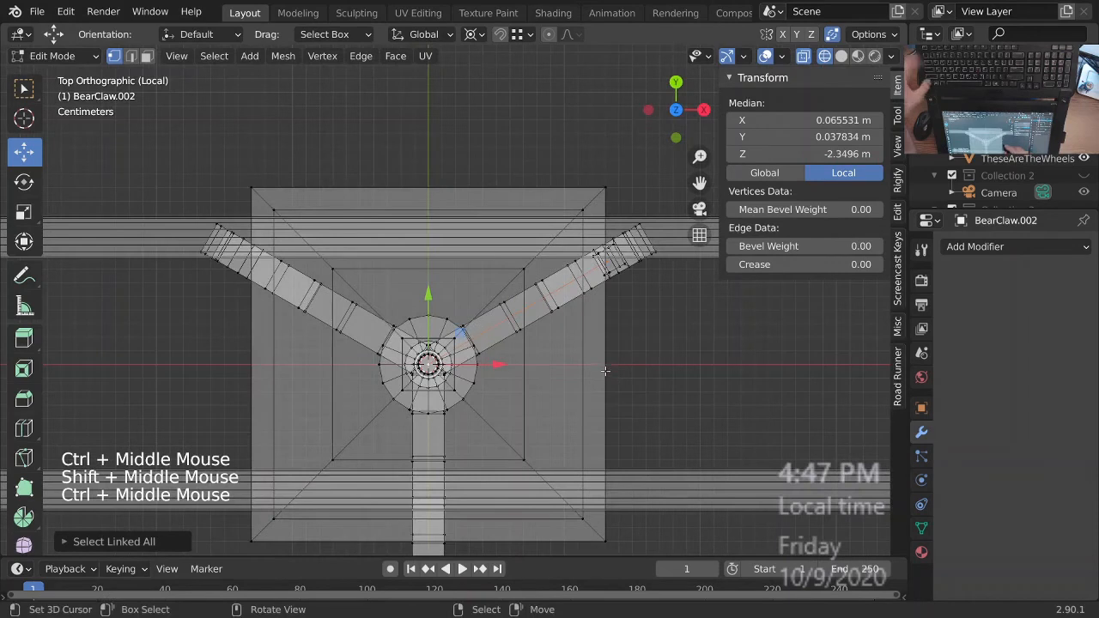
pyautogui.press('n')
# - Try to rotate the selected rod edge by -120° around the 3D cursor in top view
pyautogui.press('r')
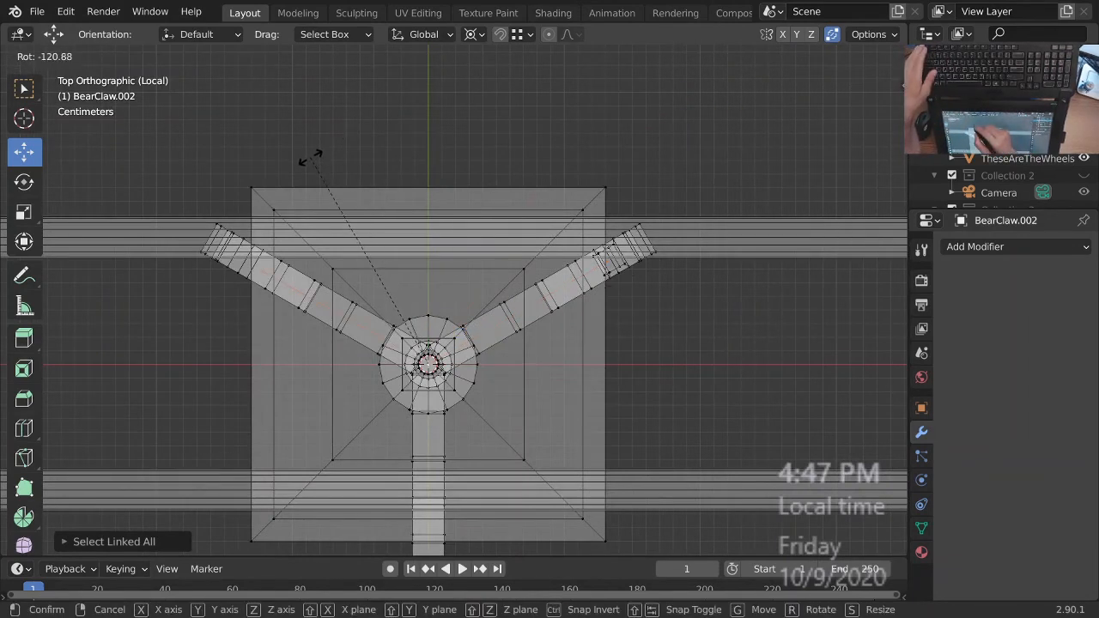
pyautogui.write('-120')
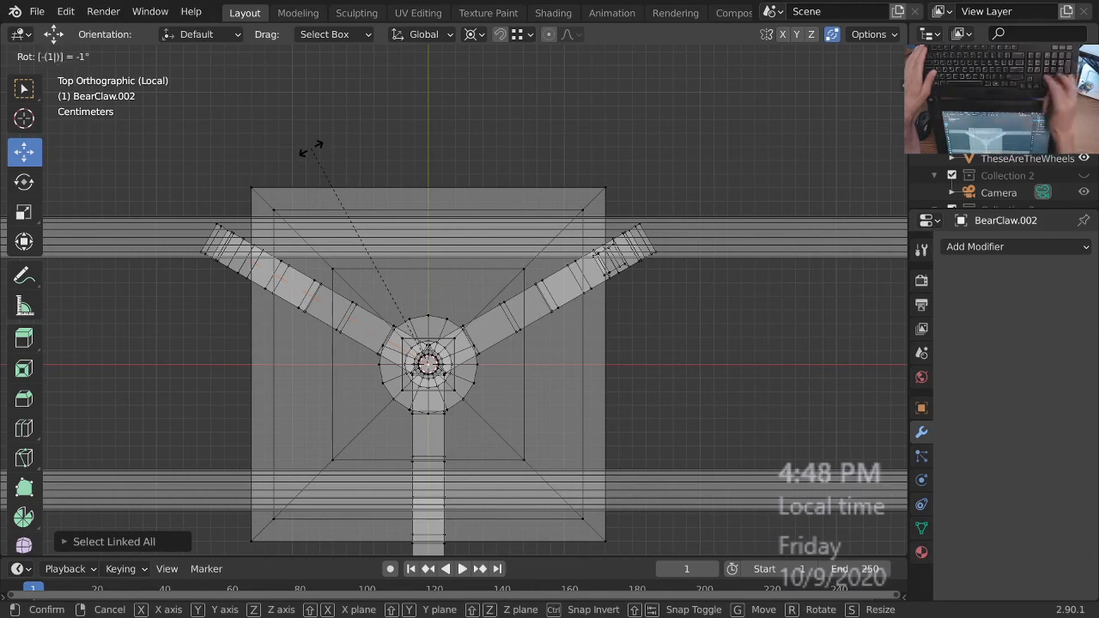
pyautogui.press('Return')
pyautogui.keyDown('shift'); pyautogui.moveTo(501, 391); pyautogui.dragTo(531, 299, button='middle'); pyautogui.keyUp('shift')
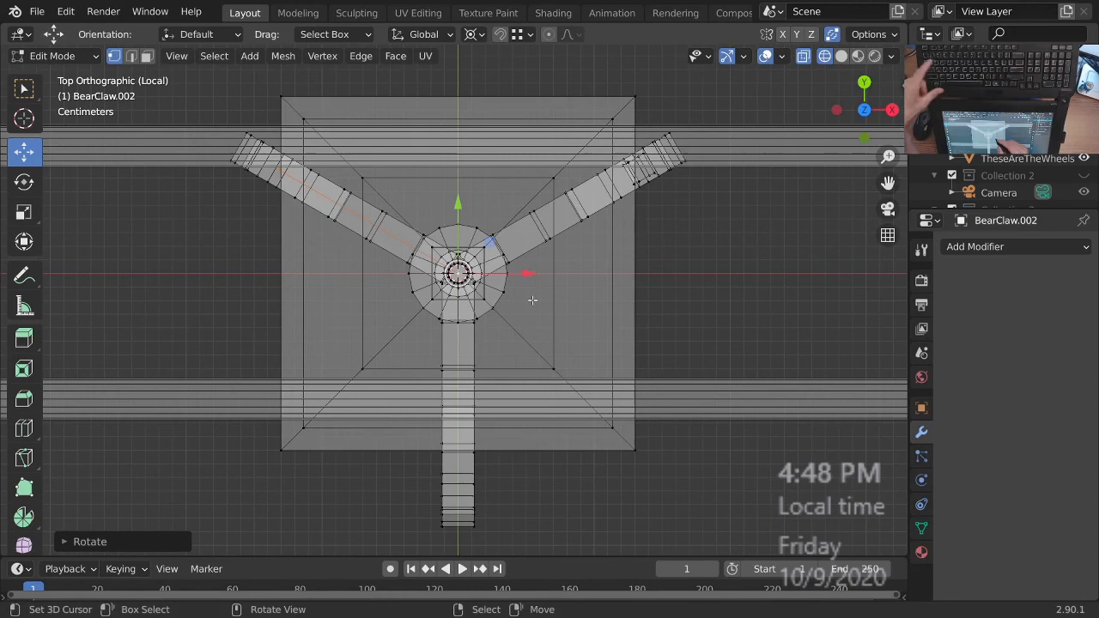
pyautogui.keyDown('ctrl'); pyautogui.moveTo(534, 300); pyautogui.dragTo(628, 286, button='middle'); pyautogui.keyUp('ctrl')
pyautogui.hotkey('ctrl', 'z')
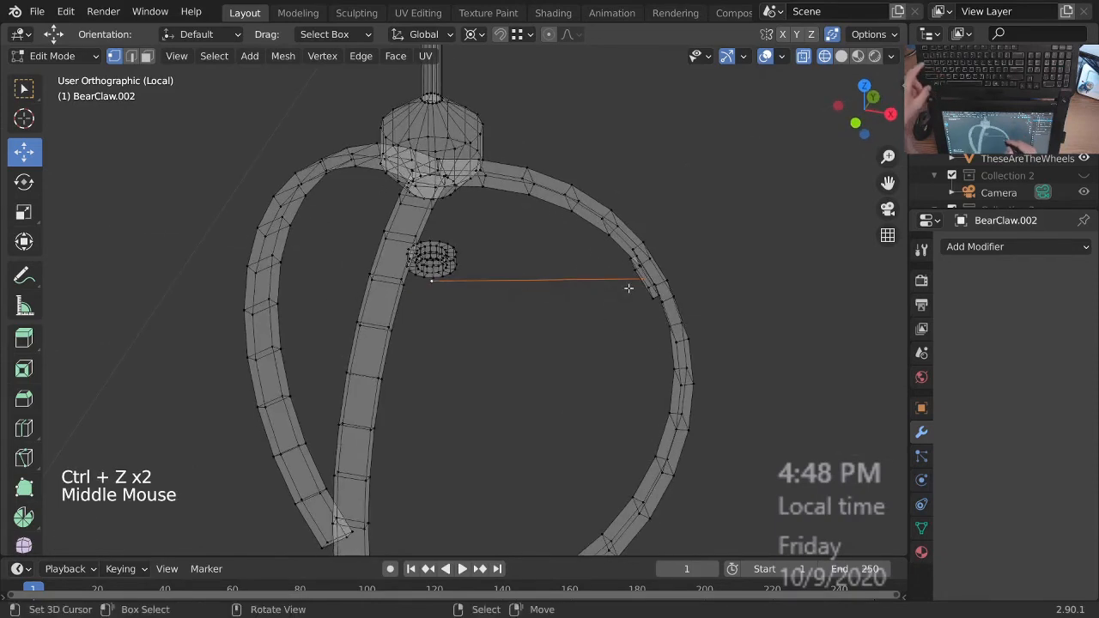
pyautogui.press('KP_7')
pyautogui.hotkey('shift', 'd')
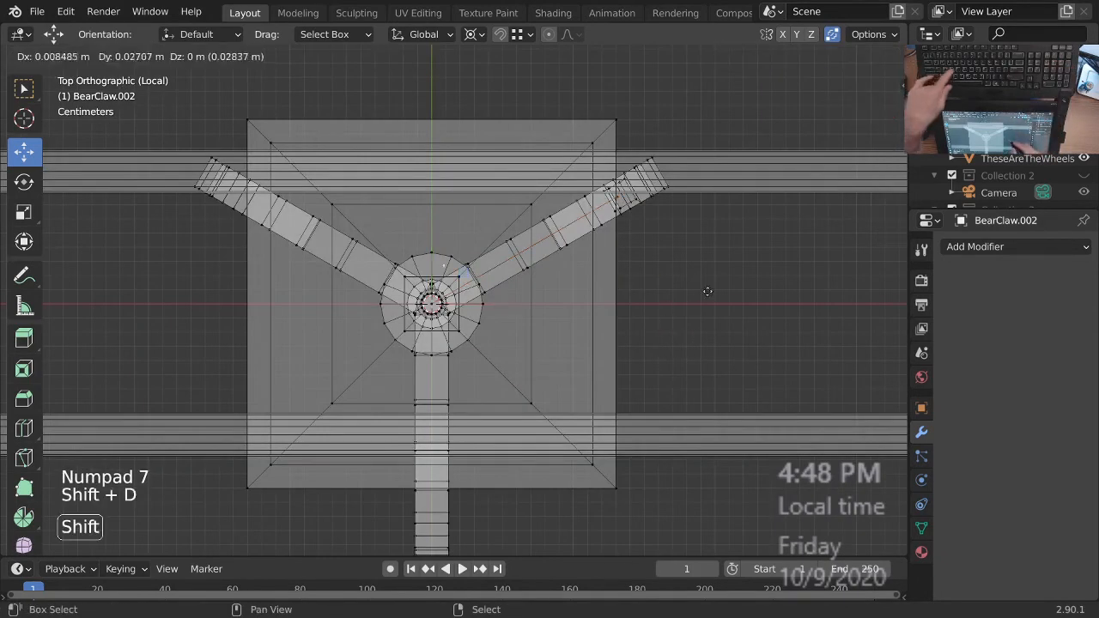
pyautogui.click(709, 287)
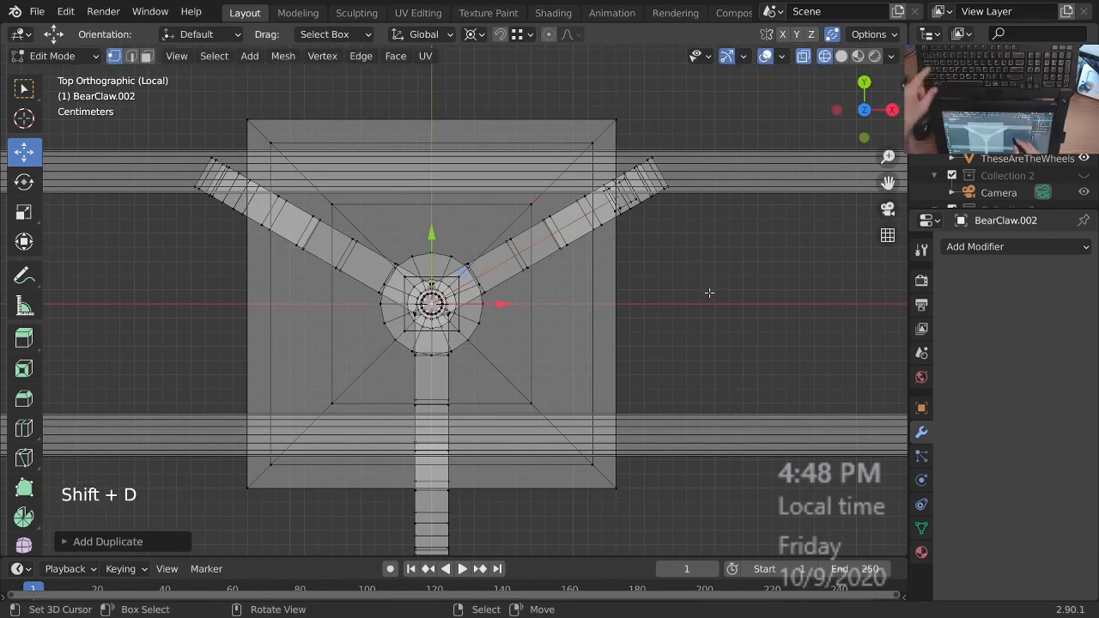
pyautogui.hotkey('ctrl', 'z')
pyautogui.moveTo(704, 297); pyautogui.dragTo(607, 371, button='middle')
pyautogui.press('g')
pyautogui.rightClick(603, 361)
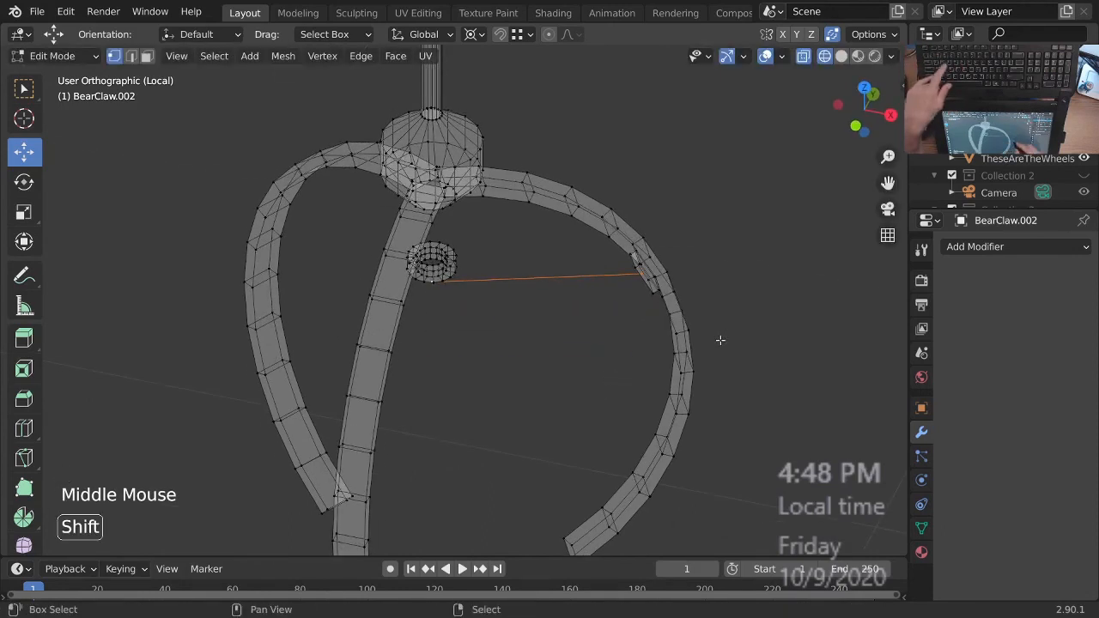
# - Create rod edges for the other two prongs by duplicating the first and rotating the copies in -120° steps about global Z
pyautogui.hotkey('shift', 'd')
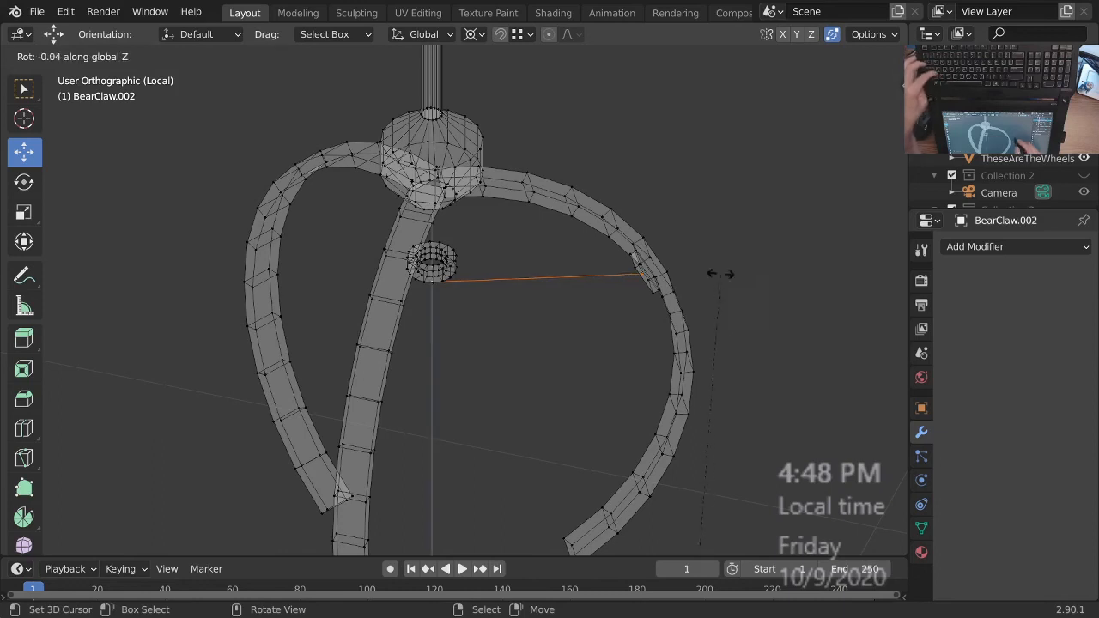
pyautogui.write('-120')
pyautogui.press('Return')
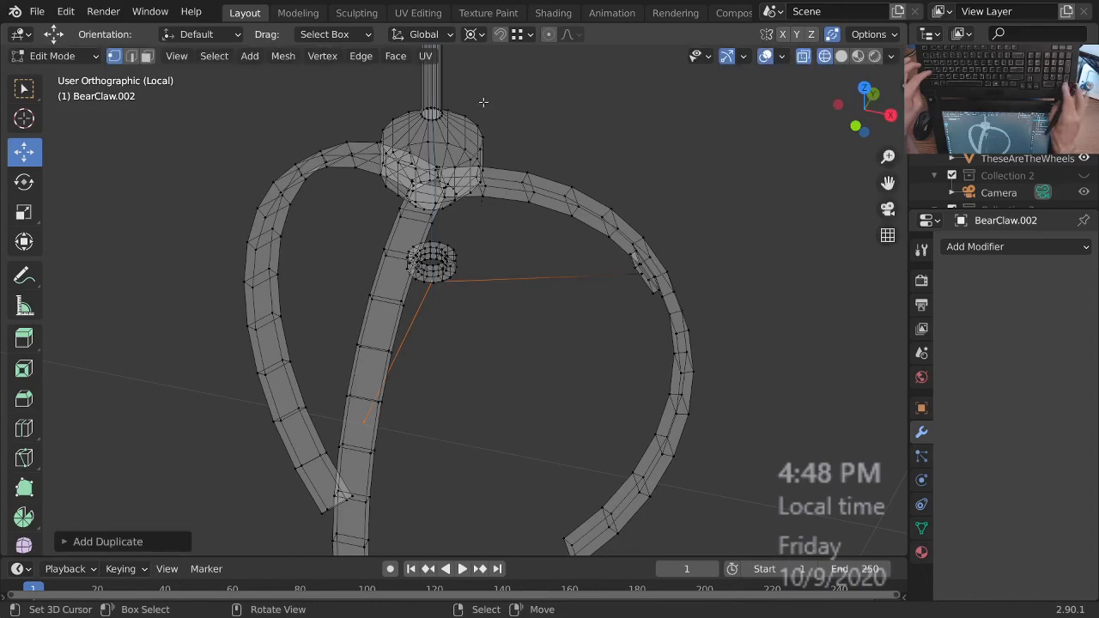
pyautogui.moveTo(502, 340); pyautogui.dragTo(611, 308, button='middle')
pyautogui.moveTo(591, 305); pyautogui.dragTo(700, 336, button='middle')
pyautogui.keyDown('ctrl'); pyautogui.moveTo(581, 327); pyautogui.dragTo(579, 290, button='middle'); pyautogui.keyUp('ctrl')
pyautogui.keyDown('shift'); pyautogui.moveTo(551, 325); pyautogui.dragTo(576, 314, button='middle'); pyautogui.keyUp('shift')
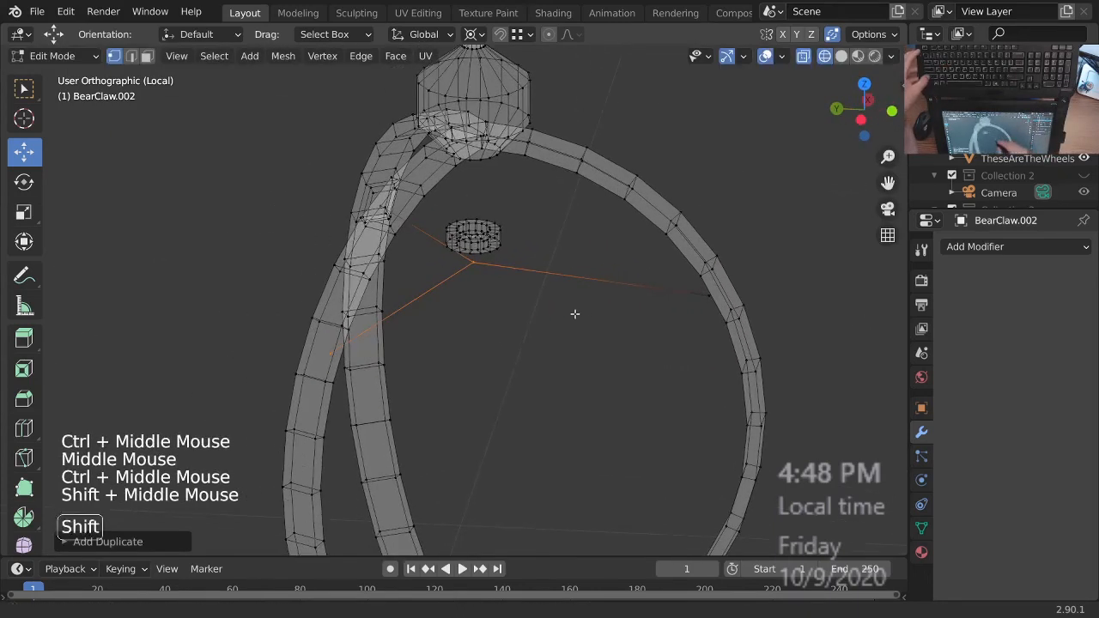
# - Turn off Auto Merge Vertices and rip the shared centre vertex so the three rod edges are disconnected from each other
pyautogui.moveTo(474, 264); pyautogui.dragTo(486, 300, button='right')
pyautogui.press('Escape')
pyautogui.moveTo(490, 290)
pyautogui.keyDown('ctrl'); pyautogui.mouseDown(button='middle')
pyautogui.moveTo(559, 326)
pyautogui.moveTo(499, 278)
pyautogui.mouseUp(button='middle'); pyautogui.keyUp('ctrl')
pyautogui.click(834, 35)
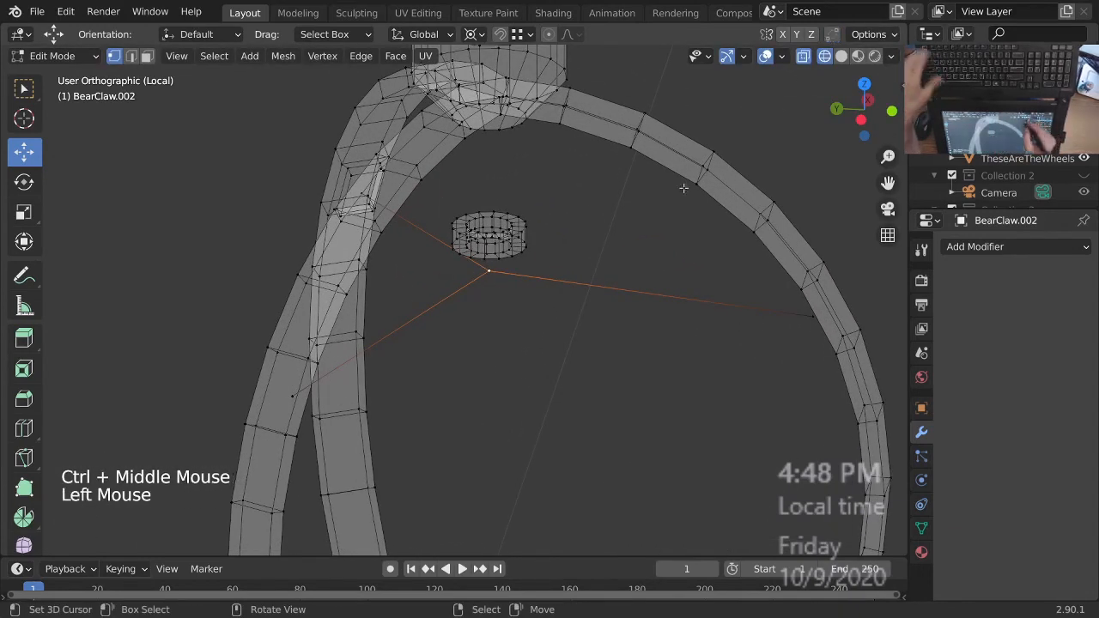
pyautogui.press('v')
pyautogui.press('Escape')
pyautogui.press('Escape')
pyautogui.moveTo(490, 275); pyautogui.dragTo(464, 295, button='right')
pyautogui.press('Escape')
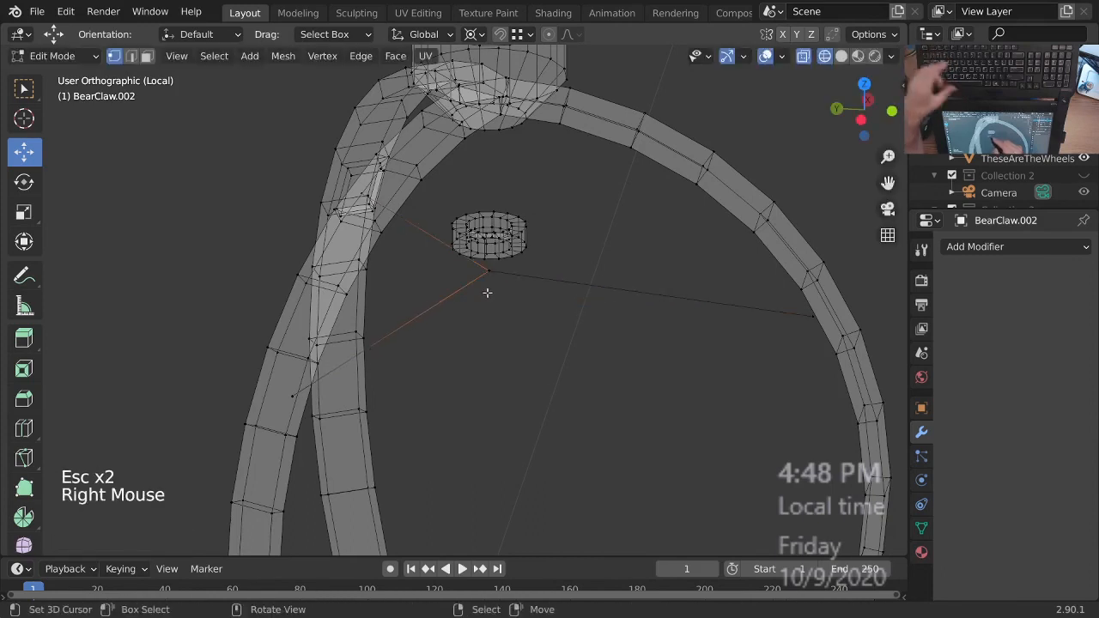
pyautogui.press('v')
pyautogui.press('Escape')
pyautogui.press('Escape')
# - Inspect the ripped rod edges between the ring and the prongs from several angles
pyautogui.keyDown('ctrl'); pyautogui.moveTo(510, 277); pyautogui.dragTo(583, 360, button='middle'); pyautogui.keyUp('ctrl')
pyautogui.moveTo(584, 360); pyautogui.dragTo(528, 344, button='middle')
pyautogui.moveTo(528, 344); pyautogui.dragTo(383, 404, button='middle')
pyautogui.keyDown('ctrl'); pyautogui.moveTo(597, 344); pyautogui.dragTo(534, 275, button='middle'); pyautogui.keyUp('ctrl')
pyautogui.keyDown('ctrl'); pyautogui.moveTo(533, 275); pyautogui.dragTo(549, 352, button='middle'); pyautogui.keyUp('ctrl')
pyautogui.moveTo(549, 352); pyautogui.dragTo(601, 329, button='middle')
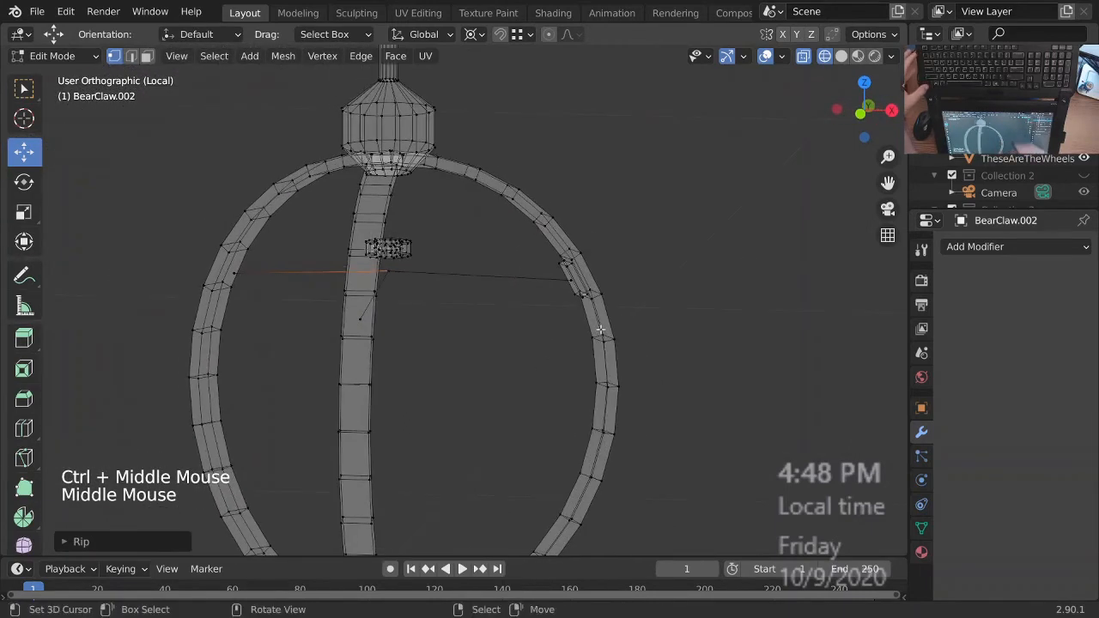
pyautogui.keyDown('ctrl'); pyautogui.moveTo(545, 306); pyautogui.dragTo(524, 296, button='middle'); pyautogui.keyUp('ctrl')
pyautogui.keyDown('shift'); pyautogui.moveTo(523, 296); pyautogui.dragTo(488, 284, button='middle'); pyautogui.keyUp('shift')
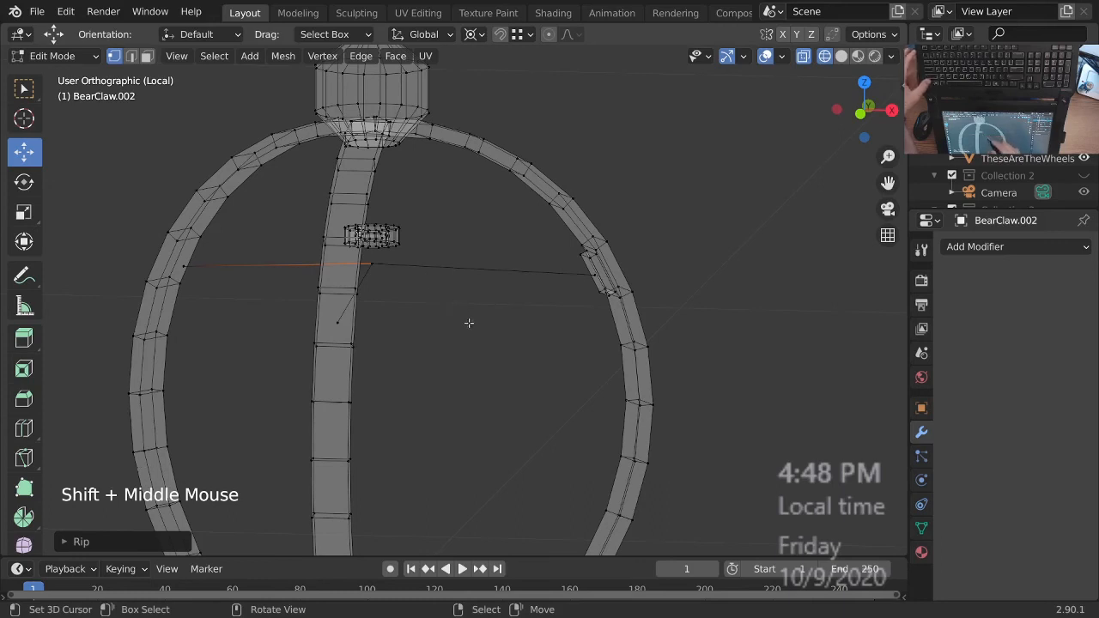
# - Select all three linked rod edges, separate them into their own object, and make it the active object in Object Mode
pyautogui.keyDown('ctrl'); pyautogui.moveTo(463, 314); pyautogui.dragTo(450, 331, button='middle'); pyautogui.keyUp('ctrl')
pyautogui.moveTo(451, 330); pyautogui.dragTo(407, 392, button='middle')
pyautogui.press('c')
pyautogui.rightClick(373, 283)
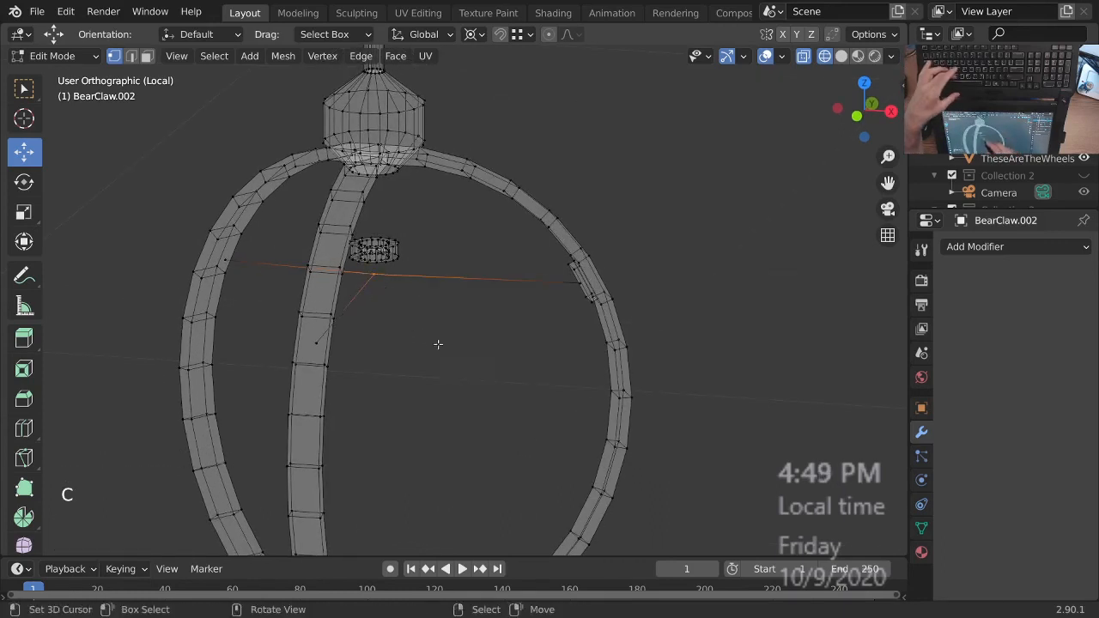
pyautogui.hotkey('ctrl', 'l')
pyautogui.press('p')
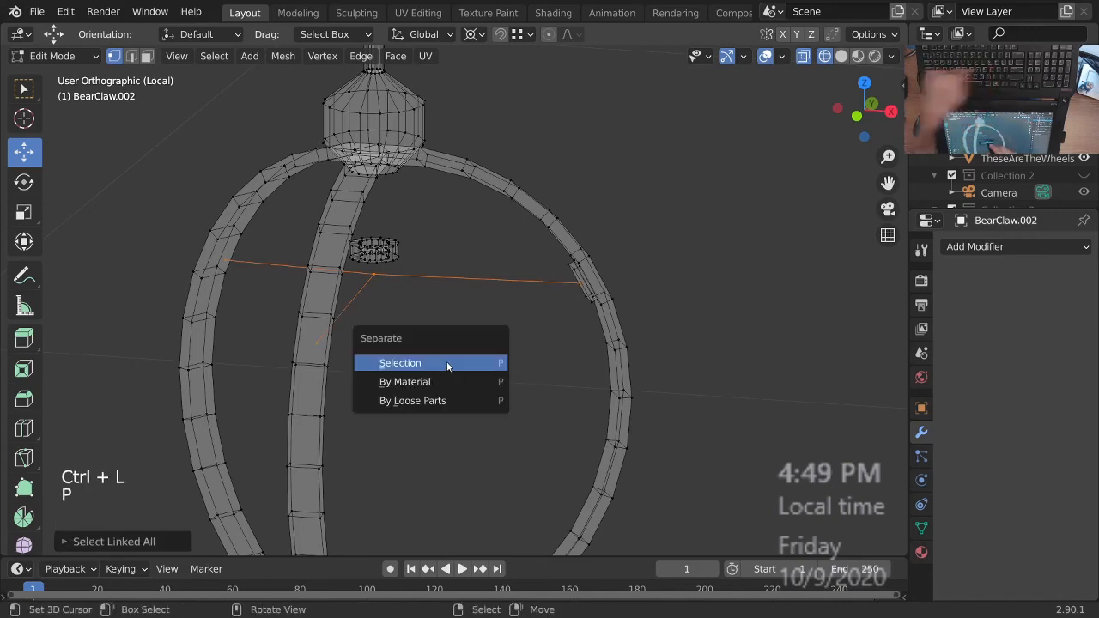
pyautogui.click(447, 363)
pyautogui.press('Tab')
pyautogui.rightClick(461, 281)
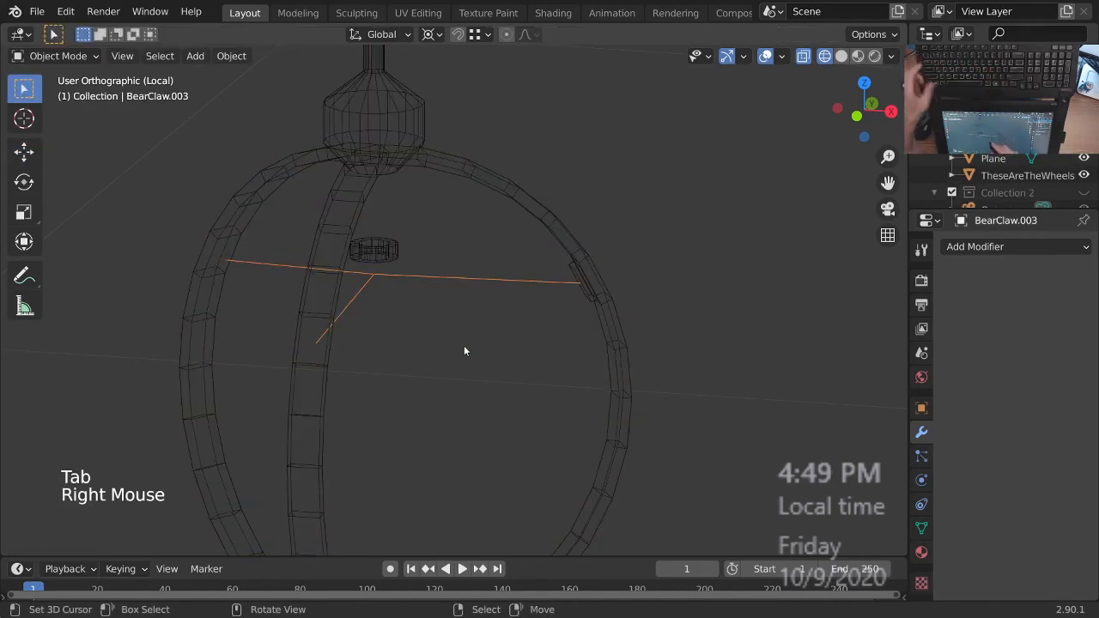
# - Convert the rod object from mesh to curve and set its bevel depth to 0.003 m
pyautogui.press('q')
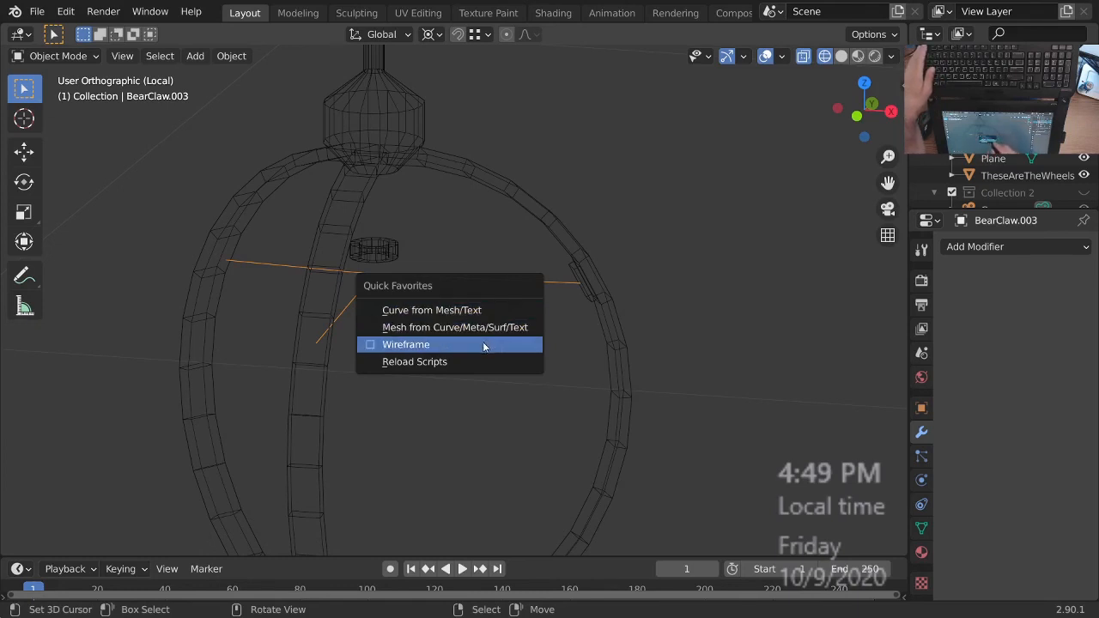
pyautogui.click(474, 315)
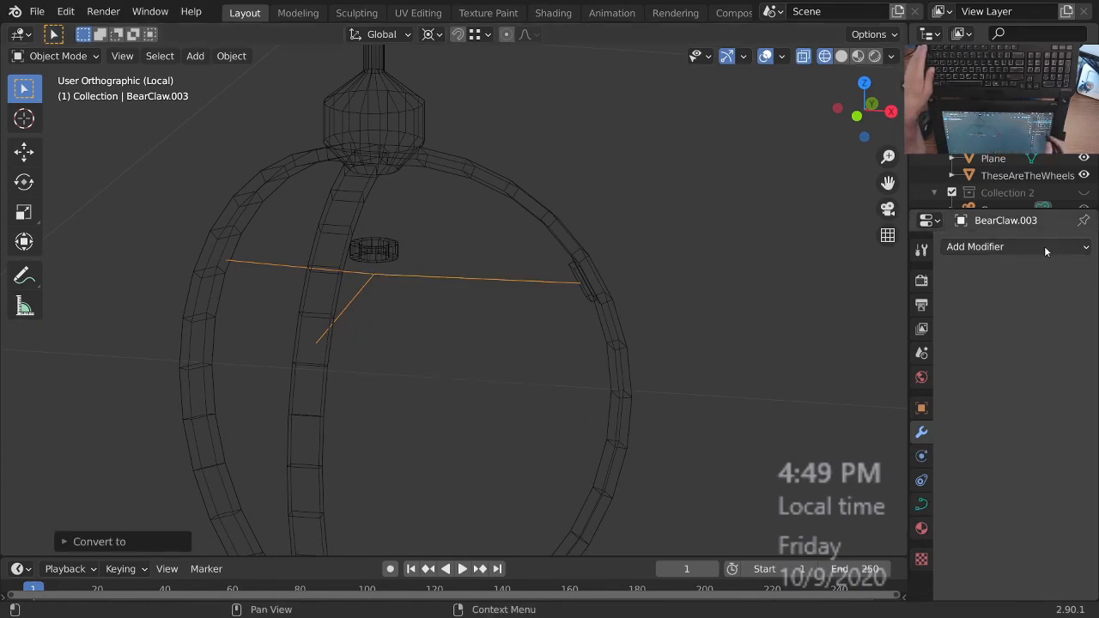
pyautogui.click(921, 505)
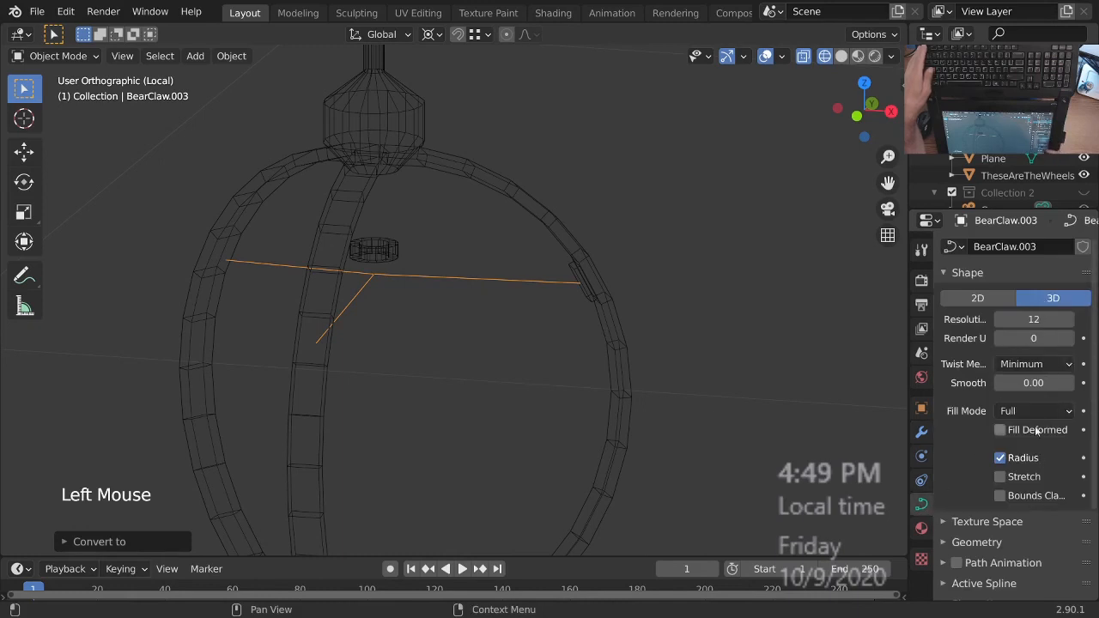
pyautogui.moveTo(1028, 539); pyautogui.dragTo(1022, 310, button='middle')
pyautogui.click(975, 426)
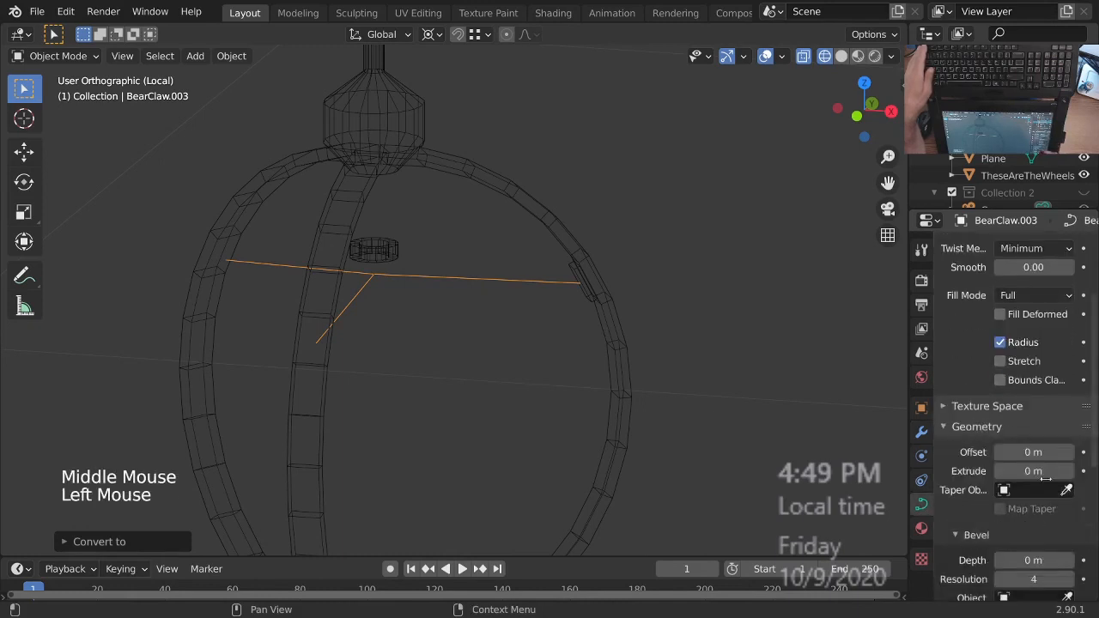
pyautogui.moveTo(1049, 560); pyautogui.dragTo(1052, 438, button='middle')
pyautogui.moveTo(1032, 484); pyautogui.dragTo(1029, 408, button='middle')
pyautogui.moveTo(1032, 362)
pyautogui.mouseDown()
pyautogui.moveTo(1098, 361)
pyautogui.moveTo(1036, 362)
pyautogui.mouseUp()
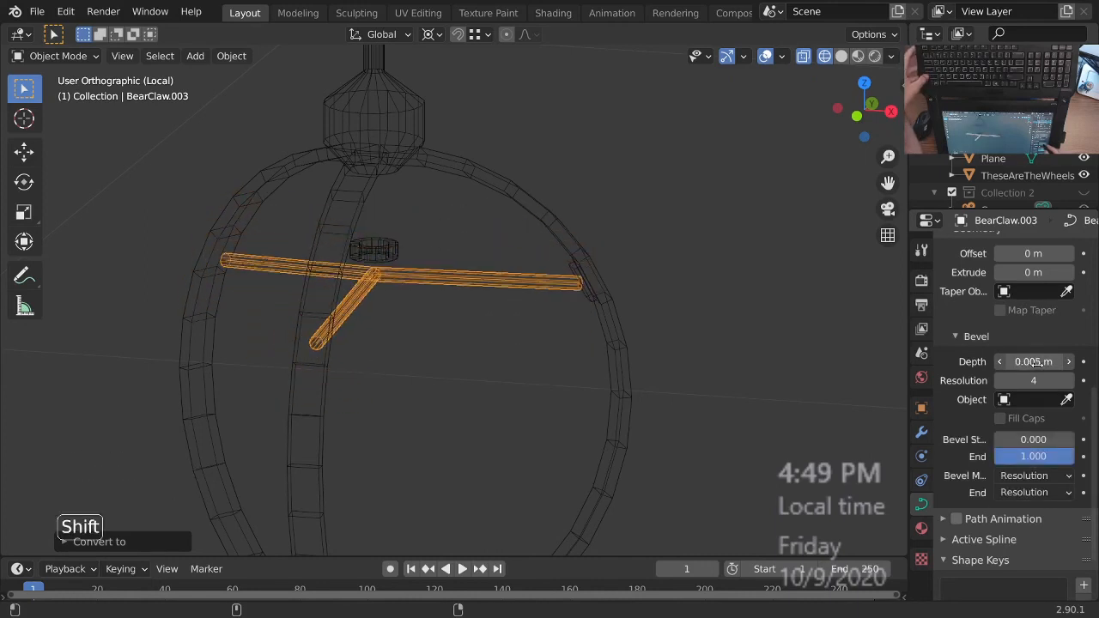
pyautogui.keyDown('ctrl'); pyautogui.moveTo(619, 283); pyautogui.dragTo(602, 318, button='middle'); pyautogui.keyUp('ctrl')
pyautogui.keyDown('shift'); pyautogui.moveTo(597, 359); pyautogui.dragTo(648, 363, button='middle'); pyautogui.keyUp('shift')
pyautogui.keyDown('ctrl'); pyautogui.moveTo(549, 297); pyautogui.dragTo(794, 310, button='middle'); pyautogui.keyUp('ctrl')
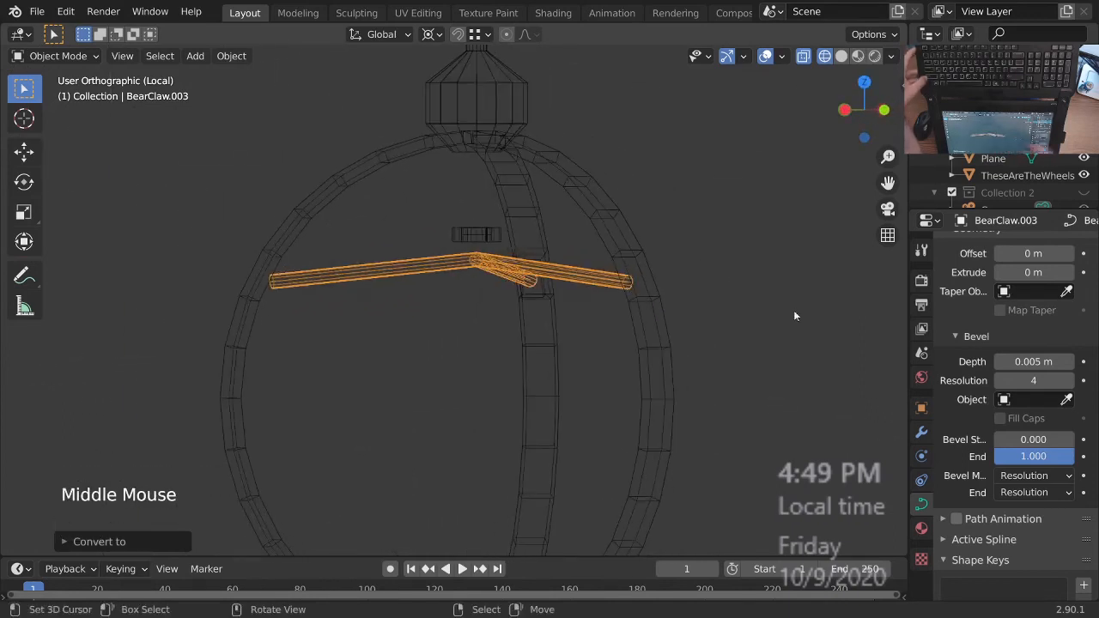
pyautogui.keyDown('shift'); pyautogui.moveTo(1034, 362); pyautogui.dragTo(1033, 361); pyautogui.keyUp('shift')
# - Raise the rods' centre control points about 0.0115 m along Z to the underside of the ring
pyautogui.keyDown('ctrl'); pyautogui.moveTo(848, 357); pyautogui.dragTo(574, 258, button='middle'); pyautogui.keyUp('ctrl')
pyautogui.moveTo(574, 258); pyautogui.dragTo(480, 314, button='middle')
pyautogui.moveTo(481, 314)
pyautogui.mouseDown(button='middle')
pyautogui.moveTo(521, 324)
pyautogui.moveTo(455, 322)
pyautogui.moveTo(476, 307)
pyautogui.mouseUp(button='middle')
pyautogui.press('Tab')
pyautogui.press('a')
pyautogui.hotkey('alt', 'a')
pyautogui.press('c')
pyautogui.rightClick(500, 294)
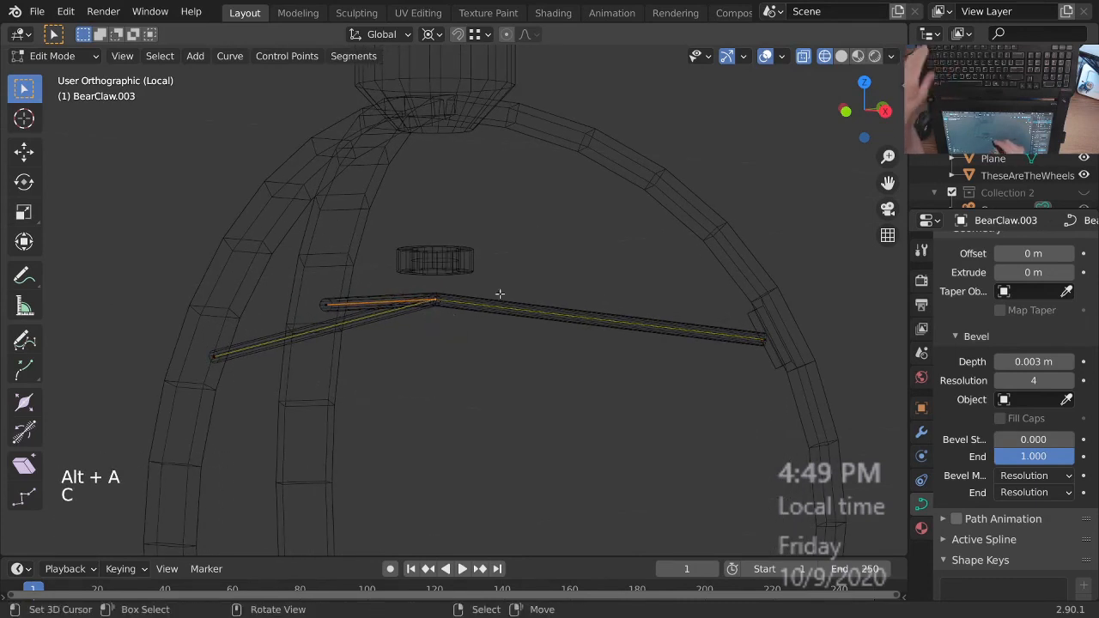
pyautogui.press('g')
pyautogui.press('z')
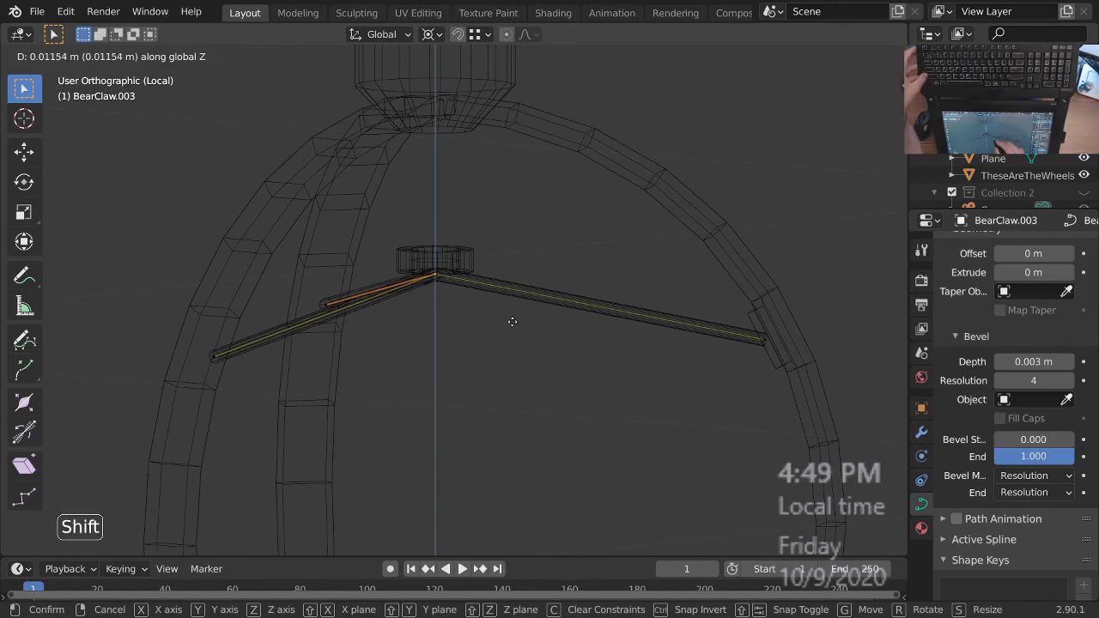
pyautogui.click(513, 320)
# - Duplicate the rods' centre control point in place and extrude it straight up along Z into the claw's upper hub
pyautogui.moveTo(515, 318)
pyautogui.keyDown('ctrl'); pyautogui.mouseDown(button='middle')
pyautogui.moveTo(481, 284)
pyautogui.moveTo(410, 321)
pyautogui.moveTo(494, 330)
pyautogui.moveTo(497, 317)
pyautogui.mouseUp(button='middle'); pyautogui.keyUp('ctrl')
pyautogui.keyDown('shift'); pyautogui.moveTo(496, 317); pyautogui.dragTo(473, 332, button='middle'); pyautogui.keyUp('shift')
pyautogui.rightClick(461, 353)
pyautogui.rightClick(465, 349)
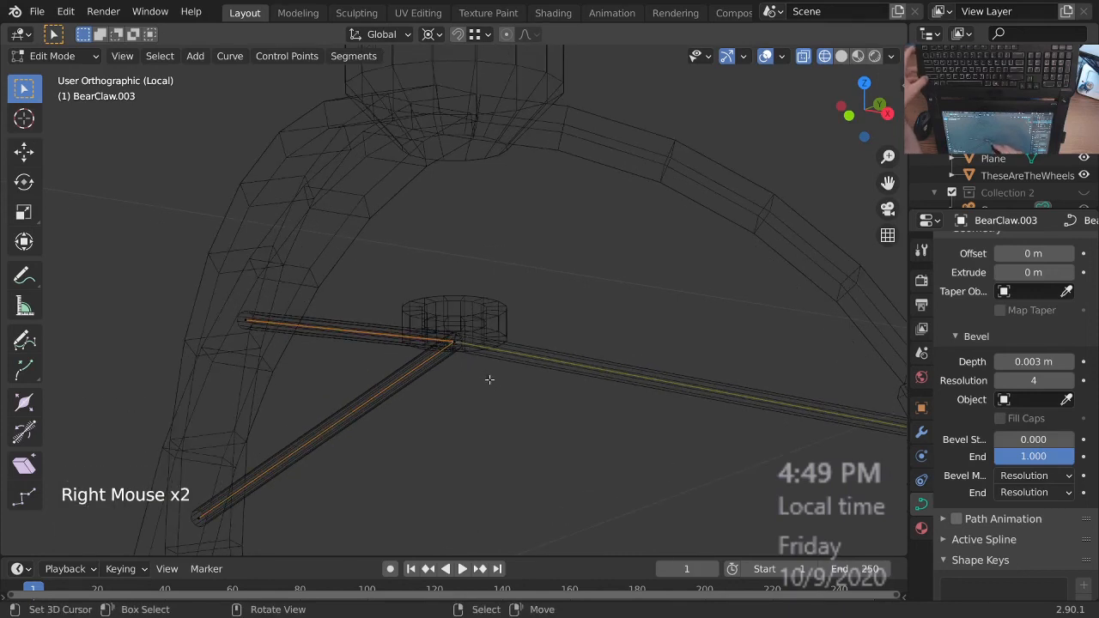
pyautogui.hotkey('shift', 'd')
pyautogui.click(501, 368)
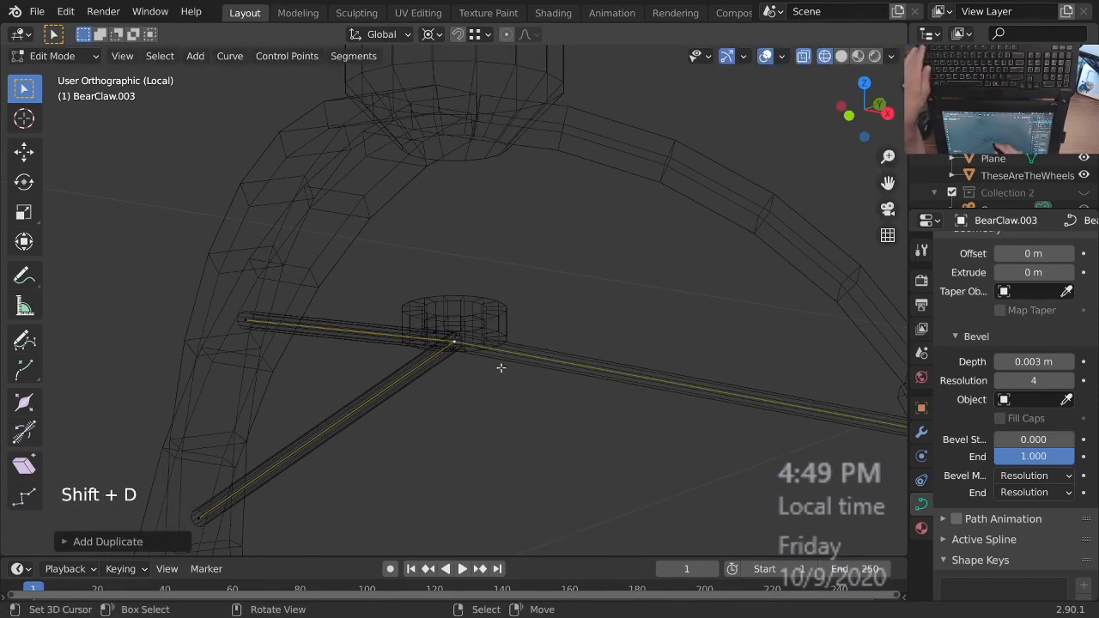
pyautogui.press('e')
pyautogui.press('z')
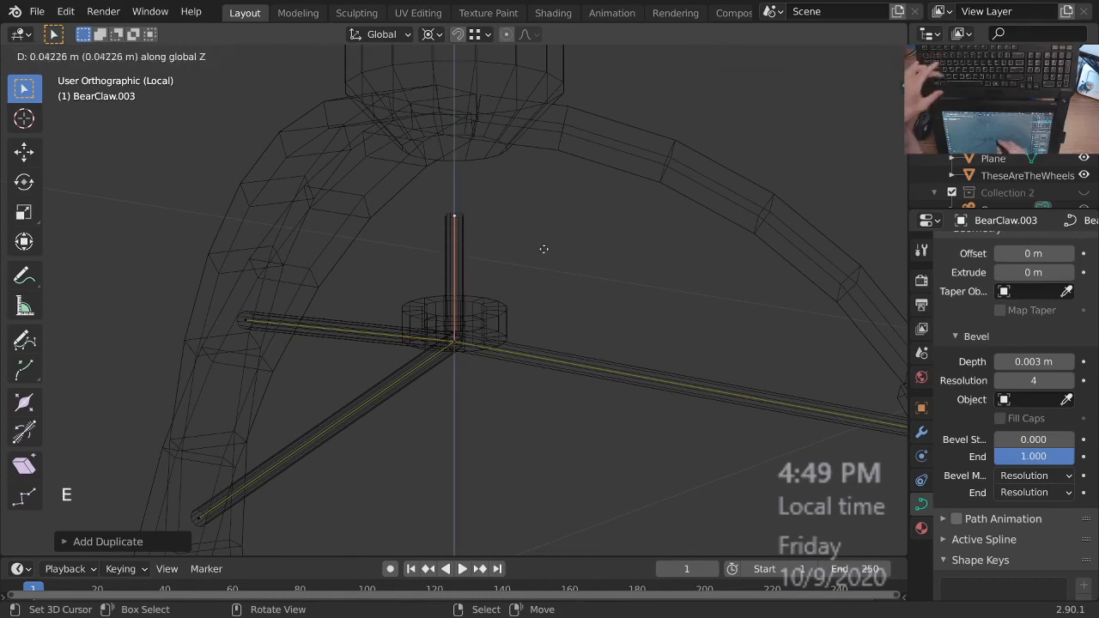
pyautogui.click(575, 144)
pyautogui.keyDown('ctrl'); pyautogui.moveTo(575, 144); pyautogui.dragTo(545, 370, button='middle'); pyautogui.keyUp('ctrl')
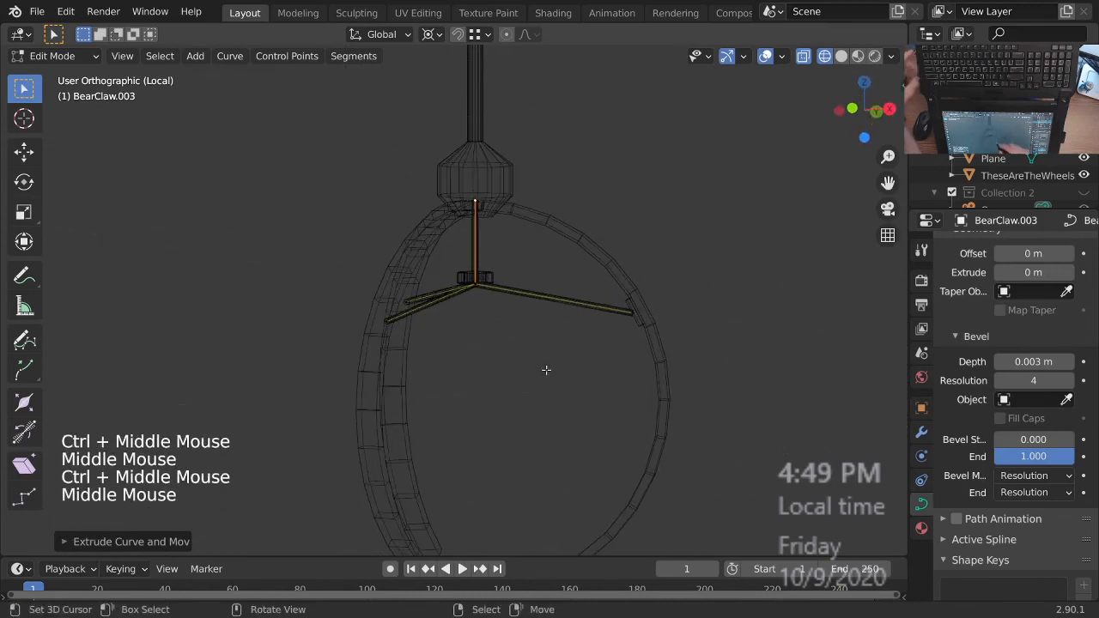
# - Examine the beveled rods, vertical shaft and ring in solid shading from several angles in Object Mode
pyautogui.press('Tab')
pyautogui.press('z')
pyautogui.moveTo(661, 376)
pyautogui.keyDown('ctrl'); pyautogui.mouseDown(button='middle')
pyautogui.moveTo(543, 355)
pyautogui.moveTo(388, 432)
pyautogui.moveTo(550, 449)
pyautogui.moveTo(603, 404)
pyautogui.moveTo(601, 378)
pyautogui.mouseUp(button='middle'); pyautogui.keyUp('ctrl')
pyautogui.keyDown('ctrl'); pyautogui.moveTo(601, 378); pyautogui.dragTo(599, 292, button='middle'); pyautogui.keyUp('ctrl')
pyautogui.moveTo(625, 290); pyautogui.dragTo(627, 280, button='middle')
pyautogui.keyDown('ctrl'); pyautogui.moveTo(627, 280); pyautogui.dragTo(595, 327, button='middle'); pyautogui.keyUp('ctrl')
pyautogui.moveTo(594, 326); pyautogui.dragTo(437, 259, button='middle')
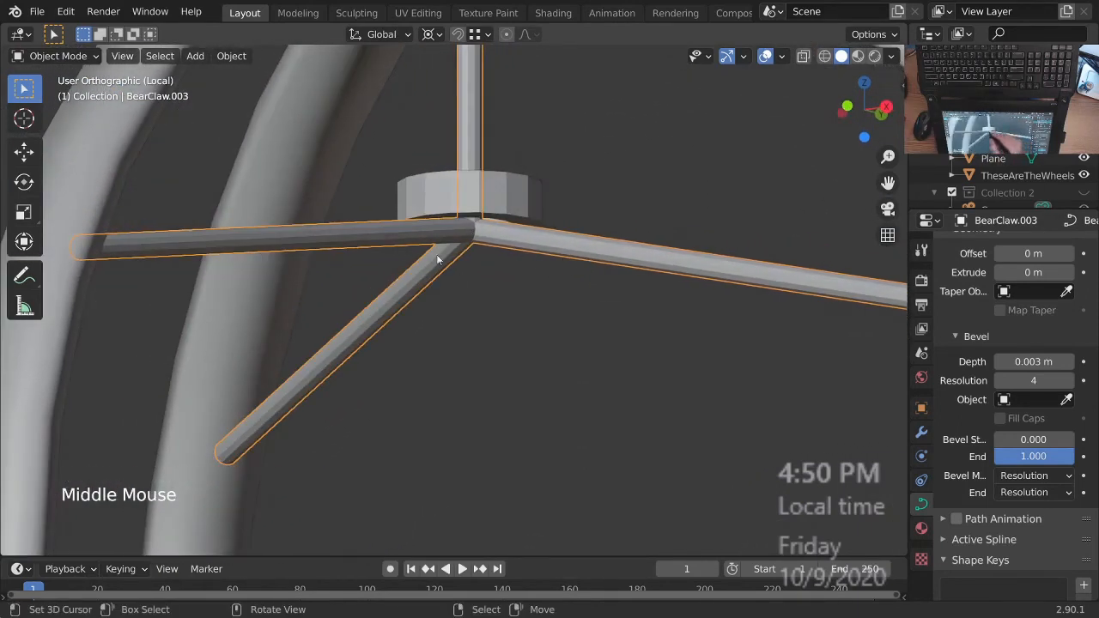
pyautogui.moveTo(483, 219); pyautogui.dragTo(484, 337, button='middle')
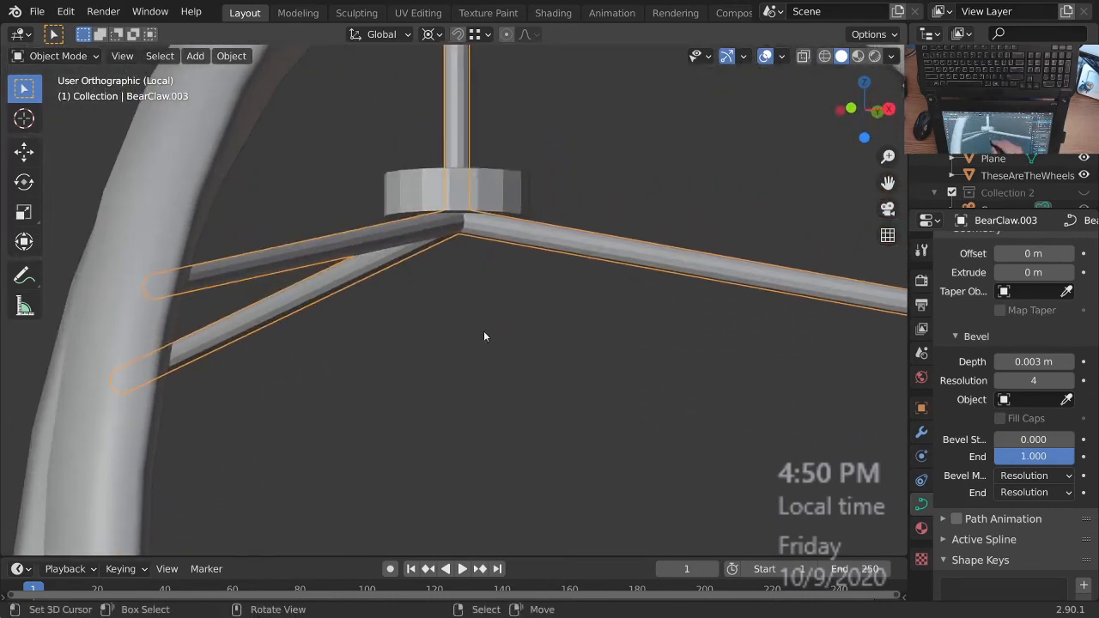
pyautogui.keyDown('ctrl'); pyautogui.moveTo(515, 180); pyautogui.dragTo(541, 419, button='middle'); pyautogui.keyUp('ctrl')
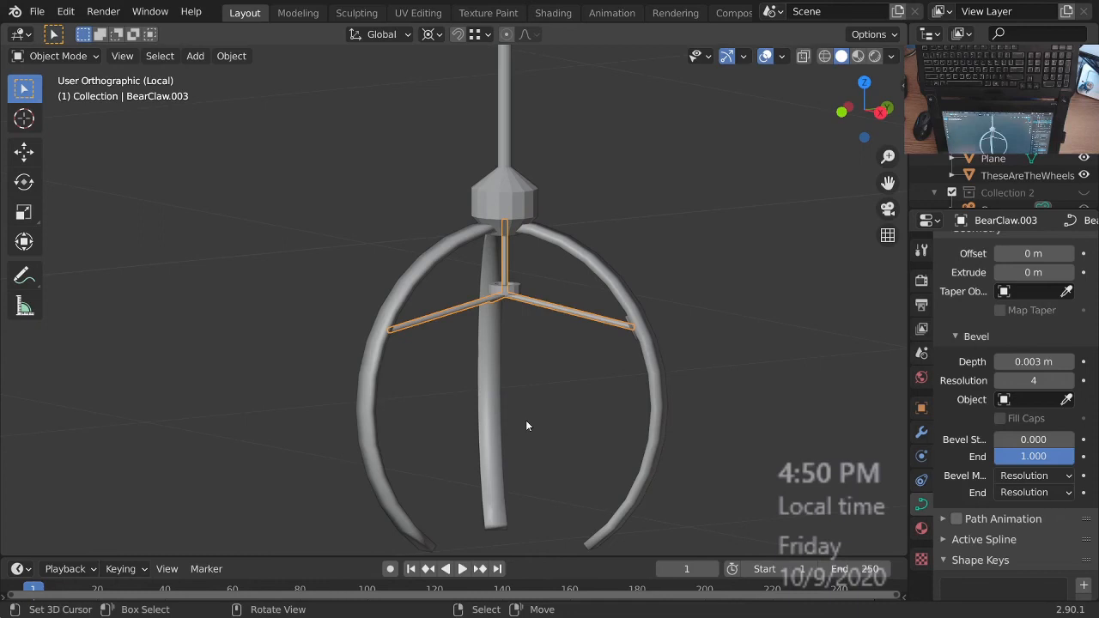
pyautogui.keyDown('ctrl'); pyautogui.moveTo(528, 303); pyautogui.dragTo(527, 283, button='middle'); pyautogui.keyUp('ctrl')
pyautogui.keyDown('shift'); pyautogui.moveTo(527, 284); pyautogui.dragTo(537, 253, button='middle'); pyautogui.keyUp('shift')
pyautogui.moveTo(537, 253); pyautogui.dragTo(481, 301, button='middle')
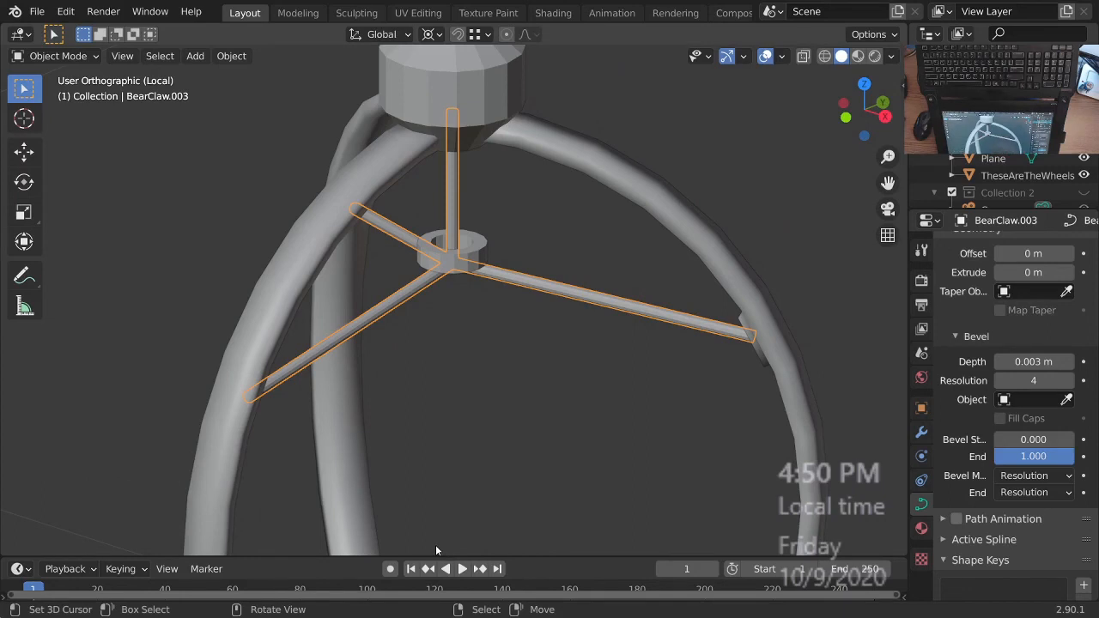
pyautogui.moveTo(436, 544); pyautogui.dragTo(474, 245, button='middle')
# - Select the ring's linked geometry in the claw mesh and lower it about 0.0086 m along Z around the rod junction
pyautogui.press('Tab')
pyautogui.press('Tab')
pyautogui.rightClick(485, 249)
pyautogui.keyDown('ctrl'); pyautogui.moveTo(500, 291); pyautogui.dragTo(494, 275, button='middle'); pyautogui.keyUp('ctrl')
pyautogui.keyDown('shift'); pyautogui.moveTo(494, 275); pyautogui.dragTo(475, 258, button='middle'); pyautogui.keyUp('shift')
pyautogui.press('Tab')
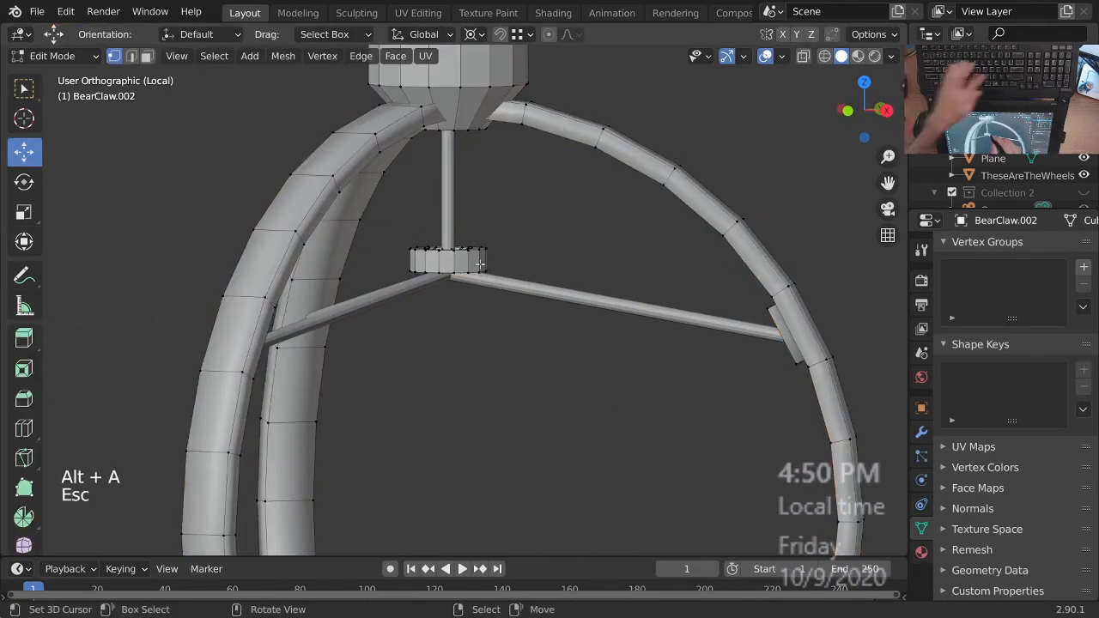
pyautogui.press('g')
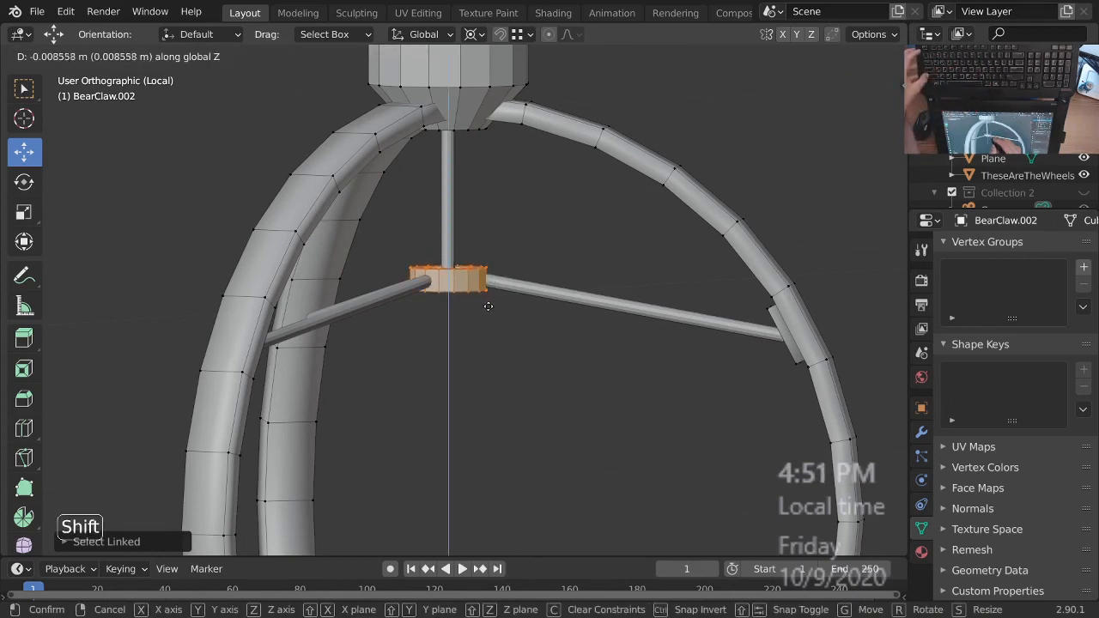
pyautogui.click(488, 310)
pyautogui.keyDown('ctrl'); pyautogui.moveTo(486, 302); pyautogui.dragTo(478, 308, button='middle'); pyautogui.keyUp('ctrl')
pyautogui.moveTo(477, 308); pyautogui.dragTo(516, 249, button='middle')
pyautogui.moveTo(516, 249); pyautogui.dragTo(584, 285, button='middle')
pyautogui.keyDown('shift'); pyautogui.moveTo(584, 285); pyautogui.dragTo(652, 280, button='middle'); pyautogui.keyUp('shift')
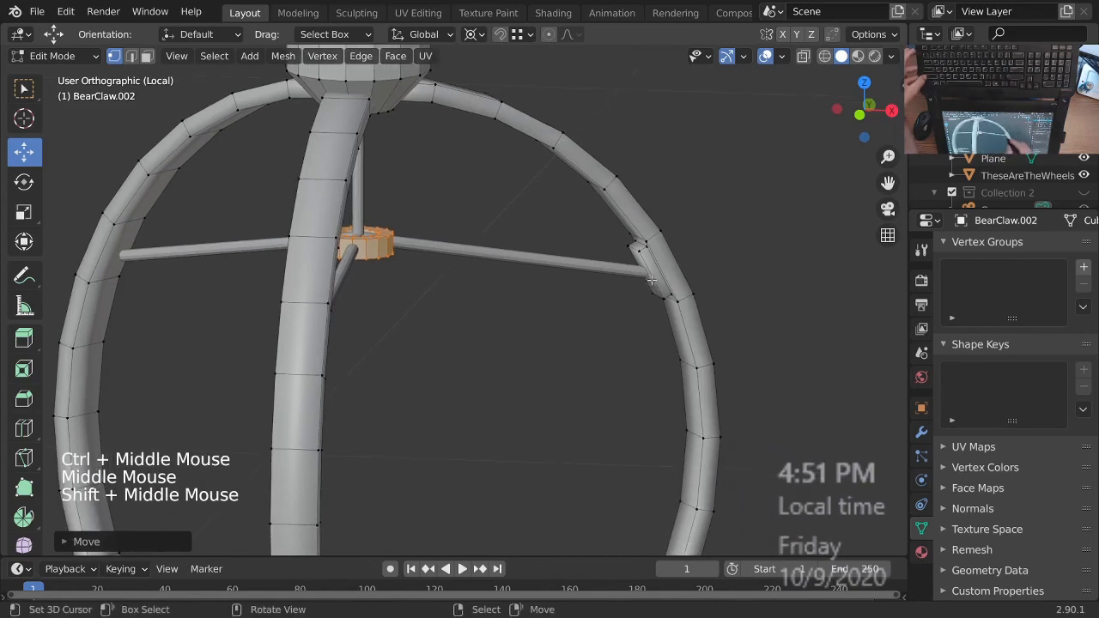
# - Dissolve the extra edge loop running around the ring's inner wall
pyautogui.keyDown('ctrl'); pyautogui.moveTo(459, 248); pyautogui.dragTo(481, 266, button='middle'); pyautogui.keyUp('ctrl')
pyautogui.keyDown('shift'); pyautogui.moveTo(481, 266); pyautogui.dragTo(501, 301, button='middle'); pyautogui.keyUp('shift')
pyautogui.moveTo(501, 300); pyautogui.dragTo(552, 268, button='middle')
pyautogui.press('Tab')
pyautogui.rightClick(551, 297)
pyautogui.press('Tab')
pyautogui.keyDown('ctrl'); pyautogui.moveTo(465, 287); pyautogui.dragTo(578, 318, button='middle'); pyautogui.keyUp('ctrl')
pyautogui.moveTo(668, 271); pyautogui.dragTo(501, 273, button='middle')
pyautogui.rightClick(518, 273)
pyautogui.press('Tab')
pyautogui.moveTo(501, 273); pyautogui.dragTo(454, 281, button='middle')
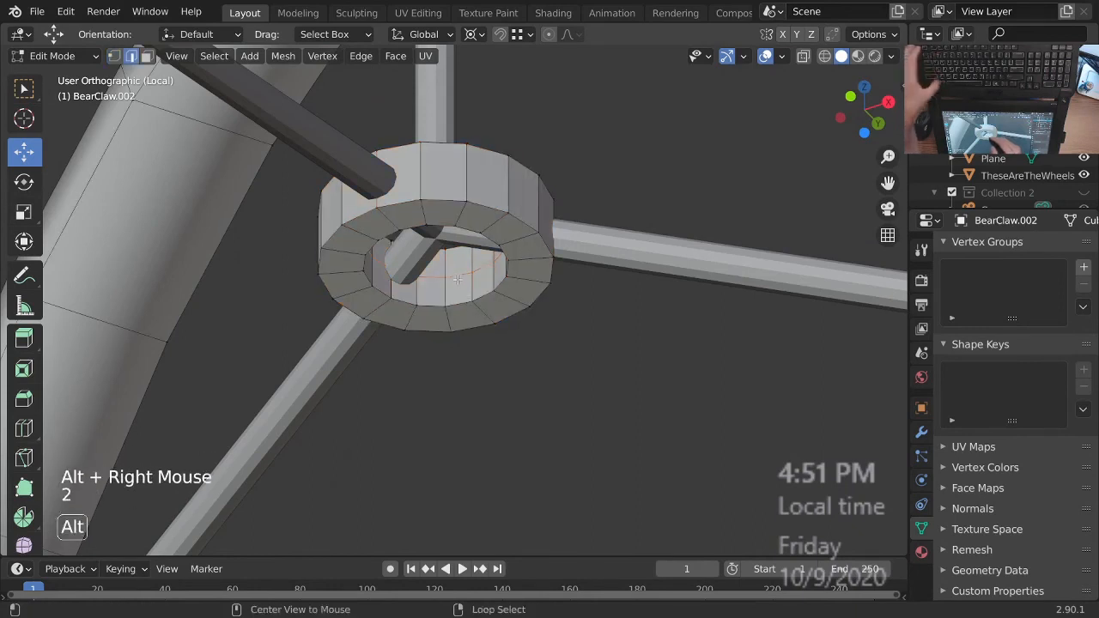
pyautogui.keyDown('ctrl'); pyautogui.moveTo(477, 277); pyautogui.dragTo(474, 294, button='middle'); pyautogui.keyUp('ctrl')
pyautogui.moveTo(474, 293)
pyautogui.mouseDown(button='middle')
pyautogui.moveTo(447, 225)
pyautogui.moveTo(461, 283)
pyautogui.mouseUp(button='middle')
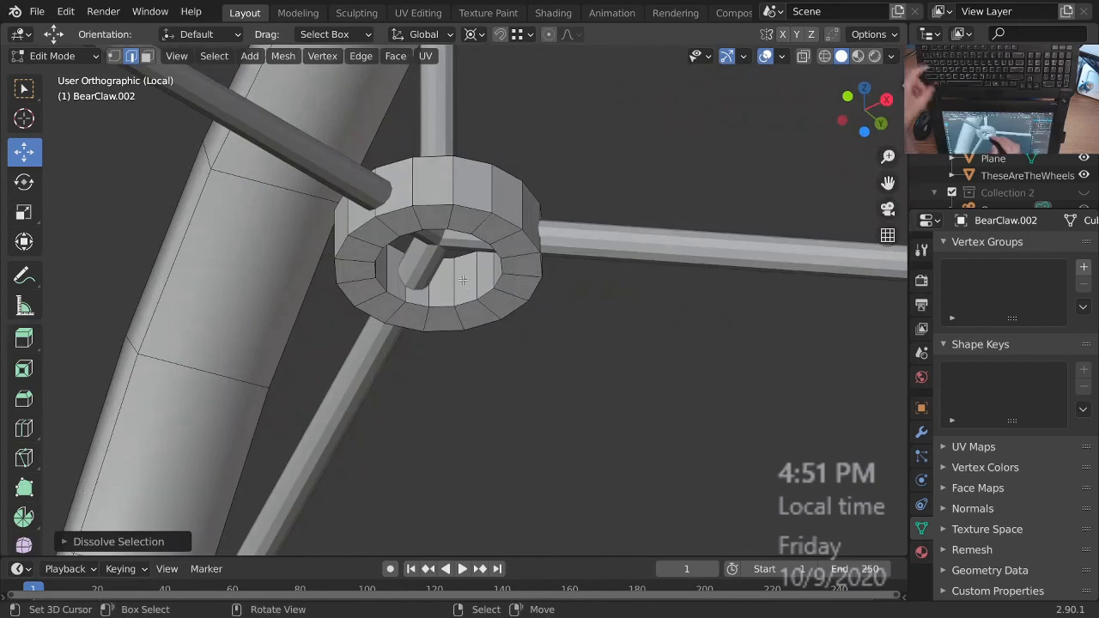
# - Delete the ring's inner wall faces and fill its lower and upper openings with faces
pyautogui.moveTo(461, 283); pyautogui.dragTo(487, 304, button='middle')
pyautogui.press('3')
pyautogui.press('x')
pyautogui.click(481, 301)
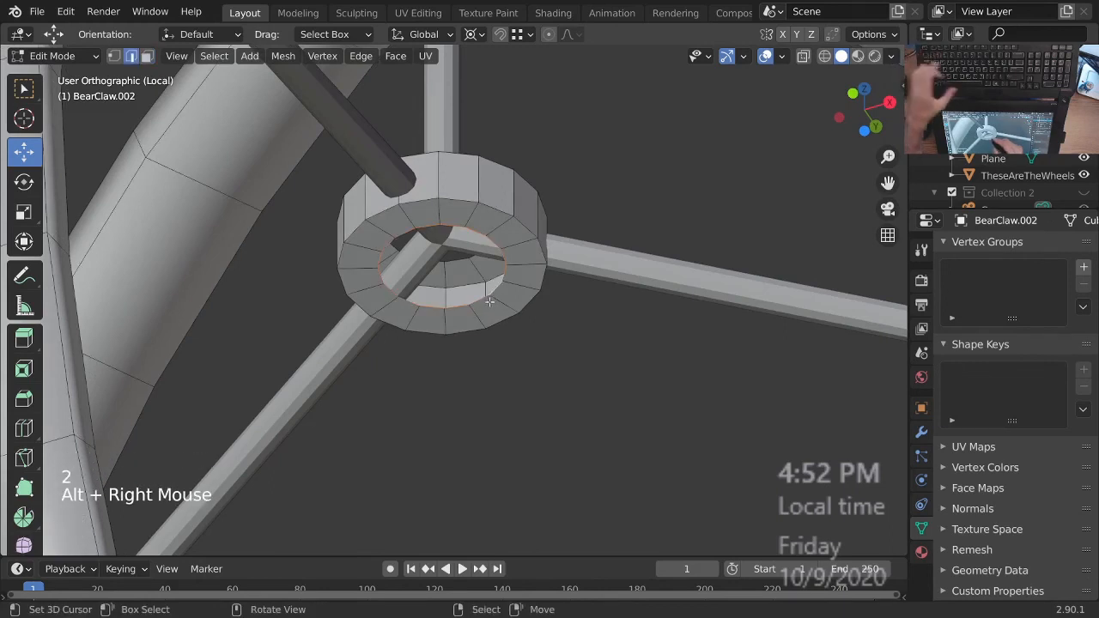
pyautogui.press('f')
pyautogui.moveTo(489, 300); pyautogui.dragTo(488, 215, button='middle')
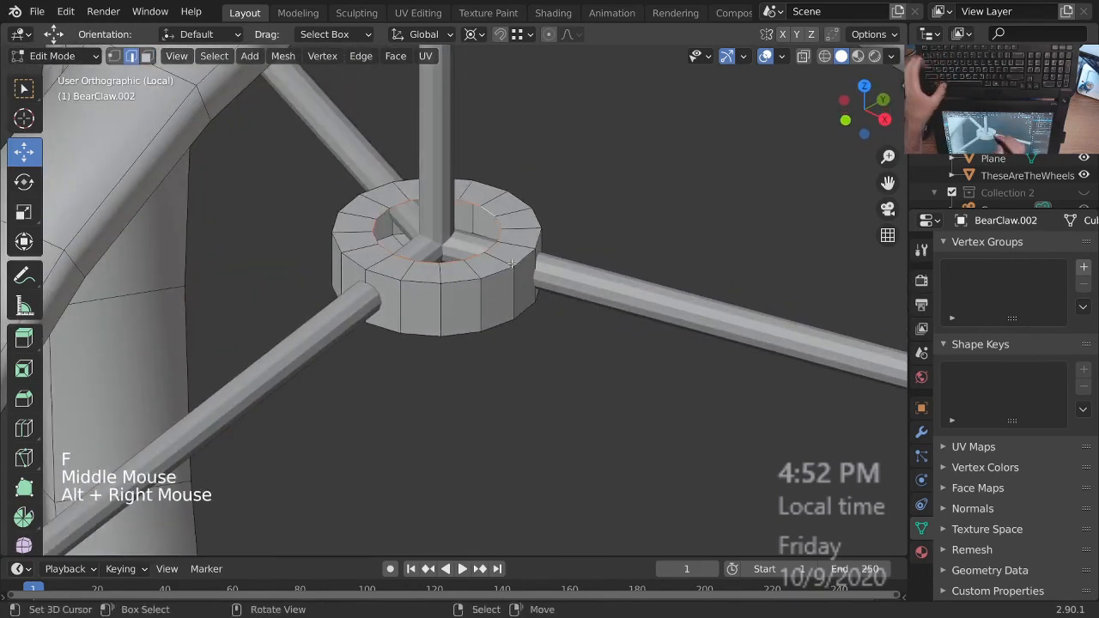
pyautogui.moveTo(513, 267)
pyautogui.keyDown('ctrl'); pyautogui.mouseDown(button='middle')
pyautogui.moveTo(516, 284)
pyautogui.moveTo(524, 267)
pyautogui.mouseUp(button='middle'); pyautogui.keyUp('ctrl')
pyautogui.moveTo(523, 266); pyautogui.dragTo(534, 246, button='middle')
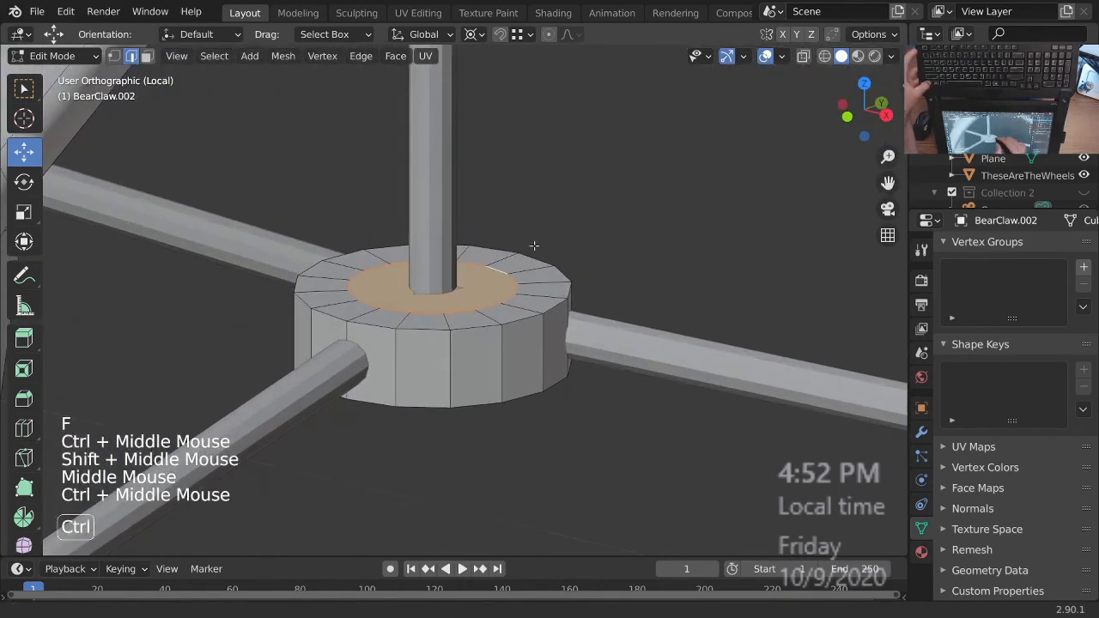
# - Raise the ring's upper cap face about 0.002 m along Z to give its rim a sloped edge
pyautogui.press('g')
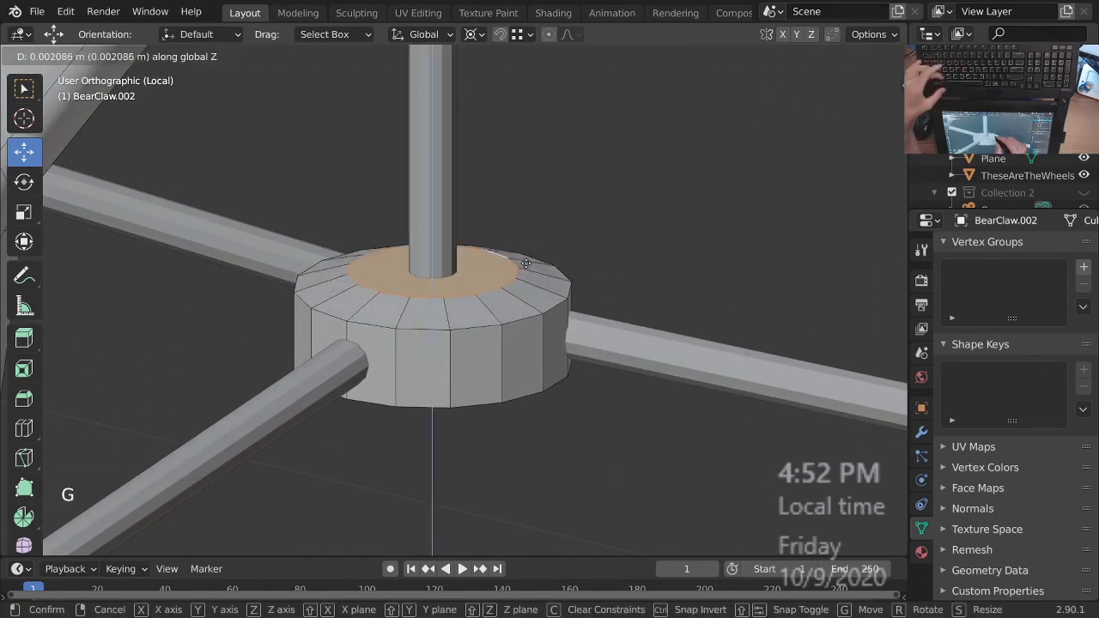
pyautogui.click(531, 259)
pyautogui.keyDown('ctrl'); pyautogui.moveTo(515, 233); pyautogui.dragTo(511, 224, button='middle'); pyautogui.keyUp('ctrl')
pyautogui.moveTo(511, 223)
pyautogui.mouseDown(button='middle')
pyautogui.moveTo(497, 181)
pyautogui.moveTo(524, 232)
pyautogui.mouseUp(button='middle')
pyautogui.moveTo(524, 232); pyautogui.dragTo(696, 345, button='middle')
pyautogui.keyDown('ctrl'); pyautogui.moveTo(696, 345); pyautogui.dragTo(704, 320, button='middle'); pyautogui.keyUp('ctrl')
pyautogui.keyDown('shift'); pyautogui.moveTo(704, 319); pyautogui.dragTo(654, 298, button='middle'); pyautogui.keyUp('shift')
pyautogui.moveTo(654, 298); pyautogui.dragTo(666, 273, button='middle')
pyautogui.keyDown('shift'); pyautogui.moveTo(665, 273); pyautogui.dragTo(693, 292, button='middle'); pyautogui.keyUp('shift')
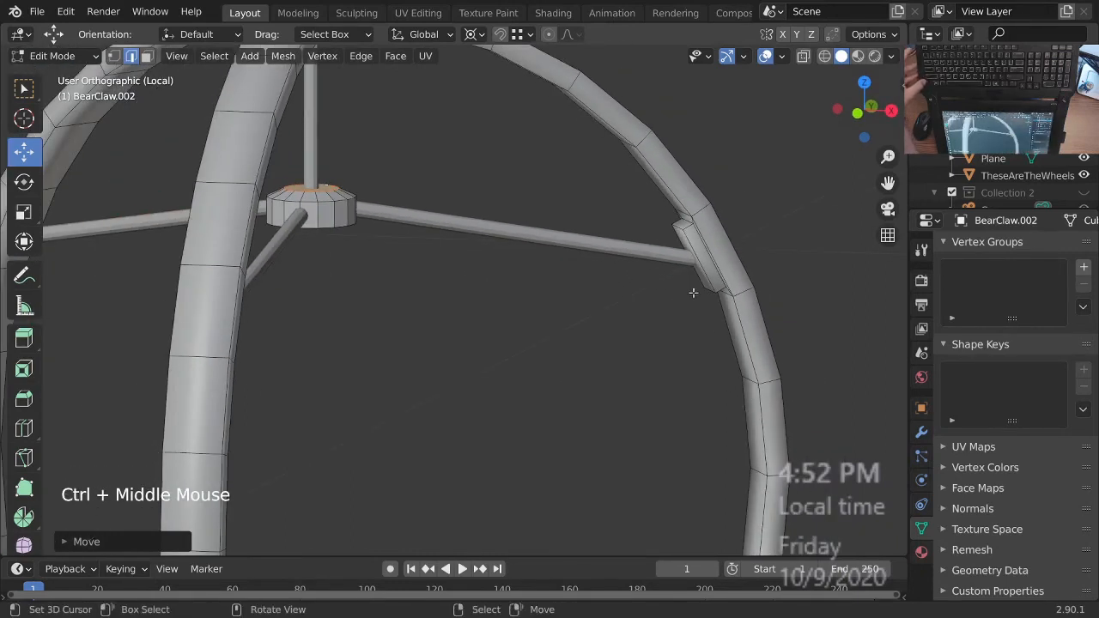
# - Snap the 3D cursor to the rod's end control point at the prong with the raised pad
pyautogui.keyDown('ctrl'); pyautogui.moveTo(708, 267); pyautogui.dragTo(697, 257, button='middle'); pyautogui.keyUp('ctrl')
pyautogui.moveTo(697, 258); pyautogui.dragTo(661, 282, button='middle')
pyautogui.click(587, 299)
pyautogui.keyDown('shift'); pyautogui.moveTo(661, 282); pyautogui.dragTo(721, 230, button='middle'); pyautogui.keyUp('shift')
pyautogui.moveTo(722, 230); pyautogui.dragTo(693, 200, button='middle')
pyautogui.press('Tab')
pyautogui.rightClick(667, 244)
pyautogui.press('Tab')
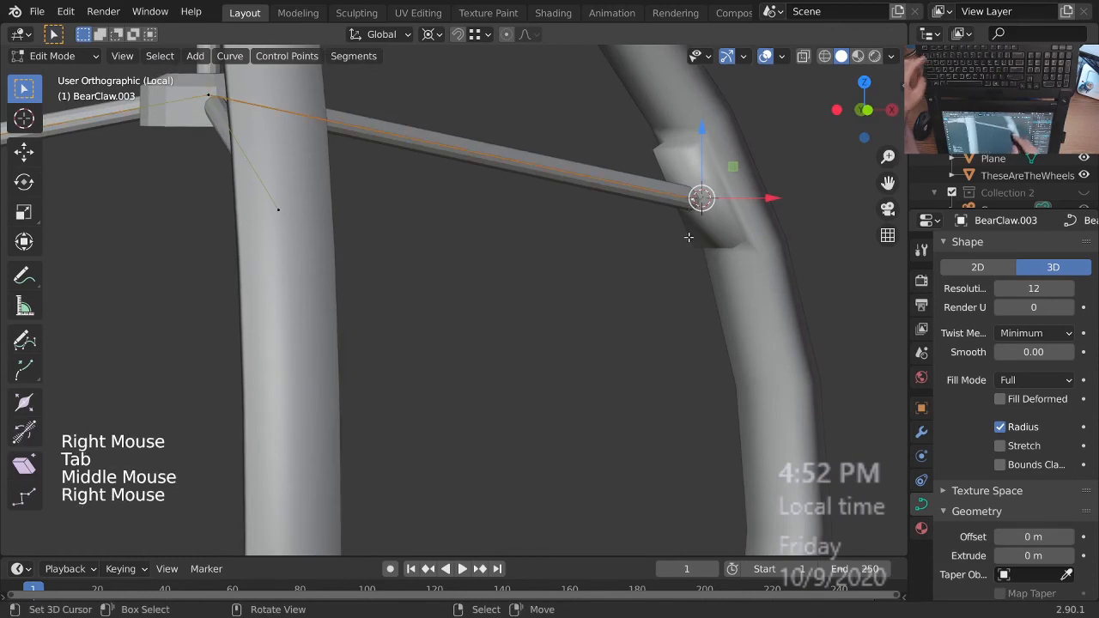
pyautogui.hotkey('shift', 's')
pyautogui.press('Tab')
# - Snap the 3D cursor to the rod's end control point at the front prong, which has no pad
pyautogui.keyDown('ctrl'); pyautogui.moveTo(670, 262); pyautogui.dragTo(619, 301, button='middle'); pyautogui.keyUp('ctrl')
pyautogui.moveTo(618, 300); pyautogui.dragTo(432, 253, button='middle')
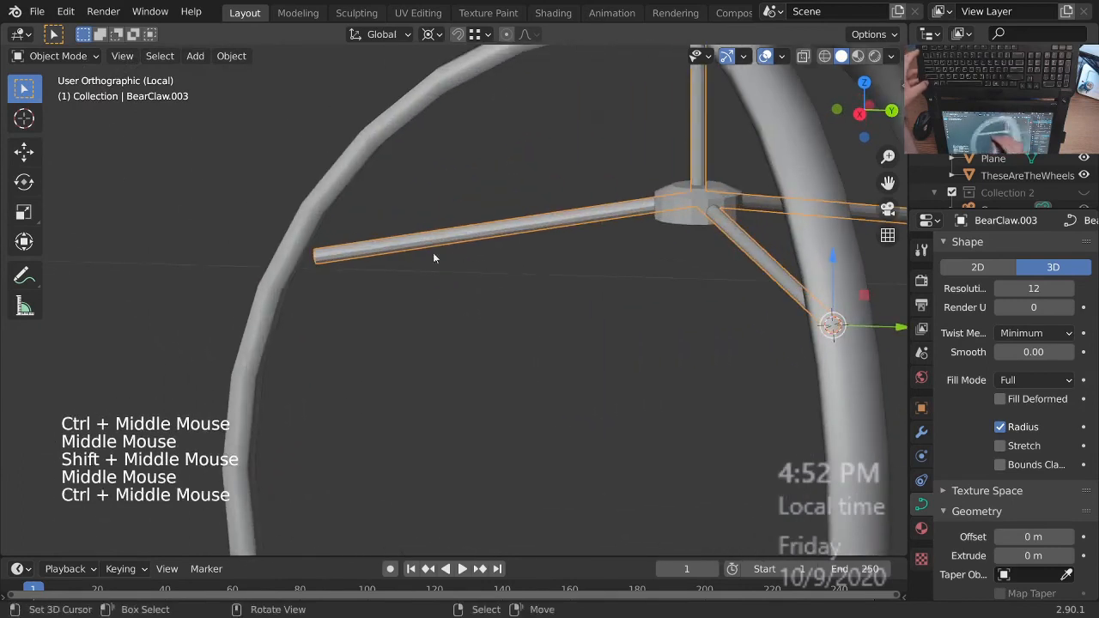
pyautogui.press('Tab')
pyautogui.keyDown('ctrl'); pyautogui.moveTo(366, 307); pyautogui.dragTo(305, 241, button='middle'); pyautogui.keyUp('ctrl')
pyautogui.rightClick(305, 242)
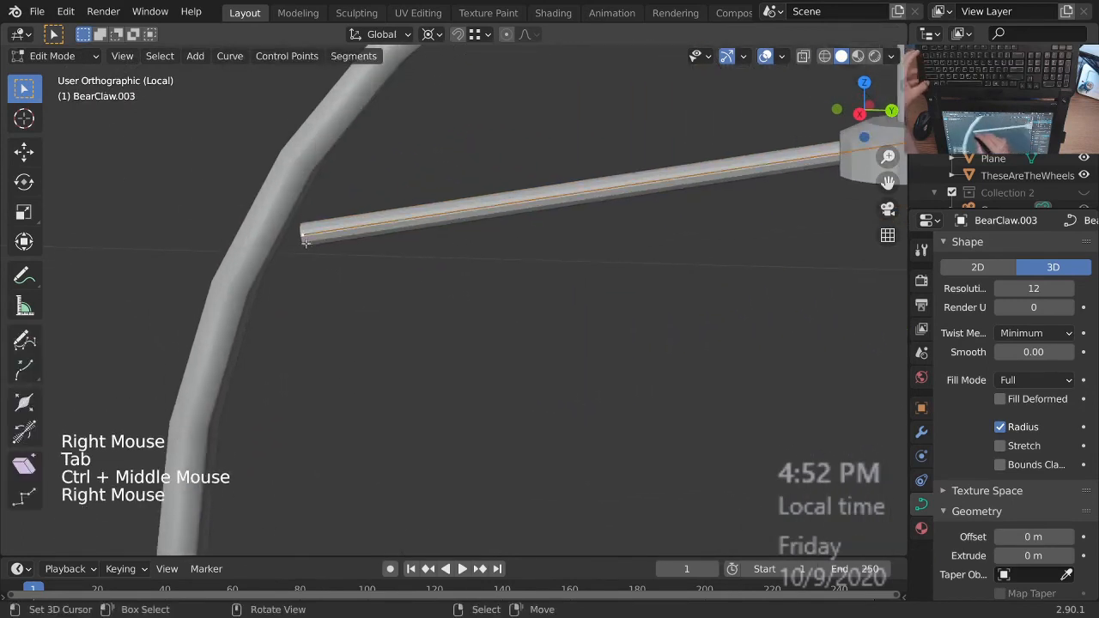
pyautogui.hotkey('shift', 's')
pyautogui.click(418, 415)
pyautogui.keyDown('shift'); pyautogui.moveTo(417, 414); pyautogui.dragTo(462, 314, button='middle'); pyautogui.keyUp('shift')
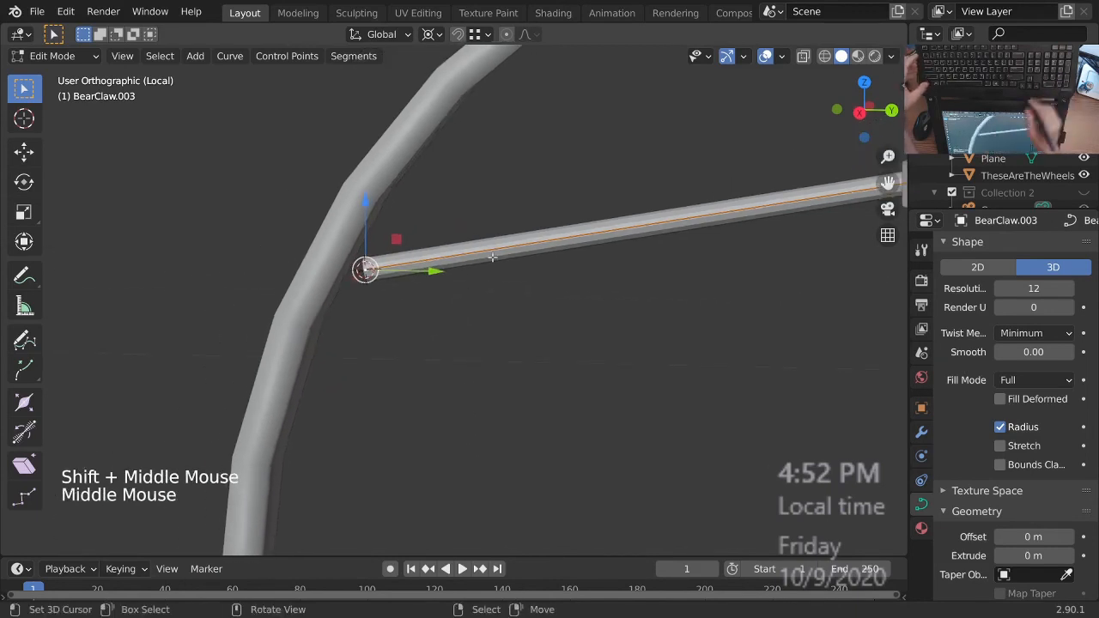
# - Add a mesh cylinder at the 3D cursor as a separate object and open it in Edit Mode
pyautogui.press('KP_7')
pyautogui.keyDown('ctrl'); pyautogui.moveTo(492, 258); pyautogui.dragTo(601, 360, button='middle'); pyautogui.keyUp('ctrl')
pyautogui.moveTo(601, 361)
pyautogui.keyDown('shift'); pyautogui.mouseDown(button='middle')
pyautogui.moveTo(673, 363)
pyautogui.moveTo(587, 358)
pyautogui.mouseUp(button='middle'); pyautogui.keyUp('shift')
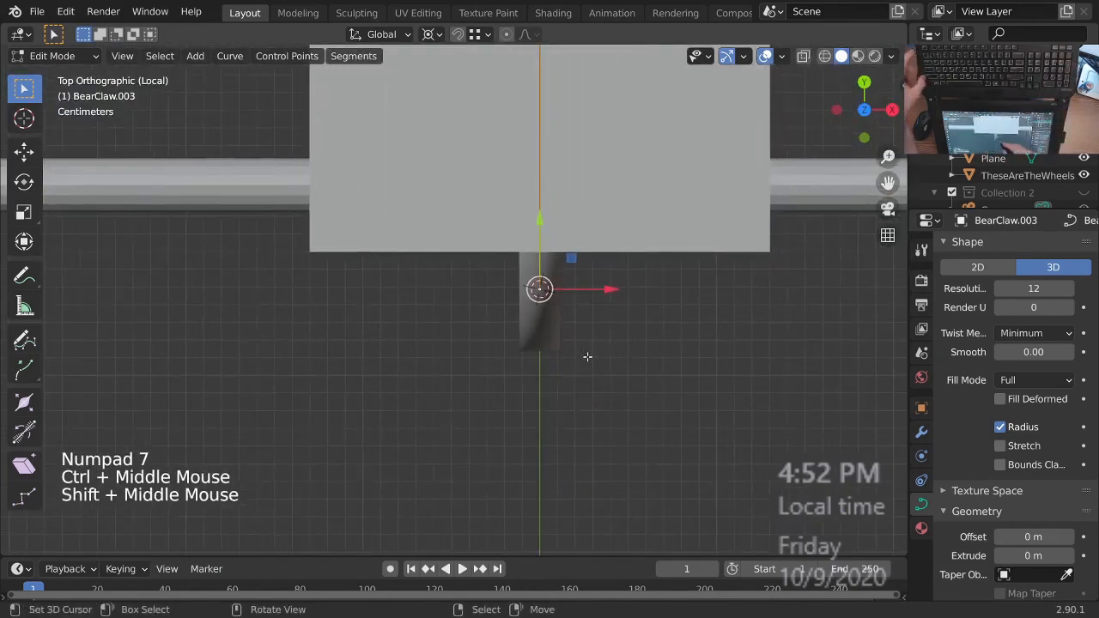
pyautogui.hotkey('shift', 'a')
pyautogui.click(591, 379)
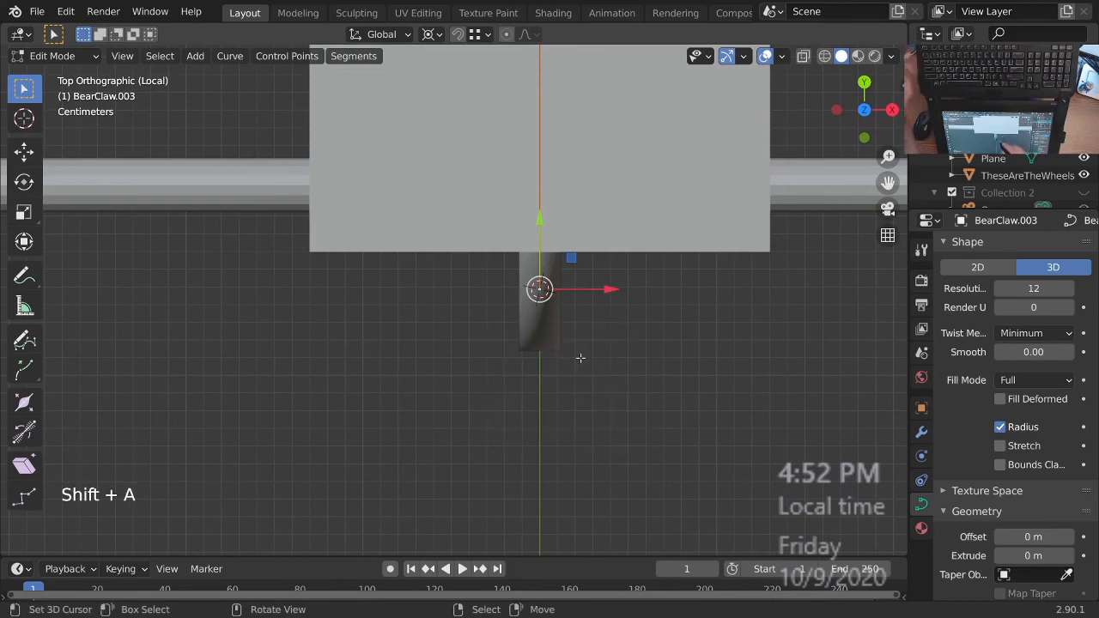
pyautogui.keyDown('ctrl'); pyautogui.moveTo(568, 331); pyautogui.dragTo(566, 341, button='middle'); pyautogui.keyUp('ctrl')
pyautogui.hotkey('shift', 'a')
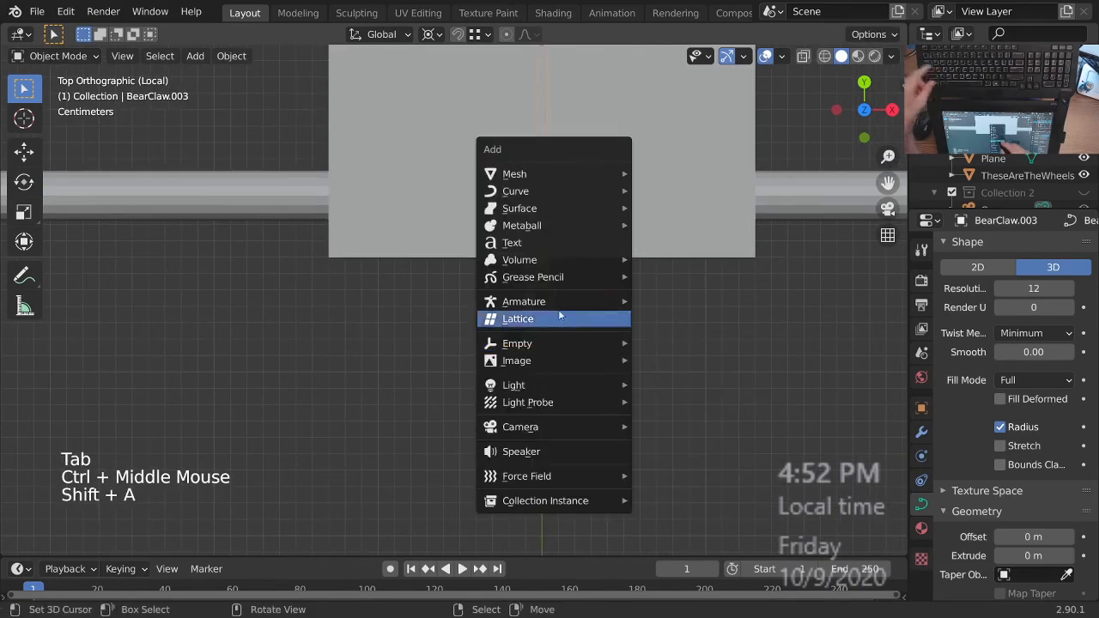
pyautogui.moveTo(573, 173)
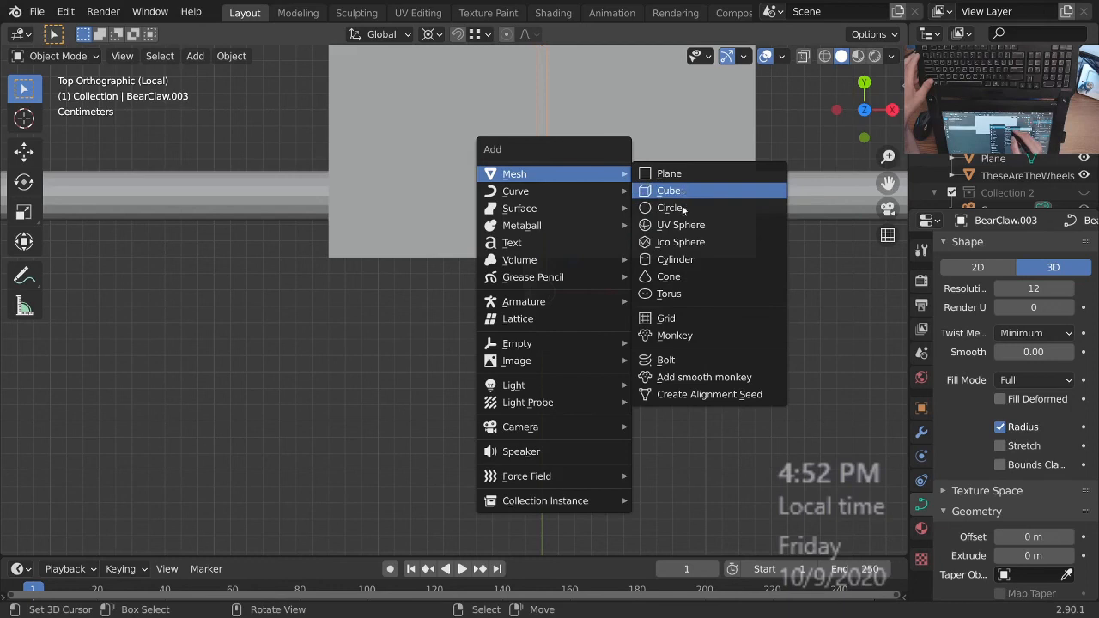
pyautogui.click(675, 259)
pyautogui.moveTo(630, 300)
pyautogui.keyDown('ctrl'); pyautogui.mouseDown(button='middle')
pyautogui.moveTo(631, 400)
pyautogui.moveTo(658, 437)
pyautogui.moveTo(556, 337)
pyautogui.moveTo(652, 383)
pyautogui.moveTo(633, 417)
pyautogui.moveTo(628, 298)
pyautogui.mouseUp(button='middle'); pyautogui.keyUp('ctrl')
pyautogui.press('Tab')
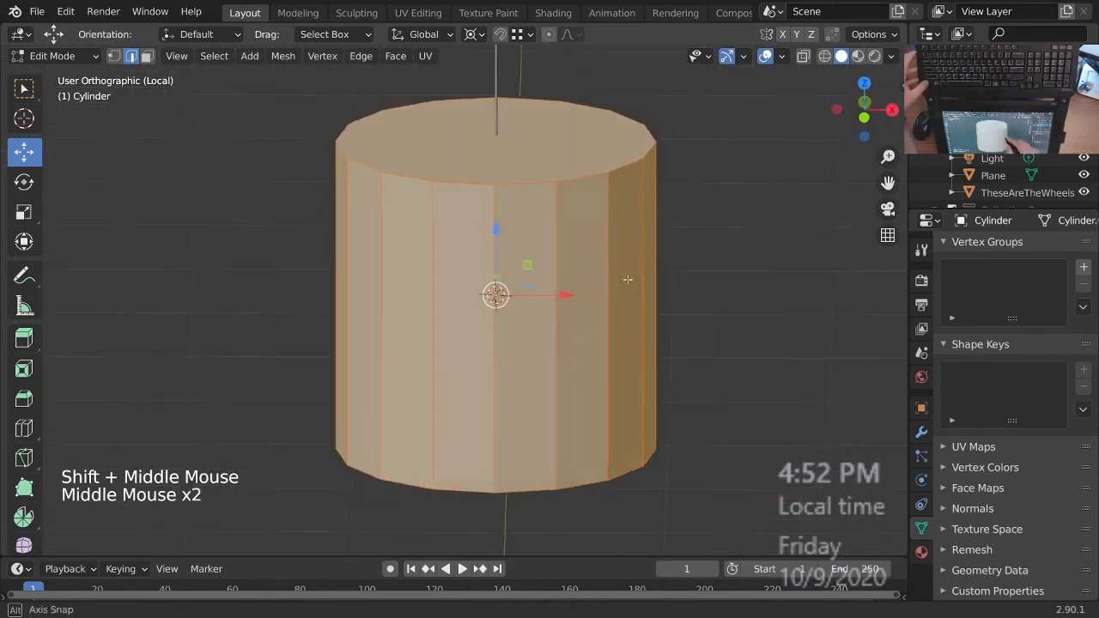
# - Scale the cylinder down in wireframe until it is only slightly wider than the prong
pyautogui.click(712, 389)
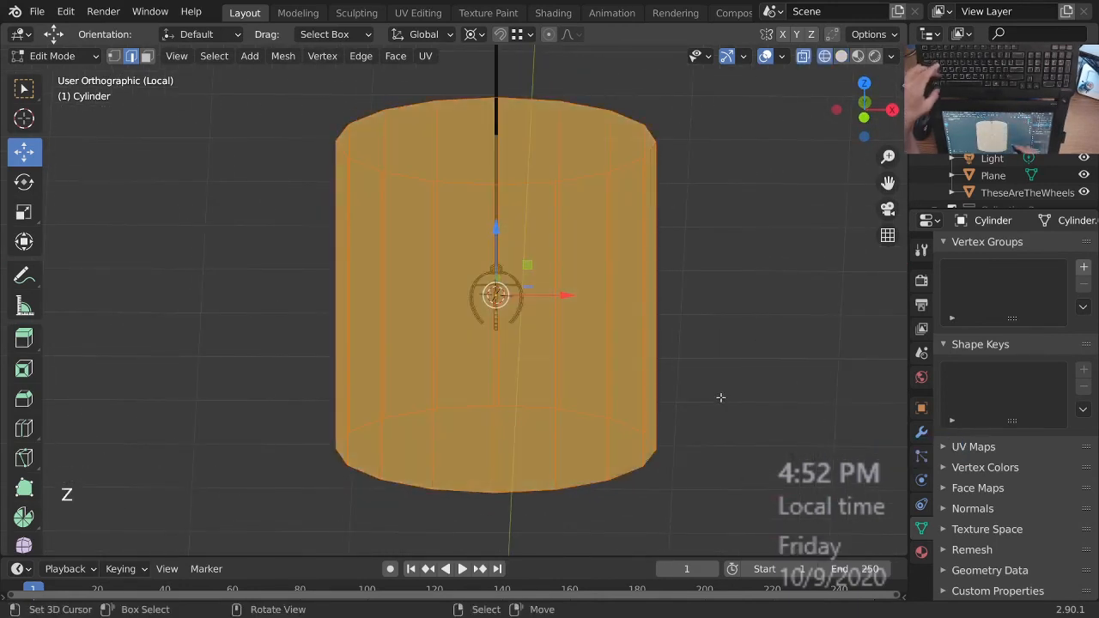
pyautogui.press('s')
pyautogui.click(564, 297)
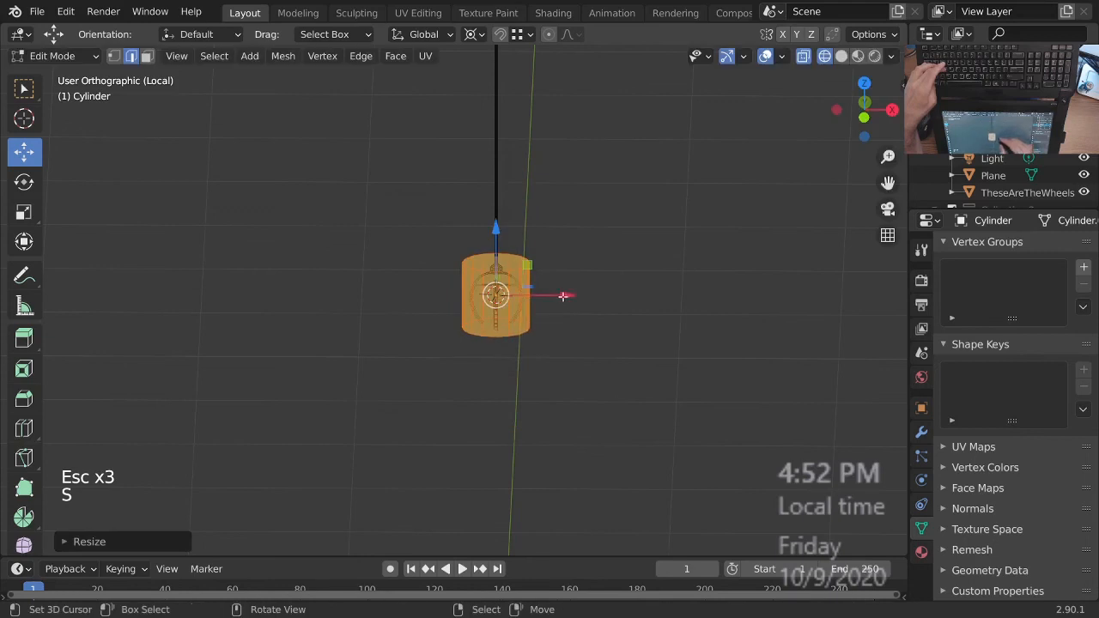
pyautogui.press('s')
pyautogui.click(549, 302)
pyautogui.keyDown('ctrl'); pyautogui.moveTo(550, 303); pyautogui.dragTo(525, 215, button='middle'); pyautogui.keyUp('ctrl')
pyautogui.press('s')
pyautogui.click(567, 261)
# - Rotate the cylinder onto its side in front view so its axis runs along X, and return to solid shading
pyautogui.press('KP_7')
pyautogui.keyDown('shift'); pyautogui.moveTo(525, 214); pyautogui.dragTo(584, 334, button='middle'); pyautogui.keyUp('shift')
pyautogui.press('KP_1')
pyautogui.press('Escape')
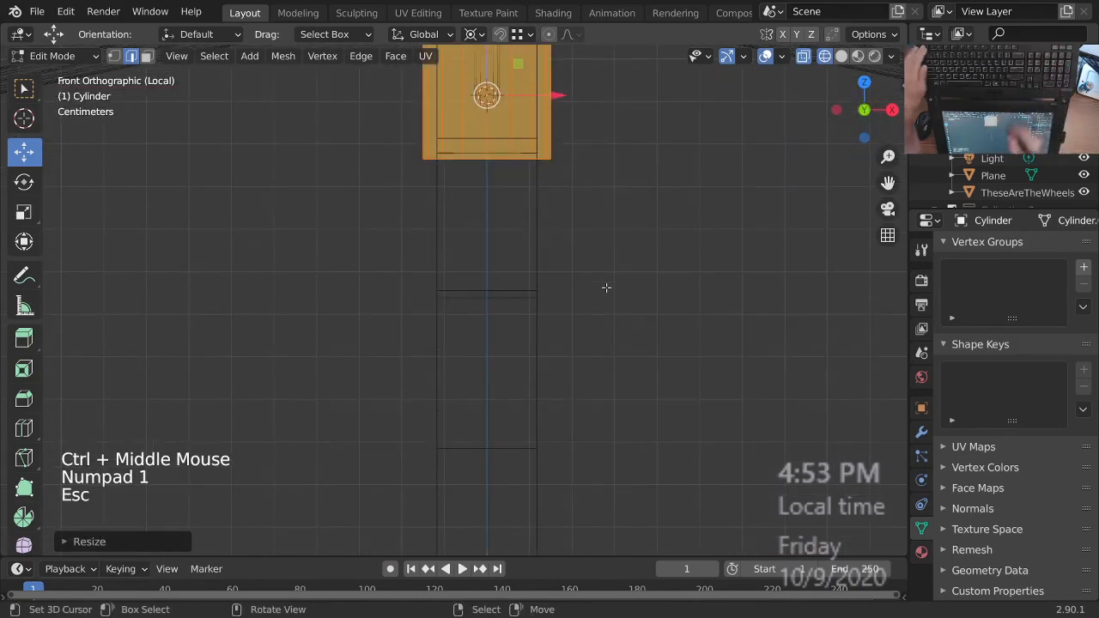
pyautogui.press('r')
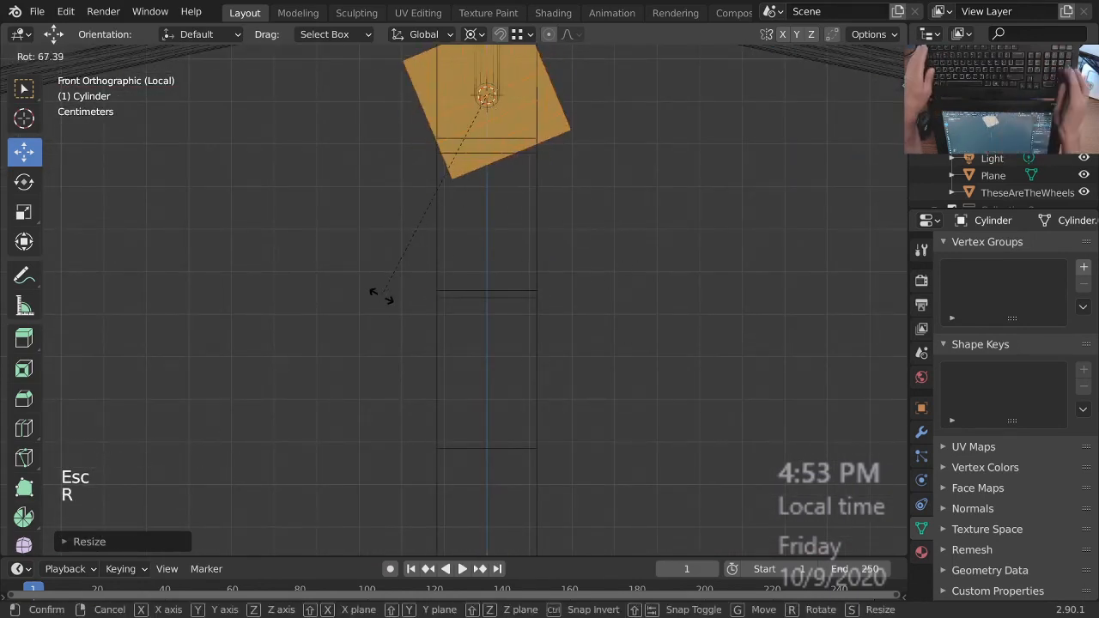
pyautogui.press('Escape')
pyautogui.moveTo(381, 294)
pyautogui.keyDown('ctrl'); pyautogui.mouseDown(button='middle')
pyautogui.moveTo(555, 235)
pyautogui.moveTo(518, 324)
pyautogui.mouseUp(button='middle'); pyautogui.keyUp('ctrl')
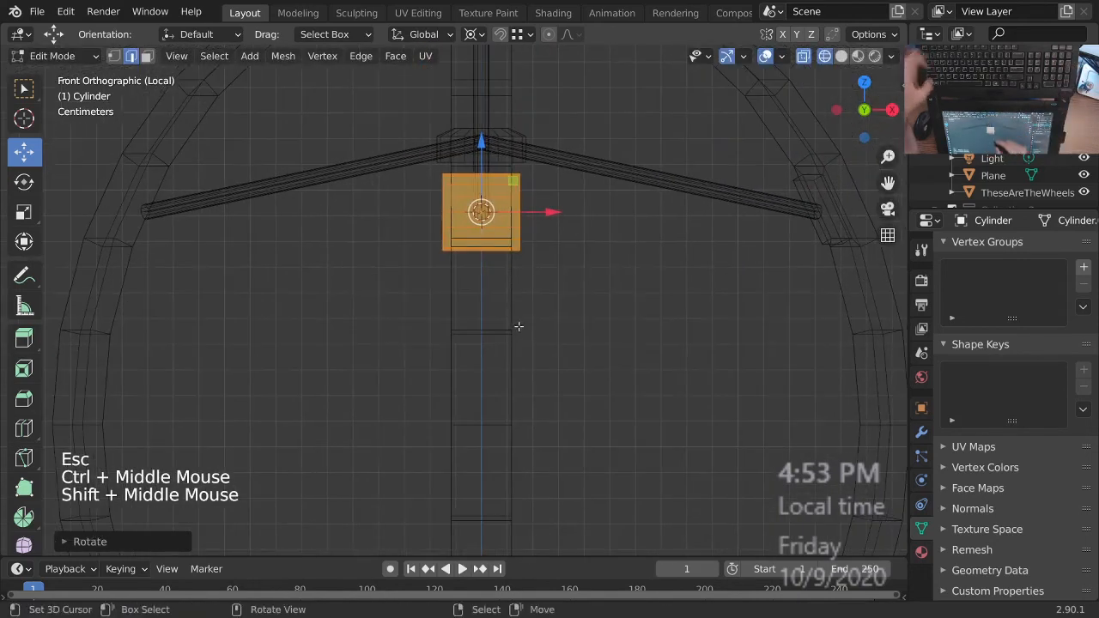
pyautogui.press('z')
pyautogui.moveTo(658, 316); pyautogui.dragTo(522, 322, button='middle')
pyautogui.moveTo(522, 322); pyautogui.dragTo(666, 356, button='middle')
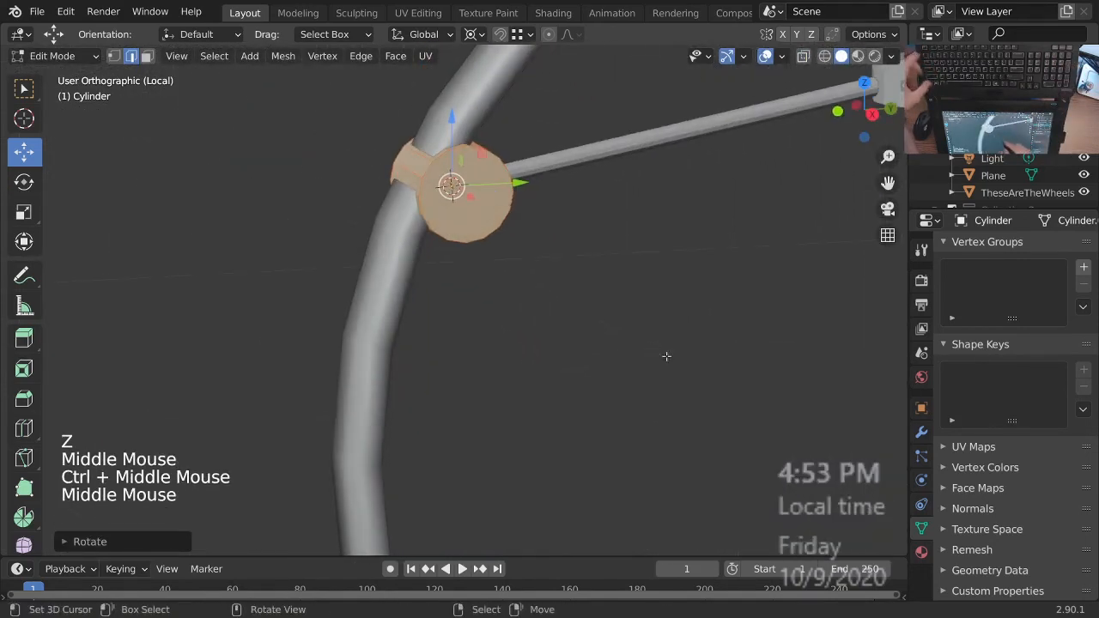
# - Scale the cylinder down uniformly until it forms a small pin slightly thicker than the rod's end
pyautogui.press('s')
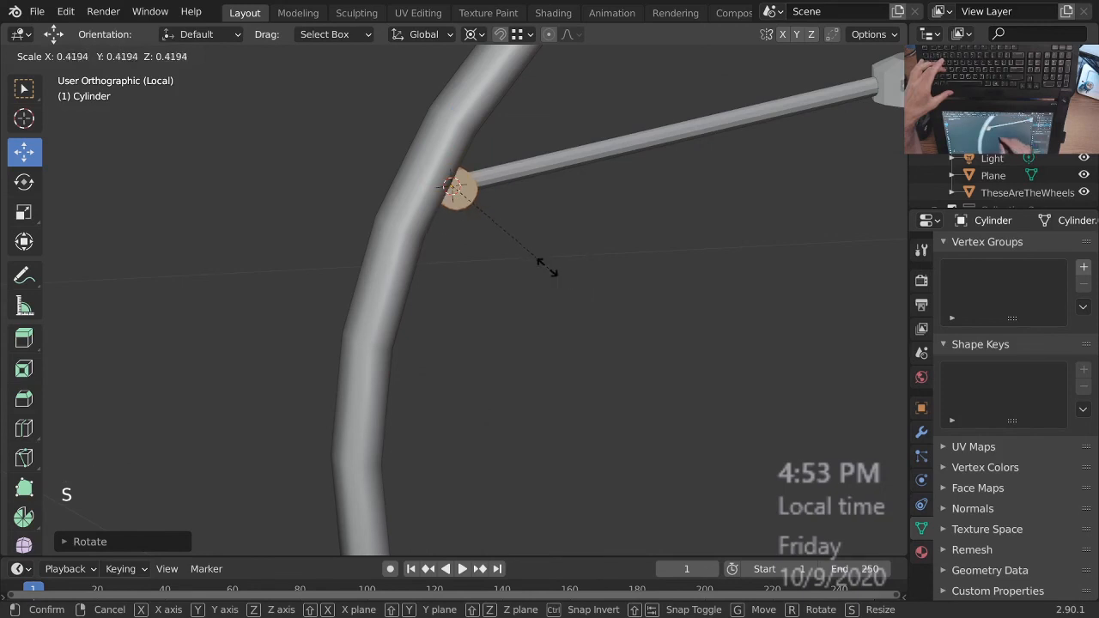
pyautogui.click(532, 253)
pyautogui.moveTo(533, 253); pyautogui.dragTo(468, 219, button='middle')
pyautogui.press('s')
pyautogui.click(557, 260)
pyautogui.keyDown('ctrl'); pyautogui.moveTo(468, 219); pyautogui.dragTo(490, 248, button='middle'); pyautogui.keyUp('ctrl')
pyautogui.moveTo(486, 250)
pyautogui.mouseDown(button='middle')
pyautogui.moveTo(538, 287)
pyautogui.moveTo(498, 326)
pyautogui.moveTo(381, 306)
pyautogui.moveTo(507, 235)
pyautogui.moveTo(503, 249)
pyautogui.mouseUp(button='middle')
# - Enlarge the pin's diameter by scaling it in Y and Z only, excluding its X length
pyautogui.press('s')
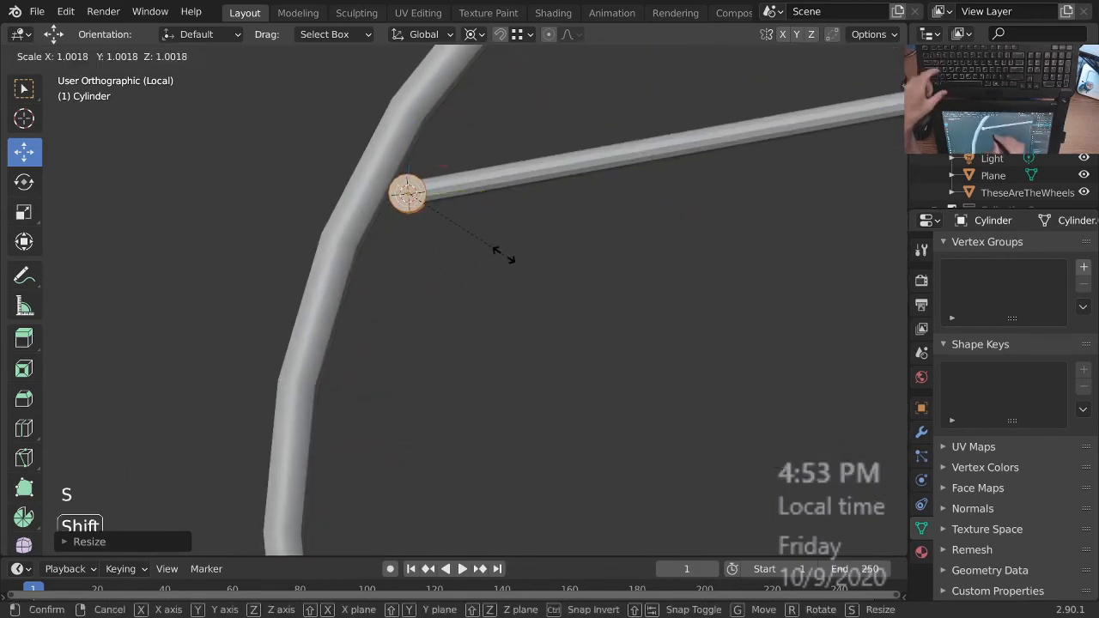
pyautogui.hotkey('shift', 'x')
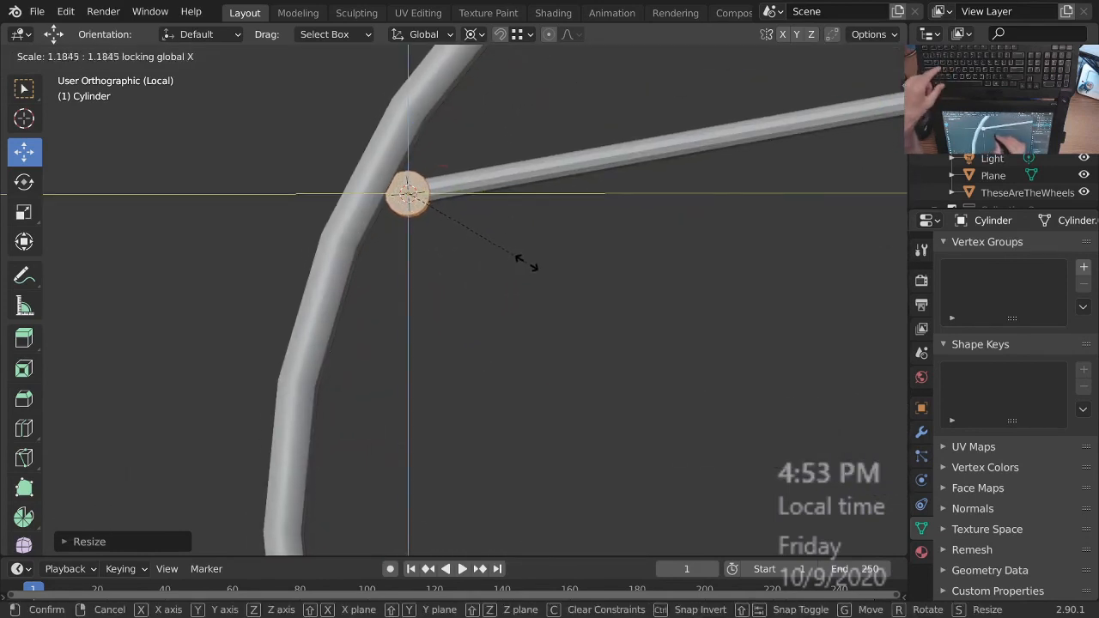
pyautogui.click(579, 276)
# - In right view, duplicate the pin and place the copy where the rod meets the lower hub
pyautogui.keyDown('ctrl'); pyautogui.moveTo(520, 158); pyautogui.dragTo(554, 375, button='middle'); pyautogui.keyUp('ctrl')
pyautogui.keyDown('shift'); pyautogui.moveTo(554, 375); pyautogui.dragTo(675, 295, button='middle'); pyautogui.keyUp('shift')
pyautogui.keyDown('shift'); pyautogui.moveTo(675, 295); pyautogui.dragTo(536, 259, button='middle'); pyautogui.keyUp('shift')
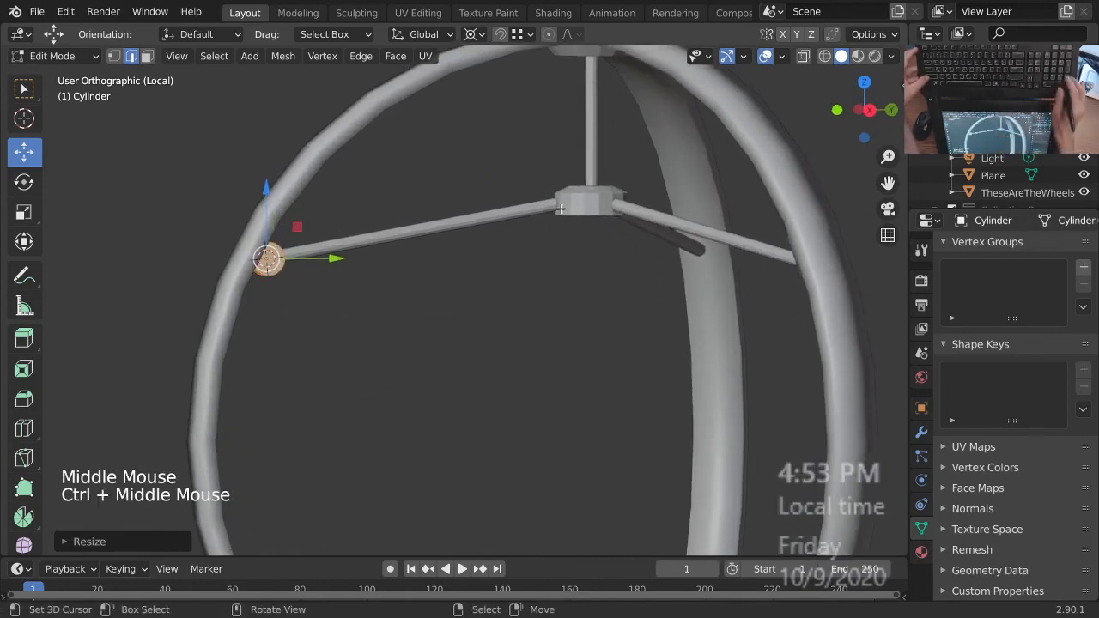
pyautogui.press('KP_3')
pyautogui.keyDown('ctrl'); pyautogui.moveTo(561, 209); pyautogui.dragTo(516, 258, button='middle'); pyautogui.keyUp('ctrl')
pyautogui.keyDown('shift'); pyautogui.moveTo(515, 258); pyautogui.dragTo(288, 341, button='middle'); pyautogui.keyUp('shift')
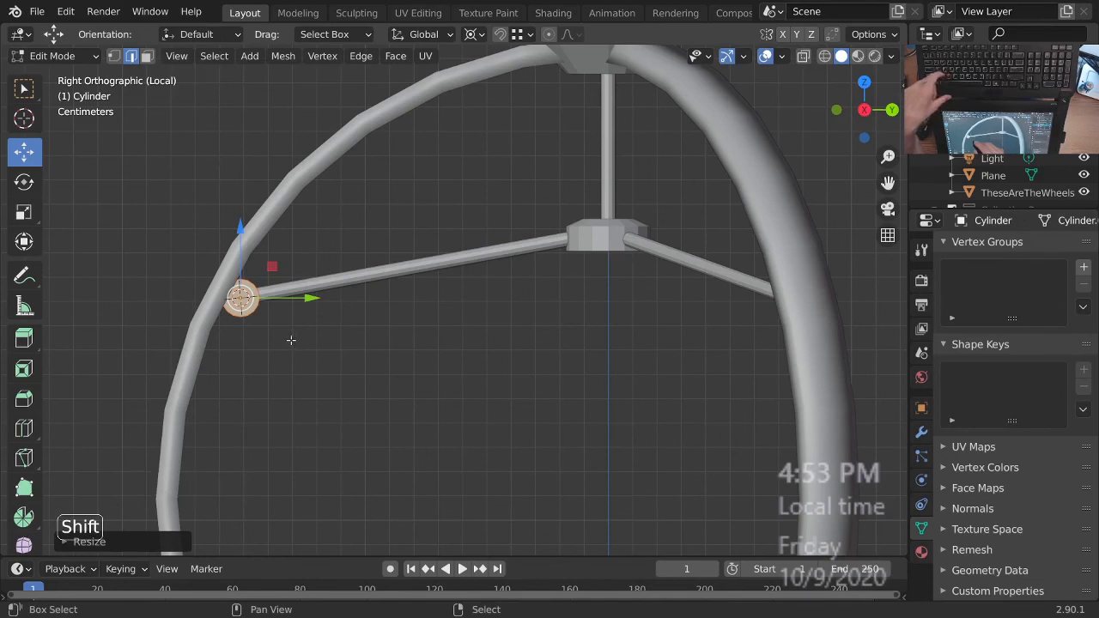
pyautogui.hotkey('shift', 'd')
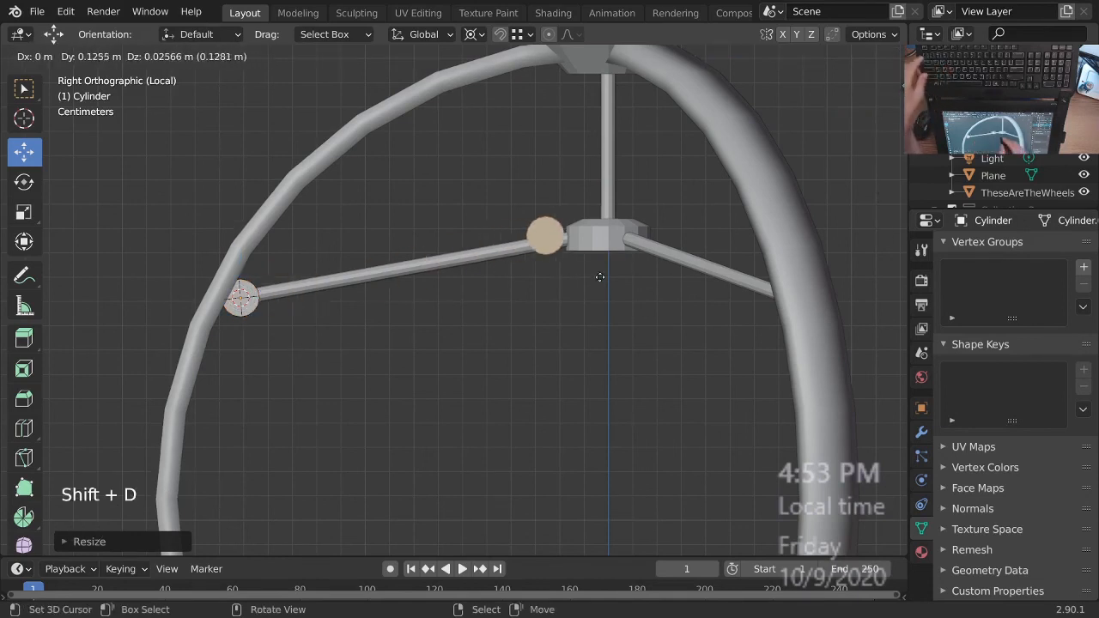
pyautogui.press('shift')
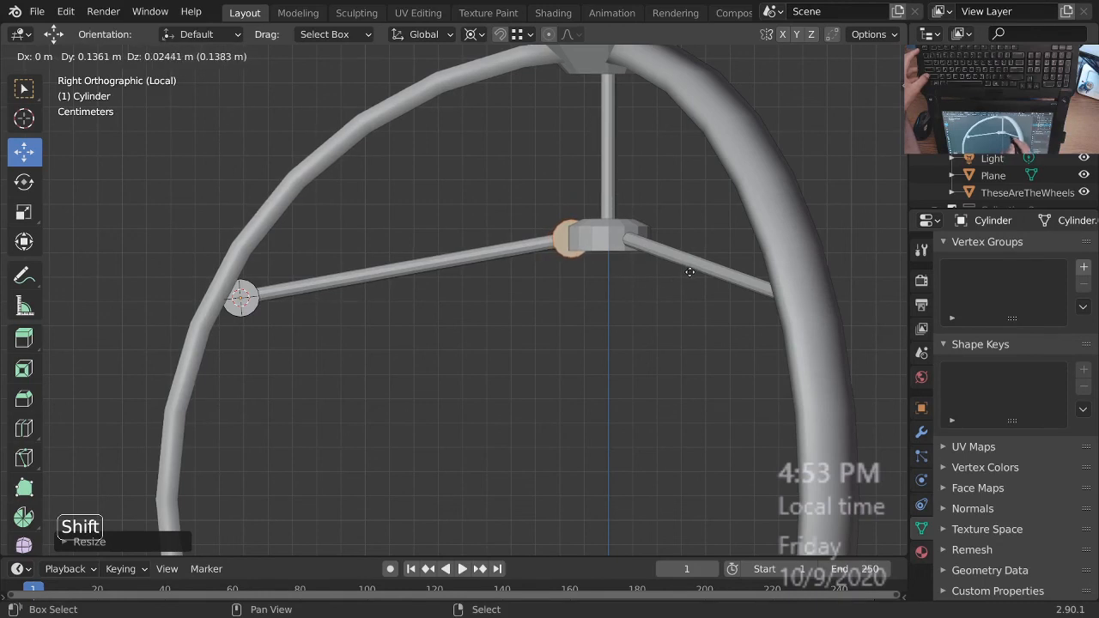
pyautogui.click(689, 271)
# - Reset the 3D cursor to the world origin and select both pin cylinders in Edit Mode
pyautogui.keyDown('ctrl'); pyautogui.moveTo(689, 272); pyautogui.dragTo(761, 297, button='middle'); pyautogui.keyUp('ctrl')
pyautogui.moveTo(761, 298); pyautogui.dragTo(893, 317, button='middle')
pyautogui.keyDown('shift'); pyautogui.rightClick(592, 305); pyautogui.keyUp('shift')
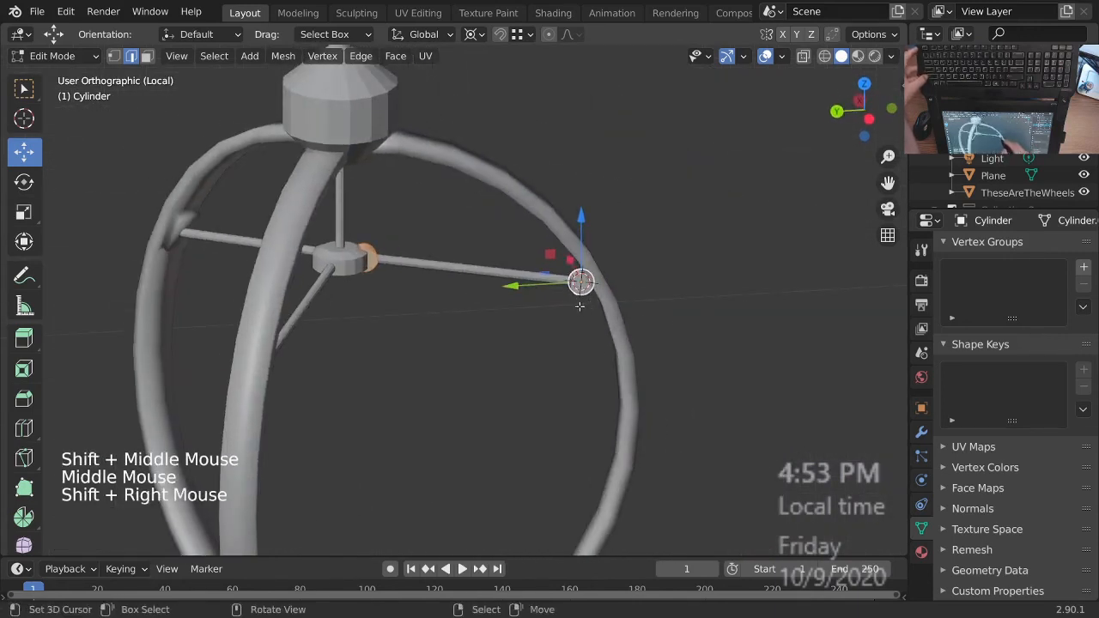
pyautogui.press('Tab')
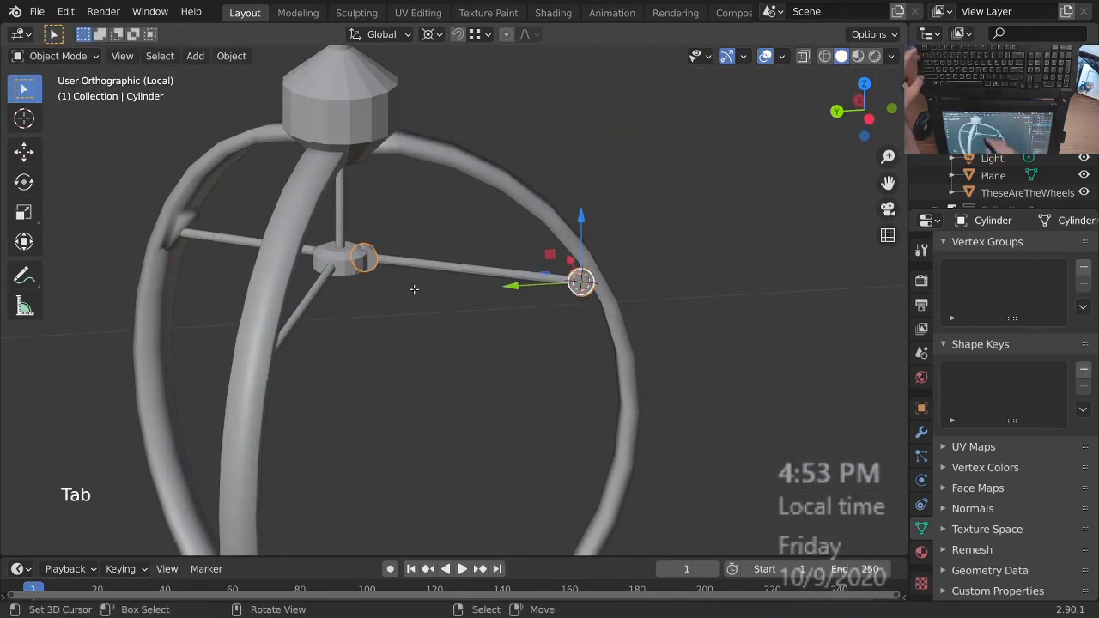
pyautogui.press('Tab')
pyautogui.rightClick(367, 246)
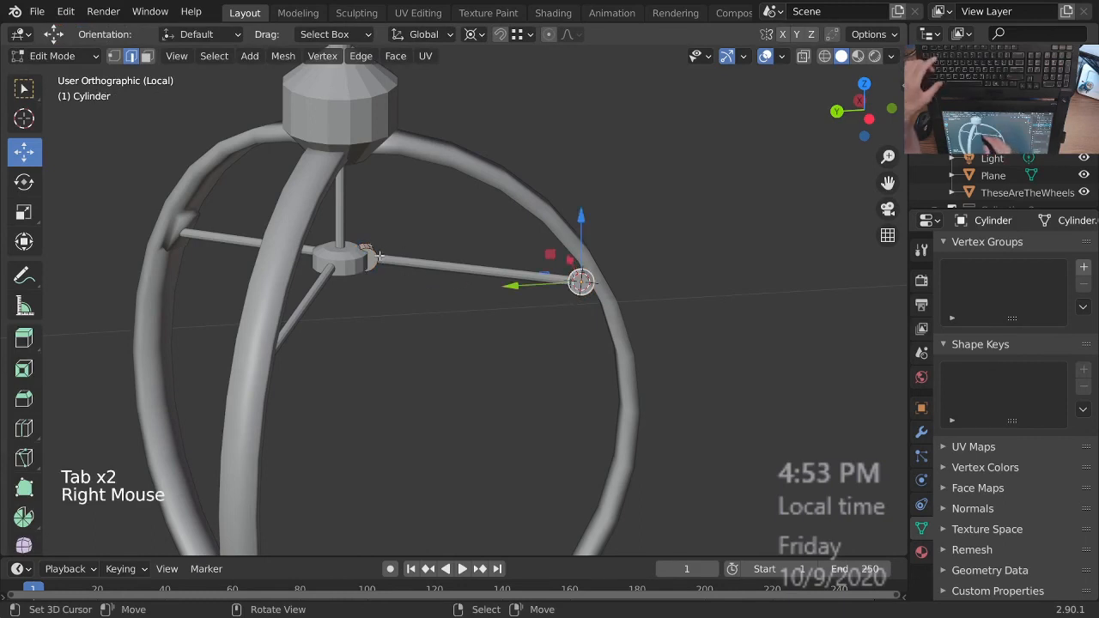
pyautogui.keyDown('ctrl'); pyautogui.moveTo(609, 258); pyautogui.dragTo(606, 290, button='middle'); pyautogui.keyUp('ctrl')
pyautogui.keyDown('shift'); pyautogui.moveTo(606, 290); pyautogui.dragTo(581, 343, button='middle'); pyautogui.keyUp('shift')
pyautogui.keyDown('ctrl'); pyautogui.moveTo(571, 305); pyautogui.dragTo(557, 340, button='middle'); pyautogui.keyUp('ctrl')
pyautogui.moveTo(556, 340); pyautogui.dragTo(541, 342, button='middle')
pyautogui.hotkey('shift', 'c')
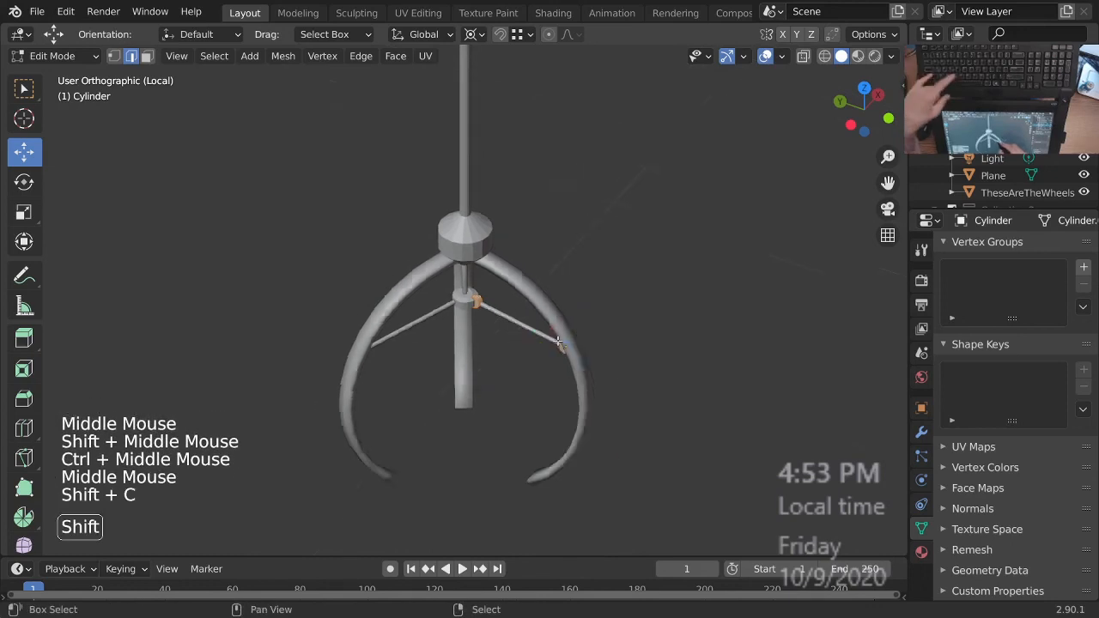
pyautogui.keyDown('ctrl'); pyautogui.moveTo(494, 309); pyautogui.dragTo(500, 142, button='middle'); pyautogui.keyUp('ctrl')
pyautogui.keyDown('shift'); pyautogui.moveTo(462, 230); pyautogui.dragTo(498, 225, button='middle'); pyautogui.keyUp('shift')
pyautogui.moveTo(498, 225); pyautogui.dragTo(666, 247, button='middle')
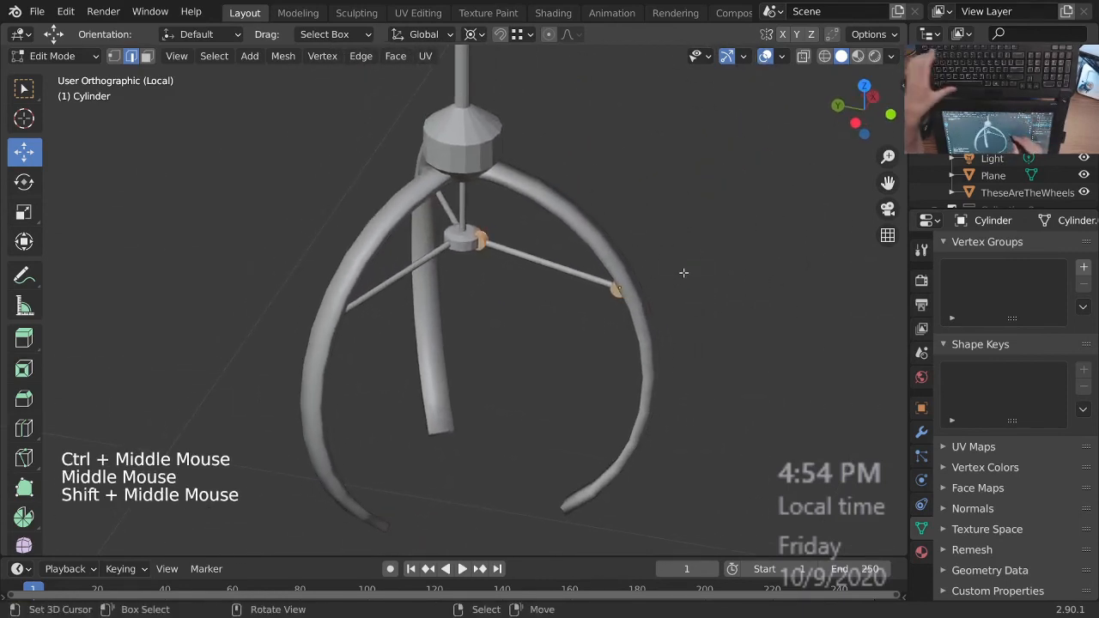
# - Try to duplicate both pins and rotate the copies around global Z, and undo the attempts
pyautogui.hotkey('shift', 'd')
pyautogui.press('r')
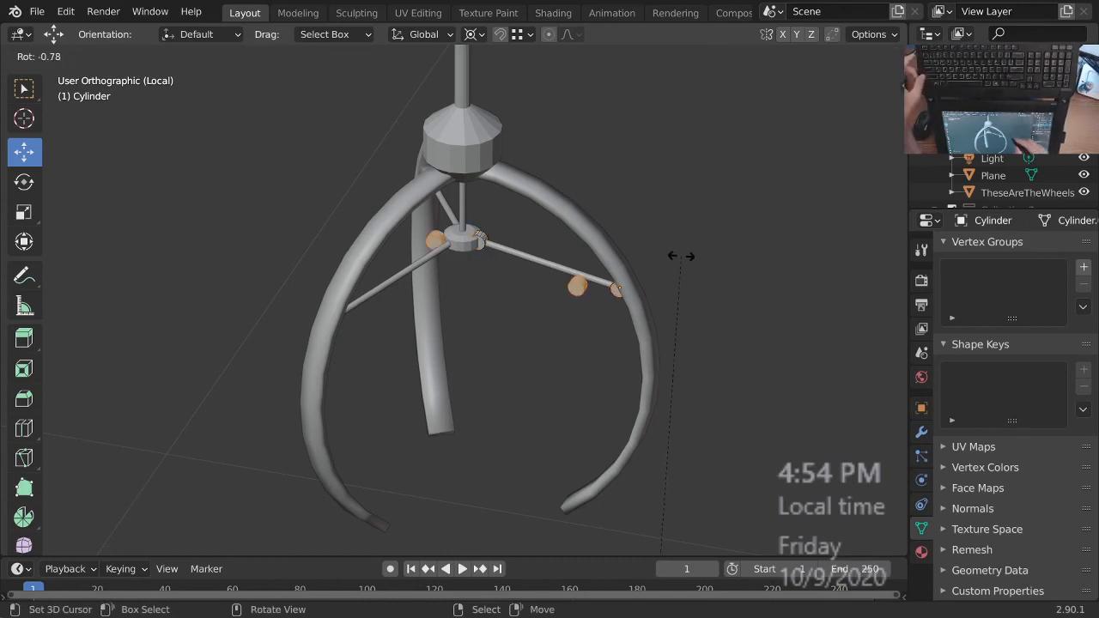
pyautogui.press('Escape')
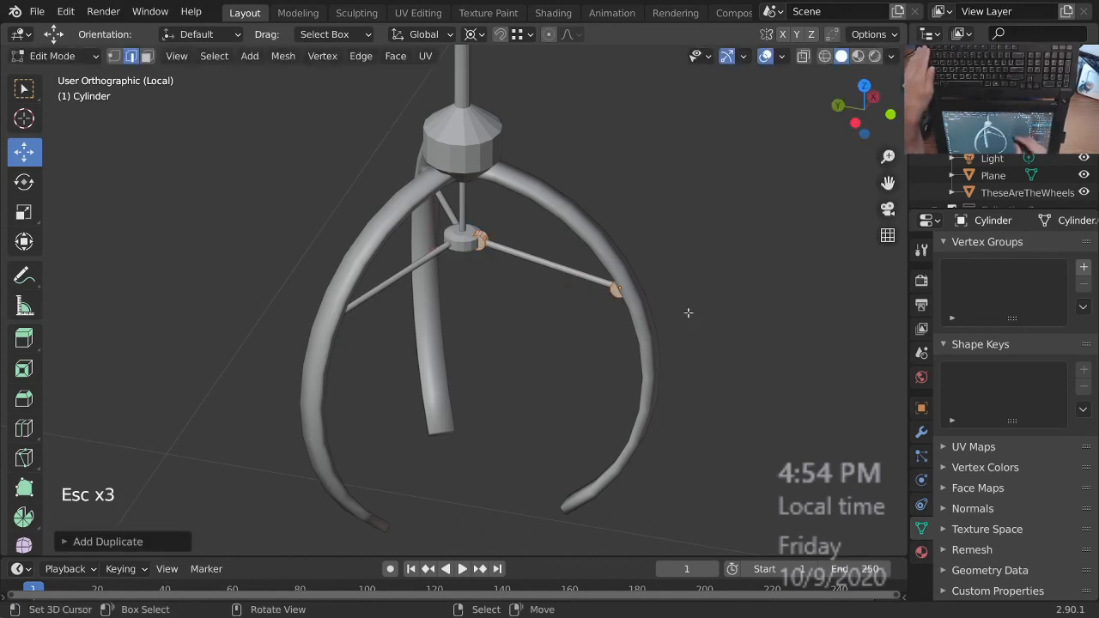
pyautogui.hotkey('ctrl', 'z')
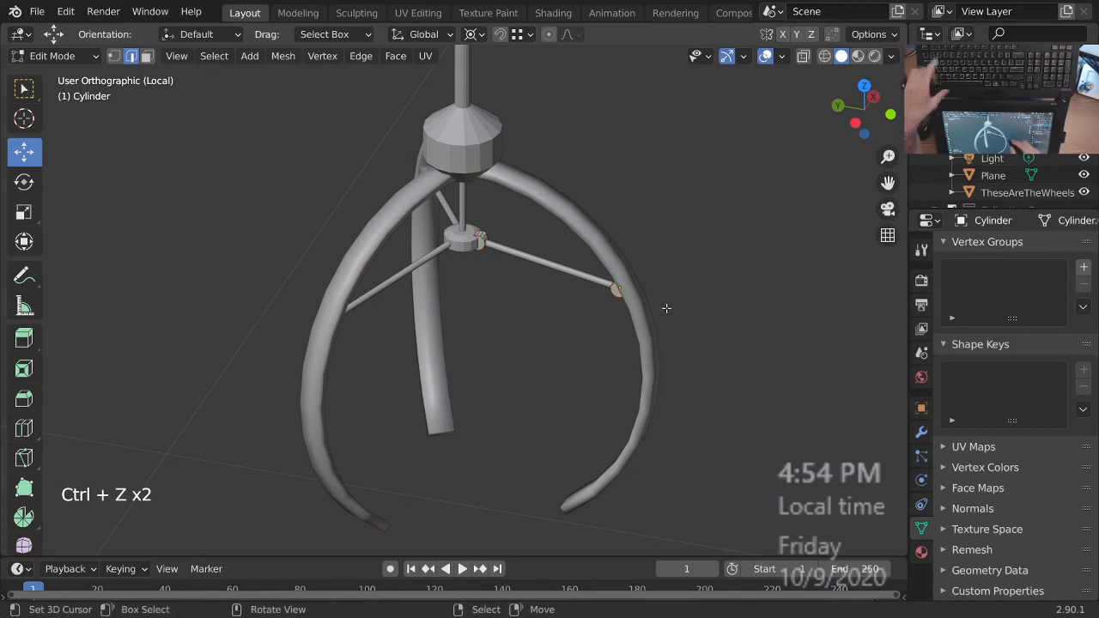
pyautogui.press('.')
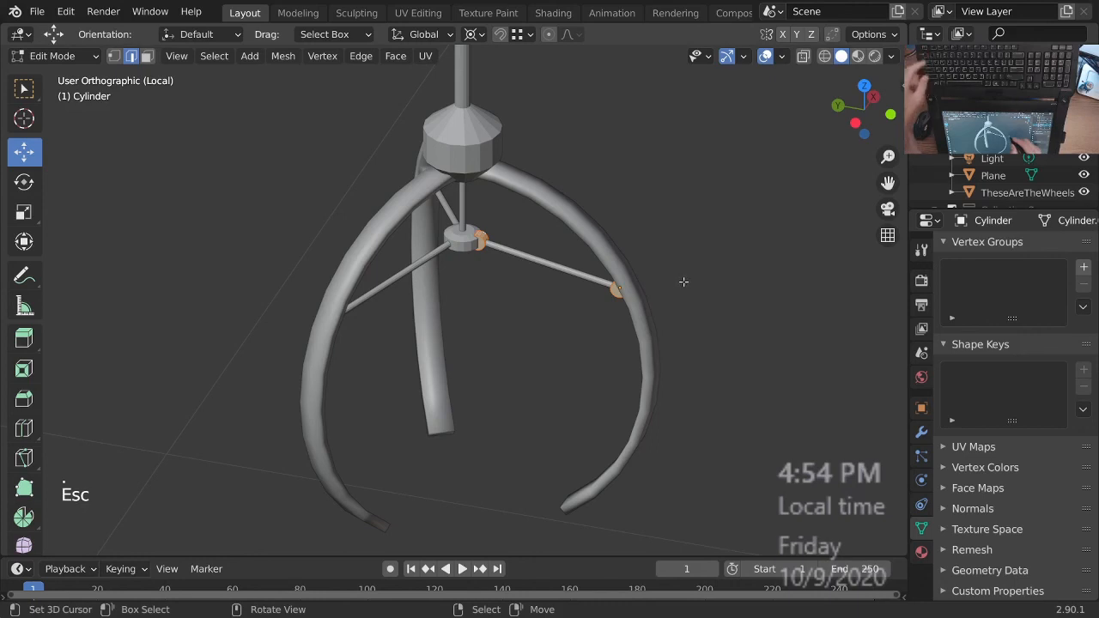
pyautogui.press('shift')
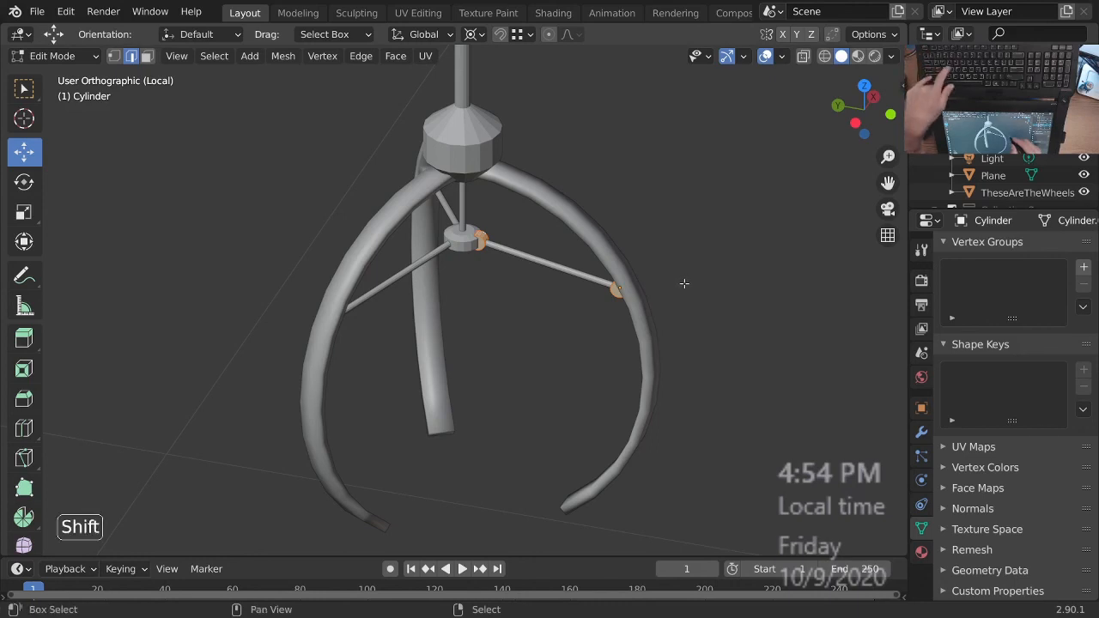
pyautogui.hotkey('shift', 'd')
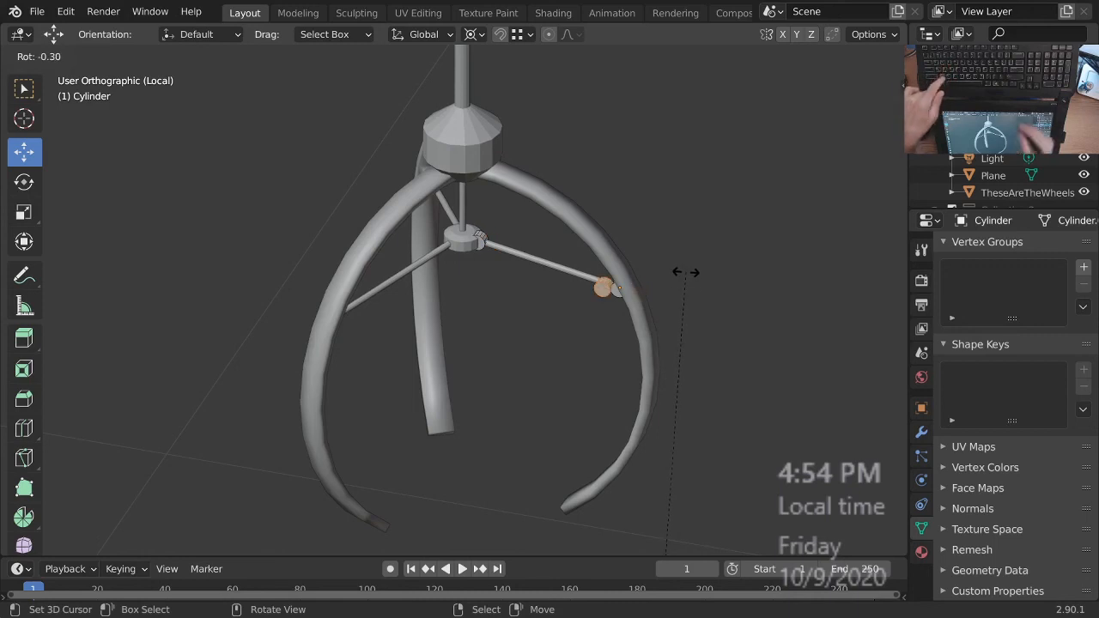
pyautogui.press('z')
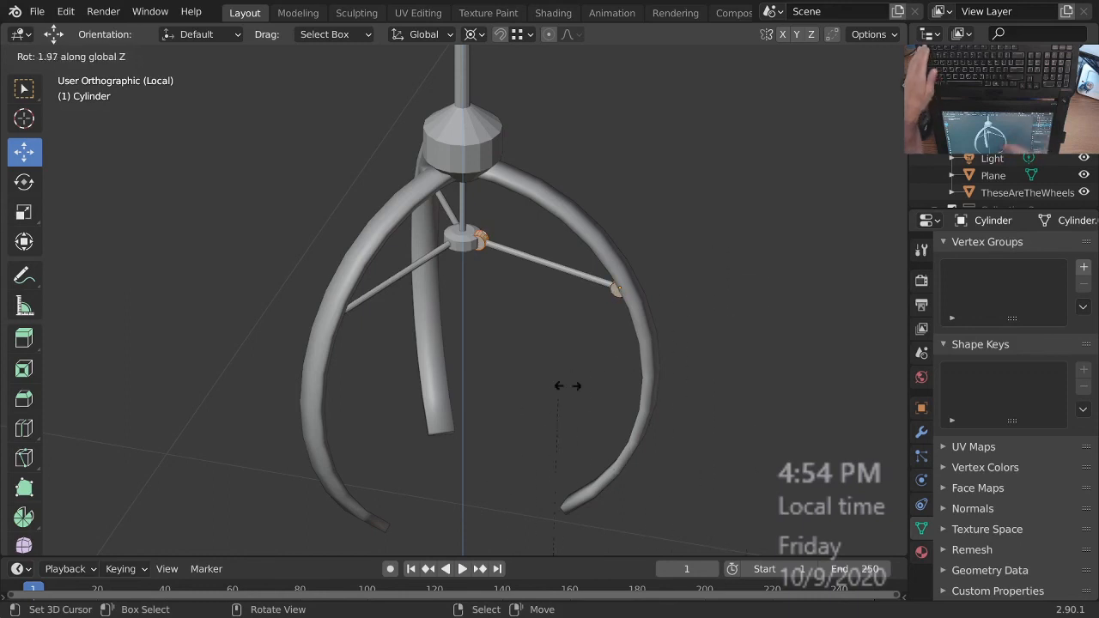
pyautogui.click(698, 304)
pyautogui.hotkey('ctrl', 'z')
# - Snap the 3D cursor to the centre of the lower hub's top face on the claw mesh
pyautogui.keyDown('ctrl'); pyautogui.moveTo(698, 305); pyautogui.dragTo(508, 222, button='middle'); pyautogui.keyUp('ctrl')
pyautogui.press('Tab')
pyautogui.rightClick(484, 175)
pyautogui.press('Tab')
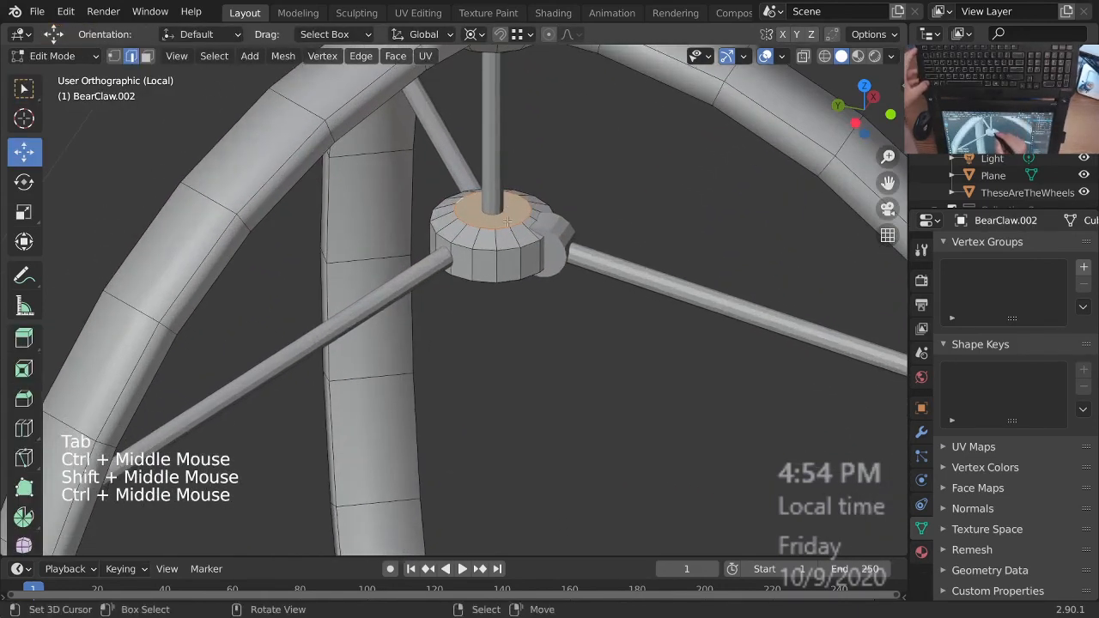
pyautogui.hotkey('shift', 's')
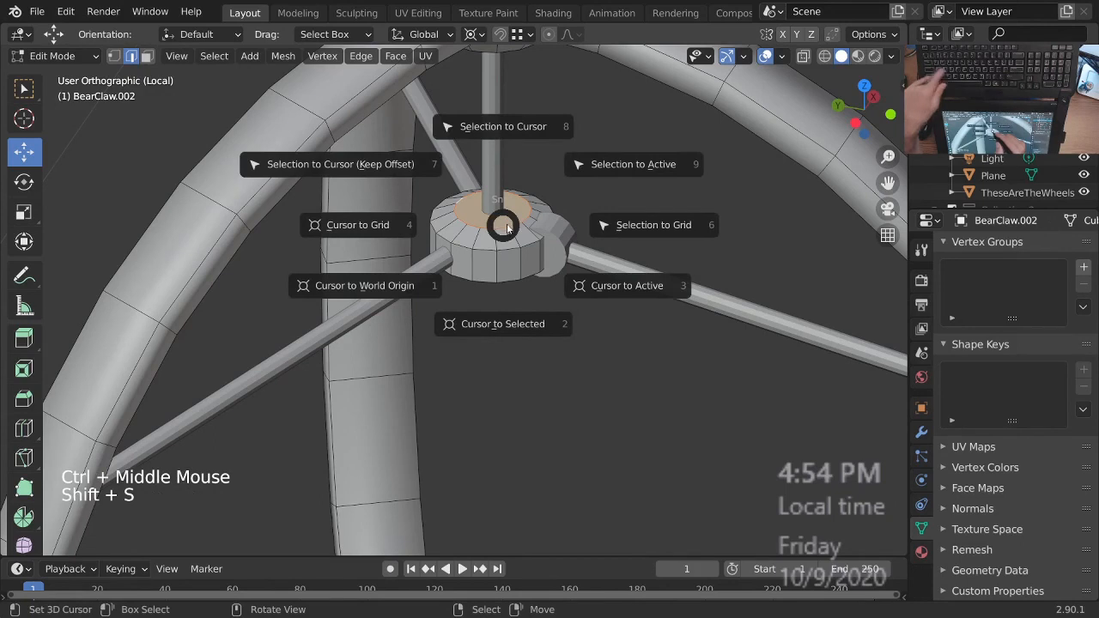
pyautogui.click(518, 328)
pyautogui.keyDown('ctrl'); pyautogui.moveTo(518, 328); pyautogui.dragTo(545, 263, button='middle'); pyautogui.keyUp('ctrl')
pyautogui.press('Tab')
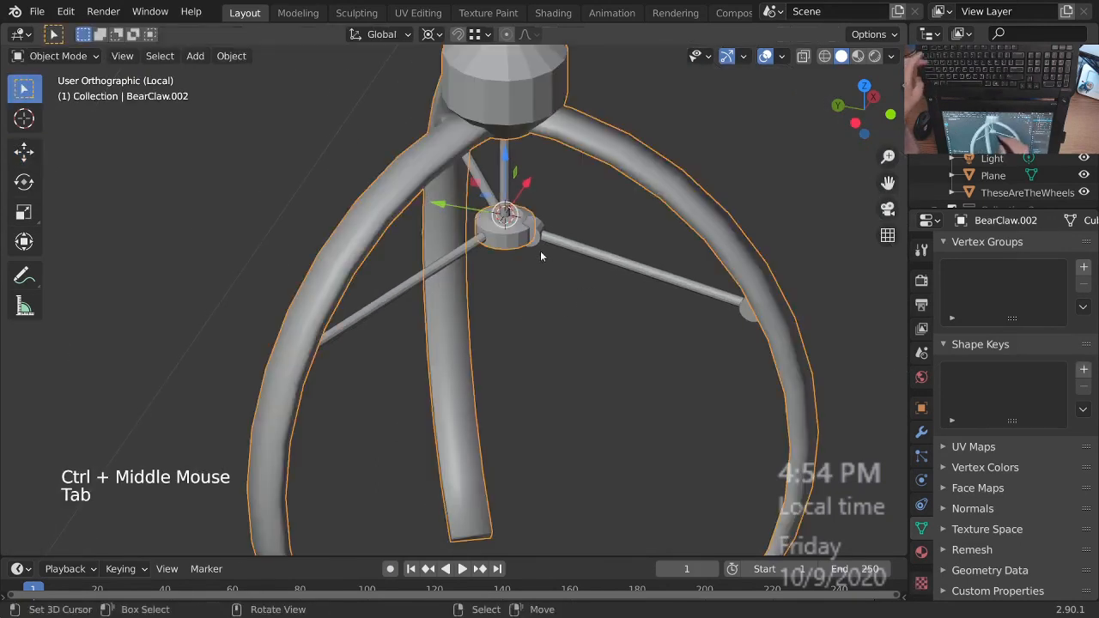
# - Duplicate both pins in the cylinder object and rotate the copies 120° around global Z about the hub
pyautogui.rightClick(534, 244)
pyautogui.keyDown('shift'); pyautogui.moveTo(747, 378); pyautogui.dragTo(674, 311, button='middle'); pyautogui.keyUp('shift')
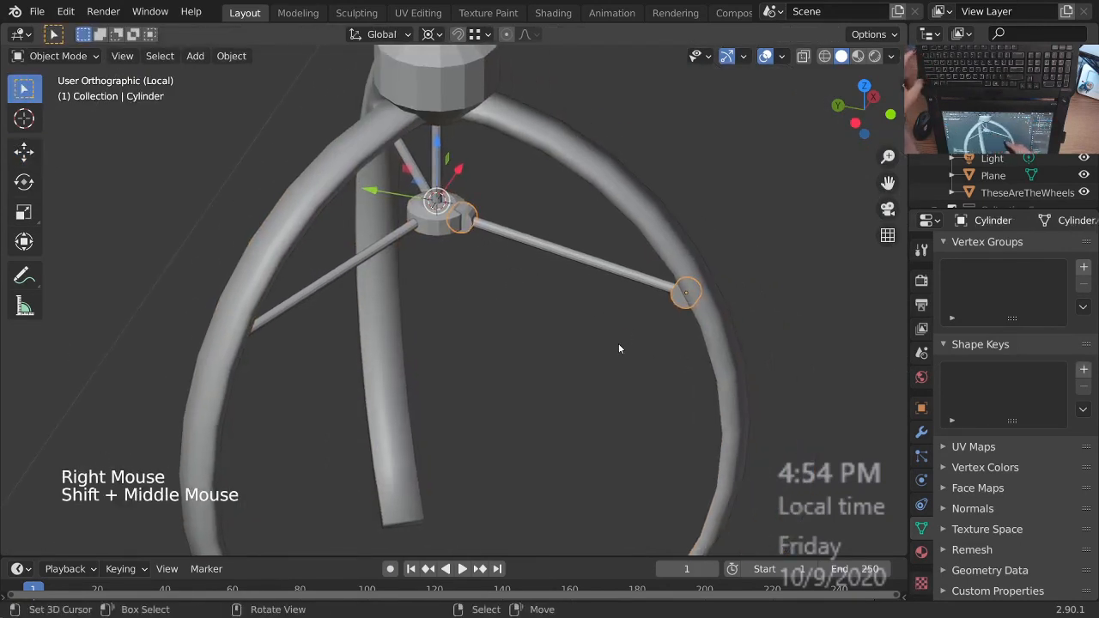
pyautogui.press('Tab')
pyautogui.keyDown('ctrl'); pyautogui.moveTo(628, 338); pyautogui.dragTo(621, 353, button='middle'); pyautogui.keyUp('ctrl')
pyautogui.press('a')
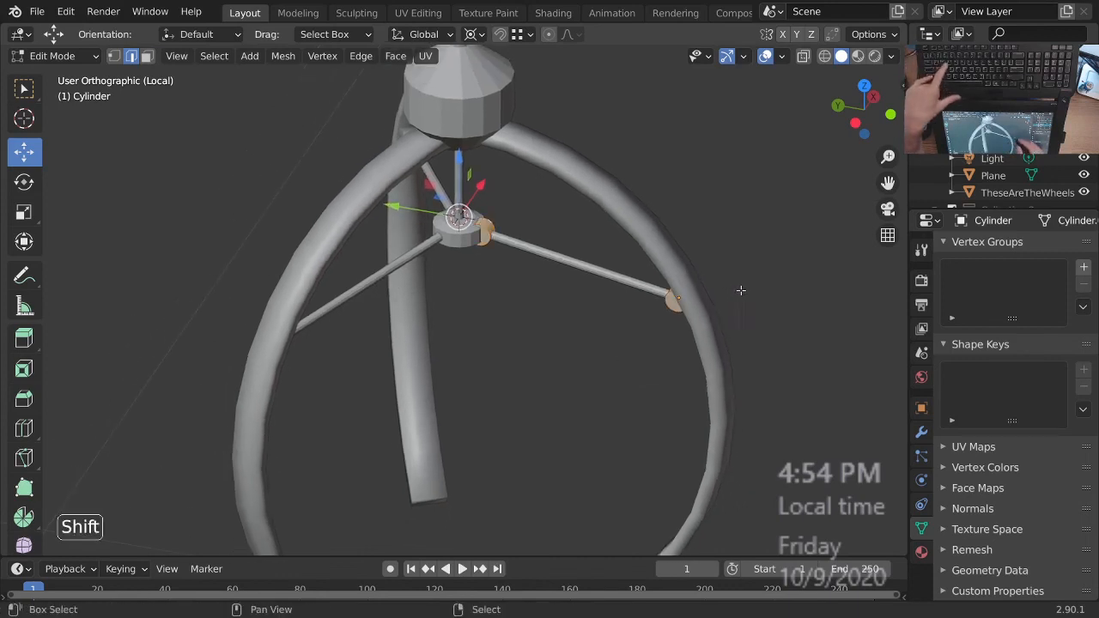
pyautogui.hotkey('shift', 'd')
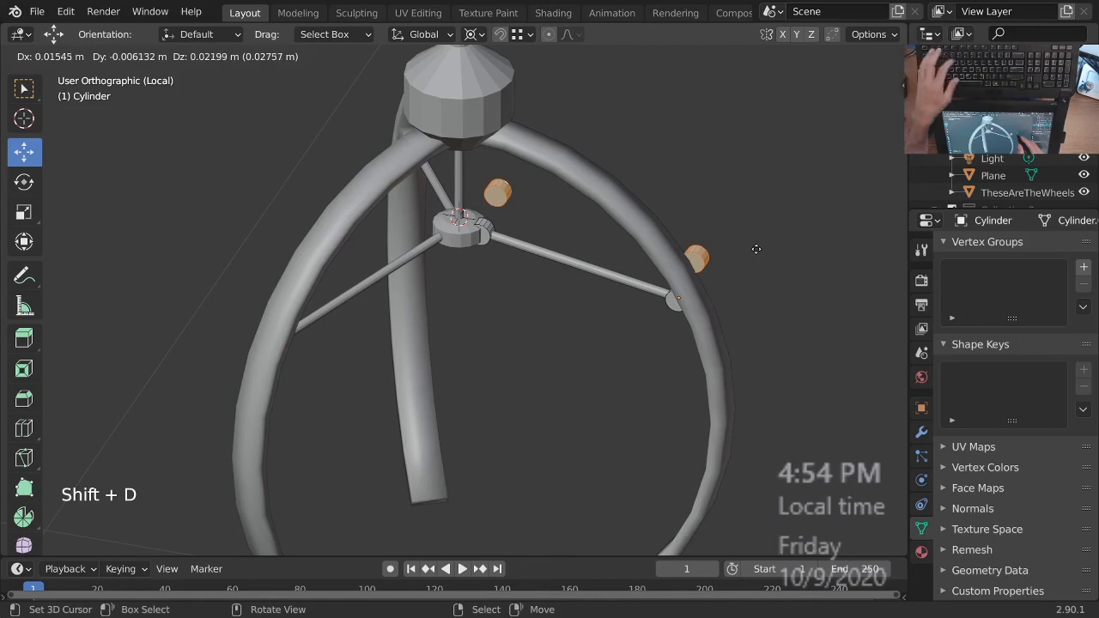
pyautogui.press('r')
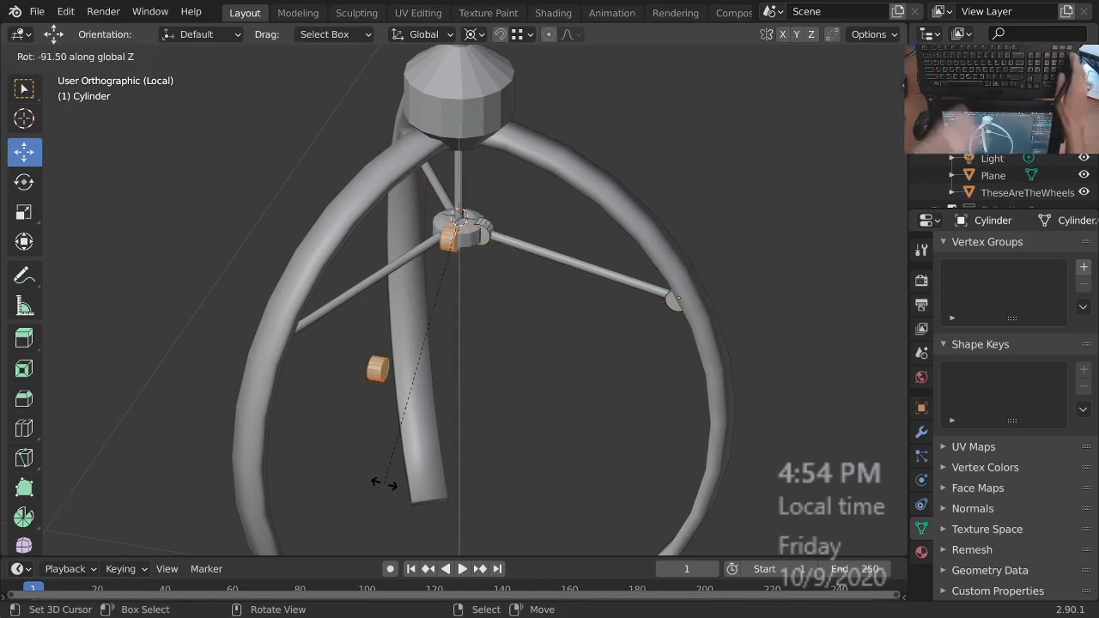
pyautogui.write('120')
pyautogui.press('Return')
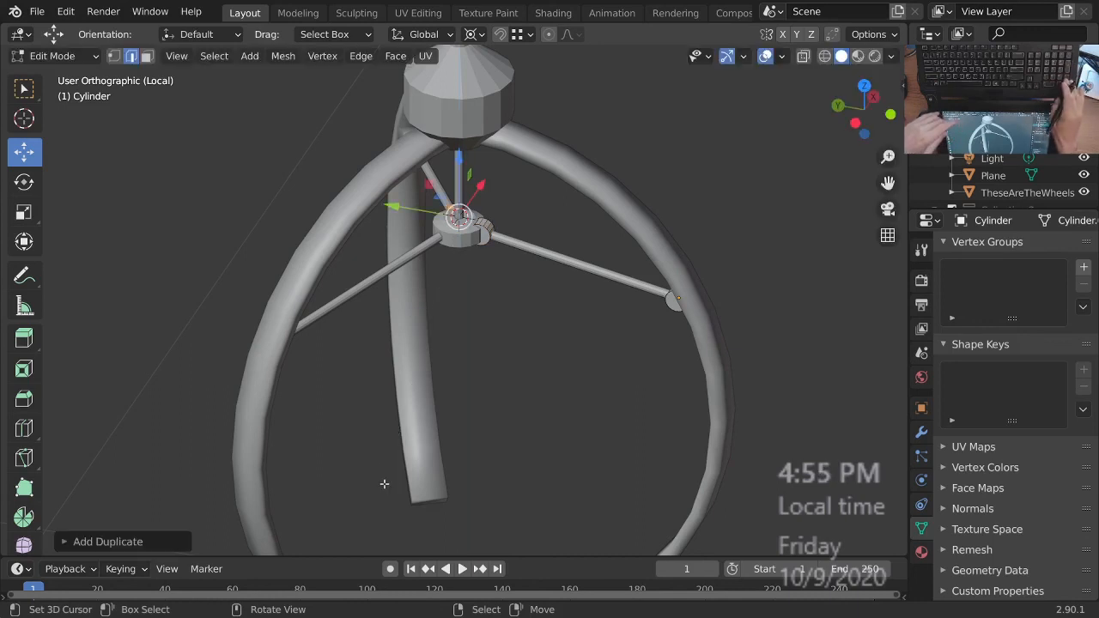
# - Repeat the 120° duplicate rotation to put pins on the third rod, and return to Object Mode
pyautogui.hotkey('shift', 'r')
pyautogui.moveTo(698, 300); pyautogui.dragTo(564, 260, button='middle')
pyautogui.press('Tab')
pyautogui.moveTo(563, 260); pyautogui.dragTo(592, 284, button='middle')
pyautogui.keyDown('shift'); pyautogui.moveTo(592, 284); pyautogui.dragTo(581, 319, button='middle'); pyautogui.keyUp('shift')
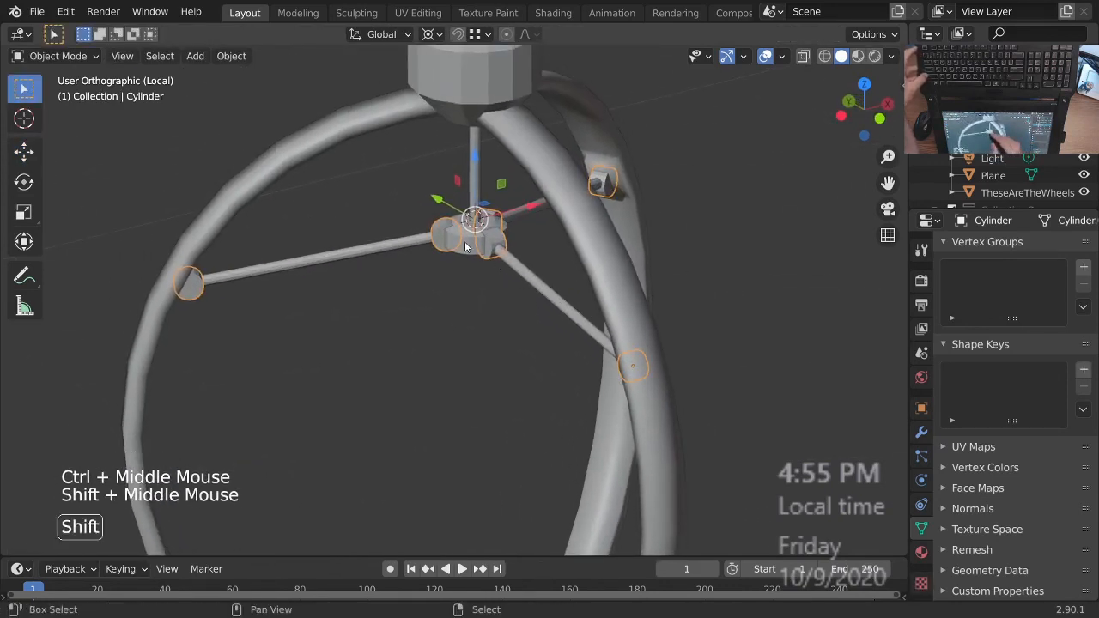
# - Join the pin cylinders into the claw object
pyautogui.keyDown('shift'); pyautogui.rightClick(466, 248); pyautogui.keyUp('shift')
pyautogui.moveTo(494, 302); pyautogui.dragTo(511, 319, button='middle')
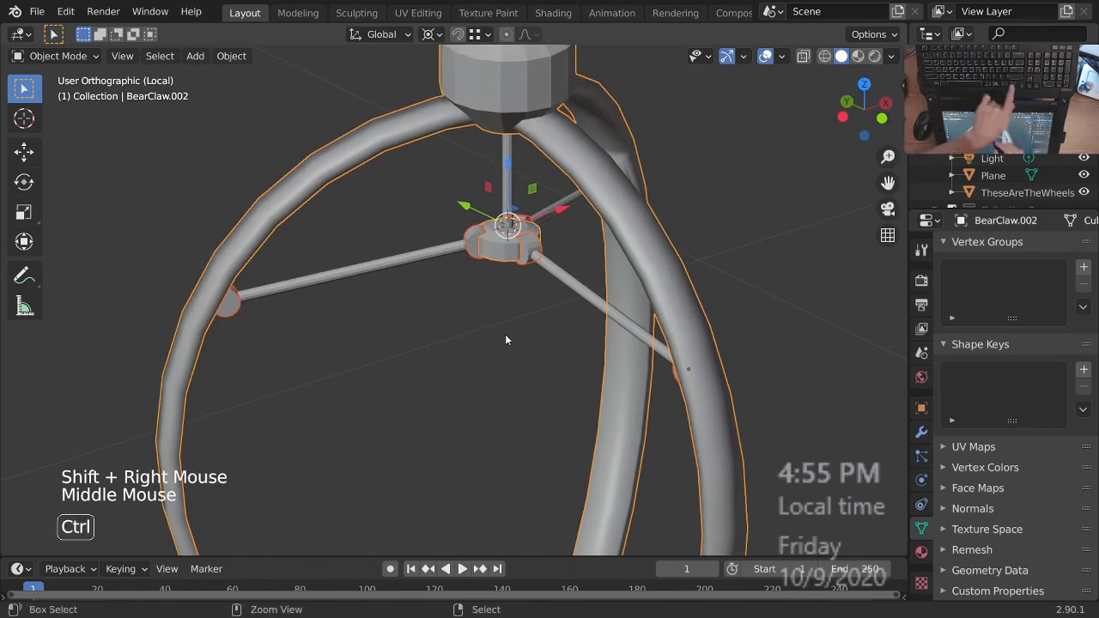
pyautogui.hotkey('ctrl', 'j')
pyautogui.keyDown('ctrl'); pyautogui.moveTo(658, 275); pyautogui.dragTo(742, 249, button='middle'); pyautogui.keyUp('ctrl')
# - Delete the inner prong faces behind the pins on the two prongs without pads
pyautogui.hotkey('alt', 'a')
pyautogui.rightClick(733, 209)
pyautogui.press('Tab')
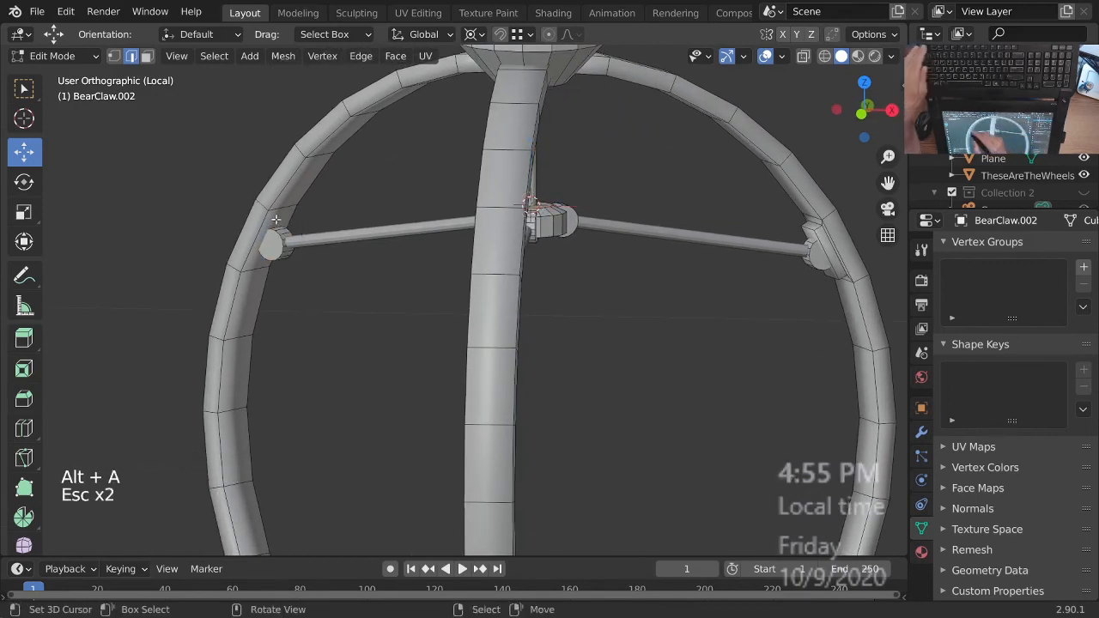
pyautogui.rightClick(273, 230)
pyautogui.keyDown('shift'); pyautogui.moveTo(574, 295); pyautogui.dragTo(473, 228, button='middle'); pyautogui.keyUp('shift')
pyautogui.keyDown('shift'); pyautogui.rightClick(324, 225); pyautogui.keyUp('shift')
pyautogui.press('x')
pyautogui.click(368, 273)
# - Duplicate the existing prong pad's faces and rotate the copy 120° around global Z onto the neighbouring prong
pyautogui.rightClick(468, 226)
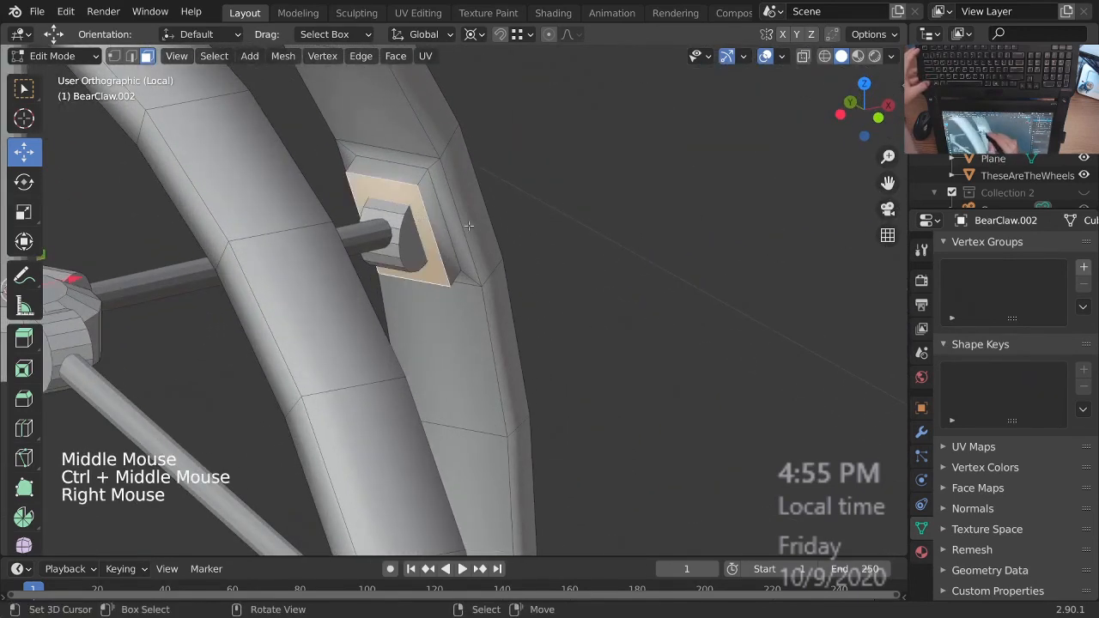
pyautogui.press('ctrl+KP_Add')
pyautogui.press('ctrl+KP_Add')
pyautogui.press('ctrl+KP_Add')
pyautogui.keyDown('ctrl'); pyautogui.moveTo(507, 207); pyautogui.dragTo(515, 258, button='middle'); pyautogui.keyUp('ctrl')
pyautogui.keyDown('shift'); pyautogui.moveTo(515, 257); pyautogui.dragTo(680, 299, button='middle'); pyautogui.keyUp('shift')
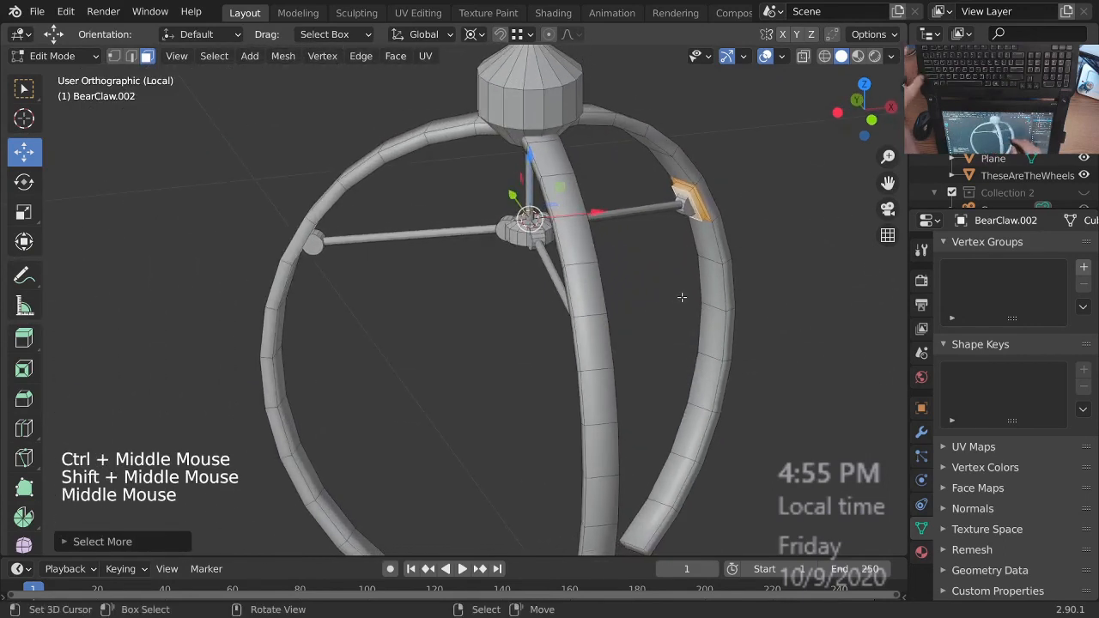
pyautogui.hotkey('shift', 'd')
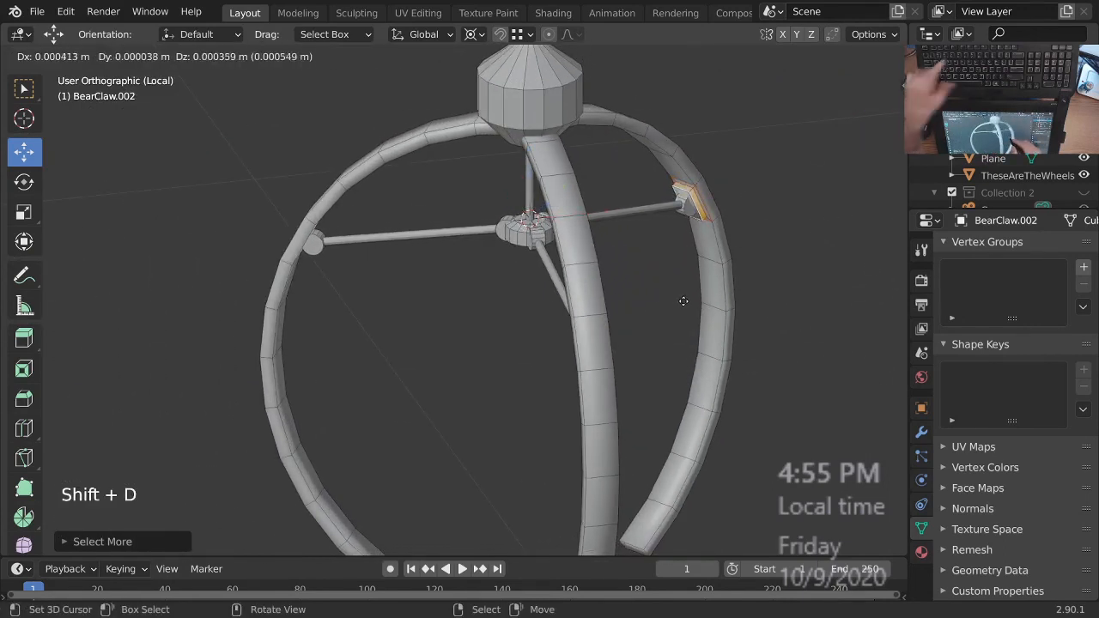
pyautogui.press('z')
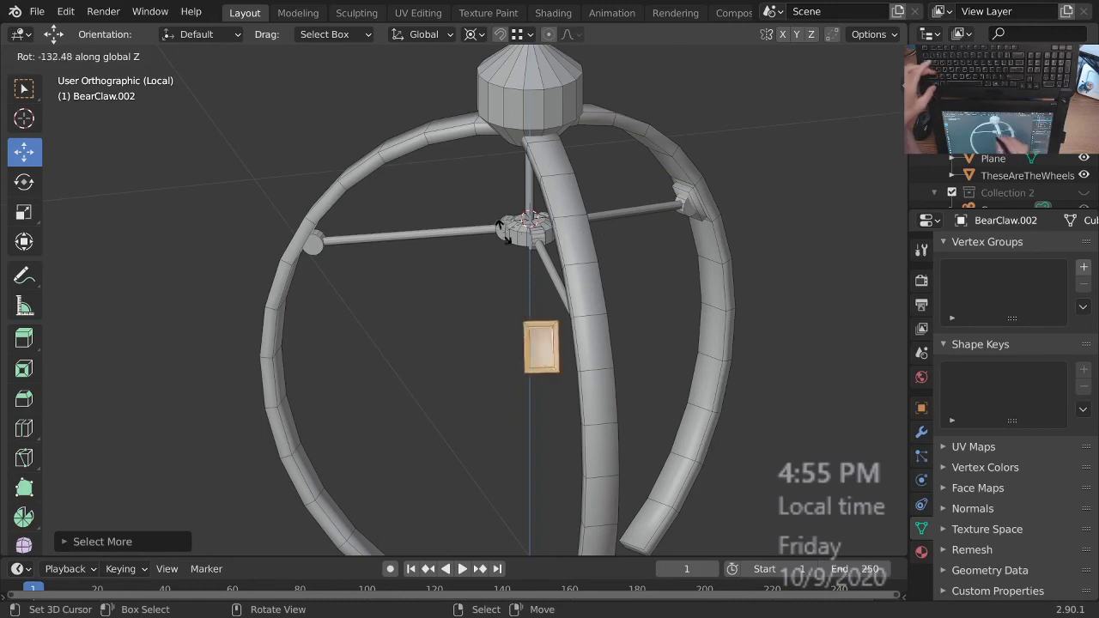
pyautogui.write('120')
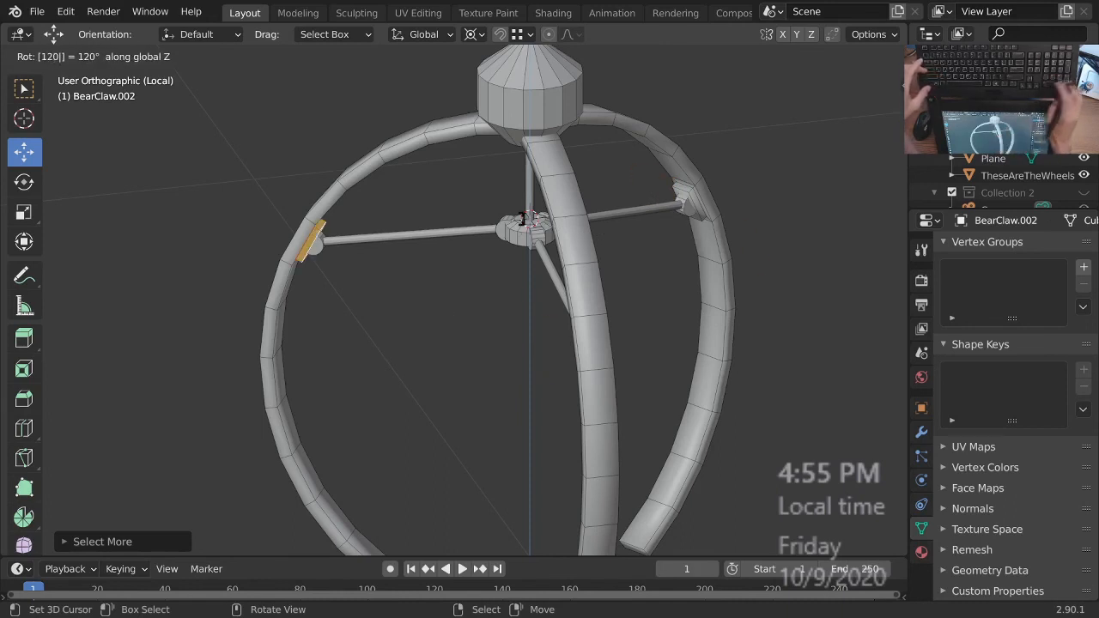
pyautogui.press('Return')
# - Select the copied pad's edge vertices together with the matching prong opening vertices in wireframe shading
pyautogui.moveTo(530, 218); pyautogui.dragTo(455, 301, button='middle')
pyautogui.moveTo(455, 300)
pyautogui.mouseDown(button='middle')
pyautogui.moveTo(442, 266)
pyautogui.moveTo(429, 294)
pyautogui.moveTo(446, 284)
pyautogui.moveTo(435, 332)
pyautogui.moveTo(383, 297)
pyautogui.moveTo(402, 300)
pyautogui.moveTo(427, 338)
pyautogui.moveTo(468, 334)
pyautogui.moveTo(545, 352)
pyautogui.moveTo(469, 342)
pyautogui.moveTo(483, 343)
pyautogui.moveTo(515, 309)
pyautogui.moveTo(631, 160)
pyautogui.mouseUp(button='middle')
pyautogui.press('1')
pyautogui.press('z')
pyautogui.press('c')
pyautogui.moveTo(623, 150); pyautogui.dragTo(583, 118)
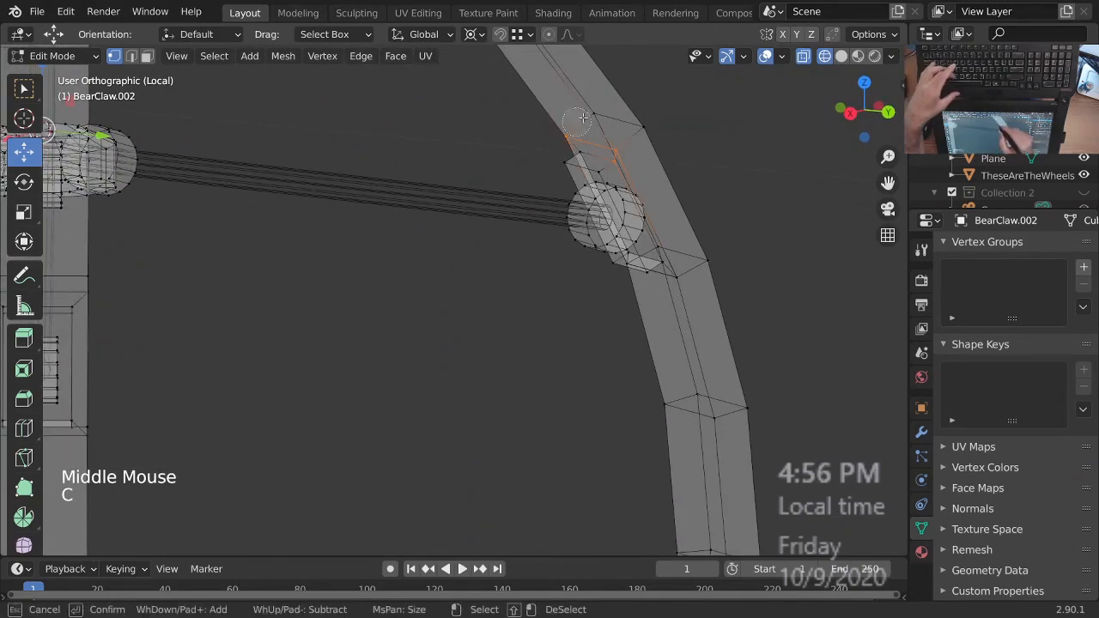
pyautogui.click(674, 280)
pyautogui.press('Escape')
pyautogui.moveTo(684, 314); pyautogui.dragTo(652, 301, button='middle')
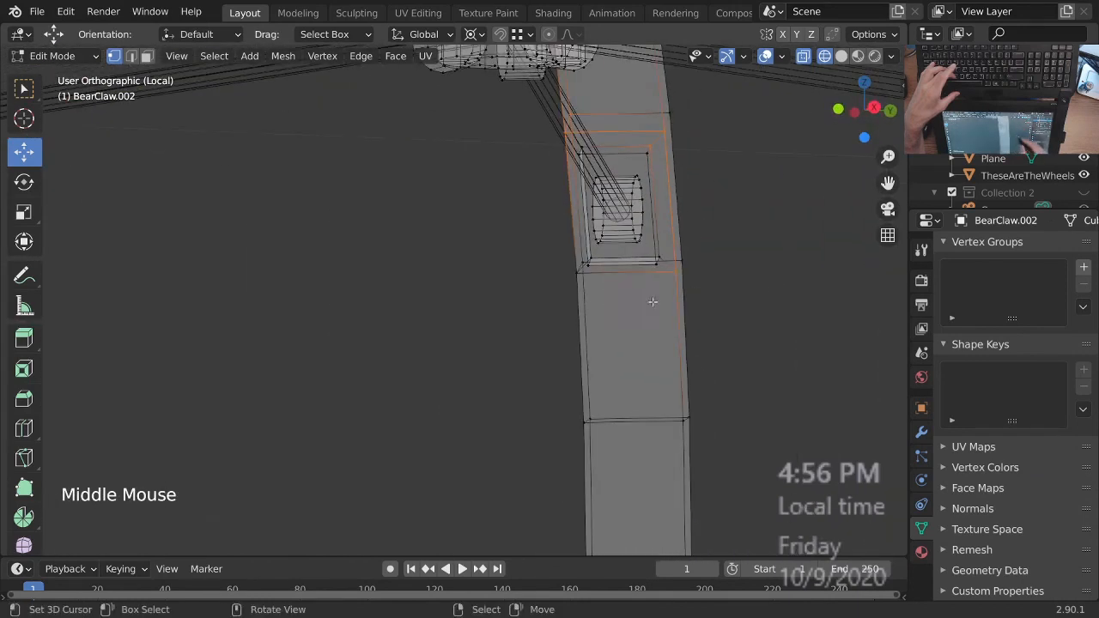
pyautogui.press('c')
pyautogui.click(577, 276)
pyautogui.press('Escape')
pyautogui.keyDown('ctrl'); pyautogui.moveTo(704, 177); pyautogui.dragTo(491, 180, button='middle'); pyautogui.keyUp('ctrl')
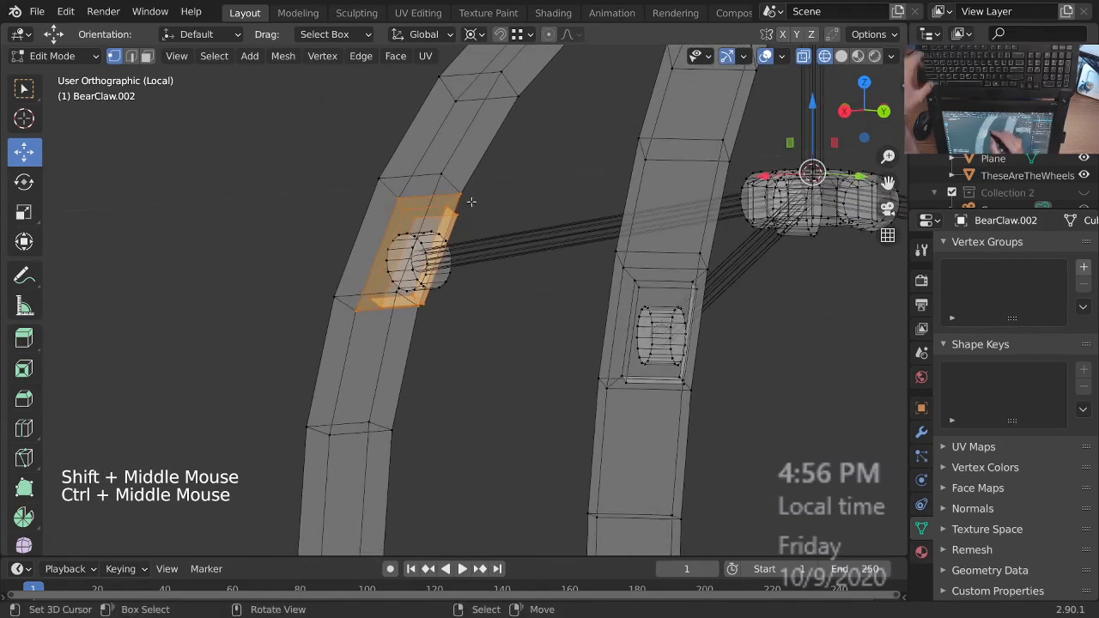
pyautogui.press('c')
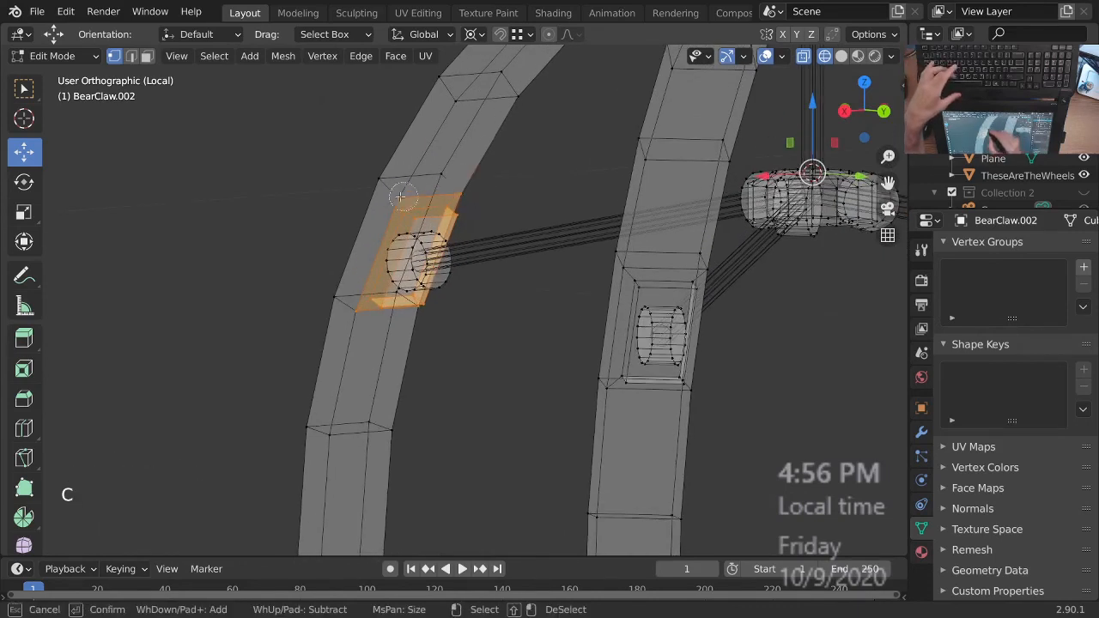
pyautogui.press('Escape')
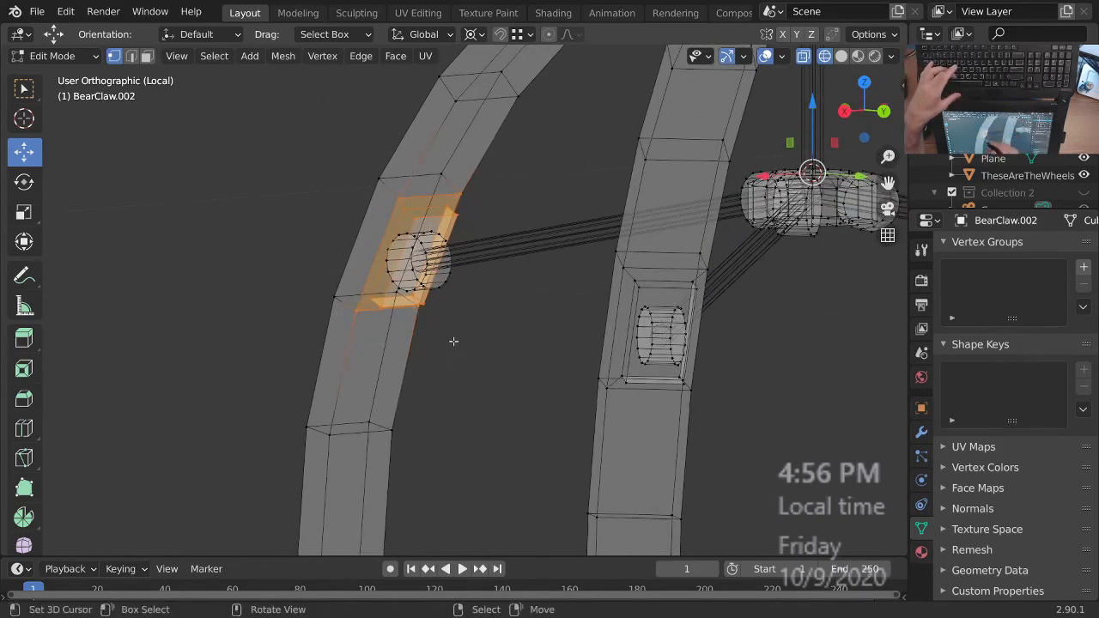
# - Try to merge the selected pad and prong vertices by distance at 0.01 m, and undo the merge
pyautogui.press('m')
pyautogui.click(439, 371)
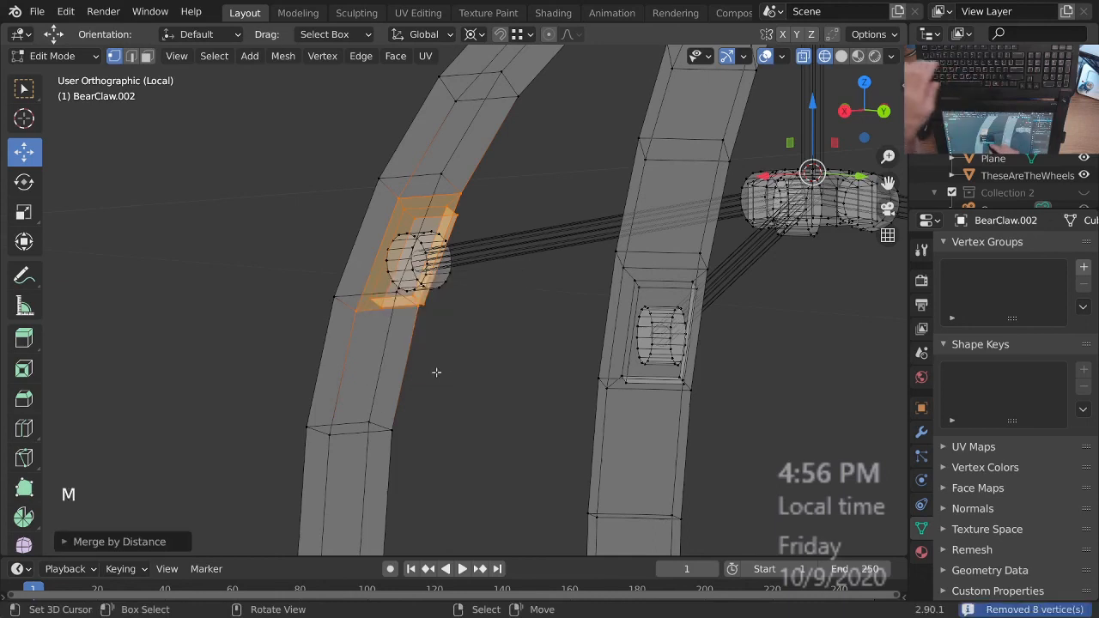
pyautogui.click(140, 545)
pyautogui.doubleClick(225, 517)
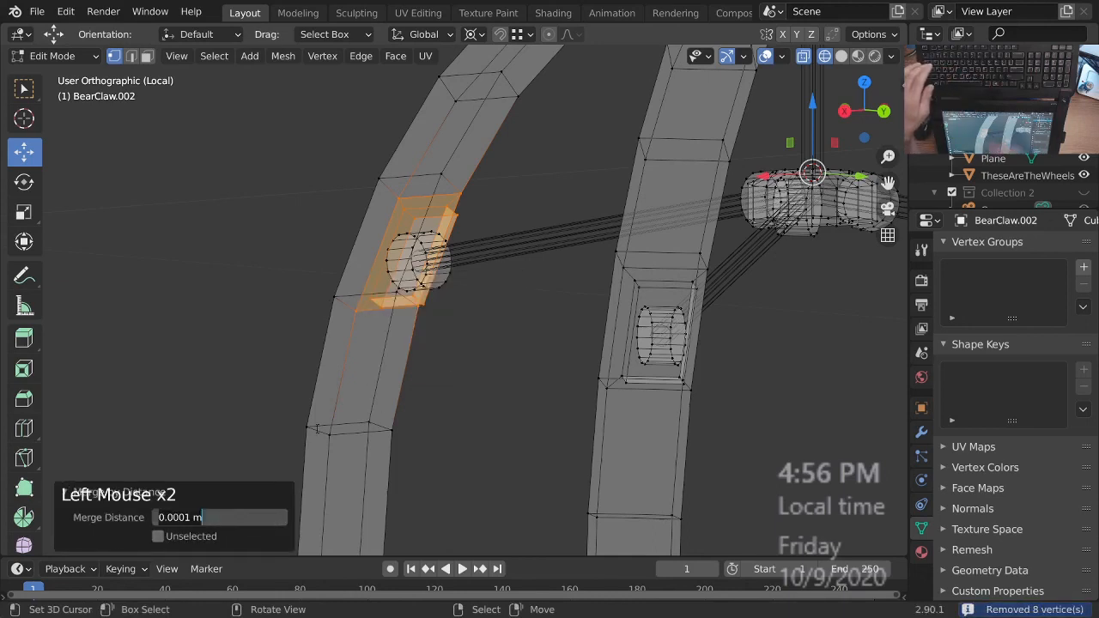
pyautogui.write('.01')
pyautogui.press('Return')
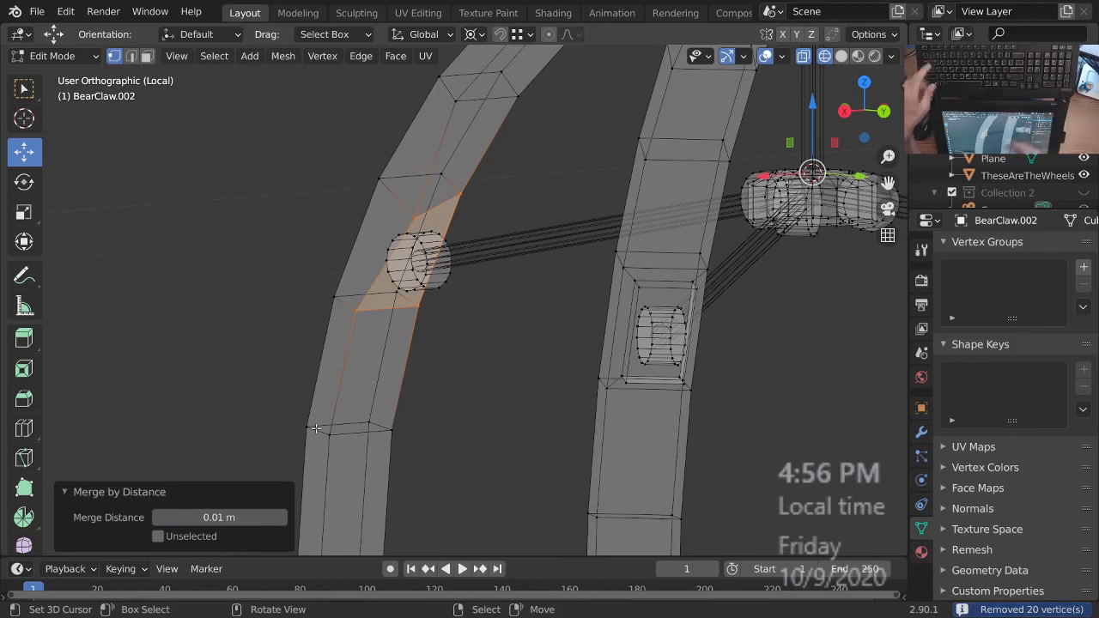
pyautogui.hotkey('ctrl', 'z')
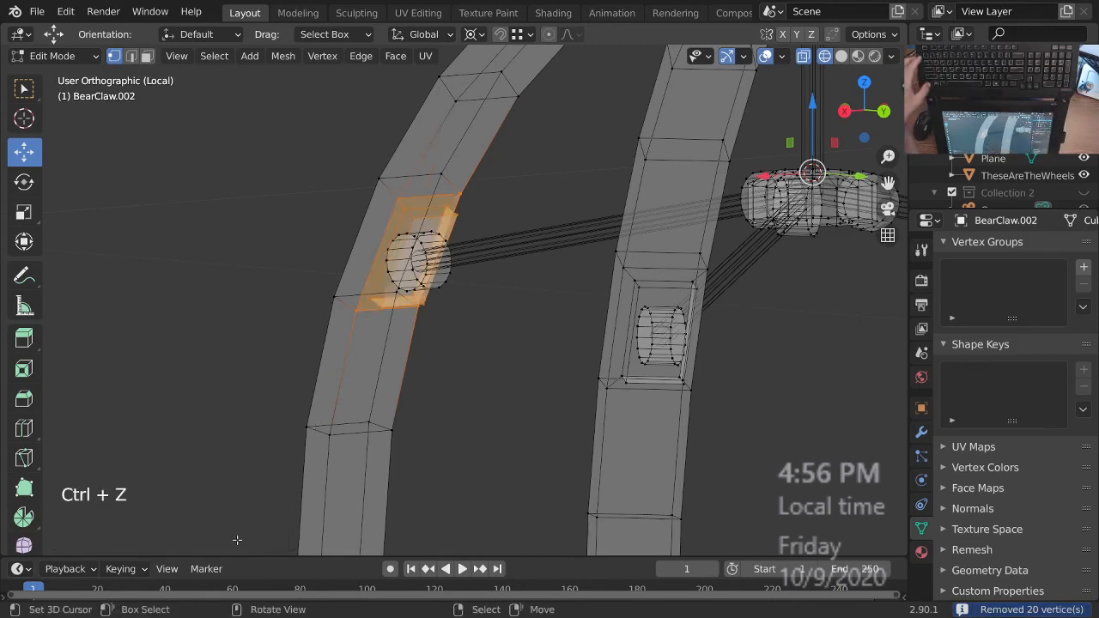
# - Merge the selected pad and prong vertices by distance with a merge distance of 0.001 m
pyautogui.keyDown('ctrl'); pyautogui.moveTo(512, 311); pyautogui.dragTo(502, 297, button='middle'); pyautogui.keyUp('ctrl')
pyautogui.keyDown('shift'); pyautogui.moveTo(502, 297); pyautogui.dragTo(445, 279, button='middle'); pyautogui.keyUp('shift')
pyautogui.press('m')
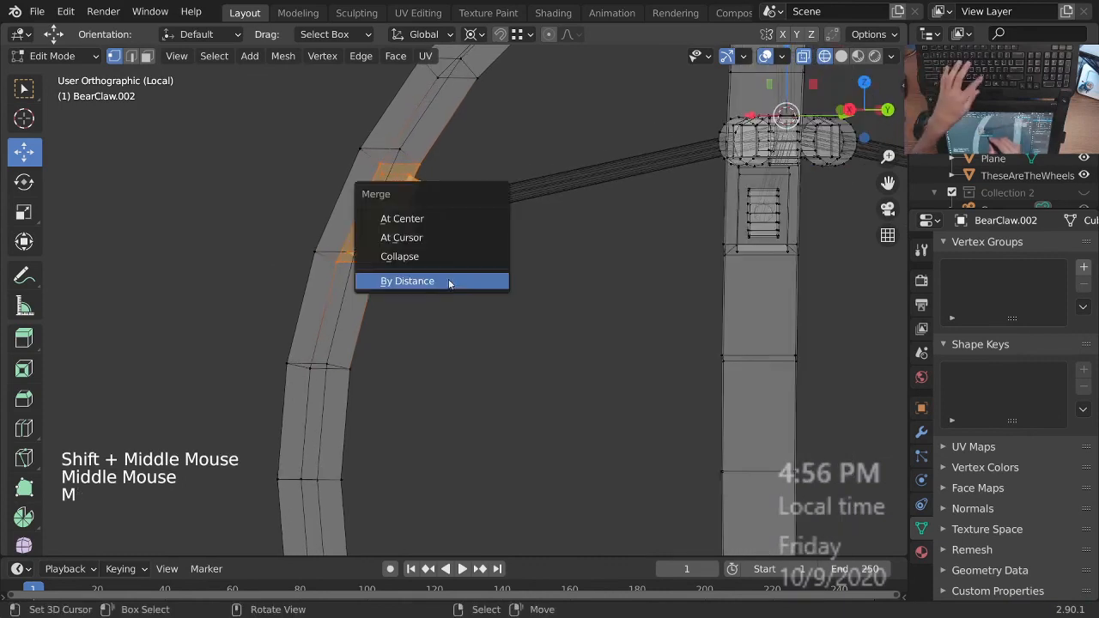
pyautogui.click(449, 279)
pyautogui.click(219, 517)
pyautogui.write('.0')
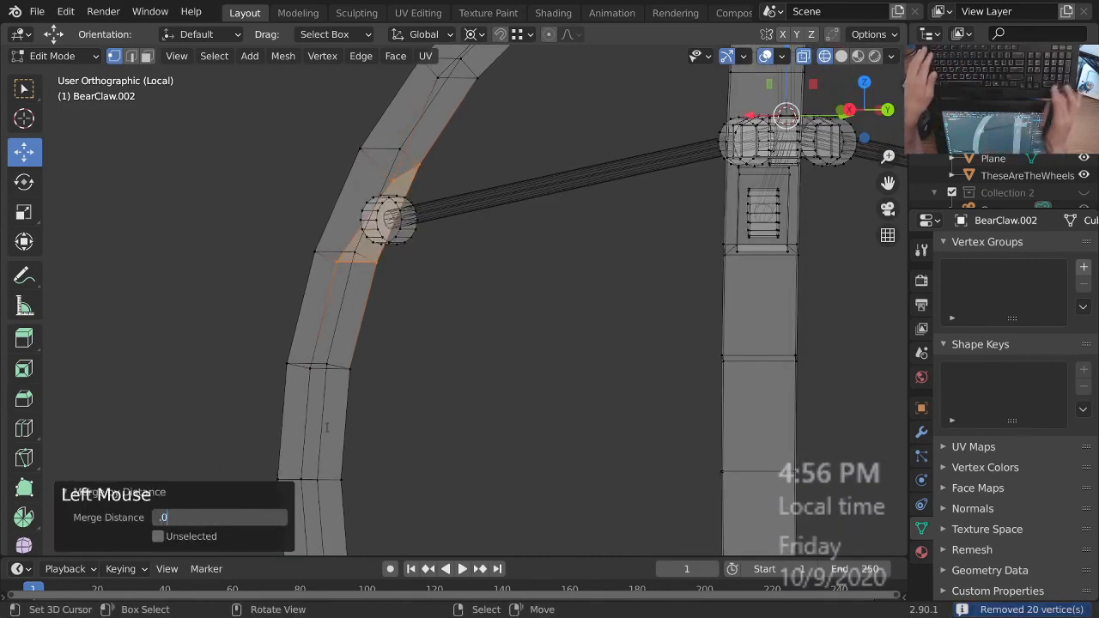
pyautogui.write('01')
pyautogui.press('Return')
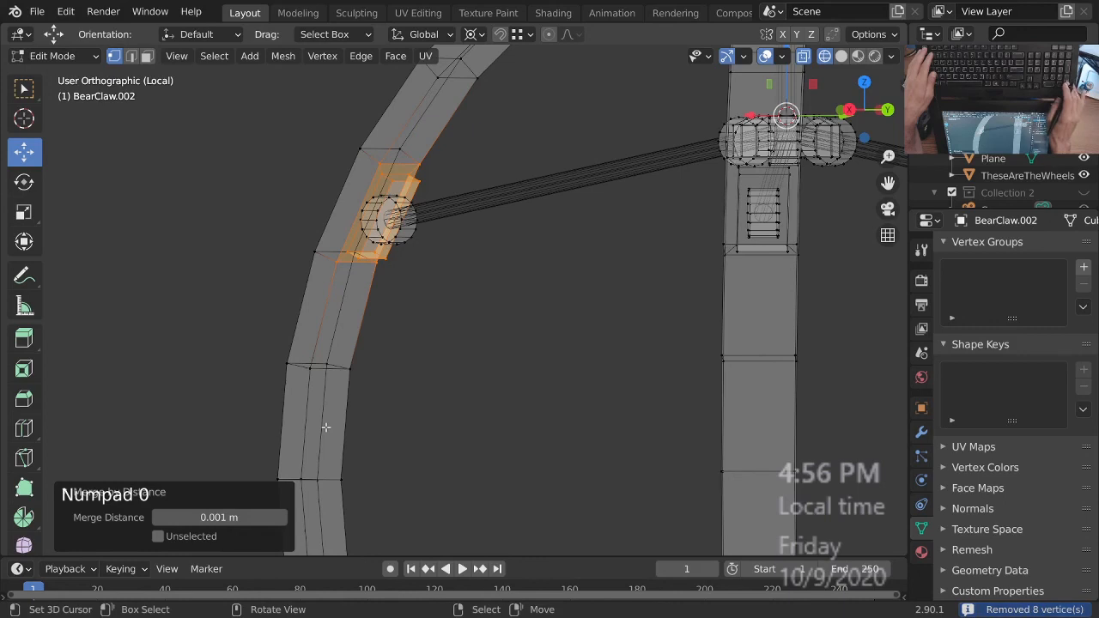
# - Deselect the merged vertices, restore solid shading and return to Object Mode
pyautogui.moveTo(483, 248)
pyautogui.keyDown('ctrl'); pyautogui.mouseDown(button='middle')
pyautogui.moveTo(444, 186)
pyautogui.moveTo(435, 205)
pyautogui.moveTo(497, 252)
pyautogui.moveTo(375, 224)
pyautogui.moveTo(382, 199)
pyautogui.moveTo(412, 318)
pyautogui.moveTo(429, 282)
pyautogui.moveTo(544, 302)
pyautogui.moveTo(643, 289)
pyautogui.moveTo(564, 312)
pyautogui.moveTo(626, 351)
pyautogui.moveTo(658, 356)
pyautogui.moveTo(768, 321)
pyautogui.moveTo(733, 334)
pyautogui.moveTo(541, 332)
pyautogui.moveTo(650, 344)
pyautogui.moveTo(628, 340)
pyautogui.moveTo(556, 289)
pyautogui.moveTo(555, 336)
pyautogui.mouseUp(button='middle'); pyautogui.keyUp('ctrl')
pyautogui.hotkey('alt', 'a')
pyautogui.press('z')
pyautogui.press('Tab')
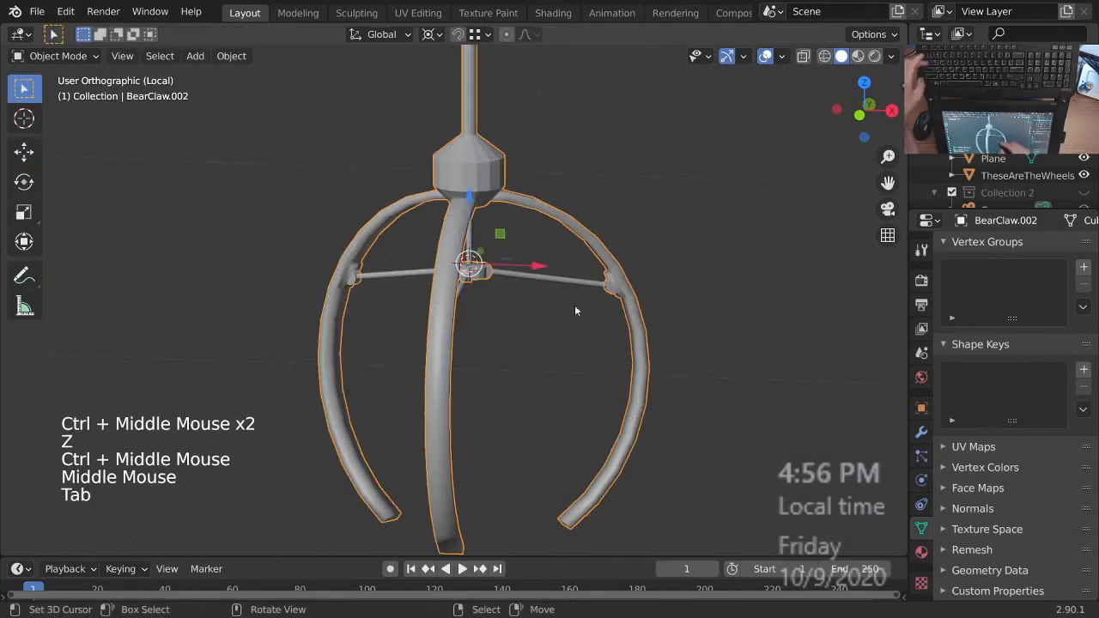
# - Examine the claw's prongs, pads and pins from several angles, with the rod curve object selected
pyautogui.keyDown('ctrl'); pyautogui.moveTo(574, 307); pyautogui.dragTo(589, 360, button='middle'); pyautogui.keyUp('ctrl')
pyautogui.moveTo(588, 361); pyautogui.dragTo(596, 392, button='middle')
pyautogui.keyDown('ctrl'); pyautogui.moveTo(503, 315); pyautogui.dragTo(506, 293, button='middle'); pyautogui.keyUp('ctrl')
pyautogui.moveTo(506, 294); pyautogui.dragTo(532, 249, button='middle')
pyautogui.rightClick(523, 233)
pyautogui.keyDown('ctrl'); pyautogui.moveTo(532, 249); pyautogui.dragTo(591, 346, button='middle'); pyautogui.keyUp('ctrl')
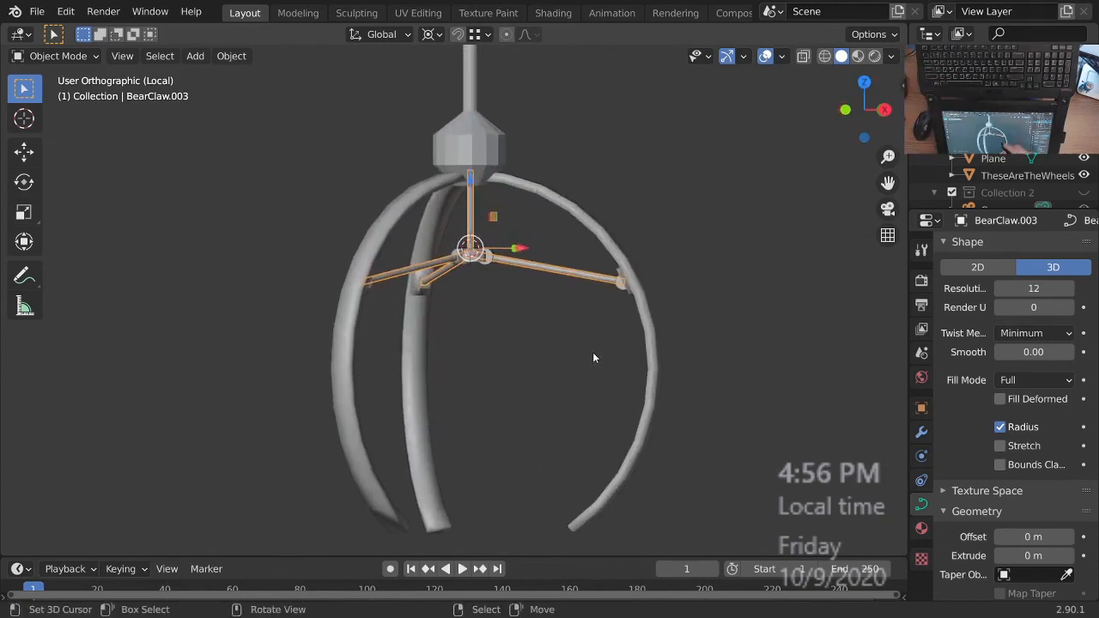
pyautogui.moveTo(566, 409)
pyautogui.mouseDown(button='middle')
pyautogui.moveTo(517, 416)
pyautogui.moveTo(572, 405)
pyautogui.moveTo(565, 398)
pyautogui.mouseUp(button='middle')
pyautogui.moveTo(498, 196); pyautogui.dragTo(436, 323, button='middle')
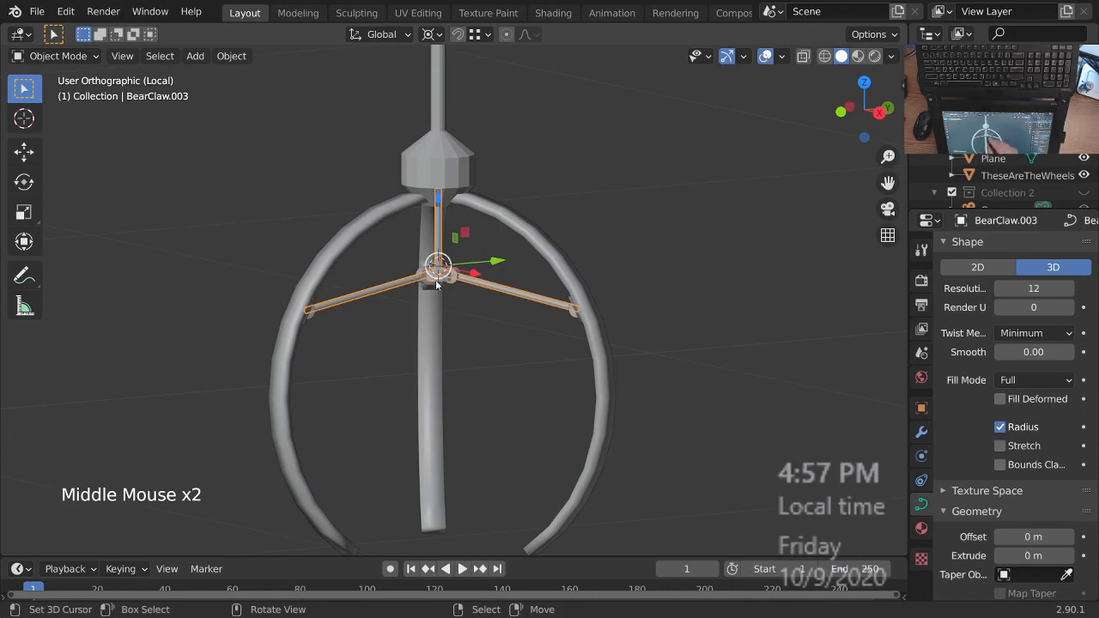
pyautogui.moveTo(435, 280); pyautogui.dragTo(507, 350, button='middle')
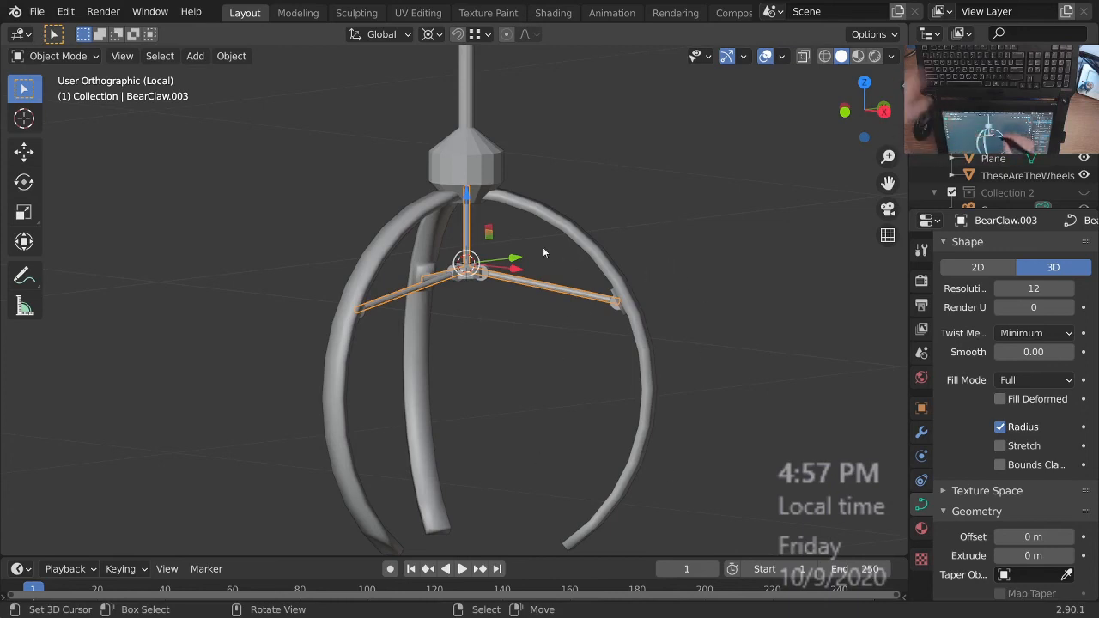
pyautogui.keyDown('ctrl'); pyautogui.moveTo(513, 203); pyautogui.dragTo(515, 205, button='middle'); pyautogui.keyUp('ctrl')
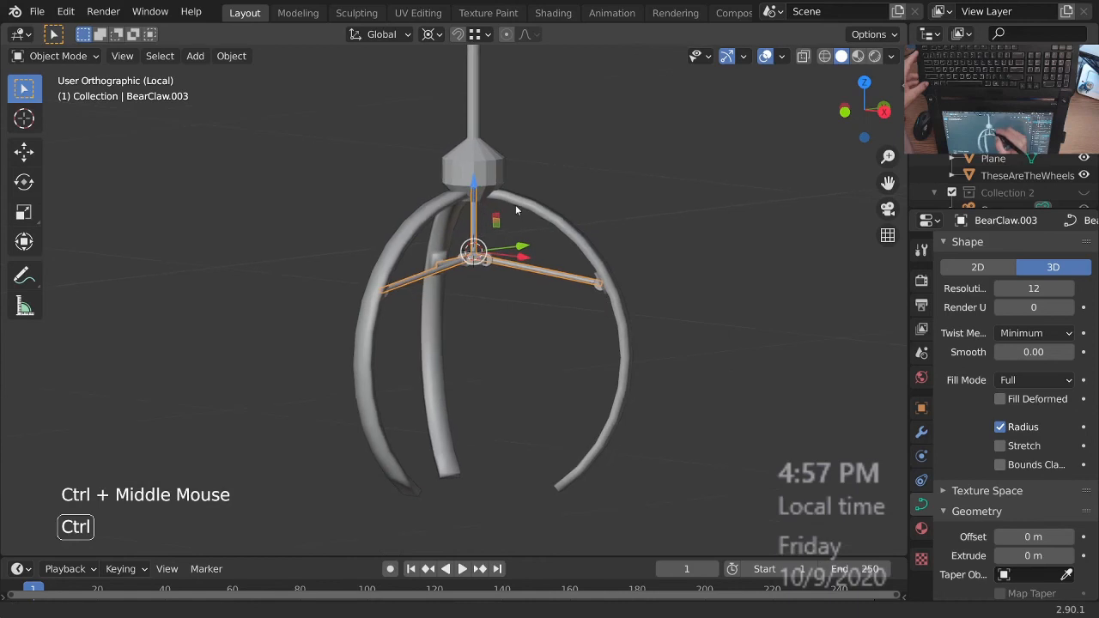
pyautogui.keyDown('ctrl'); pyautogui.moveTo(584, 234); pyautogui.dragTo(504, 262, button='middle'); pyautogui.keyUp('ctrl')
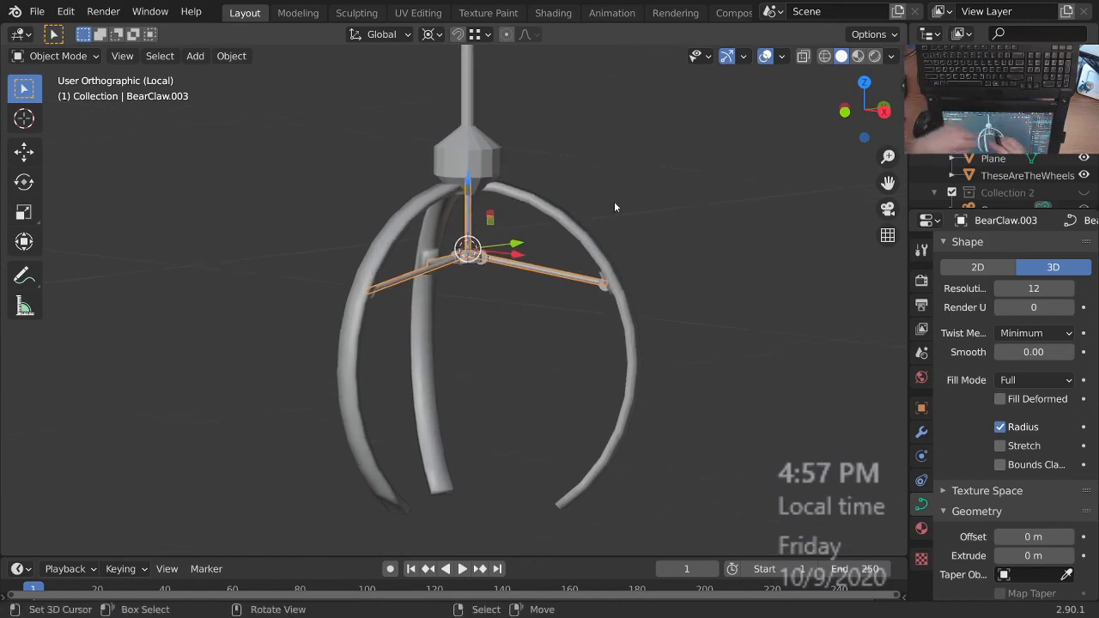
pyautogui.moveTo(614, 207)
pyautogui.keyDown('ctrl'); pyautogui.mouseDown(button='middle')
pyautogui.moveTo(499, 298)
pyautogui.moveTo(492, 247)
pyautogui.moveTo(532, 183)
pyautogui.moveTo(484, 404)
pyautogui.moveTo(485, 247)
pyautogui.moveTo(545, 307)
pyautogui.moveTo(504, 250)
pyautogui.moveTo(432, 287)
pyautogui.moveTo(575, 297)
pyautogui.moveTo(519, 274)
pyautogui.moveTo(512, 292)
pyautogui.moveTo(490, 281)
pyautogui.moveTo(549, 309)
pyautogui.mouseUp(button='middle'); pyautogui.keyUp('ctrl')
# - Save the file and exit local view to bring back the whole claw machine, with everything deselected
pyautogui.hotkey('ctrl', 's')
pyautogui.press('KP_Divide')
pyautogui.hotkey('alt', 'a')
pyautogui.hotkey('alt', 'a')
# - Show the whole claw machine in rendered shading with a perspective view, and save the file
pyautogui.press('z')
pyautogui.click(541, 283)
pyautogui.keyDown('shift'); pyautogui.moveTo(550, 309); pyautogui.dragTo(561, 214, button='middle'); pyautogui.keyUp('shift')
pyautogui.moveTo(539, 275); pyautogui.dragTo(577, 263, button='middle')
pyautogui.press('KP_5')
pyautogui.moveTo(604, 178); pyautogui.dragTo(546, 328, button='middle')
pyautogui.moveTo(546, 328); pyautogui.dragTo(549, 358, button='middle')
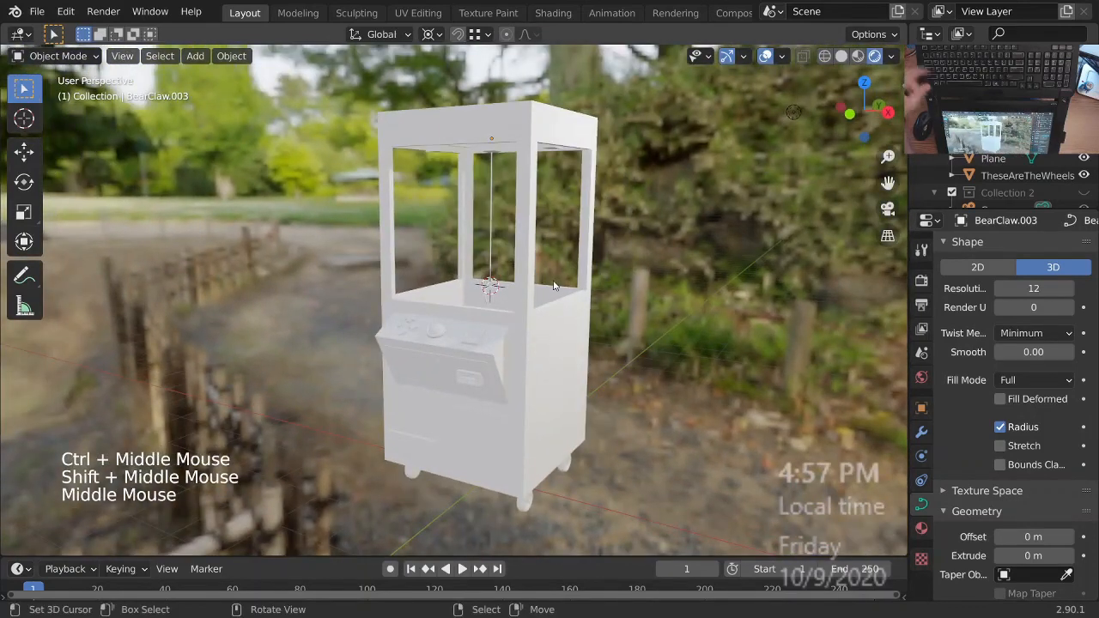
pyautogui.hotkey('ctrl', 's')
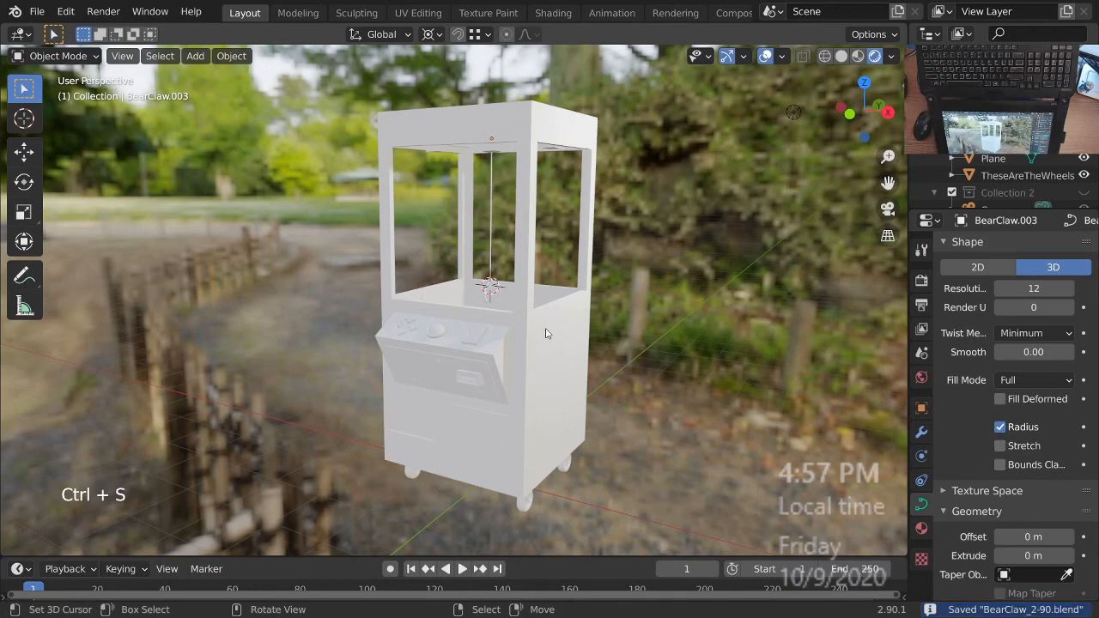
# - Maximize the 3D viewport and look over the whole rendered claw machine
pyautogui.keyDown('shift'); pyautogui.moveTo(582, 346); pyautogui.dragTo(560, 315, button='middle'); pyautogui.keyUp('shift')
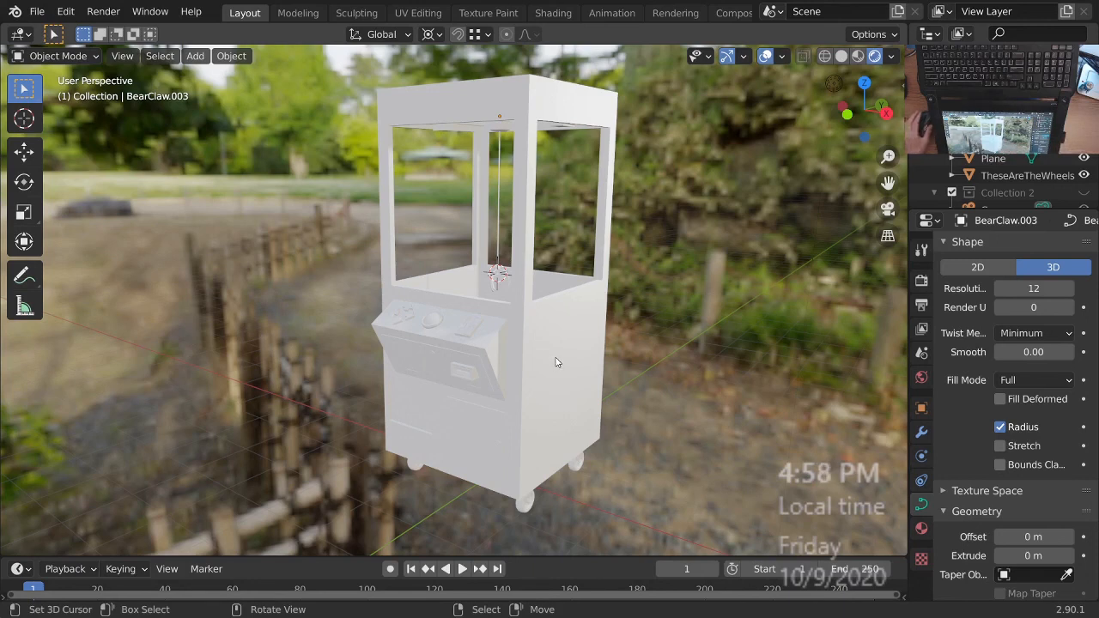
pyautogui.hotkey('ctrl', 'space')
pyautogui.keyDown('shift'); pyautogui.moveTo(735, 334); pyautogui.dragTo(590, 369, button='middle'); pyautogui.keyUp('shift')
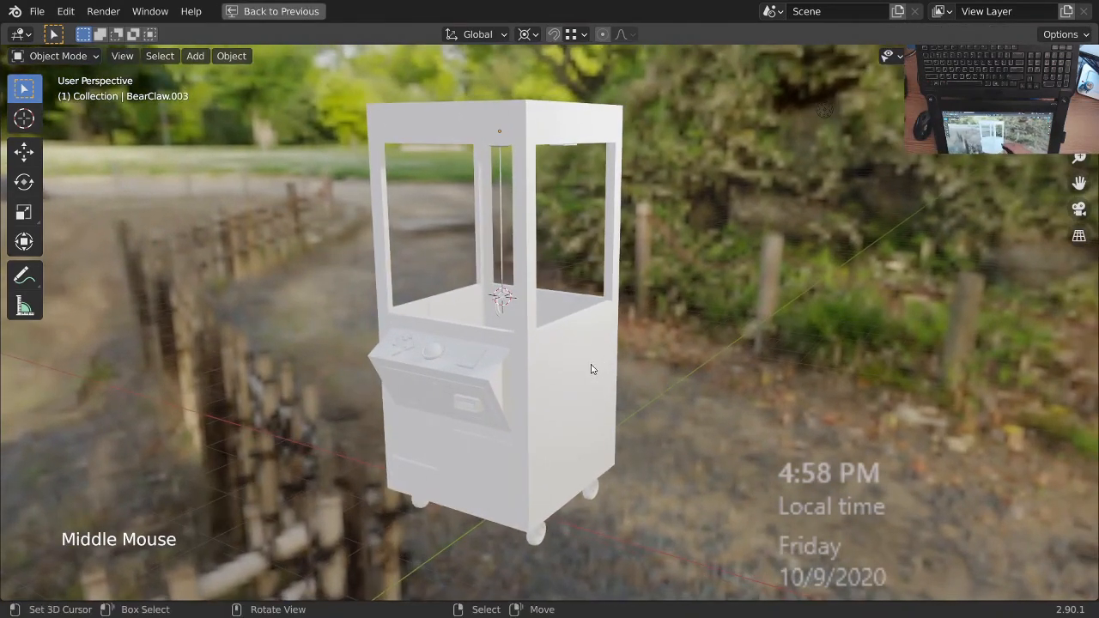